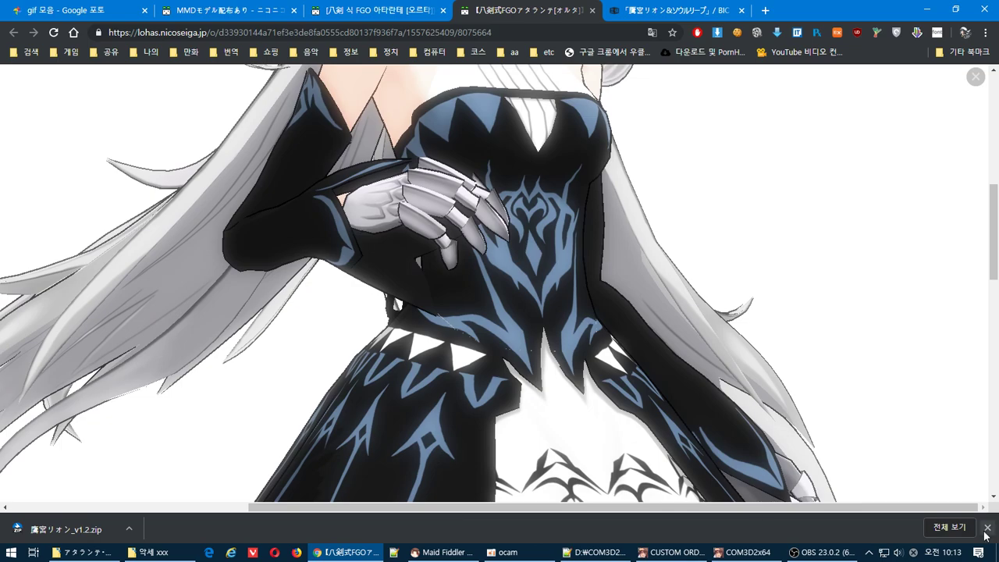
- Close the download notice and the costume image page in the browser, and open Blender with its splash screen dismissed
left_click(987, 527)
left_click_drag(995, 272, 826, 320)
key("super")
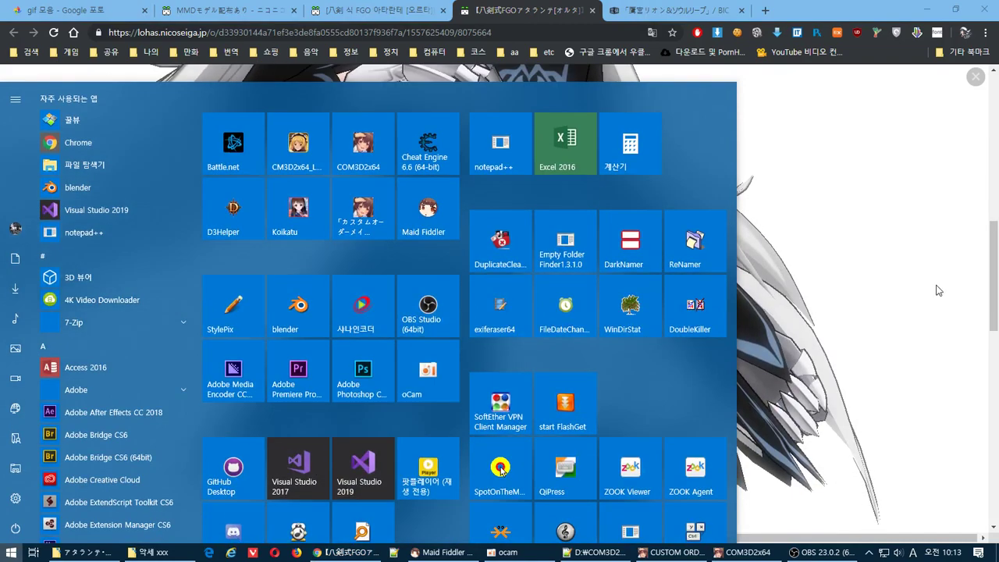
left_click(976, 77)
key("super")
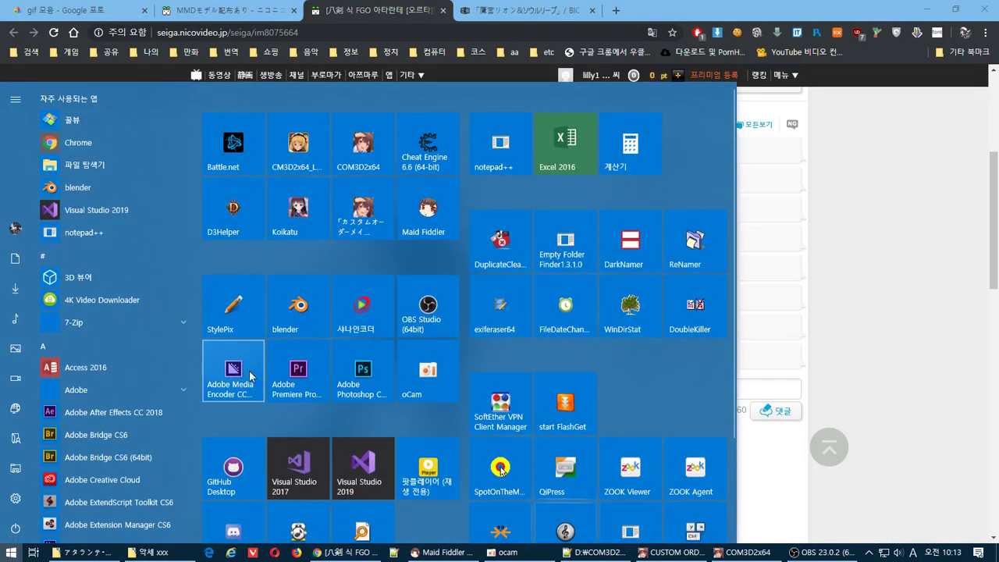
left_click(309, 281)
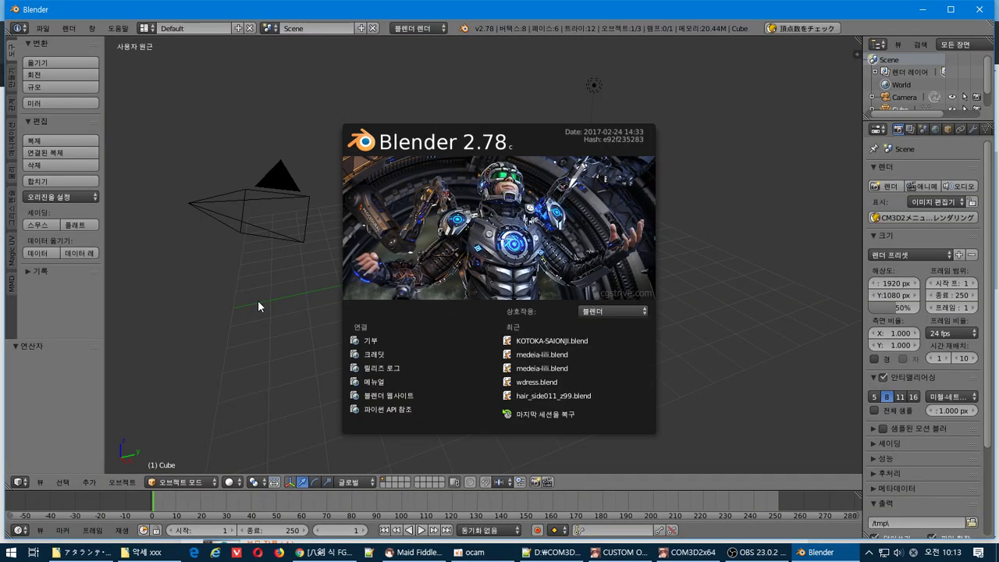
left_click(258, 301)
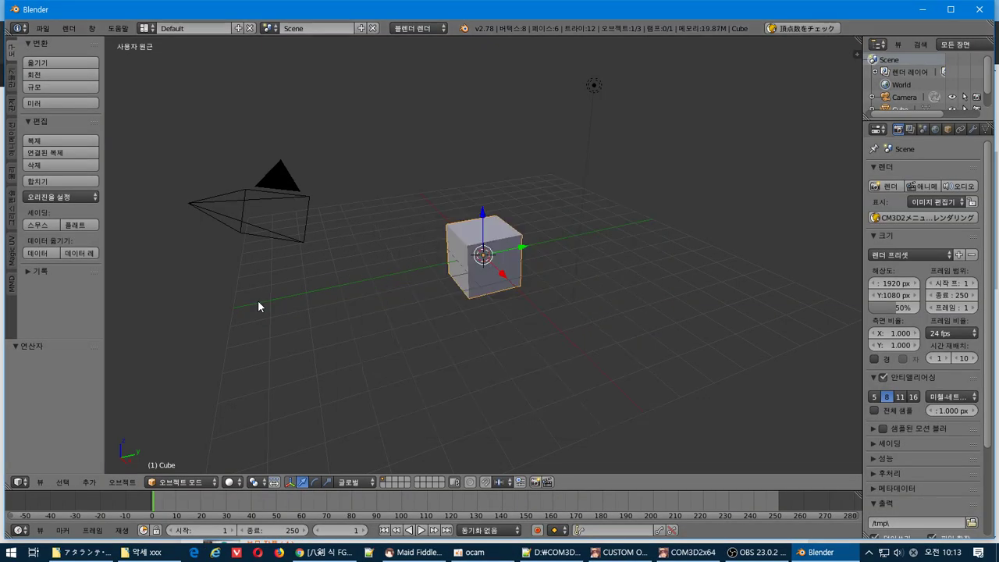
- Delete all the default objects from the scene
key("a")
key("a")
key("x")
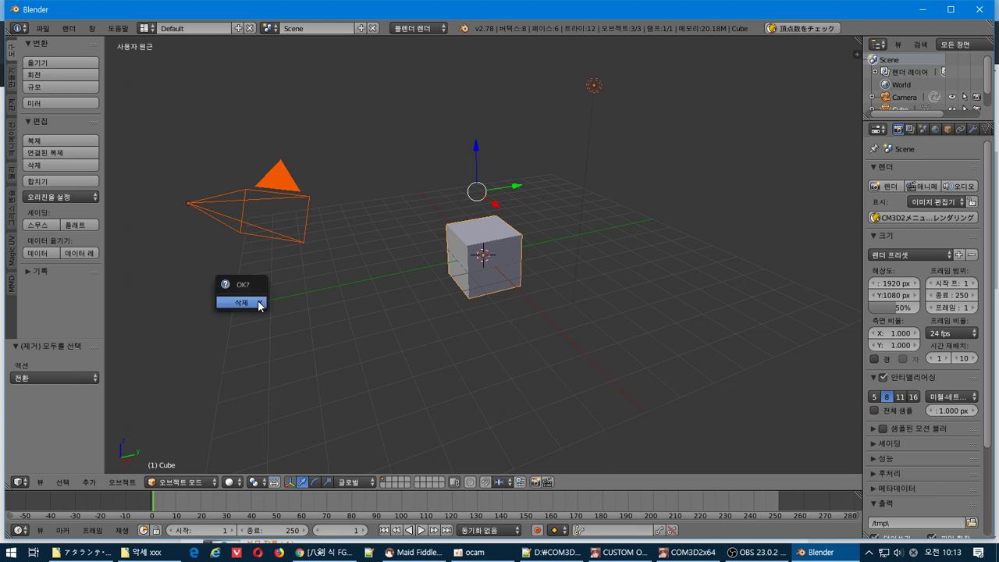
left_click(259, 301)
- Import the MMD model 00_アタランテ・オルタ_v100.pmx from D:\MikuMikuDance_v931x64\UserFile\Model\Yat_Atalanta_v100\アタランテ・オルタ with the default import options
left_click(45, 30)
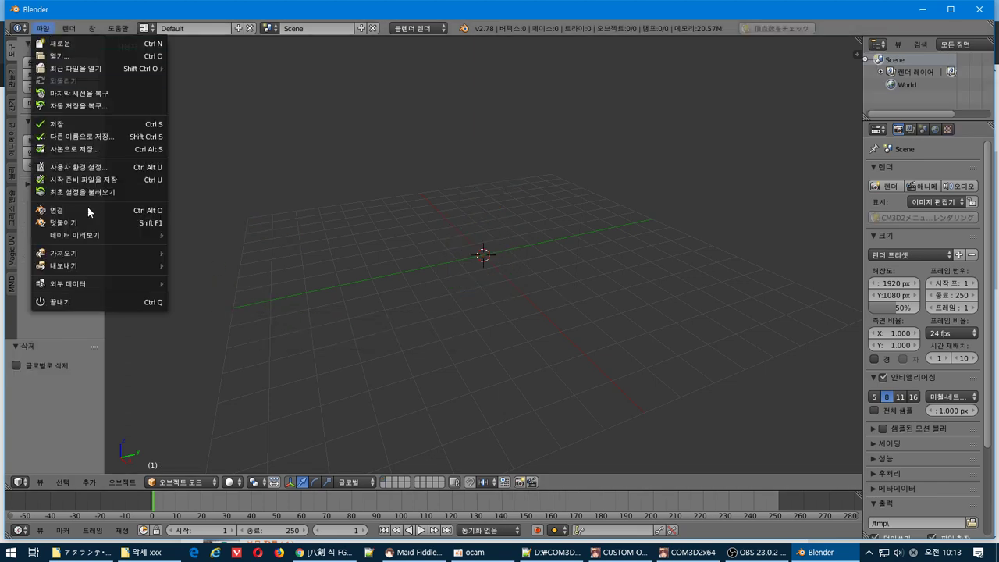
mouse_move(101, 254)
left_click(251, 378)
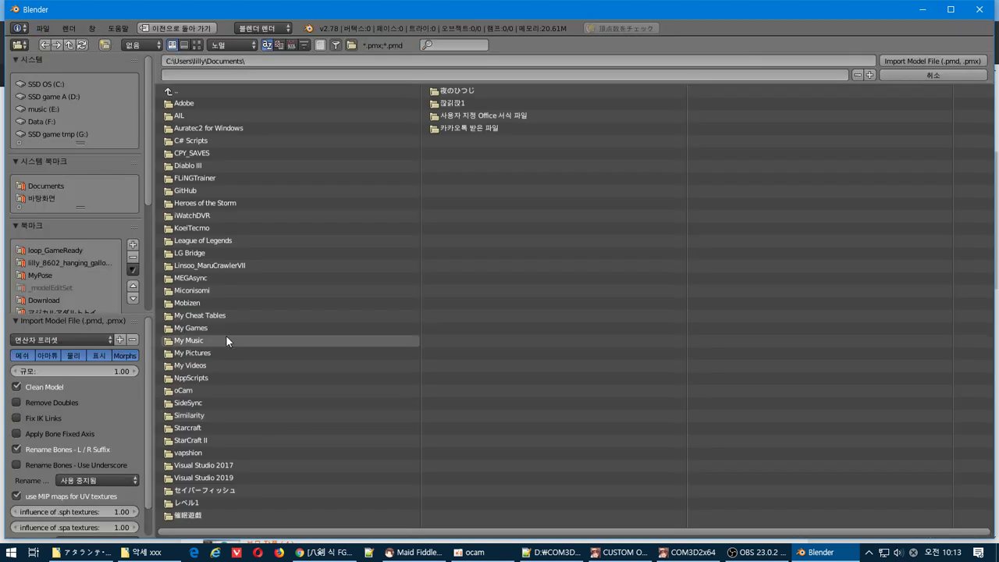
left_click(81, 552)
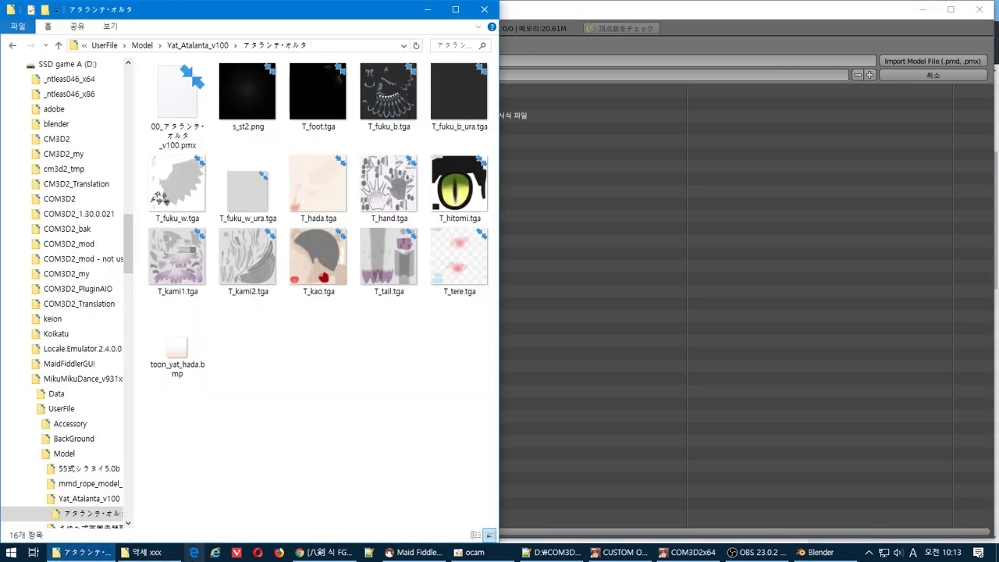
right_click(148, 552)
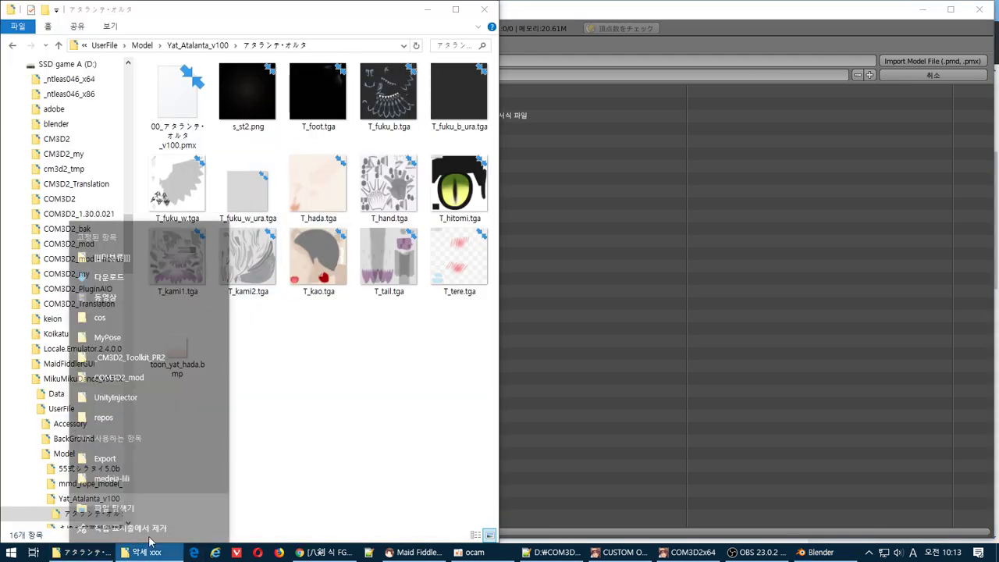
left_click(346, 380)
left_click(309, 46)
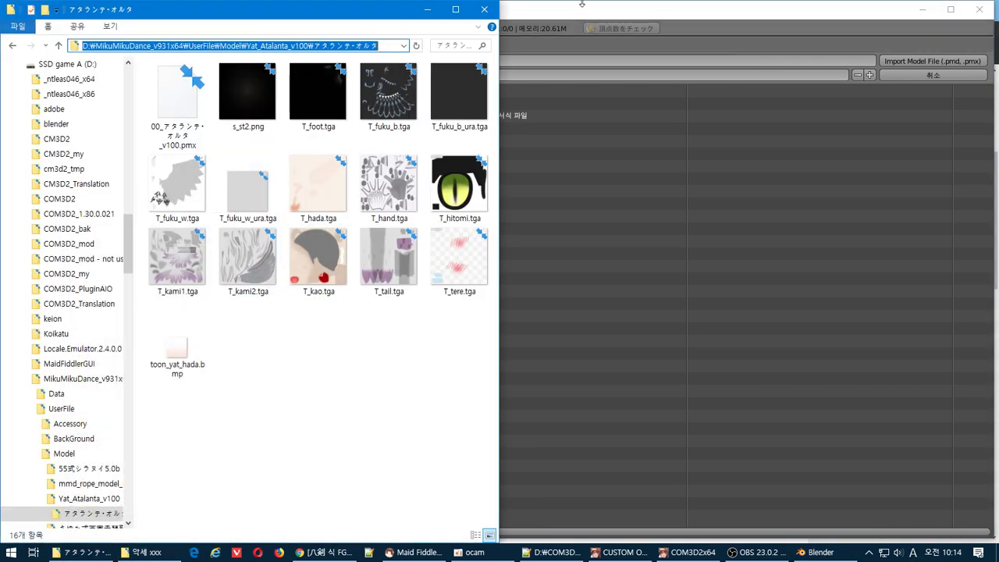
left_click(555, 57)
left_click(544, 61)
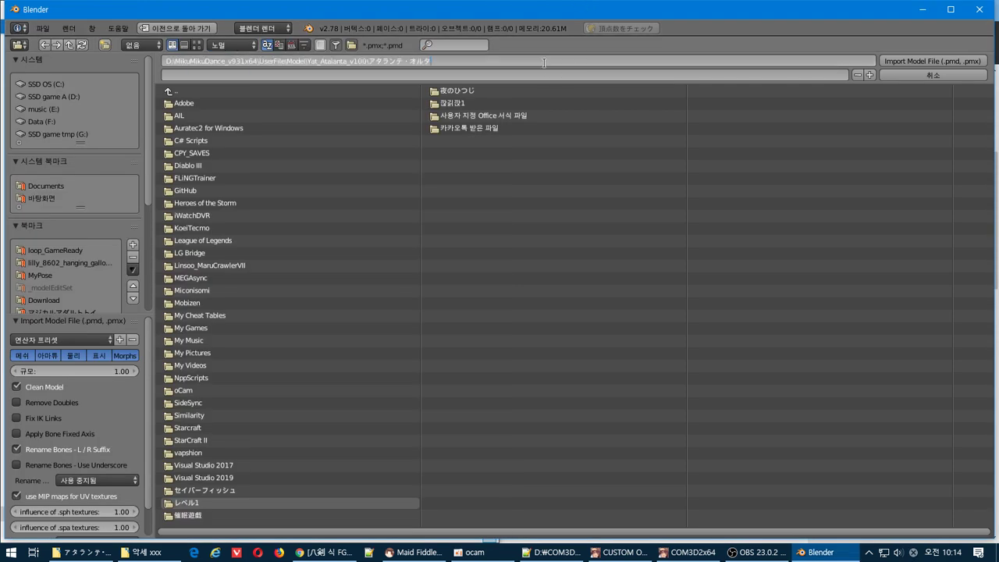
key("Return")
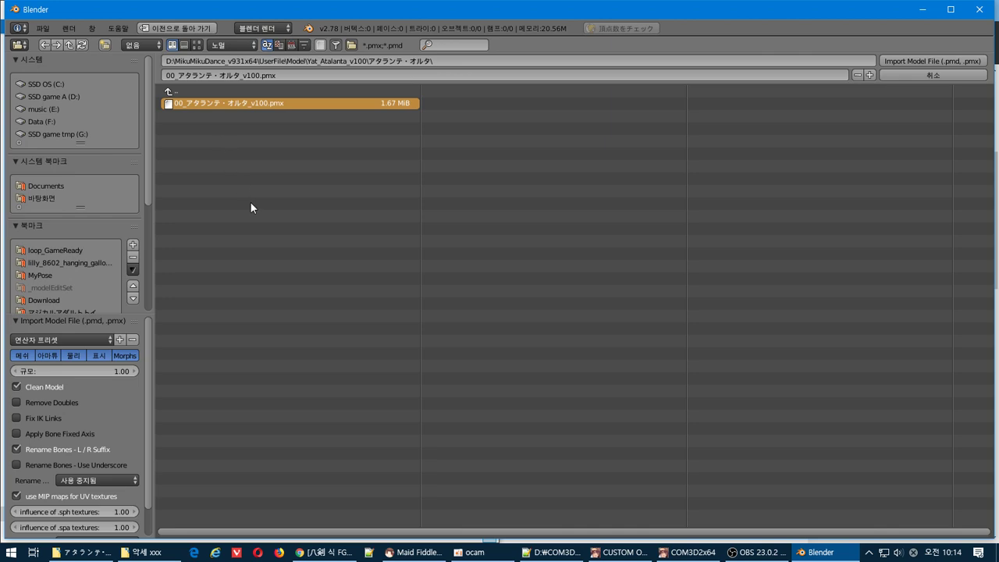
key("Return")
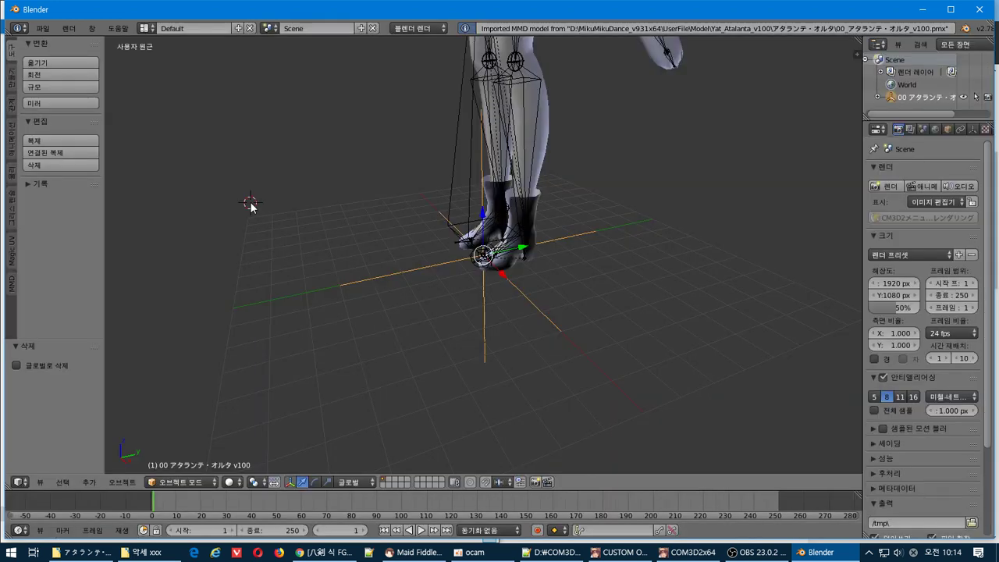
- Turn on textured solid shading in the viewport to show the imported model's textures
middle_click_drag(430, 148, 402, 465)
scroll(445, 422, "down", 3)
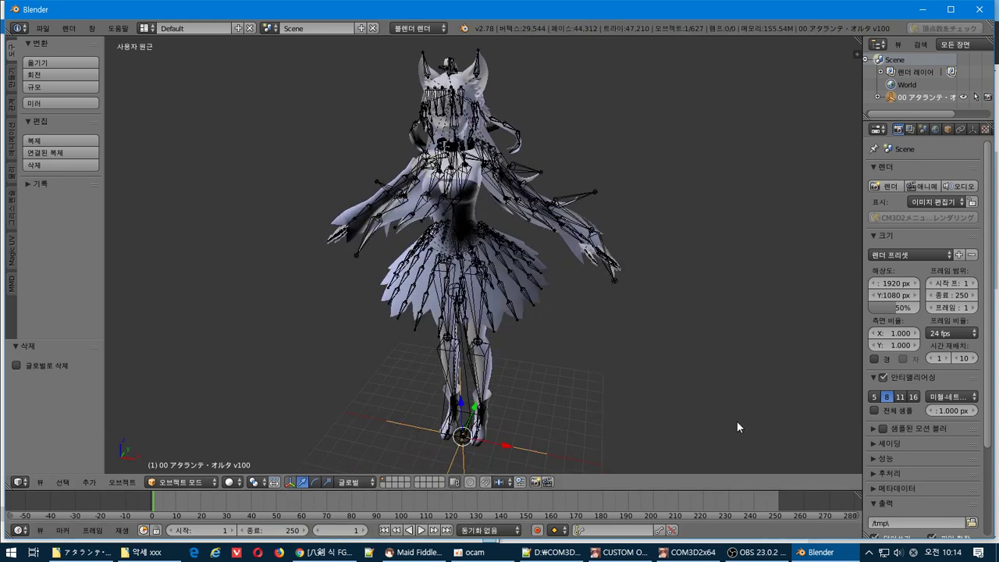
key("n")
scroll(803, 286, "down", 10)
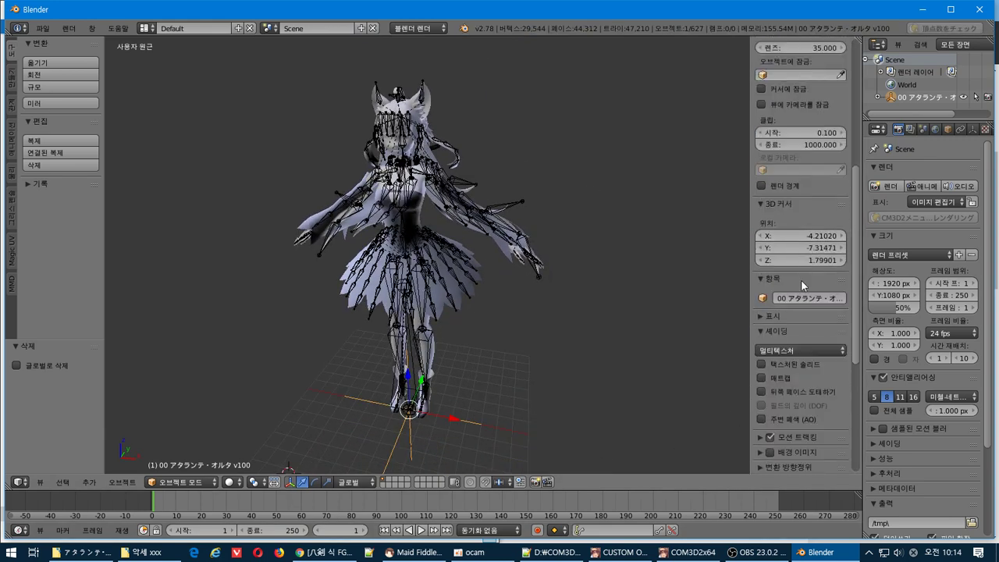
left_click(779, 312)
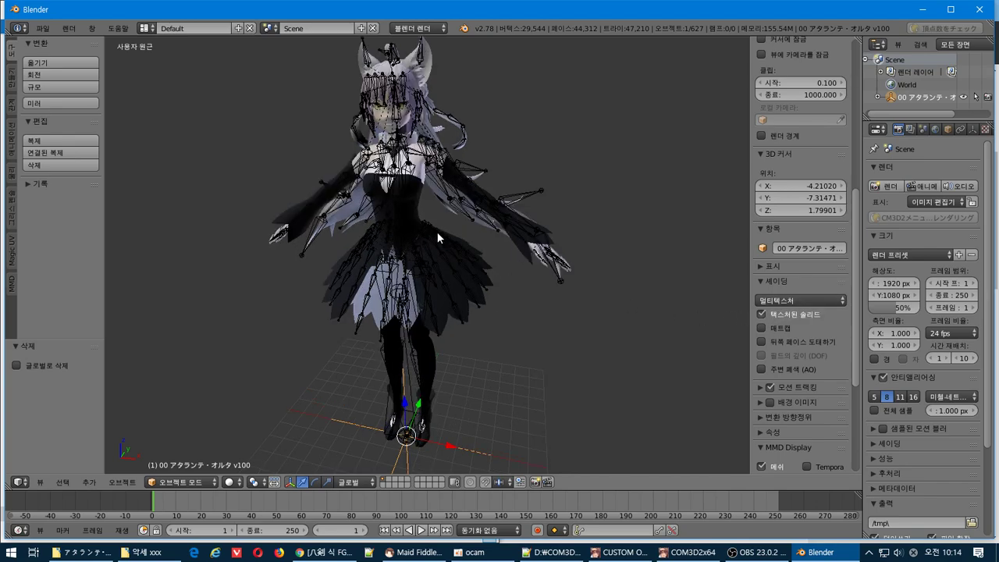
mouse_move(437, 232)
middle_mouse_down()
mouse_move(520, 231)
mouse_move(441, 218)
middle_mouse_up()
scroll(757, 232, "up", 9)
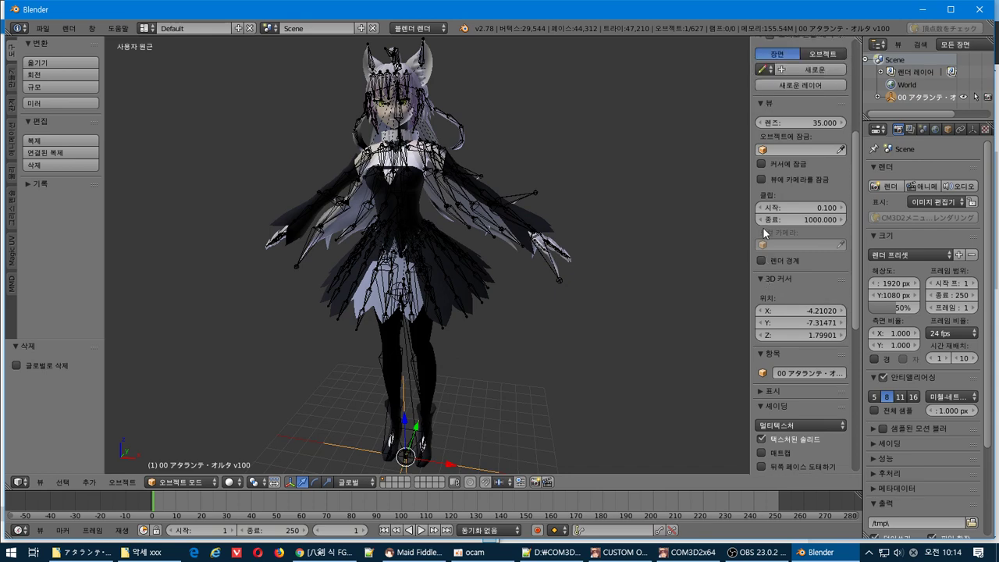
scroll(763, 232, "up", 2)
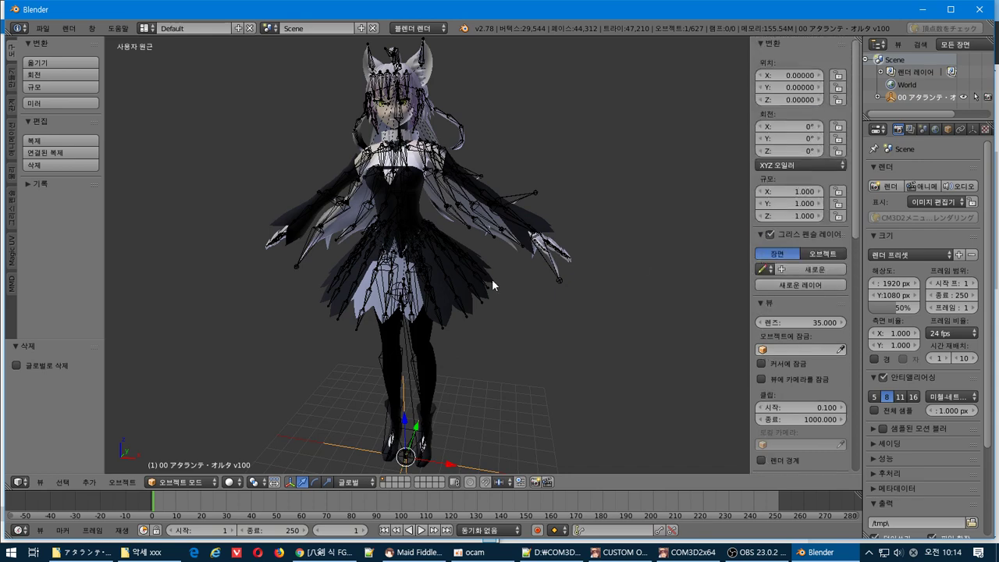
- Select the imported character mesh and look briefly at its geometry in Edit Mode
key("a")
key("a")
key("a")
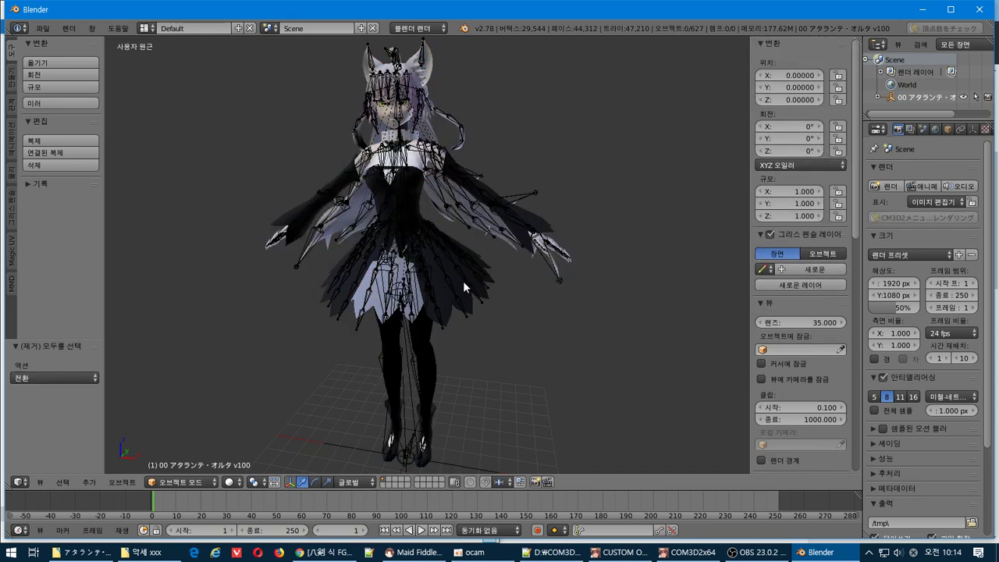
right_click(502, 211)
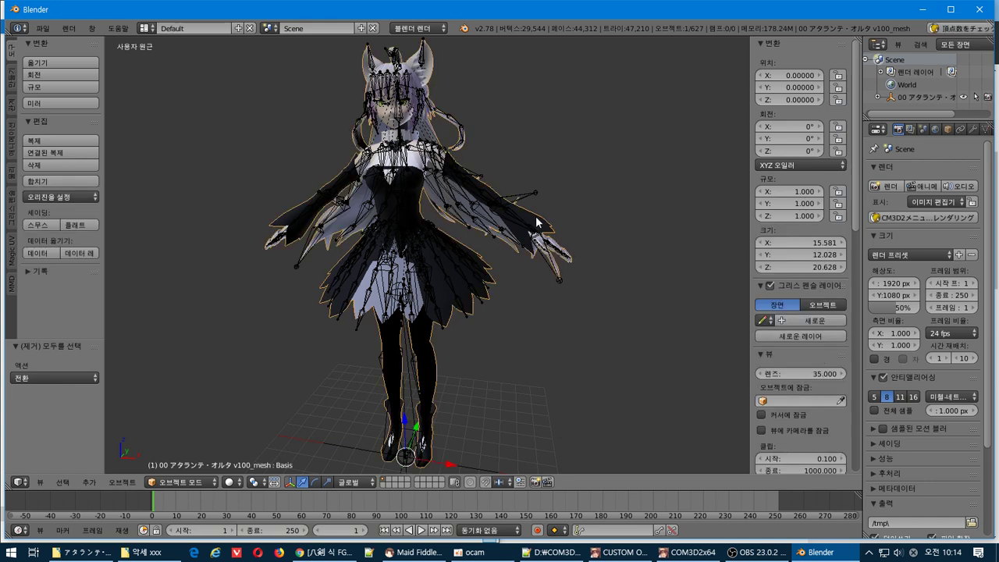
key("Tab")
key("Tab")
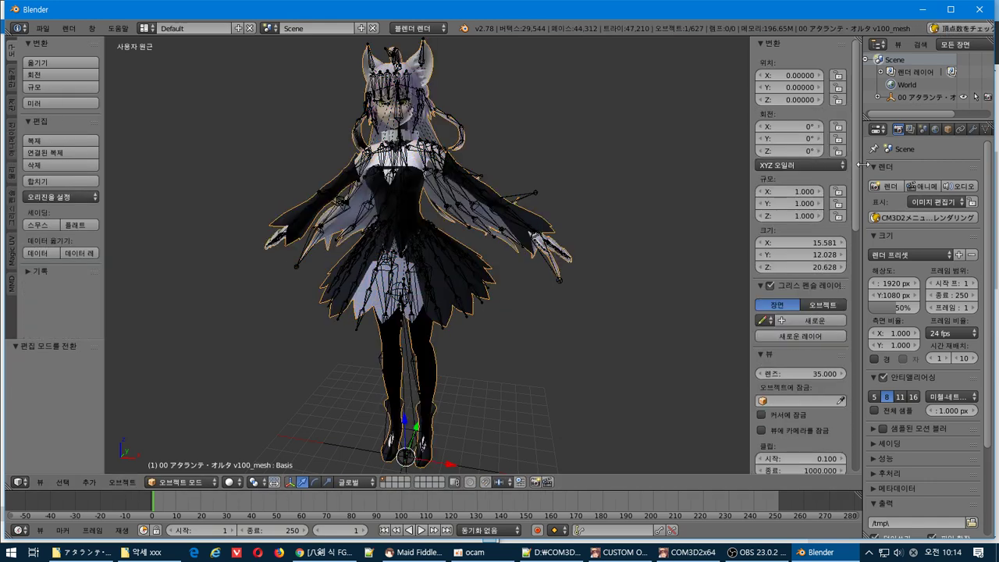
- Unparent the character's armature from the model's root empty in the outliner, and delete the root together with its joints and rigidbodies
left_click_drag(864, 159, 795, 158)
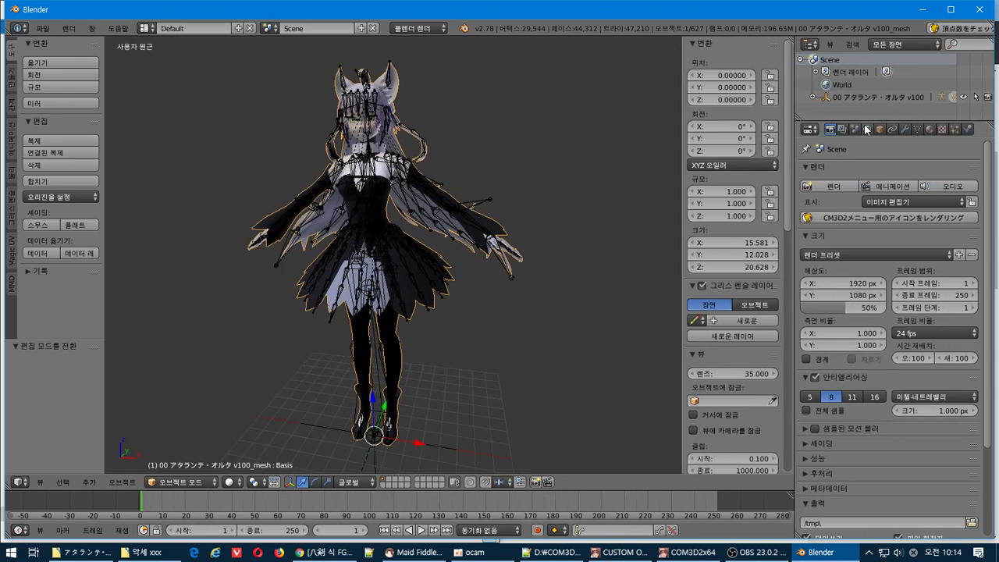
left_click_drag(865, 117, 863, 242)
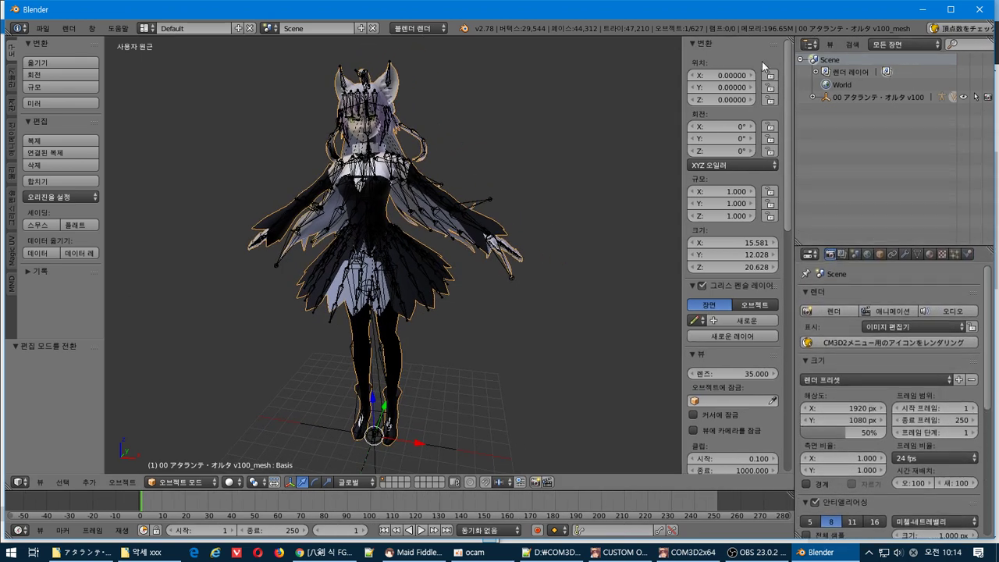
left_click(813, 96)
left_click_drag(849, 179, 849, 179)
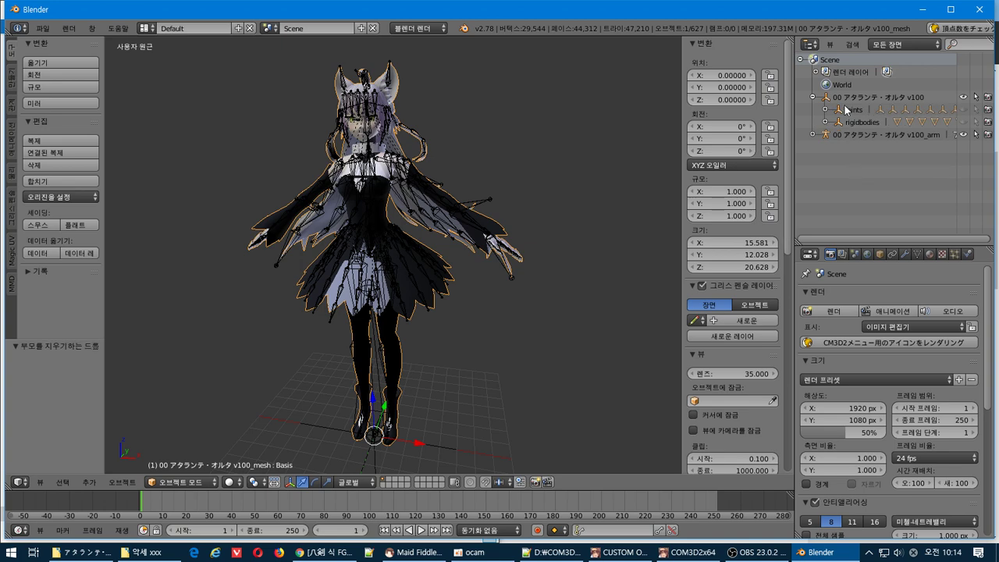
left_click(849, 97)
right_click(848, 102)
left_click(842, 156)
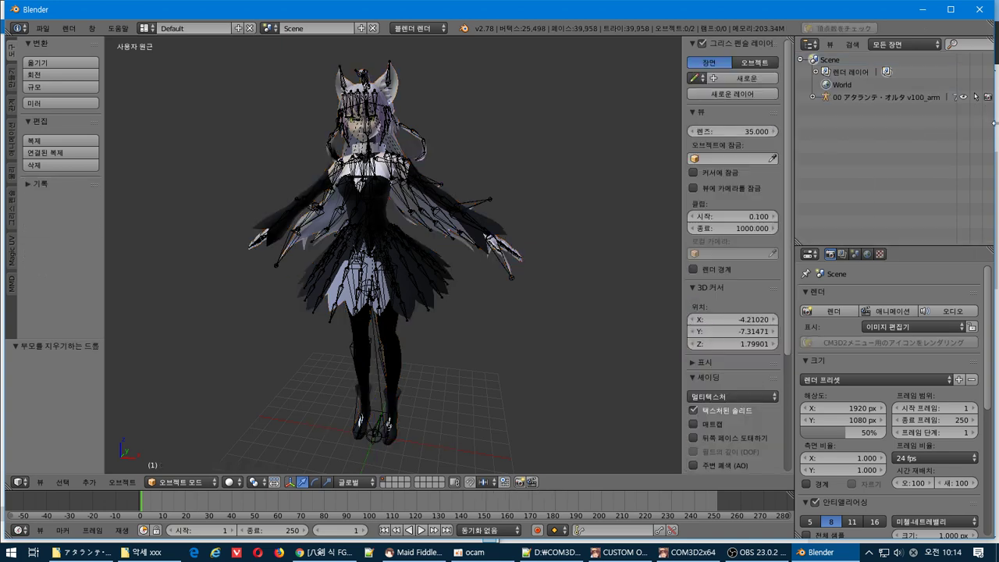
- Examine the character mesh from below and from the front, including its geometry in Edit Mode
middle_click_drag(479, 213, 480, 141)
scroll(408, 195, "up", 4)
right_click(401, 186)
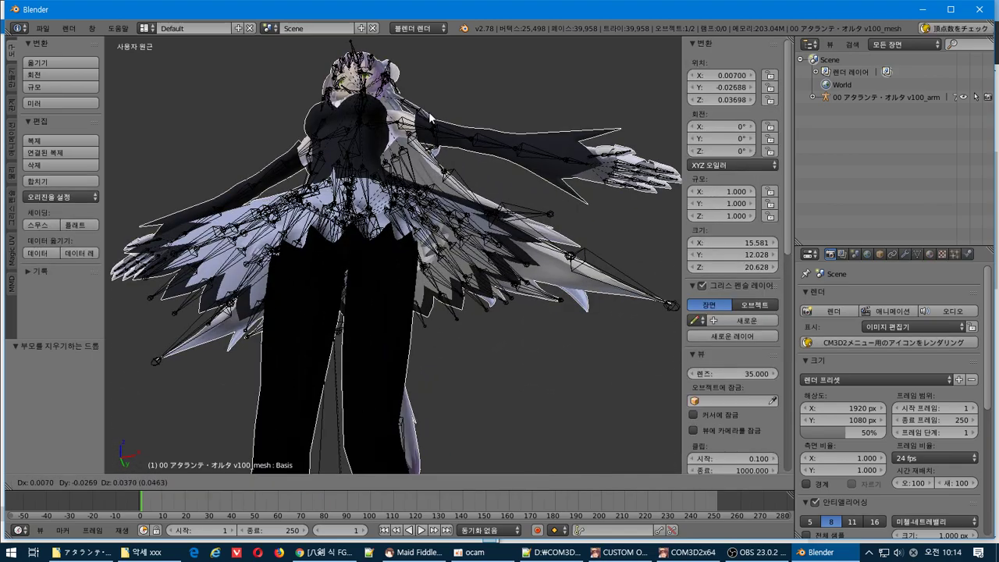
middle_click_drag(464, 230, 468, 293)
scroll(461, 275, "down", 4)
key("Tab")
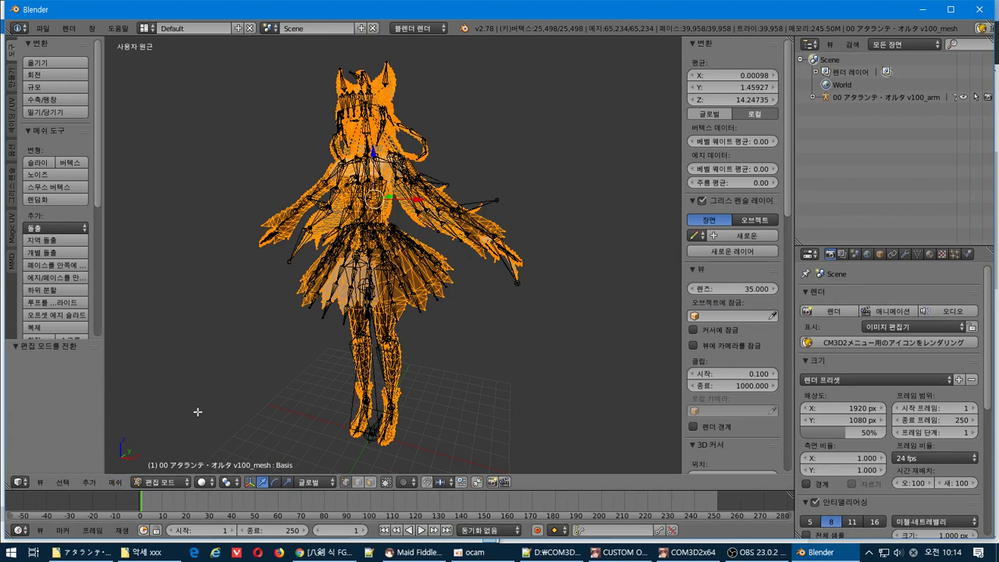
key("Tab")
- Add the CM3D2 figure Tスタンス素体 to the scene as a size reference
left_click(89, 482)
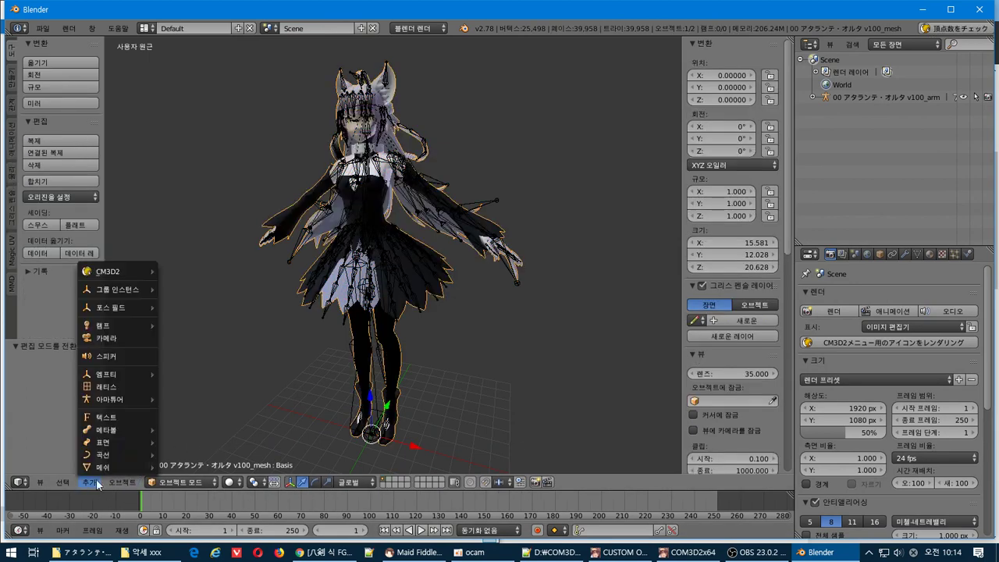
mouse_move(122, 273)
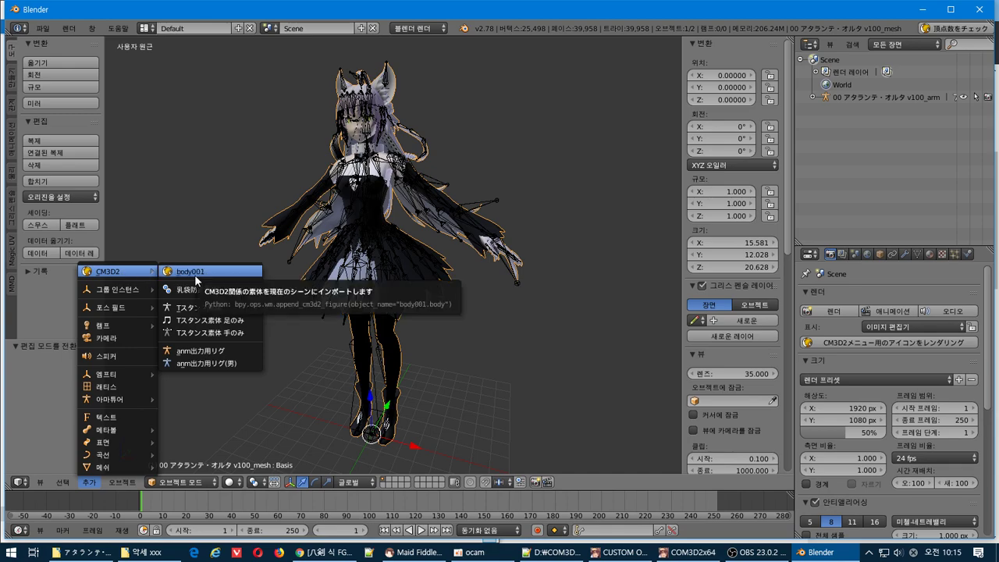
left_click(237, 322)
mouse_move(436, 304)
middle_mouse_down()
mouse_move(480, 304)
mouse_move(467, 290)
mouse_move(437, 299)
middle_mouse_up()
scroll(438, 299, "up", 2)
- Select all of the character mesh's geometry in Edit Mode, with the 3D cursor as pivot point and snapped to the scene center
right_click(369, 207)
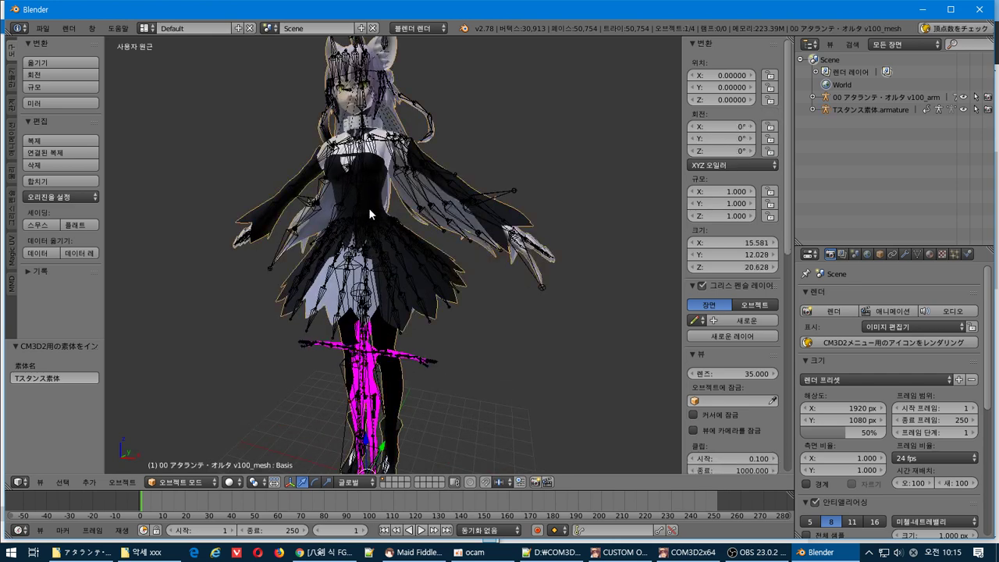
middle_click_drag(463, 318, 472, 298, "shift")
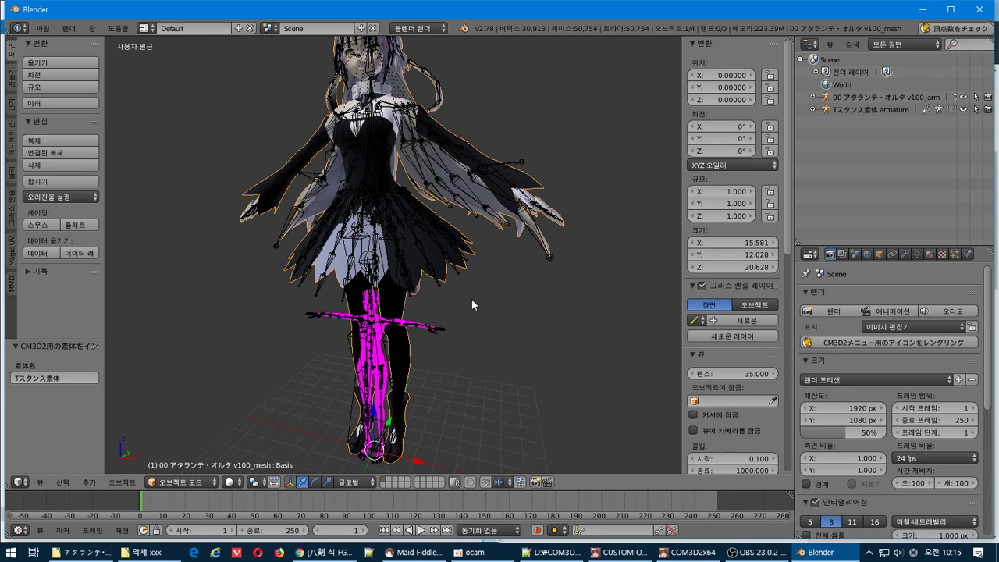
key("Tab")
key("a")
key("a")
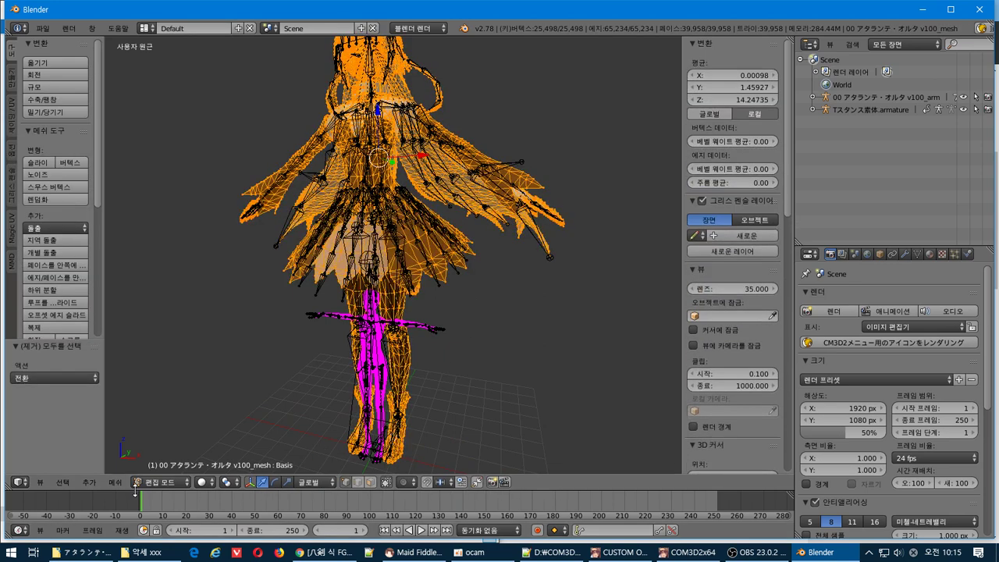
left_click(227, 481)
left_click(258, 455)
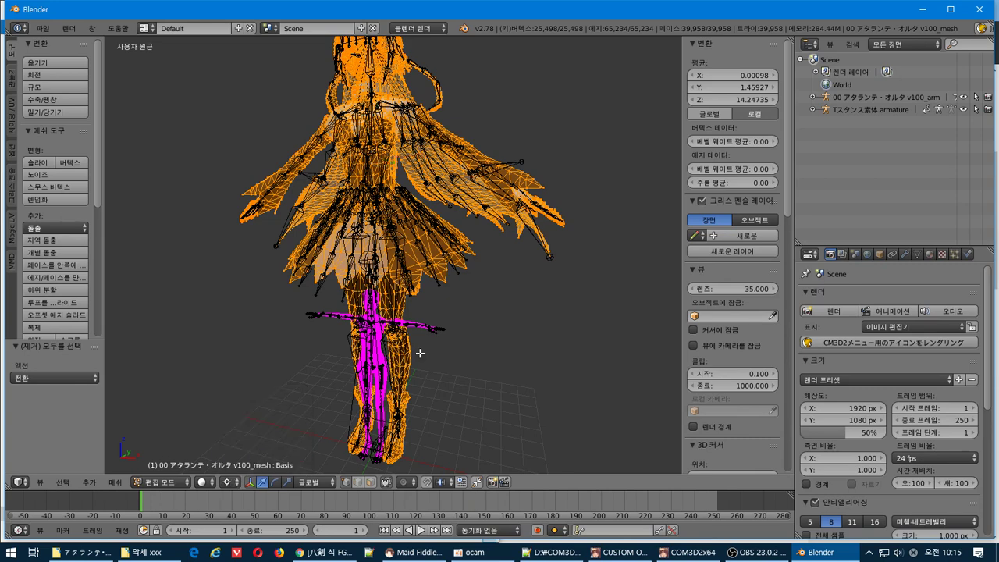
key("shift+s")
left_click(413, 422)
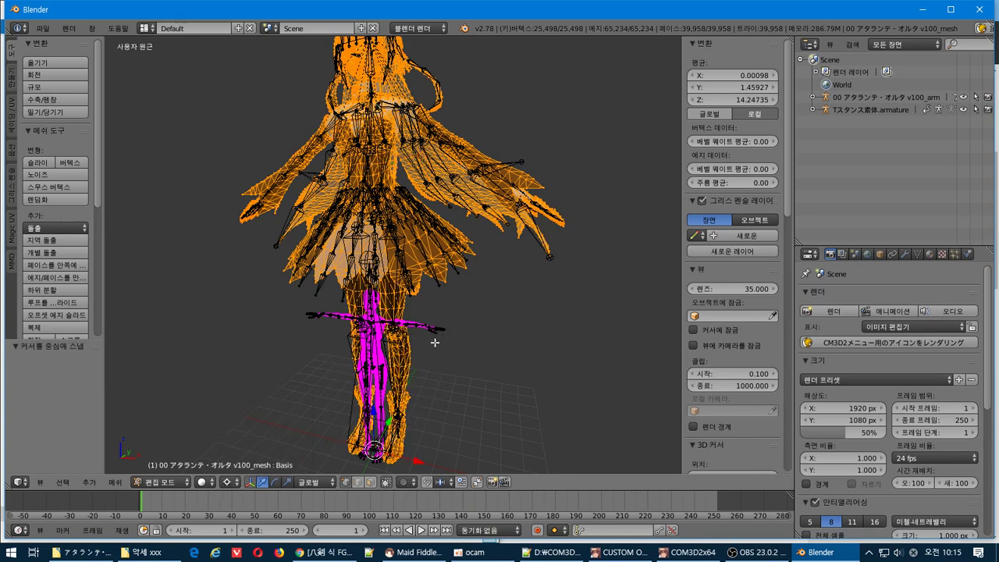
- Scale the character mesh down by a factor of about 0.433 to approximate the height of the Tスタンス素体 body
key("s")
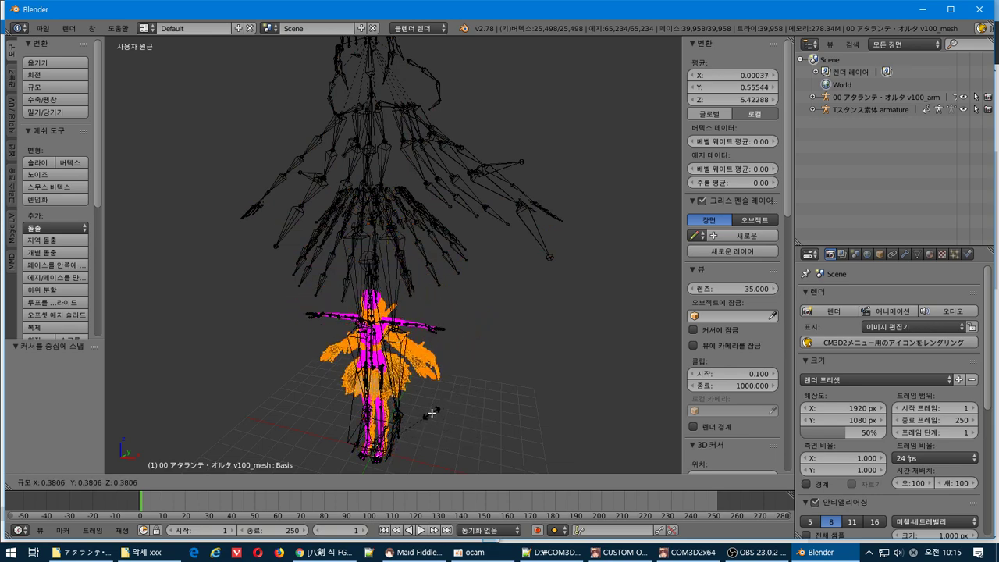
left_click(439, 409)
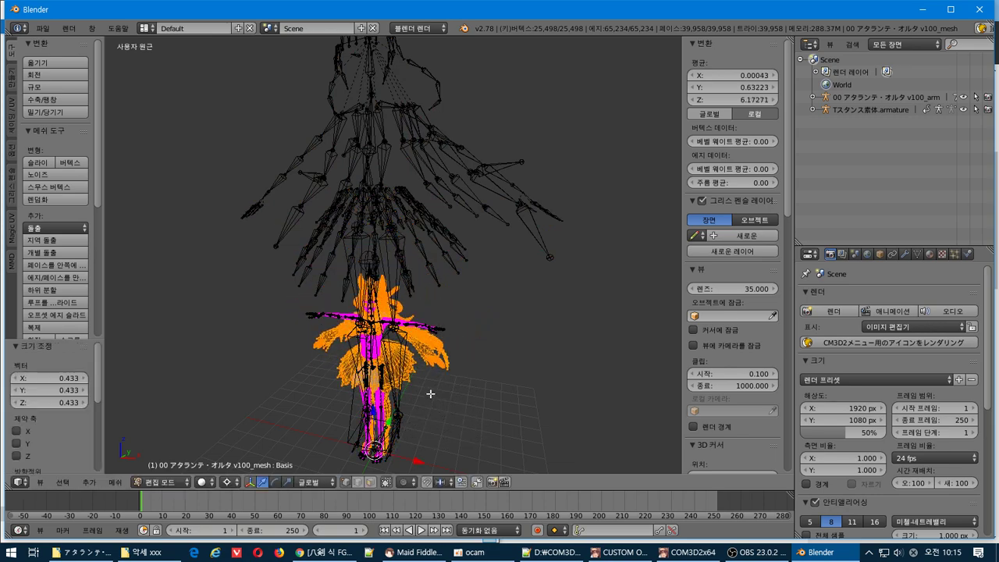
middle_click_drag(432, 394, 437, 314, "shift")
scroll(437, 314, "up", 6)
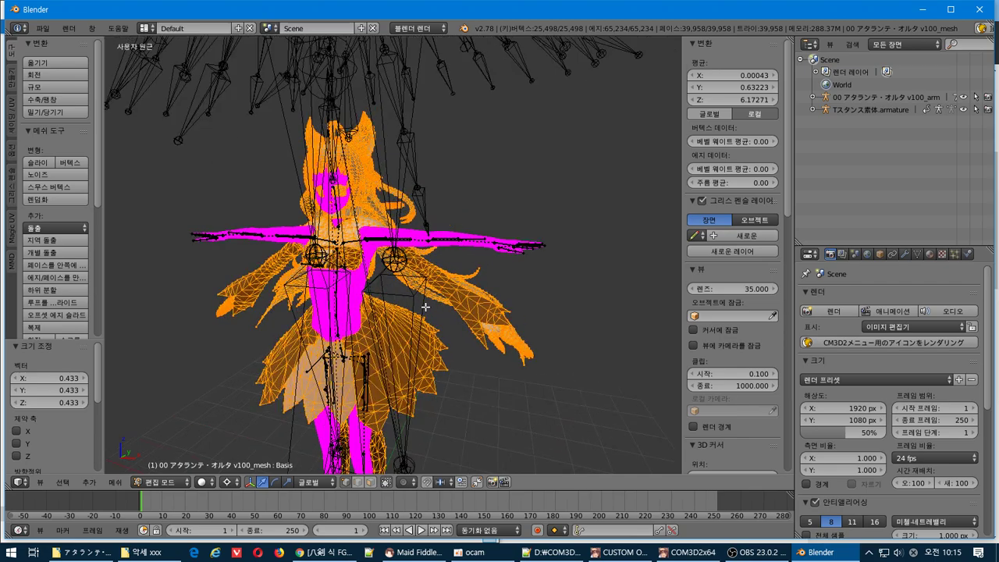
key("Tab")
scroll(394, 296, "up", 5)
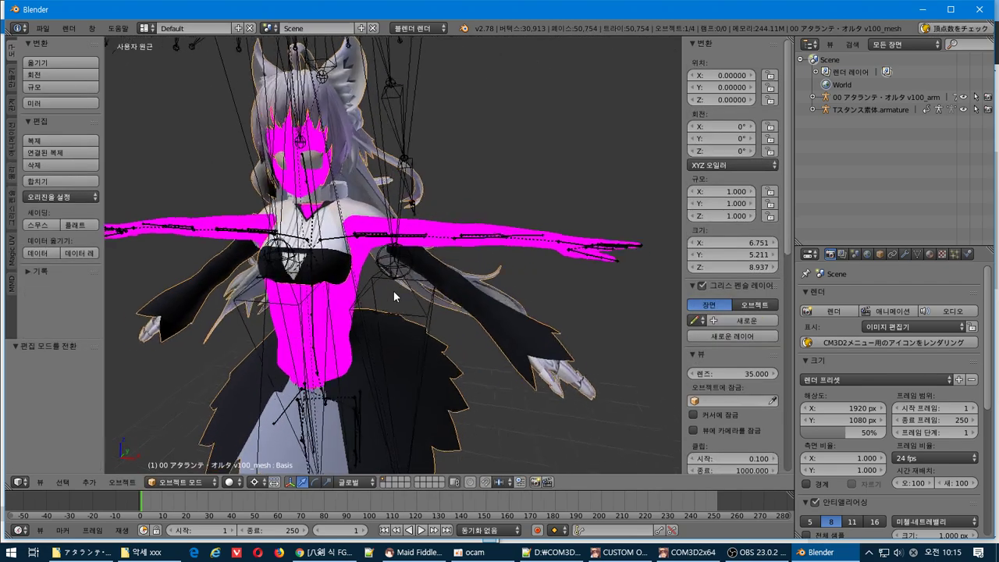
middle_click_drag(464, 289, 469, 281)
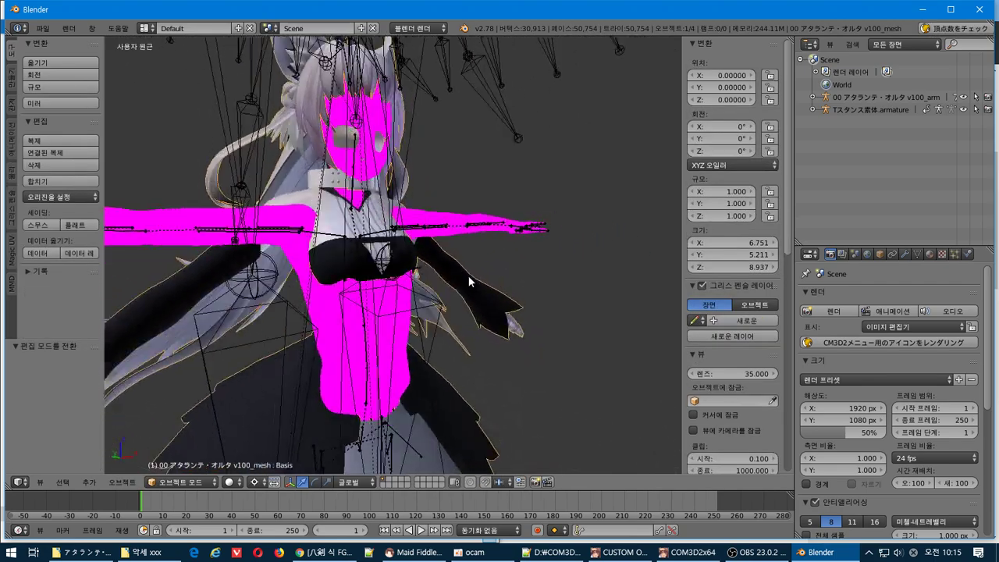
- Scale the character mesh by a factor of about 0.976 to bring its shoulders closer to the reference body
key("Tab")
key("s")
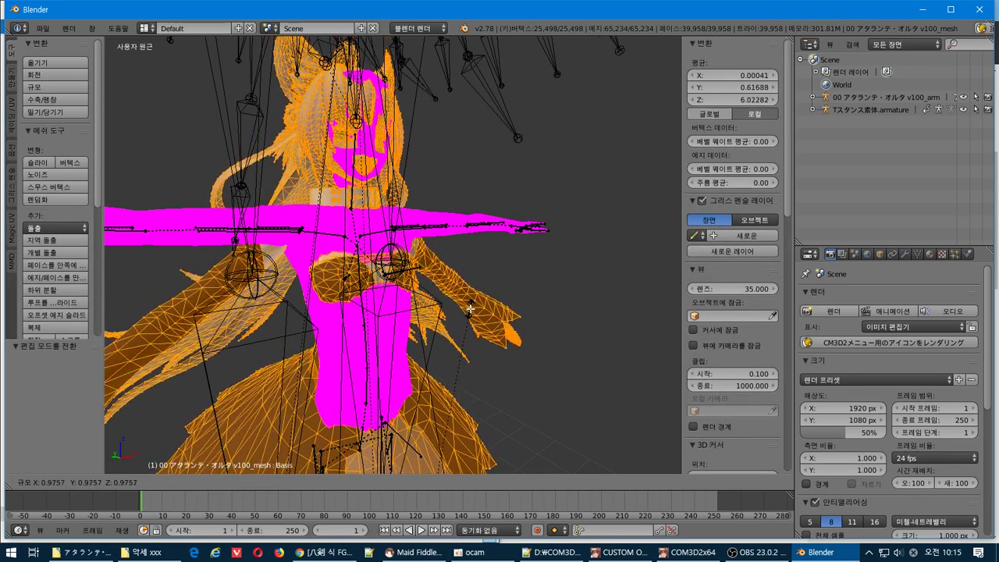
left_click(471, 309)
middle_click_drag(471, 309, 438, 315)
key("Tab")
- Fine-tune the character mesh's scale against the reference body by factors of about 1.003 and 0.997
key("Tab")
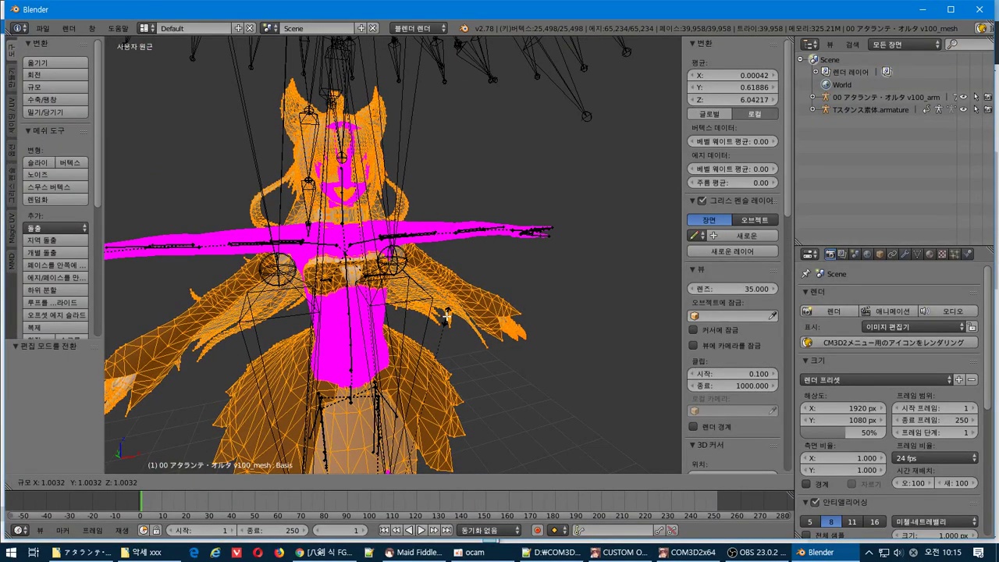
left_click(446, 315)
middle_click_drag(446, 316, 546, 314)
key("Tab")
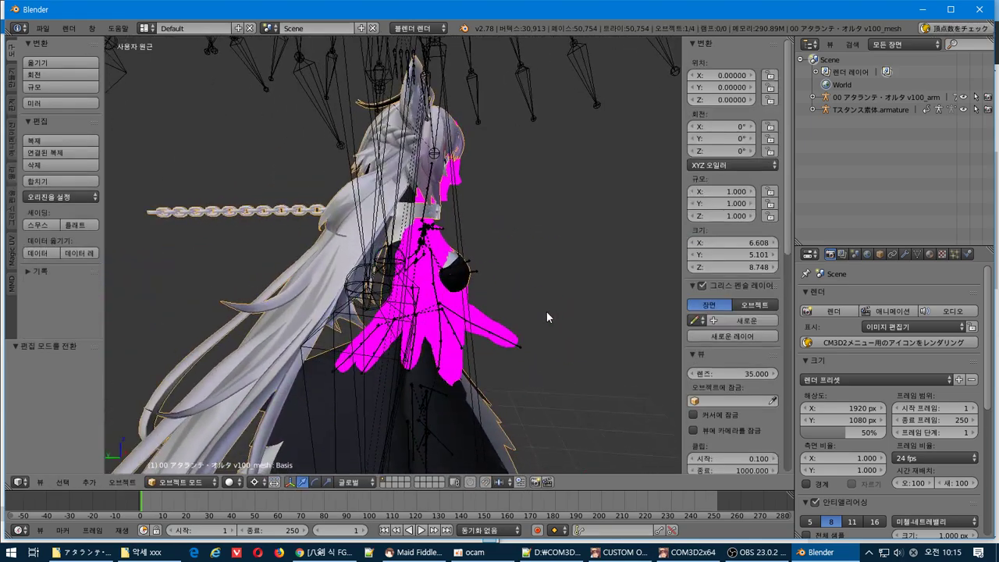
key("Tab")
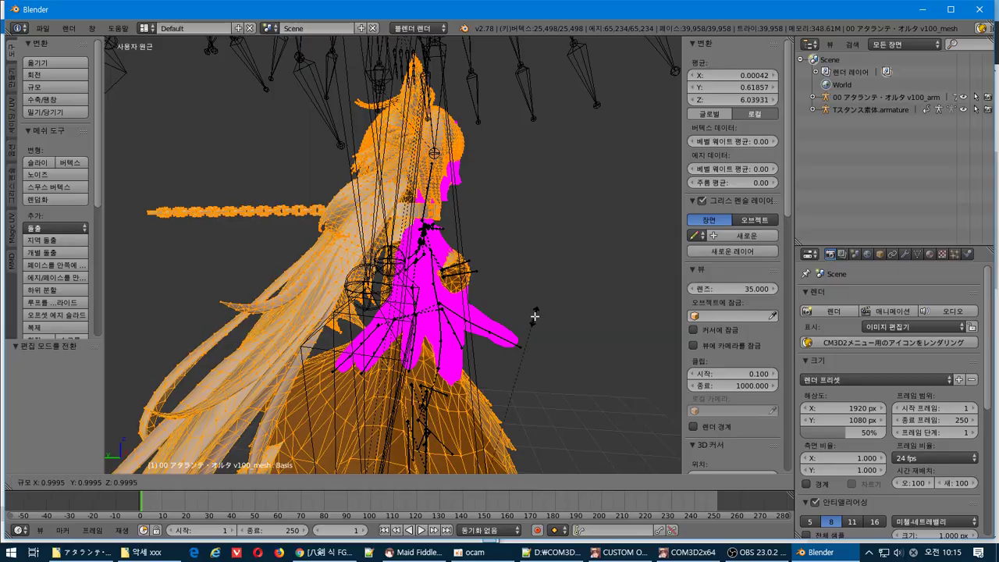
left_click(534, 314)
middle_click_drag(536, 314, 430, 206)
- In the right side view, move the character mesh about -0.329 along Y toward the reference body
key("KP_3")
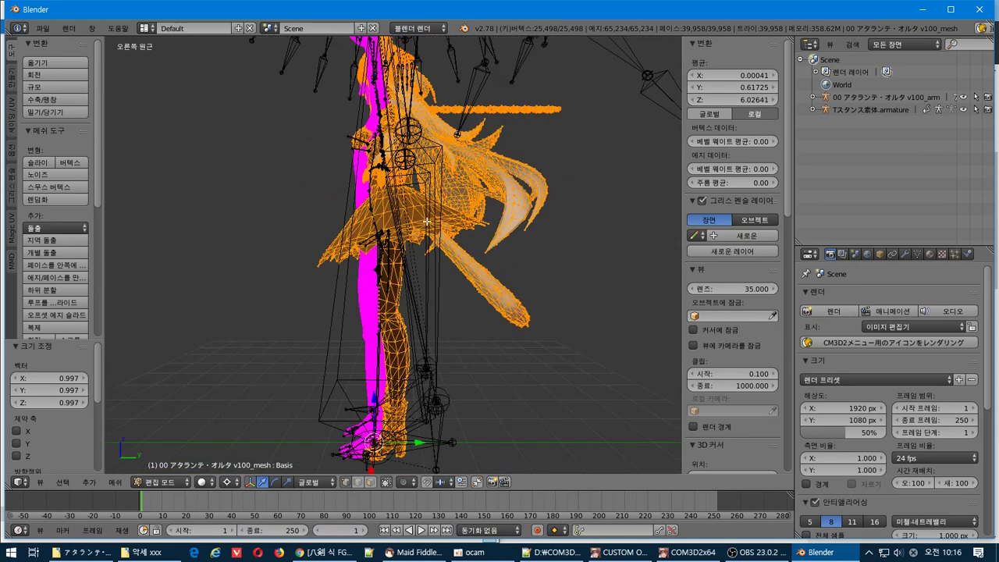
key("g")
key("y")
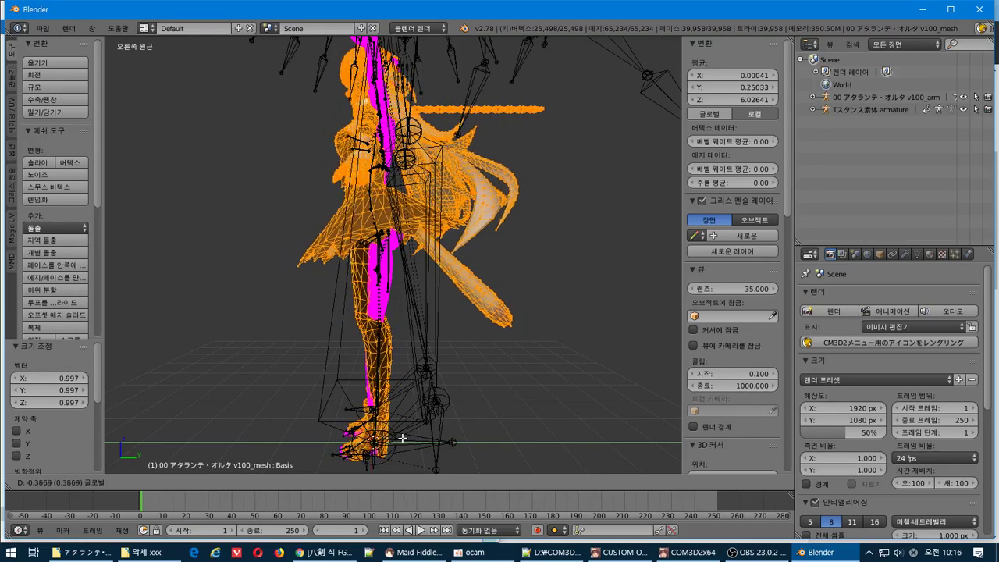
left_click(403, 435)
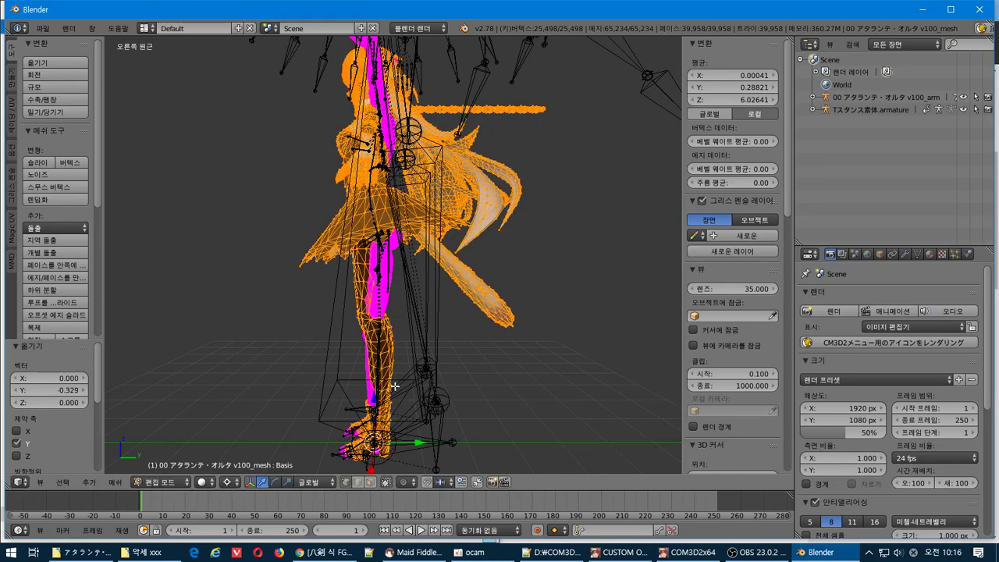
- Shift the character mesh back by about 0.089 along Y to refine its alignment with the reference body
middle_click_drag(395, 250, 395, 378, "shift")
scroll(395, 367, "up", 5)
middle_click_drag(414, 316, 410, 349)
scroll(410, 350, "down", 7)
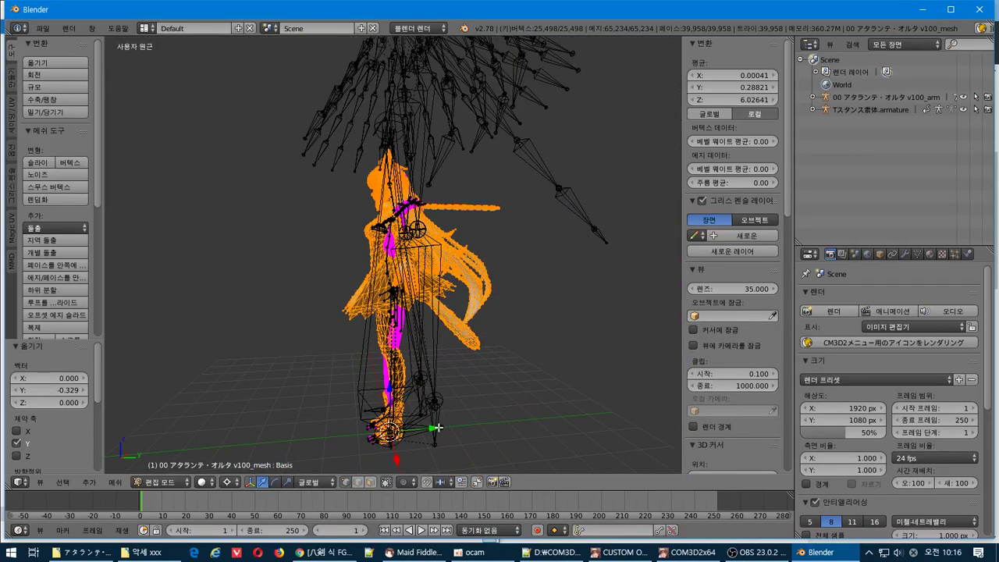
left_click_drag(438, 428, 439, 423)
middle_click_drag(312, 301, 406, 364)
scroll(418, 289, "up", 4)
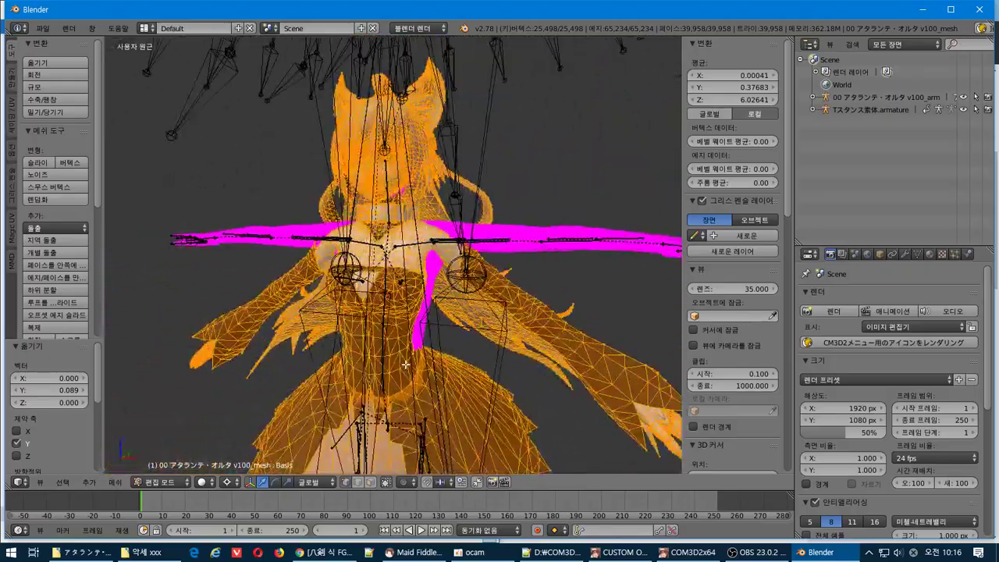
- Separate the character mesh into individual objects by material and return to Object Mode
left_click(115, 482)
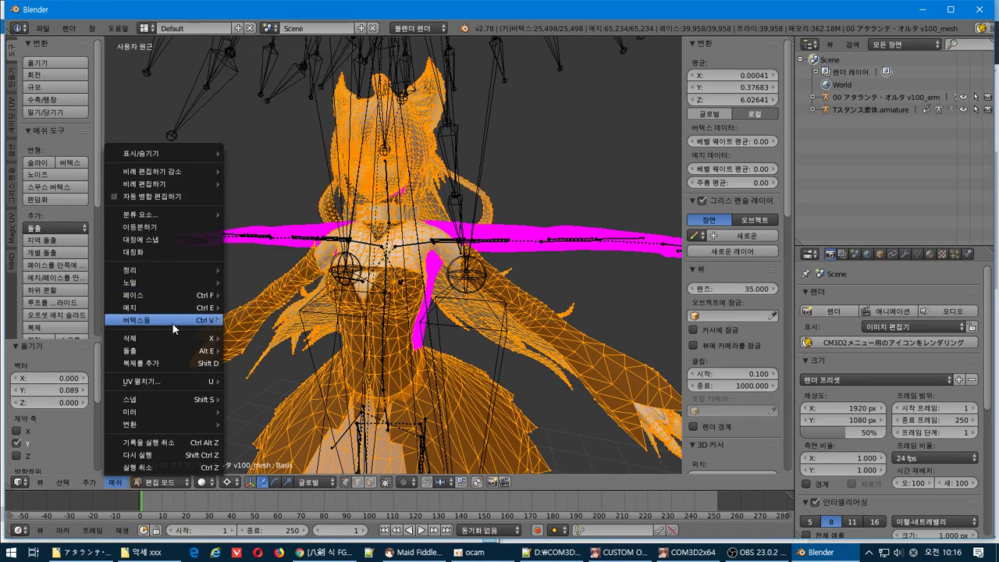
mouse_move(173, 319)
mouse_move(289, 130)
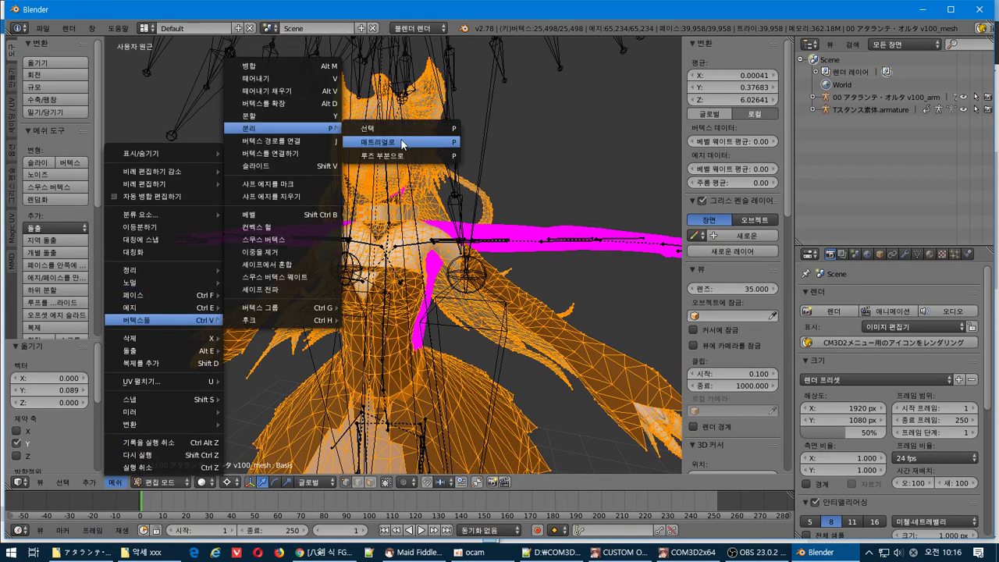
key("Return")
middle_click_drag(435, 373, 363, 363)
key("Tab")
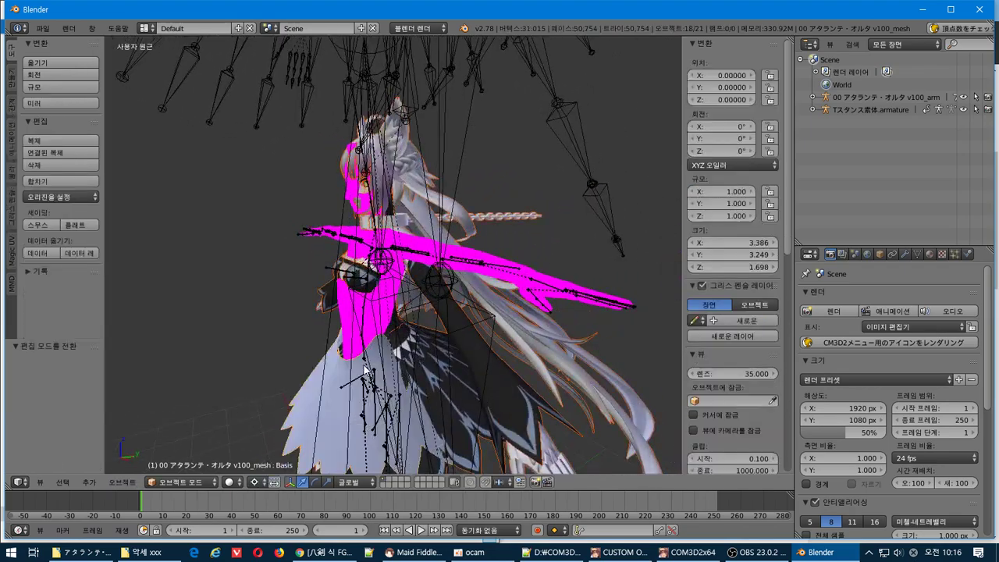
- Deselect all objects and delete the character's armature 00 アタランテ・オルタ v100_arm
key("Tab")
key("Tab")
key("a")
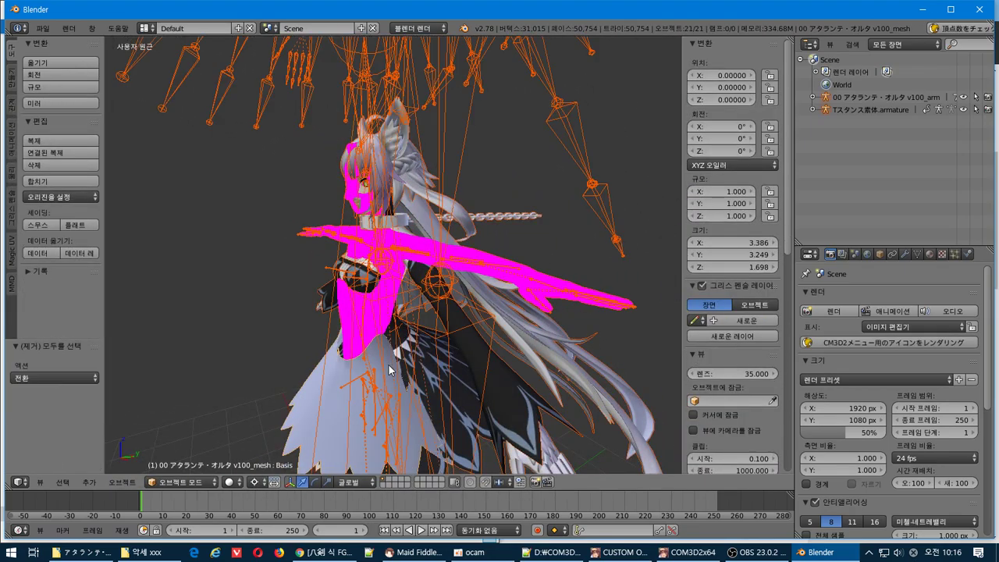
key("a")
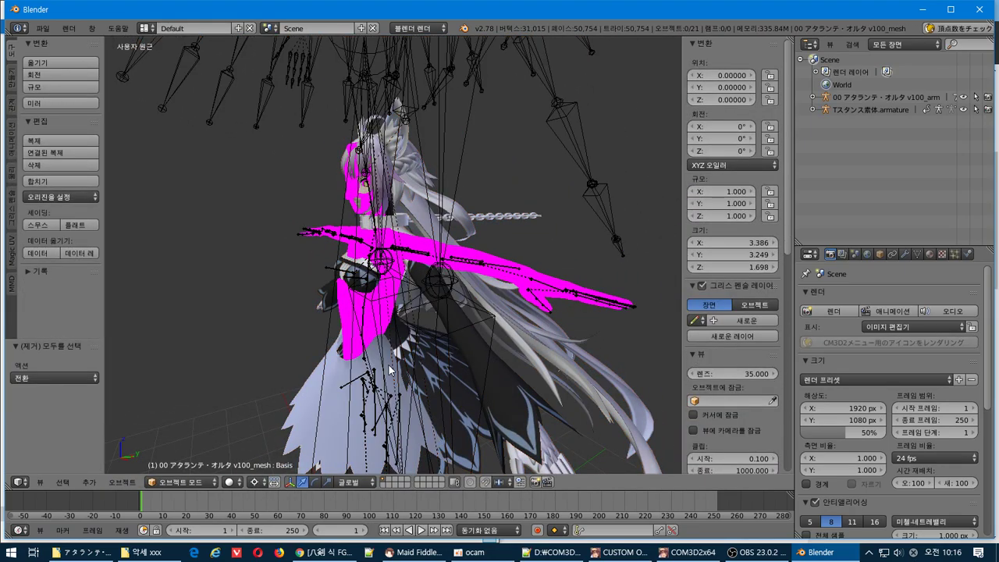
left_click(812, 110)
left_click(812, 96)
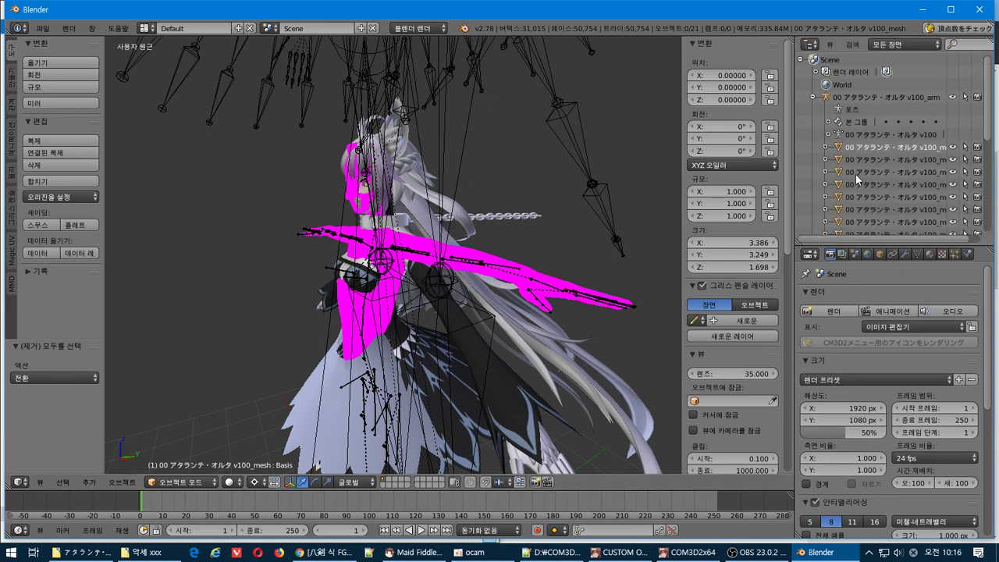
left_click(858, 97)
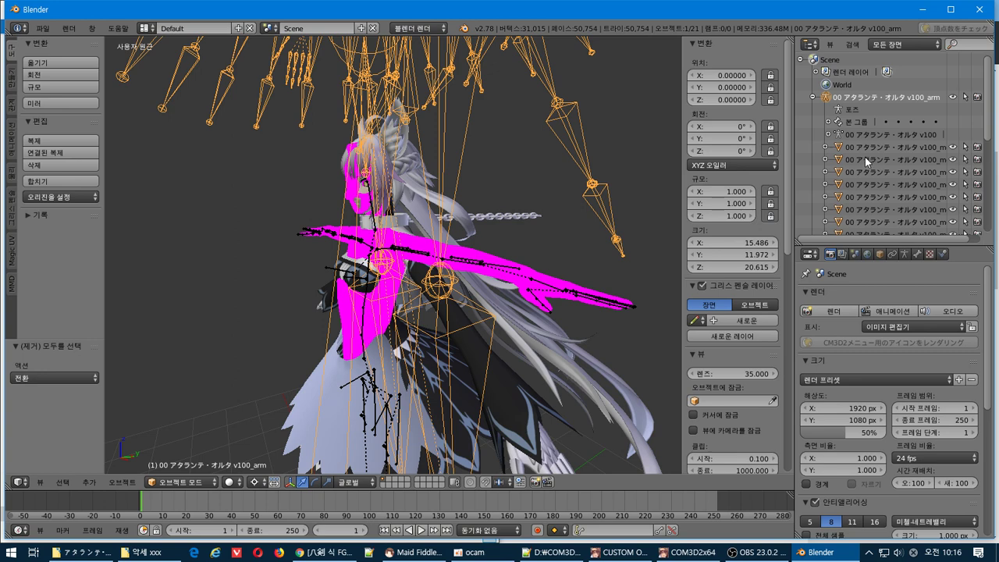
right_click(867, 100)
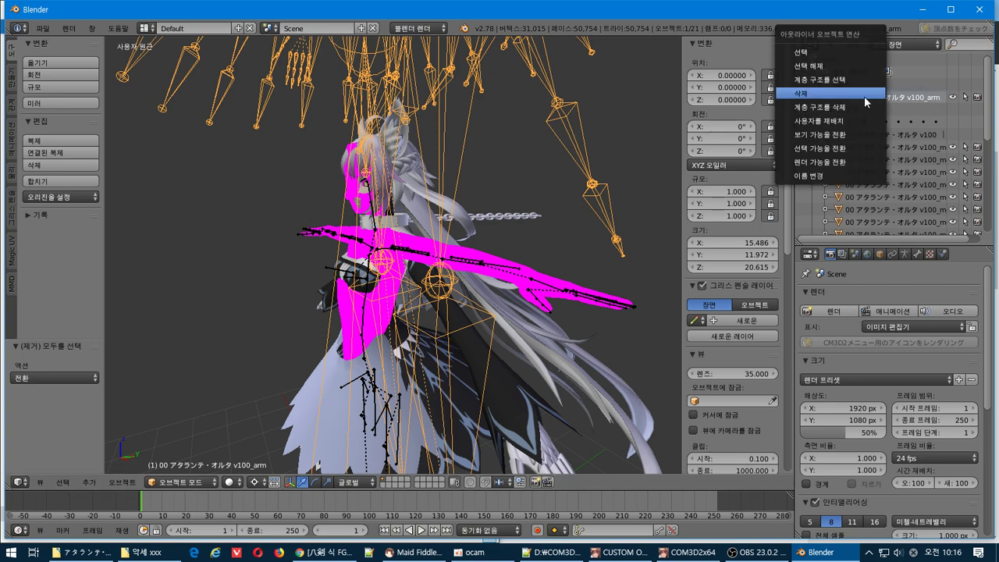
left_click(859, 94)
- Delete the Tスタンス素体 reference figure, both its armature and its body mesh
scroll(866, 117, "up", 3)
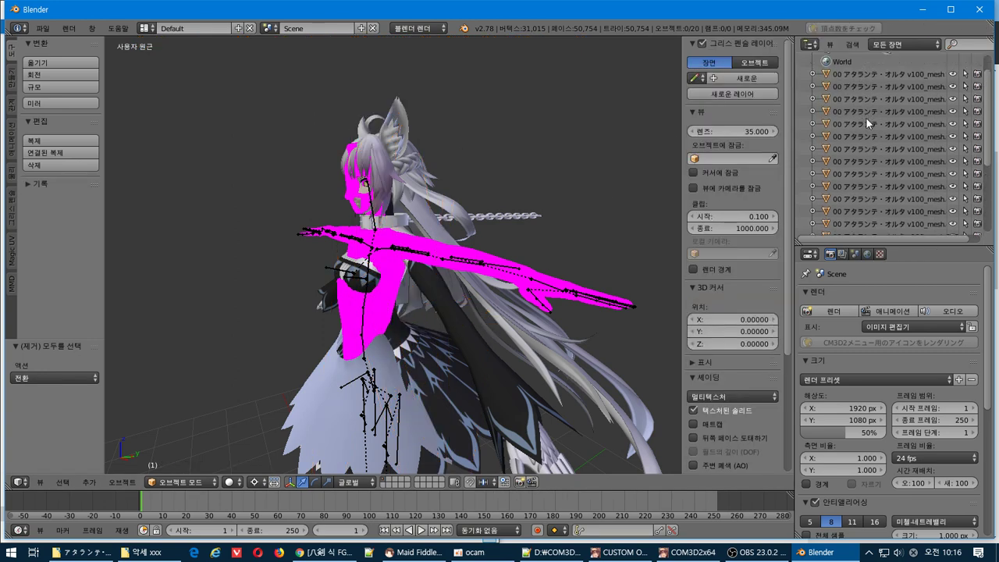
scroll(836, 196, "down", 2)
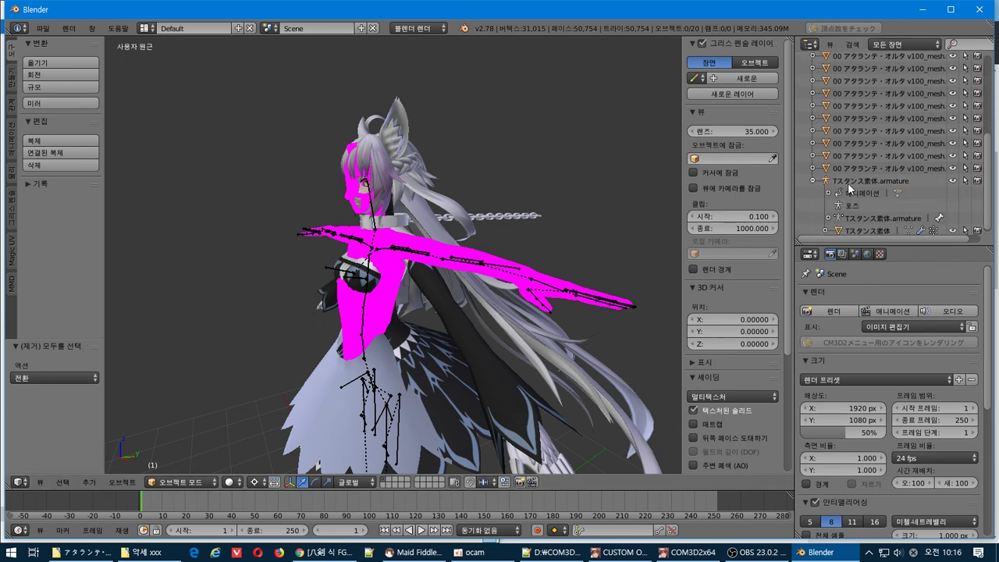
right_click(848, 187)
left_click(848, 183)
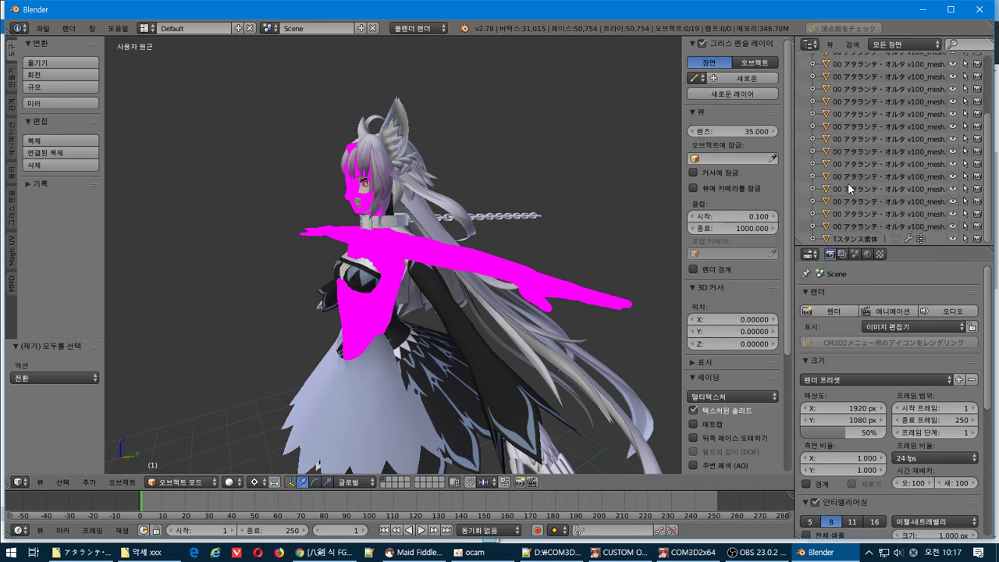
right_click(858, 238)
left_click(851, 246)
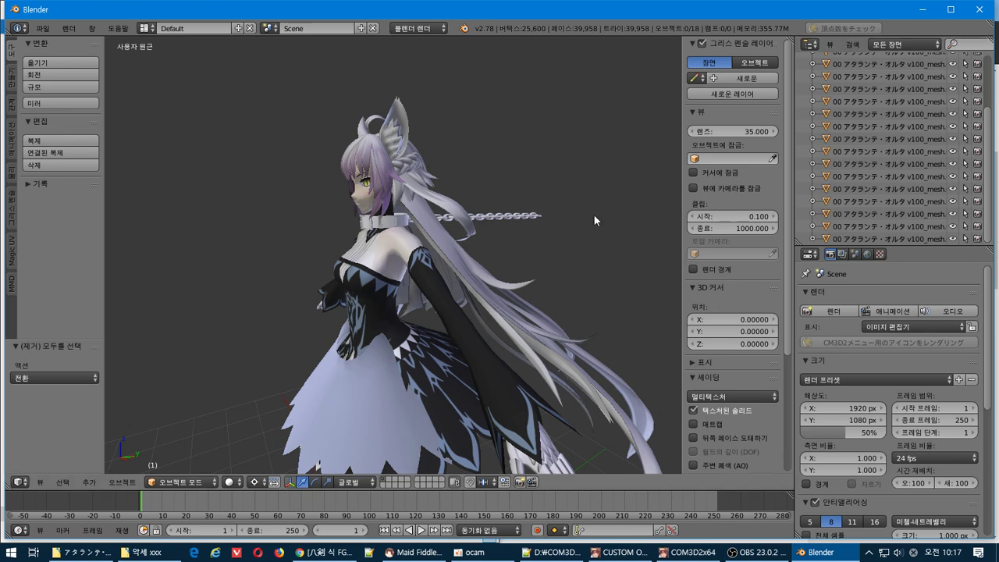
- Delete the face skin object v100_mesh.014 and the eye-detail object v100_mesh.016 from the character's head
middle_click_drag(508, 213, 569, 218)
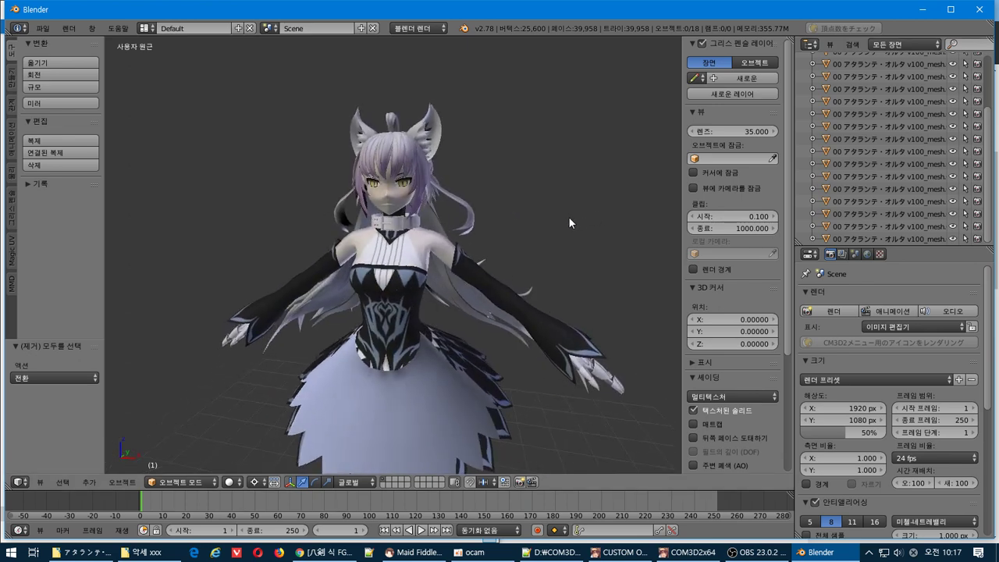
right_click(404, 194)
scroll(403, 190, "up", 5)
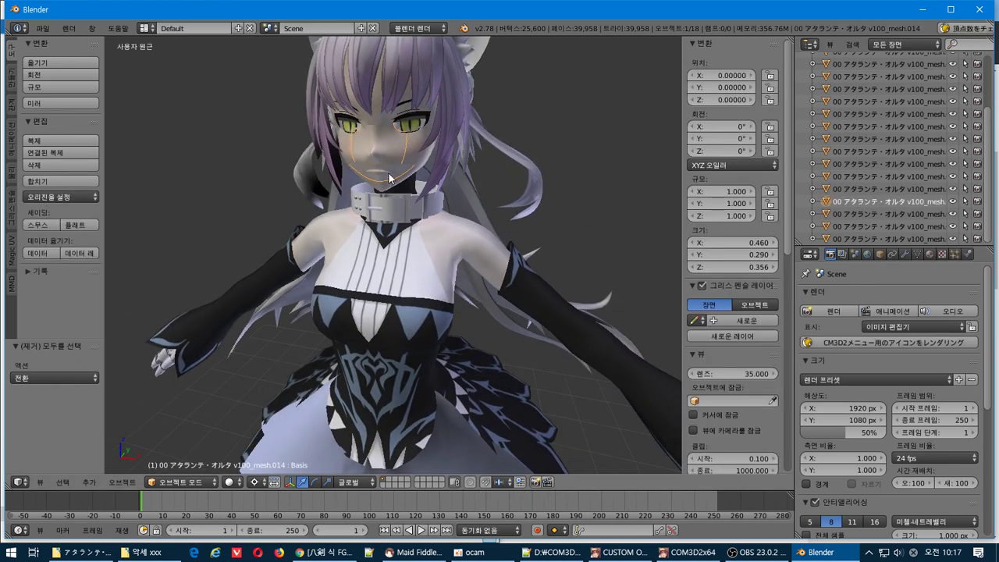
right_click(388, 149)
scroll(388, 233, "down", 3)
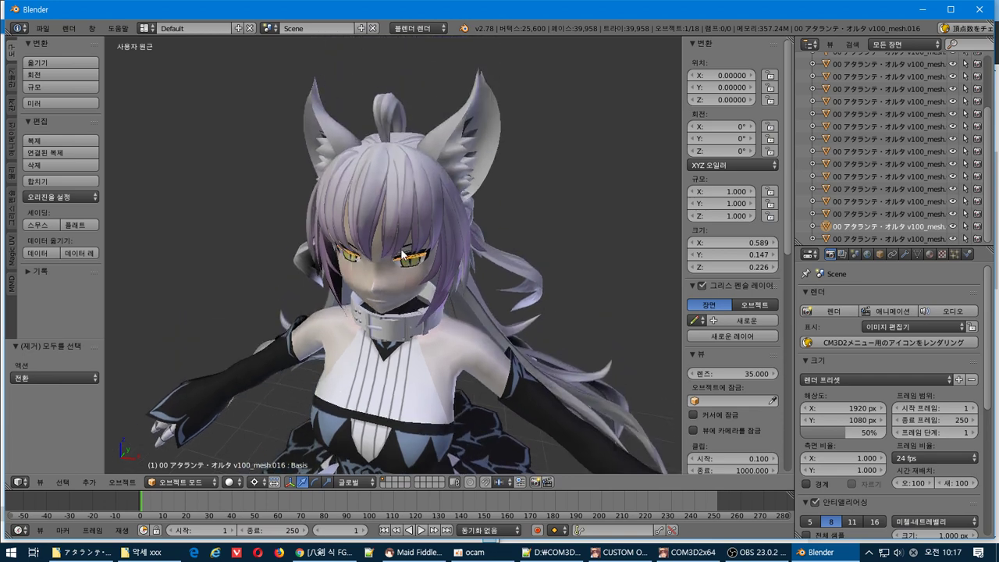
middle_click_drag(388, 234, 403, 228)
right_click(398, 244)
key("x")
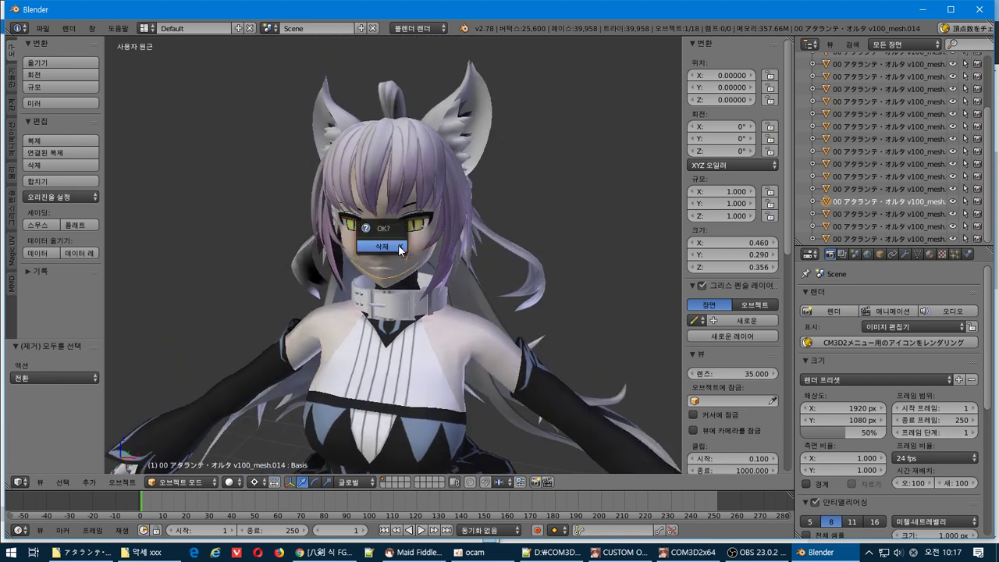
left_click(398, 245)
key("x")
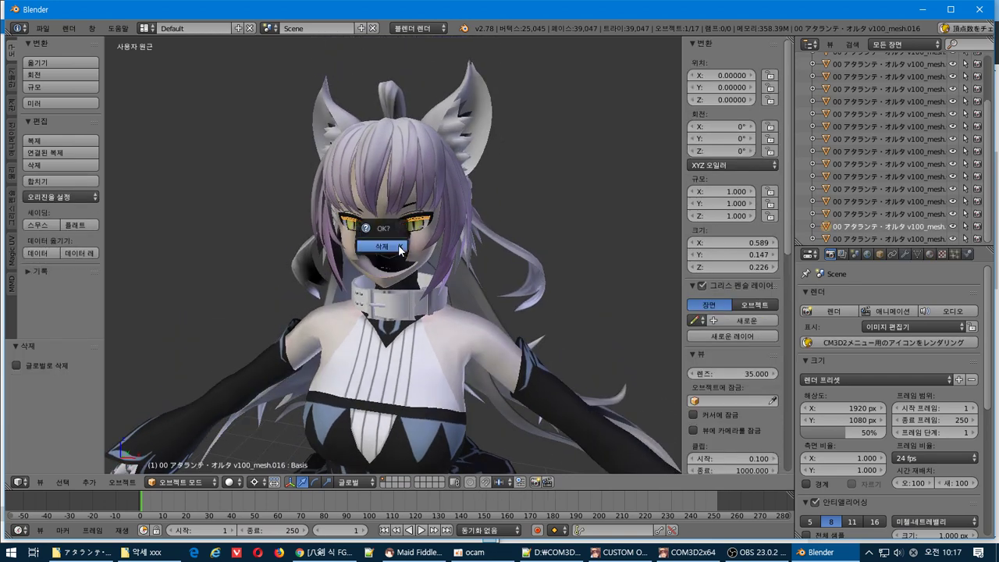
left_click(398, 244)
- Delete two more leftover face objects around the character's eyes and mouth
right_click(419, 243)
key("x")
left_click(419, 243)
middle_click_drag(419, 248, 464, 336)
right_click(395, 267)
key("x")
left_click(395, 267)
- Rename the long back hair object v100_mesh.011 as hair-back and hide it
right_click(382, 251)
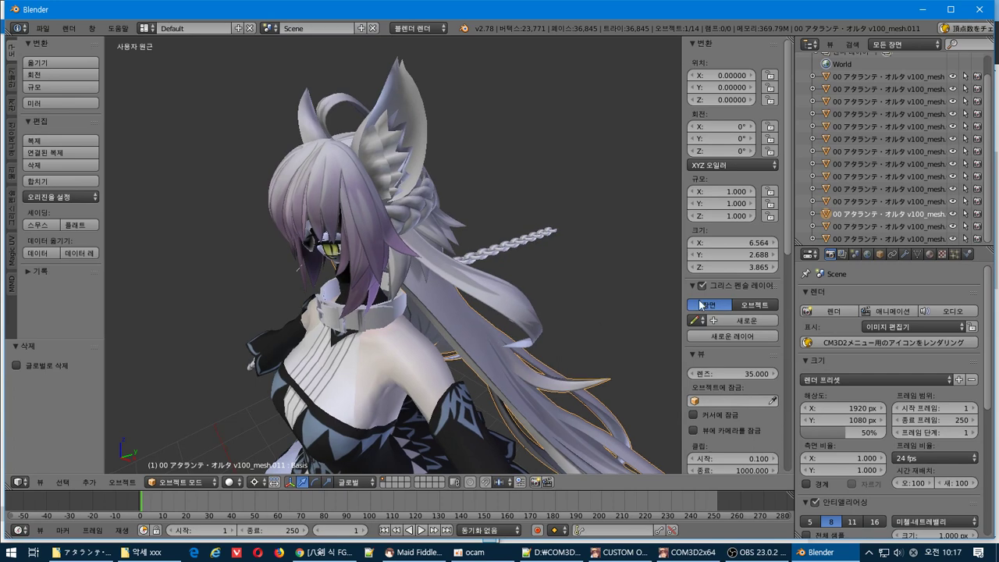
double_click(912, 214)
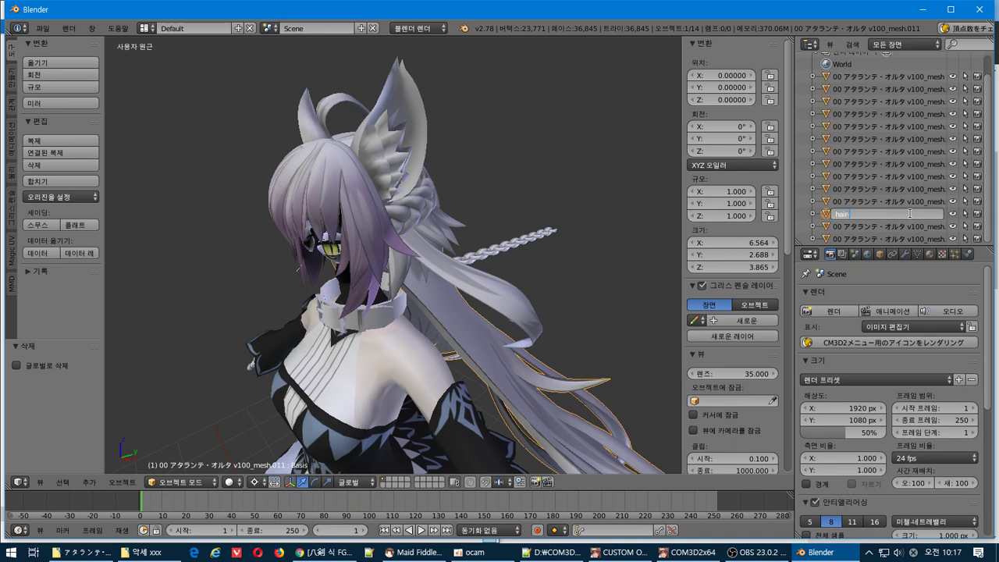
key("Return")
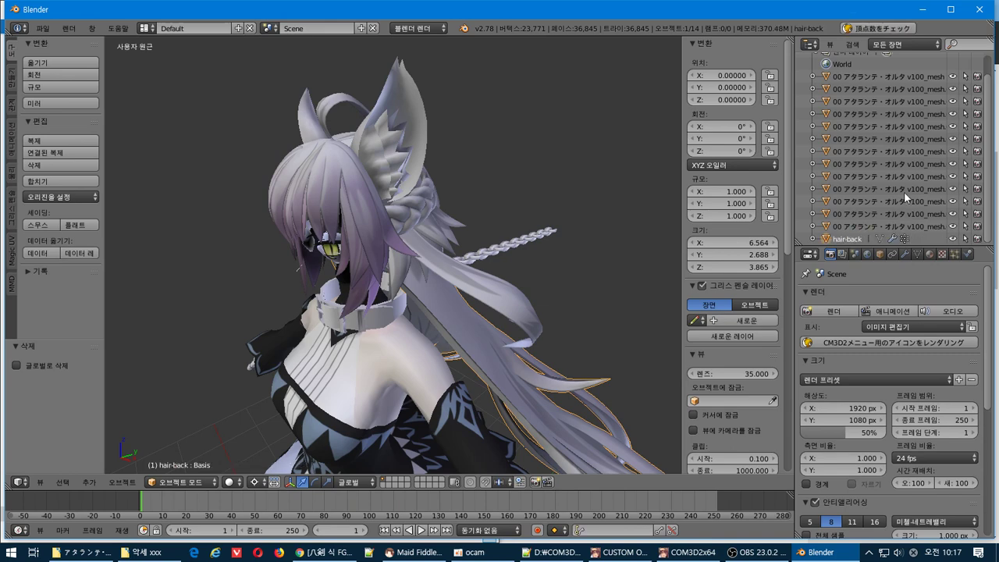
left_click(952, 238)
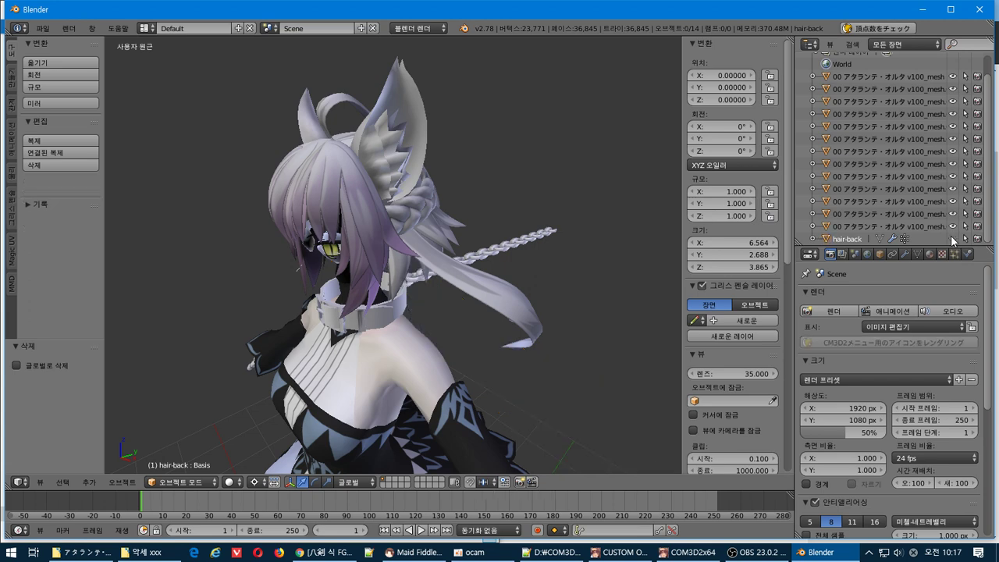
- Rename the front hair and ears object v100_mesh.010 as hair and keep it hidden
middle_click_drag(524, 294, 346, 267)
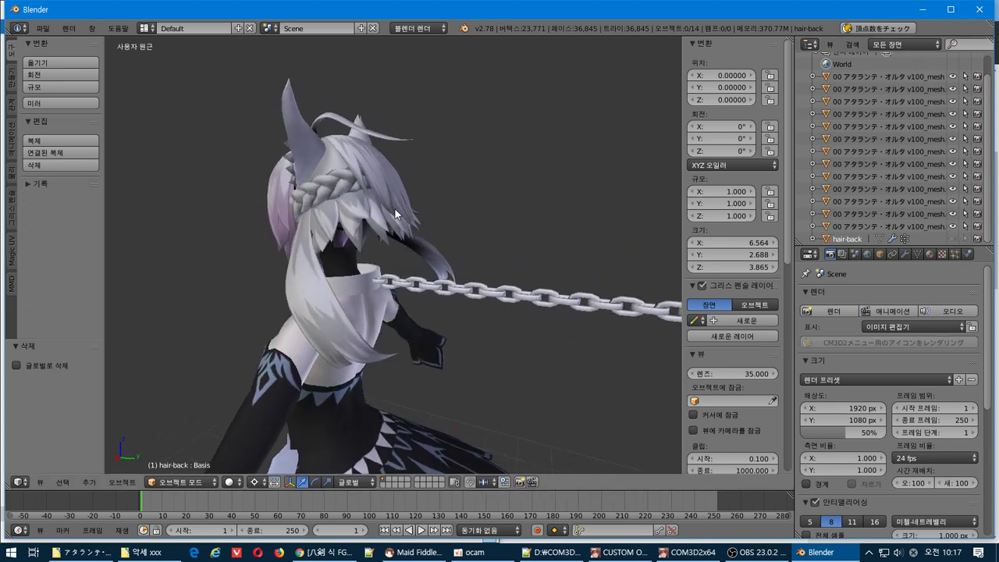
right_click(394, 208)
middle_click_drag(386, 209, 979, 238)
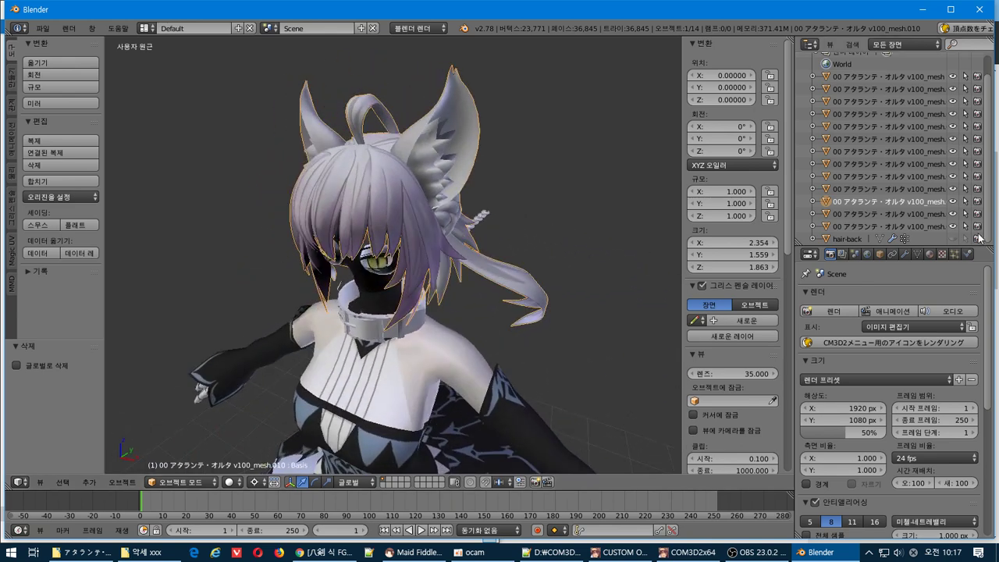
left_click(953, 201)
left_click(953, 202)
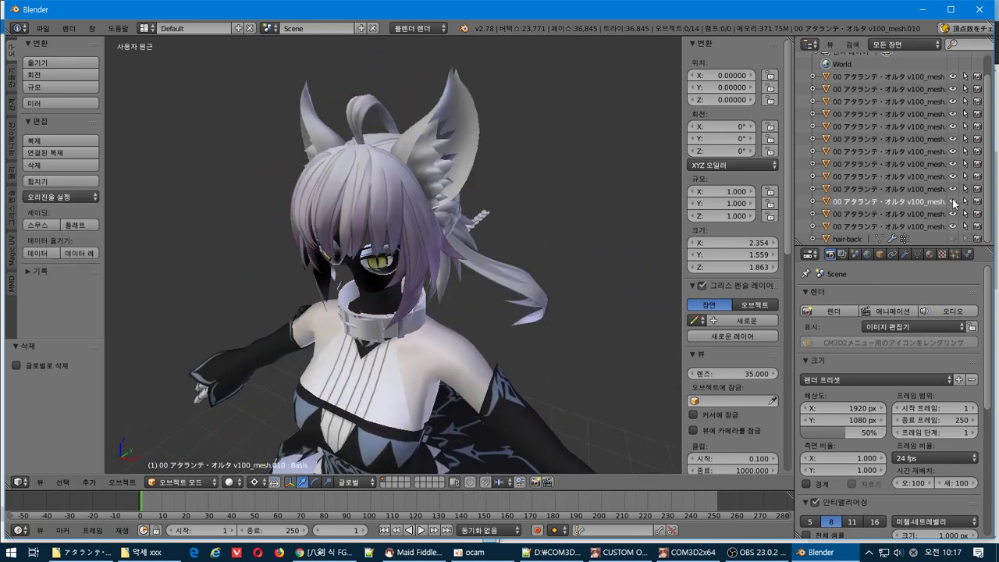
left_click(953, 203)
double_click(951, 201)
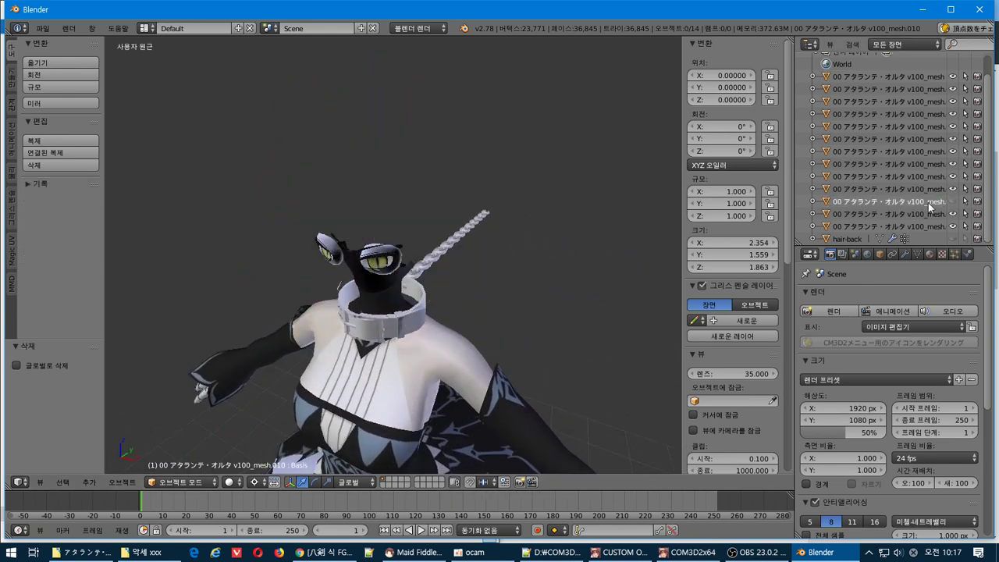
left_click(919, 201)
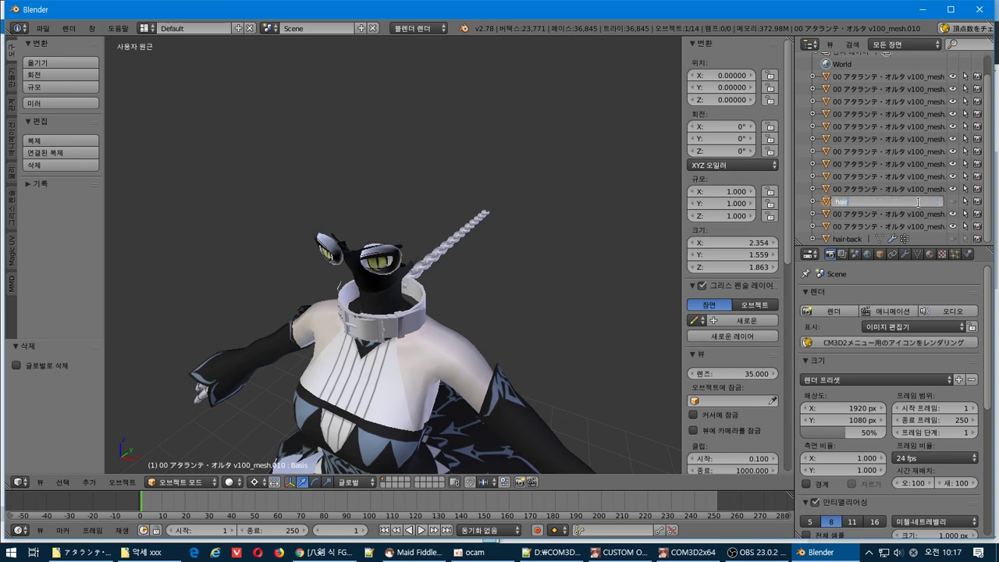
key("Return")
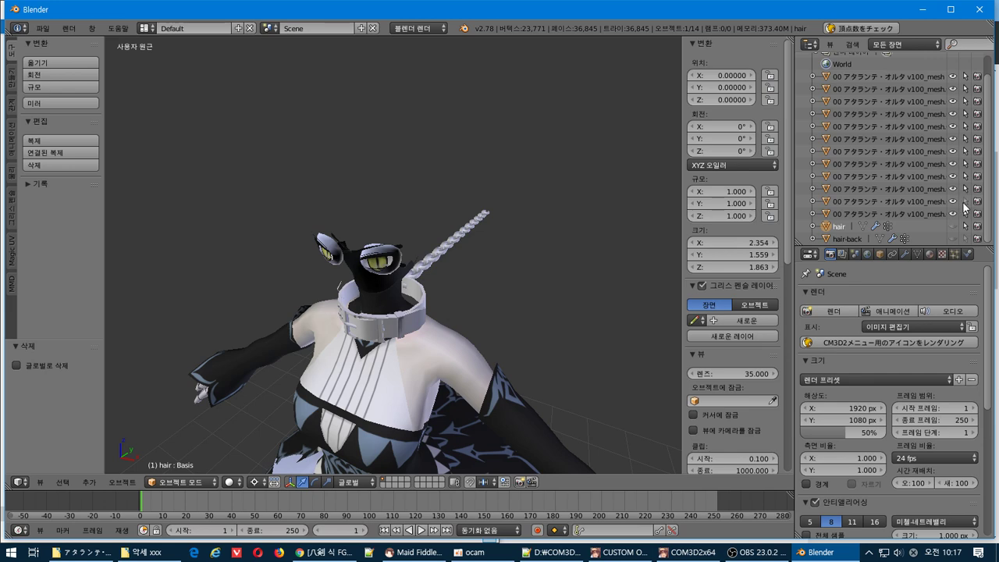
left_click(966, 229)
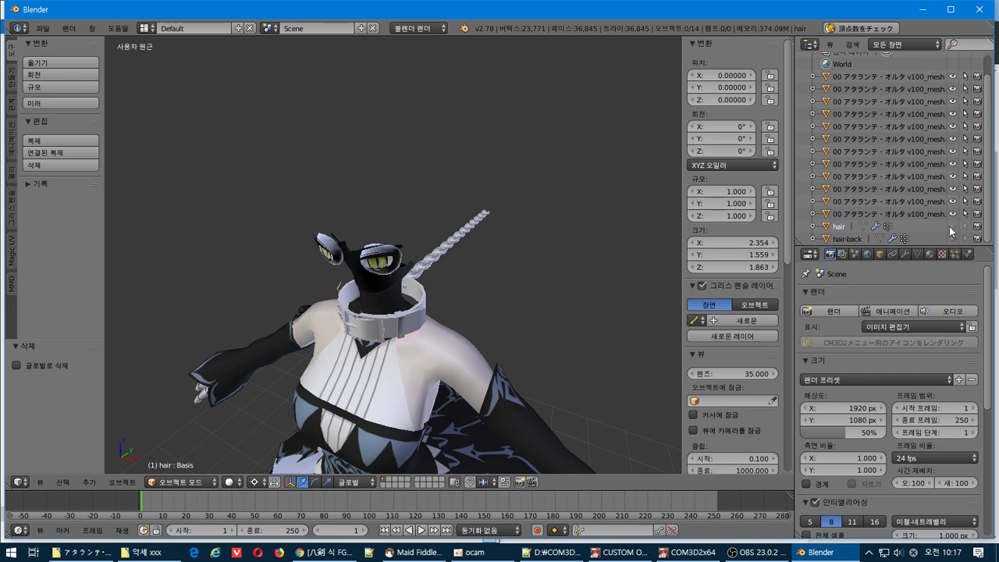
- Select the three remaining objects around the floating eyes and delete them together
middle_click_drag(504, 188, 516, 163)
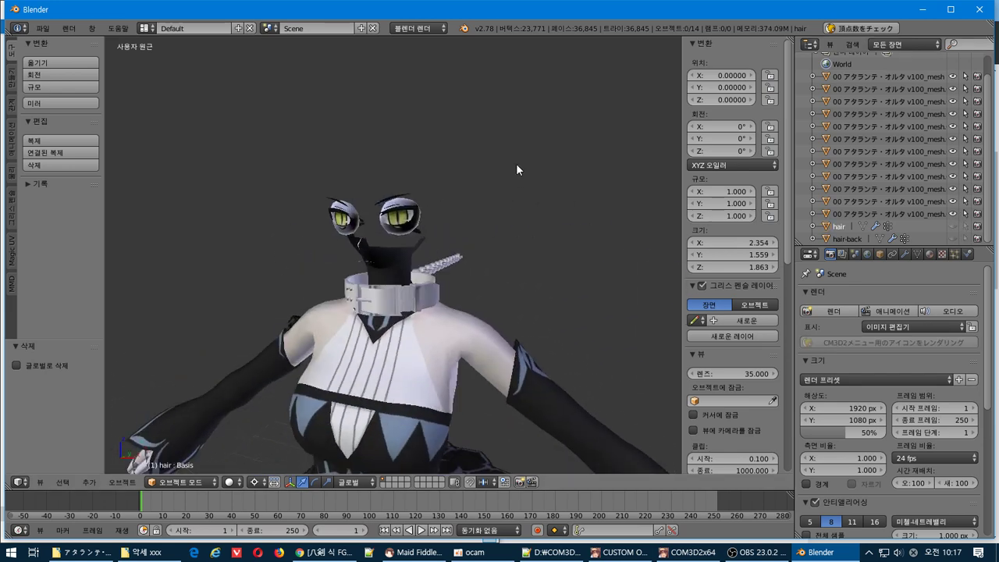
right_click(406, 214)
middle_click_drag(421, 214, 362, 195)
key("b")
left_click_drag(322, 167, 275, 193)
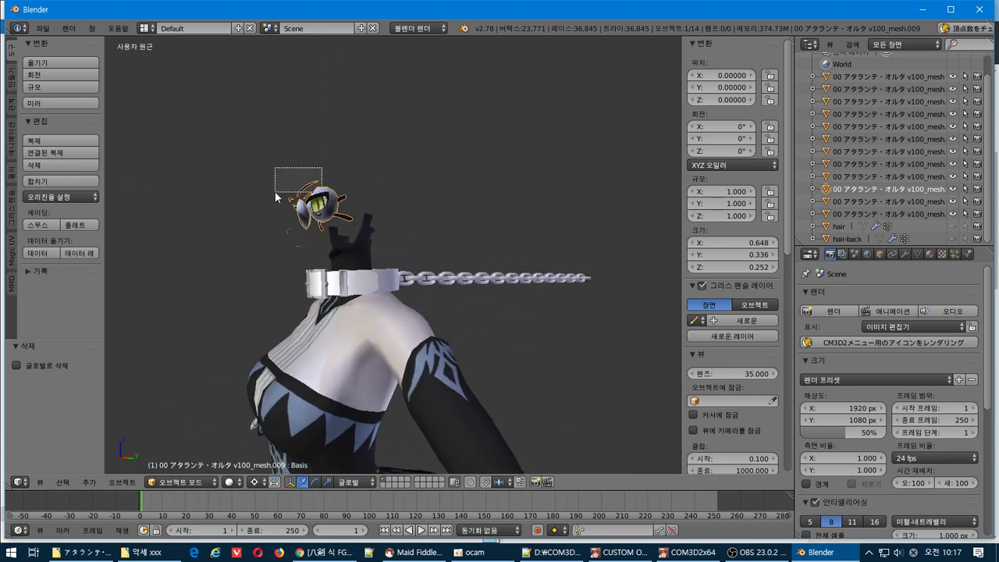
left_click_drag(257, 230, 257, 232)
key("x")
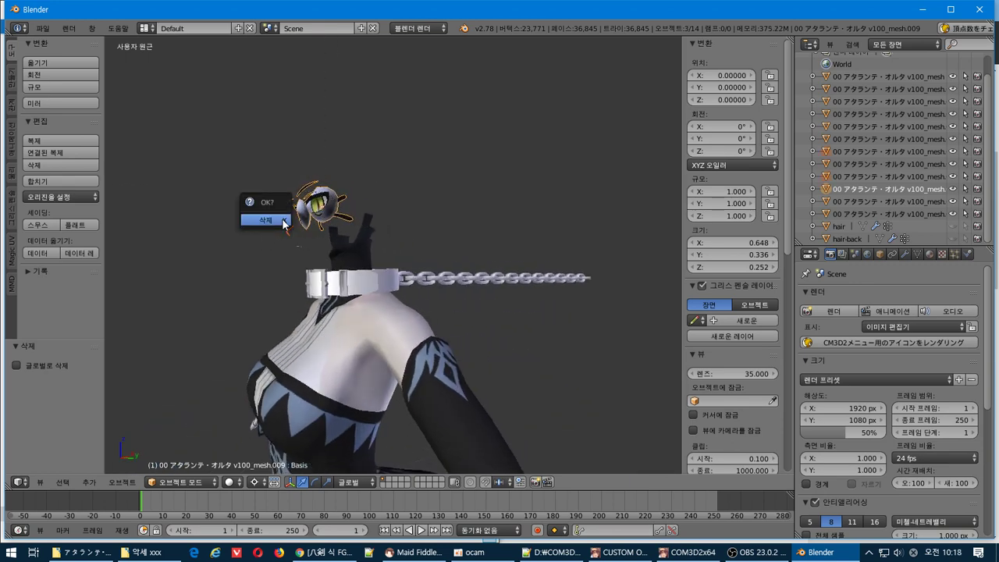
left_click(273, 216)
- Delete the stray vertices floating in front of the neck from the collar and chain mesh, and return to Object Mode
middle_click_drag(300, 218, 279, 260)
right_click(353, 247)
scroll(291, 258, "up", 5)
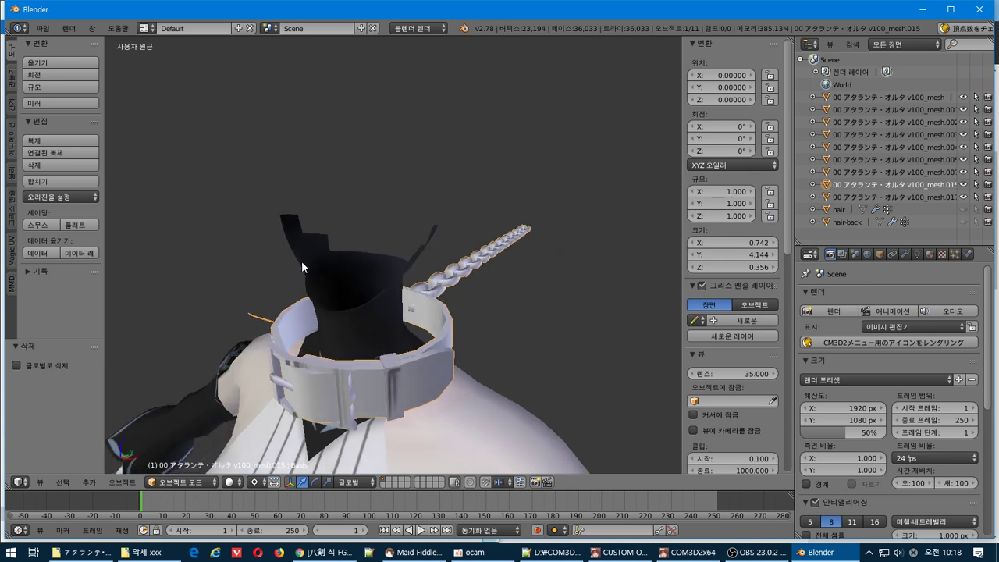
key("Tab")
key("Tab")
key("Tab")
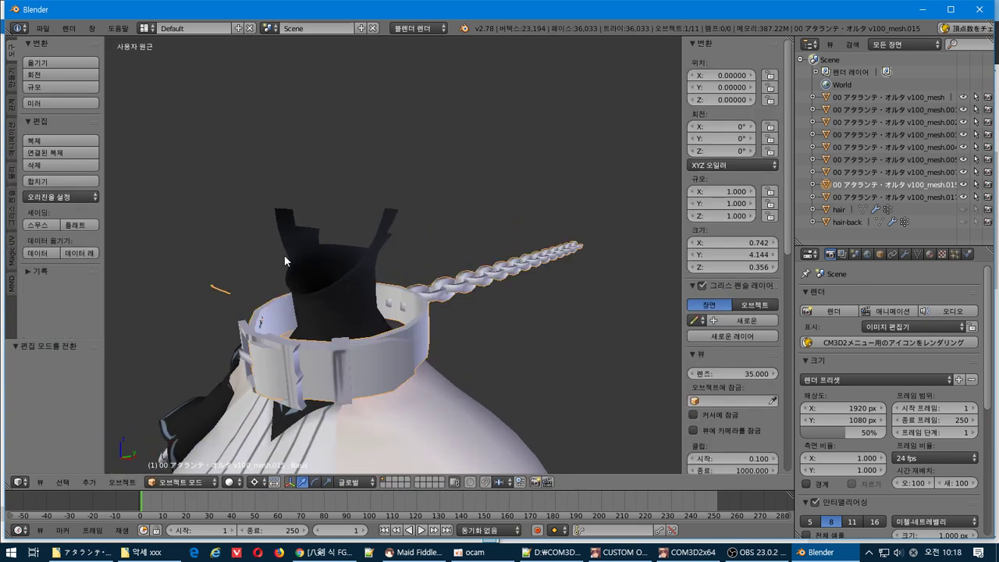
middle_click_drag(284, 258, 246, 246)
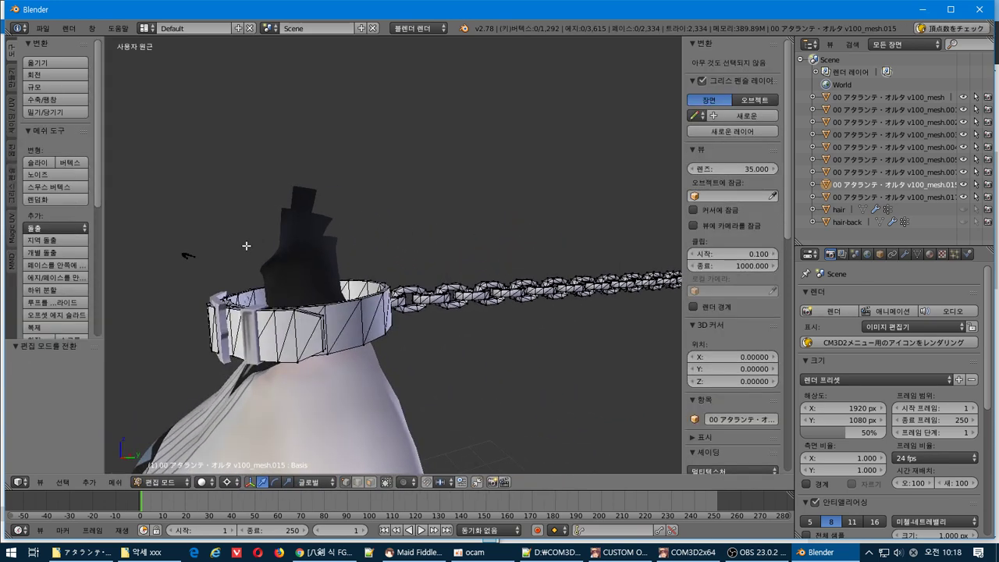
key("b")
left_click_drag(209, 245, 141, 271)
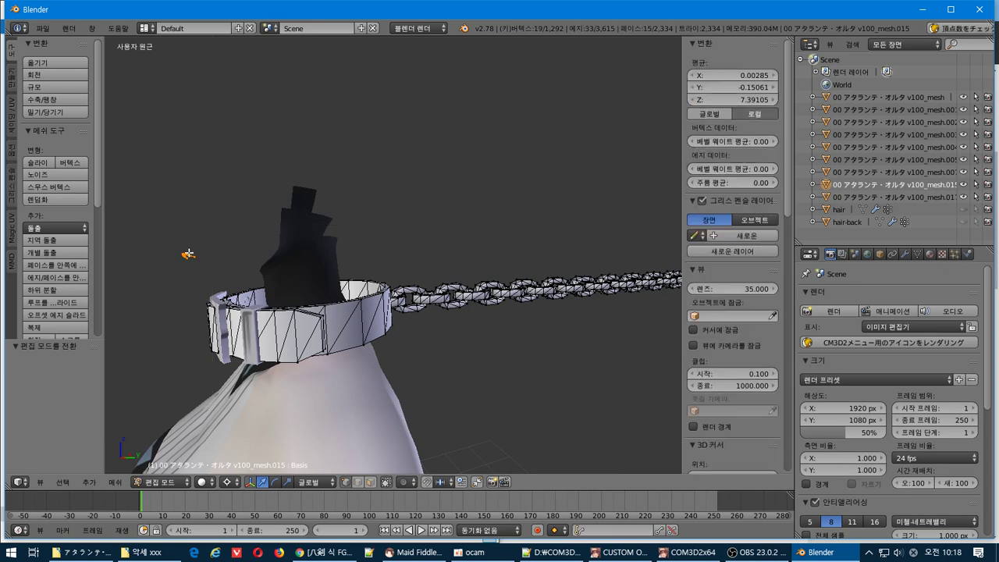
key("x")
left_click(173, 253)
middle_click_drag(191, 255, 258, 251)
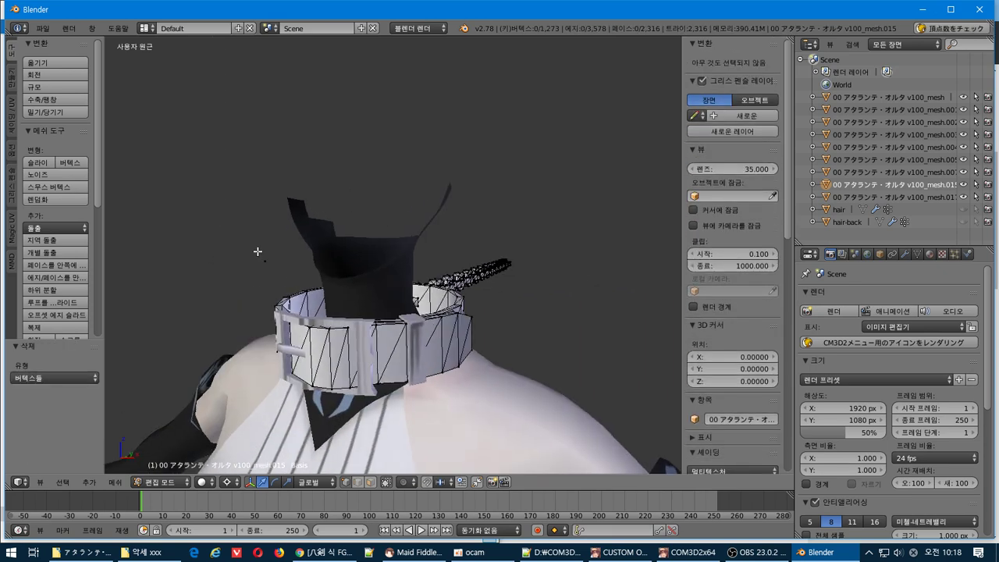
key("Tab")
- Check which parts belong to the black outfit object v100_mesh.003 with a temporary move, and cancel that move
middle_click_drag(325, 274, 350, 308)
right_click(386, 336)
middle_click_drag(387, 336, 467, 325)
scroll(472, 319, "down", 5)
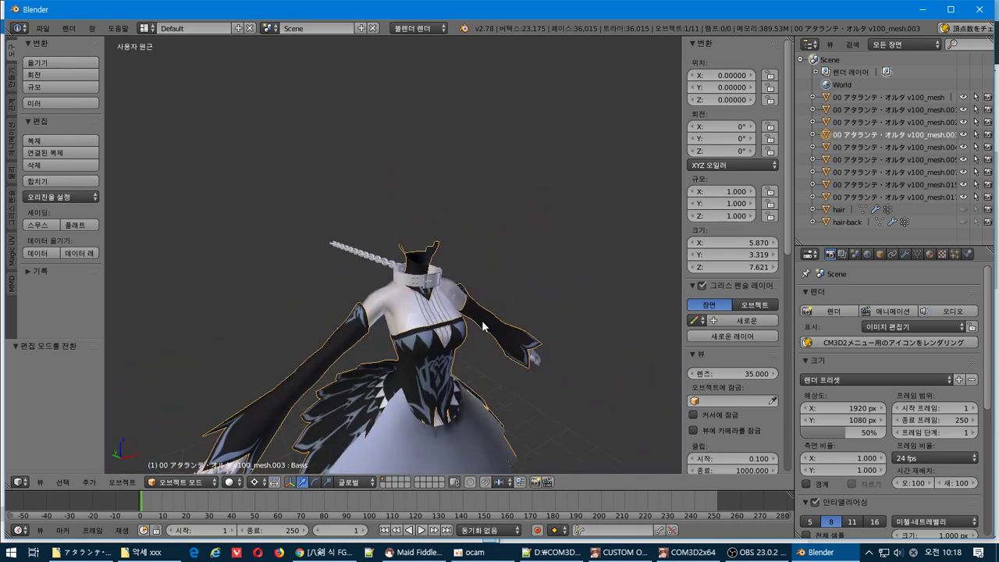
key("g")
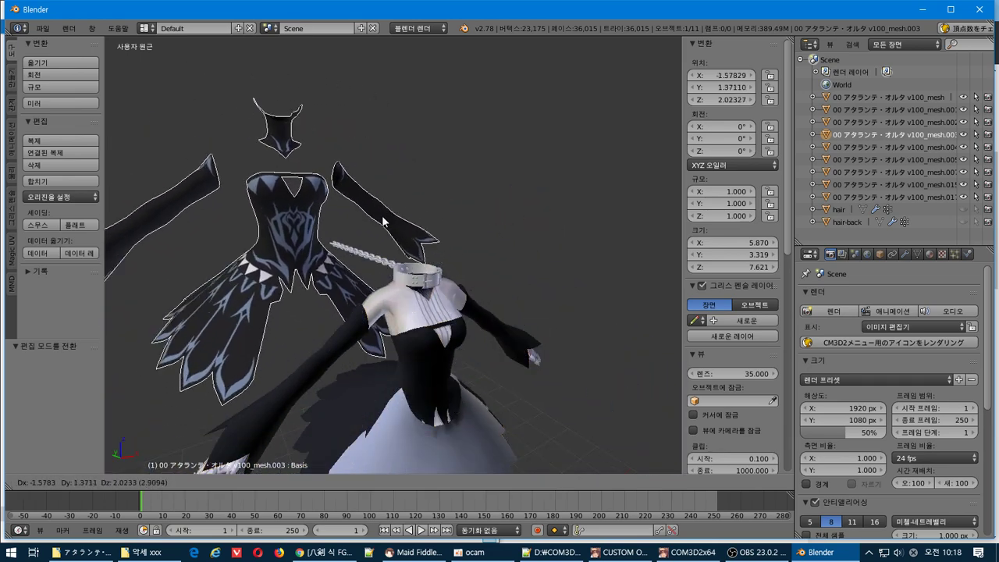
key("Escape")
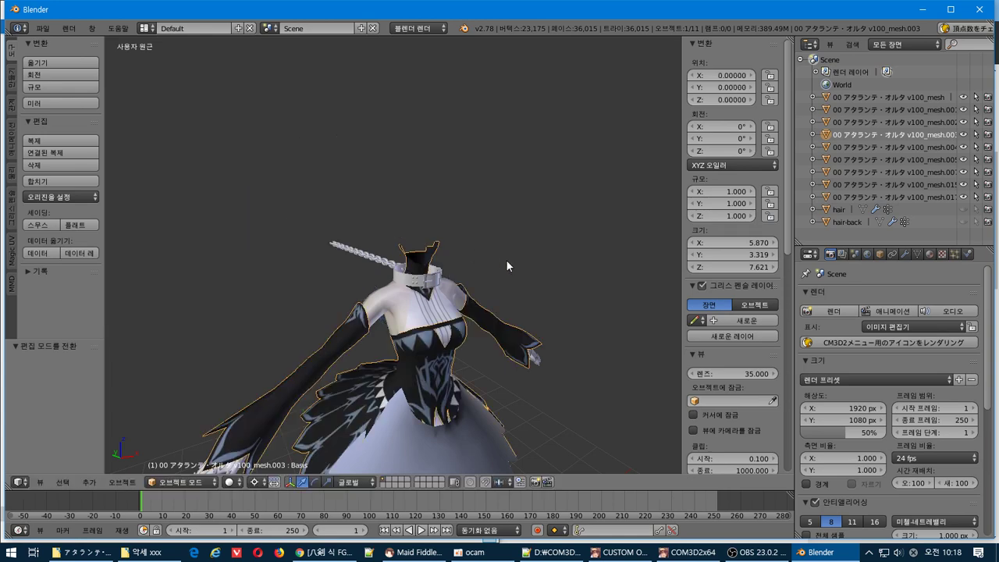
- Rename the collar and chain object v100_mesh.015 as neck and hide it
middle_click_drag(509, 264, 420, 300)
scroll(431, 283, "up", 4)
left_click(852, 184)
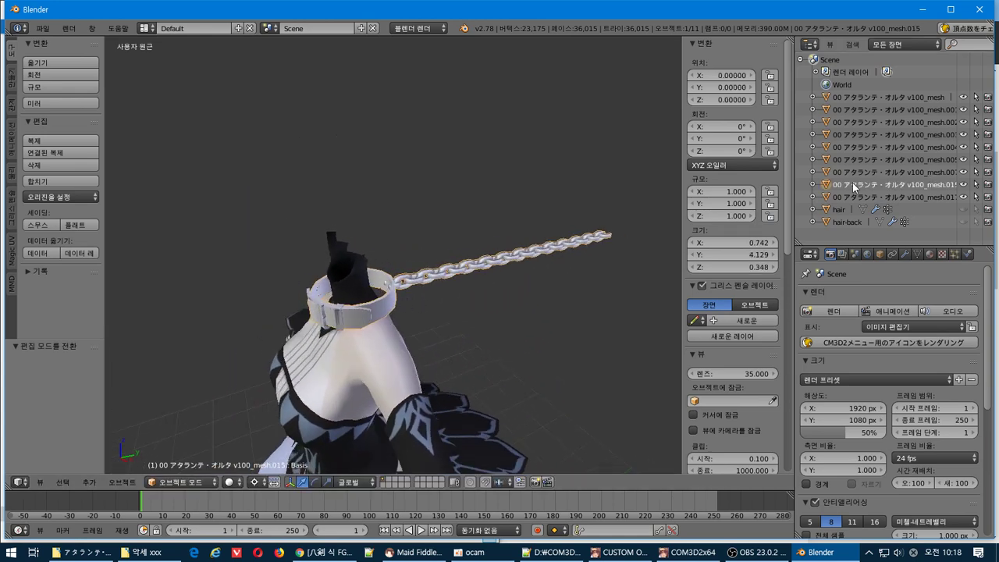
double_click(853, 185)
type("n")
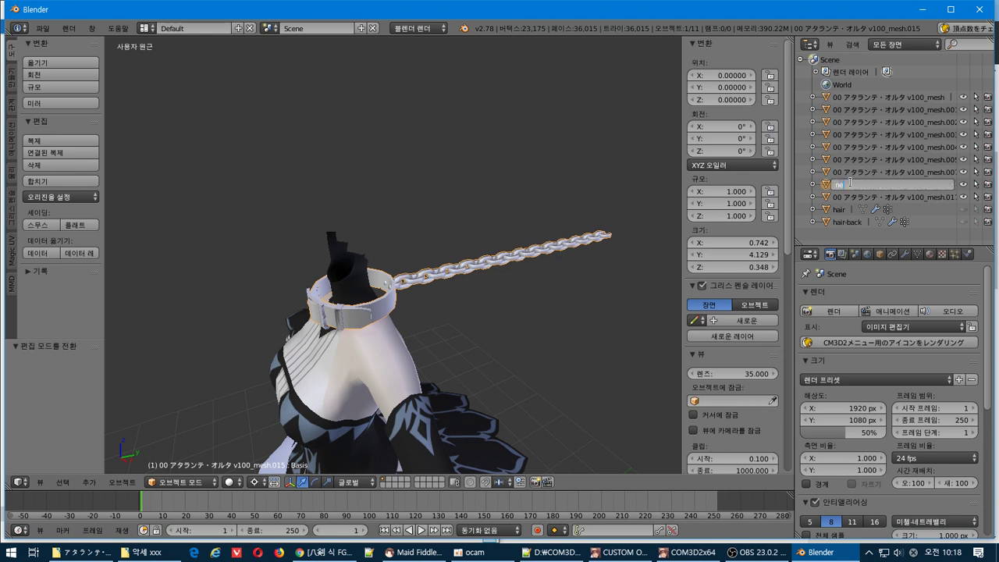
type("eck")
key("Return")
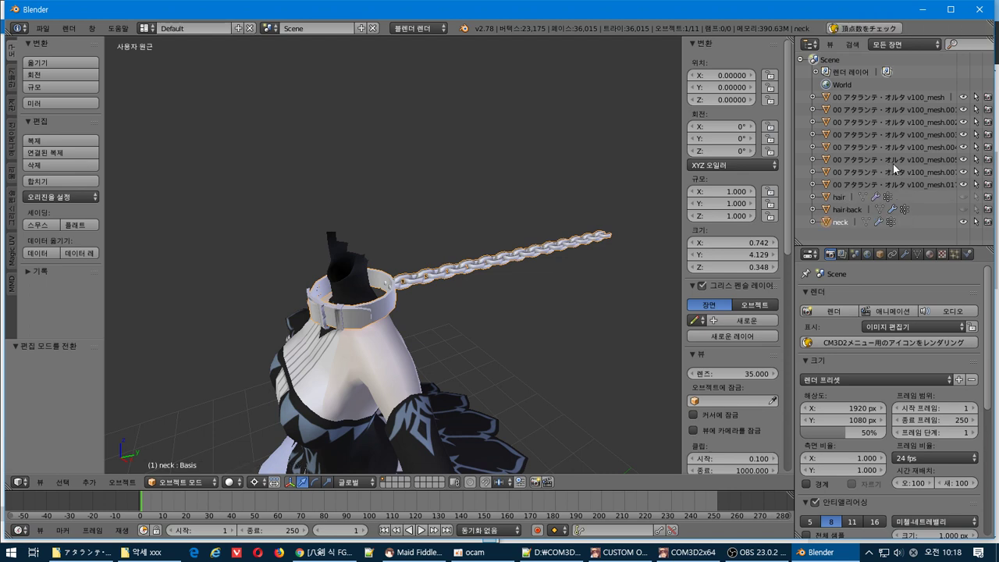
left_click(964, 223)
left_click(965, 223)
left_click(967, 224)
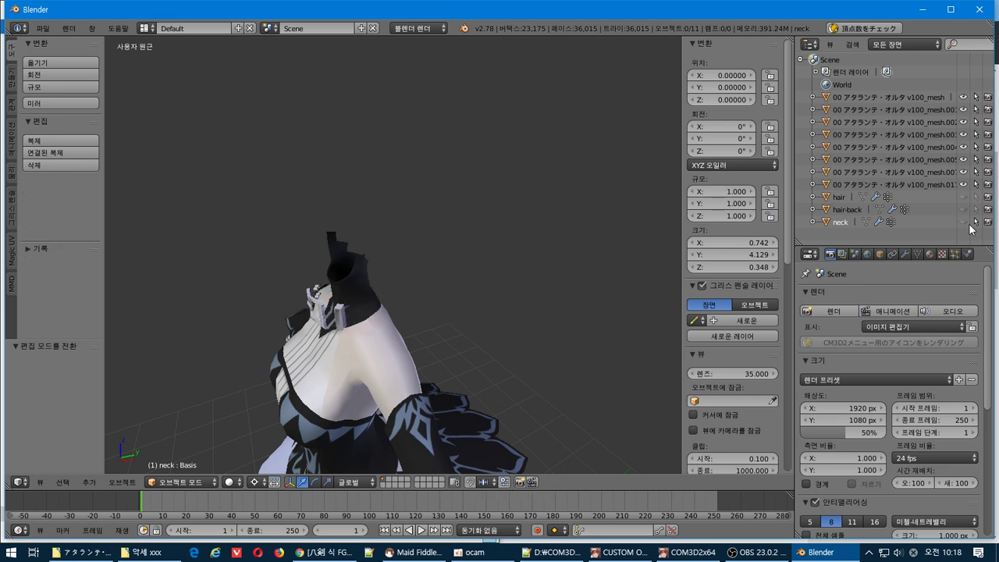
- Compare the view with and without the neck object, and check the collar buckle object v100_mesh.007 with a temporary move, restoring its position
mouse_move(344, 269)
middle_mouse_down()
mouse_move(536, 260)
mouse_move(413, 238)
mouse_move(342, 278)
middle_mouse_up()
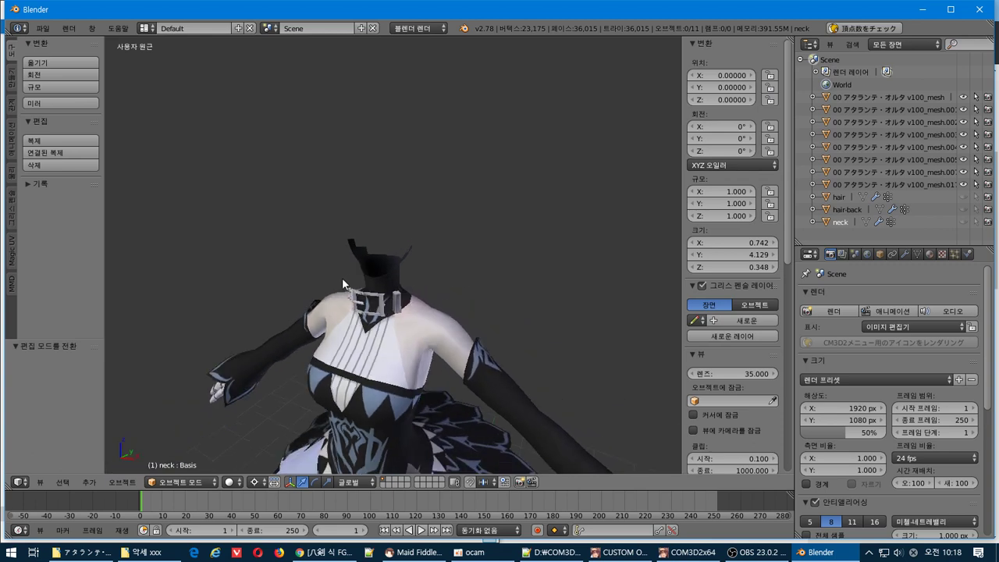
left_click(964, 222)
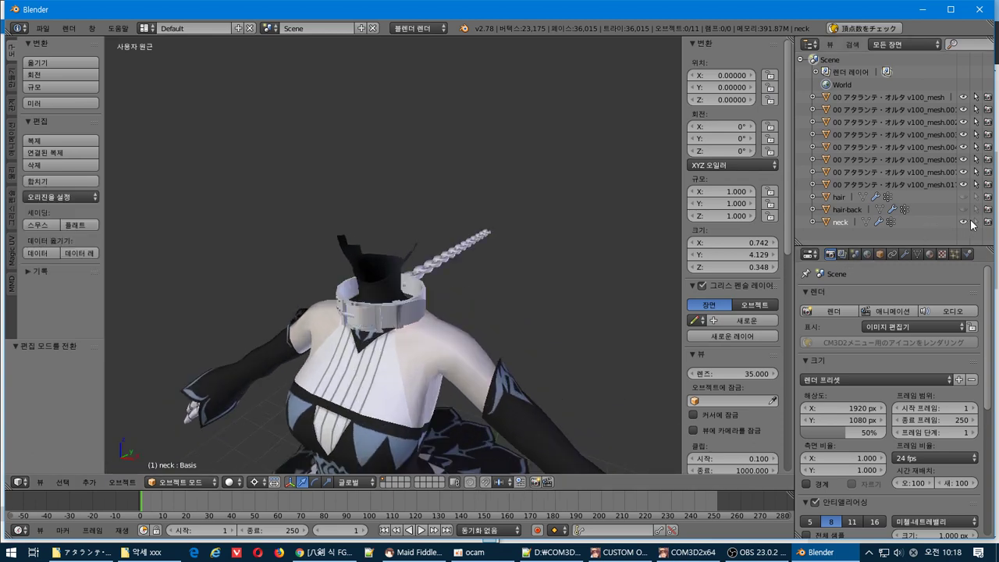
left_click(964, 222)
middle_click_drag(421, 312, 401, 311)
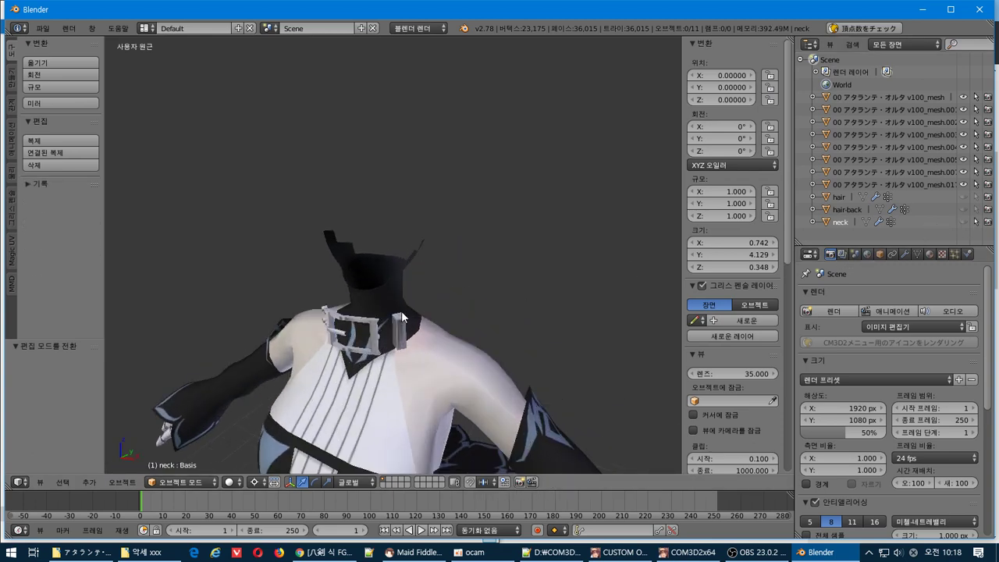
right_click(377, 338)
middle_click_drag(351, 355, 397, 328)
key("g")
right_click(447, 136)
key("alt+g")
scroll(424, 178, "down", 5)
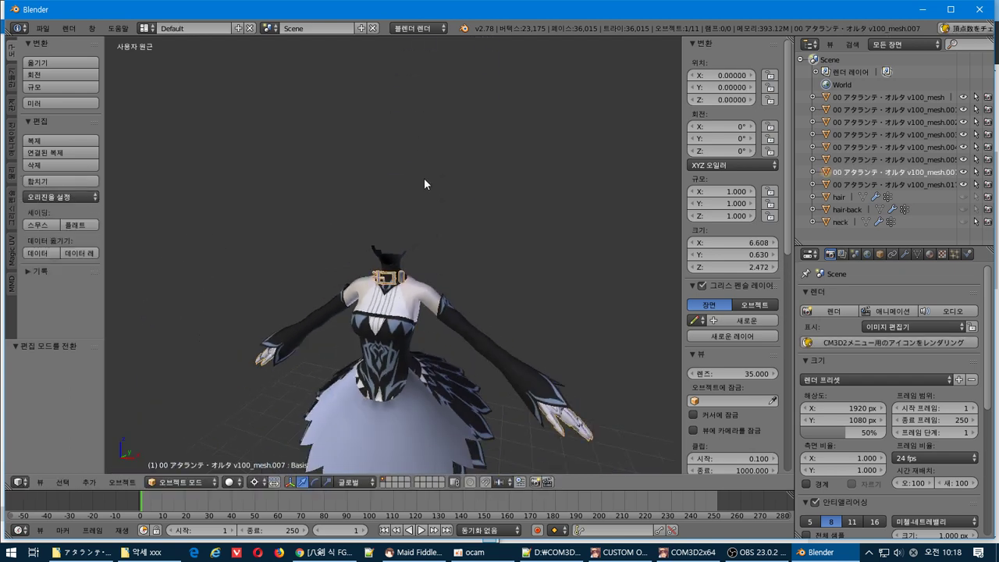
- Check which parts belong to the buckle and hands object v100_mesh.007 with a temporary move, and cancel that move
middle_click_drag(416, 184, 527, 219)
scroll(381, 189, "up", 2)
key("g")
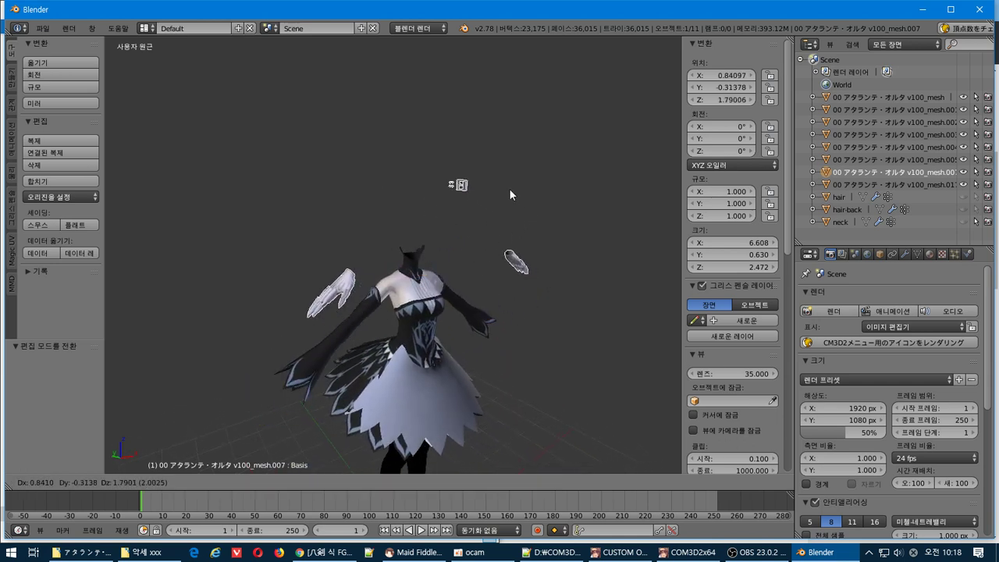
right_click(510, 190)
middle_click_drag(509, 200, 472, 215)
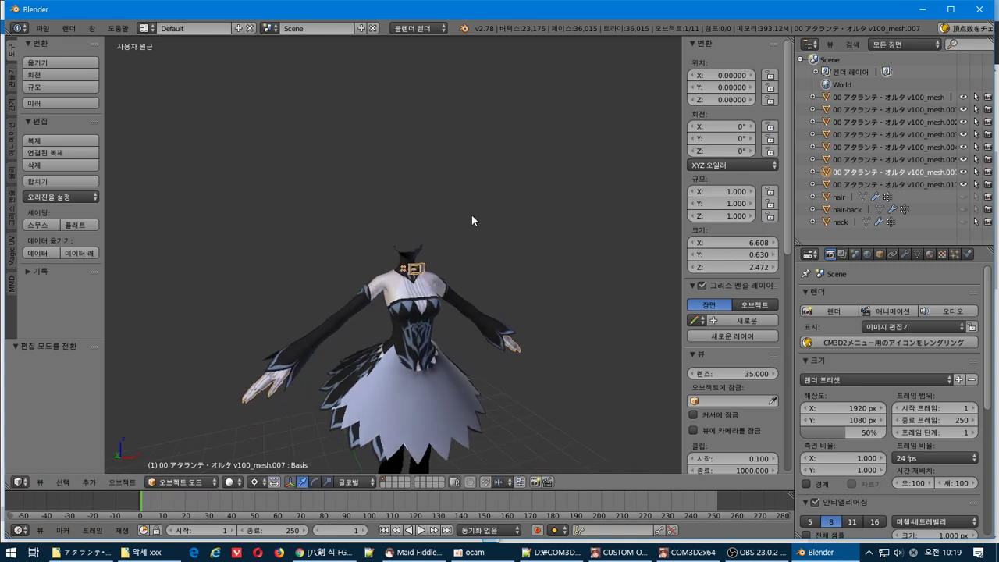
- Separate the vertices of both hands from v100_mesh.007 into their own object, selecting them in the right orthographic view, and return to Object Mode
key("Tab")
middle_click_drag(390, 318, 380, 312)
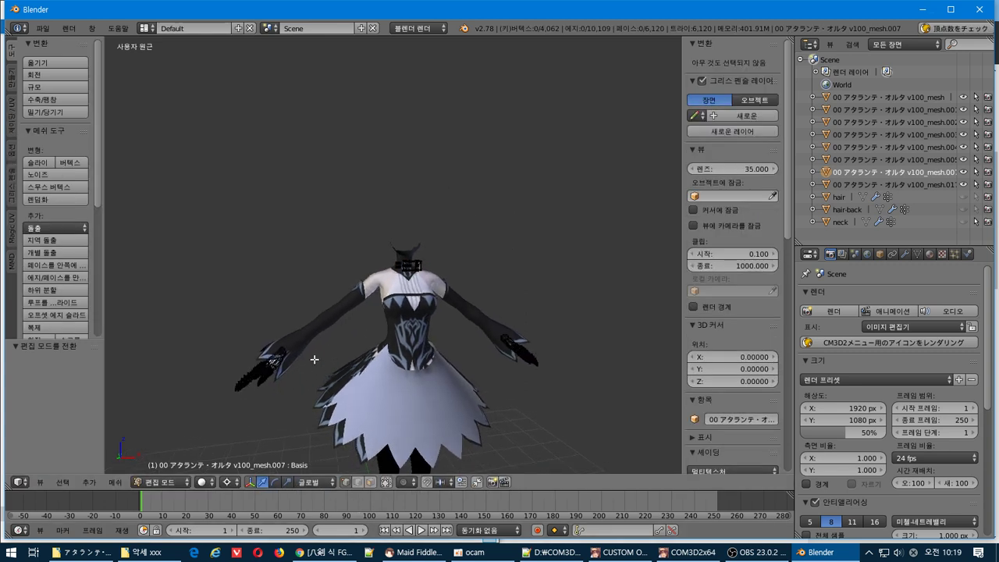
key("KP_3")
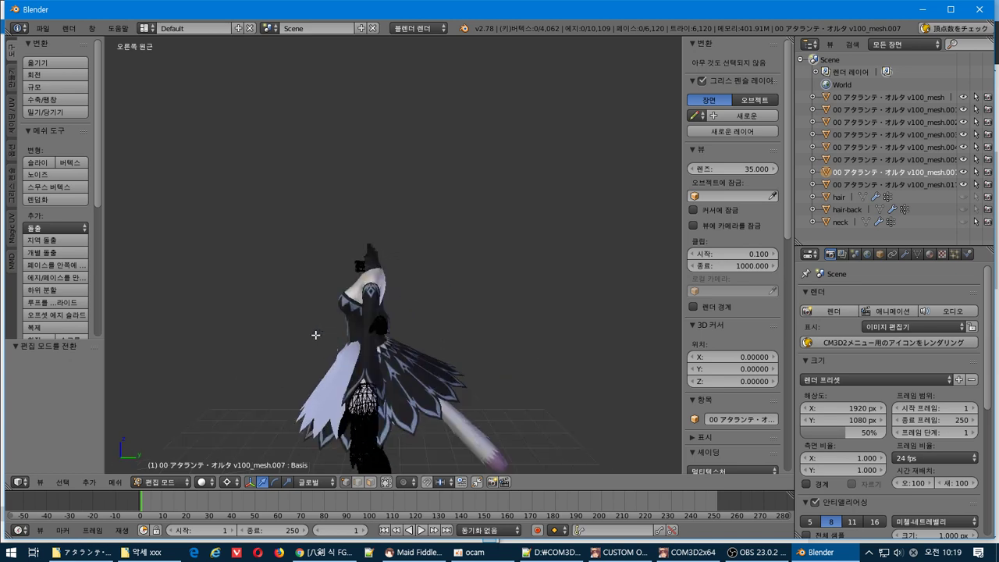
key("KP_5")
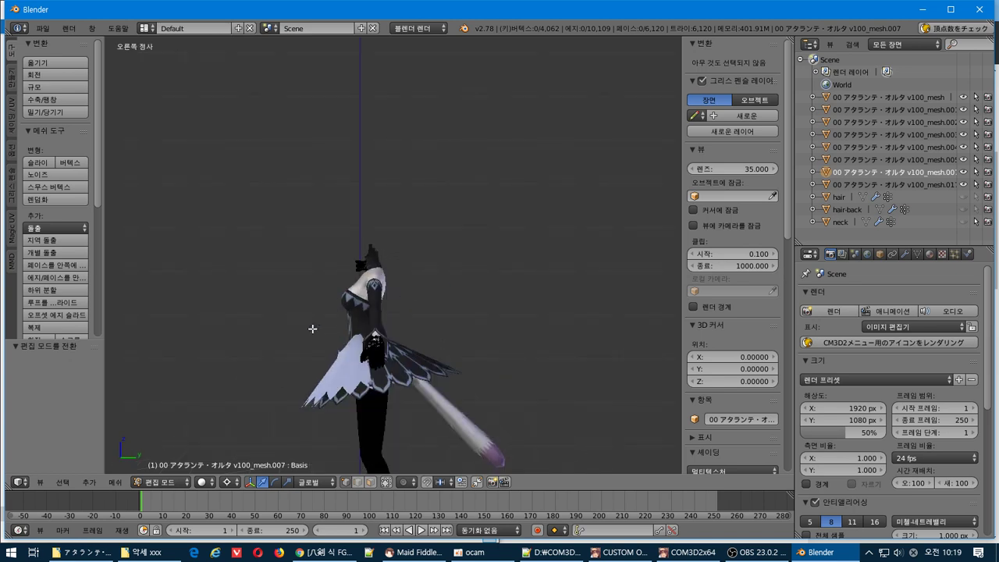
key("b")
left_click_drag(442, 314, 268, 439)
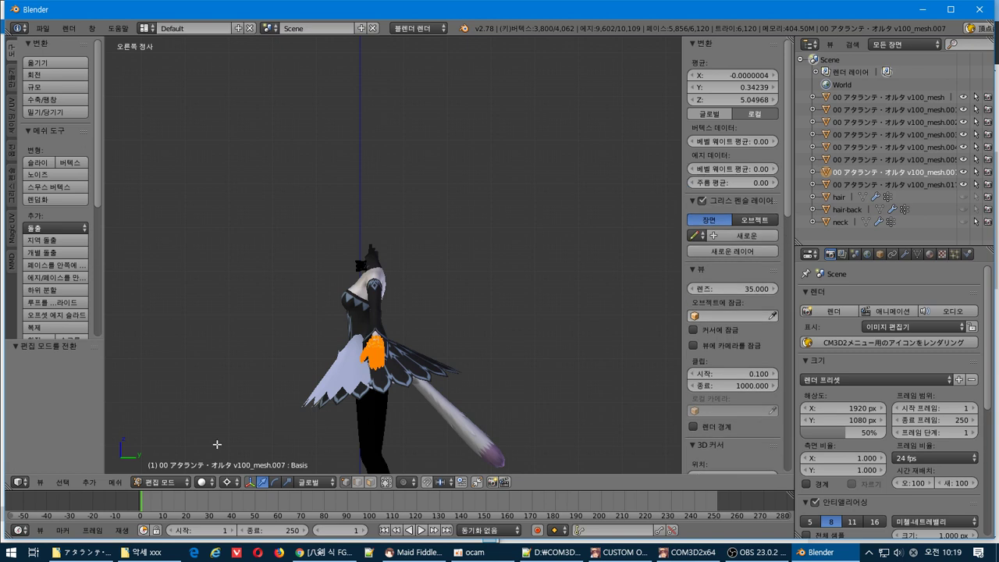
left_click(108, 488)
mouse_move(182, 321)
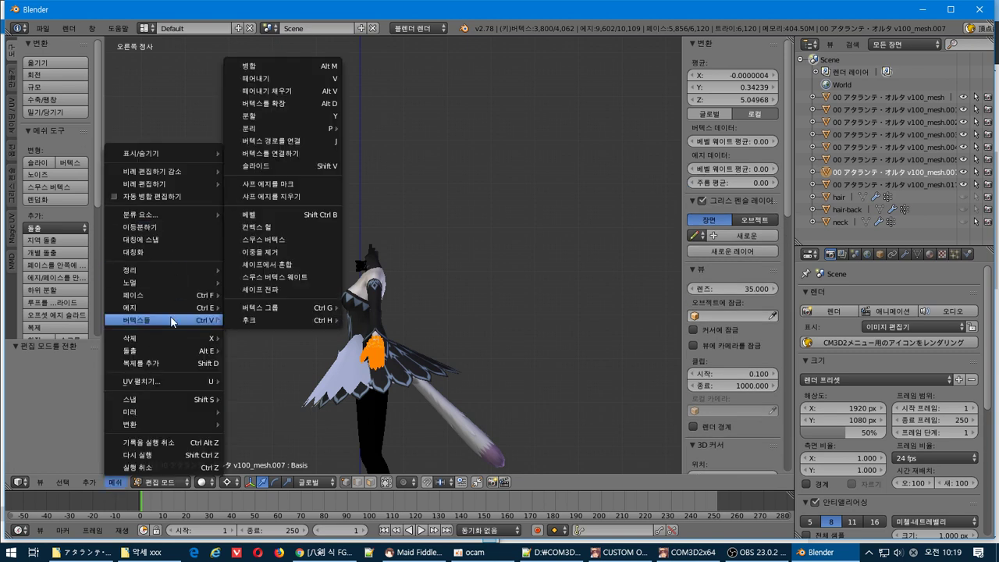
mouse_move(287, 129)
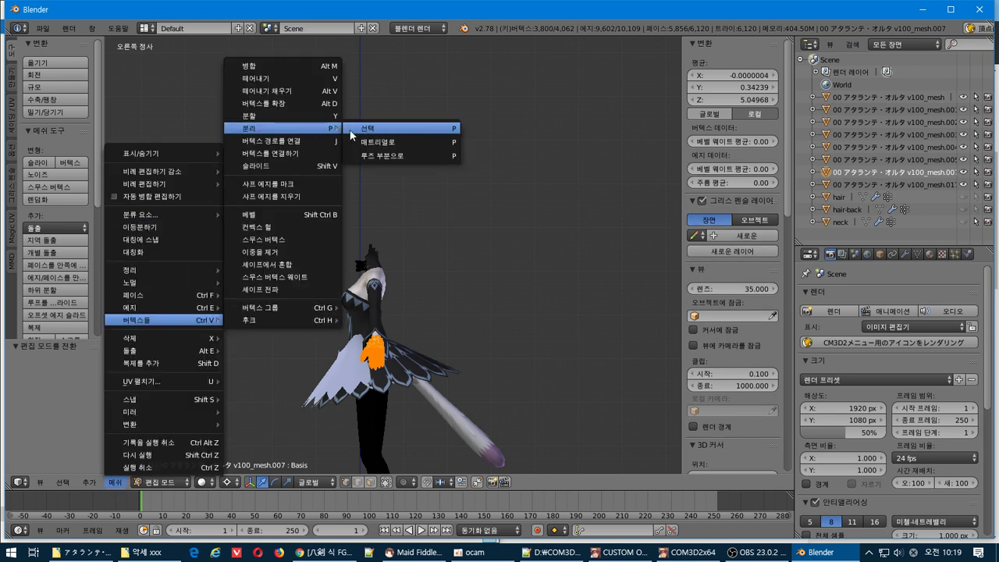
left_click(392, 134)
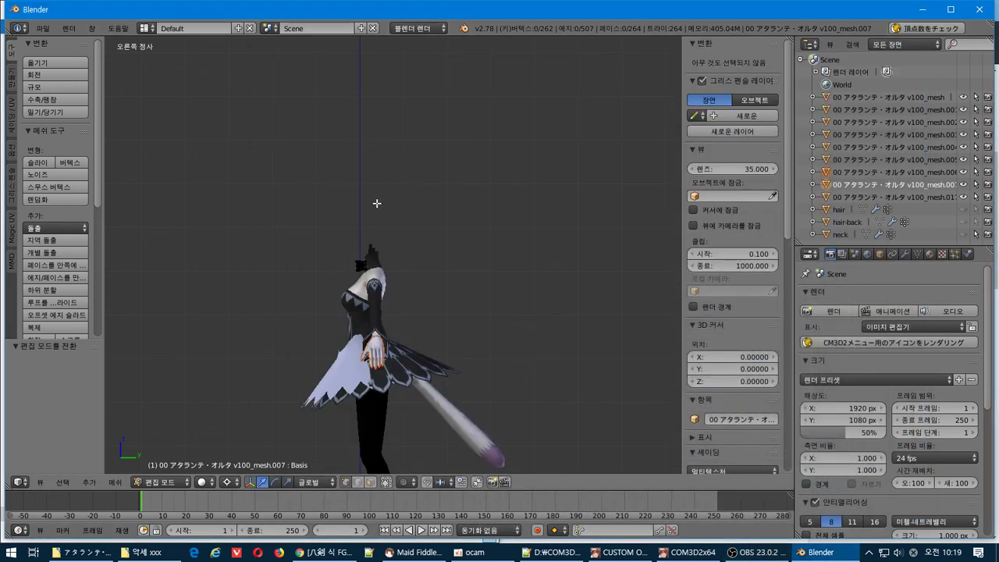
middle_click_drag(377, 203, 515, 260)
scroll(515, 261, "up", 3)
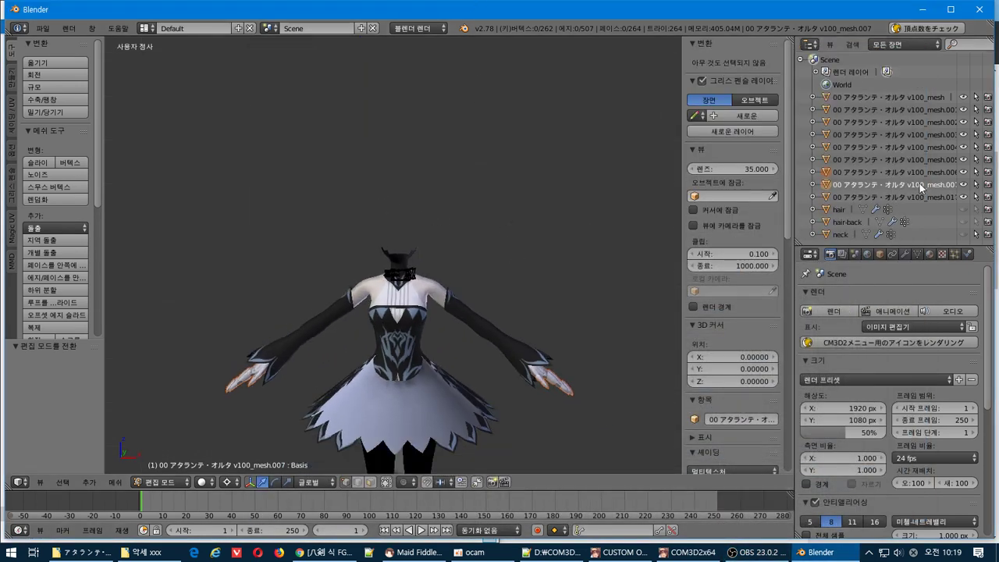
key("a")
key("a")
key("Tab")
- Rename the separated hands object v100_mesh.006 as glob and hide it
right_click(555, 381)
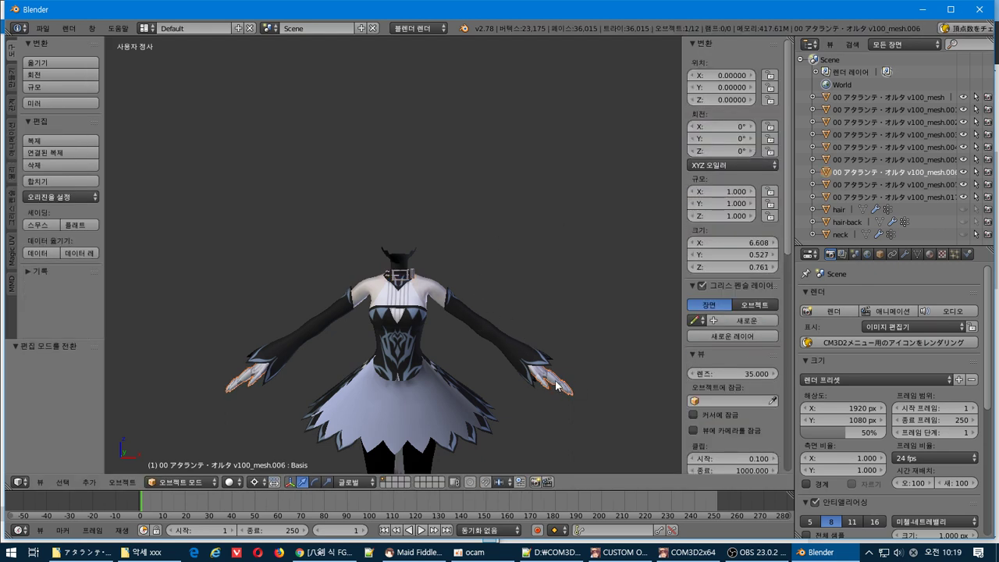
double_click(844, 173)
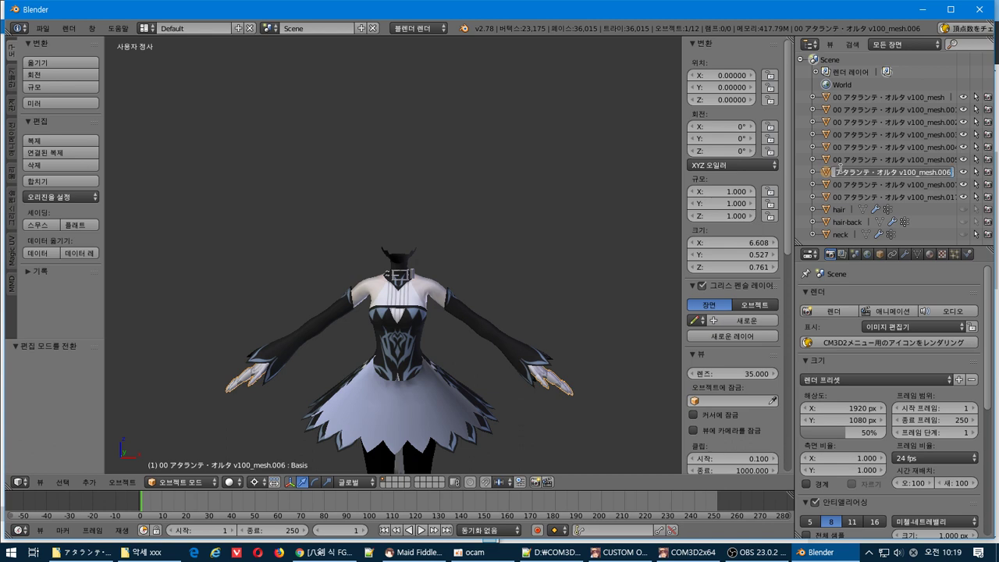
type("g")
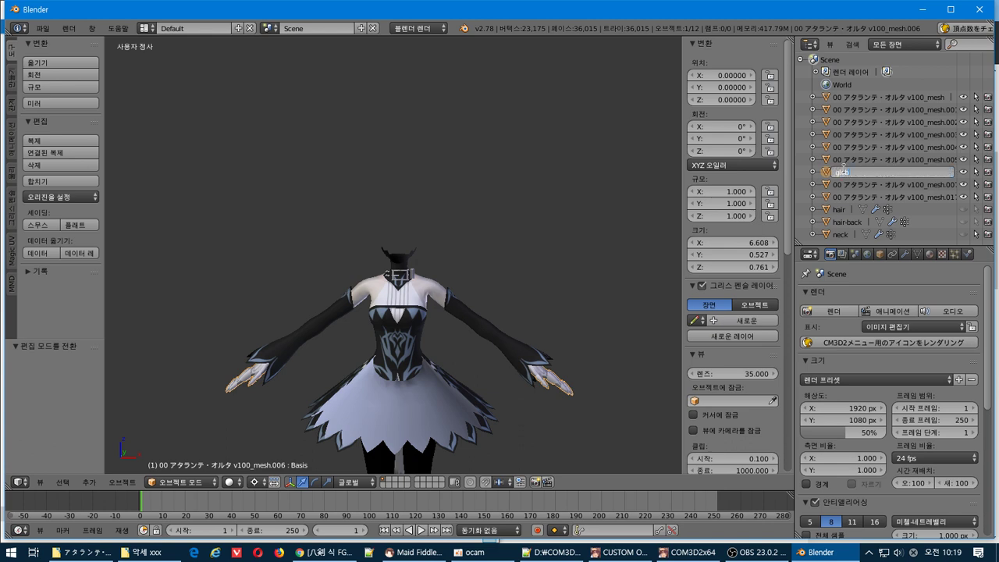
type("lob")
key("Return")
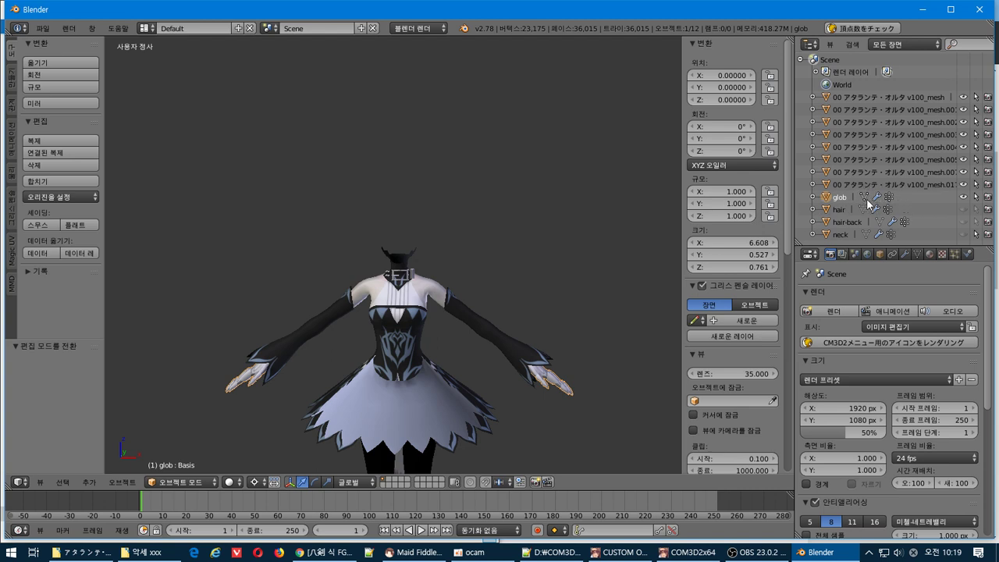
left_click(965, 197)
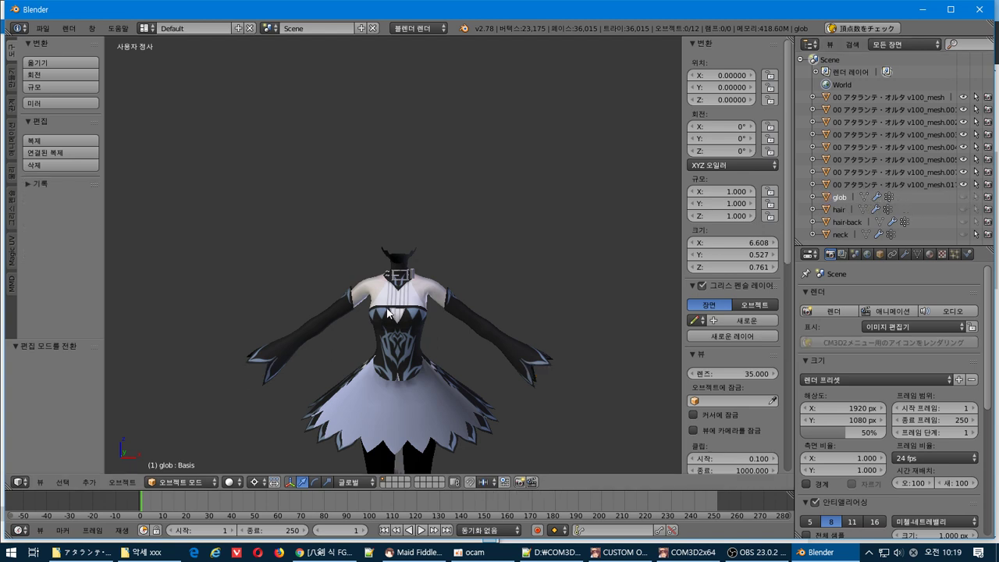
- Unhide the neck object, join the collar buckle v100_mesh.007 into it, and hide the joined object
middle_click_drag(359, 308, 406, 331)
scroll(381, 307, "up", 2)
right_click(394, 285)
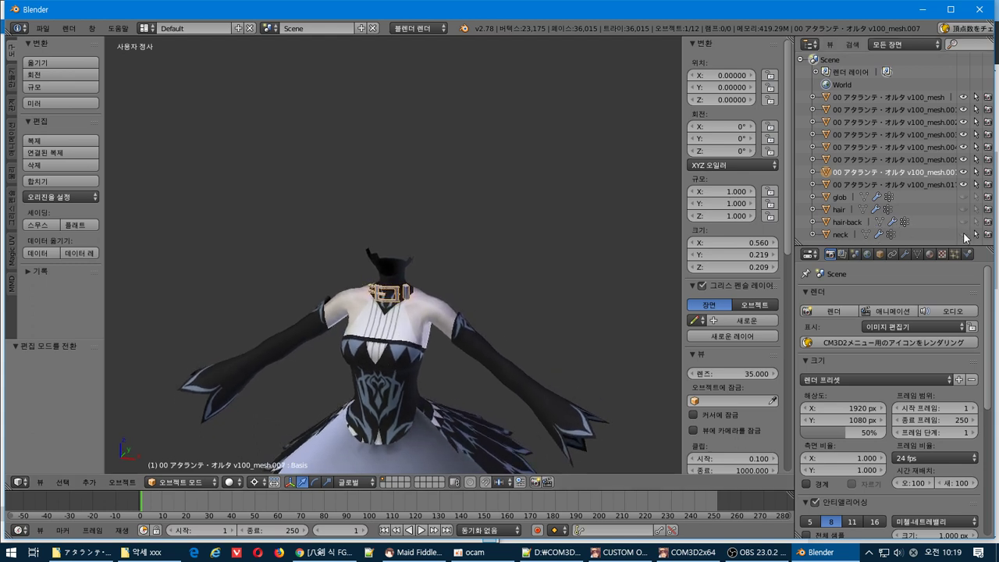
left_click(964, 234)
left_click(840, 234, "ctrl")
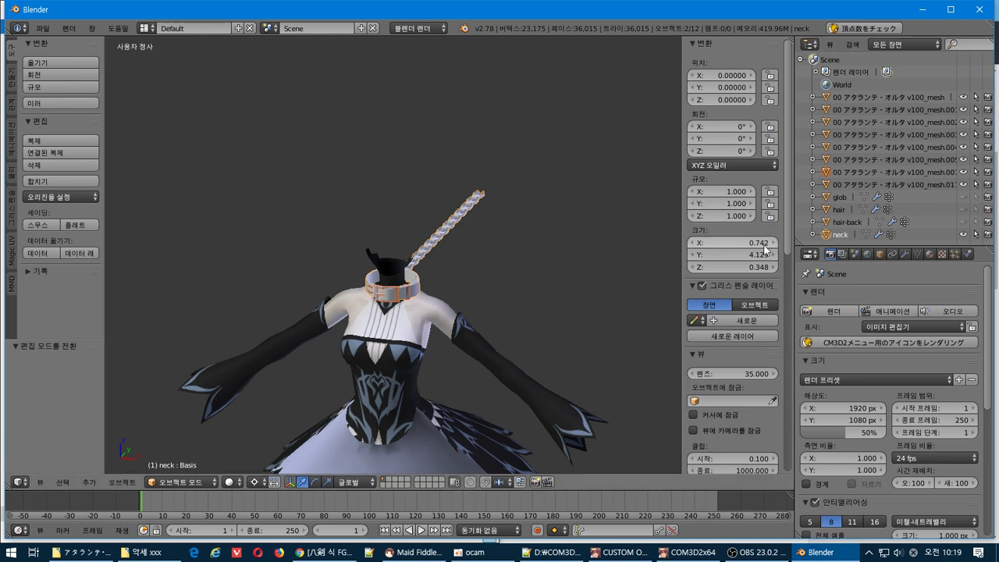
left_click(69, 183)
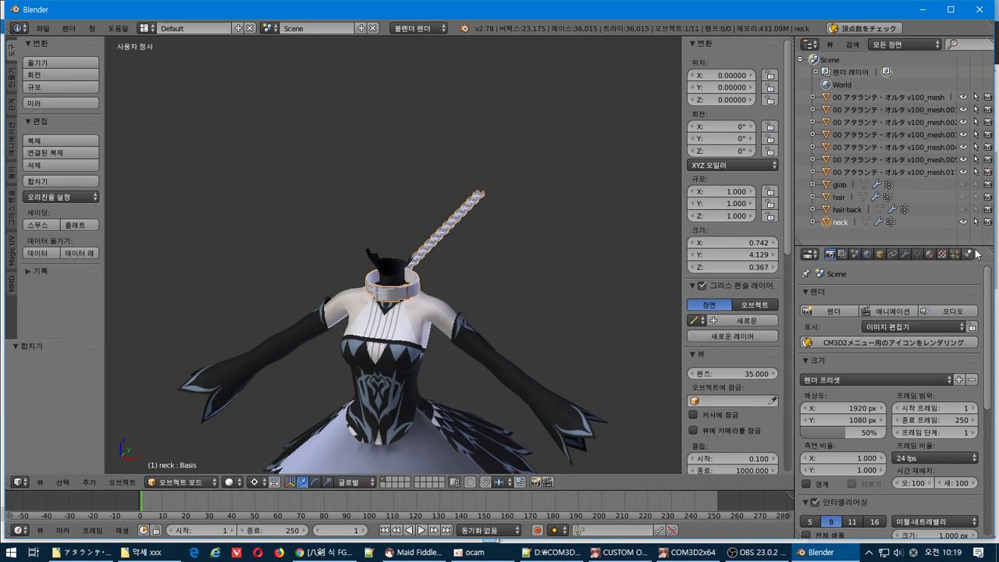
left_click(963, 223)
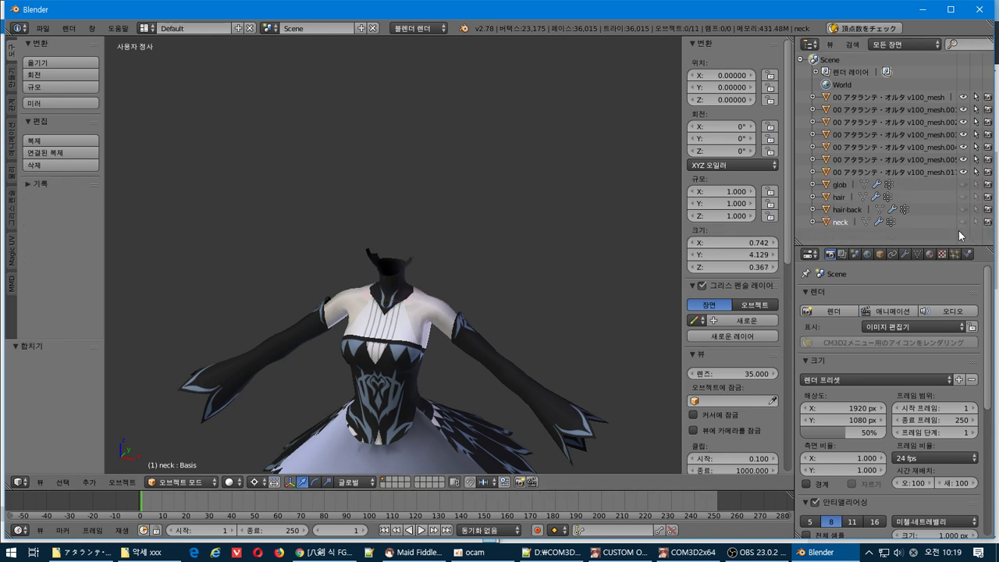
- Check the extent of the shoulder and arm skin object v100_mesh.001 with a temporary move, and reset its location
middle_click_drag(487, 257, 458, 206)
right_click(452, 208)
key("g")
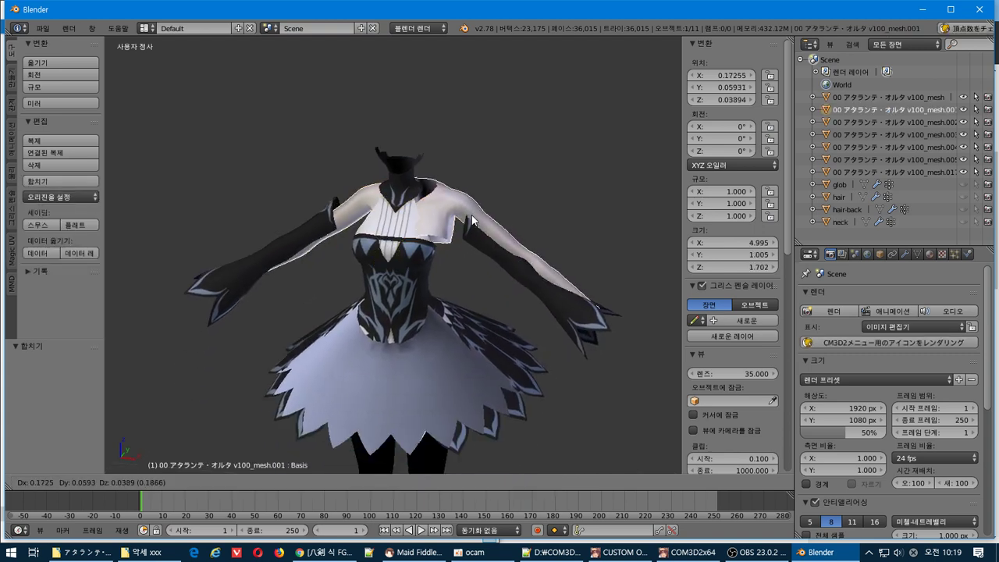
left_click(560, 151)
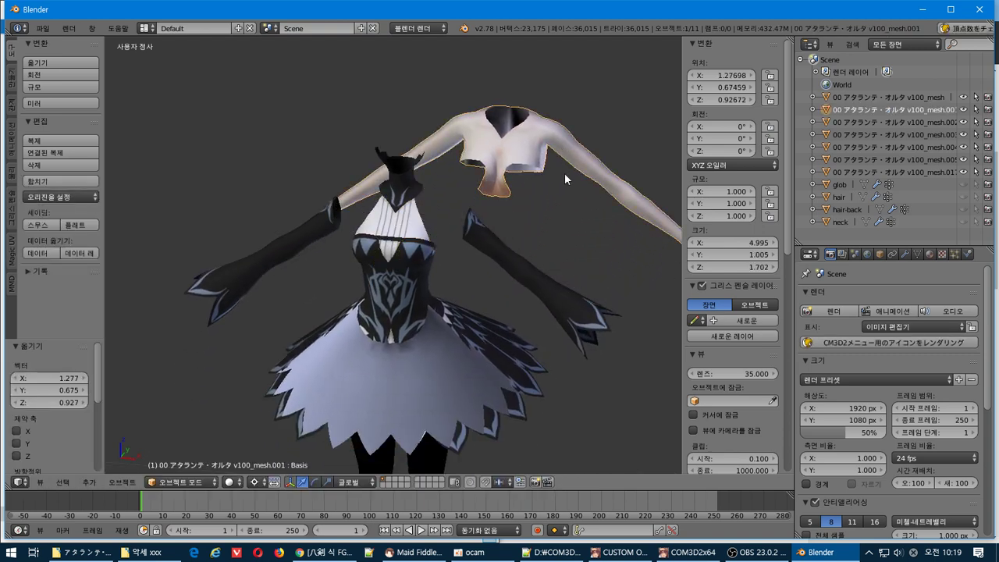
middle_click_drag(564, 177, 442, 206)
key("g")
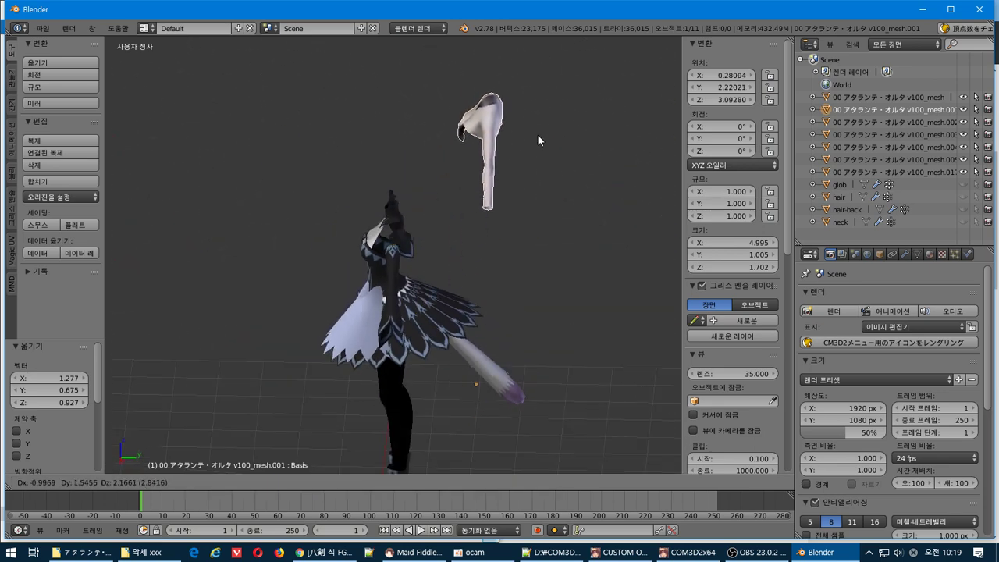
key("Escape")
middle_click_drag(459, 274, 482, 213)
key("alt+g")
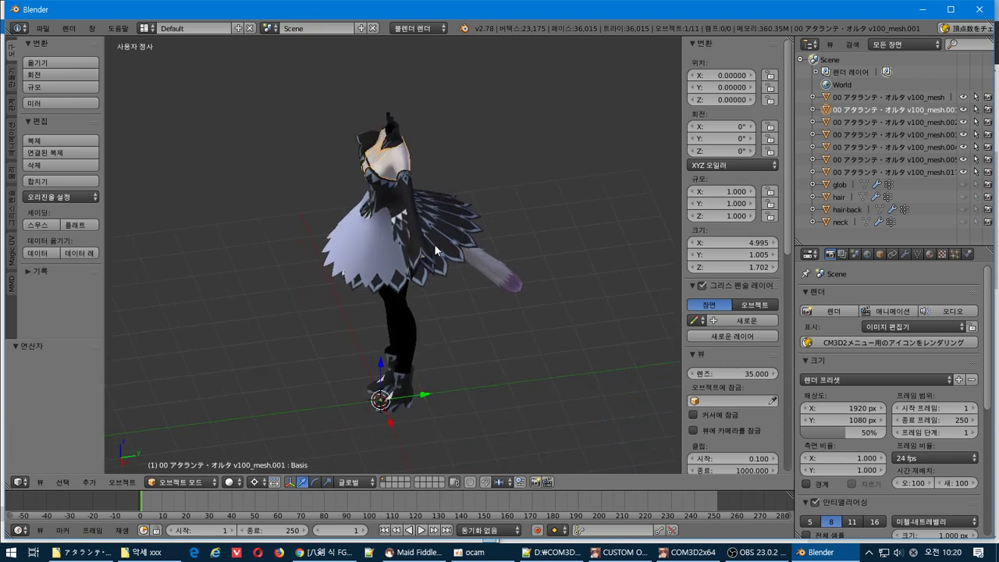
- Move the shoulder and arm skin object v100_mesh.001 away from the outfit and delete it
middle_click_drag(434, 244, 400, 185)
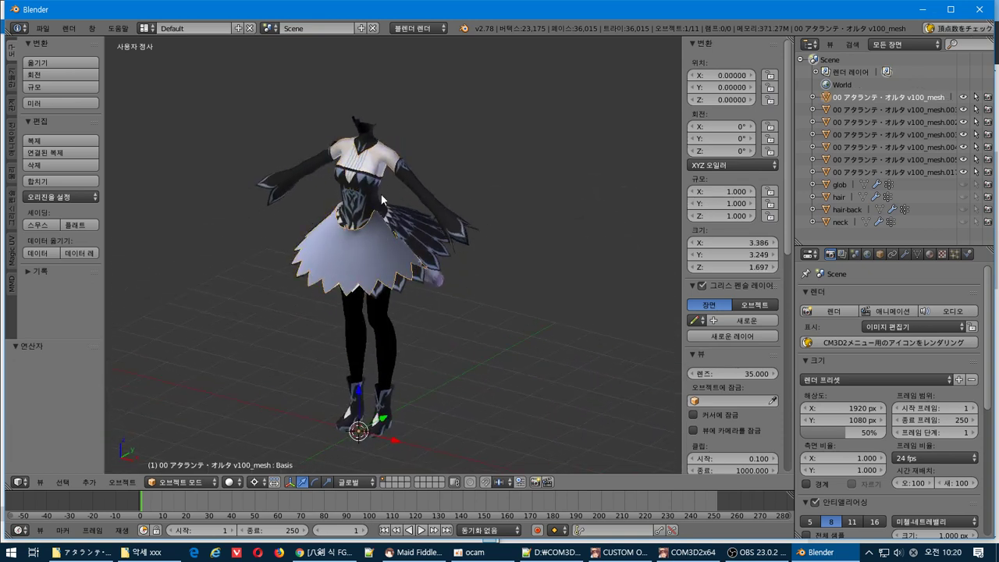
key("g")
left_click(537, 144)
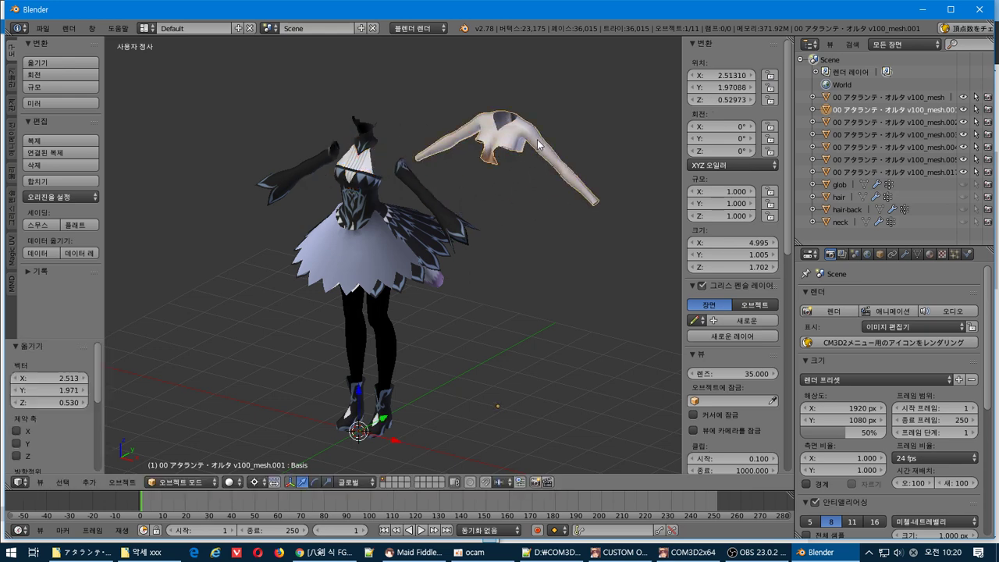
key("x")
left_click(538, 148)
- Inspect the black legs object v100_mesh.002 by moving it temporarily beside the model, and reset its location
middle_click_drag(423, 178, 416, 284)
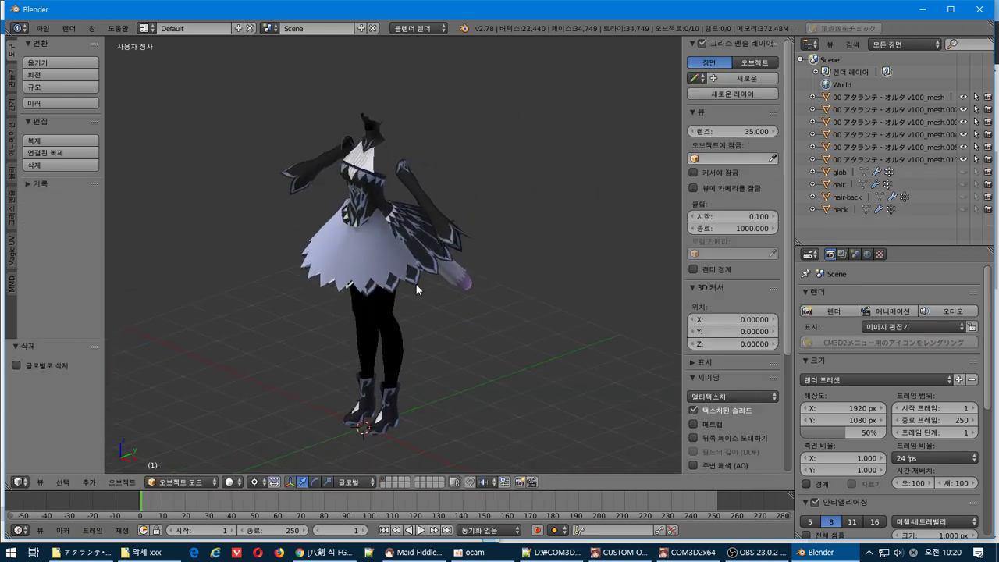
right_click(387, 333)
middle_click_drag(387, 333, 417, 333)
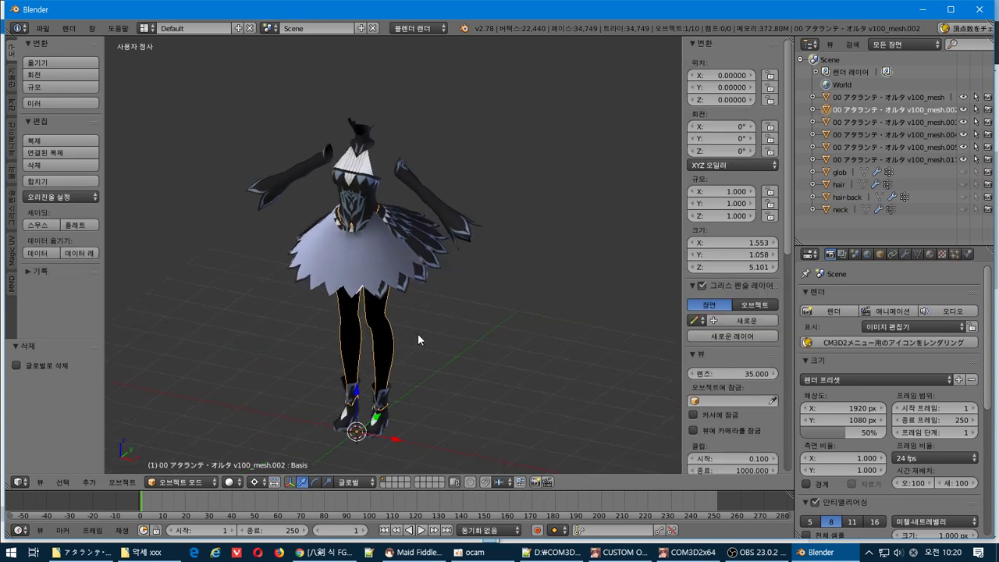
key("g")
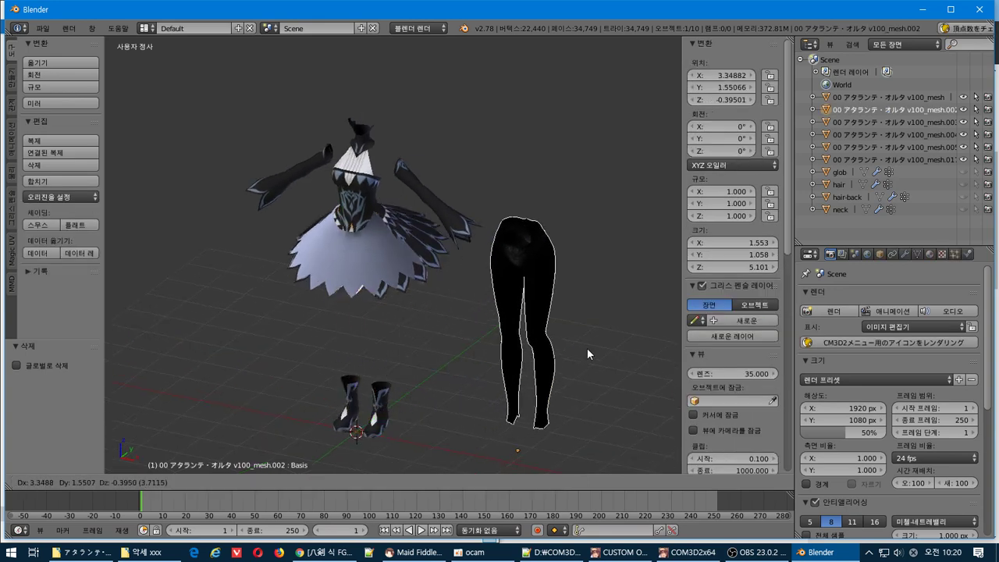
left_click(587, 348)
middle_click_drag(587, 347, 514, 402)
middle_click_drag(482, 412, 551, 333)
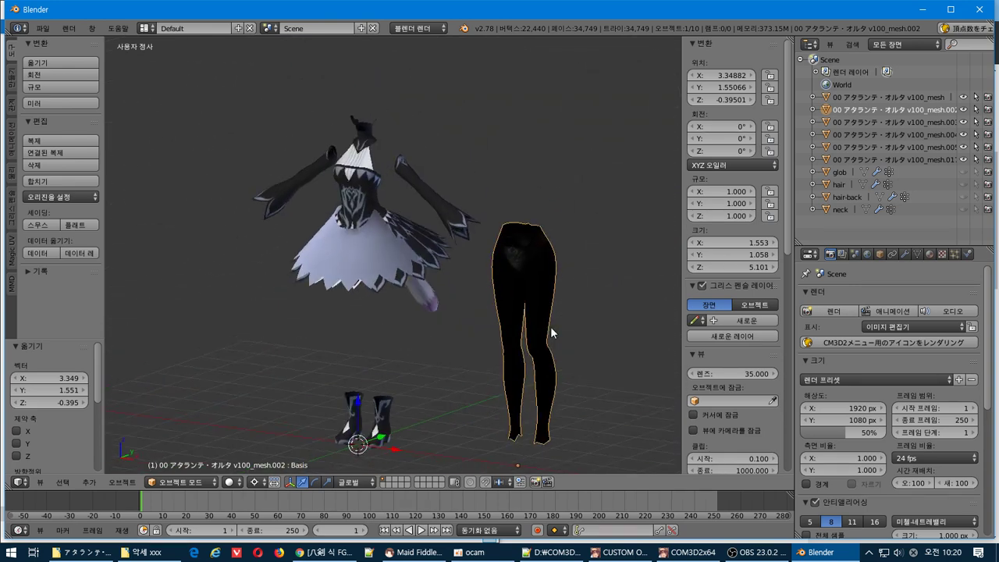
scroll(552, 331, "up", 1)
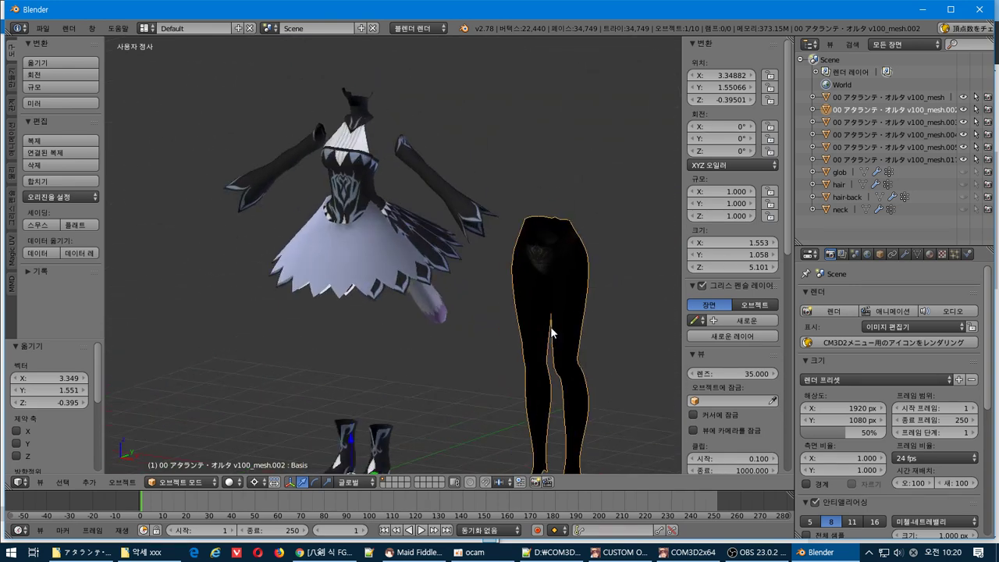
scroll(552, 331, "up", 1)
mouse_move(551, 325)
middle_mouse_down()
mouse_move(517, 285)
mouse_move(522, 241)
mouse_move(573, 327)
mouse_move(535, 397)
mouse_move(557, 351)
mouse_move(550, 307)
middle_mouse_up()
key("alt+g")
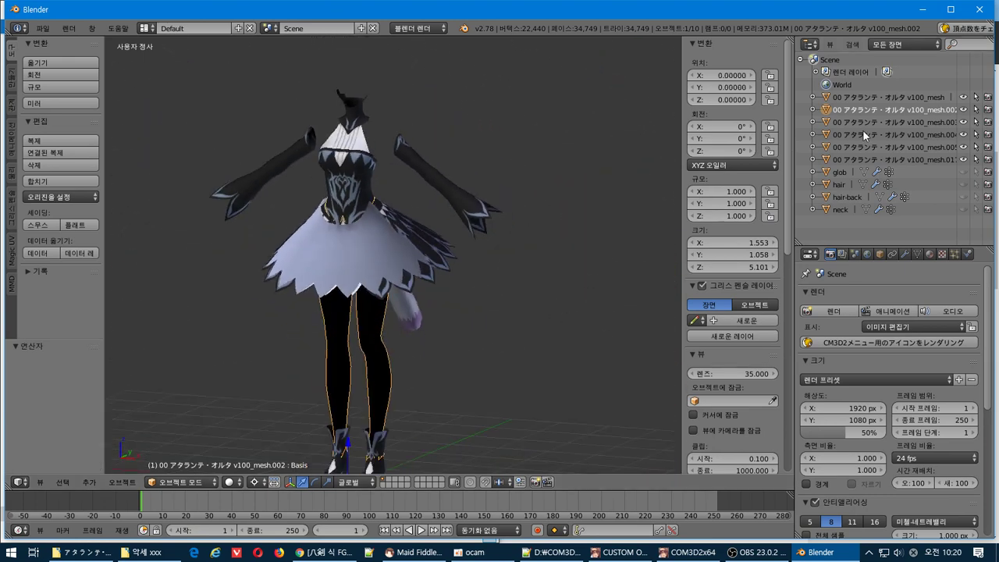
- Rename the black legs object v100_mesh.002 as stkg and hide it
double_click(863, 109)
type("s")
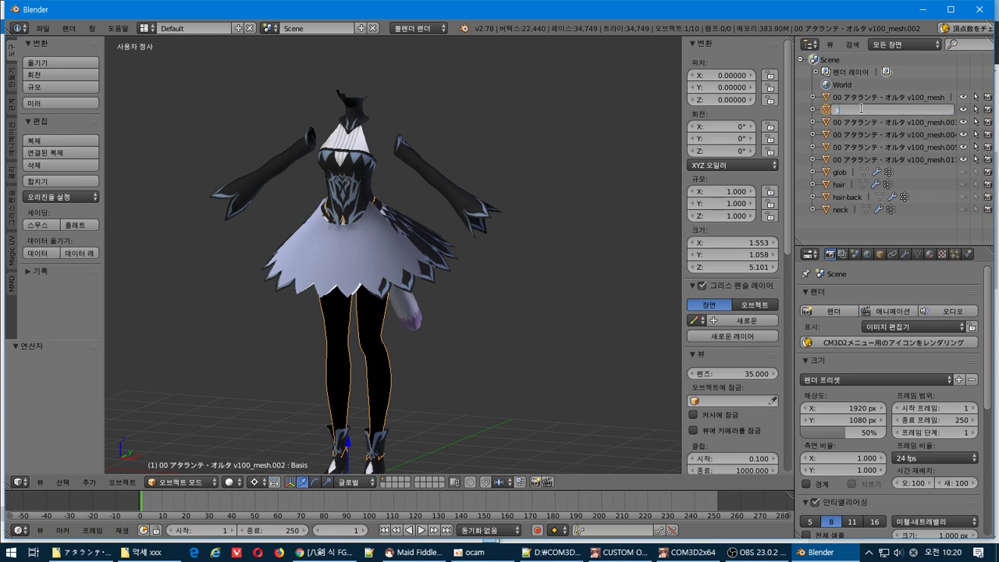
type("stkg")
key("Return")
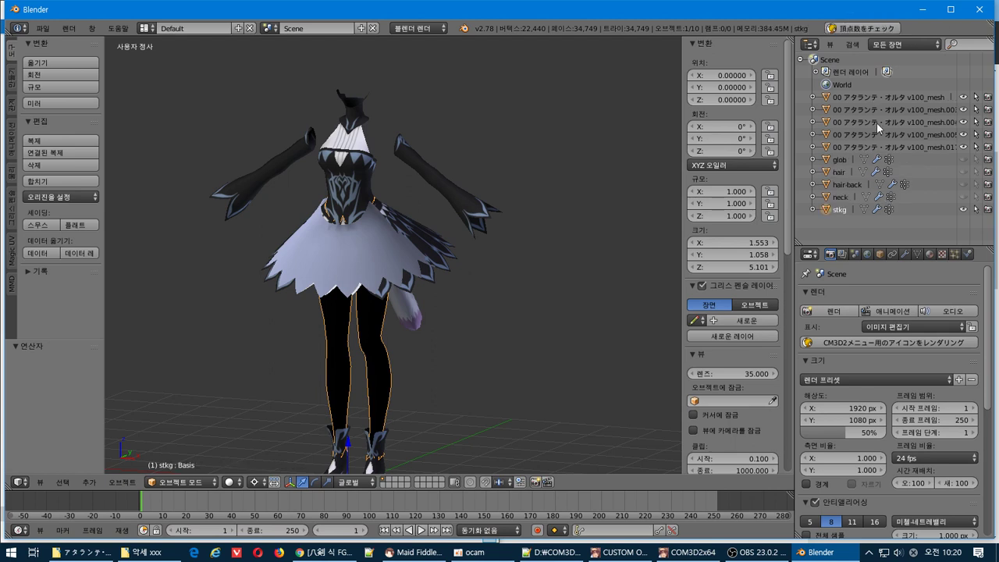
left_click(964, 209)
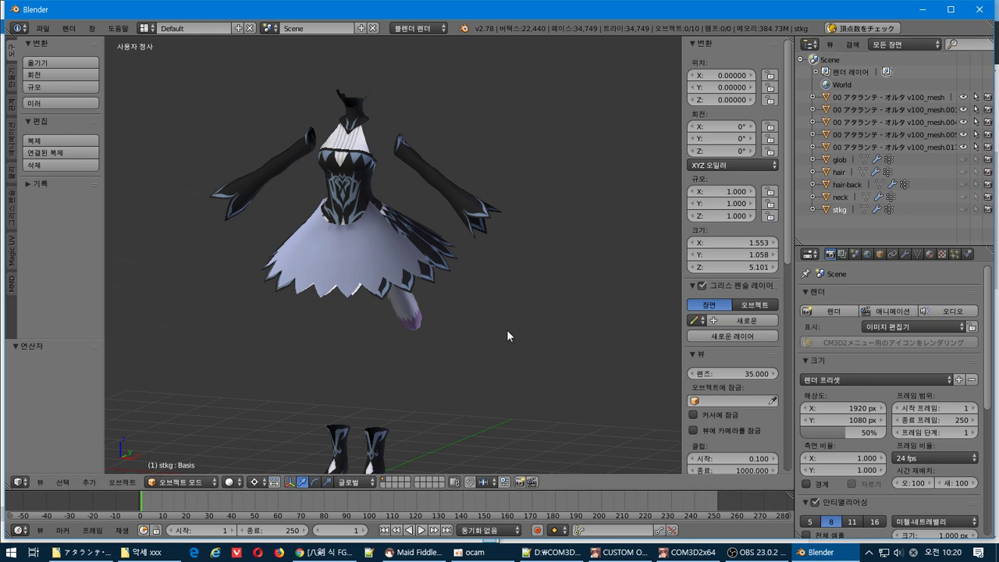
- Check which outfit parts belong to object v100_mesh.003 with a temporary move, and cancel the move
middle_click_drag(508, 335, 495, 361)
right_click(388, 435)
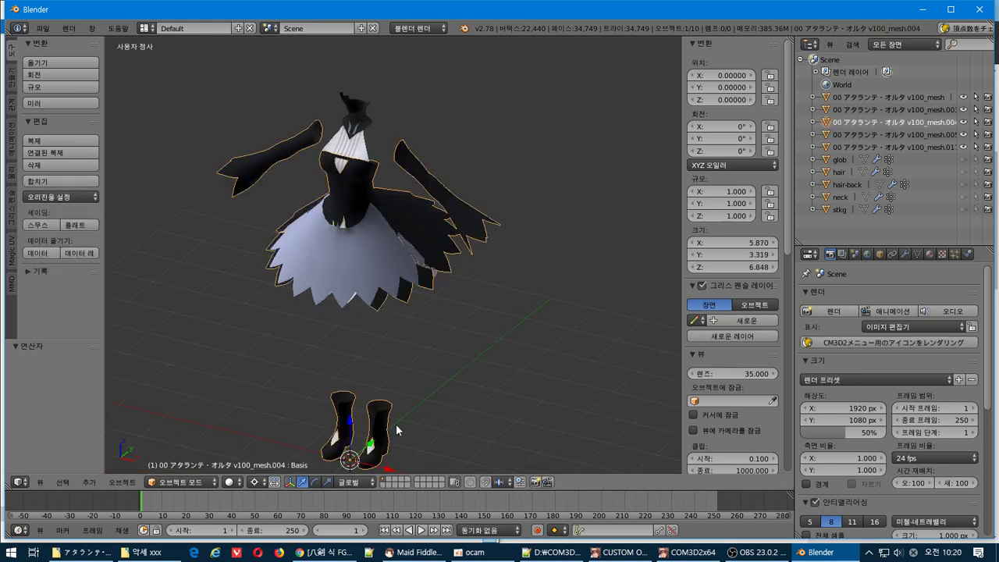
right_click(388, 425)
right_click(371, 441)
right_click(373, 448)
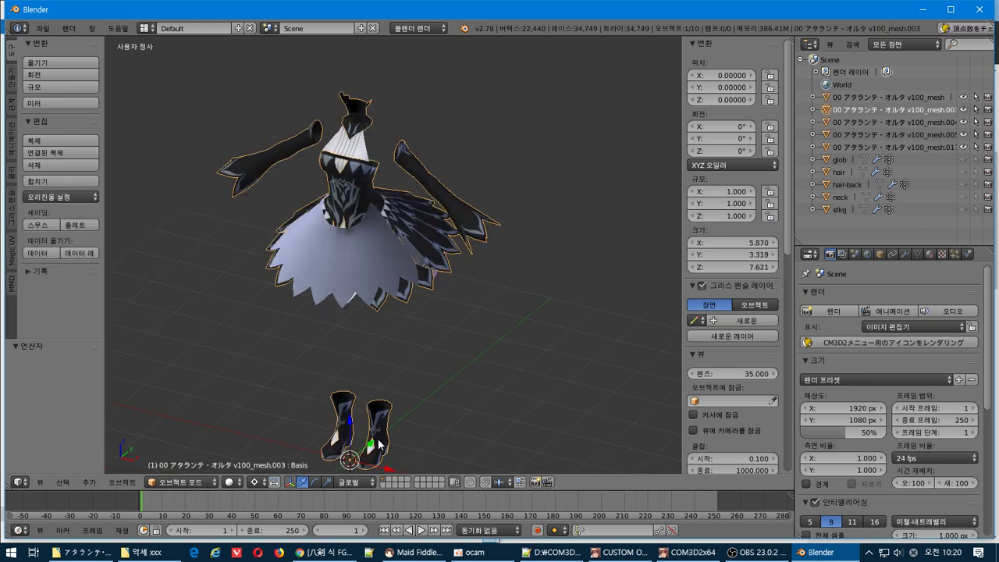
mouse_move(379, 443)
middle_mouse_down()
mouse_move(395, 438)
mouse_move(388, 445)
middle_mouse_up()
key("g")
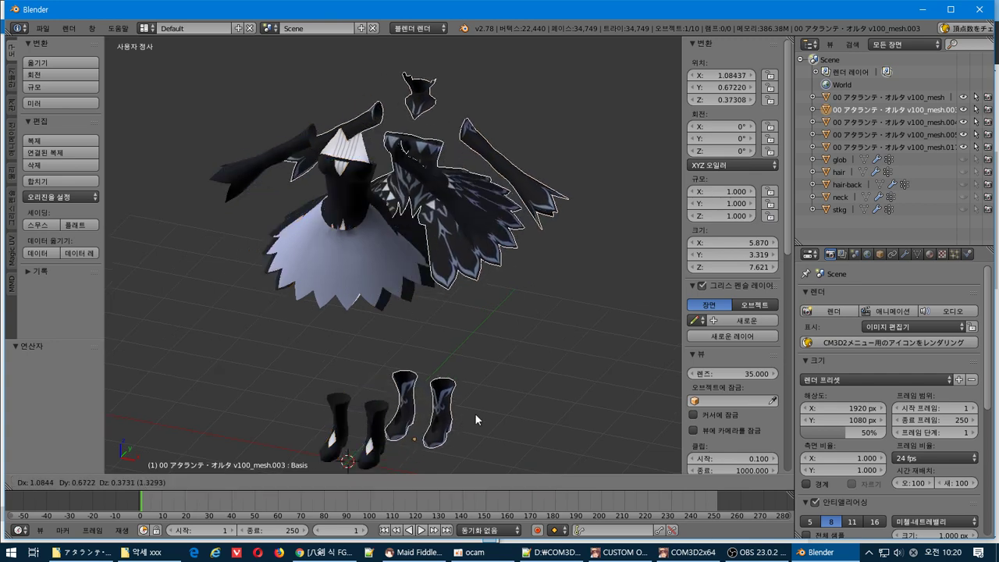
right_click(504, 418)
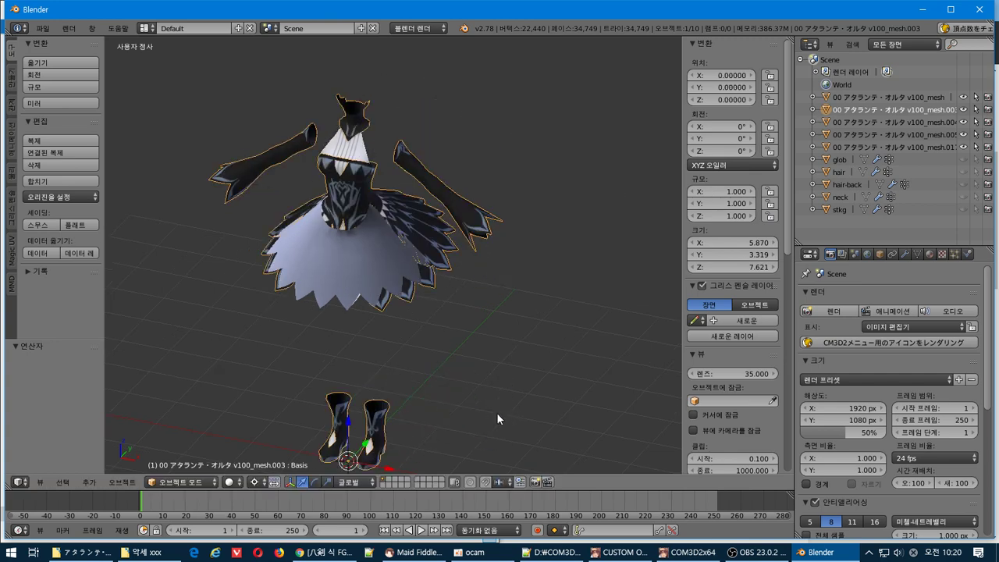
- Separate the two patterned boots from the outfit object v100_mesh.003 into their own object, and return to Object Mode
middle_click_drag(497, 412, 403, 358)
key("Tab")
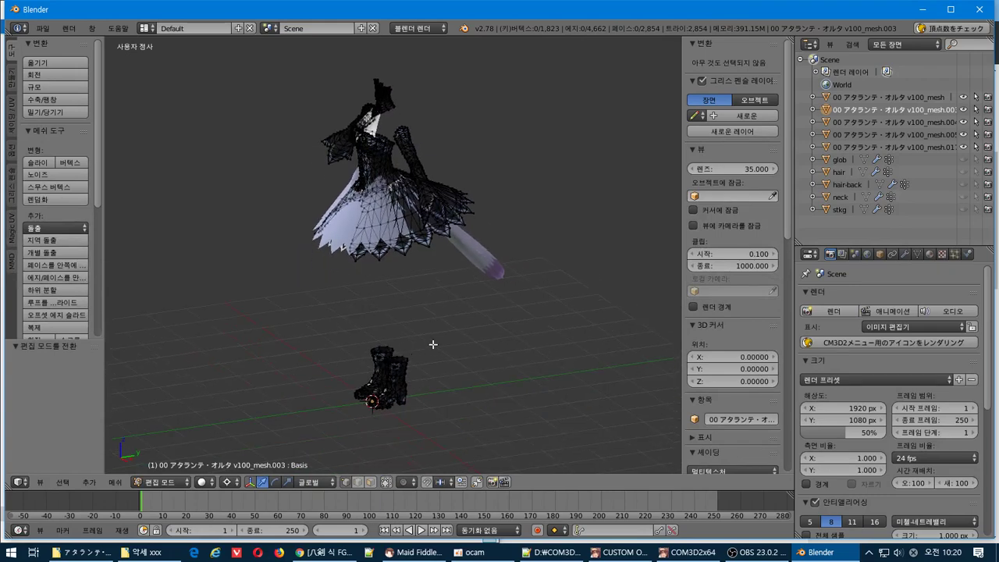
key("b")
left_click_drag(446, 320, 312, 454)
middle_click_drag(313, 455, 319, 334)
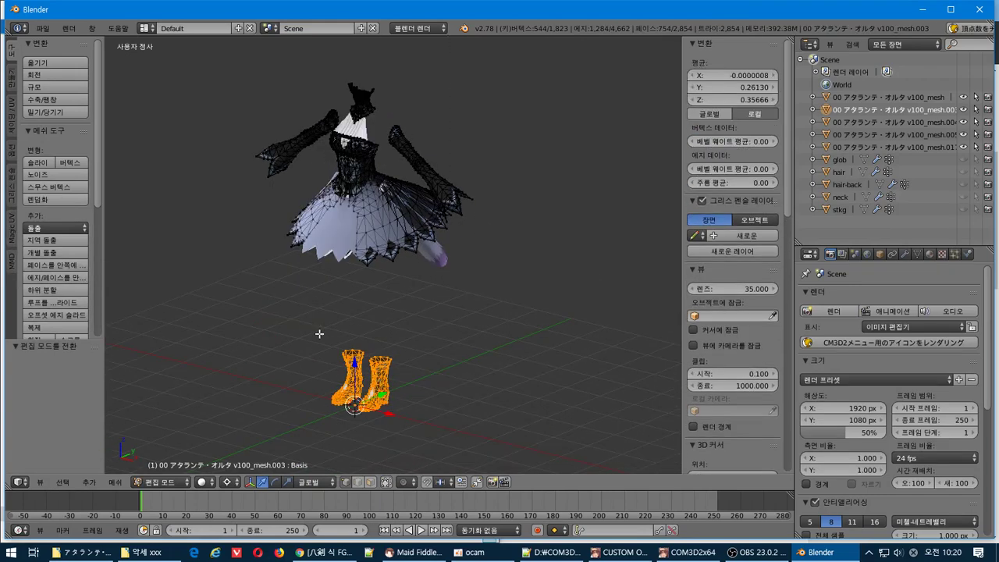
left_click(115, 483)
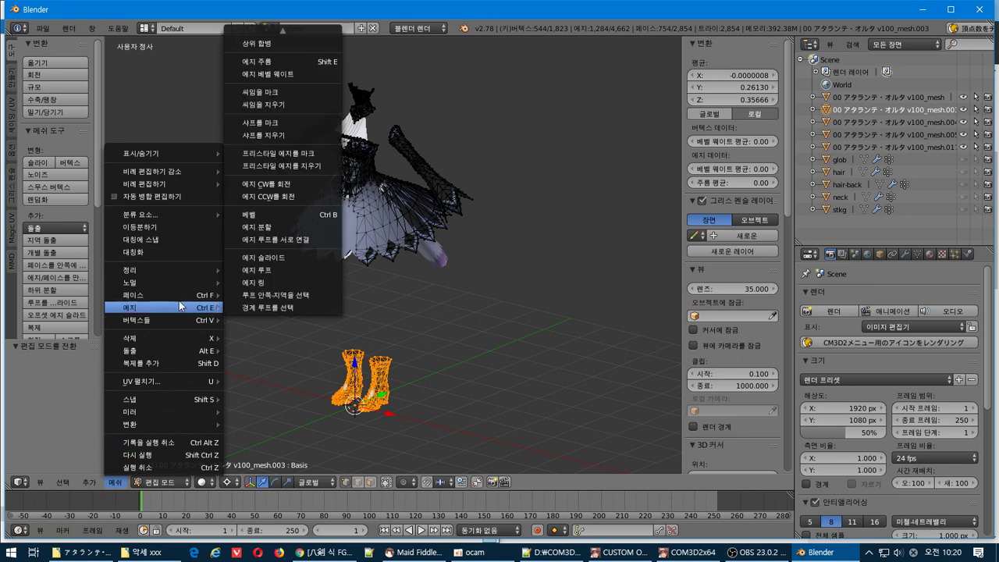
mouse_move(186, 303)
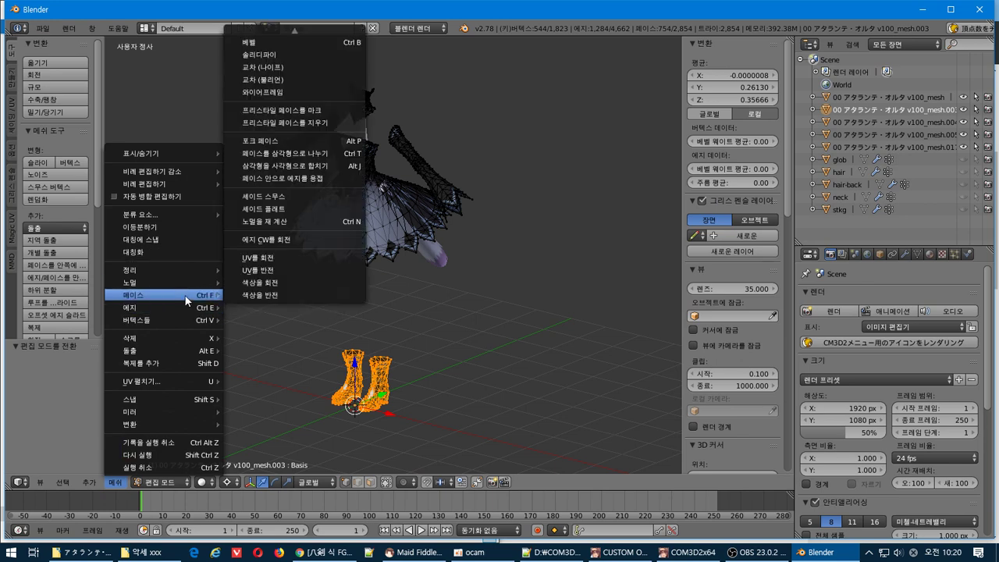
mouse_move(189, 322)
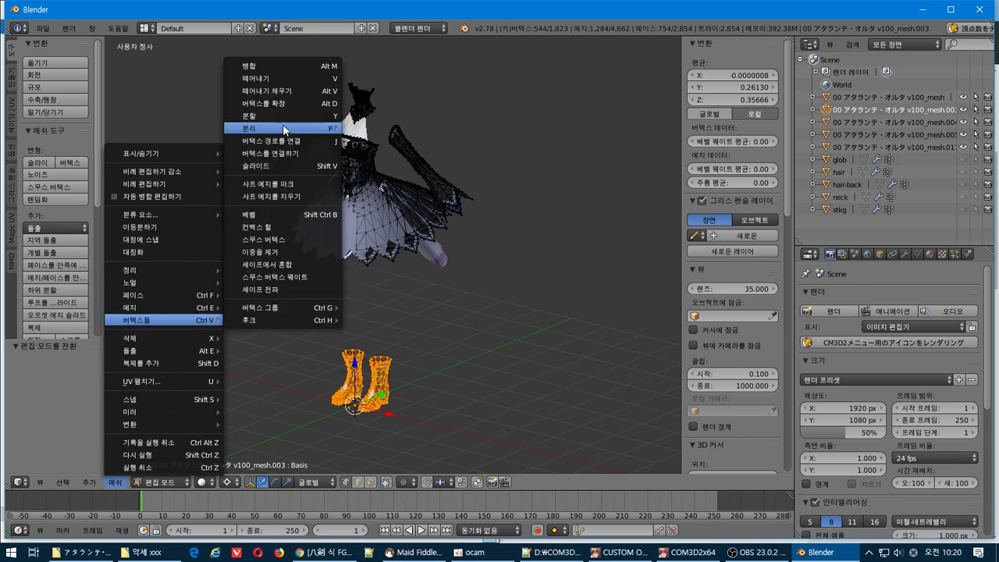
mouse_move(324, 128)
left_click(406, 132)
middle_click_drag(416, 263, 419, 265)
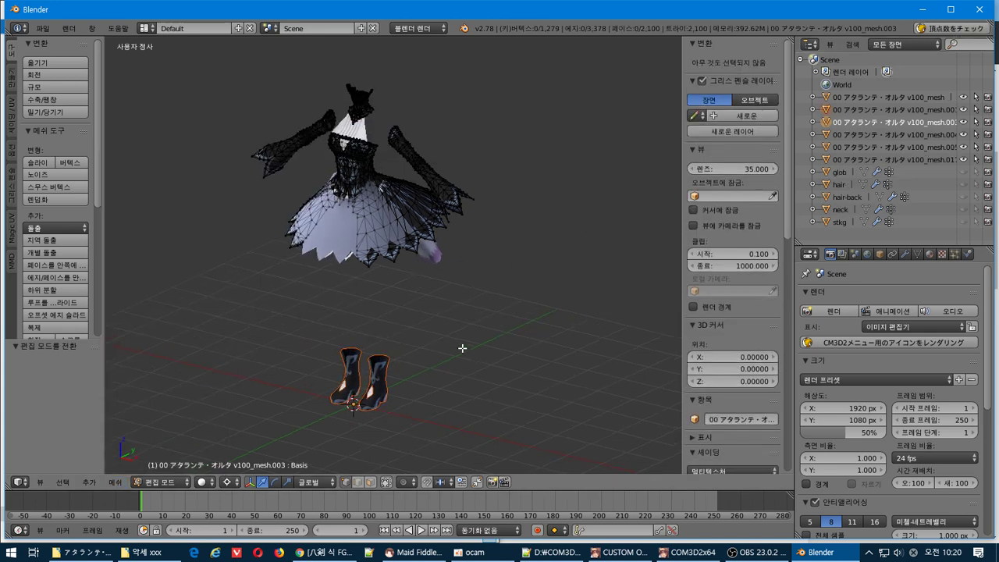
key("a")
key("Tab")
- Rename the separated patterned boots object as shos and hide it
right_click(391, 378)
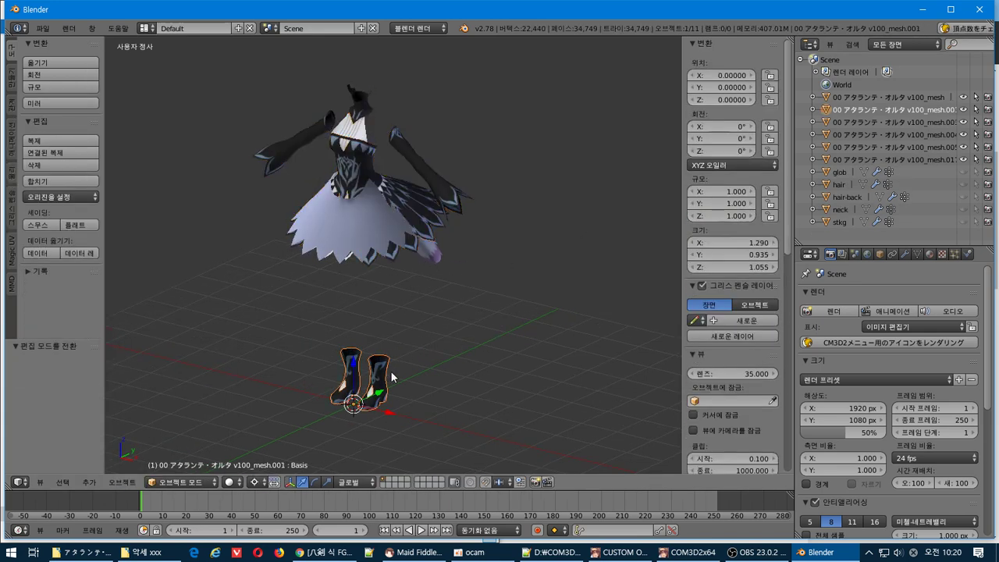
double_click(861, 114)
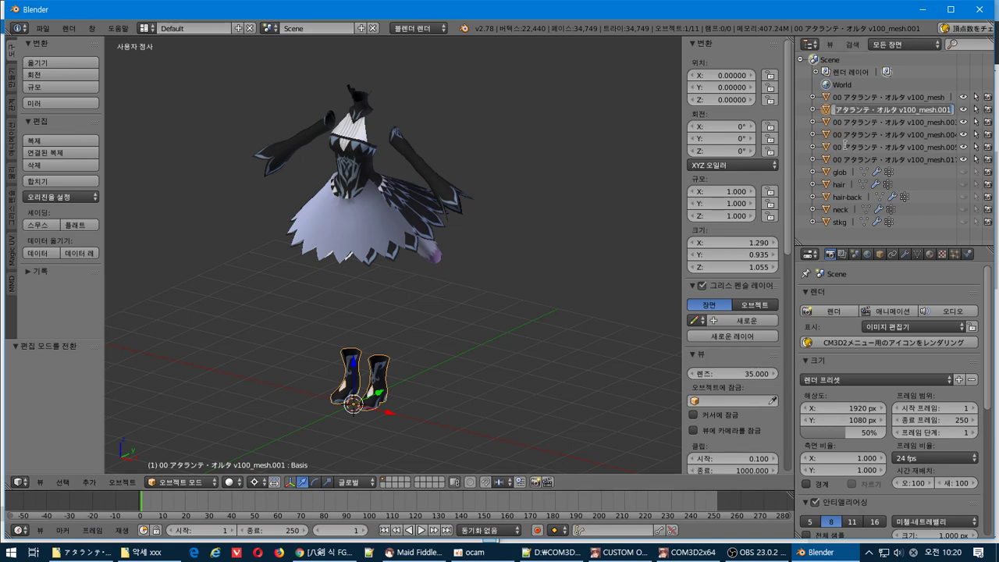
key("BackSpace")
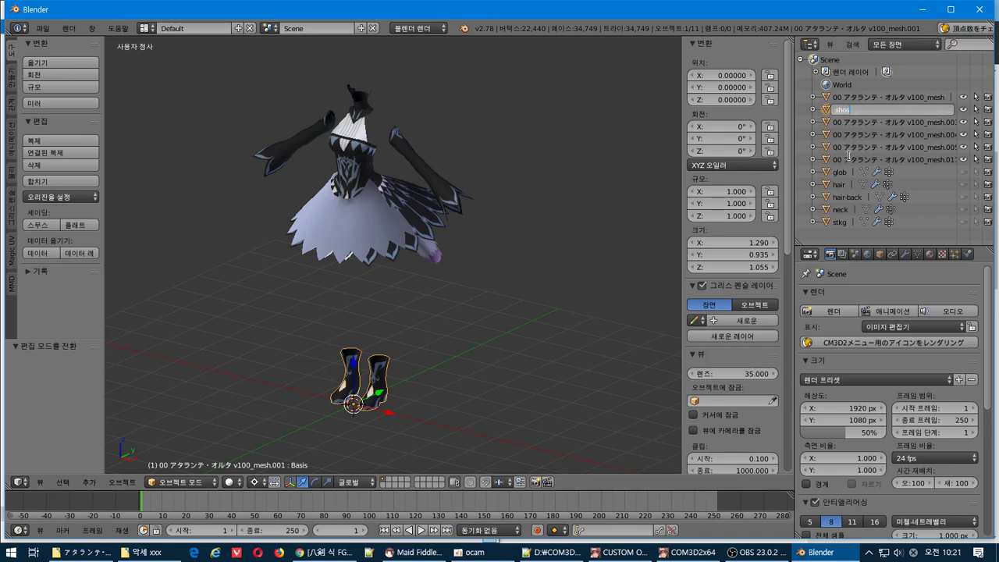
type("shos")
key("Return")
scroll(398, 354, "up", 1)
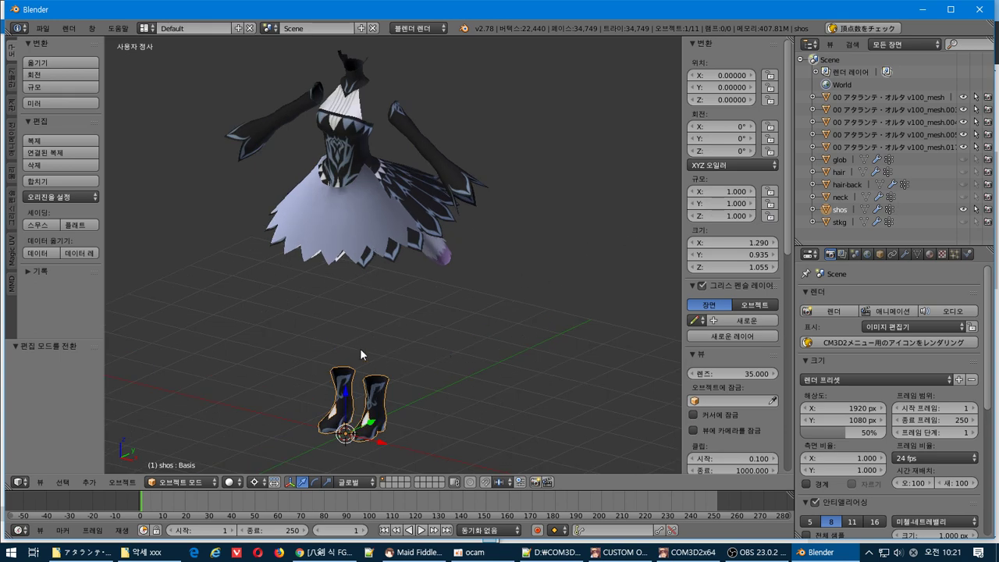
left_click(965, 208)
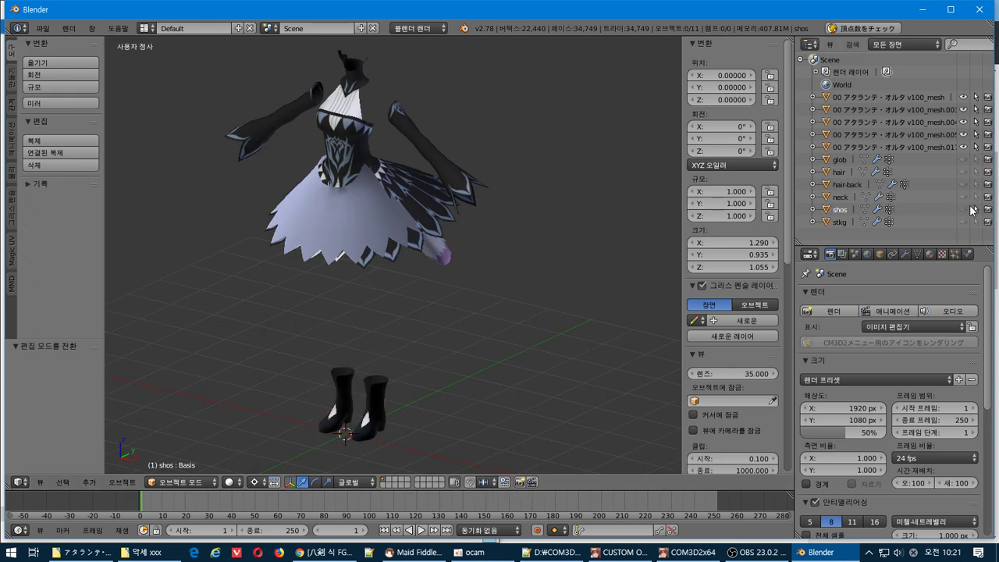
- Separate the two plain black boots from the outfit object v100_mesh.004 into their own object, and return to Object Mode
right_click(372, 408)
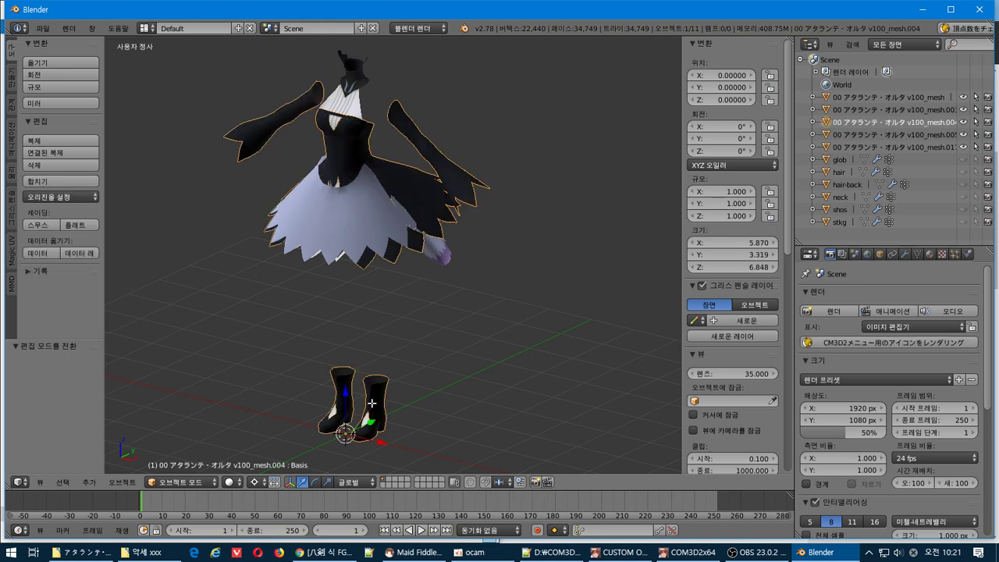
key("Tab")
key("b")
left_click_drag(450, 327, 135, 476)
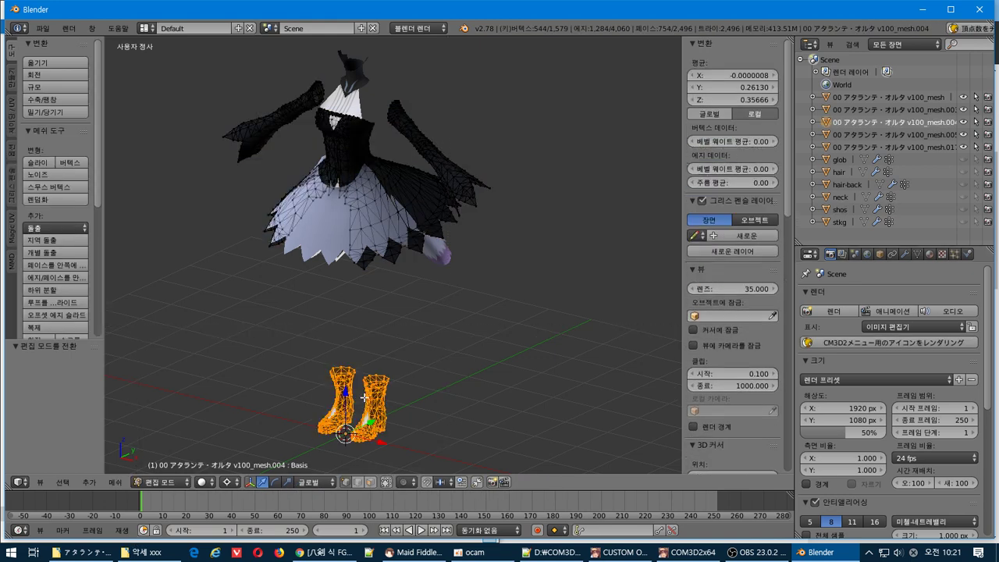
left_click(115, 482)
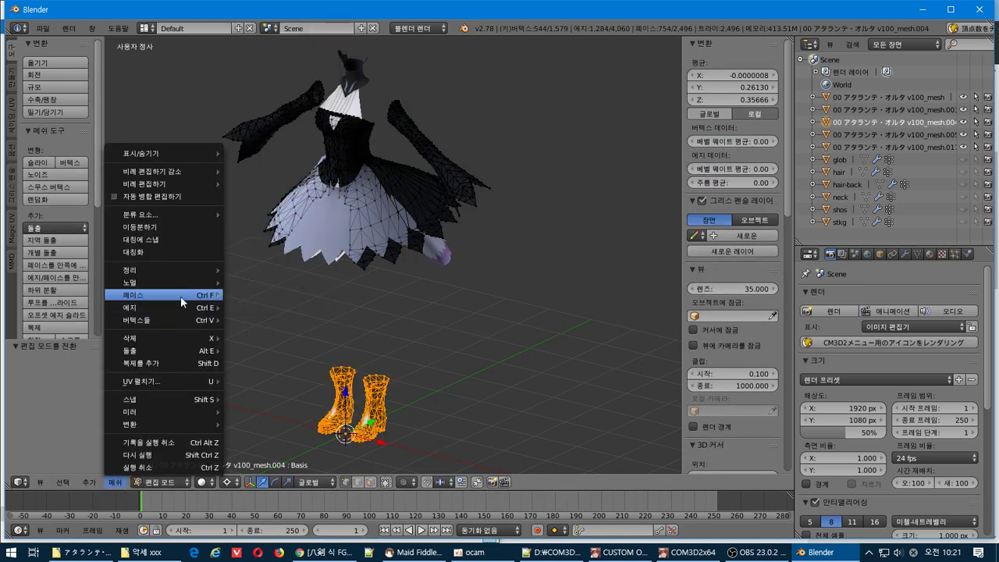
mouse_move(180, 296)
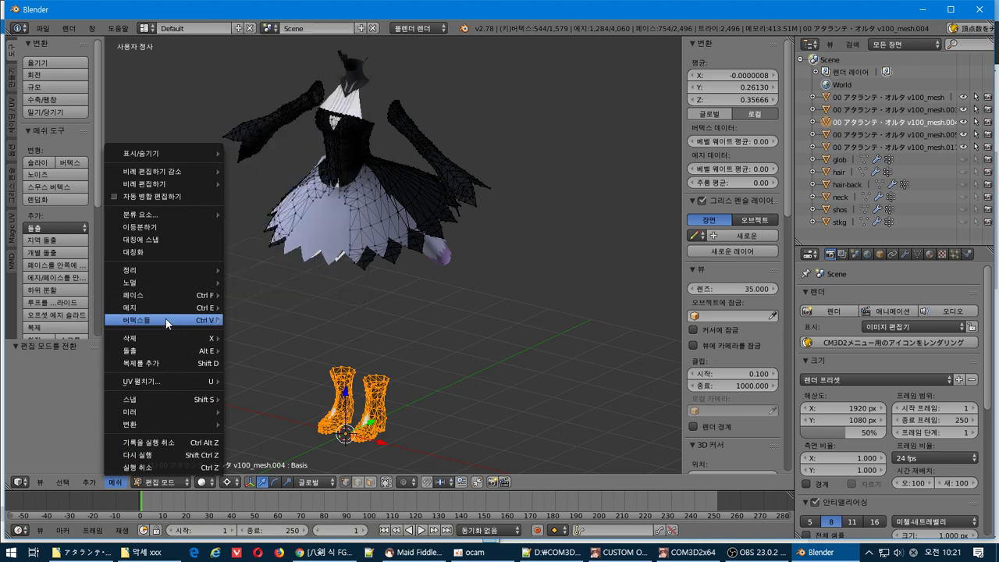
mouse_move(171, 320)
mouse_move(311, 135)
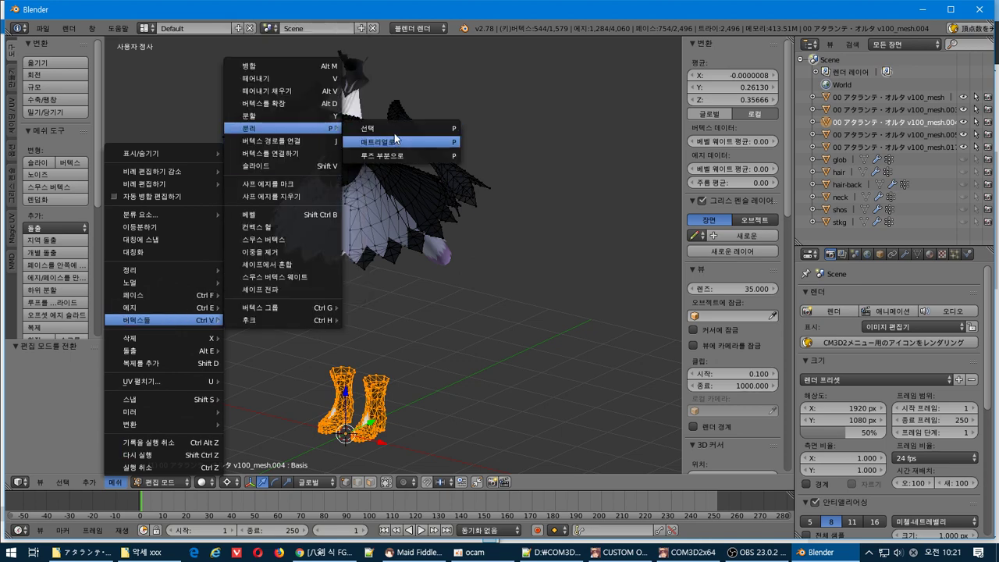
left_click(394, 130)
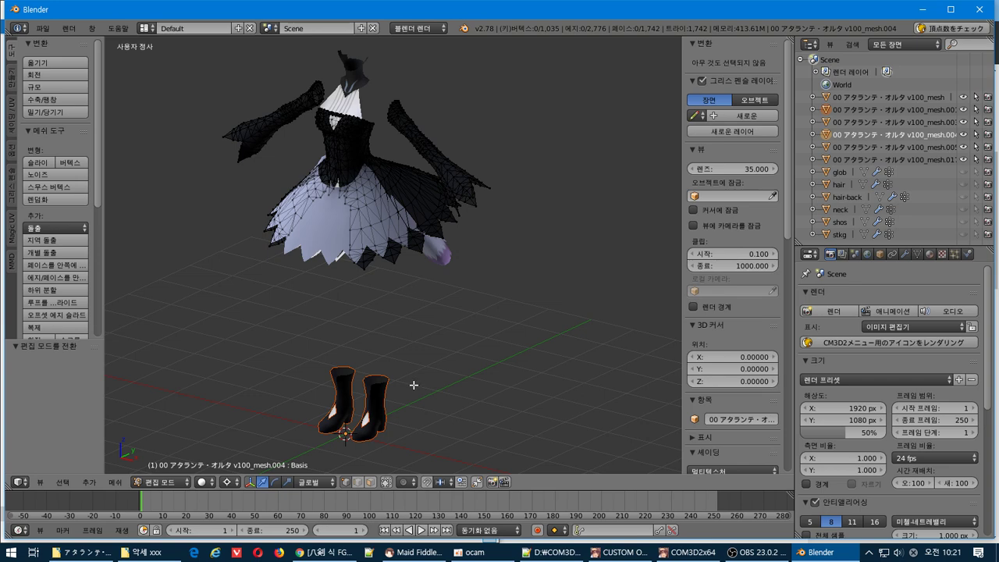
key("Tab")
- Rename the separated plain black boots object v100_mesh.001 as shos
left_click(381, 409)
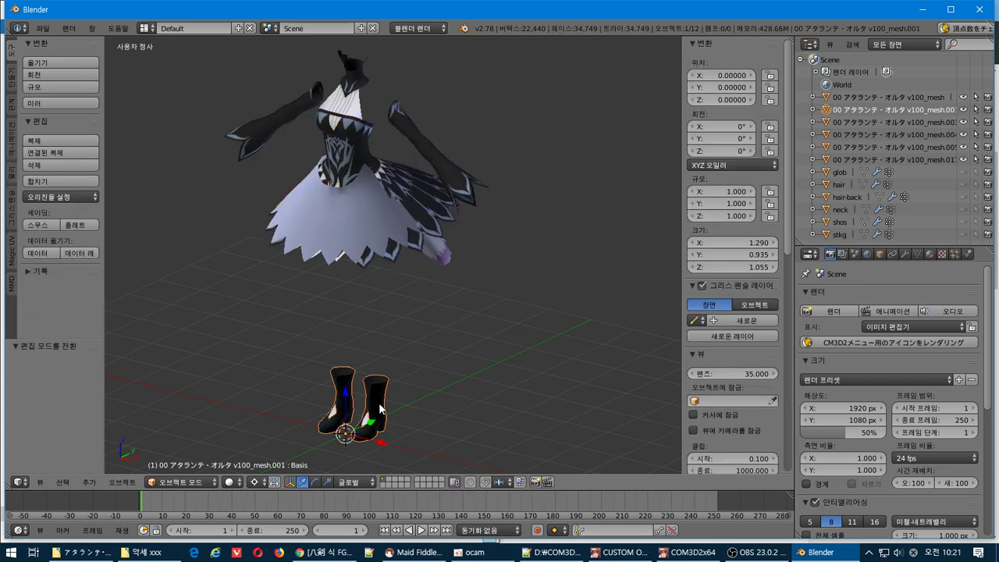
key("g")
key("Escape")
double_click(849, 109)
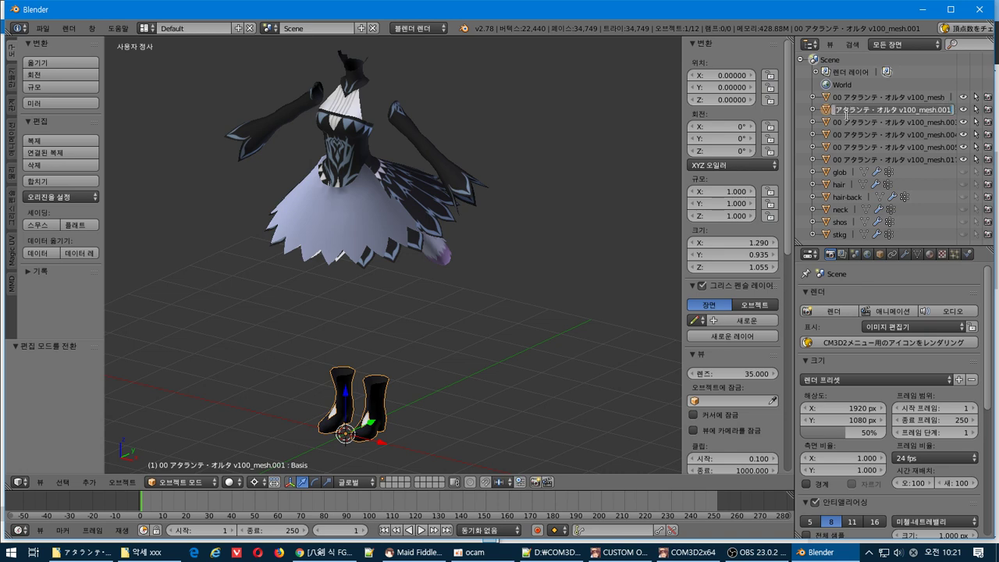
type("shos")
key("Return")
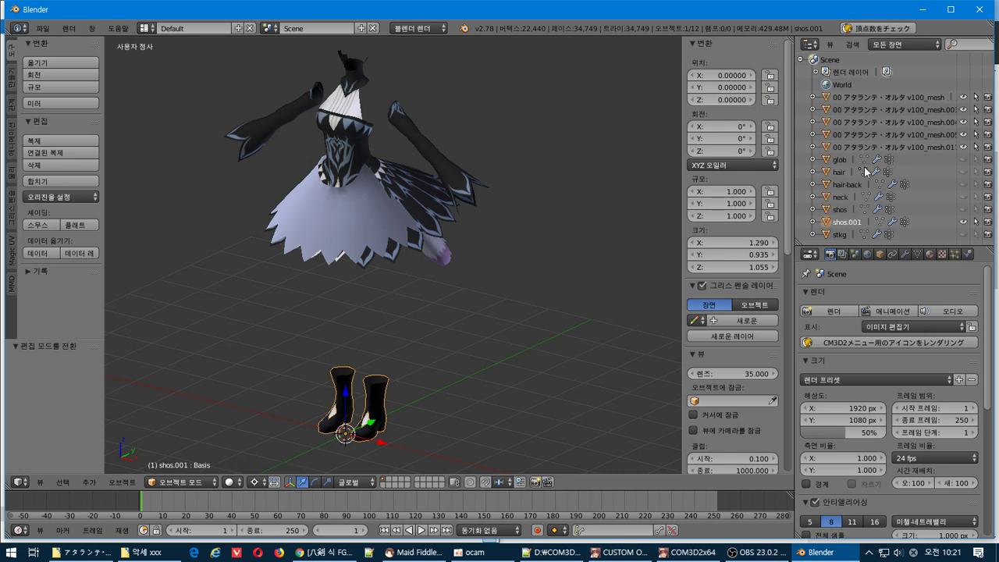
- Join the patterned boots object shos into shos.001 and hide the joined boots
left_click_drag(865, 170, 448, 365)
left_click(837, 211, "ctrl")
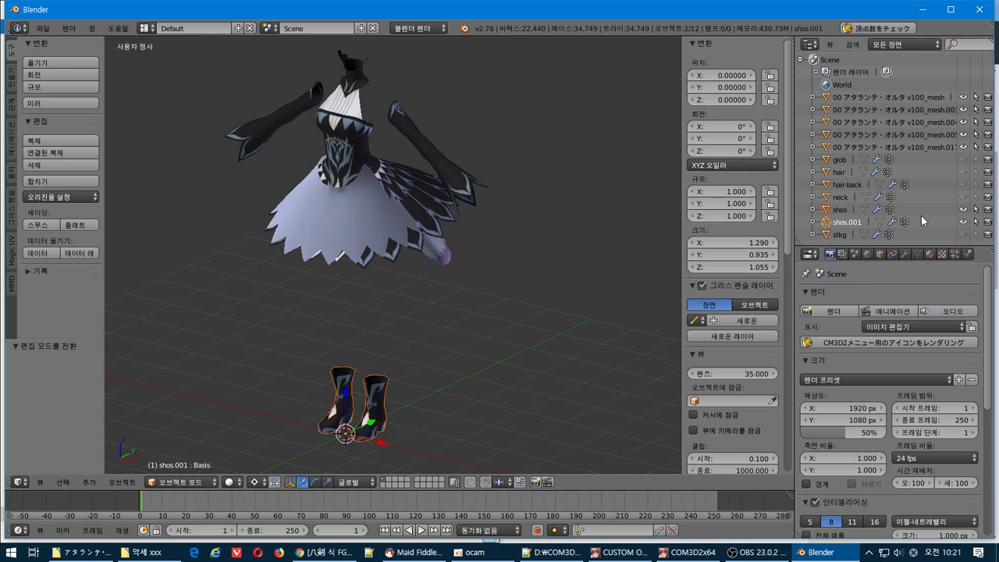
left_click(63, 181)
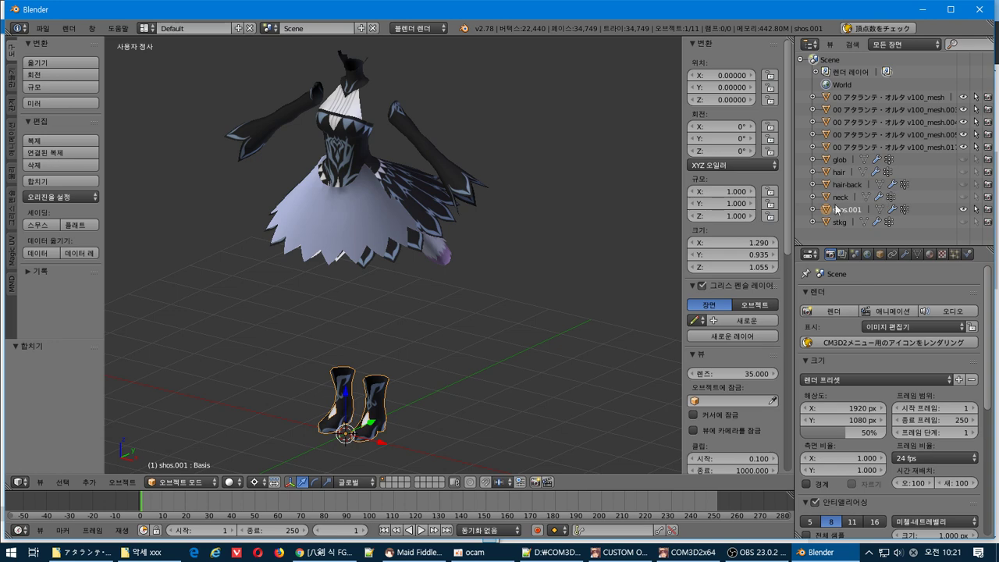
left_click(963, 209)
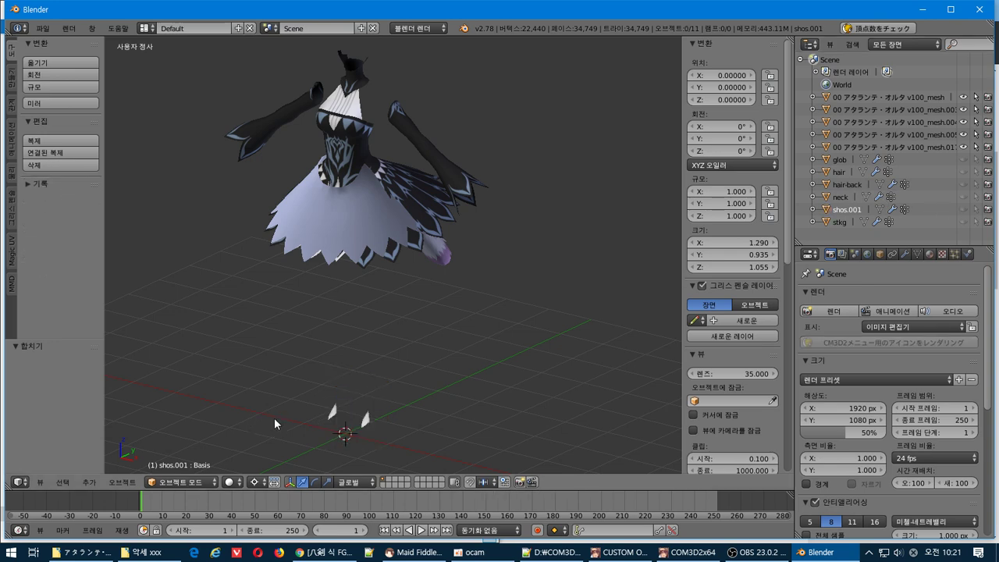
- Check which white parts belong to object v100_mesh.017 with a temporary move, and cancel the move
right_click(373, 420)
key("g")
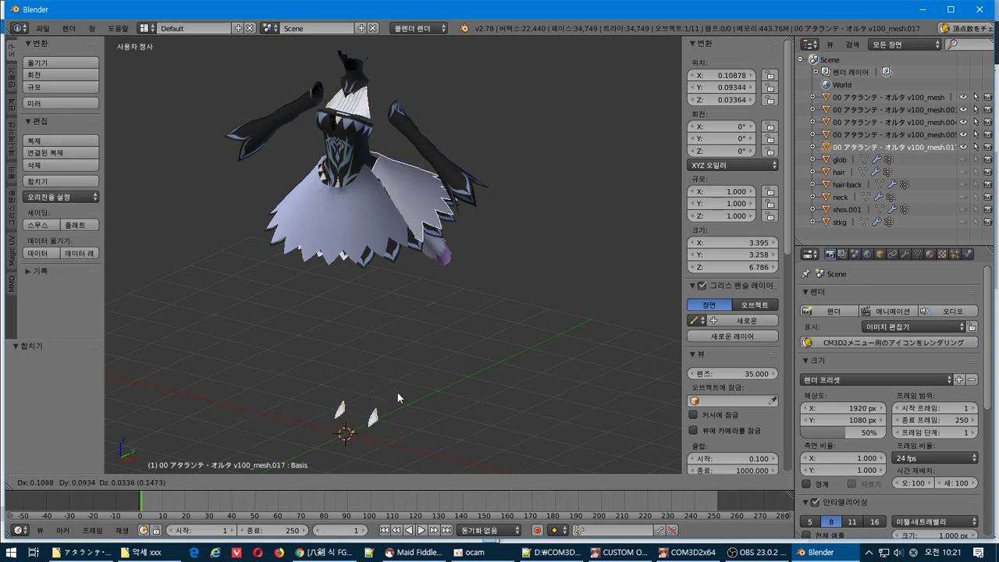
right_click(474, 381)
mouse_move(474, 381)
middle_mouse_down()
mouse_move(536, 331)
mouse_move(620, 339)
mouse_move(595, 367)
mouse_move(486, 375)
middle_mouse_up()
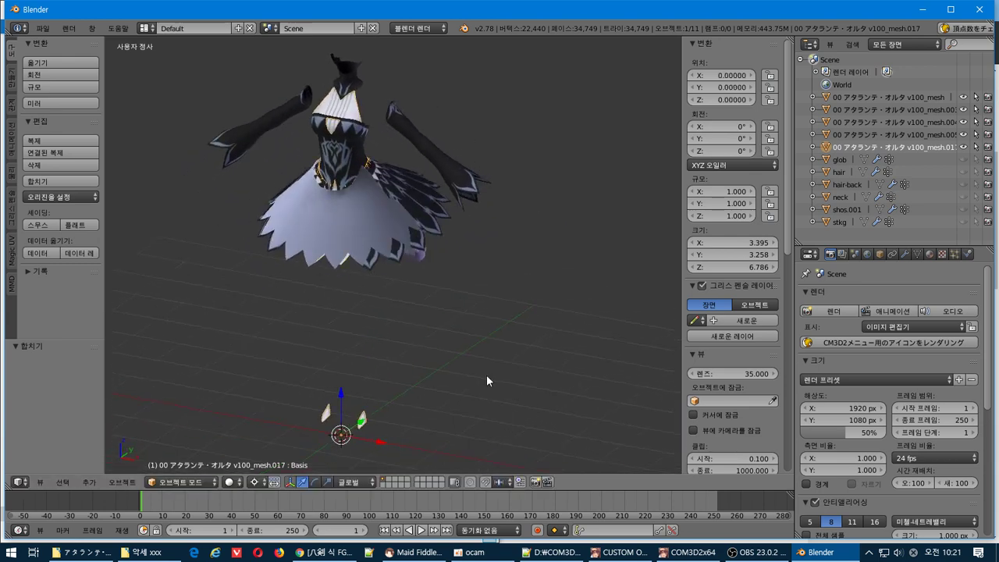
- Inspect the pale skirt object v100_mesh from the side by moving it temporarily, and cancel the move
right_click(352, 232)
middle_click_drag(352, 232, 493, 232)
key("g")
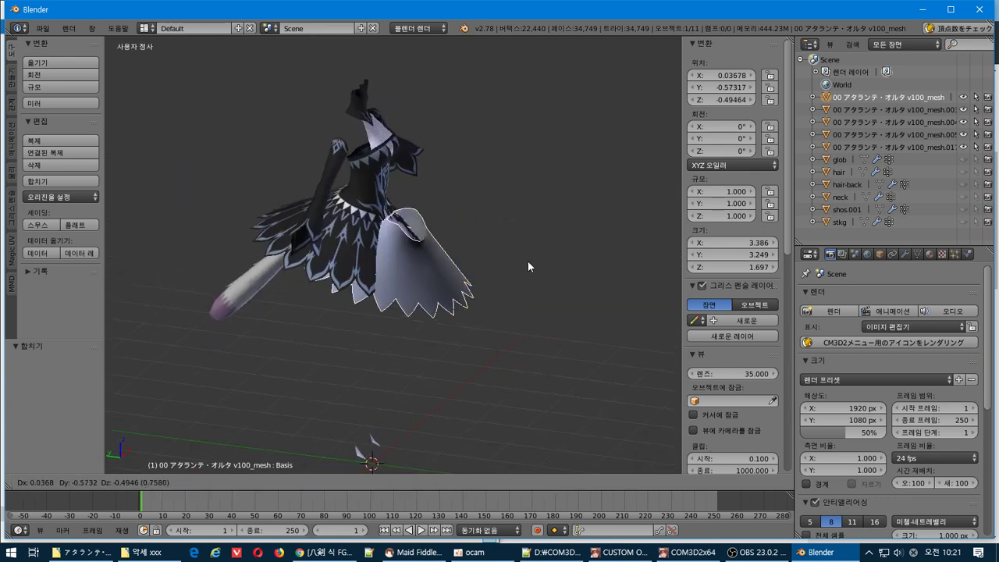
key("Escape")
key("KP_1")
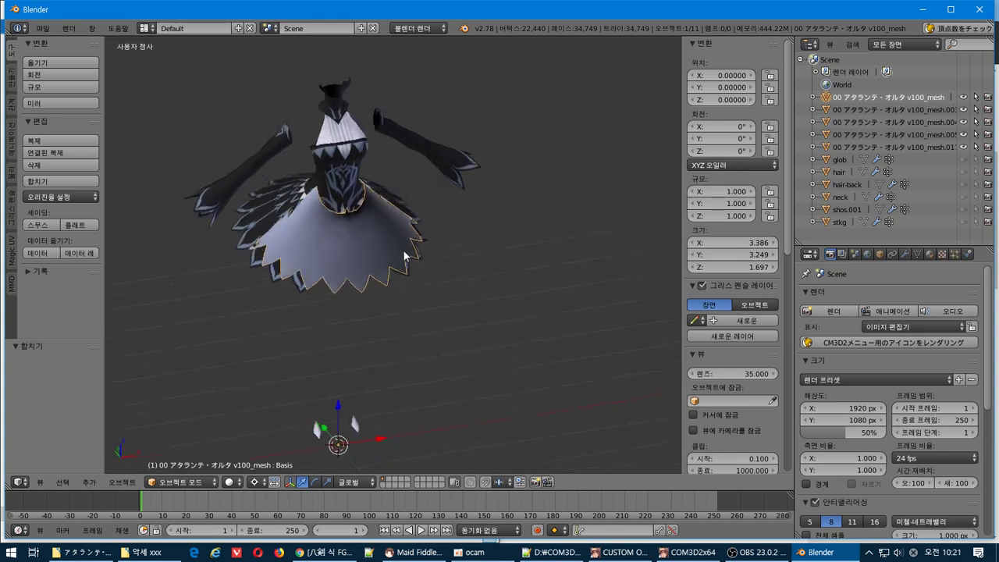
- Examine the black outfit object v100_mesh.004 around the skirt, and reselect the pale skirt object v100_mesh
right_click(362, 425)
middle_click_drag(393, 285, 318, 211)
right_click(408, 192)
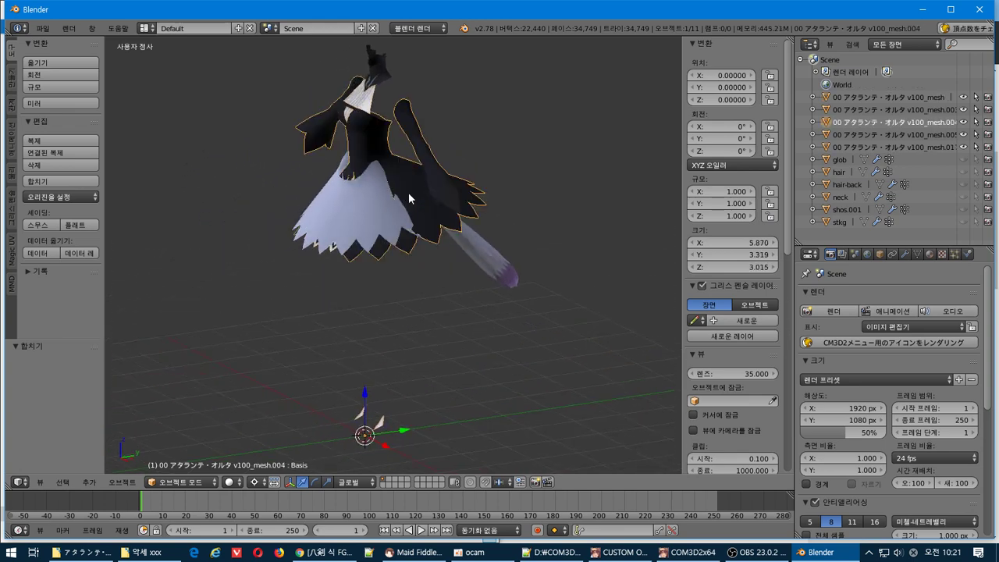
right_click(378, 153)
middle_click_drag(378, 153, 355, 177)
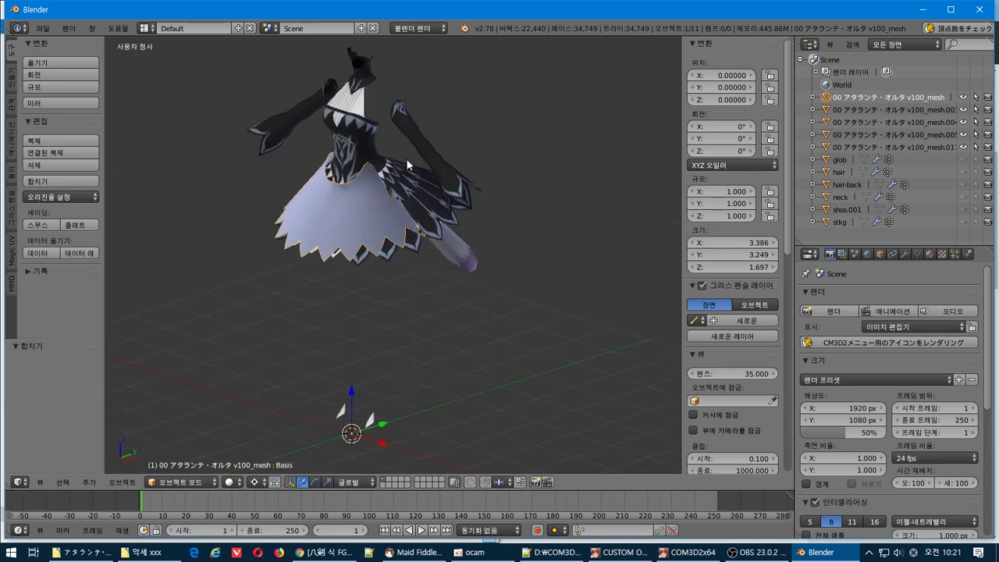
- Switch to the browser to examine the skirt in the Atalanta Alter reference image, and return to Blender
key("alt+Tab")
key("Tab")
key("Tab")
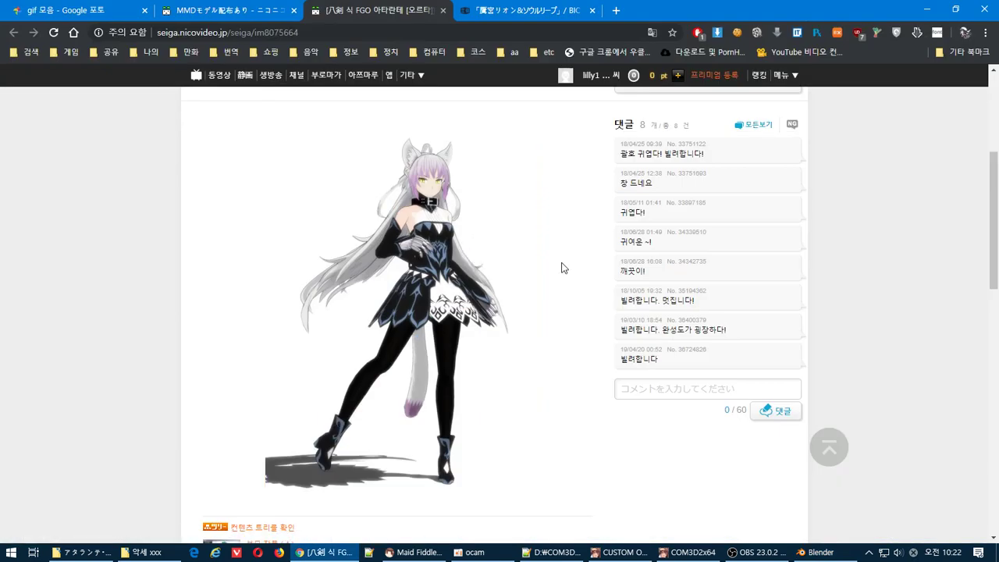
key("alt+Tab")
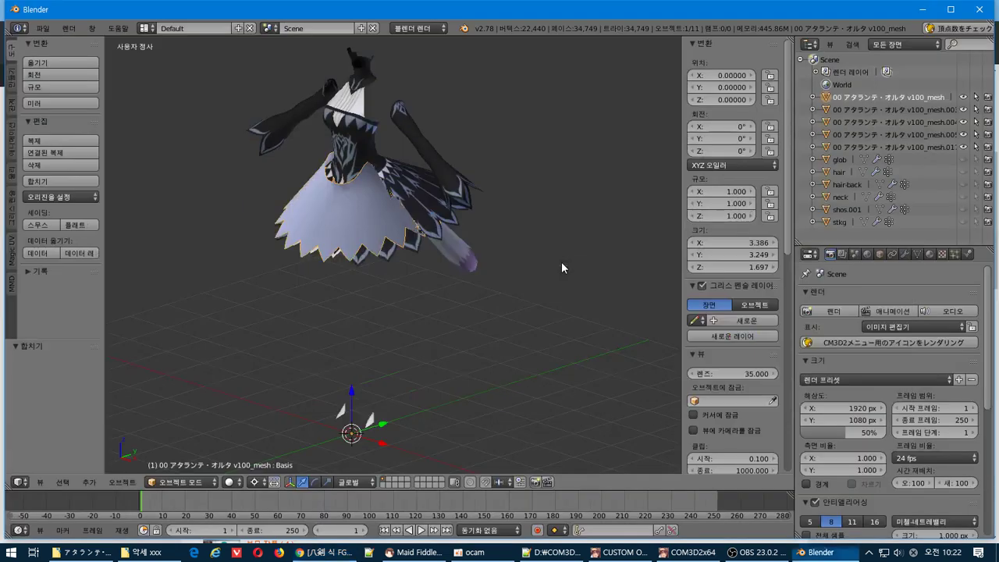
- Inspect the skirt layers from below, moving the pale skirt object v100_mesh temporarily, and cancel the move
middle_click_drag(461, 248, 320, 119)
scroll(320, 119, "up", 4)
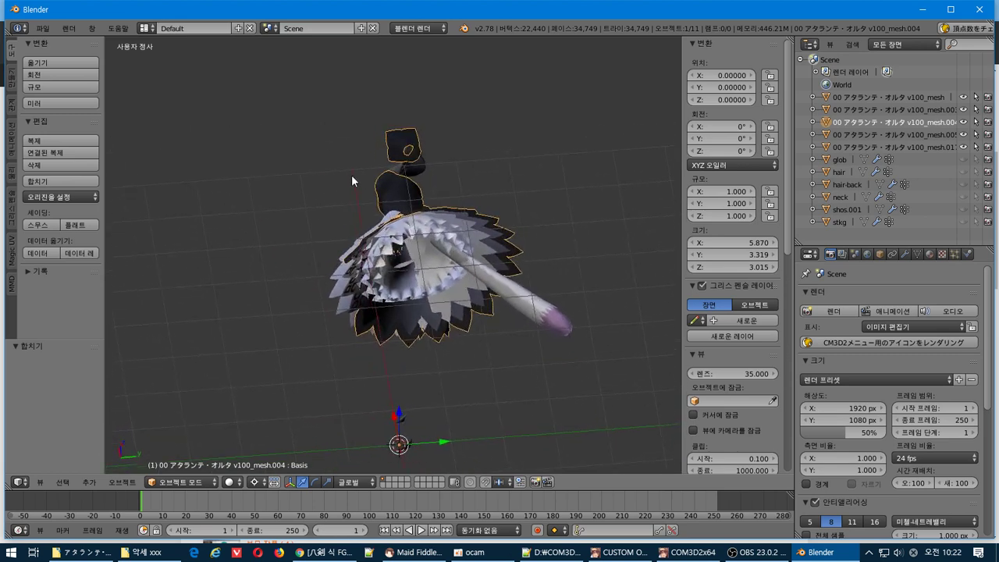
right_click(296, 300)
middle_click_drag(296, 300, 400, 376)
key("g")
right_click(341, 326)
scroll(401, 377, "down", 4)
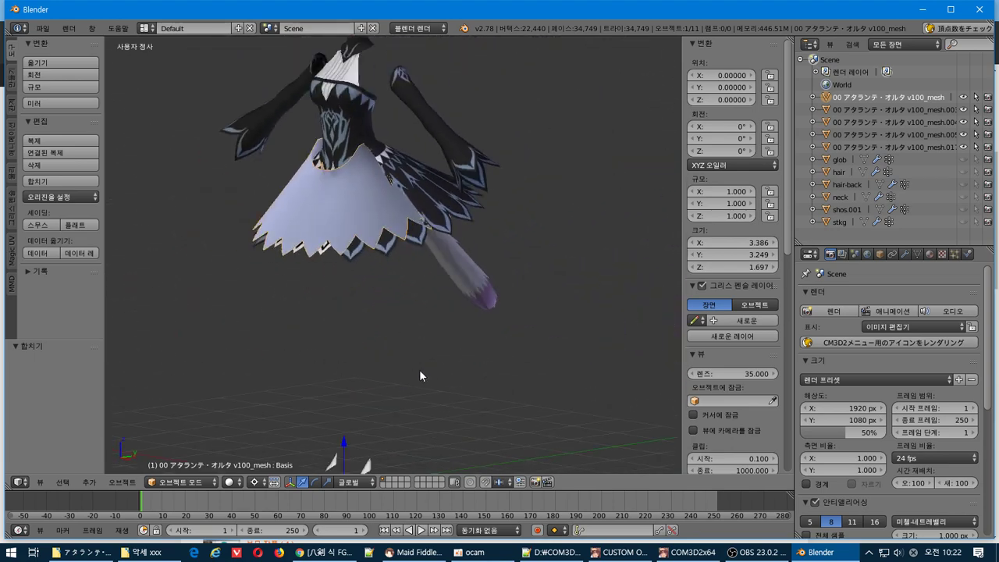
scroll(445, 356, "up", 2)
scroll(467, 359, "down", 1)
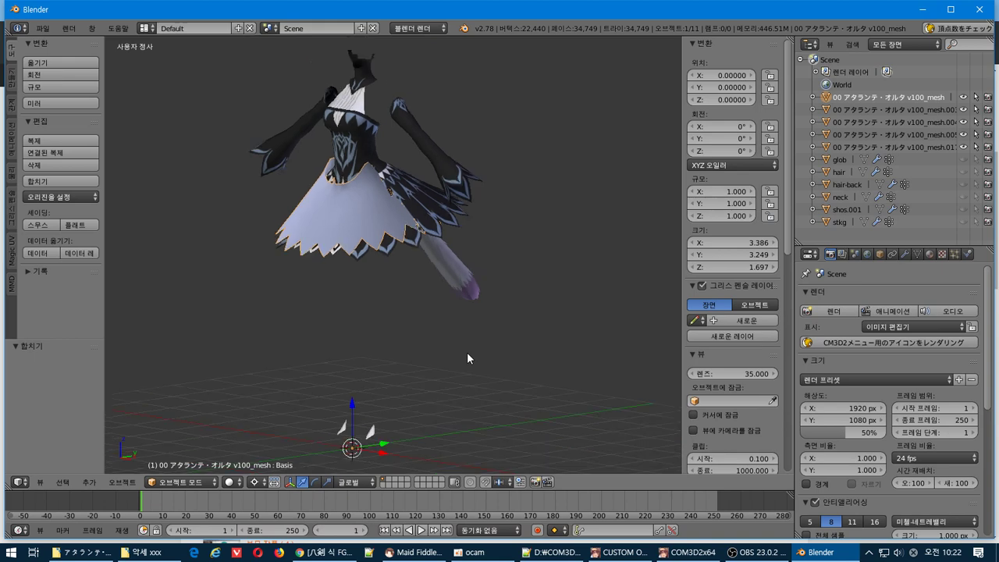
left_click(42, 28)
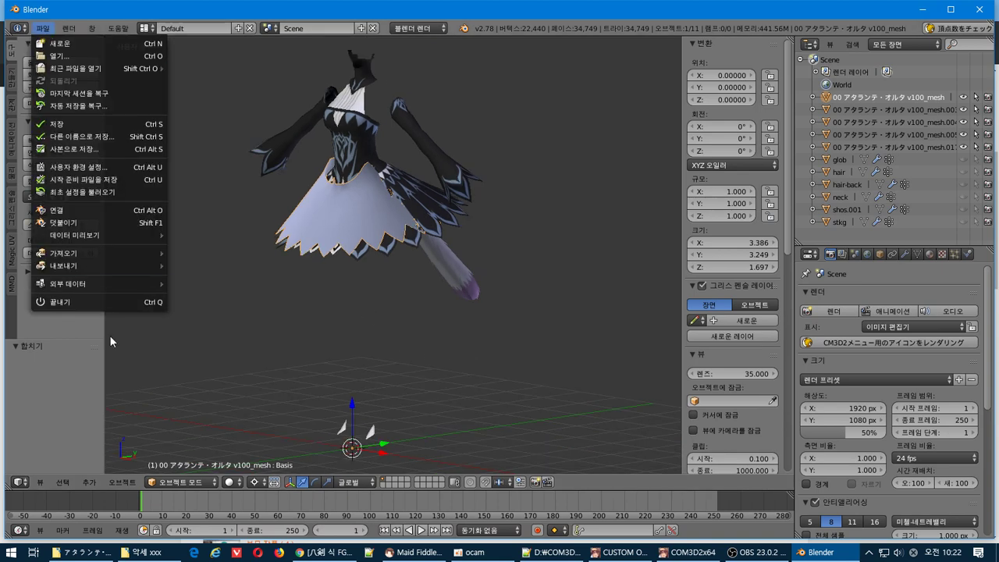
left_click(214, 379)
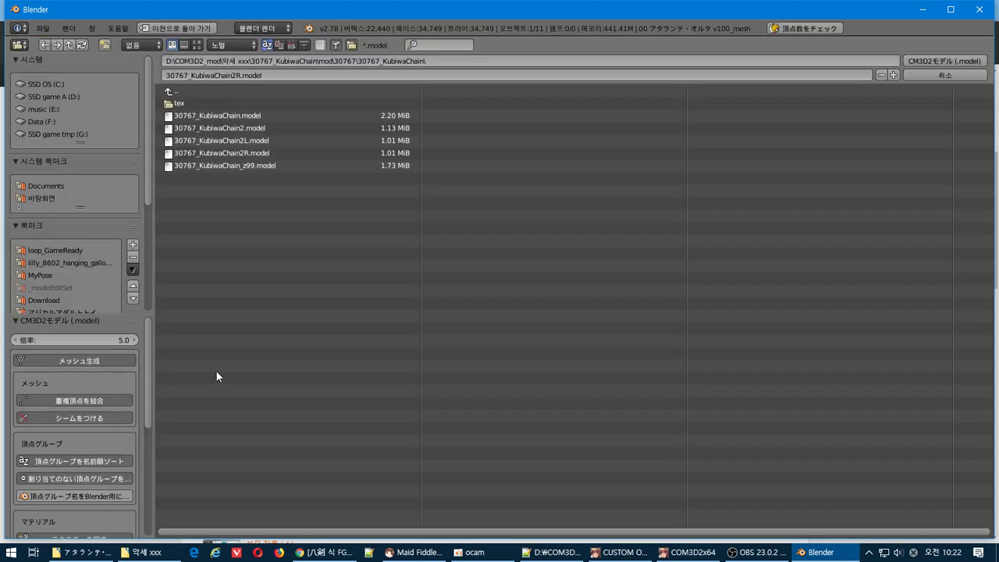
scroll(86, 232, "down", 4)
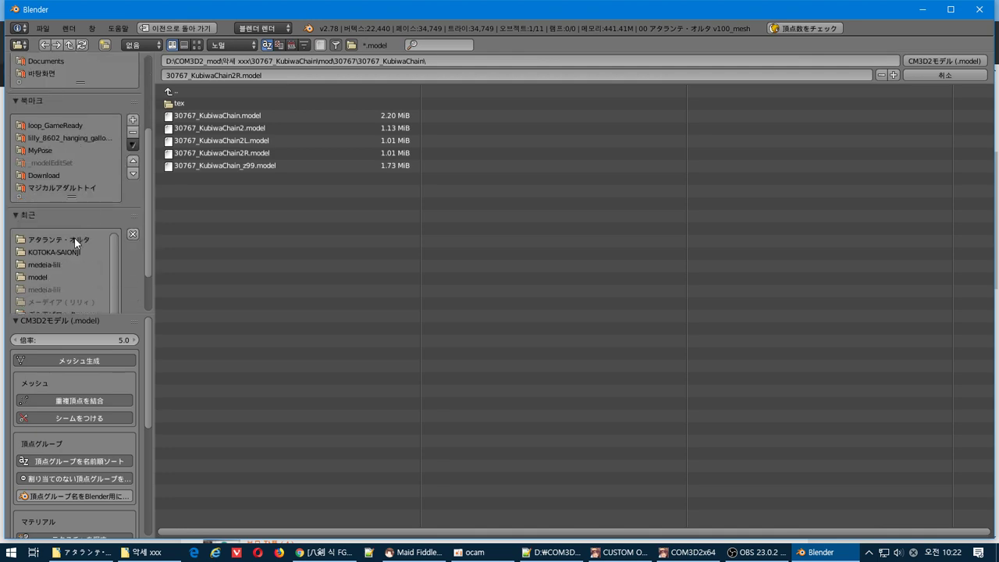
left_click(74, 238)
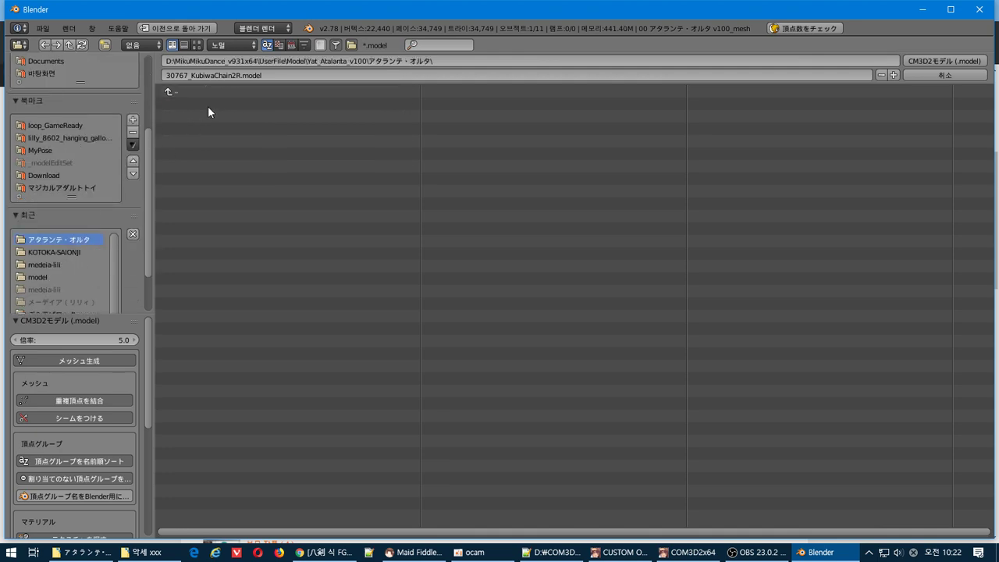
key("Escape")
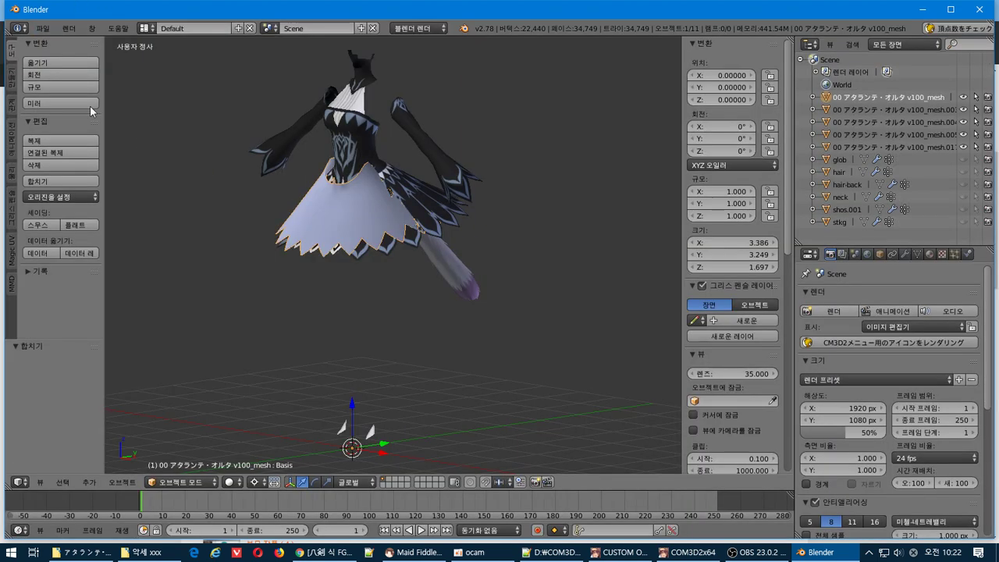
- Import the original model 00_アタランテ・オルタ_v100.pmx into the scene as a MikuMikuDance Model
left_click(45, 31)
mouse_move(95, 253)
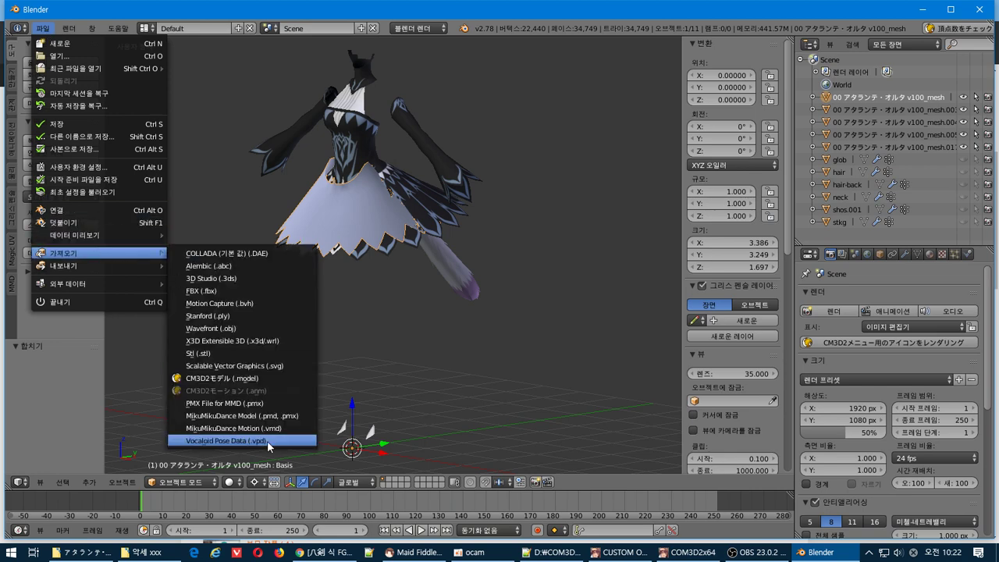
left_click(299, 416)
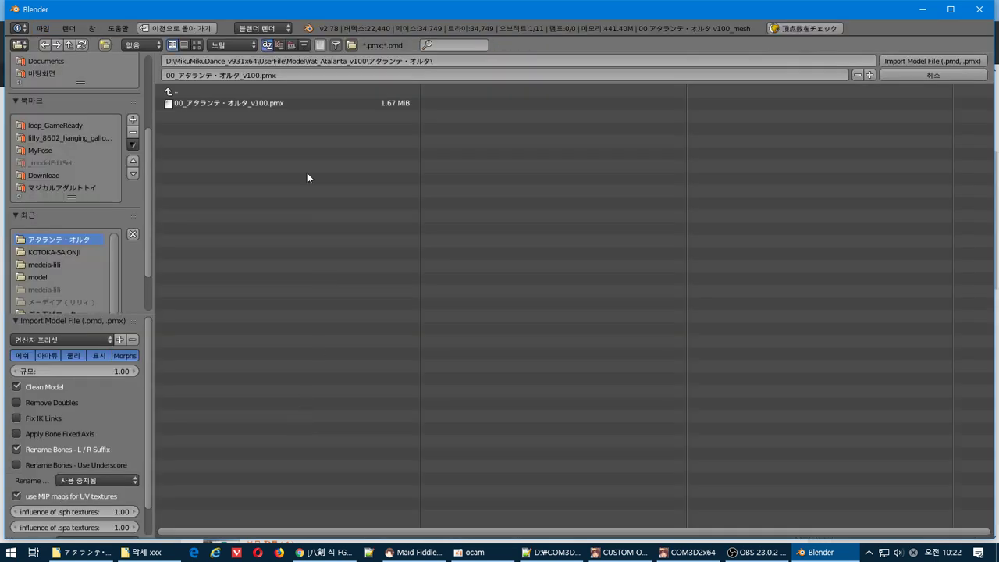
left_click(246, 103)
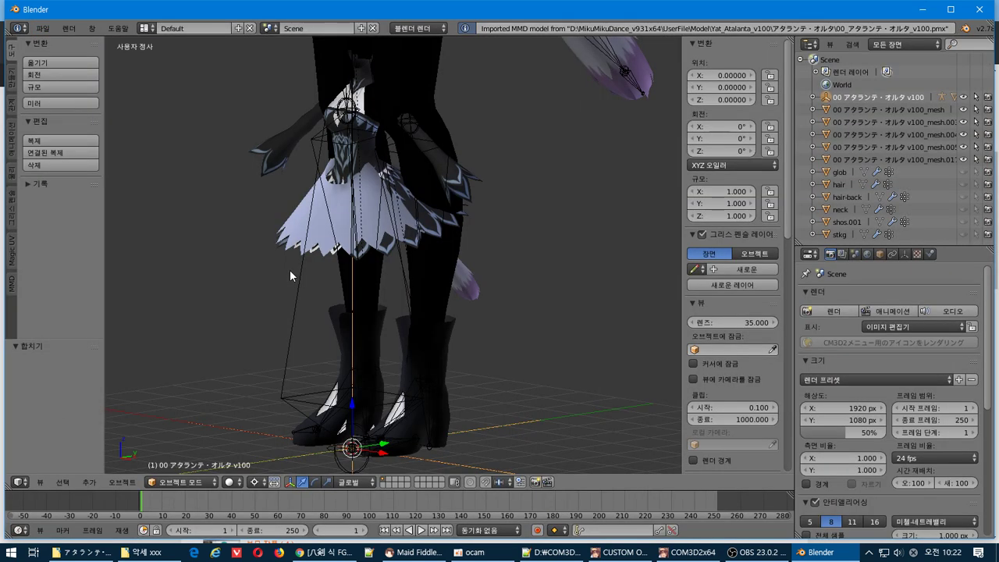
- Examine the imported original model from several angles, checking the black and white skirt parts
scroll(290, 271, "down", 6)
middle_click_drag(364, 141, 349, 211, "shift")
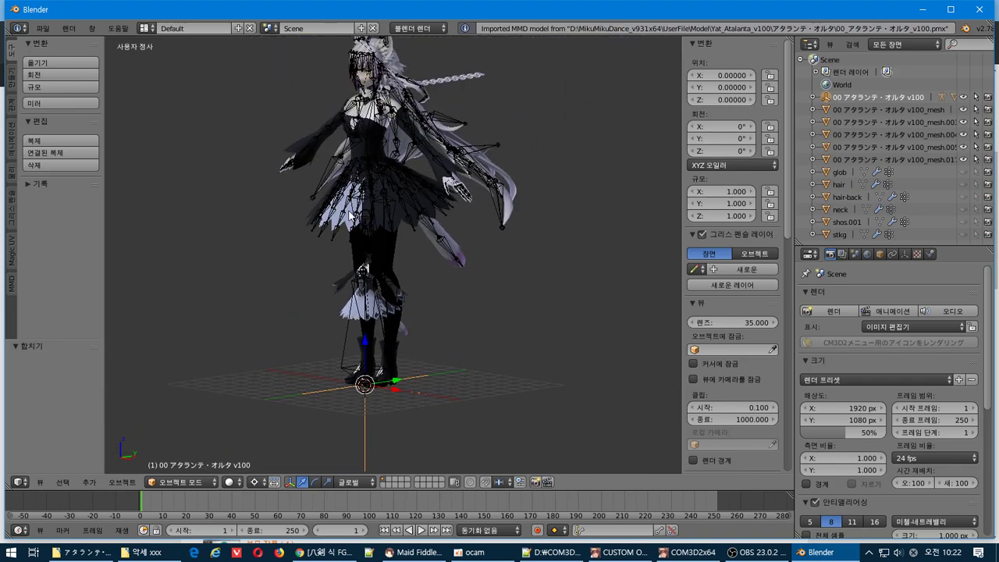
scroll(350, 217, "up", 5)
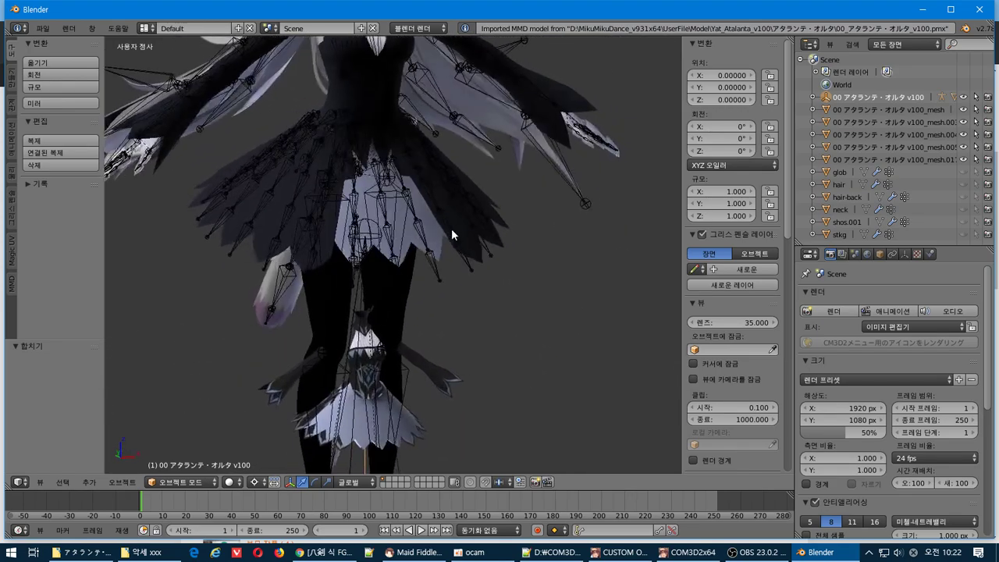
middle_click_drag(451, 228, 366, 239)
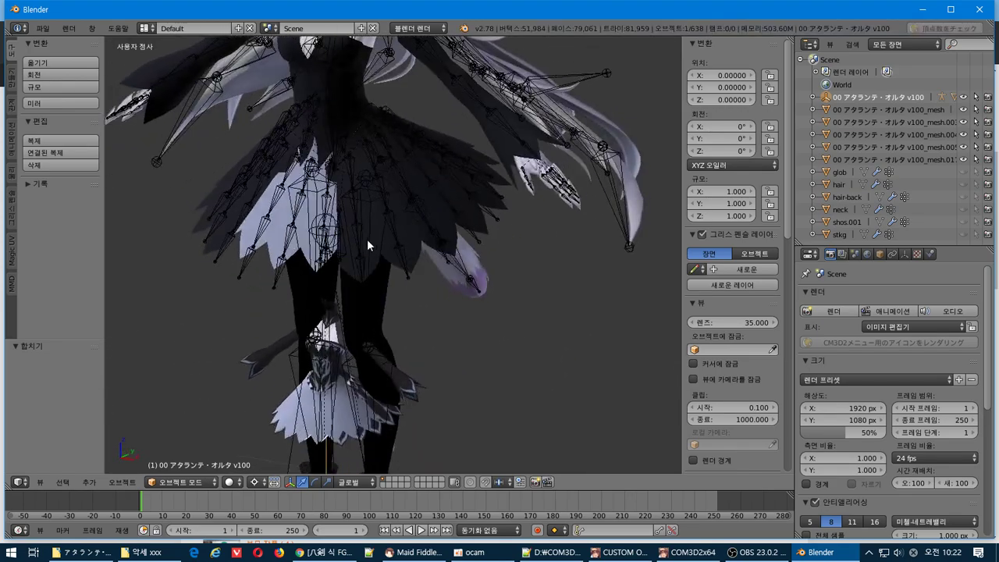
scroll(367, 240, "down", 3)
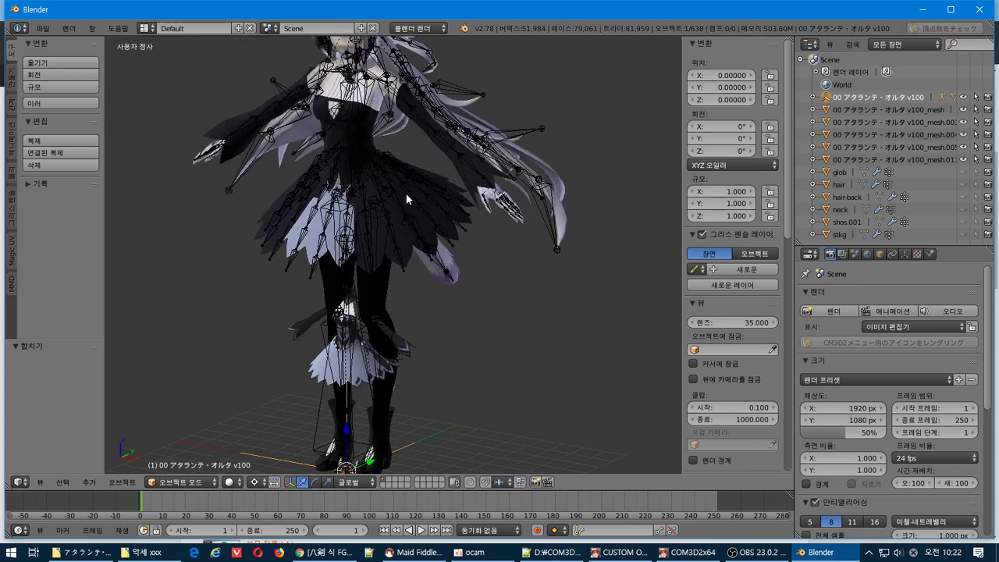
- Inspect the imported model's root hierarchy and its armature, briefly entering and leaving edit mode
left_click(812, 97)
left_click(843, 110)
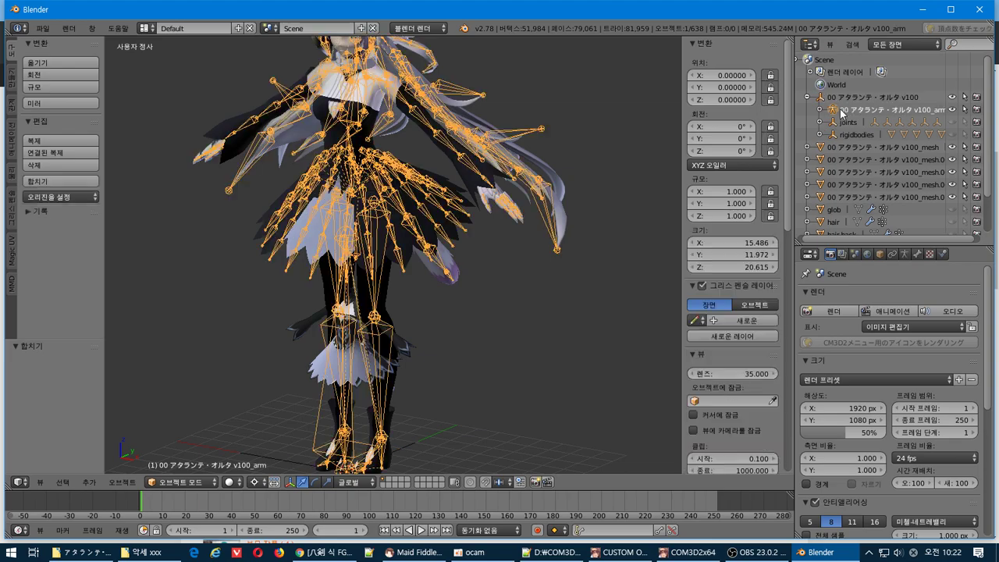
scroll(422, 156, "up", 3)
key("Tab")
middle_click_drag(423, 155, 324, 164)
key("Tab")
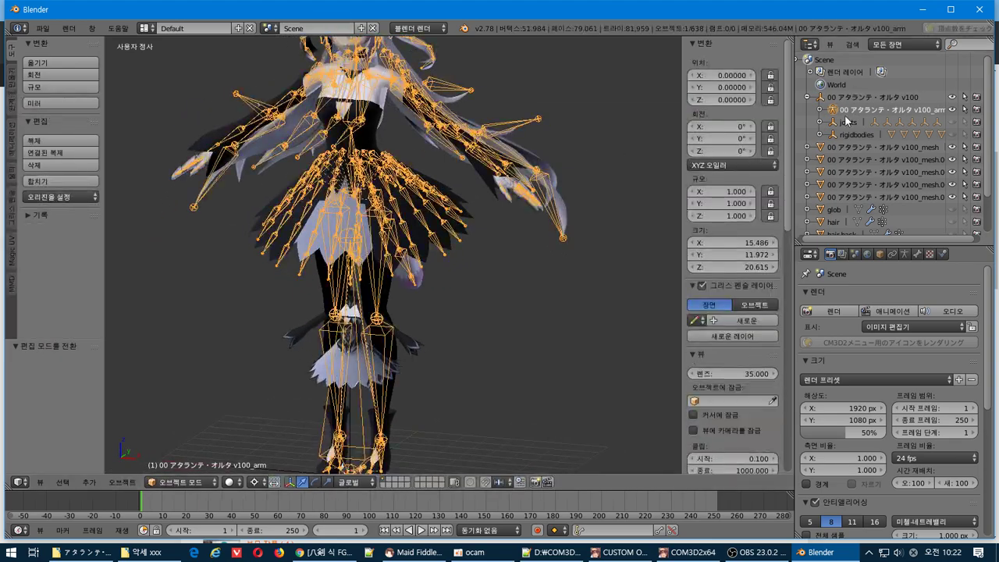
left_click(846, 98)
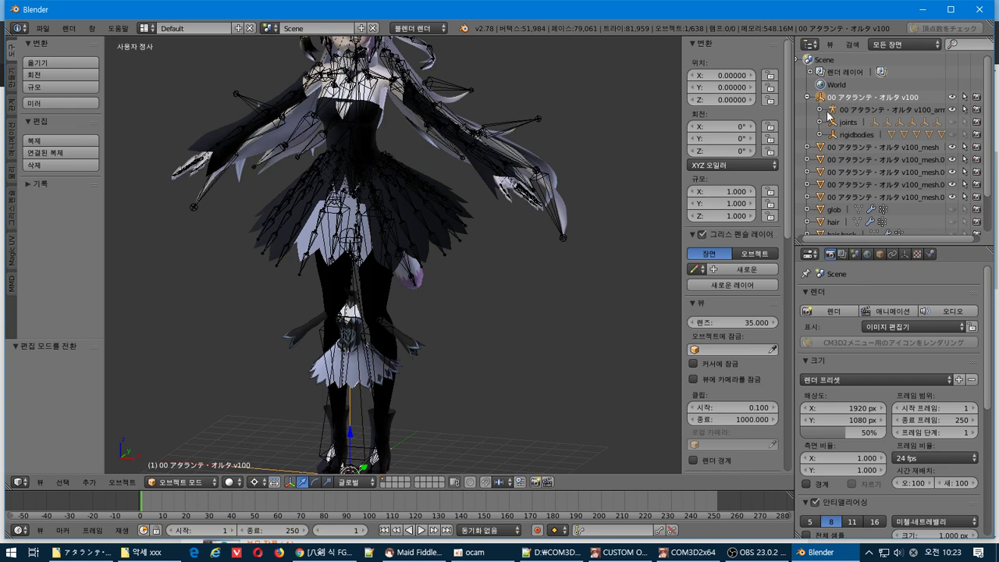
left_click(854, 110)
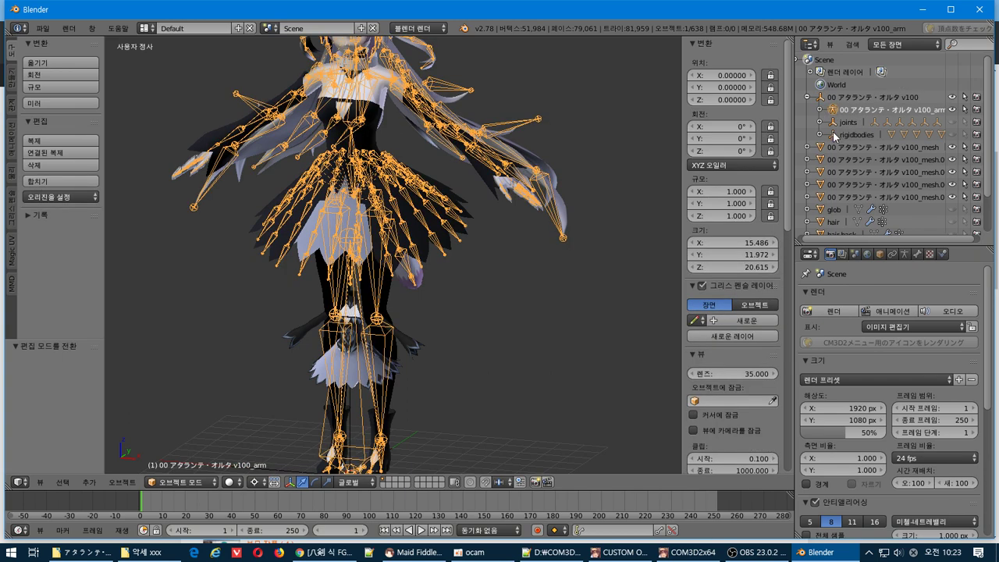
- Check the earlier outfit meshes one by one in the object list, including the hidden stkg and glob objects
left_click(840, 147)
left_click(841, 160)
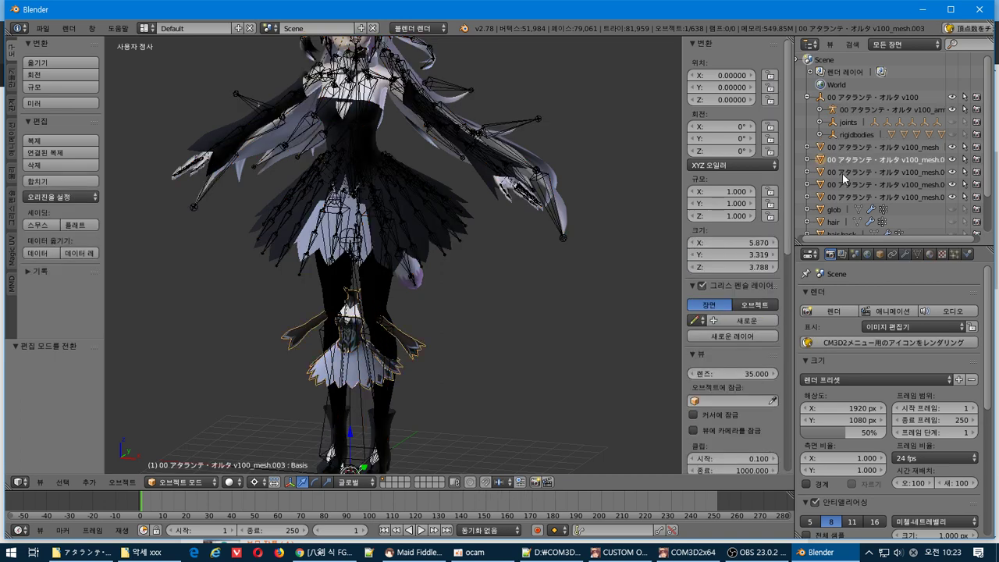
left_click(842, 172)
left_click(850, 148)
scroll(852, 156, "down", 2)
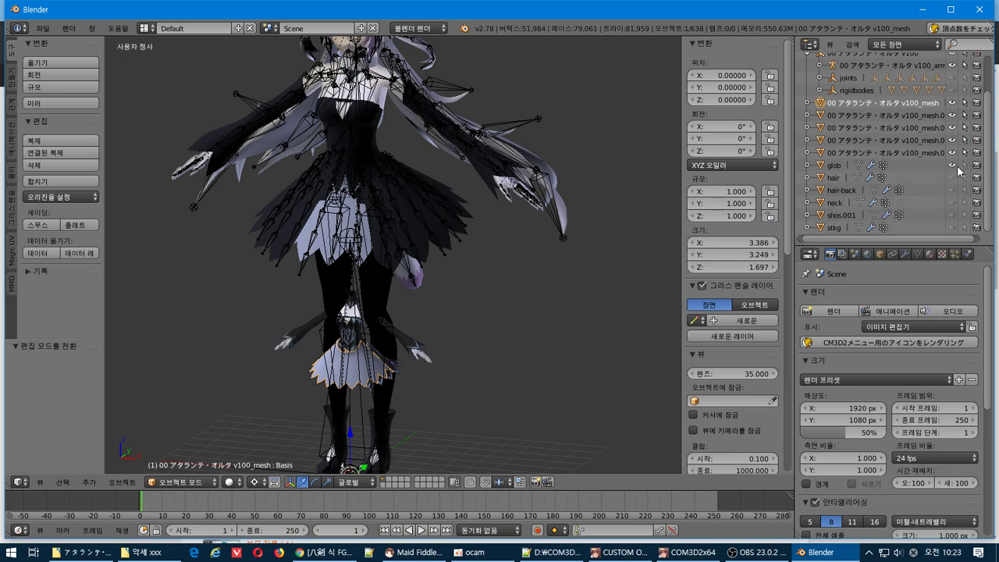
left_click(951, 190)
left_click(952, 192)
left_click(836, 228)
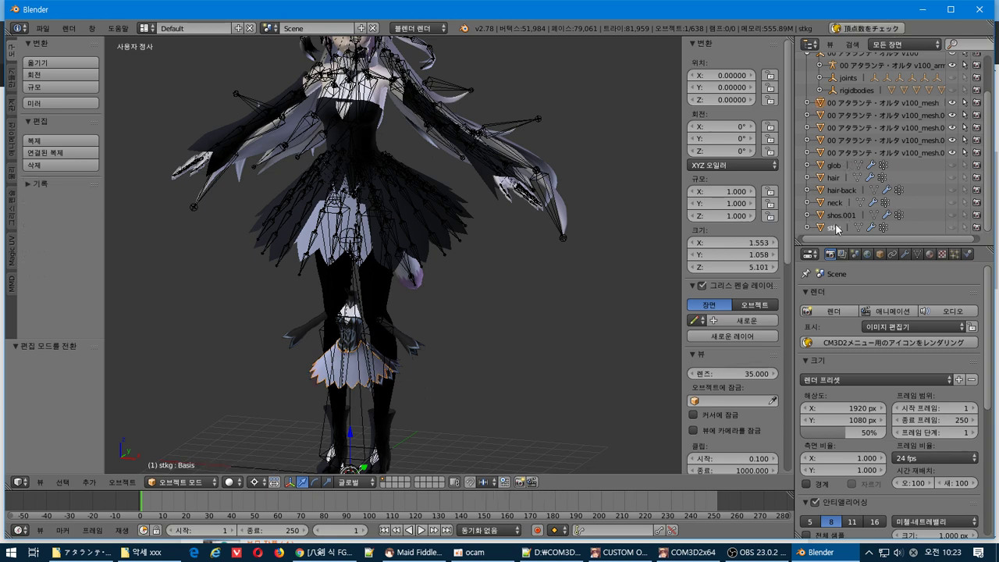
left_click(836, 166)
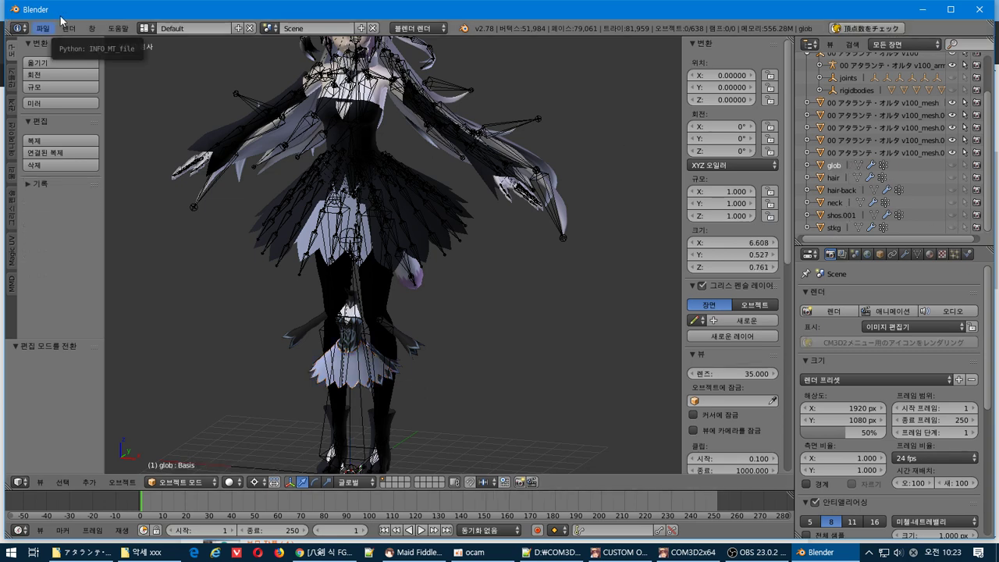
- Start a new scene and delete the default cube, camera and lamp
left_click(43, 31)
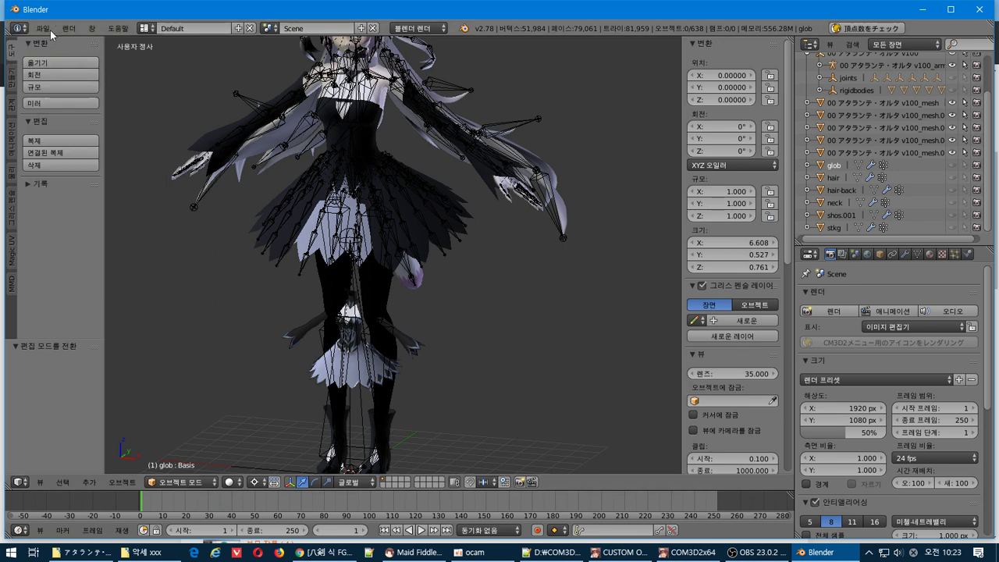
left_click(43, 29)
left_click(61, 45)
left_click(72, 53)
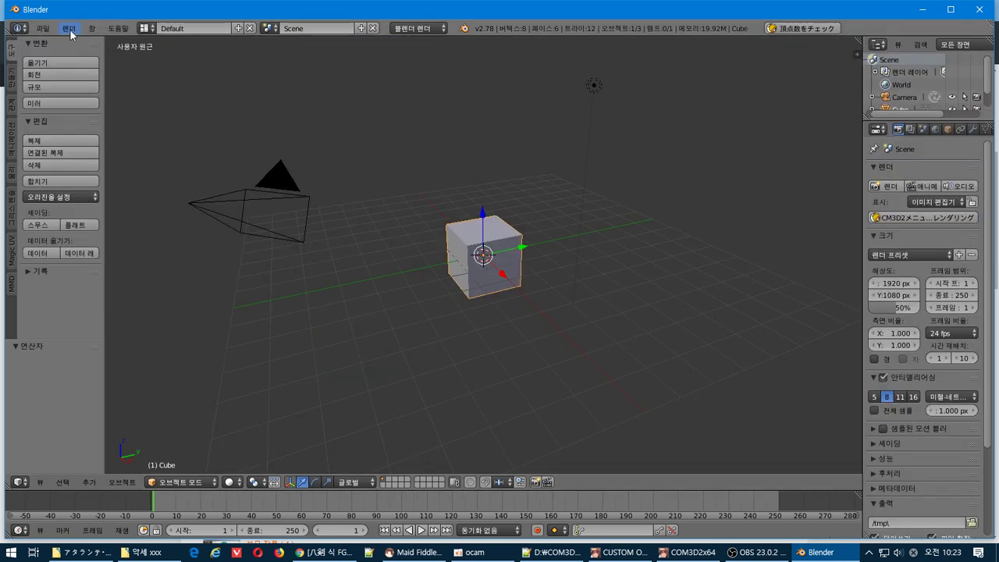
key("a")
key("a")
key("x")
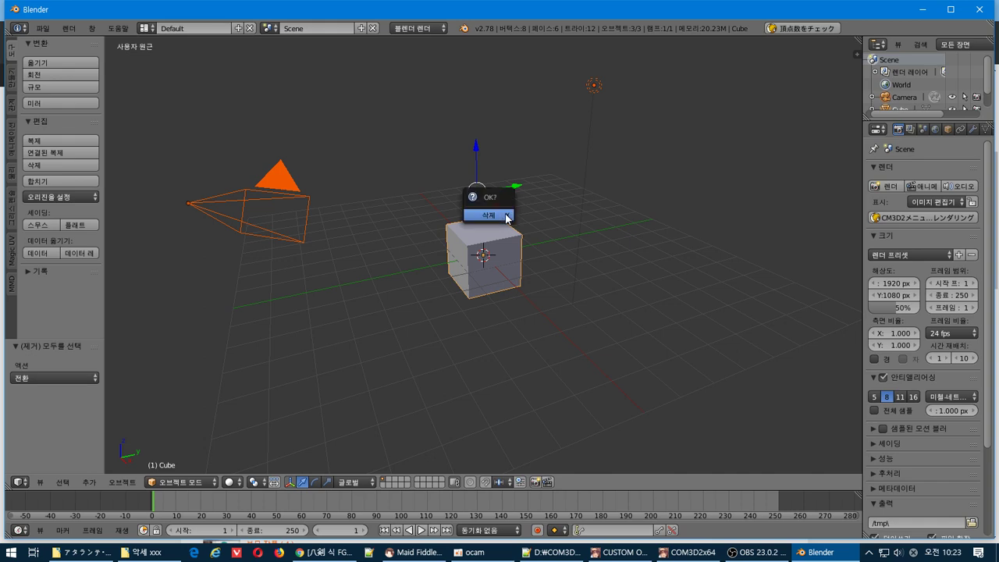
left_click(500, 218)
- Import 00_アタランテ・オルタ_v100.pmx from the アタランテ・オルタ folder with the PMX File for MMD importer
left_click(43, 28)
mouse_move(125, 254)
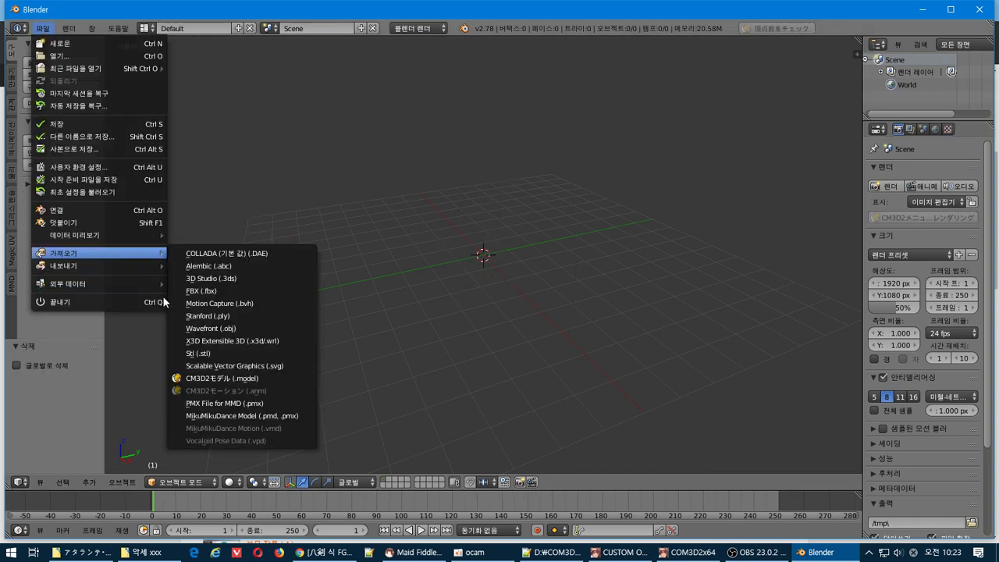
left_click(227, 405)
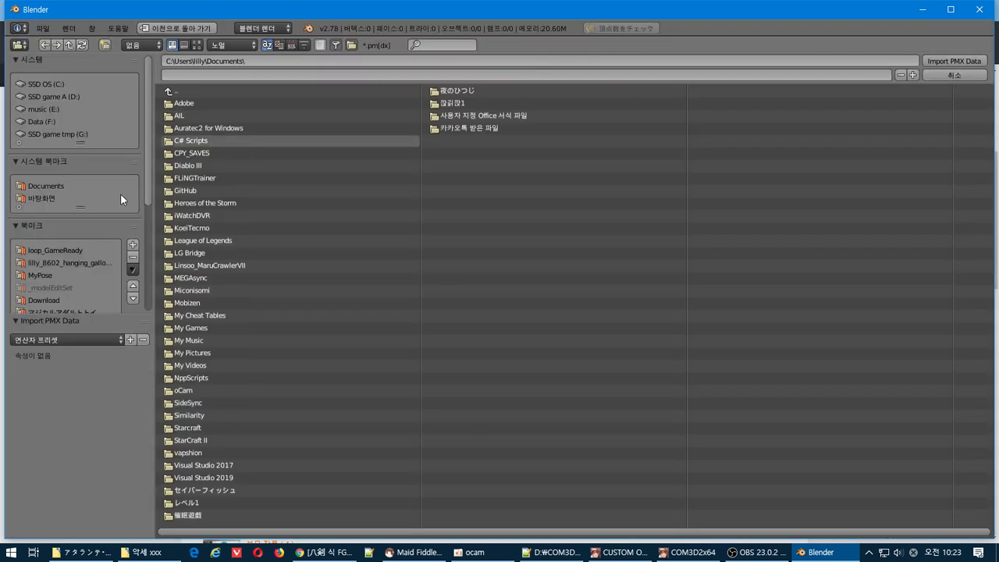
scroll(75, 226, "down", 3)
left_click(75, 289)
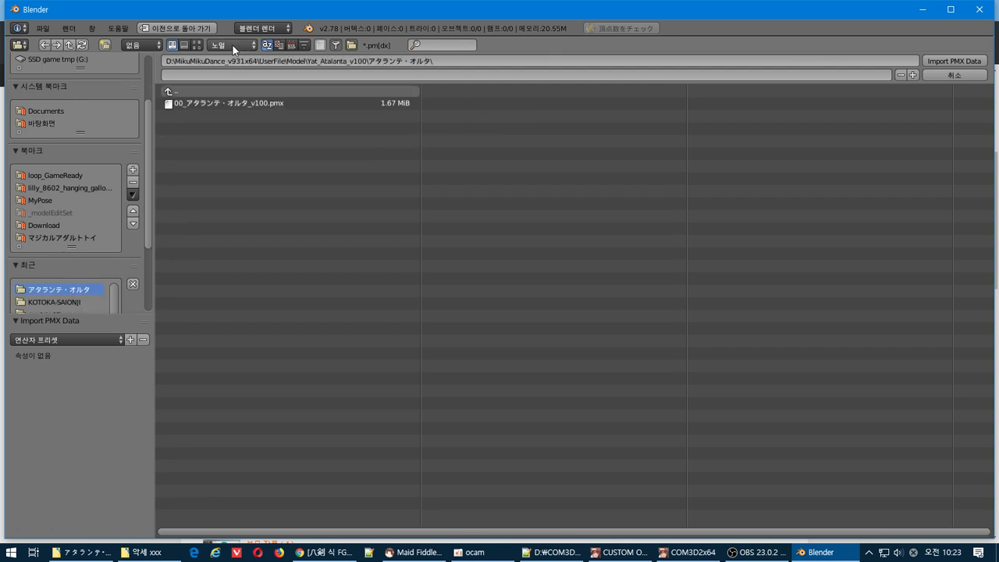
left_click(202, 103)
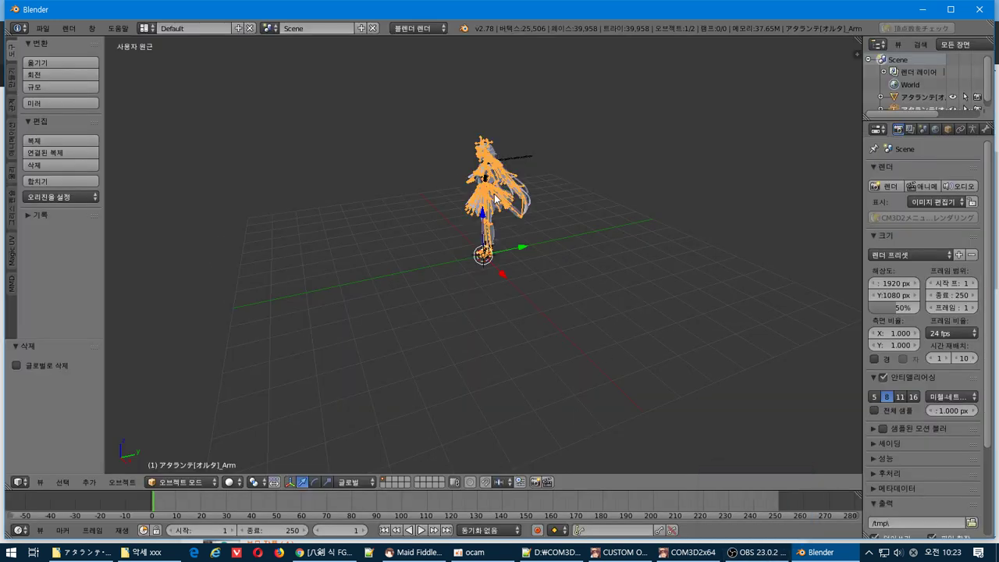
- Show the transform properties and add the CM3D2 body001 base body beside the imported model
middle_click_drag(495, 199, 520, 179)
scroll(520, 178, "up", 4)
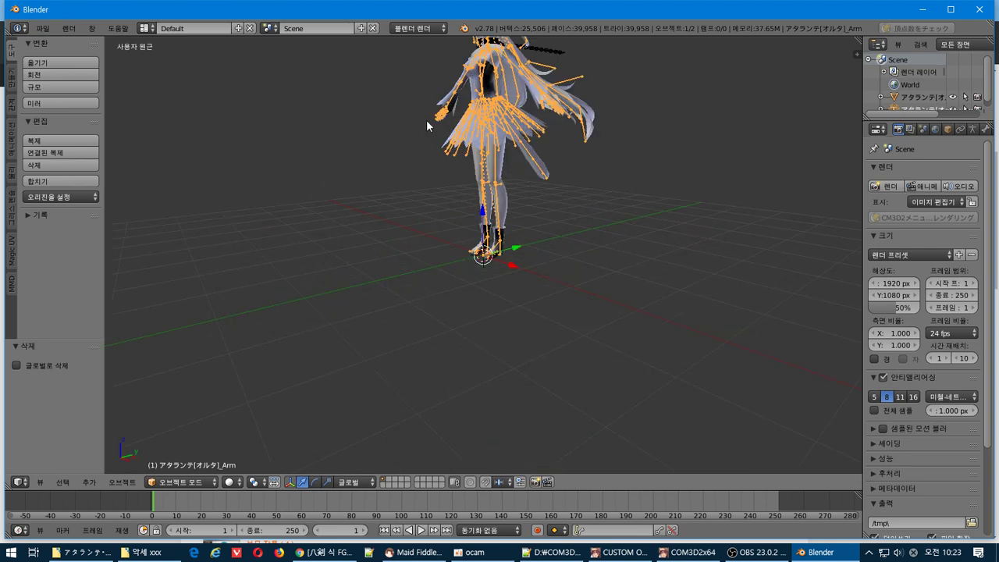
middle_click_drag(427, 121, 395, 264, "shift")
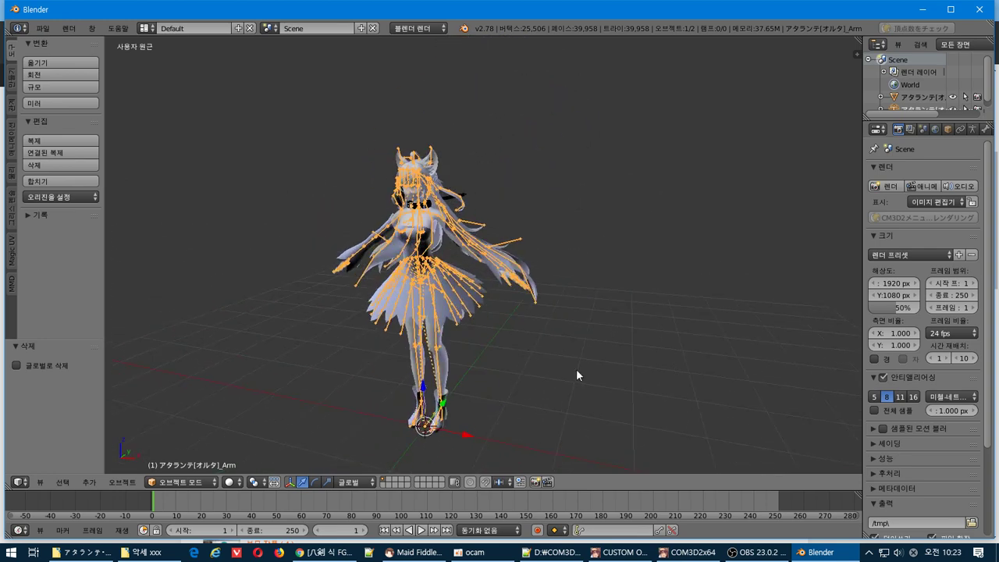
key("n")
scroll(644, 366, "up", 2)
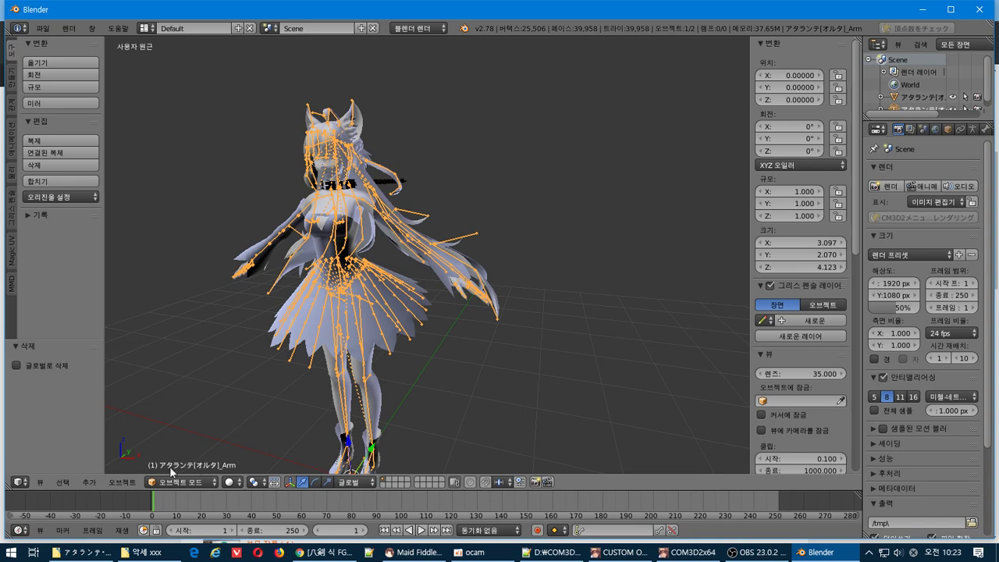
left_click(88, 482)
mouse_move(141, 271)
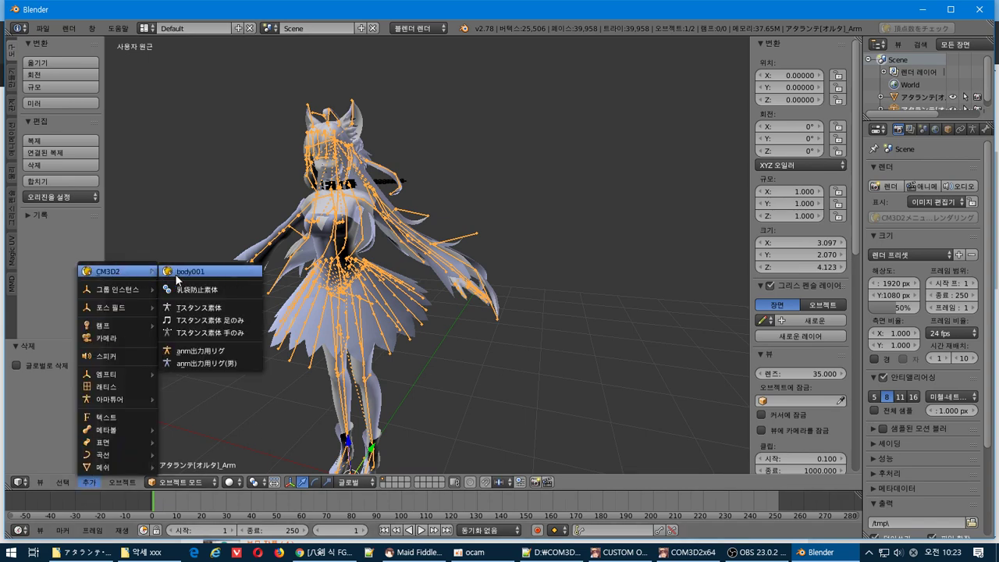
left_click(224, 281)
scroll(340, 307, "down", 3)
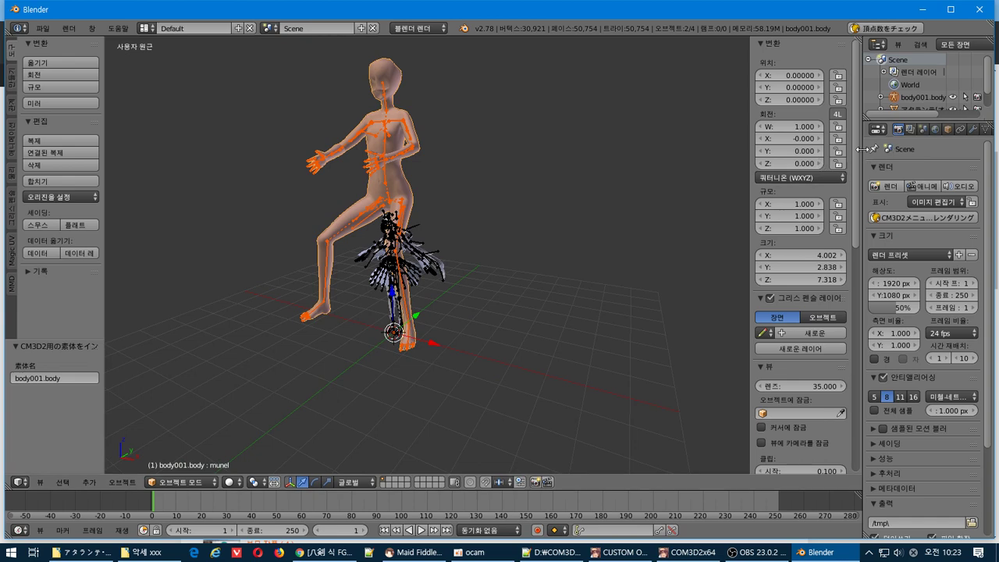
- Widen the outliner and properties area, and delete the body001 base body and the imported Atalanta model
left_click_drag(862, 149, 715, 148)
scroll(230, 450, "up", 2)
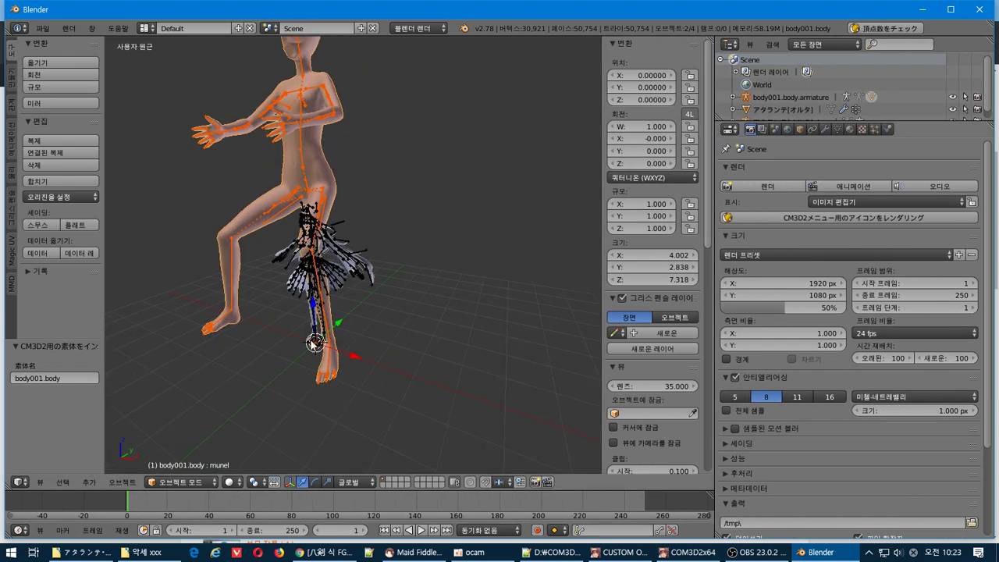
key("Delete")
- Add the CM3D2 Tスタンス素体 base body to the empty scene
left_click(117, 482)
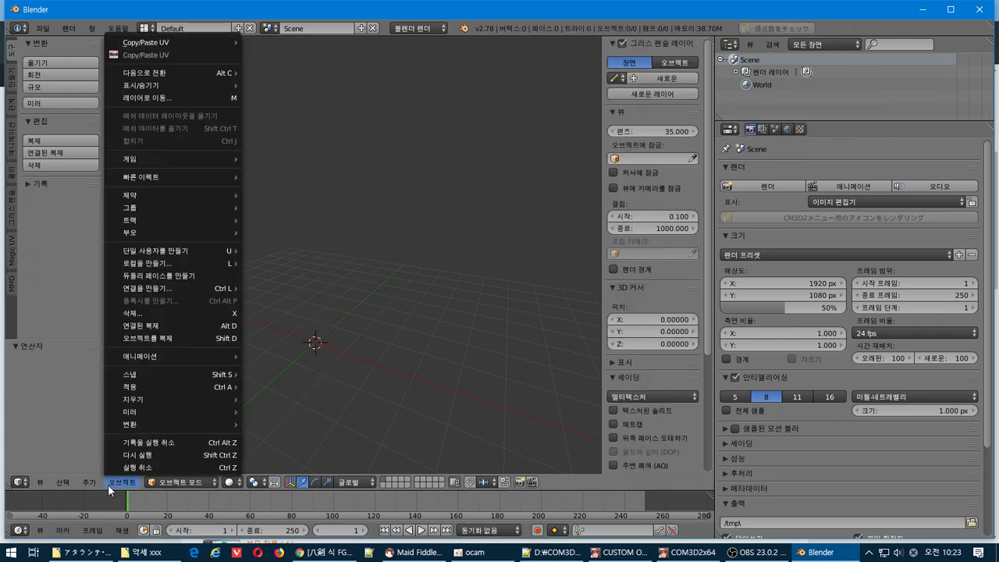
mouse_move(89, 481)
mouse_move(138, 273)
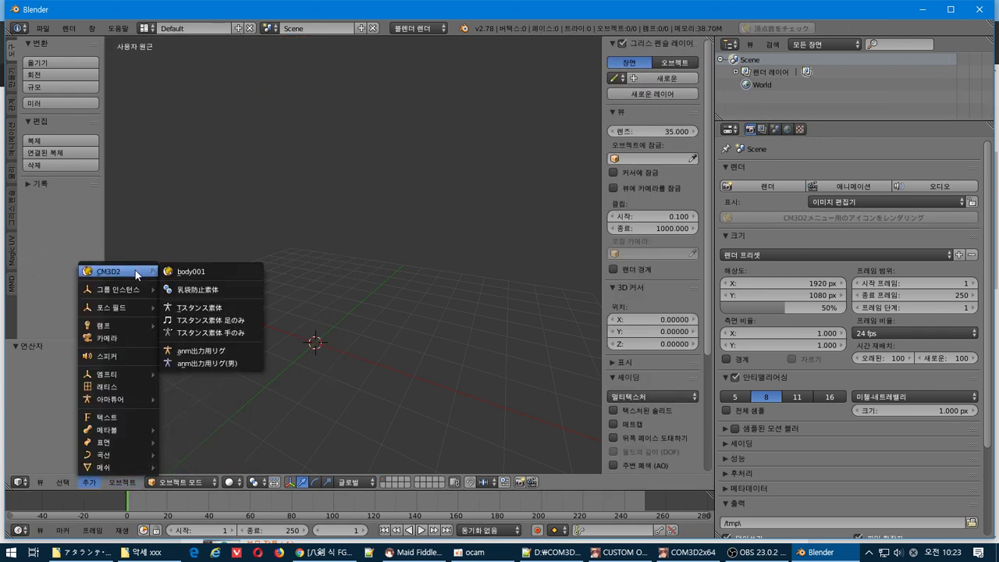
left_click(210, 309)
- Import 00_アタランテ・オルタ_v100.pmx with the MikuMikuDance Model importer at scale 1.00 and compare its size with the T-stance body
left_click(42, 28)
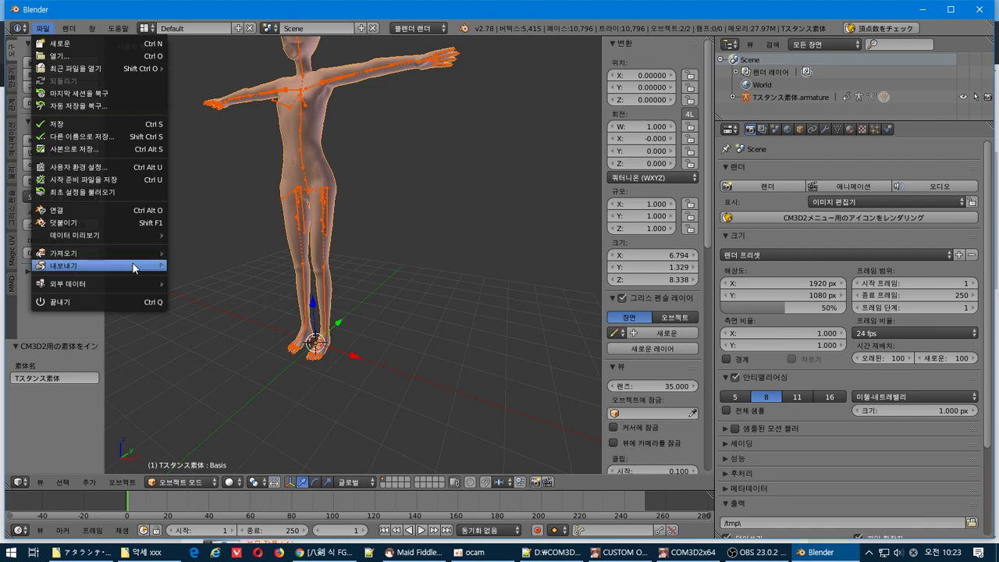
mouse_move(127, 254)
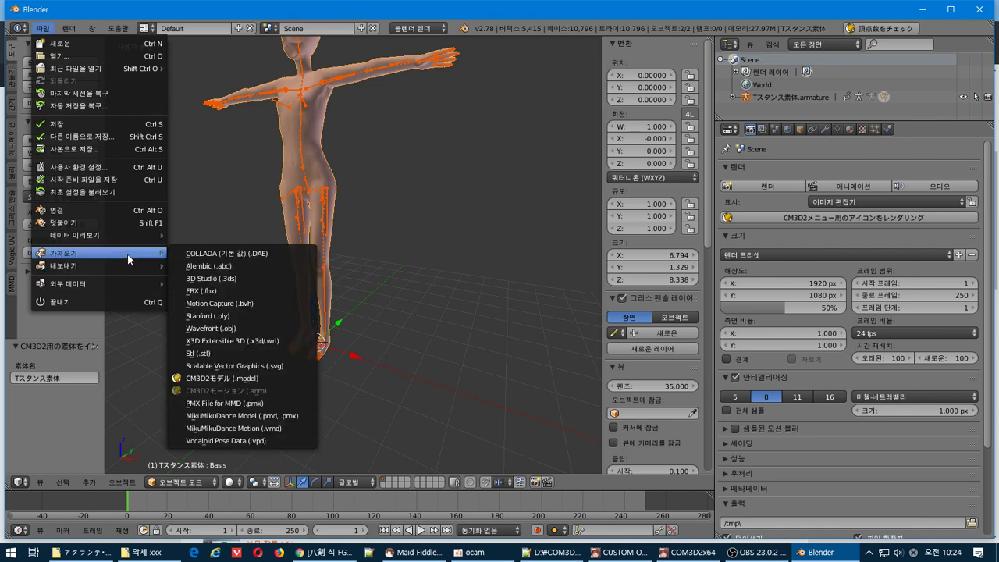
left_click(266, 413)
left_click(251, 102)
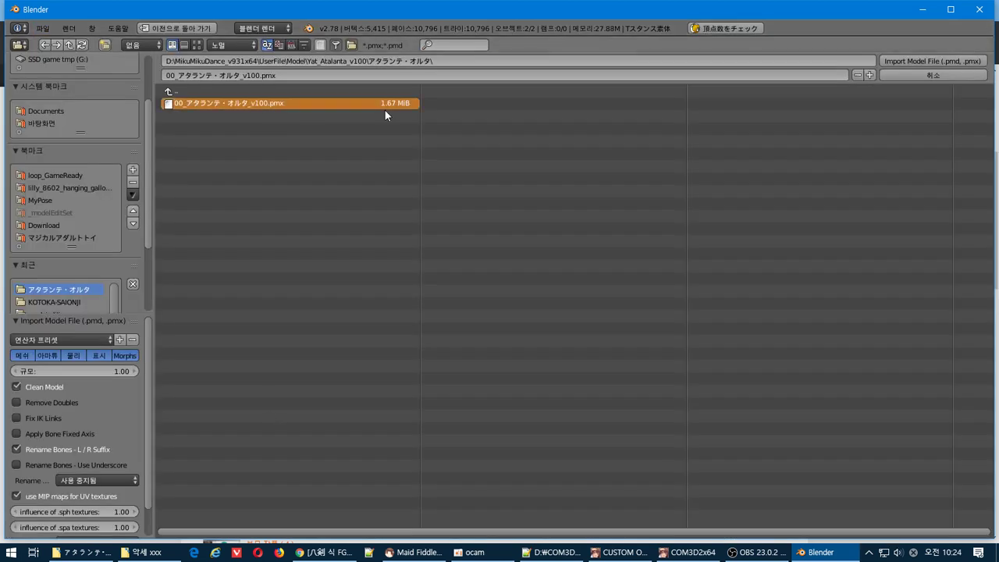
left_click(932, 65)
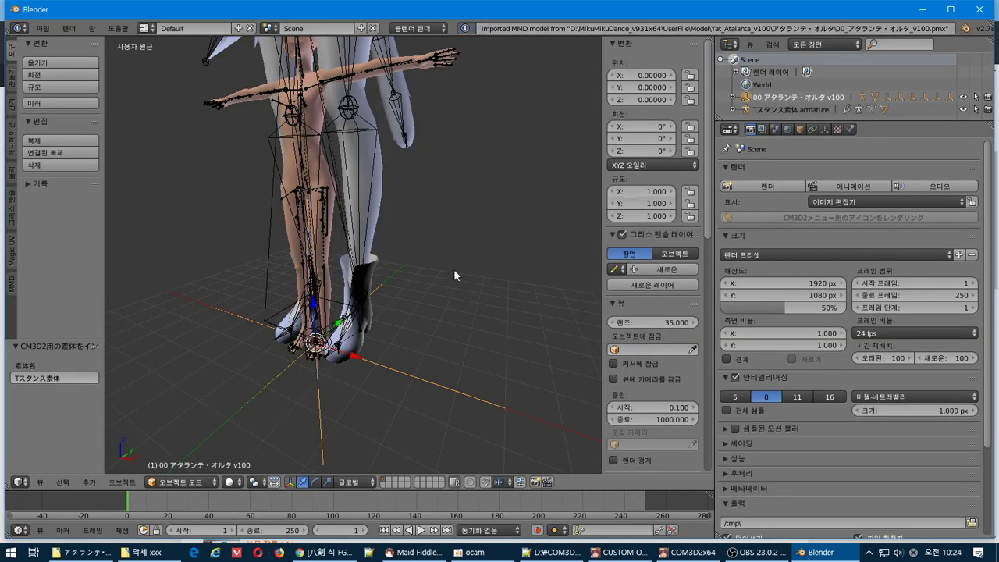
scroll(403, 219, "down", 4)
scroll(390, 198, "up", 3)
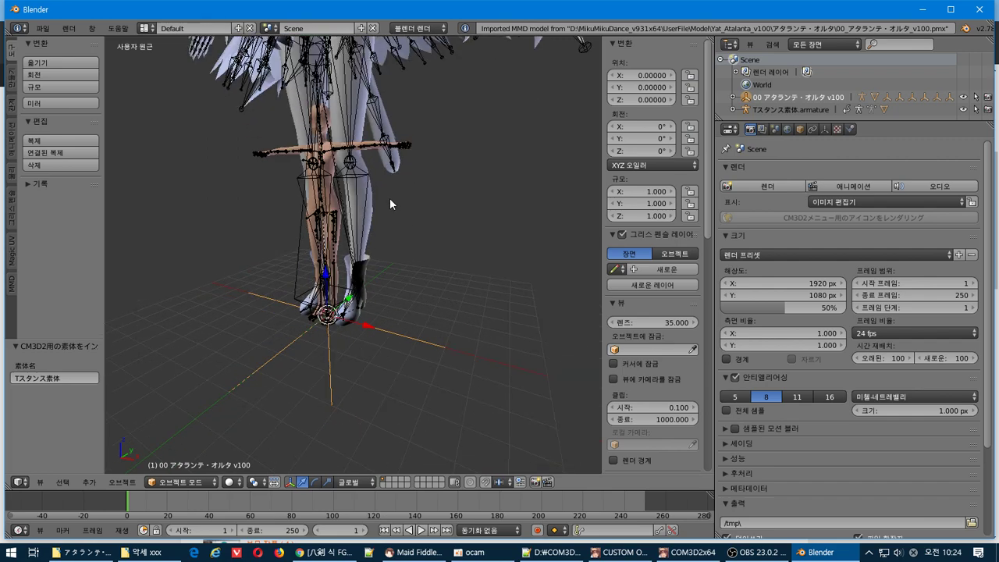
middle_click_drag(390, 198, 434, 310)
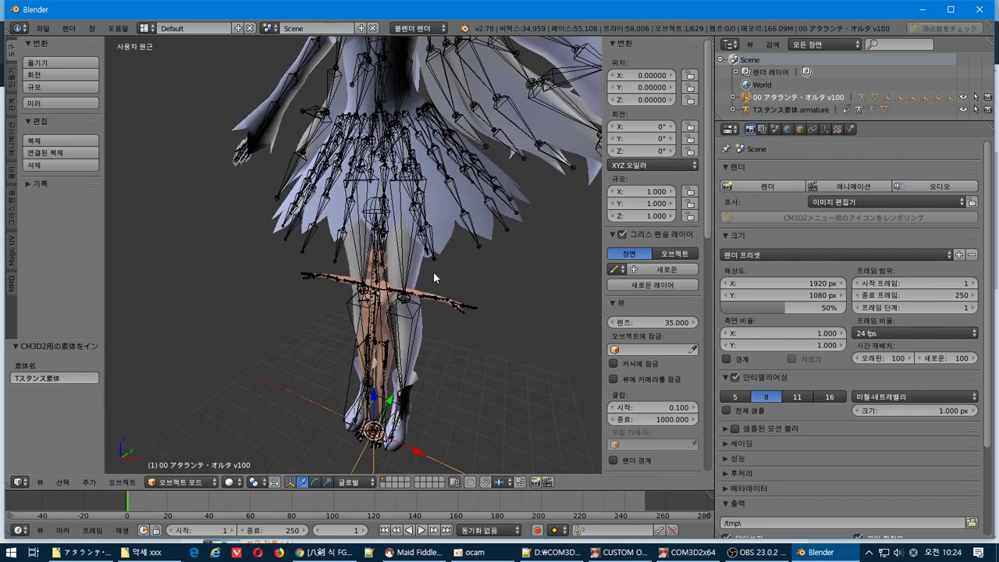
- Enlarge the outliner and delete the whole hierarchy of the oversized 00 アタランテ・オルタ v100 model
left_click_drag(925, 119, 925, 247)
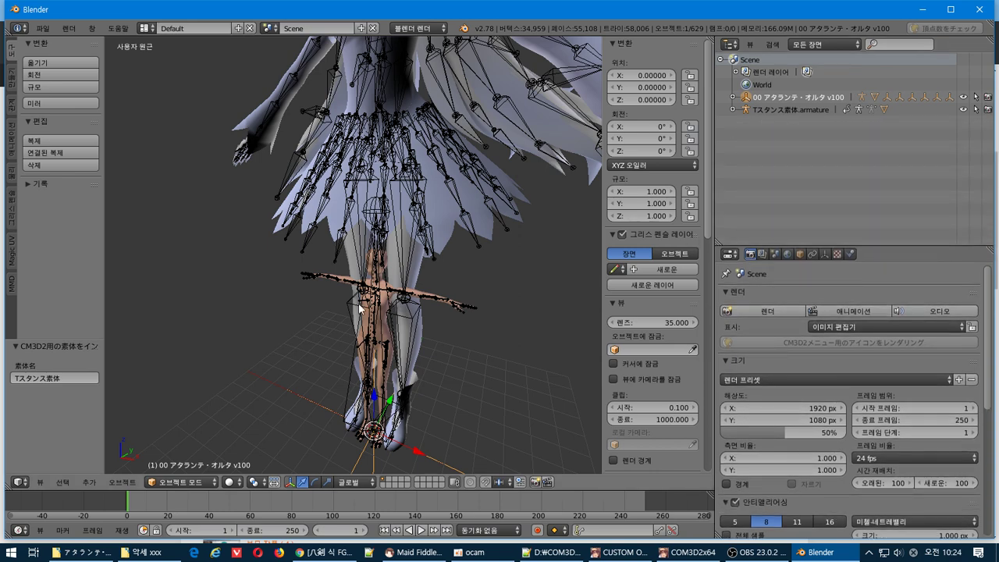
right_click(417, 234)
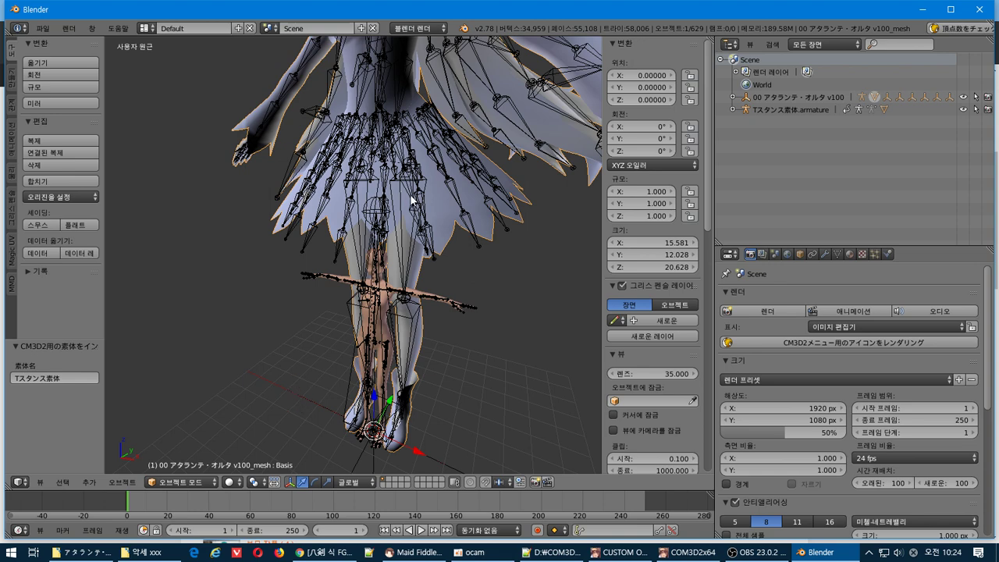
right_click(781, 100)
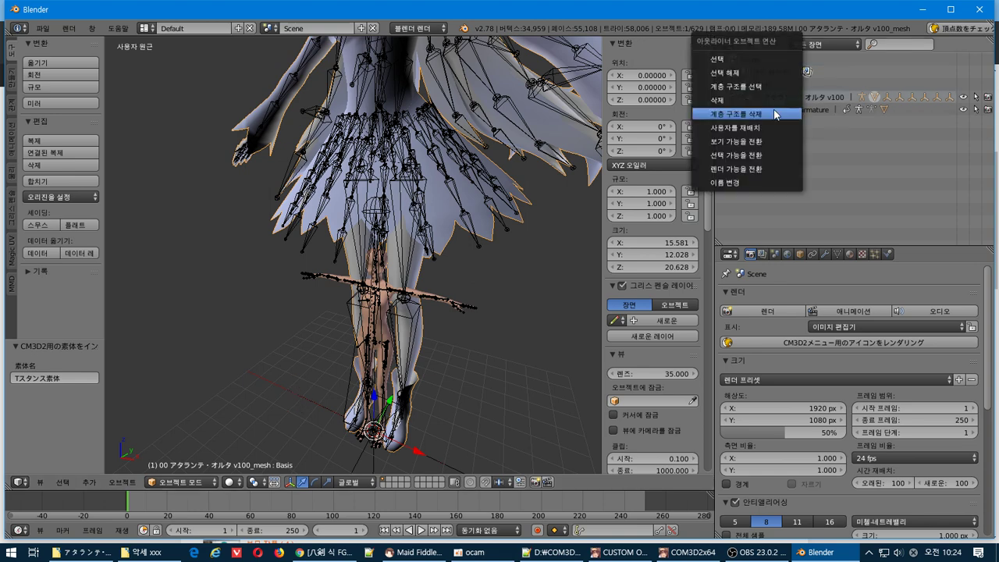
left_click(777, 116)
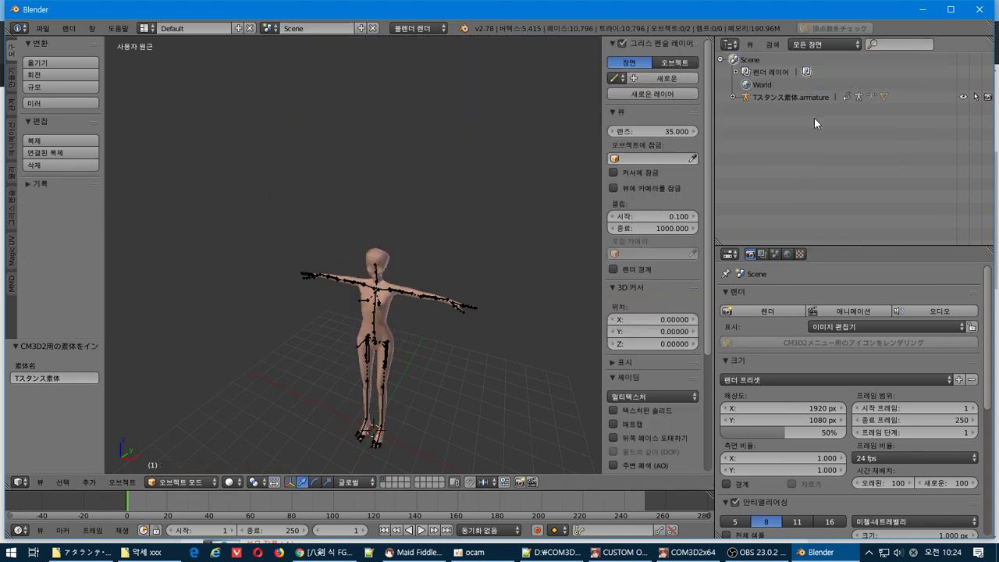
- Choose 00_アタランテ・オルタ_v100.pmx in the MikuMikuDance Model importer and set the import scale to 0.442
left_click(42, 28)
mouse_move(107, 255)
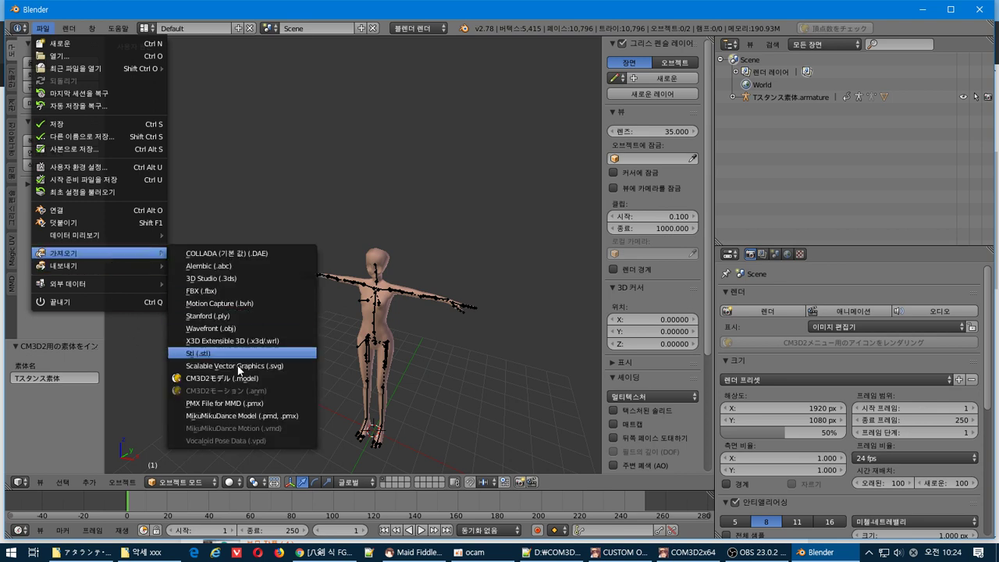
left_click(262, 412)
left_click(236, 104)
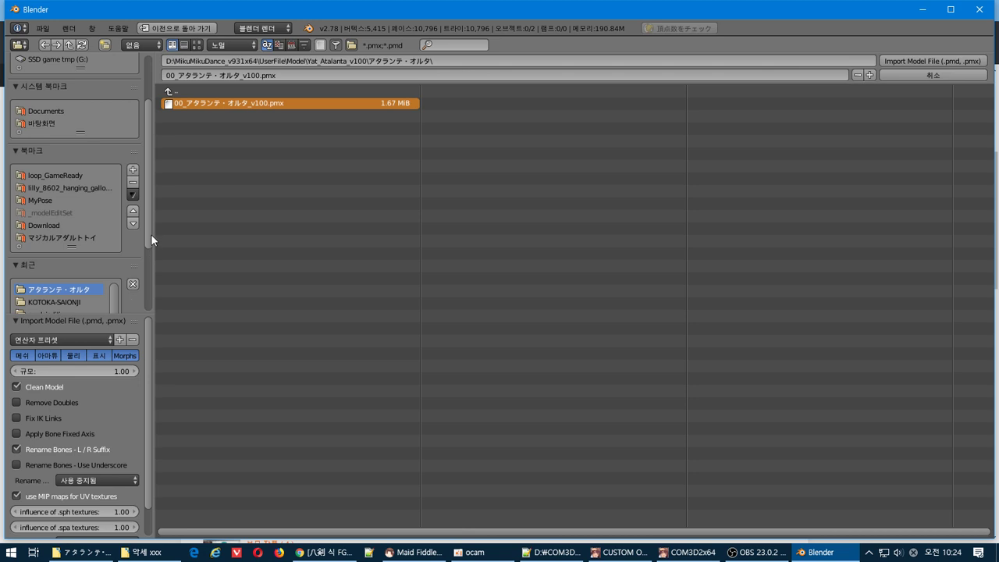
left_click_drag(150, 230, 160, 279)
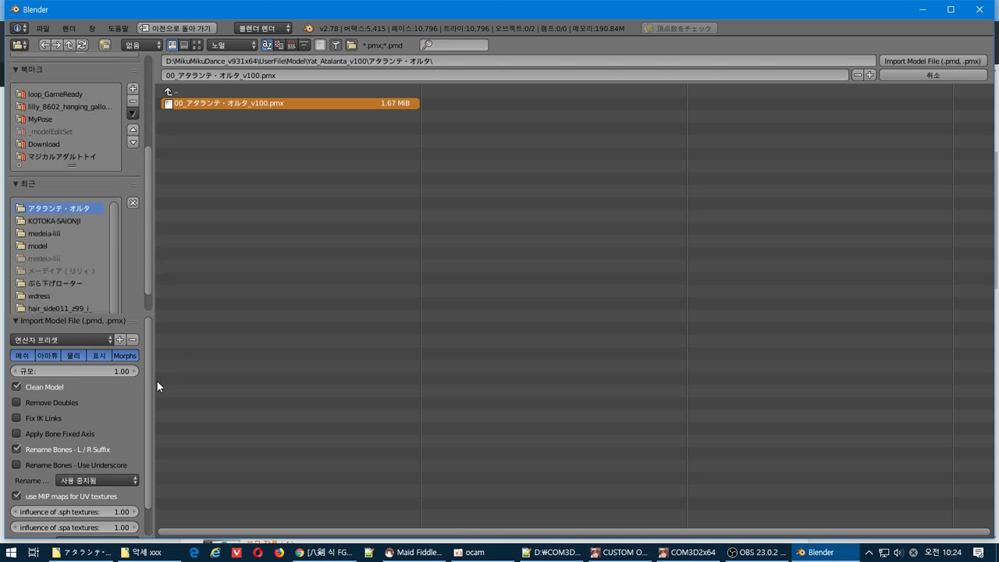
left_click(129, 371)
left_click(107, 369)
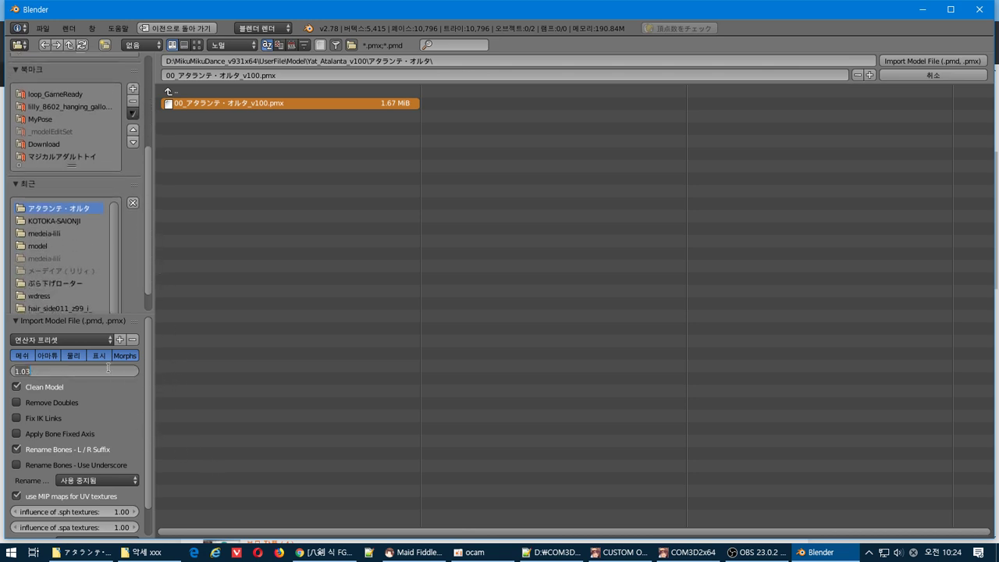
key("BackSpace")
type(".442")
key("Return")
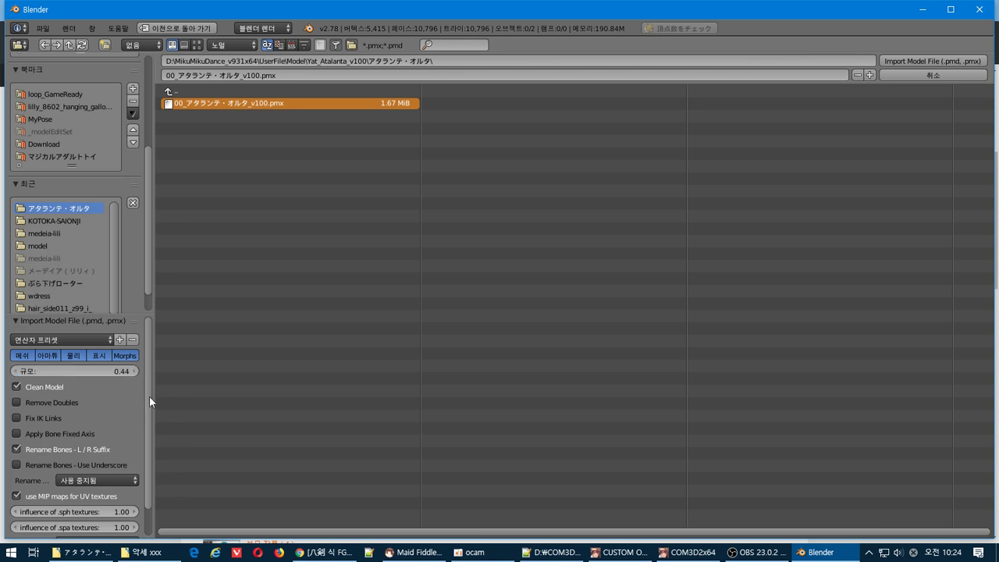
- Check the bone-renaming and log level options, keep the log level at 4. DEBUG, and import the scaled model
scroll(149, 395, "down", 3)
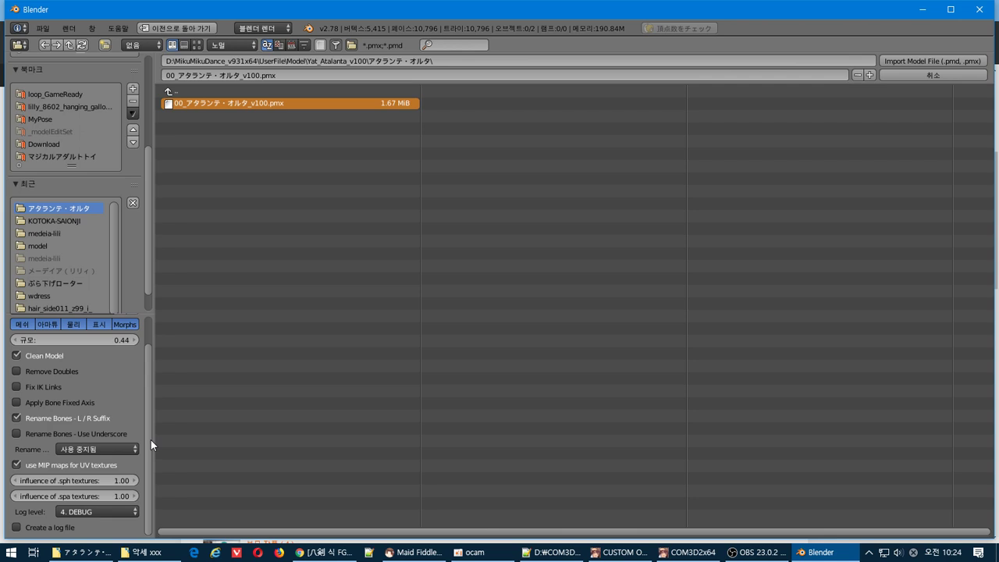
left_click(134, 451)
left_click(134, 451)
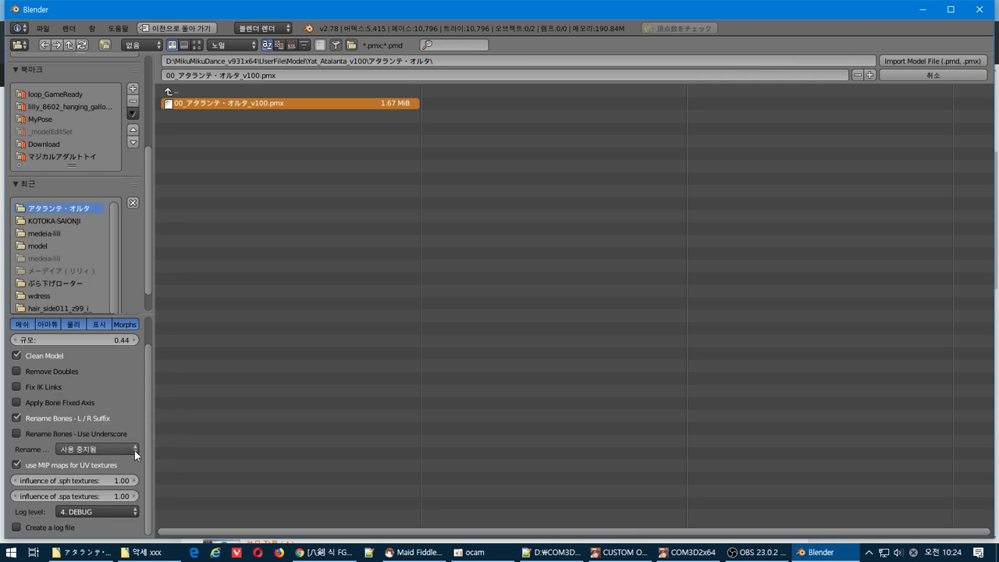
left_click(127, 513)
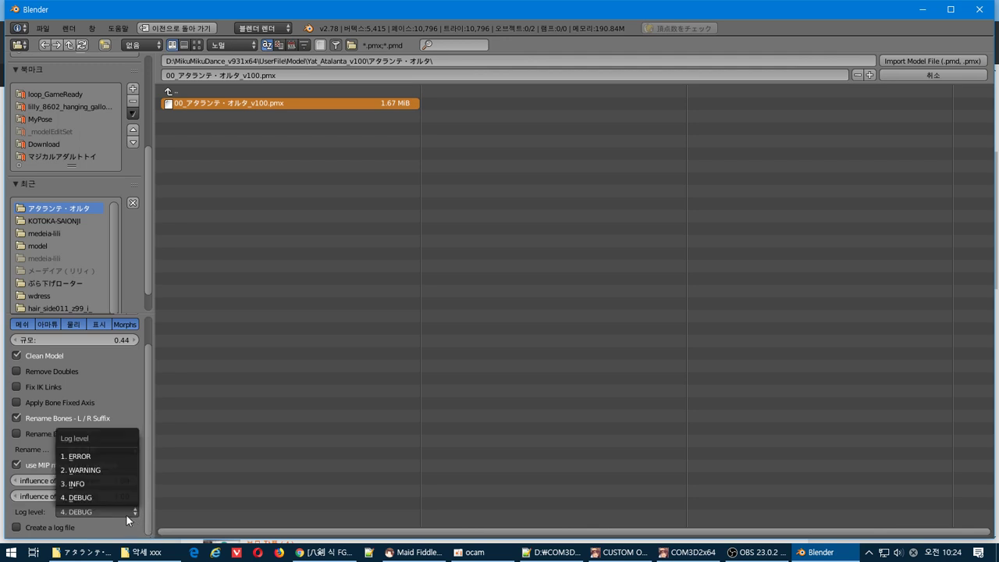
left_click(126, 514)
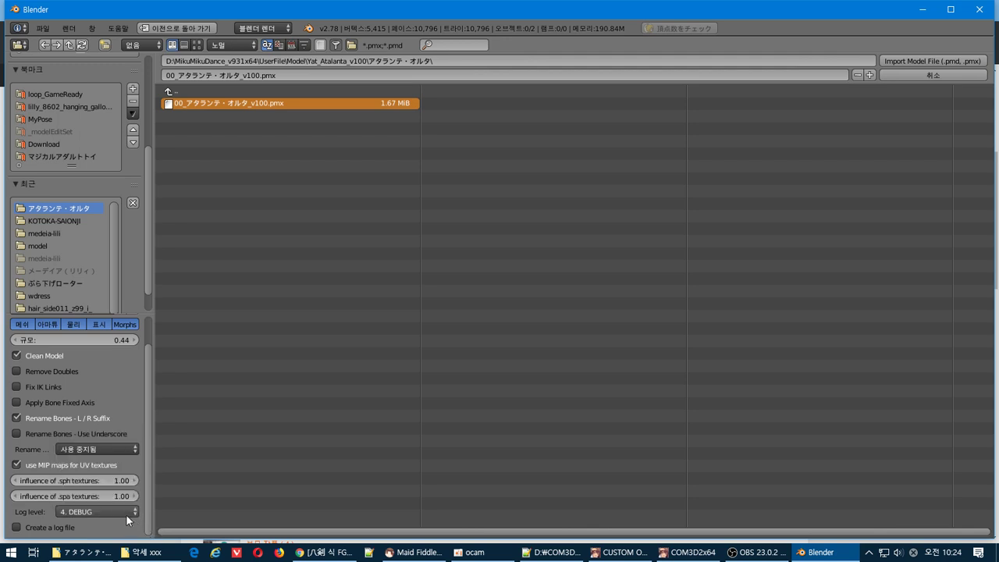
scroll(126, 513, "up", 1)
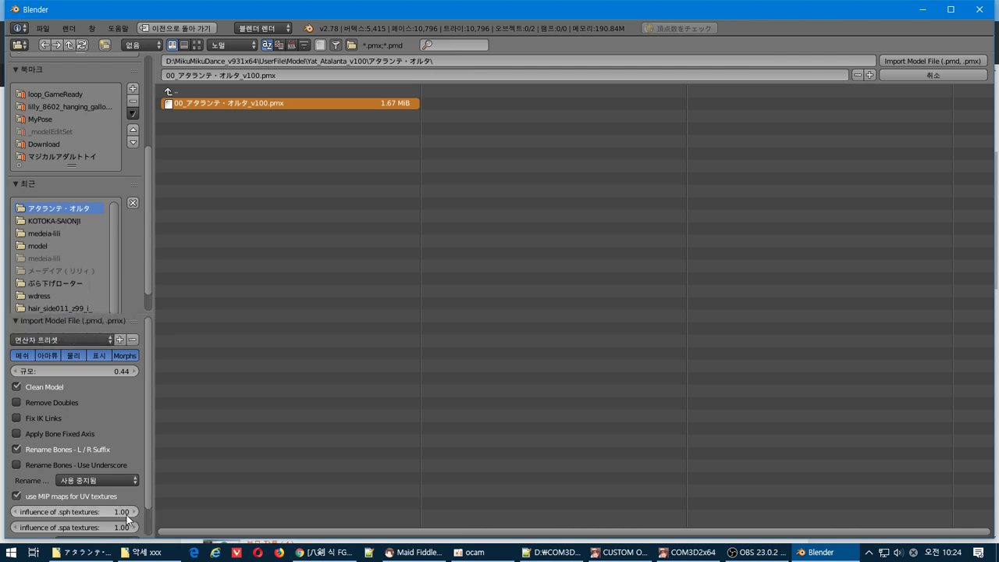
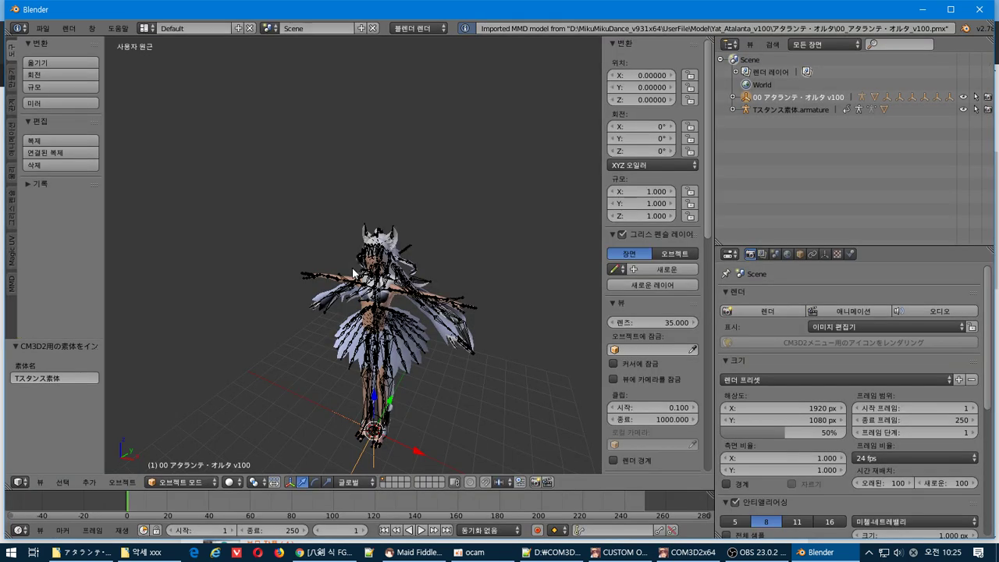
- Select the scaled model's mesh and compare its fit with the T-stance base body
scroll(435, 235, "up", 6)
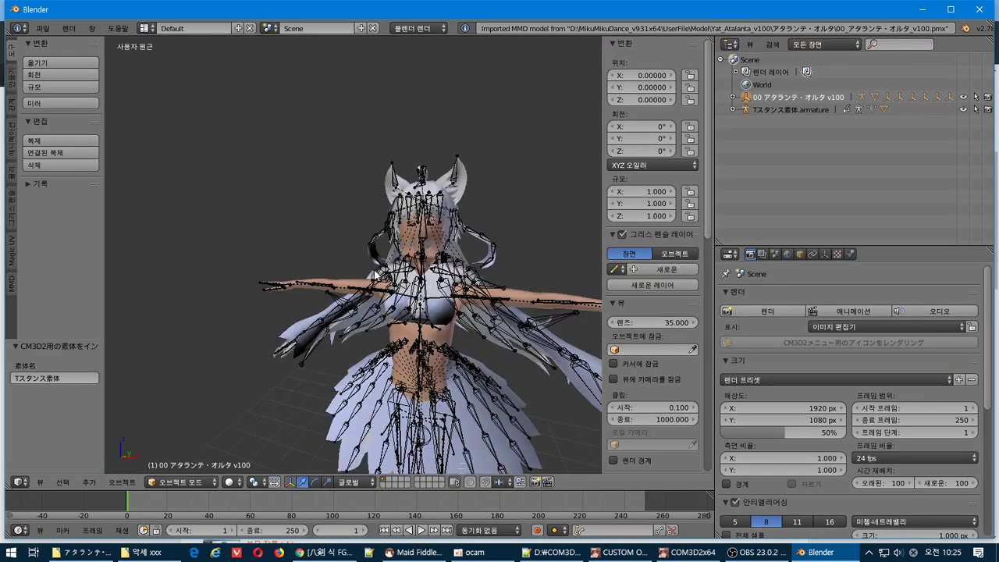
middle_click_drag(434, 222, 421, 346)
right_click(431, 334)
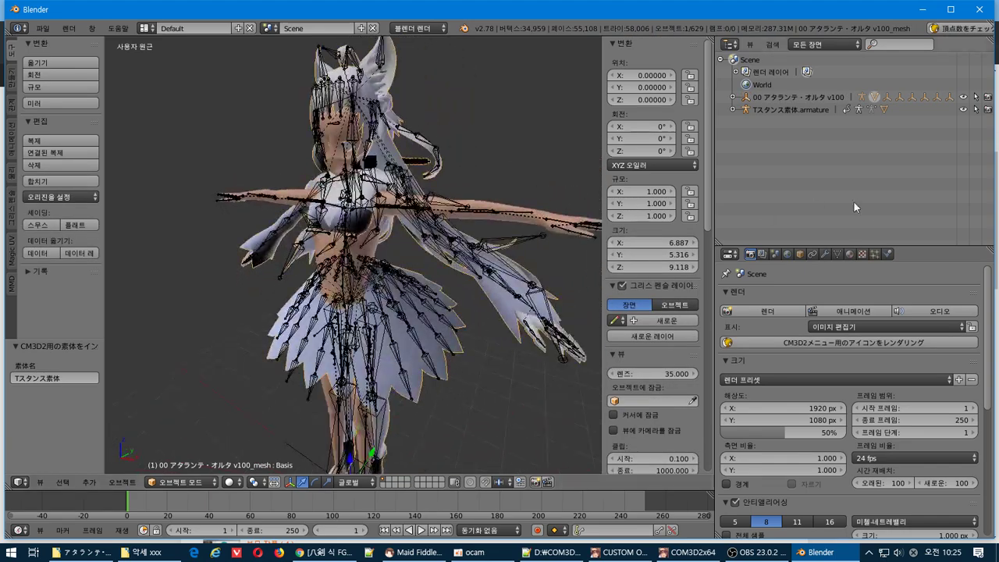
- Enlarge the outliner, expand the 00 アタランテ・オルタ v100 root and clear the parent of its v100_arm armature
left_click_drag(862, 244, 861, 290)
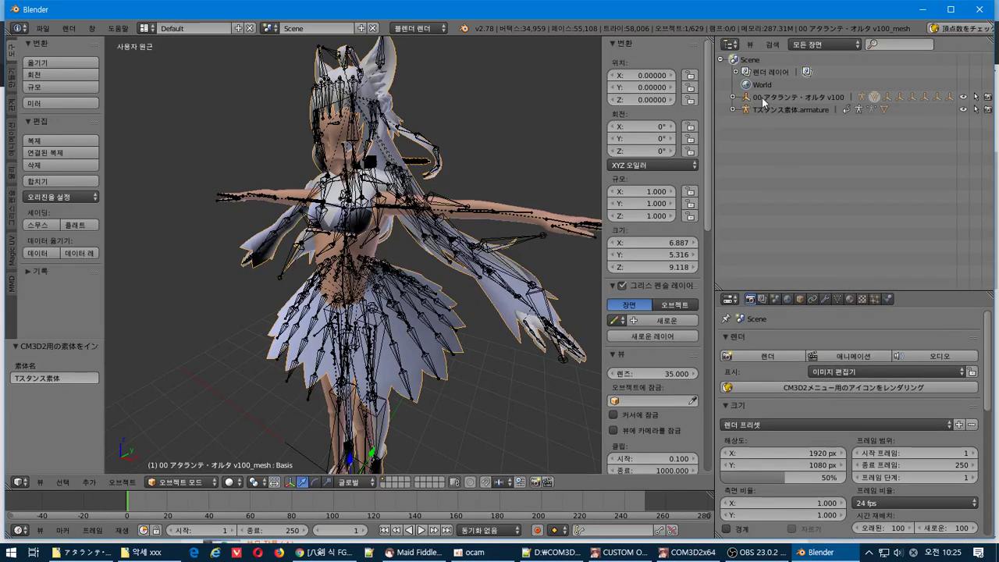
left_click(734, 97)
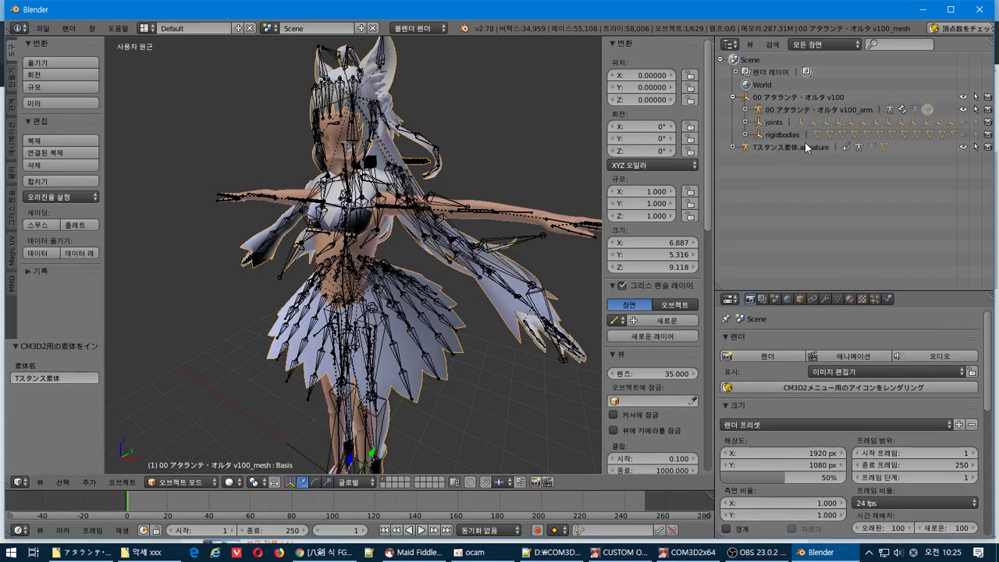
left_click(773, 125)
left_click(761, 111)
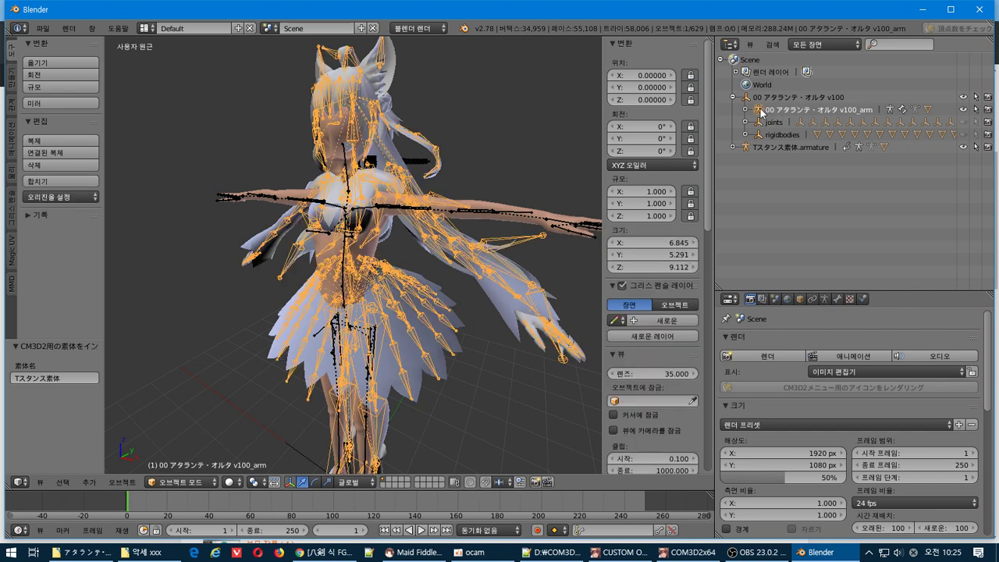
left_click_drag(759, 110, 784, 195)
- Delete the 00 アタランテ・オルタ v100 root object with its joints and rigidbodies hierarchy
left_click(769, 97)
right_click(763, 94)
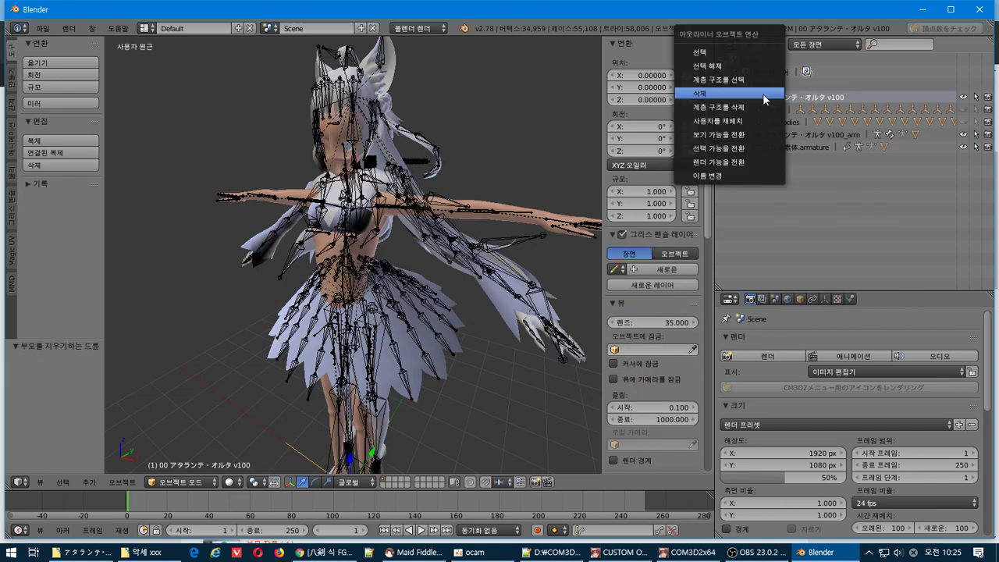
left_click(756, 106)
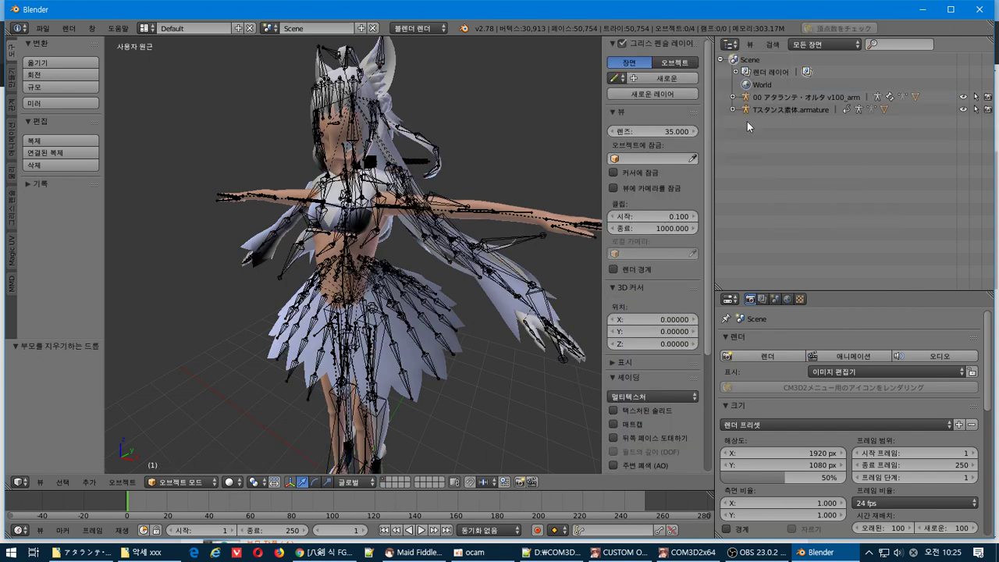
- Expand the 00 アタランテ・オルタ v100_arm armature and select its v100_mesh object
left_click(749, 111)
left_click(754, 98)
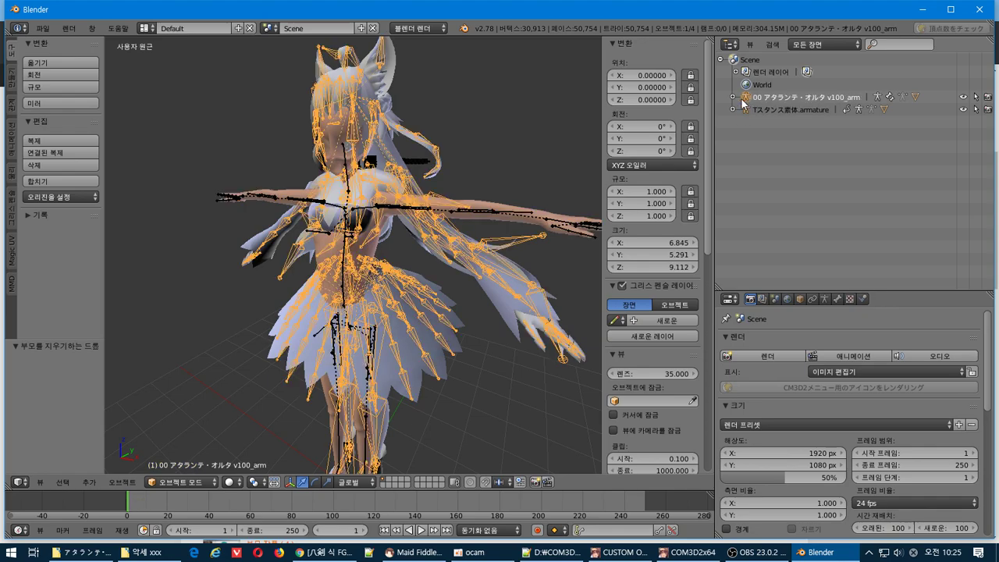
left_click(733, 97)
left_click(769, 148)
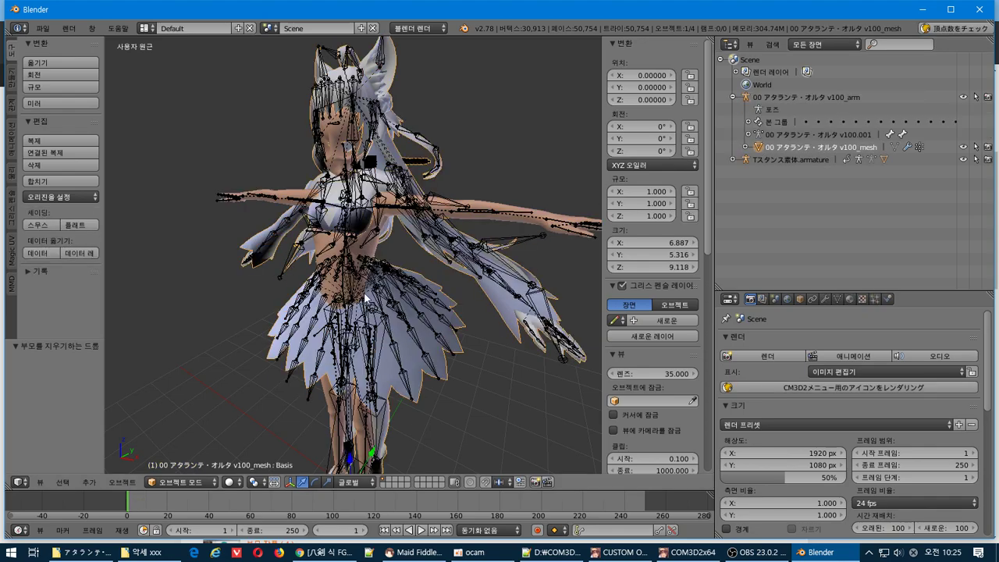
middle_click_drag(406, 266, 362, 292)
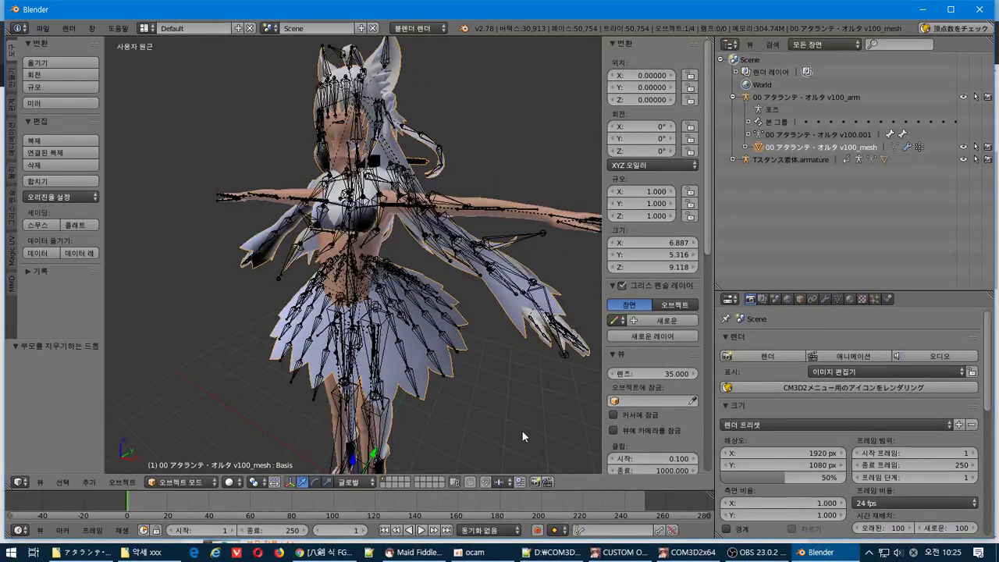
- Examine the outfit with Textured Solid shading and the Tスタンス素体 mesh hidden, and restore plain shading and the mesh's visibility
scroll(660, 359, "down", 5)
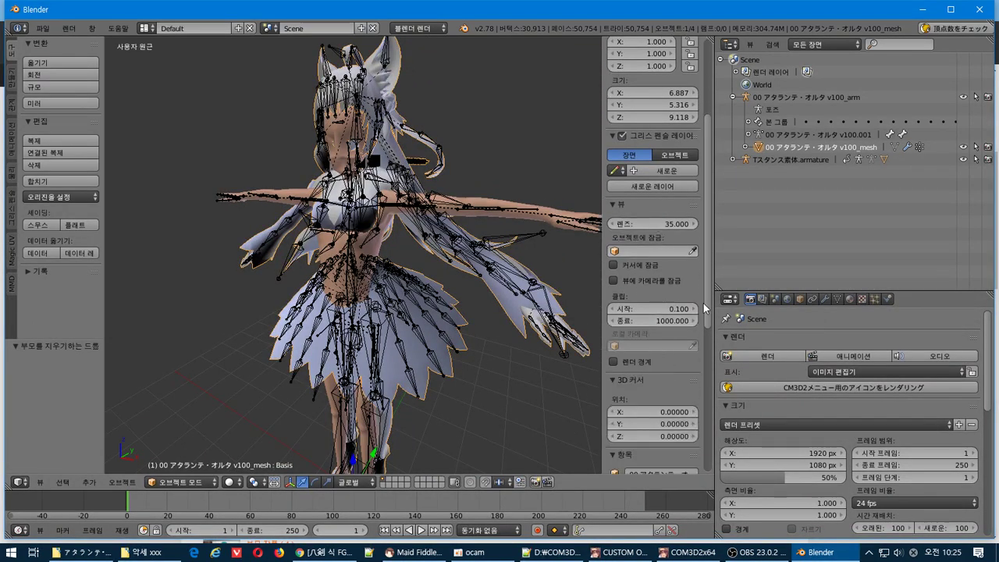
scroll(699, 328, "down", 7)
left_click(613, 320)
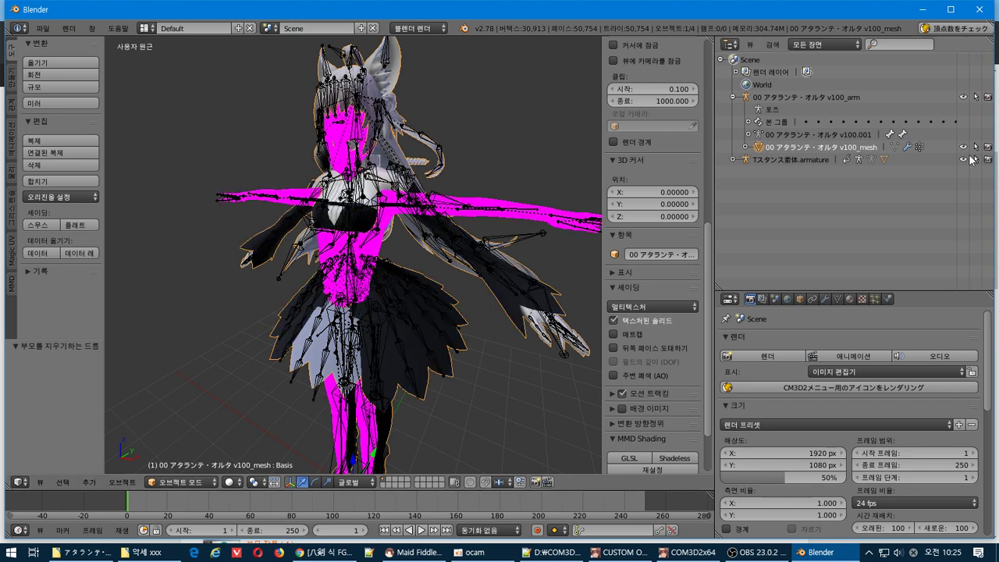
left_click(964, 159)
left_click(963, 160)
left_click(733, 159)
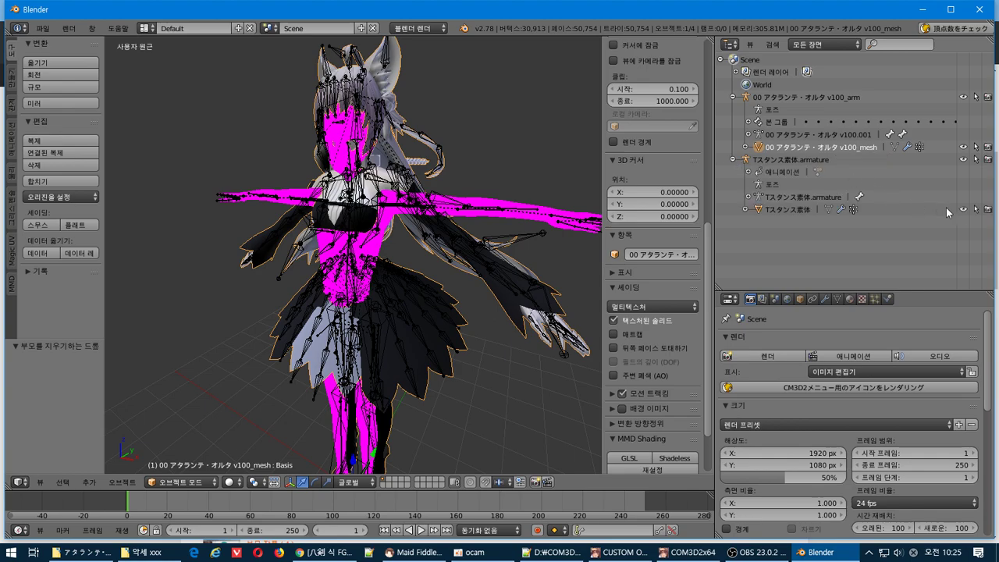
left_click(963, 209)
middle_click_drag(369, 238, 390, 226)
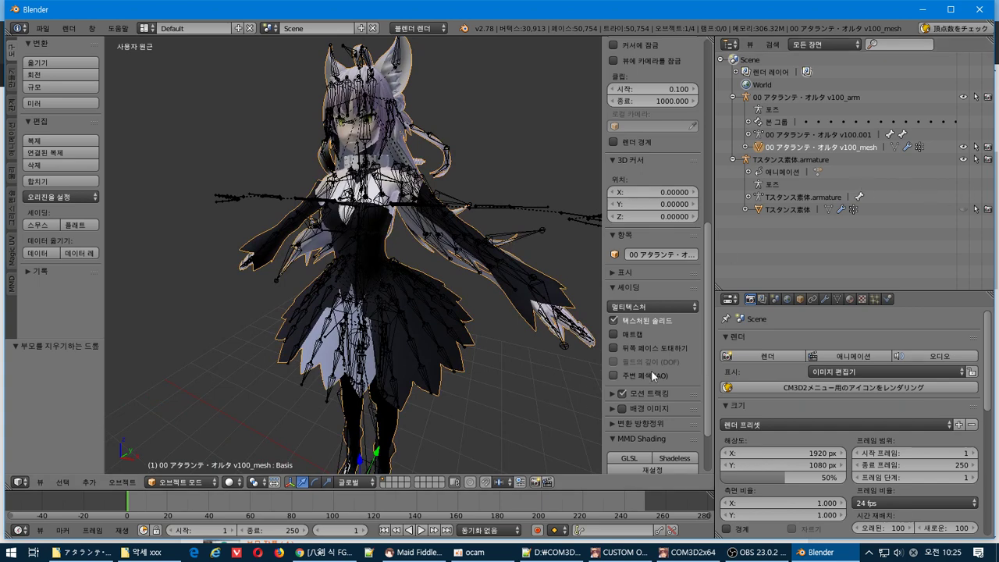
left_click(615, 320)
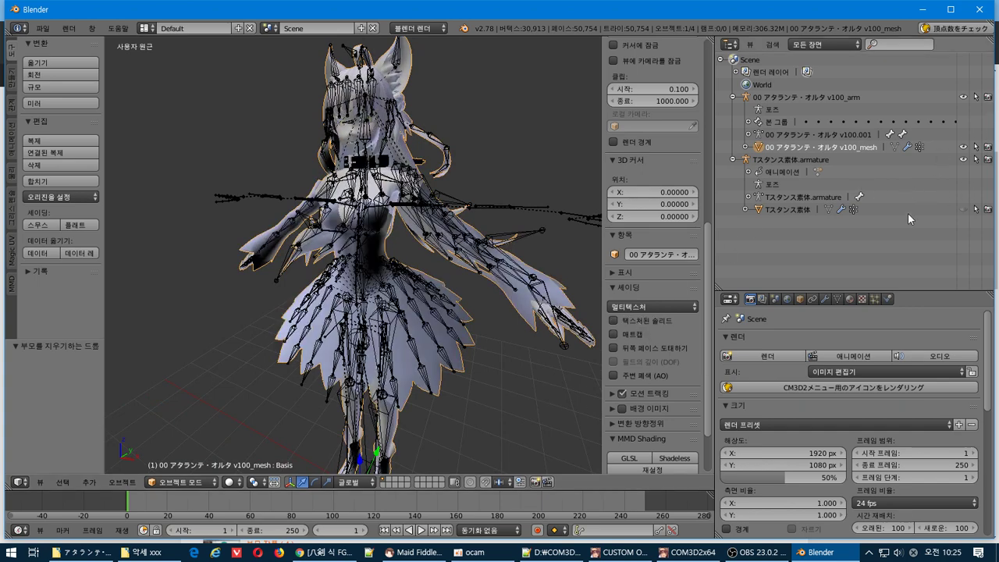
left_click(964, 210)
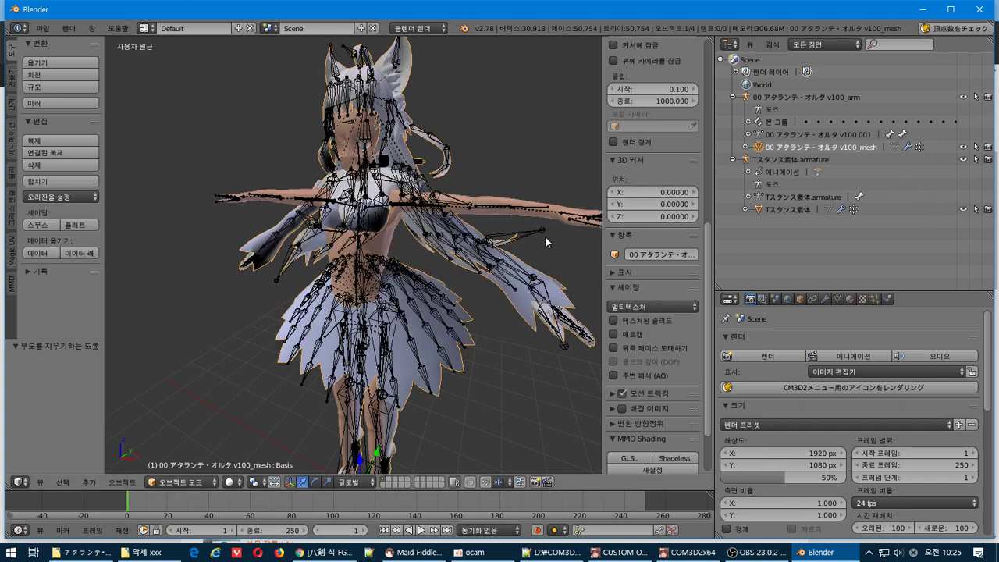
- Try to detach the v100_mesh from its v100_arm armature in the object hierarchy, and undo the change
right_click(526, 279)
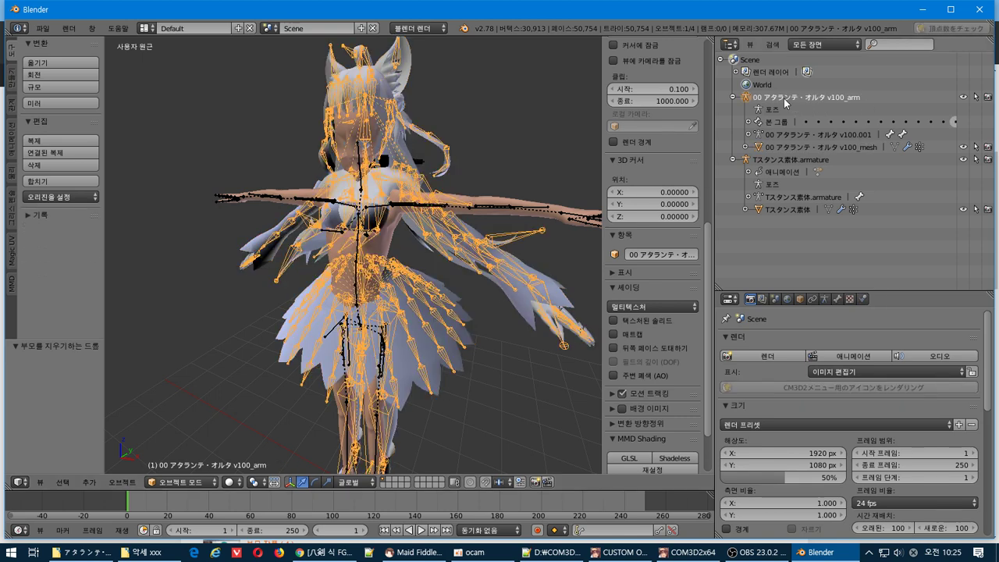
left_click_drag(773, 149, 774, 243)
left_click(761, 98)
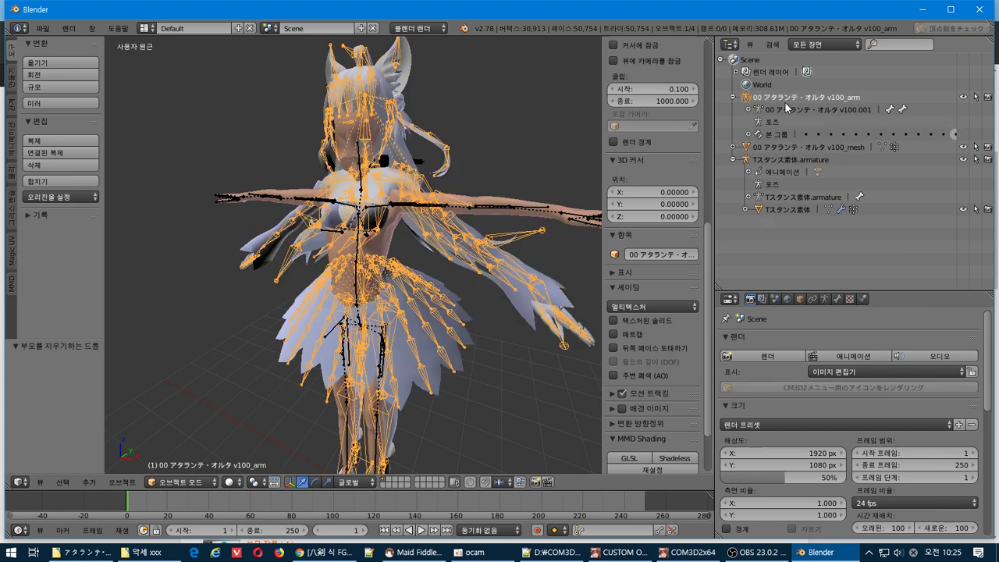
left_click(771, 211)
key("ctrl+z")
key("ctrl+z")
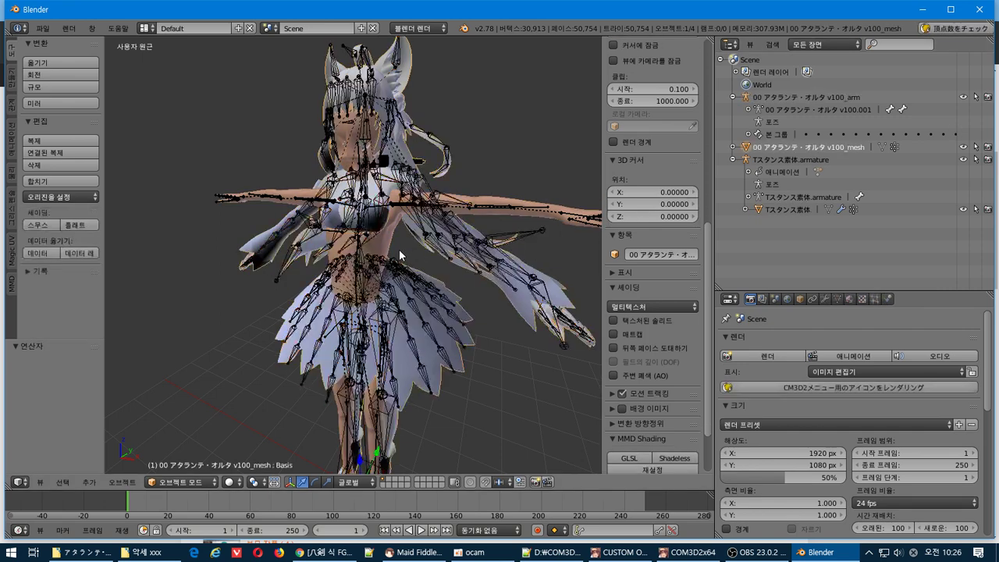
key("ctrl+shift+z")
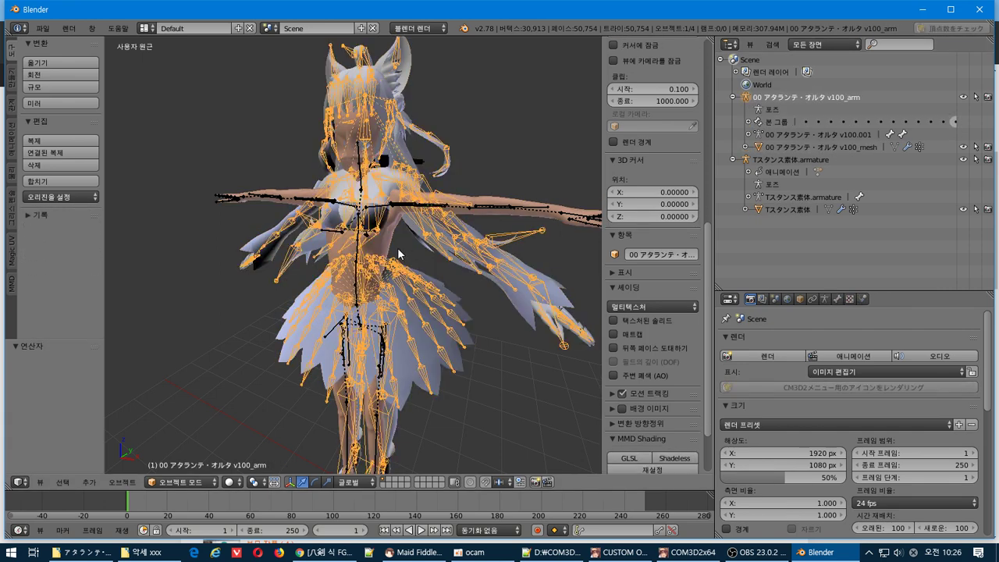
key("ctrl+z")
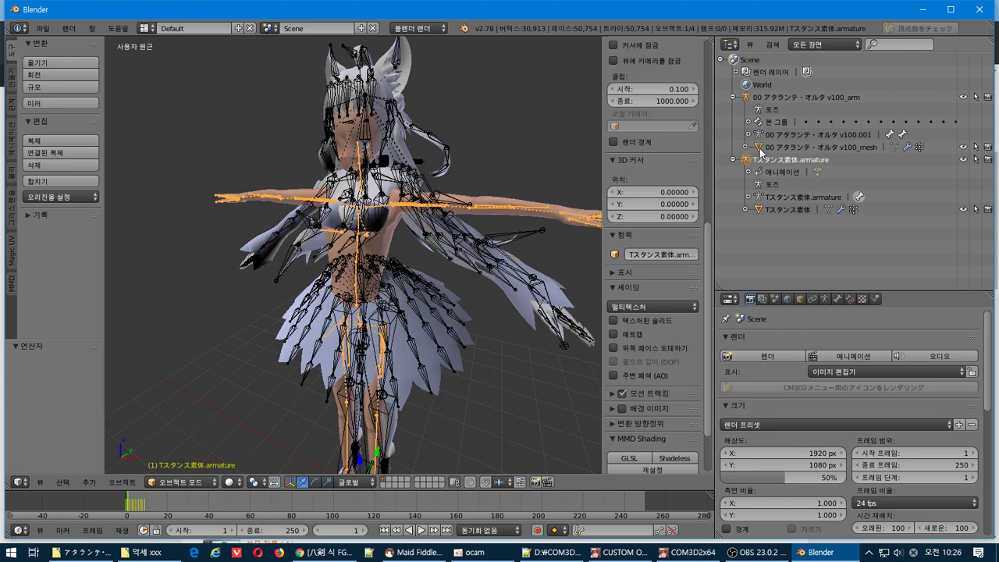
- Exclude the Tスタンス素体 mesh from rendering and toggle its viewport visibility, leaving it shown
left_click(989, 210)
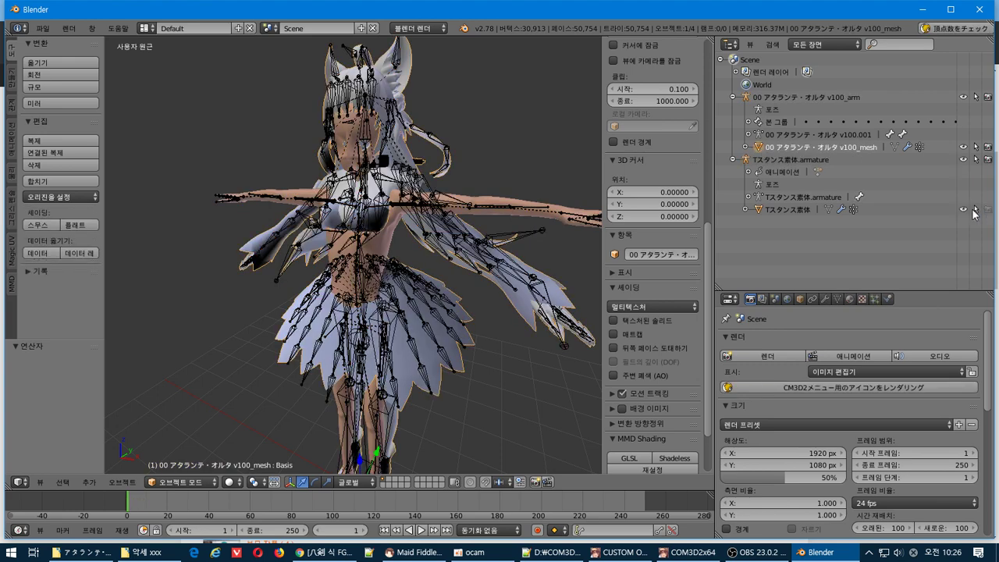
left_click(963, 209)
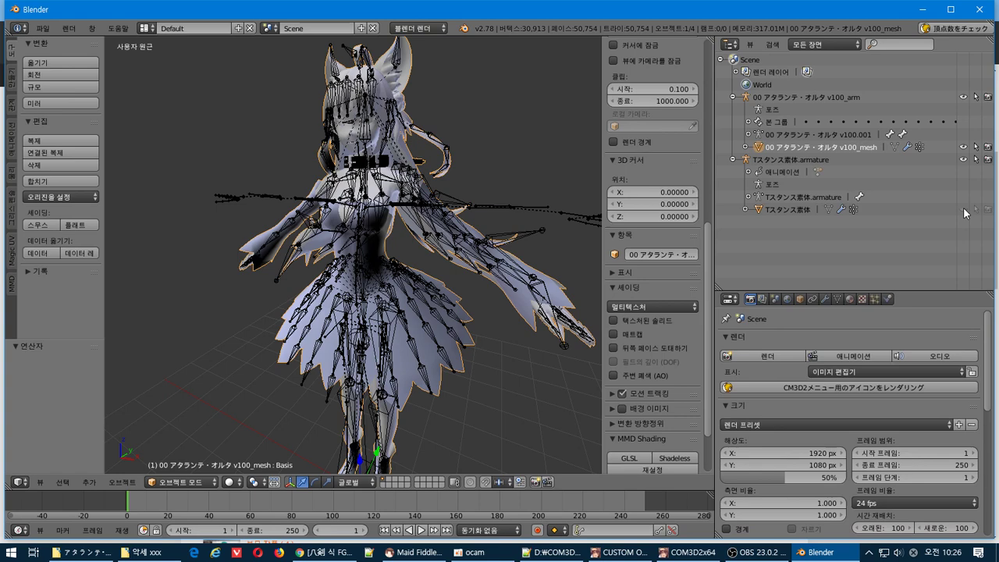
left_click(964, 210)
left_click(964, 210)
left_click(787, 160)
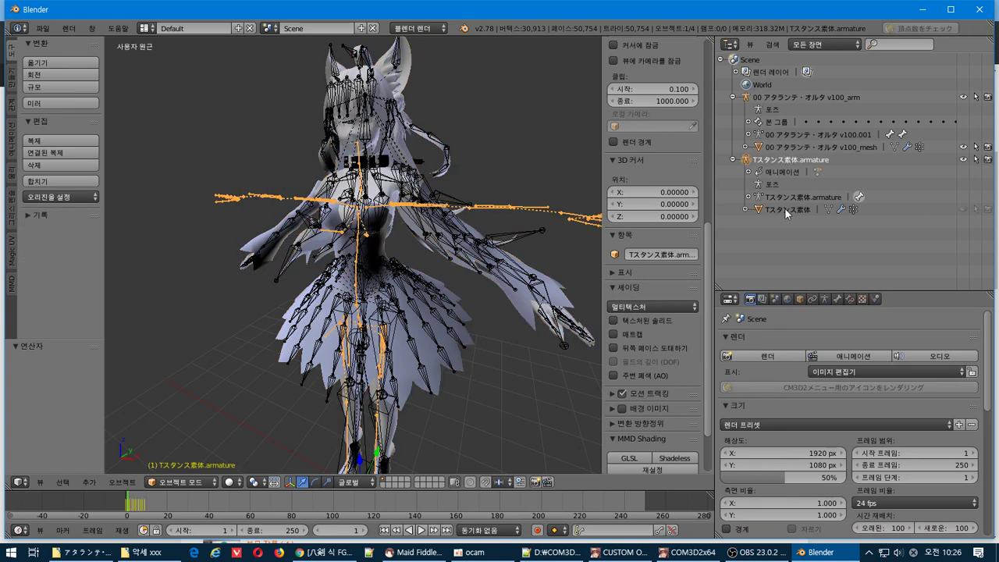
left_click(784, 209)
left_click(963, 209)
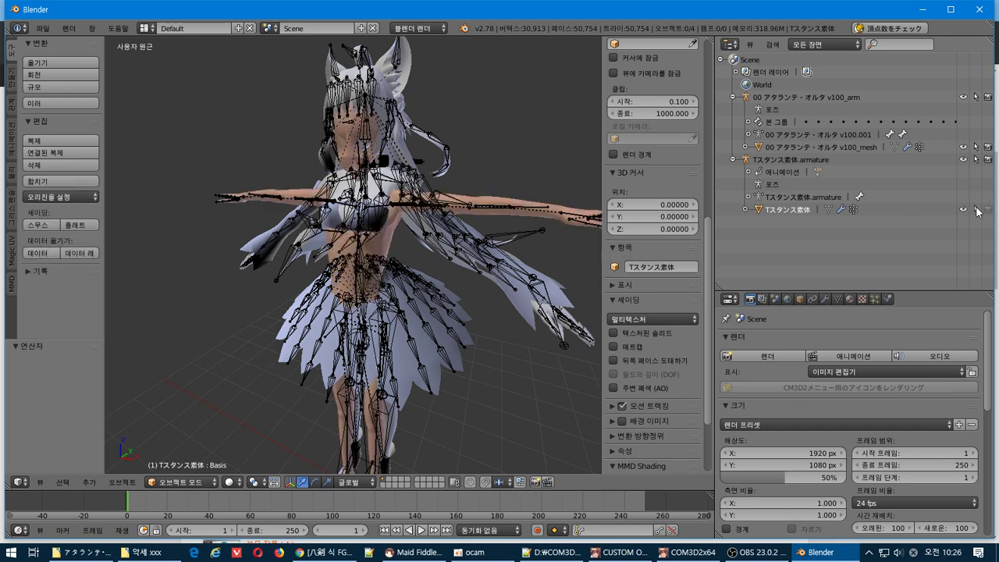
- Put the 00 アタランテ・オルタ v100_mesh into edit mode with all of its geometry selected
left_click(813, 97)
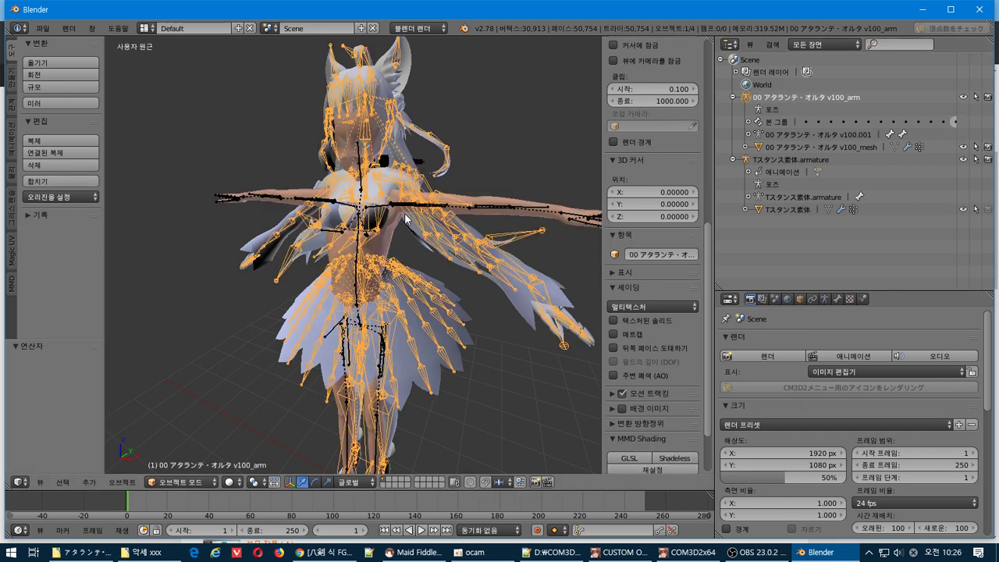
key("Tab")
key("Tab")
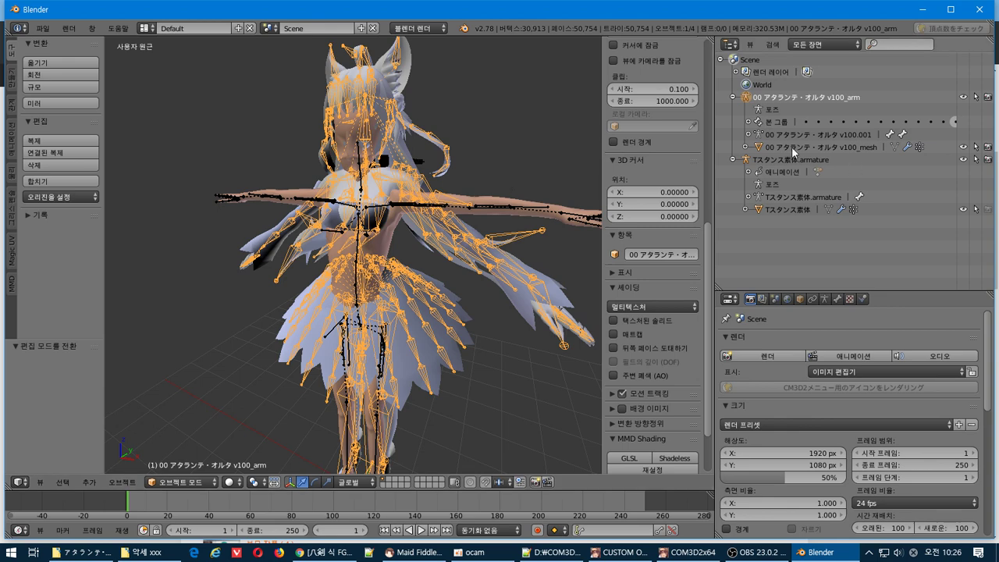
left_click(772, 148)
key("Tab")
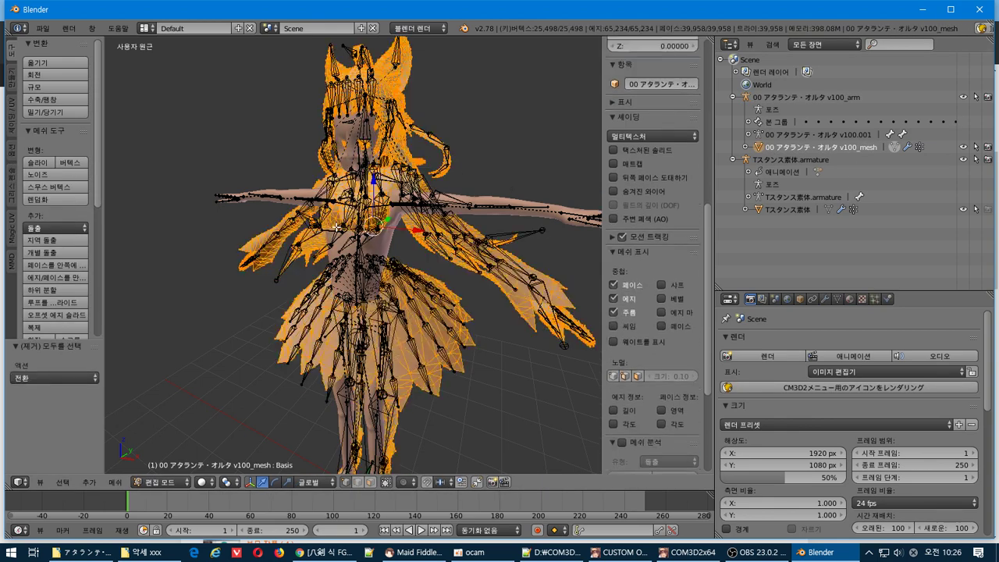
- Snap the 3D cursor to the scene centre and set the pivot point to 3D Cursor
key("shift+s")
left_click(216, 425)
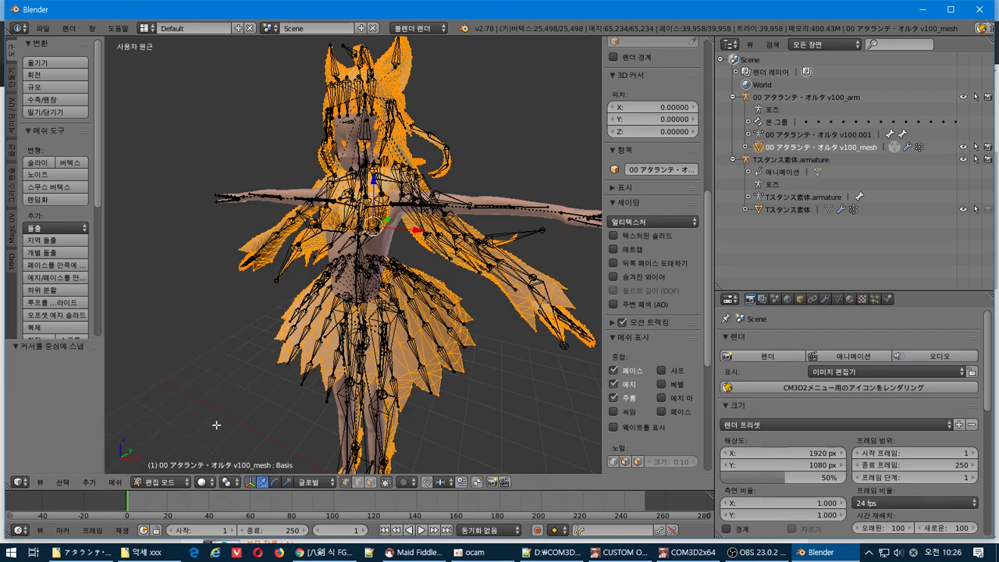
mouse_move(354, 368)
middle_mouse_down()
mouse_move(359, 463)
mouse_move(353, 373)
middle_mouse_up()
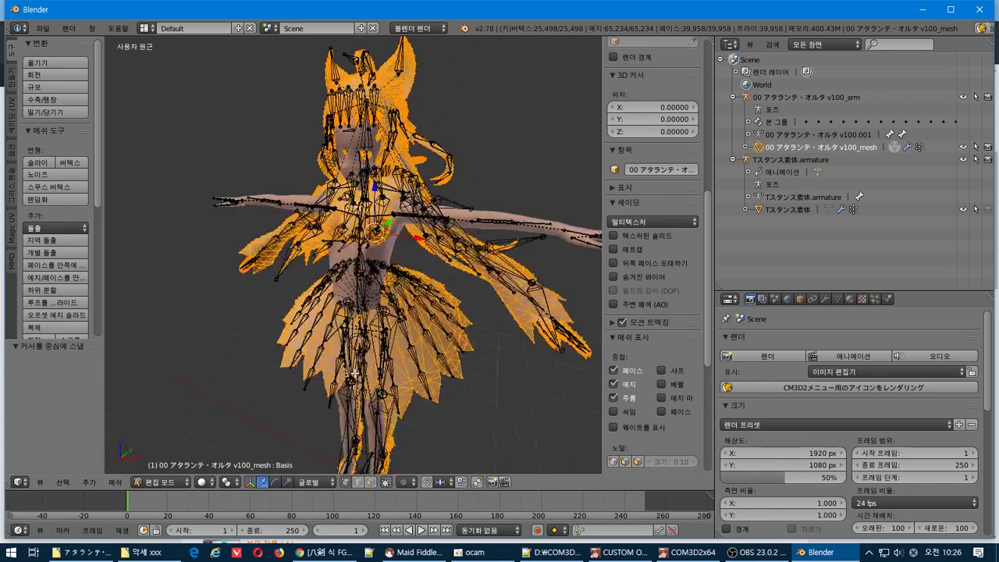
left_click(228, 482)
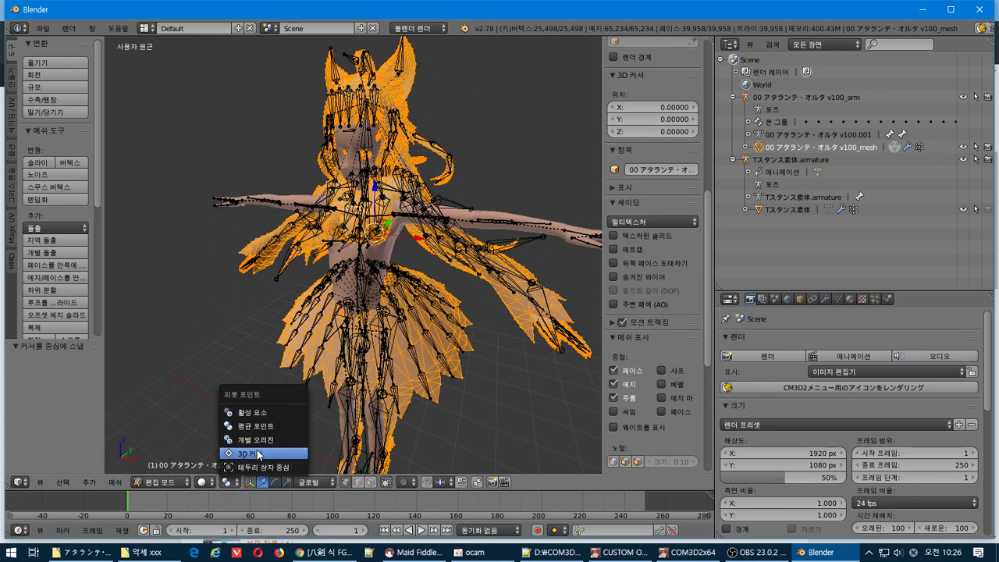
left_click(248, 450)
- Move the whole outfit mesh down about 0.253 along Z, readjust its position against the base body, and return to object mode
scroll(380, 365, "down", 3)
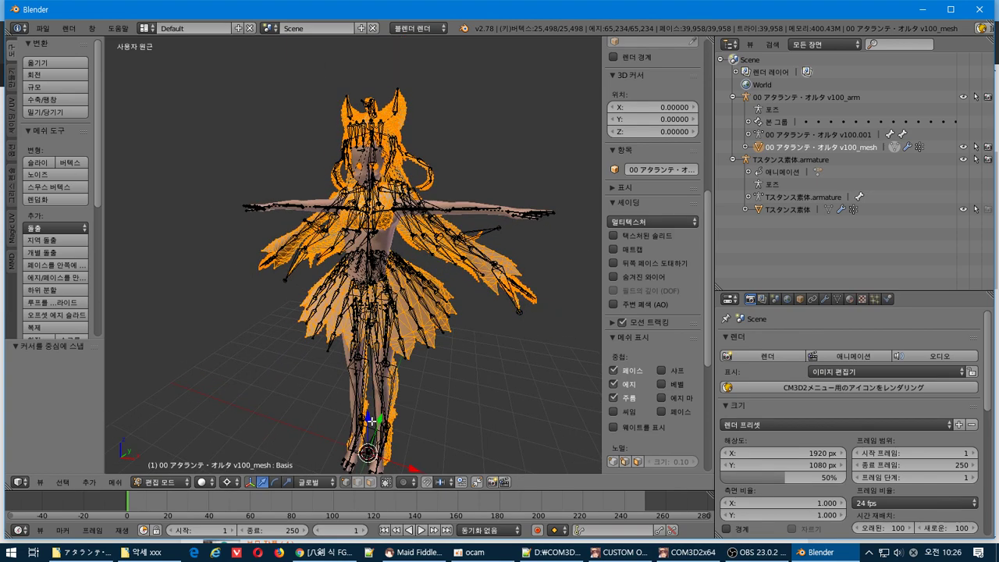
left_click_drag(368, 421, 370, 428)
scroll(421, 280, "up", 4)
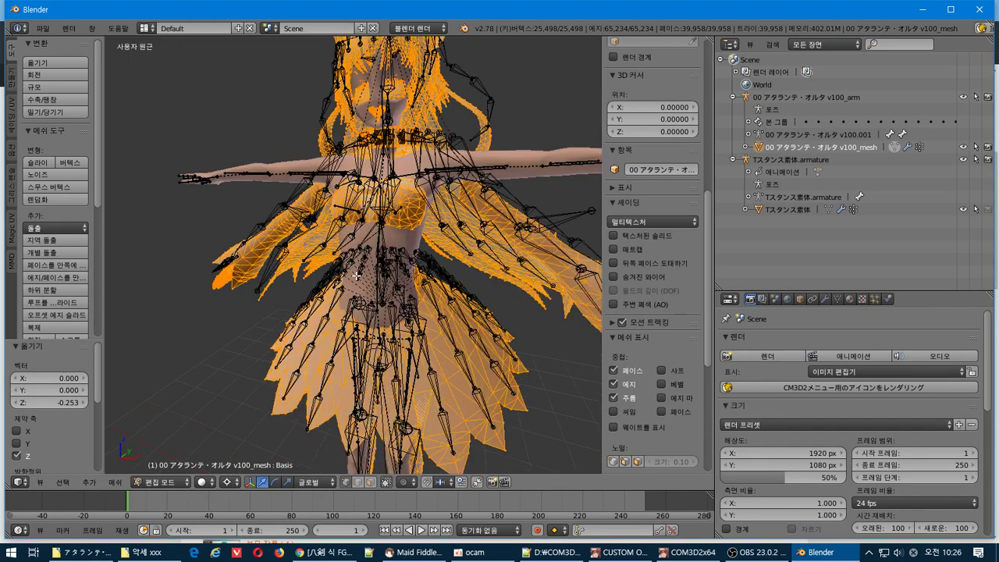
scroll(422, 279, "down", 3)
scroll(398, 422, "up", 5)
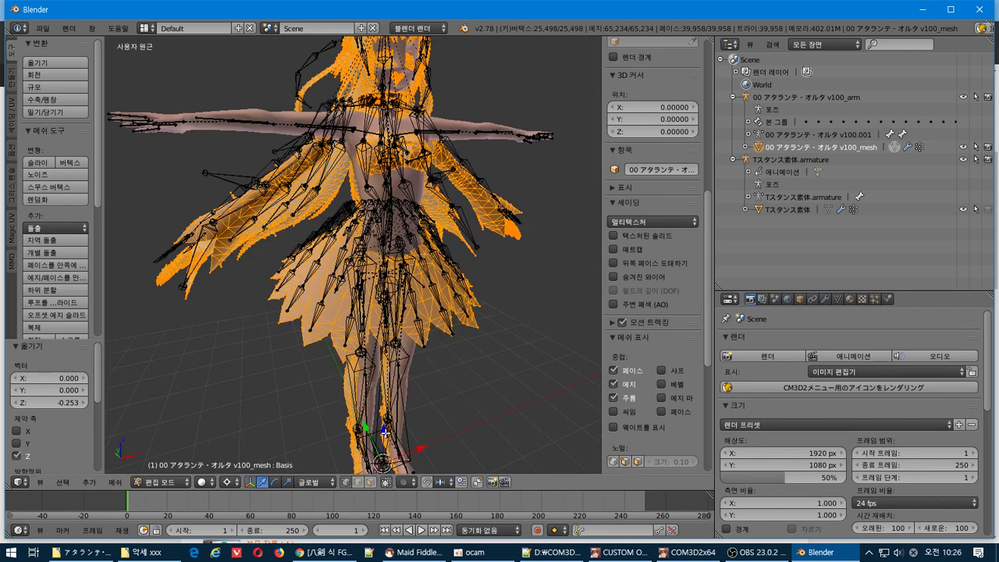
left_click_drag(384, 430, 390, 430)
key("Tab")
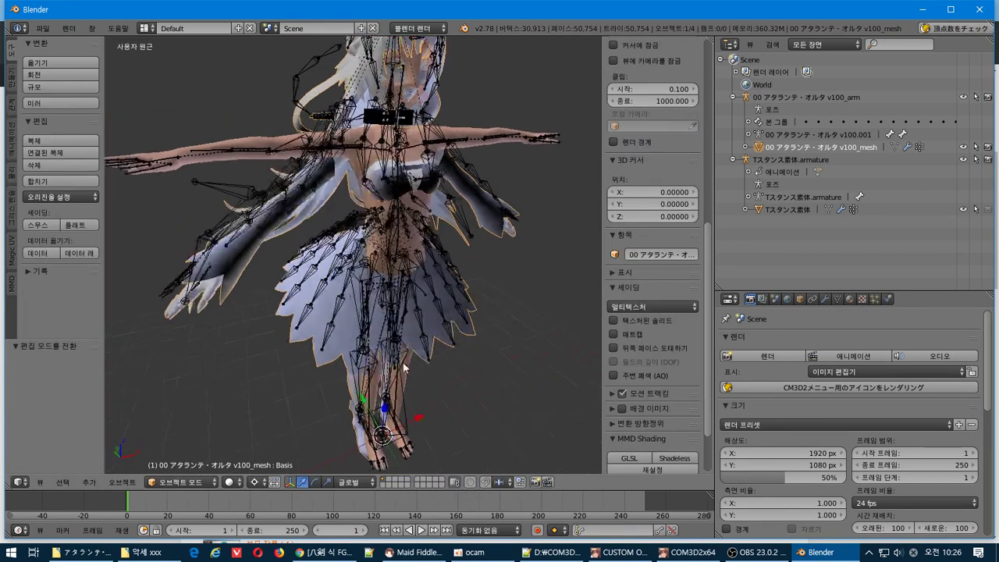
- Examine how the moved outfit mesh fits the T-stance base body around the neck, chest, waist and skirt, briefly using Textured Solid shading
mouse_move(404, 367)
middle_mouse_down()
mouse_move(429, 367)
mouse_move(398, 364)
mouse_move(406, 360)
middle_mouse_up()
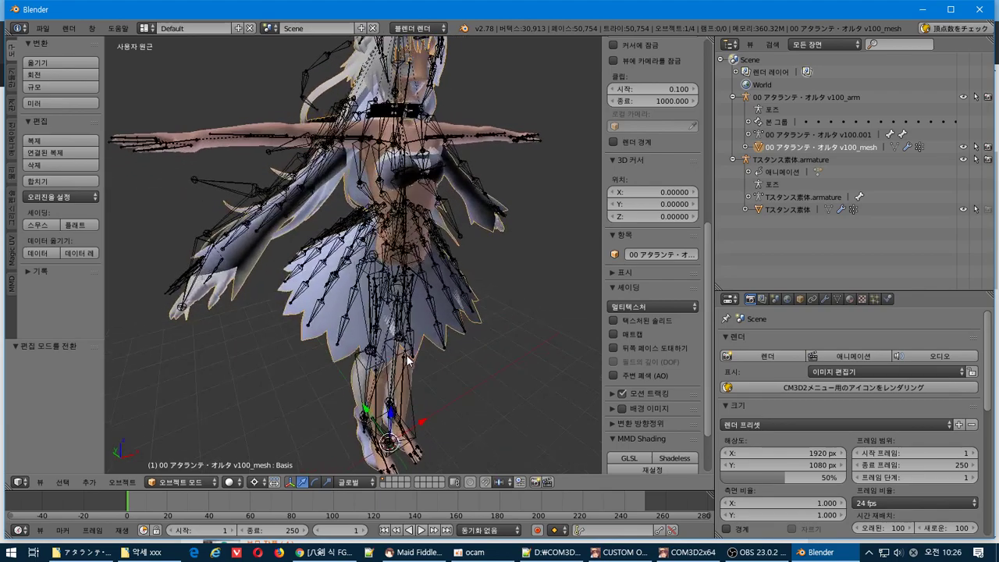
left_click(654, 322)
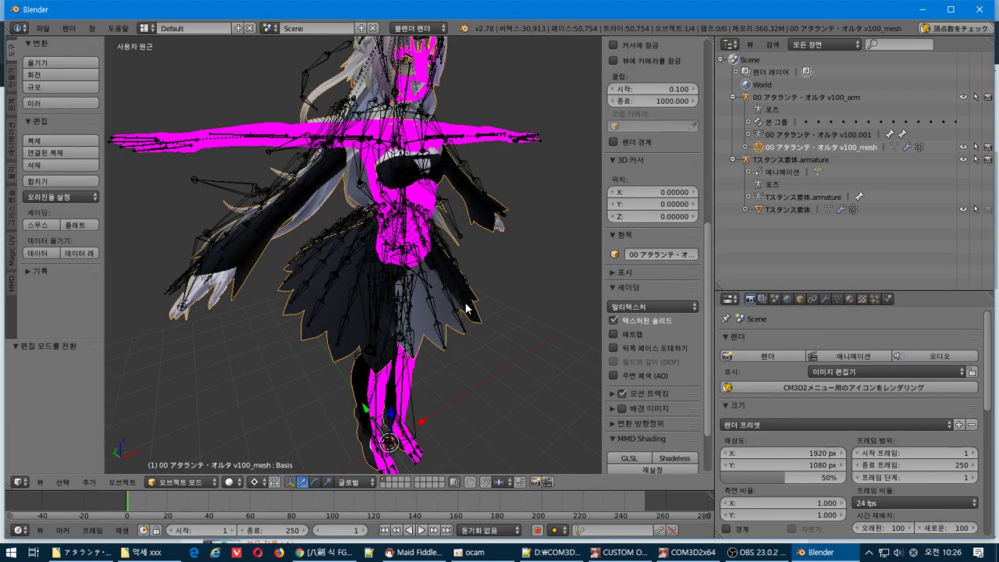
left_click(624, 320)
middle_click_drag(406, 280, 366, 172)
key("KP_3")
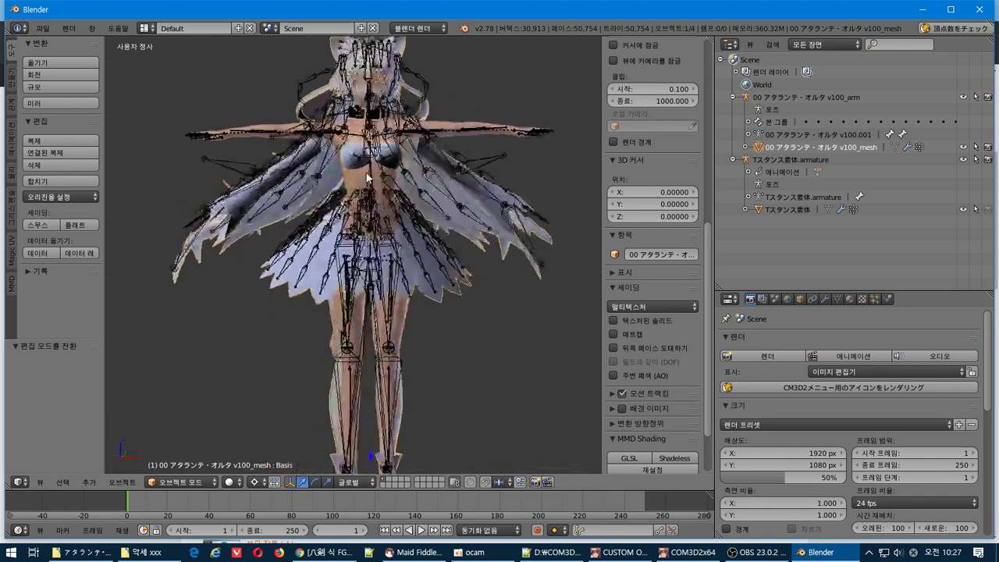
scroll(366, 172, "up", 6)
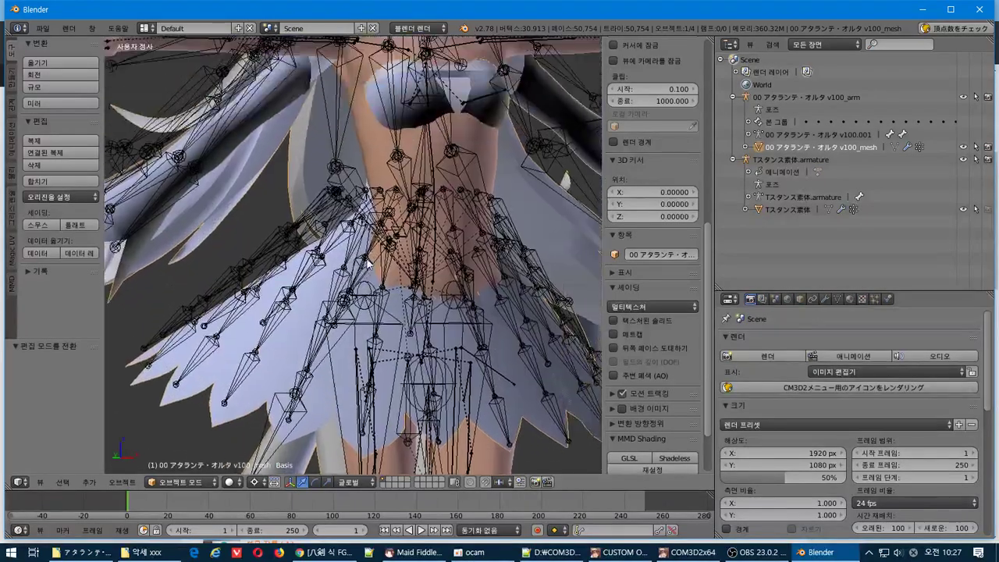
scroll(368, 264, "down", 1)
middle_click_drag(368, 264, 364, 356, "shift")
scroll(394, 322, "up", 2)
middle_click_drag(394, 322, 392, 365, "shift")
scroll(391, 367, "down", 4)
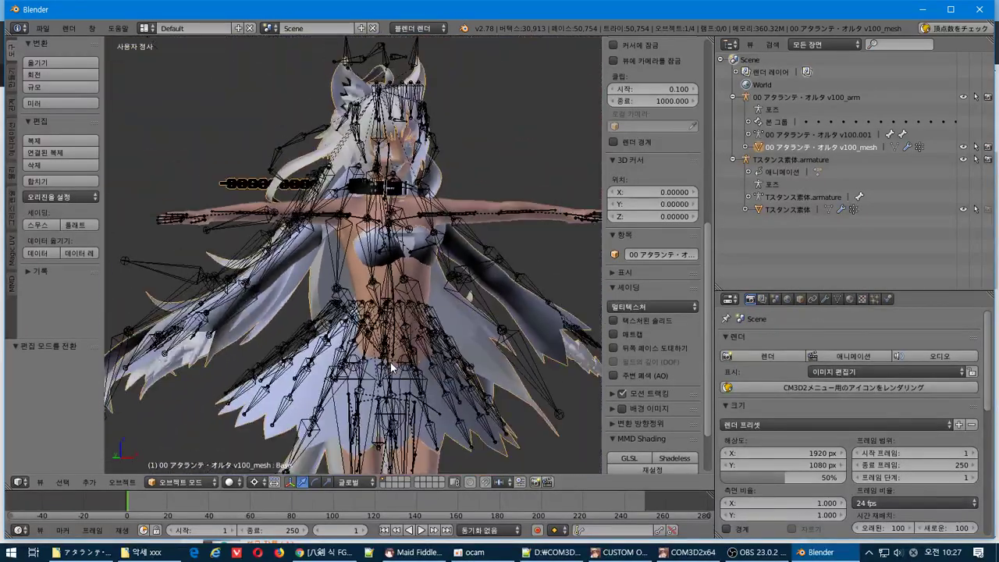
scroll(393, 367, "up", 2)
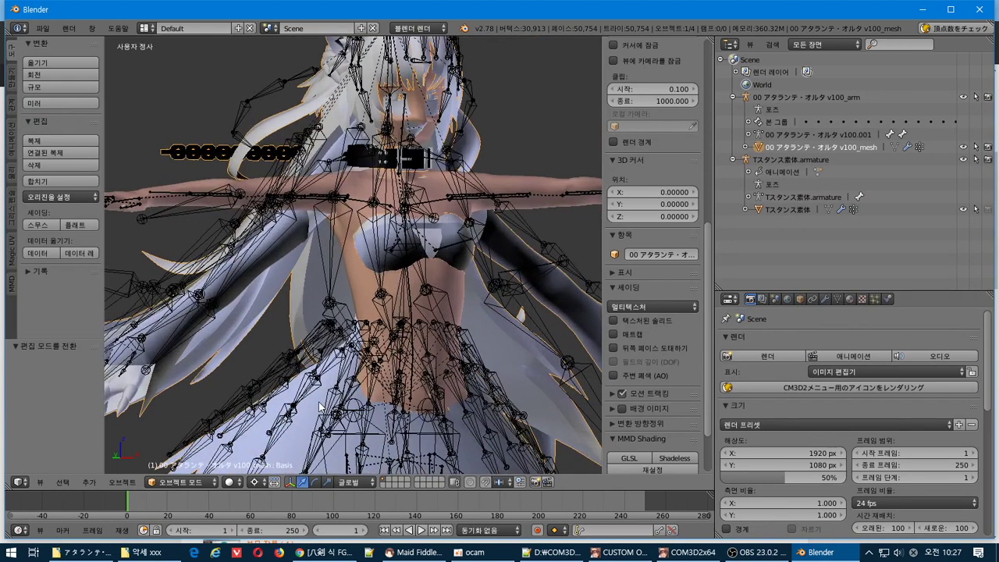
- In edit mode, undo the outfit mesh's last downward shift and scale all of its geometry by 0.955 about the 3D cursor
key("Tab")
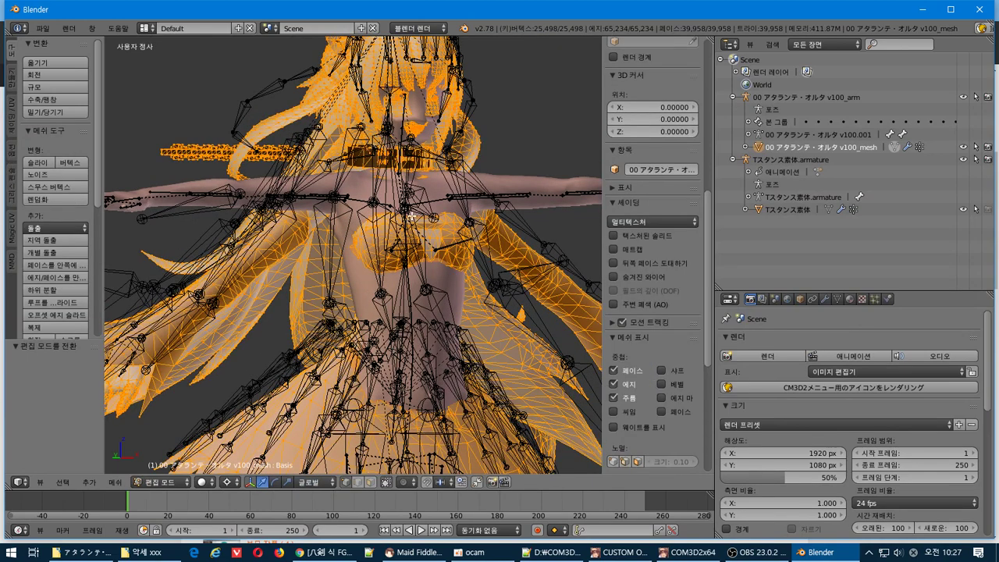
scroll(412, 217, "down", 4)
scroll(378, 397, "up", 3)
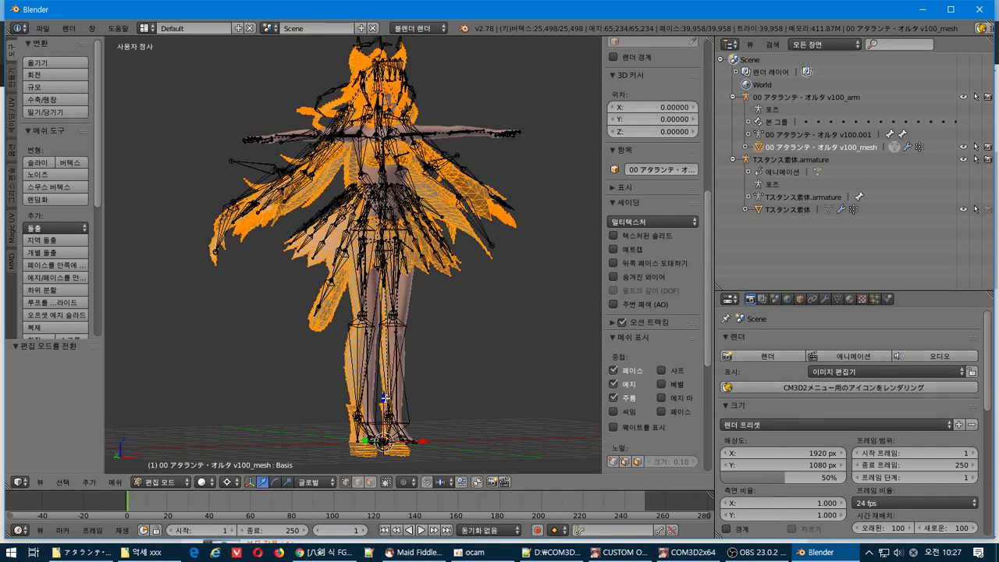
left_click_drag(385, 398, 376, 418)
key("ctrl+z")
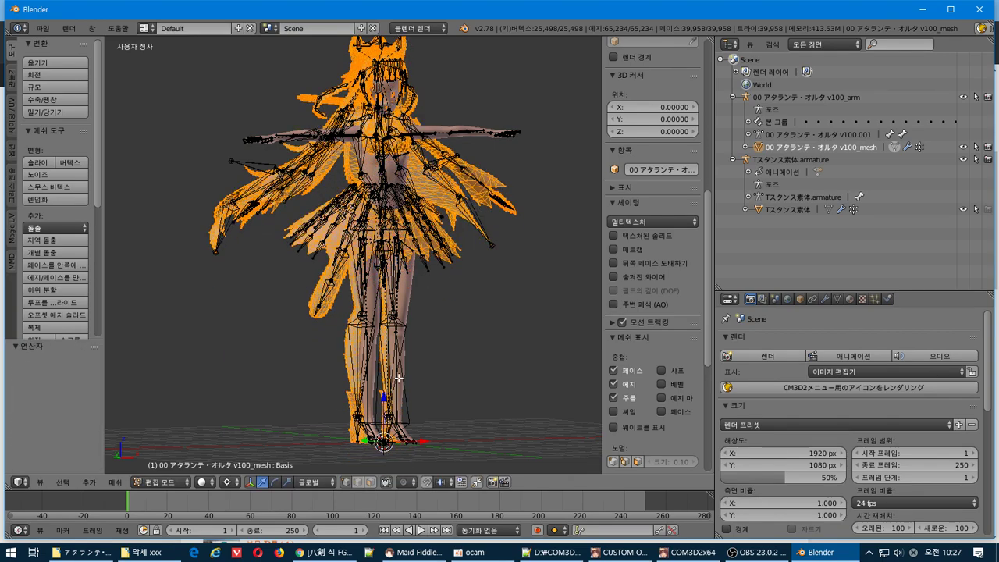
mouse_move(399, 378)
middle_mouse_down()
mouse_move(446, 364)
mouse_move(385, 390)
mouse_move(396, 376)
middle_mouse_up()
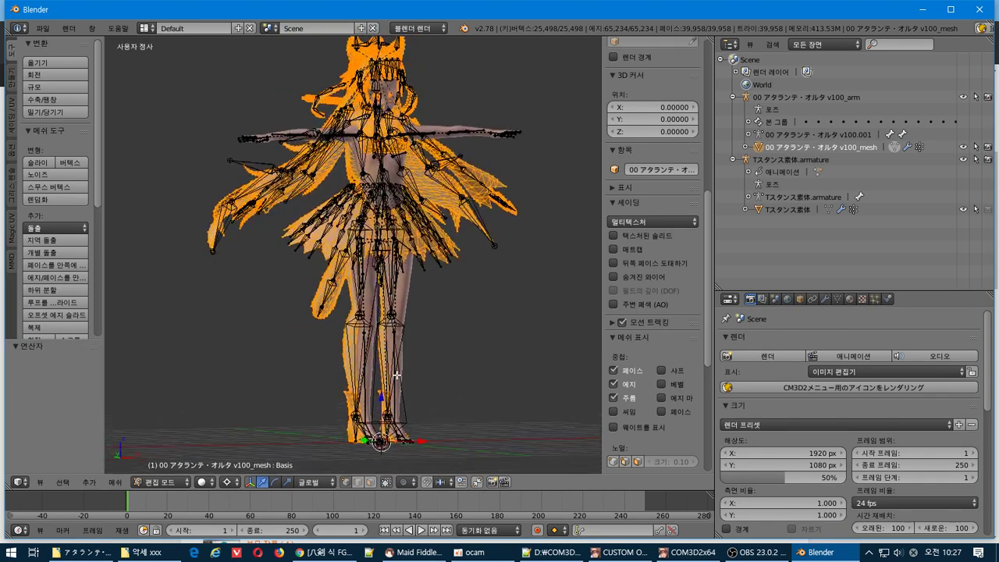
key("s")
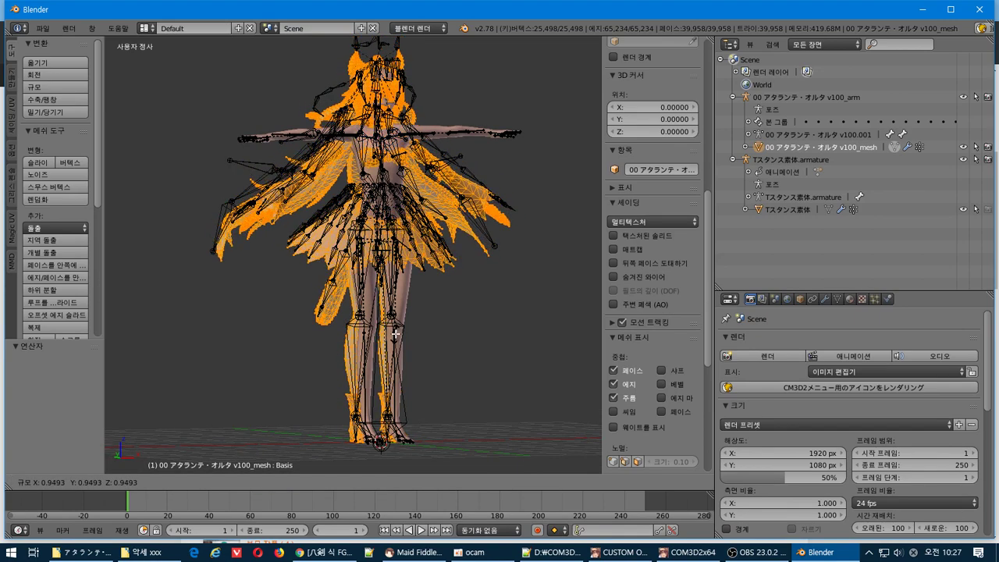
left_click(396, 333)
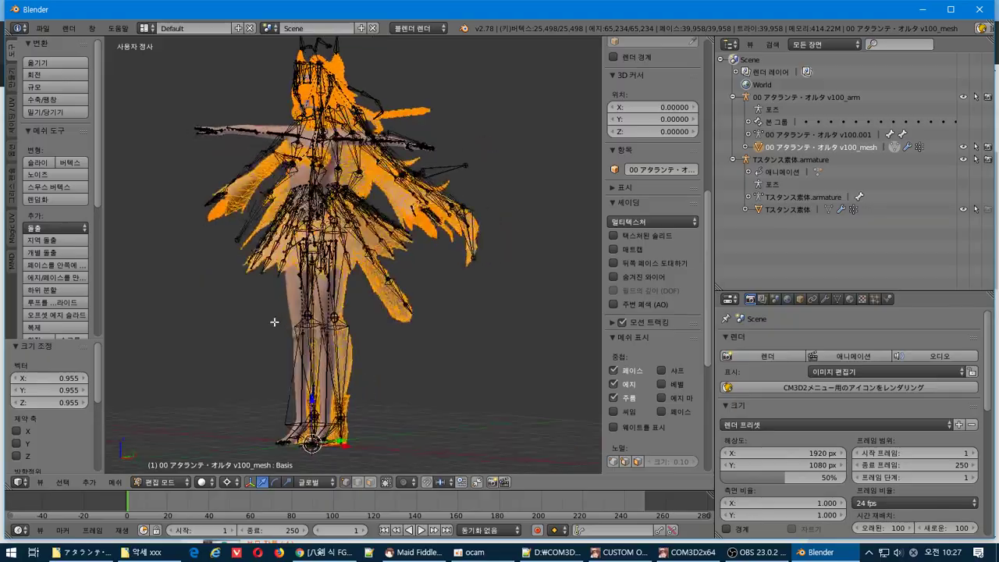
- Move the whole outfit mesh about 0.22 in the negative Y direction toward the base body, and return to object mode
scroll(356, 226, "up", 8)
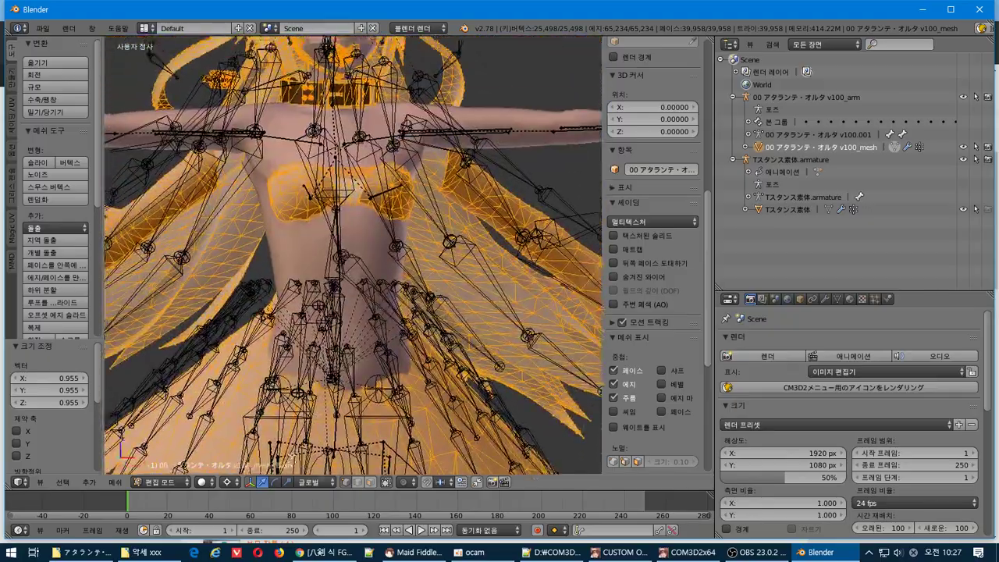
scroll(305, 387, "up", 2)
middle_click_drag(305, 387, 404, 277)
key("Tab")
scroll(359, 399, "down", 8)
key("Tab")
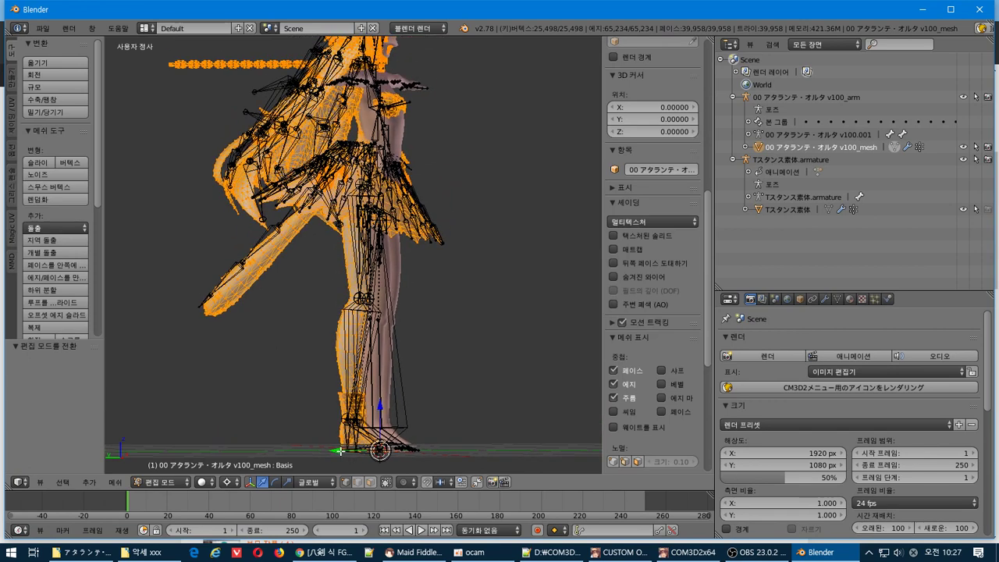
key("g")
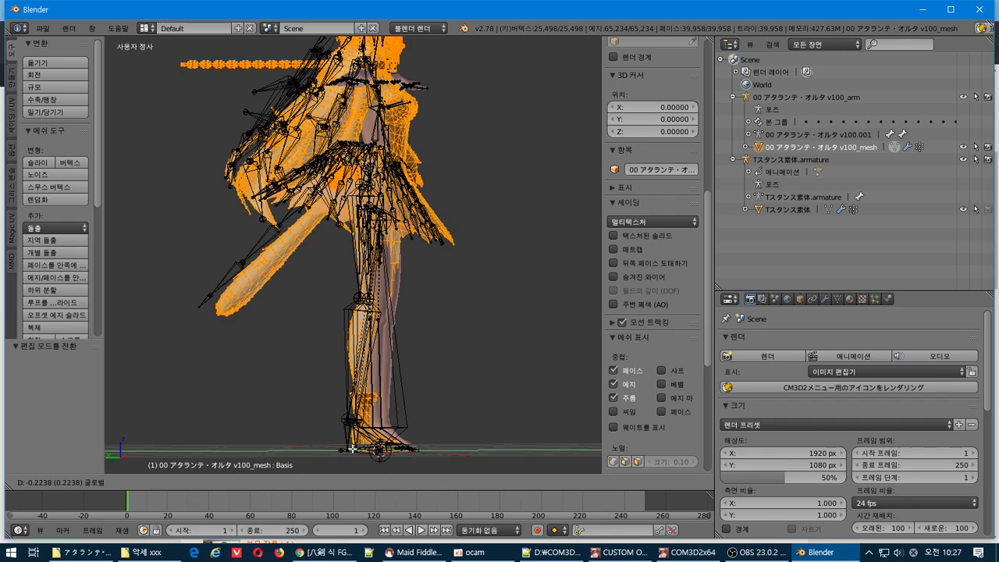
left_click(355, 449)
middle_click_drag(397, 299, 328, 329)
scroll(324, 329, "up", 3)
key("Tab")
scroll(328, 330, "down", 3)
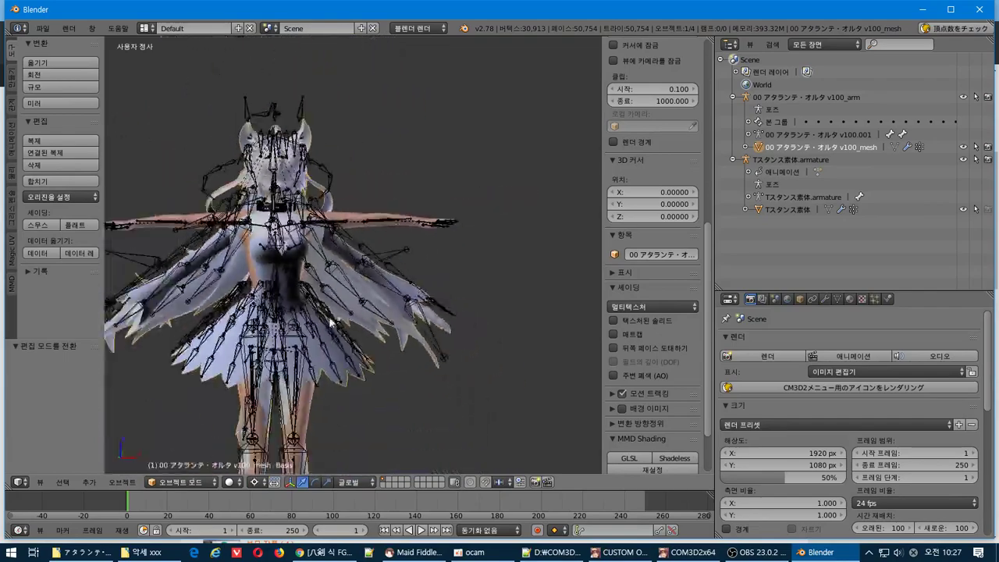
- Delete the Tスタンス素体 armature hierarchy, unparent the outfit mesh, and delete the 00 アタランテ・オルタ v100_arm hierarchy so only the mesh is kept
right_click(766, 159)
left_click(767, 159)
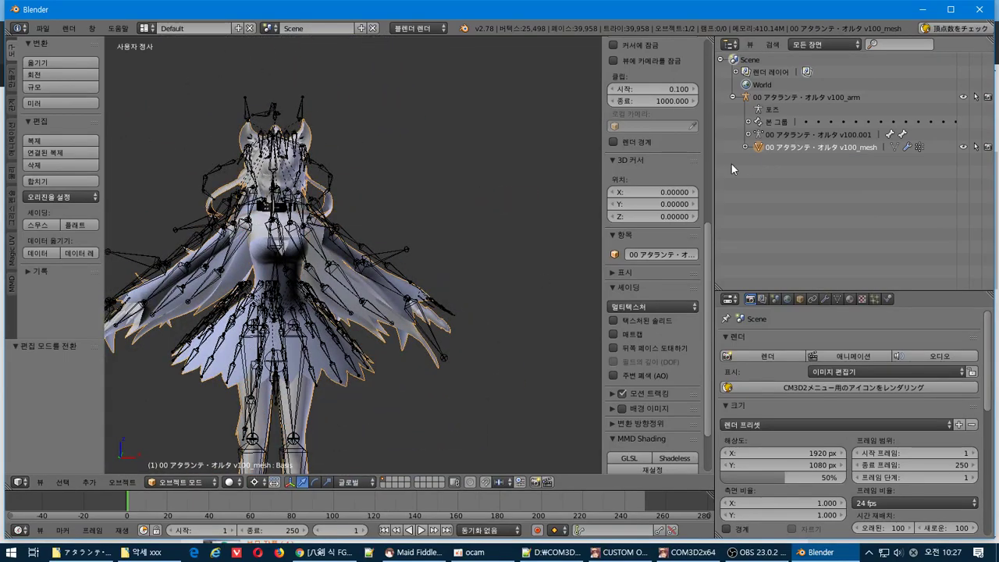
left_click_drag(762, 146, 759, 212)
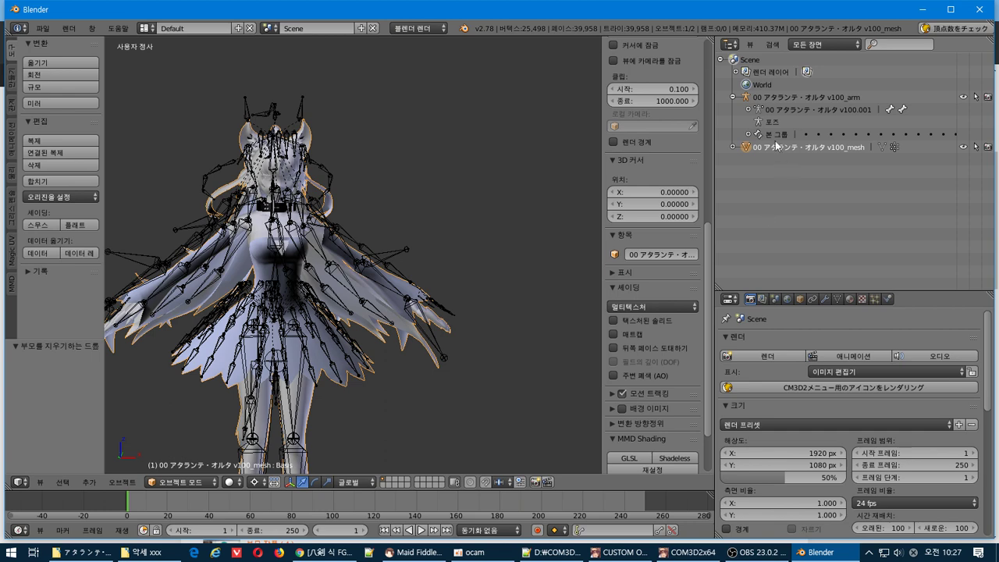
left_click(770, 108)
right_click(770, 101)
left_click(769, 109)
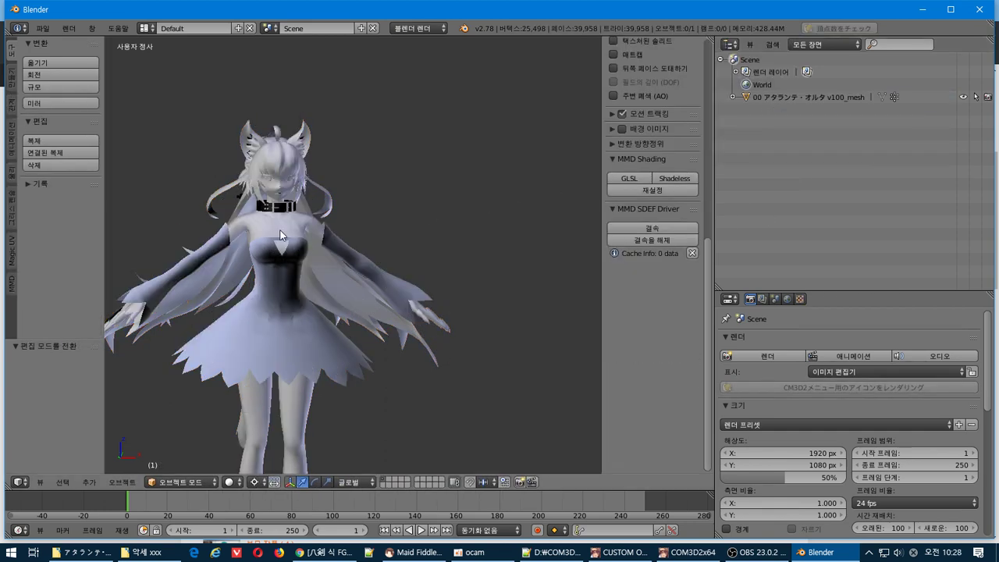
- Separate all geometry of 00 アタランテ・オルタ v100_mesh into individual objects by material, and return to object mode
middle_click_drag(282, 243, 329, 204, "shift")
right_click(389, 188)
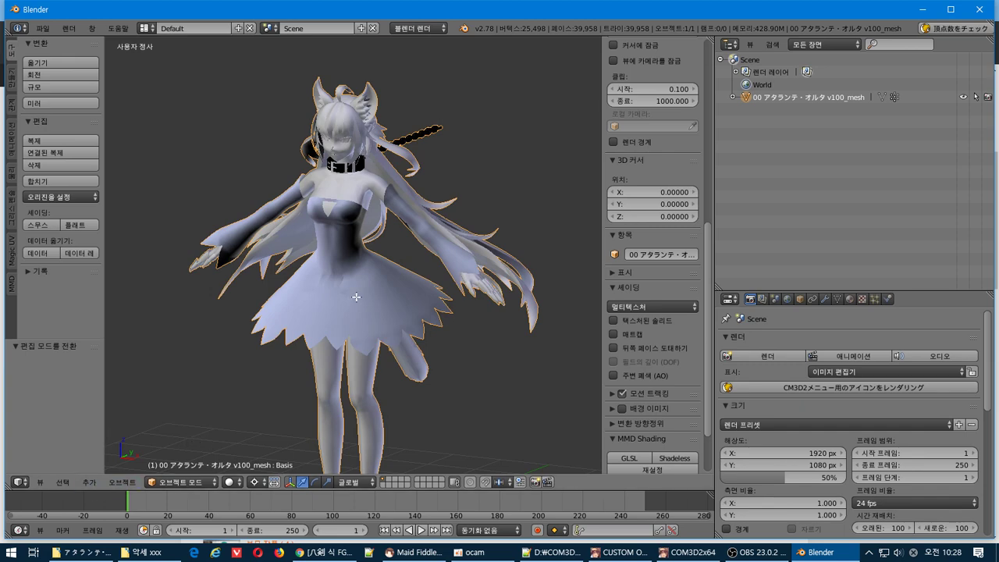
key("Tab")
left_click(115, 482)
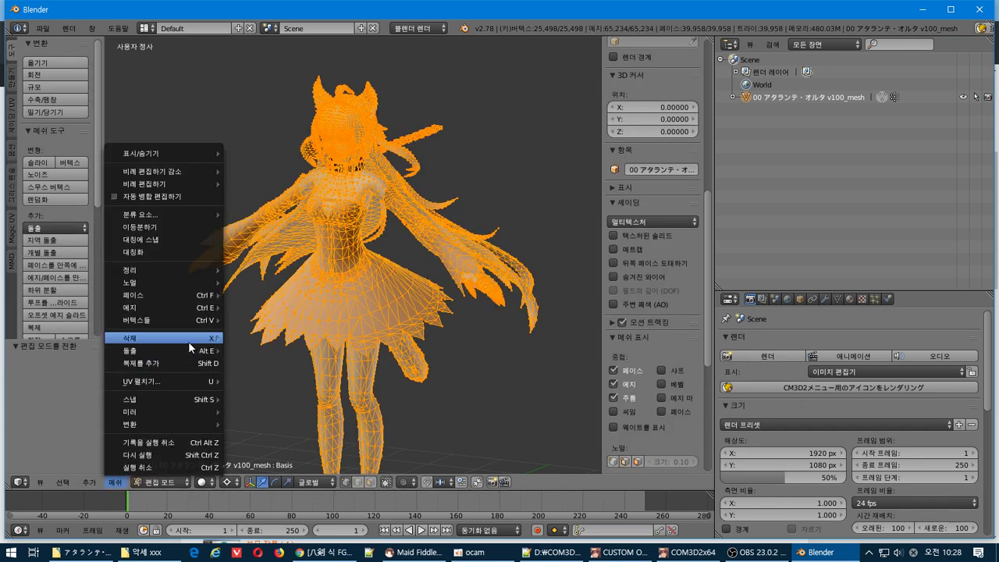
mouse_move(193, 321)
mouse_move(292, 131)
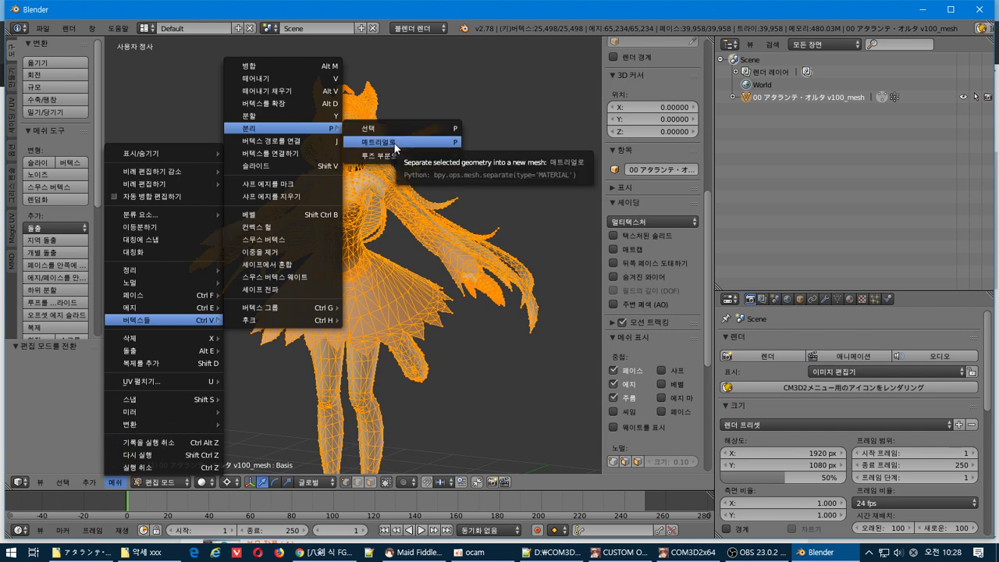
key("Return")
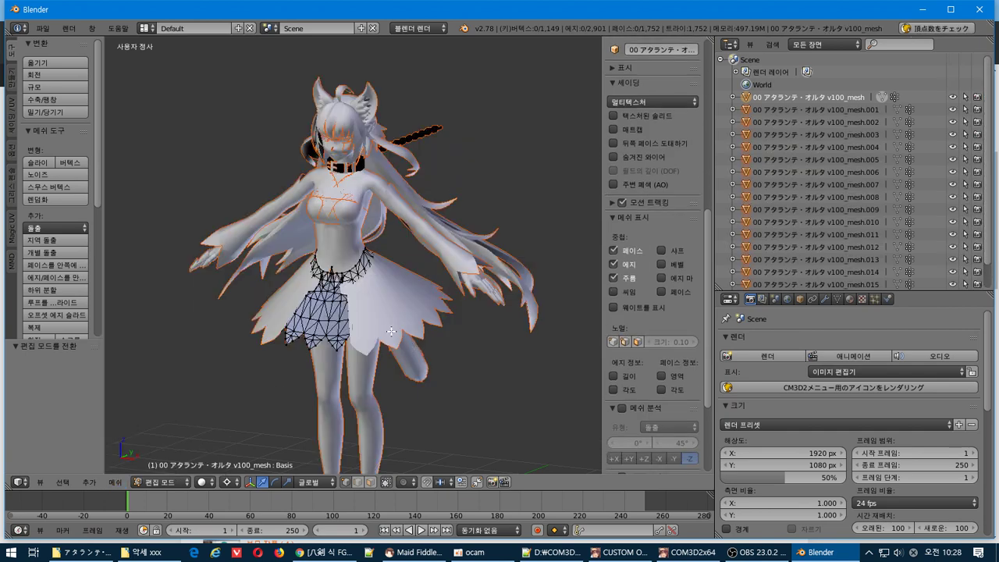
key("Tab")
- Turn on Textured Solid shading to show the textures on the separated outfit parts
scroll(372, 314, "up", 3)
middle_click_drag(381, 315, 392, 250)
right_click(370, 179)
left_click(645, 321)
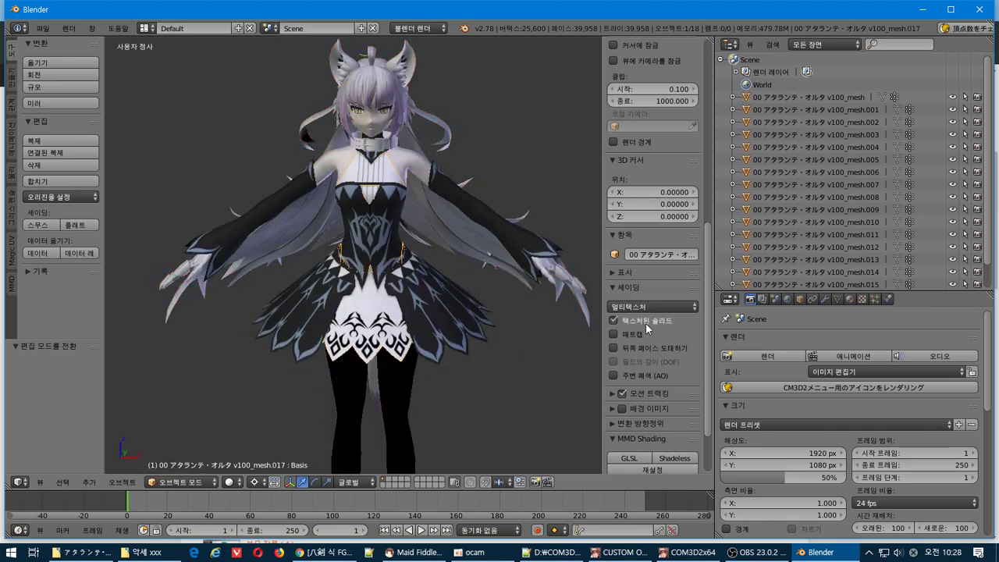
middle_click_drag(474, 278, 376, 184)
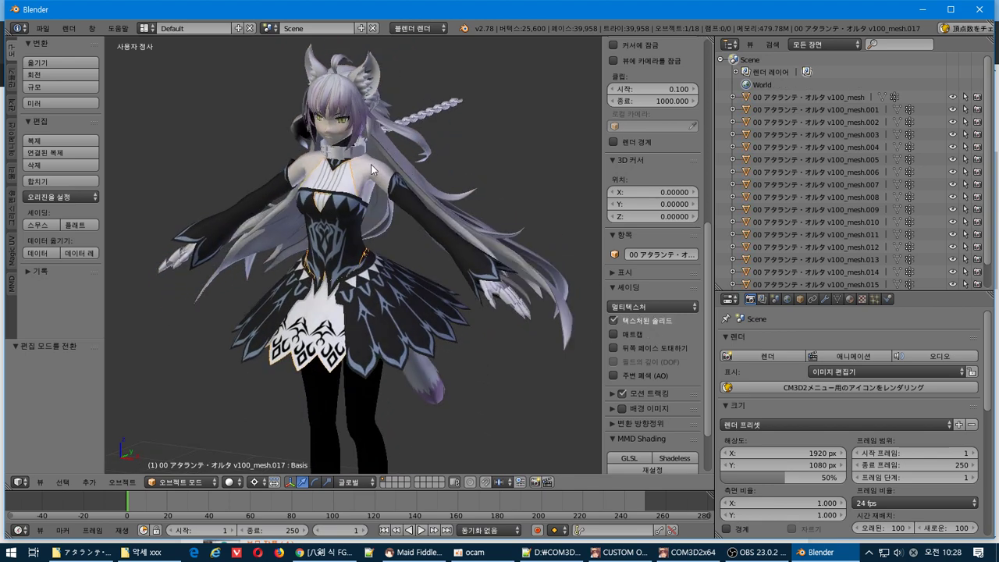
- Move the bare shoulder-and-arm skin mesh v100_mesh.001 away from the figure and delete it
right_click(371, 165)
key("g")
left_click(541, 95)
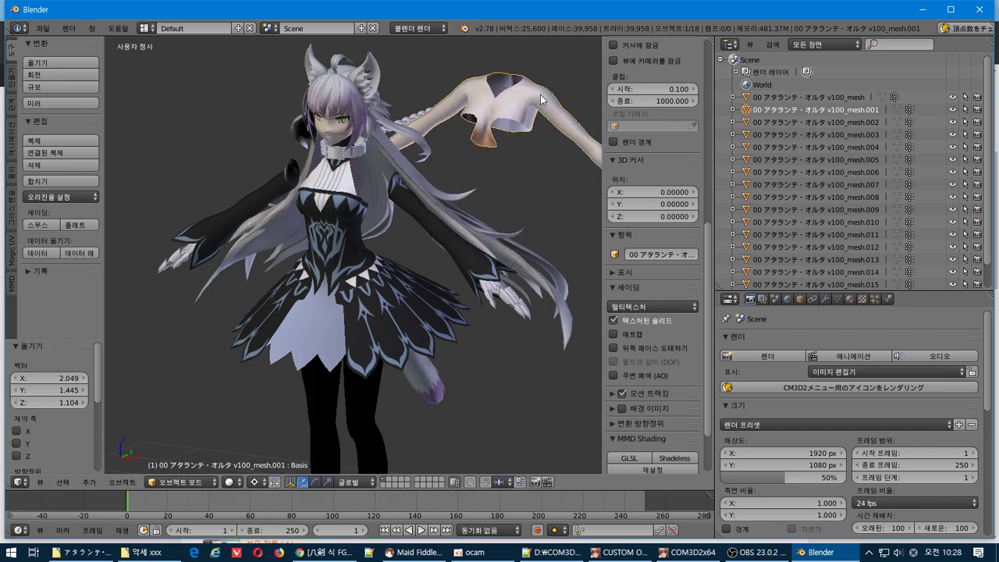
scroll(521, 179, "down", 2)
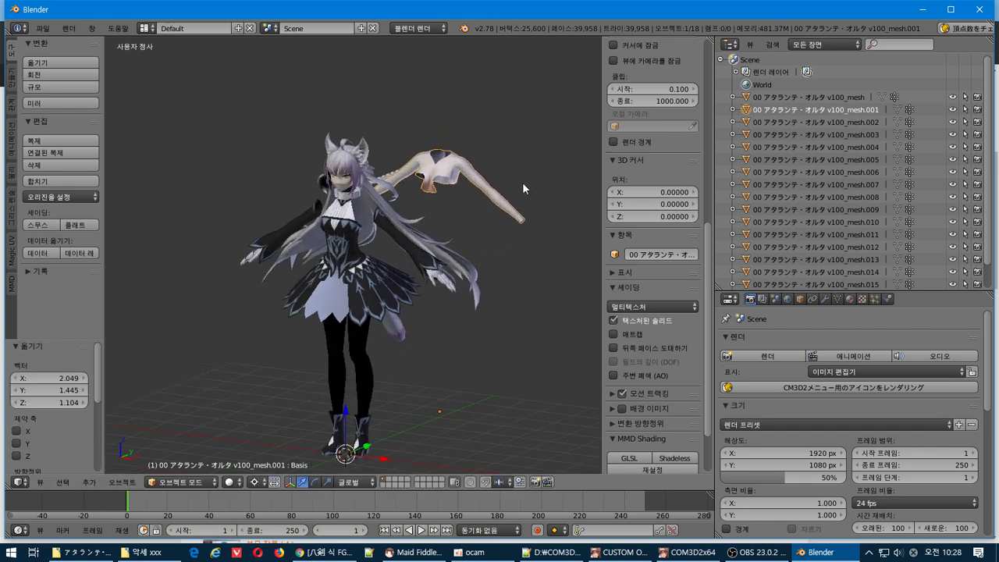
key("ctrl+z")
key("g")
left_click(524, 135)
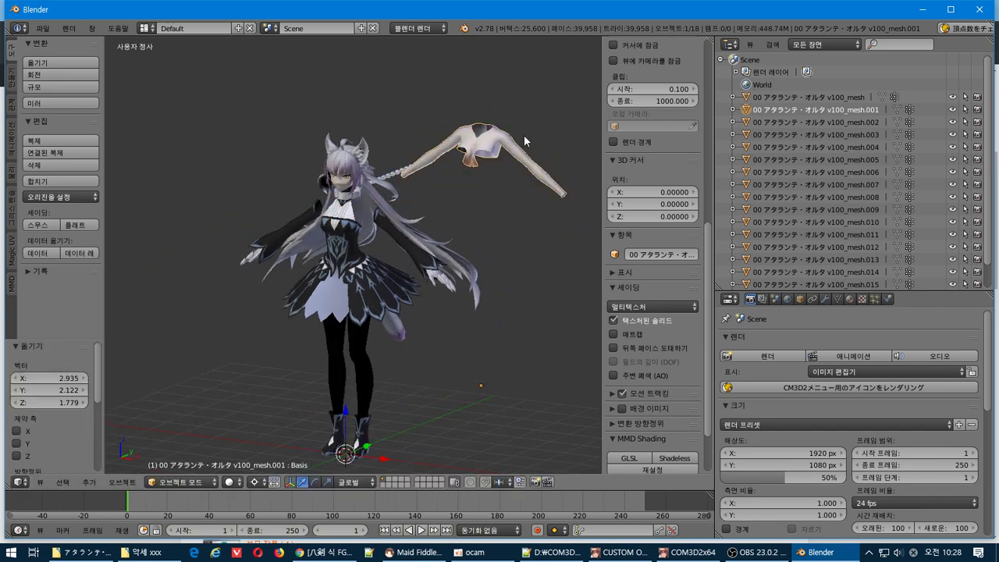
key("x")
left_click(517, 148)
- Pull the face mesh v100_mesh.014 out of the head and delete it
right_click(339, 188)
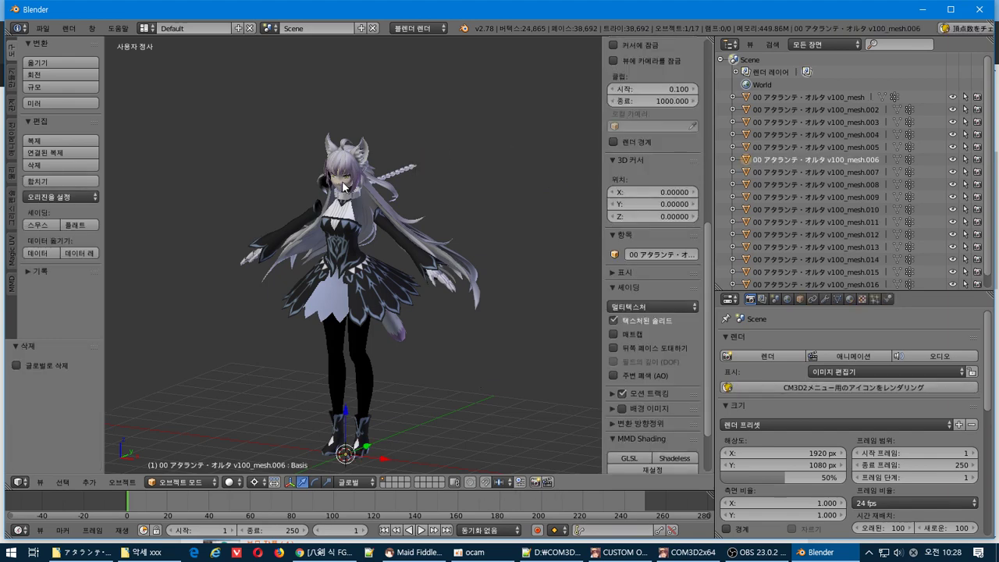
key("g")
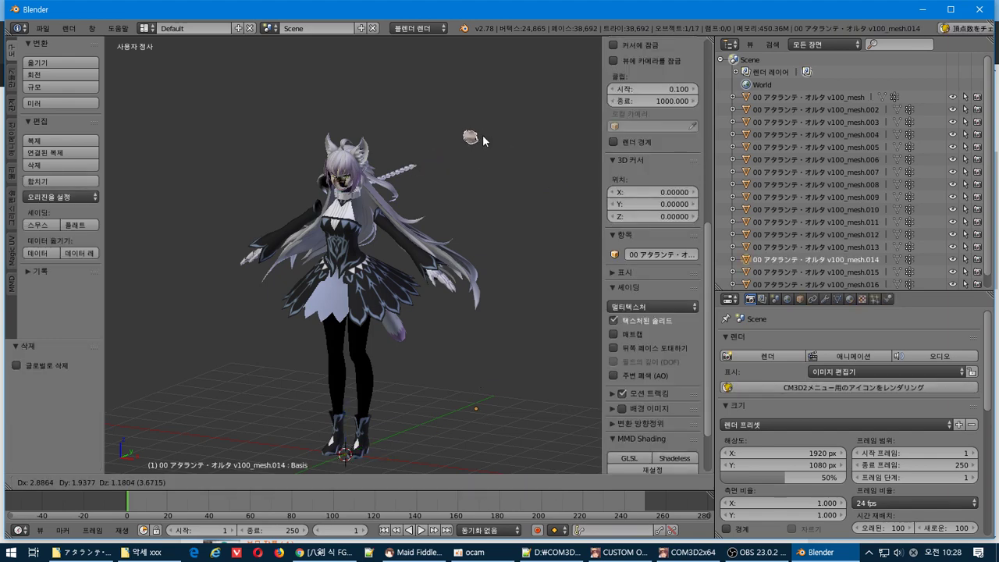
left_click(470, 141)
key("x")
left_click(484, 137)
- Try moving the front hair and ears mesh v100_mesh.010 away from the head, and undo the move
right_click(351, 187)
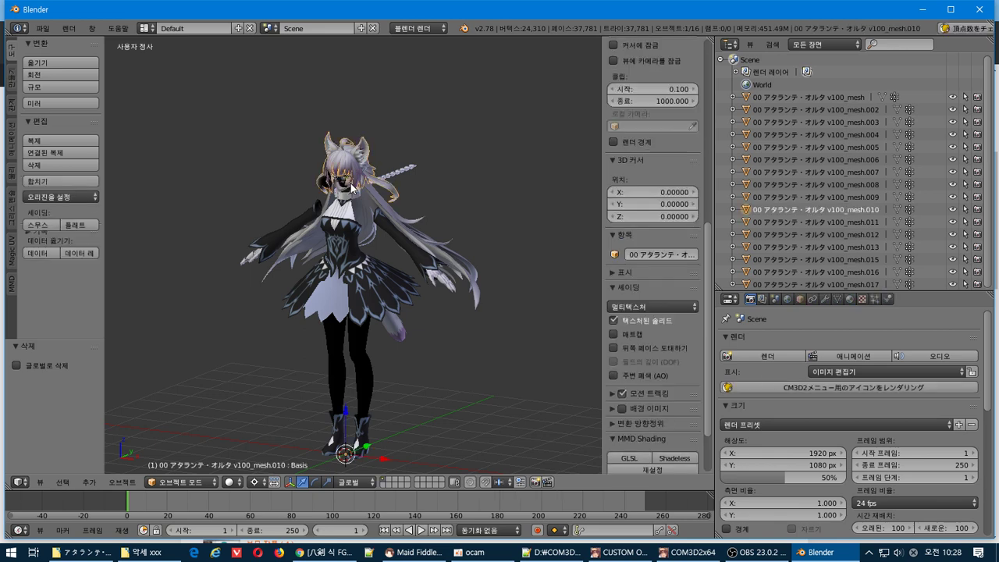
key("g")
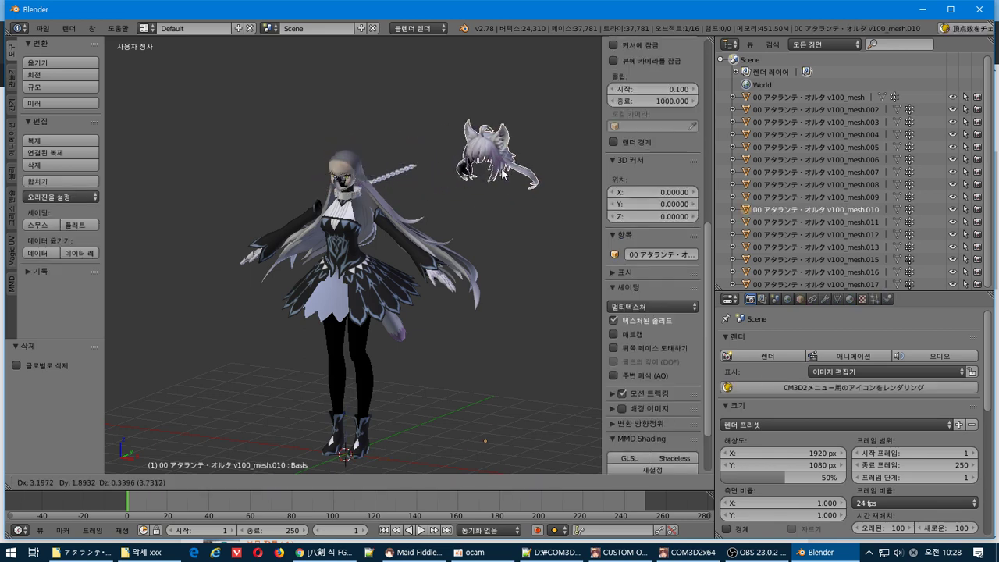
left_click(488, 147)
key("ctrl+z")
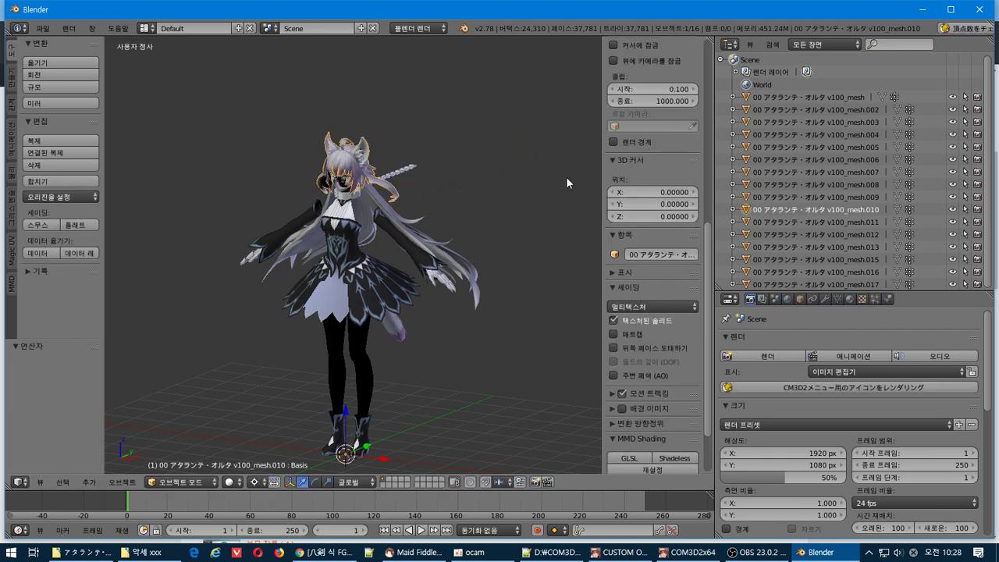
- Rename the front hair and ears mesh v100_mesh.010 to hair and hide it in the viewport
double_click(814, 209)
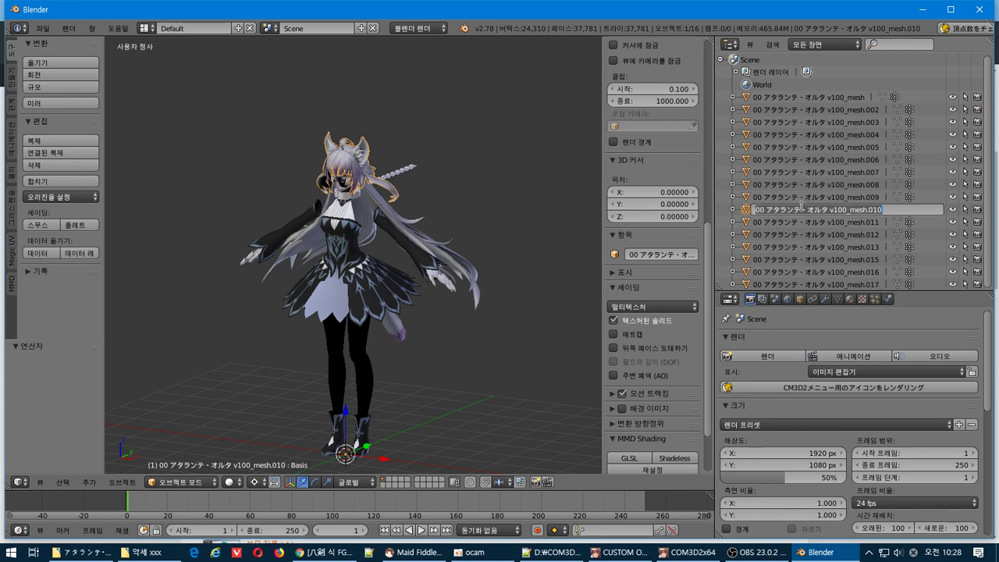
type("ha")
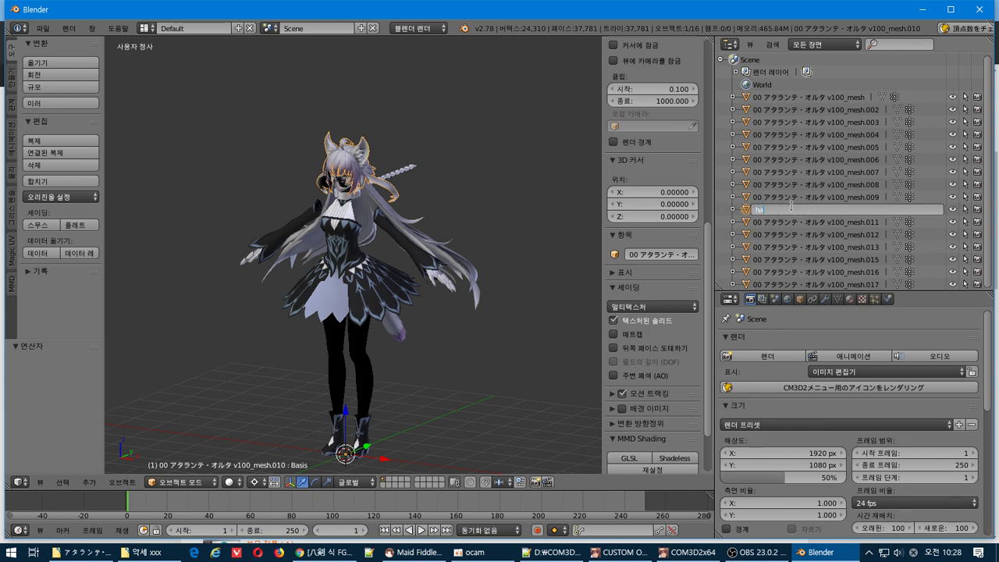
type("ir")
key("Return")
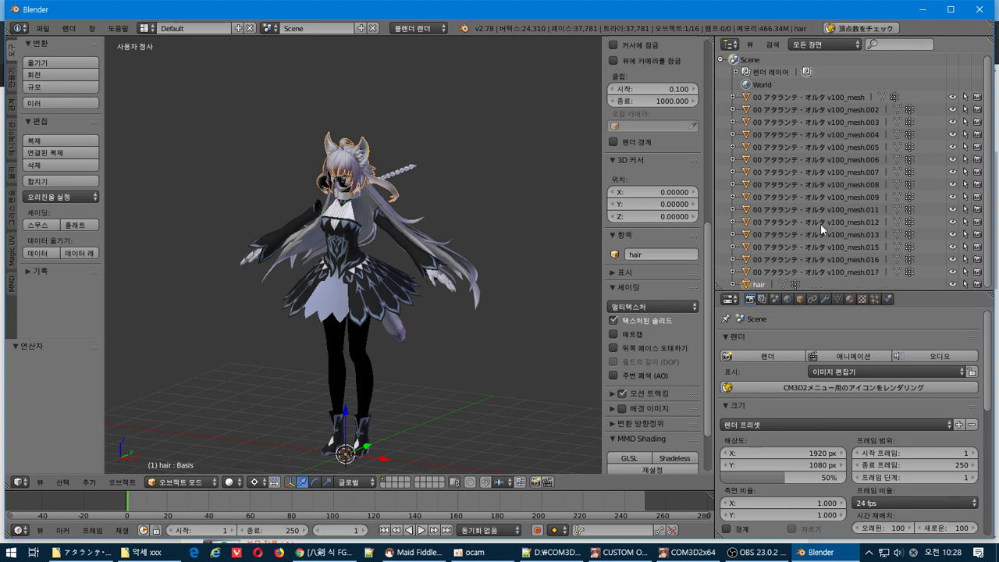
left_click(952, 283)
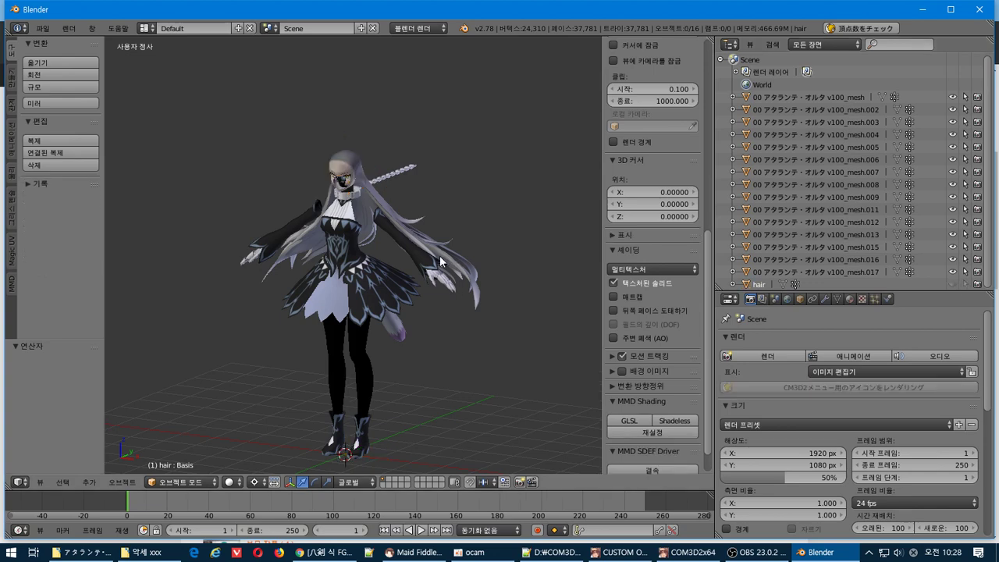
- Pick out the long back hair mesh v100_mesh.011 and rename it hair-back
right_click(385, 201)
key("g")
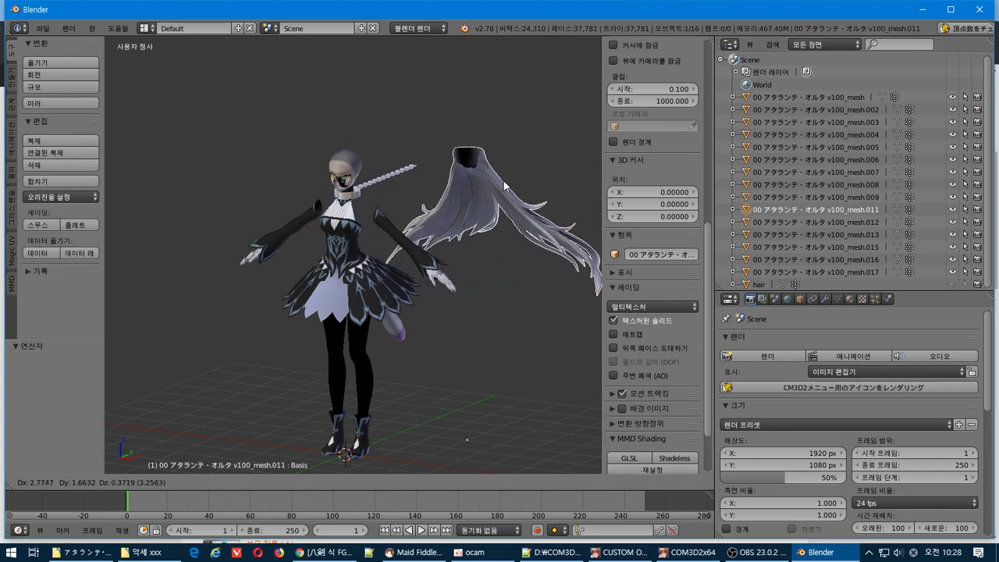
right_click(508, 171)
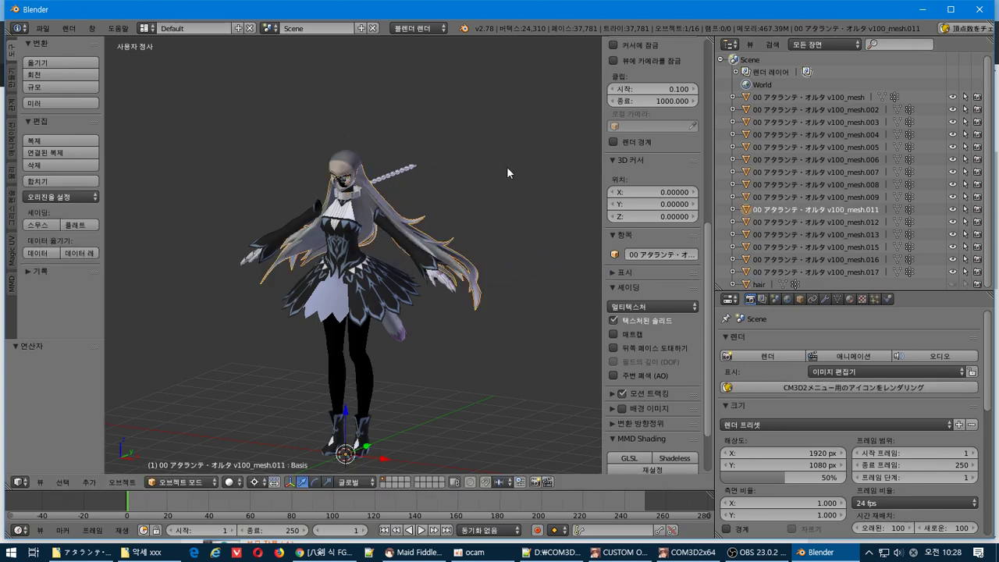
double_click(782, 210)
type("hair")
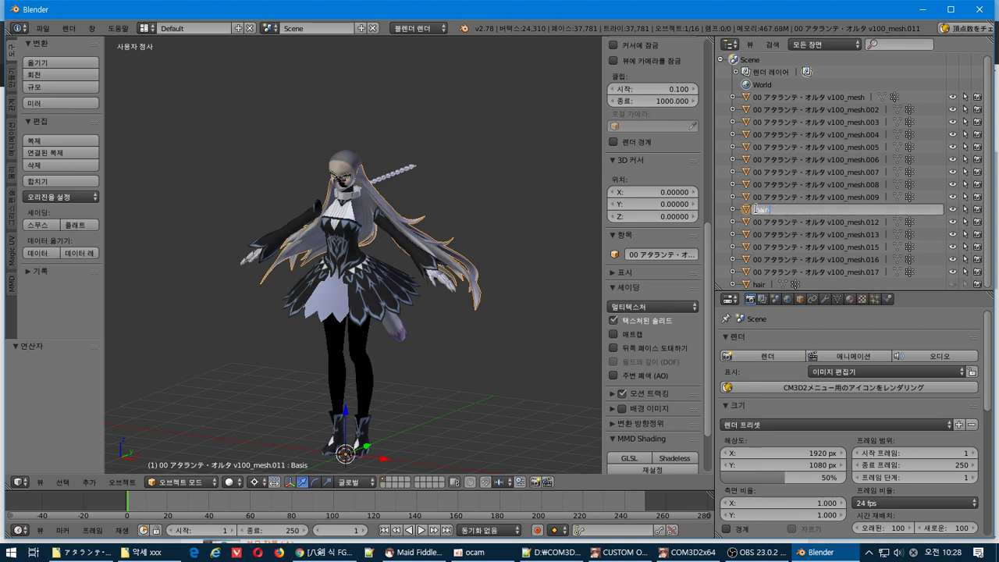
type("-back")
key("Return")
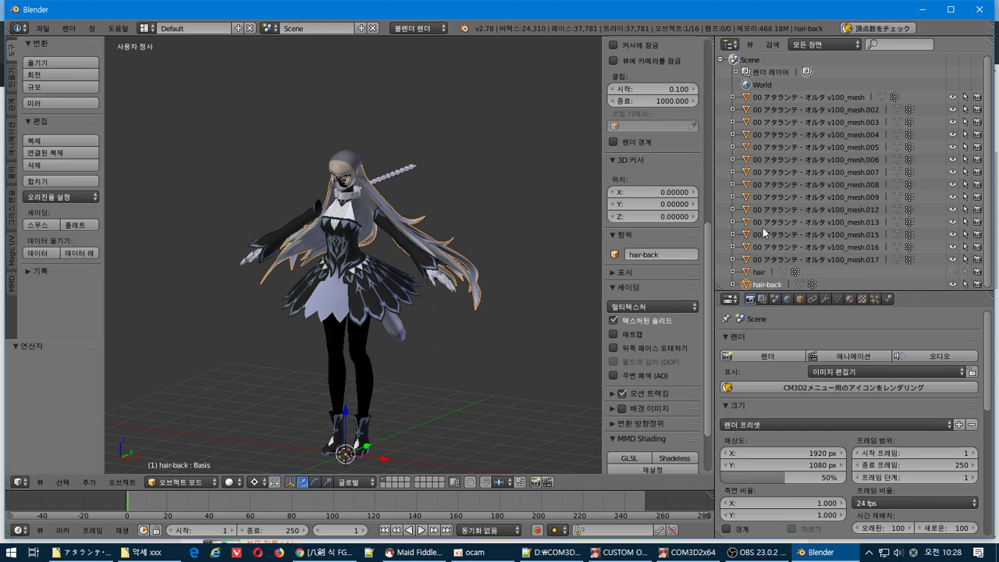
- Hide the hair-back mesh in the viewport and try moving the face mesh v100_mesh.013 away from the head
left_click(953, 284)
right_click(358, 166)
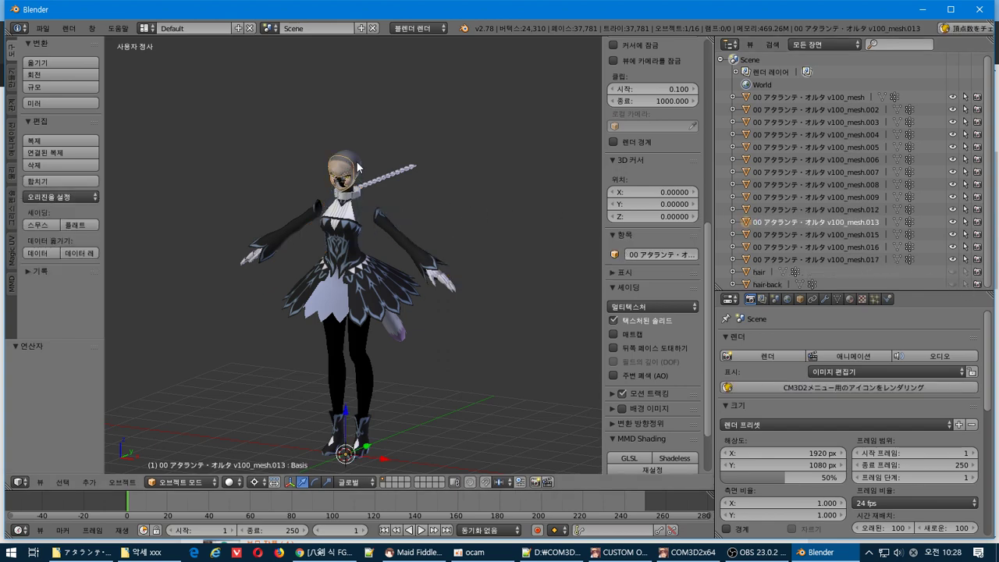
key("g")
right_click(449, 135)
middle_click_drag(412, 142, 313, 131)
key("b")
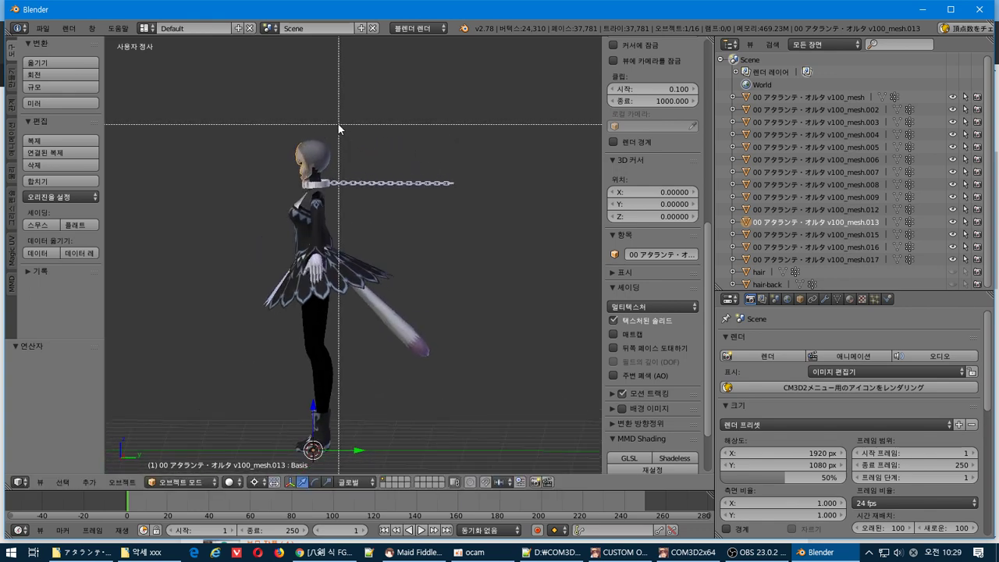
left_click_drag(337, 123, 267, 164)
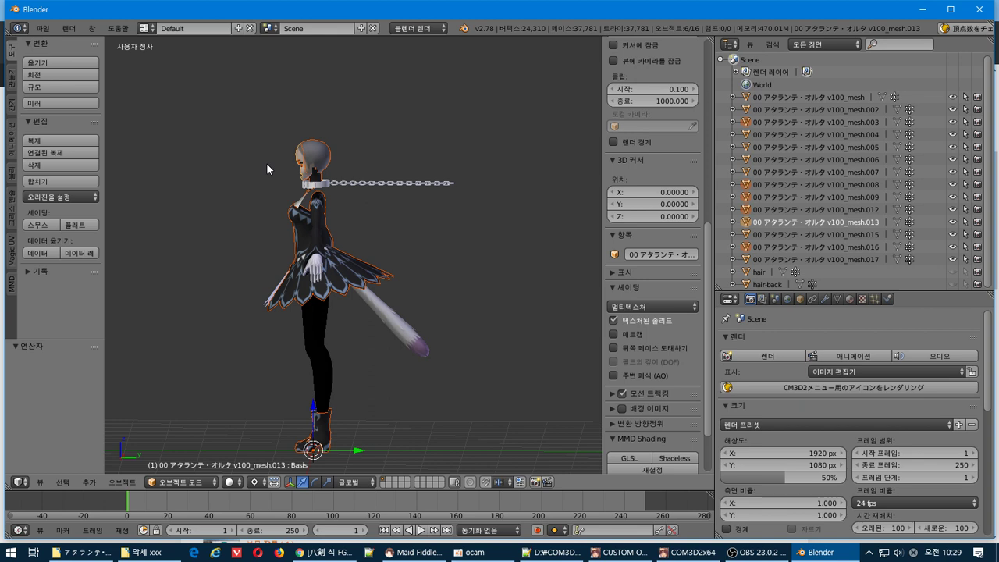
key("a")
- Pull the face mesh v100_mesh.013 out of the head and delete it
middle_click_drag(270, 162, 328, 147)
right_click(328, 147)
key("g")
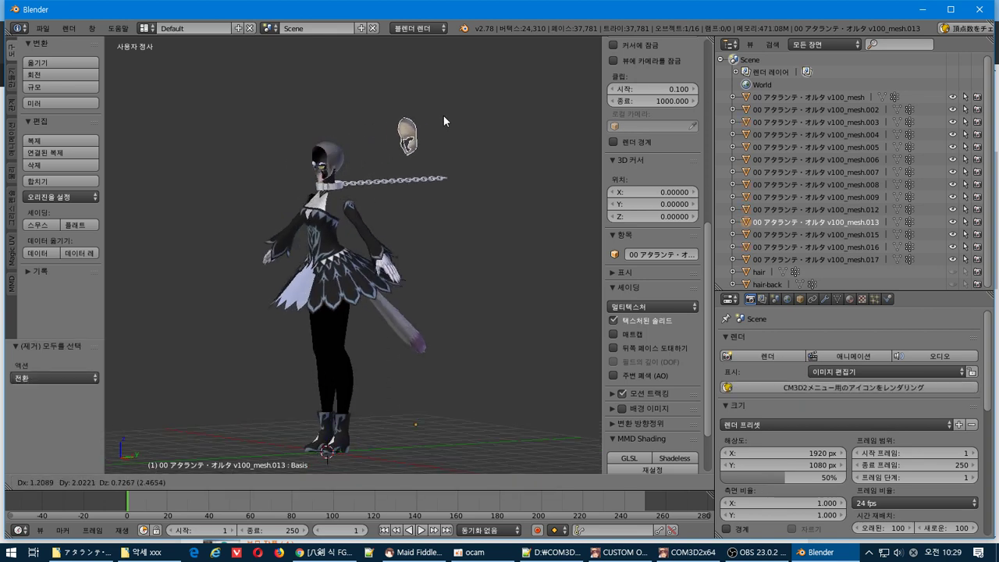
left_click(453, 115)
middle_click_drag(460, 117, 475, 120)
key("x")
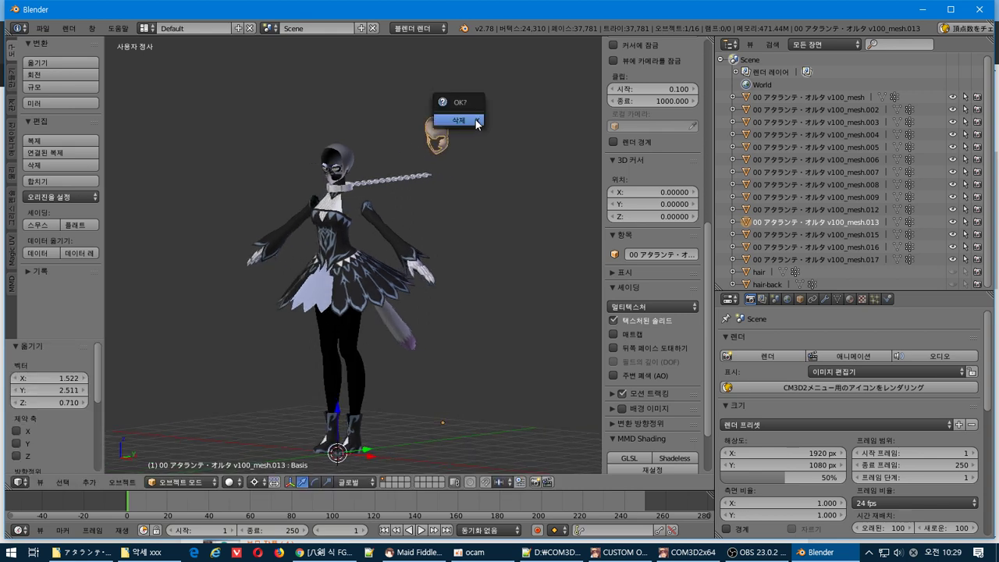
left_click(475, 117)
- Pull the remaining head mesh v100_mesh.012 away from the body and delete it
right_click(350, 153)
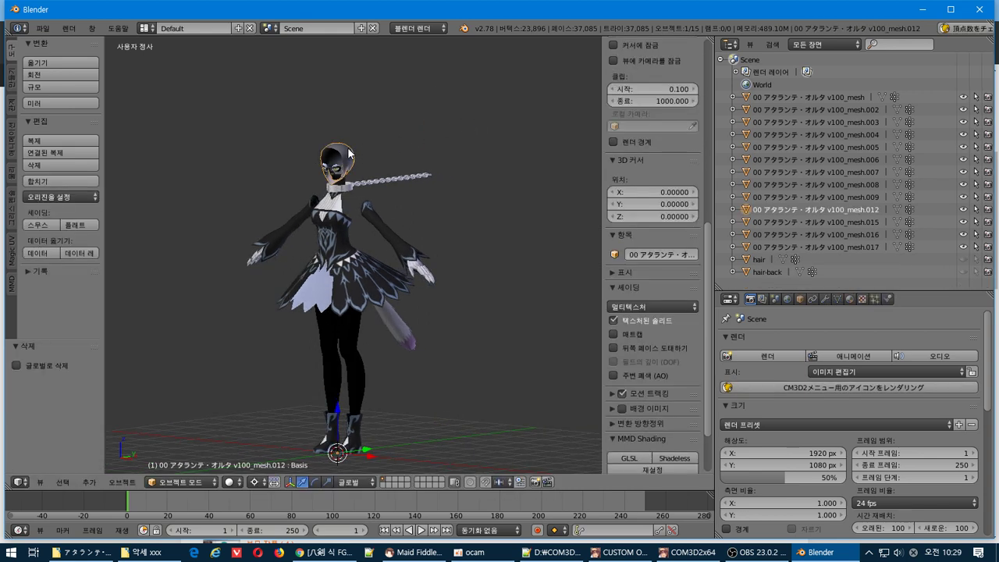
key("g")
left_click(489, 109)
key("x")
left_click(489, 103)
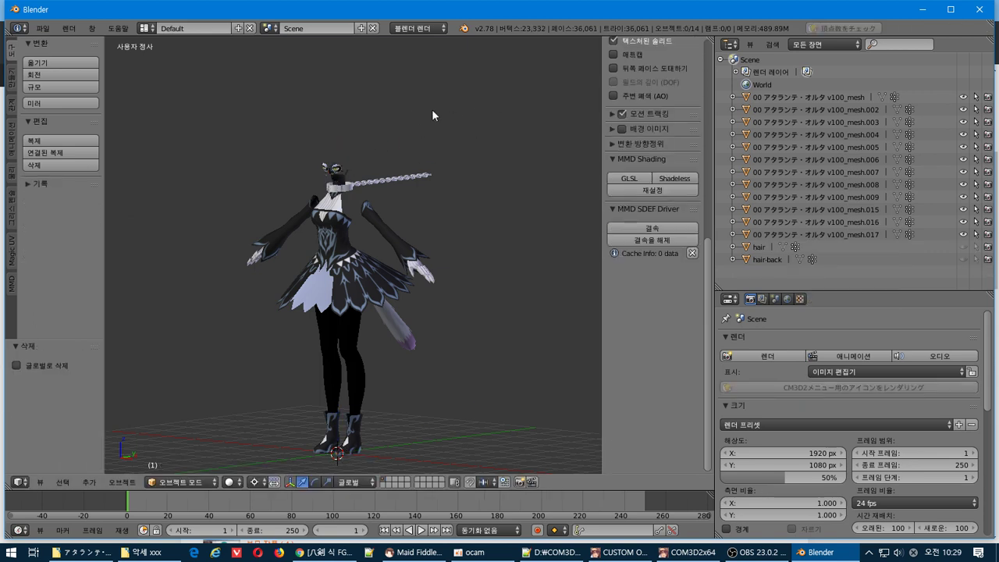
- Try moving the box-selected eye pieces and the collar with its chain away from the body
middle_click_drag(432, 111, 340, 109)
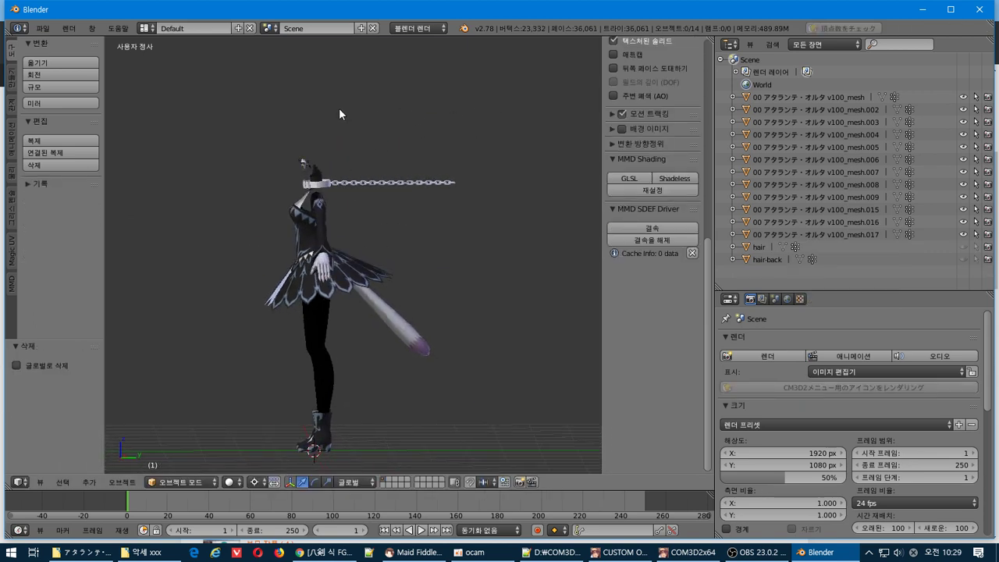
key("KP_3")
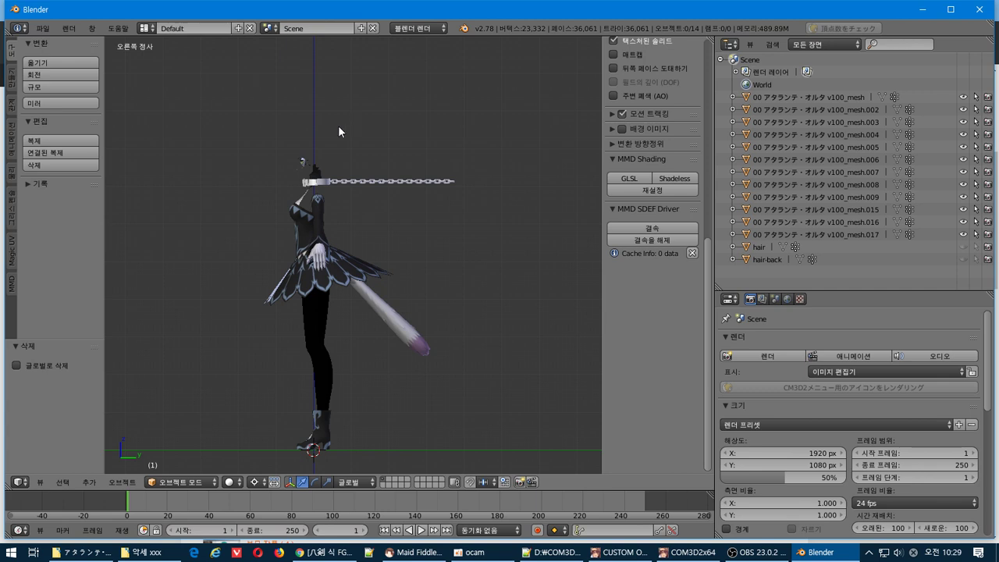
key("b")
left_click_drag(308, 134, 277, 172)
key("g")
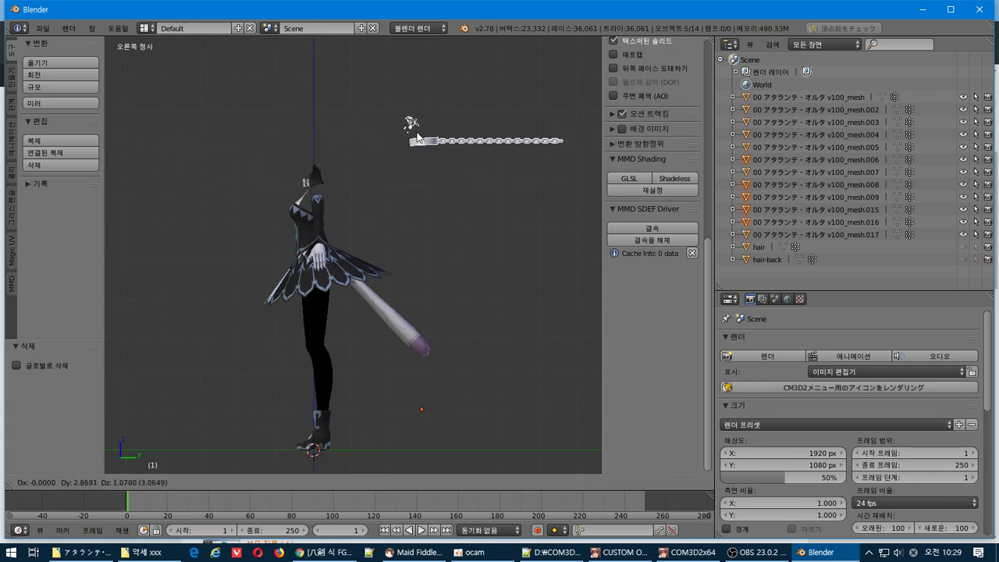
right_click(366, 141)
middle_click_drag(366, 142, 351, 180)
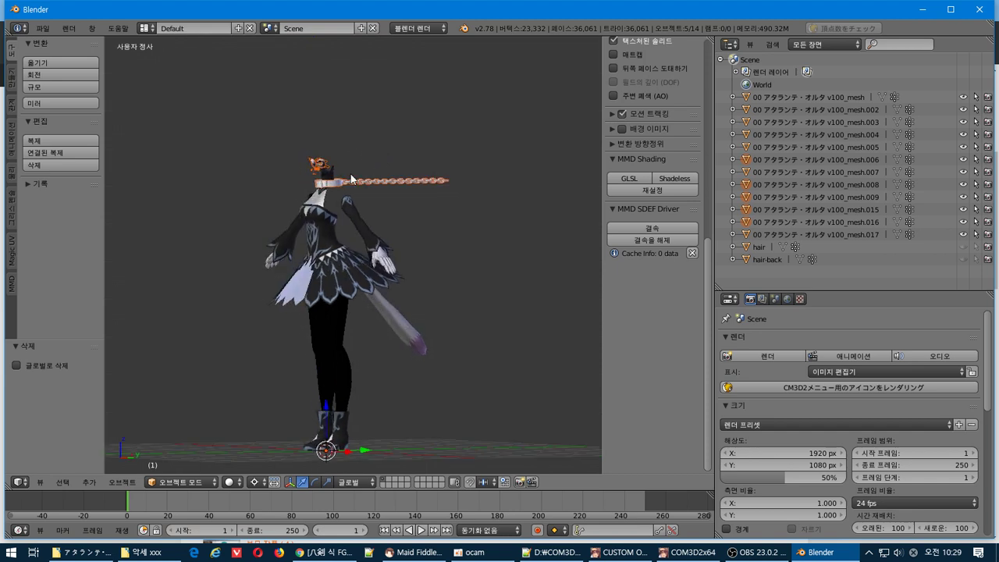
- Try deleting the stray vertices above the collar in the collar and chain mesh v100_mesh.015
right_click(350, 179)
scroll(313, 182, "up", 3)
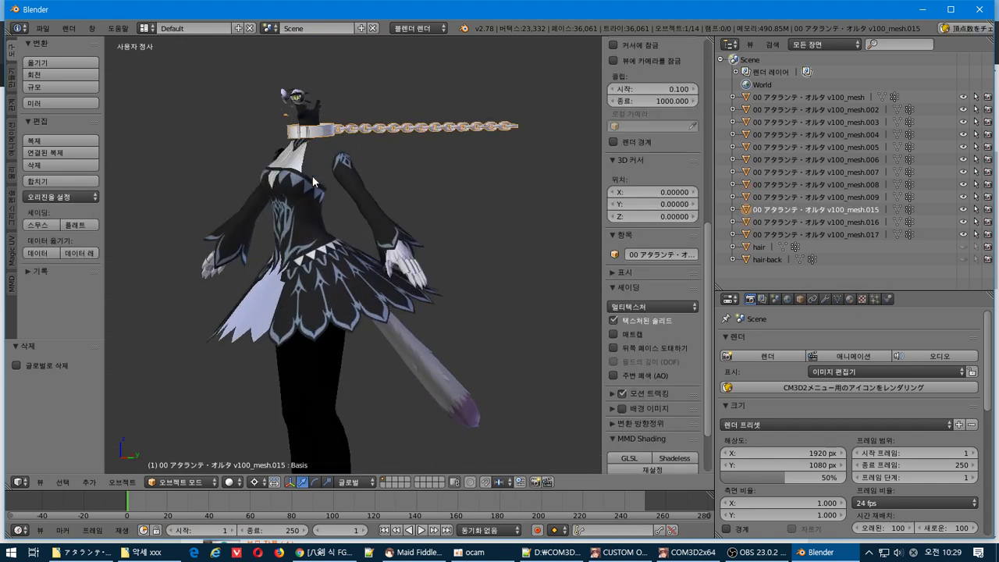
key("Tab")
scroll(312, 176, "down", 2)
middle_click_drag(312, 176, 248, 178)
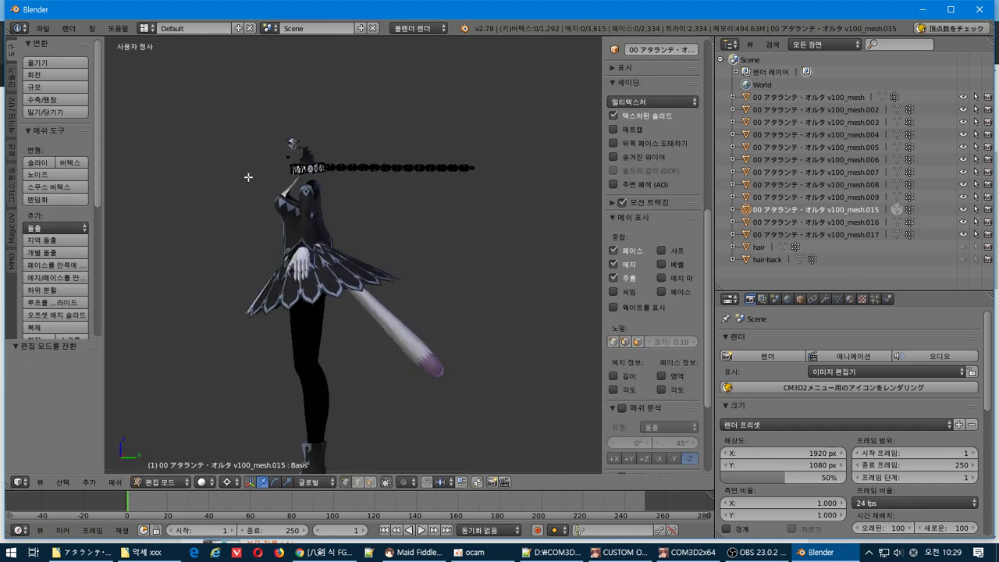
key("KP_3")
key("b")
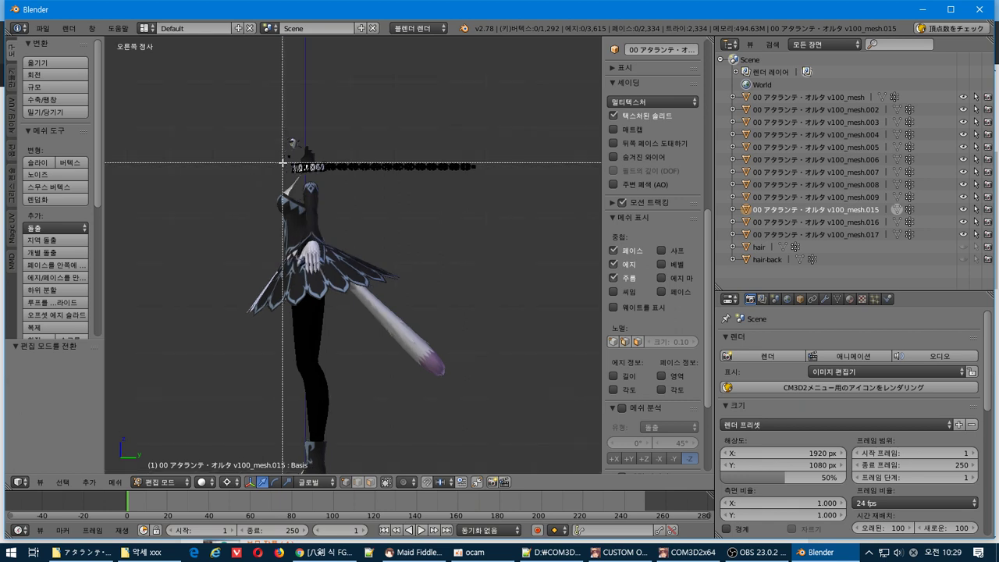
left_click_drag(280, 161, 330, 127)
middle_click_drag(330, 118, 381, 150)
key("x")
left_click(381, 150)
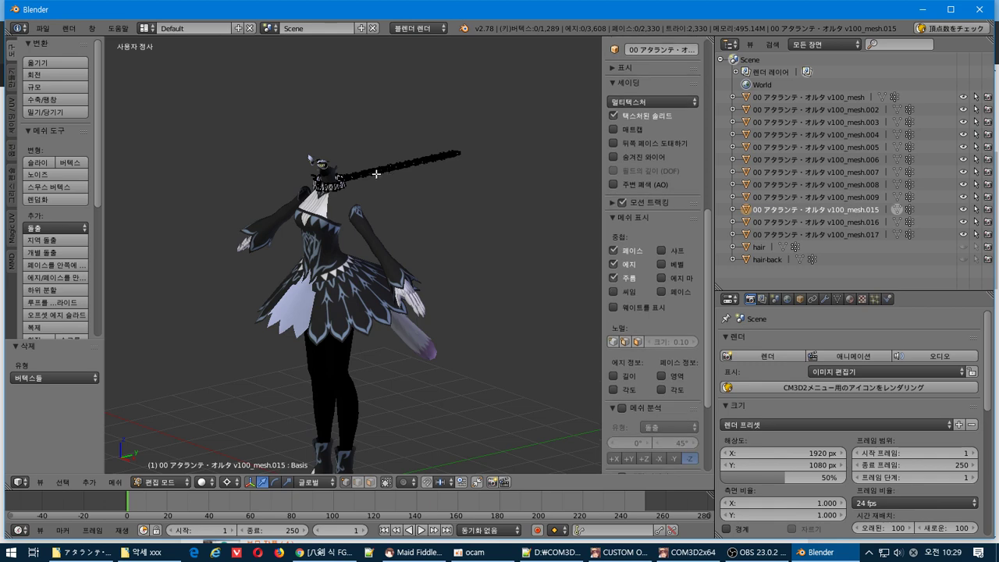
key("Tab")
- Delete the vertices of the leftover mouth line above the collar from the collar and chain mesh v100_mesh.015
middle_click_drag(375, 174, 361, 283)
scroll(516, 175, "up", 4)
scroll(361, 283, "up", 2)
middle_click_drag(351, 235, 367, 366, "shift")
scroll(404, 365, "up", 2)
key("Tab")
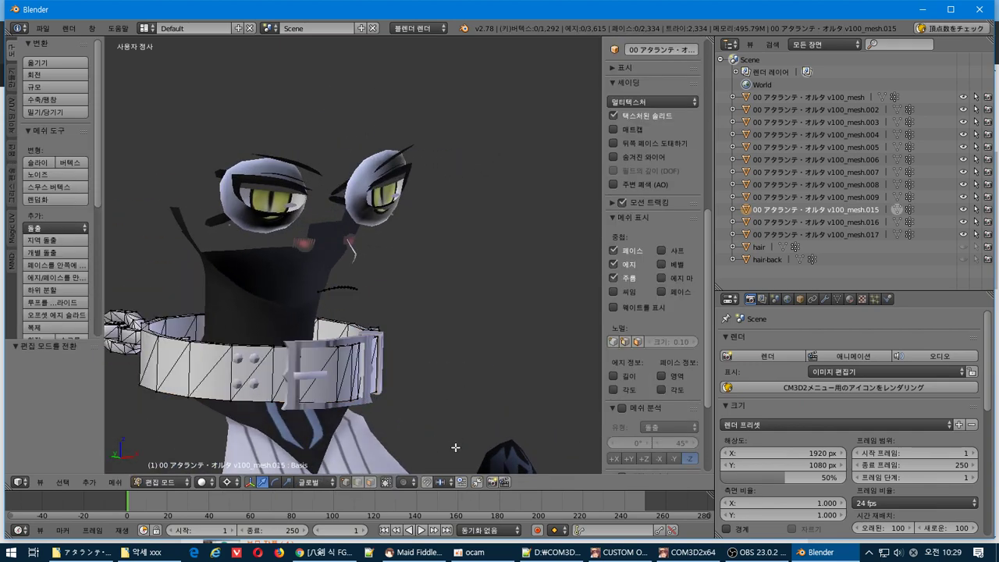
left_click(387, 482)
key("b")
left_click_drag(303, 303, 397, 230)
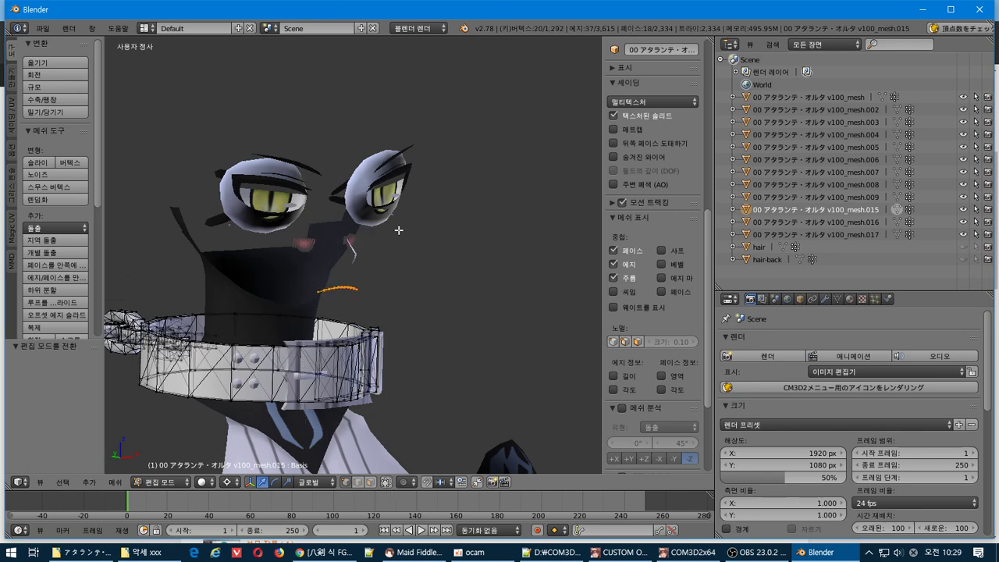
key("x")
left_click(398, 230)
scroll(398, 231, "down", 2)
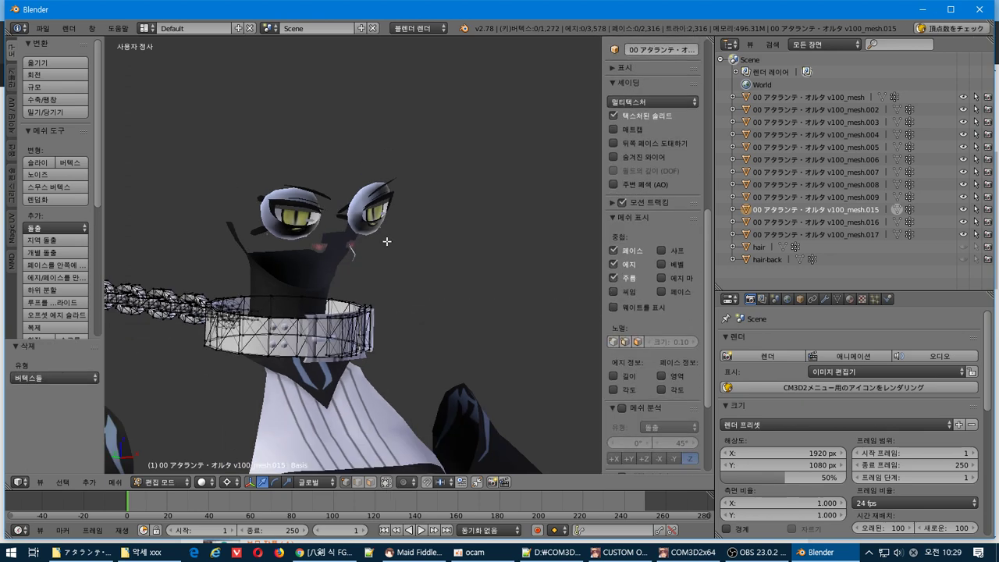
key("Tab")
- Separate the hand vertices of v100_mesh.007 from the collar buckle into their own object
middle_click_drag(358, 243, 326, 289)
right_click(303, 373)
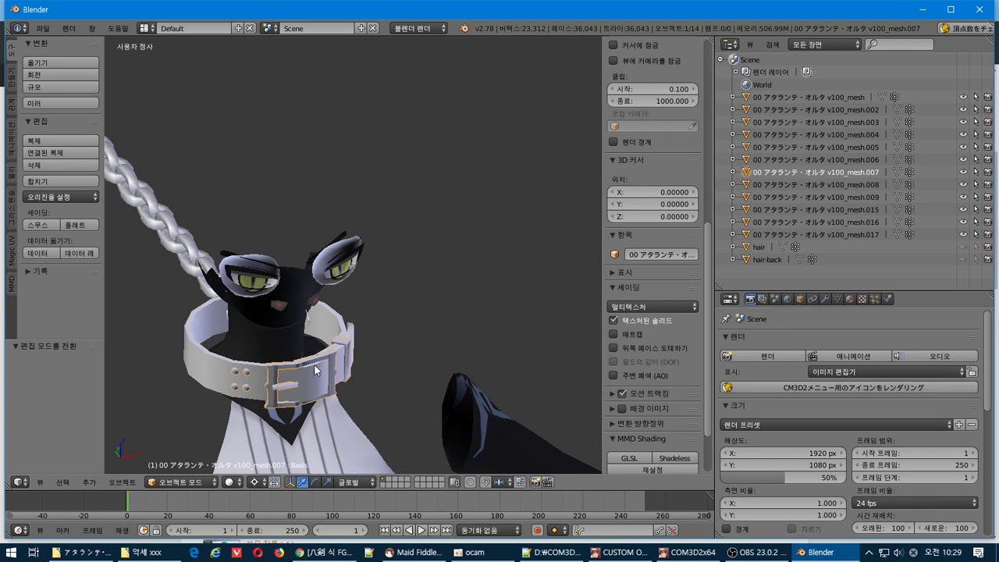
scroll(316, 367, "down", 7)
middle_click_drag(328, 334, 418, 281, "shift")
key("Tab")
key("KP_3")
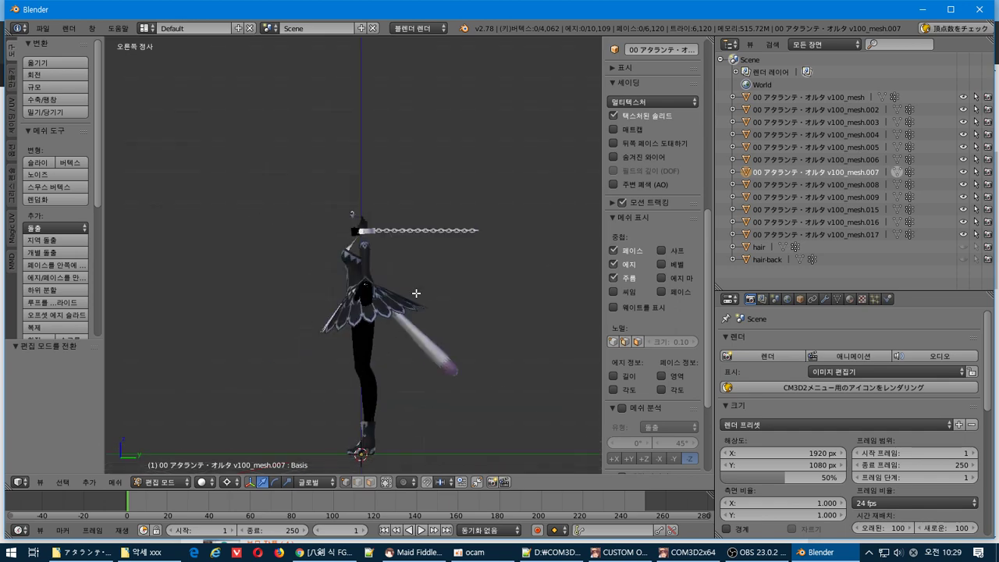
key("b")
left_click_drag(415, 254, 353, 308)
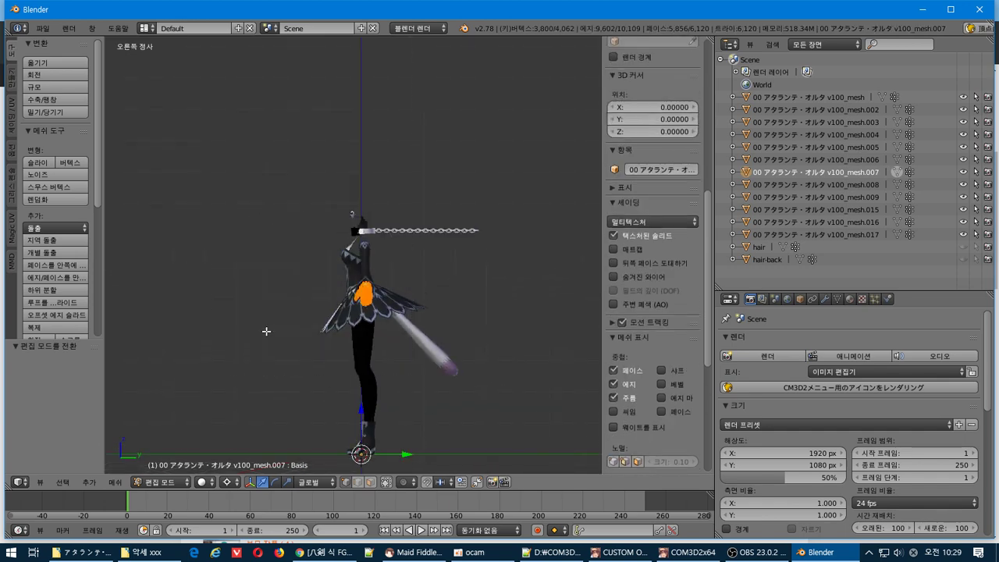
left_click(114, 482)
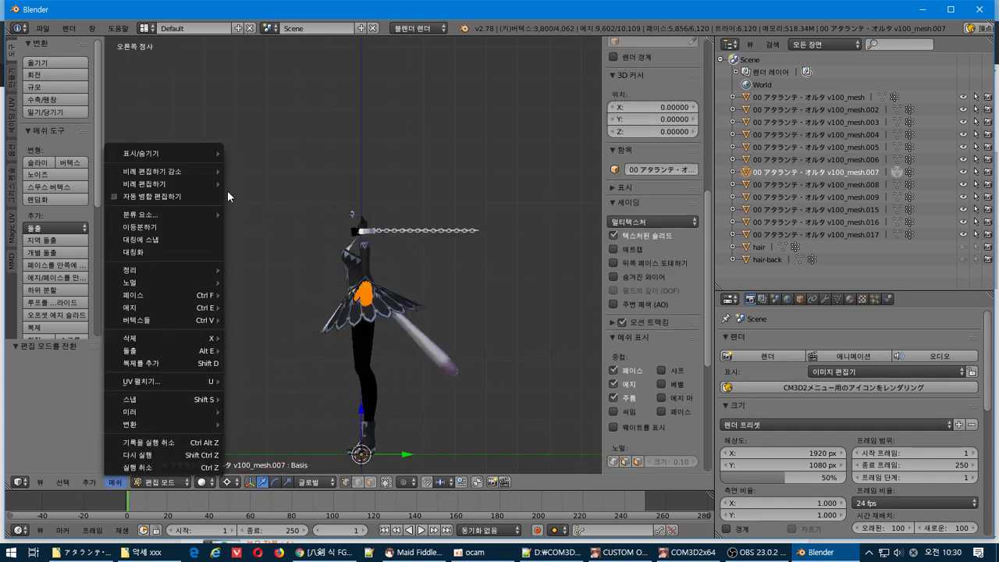
left_click(193, 322)
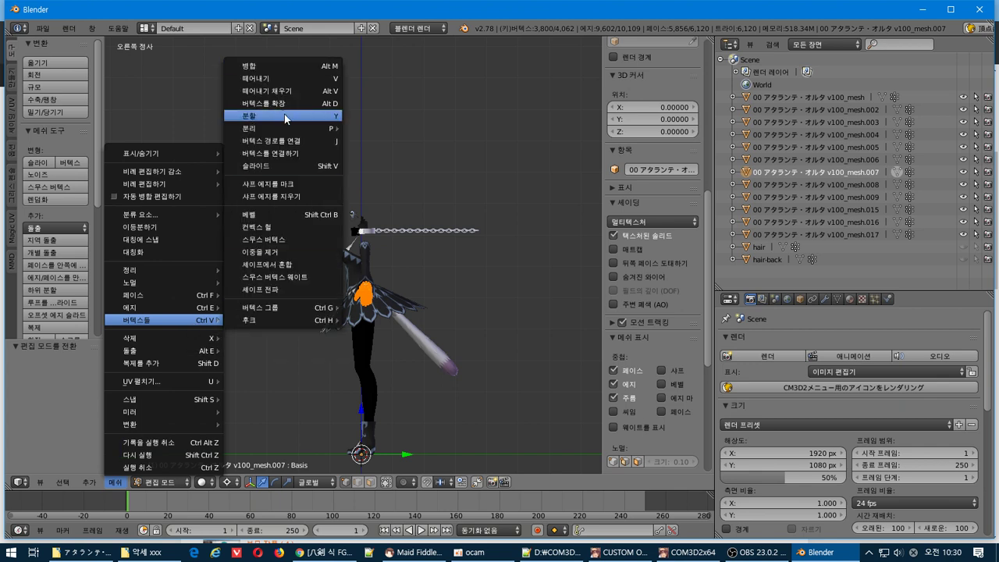
mouse_move(295, 128)
left_click(382, 129)
key("Tab")
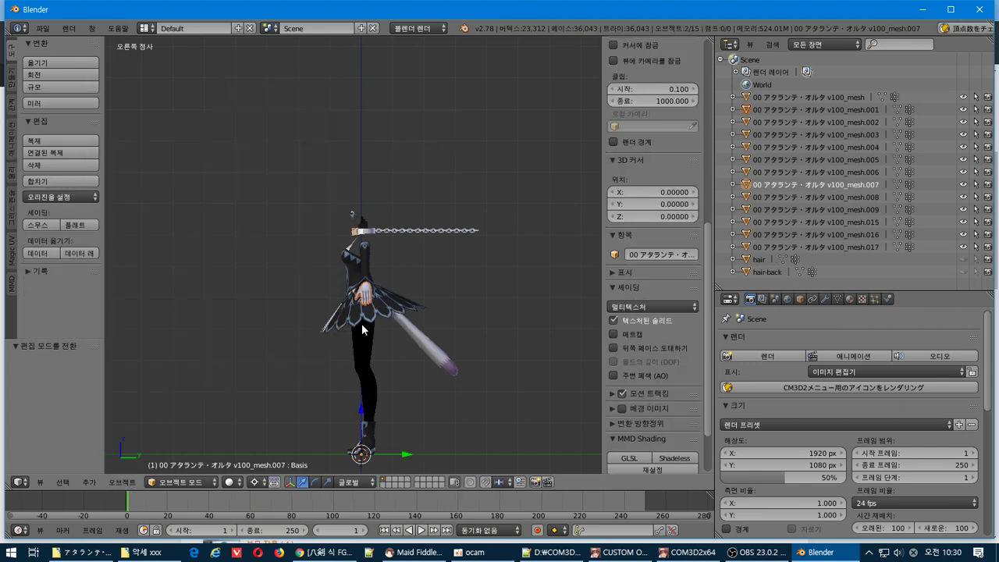
- Try moving the collar and chain mesh v100_mesh.015 away from the neck
middle_click_drag(361, 324, 397, 329)
right_click(453, 211)
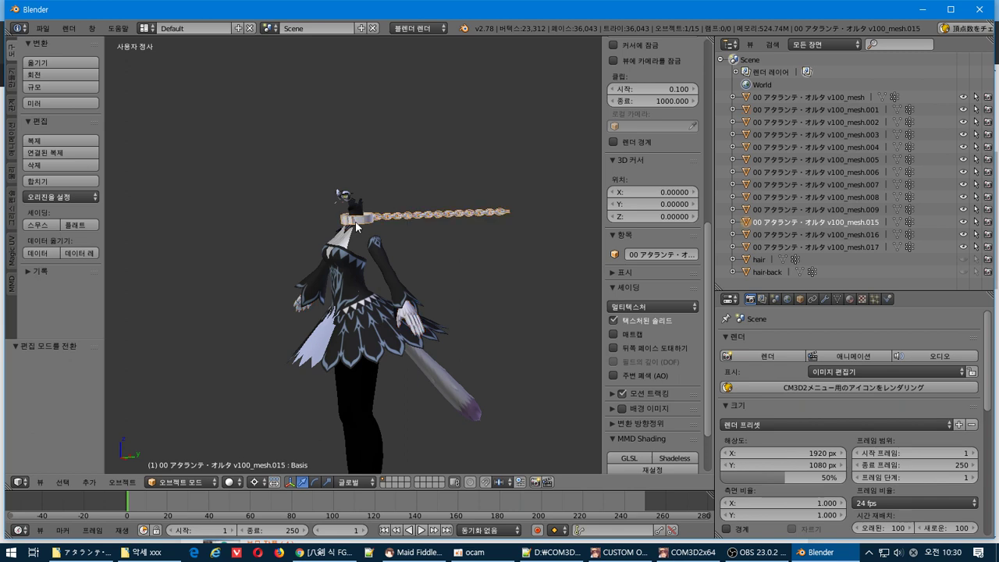
scroll(453, 211, "down", 4)
key("g")
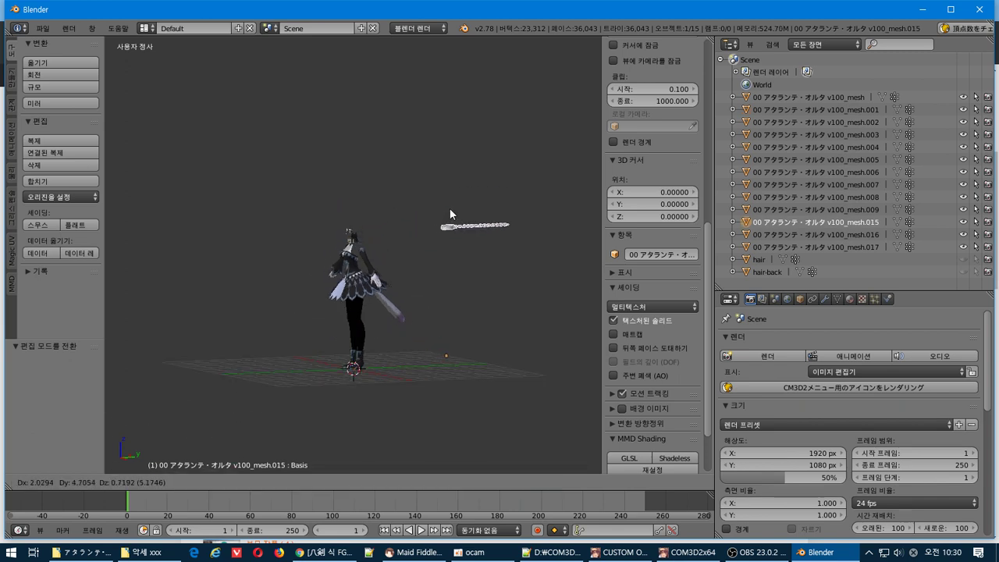
right_click(450, 208)
- Test-move the buckle mesh v100_mesh.007 together with the collar and chain mesh, undo the move, and join them into one object
scroll(388, 206, "up", 5)
right_click(363, 211, "shift")
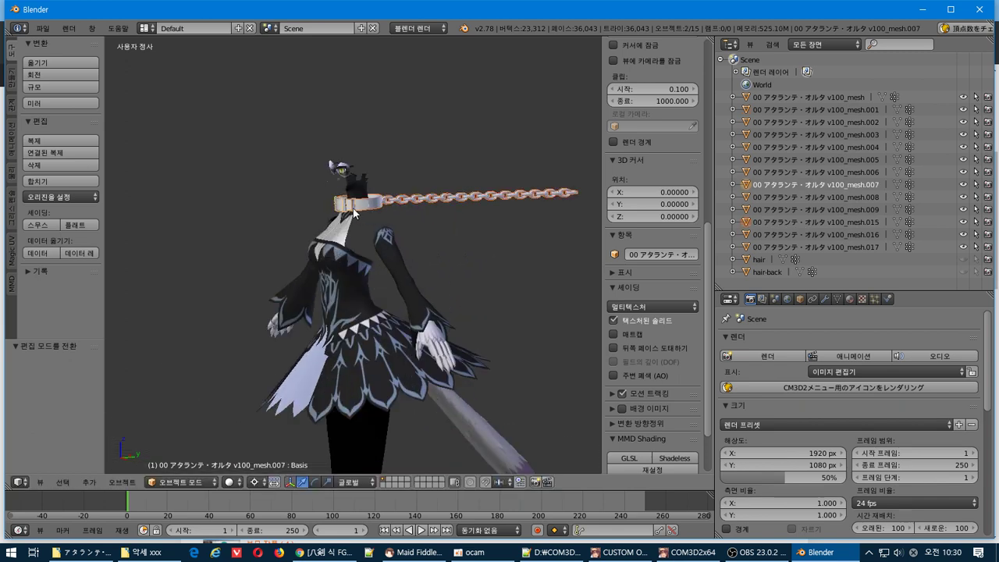
scroll(363, 211, "down", 1)
key("g")
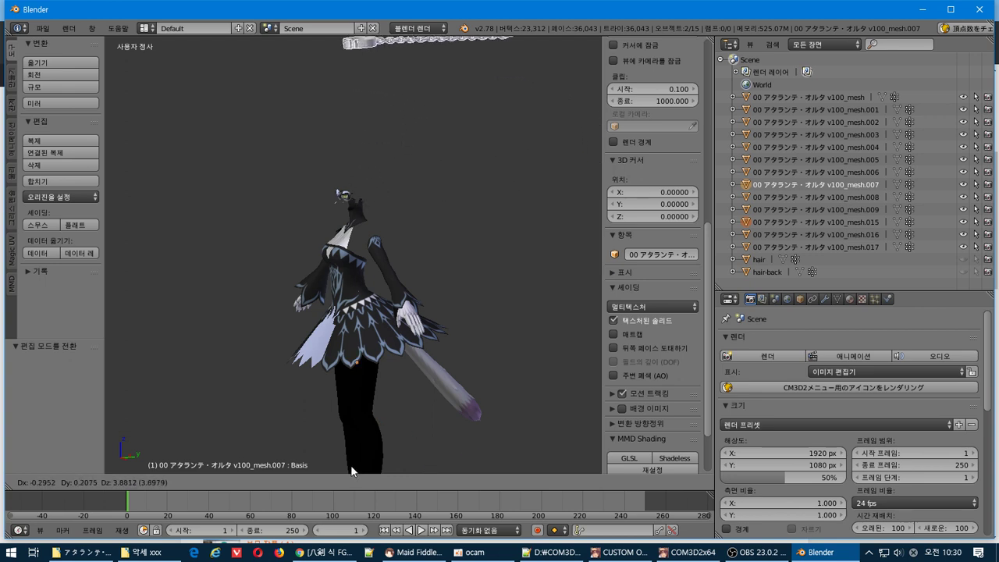
left_click(463, 100)
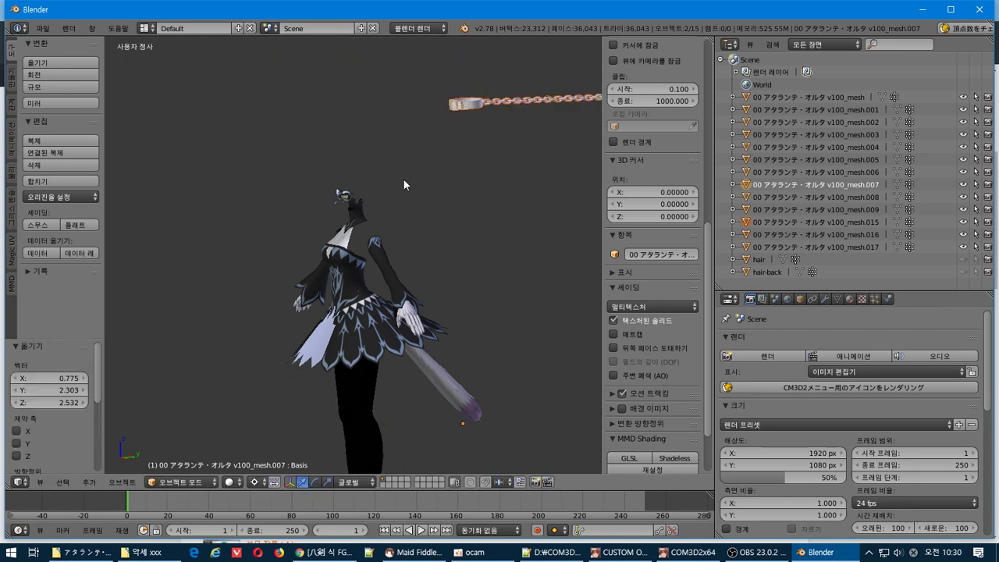
key("ctrl+z")
left_click(84, 183)
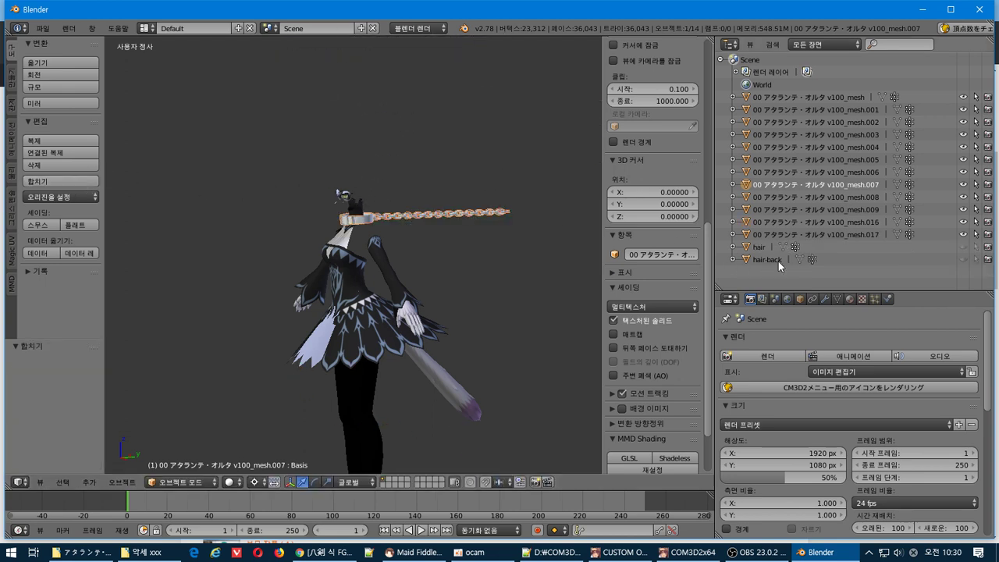
- Rename the joined collar, buckle and chain mesh to NECK and hide it in the viewport
double_click(785, 183)
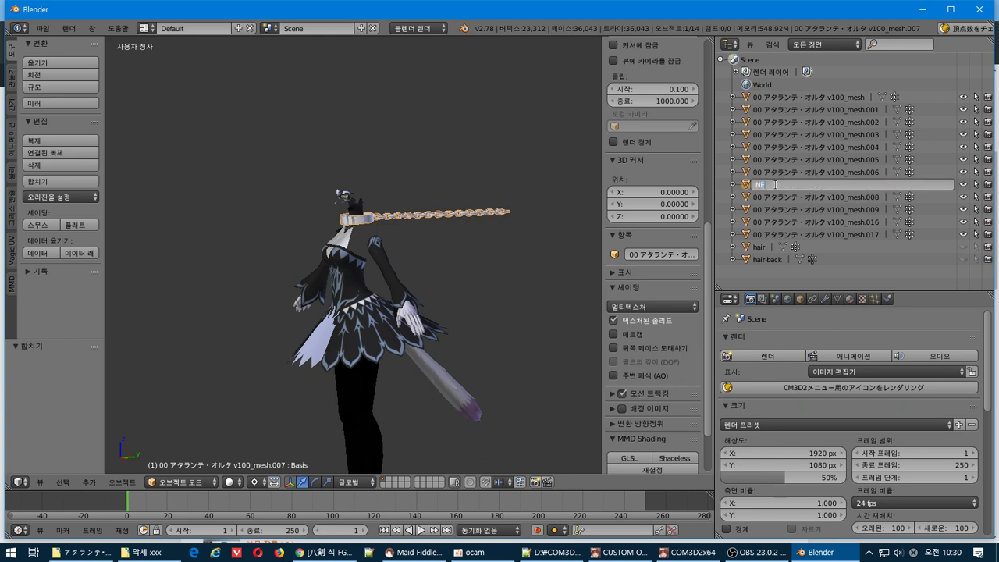
key("Return")
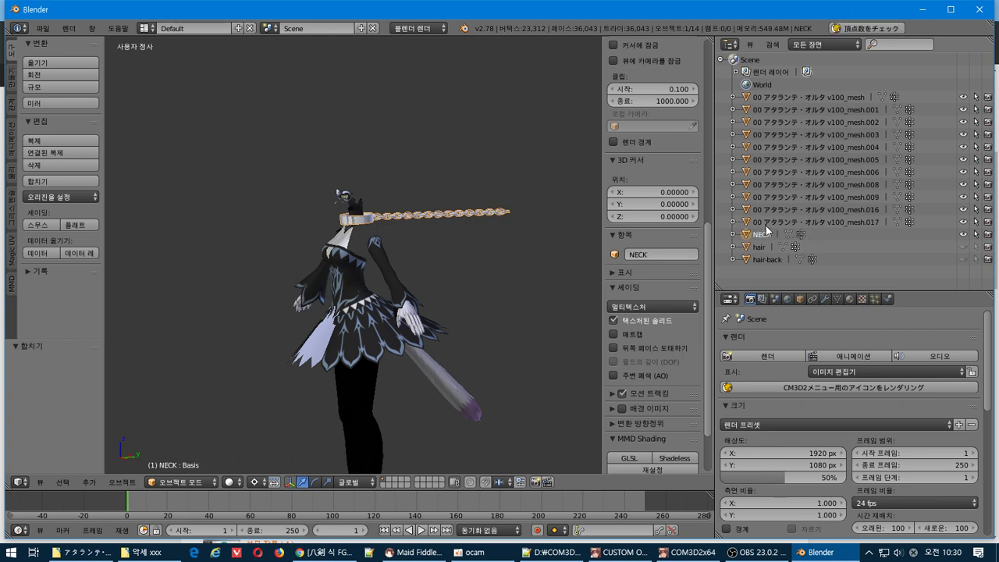
left_click(963, 234)
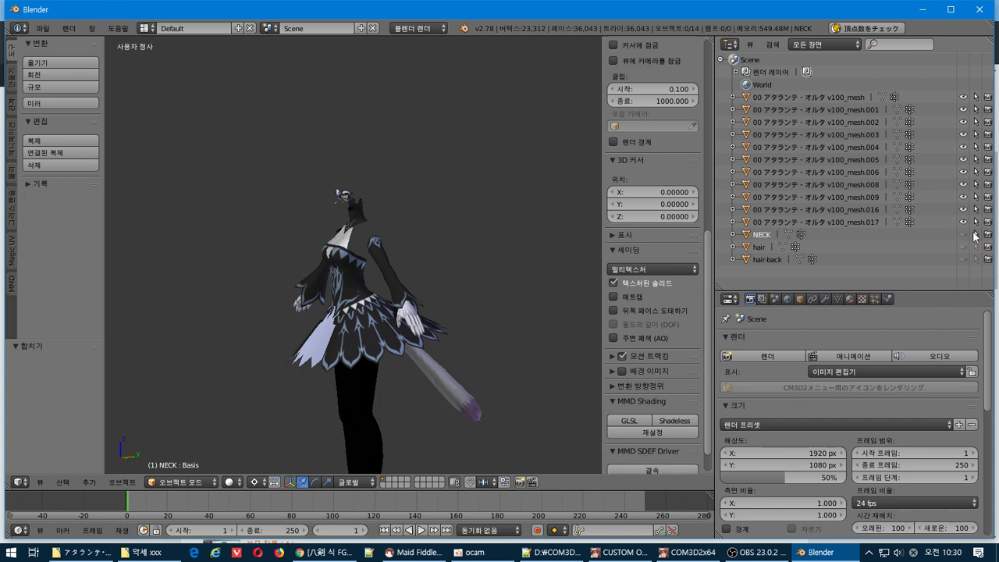
- Delete the body skin mesh v100_mesh.001 from the model
middle_click_drag(457, 241, 359, 232)
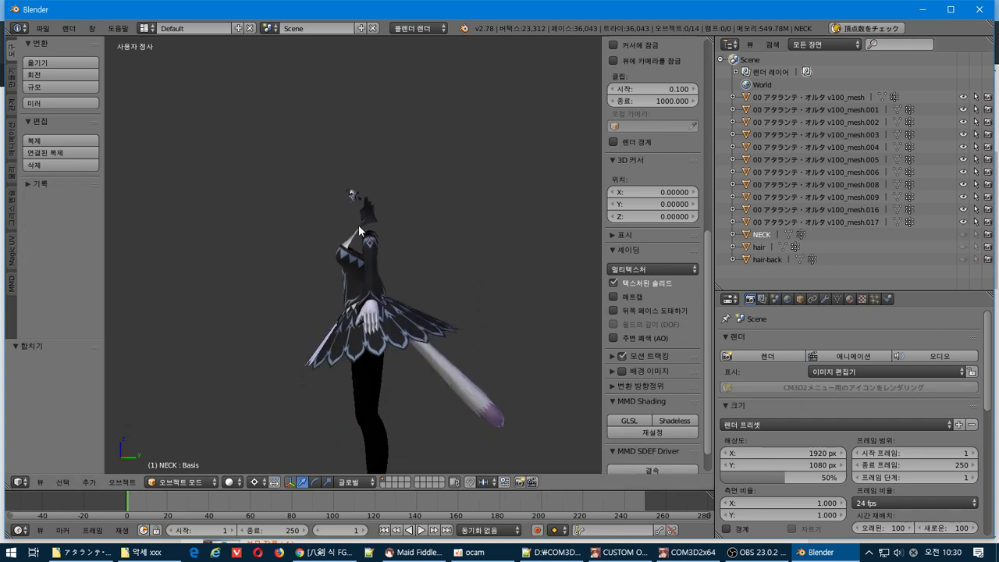
key("KP_3")
right_click(370, 312)
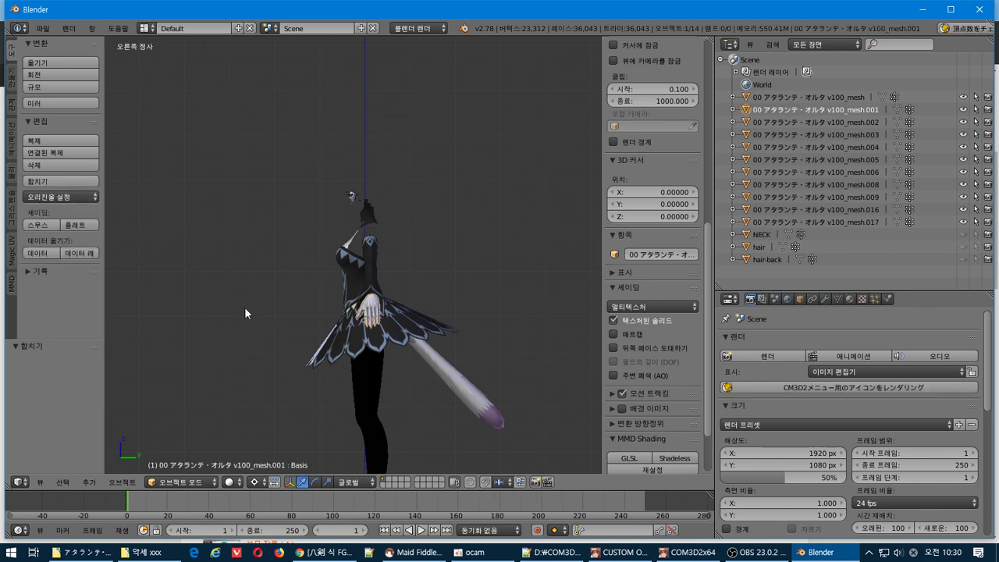
middle_click_drag(244, 307, 469, 289)
key("x")
left_click(362, 331)
- Rename the tail mesh v100_mesh.005 to tail and hide it in the viewport
right_click(442, 379)
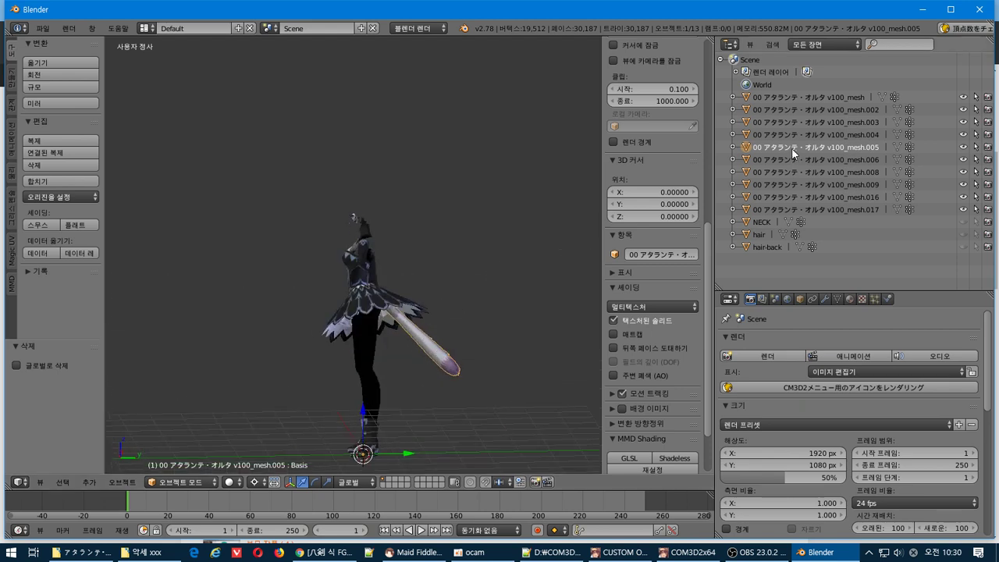
double_click(789, 147)
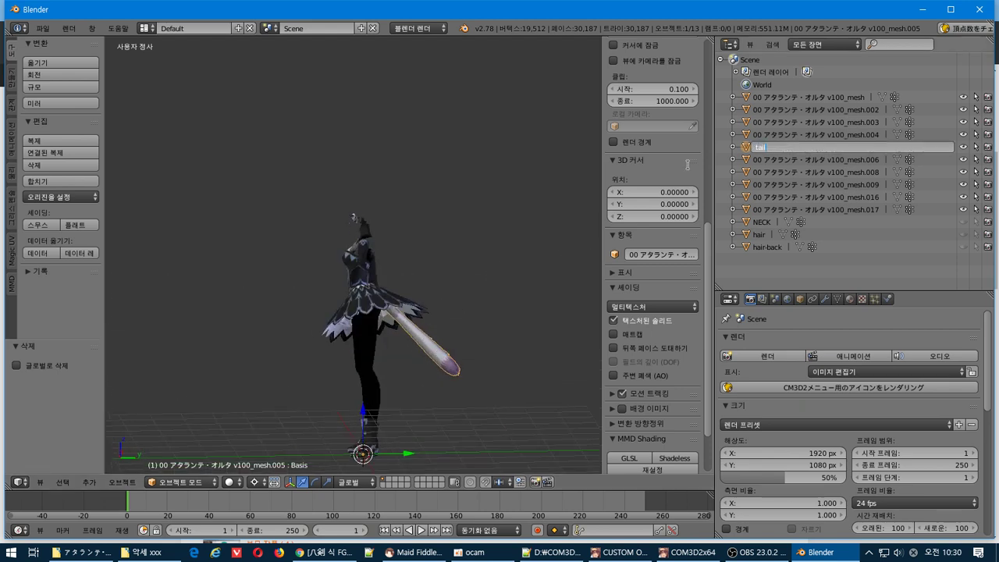
key("Return")
middle_click_drag(344, 234, 393, 232)
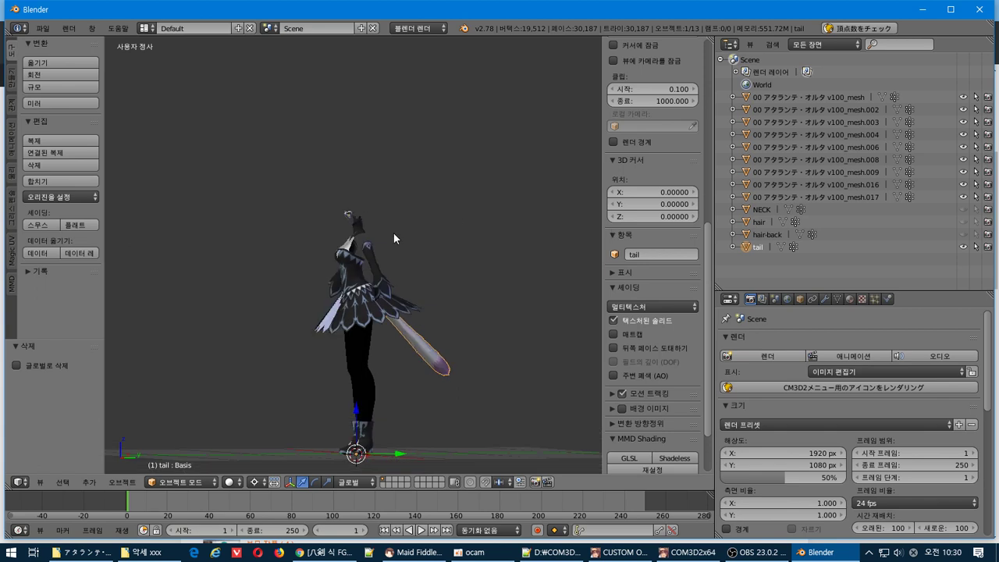
key("g")
key("Escape")
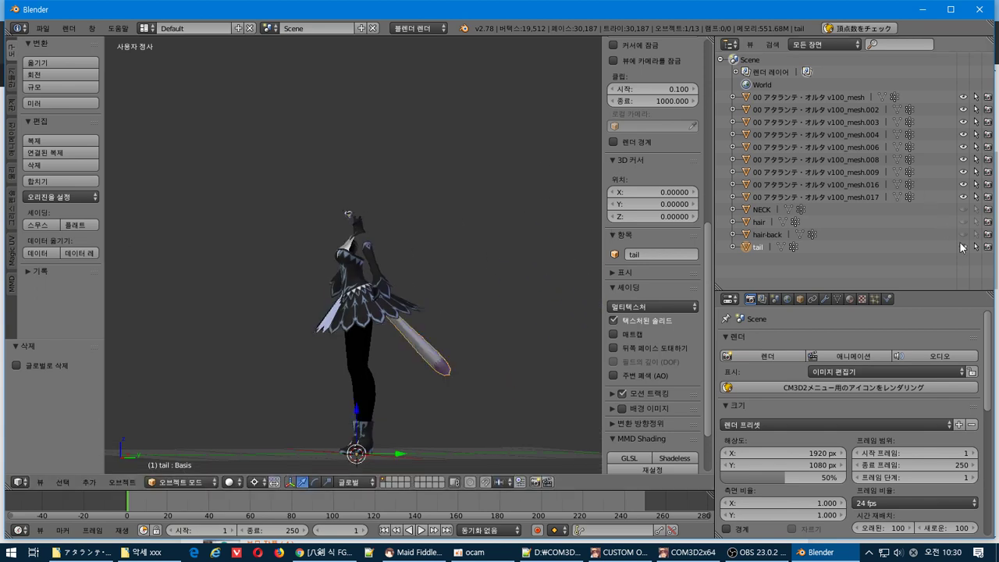
left_click(962, 247)
- Rename the black stocking mesh v100_mesh.002 to stkg and hide it in the viewport
mouse_move(300, 233)
middle_mouse_down()
mouse_move(451, 233)
mouse_move(454, 241)
mouse_move(293, 273)
mouse_move(217, 319)
mouse_move(218, 277)
mouse_move(298, 235)
middle_mouse_up()
scroll(454, 247, "up", 2)
scroll(328, 259, "down", 5)
middle_click_drag(400, 314, 401, 281, "shift")
right_click(348, 323)
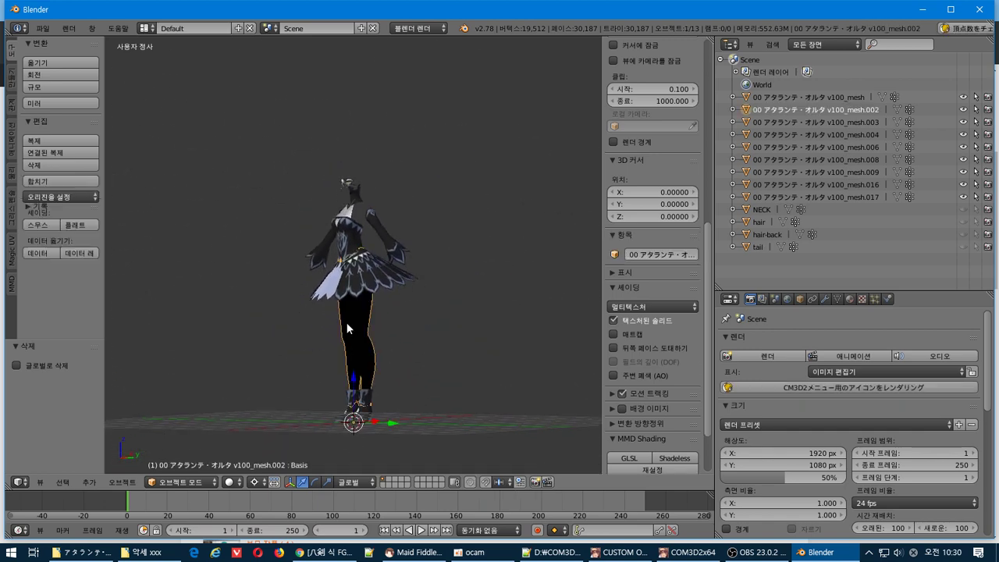
key("g")
key("Escape")
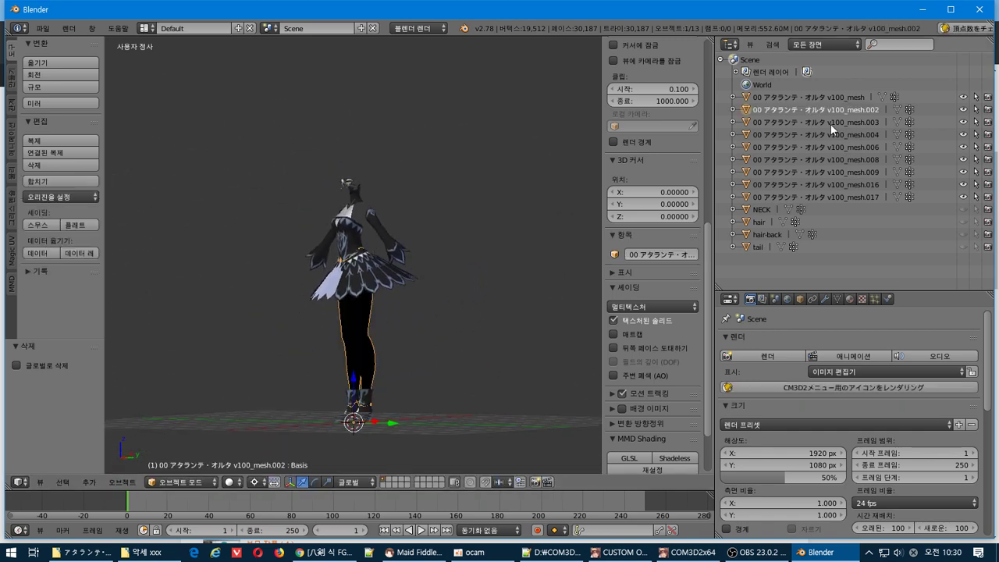
double_click(826, 110)
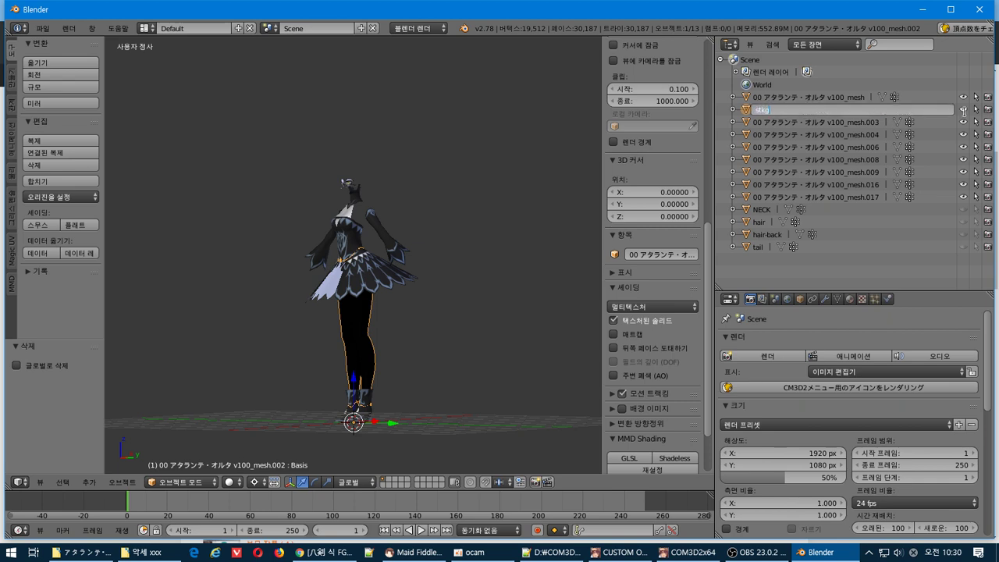
key("Return")
left_click(963, 234)
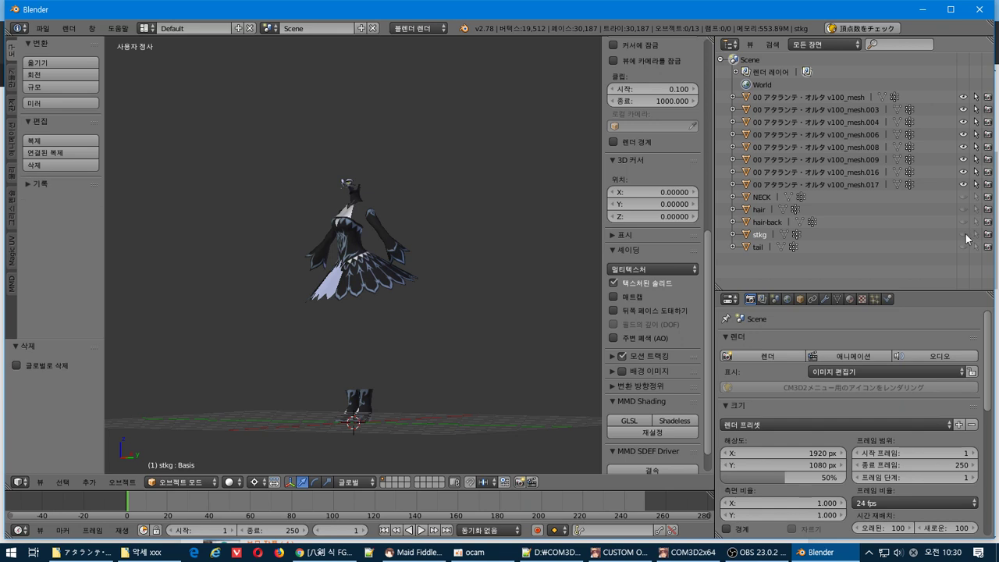
- Select the leftover face meshes v100_mesh.006, .008, .009 and .016 floating above the collar, move them aside and delete them
middle_click_drag(429, 257, 370, 255)
scroll(393, 268, "up", 2)
key("KP_3")
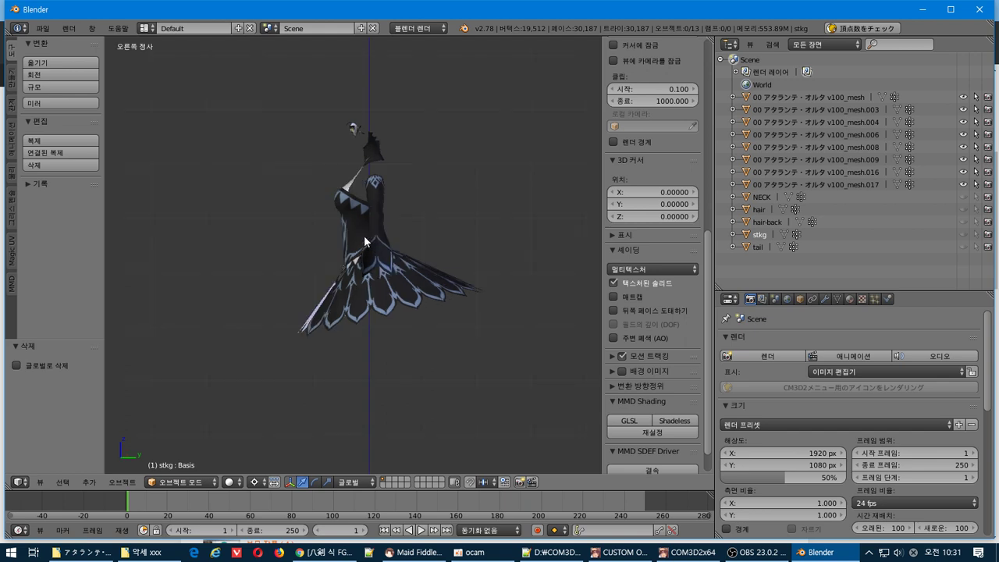
scroll(352, 232, "up", 5)
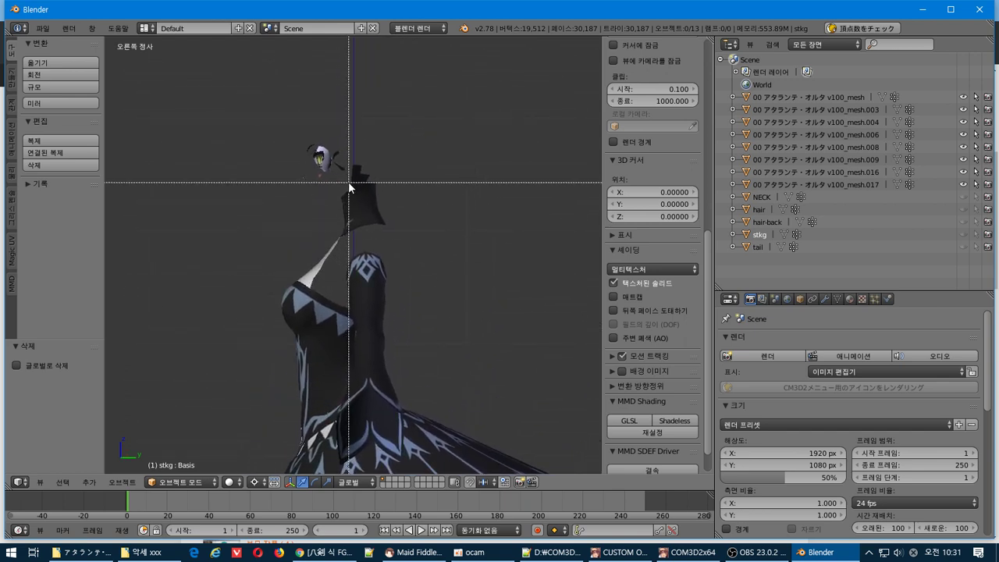
left_click_drag(348, 184, 233, 121)
middle_click_drag(250, 139, 317, 168)
scroll(317, 168, "down", 6)
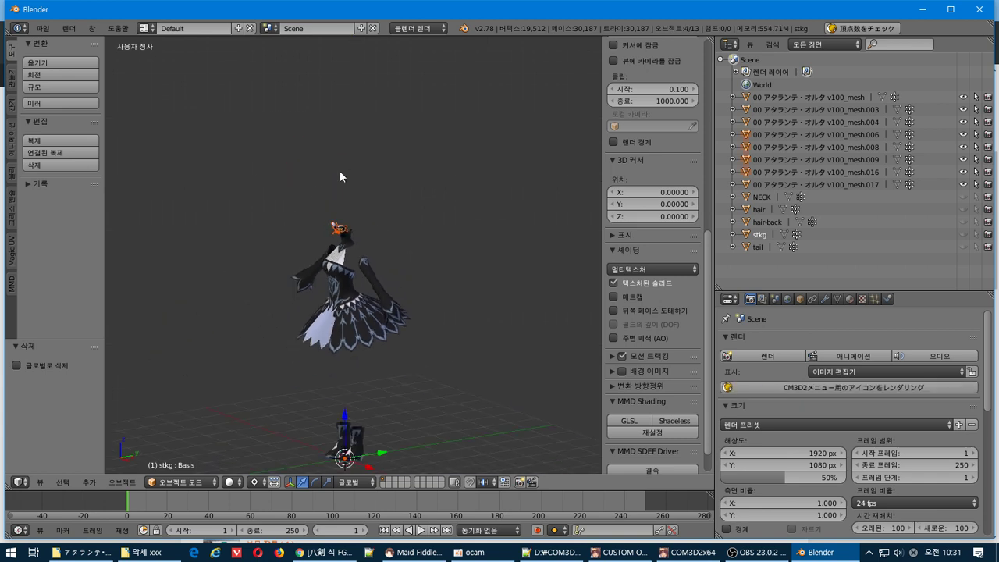
key("g")
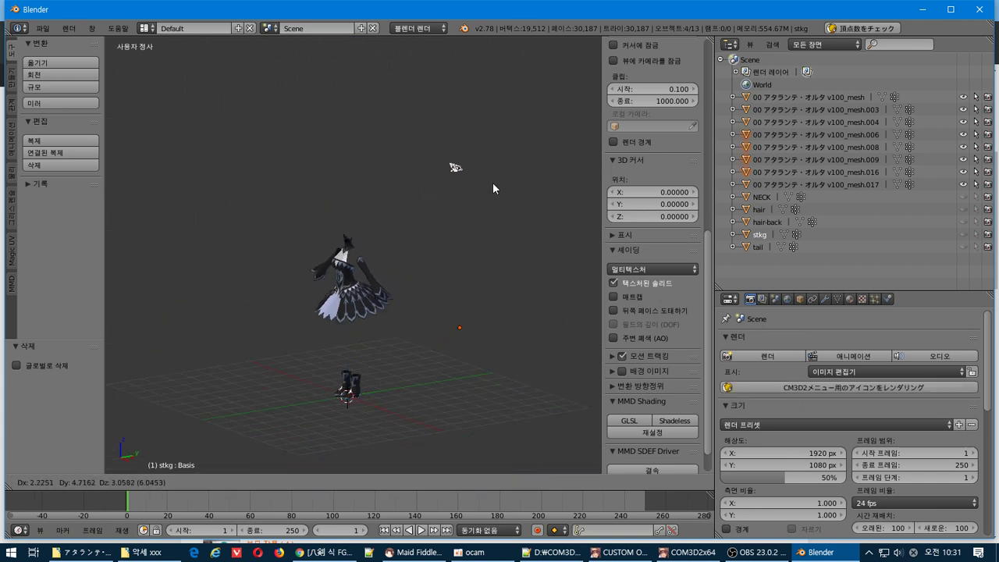
left_click(494, 184)
key("x")
left_click(493, 184)
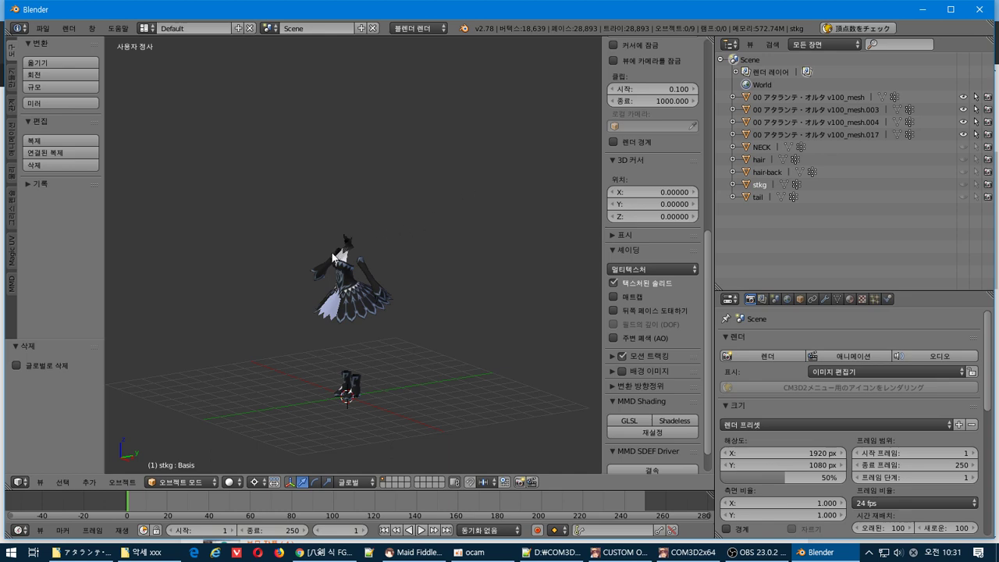
- Examine the remaining outfit meshes one by one, test-moving v100_mesh.003, .004 and .017 and cancelling each move
scroll(333, 253, "up", 6)
middle_click_drag(332, 253, 388, 183)
scroll(347, 248, "down", 5)
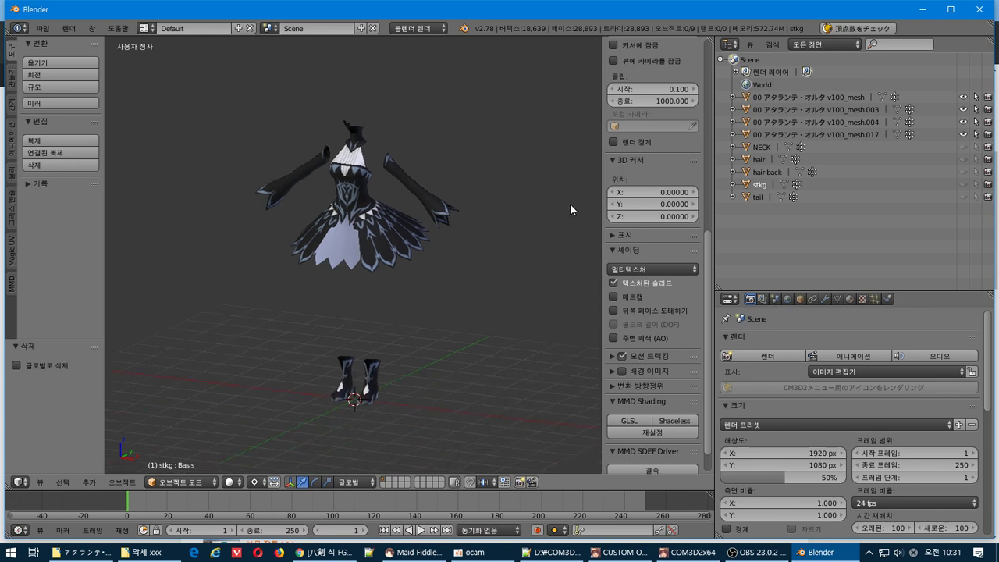
scroll(578, 196, "up", 2)
left_click(773, 97)
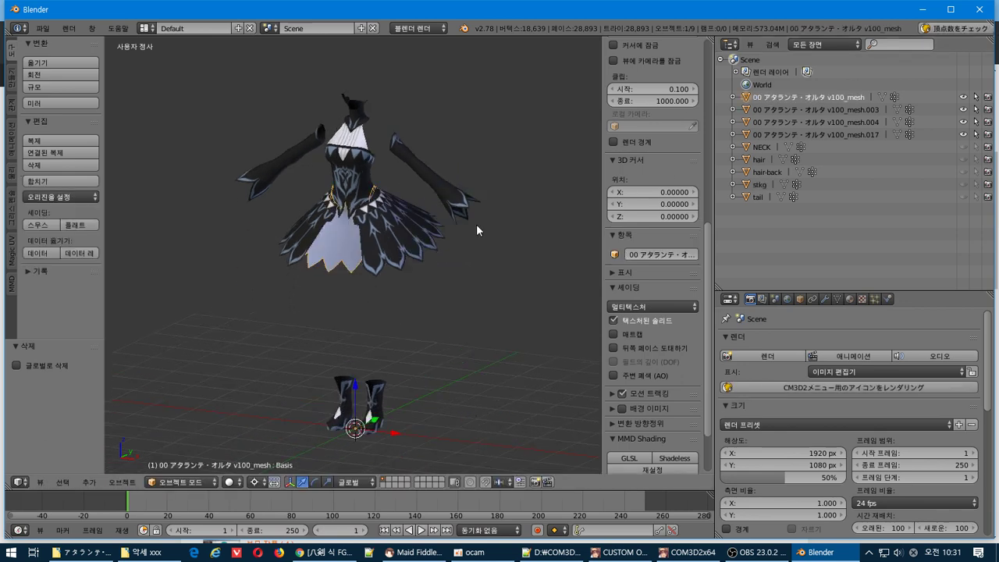
left_click(776, 110)
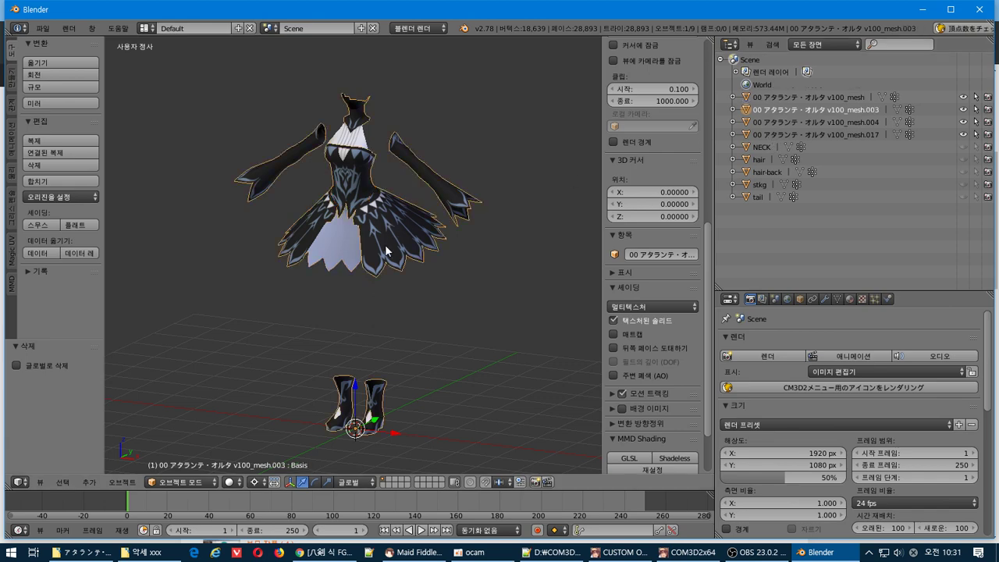
key("g")
right_click(495, 233)
left_click(782, 124)
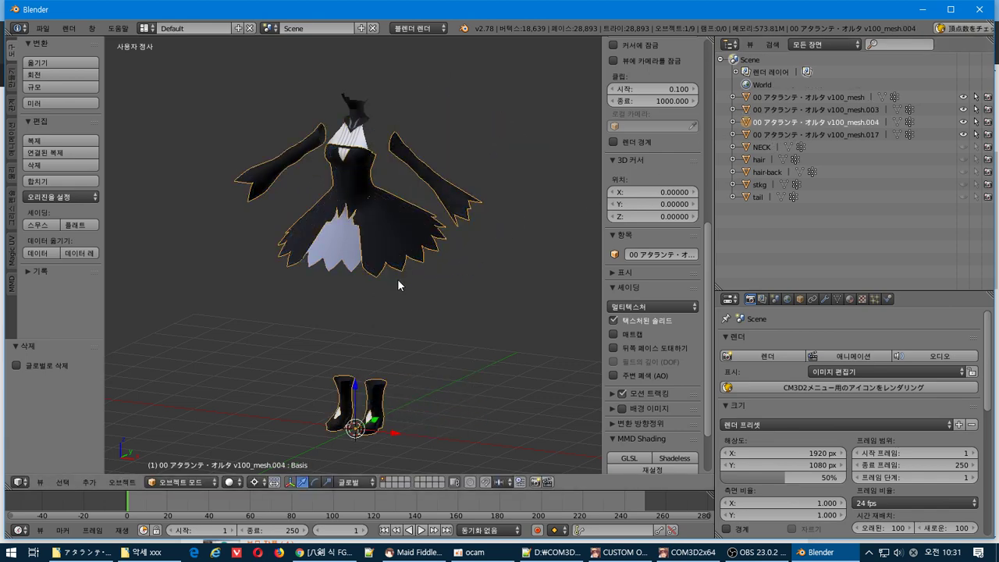
key("g")
key("Escape")
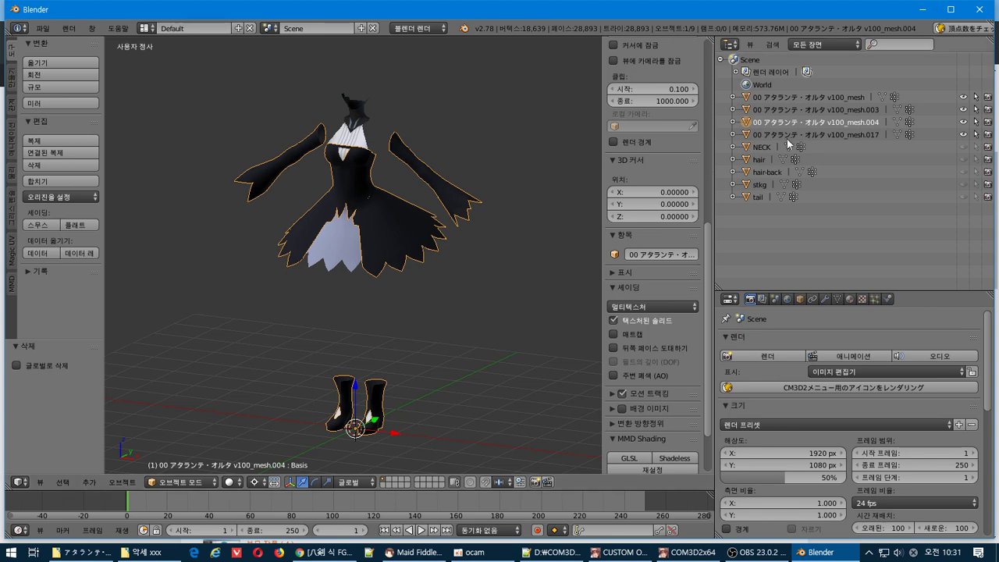
left_click(781, 134)
key("g")
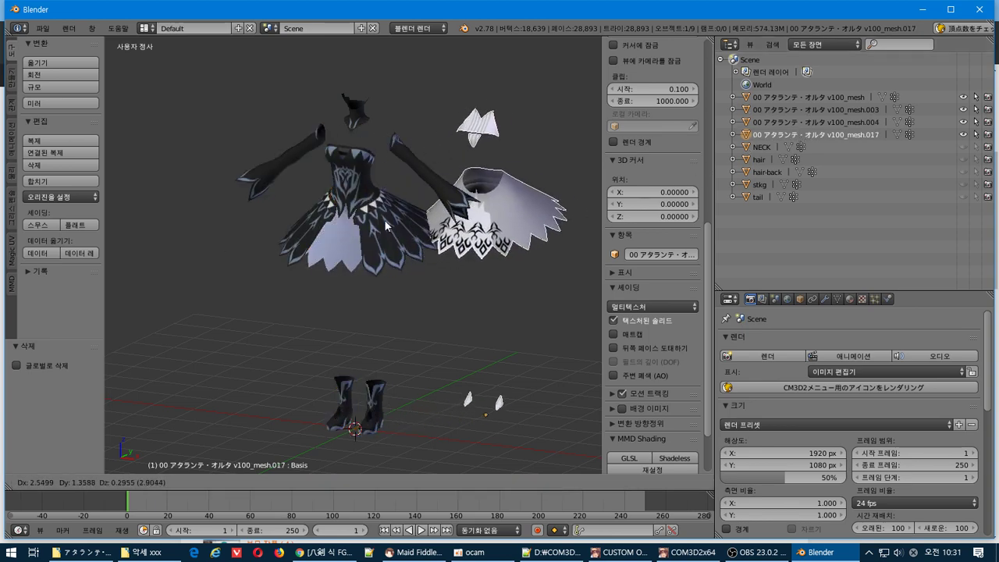
key("Escape")
- Join v100_mesh.017, .004 and .003 into the v100_mesh dress object
middle_click_drag(393, 217, 386, 238)
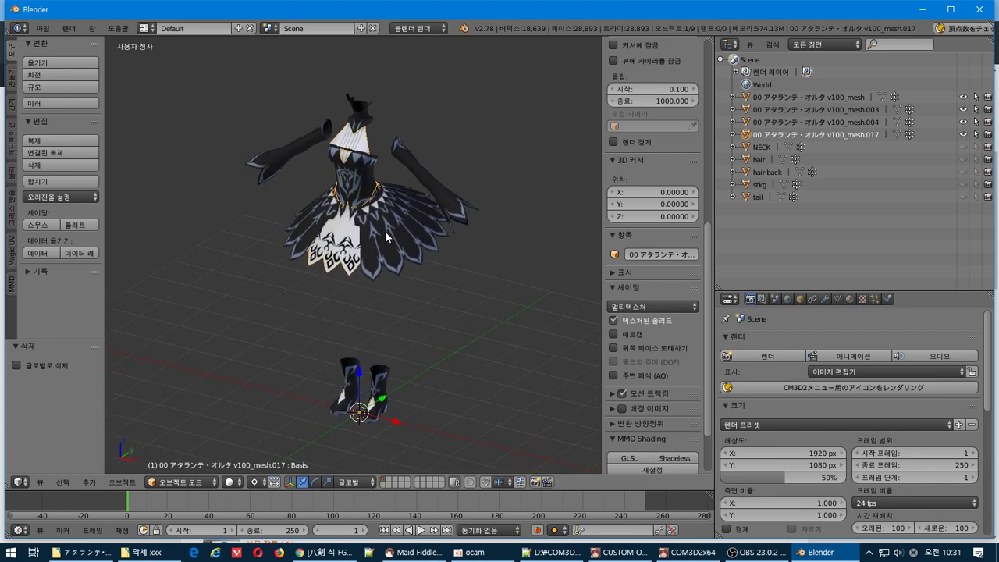
left_click(790, 123, "shift")
left_click(789, 110, "shift")
left_click(791, 99, "shift")
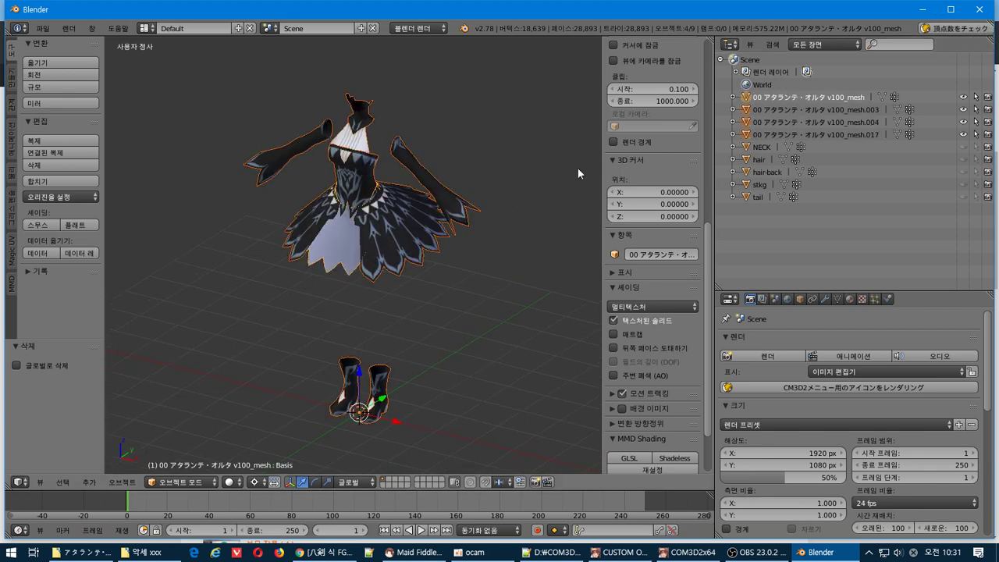
left_click(93, 185)
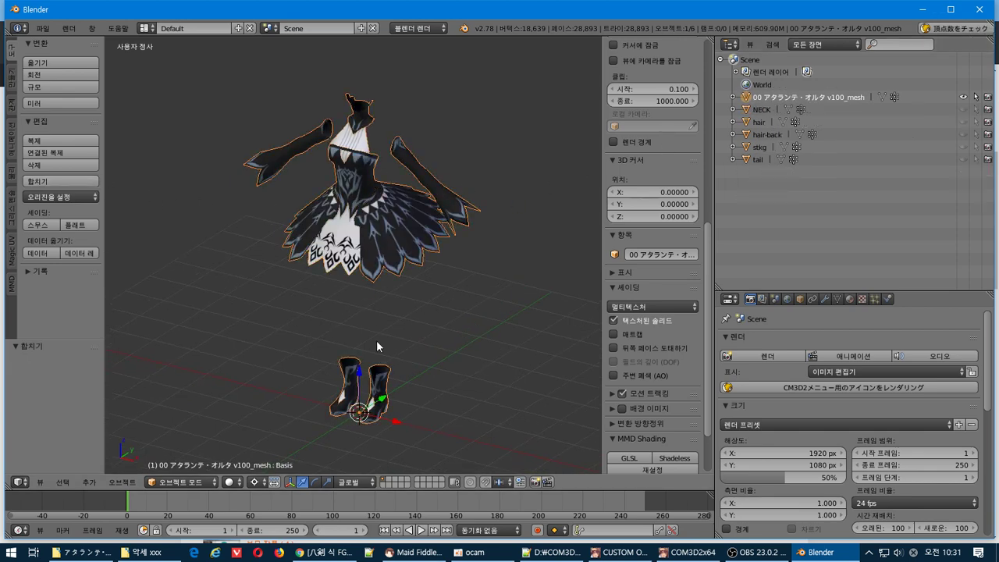
- Separate the vertices of both boots from the joined outfit mesh into their own object
middle_click_drag(377, 341, 359, 329)
key("Tab")
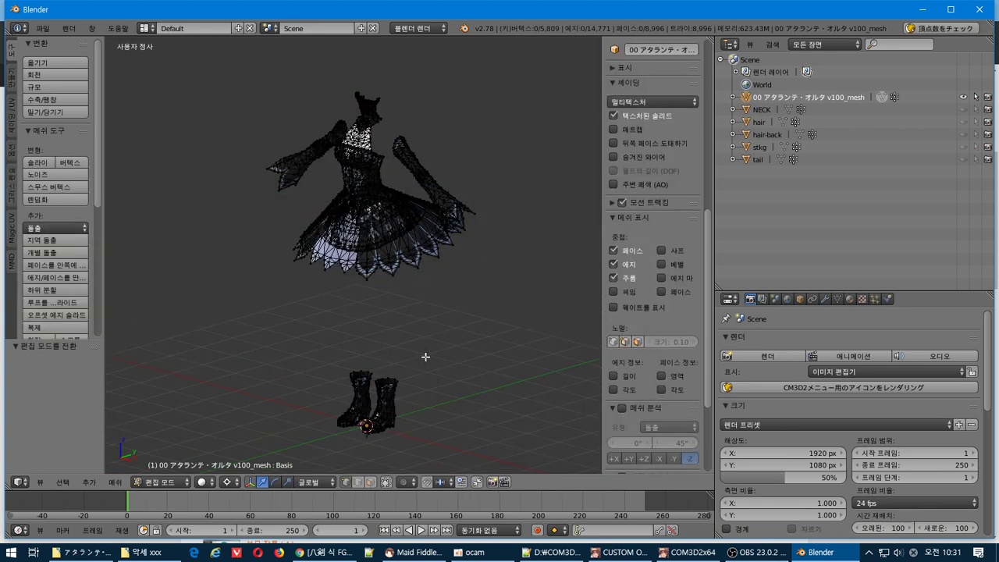
left_click_drag(477, 336, 300, 439)
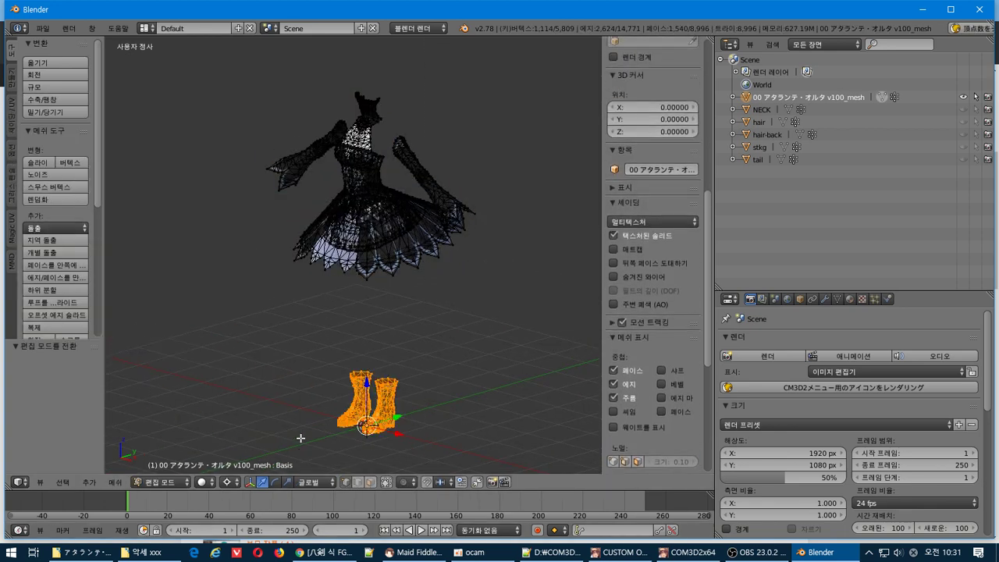
left_click(115, 482)
mouse_move(191, 320)
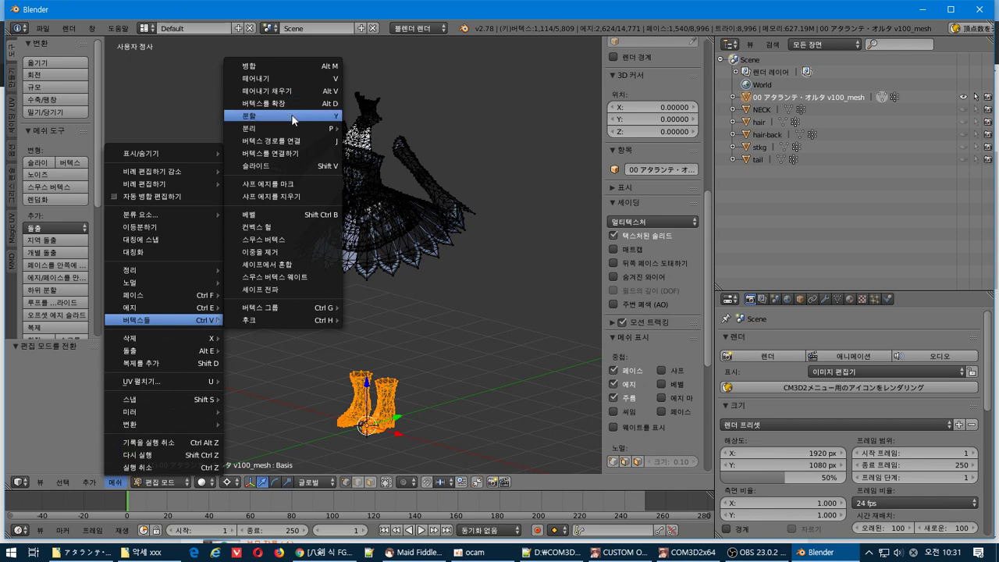
mouse_move(290, 129)
left_click(351, 129)
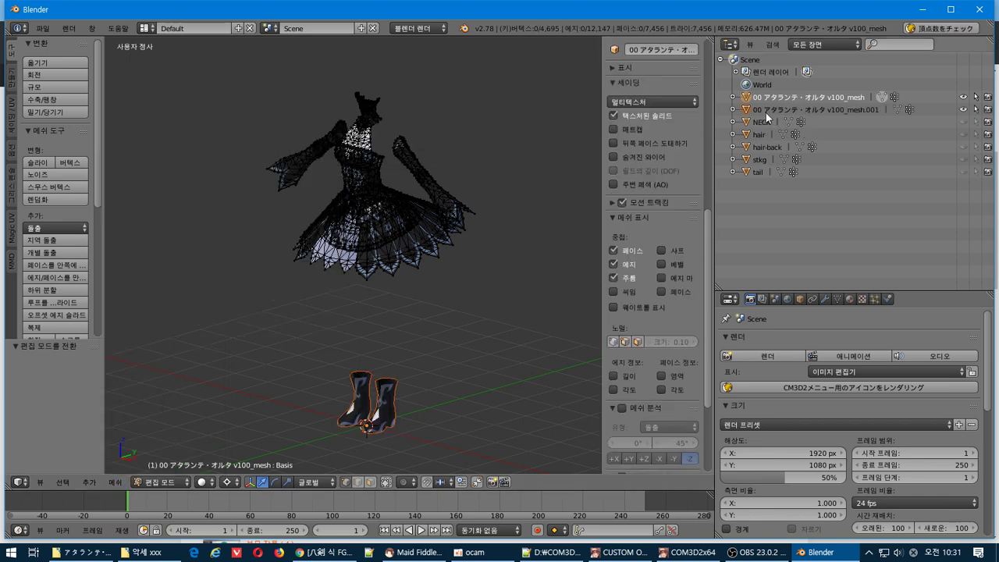
key("Tab")
- Rename the separated boots mesh to shos and hide it in the viewport
right_click(385, 400)
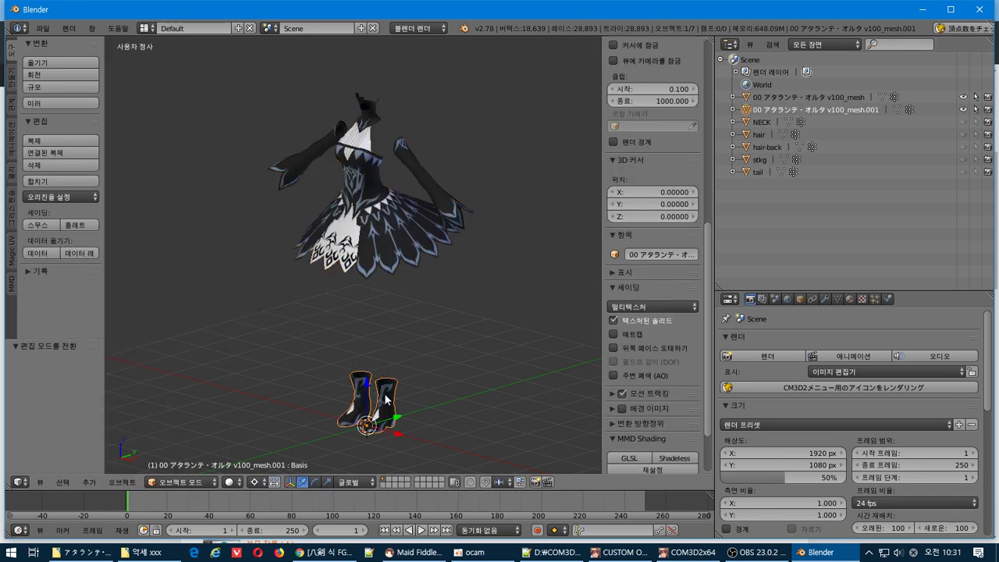
double_click(840, 111)
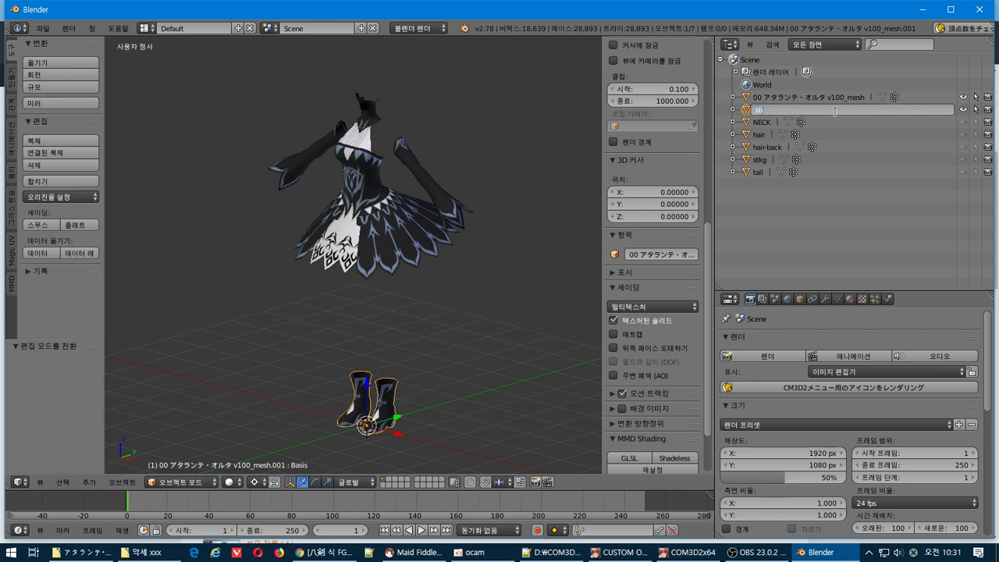
key("Return")
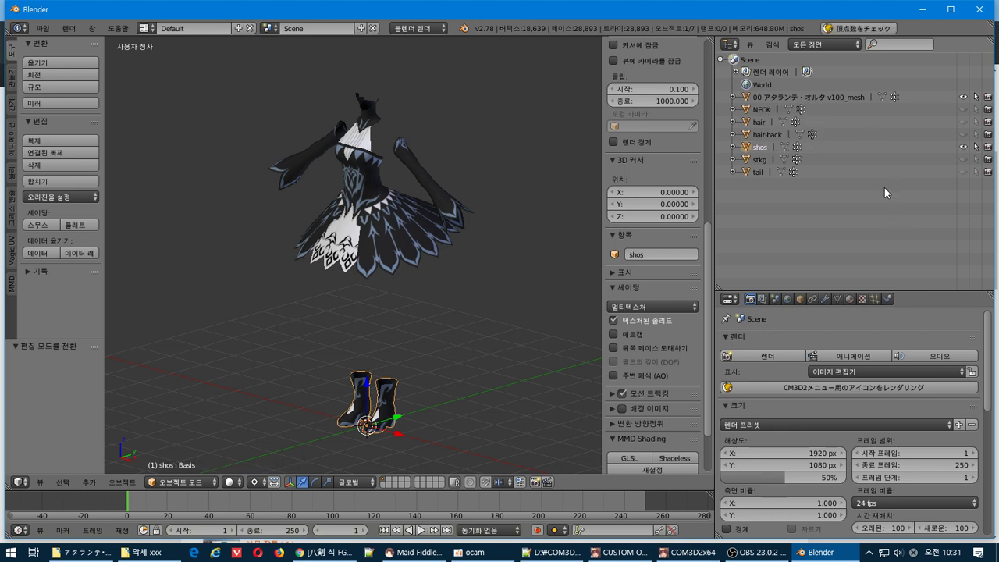
left_click(965, 147)
- Check the remaining dress and sleeves mesh with a cancelled test move and inspect it from the front
scroll(343, 225, "up", 4)
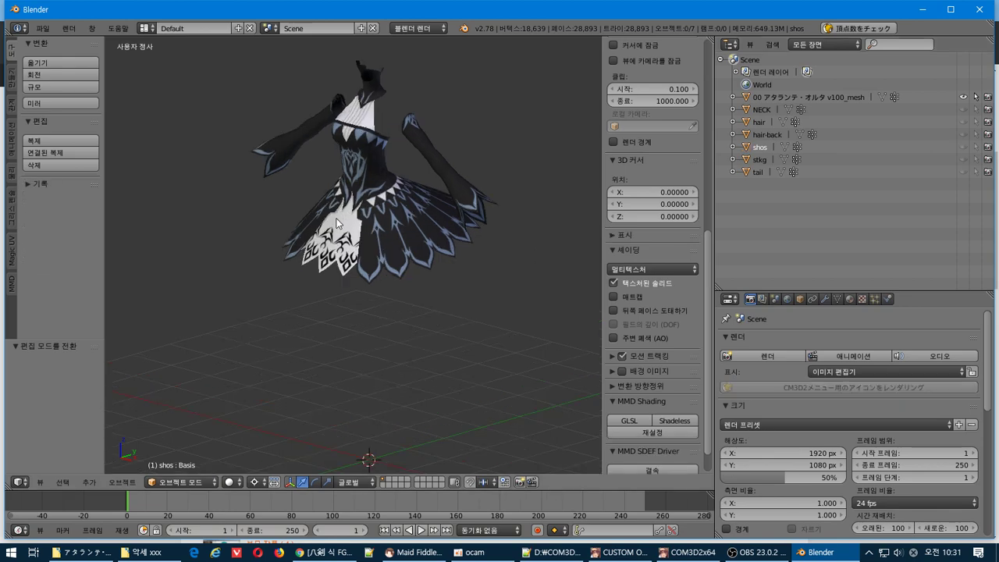
middle_click_drag(326, 222, 300, 328, "shift")
right_click(301, 328)
key("KP_1")
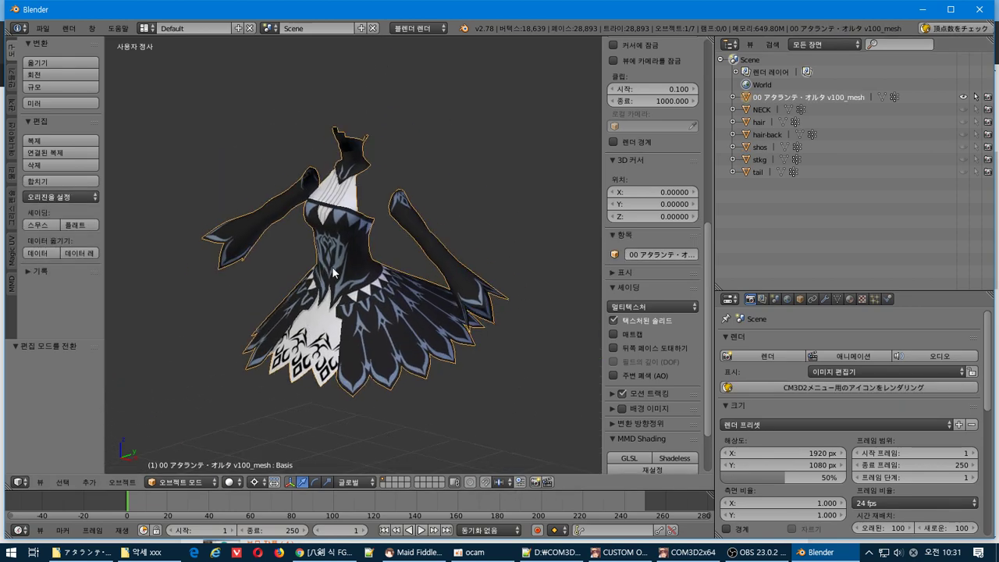
key("g")
right_click(394, 238)
mouse_move(395, 238)
middle_mouse_down()
mouse_move(530, 259)
mouse_move(109, 246)
mouse_move(558, 261)
mouse_move(419, 259)
mouse_move(404, 249)
middle_mouse_up()
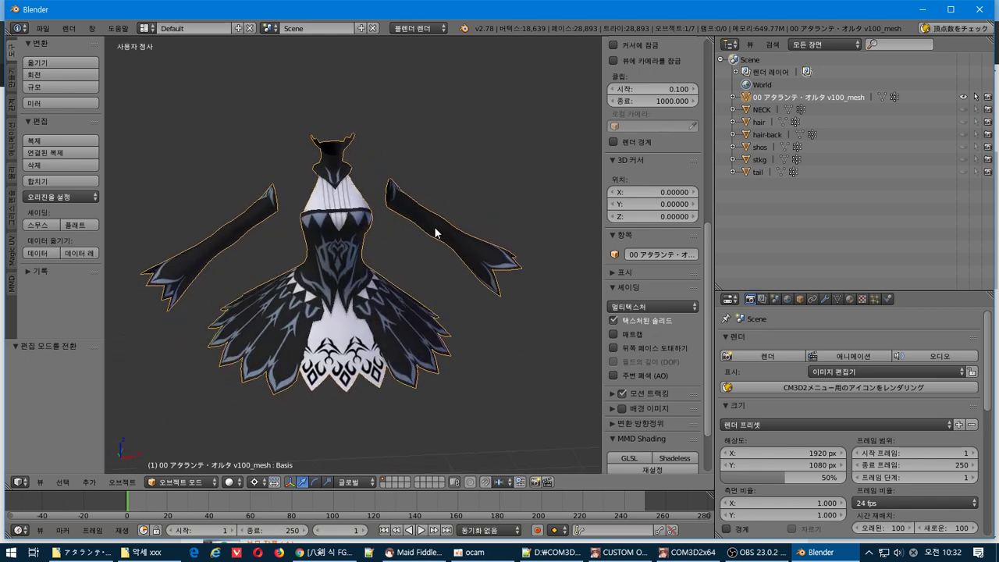
key("KP_1")
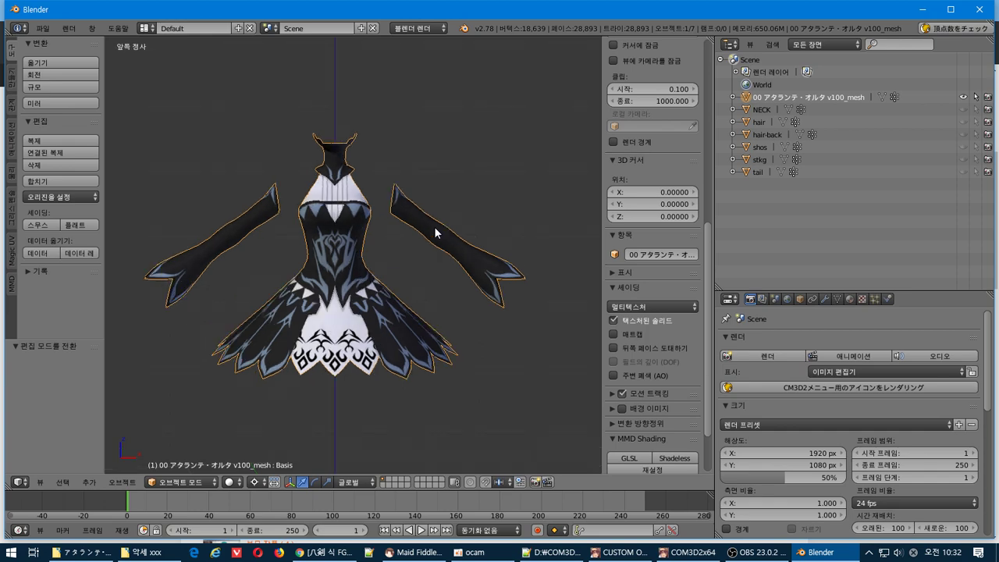
- Separate the vertices of both detached sleeves from the dress mesh into their own object and select the new sleeves object
key("Tab")
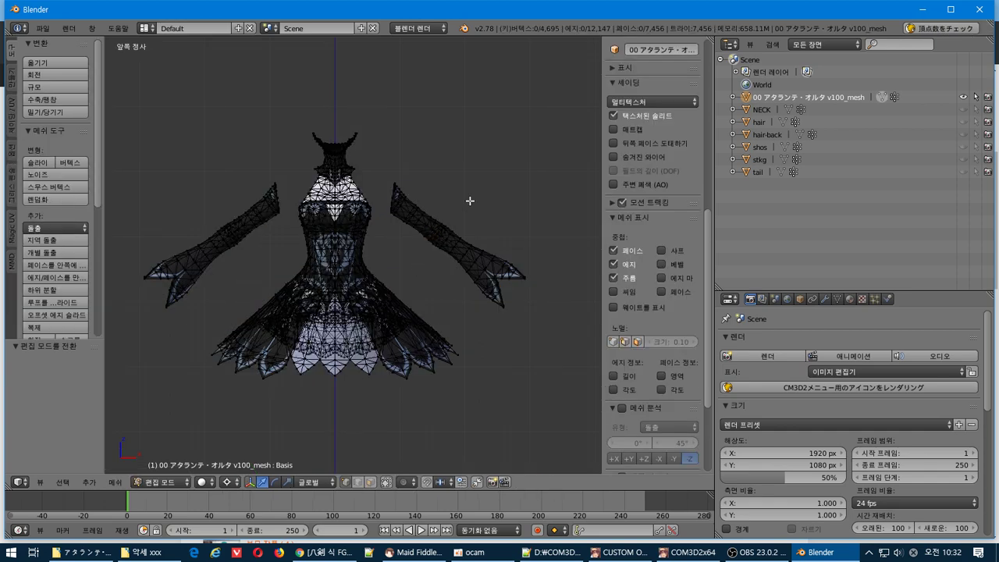
key("b")
left_click_drag(543, 113, 475, 320)
key("b")
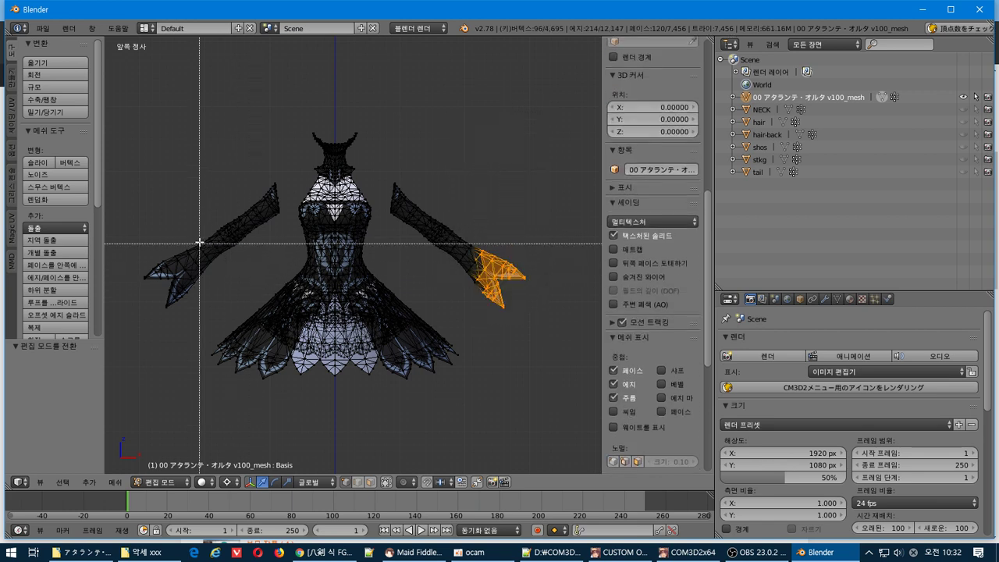
left_click_drag(215, 227, 124, 310)
key("ctrl+KP_Add")
key("ctrl+KP_Add")
key("ctrl+KP_Add")
key("ctrl+KP_Add")
key("ctrl+KP_Add")
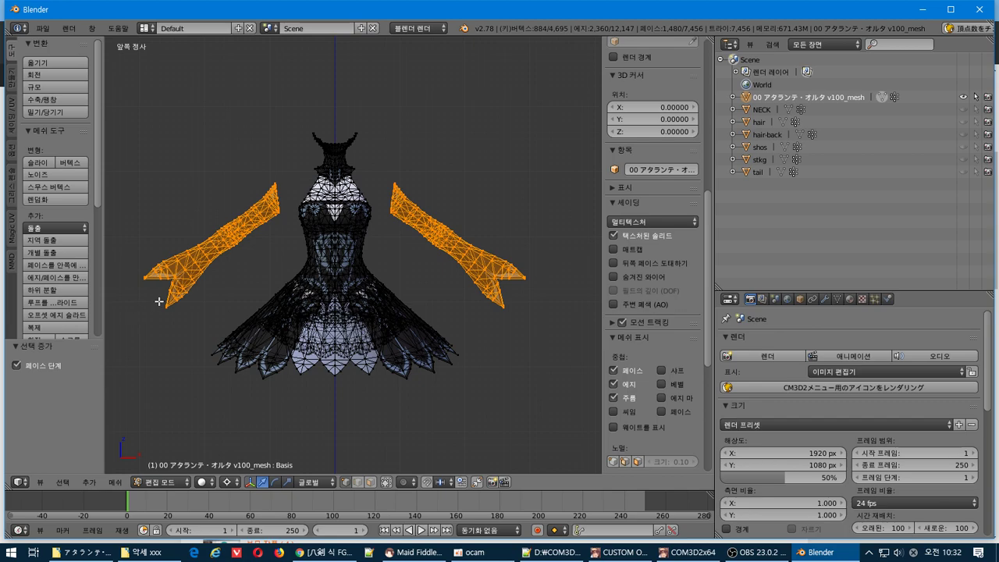
middle_click_drag(158, 301, 185, 317)
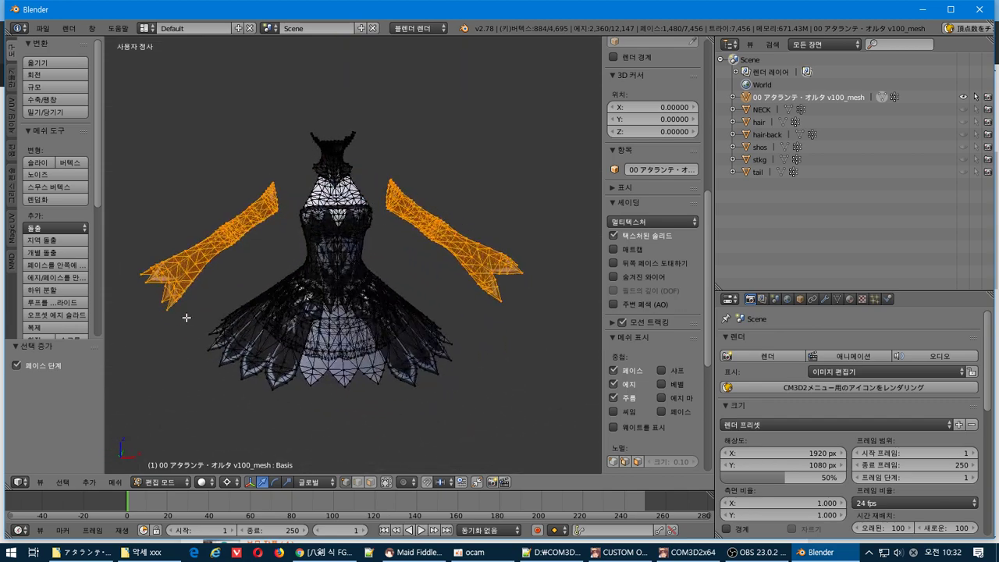
left_click(114, 482)
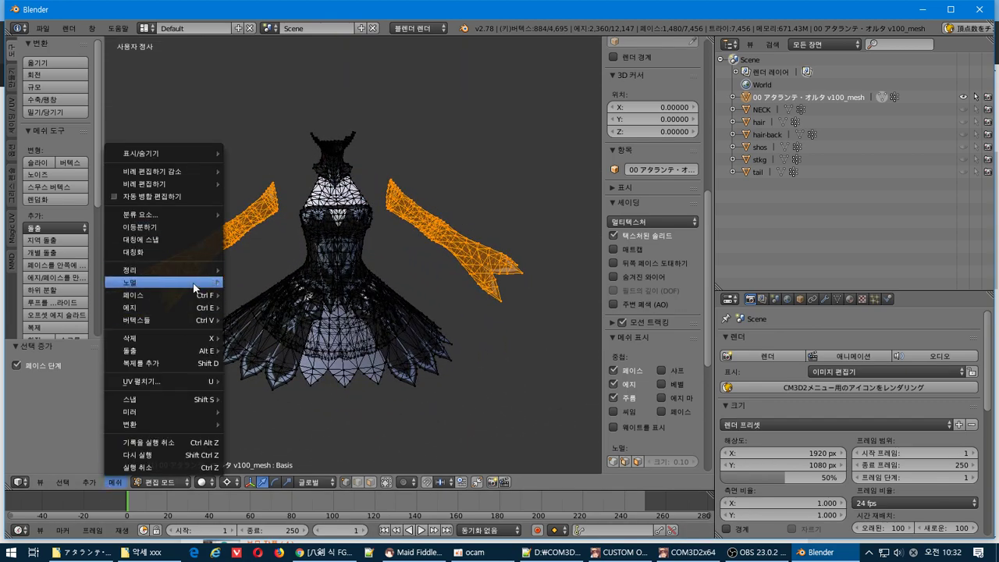
mouse_move(173, 312)
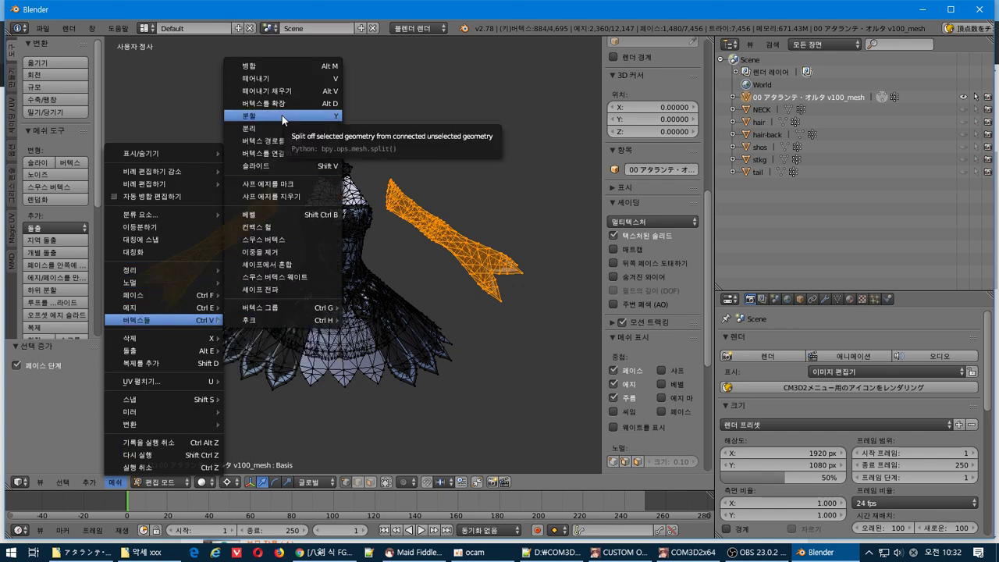
mouse_move(280, 131)
left_click(400, 128)
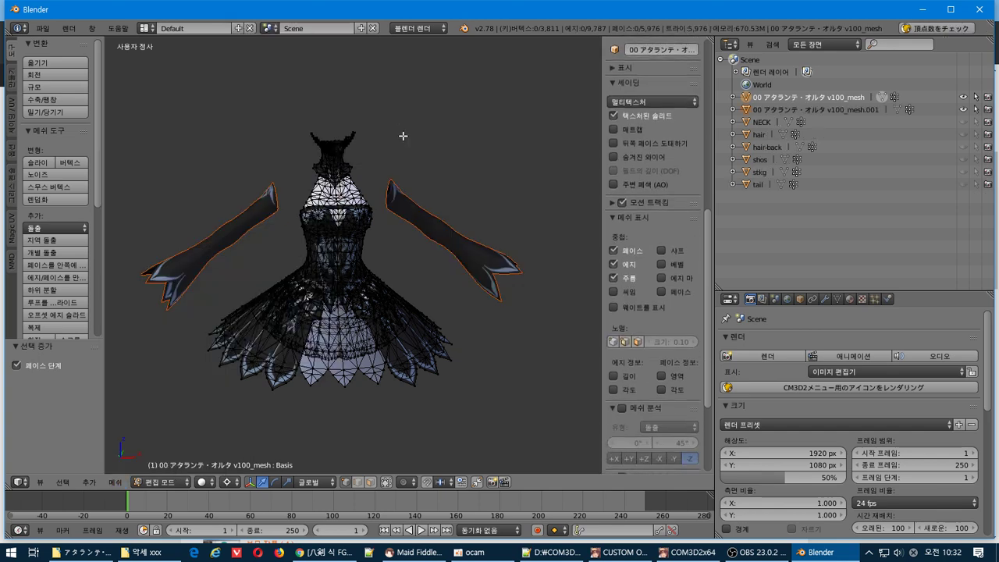
key("Tab")
right_click(418, 217)
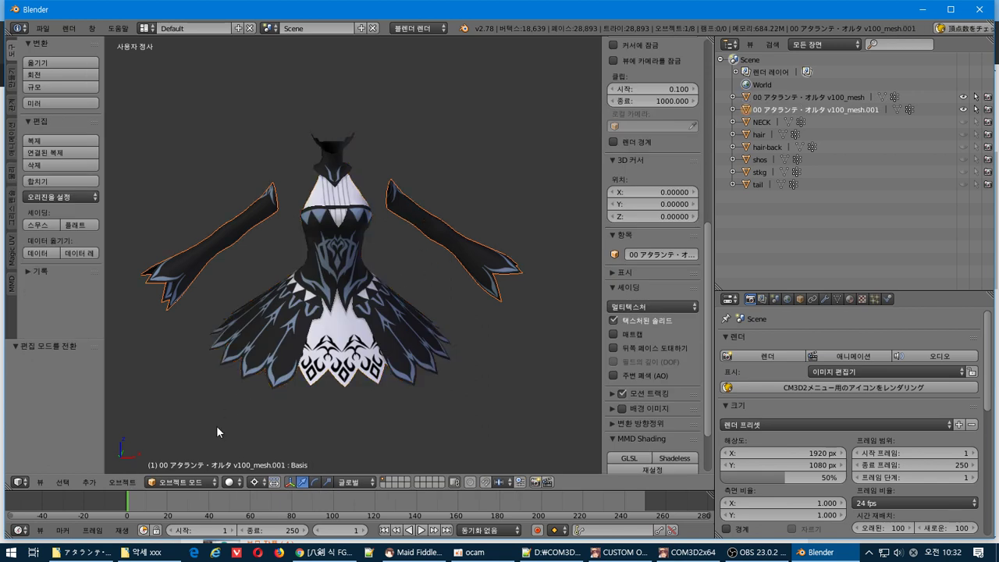
- Rename the separated sleeves mesh "00 アタランテ・オルタ v100_mesh.001" as "arm" and hide it in the viewport
double_click(788, 110)
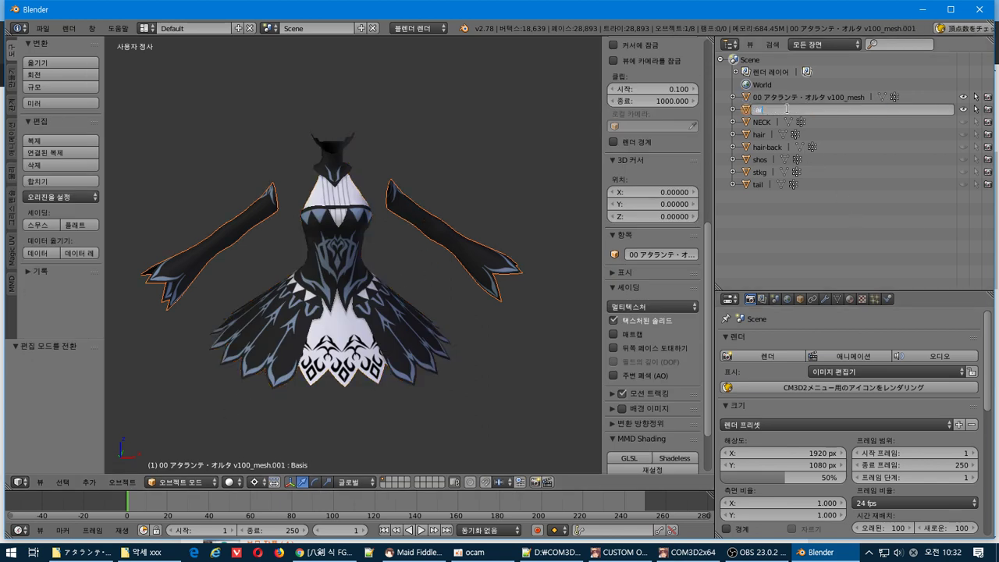
key("Return")
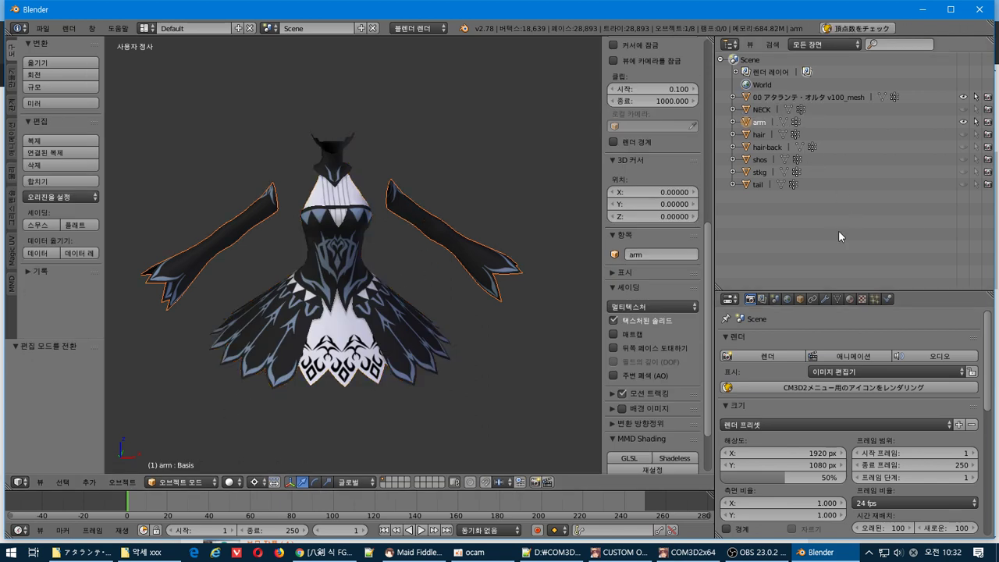
left_click(964, 123)
- Select the remaining dress mesh and bring up the list of import formats
middle_click_drag(367, 188, 392, 239)
right_click(359, 248)
middle_click_drag(116, 266, 133, 244)
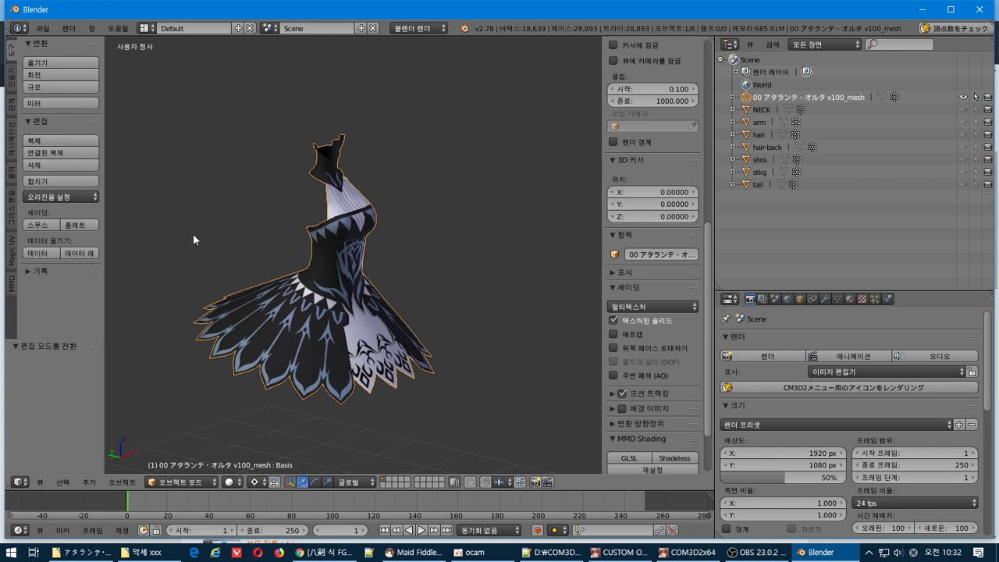
middle_click_drag(193, 234, 187, 245)
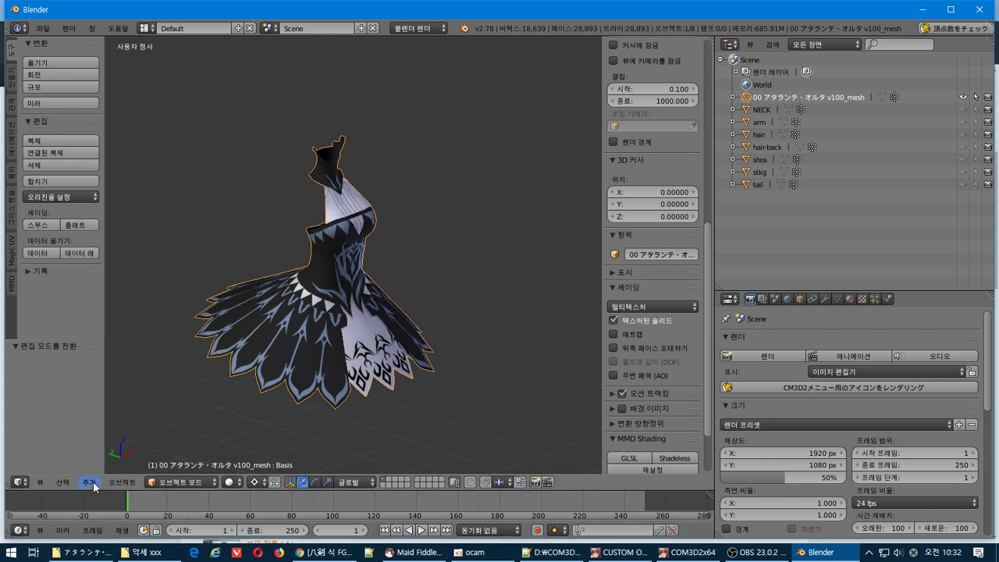
left_click(43, 29)
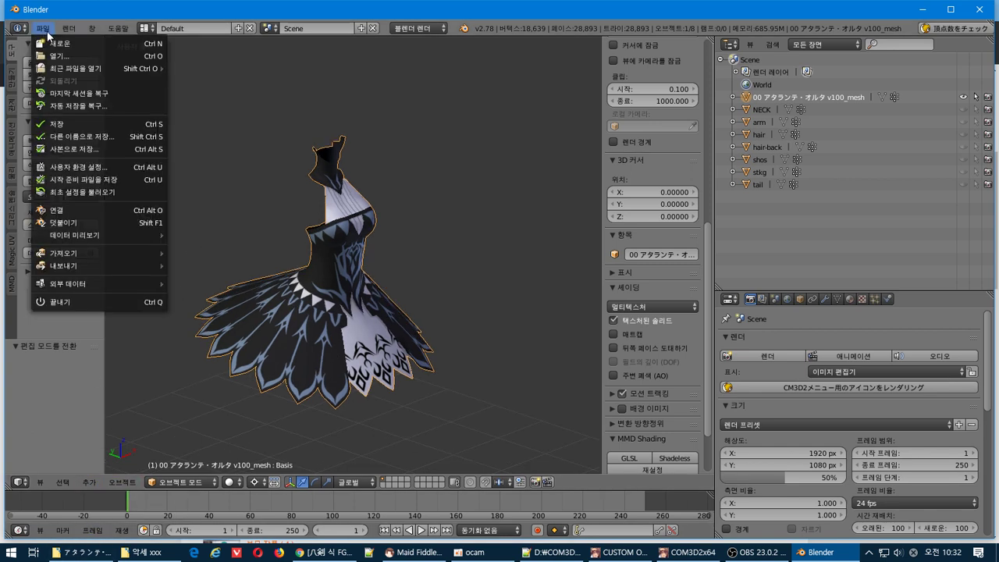
mouse_move(129, 254)
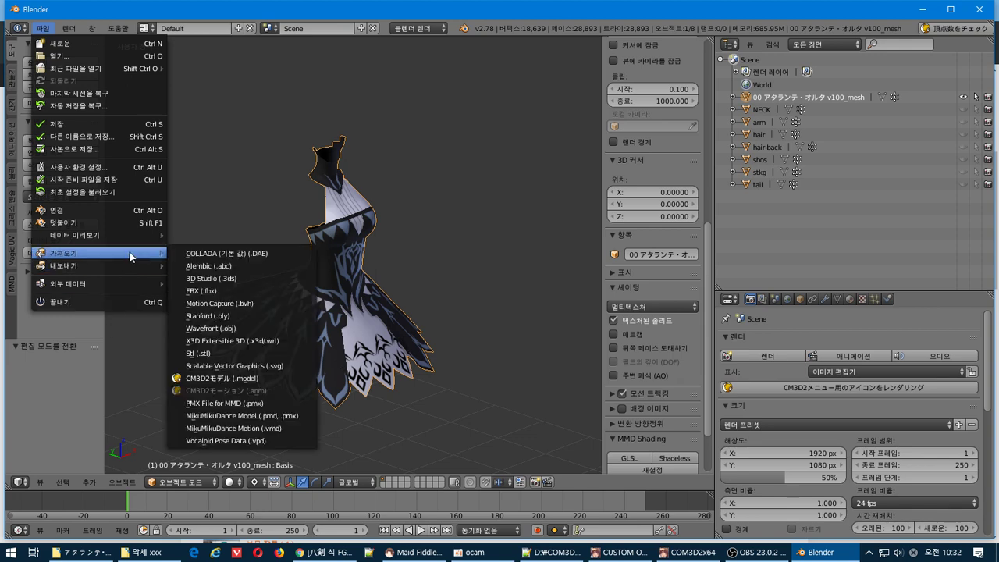
- Switch to the CUSTOM ORDER MAID 3D2 edit screen and list the one-piece (원피스) items among the clothes
key("alt+Tab")
key("alt+Tab")
key("alt+Tab")
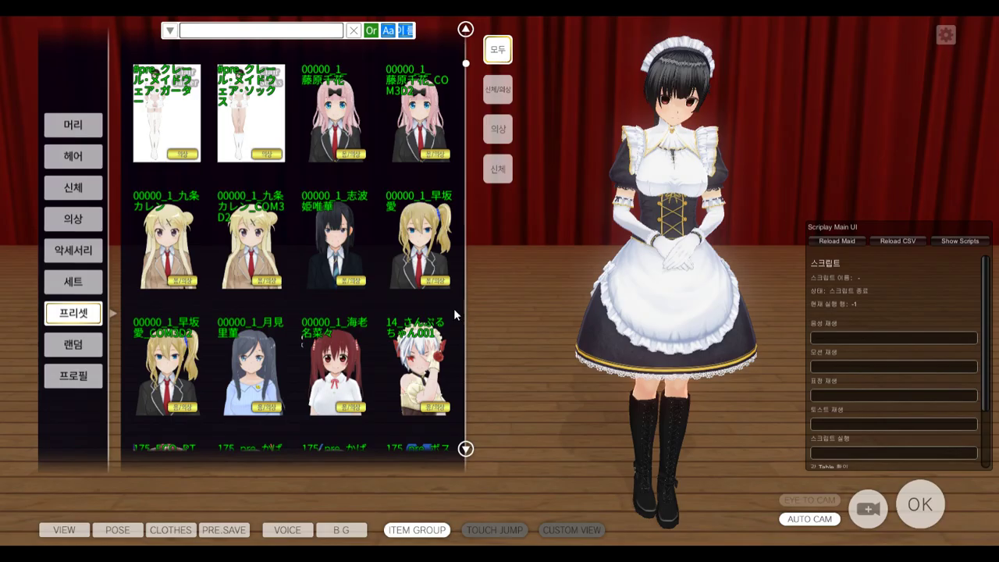
mouse_move(75, 218)
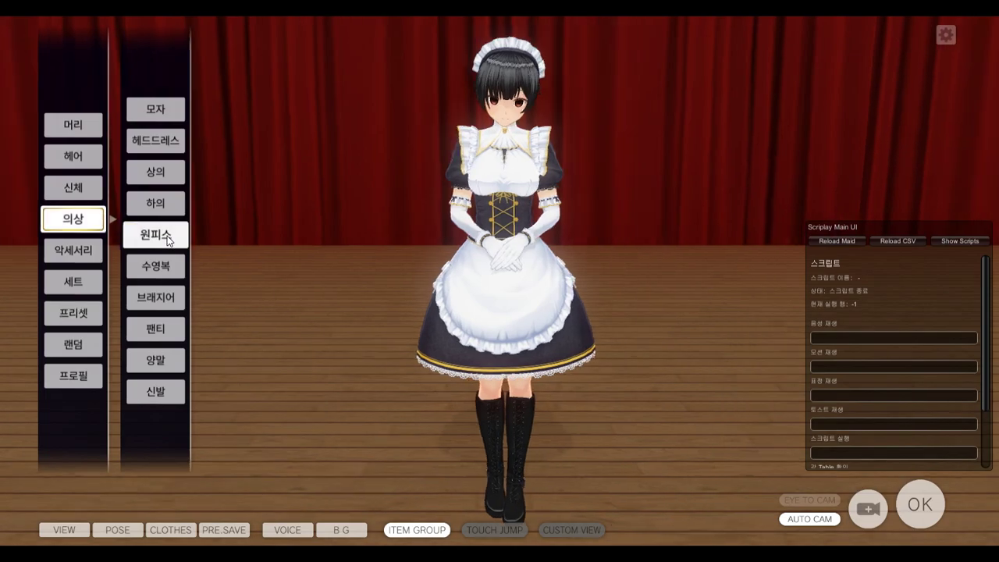
key("alt+Tab")
key("alt+Tab")
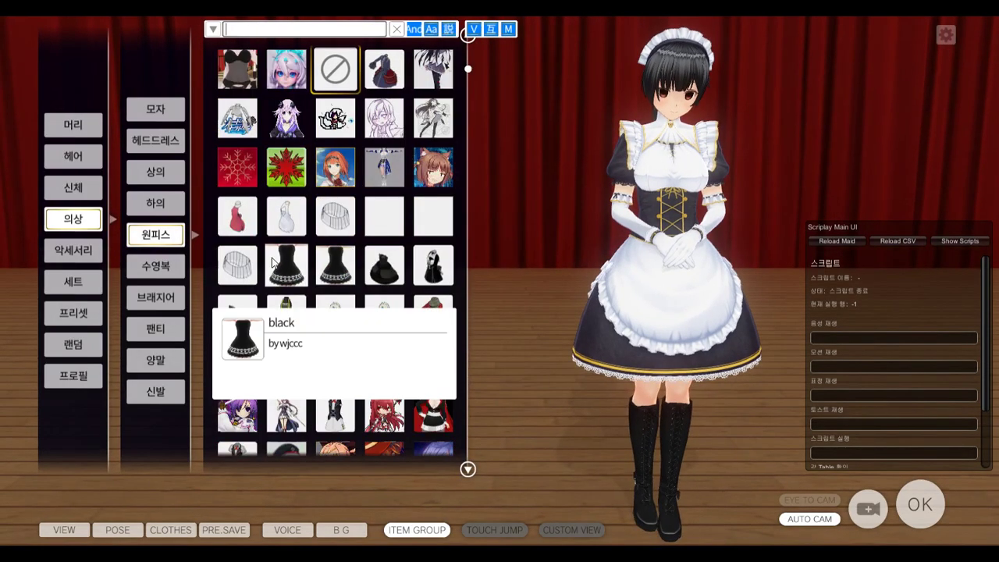
- Try on the two flared "black" dresses by wjccc on the maid and examine them from the side
left_click(285, 265)
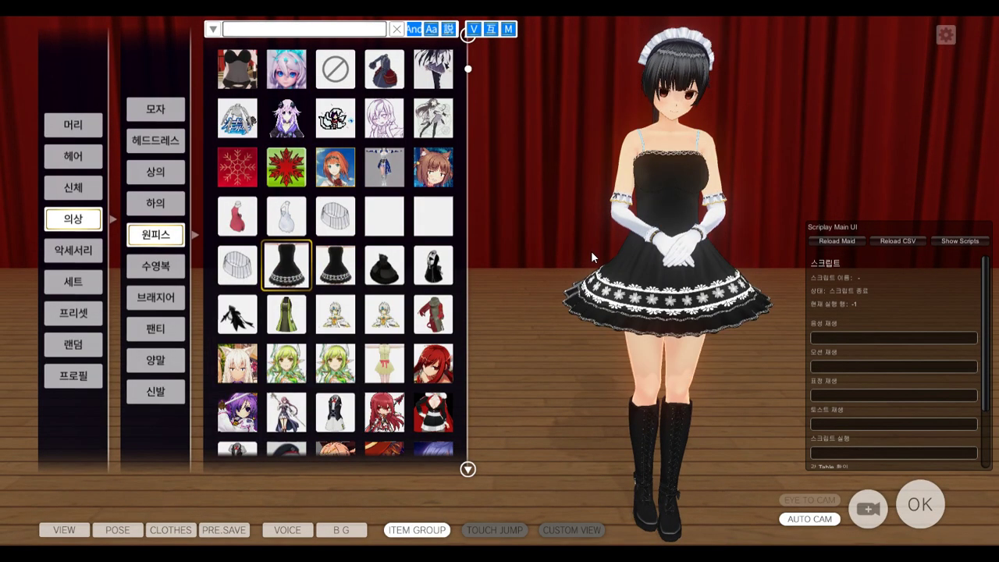
left_click_drag(591, 250, 676, 259)
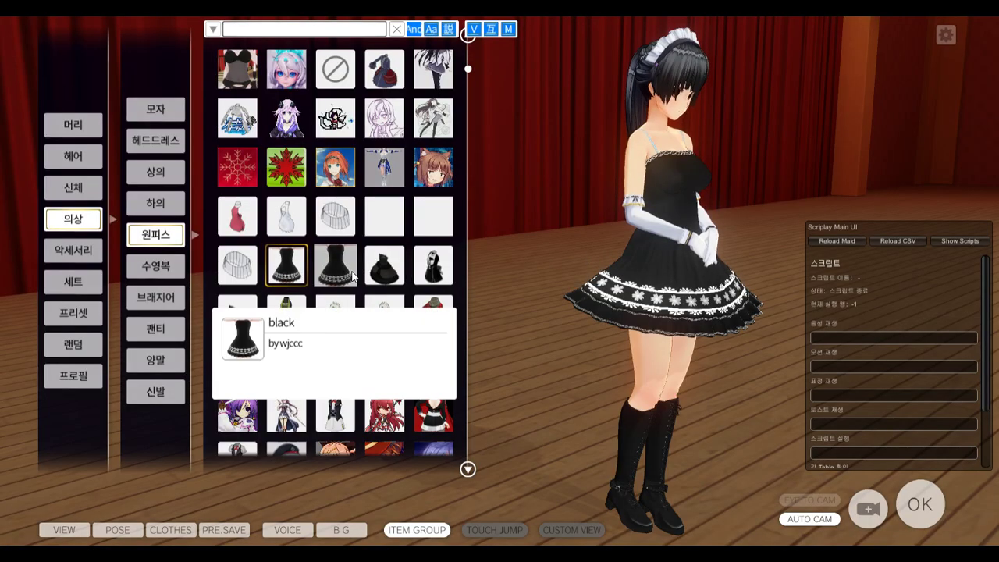
left_click(335, 265)
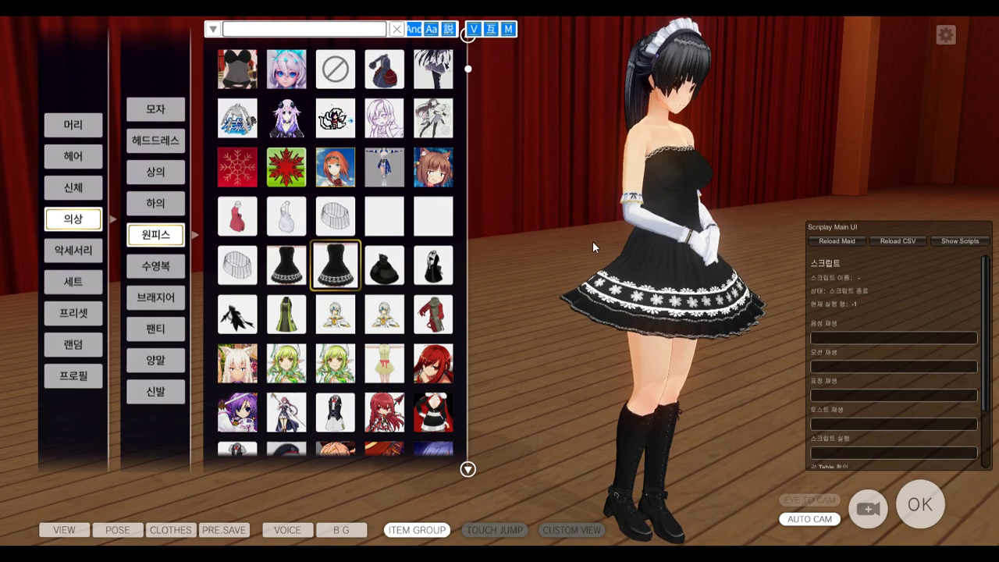
- Try on BW_dress, compare it with the dress in Blender, and put the first wjccc "black" dress back on
scroll(394, 266, "down", 4)
scroll(399, 266, "up", 3)
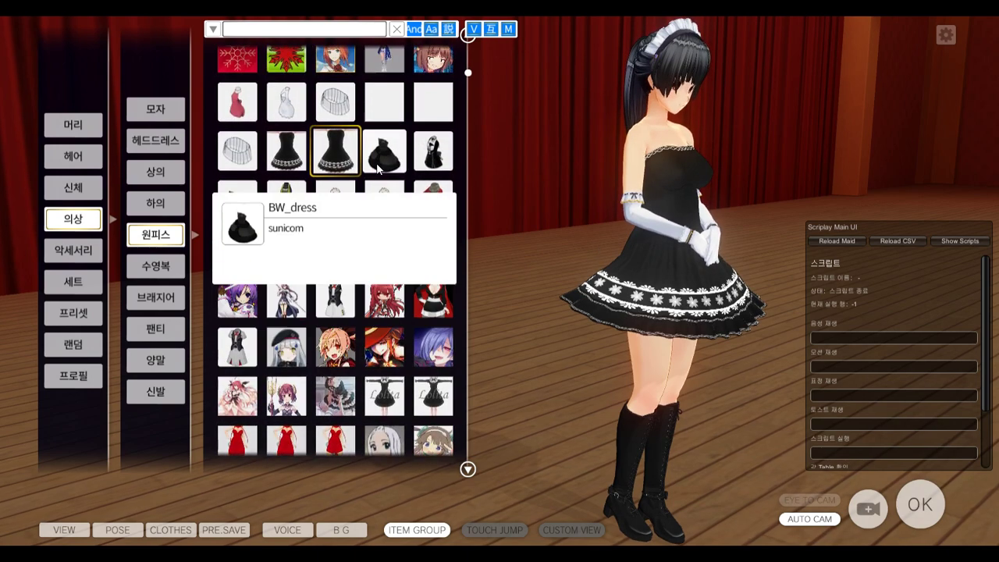
left_click(385, 150)
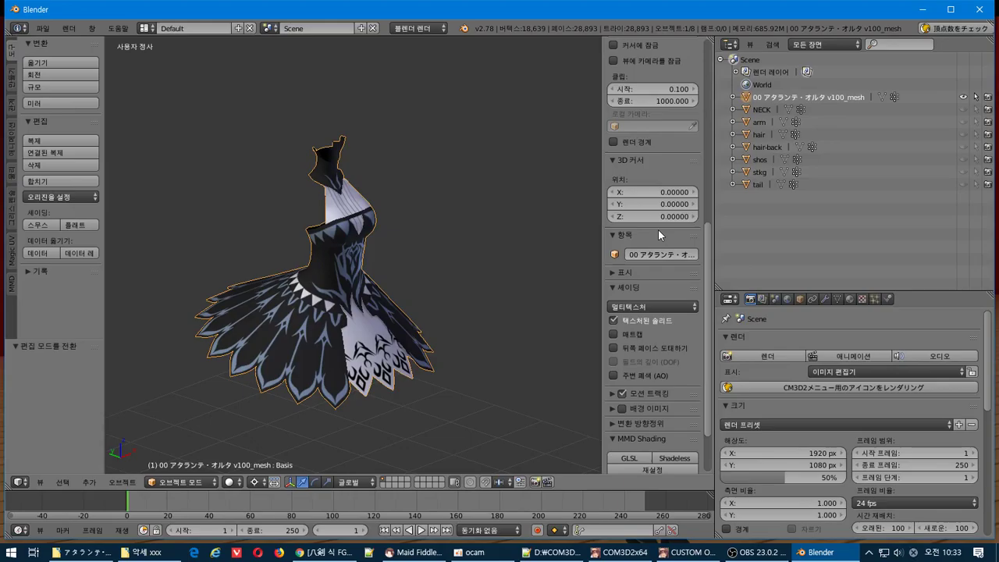
key("alt+Tab")
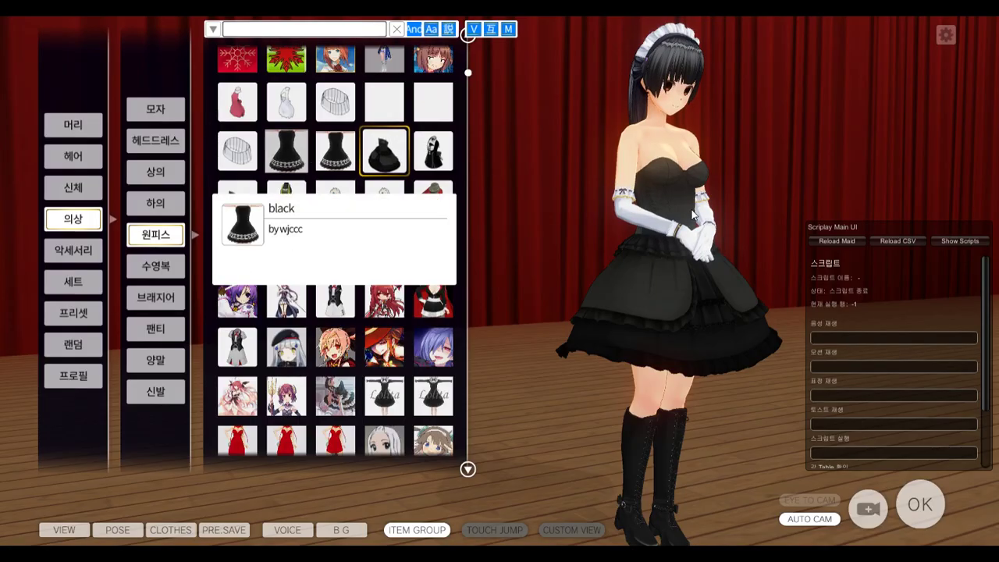
left_click(287, 150)
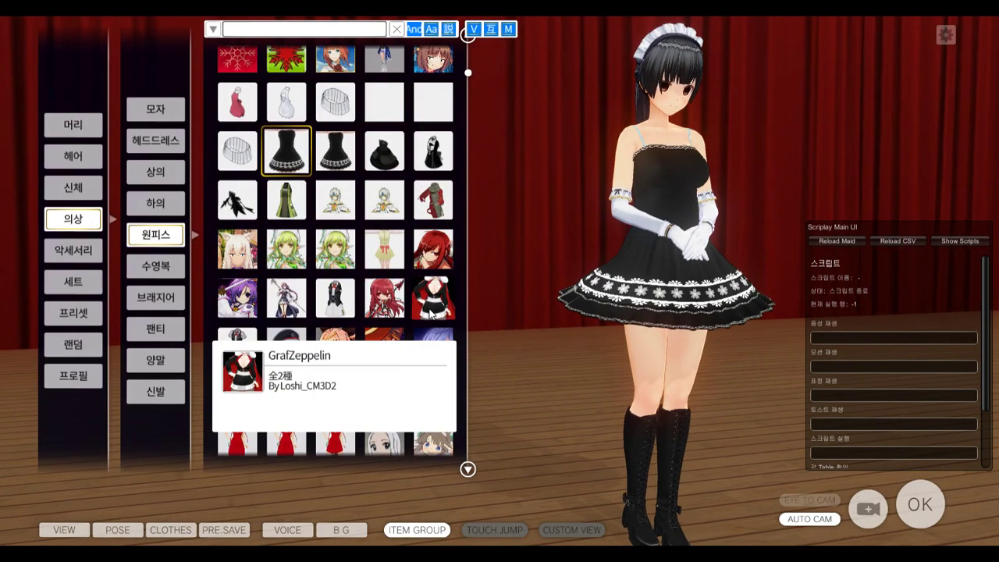
- Try on the lolita2 dress and the Nanoha_Reflection_FATE dress to compare their shapes
scroll(431, 313, "down", 5)
scroll(388, 270, "up", 2)
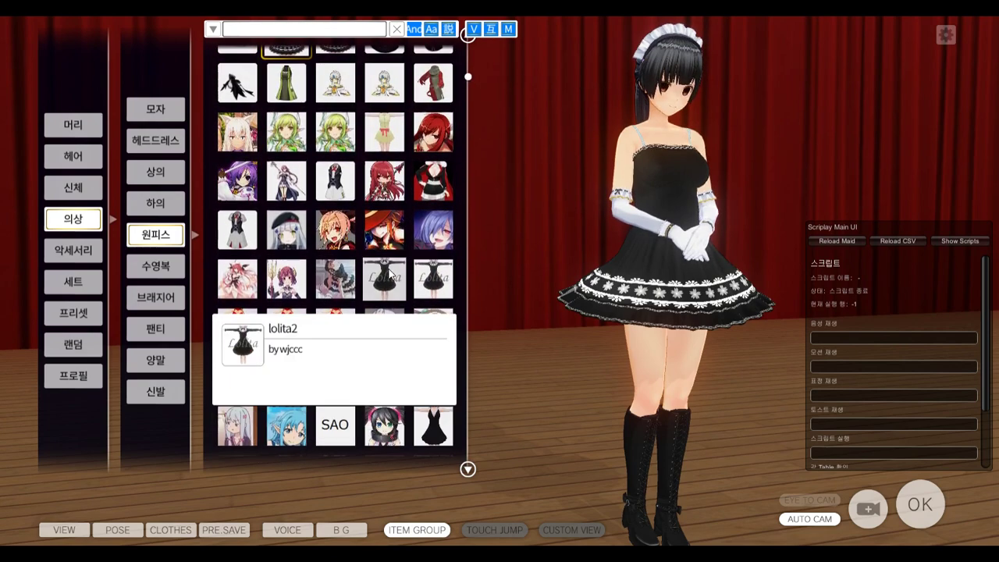
left_click(384, 278)
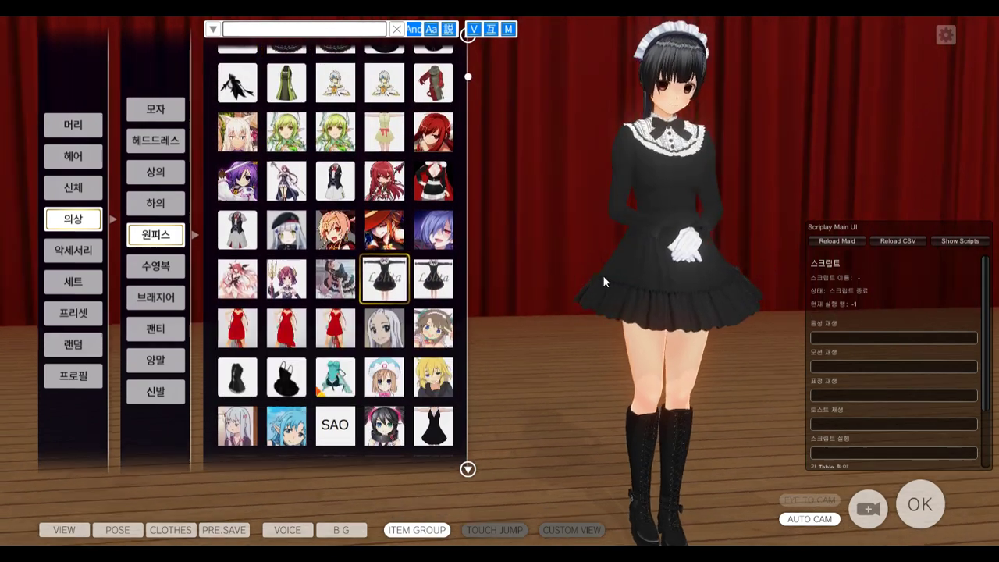
scroll(382, 341, "down", 3)
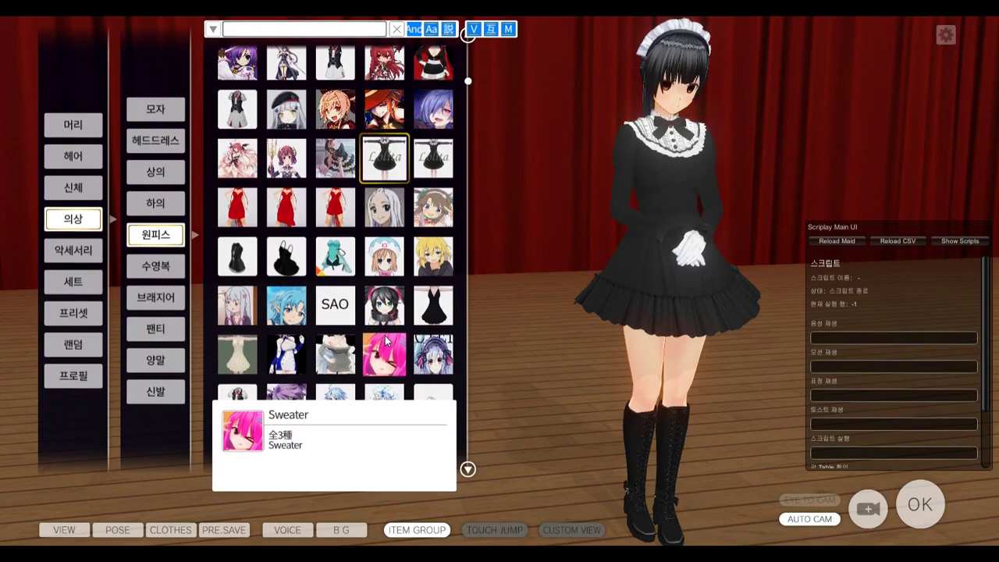
scroll(387, 341, "down", 3)
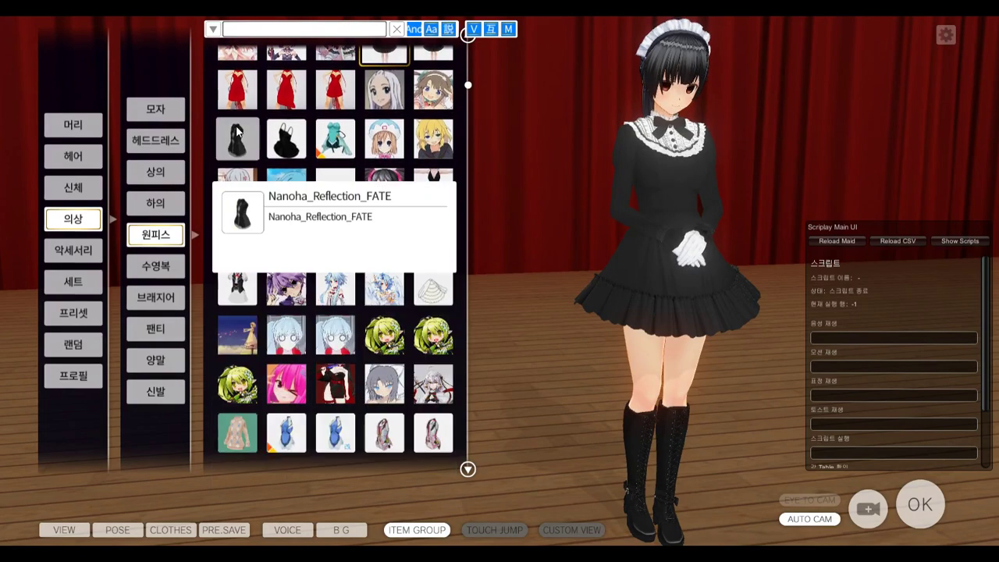
left_click(237, 138)
- Try on エンシェントクイーンドレス and compare its shape with the dress mesh in Blender
scroll(313, 273, "down", 8)
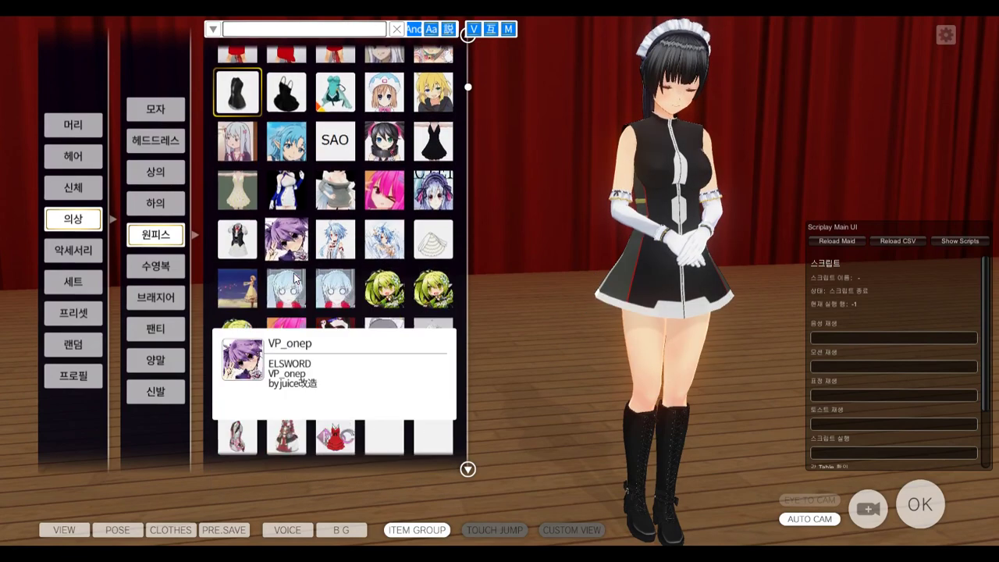
scroll(294, 278, "down", 3)
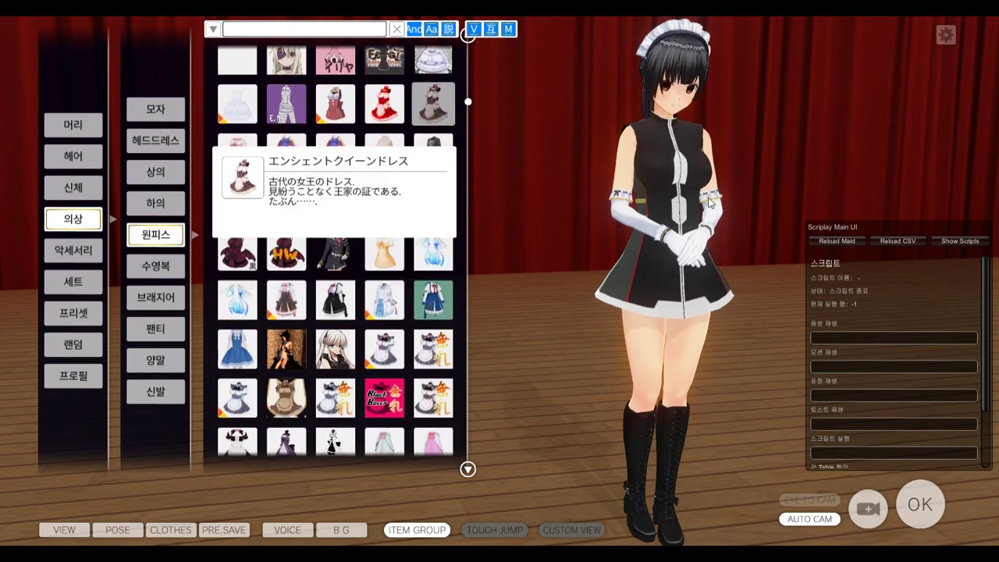
key("alt+Tab")
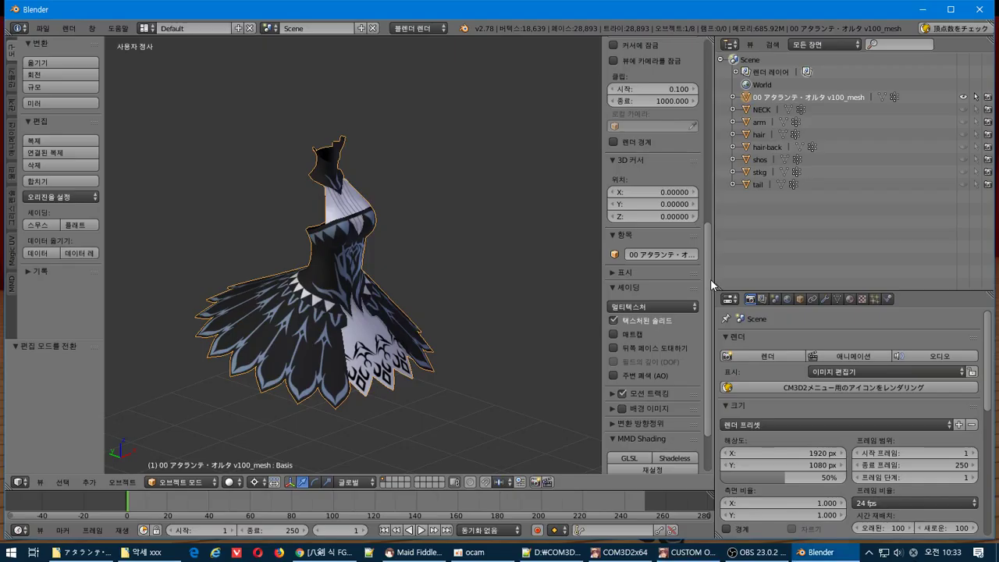
key("alt+Tab")
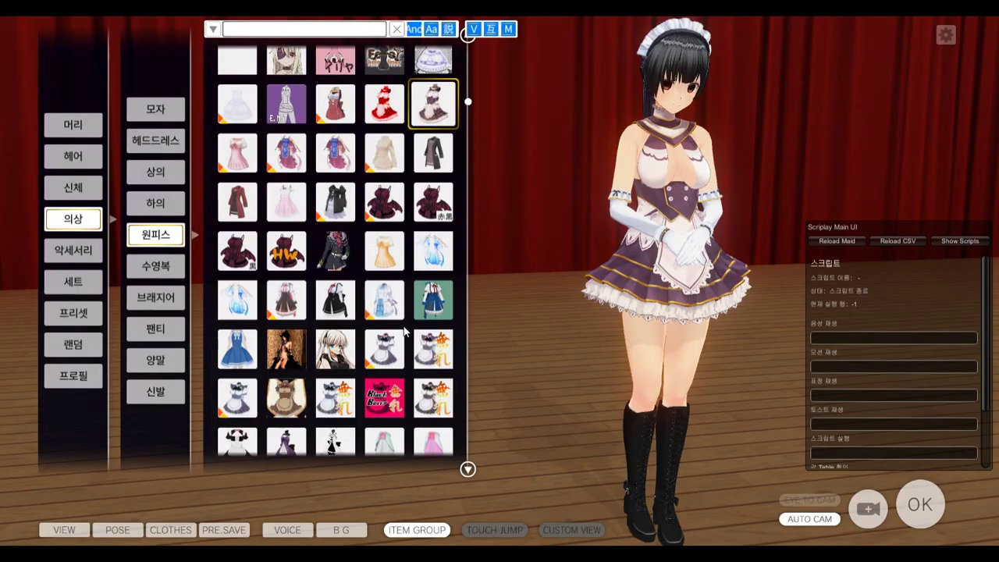
- Browse further through the one-piece items and put the pink halter-neck dress with purple ribbons on the maid
scroll(421, 351, "down", 3)
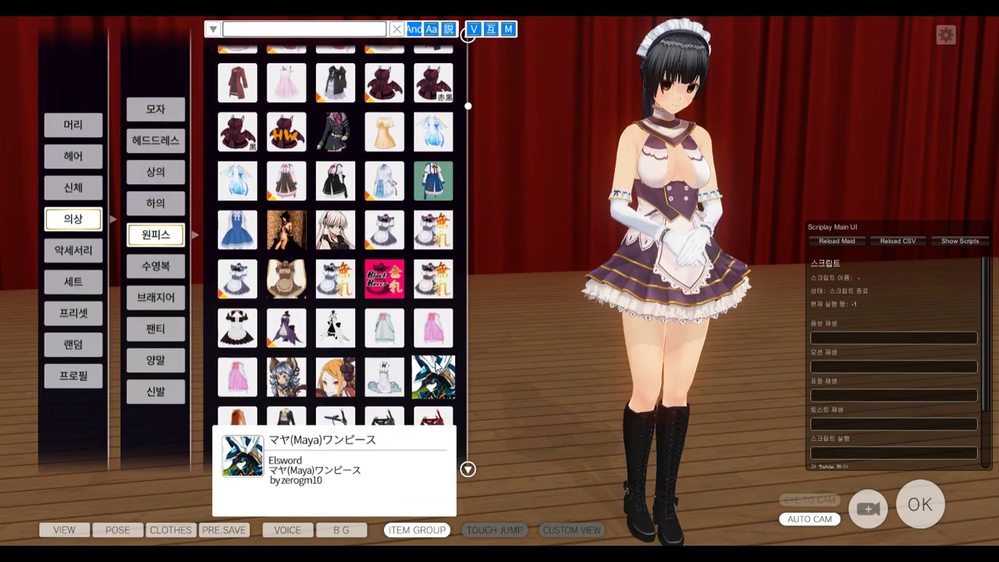
scroll(438, 364, "down", 2)
scroll(437, 363, "down", 2)
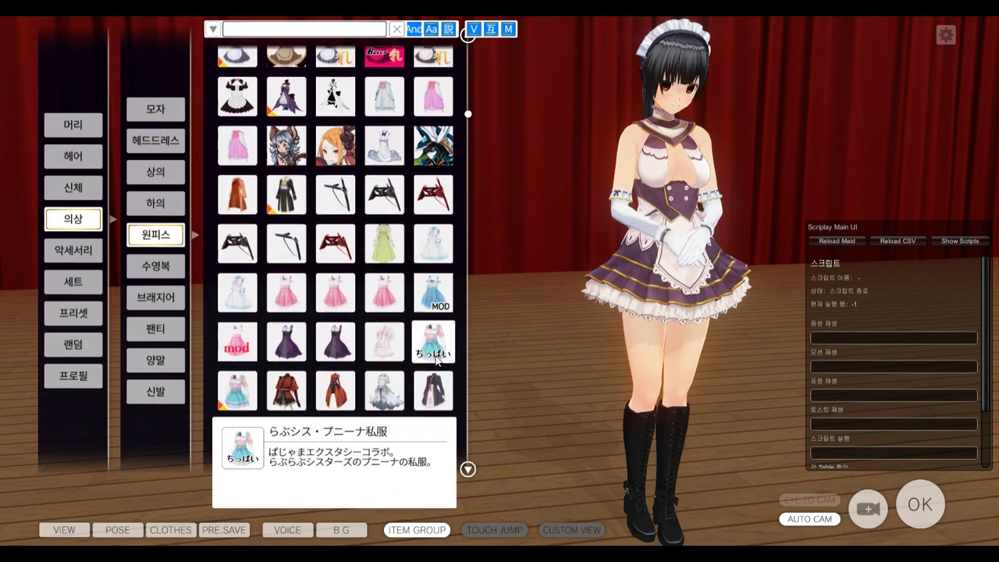
scroll(437, 355, "down", 1)
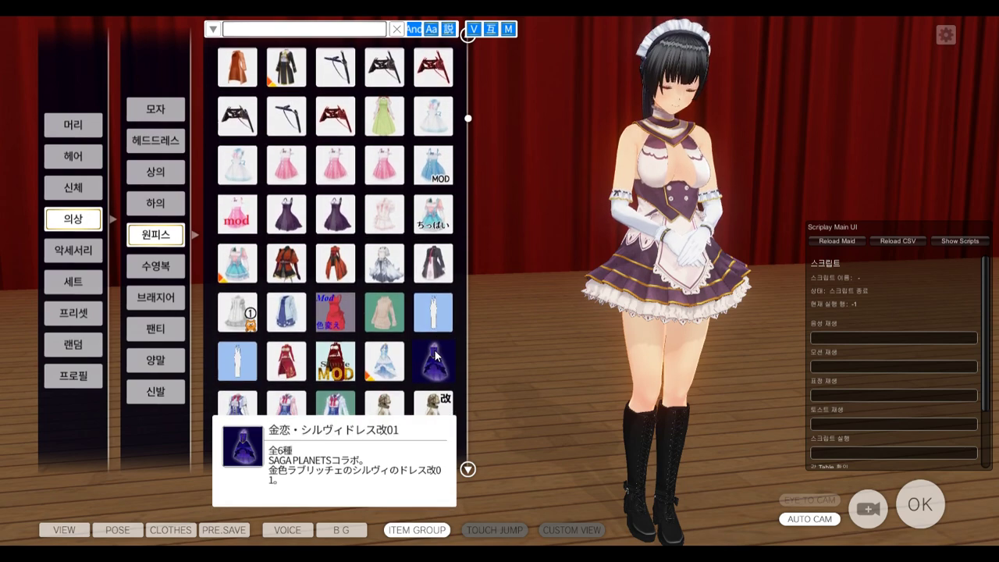
scroll(437, 355, "down", 10)
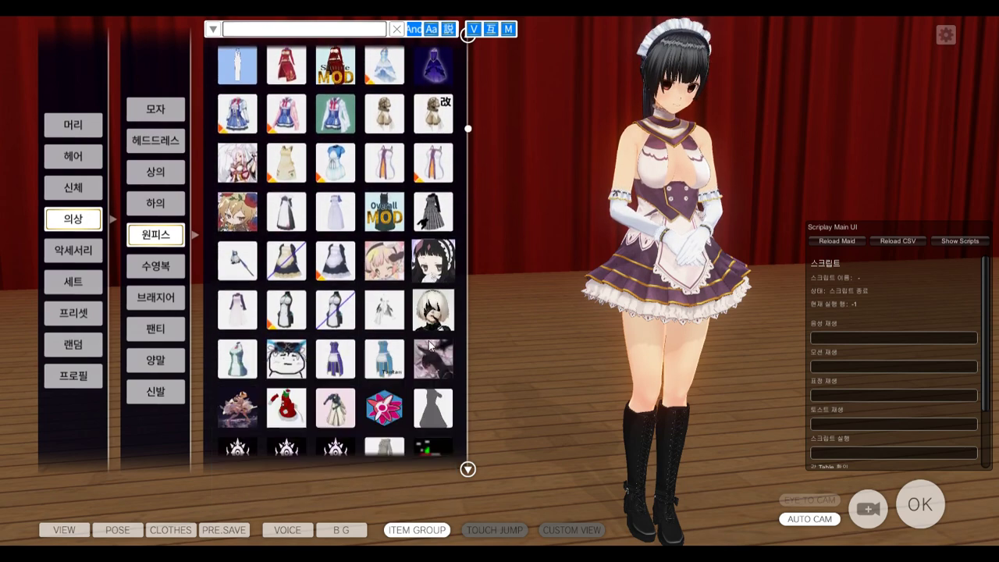
scroll(423, 328, "down", 8)
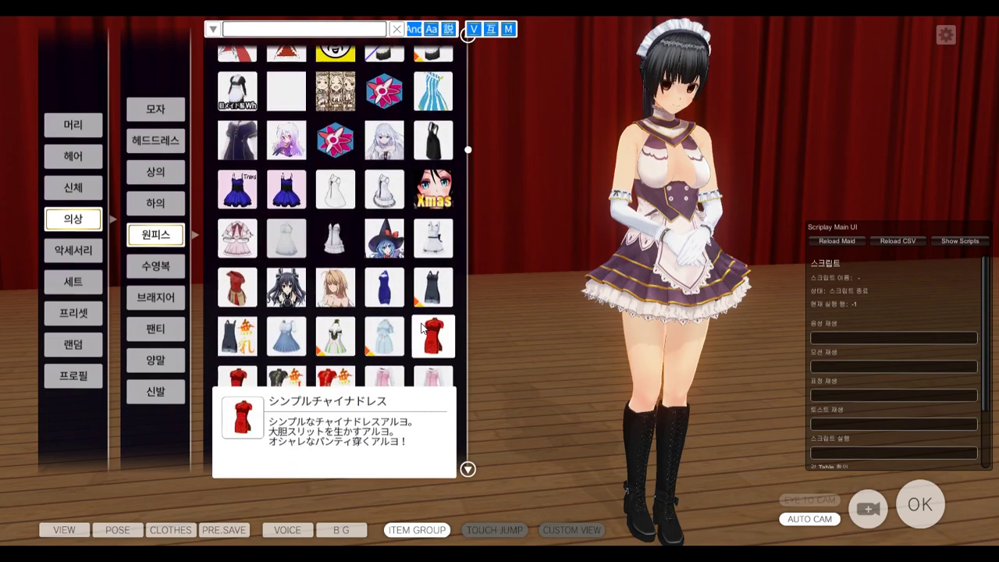
scroll(419, 328, "down", 3)
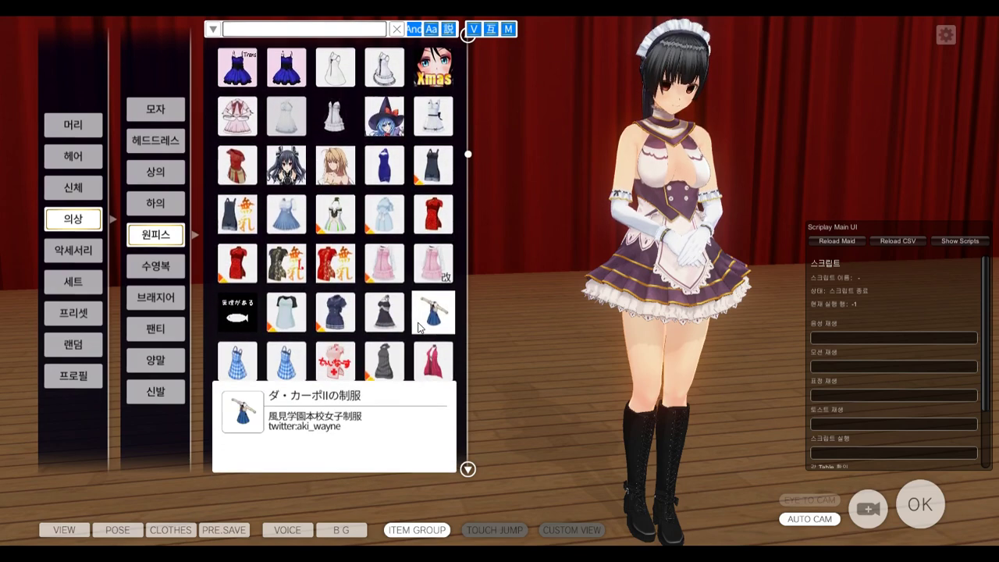
scroll(419, 327, "down", 3)
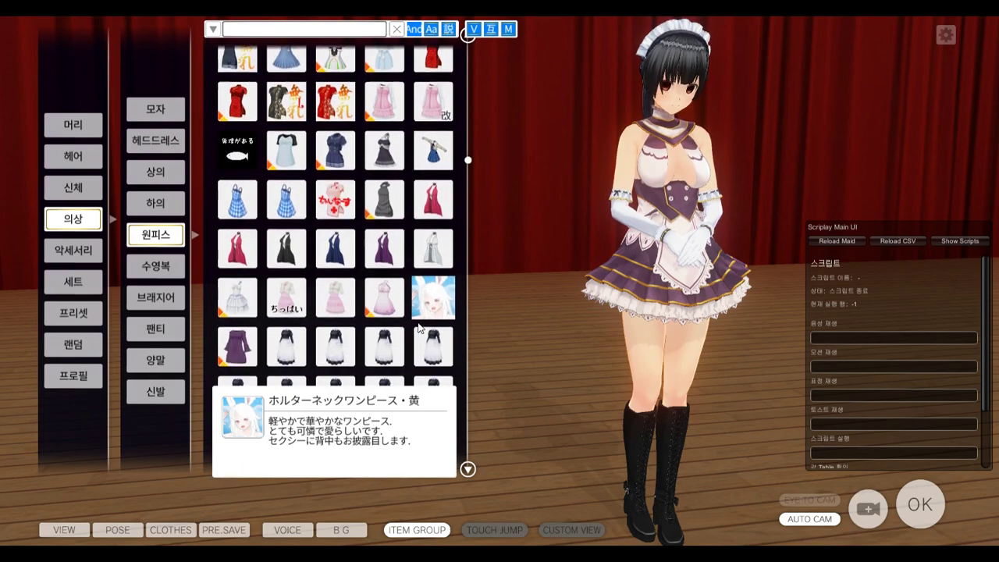
scroll(419, 328, "down", 2)
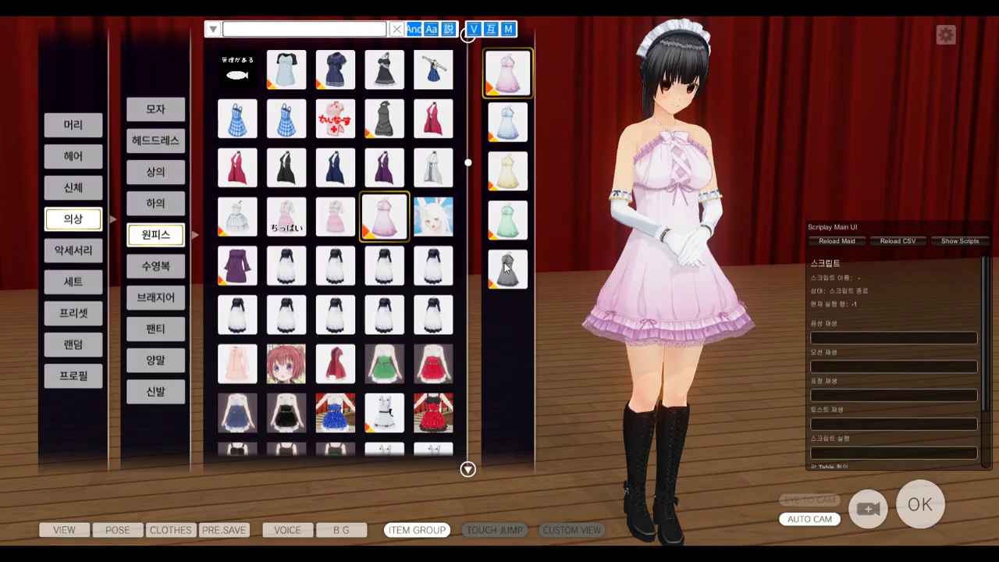
- Browse further through the one-piece items and try on the red long-sleeved dress with white trim
scroll(440, 259, "down", 5)
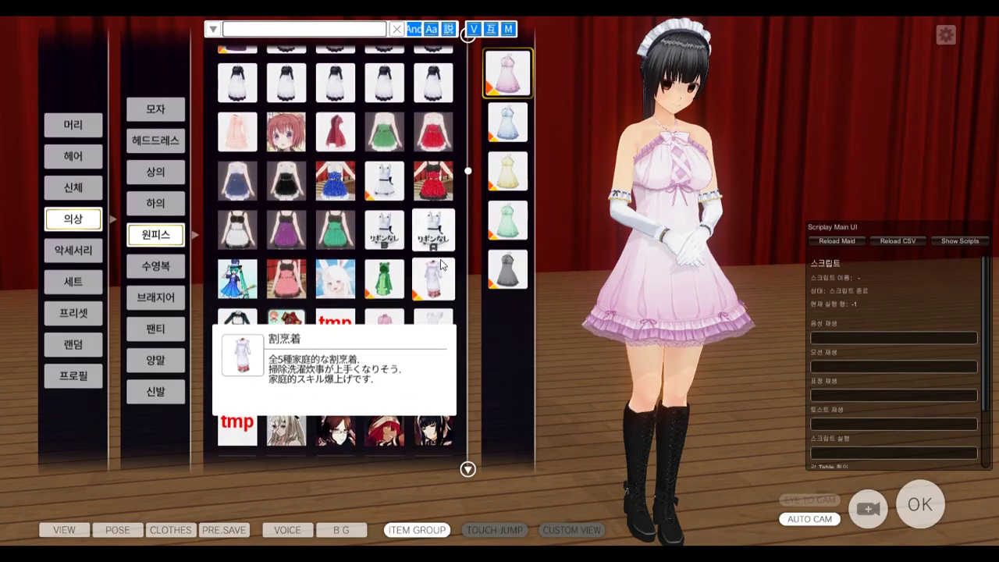
scroll(441, 264, "down", 8)
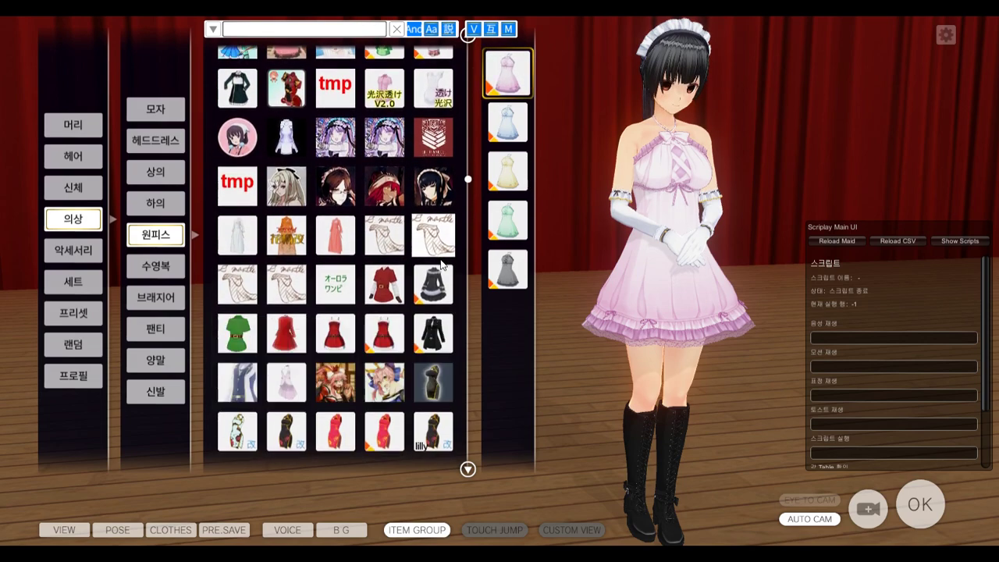
scroll(440, 259, "up", 1)
scroll(441, 259, "down", 3)
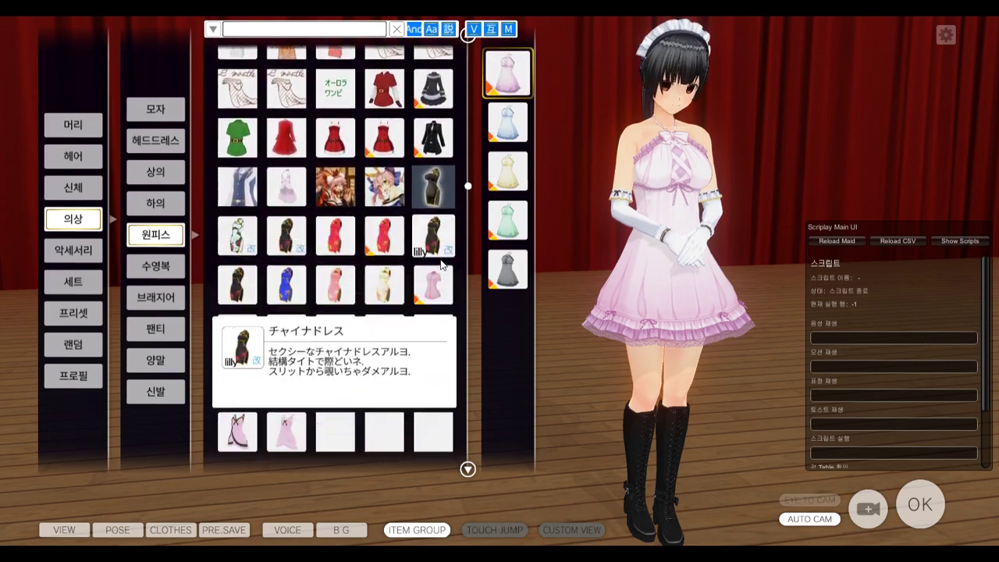
left_click(285, 95)
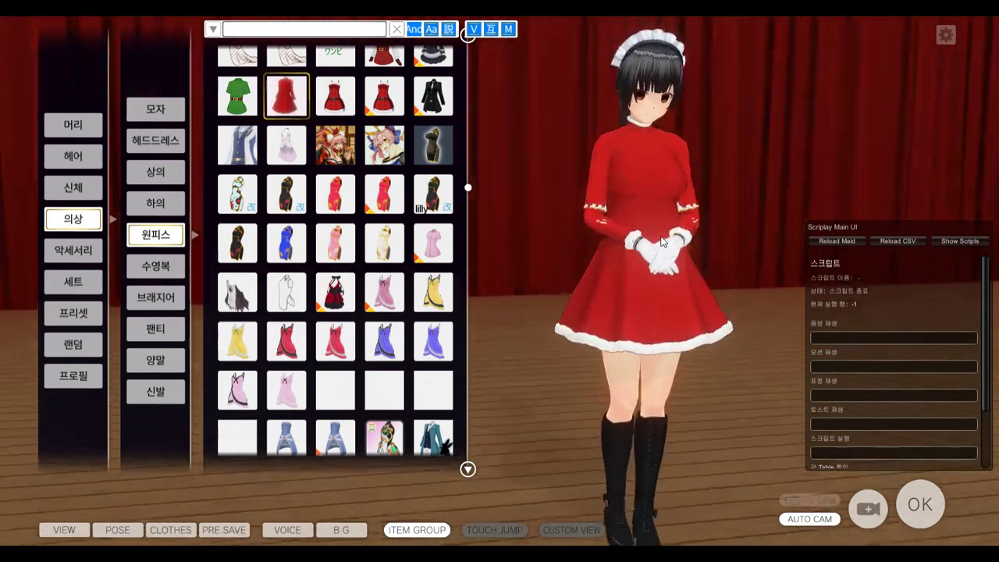
- Search further through the one-piece items and try on the strapless blue-and-white dress with the ruffled navy hem
scroll(301, 276, "down", 10)
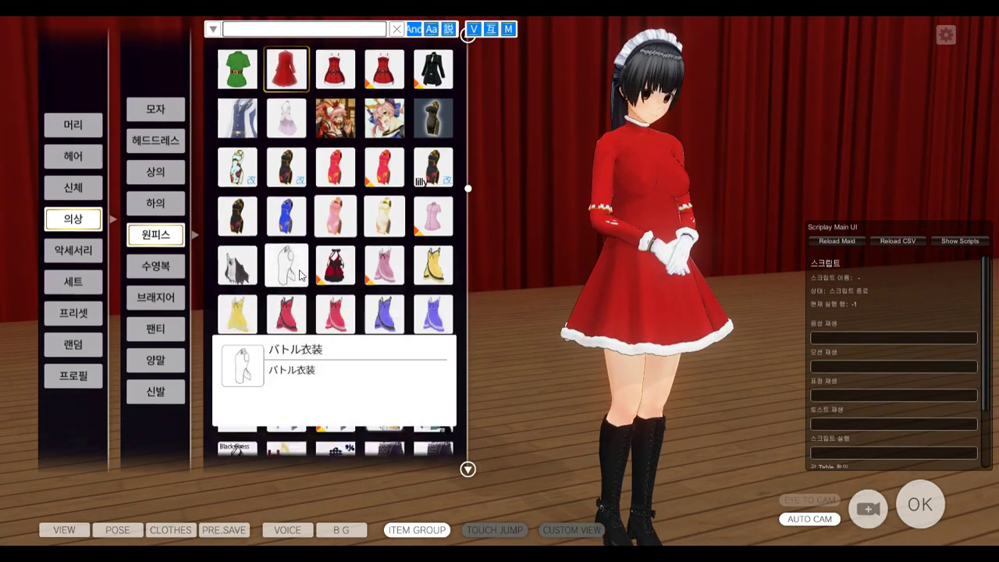
scroll(301, 276, "down", 1)
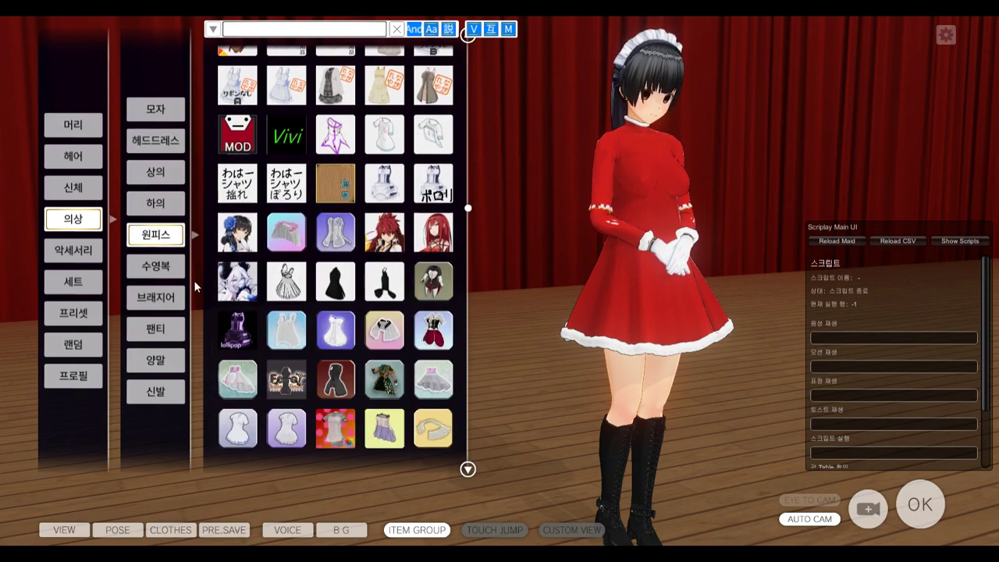
scroll(243, 284, "down", 5)
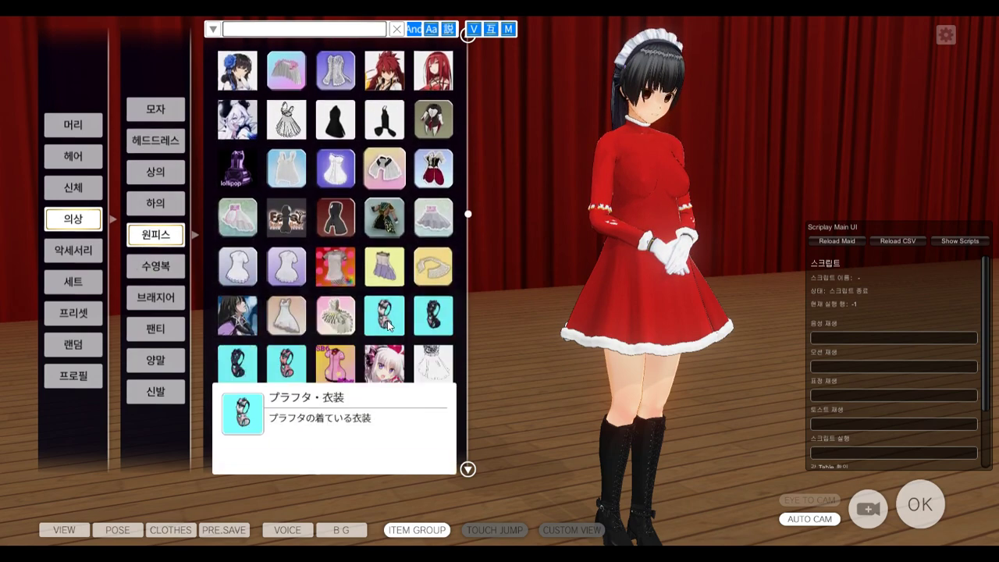
scroll(387, 326, "down", 15)
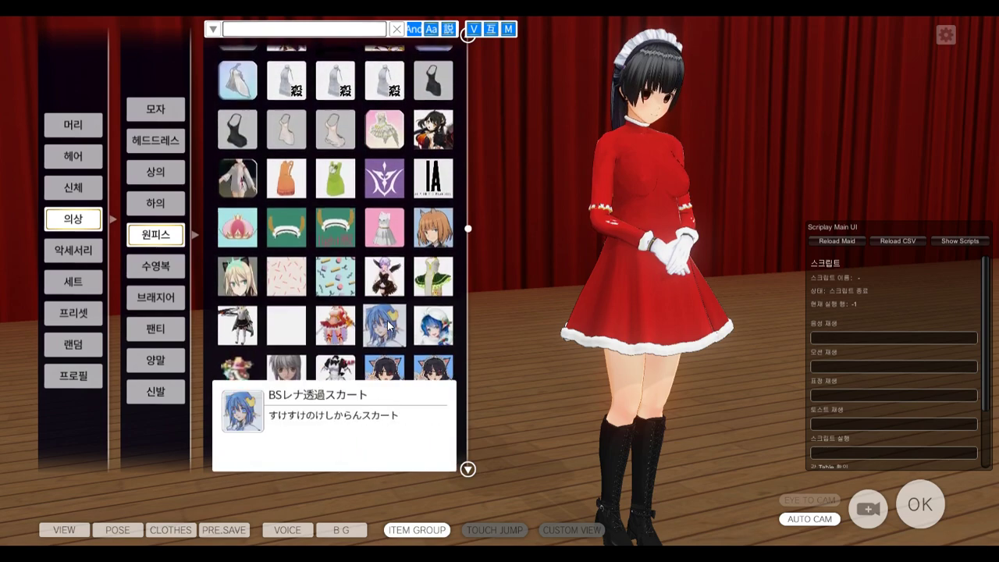
scroll(388, 326, "down", 5)
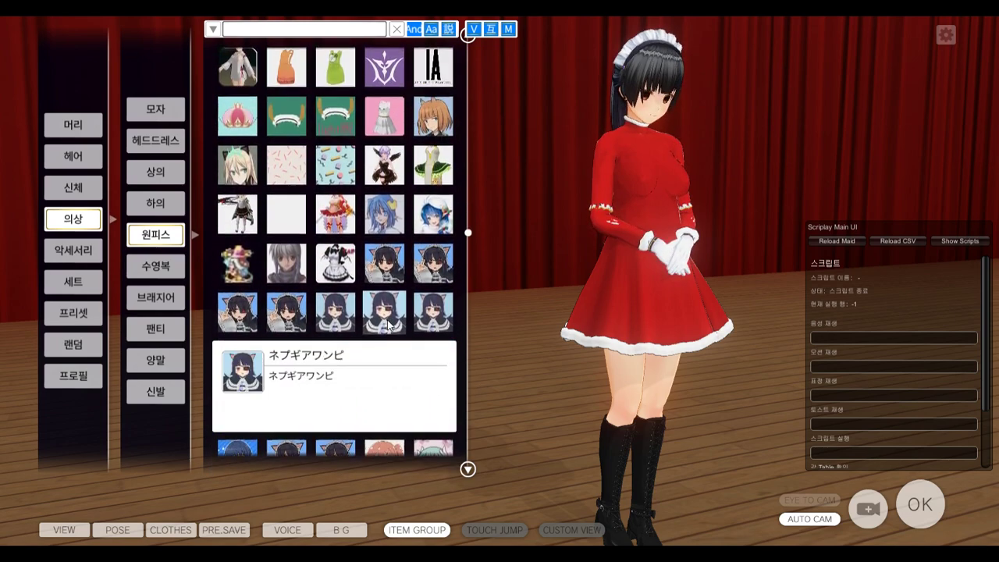
scroll(388, 325, "down", 10)
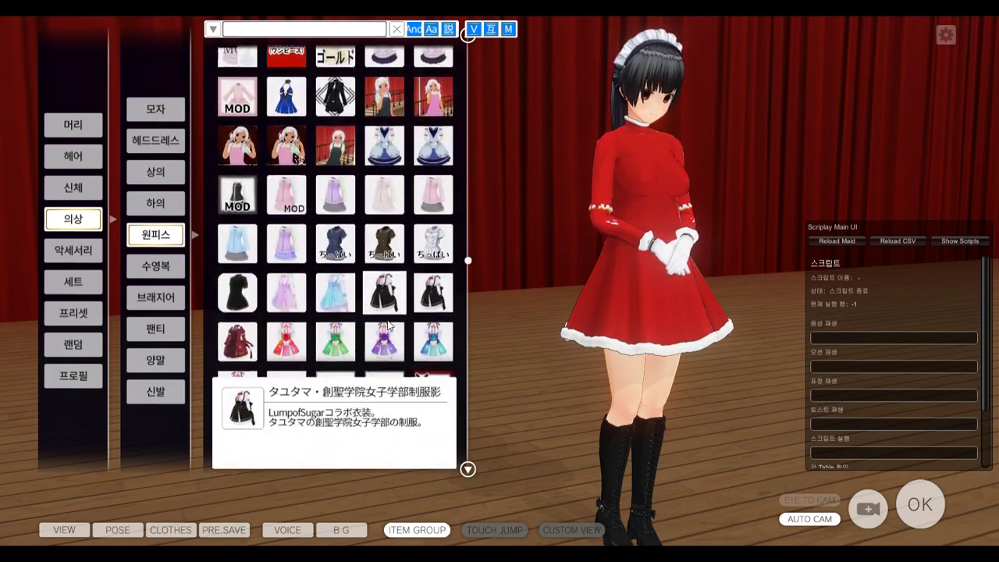
scroll(388, 326, "up", 5)
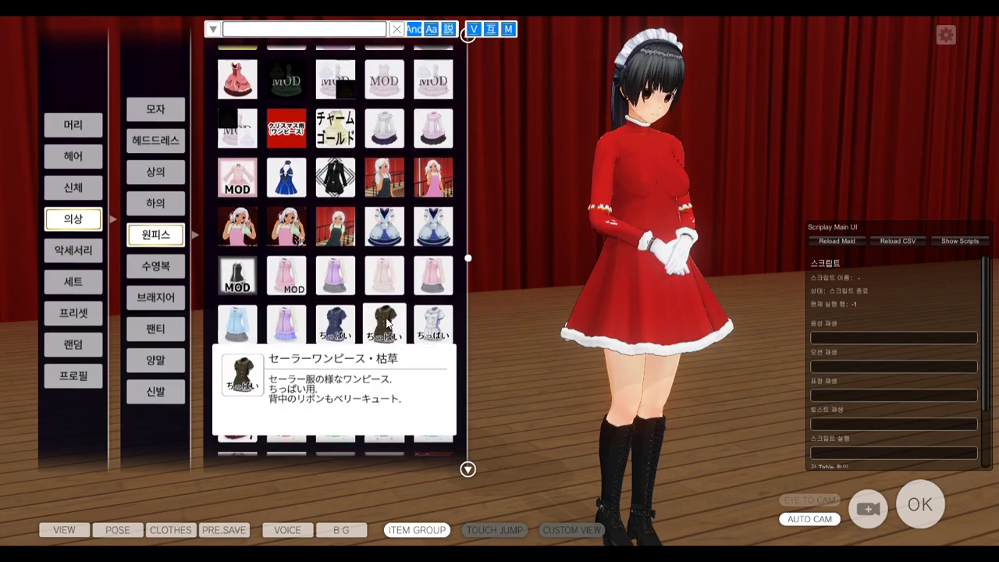
scroll(394, 315, "up", 2)
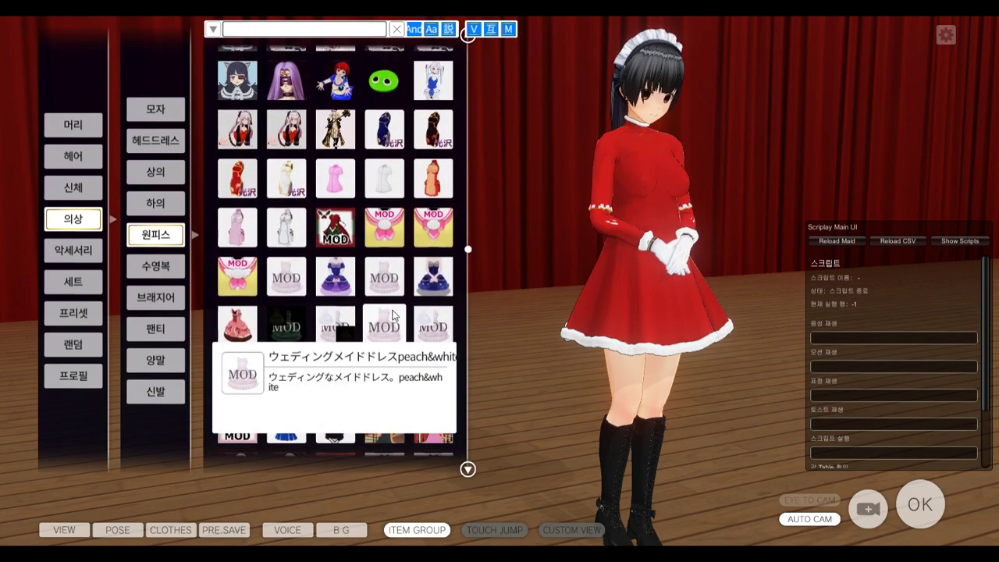
scroll(394, 316, "down", 6)
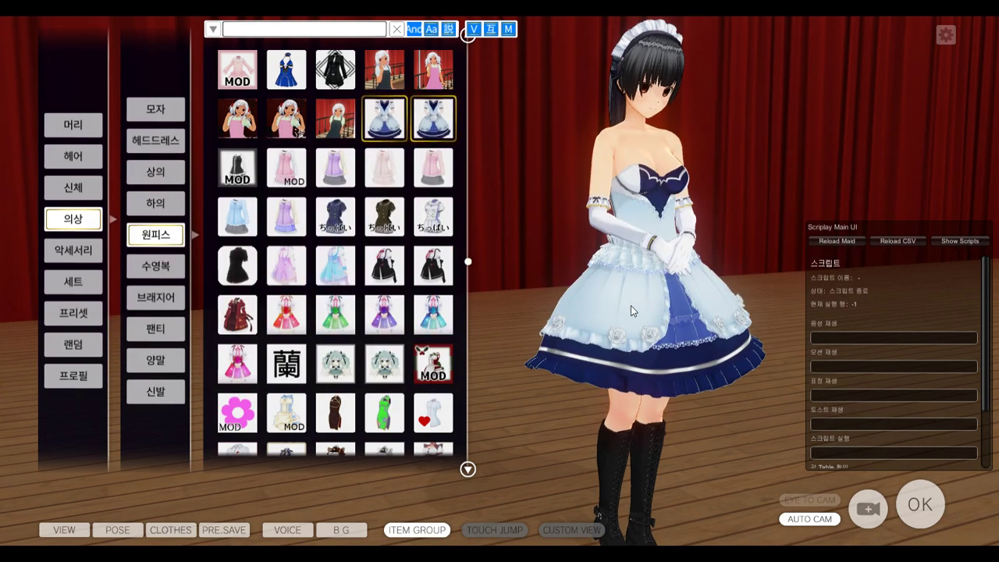
- Compare the strapless dress with the Blender mesh, then try on タユタマ・創聖学院女子学部制服影 and compare its skirt too
mouse_move(392, 267)
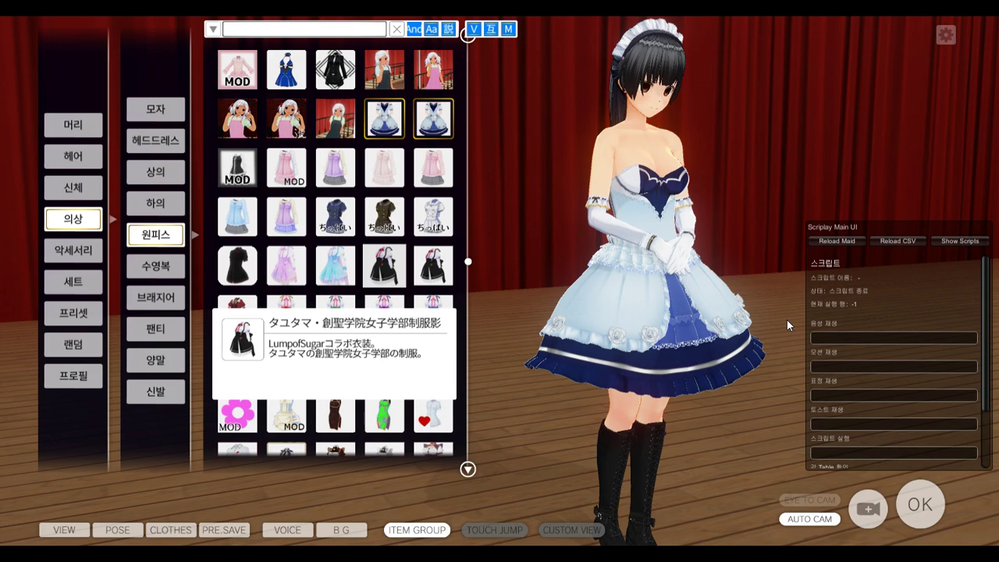
key("alt+Tab")
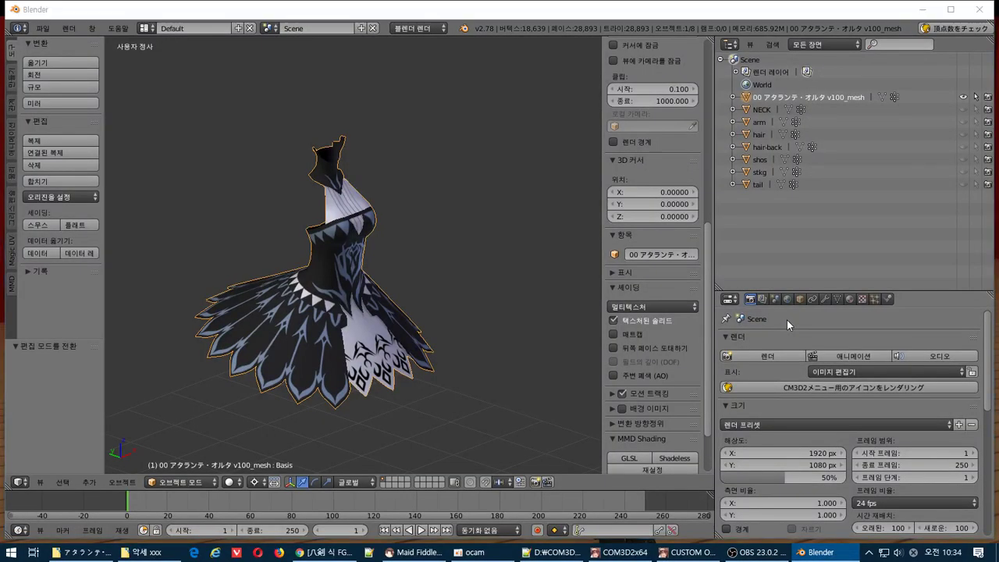
key("alt+Tab")
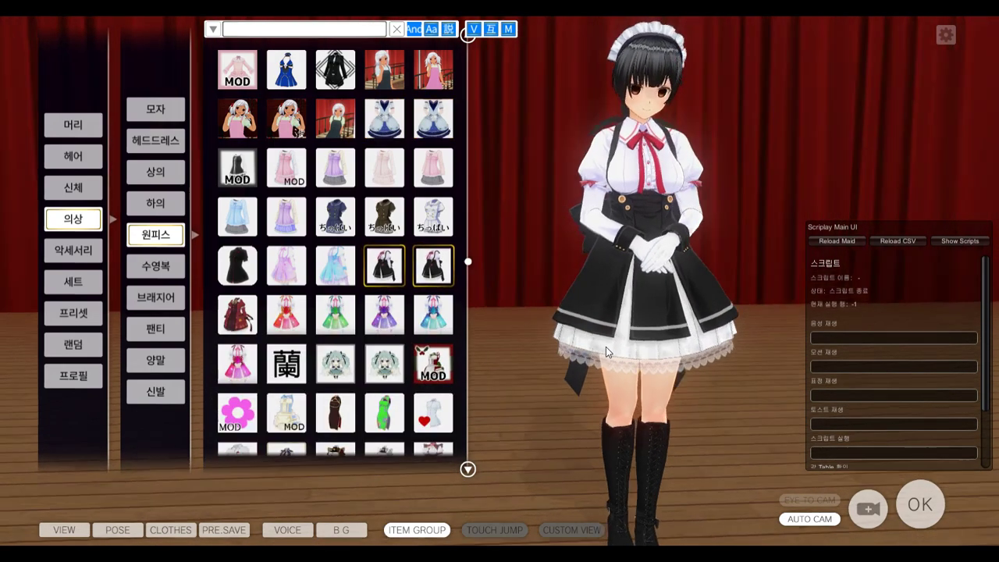
left_click_drag(621, 336, 625, 361)
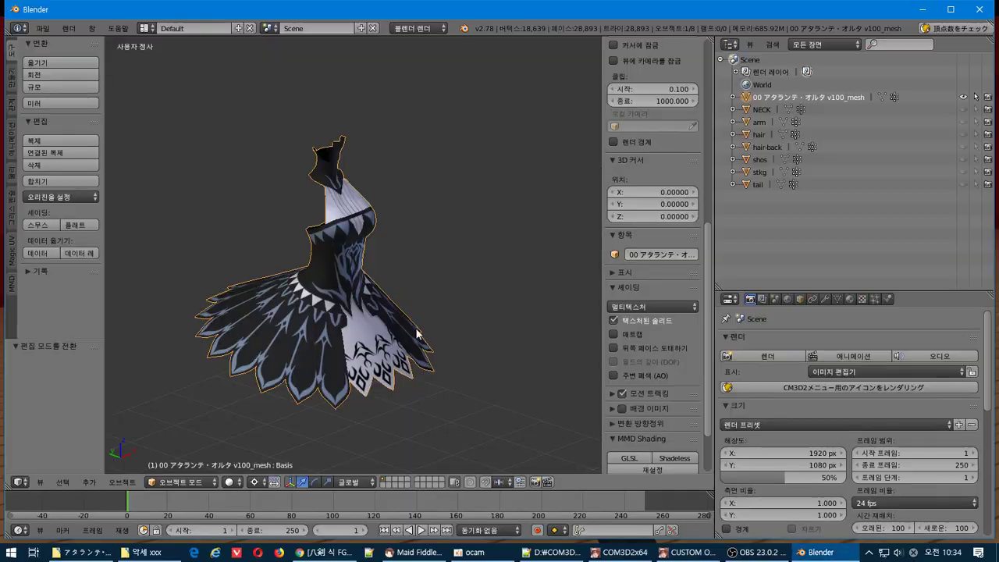
middle_click_drag(367, 301, 255, 285)
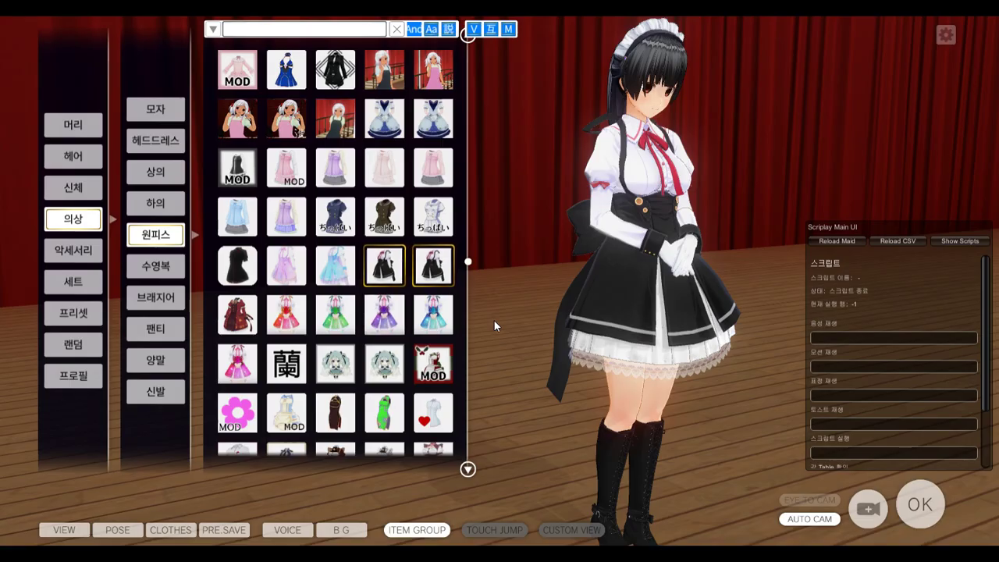
- Try on ネコぱらメイド服(アニメ調) and look through more one-piece items for a similar dress
scroll(408, 349, "down", 5)
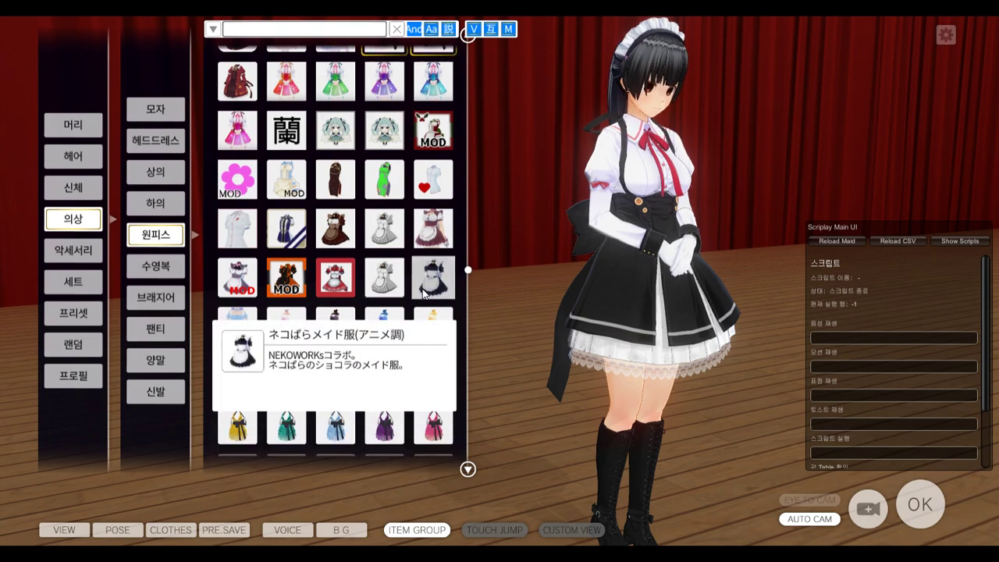
left_click(433, 277)
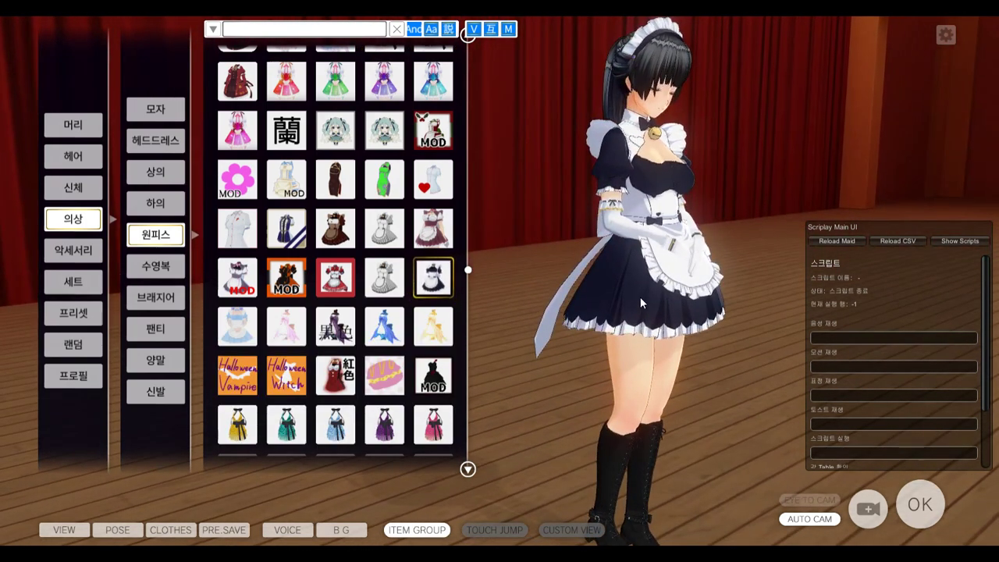
mouse_move(414, 322)
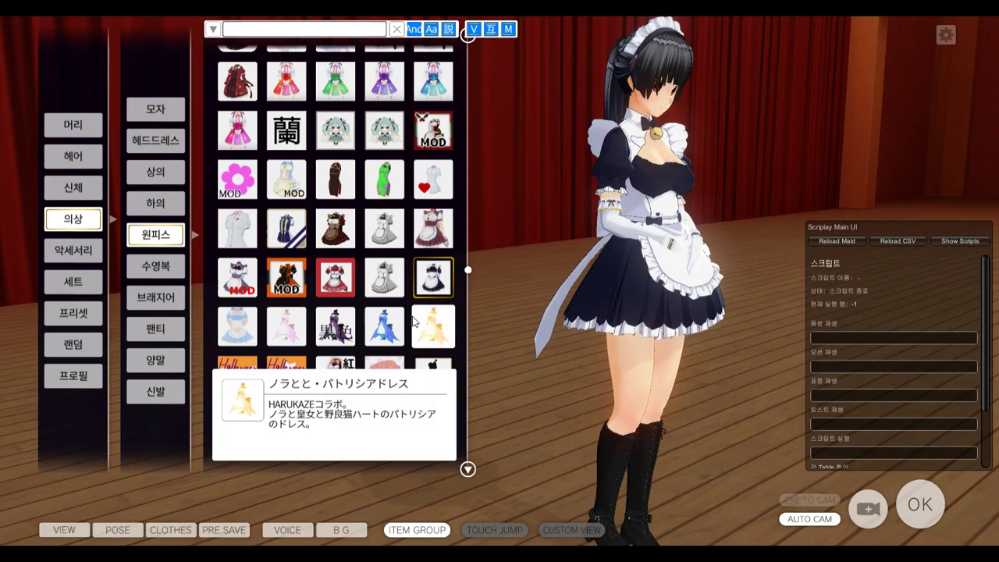
scroll(414, 322, "down", 10)
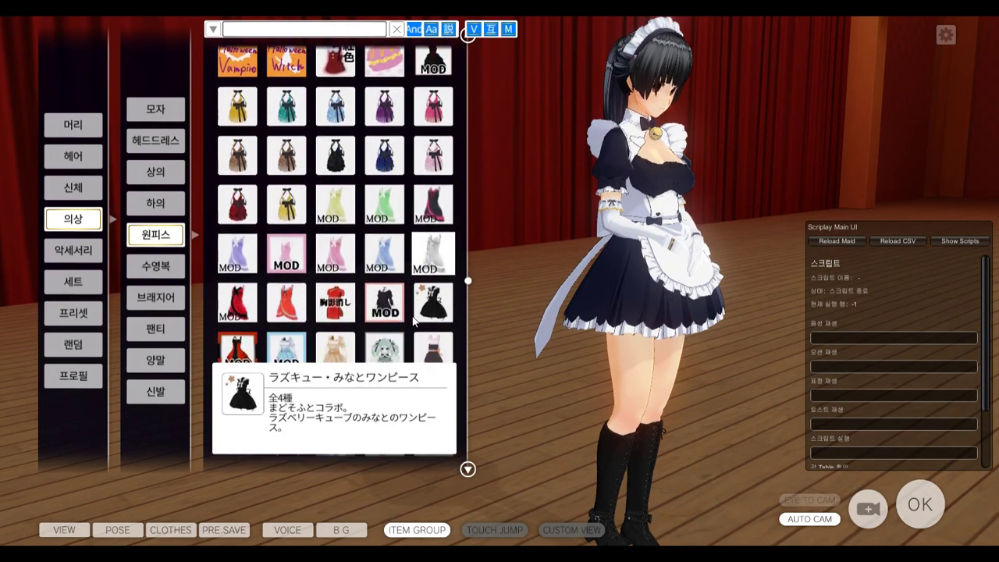
scroll(414, 322, "up", 3)
scroll(414, 322, "down", 5)
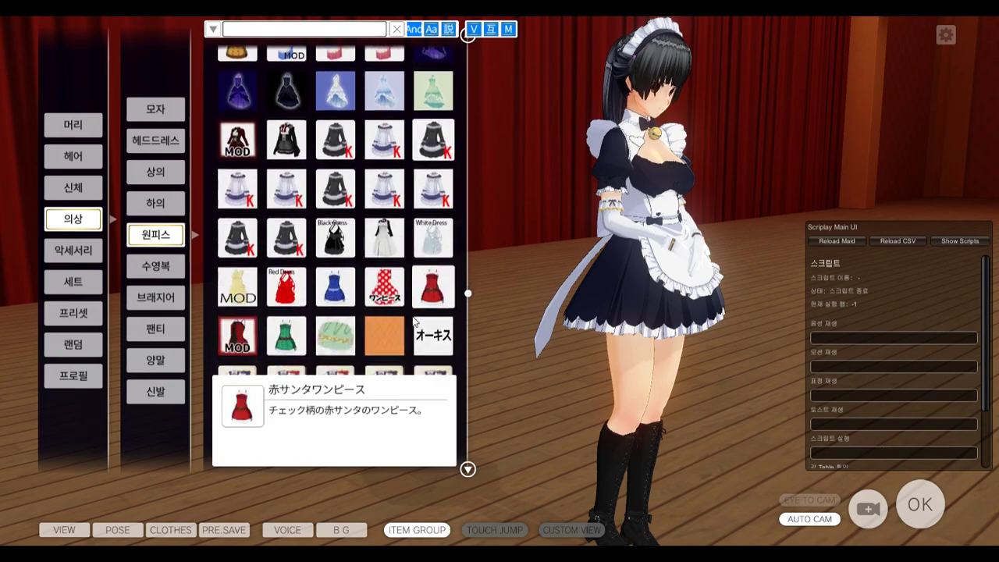
scroll(414, 321, "down", 5)
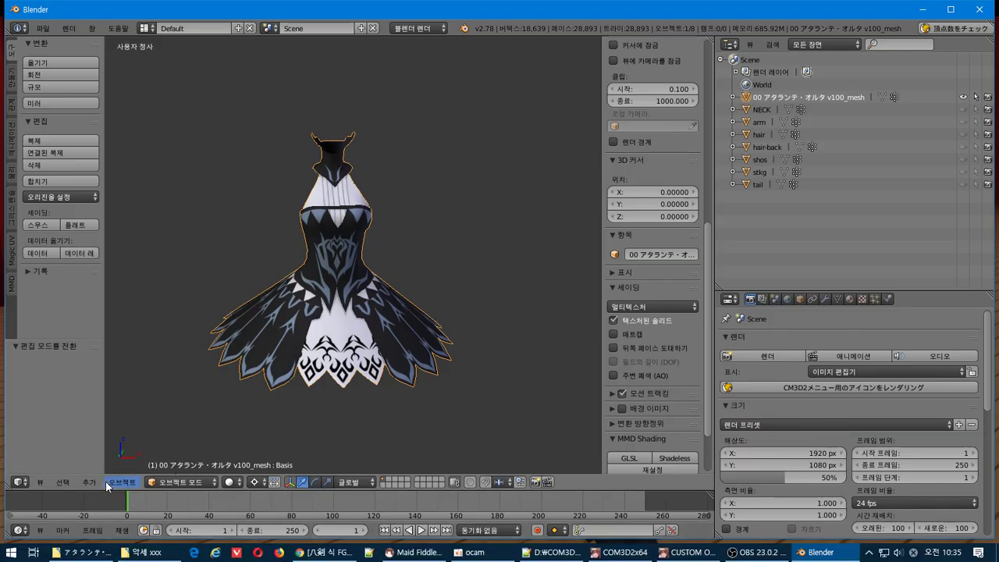
- In Blender, add the CM3D2 body Tスタンス素体 手のみ to the scene to see how the dress fits it
left_click(88, 483)
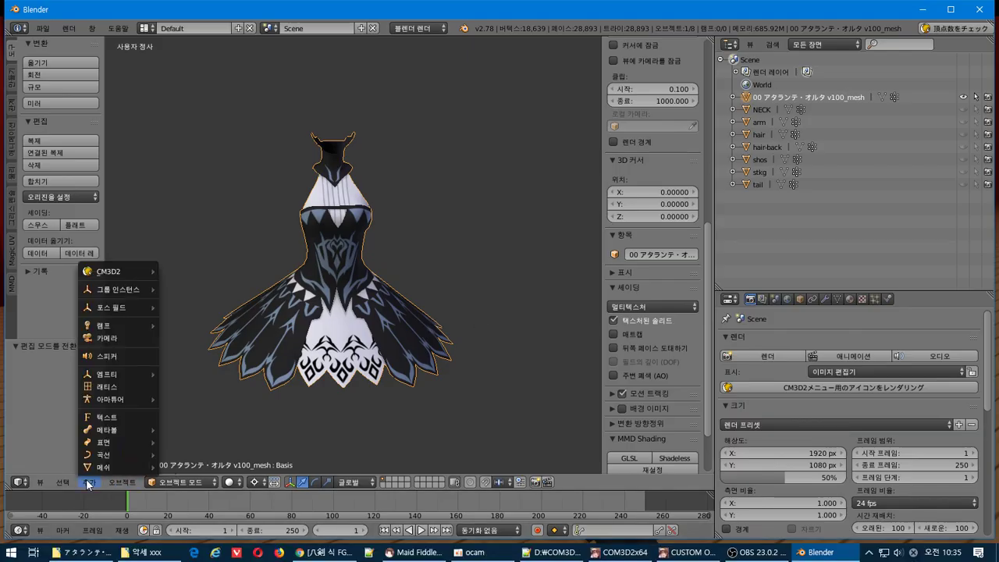
mouse_move(109, 272)
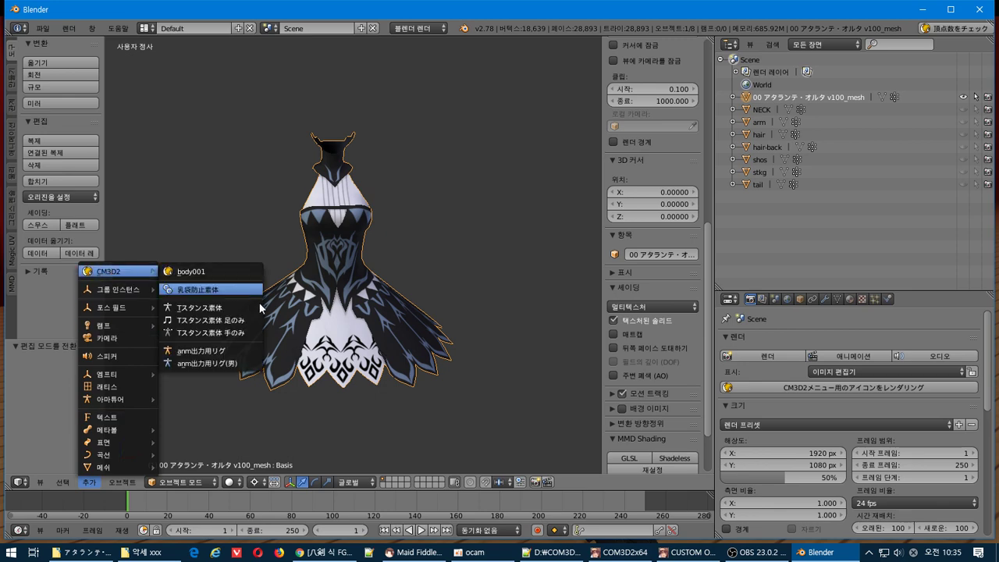
left_click(194, 342)
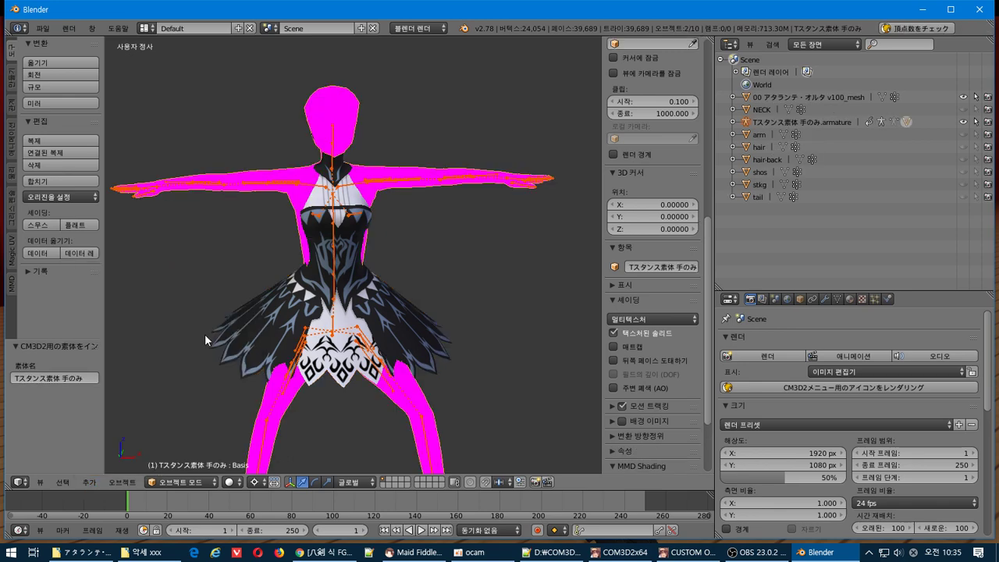
middle_click_drag(205, 334, 234, 334)
- Return to the game, put 金恋・シルヴィドレス改03 on the maid and compare its shape with the dress in Blender
key("alt+Tab")
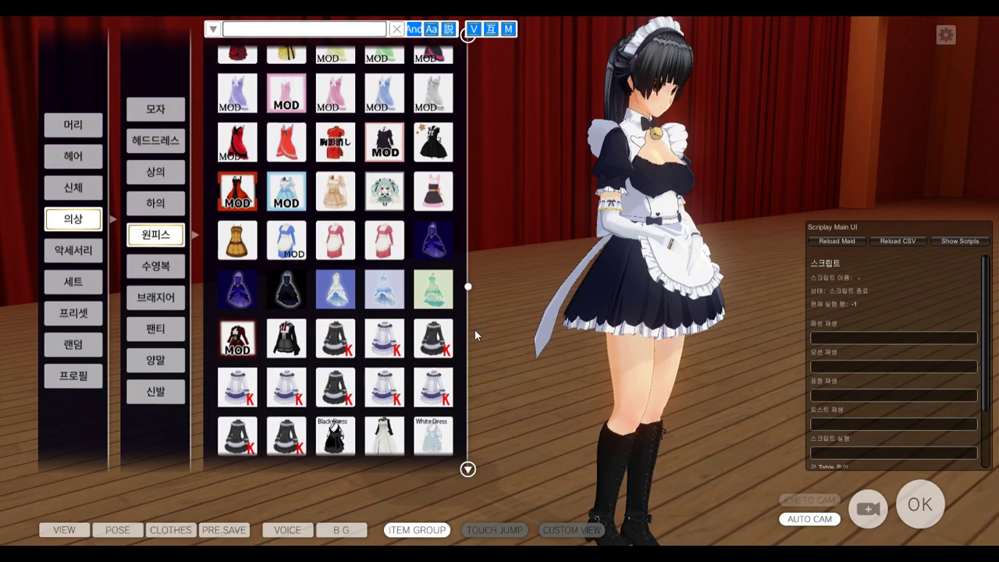
scroll(395, 326, "down", 5)
scroll(395, 326, "up", 3)
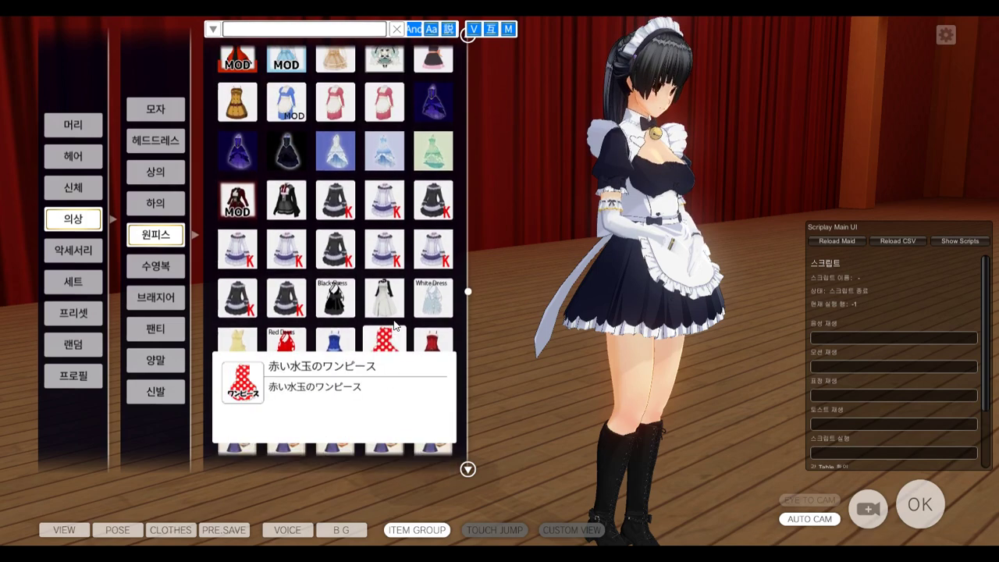
scroll(375, 305, "down", 6)
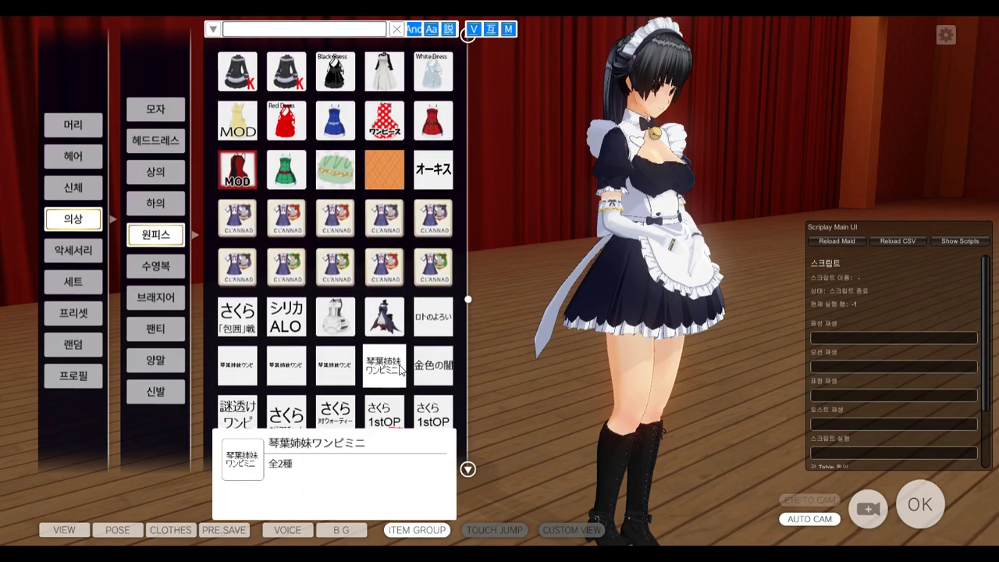
scroll(398, 370, "up", 5)
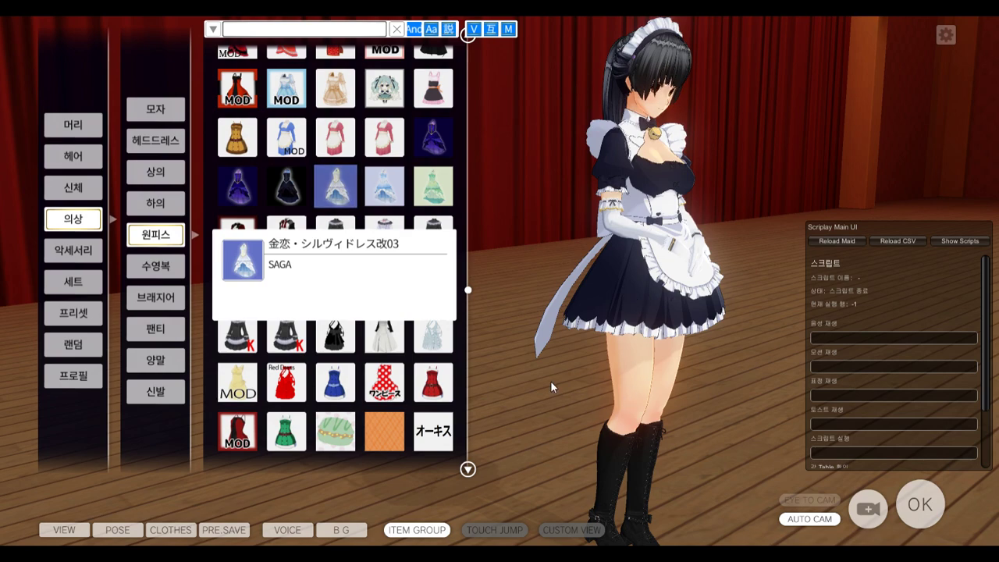
key("alt+Tab")
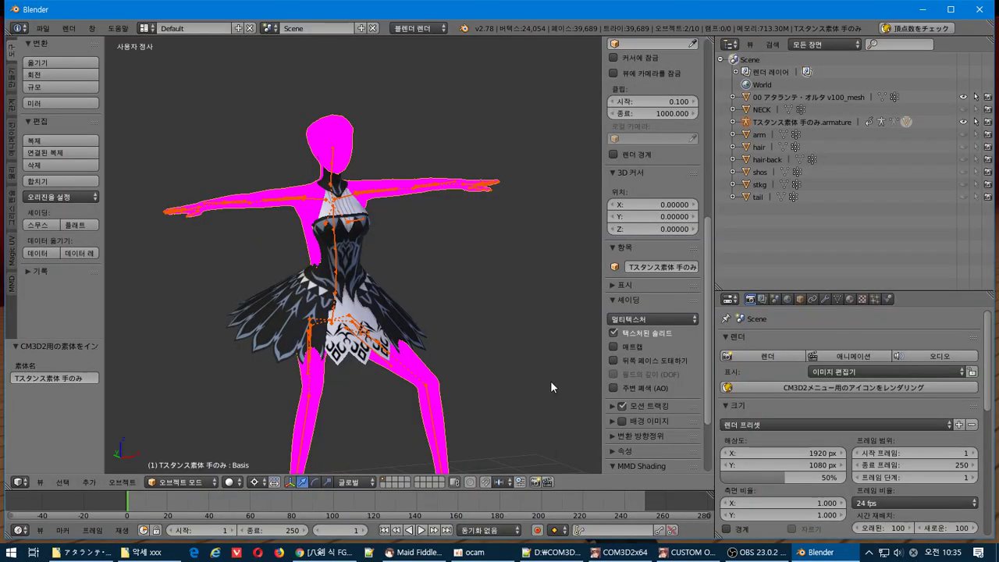
key("alt+Tab")
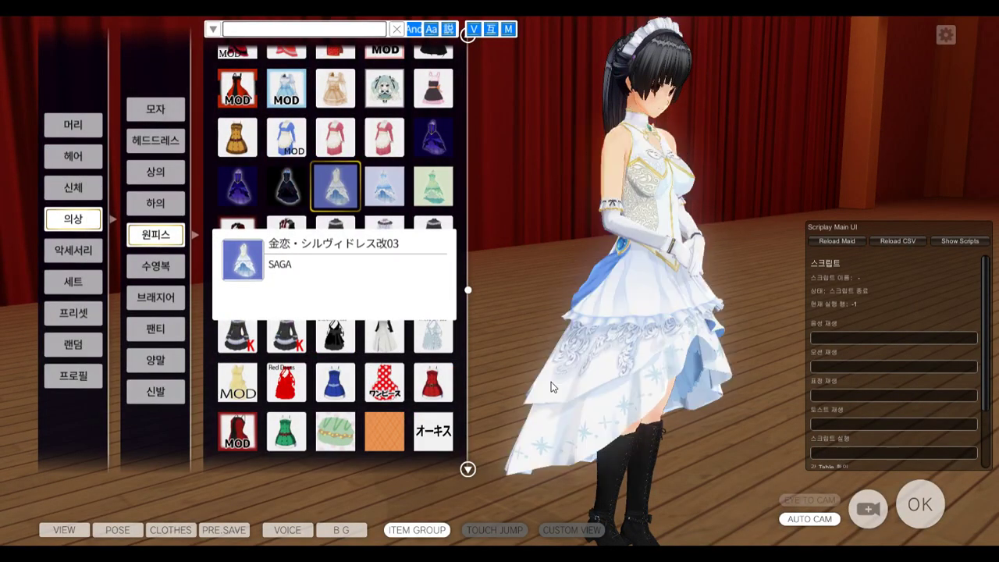
left_click_drag(551, 382, 551, 438)
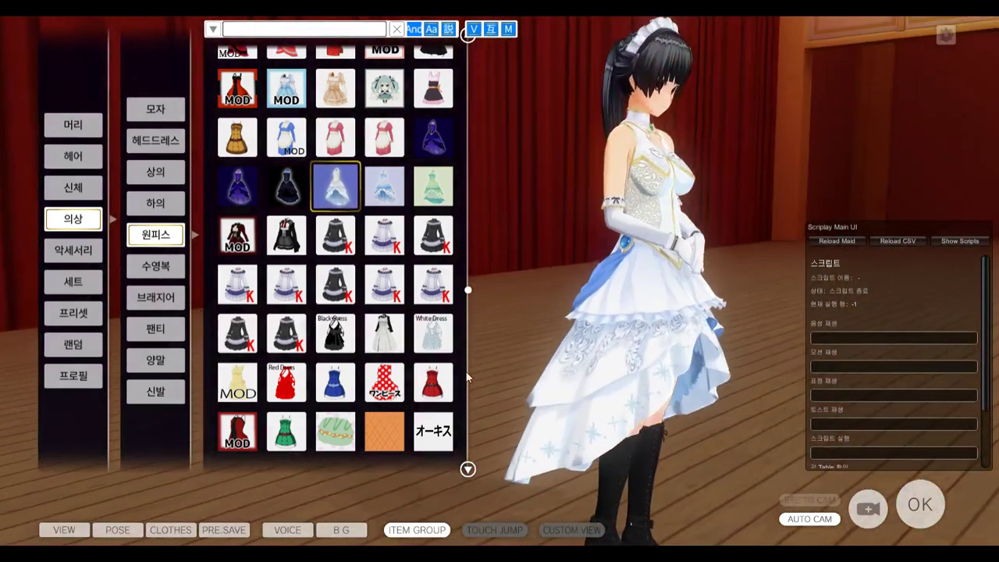
- Try on the navy sleeveless one-piece with the short flared skirt and examine it from behind and in front
scroll(378, 390, "down", 3)
scroll(375, 392, "down", 14)
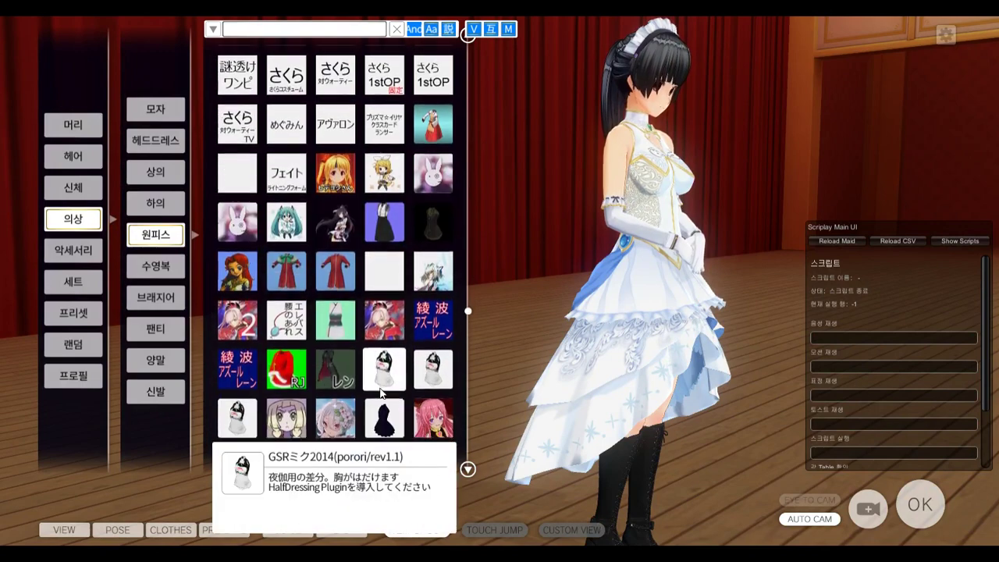
scroll(382, 393, "down", 3)
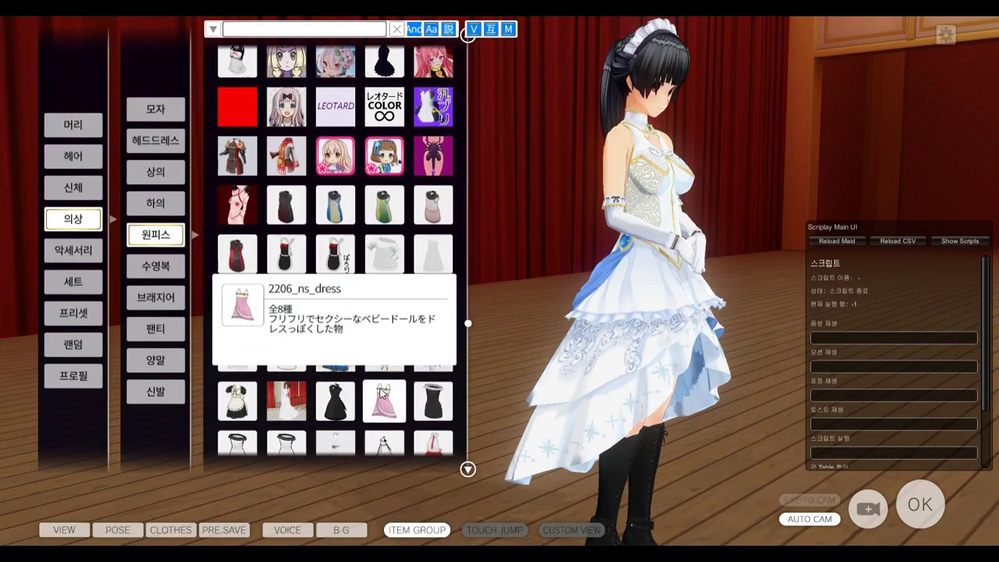
left_click(384, 70)
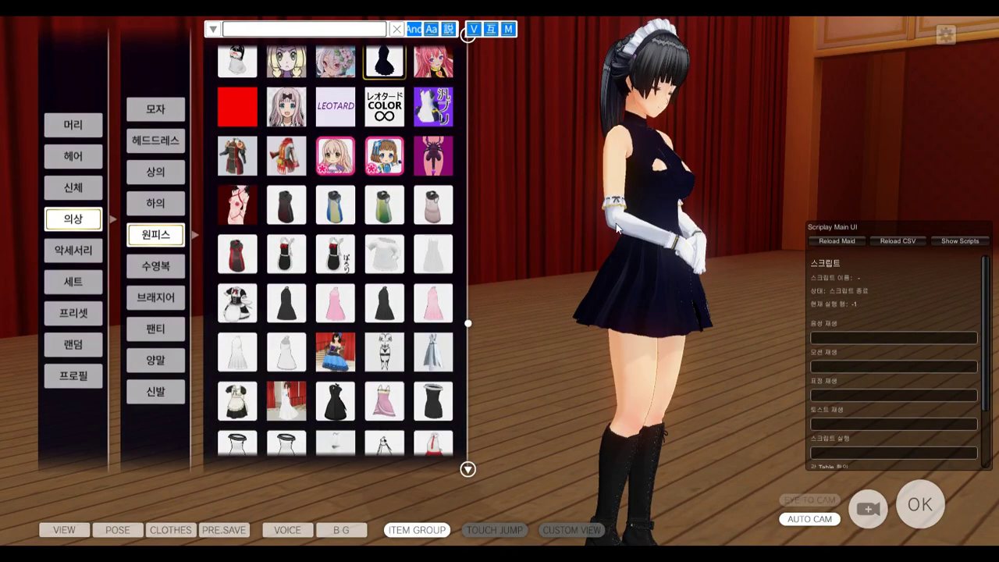
left_click_drag(523, 256, 817, 241)
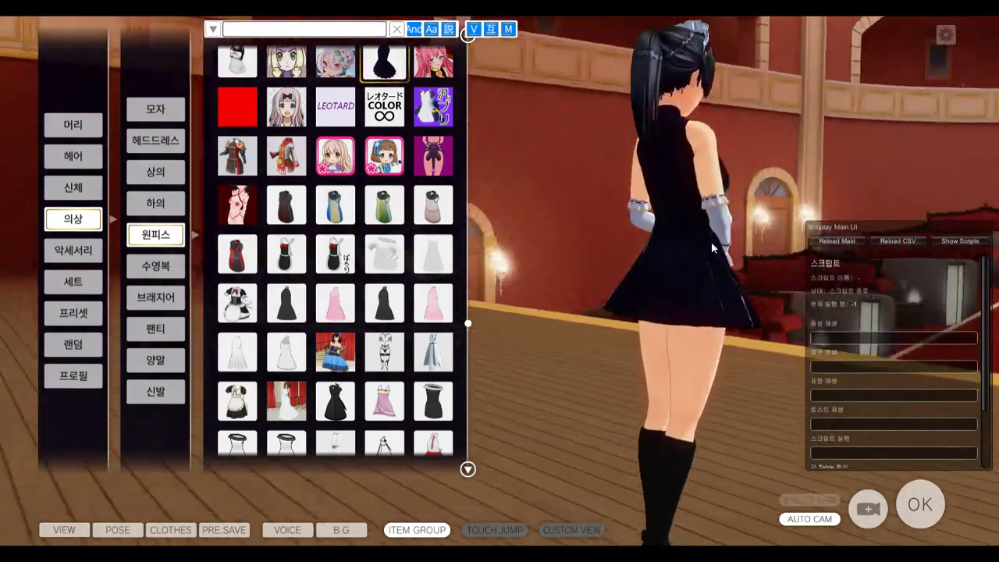
right_click_drag(712, 248, 518, 247)
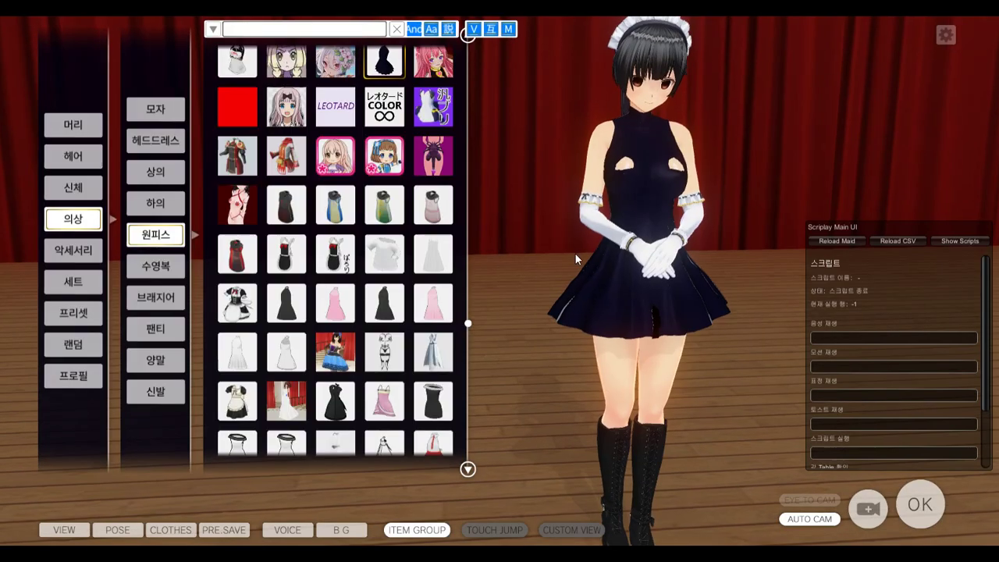
middle_click_drag(576, 254, 549, 341)
right_click_drag(549, 340, 530, 327)
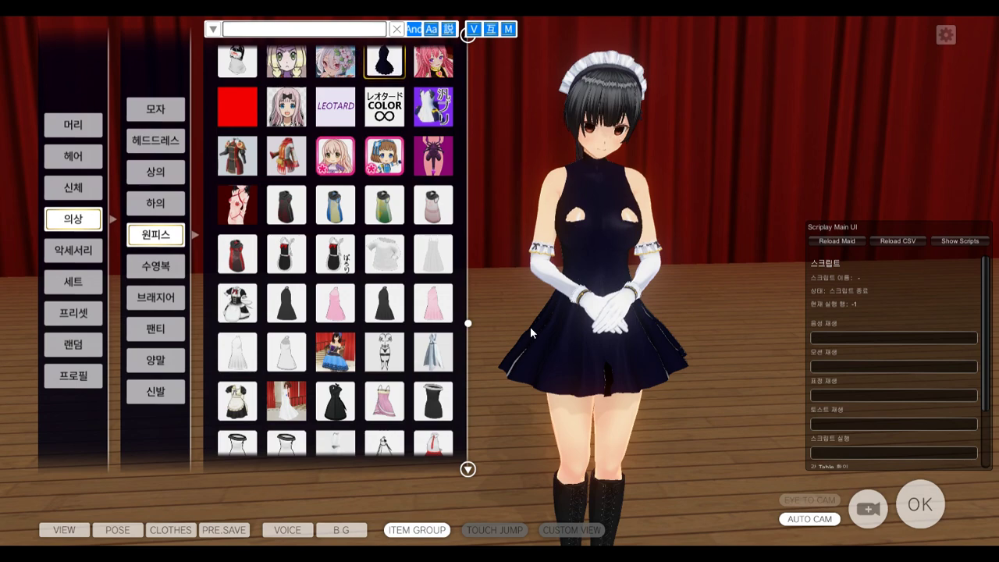
- Open the ACCex menu export of the worn Onepiece to get the dress's file name
key("F12")
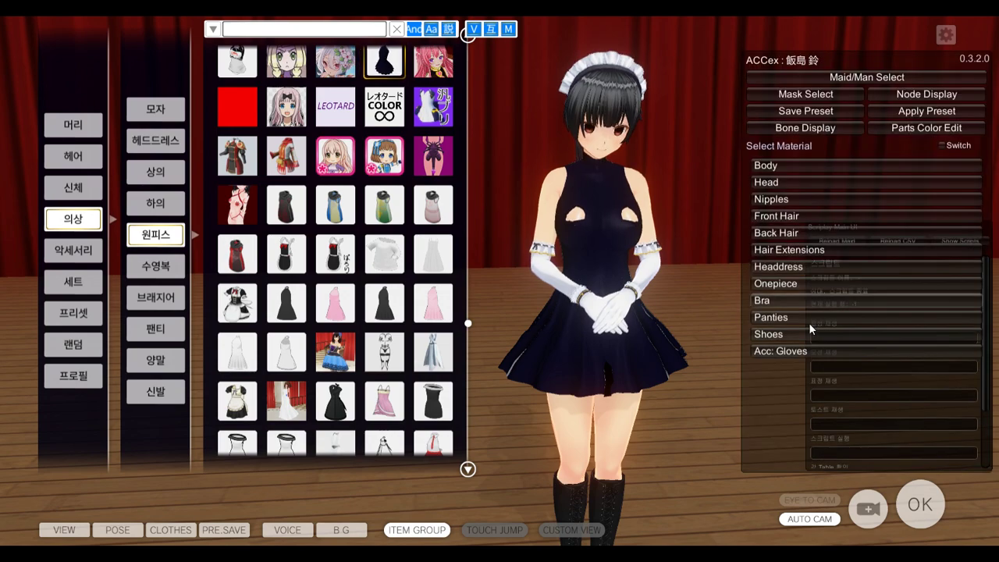
left_click(767, 287)
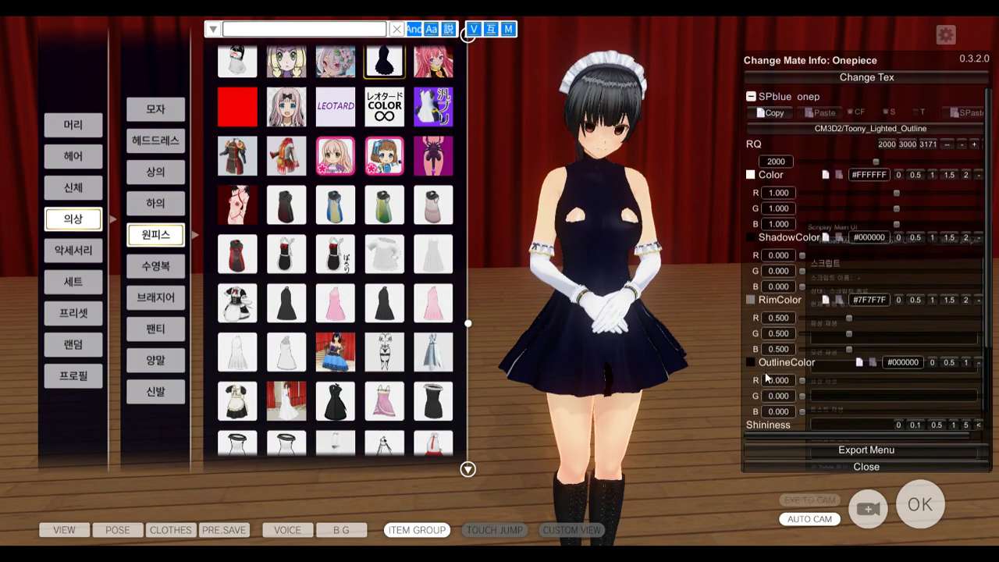
left_click(756, 453)
- Switch to Everything, search for spblue_onep and copy the full path of SPblue_onep.model
key("super")
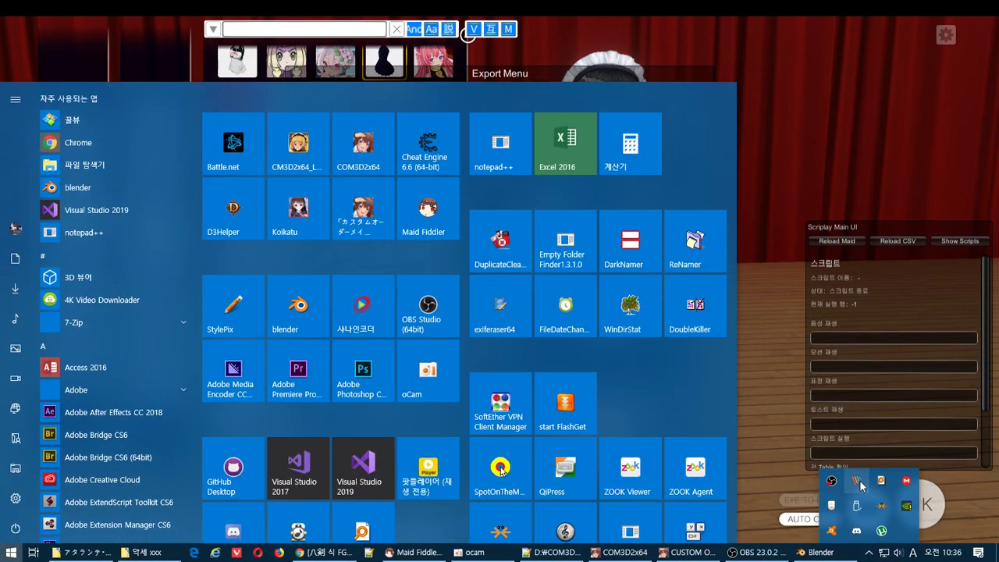
left_click(859, 483)
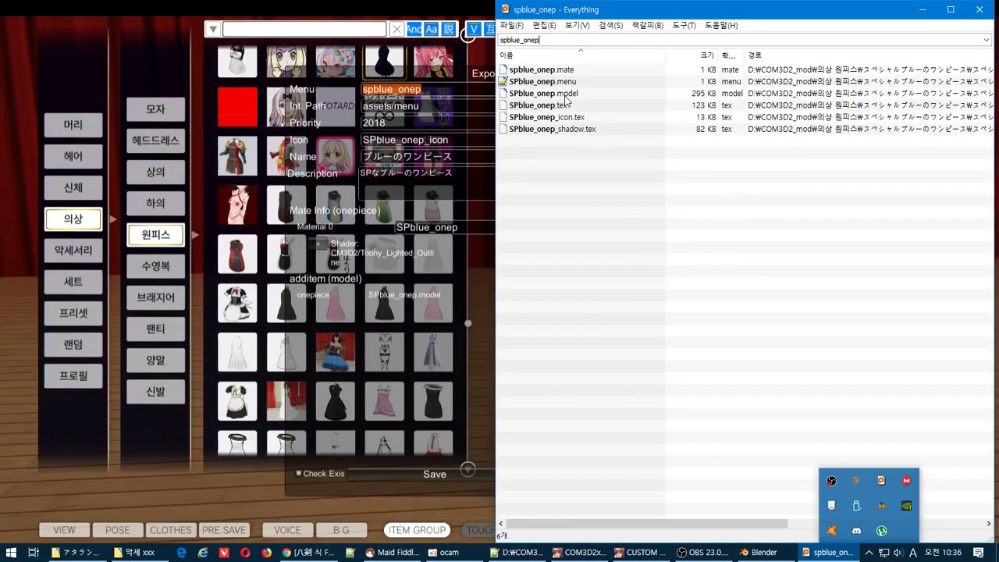
right_click(564, 93)
left_click(639, 131)
key("super")
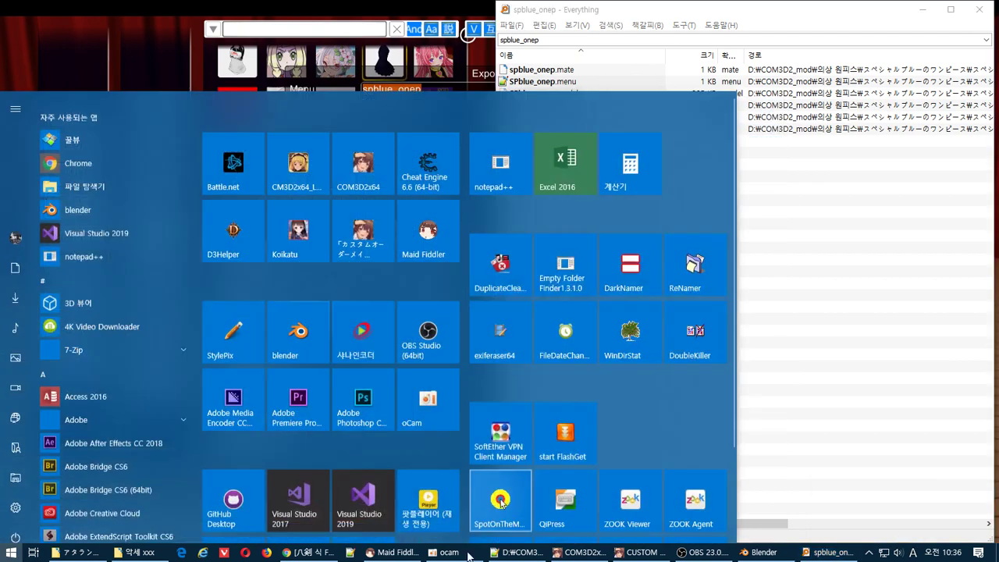
- Switch to Blender and import SPblue_onep.model as a CM3D2 model from the スペシャルブルーのワンピース folder
left_click(794, 553)
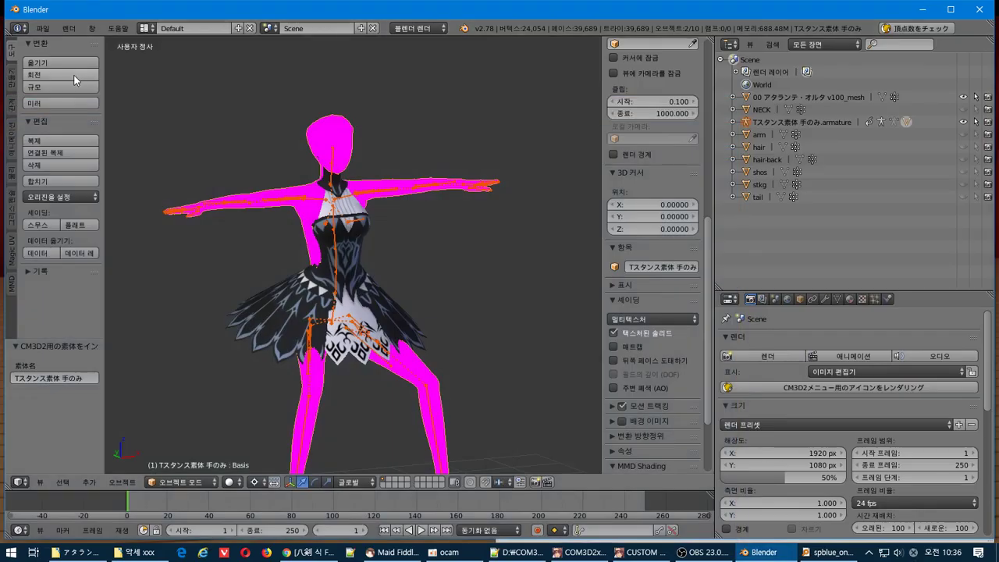
left_click(43, 29)
mouse_move(121, 254)
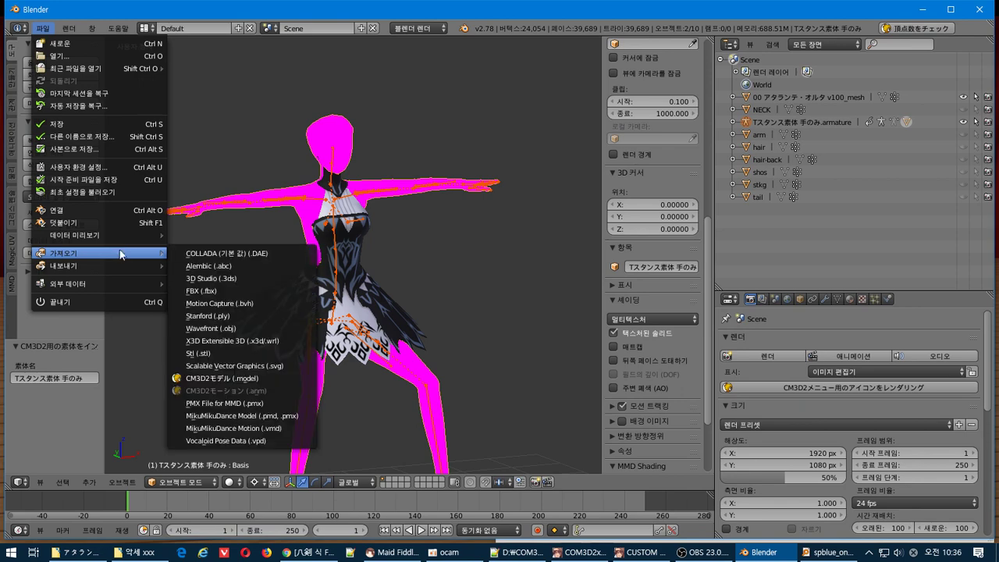
left_click(262, 379)
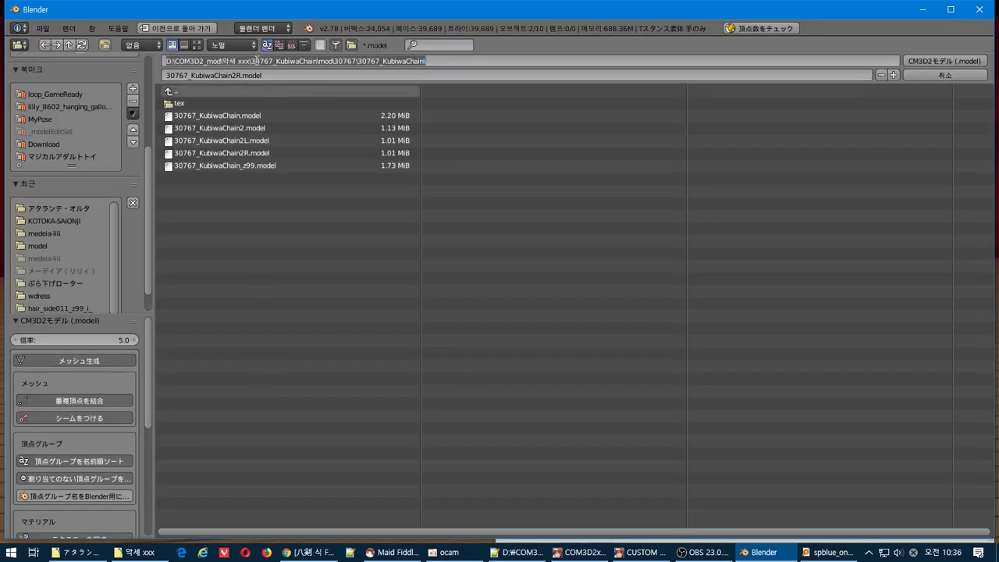
key("Return")
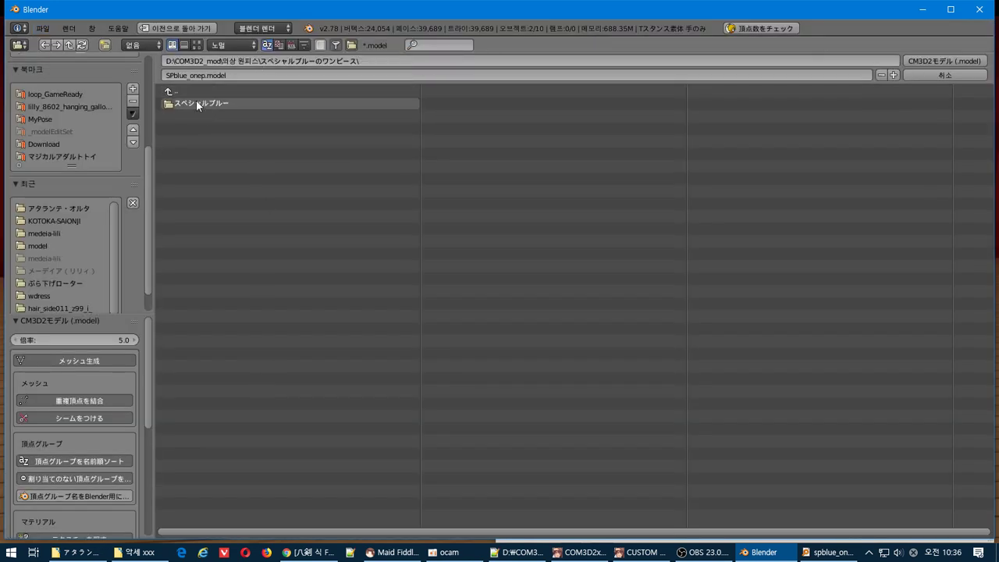
double_click(185, 106)
left_click(185, 106)
double_click(185, 106)
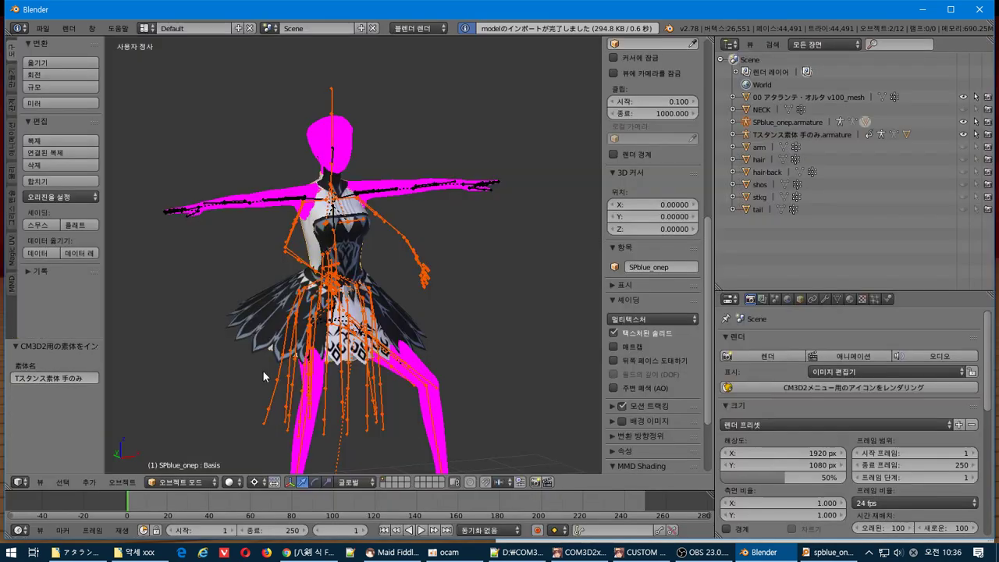
- Temporarily pull the imported SPblue_onep away from the body to compare it with the feathered dress, and cancel the move
middle_click_drag(262, 370, 317, 365)
scroll(275, 375, "up", 5)
key("g")
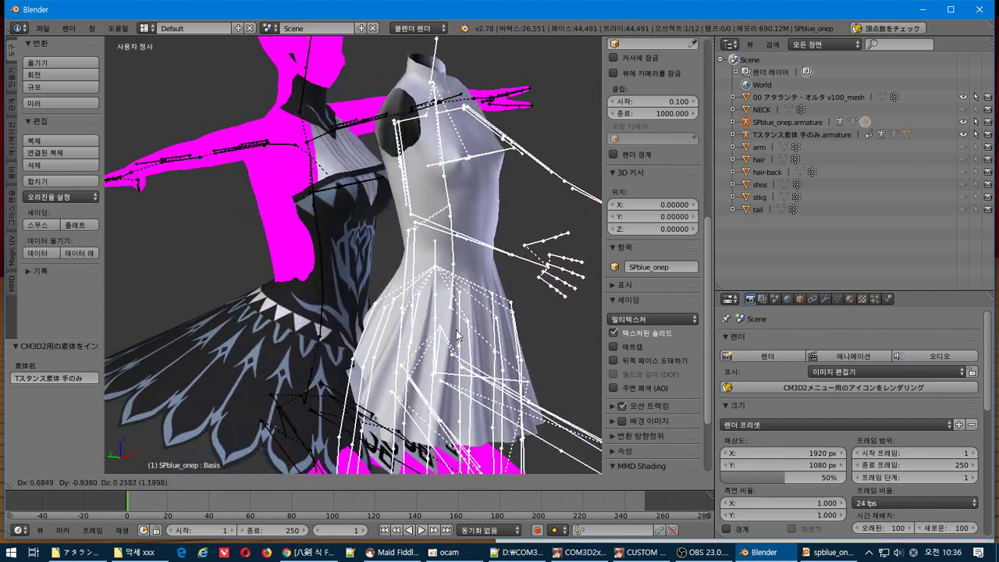
right_click(476, 314)
middle_click_drag(477, 313, 440, 346)
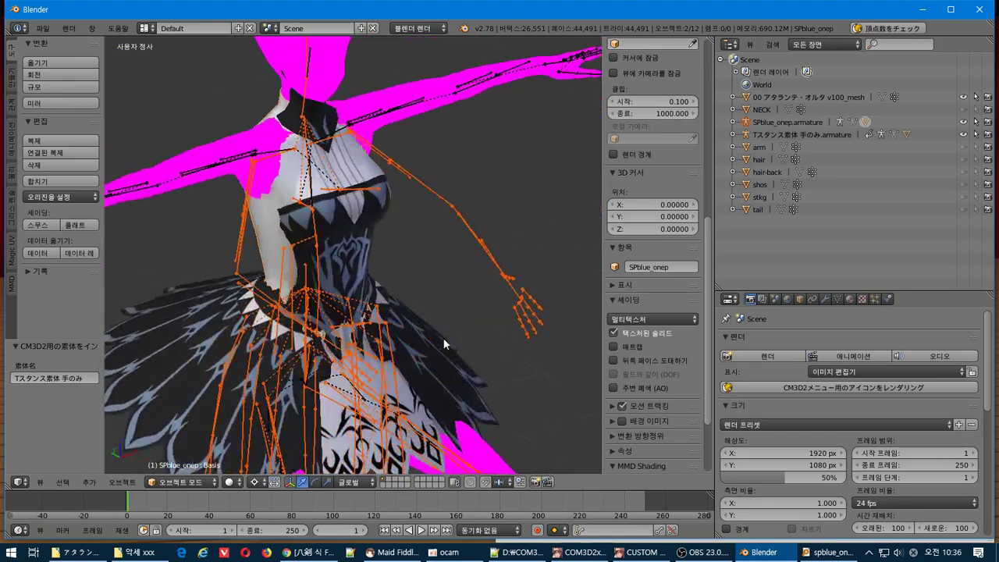
- Select the 00 アタランテ・オルタ v100_mesh dress, compare its side profile with the imported one-piece, and open its mesh for editing
scroll(445, 337, "down", 5)
right_click(434, 346)
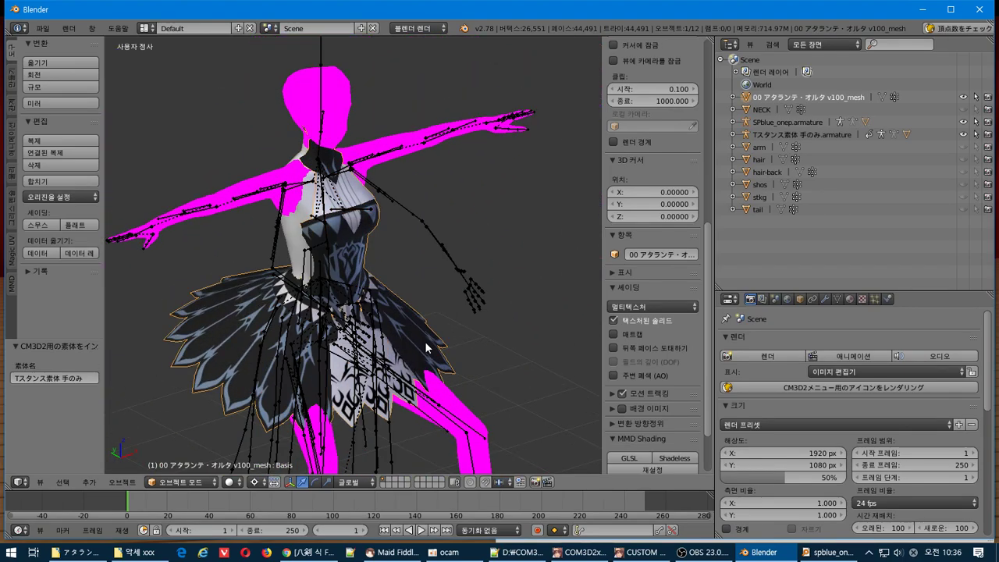
middle_click_drag(446, 345, 520, 328)
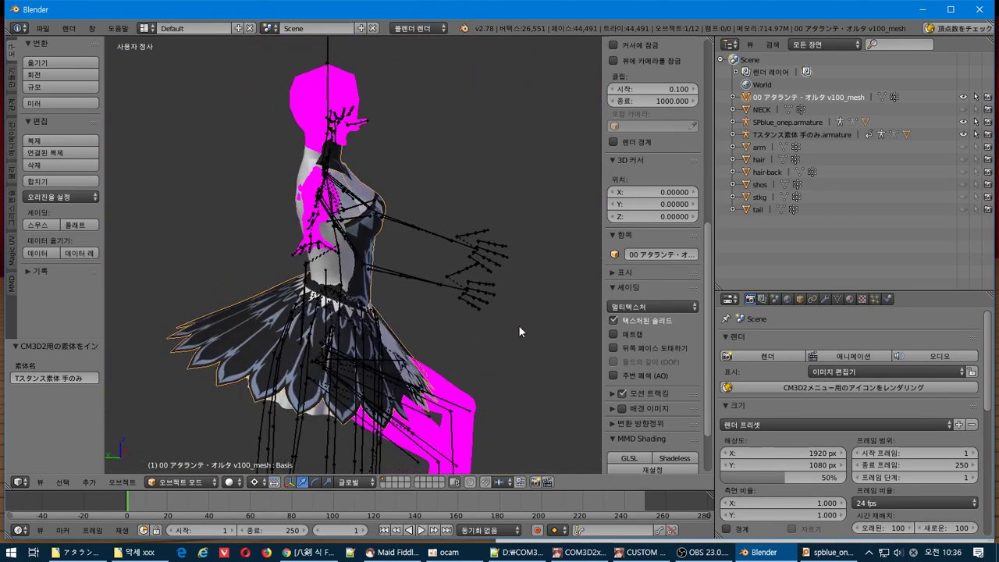
scroll(506, 321, "up", 2)
key("Tab")
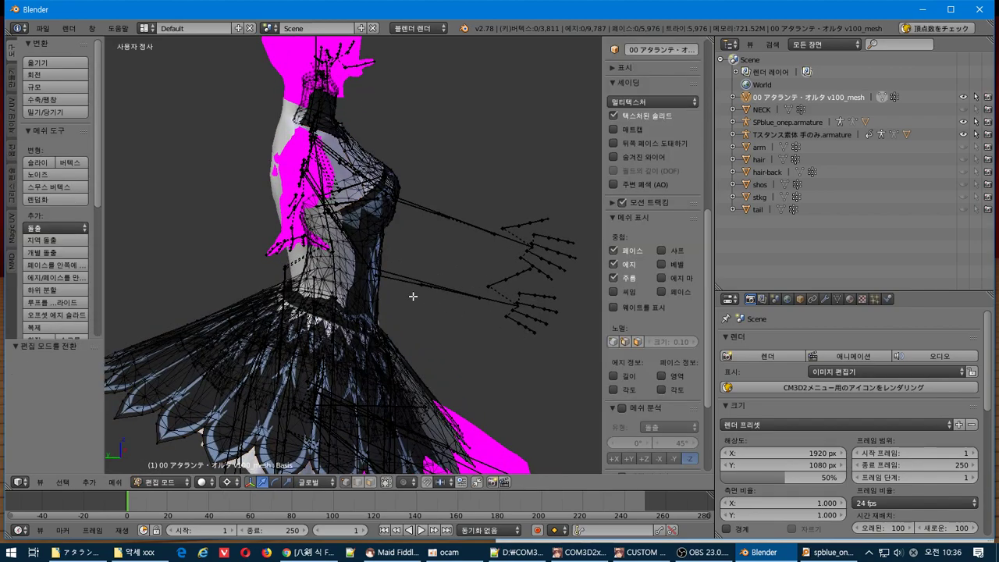
scroll(413, 297, "up", 1)
middle_click_drag(412, 297, 422, 276)
scroll(422, 276, "down", 5)
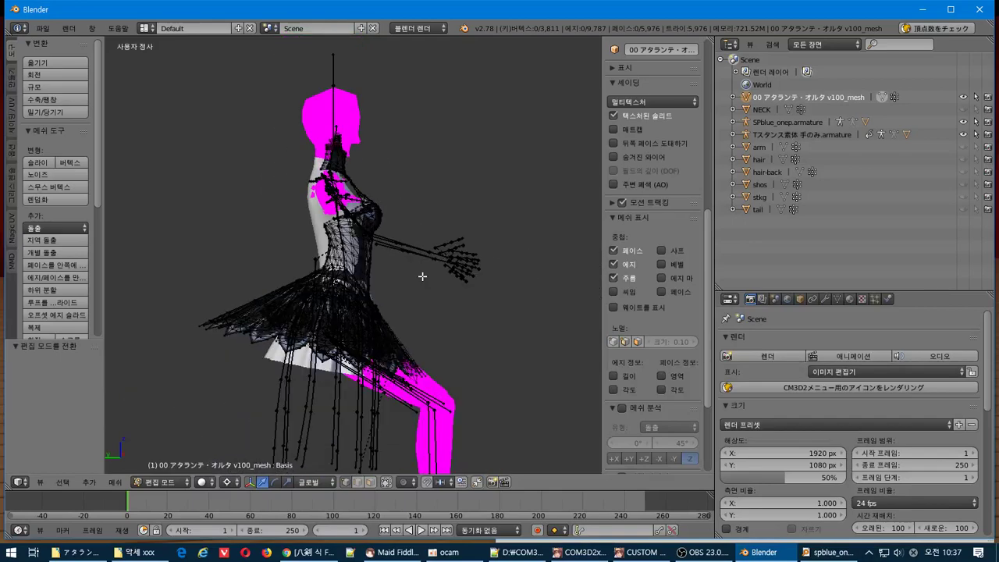
scroll(422, 276, "up", 4)
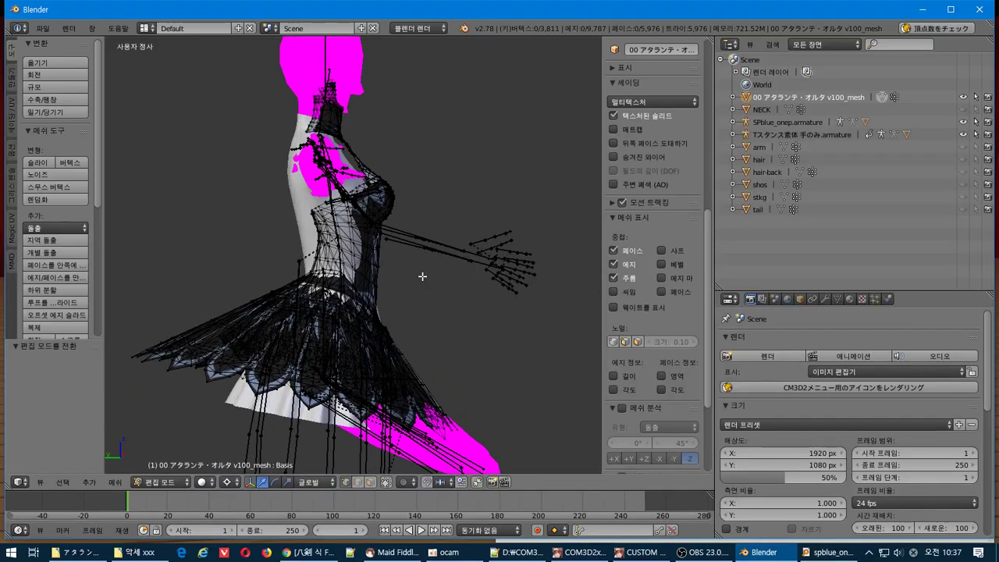
- Rotate the whole feathered dress mesh by 6.67° in the side view to match the body's tilt
key("a")
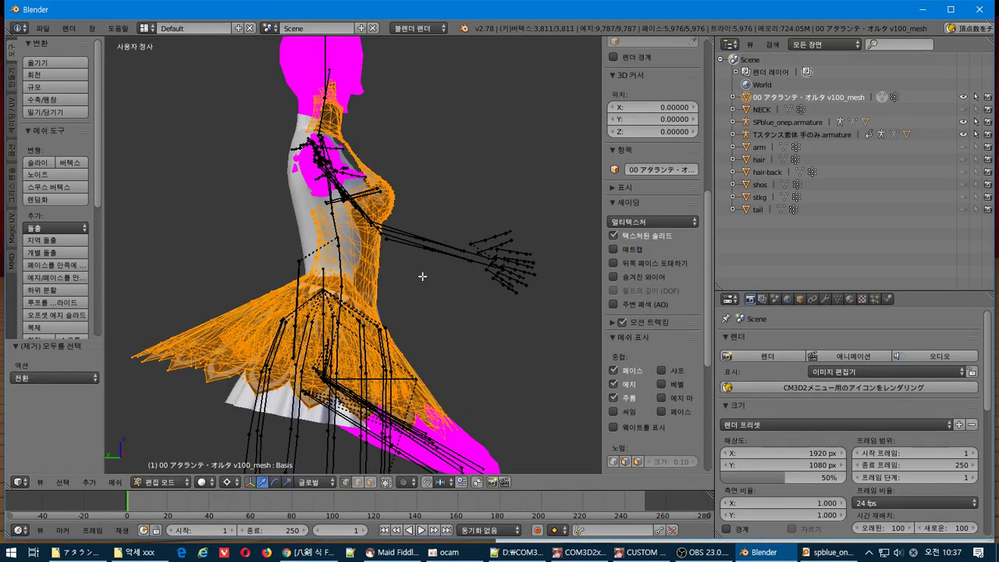
key("KP_3")
key("r")
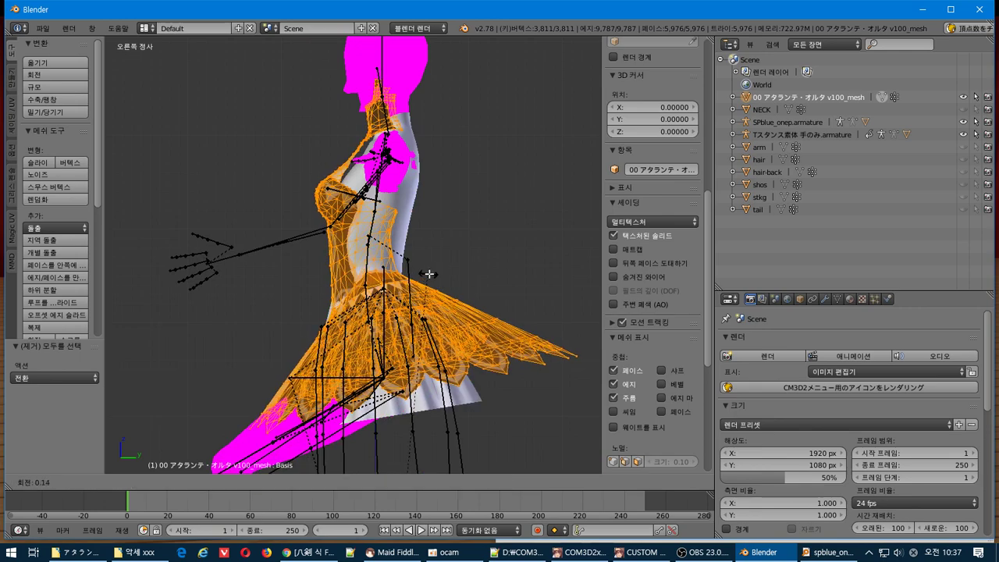
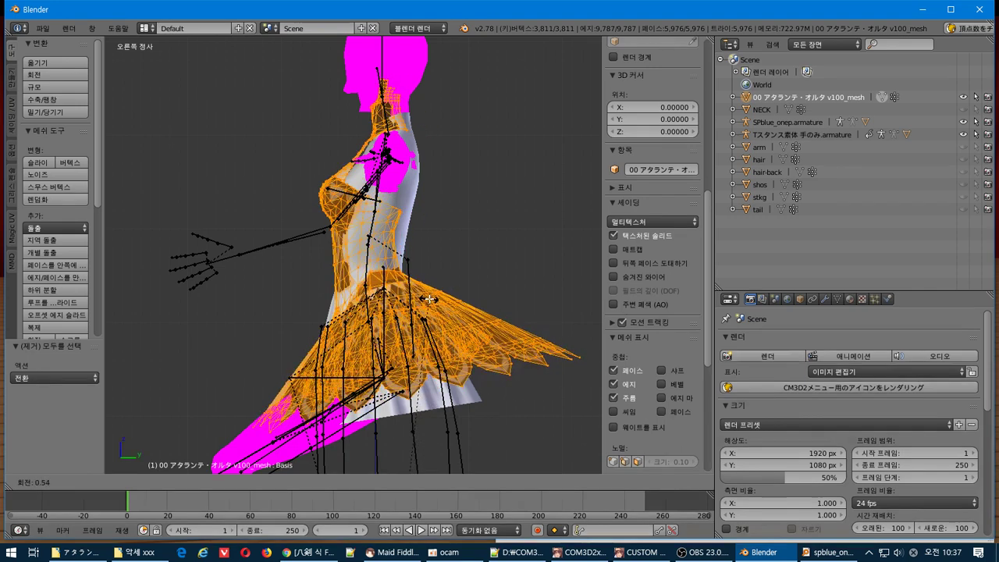
left_click(480, 310)
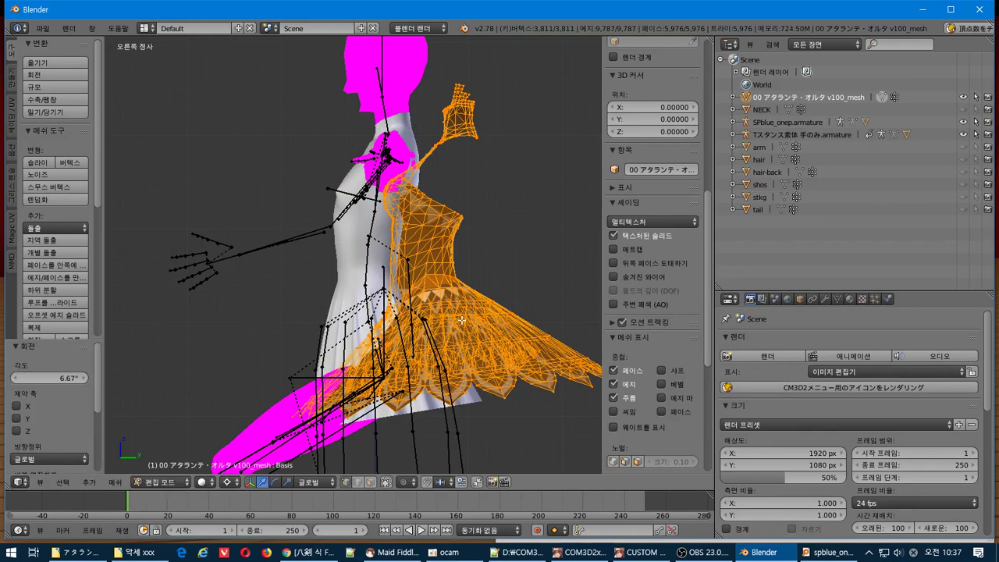
- Move the rotated dress mesh by -0.550 along Y onto the torso of the imported one-piece and inspect it
scroll(462, 320, "down", 3)
scroll(461, 320, "up", 5)
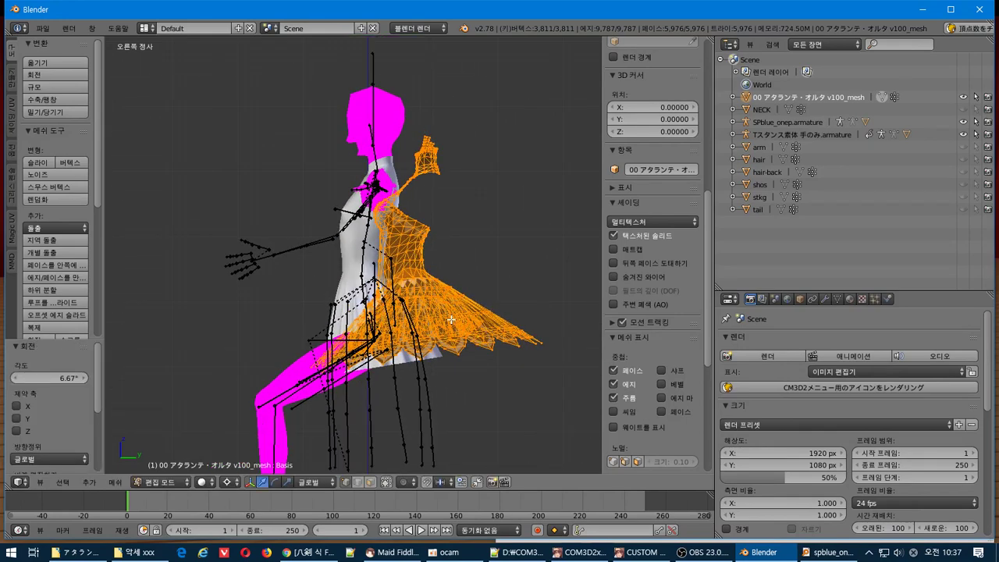
left_click(135, 458)
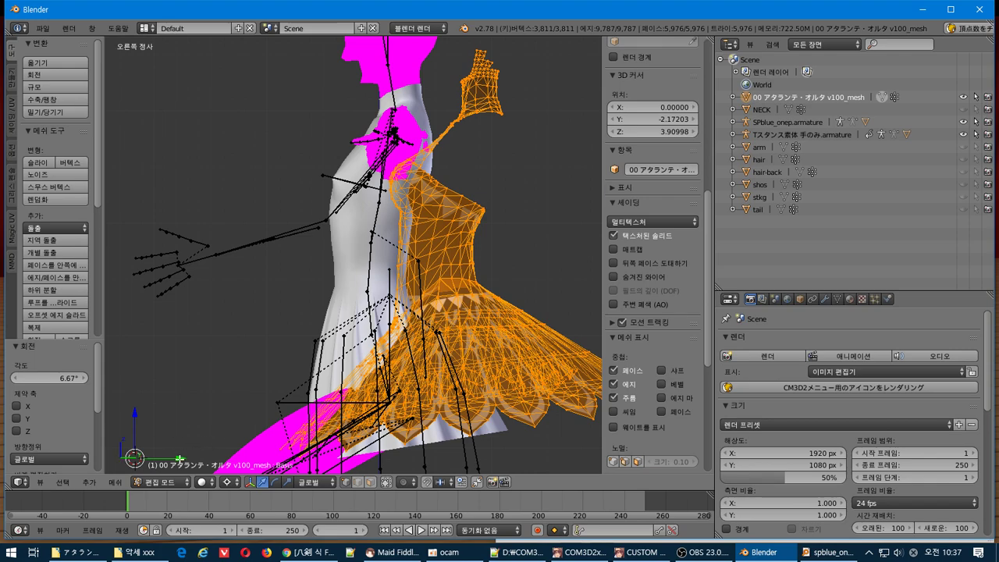
left_click_drag(180, 459, 117, 443)
scroll(412, 398, "down", 1)
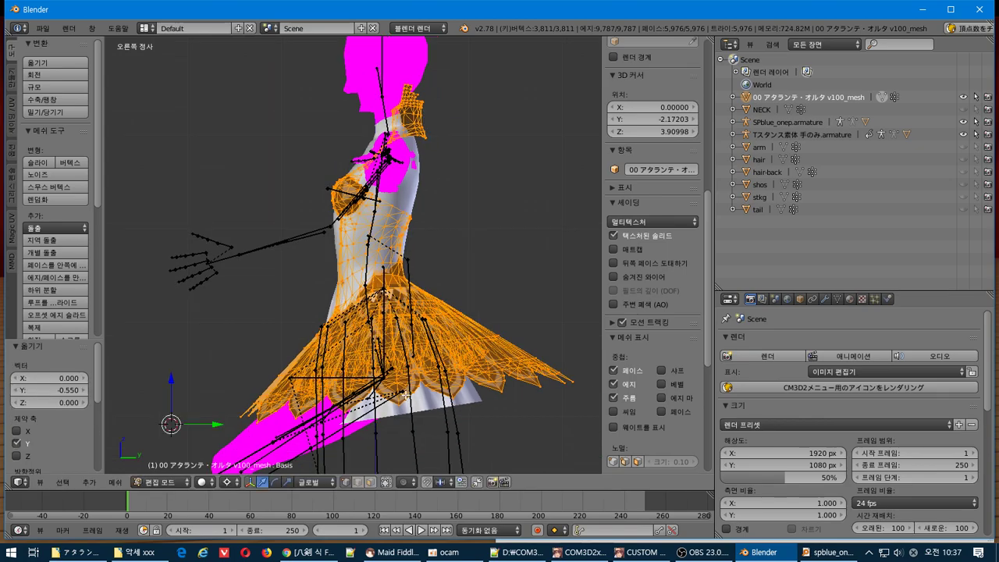
middle_click_drag(341, 377, 147, 329)
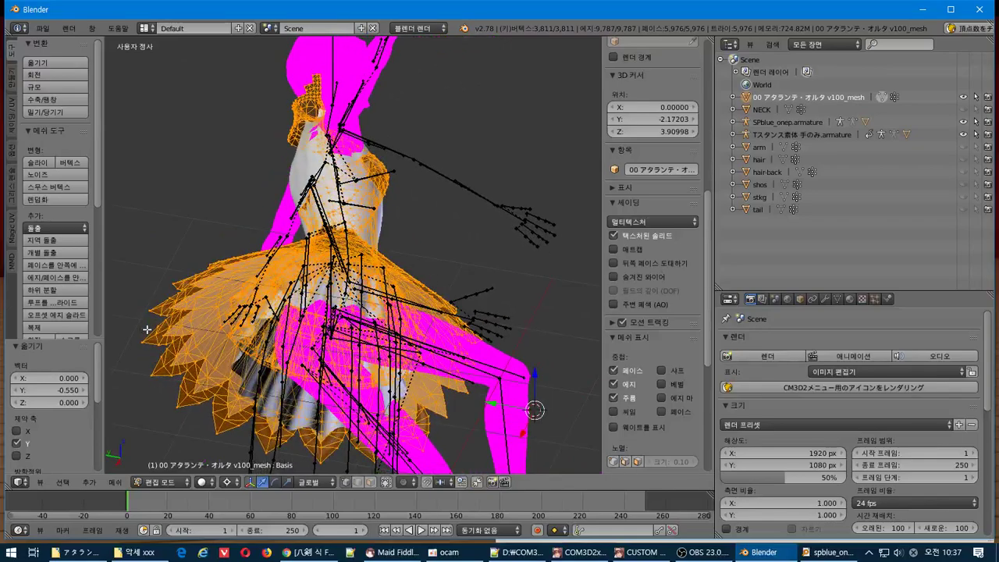
- Undo and restore the last move to compare the two positions, and examine the dress's fit around the torso
key("ctrl+z")
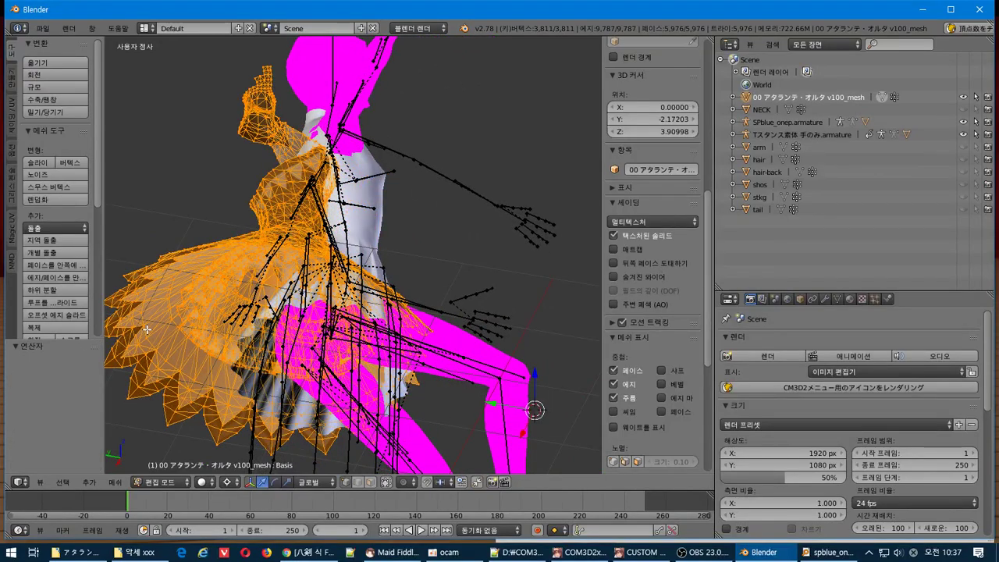
key("ctrl+z")
middle_click_drag(221, 314, 419, 377)
scroll(419, 377, "up", 6)
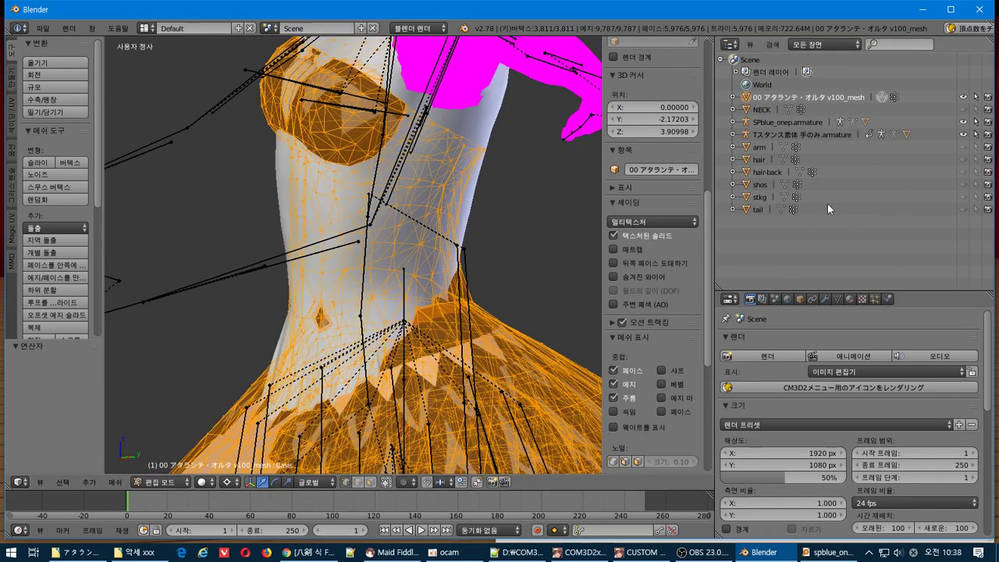
- Rename the 00 アタランテ・オルタ v100_mesh object to onep and return to Object Mode
double_click(763, 97)
type("d")
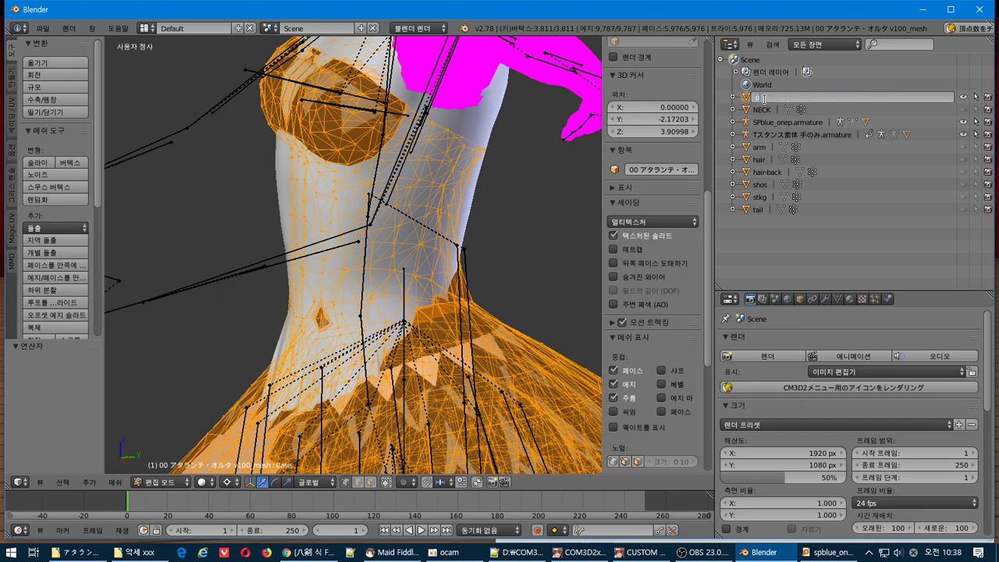
left_click(810, 251)
key("Tab")
scroll(440, 225, "down", 1)
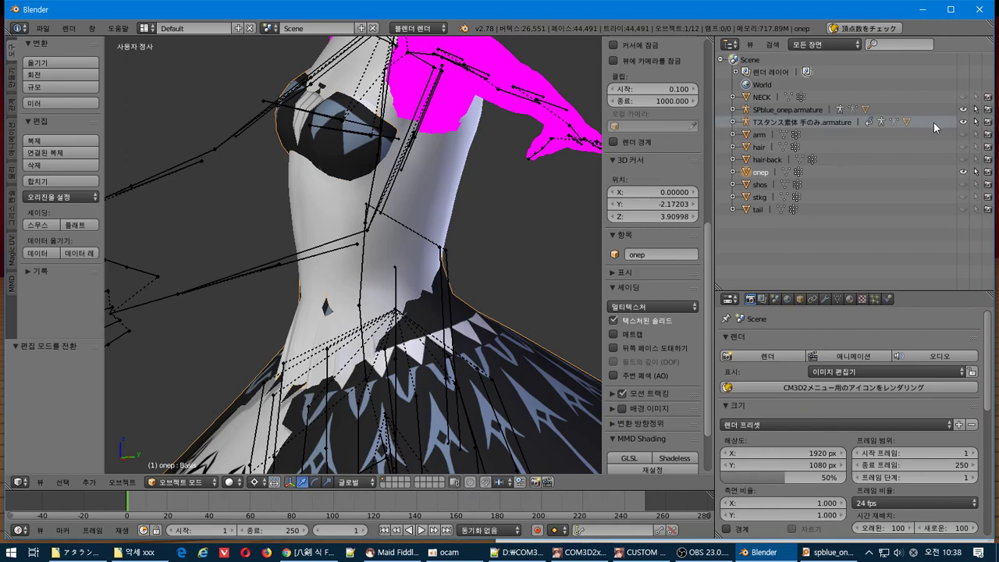
- Turn off textured solid shading in the viewport and inspect the T-stance body and SPblue_onep armatures against the dress
left_click(733, 122)
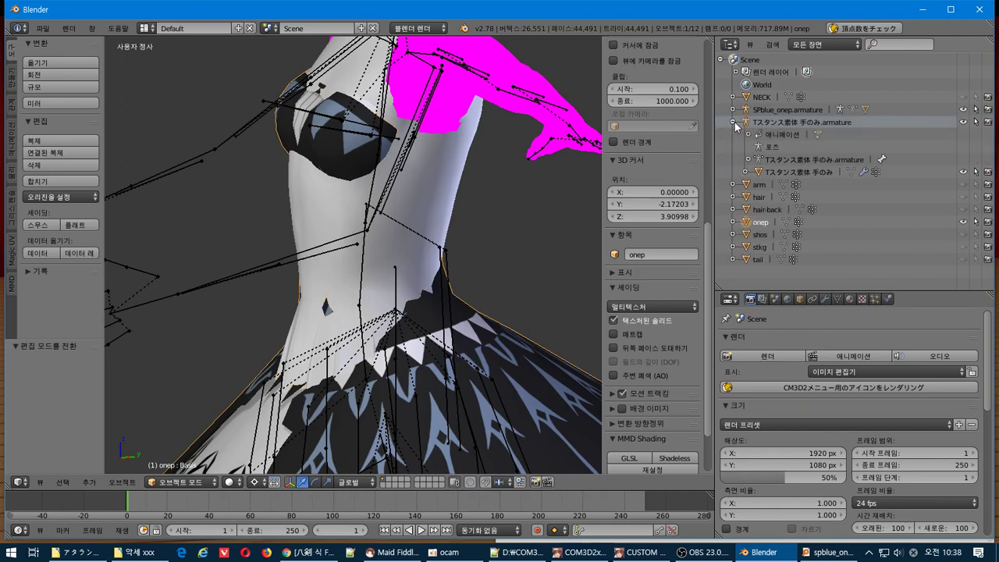
left_click(632, 320)
middle_click_drag(513, 285, 362, 210)
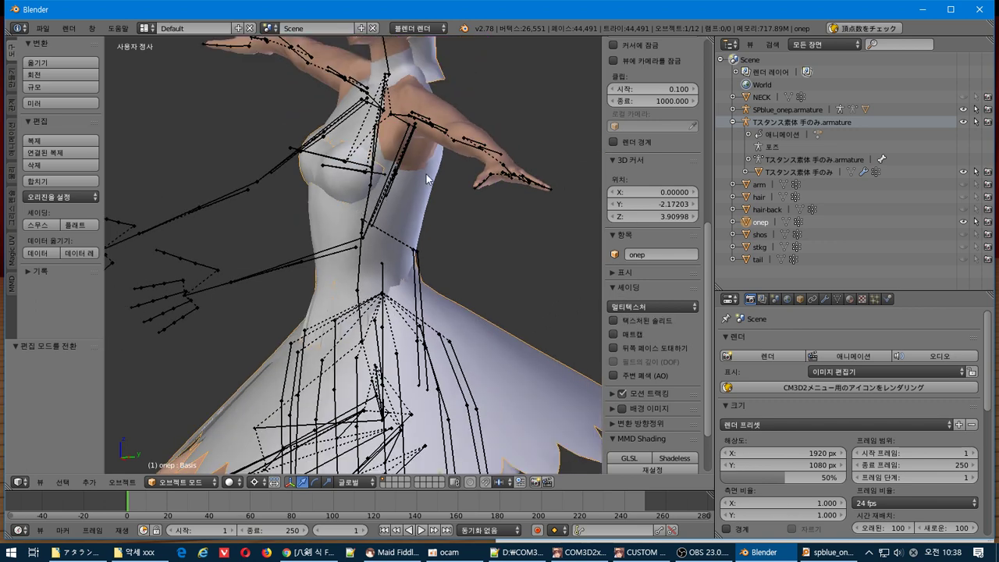
left_click(775, 112)
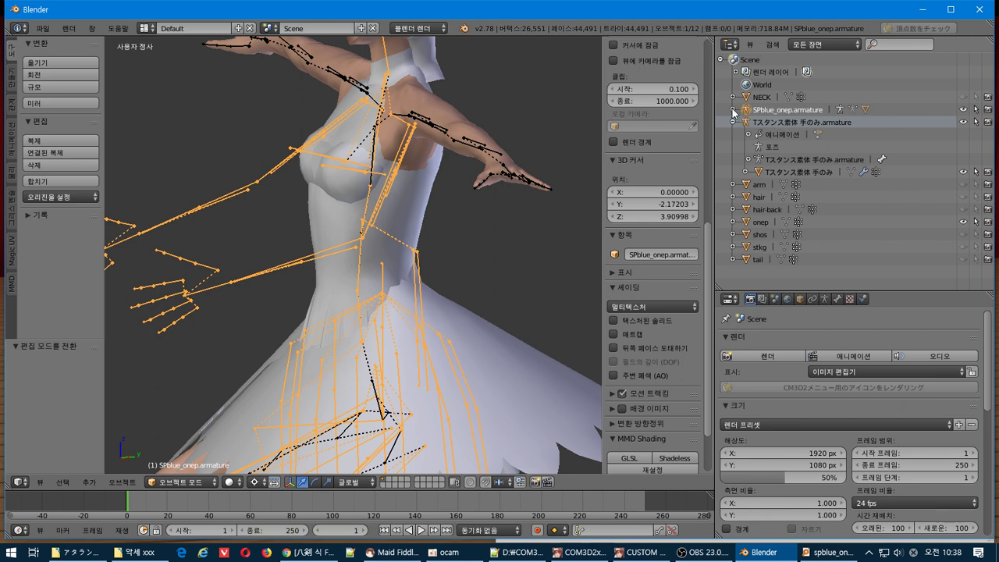
middle_click_drag(406, 199, 351, 178)
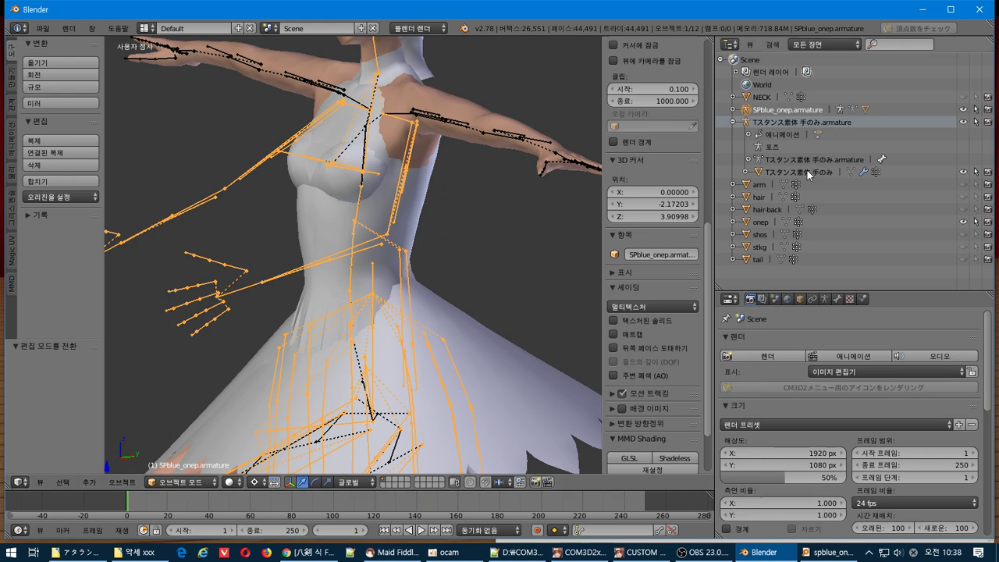
- Delete the Tスタンス素体 手のみ.armature object together with its whole hierarchy
left_click(794, 124)
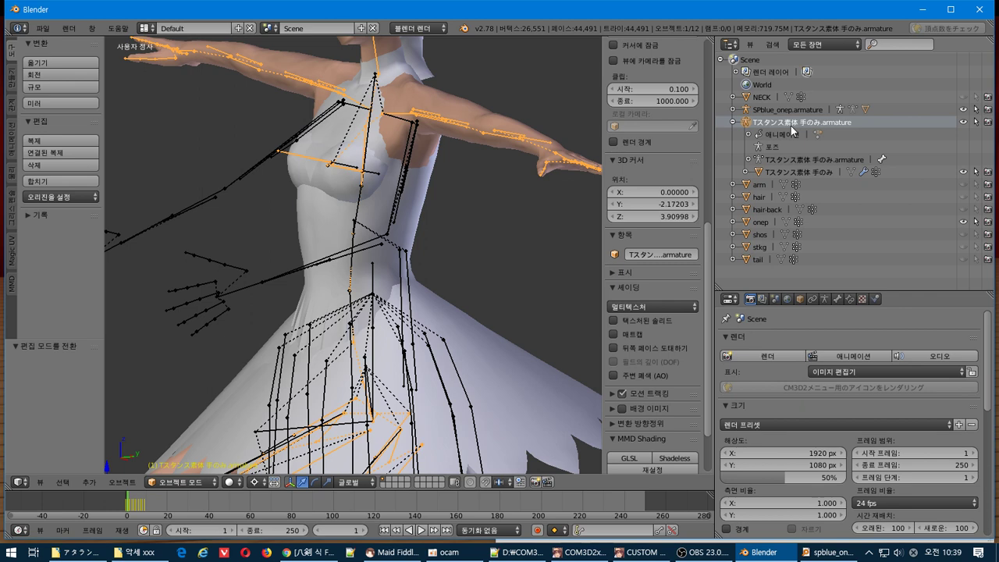
right_click(793, 131)
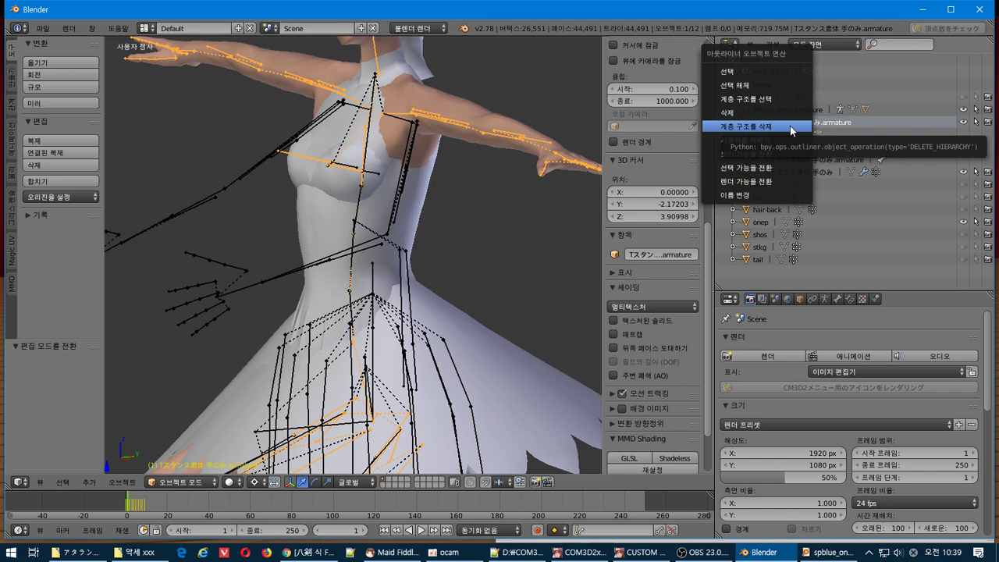
left_click(790, 125)
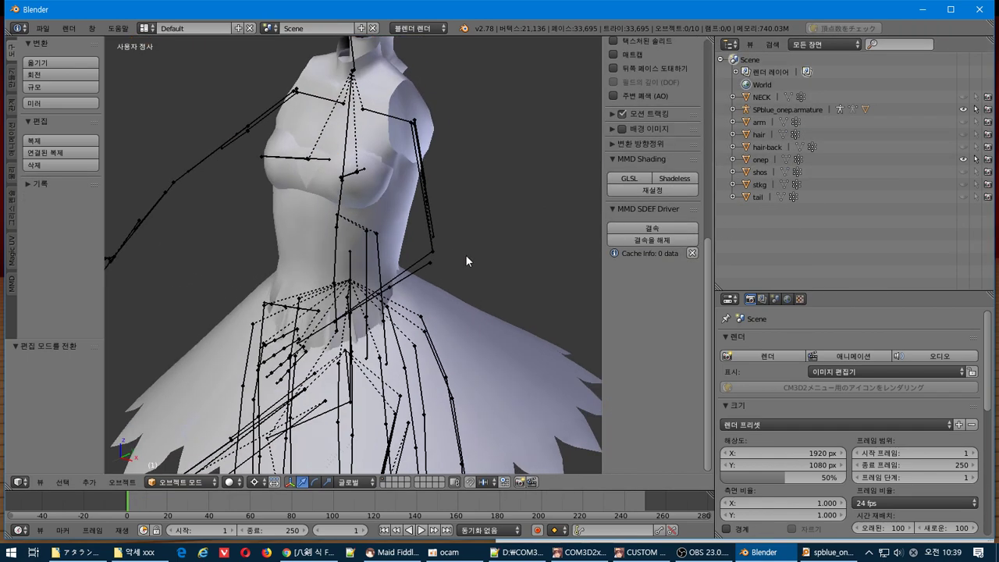
mouse_move(466, 255)
middle_mouse_down()
mouse_move(493, 256)
mouse_move(445, 244)
mouse_move(408, 254)
mouse_move(472, 259)
middle_mouse_up()
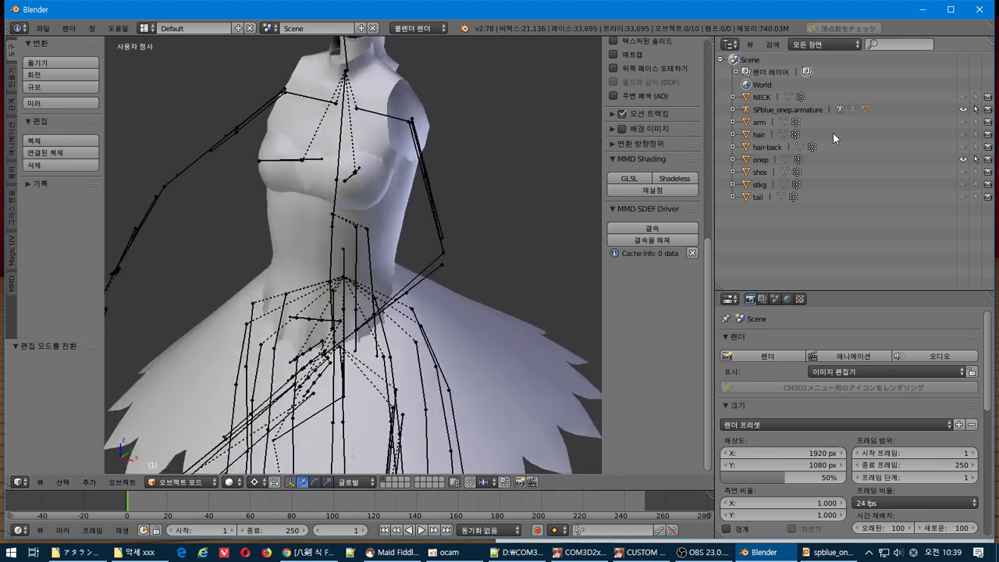
- Select SPblue_onep.armature and open the CM3D2 model (.model) import browser
left_click(753, 108)
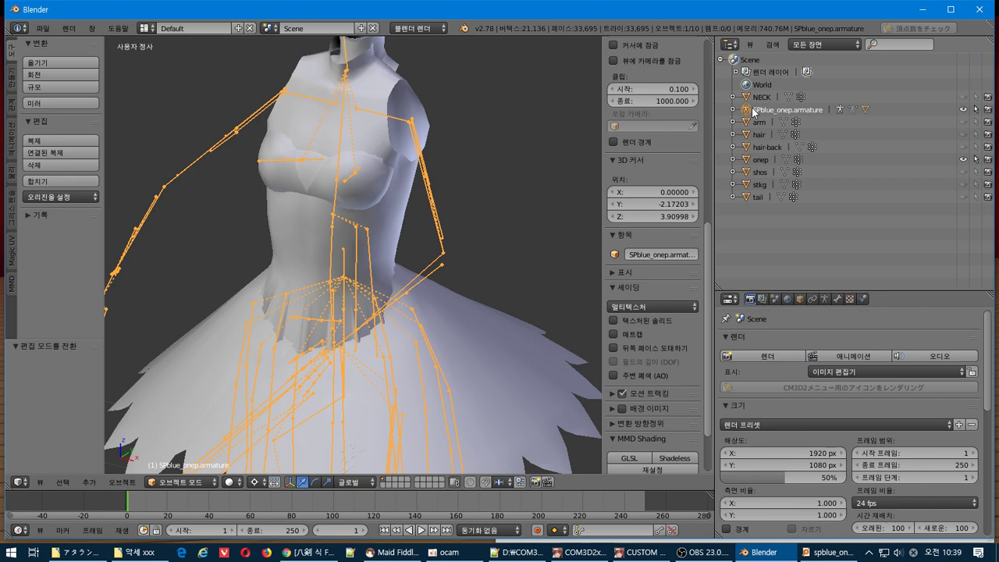
left_click(42, 28)
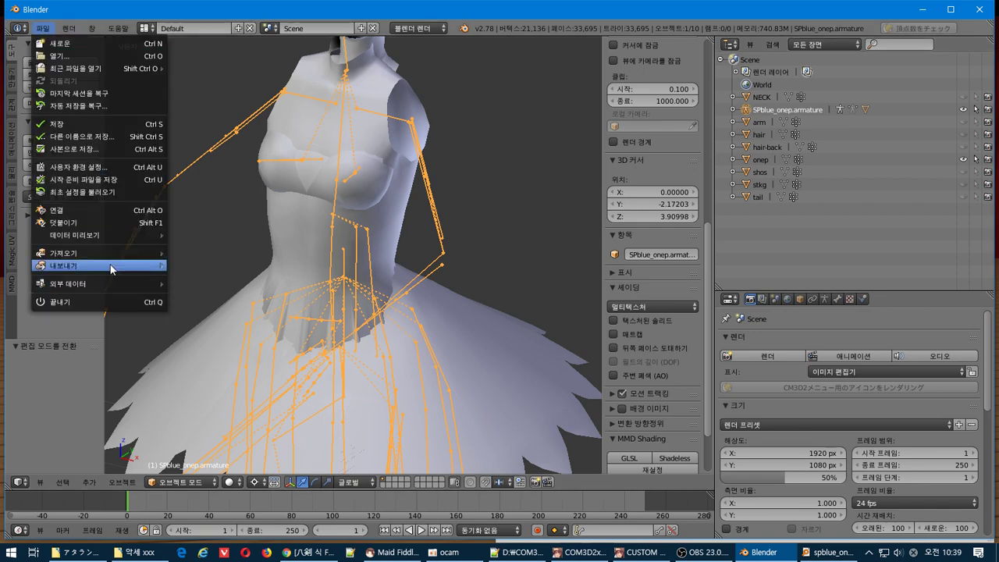
mouse_move(110, 269)
left_click(295, 378)
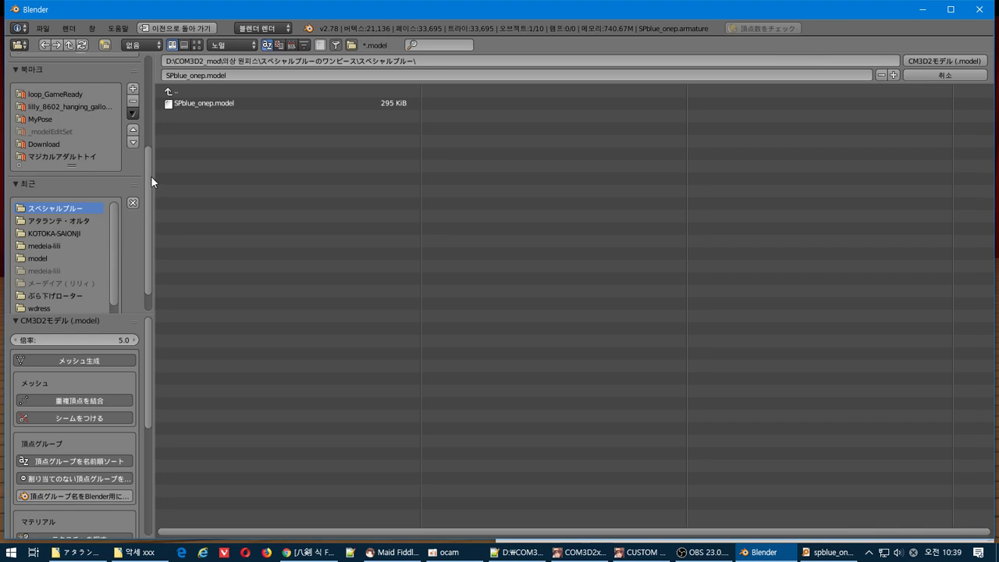
- Browse from the bookmarked lilly_8602_hanging_gallows folder through D:\COM3D2_mod up to the D:\ root to look for a body model
left_click(76, 110)
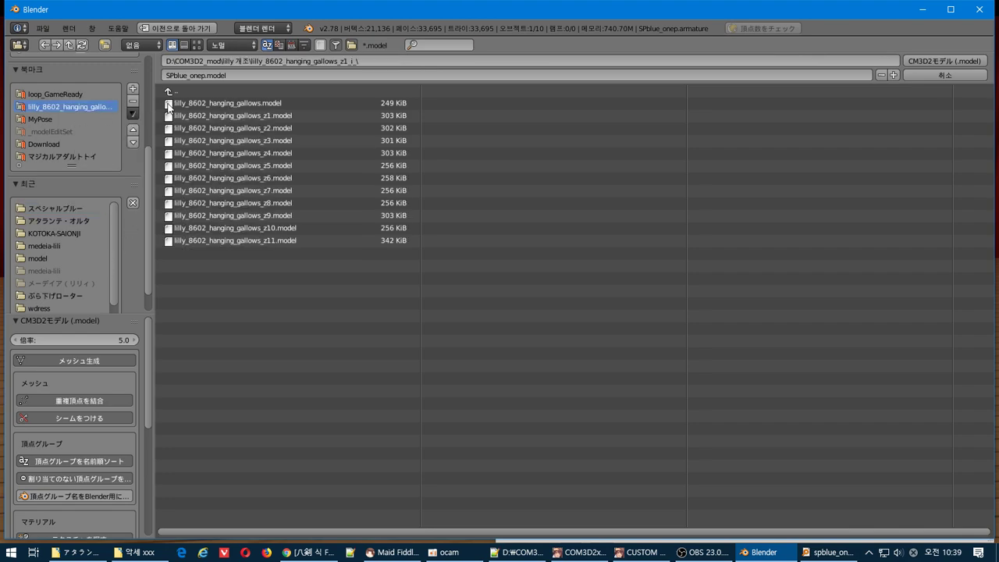
left_click(201, 87)
left_click(200, 87)
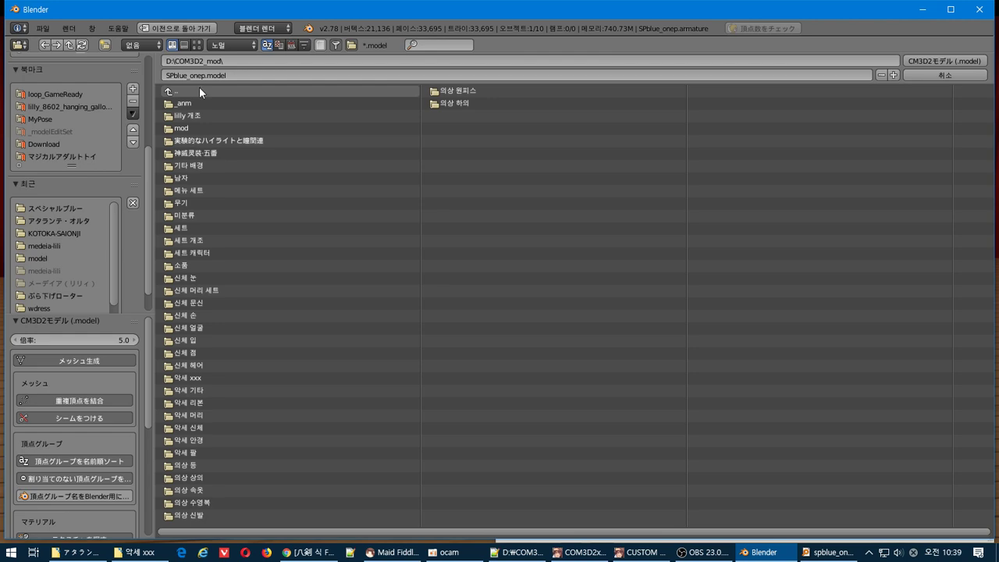
left_click(205, 115)
left_click(181, 88)
left_click(181, 88)
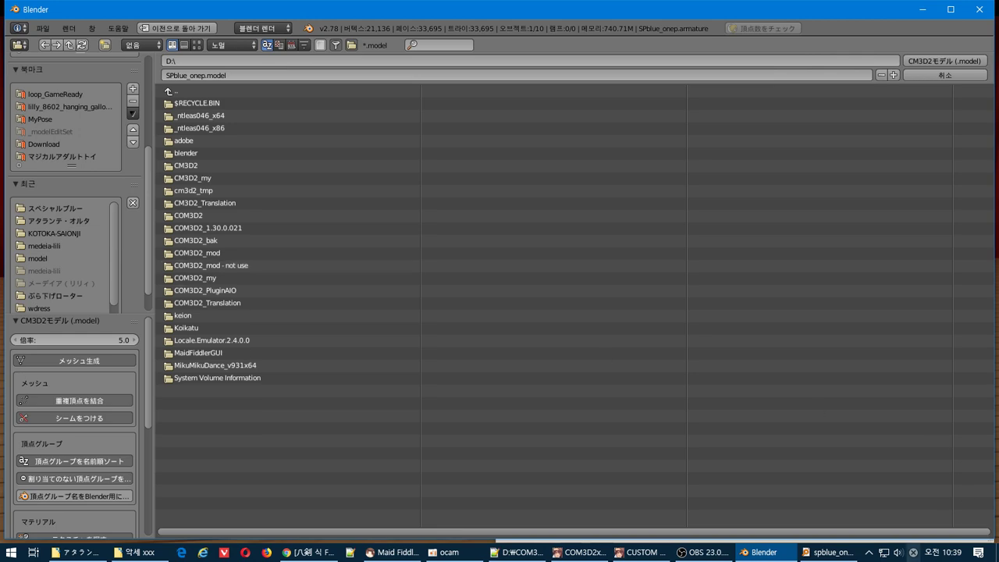
- Switch to Everything, search for mbody and look through the matching files
left_click(832, 552)
left_click_drag(558, 42, 497, 39)
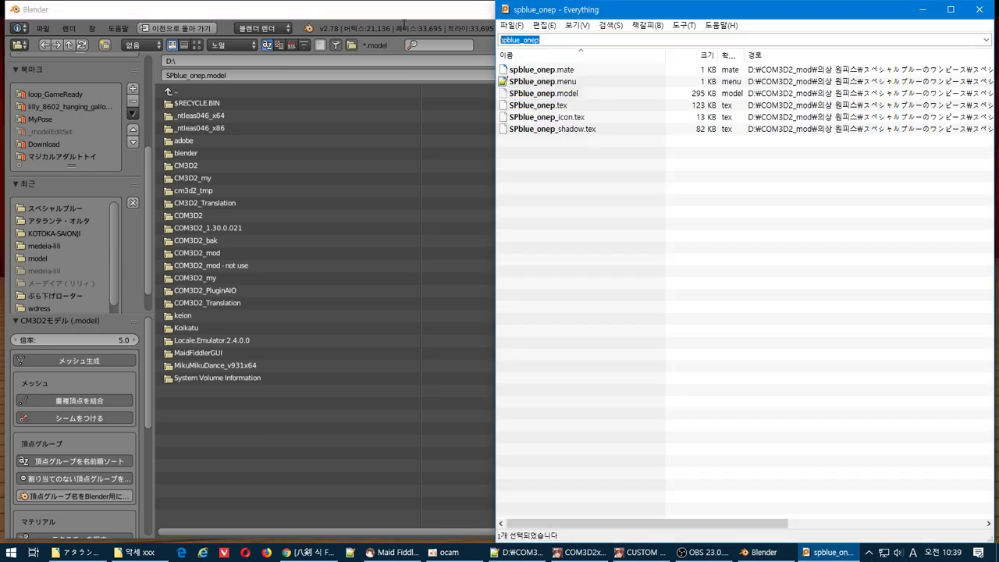
type("m")
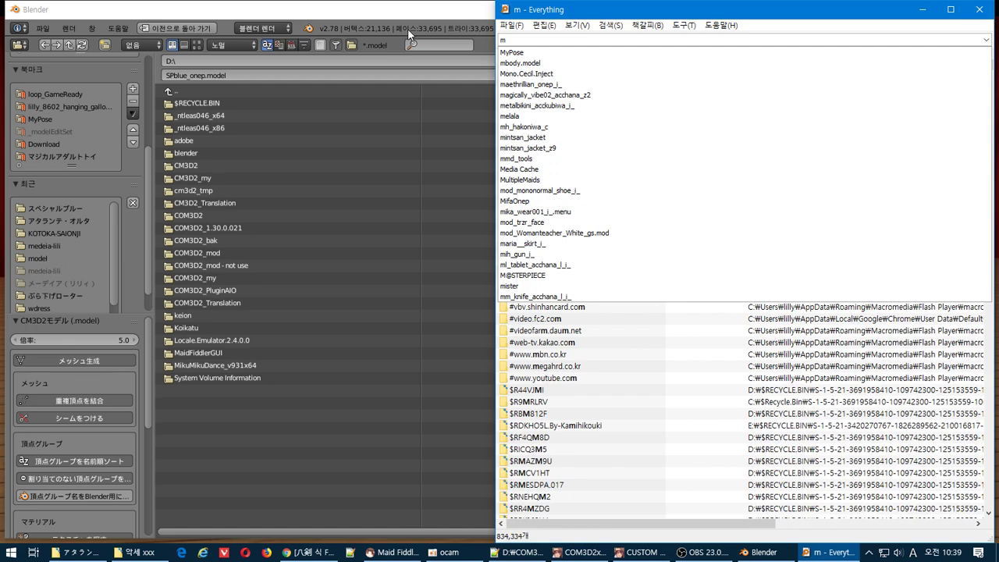
type("body")
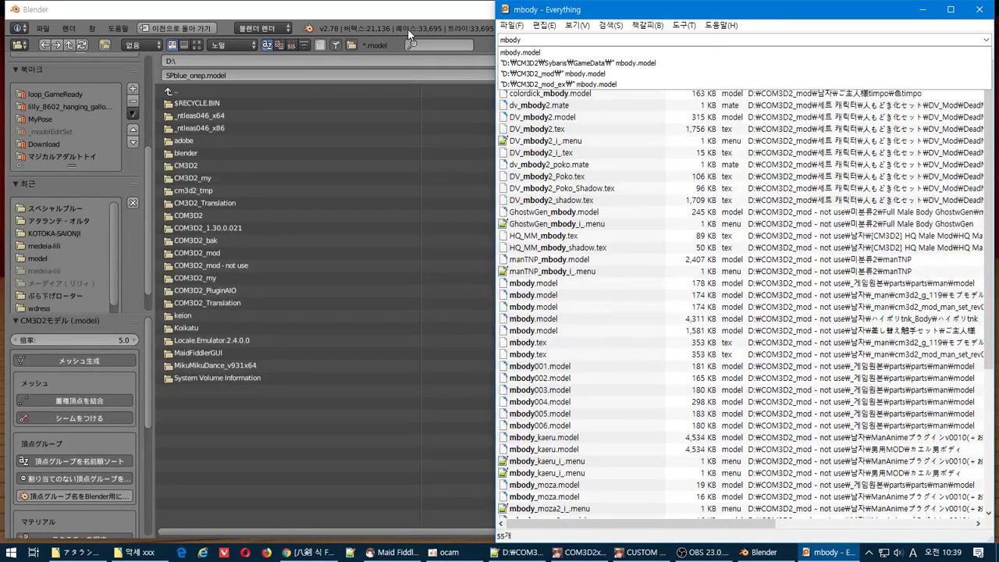
scroll(746, 373, "down", 6)
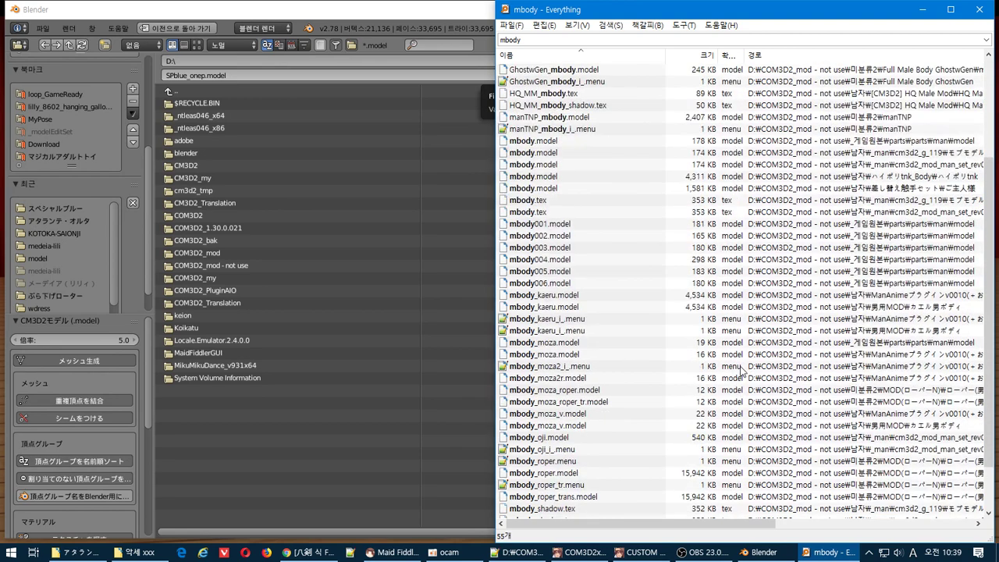
scroll(738, 355, "up", 5)
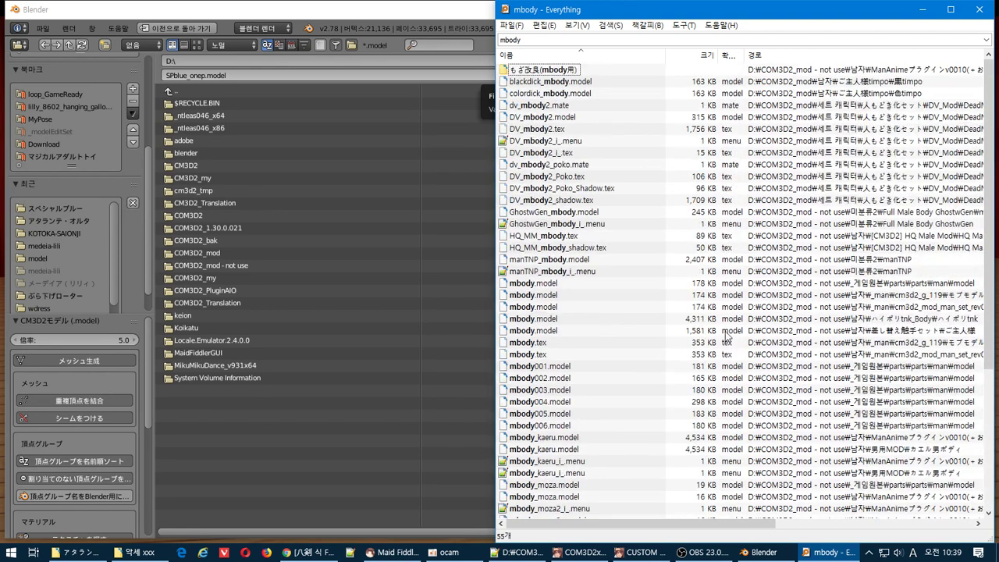
- Change the Everything file search to body.model
left_click(522, 41)
left_click_drag(505, 39, 429, 42)
key("BackSpace")
key("Return")
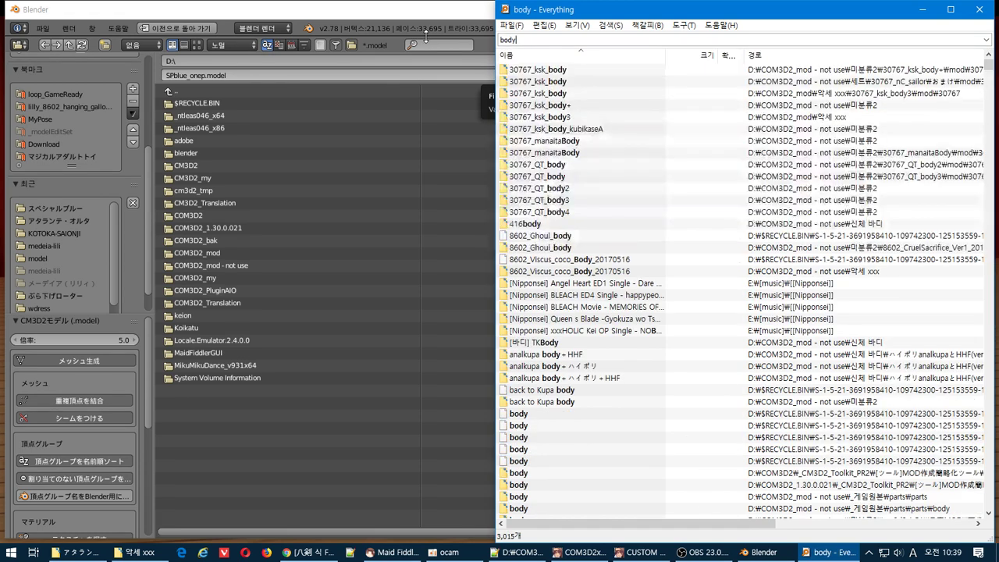
type(".model")
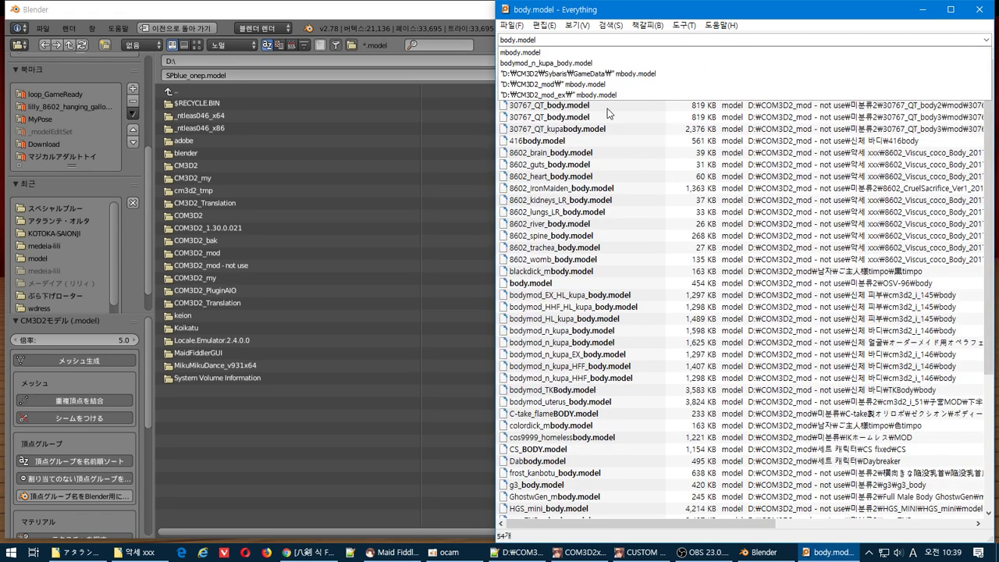
left_click(892, 291)
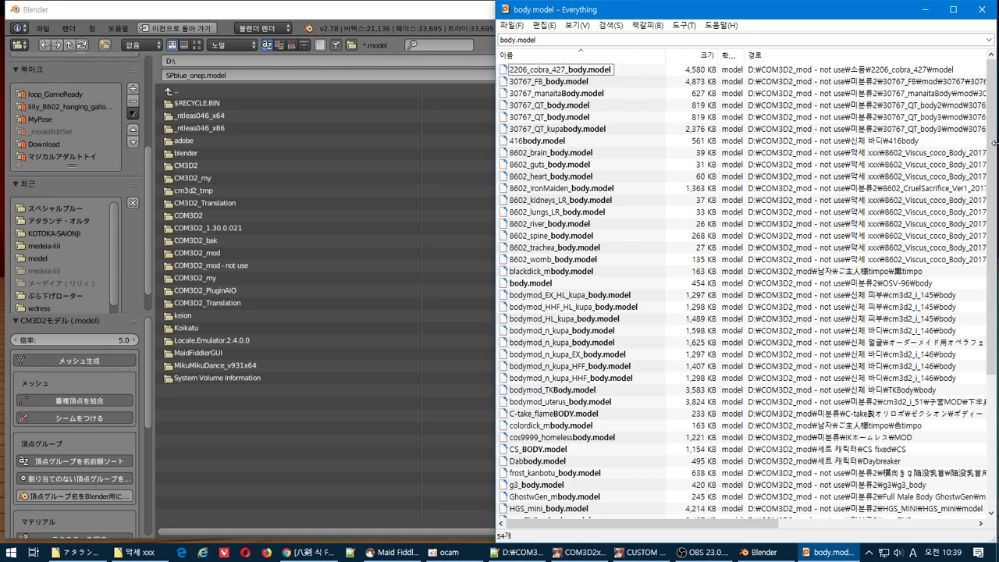
- Examine the body.model results and their folder paths for a usable base body model
scroll(993, 147, "down", 4)
scroll(741, 289, "down", 2)
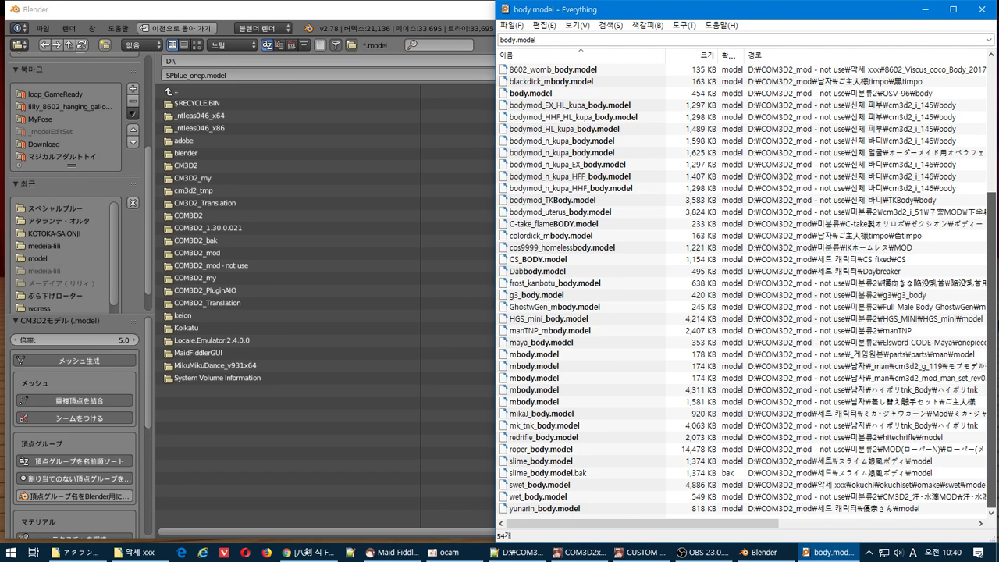
scroll(995, 309, "up", 3)
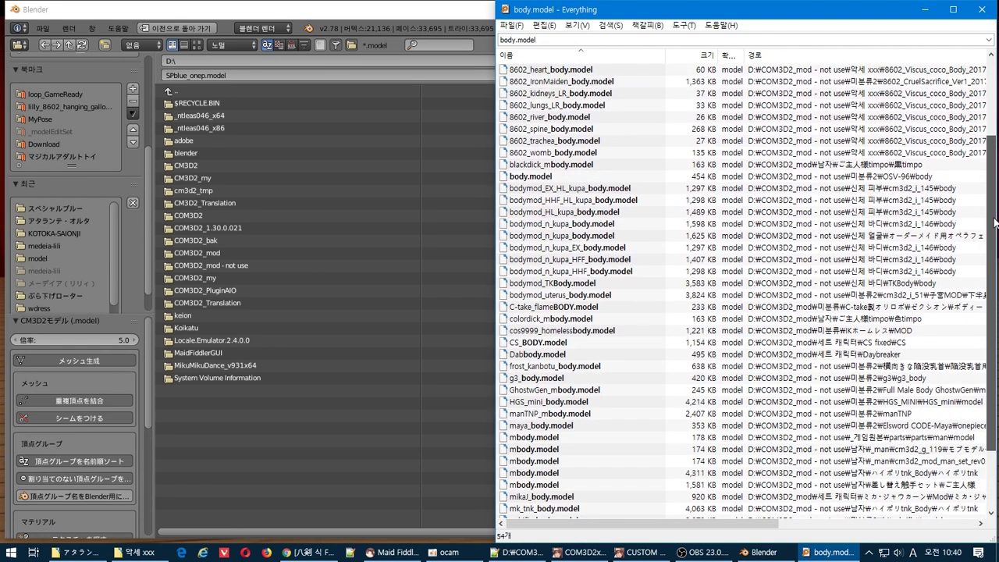
scroll(994, 223, "up", 3)
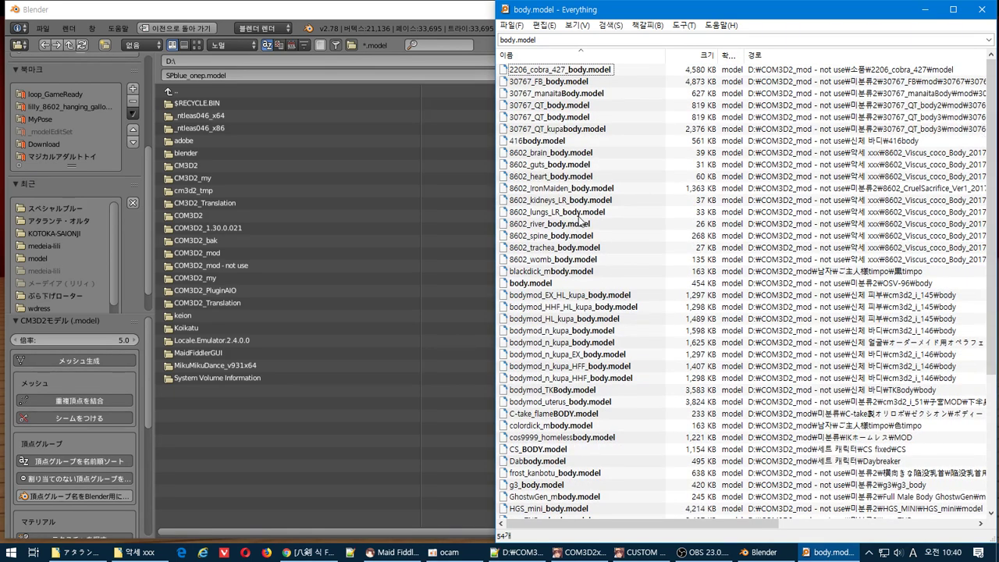
scroll(603, 213, "down", 5)
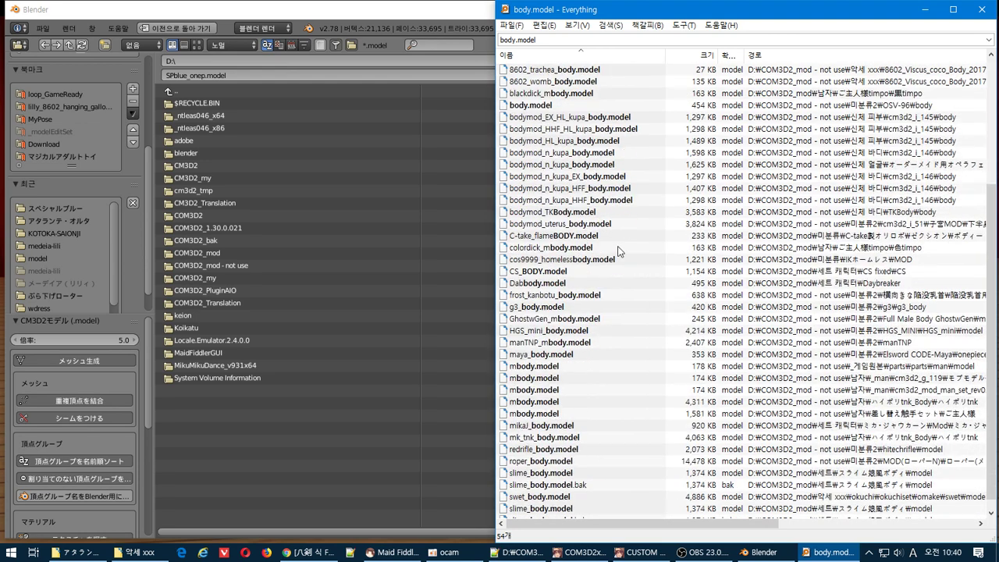
scroll(636, 320, "down", 1)
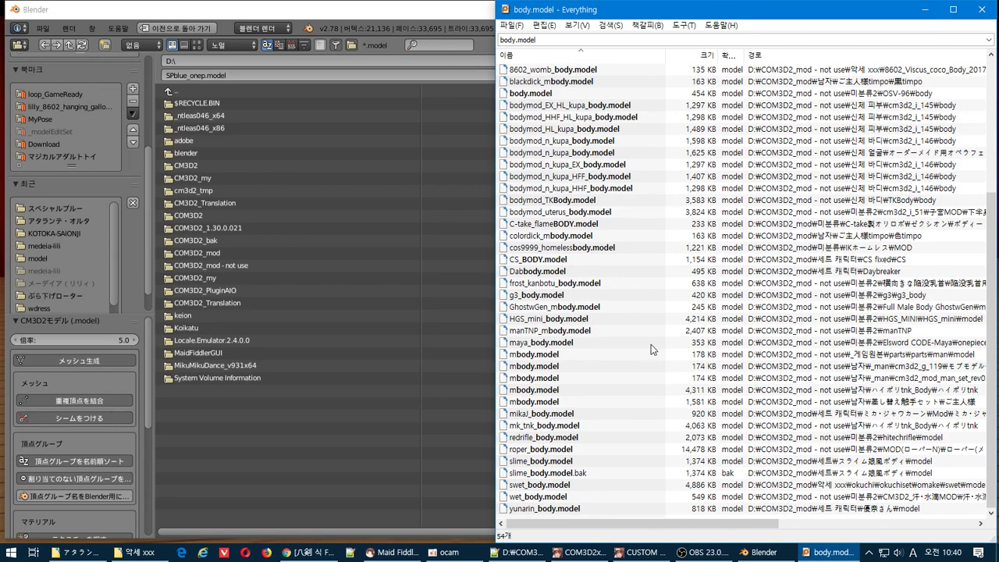
scroll(651, 344, "up", 5)
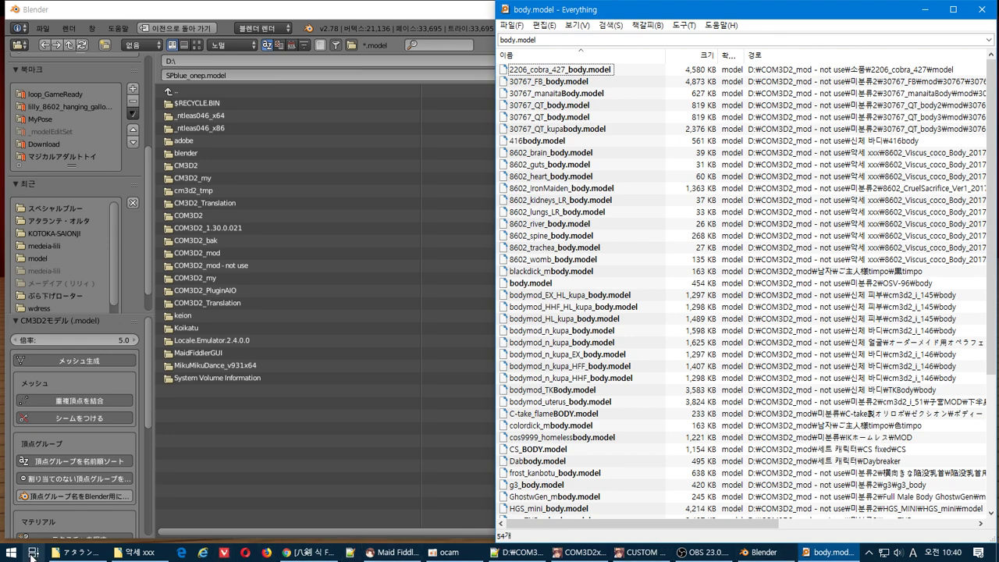
- Switch to File Explorer, open the COM3D2 folder on drive D and launch SybarisArcEditor.exe
left_click(135, 552)
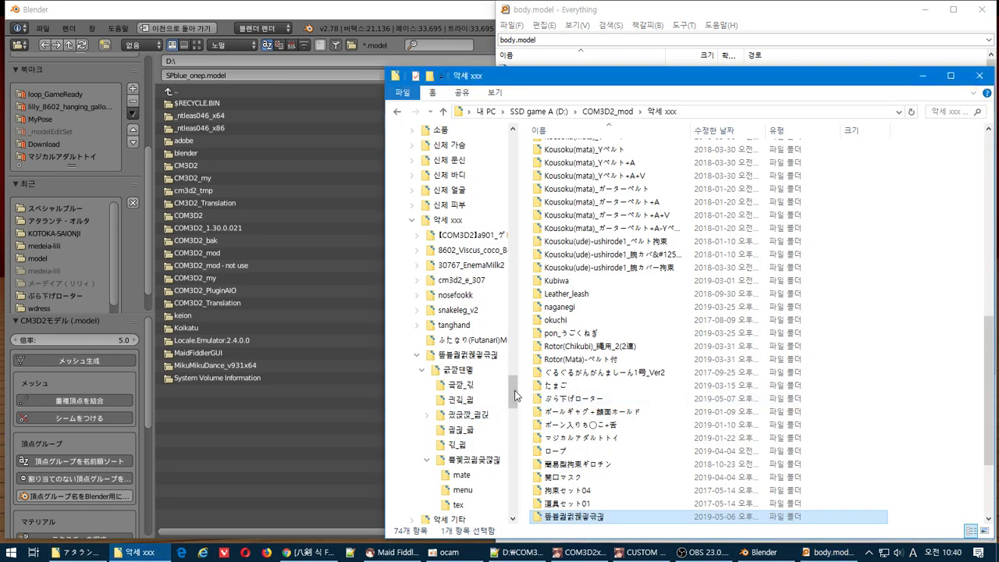
left_click_drag(515, 394, 519, 216)
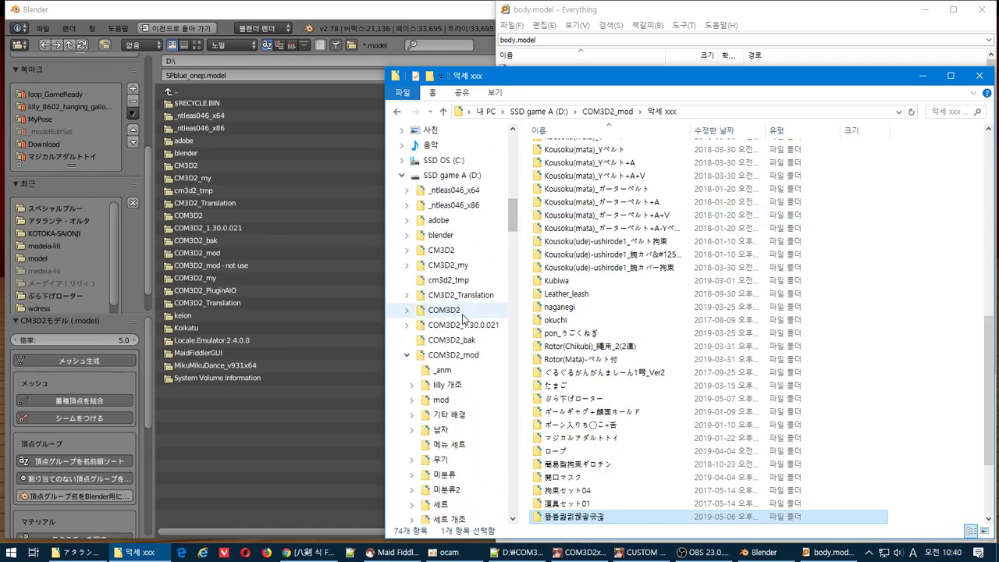
left_click(463, 313)
scroll(702, 338, "down", 14)
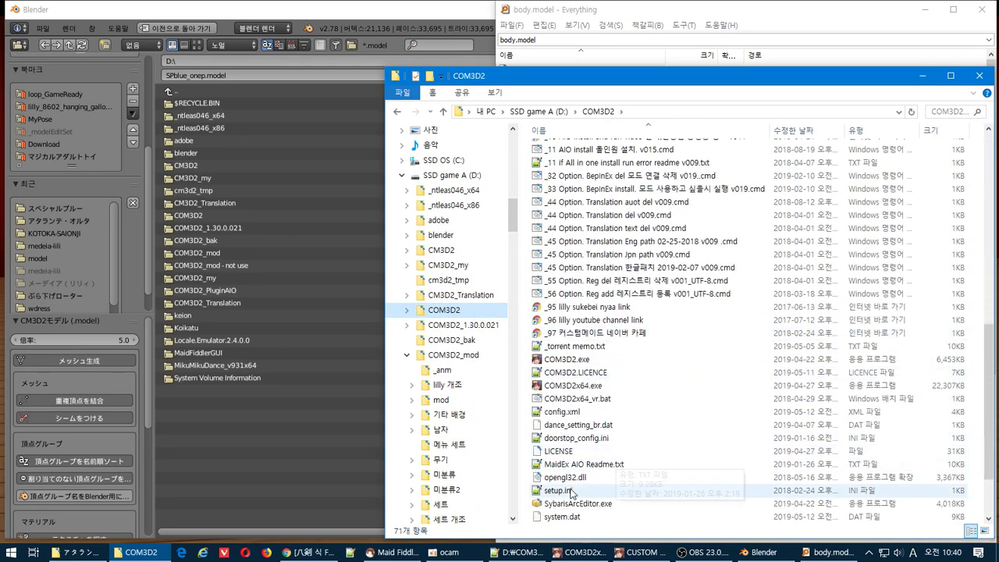
double_click(573, 503)
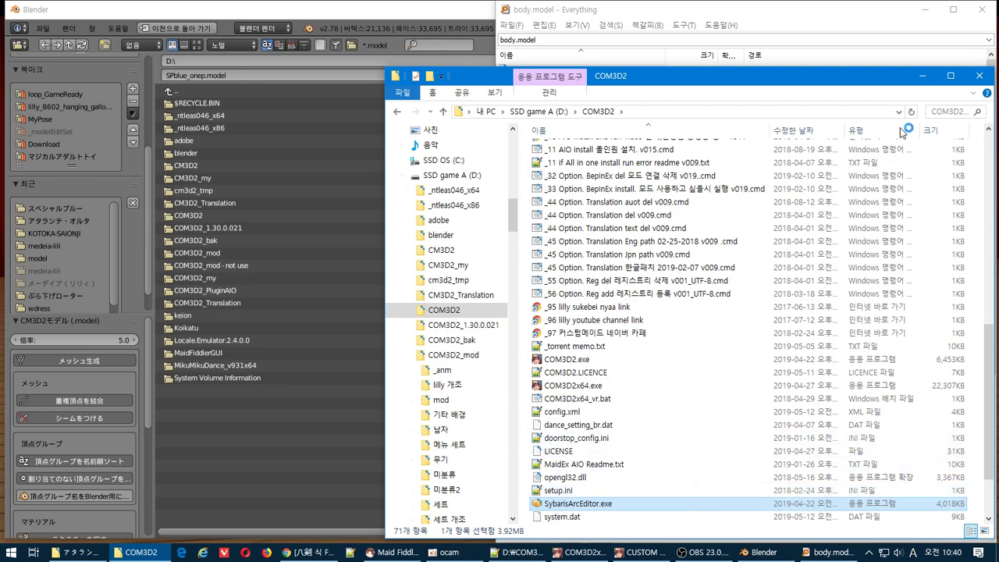
- Minimize the folder window and filter the game archives in Sybaris Arc Editor by the file name body
left_click(923, 76)
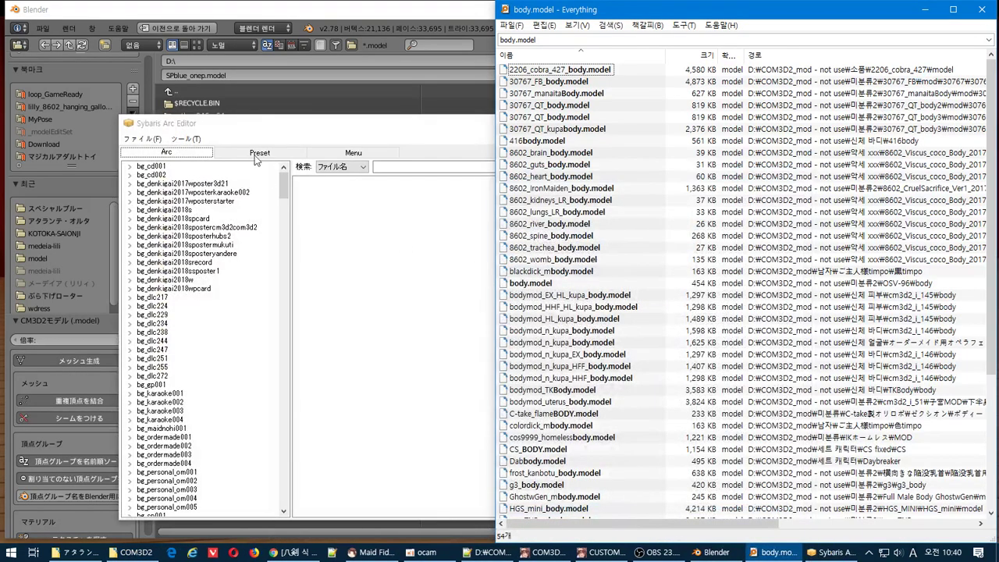
left_click(392, 166)
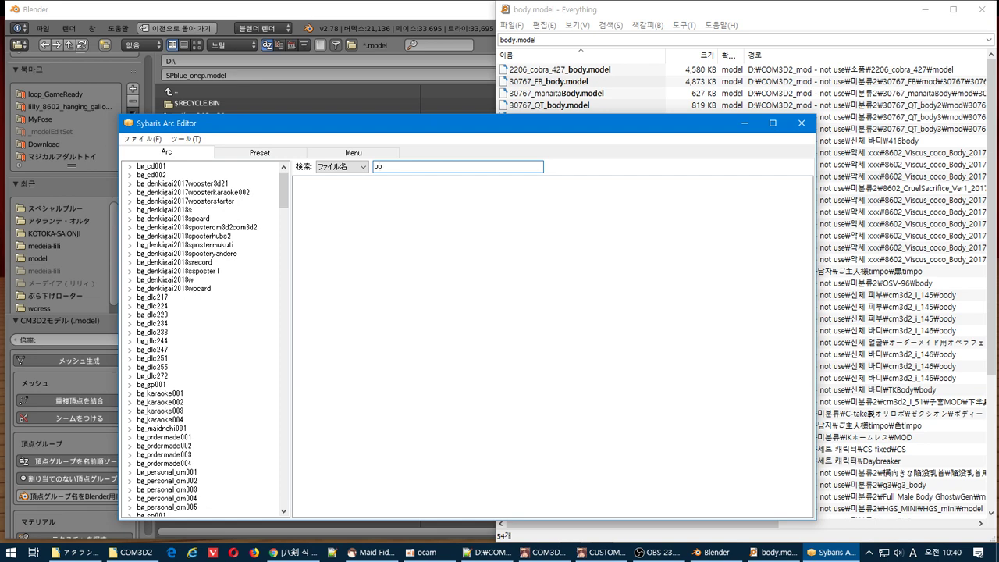
type("body")
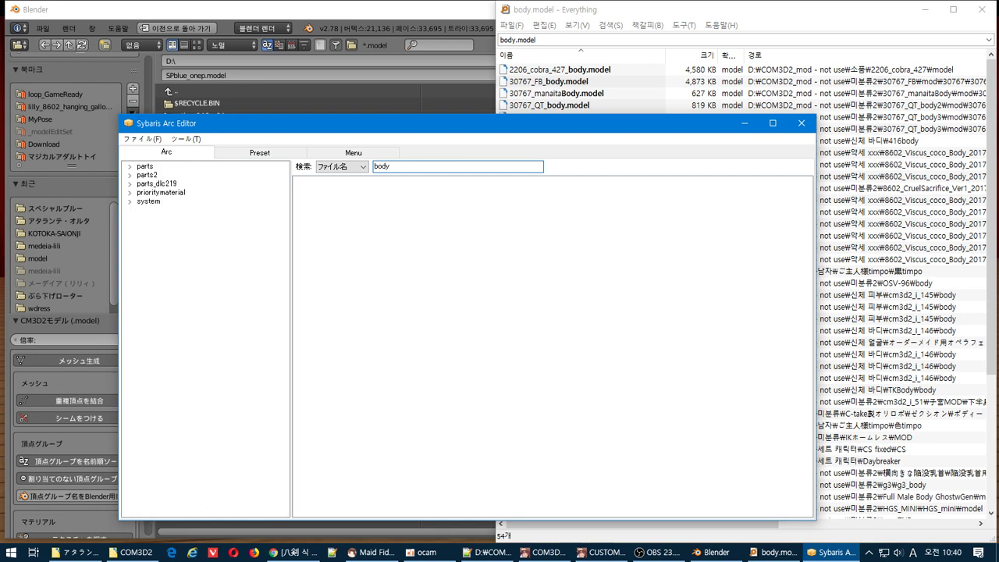
- Expand the archive tree to parts2 > parts > body > body > body001 > model and select body001.model
left_click(130, 176)
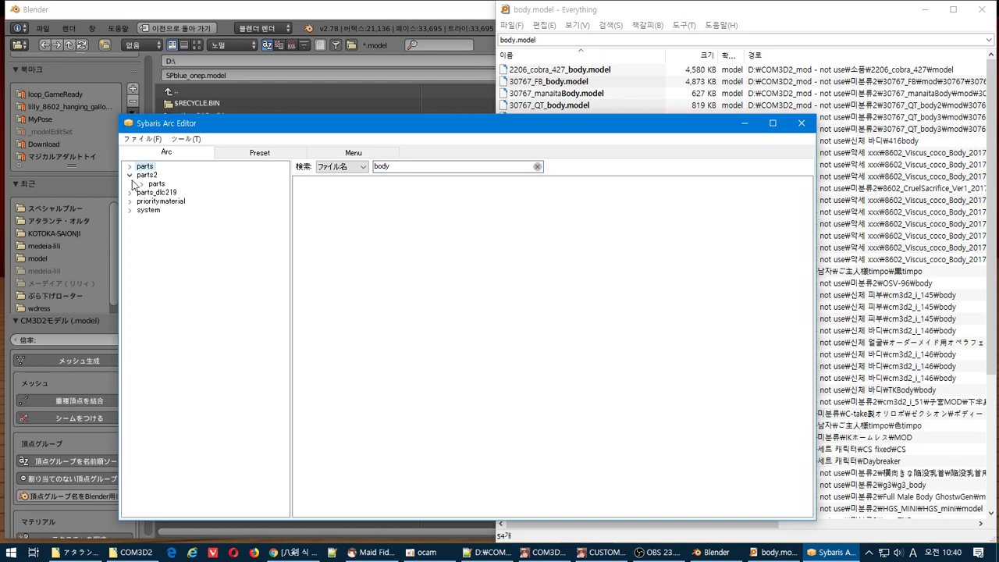
left_click(142, 184)
left_click(153, 193)
left_click(165, 201)
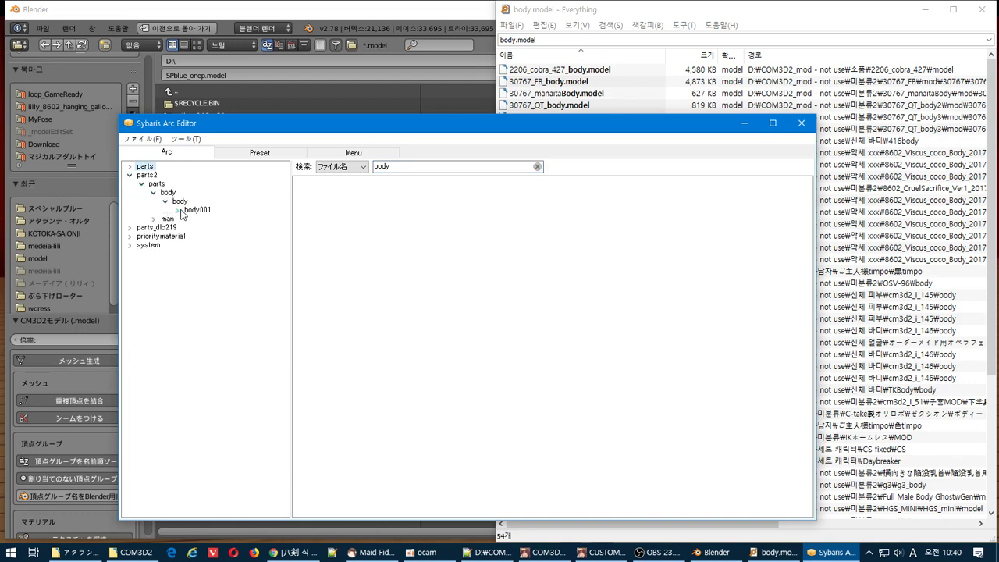
left_click(179, 211)
left_click(205, 219)
left_click(330, 186)
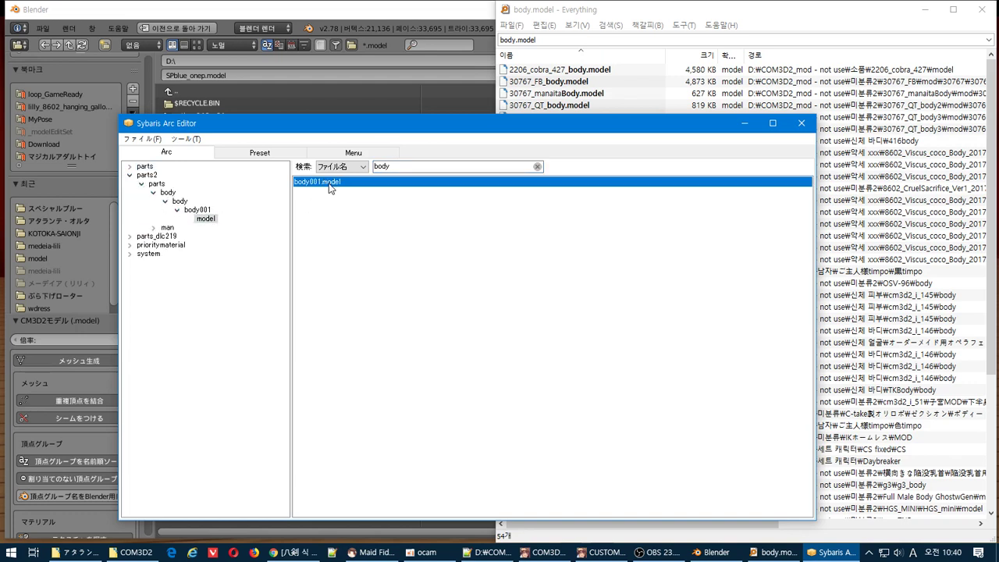
right_click(329, 186)
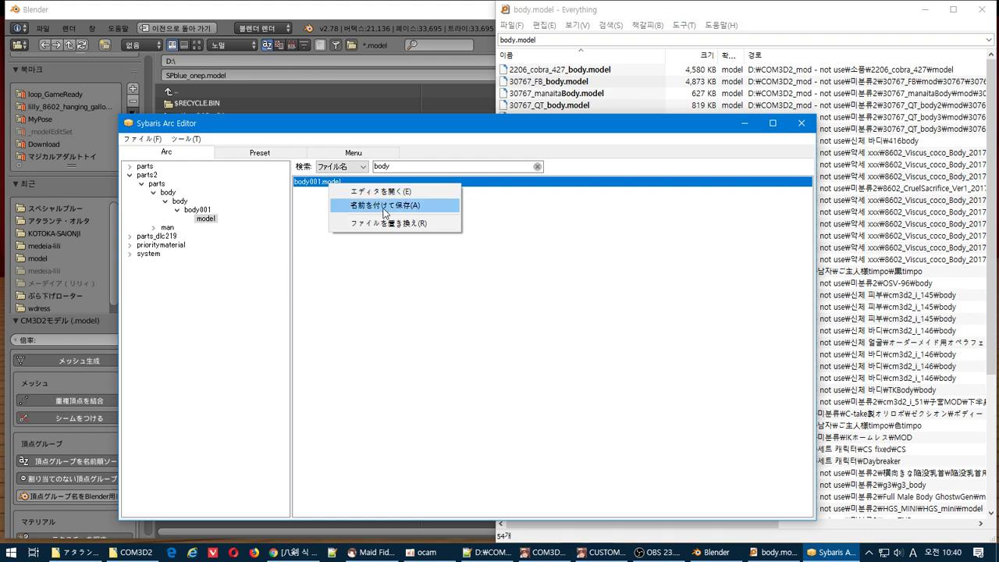
- Switch to Everything, change the search to body001.model and sort the results by path
left_click(519, 40)
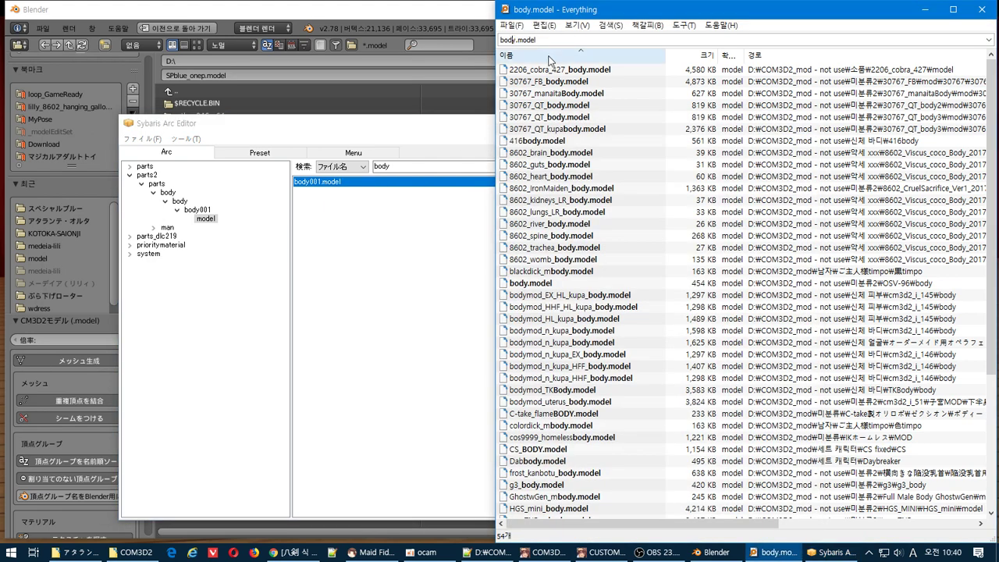
type("001")
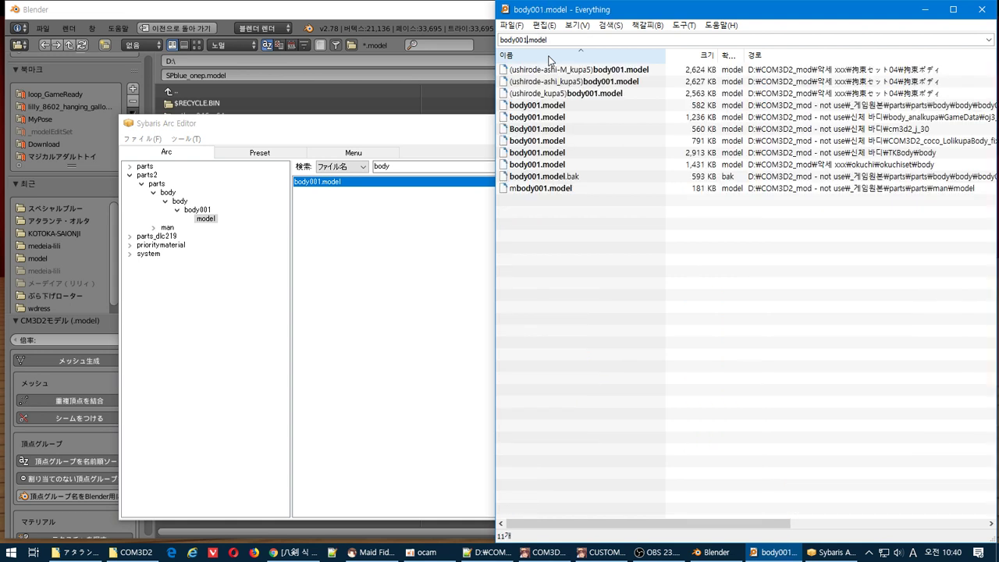
left_click(865, 57)
left_click(830, 242)
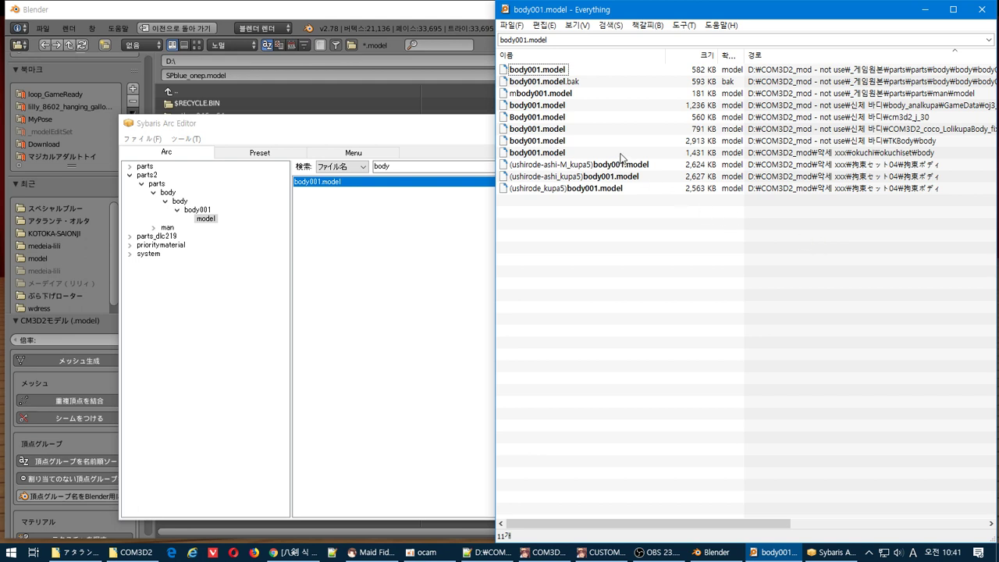
left_click(540, 95)
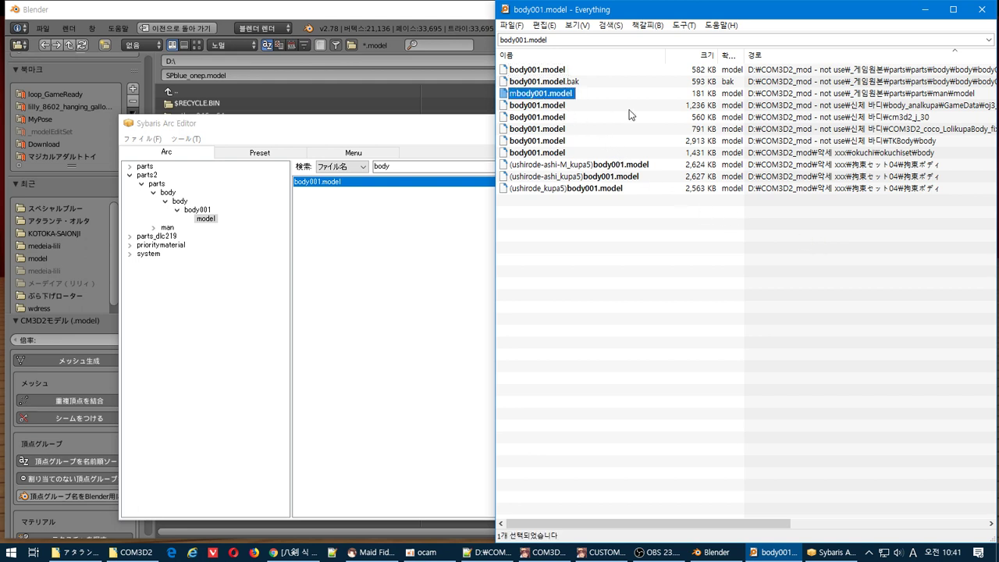
- Copy the full path of the body001.model file stored in the _게임원본 game-original folder to the clipboard
left_click(543, 72)
right_click(541, 71)
left_click(556, 111)
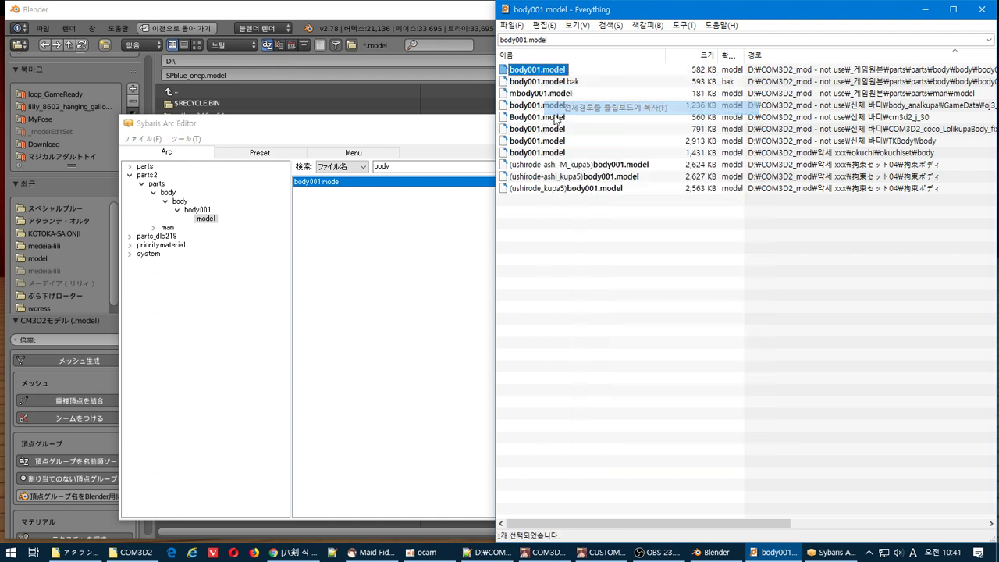
- Switch to Blender's import browser, bookmark the _게임원본 body001\model folder and import body001.model at scale 5.0
left_click(339, 7)
left_click(252, 64)
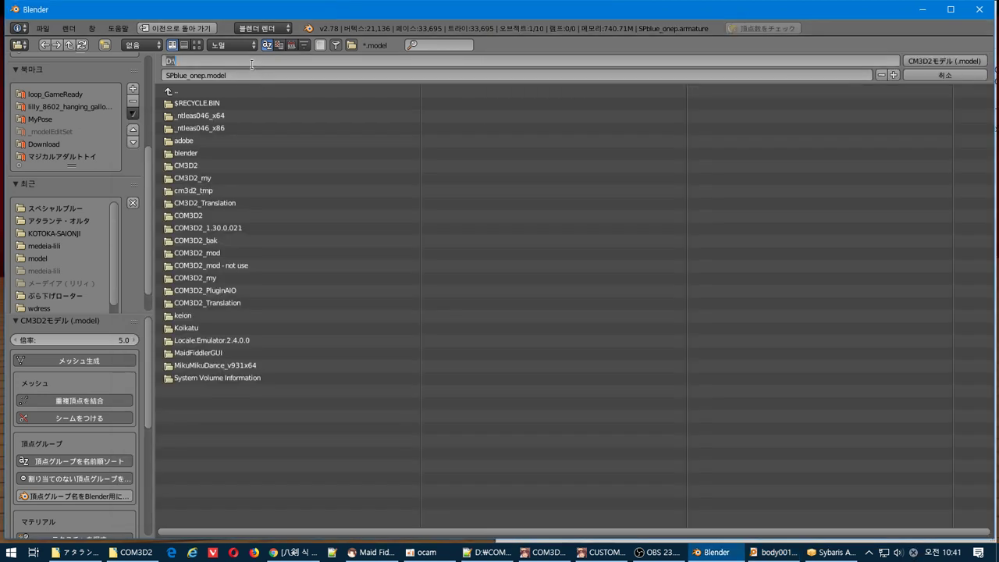
type("D:\\COM3D2_mod - not use\\게임원본\\parts\\parts\\body\\body\\body001\\model\\body001.model")
key("Return")
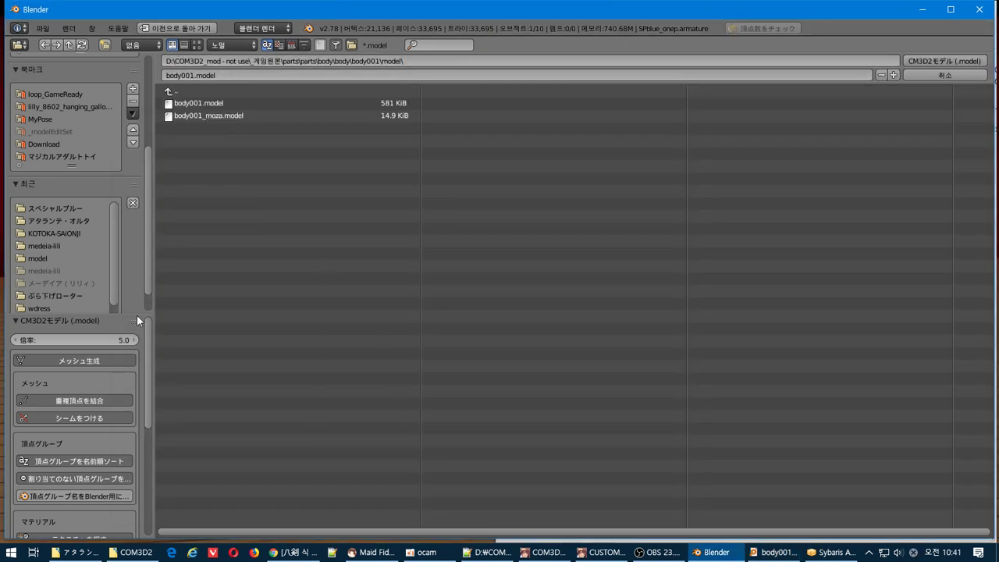
left_click(133, 89)
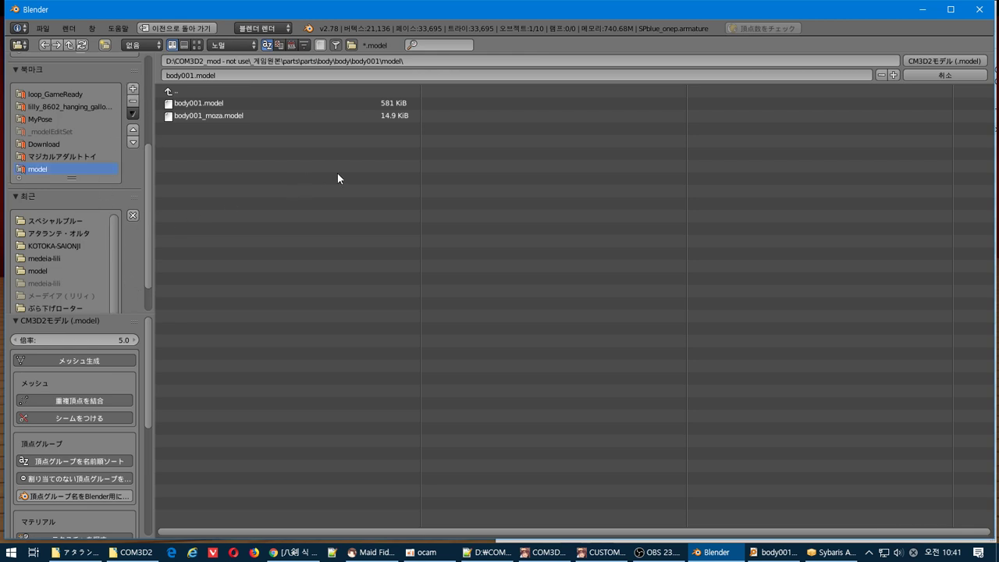
double_click(224, 103)
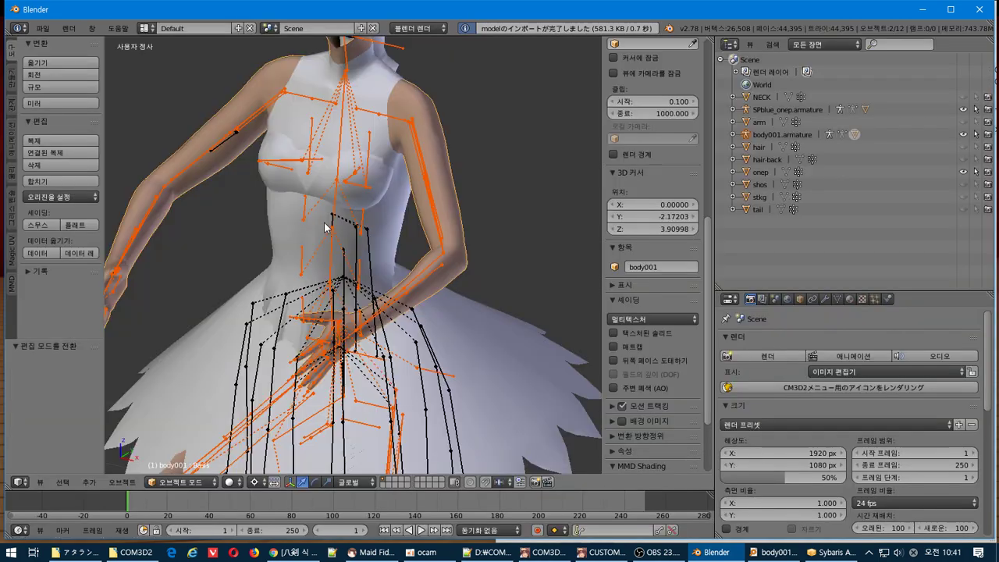
- Hide the SPblue_onep mesh and its armature, leaving the body001 model and the onep dress displayed
middle_click_drag(324, 224, 278, 214)
scroll(308, 207, "down", 3)
scroll(330, 211, "up", 3)
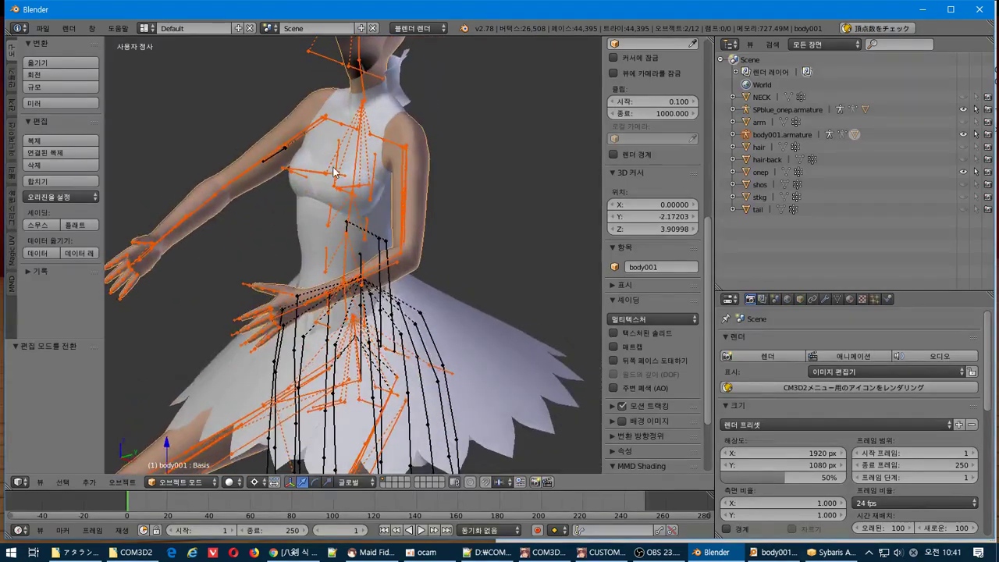
right_click(383, 123)
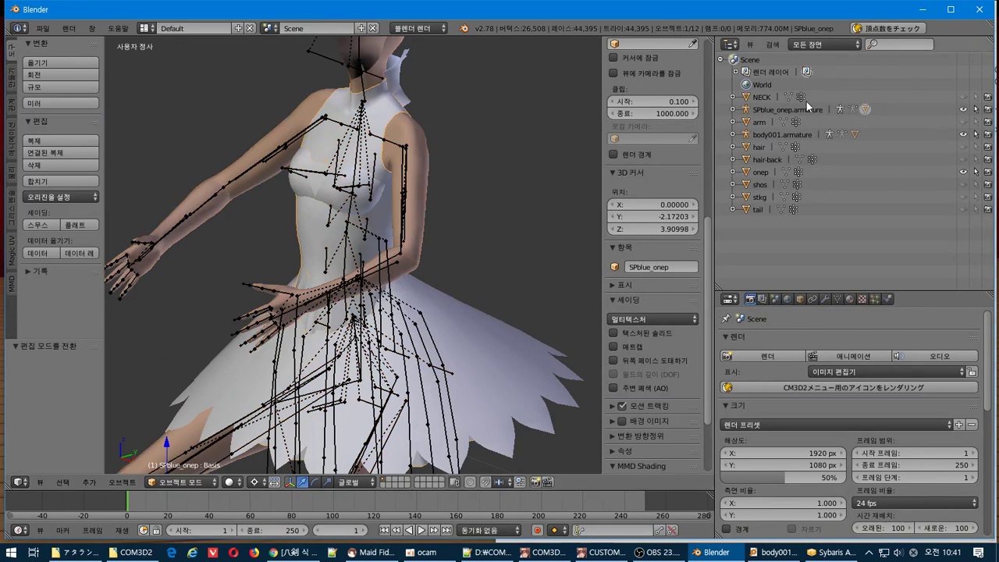
left_click(734, 110)
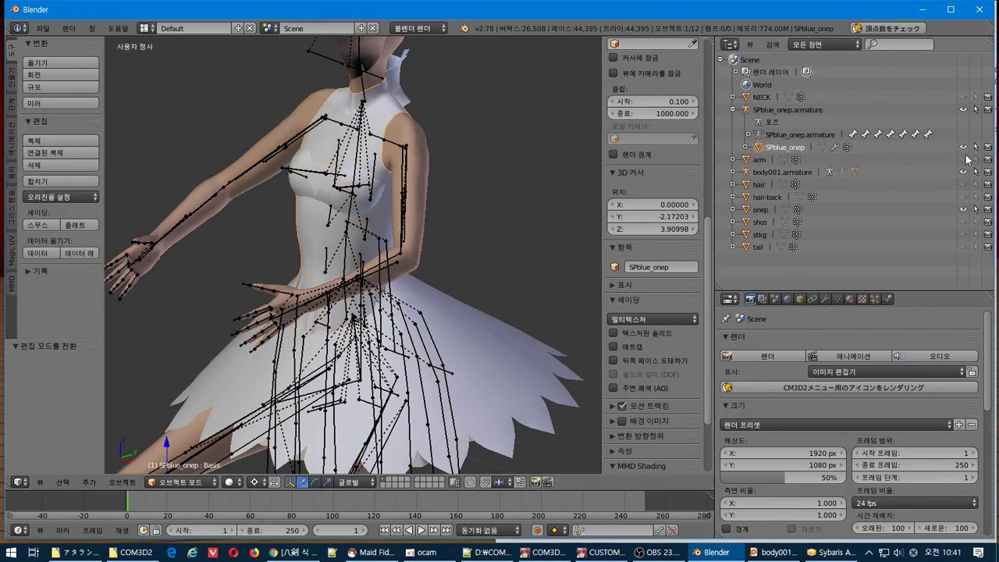
left_click(964, 148)
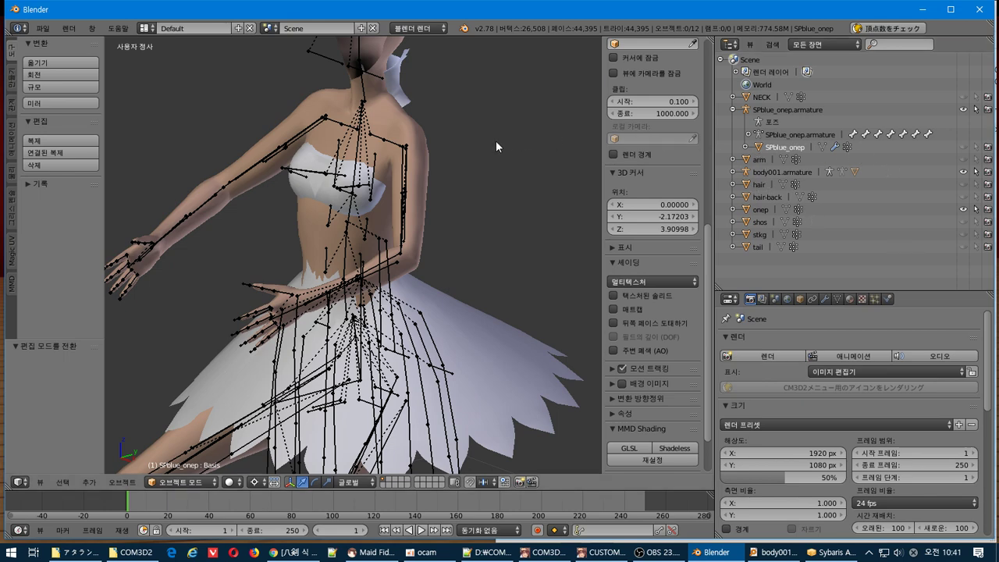
middle_click_drag(497, 146, 509, 147)
left_click(965, 110)
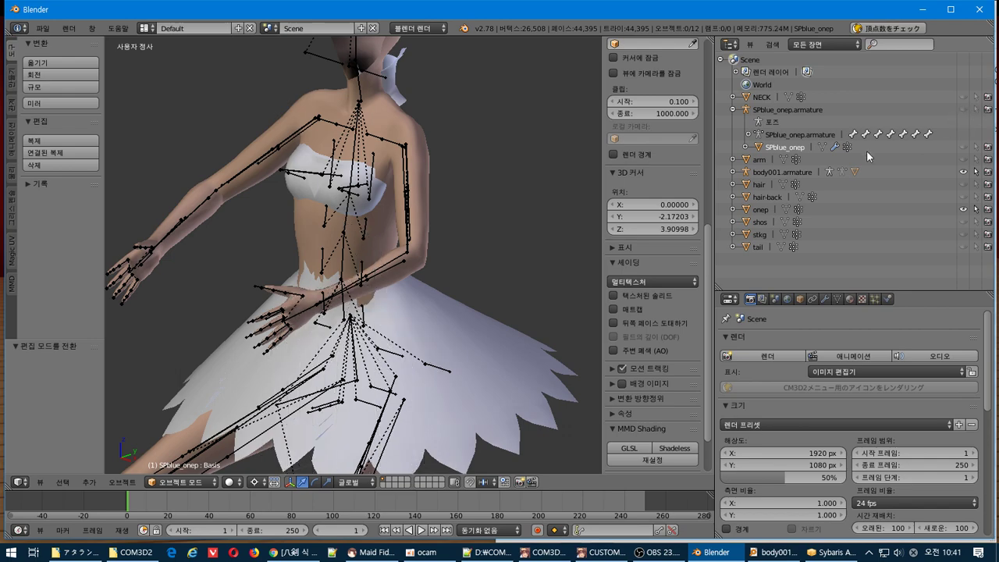
- Enter Edit Mode on the onep dress and box-select its collar vertices from the right-side orthographic view
right_click(402, 326)
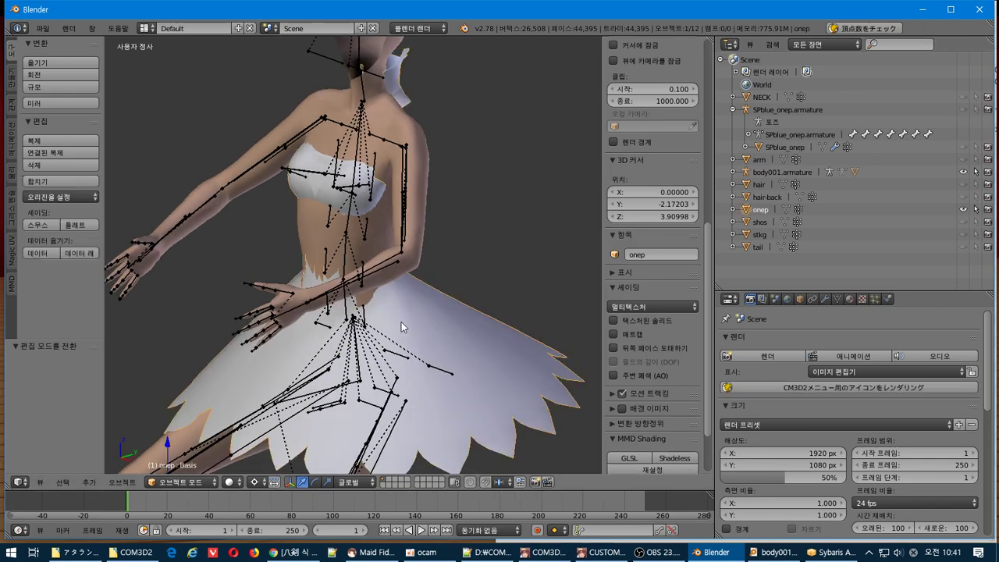
middle_click_drag(401, 327, 428, 181)
key("Tab")
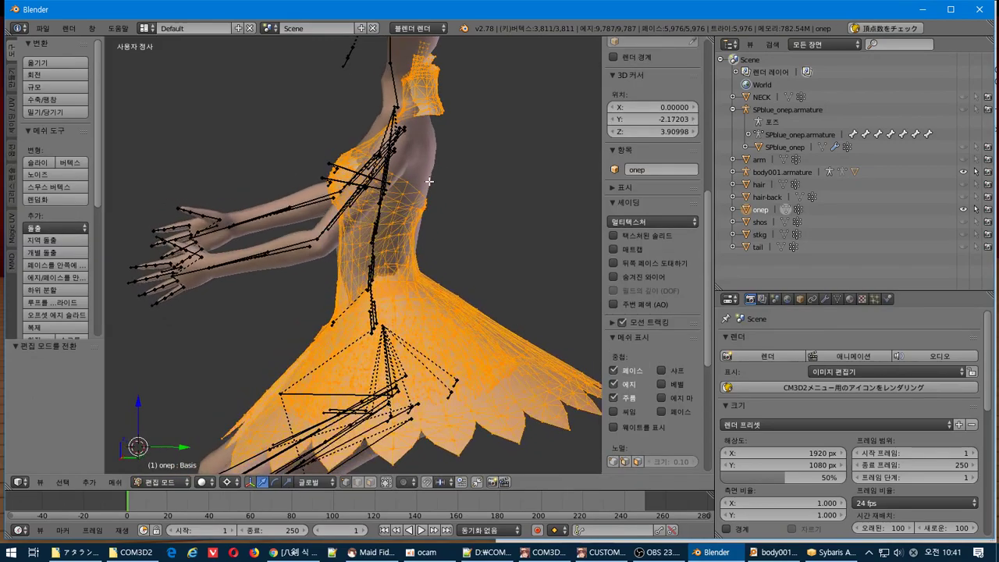
key("KP_3")
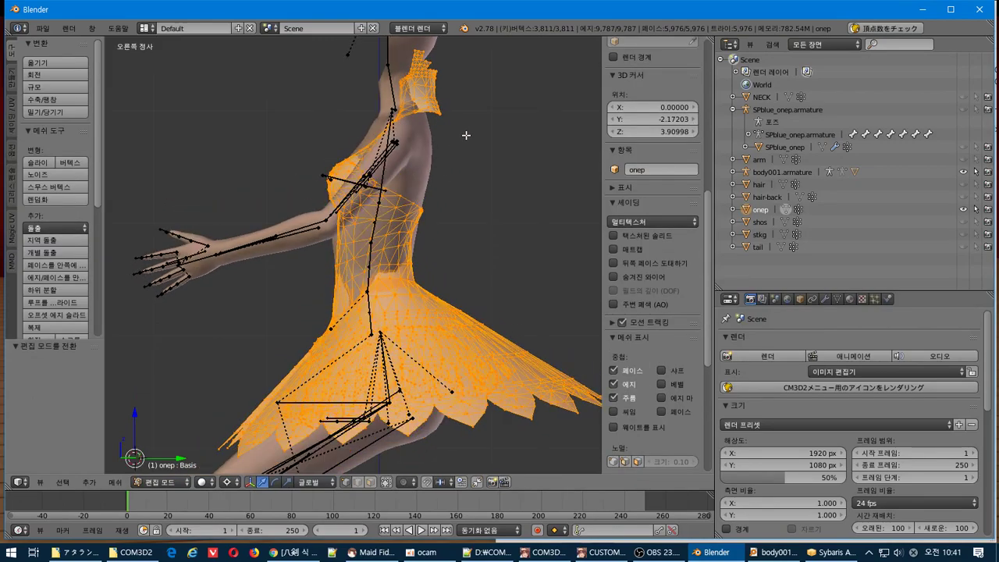
scroll(456, 164, "up", 3)
key("a")
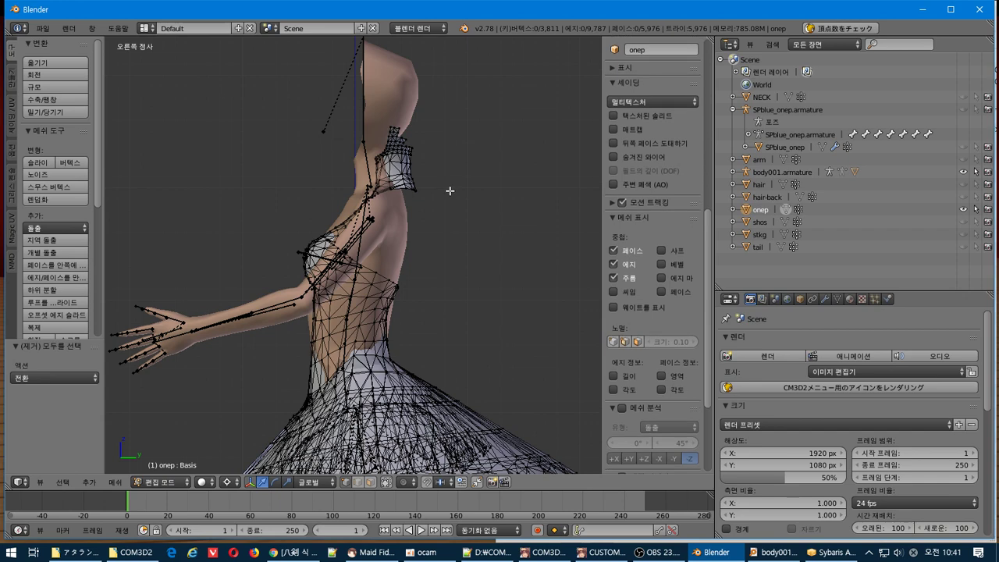
key("b")
left_click_drag(440, 194, 356, 114)
scroll(411, 158, "up", 2)
scroll(410, 158, "down", 1)
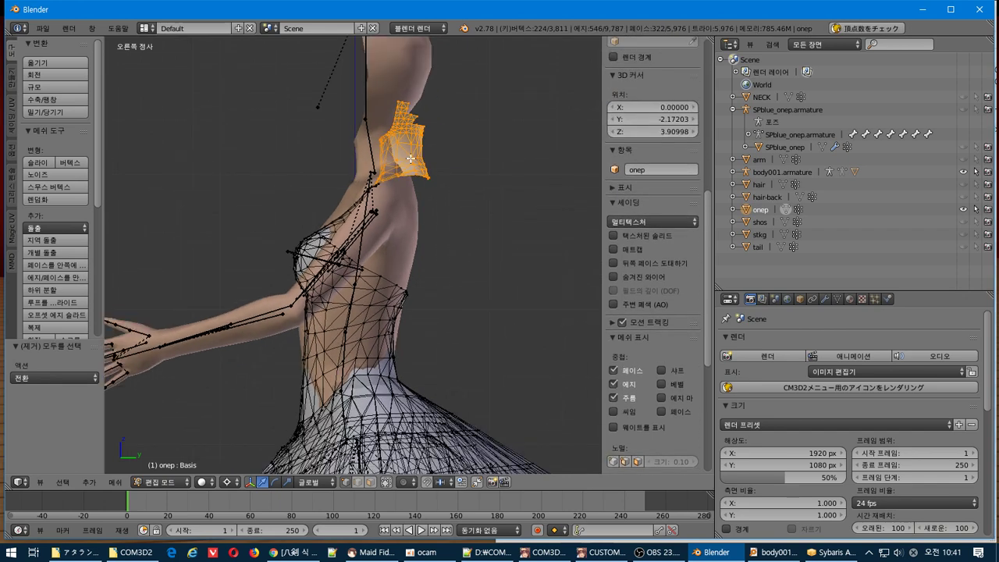
- Place the 3D cursor in front of the neck at about Y -0.396, Z 7.014 as the pivot point
left_click(302, 172)
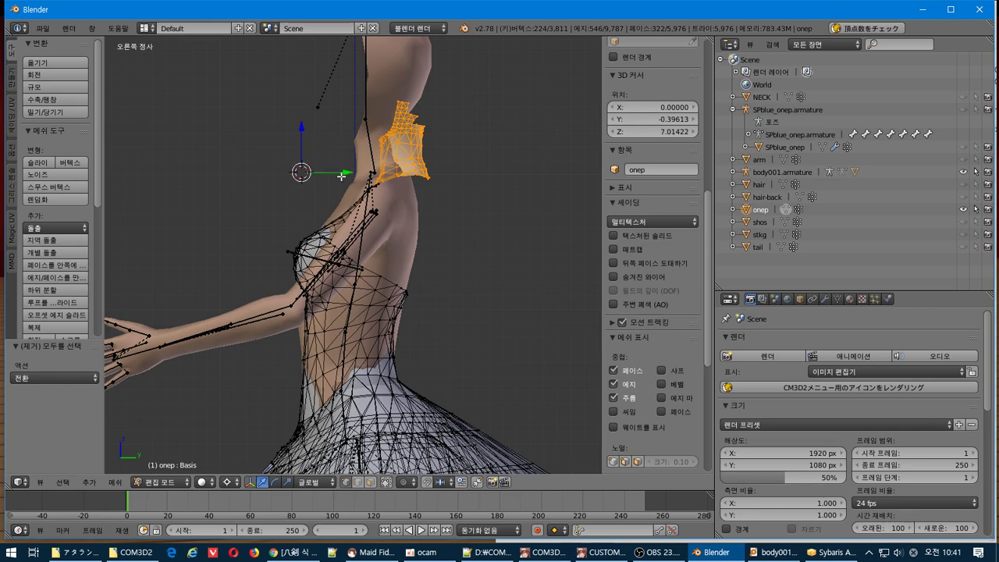
mouse_move(346, 176)
middle_mouse_down()
mouse_move(429, 187)
mouse_move(337, 177)
middle_mouse_up()
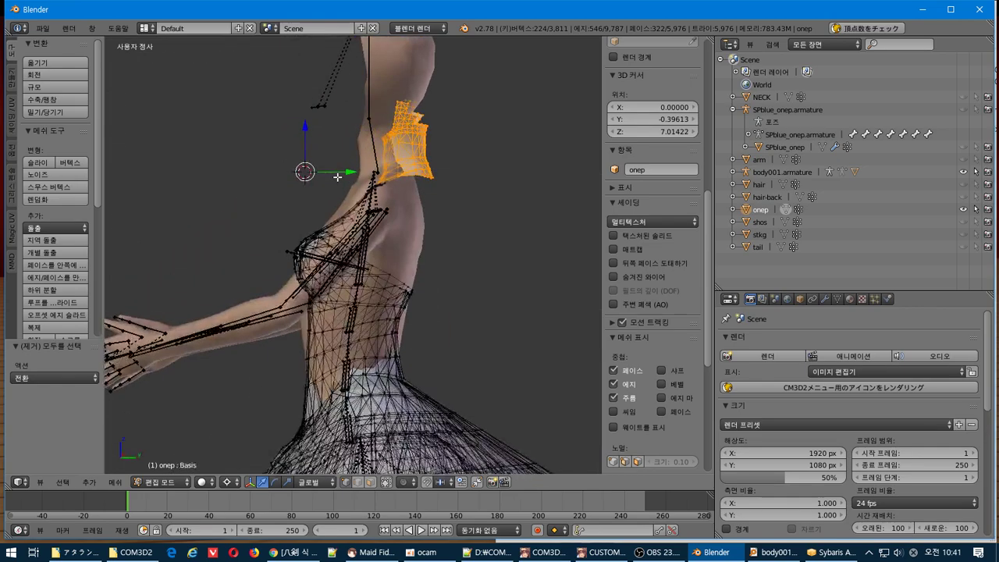
key("KP_3")
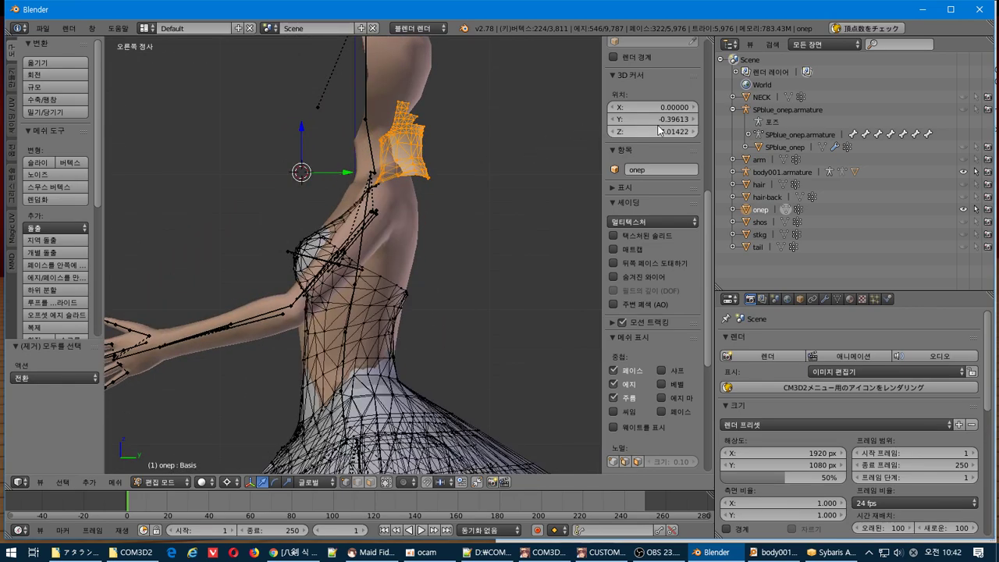
- Undo the trial collar move, enable proportional editing and shift the collar about -0.153 along Y onto the neck
mouse_move(344, 172)
left_mouse_down()
mouse_move(320, 171)
mouse_move(356, 164)
left_mouse_up()
key("ctrl+z")
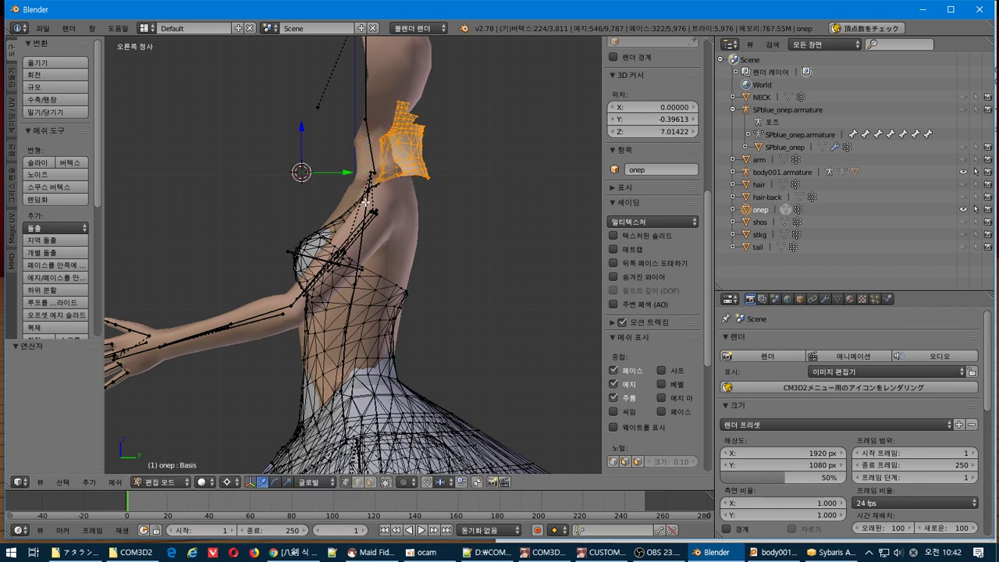
key("o")
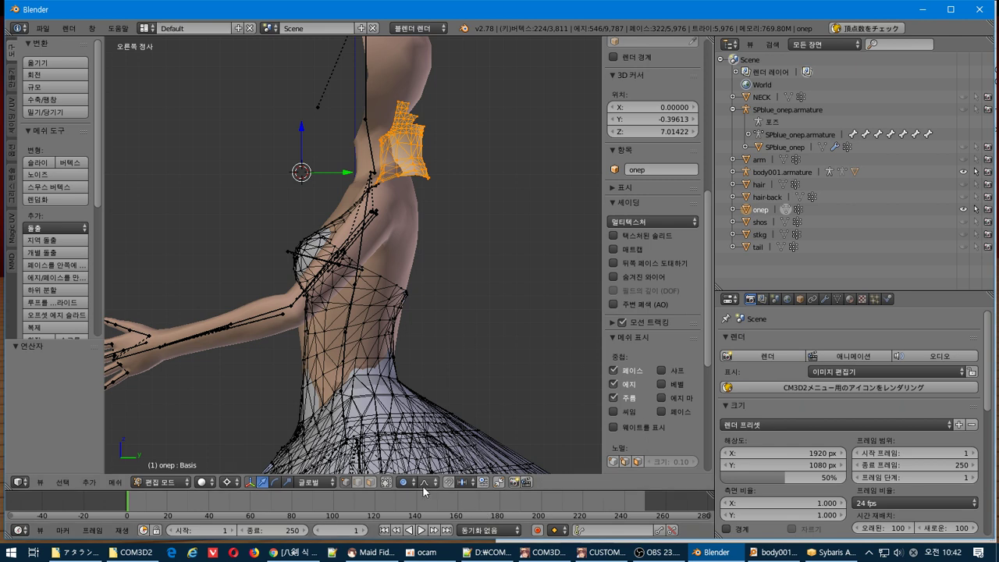
left_click_drag(341, 178, 328, 160)
- Rotate the collar around the 3D cursor in two passes, the second about -3.86°, to follow the neck's tilt
key("r")
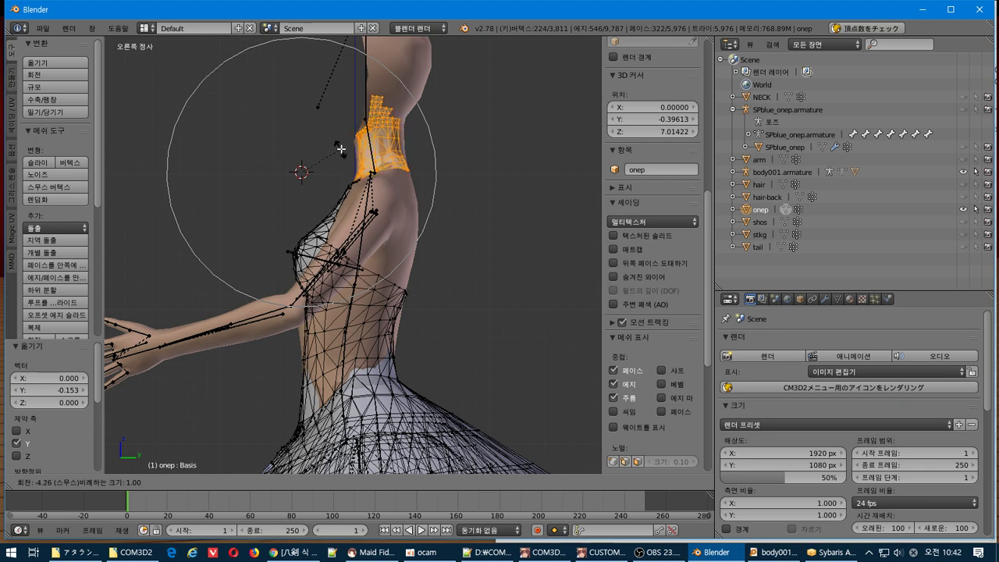
left_click(339, 152)
scroll(342, 149, "up", 2)
scroll(366, 146, "up", 4)
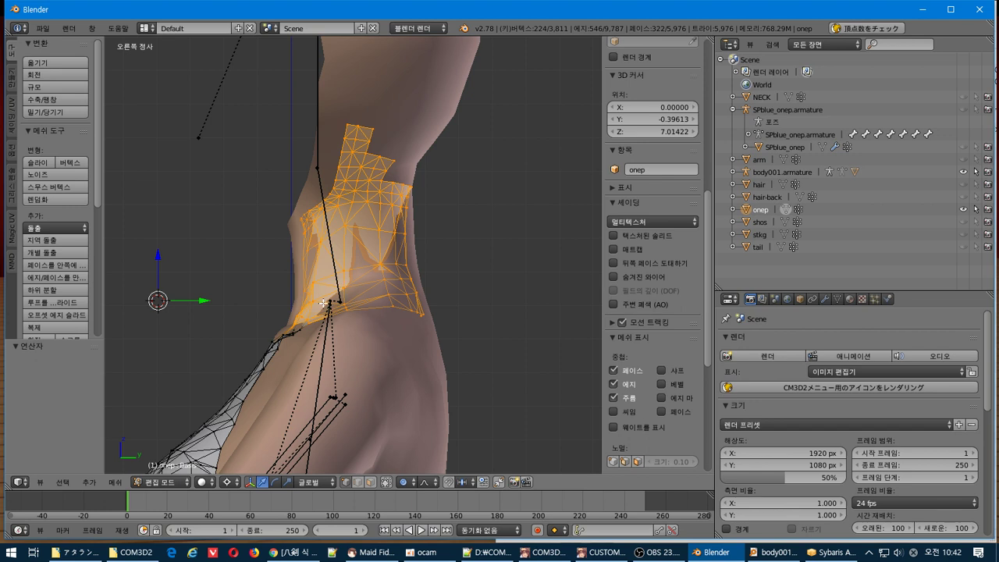
key("r")
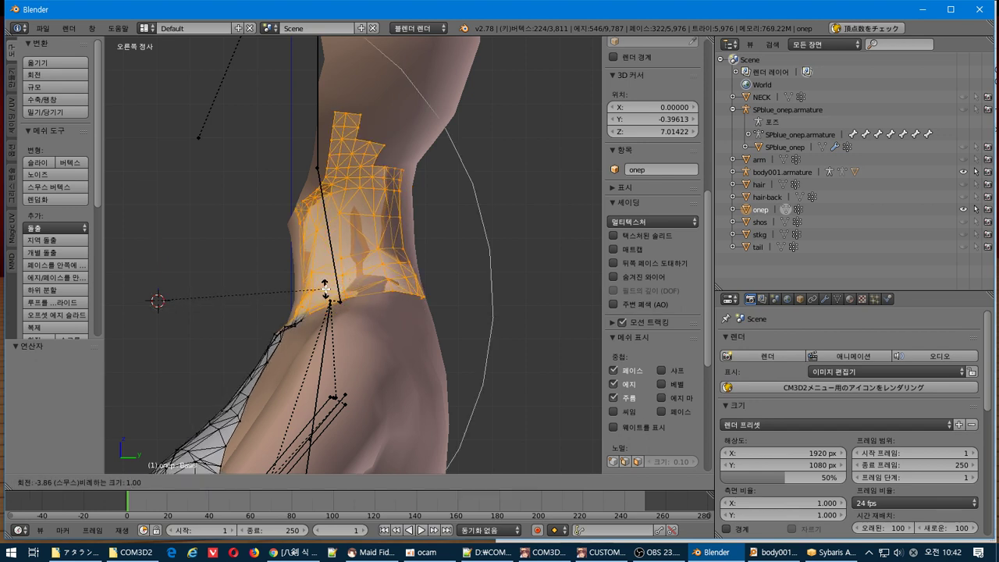
left_click(324, 290)
- Fine-tune the collar's position by moving it about -0.002 along Z and 0.007 along Y
key("g")
key("z")
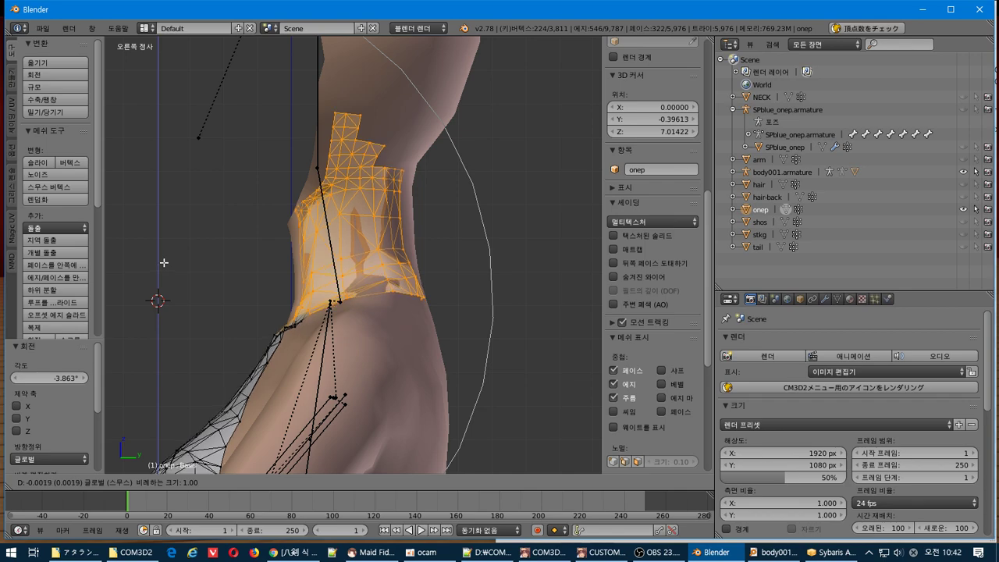
left_click(164, 290)
key("g")
key("y")
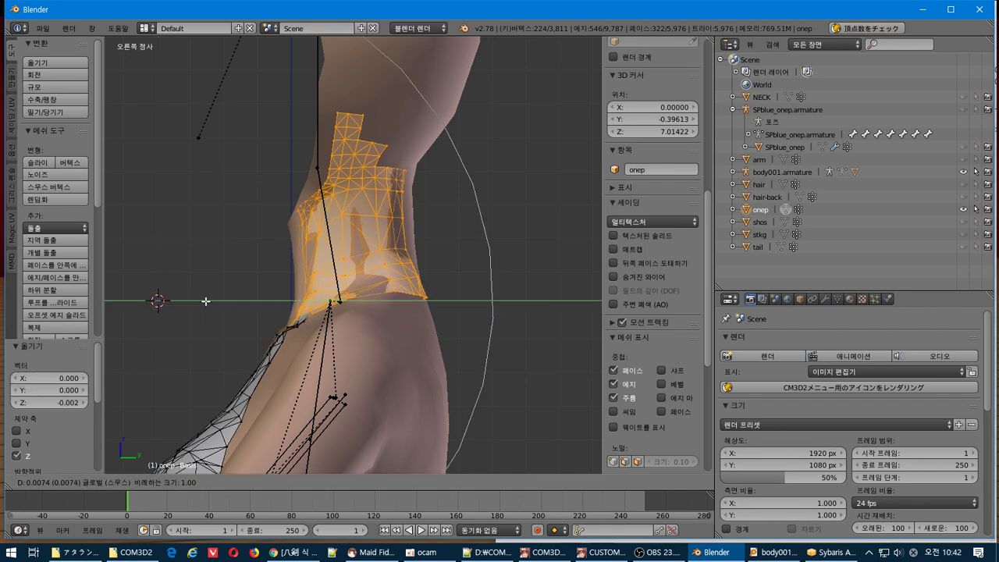
left_click(205, 300)
middle_click_drag(206, 301, 379, 316)
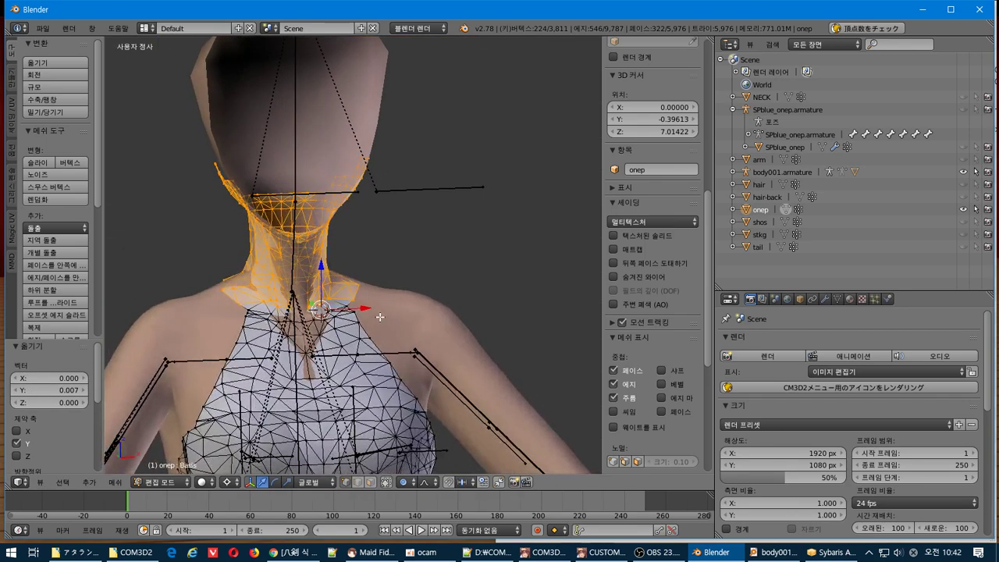
scroll(379, 317, "down", 8)
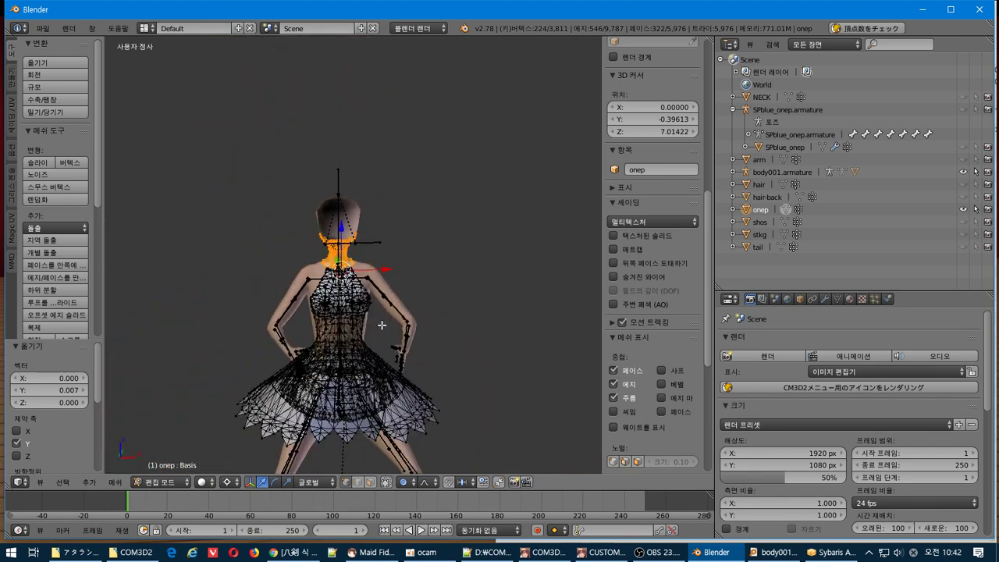
- Inspect the fitted collar from the front and compare the dress with the reference character illustration in Chrome
scroll(382, 325, "up", 8)
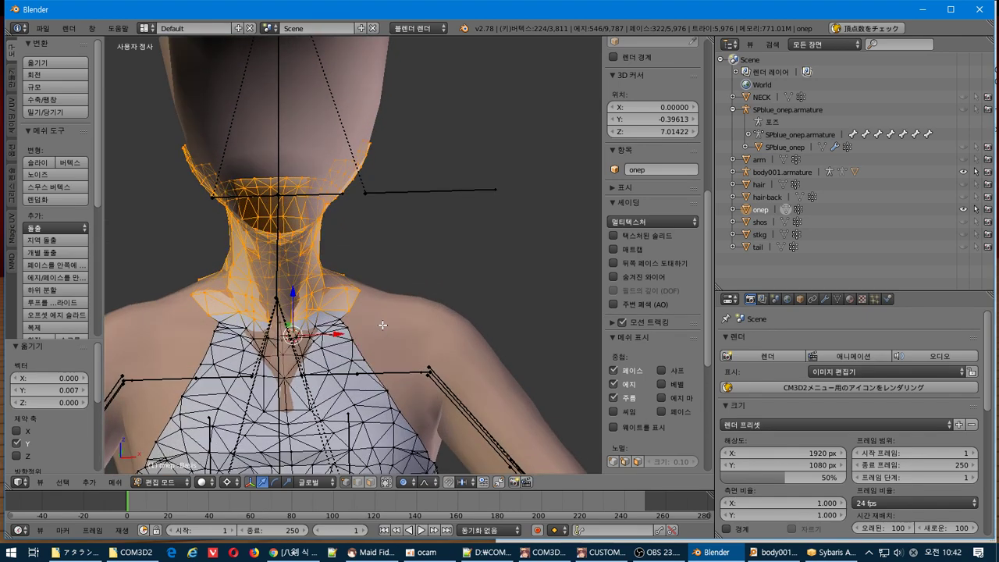
scroll(429, 252, "down", 7)
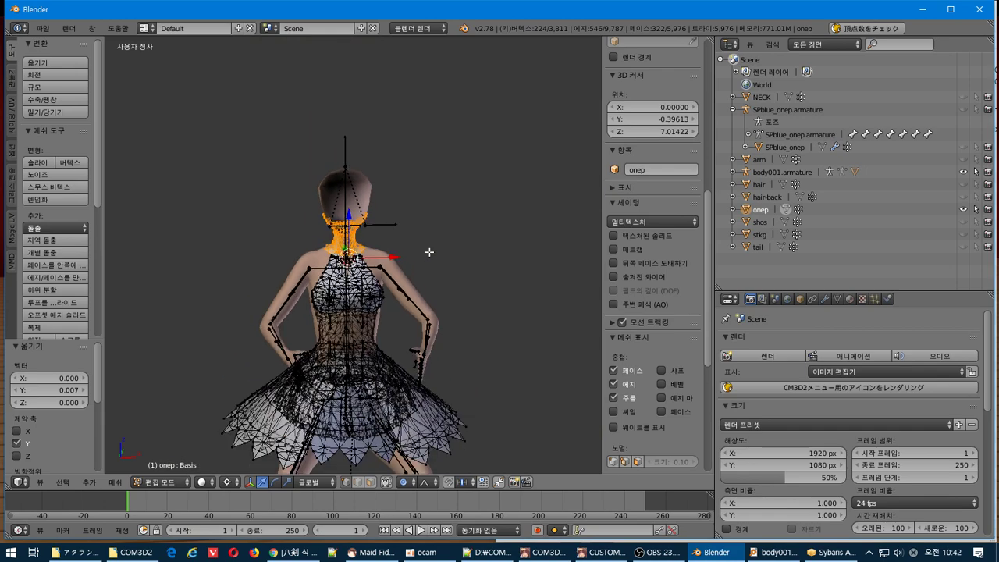
middle_click_drag(429, 252, 388, 255)
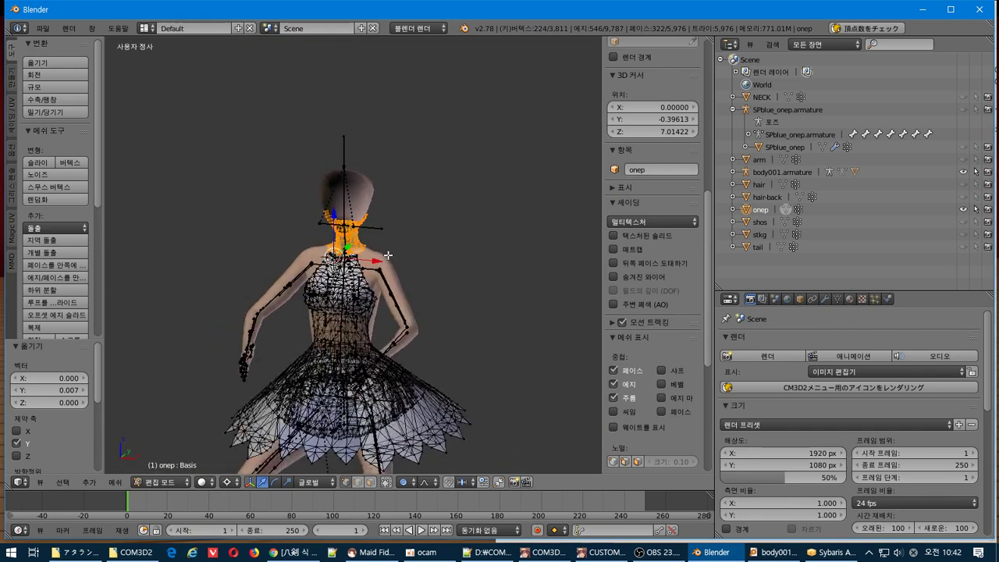
key("KP_3")
key("KP_1")
key("alt+Tab")
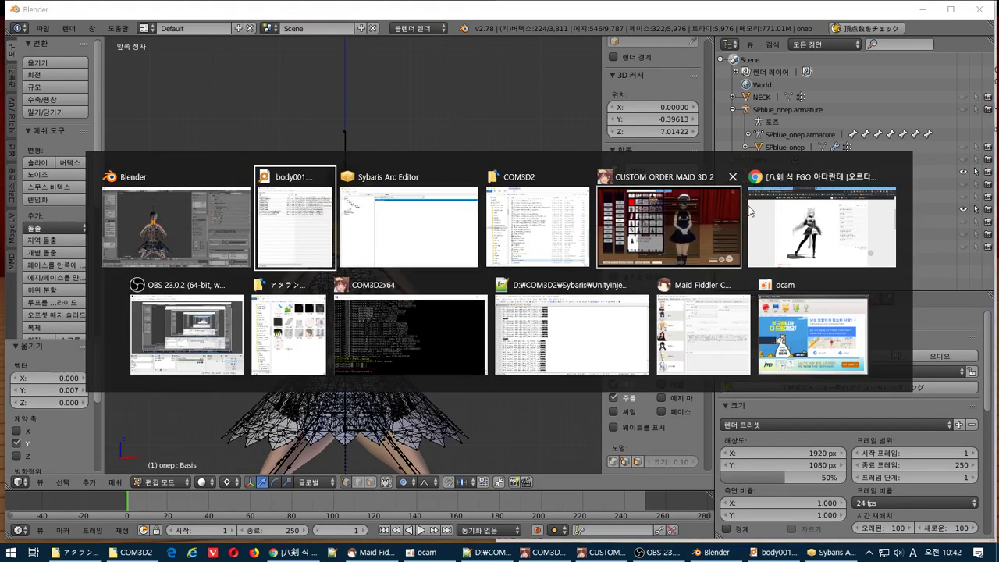
left_click(773, 222)
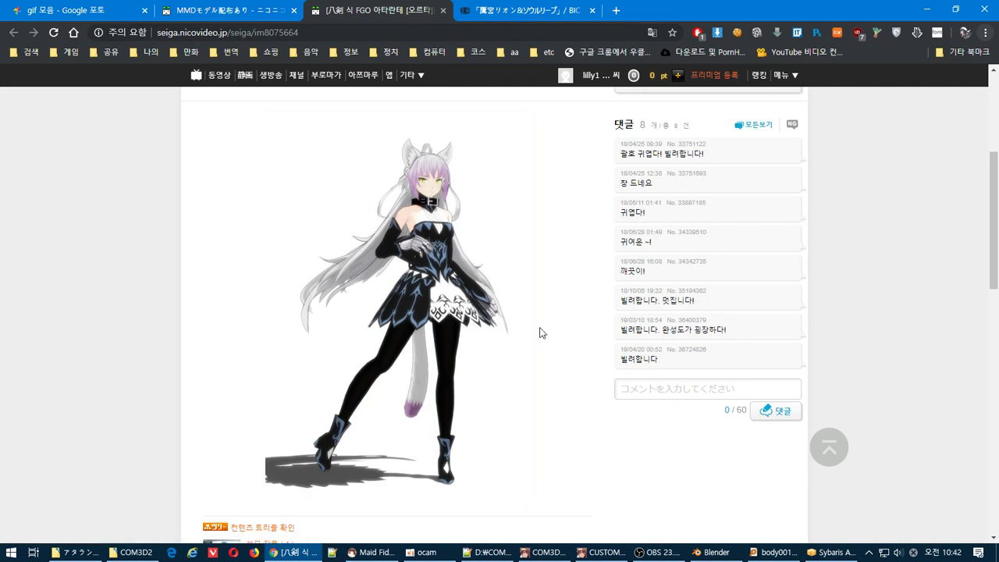
key("alt+Tab")
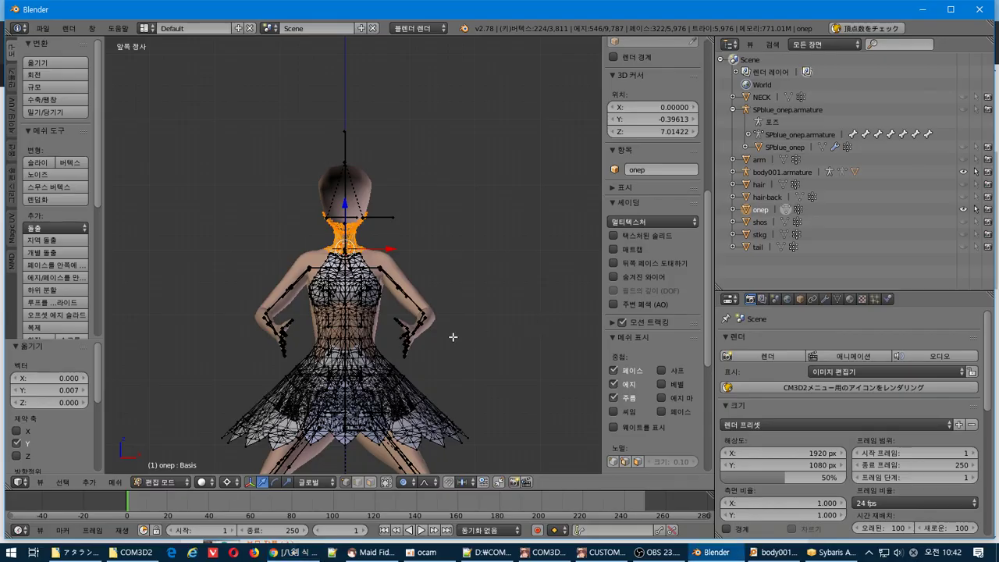
- Deselect the collar, return to object mode, duplicate the onep dress in place and make the copy active
scroll(453, 337, "up", 2)
middle_click_drag(447, 347, 455, 258, "shift")
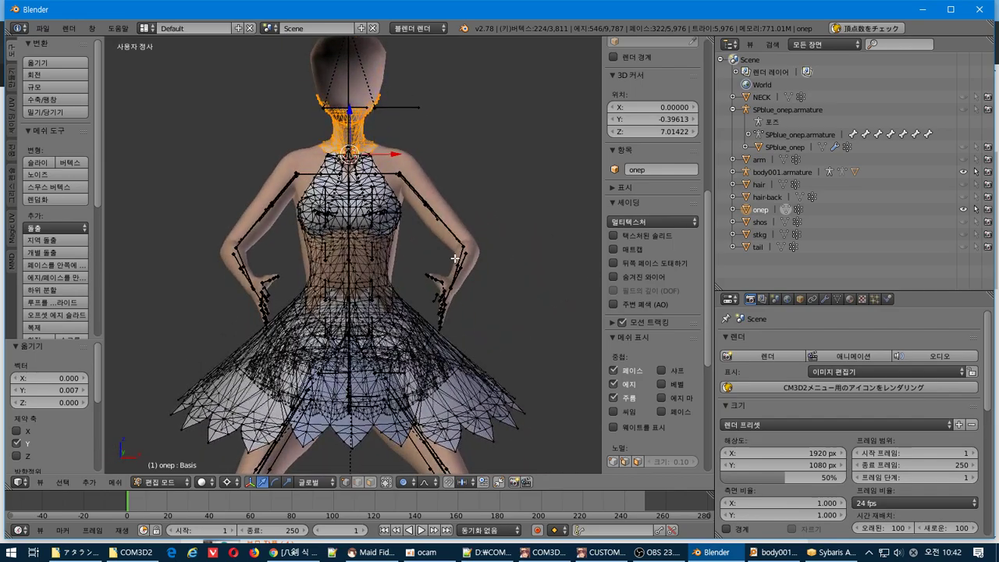
key("KP_3")
key("KP_1")
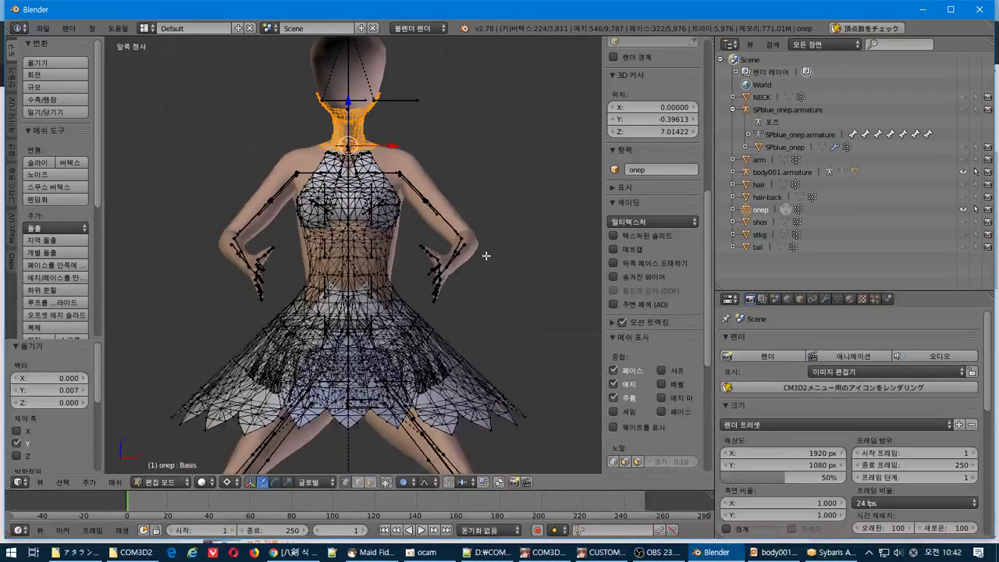
key("a")
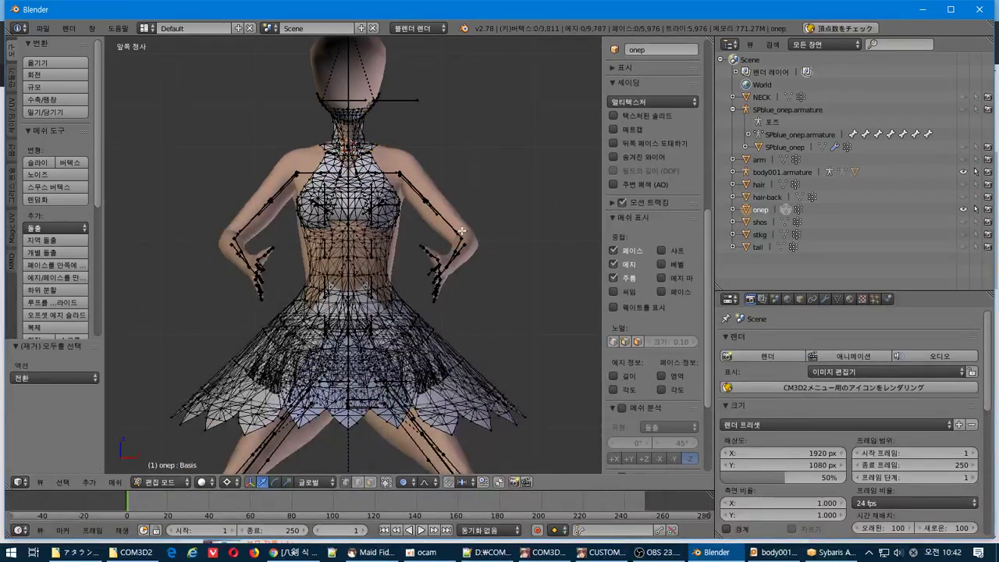
left_click(761, 210)
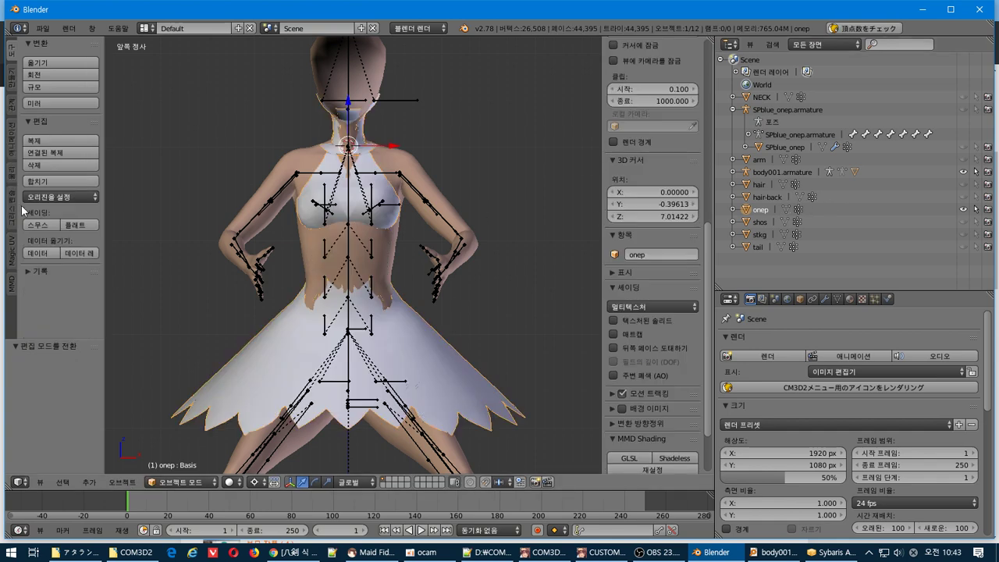
left_click(43, 141)
key("Escape")
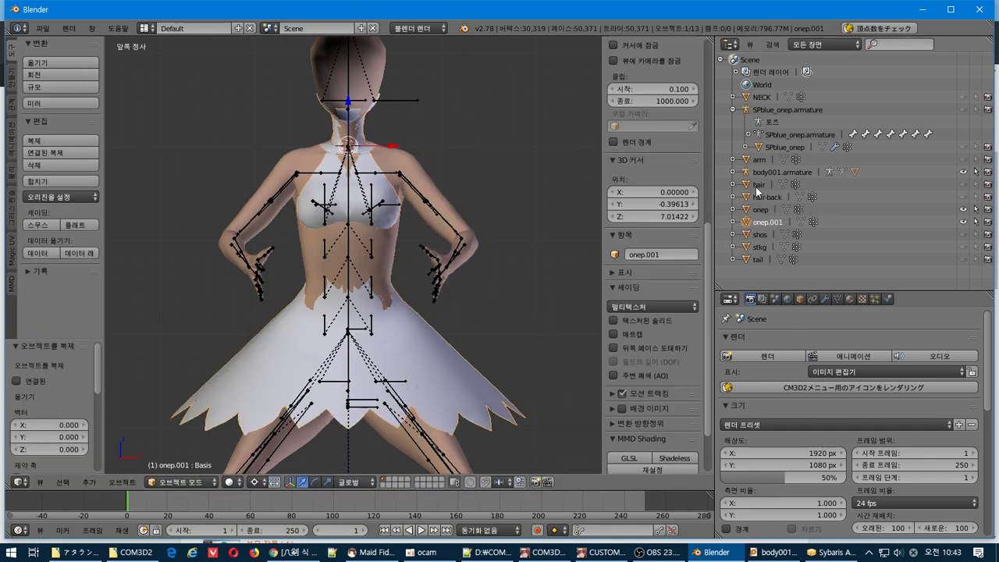
double_click(755, 210)
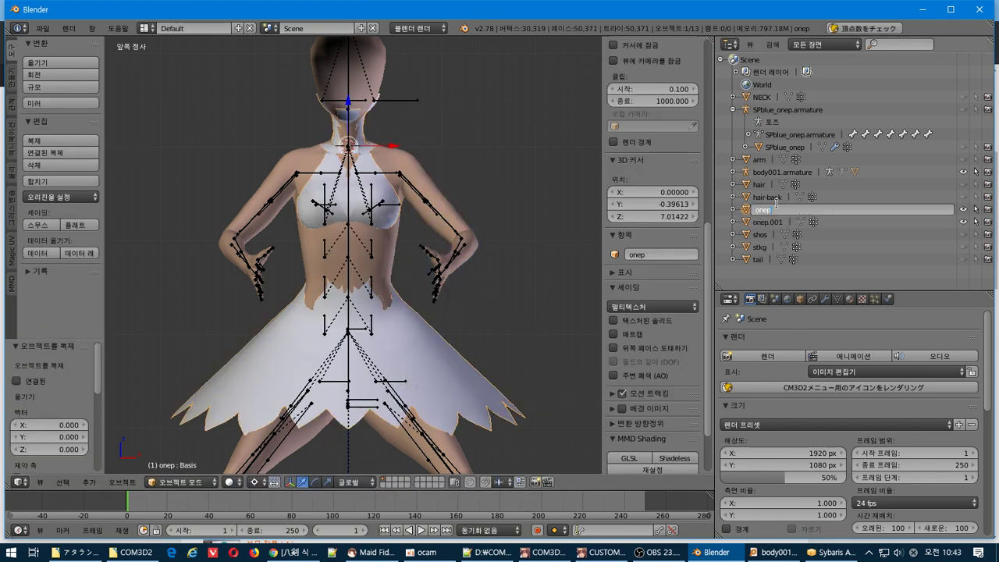
left_click(770, 222)
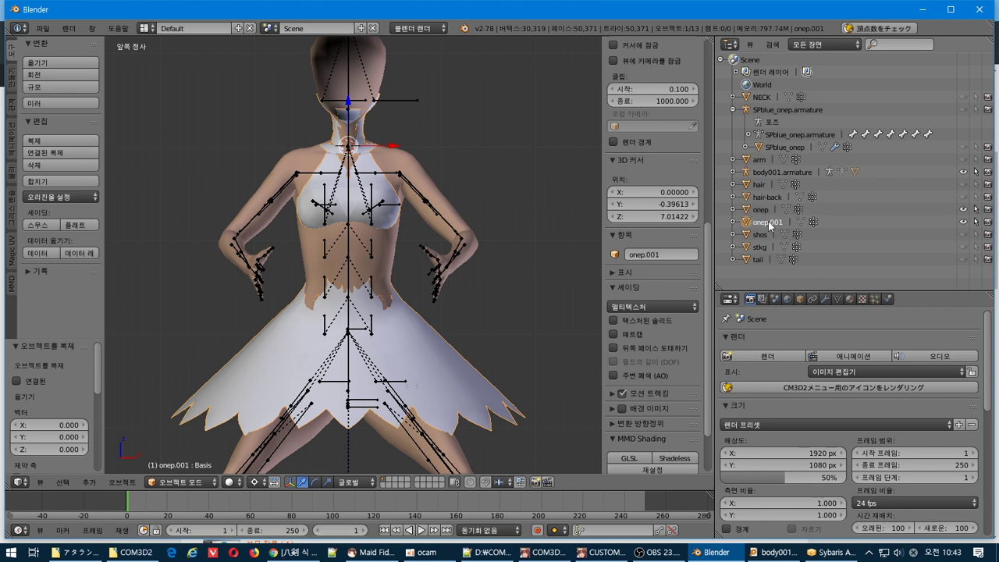
- Box-select the negative-X half of the duplicated dress mesh in front view and delete its vertices
key("Tab")
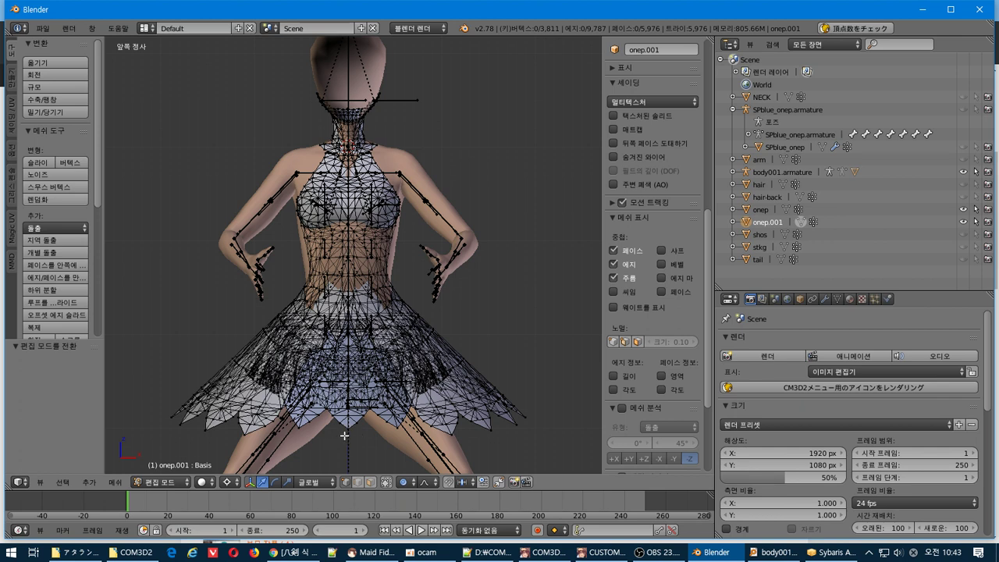
left_click(69, 483)
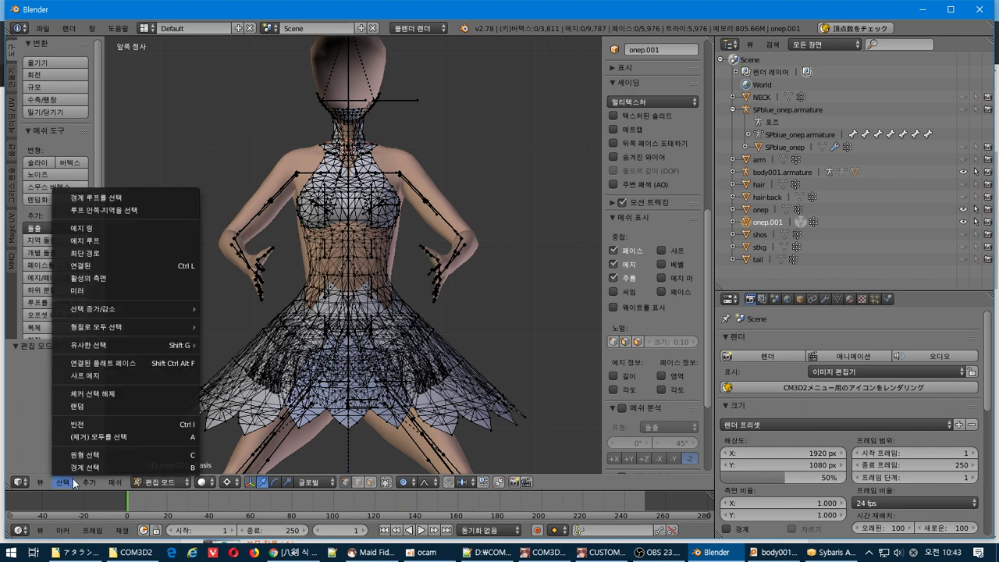
mouse_move(142, 311)
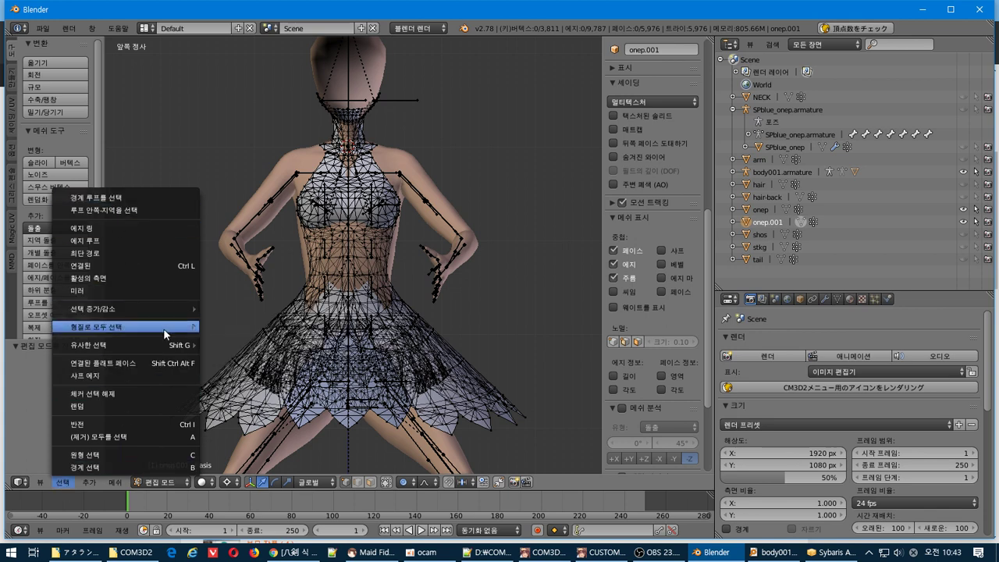
mouse_move(160, 328)
mouse_move(161, 346)
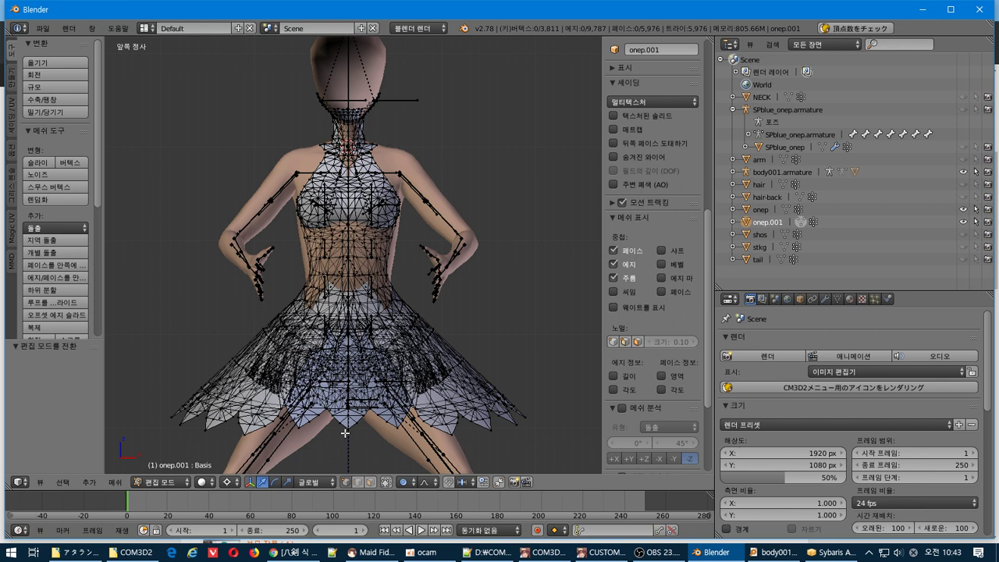
left_click_drag(345, 433, 119, 43)
key("x")
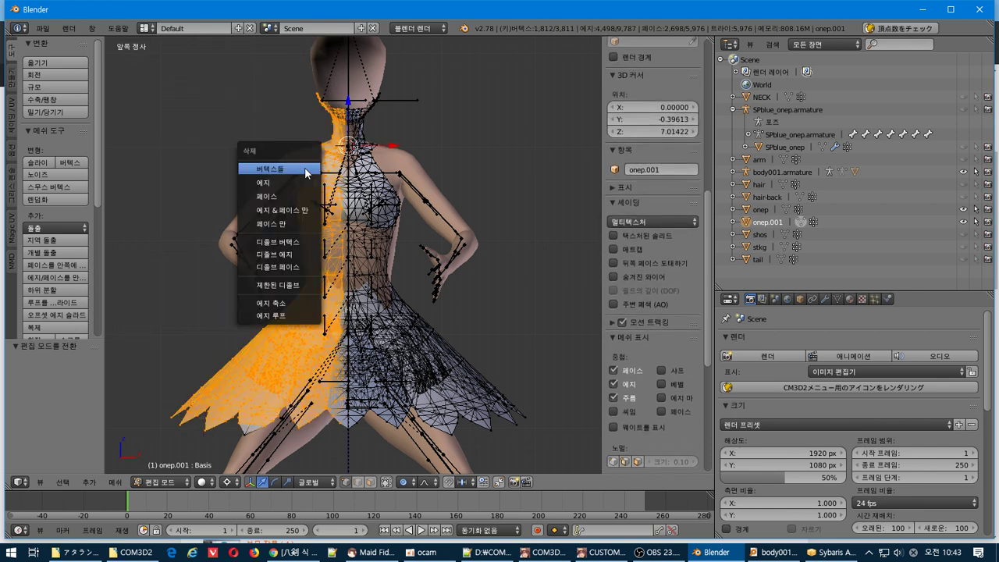
left_click(306, 167)
- Delete the stray skirt vertices of the duplicate that extend past the centre line onto the negative-X side
scroll(317, 170, "up", 2)
scroll(317, 170, "up", 4)
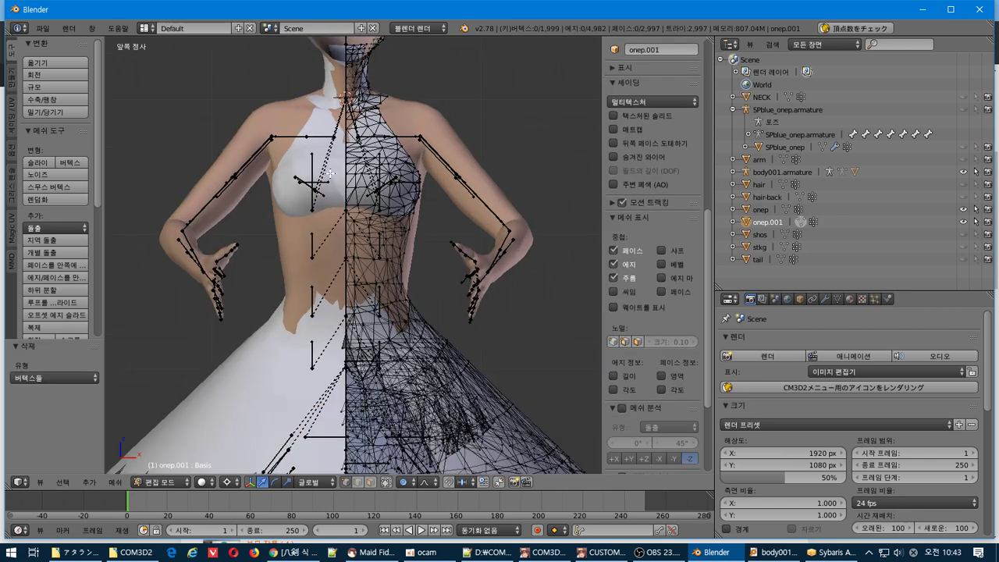
middle_click_drag(356, 344, 355, 201, "shift")
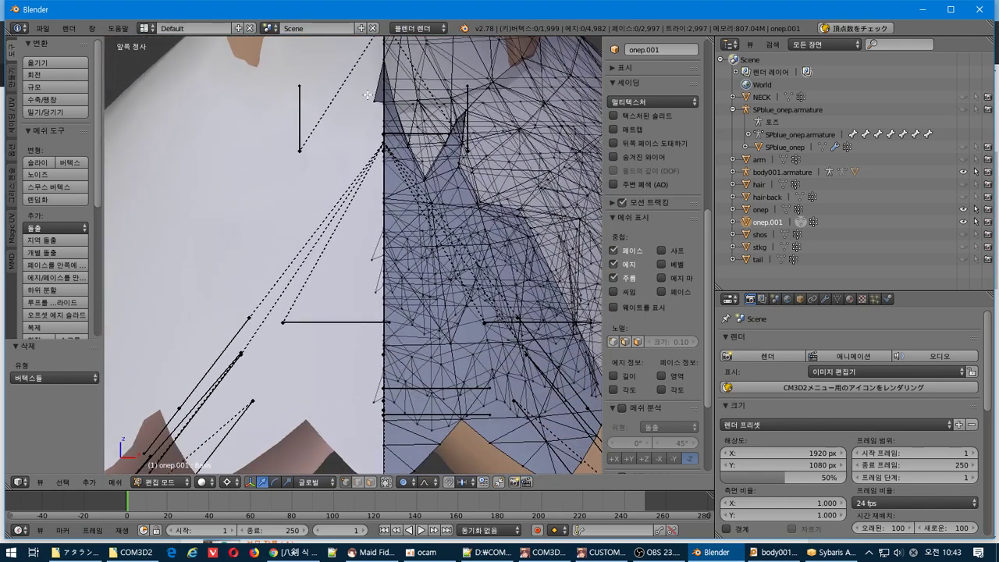
key("b")
left_click_drag(381, 58, 309, 420)
key("x")
left_click(310, 304)
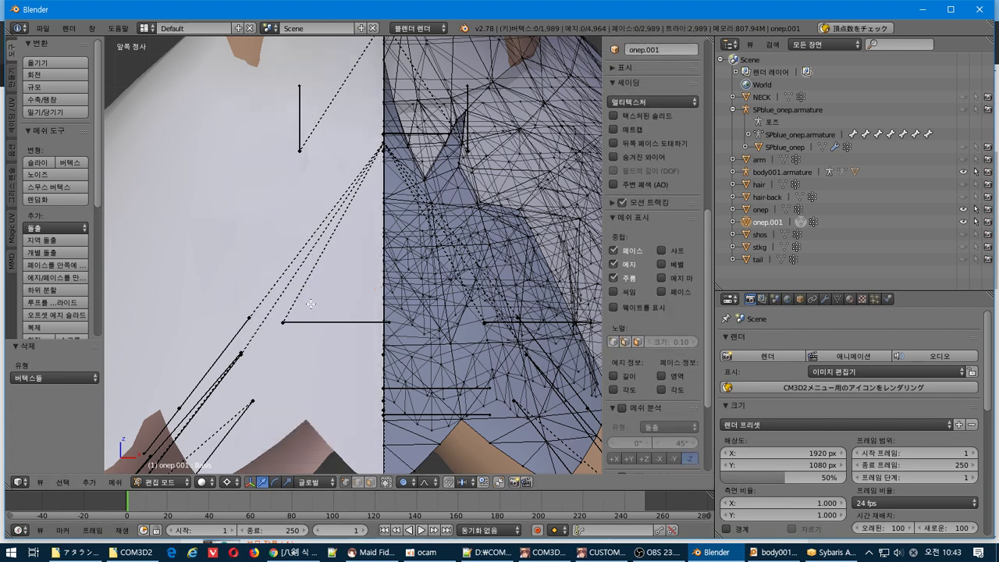
- Add a Mirror modifier to the half-dress onep.001
scroll(311, 303, "down", 1)
middle_click_drag(349, 188, 336, 397, "shift")
middle_click_drag(412, 427, 429, 400, "shift")
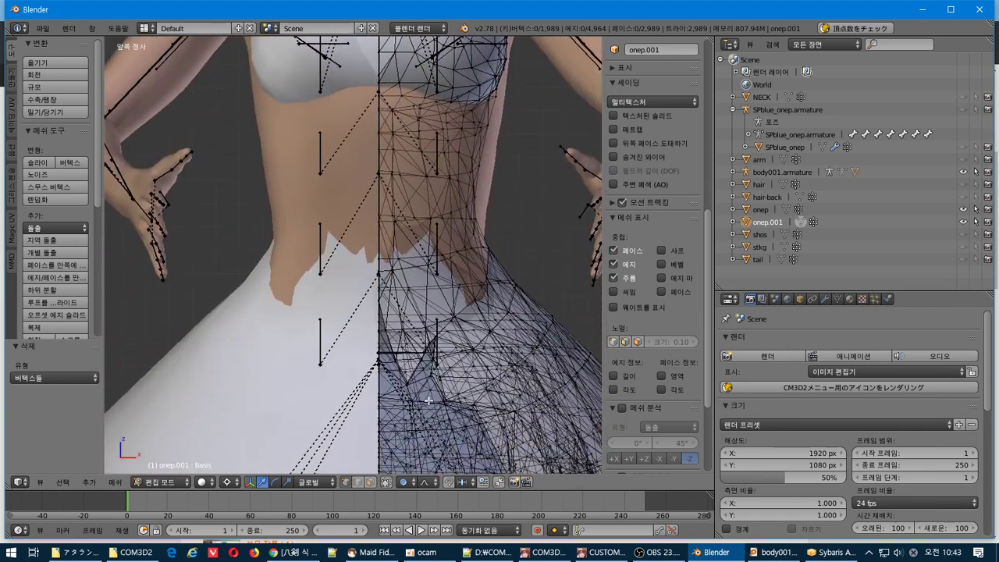
left_click(800, 299)
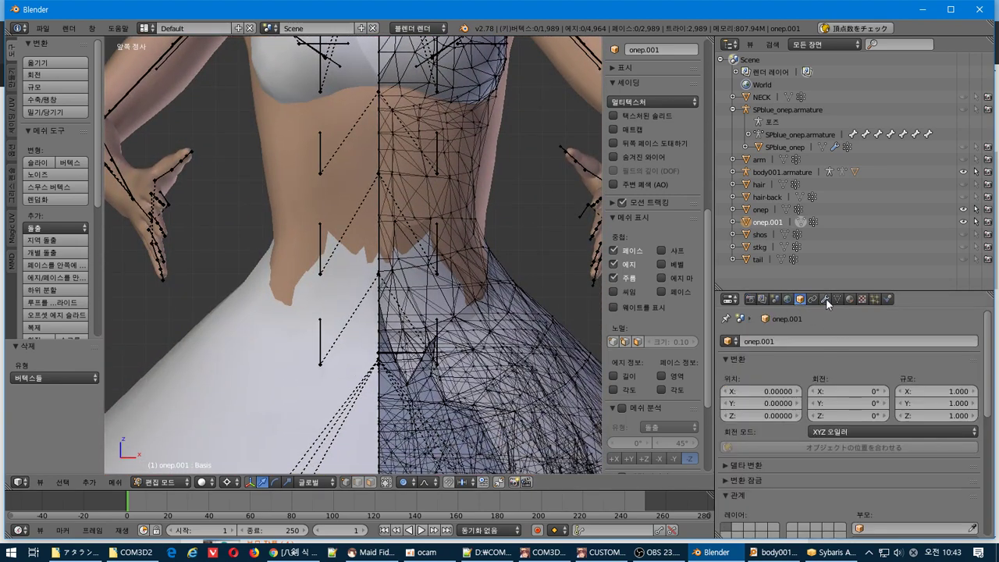
left_click(823, 300)
left_click(846, 339)
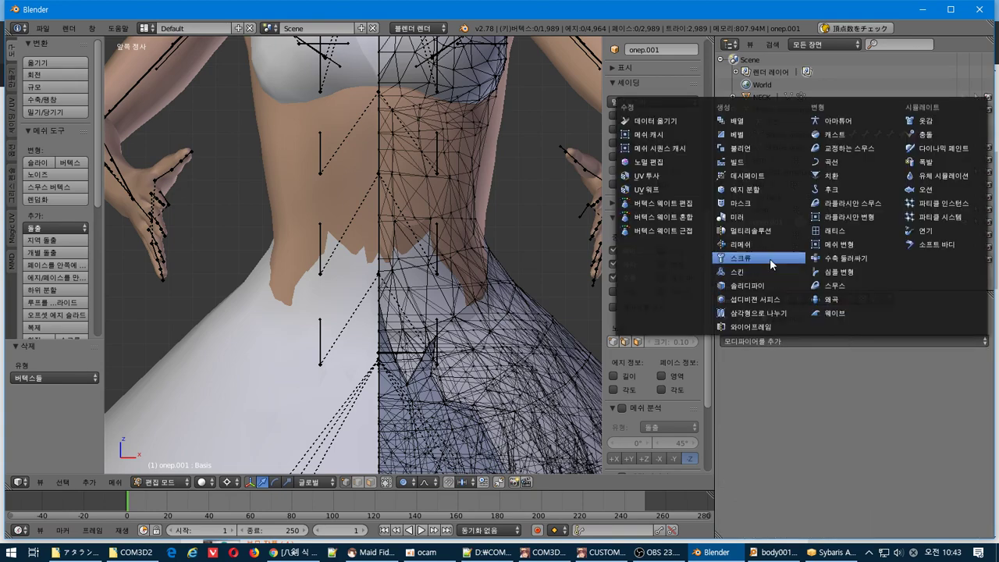
left_click(765, 219)
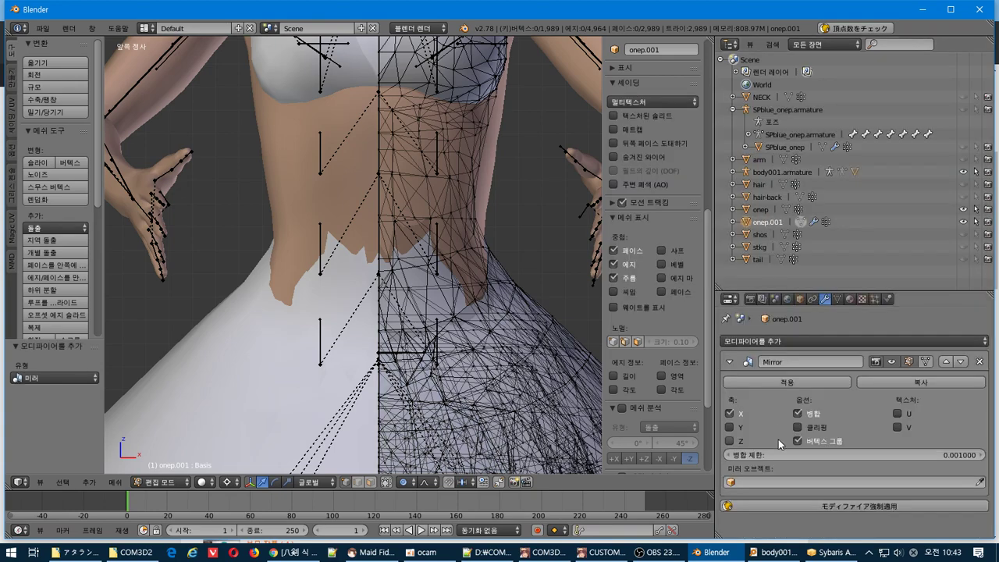
- Try moving all vertices of the half dress freely to test how the mirrored half follows
scroll(482, 354, "down", 4)
middle_click_drag(482, 353, 392, 332)
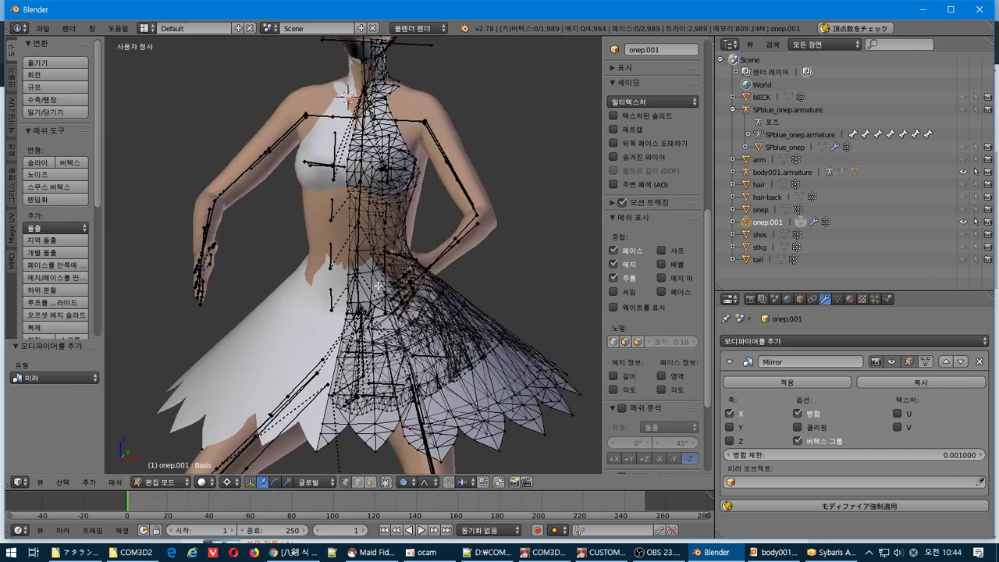
key("Tab")
middle_click_drag(305, 289, 329, 290)
key("Tab")
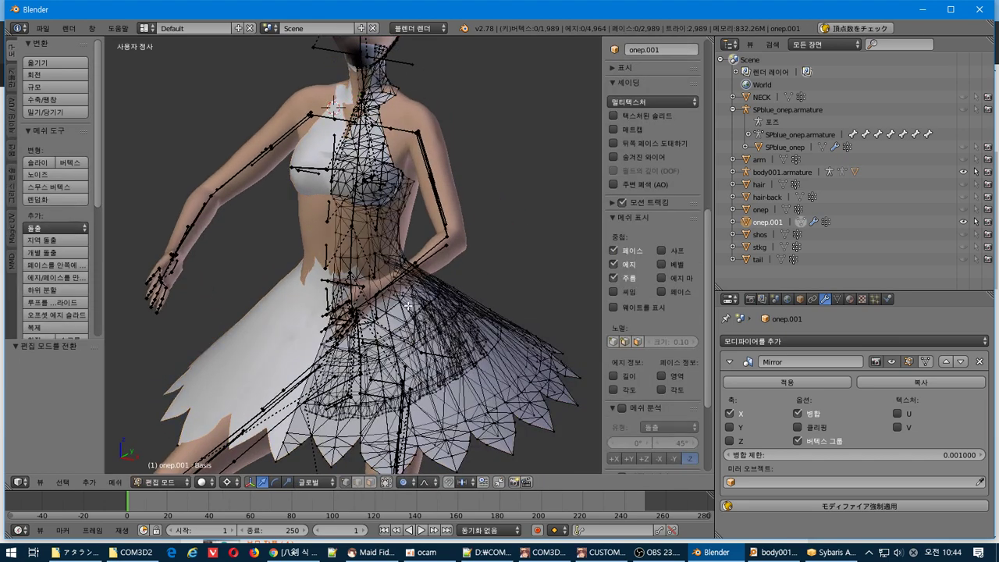
key("a")
key("g")
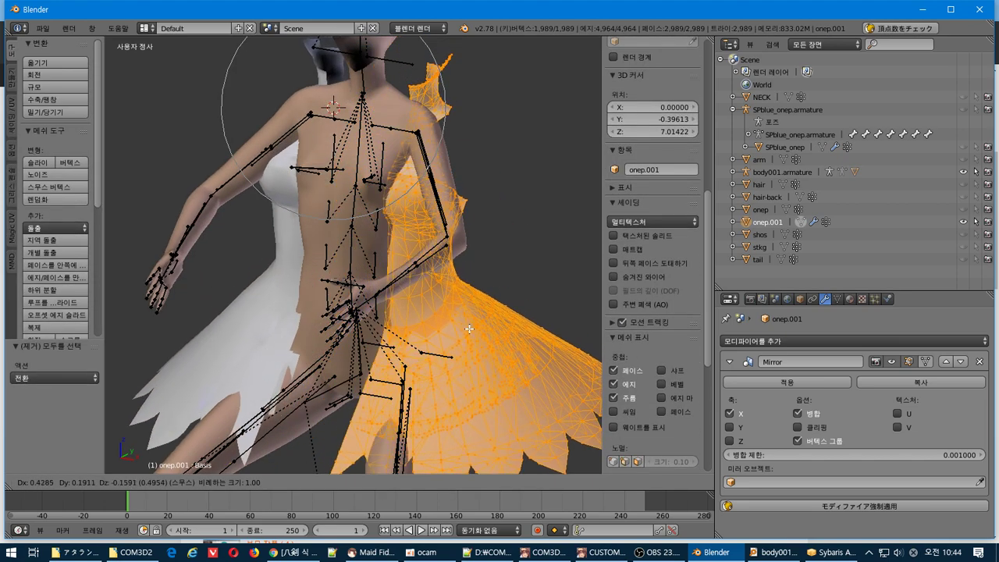
right_click(470, 331)
- Set the Mirror modifier's merge limit to 0
middle_click_drag(374, 312, 406, 283)
left_click(926, 454)
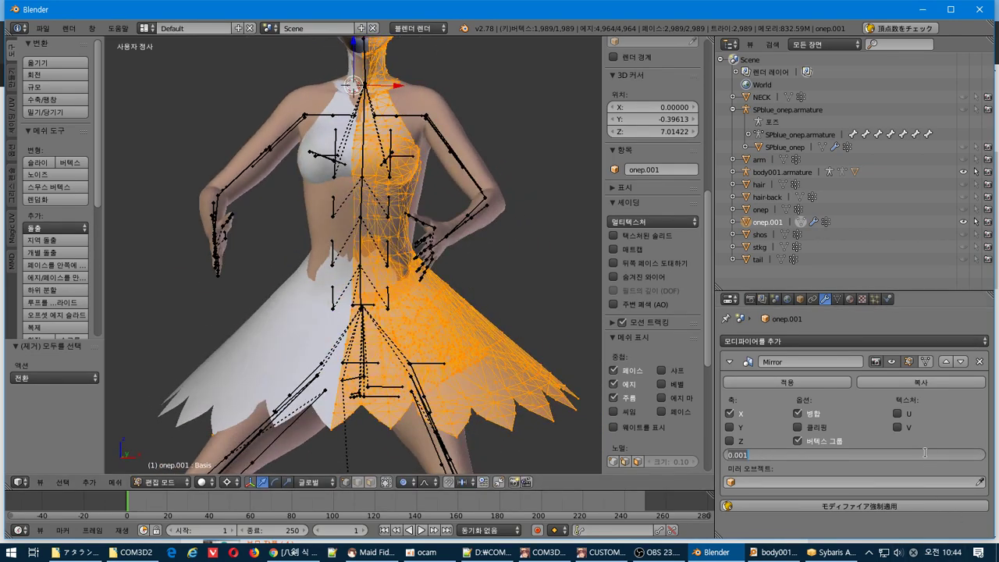
type("0")
key("Return")
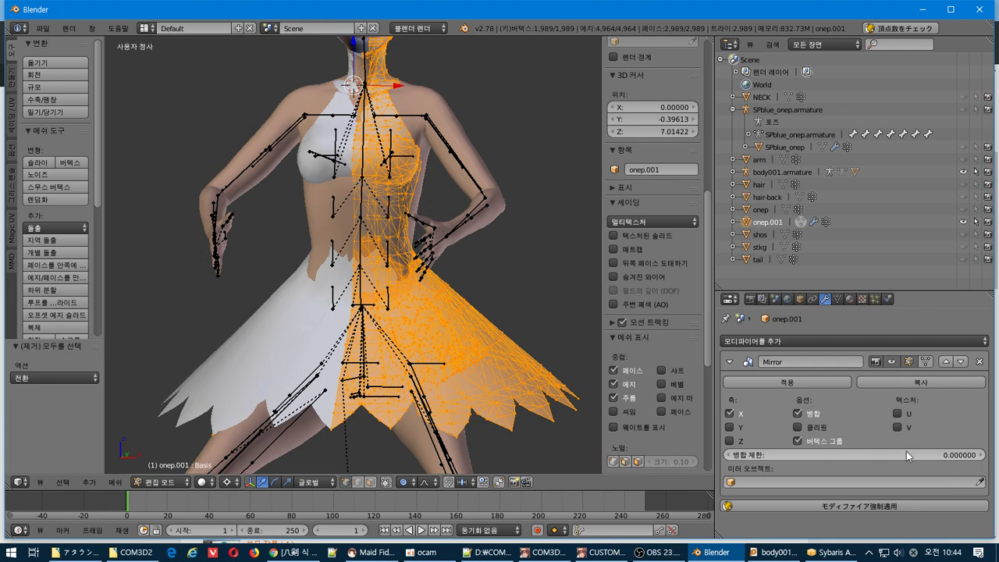
- Examine how the half dress and its collar fit the body's chest and neck from the front and right side
middle_click_drag(342, 310, 319, 326)
scroll(363, 231, "up", 1)
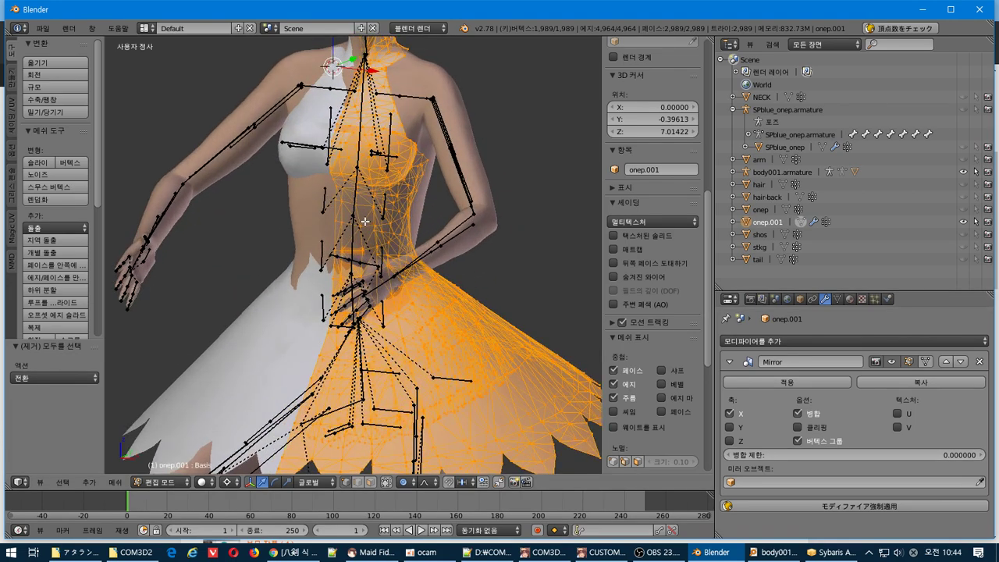
scroll(365, 221, "up", 1)
middle_click_drag(370, 198, 382, 394, "shift")
middle_click_drag(447, 275, 508, 376)
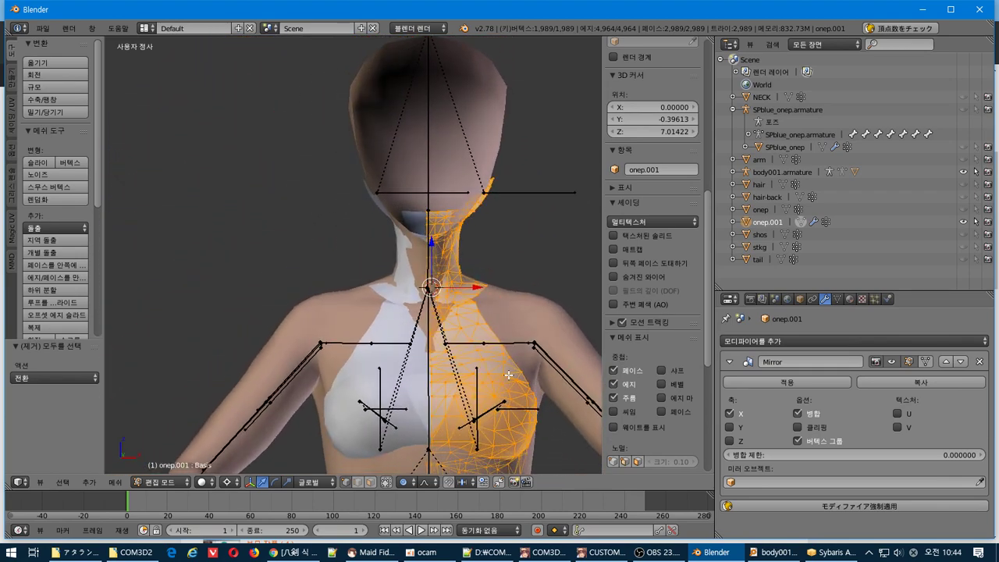
key("KP_1")
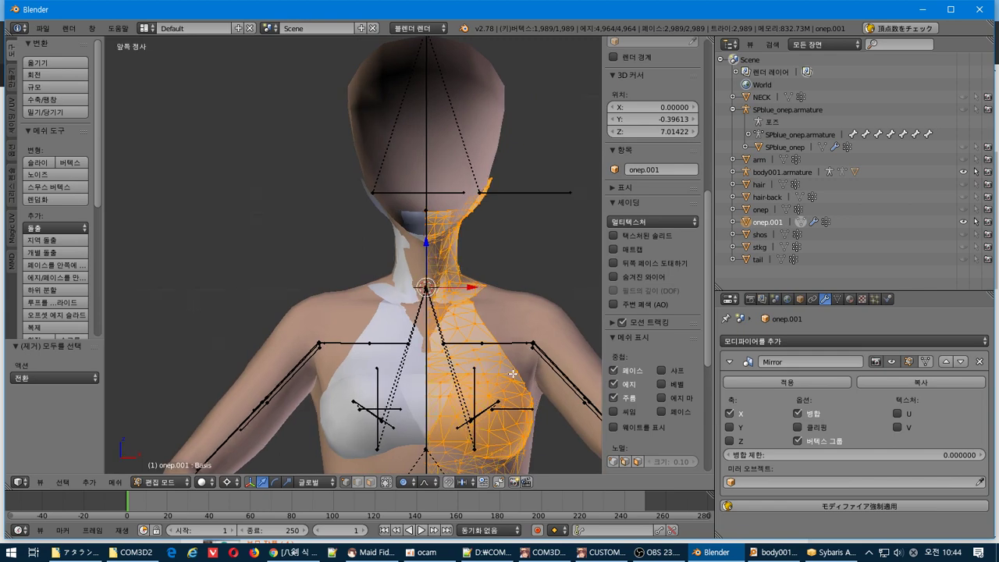
scroll(513, 374, "up", 3)
key("KP_3")
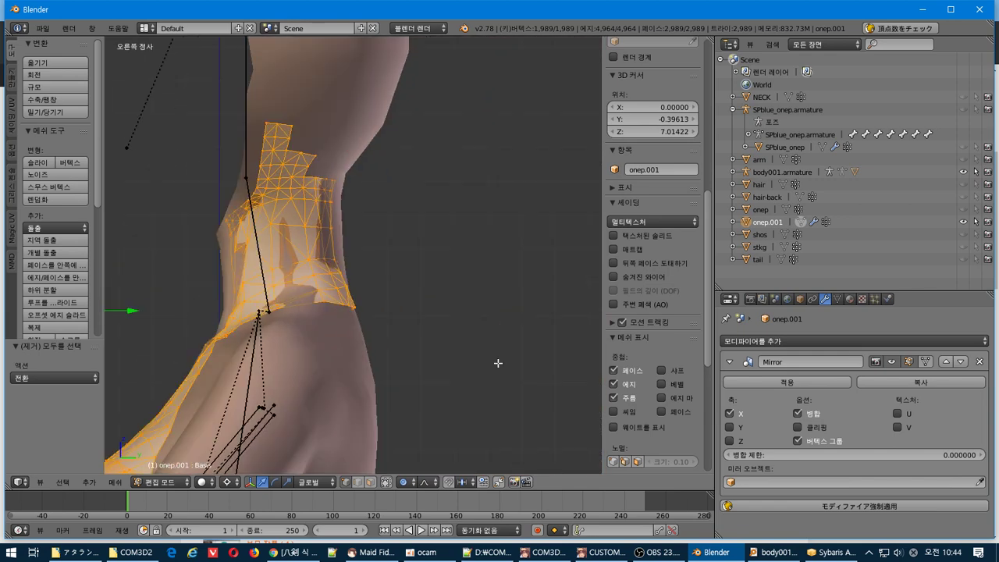
middle_click_drag(300, 305, 361, 351, "shift")
scroll(475, 284, "up", 2)
scroll(430, 368, "up", 2)
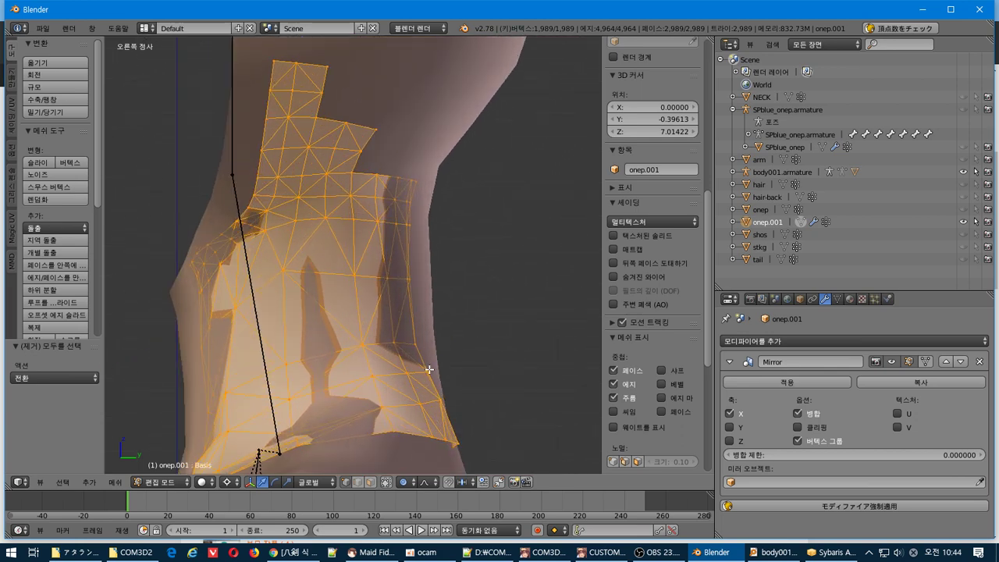
- Select only the vertices along the collar's back edge and place the 3D cursor behind the neck
key("a")
key("b")
left_click_drag(467, 150, 406, 352)
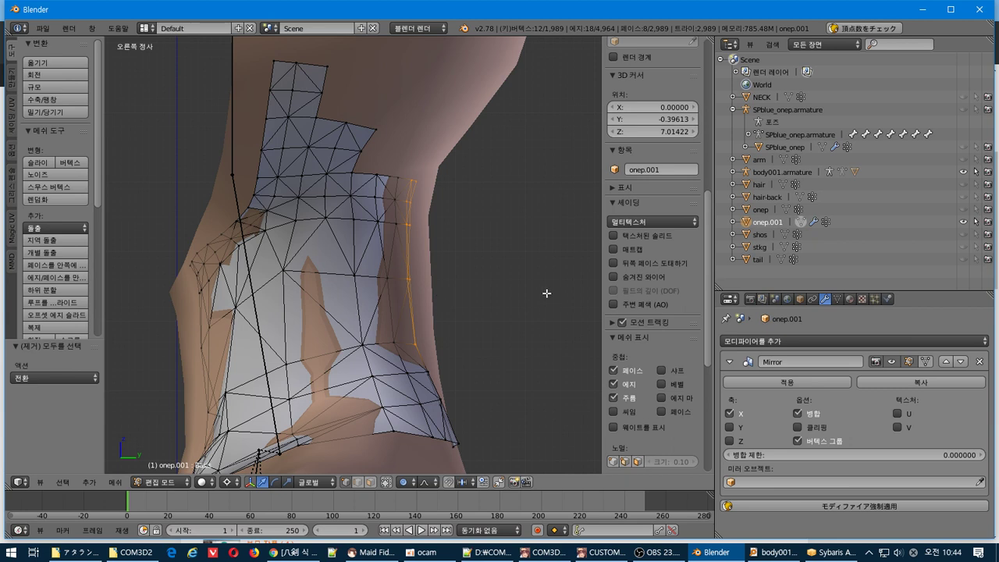
left_click(498, 281)
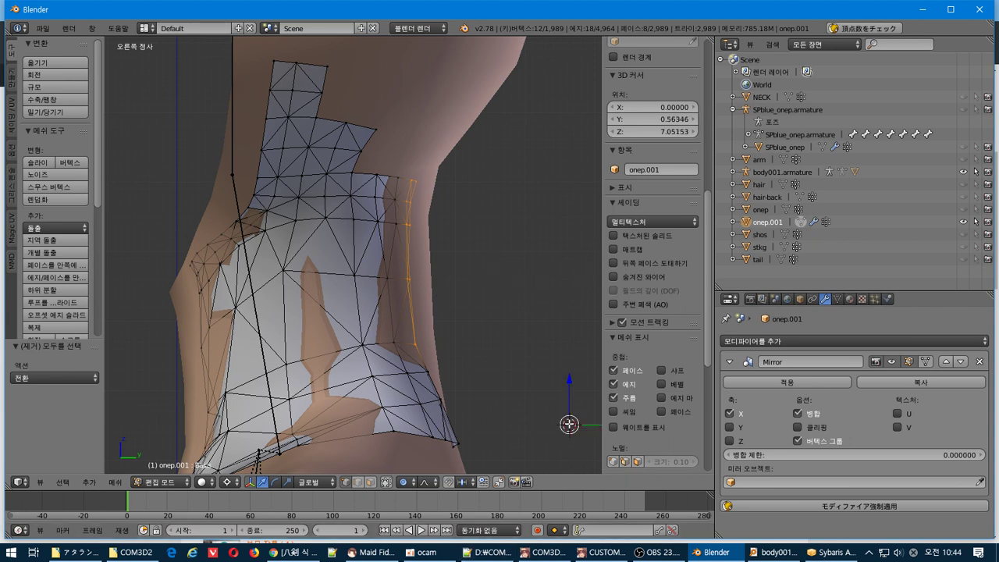
left_click(502, 245)
- Move the collar's back-edge vertices 0.034 along Y with proportional editing so they clear the back of the neck
left_click_drag(548, 246, 573, 245)
key("ctrl+z")
scroll(573, 245, "up", 8)
scroll(553, 241, "up", 3)
scroll(563, 240, "up", 2)
scroll(571, 243, "up", 1)
left_click(573, 245)
middle_click_drag(574, 245, 538, 249)
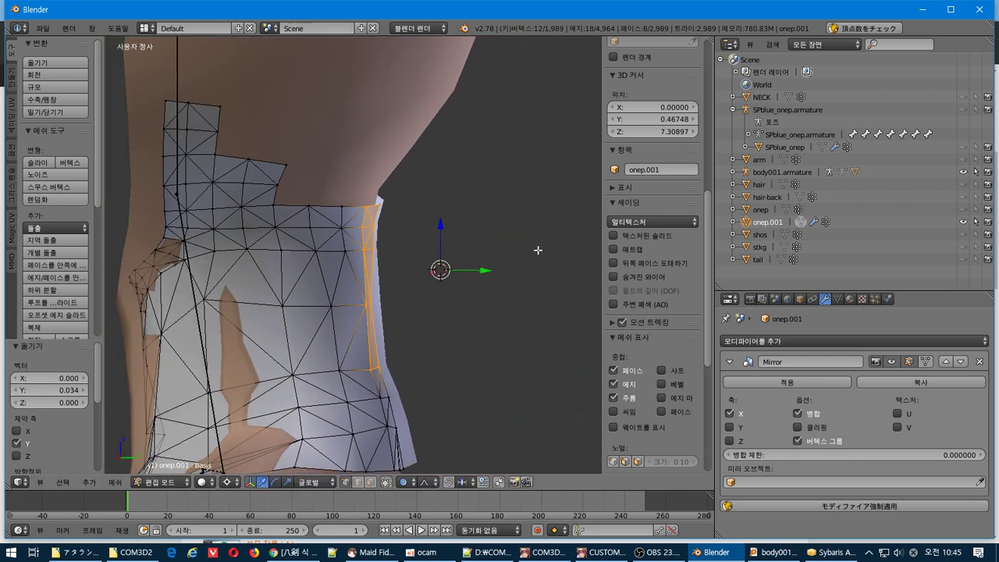
key("KP_3")
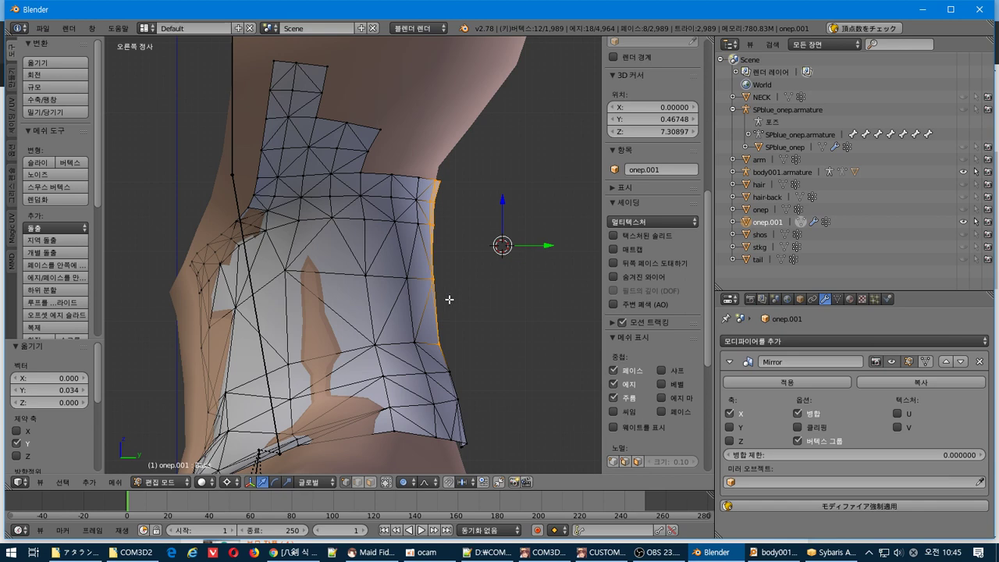
middle_click_drag(331, 348, 459, 279, "shift")
key("a")
key("b")
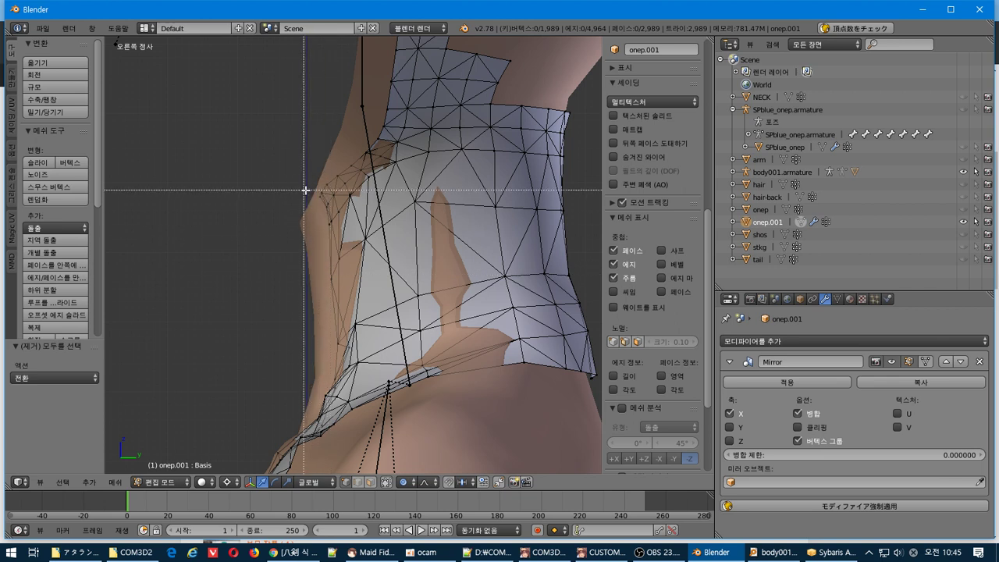
left_click_drag(316, 199, 316, 199)
right_click(316, 199)
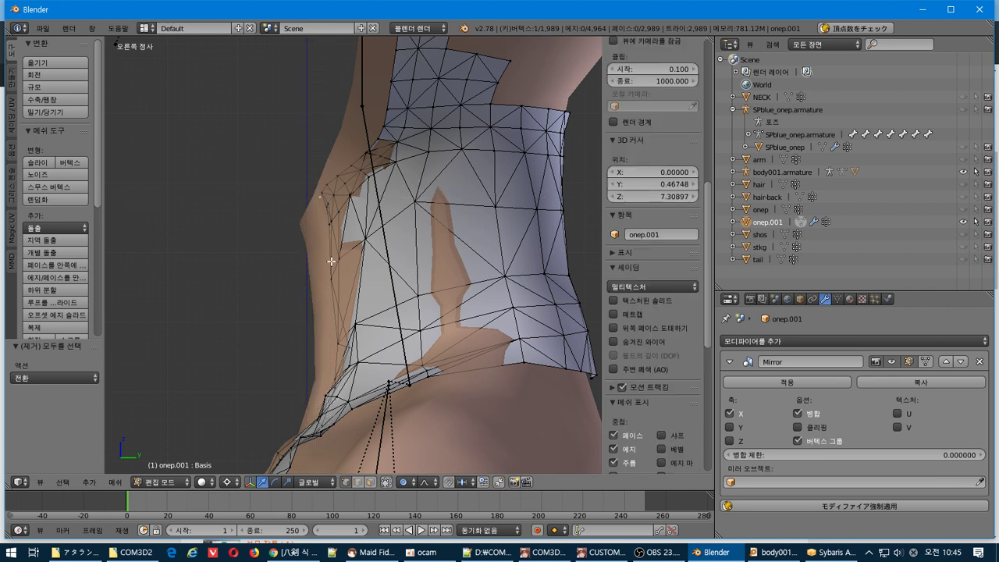
scroll(309, 300, "up", 2)
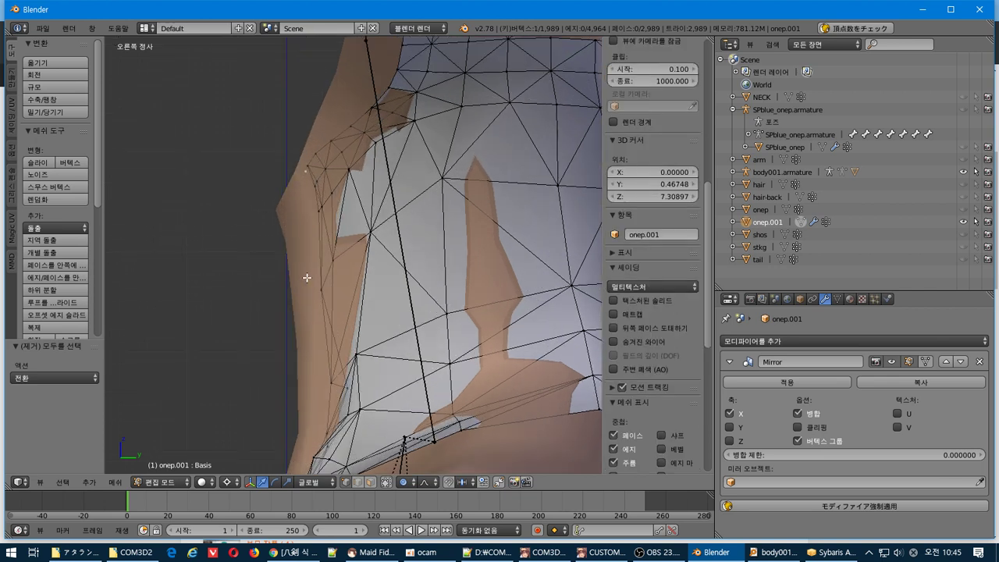
key("a")
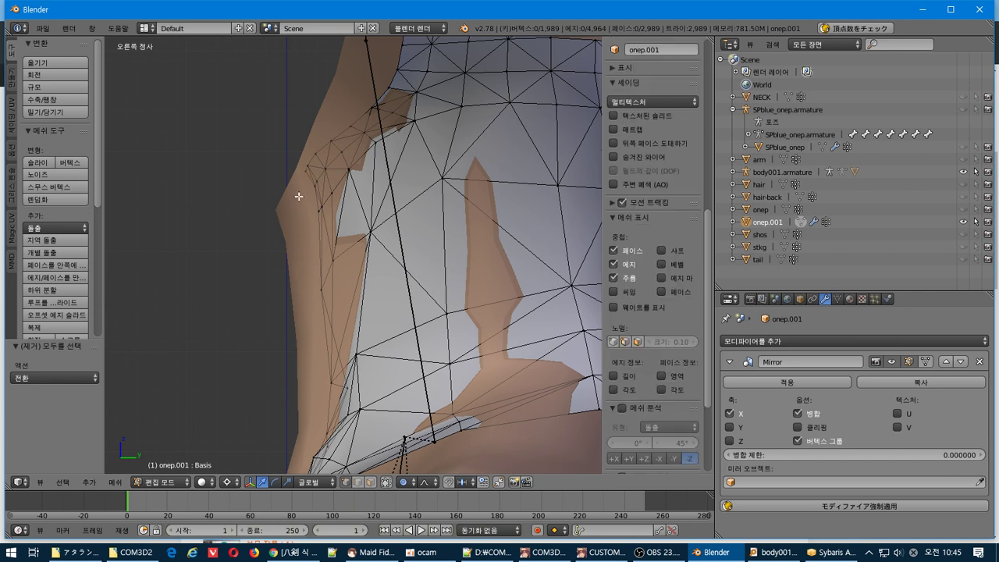
- Try to select the shortest path and linked vertices between the upper and lower vertices of the collar's front edge
right_click(305, 168)
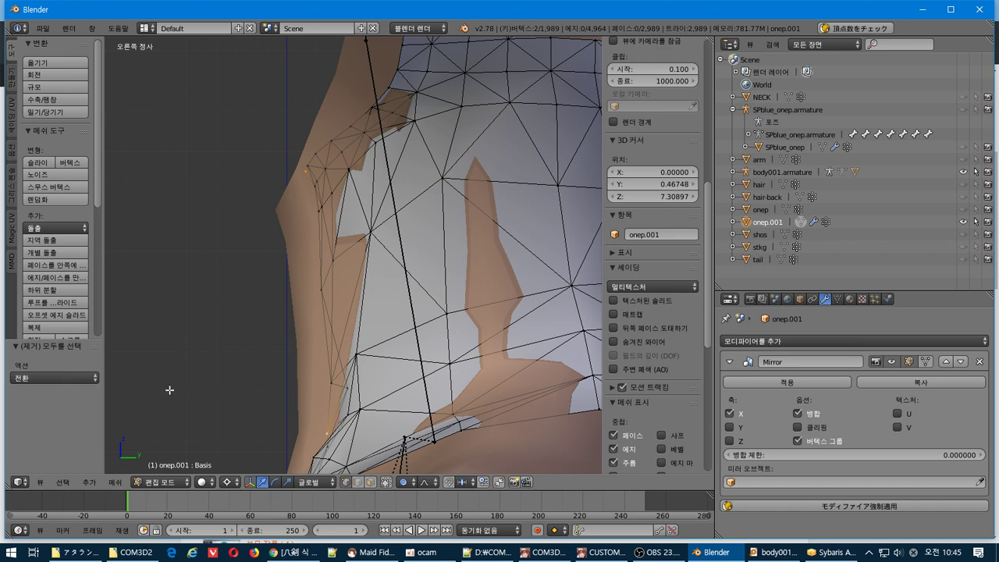
left_click(63, 484)
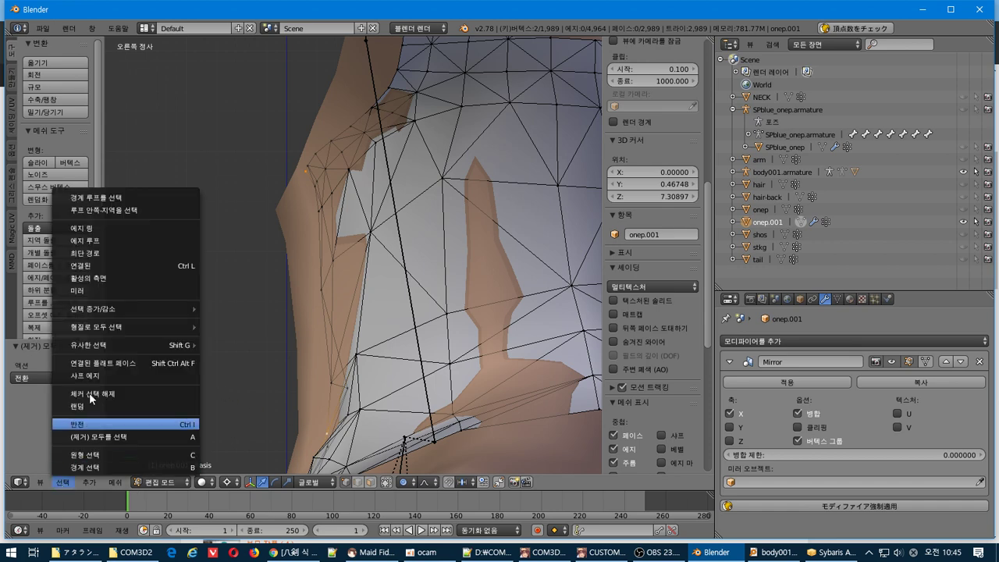
left_click(107, 254)
middle_click_drag(192, 259, 239, 251)
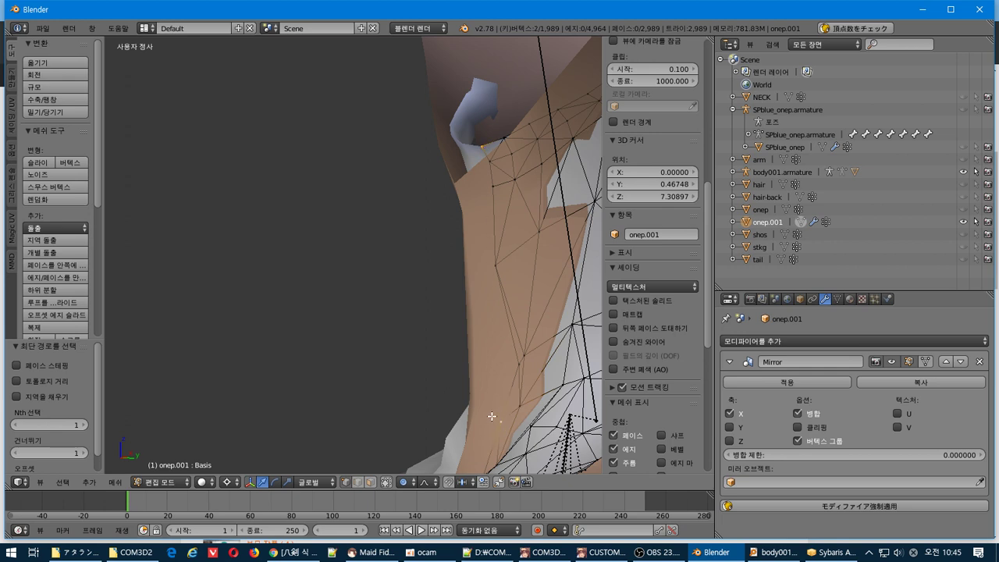
left_click(56, 483)
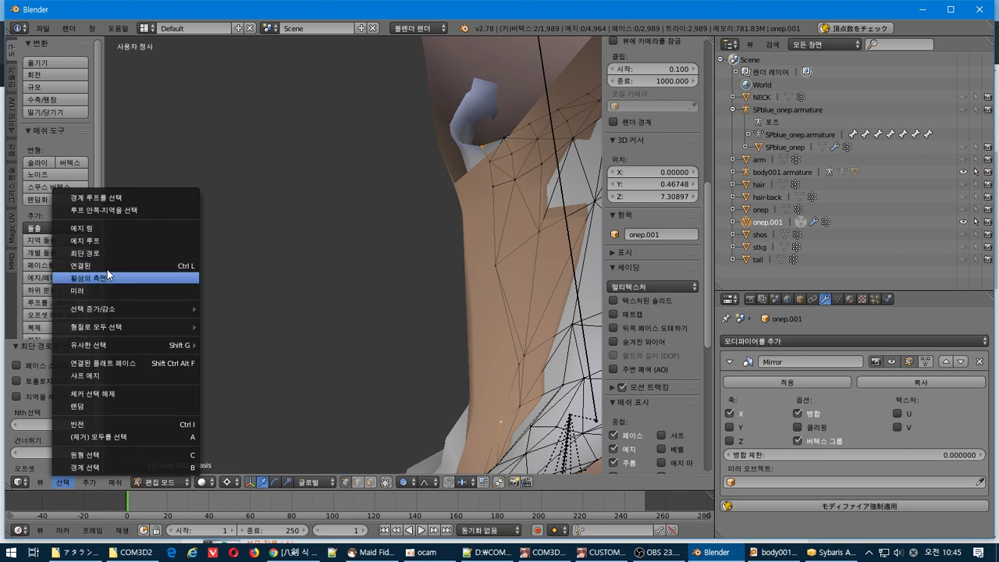
left_click(107, 265)
key("a")
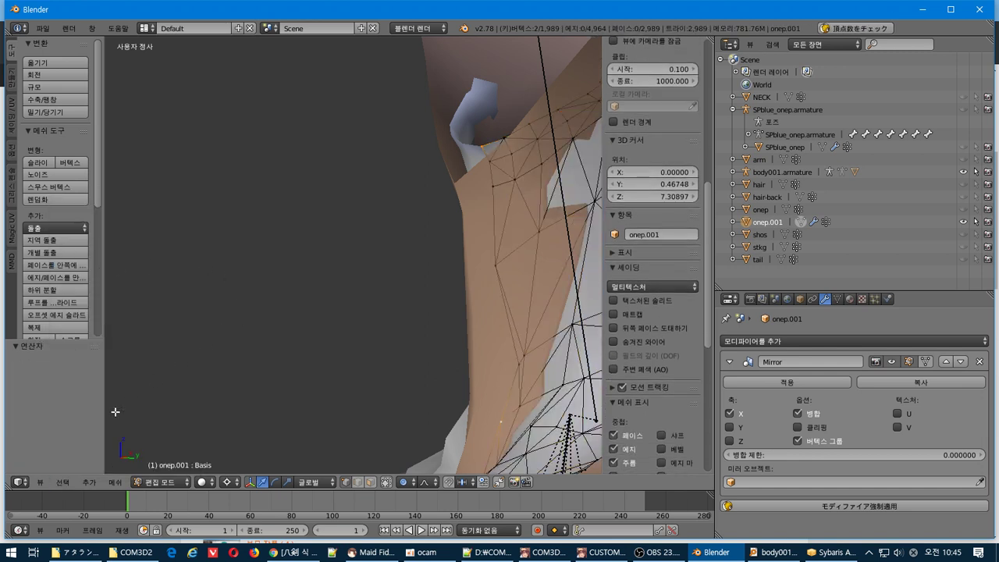
left_click(59, 482)
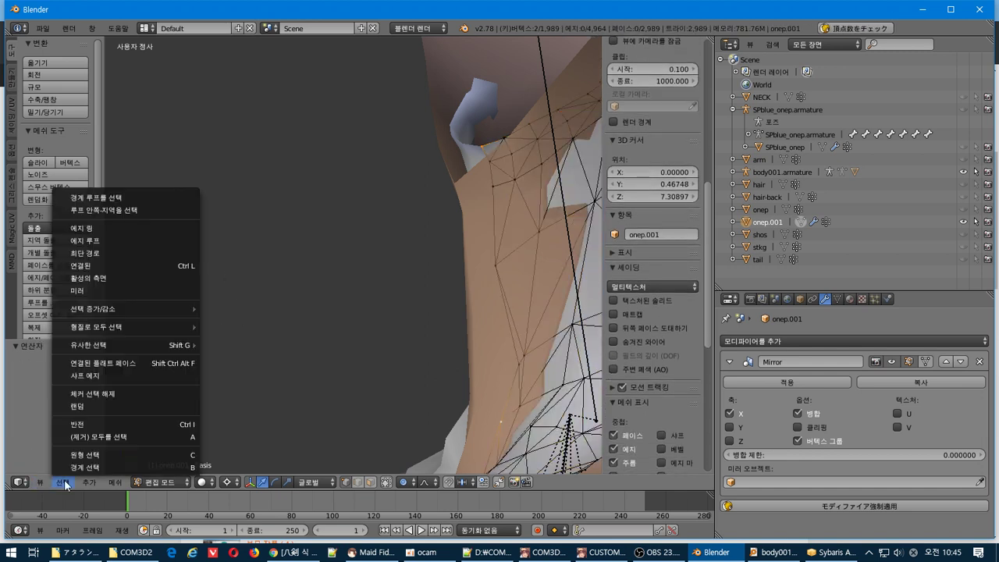
left_click(130, 257)
middle_click_drag(333, 278, 407, 268)
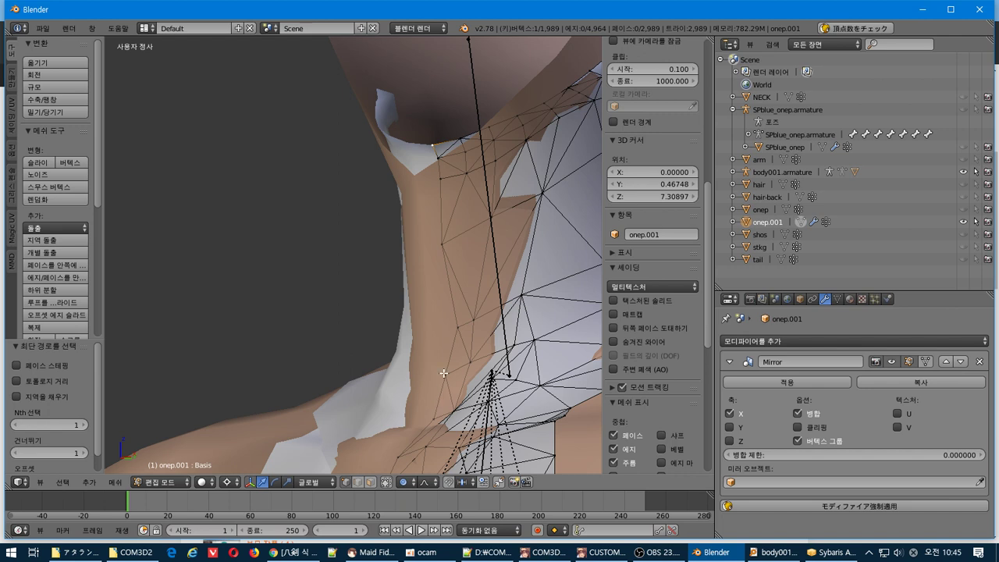
left_click(61, 483)
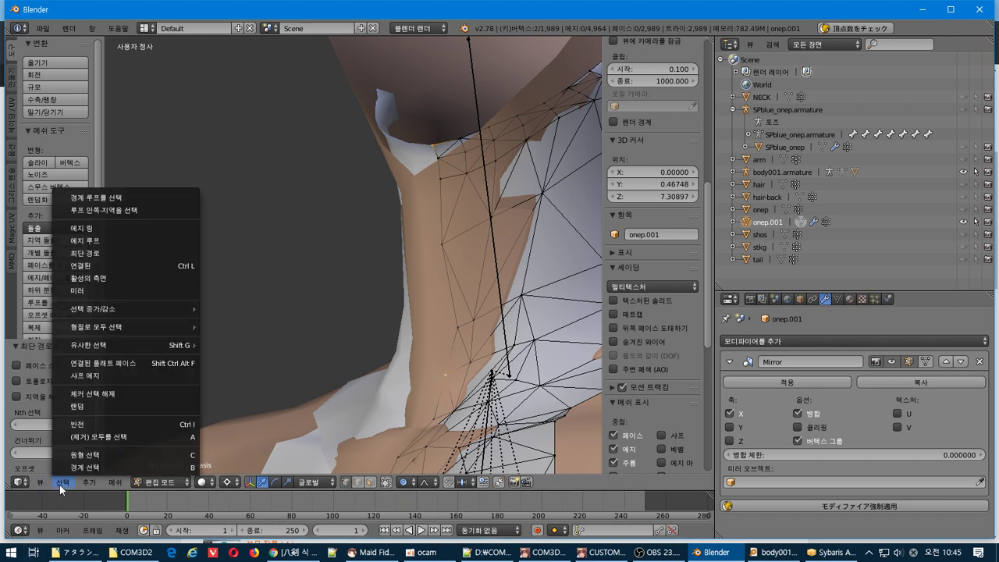
left_click(92, 254)
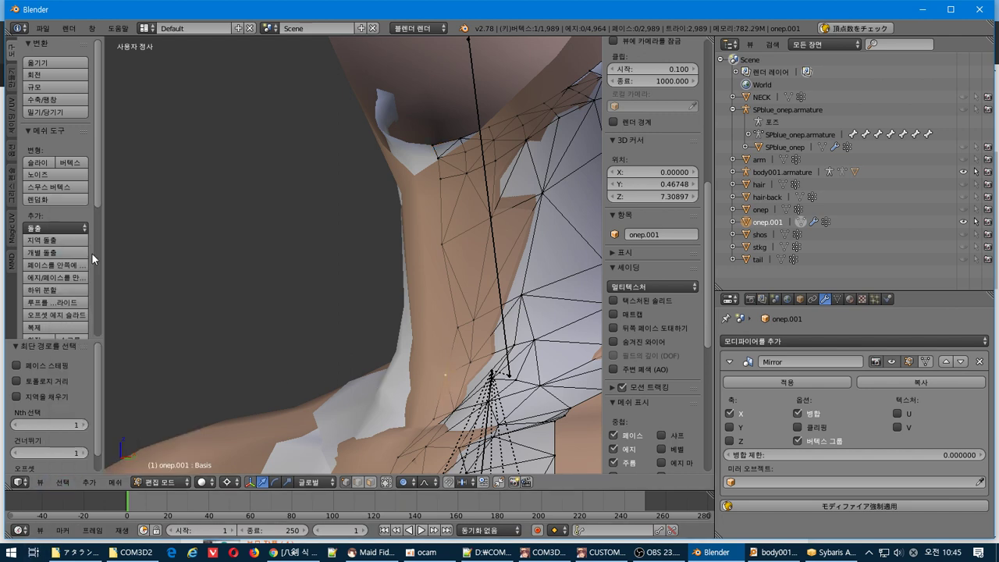
- Add the intermediate vertices one by one to select the collar's whole front edge down the throat
middle_click_drag(281, 233, 328, 256)
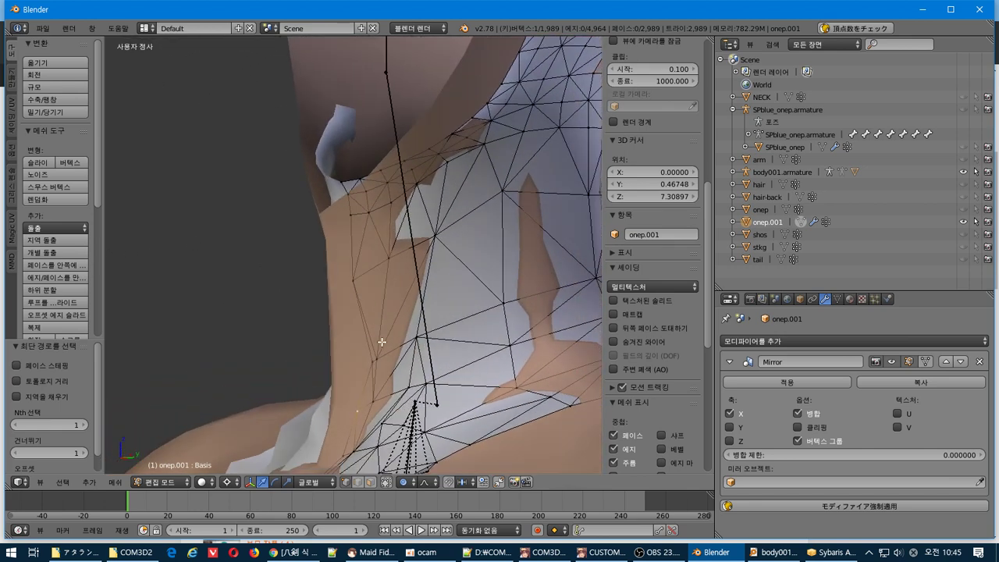
right_click(369, 361, "shift")
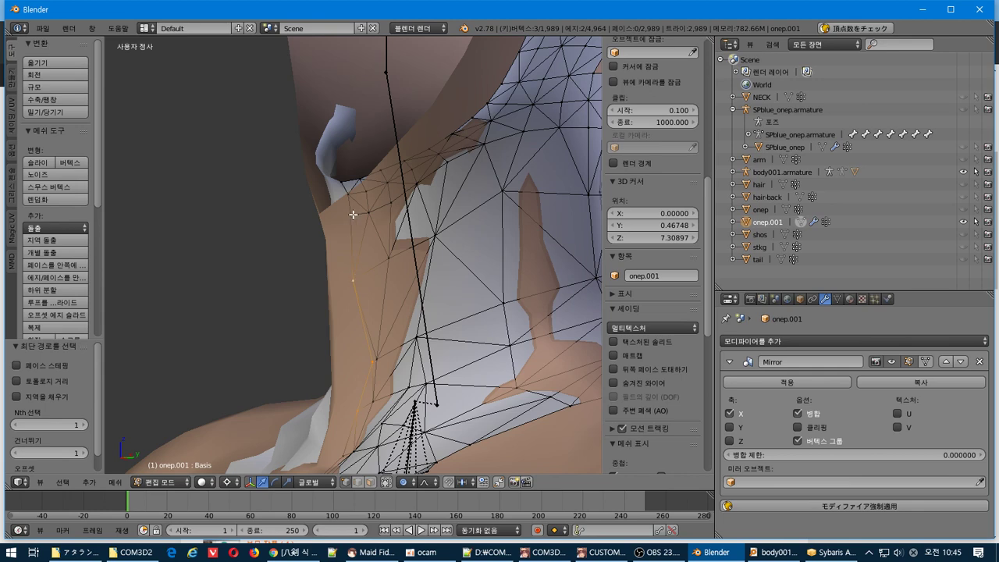
right_click(344, 186, "shift")
middle_click_drag(385, 305, 361, 305)
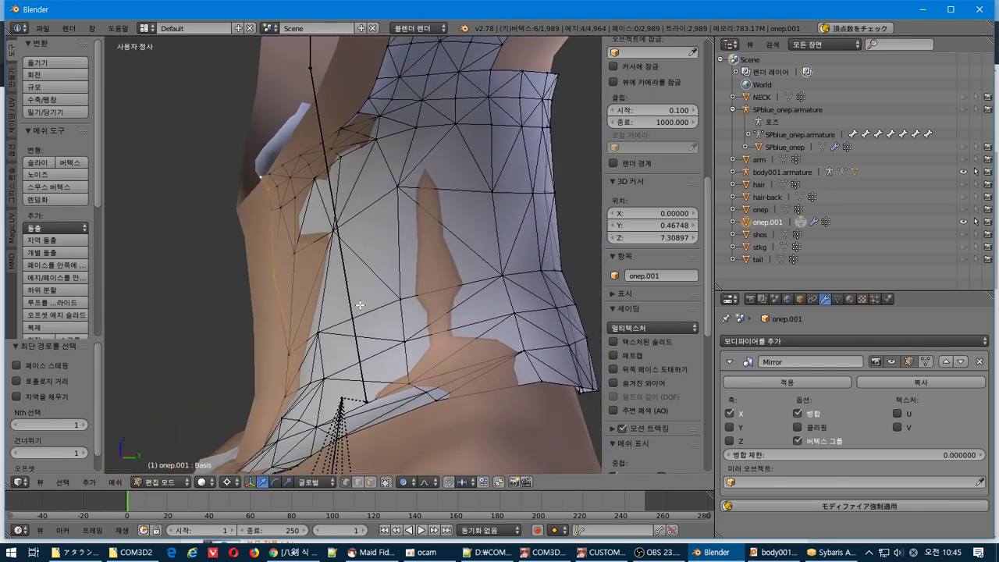
- Place the 3D cursor in front of the neck and set its X location to 0
left_click(196, 321)
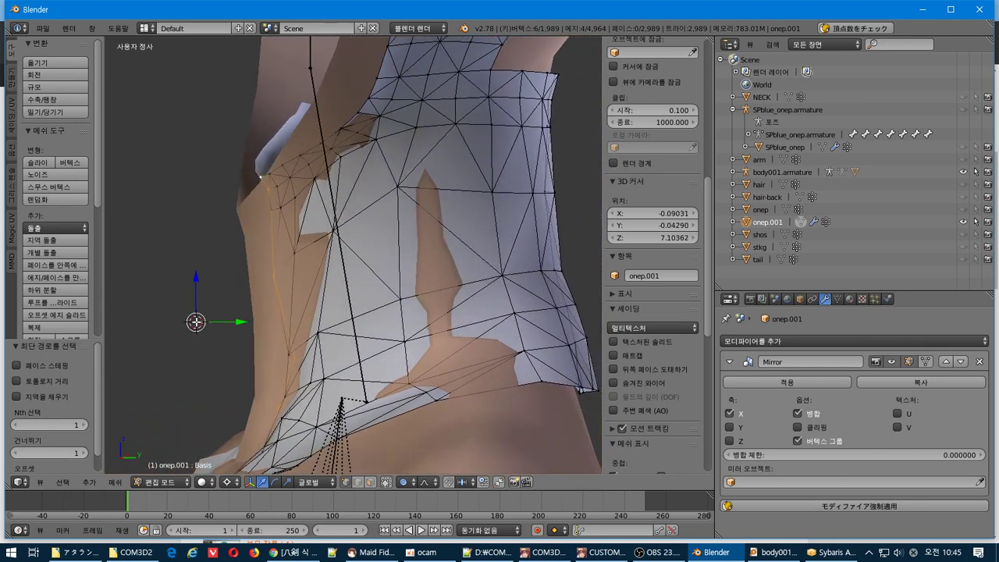
left_click(635, 213)
type("0")
key("Return")
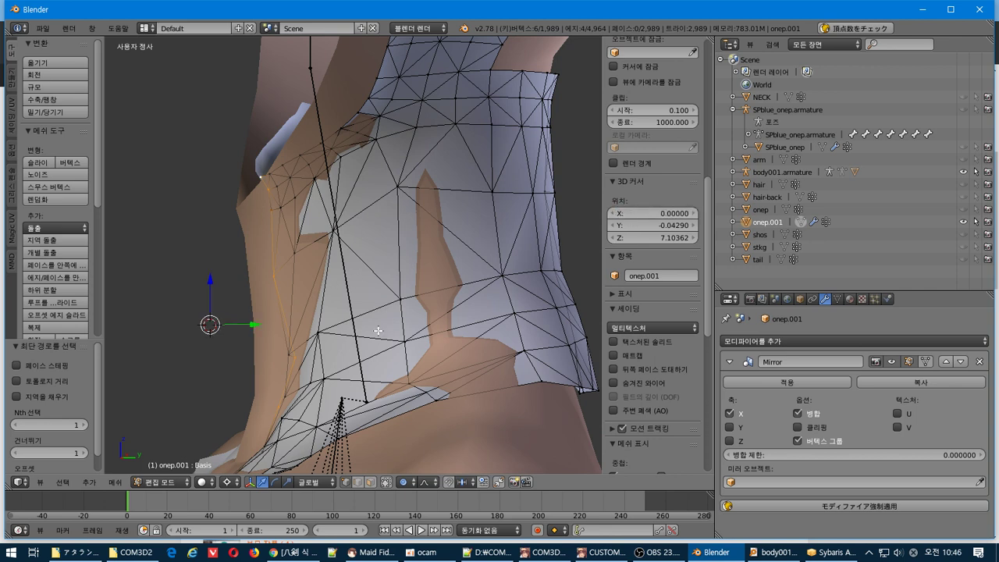
- Move the collar's selected front-edge vertices -0.017 along Y with smooth proportional editing at size 0.26
left_click_drag(251, 325, 237, 308)
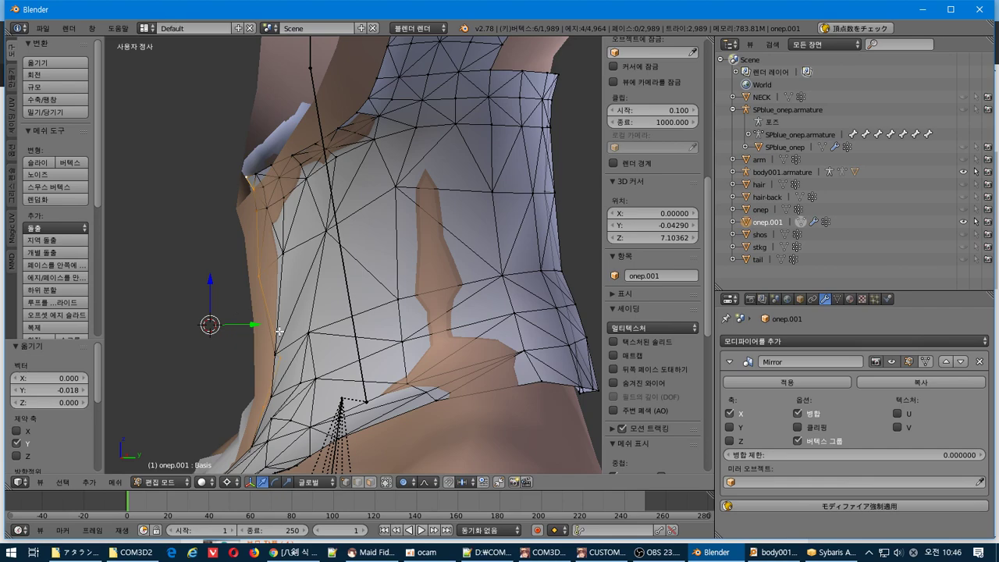
key("ctrl+z")
middle_click_drag(279, 331, 415, 337)
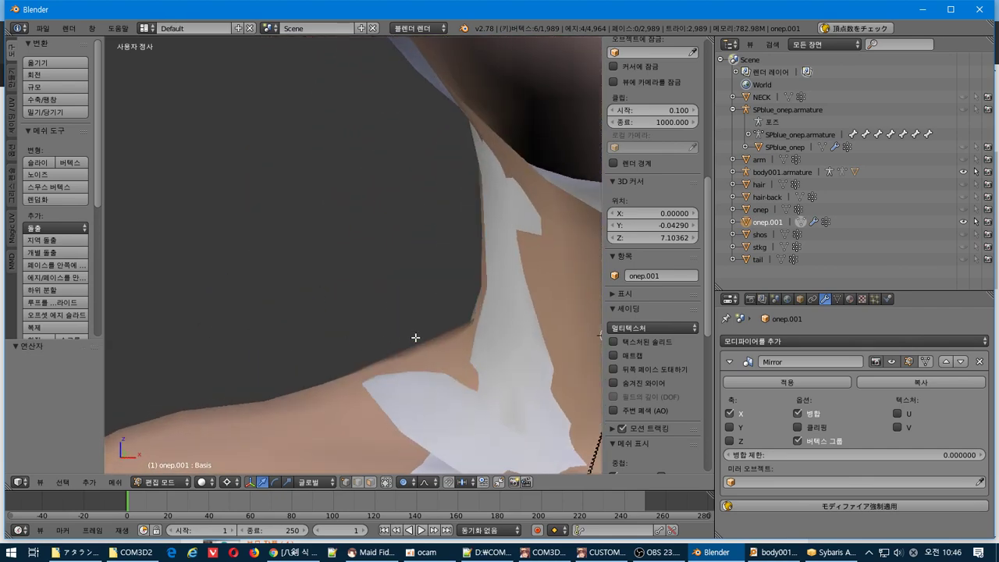
middle_click_drag(489, 345, 132, 219, "shift")
middle_click_drag(243, 266, 299, 271)
middle_click_drag(428, 227, 418, 253)
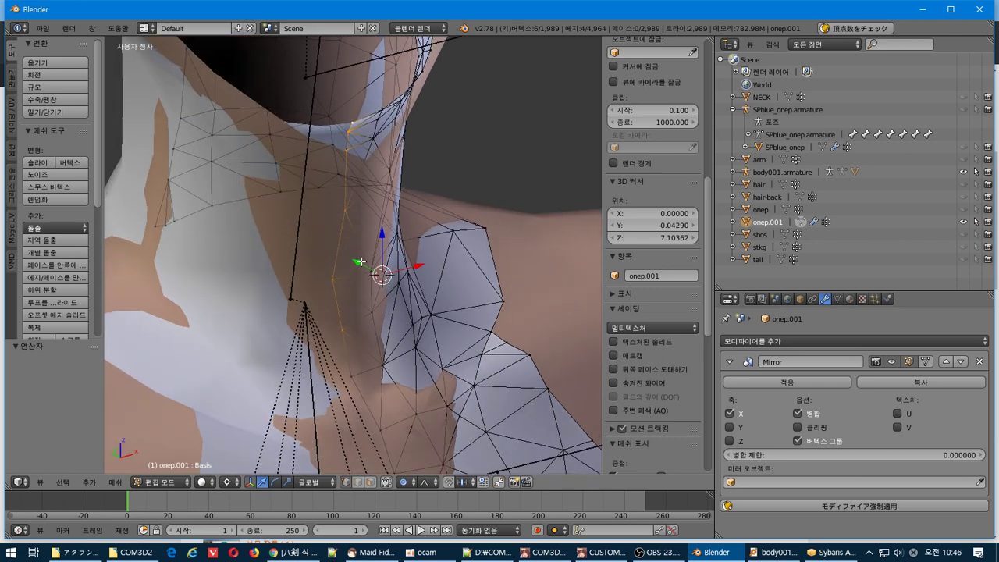
key("g")
key("y")
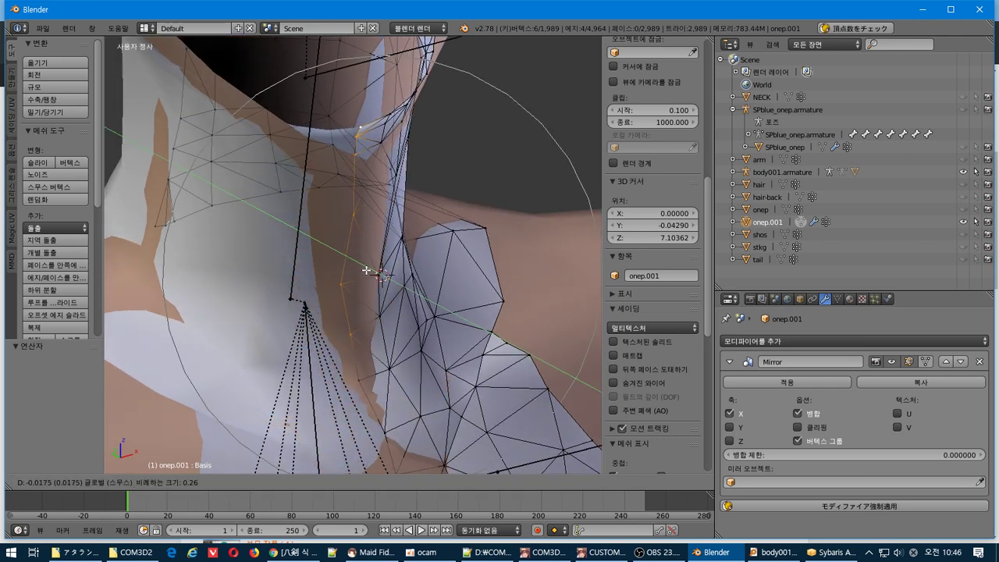
left_click(366, 270)
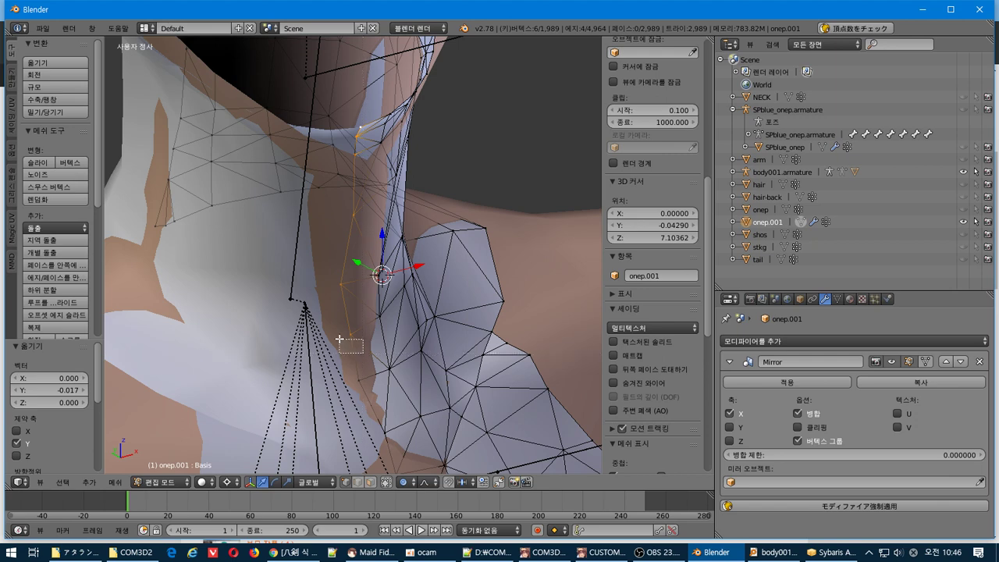
- Move the upper front-edge vertices -0.022 along Y, and the single vertex at the remaining throat gap -0.013 along Y
key("g")
key("y")
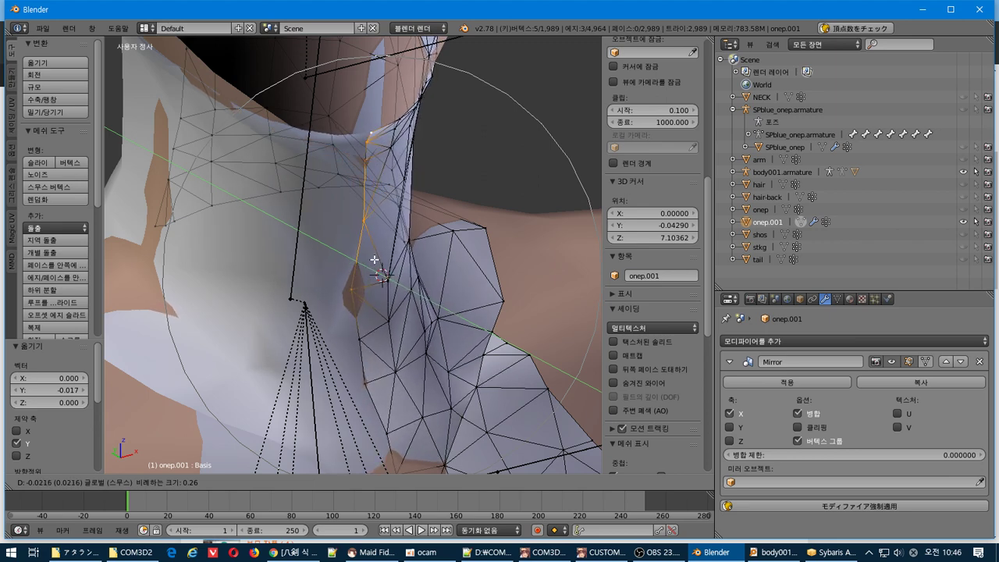
left_click(367, 268)
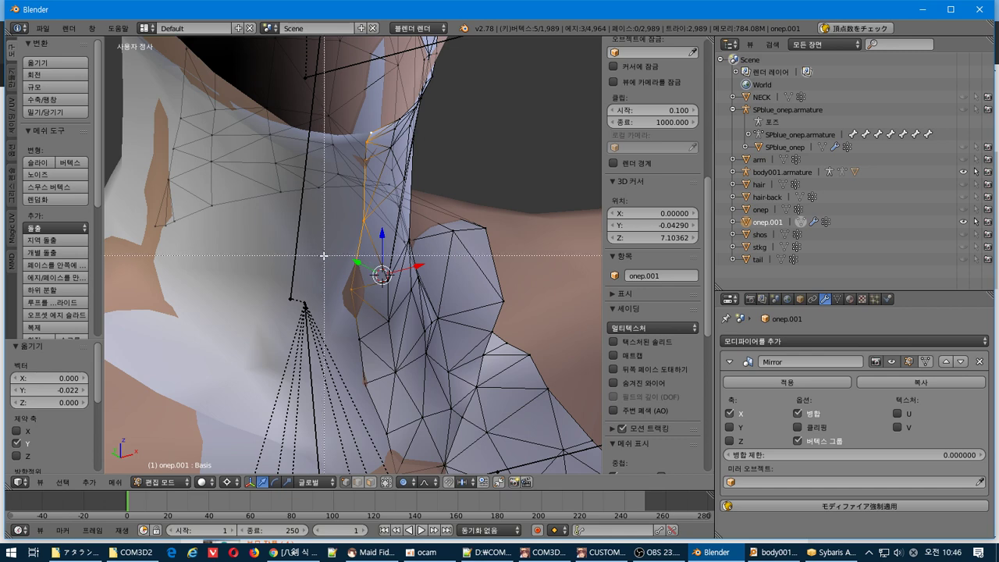
middle_click_drag(305, 261, 394, 123)
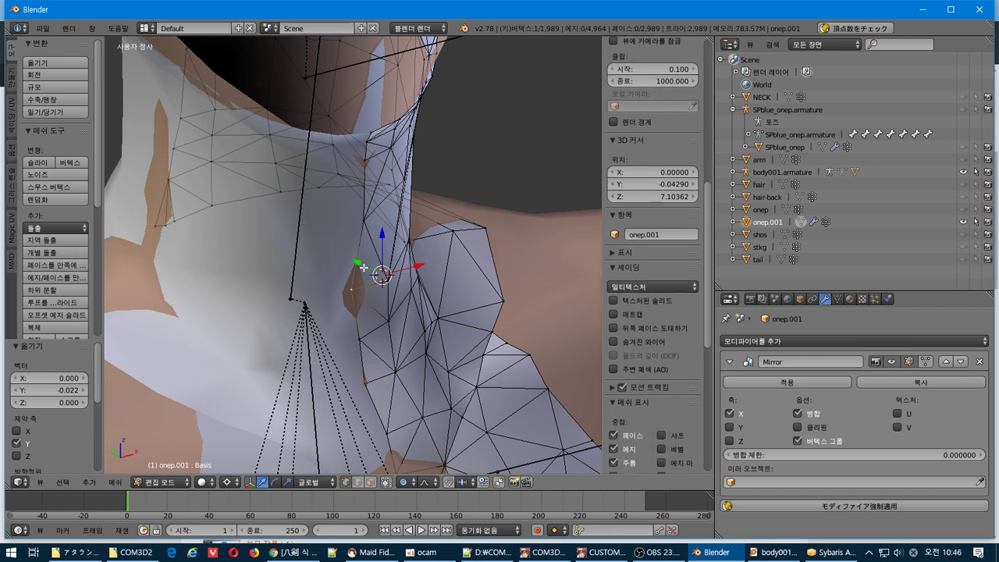
mouse_move(361, 265)
left_mouse_down()
mouse_move(381, 276)
mouse_move(369, 267)
left_mouse_up()
- Select the column of four vertices on the side of the neck and move it 0.016 along X with smooth proportional editing
middle_click_drag(368, 267, 258, 258)
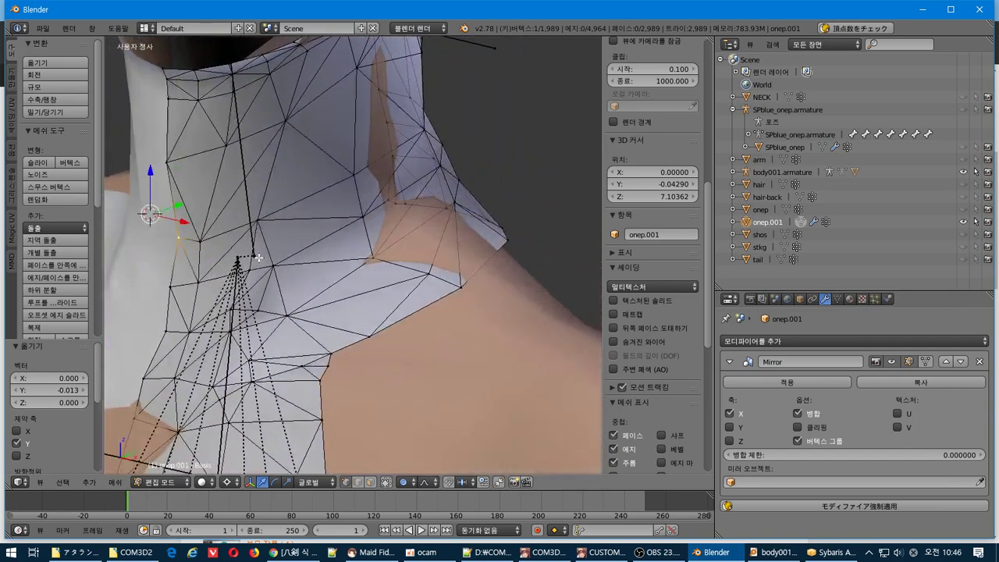
middle_click_drag(394, 222, 318, 290)
right_click(304, 204)
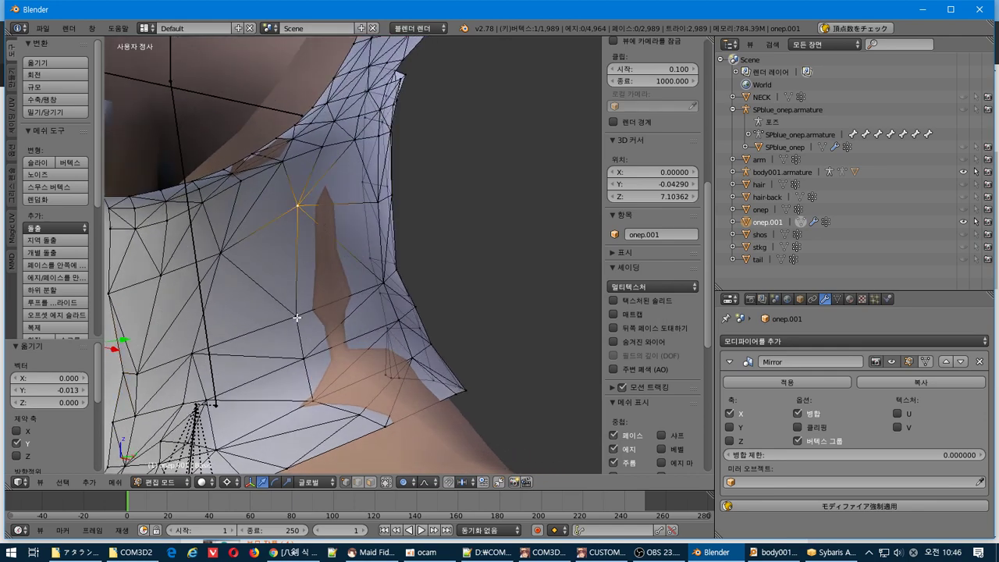
right_click(297, 317, "shift")
middle_click_drag(316, 397, 270, 361)
key("g")
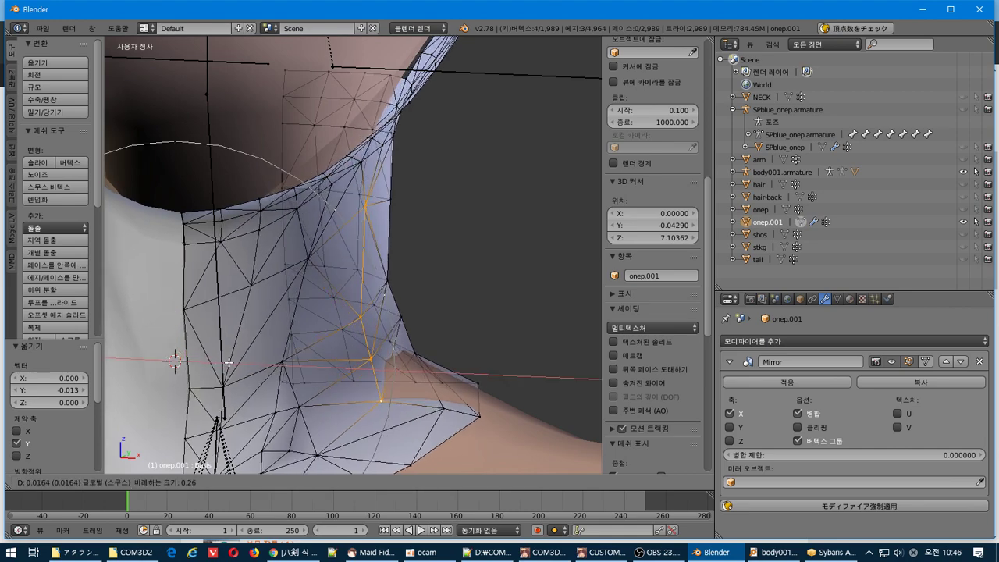
left_click(228, 362)
- Move the single vertex on the collar's lower side edge 0.031 along Z and -0.010 along Y with smooth proportional editing
middle_click_drag(281, 359, 306, 339)
right_click(378, 353)
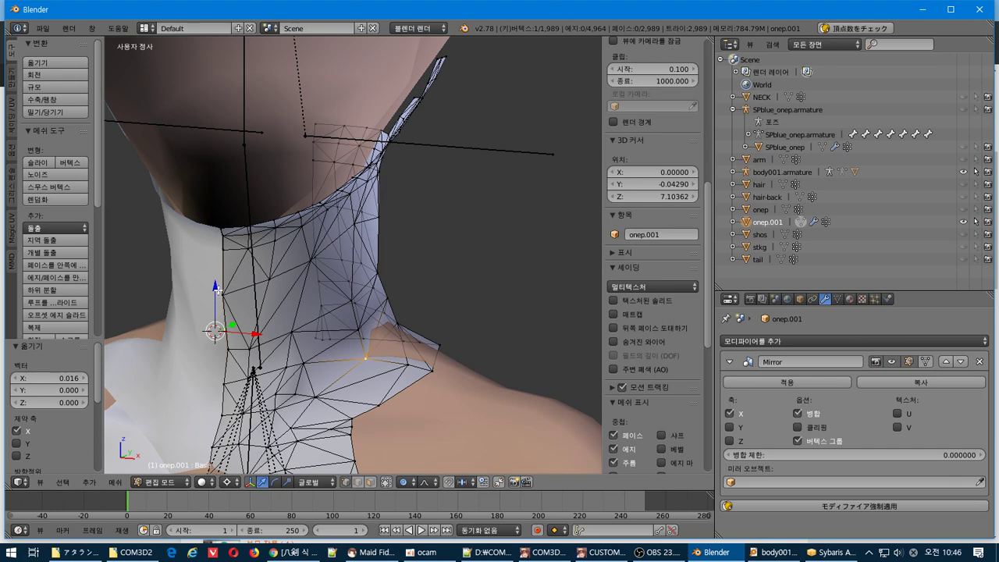
key("g")
key("z")
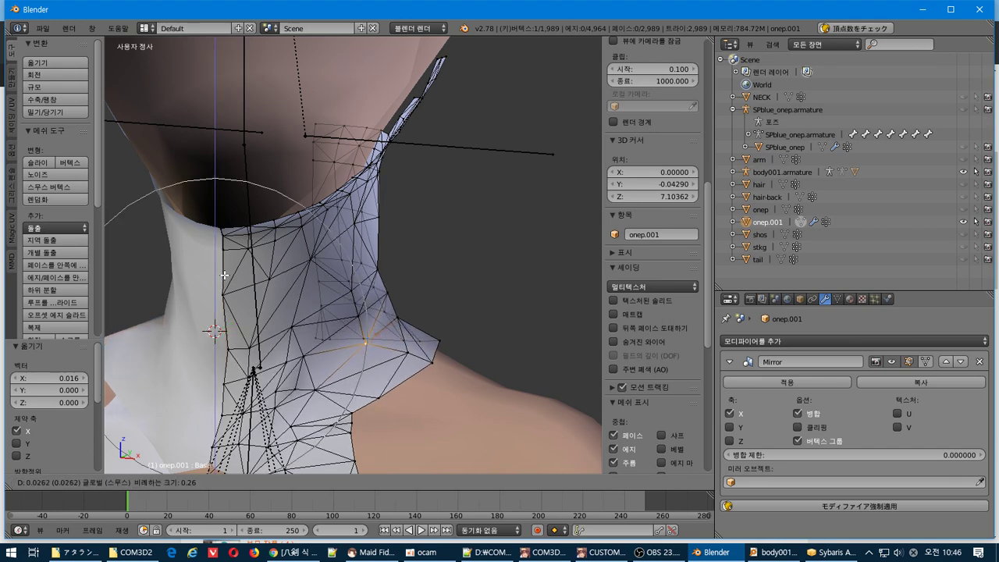
left_click(226, 272)
middle_click_drag(226, 272, 264, 273)
middle_click_drag(228, 423, 363, 222)
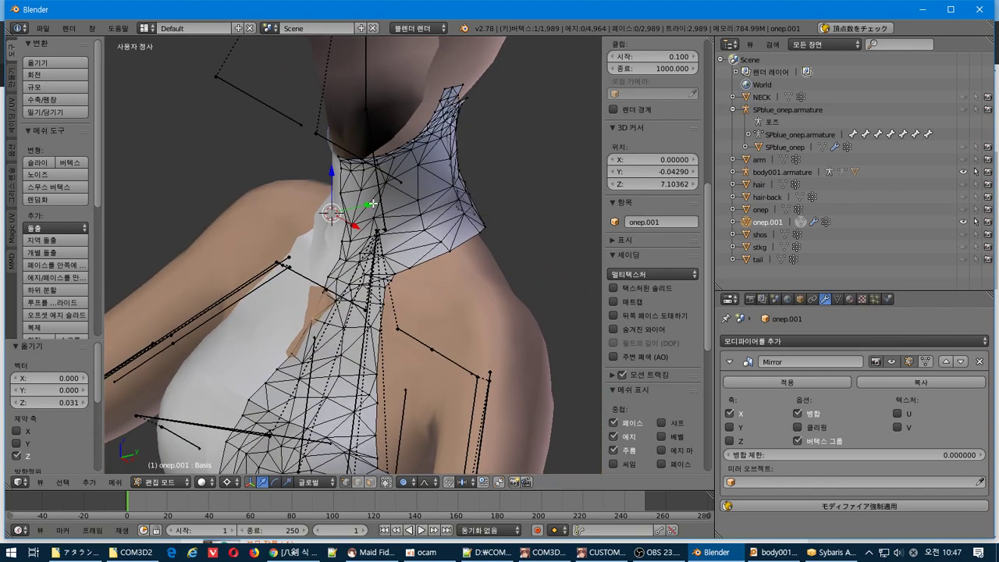
key("g")
key("y")
left_click(370, 205)
middle_click_drag(304, 238, 234, 242)
scroll(273, 273, "down", 2)
middle_click_drag(293, 300, 411, 275)
middle_click_drag(383, 319, 388, 327)
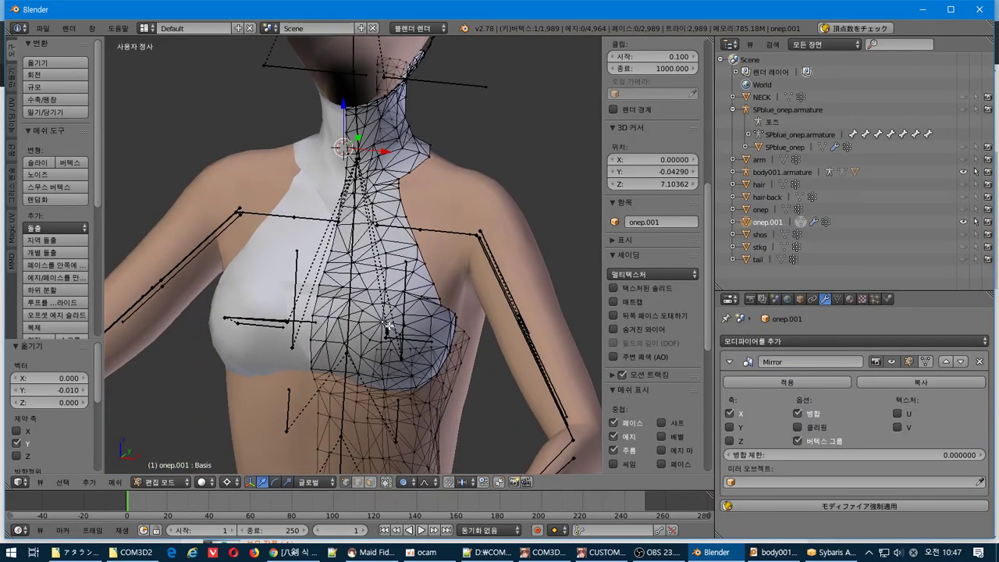
key("ctrl+KP_Add")
key("ctrl+KP_Add")
key("ctrl+KP_Add")
key("ctrl+KP_Add")
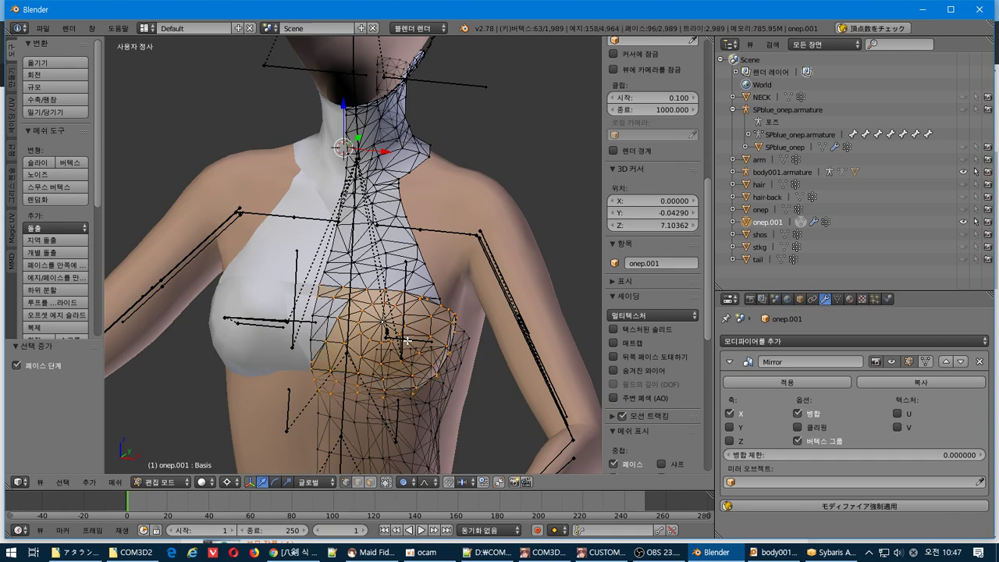
middle_click_drag(407, 341, 370, 344)
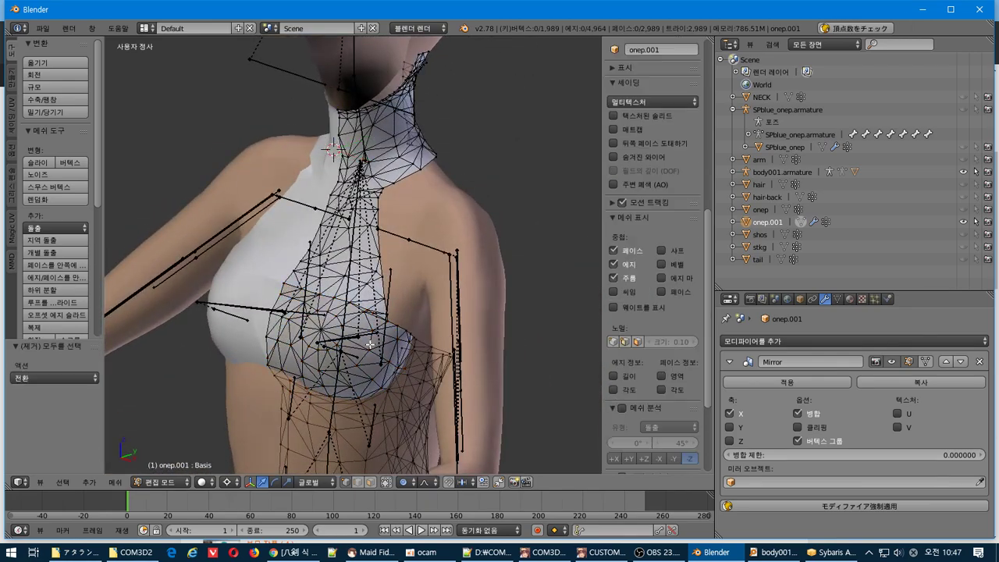
key("a")
key("g")
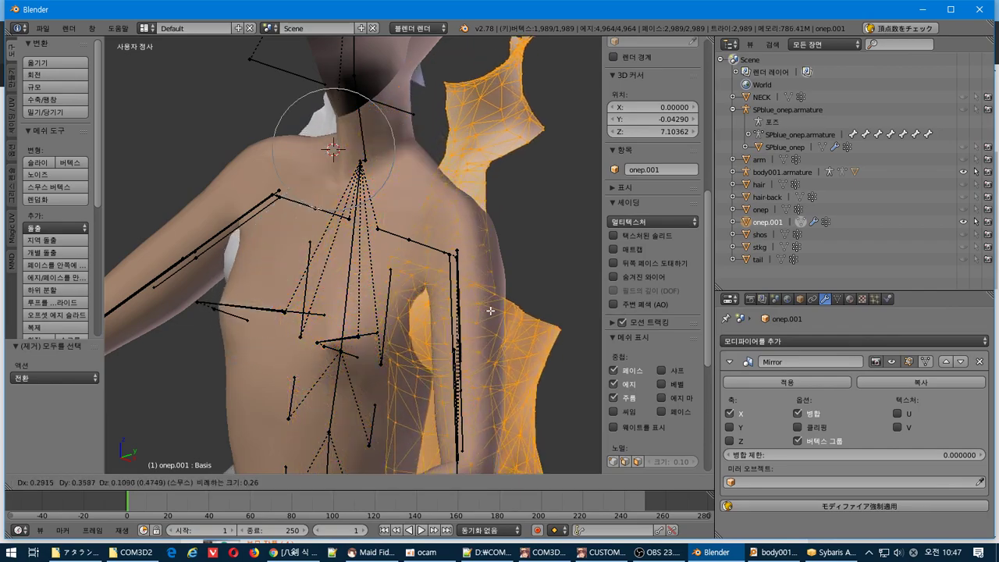
right_click(510, 324)
mouse_move(509, 324)
middle_mouse_down()
mouse_move(398, 312)
mouse_move(294, 277)
mouse_move(519, 328)
middle_mouse_up()
scroll(518, 329, "up", 4)
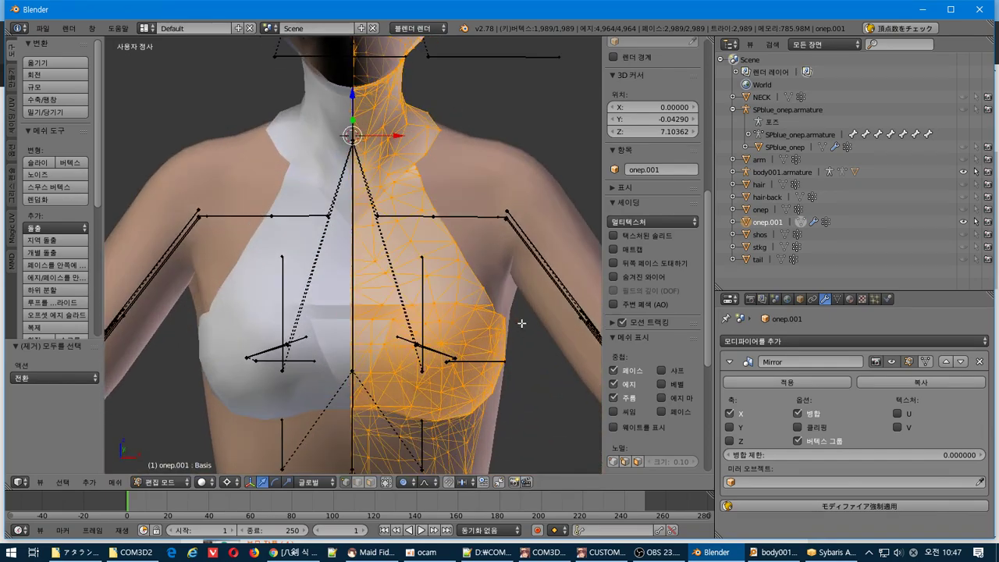
middle_click_drag(457, 314, 425, 326)
key("a")
- Show textured solid shading to examine the dress pattern on the collar, bust and skirt, and switch it off again
scroll(646, 380, "down", 4)
scroll(640, 343, "up", 5)
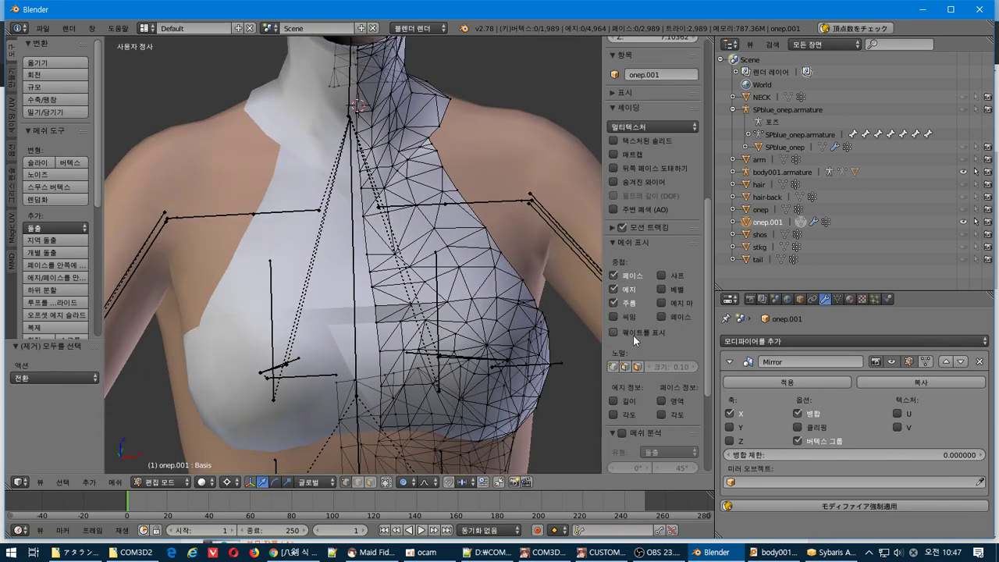
left_click(614, 140)
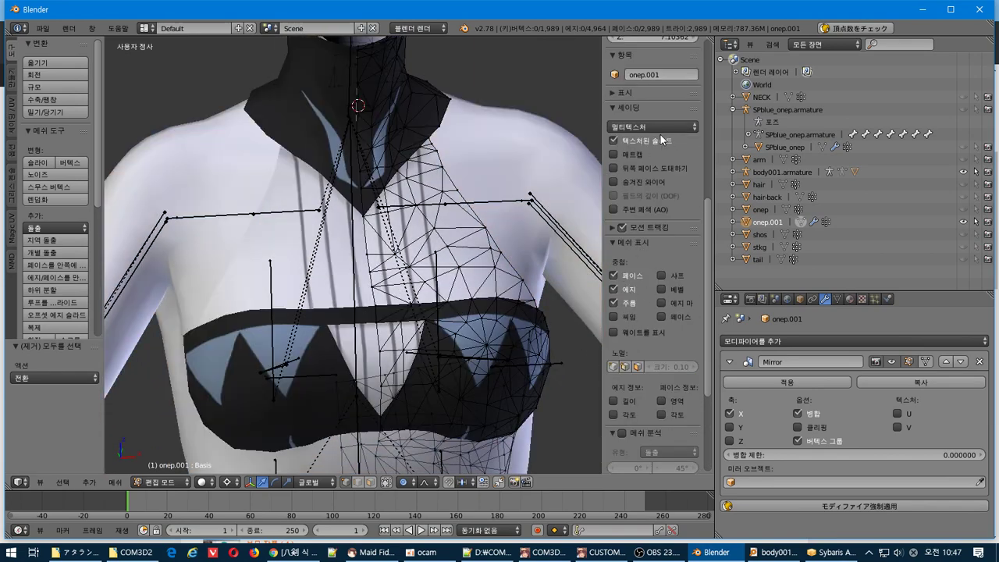
left_click(662, 139)
left_click(662, 138)
middle_click_drag(409, 192, 440, 195)
scroll(440, 195, "down", 3)
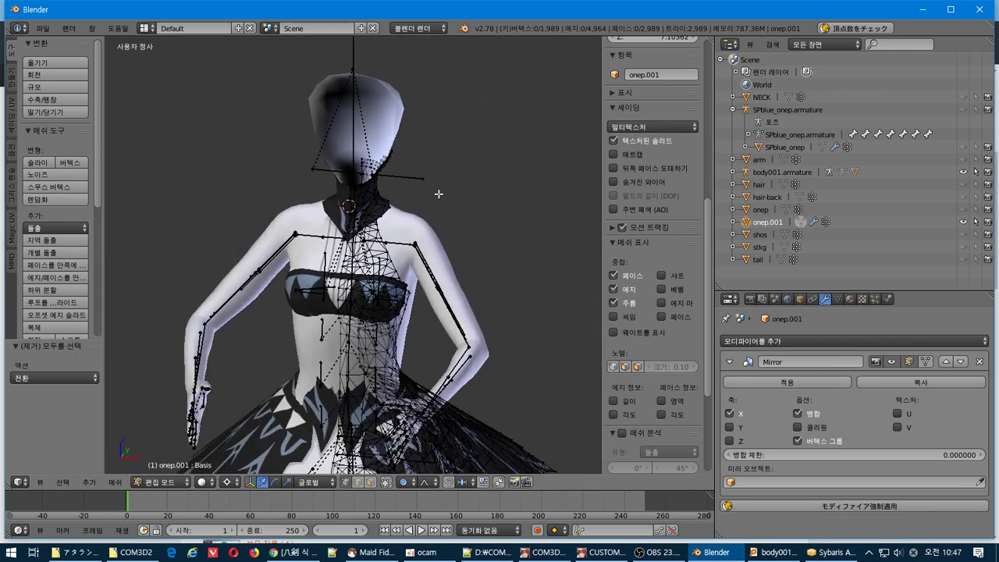
scroll(440, 194, "up", 3)
left_click(654, 143)
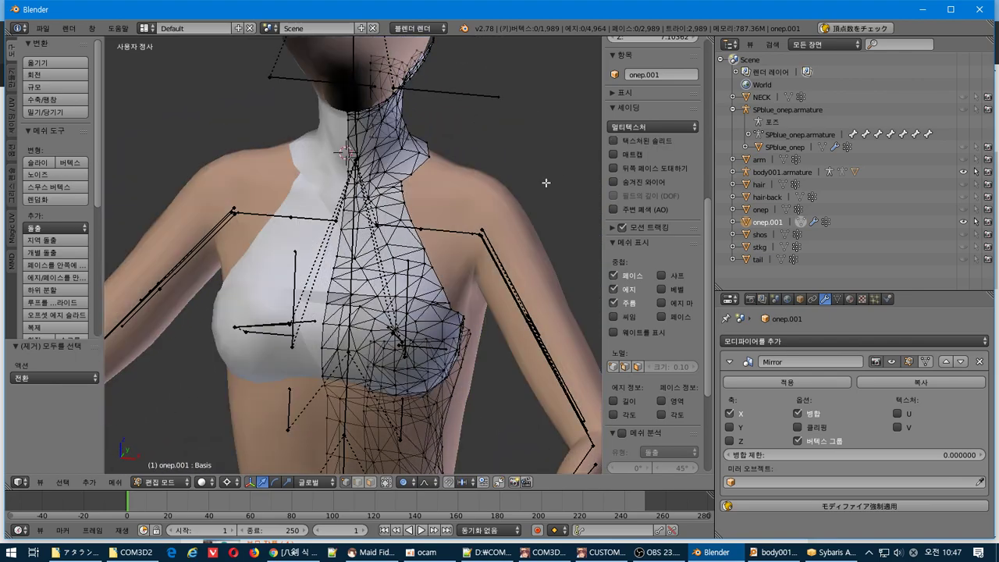
middle_click_drag(414, 241, 279, 219)
middle_click_drag(301, 392, 508, 262)
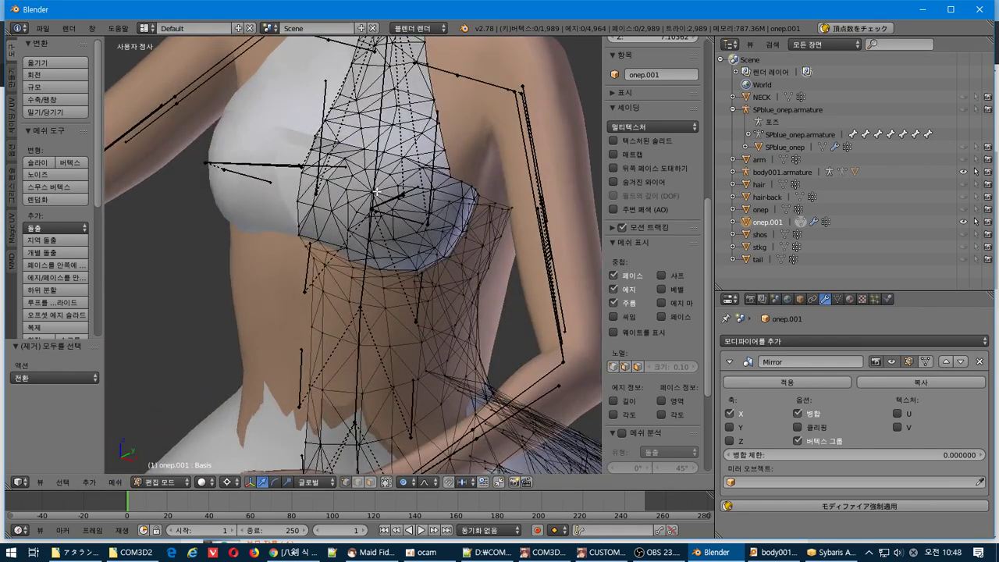
right_click(431, 202)
middle_click_drag(421, 202, 419, 188)
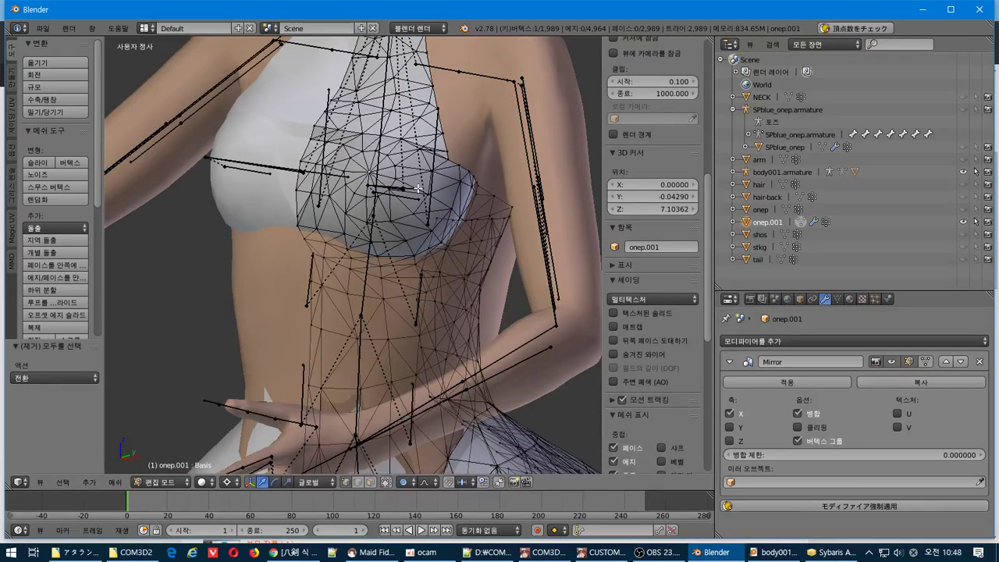
key("ctrl+KP_Add")
key("ctrl+KP_Add")
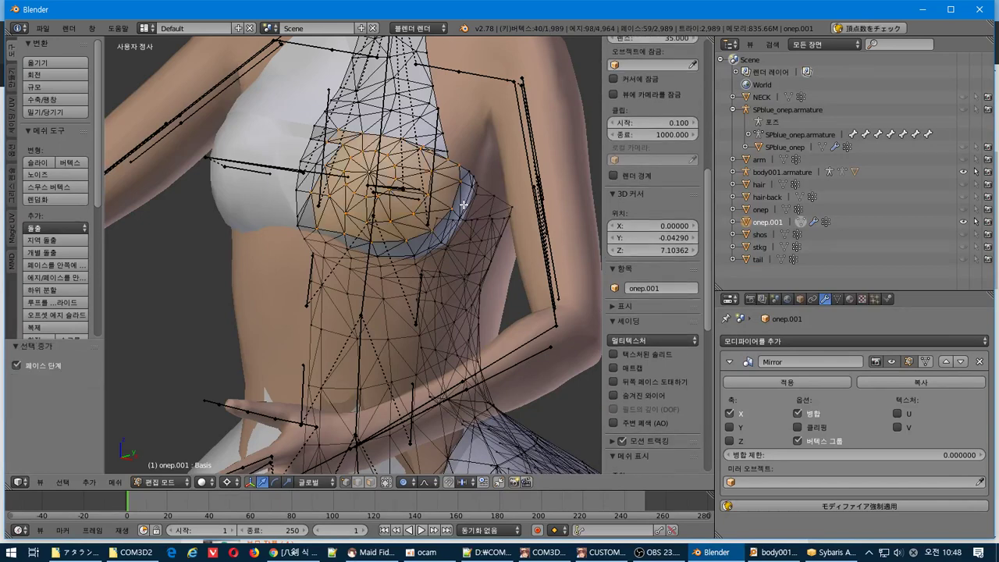
key("ctrl+KP_Add")
key("ctrl+KP_Add")
key("ctrl+KP_Add")
key("ctrl+KP_Add")
key("ctrl+KP_Add")
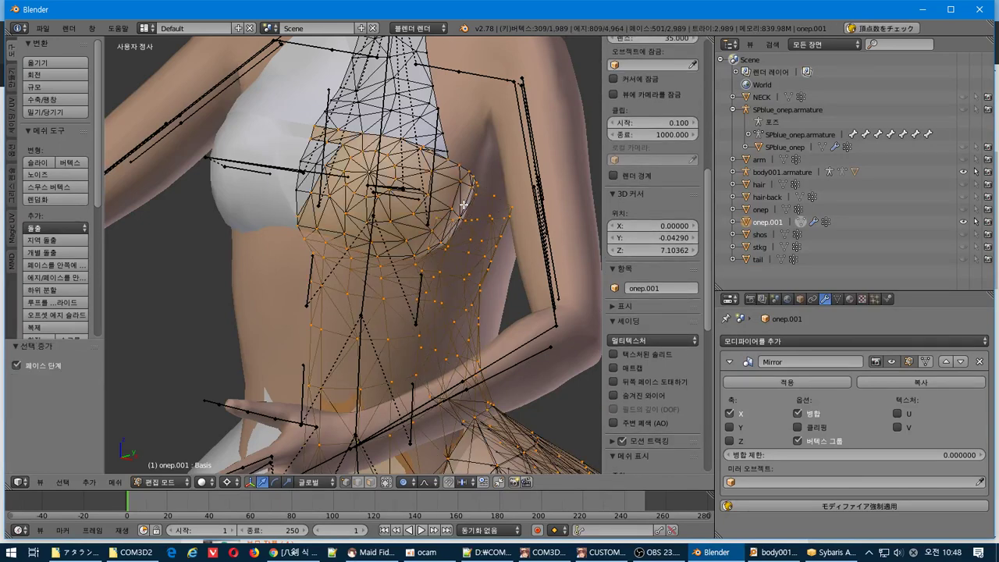
key("a")
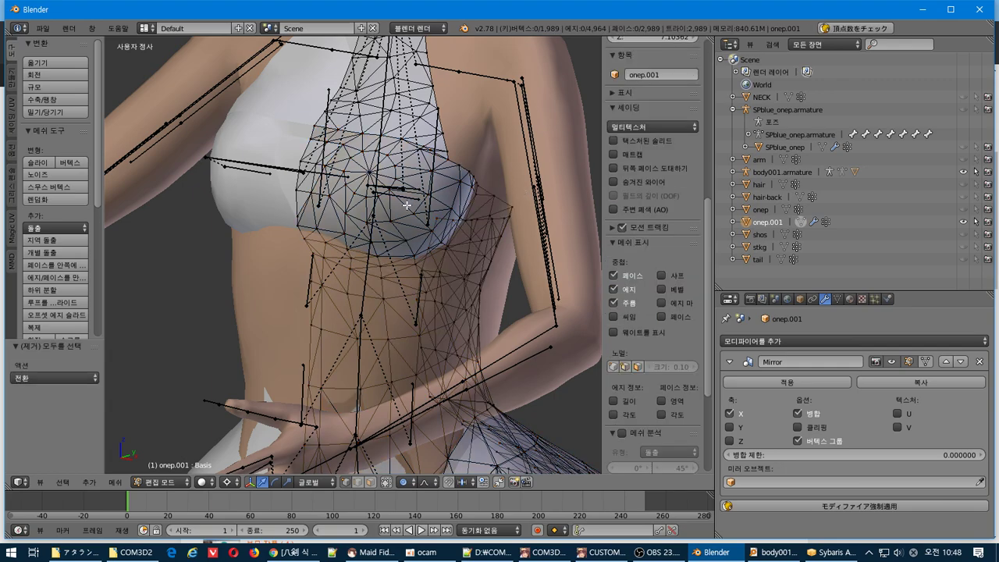
scroll(405, 206, "up", 1)
middle_click_drag(398, 200, 394, 301, "shift")
right_click(407, 308)
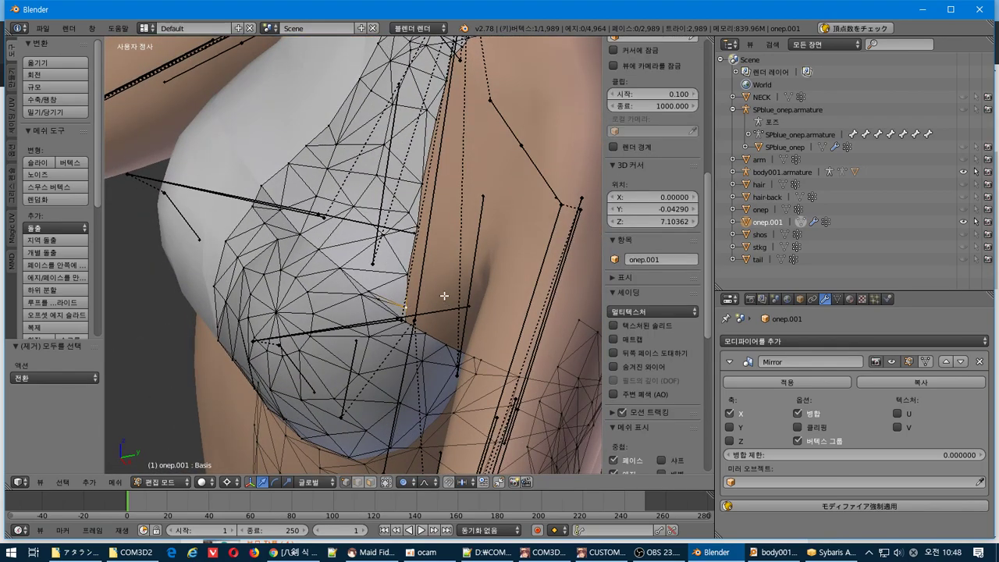
key("g")
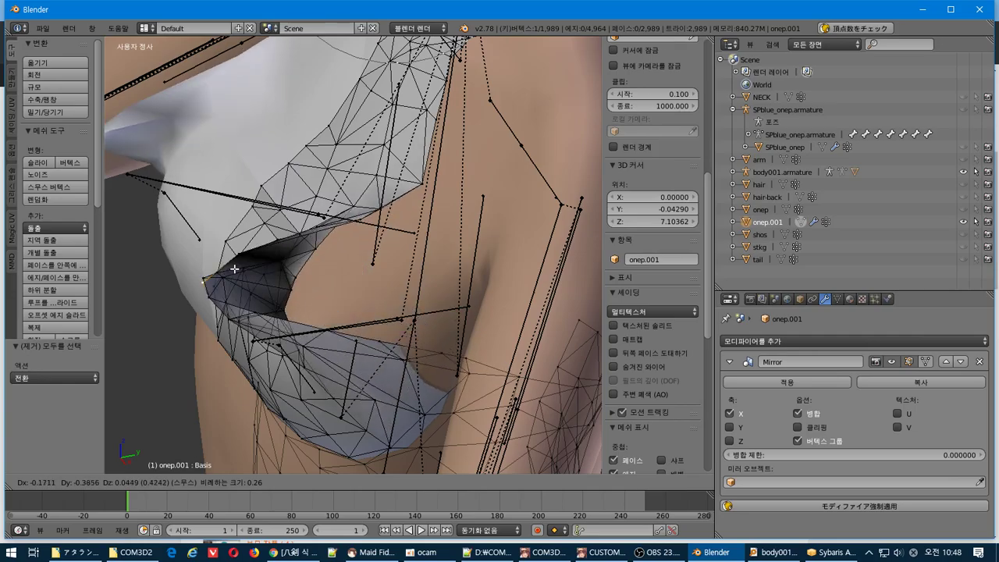
right_click(290, 292)
- Select a vertex at the front tip of the bust and set the orientation to Gimbal and the pivot to Active Element
middle_click_drag(290, 292, 366, 226)
right_click(377, 217)
middle_click_drag(437, 220, 383, 239)
key("KP_3")
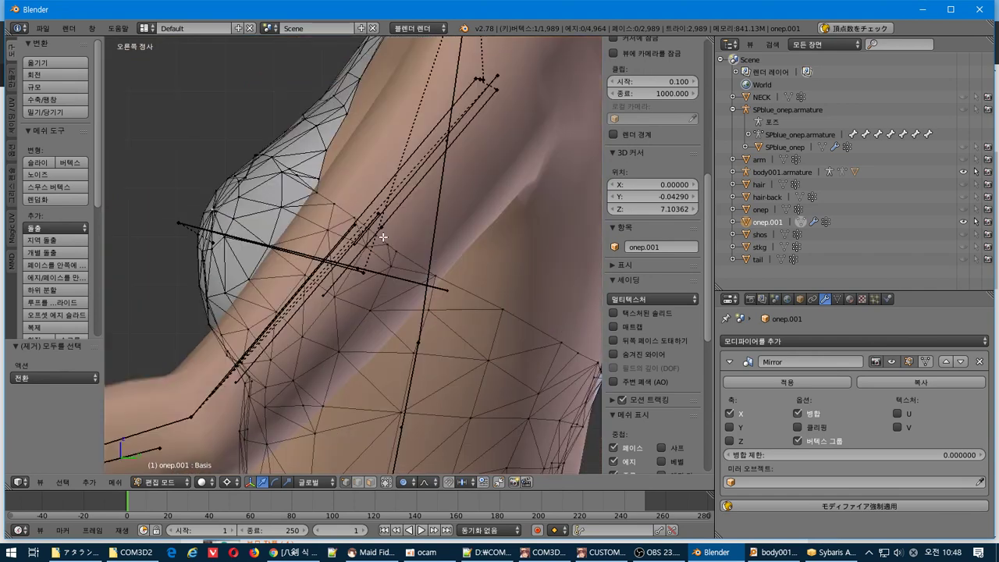
scroll(385, 227, "down", 2)
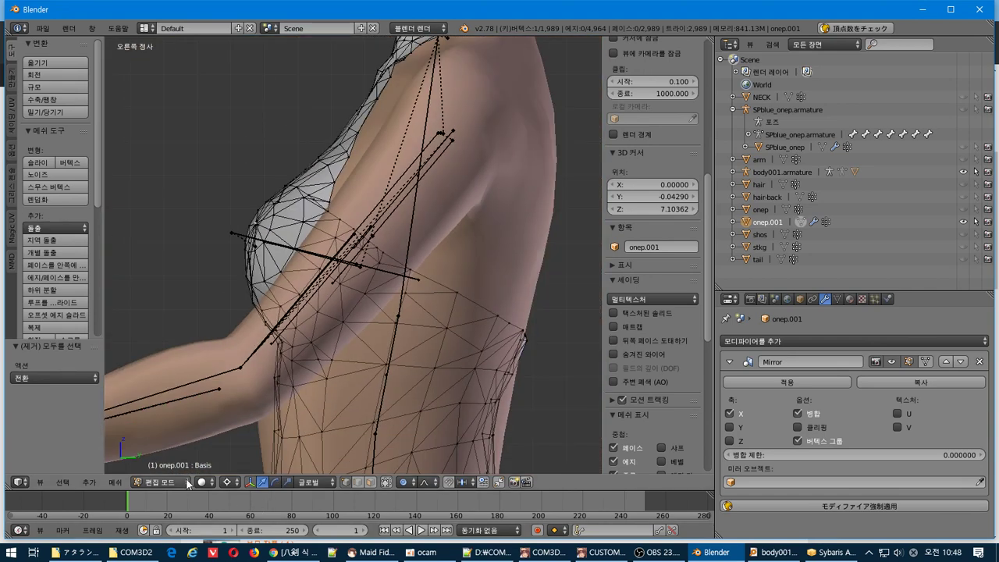
left_click(308, 482)
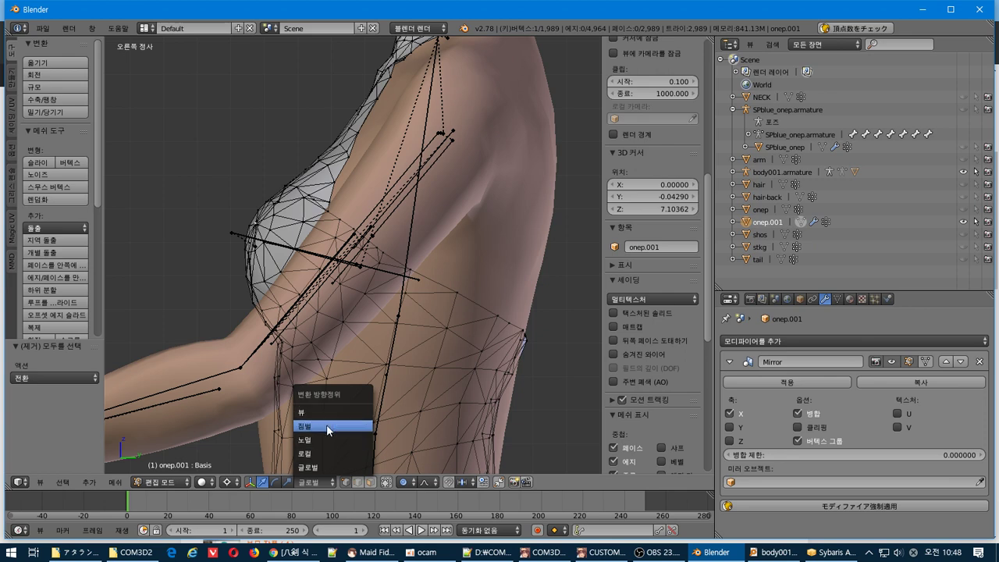
left_click(330, 428)
left_click(227, 481)
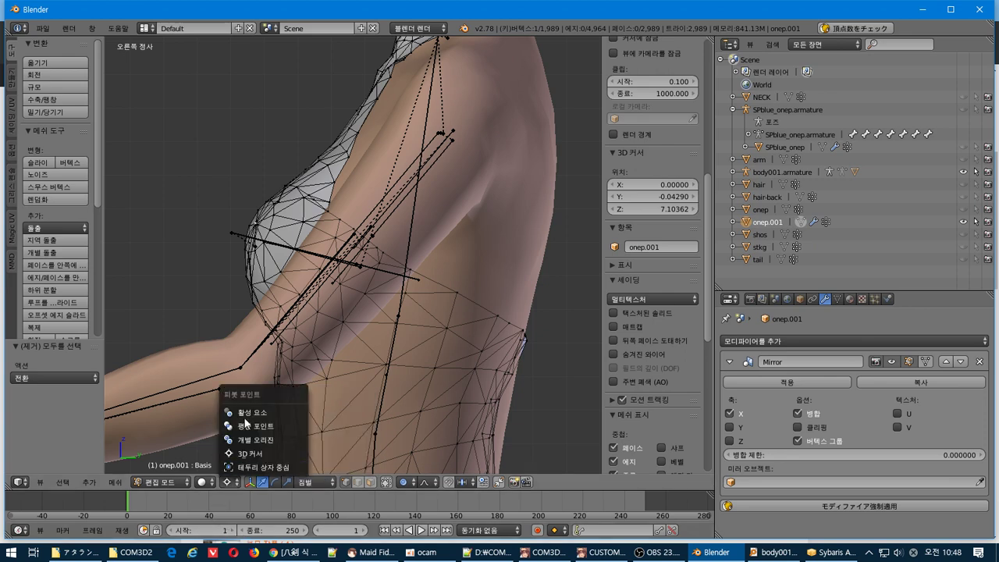
left_click(256, 410)
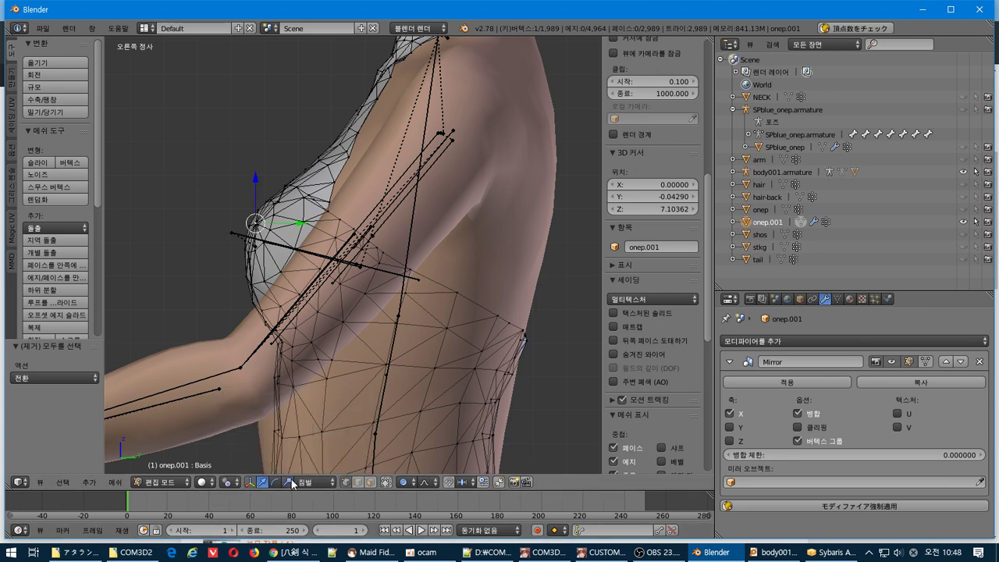
- Set the transform orientation to Normal for the selected bust-tip vertex
middle_click_drag(269, 450, 342, 459)
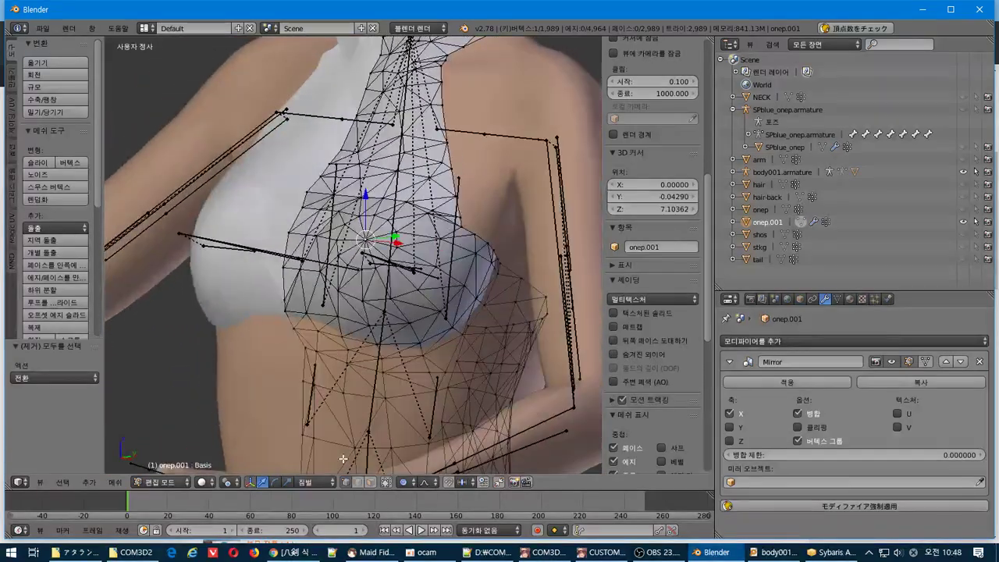
key("KP_3")
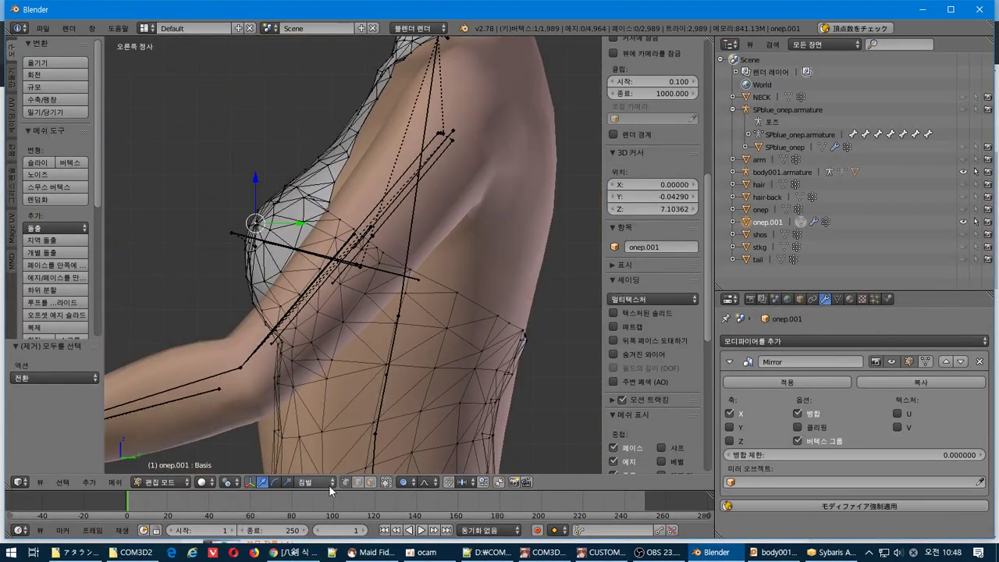
left_click(329, 483)
left_click(320, 441)
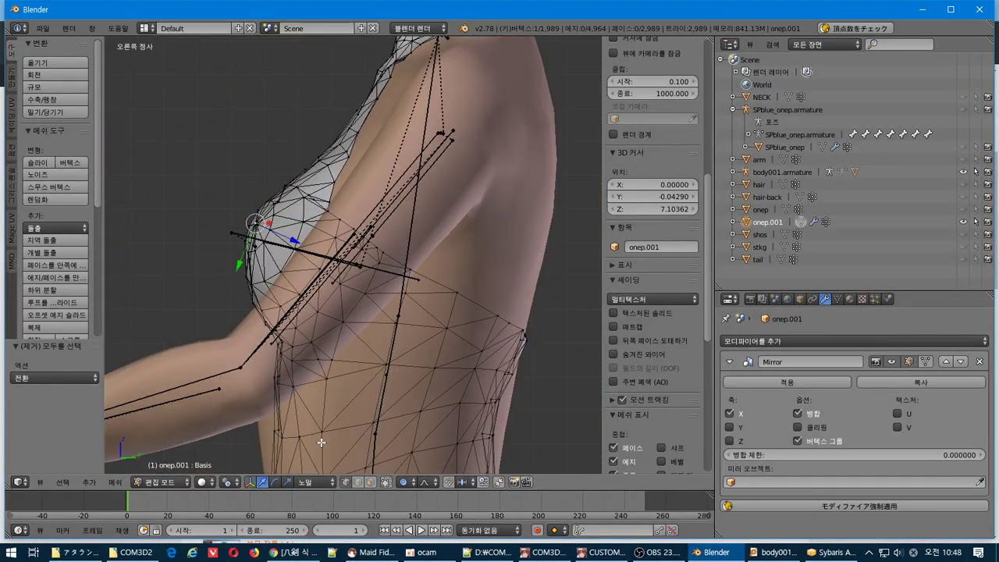
- Try to push the bust-tip vertex 0.090 inward along its normal Z axis with smooth proportional editing at size 0.47
middle_click_drag(308, 334, 372, 338)
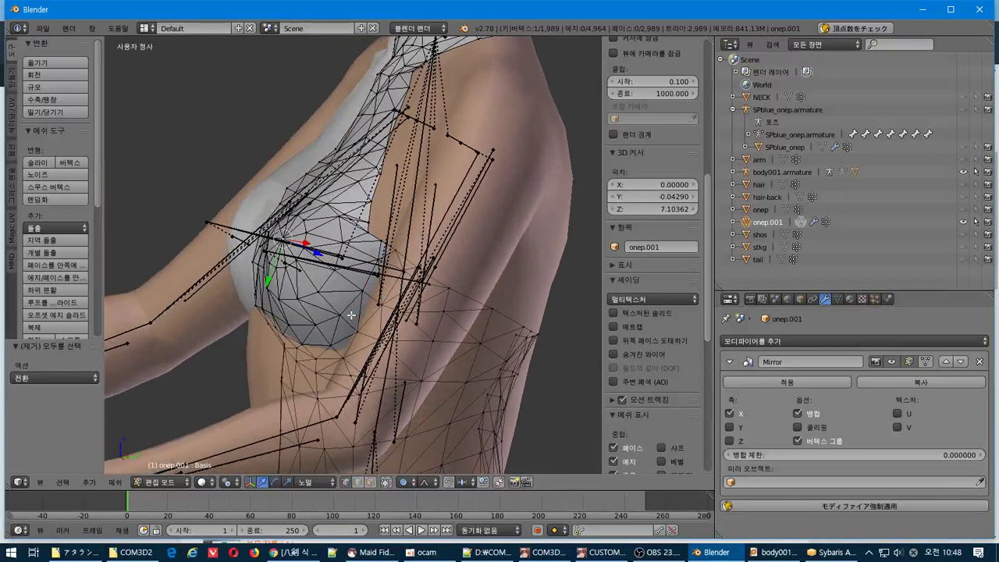
left_click_drag(316, 254, 339, 255)
scroll(353, 263, "down", 3)
scroll(339, 255, "down", 1)
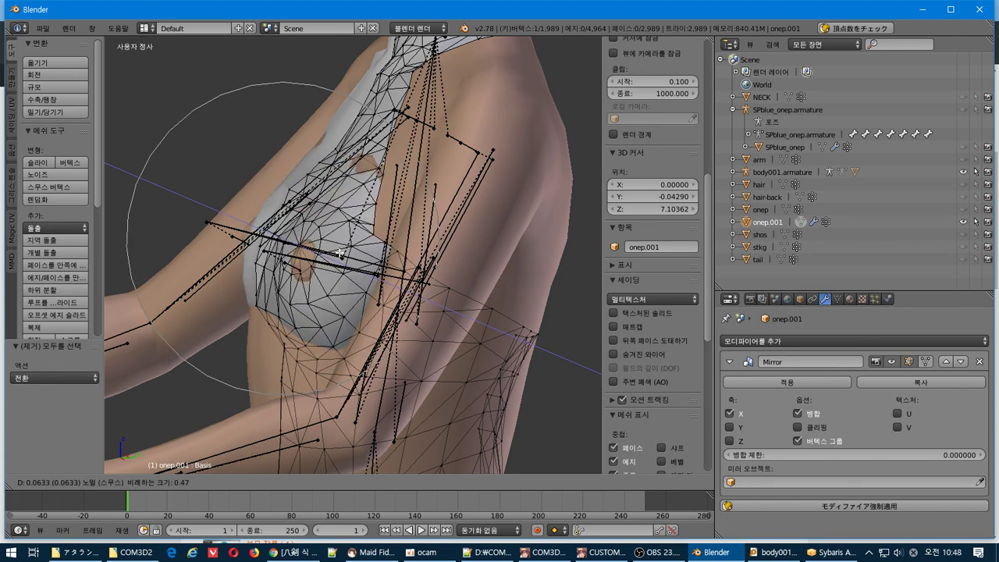
left_click(347, 253)
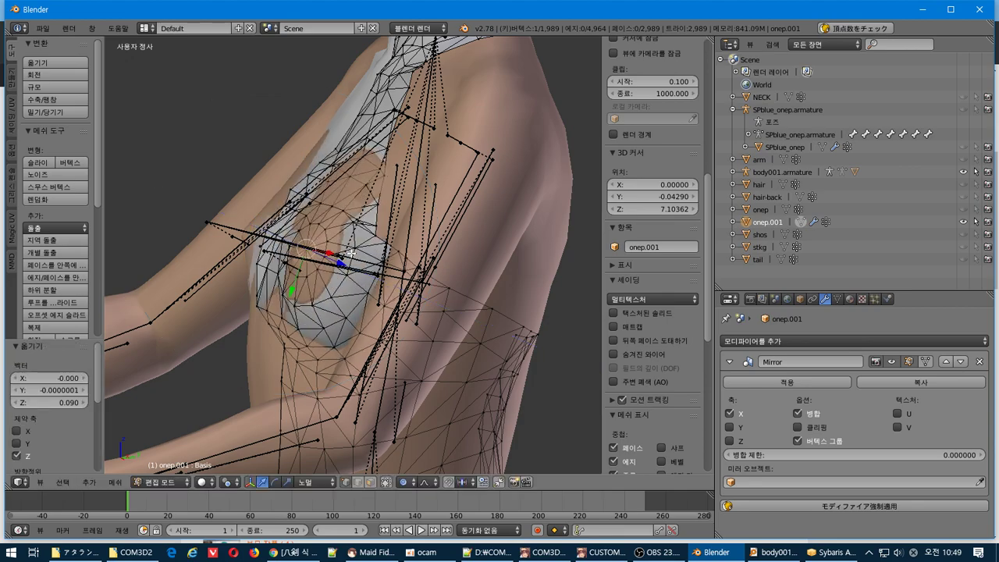
middle_click_drag(347, 254, 402, 282)
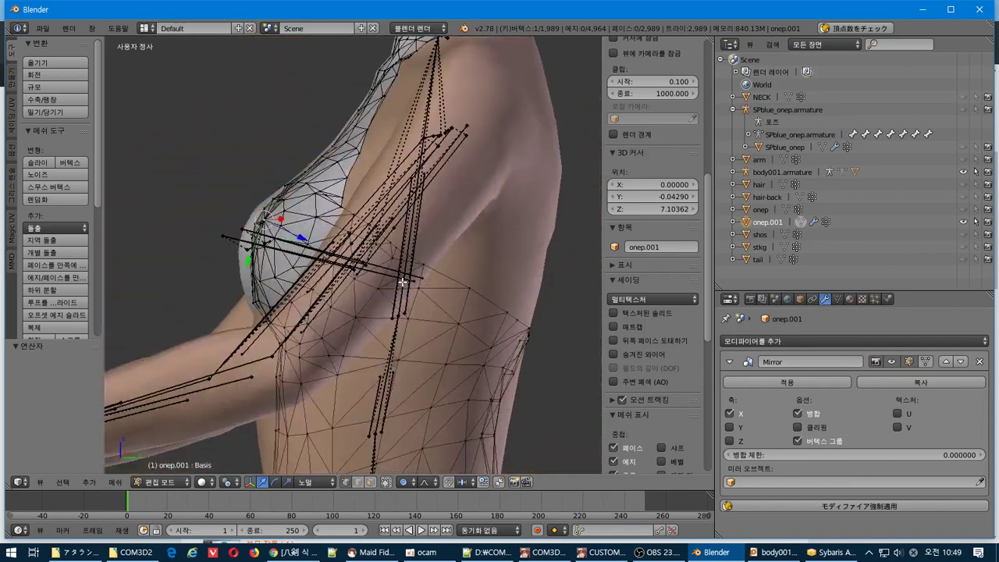
key("KP_3")
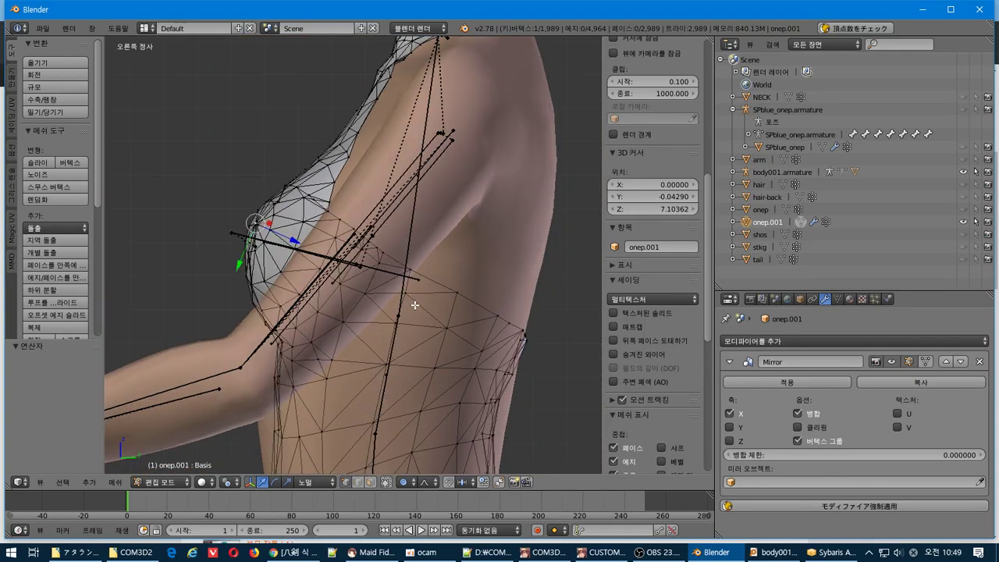
- Deselect everything and select the horizontal row of vertices around the dress waist, front and back
middle_click_drag(389, 368, 436, 209, "shift")
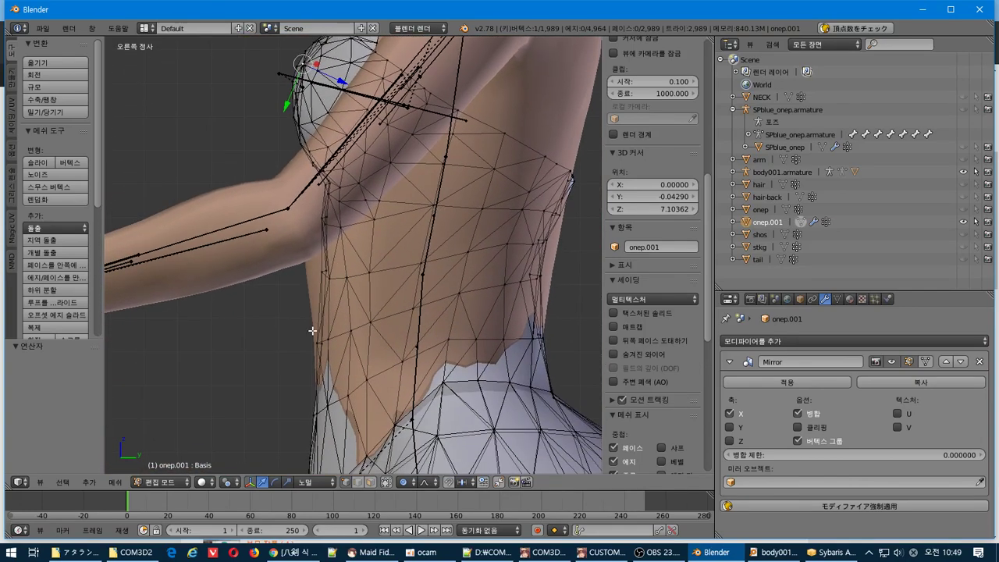
middle_click_drag(326, 341, 480, 357)
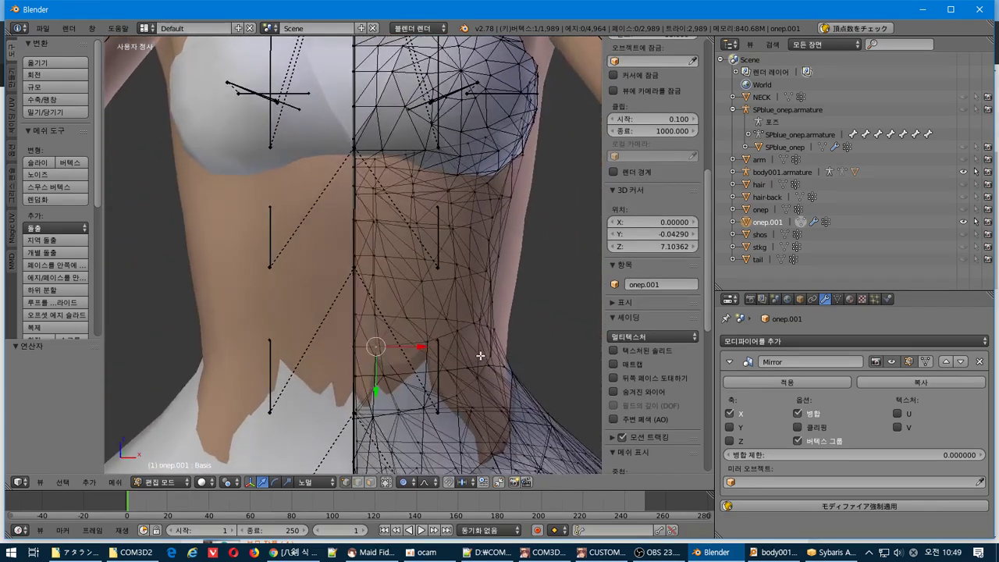
key("KP_1")
key("a")
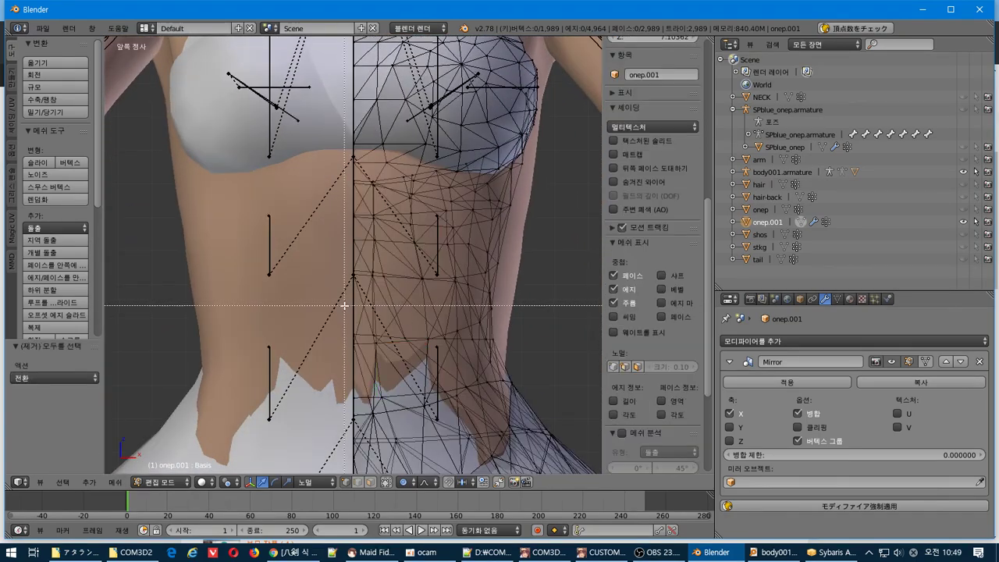
middle_click_drag(345, 303, 347, 277)
left_click_drag(317, 353, 529, 299)
middle_click_drag(529, 299, 389, 334)
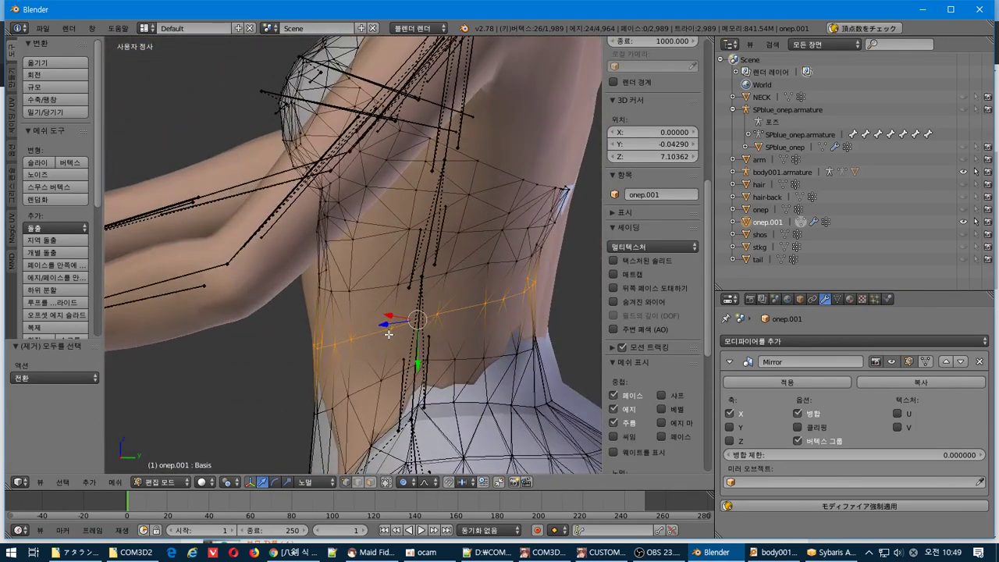
key("KP_3")
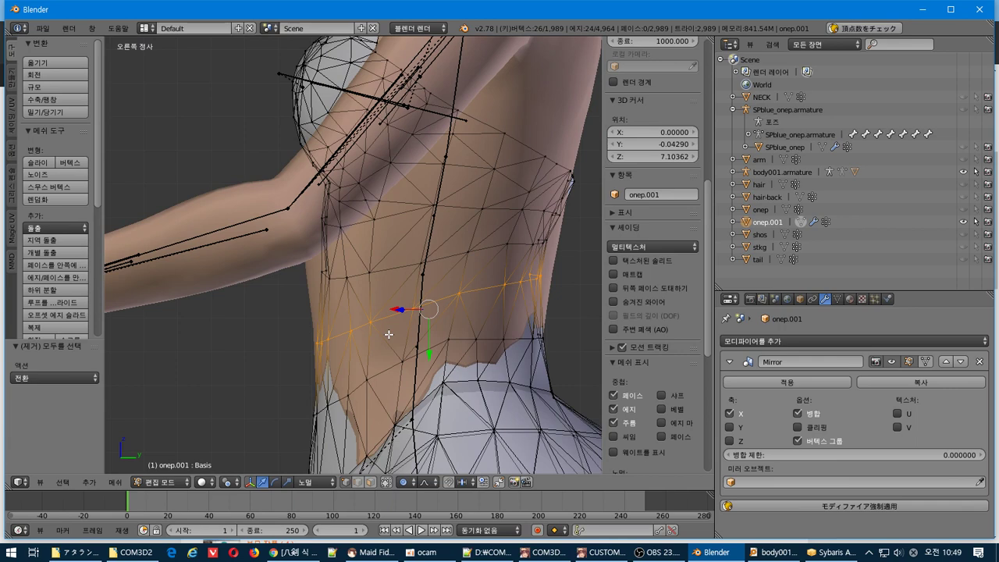
key("s")
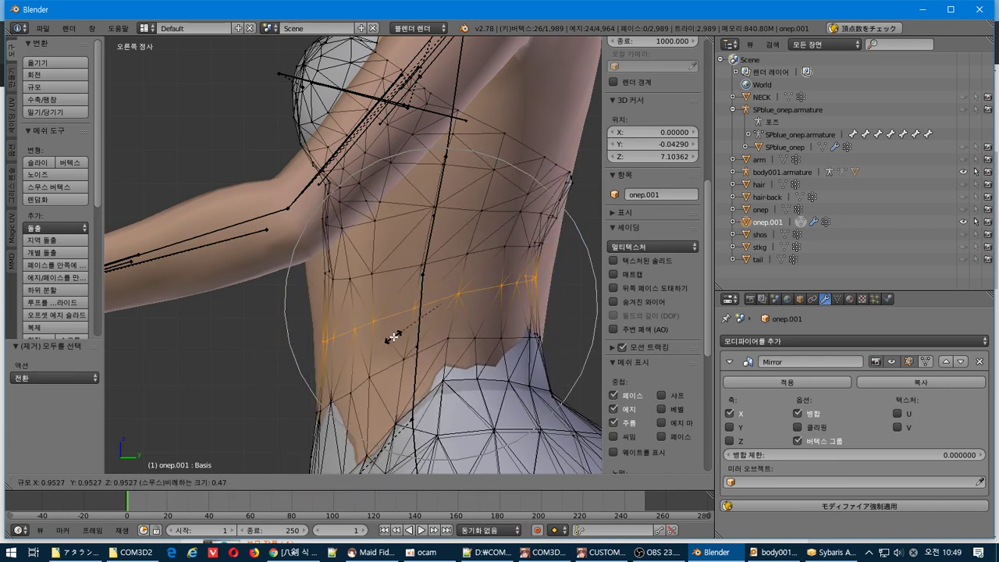
right_click(393, 337)
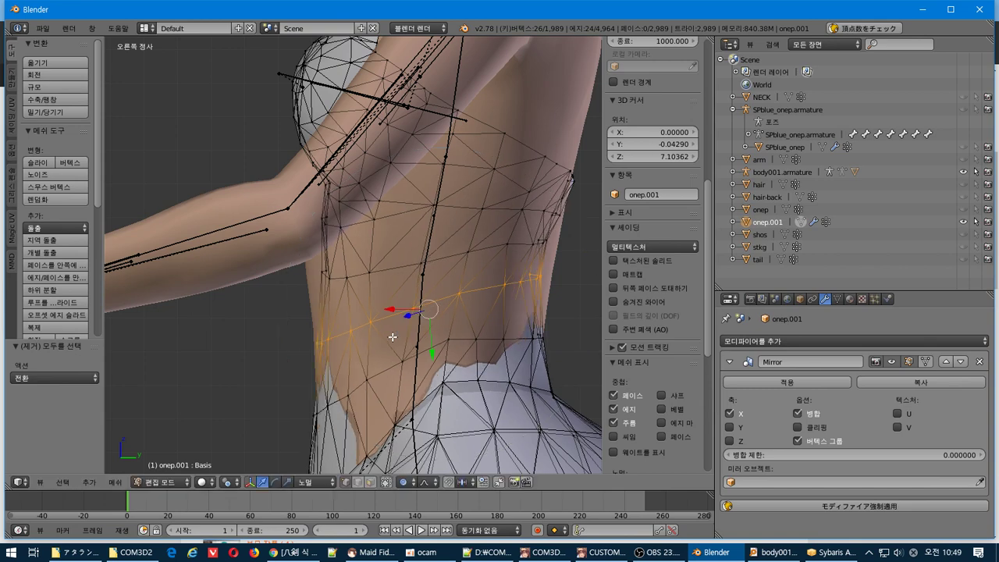
- Grow the waist selection by one ring and remove the lower vertices at its front, middle and back from it
key("ctrl+KP_Add")
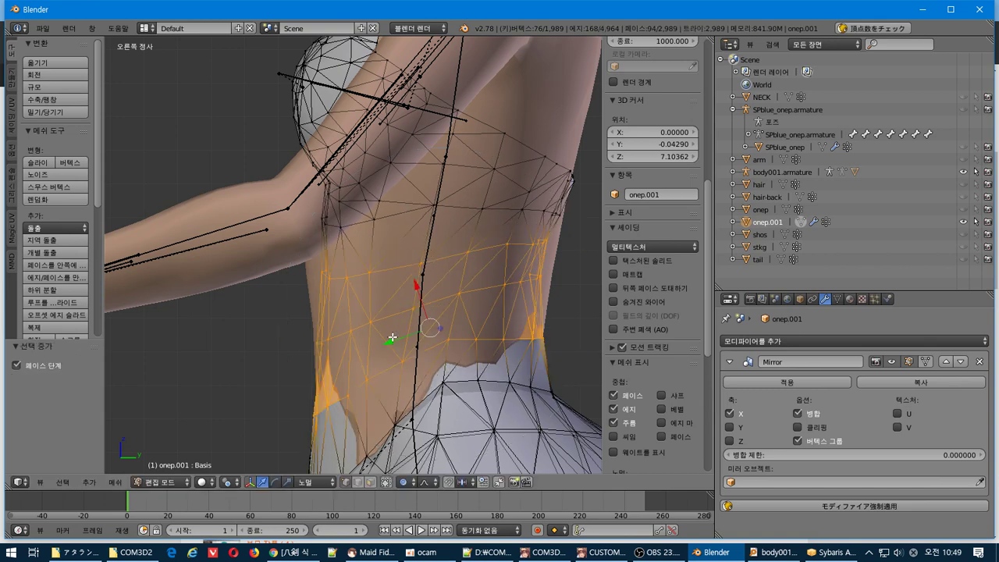
key("b")
middle_click_drag(388, 373, 158, 517)
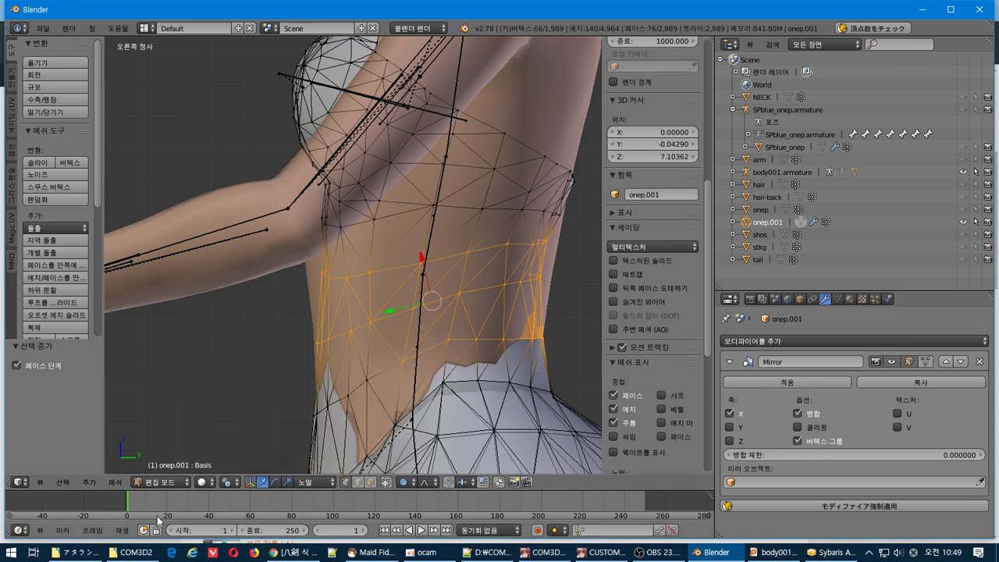
key("b")
middle_click_drag(402, 383, 530, 322)
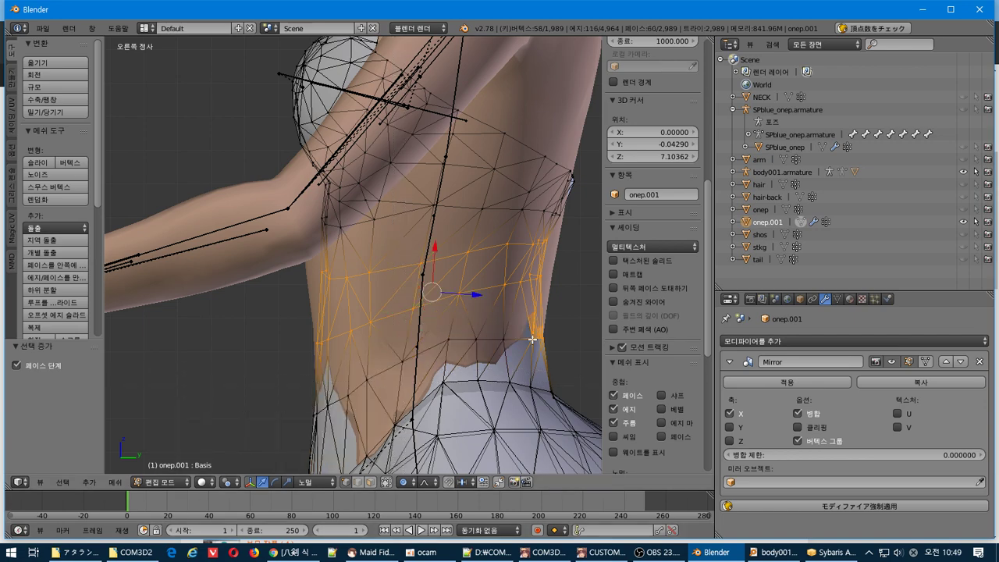
key("b")
middle_click_drag(511, 359, 597, 319)
- Use the 3D cursor as pivot and place it on the body's centre axis at X 0, Y 0, Z 5.83362
middle_click_drag(379, 344, 518, 360)
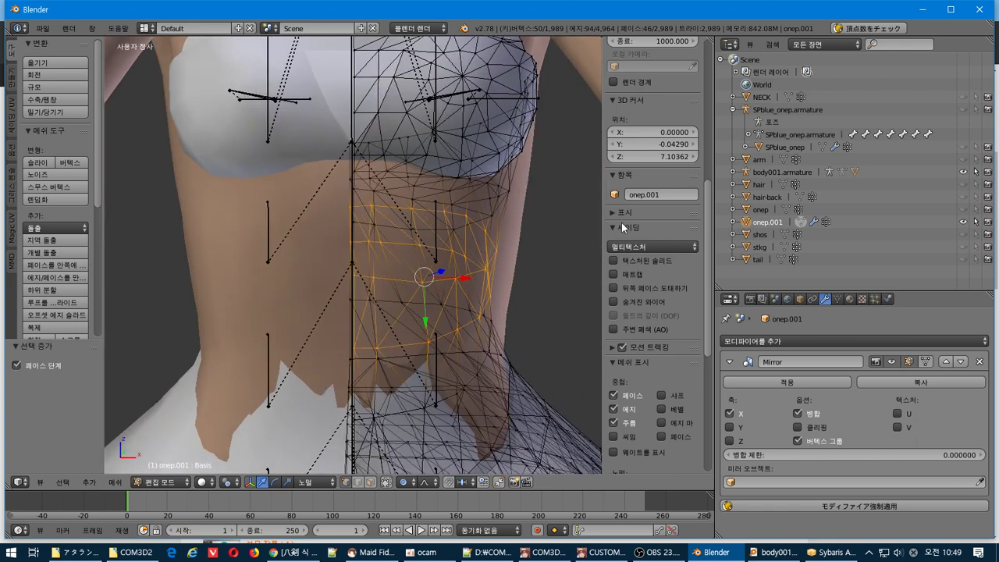
left_click(228, 480)
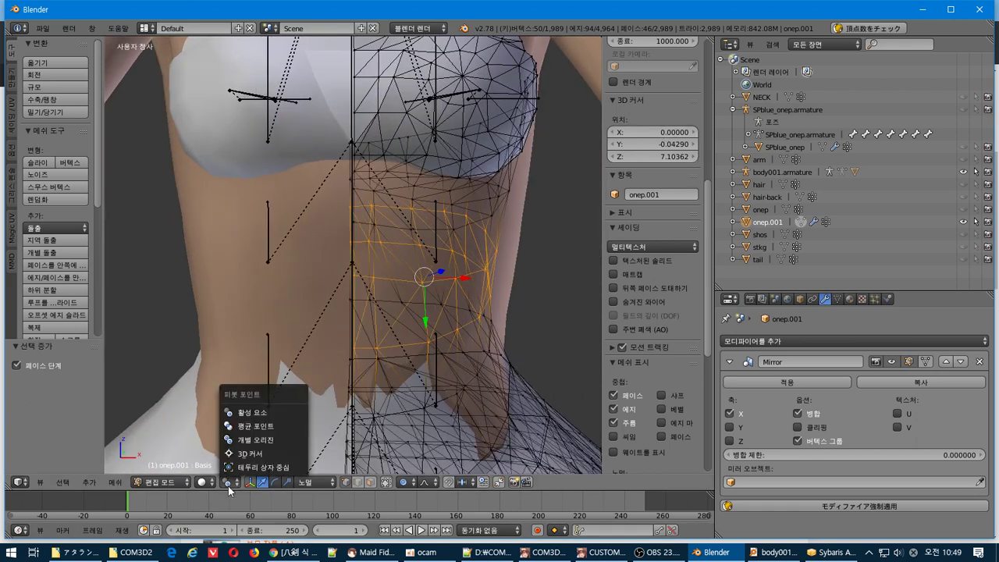
left_click(262, 462)
left_click(668, 131)
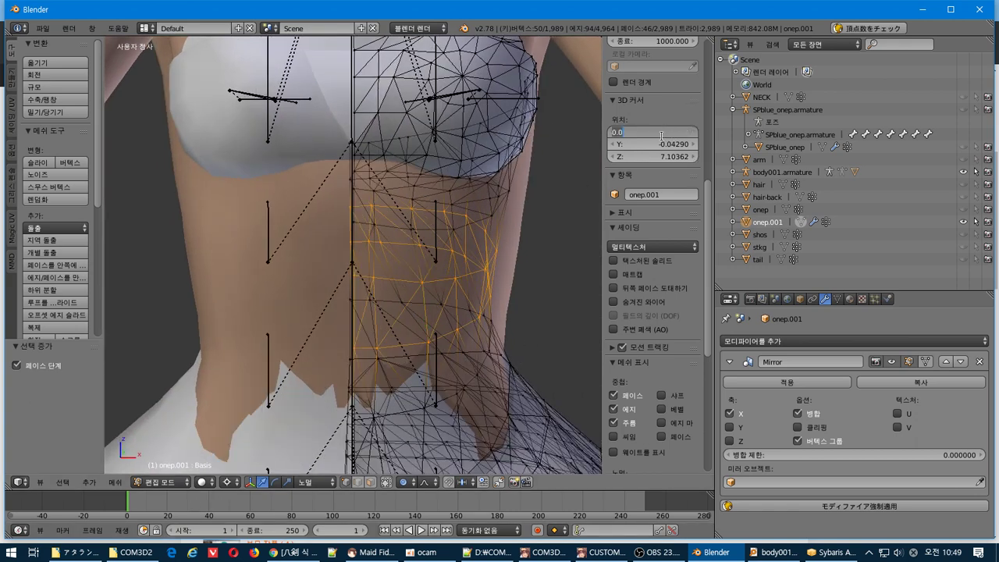
key("Return")
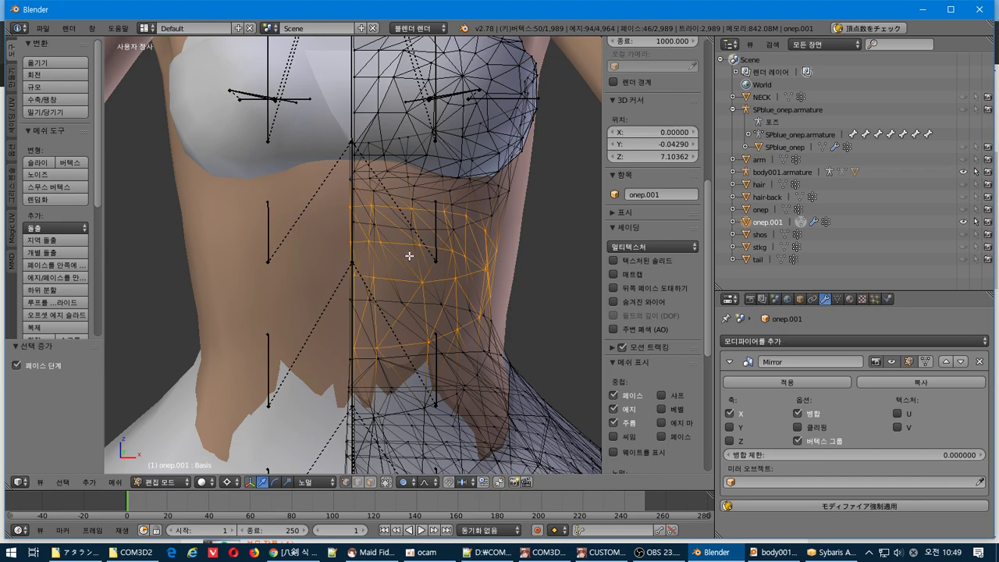
mouse_move(488, 209)
middle_mouse_down()
mouse_move(439, 260)
mouse_move(385, 283)
mouse_move(455, 204)
mouse_move(489, 195)
middle_mouse_up()
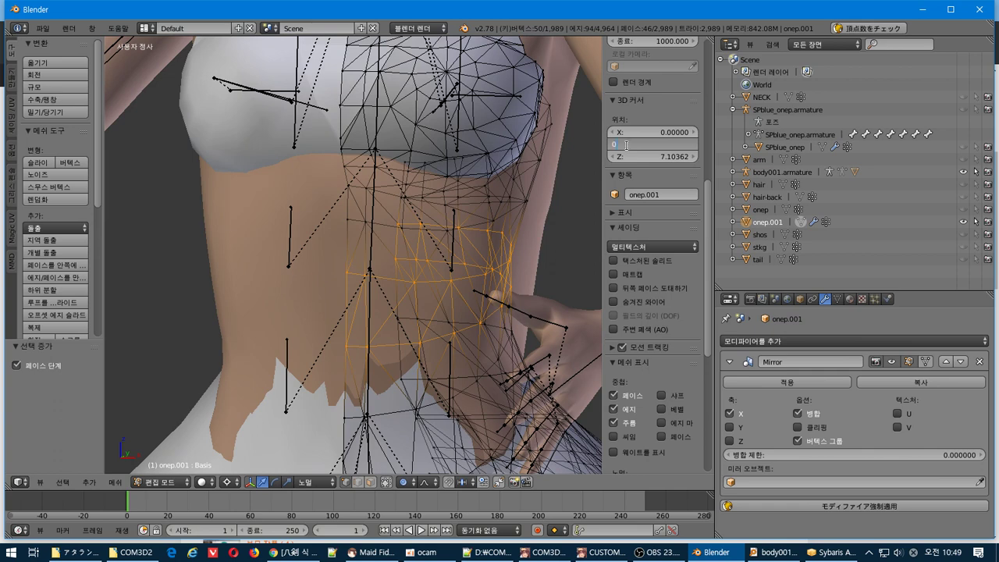
left_click_drag(629, 157, 671, 157)
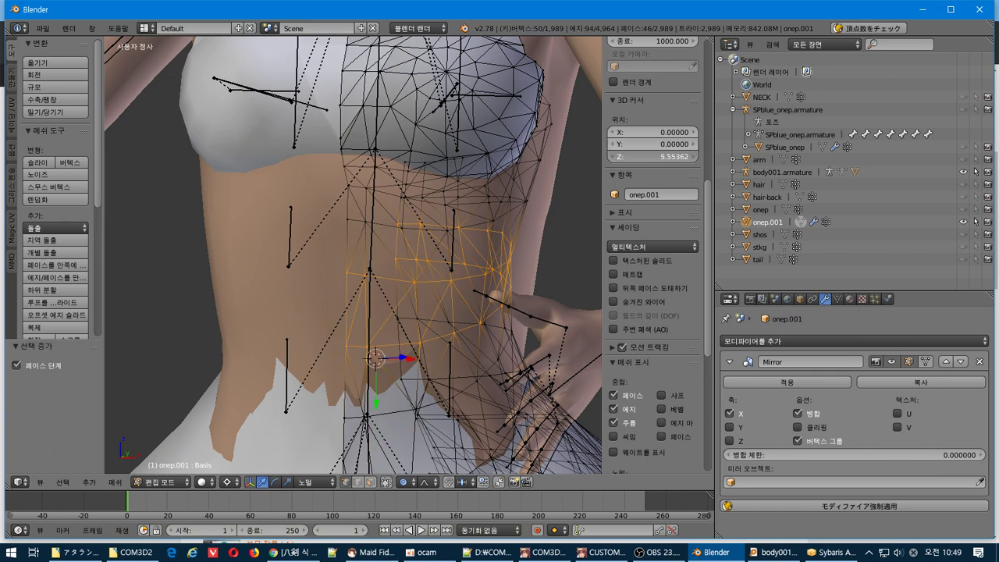
middle_click_drag(507, 181, 533, 169)
key("KP_3")
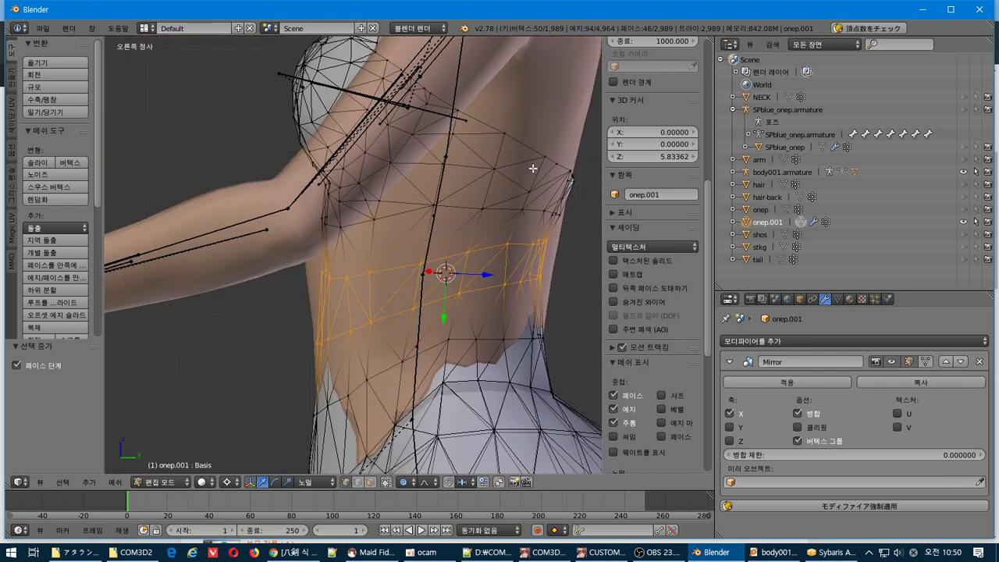
- Try scaling the waist band 1.155 in X and Y with Z locked and smooth proportional editing at size 0.47, and undo it
key("KP_1")
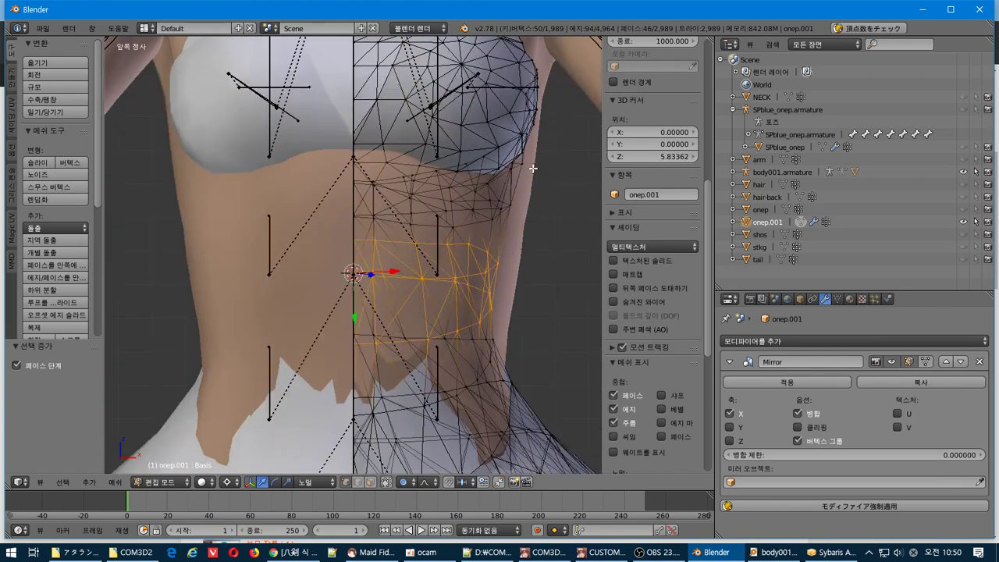
key("s")
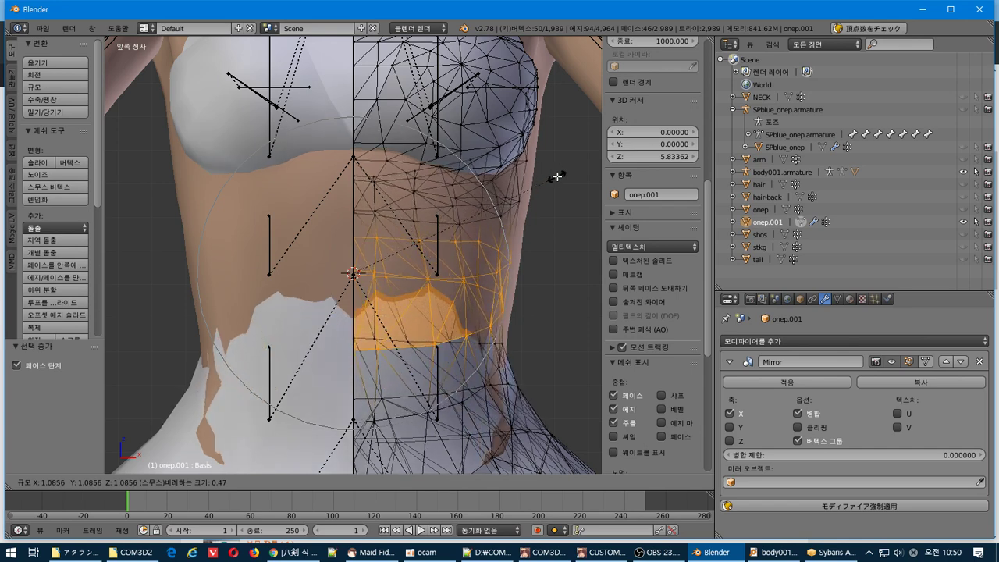
key("shift+z")
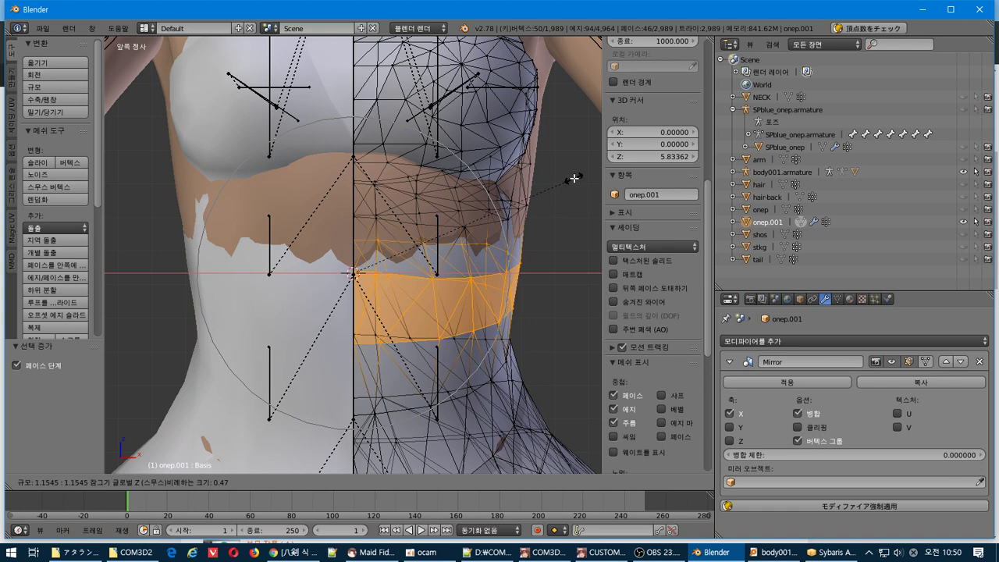
left_click(574, 178)
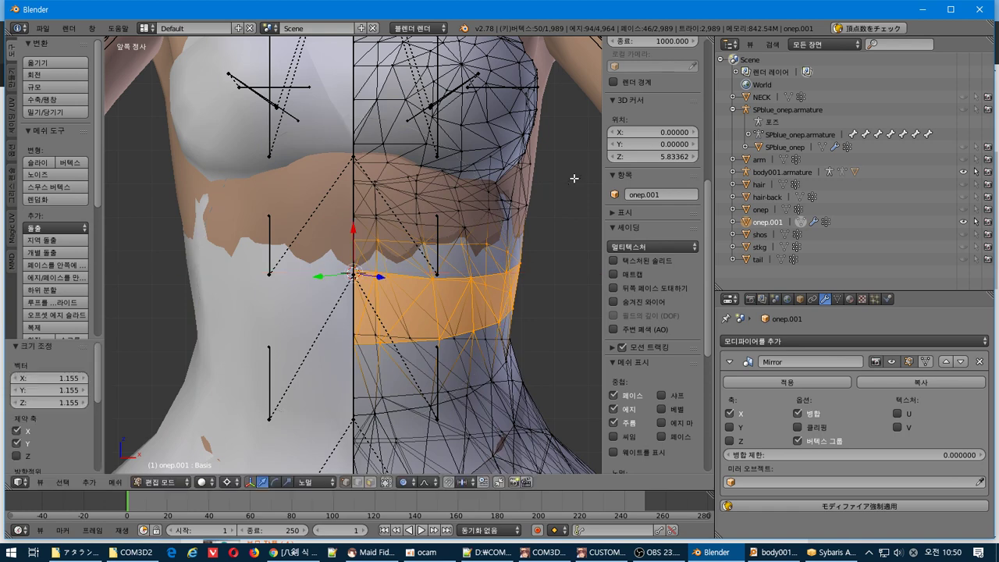
key("ctrl+z")
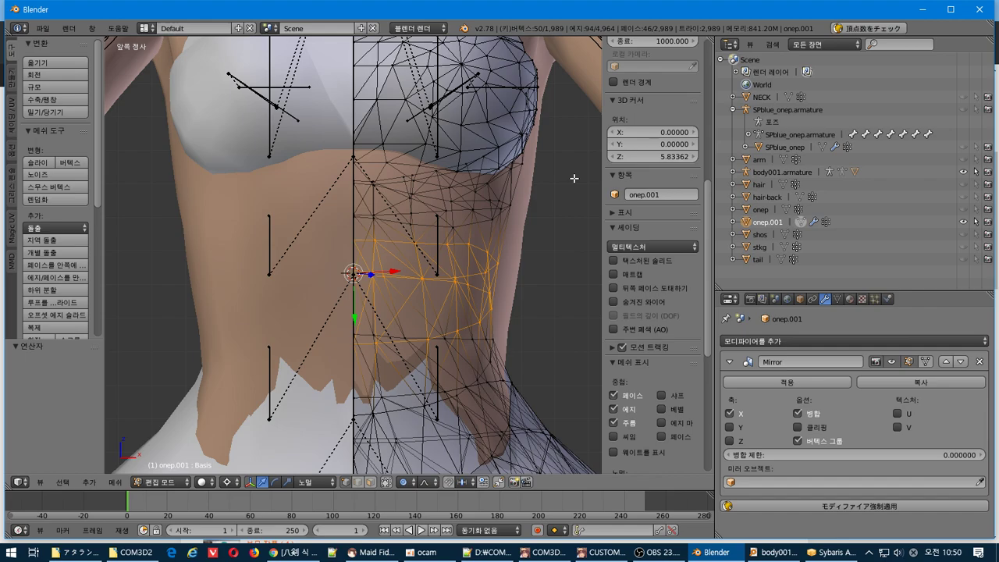
- Extend the waist selection upward over the ribs, back and bust, leaving the upper chest and collar out
middle_click_drag(484, 234, 485, 225)
middle_click_drag(485, 221, 353, 226)
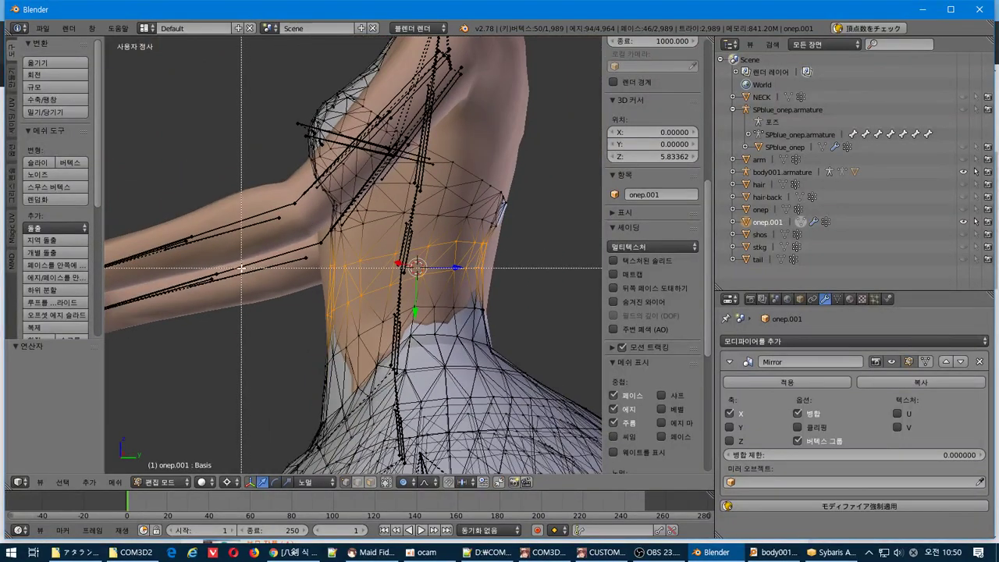
left_click_drag(248, 257, 548, 61)
left_click_drag(537, 127, 587, 48)
middle_click_drag(351, 104, 372, 119)
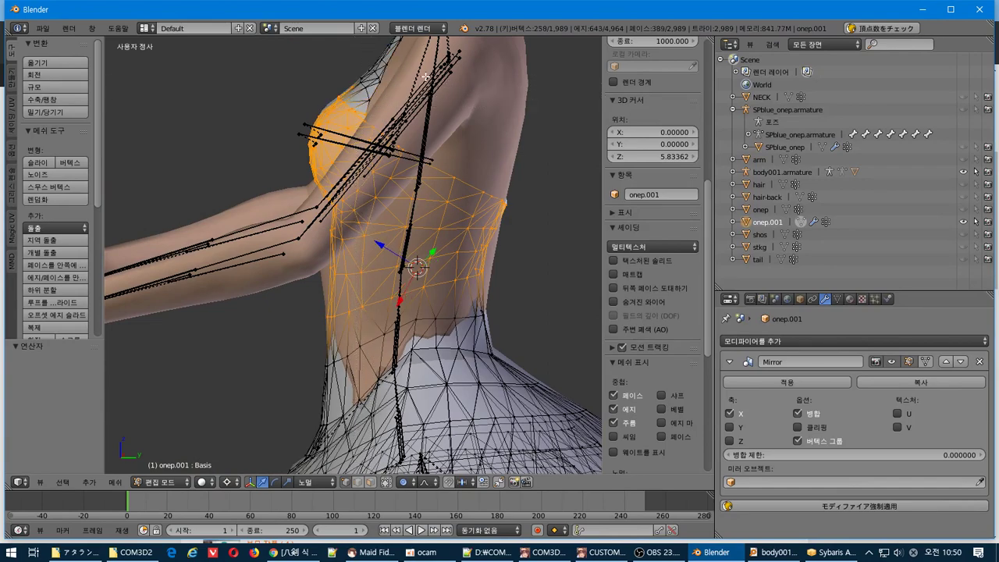
middle_click_drag(426, 77, 373, 92)
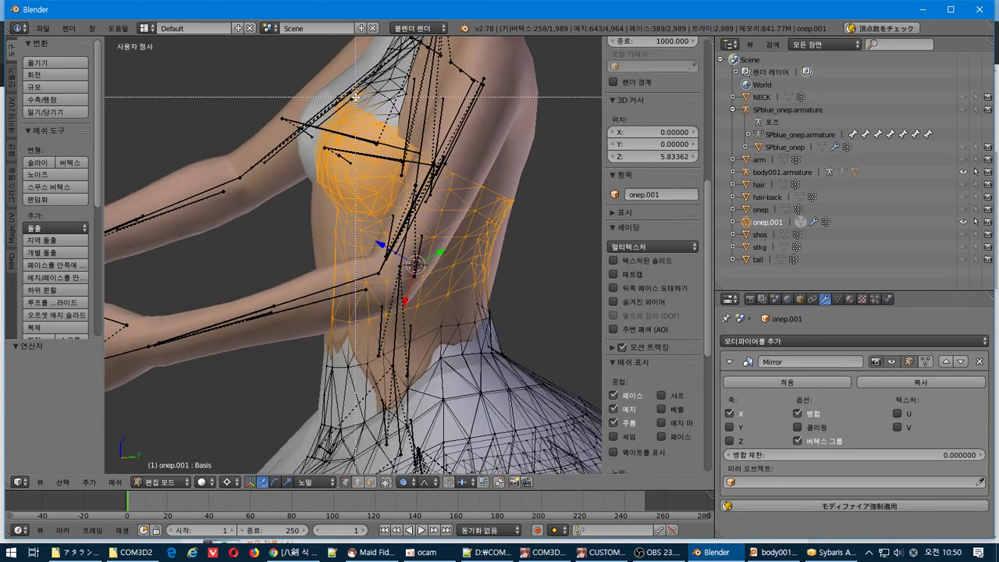
middle_click_drag(476, 70, 558, 116)
scroll(435, 170, "up", 3)
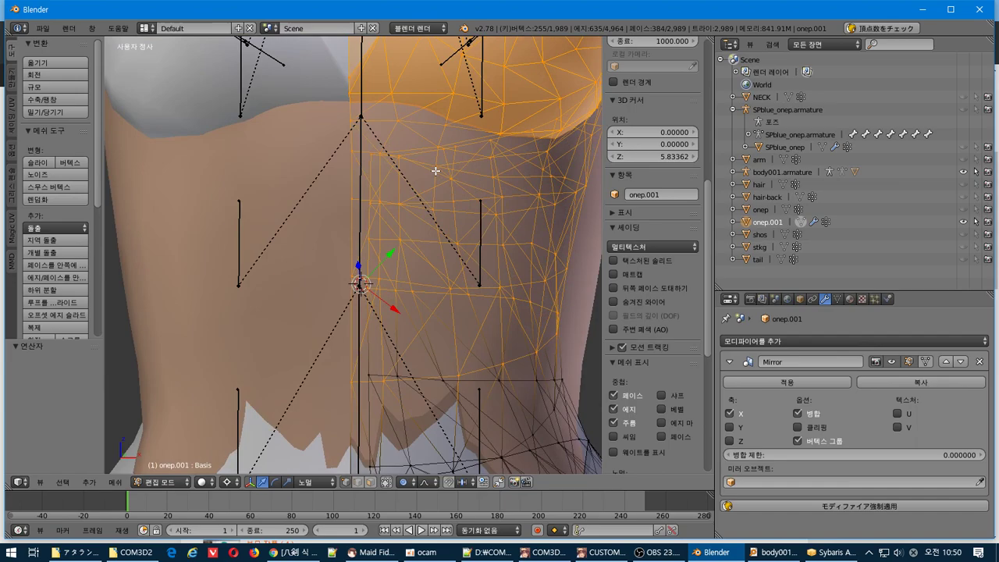
- Scale the selected bust and waist area 1.115 in X and Y around the 3D cursor, with Z locked and smooth proportional editing at size 0.47
key("s")
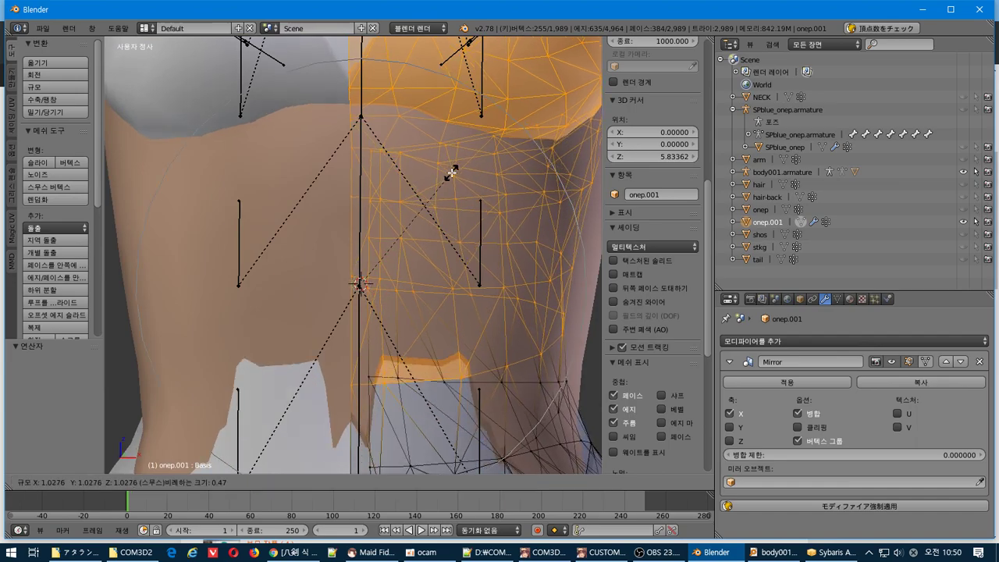
left_click(452, 172)
scroll(441, 173, "down", 5)
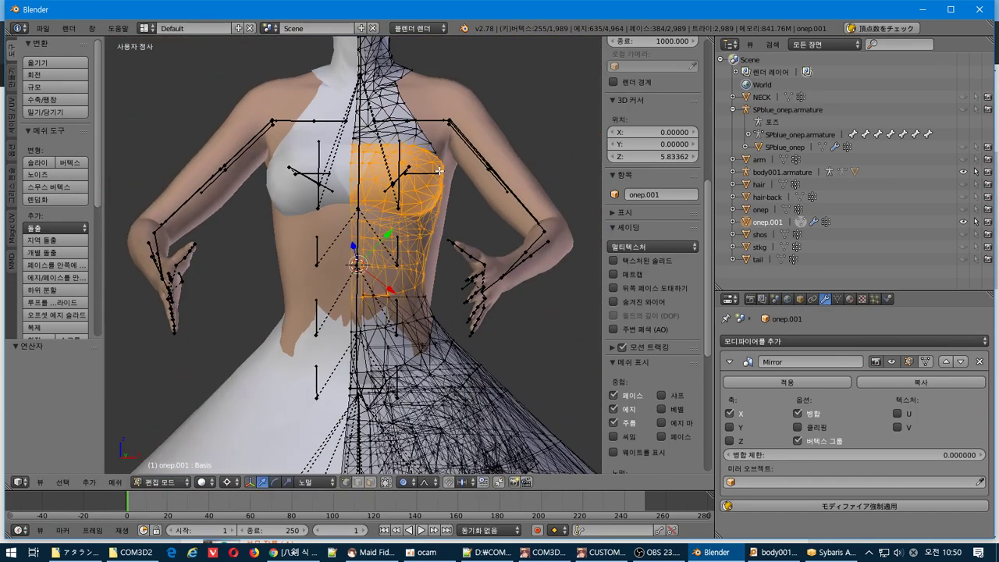
middle_click_drag(422, 175, 434, 181)
key("s")
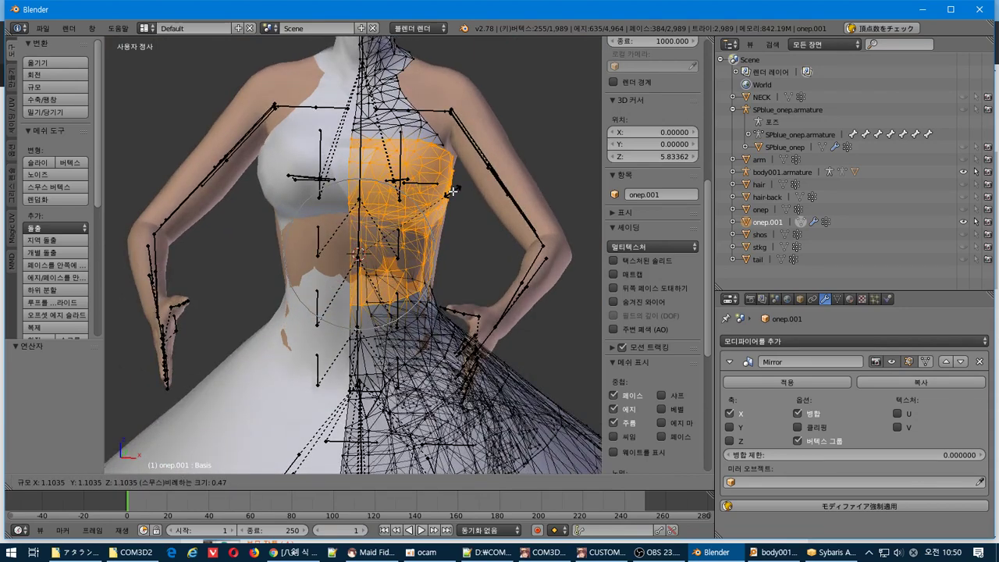
key("shift+z")
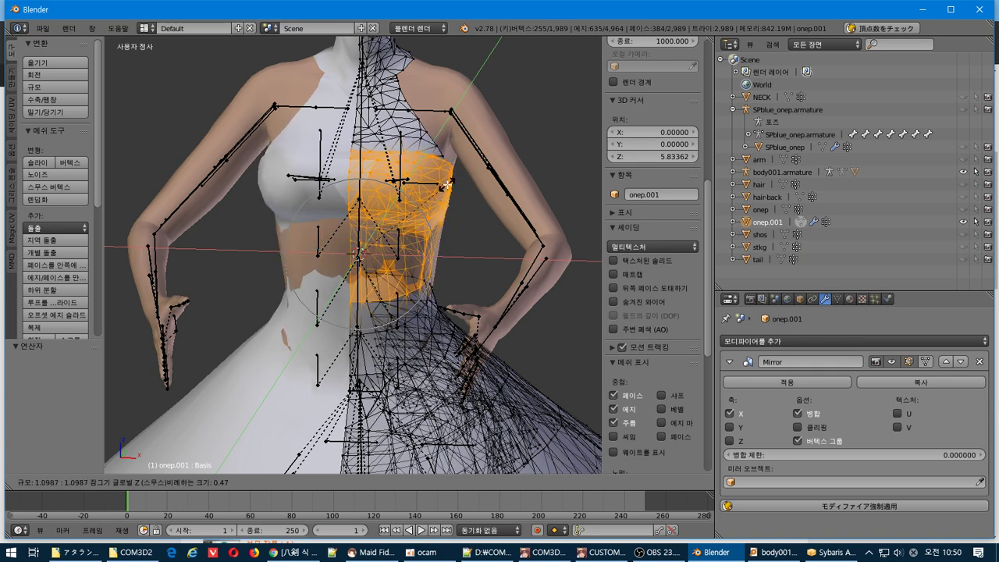
left_click(444, 177)
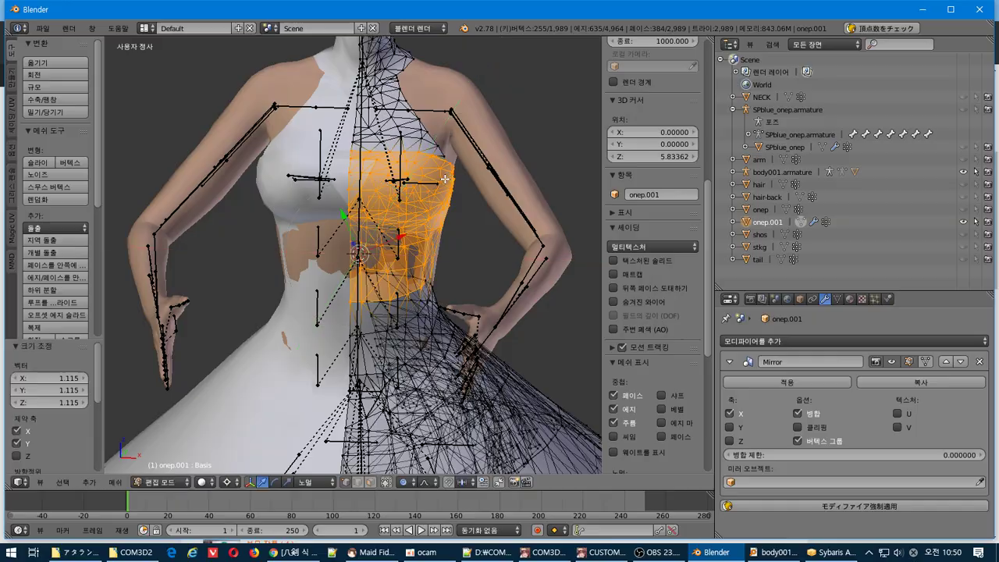
- Examine how the scaled bust and waist cover the body from the sides and front, and deselect all vertices
middle_click_drag(445, 178, 418, 177)
scroll(376, 162, "up", 3)
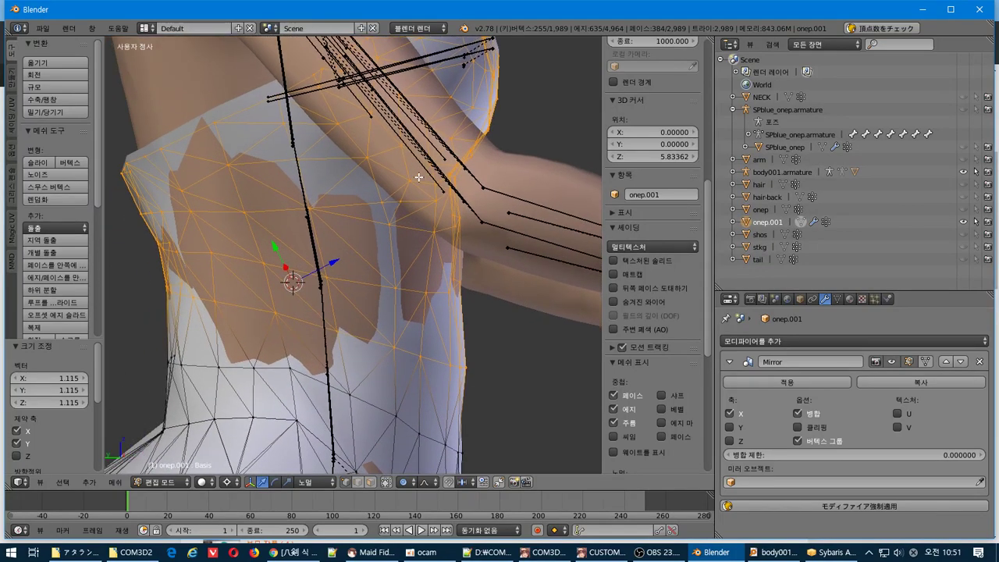
key("KP_3")
key("KP_1")
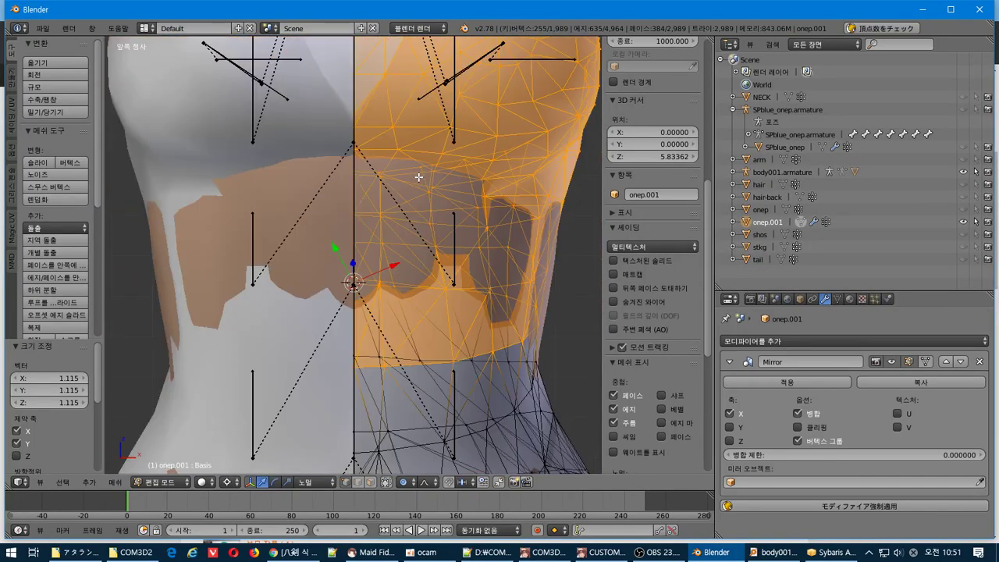
middle_click_drag(419, 177, 265, 178)
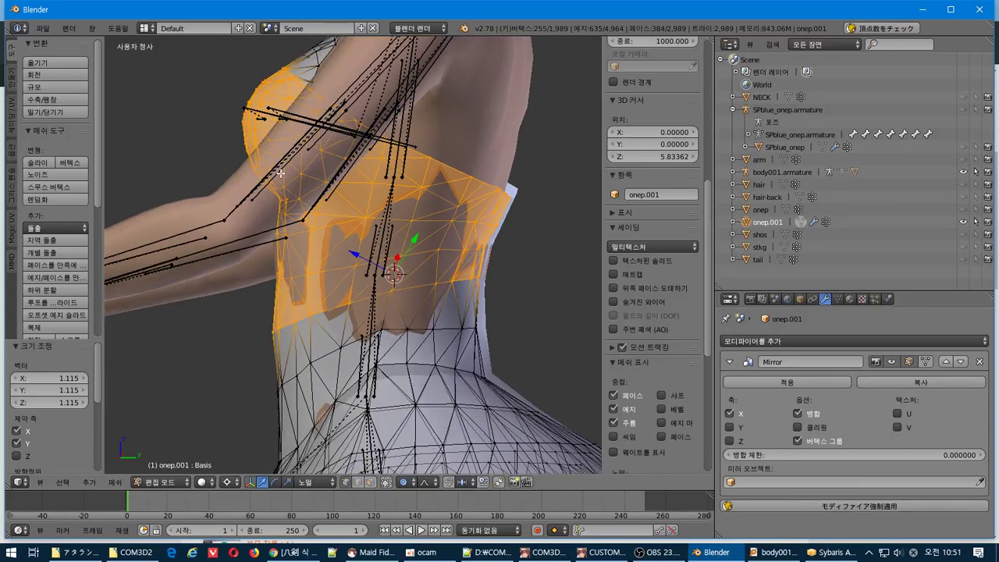
key("KP_3")
key("a")
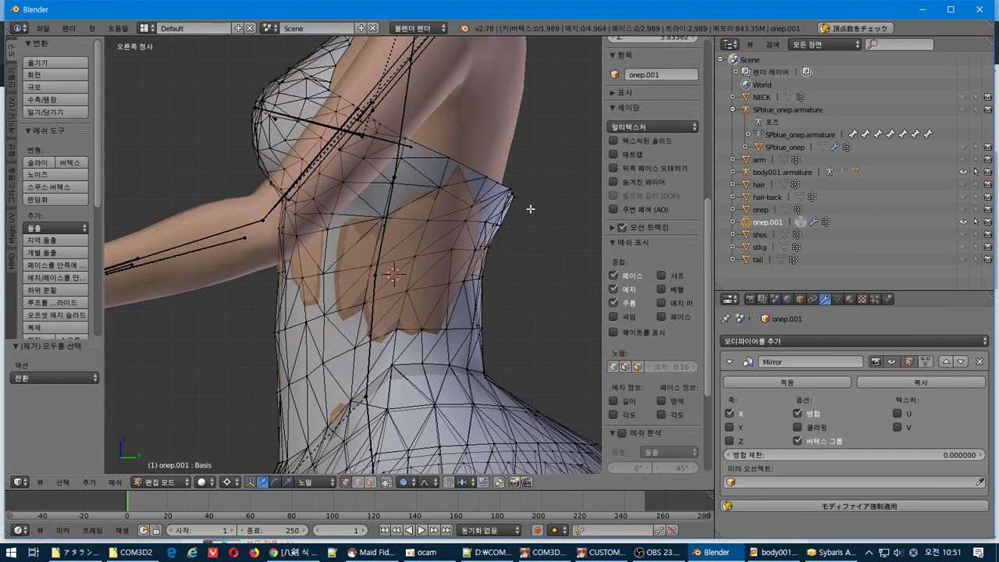
- Move the vertices at the tip of the dress's upper back edge -0.047 along Y, with smooth proportional editing at size about 0.2
key("b")
left_click_drag(504, 204, 554, 191)
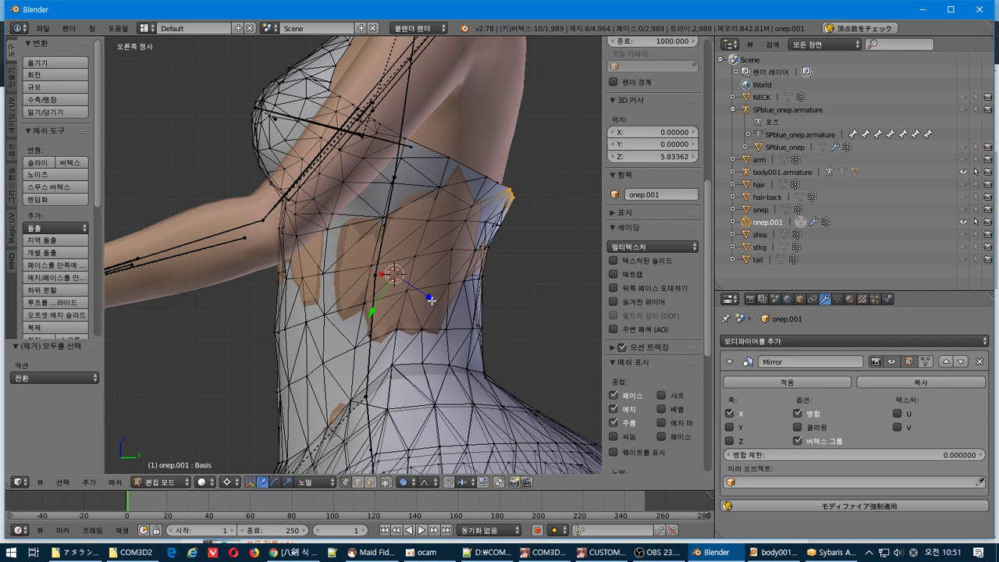
key("g")
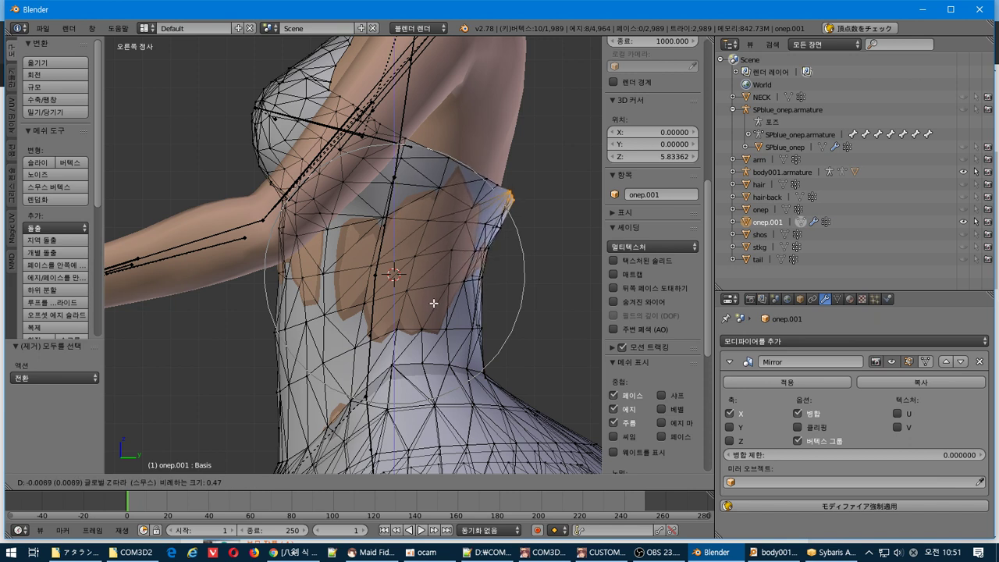
key("x")
key("y")
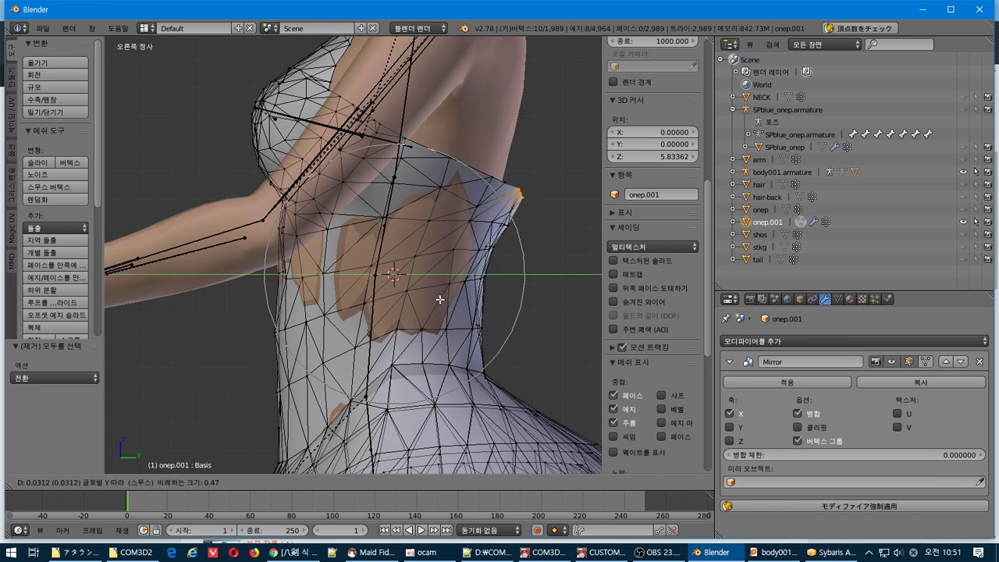
scroll(433, 299, "up", 1)
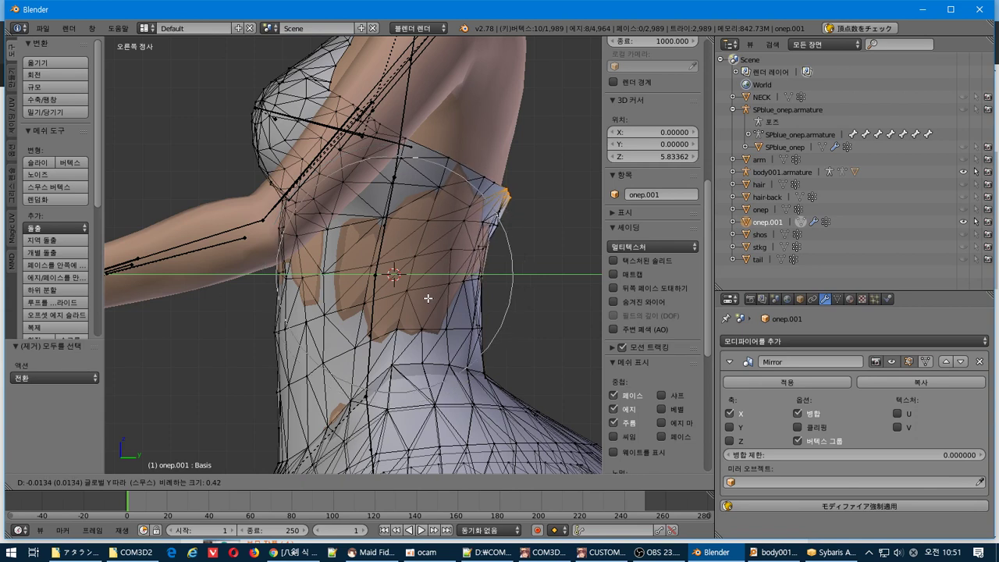
scroll(429, 298, "up", 4)
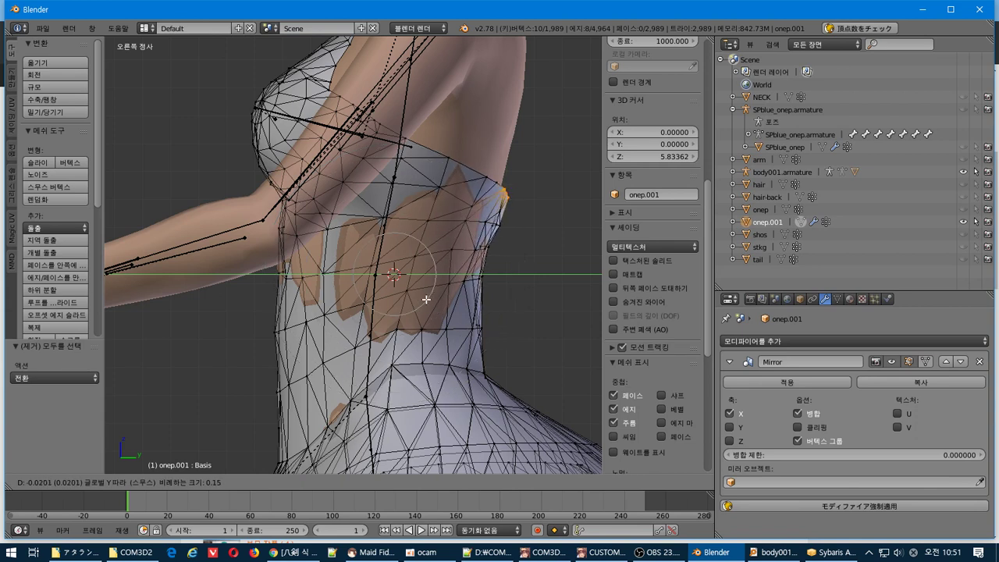
scroll(426, 299, "down", 4)
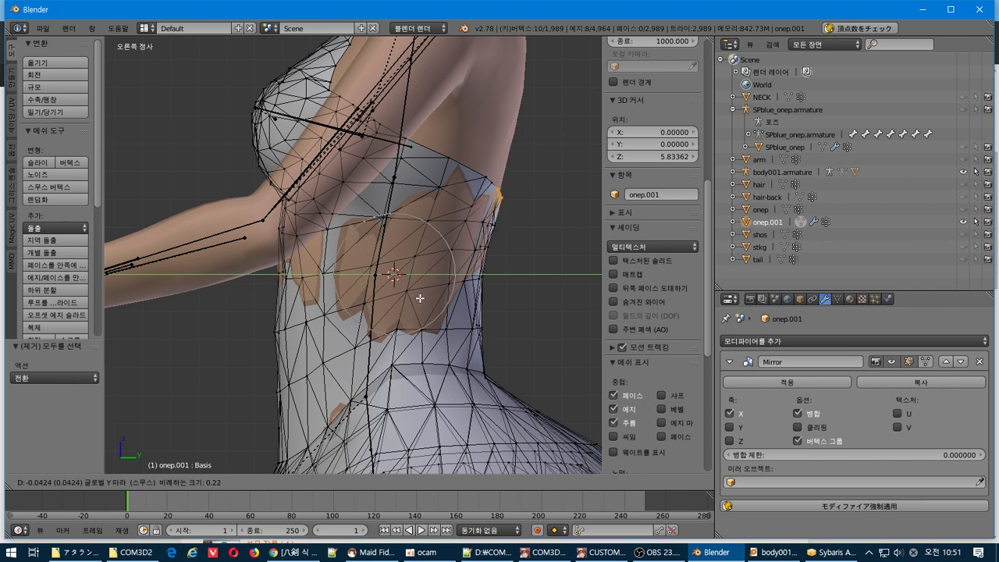
left_click(419, 298)
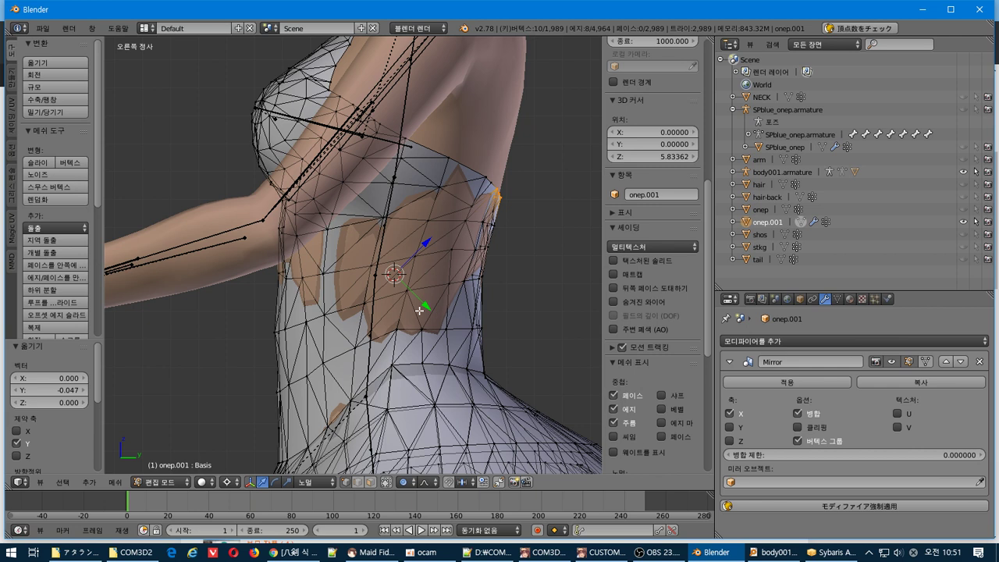
- Raise the smooth proportional editing size to 0.47
key("g")
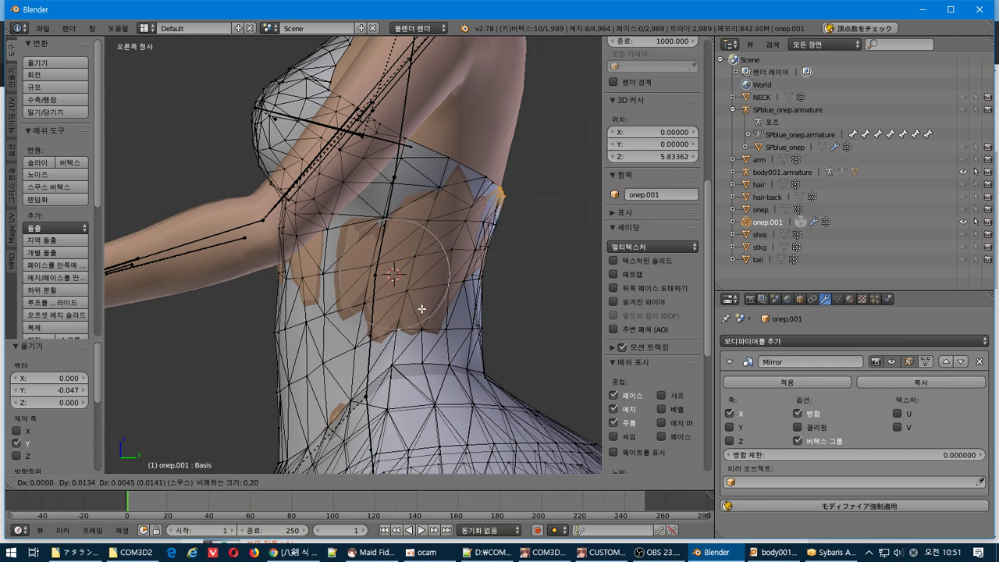
scroll(423, 309, "down", 11)
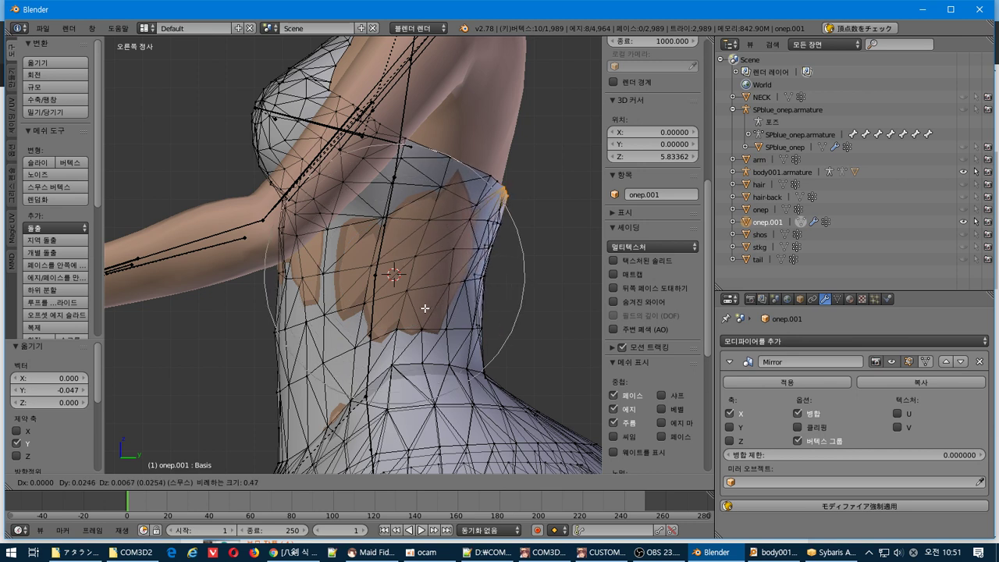
left_click(449, 300)
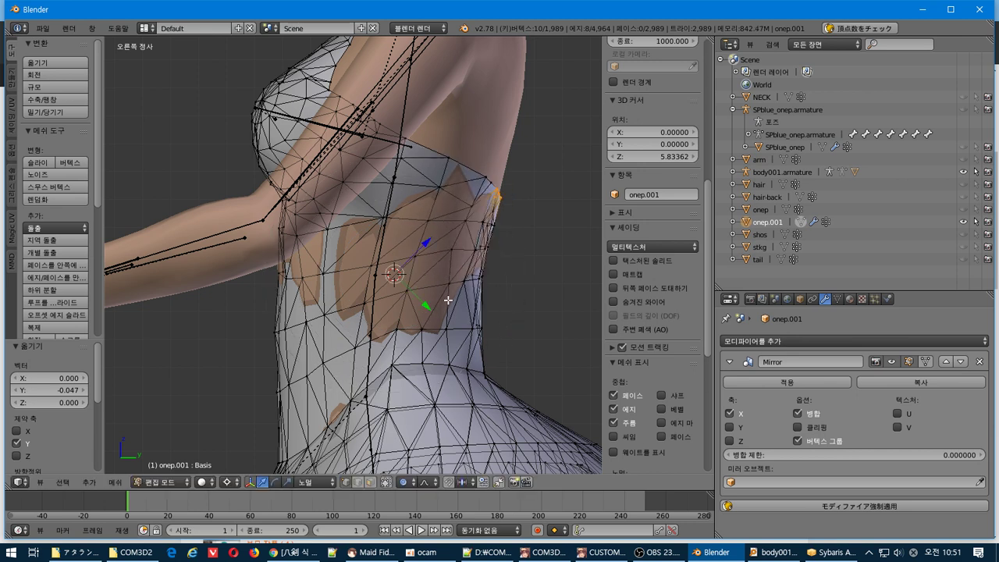
- Select only the band of vertices just below the upper back edge and scale it 1.036 along Y with smooth proportional editing at size 0.47
key("a")
key("b")
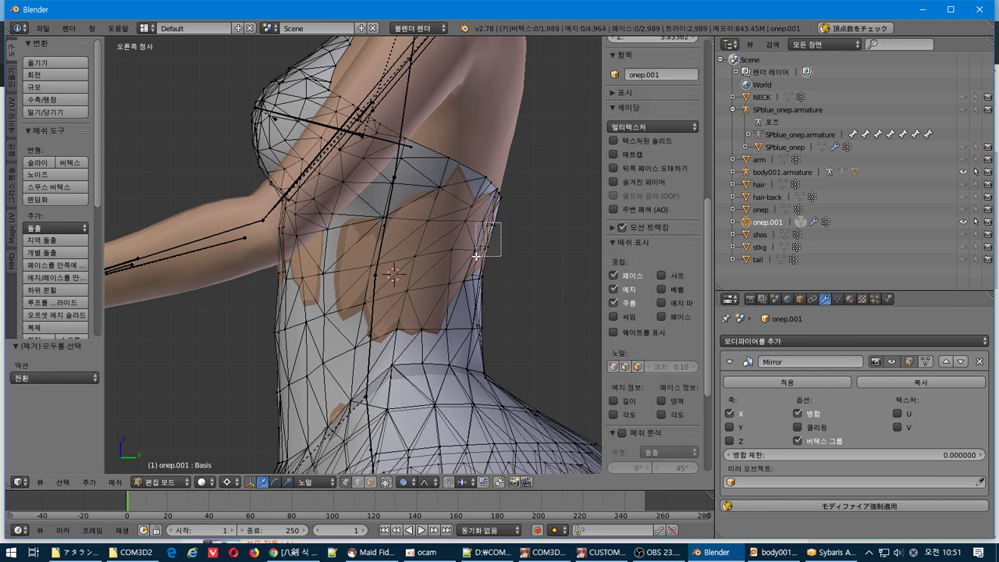
left_click_drag(476, 256, 491, 219)
key("b")
key("b")
key("b")
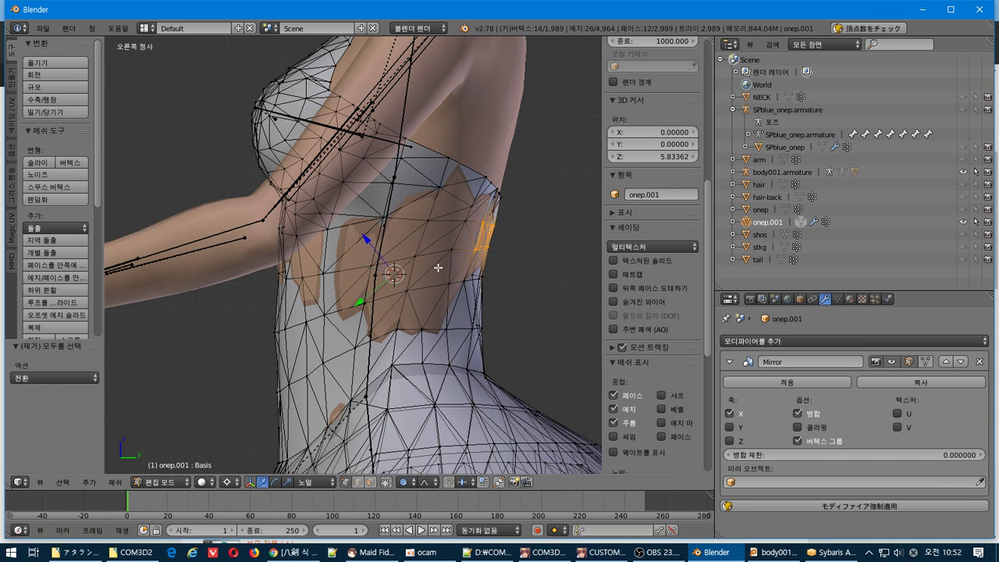
key("s")
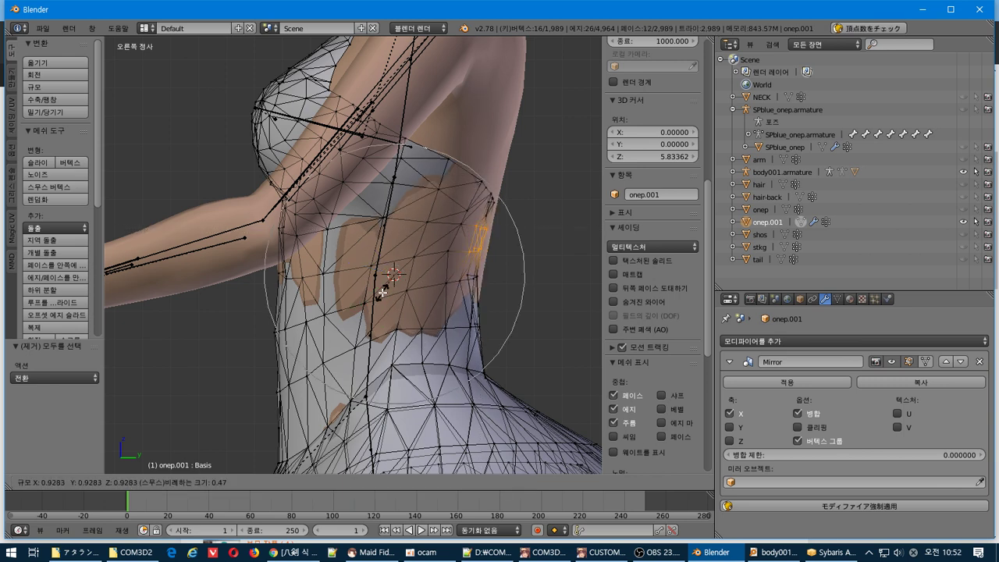
key("z")
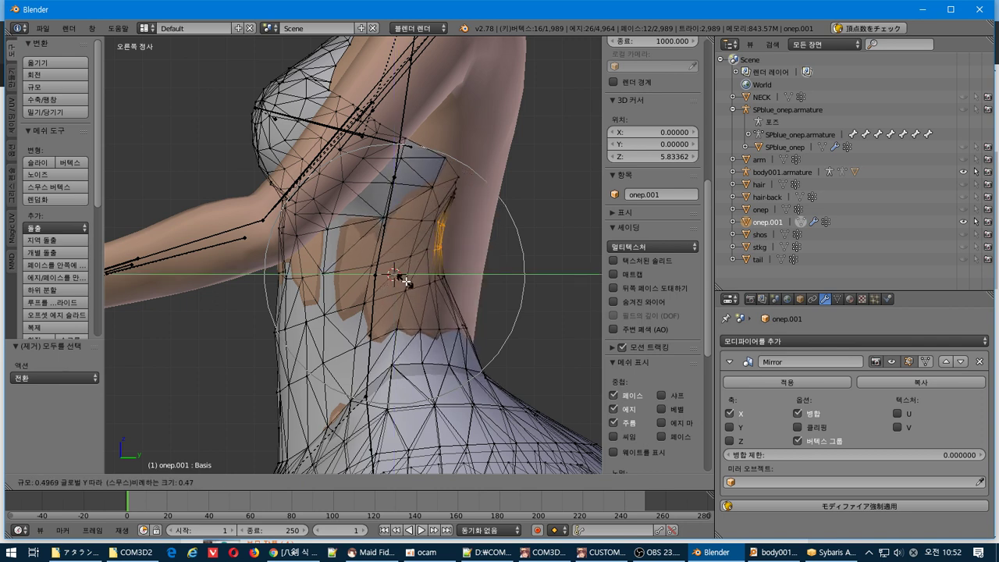
key("y")
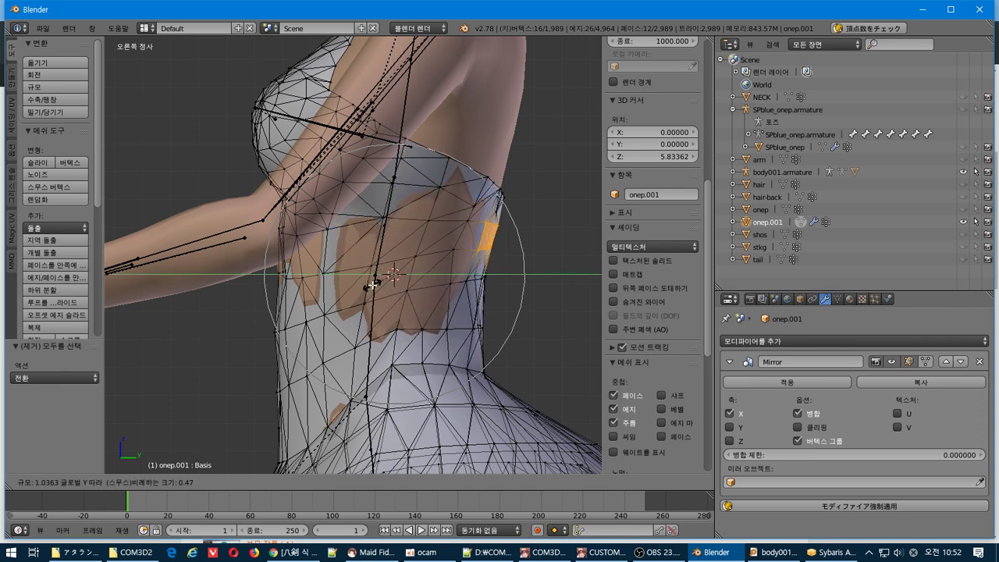
left_click(373, 286)
- Replace the selection with the two center-back seam vertices beside the skin patch showing through
middle_click_drag(373, 285, 324, 294)
scroll(324, 294, "up", 4)
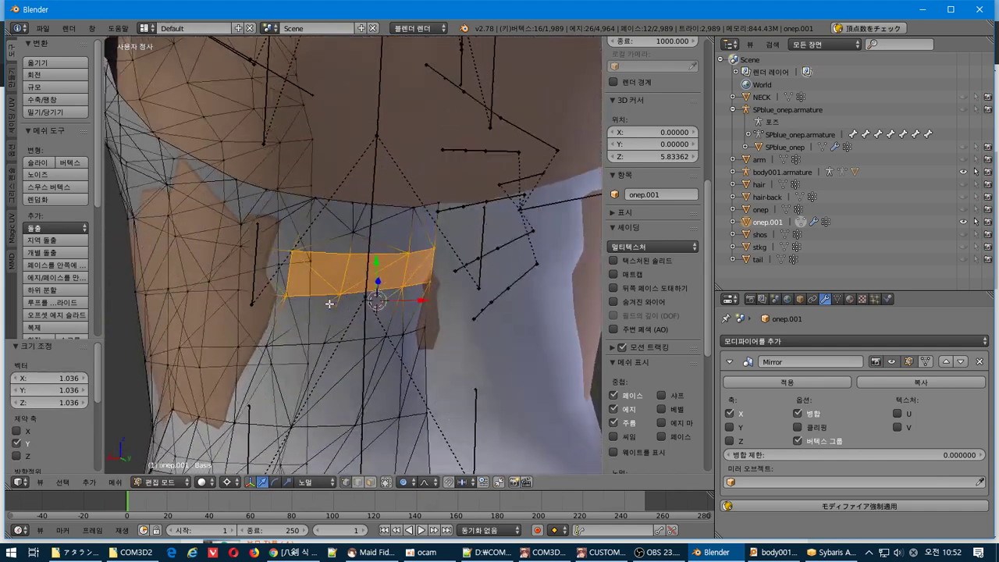
key("a")
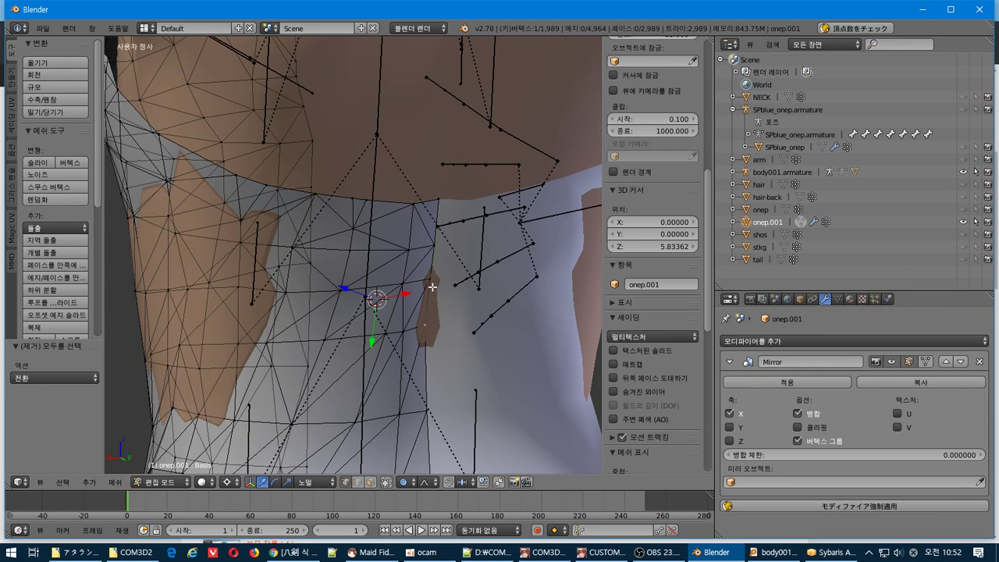
right_click(431, 287, "shift")
middle_click_drag(351, 303, 353, 326)
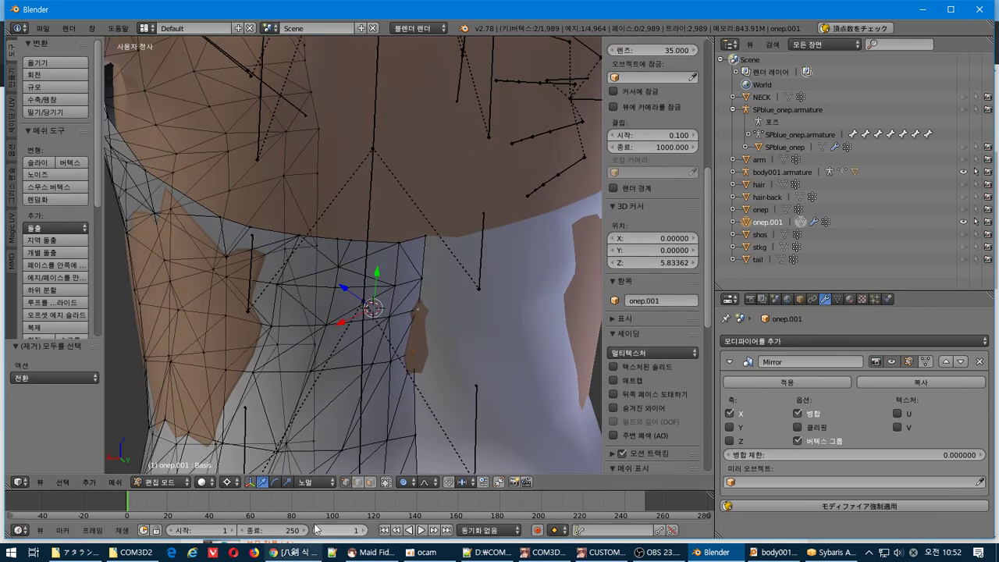
- Switch the transform orientation to Global and move the selected center-back vertices 0.016 along Y
left_click(317, 482)
left_click(331, 466)
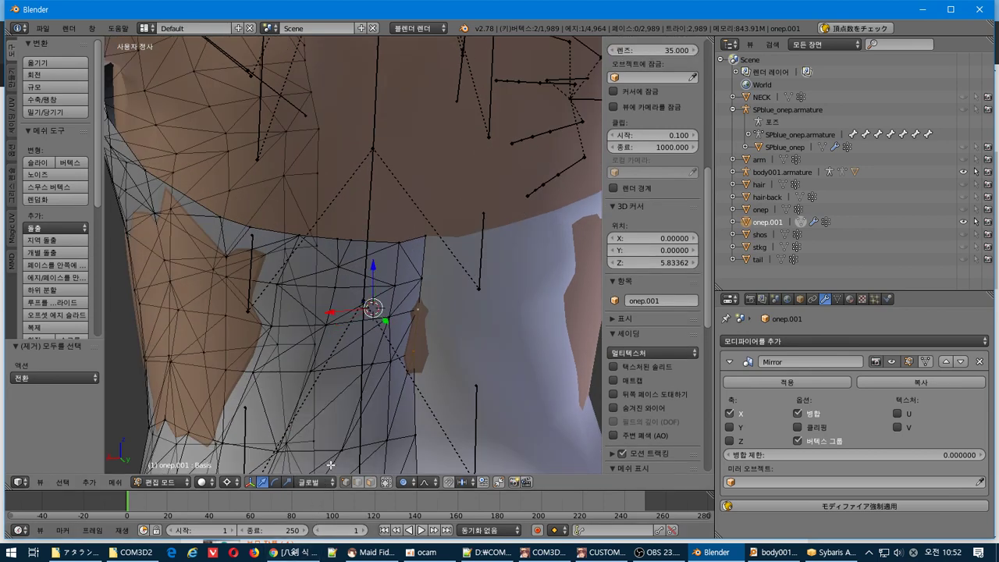
middle_click_drag(384, 335, 451, 324)
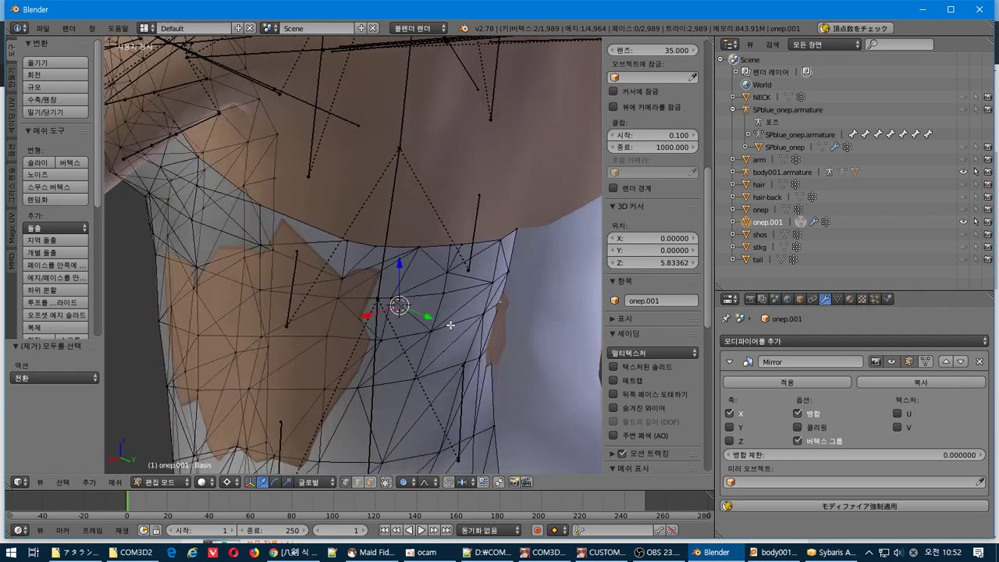
left_click_drag(424, 314, 429, 316)
- Select three vertices over the exposed skin on the ribs and scale them 1.056 in X and Y with Z locked and proportional size 0.47
middle_click_drag(429, 317, 383, 344)
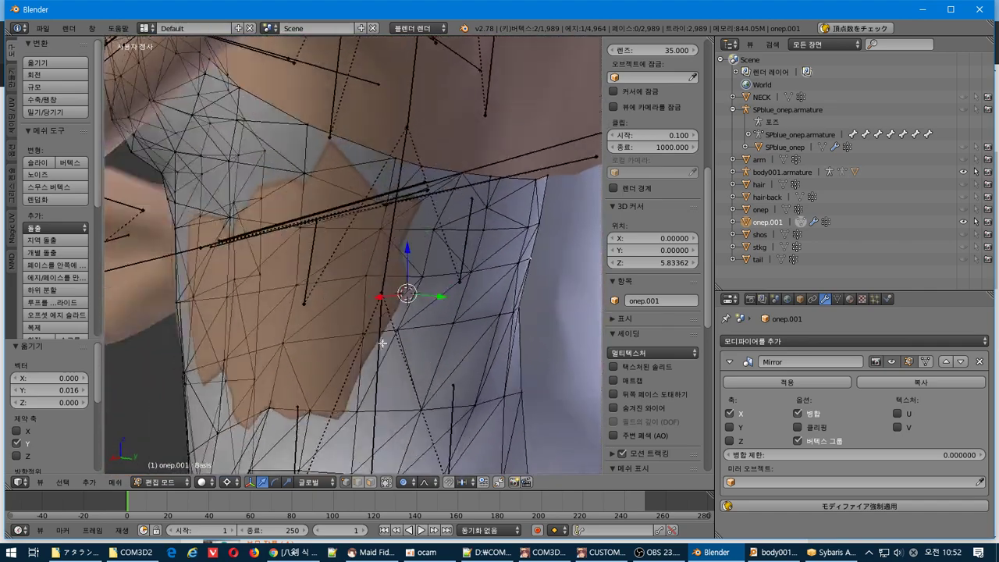
key("a")
right_click(289, 340)
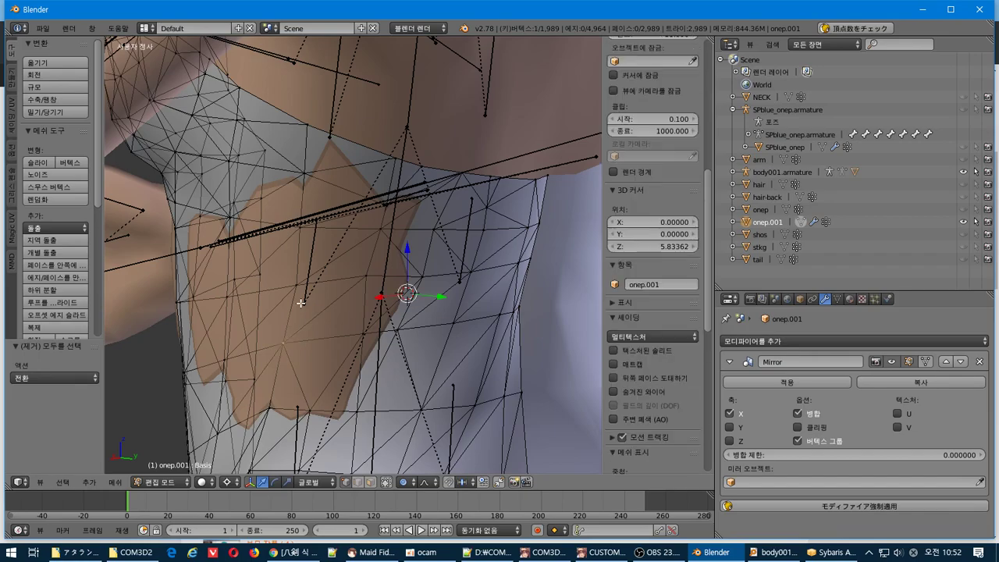
right_click(301, 288, "shift")
right_click(299, 226, "shift")
middle_click_drag(299, 281, 242, 290)
key("s")
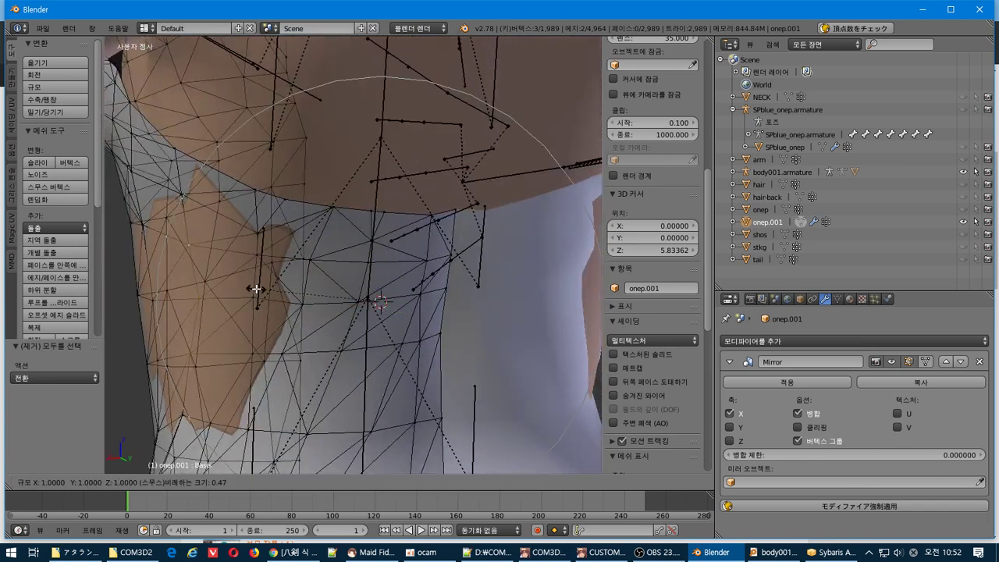
key("shift+z")
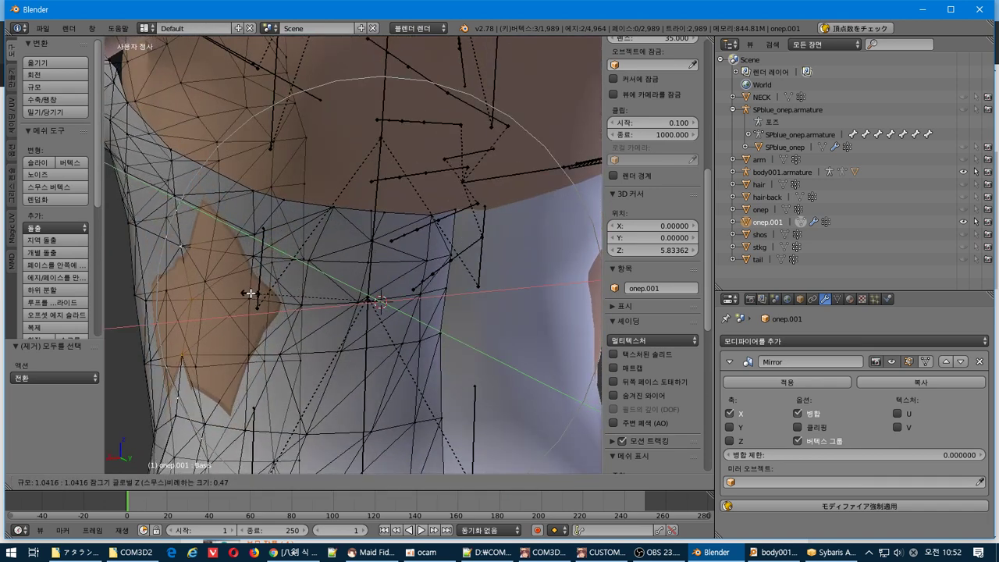
left_click(249, 293)
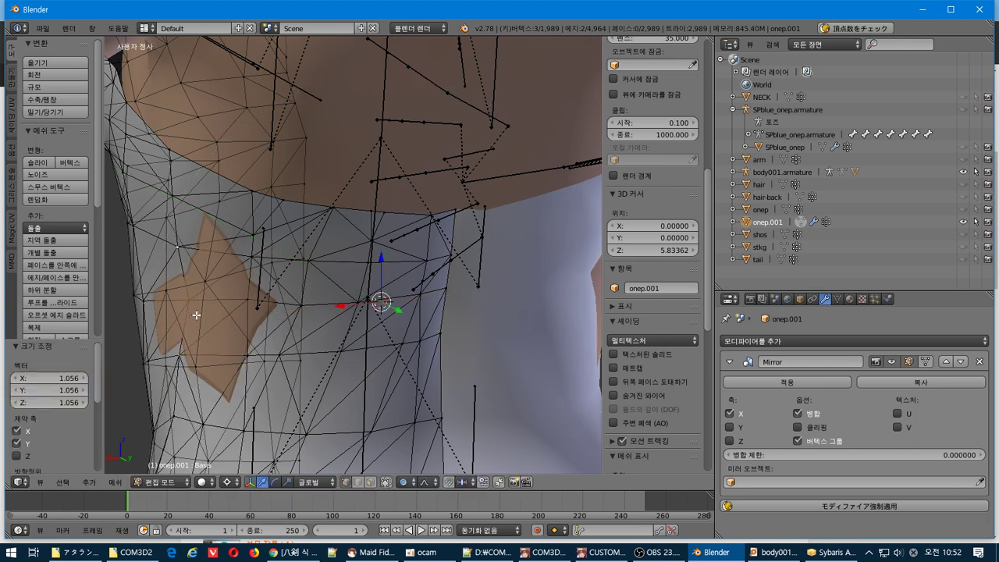
- Select a single vertex in the remaining rib skin patch and scale it 1.049 in X and Y with Z locked and proportional size 0.24
key("a")
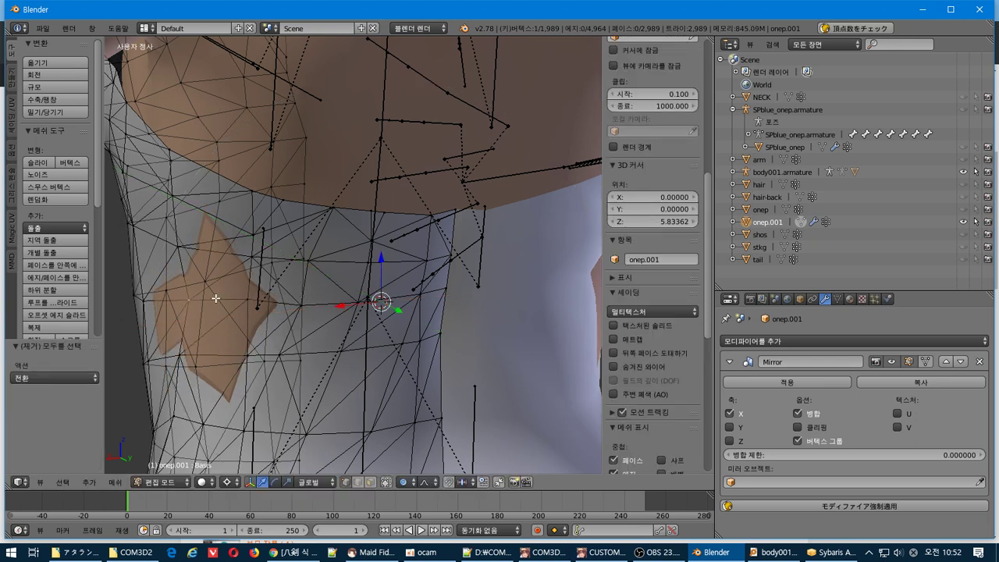
key("s")
key("shift+z")
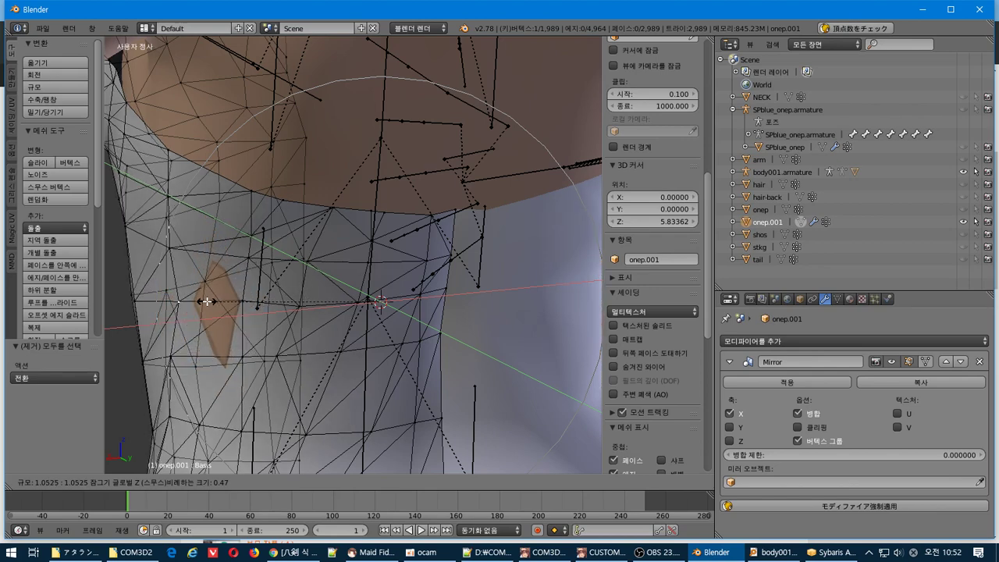
scroll(215, 289, "up", 7)
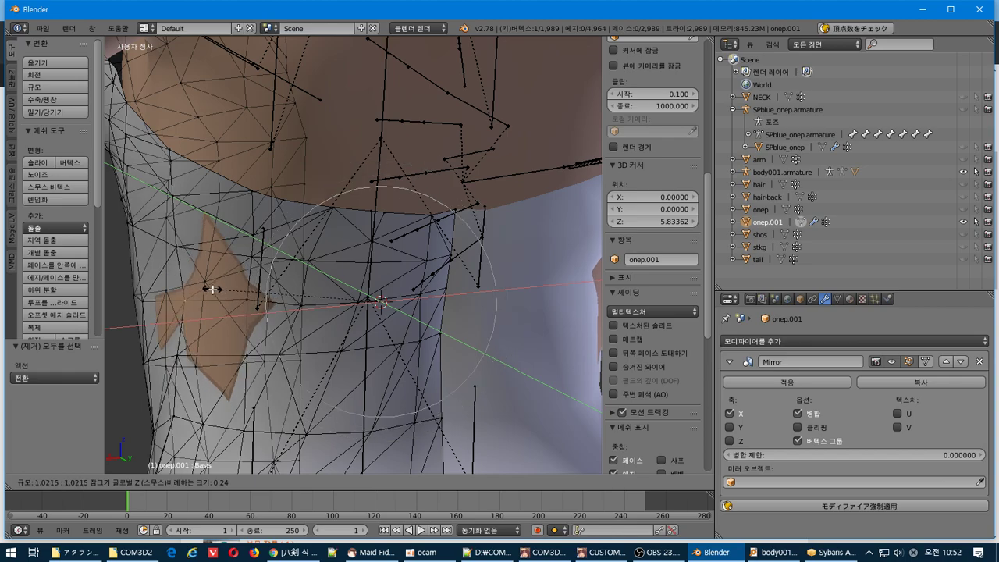
left_click(207, 295)
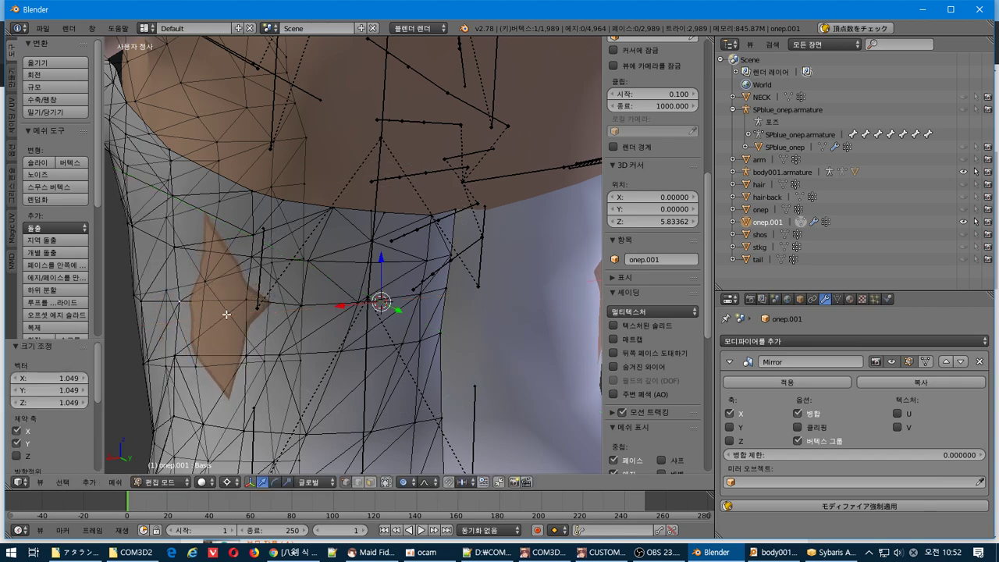
- Scale the neighboring rib vertex nearer the spine 1.100 in X and Y with Z locked and proportional size 0.24
middle_click_drag(226, 315, 329, 309)
key("s")
key("z")
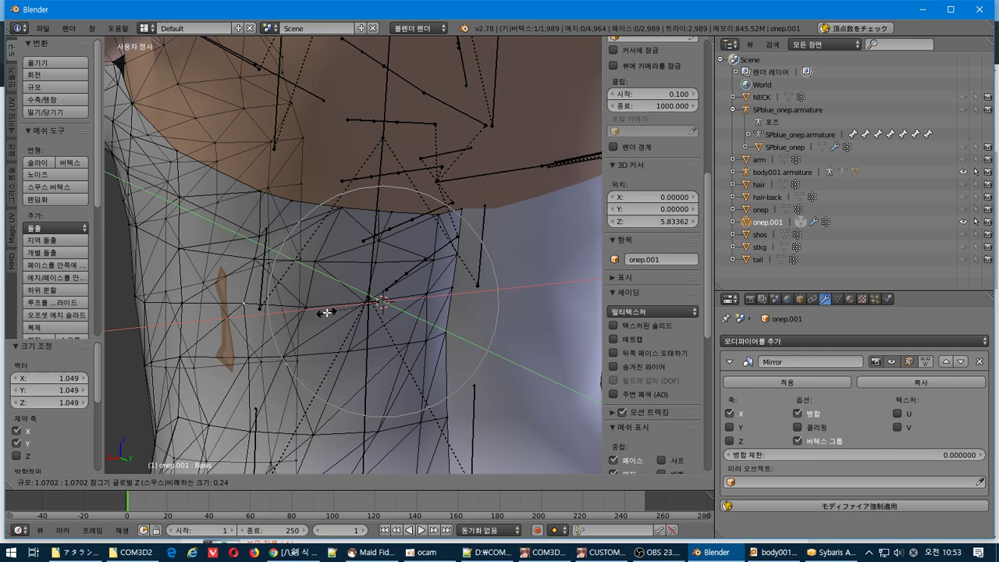
left_click(326, 314)
- Select four vertices on the front torso beneath the bust and scale them about 1.04 in X and Y with Z locked and proportional size 0.75
middle_click_drag(325, 313, 408, 307)
scroll(402, 306, "up", 3)
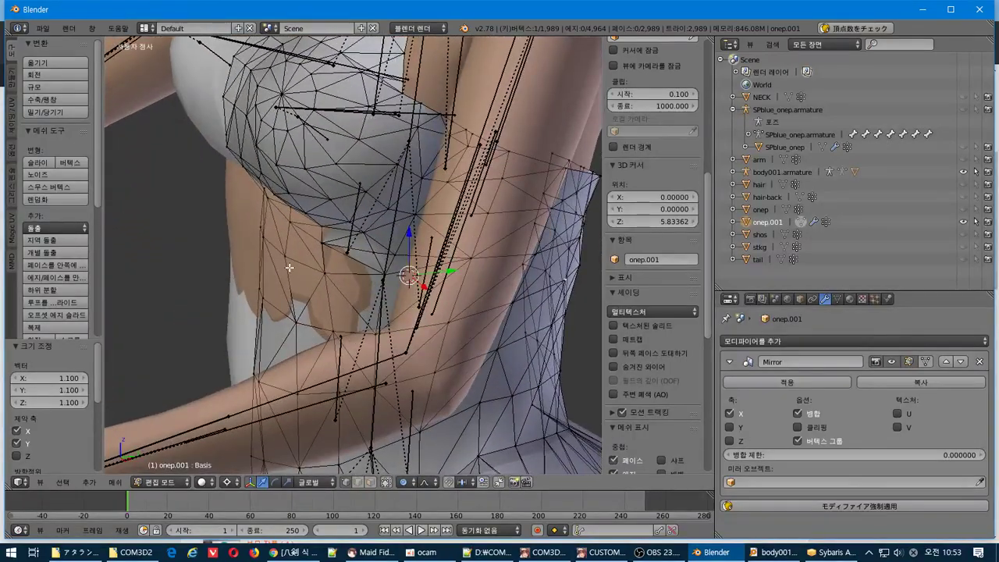
middle_click_drag(289, 268, 282, 241)
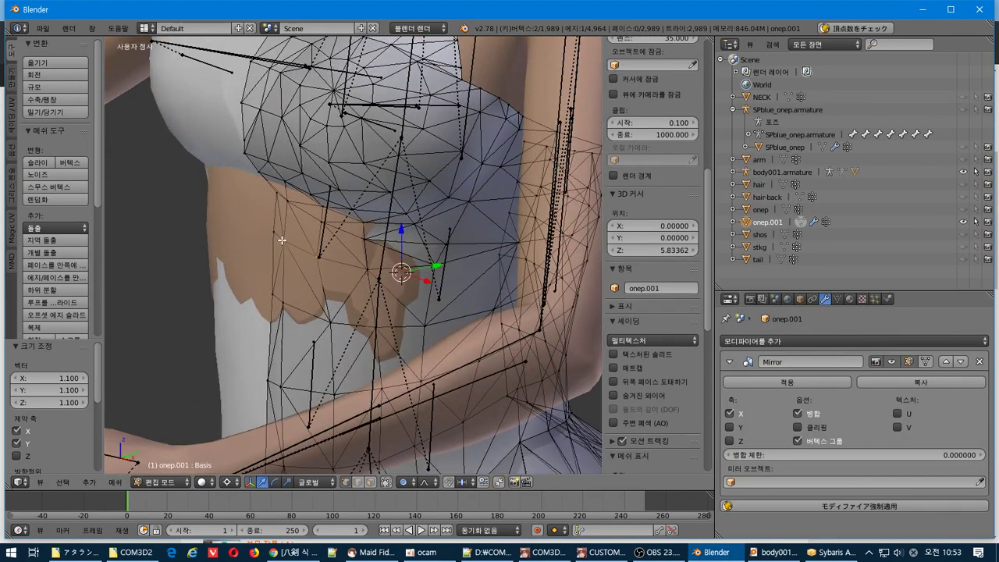
middle_click_drag(370, 269, 382, 298)
key("s")
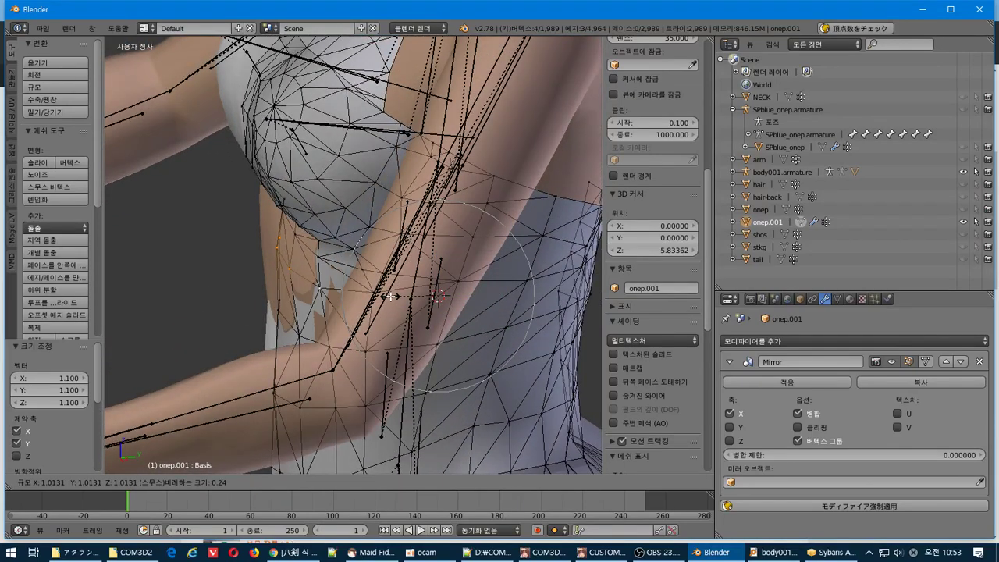
key("shift+z")
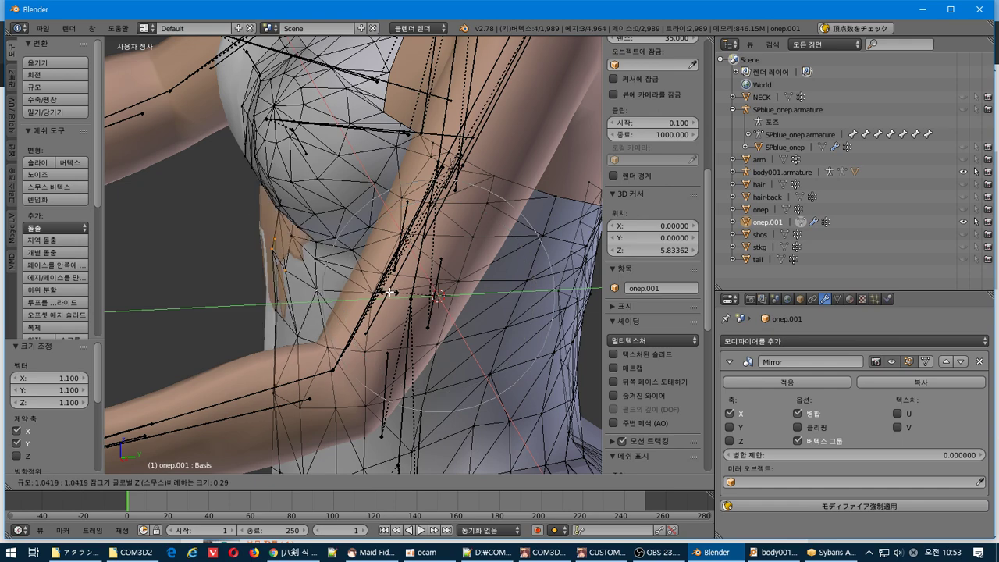
scroll(390, 292, "down", 4)
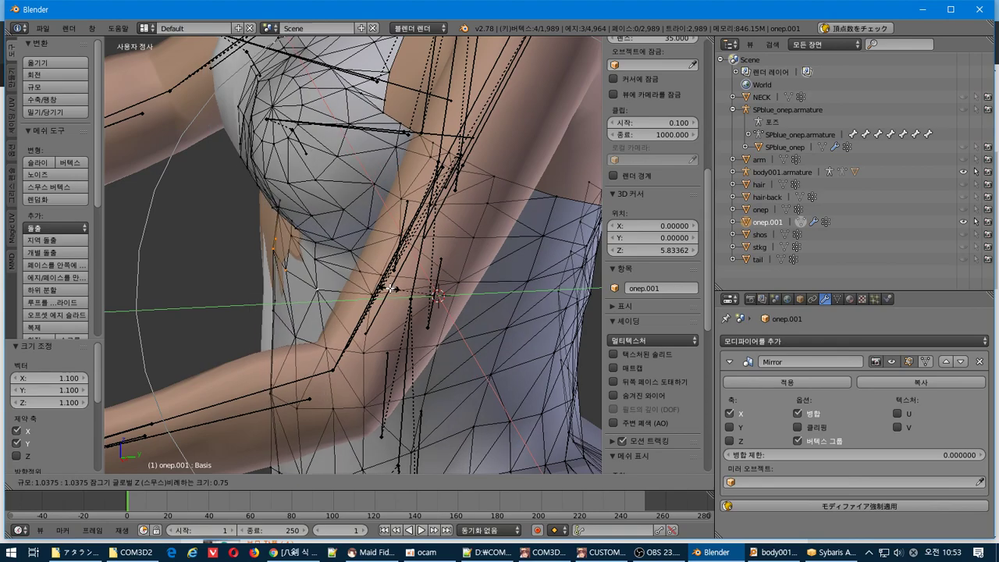
left_click(390, 288)
- Scale the same four vertices a further 1.013 or so in X and Y with Z locked and proportional size 0.75, and deselect them
scroll(389, 286, "down", 4)
middle_click_drag(384, 284, 376, 261)
key("s")
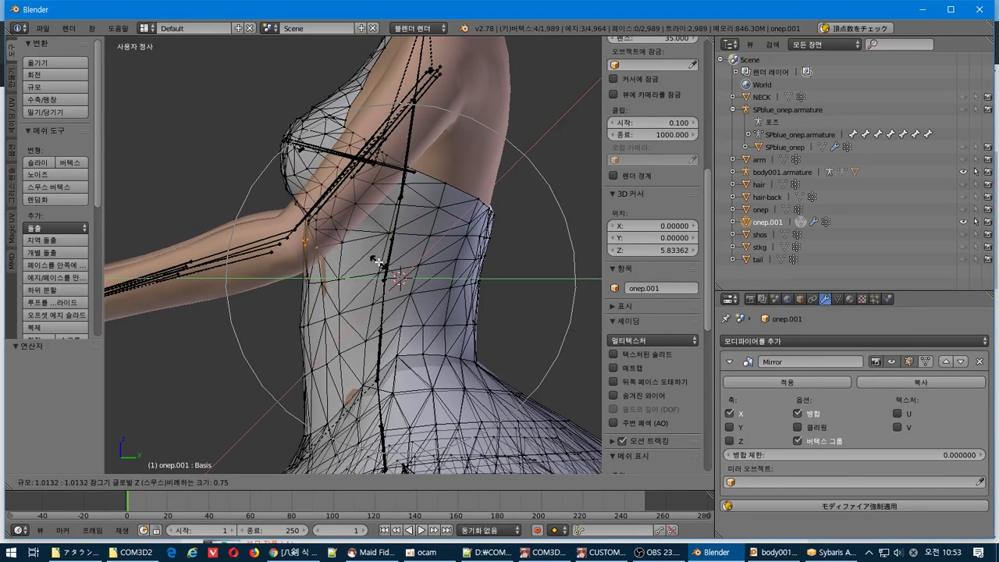
left_click(377, 261)
mouse_move(377, 262)
middle_mouse_down()
mouse_move(457, 278)
mouse_move(382, 259)
middle_mouse_up()
key("a")
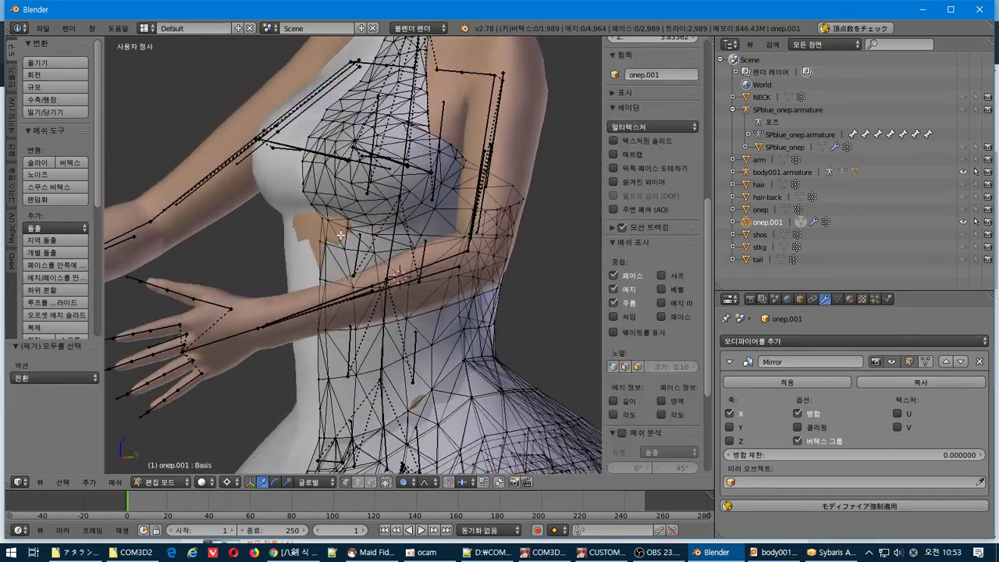
- Select two vertices at the exposed skin directly under the bust and scale them 1.071 in X and Y with Z locked and proportional size 0.75
right_click(323, 223)
right_click(345, 221, "shift")
middle_click_drag(439, 234, 376, 235)
key("s")
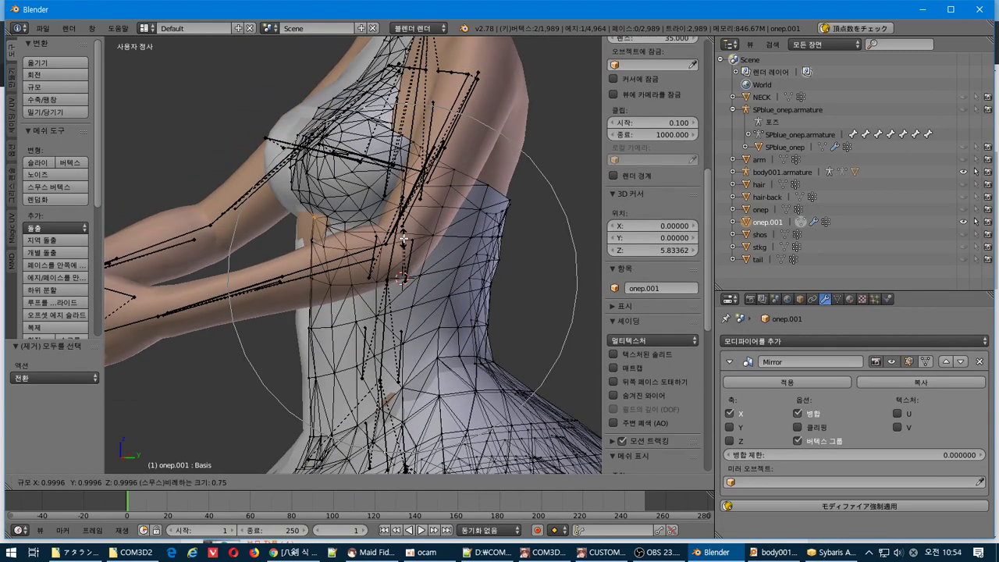
key("shift+z")
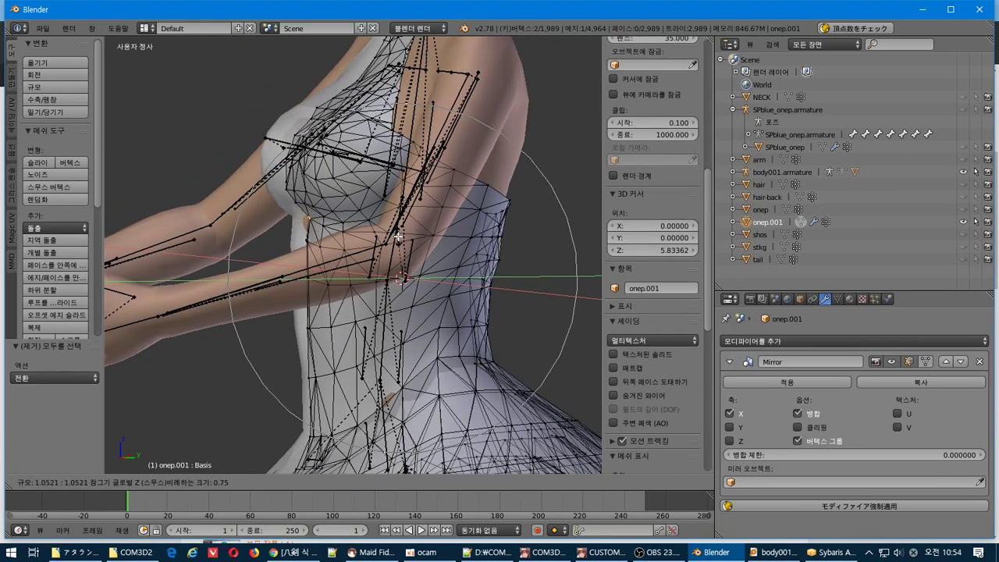
left_click(397, 236)
- Select a vertex beside the small skin patch near the hip and scale it 1.042 in X and Y with Z locked and proportional size 0.75
middle_click_drag(398, 235, 416, 439)
right_click(447, 407)
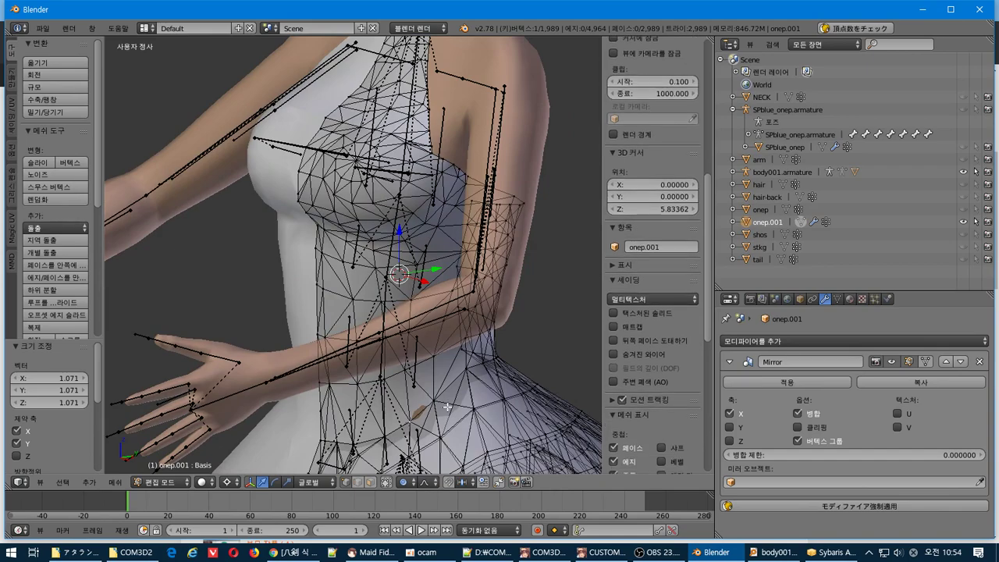
key("s")
key("shift+z")
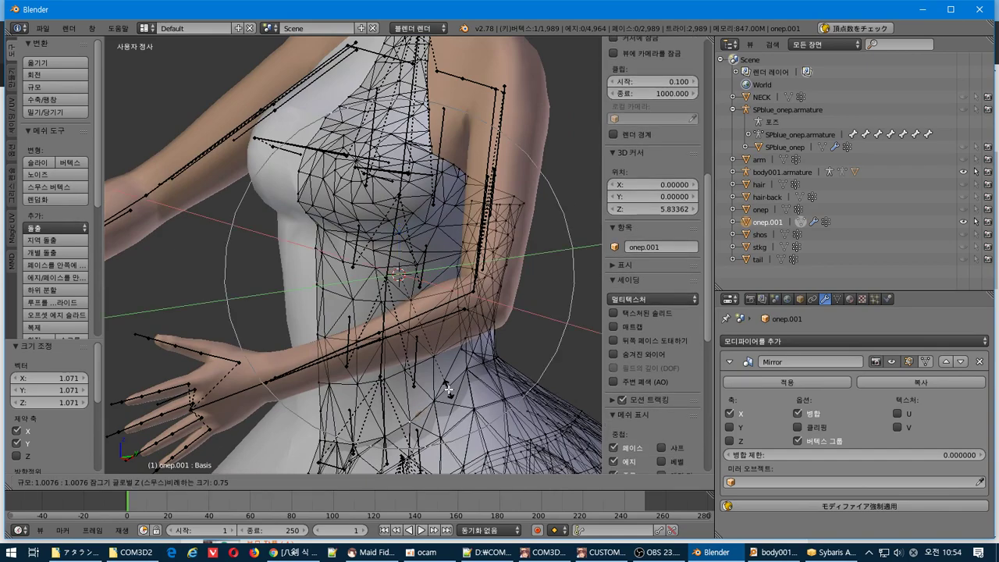
left_click(456, 391)
middle_click_drag(455, 391, 327, 275)
- Expand the vertex selection three times across the bust area of the dress
scroll(434, 401, "down", 4)
scroll(388, 342, "up", 5)
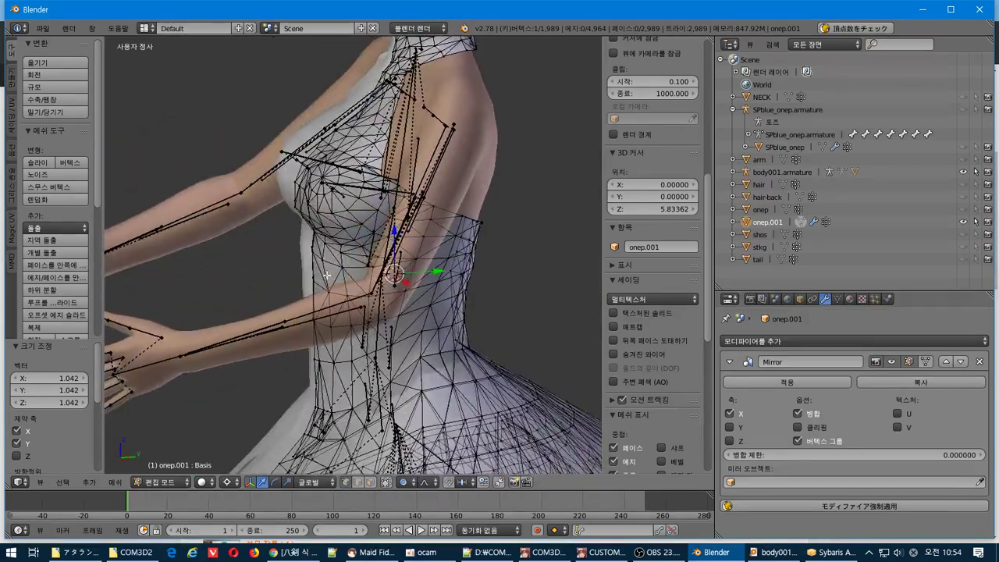
middle_click_drag(392, 216, 451, 223)
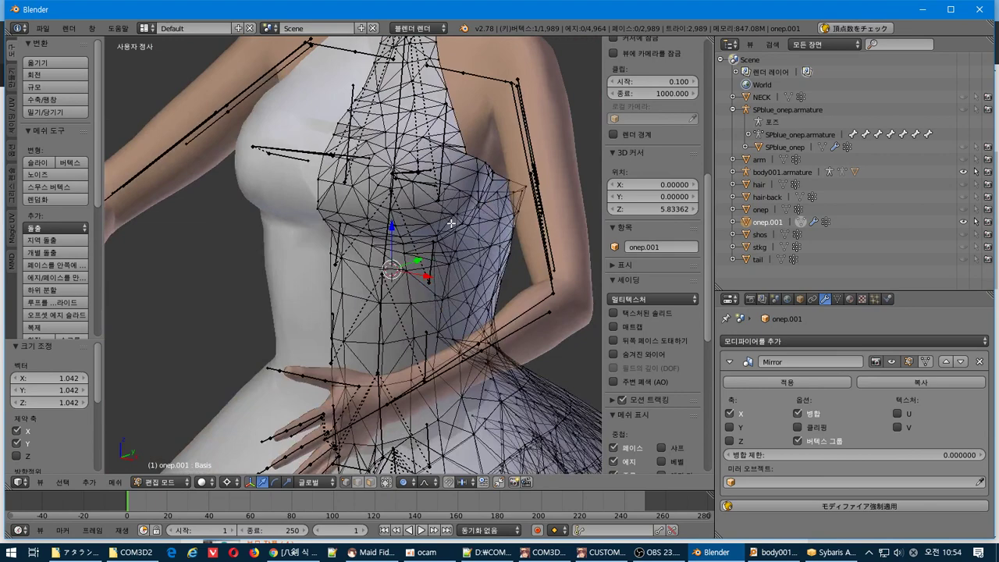
key("ctrl+KP_Add")
key("ctrl+KP_Add")
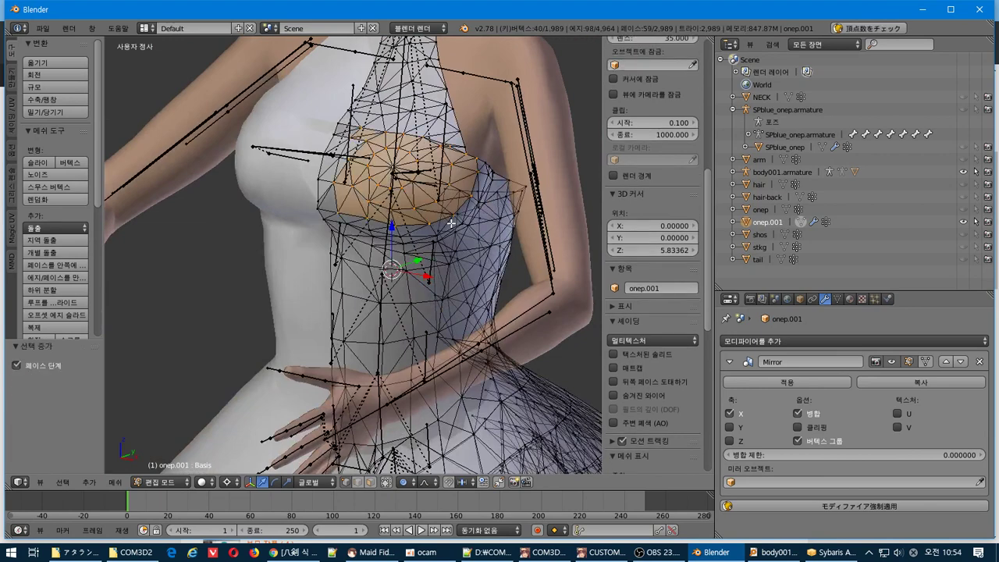
key("ctrl+KP_Add")
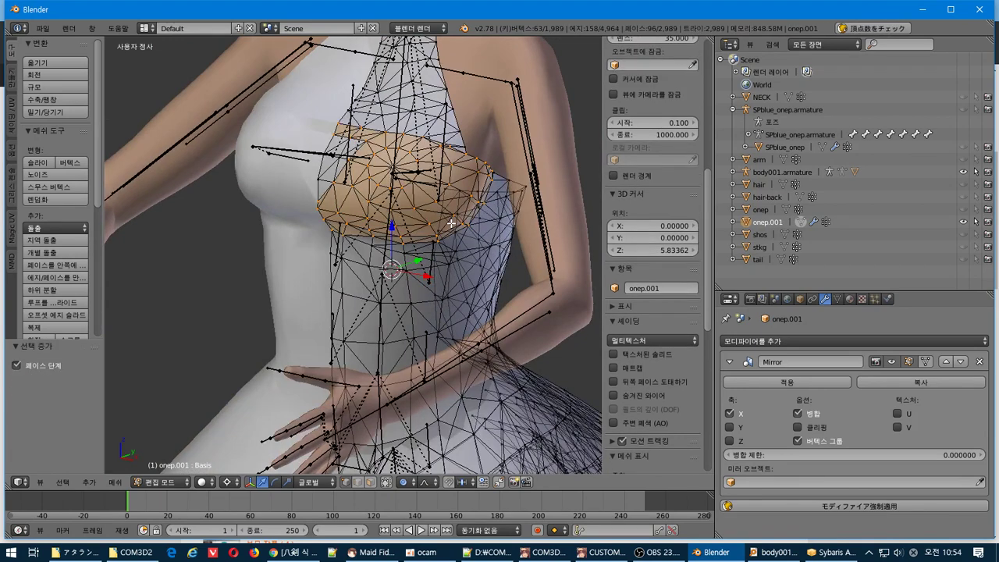
middle_click_drag(437, 221, 489, 226)
scroll(385, 178, "up", 5)
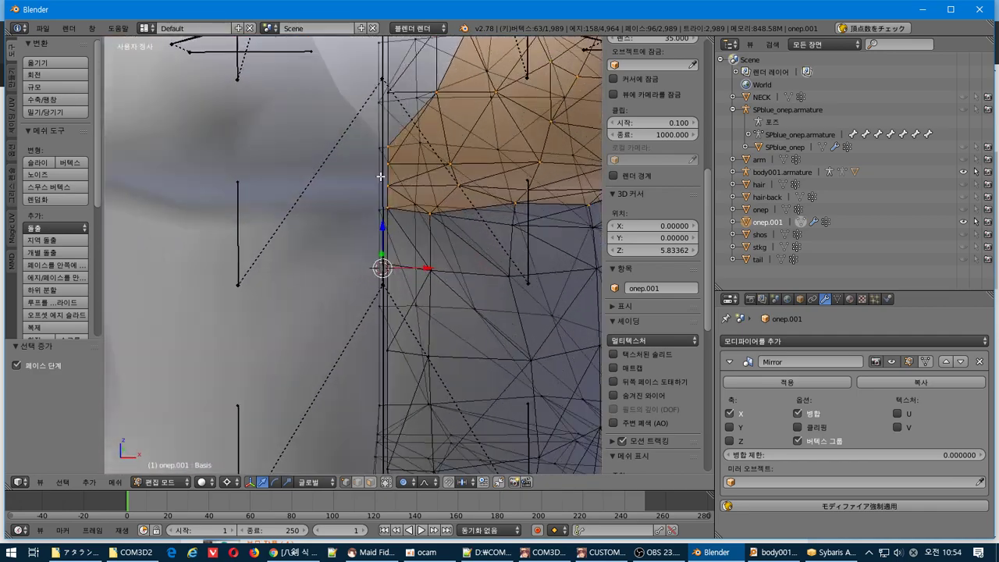
scroll(385, 424, "up", 2)
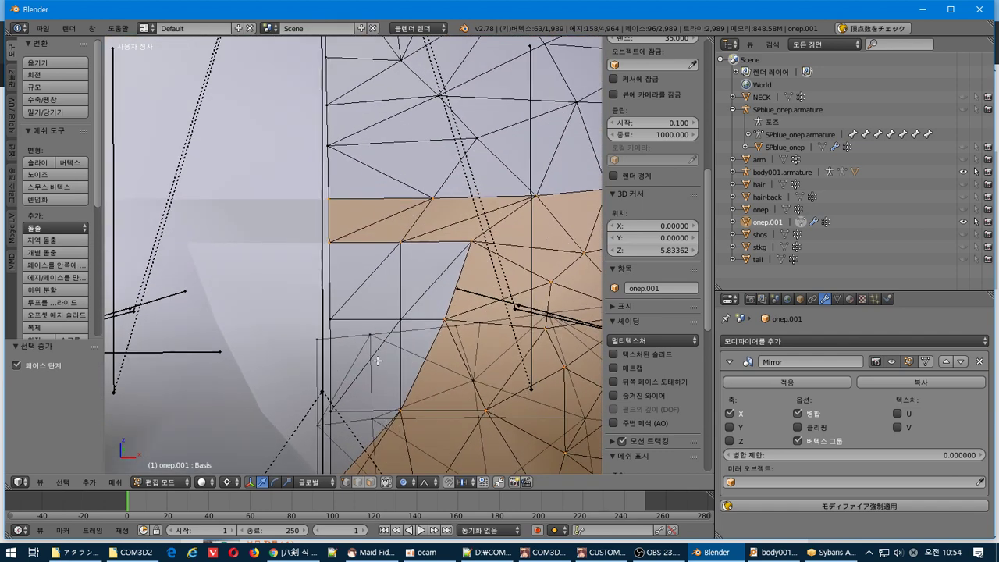
- Select the nine vertices of the central chest panel, turn off proportional editing and try to move the panel
right_click(405, 317)
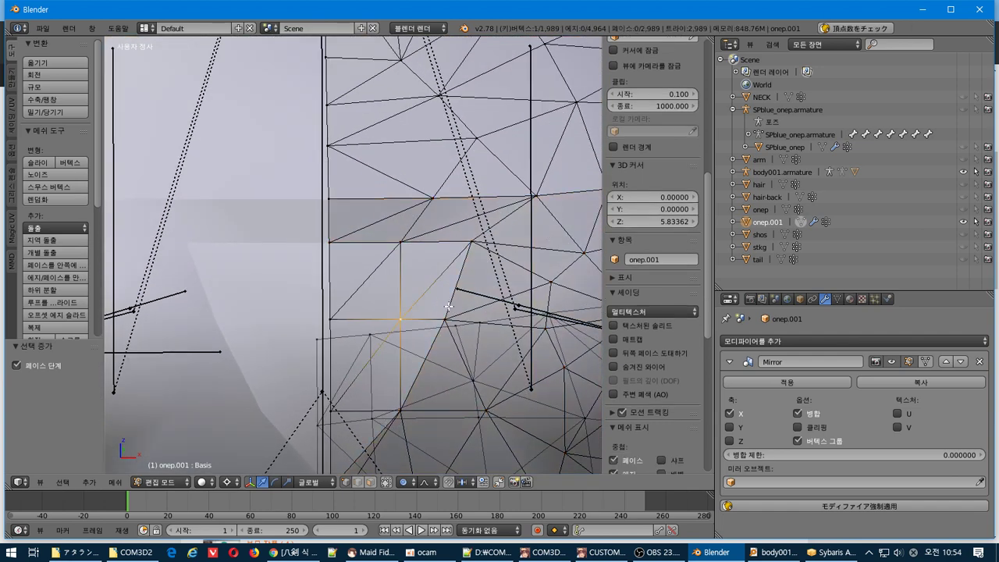
key("ctrl+KP_Add")
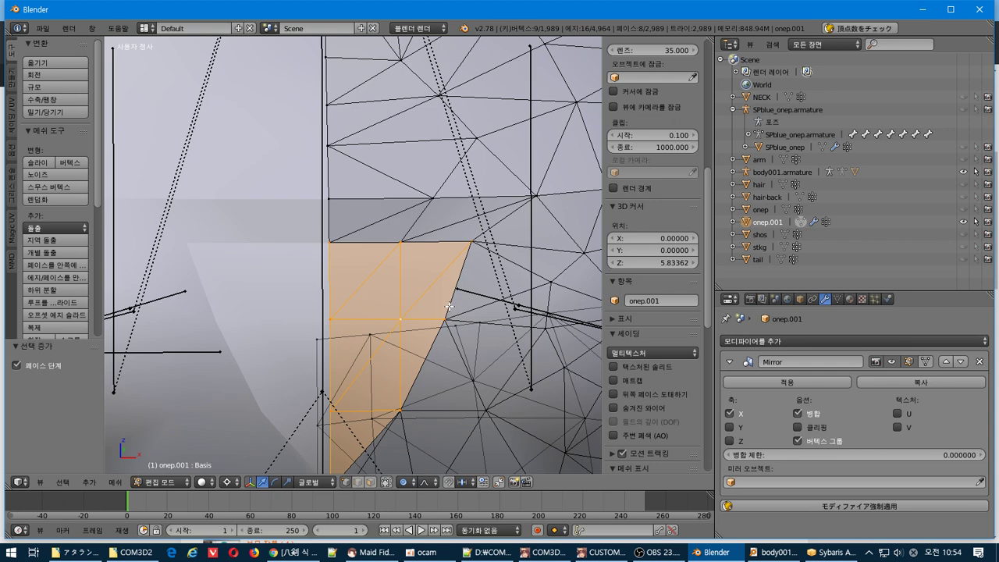
key("g")
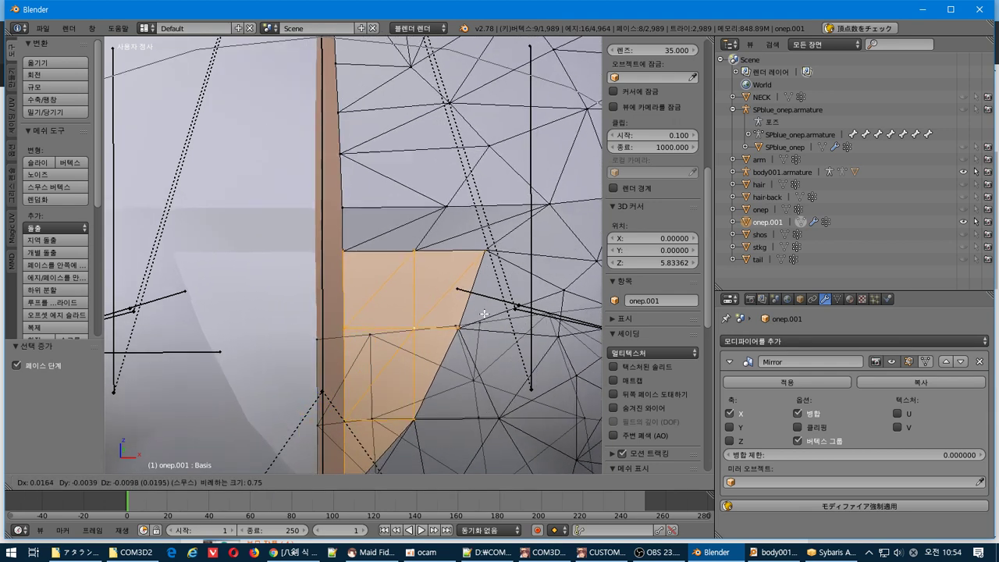
right_click(484, 314)
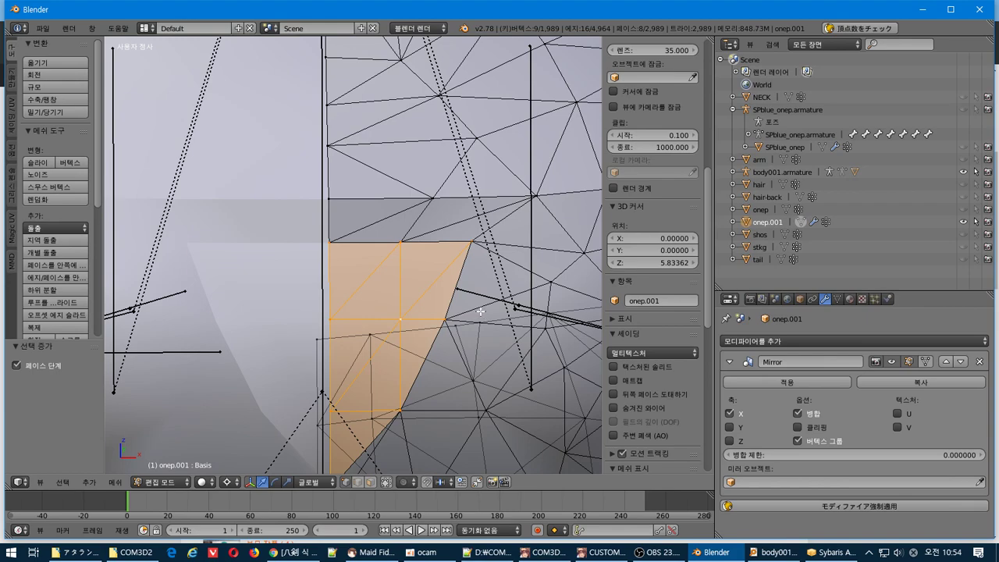
key("g")
right_click(484, 325)
- Clear the selection and select the vertices along the central chest panel's upper edge and diagonal seam, including coincident ones
middle_click_drag(478, 318, 444, 313)
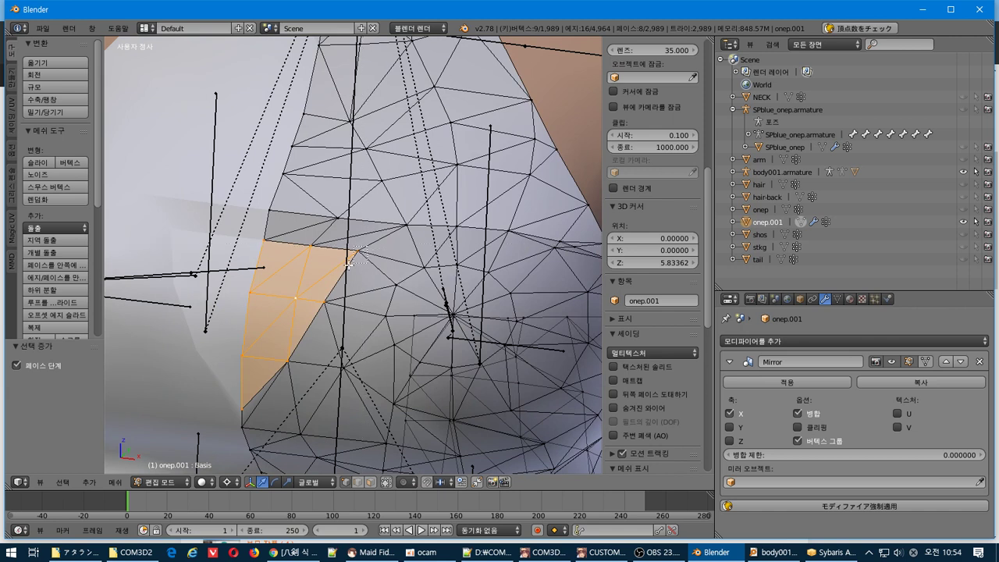
key("a")
left_click_drag(367, 235, 286, 250)
key("b")
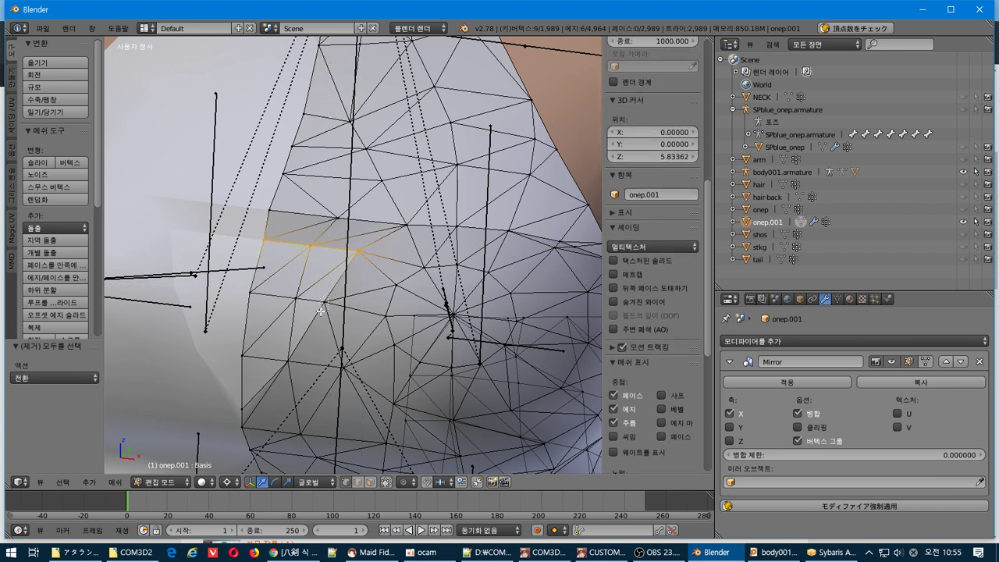
right_click(320, 310, "ctrl+alt+shift")
key("b")
left_click_drag(291, 363, 285, 370)
middle_click_drag(285, 370, 279, 327)
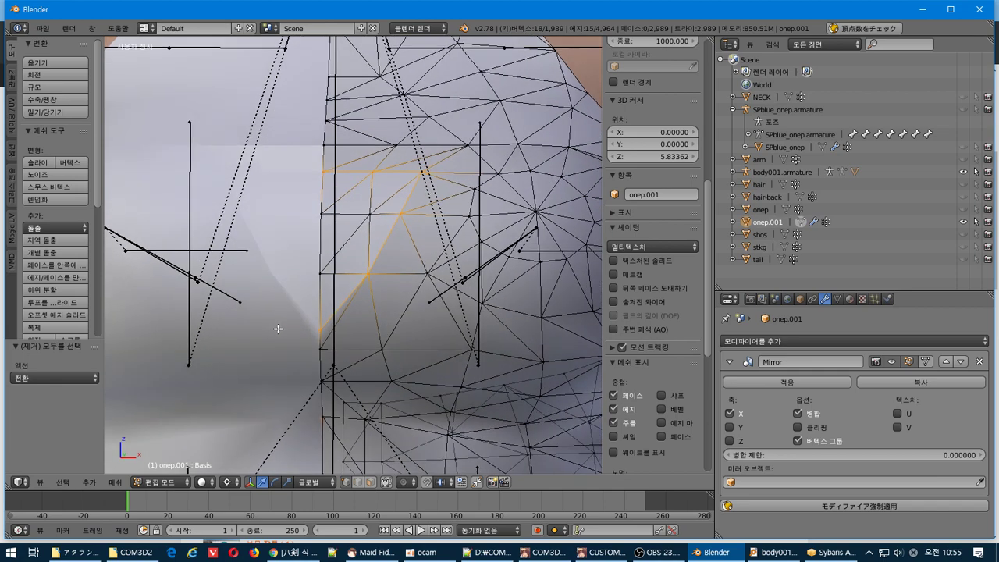
- Try moving the selected panel-border vertices, cancel the move, and apply Connect Vertices to them
key("g")
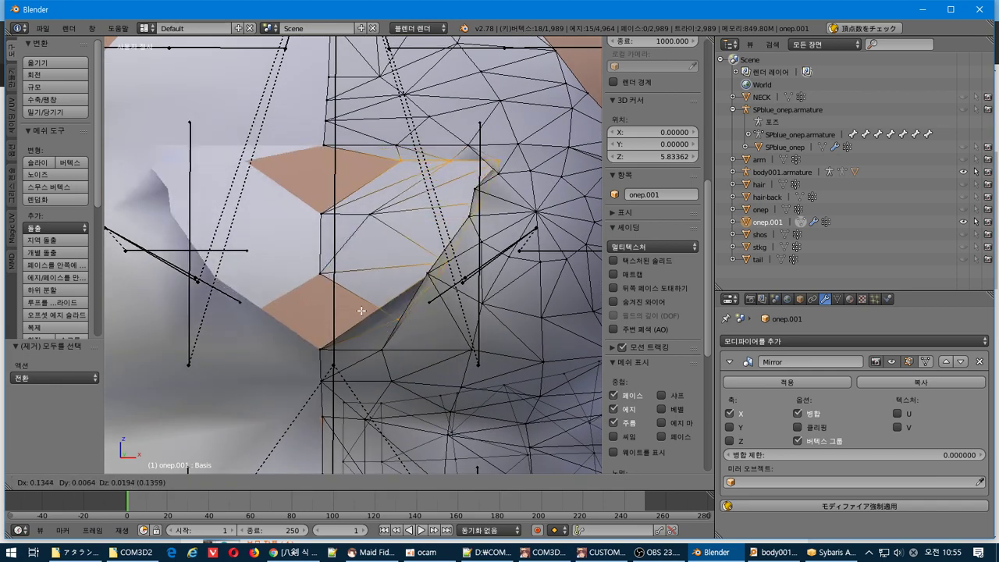
left_click(303, 326)
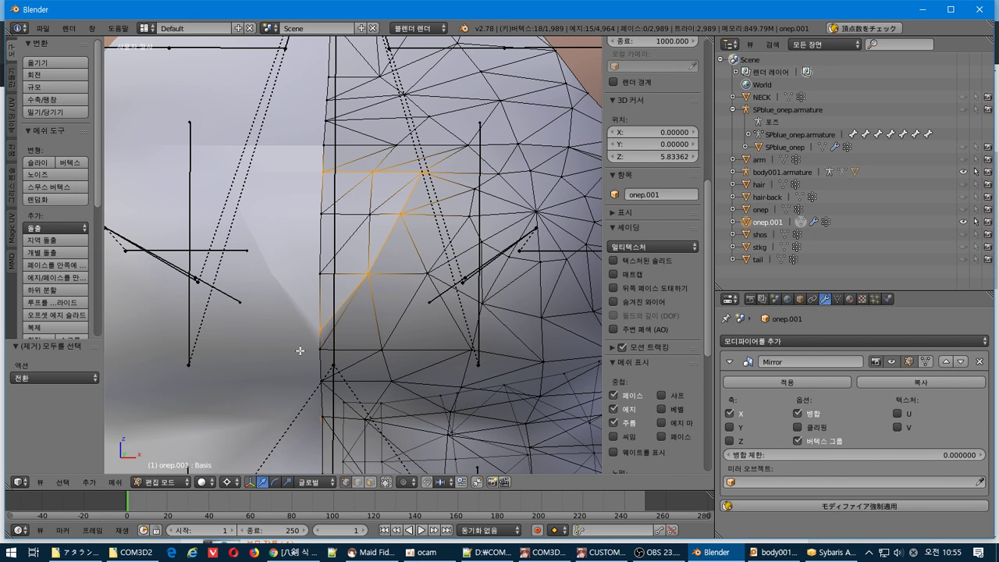
left_click(111, 483)
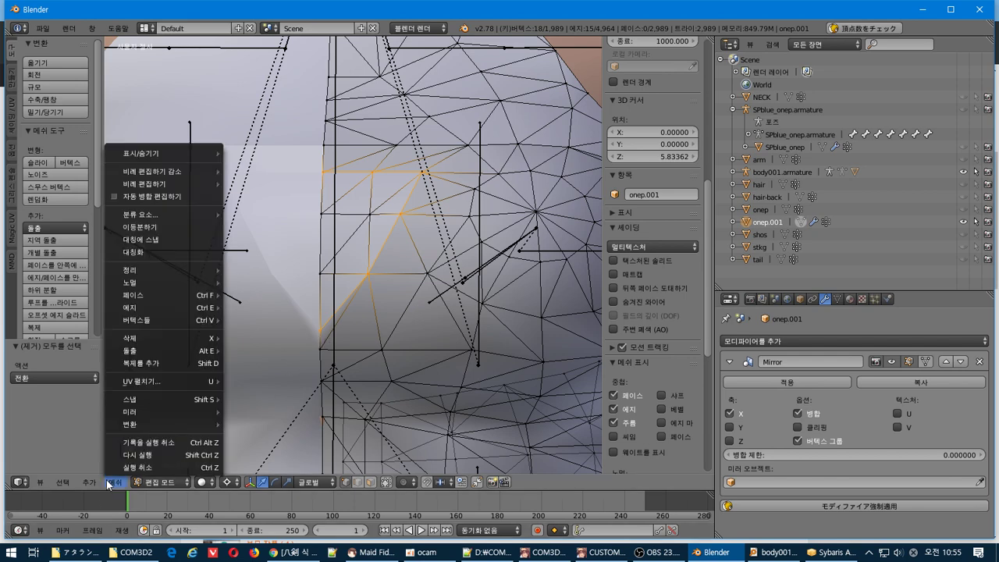
mouse_move(209, 308)
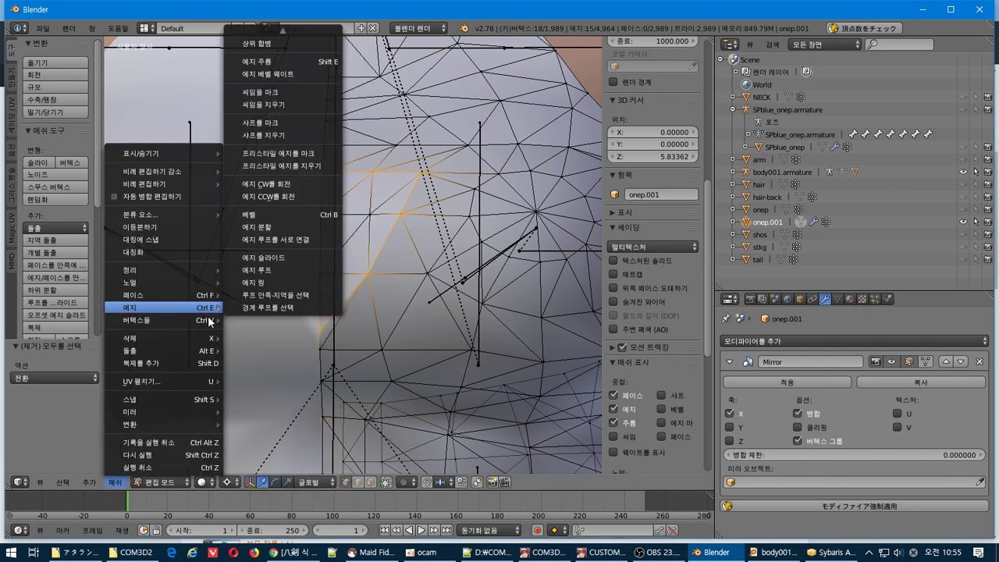
mouse_move(208, 326)
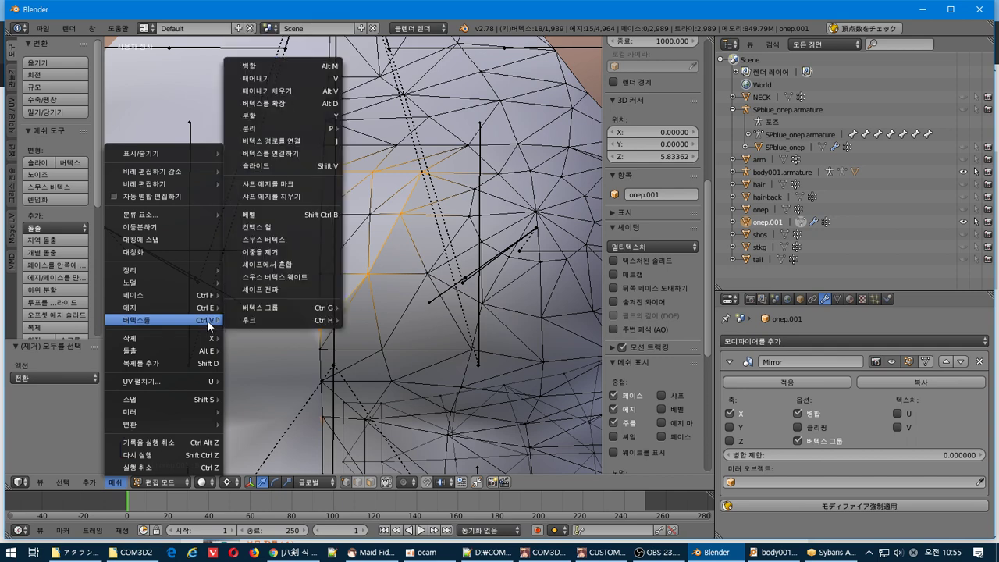
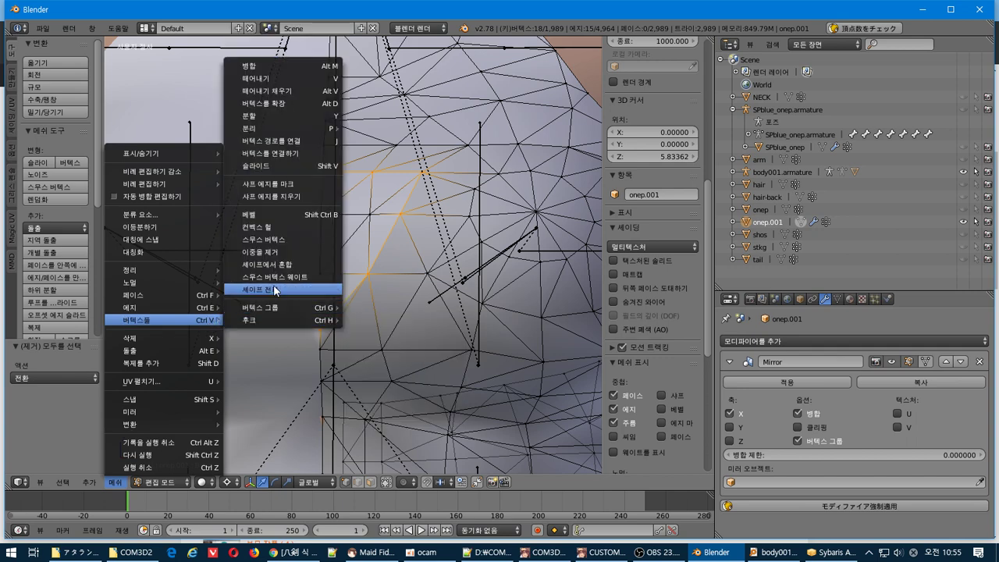
left_click(290, 154)
- Select a single vertex on the chest panel's diagonal seam and try moving it away from its coincident neighbor
middle_click_drag(388, 213, 403, 232)
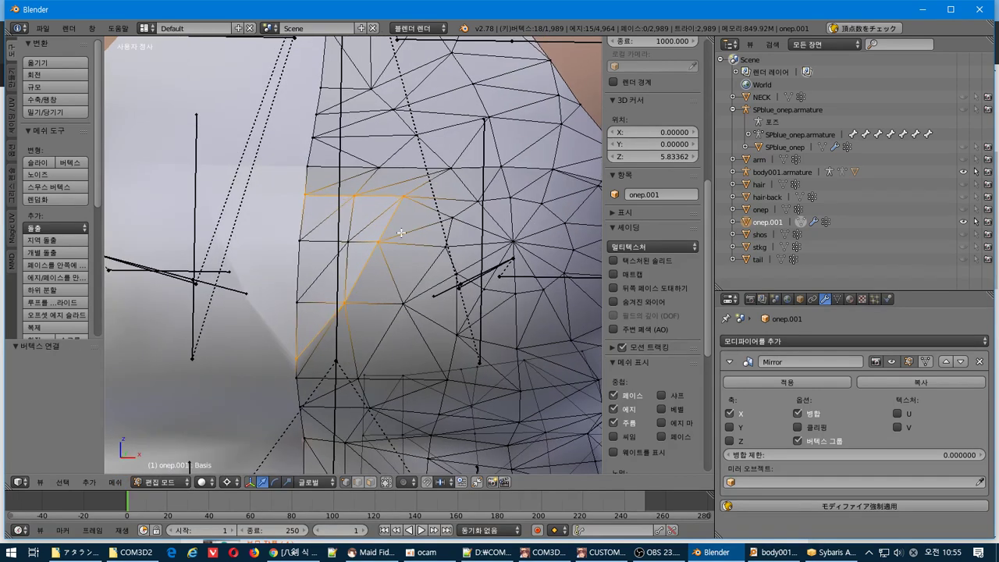
right_click(380, 236)
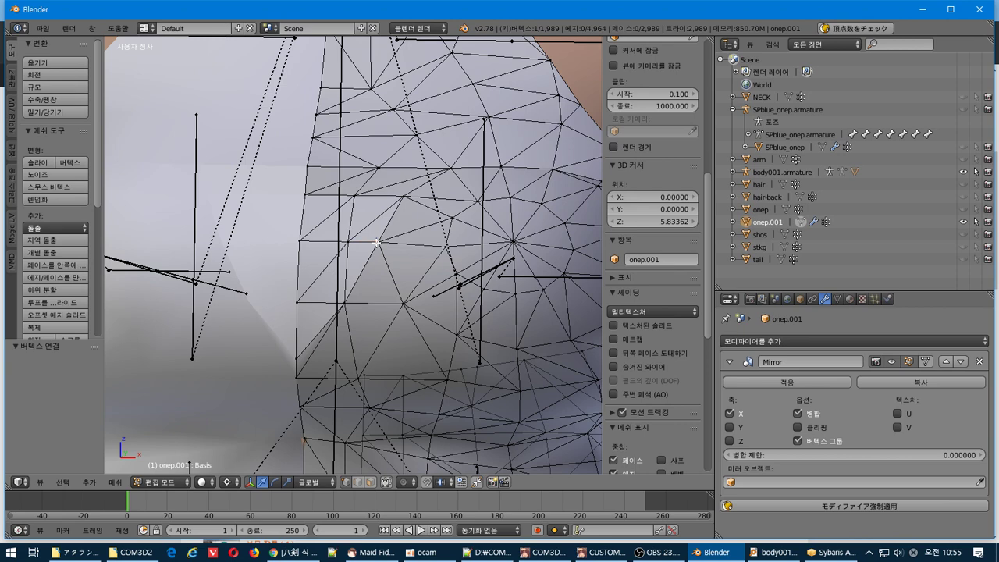
scroll(410, 245, "up", 3)
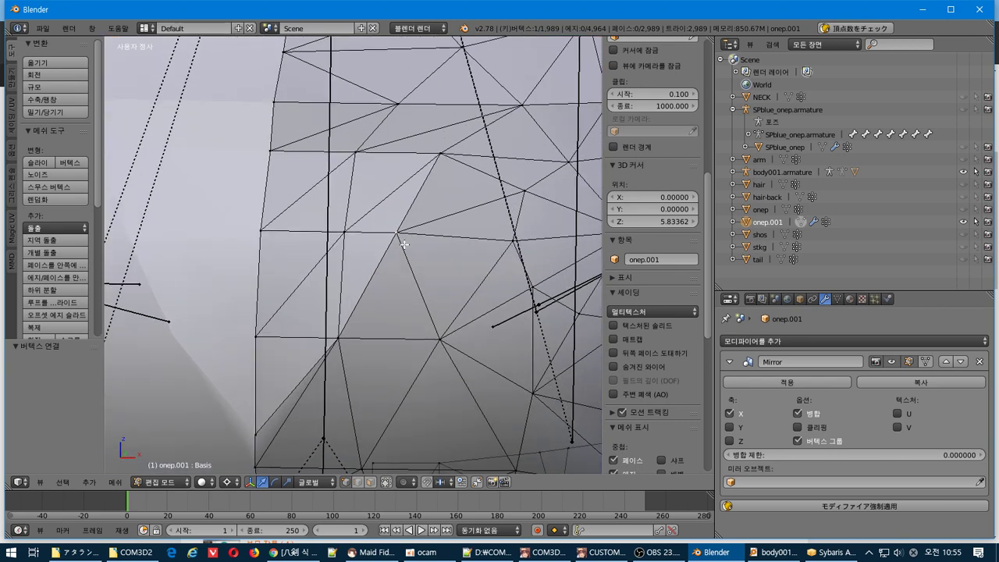
key("g")
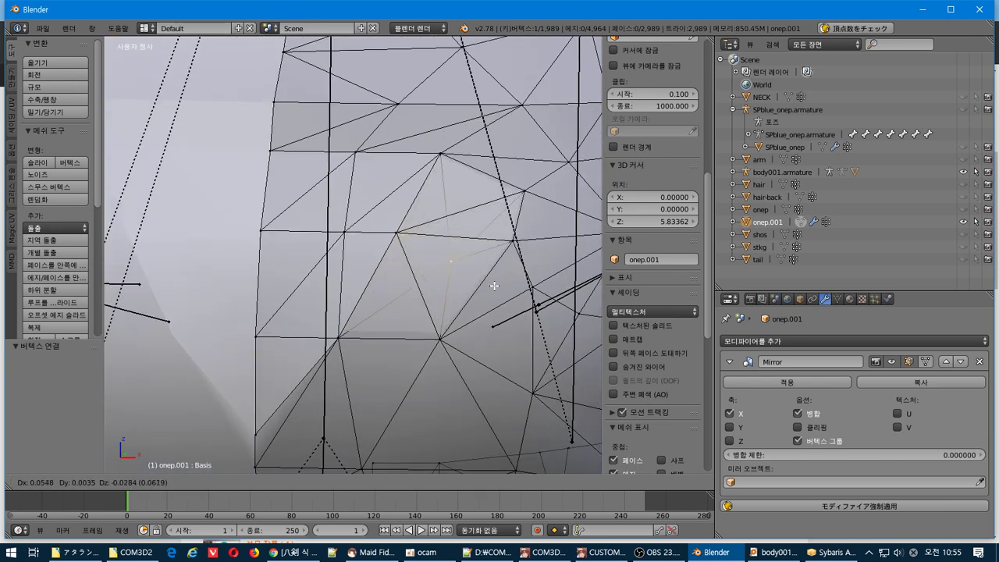
right_click(497, 320)
mouse_move(497, 320)
middle_mouse_down()
mouse_move(467, 316)
mouse_move(508, 312)
mouse_move(504, 286)
mouse_move(521, 293)
middle_mouse_up()
key("g")
left_click(500, 285)
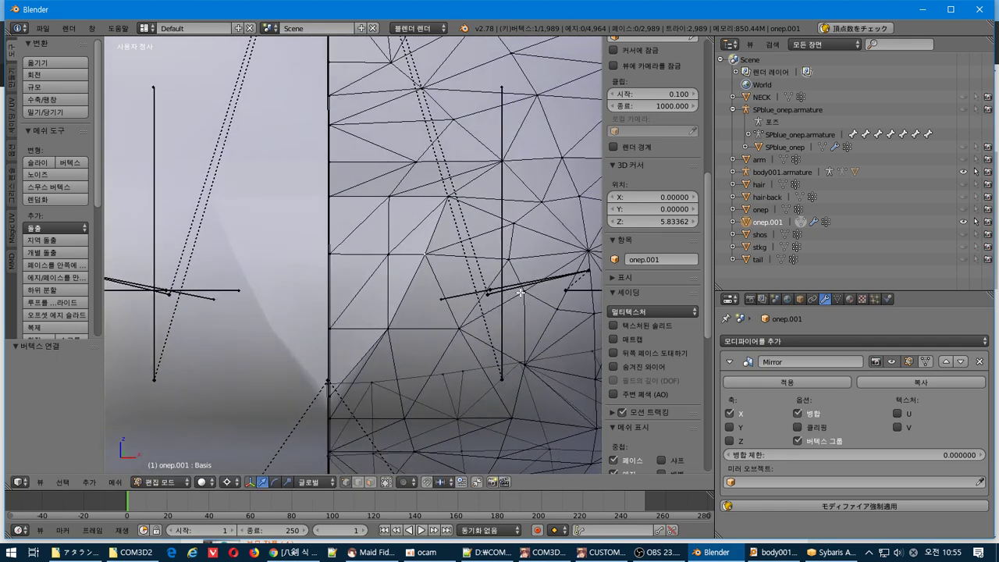
key("g")
left_click(418, 279)
- Try moving individual vertices inside and beside the chest panel to test how they join the surrounding mesh
middle_click_drag(418, 280, 517, 328)
scroll(517, 326, "up", 2)
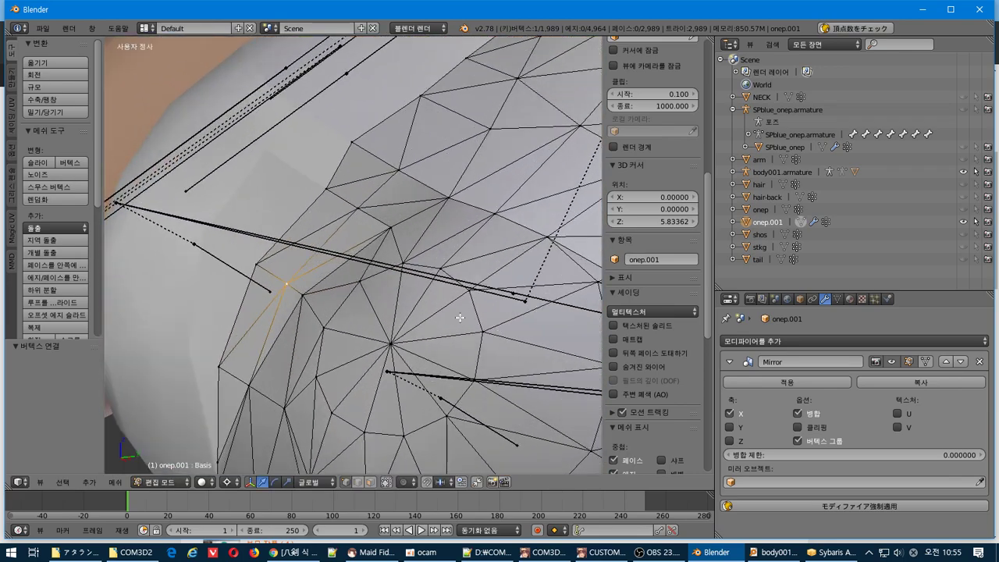
middle_click_drag(398, 312, 439, 314)
key("g")
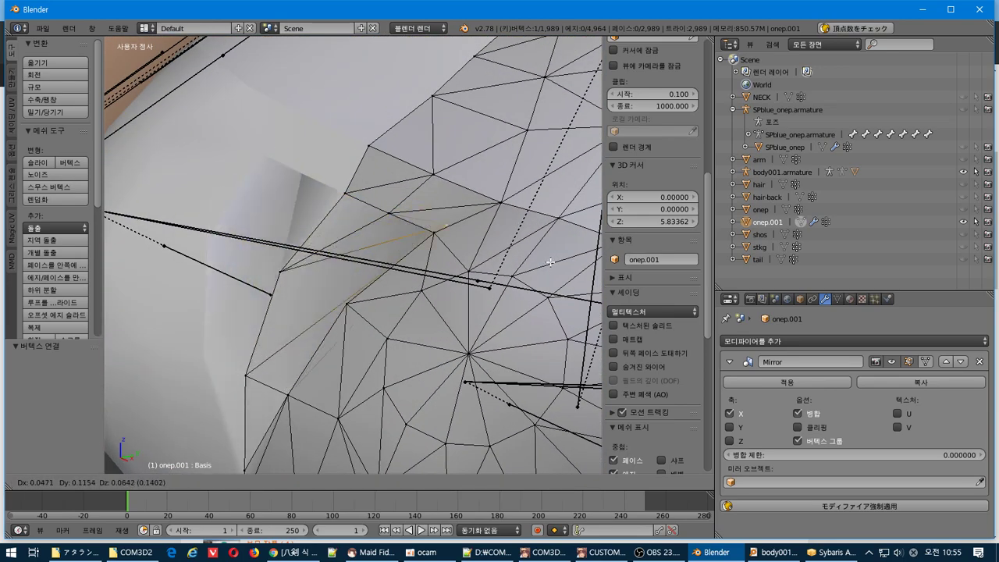
left_click(470, 357)
middle_click_drag(469, 357, 417, 298)
key("g")
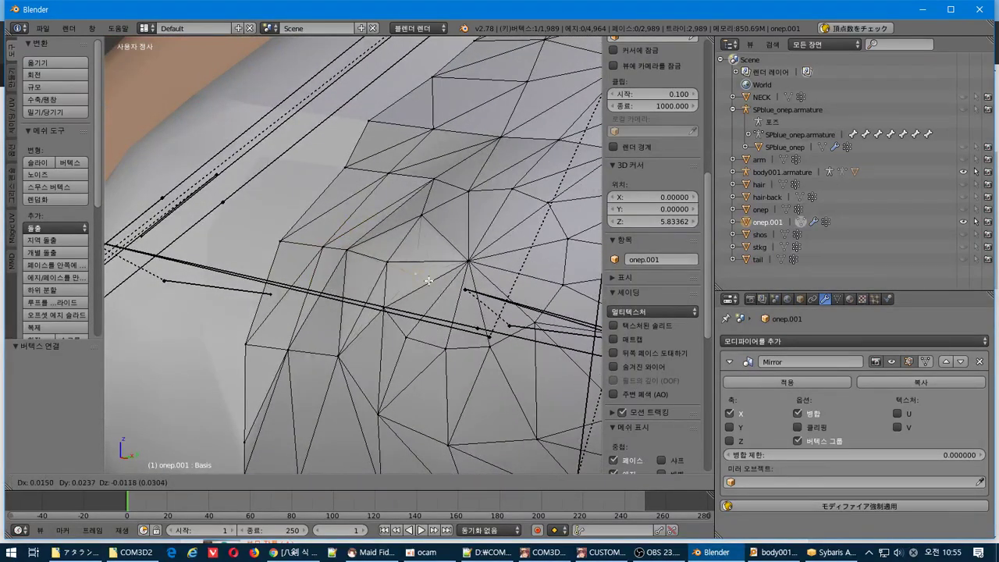
left_click(468, 266)
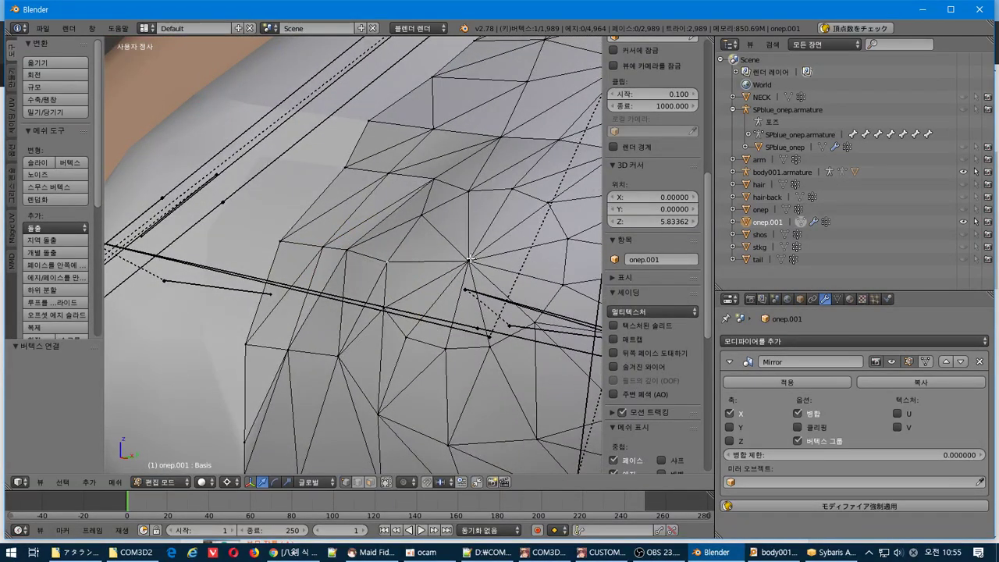
- Test-move individual vertices on the chest of the onep.001 mesh, cancelling the moves
key("g")
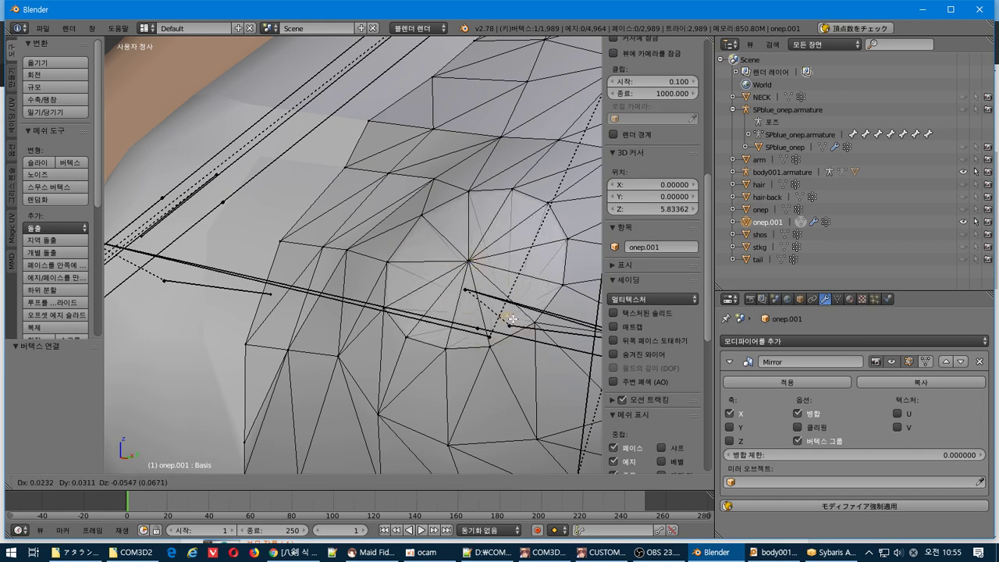
left_click(512, 319)
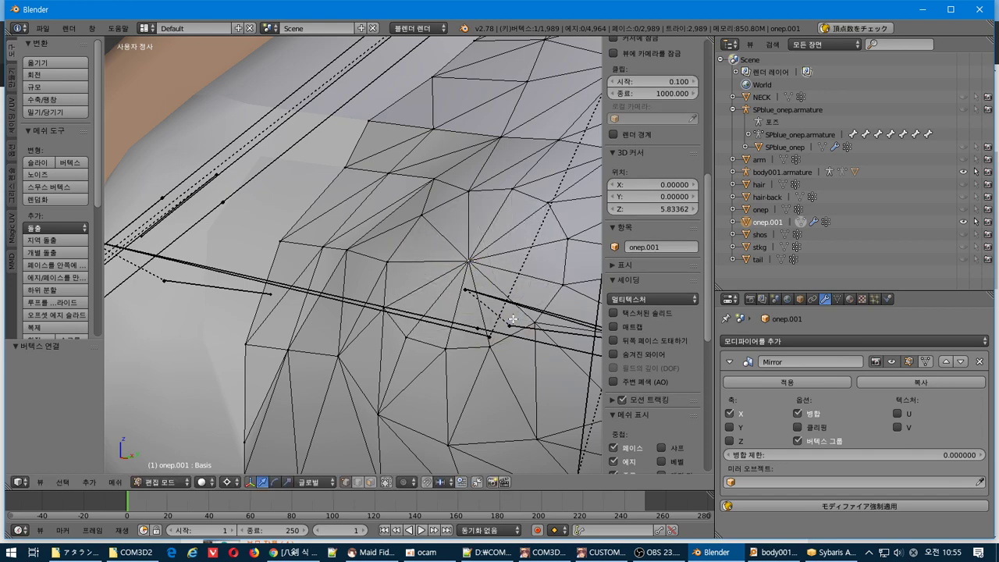
scroll(405, 378, "down", 8)
middle_click_drag(404, 378, 558, 370)
scroll(511, 312, "up", 4)
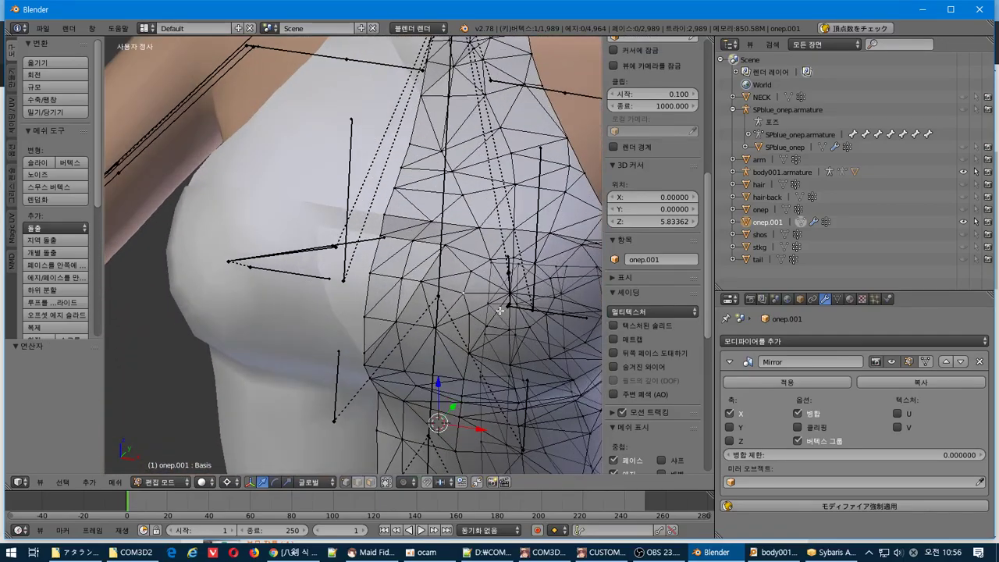
scroll(521, 302, "up", 5)
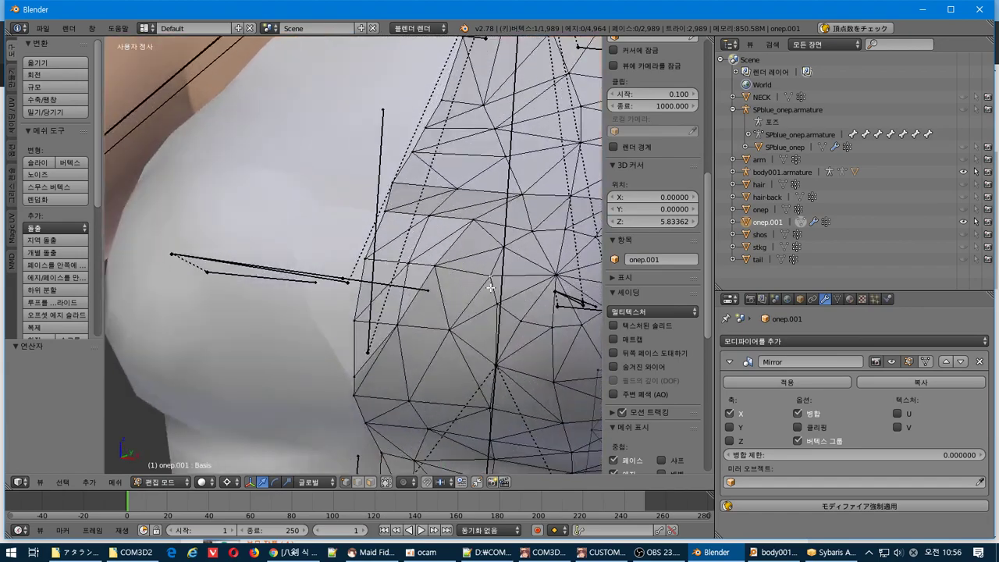
scroll(502, 309, "down", 3)
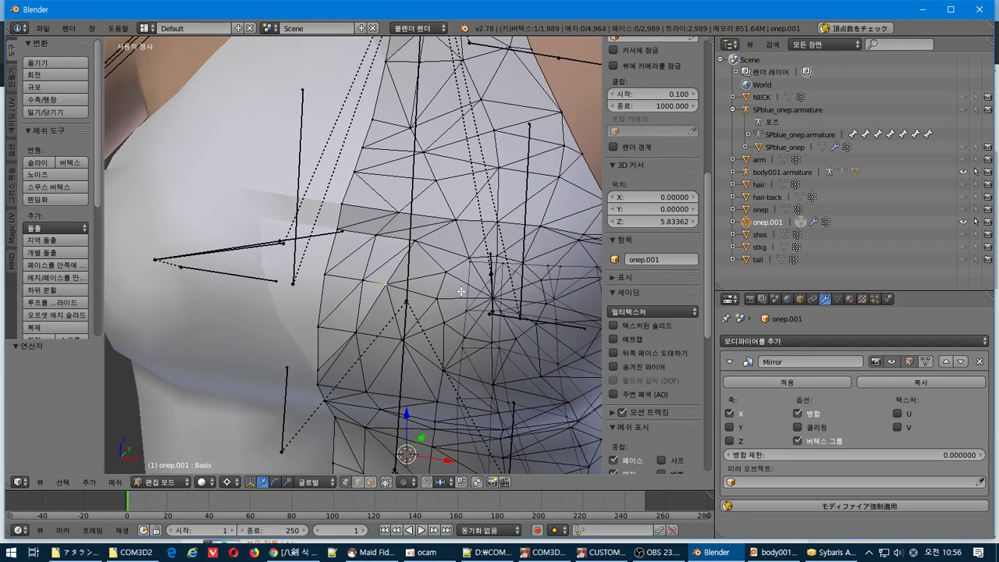
key("g")
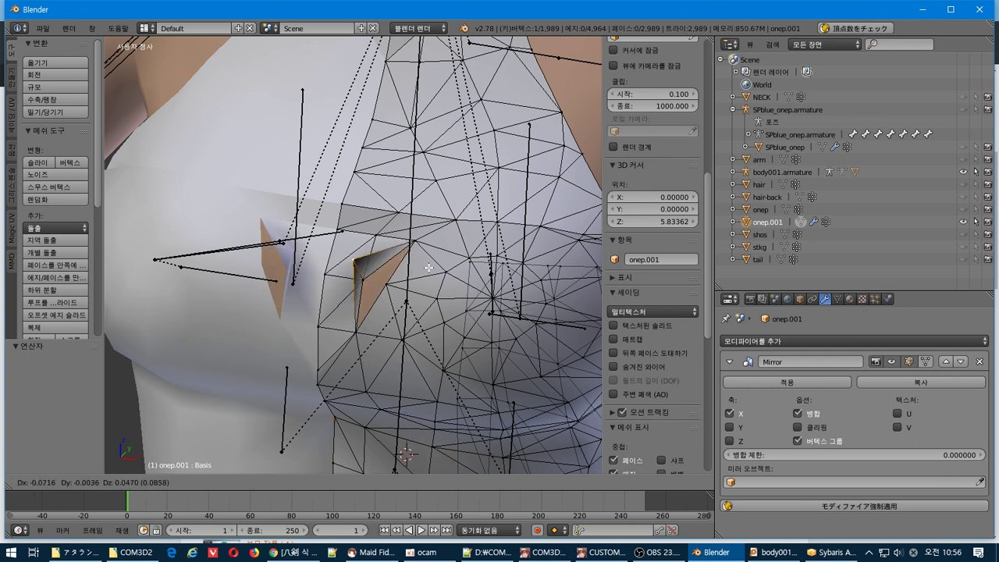
key("Escape")
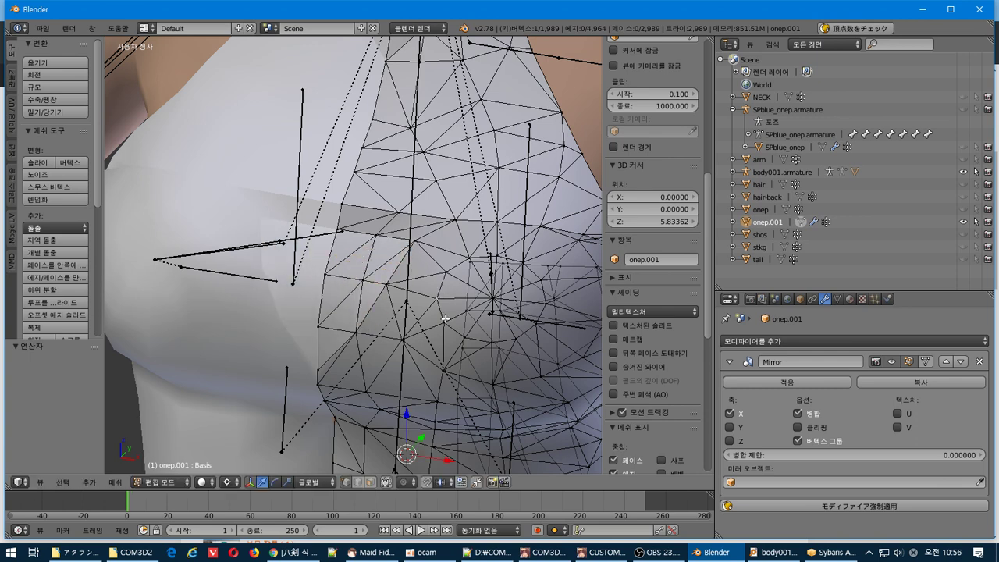
mouse_move(446, 319)
middle_mouse_down()
mouse_move(445, 306)
mouse_move(546, 312)
mouse_move(456, 317)
middle_mouse_up()
key("g")
right_click(453, 317)
scroll(457, 317, "down", 2)
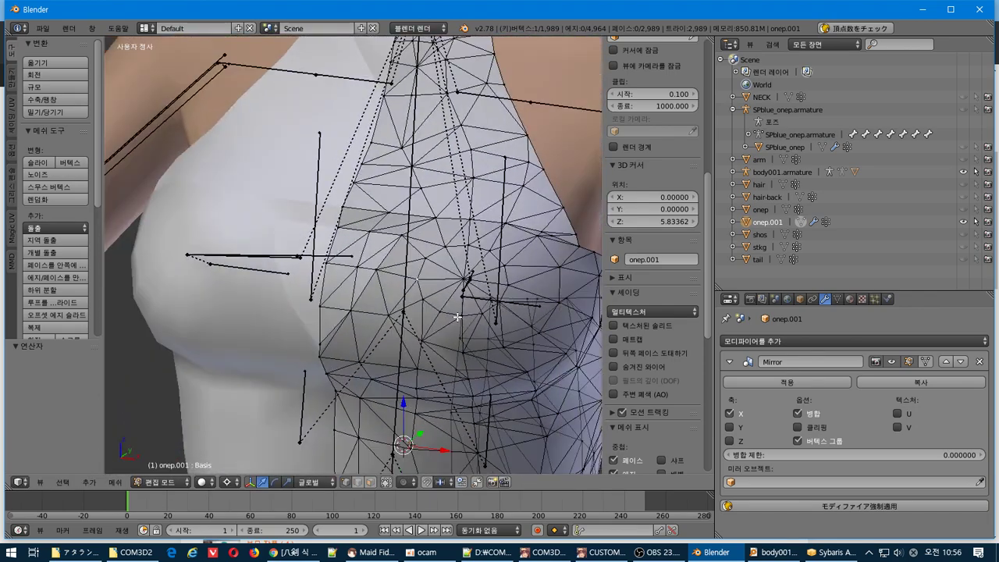
- Select the faces assigned to the fuku_w_ura.001 material to see their coverage, and clear the selection
left_click(851, 299)
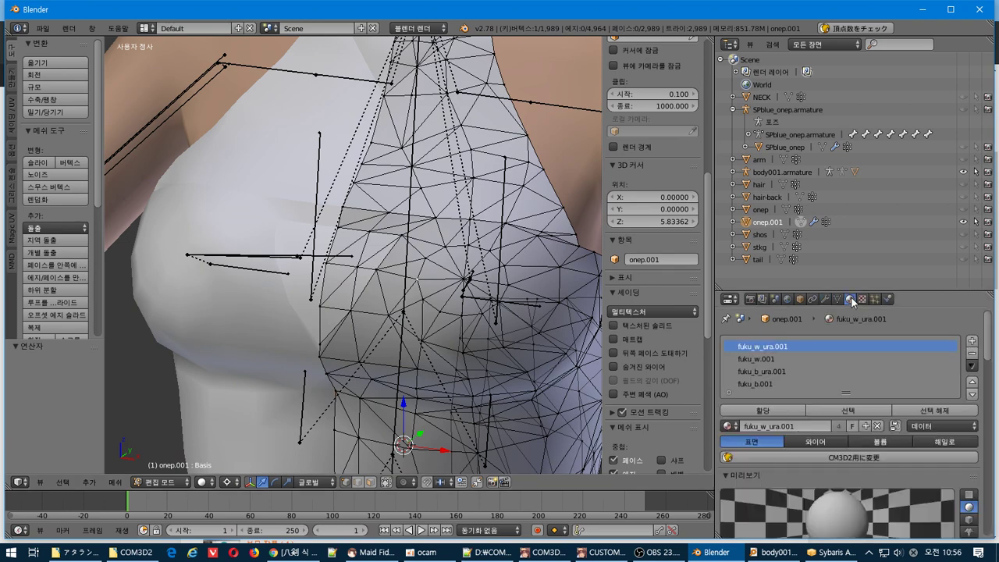
left_click(860, 406)
scroll(632, 343, "up", 2)
scroll(490, 293, "down", 2)
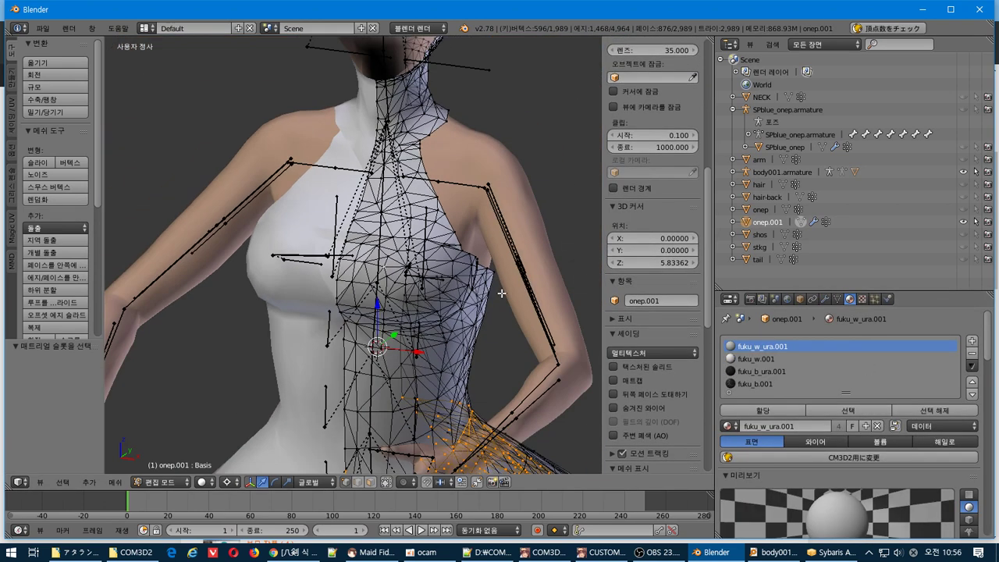
scroll(502, 293, "down", 3)
scroll(504, 291, "up", 2)
key("a")
scroll(504, 289, "up", 2)
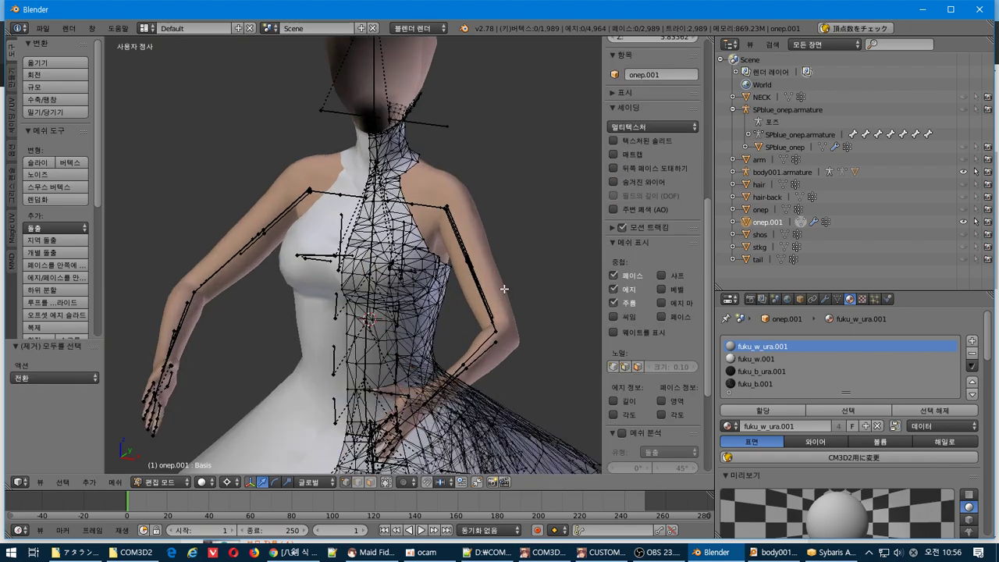
scroll(505, 289, "up", 5)
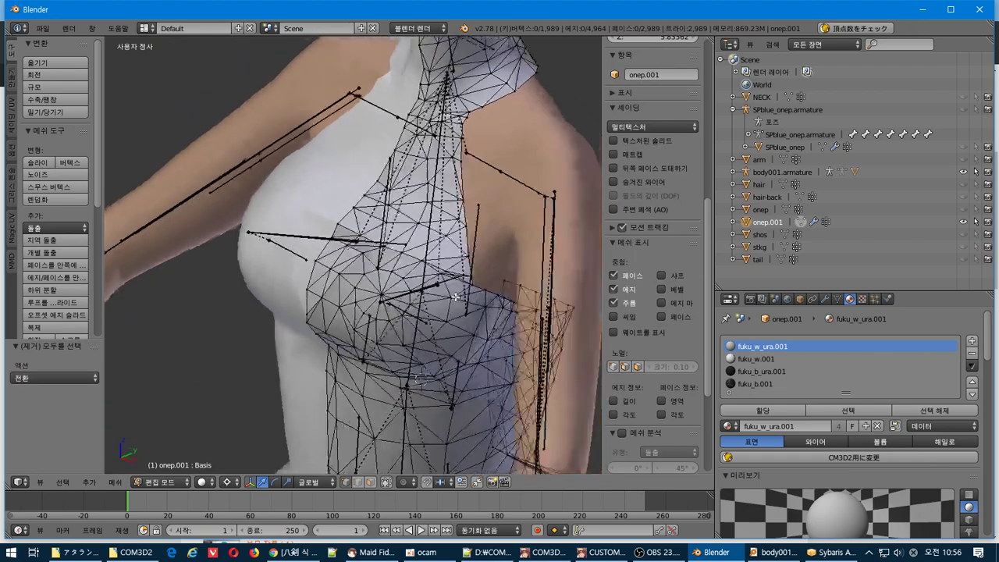
middle_click_drag(456, 297, 500, 299)
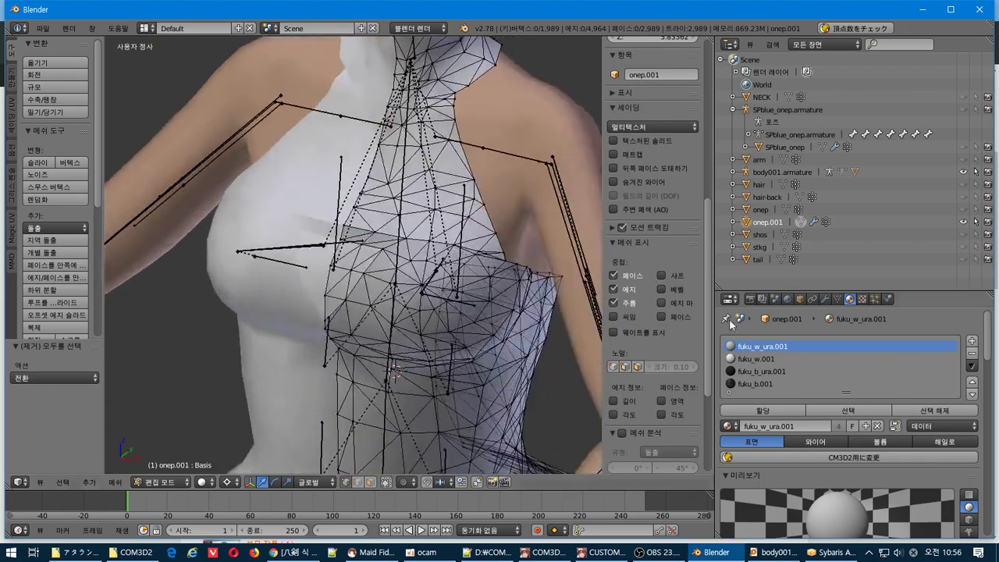
- Select the faces assigned to fuku_w.001 and test-move them to see which layer they form, cancelling the move
left_click(795, 359)
left_click(863, 405)
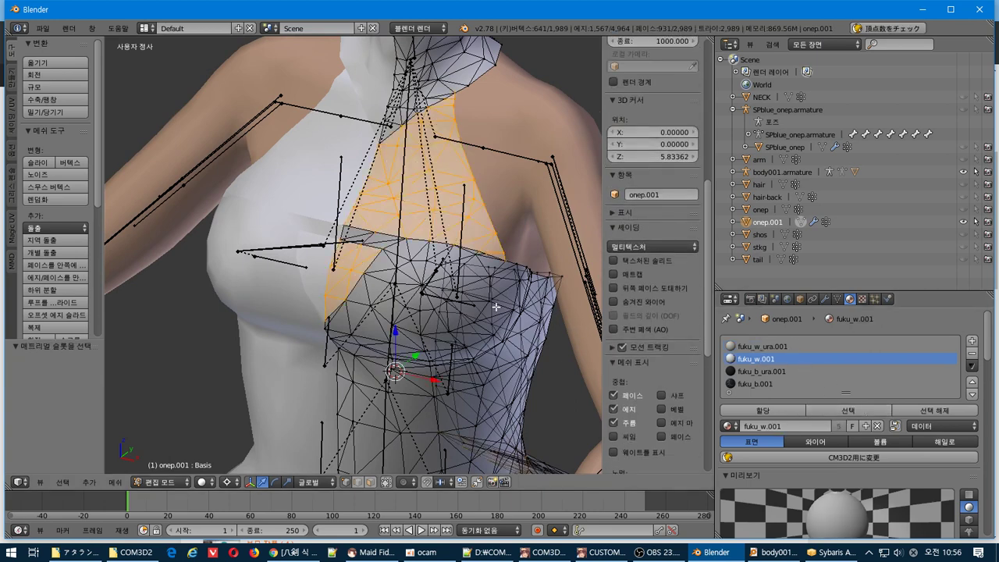
key("g")
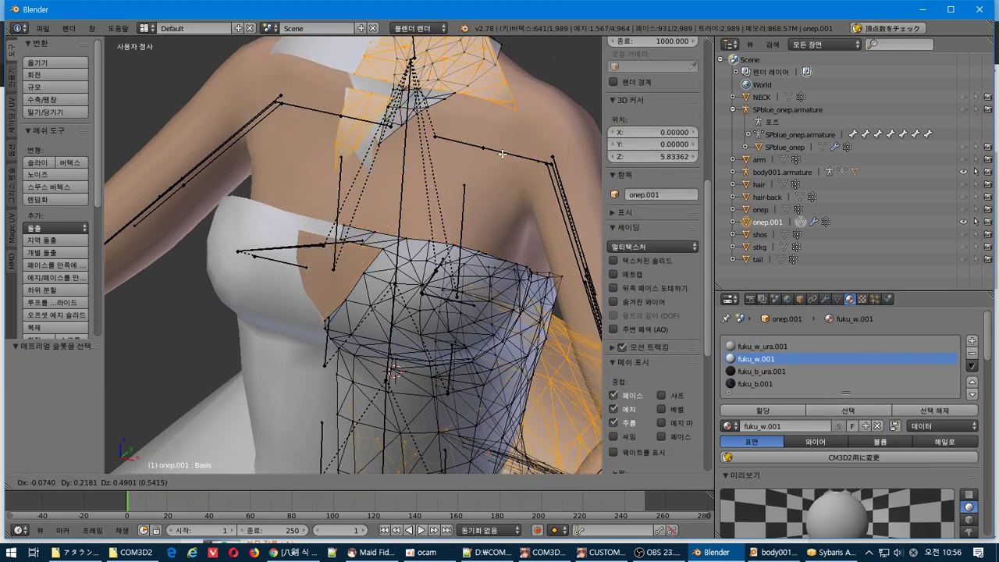
right_click(568, 237)
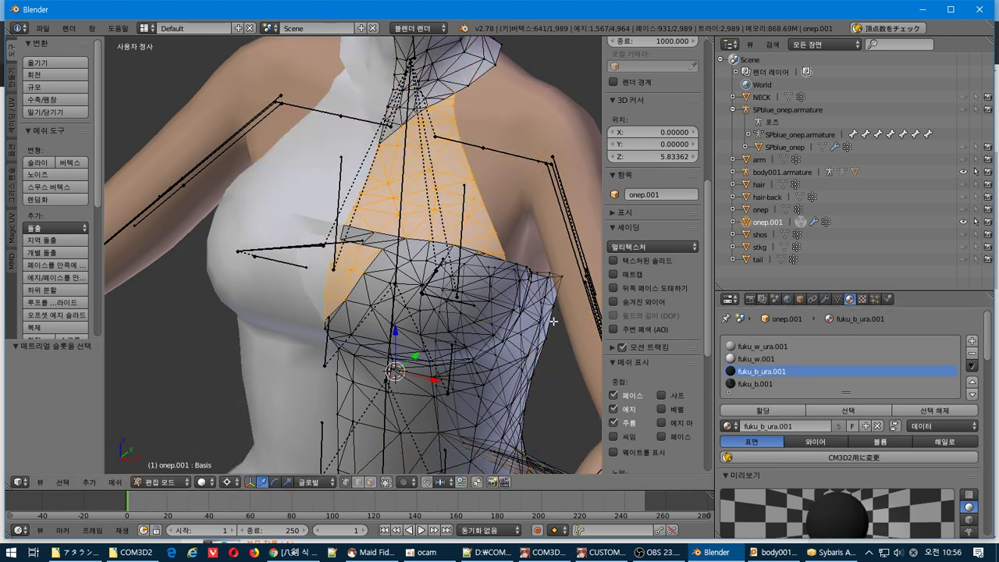
- Clear the selection, select the fuku_b_ura.001 faces and test-move them to inspect the lining layer, cancelling the move
key("a")
scroll(652, 312, "down", 4)
left_click(824, 411)
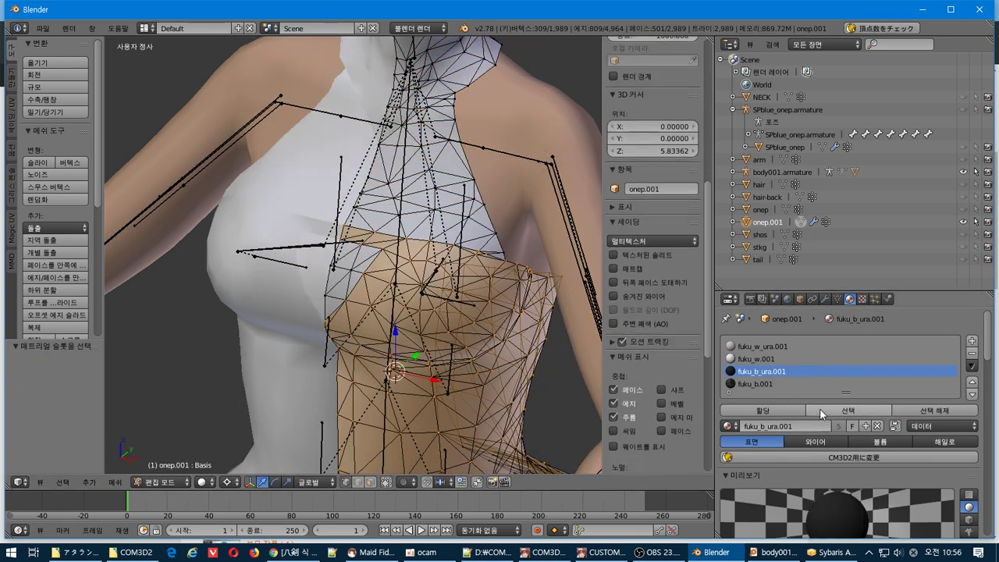
key("g")
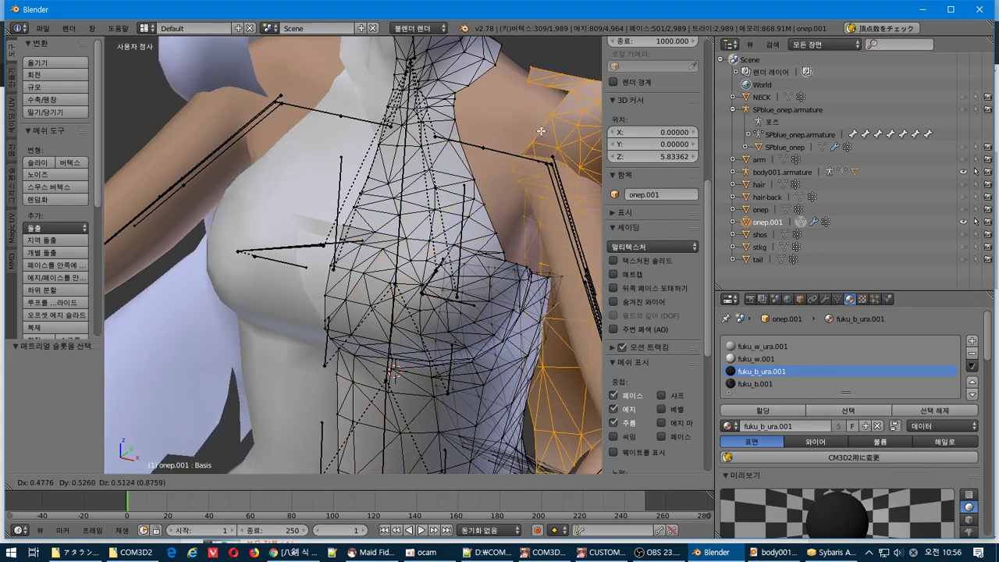
right_click(419, 401)
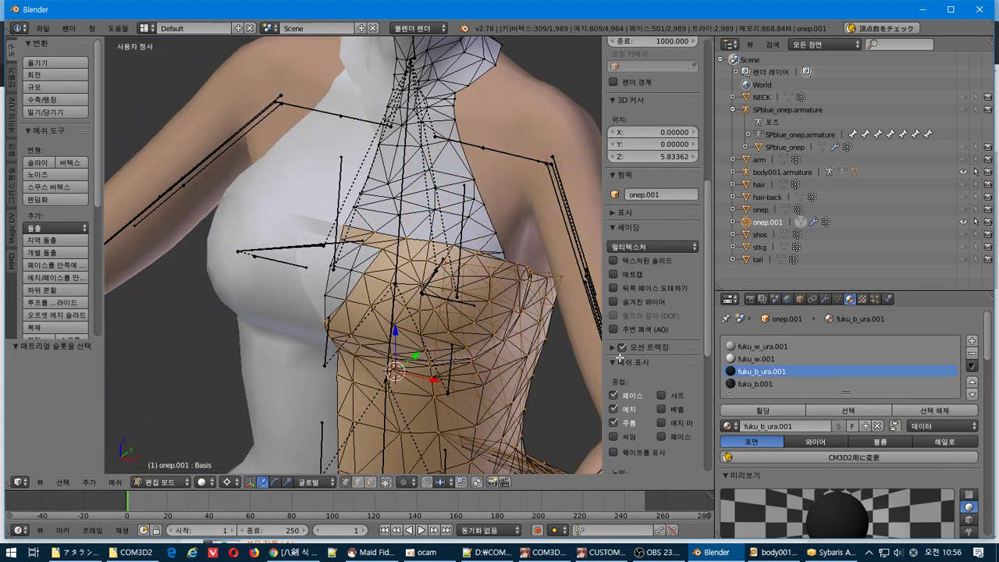
- Replace the selection with the fuku_b.001 faces and test-move them to inspect that layer, cancelling the move
key("a")
left_click(782, 383)
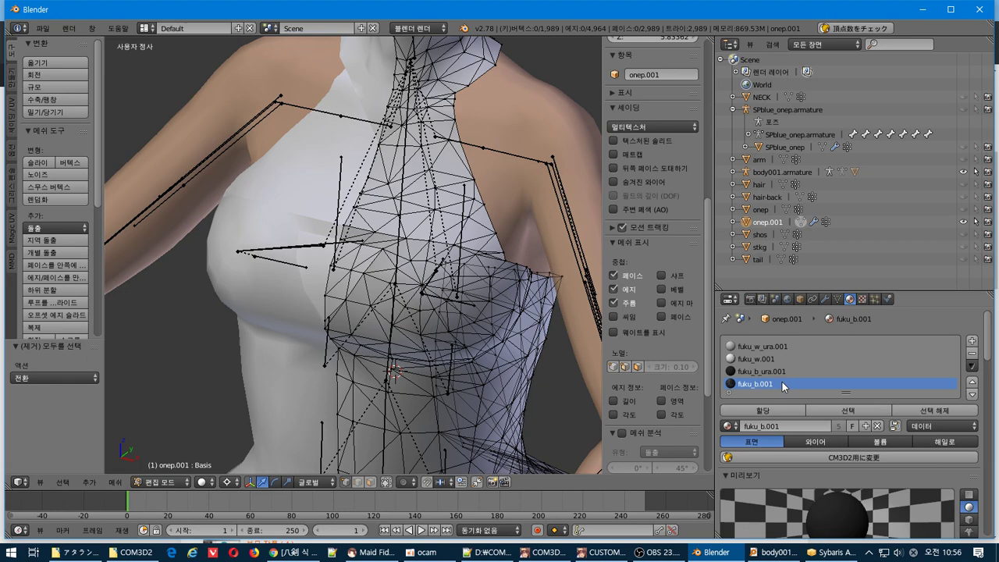
left_click(849, 409)
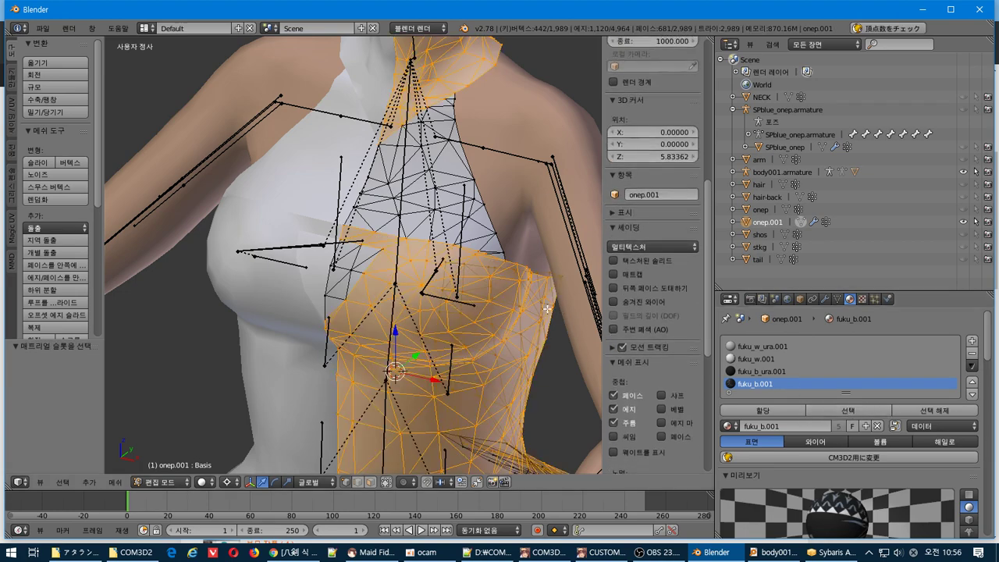
scroll(540, 305, "down", 2)
key("g")
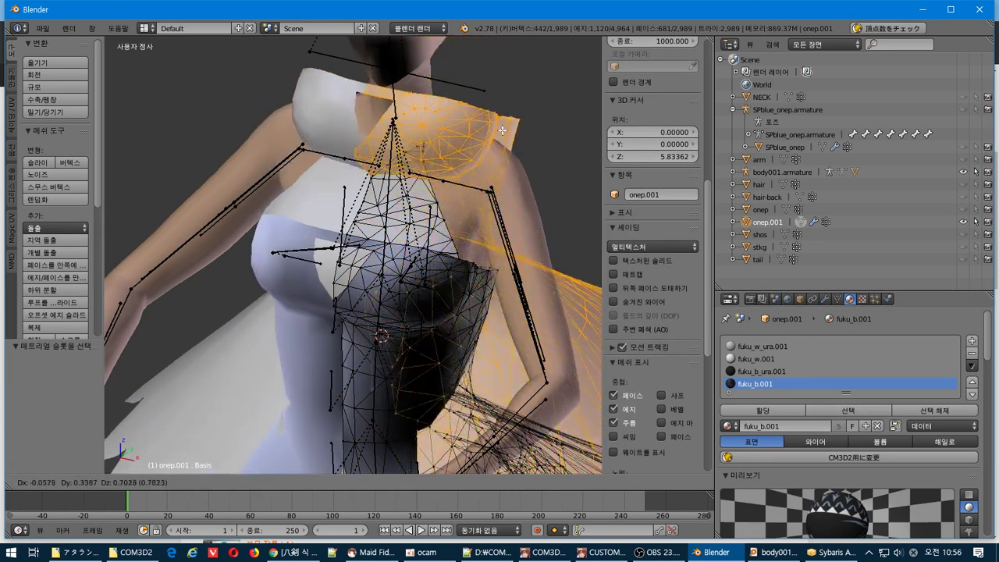
key("Escape")
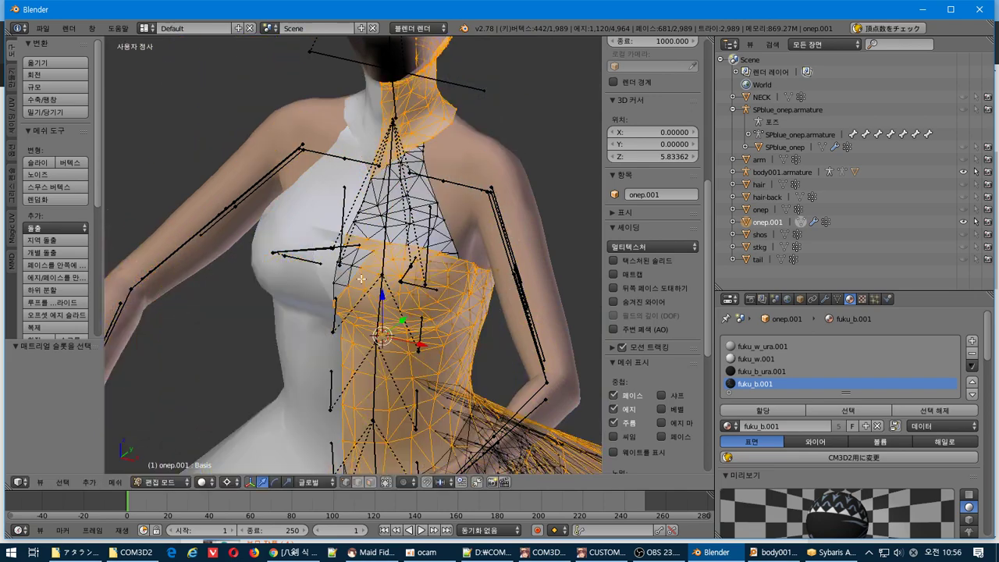
- Deselect all faces and examine the chest area of the bodice mesh
scroll(800, 380, "down", 2)
key("a")
scroll(653, 313, "down", 4)
scroll(433, 277, "up", 3)
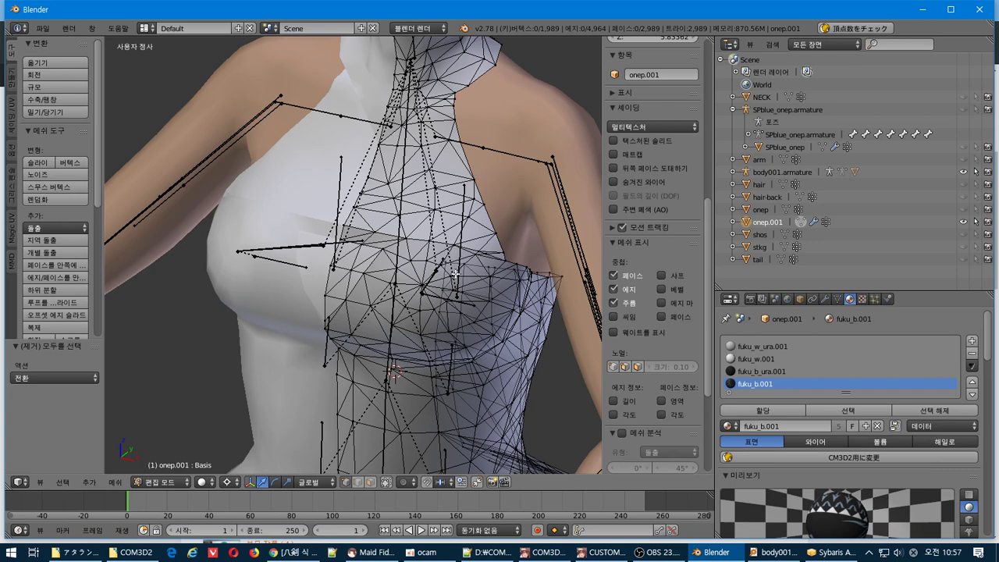
scroll(454, 273, "up", 1)
scroll(455, 270, "down", 2)
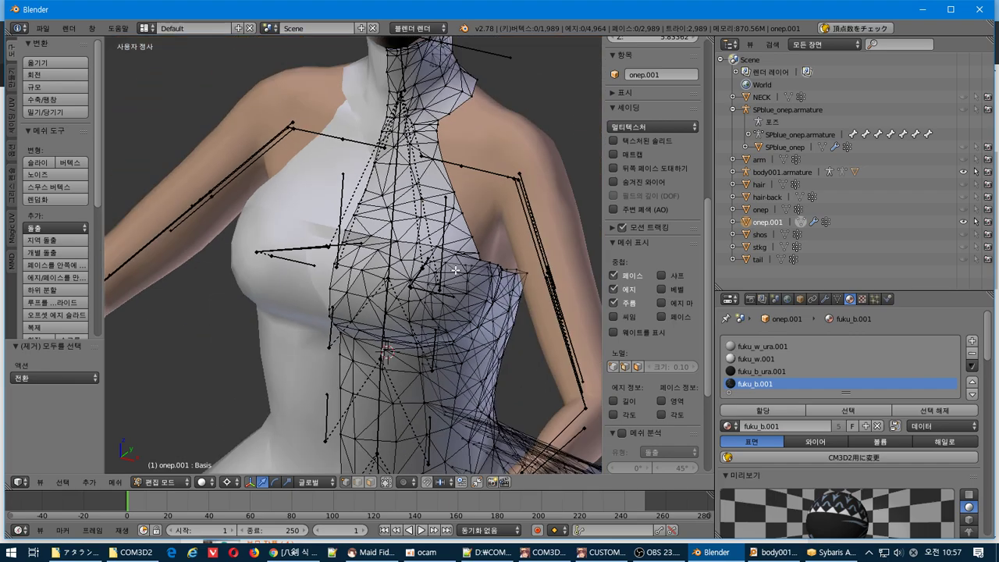
middle_click_drag(457, 270, 481, 305)
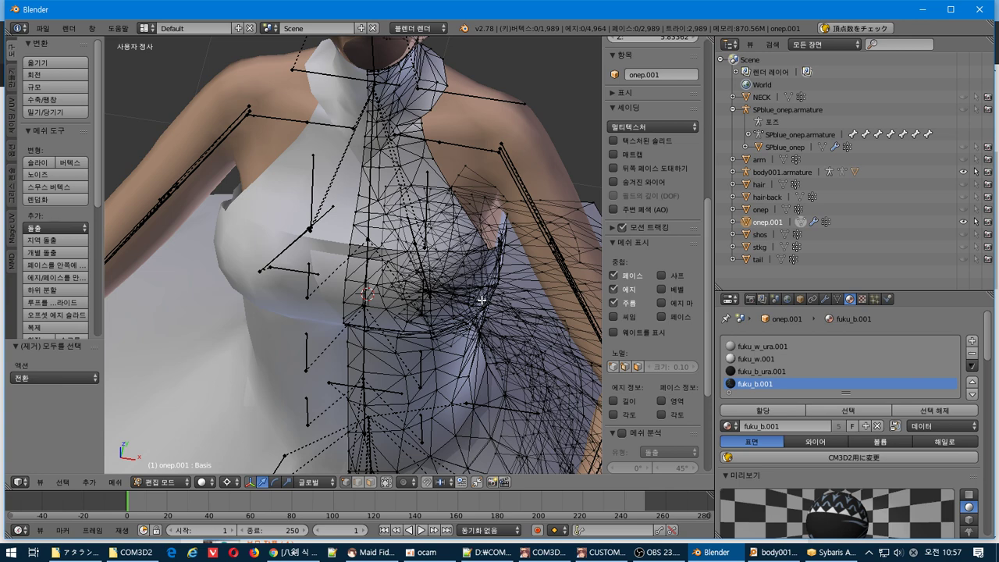
- Select the two overlapping vertices at the foremost point of the chest on the editable half of the mesh
middle_click_drag(490, 299, 406, 233)
scroll(426, 242, "up", 4)
key("b")
right_click(408, 294)
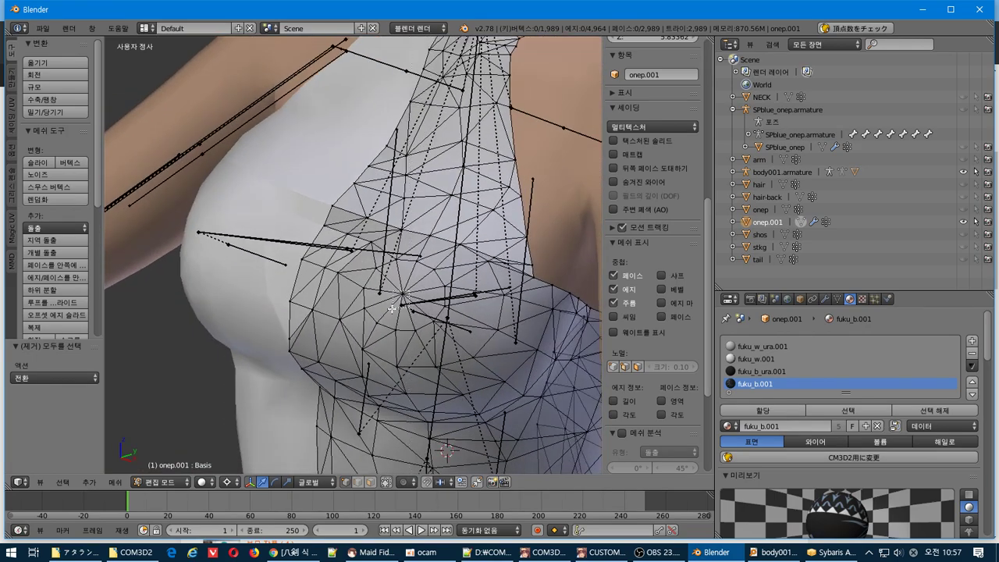
right_click(399, 307)
middle_click_drag(398, 307, 377, 284)
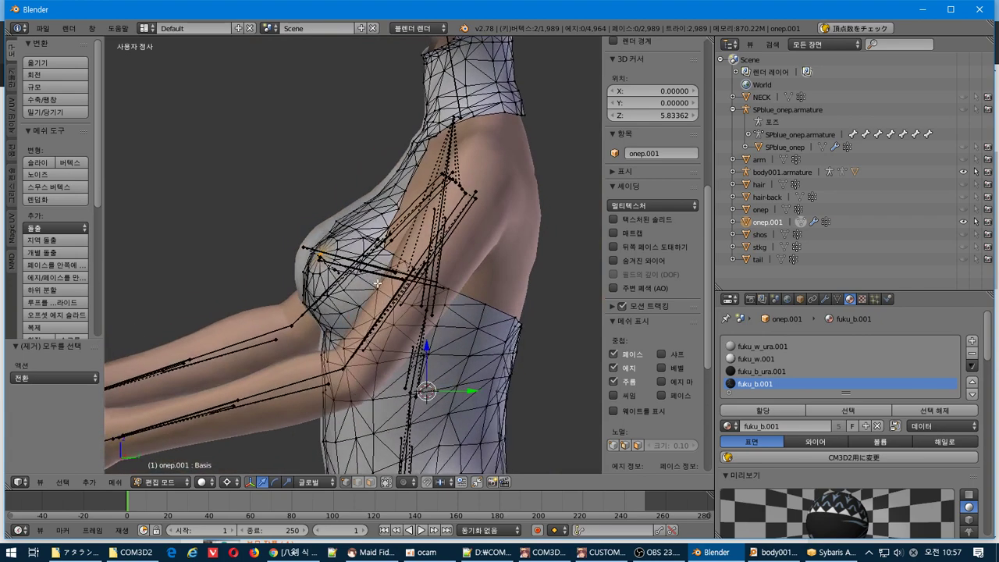
- Set the transform orientation to Gimbal and the pivot point to Active Element
left_click(309, 482)
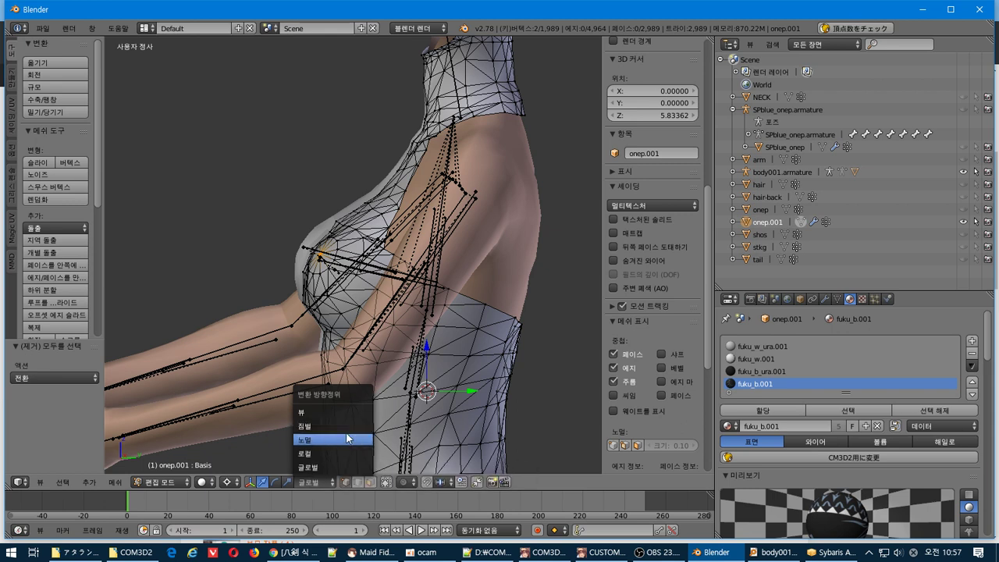
left_click(296, 486)
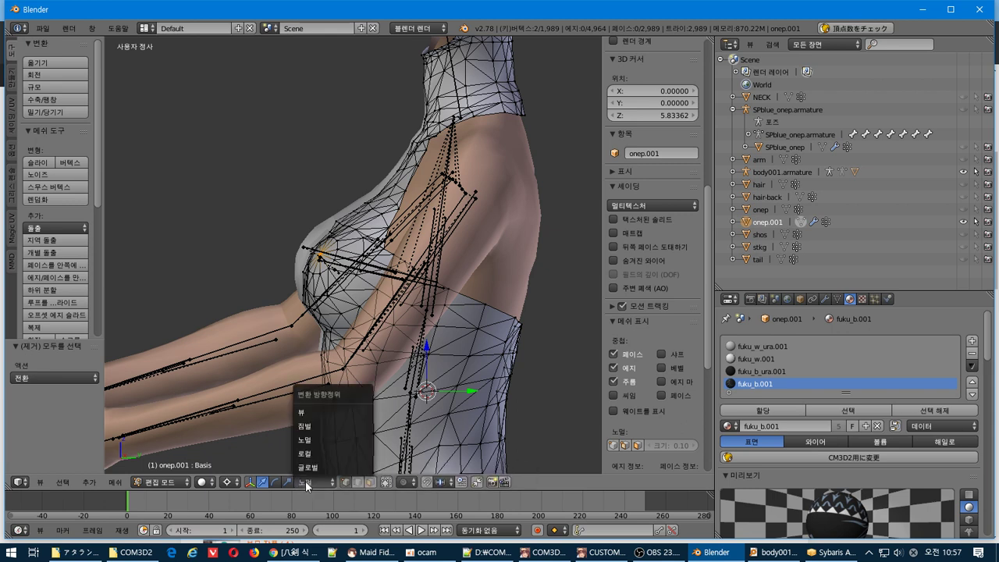
left_click(320, 425)
left_click(233, 481)
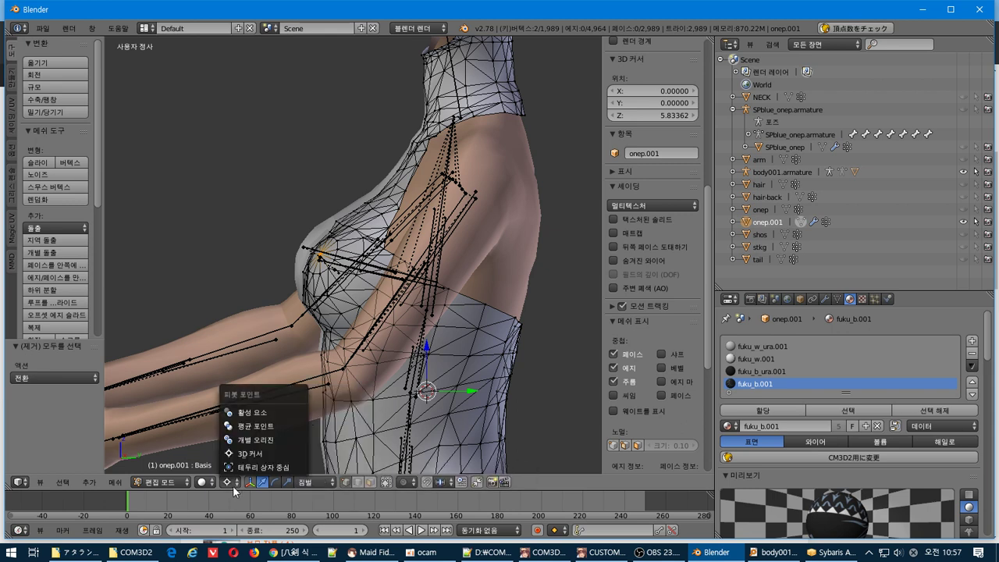
left_click(261, 410)
- Try the Normal and Gimbal transform orientations on the selected vertices, and set the orientation to Global
left_click(309, 483)
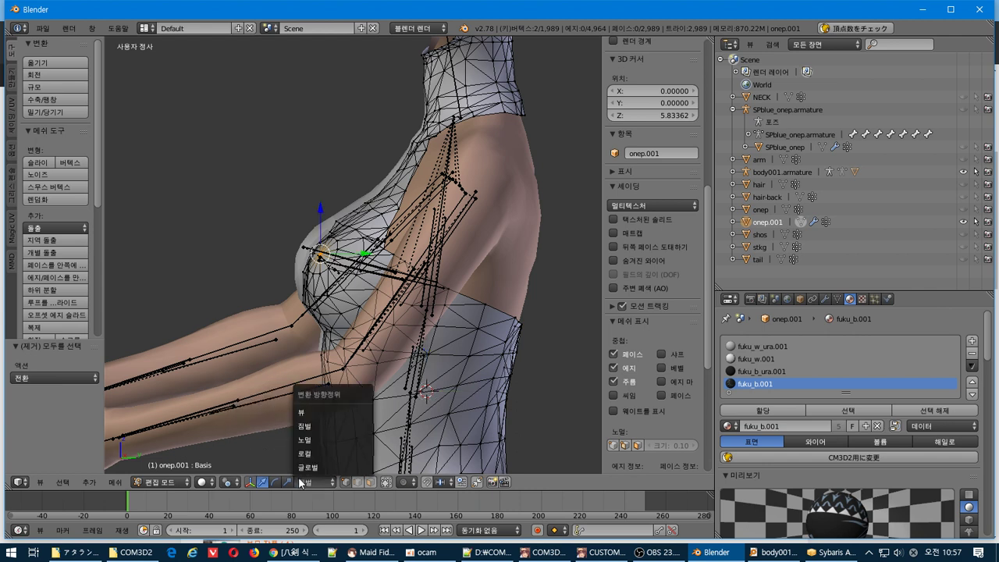
left_click(329, 439)
left_click(321, 482)
left_click(316, 427)
left_click(326, 484)
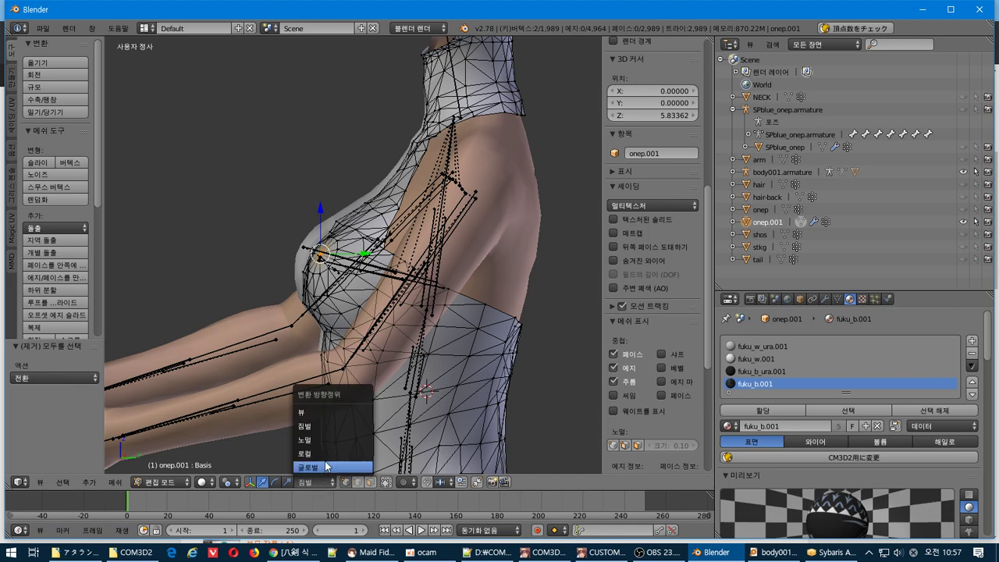
left_click(332, 392)
left_click(312, 482)
left_click(311, 467)
- Set the transform pivot point to Median Point for the two selected chest vertices
middle_click_drag(294, 434, 402, 453)
scroll(457, 377, "up", 3)
middle_click_drag(457, 376, 416, 380)
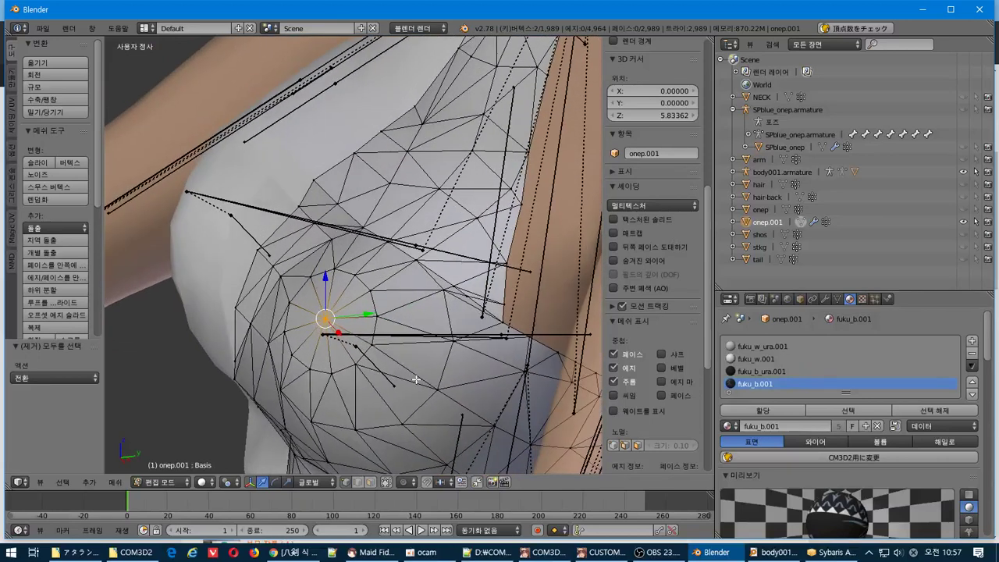
left_click(227, 483)
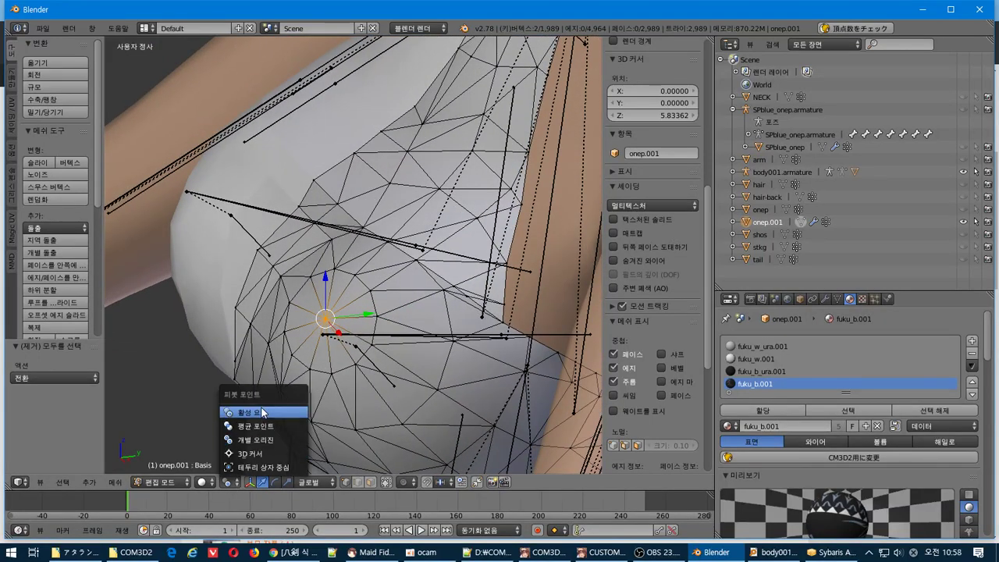
left_click(263, 411)
left_click(240, 482)
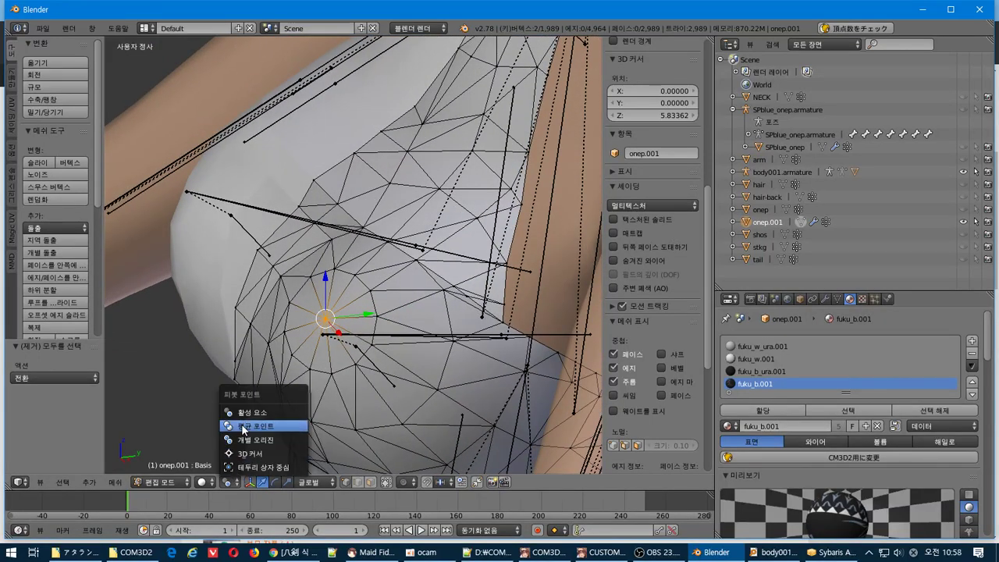
left_click(244, 429)
- Try the View and Gimbal transform orientations on the two selected chest vertices
left_click(312, 483)
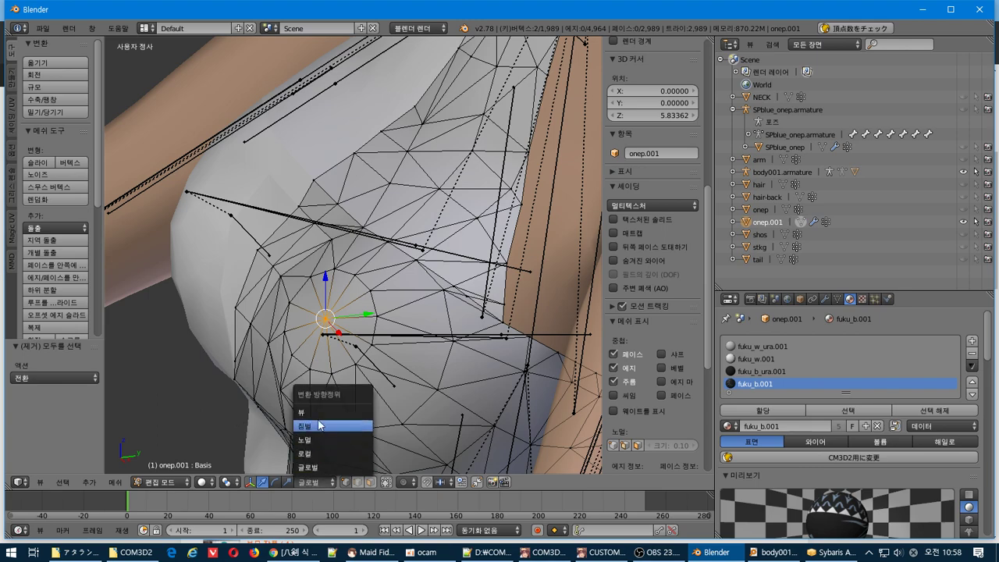
left_click(312, 415)
left_click(324, 482)
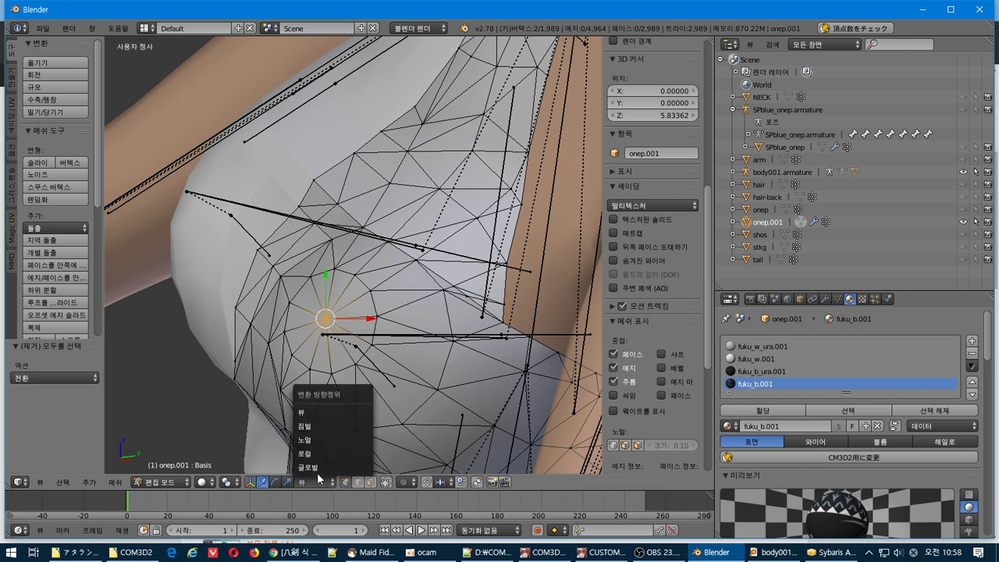
left_click(327, 426)
middle_click_drag(328, 426, 289, 396)
- Select the single vertex at the foremost point of the chest and set the transform orientation to Normal
right_click(268, 254)
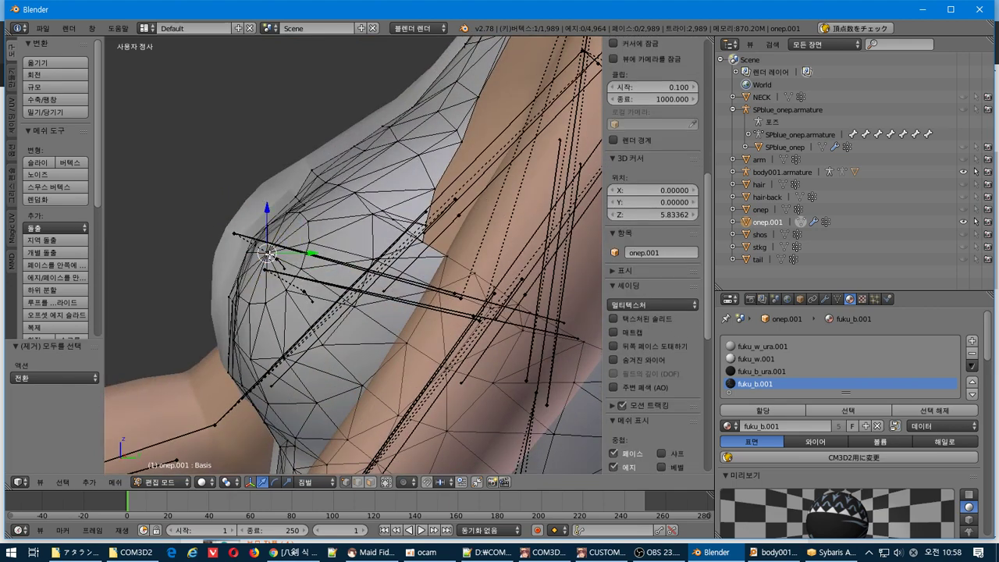
left_click(303, 487)
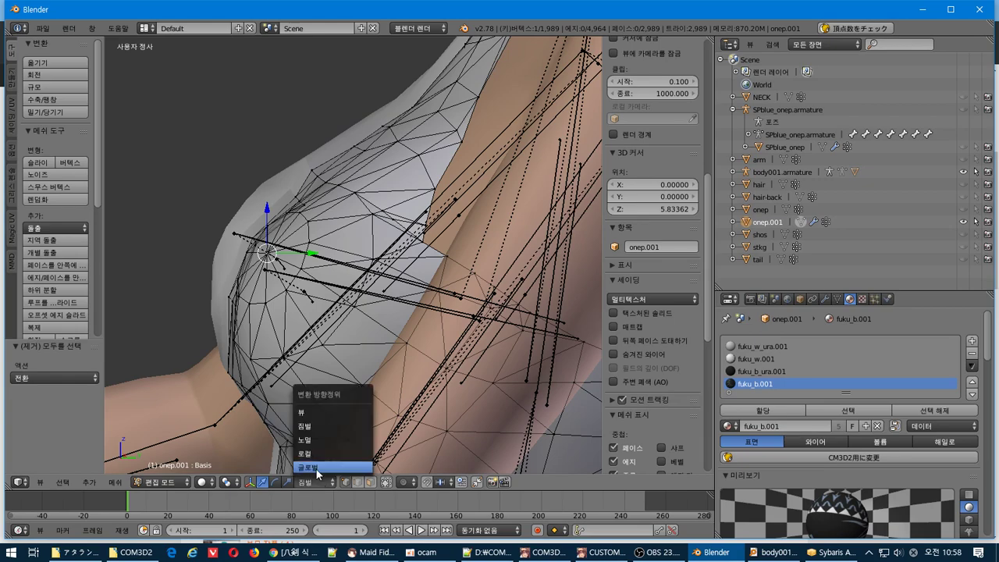
left_click(320, 440)
key("KP_Decimal")
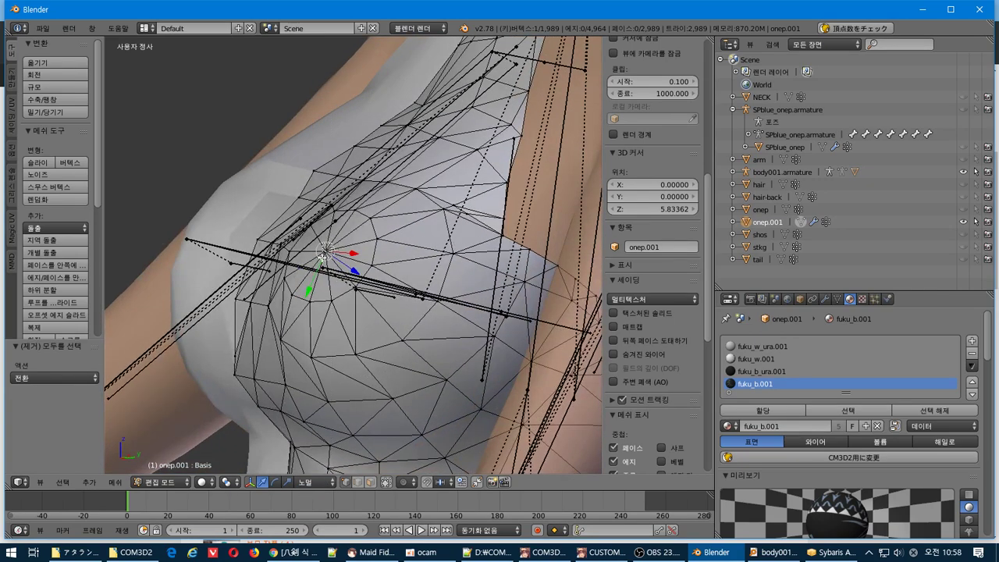
- Toggle the overlapping vertices at the chest's foremost point until both are selected together
right_click(313, 257, "shift")
right_click(321, 253, "shift")
middle_click_drag(360, 266, 428, 283)
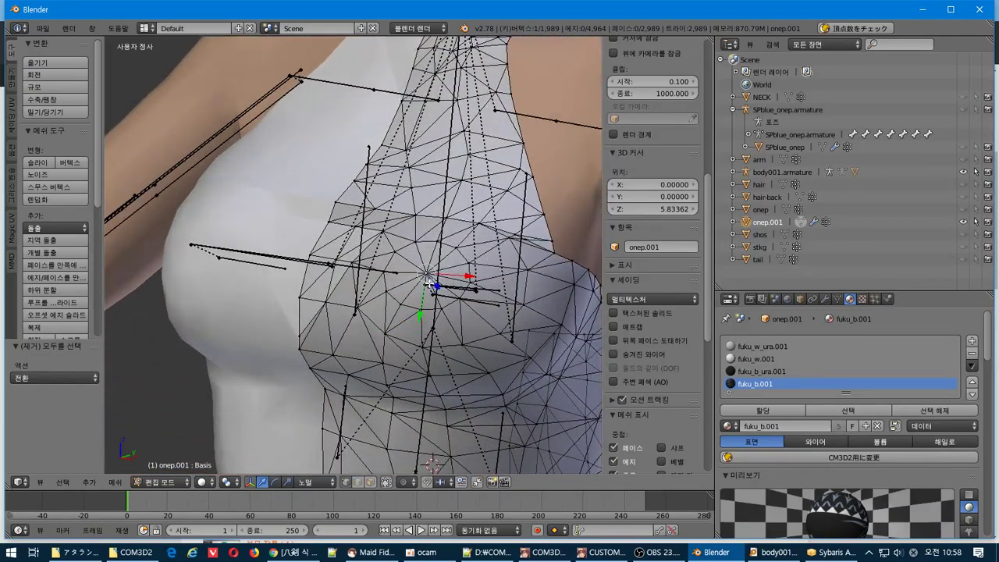
right_click(426, 274, "shift")
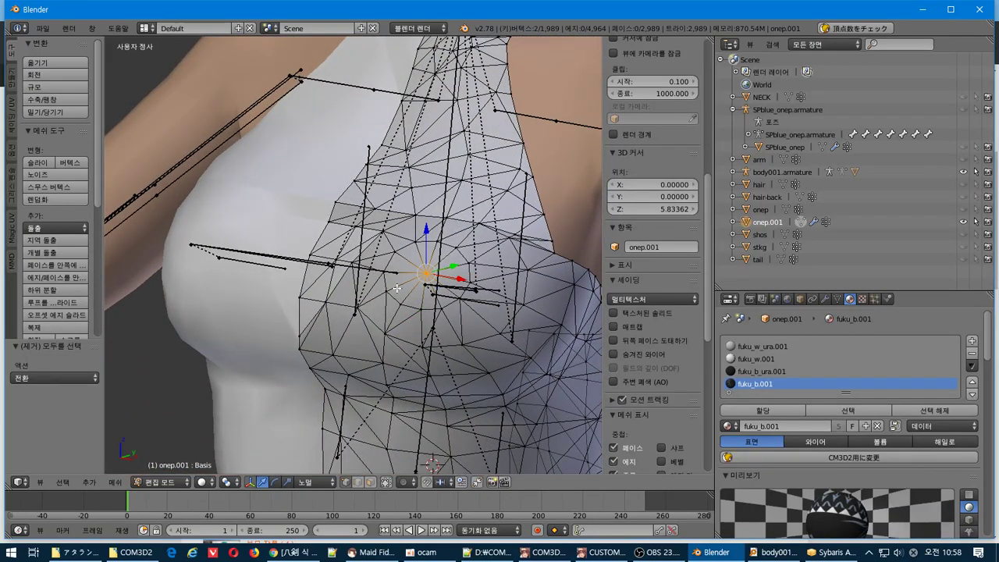
- Grow the selection six times outward from the chest's foremost point, and deselect everything
key("ctrl+KP_Add")
key("ctrl+KP_Add")
key("ctrl+KP_Add")
key("ctrl+KP_Add")
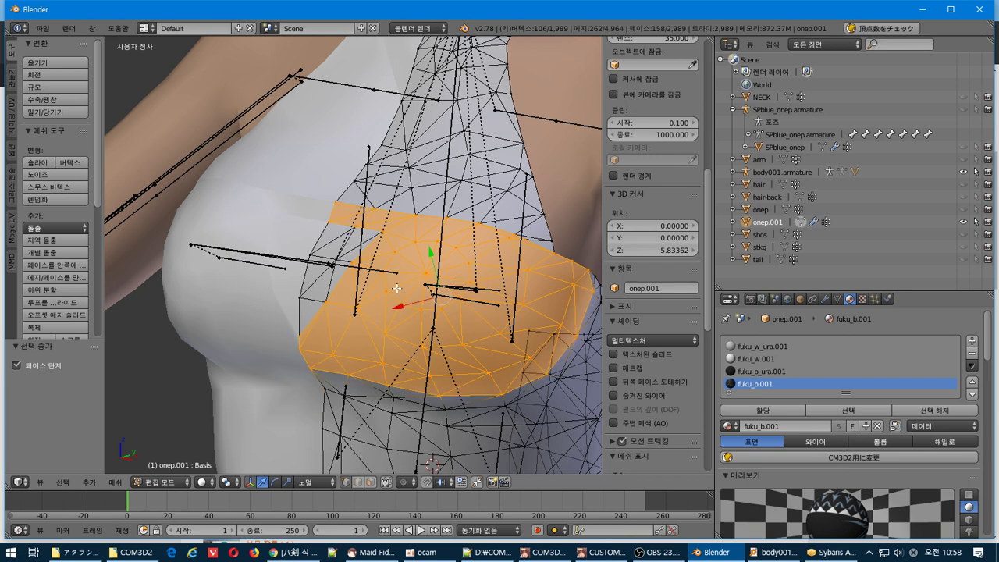
key("ctrl+KP_Add")
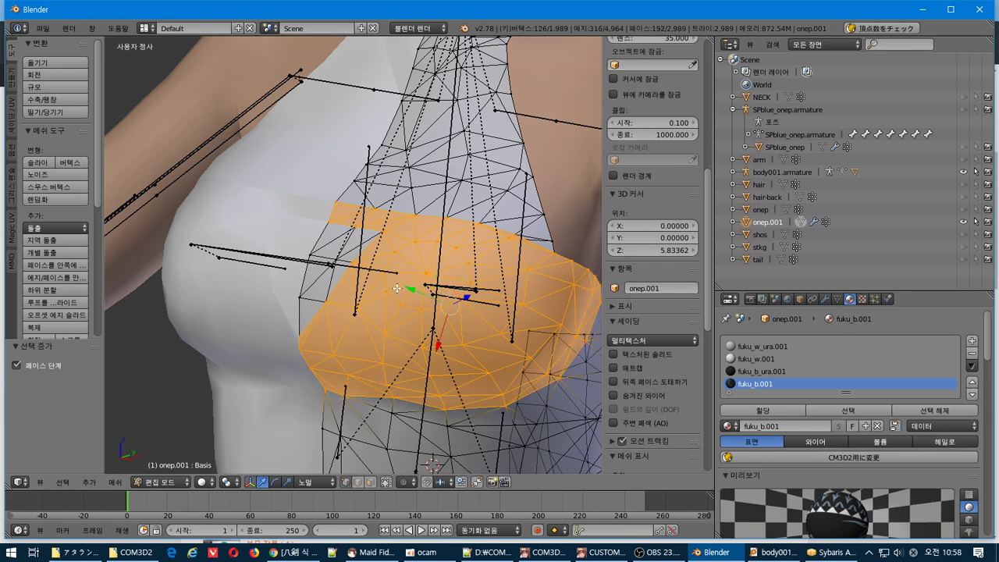
key("ctrl+KP_Add")
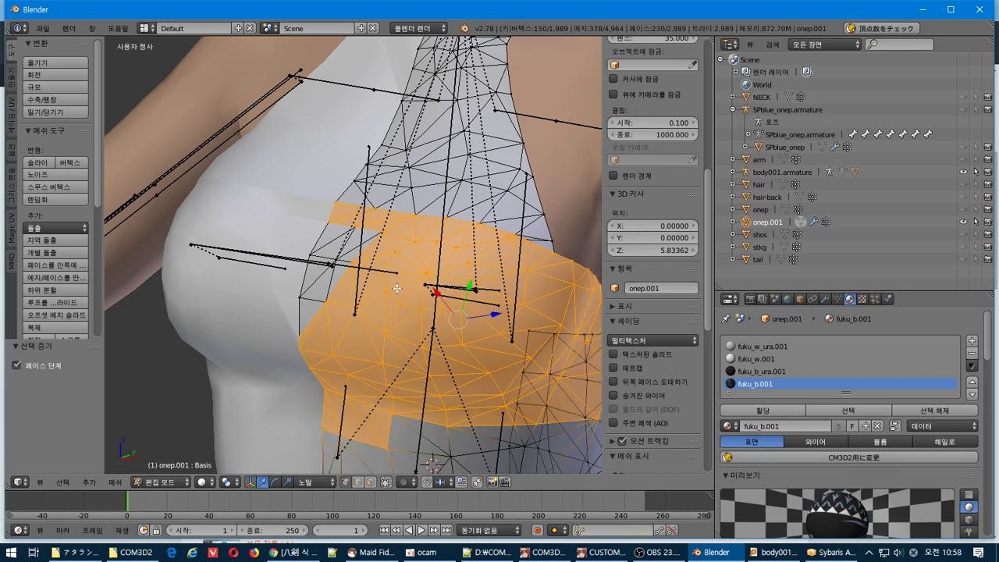
key("a")
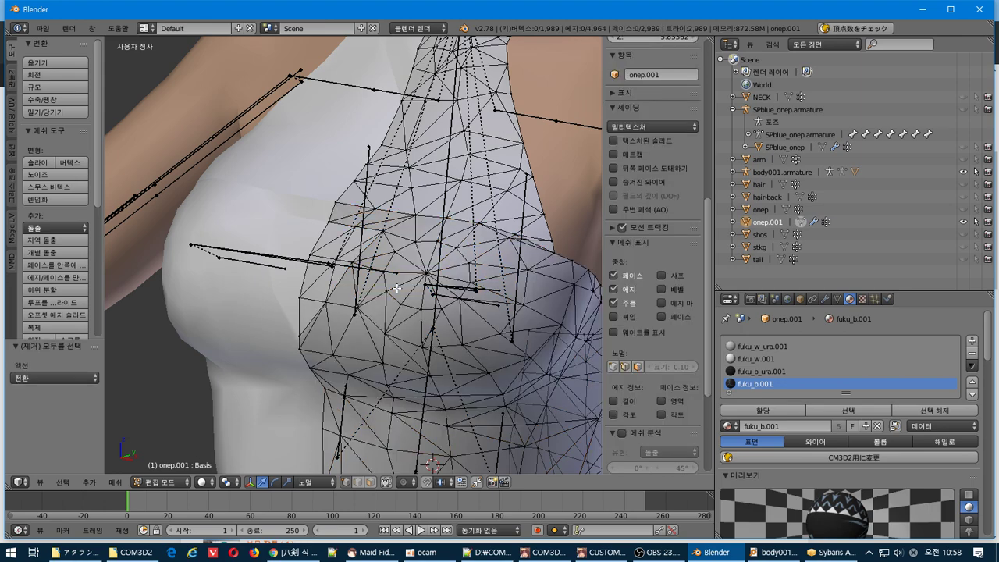
- Select the faces of the fuku_b.001 and fuku_b_ura.001 materials, trying a move after each selection
middle_click_drag(397, 288, 404, 288)
left_click(826, 410)
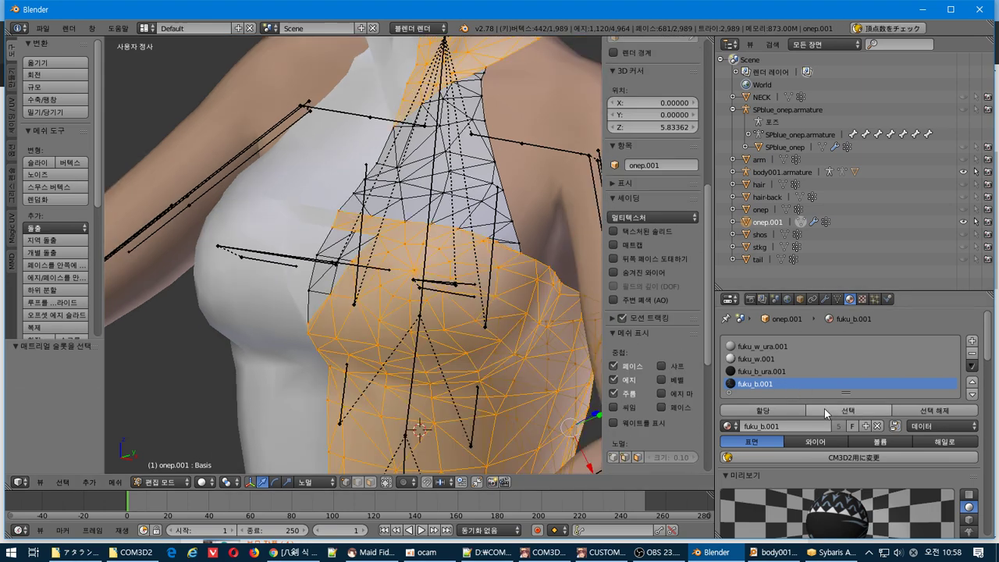
key("g")
left_click(405, 320)
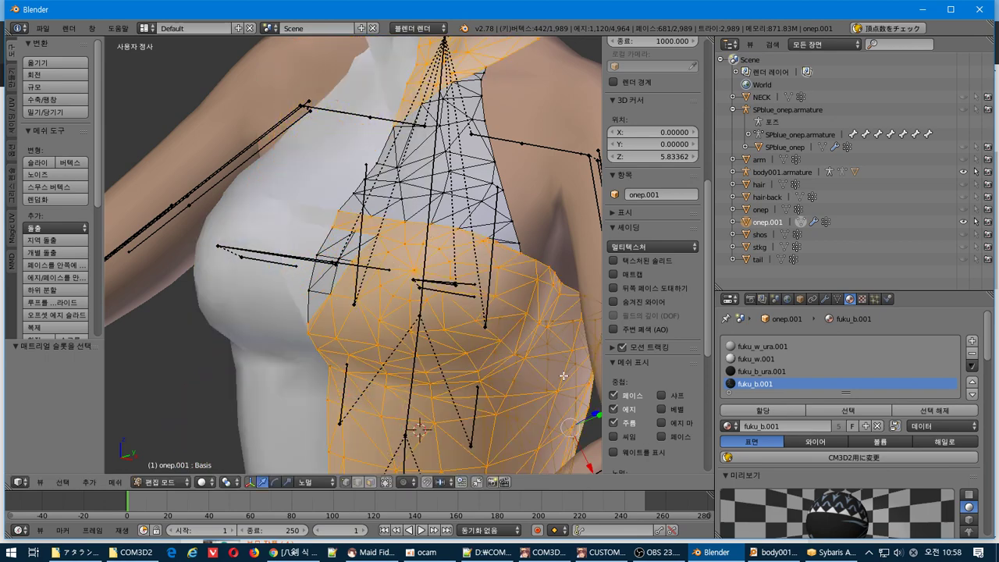
left_click(761, 371)
left_click(847, 410)
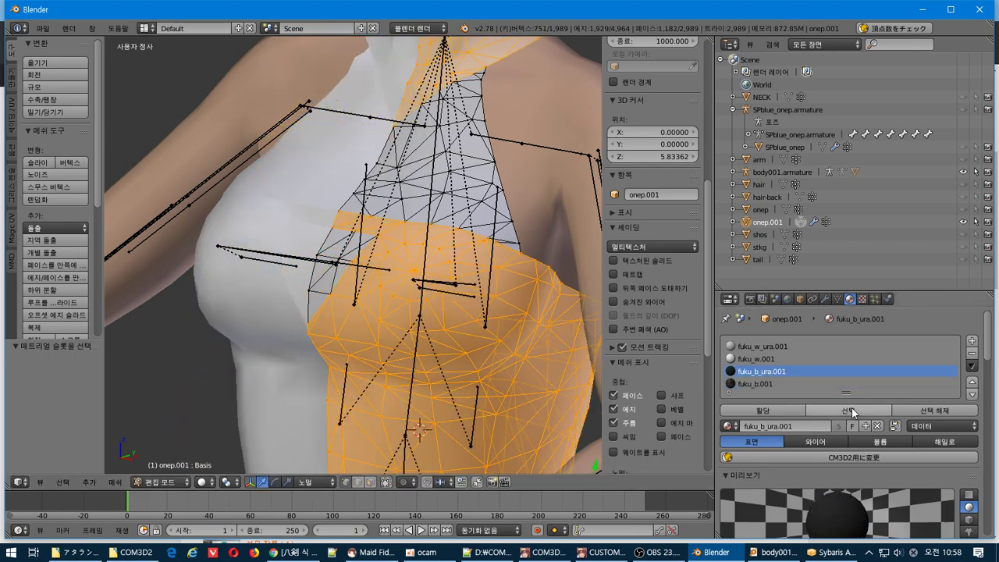
key("g")
left_click(509, 401)
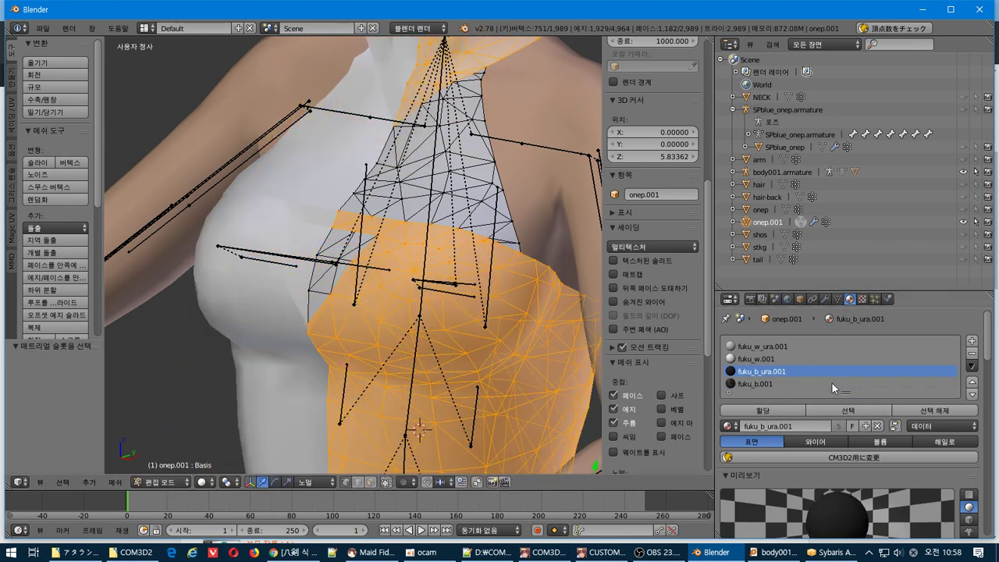
- Add the faces of the fuku_w.001 material to the selection, try moving them, and deselect everything
left_click(757, 358)
left_click(851, 410)
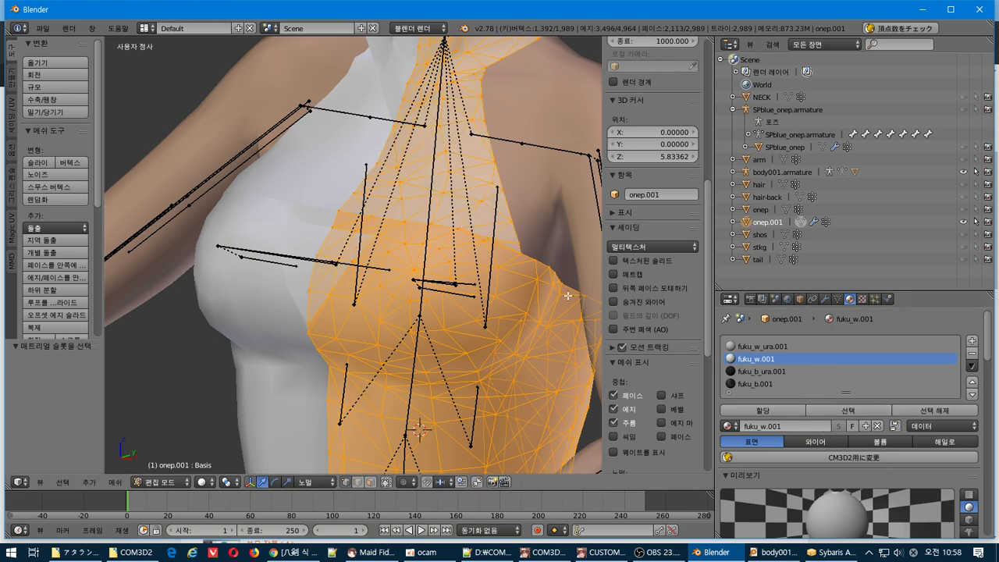
key("g")
right_click(531, 328)
key("a")
- Select the foremost chest vertex on the editable half and grow the selection three times around it
mouse_move(498, 297)
middle_mouse_down()
mouse_move(527, 301)
mouse_move(512, 296)
middle_mouse_up()
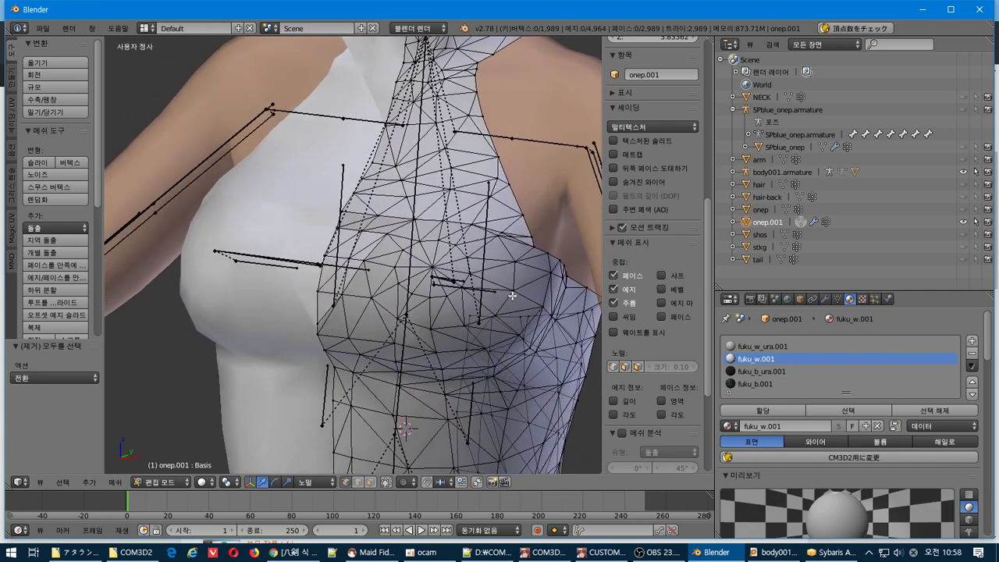
right_click(427, 273)
key("ctrl+KP_Add")
key("ctrl+KP_Add")
key("ctrl+KP_Add")
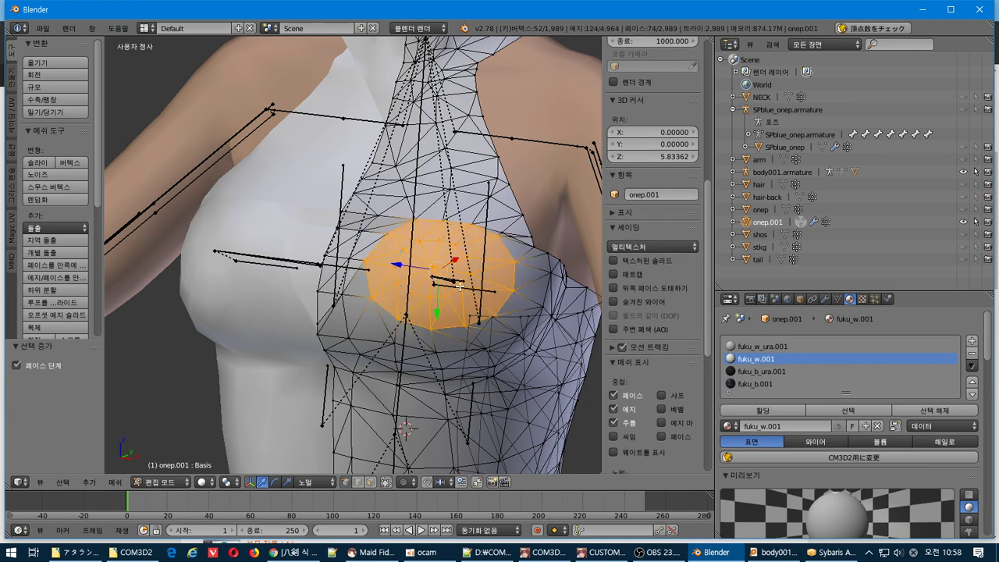
- Add missing vertices along the selection's upper and inner edge, adjusting its extent with grow and shrink
key("b")
left_click_drag(408, 210, 487, 242)
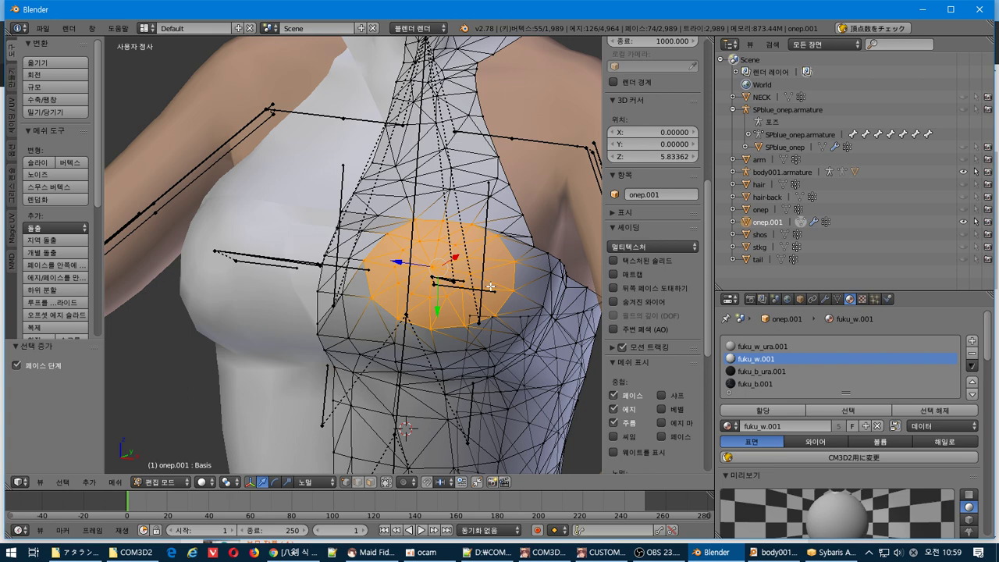
key("ctrl+KP_Add")
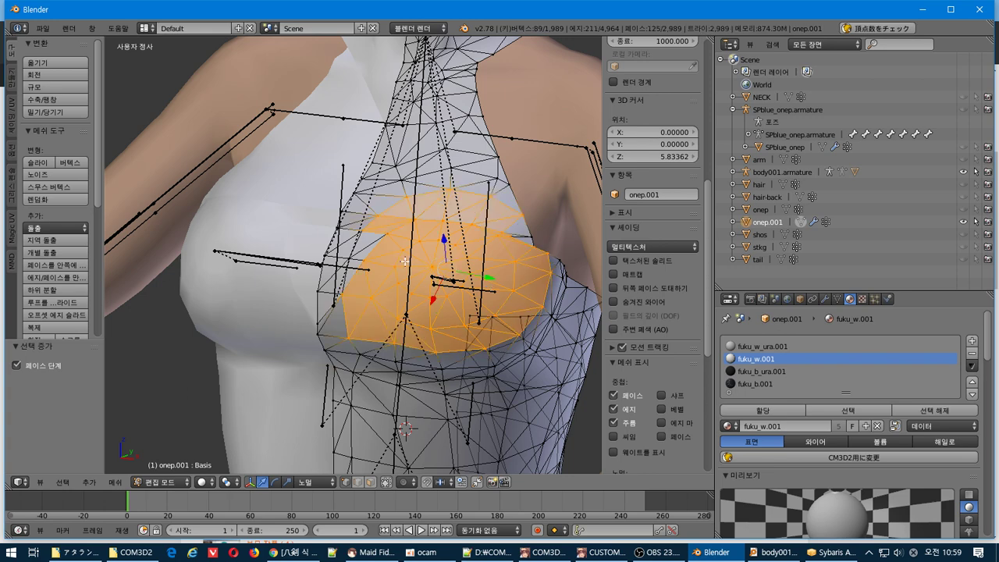
key("ctrl+KP_Subtract")
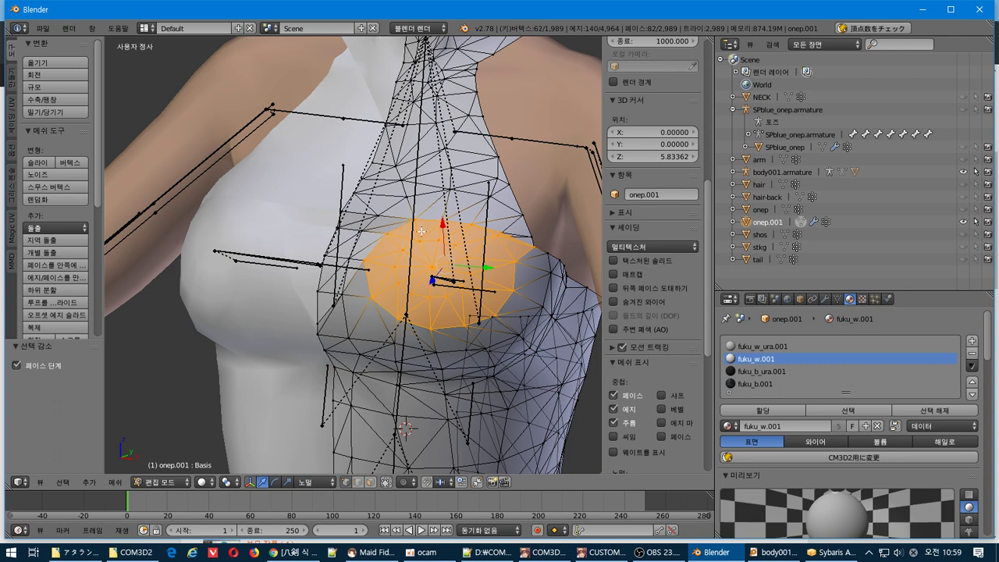
right_click(379, 258, "shift")
key("ctrl+KP_Add")
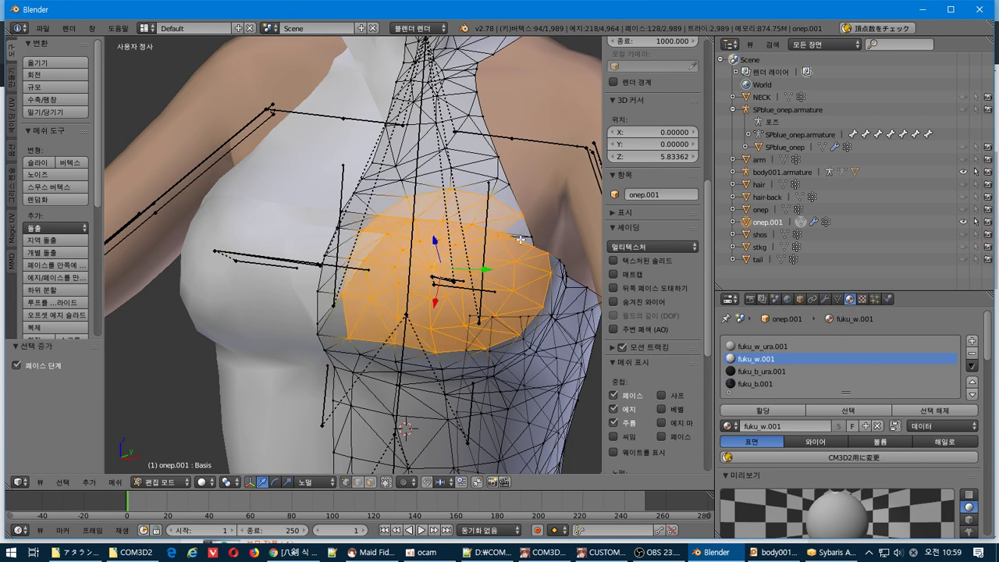
- Add the unselected vertices near the armpit edge, and grow the selection twice to cover the whole breast area
right_click(497, 248, "shift")
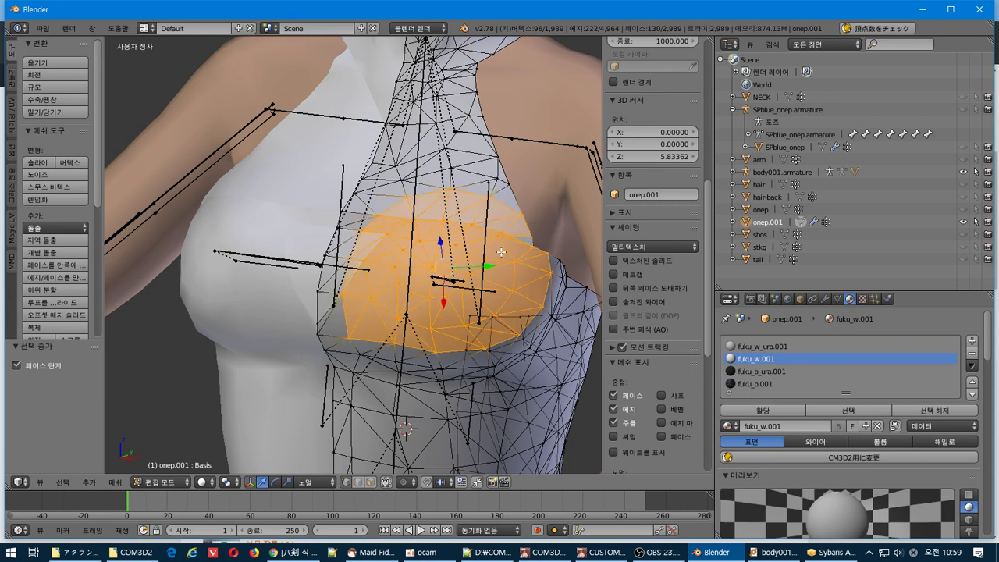
middle_click_drag(501, 252, 485, 263)
key("b")
left_click_drag(526, 242, 500, 277)
middle_click_drag(500, 279, 524, 266)
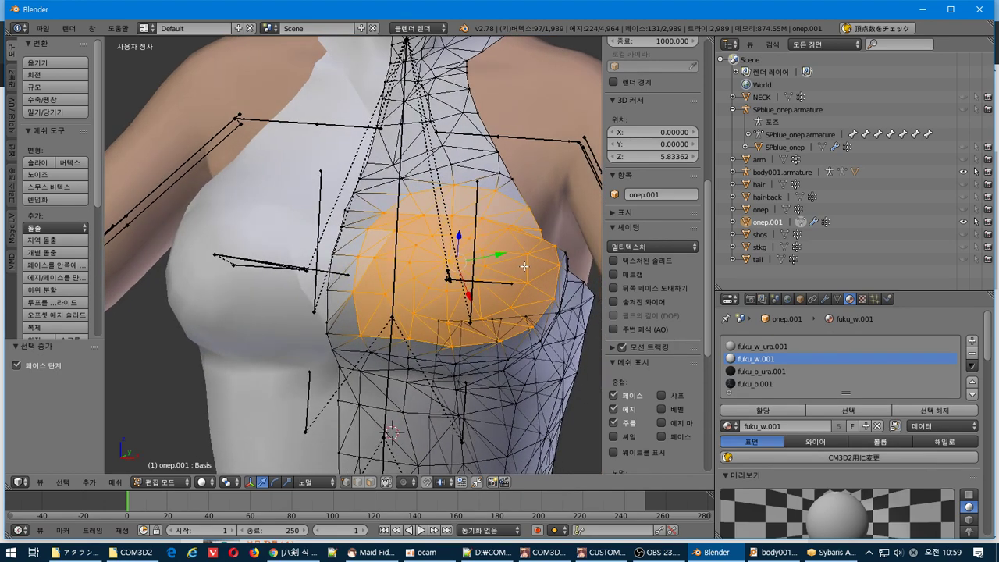
key("ctrl+KP_Add")
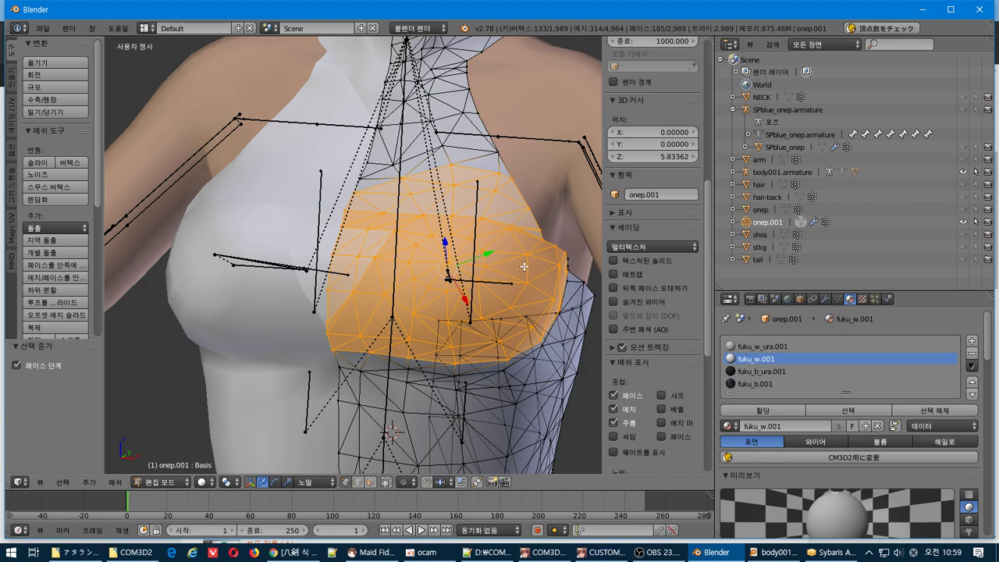
key("ctrl+KP_Add")
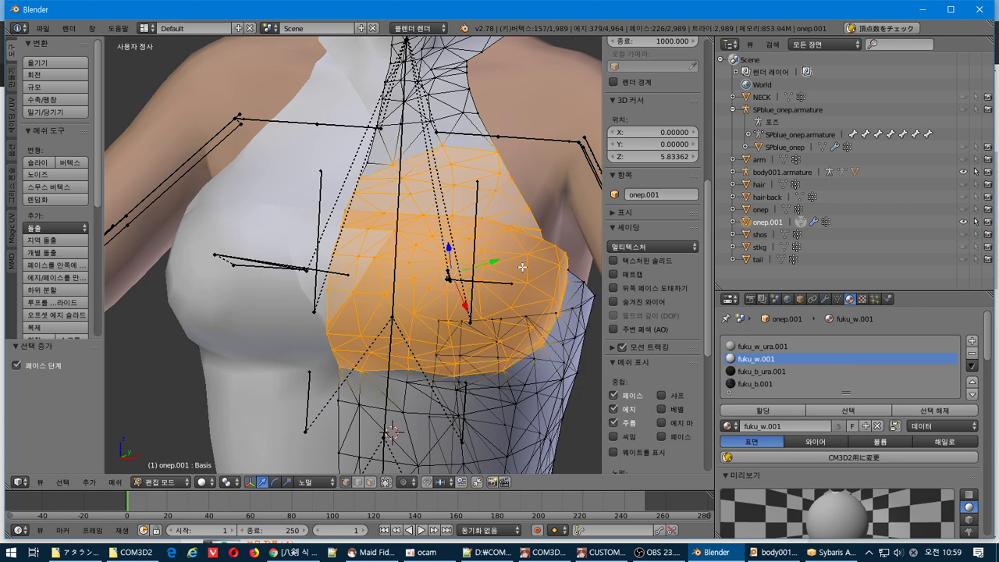
middle_click_drag(522, 267, 441, 203)
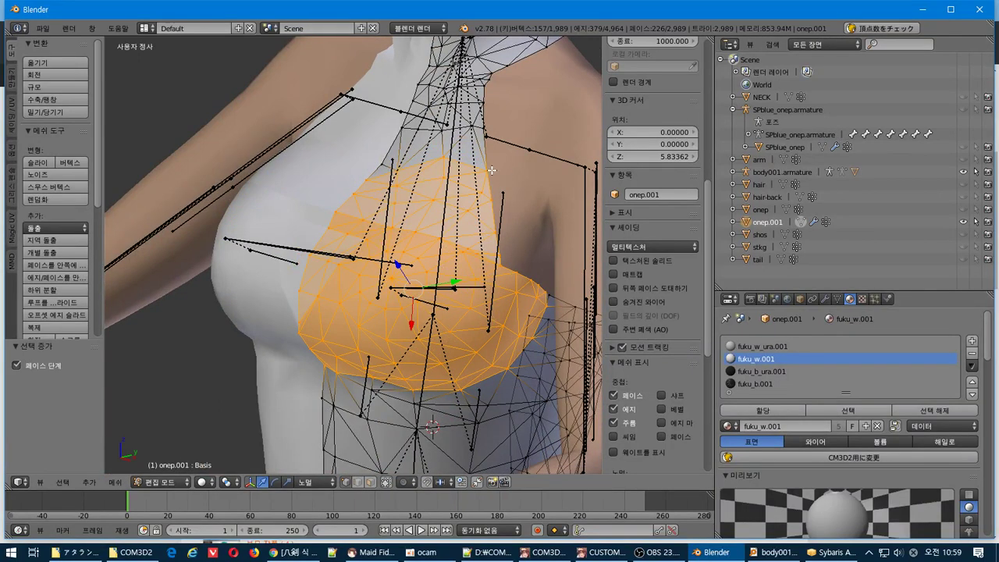
- Switch to Object Mode and make the body001 mesh under body001.armature the active object
key("Tab")
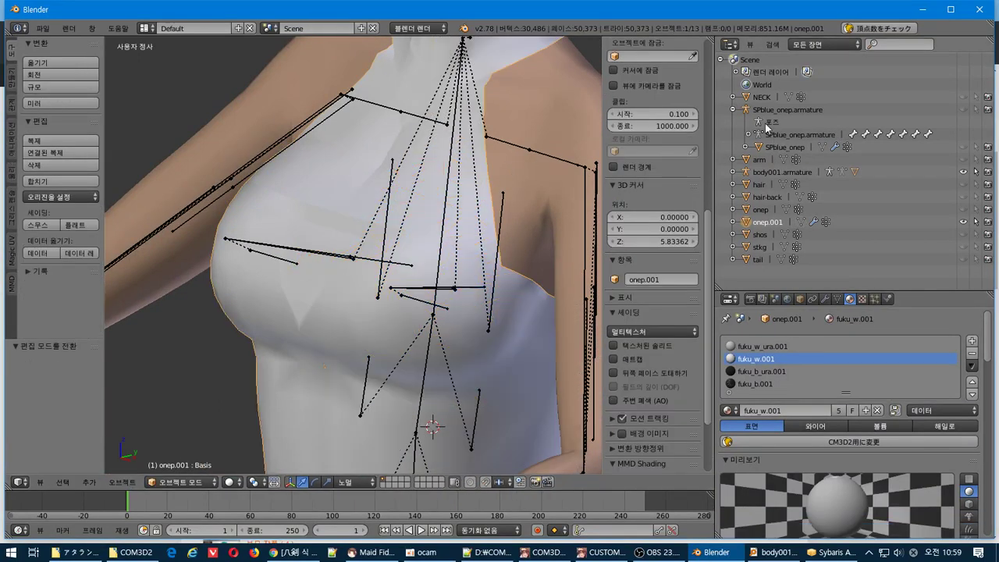
left_click(733, 97)
left_click(733, 97)
left_click(776, 147)
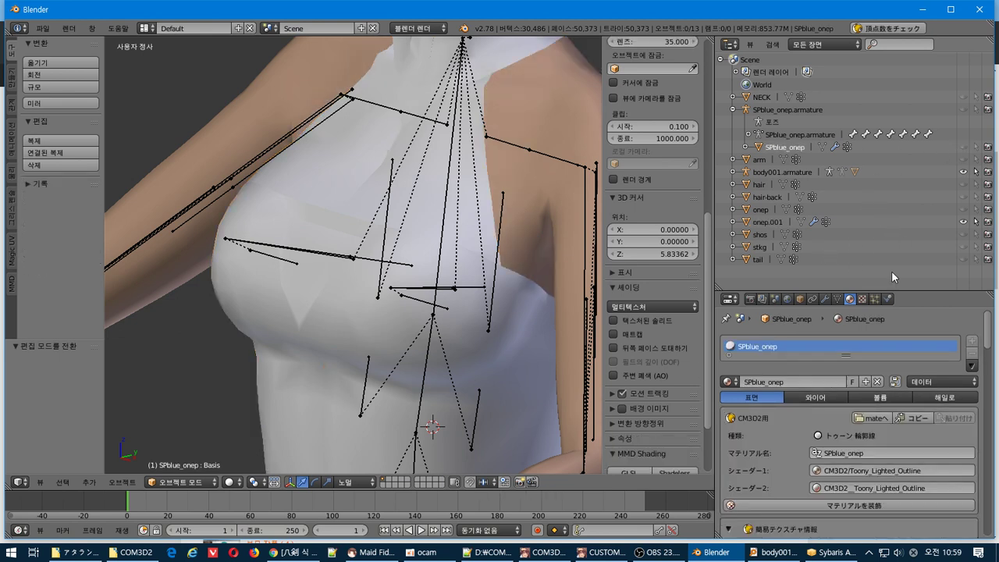
left_click(733, 172)
left_click(781, 210)
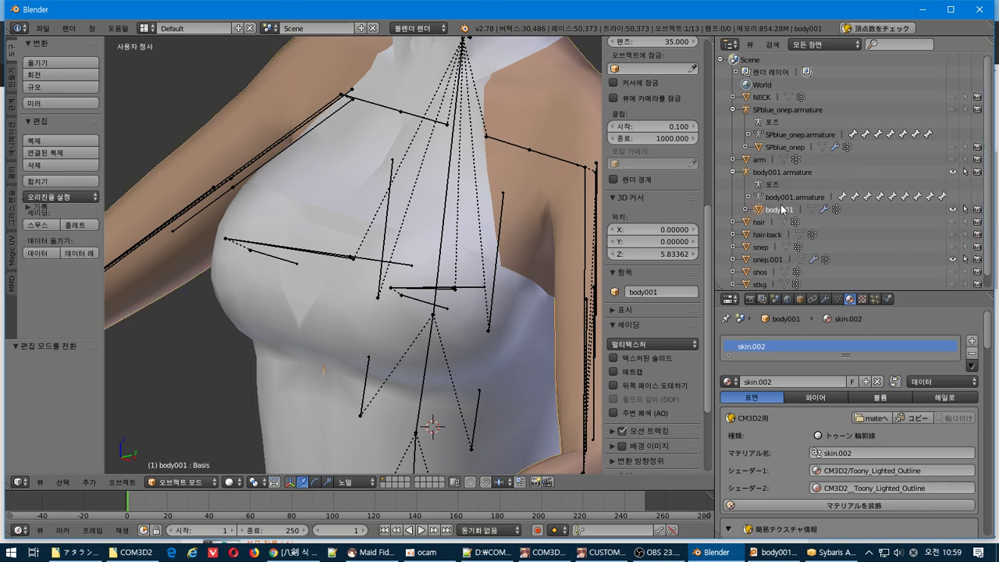
- Show the mesh data of body001 and make its hara shape key active
left_click(838, 299)
scroll(924, 448, "down", 1)
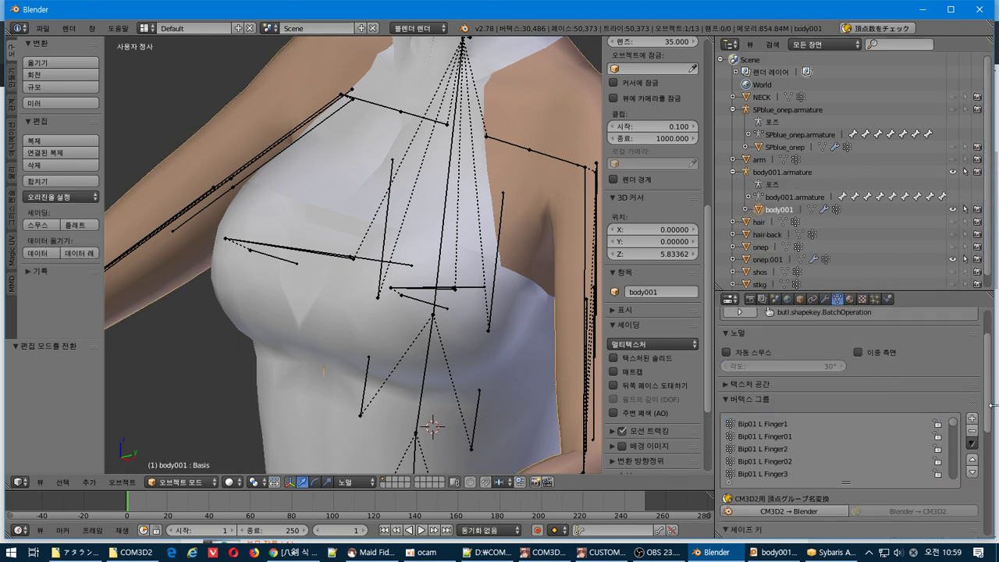
scroll(971, 484, "down", 6)
left_click(823, 403)
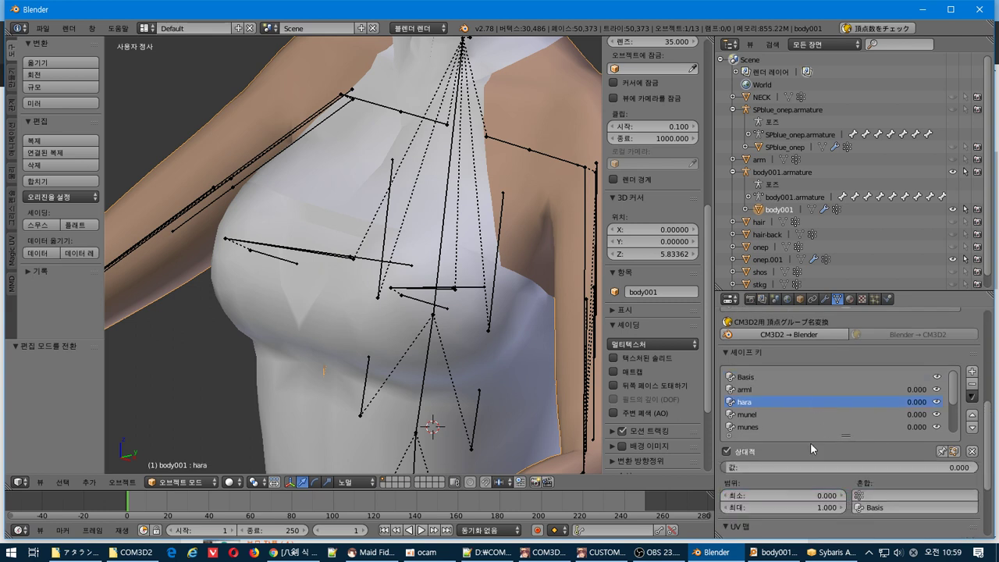
- Make body001's munel shape key active and preview it by raising its value and returning it to 0
left_click(762, 414)
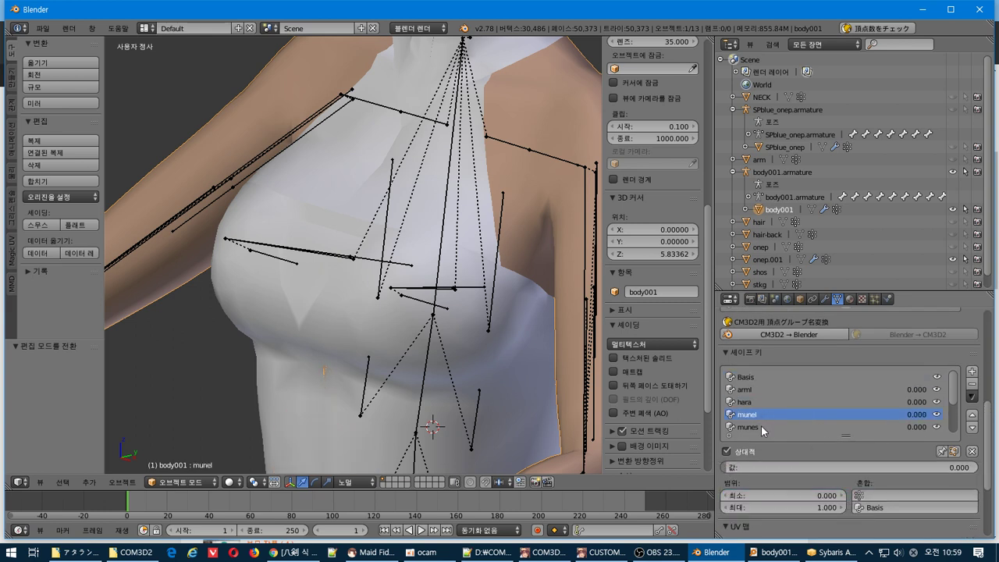
left_click_drag(761, 467, 976, 466)
left_click_drag(859, 466, 750, 467)
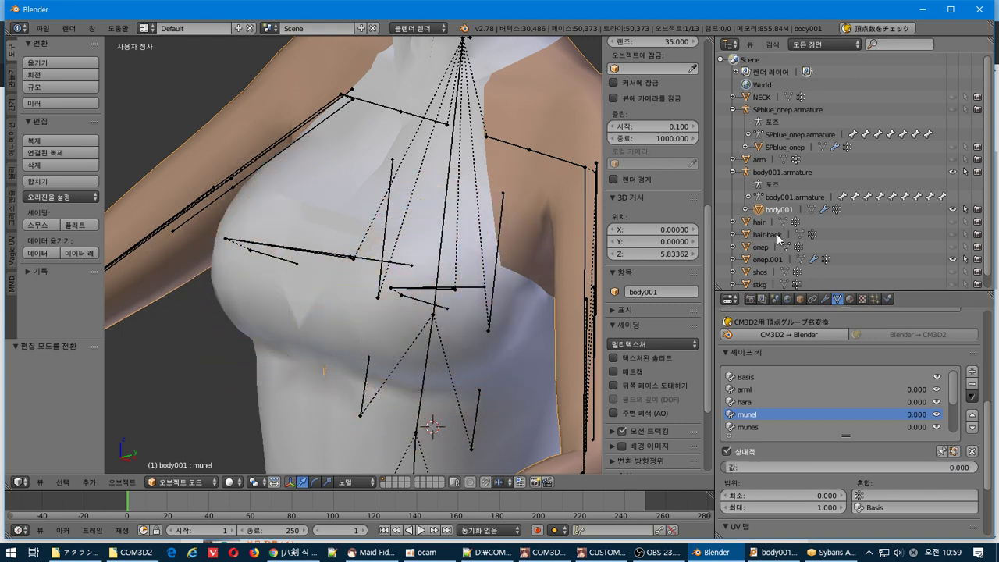
- Reopen onep.001 in Edit Mode, grow the breast selection once, and deselect the excess vertices along its upper edge
left_click(778, 260)
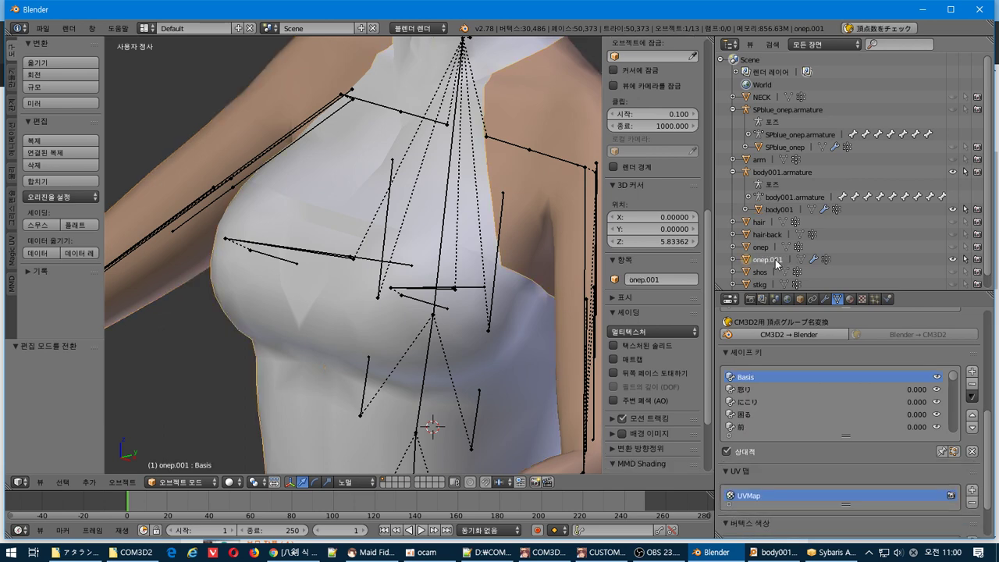
scroll(519, 274, "down", 1)
key("Tab")
middle_click_drag(518, 270, 529, 260)
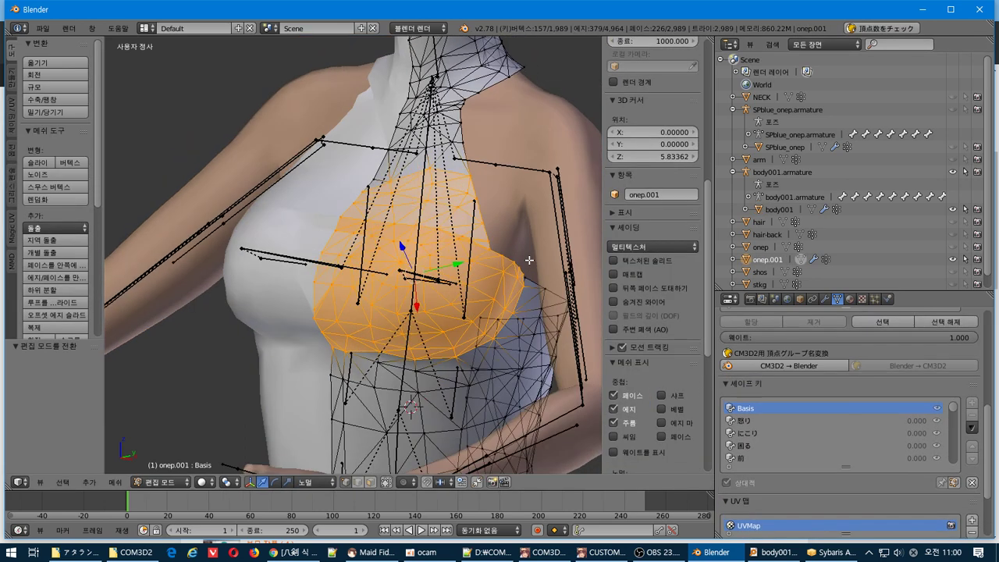
key("ctrl+KP_Add")
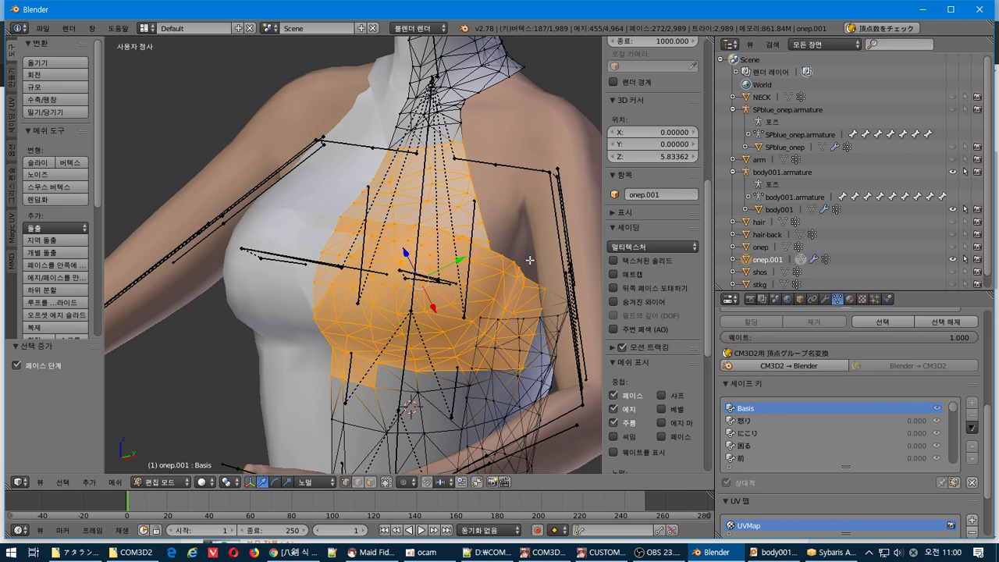
key("b")
middle_click_drag(345, 160, 577, 110)
middle_click_drag(411, 190, 389, 214)
- Make body001 the active object and set its munel shape key to 1
left_click(778, 209)
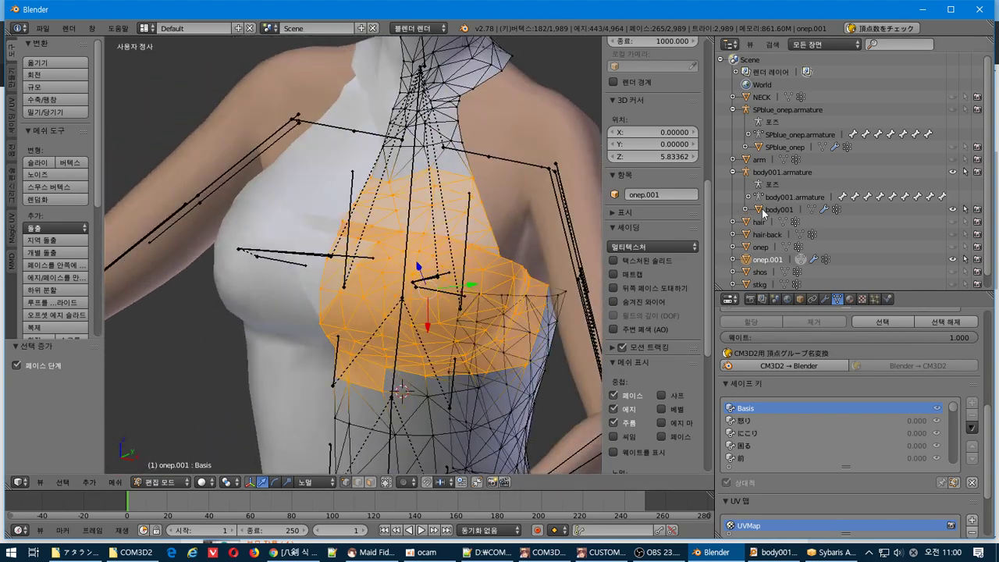
left_click(788, 466)
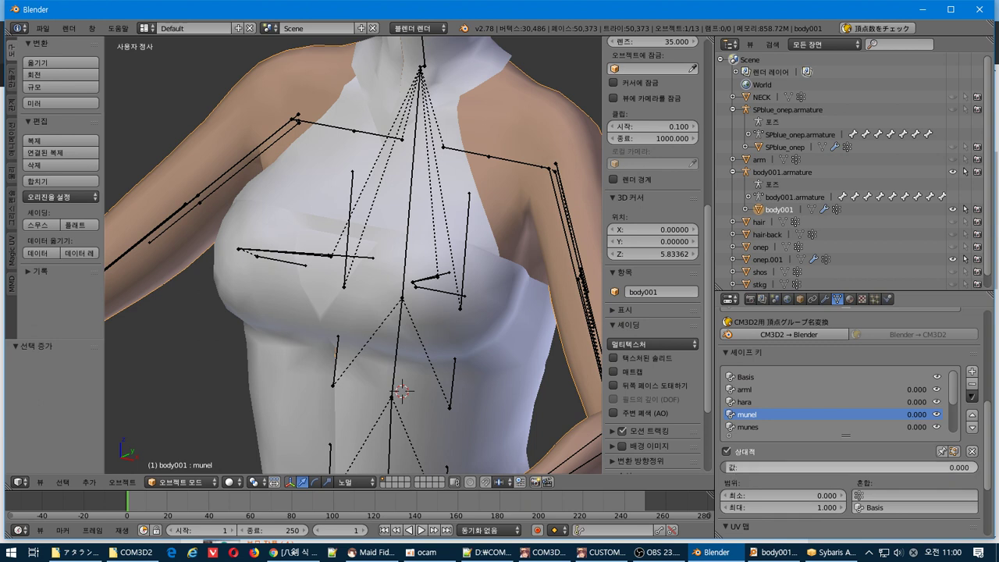
type("1")
key("Return")
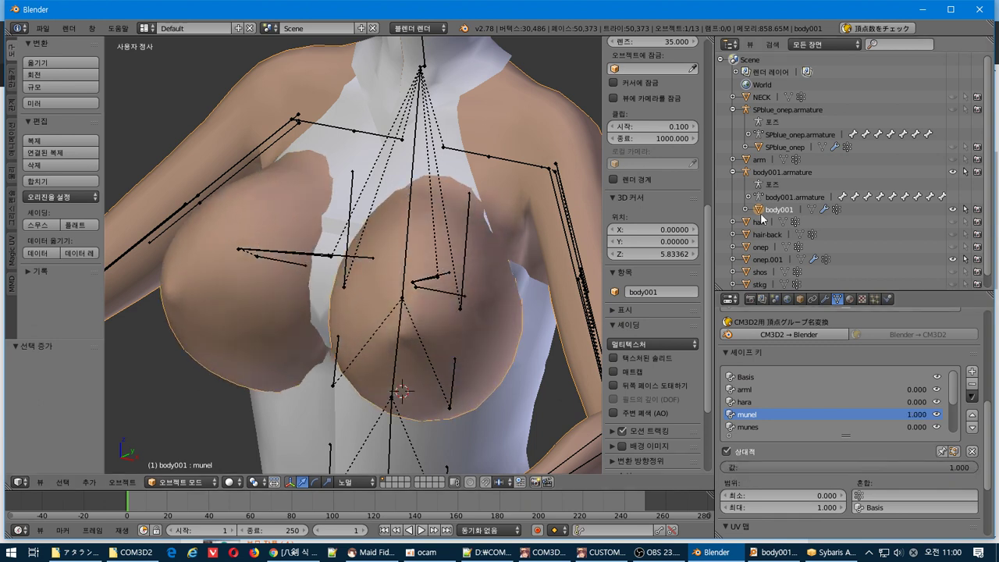
- Return to editing onep.001 and grow the selection once more to cover the area of the enlarged breast
left_click(773, 263)
key("Tab")
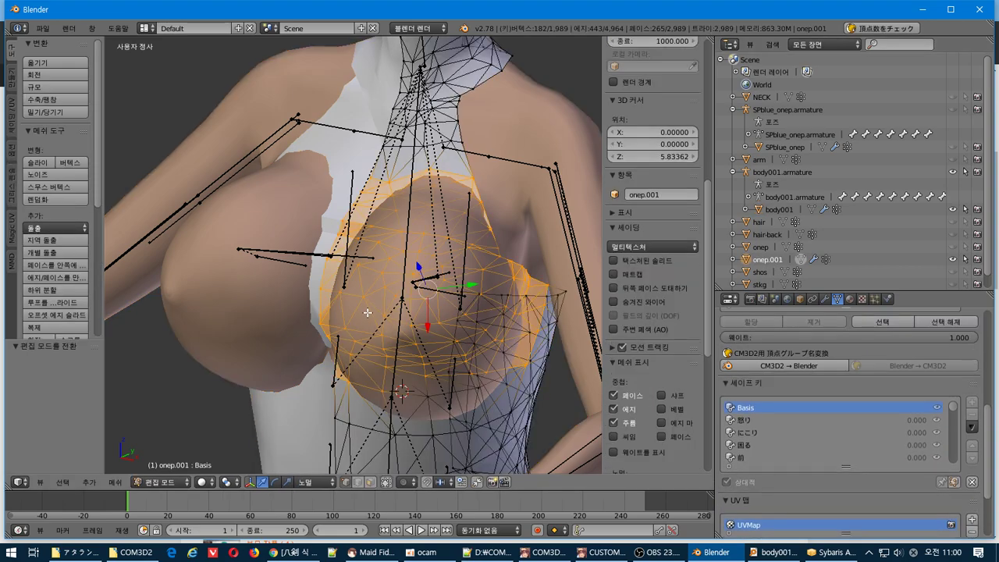
middle_click_drag(368, 312, 406, 248)
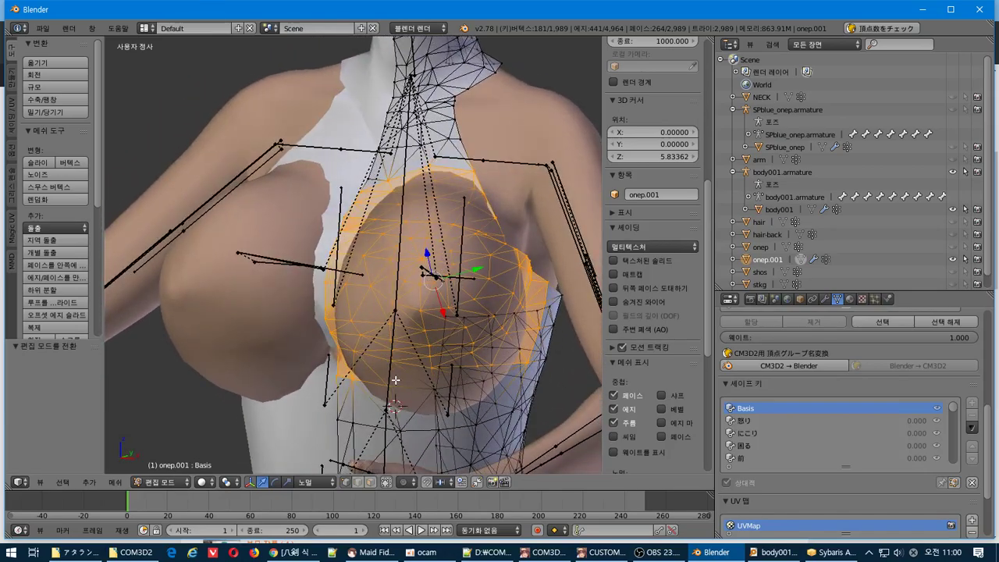
mouse_move(403, 386)
middle_mouse_down()
mouse_move(367, 374)
mouse_move(409, 387)
middle_mouse_up()
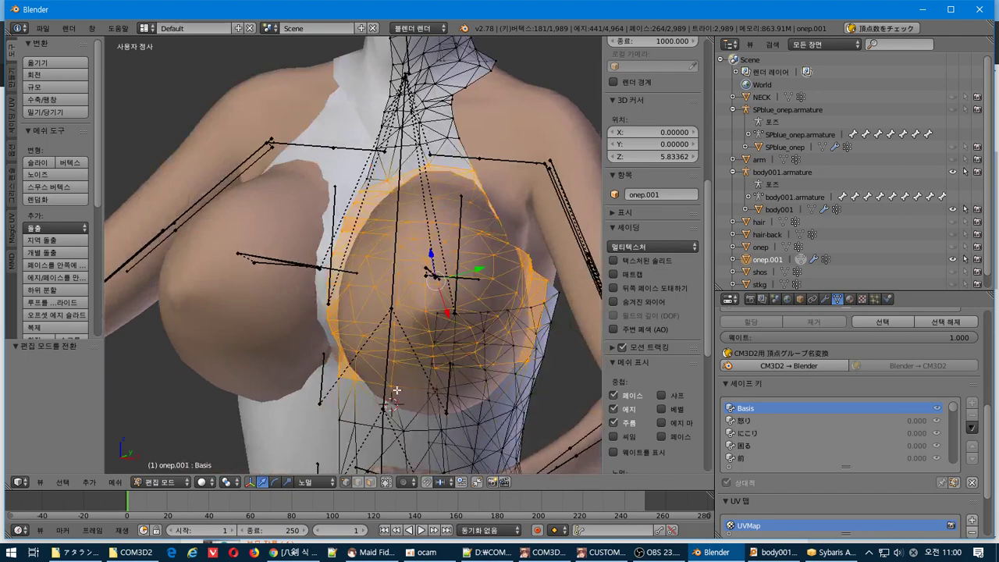
key("ctrl+KP_Add")
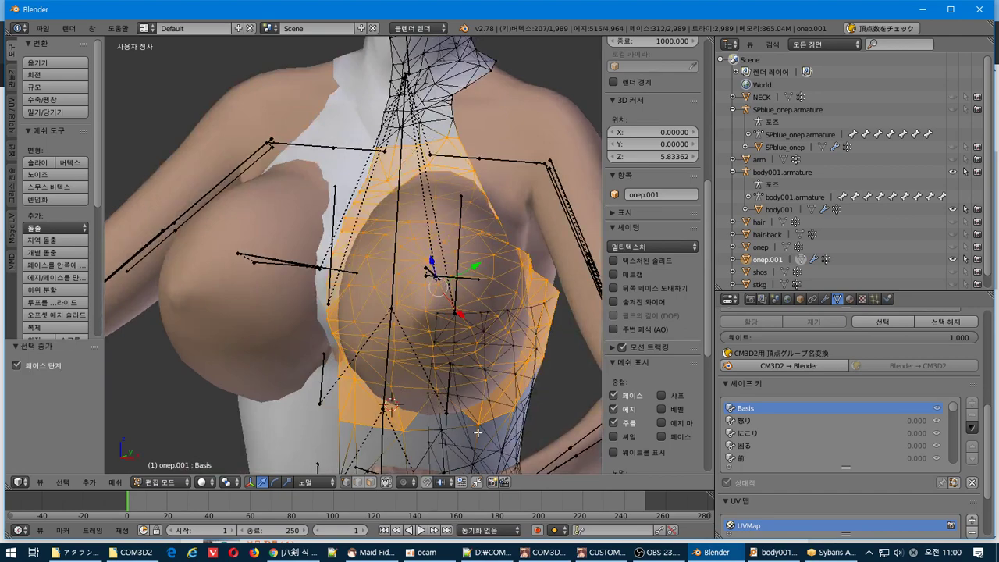
- Refine the selection's outline around the enlarged breast, deselecting excess vertices along its upper edge and lower inner corner
middle_click_drag(477, 431, 372, 405)
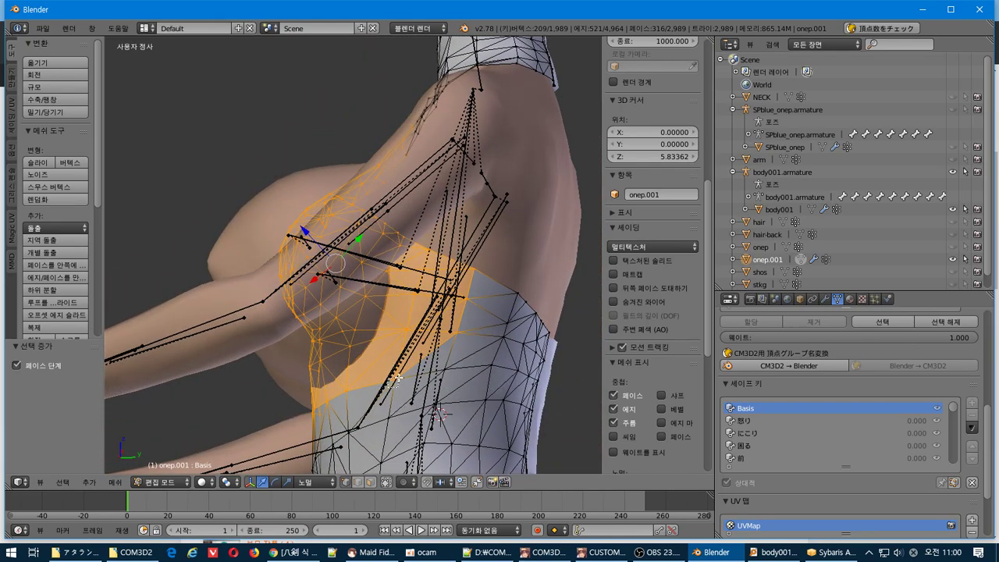
middle_click_drag(517, 221, 581, 324)
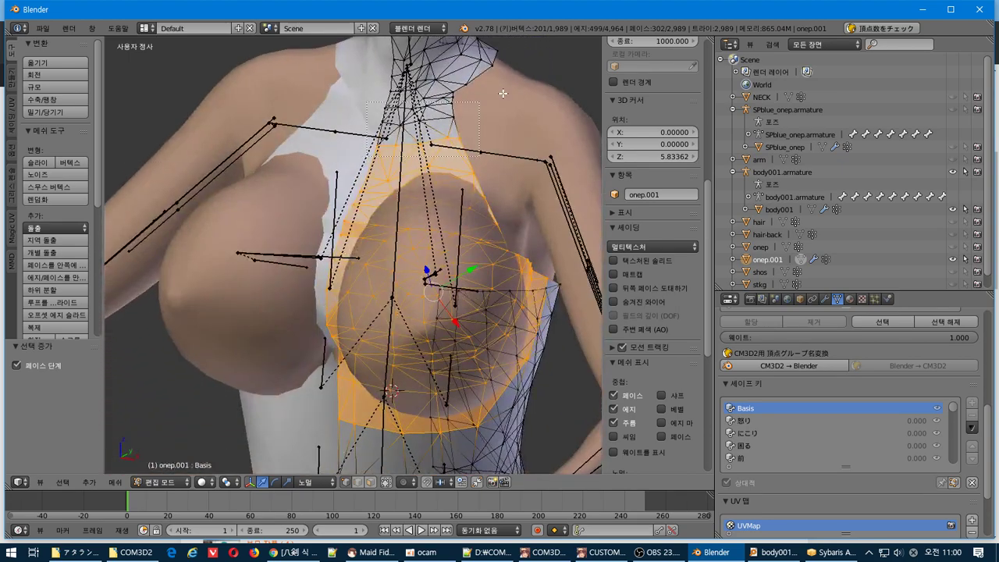
middle_click_drag(486, 152, 407, 173)
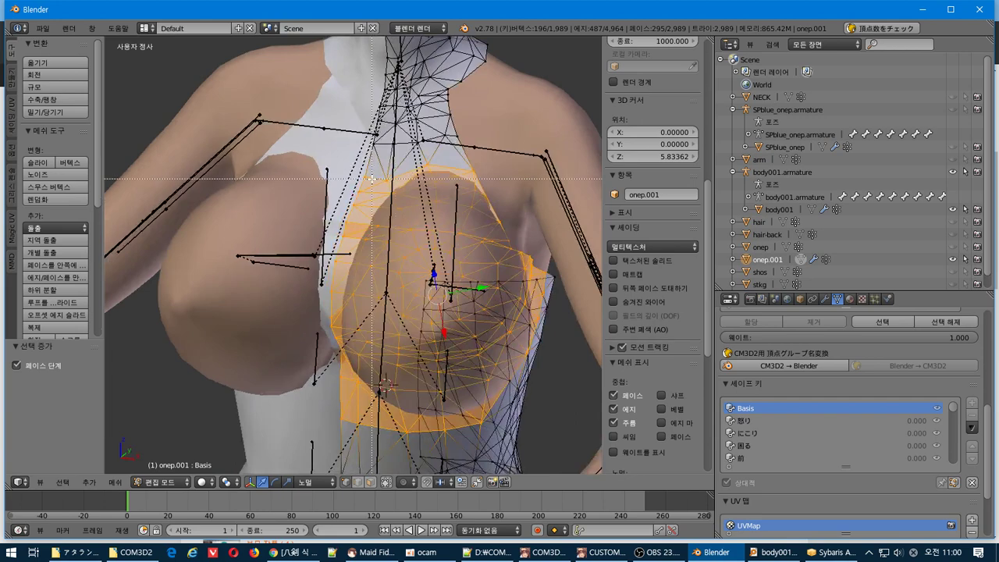
middle_click_drag(340, 160, 366, 148)
key("b")
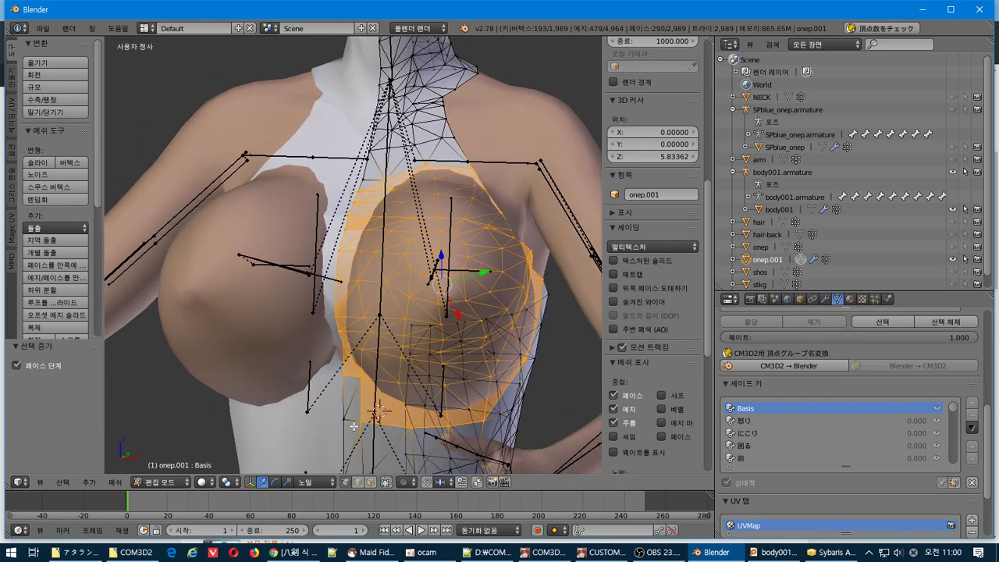
middle_click_drag(354, 426, 383, 421)
key("b")
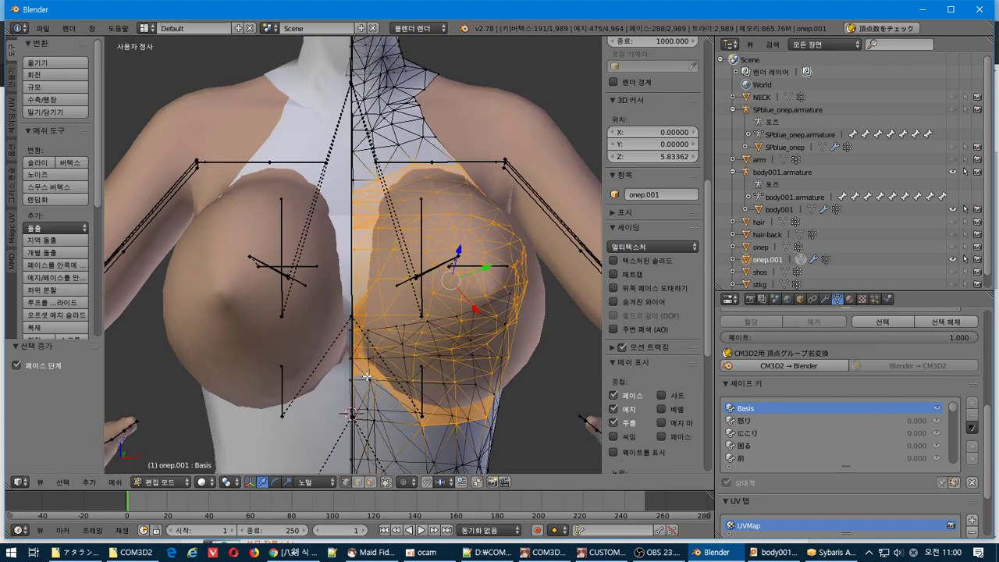
middle_click_drag(367, 376, 372, 410)
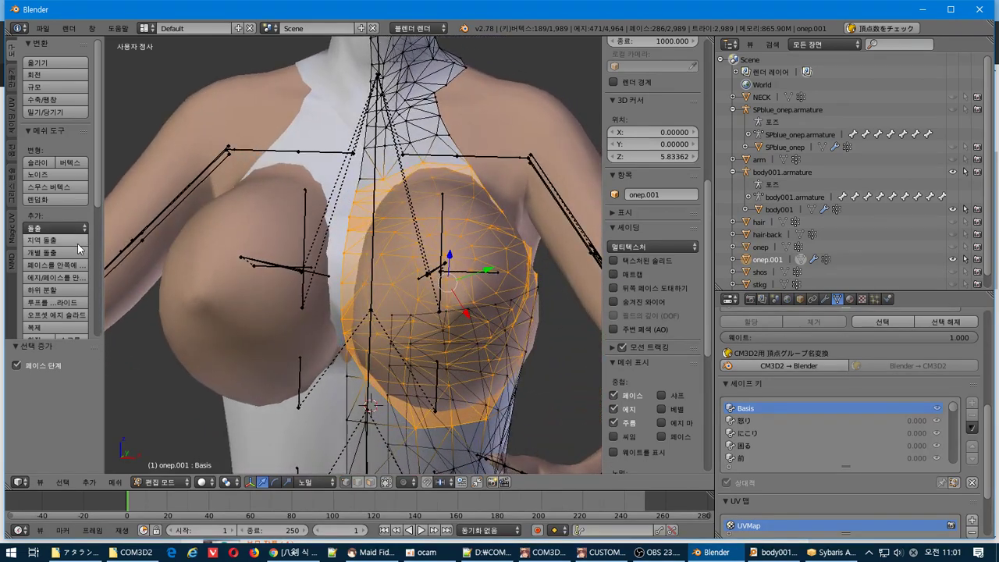
- Subdivide the selected chest faces of onep.001 with one cut and switch to Object Mode
scroll(79, 249, "down", 1)
left_click(54, 266)
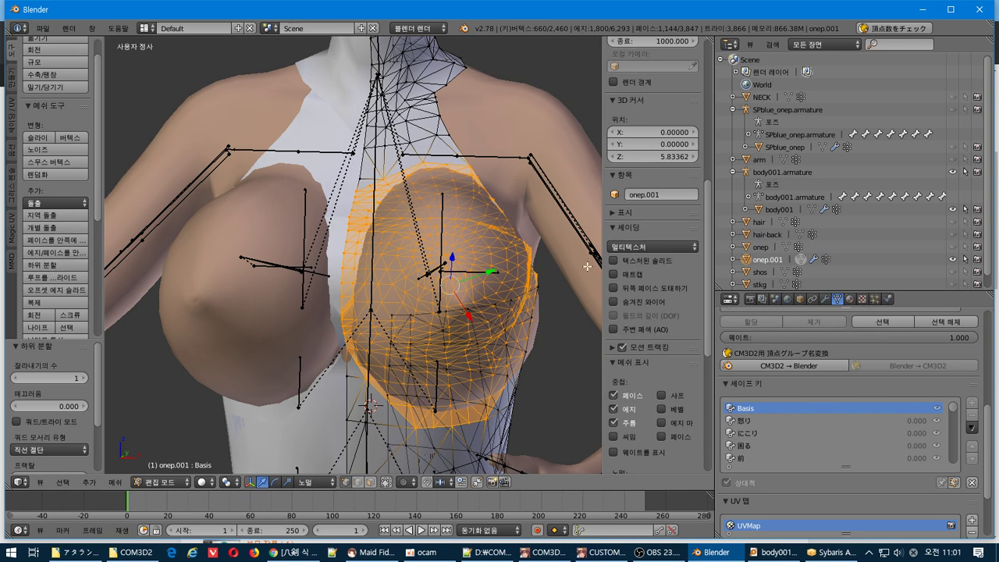
key("Tab")
- Examine body001's wireframe in Edit Mode to compare its mesh density with the subdivided chest of onep.001
right_click(554, 140)
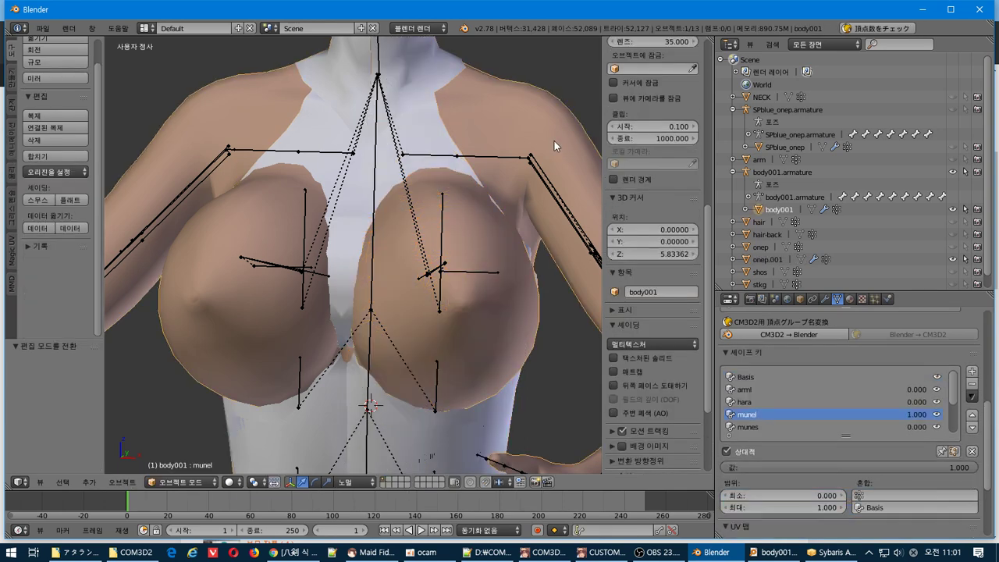
key("Tab")
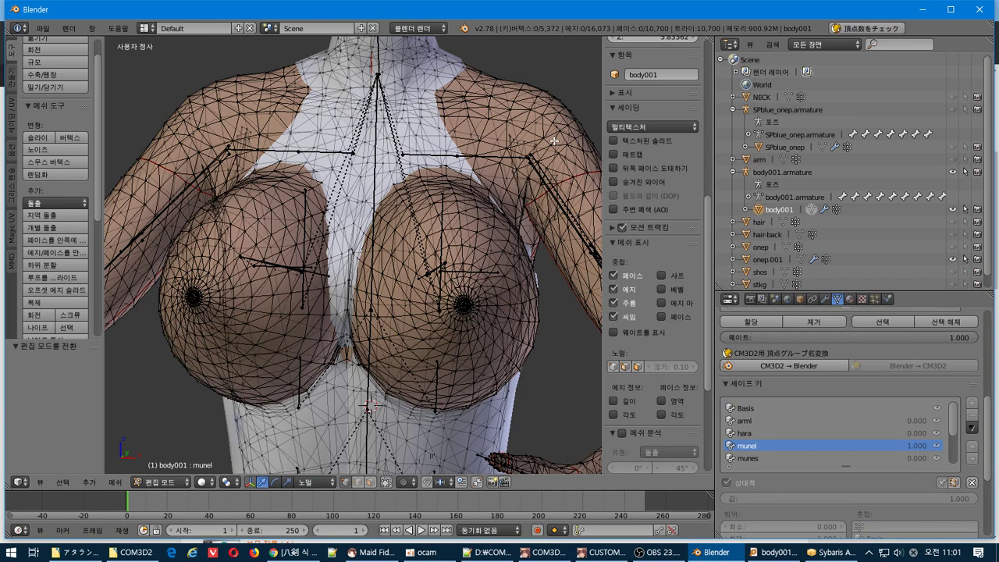
key("Tab")
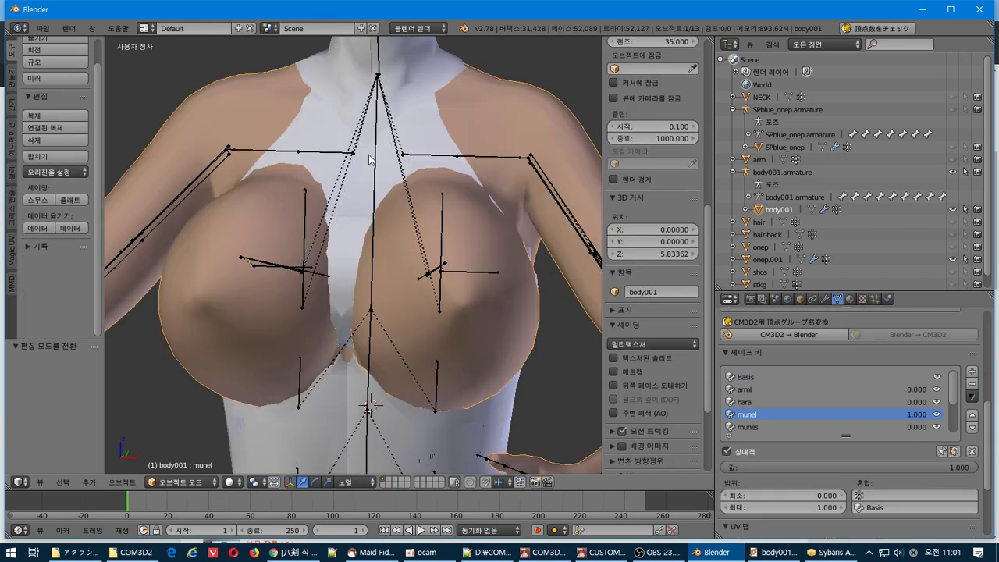
right_click(365, 154)
key("Tab")
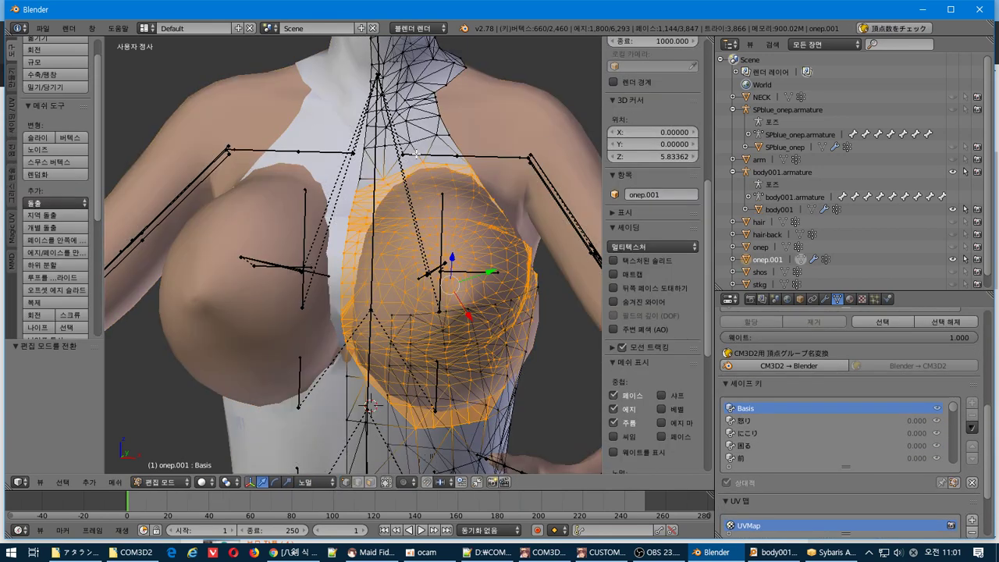
middle_click_drag(417, 154, 425, 187)
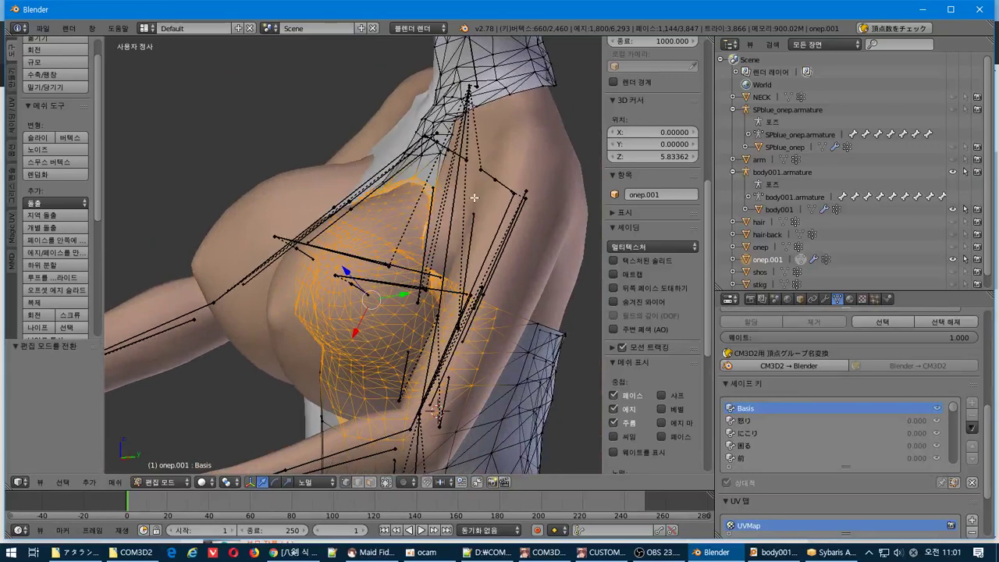
- Switch back to body001 in Object Mode and set its munel shape key to 0
key("Tab")
right_click(531, 161)
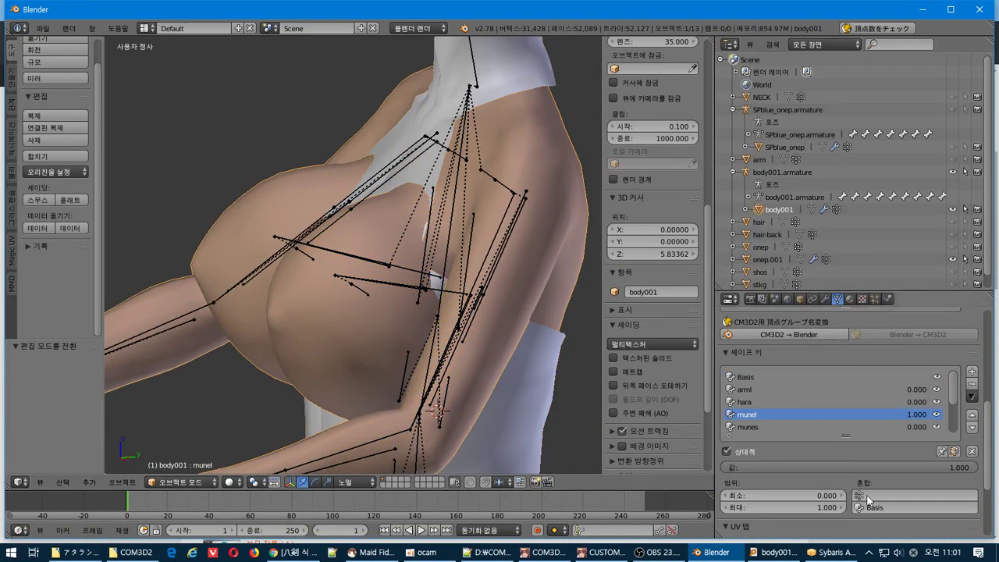
left_click_drag(941, 460, 539, 393)
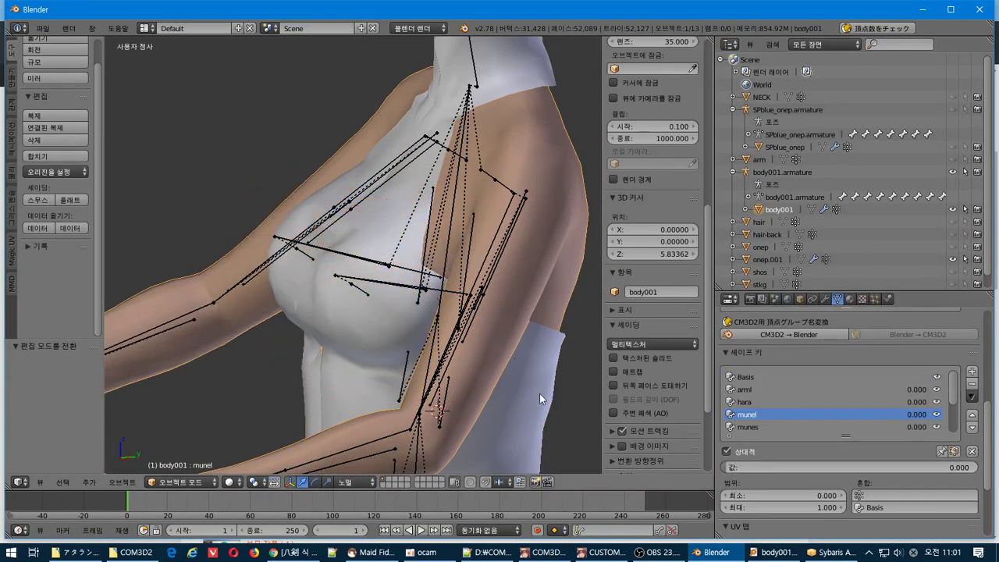
- Reopen onep.001 in Edit Mode, deselect everything, and select only the vertex at the tip of the breast
right_click(383, 311)
middle_click_drag(381, 307, 359, 265)
key("Tab")
key("a")
right_click(348, 272)
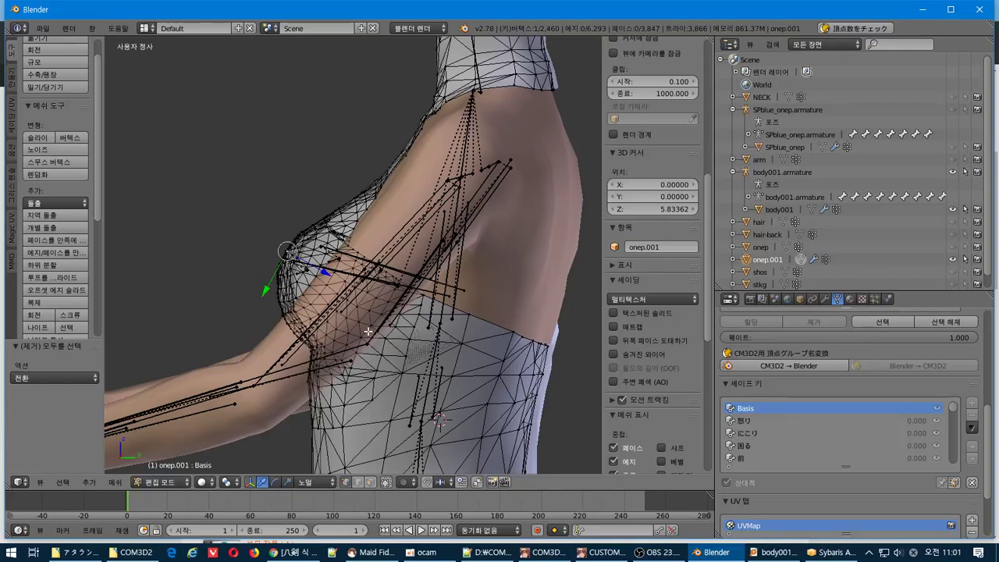
- Enable proportional editing with Root falloff and try moving the tip vertex along its normal Z axis
middle_click_drag(378, 377, 403, 347)
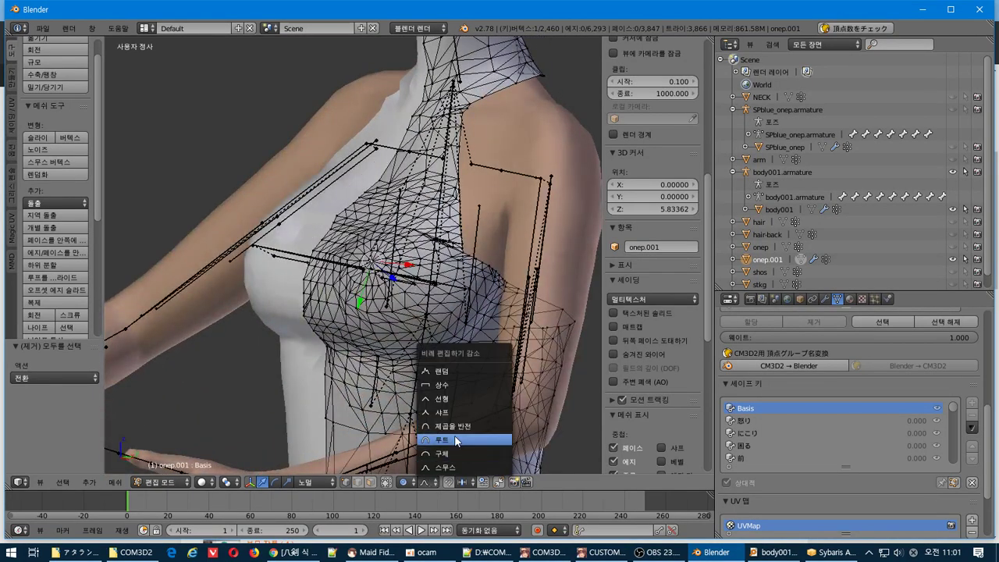
middle_click_drag(426, 304, 384, 276)
key("g")
key("z")
key("z")
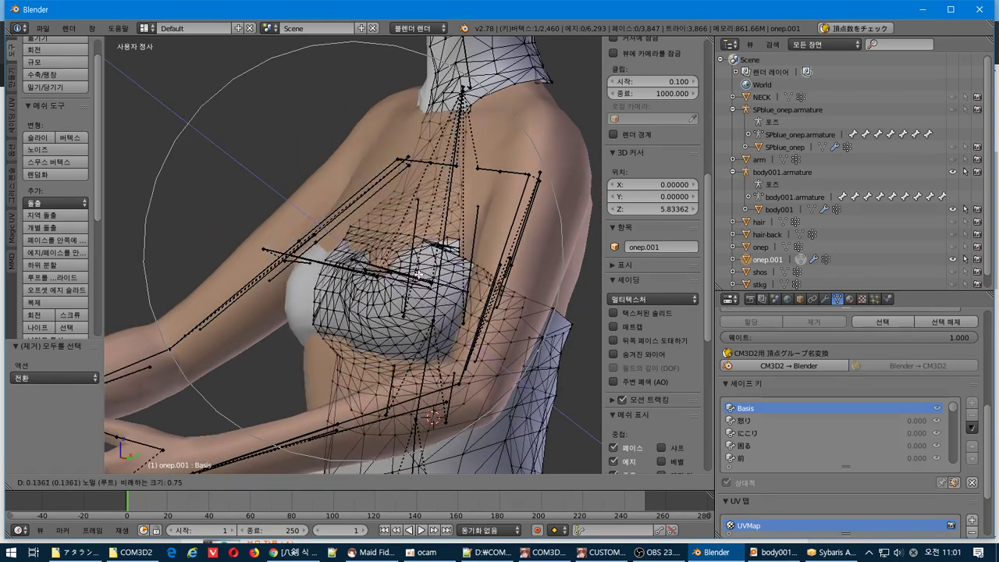
left_click(411, 271)
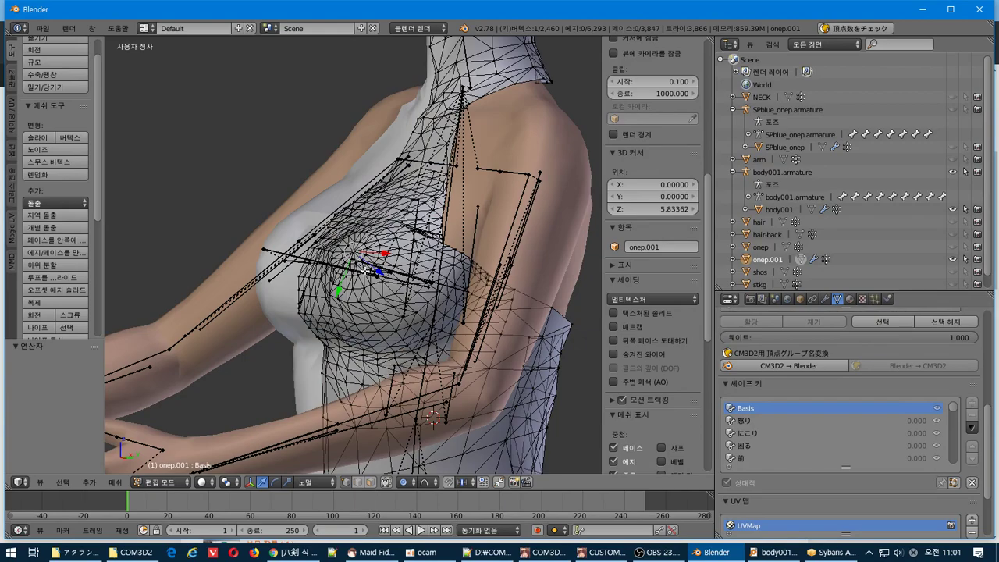
- Try another normal-axis move of the tip vertex, reducing the proportional editing size to 0.42
key("g")
key("z")
key("z")
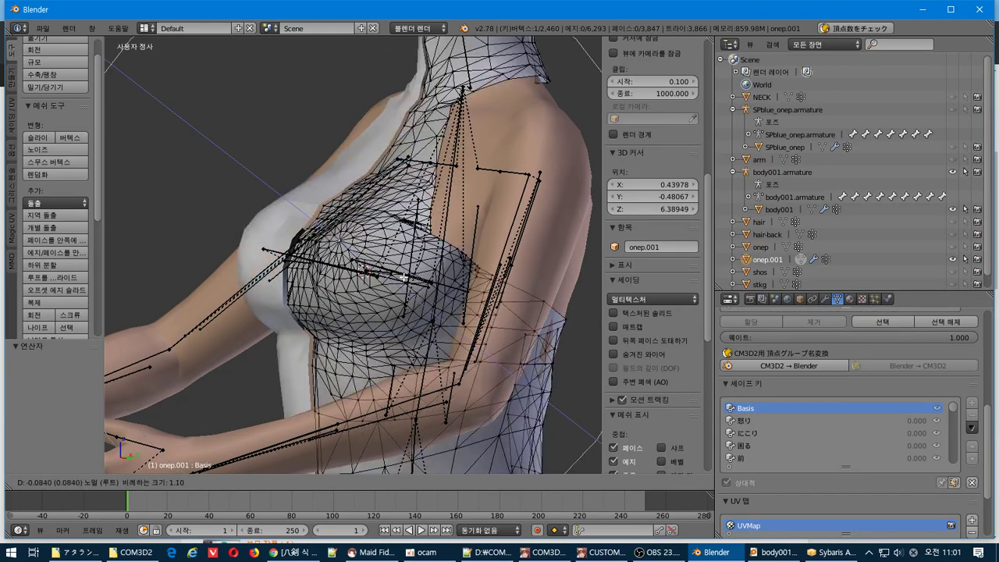
scroll(410, 275, "up", 4)
scroll(422, 274, "up", 5)
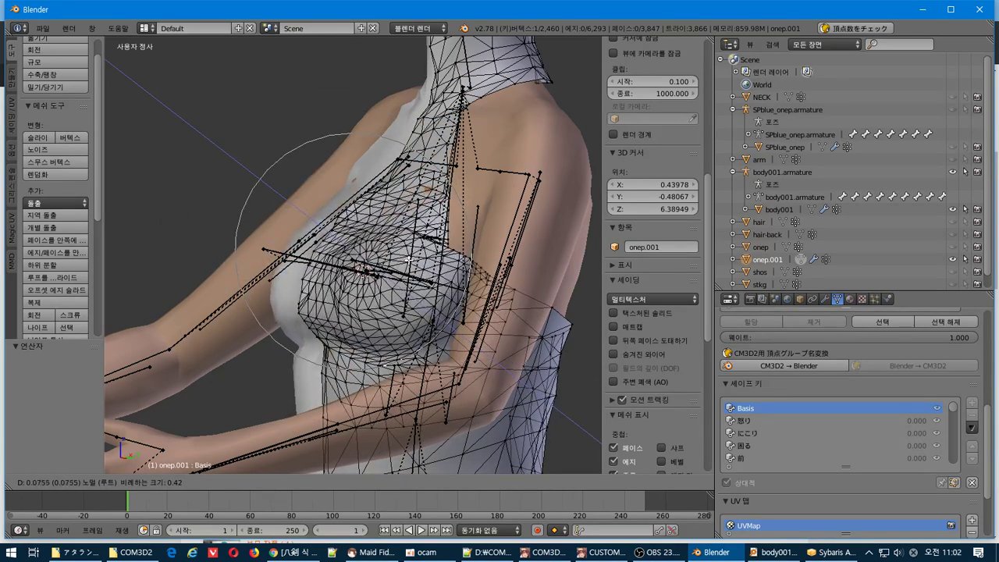
left_click(421, 260)
middle_click_drag(421, 260, 337, 248)
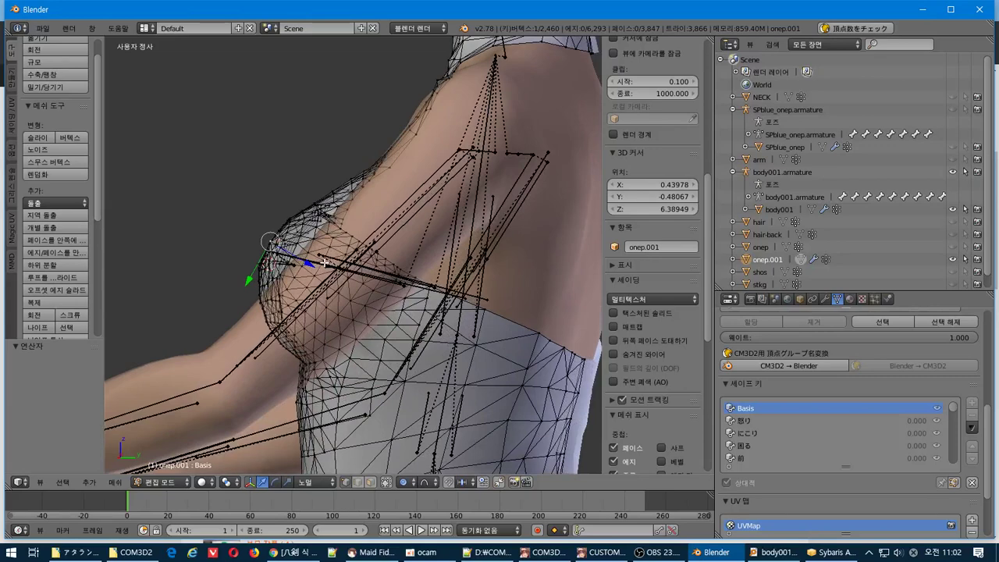
- Try pushing the tip vertex inward along its normal Z axis with proportional editing, and undo the move
left_click_drag(304, 266, 315, 269)
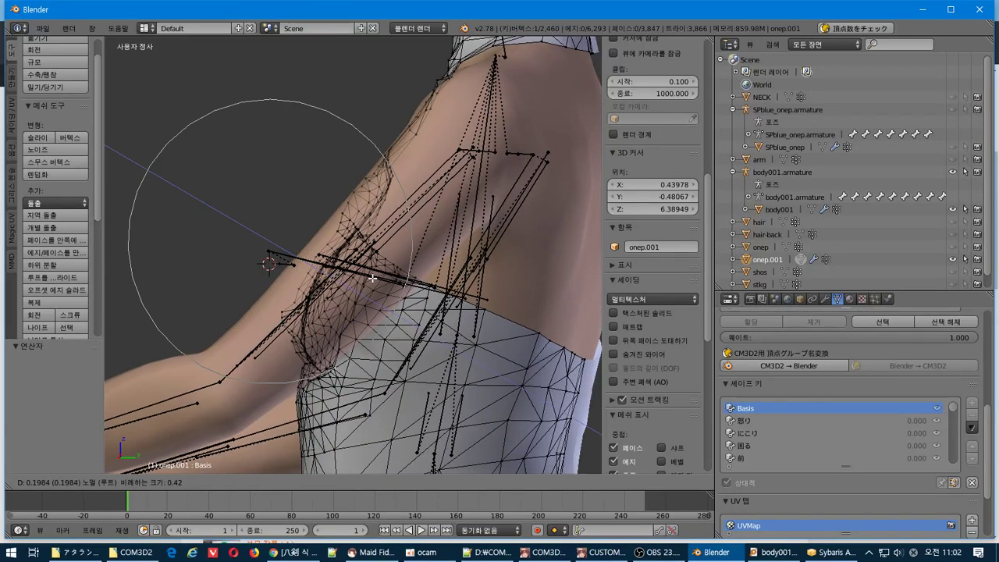
left_click_drag(372, 278, 368, 276)
key("ctrl+z")
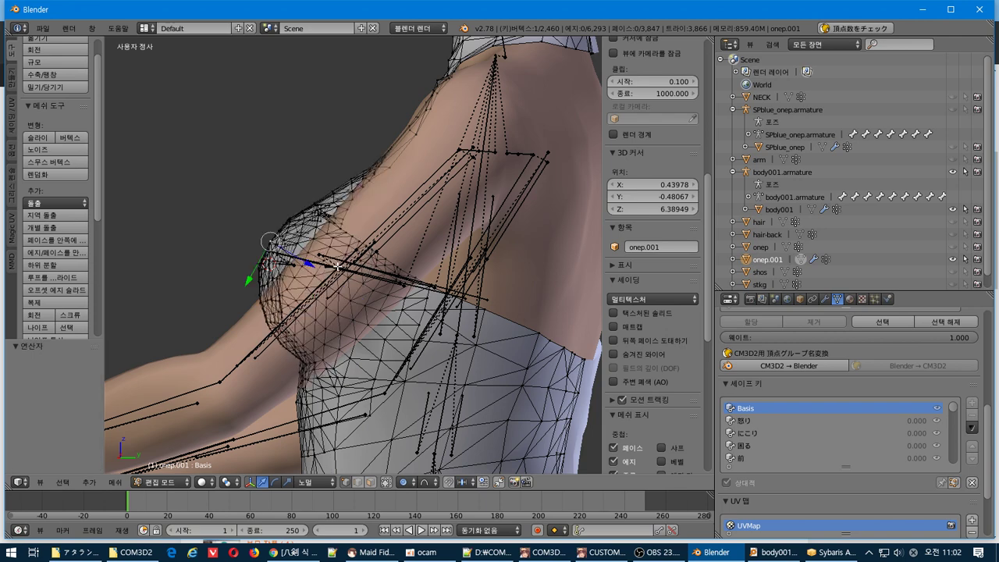
- Try pushing the breast tip vertex inward along its normal Z axis with a proportional size of 0.39
left_click_drag(310, 264, 320, 266)
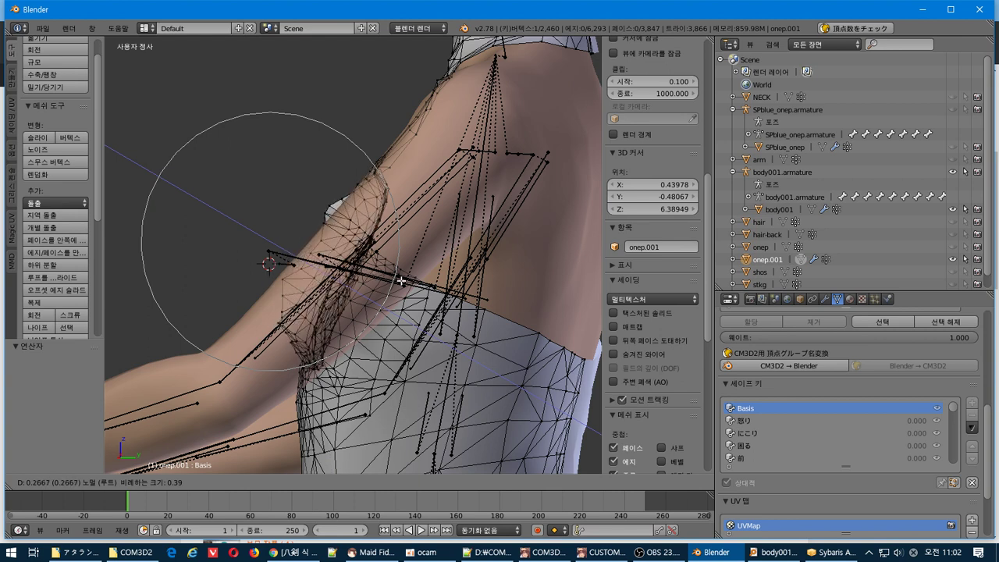
left_click_drag(350, 262, 351, 263)
middle_click_drag(352, 264, 431, 277)
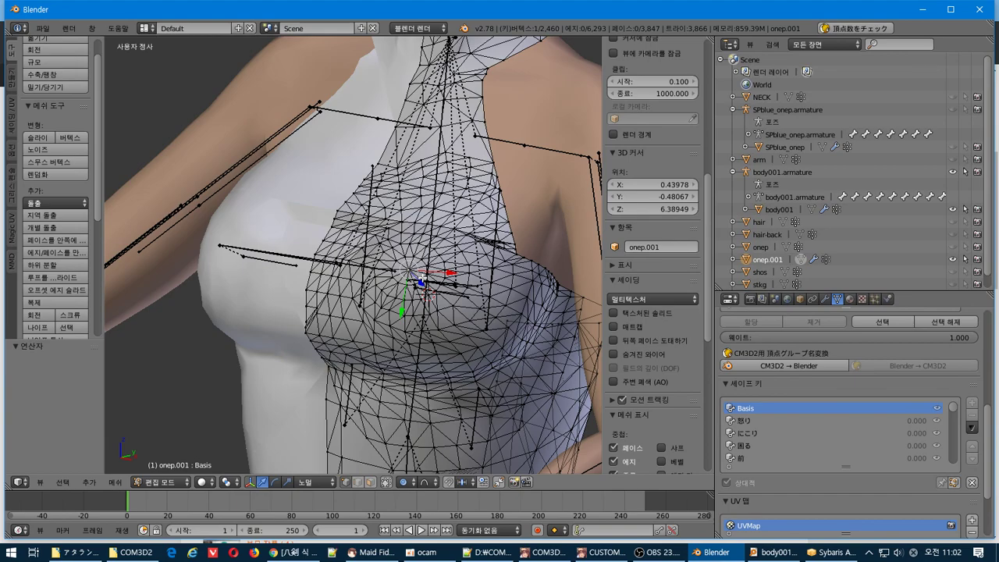
- Select the row of chest vertices running from the garment's center line across the breast tip
key("KP_3")
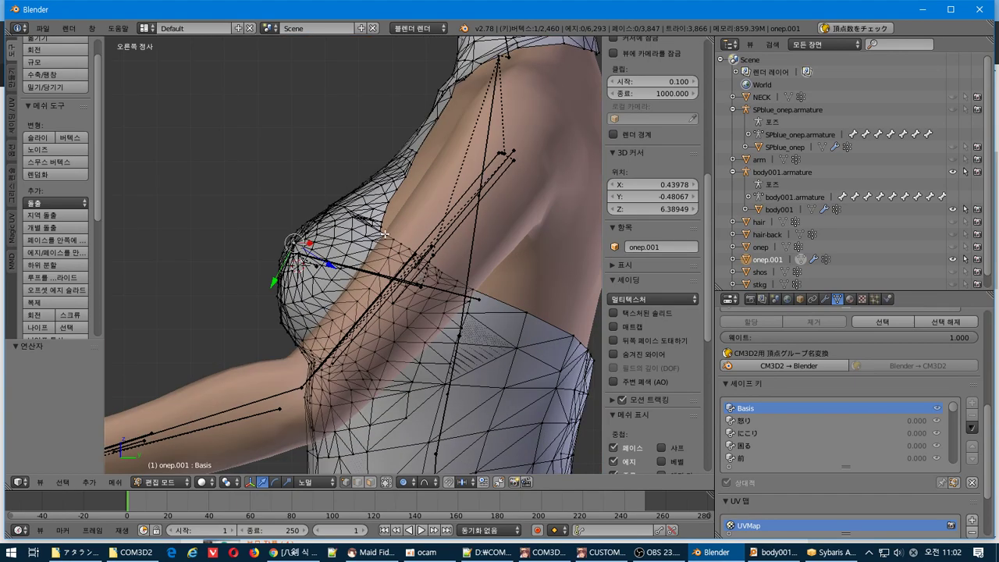
middle_click_drag(385, 235, 400, 258)
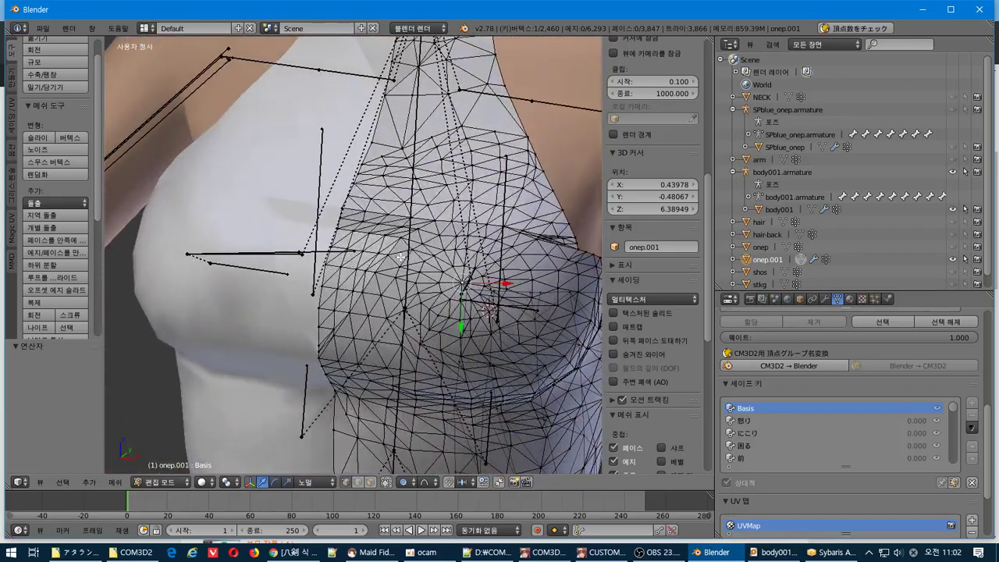
key("KP_3")
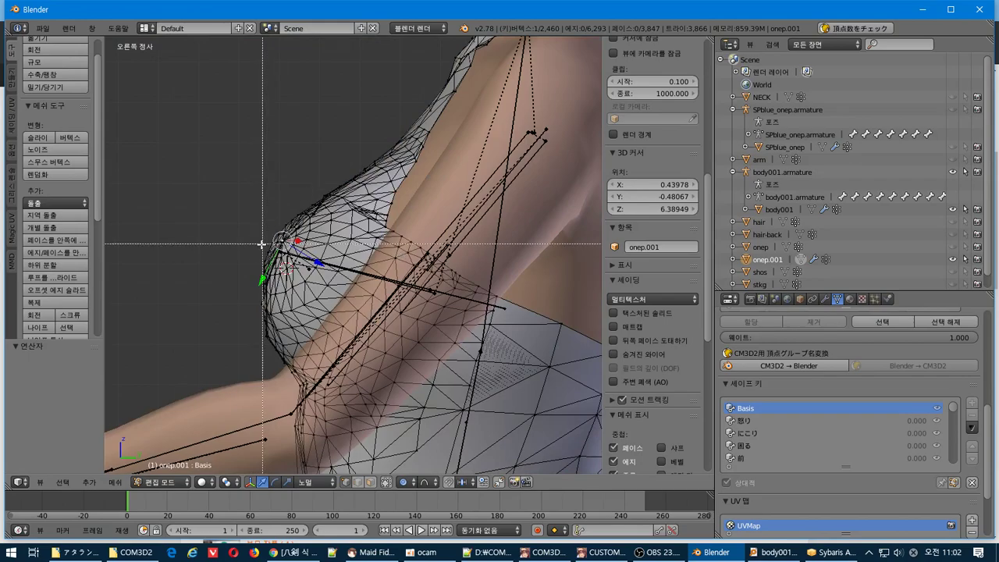
left_click_drag(263, 243, 290, 237)
mouse_move(290, 237)
middle_mouse_down()
mouse_move(409, 258)
mouse_move(294, 233)
middle_mouse_up()
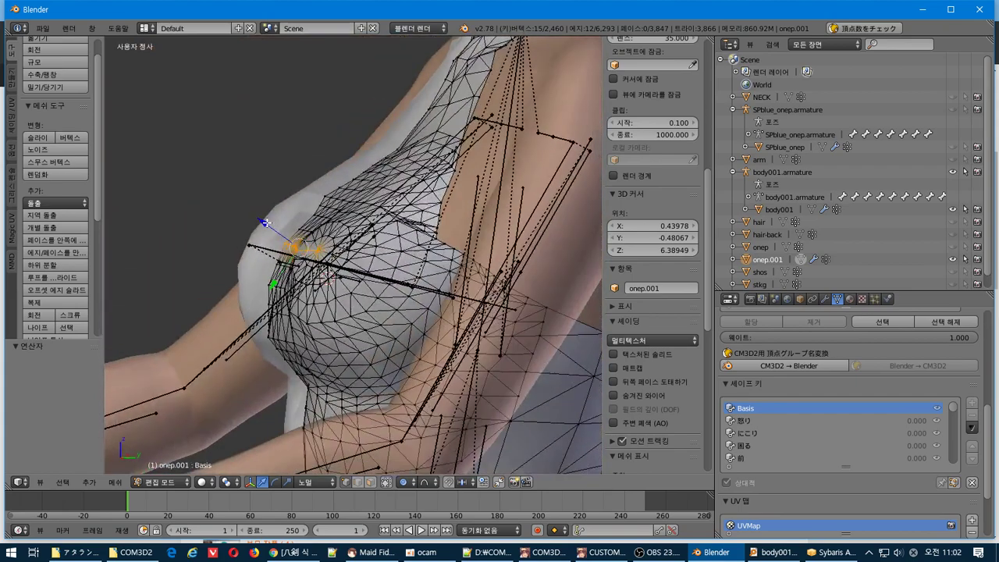
- Try moving the selected vertex row -0.100 along its normal Z axis with the proportional size reduced to 0.35
left_click_drag(266, 222, 279, 225)
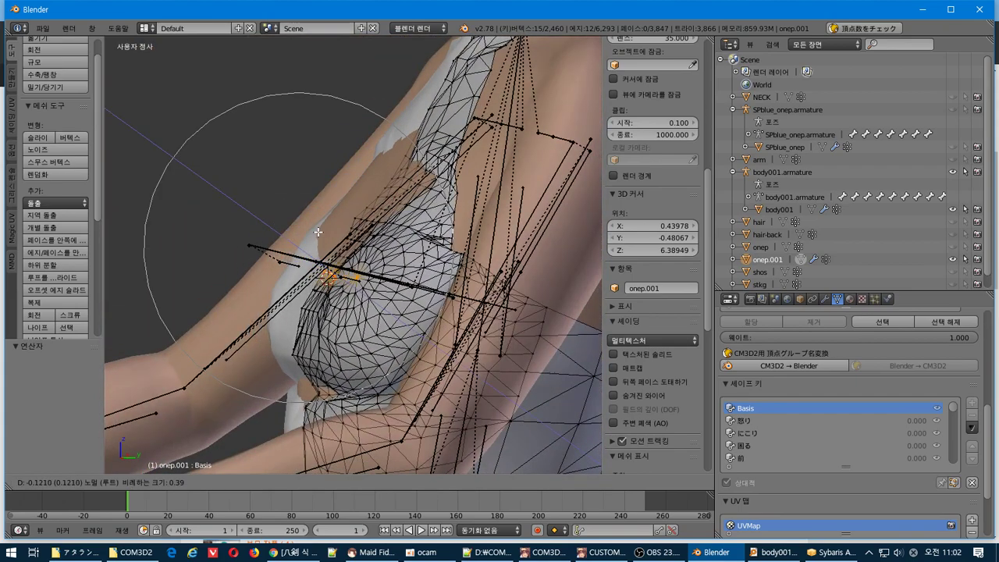
scroll(300, 217, "up", 1)
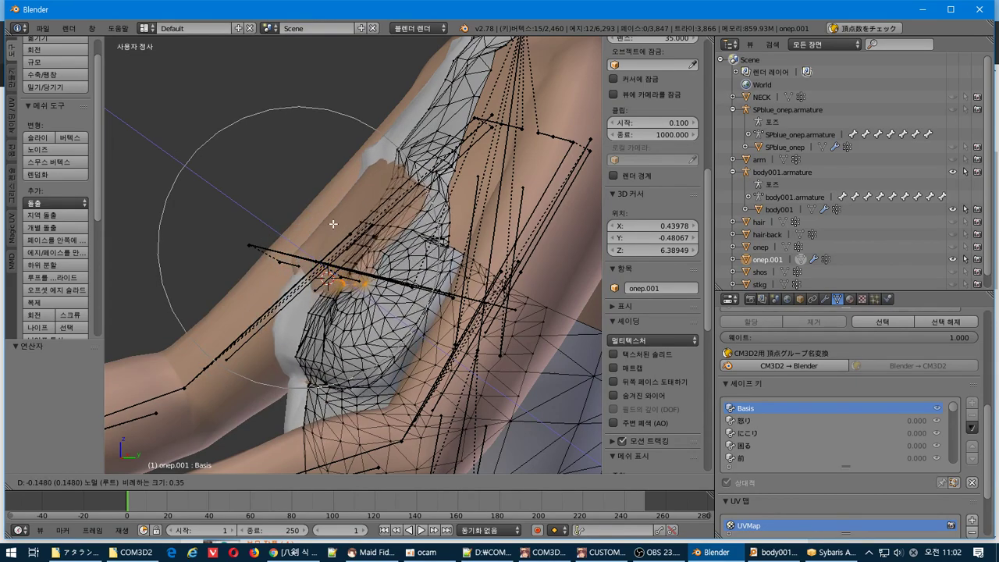
left_click_drag(321, 212, 323, 213)
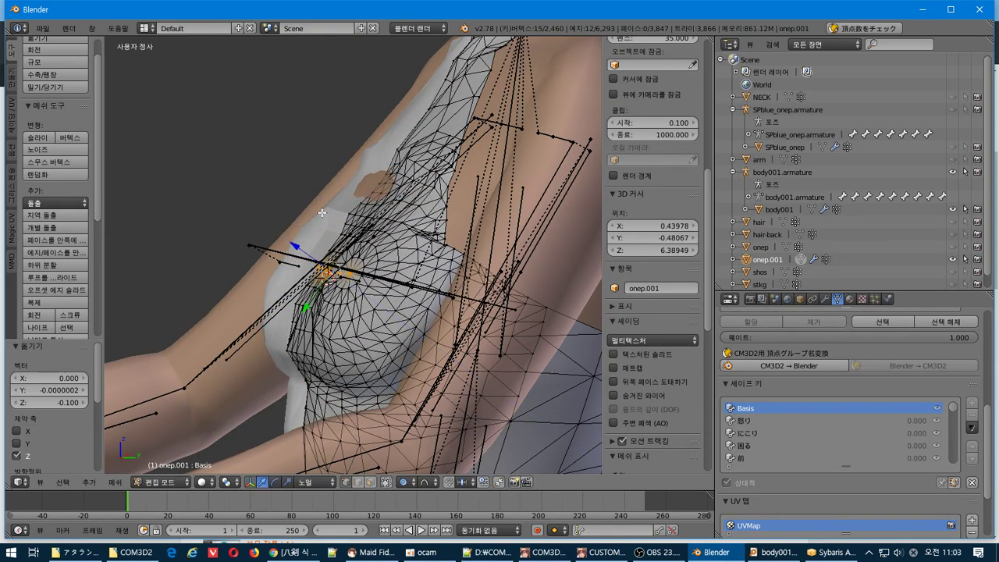
mouse_move(323, 213)
middle_mouse_down()
mouse_move(439, 216)
mouse_move(536, 245)
mouse_move(567, 229)
mouse_move(305, 212)
mouse_move(357, 207)
mouse_move(312, 218)
mouse_move(325, 220)
mouse_move(316, 213)
mouse_move(328, 210)
mouse_move(315, 206)
mouse_move(323, 208)
middle_mouse_up()
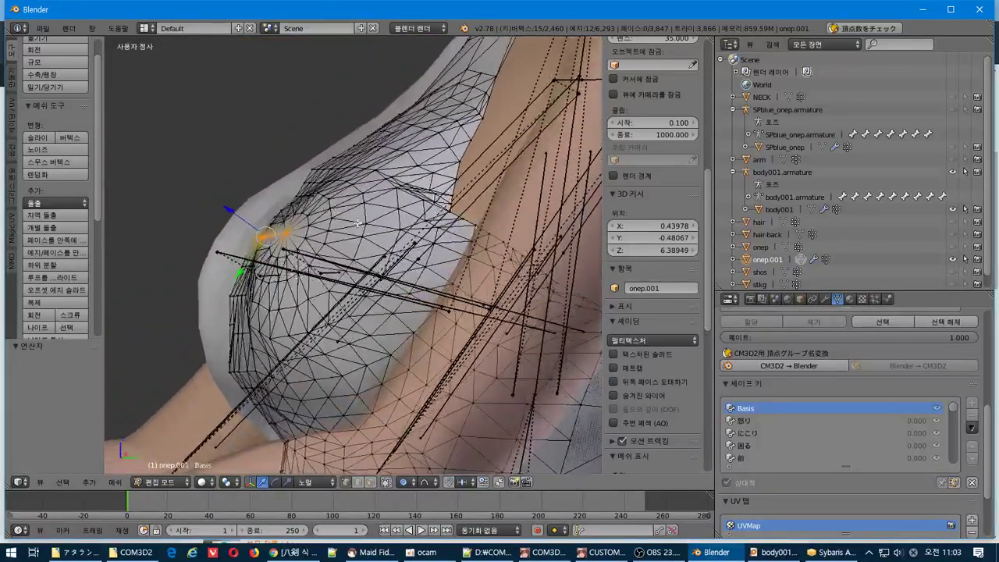
- Move the selected vertex row -0.077 along its normal Z axis using Root falloff and a proportional size of 0.35
left_click(425, 482)
left_click(478, 442)
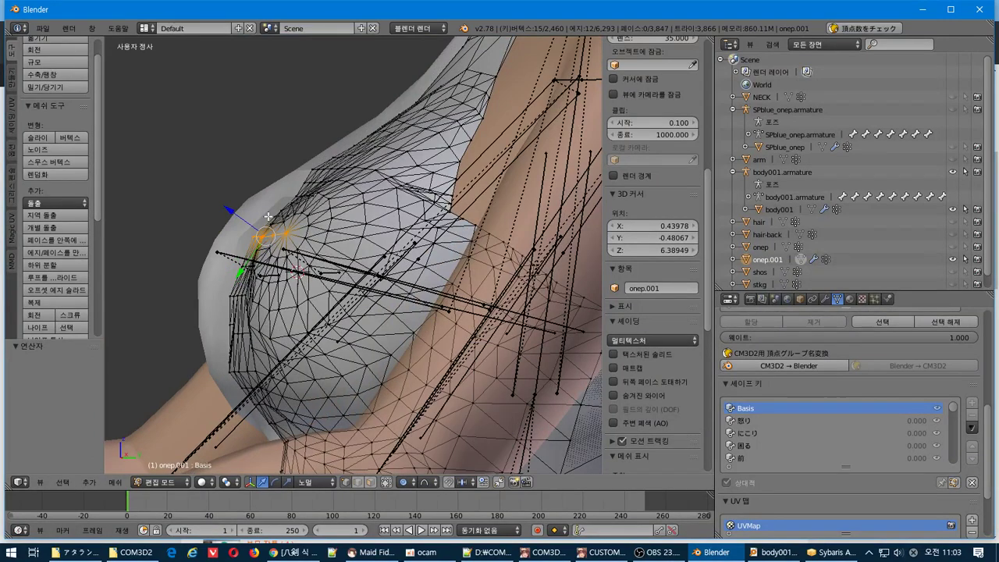
left_click_drag(233, 208, 291, 234)
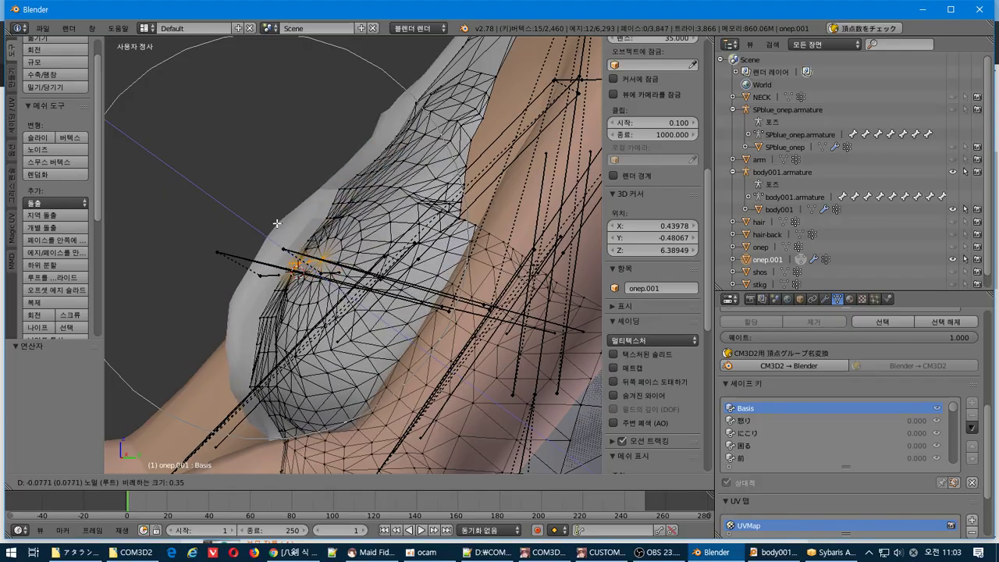
left_click(277, 223)
- Return to Object Mode and toggle onep.001's visibility to compare its reshaped chest with body001 underneath
middle_click_drag(277, 223, 258, 234)
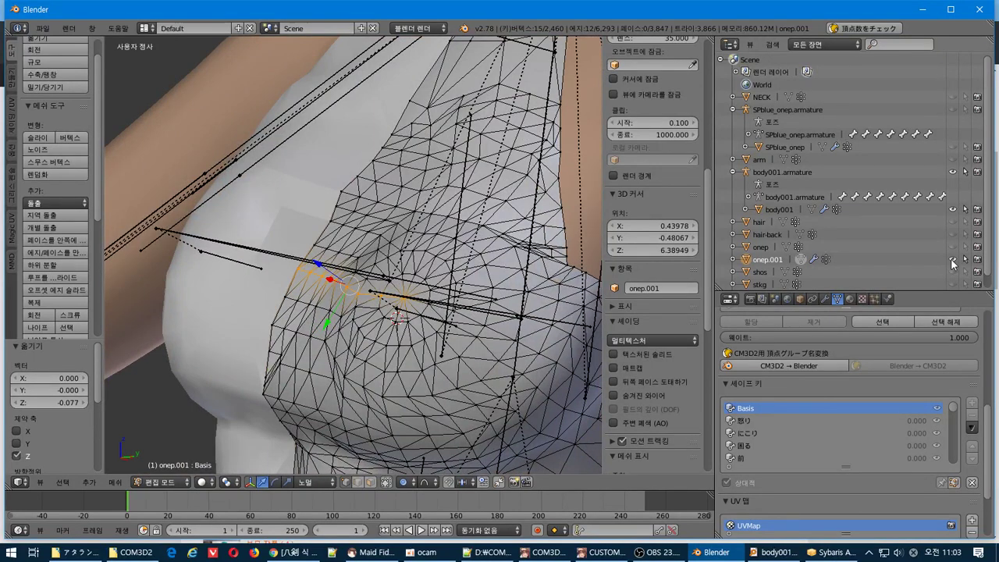
key("Tab")
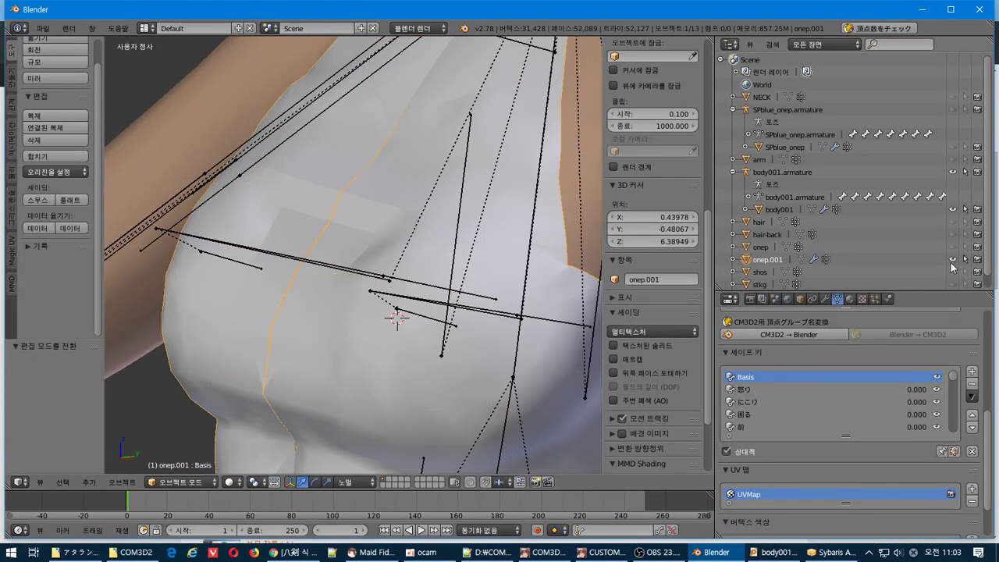
left_click(951, 261)
left_click(951, 261)
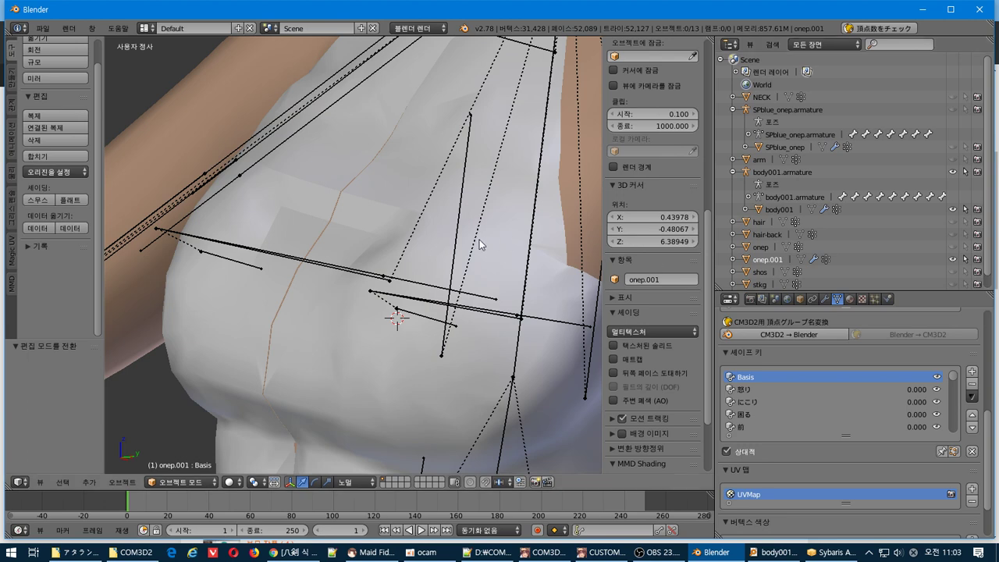
middle_click_drag(479, 244, 432, 230)
left_click(953, 260)
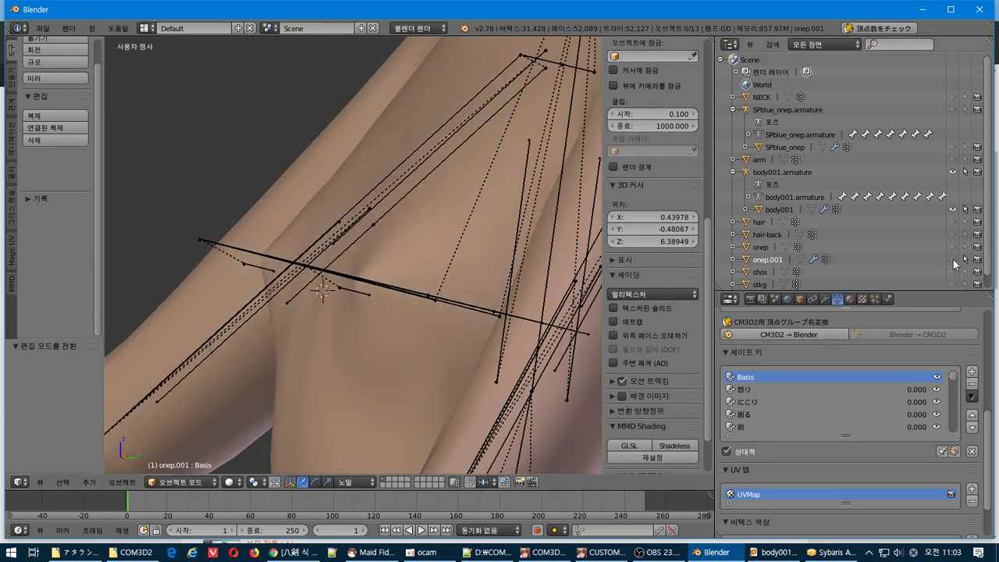
left_click(952, 260)
left_click(952, 260)
left_click(953, 260)
- Switch onep.001 between Edit and Object Mode to examine its chest surface, center seam and mesh layout
key("Tab")
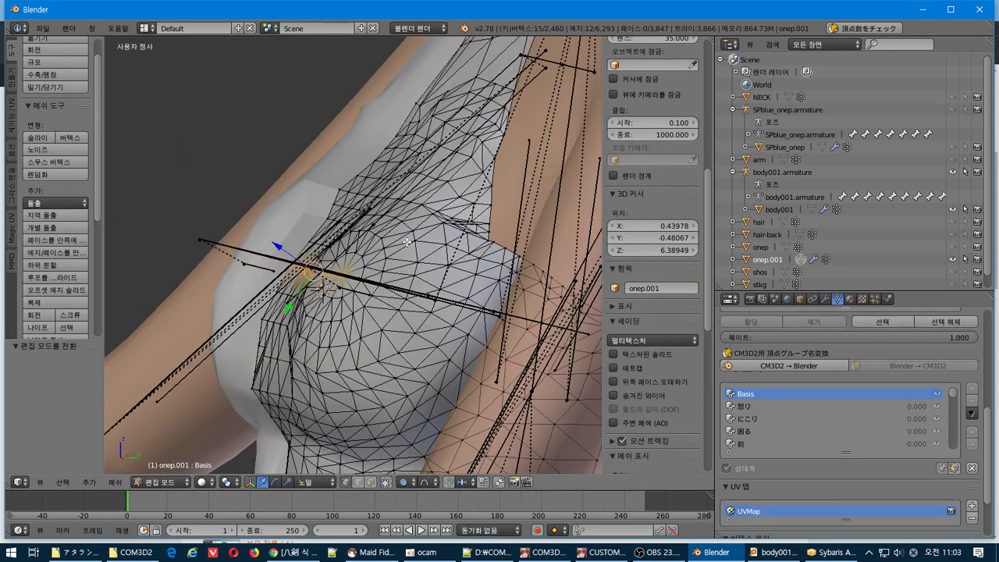
key("Tab")
key("Tab")
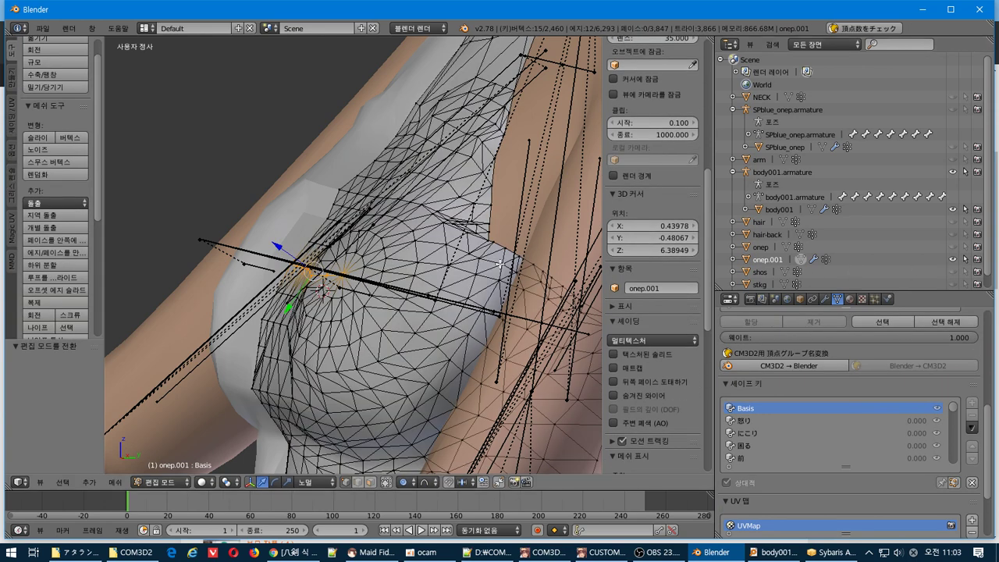
key("Tab")
left_click(952, 260)
left_click(952, 260)
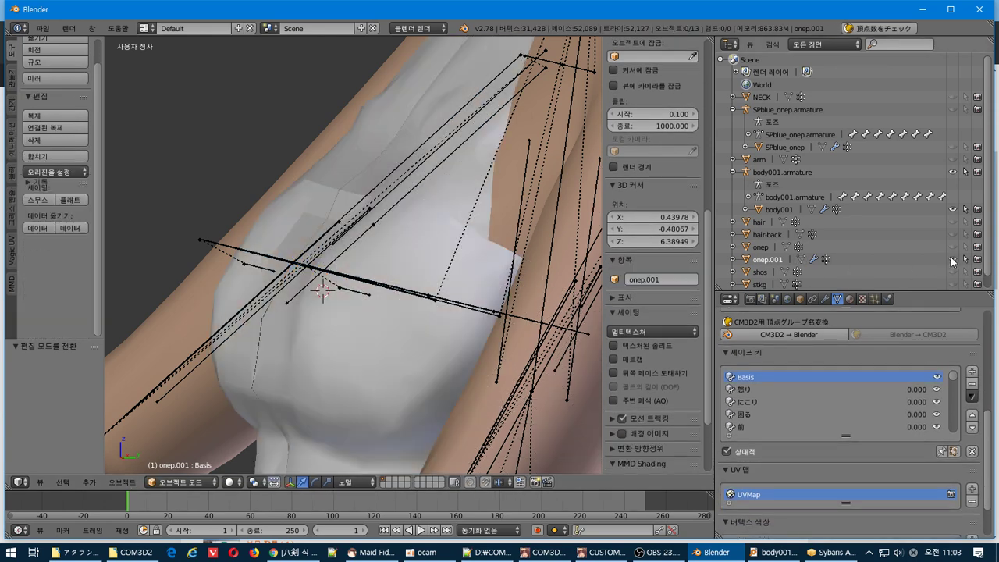
scroll(274, 187, "up", 6)
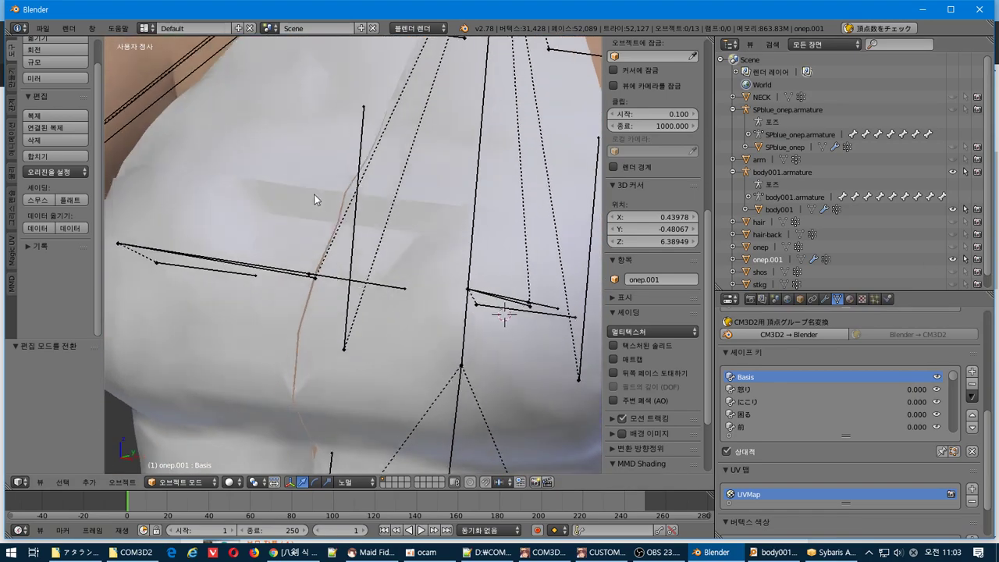
key("Tab")
scroll(392, 210, "down", 6)
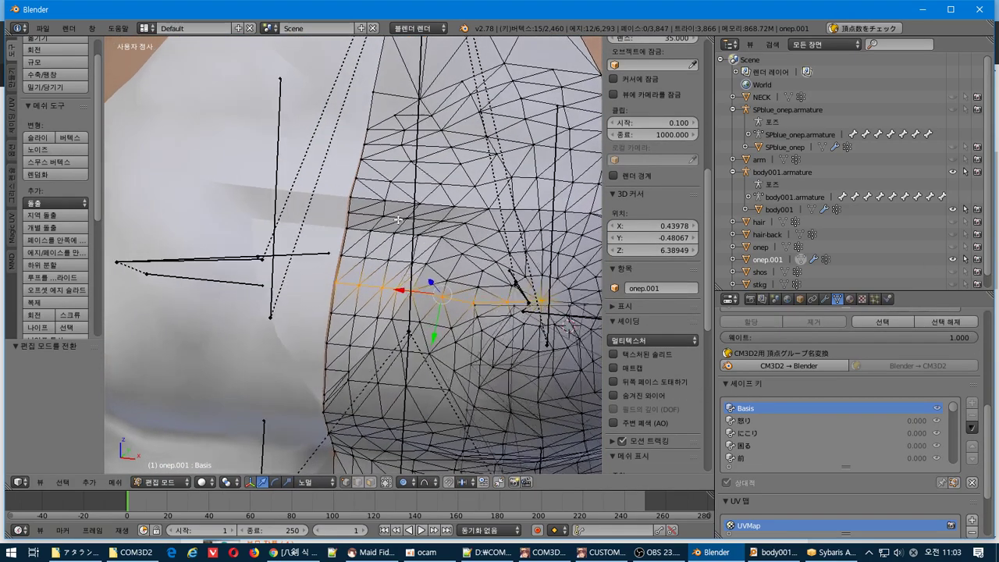
middle_click_drag(416, 218, 414, 219)
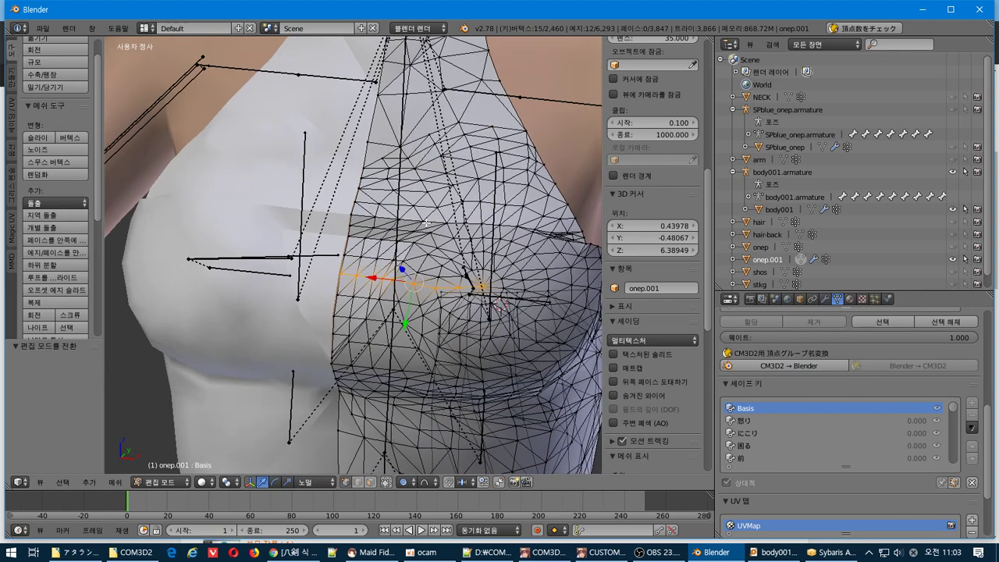
middle_click_drag(484, 319, 472, 306)
key("Tab")
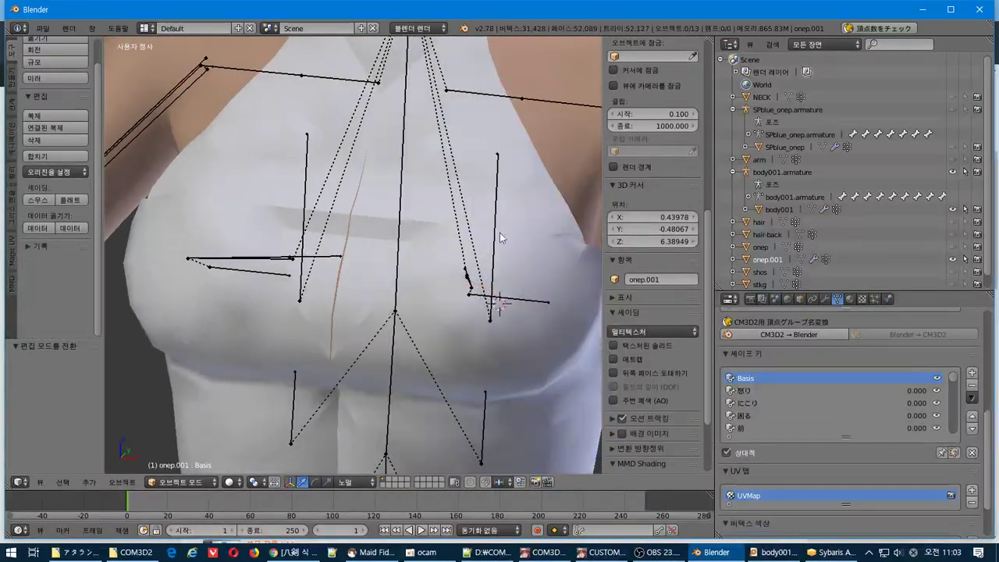
- Select body001, hide onep.001, and inspect the body's munel shape key in Edit Mode
right_click(568, 171)
left_click(952, 259)
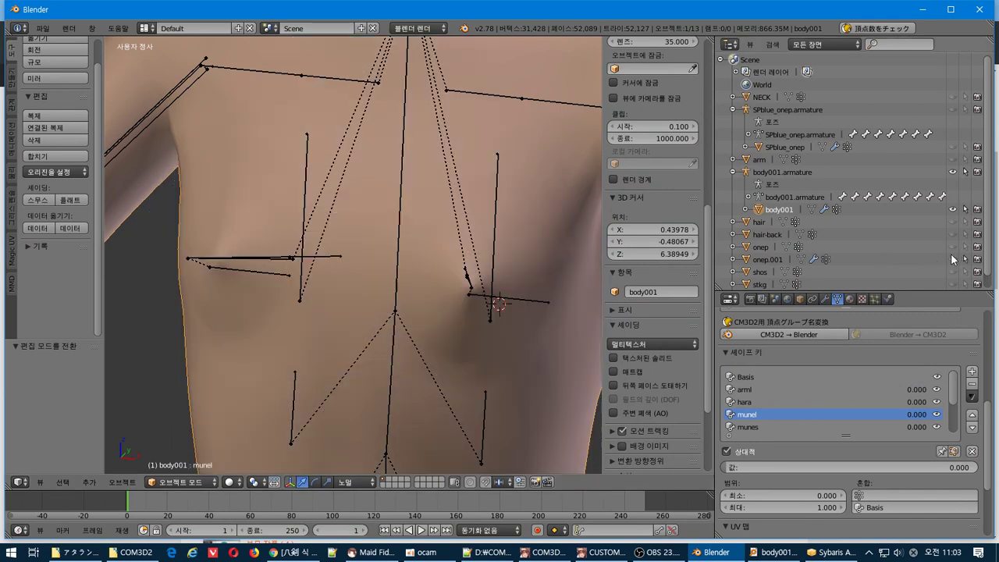
key("Tab")
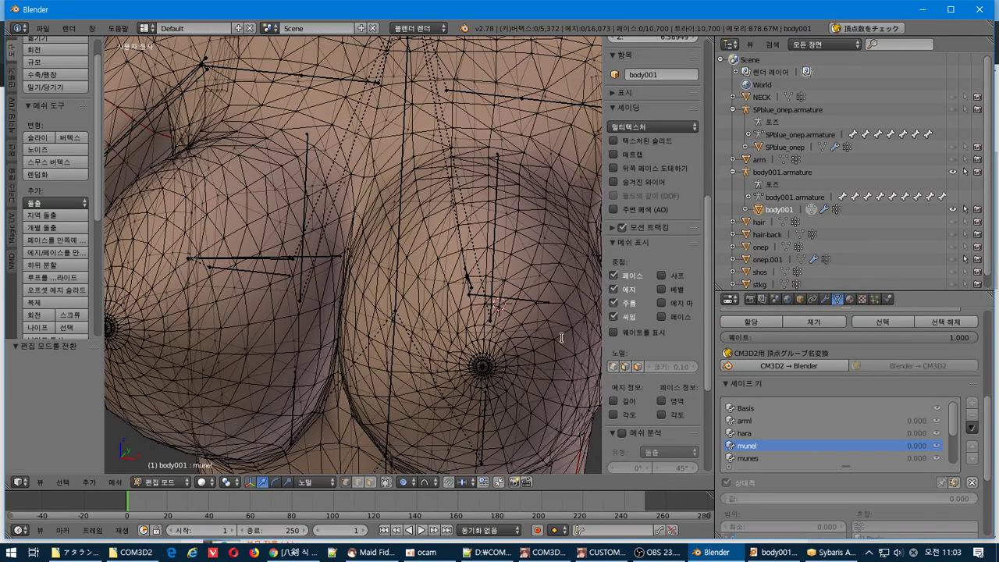
key("Tab")
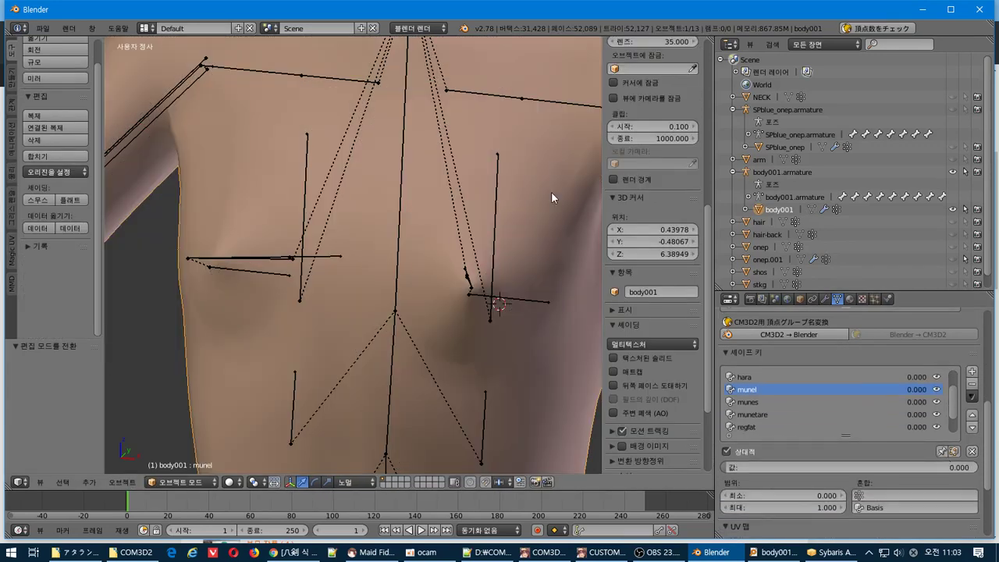
- Review body001's shape keys, activate Basis, and inspect the base chest mesh in Edit Mode
scroll(852, 406, "up", 2)
scroll(852, 405, "down", 4)
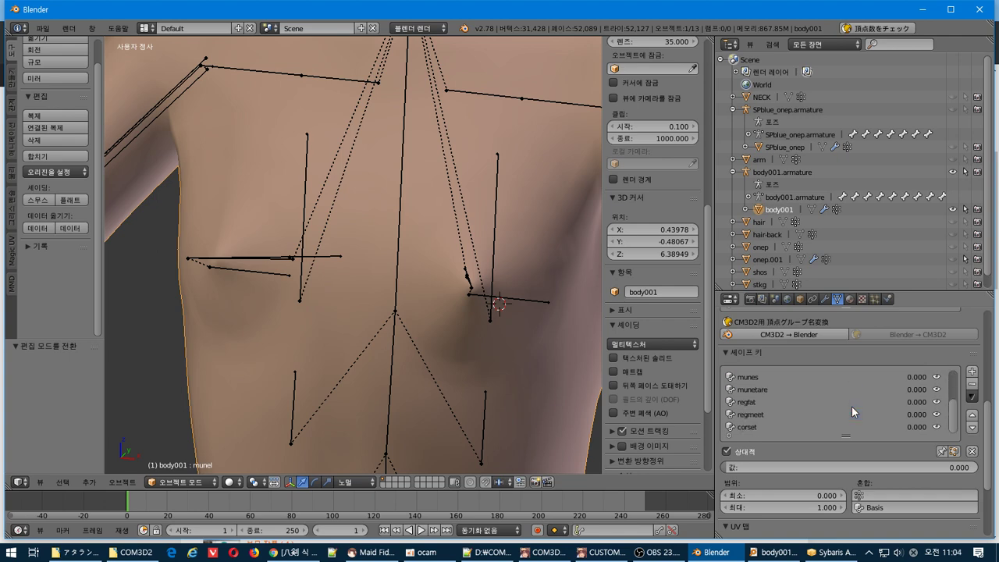
scroll(852, 406, "up", 2)
scroll(852, 411, "up", 2)
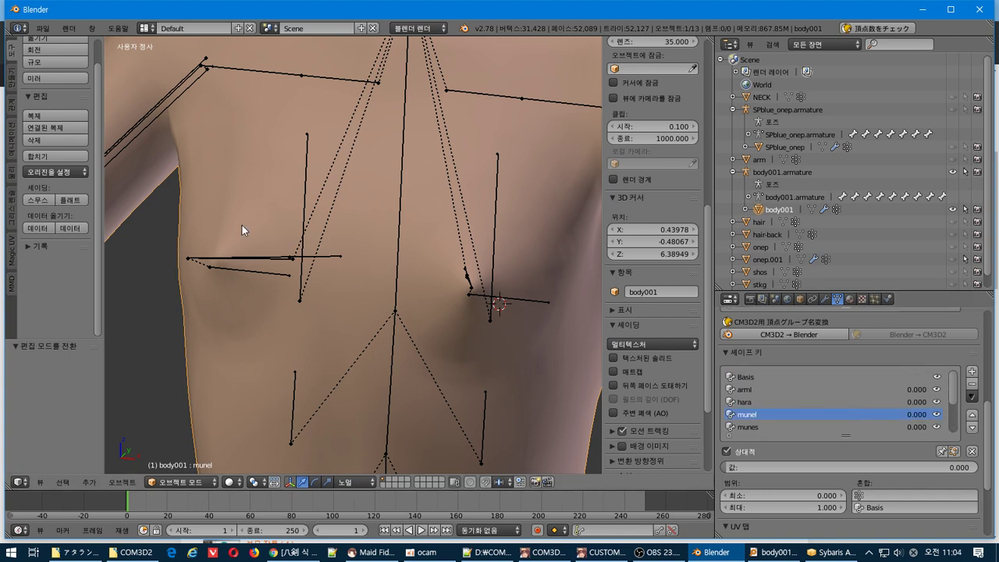
left_click(746, 377)
key("Tab")
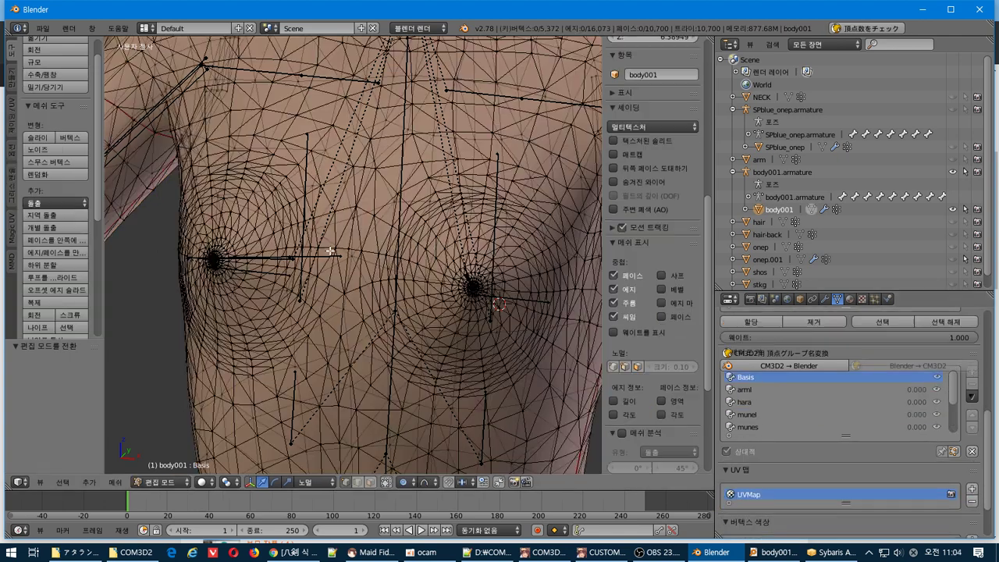
key("Tab")
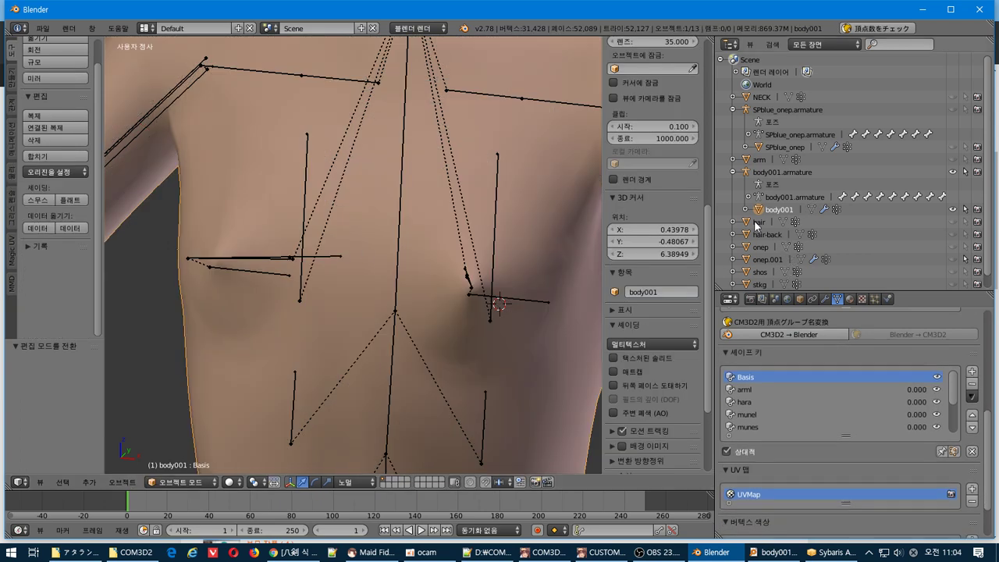
- Show onep.001 again, reopen it in Edit Mode, and select only the vertex at the breast tip
left_click(786, 147)
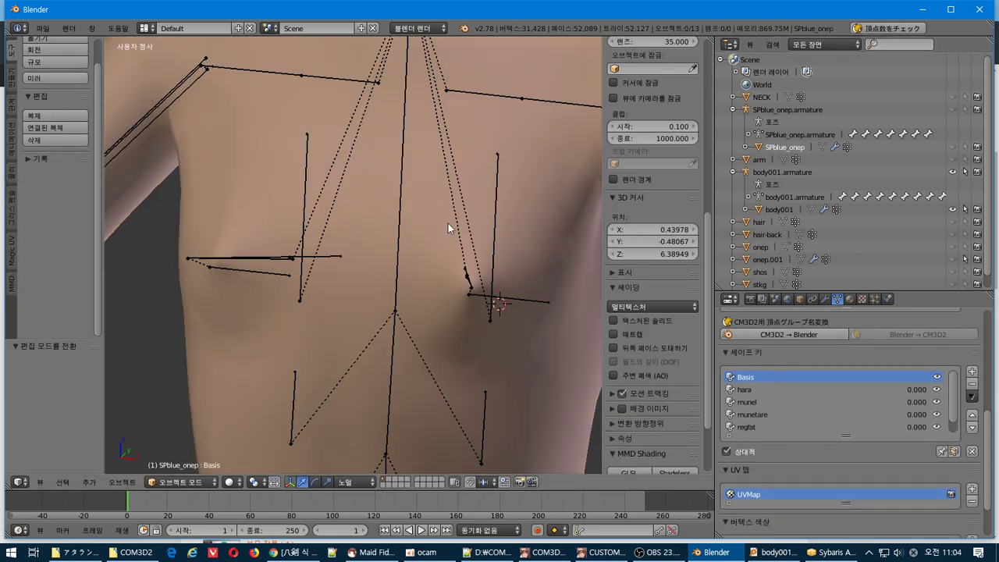
left_click(952, 259)
right_click(551, 295)
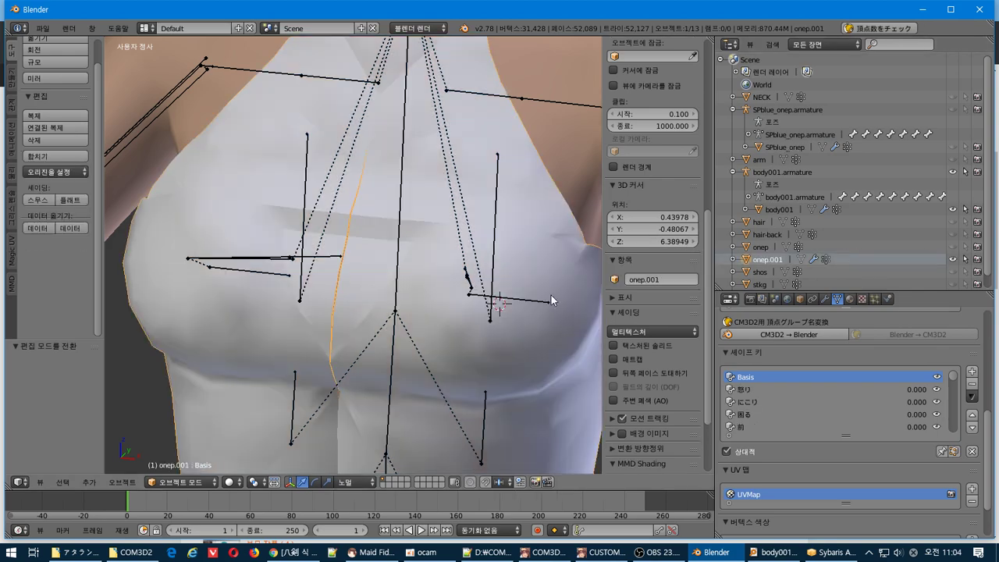
key("Tab")
middle_click_drag(537, 295, 459, 288)
right_click(486, 298)
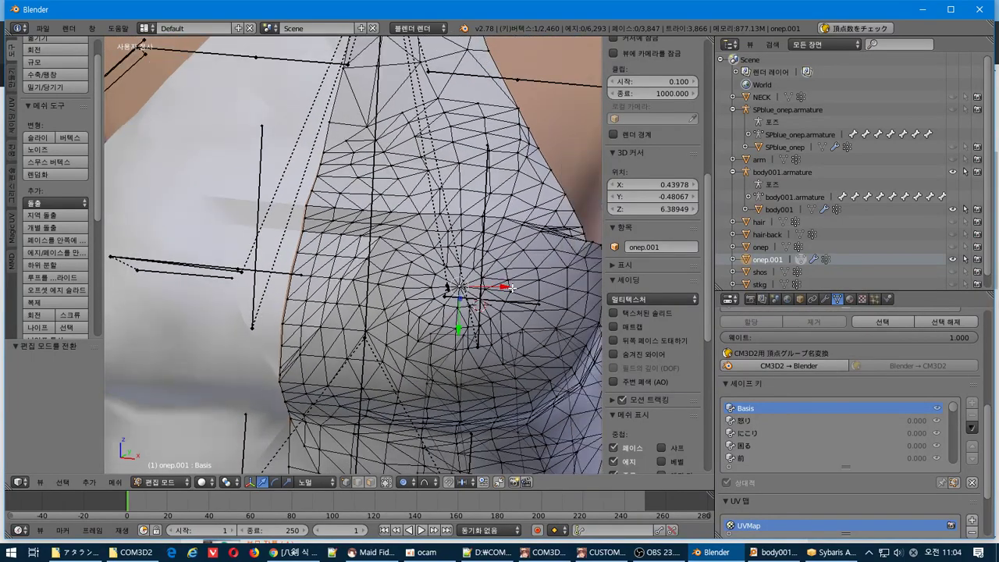
- Try shifting the breast tip vertex along its normal X axis with proportional editing, and undo the move
left_click_drag(508, 287, 497, 287)
middle_click_drag(456, 314, 371, 297)
key("ctrl+z")
- Check the chest's overall shape in Object Mode and reopen onep.001 in Edit Mode from the side
key("Tab")
scroll(370, 297, "up", 1)
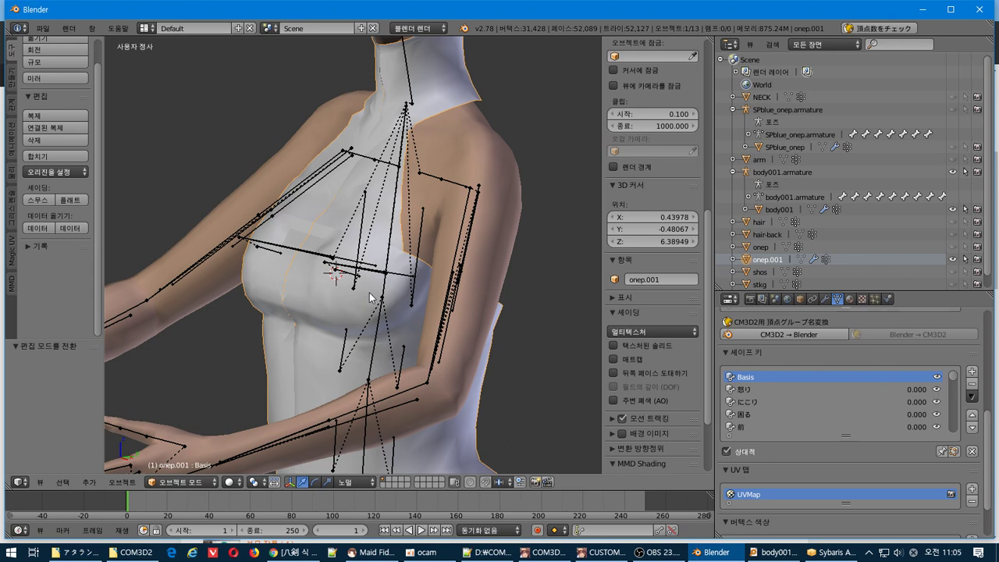
middle_click_drag(371, 296, 339, 286)
key("Tab")
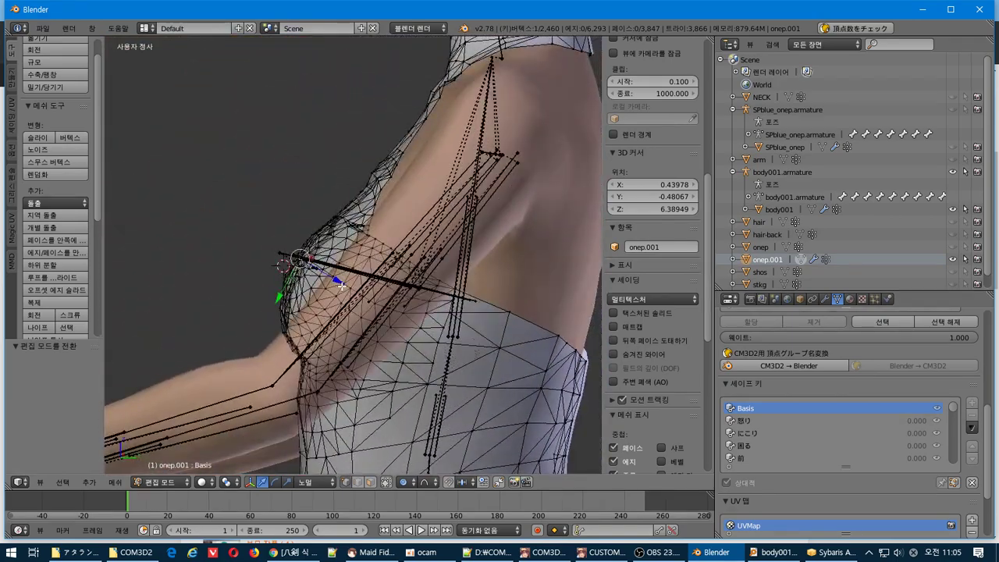
- Set the transform orientation to View and move the breast tip vertices 0.039 inward along X with proportional editing at size 0.29
left_click(323, 485)
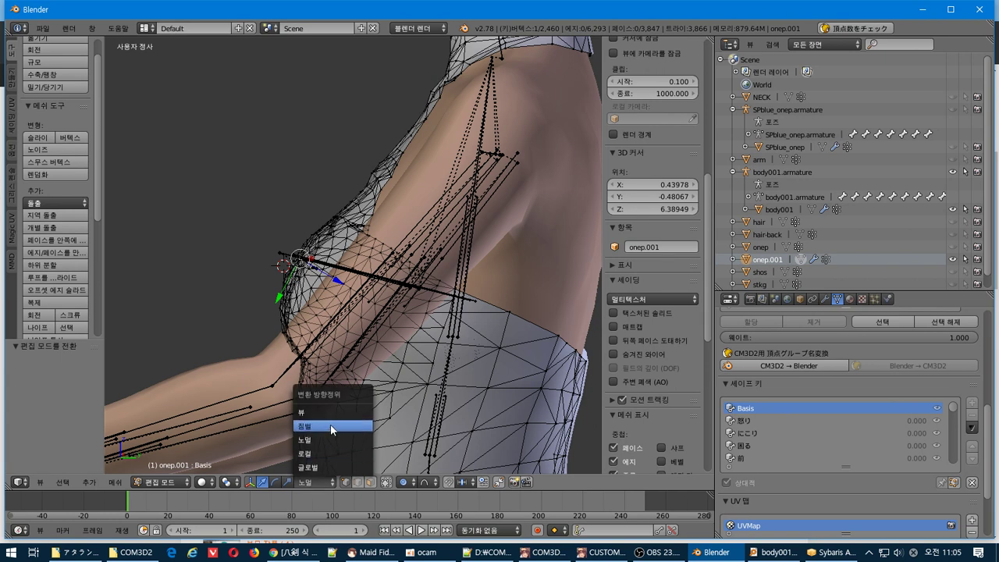
left_click(331, 410)
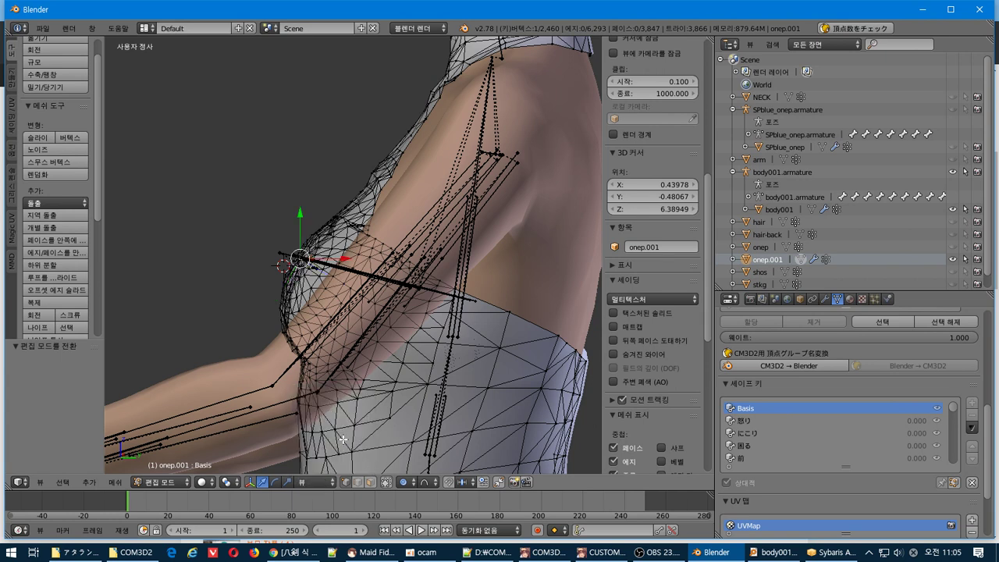
key("shift+KP_4")
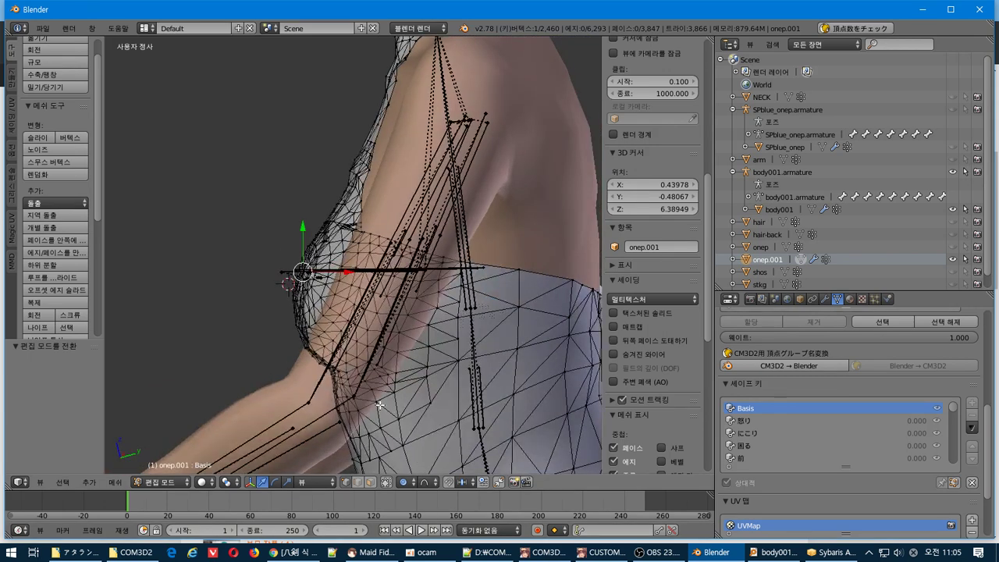
left_click_drag(346, 271, 376, 254)
scroll(369, 258, "up", 1)
left_click_drag(286, 280, 352, 277)
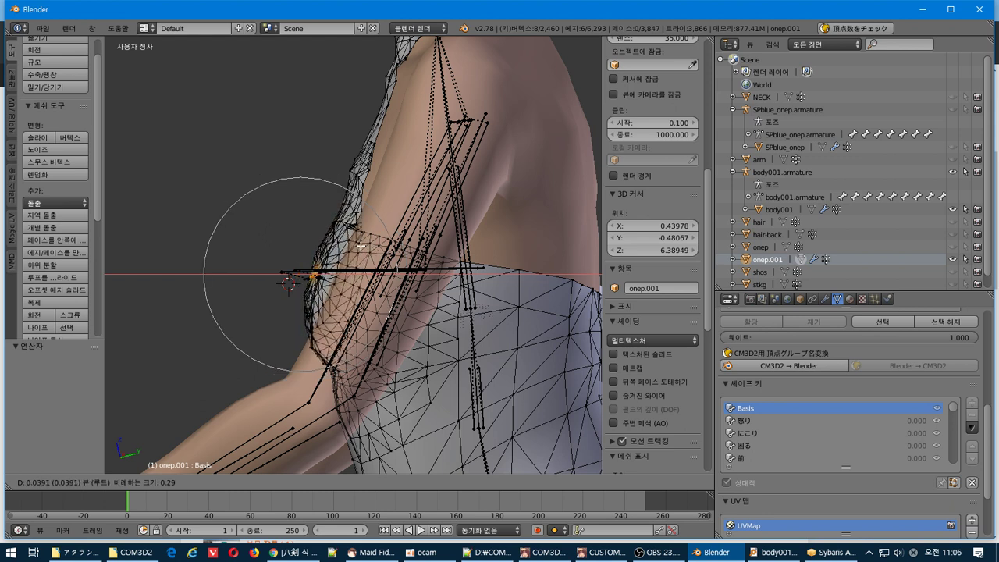
left_click(361, 246)
- Select the upper inner chest vertices where skin pokes through and move them -0.006 along Y using Gimbal orientation
mouse_move(361, 245)
middle_mouse_down()
mouse_move(543, 273)
mouse_move(486, 272)
mouse_move(351, 230)
middle_mouse_up()
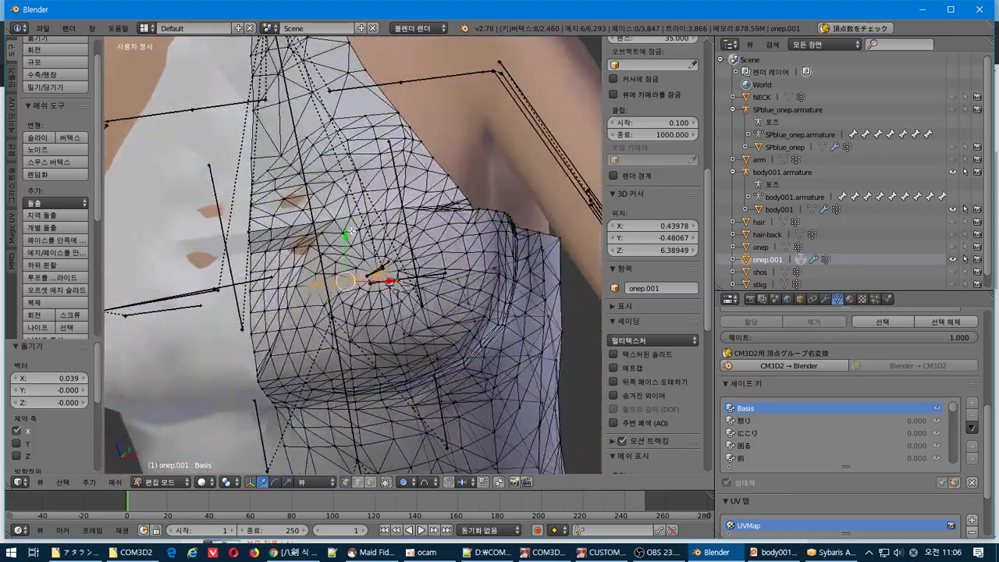
mouse_move(267, 216)
middle_mouse_down()
mouse_move(466, 216)
mouse_move(347, 244)
mouse_move(257, 232)
mouse_move(267, 226)
middle_mouse_up()
right_click(291, 237)
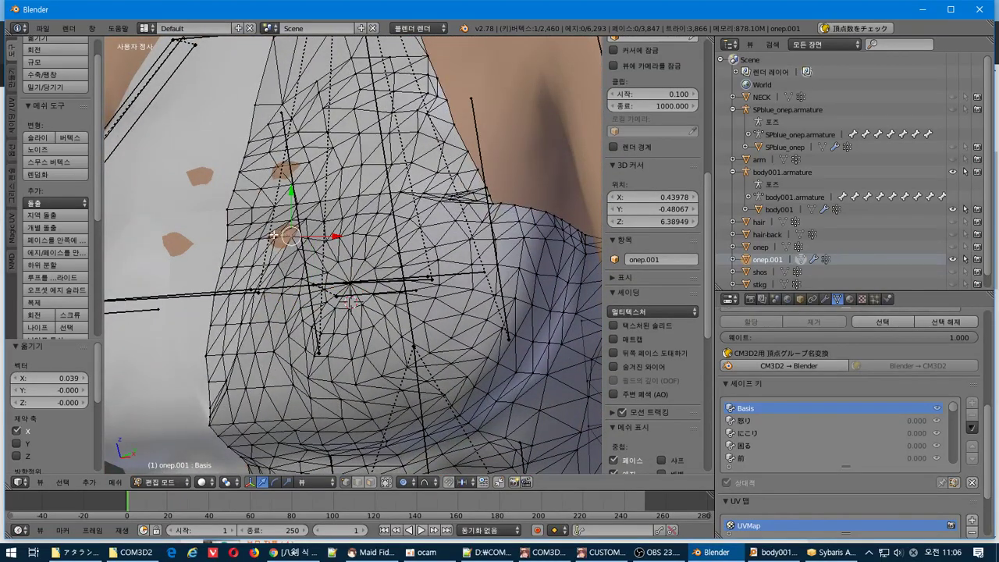
middle_click_drag(303, 234, 392, 471)
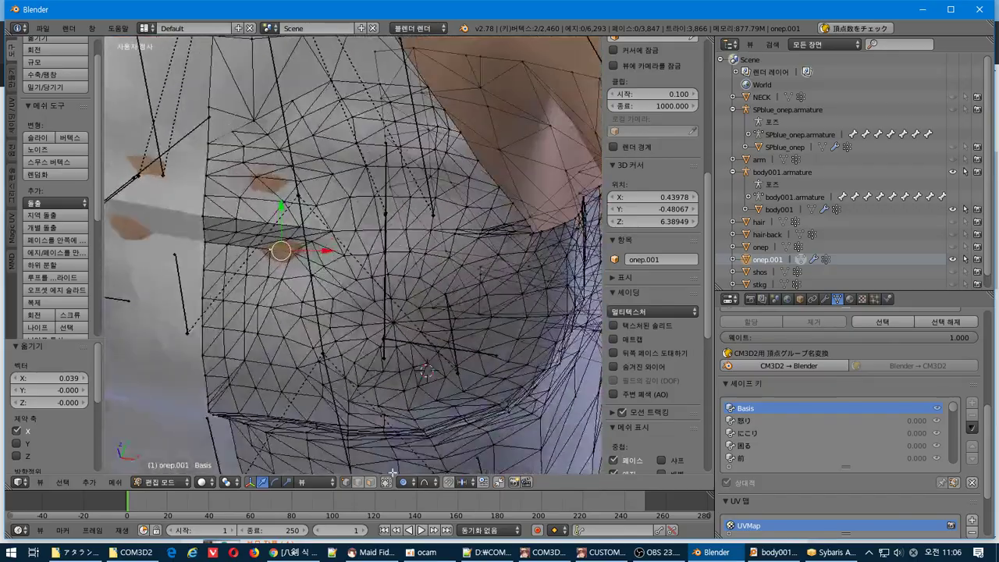
left_click(311, 483)
left_click(338, 426)
middle_click_drag(338, 425, 263, 260)
left_click_drag(337, 197, 328, 196)
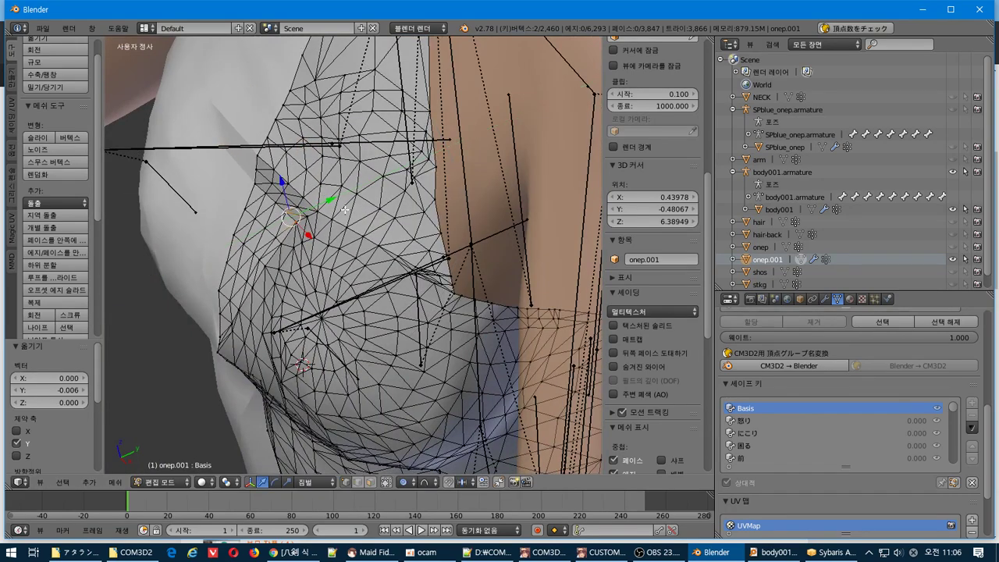
- Examine the reshaped chest in Object Mode, then in Edit Mode with textured solid shading temporarily enabled
middle_click_drag(327, 196, 394, 264)
key("Tab")
scroll(338, 277, "down", 4)
key("Tab")
left_click(657, 327)
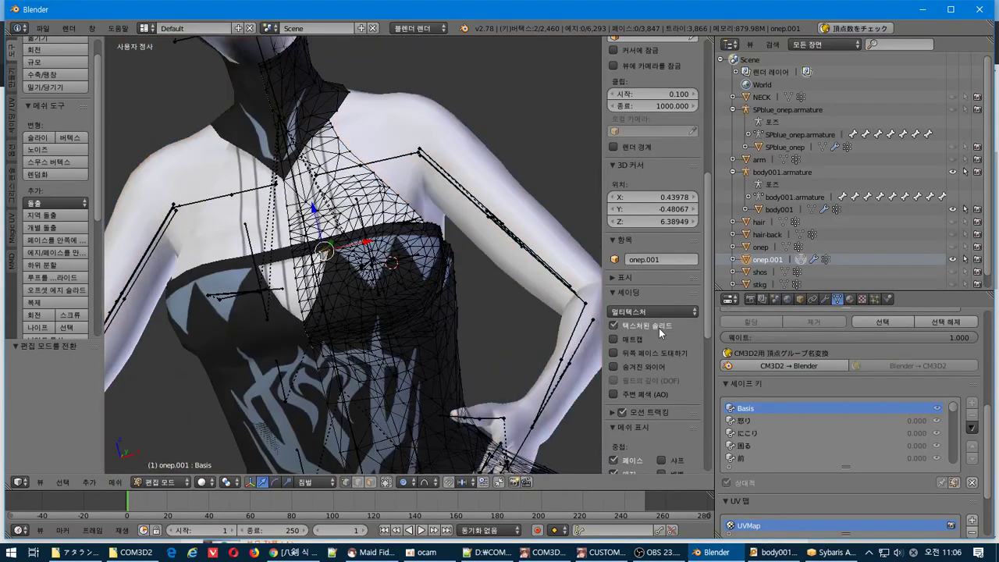
middle_click_drag(327, 297, 168, 308)
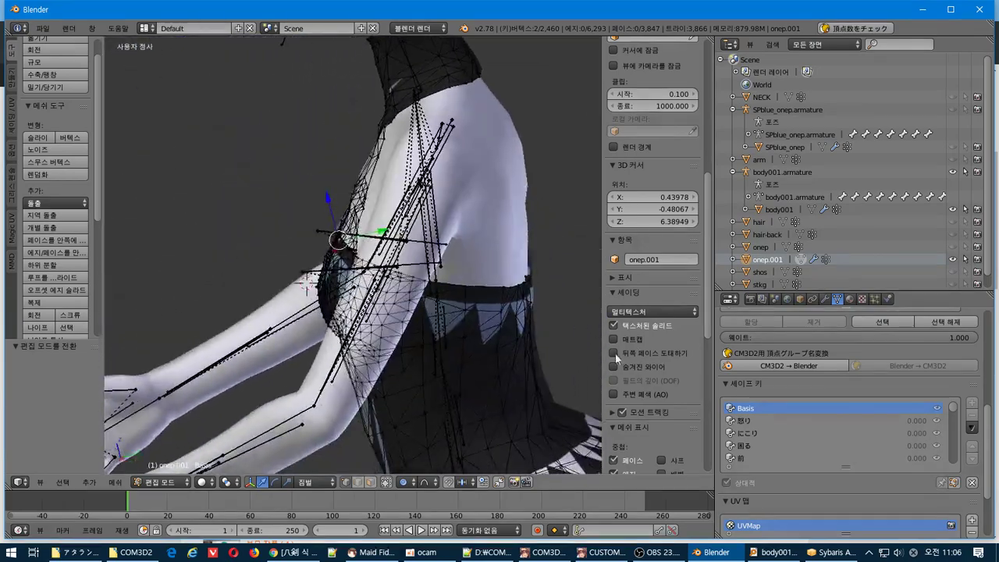
left_click(640, 331)
mouse_move(500, 335)
middle_mouse_down()
mouse_move(418, 335)
mouse_move(451, 339)
middle_mouse_up()
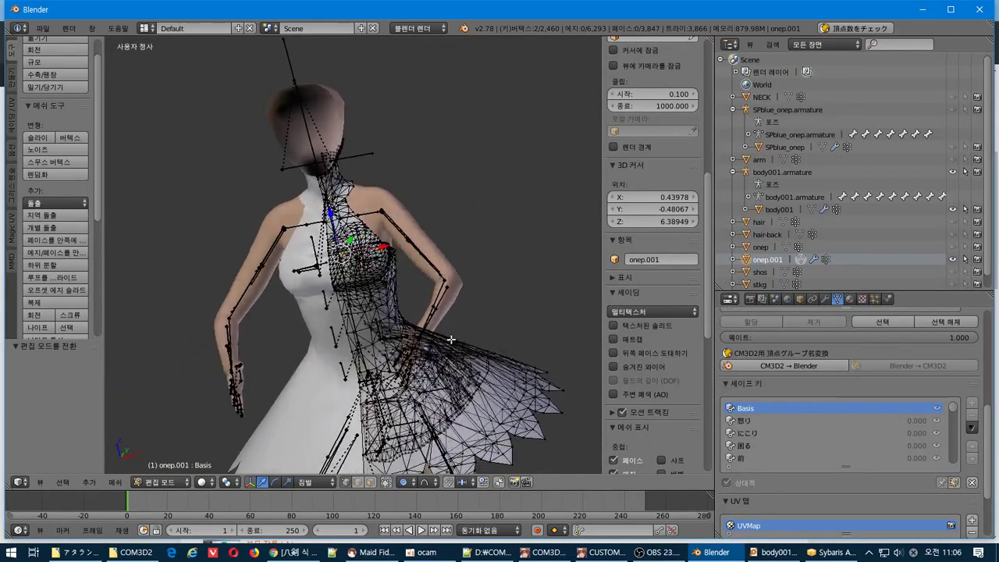
- Start saving the Blender file and name it Yat_Atalantablend.blend, checking the Yat_Atalanta_v100 model folder for the name
key("ctrl+s")
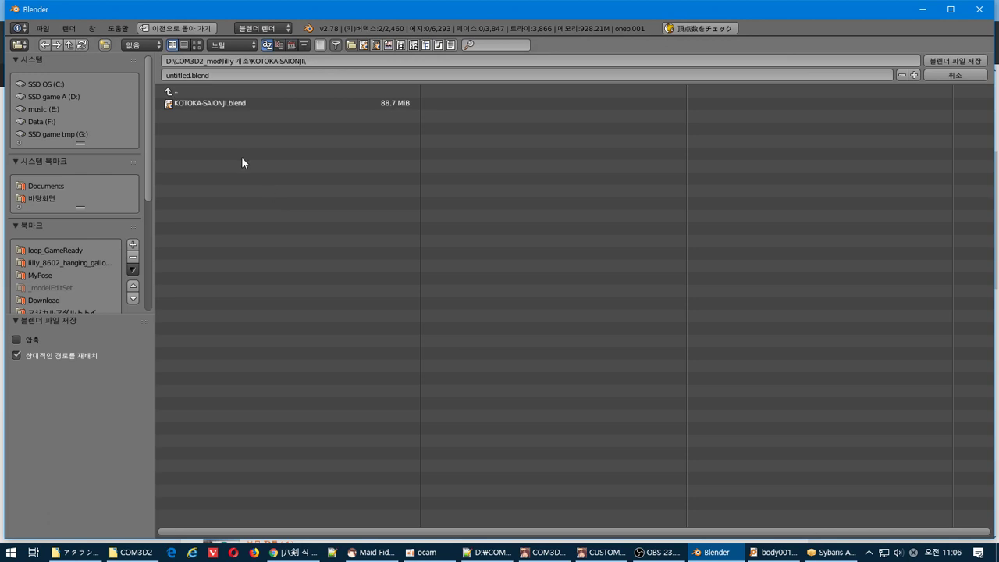
left_click(68, 556)
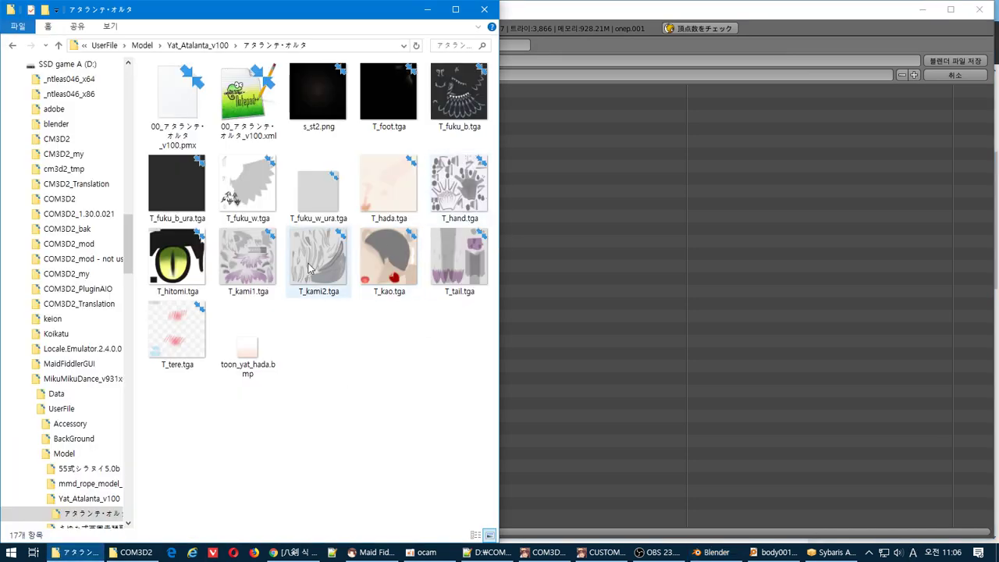
left_click(94, 502)
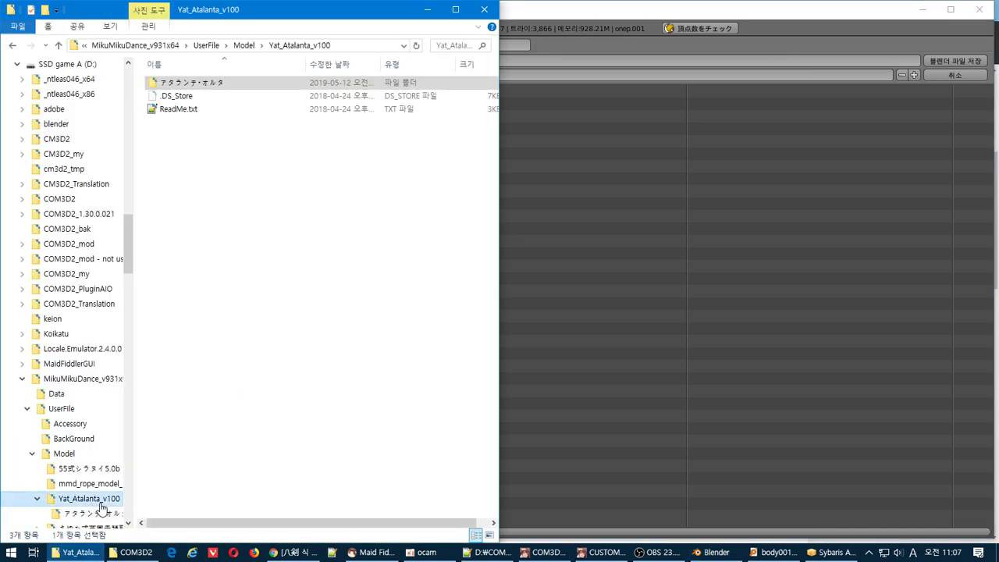
key("alt+Tab")
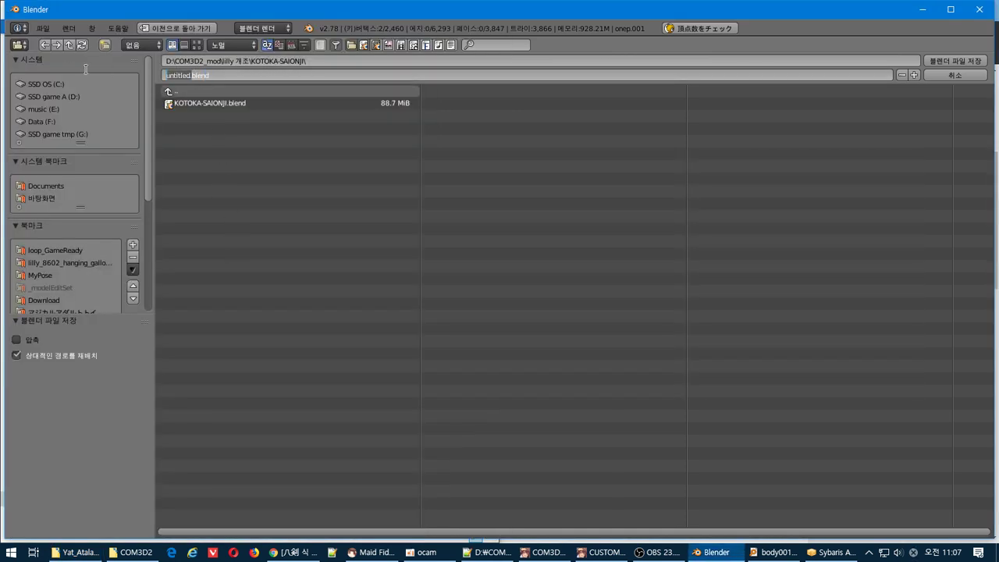
key("Return")
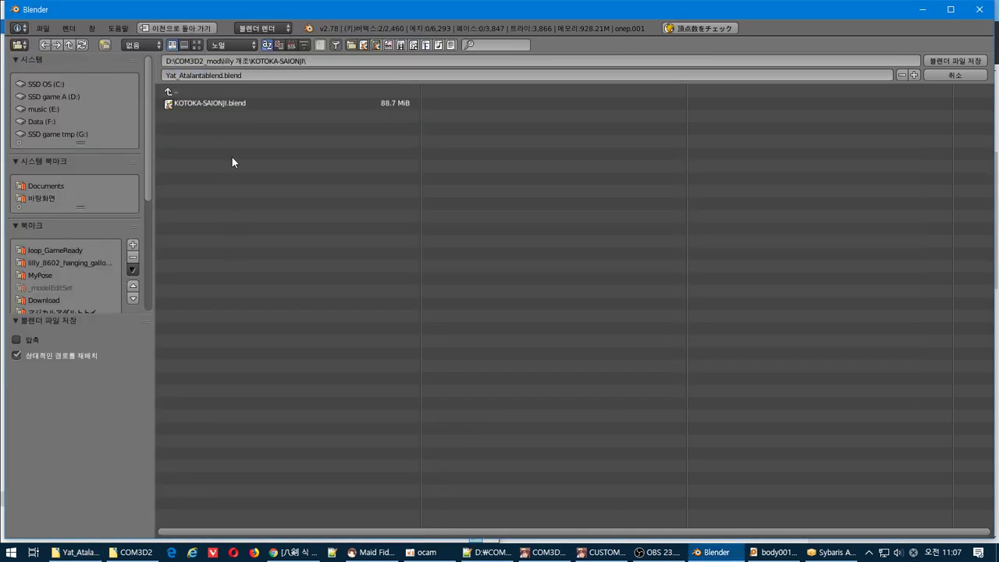
scroll(98, 250, "down", 2)
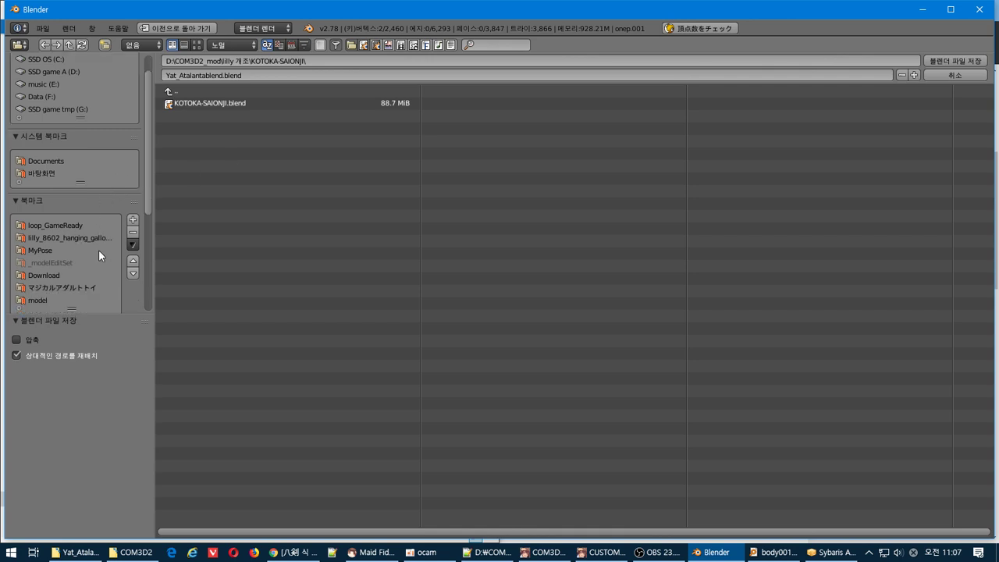
scroll(60, 242, "down", 6)
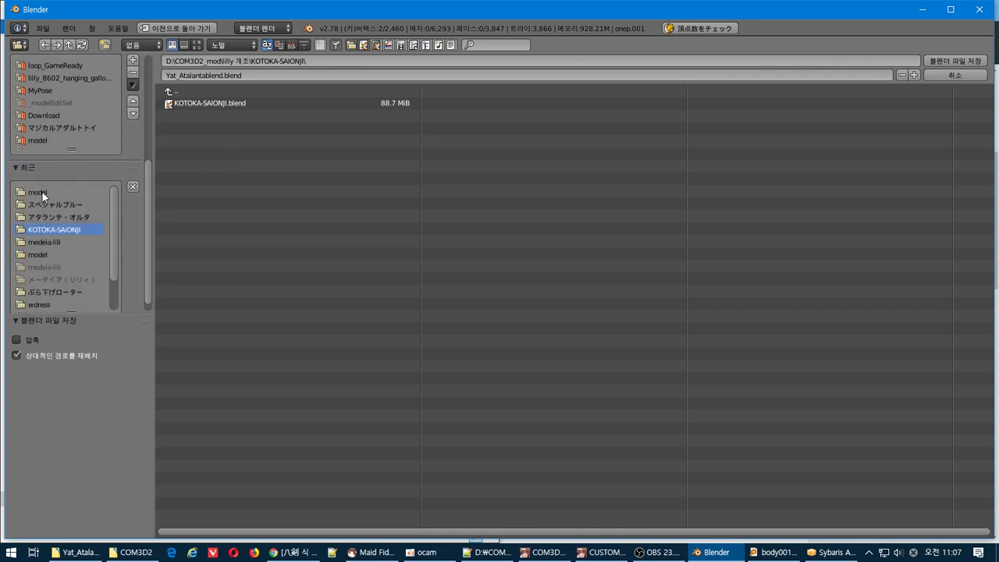
left_click(42, 192)
left_click(66, 204)
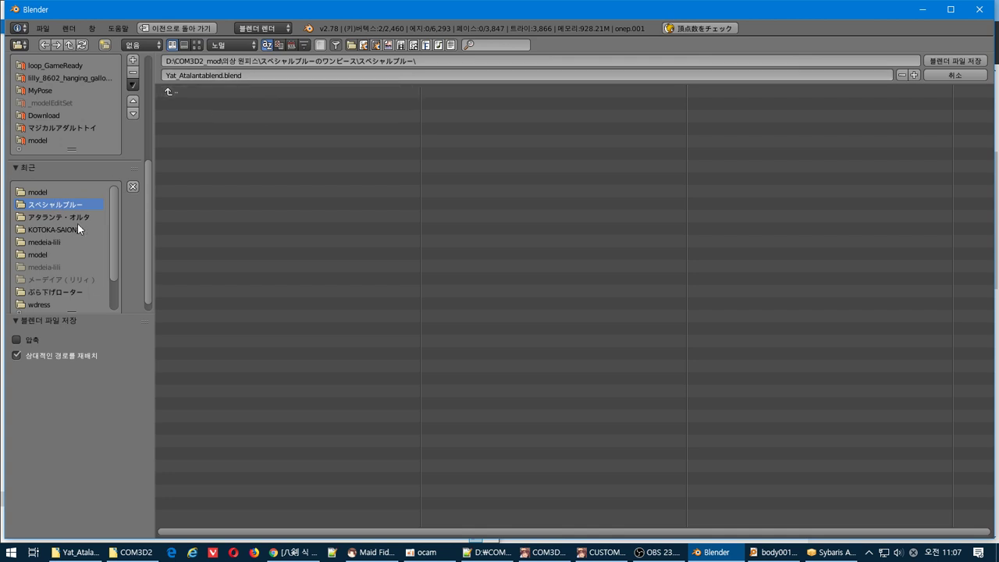
left_click(56, 217)
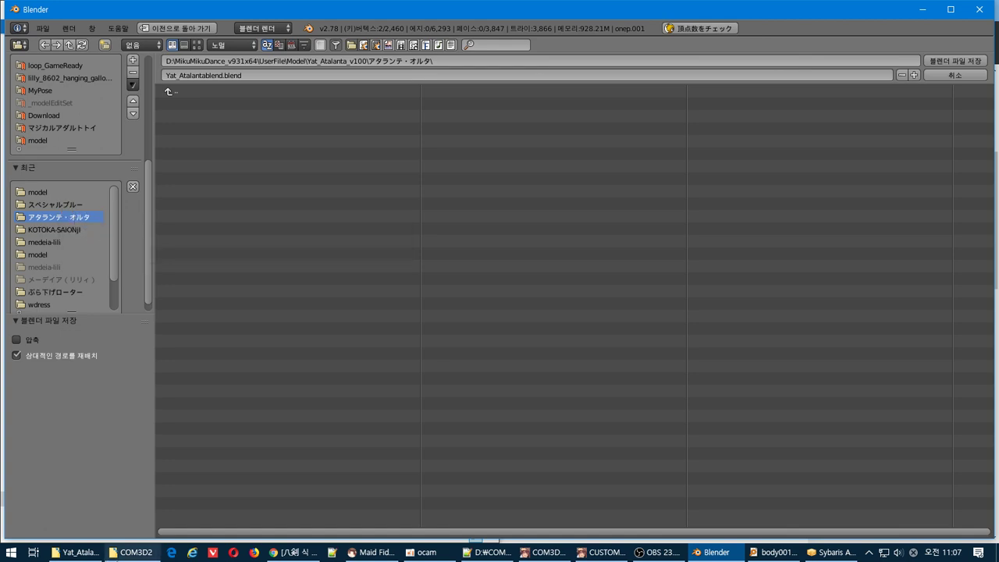
- Switch to File Explorer and create a folder named Yat_Atalanta in D:\COM3D2\Mod
left_click(110, 554)
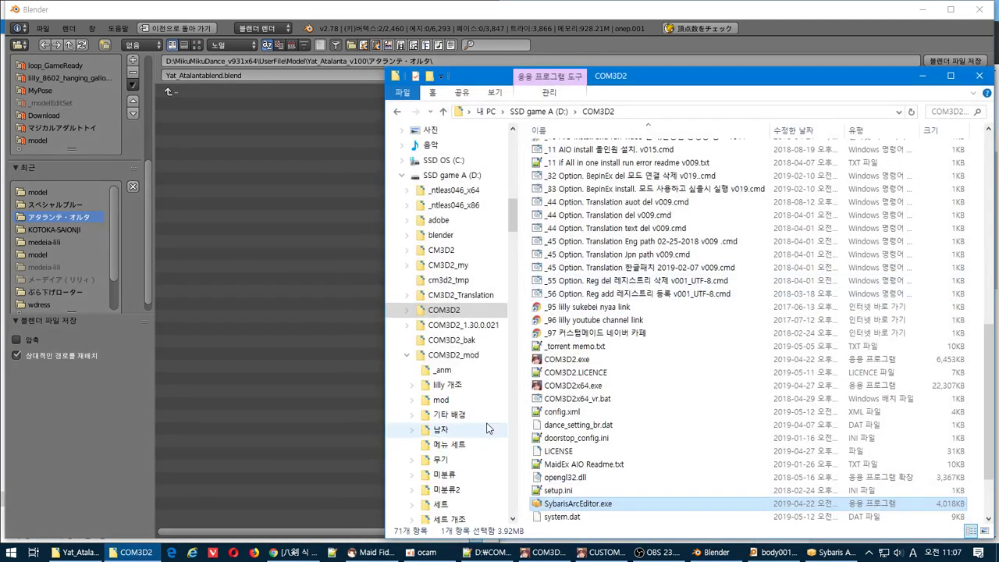
left_click(456, 355)
left_click(444, 311)
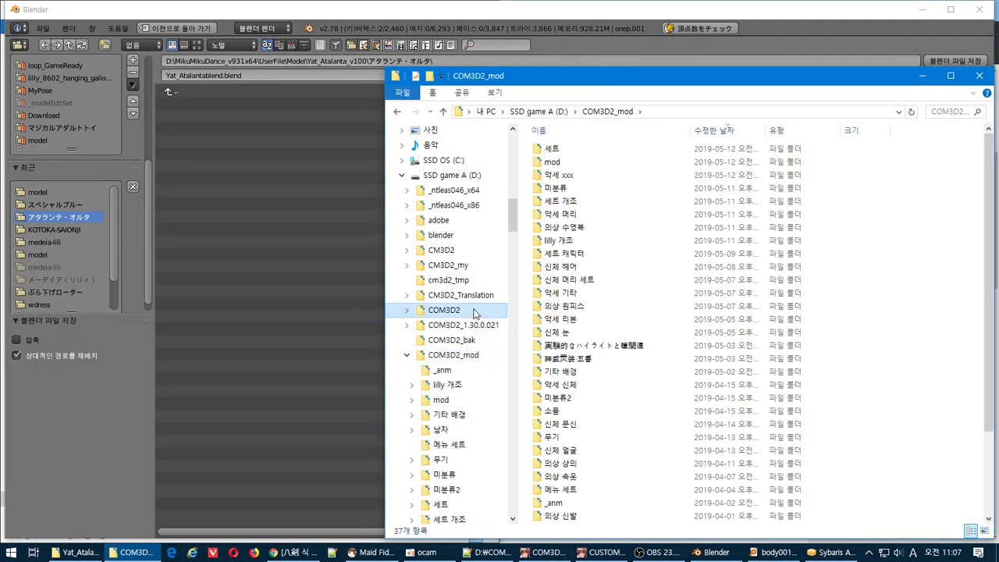
double_click(554, 358)
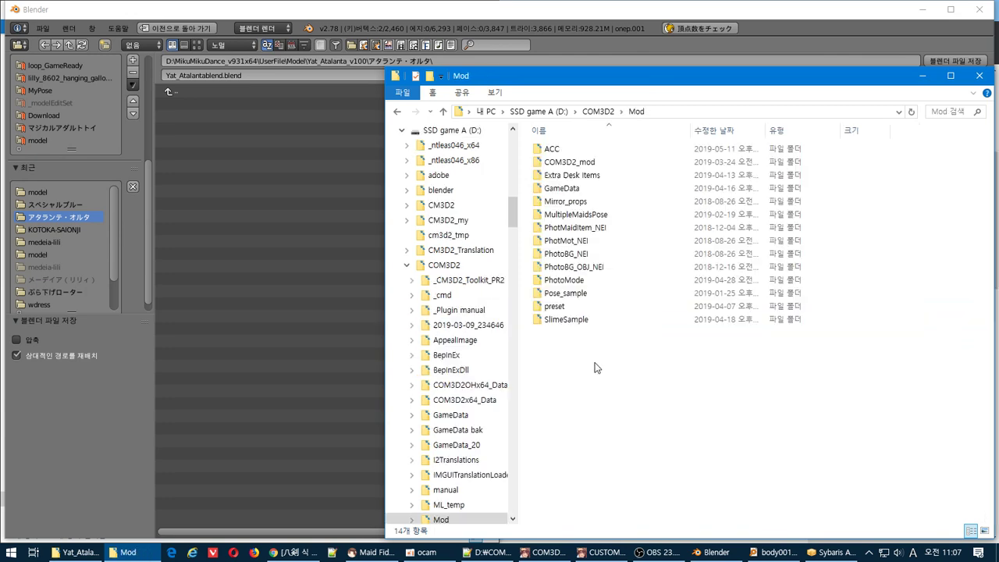
right_click(644, 373)
left_click(725, 147)
type("Yat_Atalanta")
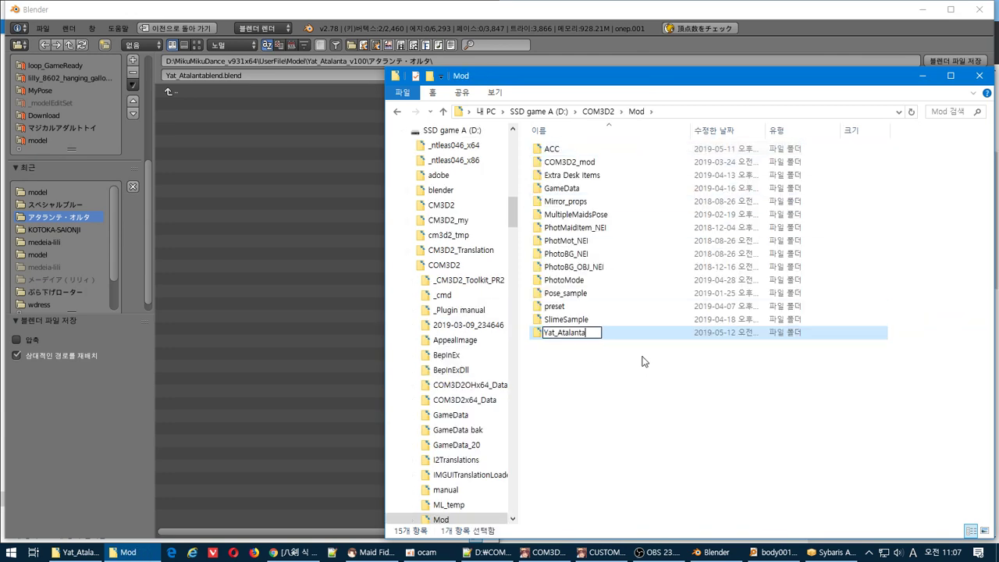
left_click(600, 343)
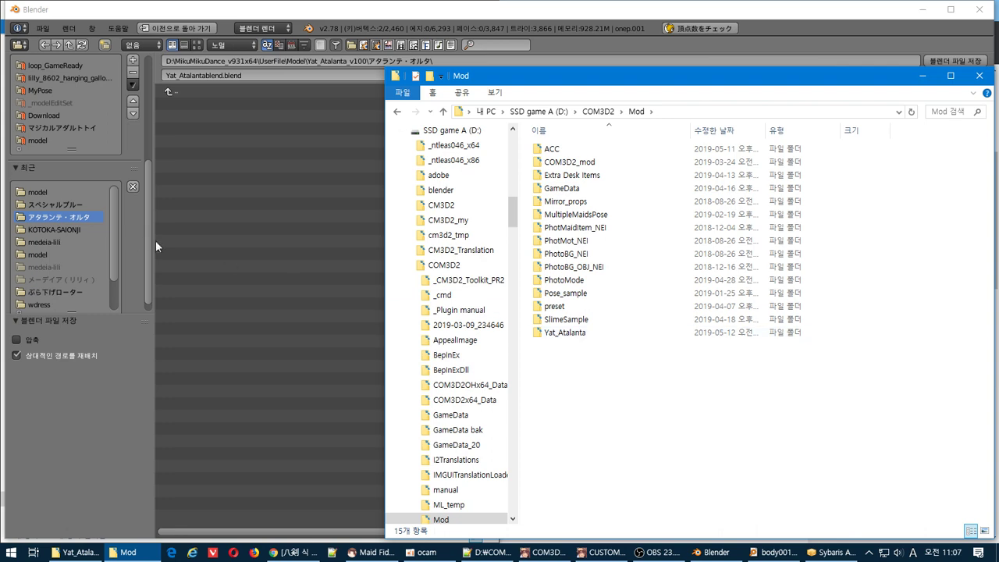
left_click(78, 242)
left_click(204, 87)
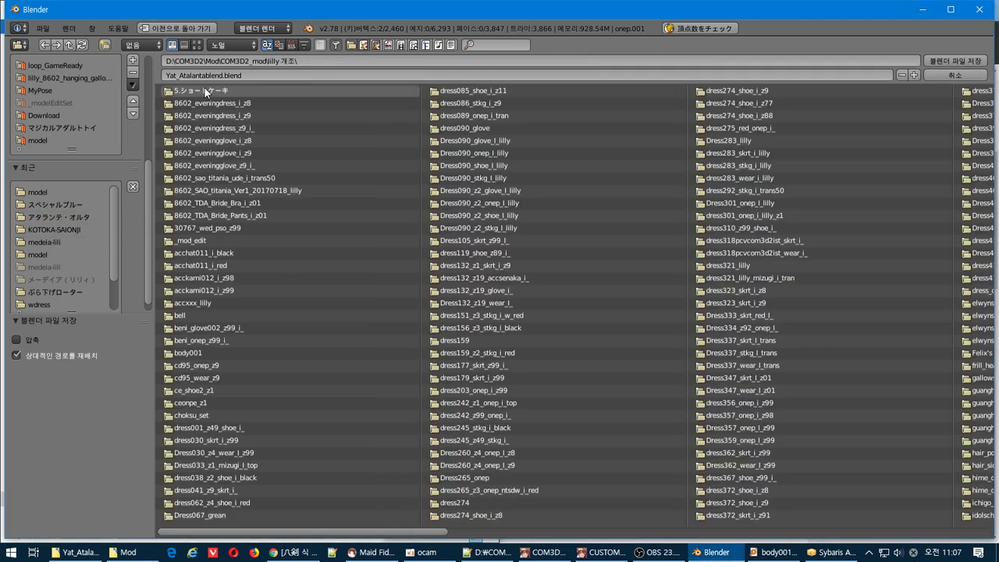
left_click(204, 92)
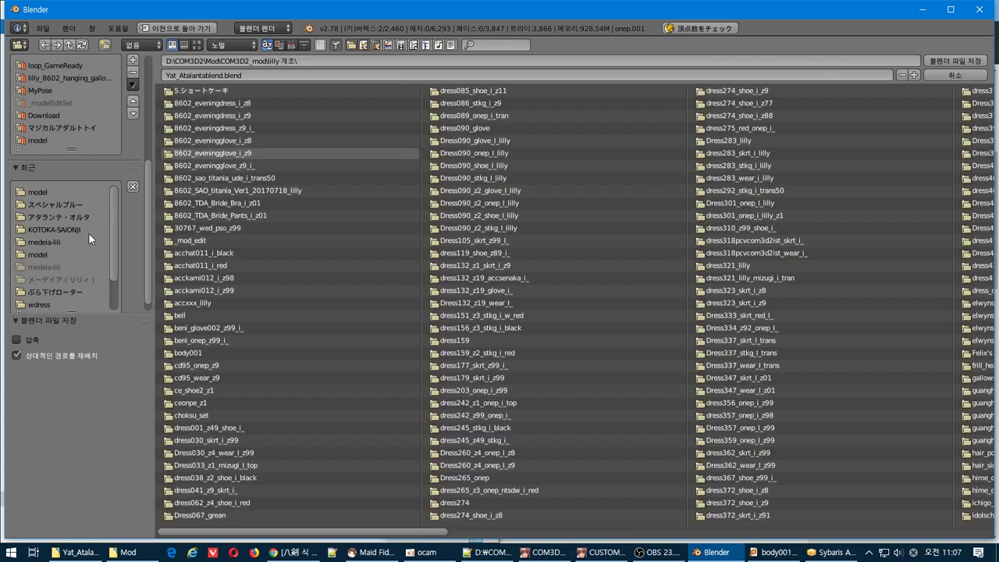
- Save Yat_Atalantablend.blend in the D:\COM3D2\Mod\Yat_Atalanta folder
scroll(84, 230, "down", 3)
scroll(84, 229, "up", 1)
scroll(69, 186, "up", 6)
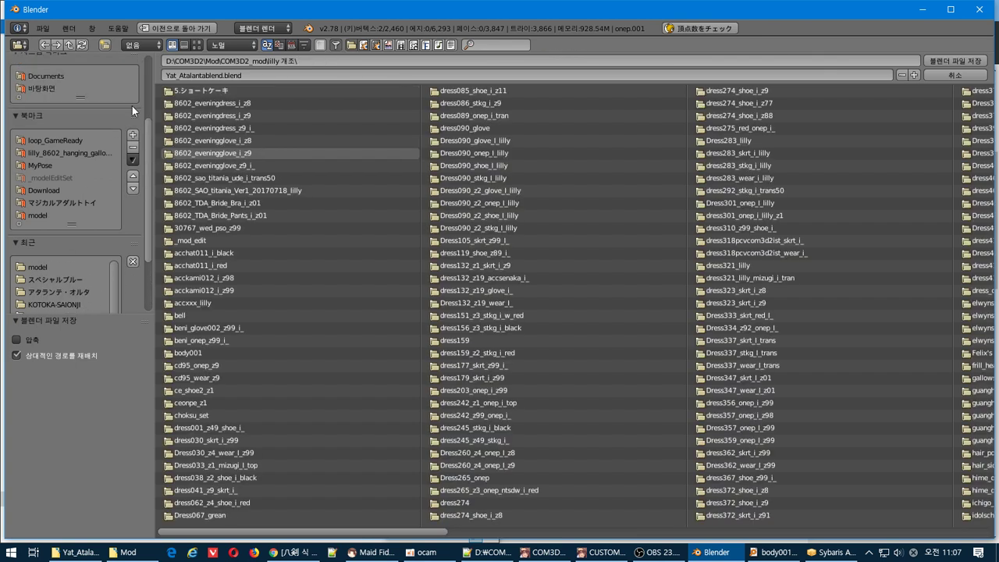
left_click(69, 95)
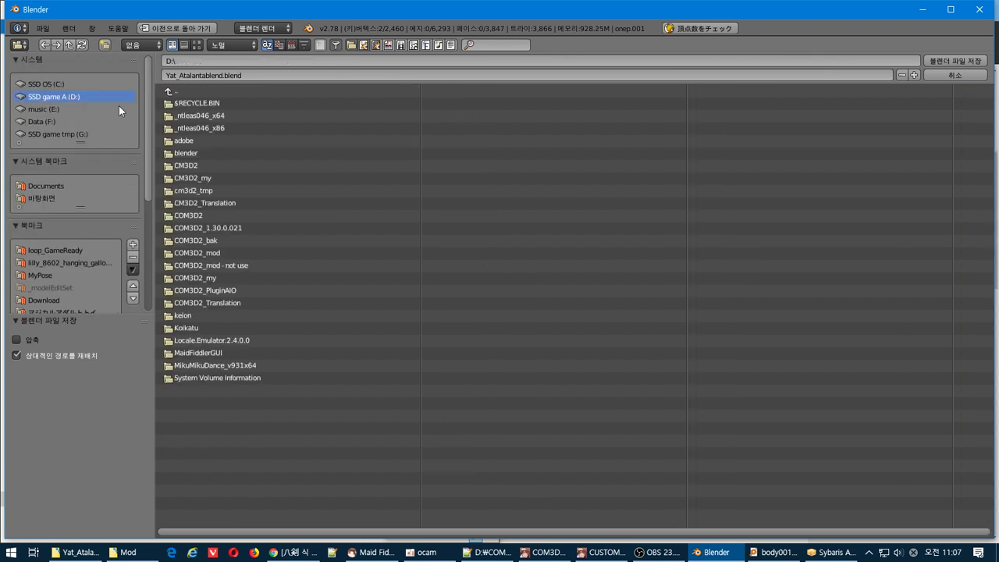
left_click(218, 212)
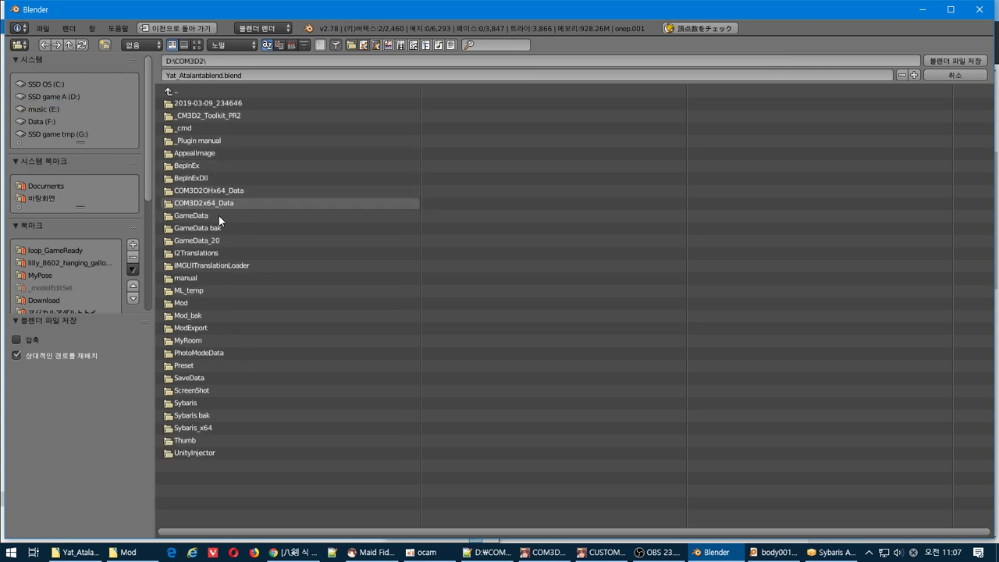
left_click(178, 303)
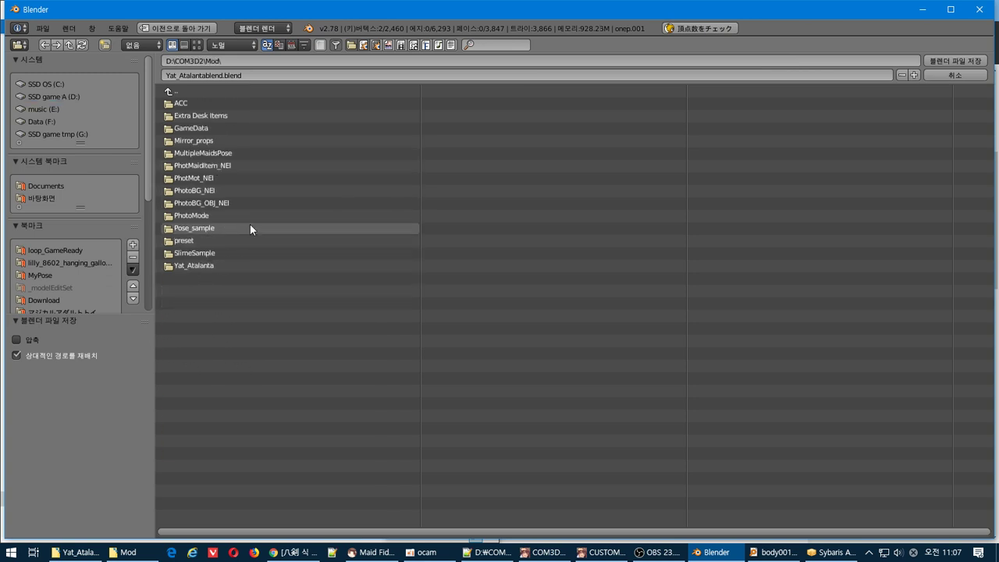
left_click(228, 267)
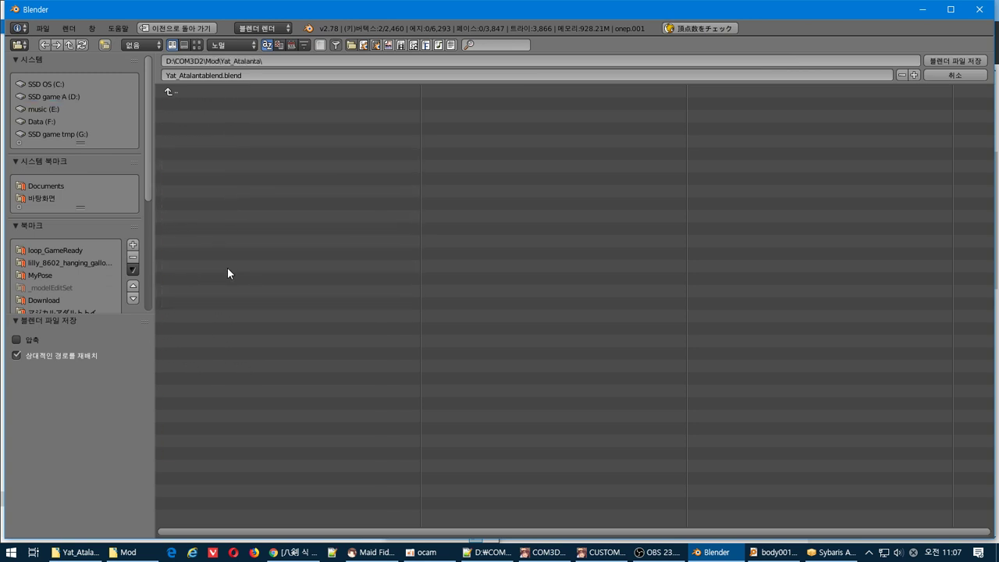
left_click(978, 62)
- Inspect the chest of onep.001 in Object Mode, briefly showing and hiding the original onep for comparison
middle_click_drag(519, 289, 271, 233)
scroll(270, 232, "up", 8)
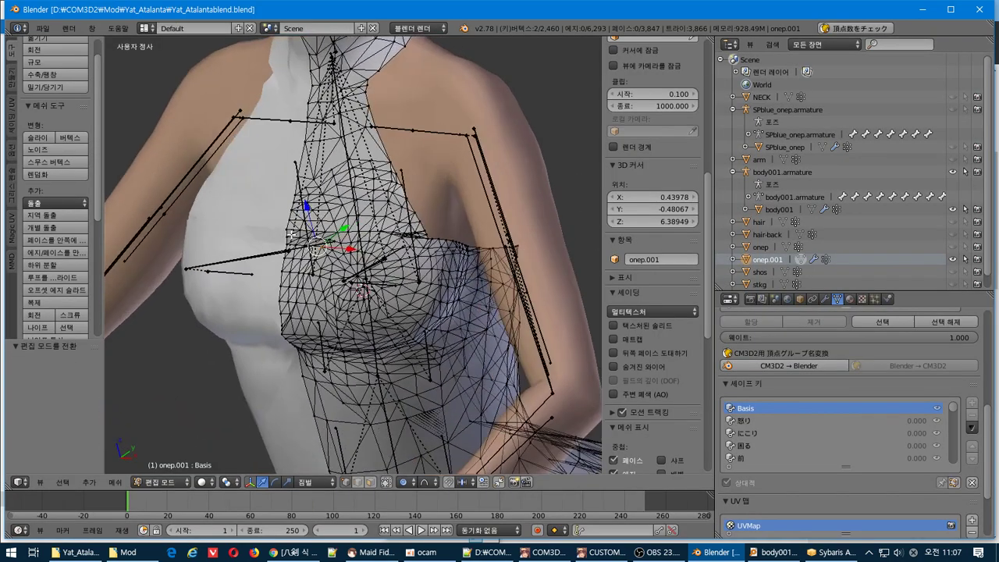
scroll(286, 232, "down", 2)
key("Tab")
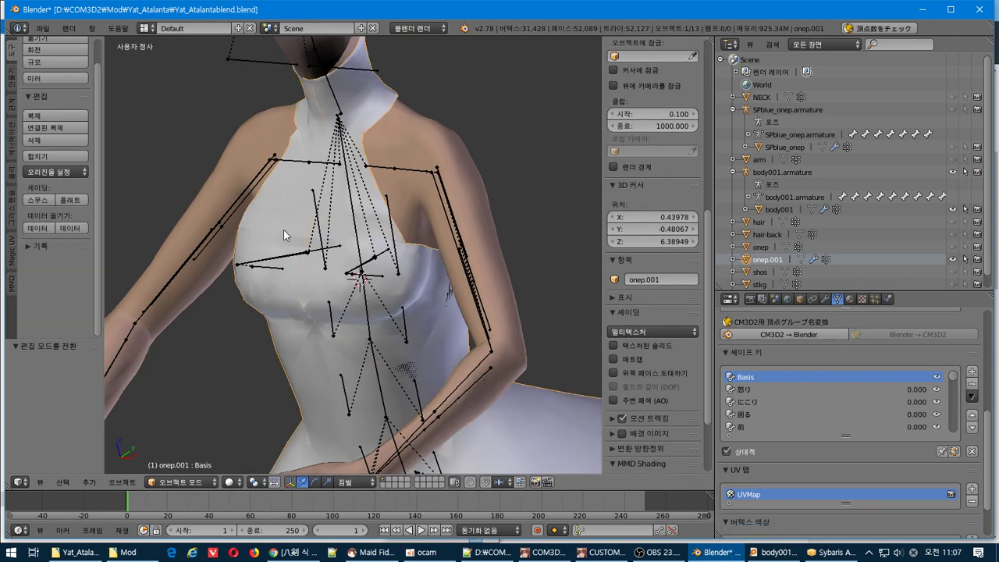
left_click(953, 247)
left_click(954, 247)
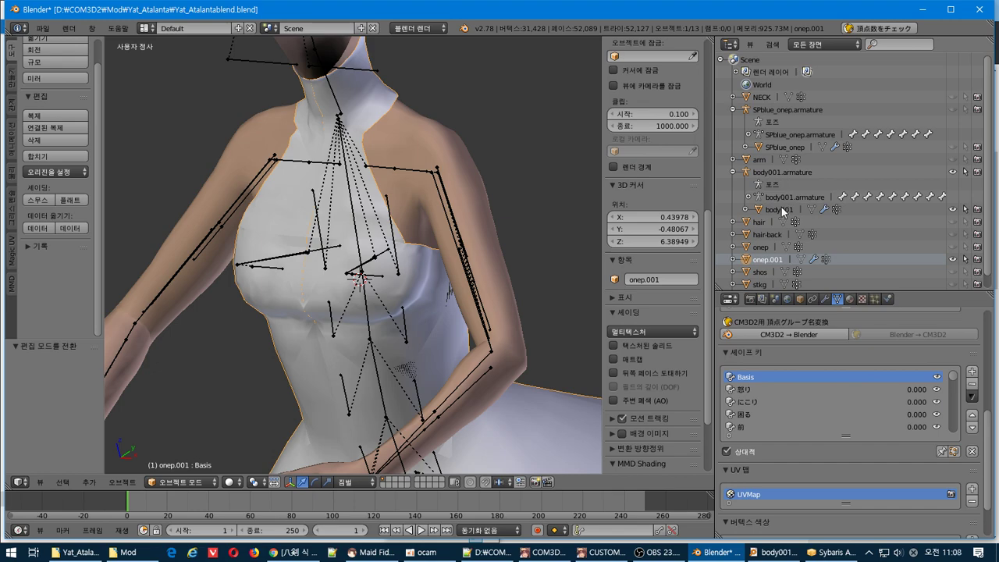
- Show SPblue_onep over the dress, compare the two, and select it together with onep.001 as the active object
left_click(952, 147)
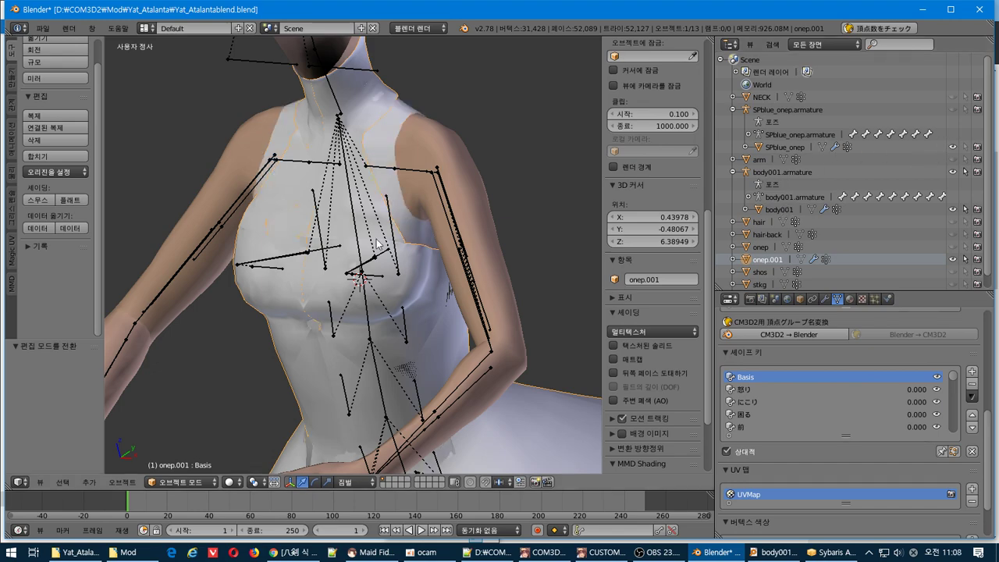
middle_click_drag(383, 226, 408, 248)
scroll(391, 230, "down", 5)
scroll(407, 249, "up", 4)
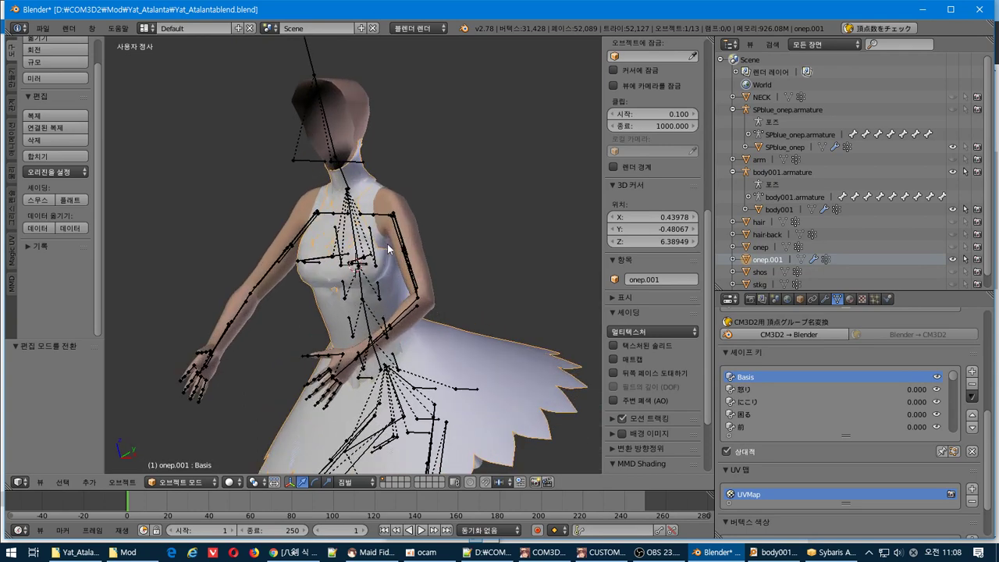
right_click(380, 240)
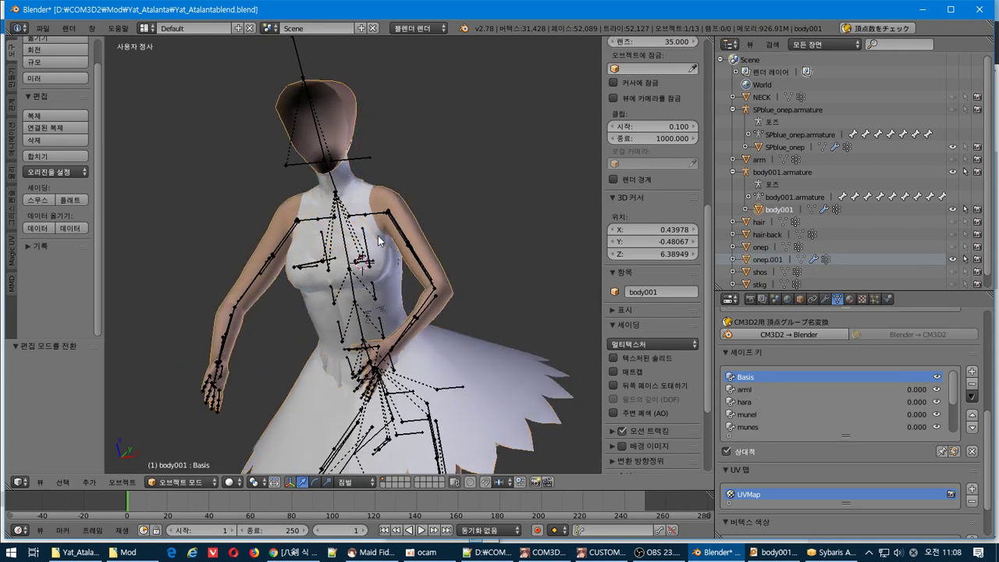
right_click(368, 232)
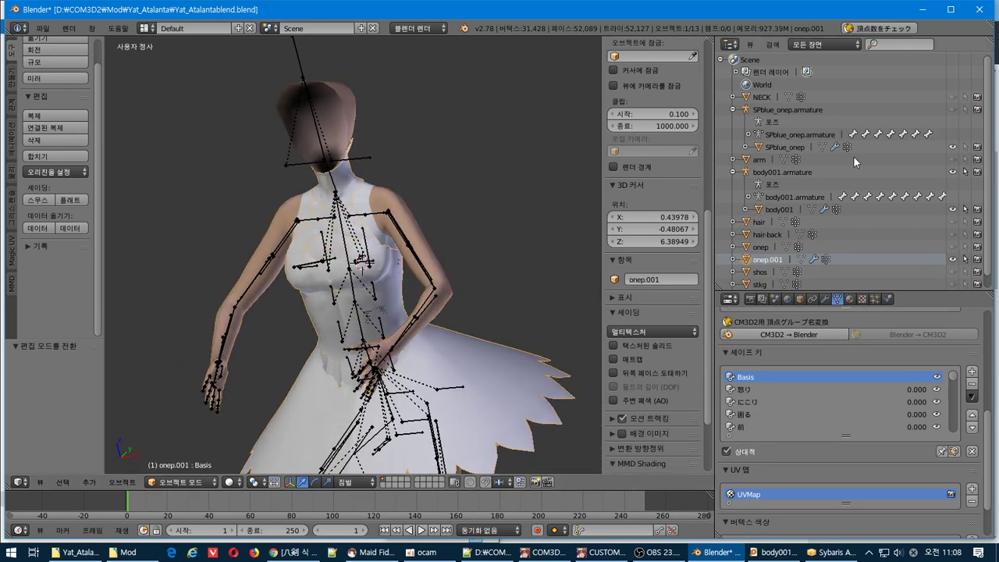
left_click(953, 147)
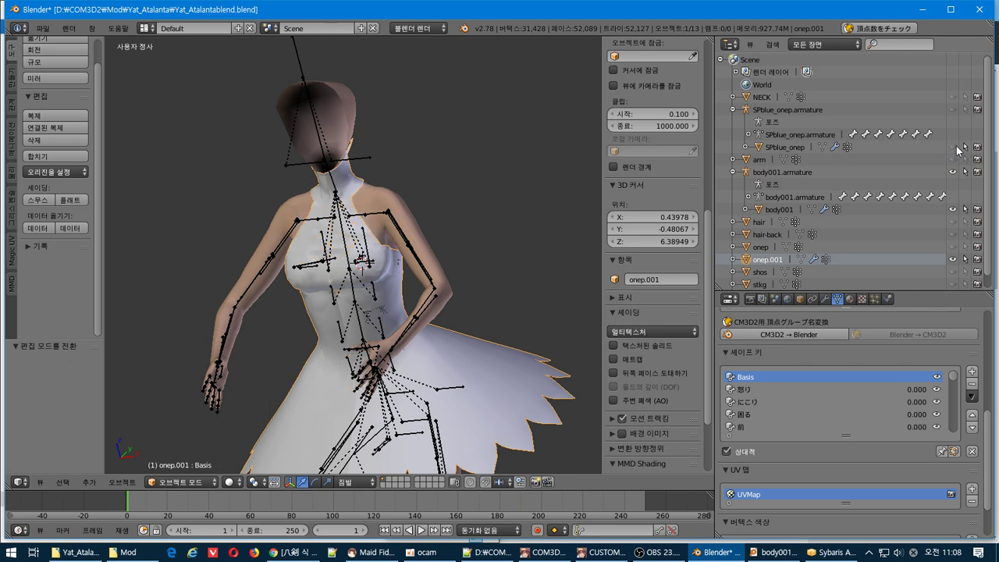
left_click(953, 147)
right_click(372, 226)
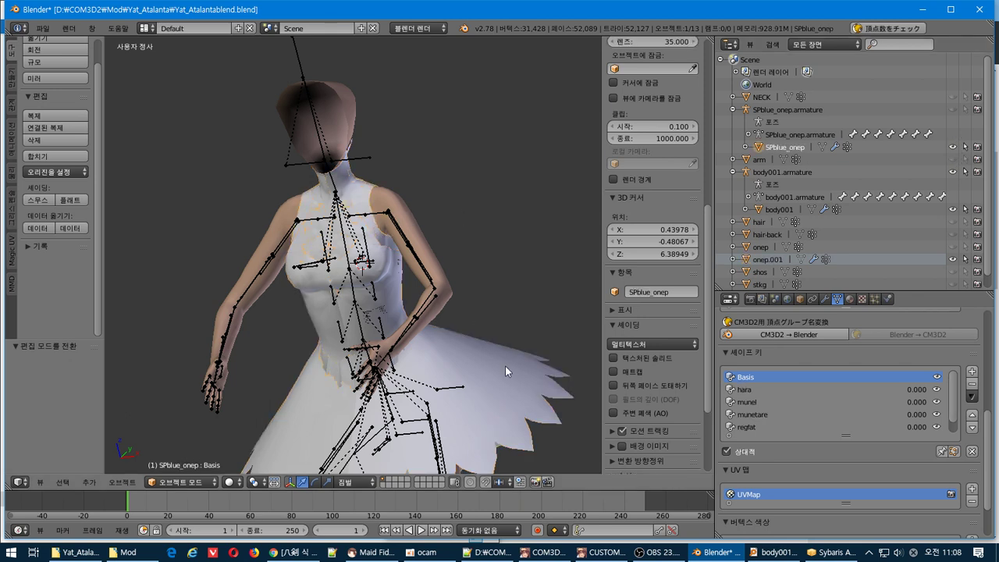
right_click(544, 410)
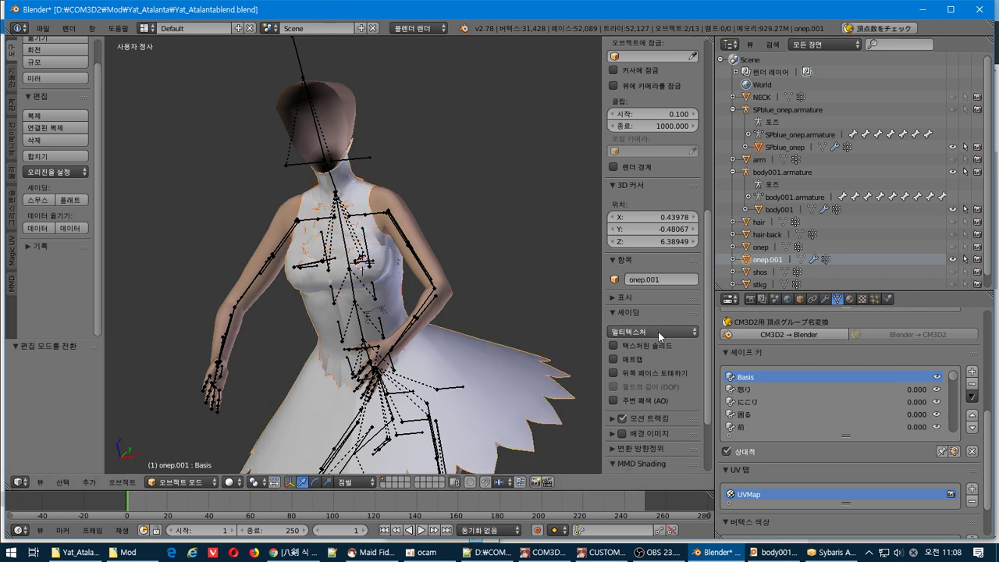
- Delete all shape keys and all vertex groups from onep.001
left_click(970, 398)
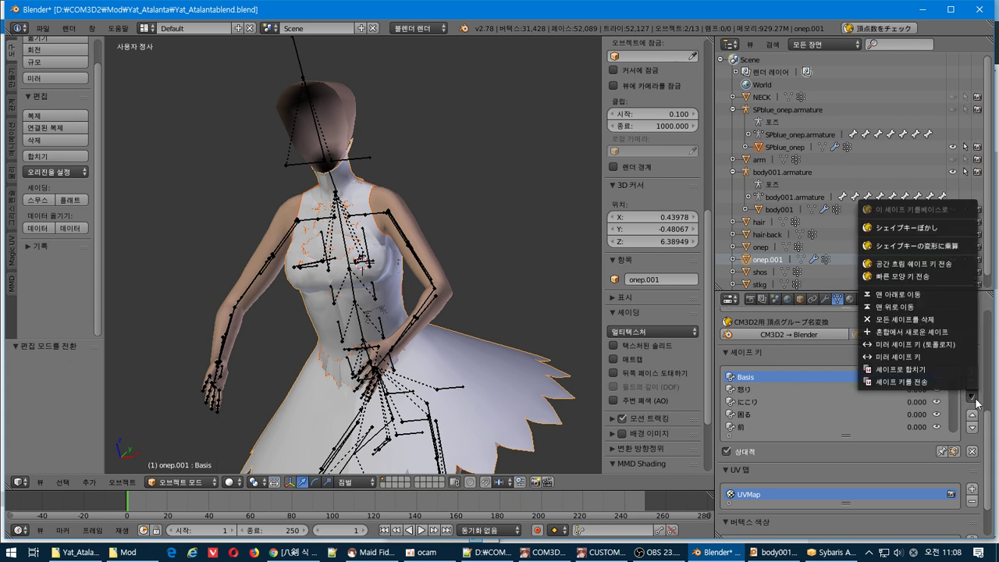
left_click(971, 321)
scroll(964, 398, "up", 4)
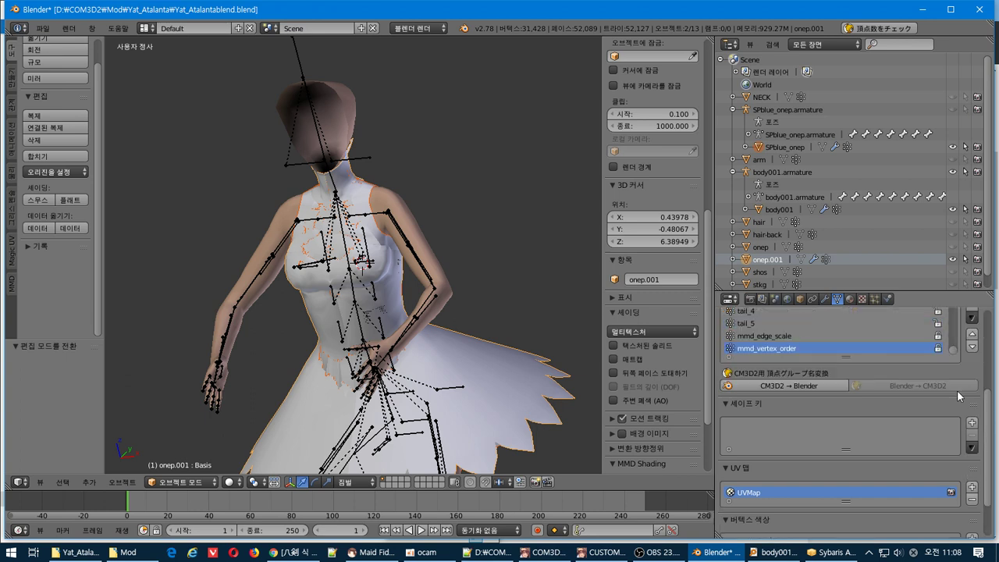
left_click(971, 343)
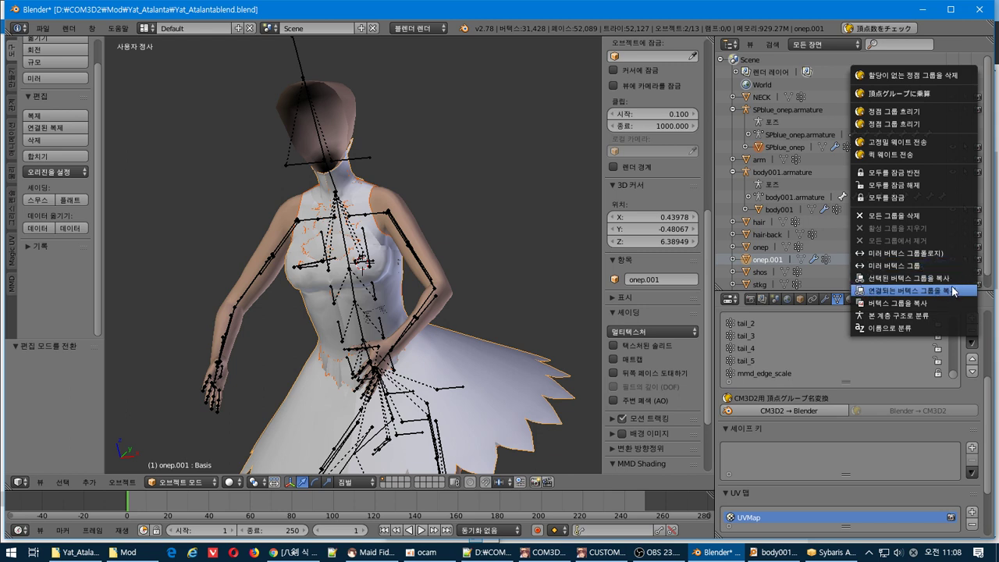
left_click(925, 217)
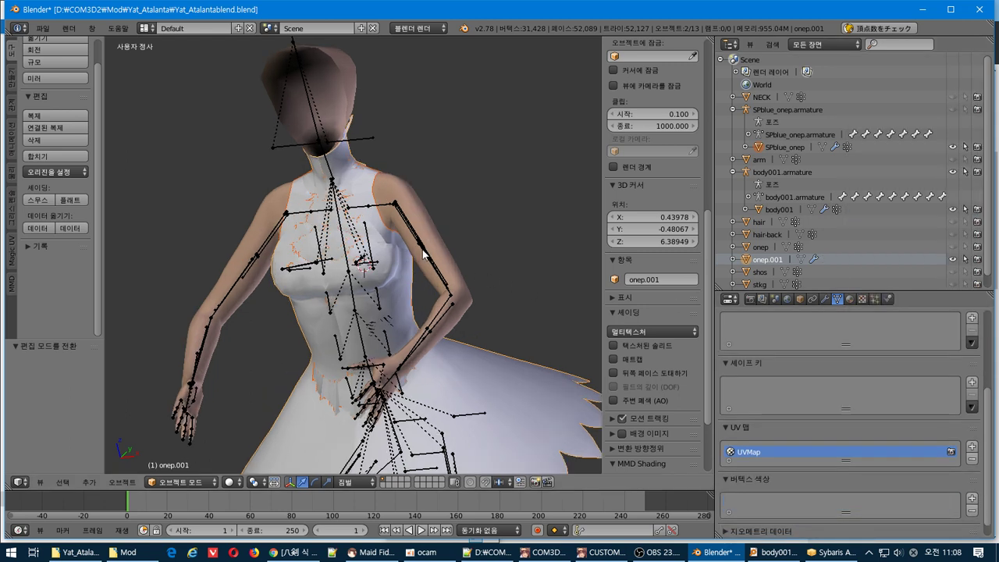
- Transfer the weights from SPblue_onep to onep.001 with the quick weight transfer, using the nearest vertex as reference element
left_click(972, 344)
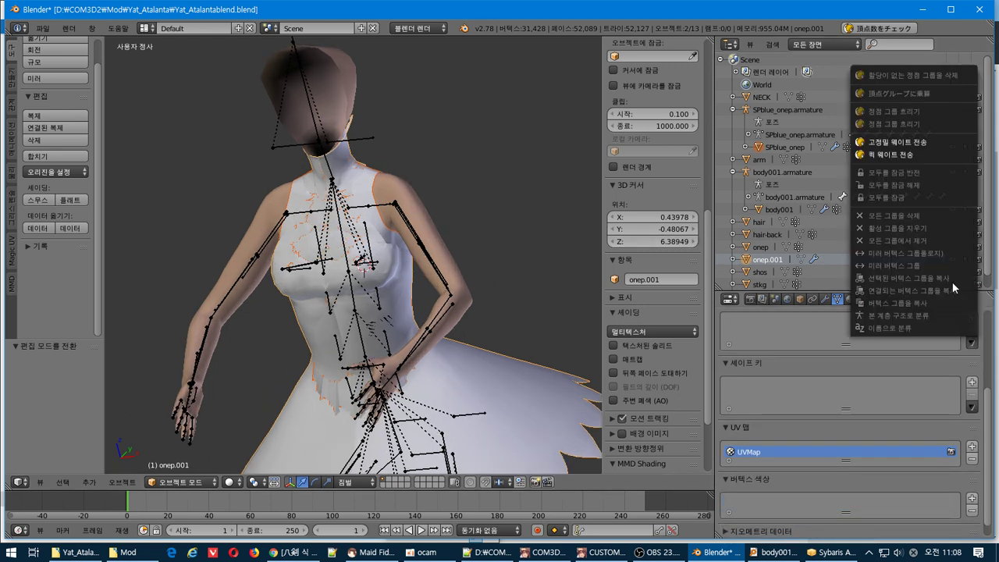
left_click(890, 170)
left_click(936, 203)
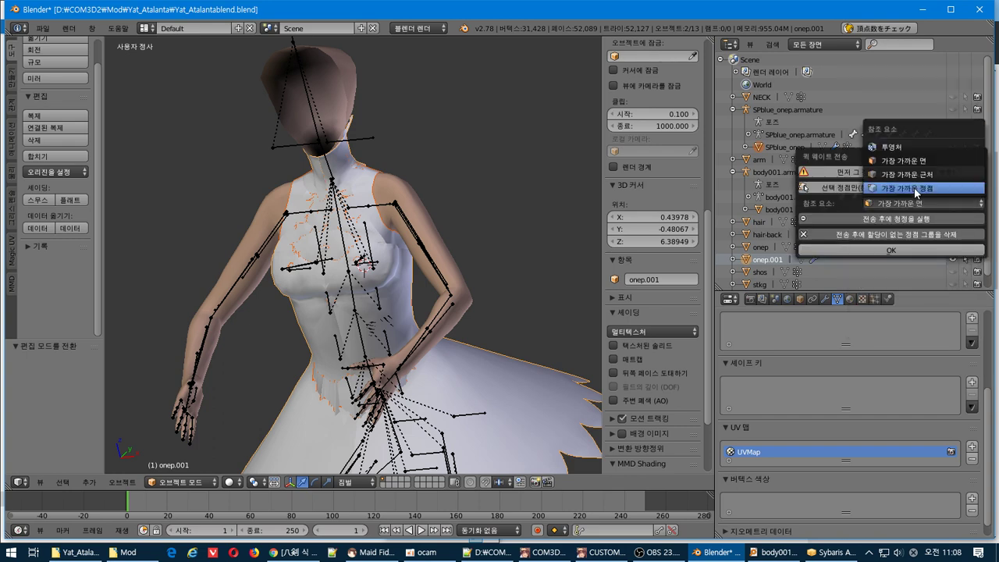
left_click(918, 191)
left_click(901, 248)
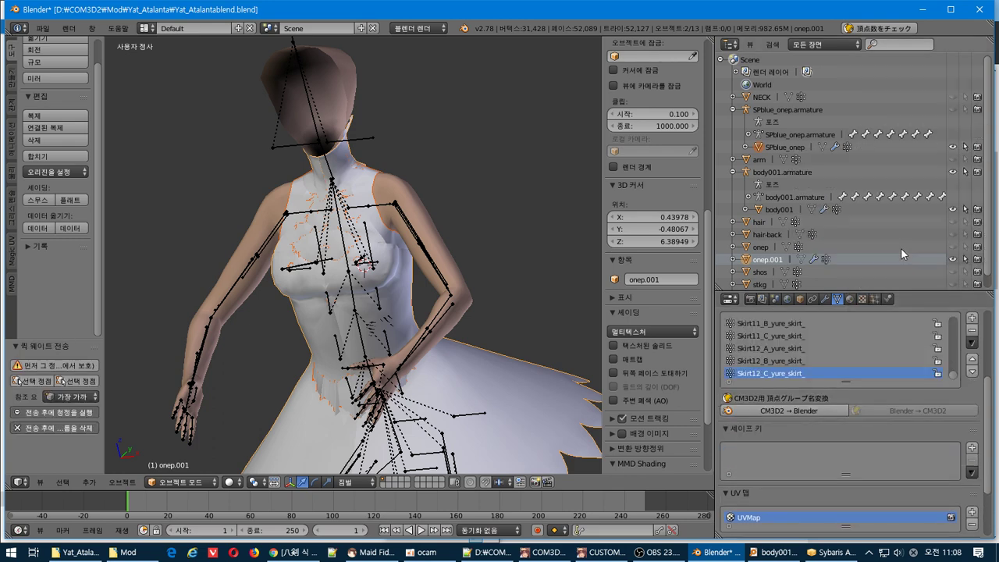
- Transfer the shape keys from SPblue_onep to onep.001 with the quick shape key transfer and its default options
left_click(971, 473)
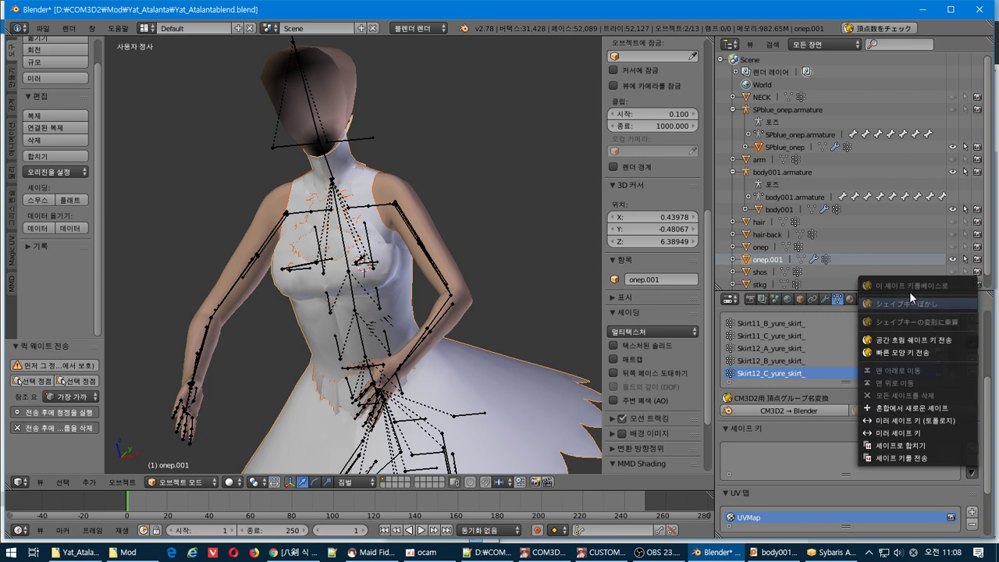
left_click(961, 354)
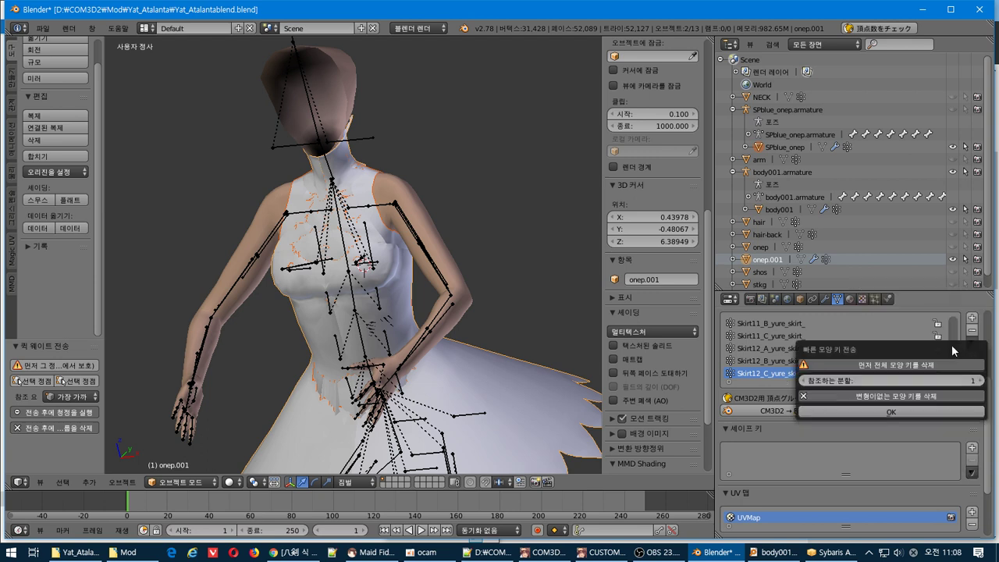
left_click(916, 411)
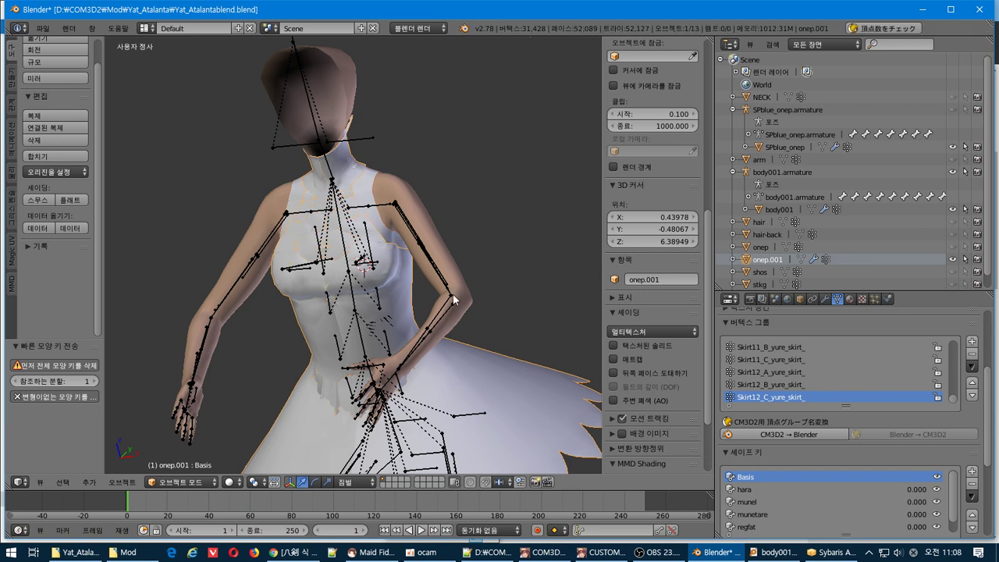
- Set the munel shape key to 1.000 on both onep.001 and body001
scroll(451, 294, "up", 1)
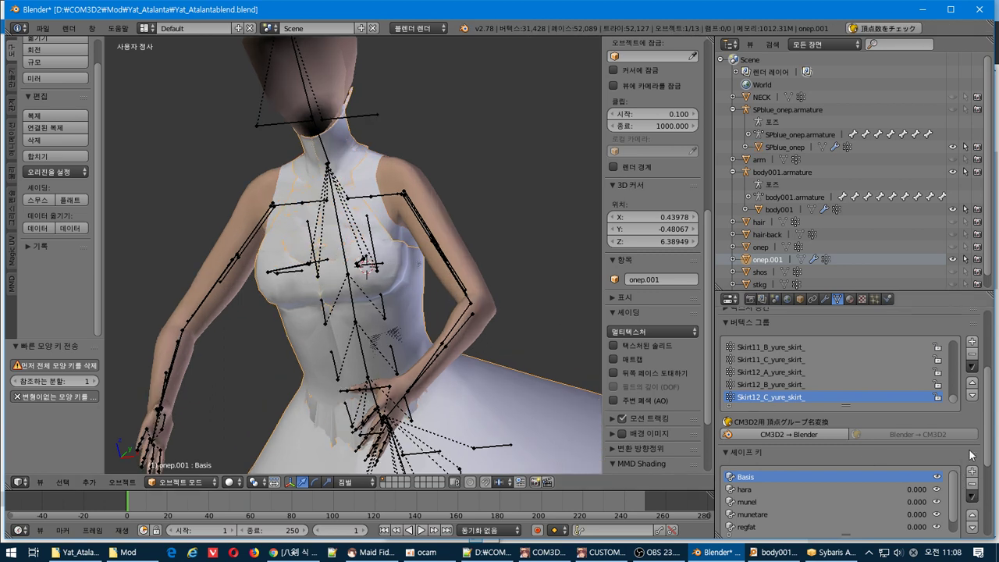
scroll(972, 455, "down", 3)
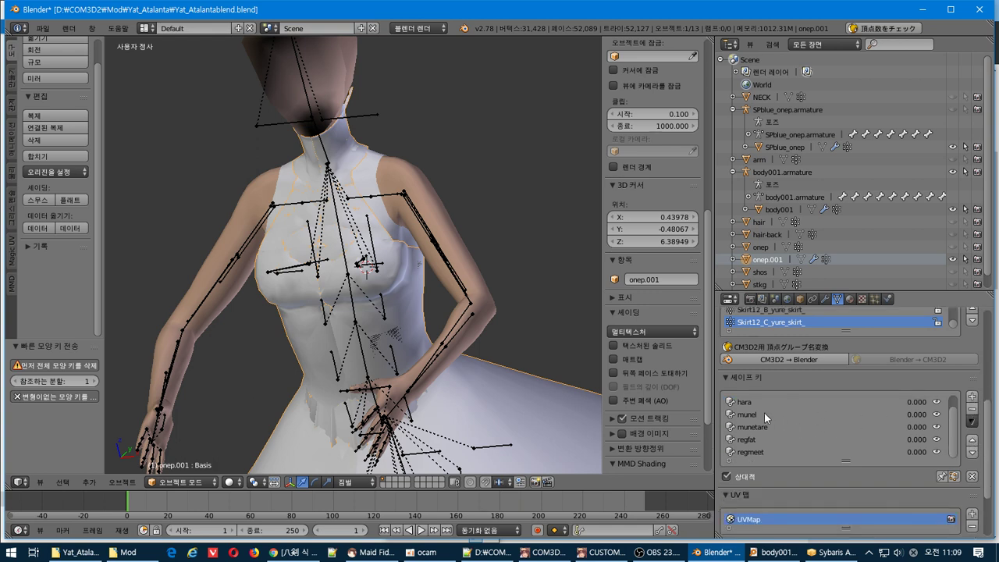
left_click(764, 414)
left_click_drag(748, 491, 978, 492)
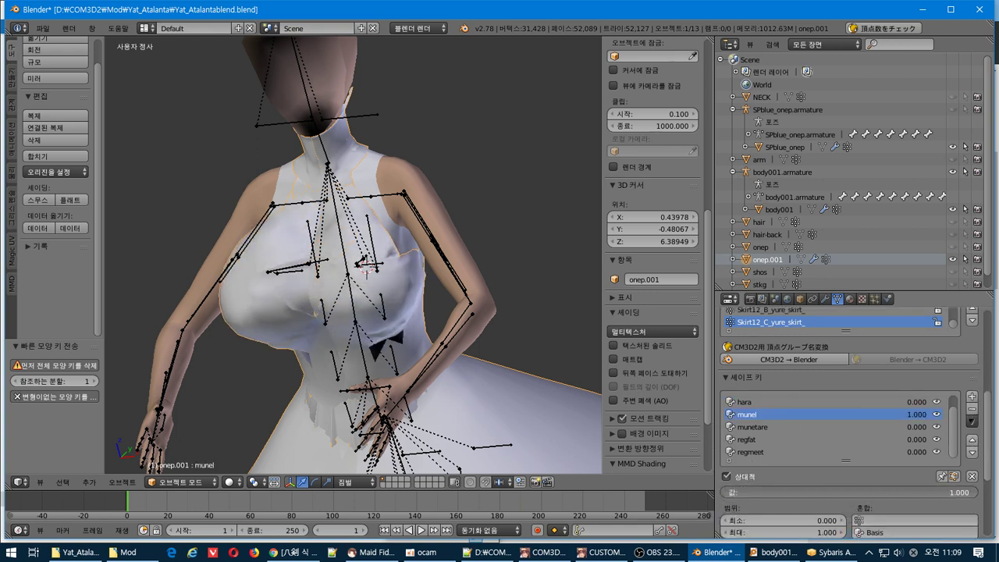
left_click(801, 209)
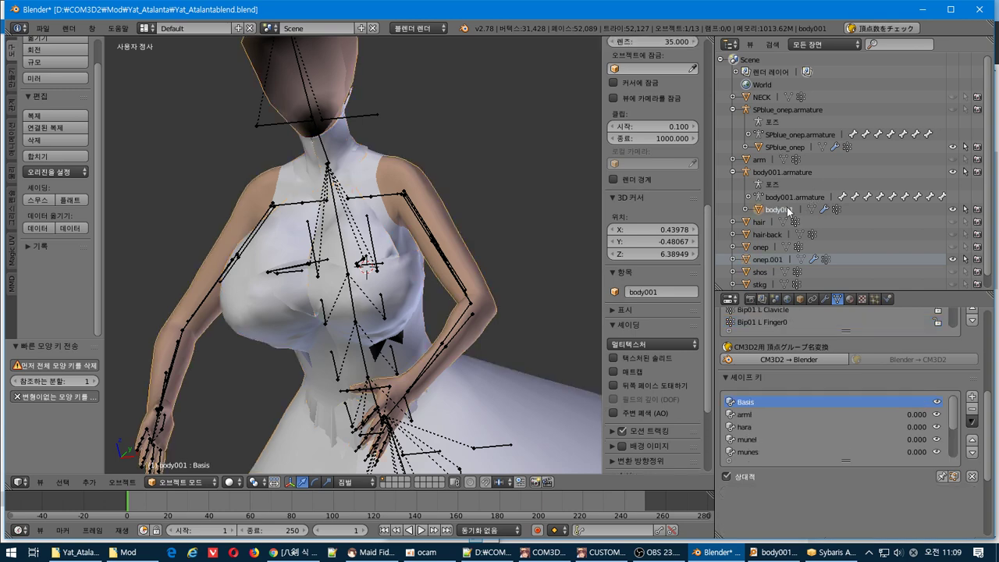
left_click(771, 437)
left_click_drag(778, 492, 976, 493)
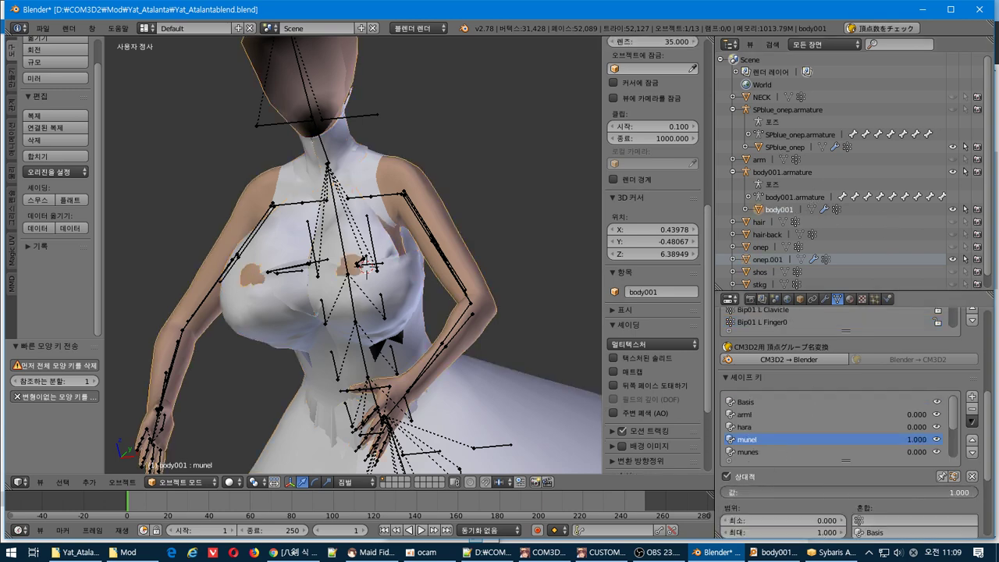
- Edit the munel shape of onep.001, moving the vertices over the skin patch on the breast -0.024 along Y with proportional editing
middle_click_drag(502, 327, 348, 295)
right_click(345, 291)
scroll(345, 291, "up", 3)
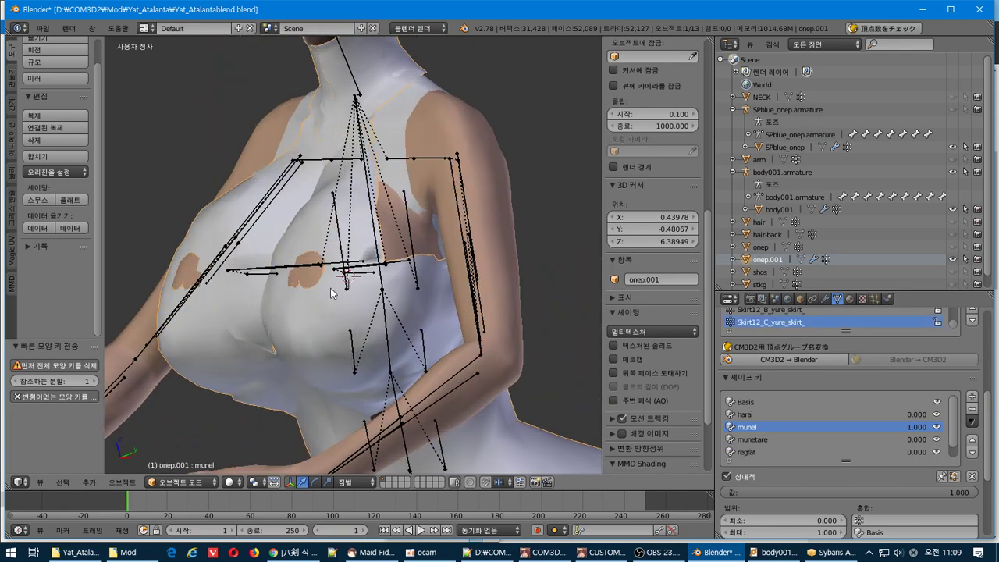
key("Tab")
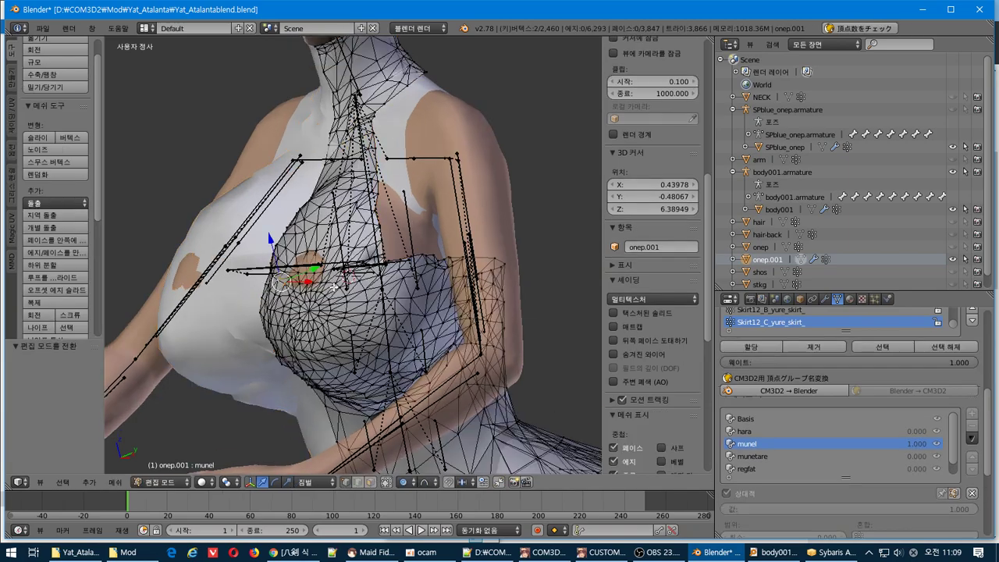
mouse_move(344, 285)
middle_mouse_down()
mouse_move(274, 278)
mouse_move(281, 291)
mouse_move(344, 294)
middle_mouse_up()
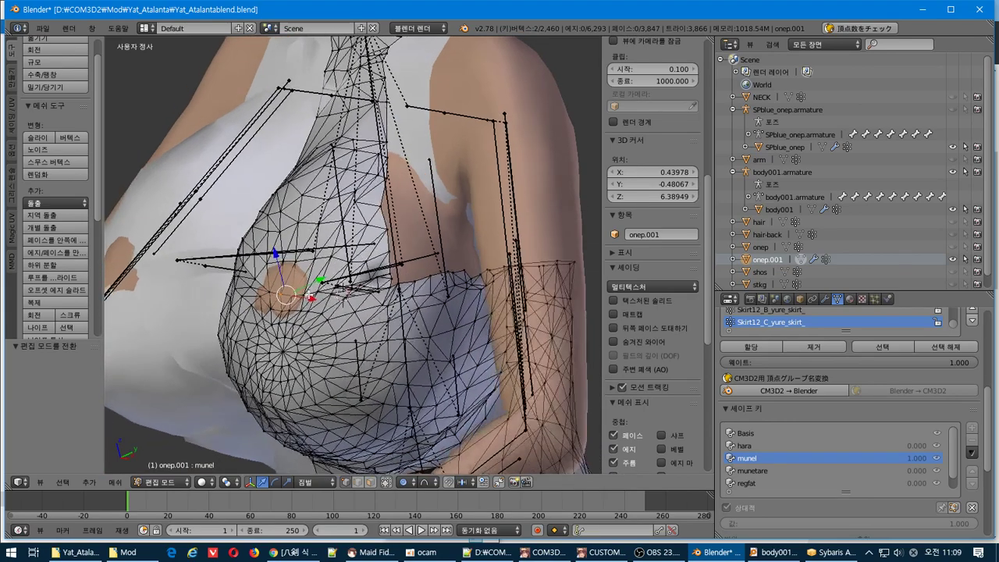
key("g")
key("y")
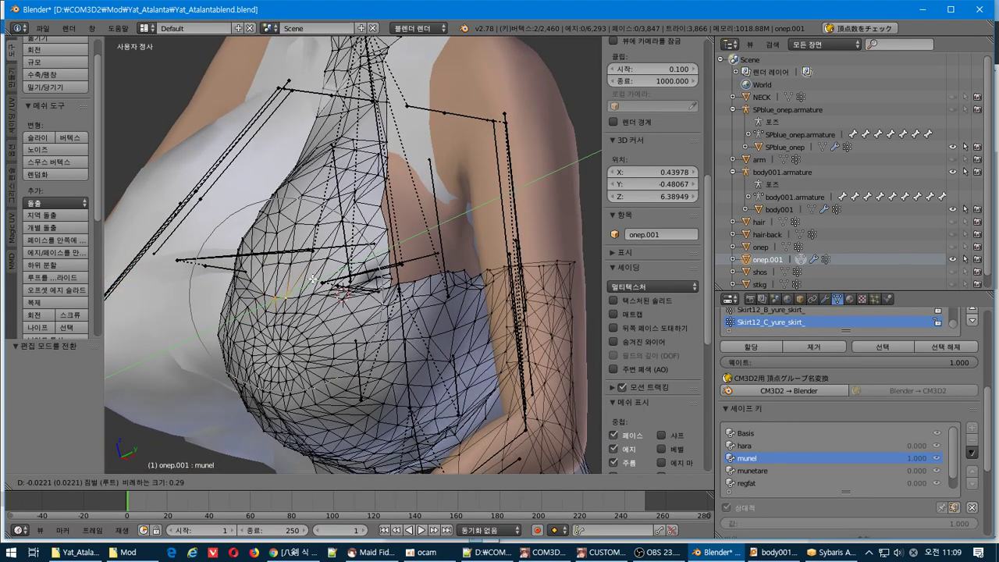
left_click(281, 267)
- Select vertices across the upper breast of onep.001 and move them along the Z axis with proportional editing
middle_click_drag(280, 267, 314, 278)
right_click(331, 205)
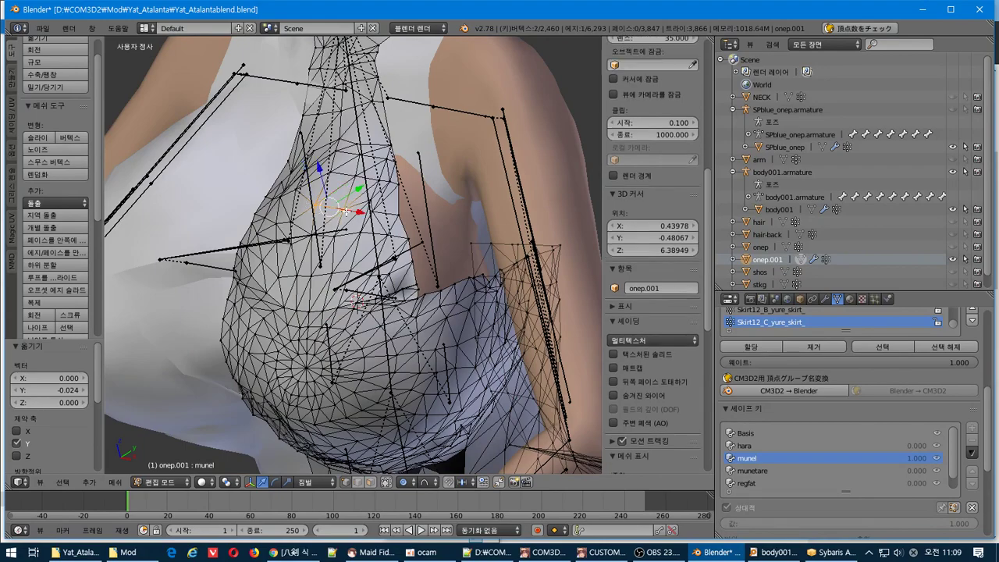
middle_click_drag(388, 216, 260, 160)
left_click_drag(250, 150, 261, 152)
middle_click_drag(262, 152, 413, 146)
left_click_drag(399, 127, 408, 135)
middle_click_drag(408, 135, 347, 195)
key("a")
right_click(344, 197)
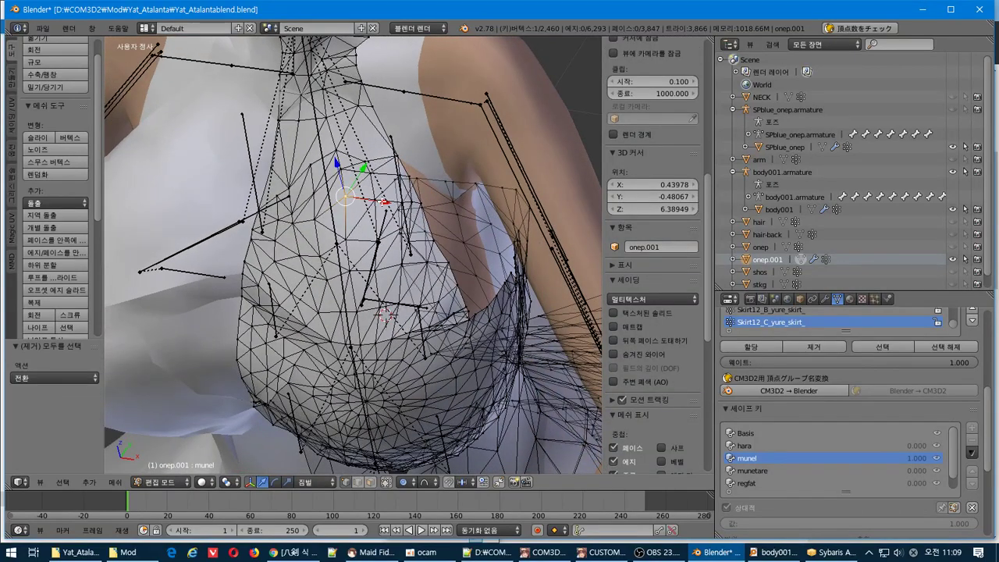
right_click(389, 200, "shift")
middle_click_drag(422, 203, 315, 140)
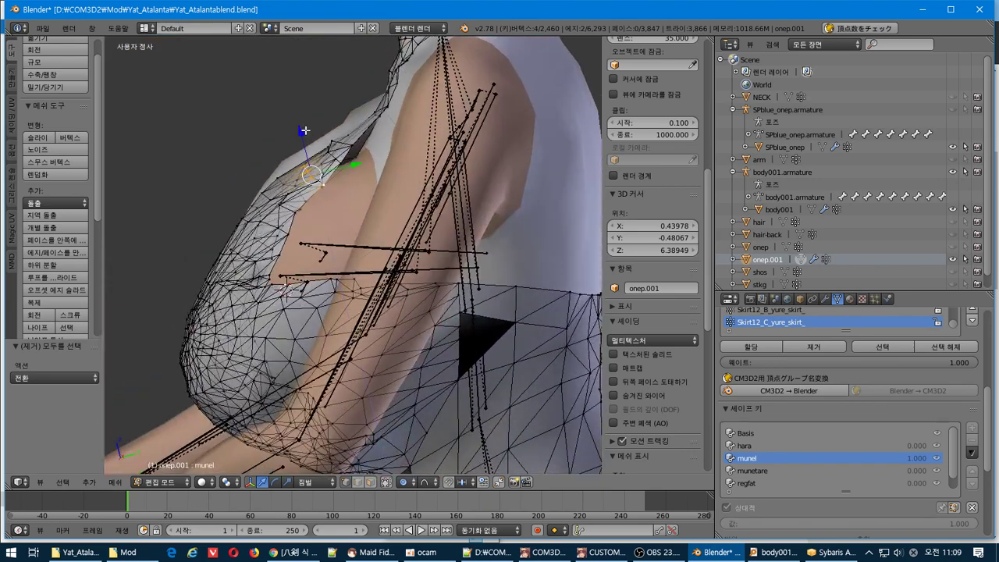
key("g")
key("z")
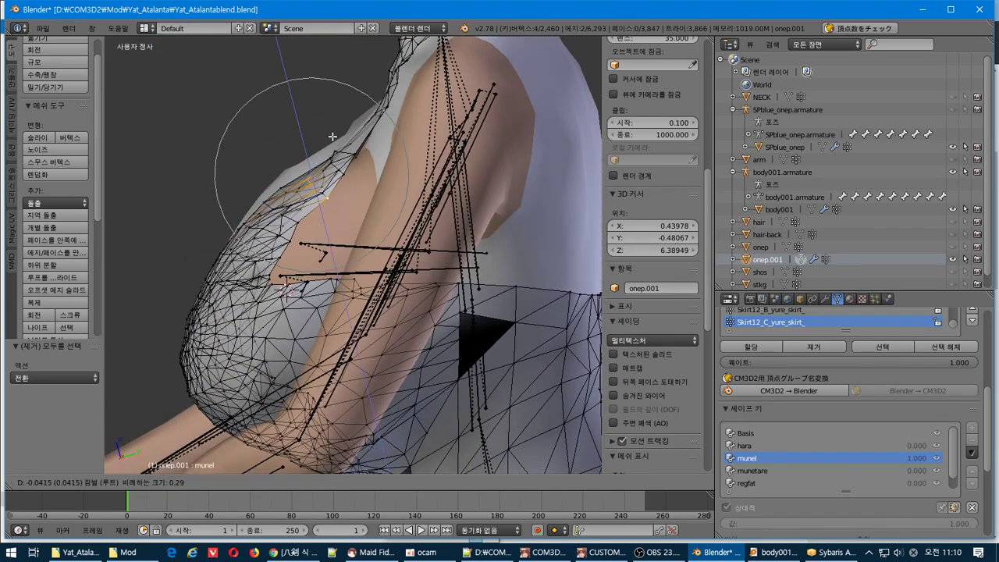
left_click(296, 148)
- Select two points on the inner upper breast of onep.001 and move them -0.003 along Z with proportional editing
middle_click_drag(297, 147, 381, 171)
key("a")
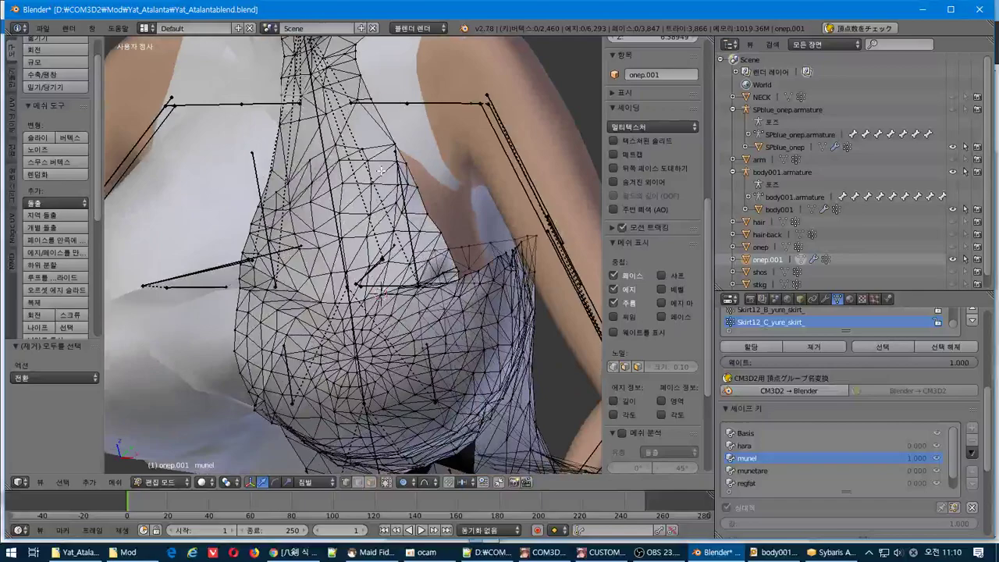
right_click(305, 203)
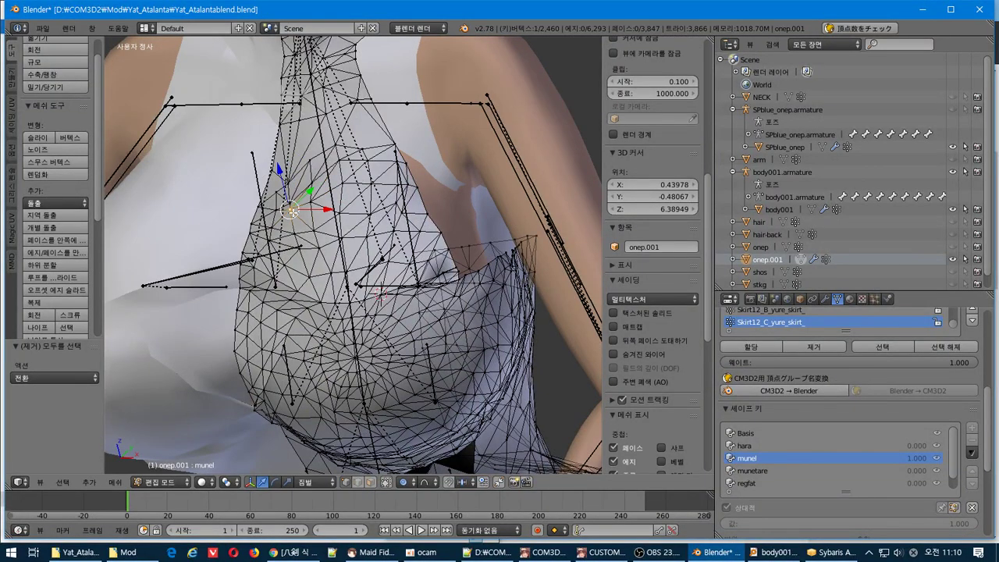
right_click(312, 201, "shift")
middle_click_drag(311, 201, 397, 175)
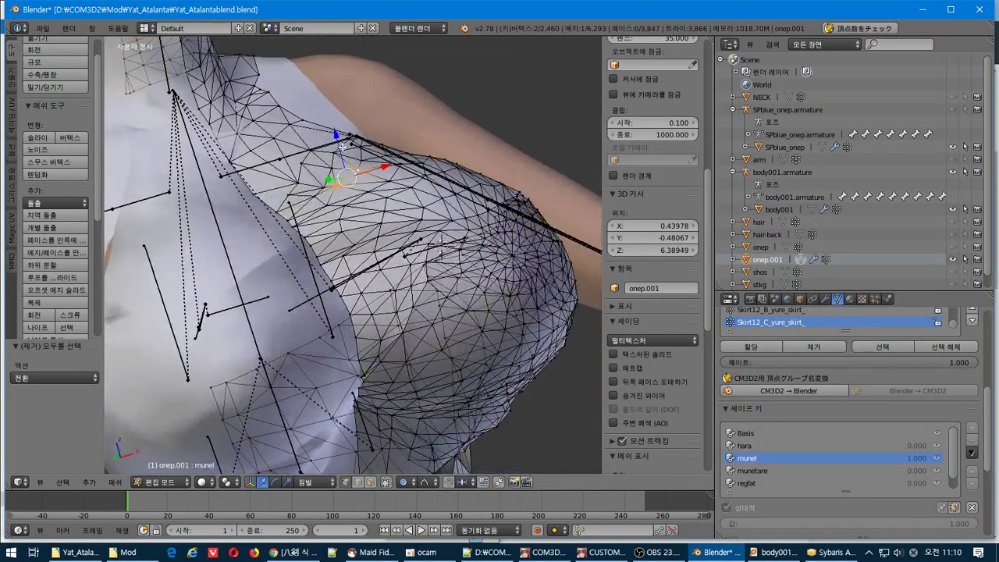
key("g")
key("z")
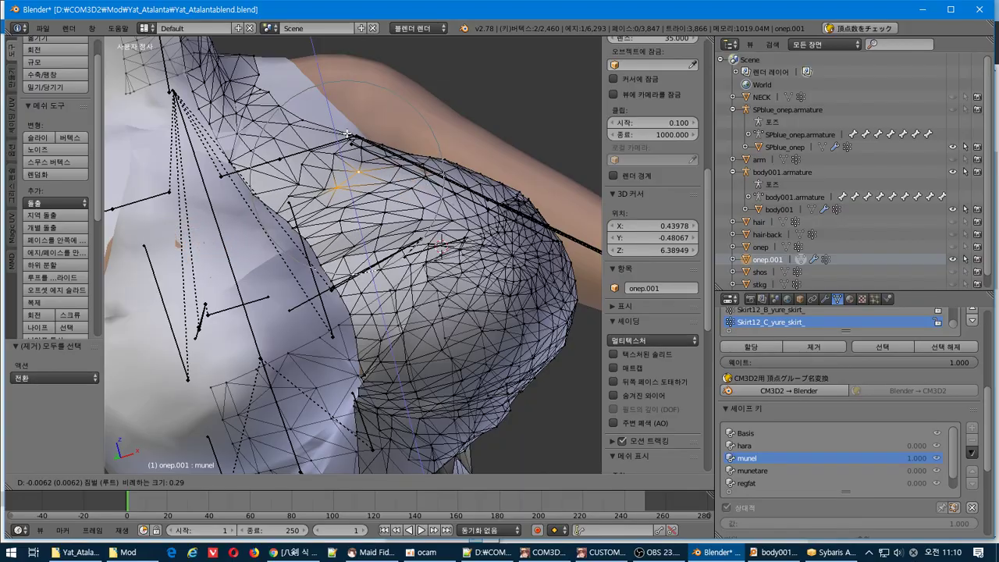
left_click(347, 135)
middle_click_drag(347, 134, 279, 139)
scroll(238, 139, "down", 3)
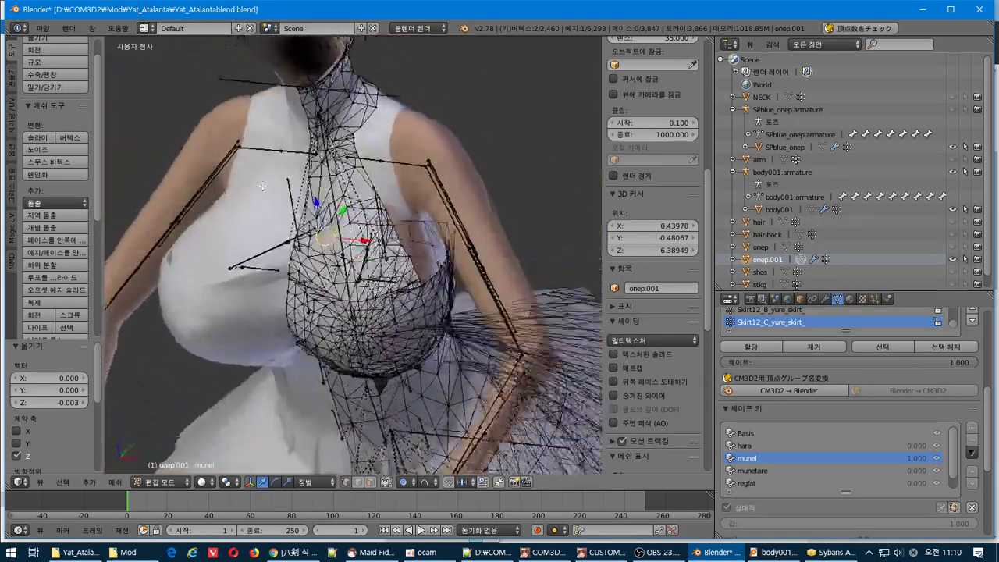
- Try to move two neighbouring points on the outer side of the onep.001 breast along X with proportional editing
middle_click_drag(315, 178, 502, 228)
scroll(292, 251, "up", 2)
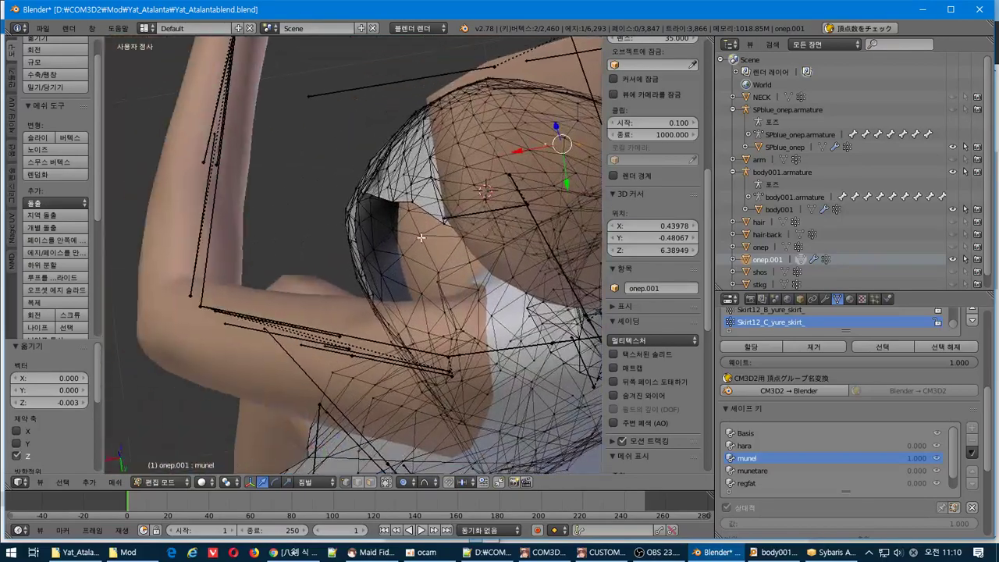
scroll(417, 239, "up", 3)
middle_click_drag(418, 237, 310, 234)
right_click(348, 184)
right_click(355, 211, "shift")
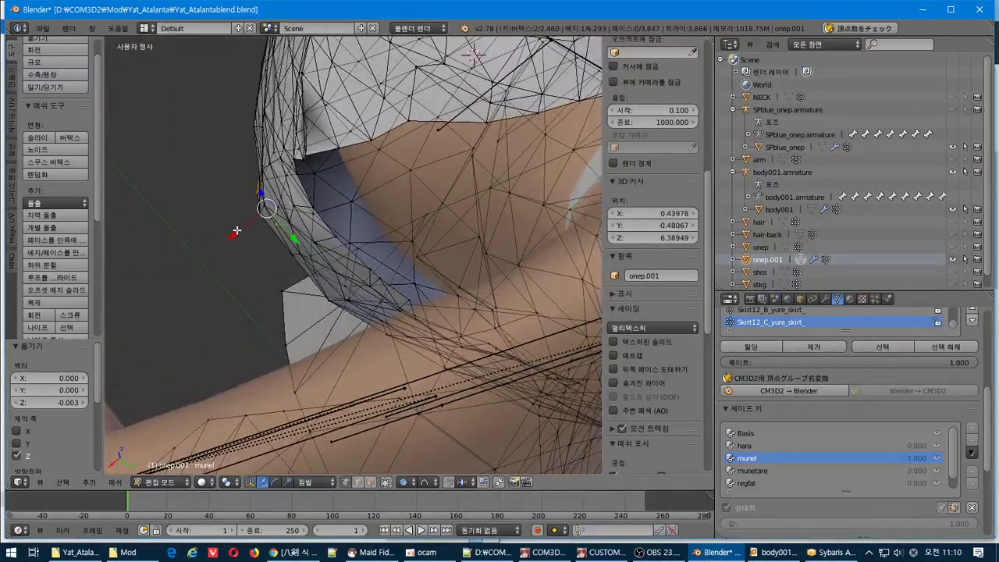
key("g")
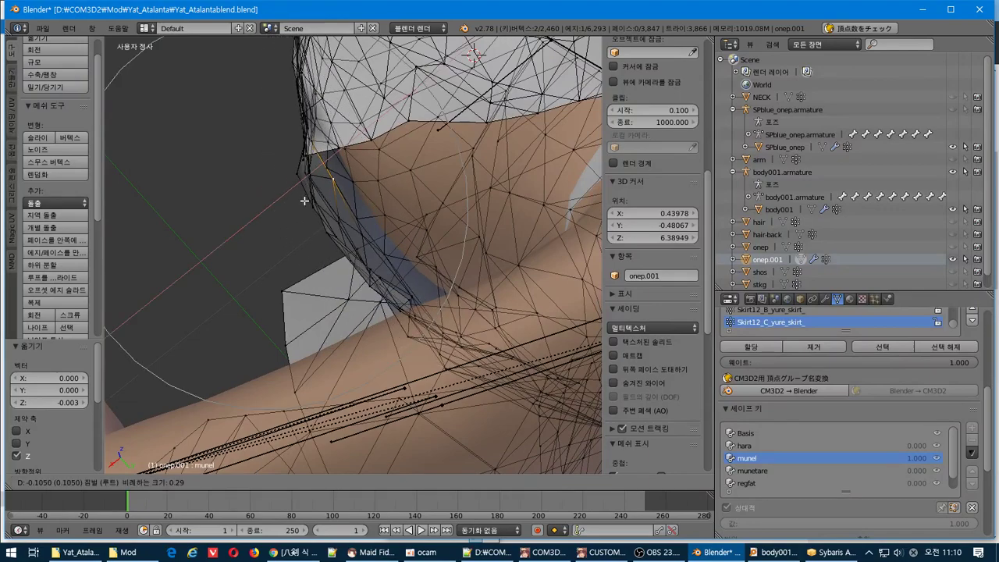
left_click(324, 199)
- Grow the selection around the outer breast side and try moving it about -0.1 along X with proportional size 0.29
middle_click_drag(325, 199, 270, 173)
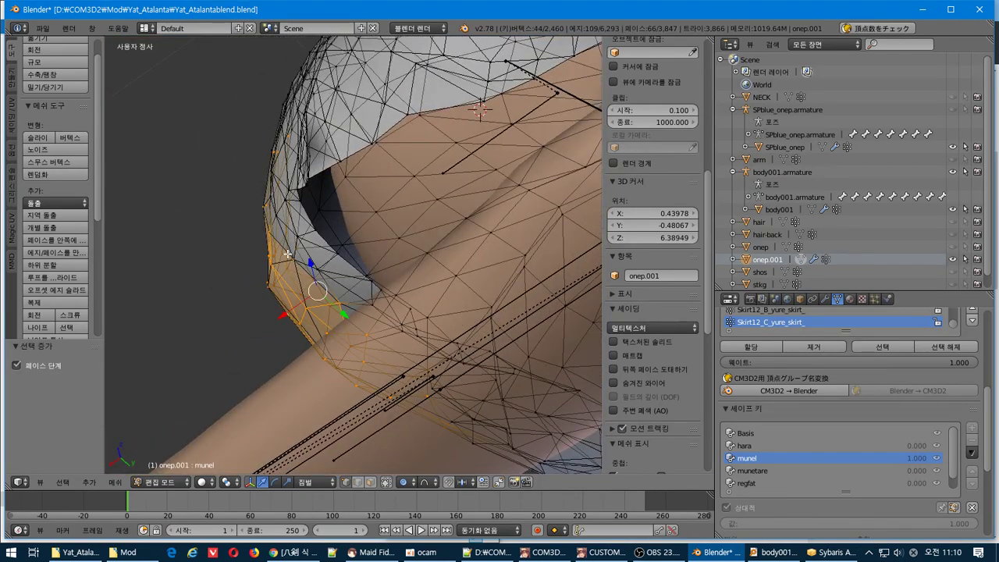
key("g")
key("x")
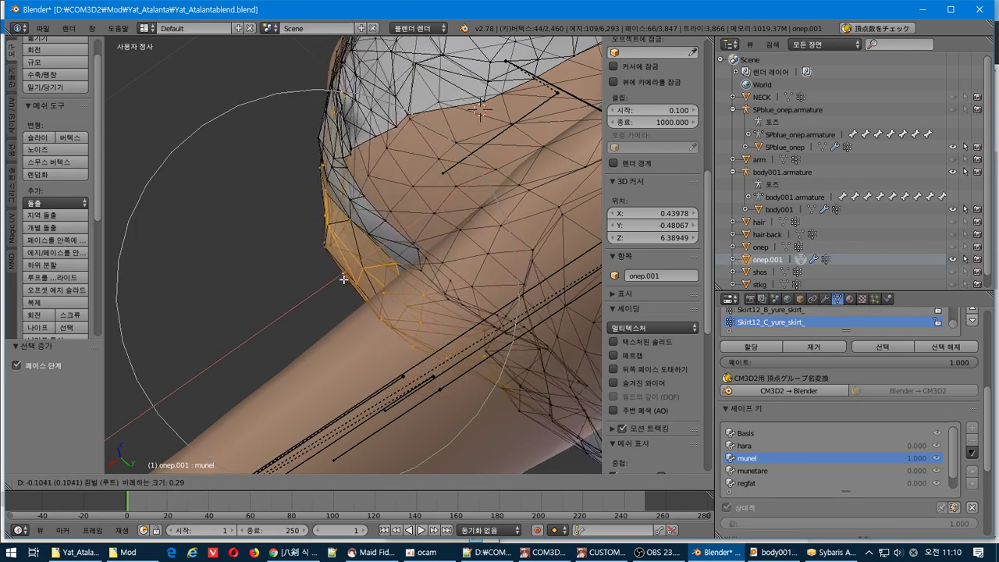
left_click(339, 278)
- Try moving the outer breast selection about -0.1 along X with the proportional size enlarged to 0.62
middle_click_drag(339, 279, 421, 234)
middle_click_drag(318, 239, 334, 311)
scroll(363, 252, "up", 3)
middle_click_drag(467, 397, 467, 391)
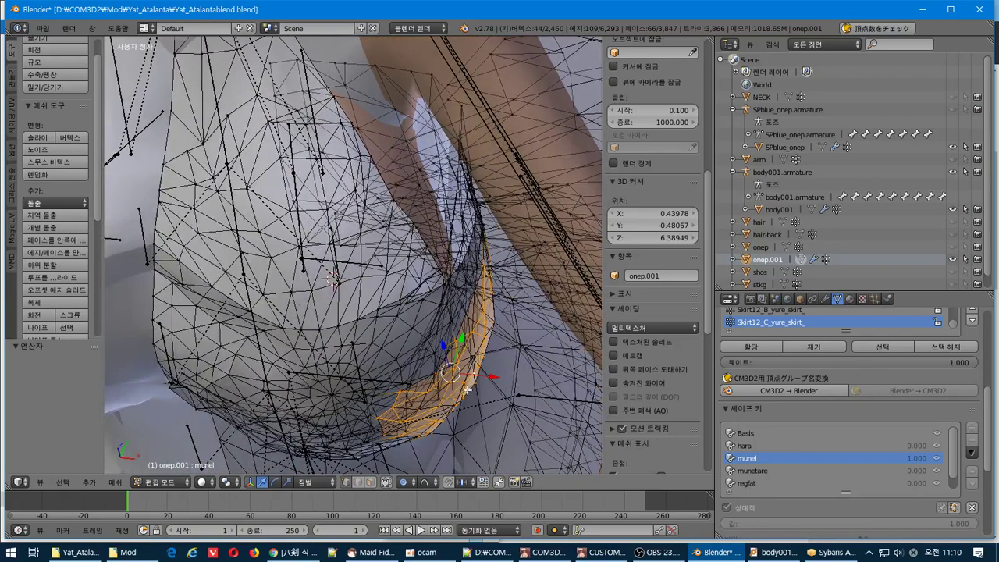
left_click_drag(493, 378, 488, 380)
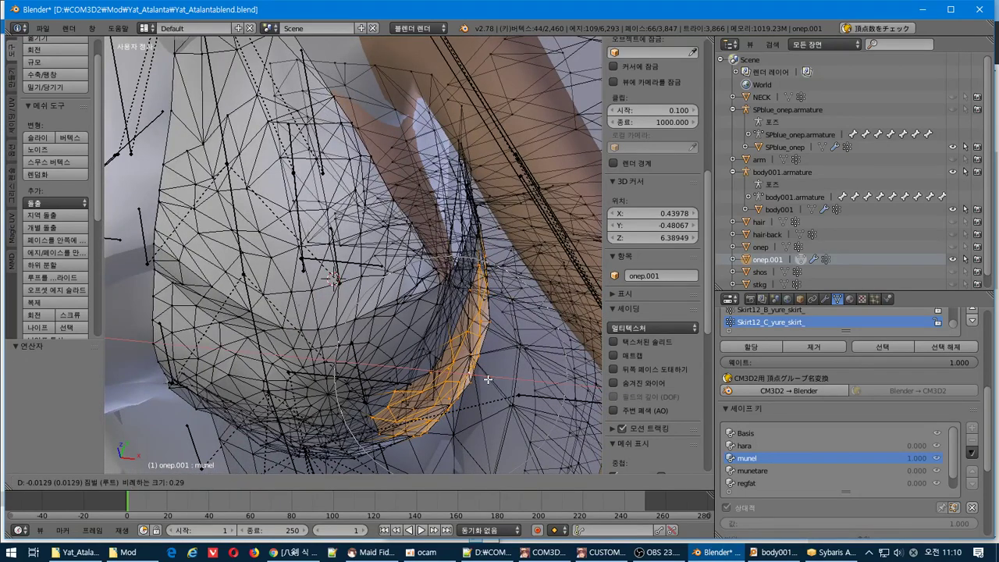
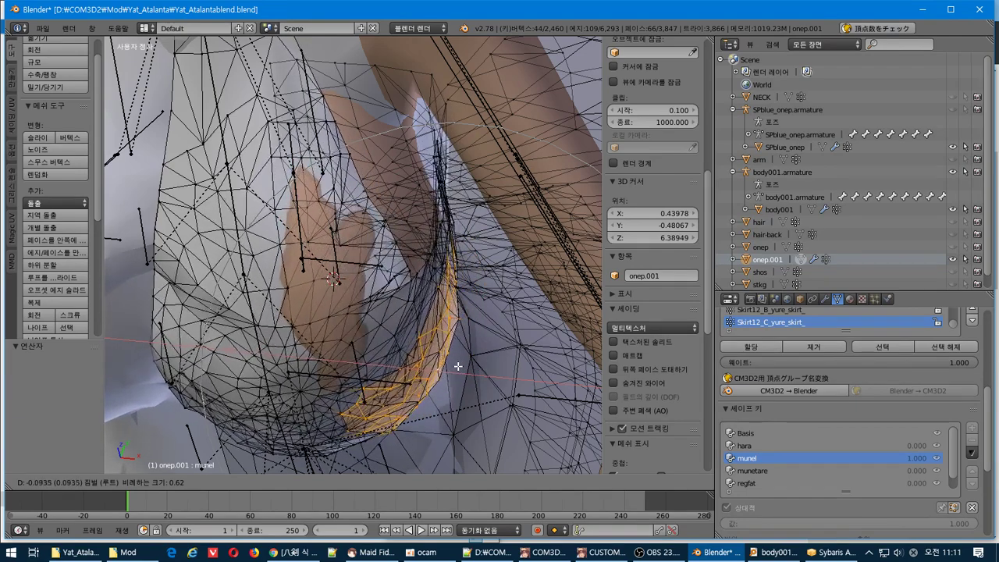
left_click(453, 364)
- Move the outer breast selection of onep.001 -0.099 along X with proportional size 0.56
middle_click_drag(453, 364, 379, 283)
key("g")
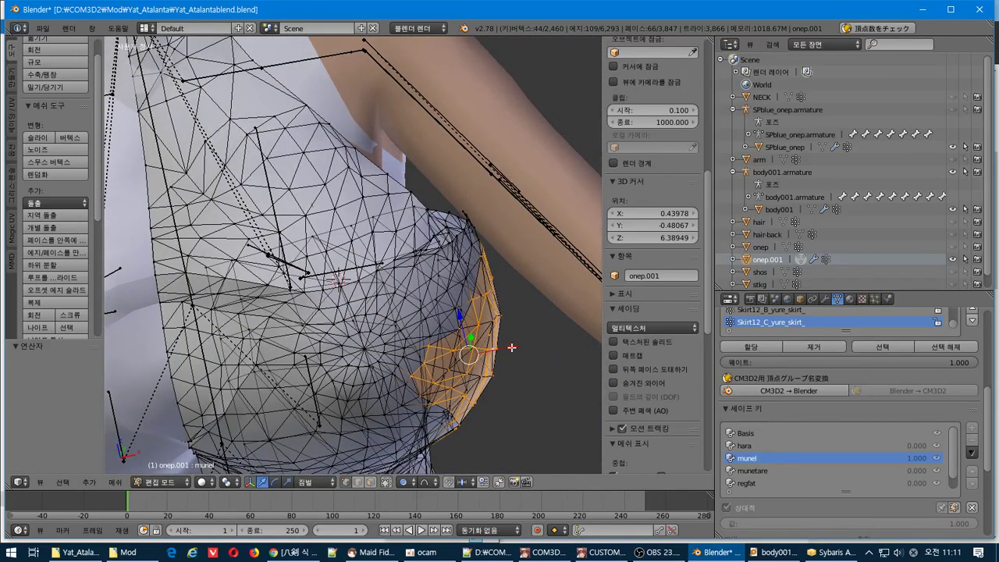
key("g")
key("x")
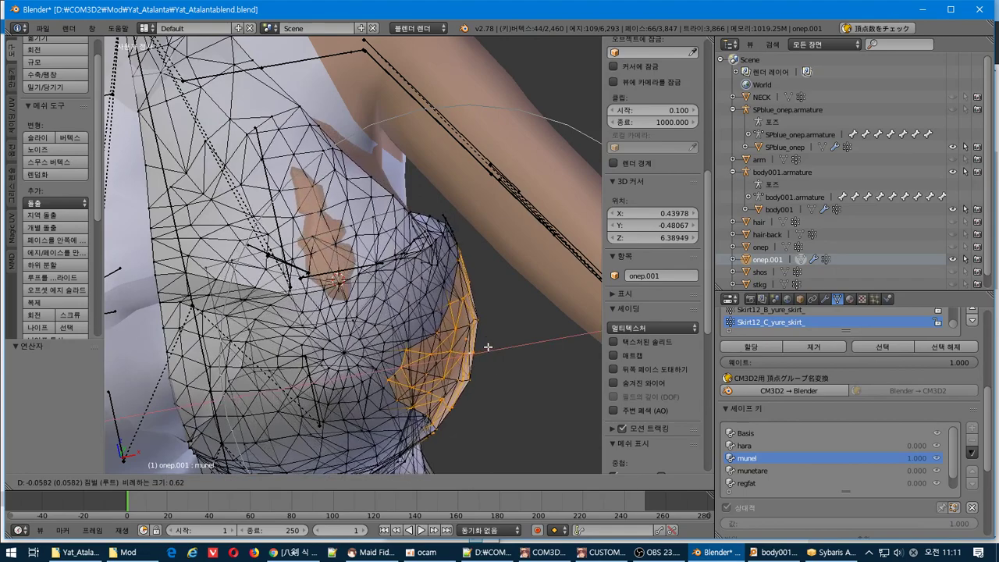
scroll(488, 346, "up", 1)
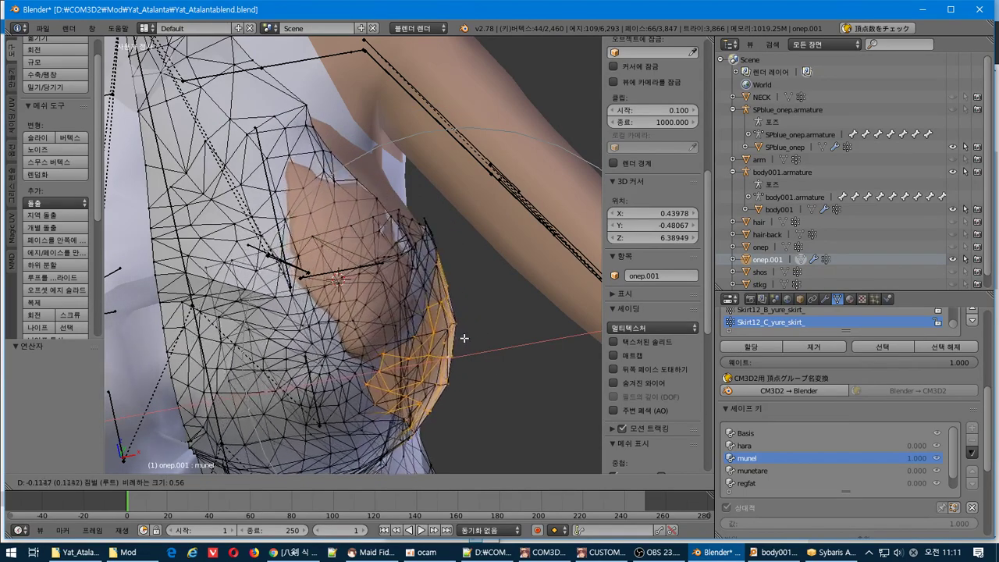
left_click(469, 339)
- Temporarily hide onep.001 to examine the chest mesh of body001 underneath, and return to editing onep.001
middle_click_drag(469, 339, 423, 318)
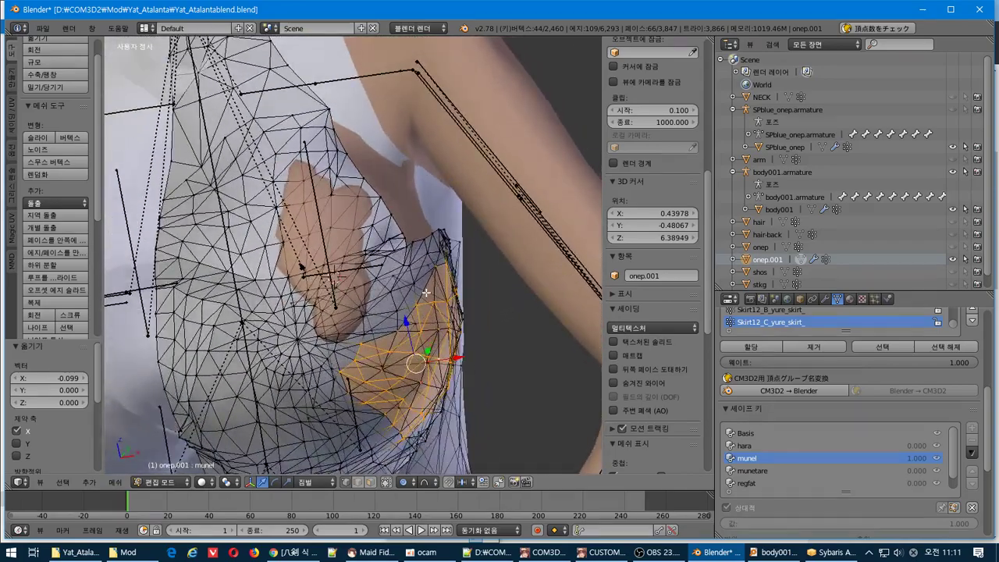
key("Tab")
right_click(444, 148)
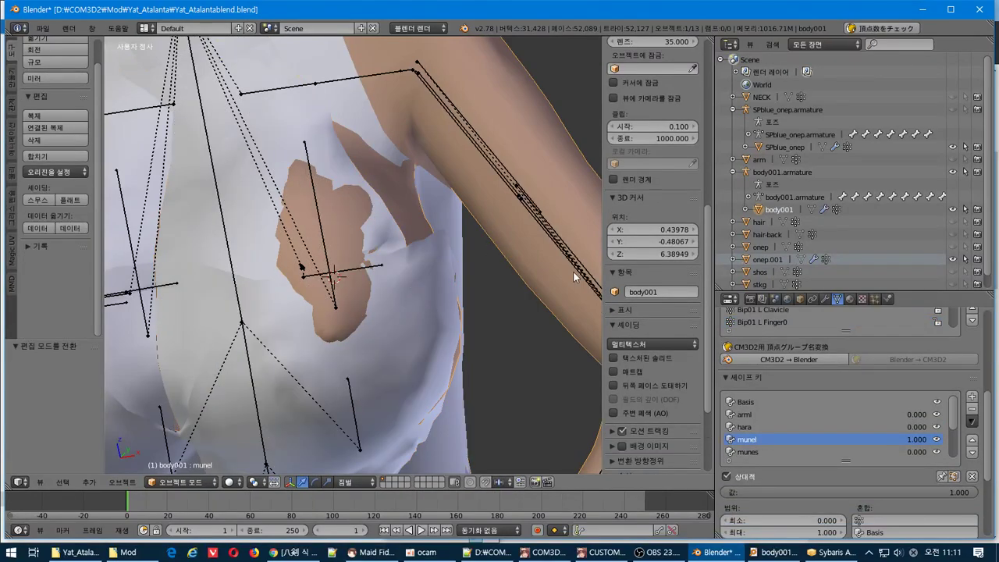
left_click(953, 259)
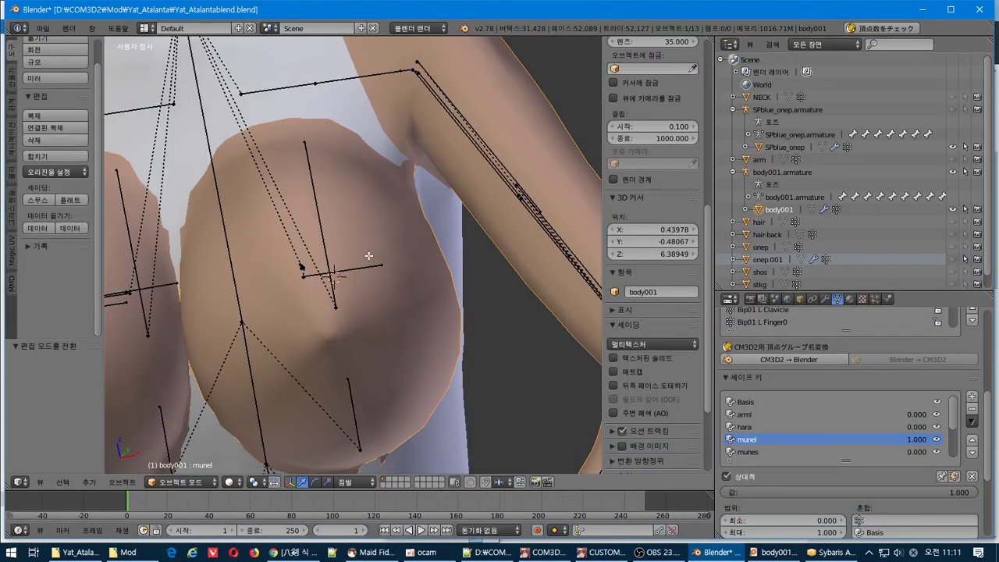
key("Tab")
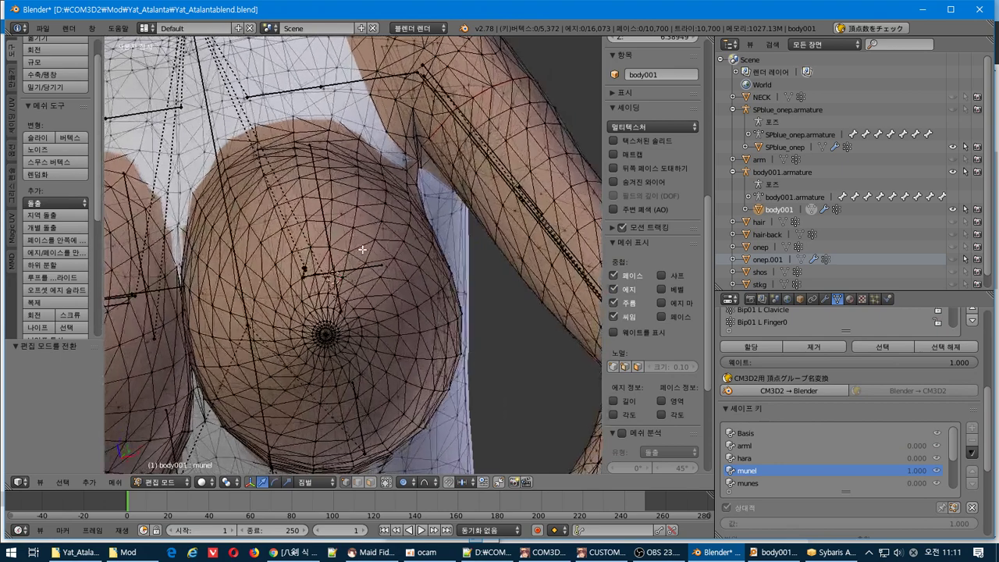
key("Tab")
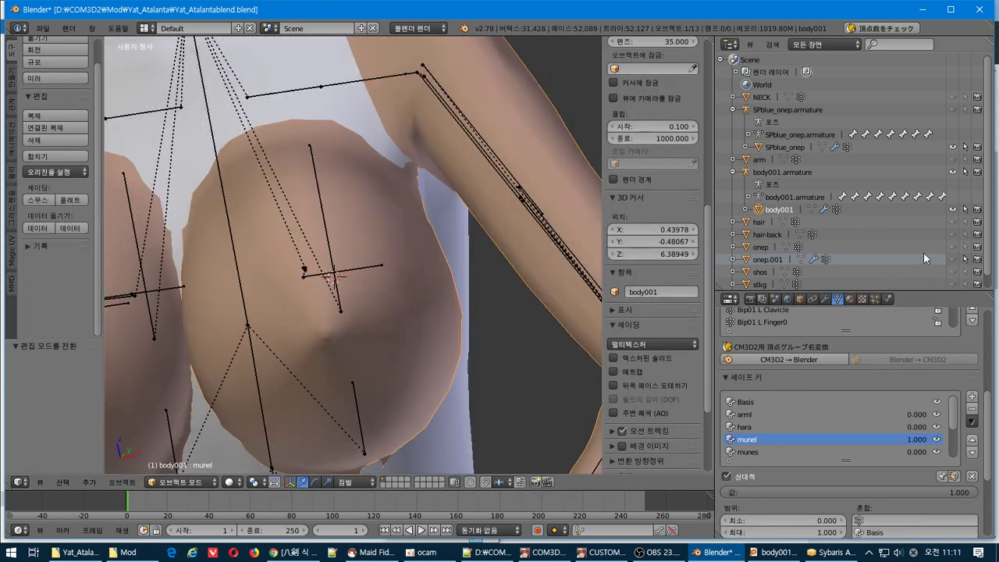
left_click(953, 259)
right_click(362, 339)
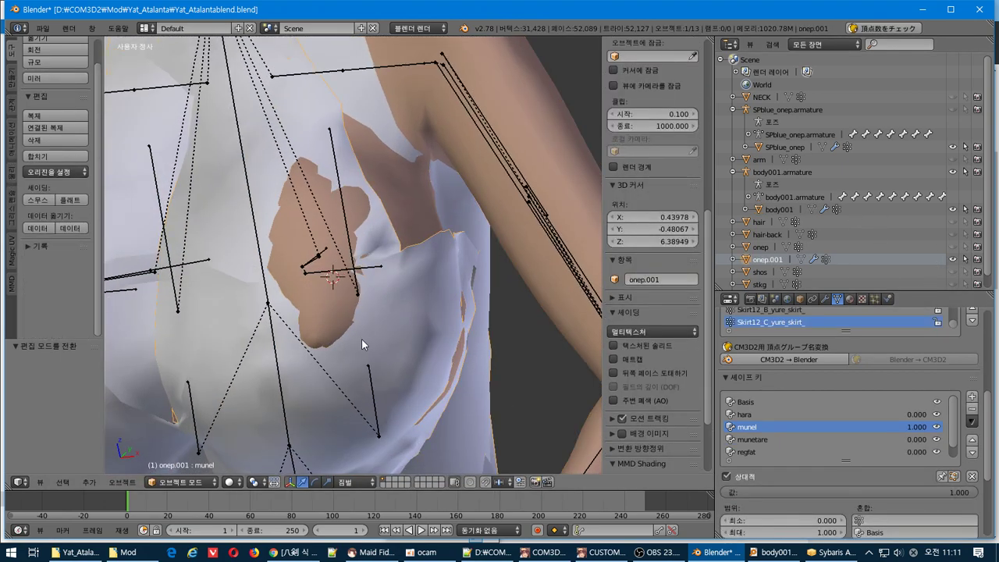
key("Tab")
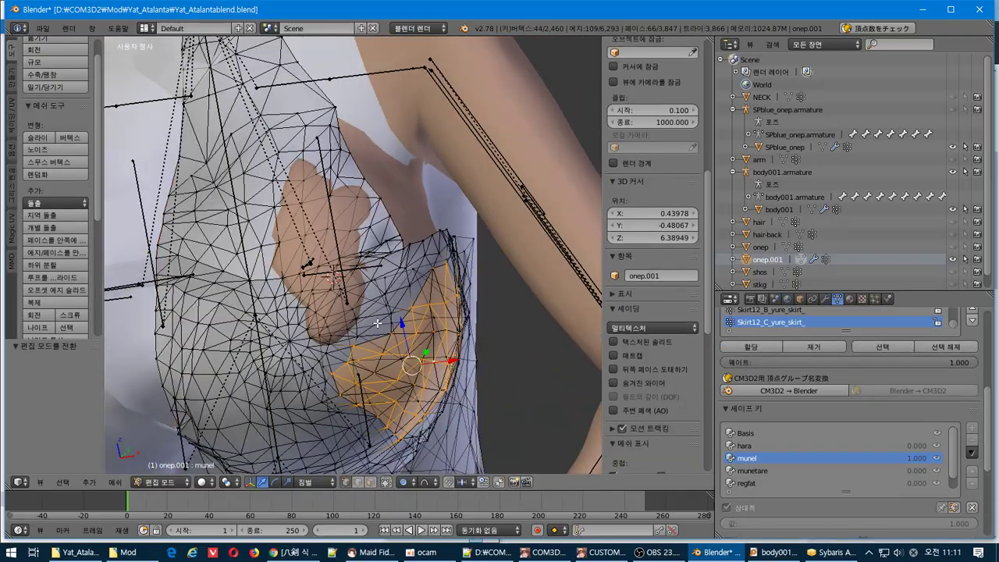
- Select only the centre point at the breast tip of onep.001 and move it 0.067 along X with proportional size 0.42
middle_click_drag(363, 329, 338, 334)
key("a")
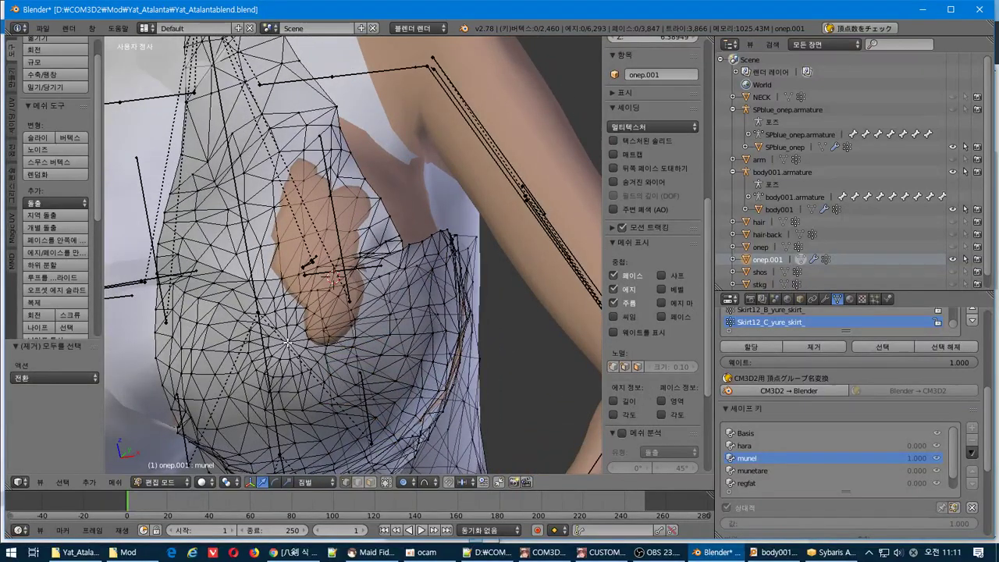
right_click(288, 341)
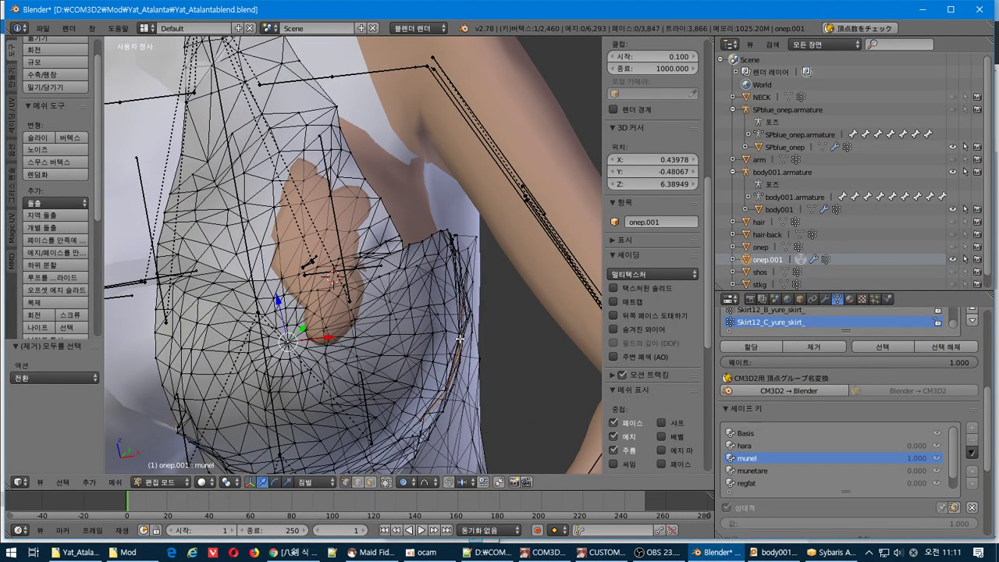
key("g")
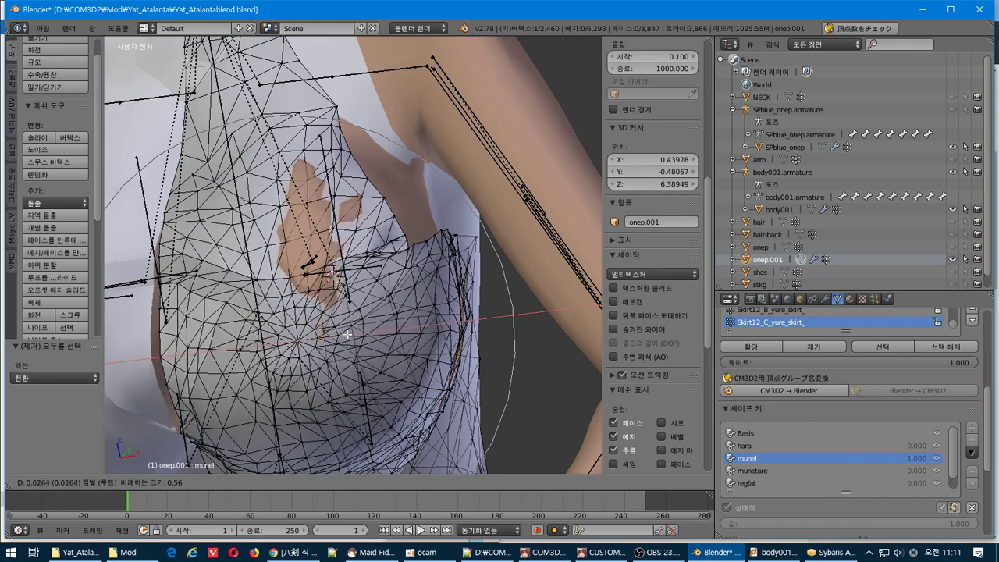
scroll(352, 333, "up", 2)
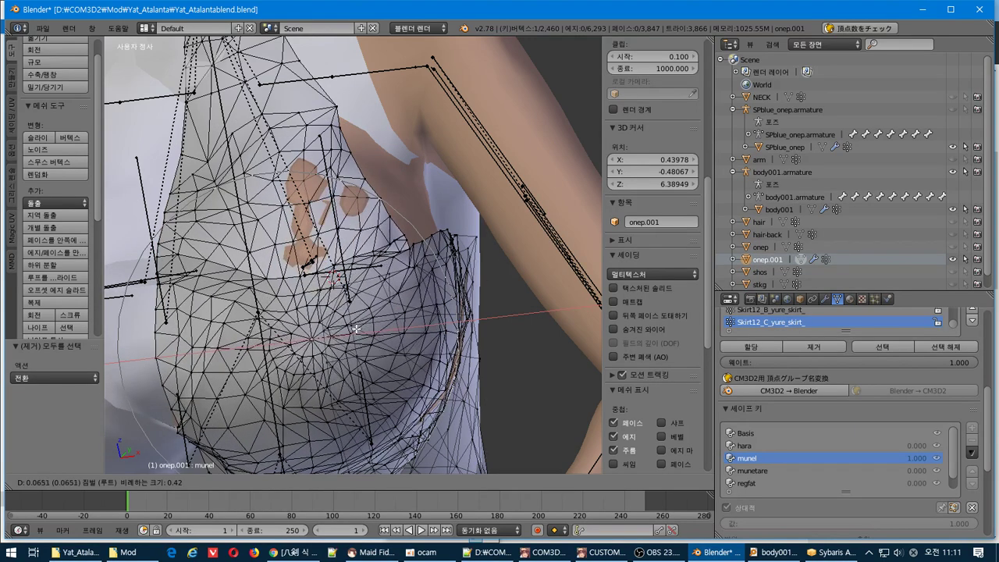
left_click(355, 330)
- Select a point beside the lower skin patch, set the transform orientation to View, and move it along the view's Y axis with proportional editing
middle_click_drag(356, 329, 476, 296)
scroll(316, 318, "up", 2)
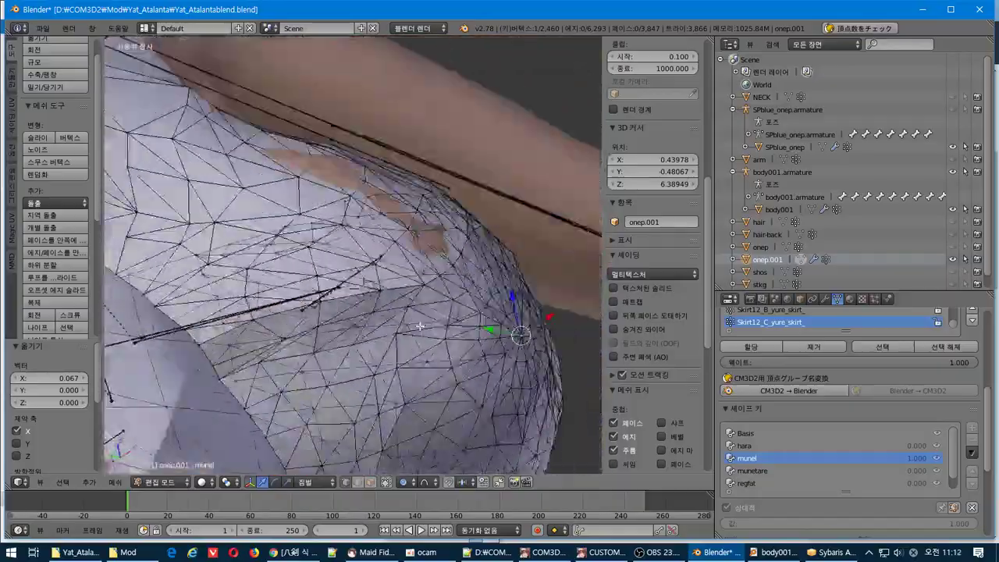
middle_click_drag(420, 327, 328, 317)
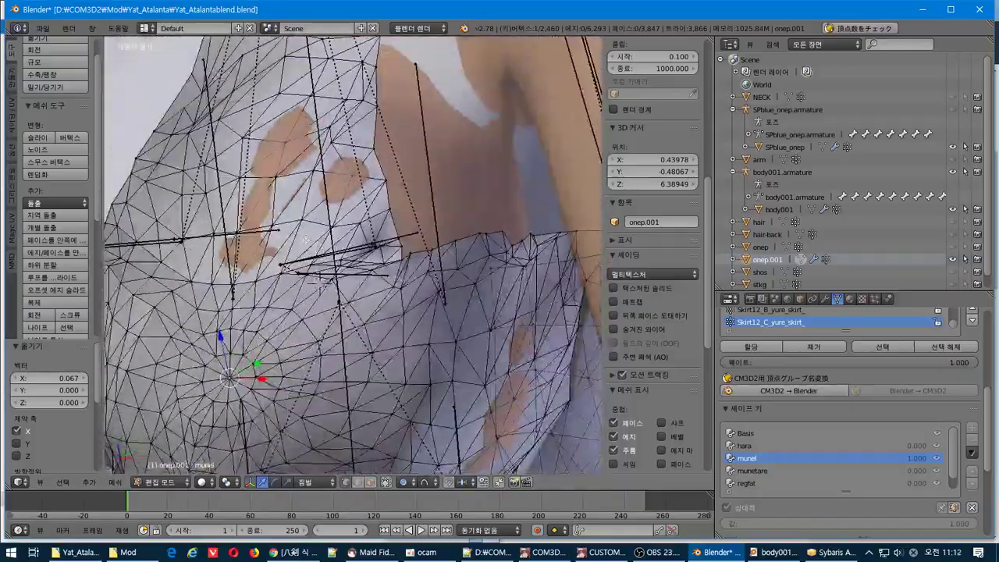
left_click(238, 231)
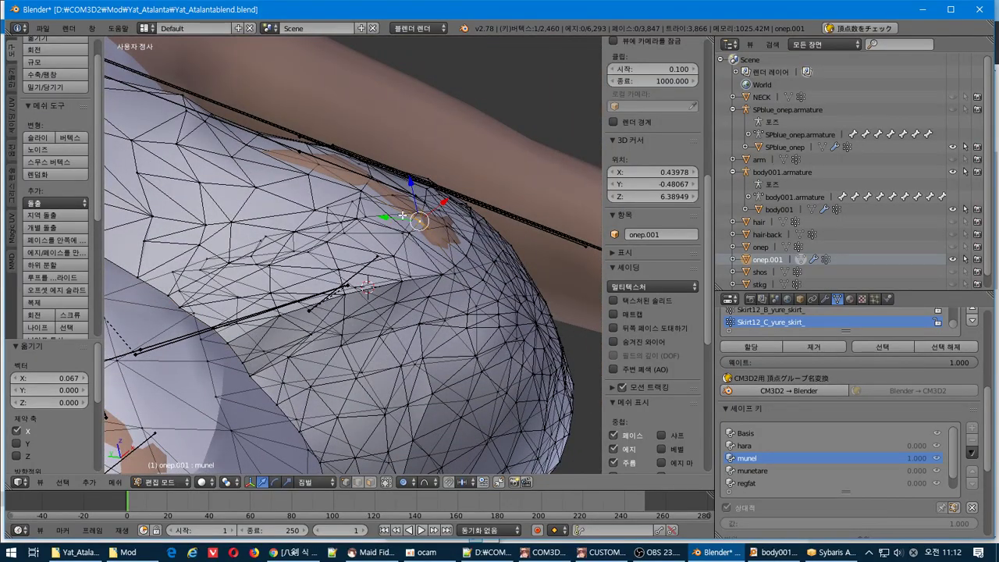
middle_click_drag(322, 187, 302, 258)
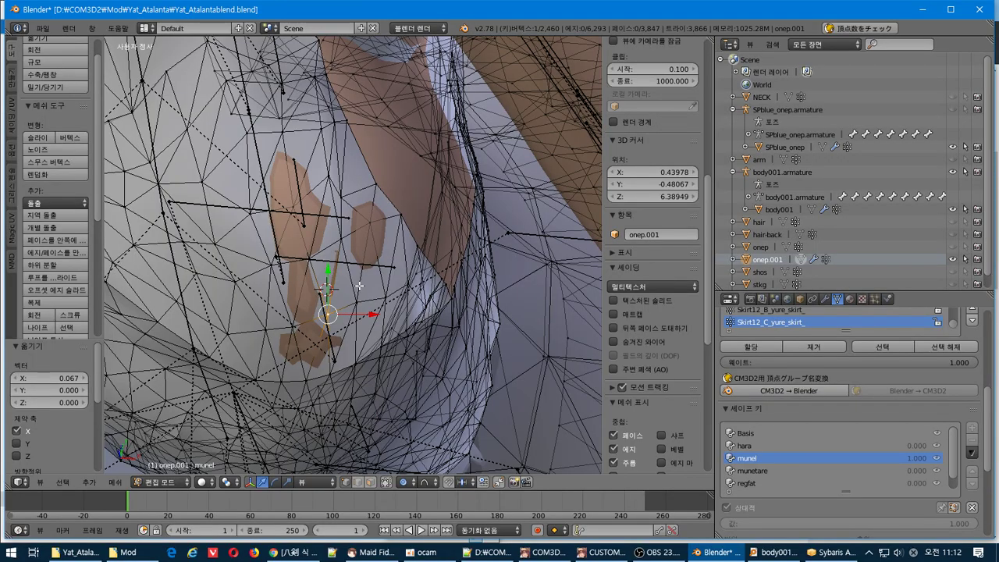
middle_click_drag(359, 286, 386, 135)
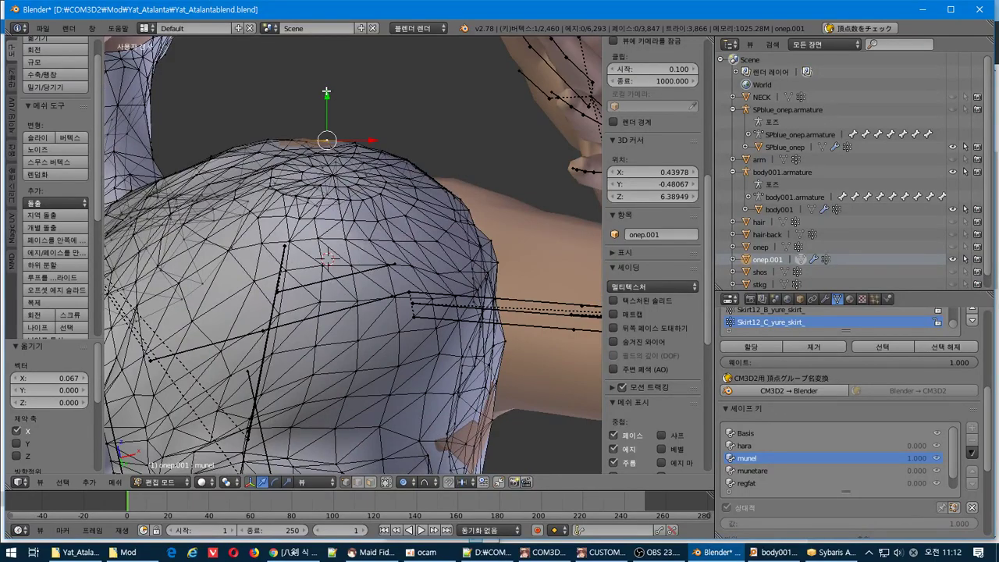
left_click_drag(327, 87, 327, 87)
middle_click_drag(327, 87, 243, 144)
- Select a point on the upper breast of onep.001 and move it 0.010 along the view's Y axis with proportional editing
right_click(294, 153)
left_click(331, 126)
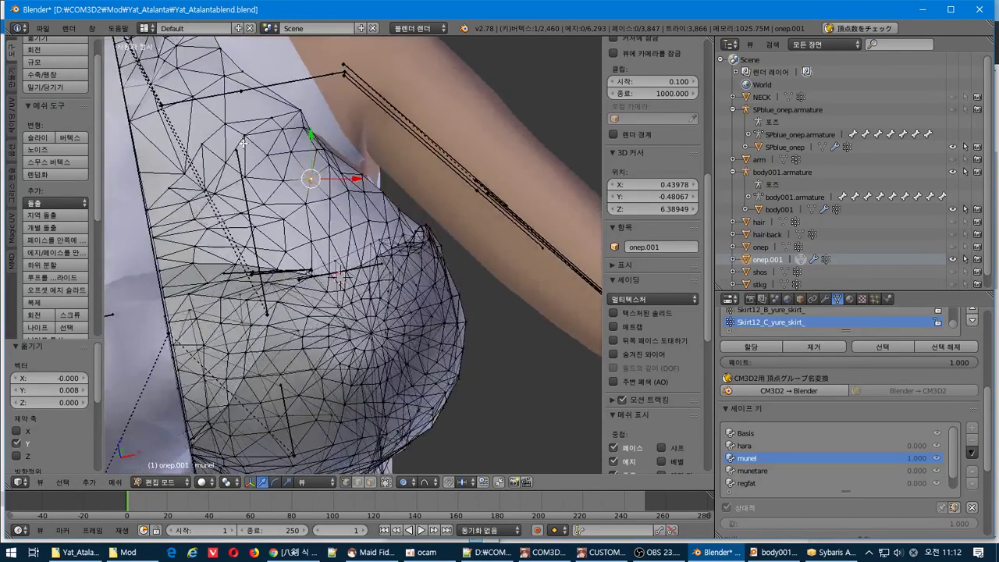
key("ctrl+z")
middle_click_drag(327, 153, 433, 212)
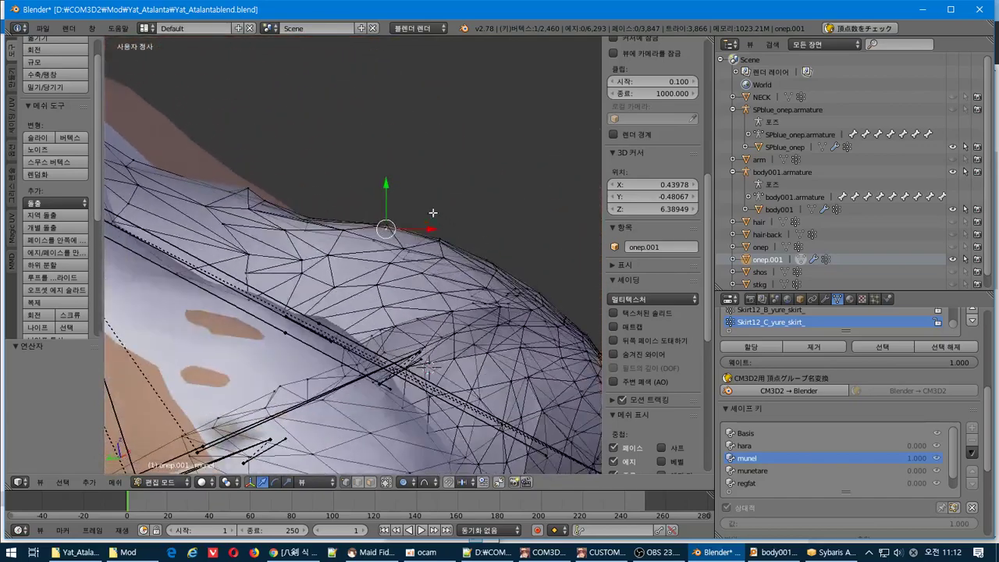
left_click(386, 175)
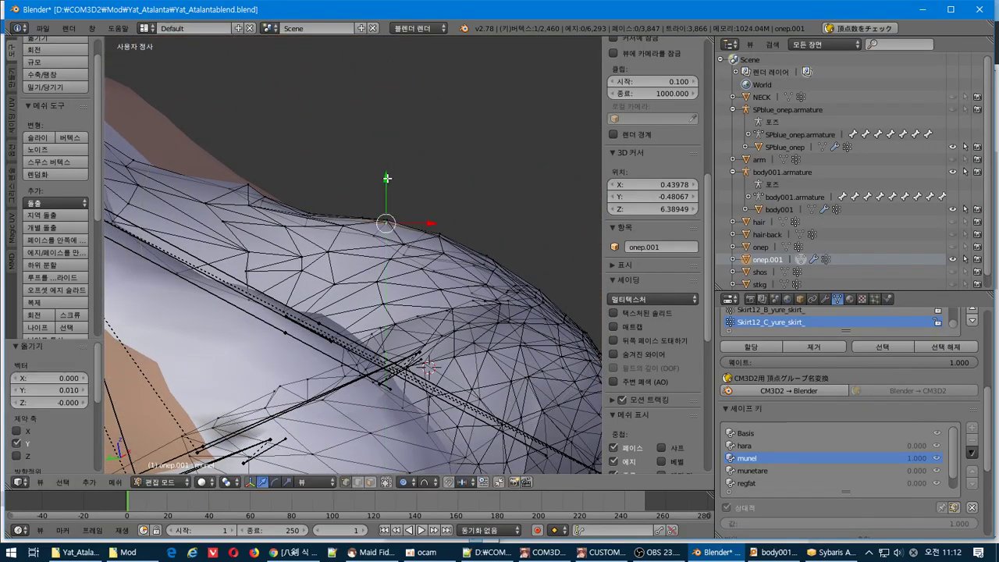
- Return to Gimbal orientation and move a point beside the skin gap on the outer breast 0.023 along X with proportional editing
middle_click_drag(386, 175, 178, 165)
middle_click_drag(454, 309, 412, 361)
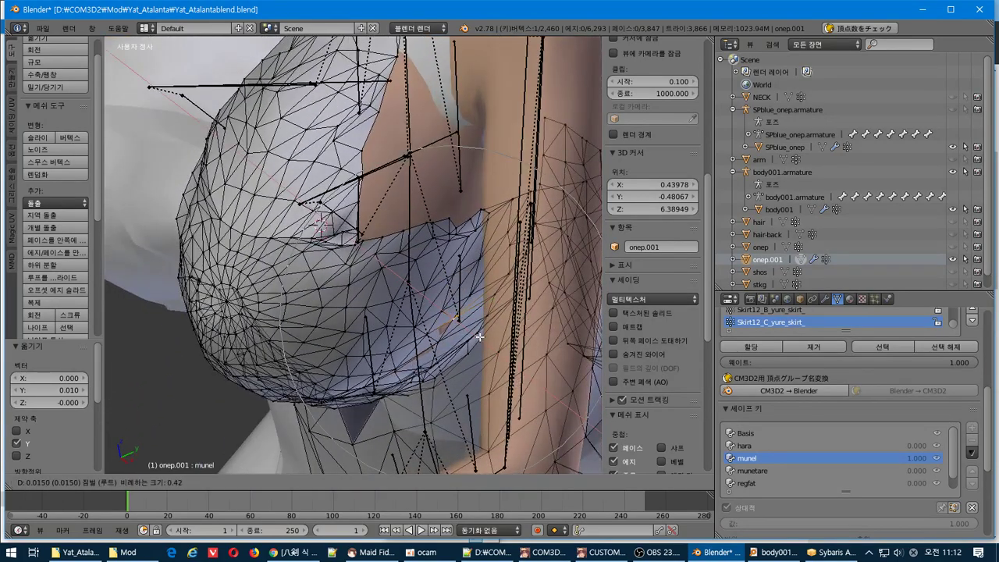
middle_click_drag(481, 338, 400, 211)
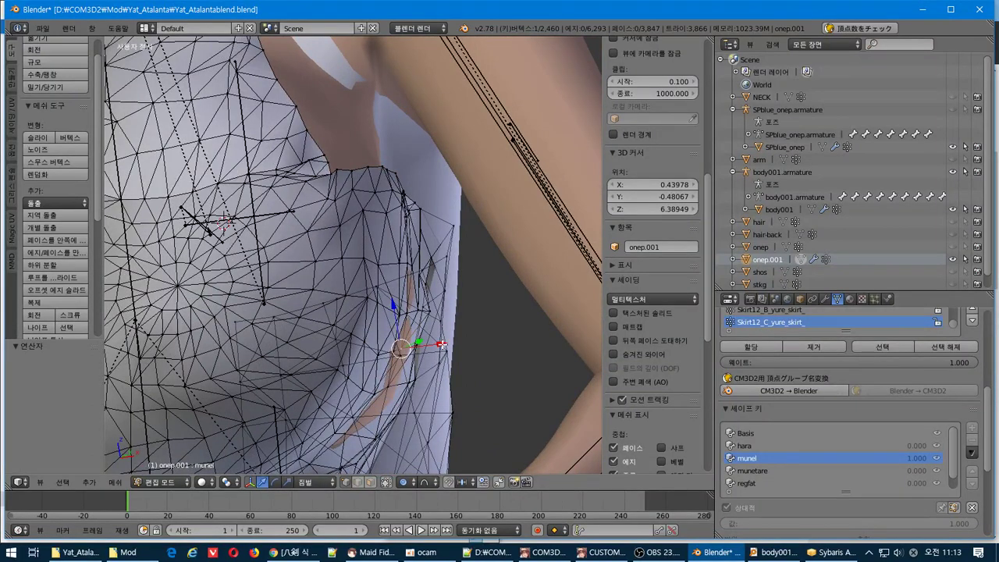
key("g")
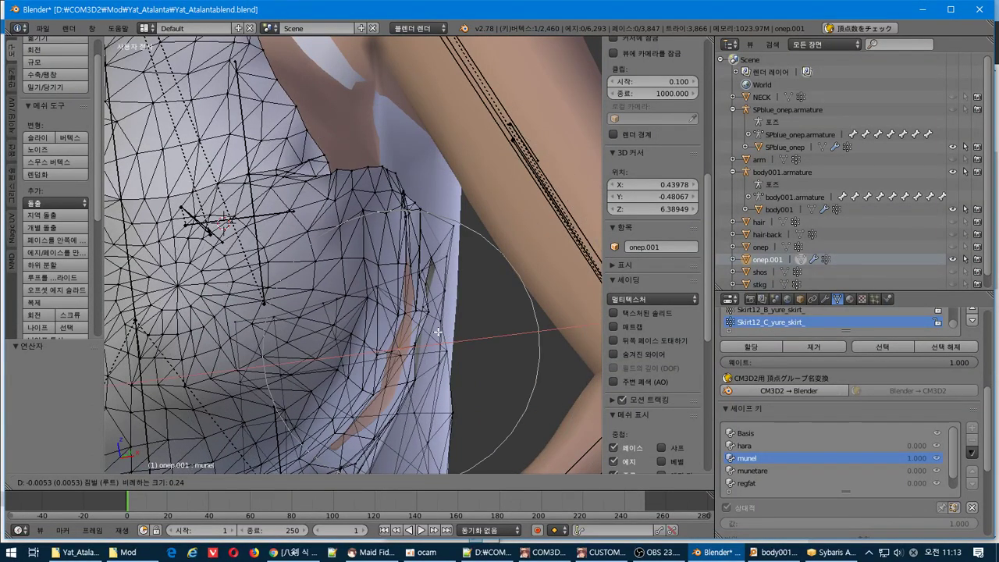
scroll(439, 332, "up", 1)
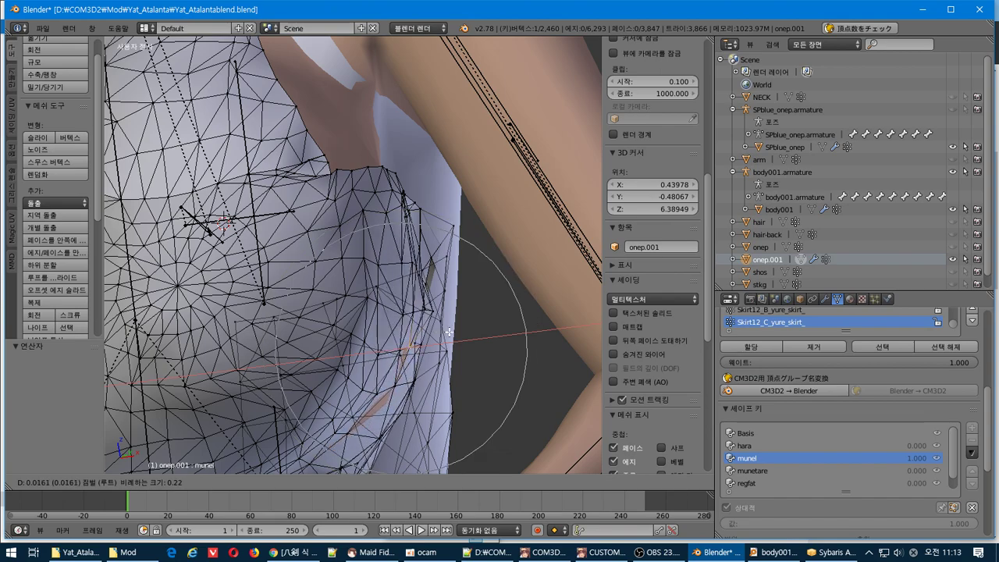
left_click(453, 333)
middle_click_drag(452, 334, 449, 265)
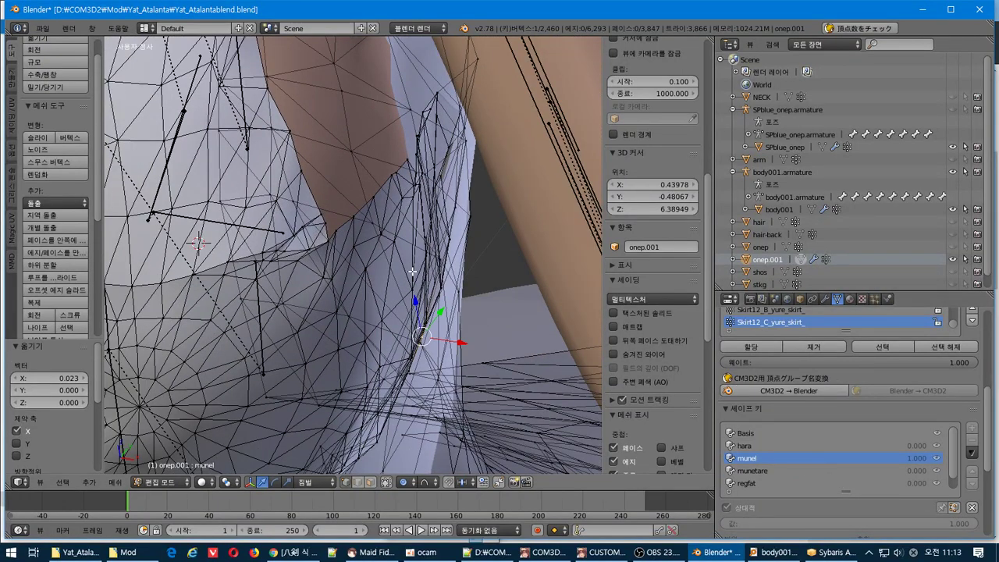
- Check the munel shape of onep.001 in Object Mode by scrubbing its value, and return to Edit Mode
key("Tab")
mouse_move(965, 506)
left_mouse_down()
mouse_move(722, 506)
mouse_move(976, 491)
left_mouse_up()
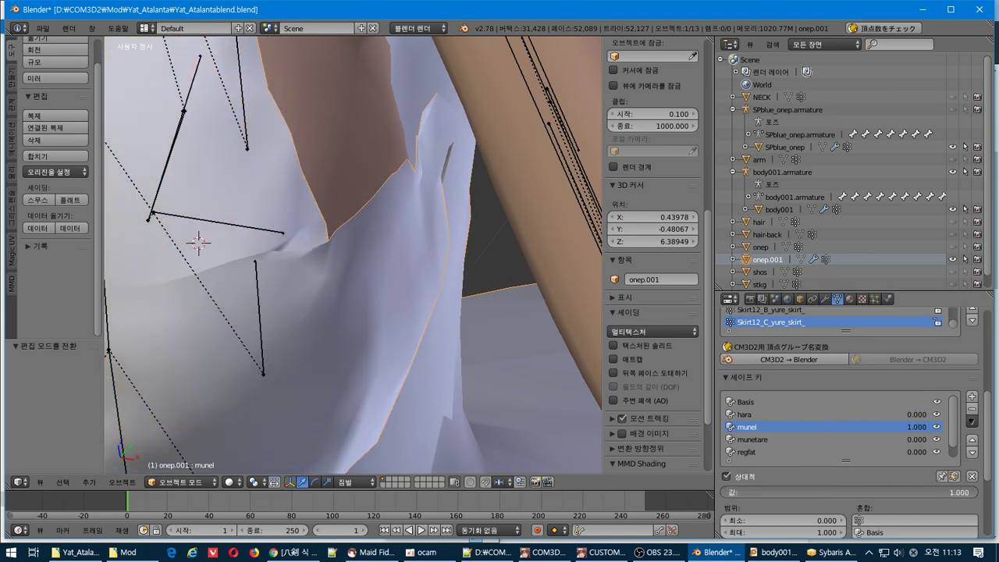
key("Tab")
- Try to move a point in the notch of the garment's upper edge near the arm -0.006 along Y with proportional editing
scroll(364, 139, "up", 4)
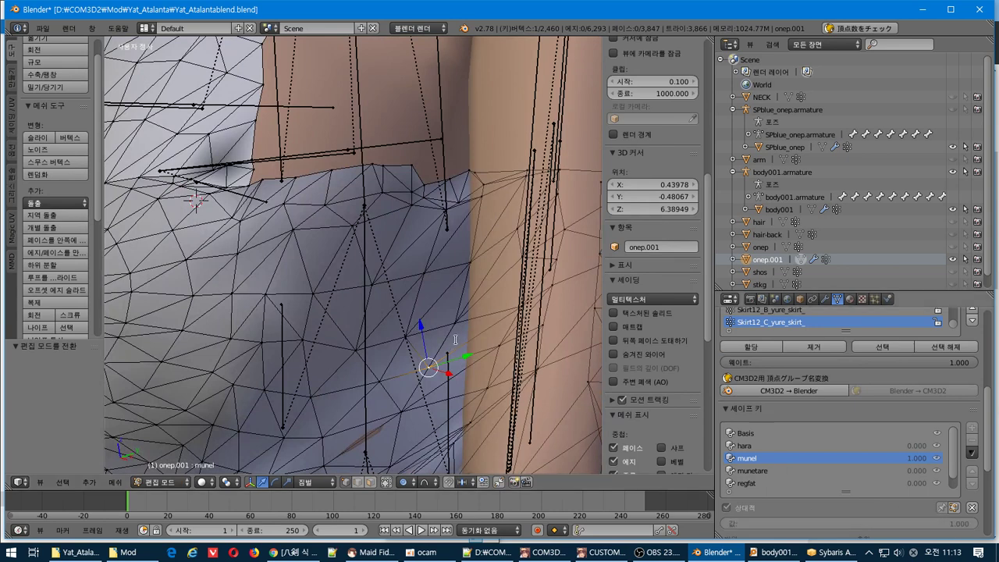
right_click(425, 184)
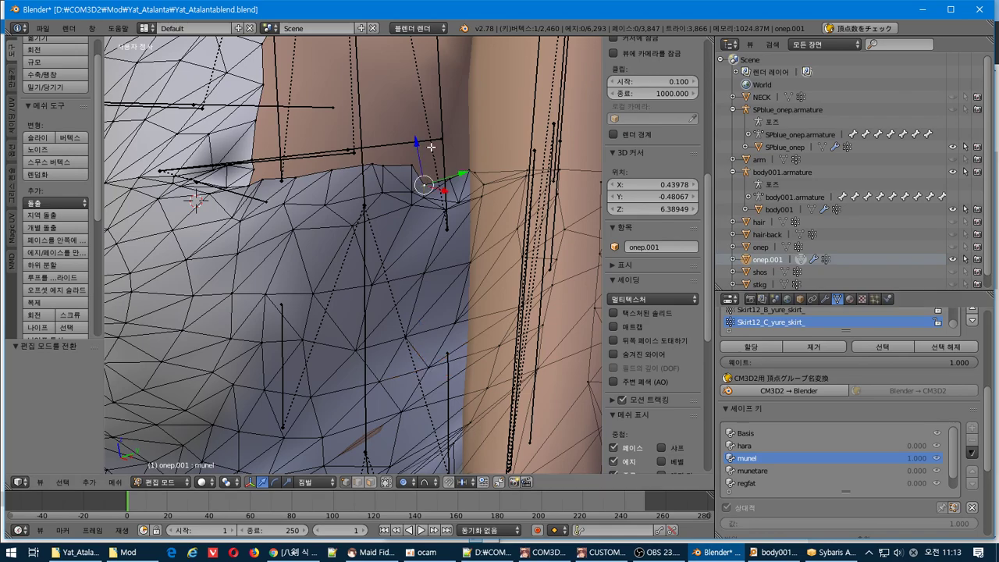
middle_click_drag(431, 147, 475, 167)
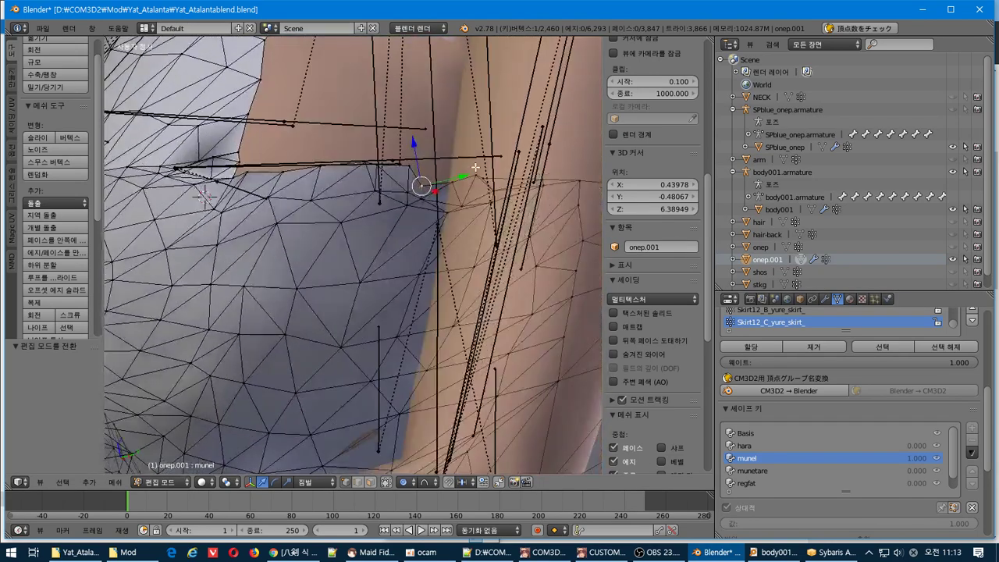
left_click_drag(459, 173, 455, 174)
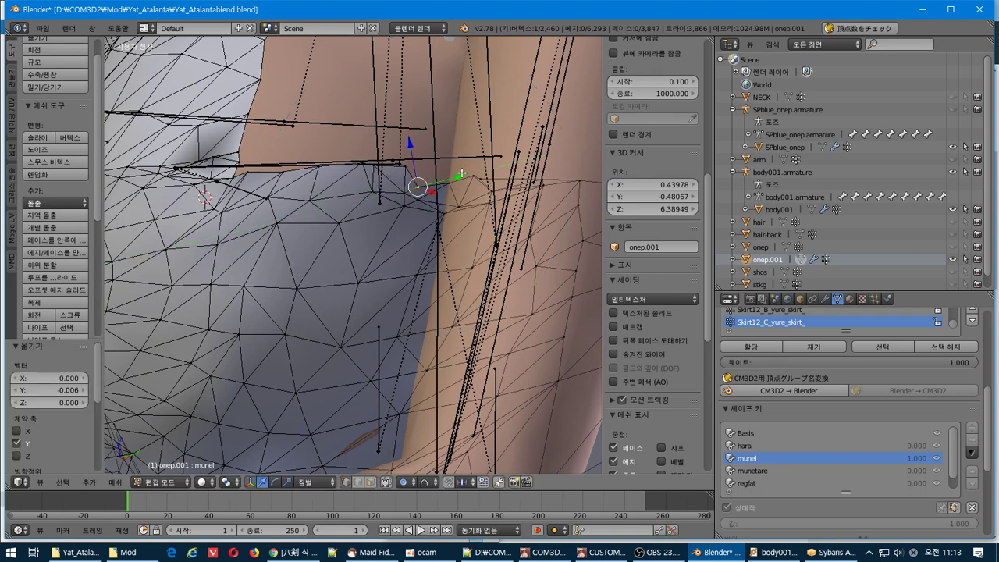
key("ctrl+z")
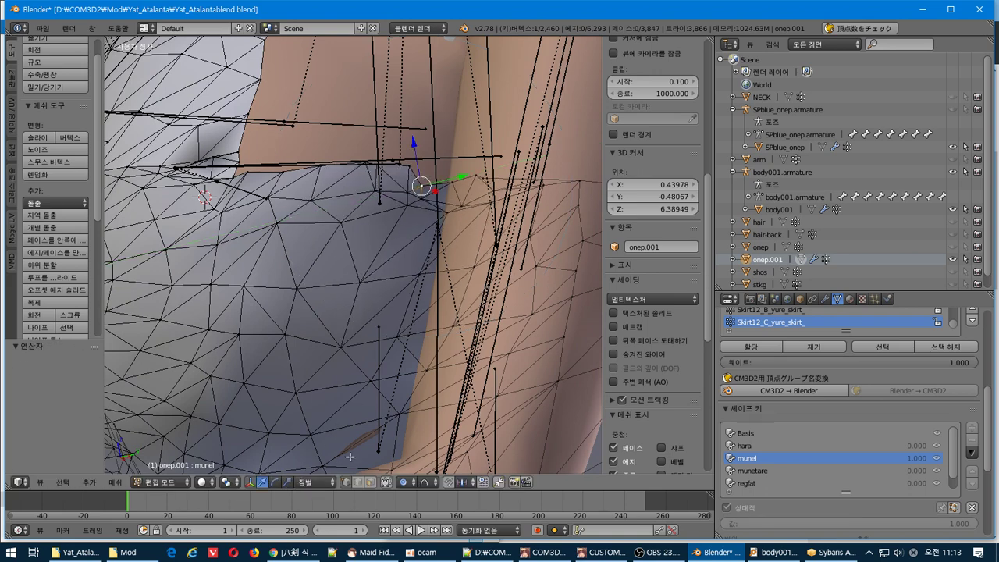
- Turn off proportional editing and adjust the upper-edge notch points by 0.016 along Z, 0.012 along Y and another 0.007 along Z
key("o")
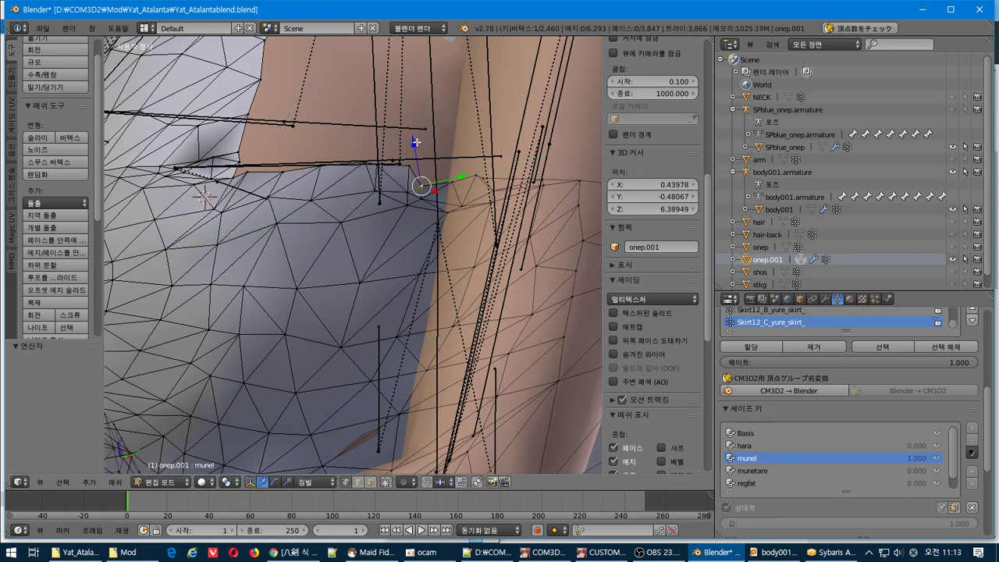
key("g")
left_click_drag(417, 124, 417, 127)
key("ctrl+z")
key("c")
left_click_drag(412, 142, 412, 131)
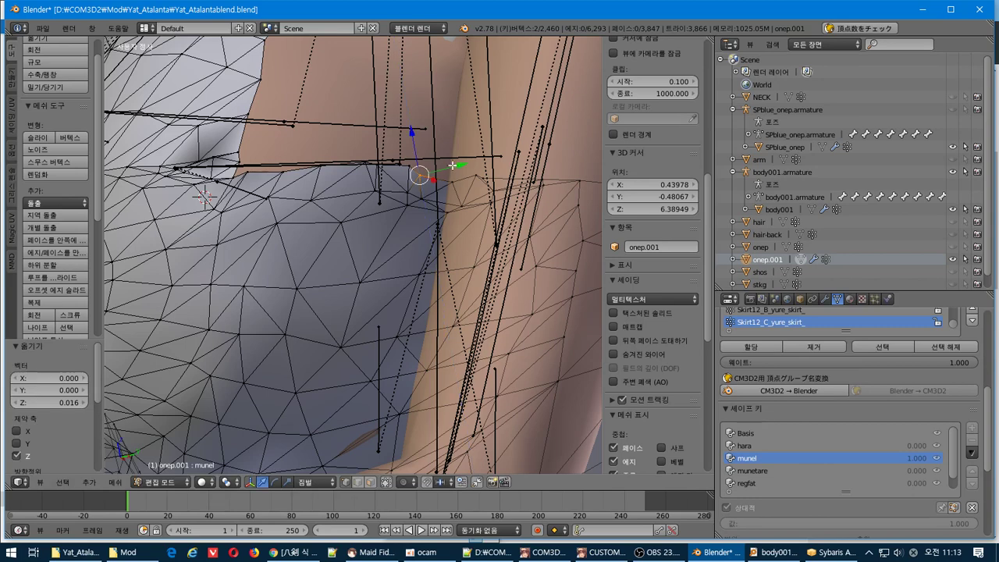
left_click_drag(464, 178, 483, 165)
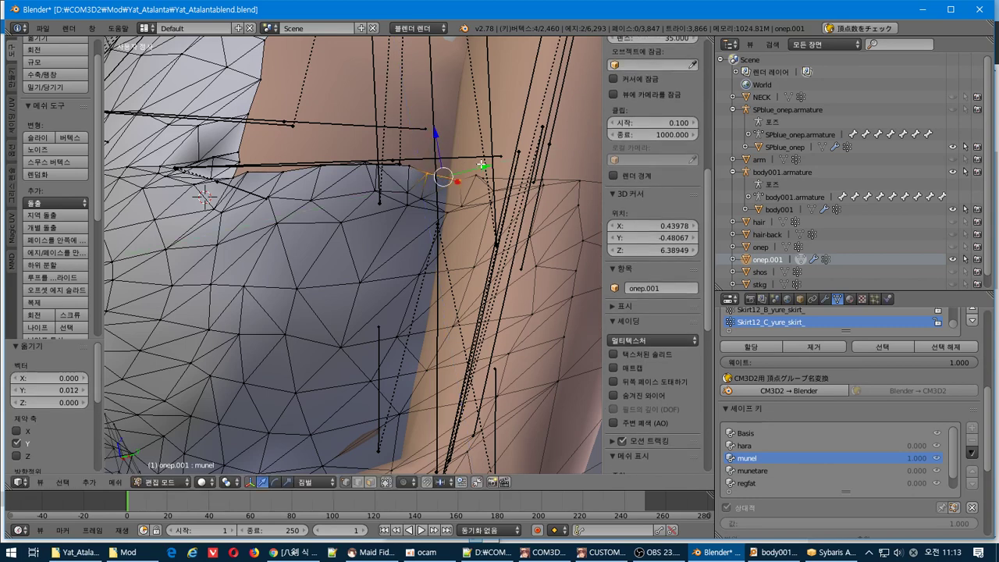
left_click_drag(436, 138, 436, 133)
- Add the two points below the upper-edge notch to the selection, outlining the small four-sided patch
middle_click_drag(443, 196, 412, 242)
right_click(398, 232, "shift")
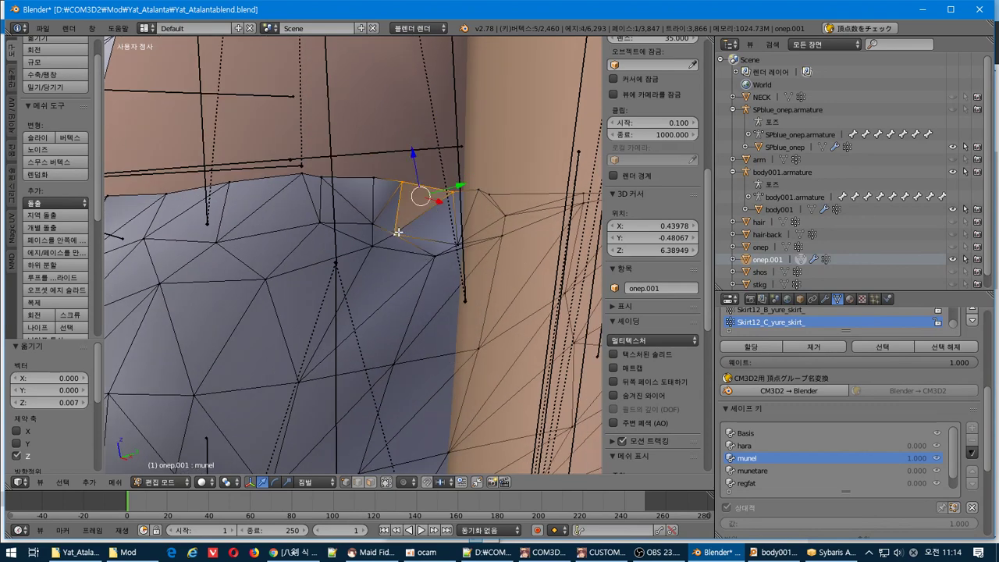
right_click(456, 241, "shift")
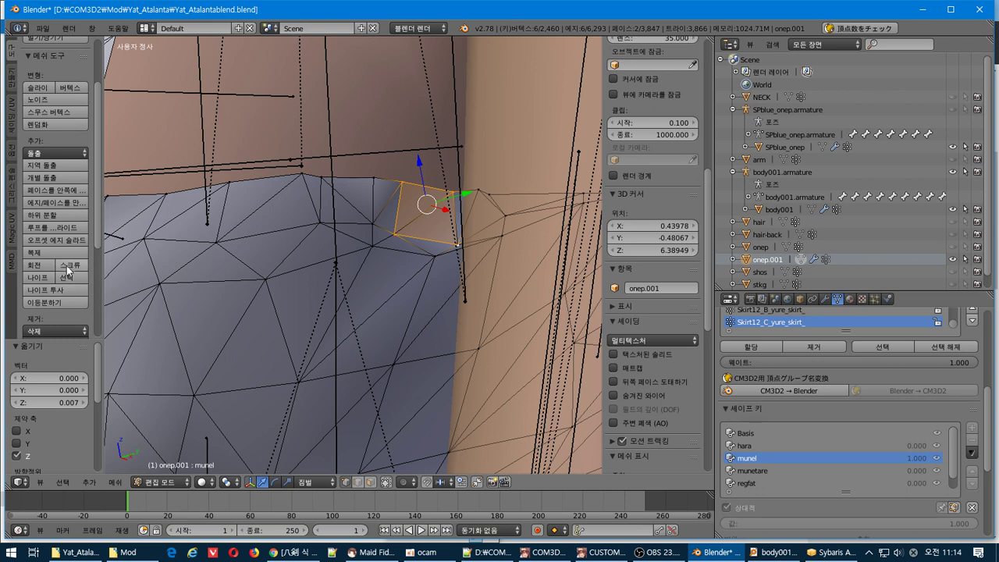
scroll(66, 257, "up", 2)
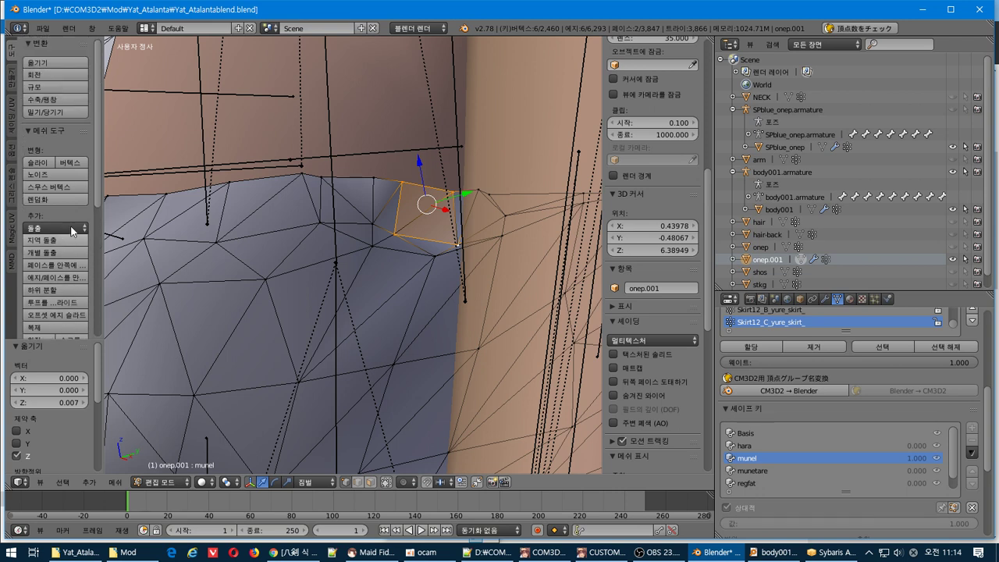
- Try smoothing the selected vertices of the small patch at the upper edge
left_click(78, 185)
middle_click_drag(257, 219, 238, 222)
key("ctrl+z")
- Include the coincident vertices at the corners of the small upper-edge patch in the selection and smooth all of them
middle_click_drag(434, 222, 421, 218)
key("b")
left_click_drag(378, 245, 409, 229)
key("b")
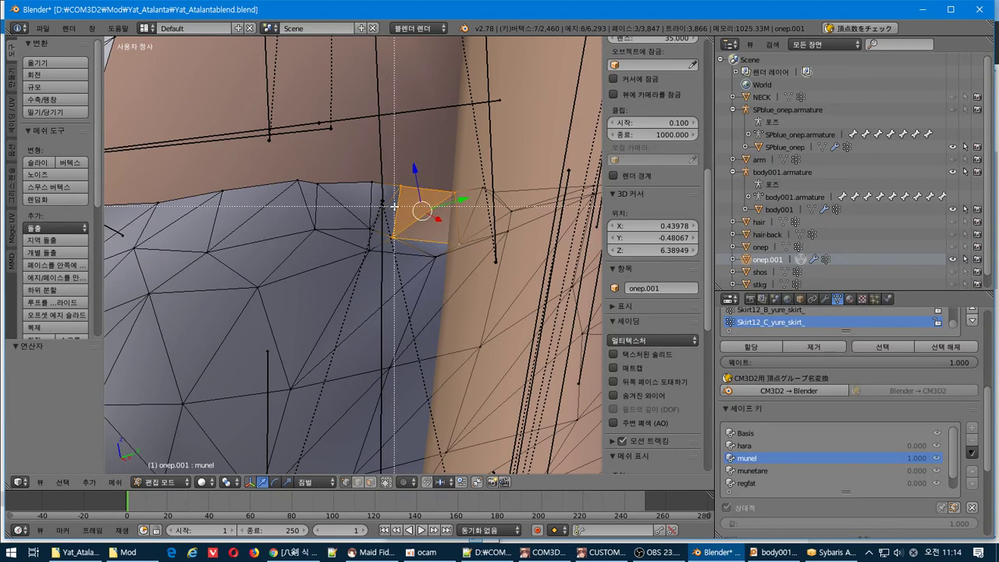
left_click_drag(397, 196, 408, 184)
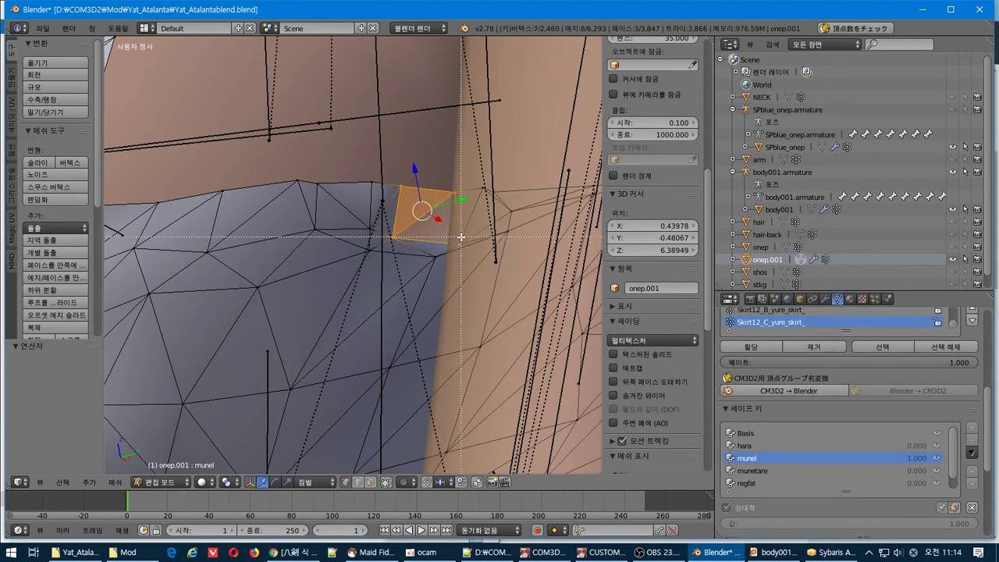
left_click_drag(455, 246, 453, 251)
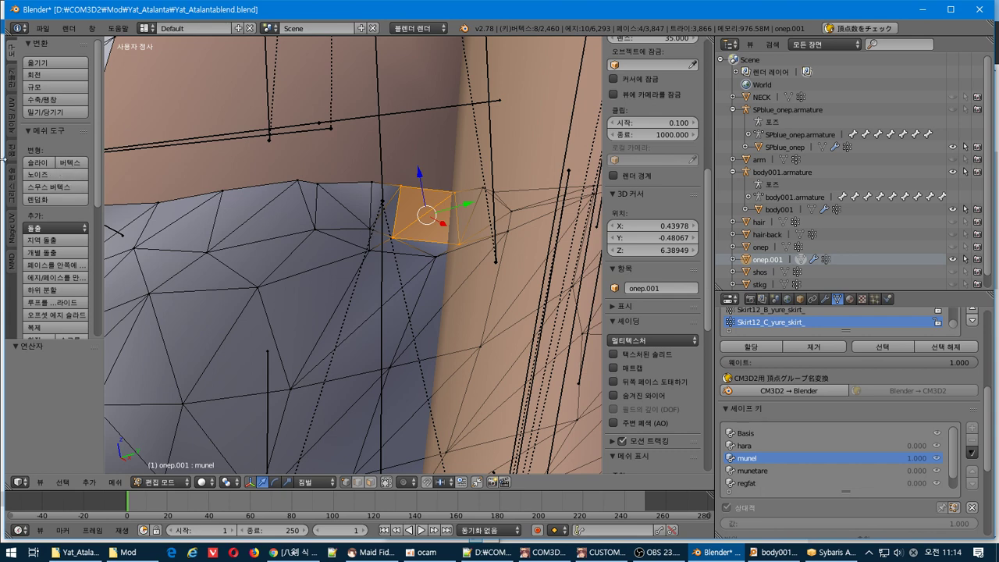
left_click(55, 188)
- Move the selected upper-edge patch 0.012 along Z and -0.006 along X
middle_click_drag(525, 197, 431, 181)
left_click_drag(417, 170, 422, 160)
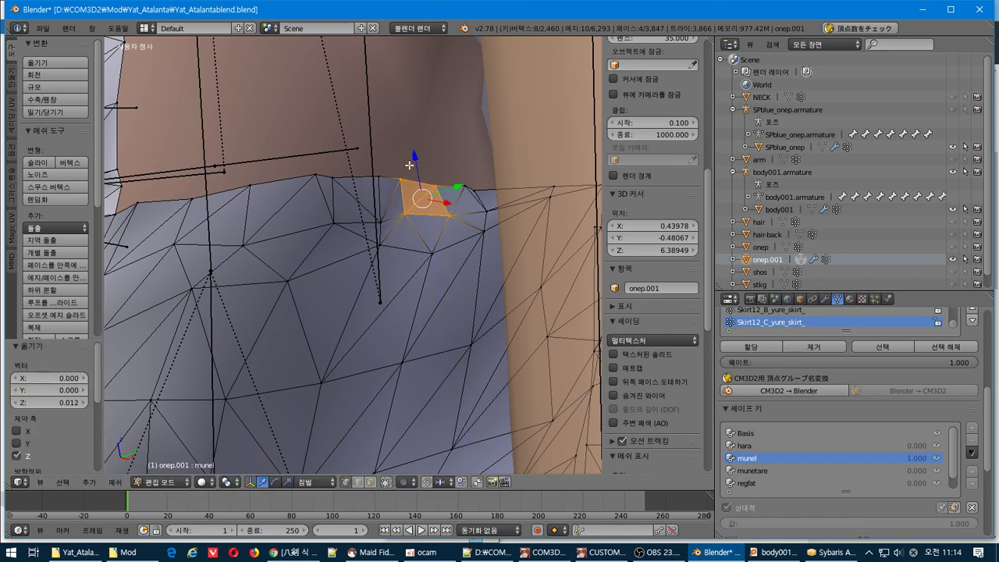
middle_click_drag(421, 160, 444, 205)
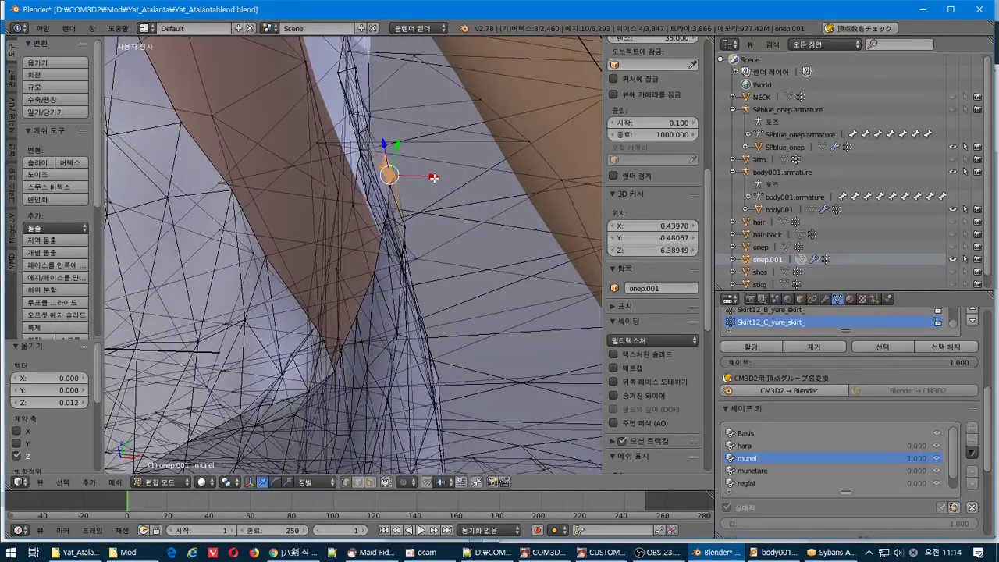
left_click_drag(433, 177, 425, 177)
middle_click_drag(426, 177, 211, 105)
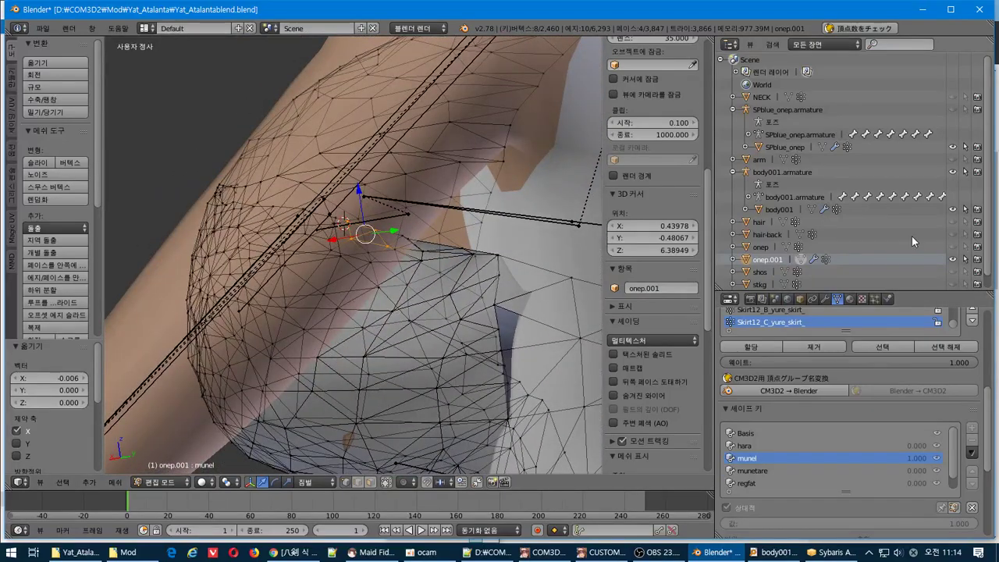
- Hide SPblue_onep and inspect the munel shape of onep.001 against the body from the side and back in Object Mode
left_click(952, 147)
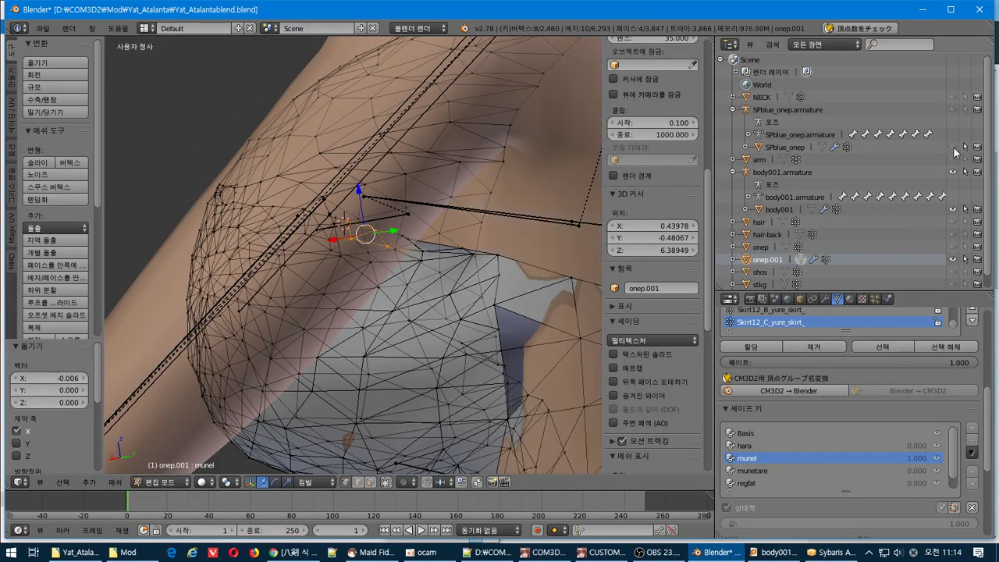
scroll(450, 272, "down", 5)
middle_click_drag(450, 272, 530, 255)
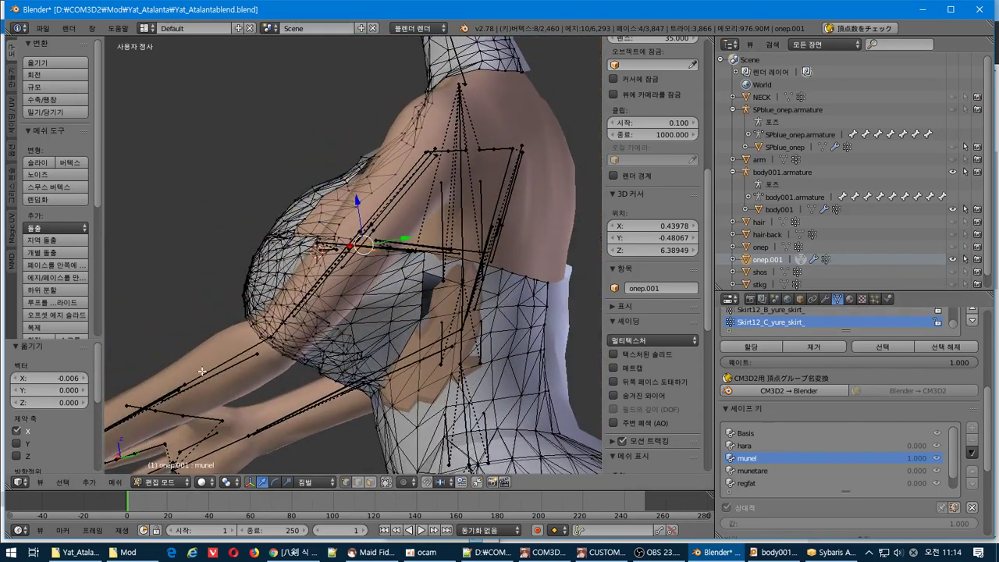
key("Tab")
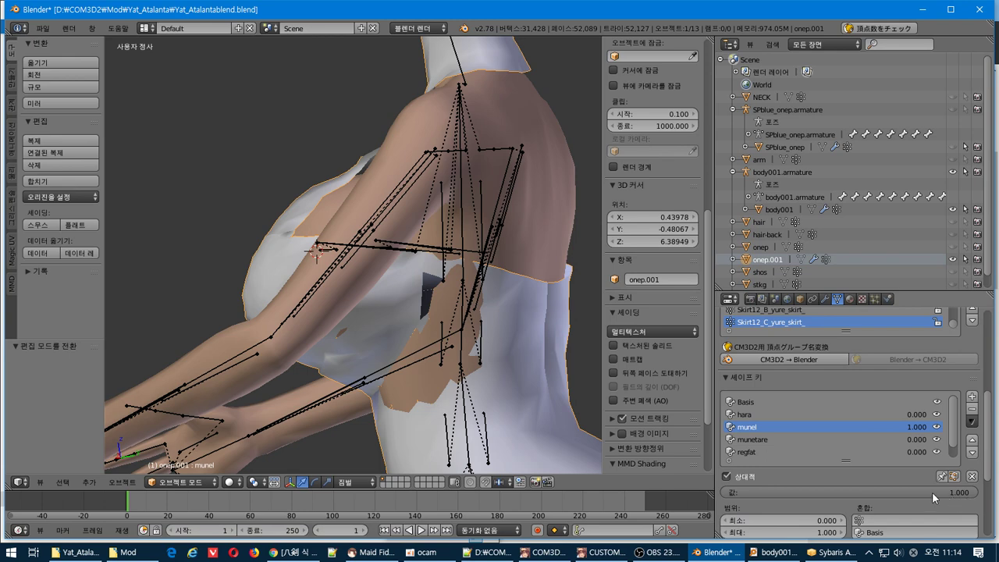
mouse_move(912, 490)
left_mouse_down()
mouse_move(664, 490)
mouse_move(913, 491)
left_mouse_up()
middle_click_drag(498, 353, 402, 363)
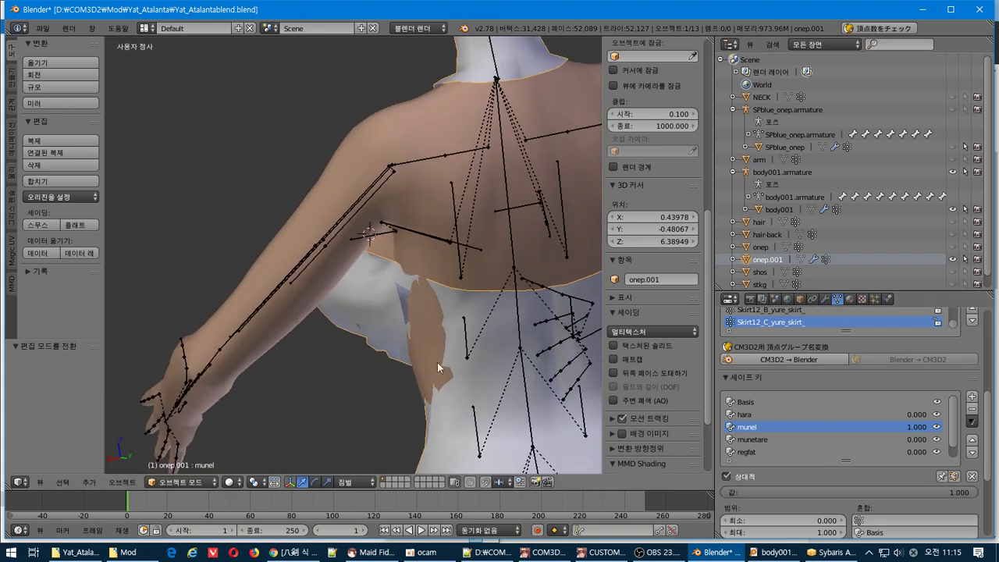
- In Edit Mode, select the points of onep.001 running down the exposed skin patch on the torso's side below the arm
key("Tab")
middle_click_drag(468, 364, 495, 311)
scroll(494, 364, "up", 2)
right_click(513, 312)
key("b")
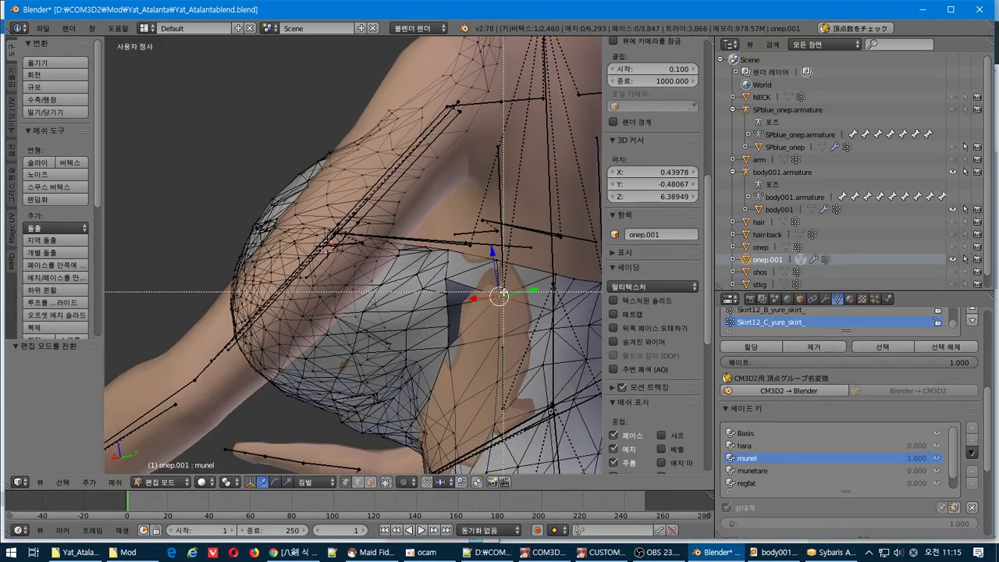
left_click_drag(503, 292, 492, 388)
key("b")
key("b")
middle_click_drag(485, 406, 490, 435)
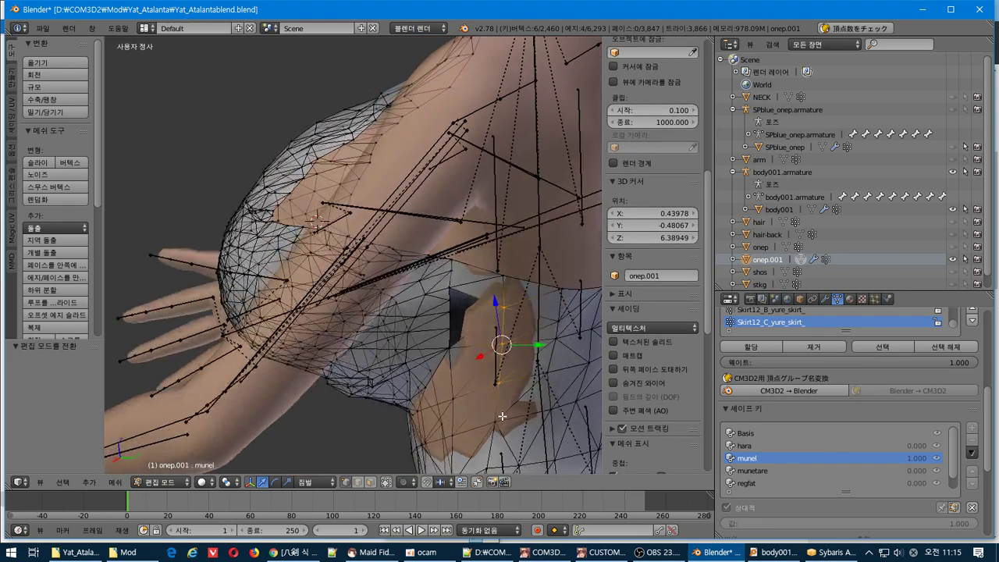
- Extend the selection to the remaining garment points across the lower and front part of the side skin patch
left_click_drag(482, 427, 480, 429)
key("b")
left_click_drag(467, 394, 446, 453)
key("b")
middle_click_drag(445, 451, 472, 431)
key("b")
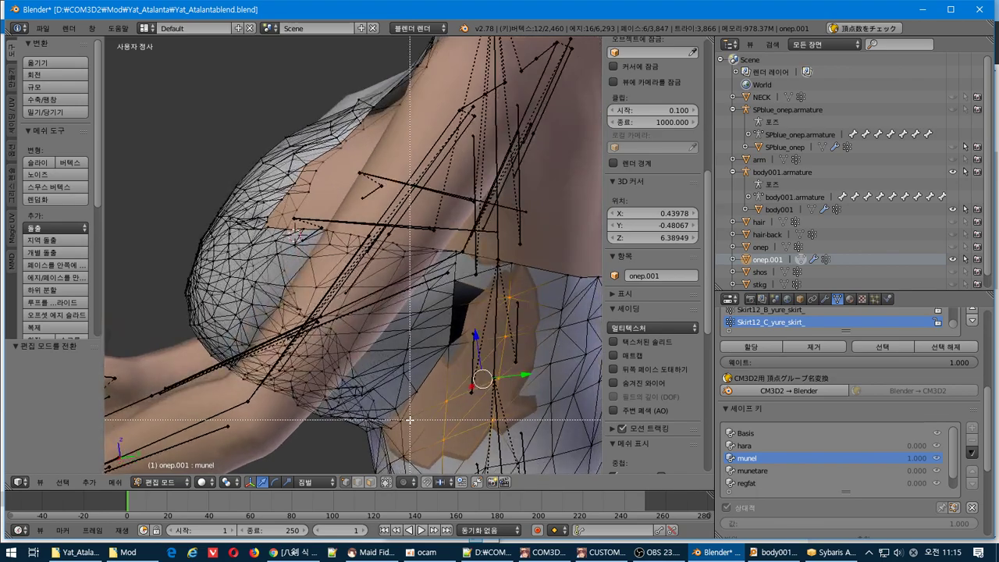
left_click_drag(410, 419, 395, 467)
key("b")
mouse_move(395, 467)
middle_mouse_down()
mouse_move(418, 460)
mouse_move(402, 459)
middle_mouse_up()
middle_click_drag(474, 394, 358, 371, "shift")
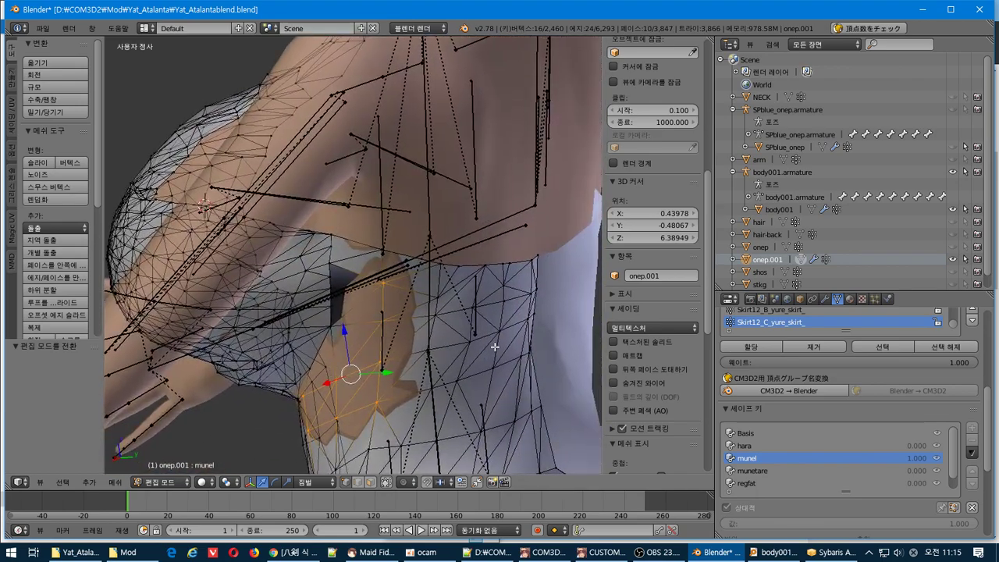
- Snap the 3D cursor to the world centre and set the pivot point to 3D Cursor
key("shift+s")
left_click(458, 344)
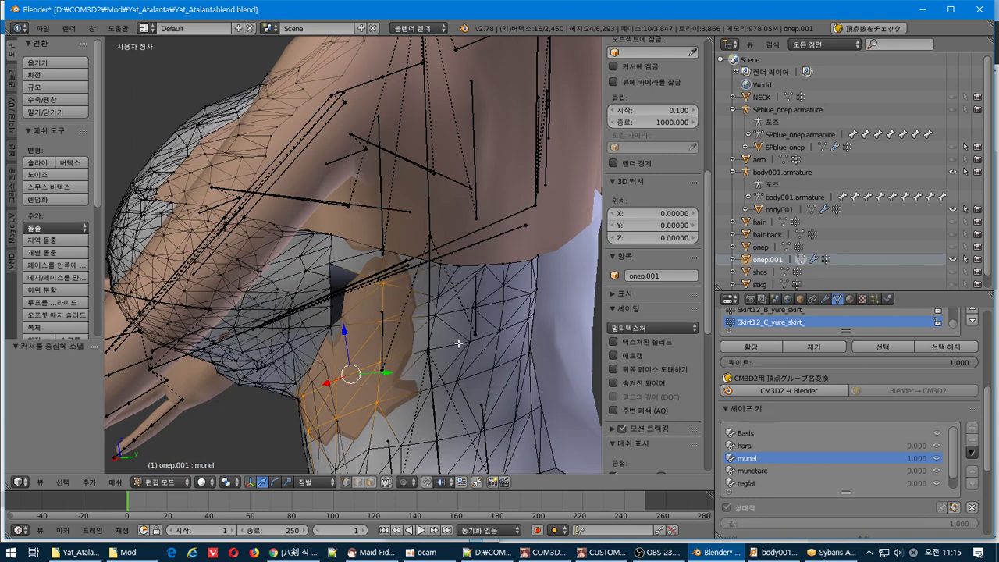
scroll(462, 325, "up", 1)
left_click(231, 482)
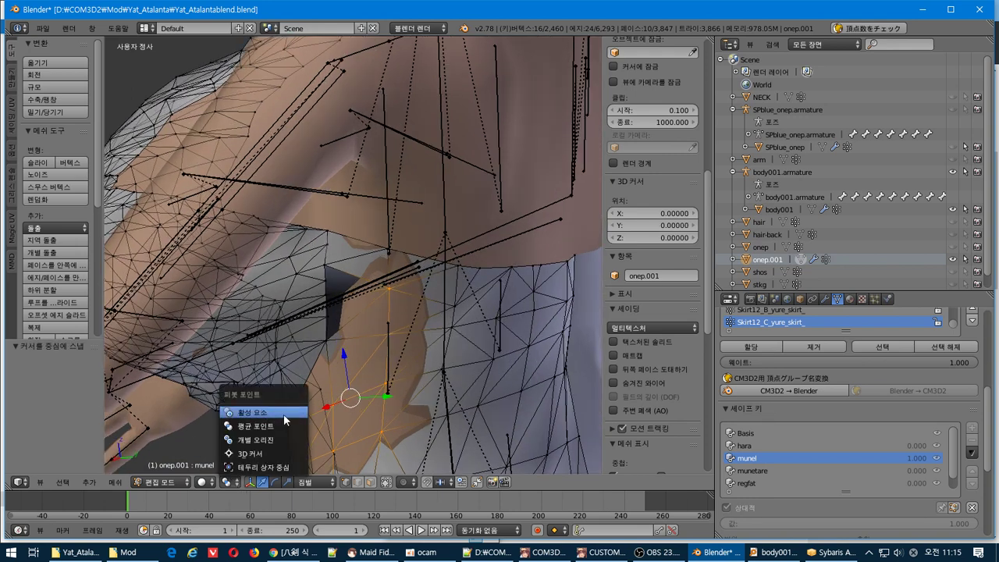
left_click(270, 455)
middle_click_drag(438, 384, 425, 381)
key("s")
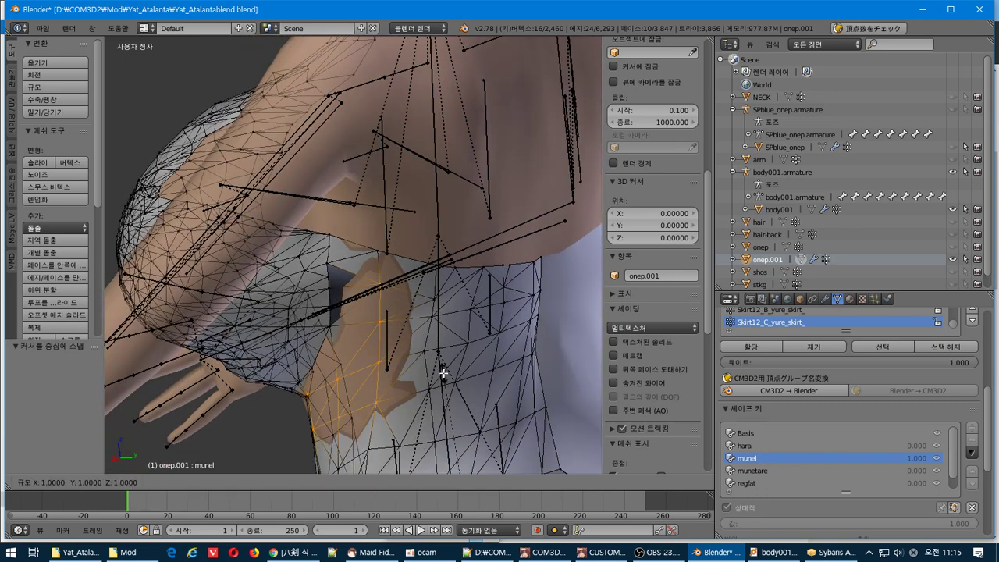
key("z")
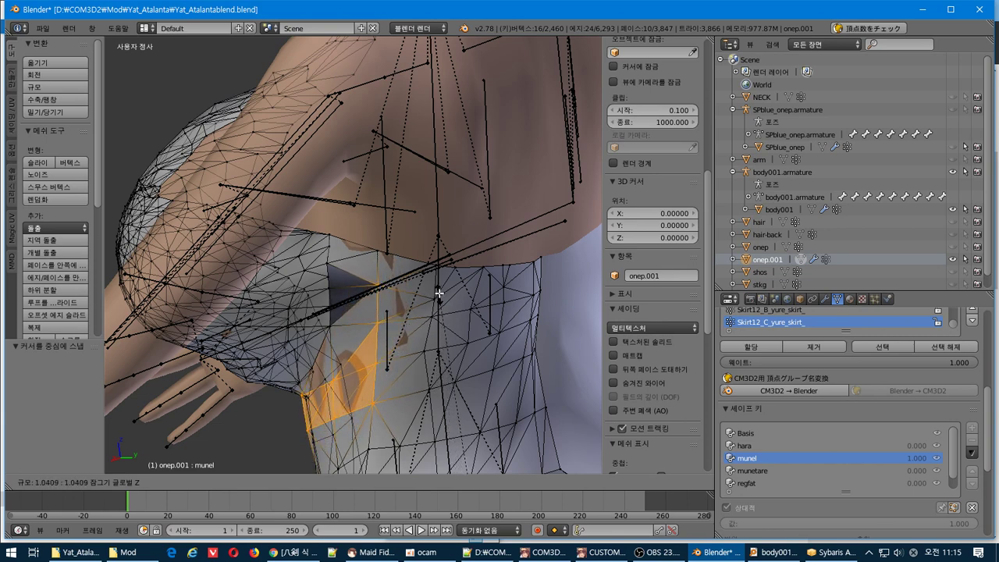
left_click(453, 363)
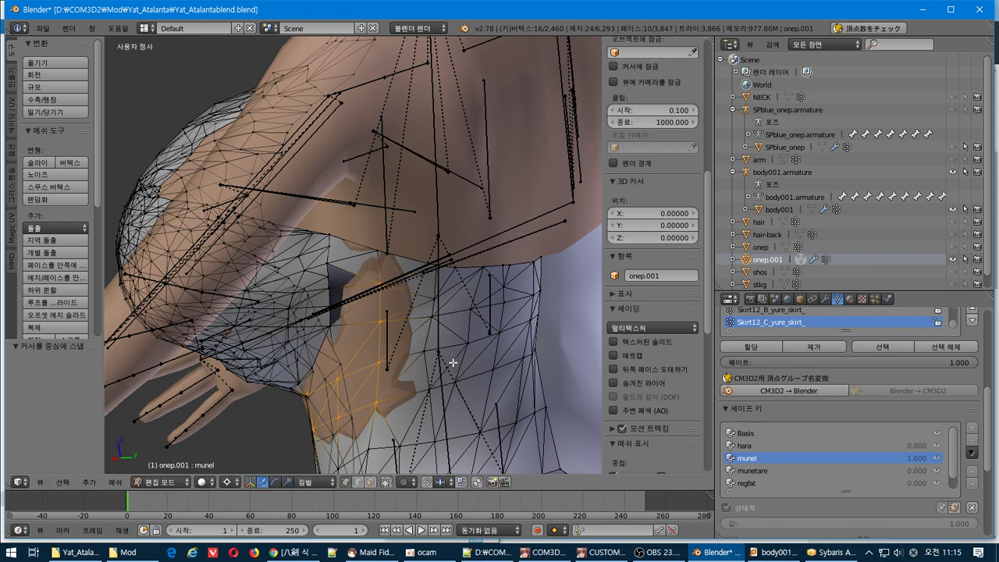
- Scale the selected side patch points by 1.019 in X and Y only, excluding Z, around the 3D cursor
key("s")
key("z")
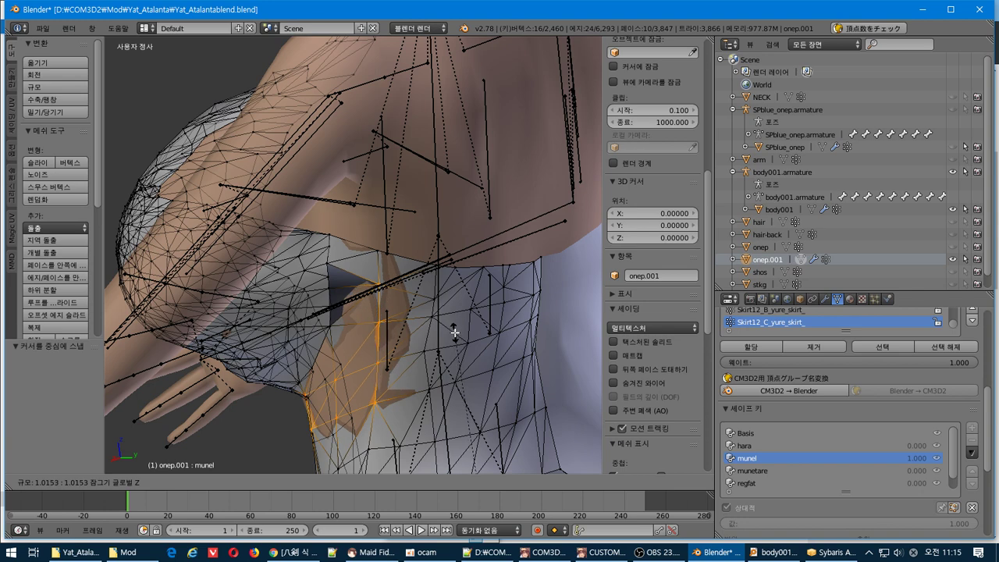
left_click(452, 327)
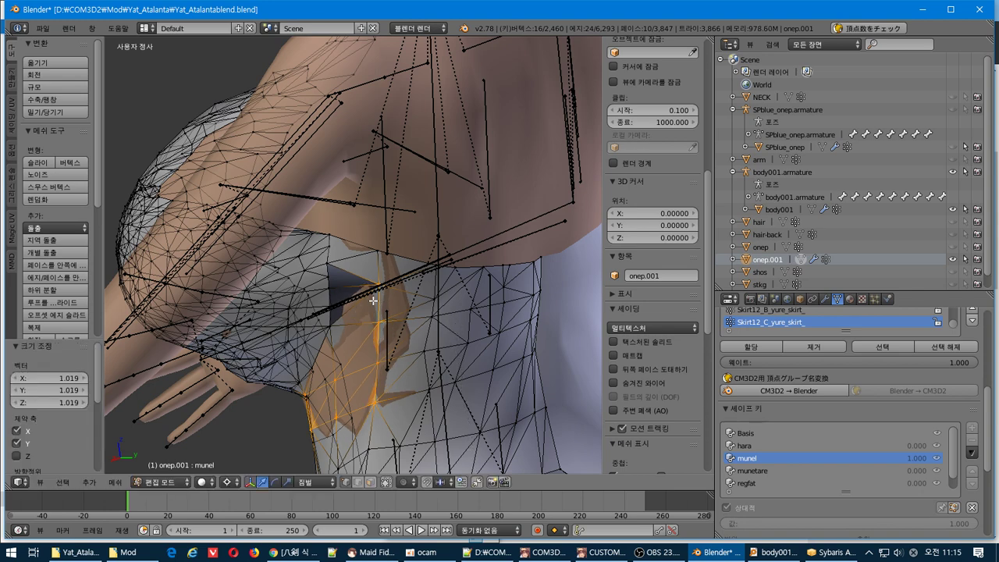
- Narrow the selection on the side skin patch by deselecting its uppermost point and the outlying points along its lower part
key("b")
middle_click_drag(374, 294, 390, 277)
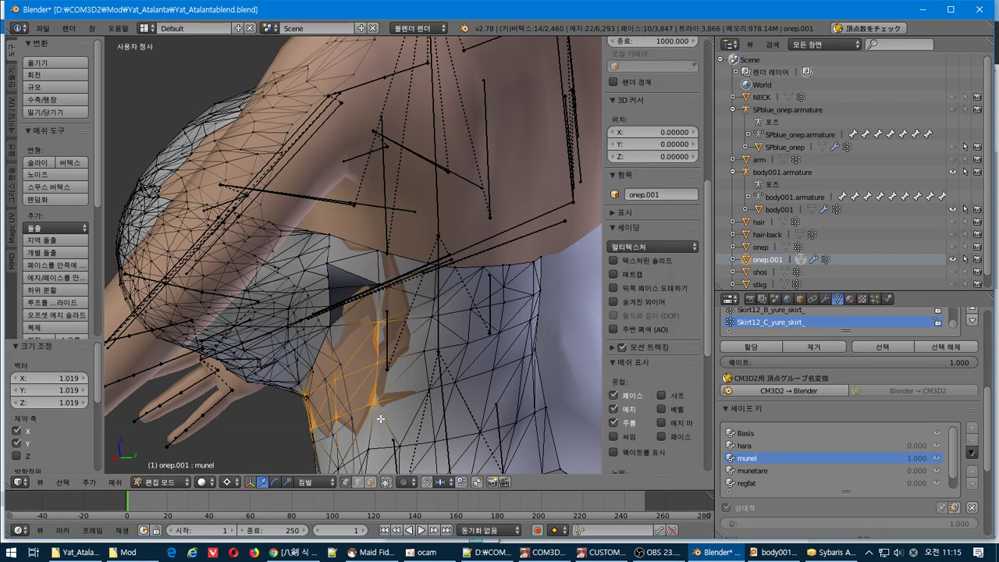
key("b")
middle_click_drag(300, 423, 316, 439)
middle_click_drag(381, 418, 398, 400)
key("b")
left_click_drag(392, 398, 355, 421)
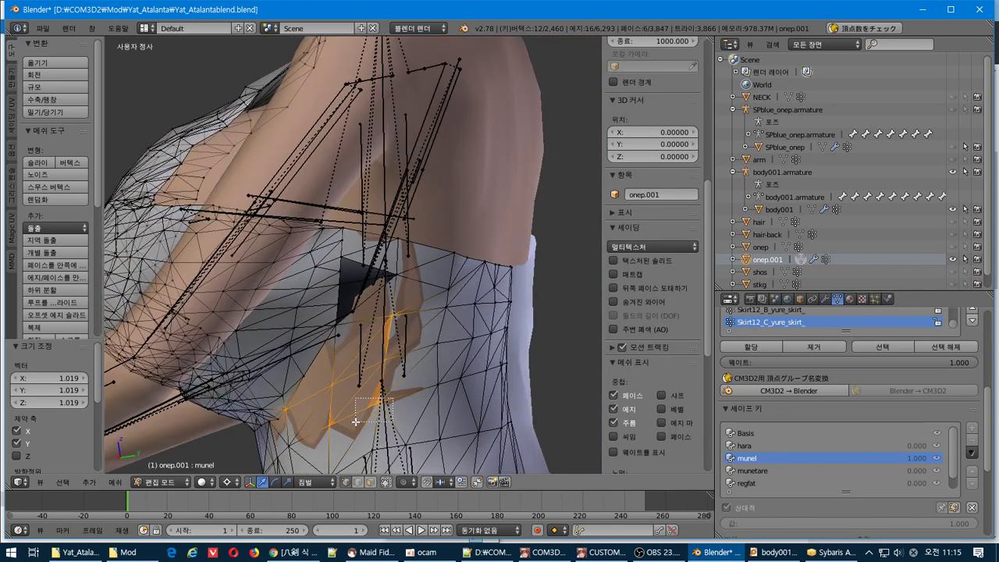
middle_click_drag(355, 421, 355, 424)
key("s")
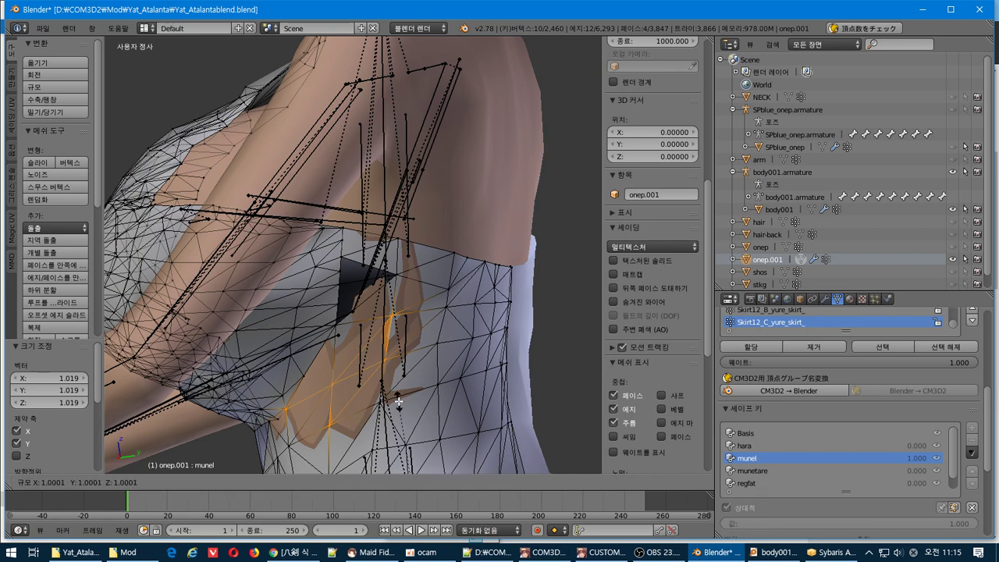
key("shift+z")
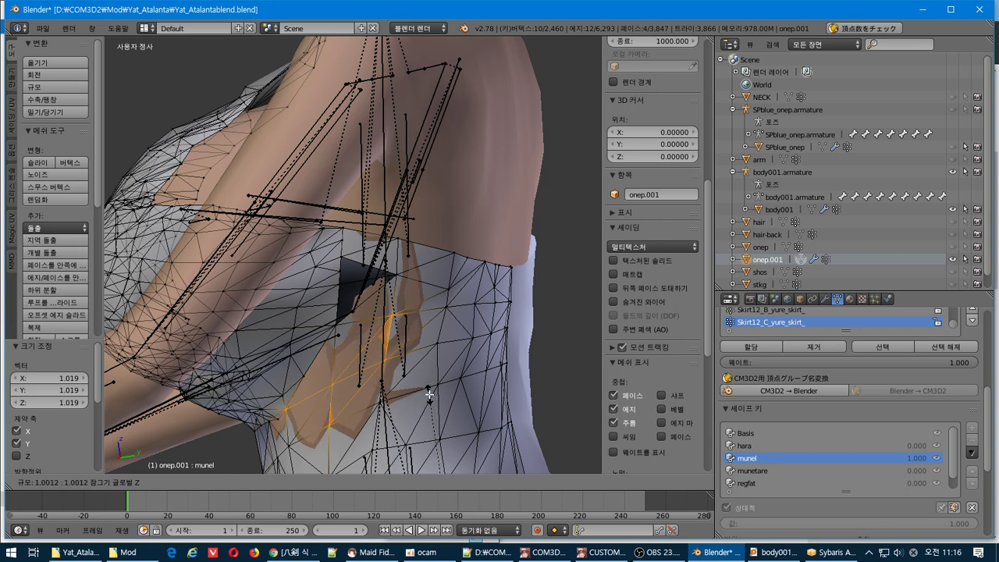
key("Escape")
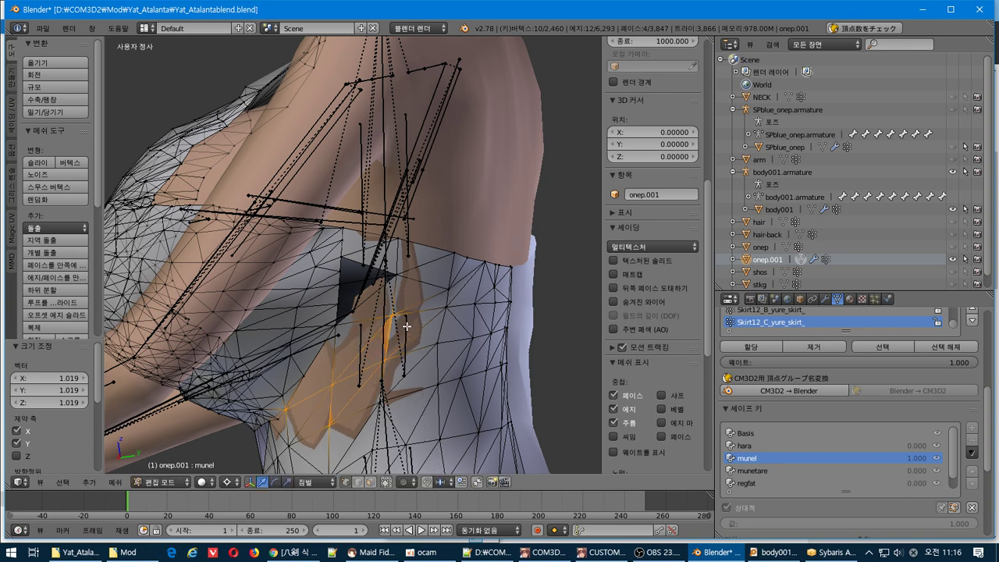
- Deselect the upper point of the side patch and scale the remaining points by 1.011 in X and Y only
key("b")
middle_click_drag(419, 302, 365, 331)
key("s")
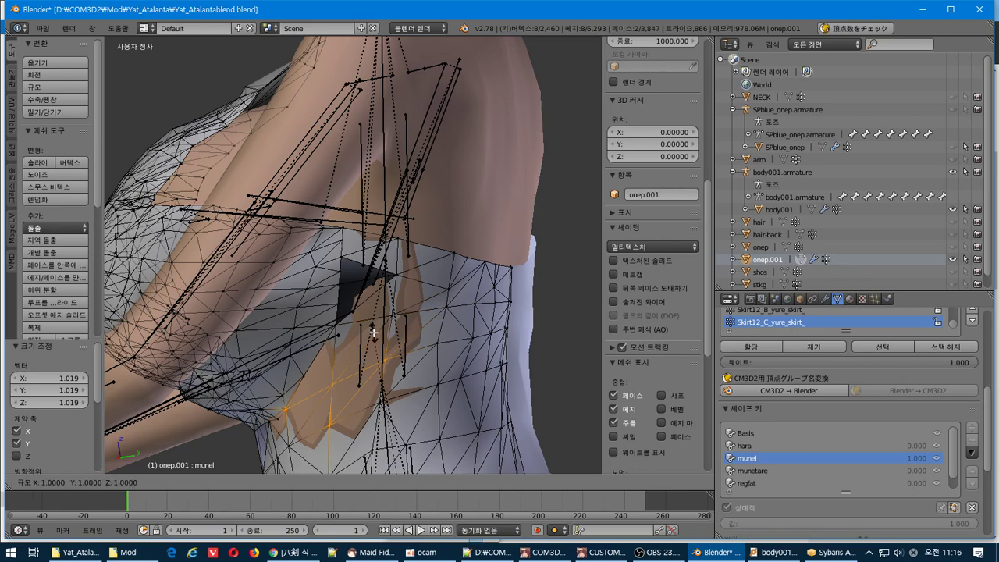
mouse_move(375, 316)
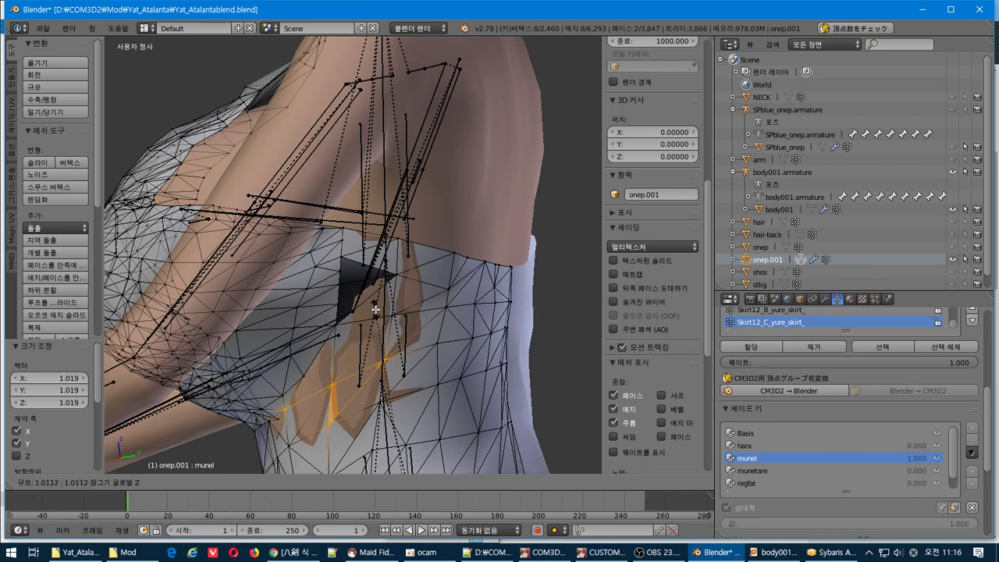
left_click(379, 309)
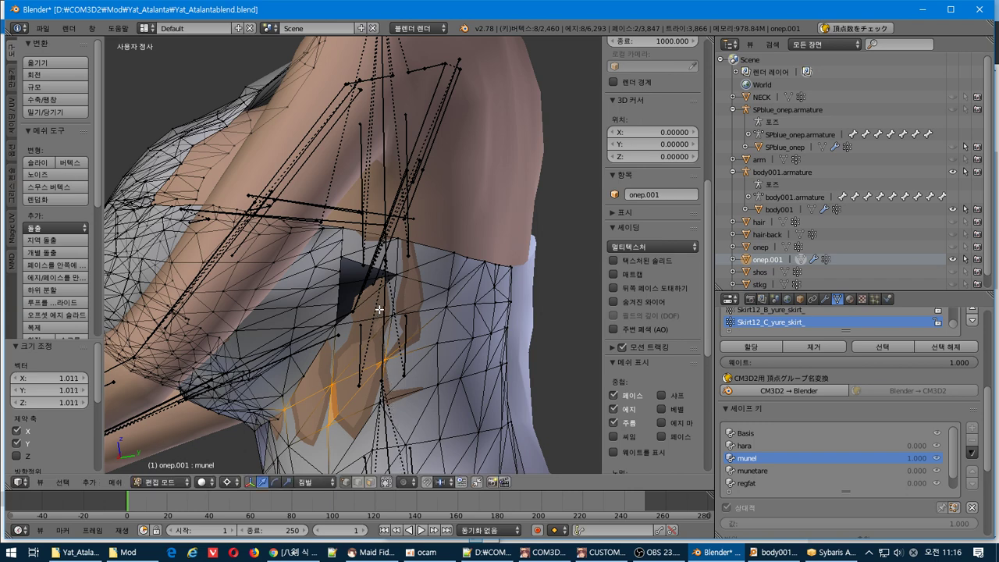
- Deselect the lowest point of the side patch and scale the remaining row of points by 1.015 in X and Y only
key("b")
left_click_drag(351, 408, 289, 458)
middle_click_drag(319, 448, 319, 449)
key("s")
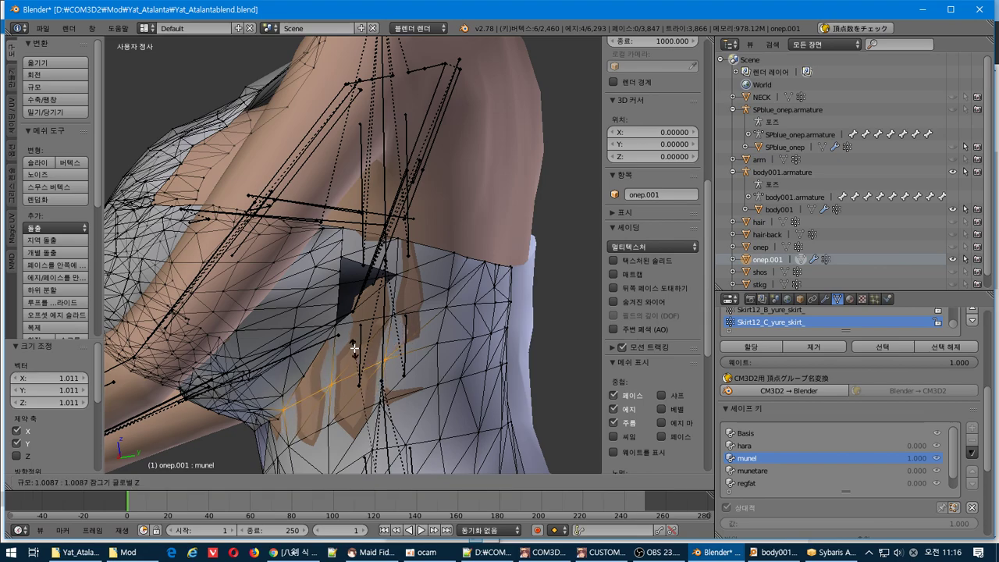
left_click(352, 335)
- Turn on proportional editing for the mesh
mouse_move(352, 336)
middle_mouse_down()
mouse_move(276, 352)
mouse_move(242, 383)
mouse_move(259, 361)
mouse_move(406, 327)
mouse_move(383, 332)
mouse_move(368, 319)
mouse_move(366, 342)
middle_mouse_up()
middle_click_drag(388, 466, 380, 442)
left_click(408, 483)
left_click(409, 453)
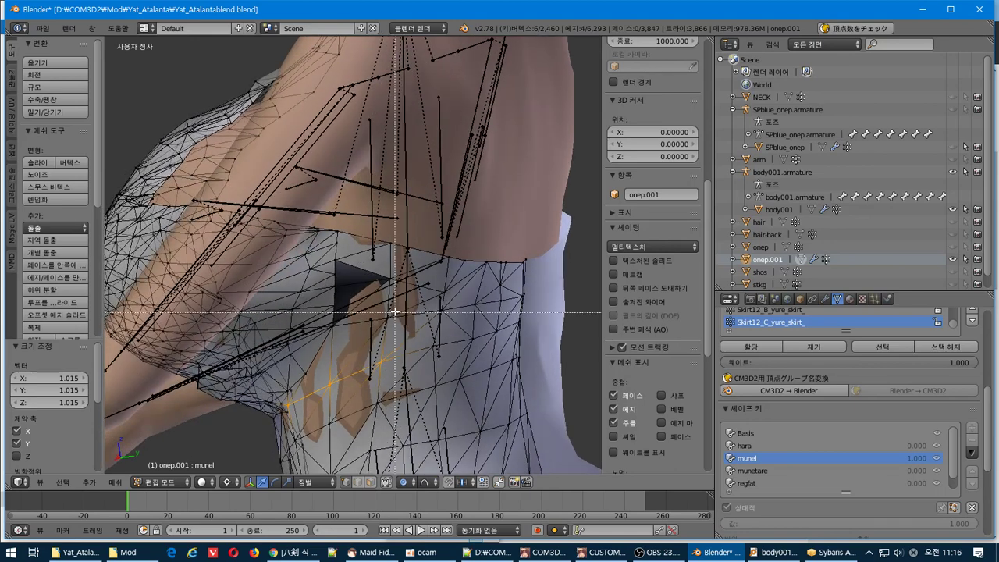
- Add the point above the row to the selection and scale proportionally by 1.033 in X and Y, excluding Z
middle_click_drag(391, 327, 409, 319)
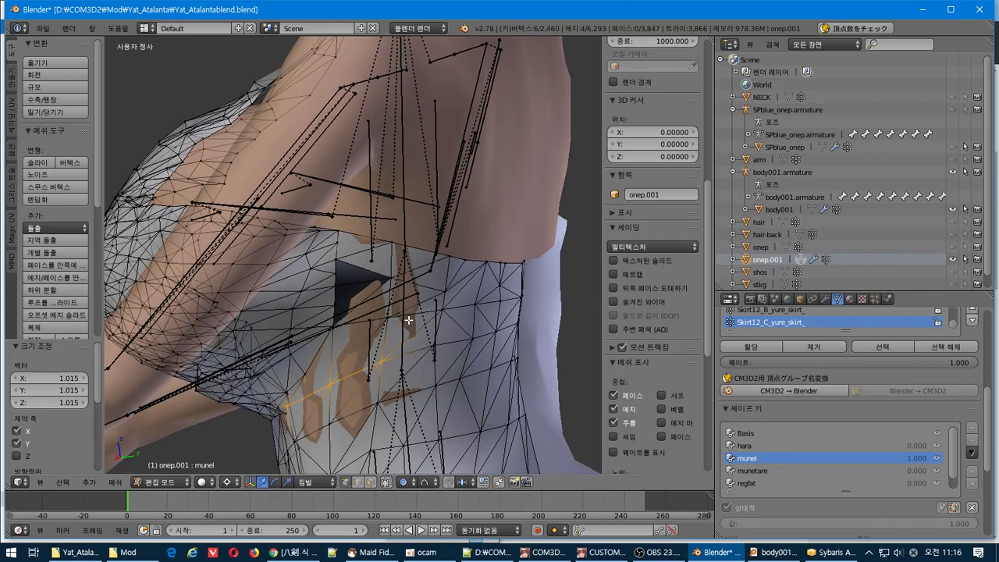
key("b")
left_click_drag(399, 308, 374, 326)
mouse_move(374, 316)
middle_mouse_down()
mouse_move(364, 324)
mouse_move(378, 324)
middle_mouse_up()
key("s")
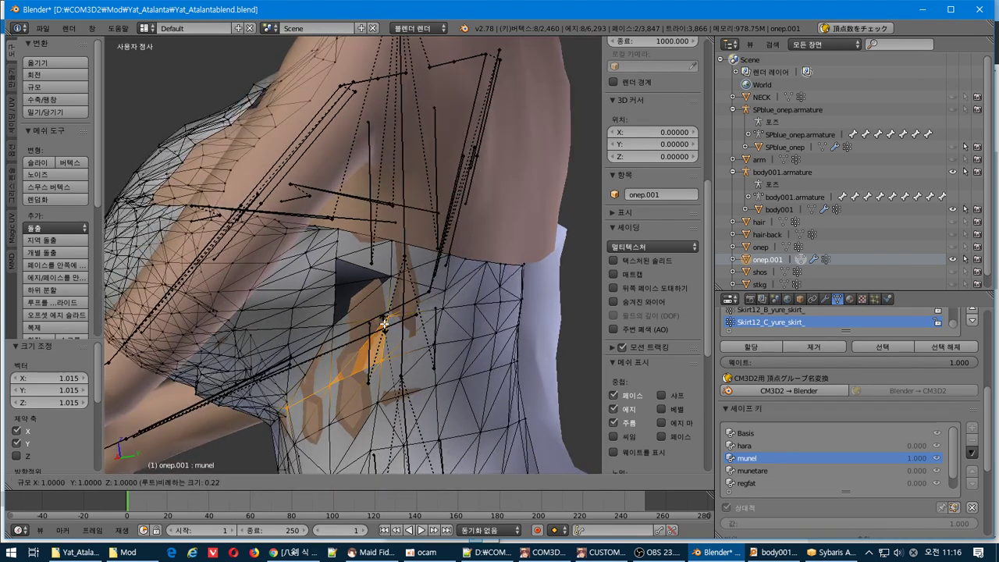
key("shift+z")
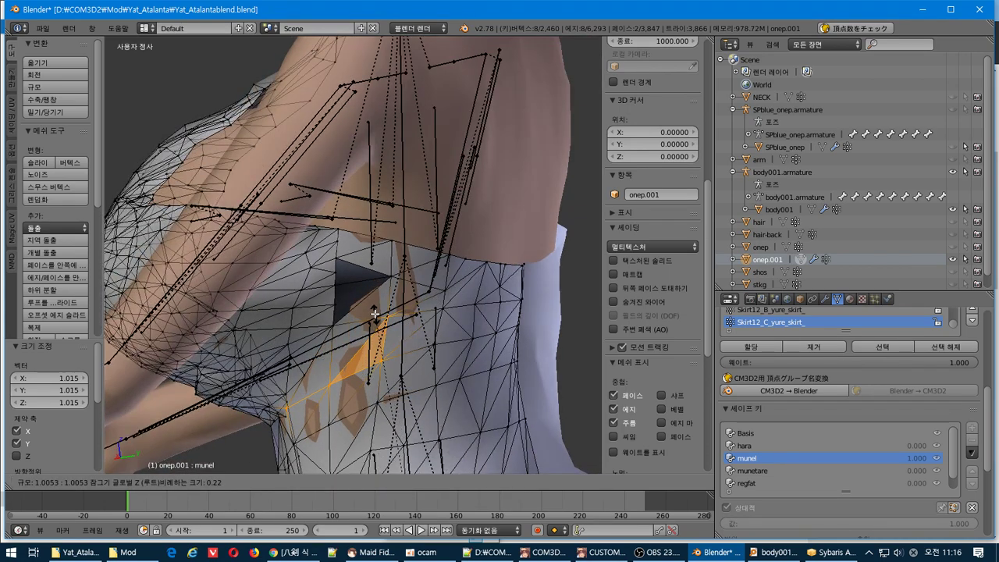
left_click(358, 269)
- Select only the garment's upper-edge point where skin pokes through below the armpit and scale it outward proportionally in X and Y
middle_click_drag(358, 269, 335, 272)
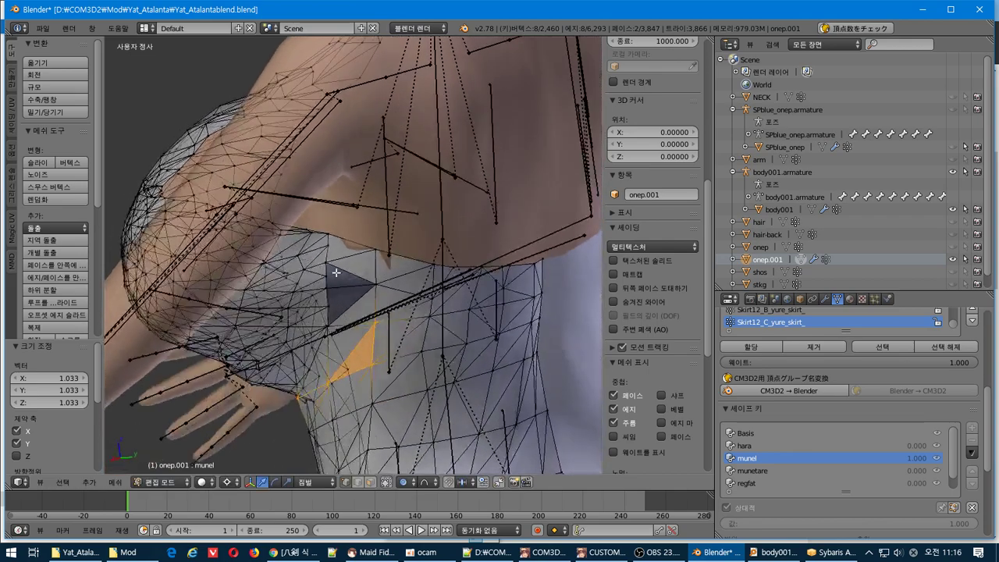
scroll(336, 271, "up", 4)
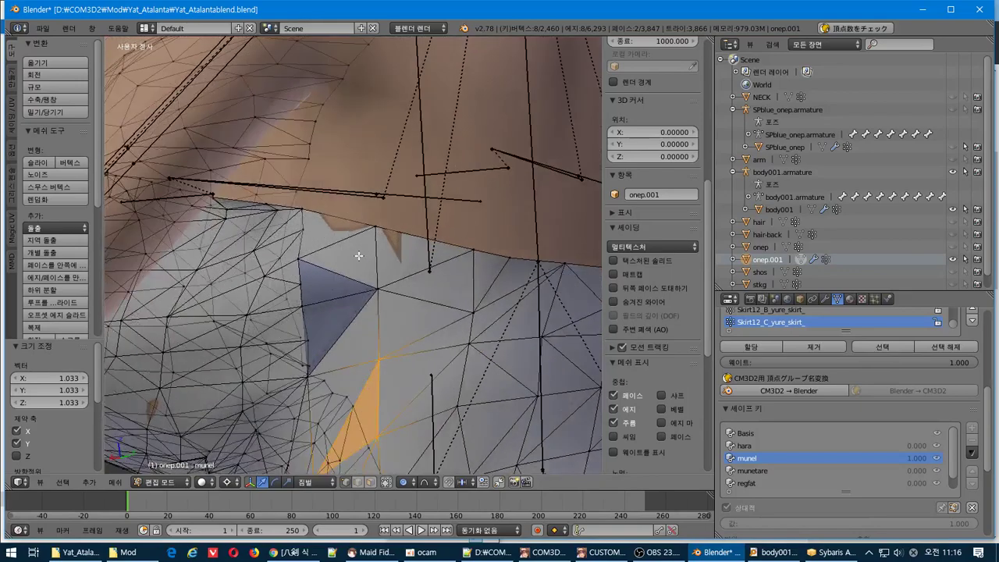
scroll(411, 279, "up", 1)
key("a")
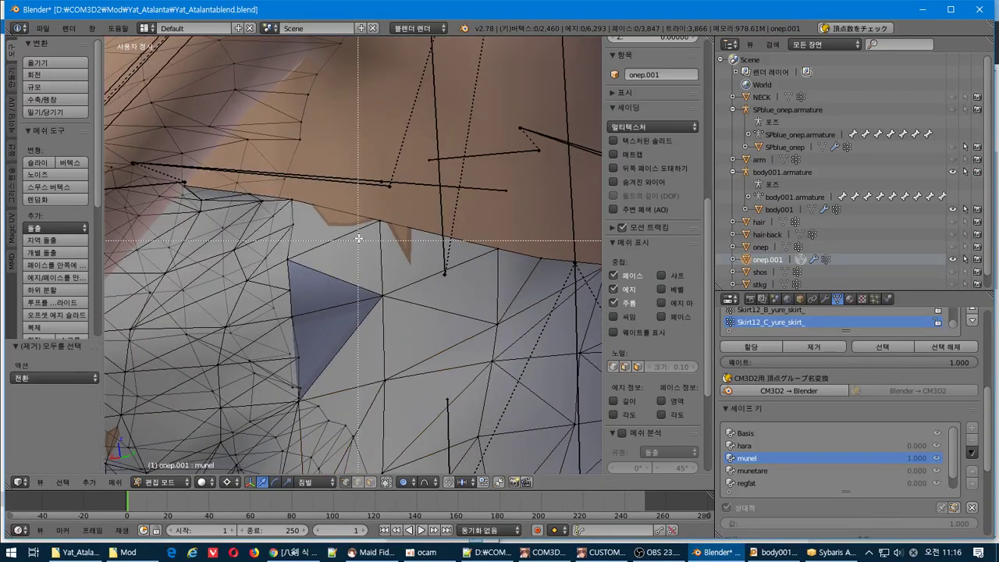
right_click(406, 199)
key("s")
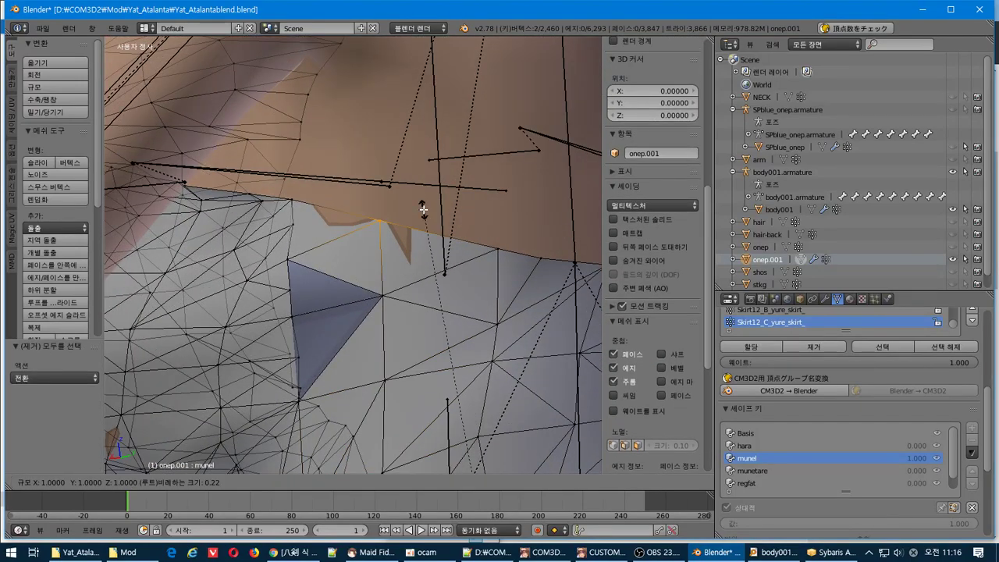
key("shift+z")
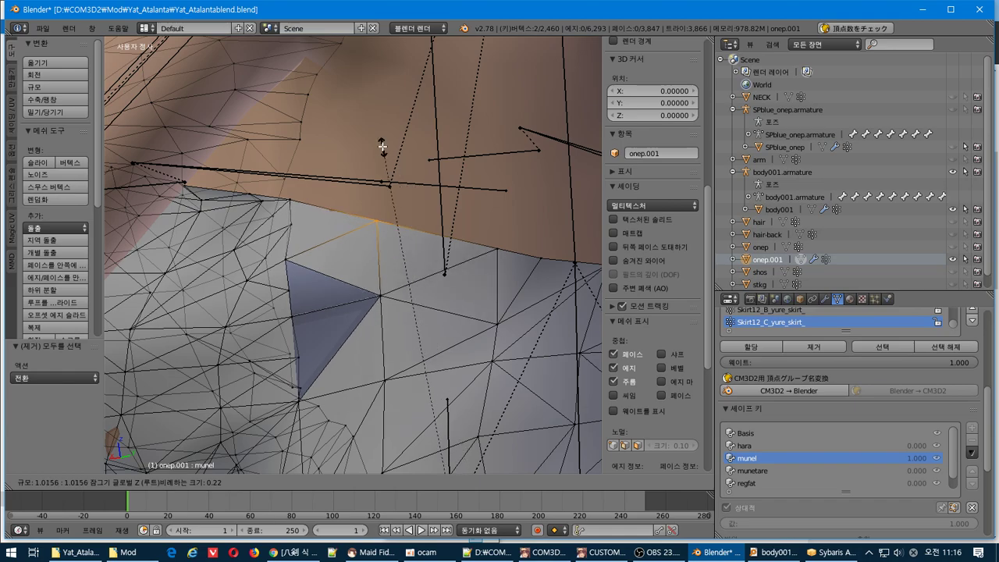
left_click(357, 122)
- Inspect the side of onep.001 in Object Mode with munel at 1.000 and return to Edit Mode
middle_click_drag(328, 200, 355, 186)
key("Tab")
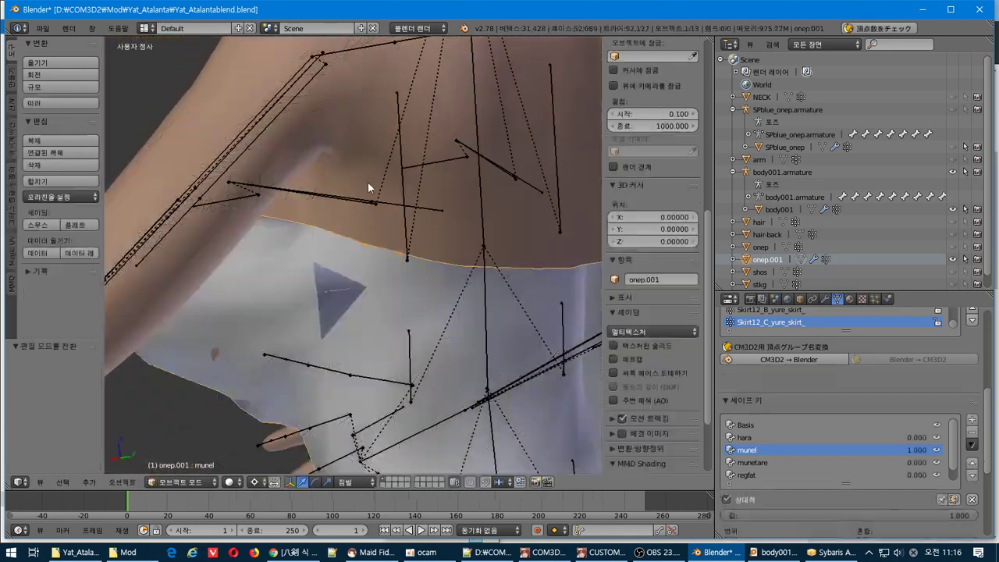
left_click_drag(954, 493, 975, 493)
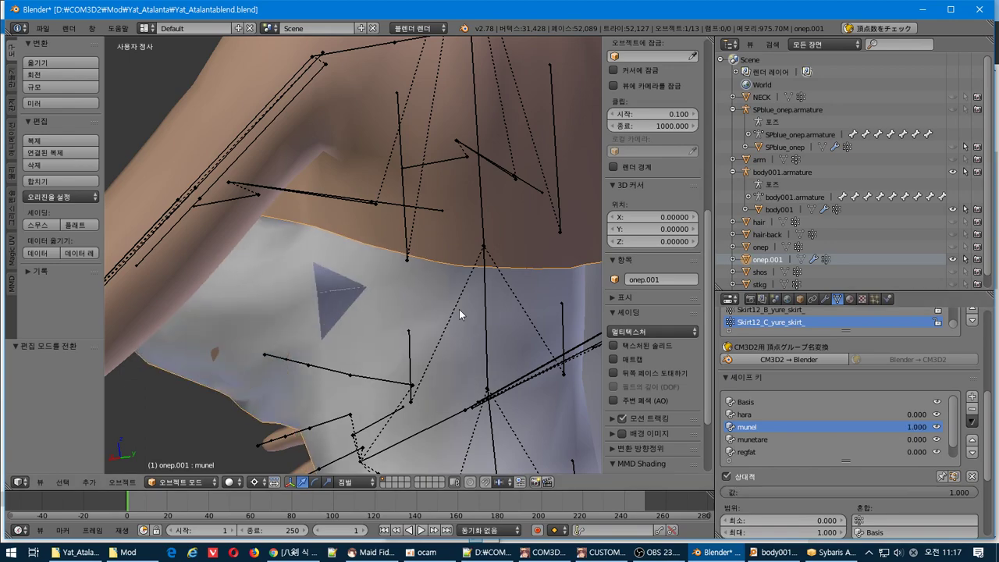
scroll(406, 287, "up", 3)
middle_click_drag(367, 270, 317, 286)
key("Tab")
- Try to move the garment point beside the lower front edge of the dark triangular patch
scroll(313, 285, "up", 4)
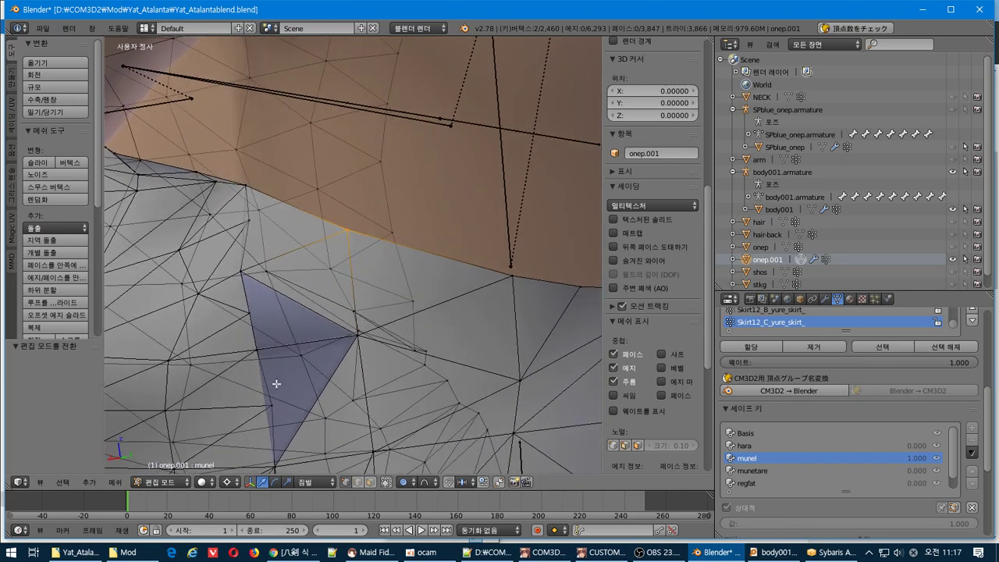
middle_click_drag(328, 401, 275, 408)
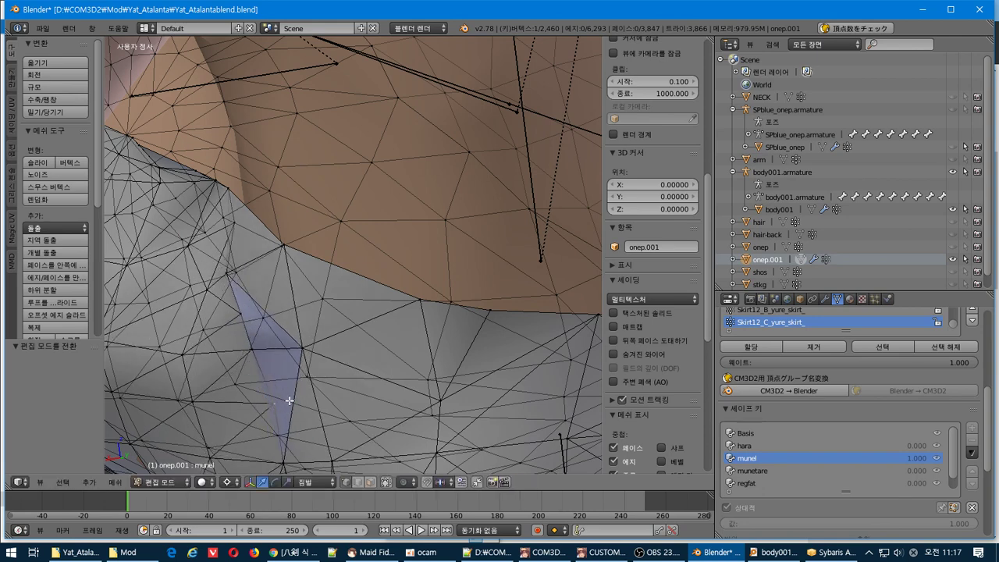
key("g")
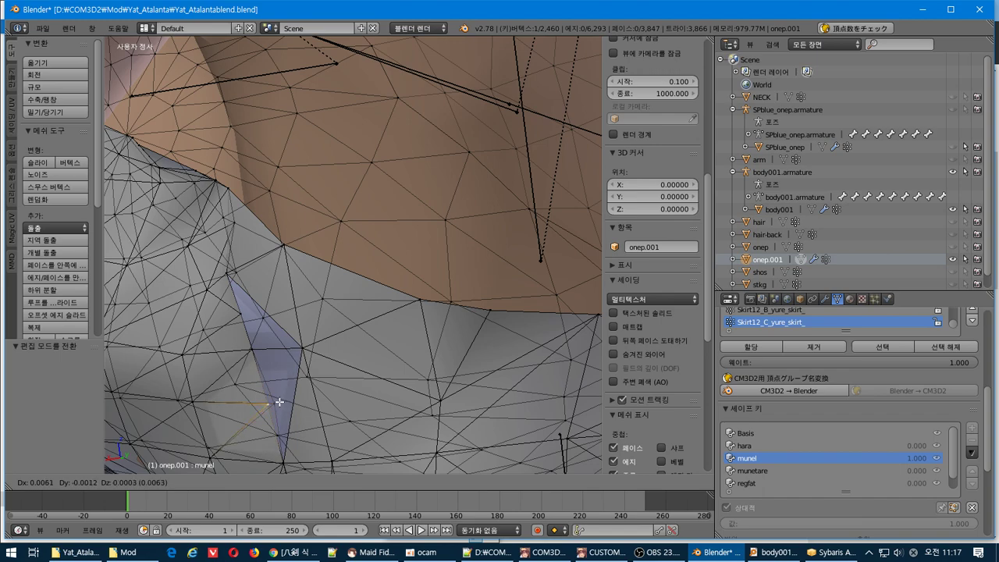
left_click(290, 401)
- Move the point at the dark triangle's lower front edge by about 0.007 in X, -0.004 in Y and 0.002 in Z
scroll(288, 399, "up", 2)
middle_click_drag(300, 391, 360, 320, "shift")
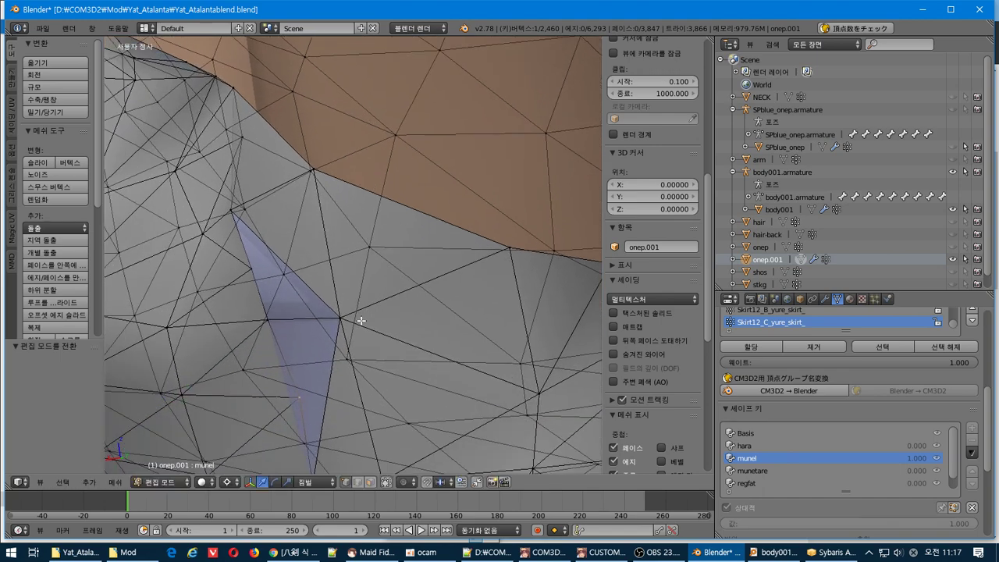
scroll(361, 320, "up", 10)
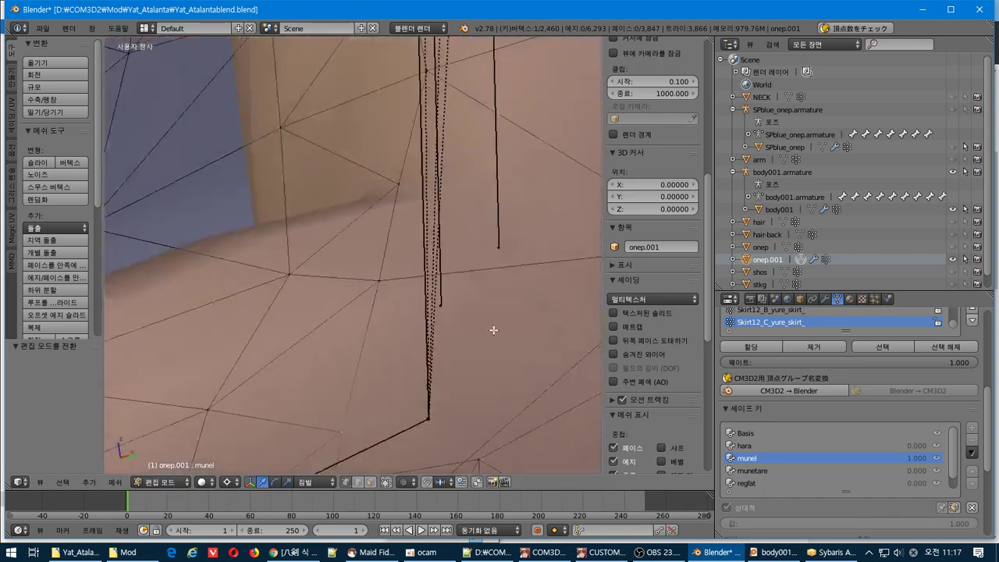
middle_click_drag(494, 330, 341, 342)
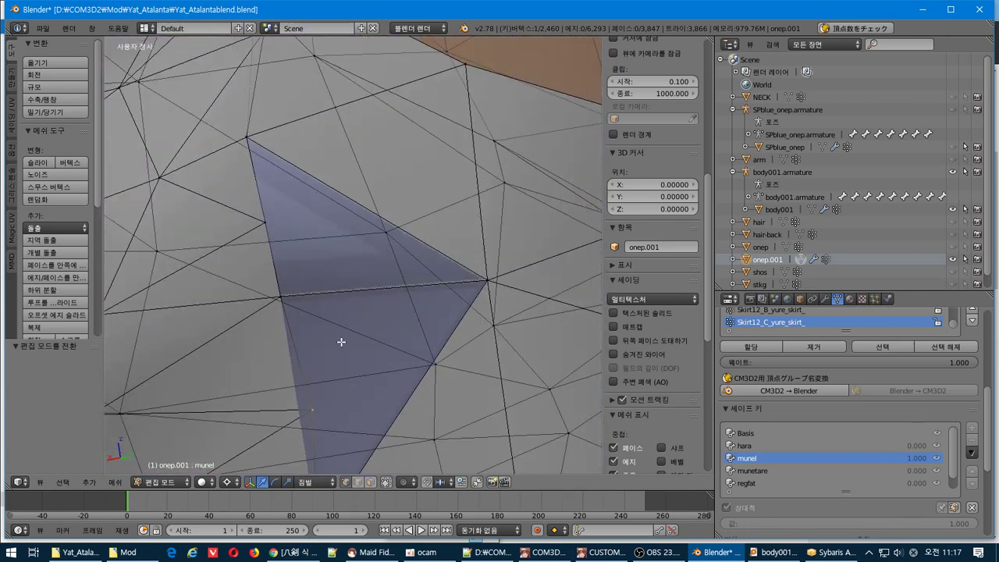
key("g")
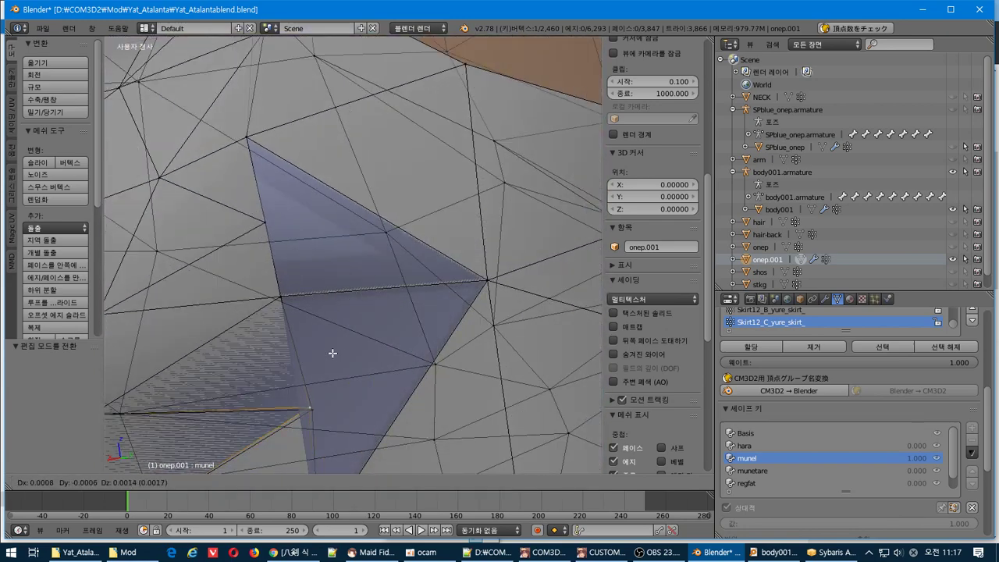
left_click(318, 353)
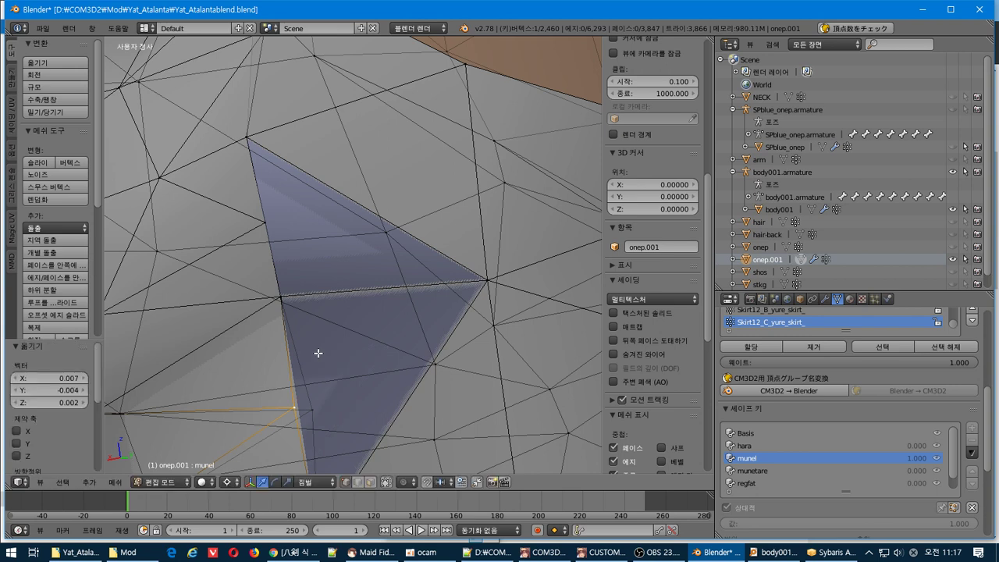
- Try to move the neighbouring point on the dark triangle, and undo the preceding point move as well
right_click(316, 410)
key("g")
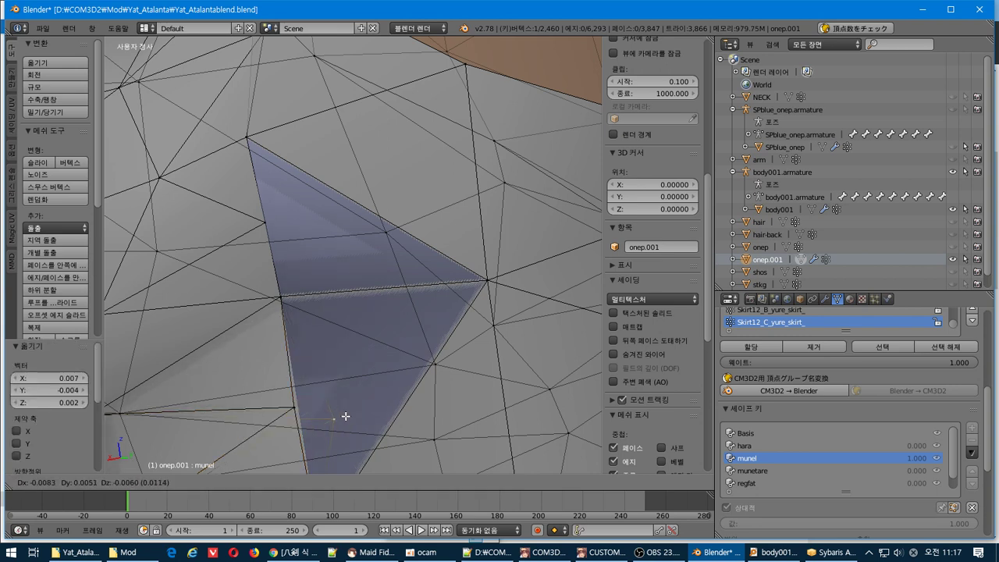
right_click(353, 409)
key("ctrl+z")
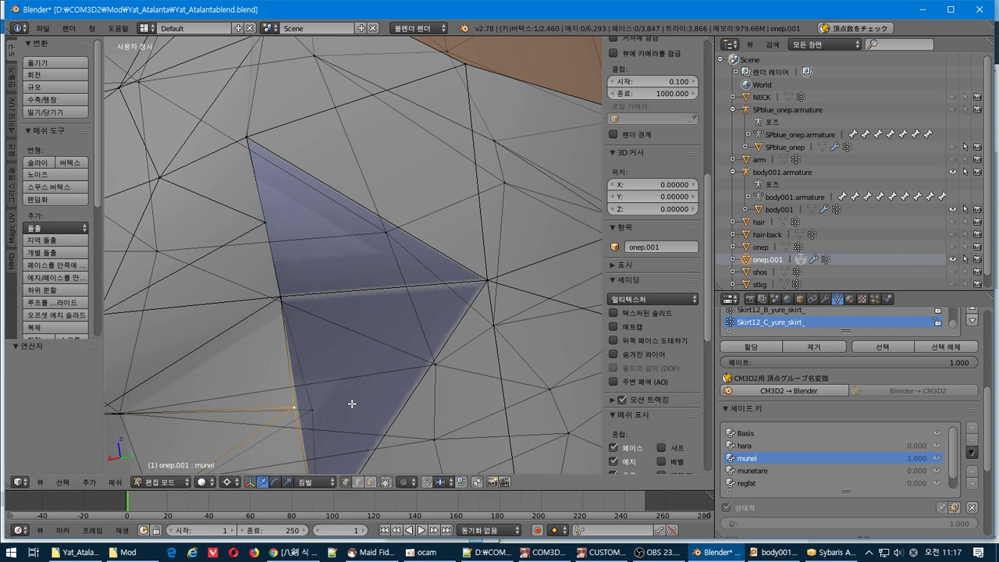
key("ctrl+z")
- Try to move the point halfway down the dark triangle's front edge
middle_click_drag(351, 403, 317, 404)
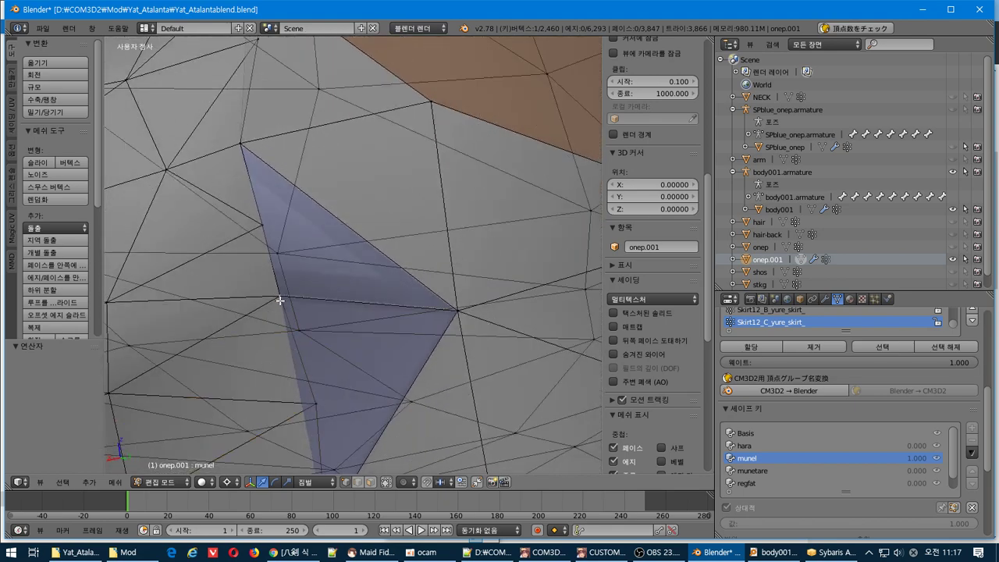
key("g")
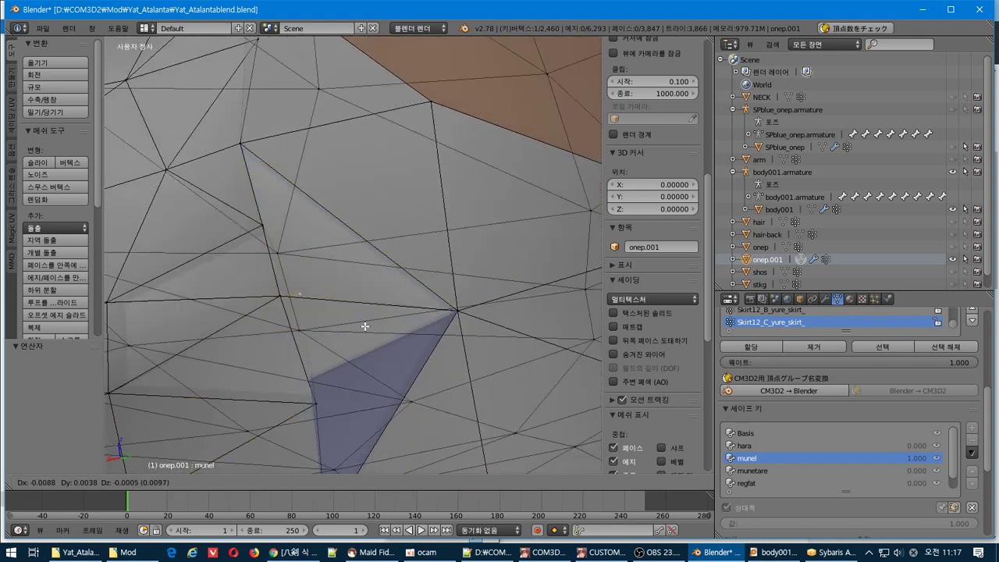
left_click(381, 331)
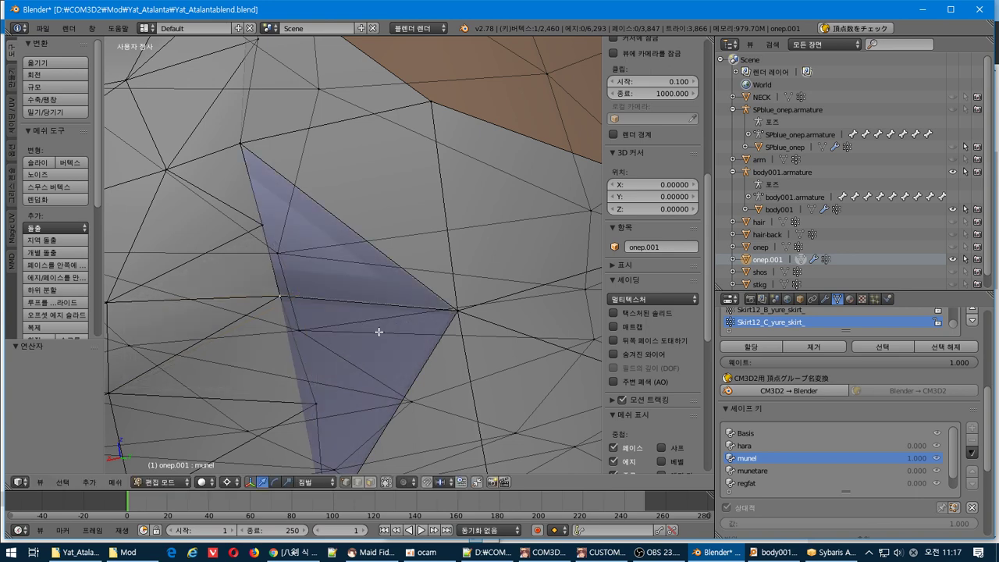
- Try to expand the selection from the point halfway down the dark triangle's front edge to its neighbouring points
middle_click_drag(379, 330, 348, 335)
key("ctrl+KP_Add")
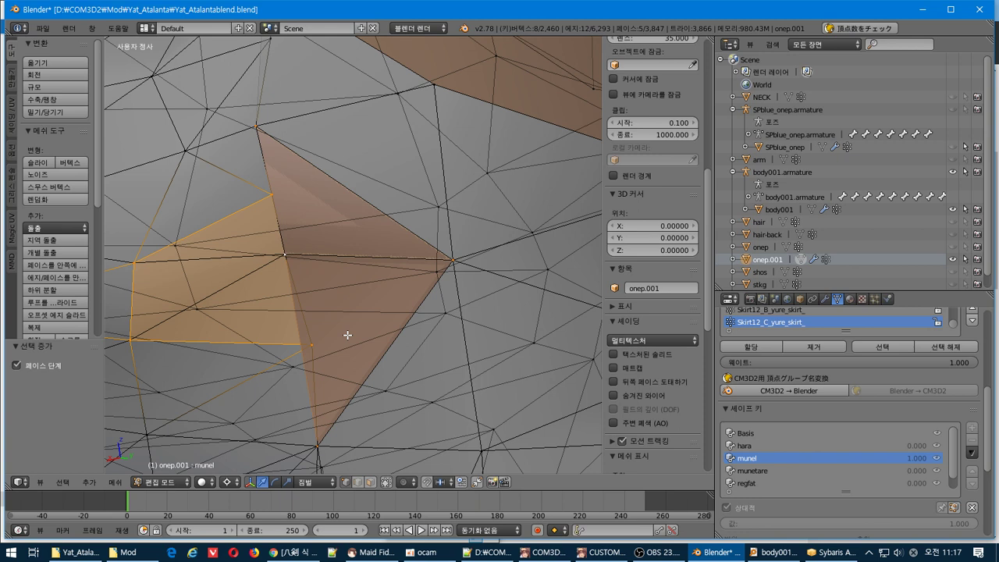
middle_click_drag(182, 218, 117, 359)
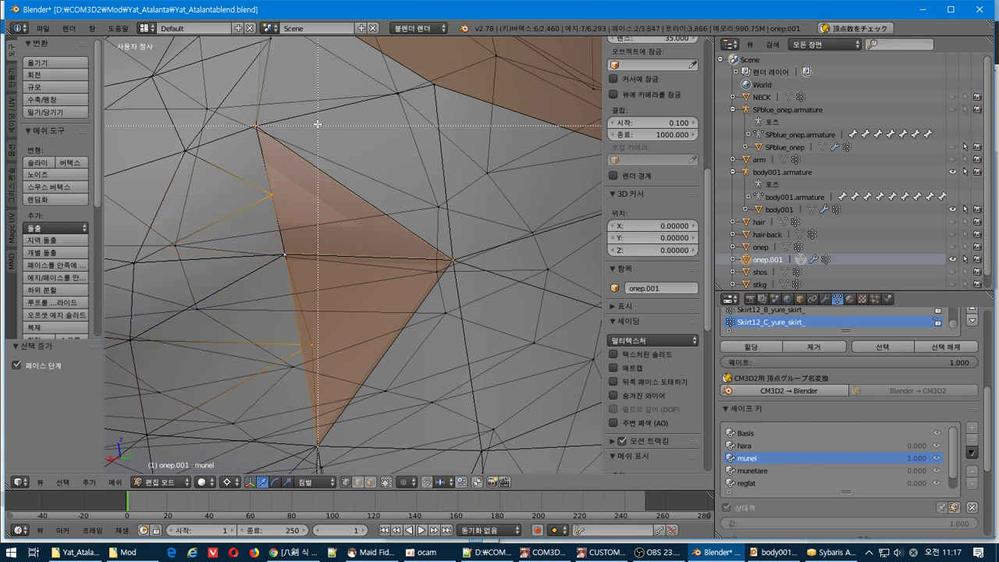
middle_click_drag(146, 209, 165, 220)
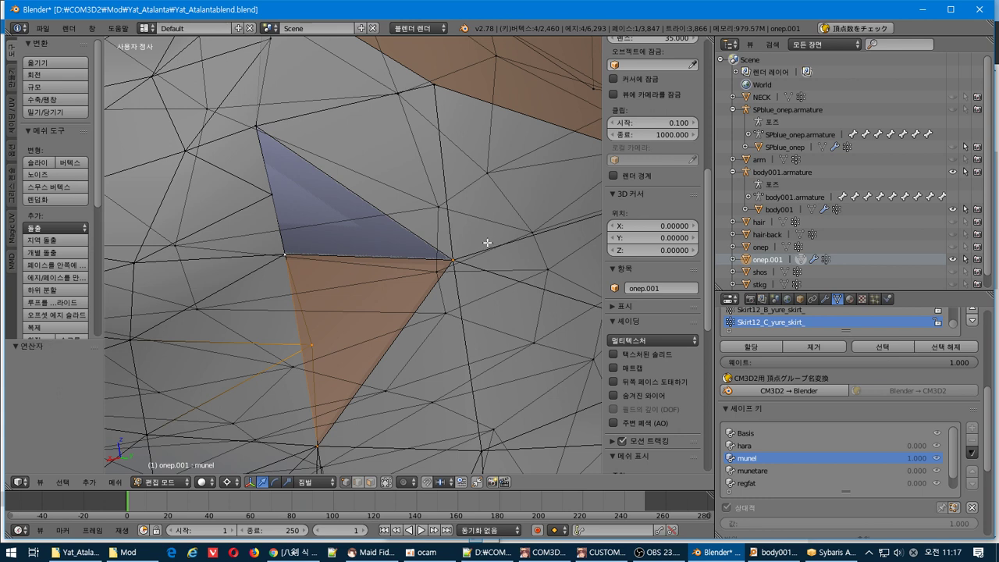
key("ctrl+z")
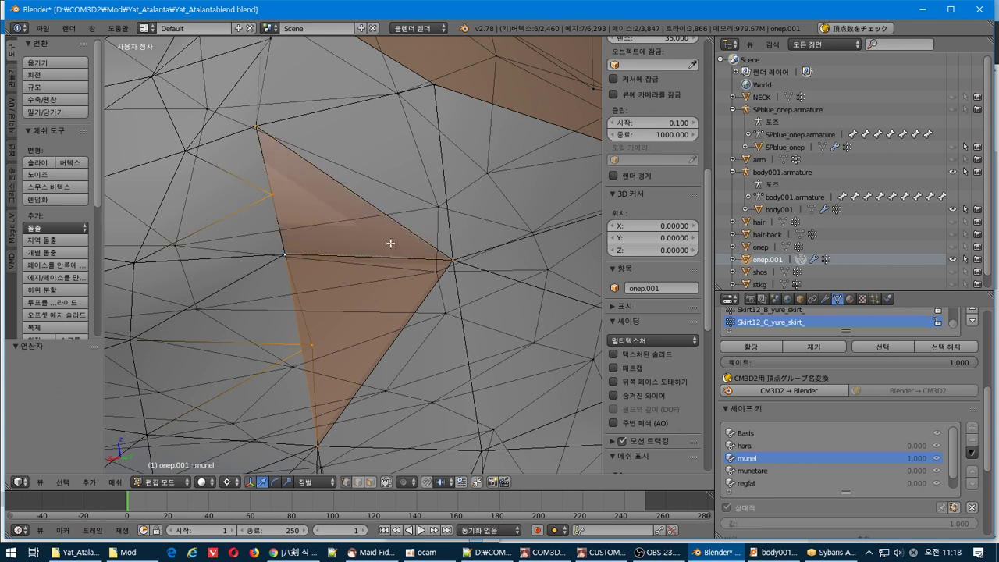
right_click(264, 194, "shift")
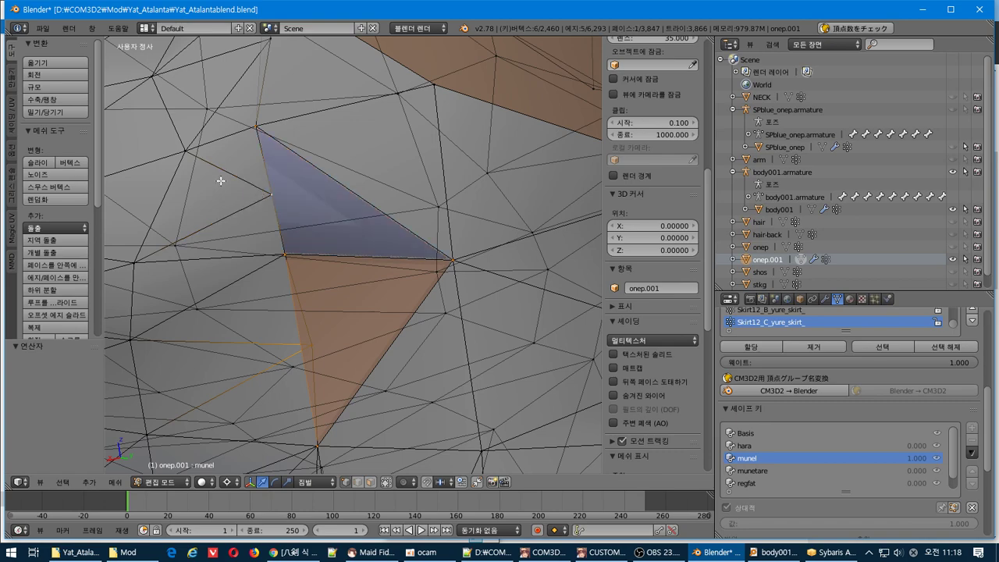
mouse_move(209, 179)
middle_mouse_down()
mouse_move(196, 171)
mouse_move(232, 175)
mouse_move(223, 174)
middle_mouse_up()
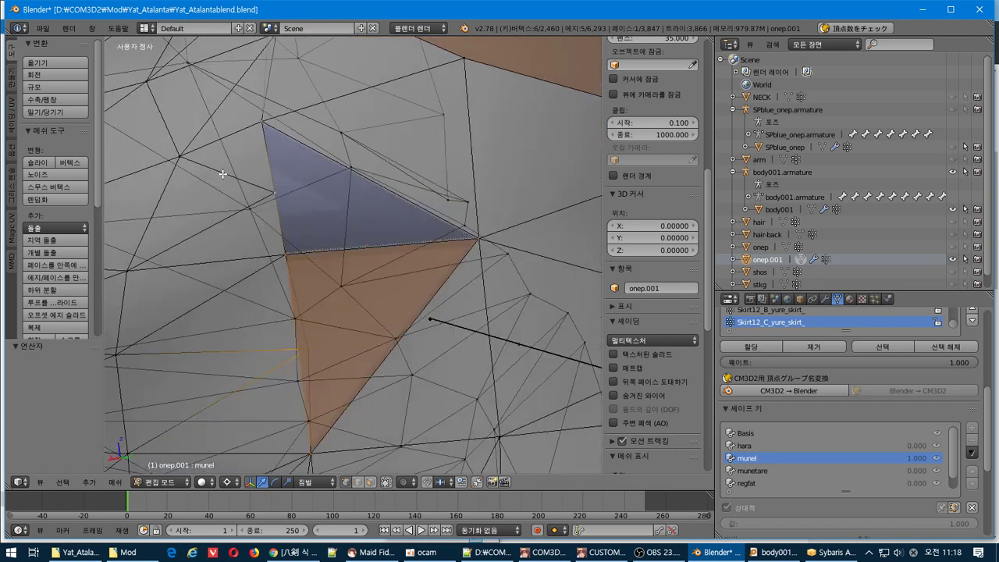
- Try moving several front-edge points of the dark triangle by 0.021 in X, -0.006 in Y and -0.0007 in Z, and undo it
middle_click_drag(292, 185, 236, 212)
key("b")
middle_click_drag(476, 243, 474, 246)
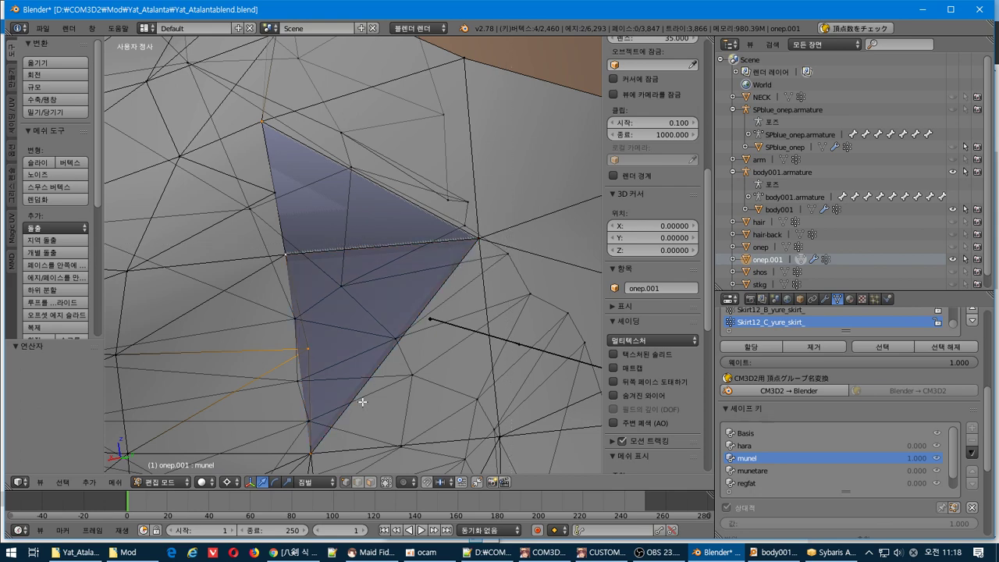
key("b")
middle_click_drag(333, 330, 264, 376)
key("g")
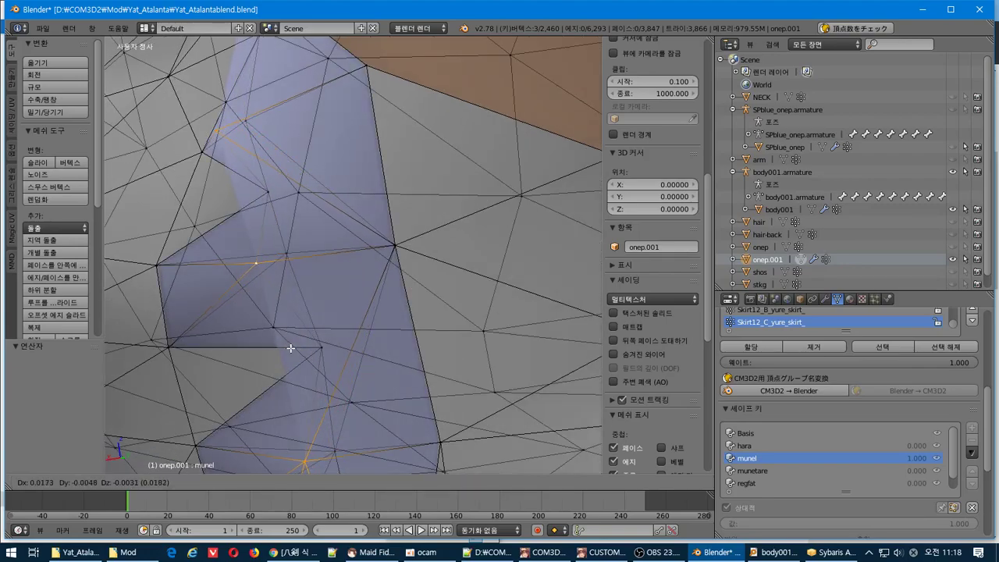
left_click(286, 346)
middle_click_drag(287, 346, 326, 340)
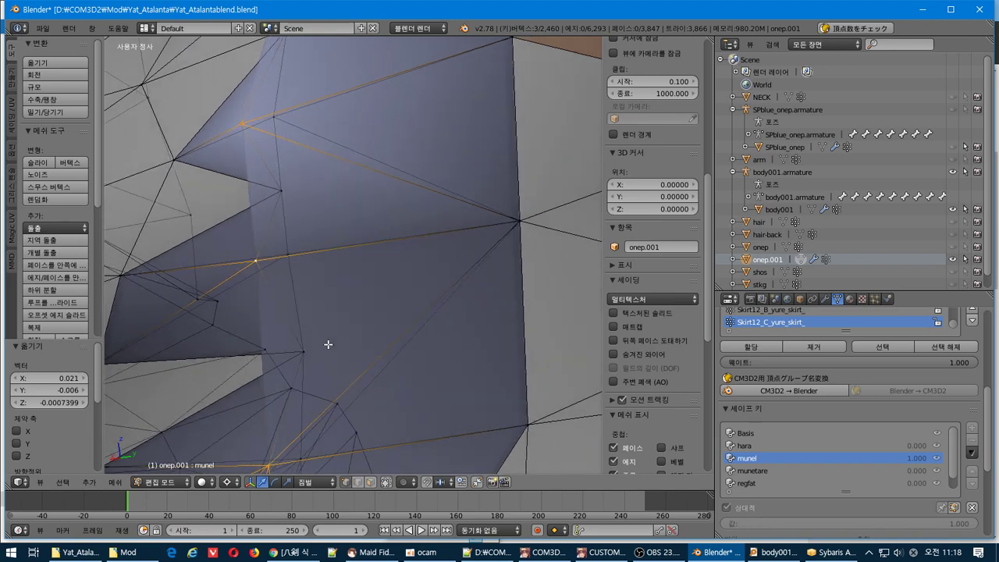
mouse_move(328, 344)
middle_mouse_down()
mouse_move(410, 346)
mouse_move(337, 334)
middle_mouse_up()
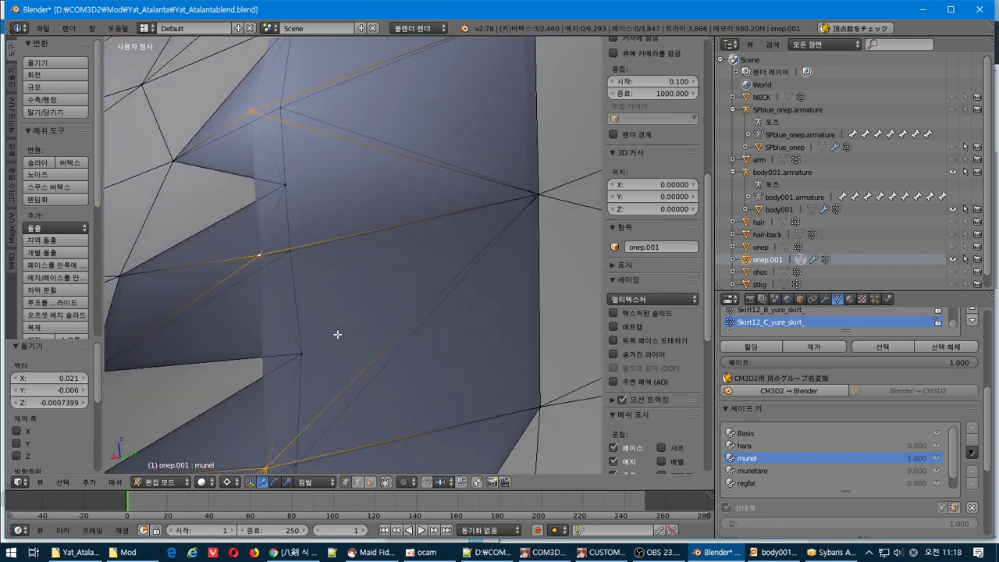
key("ctrl+z")
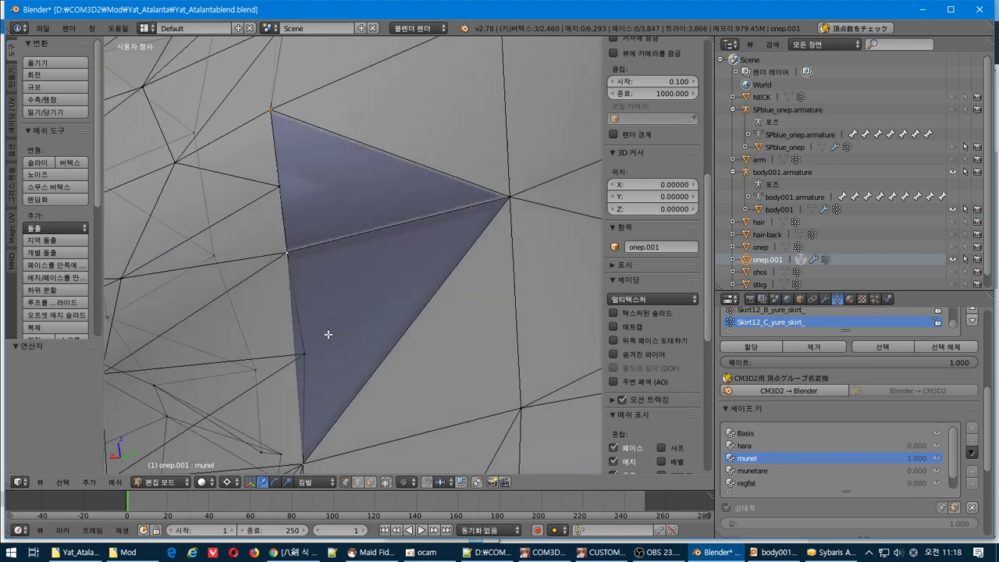
- Try again to move the selected points along the dark triangle's front edge, using the adjusted viewing angle
mouse_move(320, 334)
middle_mouse_down()
mouse_move(452, 330)
mouse_move(458, 318)
mouse_move(304, 330)
mouse_move(324, 336)
middle_mouse_up()
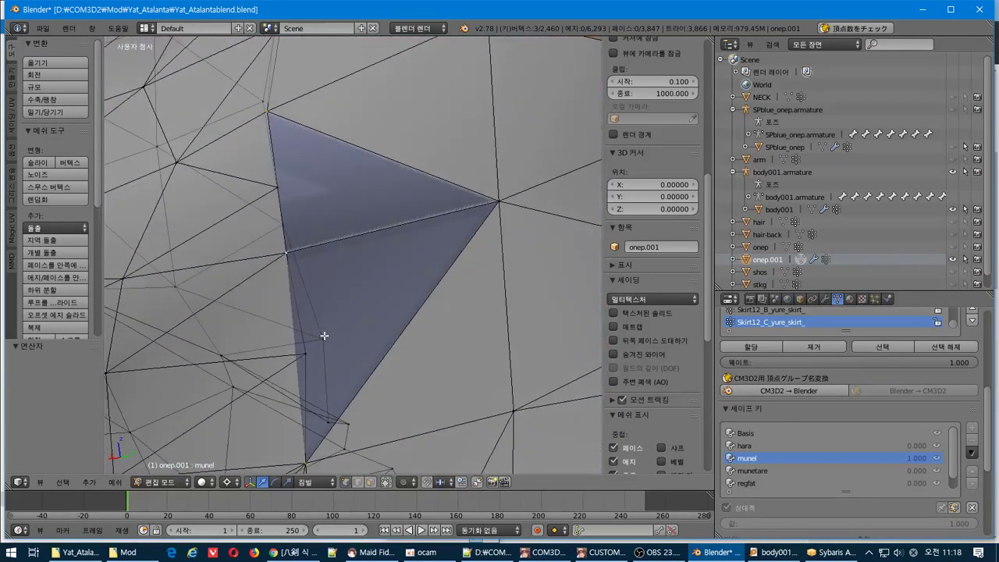
key("g")
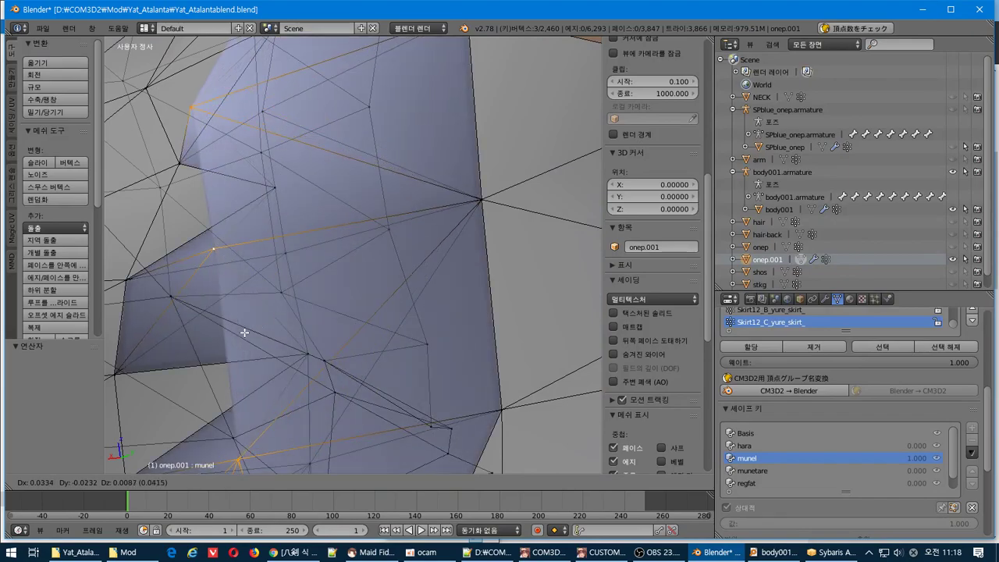
left_click(248, 337)
mouse_move(252, 342)
middle_mouse_down()
mouse_move(388, 308)
mouse_move(461, 309)
mouse_move(477, 328)
mouse_move(471, 339)
mouse_move(397, 335)
mouse_move(310, 319)
mouse_move(370, 307)
mouse_move(328, 302)
mouse_move(440, 305)
mouse_move(473, 315)
mouse_move(471, 323)
mouse_move(387, 308)
mouse_move(294, 311)
middle_mouse_up()
- Try subdividing the selected part of the dark triangle's front edge, and undo the subdivision
left_click(61, 293)
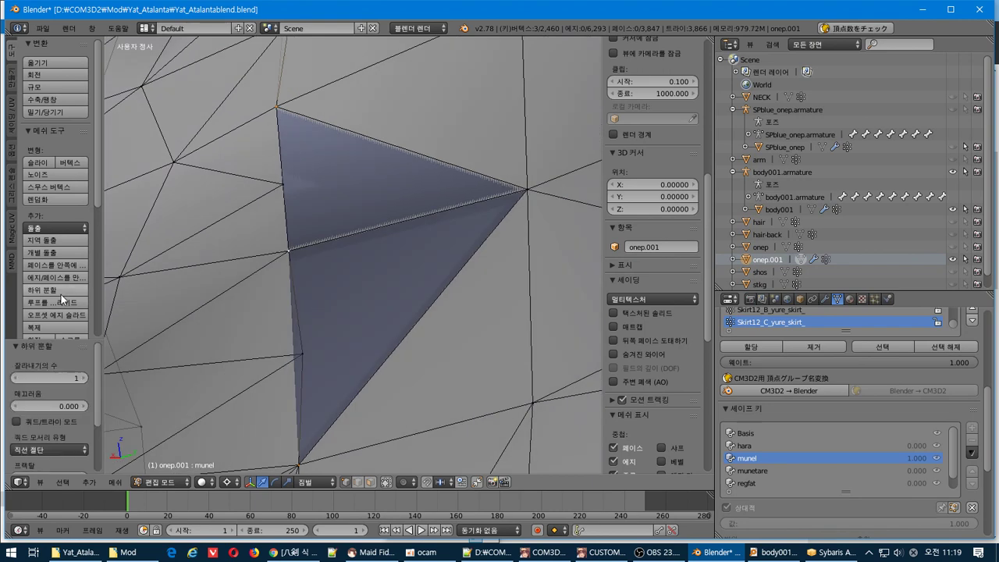
left_click(83, 378)
mouse_move(148, 349)
middle_mouse_down()
mouse_move(211, 343)
mouse_move(202, 349)
middle_mouse_up()
key("ctrl+z")
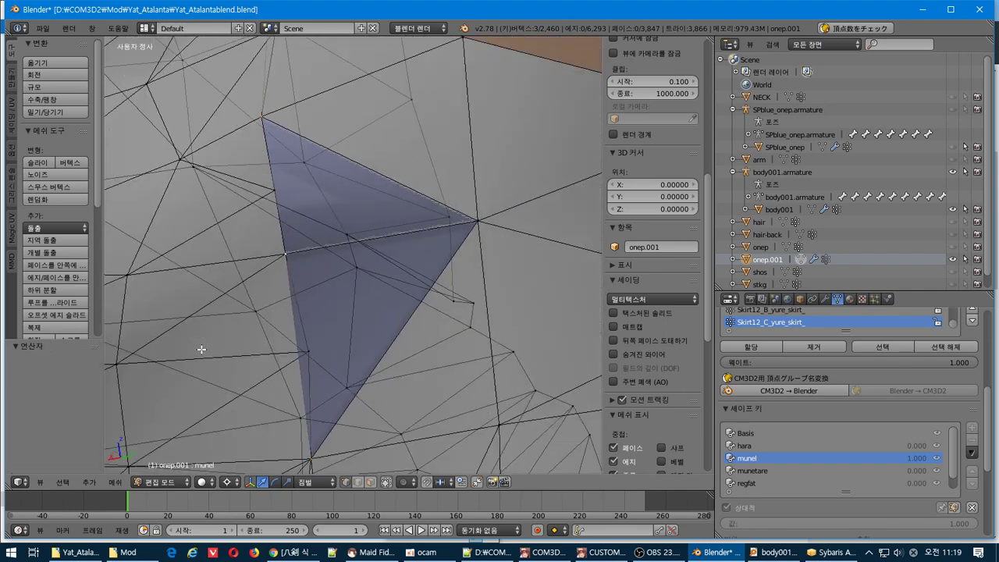
- Try to move the lower face of the dark triangle using face selection mode
left_click(362, 481)
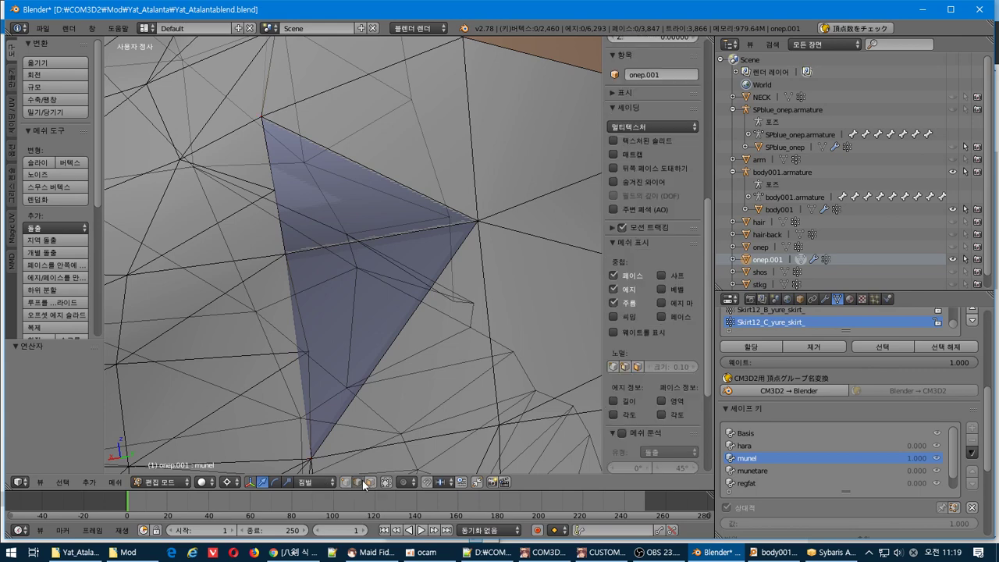
right_click(305, 366)
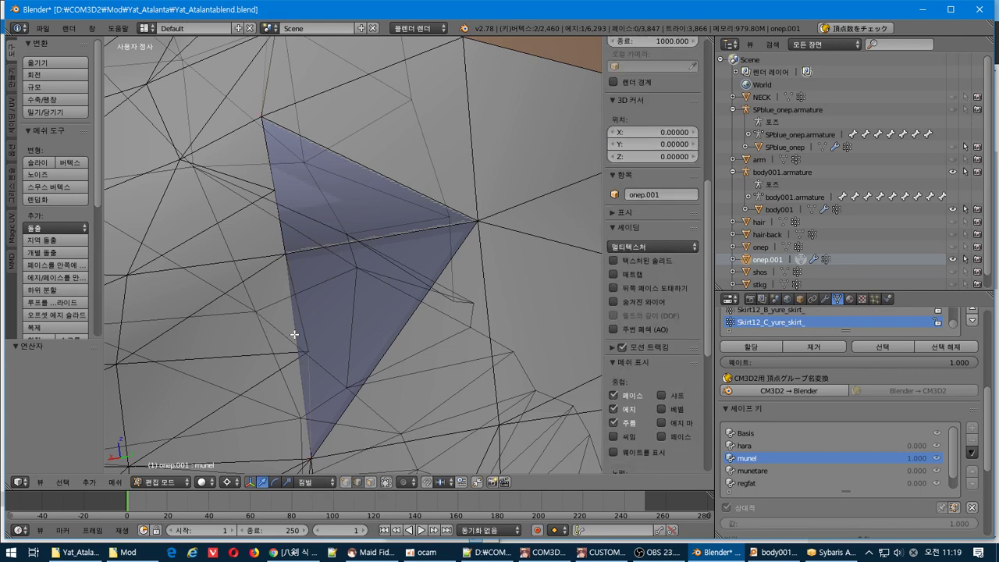
middle_click_drag(294, 332, 360, 347)
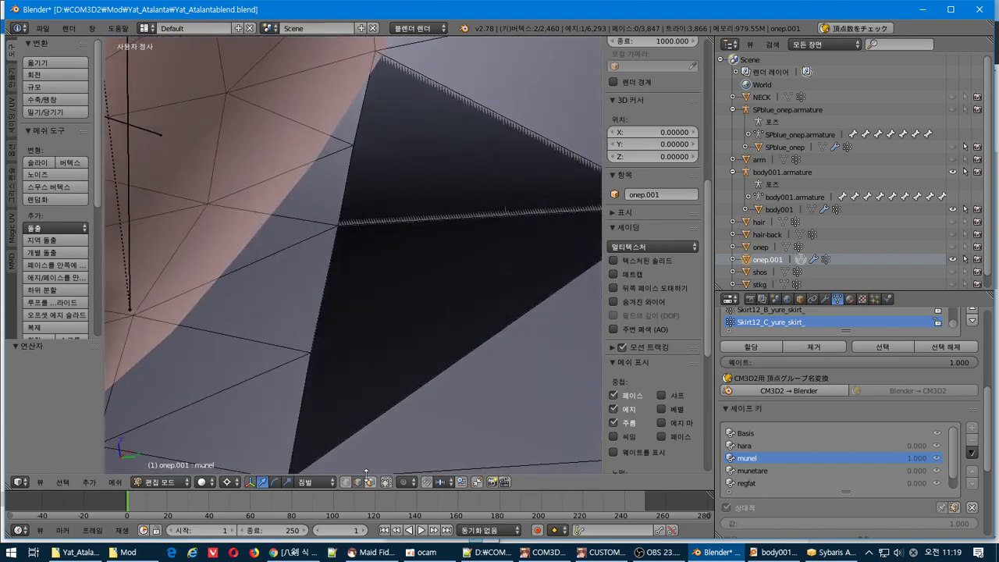
middle_click_drag(408, 388, 391, 385)
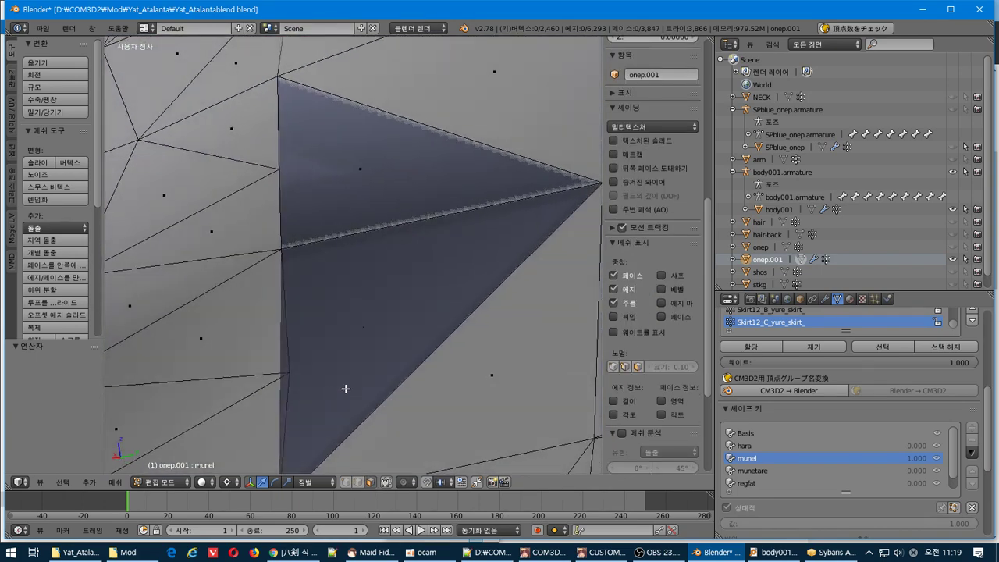
right_click(367, 324)
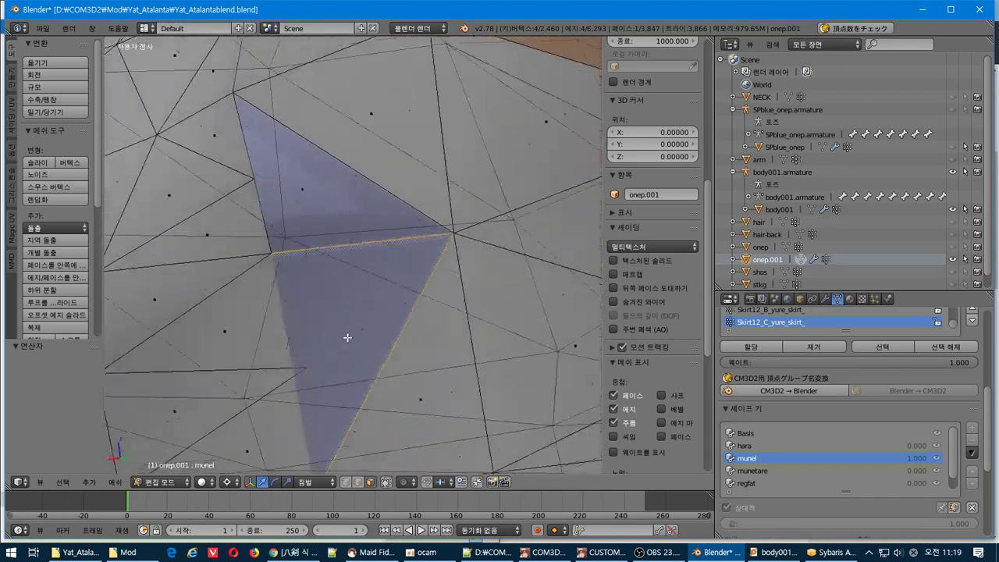
mouse_move(359, 334)
middle_mouse_down()
mouse_move(348, 344)
mouse_move(353, 331)
middle_mouse_up()
key("g")
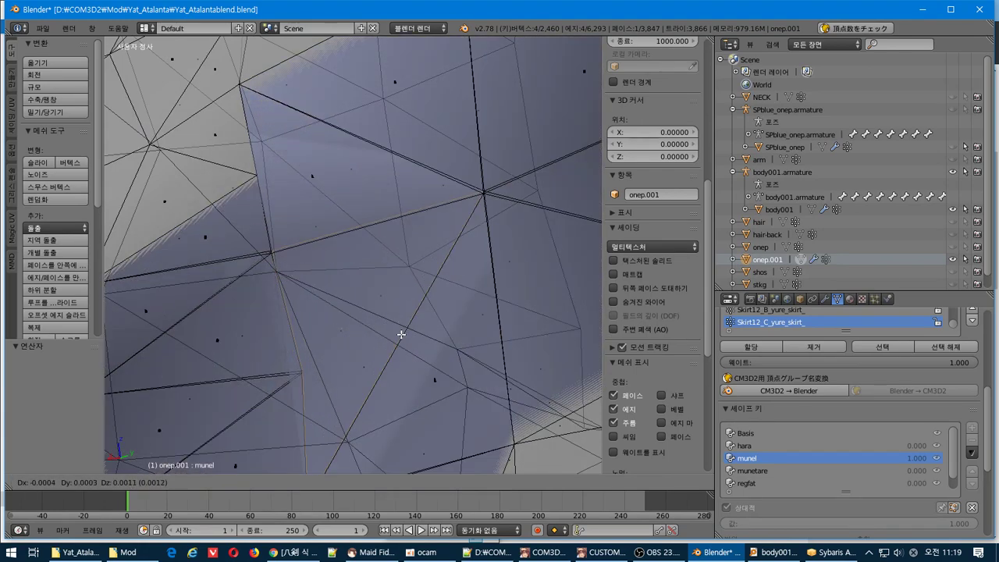
right_click(391, 336)
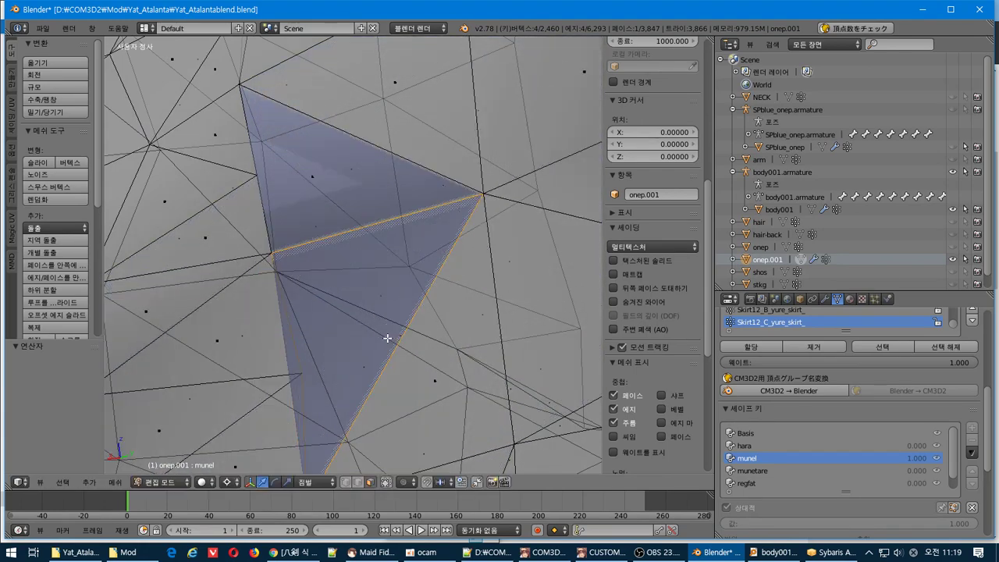
- Select only the point on the lower dark face's front edge in vertex mode, and set the pivot point to Active Element
middle_click_drag(388, 338, 374, 358)
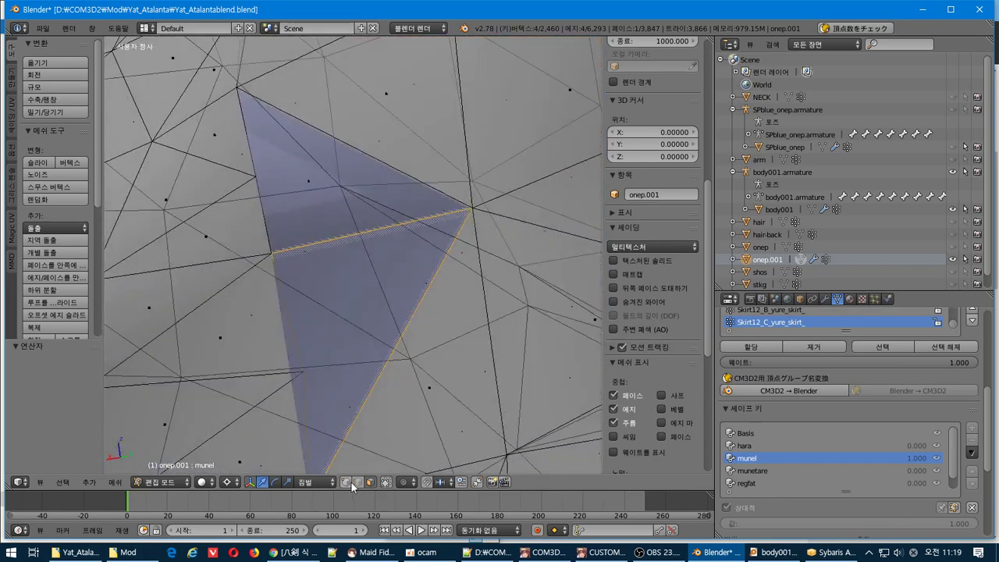
middle_click_drag(331, 423, 326, 428)
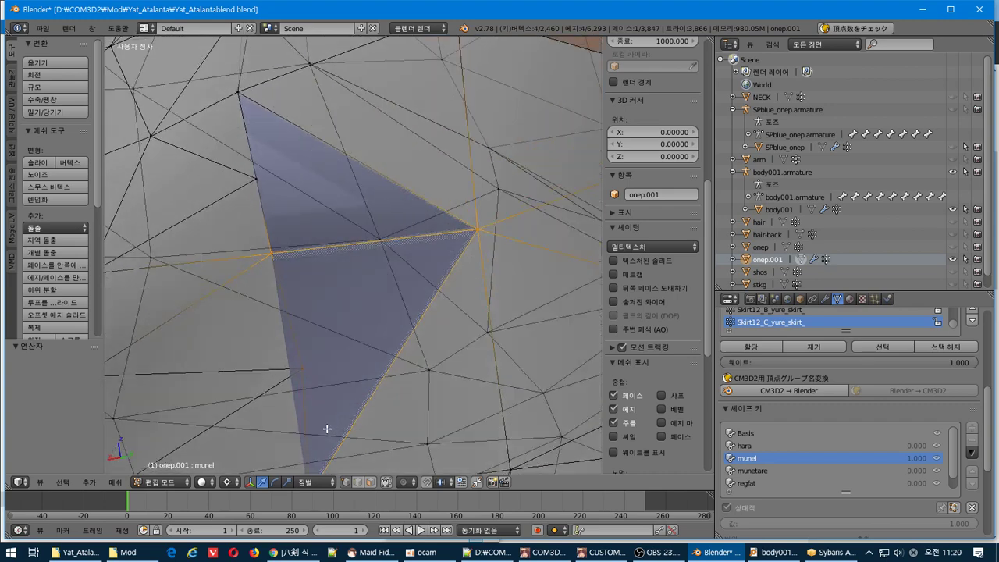
key("a")
right_click(286, 379)
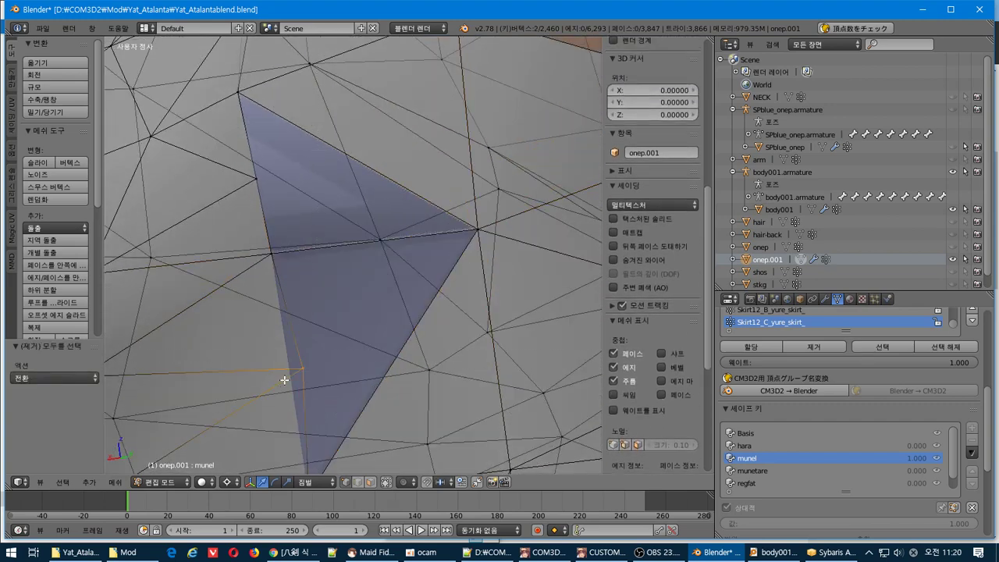
left_click(228, 481)
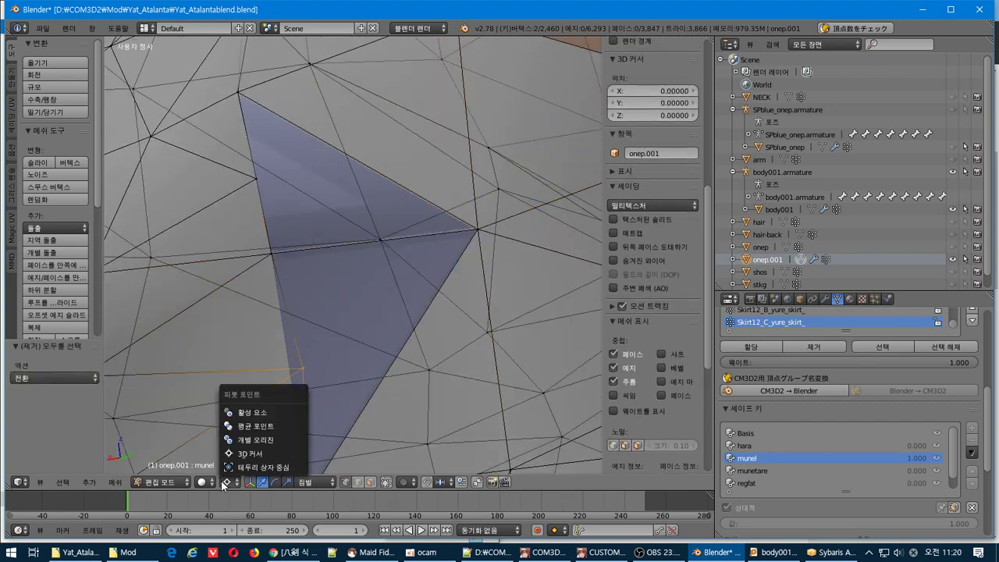
left_click(264, 417)
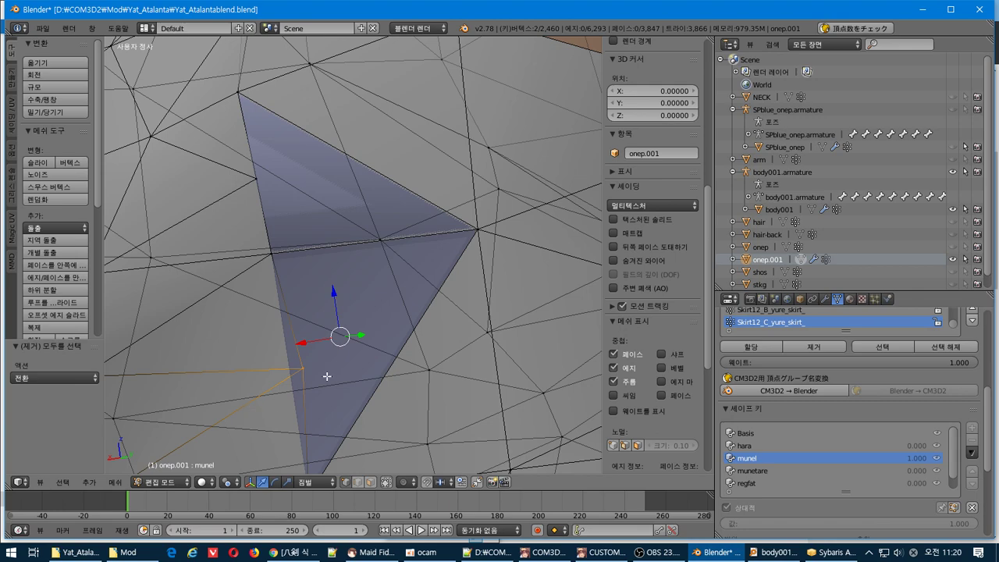
left_click(313, 482)
left_click(342, 423)
middle_click_drag(321, 396, 330, 424)
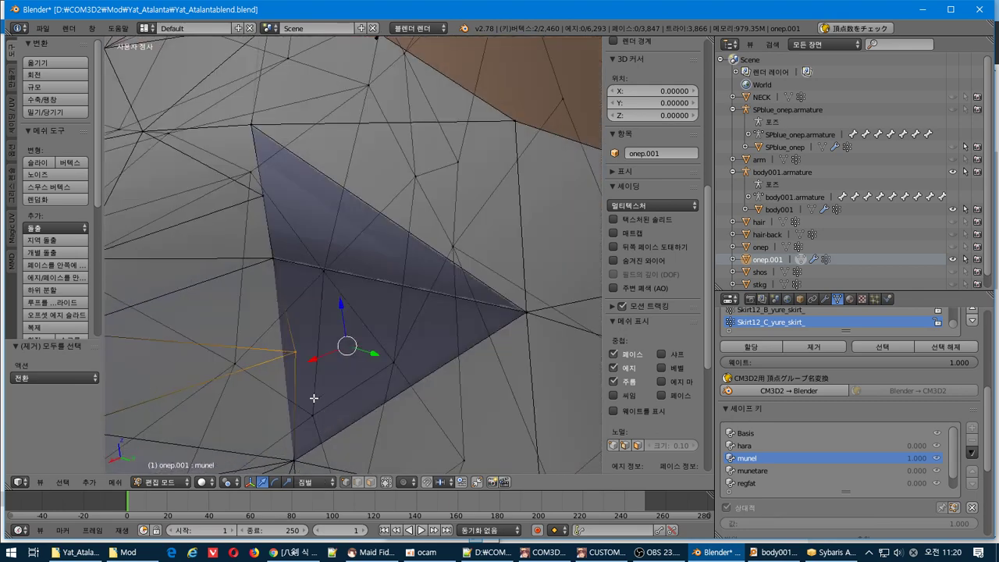
- Move the point on the lower dark face's front edge by 0.008 along the X axis only
key("a")
key("b")
left_click_drag(306, 342, 293, 364)
key("g")
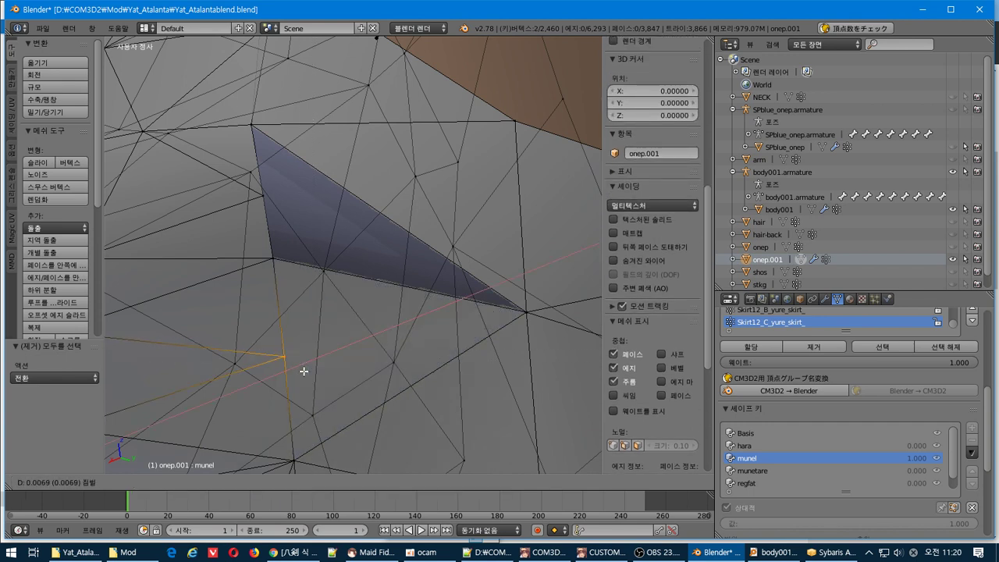
key("x")
key("x")
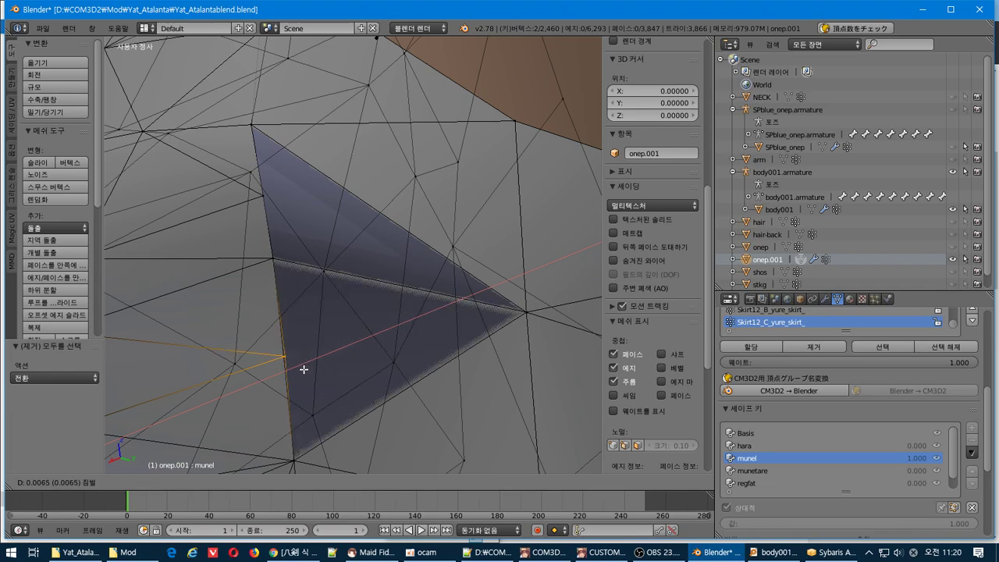
left_click_drag(302, 371, 303, 370)
middle_click_drag(303, 370, 387, 295)
scroll(387, 294, "down", 4)
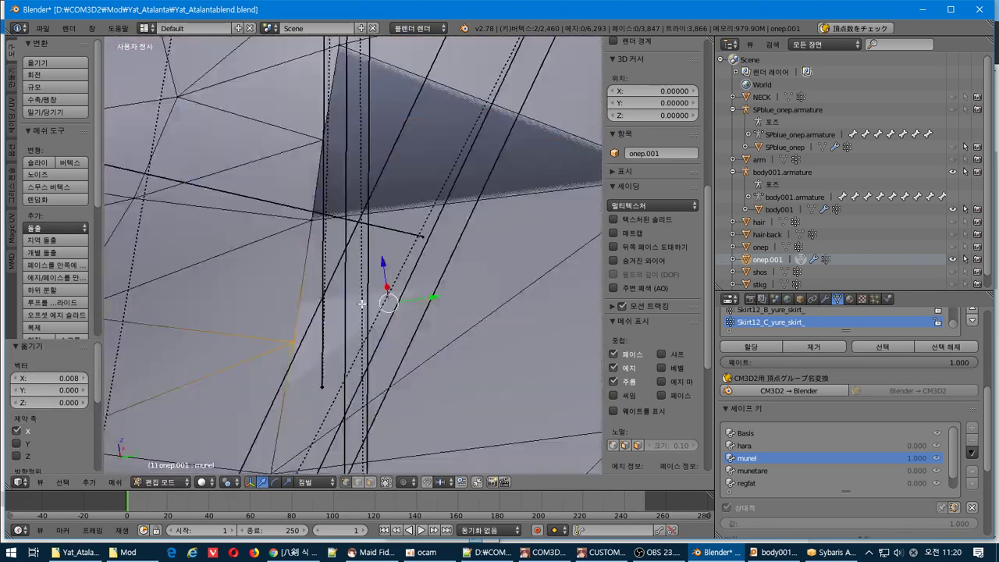
- Move the point on the remaining upper dark triangle's front edge by about 0.0009 along the X axis only
key("a")
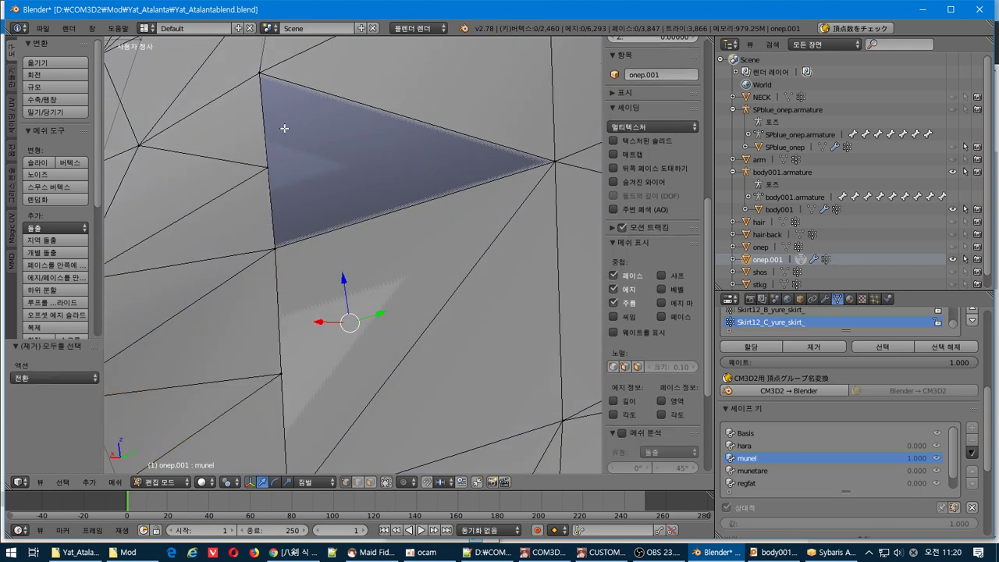
right_click(269, 167)
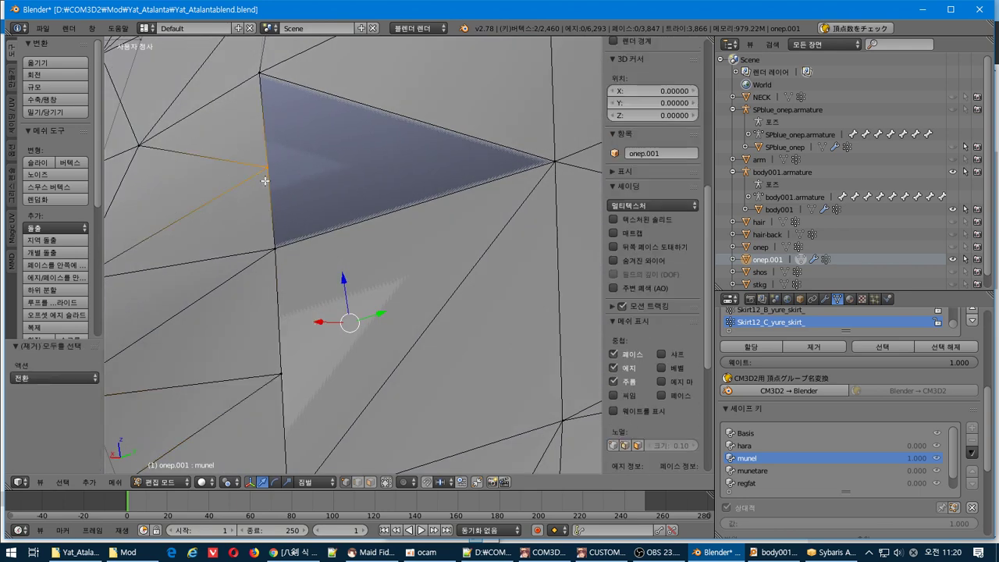
left_click(317, 324)
scroll(320, 325, "down", 6)
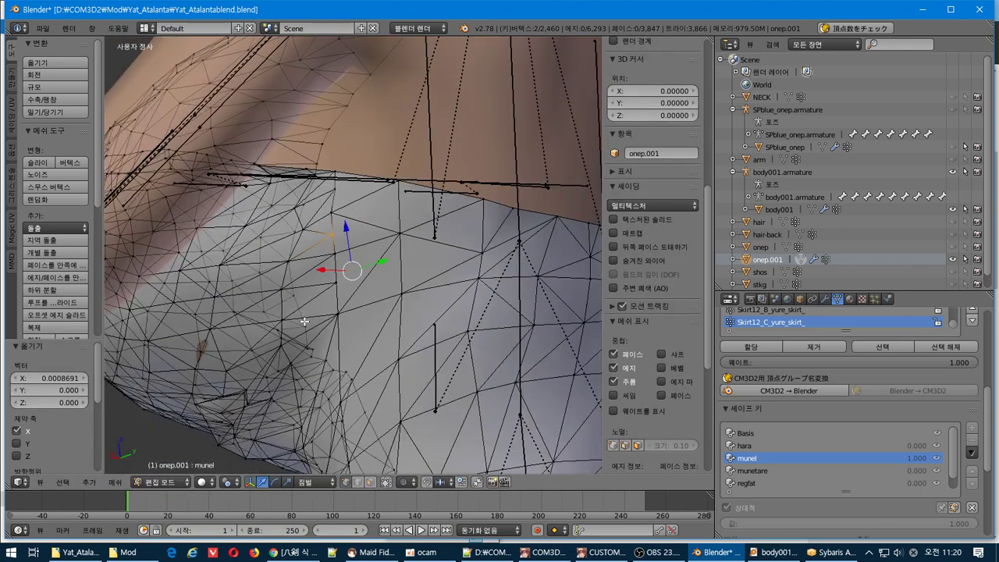
scroll(354, 318, "up", 8)
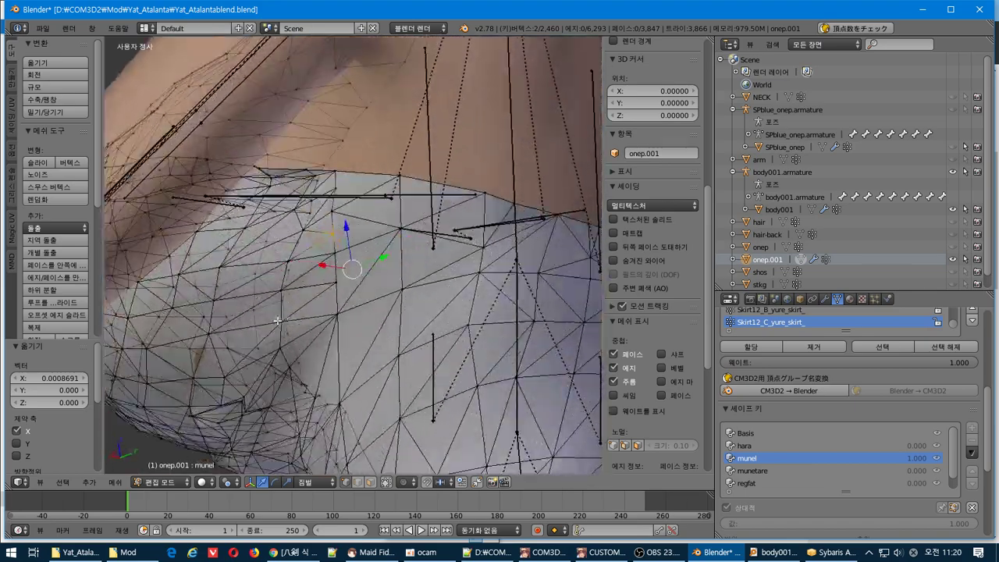
- Move the vertices above and below the small skin-coloured patch on the chest's side by 0.009 along Y only, in Normal orientation
scroll(361, 299, "up", 3)
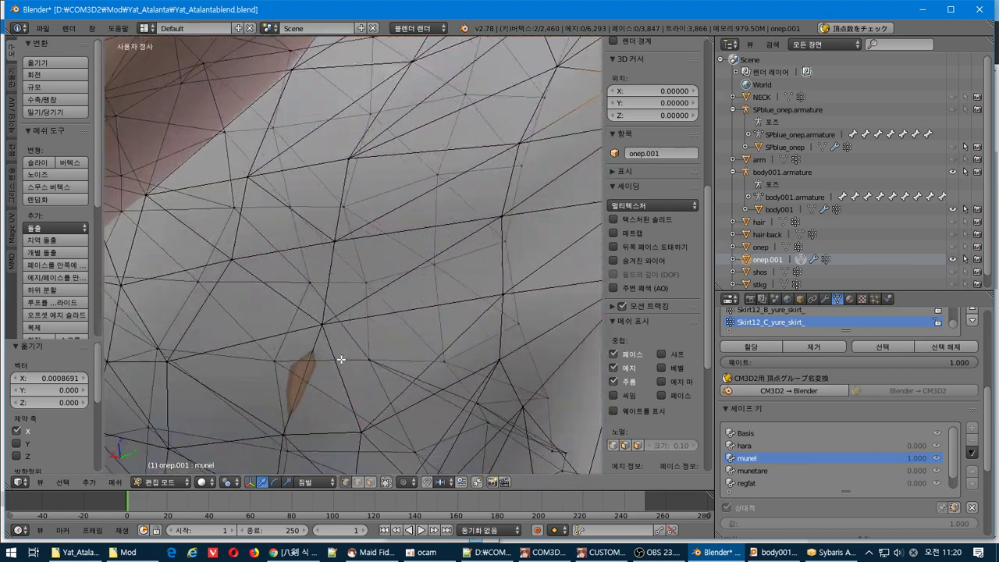
scroll(341, 359, "down", 1)
mouse_move(341, 359)
middle_mouse_down()
mouse_move(326, 368)
mouse_move(330, 353)
mouse_move(327, 369)
middle_mouse_up()
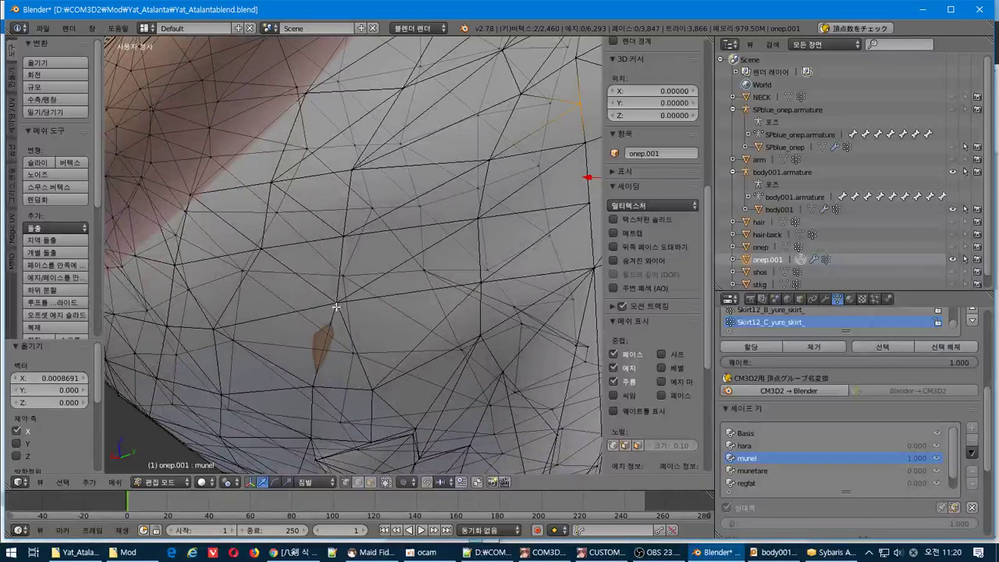
key("a")
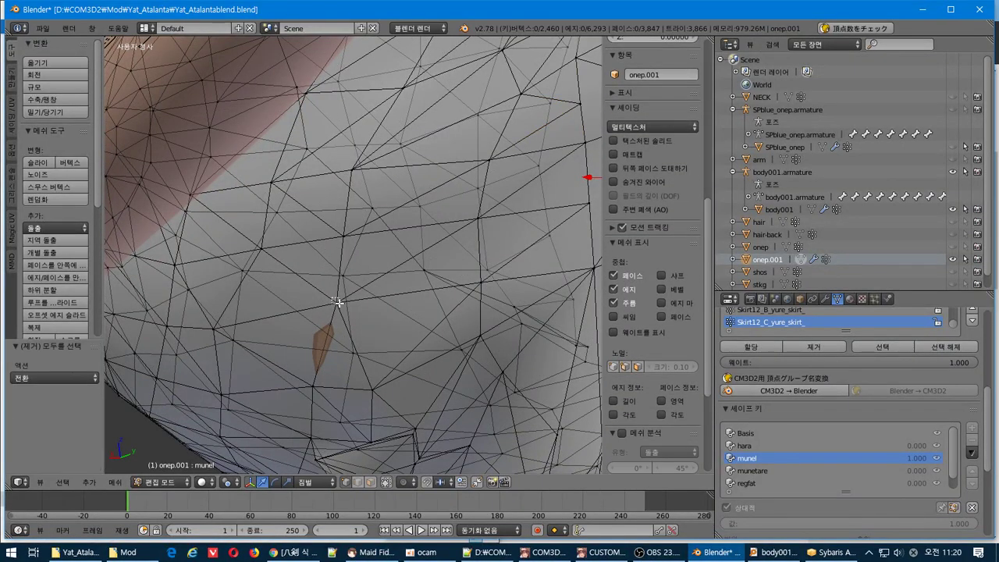
right_click(337, 302)
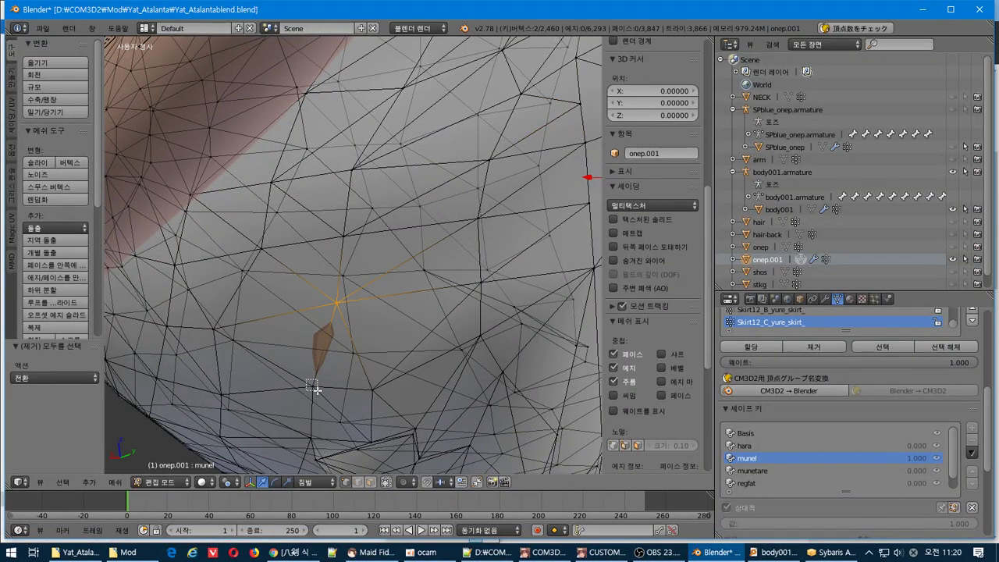
right_click(332, 353, "shift")
middle_click_drag(336, 351, 329, 361)
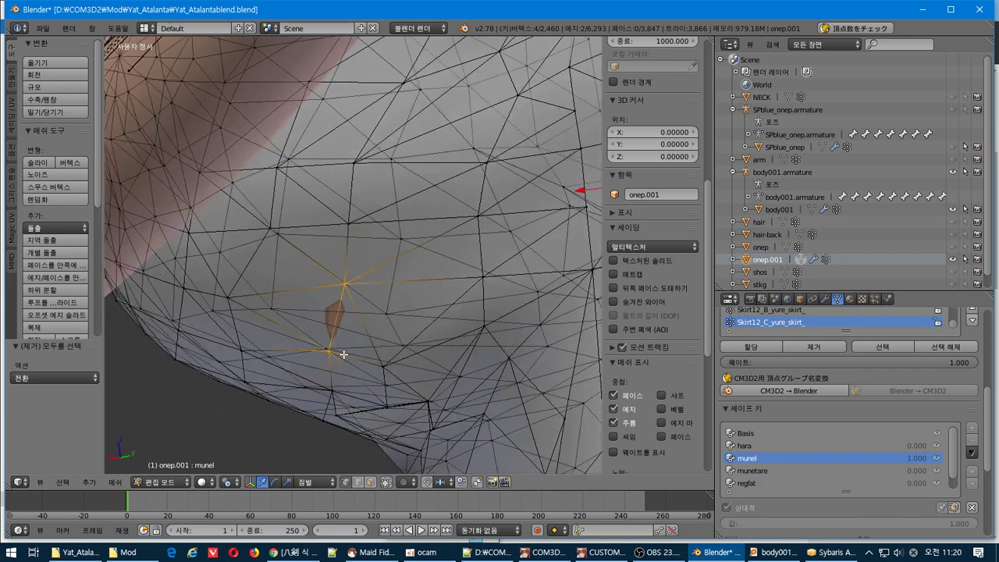
middle_click_drag(370, 328, 363, 329)
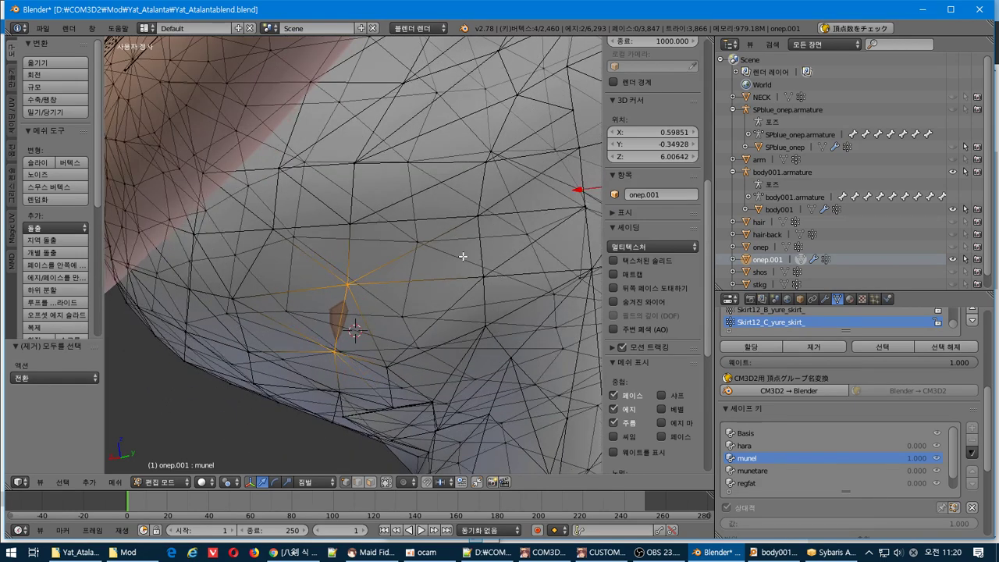
scroll(463, 256, "down", 6)
scroll(455, 256, "up", 5)
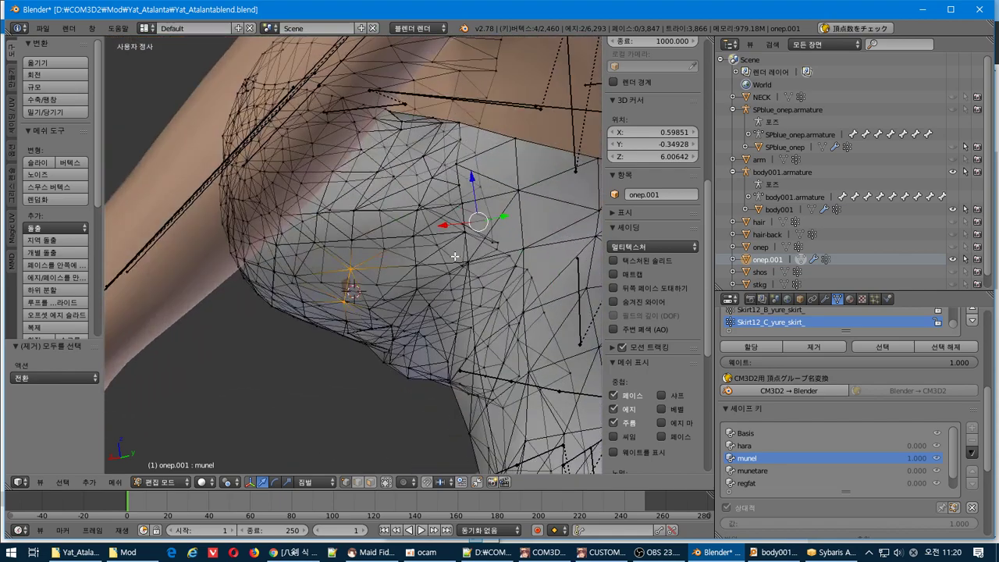
key("a")
scroll(448, 257, "up", 3)
key("ctrl+z")
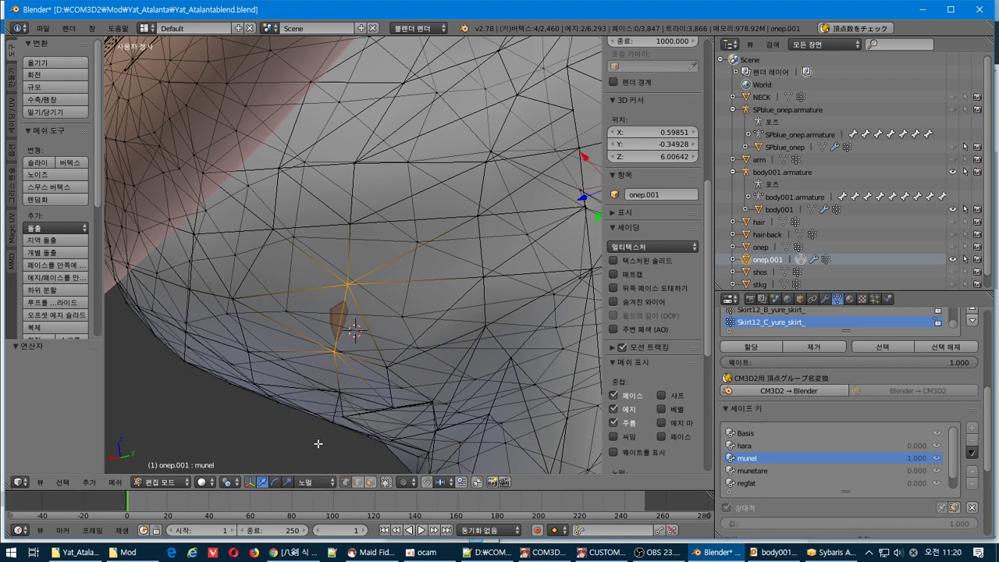
scroll(479, 293, "down", 2)
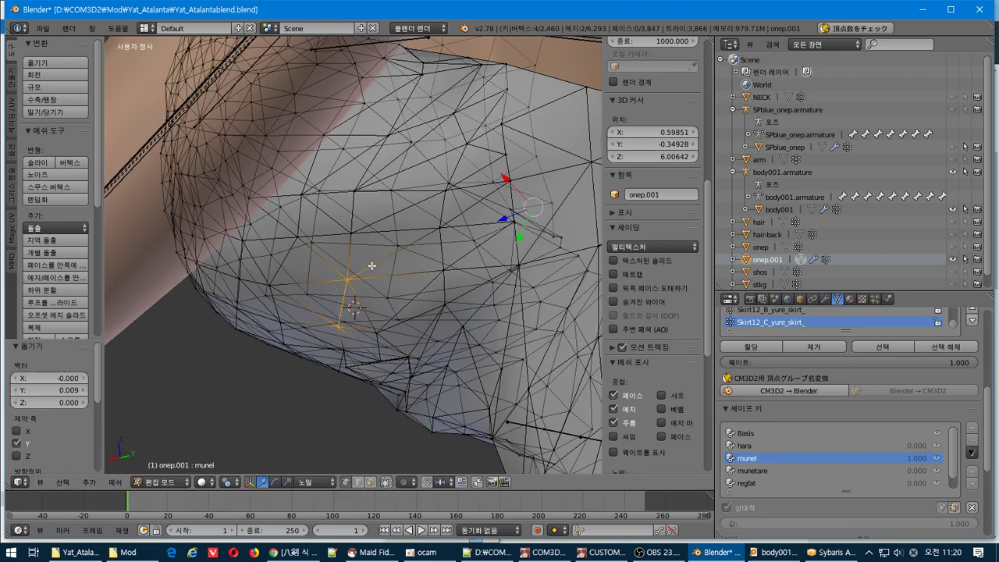
middle_click_drag(372, 266, 454, 268)
scroll(417, 313, "down", 5)
key("Tab")
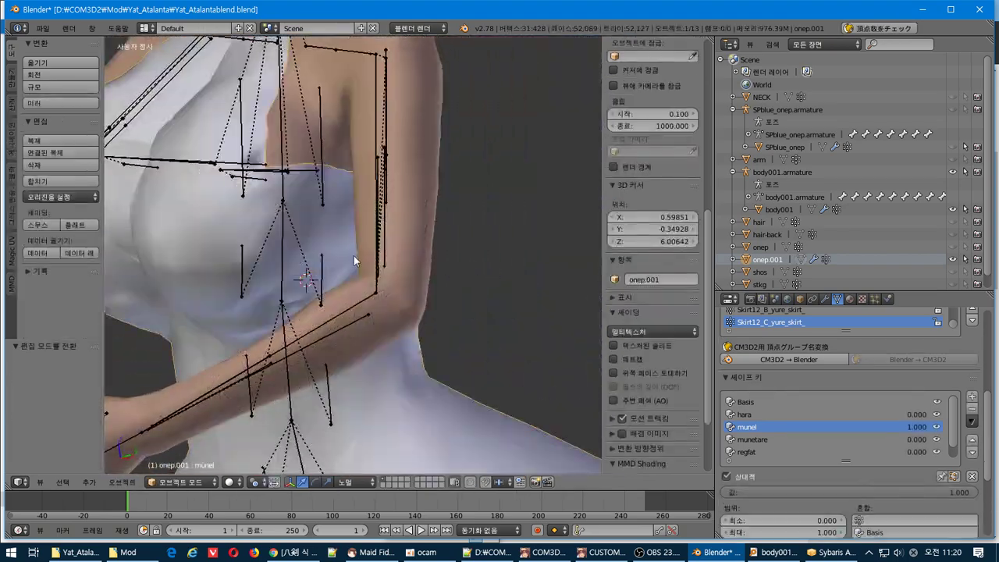
- Hide body001 and set the munel shape key value of onep.001 to 1.000
middle_click_drag(354, 255, 348, 308)
scroll(414, 284, "up", 6)
key("Tab")
scroll(330, 313, "down", 8)
key("Tab")
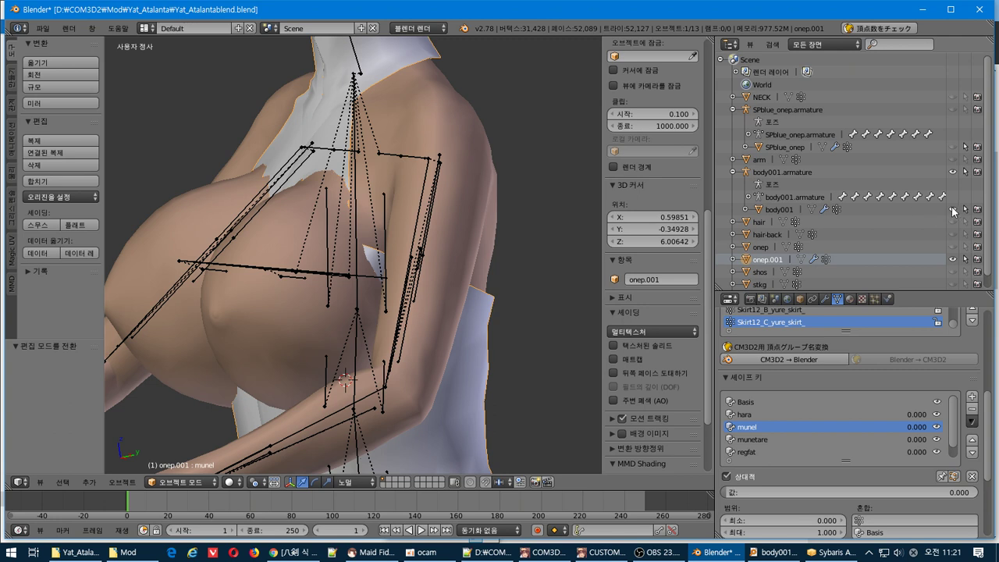
left_click(952, 209)
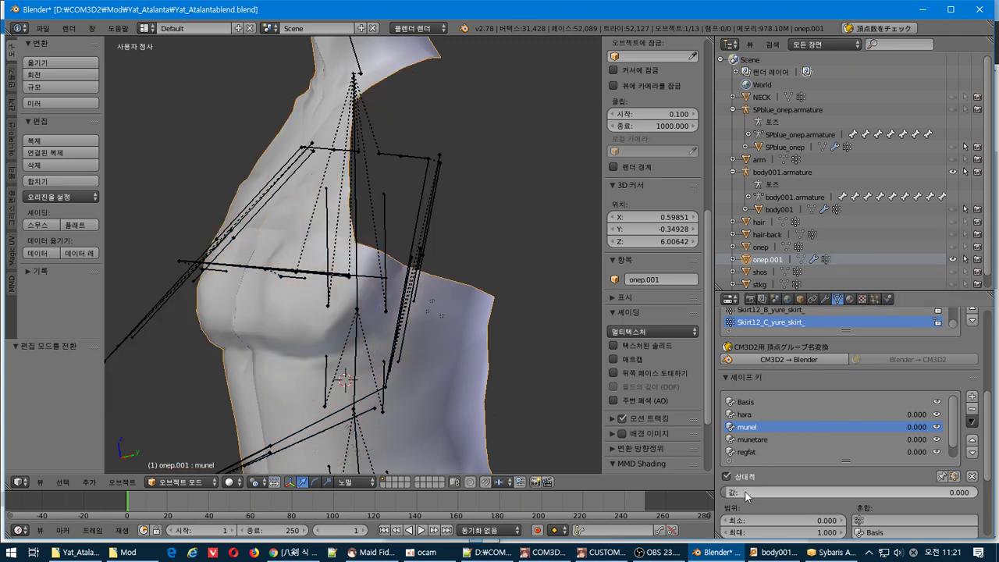
left_click_drag(755, 492, 858, 493)
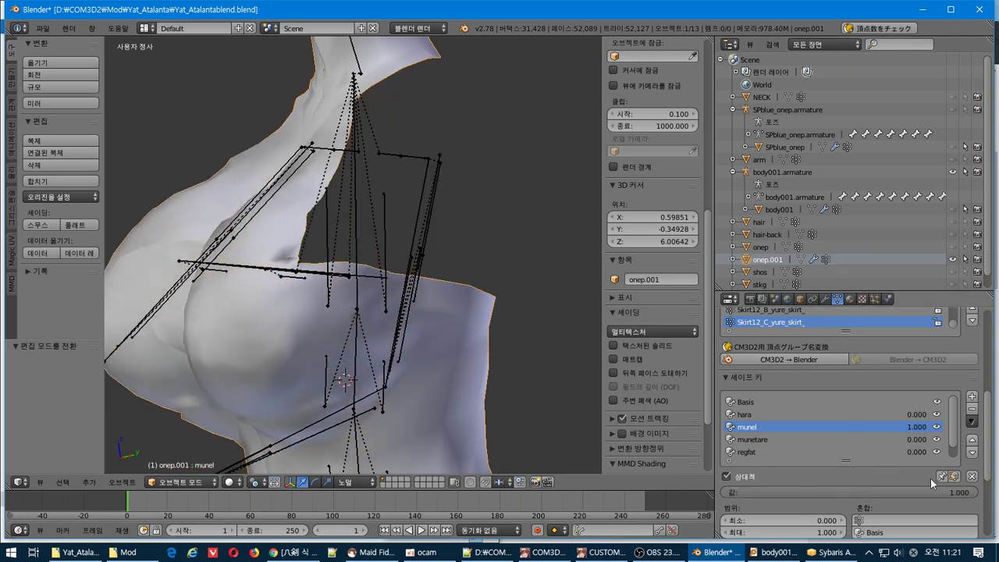
- Reposition the single vertex above the shaded dent at the lower front corner of onep.001's armhole
key("Tab")
scroll(373, 266, "up", 6)
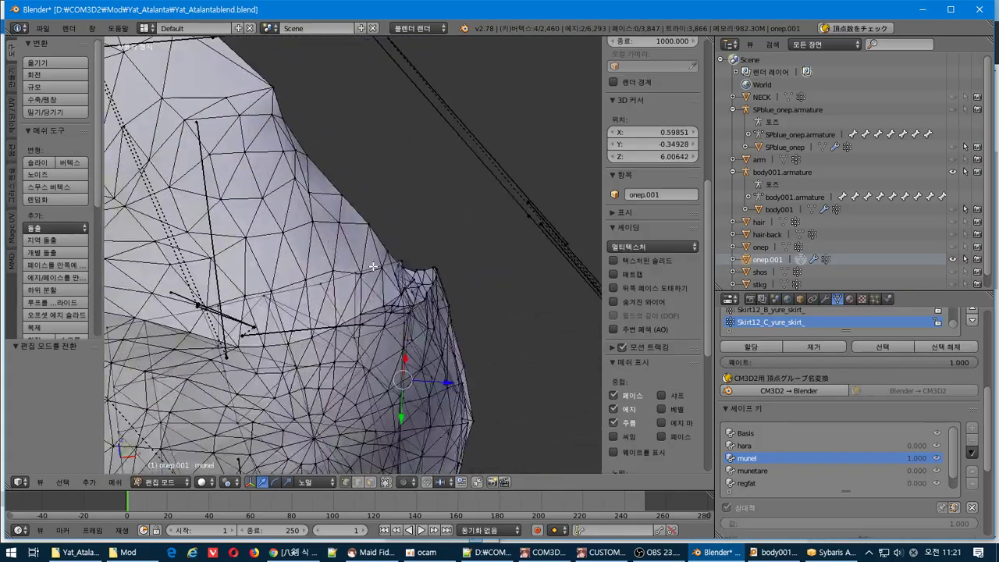
scroll(373, 267, "up", 4)
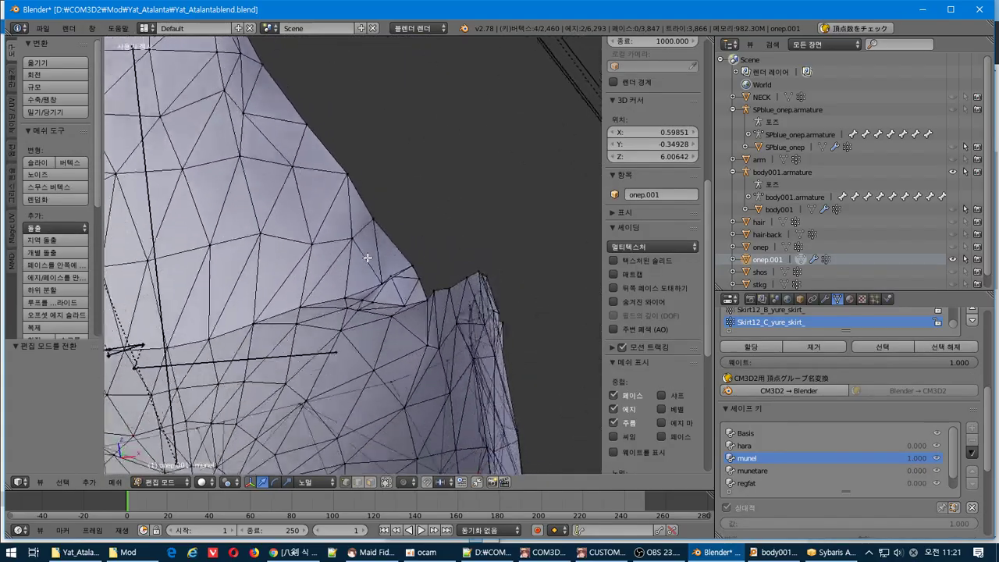
scroll(367, 257, "up", 5)
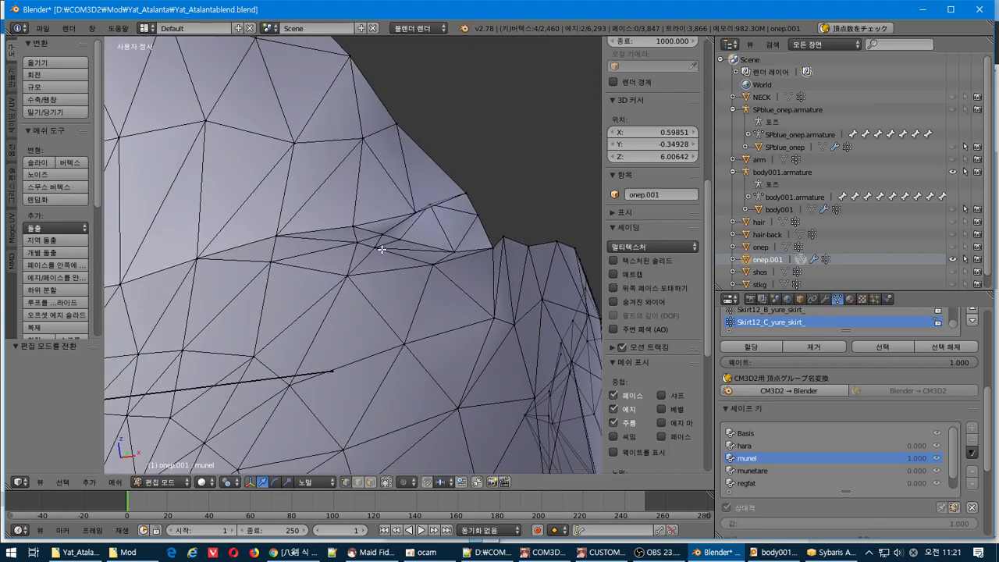
scroll(375, 261, "up", 4)
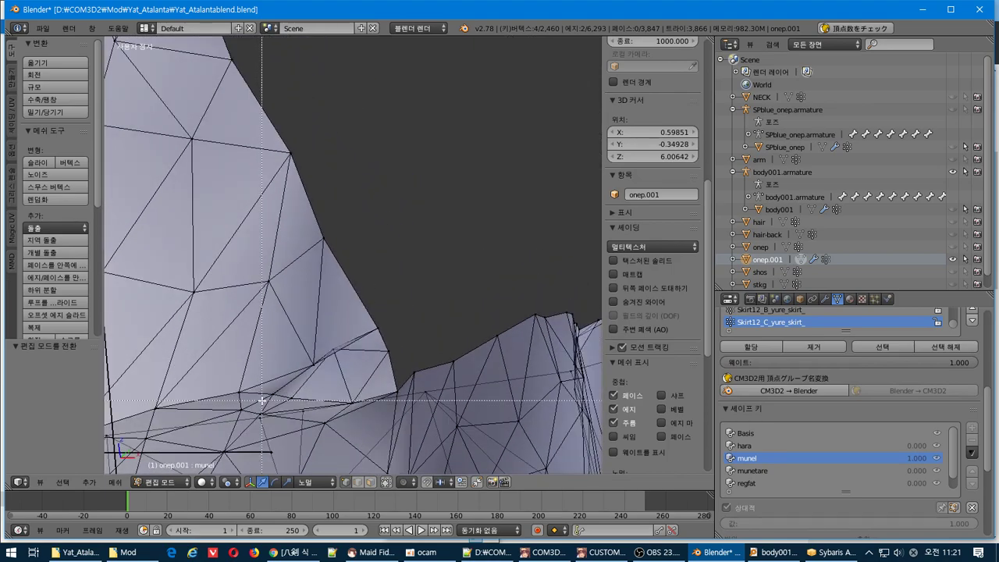
middle_click_drag(309, 381, 377, 383)
key("Tab")
key("Tab")
key("a")
key("b")
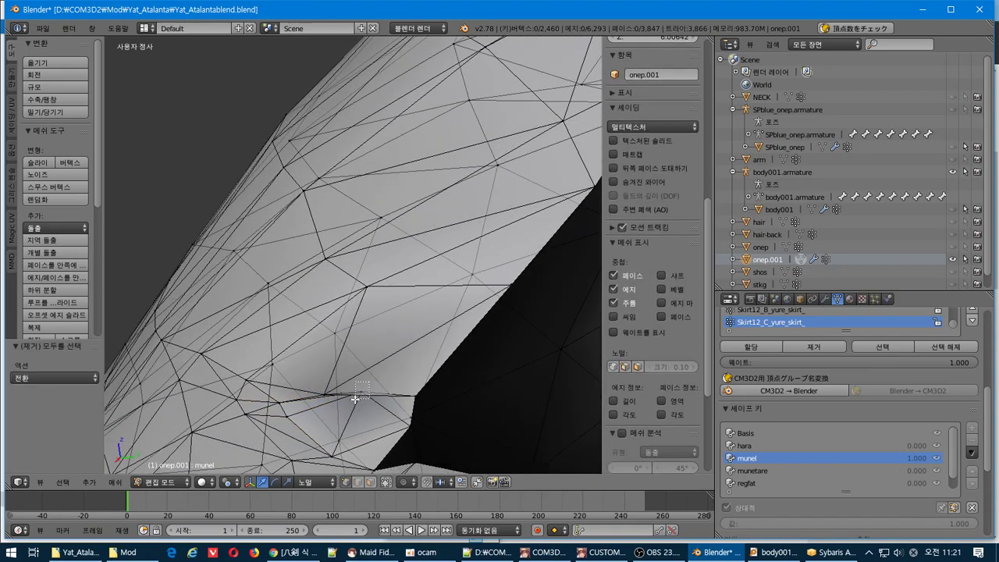
left_click_drag(369, 382, 355, 399)
middle_click_drag(355, 398, 445, 366)
left_click(363, 430)
scroll(262, 385, "down", 7)
key("Tab")
key("Tab")
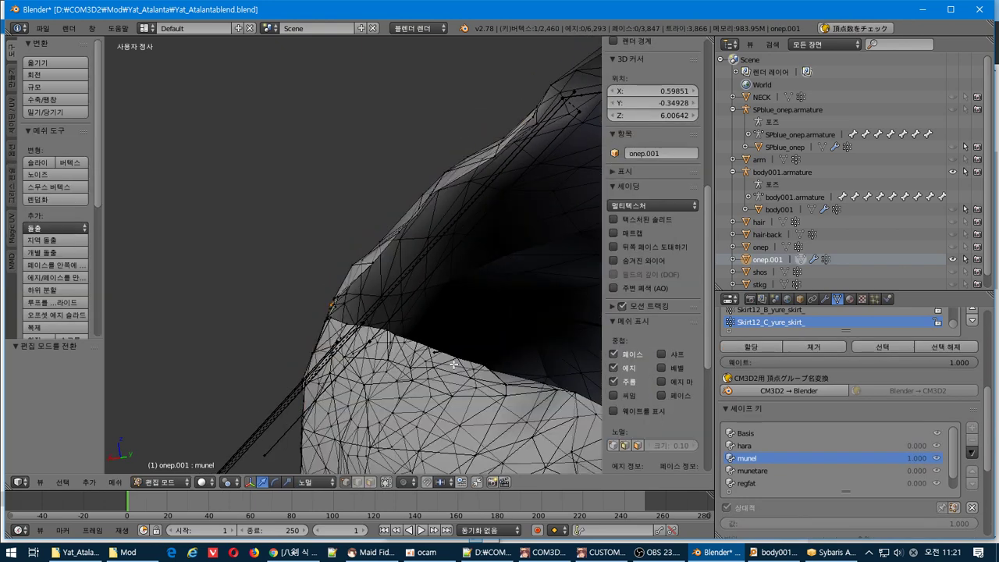
- Select only the uneven vertex on the armhole's lower rim and move it to even out the edge
scroll(383, 307, "up", 8)
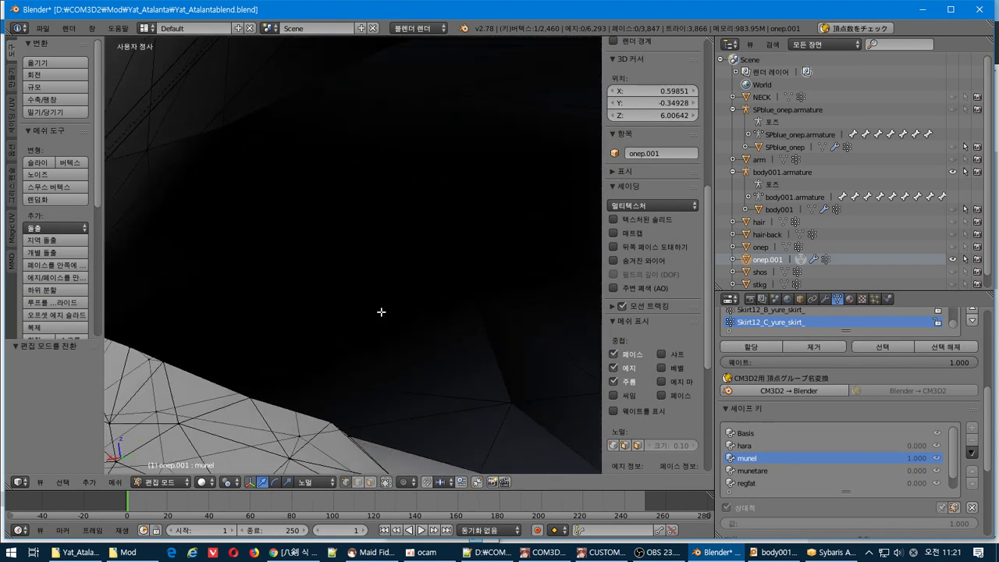
key("a")
key("b")
left_click_drag(342, 406, 370, 394)
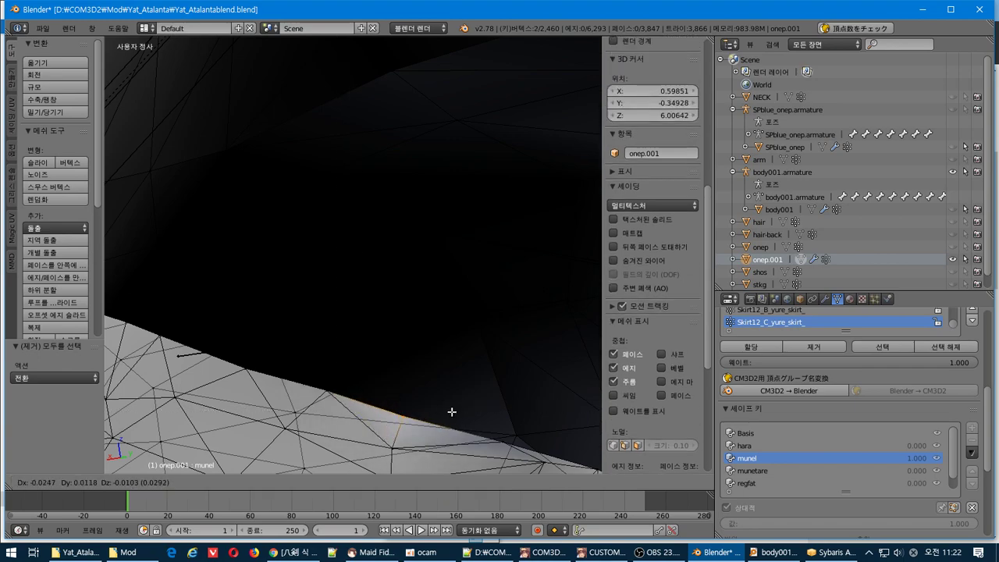
scroll(438, 406, "down", 6)
middle_click_drag(401, 382, 554, 392)
scroll(482, 355, "down", 2)
key("Tab")
middle_click_drag(415, 280, 306, 266)
scroll(430, 268, "up", 6)
key("Tab")
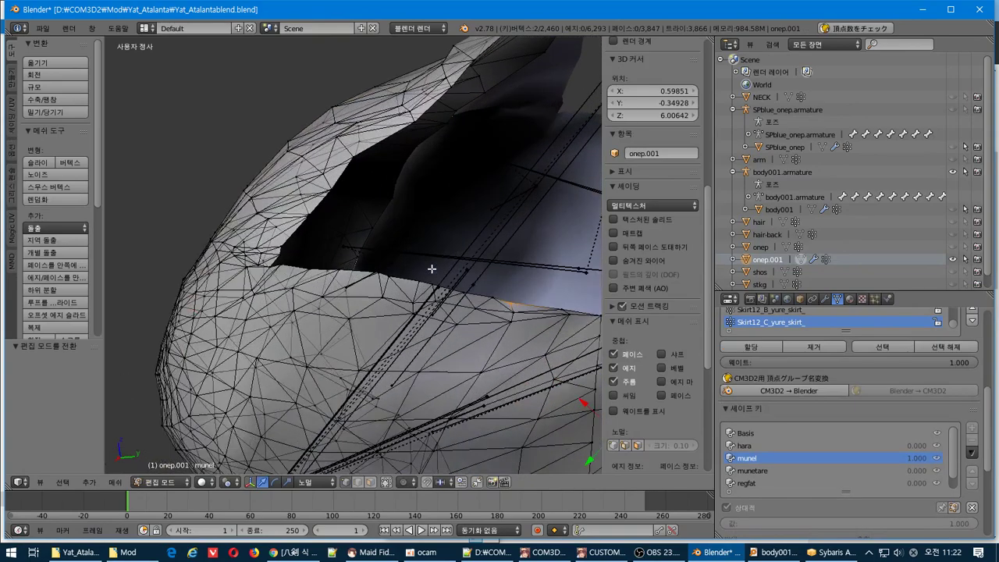
- Move the single vertex on the armhole's front edge by X 0.002, Y 0.012 and Z -0.007
middle_click_drag(437, 267, 383, 337)
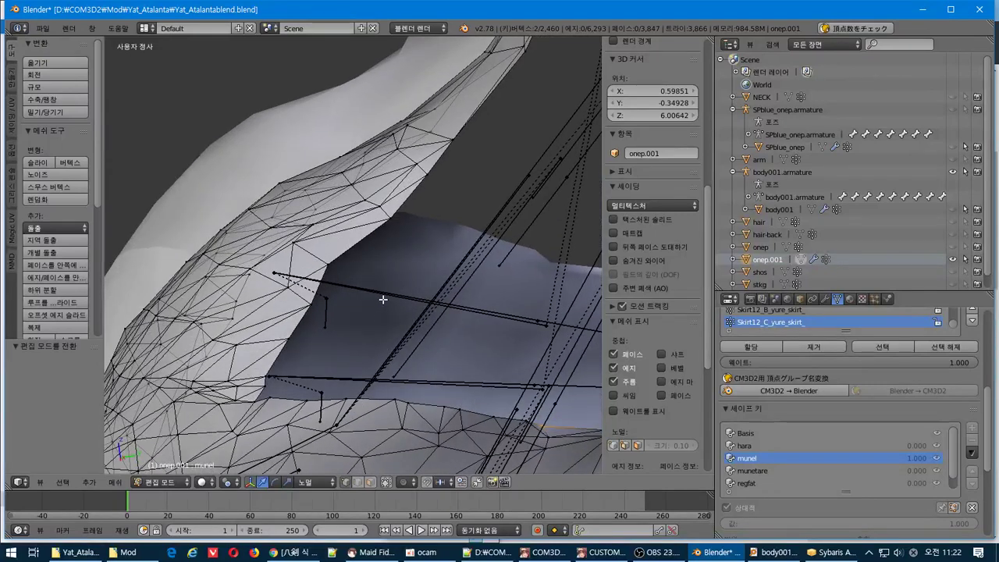
key("a")
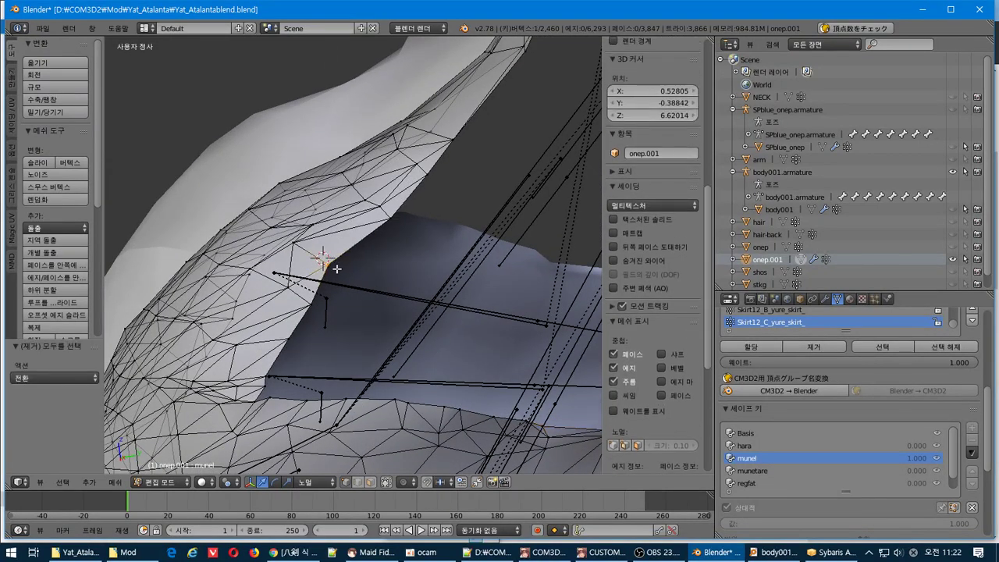
middle_click_drag(338, 269, 415, 271)
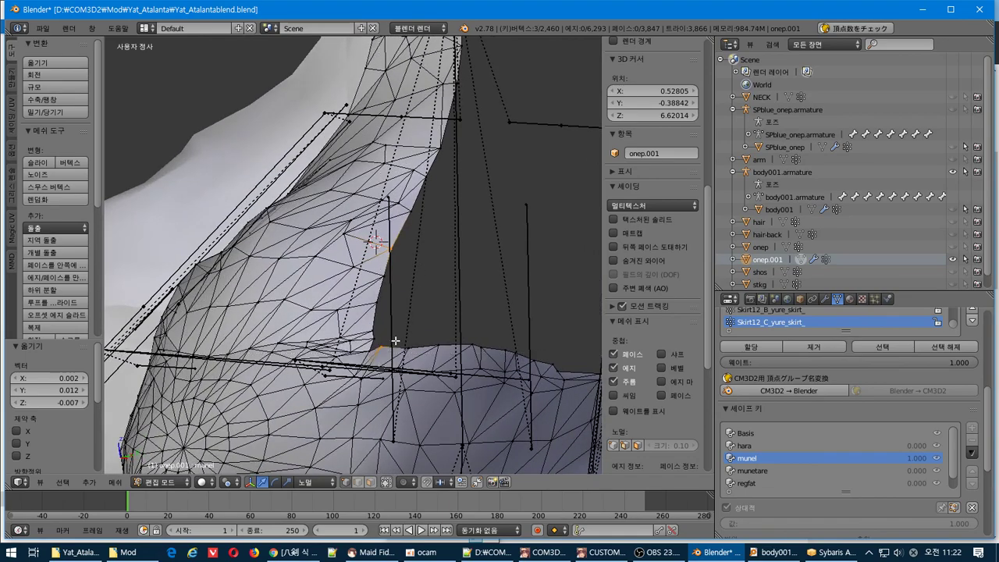
- Add the armhole's lower rim vertices to the selection and smooth them once with a factor of 0.500
scroll(396, 341, "down", 2)
middle_click_drag(441, 347, 422, 352)
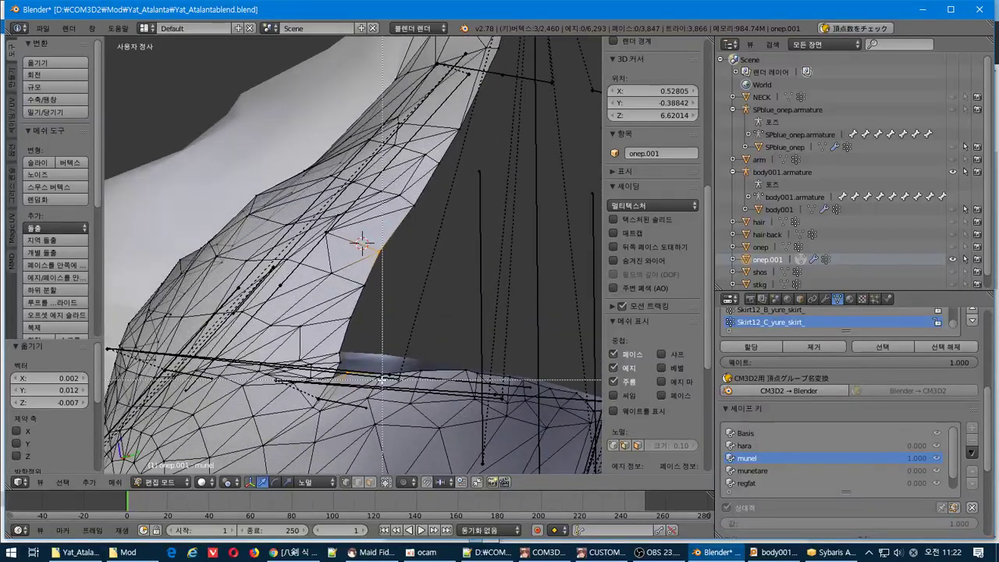
left_click_drag(532, 361, 548, 355)
middle_click_drag(549, 354, 496, 376)
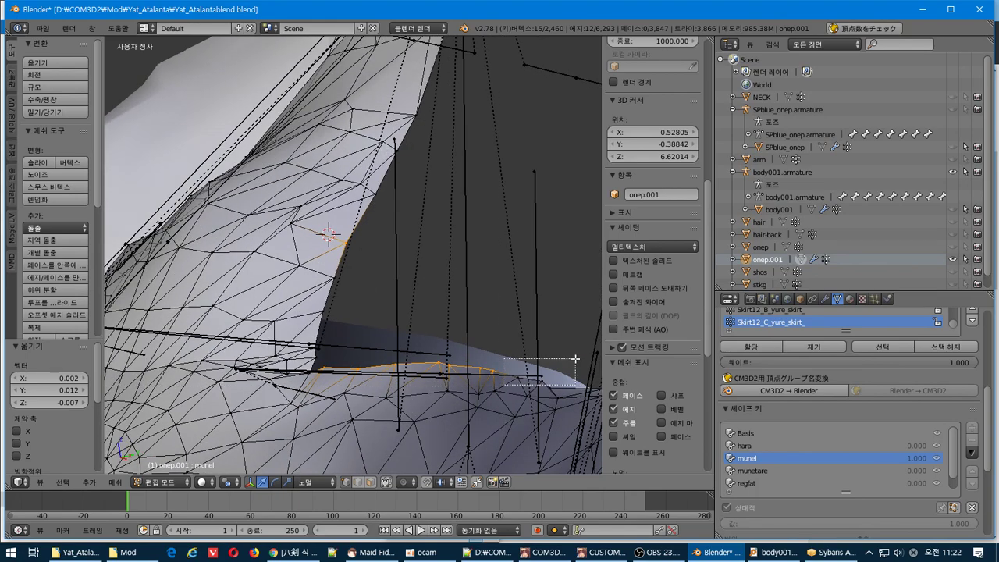
left_click_drag(587, 375, 587, 376)
middle_click_drag(587, 376, 553, 360)
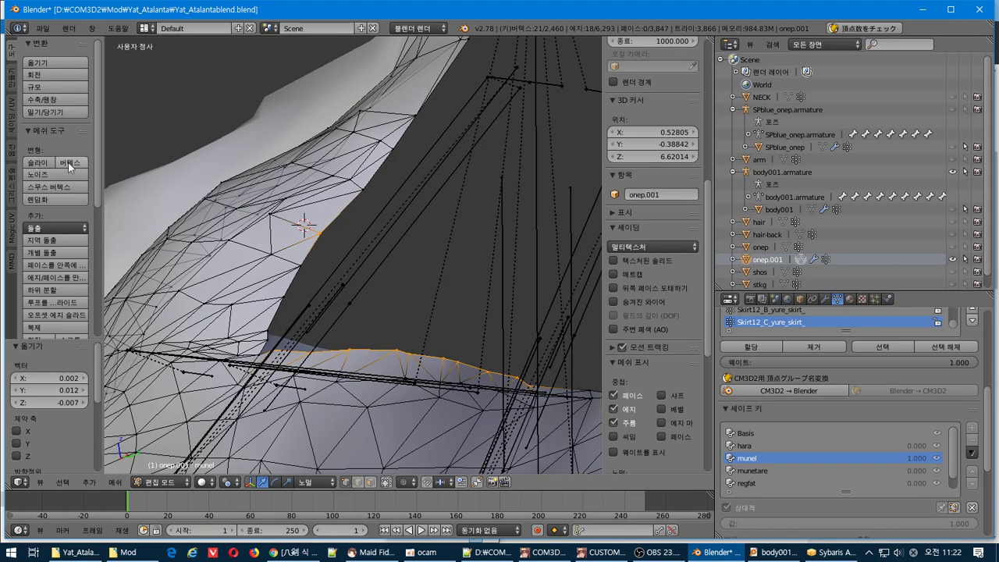
left_click(53, 191)
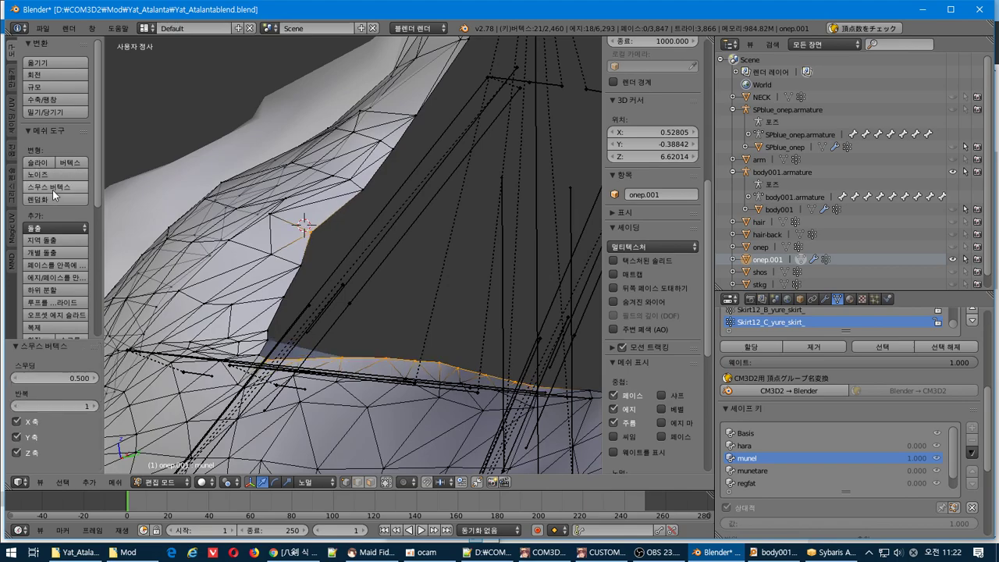
middle_click_drag(305, 272, 433, 296)
scroll(330, 274, "up", 3)
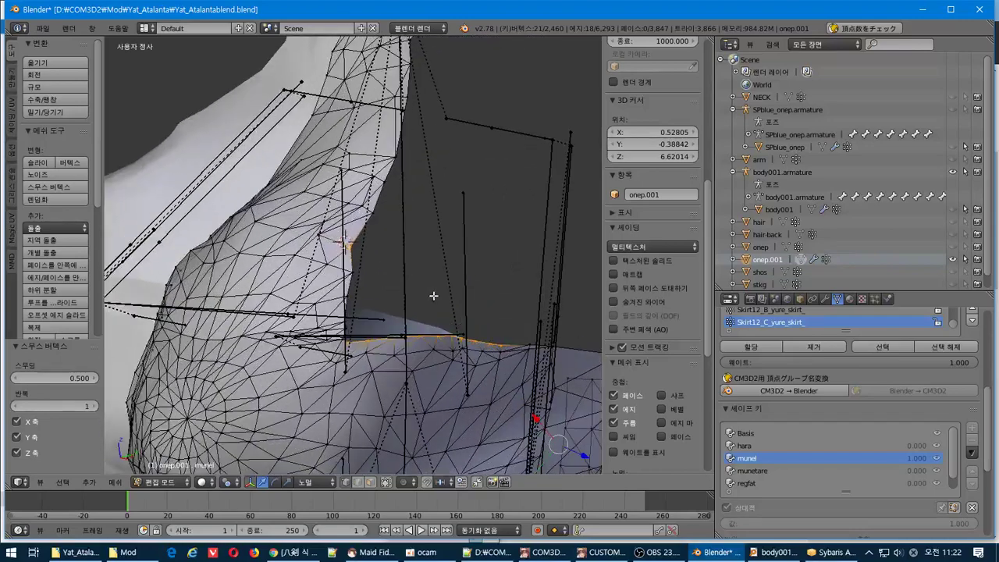
key("Tab")
middle_click_drag(442, 365, 529, 378)
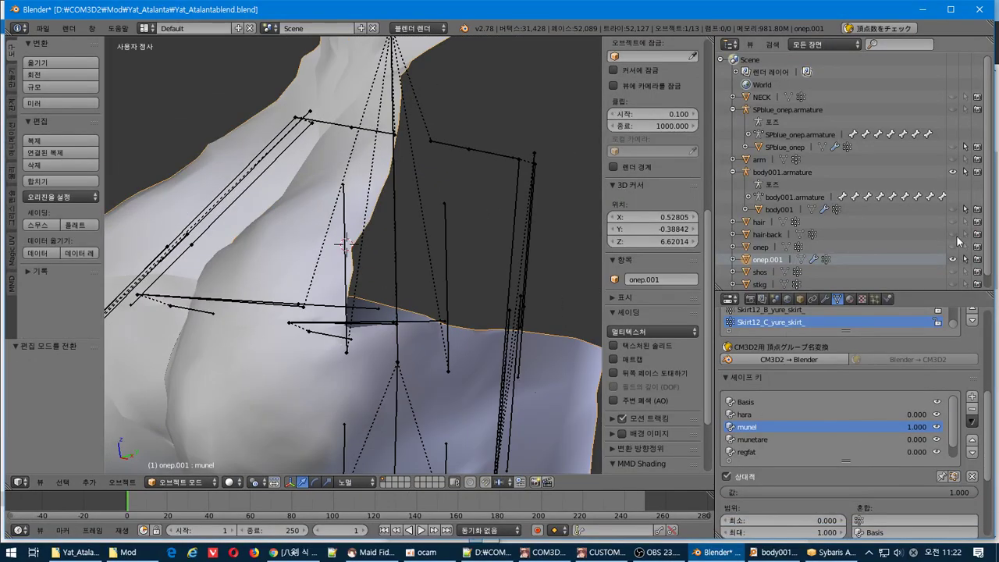
- Examine the onep.001 dress mesh on the body from the side and front, in both edit and object mode
middle_click_drag(538, 265, 388, 249)
key("Tab")
scroll(389, 250, "down", 7)
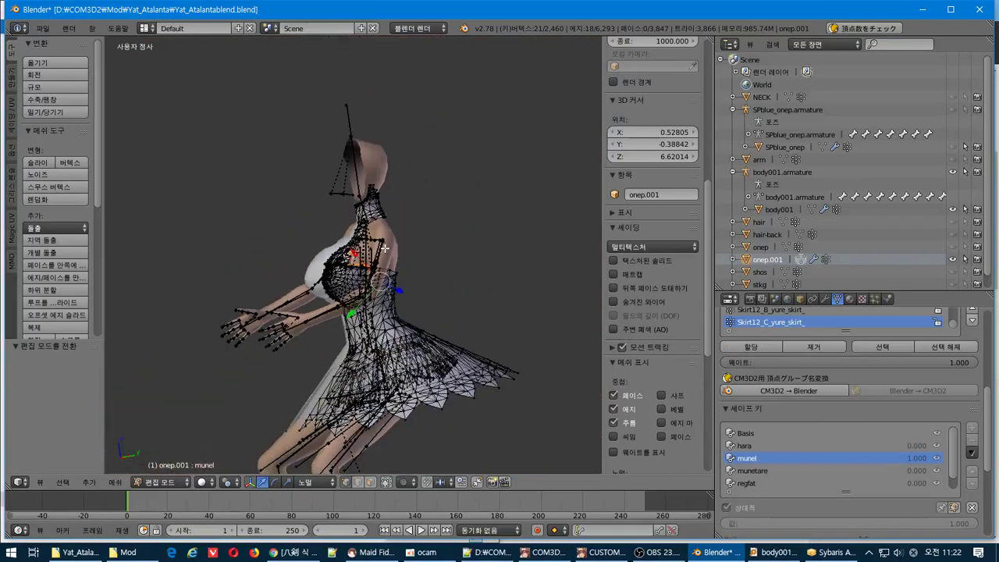
scroll(389, 250, "up", 3)
middle_click_drag(388, 305, 344, 242, "shift")
key("Tab")
key("Tab")
key("Tab")
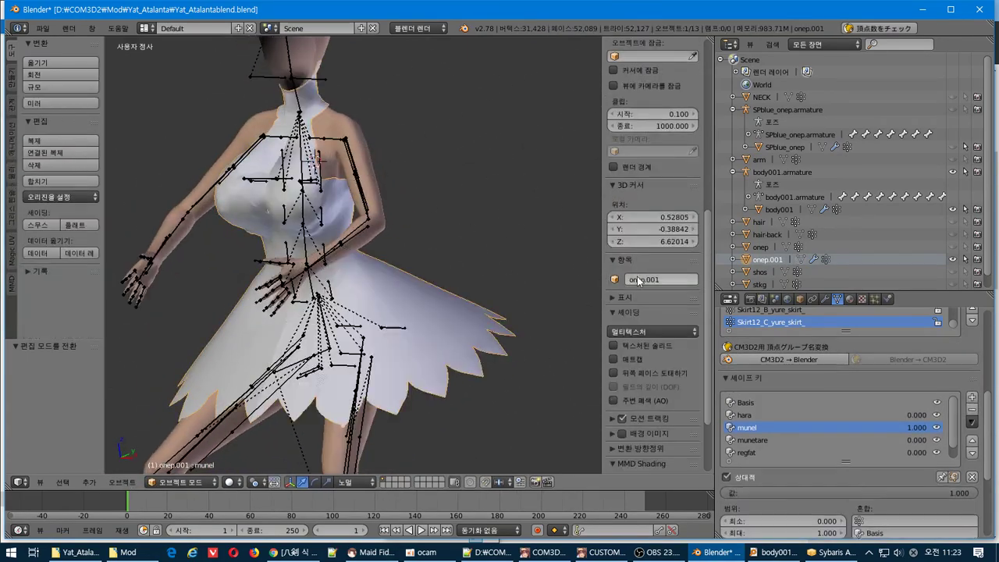
- Turn on textured solid shading in the viewport and hide the body001 mesh
left_click(639, 351)
middle_click_drag(400, 299, 434, 291)
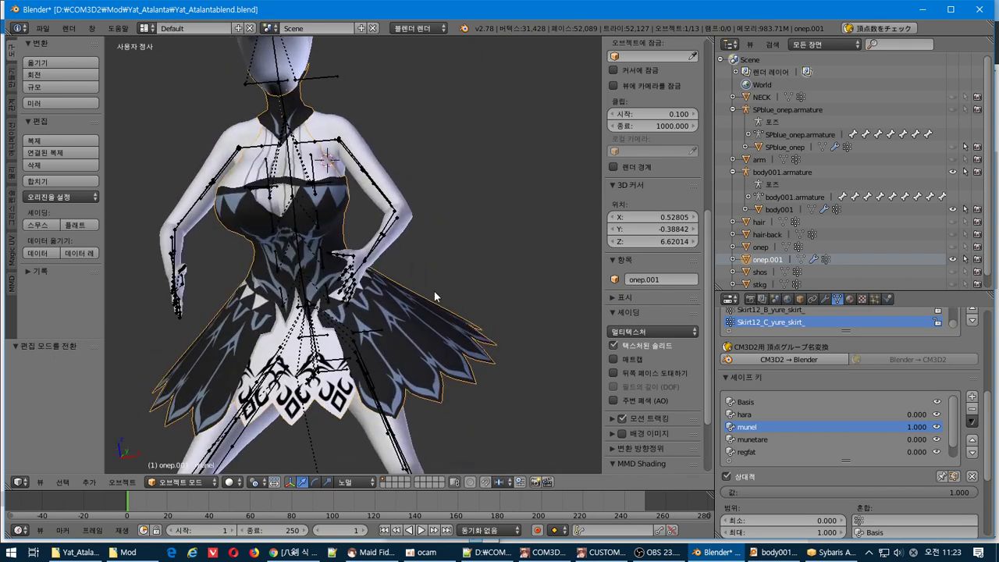
left_click(952, 209)
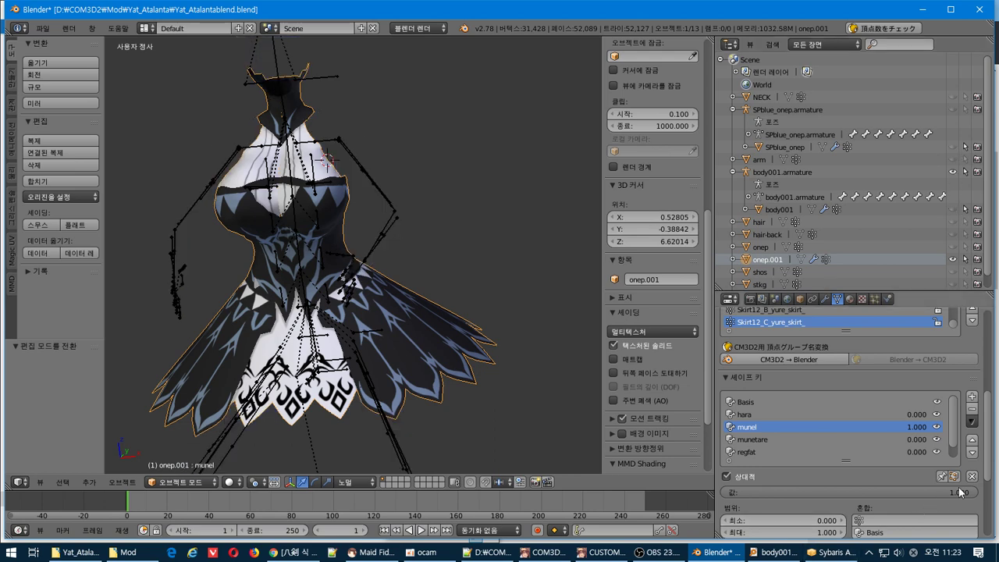
- Preview the dress's munel shape key between 0 and 1, leaving its value at 0.000
left_click_drag(954, 492, 977, 491)
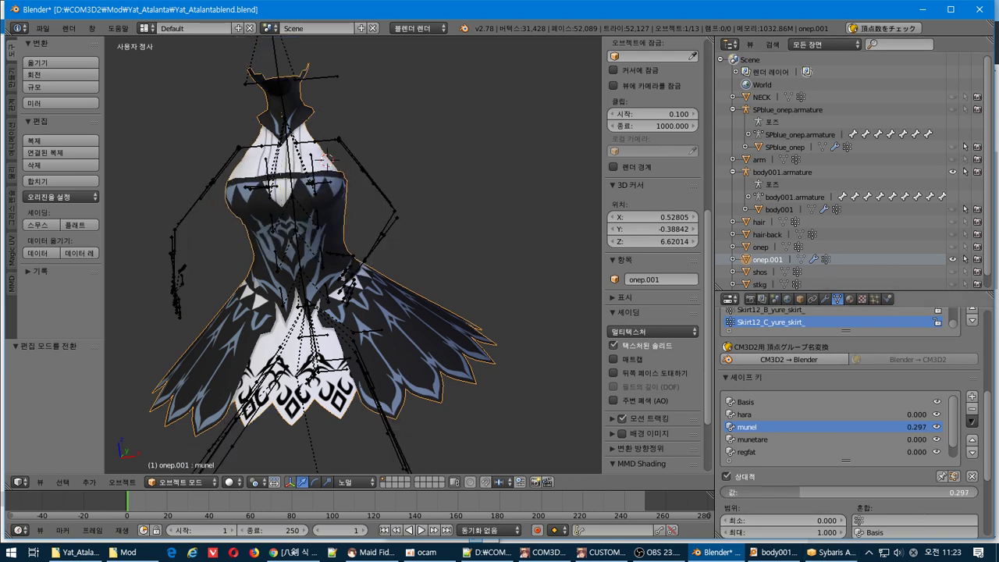
left_click_drag(796, 492, 944, 492)
left_click_drag(813, 493, 726, 493)
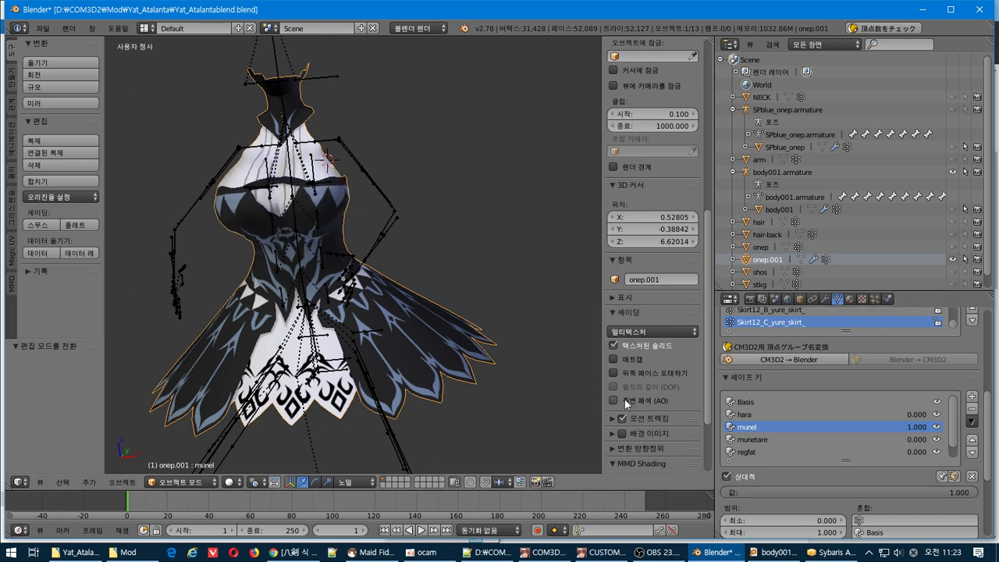
scroll(441, 208, "up", 4)
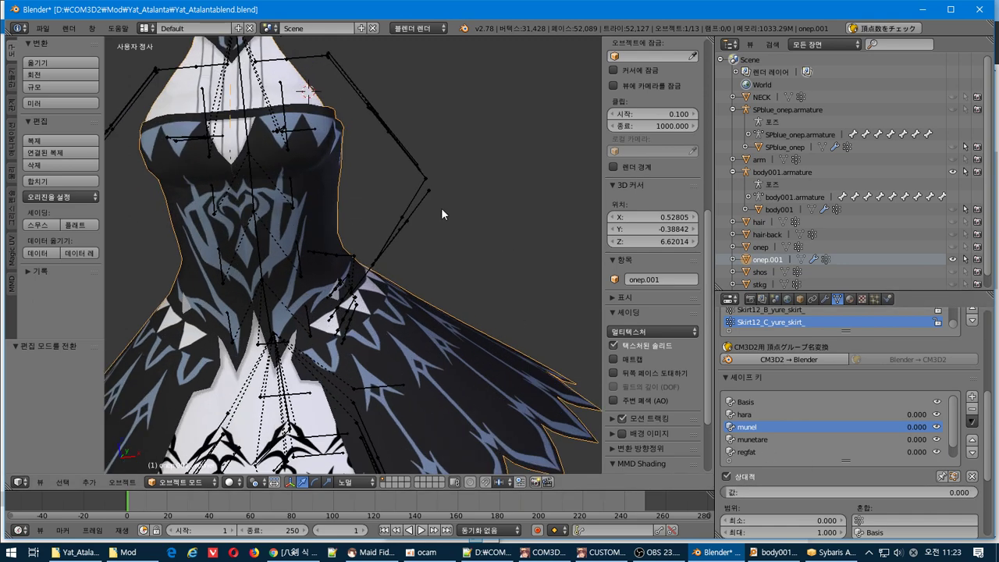
scroll(313, 139, "down", 1)
middle_click_drag(312, 138, 452, 273, "shift")
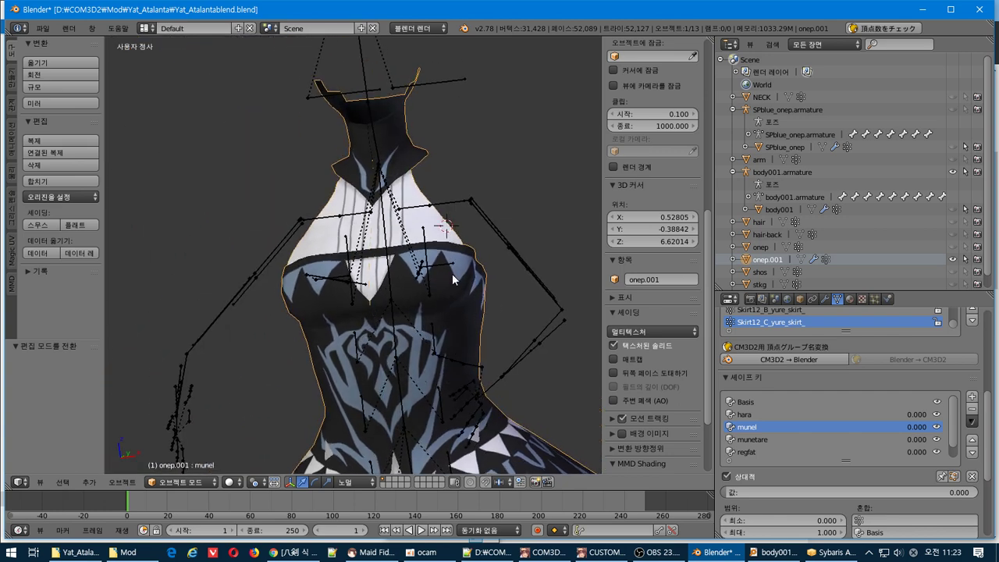
- Switch the dress to Weight Paint mode and make munetare the active shape key
left_click(186, 416)
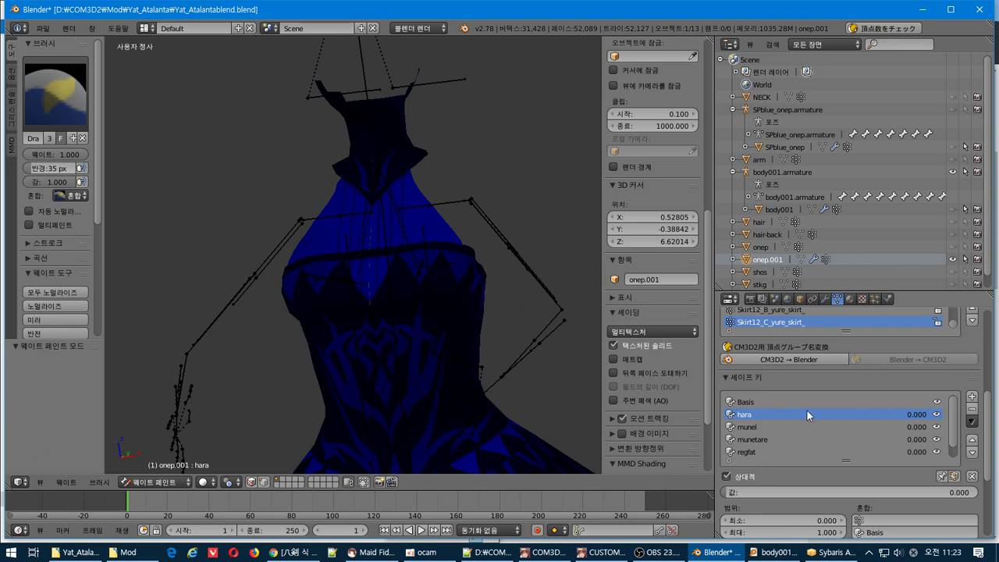
scroll(802, 403, "up", 1, "ctrl")
scroll(802, 402, "down", 5, "ctrl")
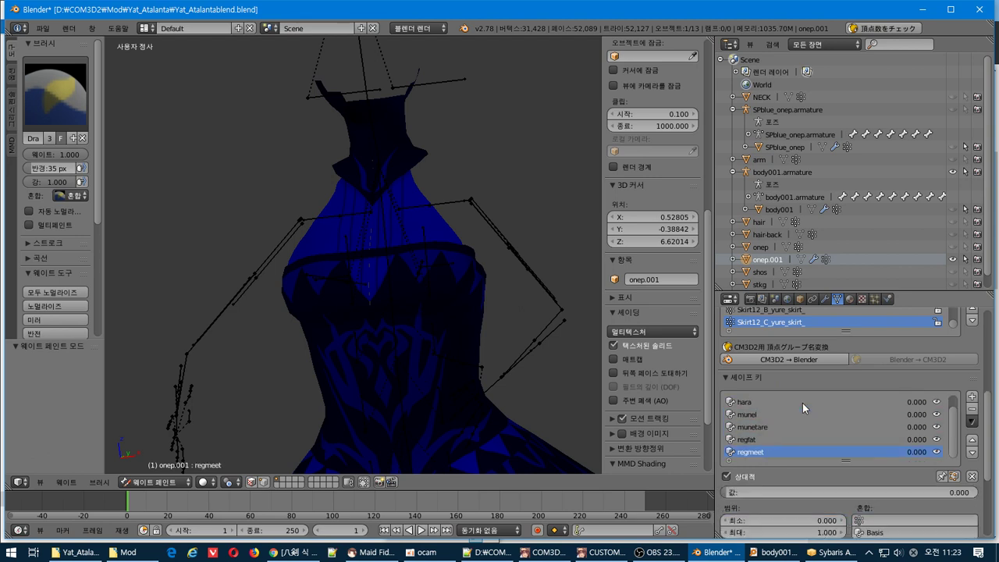
scroll(802, 402, "up", 2, "ctrl")
- Examine the painted weights of the dress's vertex groups, from the Skirt groups up to the Bip01 Spine groups
scroll(923, 367, "up", 1)
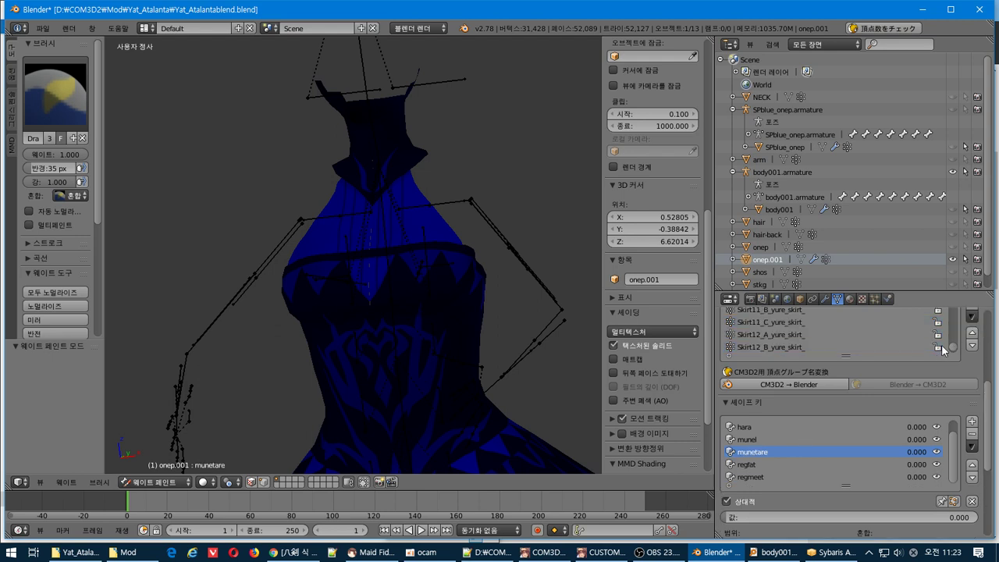
scroll(989, 405, "up", 2)
left_click_drag(957, 422, 954, 421)
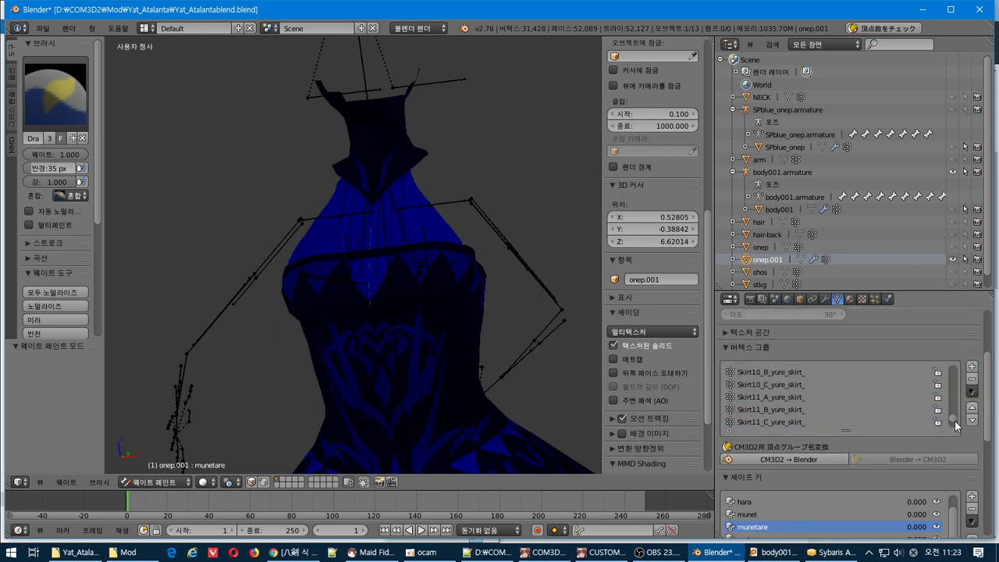
left_click(851, 421)
scroll(565, 390, "down", 6)
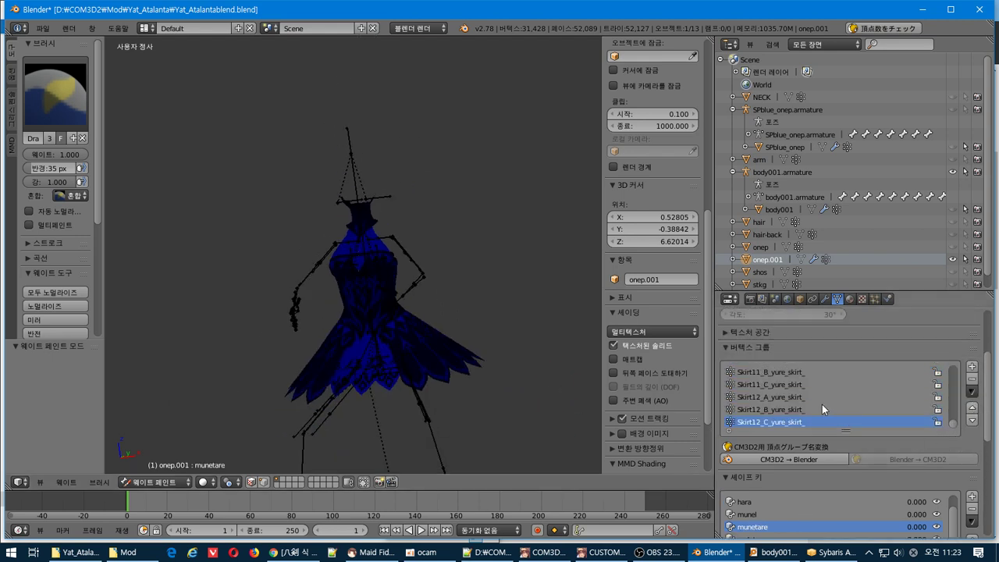
left_click(770, 410)
scroll(776, 423, "up", 10, "ctrl")
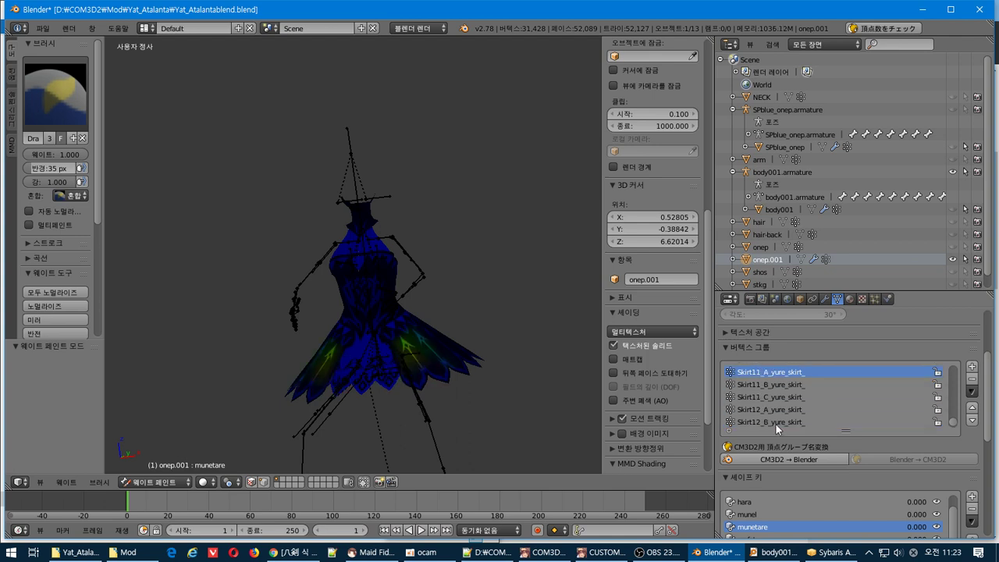
scroll(775, 423, "up", 15, "ctrl")
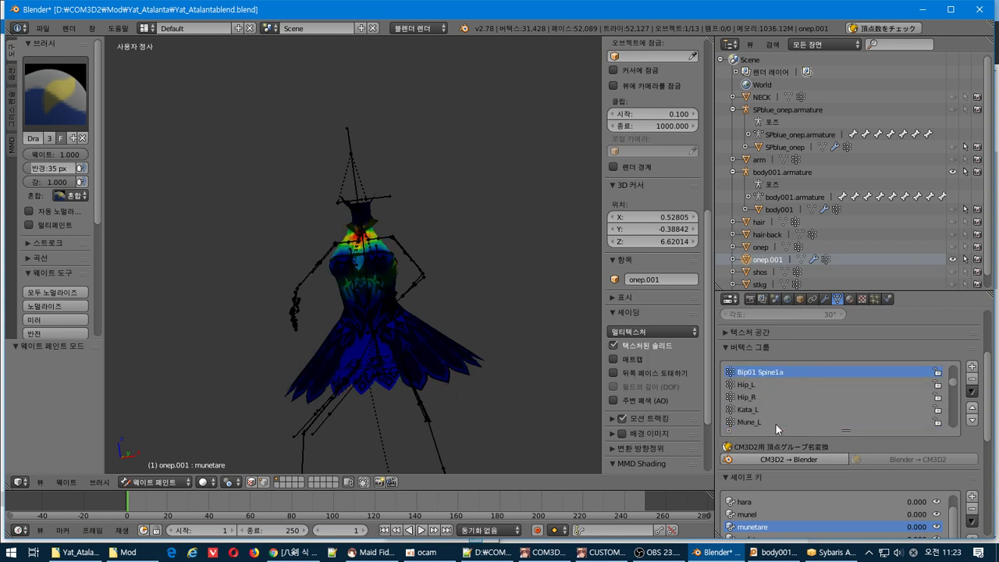
scroll(788, 404, "down", 20, "ctrl")
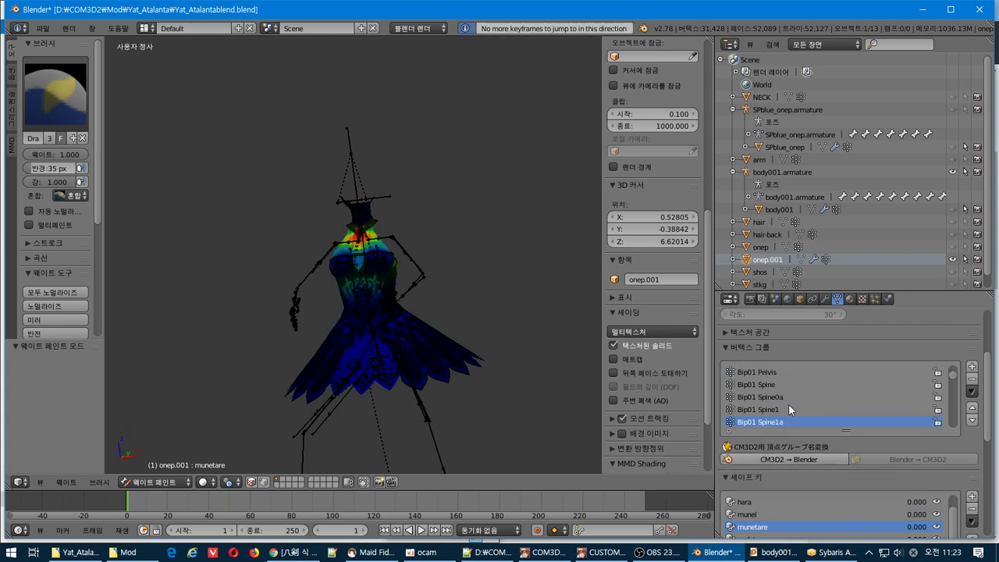
- Convert the vertex group names of onep.001 from CM3D2 to Blender format
left_click(780, 458)
scroll(384, 321, "up", 2)
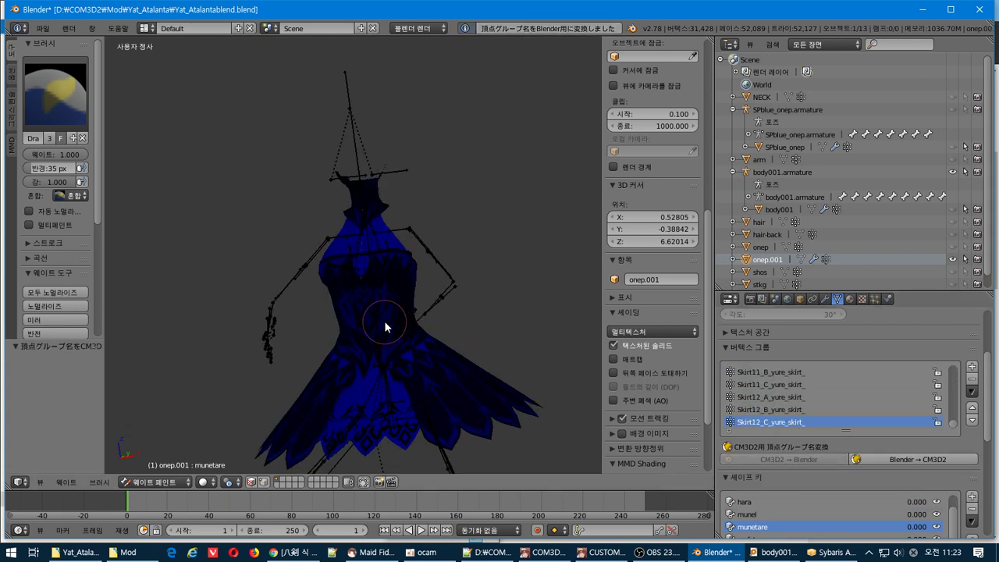
middle_click_drag(384, 320, 321, 324)
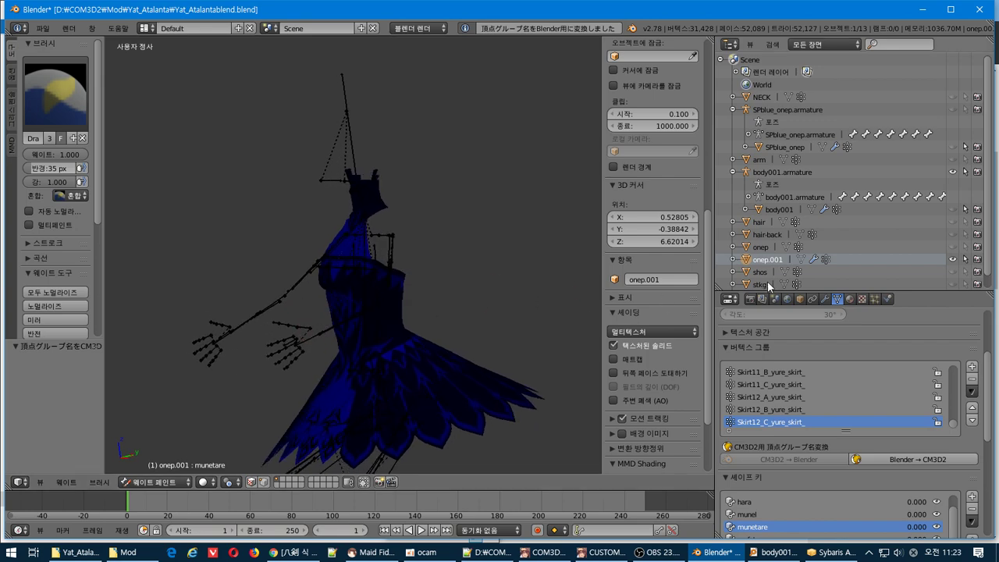
- Show SPblue_onep and run Quick Weight Transfer from it to onep.001, using the nearest vertex as reference
left_click(781, 146)
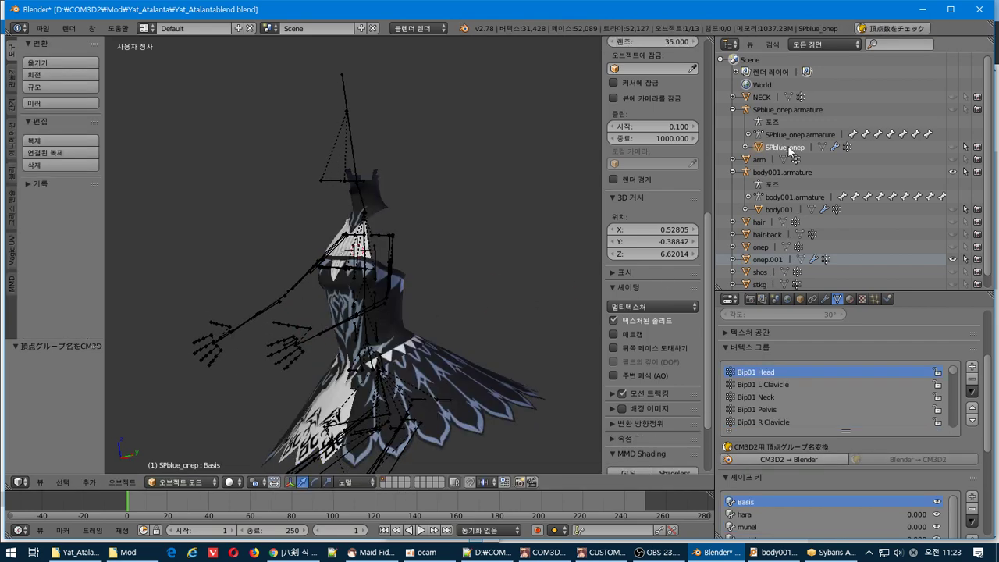
scroll(365, 289, "up", 2)
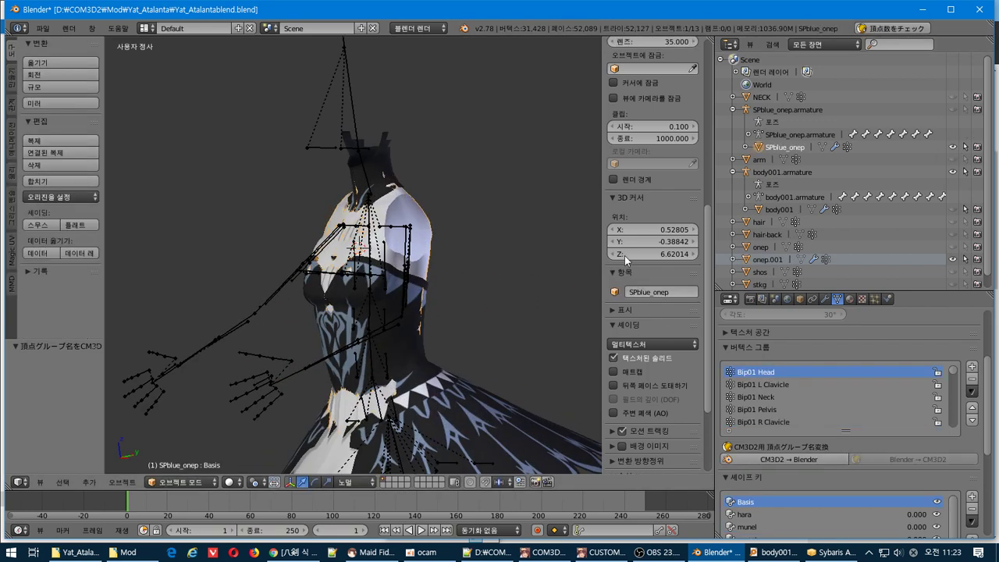
left_click(749, 261)
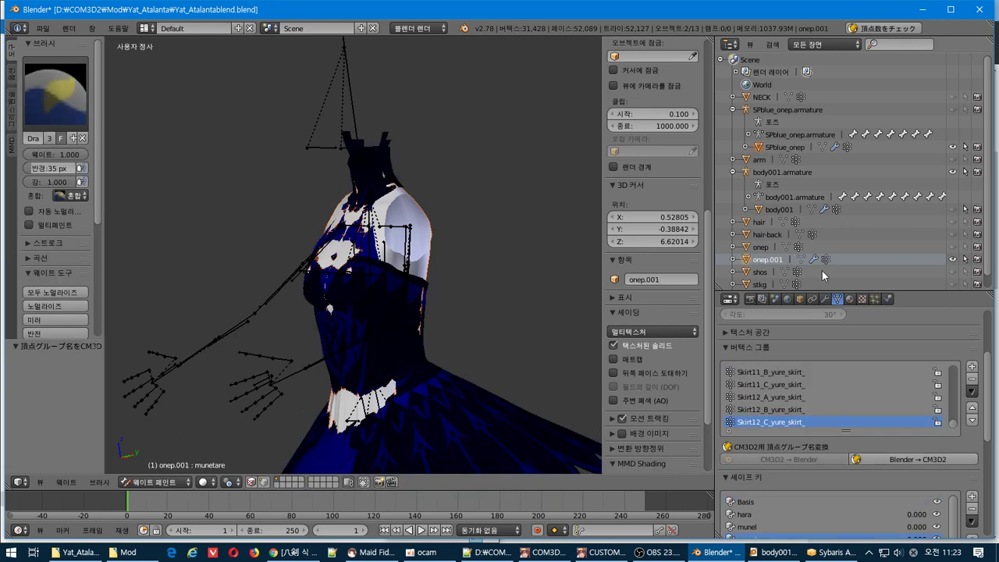
left_click(972, 414)
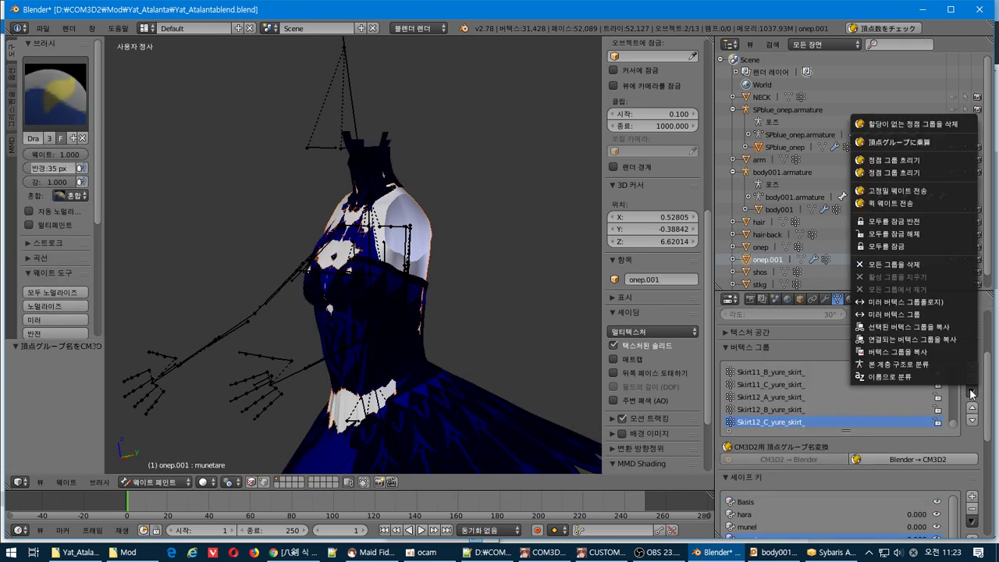
left_click(910, 224)
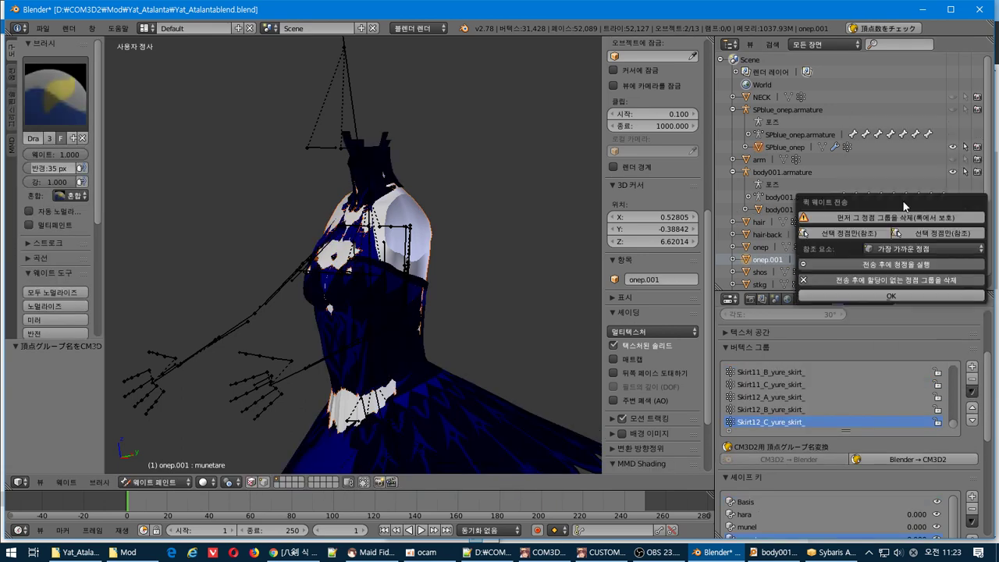
left_click(907, 297)
- Hide the SPblue_onep source mesh so only the onep.001 dress is shown with its transferred weights
middle_click_drag(301, 329, 337, 333)
scroll(338, 332, "down", 2)
middle_click_drag(407, 330, 401, 276, "shift")
scroll(401, 275, "up", 2)
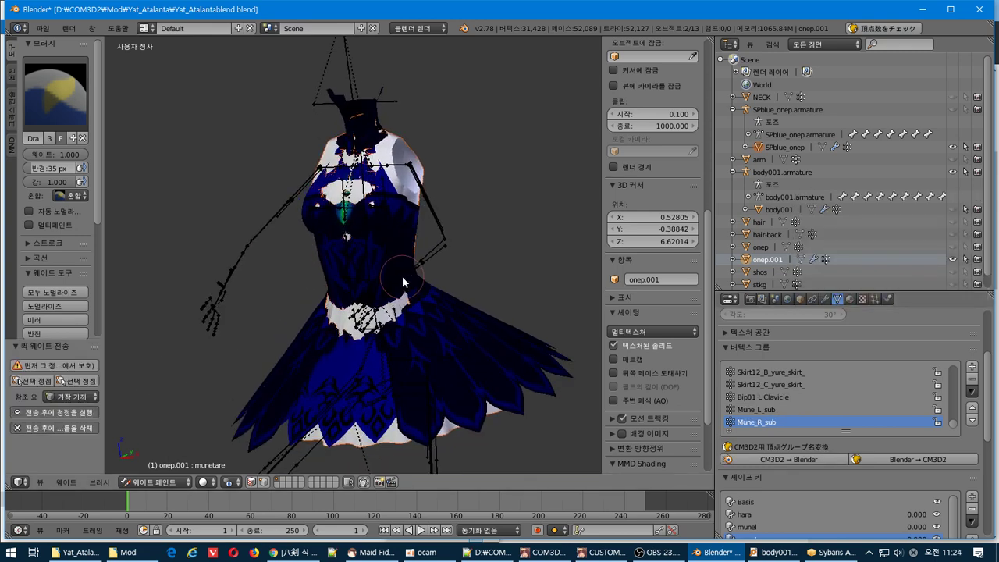
left_click(952, 148)
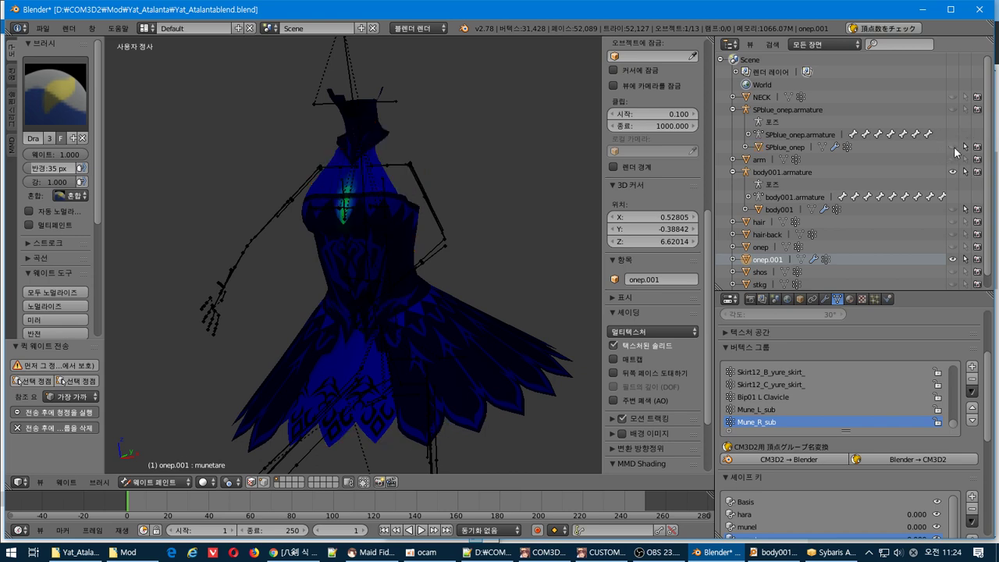
- Check the dress mesh in edit mode, the Mune_L_sub and Mune_R_sub weights, and the rest of the vertex group list
scroll(351, 306, "up", 3)
key("Tab")
scroll(352, 307, "down", 1)
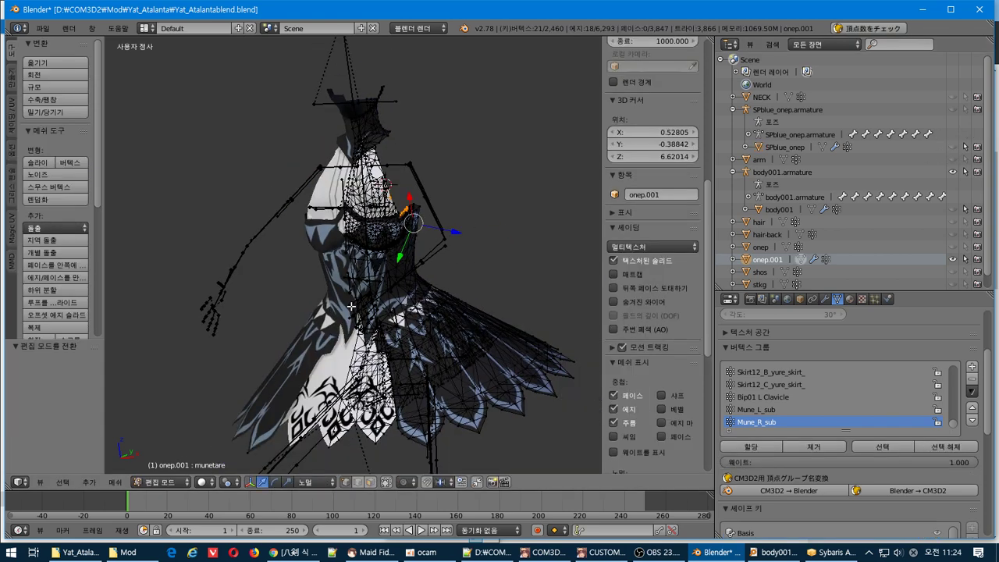
key("Tab")
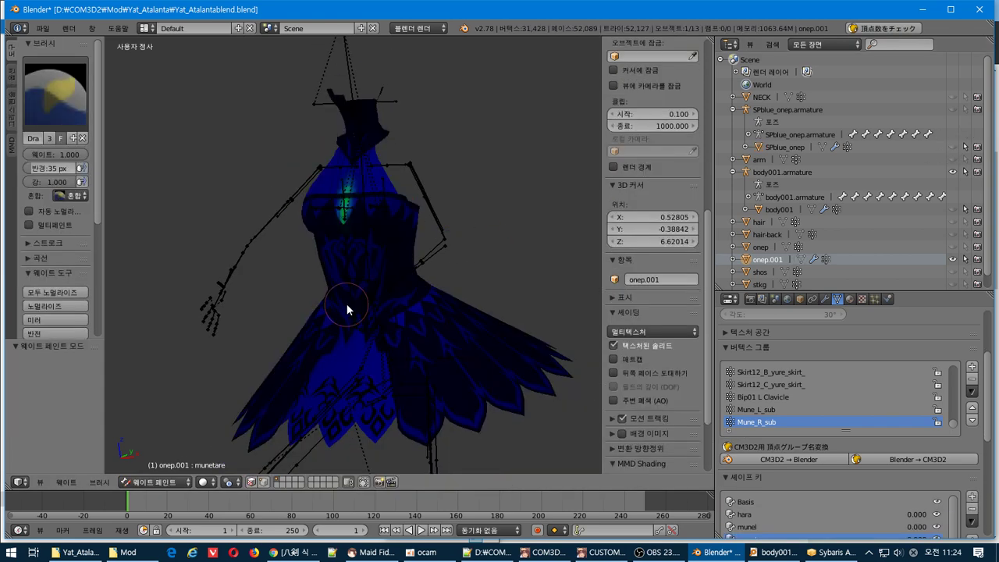
key("Tab")
key("Tab")
left_click(784, 410)
left_click(785, 422)
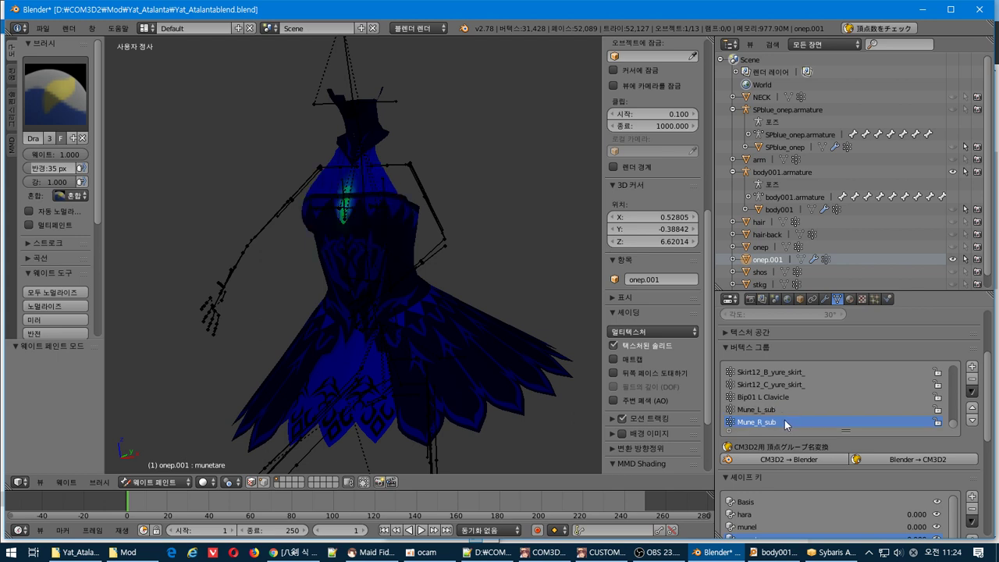
scroll(820, 415, "up", 1)
scroll(827, 414, "up", 9)
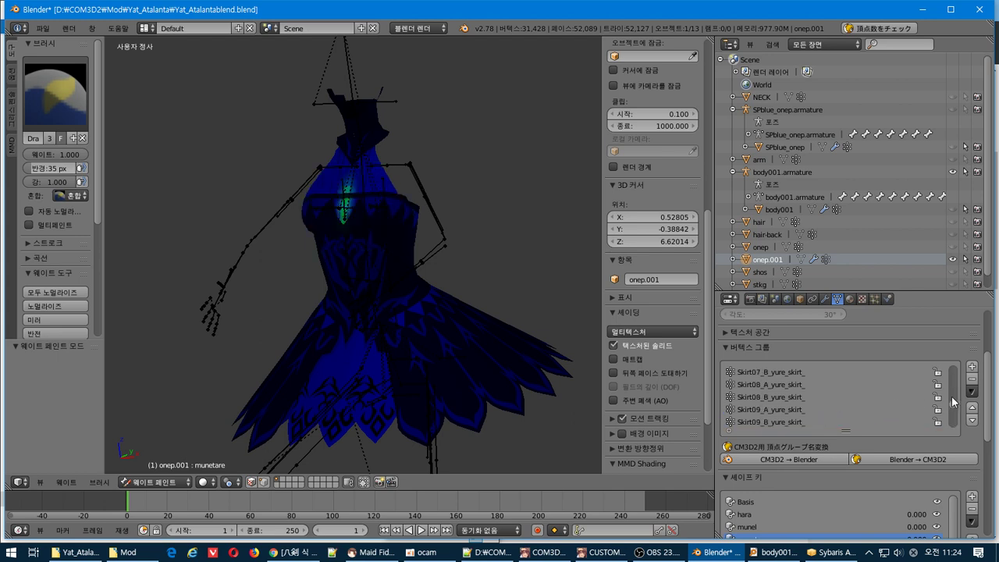
scroll(954, 412, "up", 10)
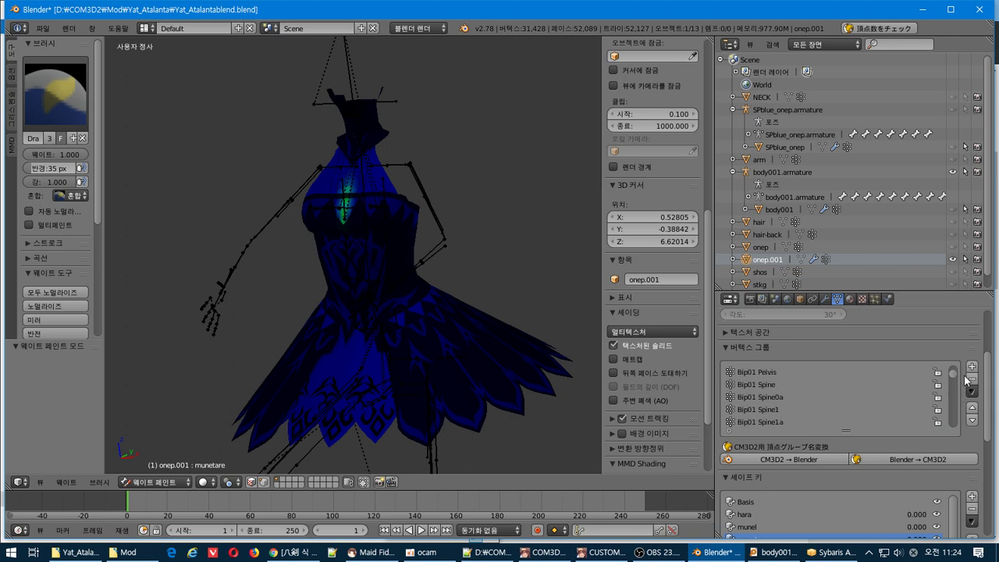
scroll(954, 398, "down", 12)
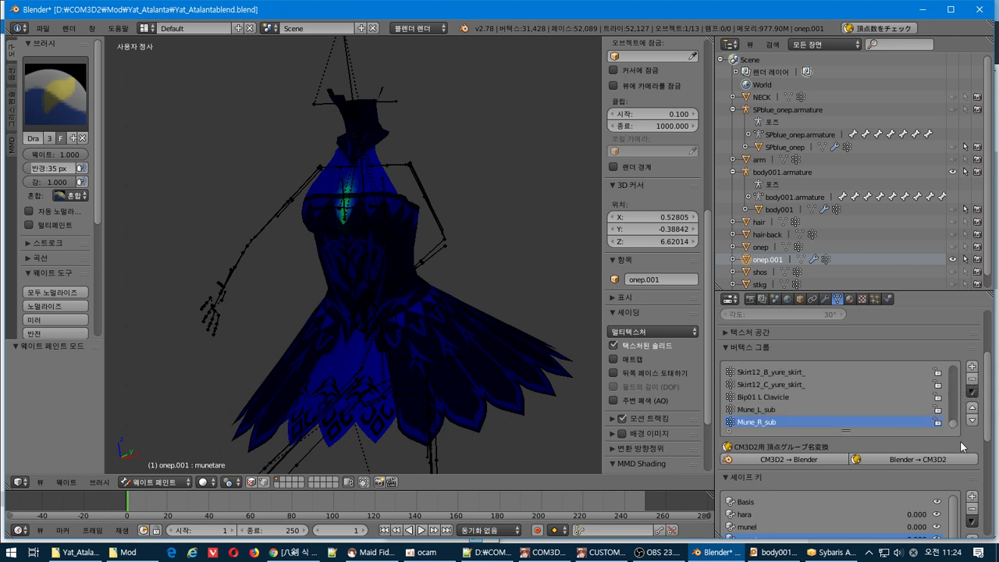
- Check the Mune_L_sub weights on the dress and look through the skirt and Mune entries in the vertex group list again
left_click_drag(957, 425, 963, 362)
key("ctrl+z")
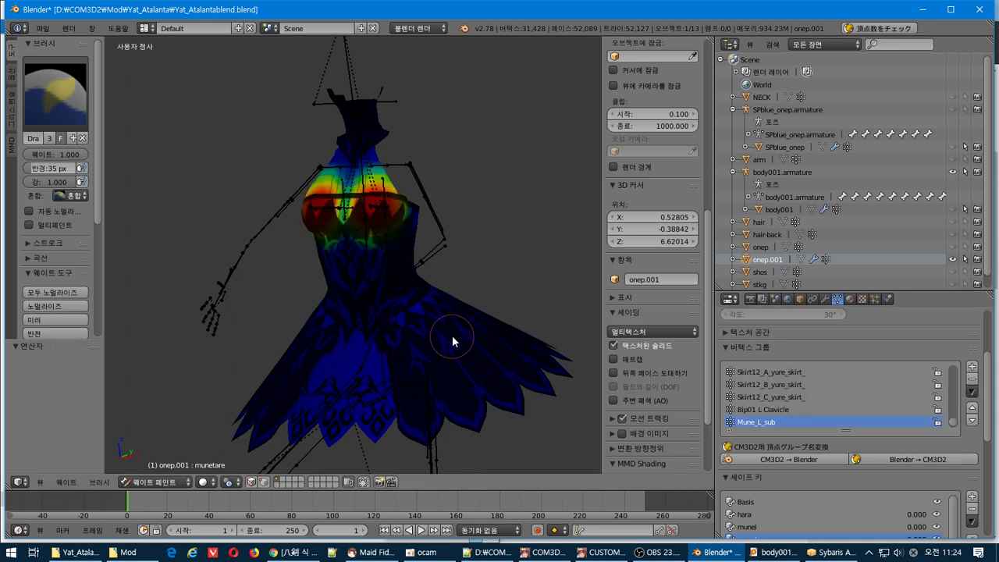
scroll(908, 401, "up", 10)
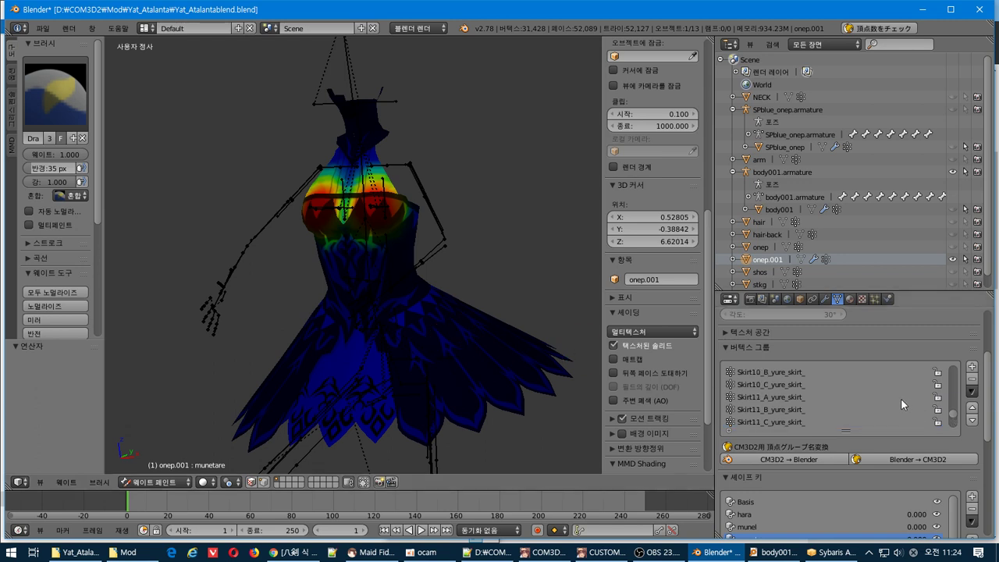
scroll(903, 399, "up", 15)
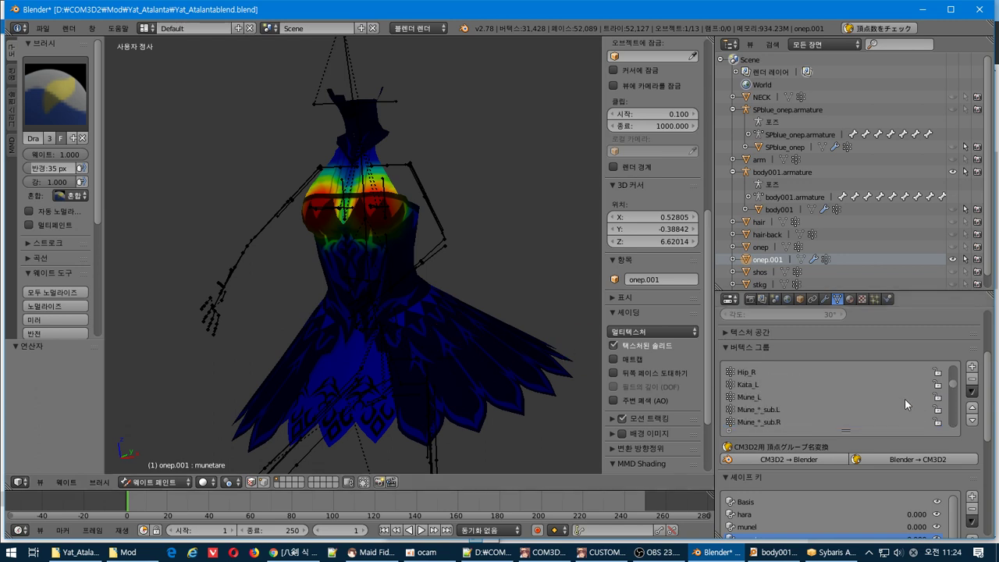
scroll(905, 399, "down", 20)
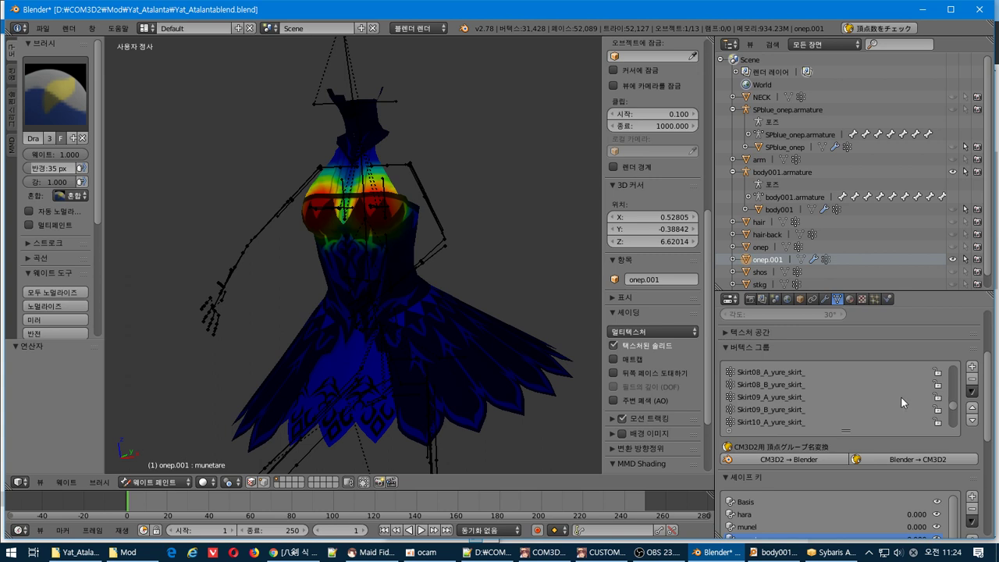
scroll(901, 399, "down", 5)
key("ctrl+z")
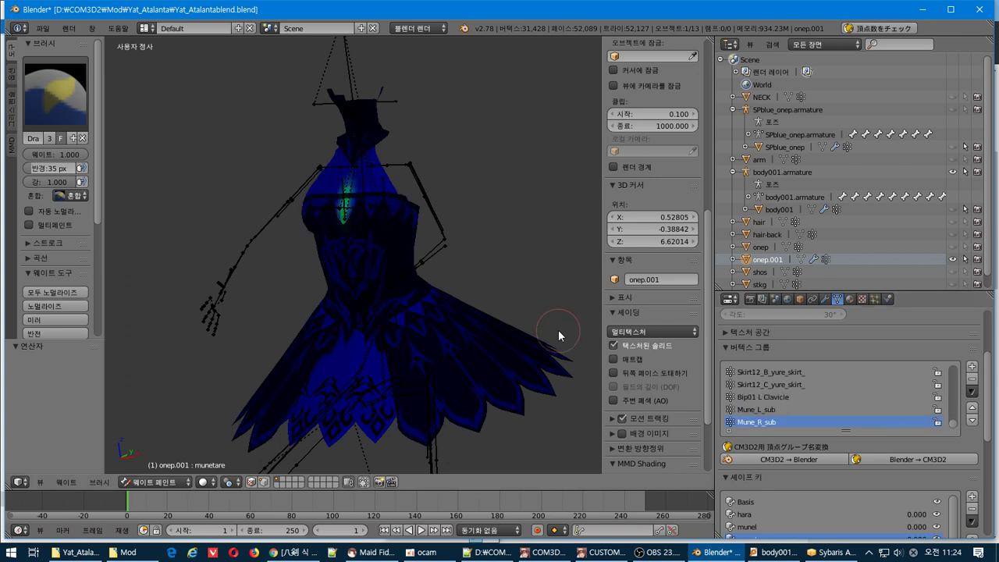
- Delete all vertex groups from onep.001
left_click(972, 392)
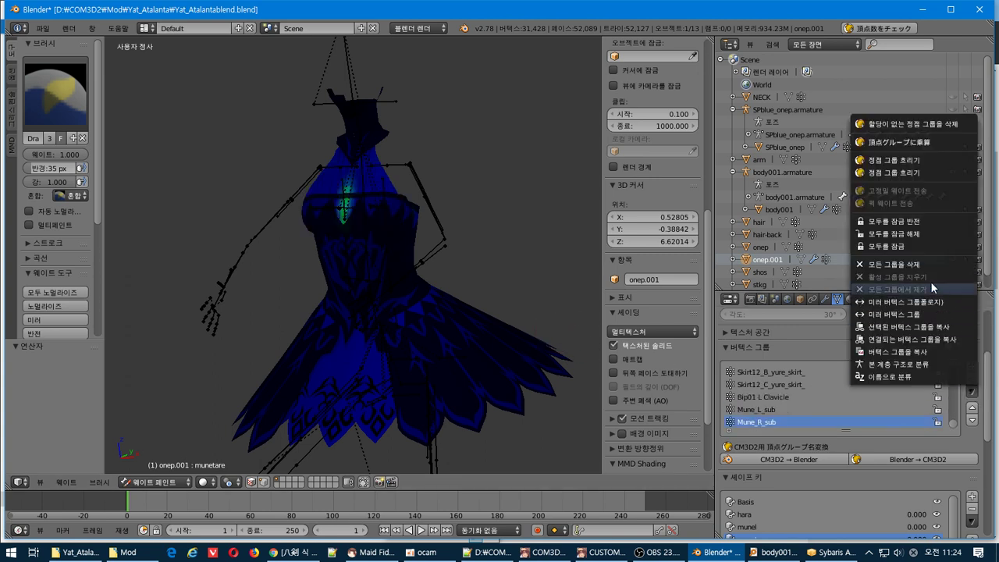
left_click(951, 328)
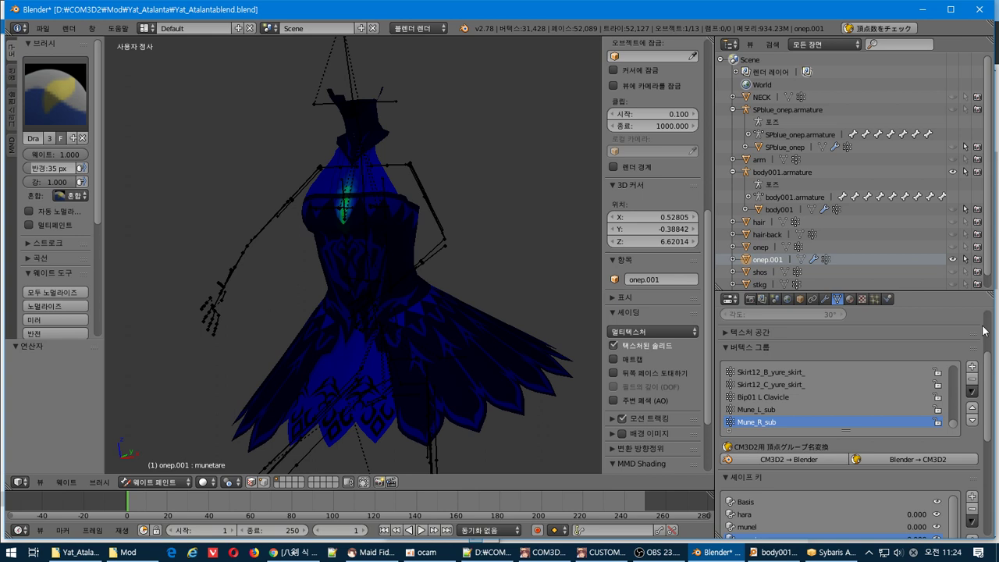
left_click(974, 393)
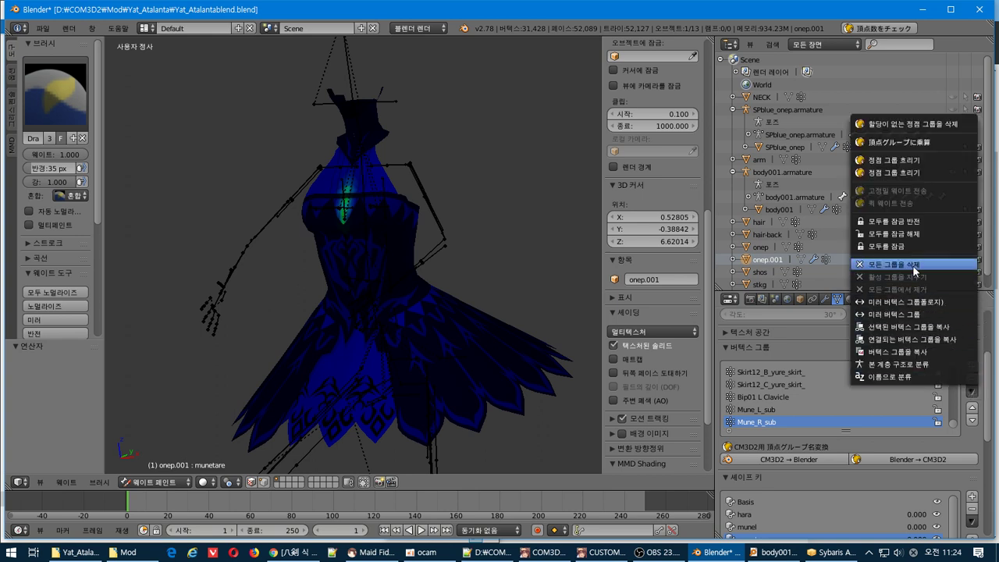
left_click(890, 263)
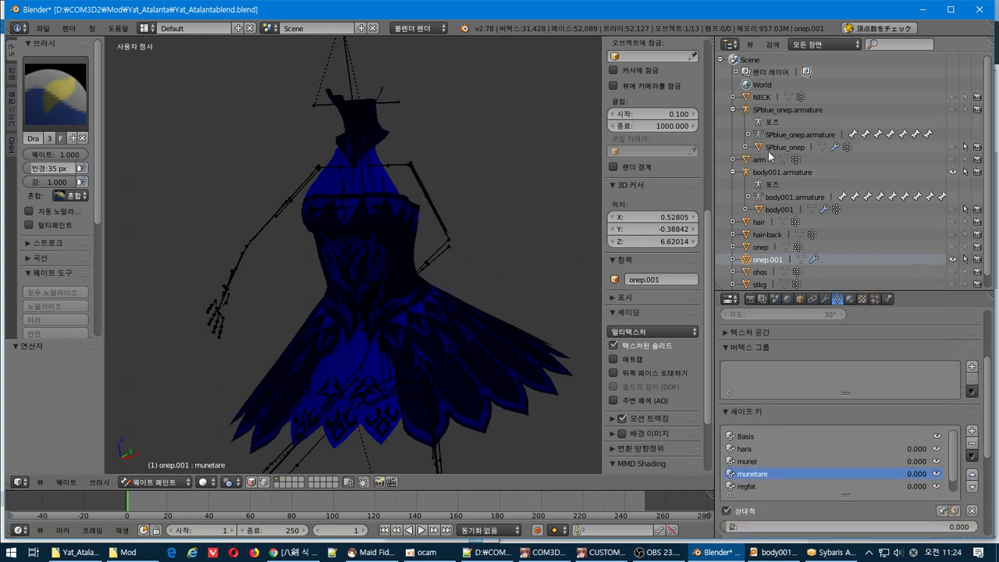
- Try Quick Weight Transfer from SPblue_onep to onep.001 with the nearest vertex as the reference element
left_click(769, 147)
left_click(756, 259)
left_click(973, 392)
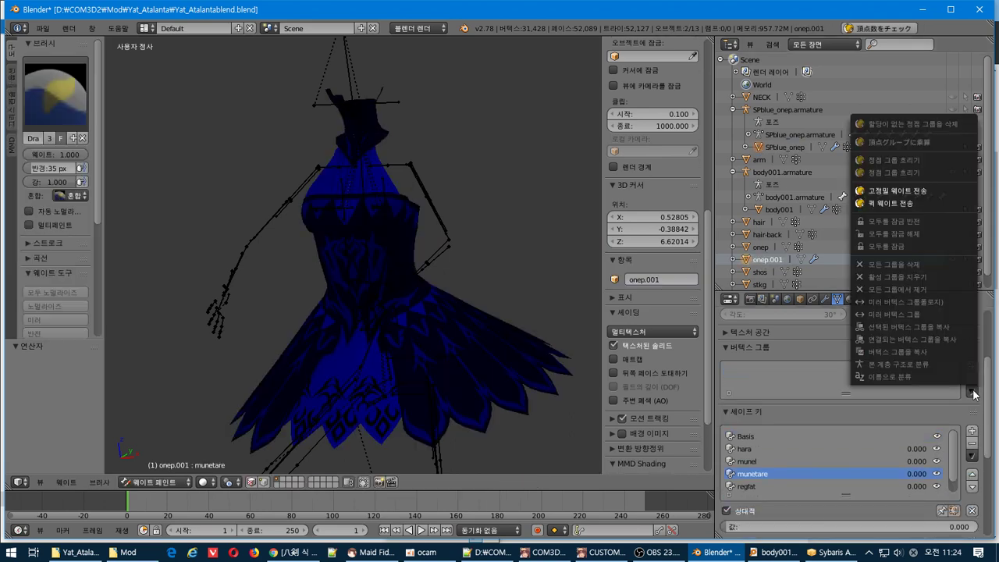
left_click(906, 203)
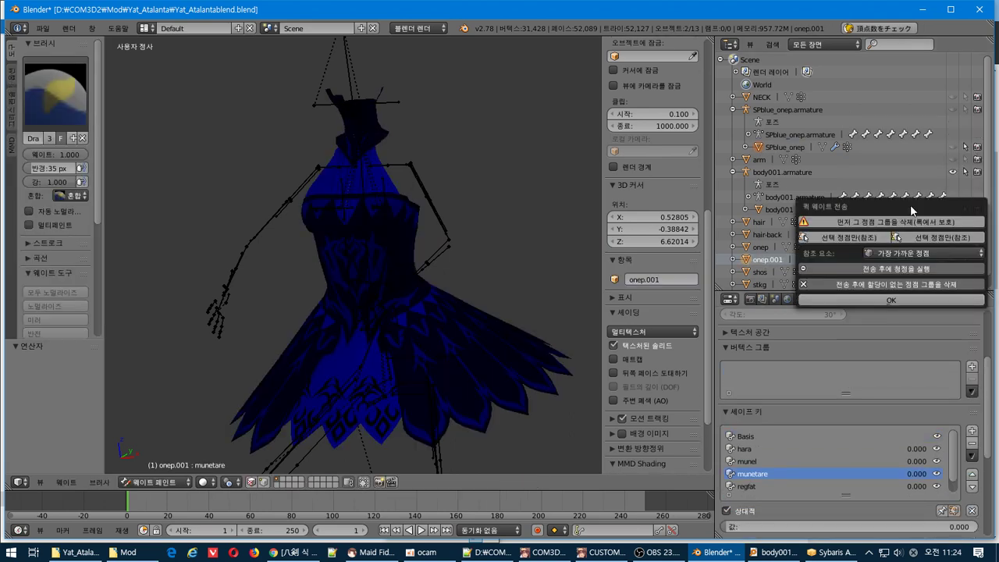
left_click(889, 302)
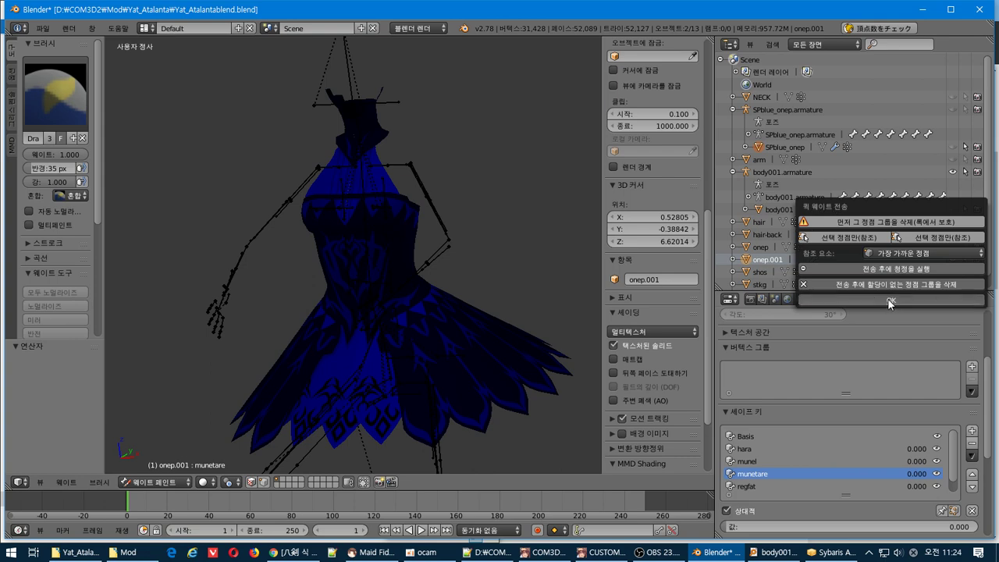
- Select the onep.001 dress, toggle edit mode on and off, and inspect the outliner after the transfer attempt
right_click(396, 290)
key("Tab")
key("Tab")
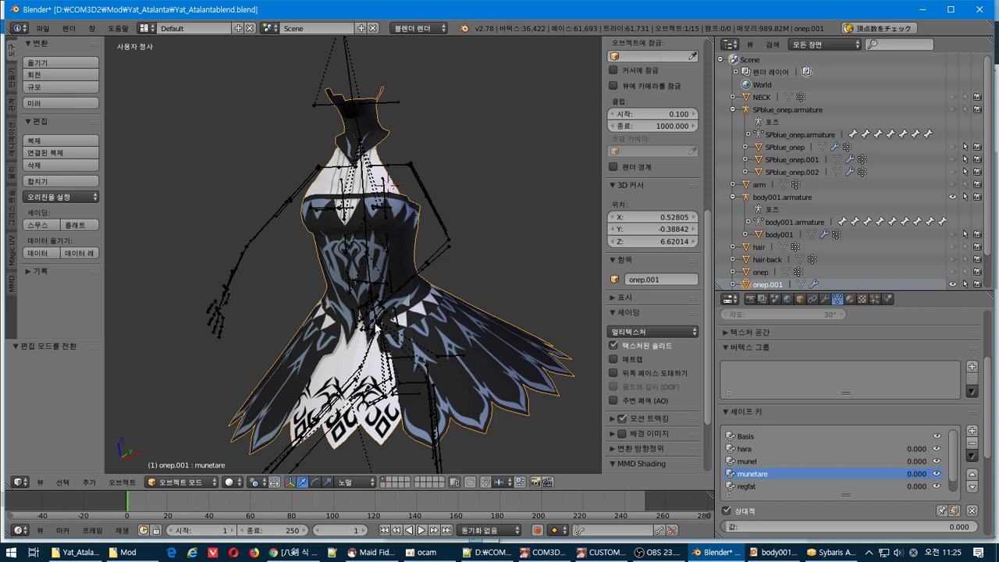
left_click(204, 482)
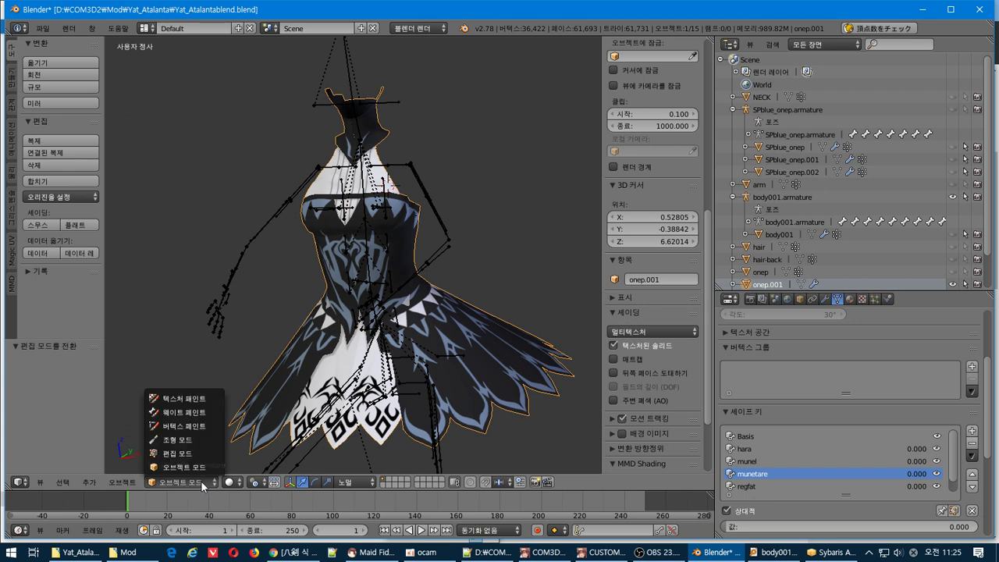
scroll(831, 237, "down", 2)
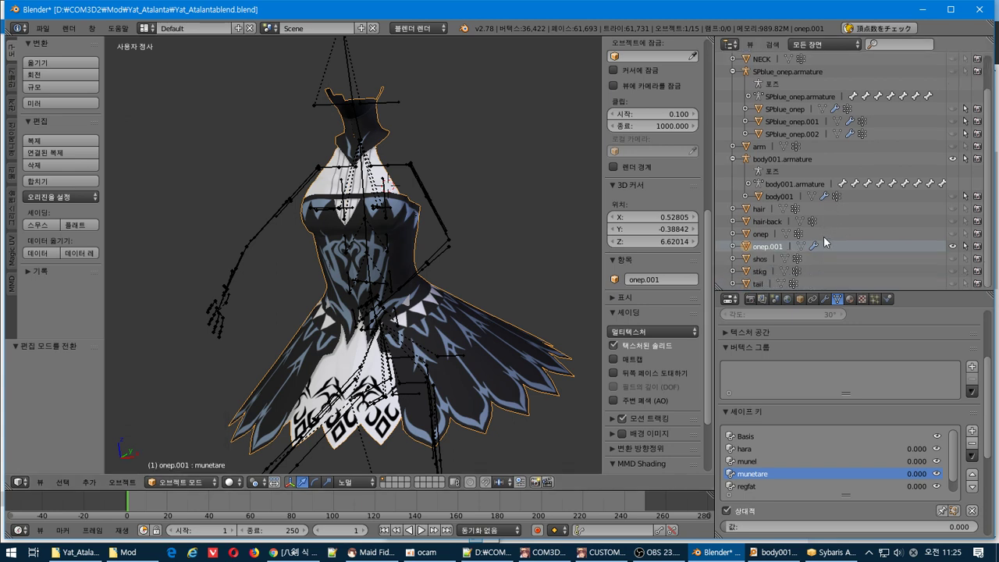
- Delete the leftover duplicate meshes SPblue_onep.002 and SPblue_onep.001 from the scene
left_click(784, 123)
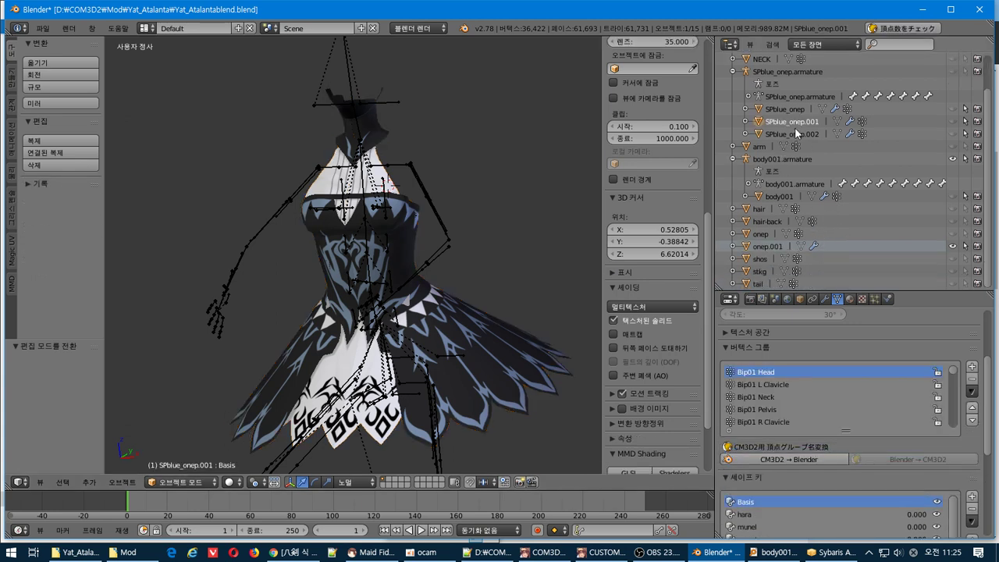
left_click(795, 131, "ctrl")
right_click(795, 130)
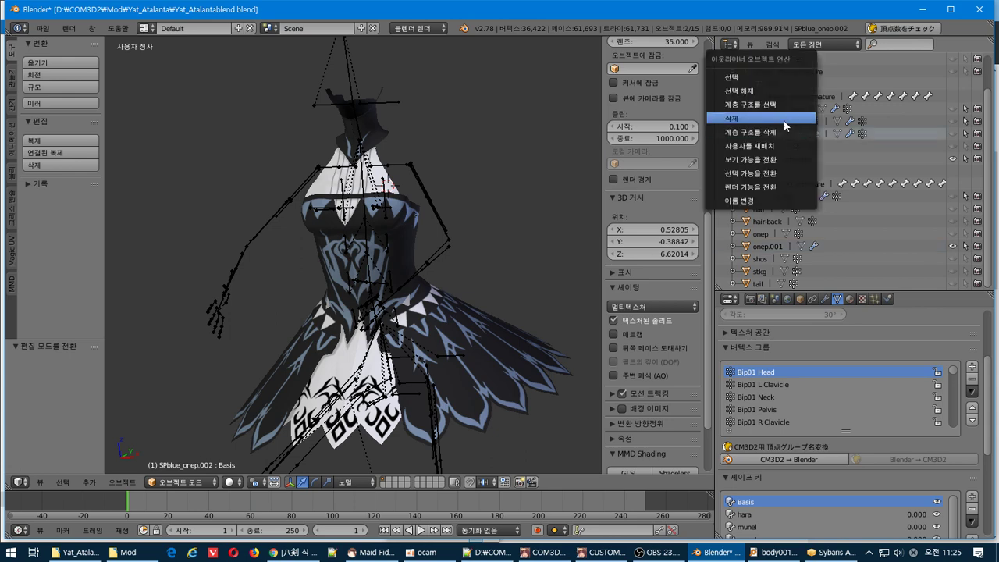
left_click(786, 118)
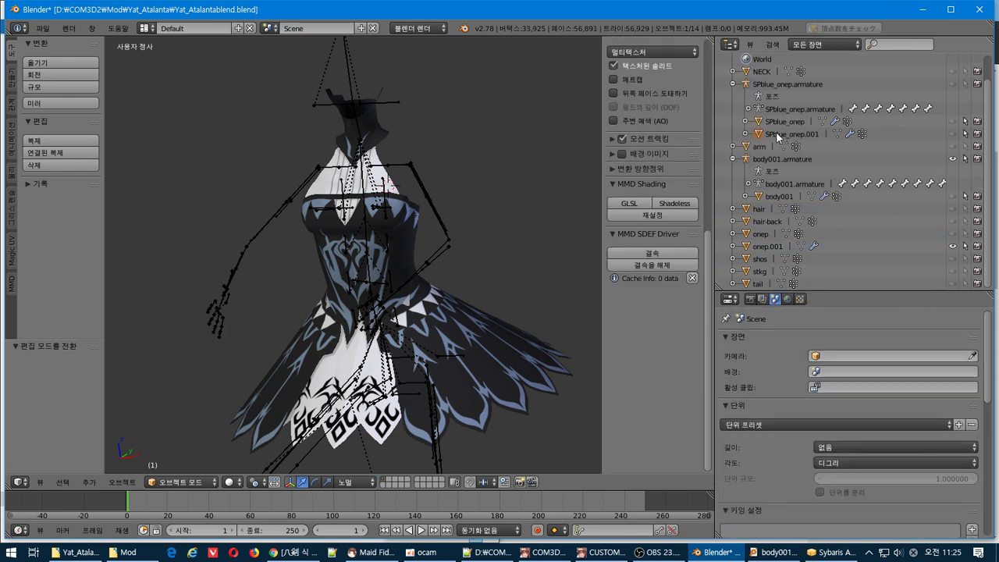
left_click(775, 132)
right_click(763, 136)
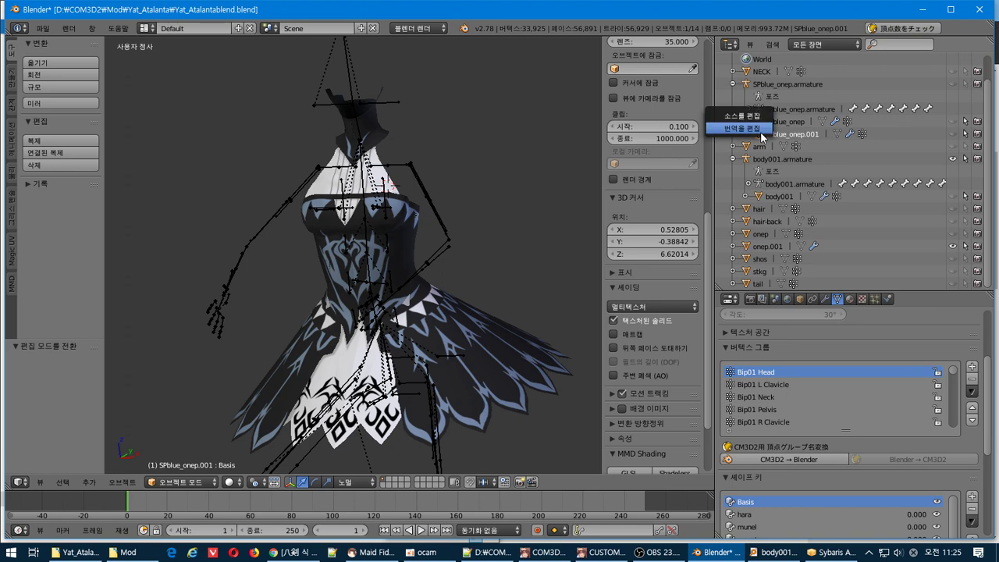
right_click(790, 126)
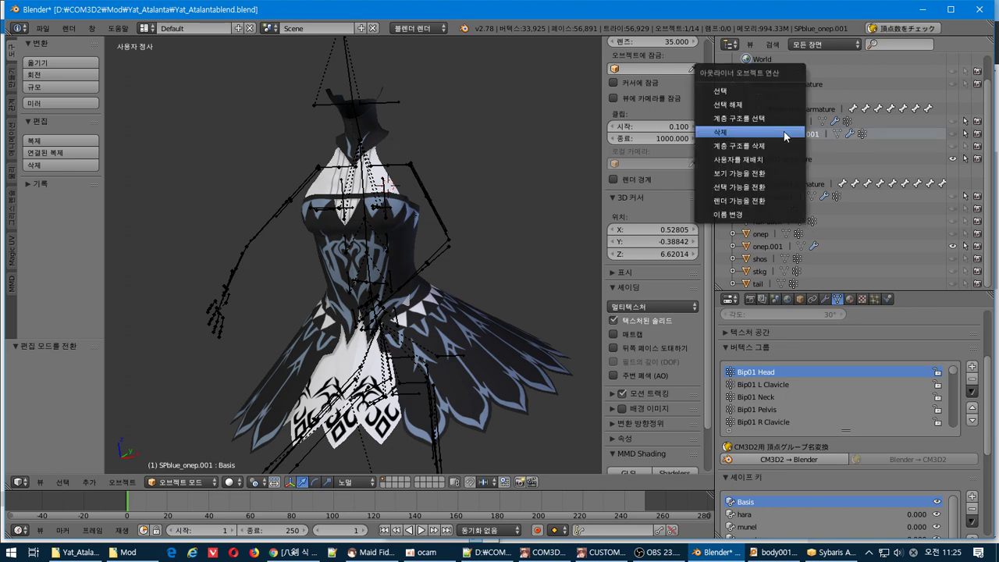
left_click(784, 132)
- Convert the vertex group names of SPblue_onep from CM3D2 to Blender format, and select onep.001
left_click(765, 134)
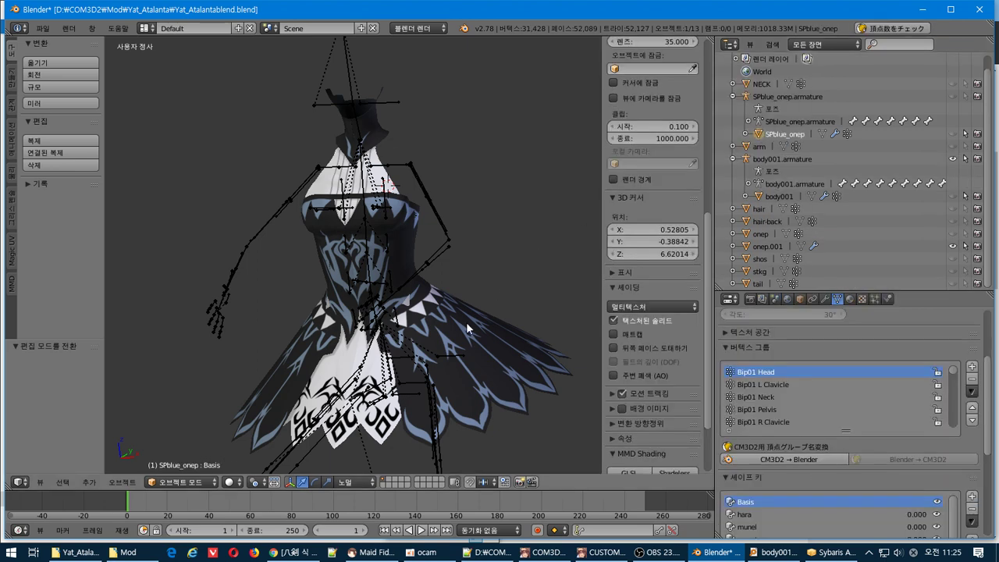
left_click(780, 461)
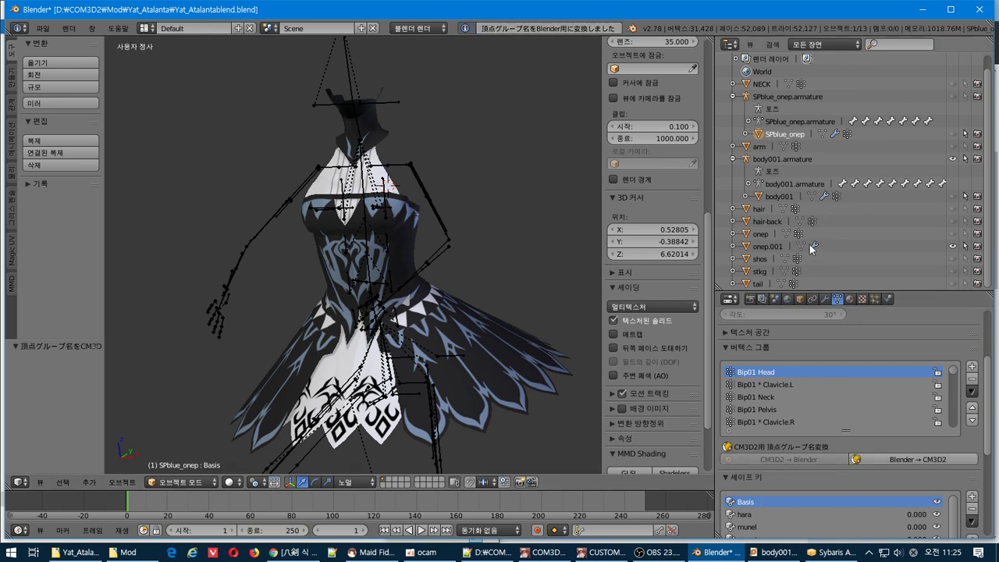
left_click(772, 247)
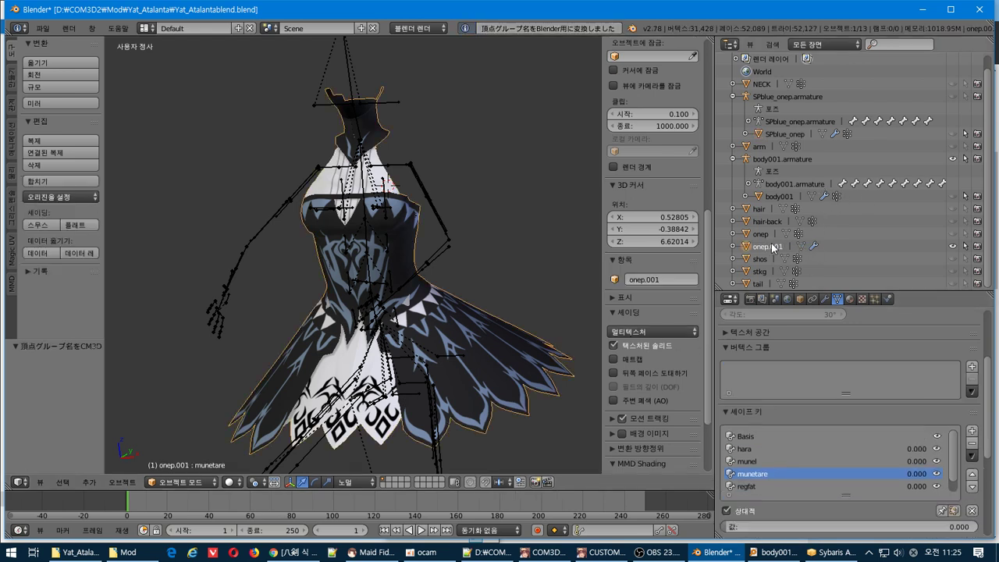
- Select SPblue_onep together with onep.001 as the active target and try Quick Weight Transfer again, using the nearest vertex
left_click(762, 132)
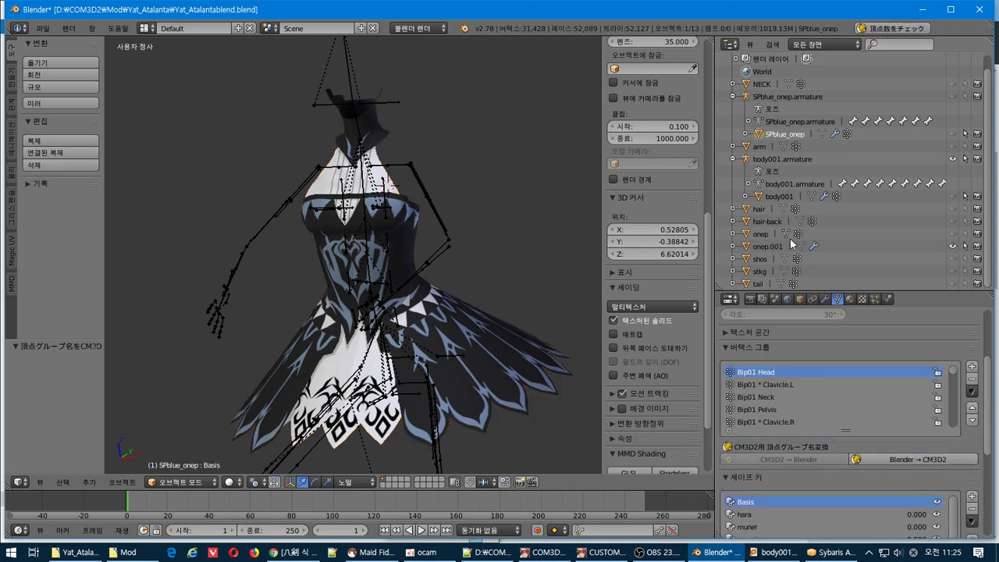
left_click(766, 246)
left_click(971, 391)
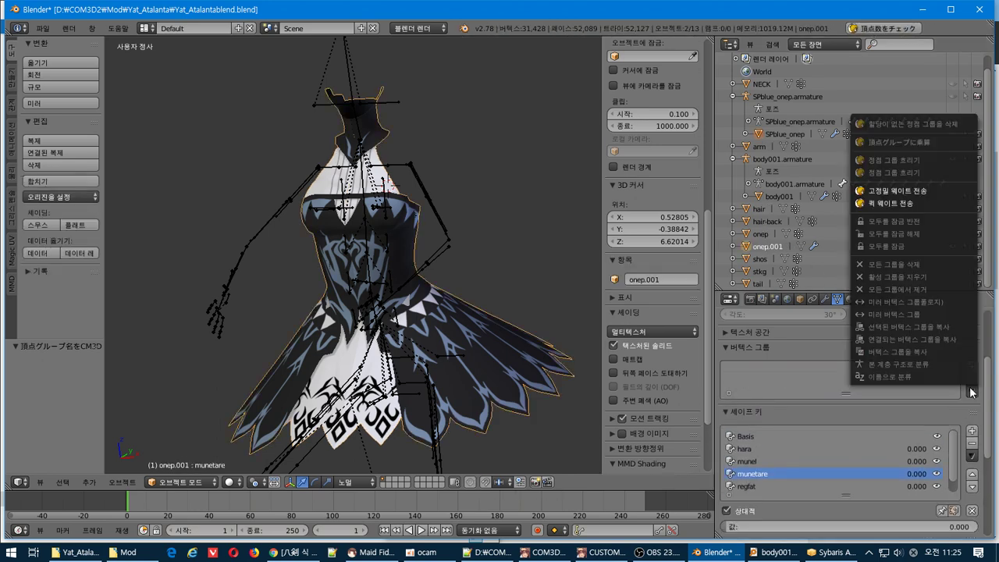
left_click(915, 204)
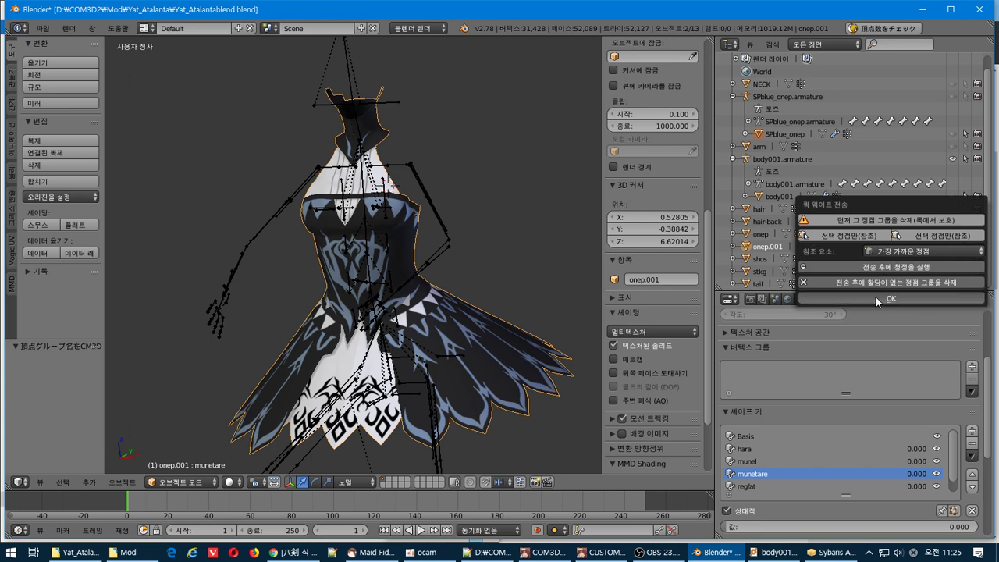
left_click(875, 296)
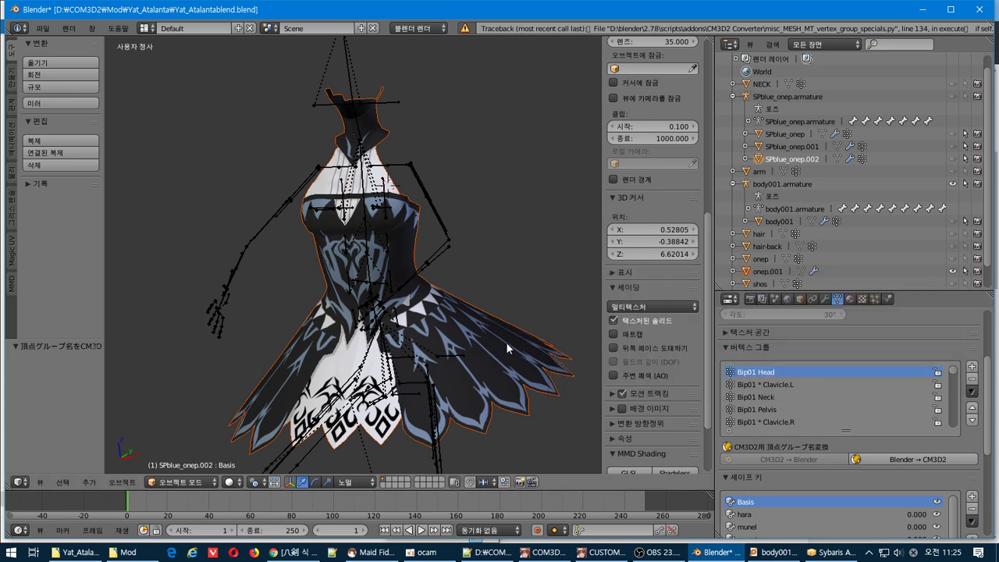
- Select onep.001, toggle edit mode on and off, and put the dress in weight paint mode to check its vertex groups
right_click(487, 357)
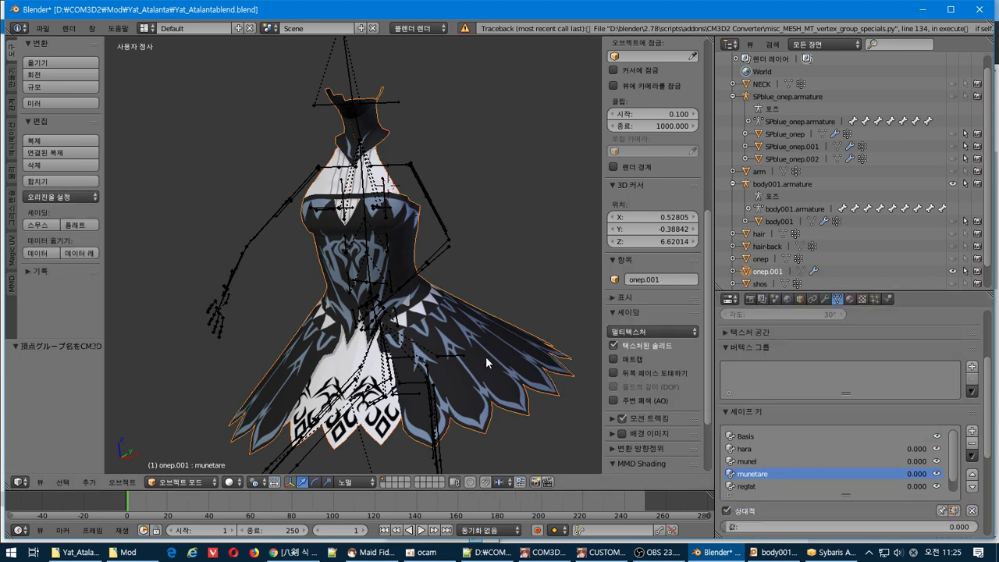
key("Tab")
key("Tab")
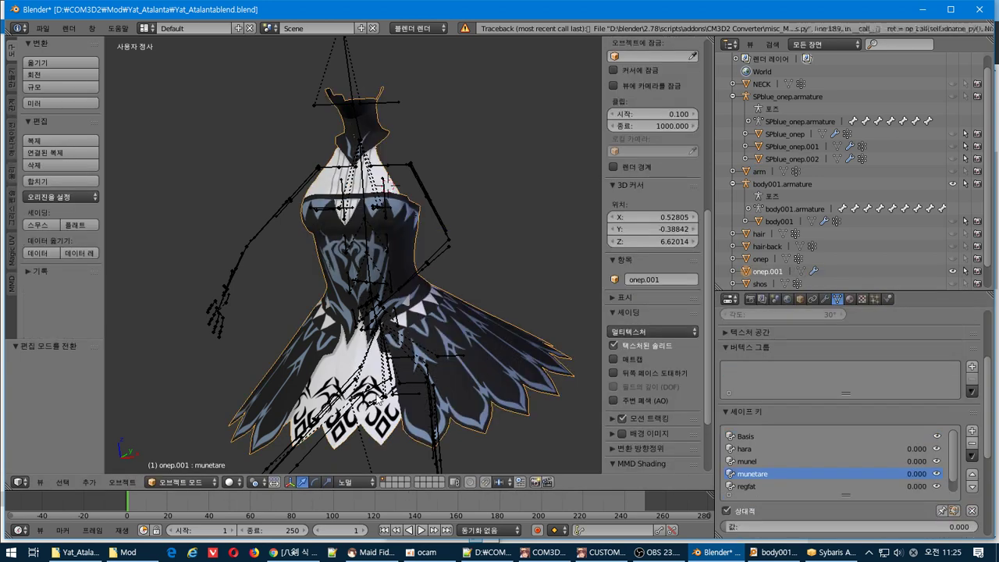
left_click(183, 482)
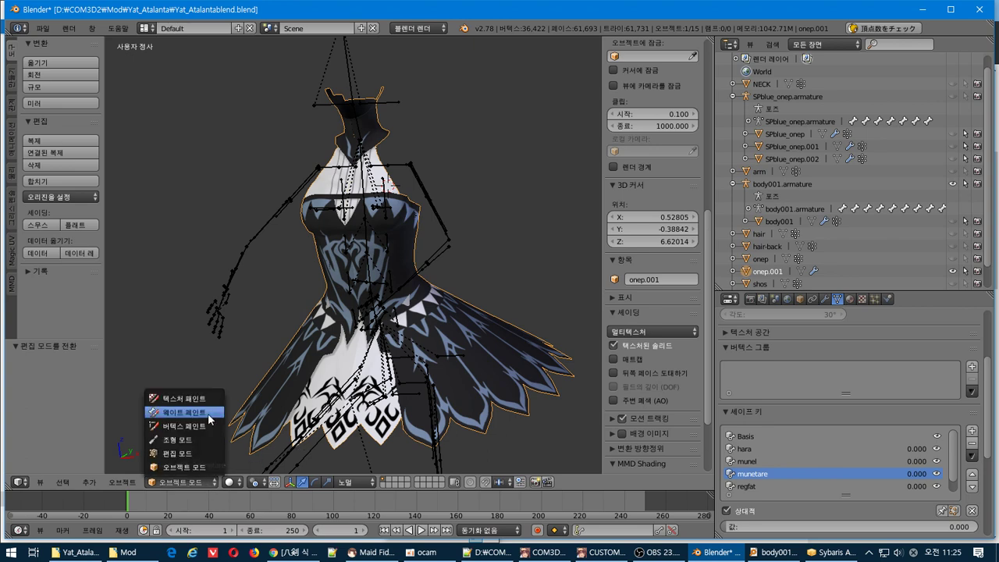
left_click(210, 415)
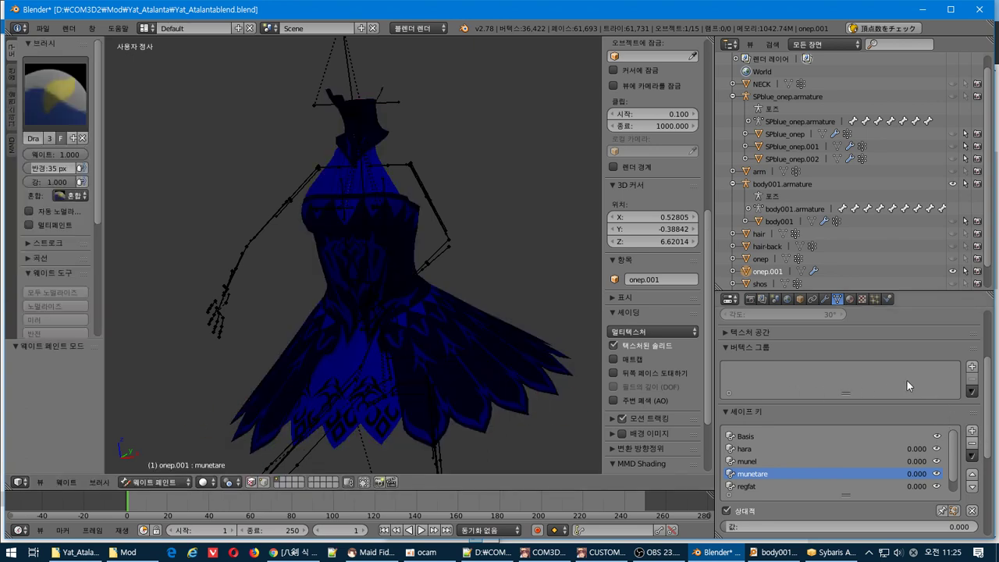
scroll(873, 370, "up", 2)
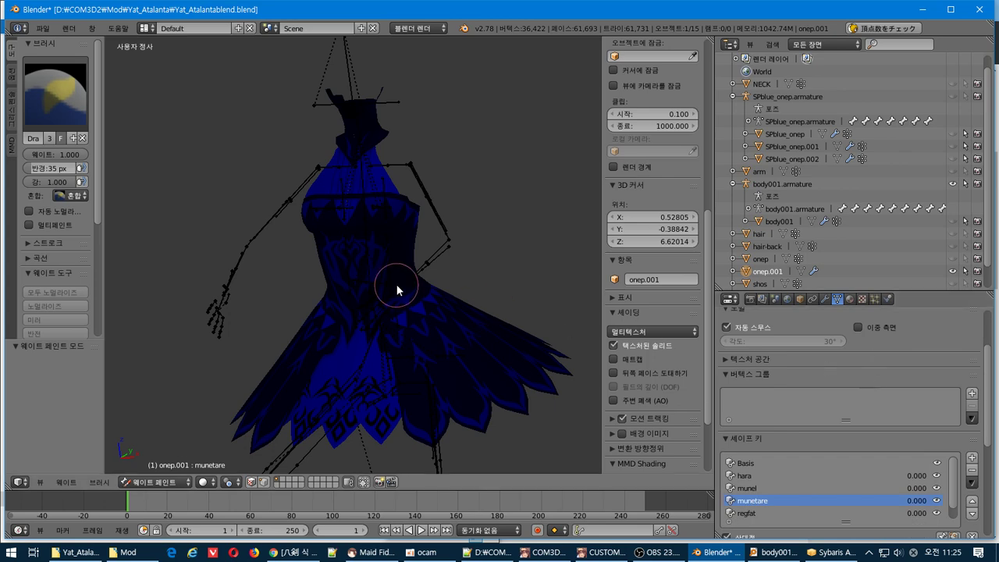
- Inspect the onep.001 mesh in edit mode by toggling the selection of all its vertices, and return to weight paint mode
key("Tab")
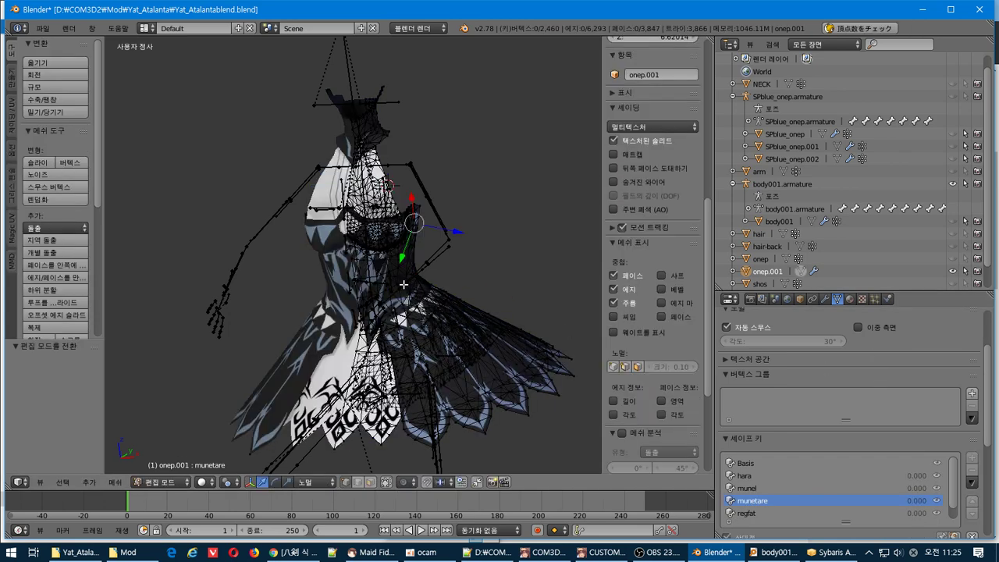
key("a")
key("a")
key("a")
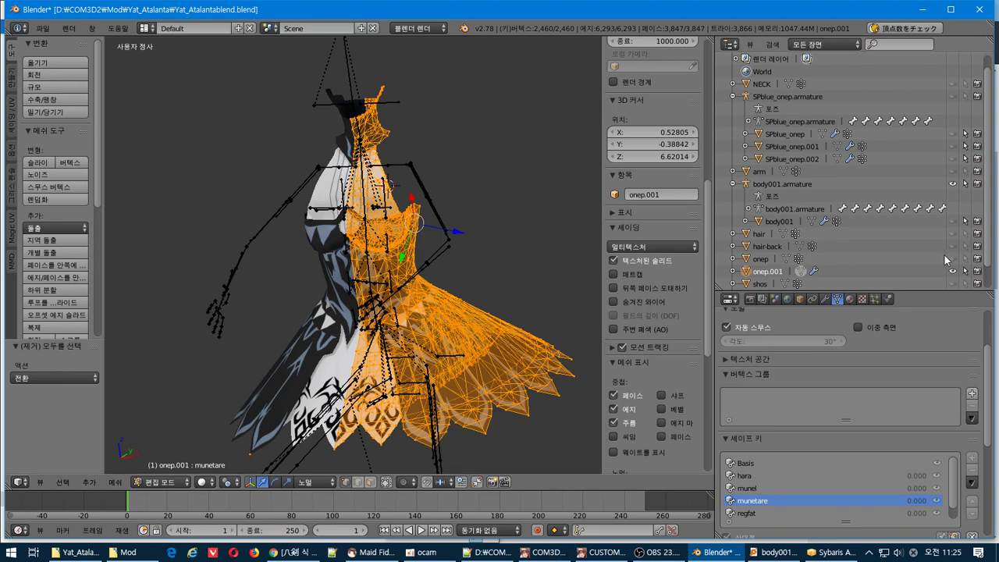
key("Tab")
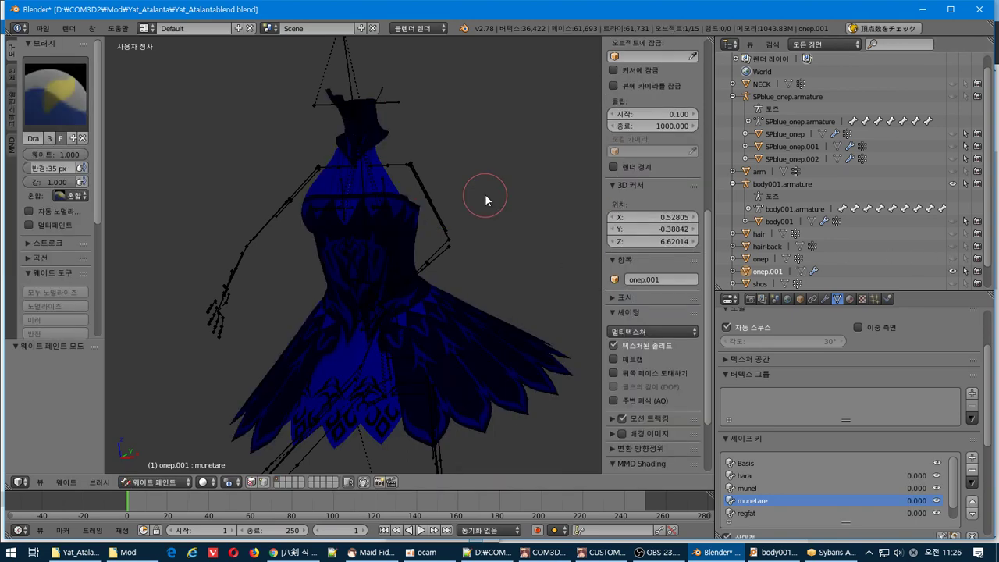
key("Tab")
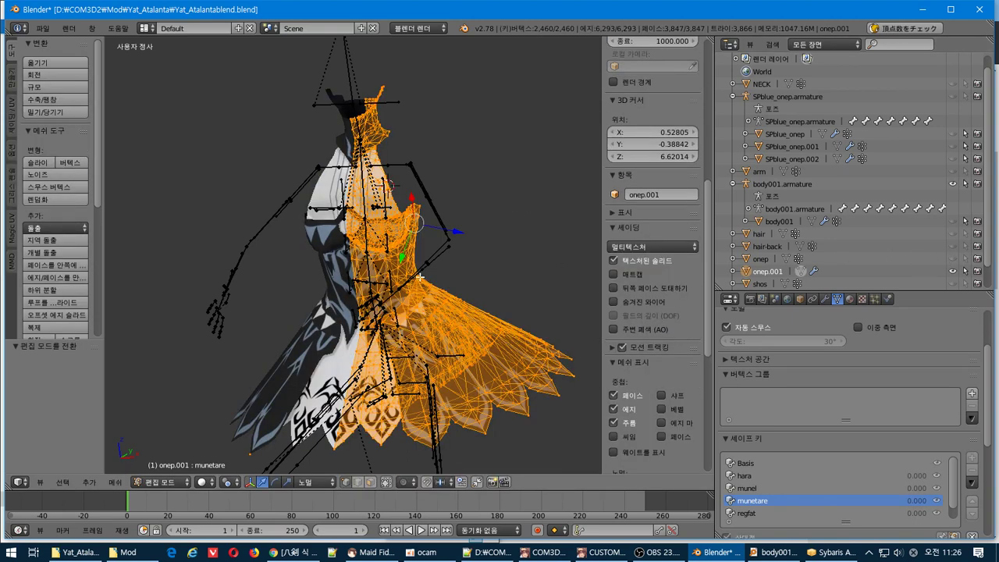
left_click(173, 480)
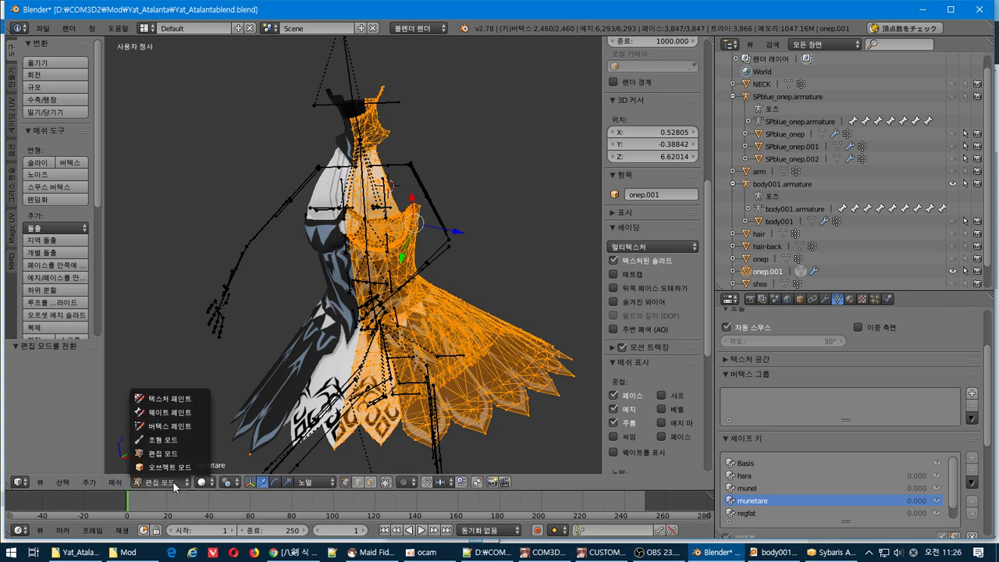
left_click(173, 478)
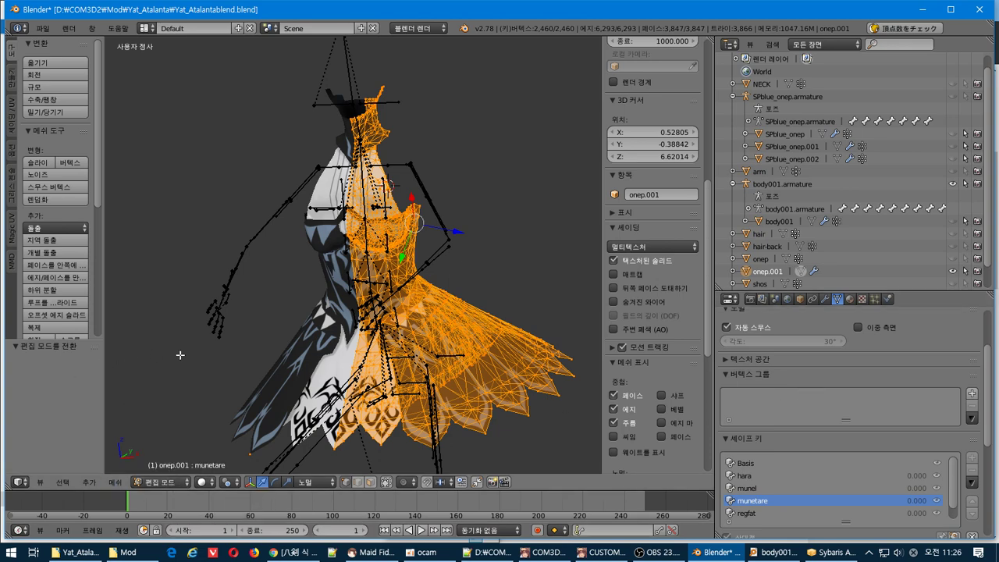
key("Tab")
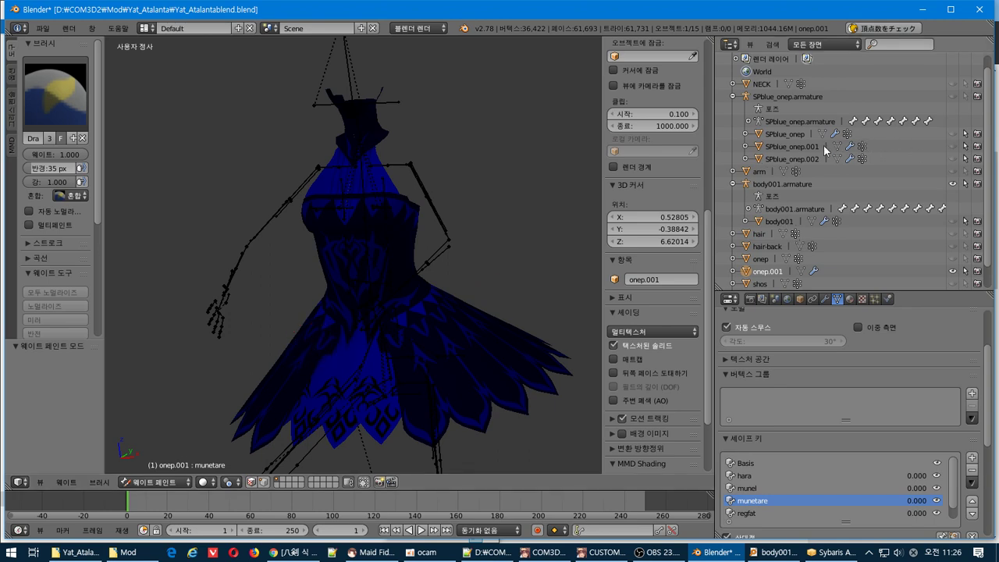
- Delete the duplicate objects SPblue_onep.002 and SPblue_onep.001, and select the remaining SPblue_onep mesh
left_click(791, 147)
right_click(787, 160)
left_click(785, 155)
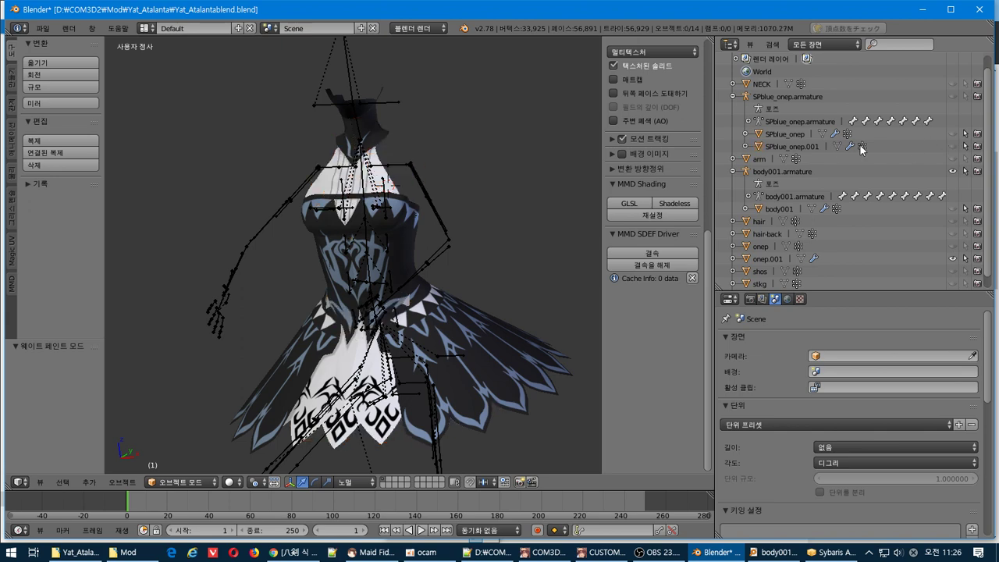
left_click(807, 146)
right_click(806, 148)
left_click(806, 147)
left_click(808, 135)
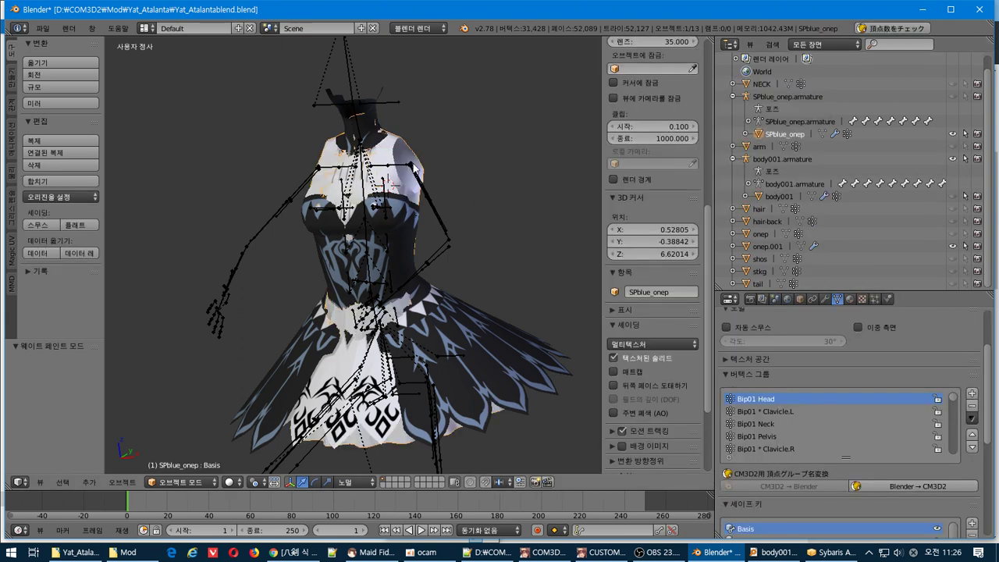
- Toggle the selection of all SPblue_onep vertices in edit mode, and add onep.001 to the object selection in weight paint mode
key("Tab")
key("a")
key("Tab")
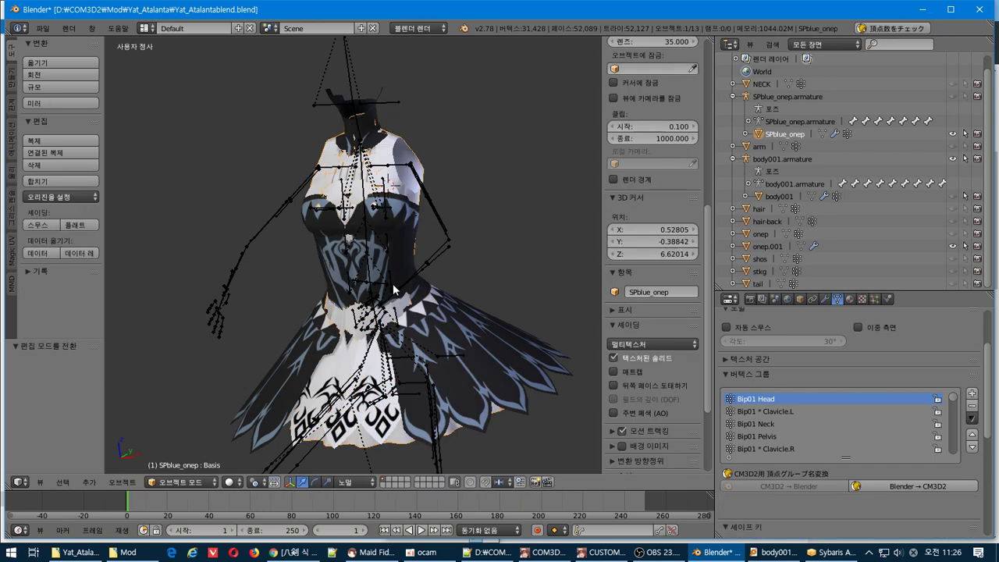
right_click(506, 345)
key("ctrl+Tab")
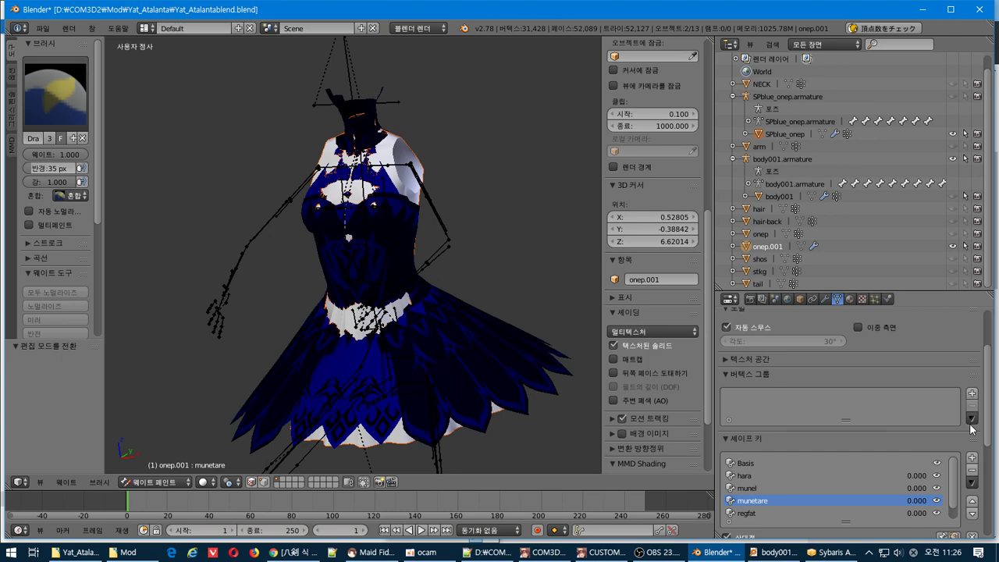
left_click(972, 419)
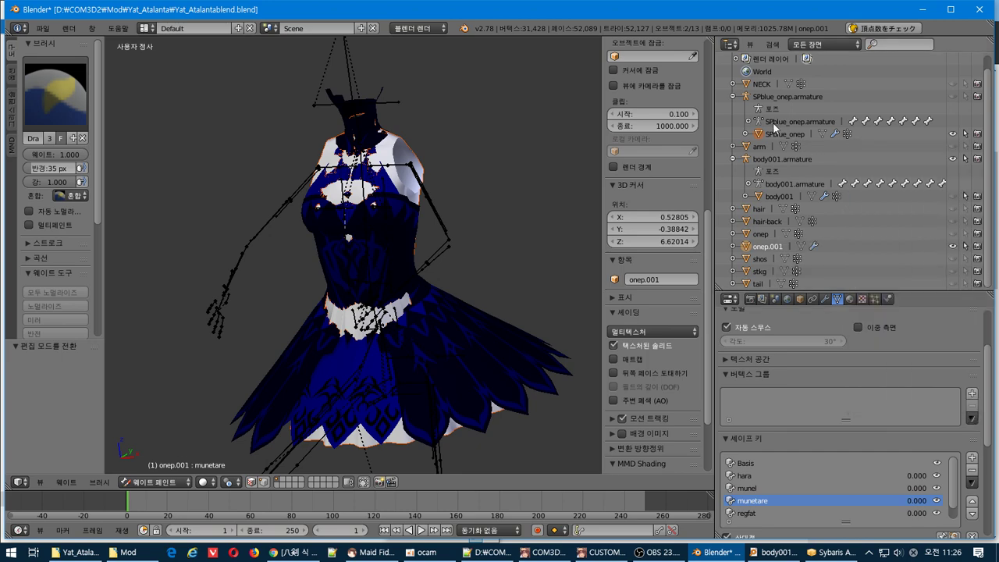
- Select SPblue_onep with onep.001 as the active target and run Quick Weight Transfer using the nearest vertex
left_click(769, 135)
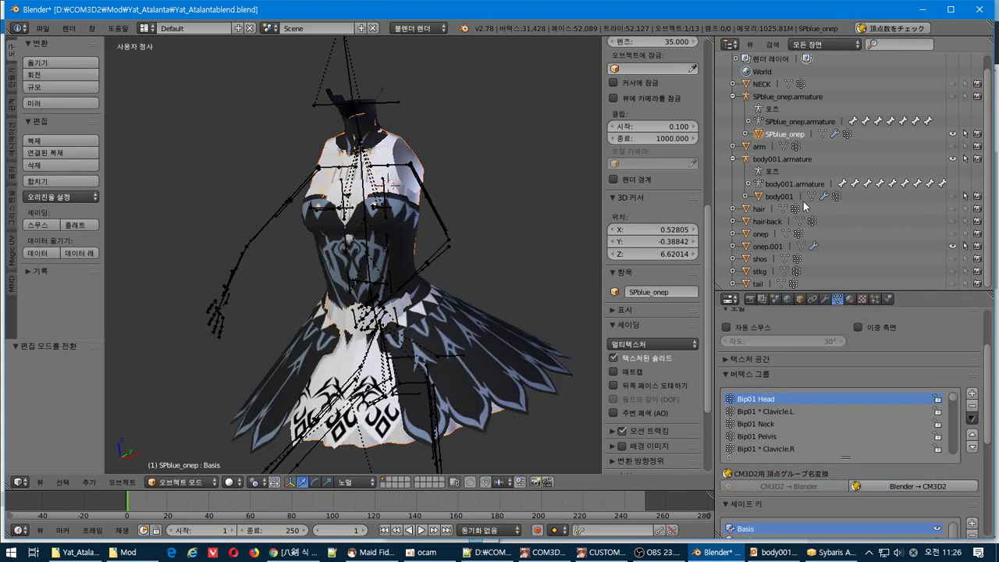
left_click(766, 247)
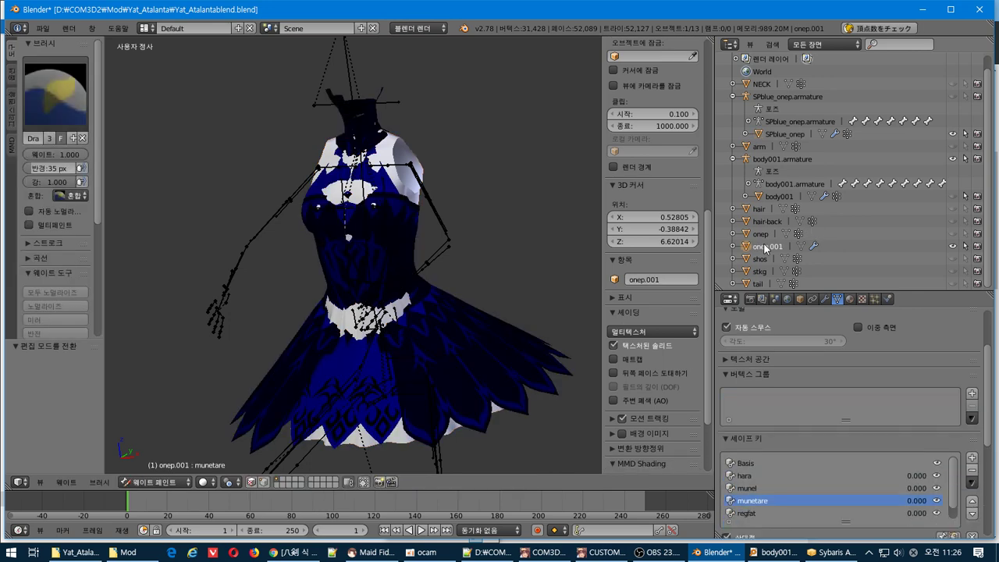
left_click(772, 135)
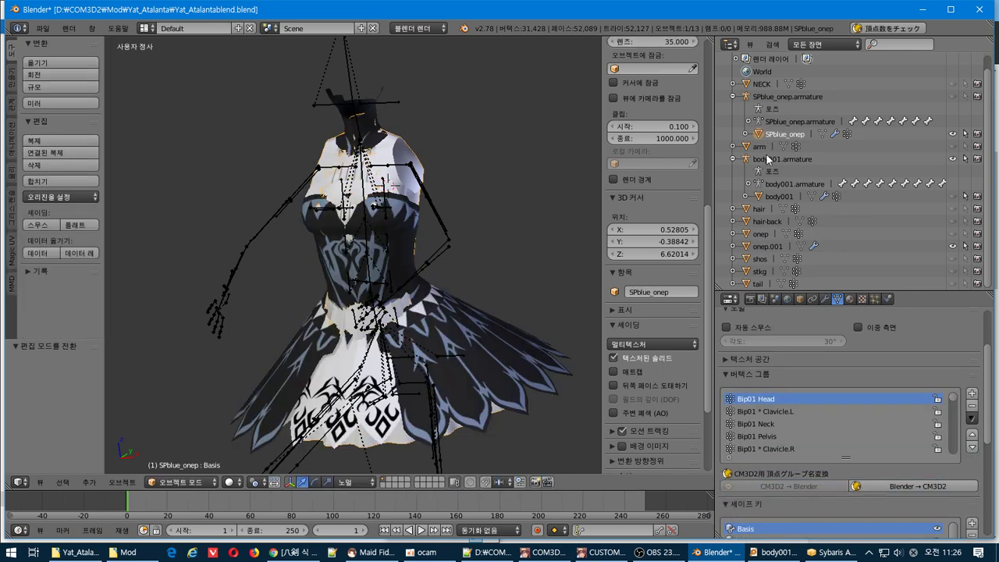
left_click(756, 246)
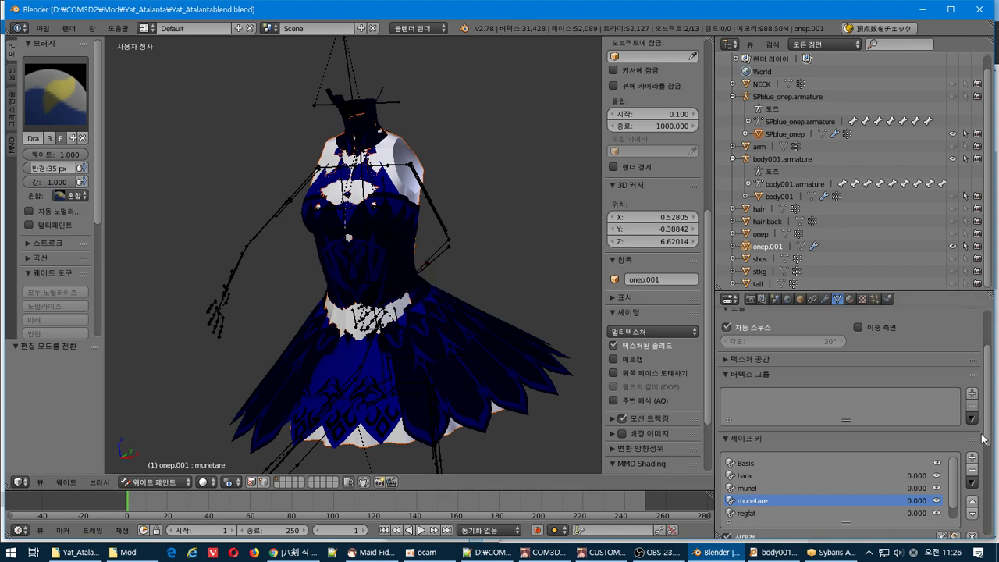
left_click(972, 418)
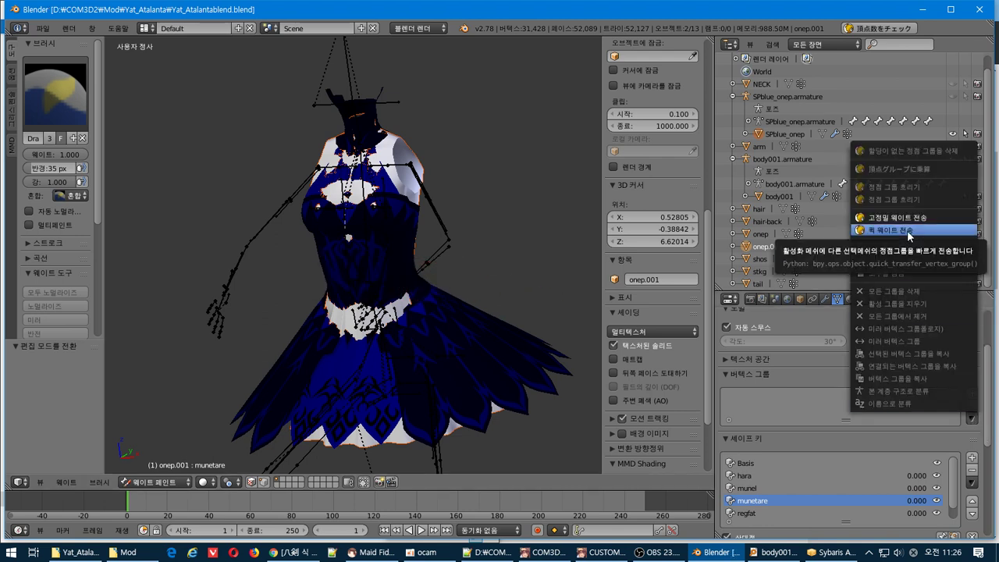
left_click(910, 232)
left_click(859, 327)
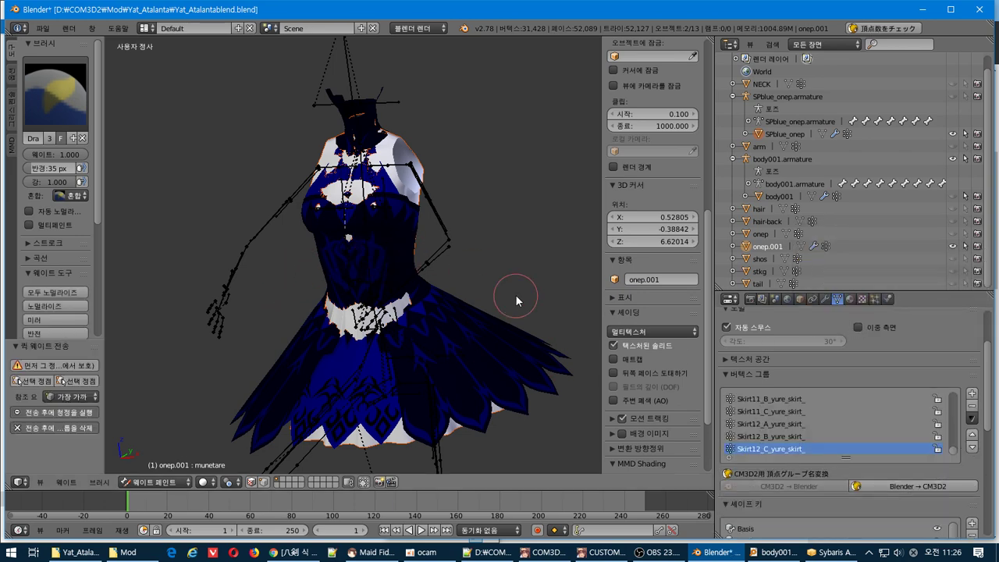
- Check the weights of the Skirt12_B_yure_skirt_ and Skirt12_A_yure_skirt_ groups, and leave only onep.001 selected
left_click(790, 438)
left_click(806, 426)
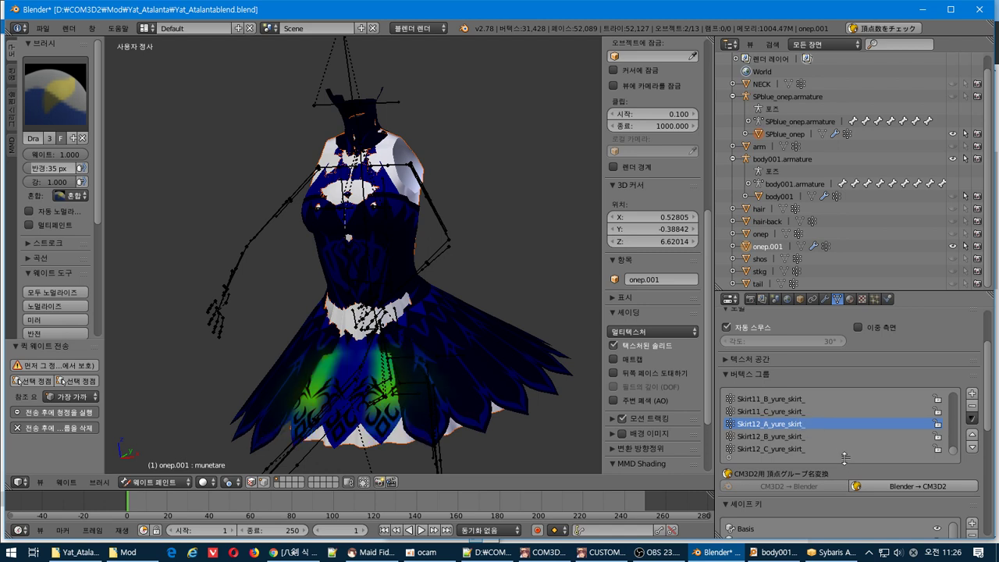
left_click(749, 248)
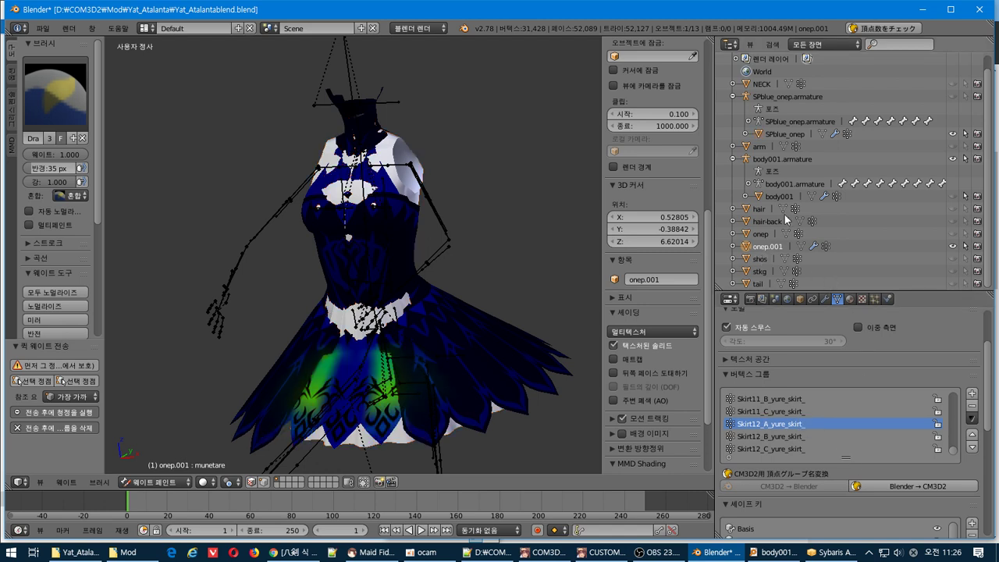
left_click(767, 137)
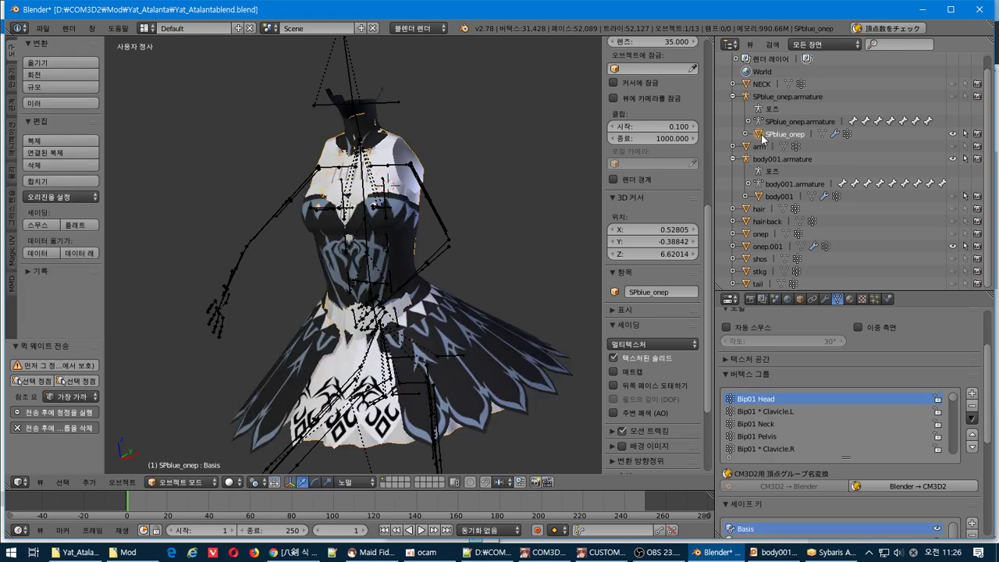
left_click(753, 246)
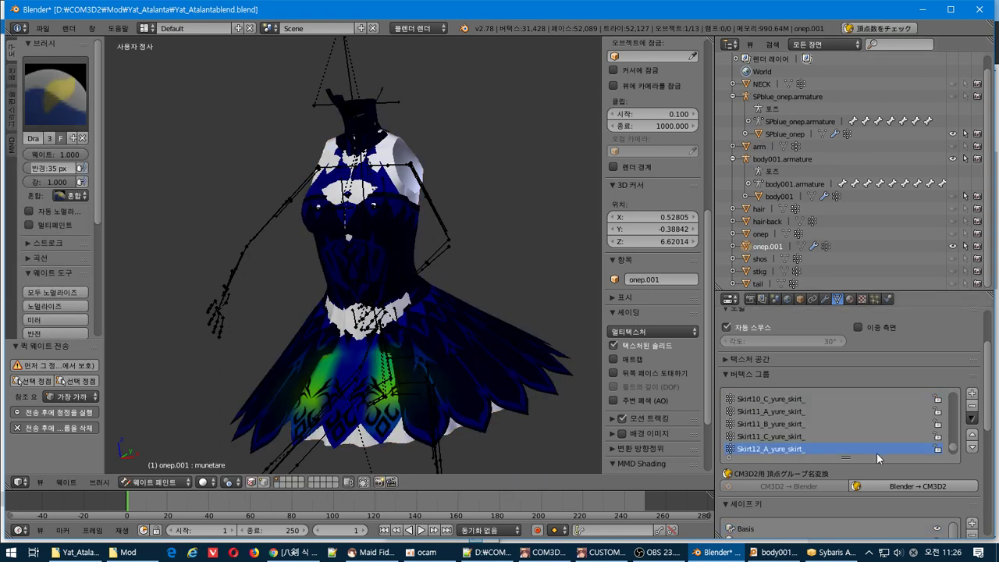
- Go through all vertex groups of onep.001, from Bip01 Head to Skirt12_C_yure_skirt_, and examine their weights on the dress
scroll(877, 453, "down", 1, "ctrl")
key("Up")
key("Up")
key("Up")
key("Up")
key("Up")
key("Up")
key("Up")
key("Up")
key("Up")
key("Up")
key("Up")
key("Up")
key("Up")
key("Up")
key("Up")
key("Up")
key("Up")
key("Up")
key("Up")
key("Up")
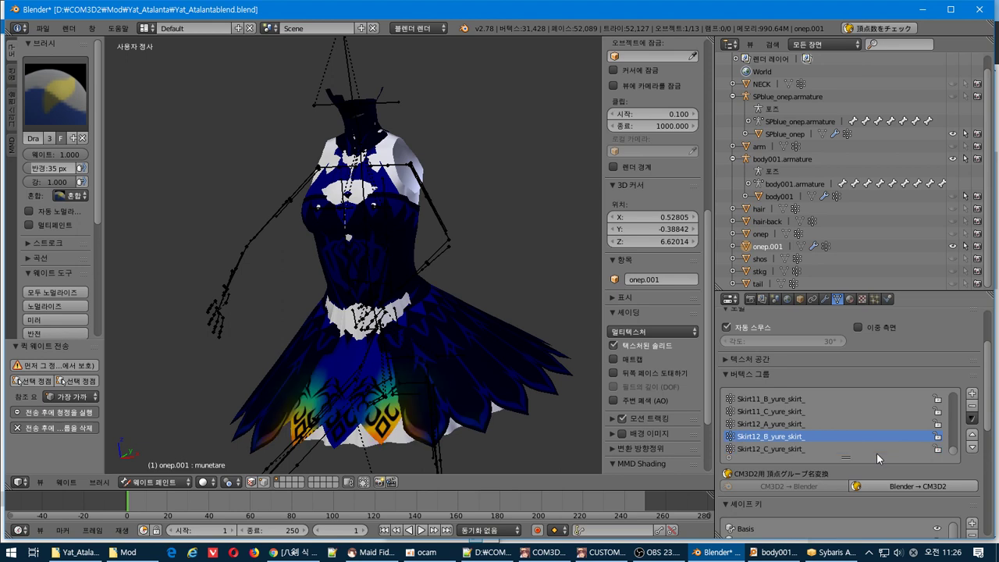
scroll(877, 453, "down", 9, "ctrl")
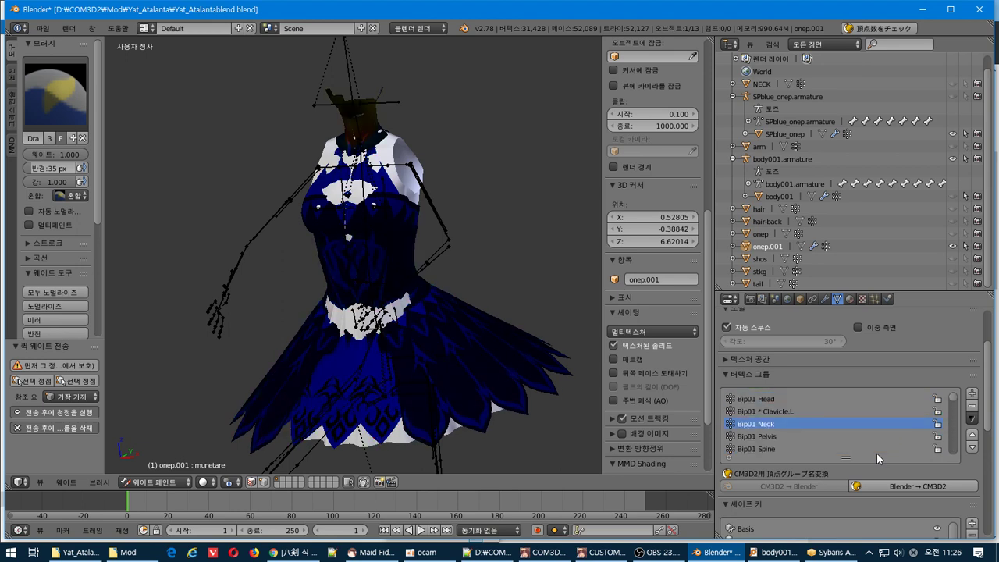
scroll(876, 453, "down", 5, "ctrl")
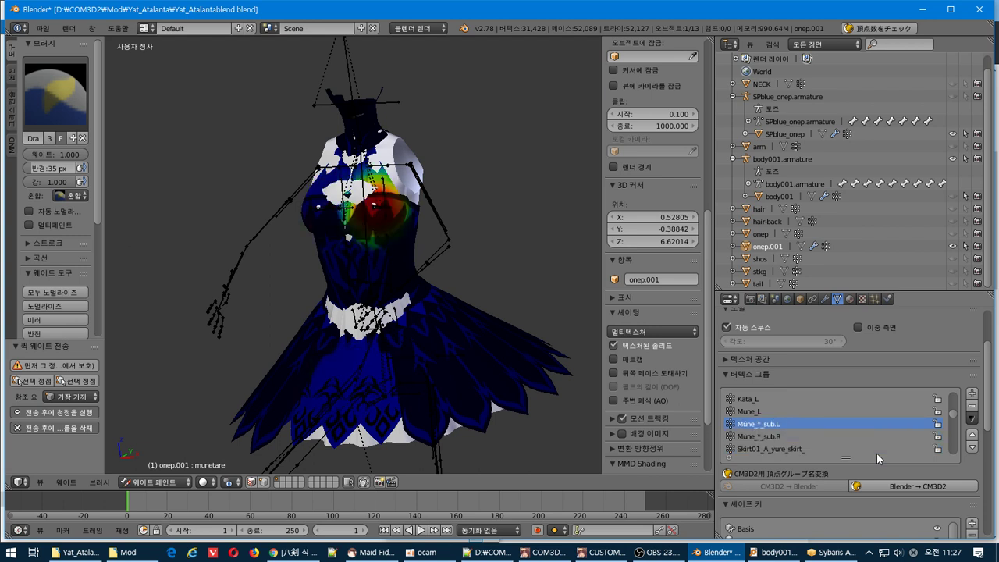
scroll(877, 453, "down", 1, "ctrl")
scroll(876, 452, "up", 1, "ctrl")
scroll(876, 453, "down", 2, "ctrl")
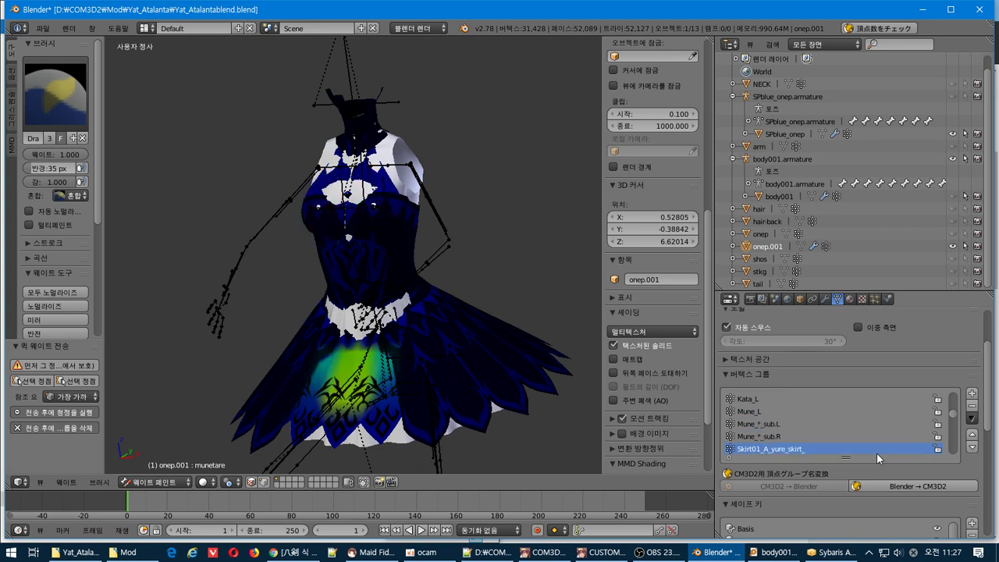
scroll(877, 453, "down", 8, "ctrl")
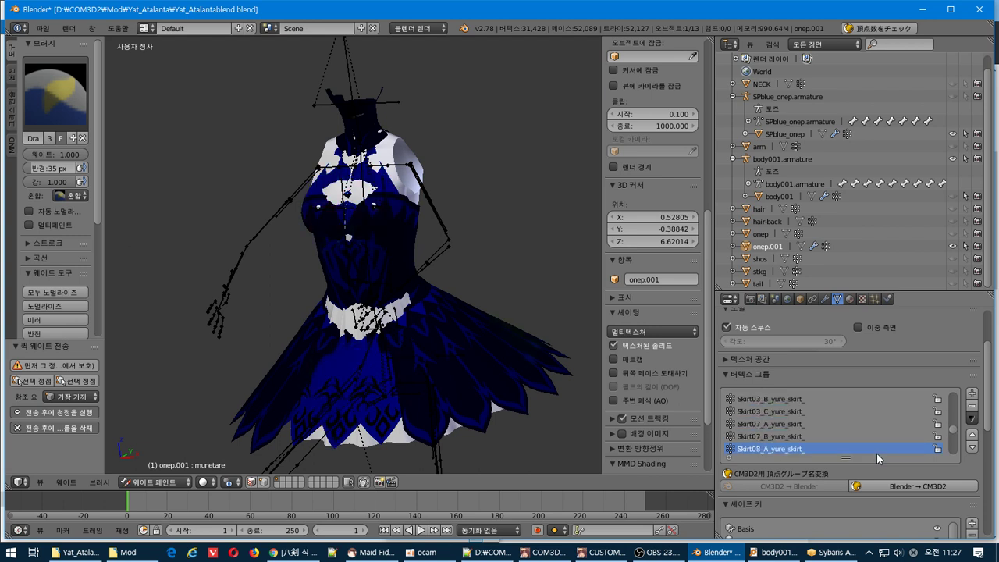
scroll(877, 453, "down", 6, "ctrl")
scroll(876, 452, "down", 6, "ctrl")
scroll(877, 453, "down", 3, "ctrl")
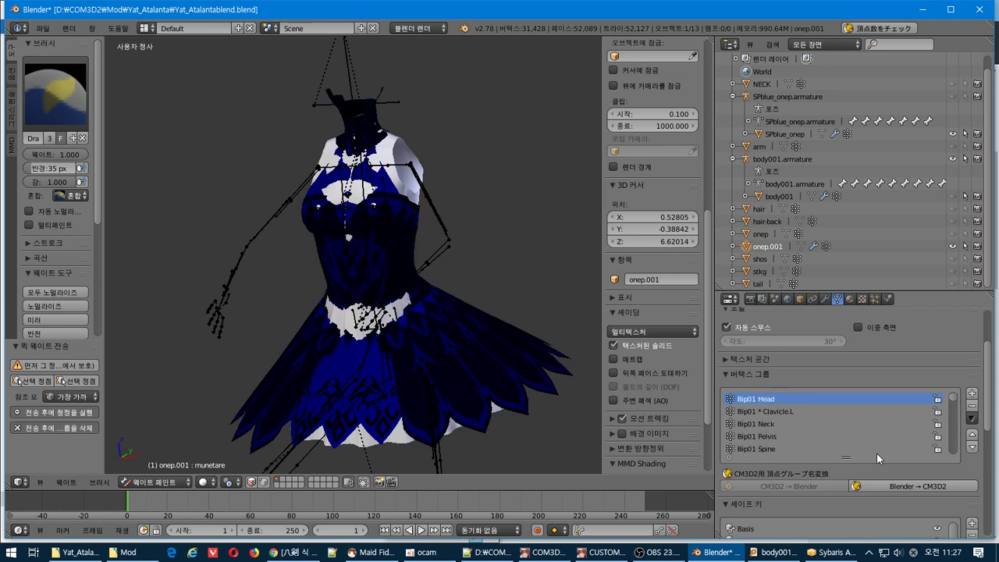
scroll(876, 453, "down", 10, "ctrl")
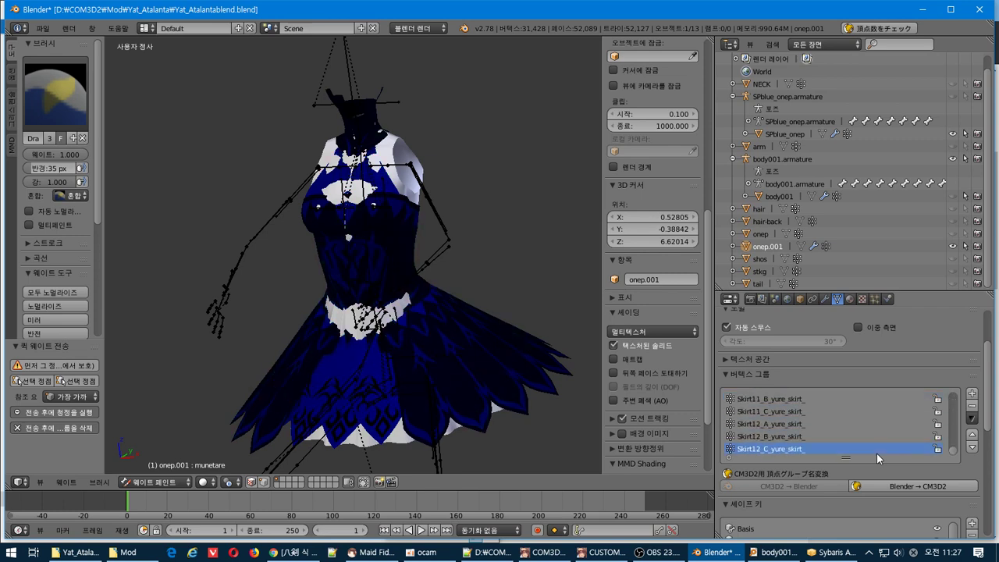
scroll(876, 453, "up", 5, "ctrl")
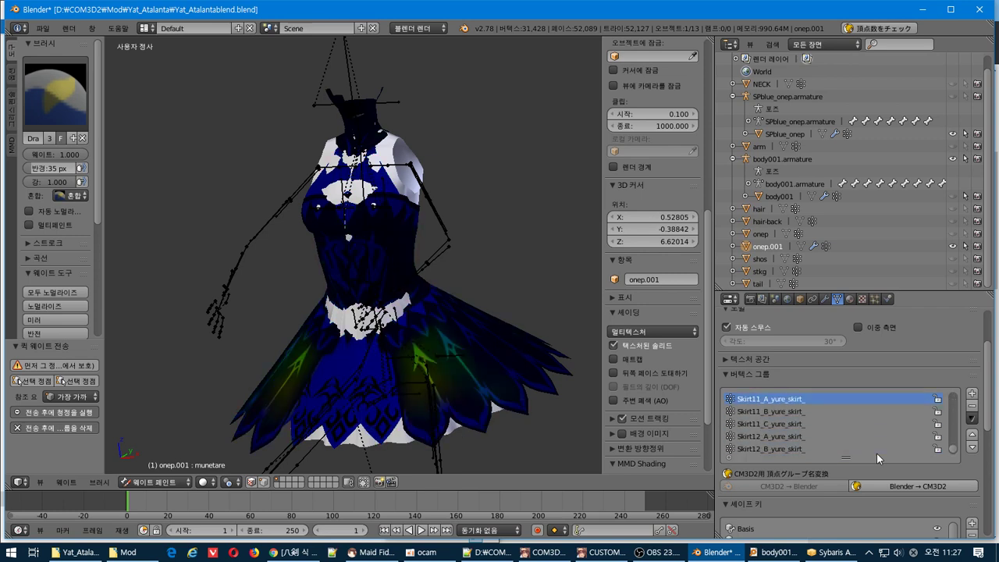
scroll(877, 453, "up", 20, "ctrl")
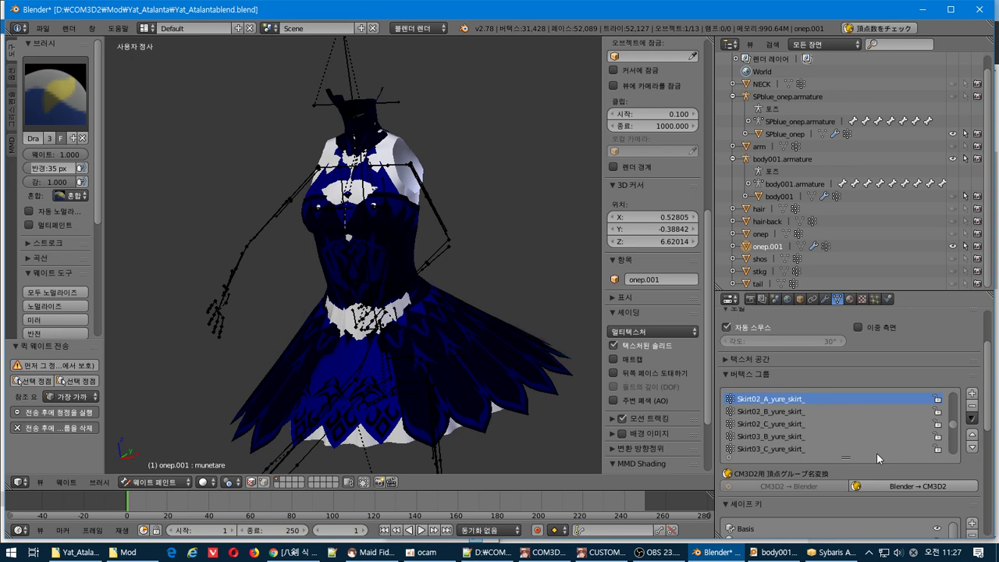
- Examine the weights of the Skirt01_A, Skirt01_B and Skirt02_A_yure_skirt_ groups on the front of the dress
scroll(877, 453, "up", 4, "ctrl")
left_click(811, 424)
left_click(805, 436)
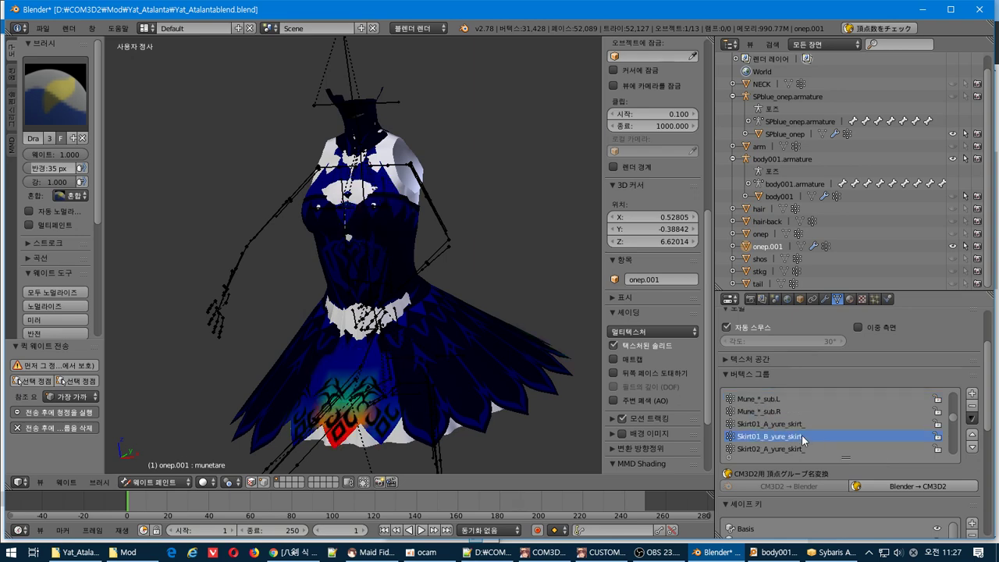
left_click(800, 449)
middle_click_drag(424, 345, 357, 346)
scroll(403, 325, "up", 3)
mouse_move(402, 321)
middle_mouse_down()
mouse_move(474, 331)
mouse_move(554, 307)
mouse_move(440, 305)
middle_mouse_up()
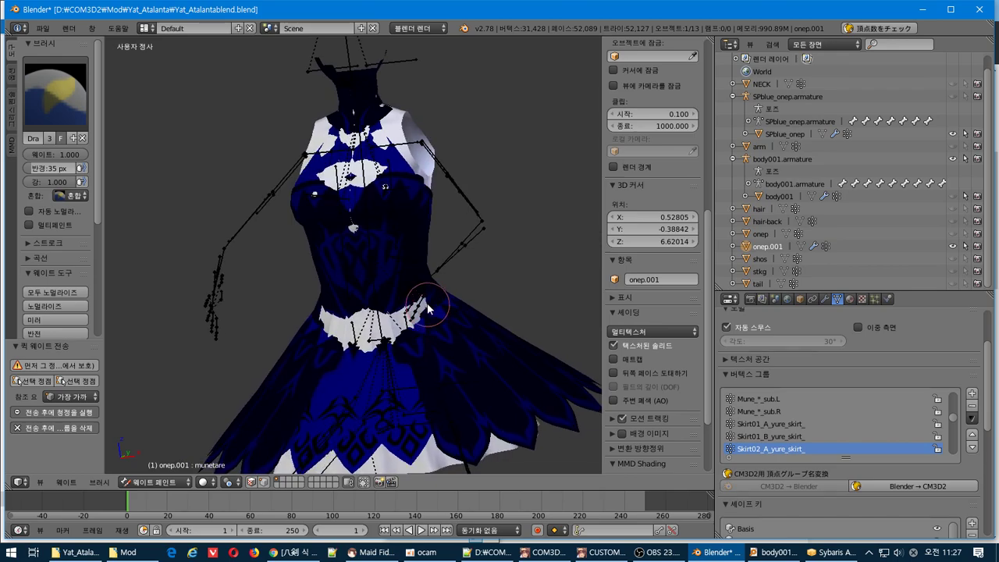
- Inspect the bodice and waist of the onep.001 mesh up close in edit mode
scroll(427, 276, "up", 4)
key("Tab")
scroll(419, 239, "down", 2)
middle_click_drag(418, 236, 495, 230)
scroll(387, 242, "up", 3)
scroll(415, 239, "down", 3)
scroll(502, 236, "up", 3)
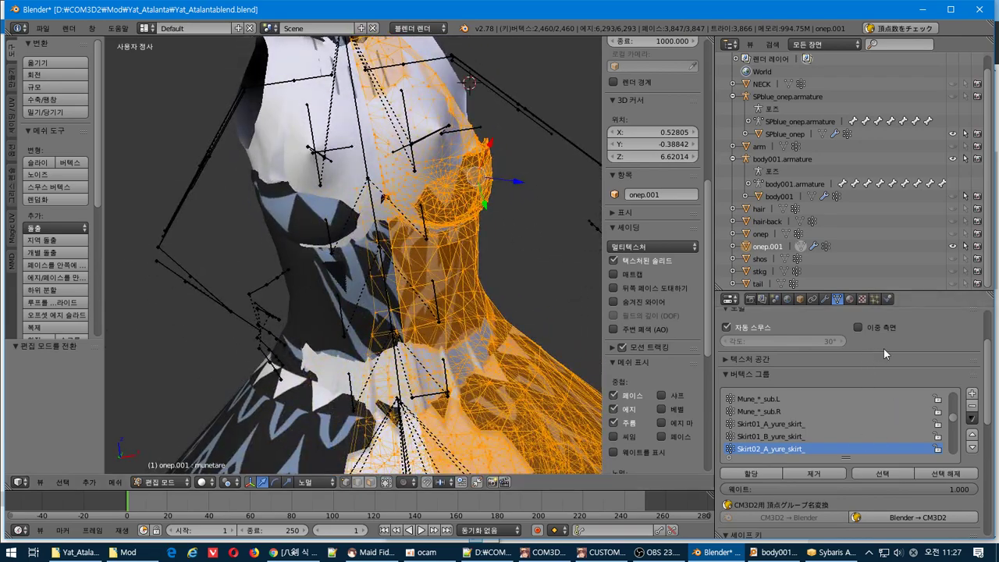
- Compare the Basis and hara shape keys of onep.001 around the waist in edit mode
left_click_drag(985, 375, 993, 419)
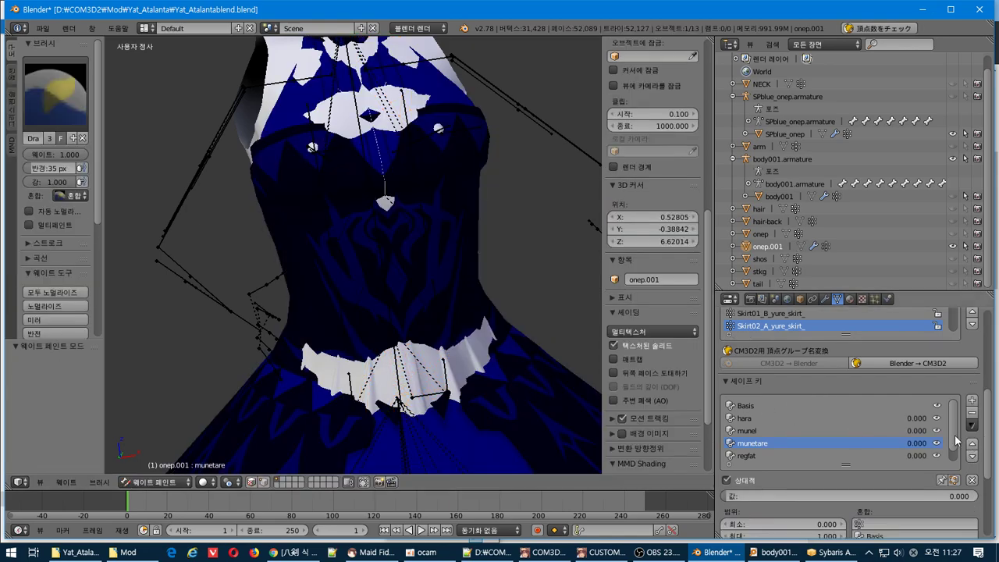
key("Tab")
middle_click_drag(444, 203, 339, 215)
key("Tab")
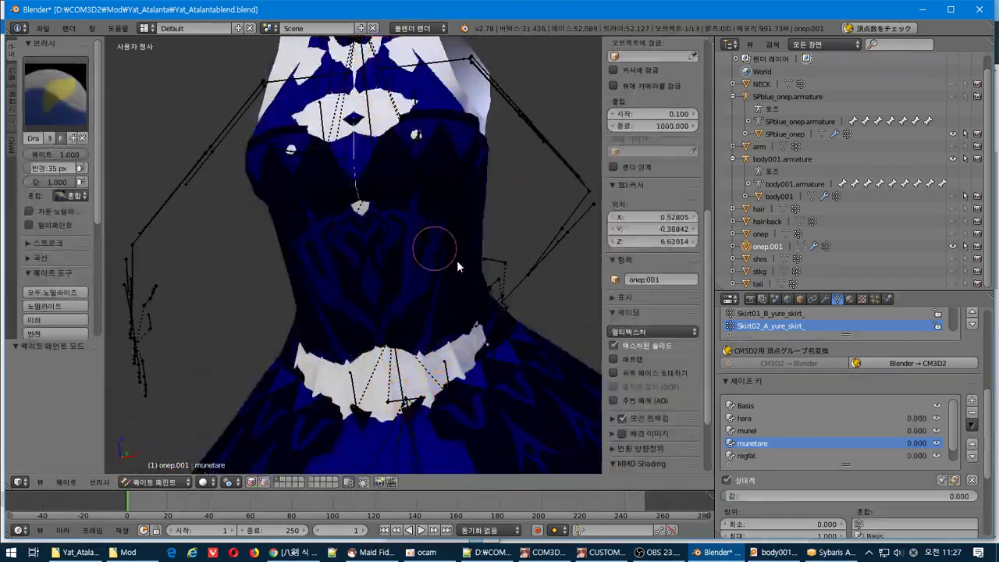
left_click(786, 404)
key("Tab")
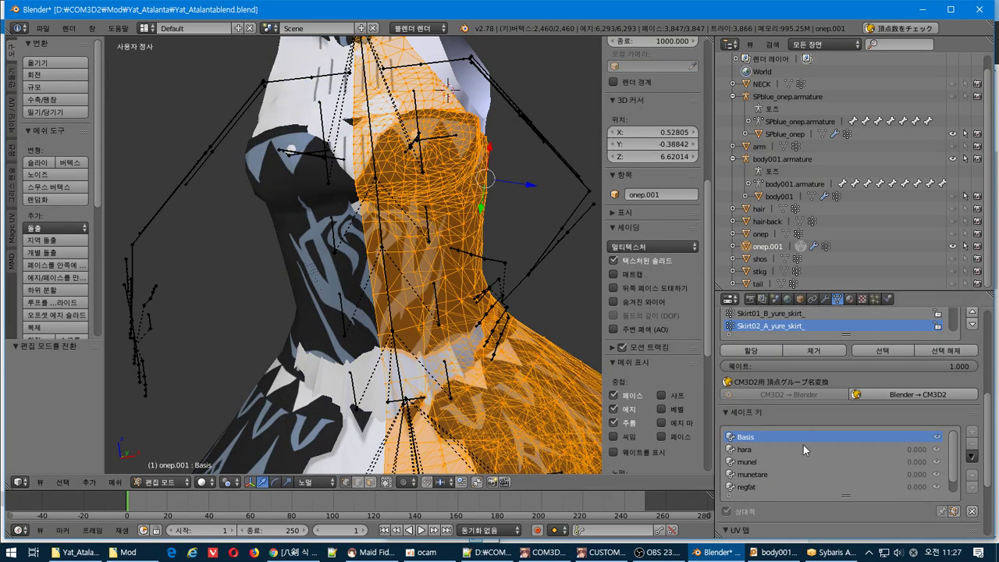
left_click(801, 449)
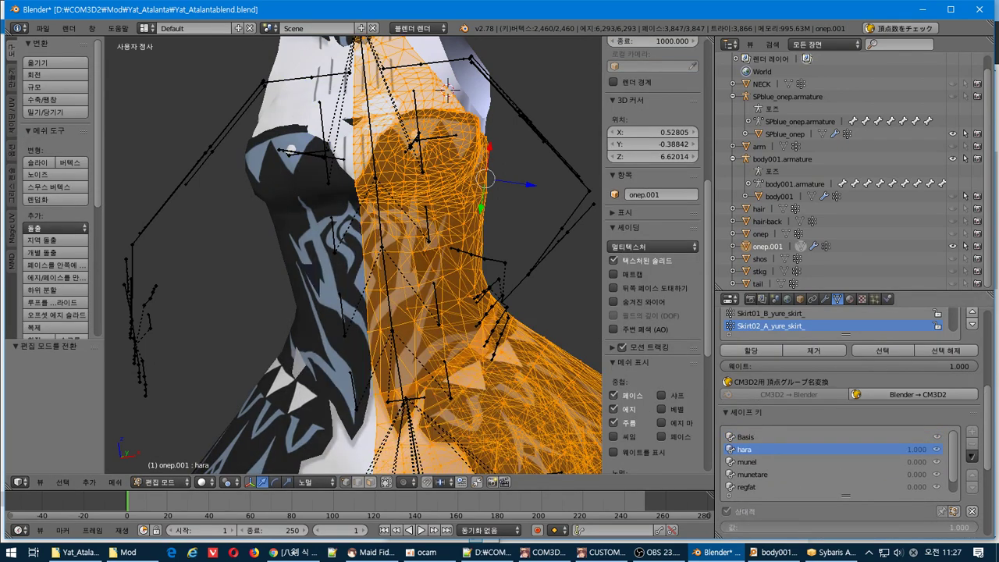
- Preview the munel shape key of onep.001 at value 1.000 on the bodice and reset it to 0
key("Tab")
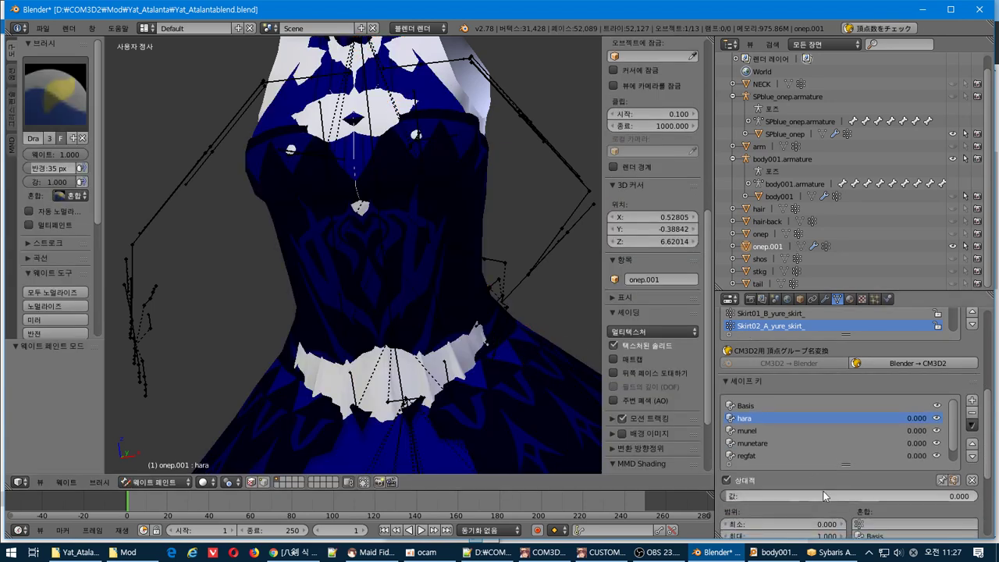
left_click_drag(771, 495, 976, 495)
left_click(767, 431)
mouse_move(508, 332)
middle_mouse_down()
mouse_move(402, 325)
mouse_move(484, 320)
middle_mouse_up()
key("Tab")
key("Tab")
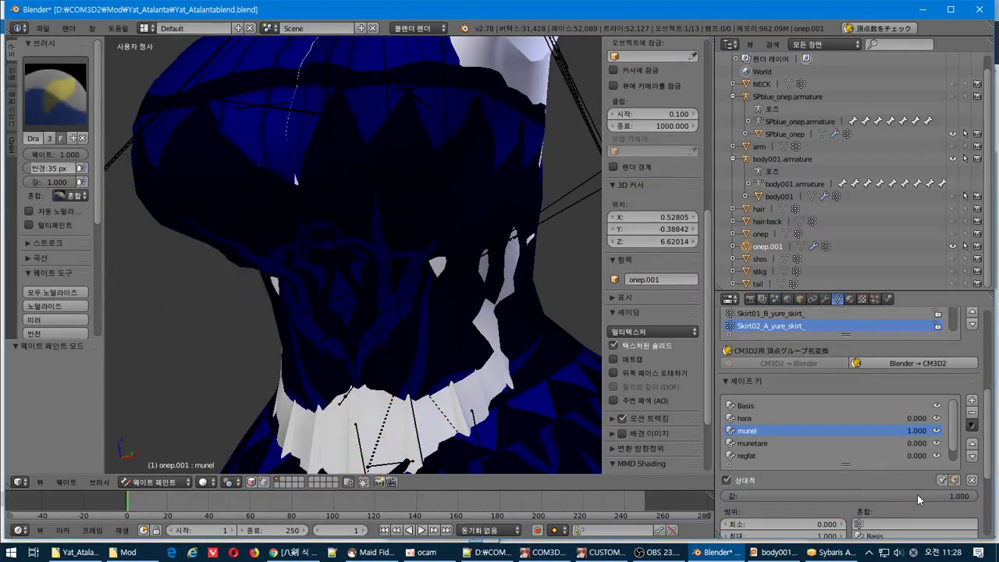
left_click_drag(952, 497, 724, 497)
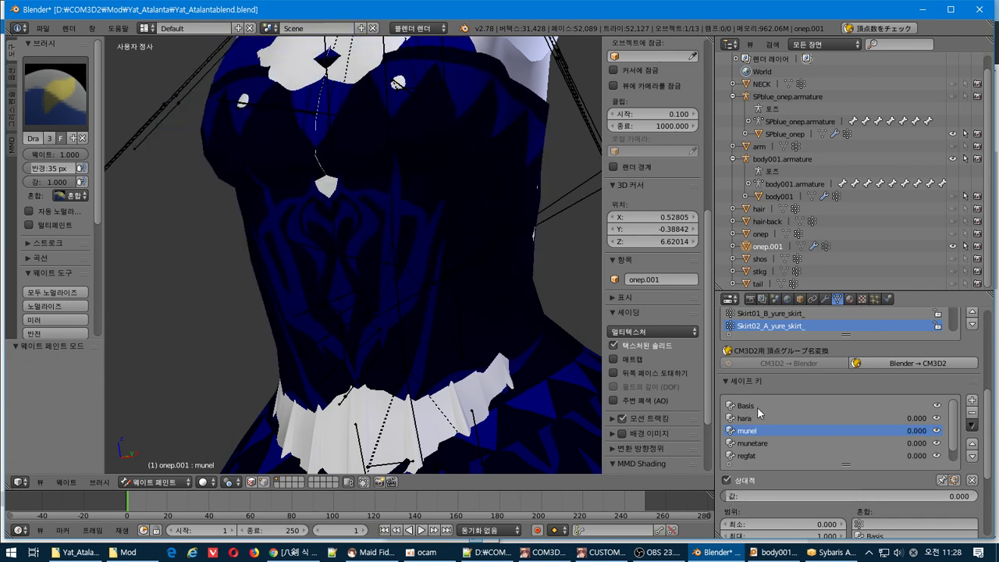
- Return onep.001 to Object Mode and duplicate the dress object in place
right_click(759, 247)
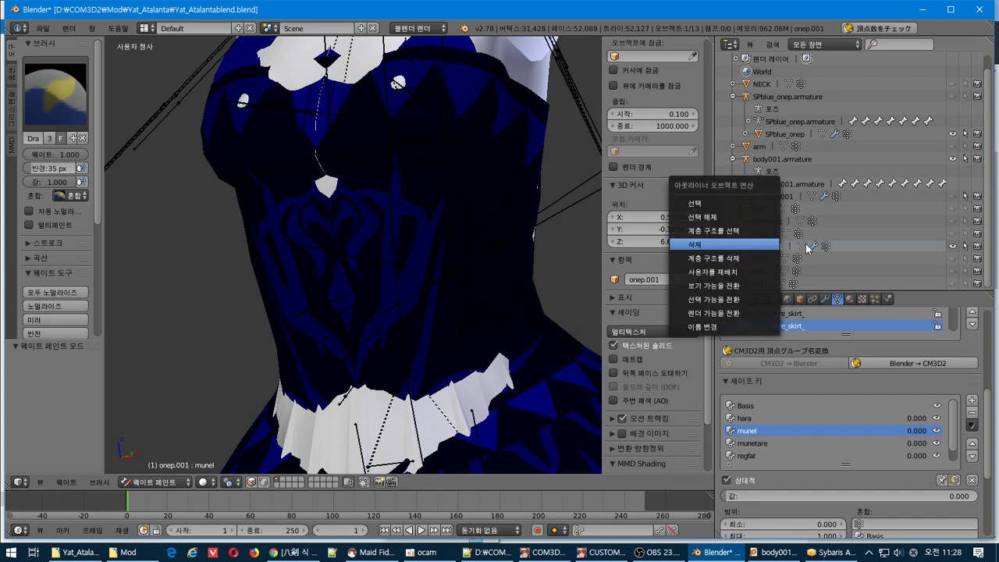
key("Escape")
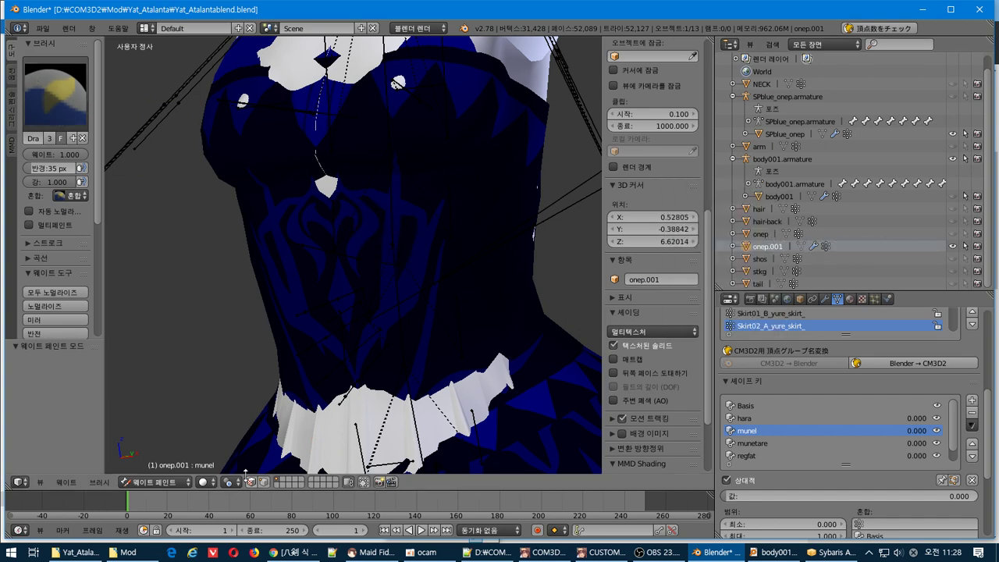
left_click(157, 482)
left_click(164, 470)
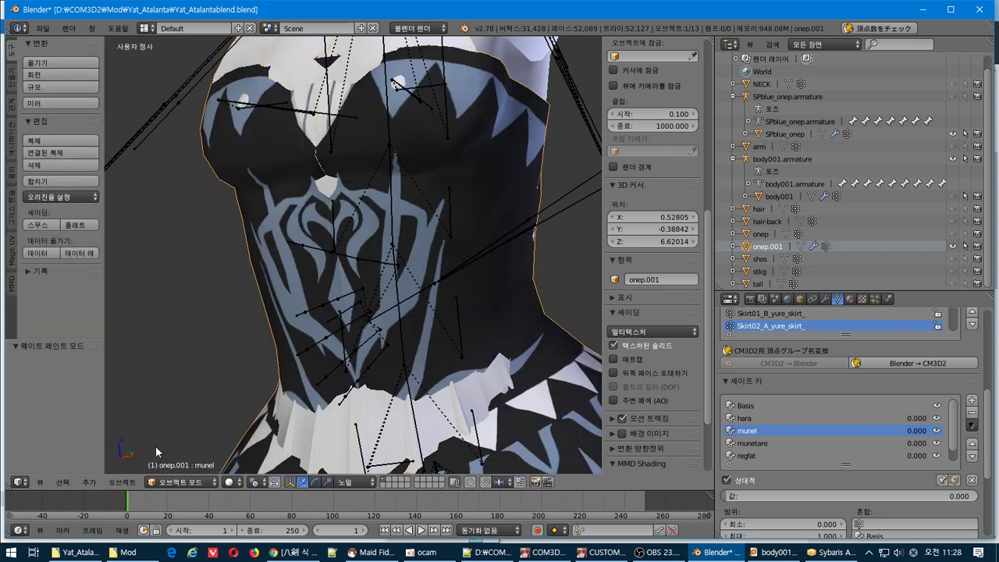
left_click(71, 140)
key("Escape")
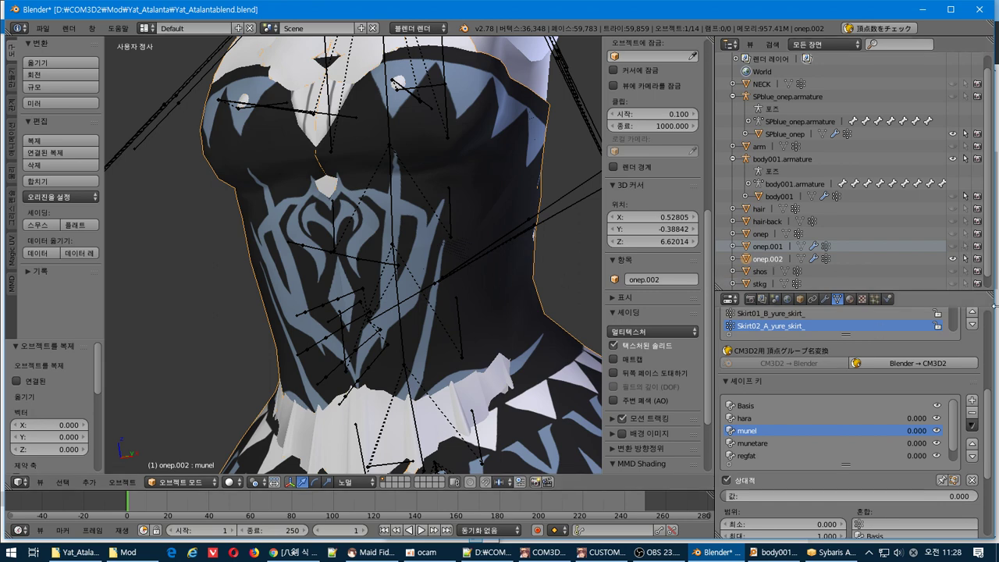
- Make onep.001 visible together with the duplicate and open onep.002 in Edit Mode on its munel shape key
left_click(953, 259)
left_click(953, 259)
key("Tab")
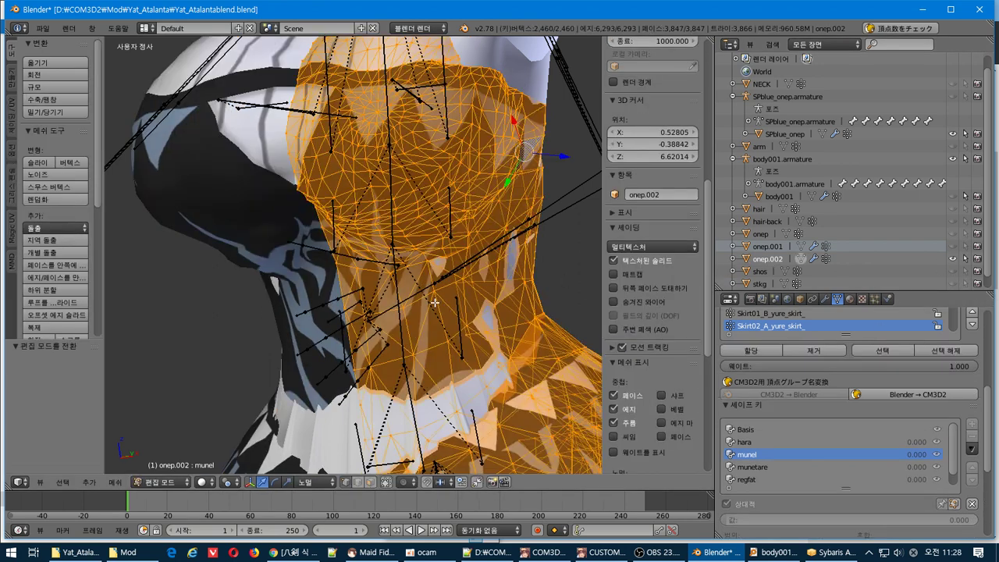
key("Tab")
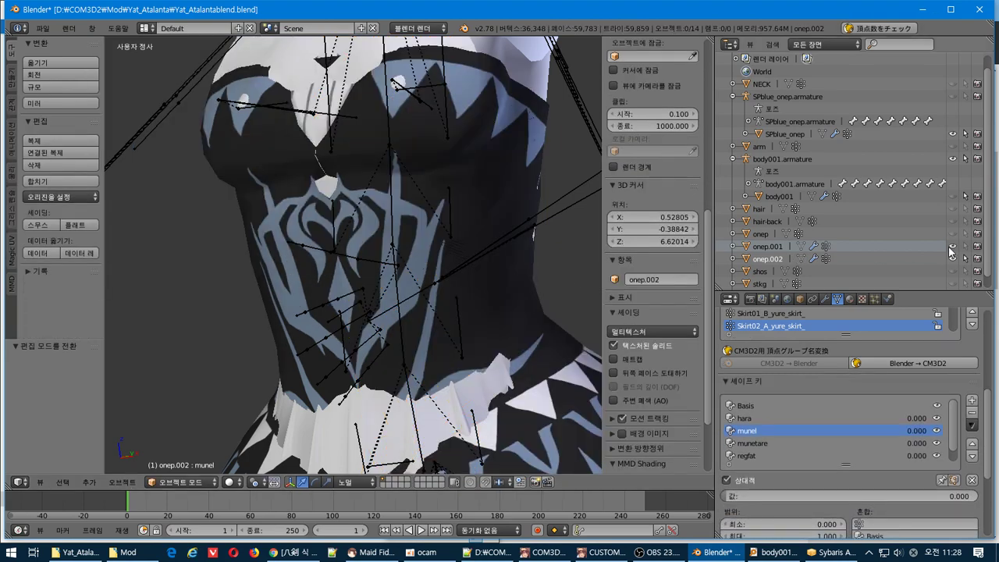
left_click(765, 260)
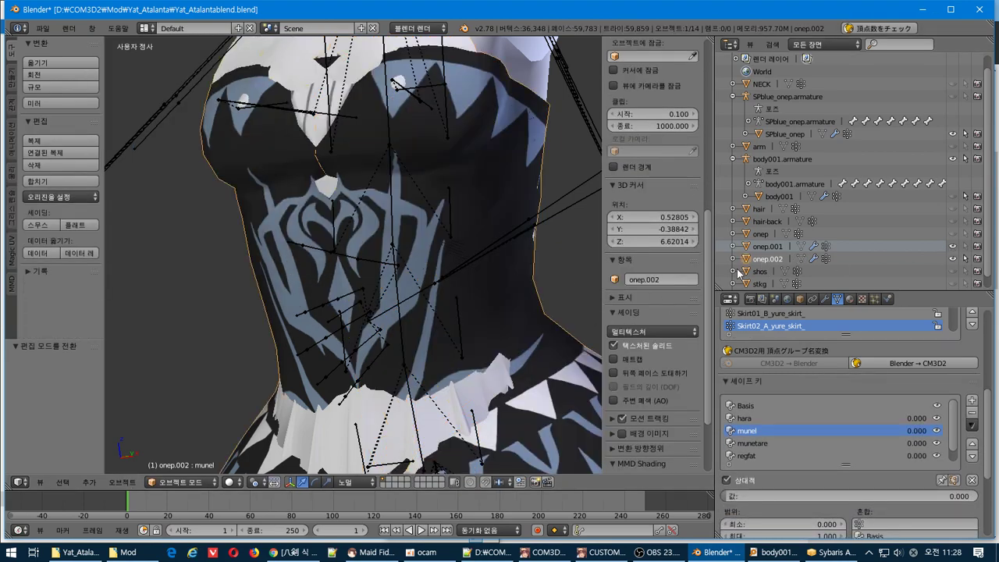
key("Tab")
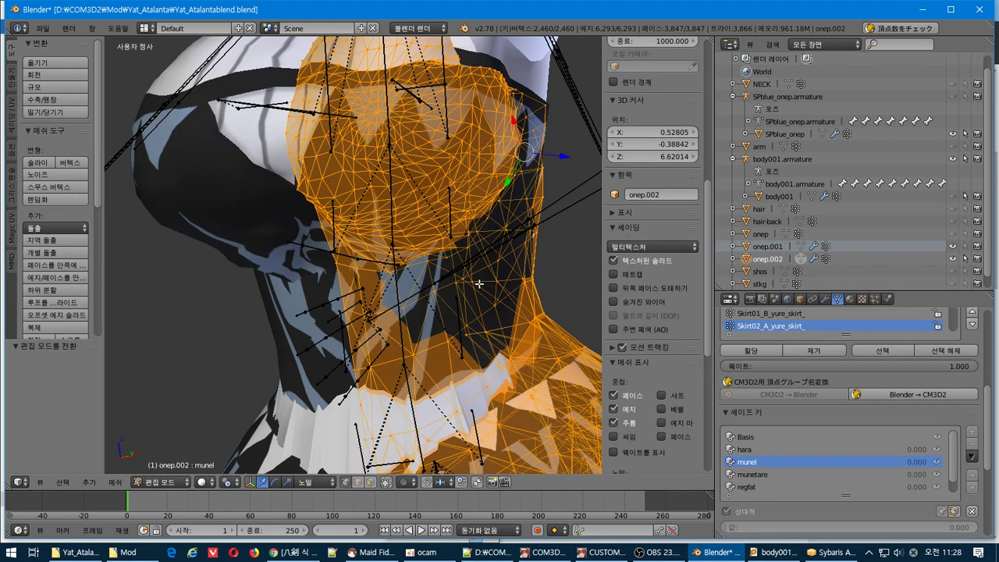
- Select the row of vertices just below the bust on the side of the onep.002 bodice
middle_click_drag(478, 283, 398, 288)
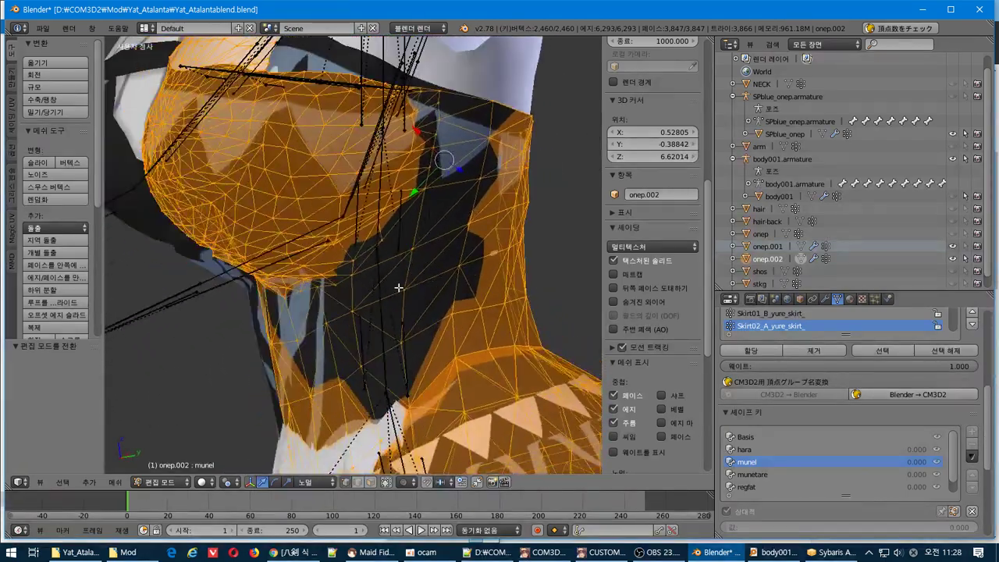
right_click(296, 341)
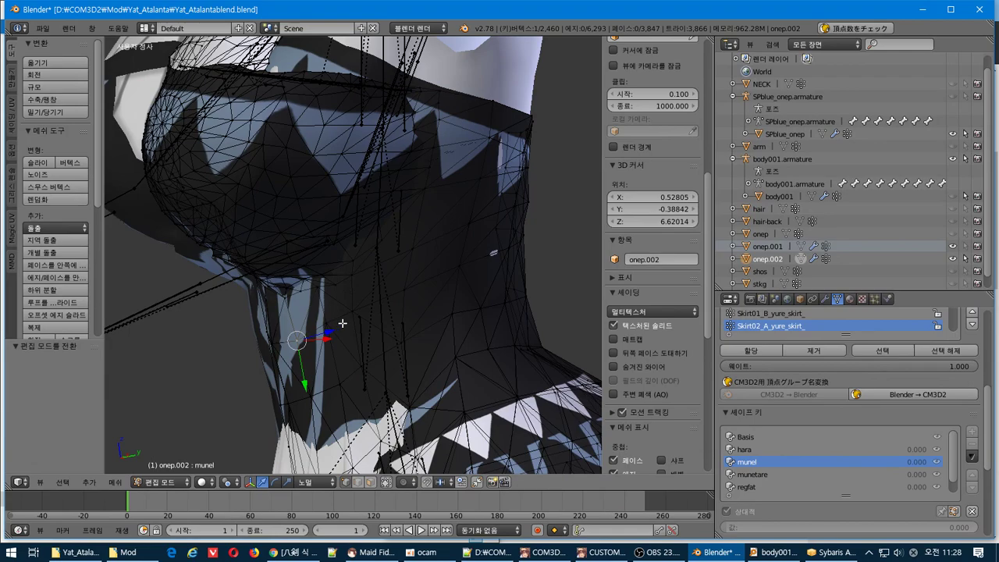
middle_click_drag(342, 324, 312, 330)
key("a")
key("a")
key("a")
key("b")
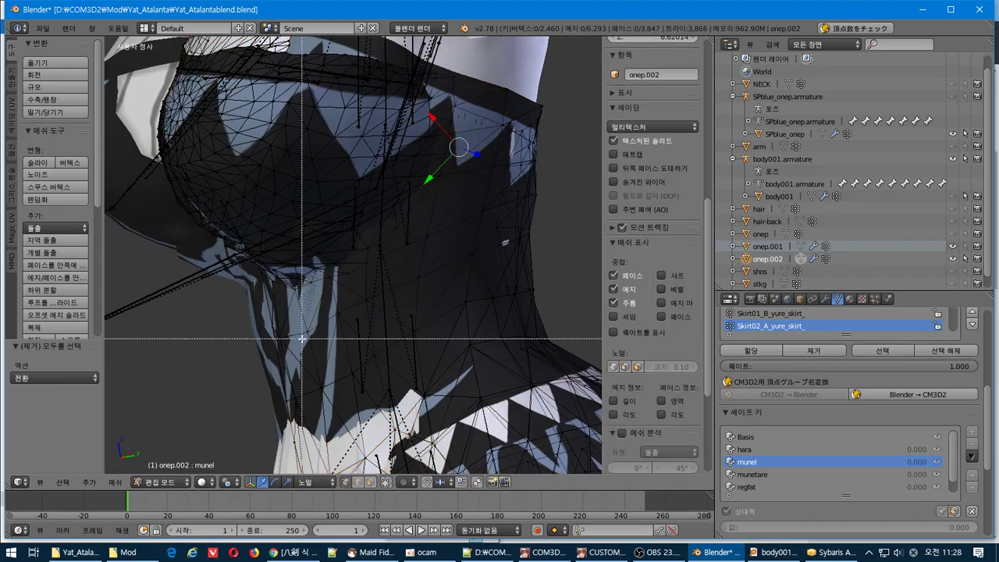
scroll(654, 234, "up", 3)
left_click_drag(357, 305, 448, 265)
key("b")
middle_click_drag(446, 269, 409, 256)
key("KP_1")
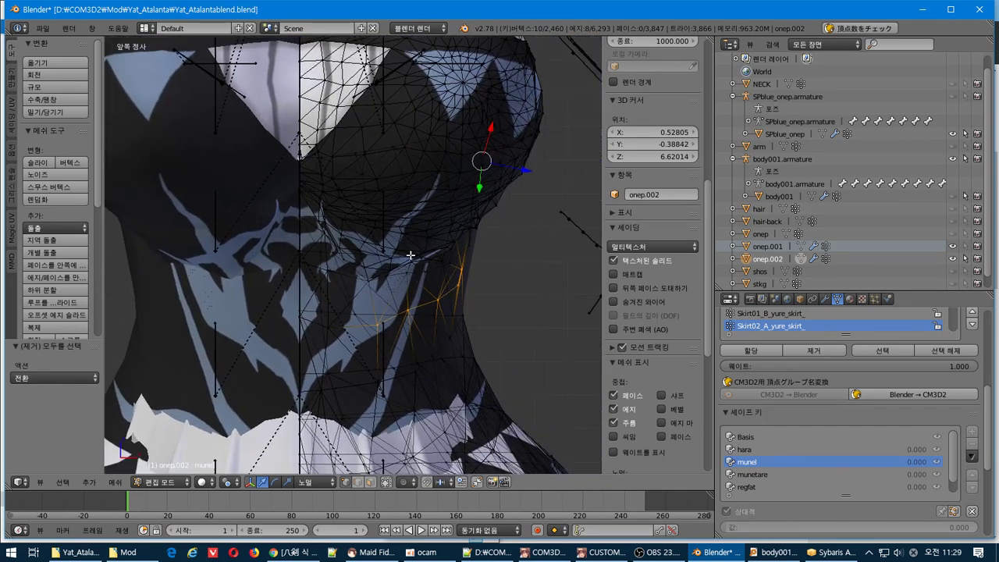
- Snap the 3D cursor to the scene centre and set the pivot point to the 3D cursor
key("shift+s")
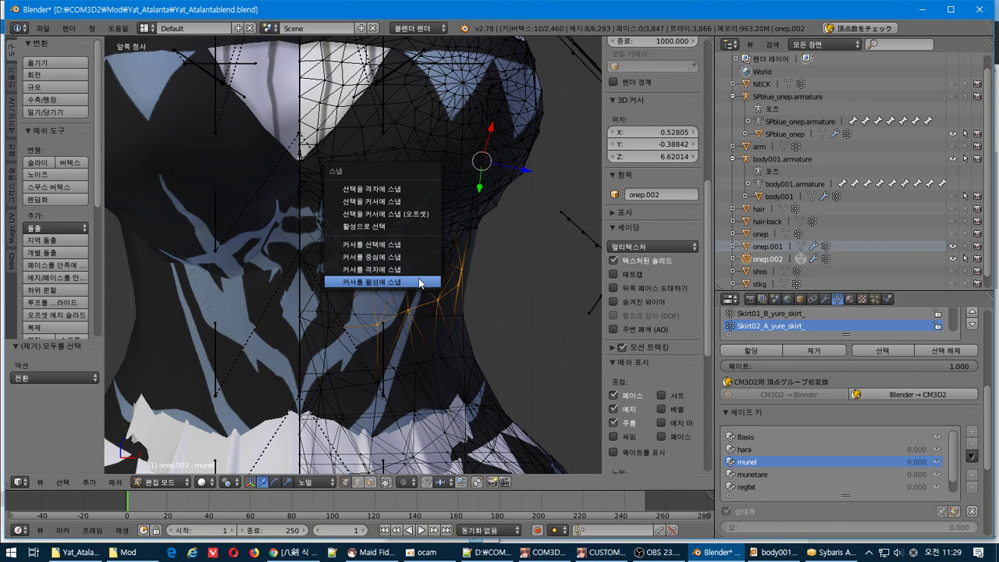
left_click(399, 255)
left_click(227, 482)
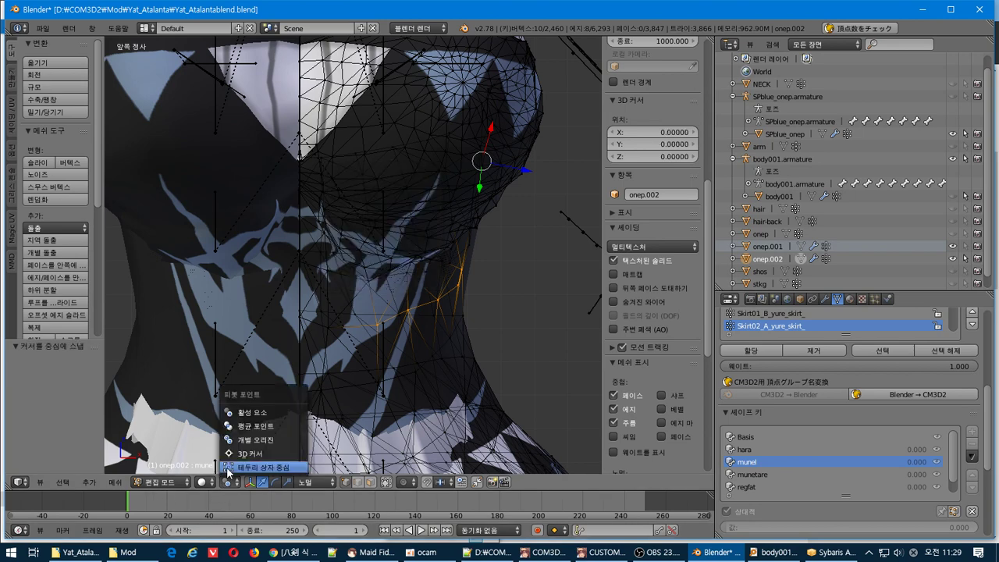
left_click(272, 447)
- Try scaling the vertices below the bust by 1.023 in X and Y without proportional editing, and undo it
key("s")
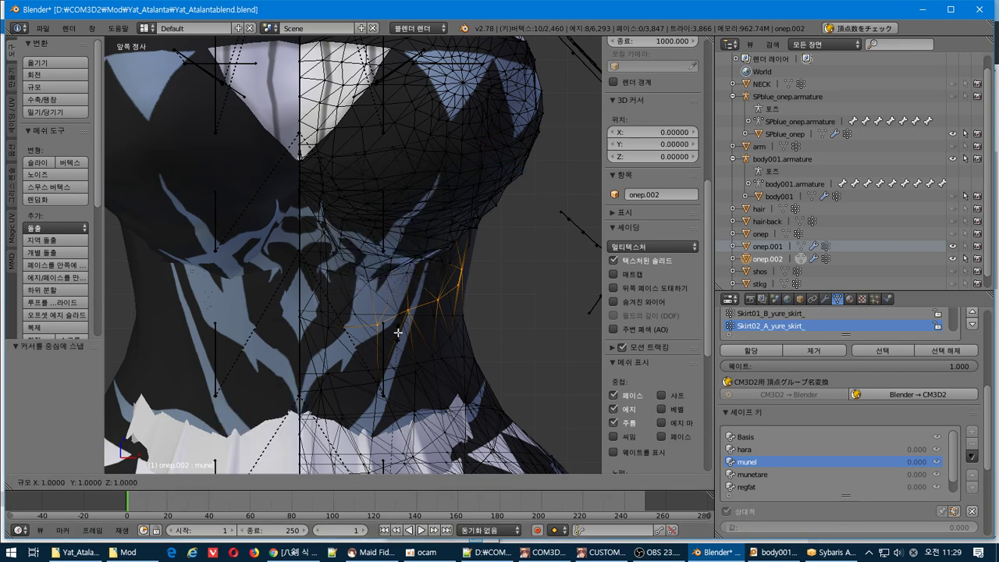
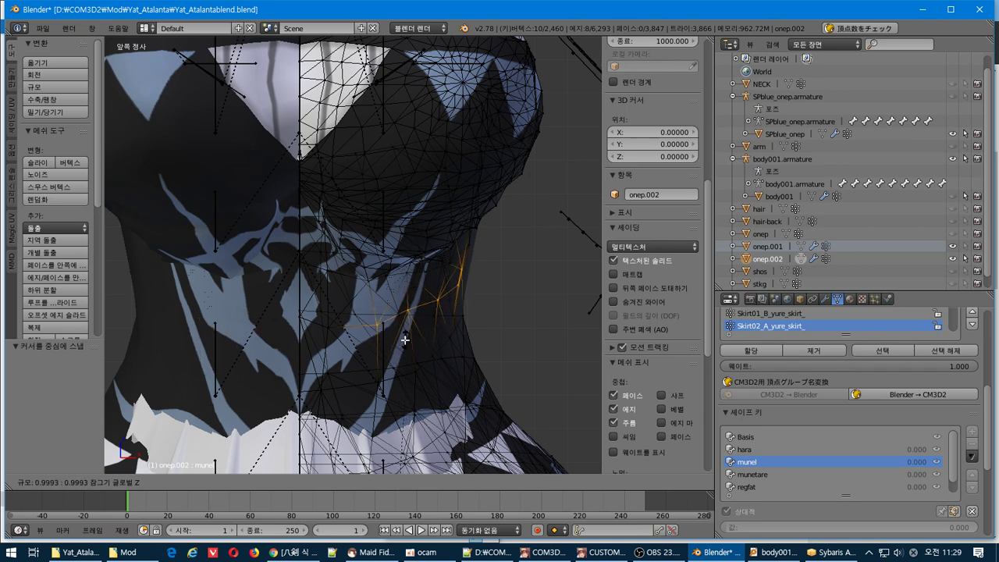
left_click(422, 290)
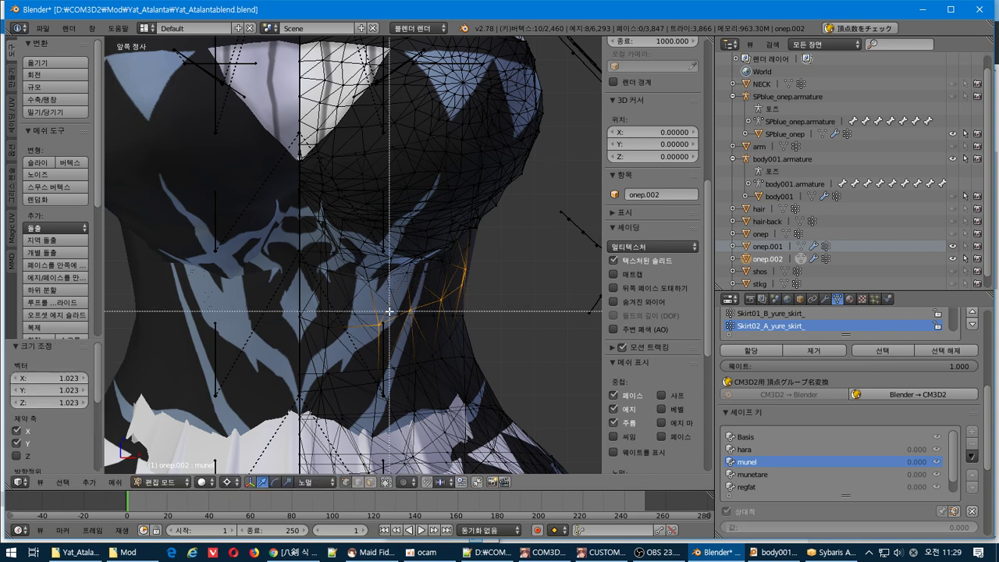
key("s")
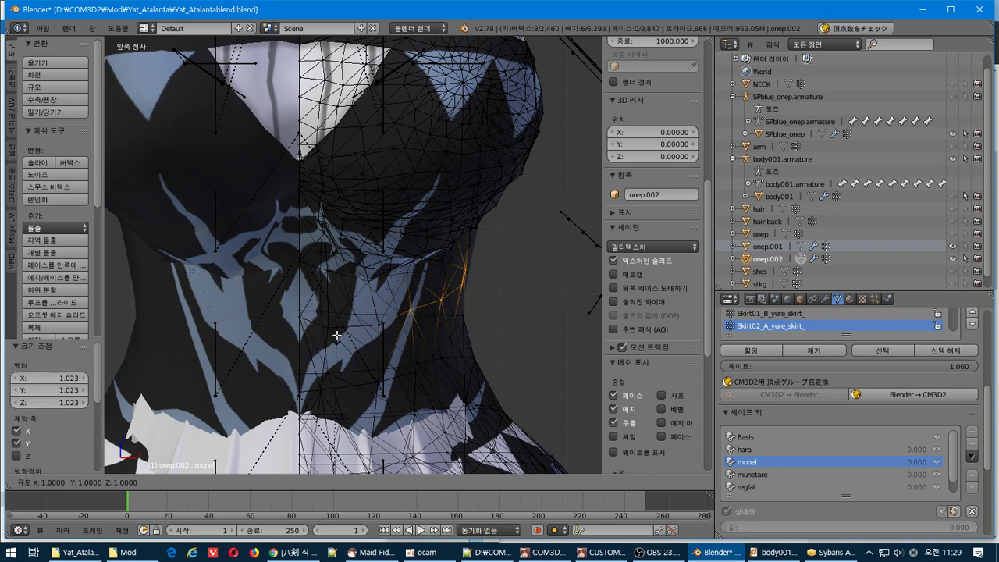
left_click(356, 264)
middle_click_drag(356, 264, 499, 320)
key("ctrl+z")
- Enable proportional editing and scale the vertices below the bust by 1.010 in X and Y with size 0.22
key("o")
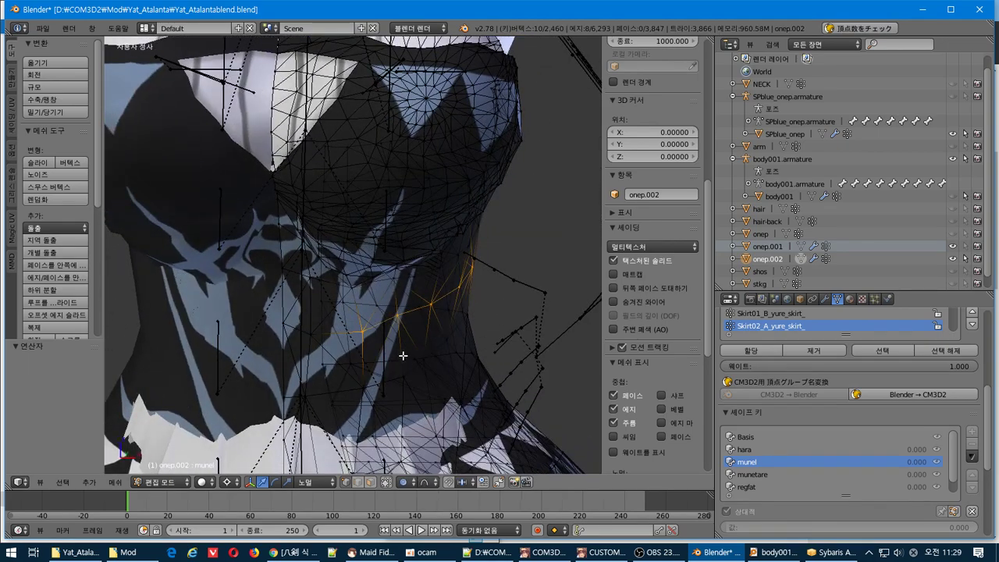
key("KP_1")
scroll(405, 341, "up", 3)
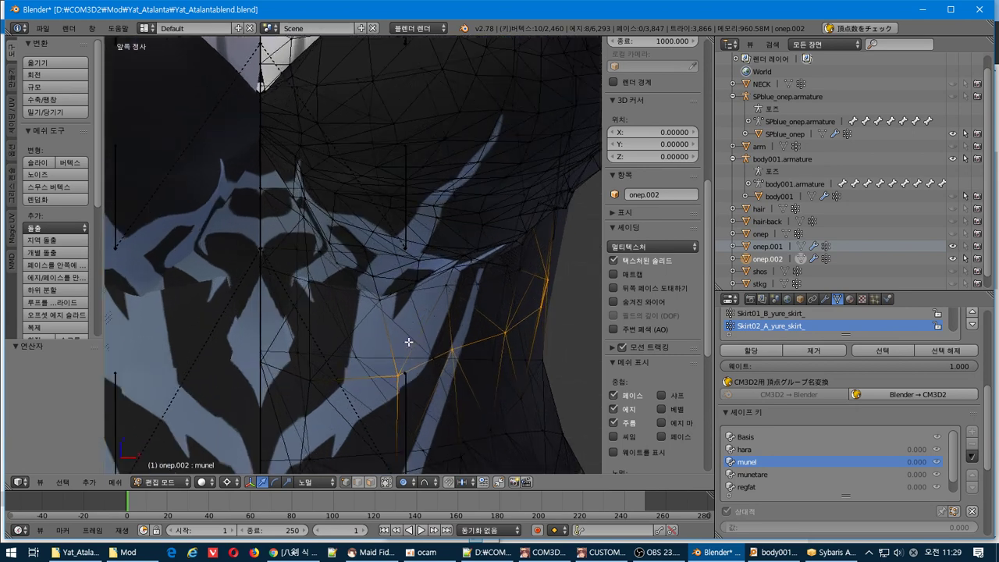
key("s")
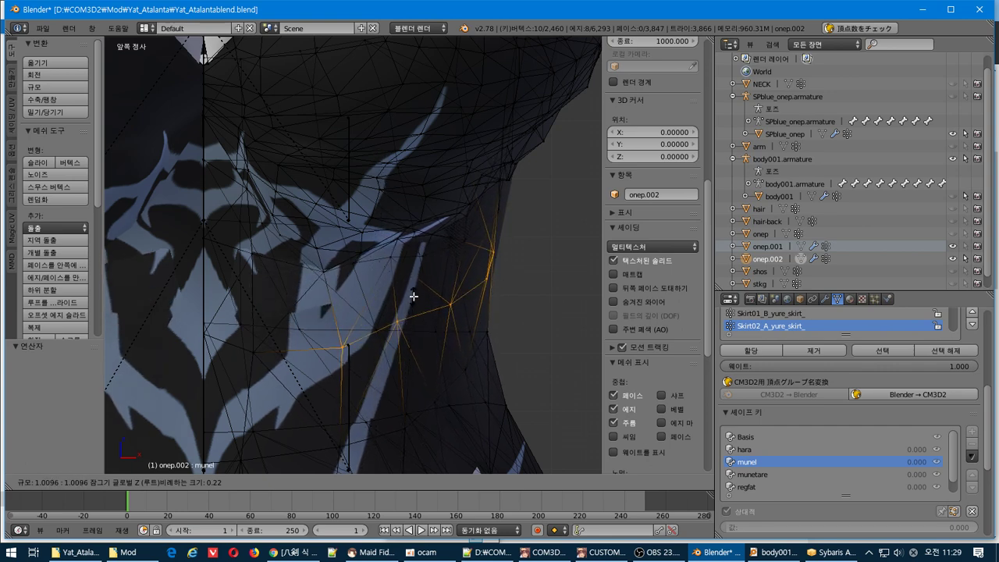
left_click(413, 296)
- Deselect the vertices nearest the front centre and scale the remaining ones by 1.015 in X and Y
key("b")
middle_click_drag(357, 327, 300, 371)
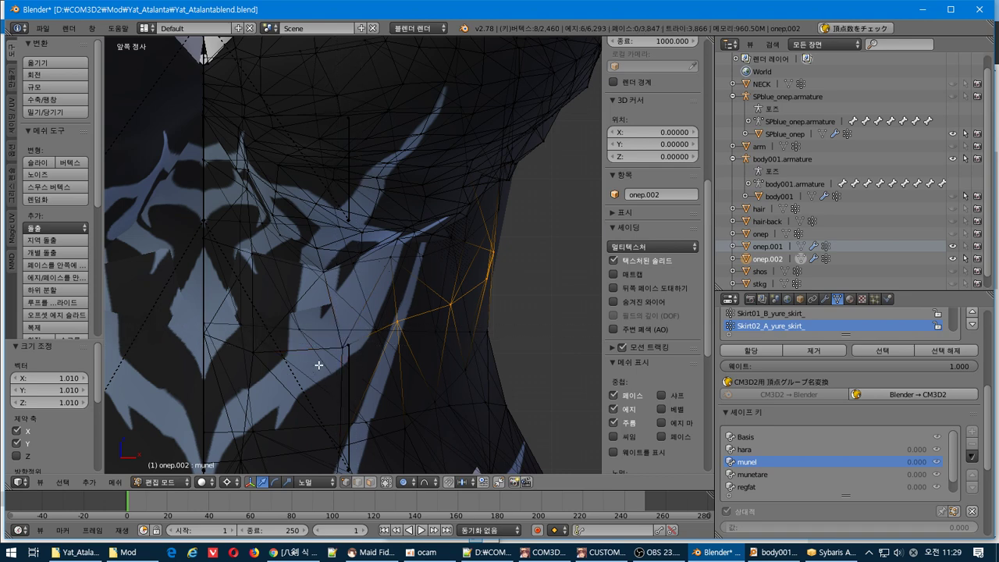
key("s")
key("shift+z")
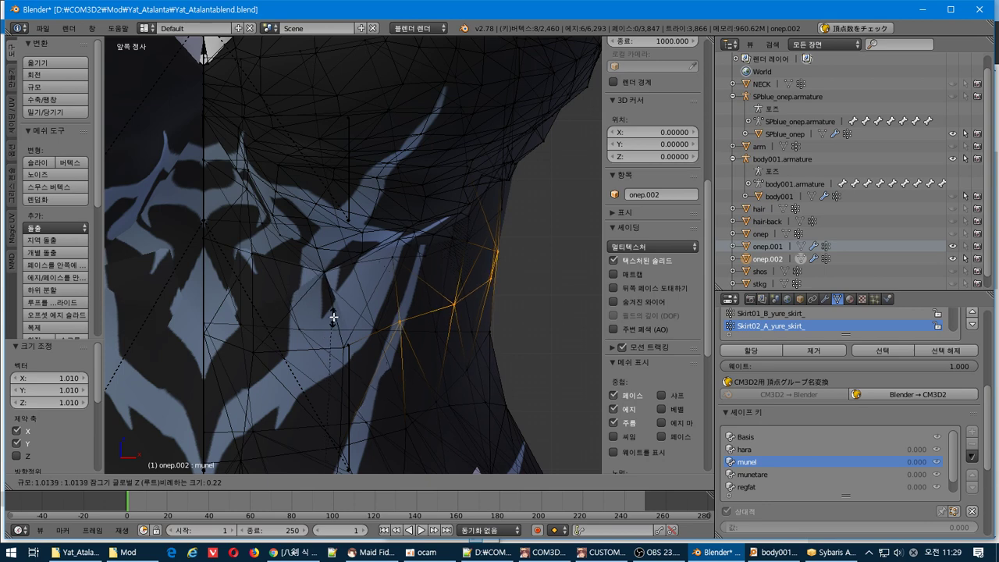
left_click(335, 315)
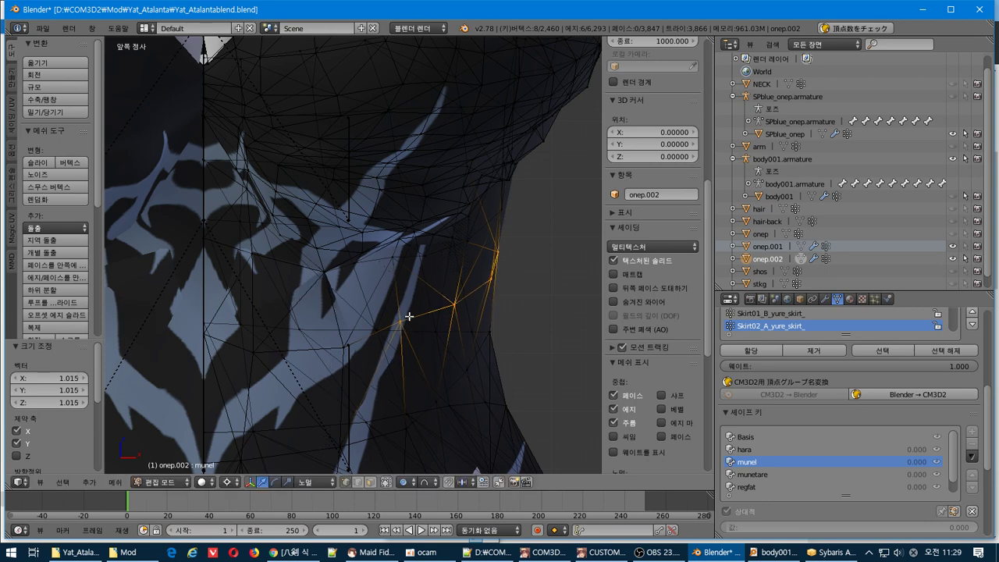
- Reduce the selection to the outermost vertices on the side and scale them by 1.019 in X and Y
key("b")
middle_click_drag(409, 308, 313, 372)
key("s")
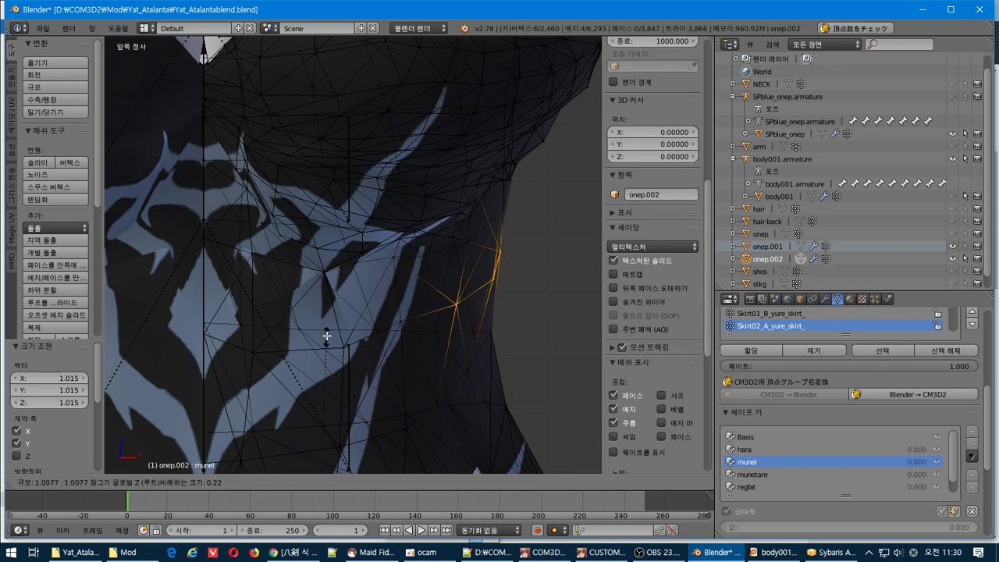
left_click(325, 297)
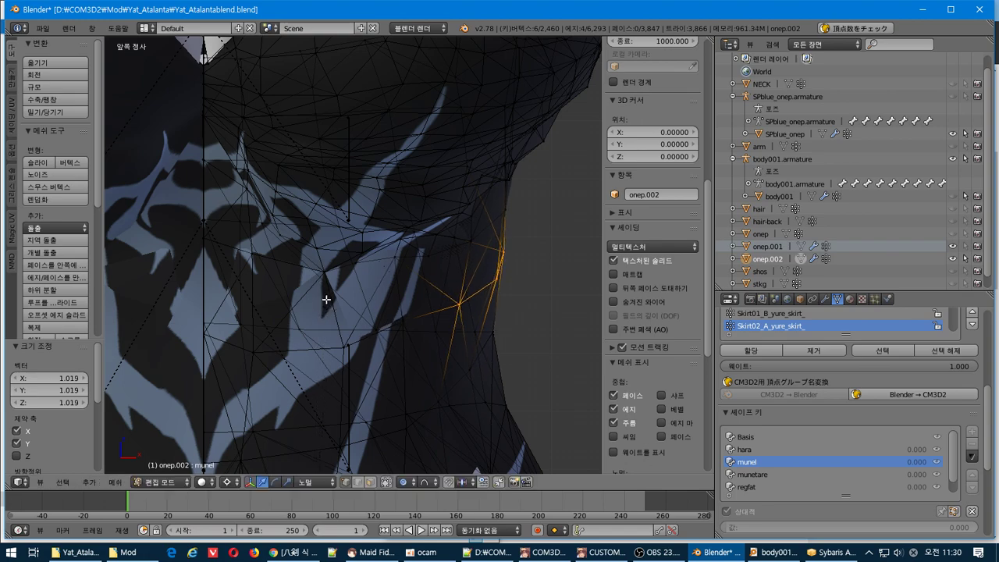
- Select a new row of vertices directly under the bust and scale them by 1.041 in X and Y with proportional editing
mouse_move(326, 297)
middle_mouse_down()
mouse_move(307, 292)
mouse_move(272, 310)
mouse_move(284, 307)
mouse_move(263, 297)
mouse_move(276, 329)
mouse_move(248, 337)
mouse_move(324, 313)
middle_mouse_up()
key("a")
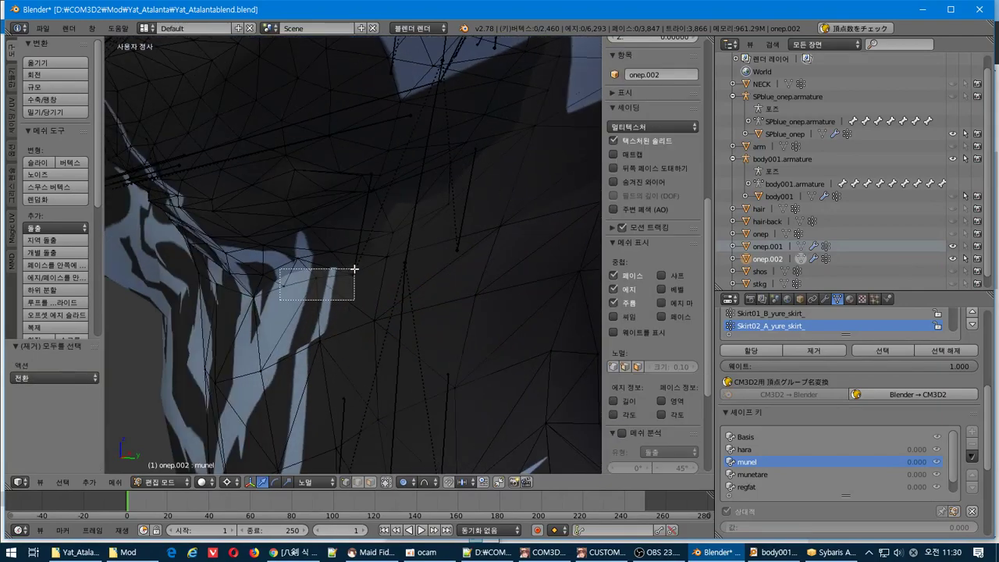
left_click_drag(370, 270, 368, 272)
middle_click_drag(367, 273, 326, 282)
key("b")
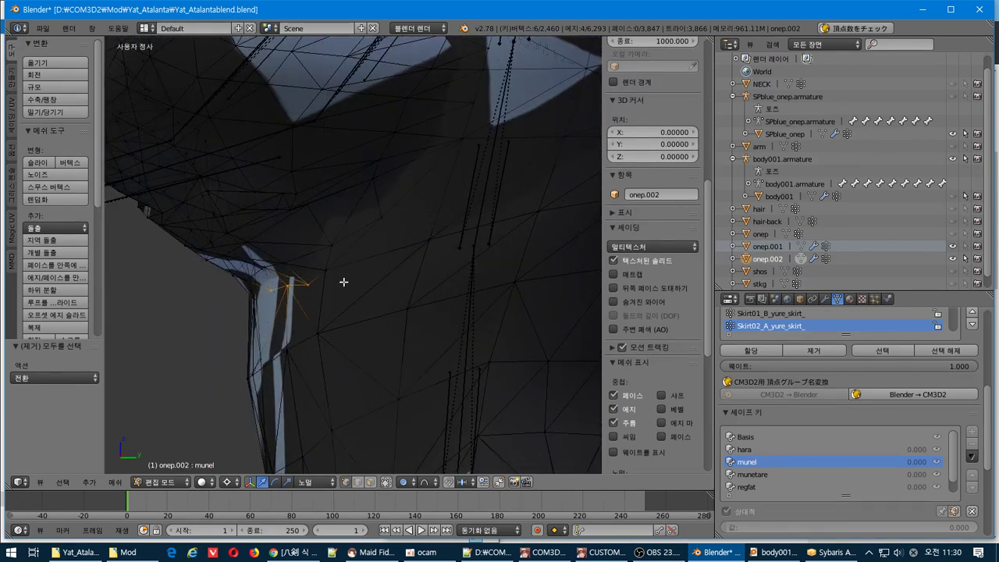
left_click_drag(356, 262, 361, 261)
middle_click_drag(375, 257, 409, 242)
key("s")
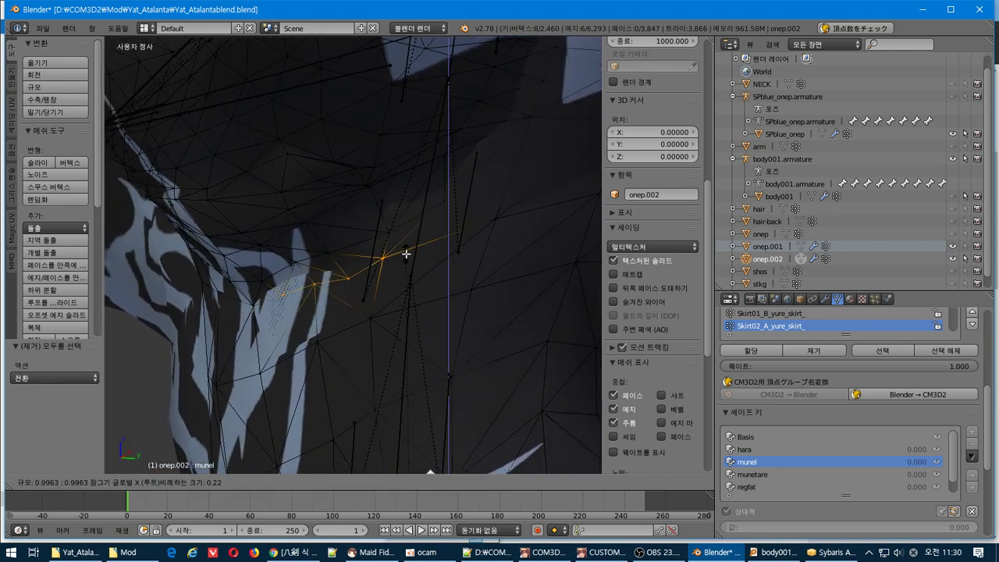
key("z")
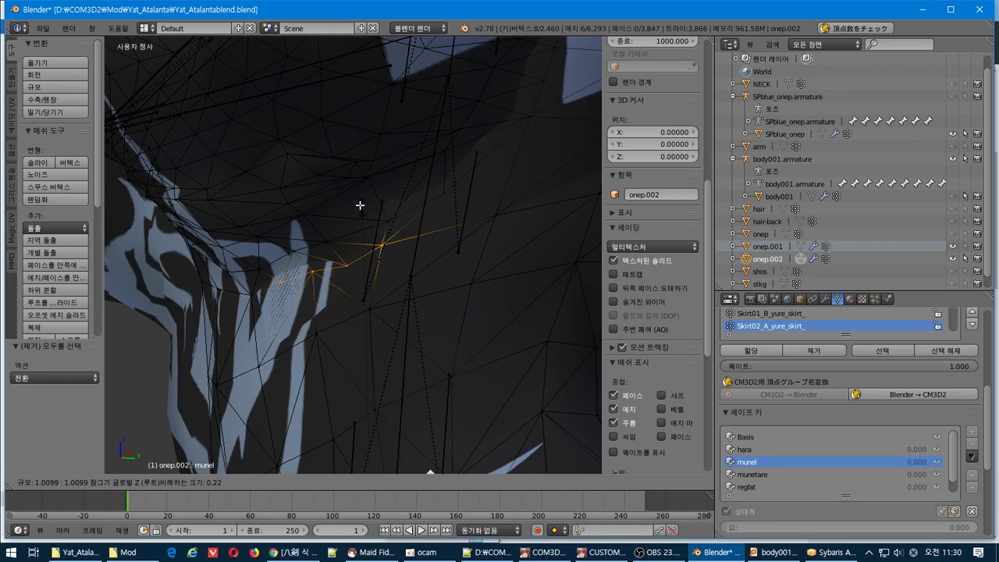
left_click(303, 108)
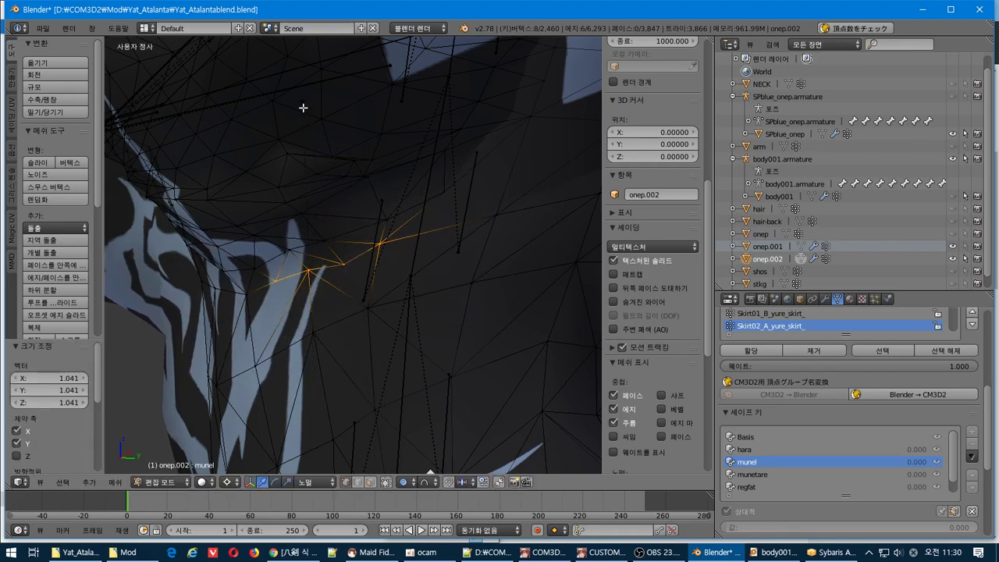
- Select the vertices on the bodice side between bust and waist and scale them in X and Y with proportional editing
middle_click_drag(302, 104, 403, 207)
key("a")
key("a")
left_click_drag(441, 350, 444, 346)
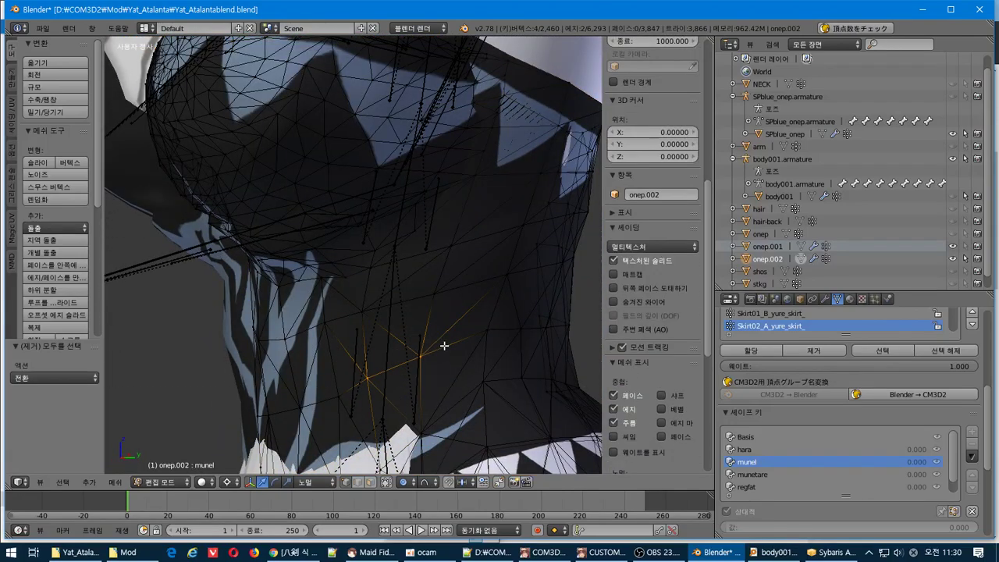
middle_click_drag(444, 346, 398, 356)
key("s")
key("shift+z")
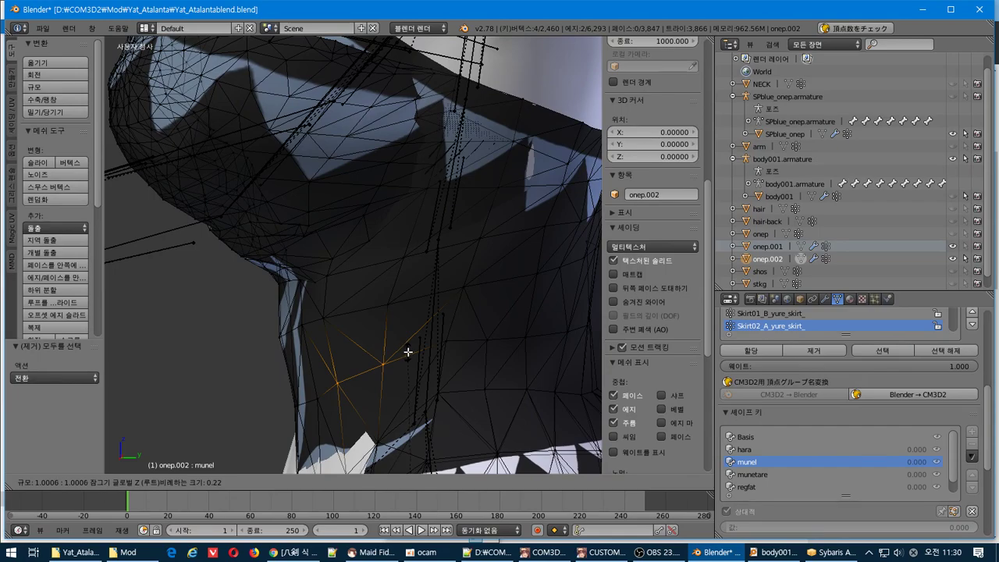
left_click(375, 294)
- Select the column of vertices on the bust's outer side below the neckline trim and scale them by 1.054 in X and Y
middle_click_drag(376, 294, 399, 223)
key("a")
middle_click_drag(428, 192, 388, 359)
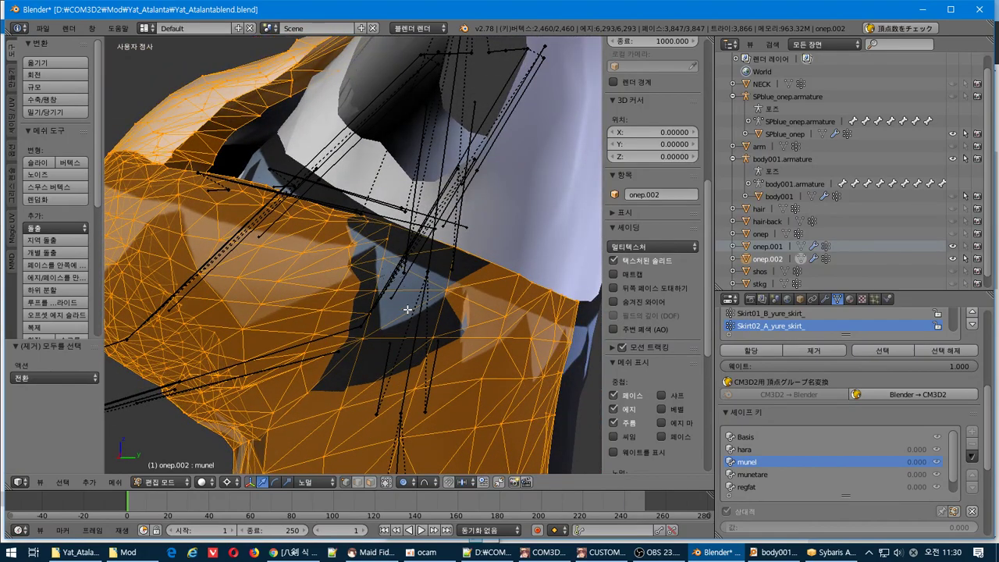
key("a")
key("b")
left_click_drag(361, 345, 401, 236)
key("b")
key("b")
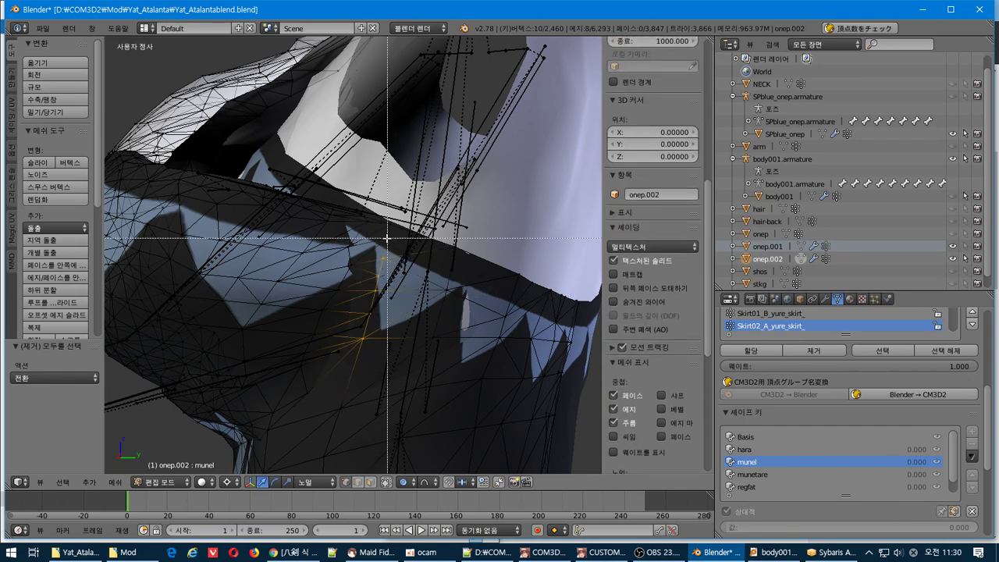
middle_click_drag(414, 206, 326, 248)
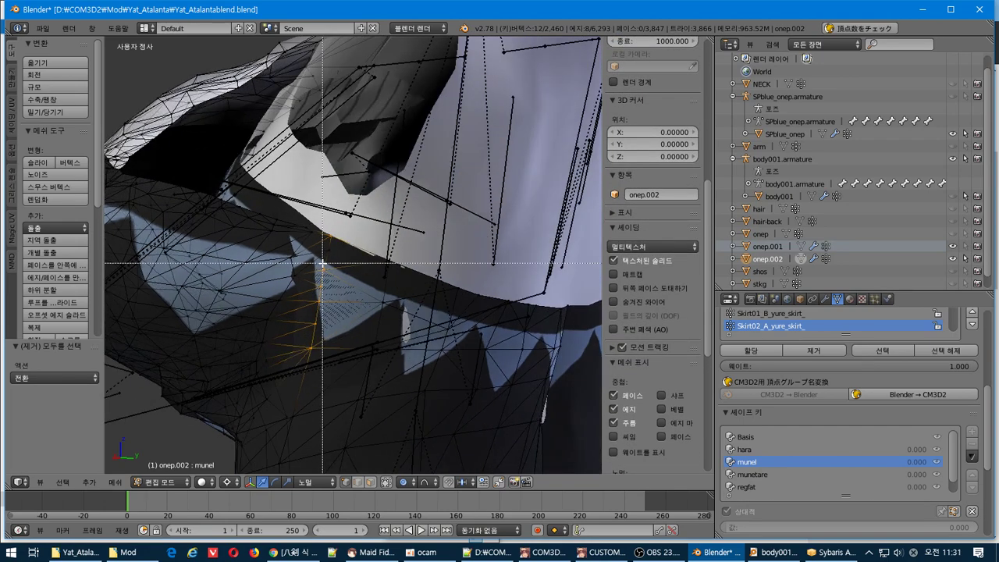
left_click_drag(322, 264, 364, 236)
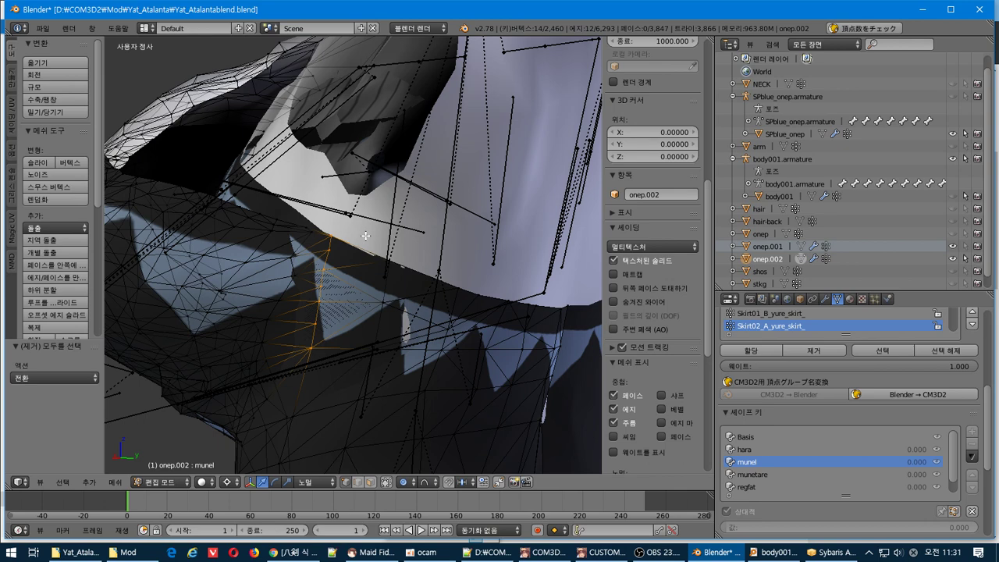
key("s")
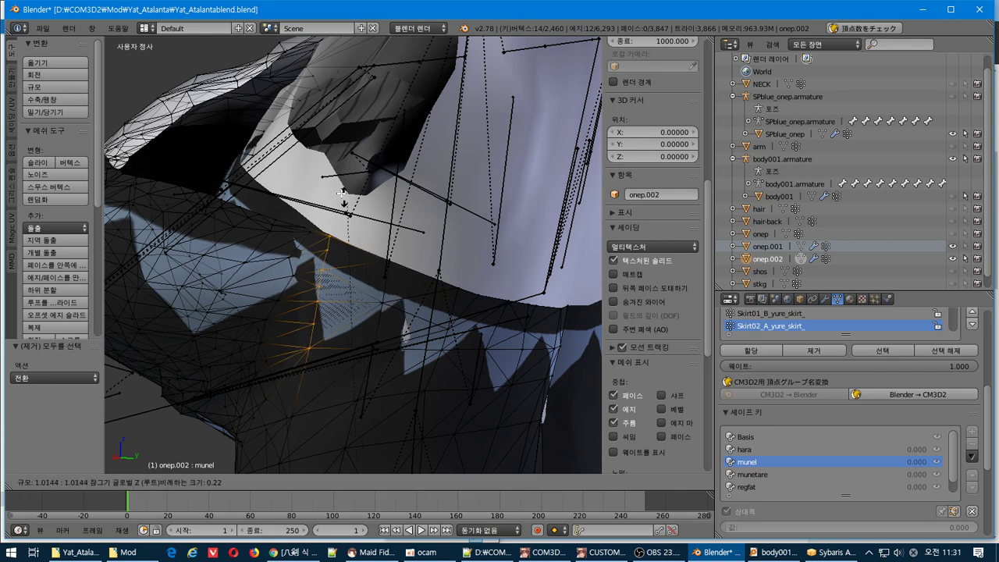
left_click(303, 104)
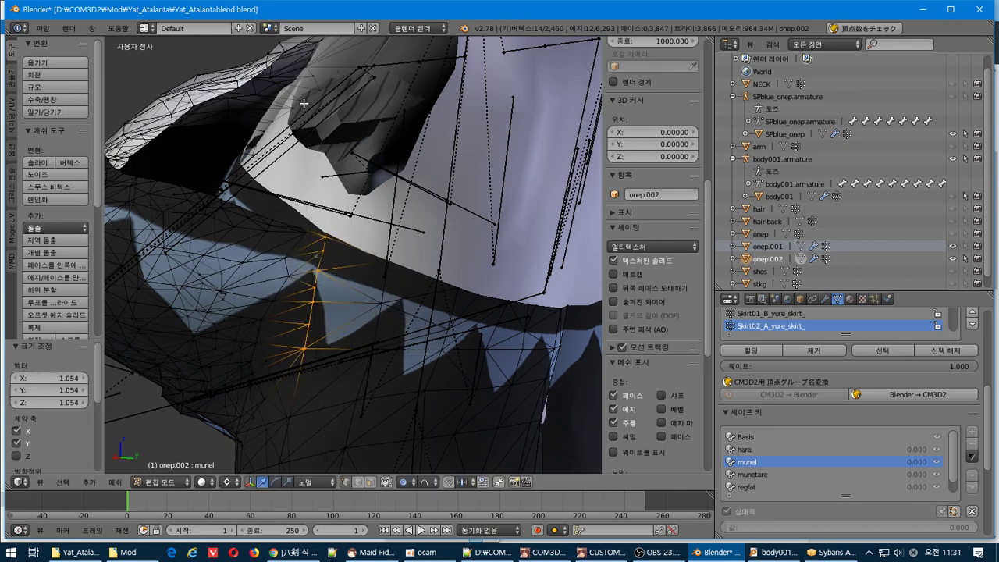
- Examine the bust and under-bust contour of onep.002, comparing its base shape with the munel shape
middle_click_drag(302, 104, 276, 174)
key("Tab")
middle_click_drag(258, 255, 142, 213)
key("Tab")
key("a")
key("a")
scroll(351, 244, "down", 4)
scroll(326, 297, "up", 8)
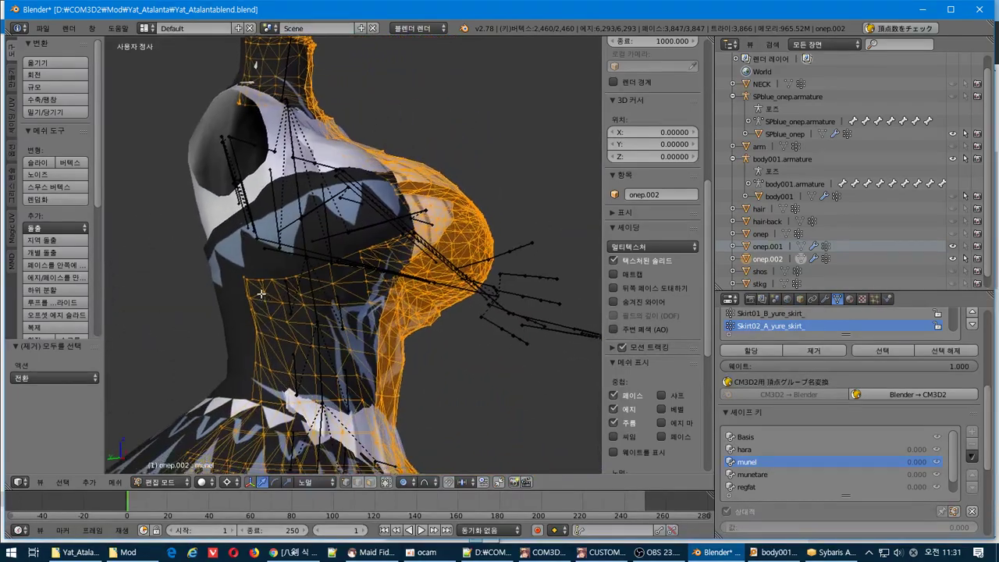
scroll(359, 292, "up", 7)
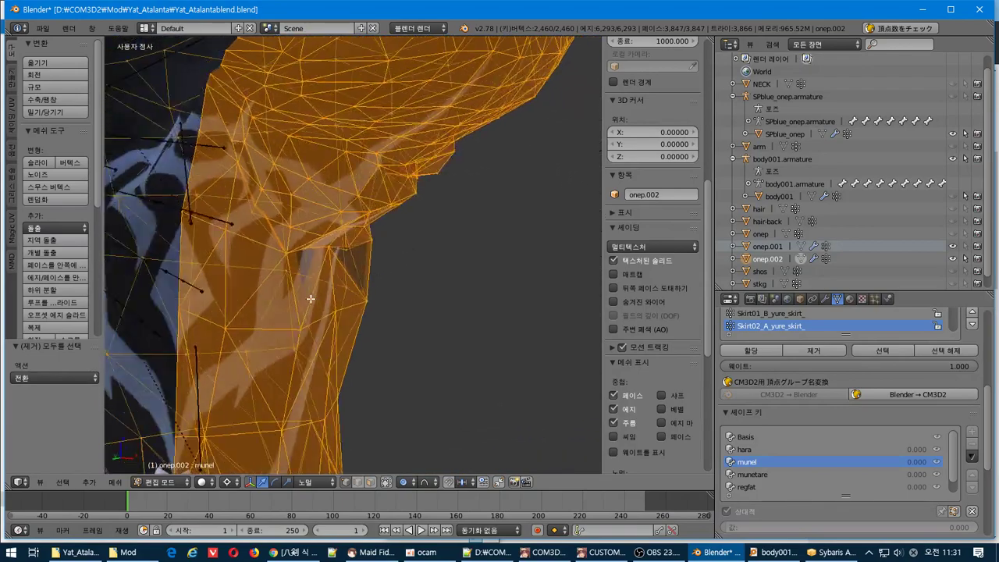
middle_click_drag(292, 293, 309, 295)
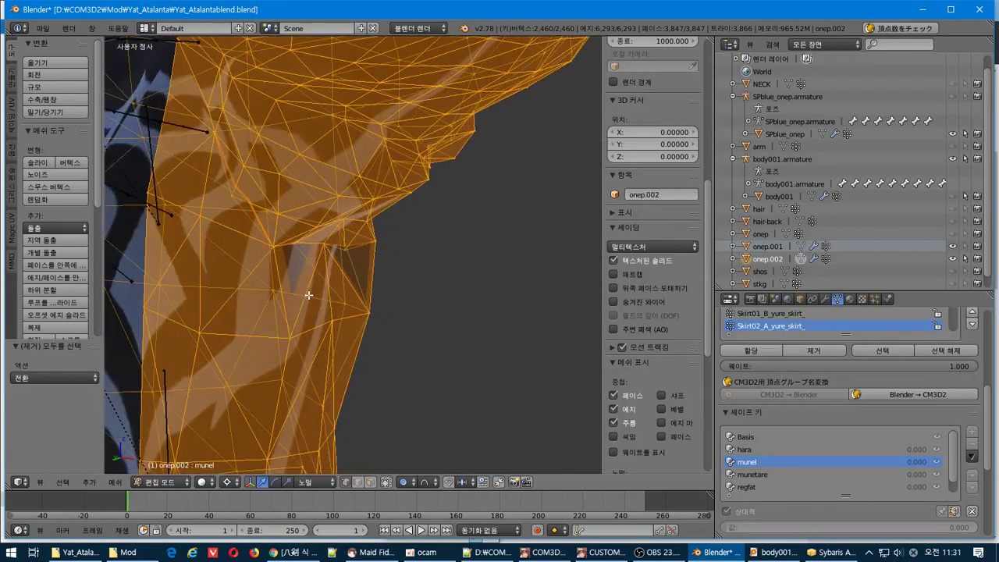
key("Tab")
key("Tab")
middle_click_drag(362, 320, 402, 308)
key("Tab")
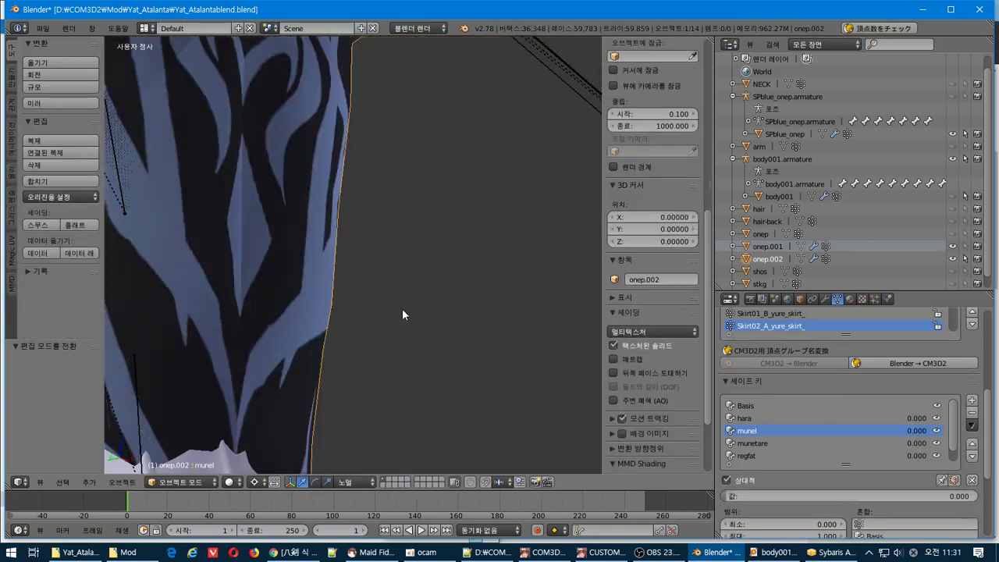
- Select the vertices on the front contour just under the bust and scale them by 0.977 in X and Y with proportional size 0.11
key("Tab")
key("a")
key("b")
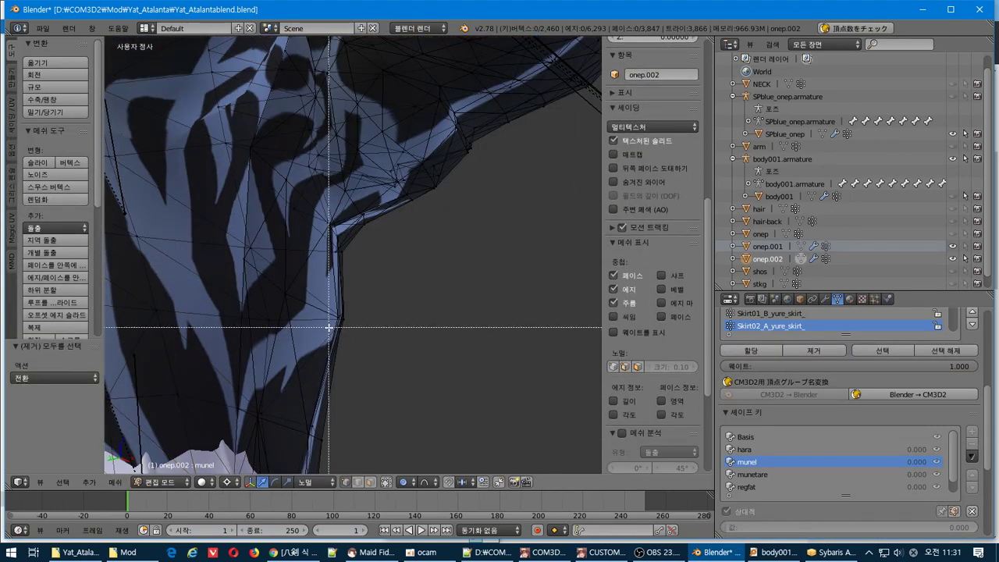
left_click_drag(328, 323, 361, 310)
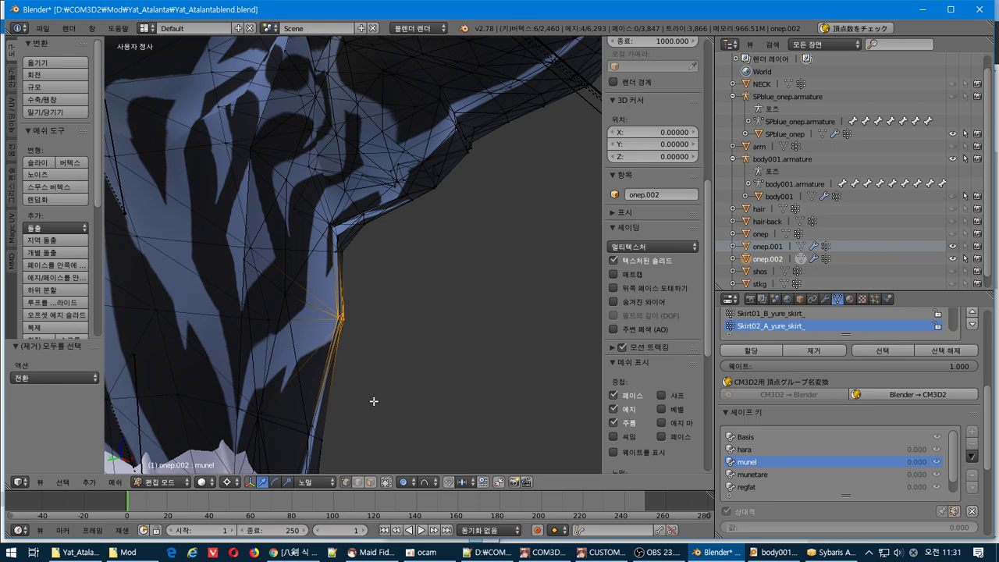
key("s")
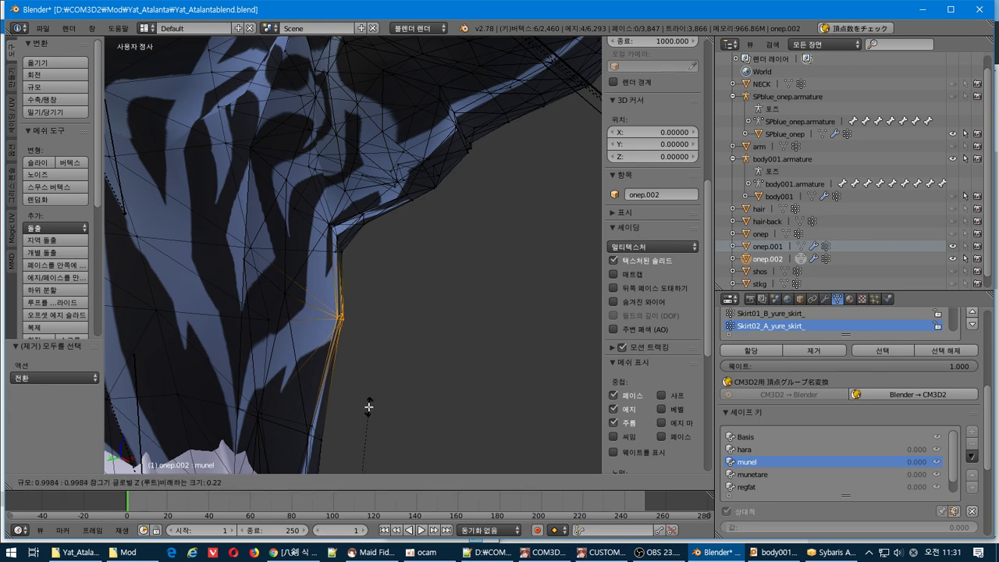
scroll(324, 49, "up", 2)
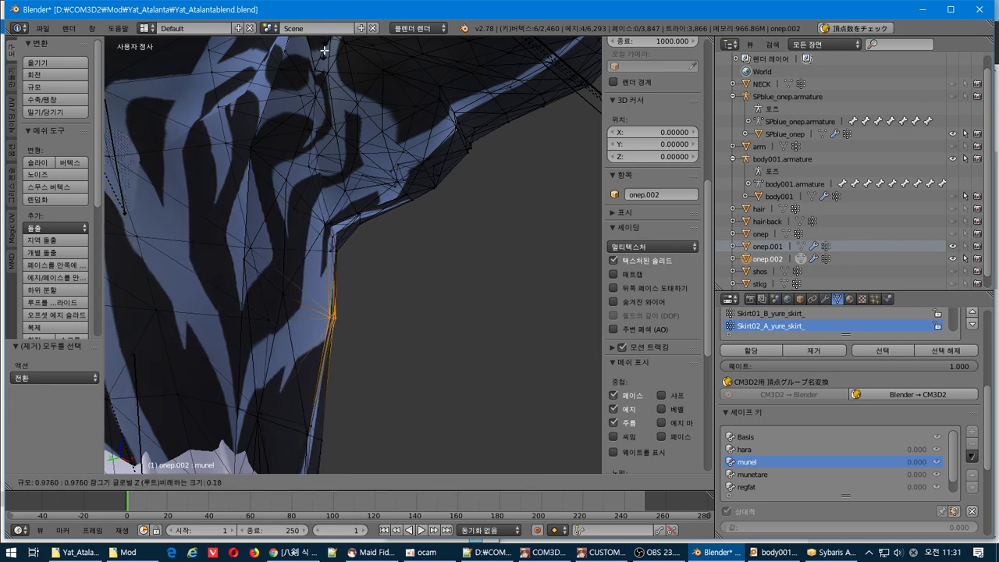
scroll(324, 50, "up", 4)
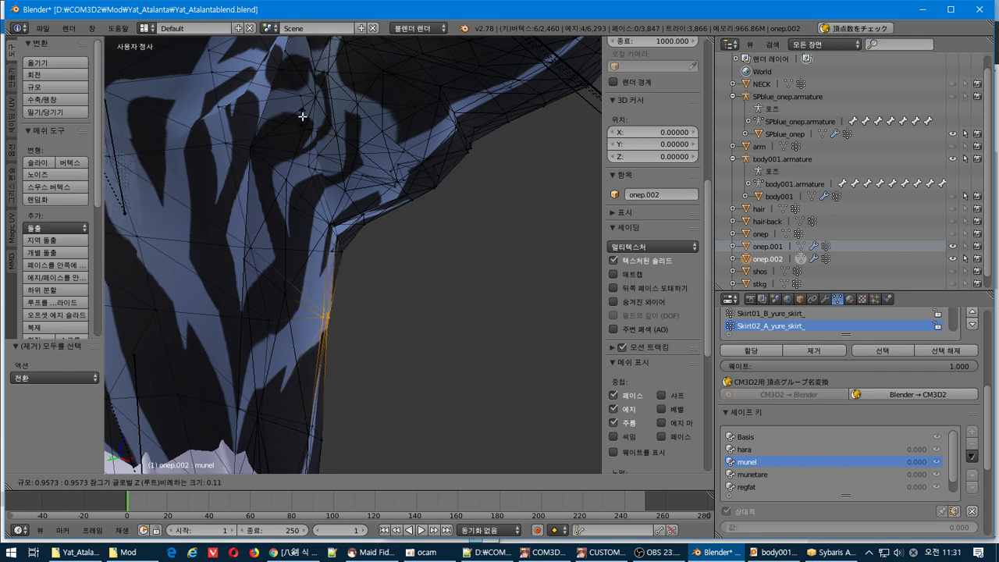
left_click(331, 48)
- Compare the whole dress in its base and munel shapes from the side and from the front
scroll(286, 134, "up", 5)
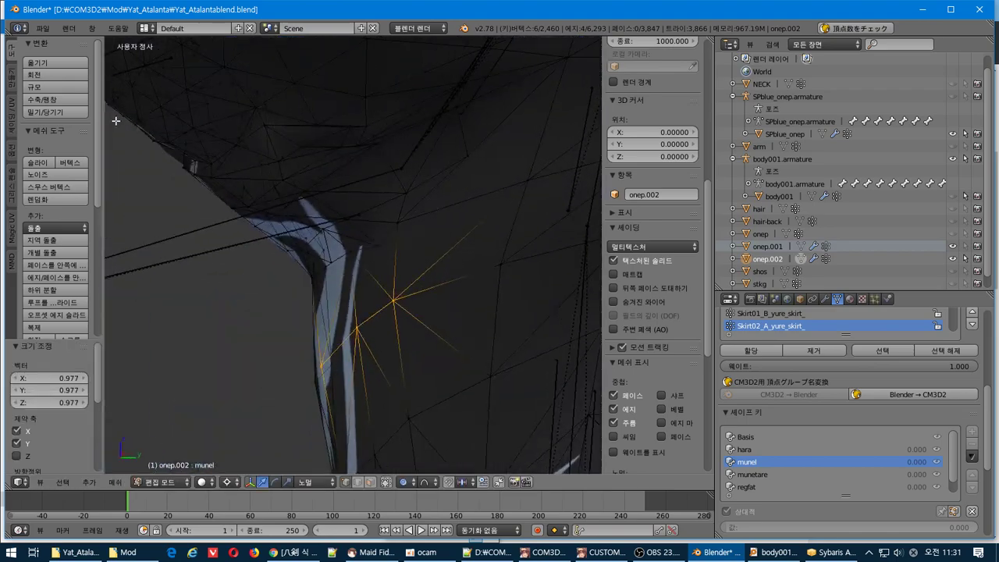
key("a")
key("a")
middle_click_drag(273, 167, 309, 186)
key("Tab")
scroll(309, 186, "down", 8)
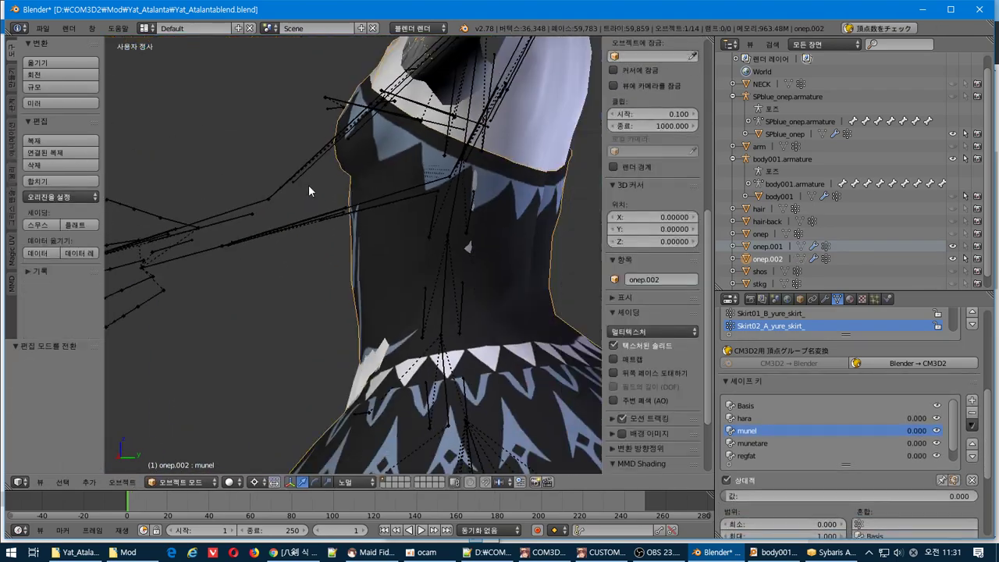
scroll(309, 185, "down", 2)
key("Tab")
key("Tab")
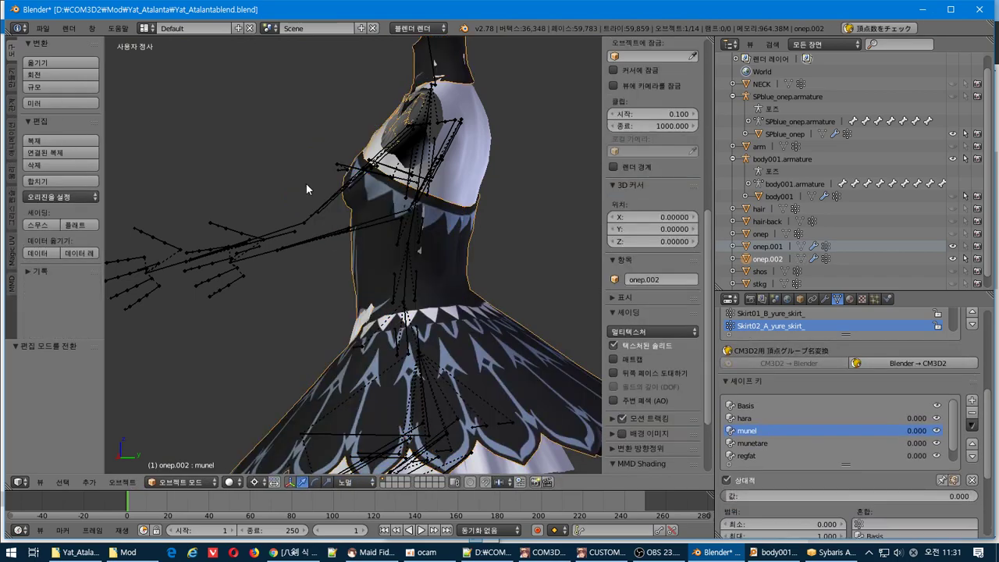
key("Tab")
key("Tab")
key("Tab")
key("Tab")
middle_click_drag(299, 186, 379, 186)
key("Tab")
key("Tab")
key("Tab")
key("Tab")
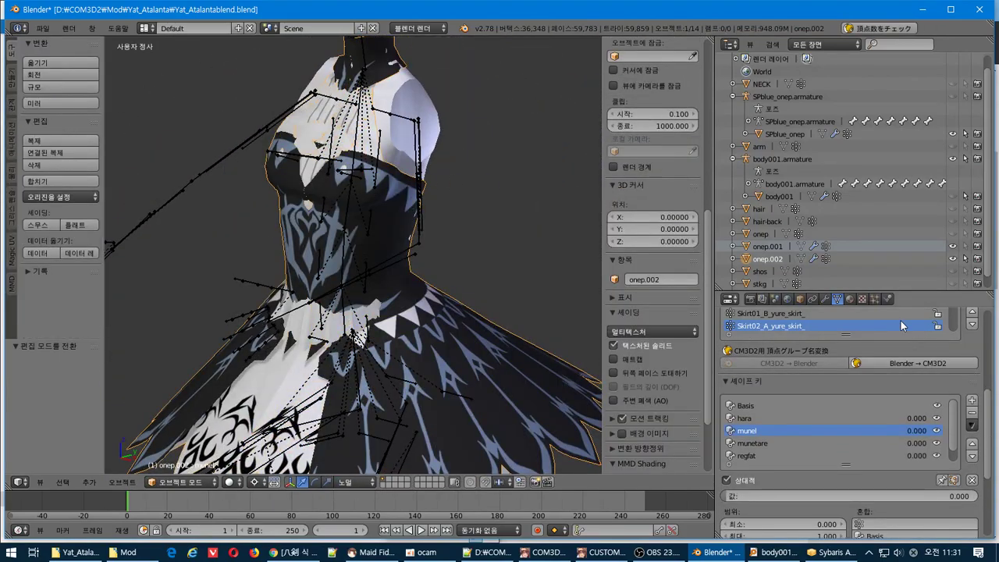
- Hide onep.001 and compare the base and munel shapes of onep.002 alone
key("Tab")
key("Tab")
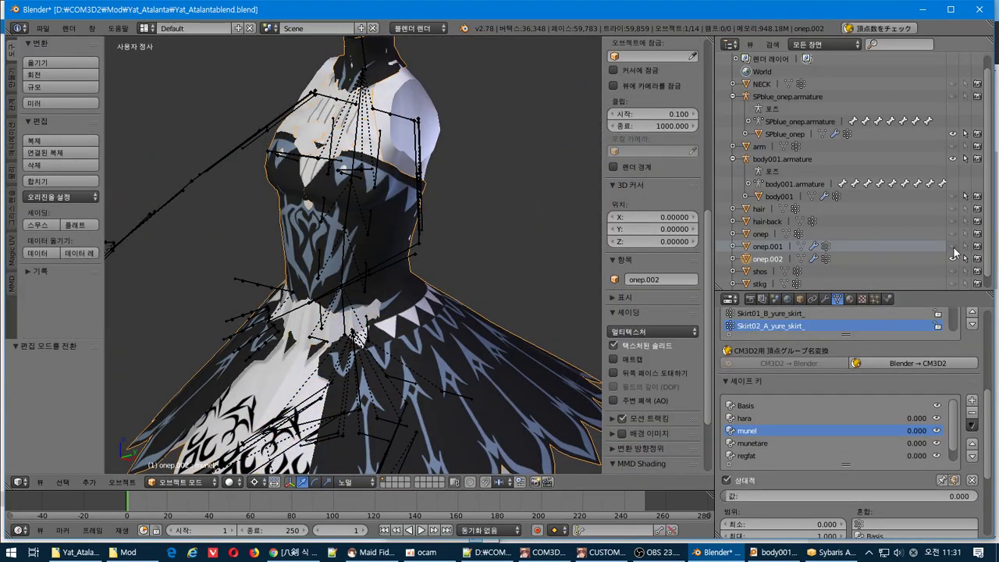
key("Tab")
key("Tab")
middle_click_drag(355, 153, 359, 309, "shift")
- Enlarge the vertex group list and convert onep.002's vertex group names from Blender to CM3D2 format
left_click_drag(845, 335, 897, 387)
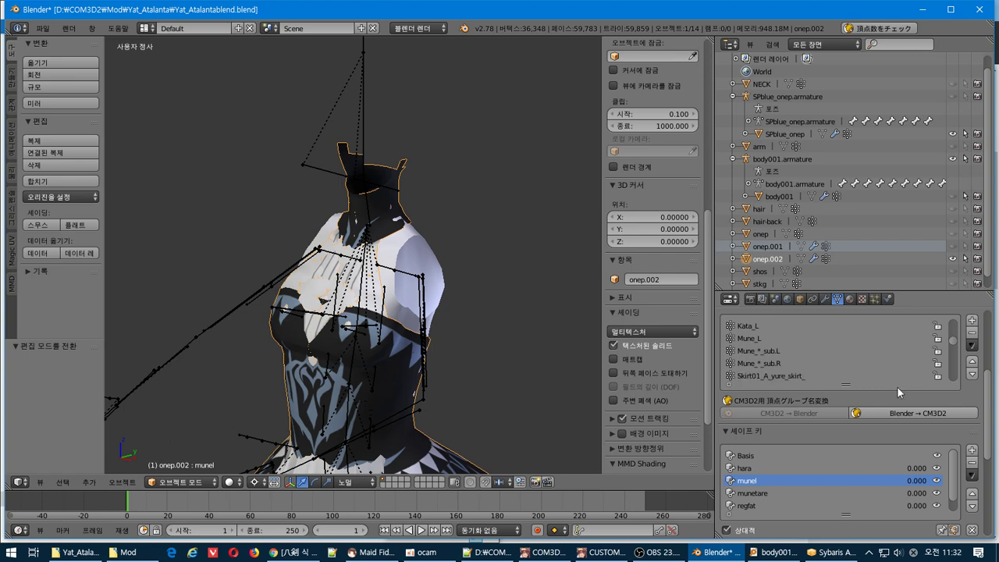
left_click(892, 413)
scroll(419, 267, "down", 5)
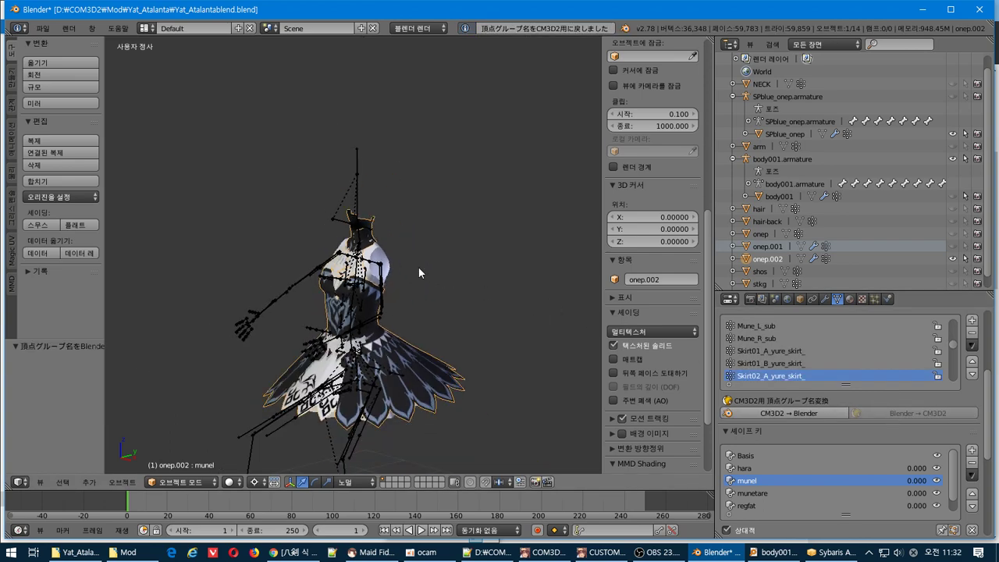
middle_click_drag(425, 267, 419, 201, "shift")
scroll(420, 200, "up", 4)
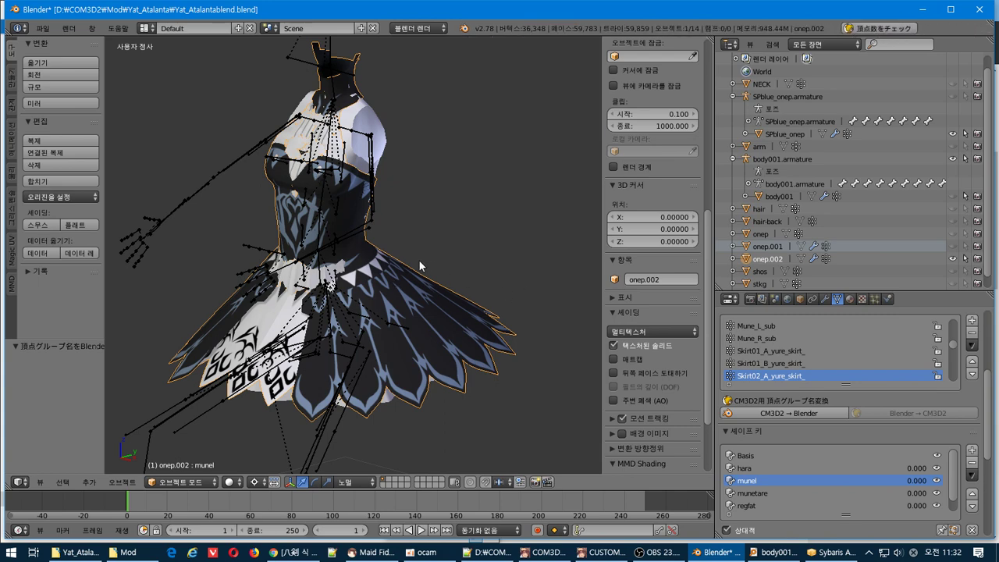
middle_click_drag(320, 211, 359, 246, "shift")
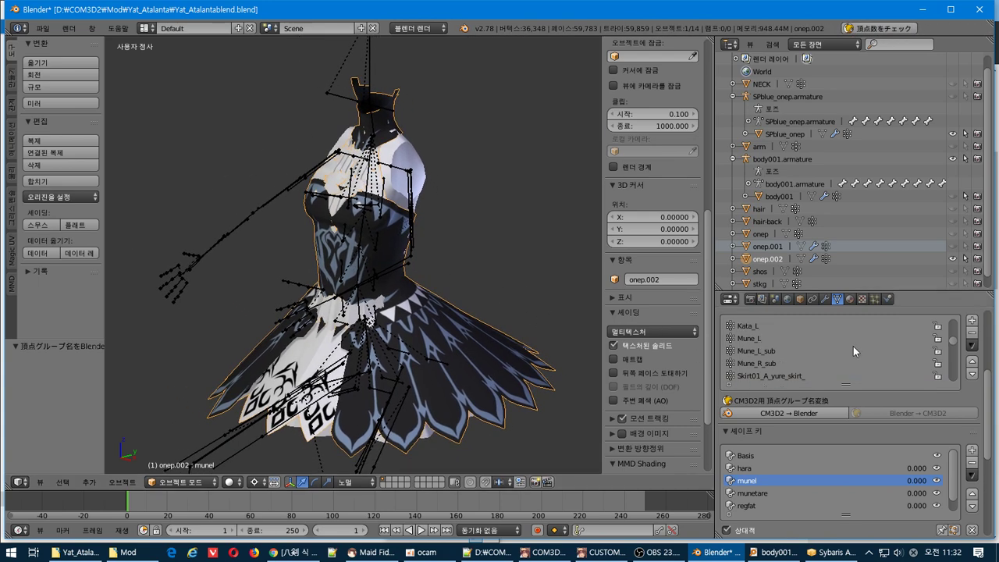
- Convert the vertex group names of SPblue_onep from Blender to CM3D2 format
left_click(800, 133)
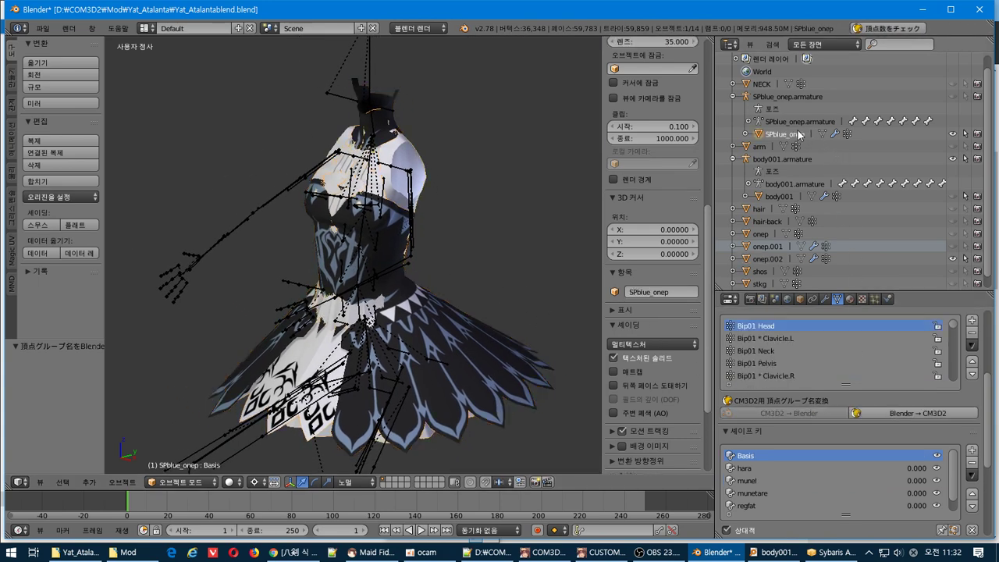
left_click(871, 414)
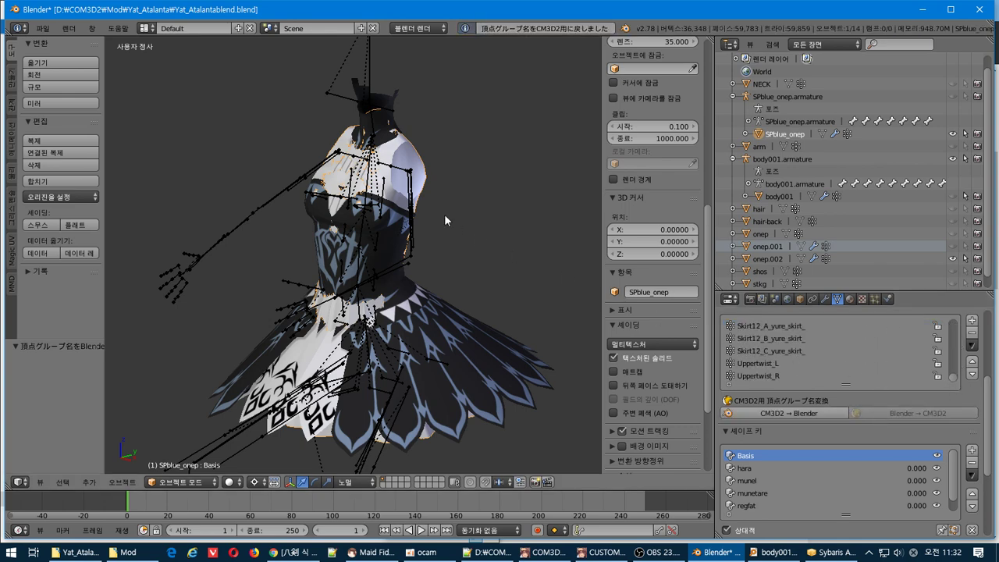
scroll(445, 215, "up", 1)
scroll(445, 215, "down", 1)
middle_click_drag(443, 214, 455, 216)
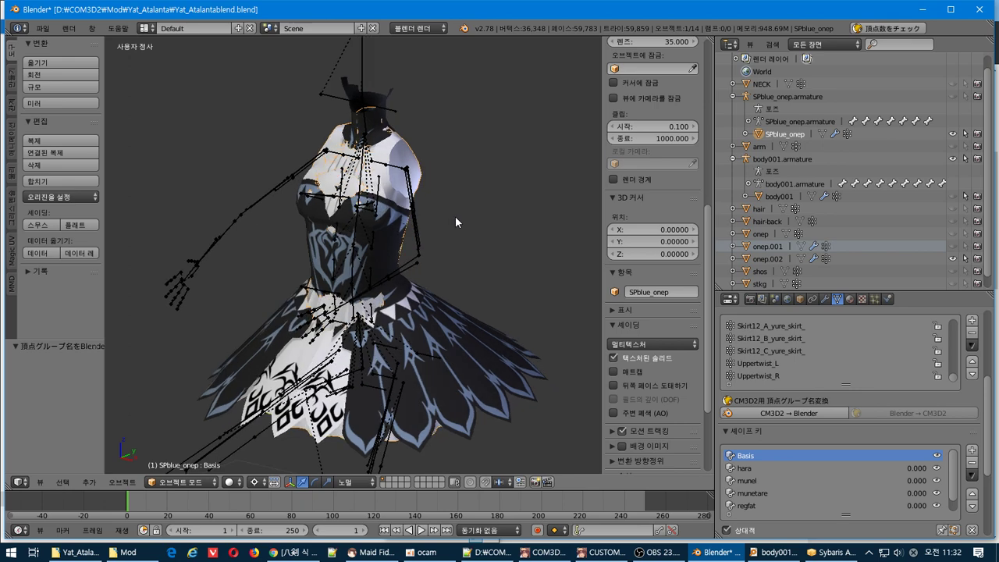
- Transfer the weights from SPblue_onep to onep.002 with quick weight transfer using the nearest vertex, and check the dress
left_click(769, 259)
left_click(773, 133)
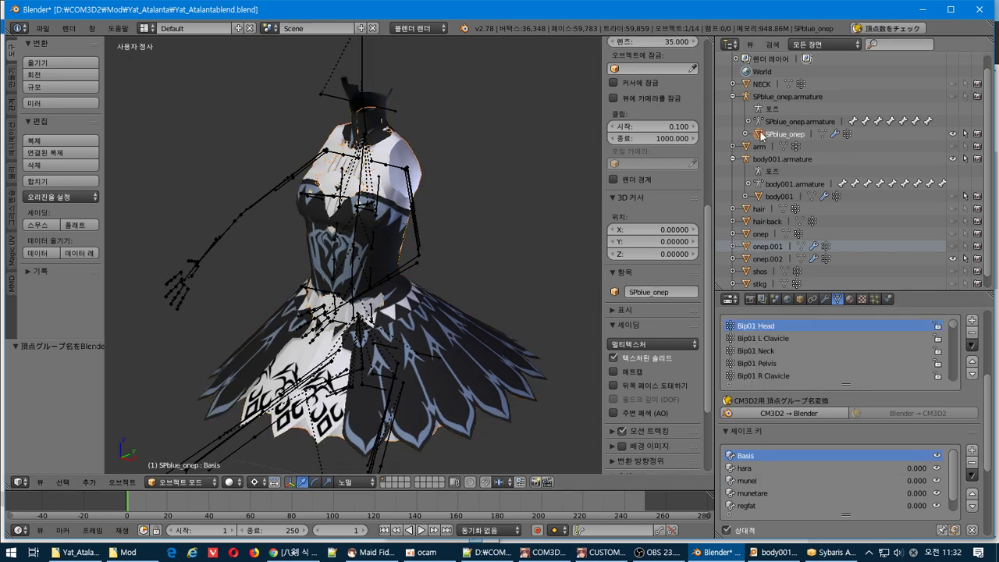
left_click(763, 262)
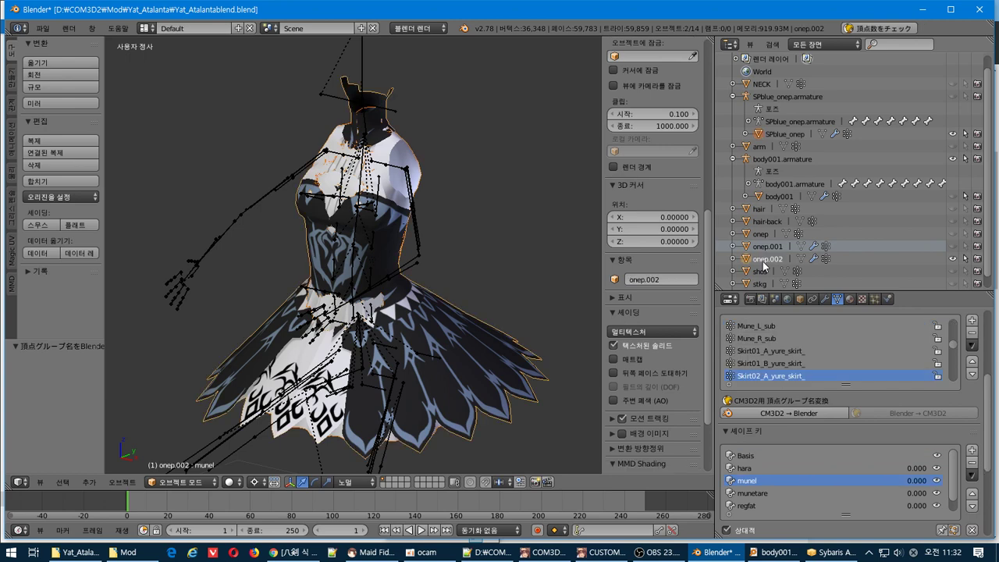
left_click(972, 345)
left_click(905, 157)
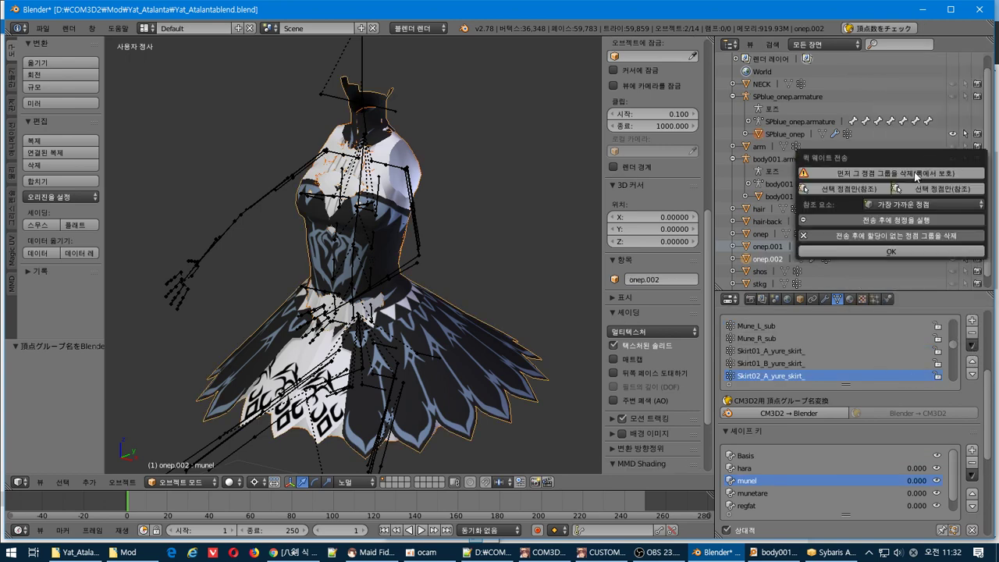
left_click(873, 253)
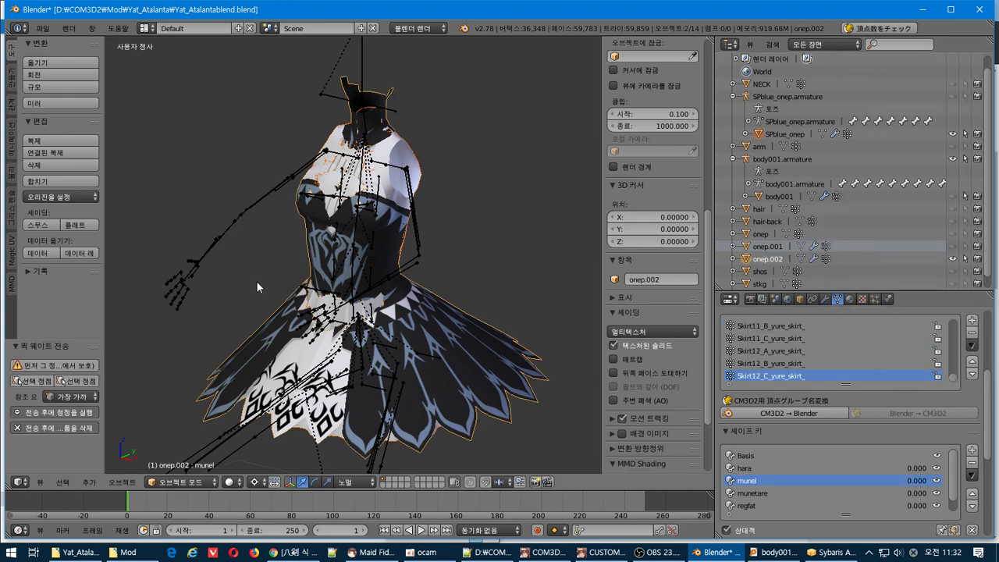
middle_click_drag(257, 282, 455, 341)
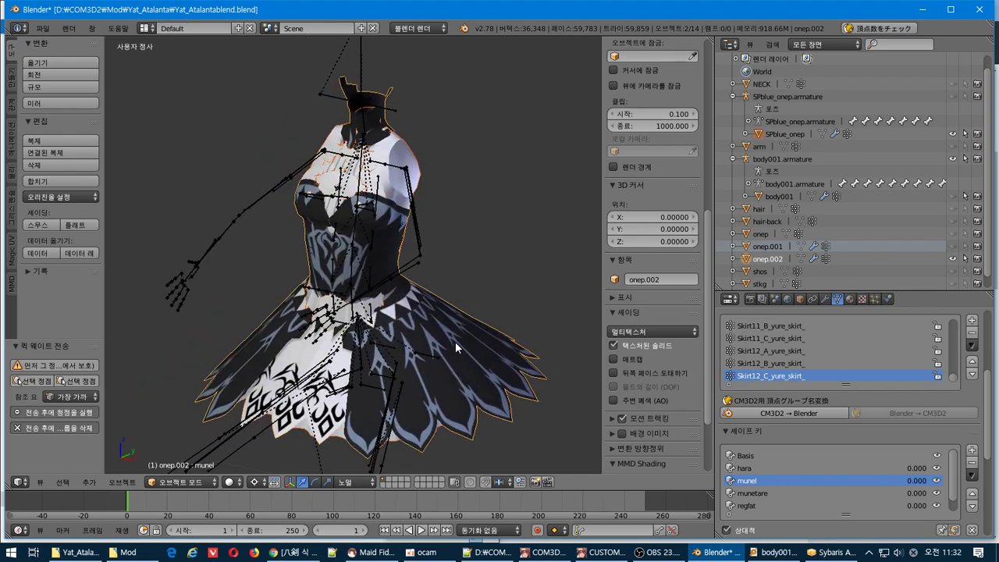
mouse_move(406, 320)
middle_mouse_down()
mouse_move(499, 304)
mouse_move(411, 308)
middle_mouse_up()
key("Tab")
key("Tab")
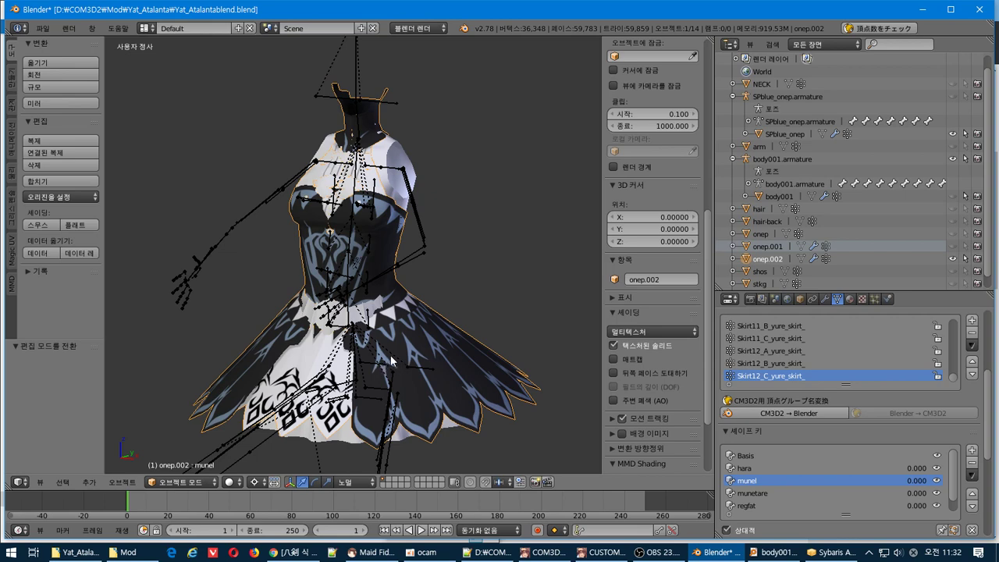
- Duplicate the onep.002 dress in place and hide the original
middle_click_drag(388, 346, 389, 342)
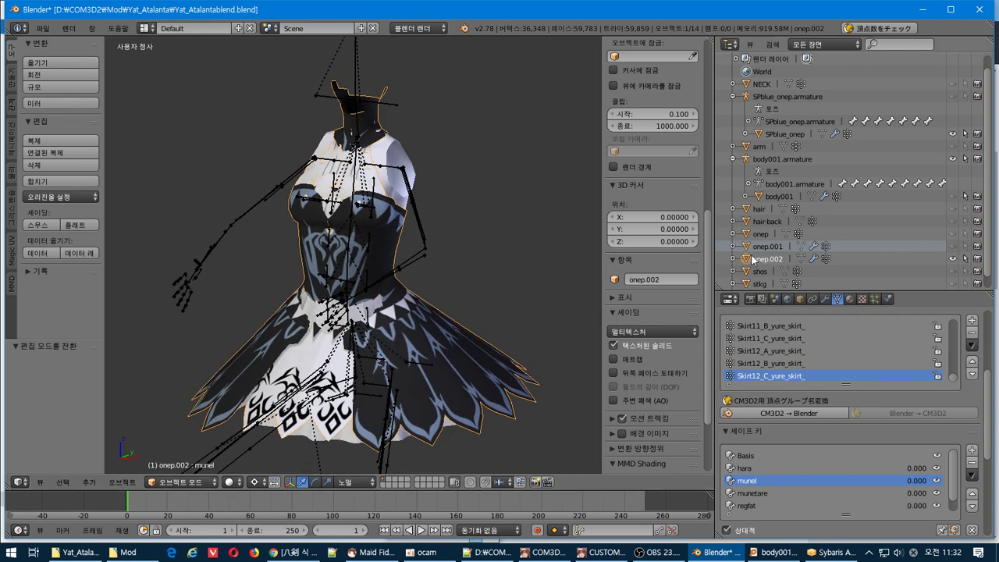
left_click(53, 138)
key("Escape")
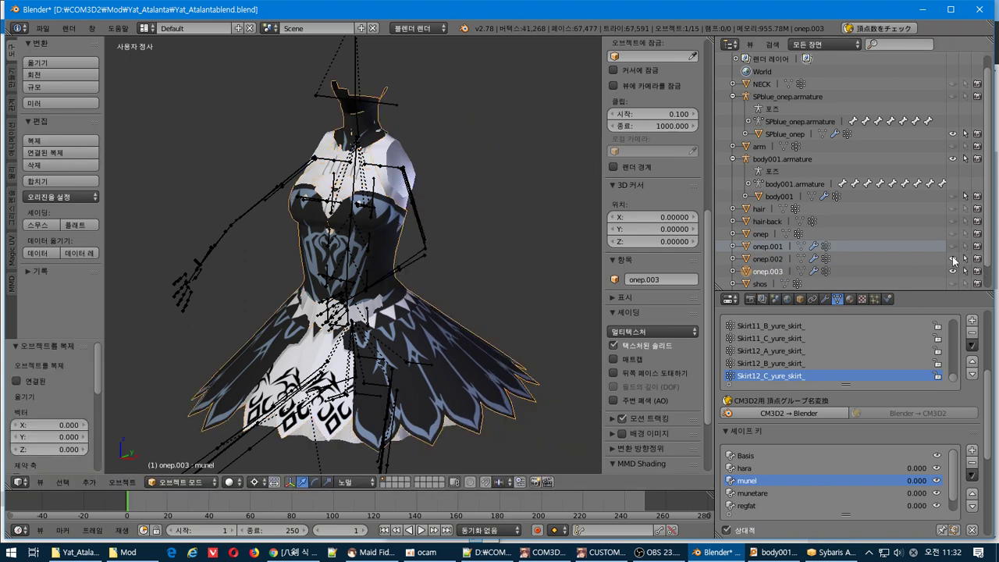
- Force-apply the Mirror modifier on onep.003 with the CM3D2 normal blend rate set to 0
left_click(827, 299)
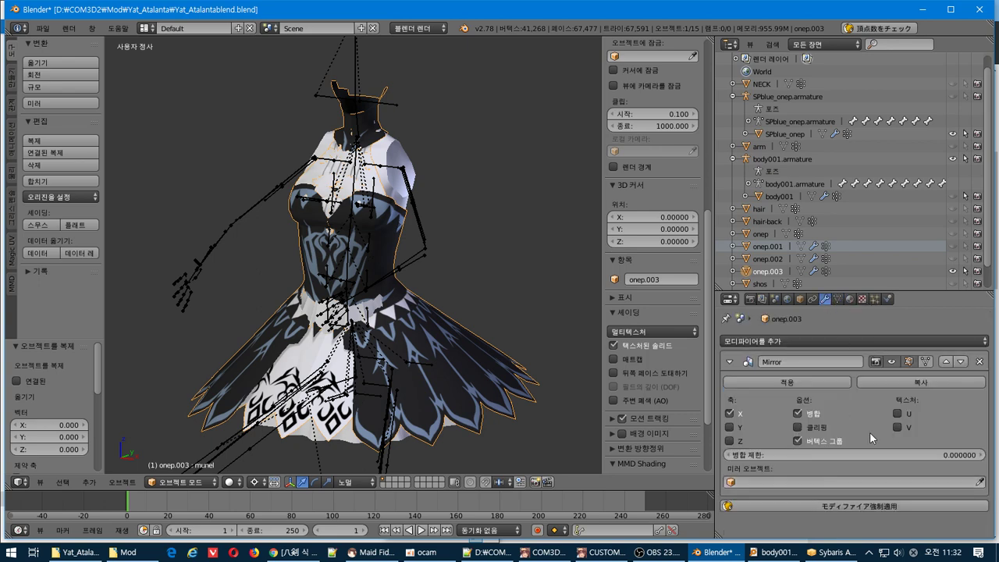
left_click(847, 505)
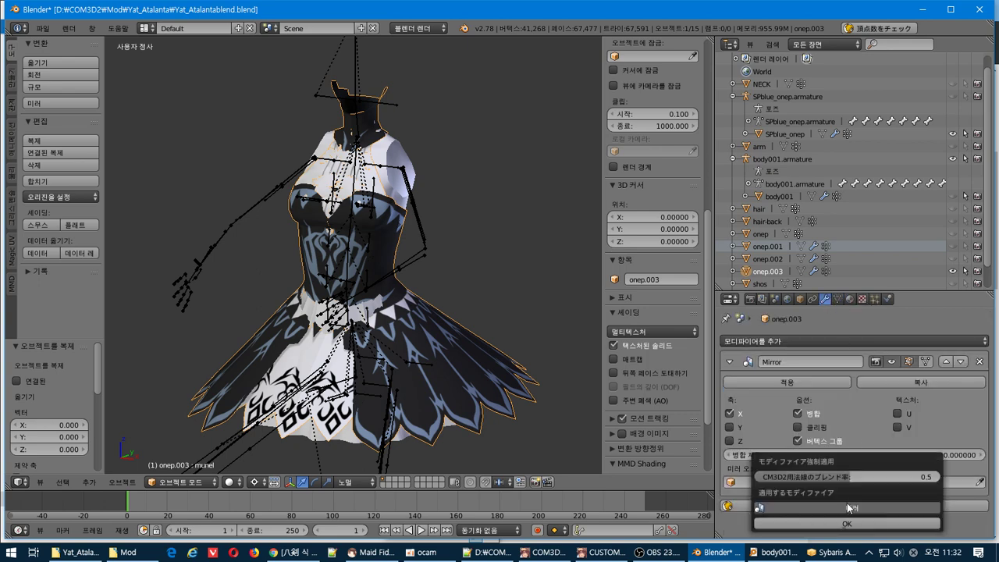
left_click_drag(860, 479, 772, 477)
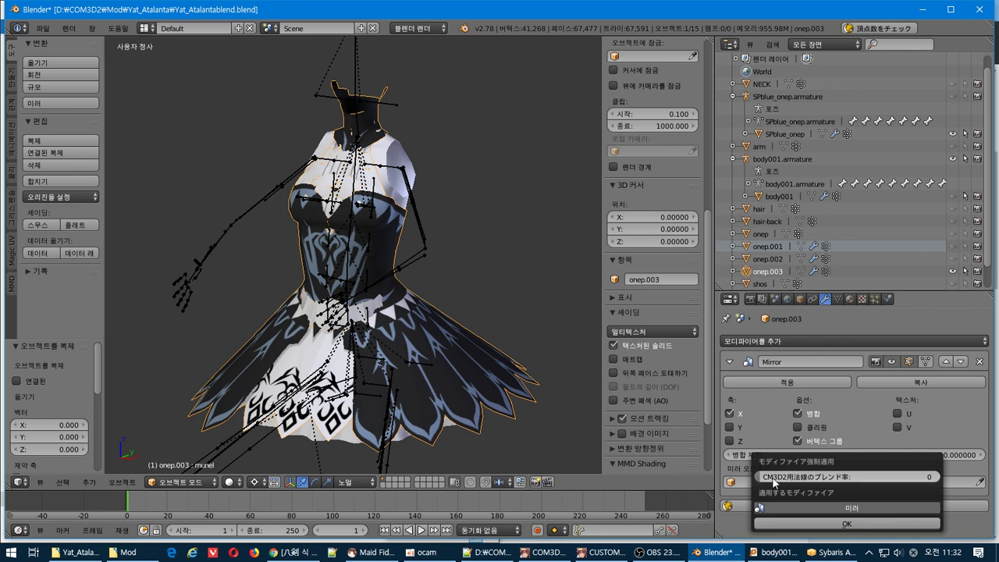
left_click(899, 523)
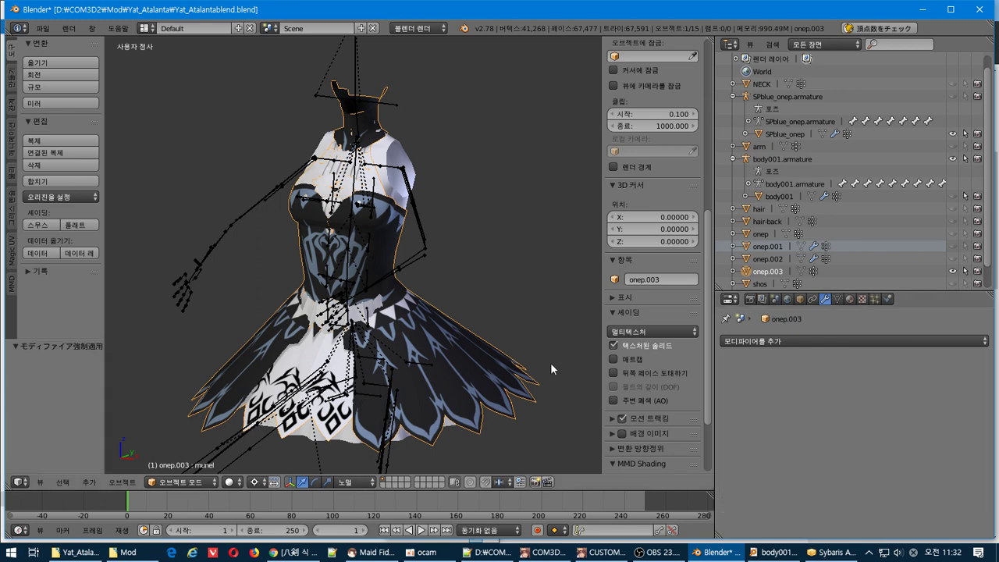
- Transfer the weights from SPblue_onep to onep.003 with quick weight transfer
left_click(763, 135)
left_click(761, 271)
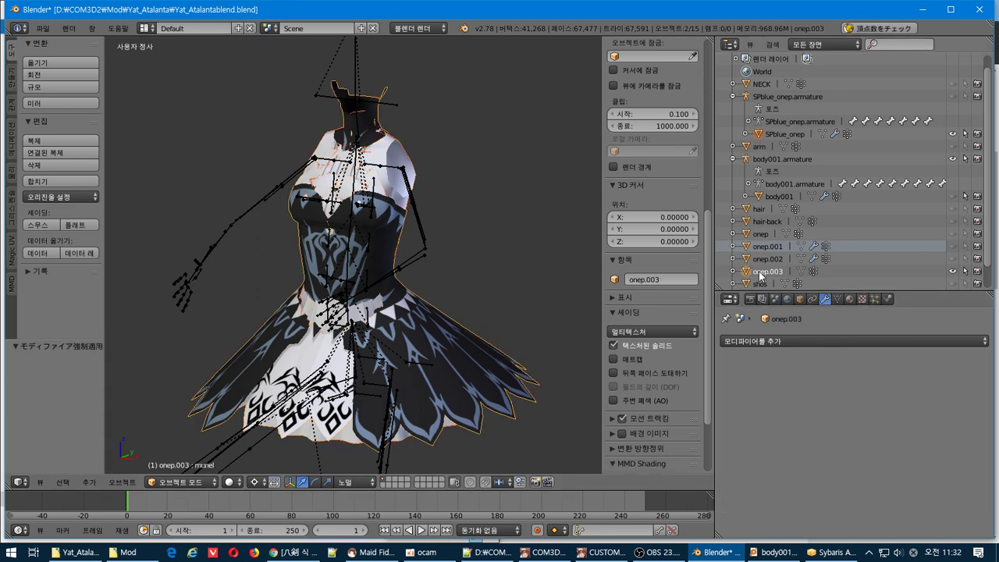
left_click(838, 299)
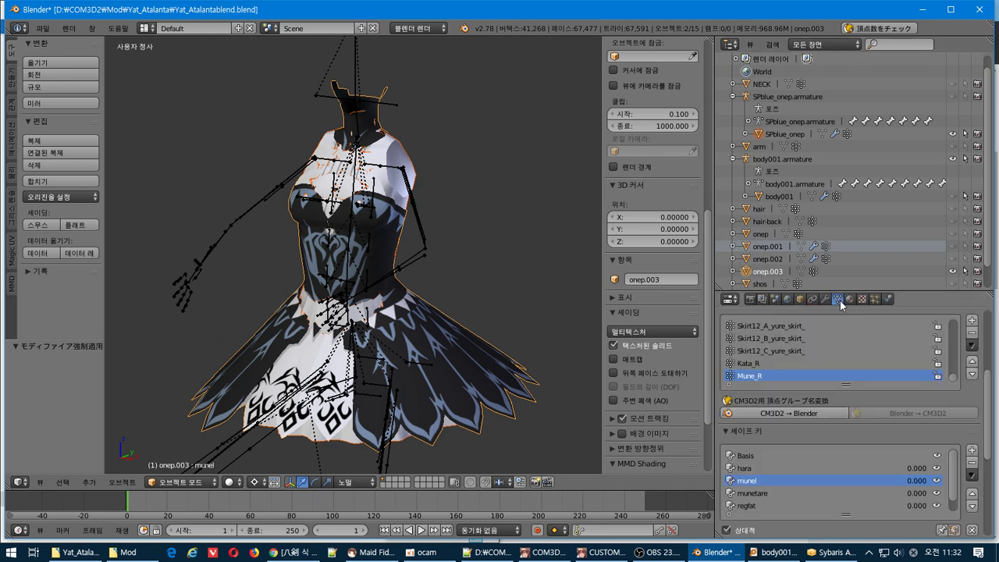
left_click(972, 345)
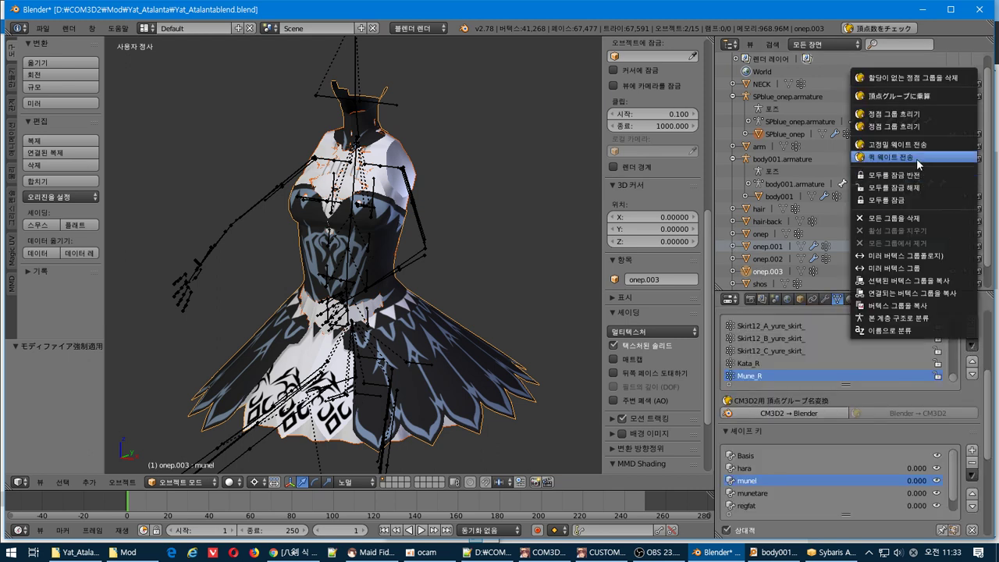
left_click(917, 158)
left_click(879, 253)
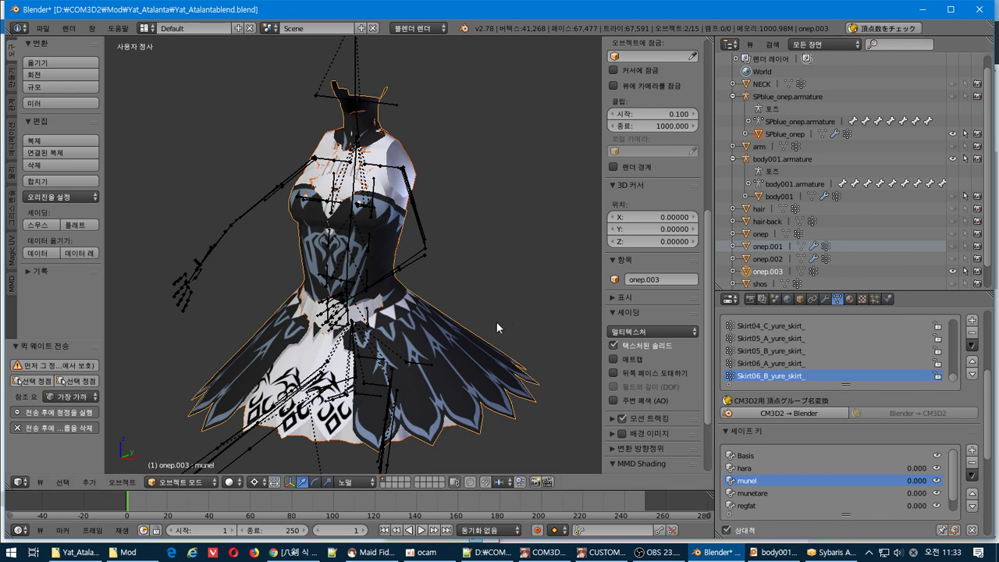
- Switch onep.003 to Weight Paint mode and examine the skirt, spine, hip, breast and head vertex group weights on the dress
left_click(188, 482)
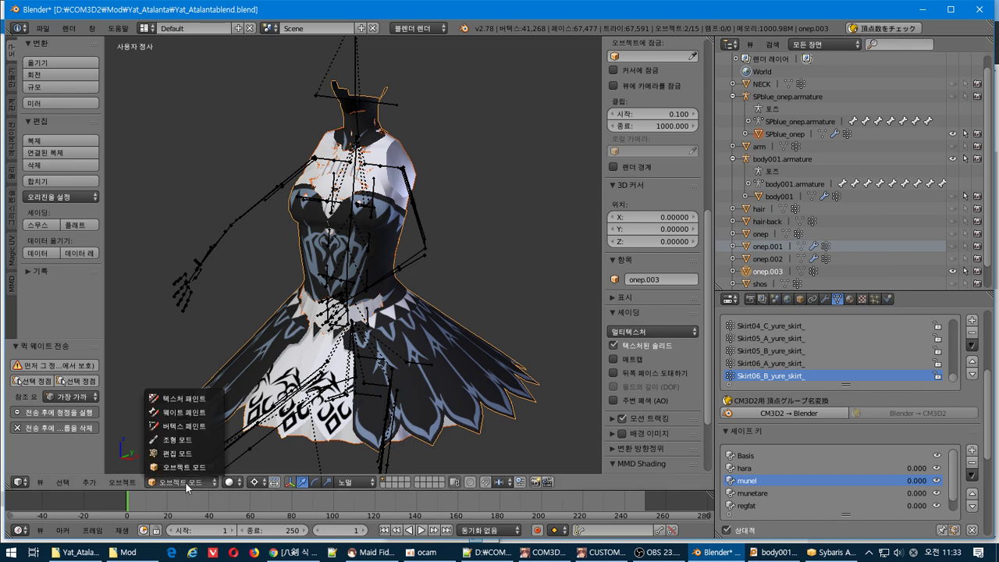
left_click(187, 410)
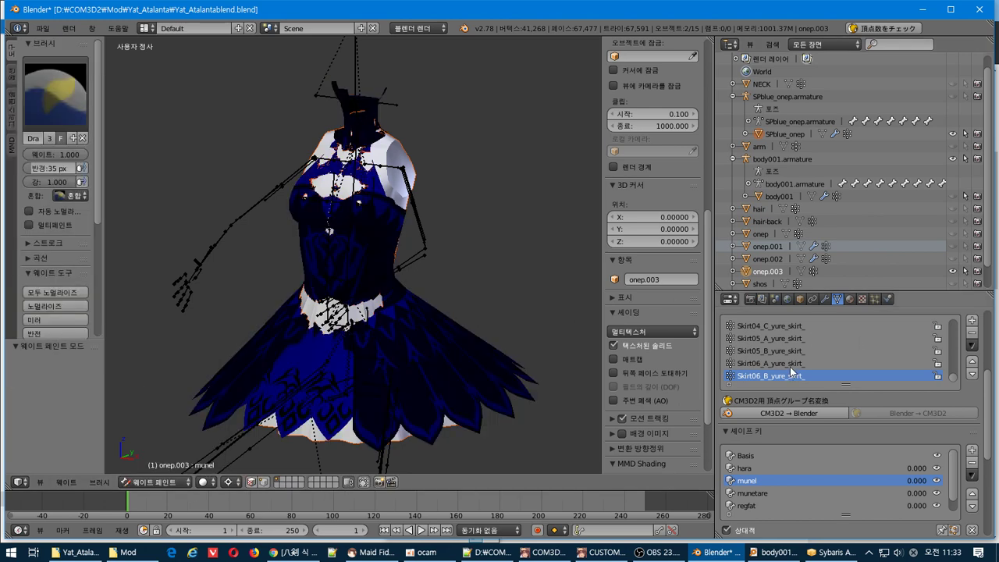
scroll(791, 366, "up", 20, "ctrl")
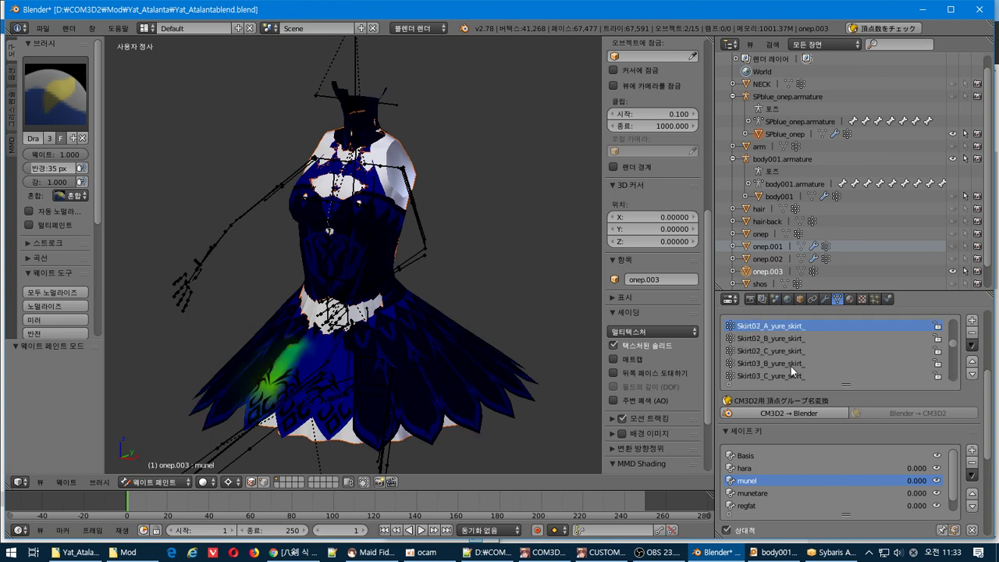
scroll(791, 366, "down", 5, "ctrl")
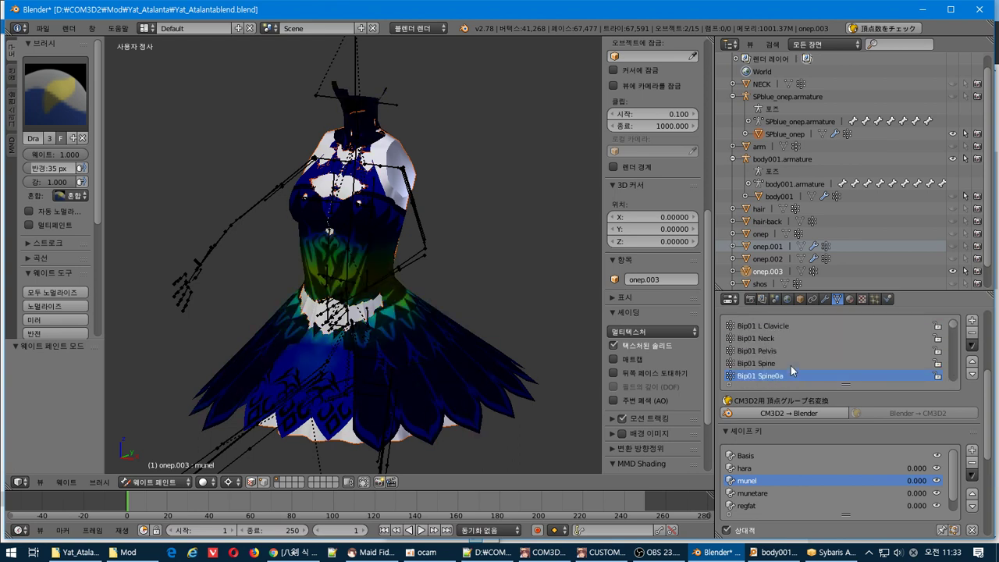
scroll(791, 366, "down", 8, "ctrl")
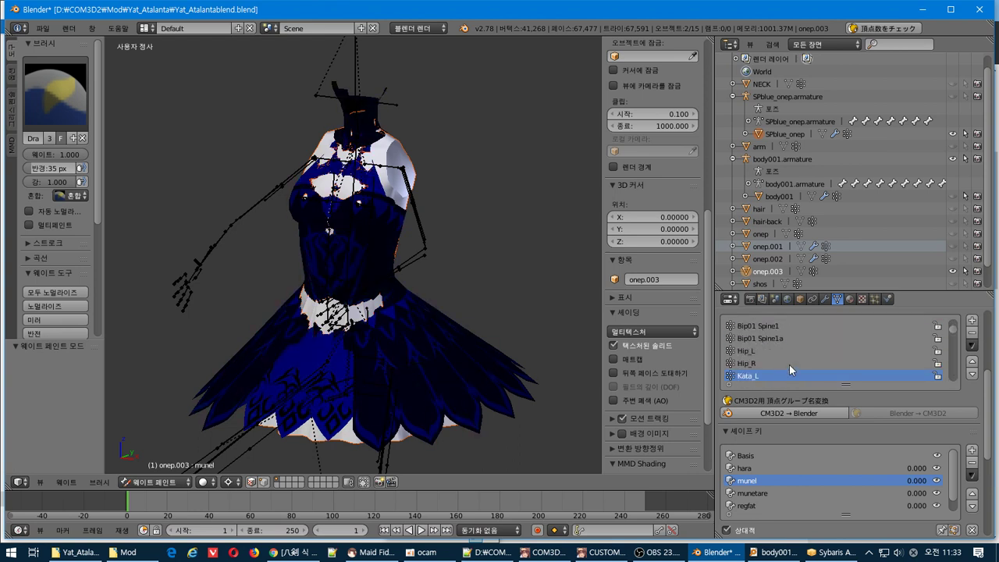
scroll(407, 256, "up", 6)
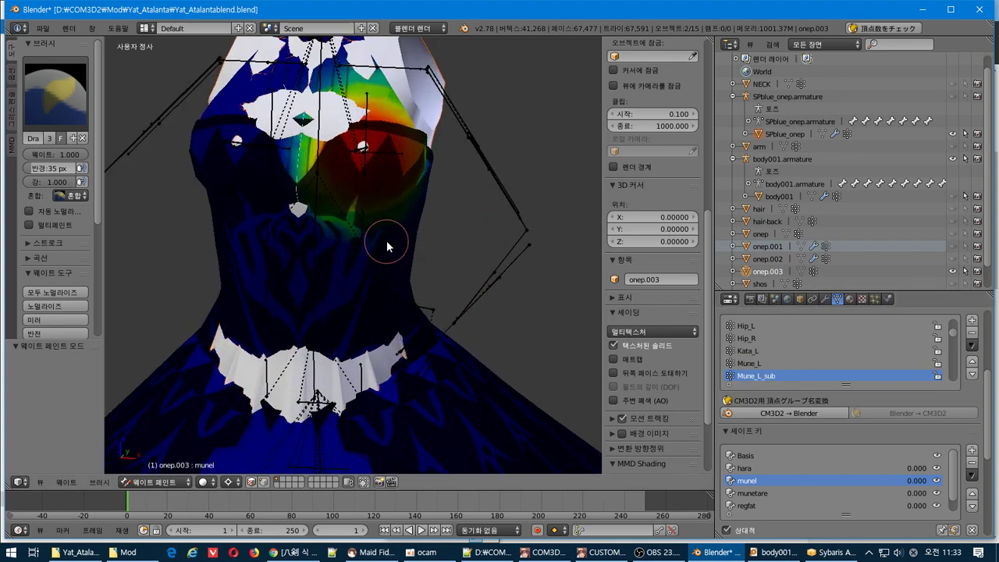
middle_click_drag(384, 223, 361, 213)
scroll(854, 344, "up", 5, "ctrl")
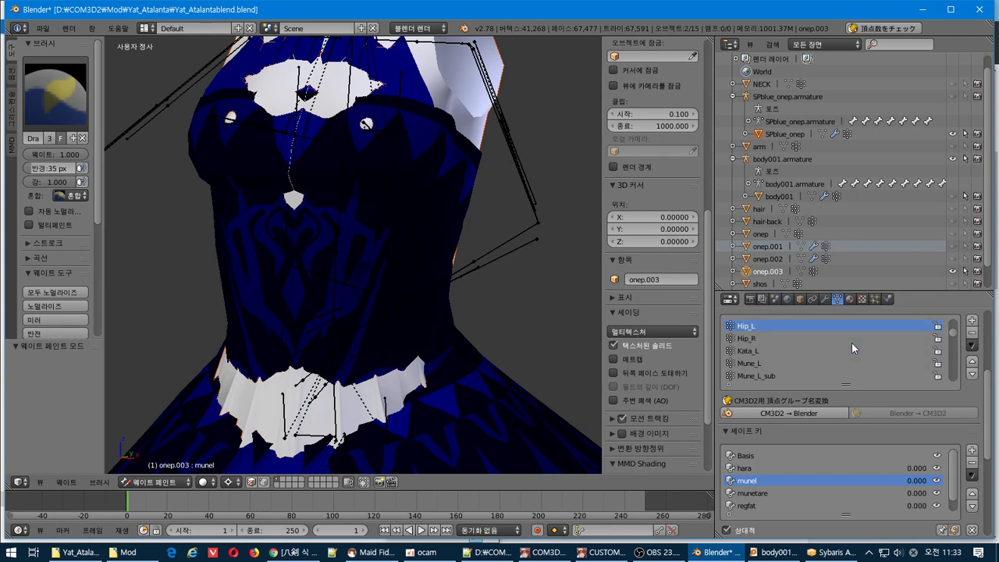
scroll(849, 342, "up", 5, "ctrl")
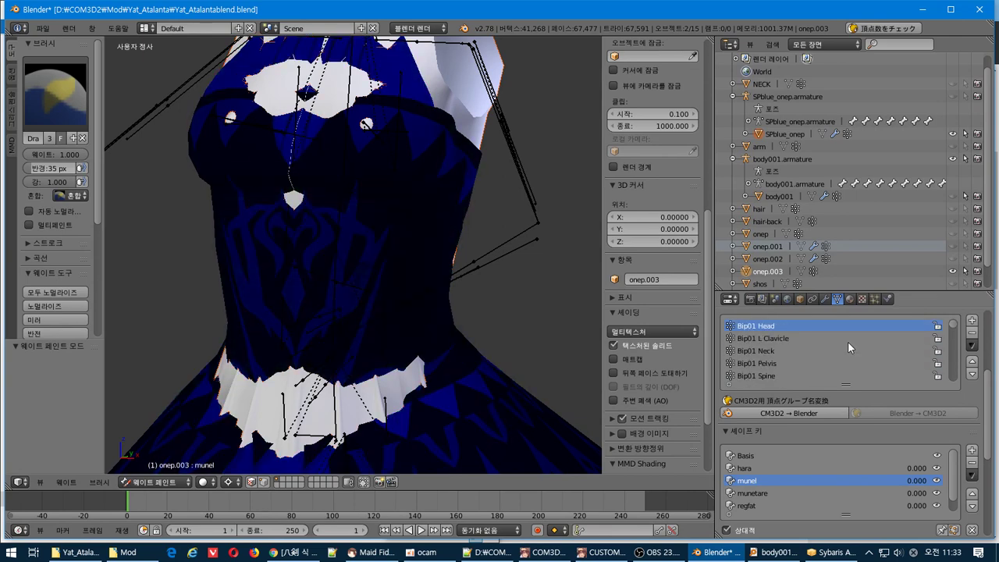
scroll(401, 224, "down", 6)
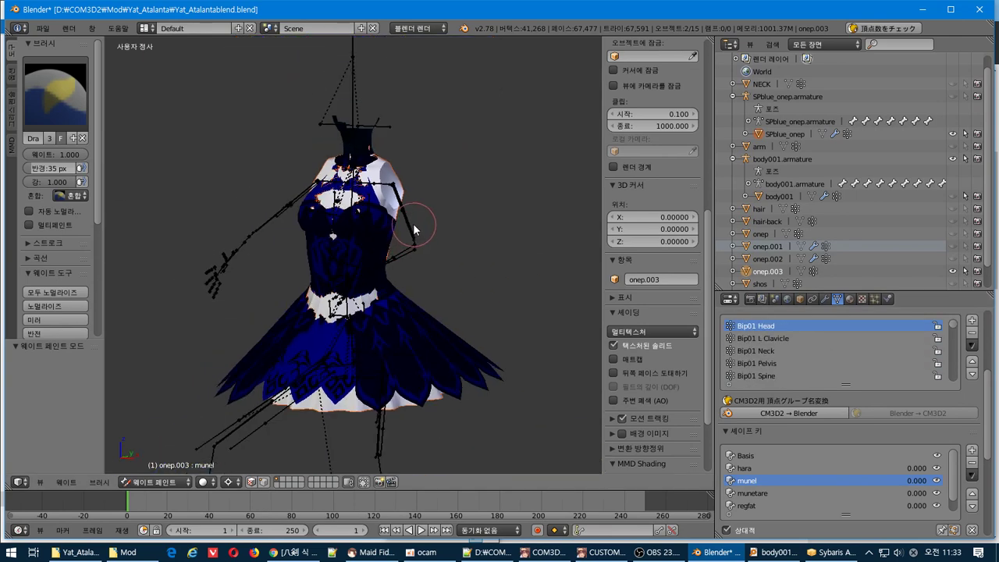
middle_click_drag(420, 253, 409, 244)
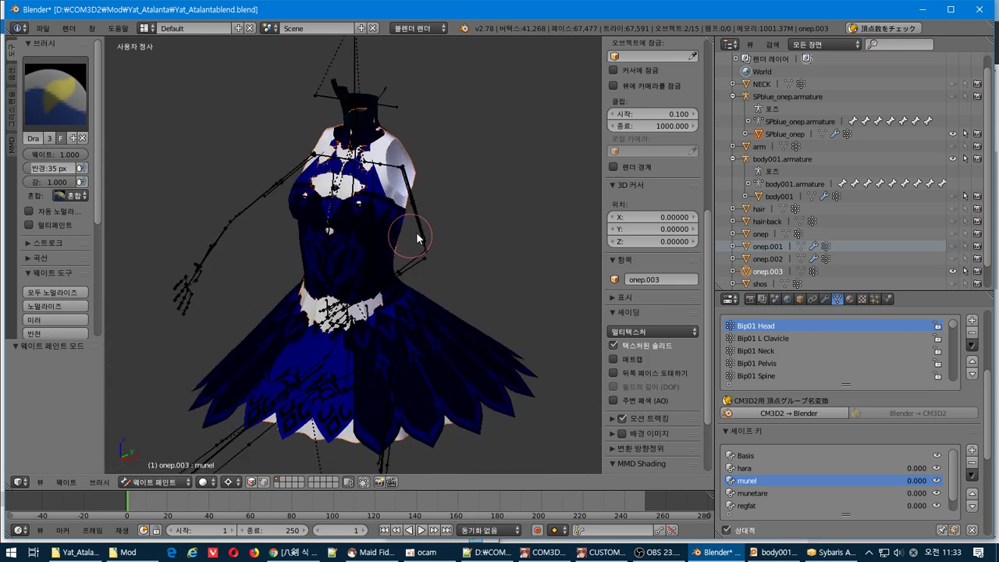
- Enlarge the properties area and inspect the image texture settings and source path of onep.003's fuku_w_ura.001 material
left_click(850, 299)
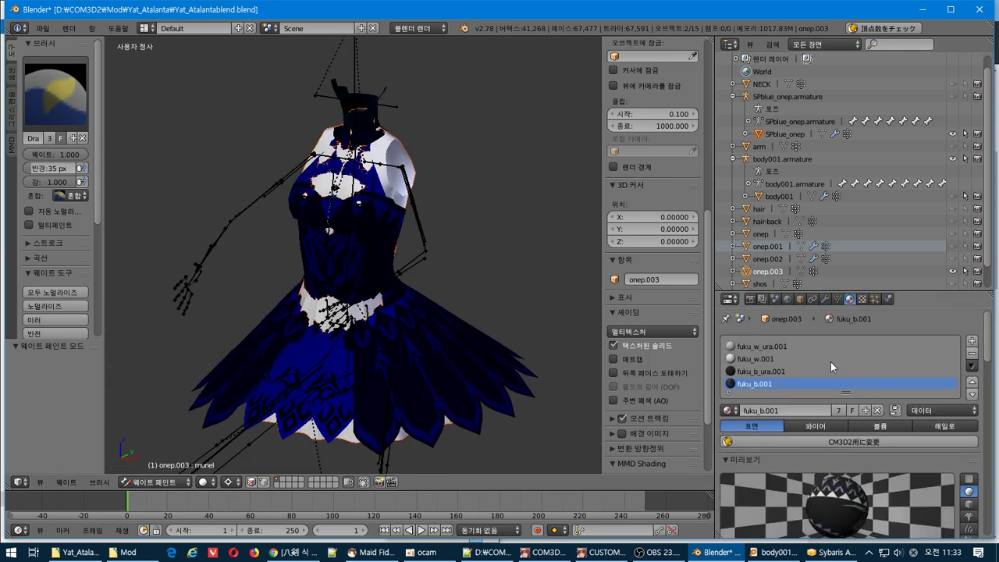
key("alt+Tab")
key("alt+Tab")
key("alt+Tab")
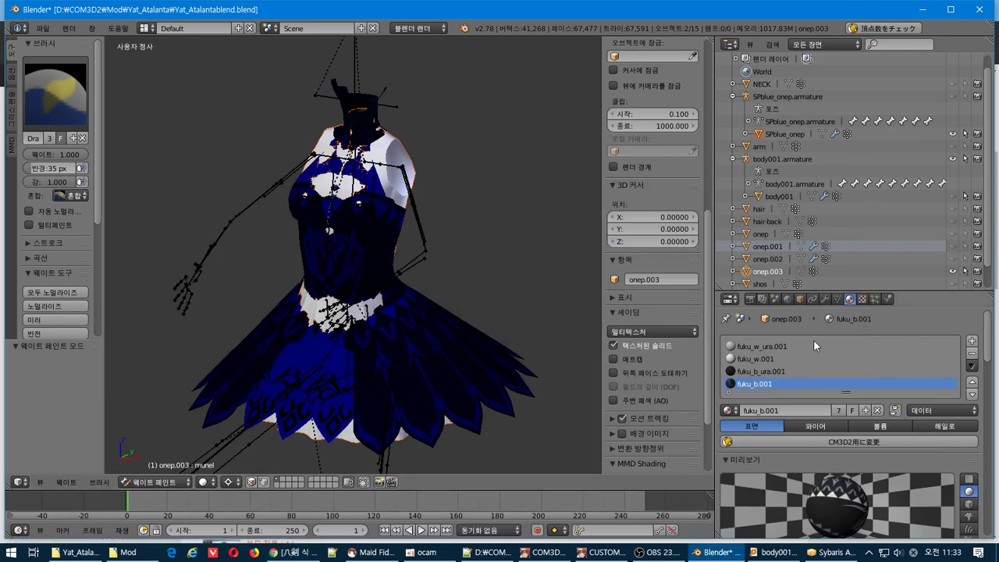
left_click(805, 346)
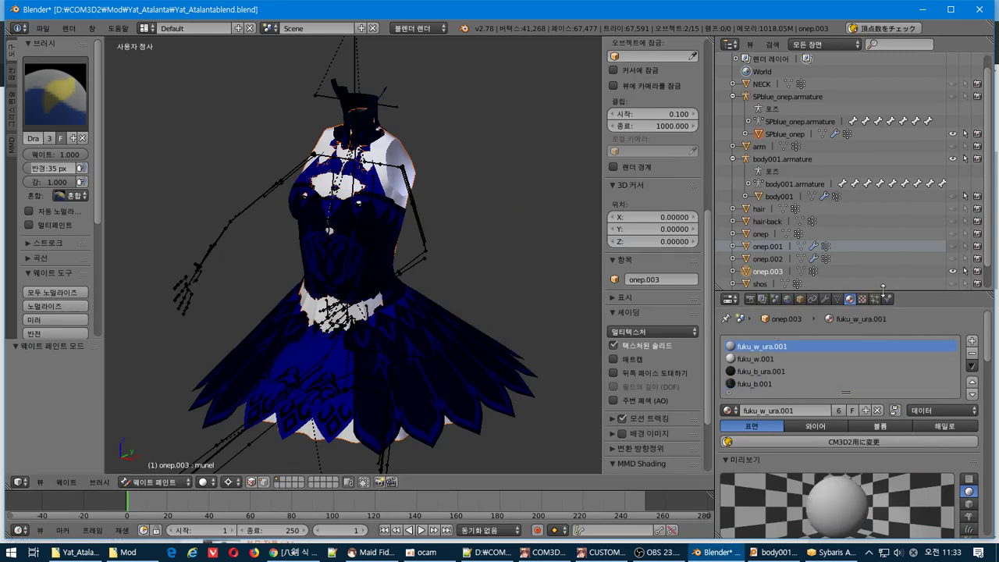
left_click_drag(886, 290, 883, 188)
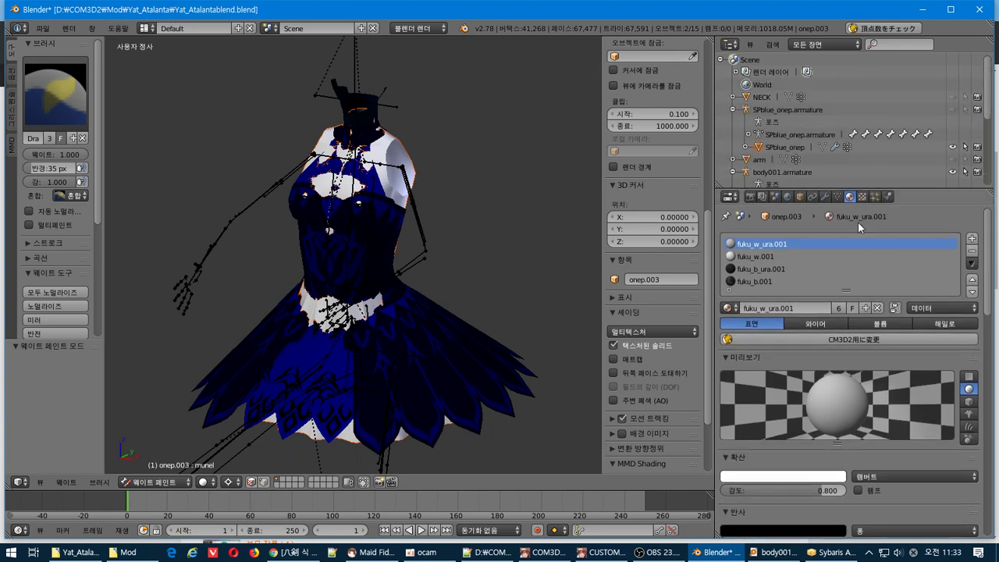
left_click(861, 197)
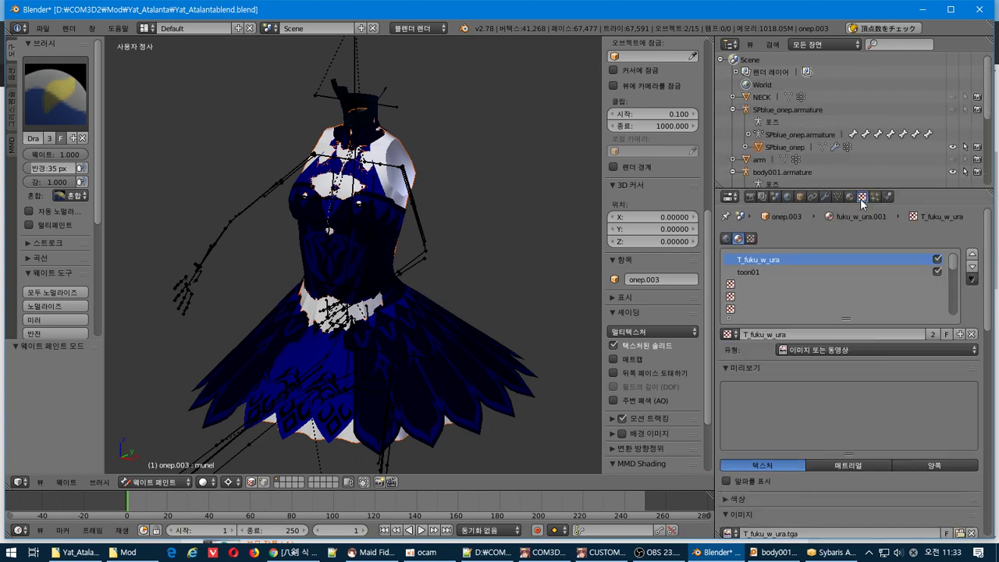
scroll(786, 396, "down", 2)
scroll(786, 396, "down", 3)
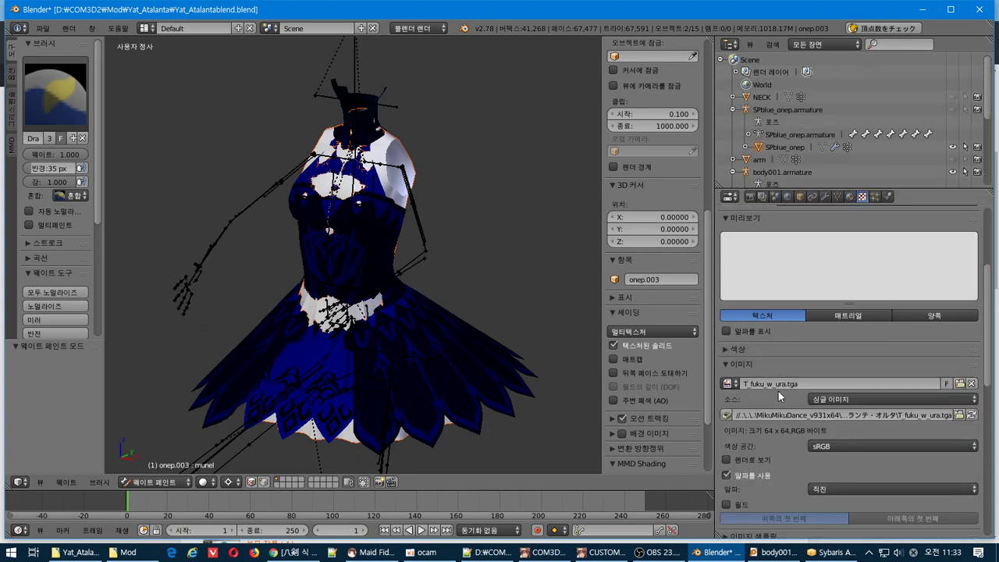
- Switch to File Explorer and place the Mod folder window beside the Yat_Atalanta_v100 window
left_click(77, 552)
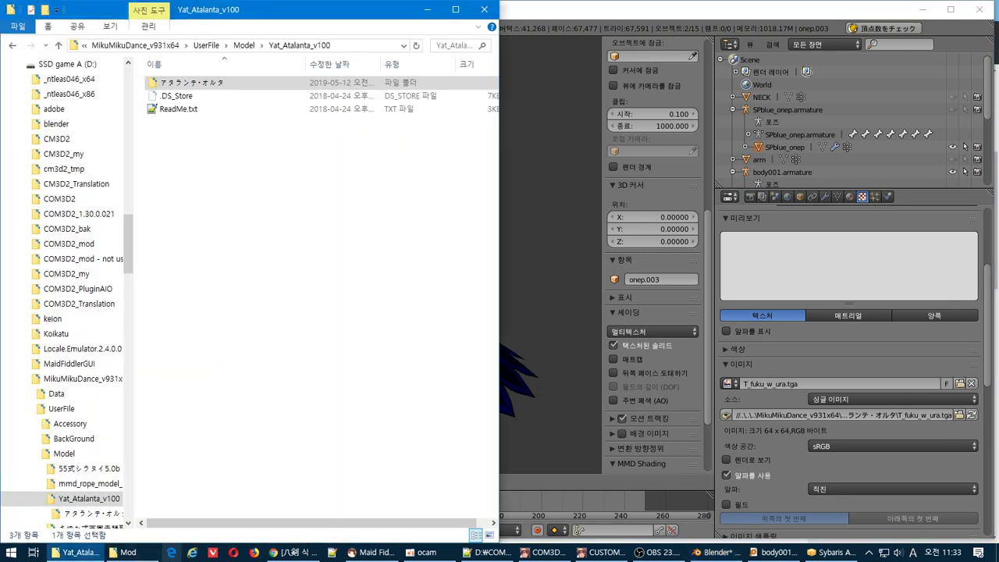
left_click(125, 551)
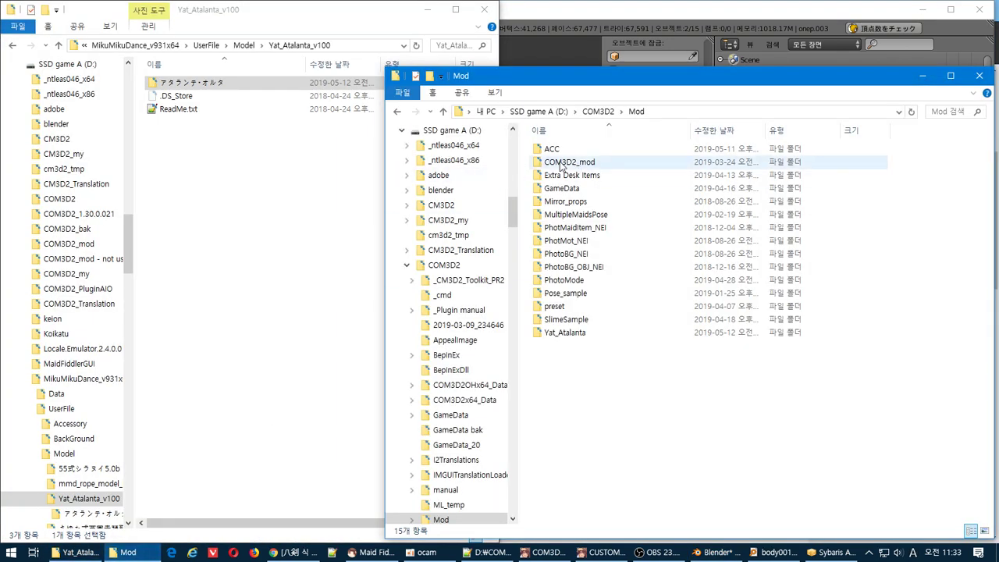
key("super+Right")
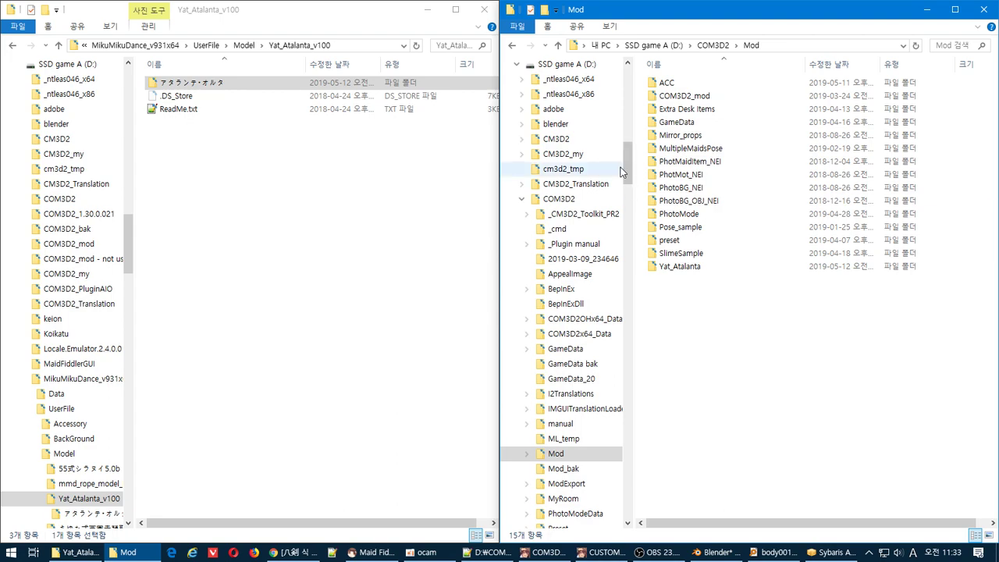
- Navigate the Mod folder window to MikuMikuDance_v931x64\UserFile\Model\Yat_Atalanta_v100\アタランテ・オルタ to show the original model's textures
left_click_drag(626, 170, 667, 426)
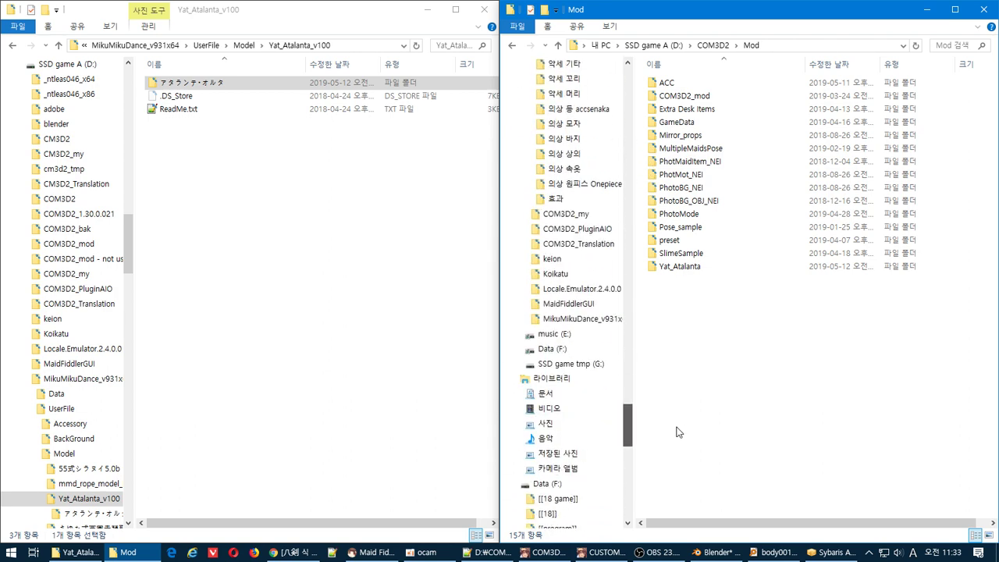
left_click(582, 318)
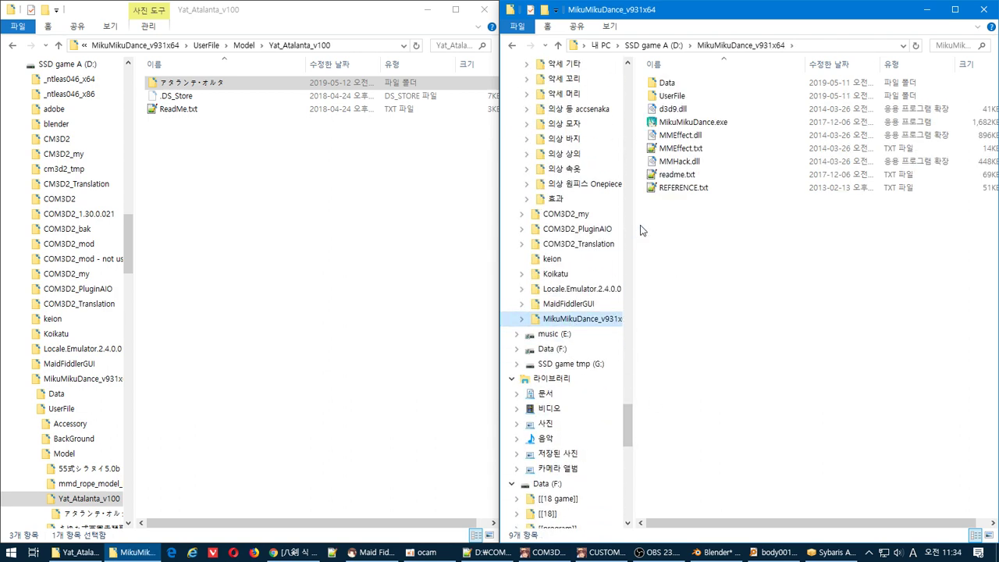
double_click(691, 97)
double_click(694, 109)
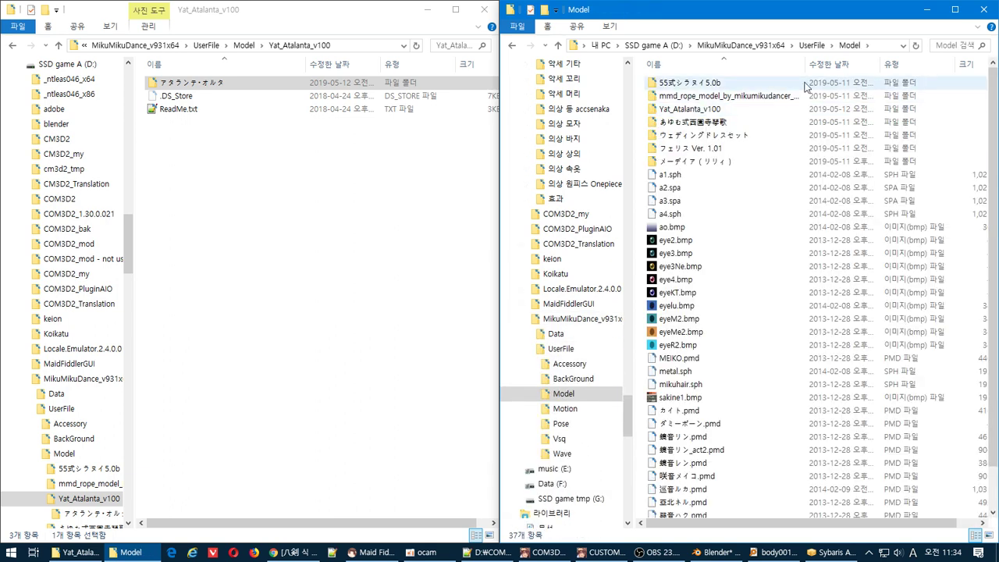
left_click(854, 65)
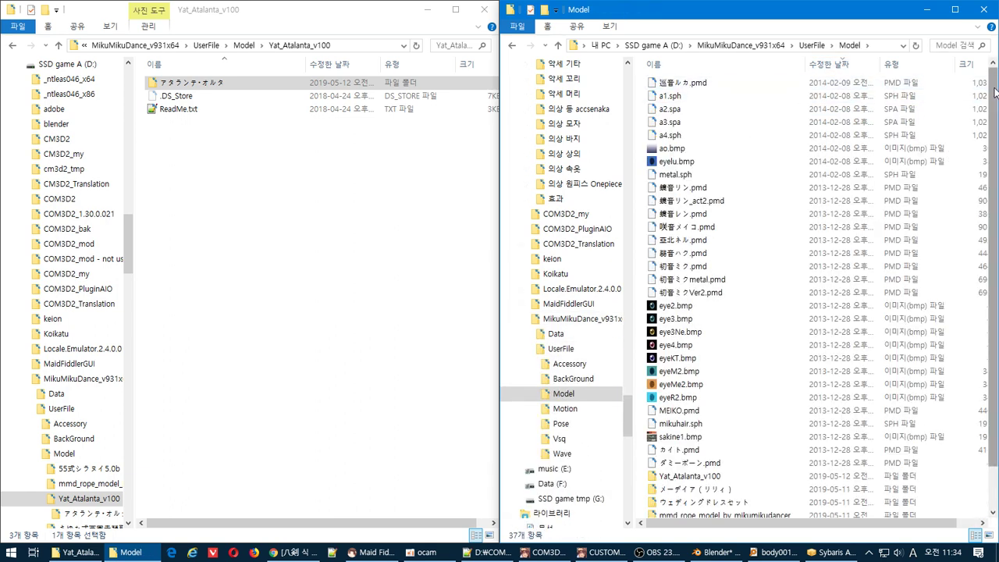
left_click_drag(996, 91, 995, 101)
double_click(687, 458)
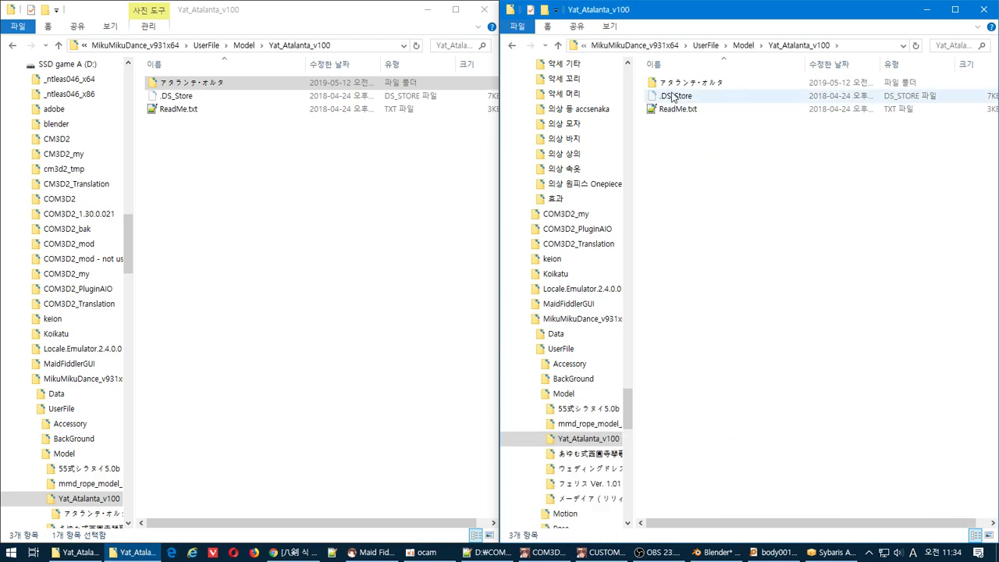
double_click(676, 83)
key("alt+Tab")
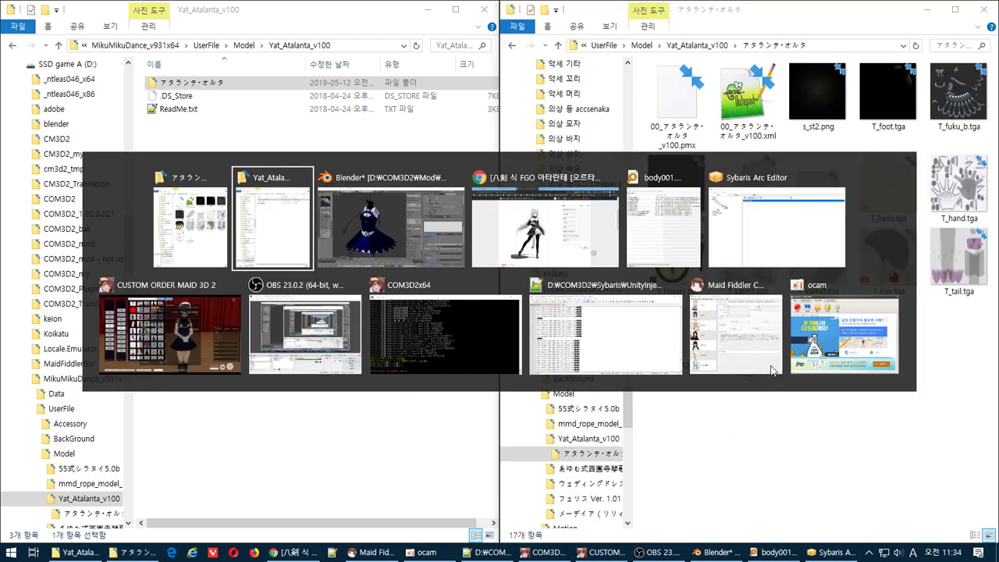
- Open the dress texture T_fuku_w.tga from the アタランテ・オルタ folder in Adobe Photoshop CC 2018
key("alt+Tab")
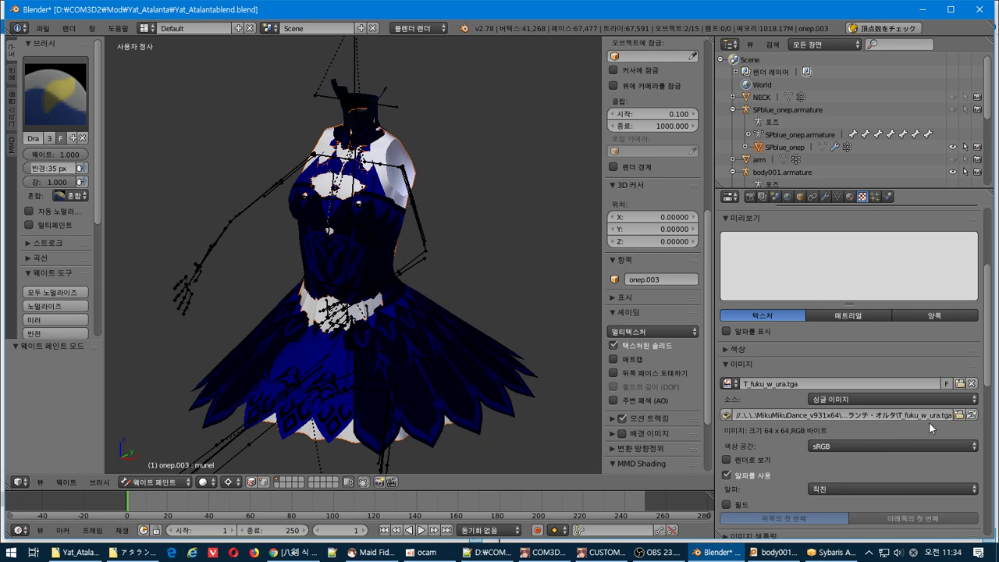
key("alt+Tab")
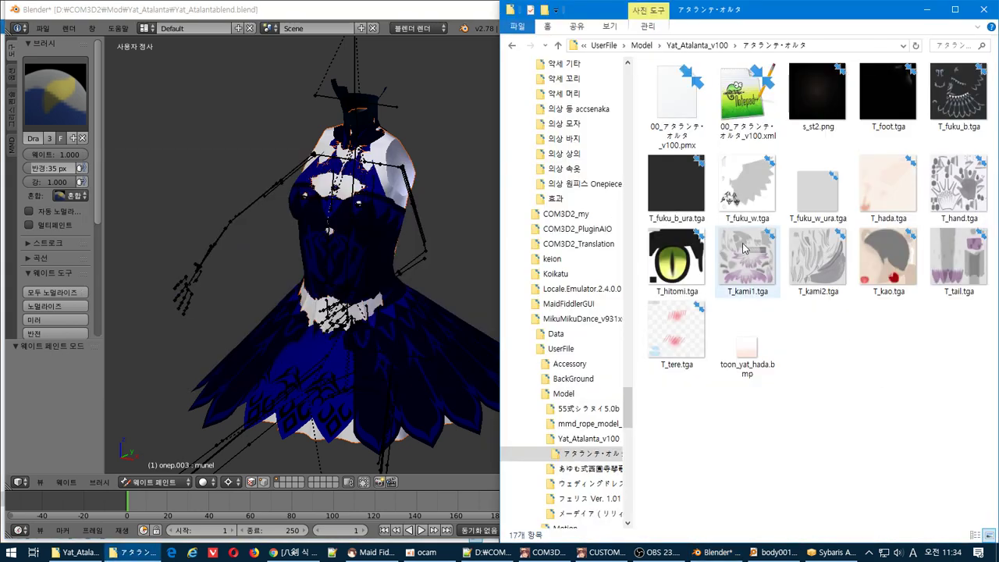
left_click(747, 188)
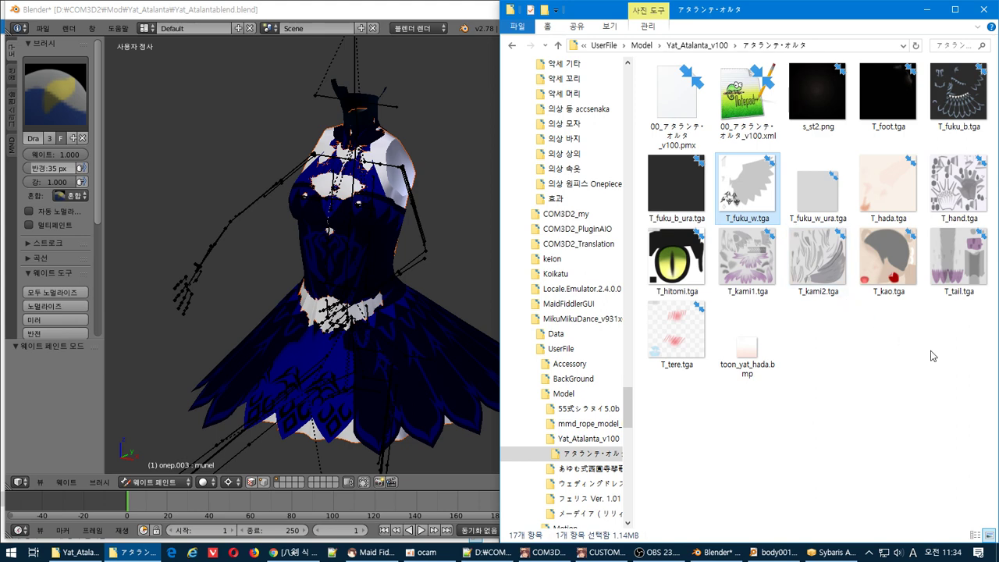
right_click(726, 202)
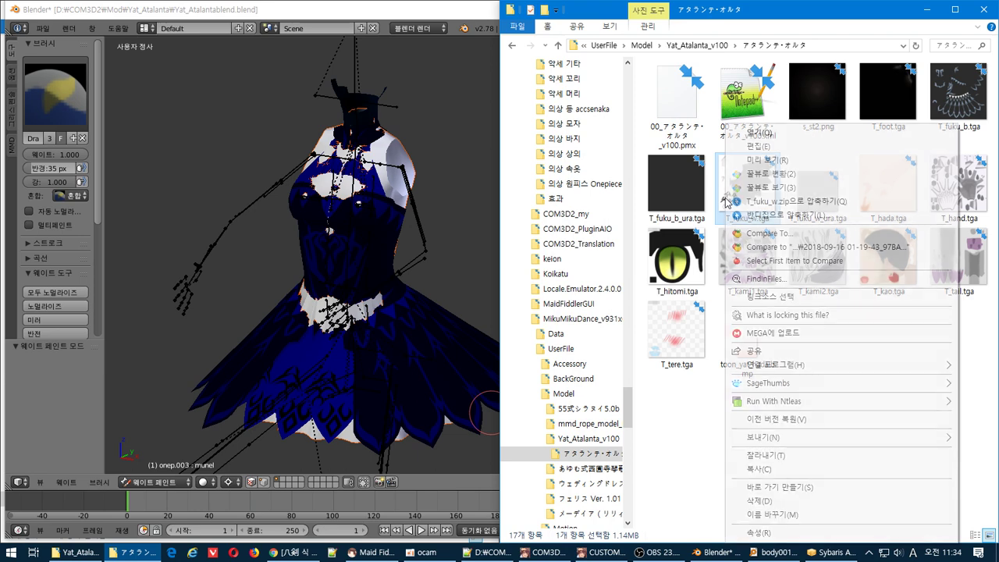
mouse_move(817, 366)
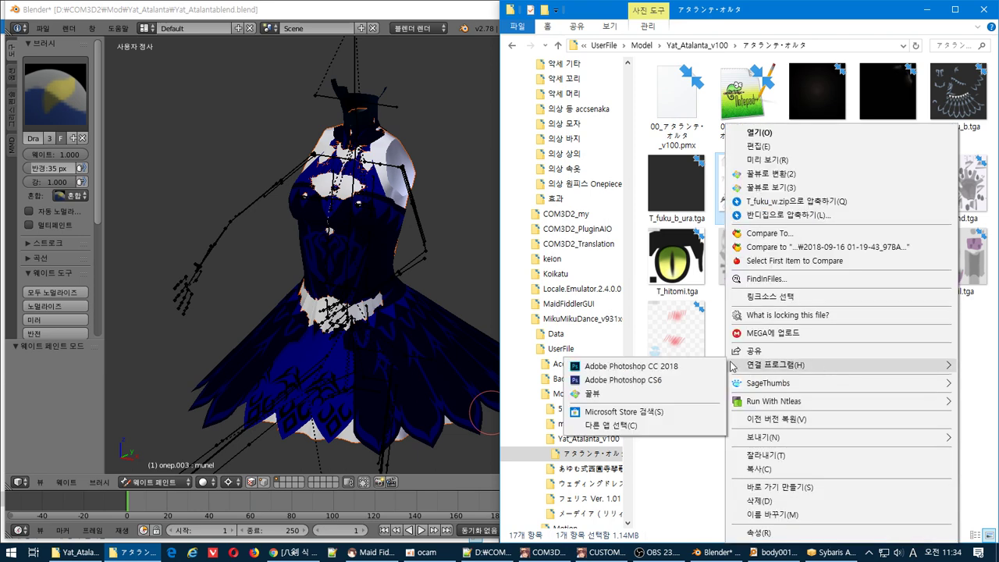
left_click(690, 370)
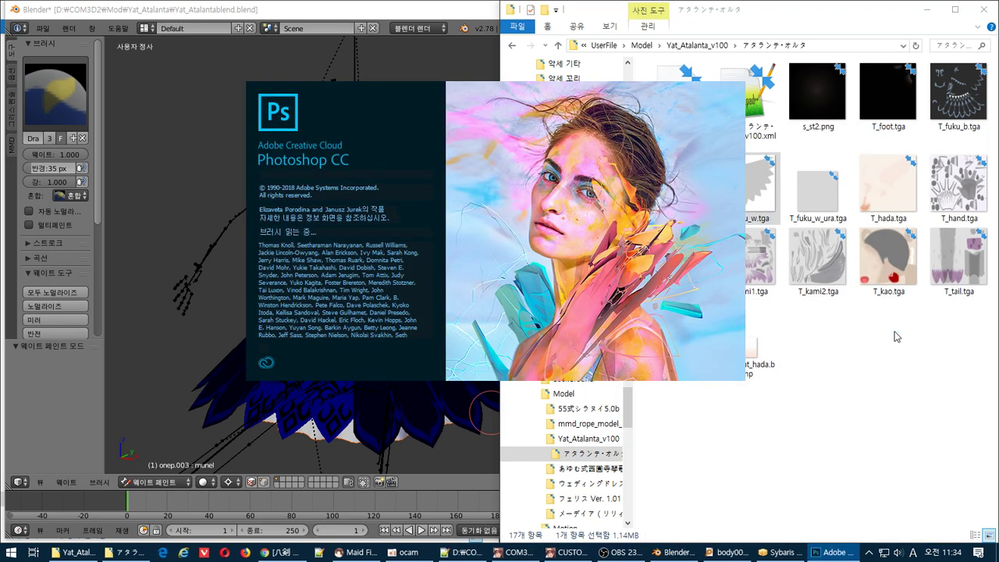
right_click(764, 210)
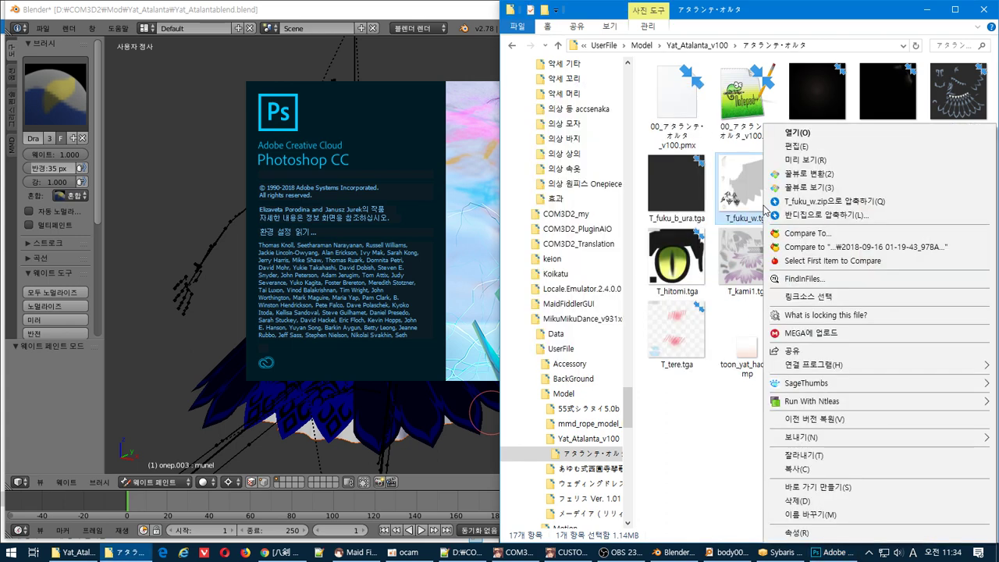
left_click(705, 442)
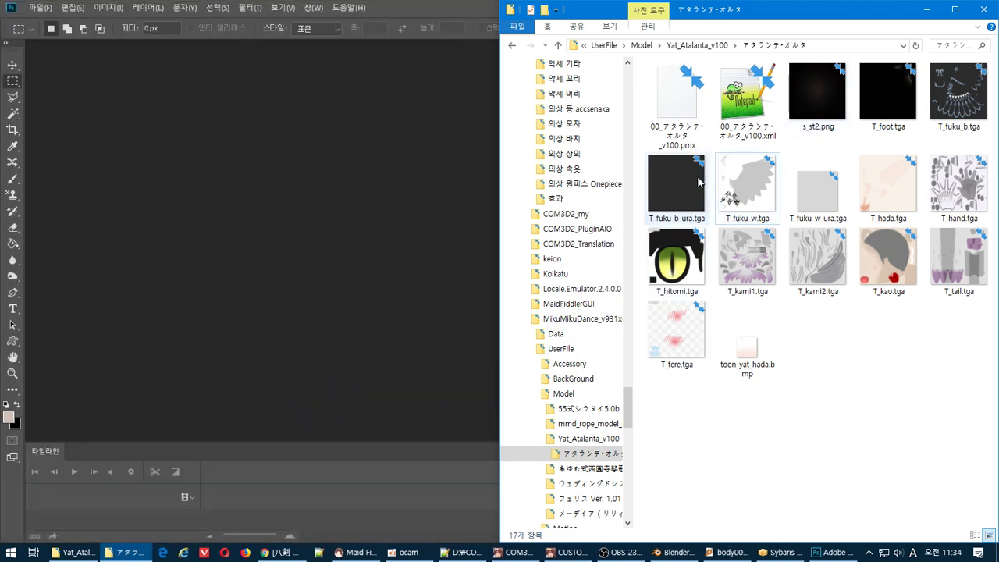
- Convert the textures from T_fuku_b_ura.tga through T_tere.tga to PNG in the same folder, and quit Photoshop
left_click(685, 188)
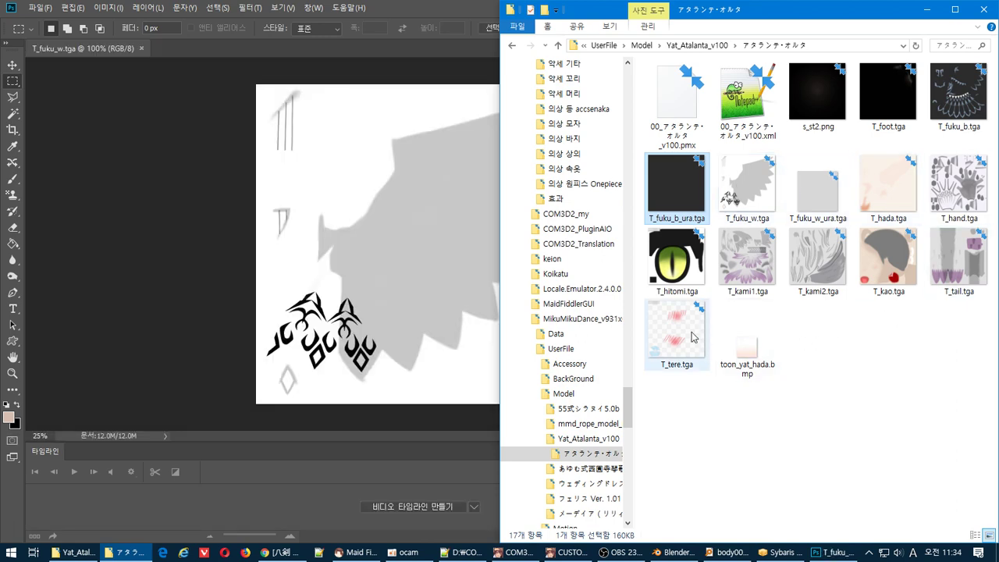
left_click(692, 337, "shift")
right_click(682, 211)
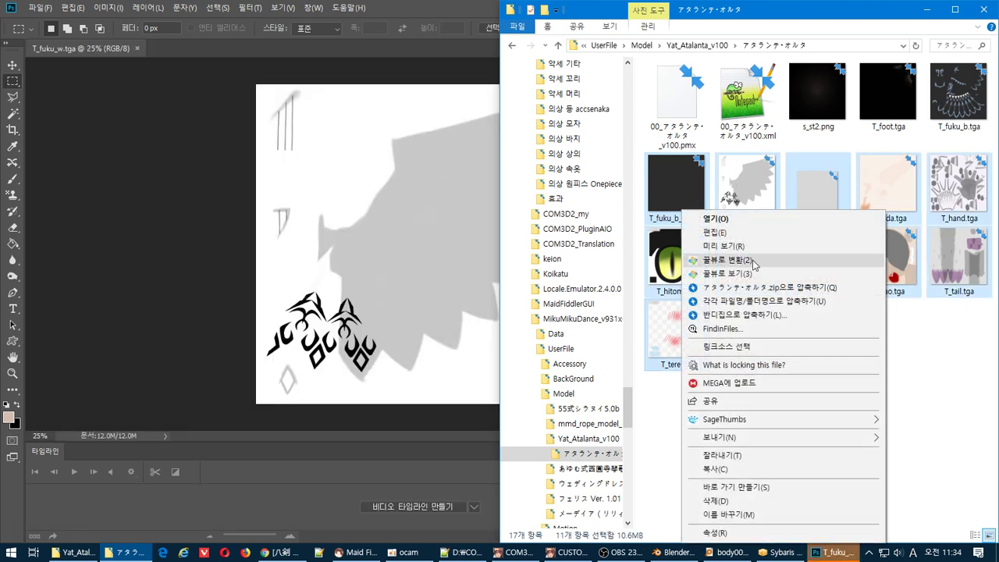
left_click(755, 260)
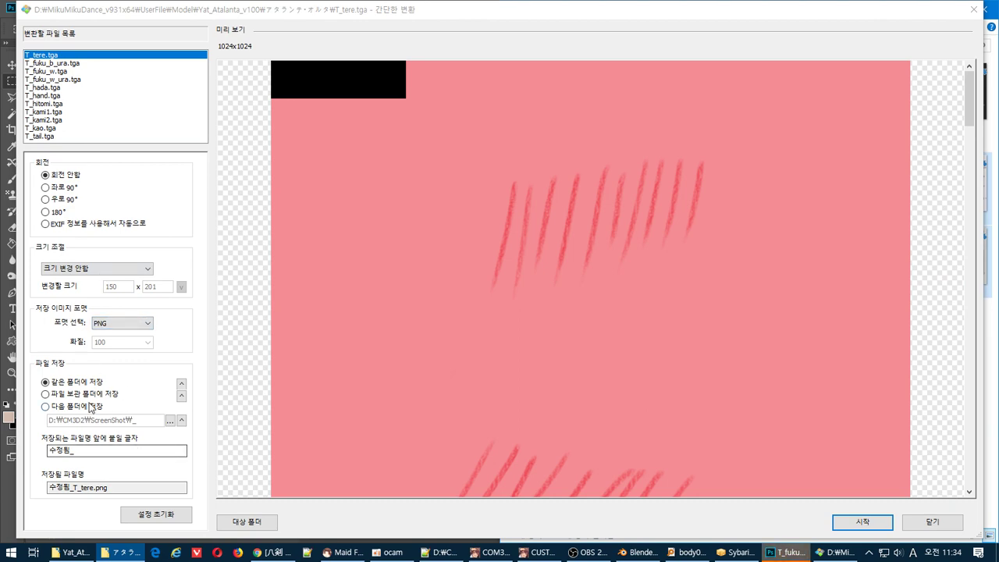
left_click(862, 522)
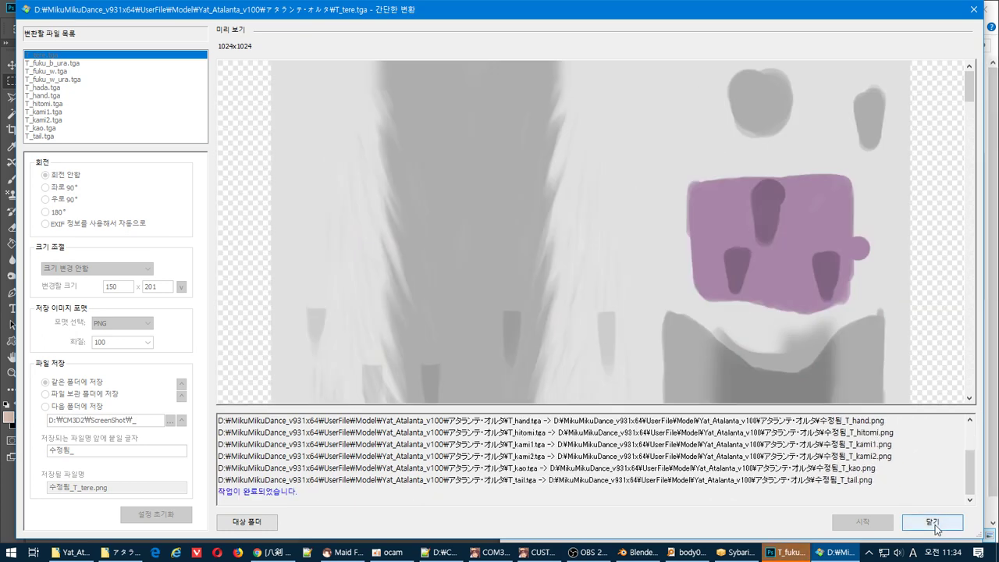
left_click(936, 524)
left_click(448, 23)
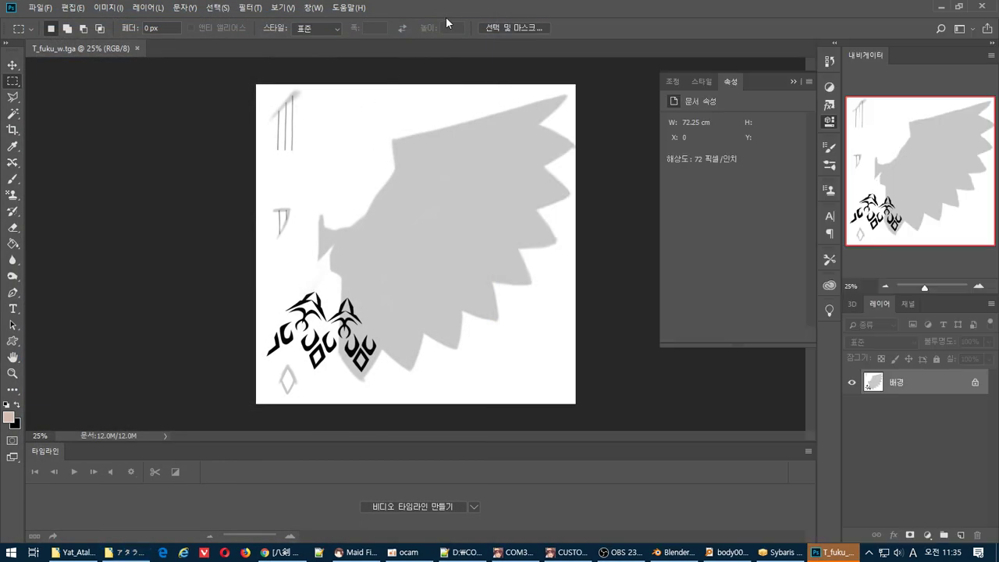
key("ctrl+q")
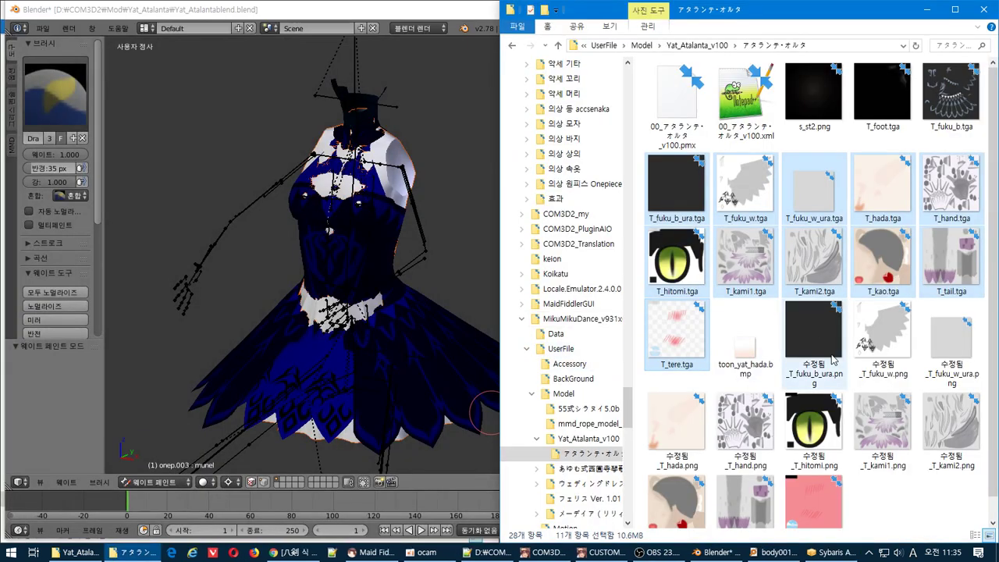
- Launch DarkNamer and load all the converted PNG textures whose names start with 수정됨_
left_click(897, 508)
scroll(886, 500, "down", 1)
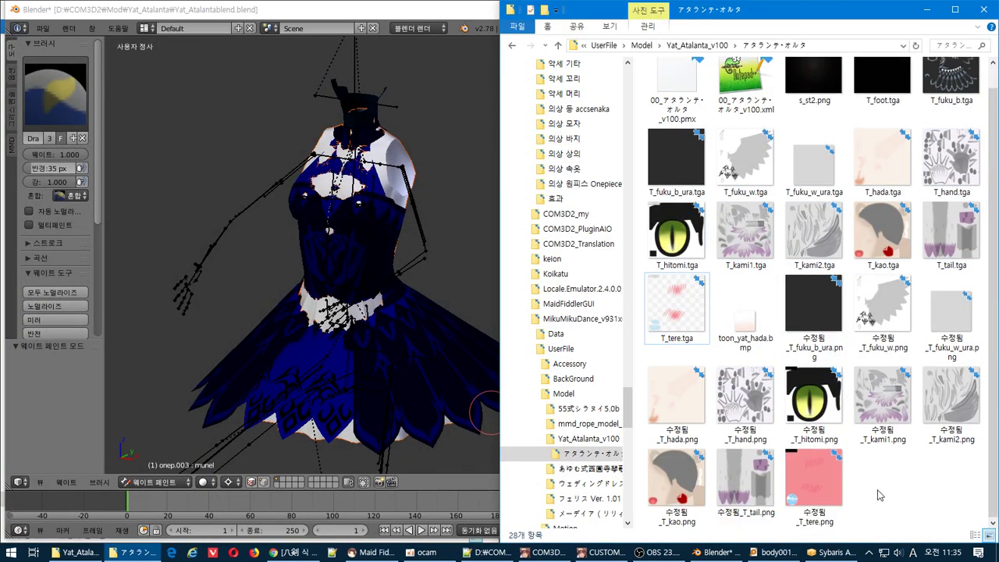
key("super")
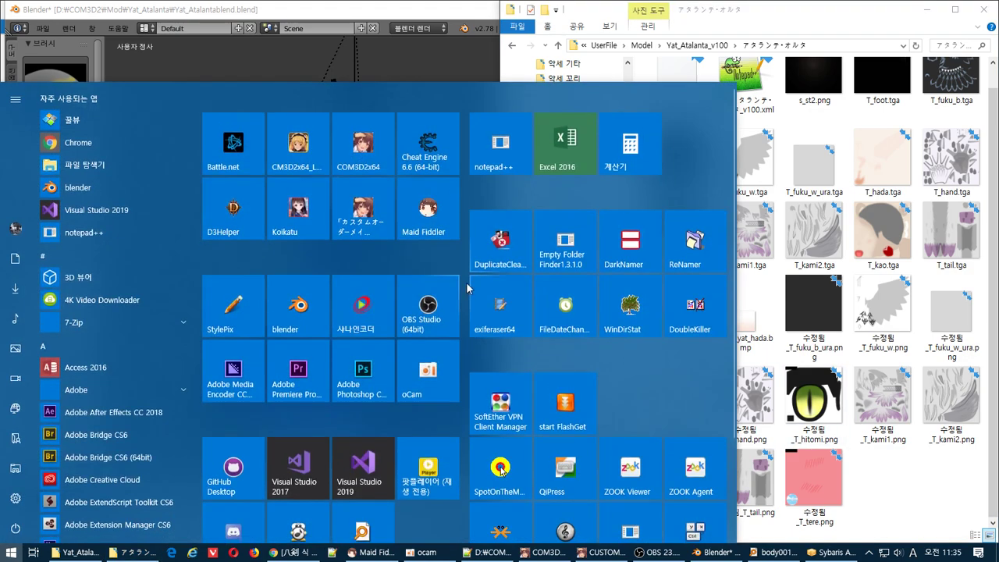
left_click(628, 242)
left_click(820, 306)
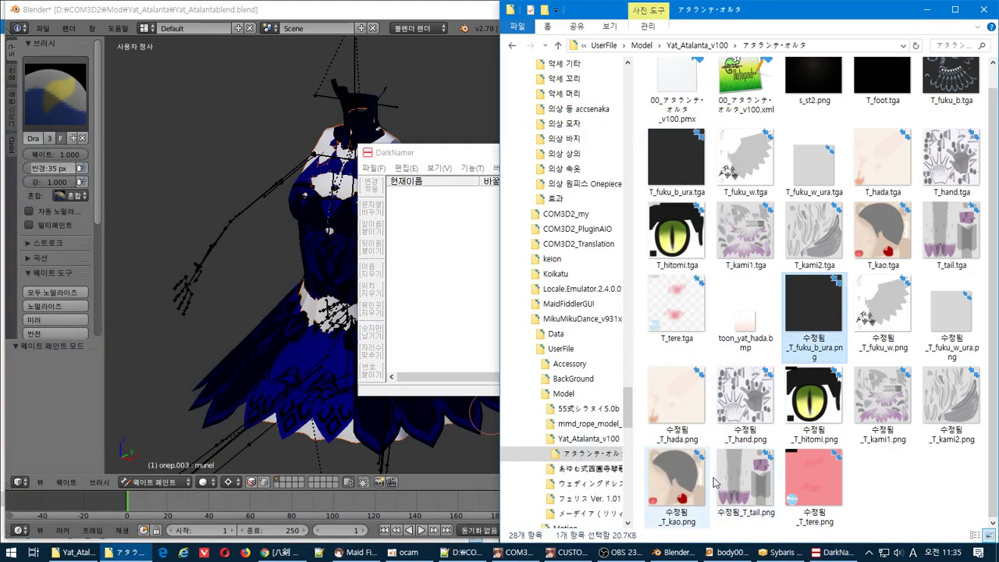
left_click(809, 479, "shift")
left_click_drag(406, 302, 407, 303)
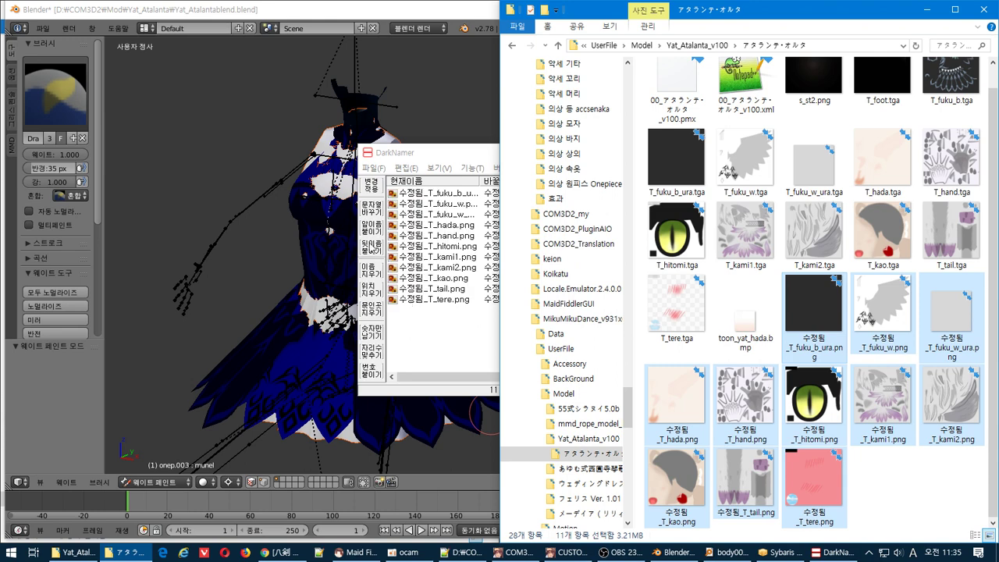
- Strip the 수정됨_ prefix from all listed PNG names, apply the renaming, clear the list and close DarkNamer
left_click(371, 209)
left_click(814, 345)
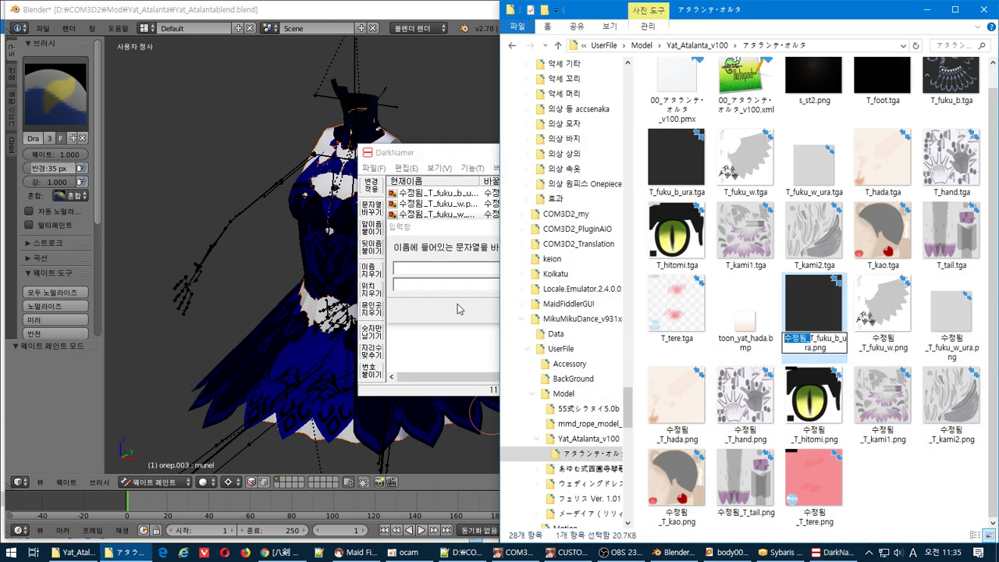
left_click(444, 269)
left_click(534, 316)
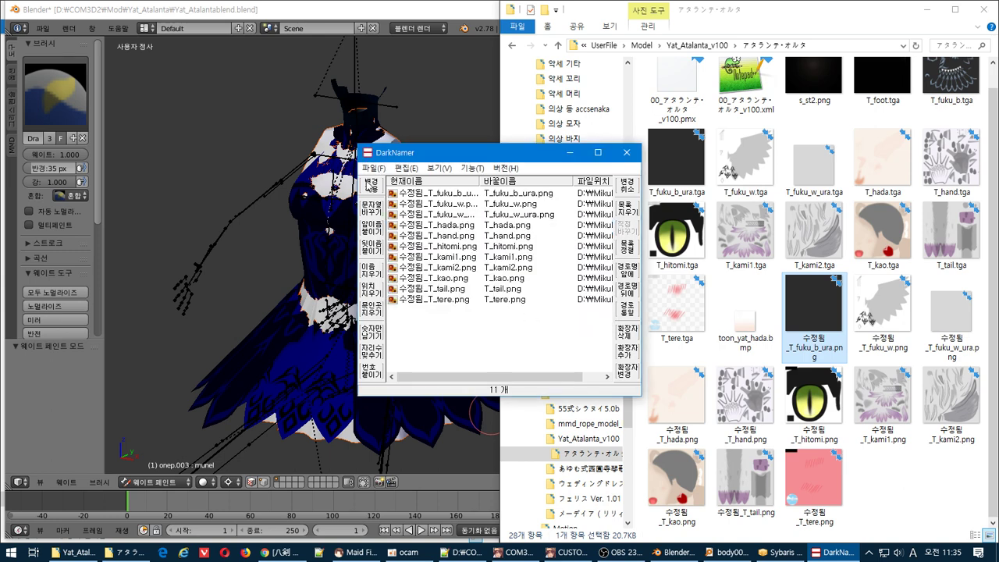
left_click(369, 185)
left_click(501, 306)
left_click(540, 303)
left_click(530, 266)
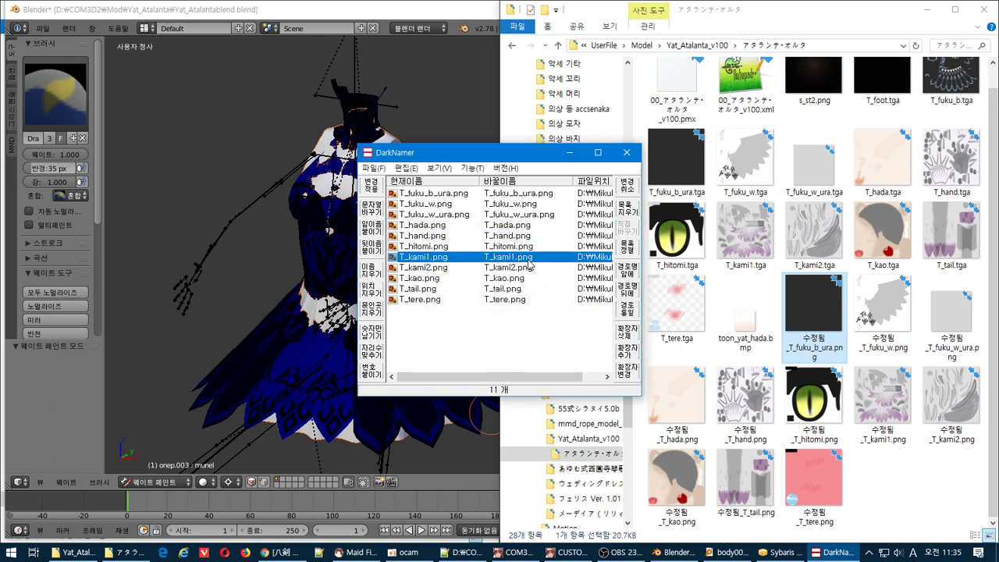
left_click(628, 209)
left_click(627, 152)
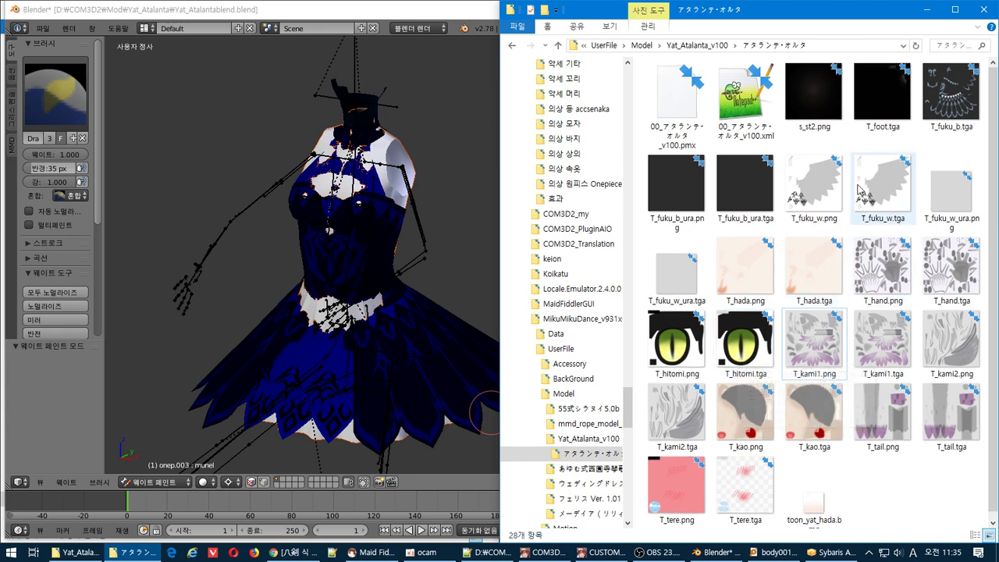
- Move T_fuku_w.png from the アタランテ・オルタ folder into the parent Yat_Atalanta_v100 folder
left_click(806, 187)
left_click(77, 552)
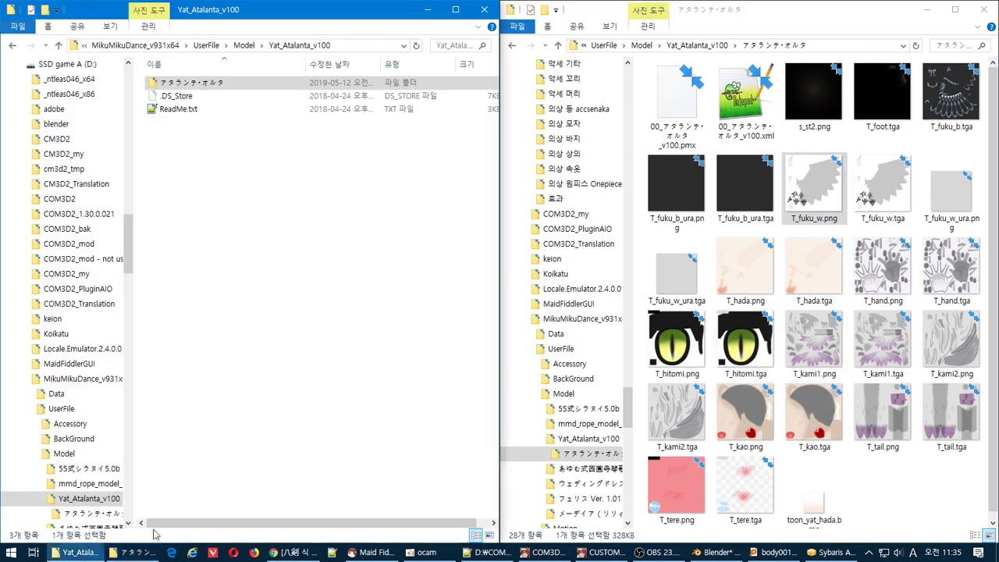
left_click_drag(809, 192, 196, 256)
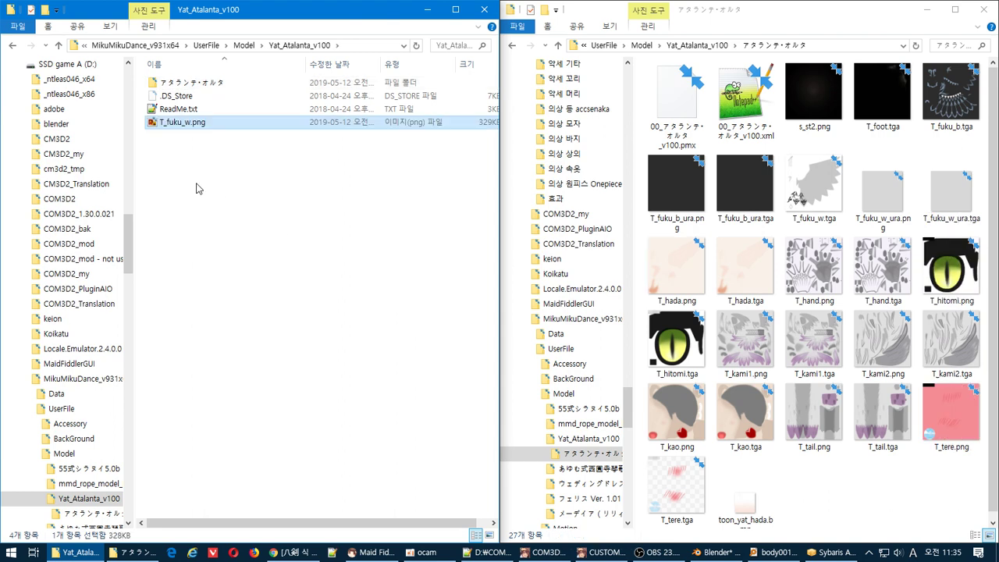
- Transfer T_fuku_w.png from the Yat_Atalanta_v100 folder into the mod folder COM3D2\Mod\Yat_Atalanta
left_click(132, 551)
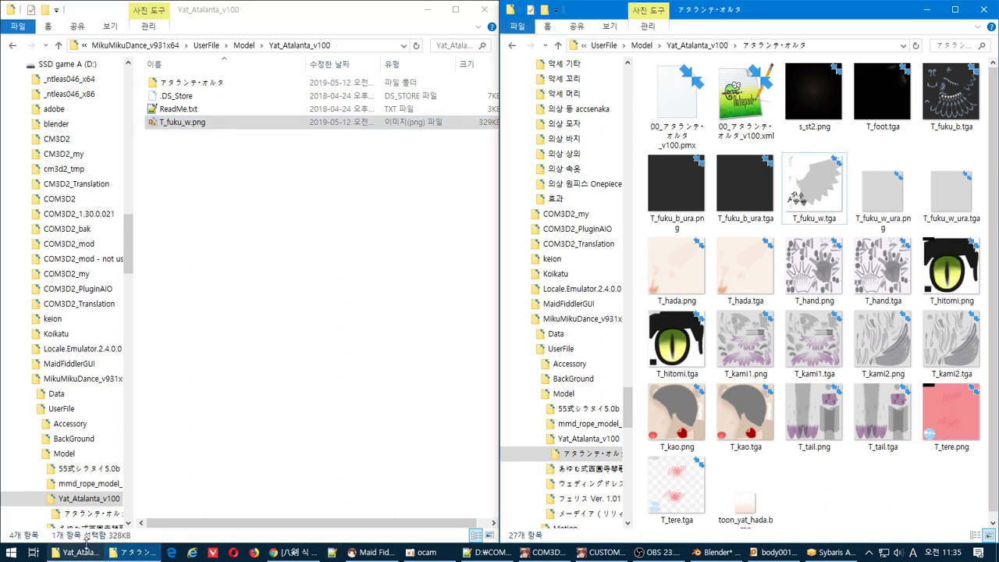
left_click(129, 256)
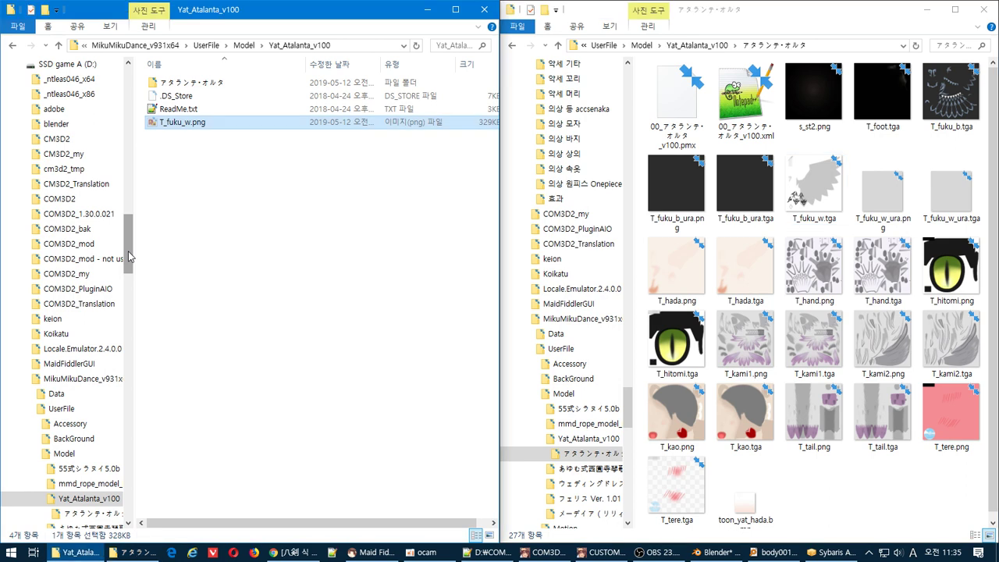
left_click(62, 199)
left_click(200, 295)
double_click(200, 300)
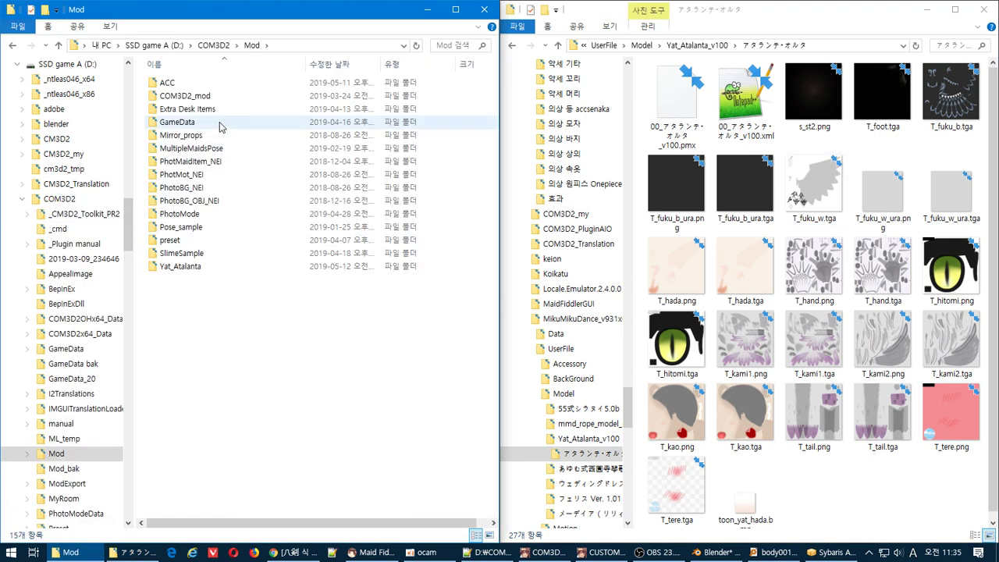
double_click(214, 266)
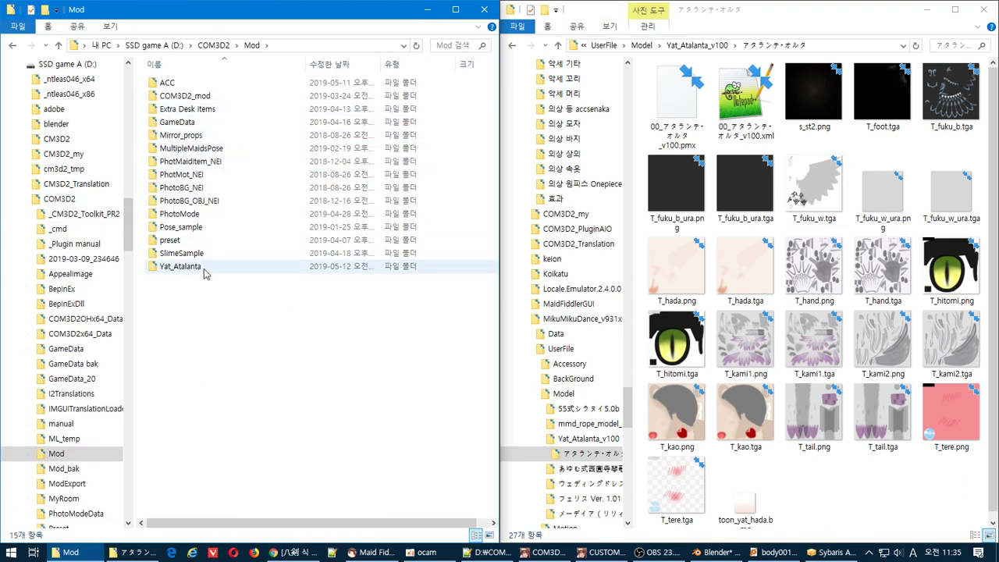
key("ctrl+v")
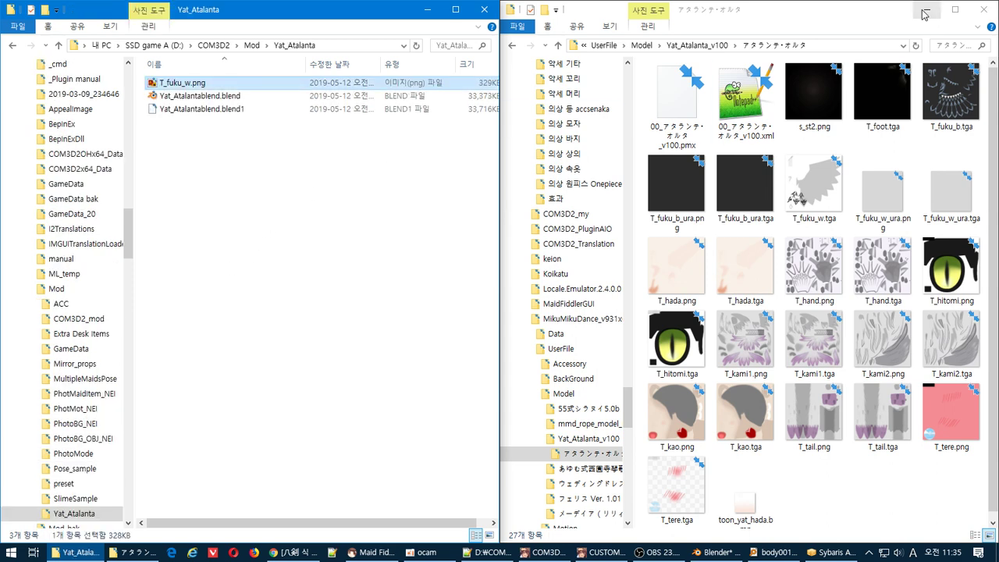
- Switch to Blender and check which image file the selected dress material's texture uses
left_click(925, 10)
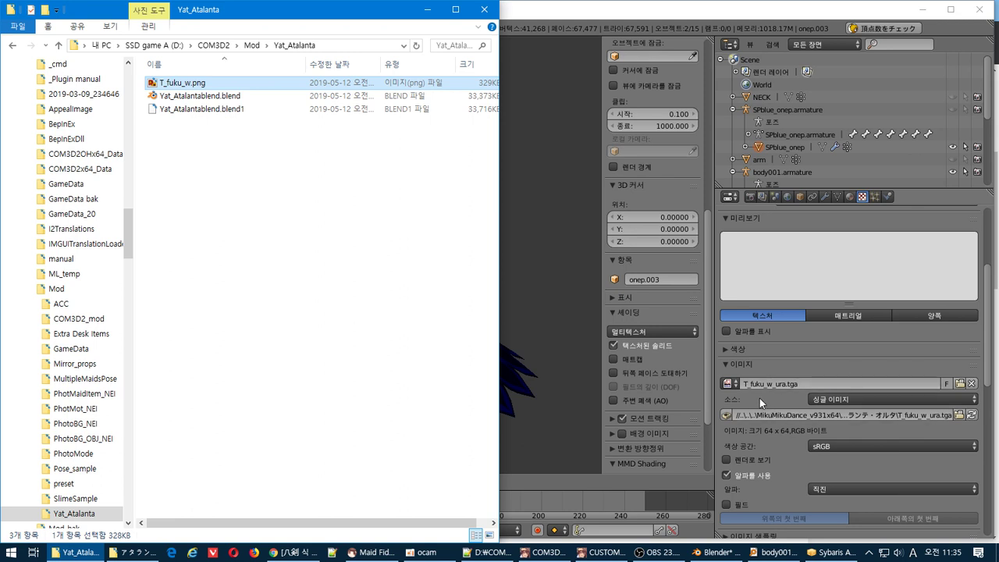
key("alt+Tab")
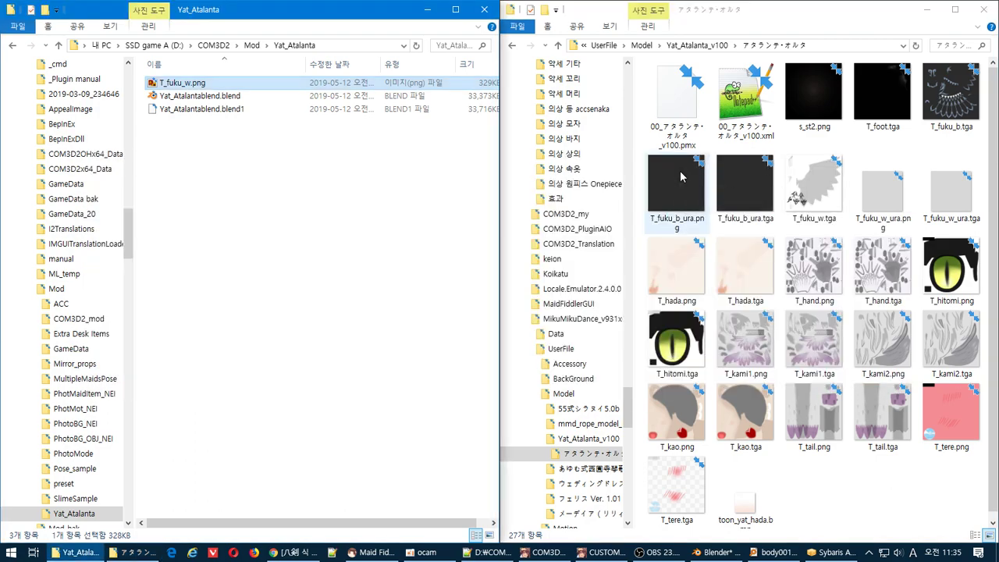
key("alt+Tab")
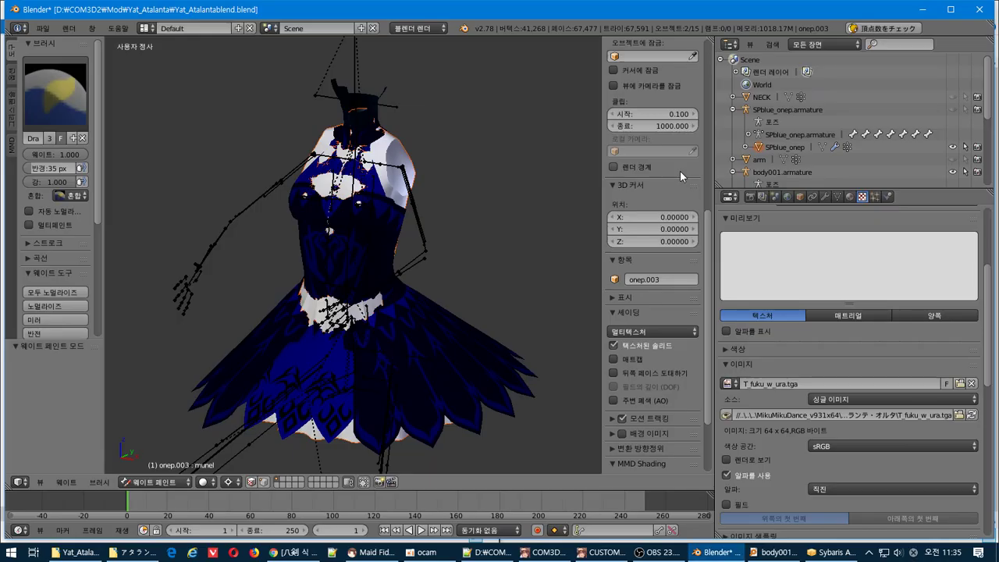
key("alt+Tab")
key("alt+Tab")
key("alt+Tab")
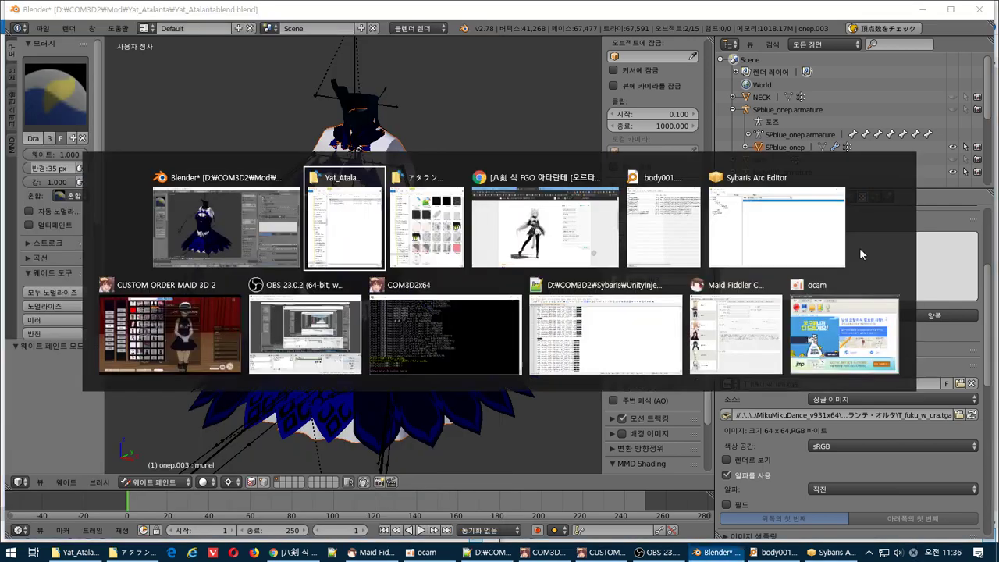
- Switch to File Explorer and move T_fuku_w_ura.png from the アタランテ・オルタ folder into the COM3D2\Mod\Yat_Atalanta folder
key("alt+Tab")
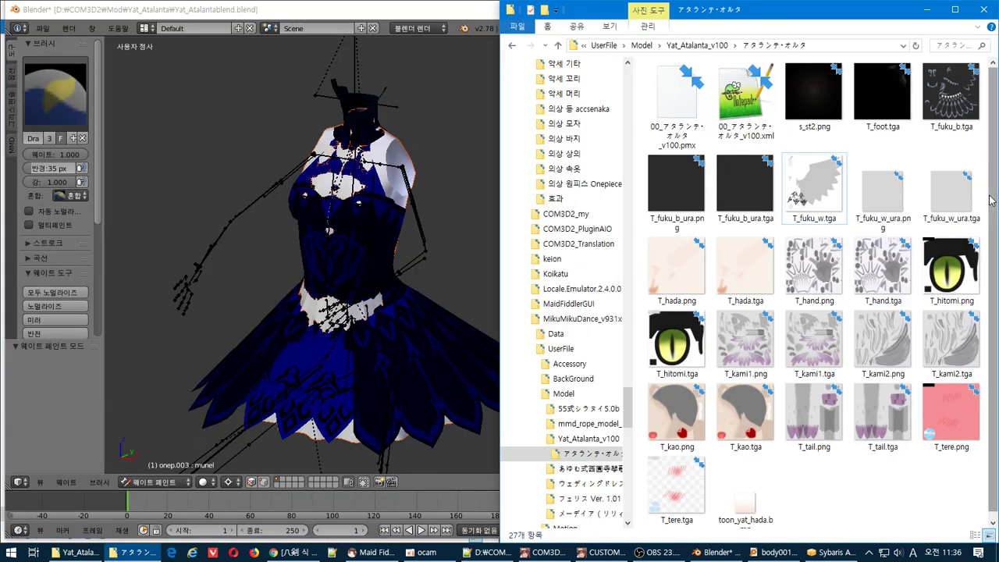
right_click(865, 196)
left_click(871, 207)
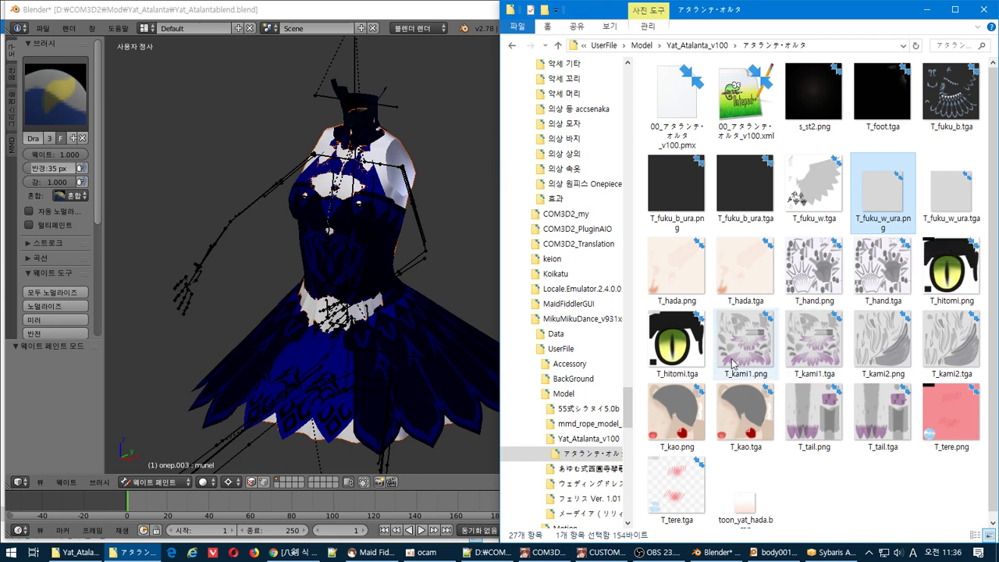
key("alt+Tab")
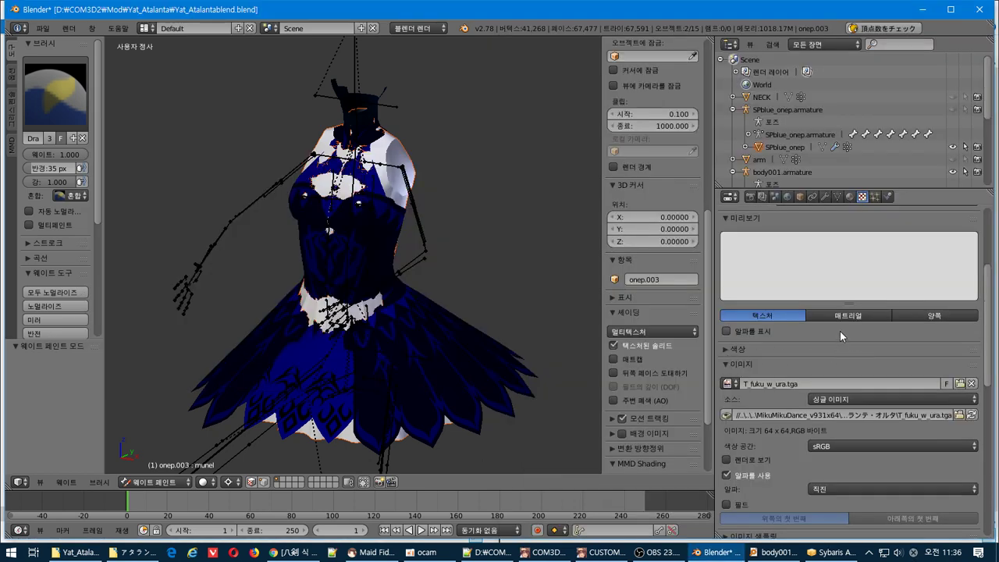
scroll(840, 331, "down", 5)
scroll(840, 331, "up", 6)
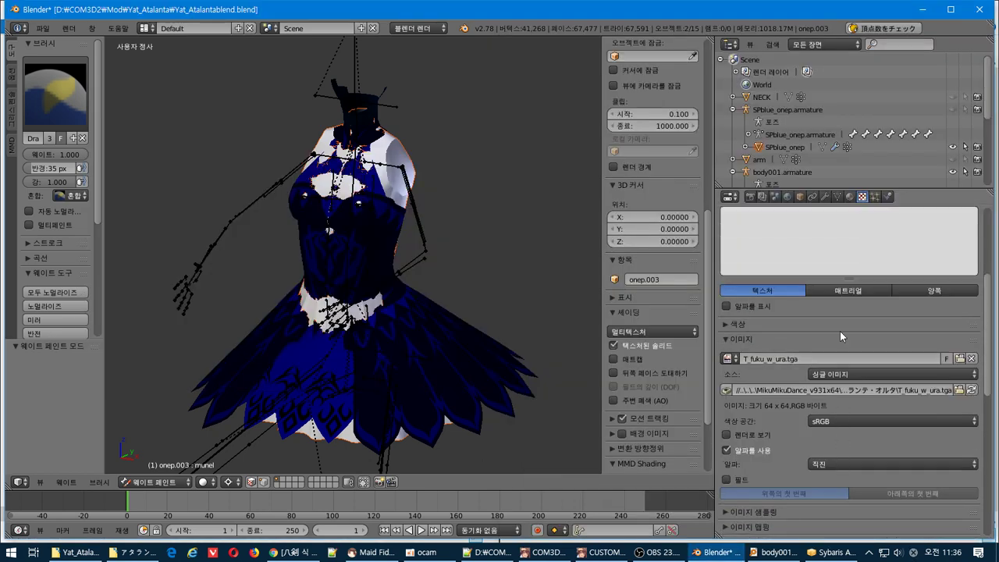
key("alt+Tab")
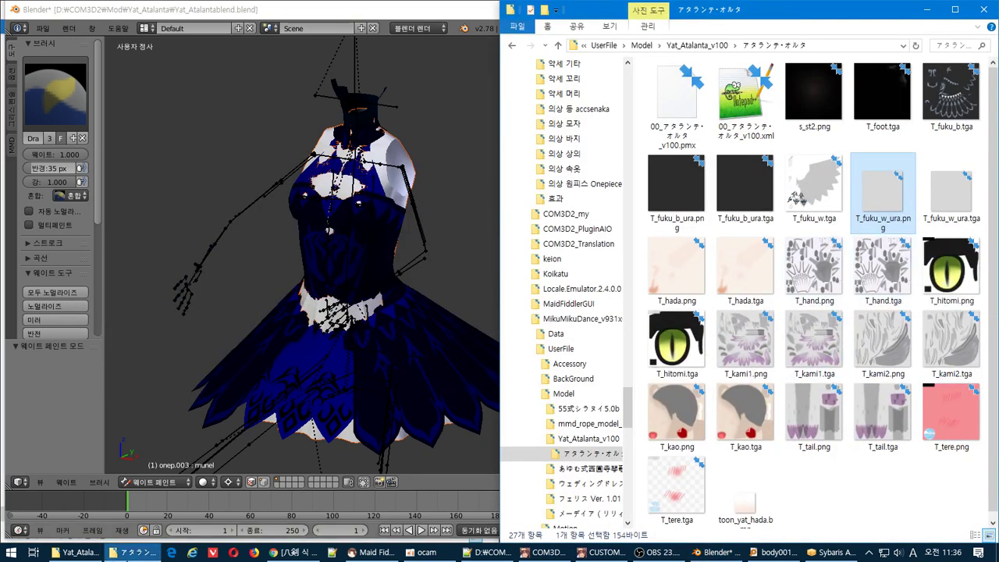
key("alt+Tab")
left_click_drag(900, 180, 265, 287)
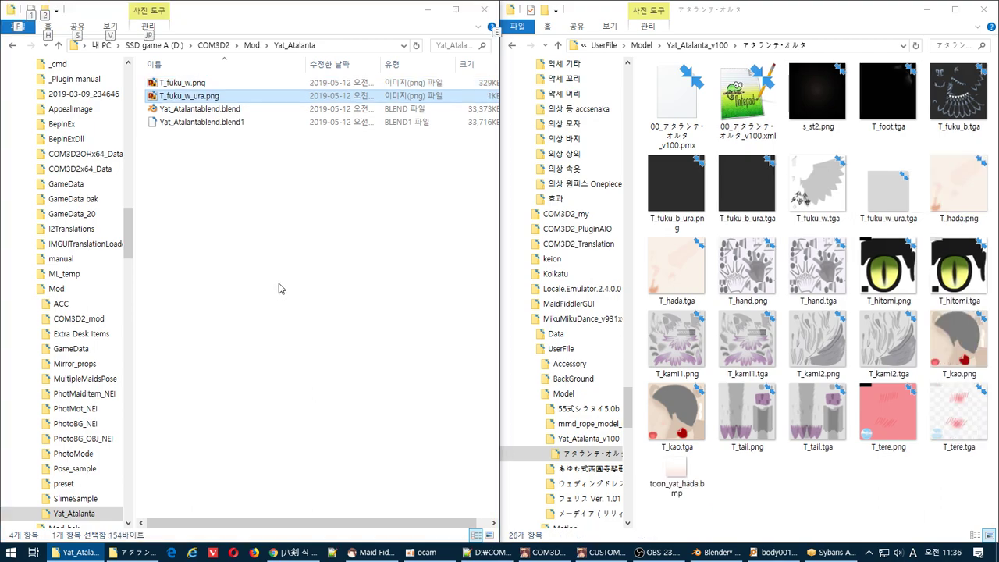
- Switch to Blender and review the texture slots and image settings of the fuku_w_ura.001 material
key("alt+Tab")
scroll(923, 259, "up", 3)
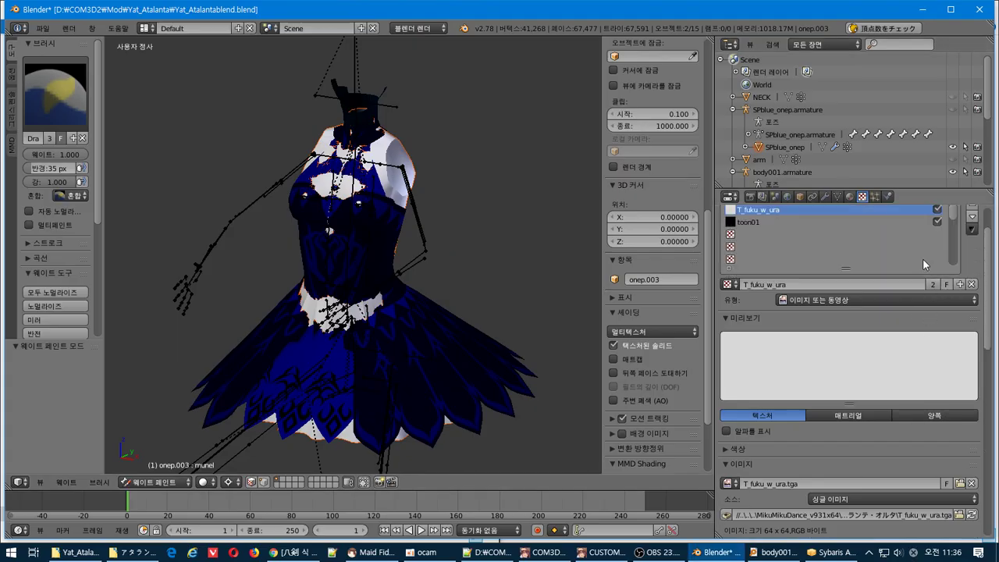
scroll(922, 259, "down", 3)
scroll(877, 366, "down", 2)
scroll(877, 366, "down", 5)
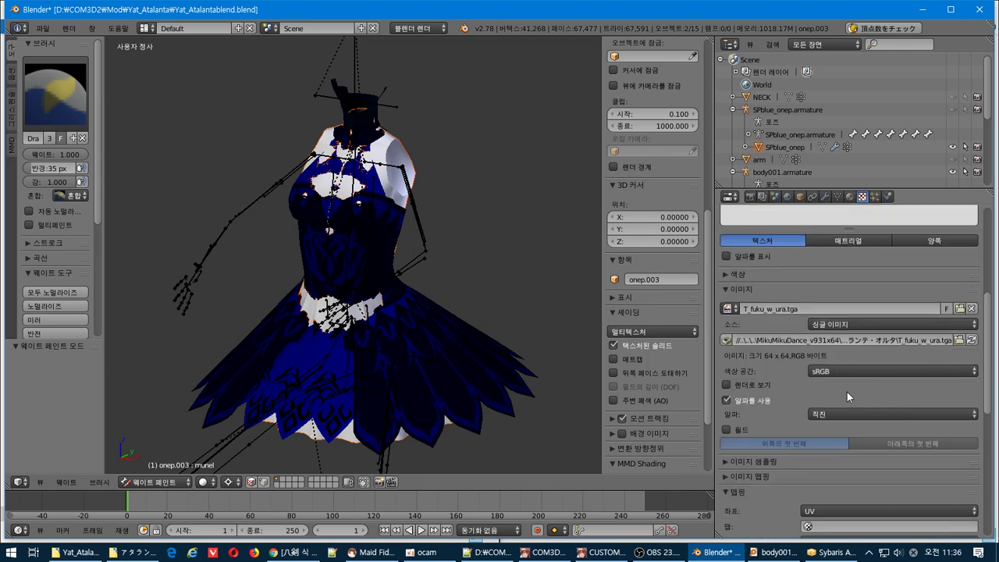
scroll(847, 392, "up", 6)
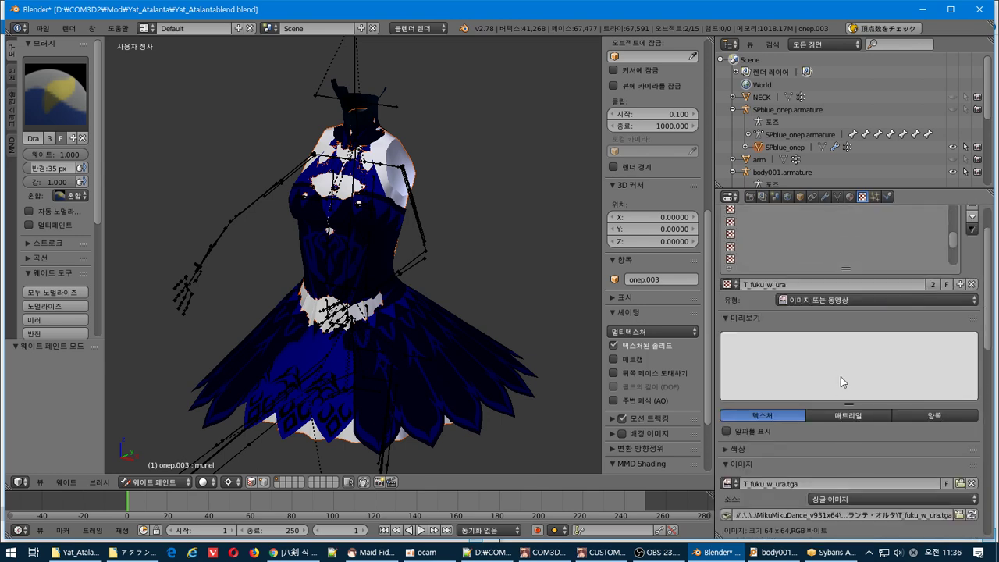
scroll(857, 338, "up", 3)
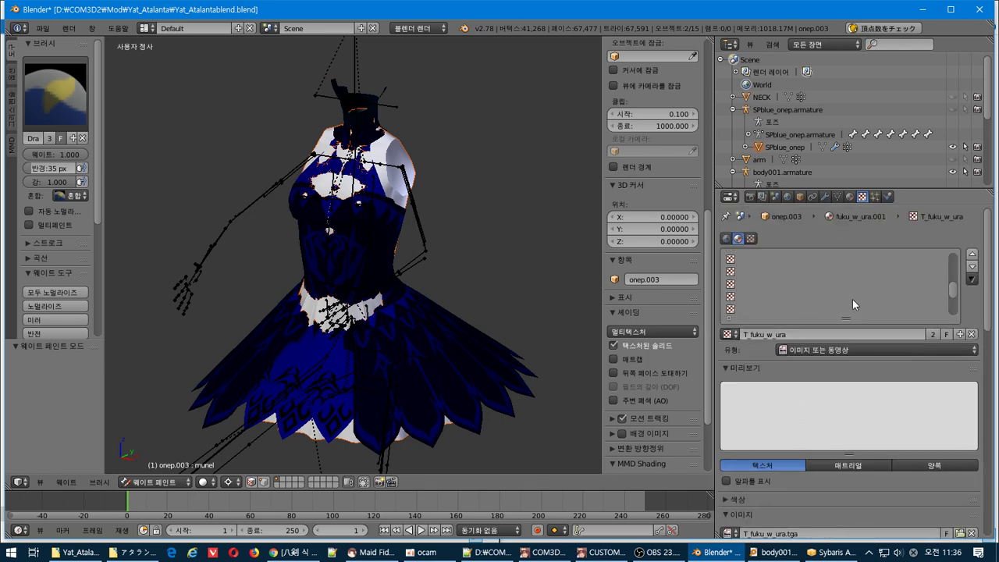
- Select the fuku_w.001 material and check which image file its texture uses
left_click(753, 237)
left_click(741, 236)
left_click(850, 197)
left_click(794, 256)
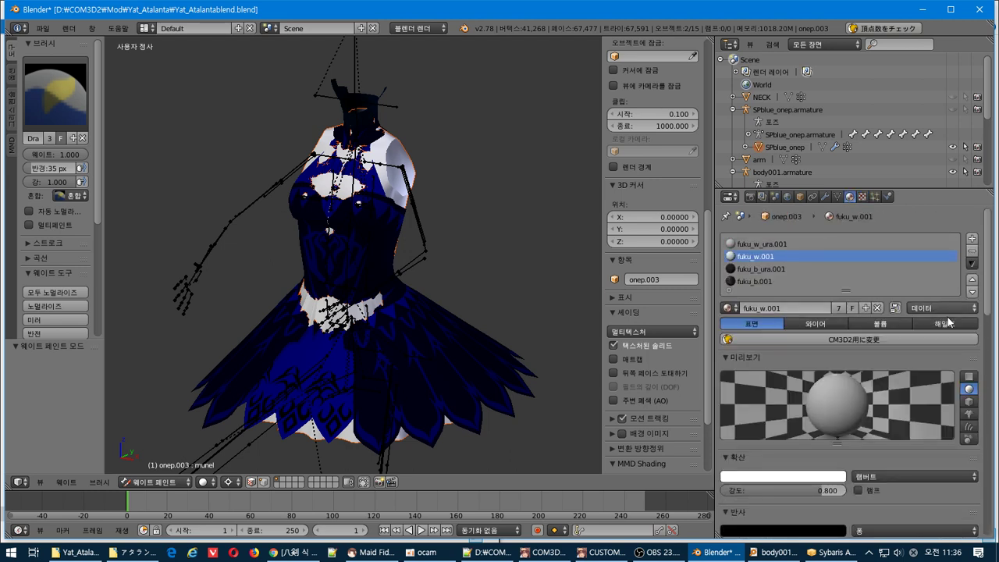
scroll(990, 300, "down", 1)
scroll(990, 300, "down", 2)
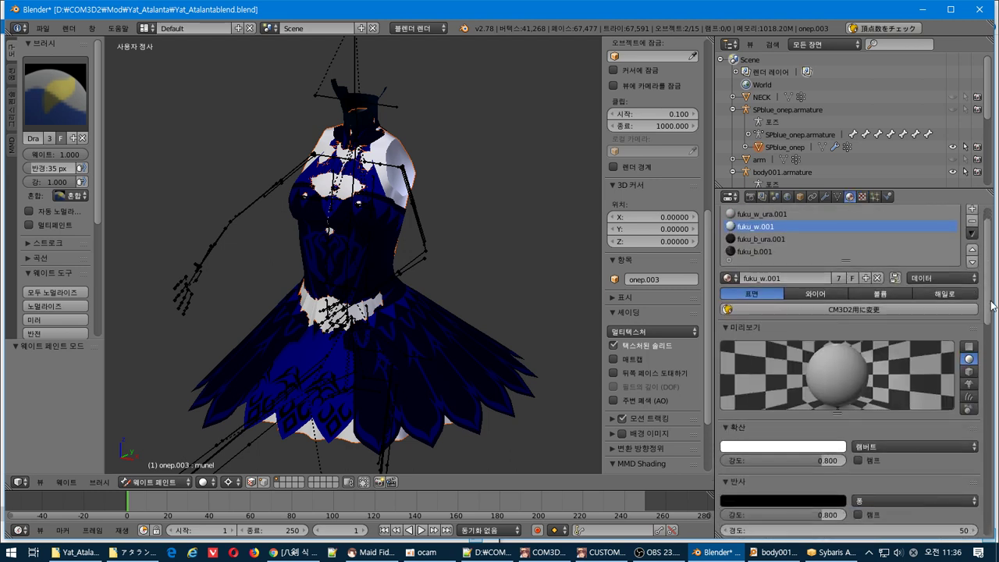
scroll(990, 303, "up", 3)
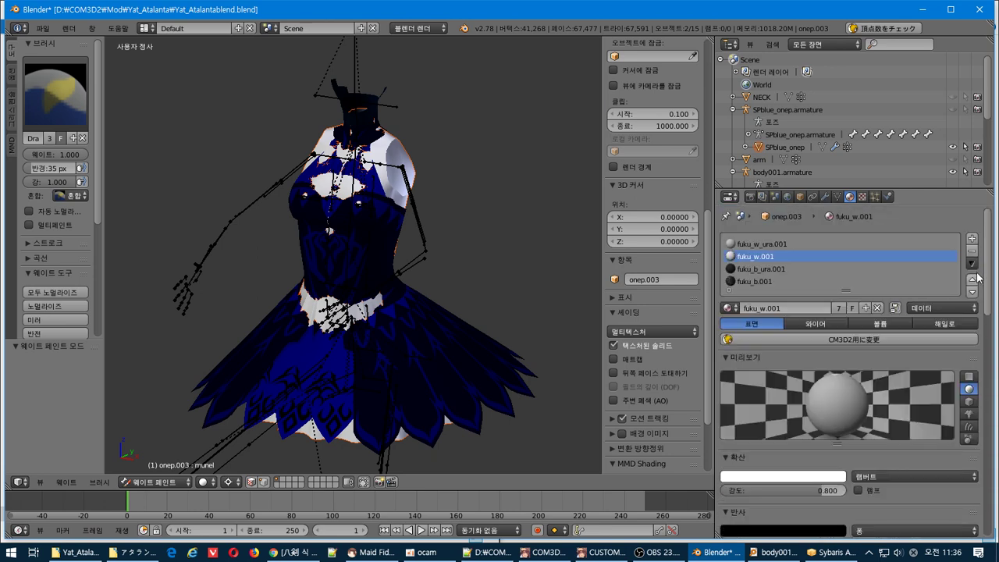
key("alt+Tab")
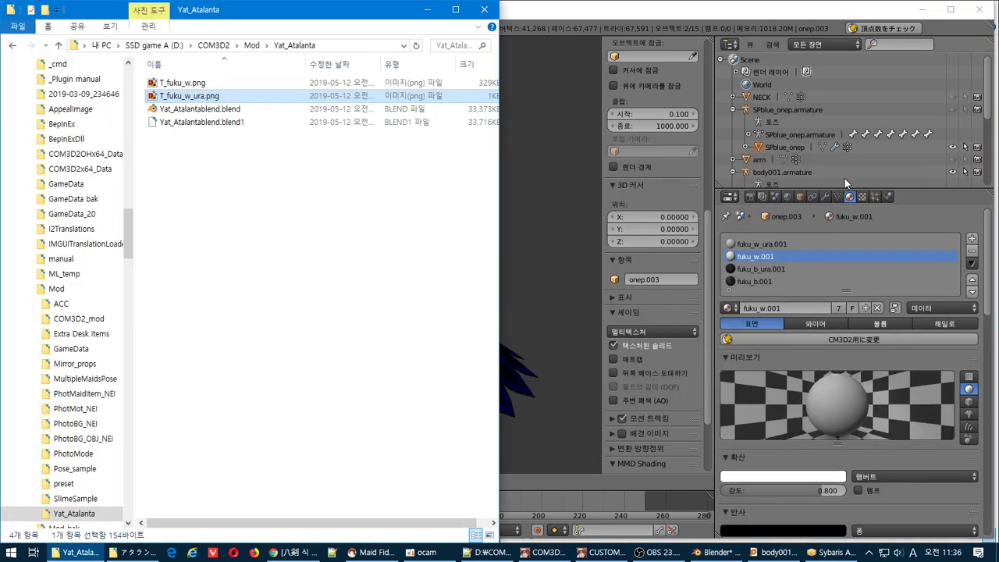
key("alt+Tab")
left_click(863, 197)
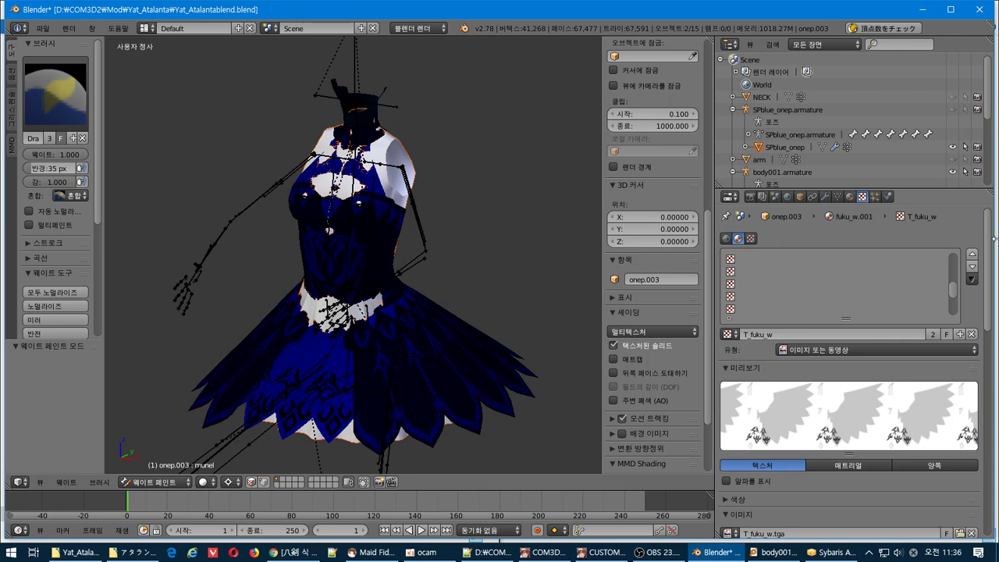
scroll(991, 243, "down", 10)
scroll(850, 366, "up", 7)
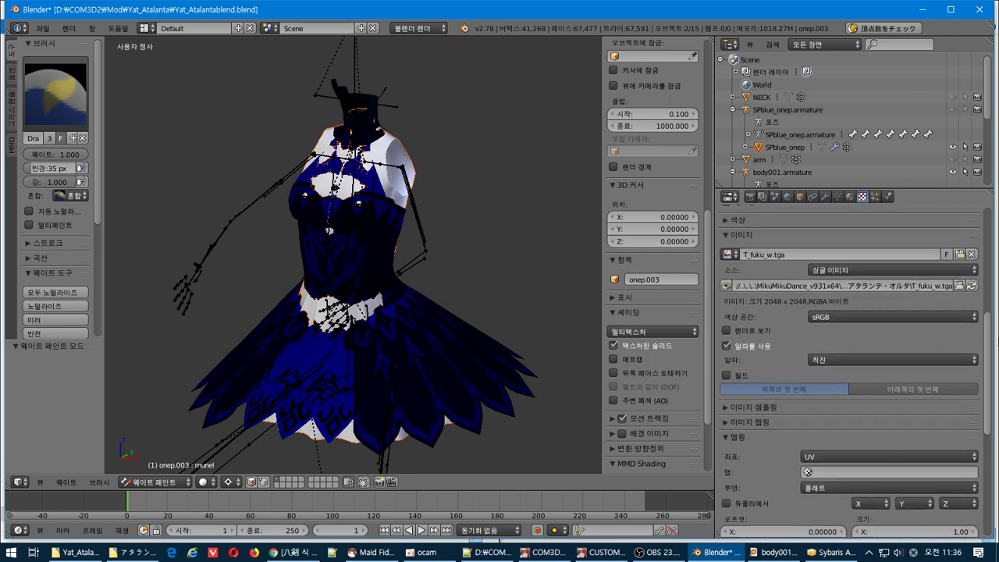
- Select the fuku_b_ura.001 material and check which image file its texture uses
left_click(850, 196)
left_click(794, 268)
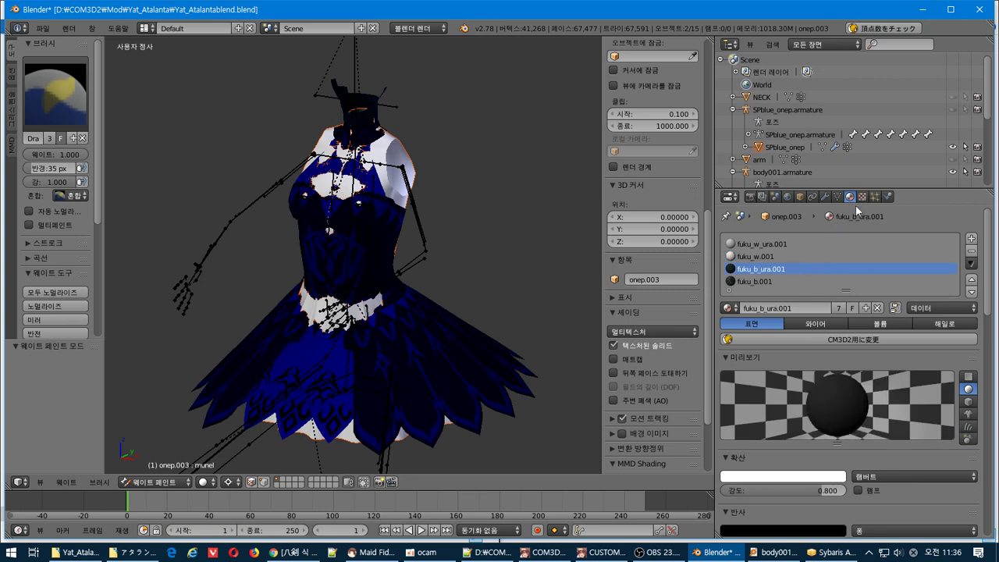
left_click(865, 196)
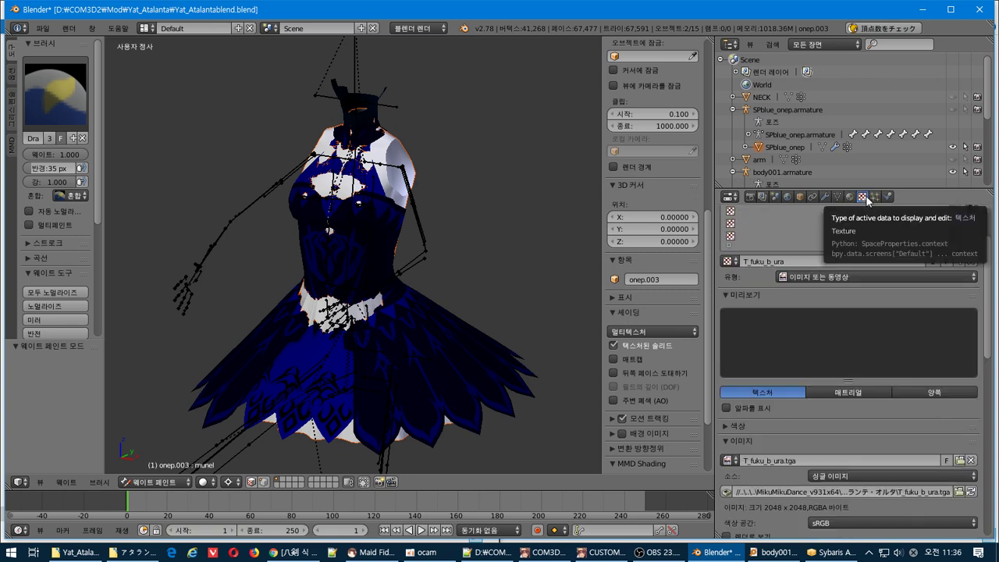
- Switch to File Explorer and move T_fuku_b_ura.png from the アタランテ・オルタ folder into the Yat_Atalanta mod folder
key("alt+Tab")
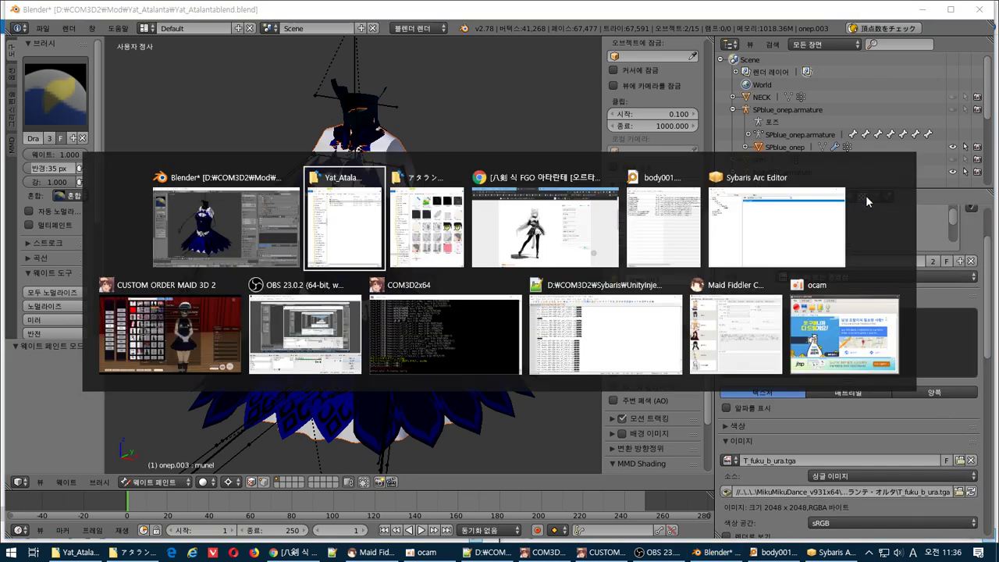
key("alt+Tab")
key("Tab")
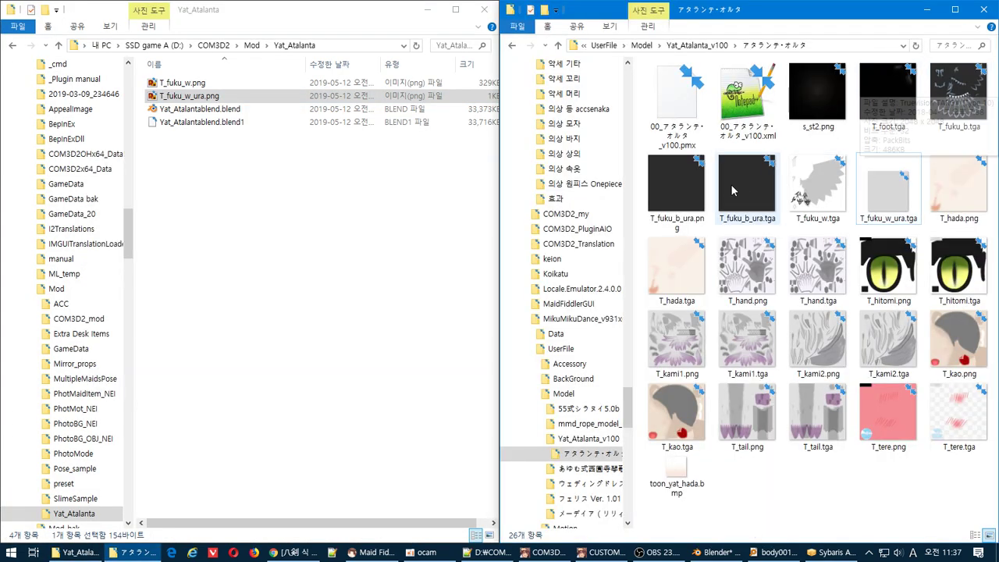
left_click_drag(681, 175, 323, 263)
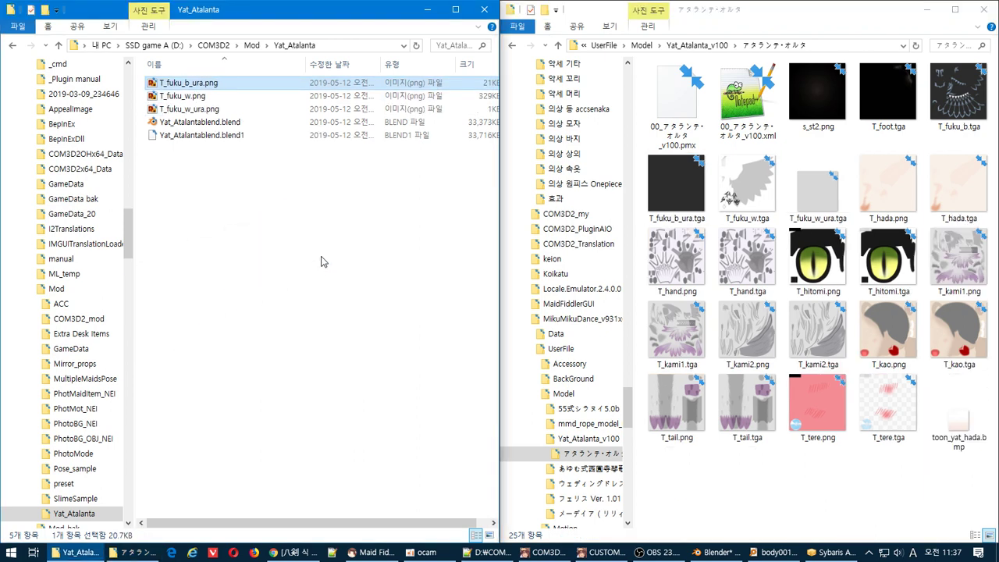
- Change the Yat_Atalanta mod folder from the details list to a thumbnail icon view
key("alt")
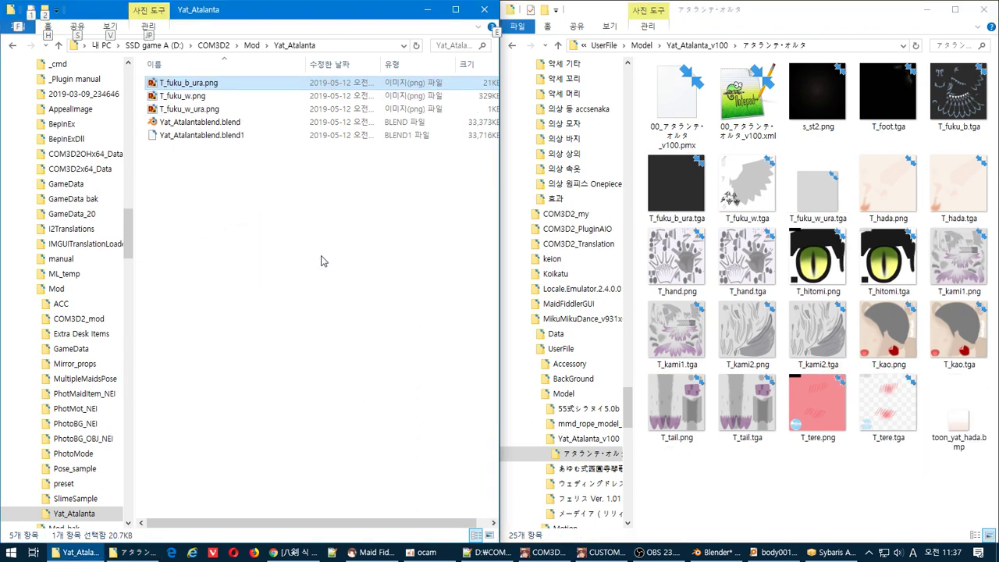
right_click(208, 165)
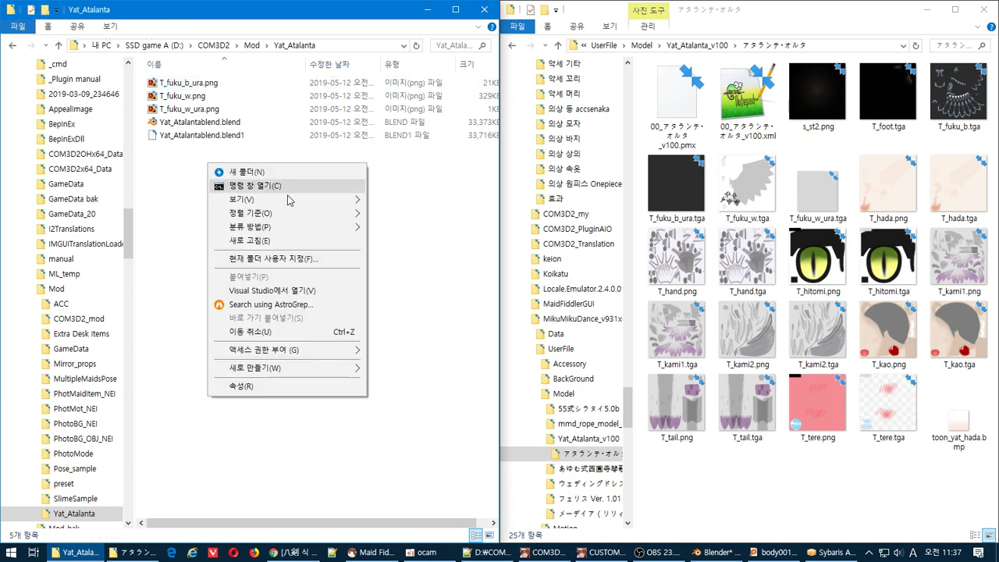
mouse_move(328, 200)
left_click(405, 215)
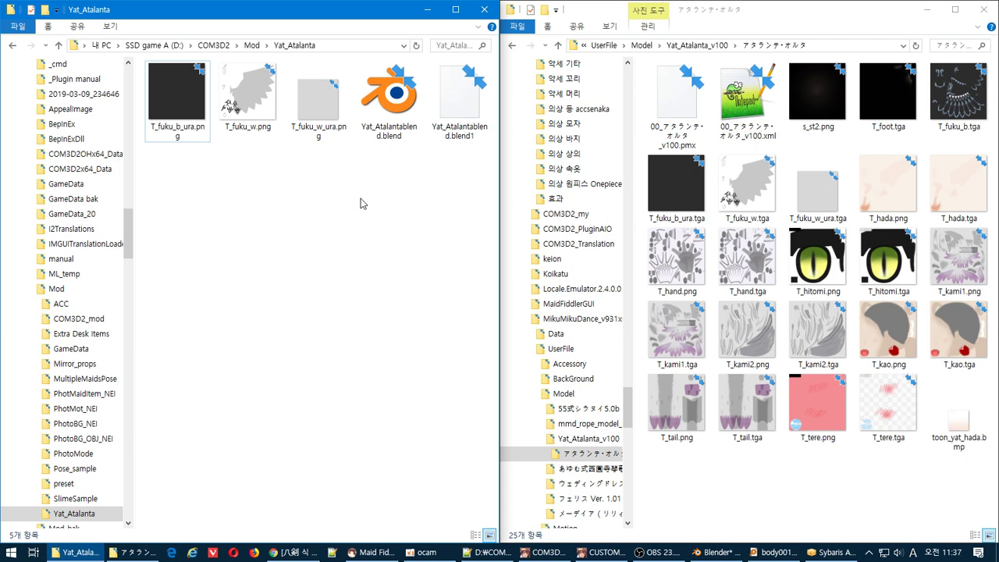
- Switch to Blender, select the fuku_b.001 material and check which image file its texture uses
key("alt+Tab")
key("alt+Tab")
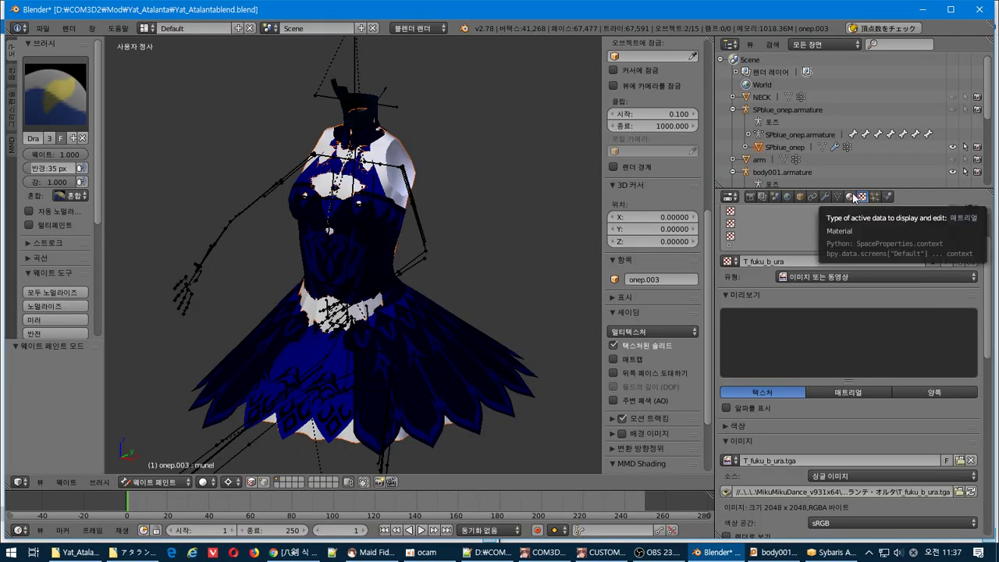
left_click(850, 196)
left_click(790, 280)
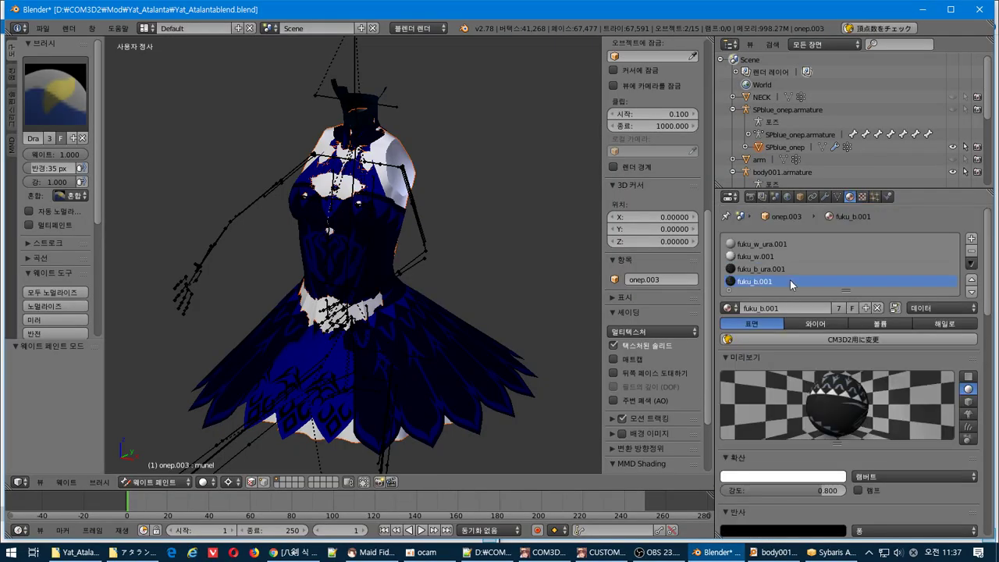
left_click(862, 197)
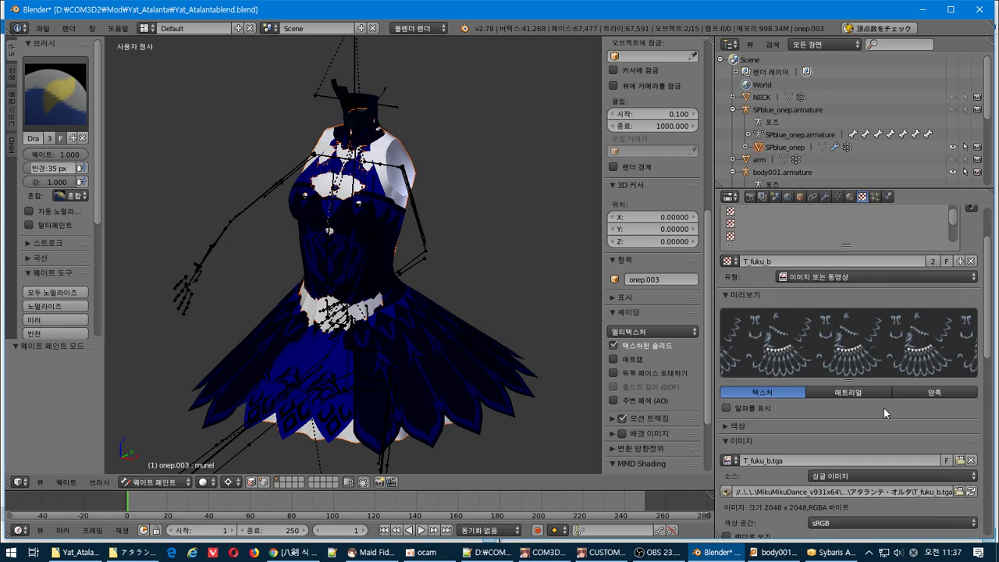
- Convert T_fuku_b.tga in the アタランテ・オルタ folder to PNG in the same folder, with the file name prefix removed
key("alt+Tab")
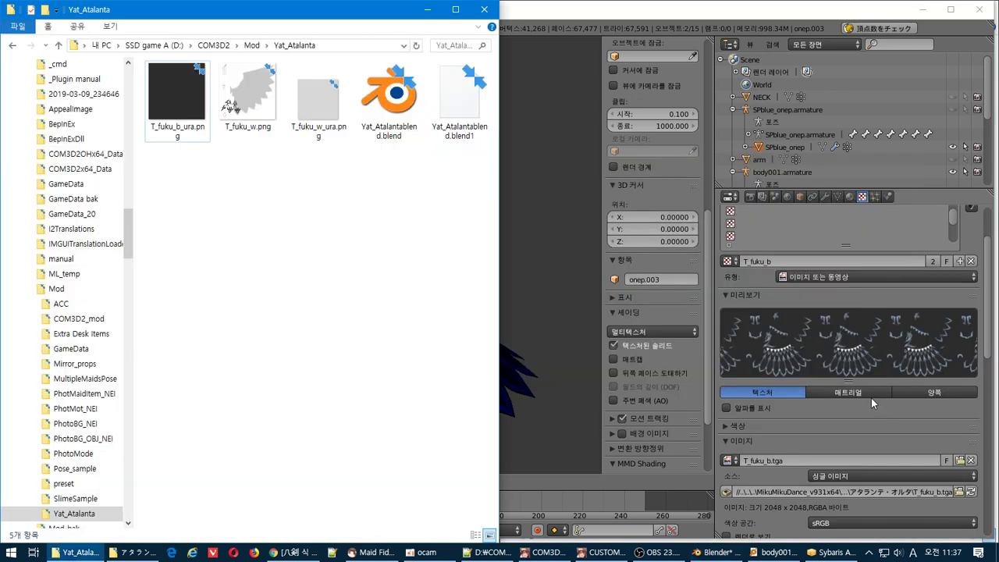
key("alt+Tab")
key("alt+Tab")
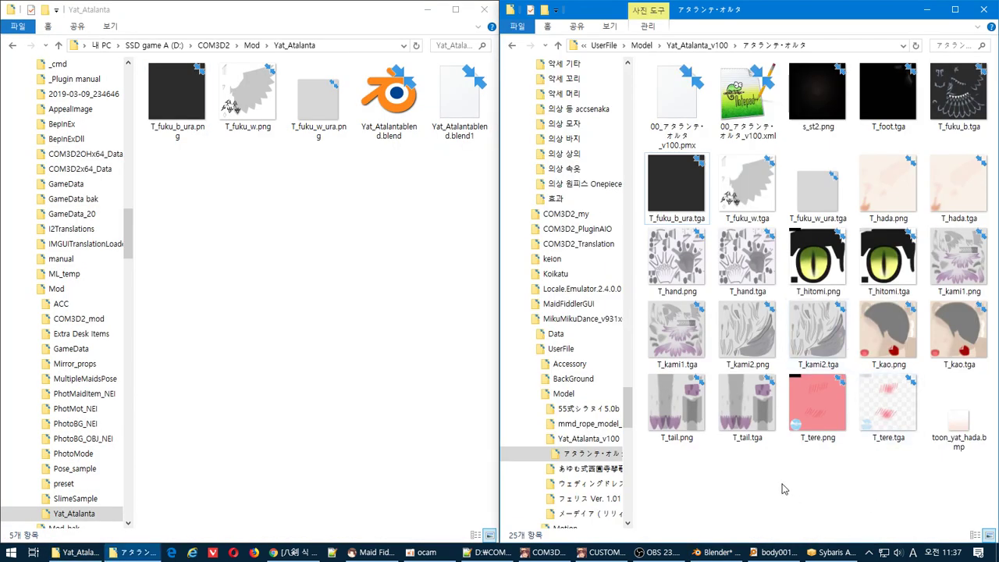
right_click(943, 98)
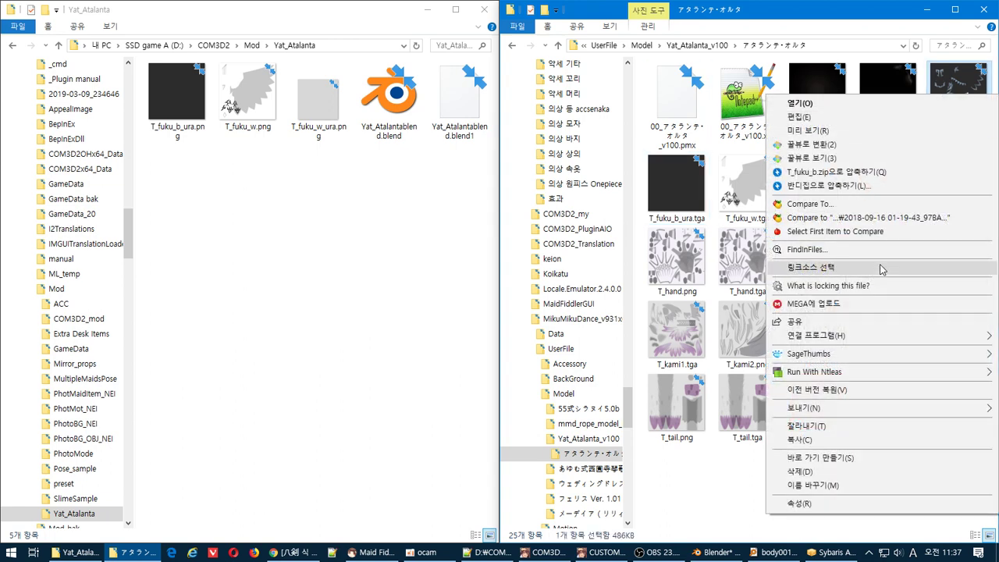
left_click(807, 144)
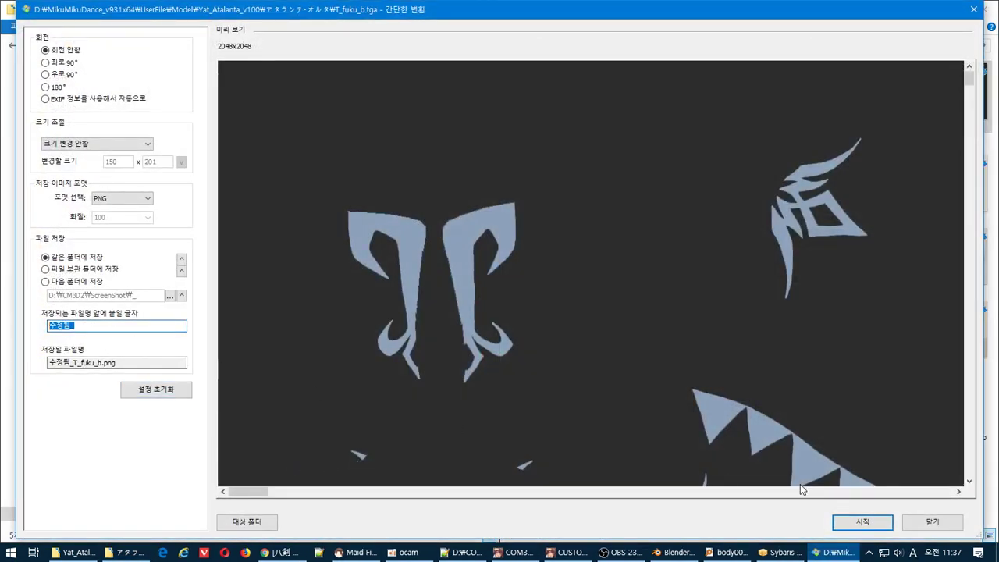
key("BackSpace")
left_click(872, 519)
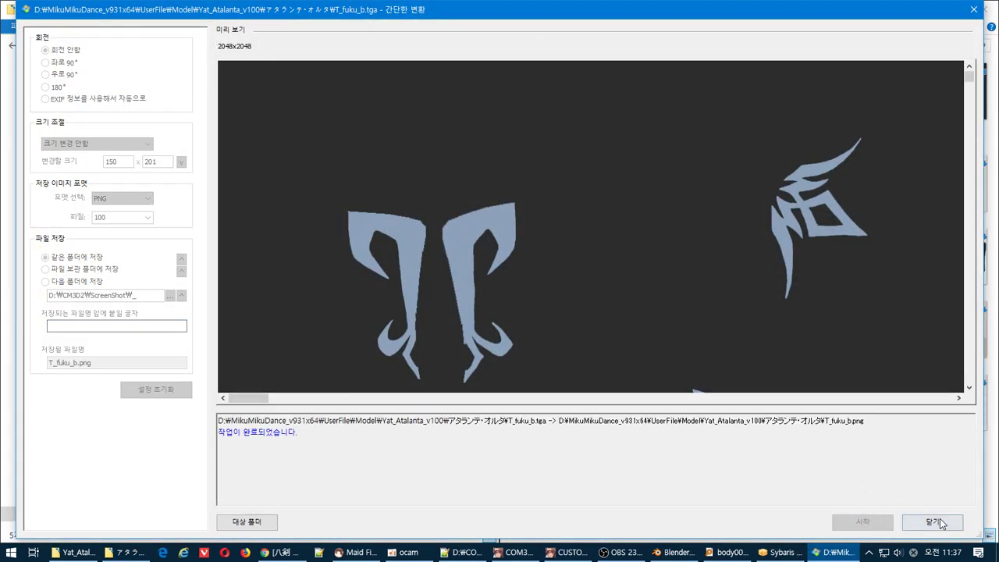
left_click(932, 522)
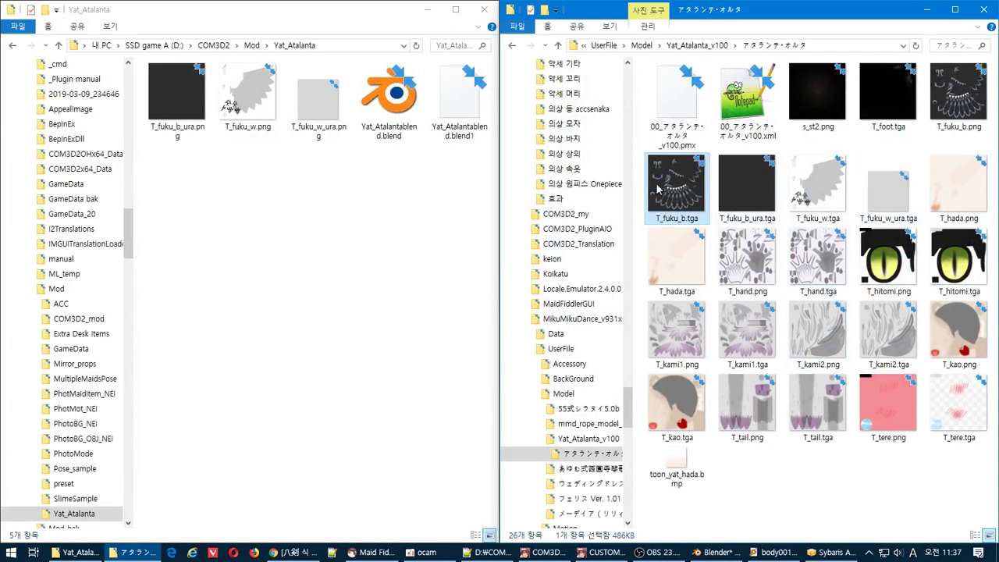
- Move T_fuku_b.png into the Yat_Atalanta mod folder, then minimize the アタランテ・オルタ folder window
left_click_drag(959, 100, 389, 236)
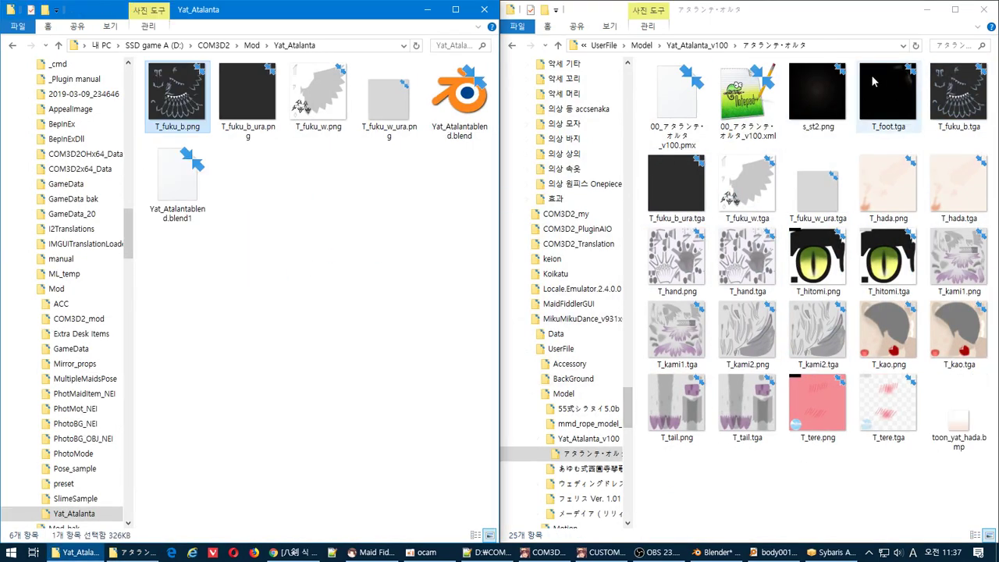
left_click(927, 9)
left_click(544, 306)
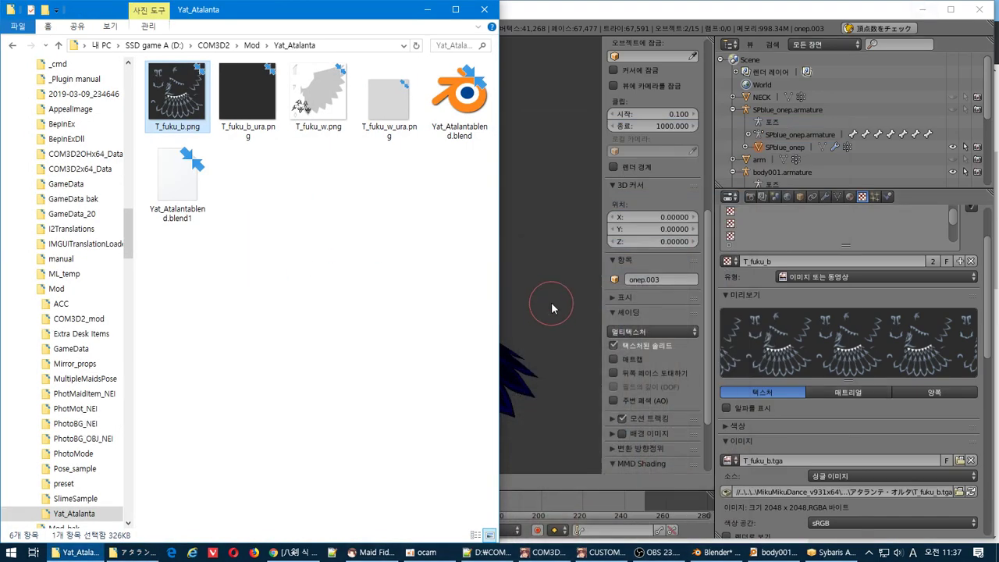
- Replace the image file of the fuku_b.001 material's T_fuku_b texture with T_fuku_b.png from the Yat_Atalanta mod folder
left_click(852, 196)
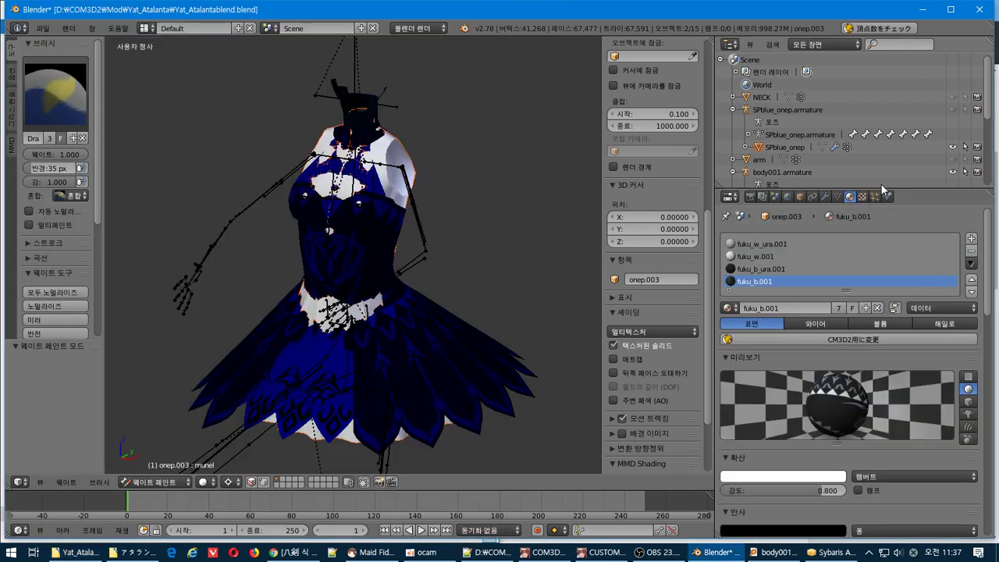
left_click(862, 197)
scroll(940, 333, "down", 2)
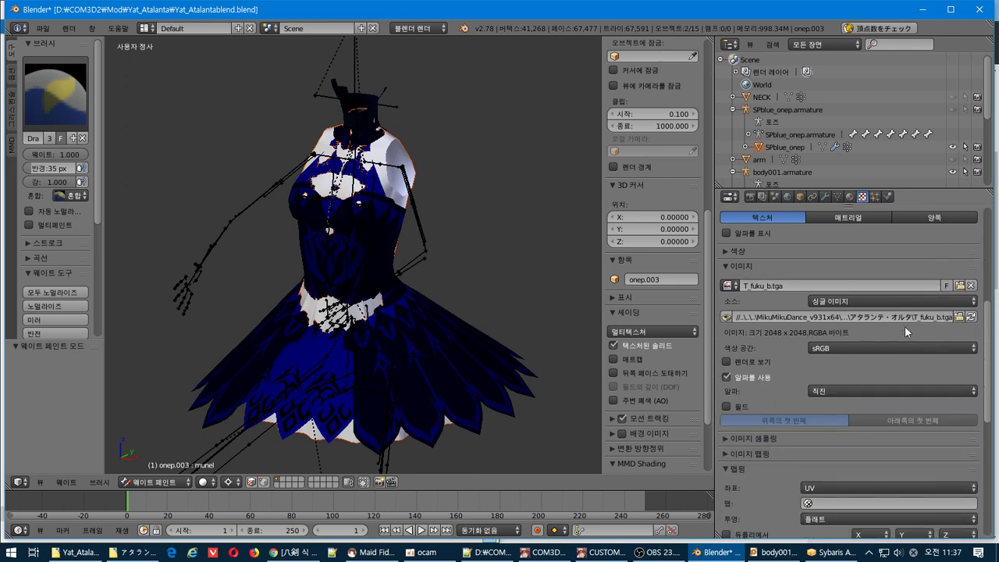
left_click(961, 317)
scroll(112, 181, "down", 5)
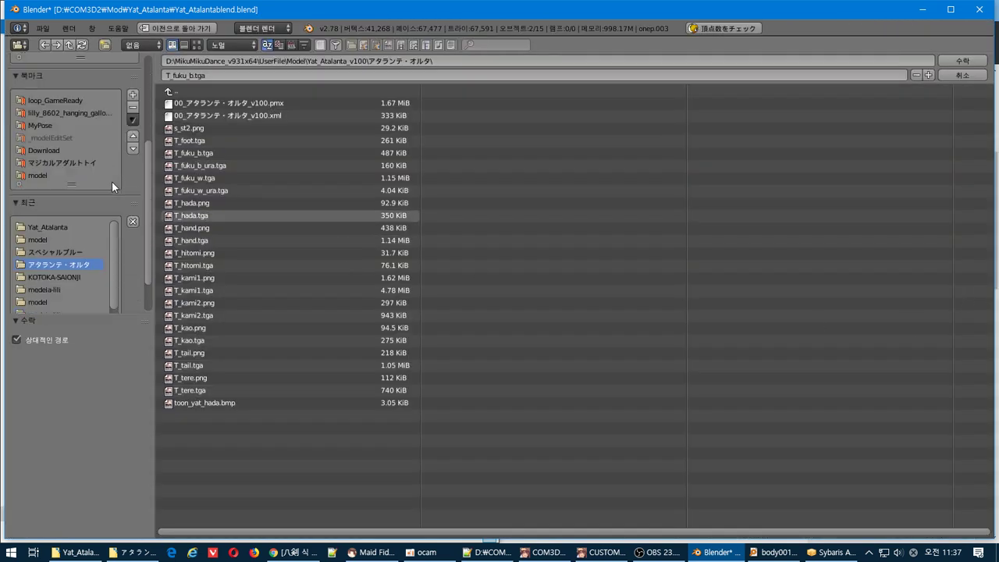
left_click(60, 225)
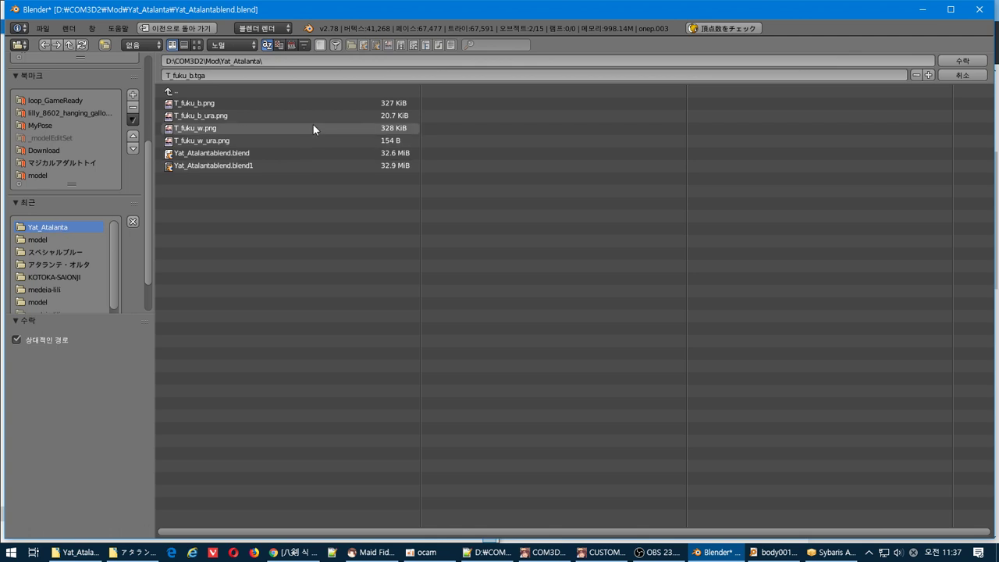
left_click(238, 105)
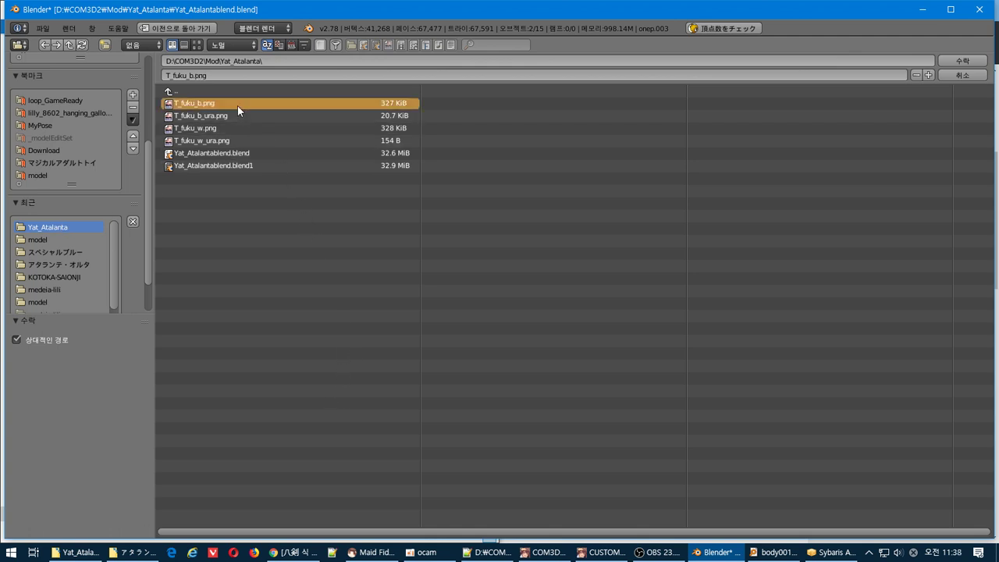
left_click(963, 66)
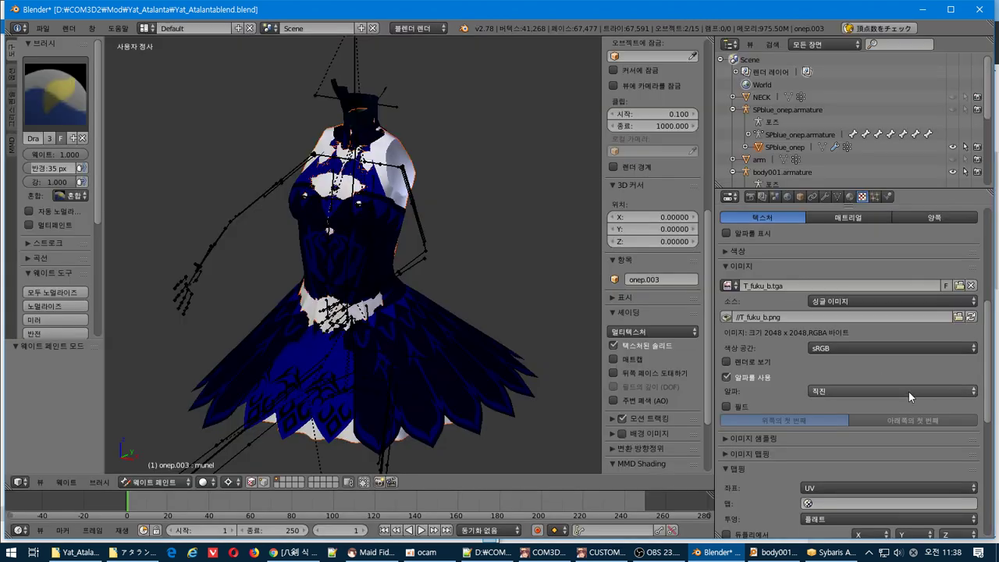
scroll(908, 391, "up", 5)
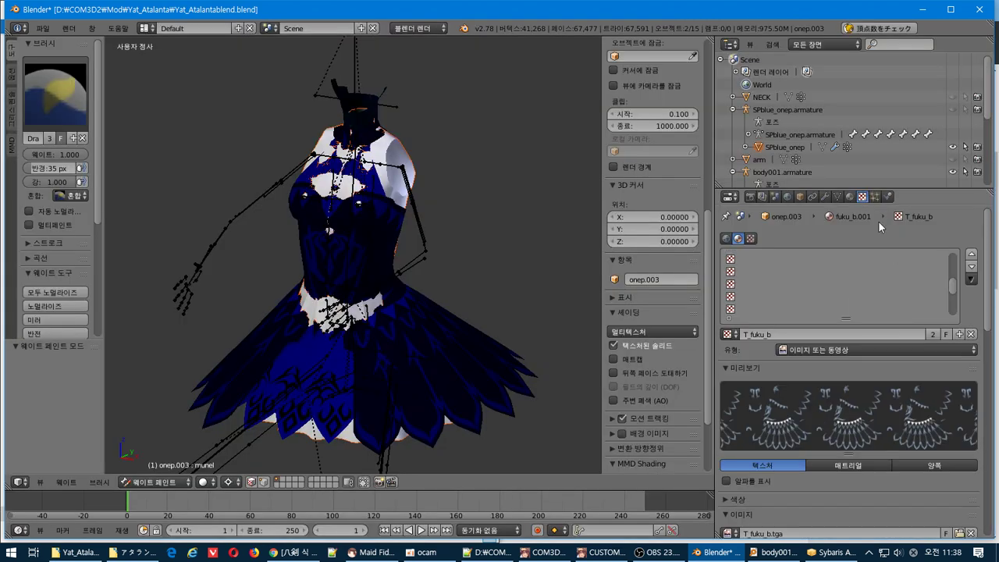
- Try to convert the fuku_b.001 material to a CM3D2 material of type トゥーン
left_click(850, 197)
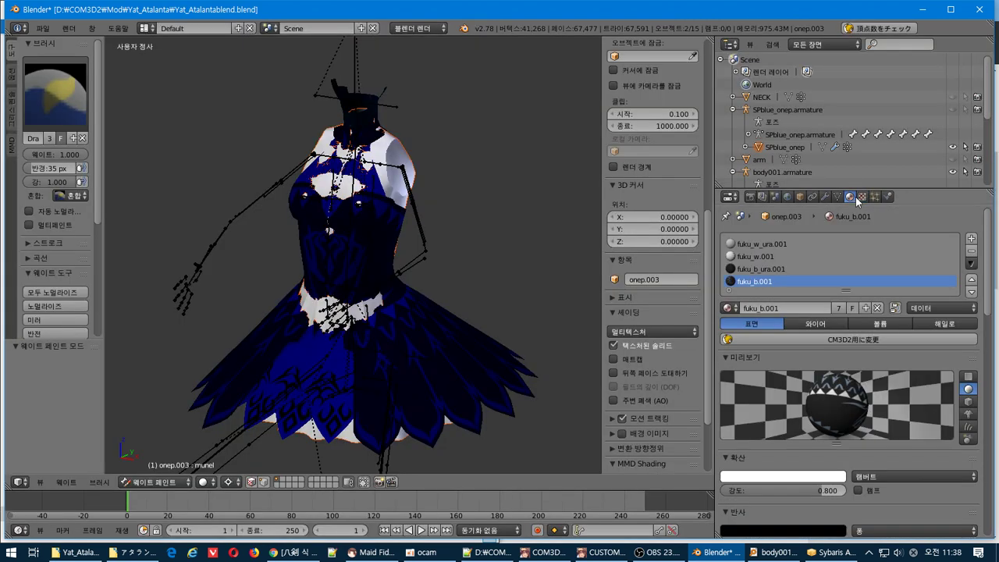
left_click(782, 268)
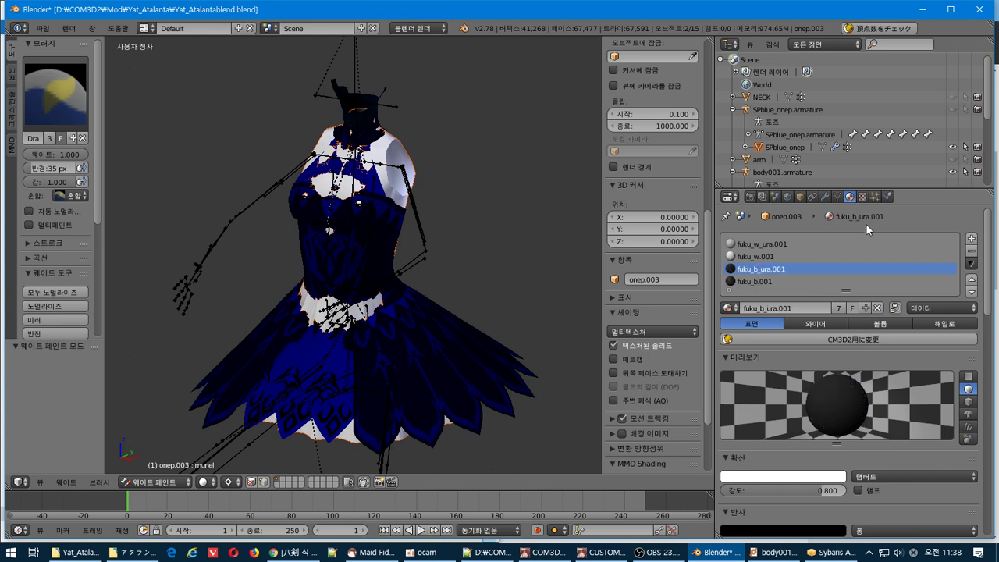
left_click(776, 281)
left_click(791, 340)
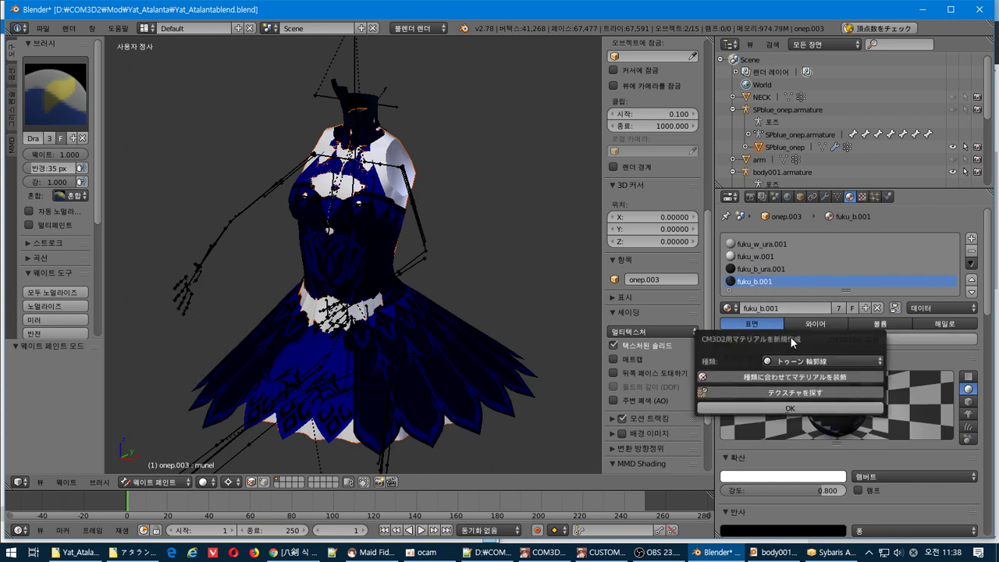
left_click(804, 361)
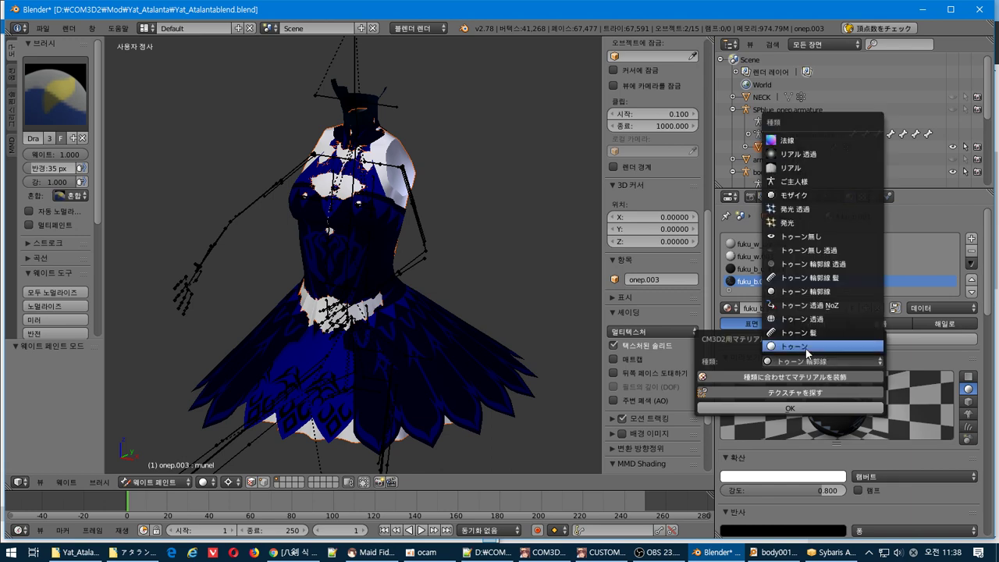
left_click(803, 345)
left_click(812, 407)
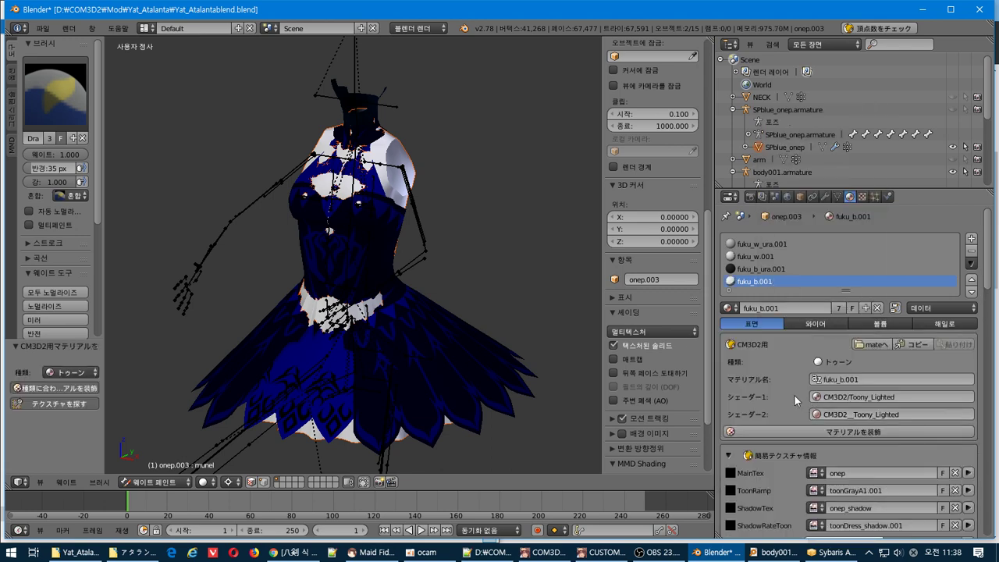
- Look through the images available for the material's MainTex, then undo the CM3D2 material conversion
scroll(793, 395, "down", 2)
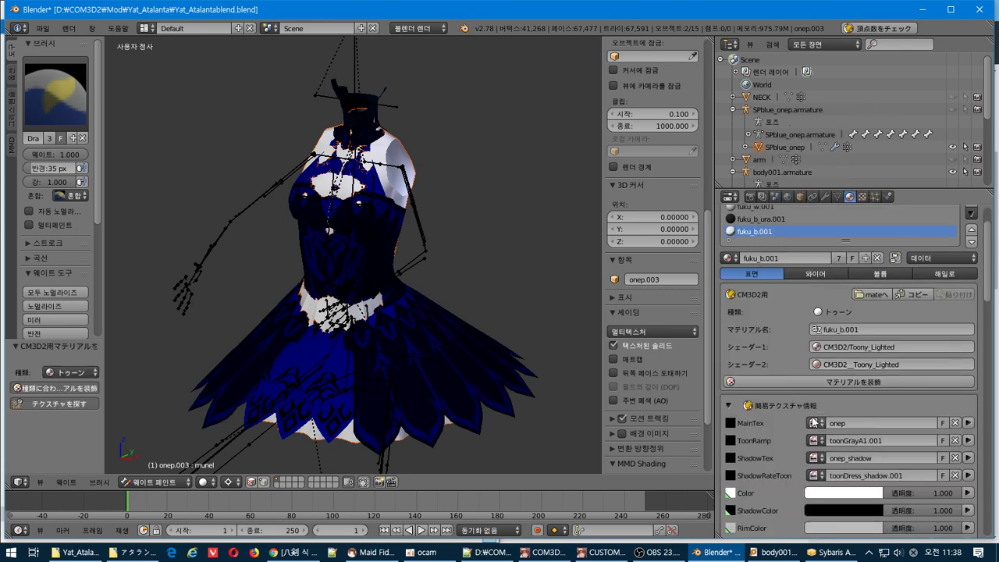
left_click(815, 422)
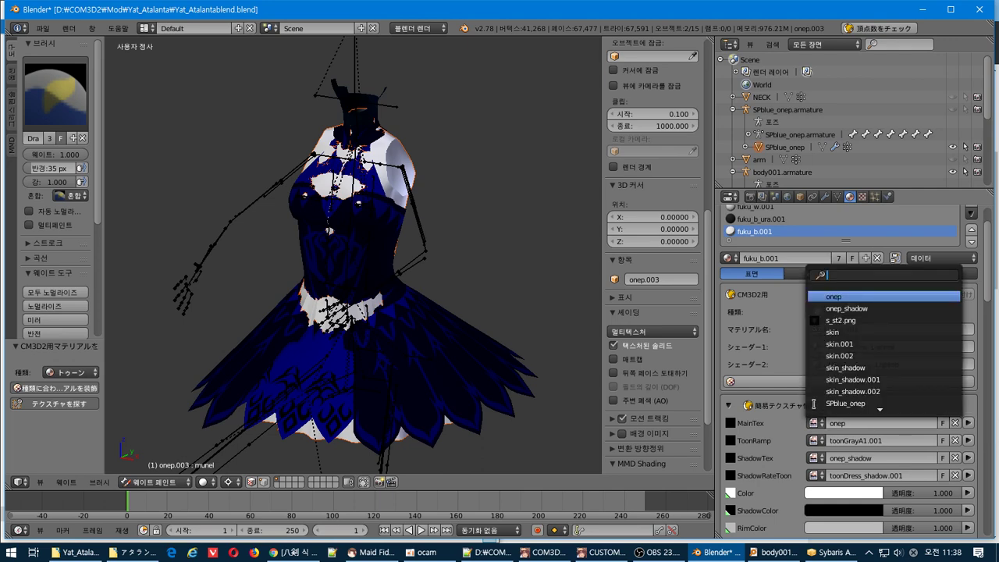
scroll(844, 341, "down", 8)
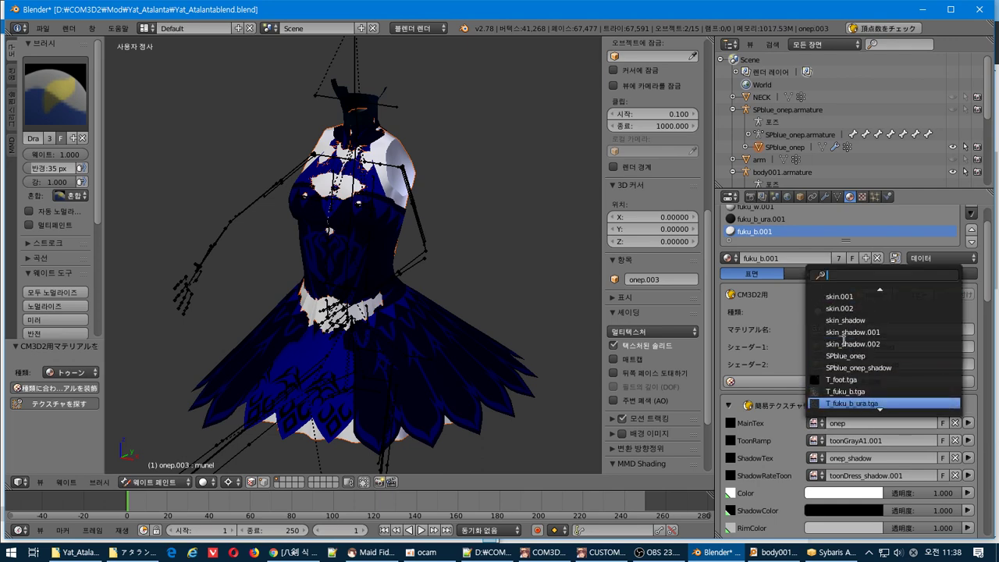
scroll(844, 341, "down", 2)
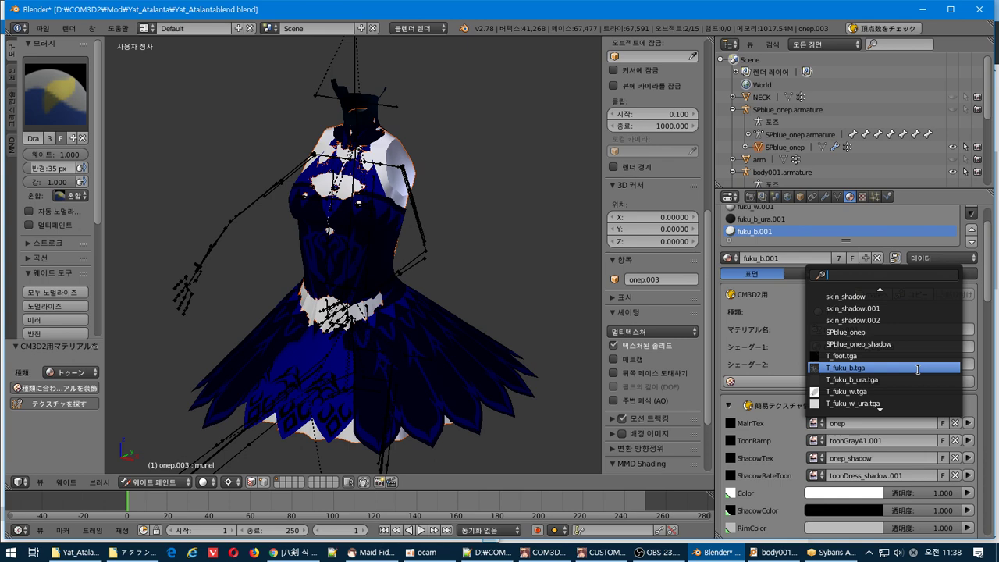
scroll(918, 370, "down", 7)
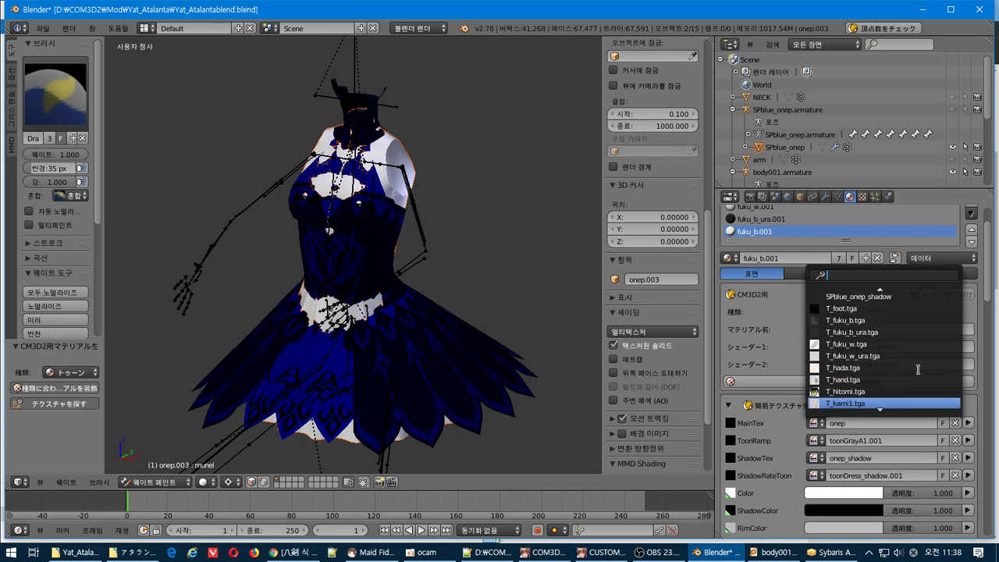
scroll(918, 370, "down", 8)
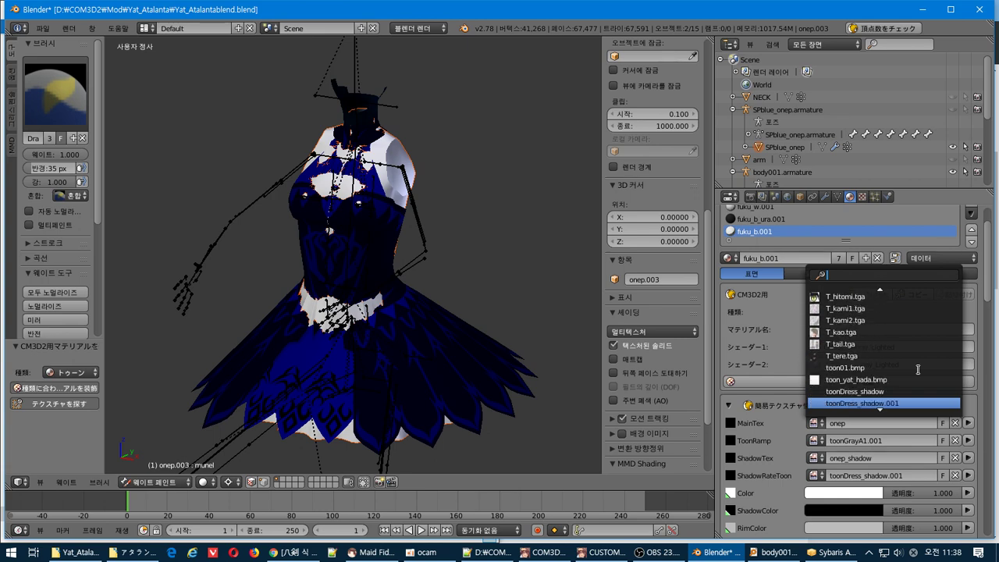
scroll(917, 369, "down", 4)
scroll(918, 370, "up", 13)
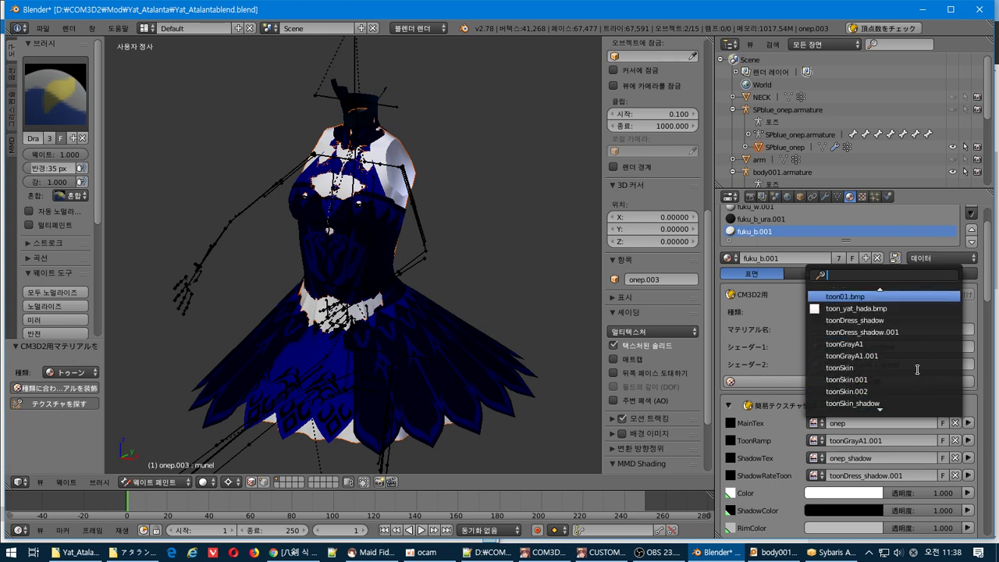
scroll(918, 369, "up", 5)
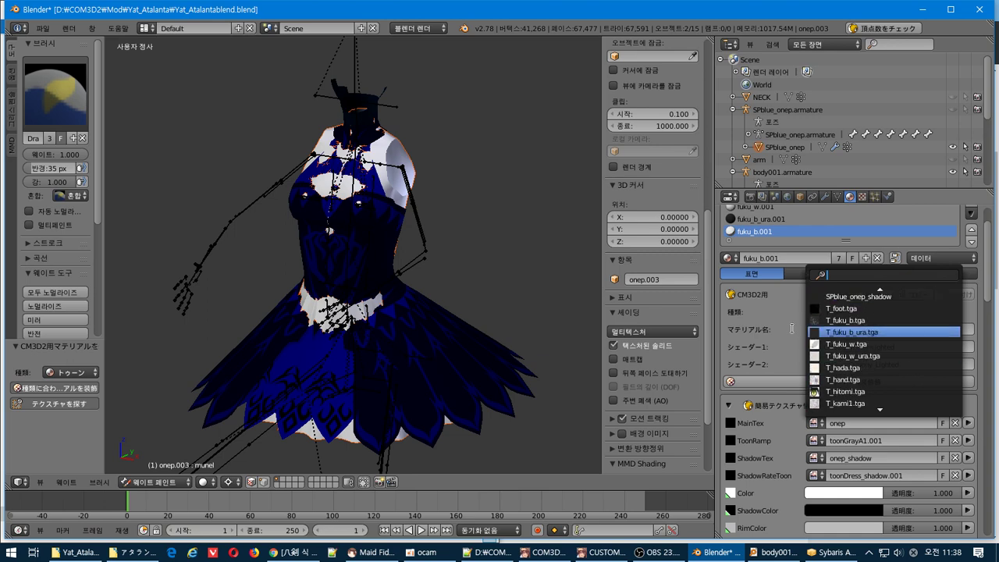
key("ctrl+z")
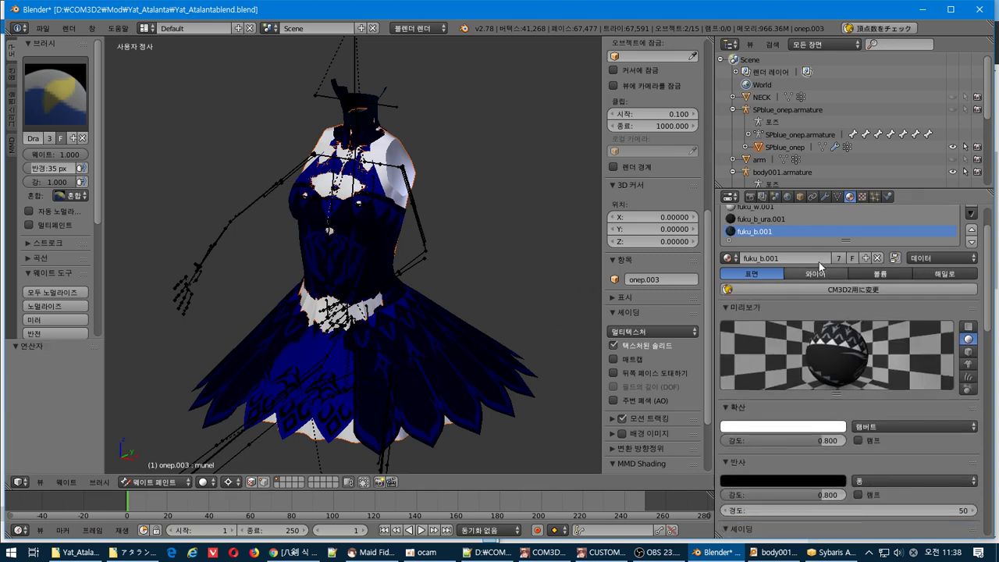
- Recheck the texture of fuku_b.001 and convert the material to a CM3D2 material of type トゥーン
left_click(864, 197)
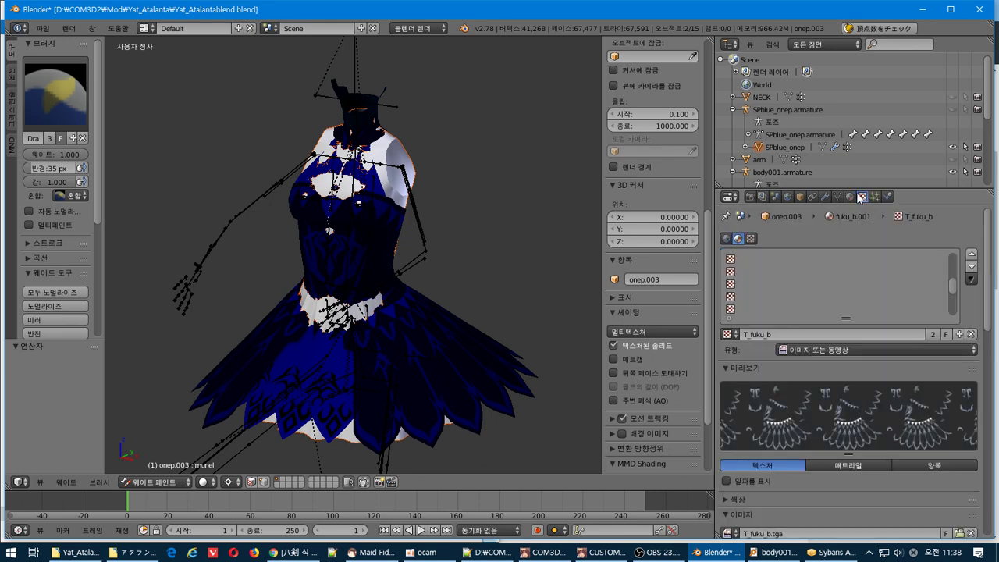
scroll(755, 356, "down", 5)
scroll(755, 355, "up", 5)
left_click(851, 196)
left_click(823, 288)
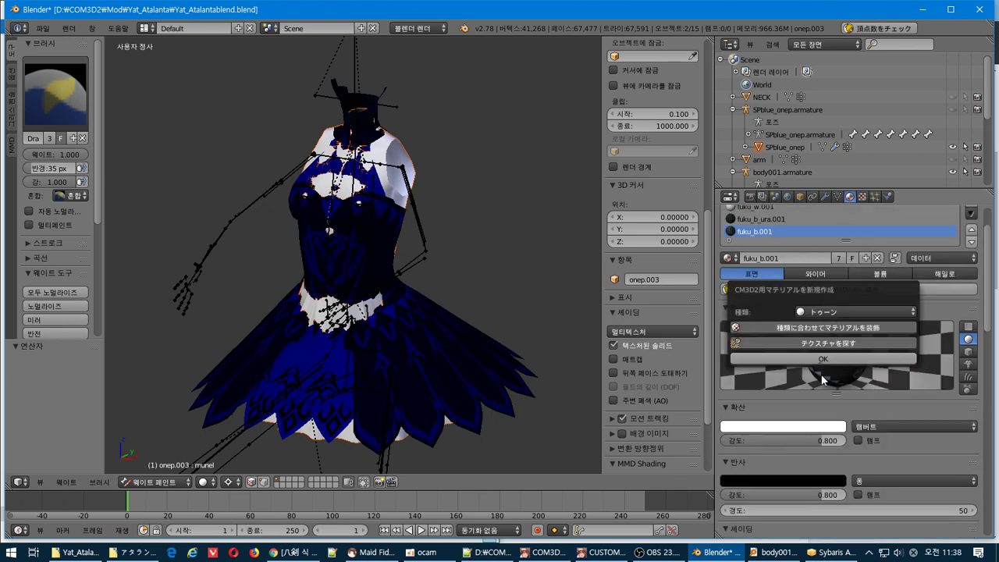
left_click(822, 359)
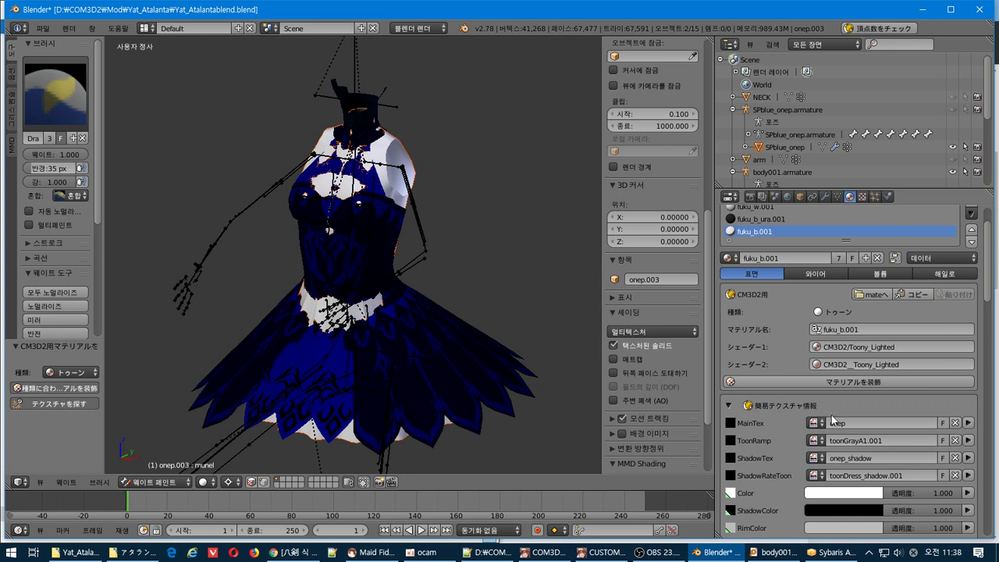
- Assign the T_fuku_b.tga image as the MainTex of the fuku_b.001 material
left_click(814, 422)
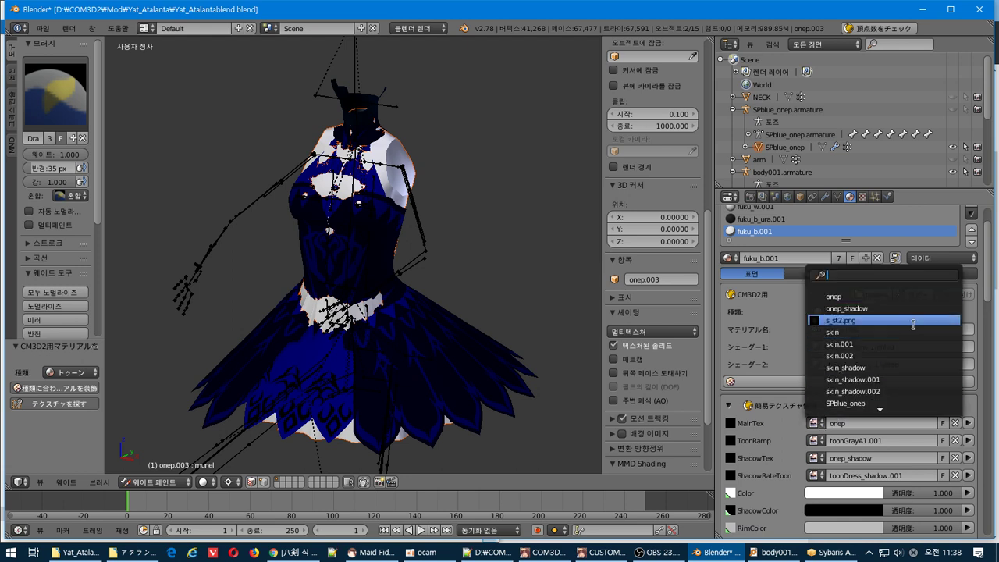
scroll(913, 324, "up", 2)
scroll(913, 324, "down", 14)
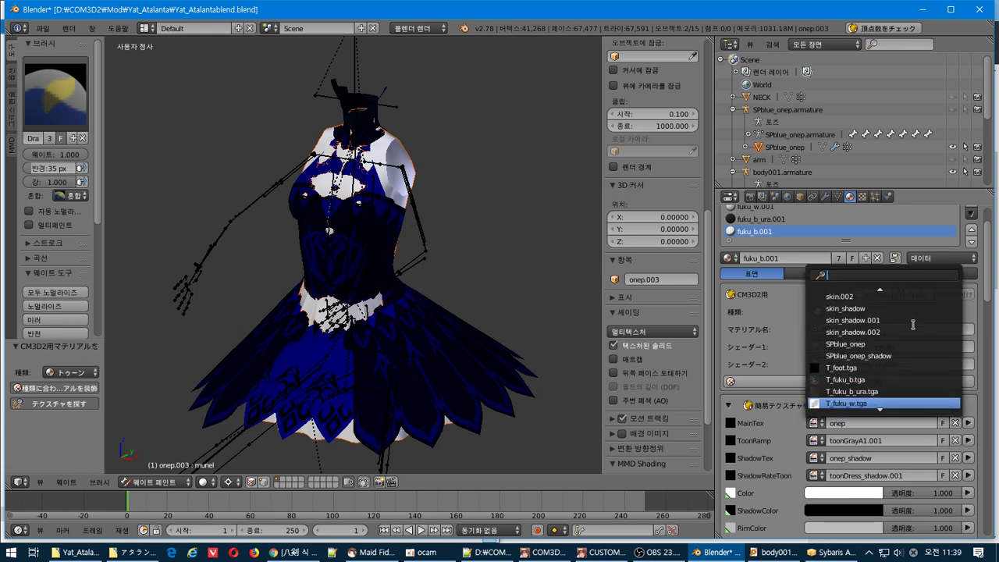
scroll(913, 324, "down", 1)
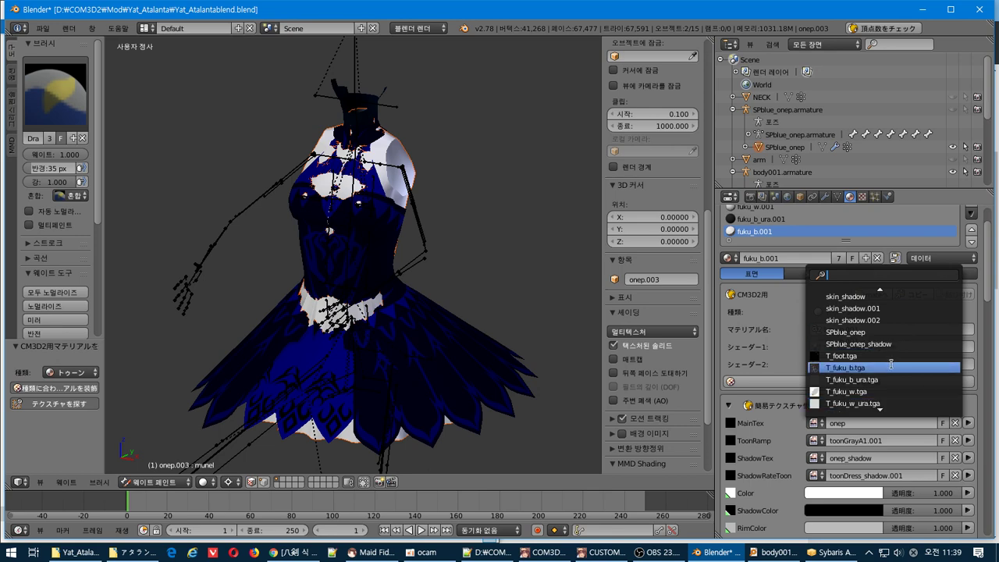
scroll(891, 364, "down", 15)
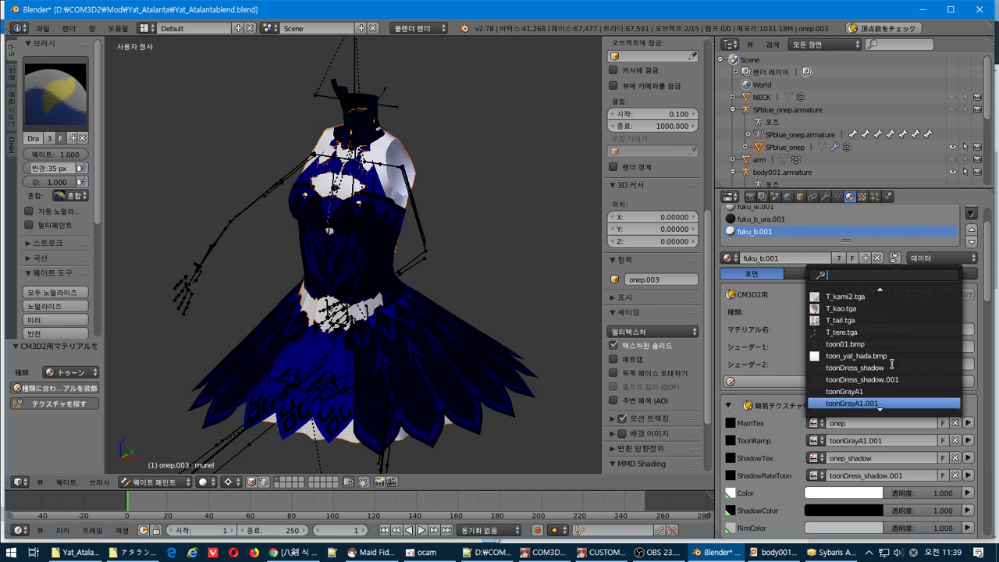
scroll(892, 364, "down", 6)
scroll(892, 363, "up", 20)
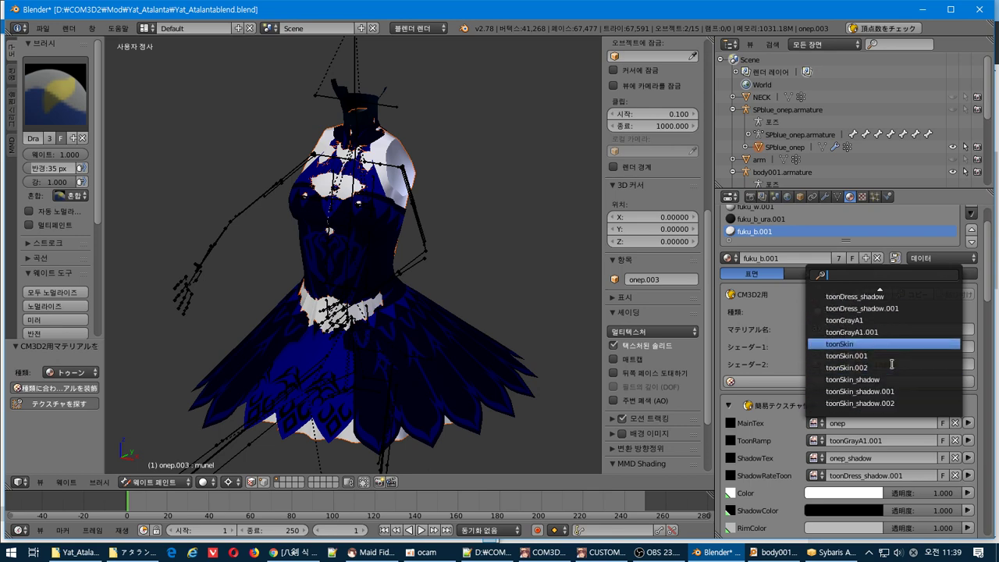
scroll(893, 363, "up", 1)
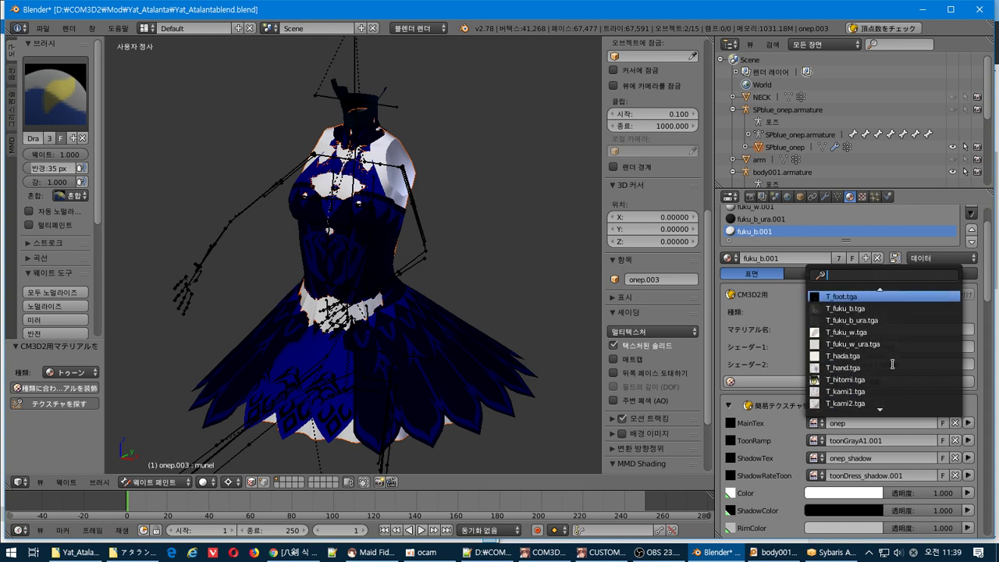
scroll(892, 364, "up", 3)
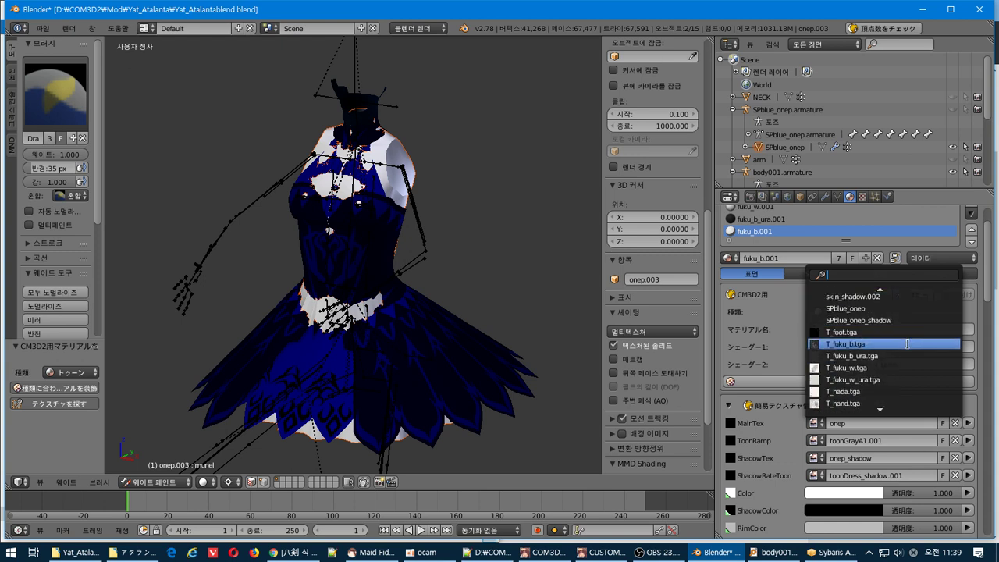
left_click(907, 344)
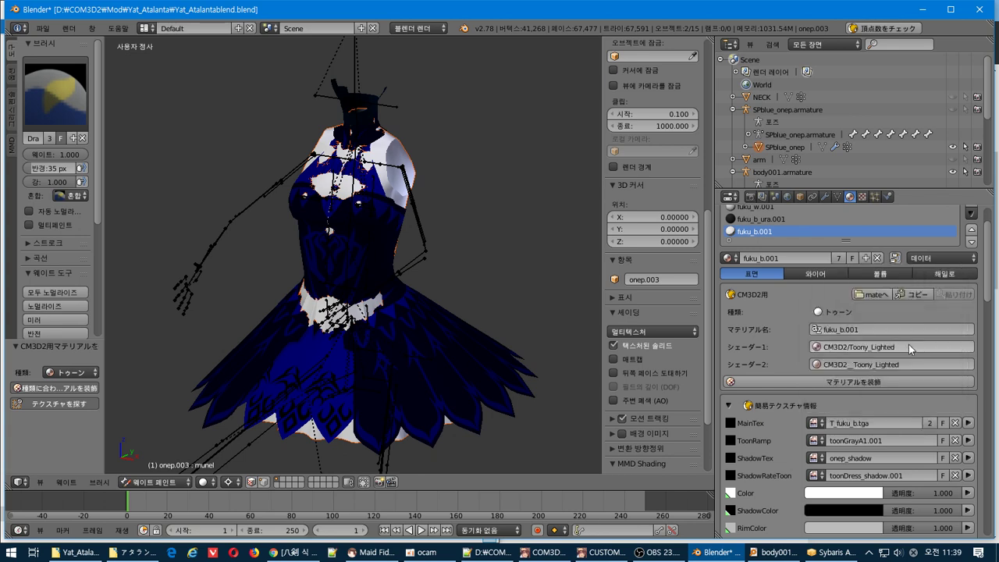
key("alt+Tab")
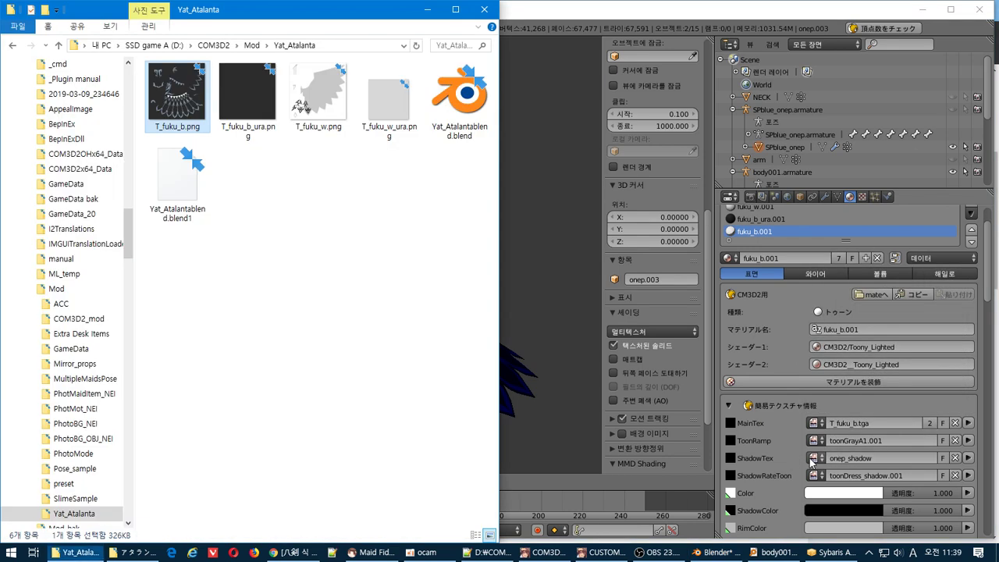
key("alt+Tab")
left_click(813, 459)
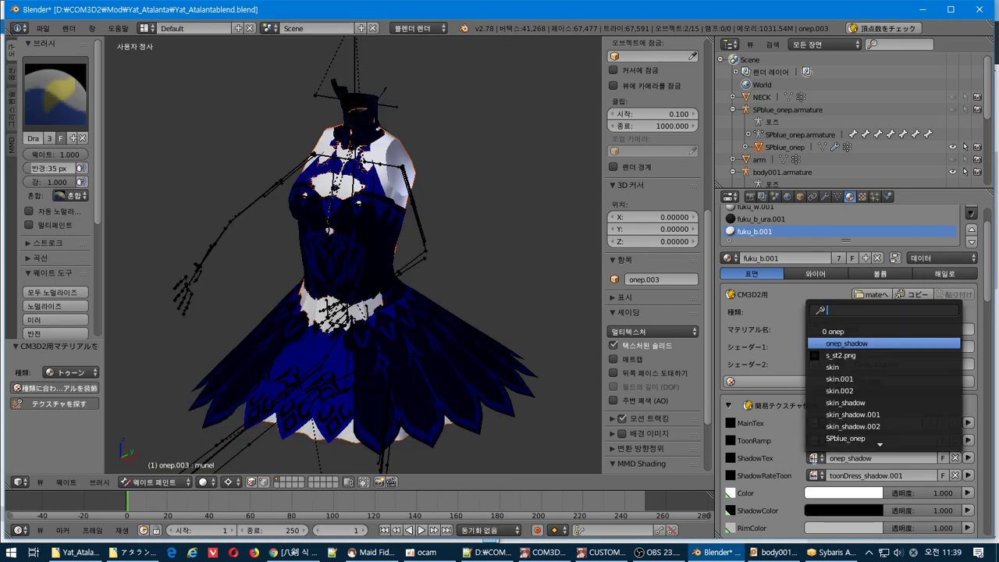
left_click(779, 448)
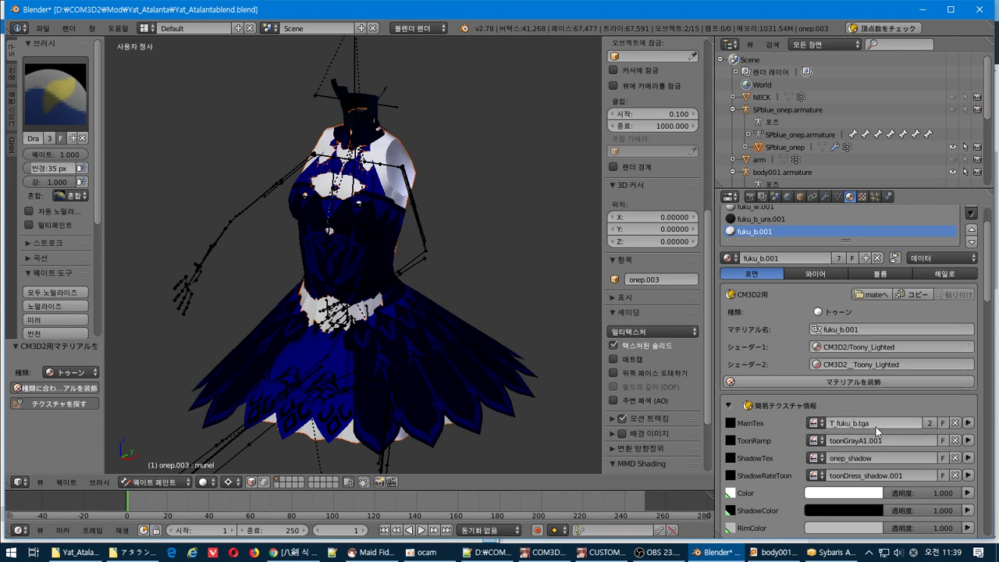
- Assign the T_fuku_b.tga image as the ShadowTex of the fuku_b.001 material
left_click(815, 462)
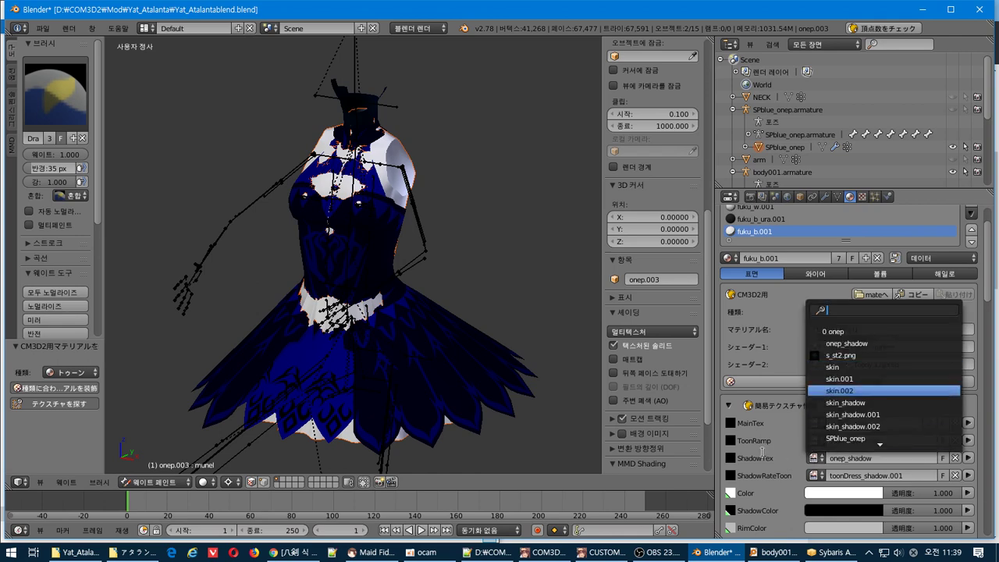
key("Escape")
left_click_drag(858, 426, 826, 416)
left_click(817, 464)
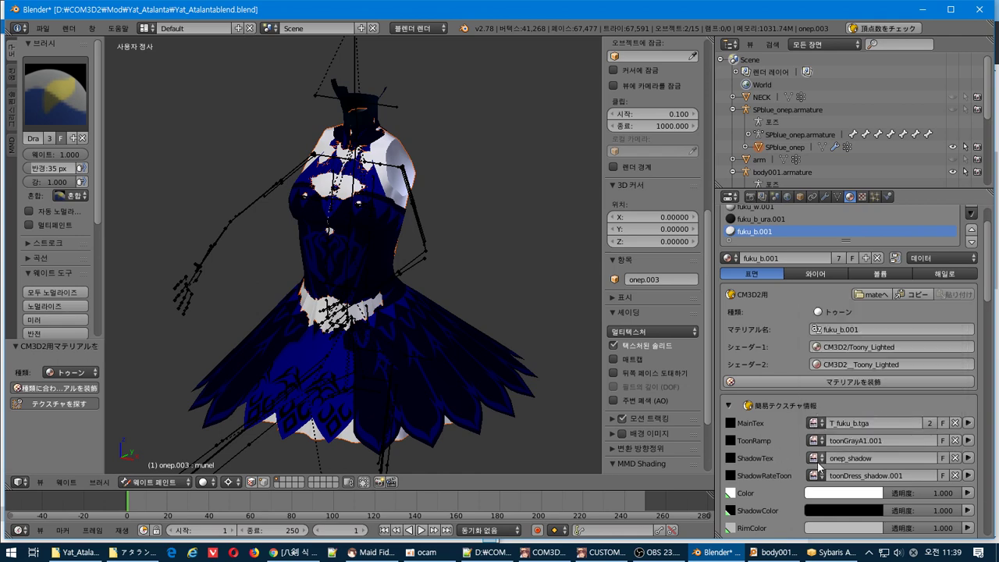
left_click(942, 425)
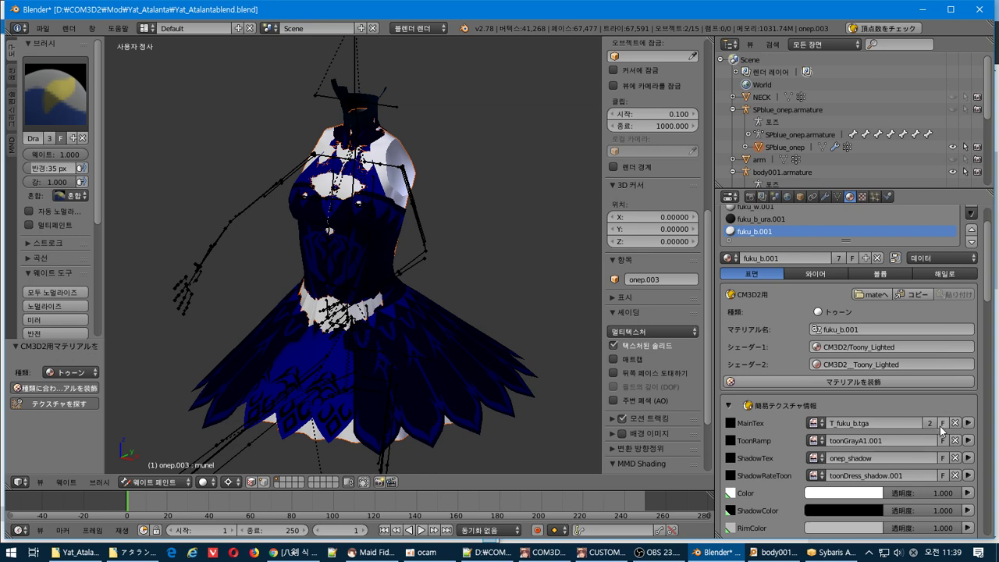
left_click(815, 459)
type("T_fuku_b.tga")
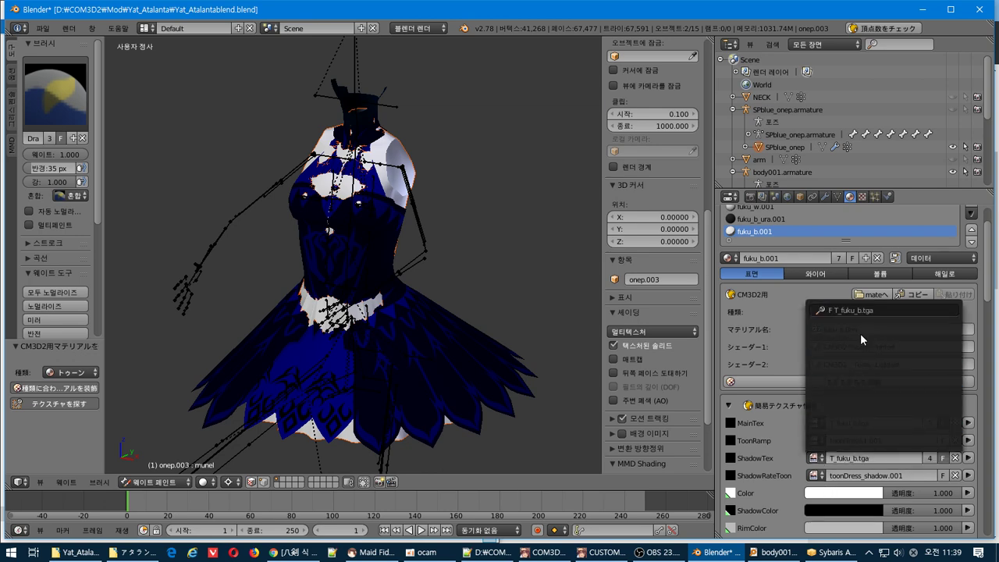
left_click(861, 333)
- Convert the fuku_b_ura.001 material to a CM3D2 material of type トゥーン
scroll(815, 335, "up", 2)
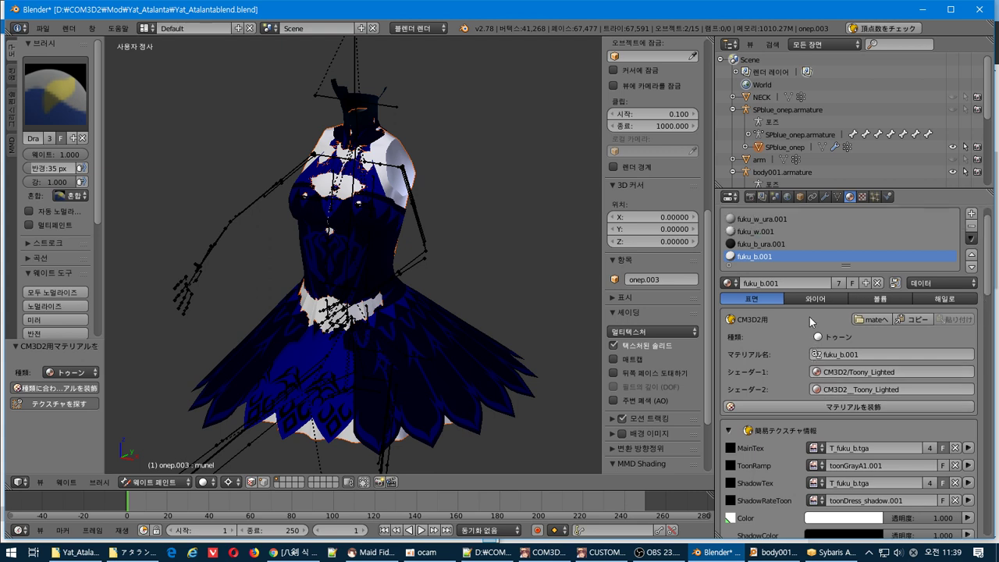
left_click(791, 244)
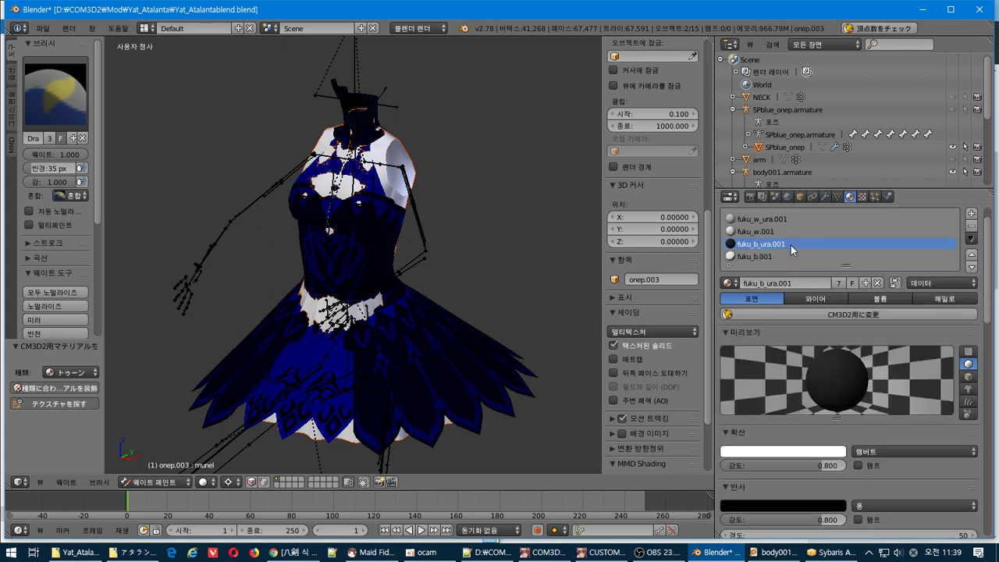
left_click(865, 316)
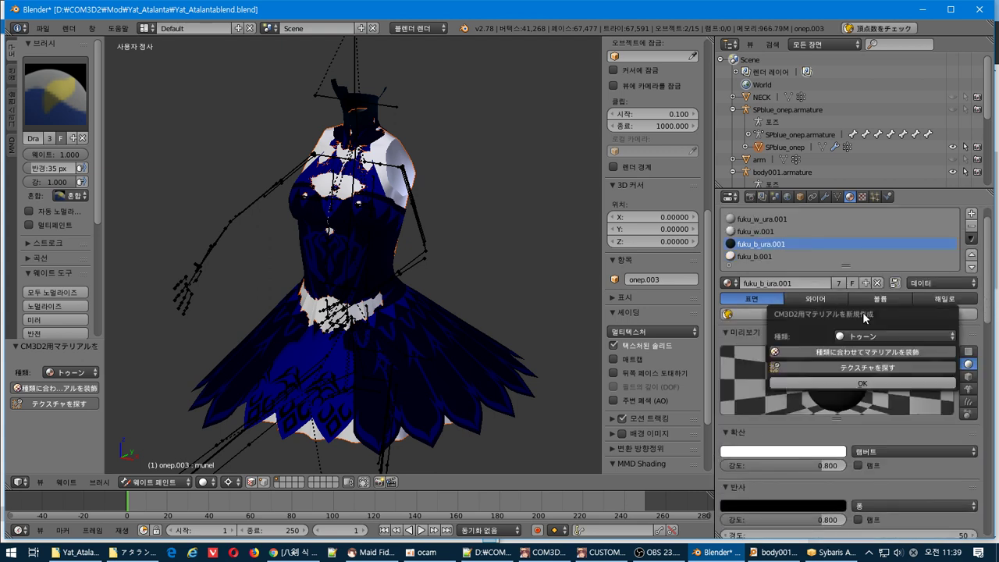
left_click(861, 384)
scroll(810, 362, "down", 3)
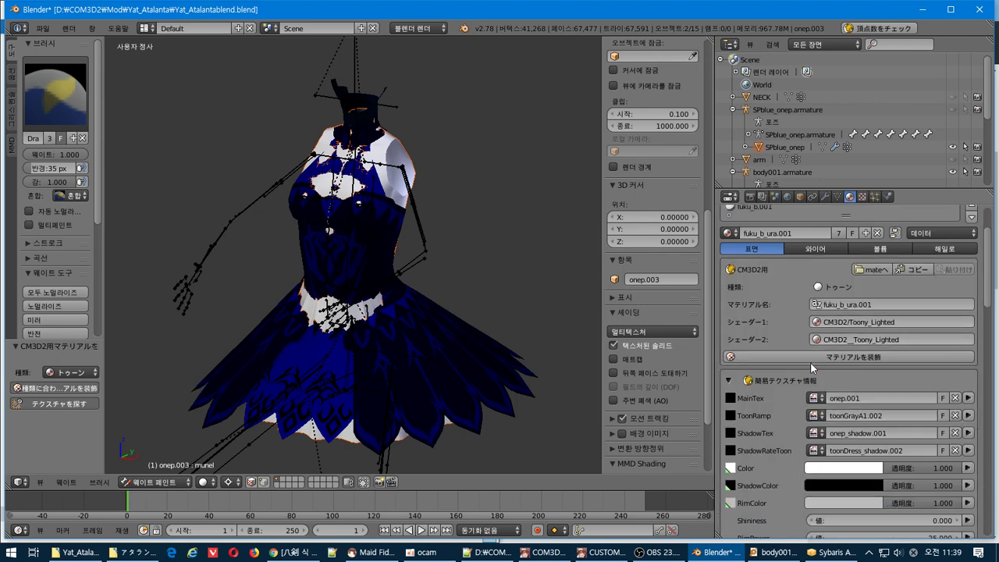
- Assign the T_fuku_b_ura.tga image as both the MainTex and the ShadowTex of the fuku_b_ura.001 material
scroll(844, 382, "up", 4)
double_click(781, 284)
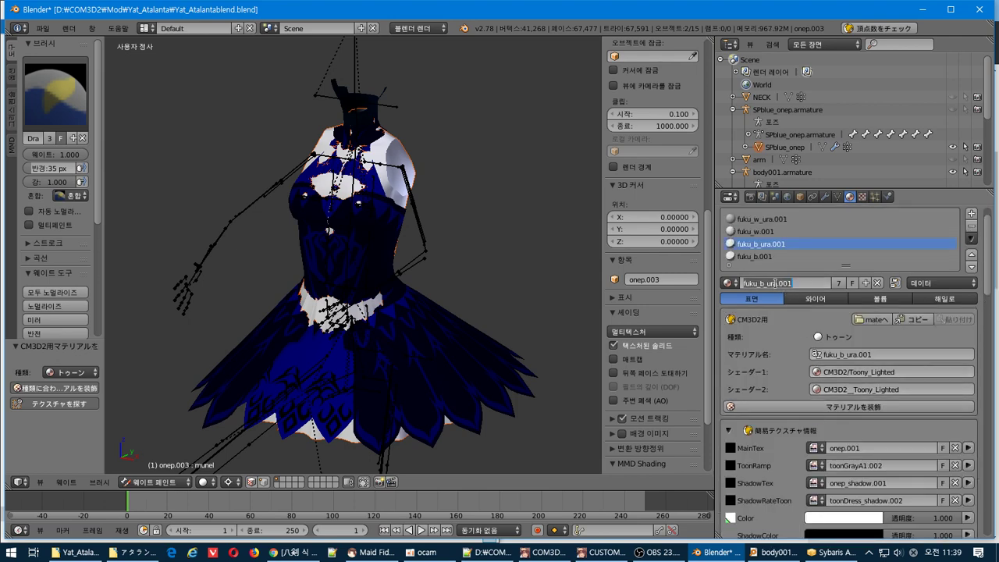
left_click_drag(777, 284, 683, 280)
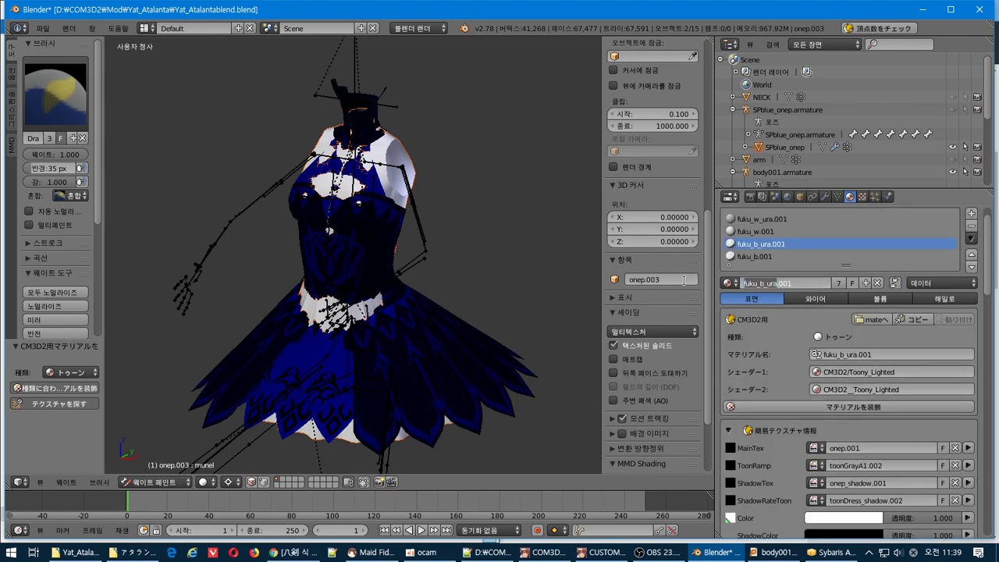
left_click(813, 448)
type("fuku_b_ura")
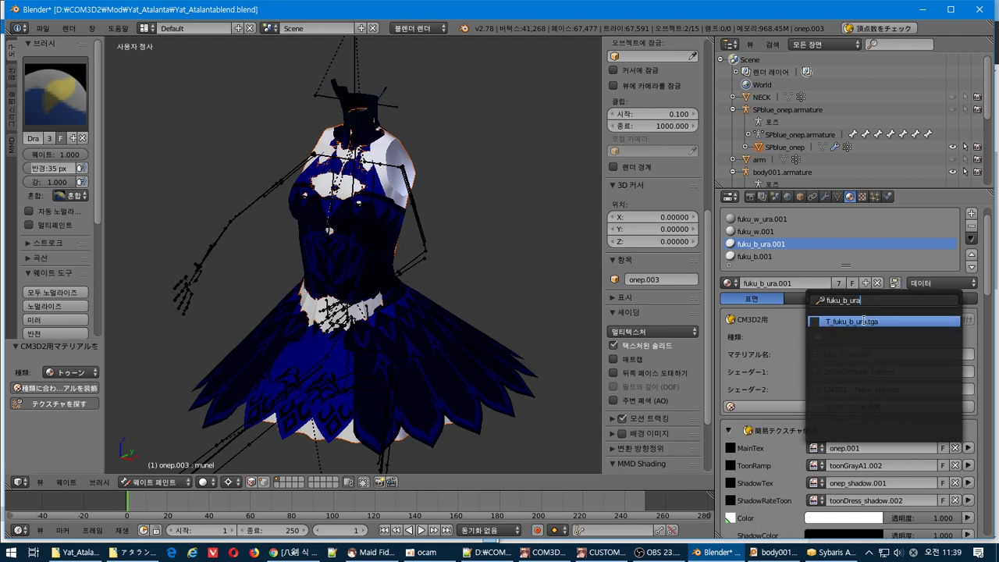
left_click(864, 321)
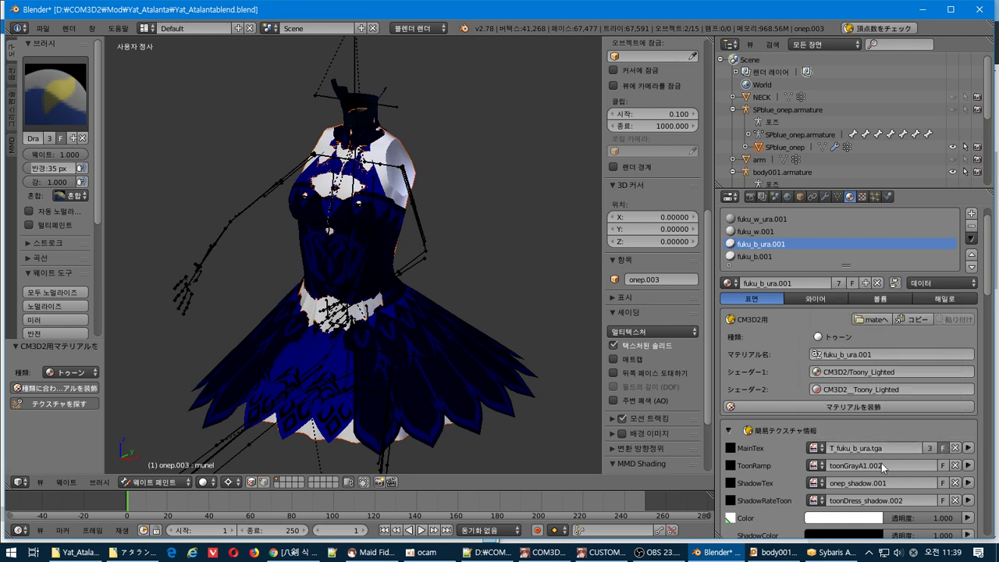
left_click(816, 465)
type("fuku_b_ura")
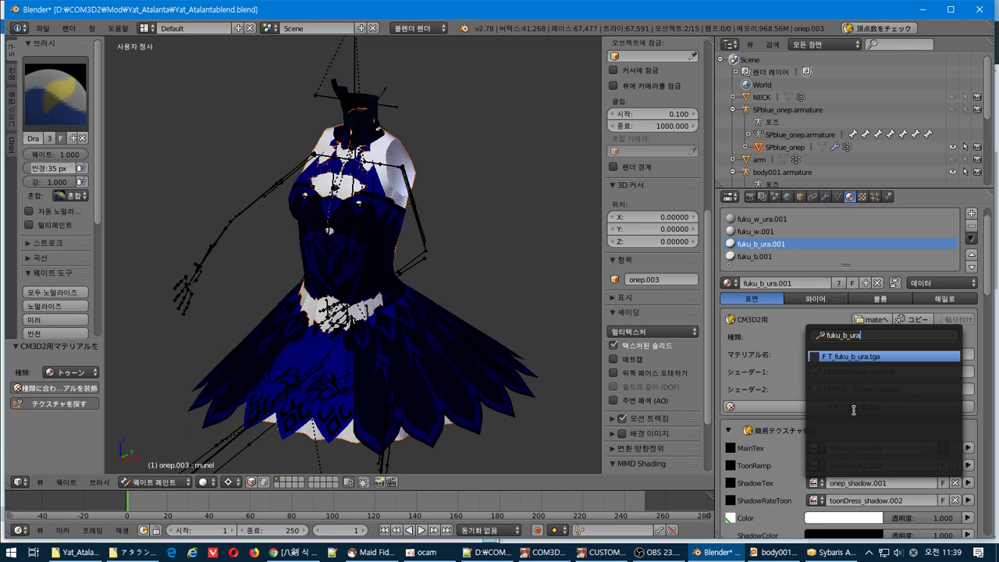
left_click(856, 356)
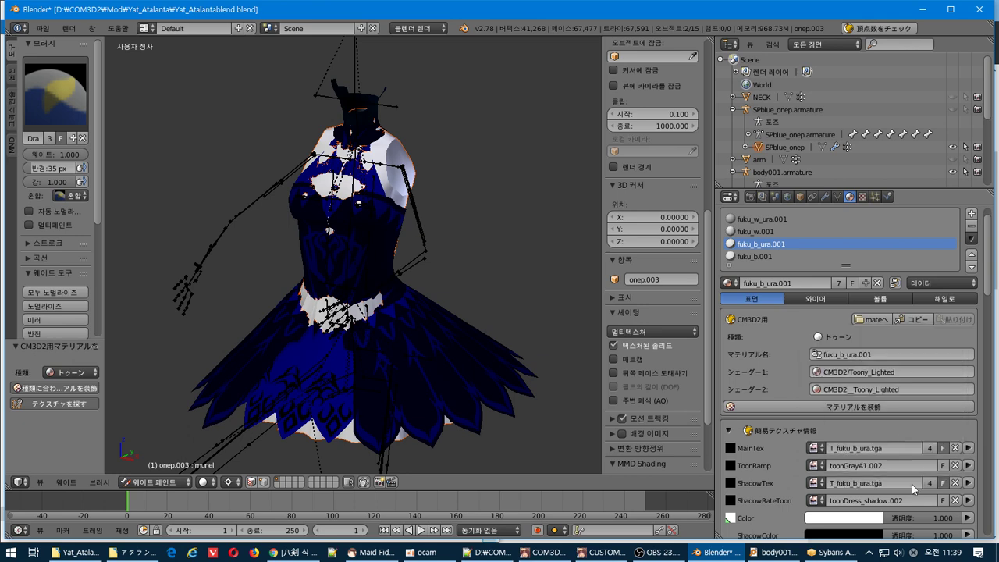
- Copy the base name of the fuku_w.001 material and convert the material to a CM3D2 material of type トゥーン
left_click(768, 232)
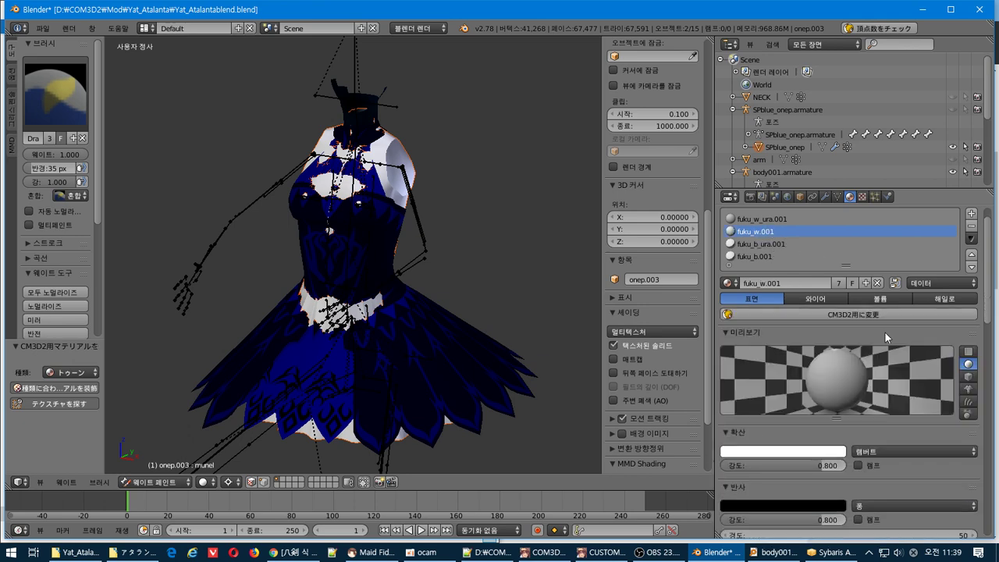
left_click(769, 284)
left_click_drag(766, 283, 670, 281)
key("ctrl+c")
left_click(788, 315)
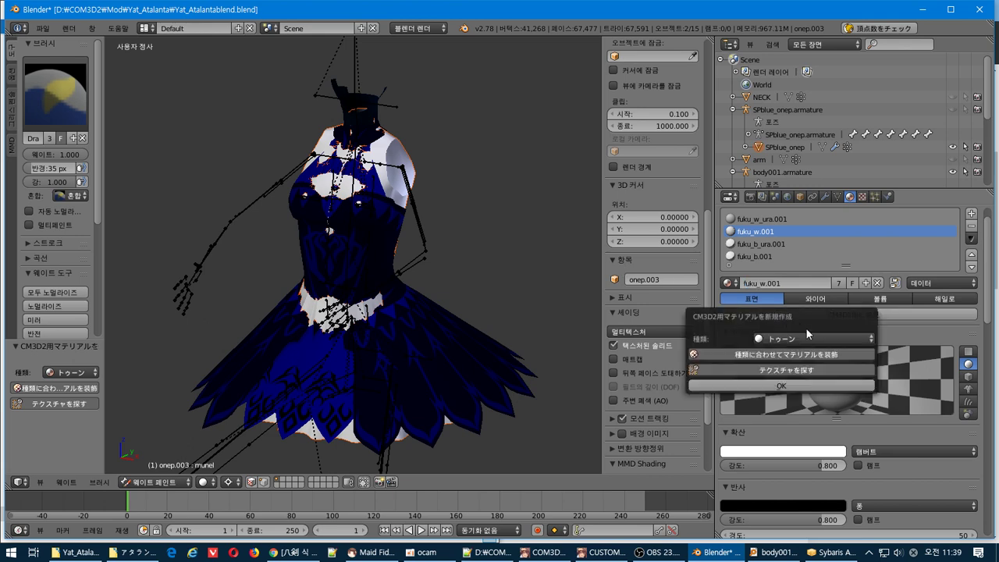
left_click(833, 385)
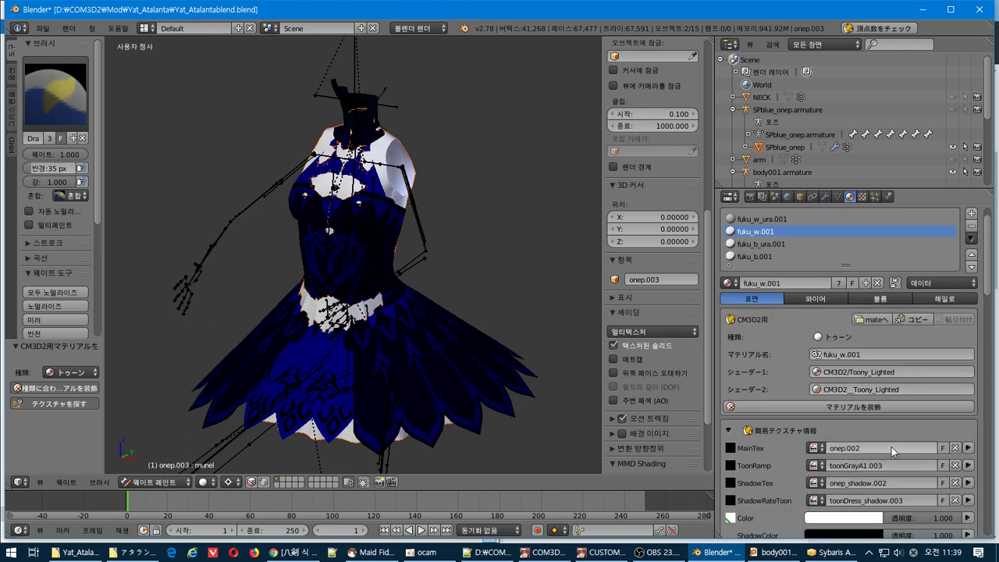
- Assign the T_fuku_w.tga image as both the MainTex and the ShadowTex of the fuku_w.001 material
left_click(828, 448)
type("fuku_w")
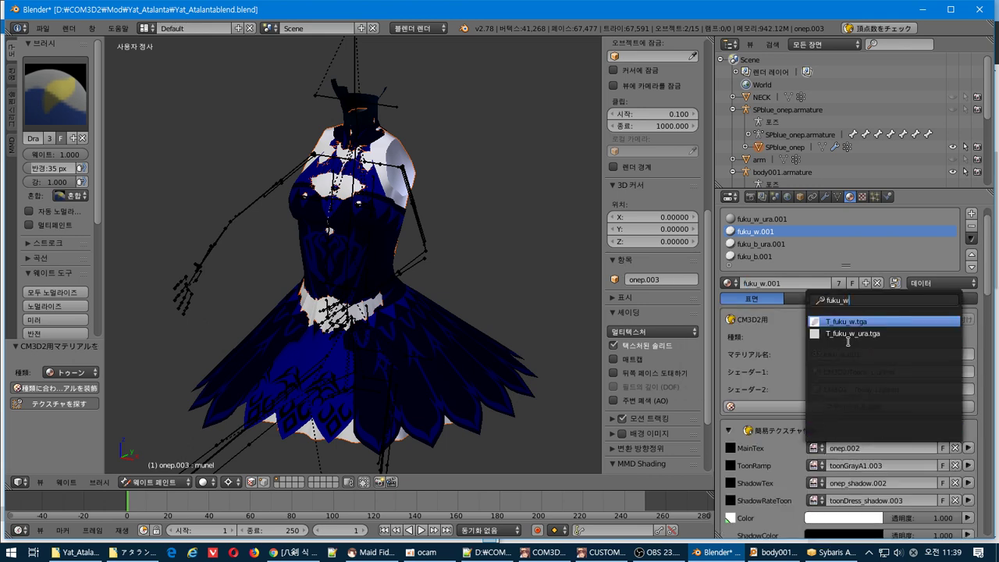
left_click(871, 320)
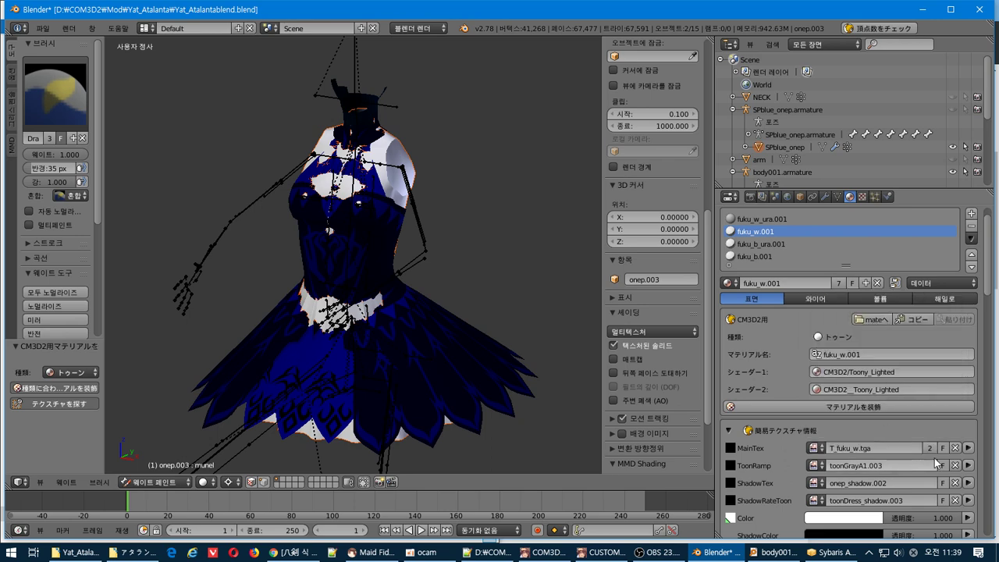
left_click(817, 483)
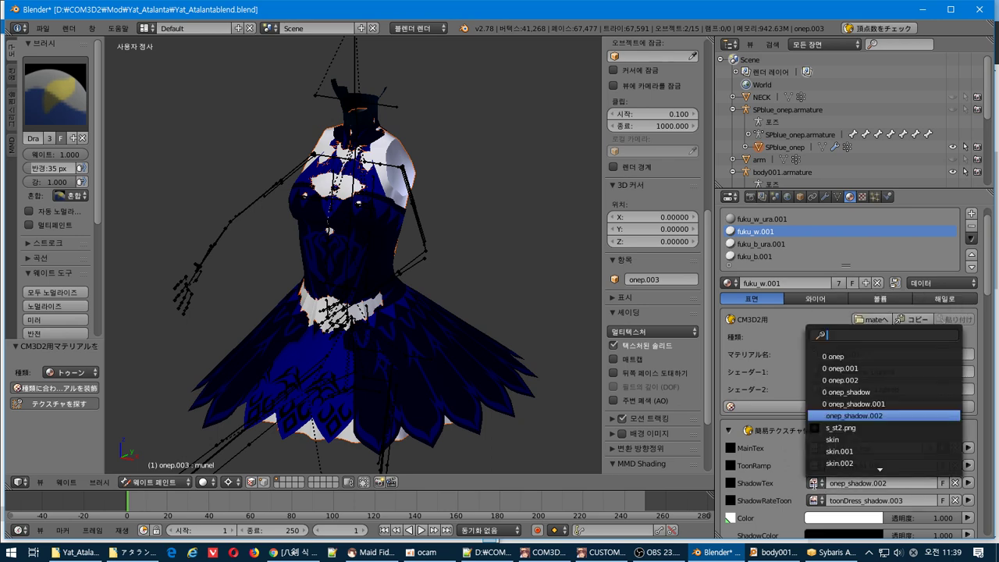
type("fuku_w")
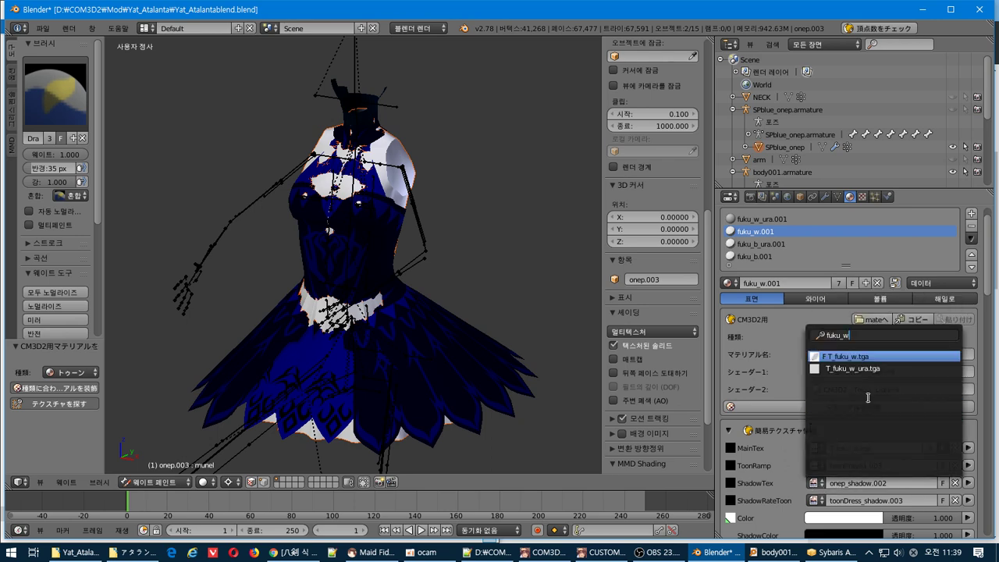
left_click(878, 356)
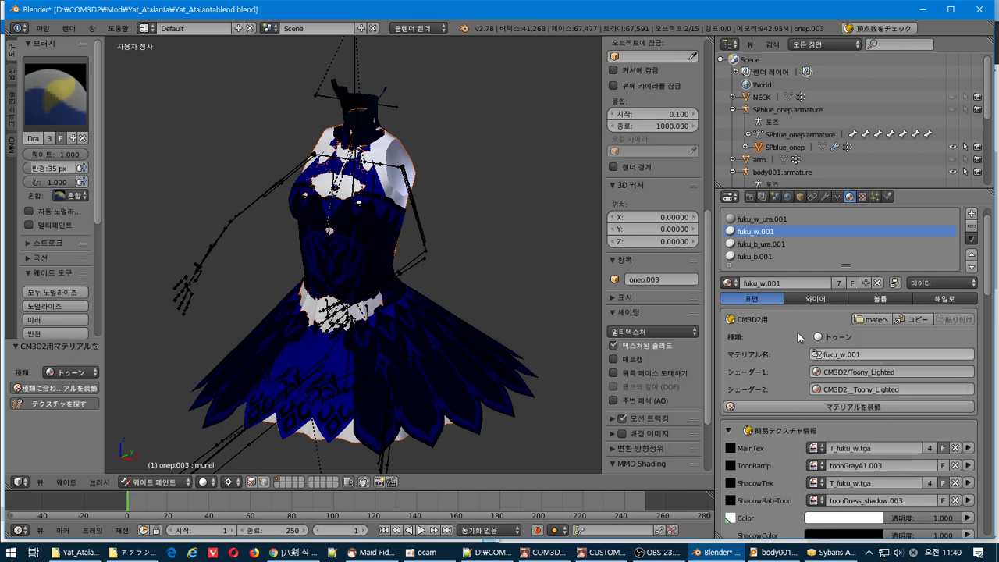
- Convert the fuku_w_ura.001 material to a CM3D2 material of type トゥーン
left_click(756, 219)
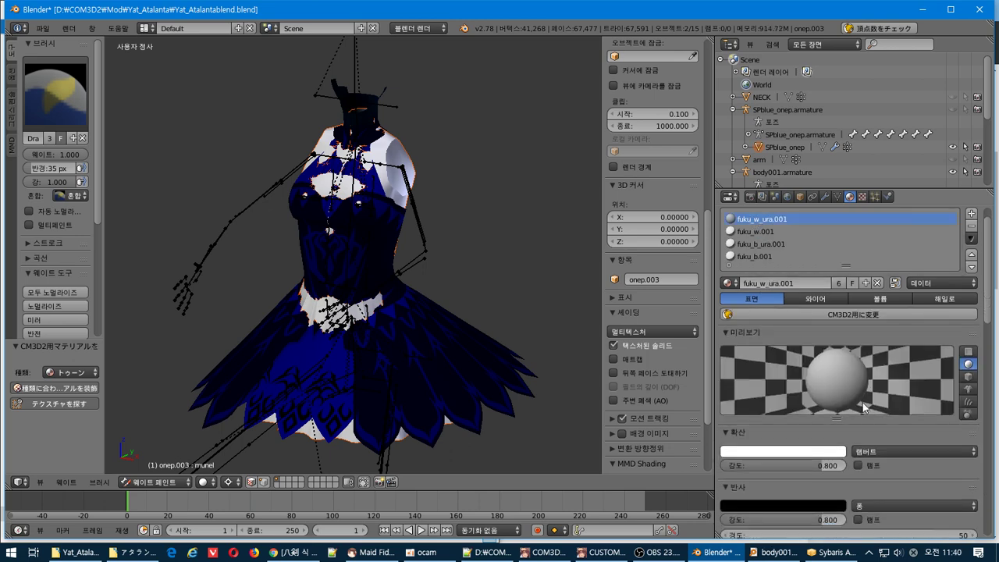
left_click(824, 315)
left_click(866, 386)
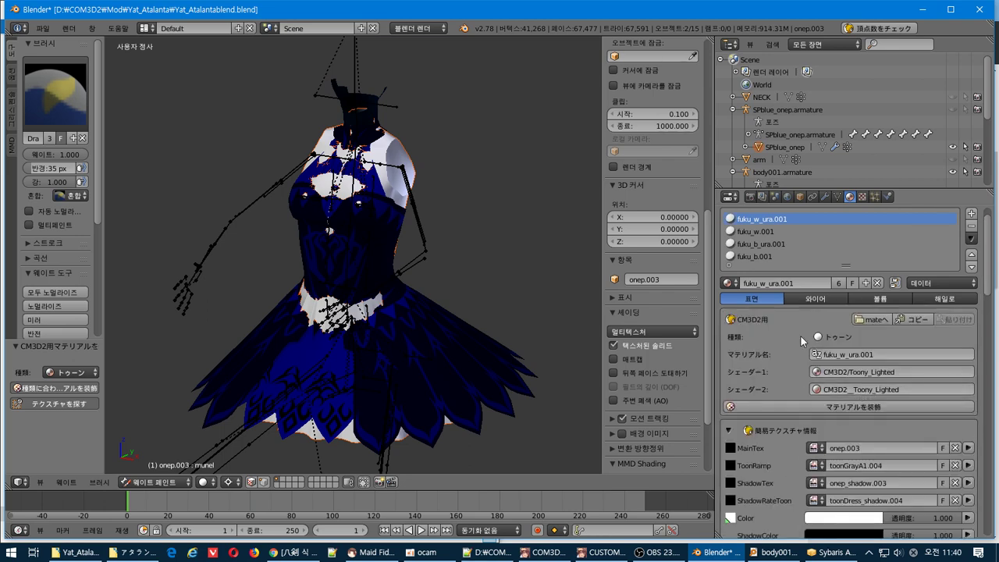
- Assign the T_fuku_w_ura.tga image as both the MainTex and the ShadowTex of the fuku_w_ura.001 material
left_click(814, 448)
key("ctrl+v")
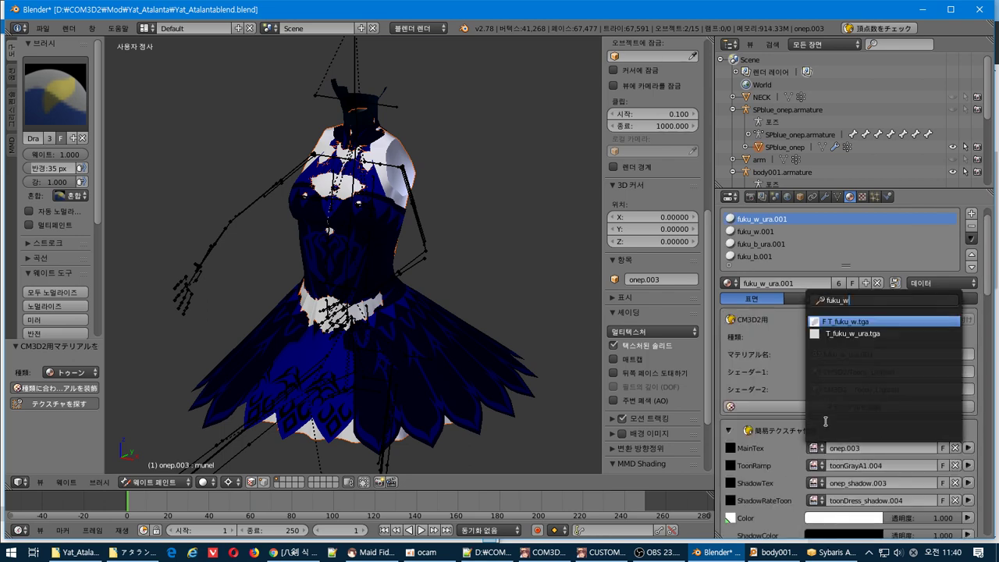
left_click(858, 335)
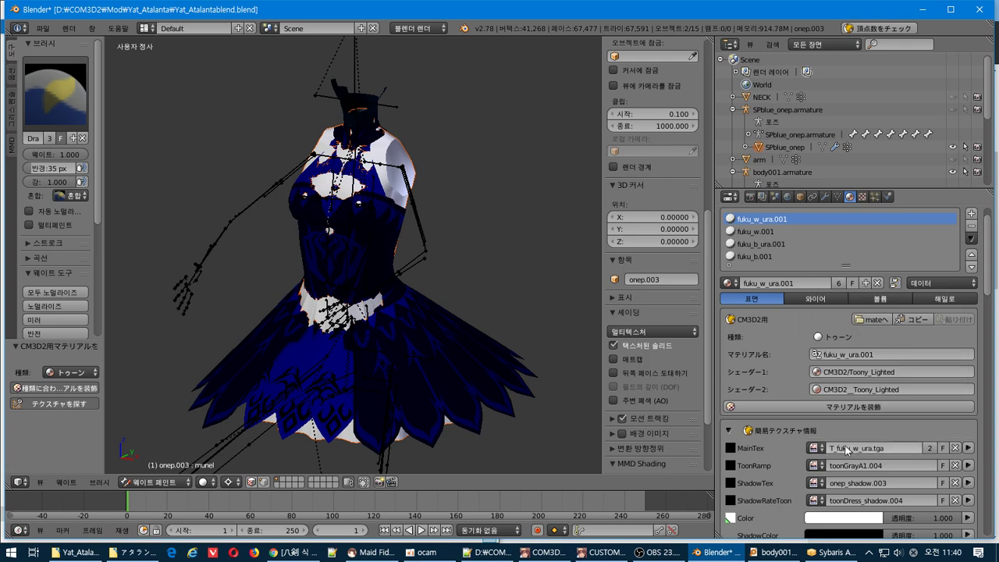
left_click(816, 483)
type("fuku_w")
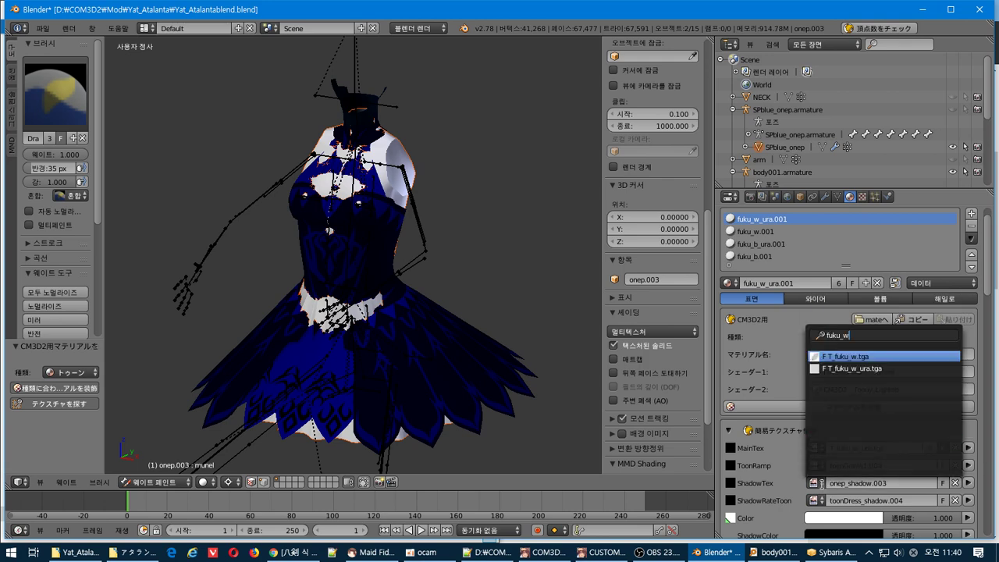
left_click(869, 368)
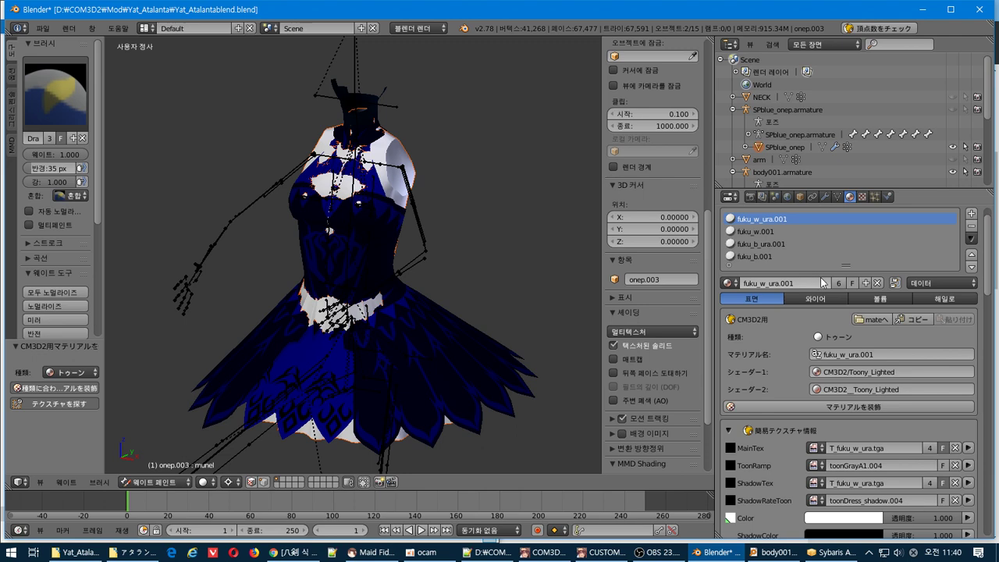
- Reload the T_fuku_w_ura.tga image in the MainTex texture of fuku_w_ura.001 and pack it into the blend file
left_click(969, 449)
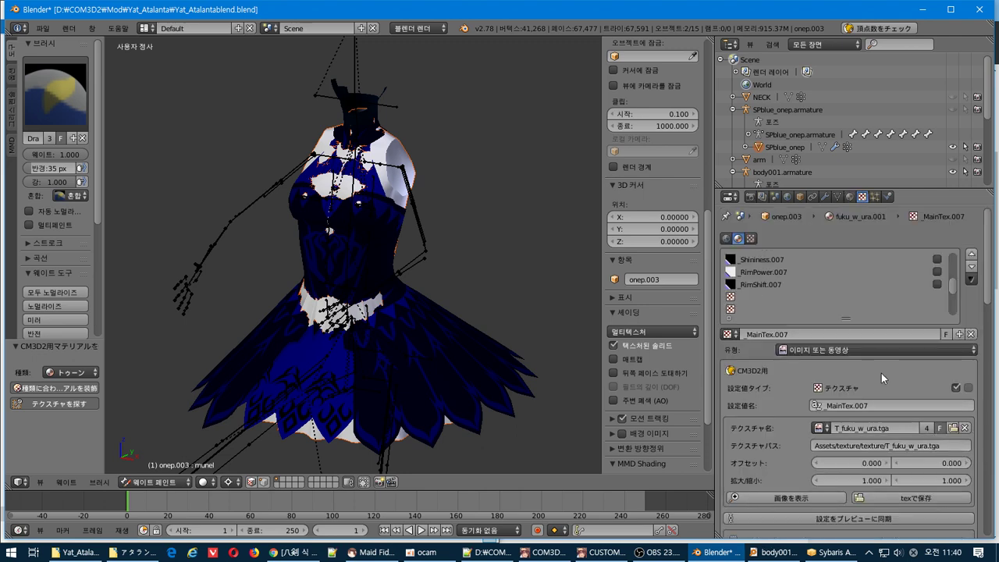
scroll(900, 380, "down", 8)
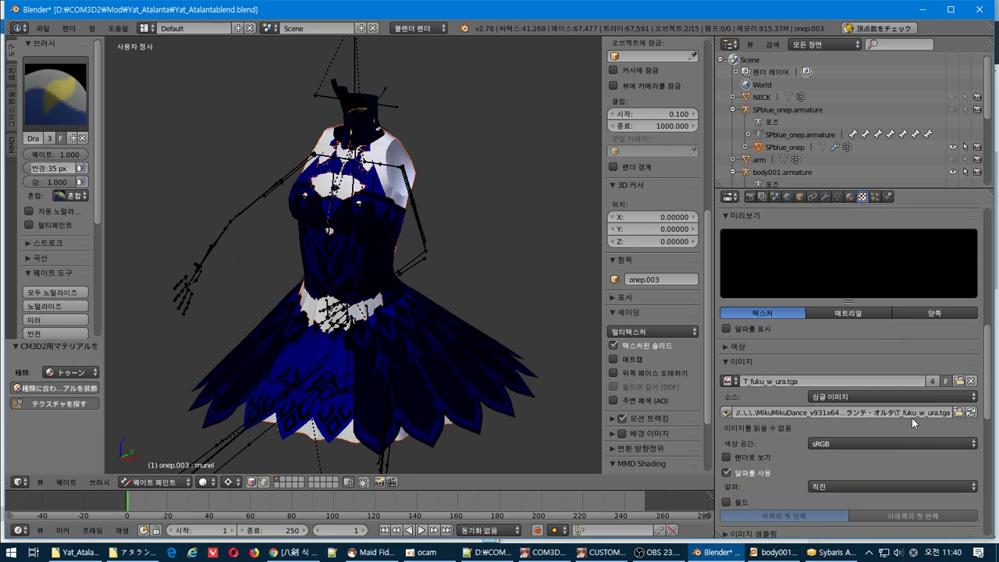
left_click(972, 413)
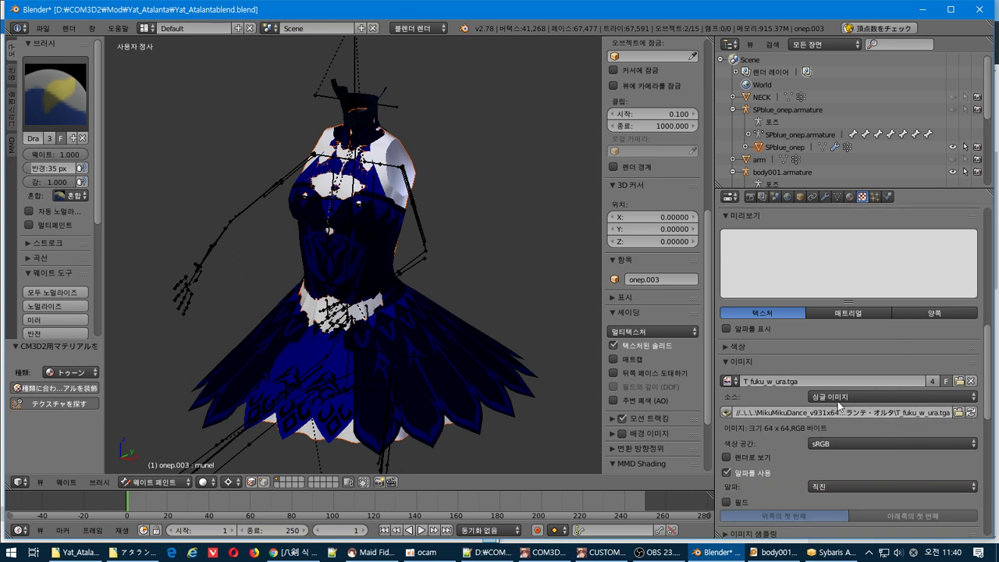
scroll(850, 356, "up", 1)
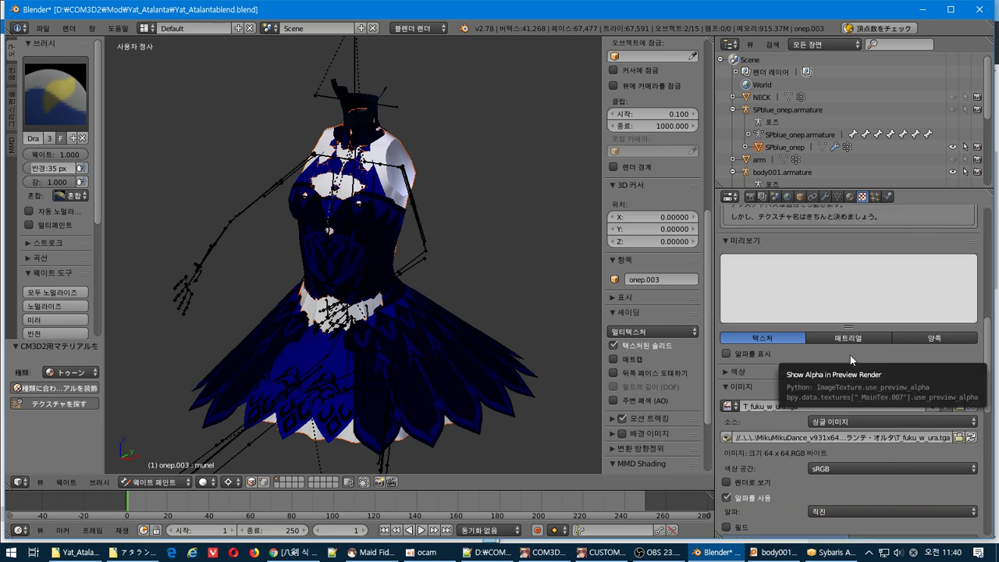
left_click(725, 439)
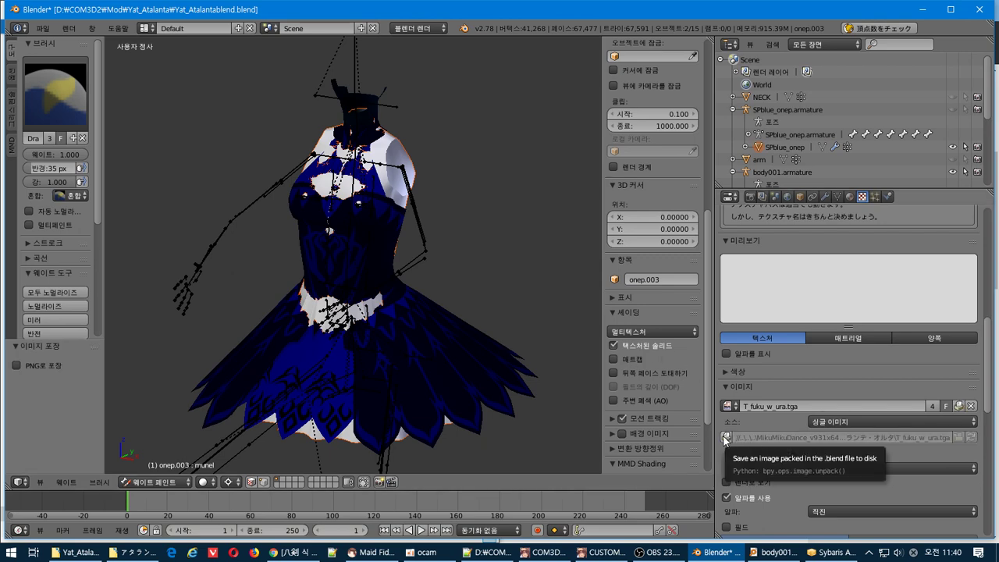
- Pack the T_fuku_w.tga image used as the MainTex of the fuku_w.001 material into the blend file
left_click(849, 196)
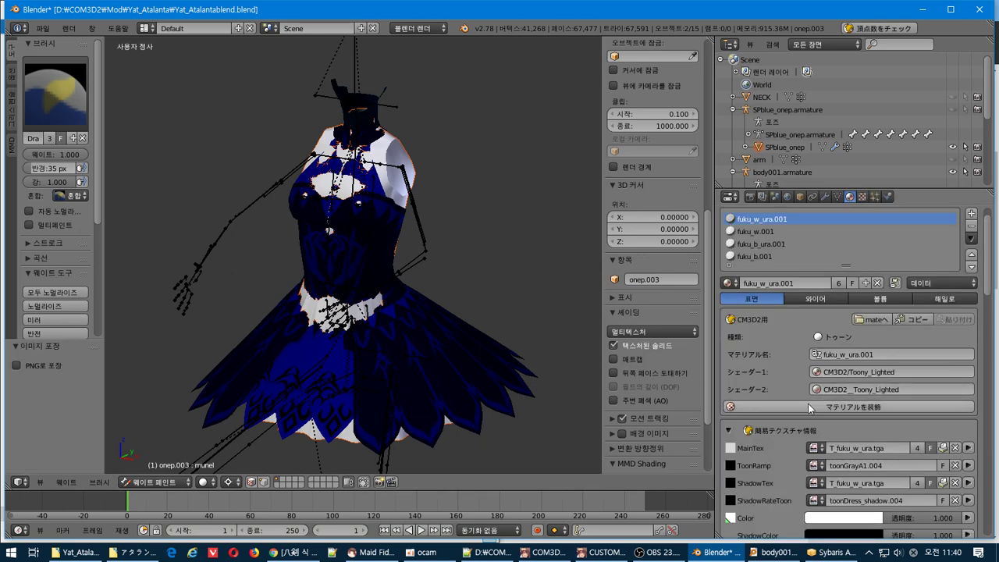
left_click(773, 233)
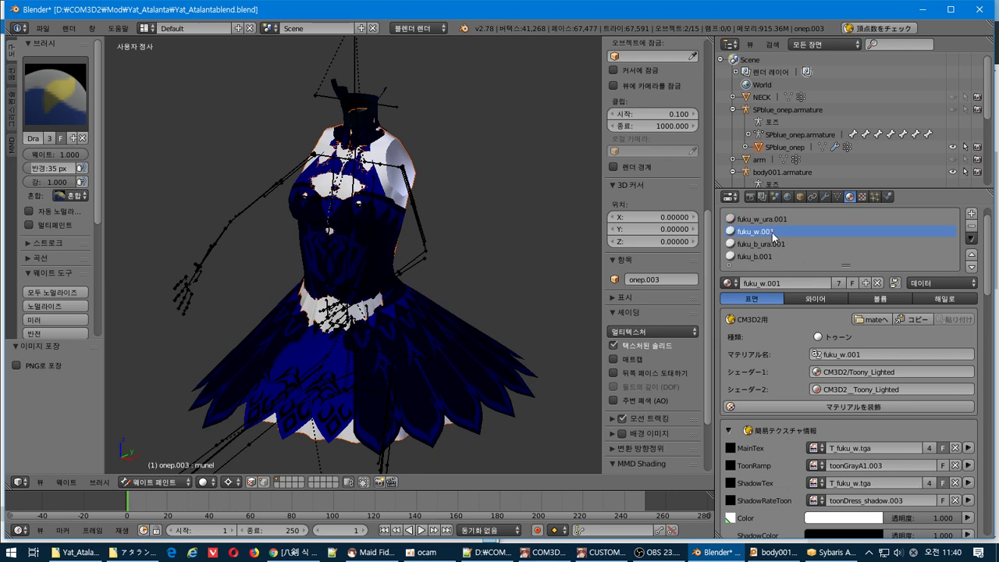
left_click(968, 448)
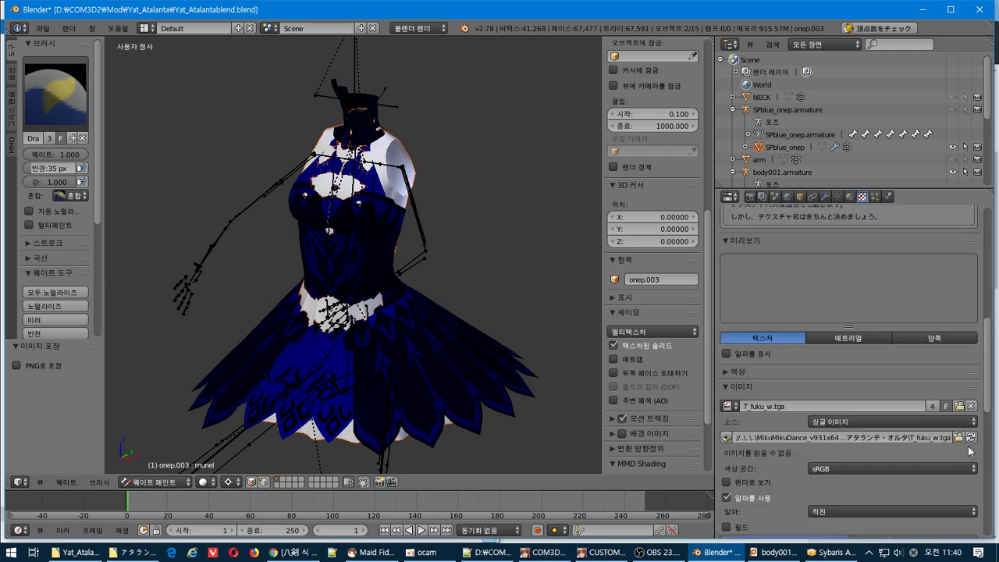
left_click(726, 438)
- Pack the T_fuku_b_ura.tga image used as the MainTex of the fuku_b_ura.001 material into the blend file
left_click(850, 197)
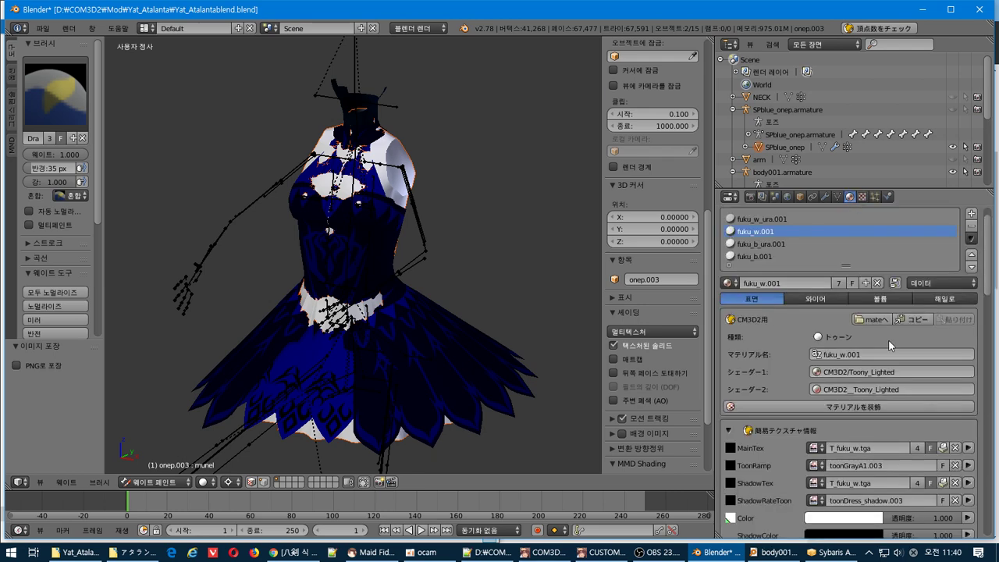
left_click(786, 244)
left_click(968, 448)
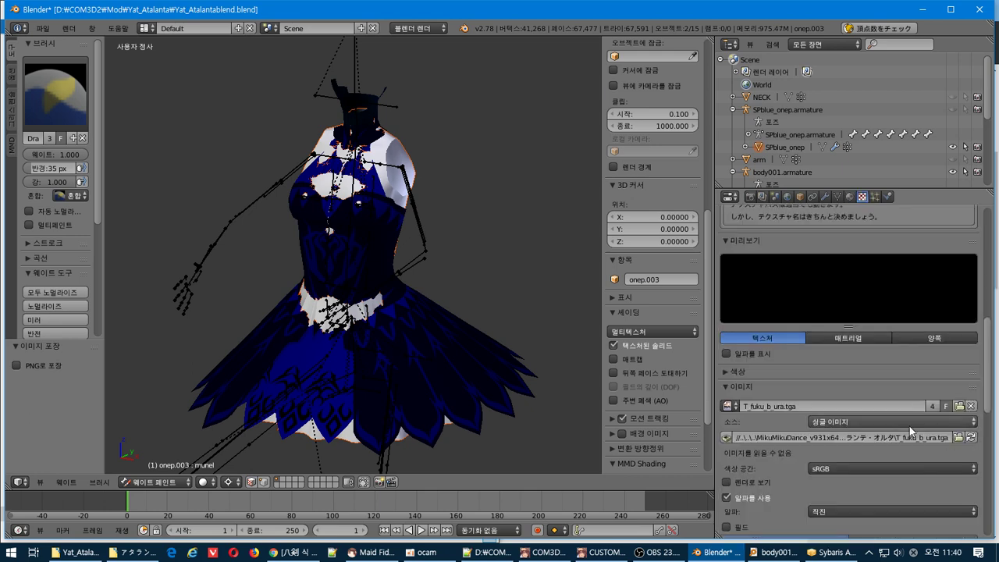
left_click(726, 437)
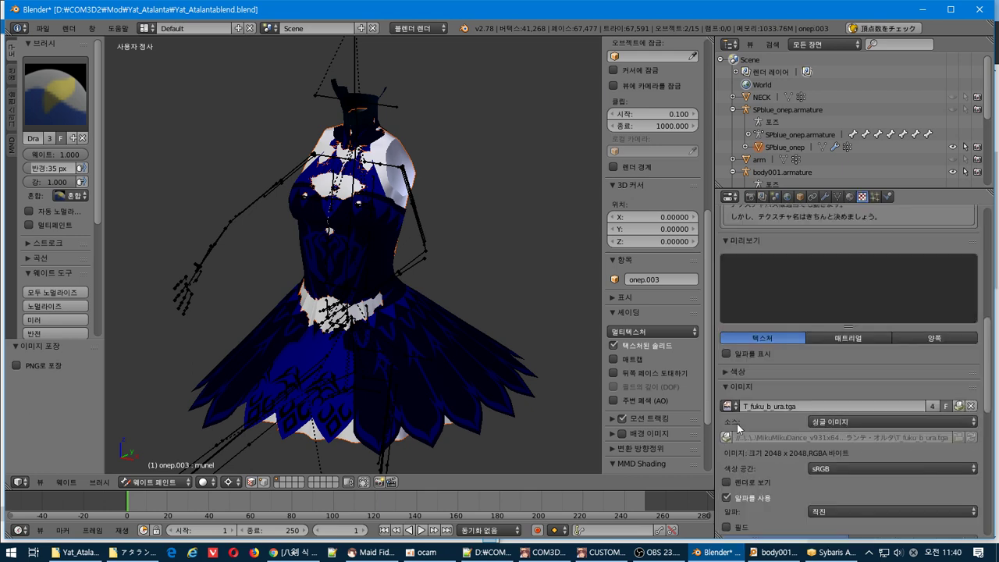
- Pack the T_fuku_b.tga image used as the MainTex of the fuku_b.001 material into the blend file
left_click(850, 197)
left_click(772, 257)
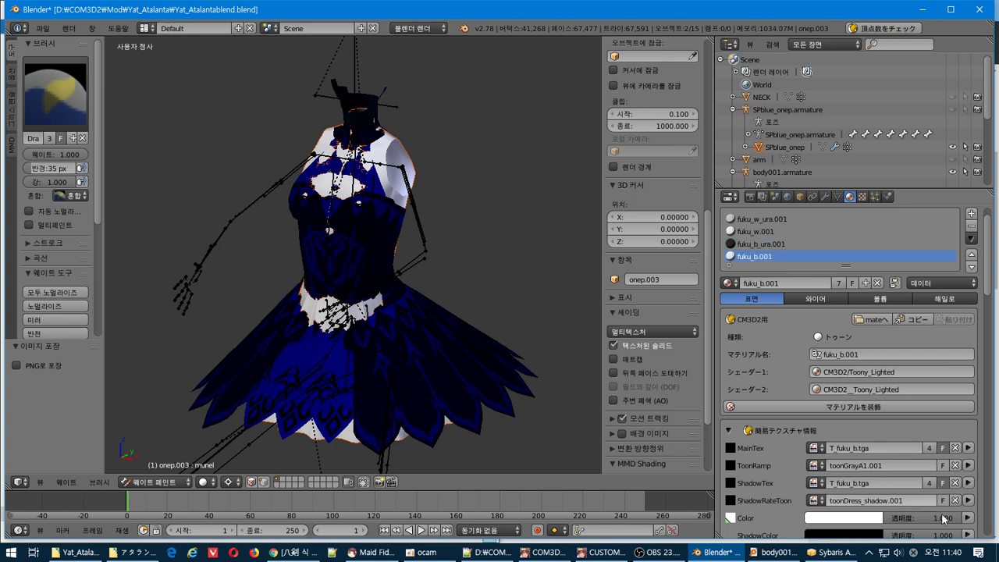
left_click(968, 448)
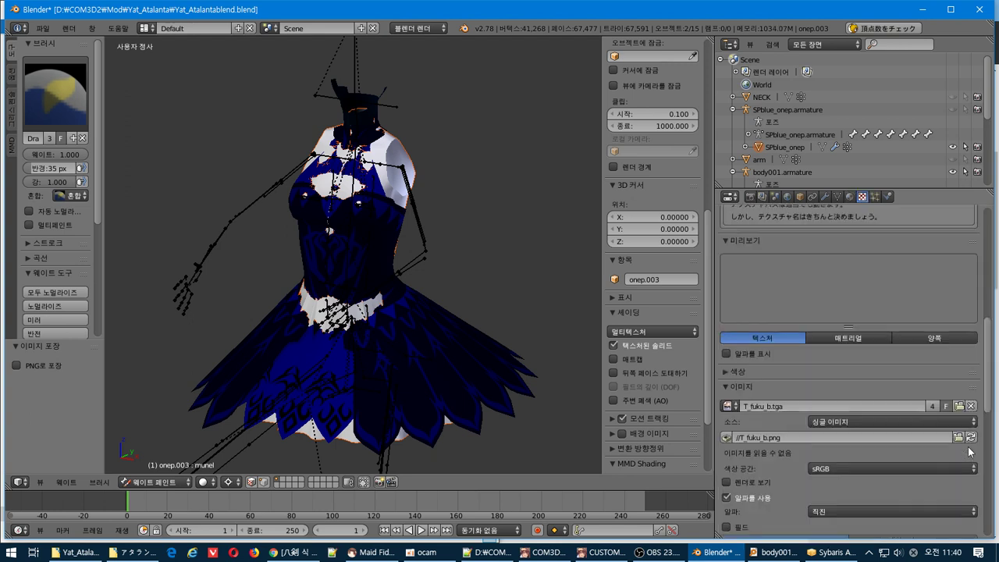
left_click(727, 438)
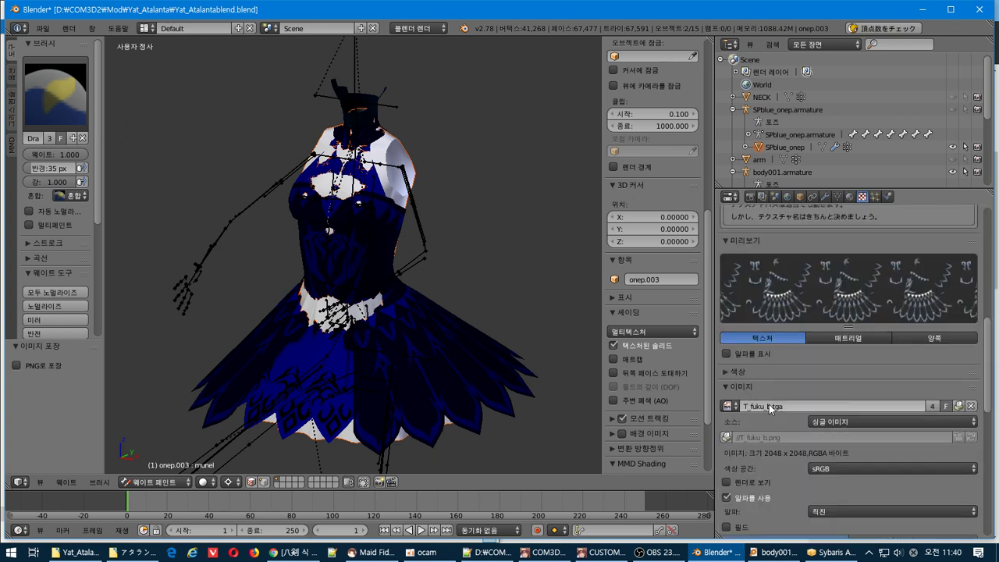
- Hide the SPblue_onep object so only the Atalanta dress shows, and save the blend file over the existing one
scroll(433, 265, "down", 1)
mouse_move(431, 263)
middle_mouse_down()
mouse_move(452, 272)
mouse_move(437, 271)
middle_mouse_up()
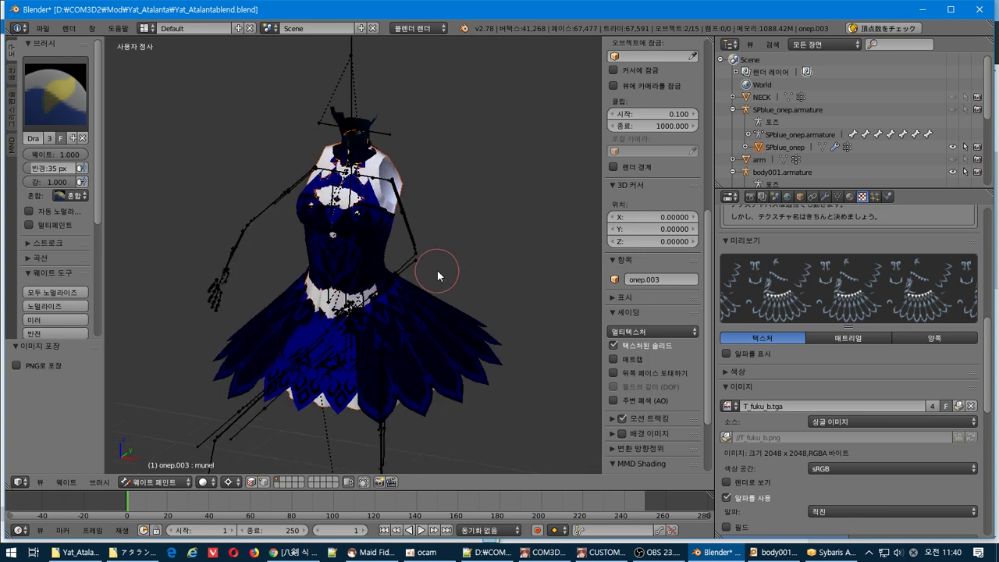
left_click(952, 148)
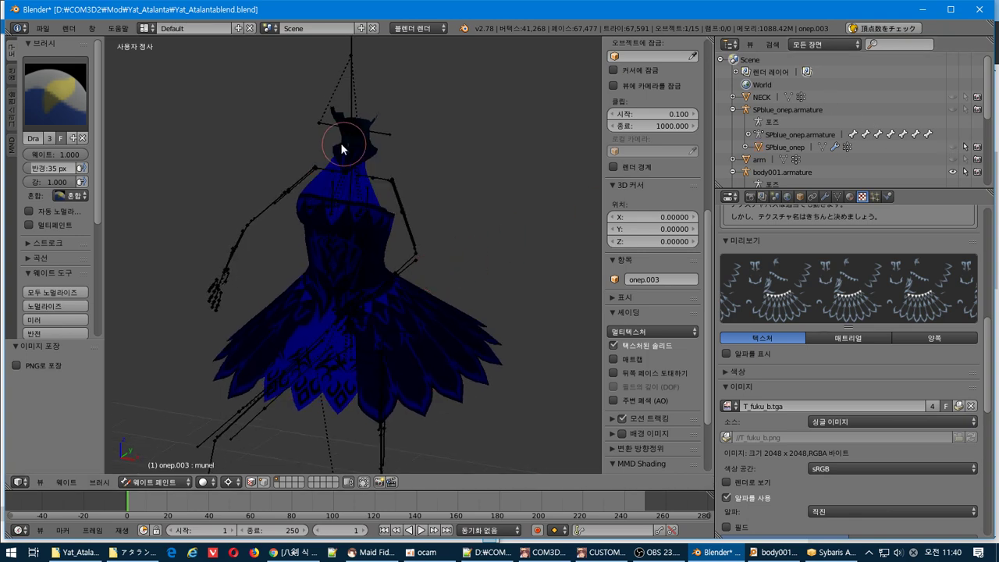
scroll(341, 150, "down", 2)
scroll(337, 141, "up", 3)
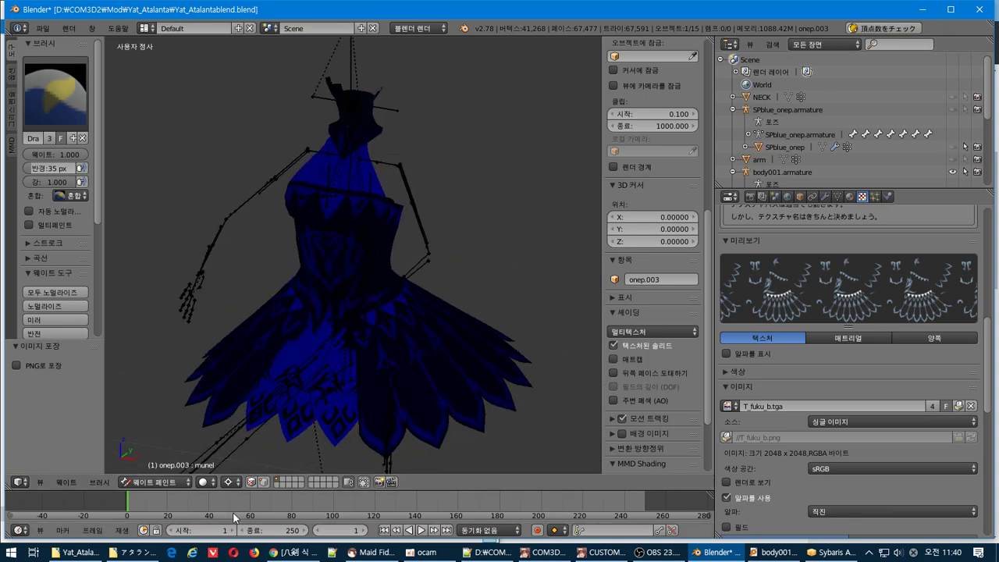
key("ctrl+s")
left_click(397, 330)
- Render the CM3D2 menu icon of the dress at 80 px using the face textures (面のテクスチャで)
left_click(750, 197)
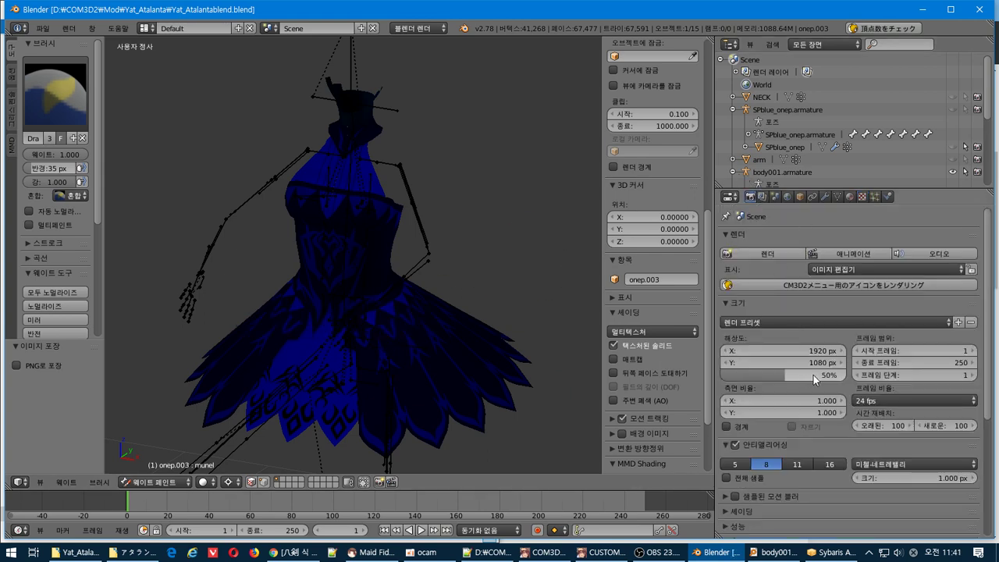
left_click(854, 293)
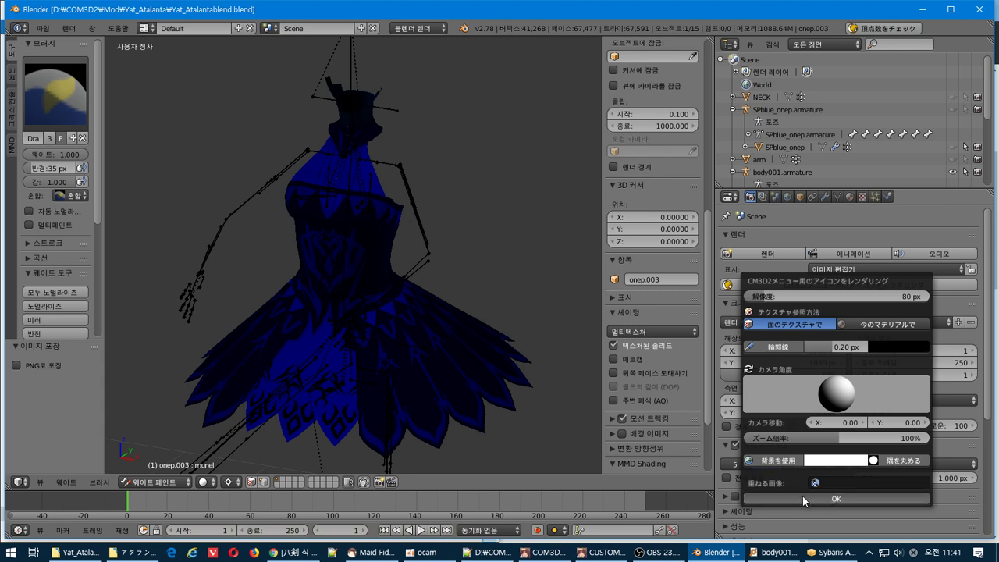
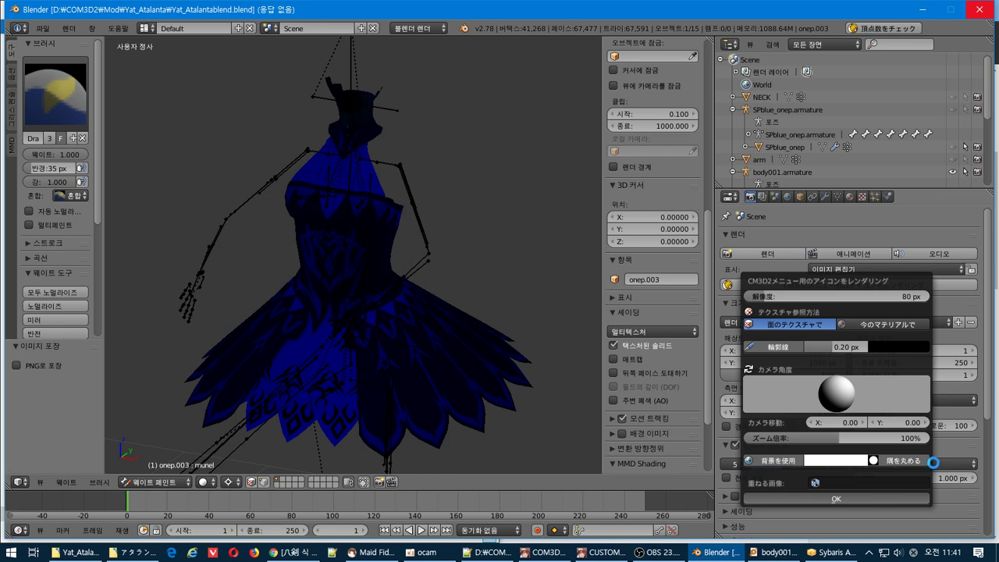
key("alt+Tab")
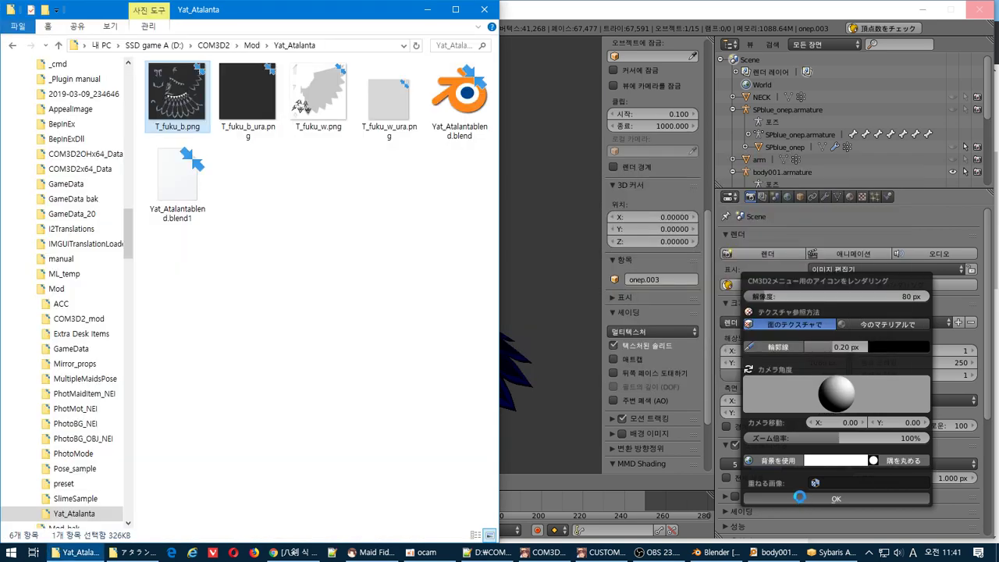
left_click(869, 419)
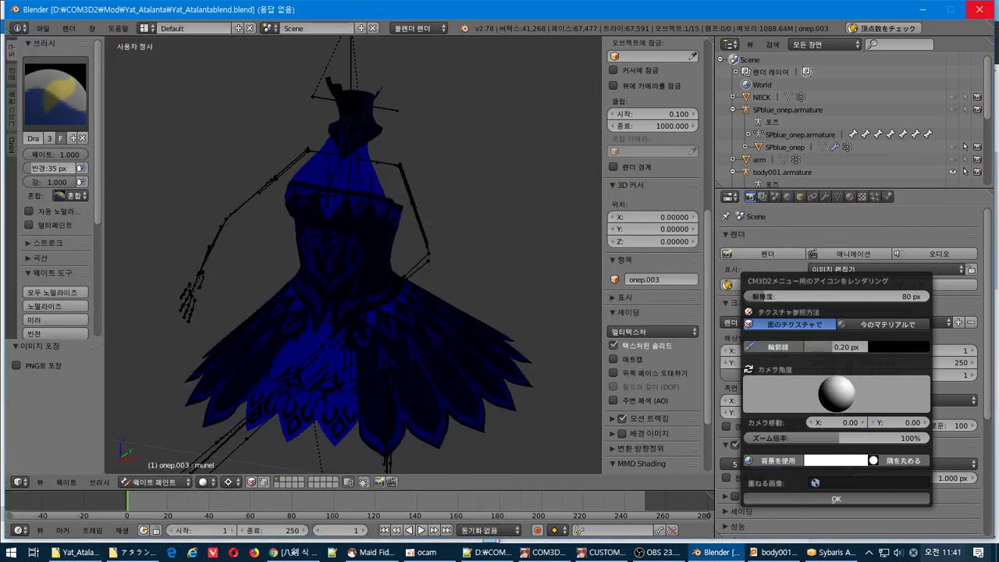
right_click(933, 555)
left_click(926, 522)
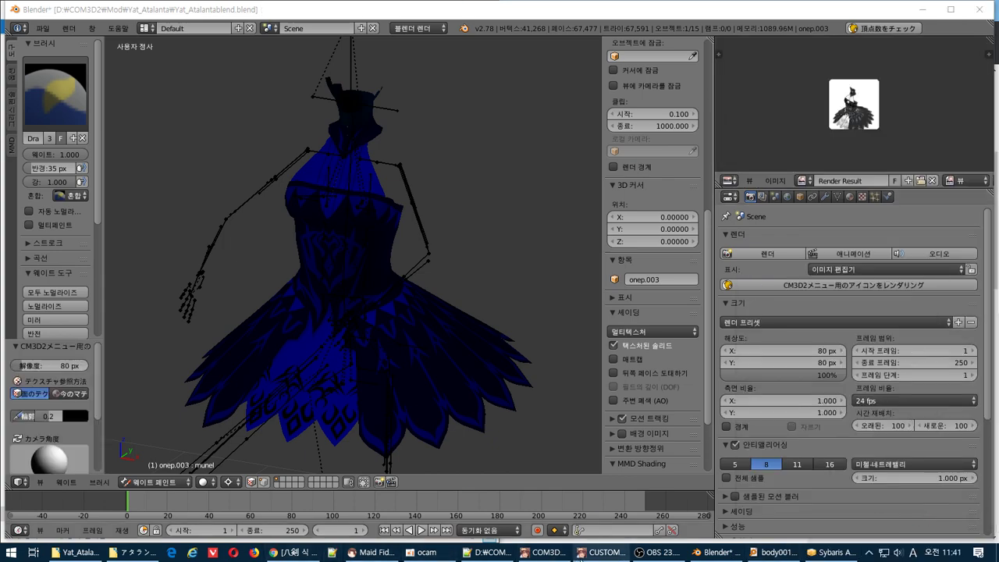
- Switch to the two file explorer windows and open the D:\COM3D2\_CM3D2_Toolkit_PR2 folder beside the Yat_Atalanta folder
mouse_move(601, 551)
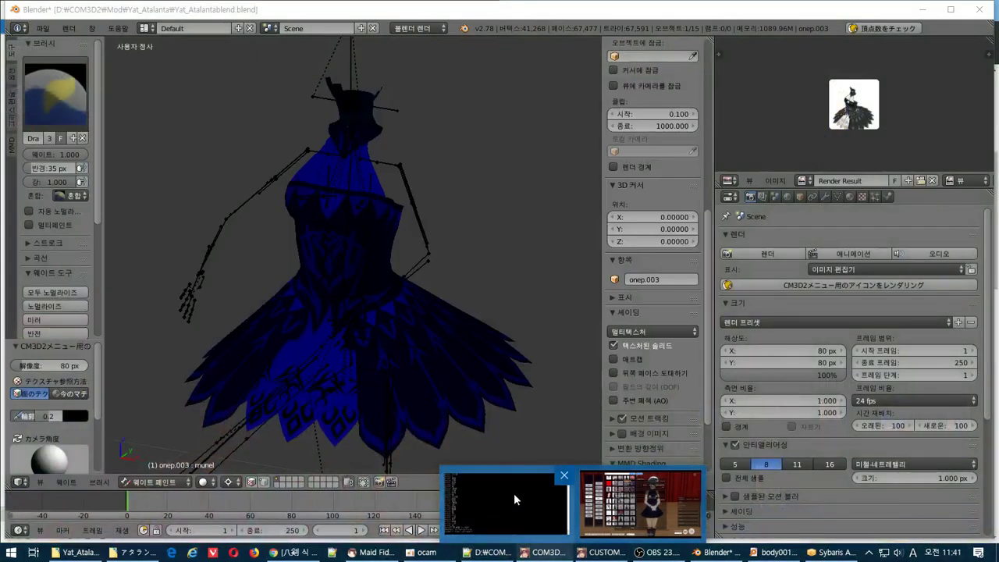
left_click(78, 553)
left_click(124, 553)
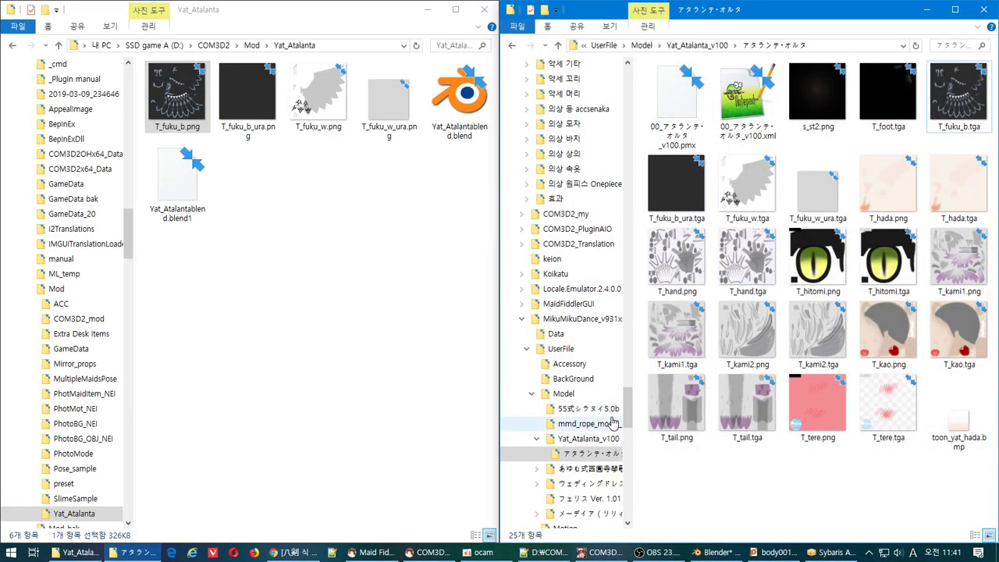
left_click_drag(627, 410, 627, 77)
left_click(535, 162)
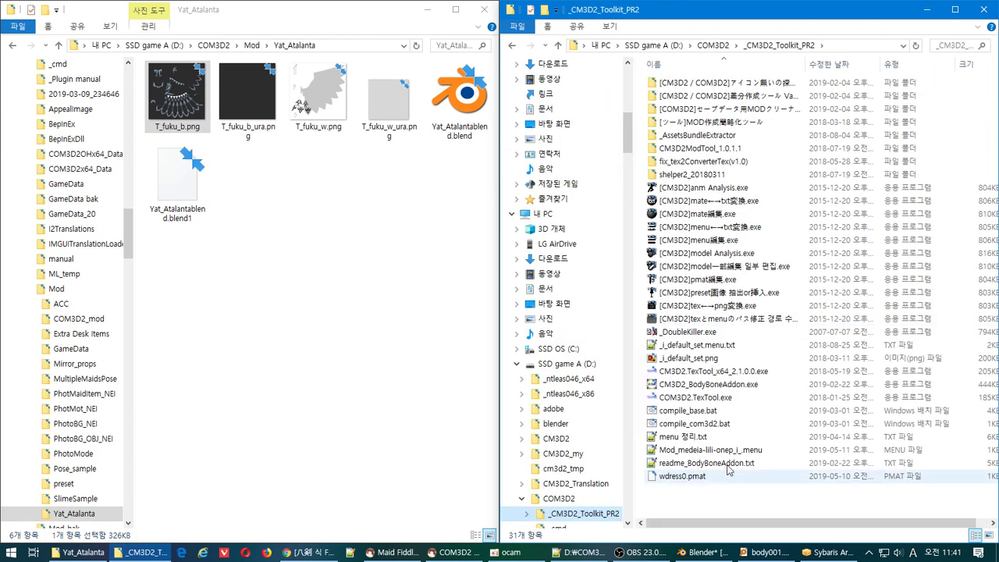
- Rename the file Mod_medeia-lili-onep_i_.menu in the toolkit folder as medeia-lili-onep_i_.menu
left_click(685, 452)
key("F2")
left_click_drag(680, 451, 390, 437)
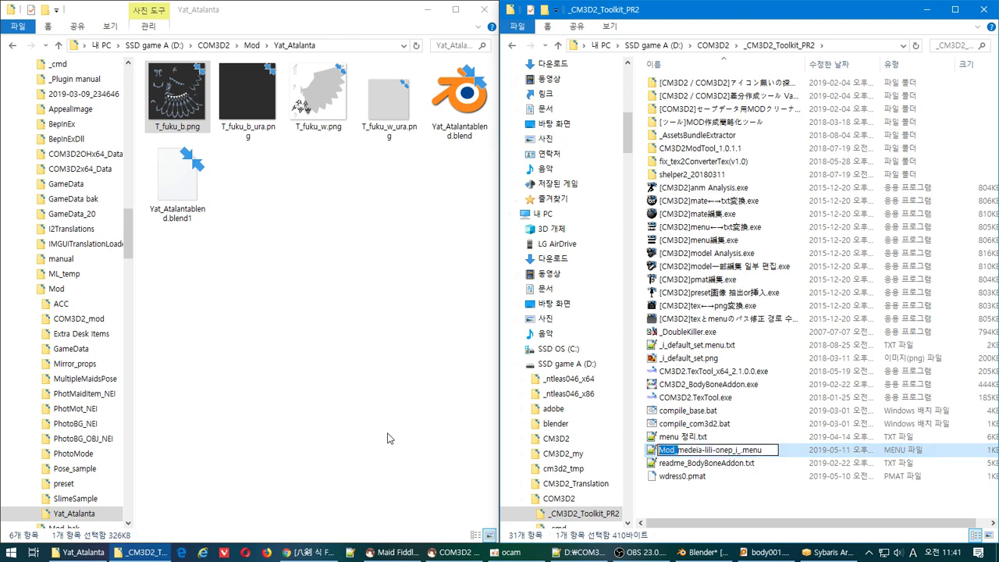
key("BackSpace")
key("Return")
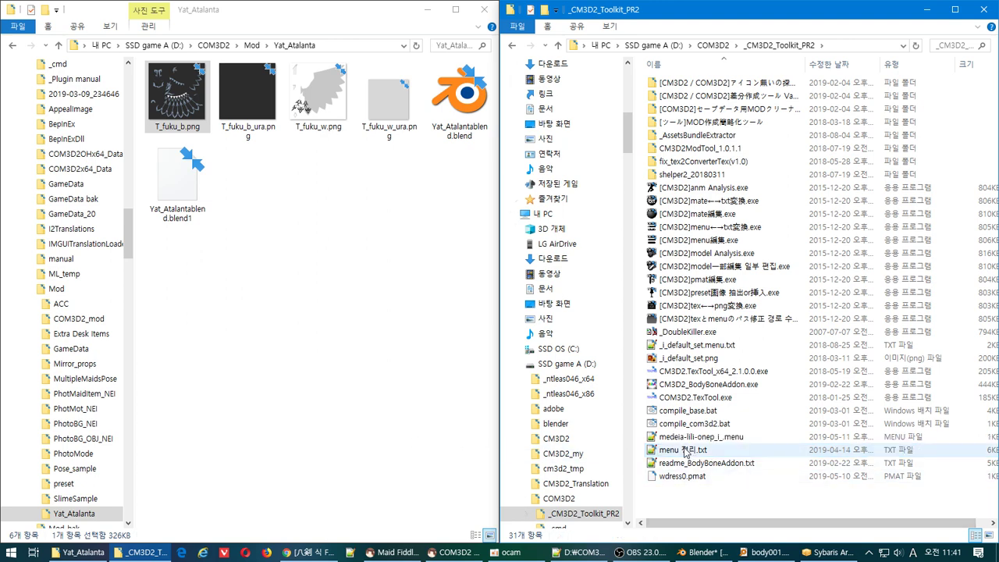
- Copy medeia-lili-onep_i_.menu into the Yat_Atalanta folder and show that folder's files in the details view
left_click_drag(687, 438, 352, 334)
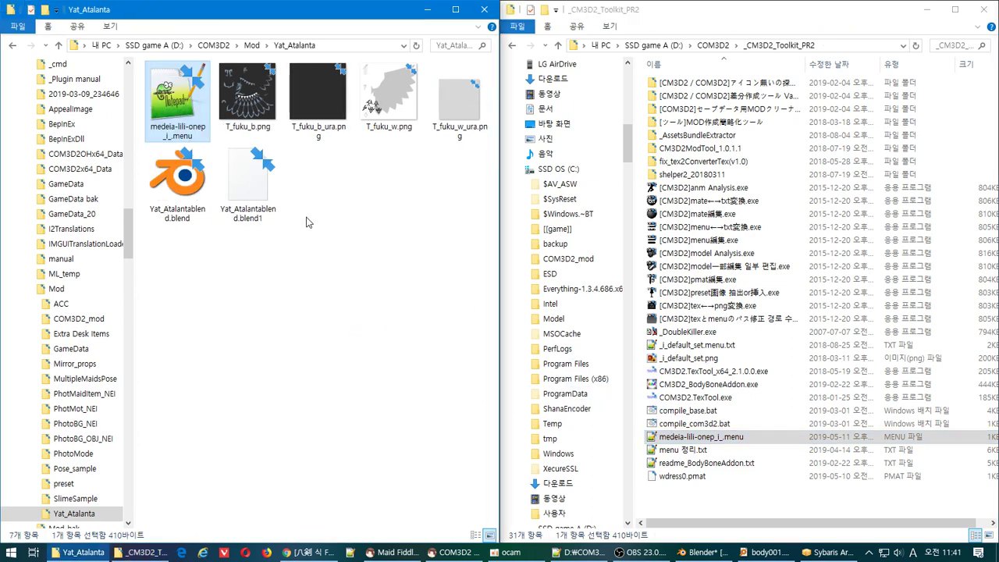
right_click(312, 194)
mouse_move(401, 231)
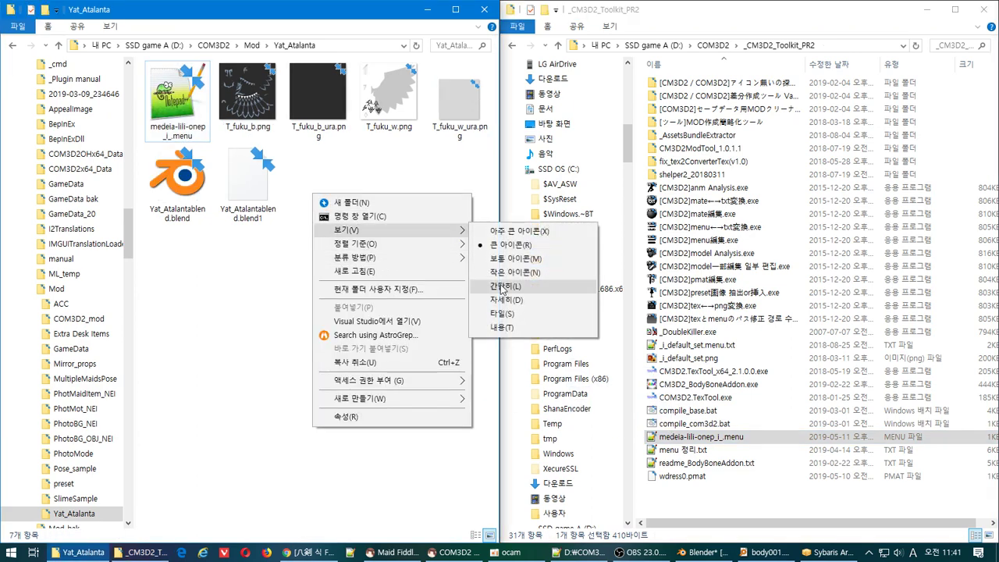
left_click(525, 302)
- Convert the four T_fuku PNG files to .tex with [CM3D2]tex←→png変換.exe, accepting assets/texture/ as the texture path
left_click(184, 96)
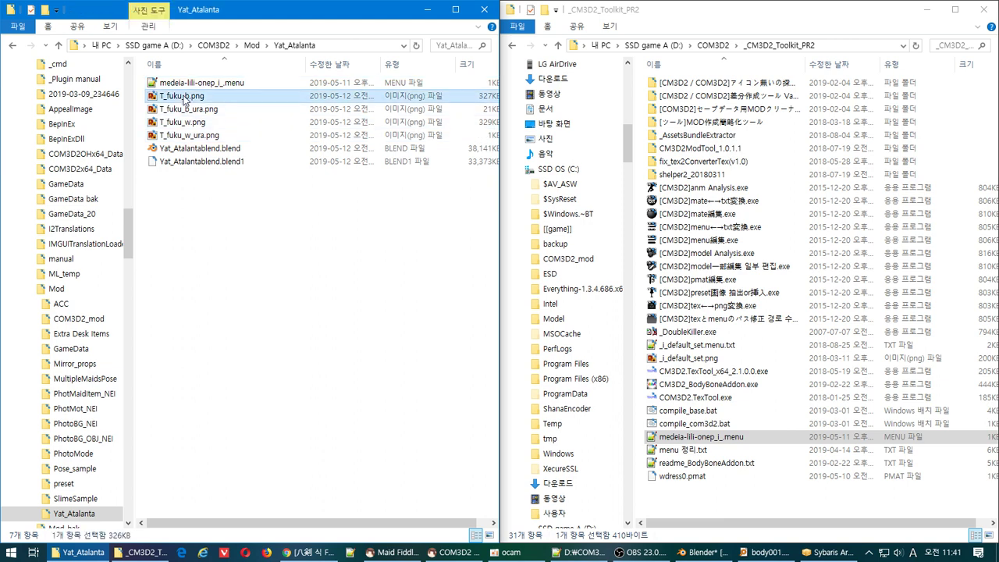
left_click(189, 135, "shift")
left_click_drag(189, 135, 855, 306)
left_click(379, 297)
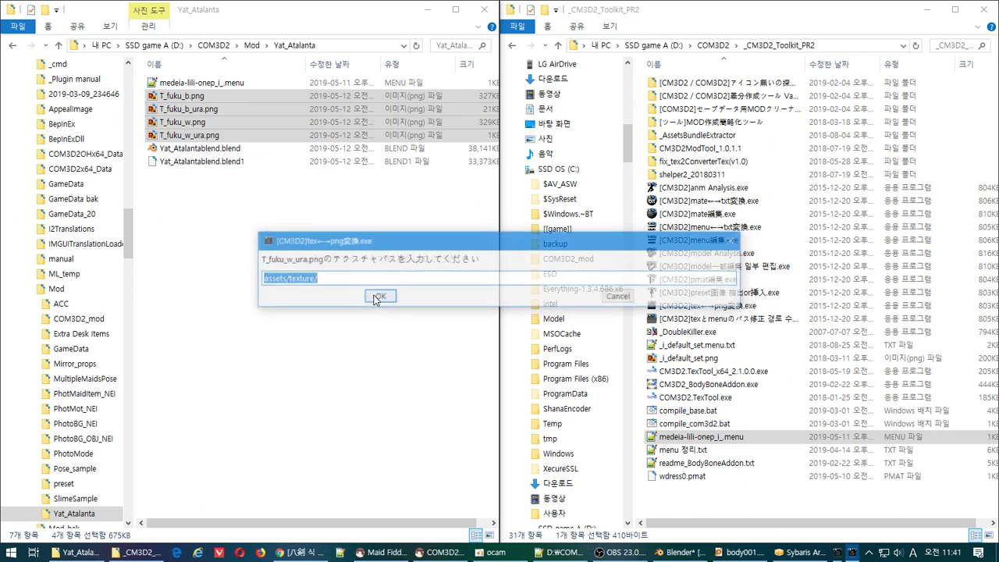
left_click(378, 297)
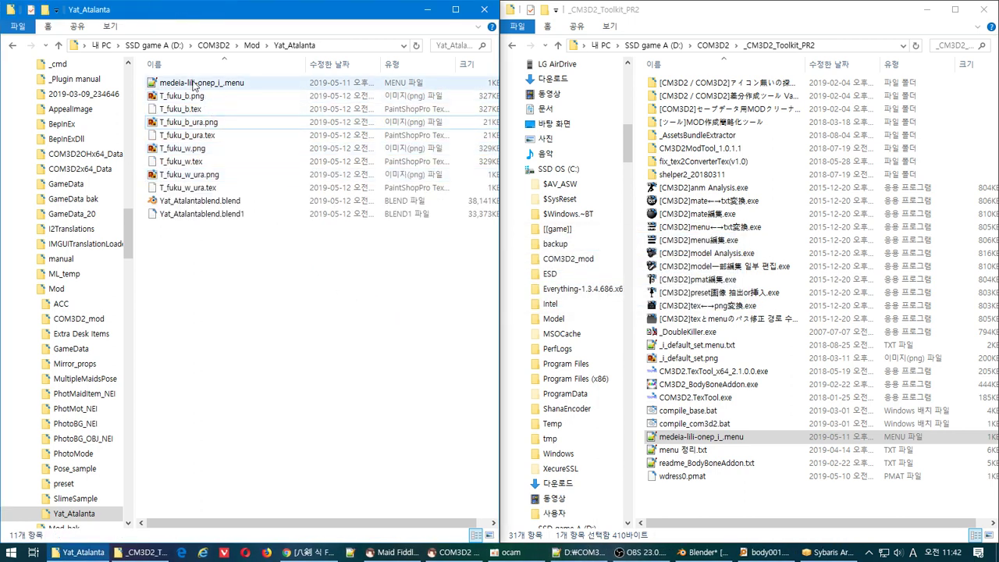
- Rename the copied menu file in the Yat_Atalanta folder as Yat_Atalanta-onep_i_.menu, reusing the folder's name
left_click(328, 48)
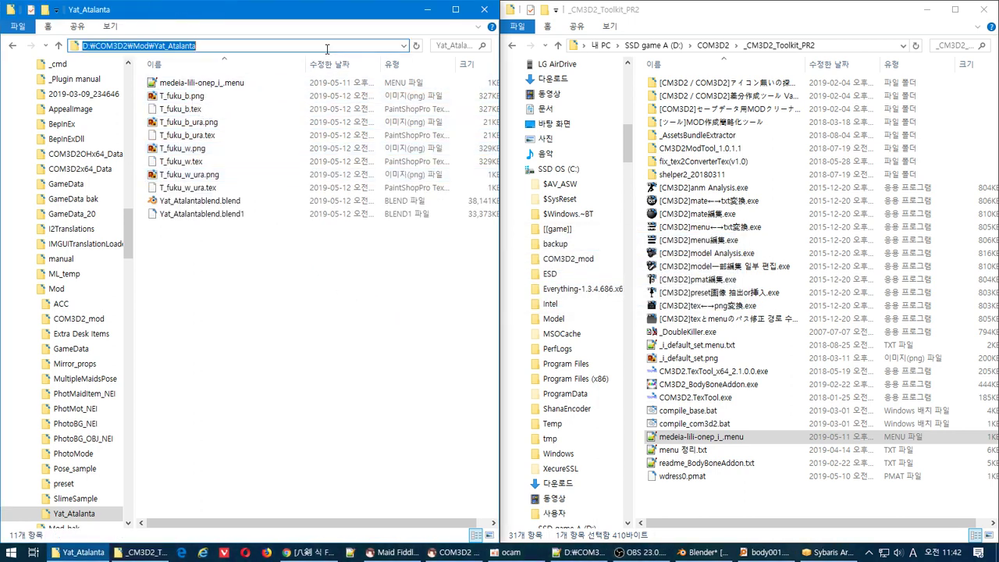
left_click_drag(327, 48, 161, 83)
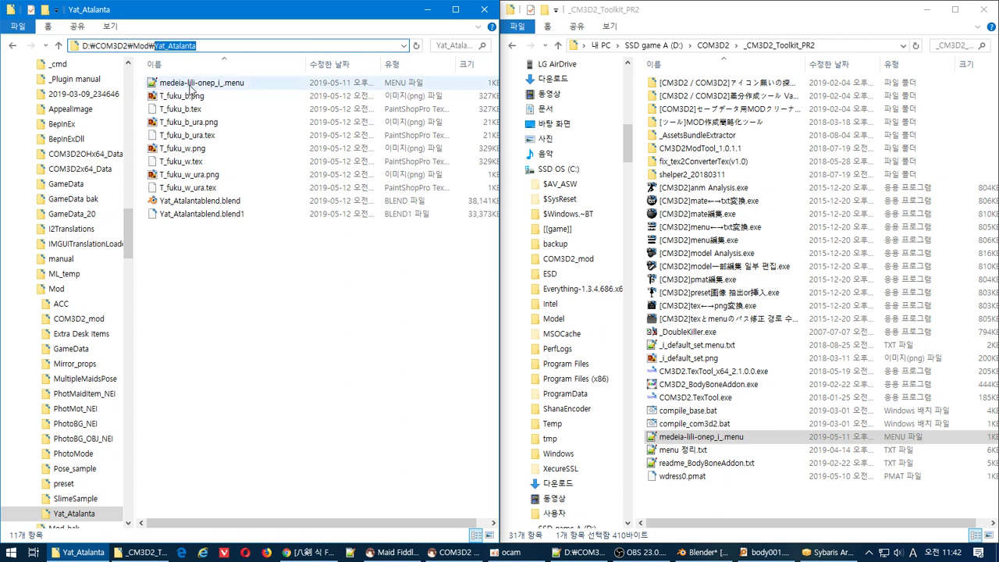
left_click(192, 87)
left_click(221, 88)
left_click(195, 81, "shift")
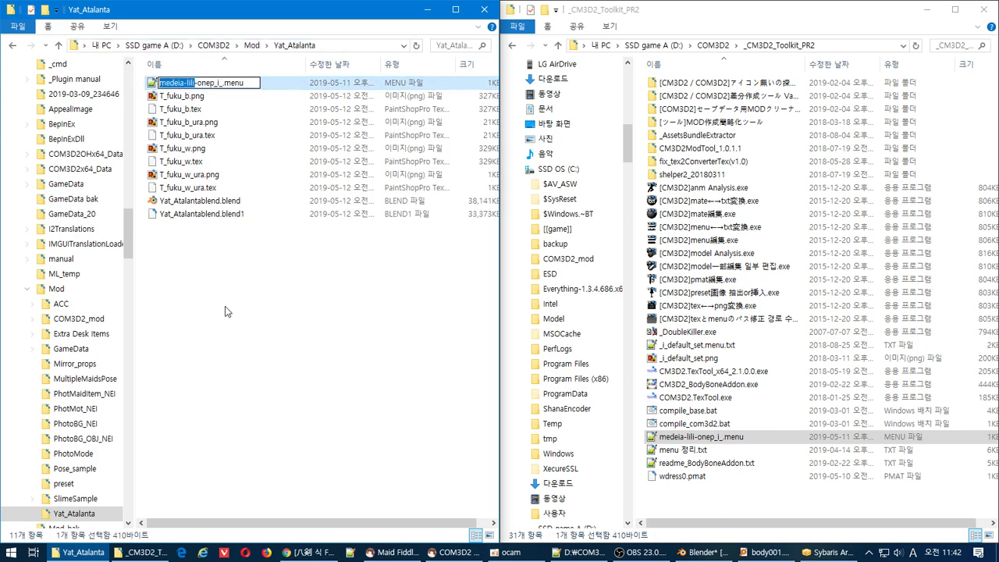
type("Yat_Atalanta")
key("Return")
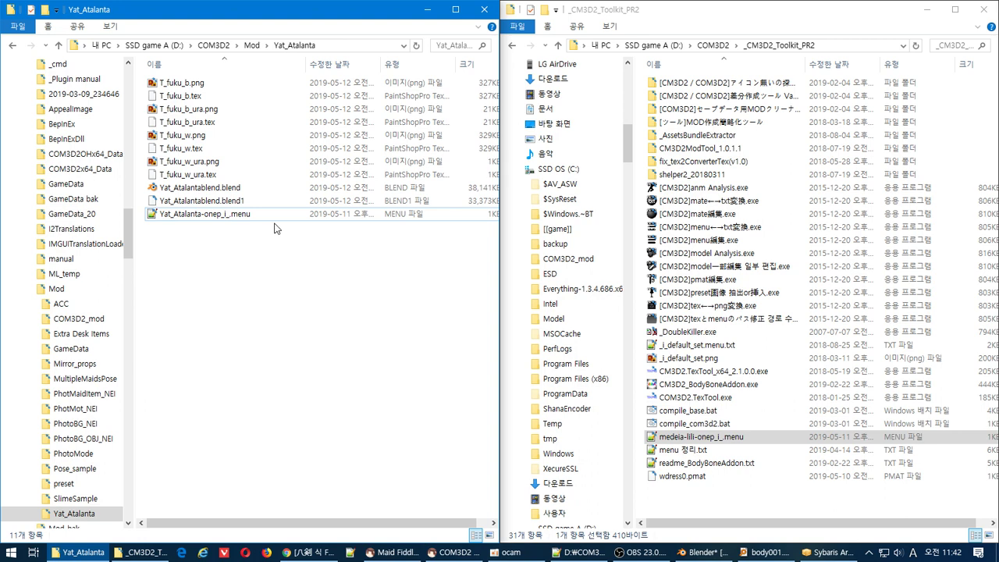
- Open Yat_Atalanta-onep_i_.menu in [CM3D2]menu編集.exe and place the editor window beside the Yat_Atalanta file list
left_click_drag(244, 222, 871, 240)
left_click_drag(632, 83, 651, 85)
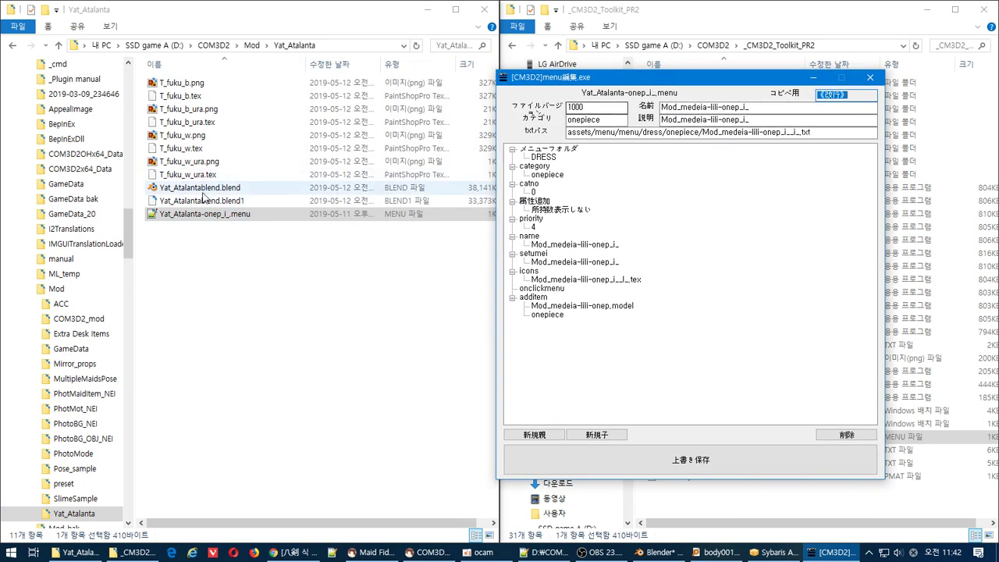
- Copy the base name Yat_Atalanta-onep from the menu file and set the additem model entry to Yat_Atalanta-onep.model
left_click(222, 219)
key("ctrl+c")
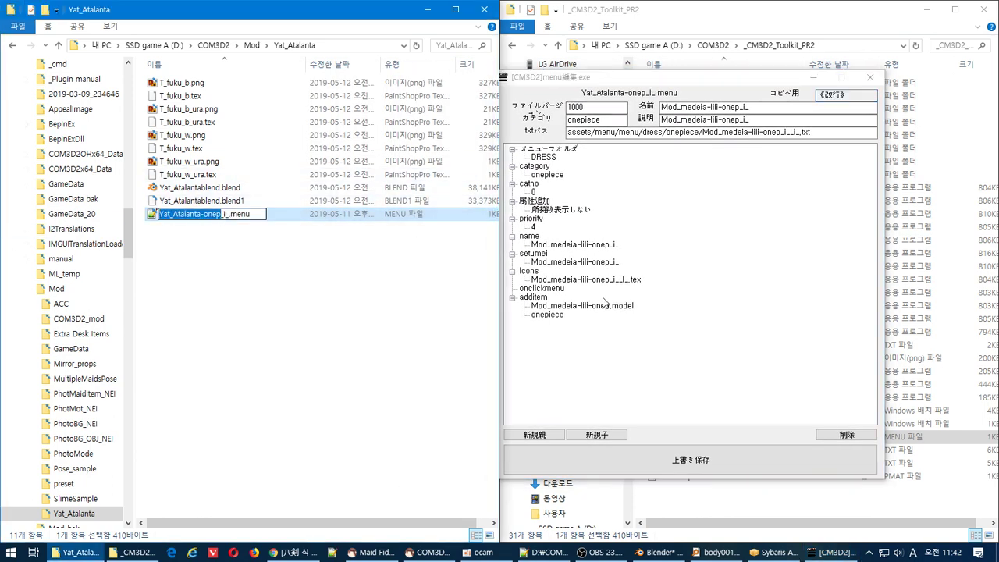
double_click(601, 306)
left_click_drag(607, 305, 330, 298)
key("ctrl+v")
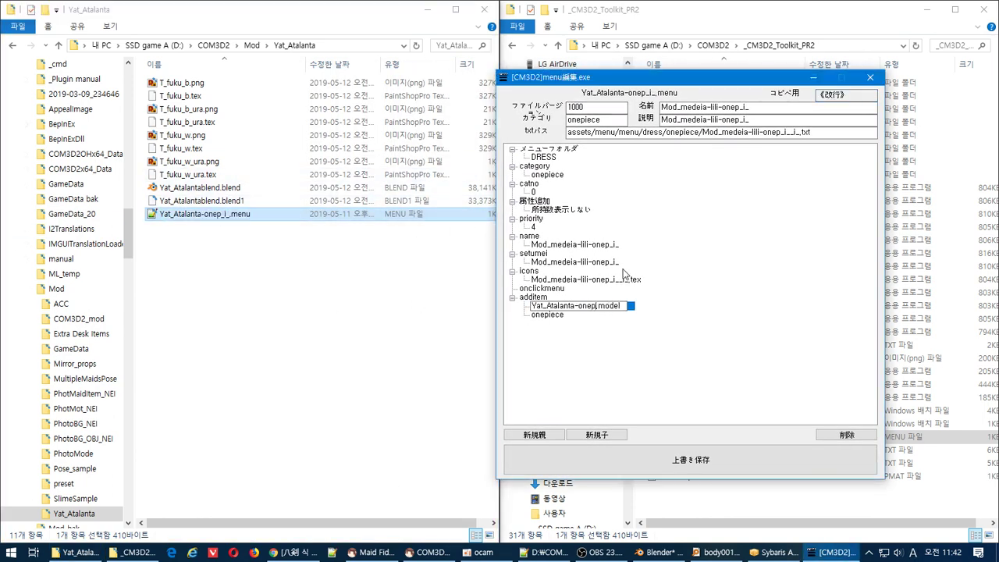
- Replace the Mod_medeia-lili-onep part of the icons texture name with Yat_Atalanta-onep, keeping its suffix
left_click(617, 279)
left_click(616, 278)
left_click_drag(611, 279, 499, 277)
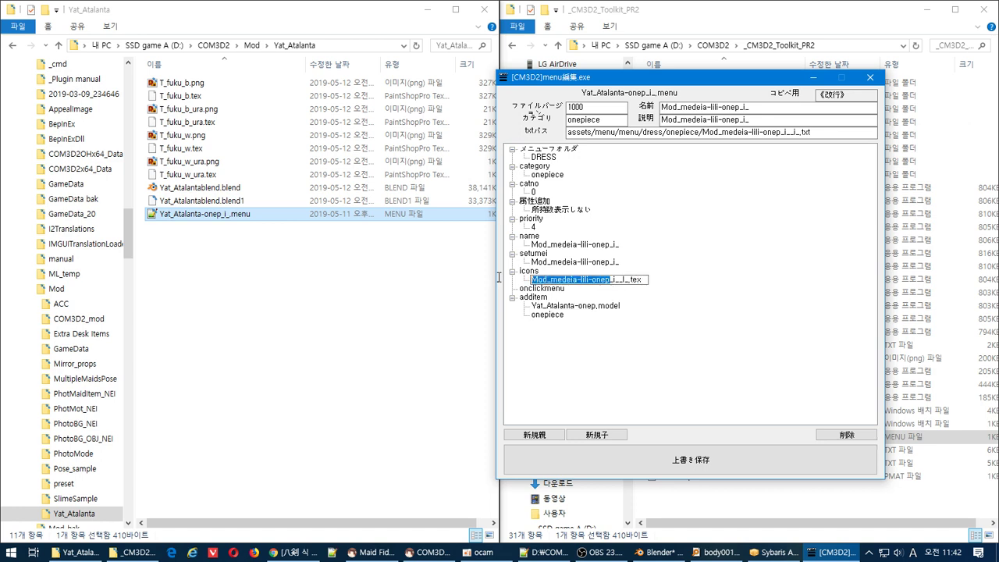
key("ctrl+v")
- Set both the setumei and name entries in the menu tree to Yat_Atalanta-onep
left_click(604, 264)
left_click(617, 265)
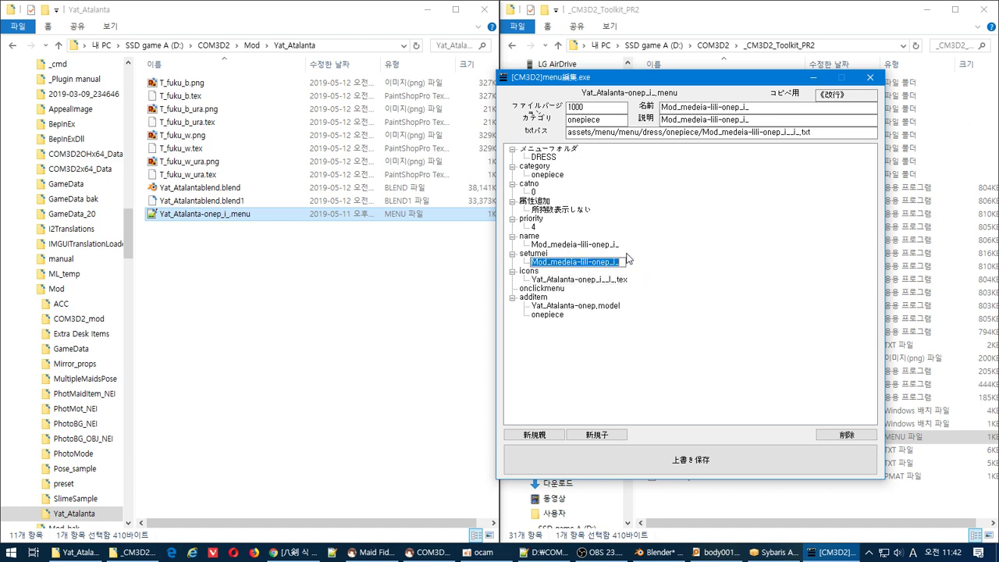
key("ctrl+v")
double_click(612, 246)
key("ctrl+v")
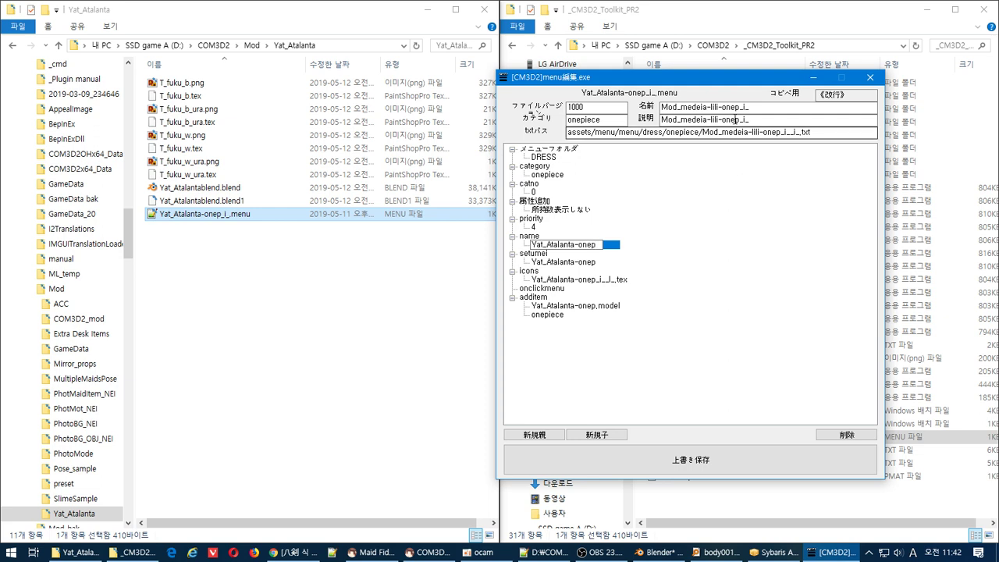
- Change the file name in the header's txt path to Yat_Atalanta-onep_i_.txt and set the header name and description to Yat_Atalanta-onep
left_click(737, 132)
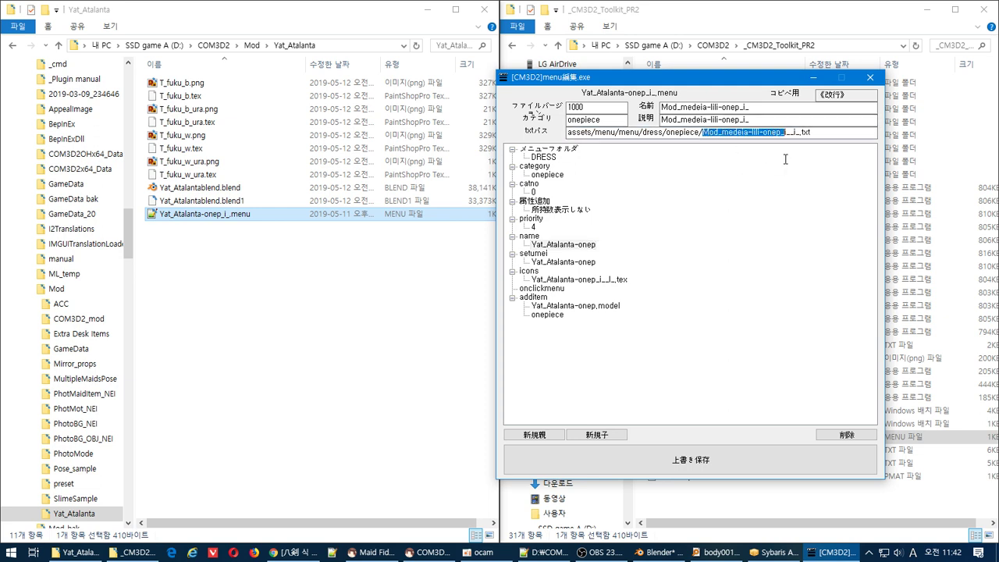
key("ctrl+v")
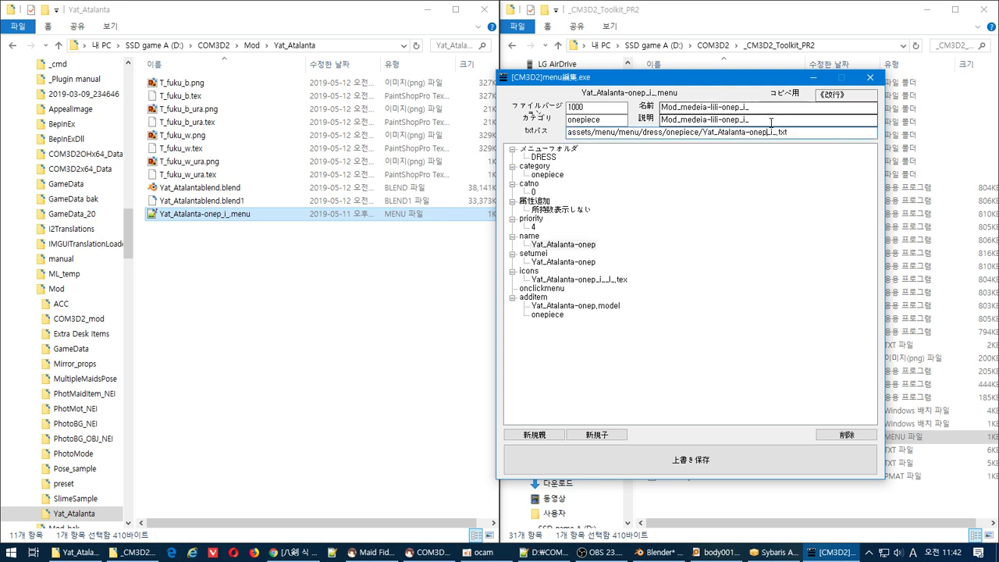
key("ctrl+v")
left_click_drag(771, 121, 494, 107)
key("ctrl+v")
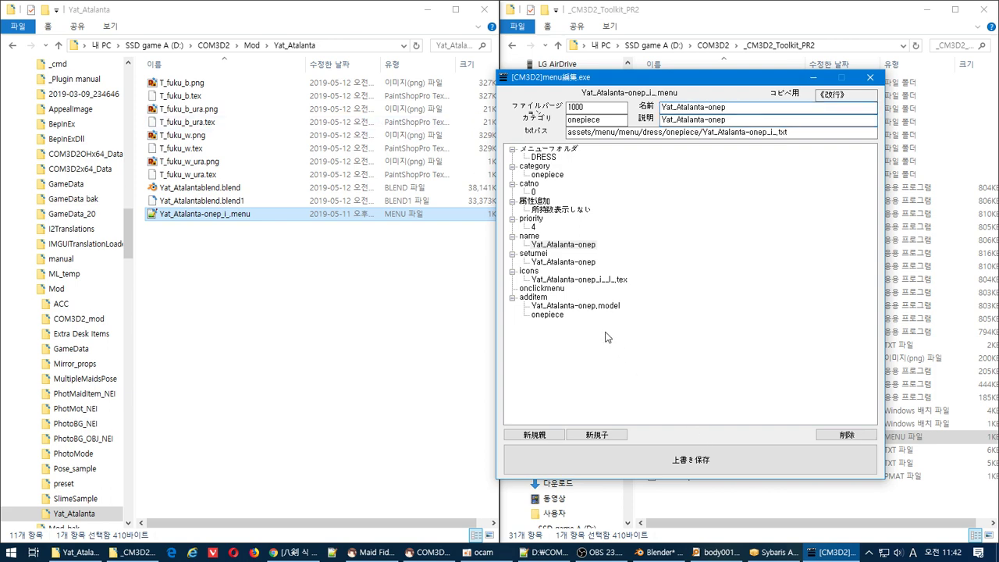
- Save the edited menu file over the original and close the menu editor
left_click(635, 460)
left_click(548, 313)
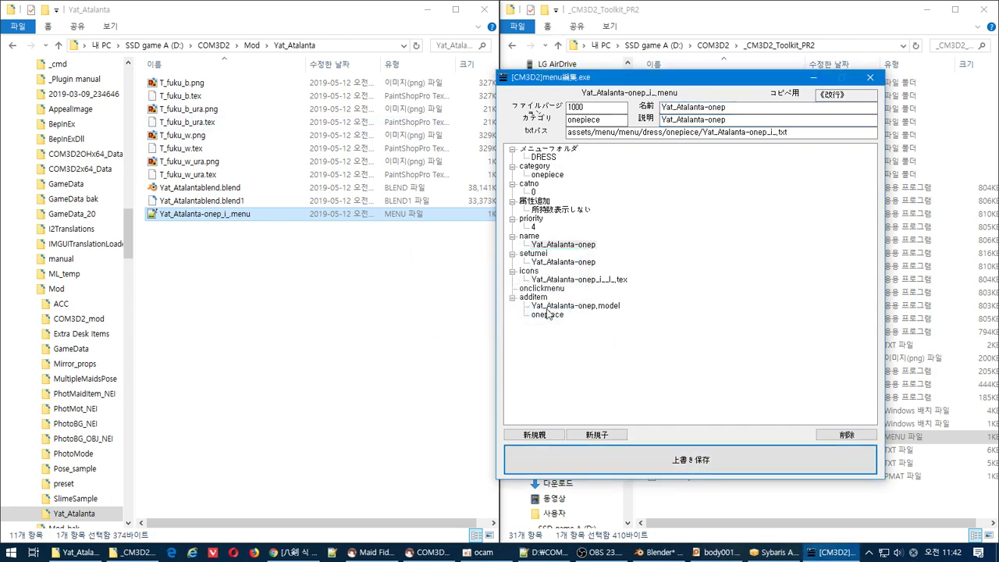
left_click(870, 77)
- Switch to Blender and save the rendered icon image as Yat_Atalanta-onep in the Yat_Atalanta folder
key("alt+Tab")
key("alt+Tab")
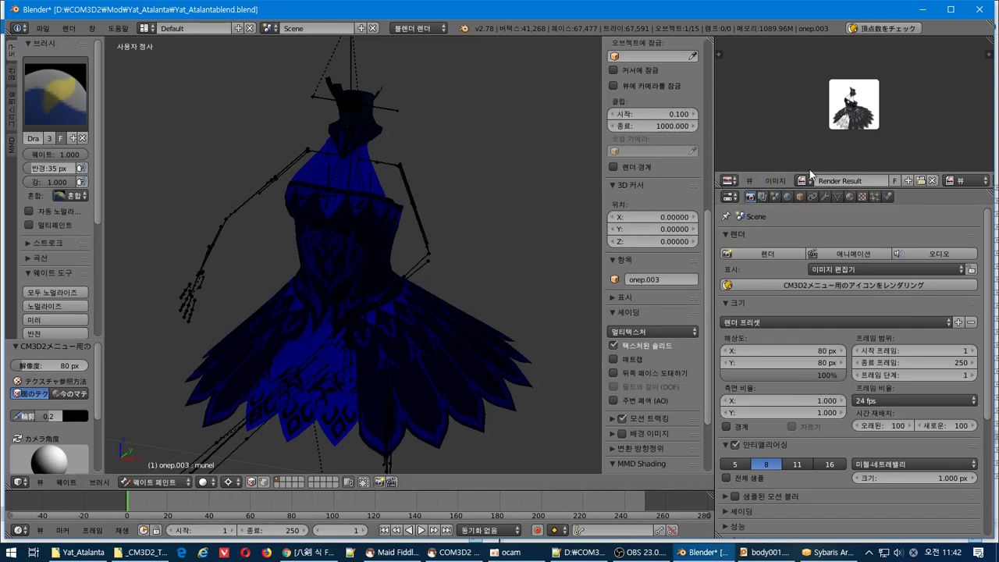
left_click(732, 181)
left_click(775, 182)
left_click(775, 181)
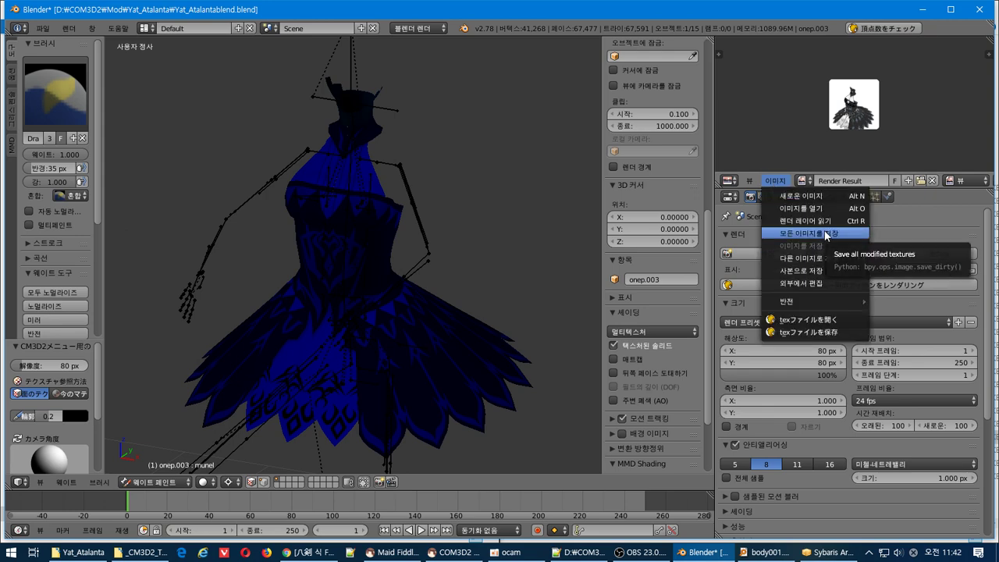
left_click(824, 258)
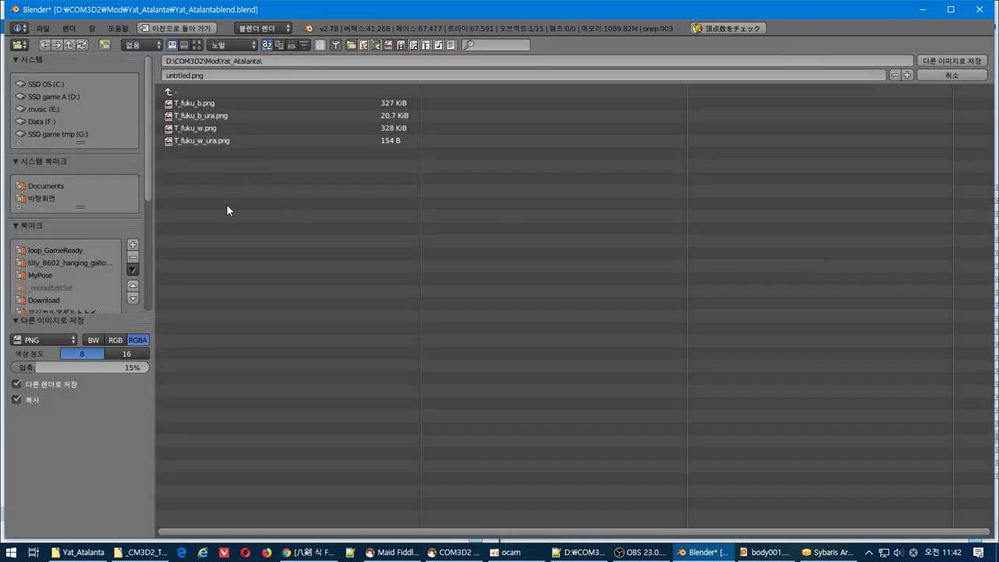
left_click(211, 76)
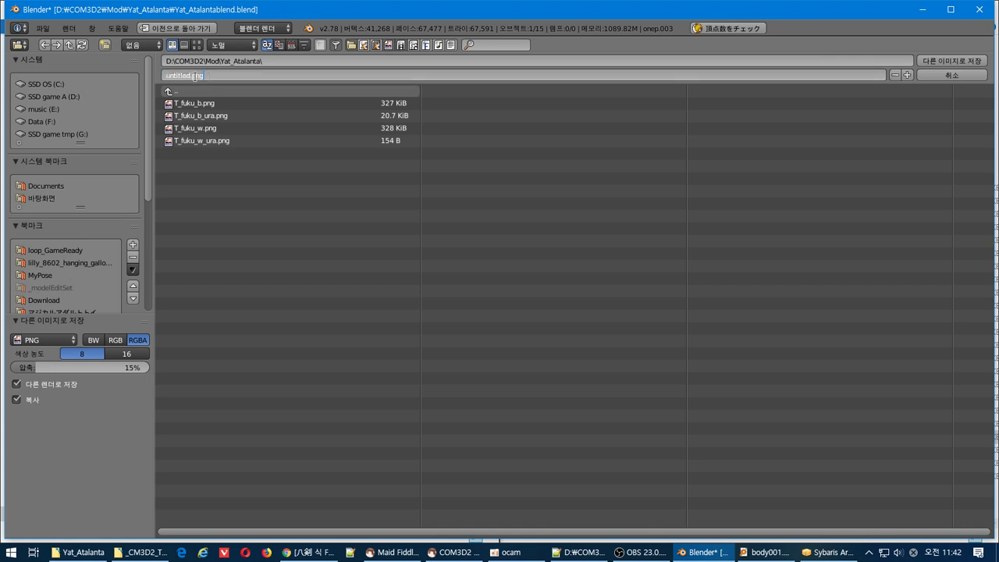
type("Yat_Atalanta-onep")
left_click(946, 60)
- Switch to the Yat_Atalanta folder in File Explorer and rename the saved icon image Yat_Atalanta-onep_i_.png
key("alt+Tab")
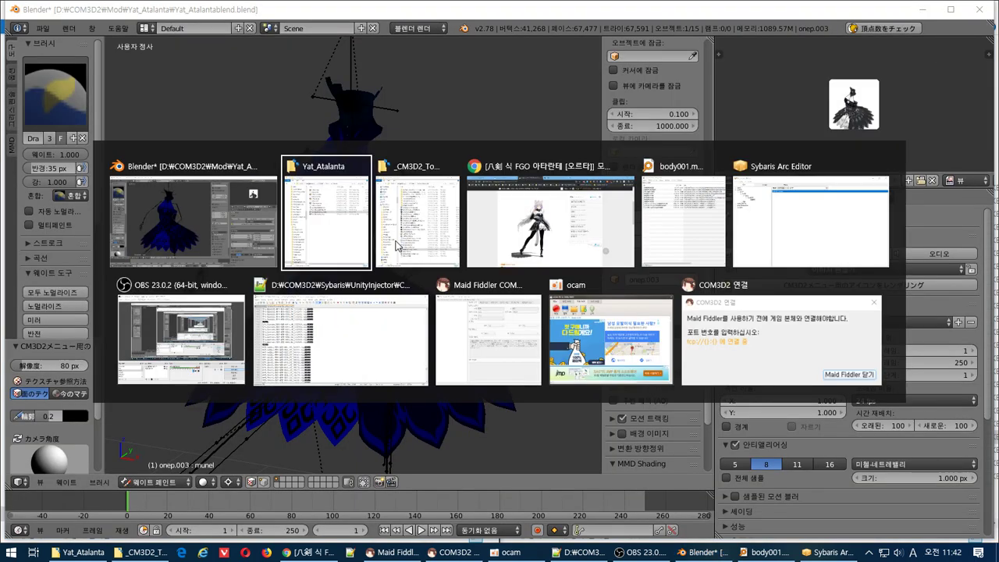
key("alt+Tab")
left_click(394, 240)
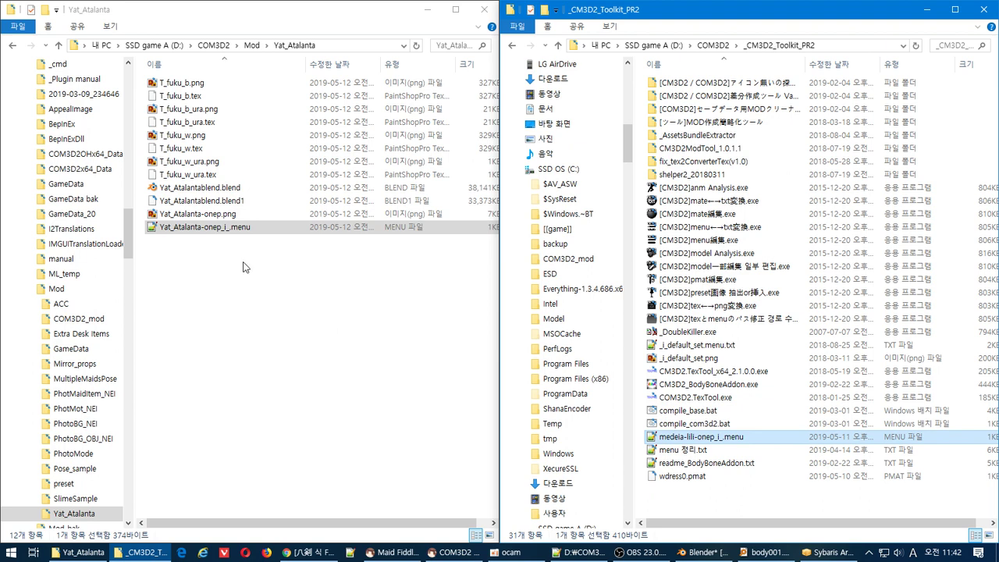
left_click(200, 216)
right_click(199, 217)
key("Escape")
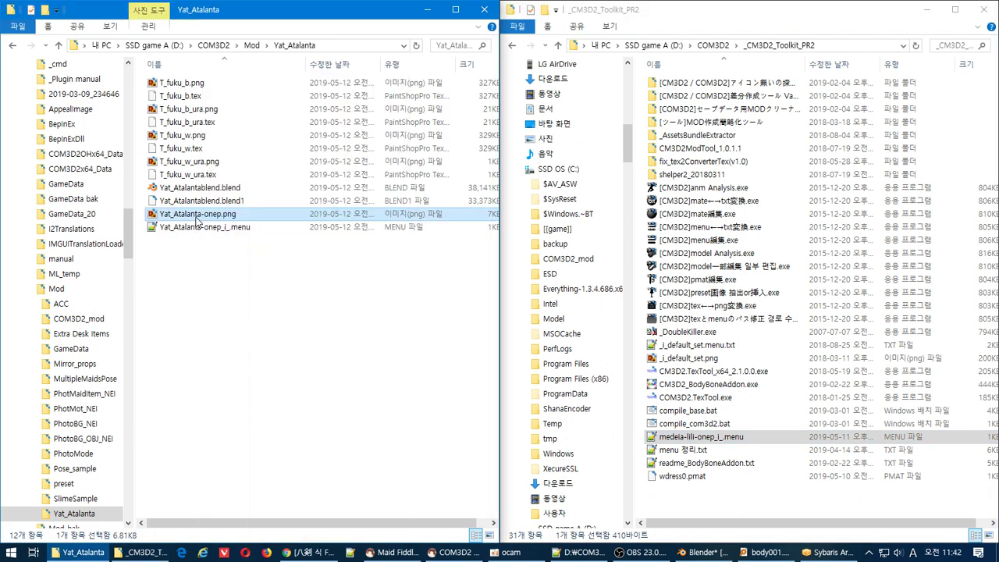
key("F2")
key("Right")
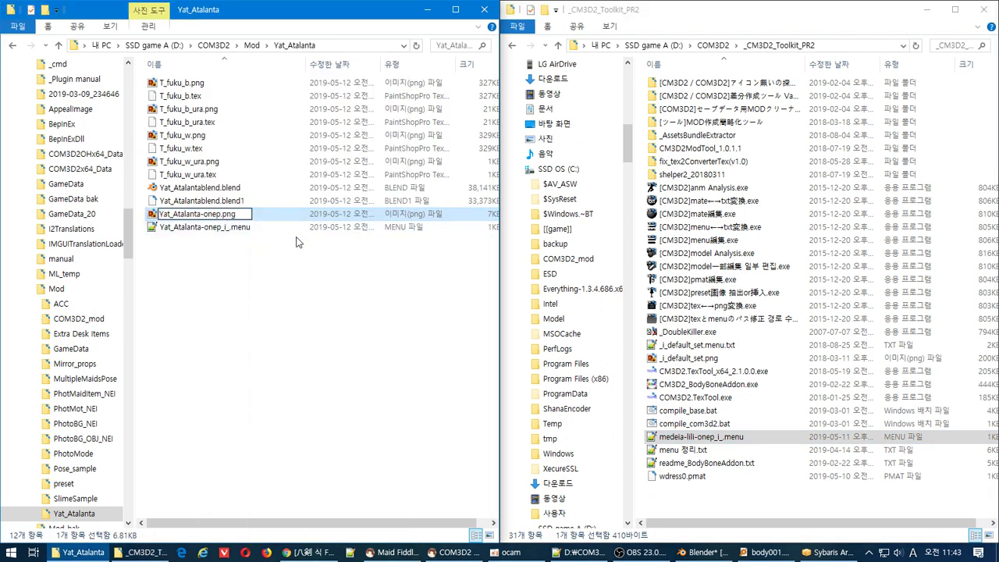
type("_i_")
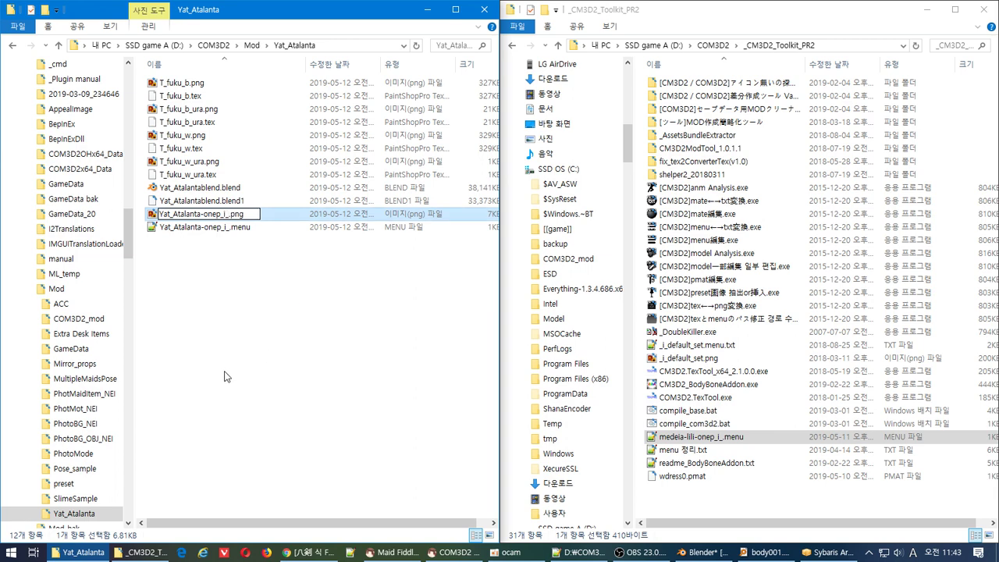
key("Return")
- Convert Yat_Atalanta-onep_i_.png to a tex file with the toolkit's tex-png converter
left_click_drag(202, 226, 886, 291)
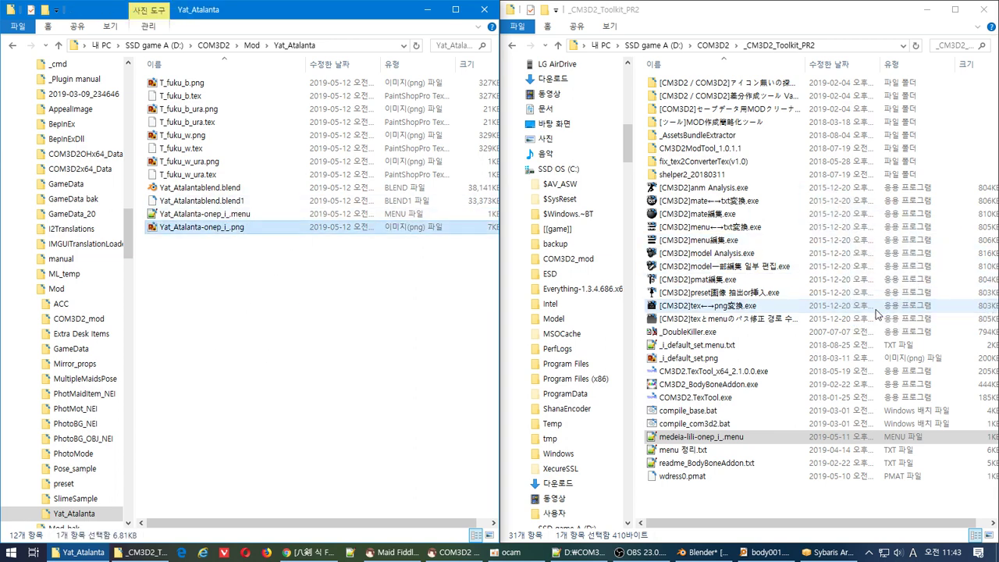
left_click(379, 295)
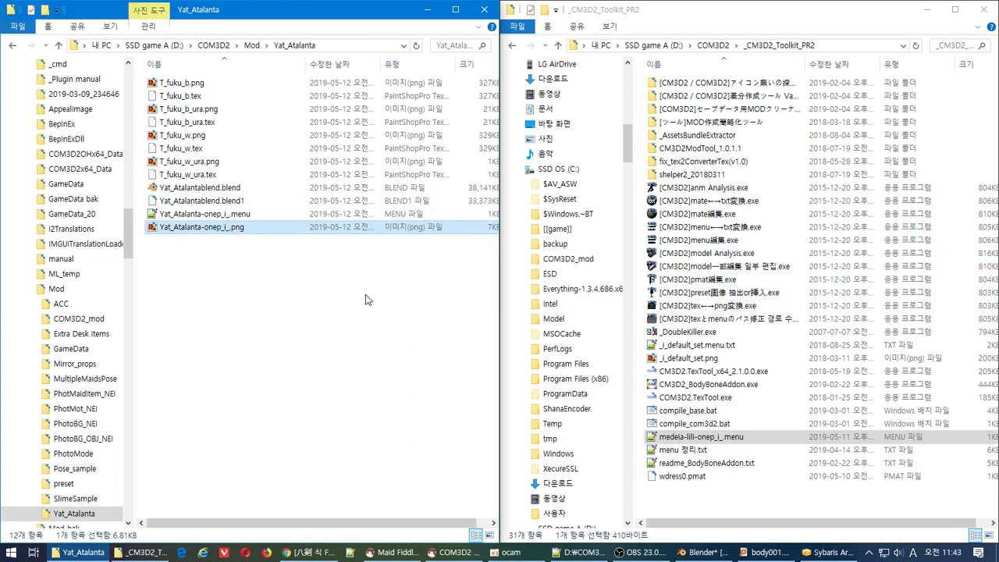
- Switch to Blender, change the image editor area to the Outliner, and enlarge it
key("alt+Tab")
key("alt+Tab")
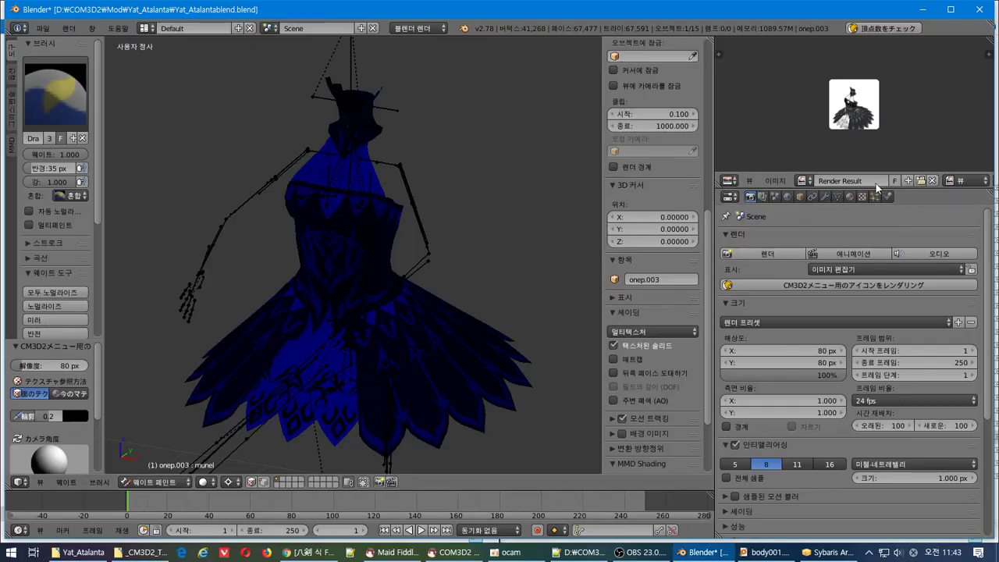
left_click(732, 181)
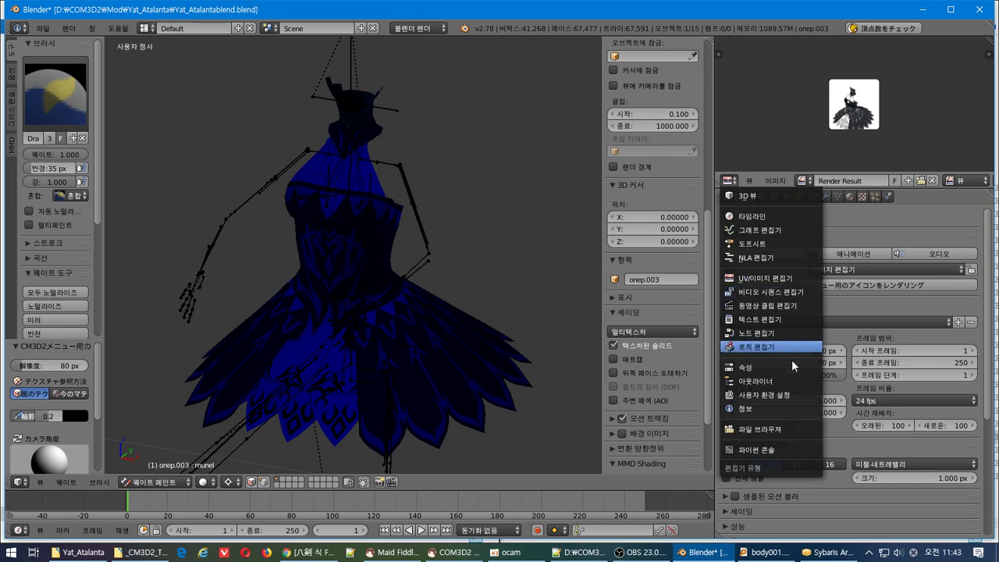
left_click(790, 381)
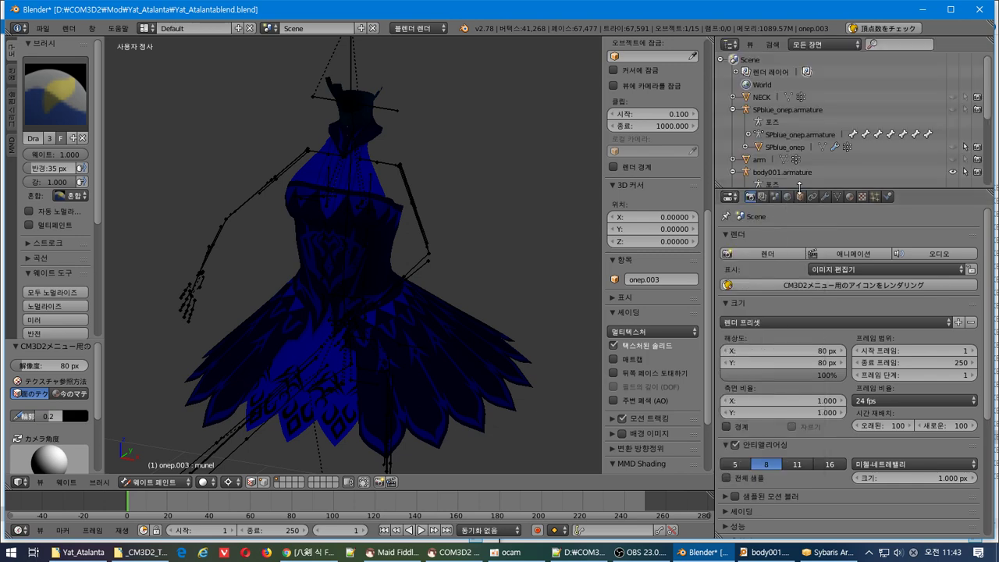
left_click_drag(888, 190, 891, 261)
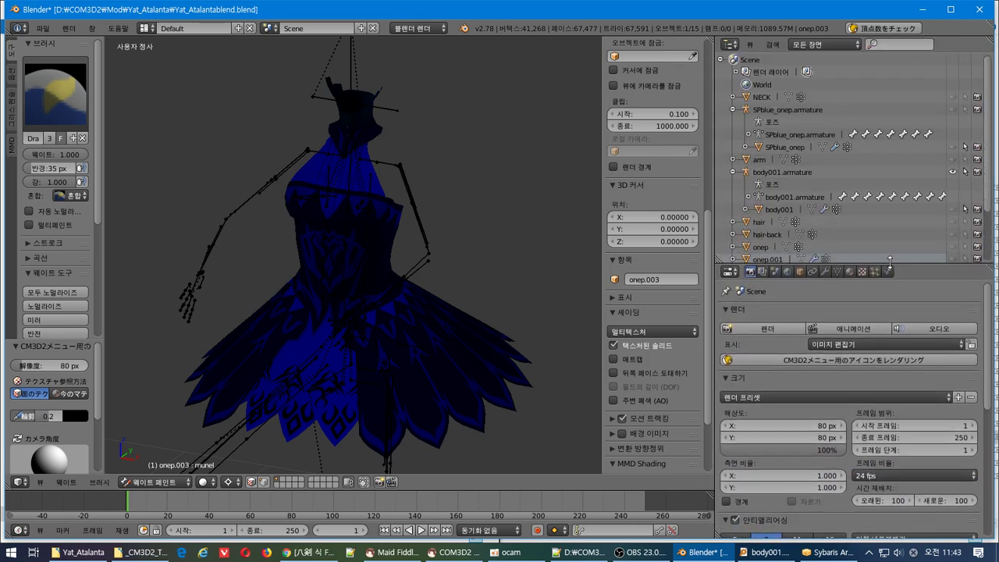
- Copy the CM3D2 bone information from the SPblue_onep object and paste it onto onep.003
left_click(800, 272)
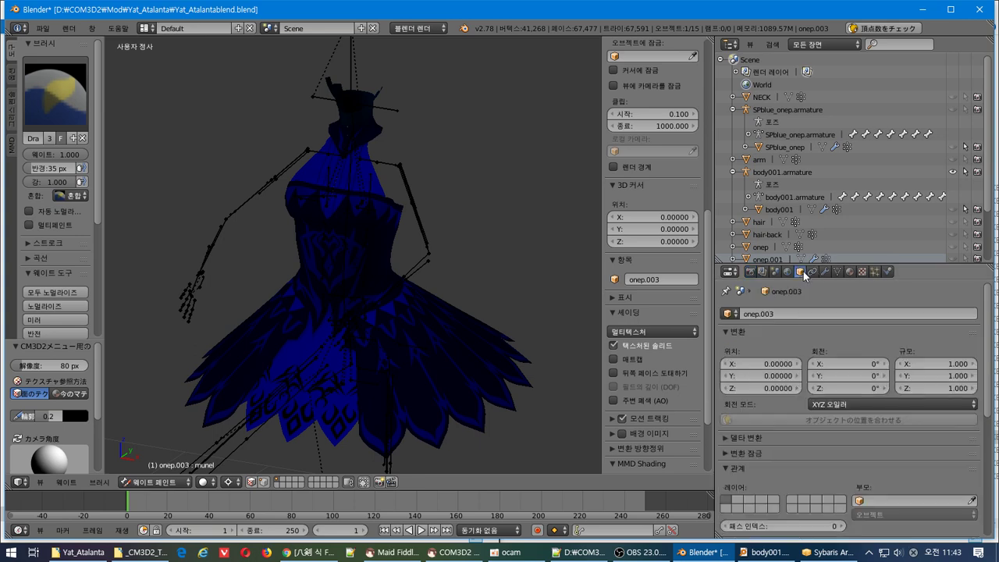
scroll(813, 209, "down", 3)
scroll(813, 210, "up", 1)
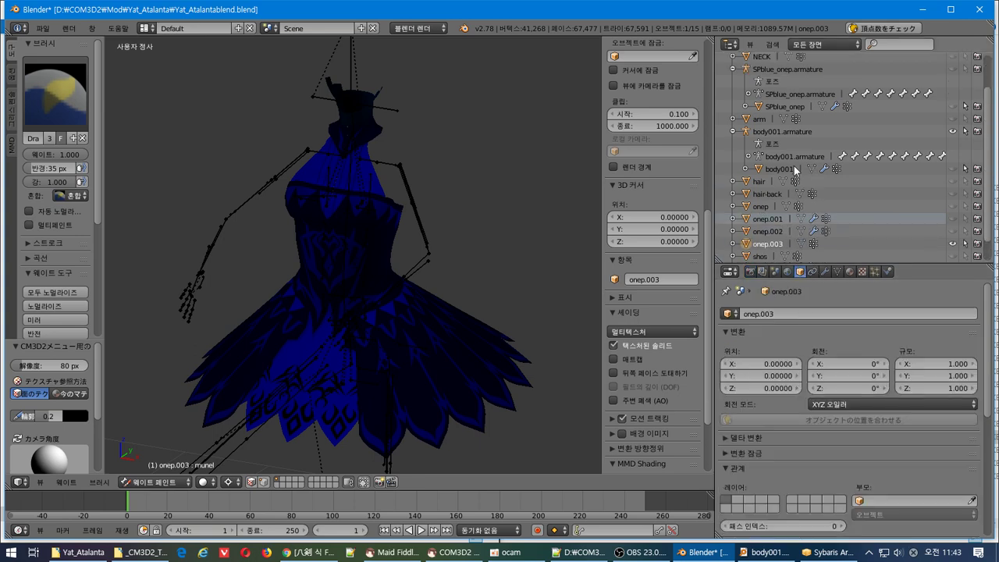
left_click(779, 108)
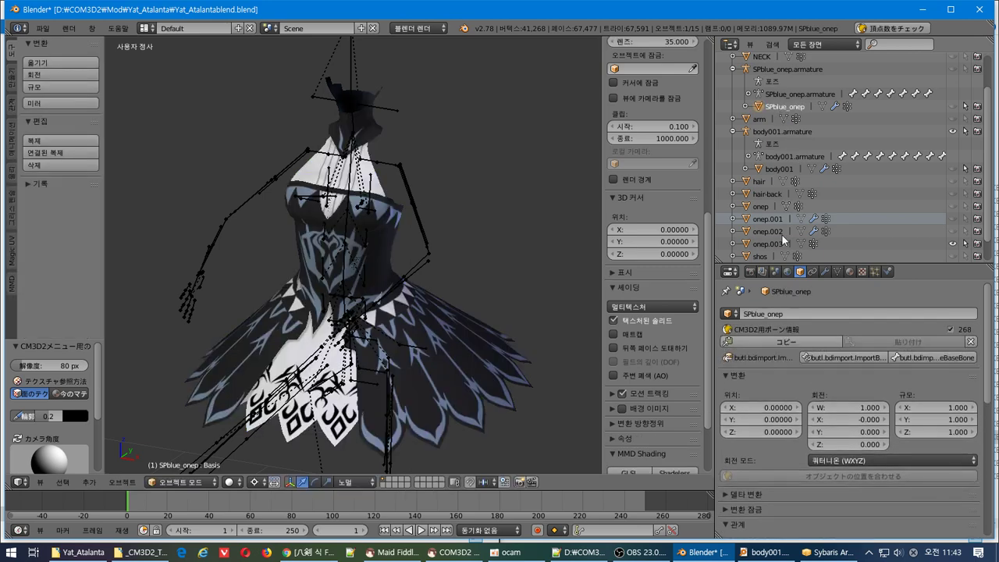
left_click(808, 342)
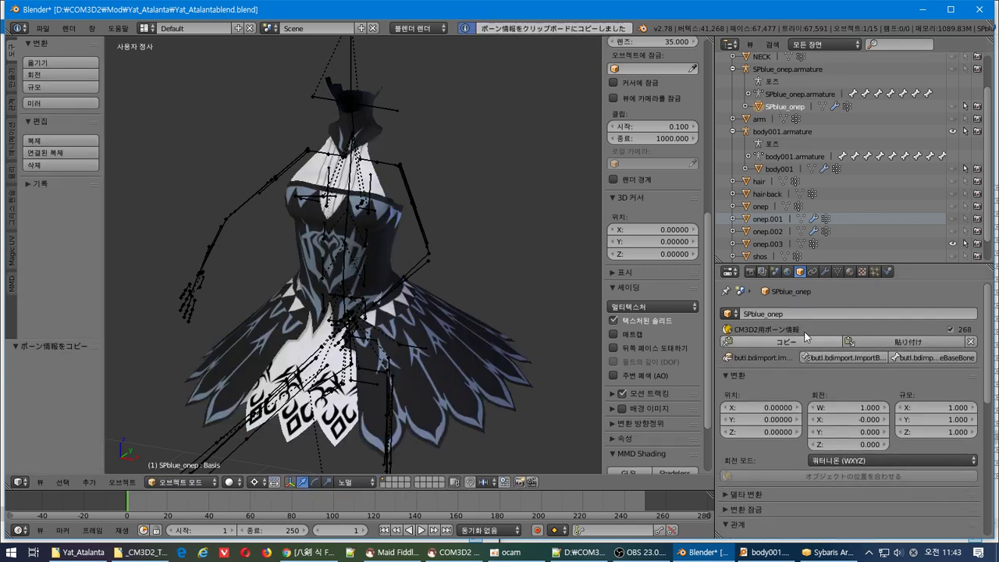
left_click(773, 243)
left_click(889, 343)
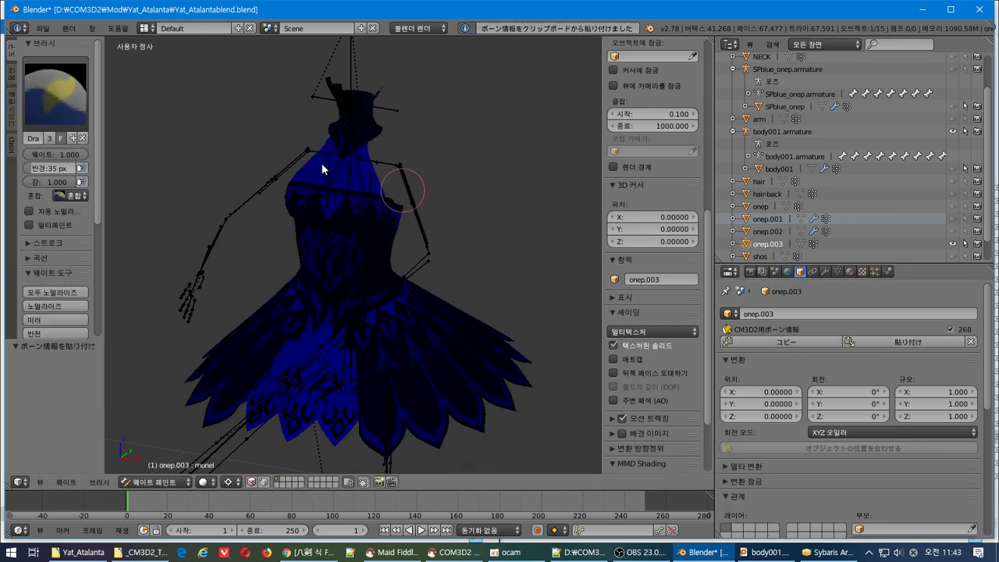
- Start a CM3D2 model export of onep.003 with the Yat_Atalanta folder as the destination
left_click(45, 28)
left_click(45, 29)
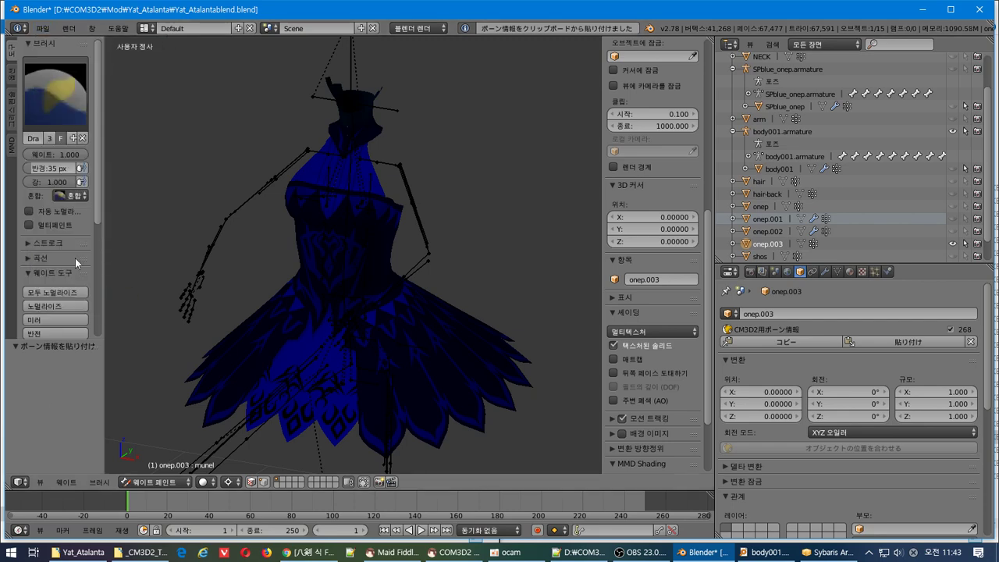
left_click(44, 28)
mouse_move(129, 266)
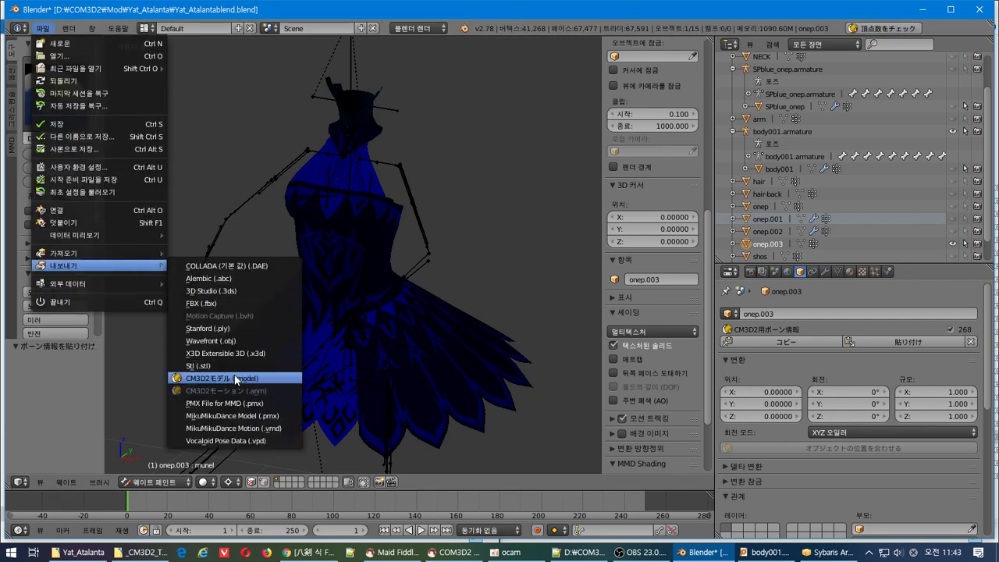
left_click(234, 378)
left_click(82, 221)
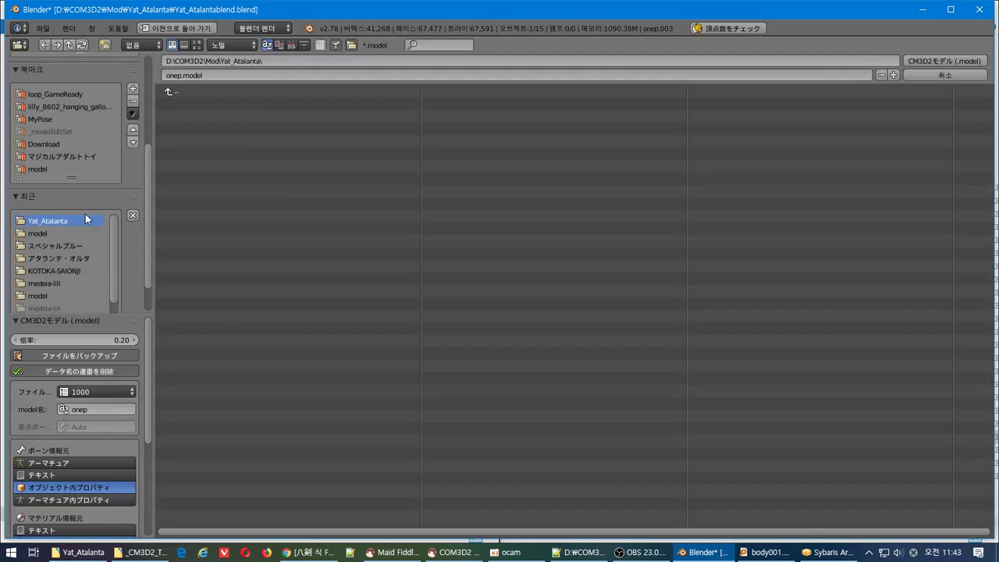
left_click(171, 74)
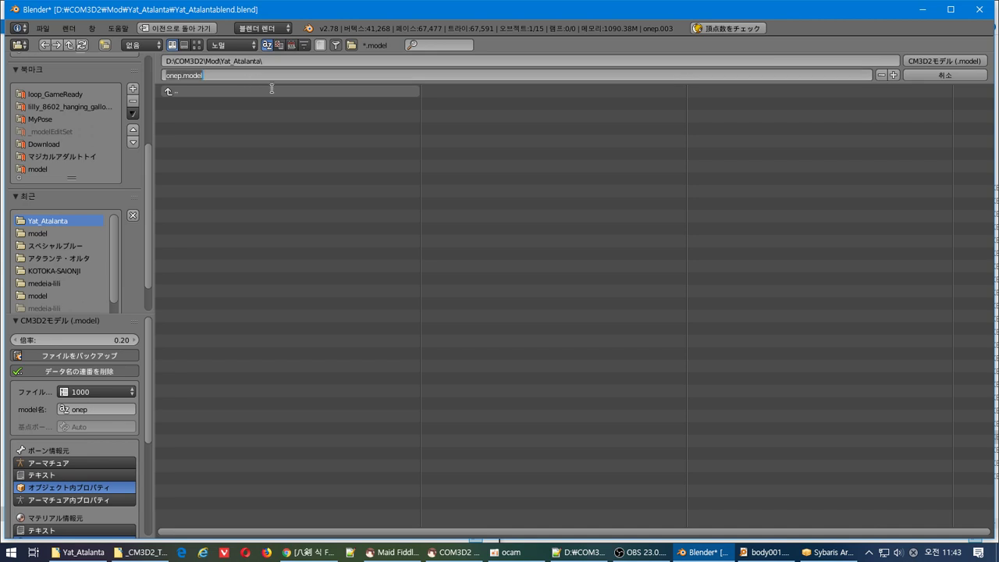
key("Home")
key("ctrl+v")
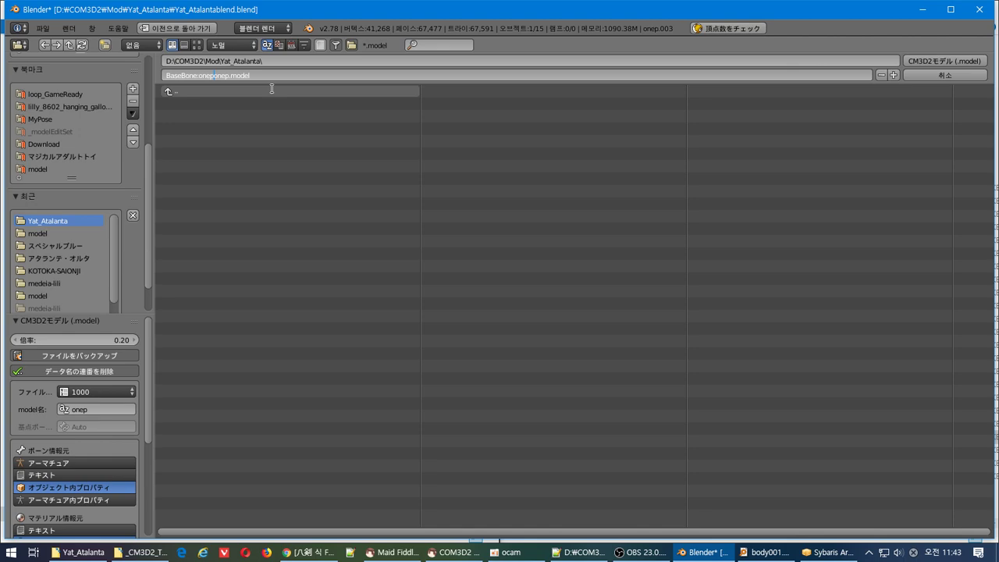
- Copy the base name Yat_Atalanta-onep from the menu file in File Explorer and export the Blender model under that name
key("alt+Tab")
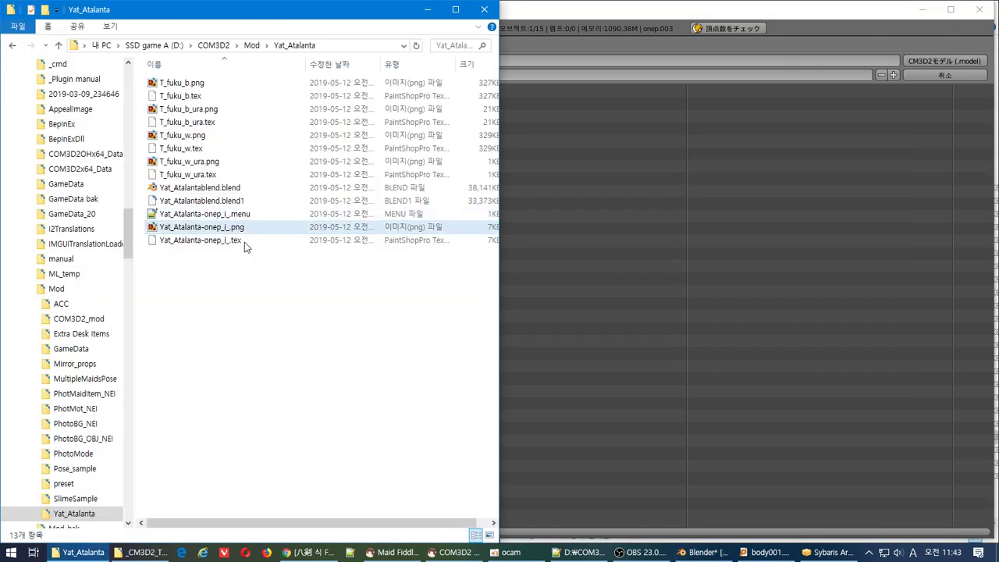
left_click(227, 214)
left_click(227, 214)
key("ctrl+c")
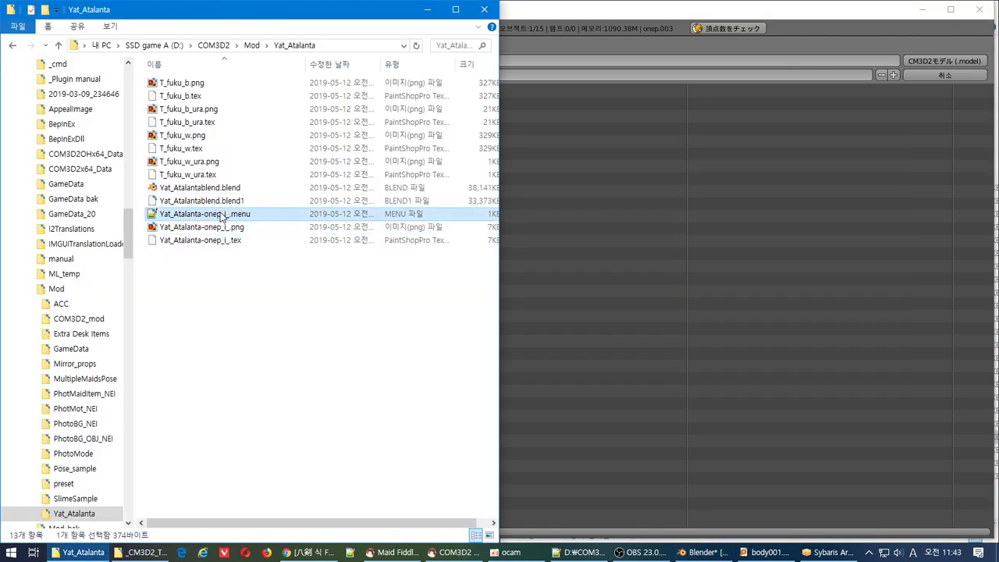
left_click(637, 232)
left_click(266, 76)
key("ctrl+v")
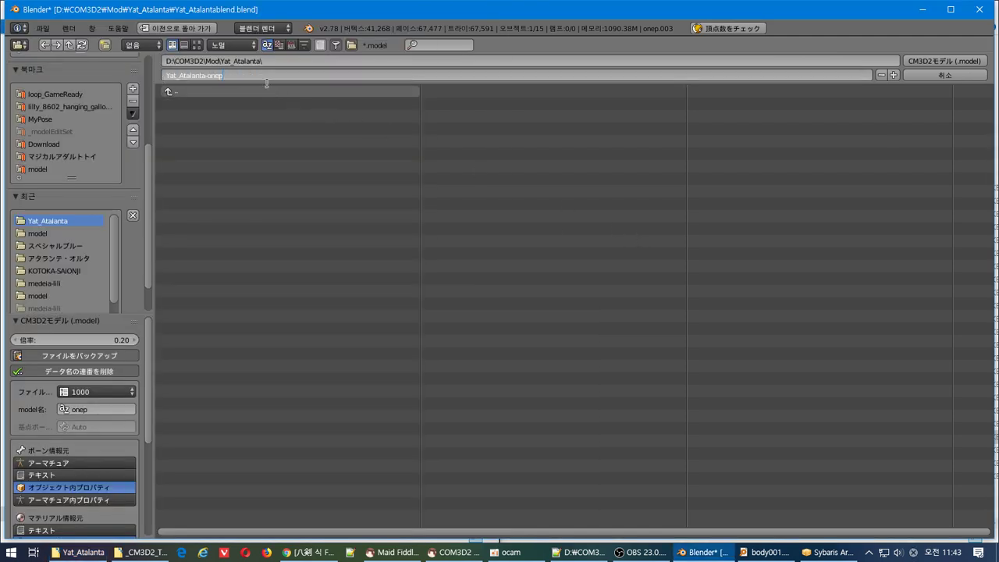
left_click(732, 264)
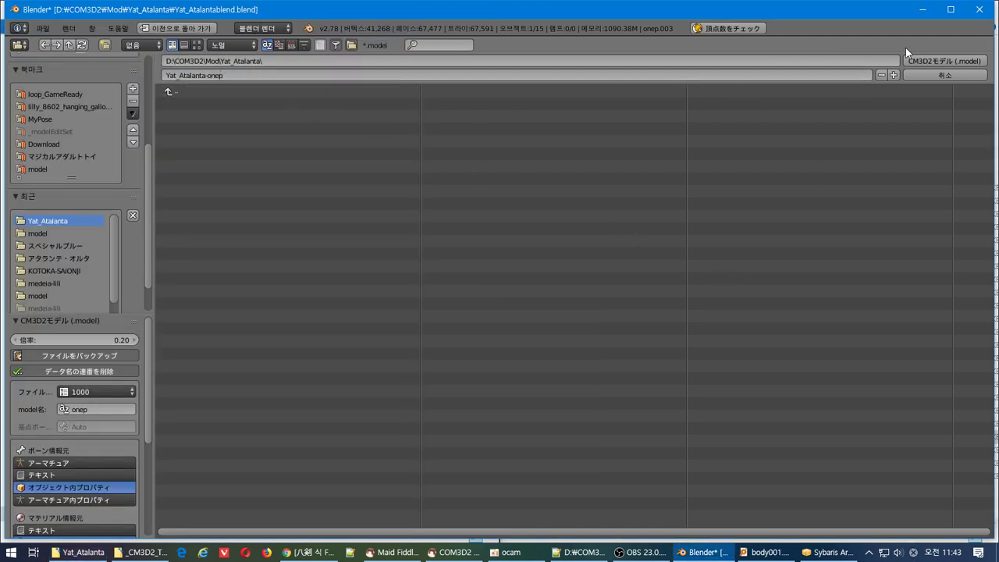
left_click(953, 62)
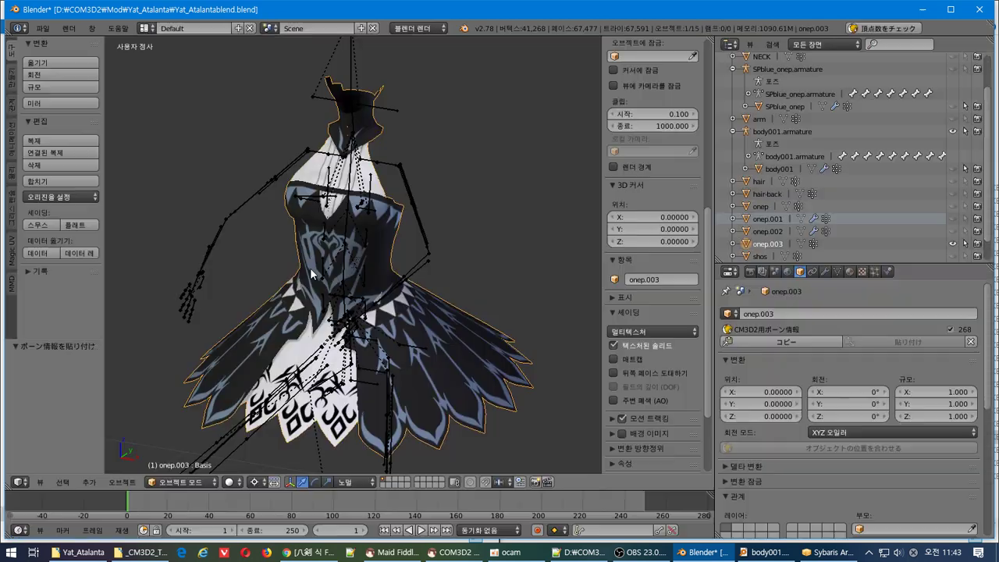
- Switch to Everything and search for Yat_Atalanta-onep to check the exported file
key("alt+Tab")
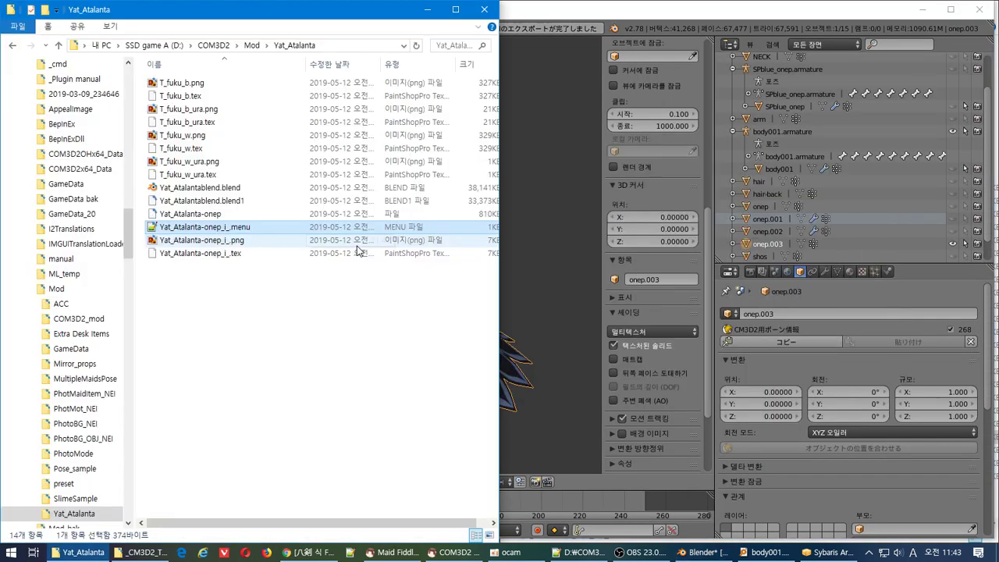
key("alt+Tab")
left_click(869, 553)
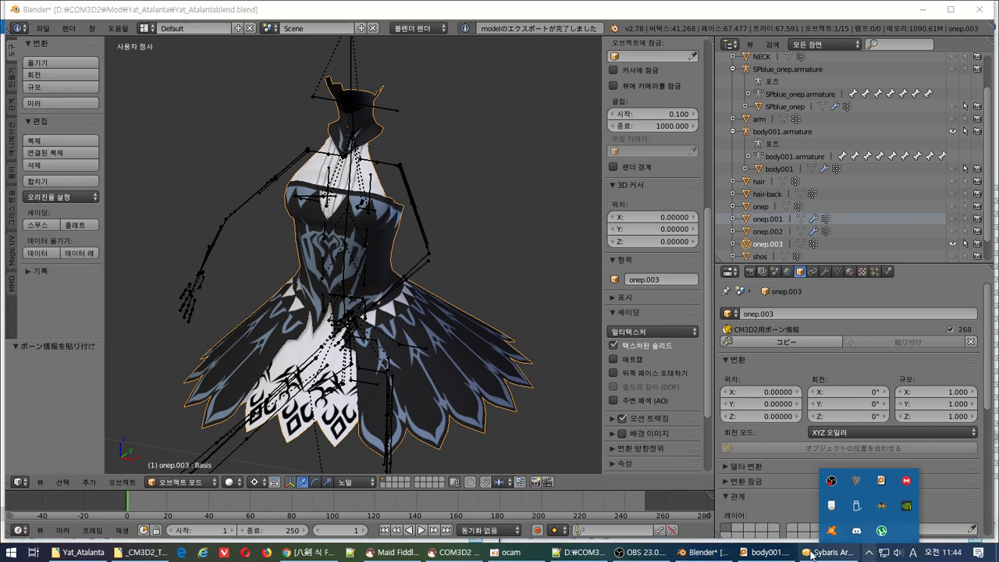
left_click(773, 553)
left_click(571, 40)
key("ctrl+v")
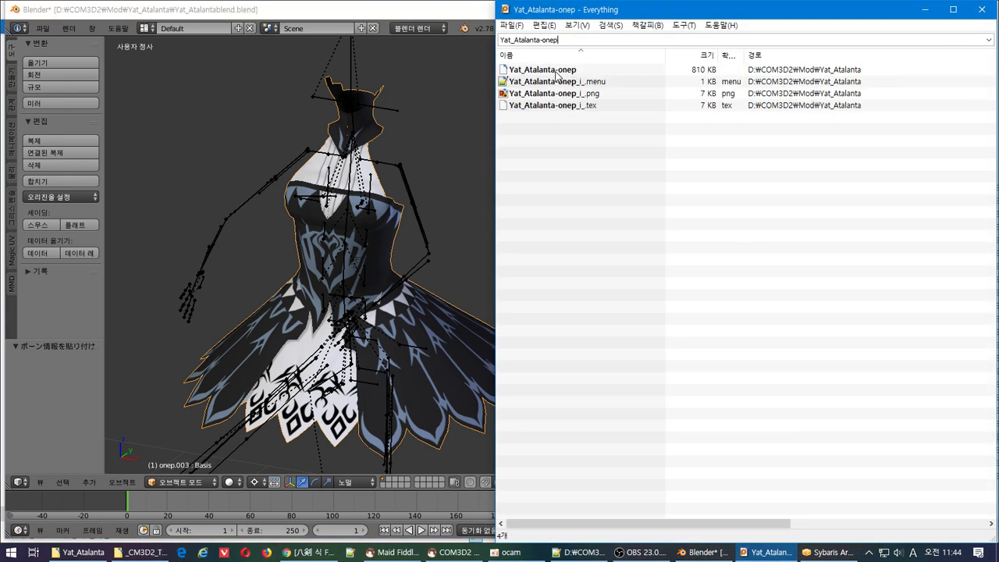
- Switch to the Yat_Atalanta folder in File Explorer and rename the exported extensionless file Yat_Atalanta-onep.model
key("alt+Tab")
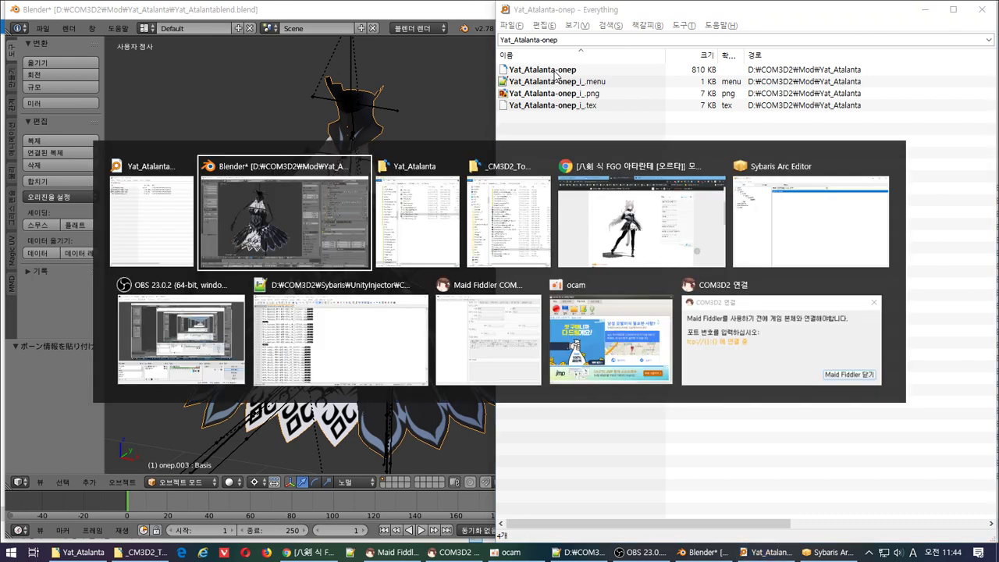
key("alt+Tab")
left_click(233, 214)
key("F2")
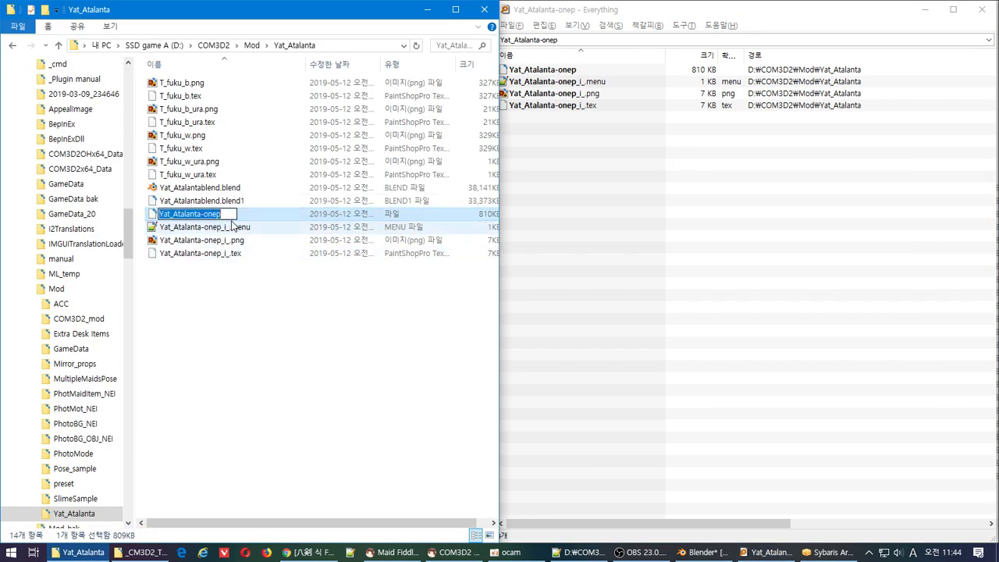
key("End")
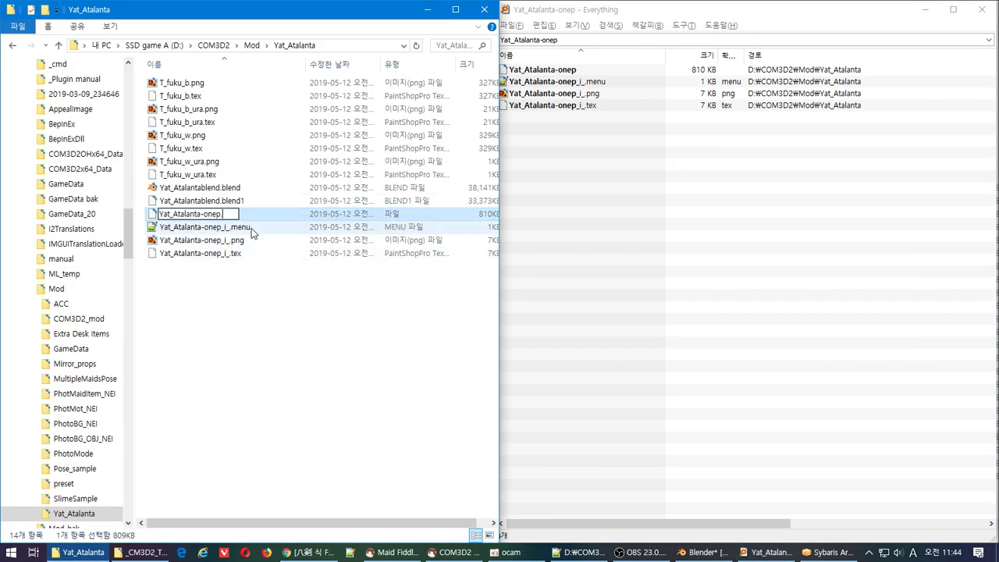
type(".model")
key("Return")
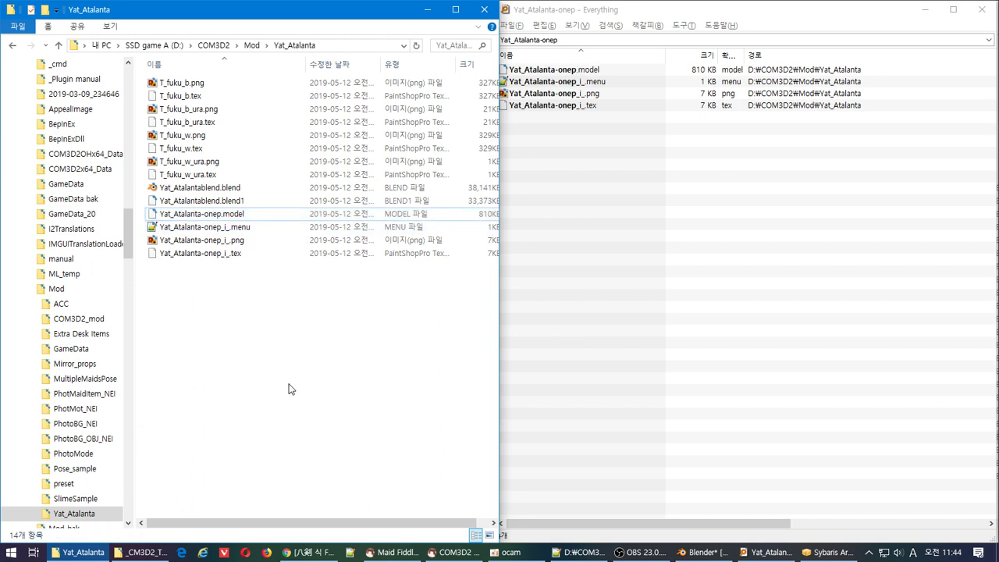
- Open the COM3D2 Mod folder in the toolkit's File Explorer window and move the COM3D2_mod folder into Mod_bak
left_click(140, 551)
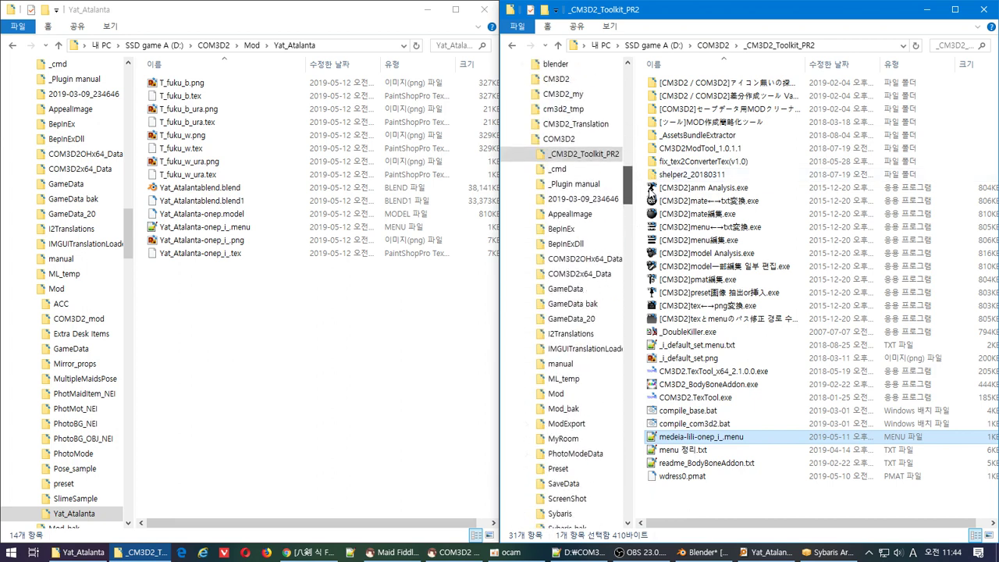
left_click(573, 199)
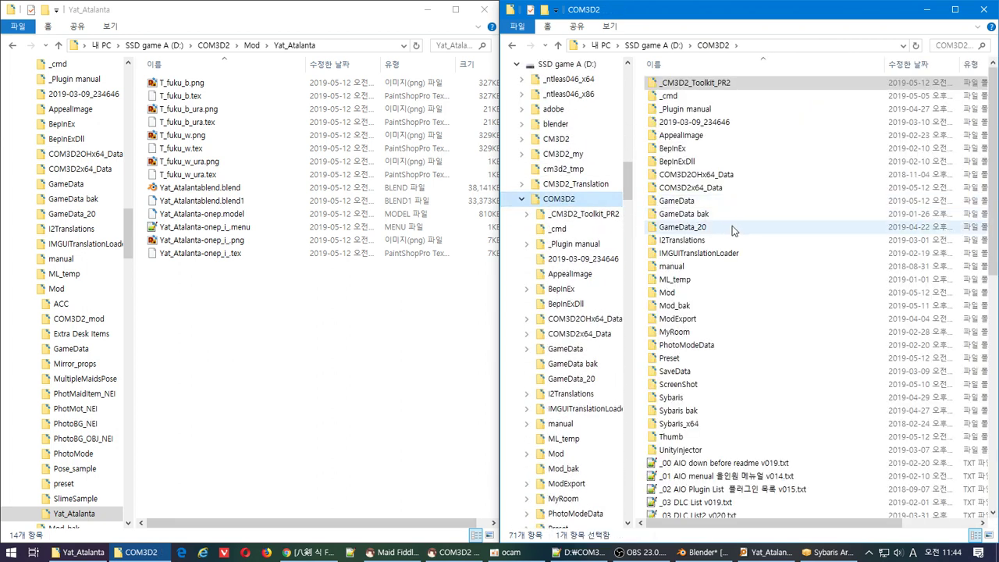
scroll(732, 231, "down", 3)
left_click(667, 185)
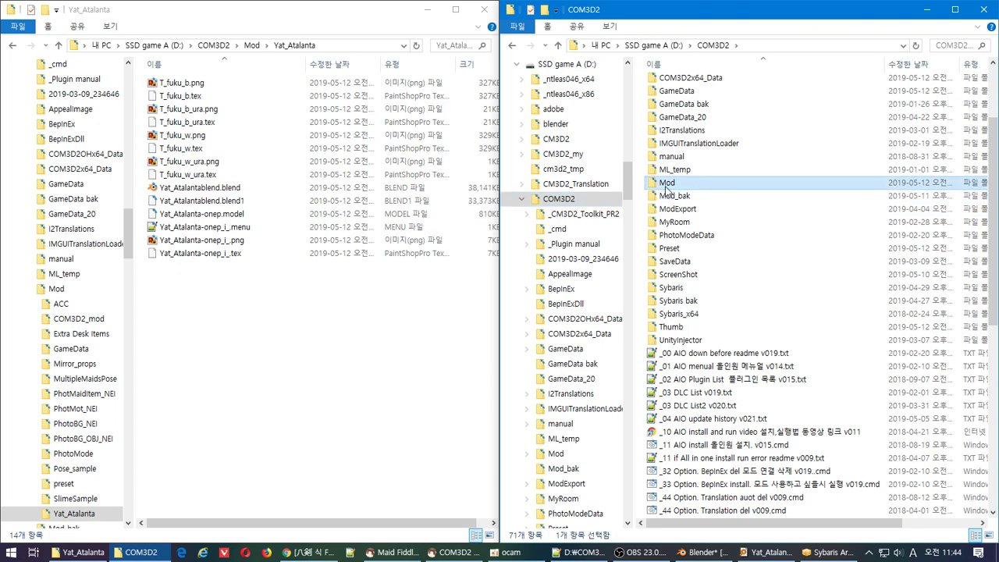
double_click(665, 185)
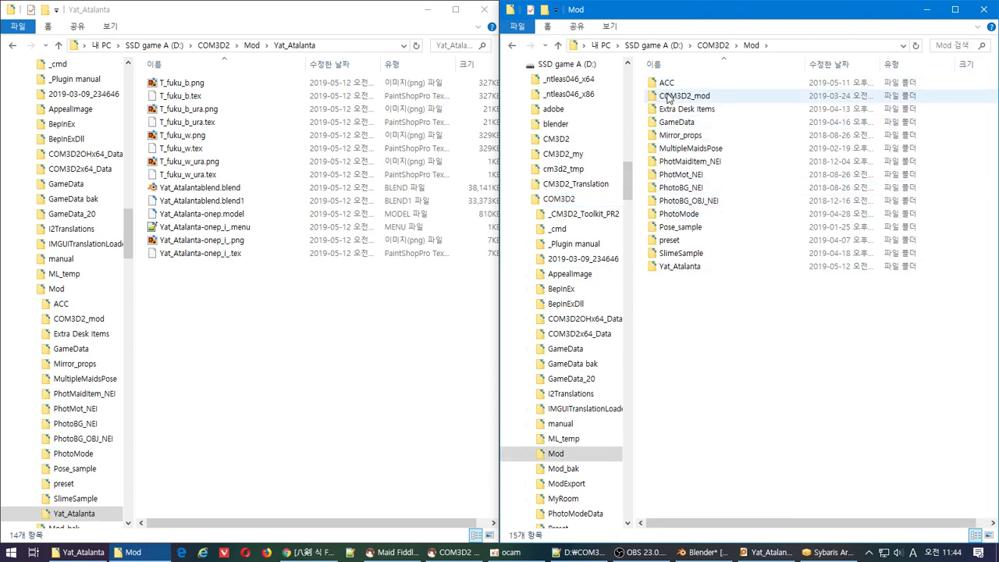
left_click_drag(667, 96, 565, 469)
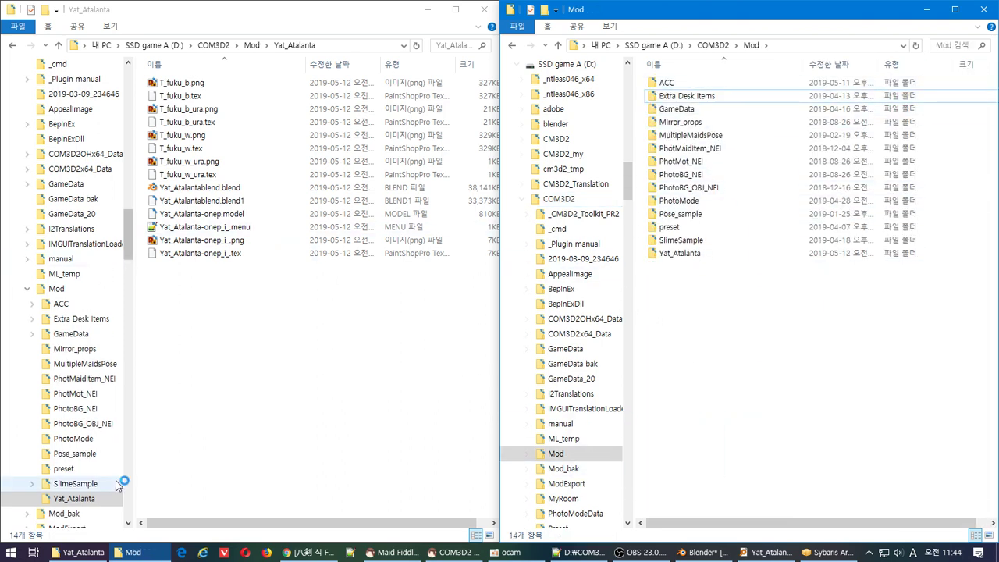
- Try creating a symbolic link to the Yat_Atalanta folder inside the Mod folder, and delete that link
right_click_drag(82, 500, 865, 313)
mouse_move(874, 341)
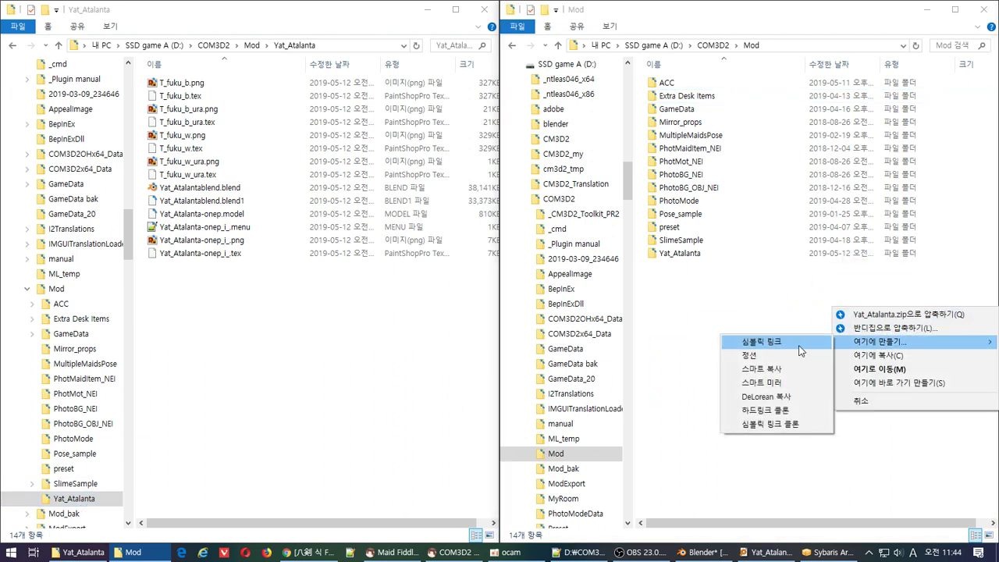
left_click(799, 347)
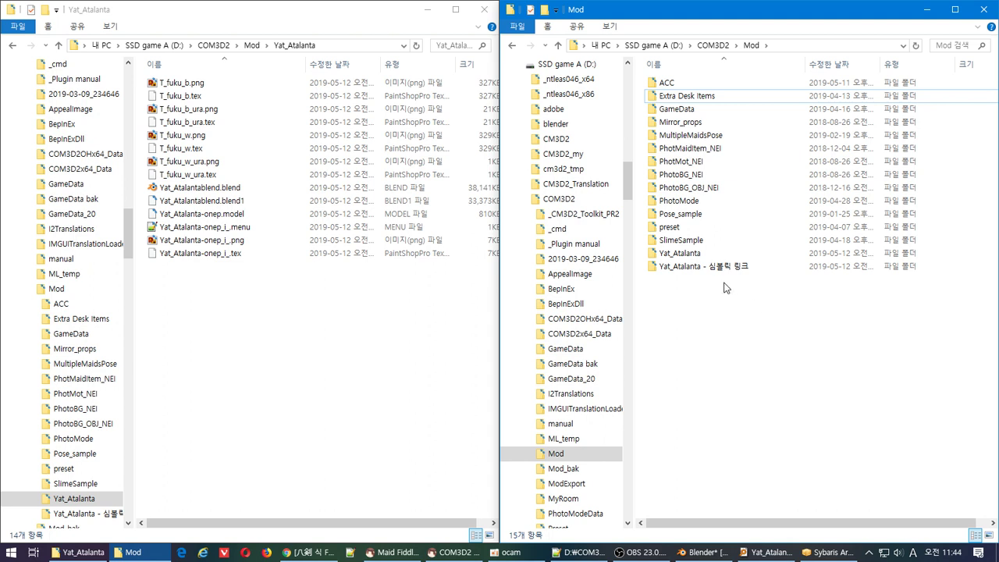
left_click(691, 269)
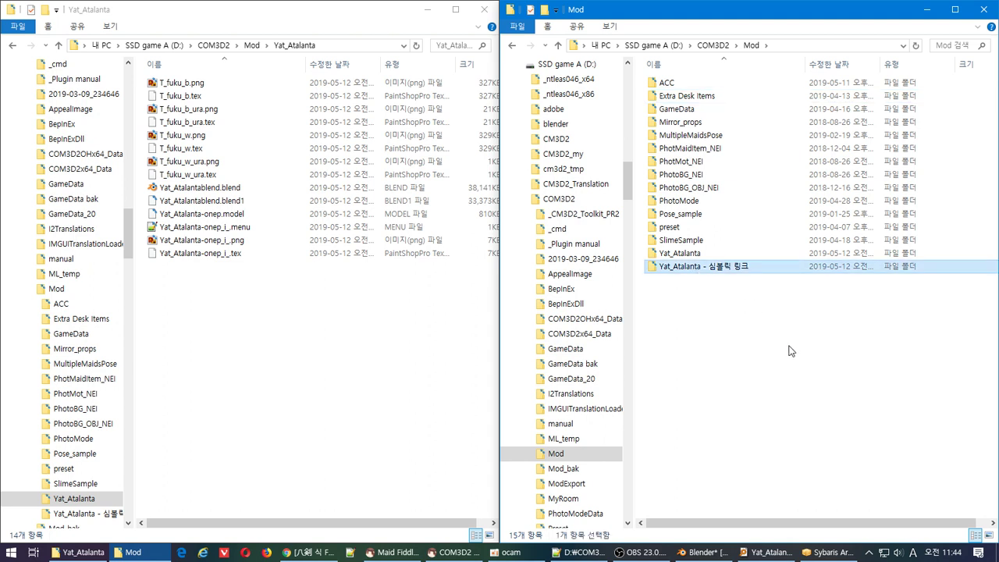
key("Delete")
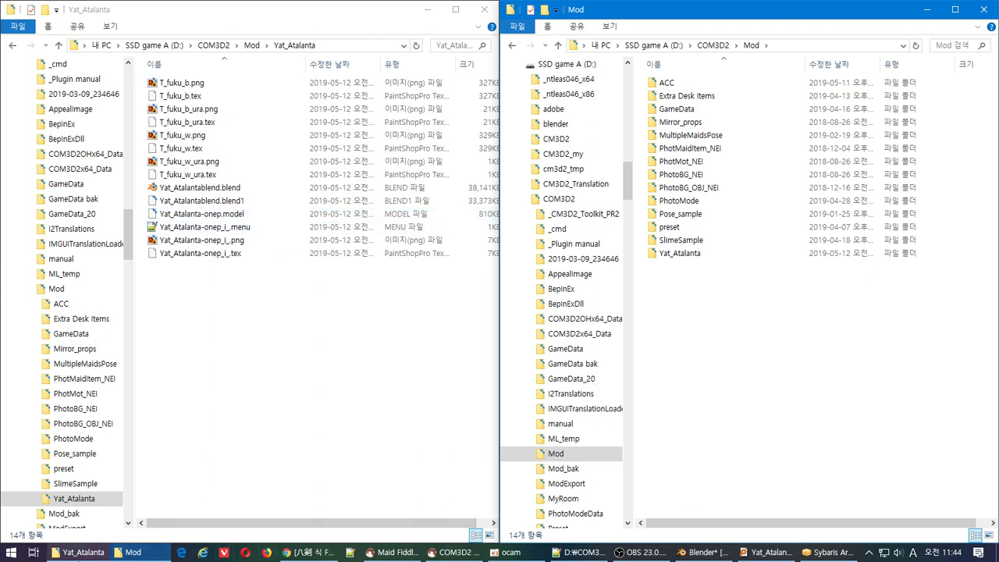
- Open _CM3D2_Toolkit_PR2 in a new window and load Yat_Atalanta-onep.model into the model partial editor to check fuku_w_ura's main texture name
right_click(603, 220)
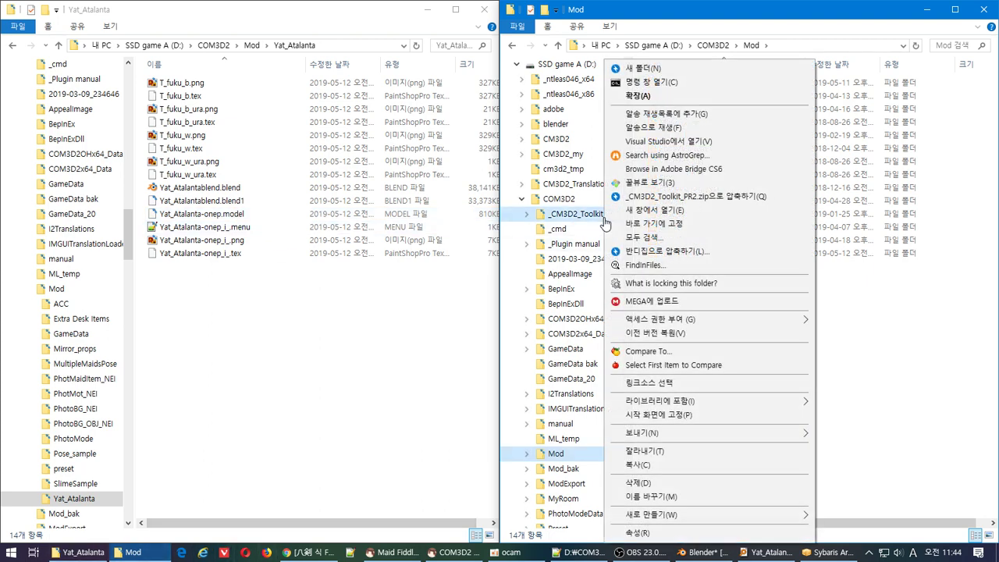
left_click(711, 214)
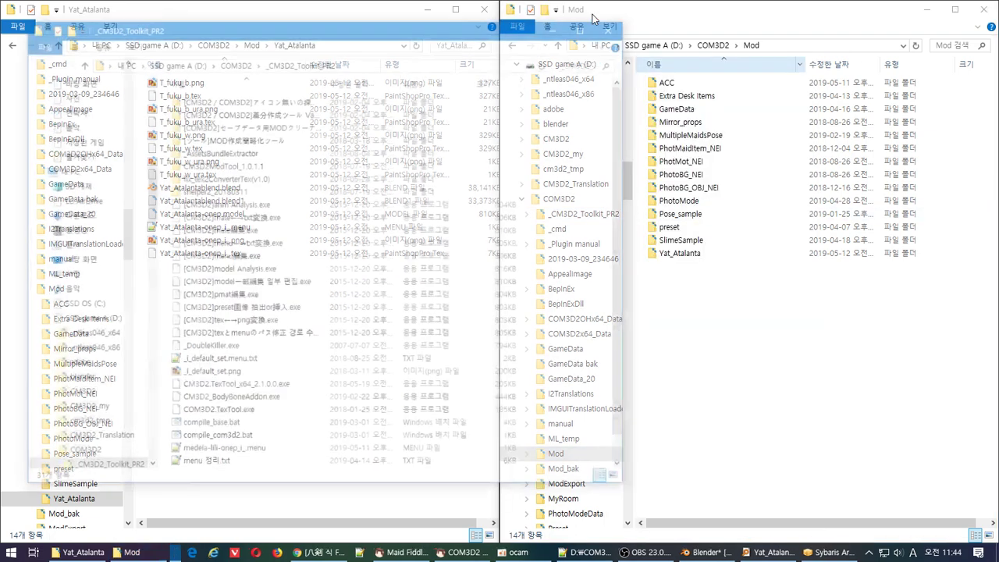
left_click_drag(473, 33, 998, 54)
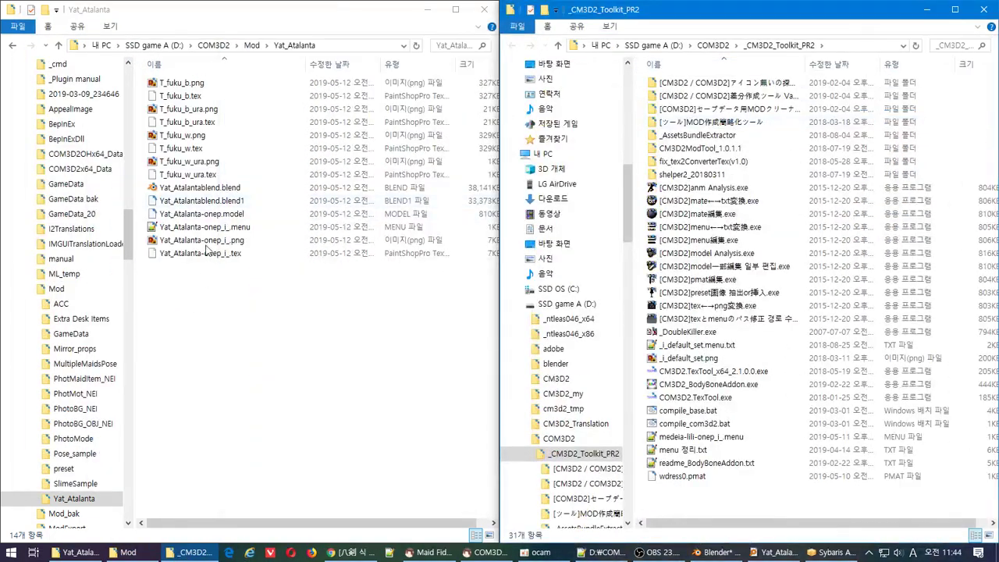
left_click_drag(188, 214, 827, 275)
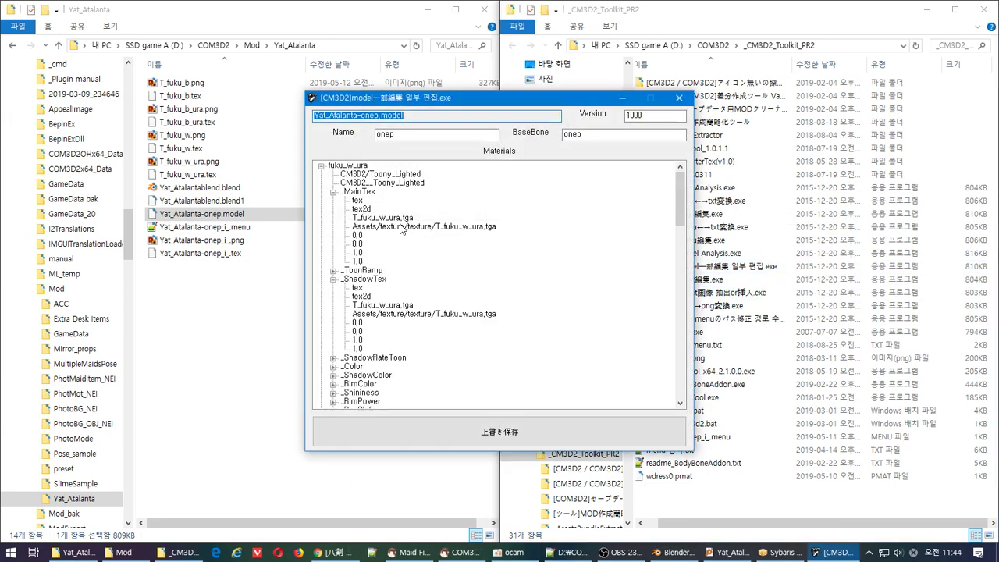
left_click(396, 220)
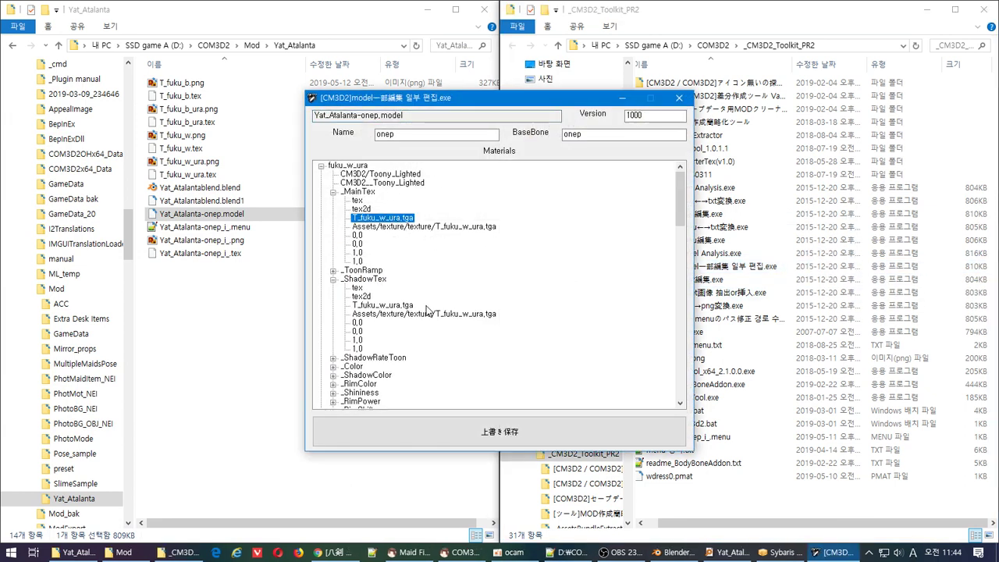
- Switch to Blender and rename the MainTex image of onep.003's fuku_b.001 material to T_fuku_b
key("alt+Tab")
key("alt+Tab")
key("alt+Tab")
key("alt+Tab")
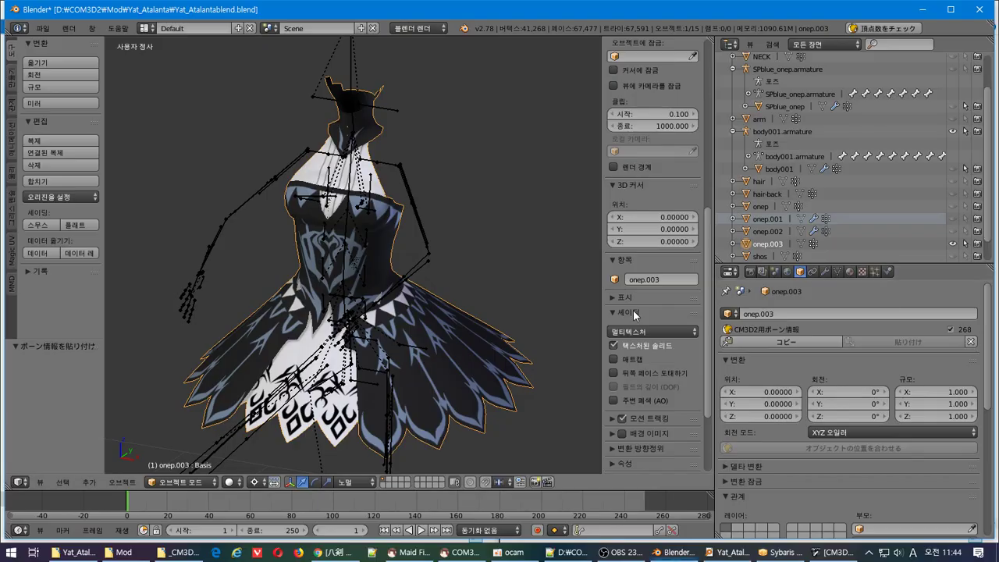
left_click(849, 272)
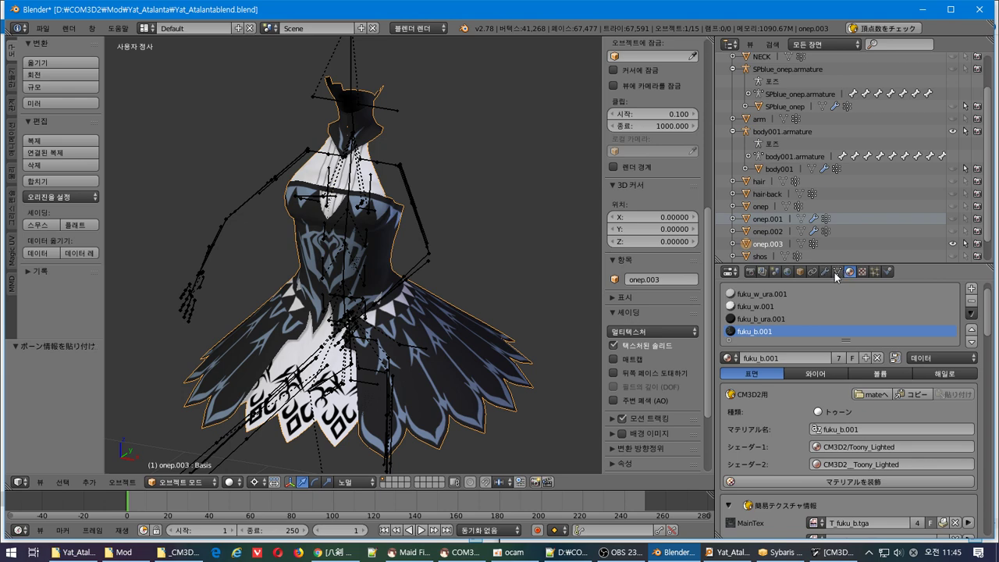
scroll(815, 401, "down", 4)
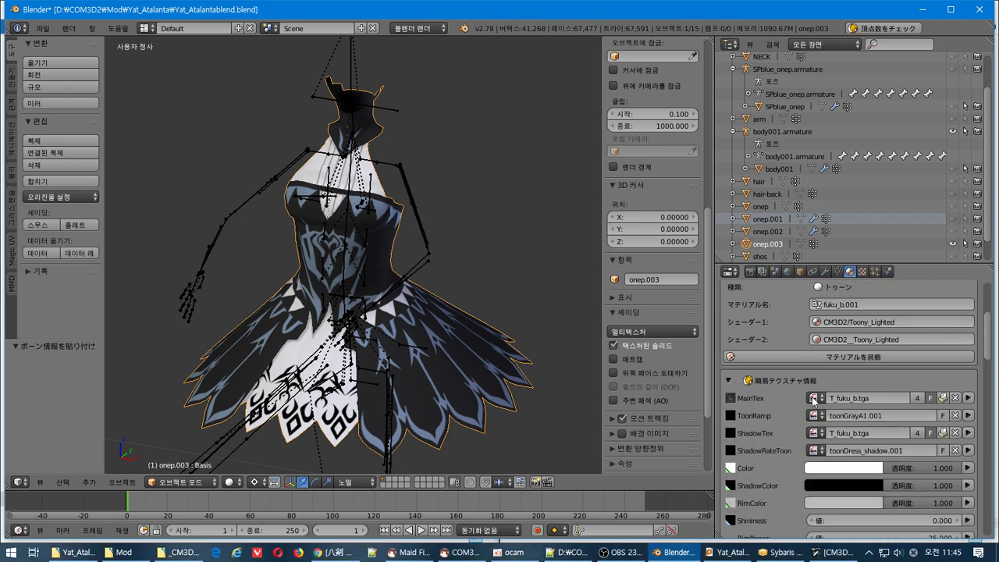
left_click(894, 399)
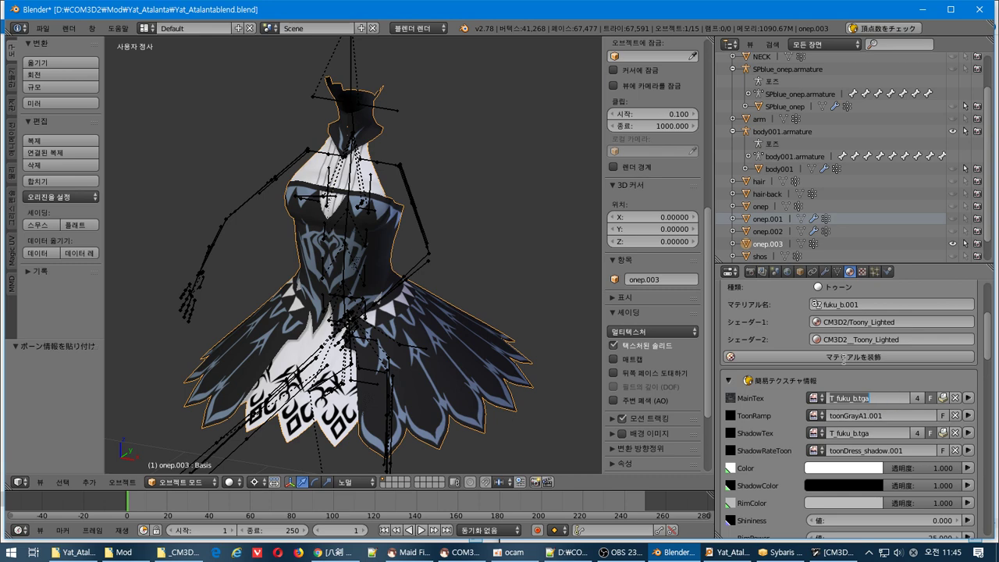
left_click(968, 399)
scroll(829, 431, "up", 8)
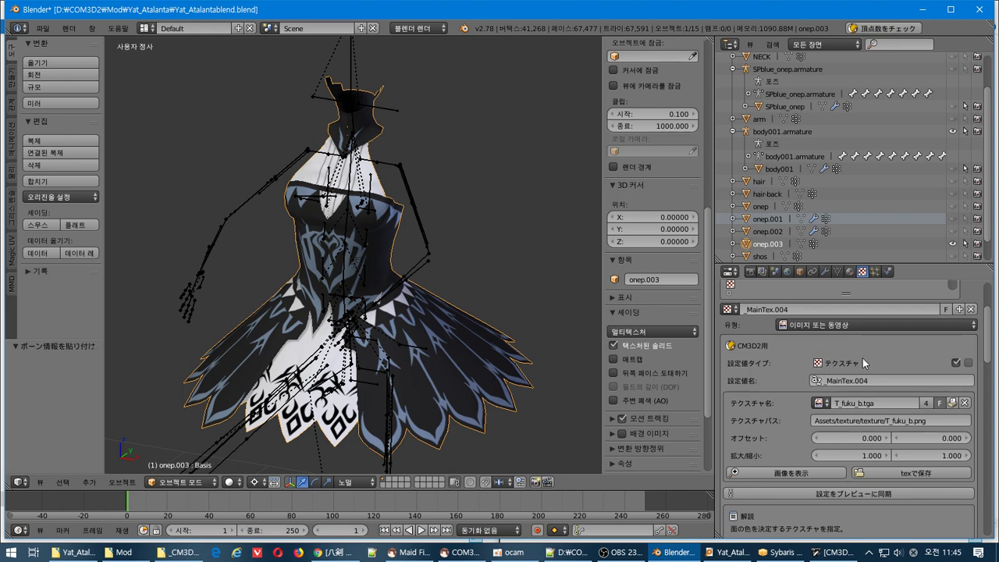
left_click(889, 404)
key("Return")
left_click(850, 271)
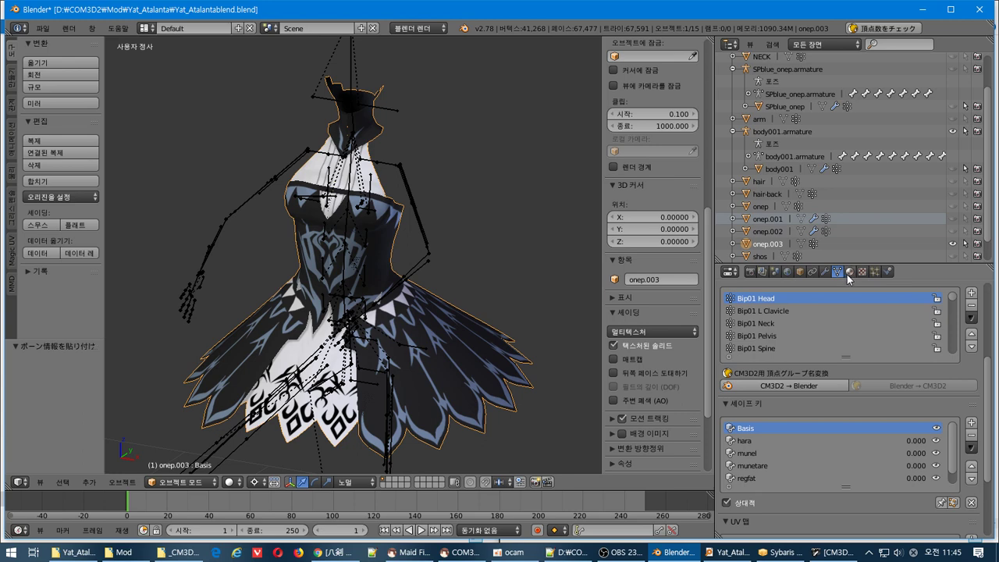
- Rename the MainTex image of the fuku_b_ura.001 material to T_fuku_b_ura
scroll(854, 368, "down", 5)
scroll(850, 344, "up", 5)
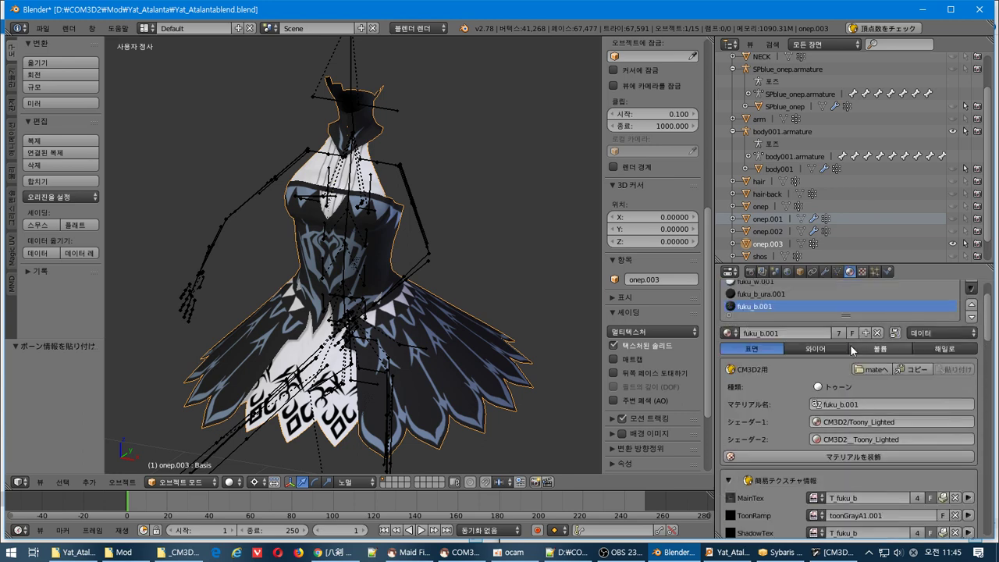
left_click(784, 318)
scroll(790, 320, "down", 3)
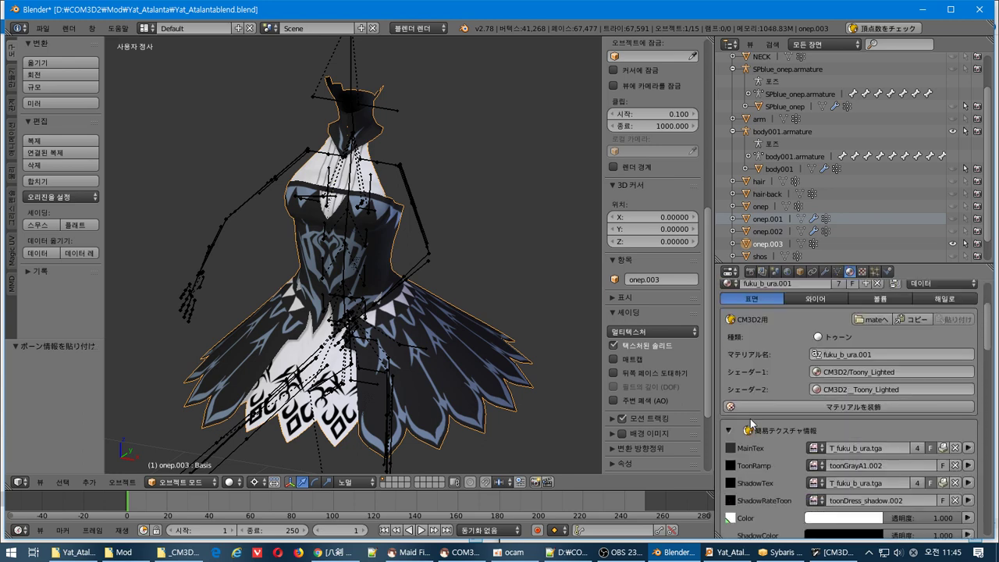
left_click(962, 450)
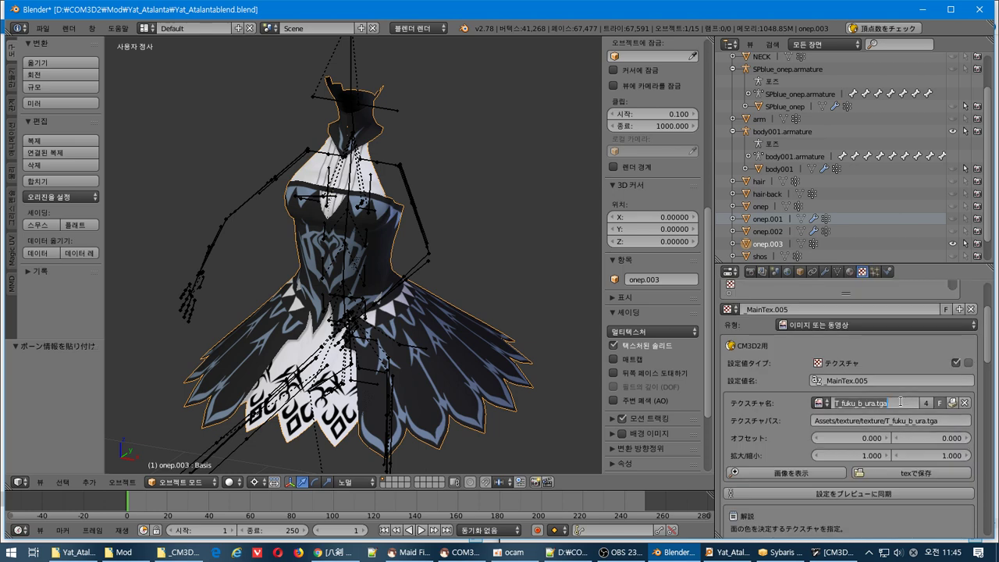
left_click(908, 401)
key("Return")
left_click(850, 271)
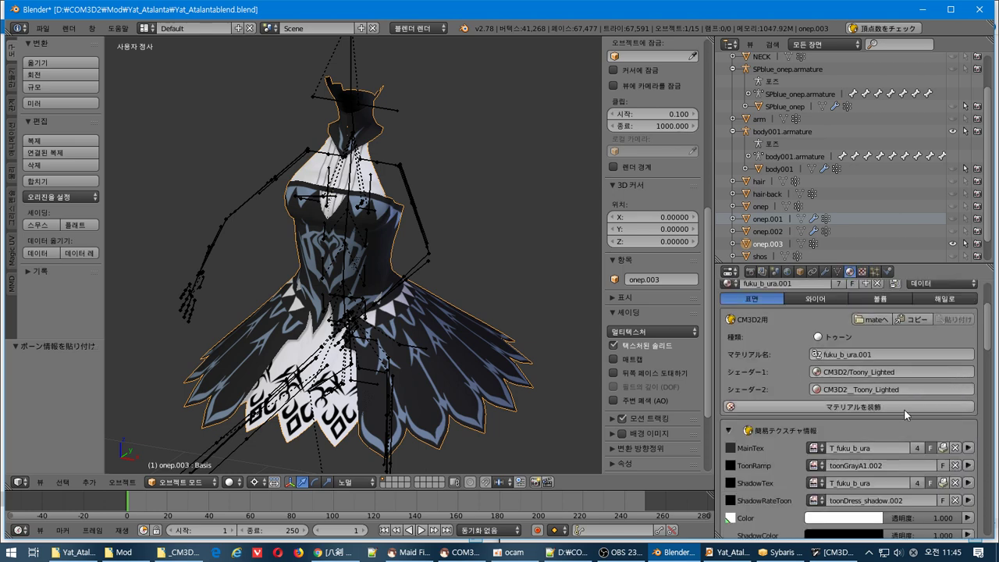
- Rename the MainTex image of the fuku_w.001 material to T_fuku_w
scroll(906, 414, "down", 3)
scroll(905, 414, "up", 5)
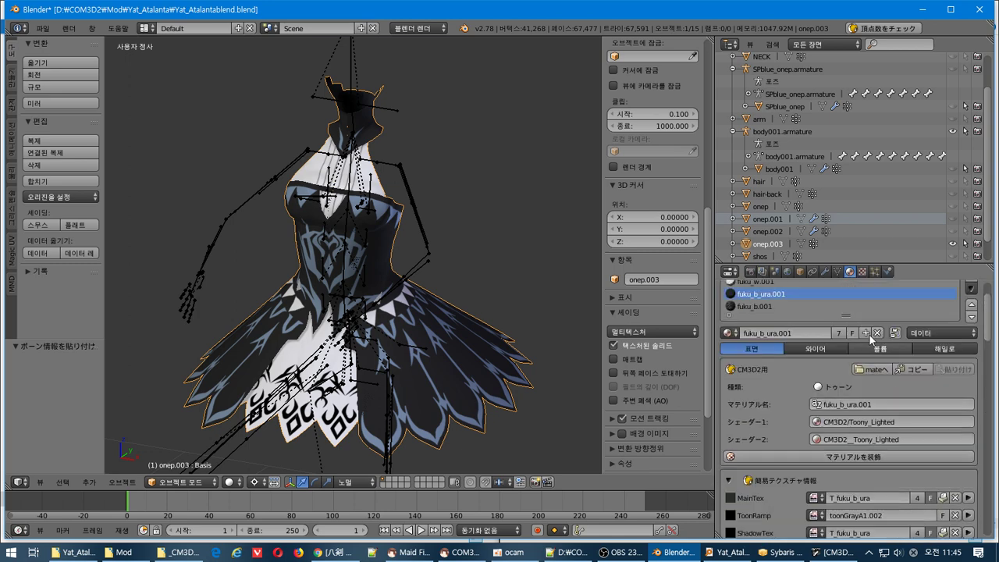
left_click(968, 497)
left_click(879, 401)
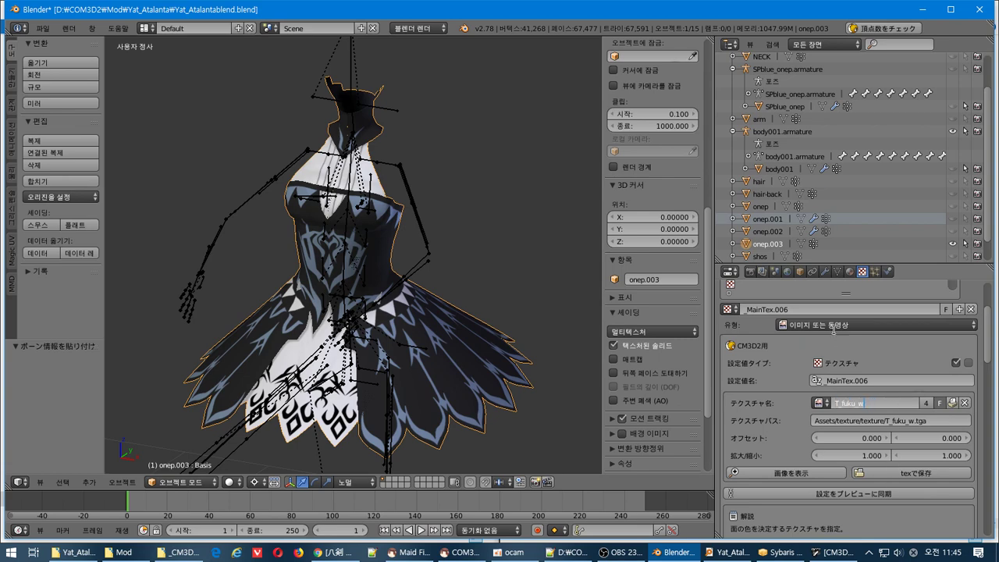
key("Return")
left_click(850, 273)
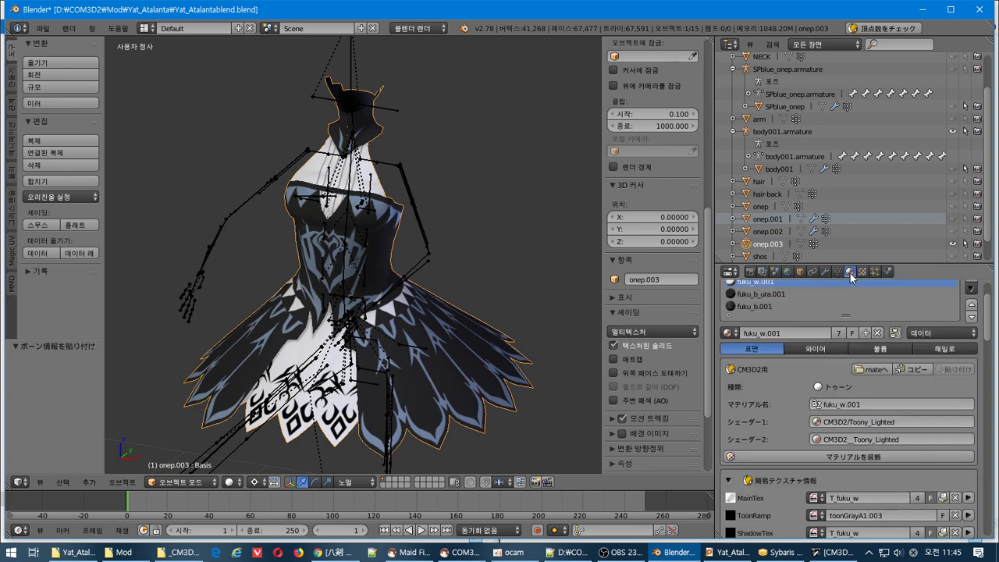
- Rename the MainTex image of the fuku_w_ura.001 material to T_fuku_w_ura
scroll(850, 374, "down", 4)
scroll(850, 374, "up", 3)
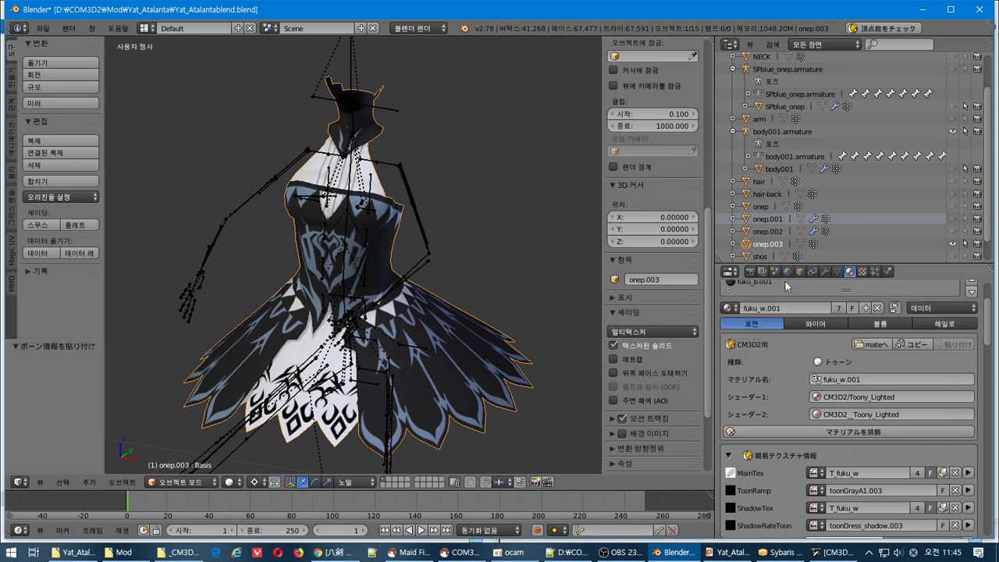
scroll(784, 297, "up", 3)
left_click(783, 317)
scroll(761, 336, "down", 5)
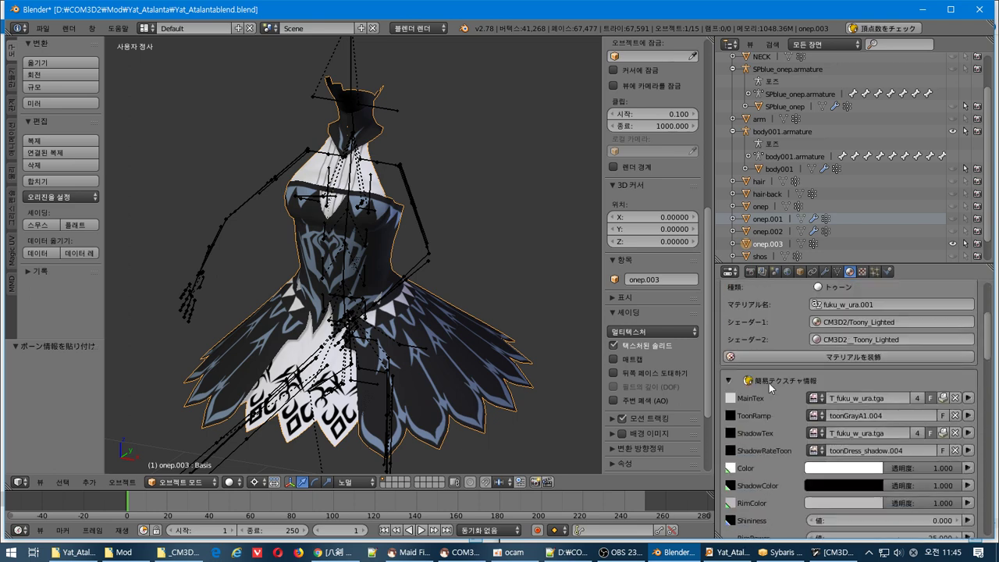
left_click(966, 398)
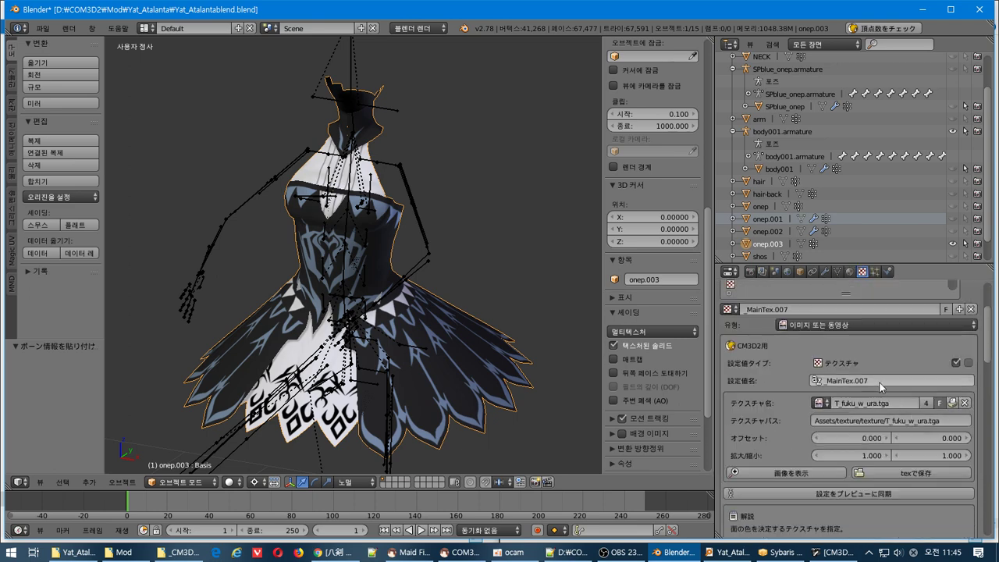
left_click(909, 403)
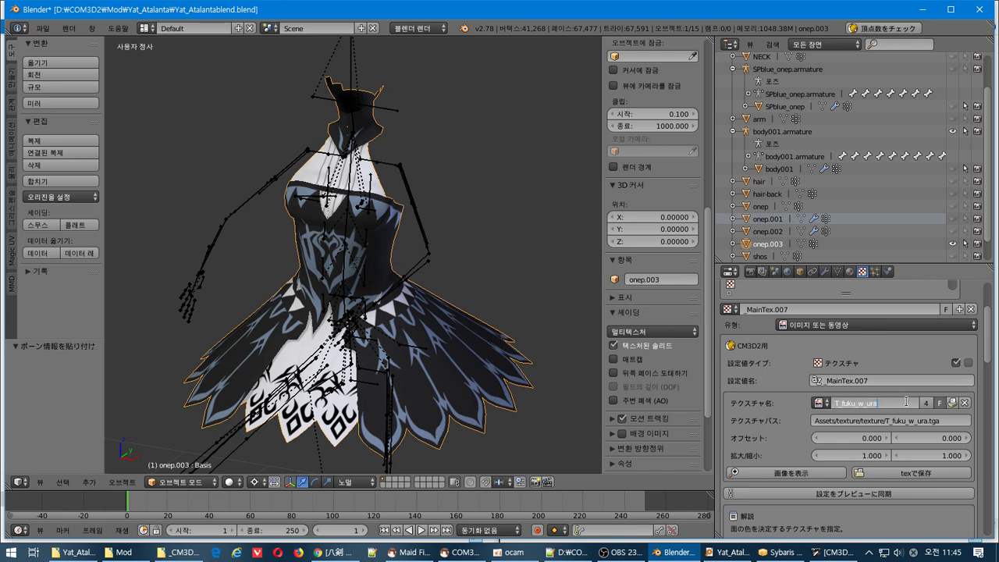
key("Return")
left_click(851, 272)
- Save Yat_Atalantablend.blend and export the dress as a CM3D2 model, overwriting Yat_Atalanta-onep.model
key("ctrl+s")
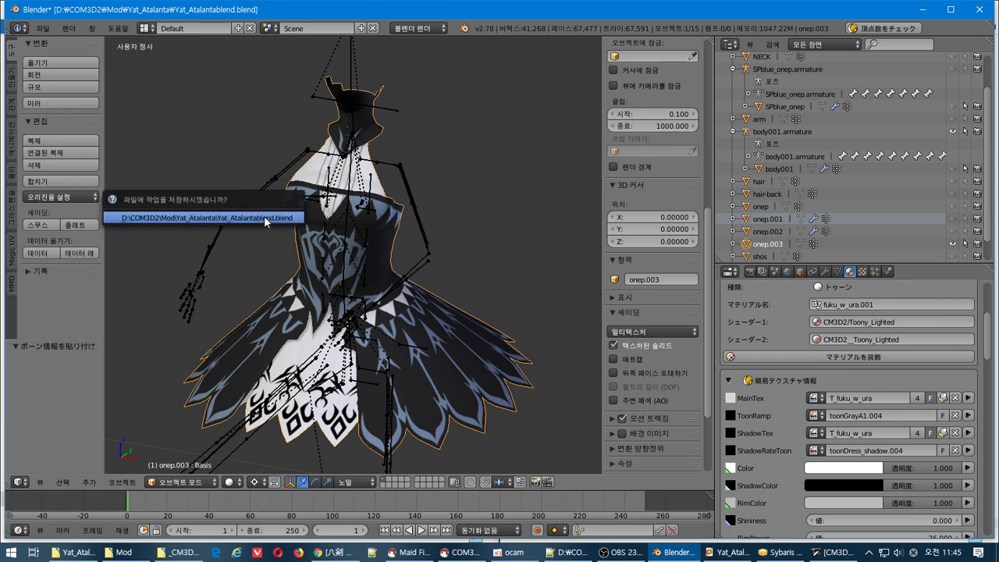
left_click(265, 218)
left_click(43, 28)
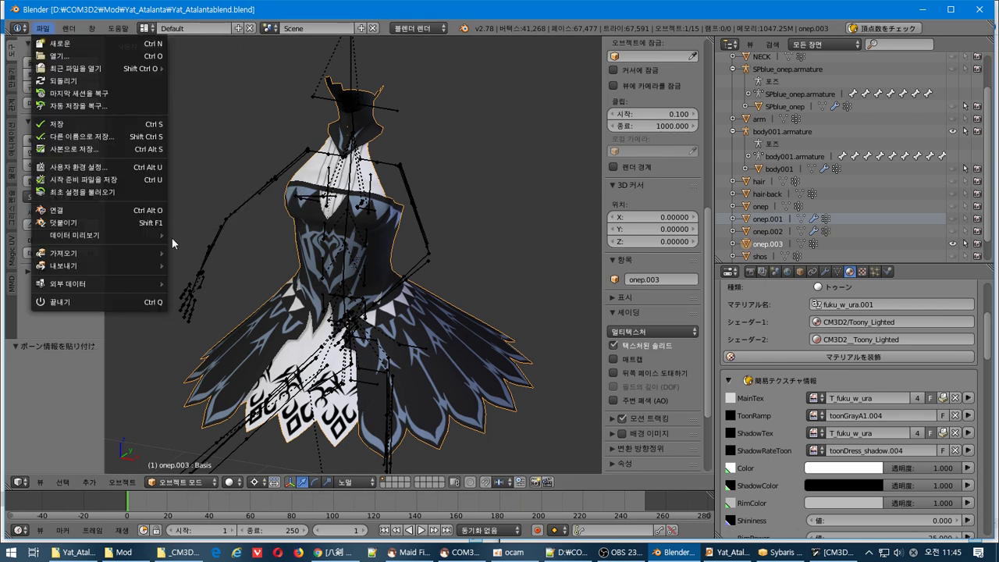
mouse_move(121, 265)
left_click(222, 379)
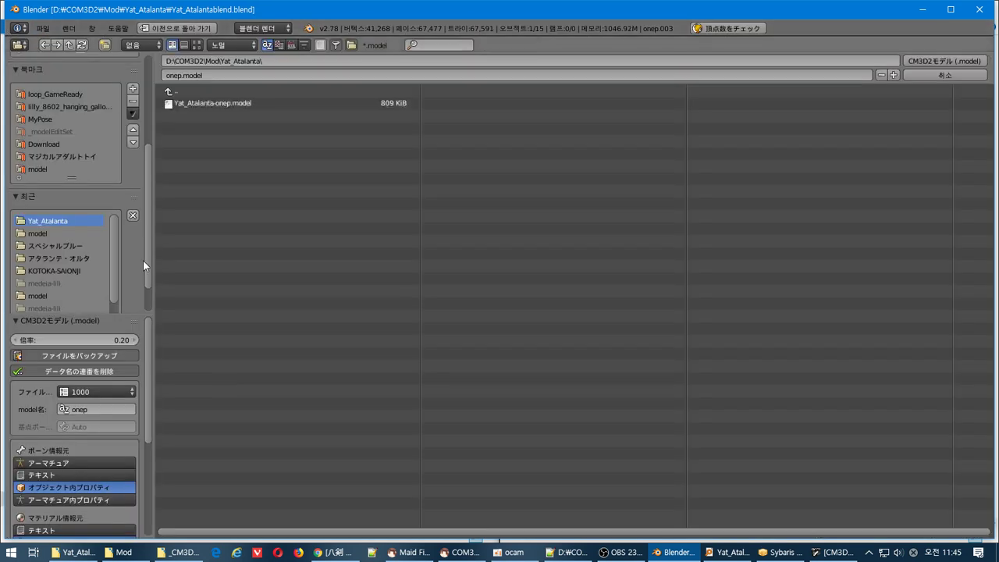
left_click(207, 102)
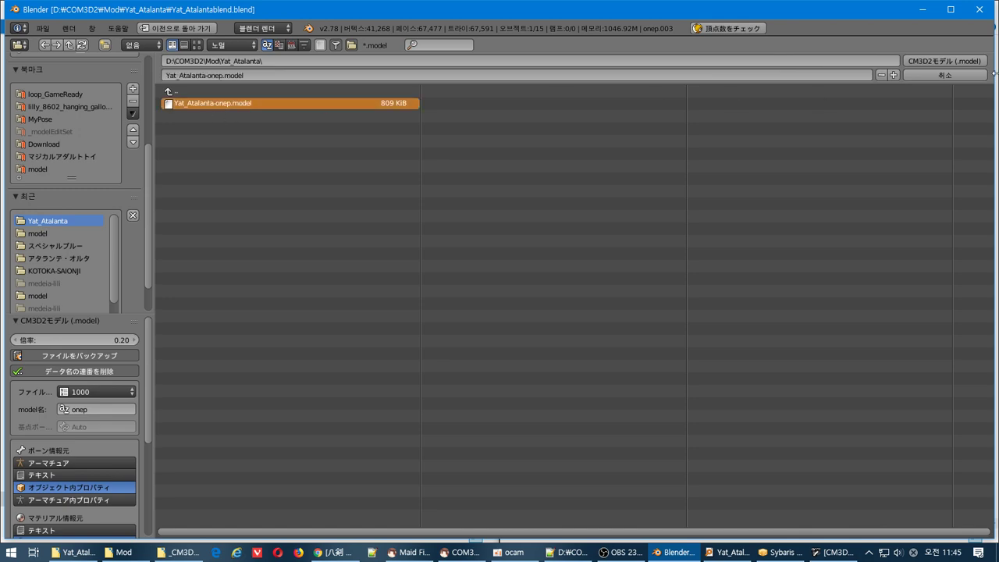
left_click(948, 63)
- Close the outdated model partial editor window and switch to the Yat_Atalanta folder in File Explorer
key("alt+Tab")
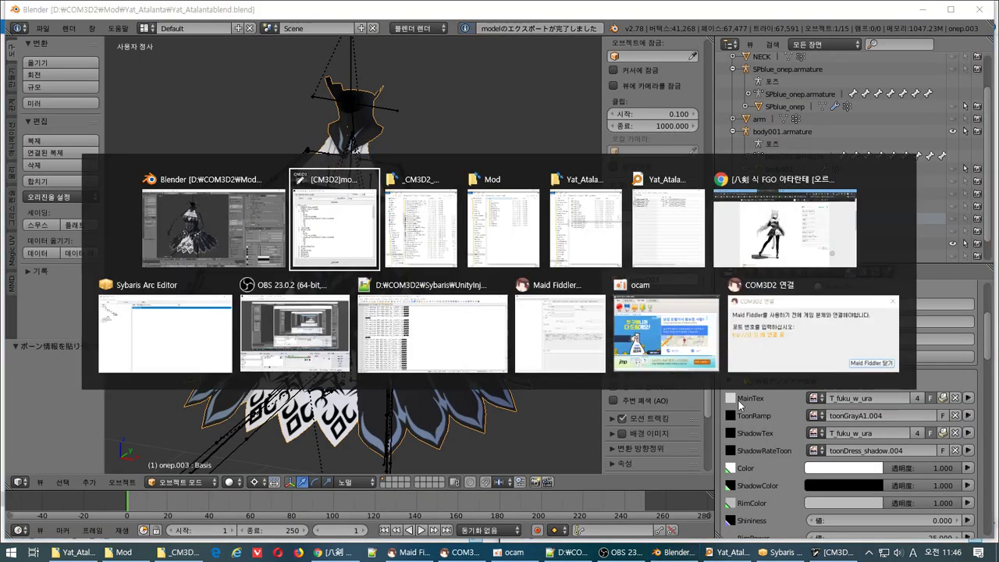
key("alt+Tab")
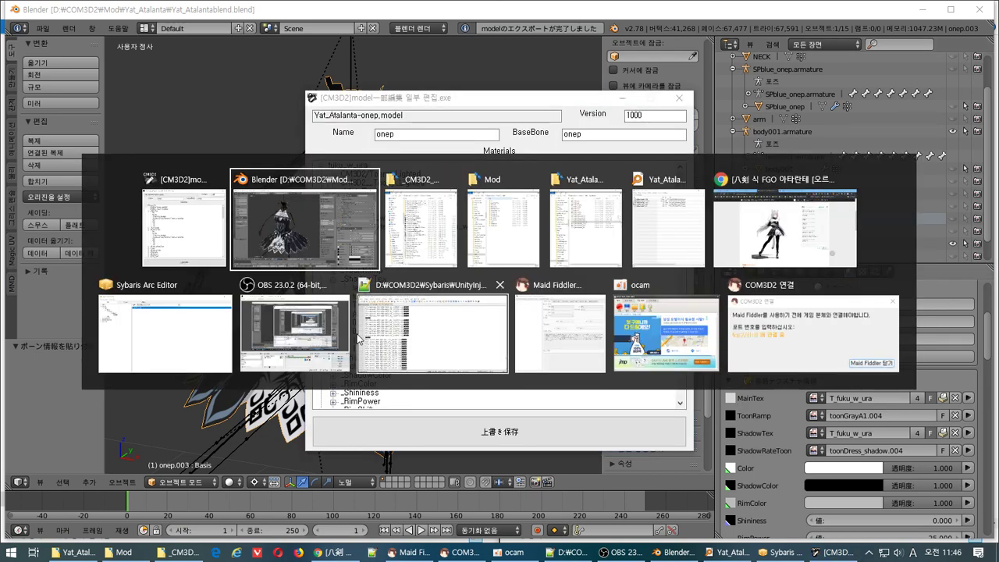
left_click(220, 180, "alt")
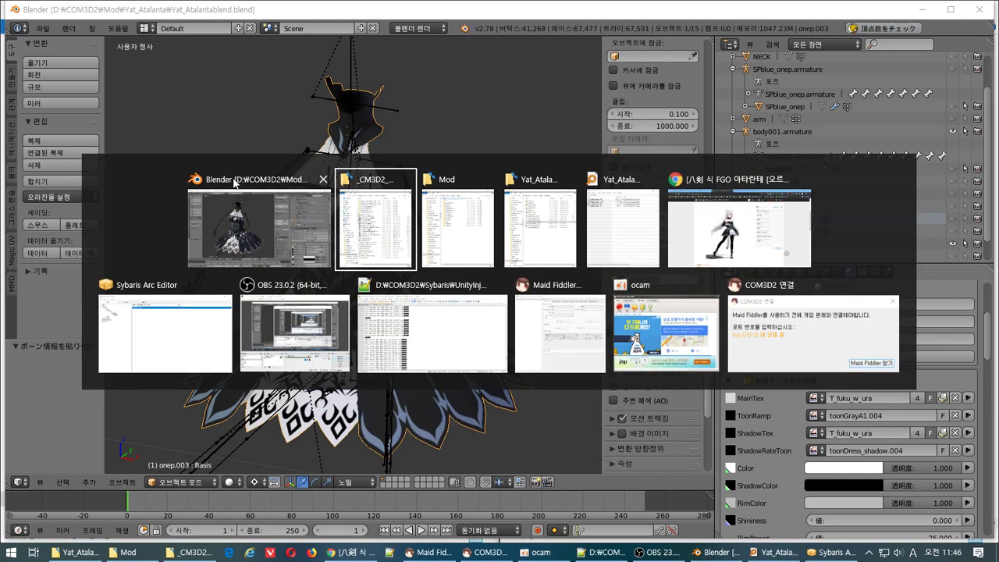
key("Tab")
key("alt+Tab")
key("Tab")
key("Tab")
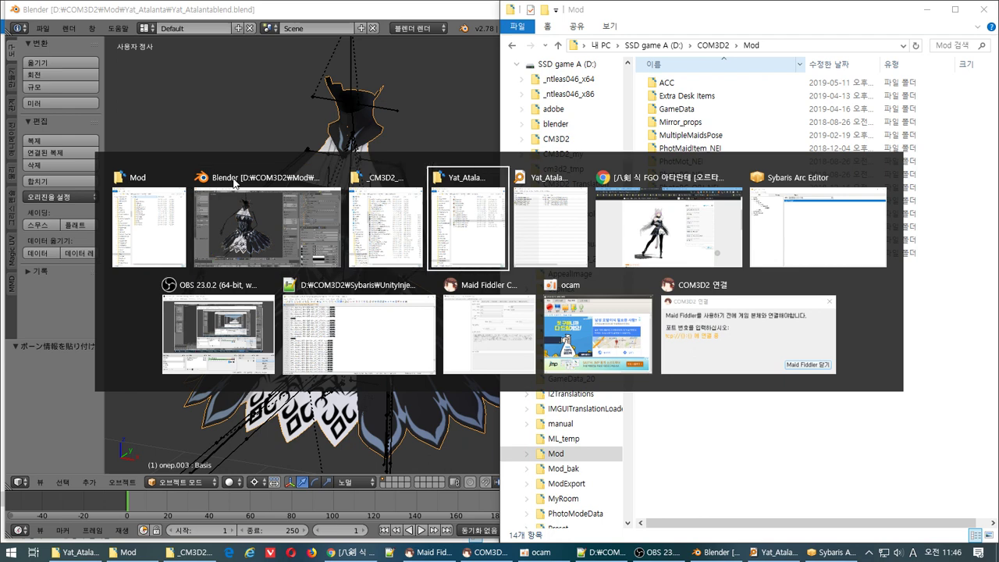
key("Up")
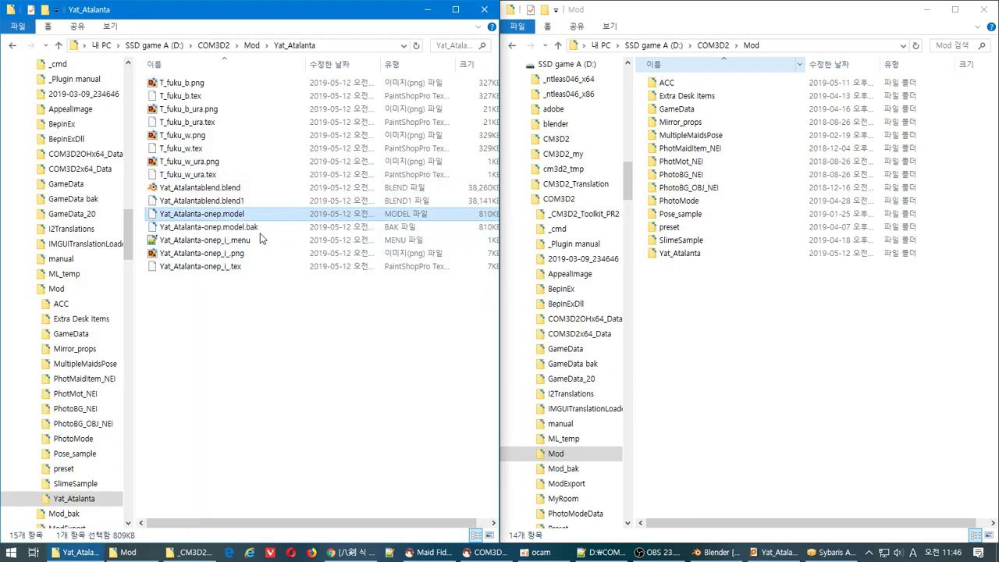
key("F2")
- Load the Yat_Atalanta-onep_i_ menu file into the toolkit's menu editor to check its entries, and close the editor
left_click_drag(232, 239, 256, 398)
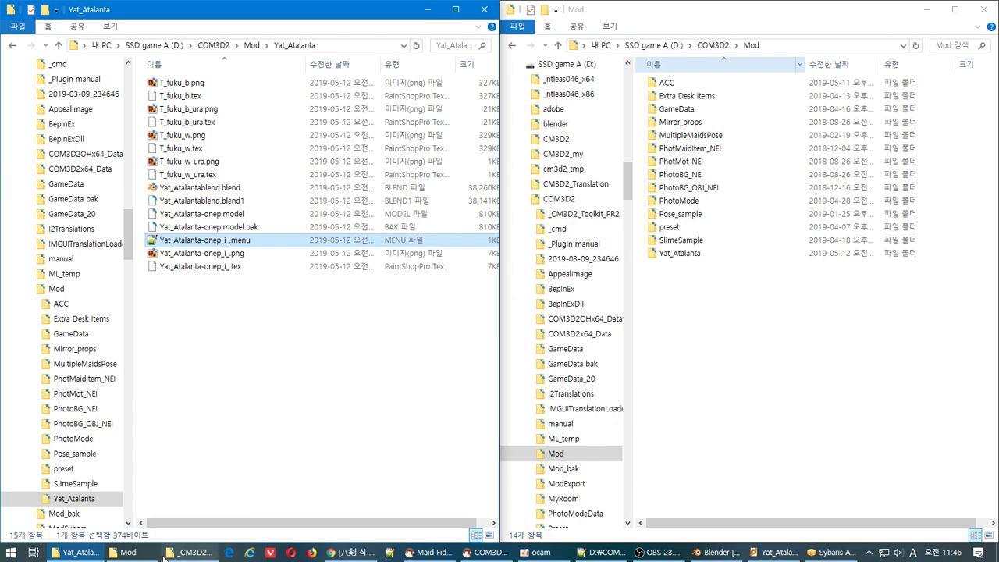
left_click(189, 552)
left_click_drag(317, 246, 854, 241)
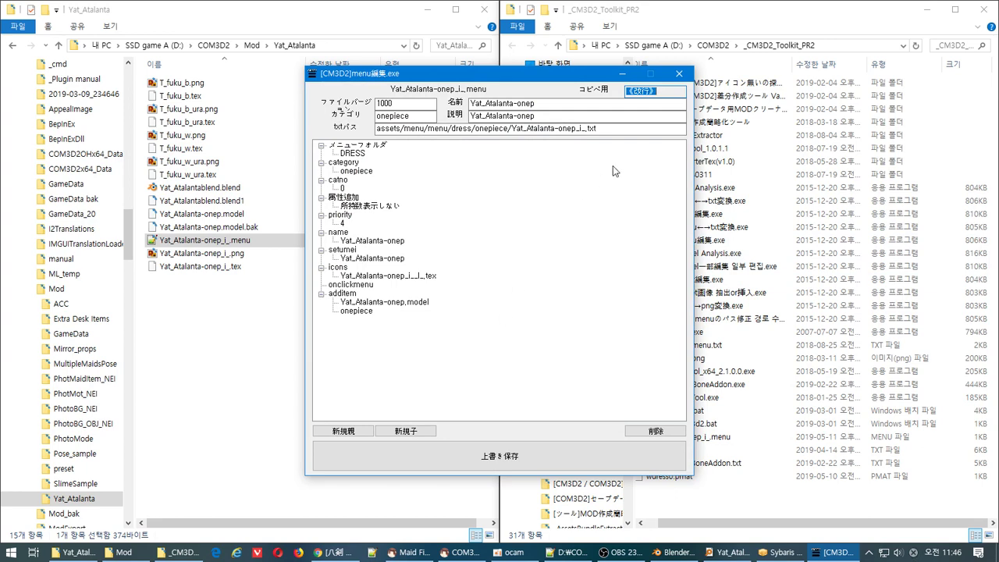
left_click(679, 73)
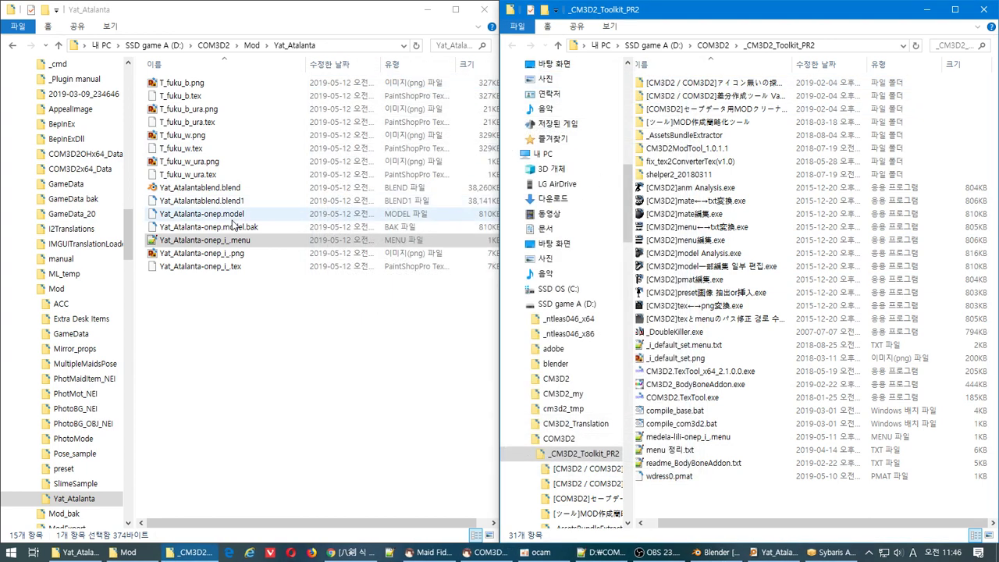
- Load the re-exported Yat_Atalanta-onep.model into the model partial editor and check the MainTex and ShadowTex names of all four materials
left_click_drag(225, 214, 726, 266)
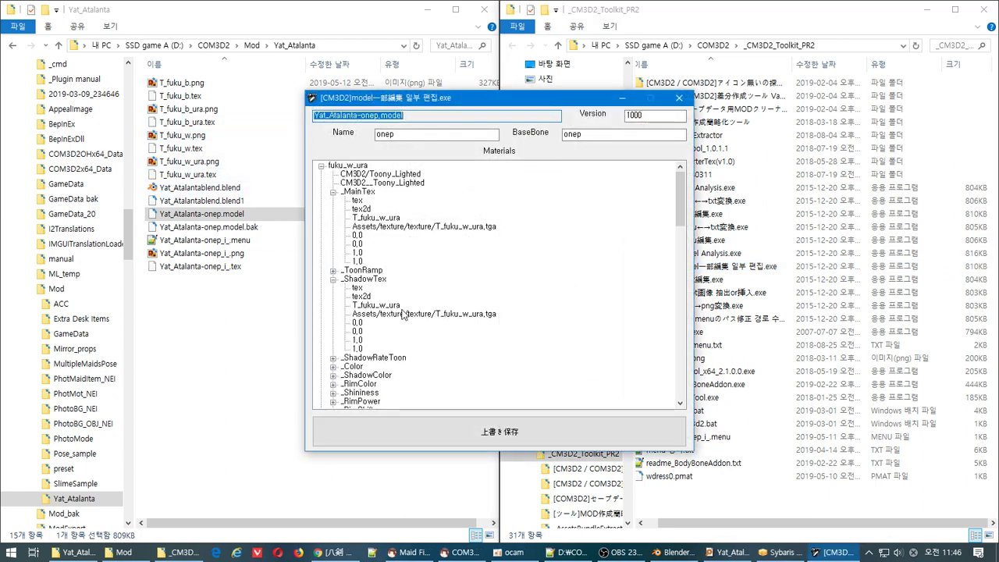
scroll(403, 314, "down", 8)
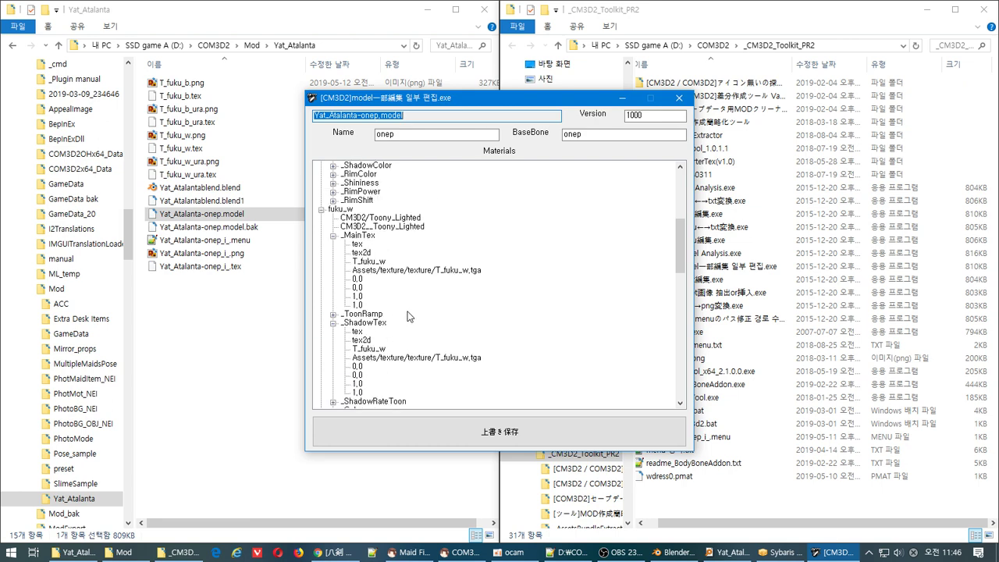
scroll(408, 316, "down", 5)
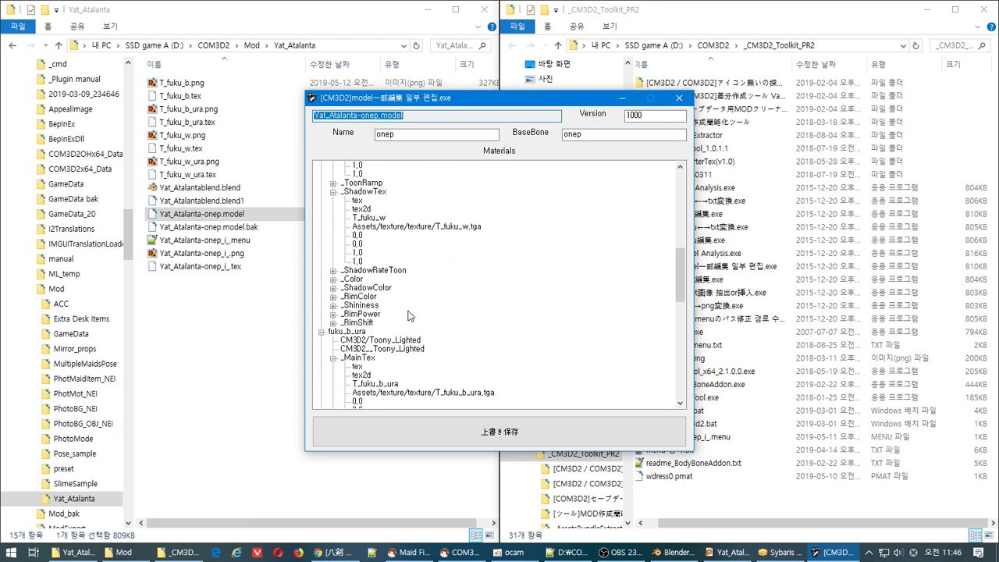
scroll(408, 315, "down", 9)
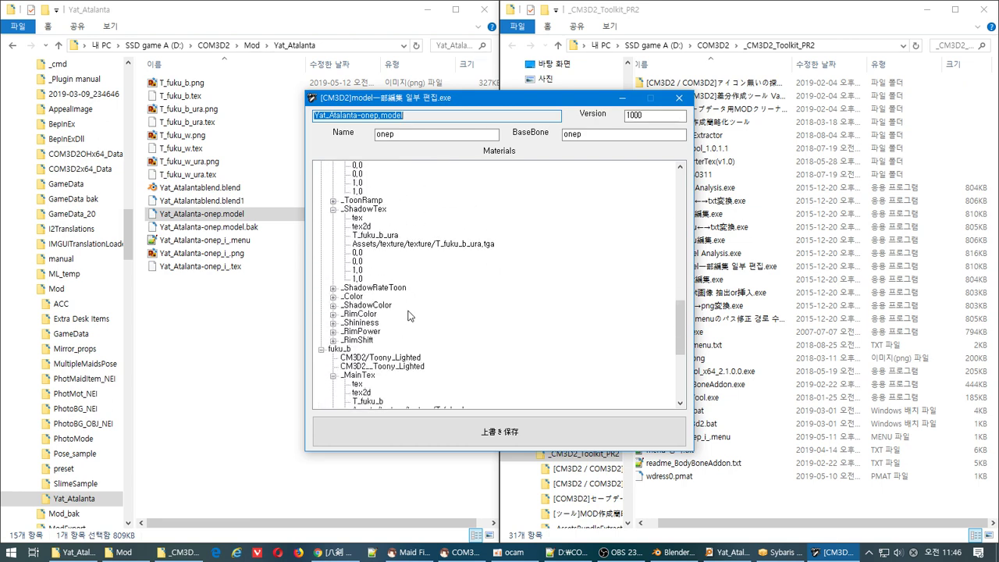
scroll(407, 315, "down", 7)
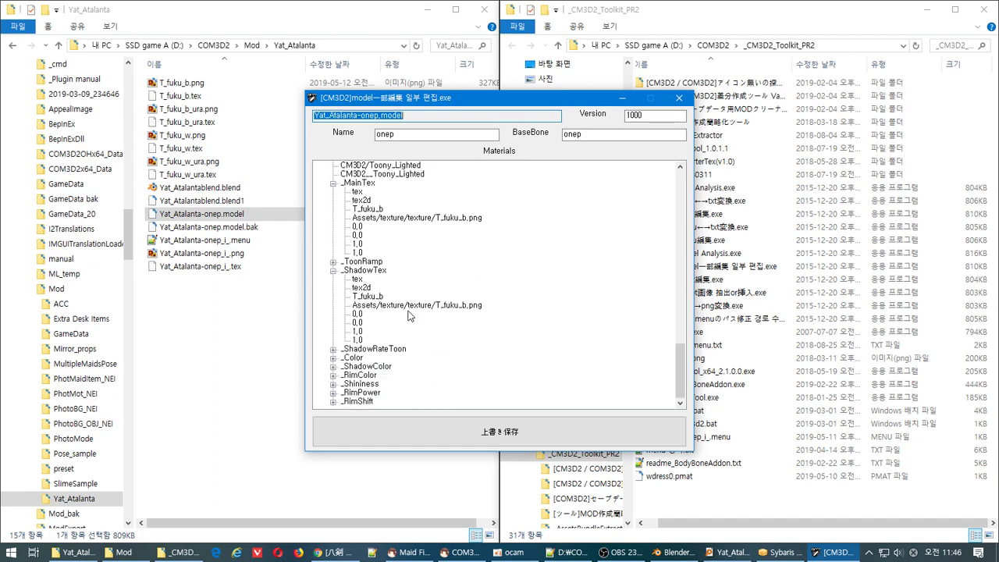
left_click(679, 97)
- Launch the COM3D2x64 game to test the re-exported dress mod
key("super")
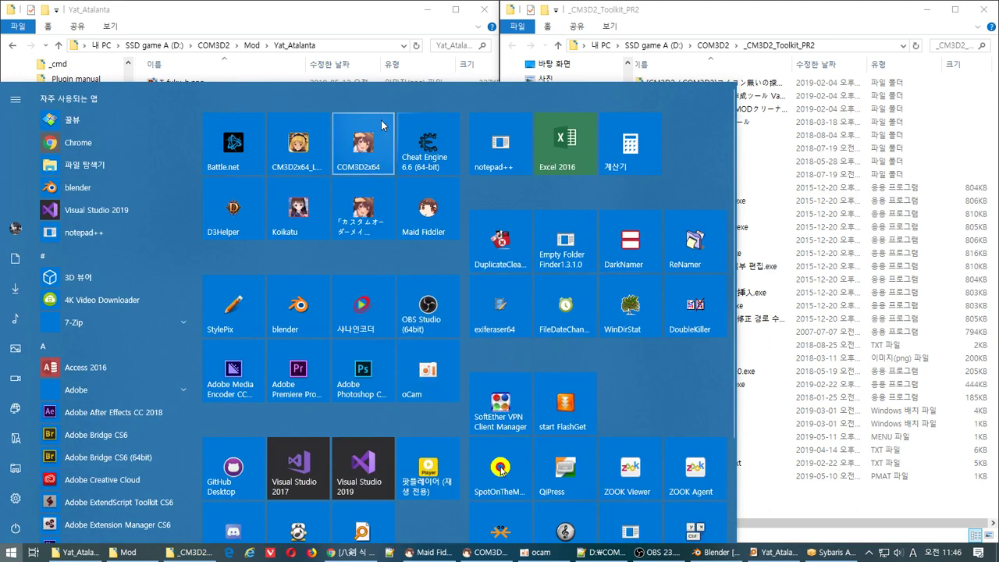
left_click(364, 160)
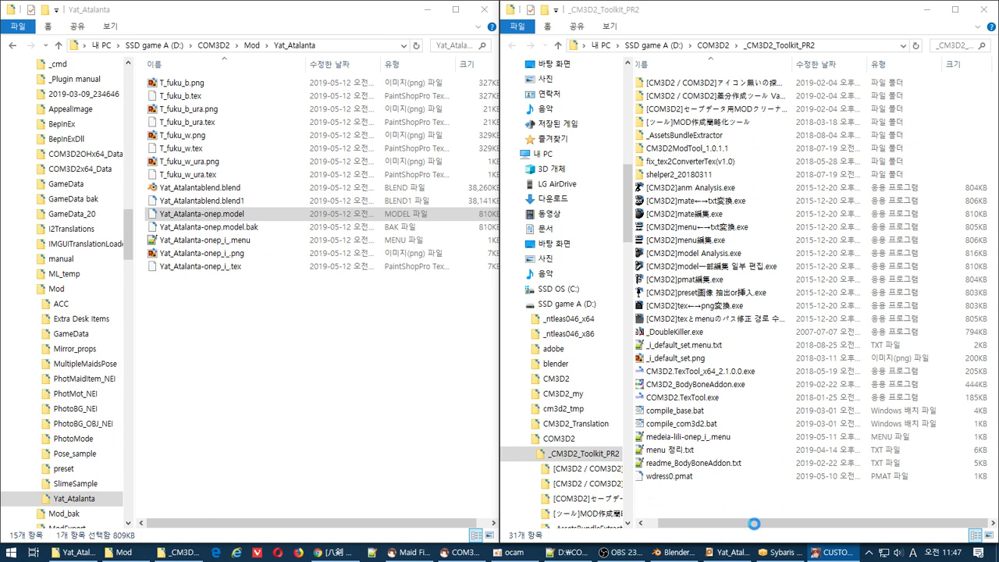
left_click(628, 553)
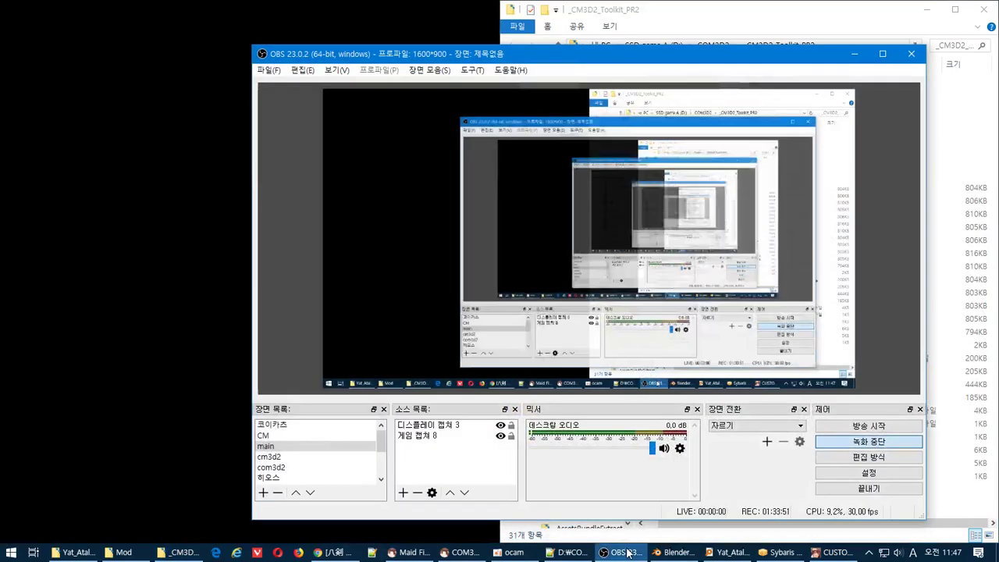
left_click(624, 553)
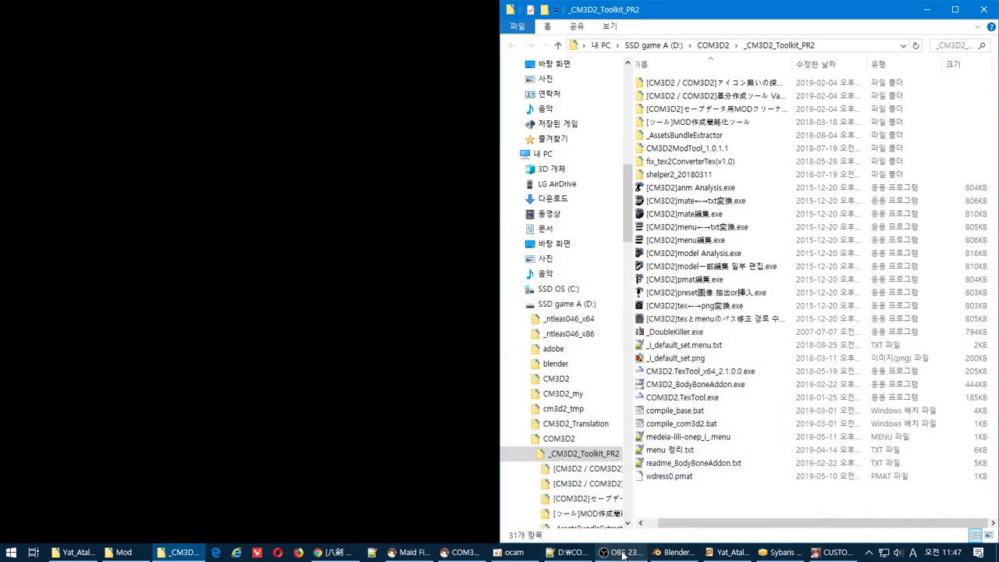
left_click(734, 554)
key("Escape")
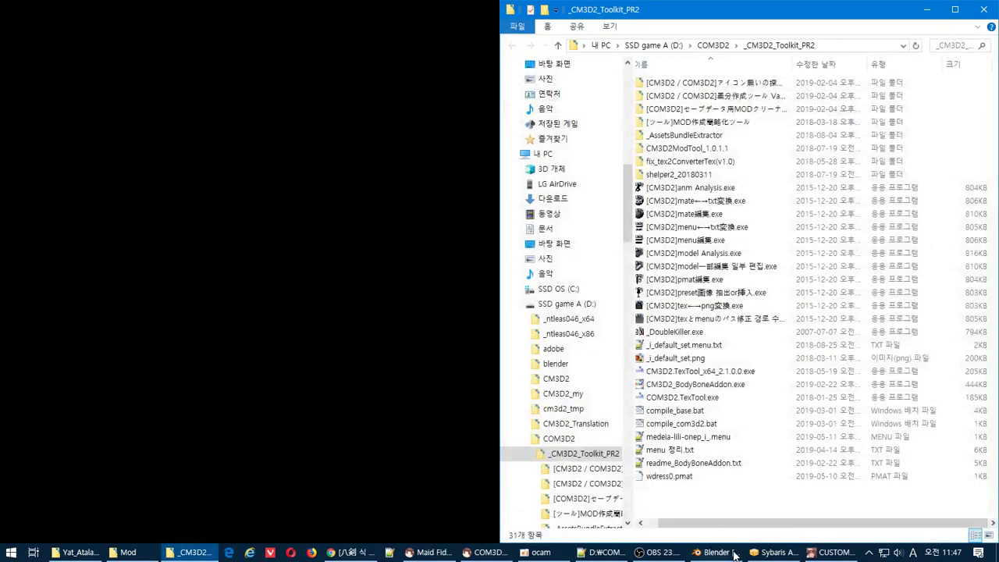
mouse_move(411, 557)
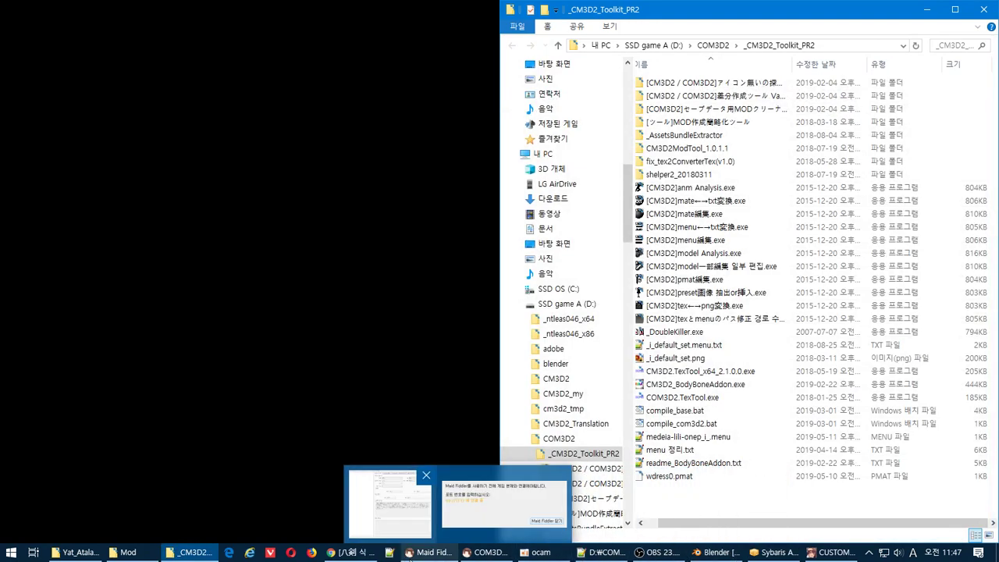
- Check the Atalanta reference picture in the browser, and switch to Blender to unhide the arm mesh beside the dress
left_click(351, 553)
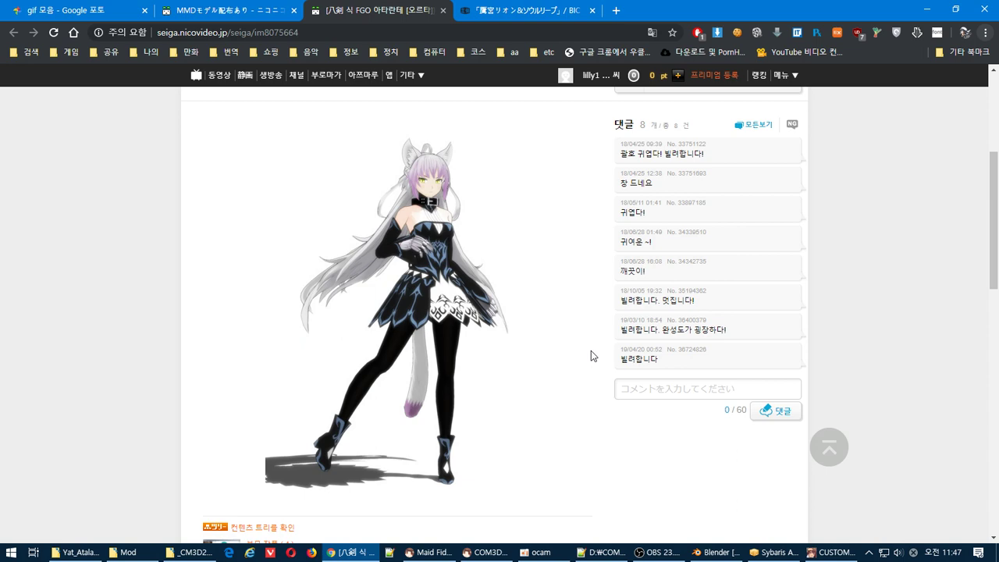
key("alt+Tab")
key("alt+Tab")
key("alt+Tab")
key("alt+Tab")
key("alt+Tab")
key("alt+Tab")
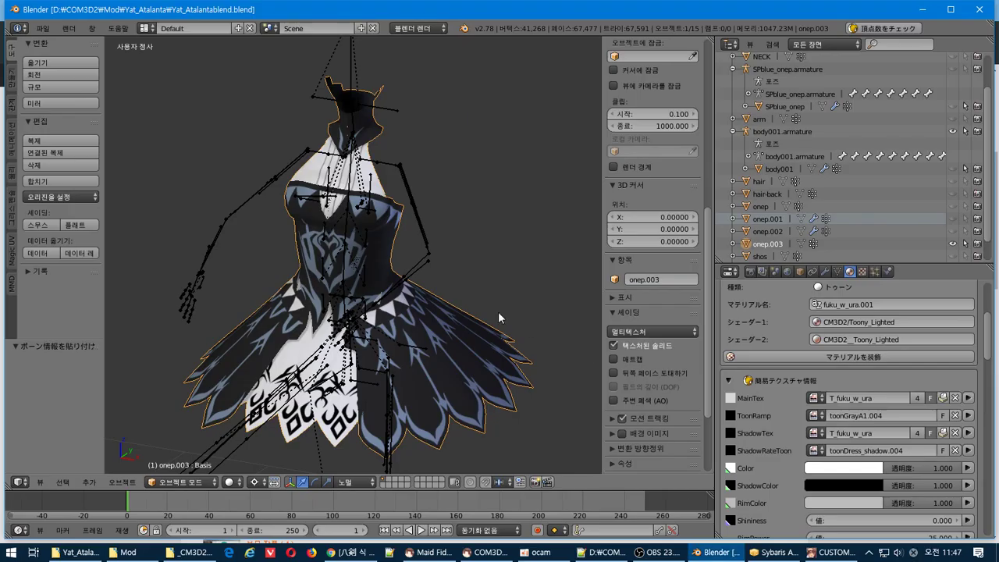
mouse_move(498, 312)
middle_mouse_down()
mouse_move(521, 317)
mouse_move(399, 297)
mouse_move(550, 303)
mouse_move(505, 297)
middle_mouse_up()
scroll(870, 204, "down", 2)
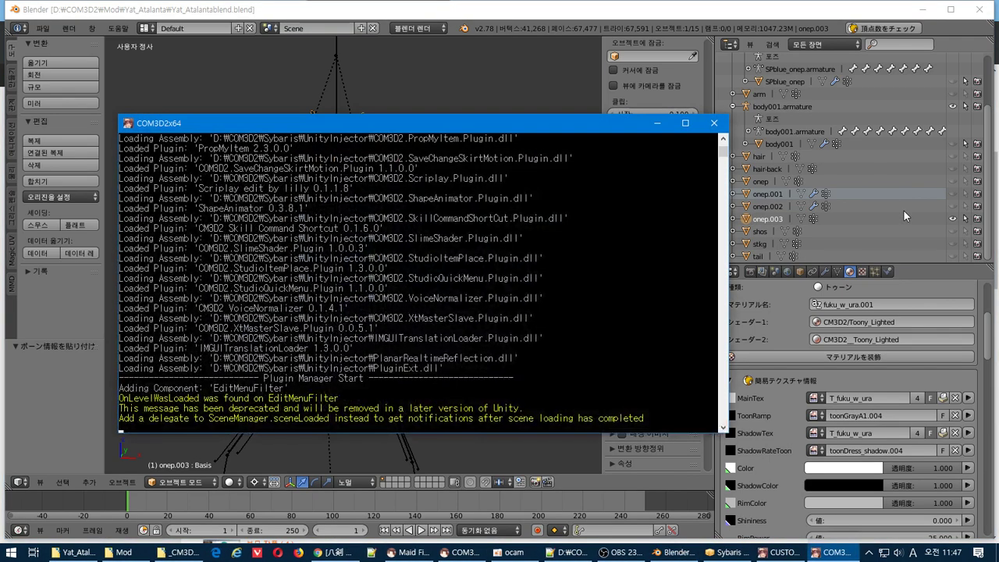
scroll(894, 206, "up", 3)
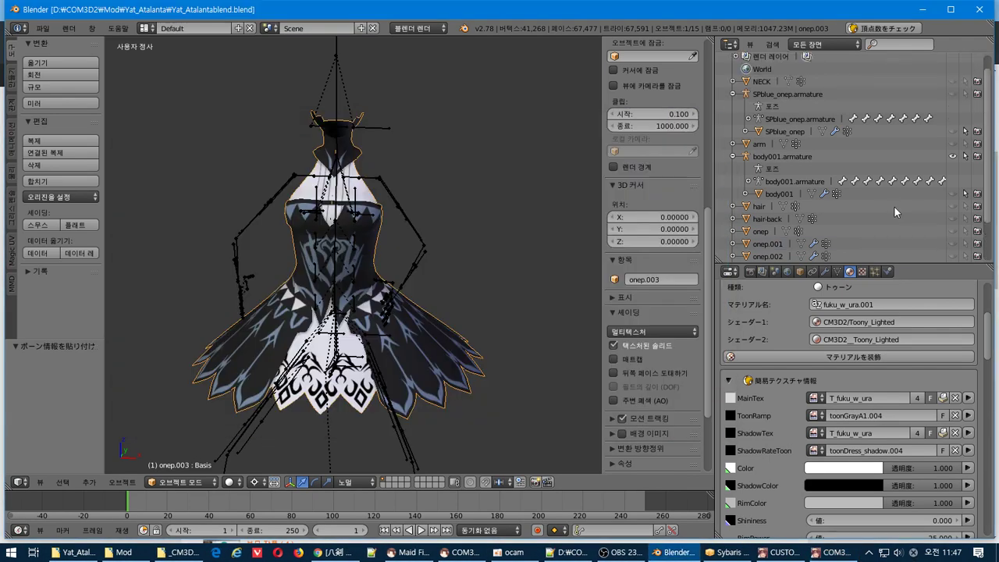
left_click(953, 143)
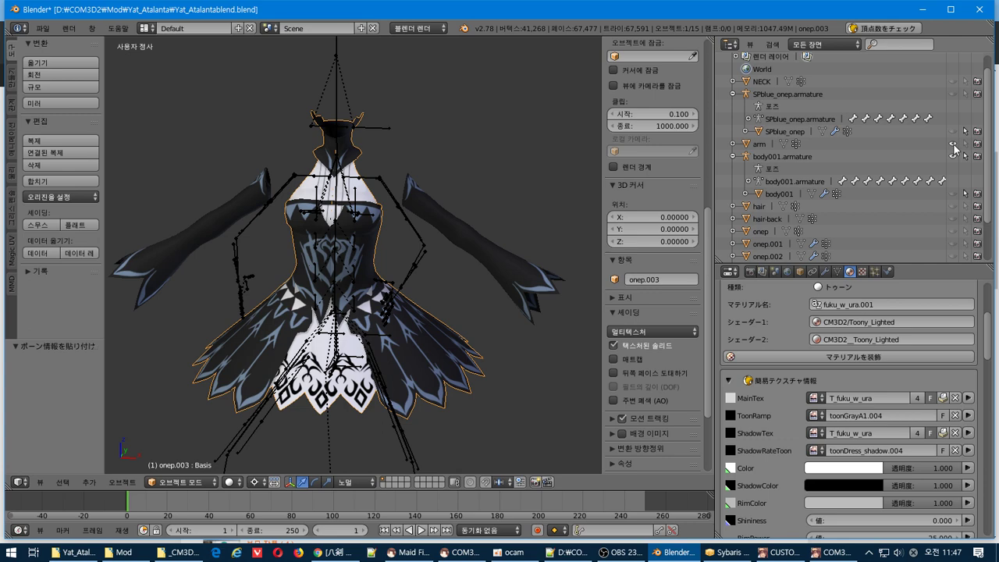
middle_click_drag(492, 183, 411, 233)
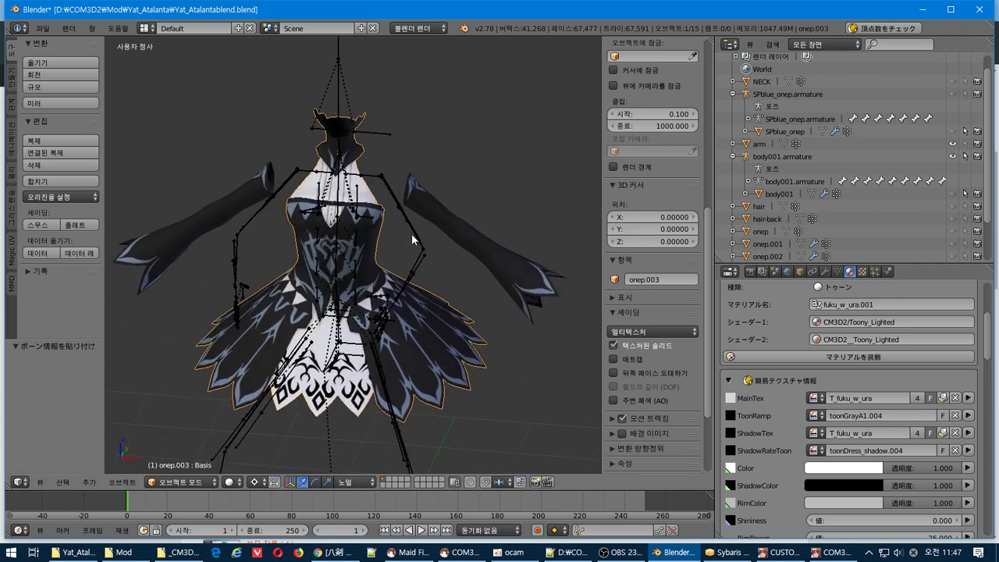
- Hide body001.armature and unhide SPblue_onep.armature in its place
right_click(411, 234)
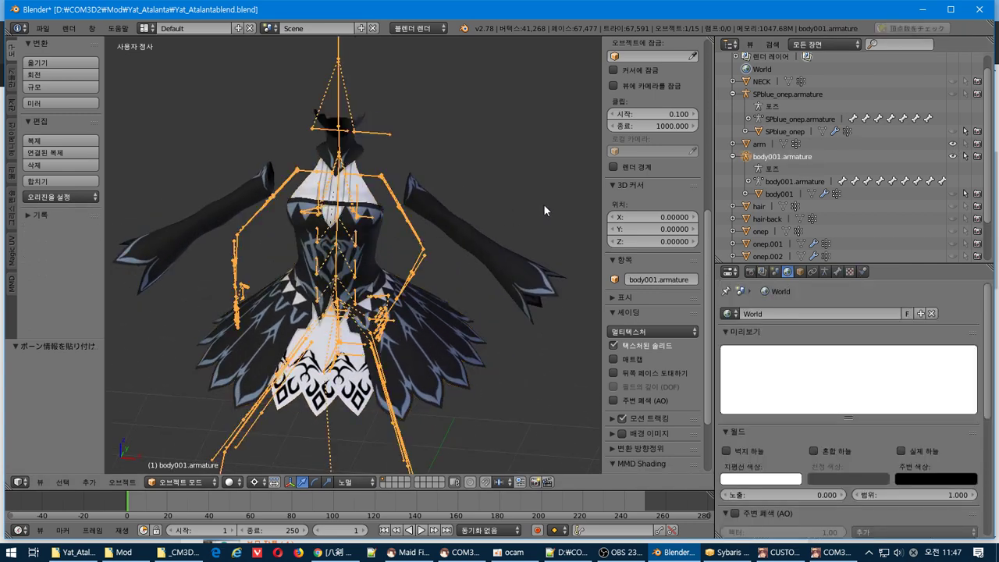
left_click(952, 158)
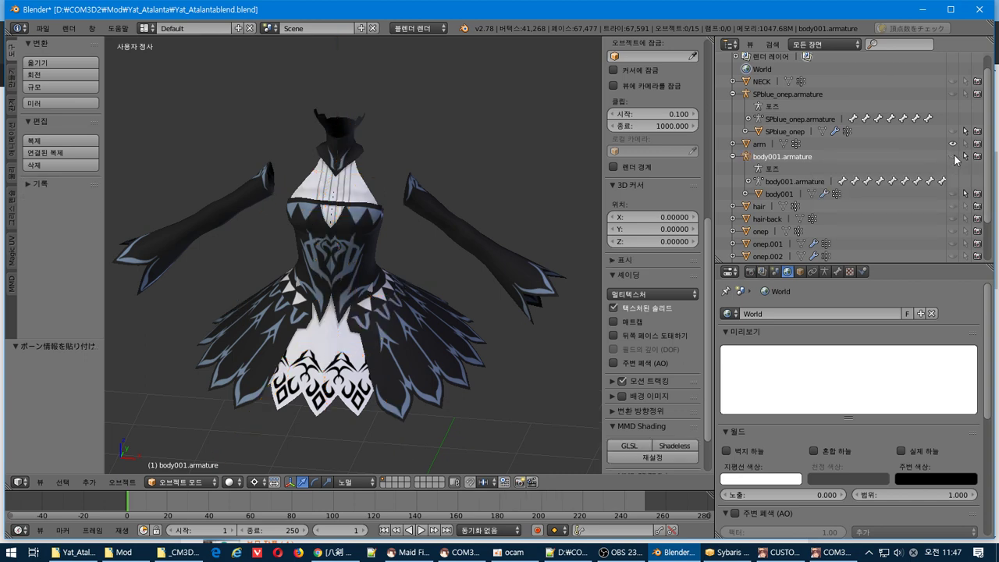
left_click(778, 96)
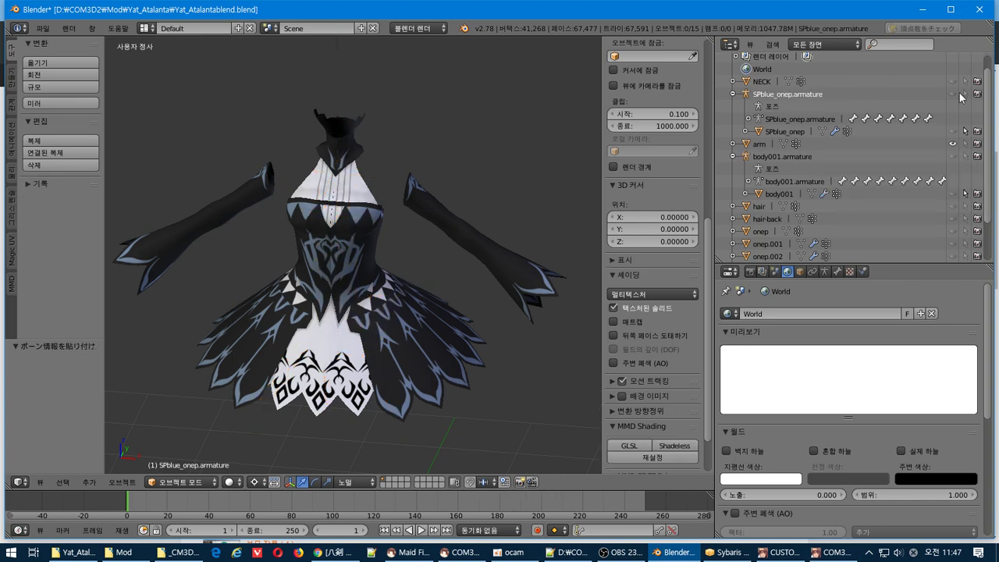
left_click(952, 157)
left_click(952, 156)
left_click(952, 157)
left_click(952, 157)
left_click(952, 94)
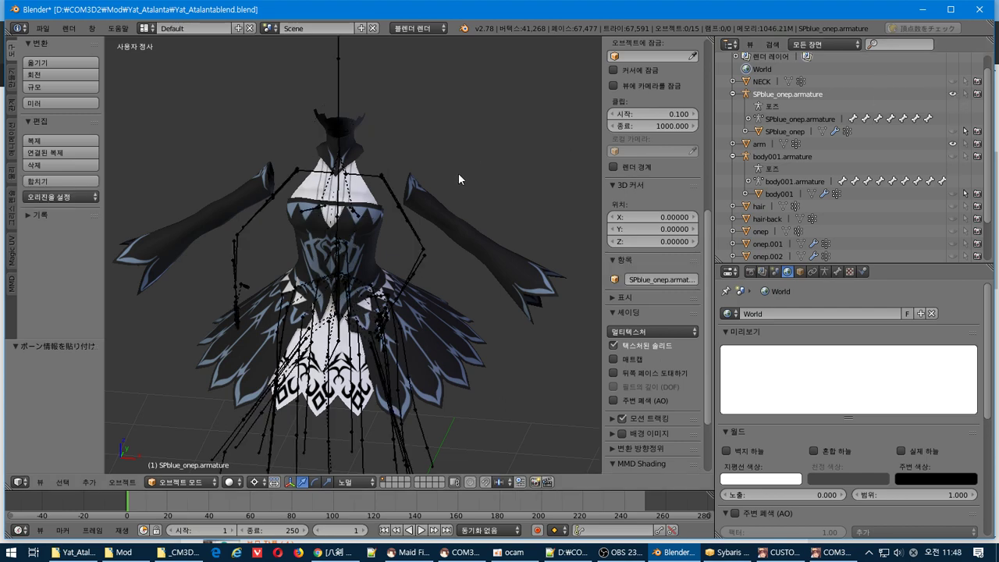
- Make SPblue_onep.armature selectable in the outliner and select it in the 3D view
middle_click_drag(456, 175, 425, 213)
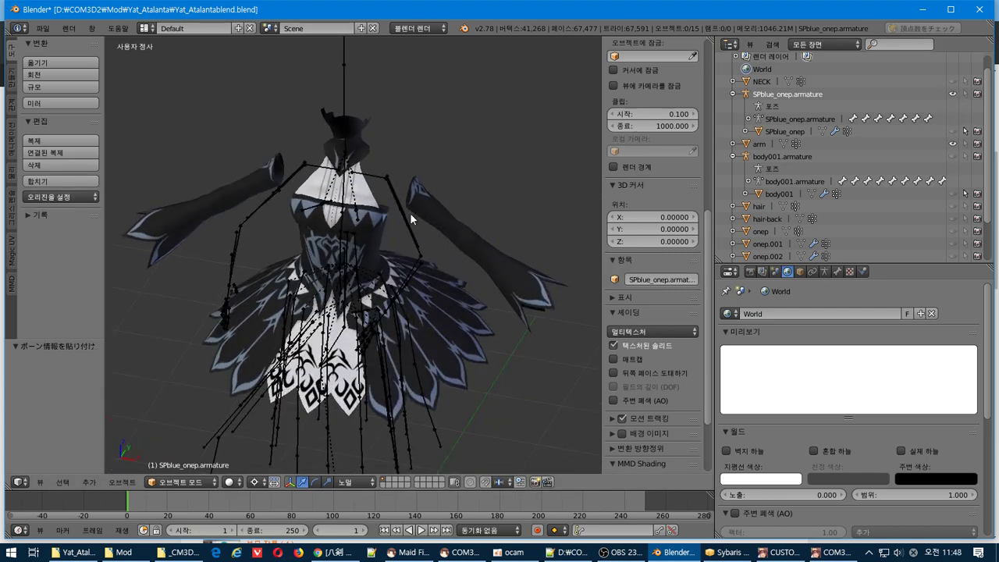
left_click(964, 92)
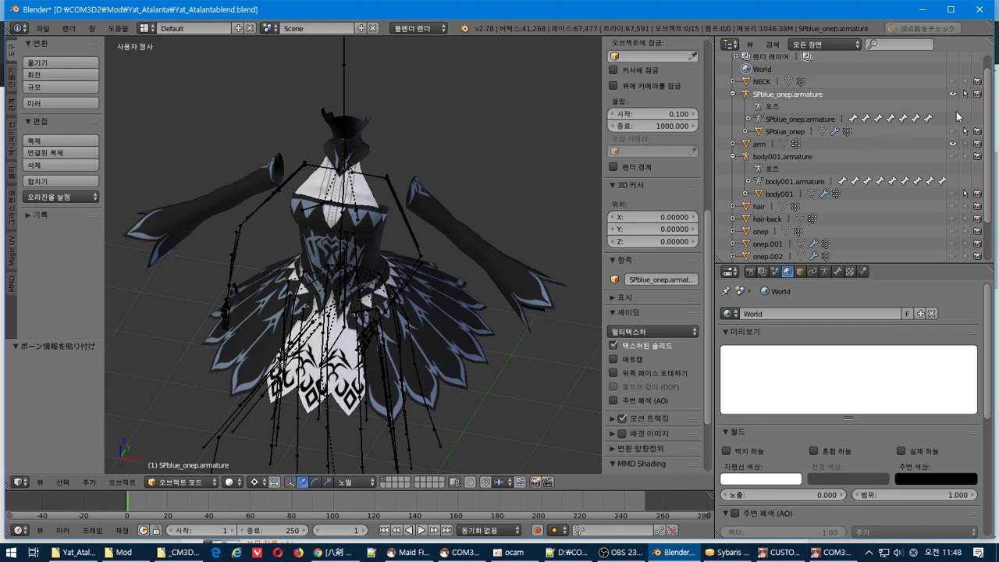
right_click(415, 216)
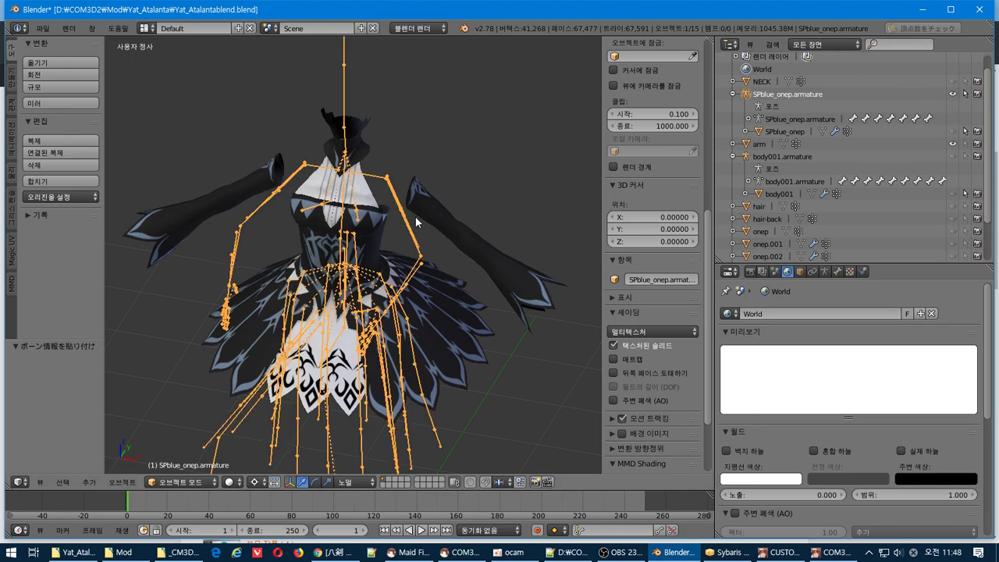
scroll(415, 216, "up", 3)
middle_click_drag(415, 217, 441, 215)
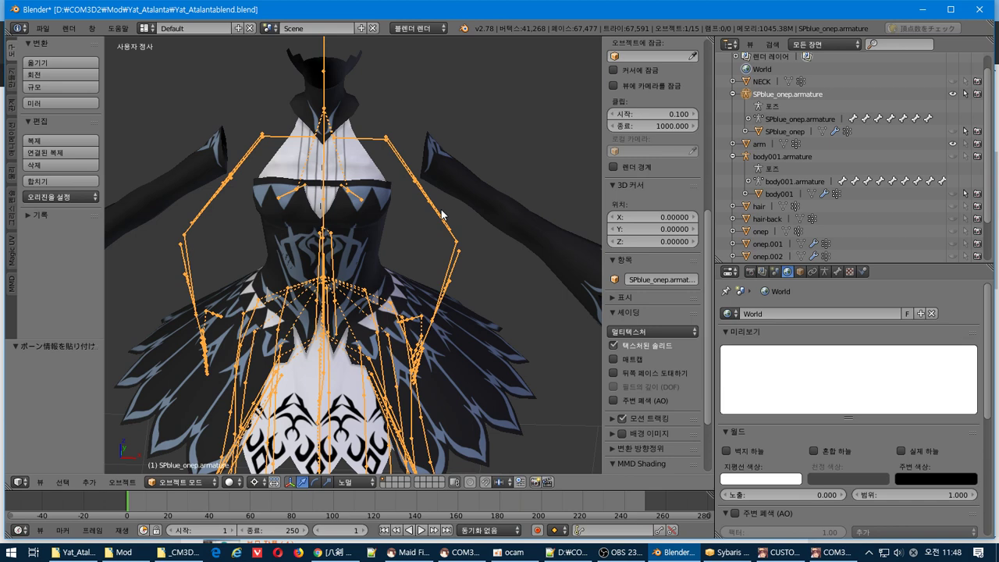
- Put SPblue_onep.armature into Pose Mode, select its Bip01 L UpperArm bone, and clear the bone selection
key("Tab")
key("Tab")
left_click(188, 481)
left_click(179, 439)
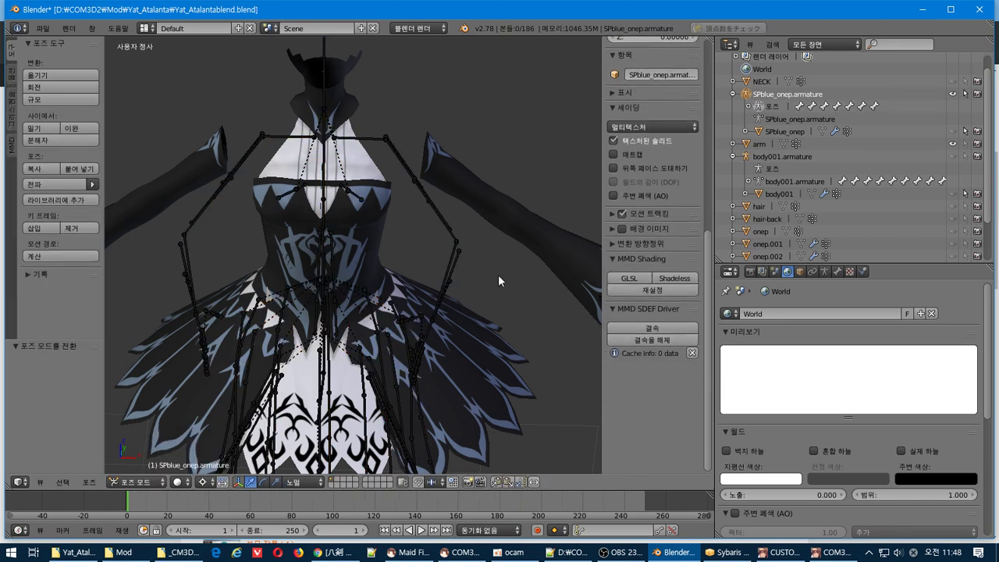
right_click(452, 244)
middle_click_drag(453, 243, 467, 224)
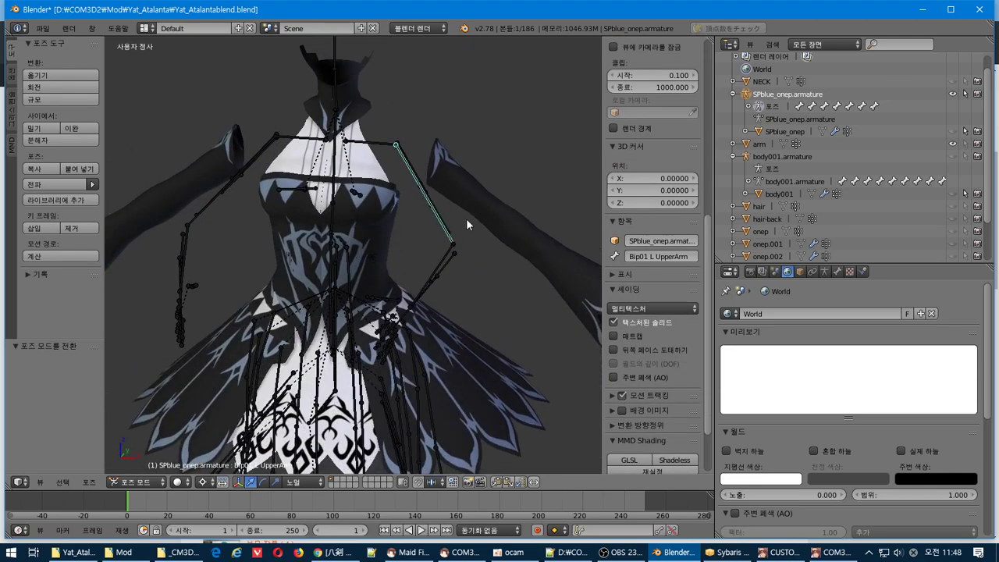
key("a")
key("a")
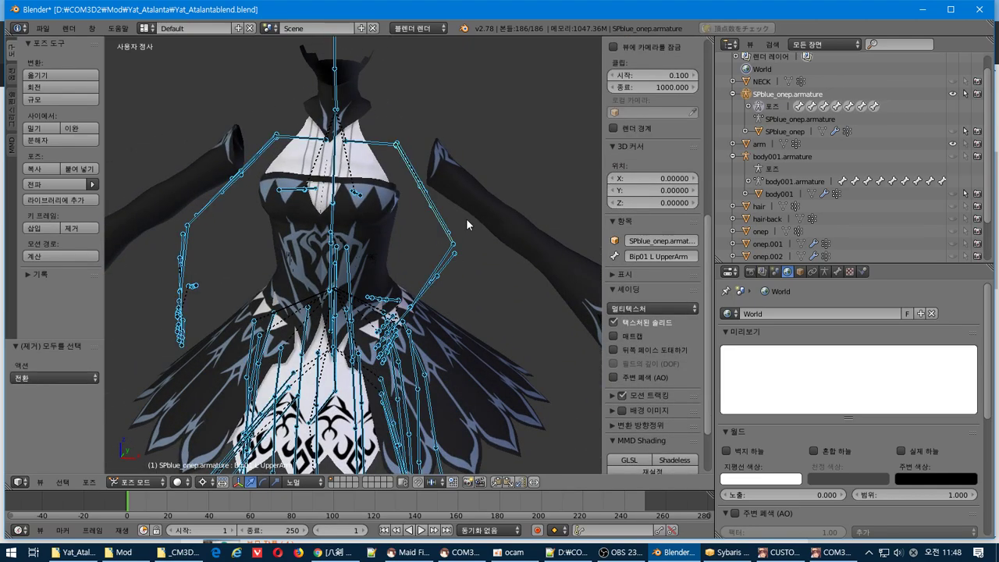
key("a")
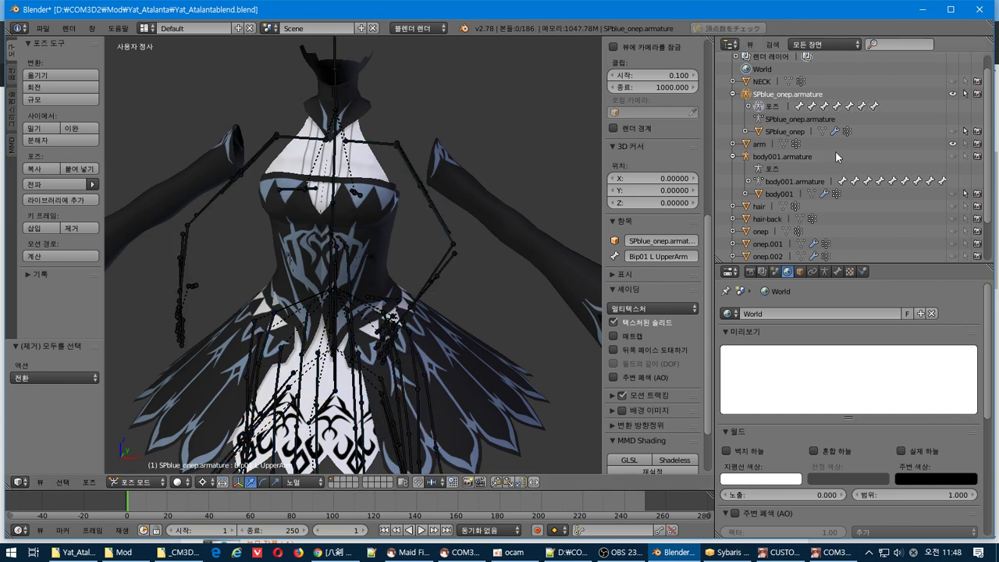
scroll(837, 156, "up", 2)
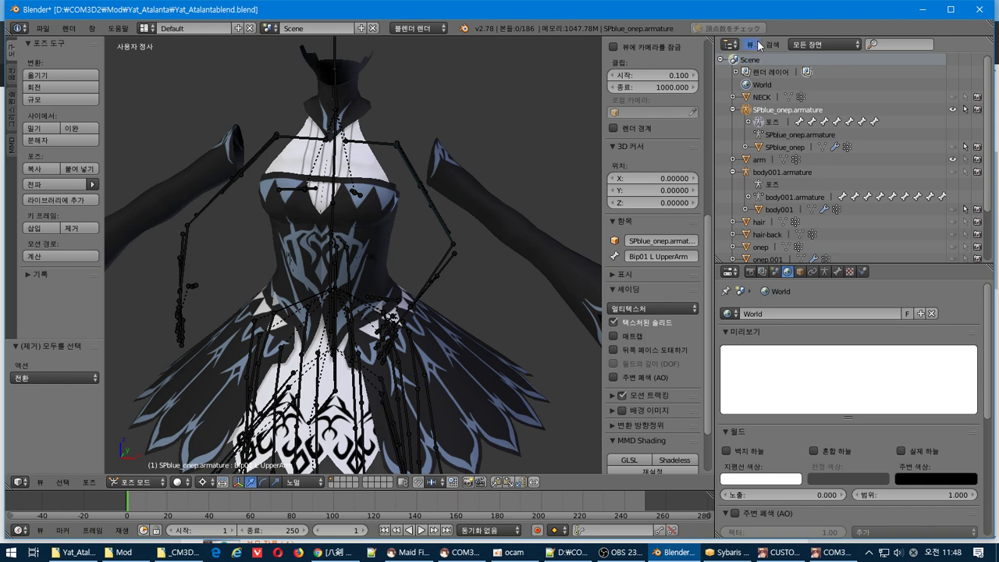
left_click(838, 45)
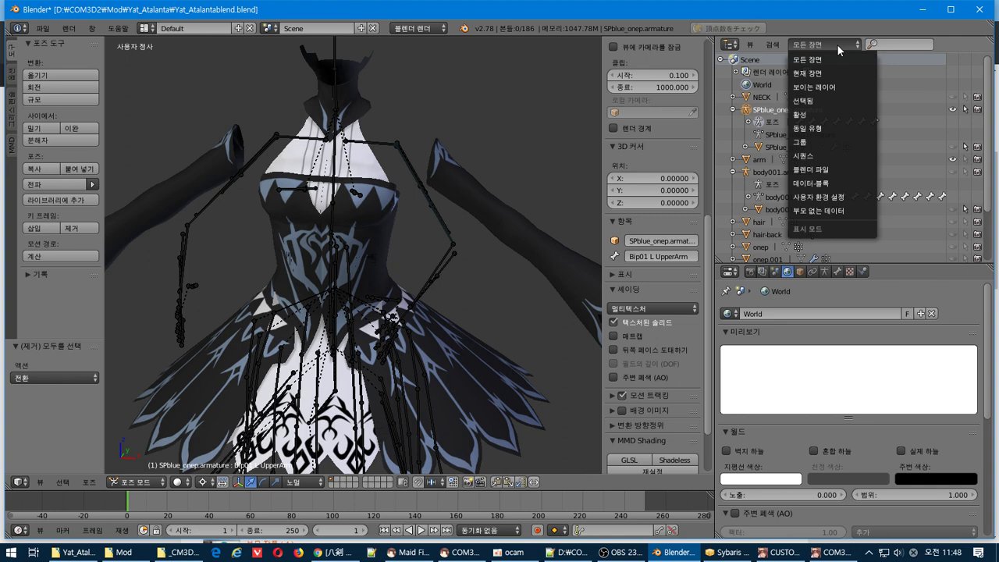
left_click(837, 45)
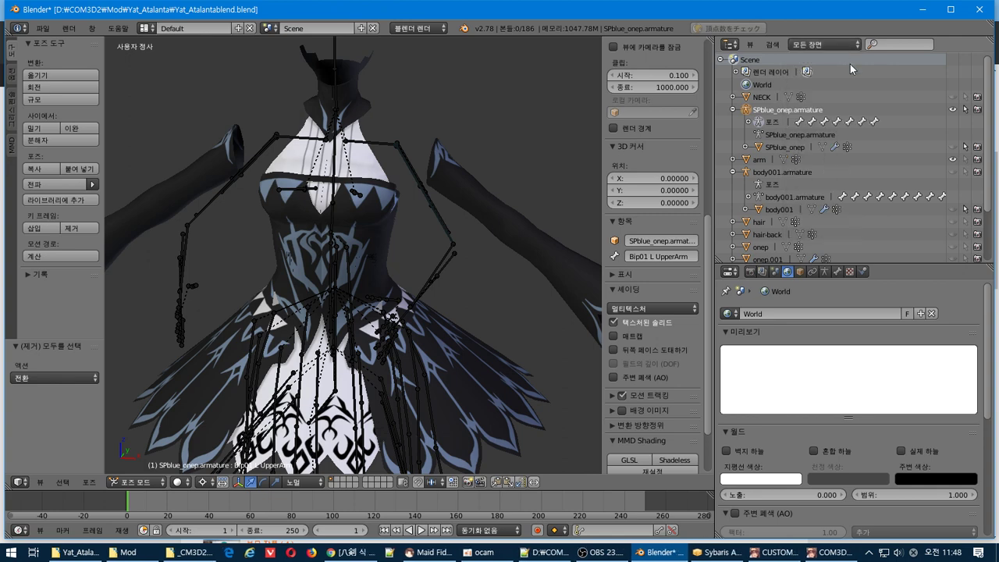
- Check the COM3D2x64 console, and switch to the CUSTOM ORDER MAID 3D 2 game window to open the load screen
mouse_move(832, 552)
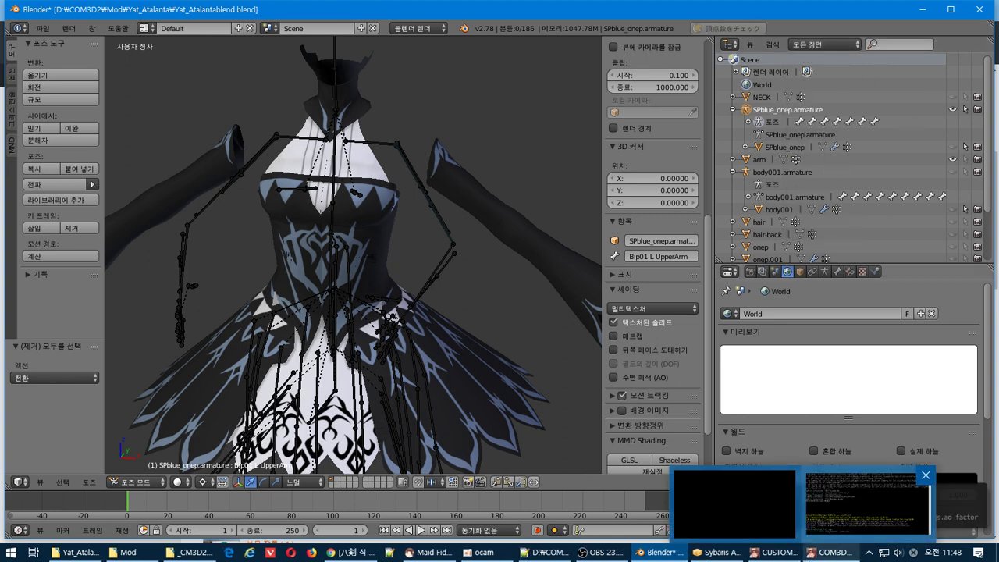
left_click(819, 513)
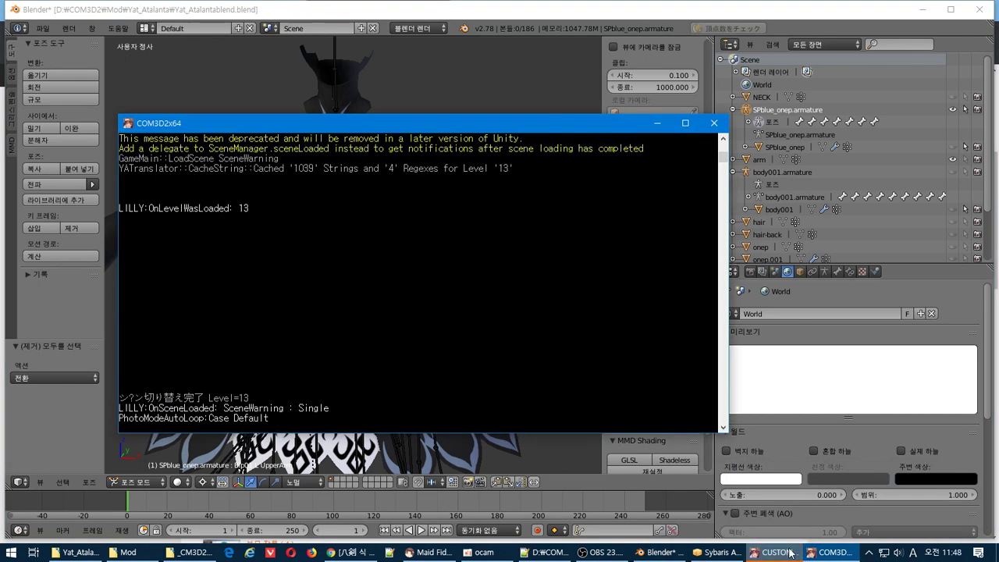
mouse_move(790, 554)
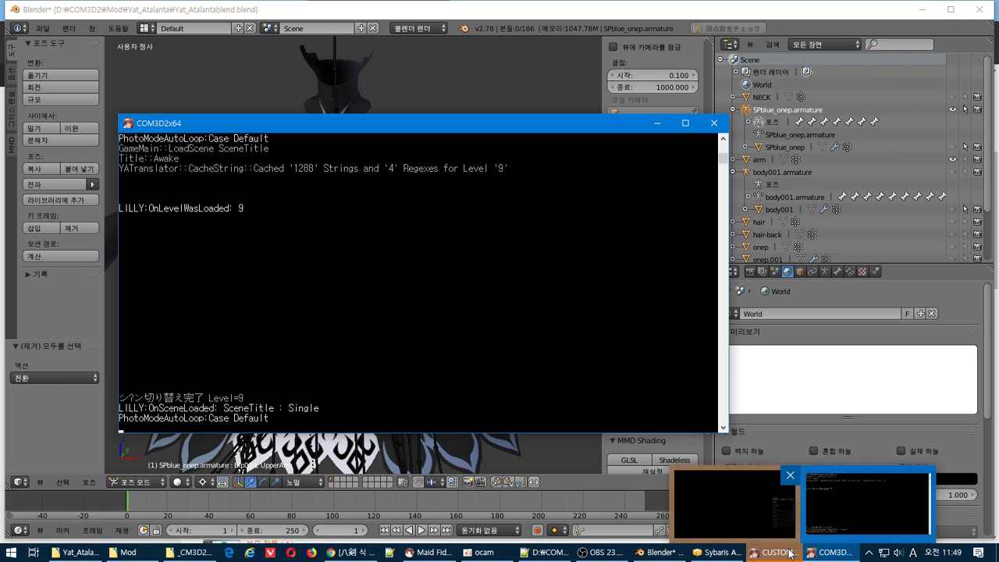
left_click(790, 553)
left_click(236, 320)
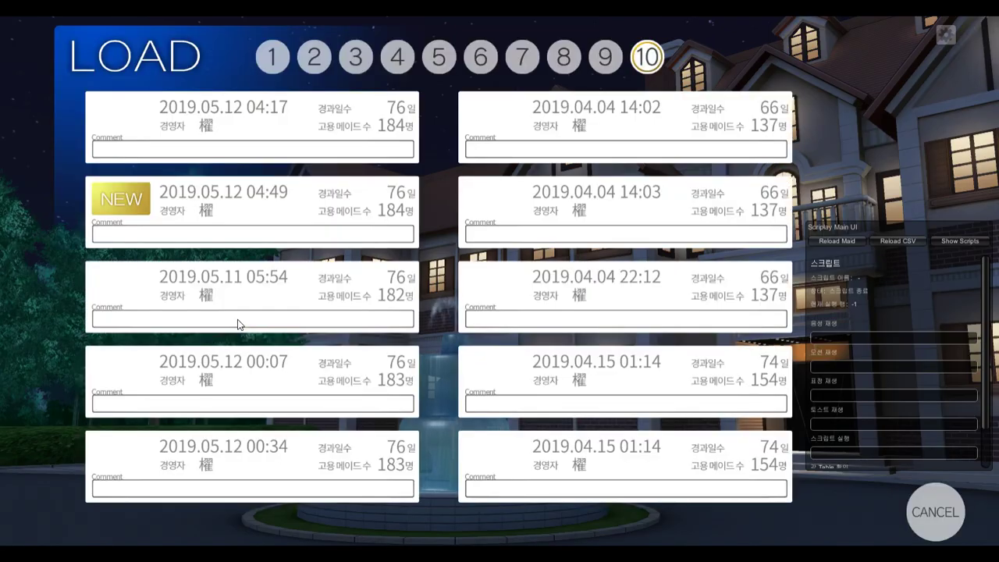
- Load the newest save, dated 2019.05.12 04:49, from page 10 instead of the 04:17 save
left_click(283, 160)
left_click(547, 324)
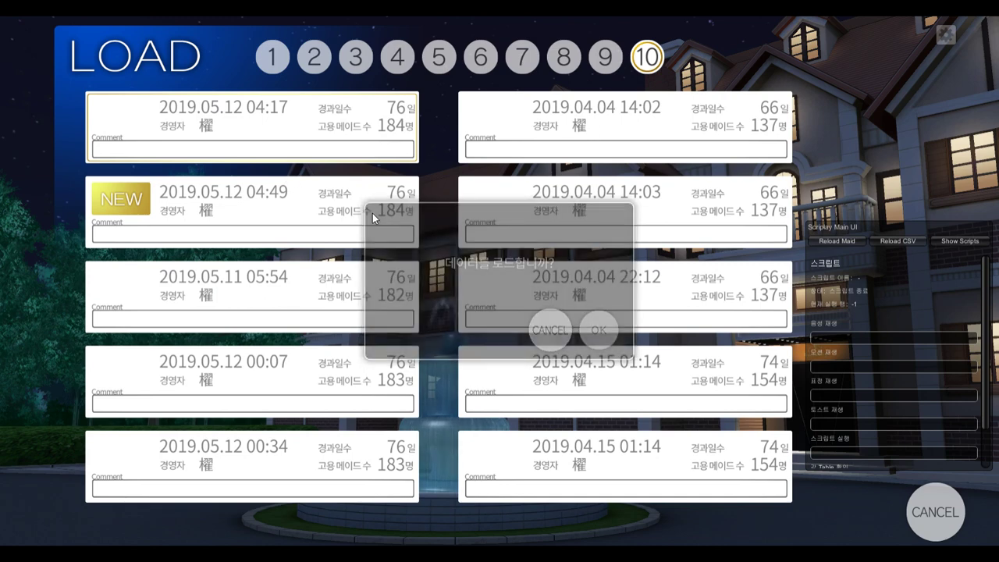
left_click(346, 200)
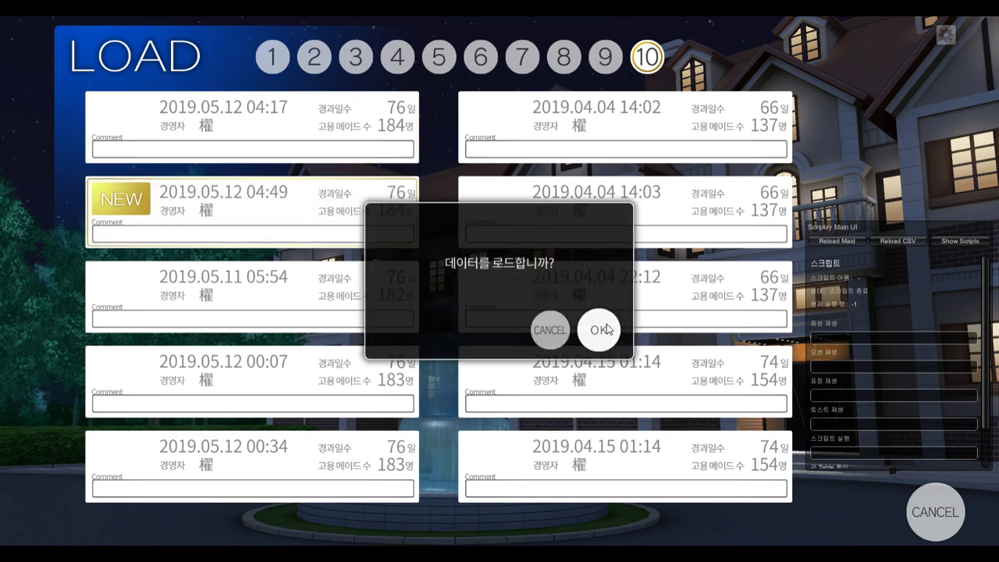
key("alt+Tab")
key("alt+Tab")
key("alt+Tab")
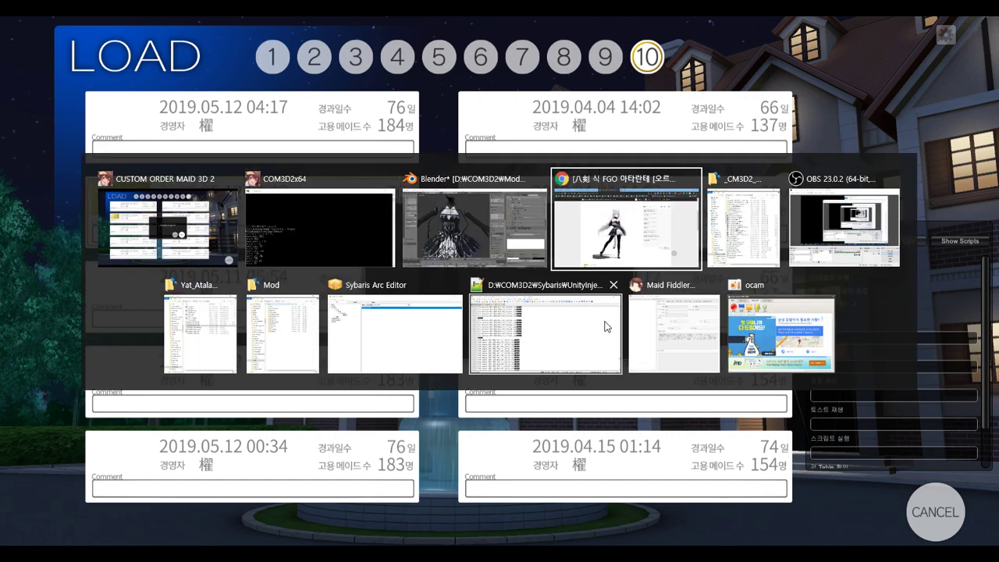
key("alt+Tab")
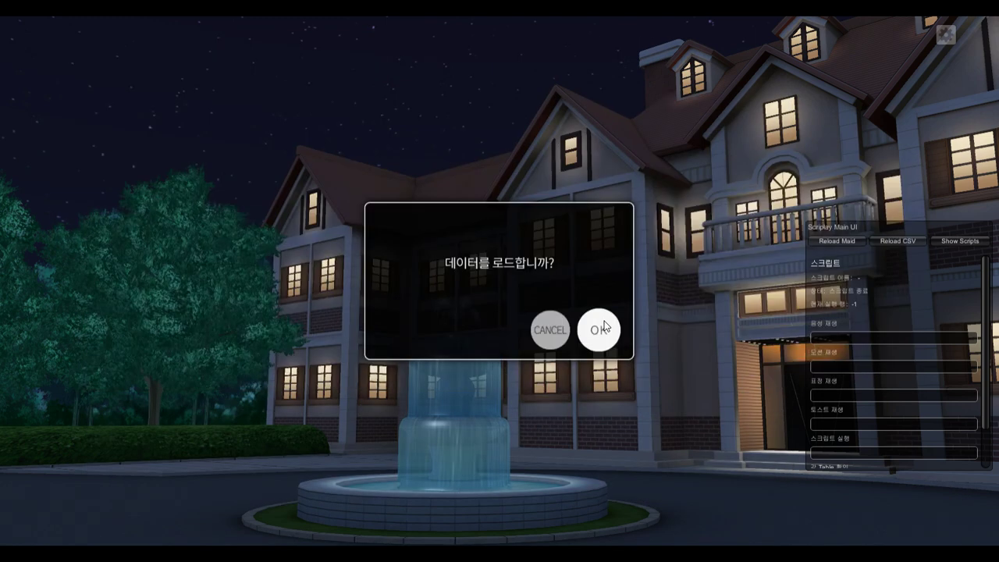
key("alt+Tab")
key("alt+Tab")
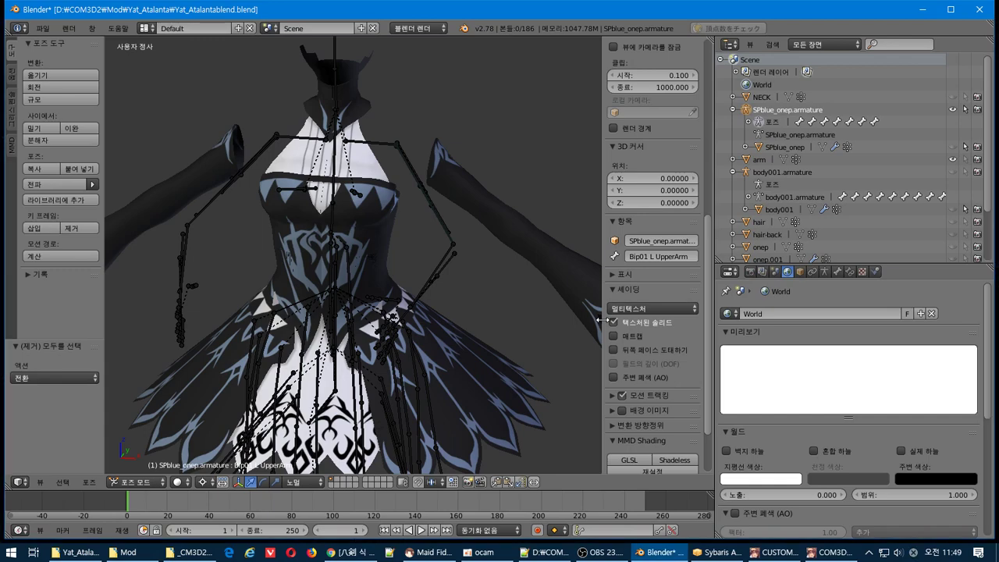
middle_click_drag(410, 292, 375, 297)
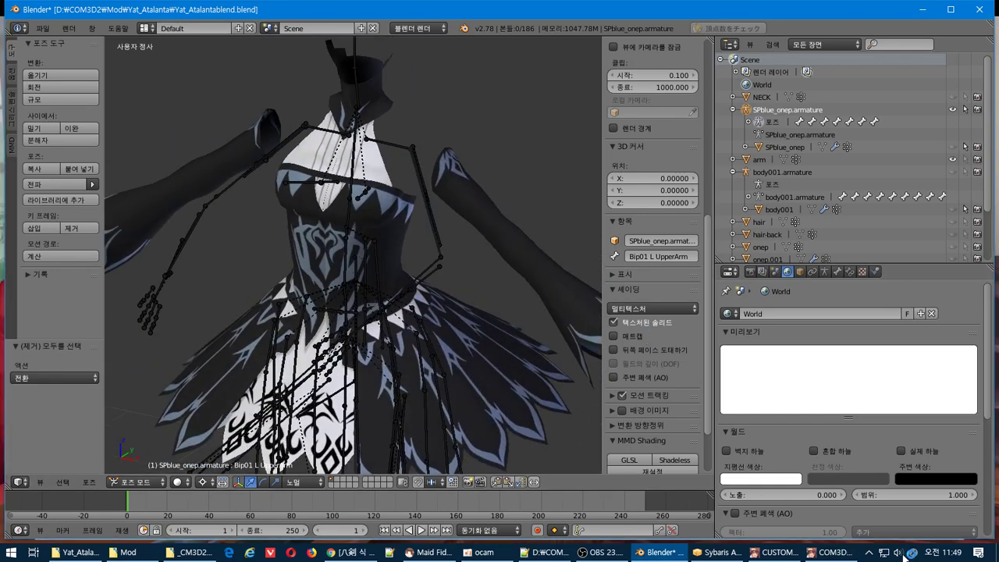
- Switch back to the CUSTOM ORDER MAID 3D 2 window and open the maid management screen from the office
key("alt+Tab")
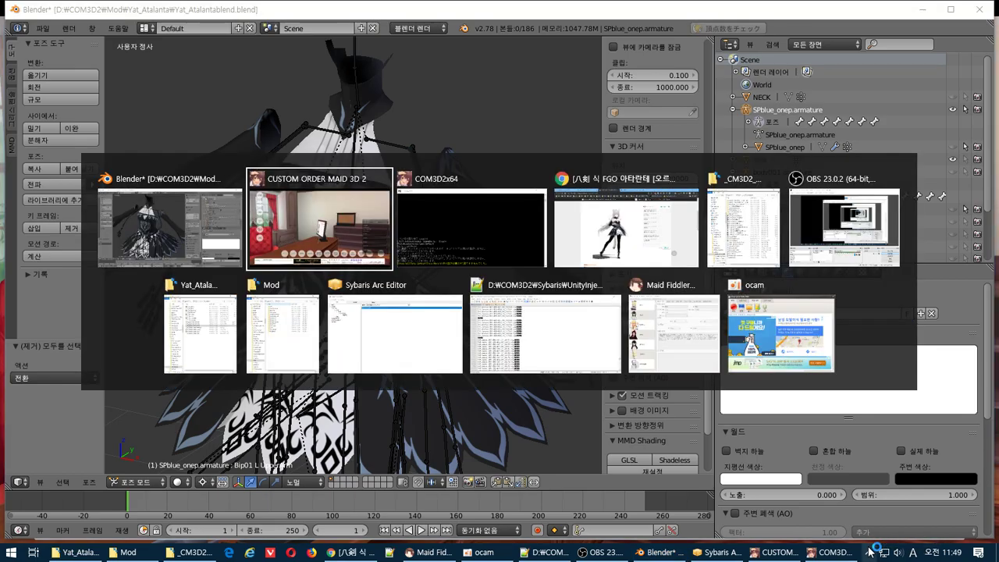
left_click(64, 114)
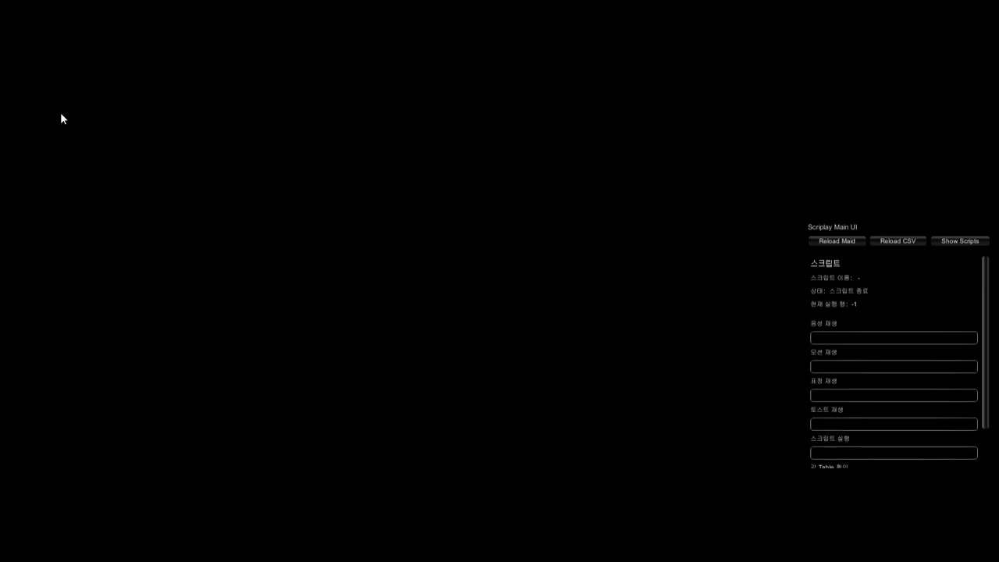
key("alt+Tab")
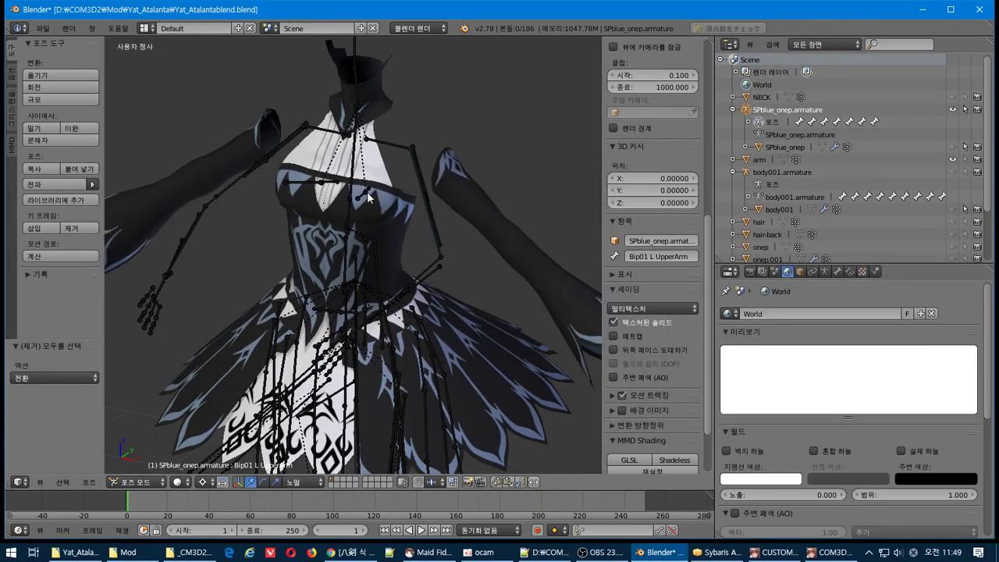
middle_click_drag(369, 197, 405, 200)
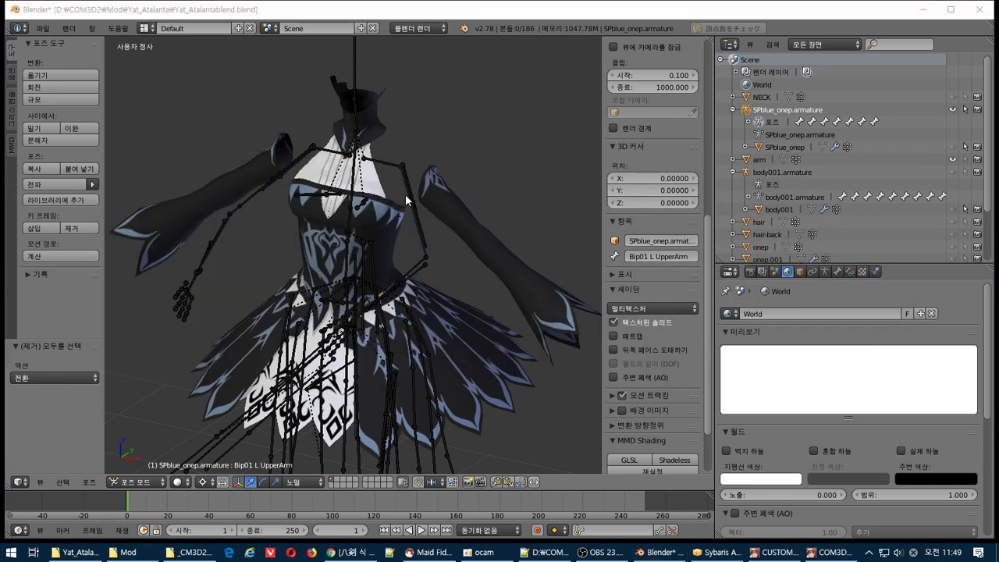
key("alt+Tab")
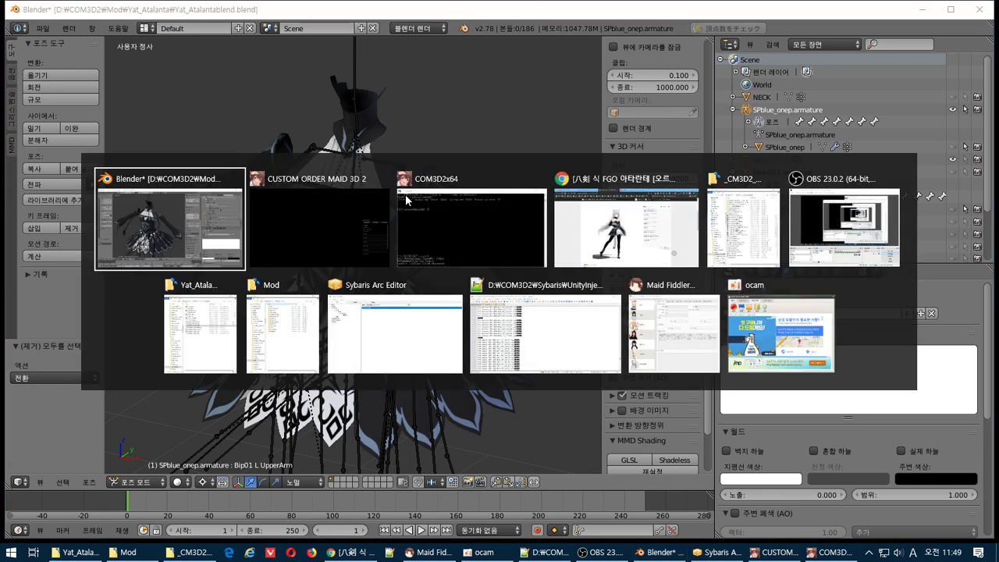
key("Tab")
key("Tab")
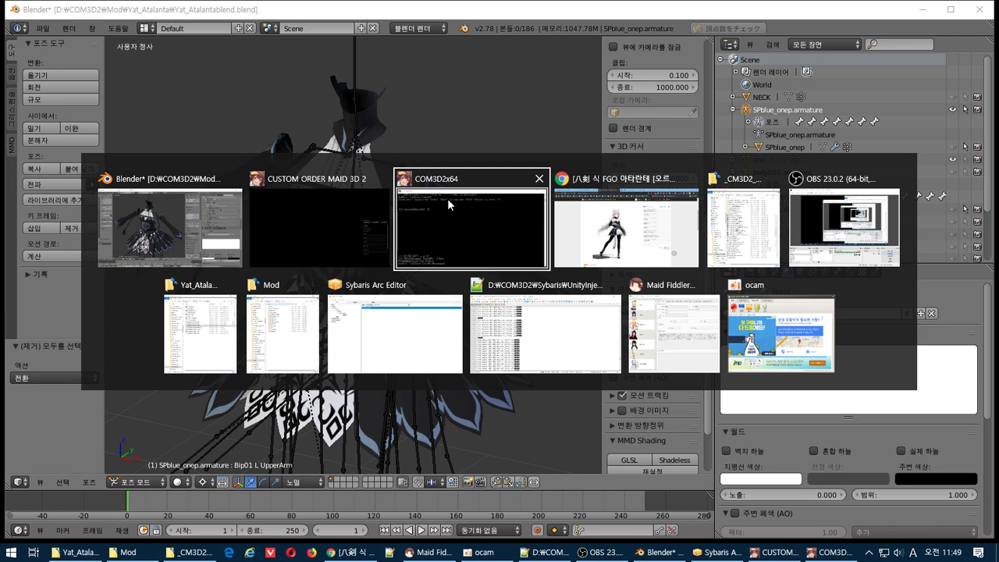
key("Tab")
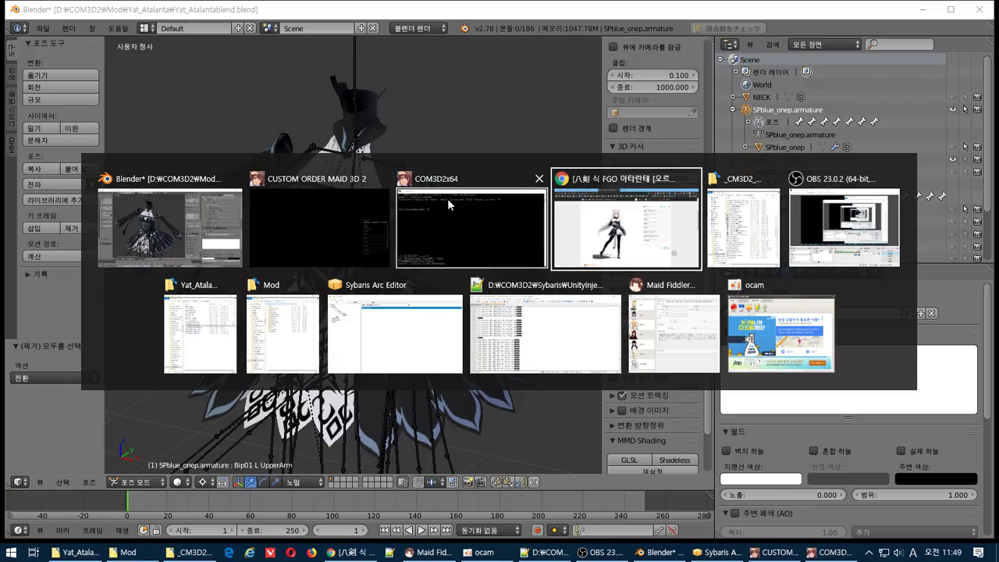
key("alt+Tab")
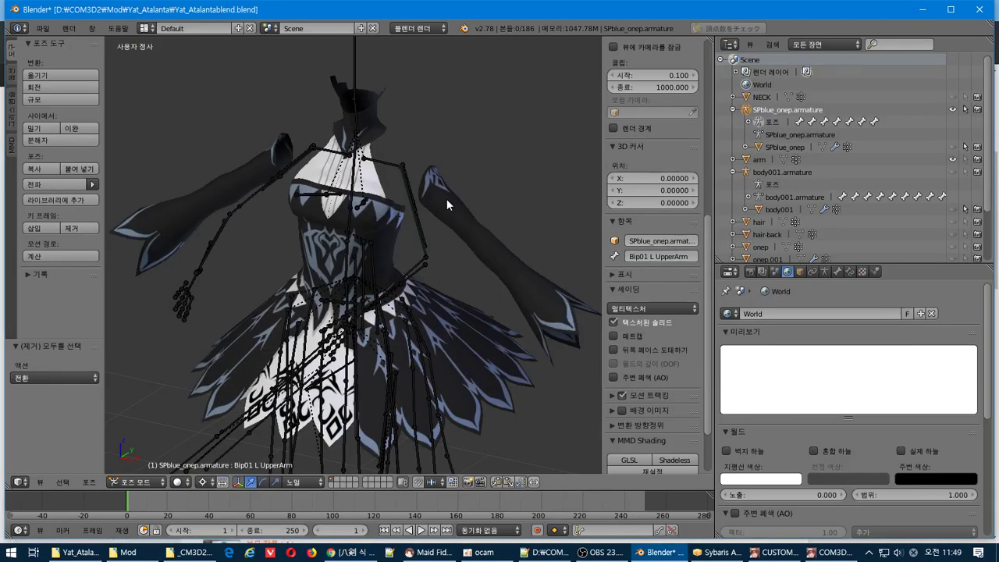
middle_click_drag(447, 198, 523, 179)
key("alt+Tab")
key("alt+Tab")
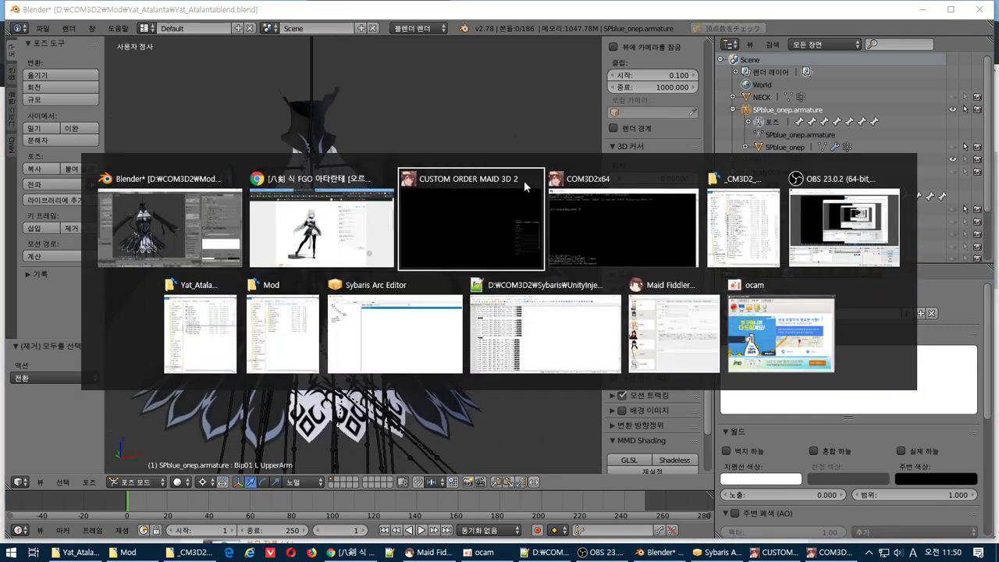
key("Escape")
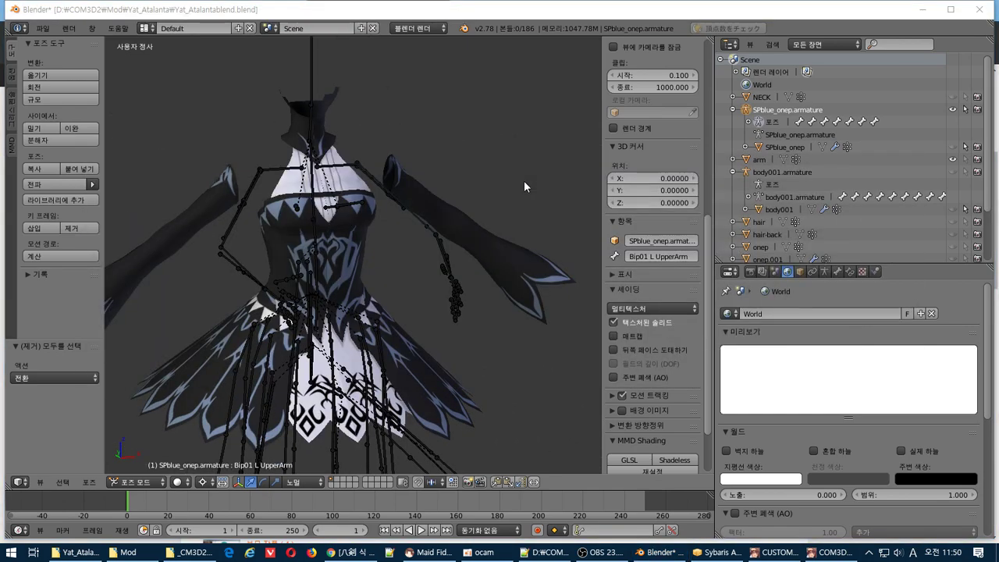
- Return to the game and start hiring a new maid (메이드고용) from the maid management screen
key("alt+Tab")
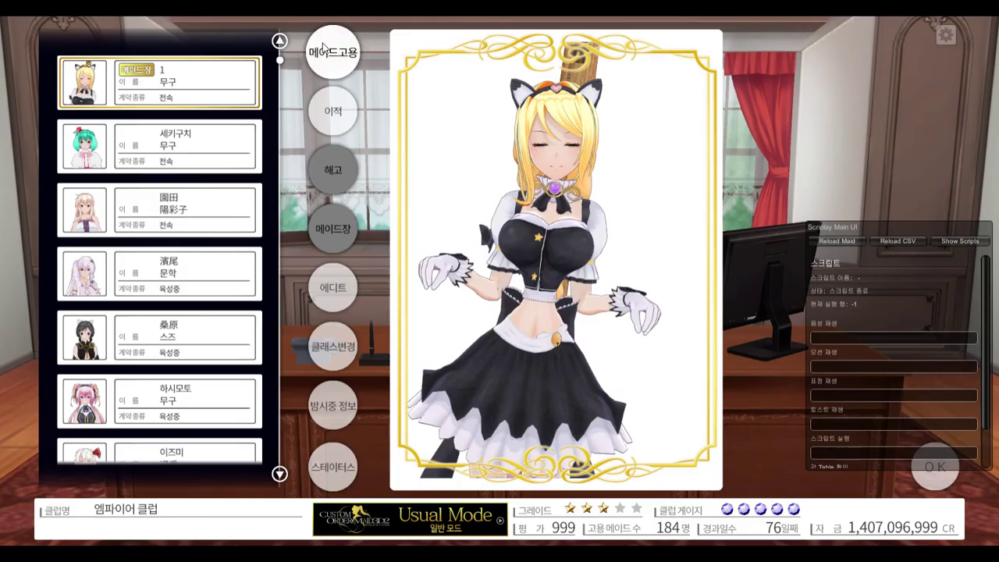
left_click(324, 48)
- Switch to Chrome, browse page 17 of the MMDモデル配布あり tag on Nico Nico Seiga, and minimize the browser
key("alt+Tab")
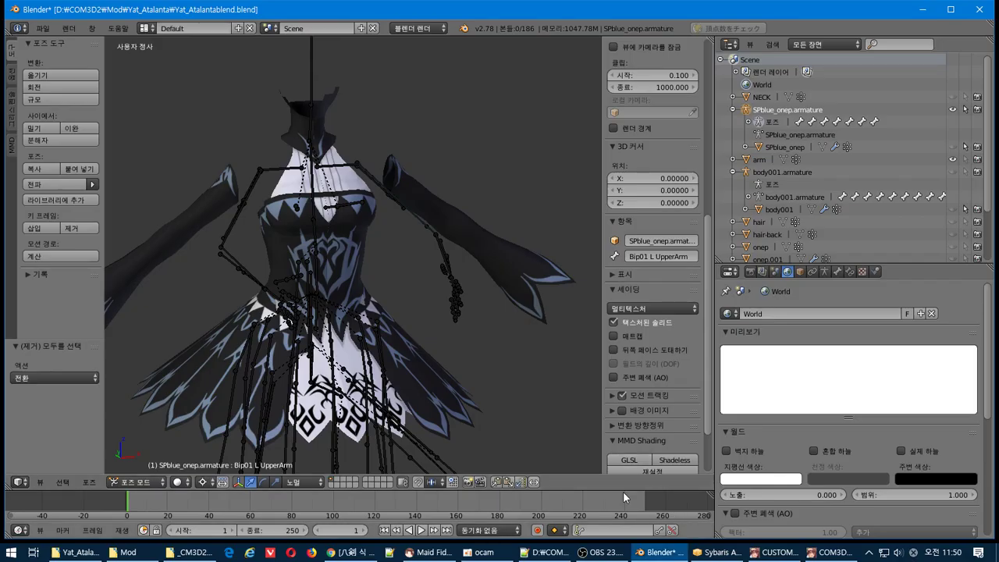
left_click(363, 555)
left_click(510, 8)
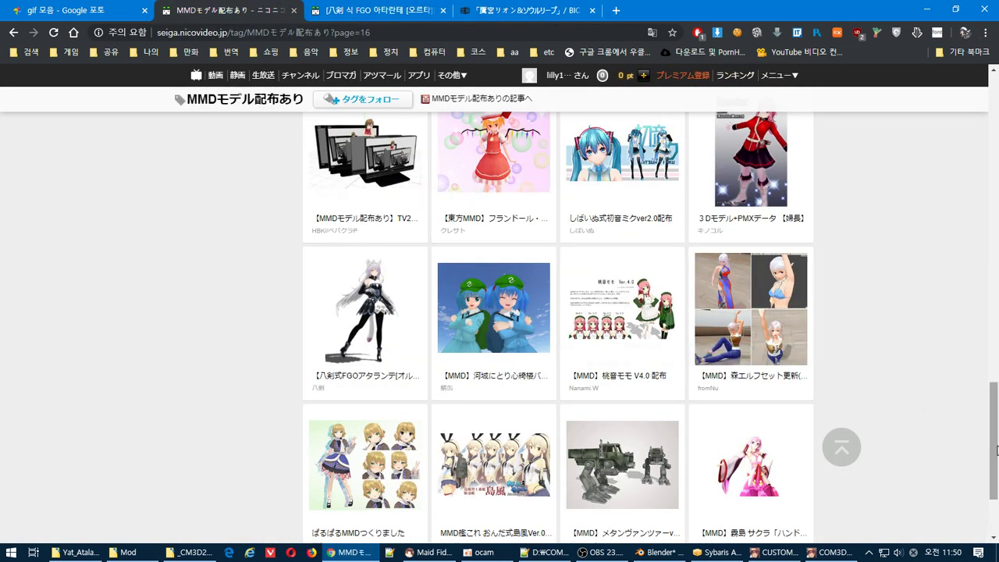
scroll(997, 450, "down", 2)
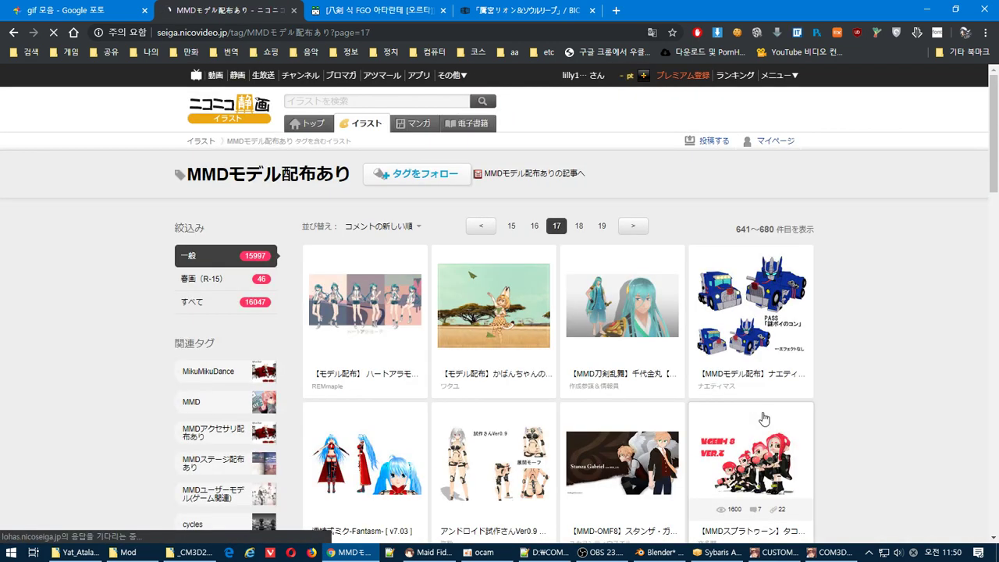
left_click_drag(986, 209, 997, 270)
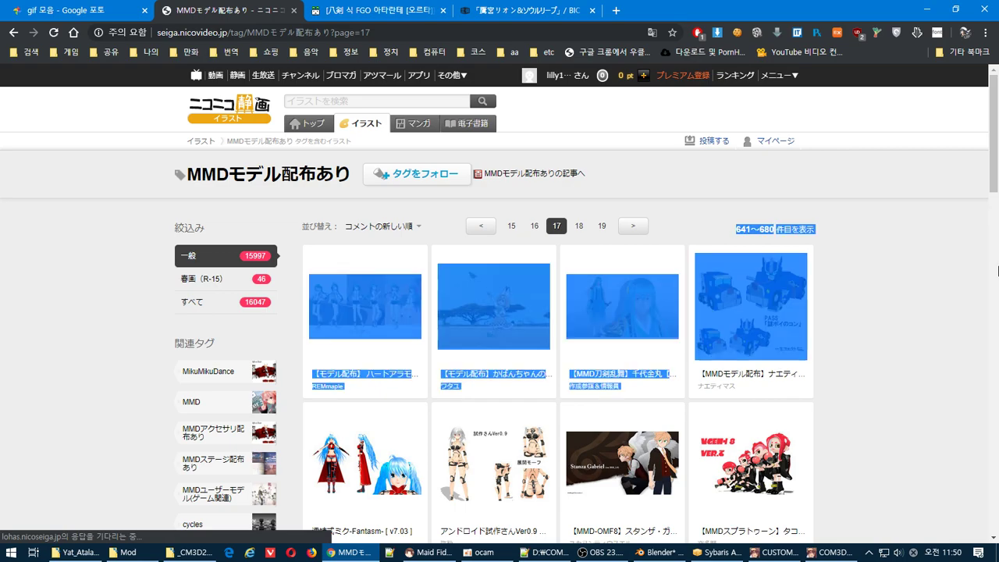
left_click(947, 274)
left_click_drag(995, 190, 981, 526)
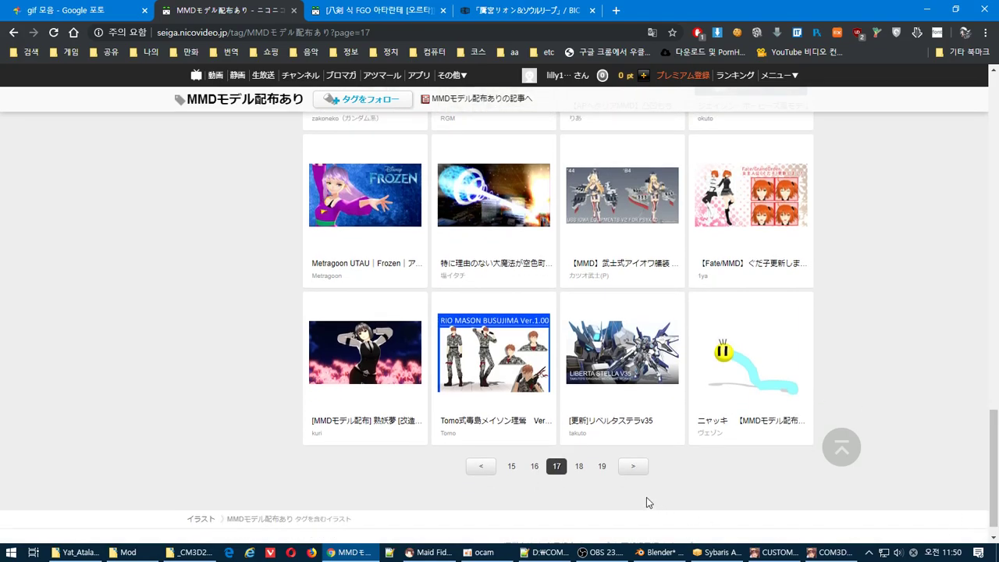
left_click(926, 8)
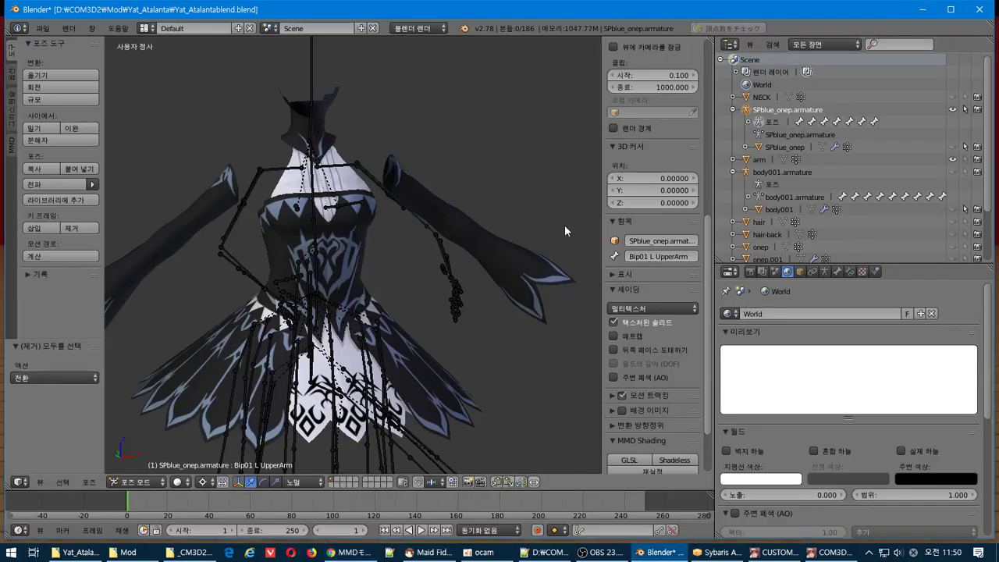
- Return to the game's maid editor and look through the one-piece items (원피스) in the clothing category (의상)
key("alt+Tab")
key("alt+Tab")
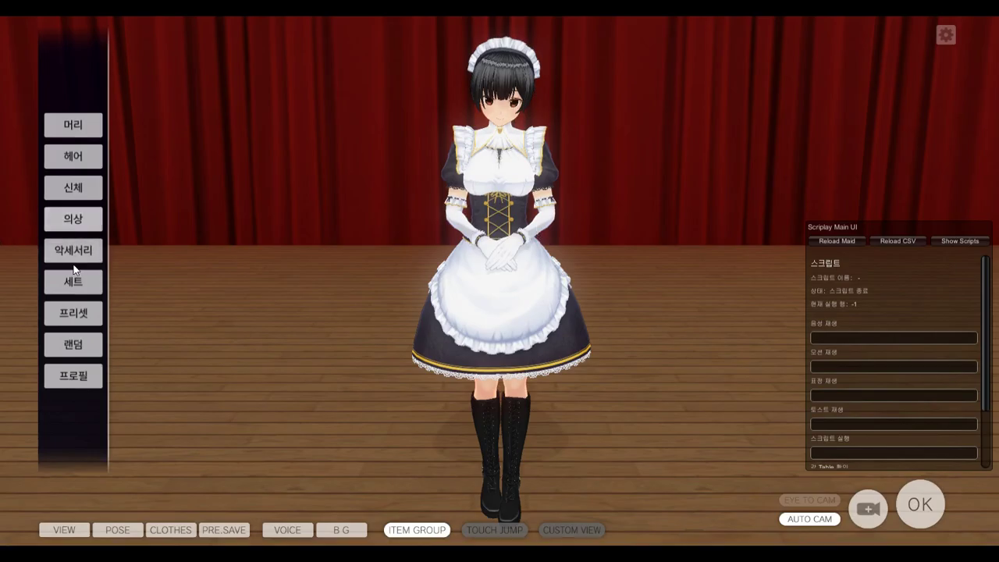
left_click(66, 216)
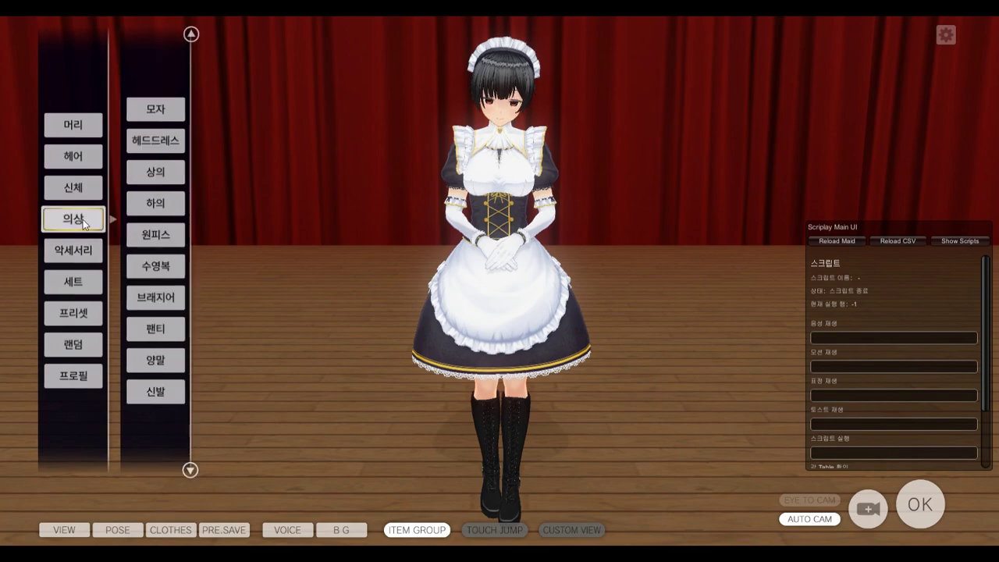
left_click(144, 242)
left_click_drag(469, 59, 569, 490)
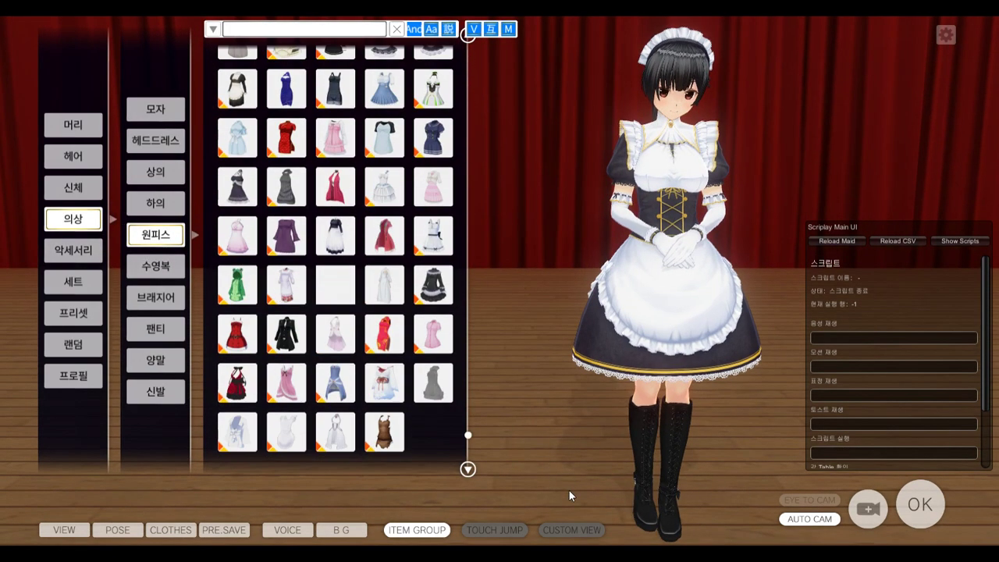
- Turn off the V and 互 item filters, leaving only M on, and put the blank-thumbnail mod one-piece on the maid
left_click(494, 29)
left_click(492, 30)
left_click(474, 30)
left_click(491, 30)
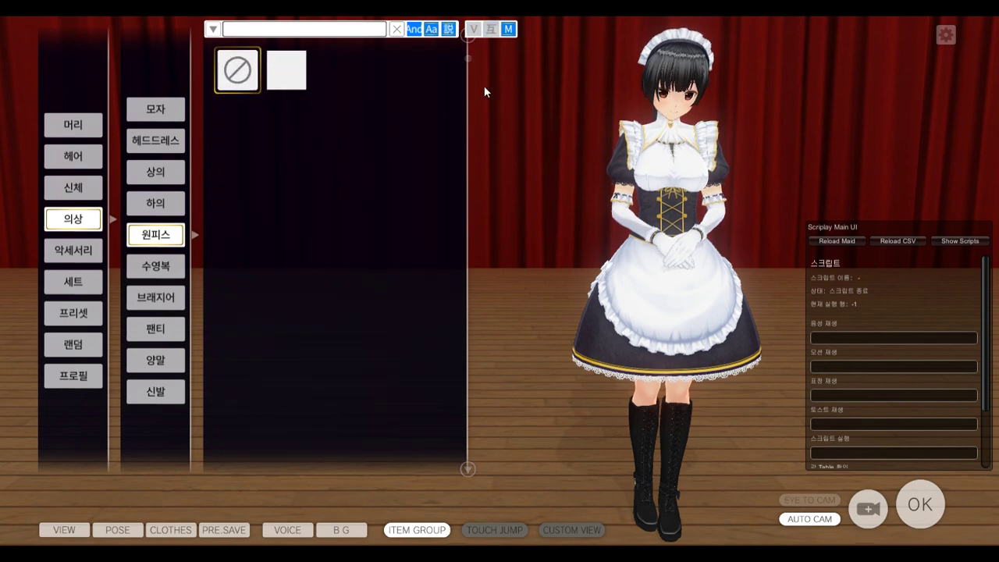
scroll(612, 166, "up", 2)
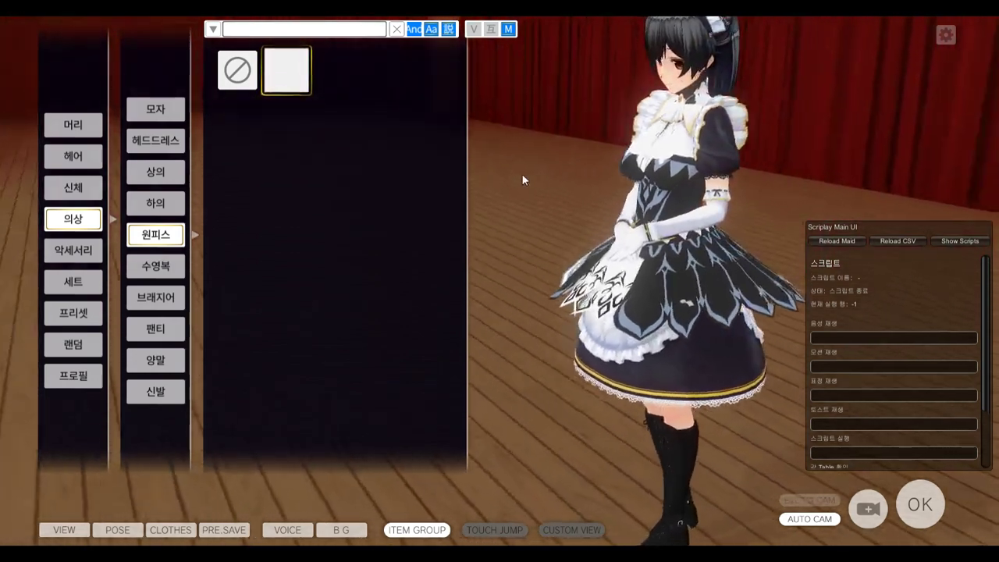
- Remove the maid's bottom (하의) and top (상의) garments, leaving the mod one-piece on
left_click(154, 202)
left_click(249, 81)
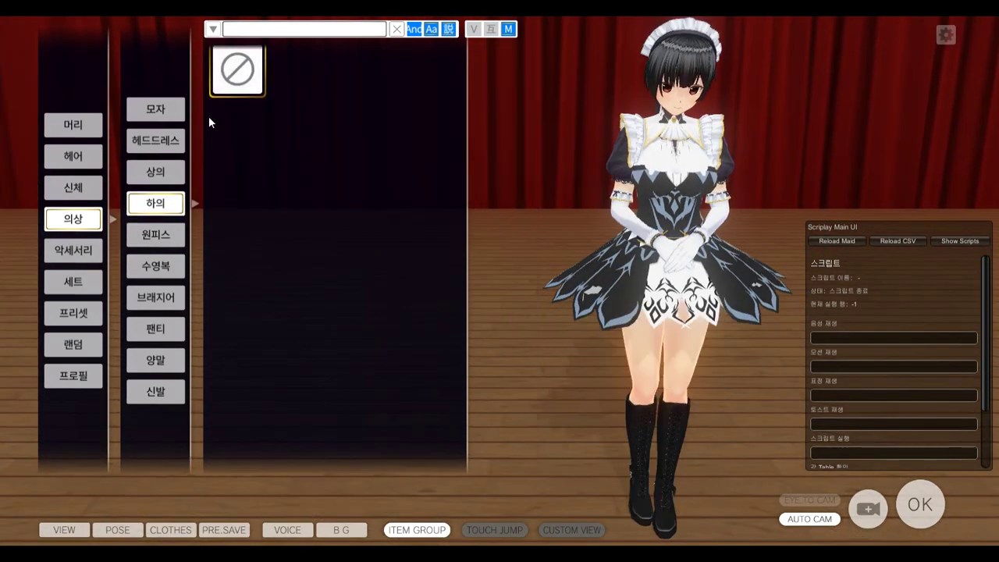
left_click(172, 174)
left_click(238, 69)
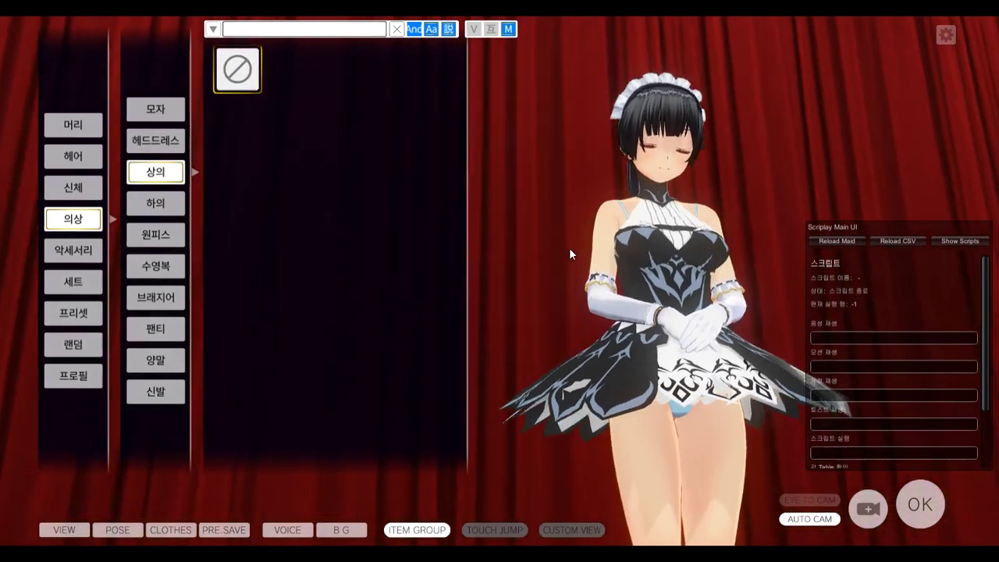
- Examine the fit of the one-piece on the maid's chest, waist and skirt from several angles
left_click_drag(570, 249, 588, 316)
right_click_drag(588, 316, 604, 247)
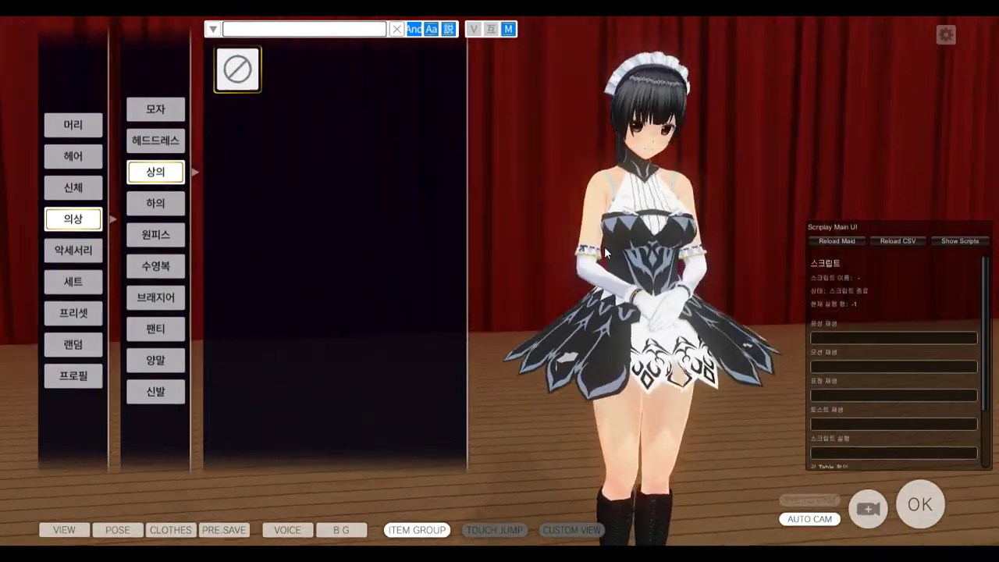
mouse_move(604, 247)
middle_mouse_down()
mouse_move(619, 133)
mouse_move(616, 259)
middle_mouse_up()
right_click_drag(616, 259, 525, 277)
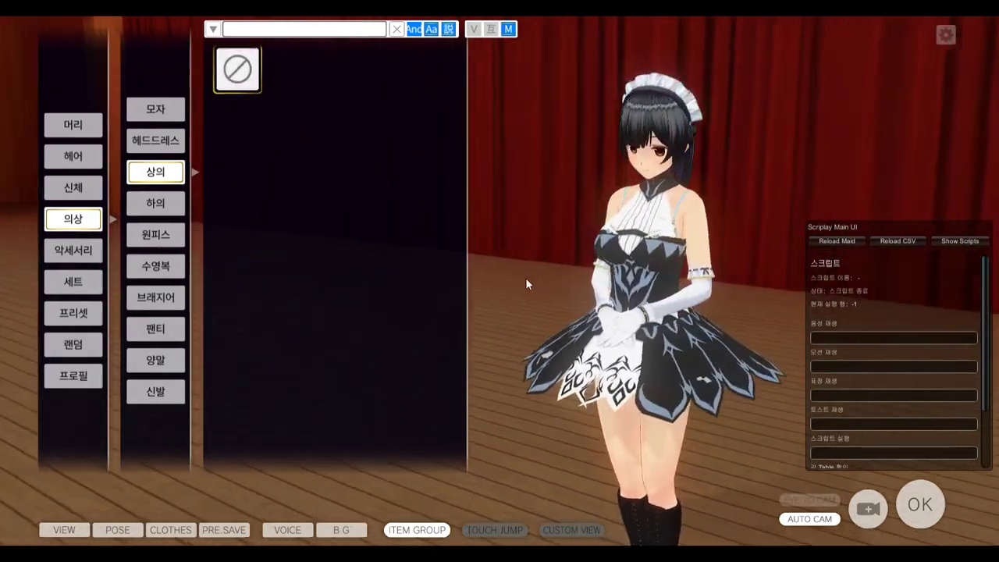
scroll(611, 343, "up", 3)
right_click_drag(611, 347, 687, 323)
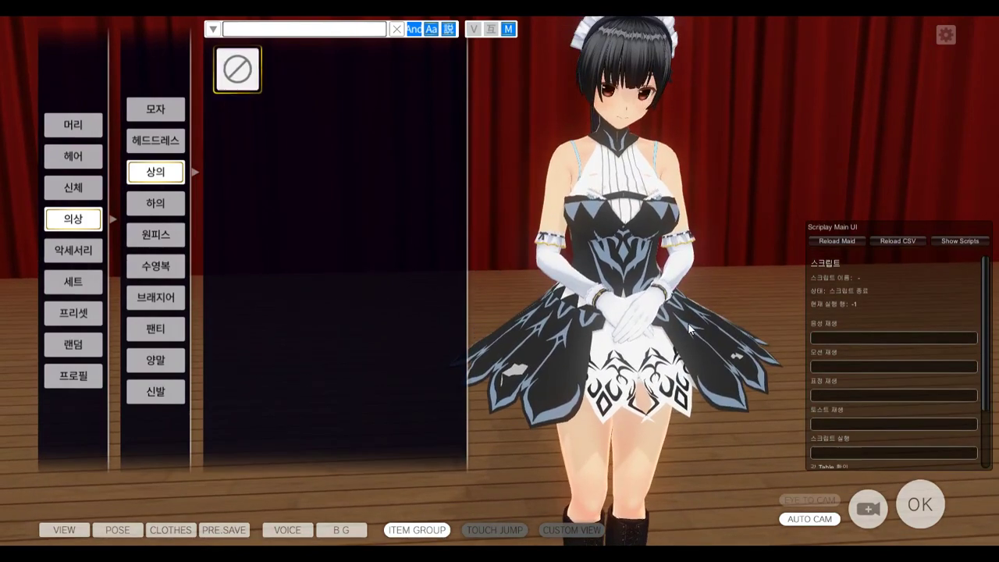
- Open the Pose controls with the IK handles for the maid, and switch the editor to its view mode
key("F7")
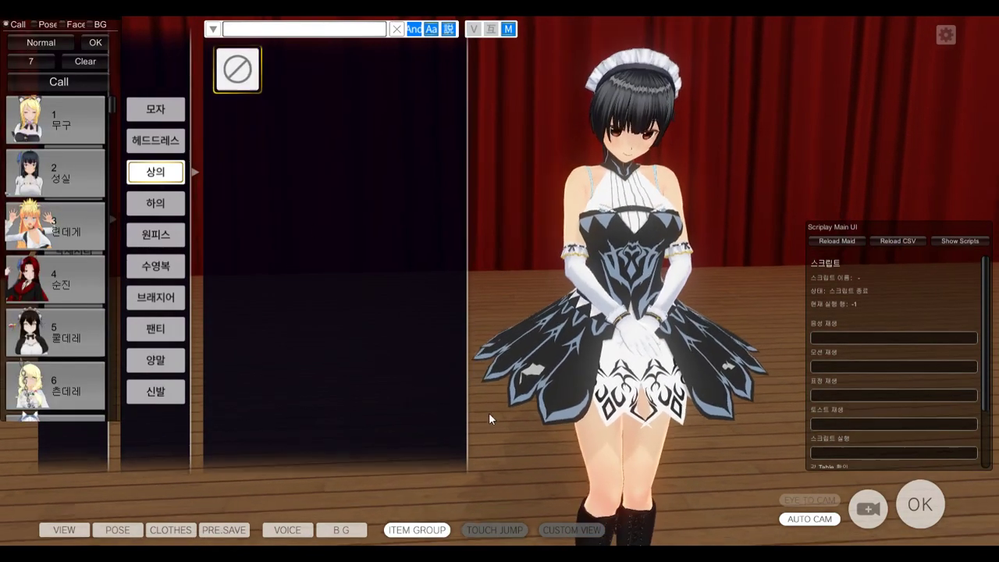
left_click(40, 24)
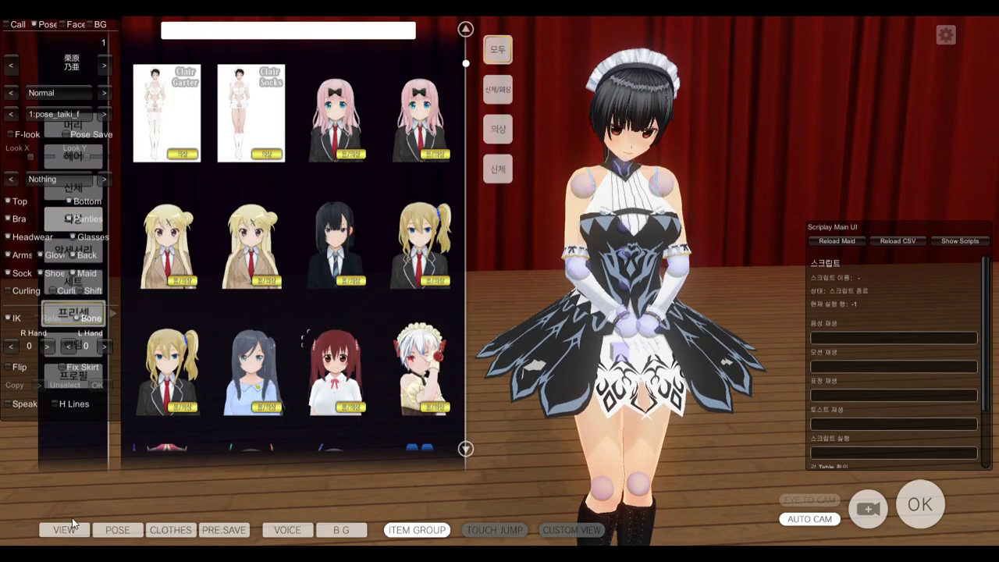
left_click(70, 524)
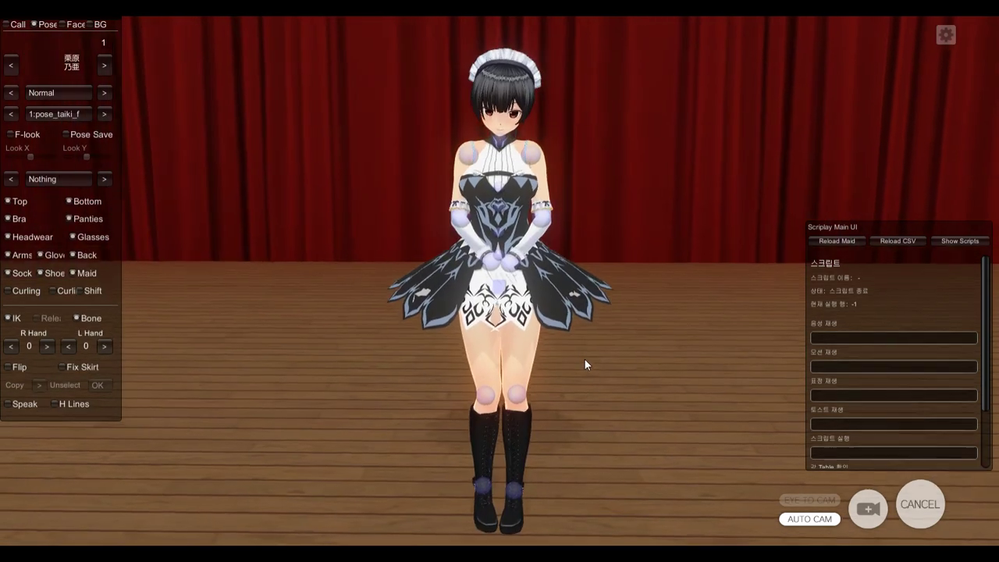
- Move both of the maid's legs apart with the IK handles and examine how the skirt follows from different angles
mouse_move(481, 400)
left_mouse_down()
mouse_move(342, 364)
mouse_move(327, 224)
mouse_move(447, 420)
mouse_move(492, 416)
left_mouse_up()
mouse_move(499, 415)
right_mouse_down()
mouse_move(712, 392)
mouse_move(548, 408)
right_mouse_up()
mouse_move(518, 397)
left_mouse_down()
mouse_move(656, 359)
mouse_move(818, 289)
mouse_move(382, 509)
mouse_move(702, 406)
mouse_move(545, 483)
mouse_move(206, 506)
mouse_move(566, 508)
left_mouse_up()
mouse_move(566, 509)
right_mouse_down()
mouse_move(394, 445)
mouse_move(293, 445)
mouse_move(285, 414)
mouse_move(501, 422)
right_mouse_up()
mouse_move(522, 404)
left_mouse_down()
mouse_move(460, 467)
mouse_move(505, 503)
left_mouse_up()
mouse_move(505, 502)
right_mouse_down()
mouse_move(593, 509)
mouse_move(527, 436)
right_mouse_up()
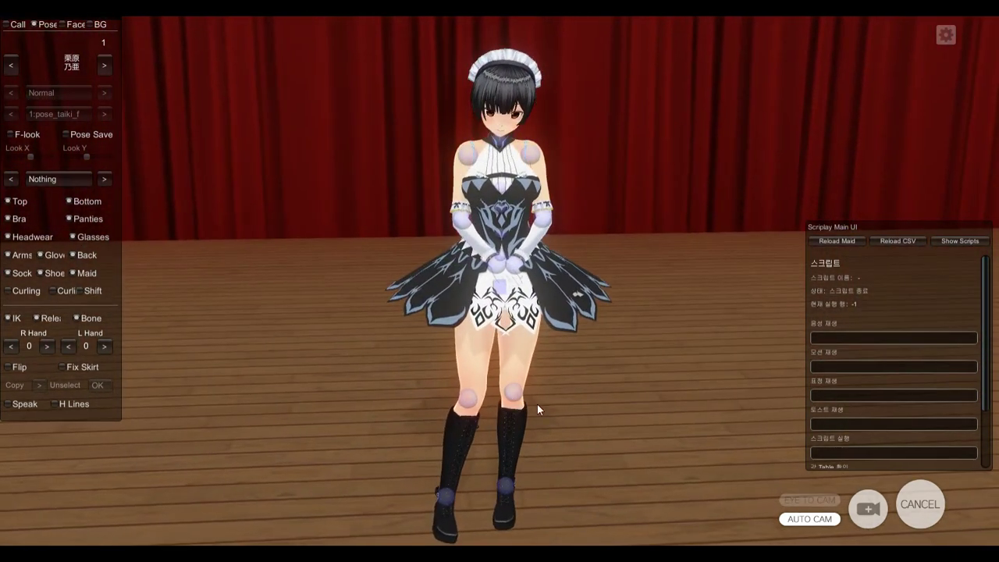
mouse_move(537, 408)
left_mouse_down()
mouse_move(610, 467)
mouse_move(546, 468)
left_mouse_up()
mouse_move(546, 468)
right_mouse_down()
mouse_move(631, 408)
mouse_move(906, 434)
mouse_move(483, 468)
right_mouse_up()
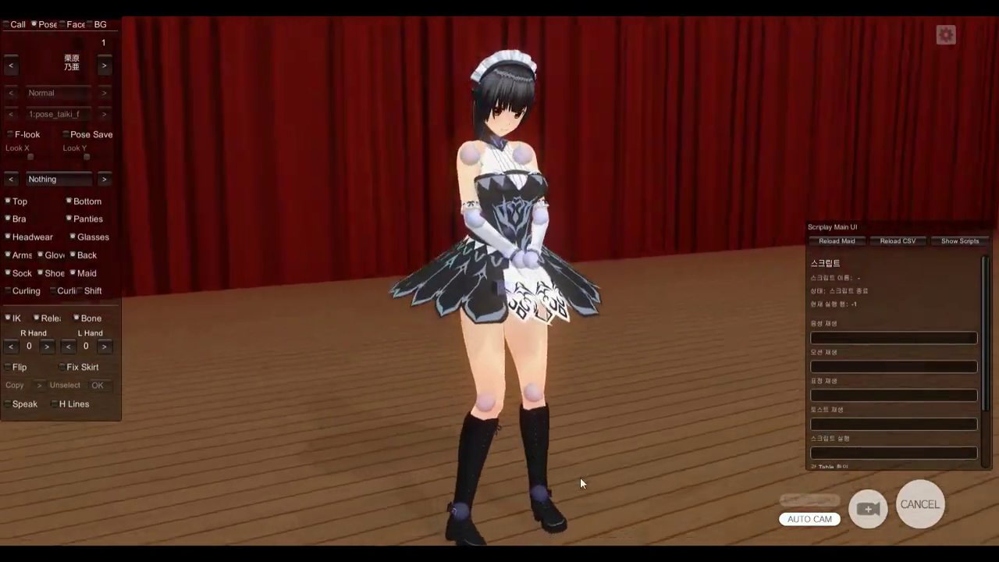
right_click_drag(581, 479, 531, 445)
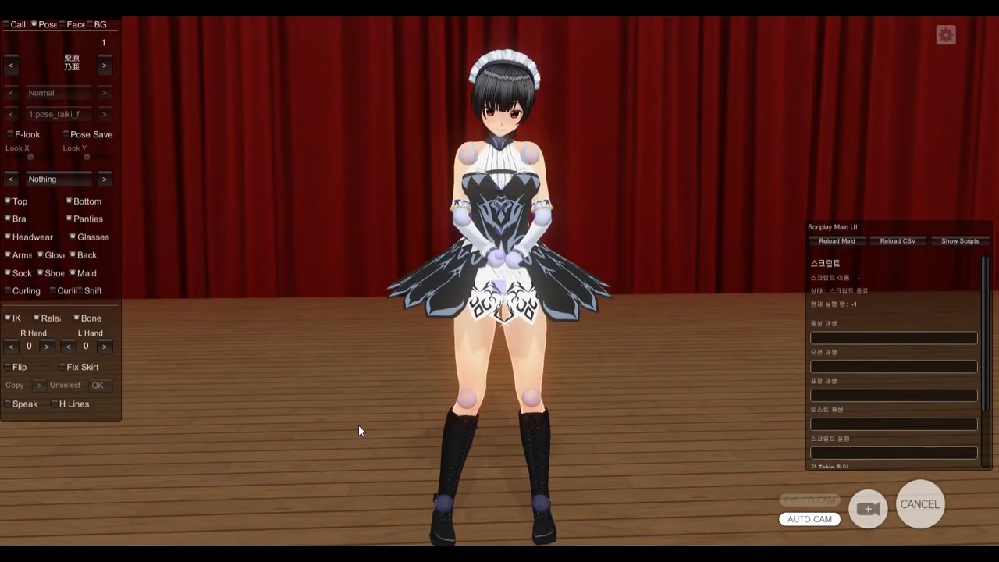
- Test the dress at different chest sizes from the front and side, ending at size (가슴 크기) 50 and sag (가슴 늘어짐) 0
key("Tab")
left_click(921, 504)
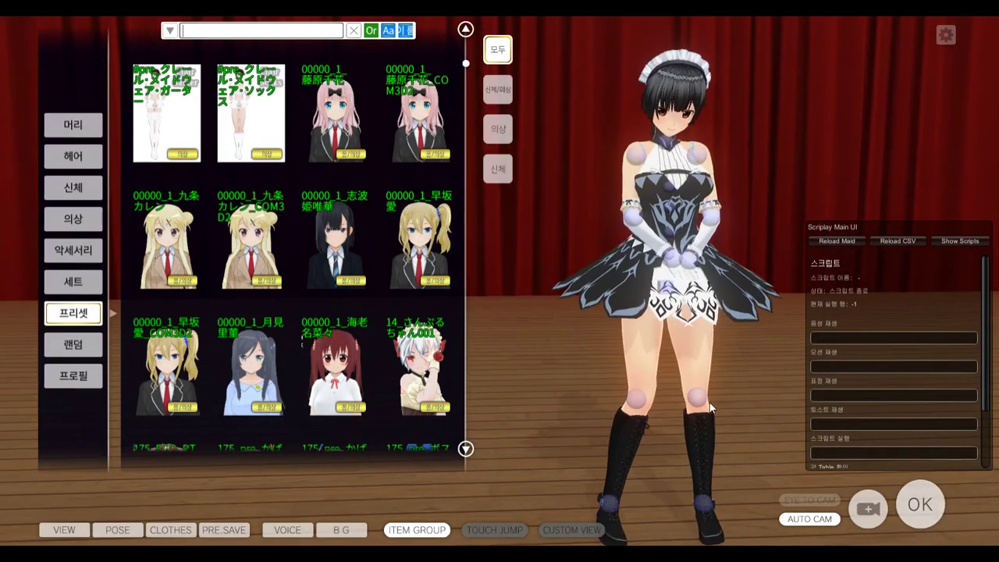
left_click(73, 188)
left_click(156, 140)
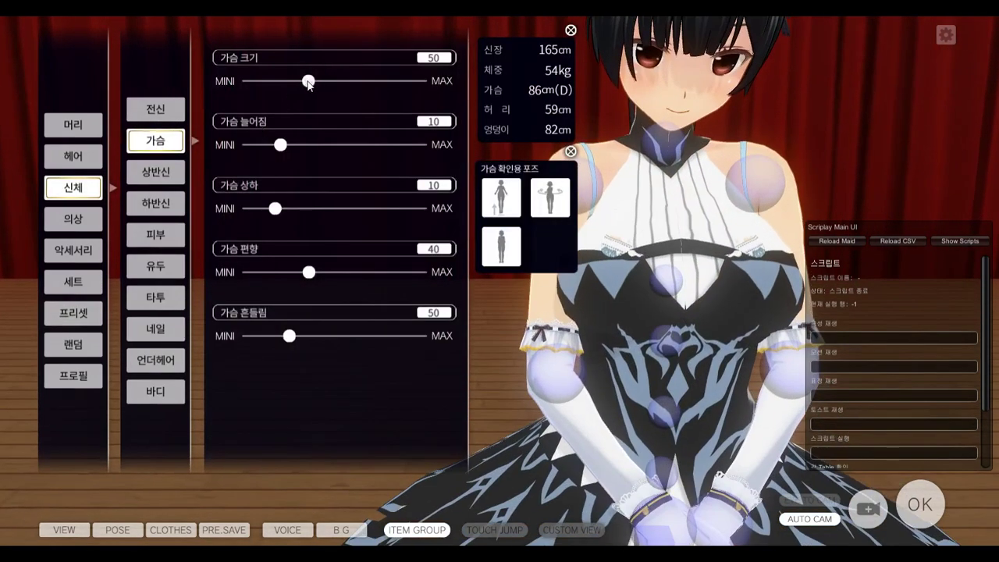
mouse_move(308, 82)
left_mouse_down()
mouse_move(416, 84)
mouse_move(302, 92)
mouse_move(368, 96)
mouse_move(266, 94)
mouse_move(353, 100)
mouse_move(302, 93)
left_mouse_up()
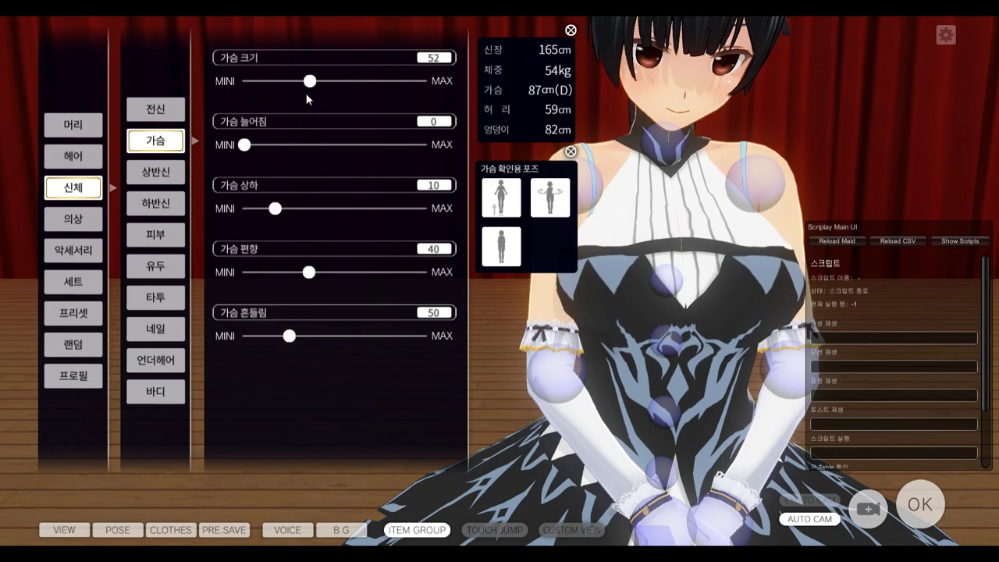
left_click_drag(574, 320, 470, 317)
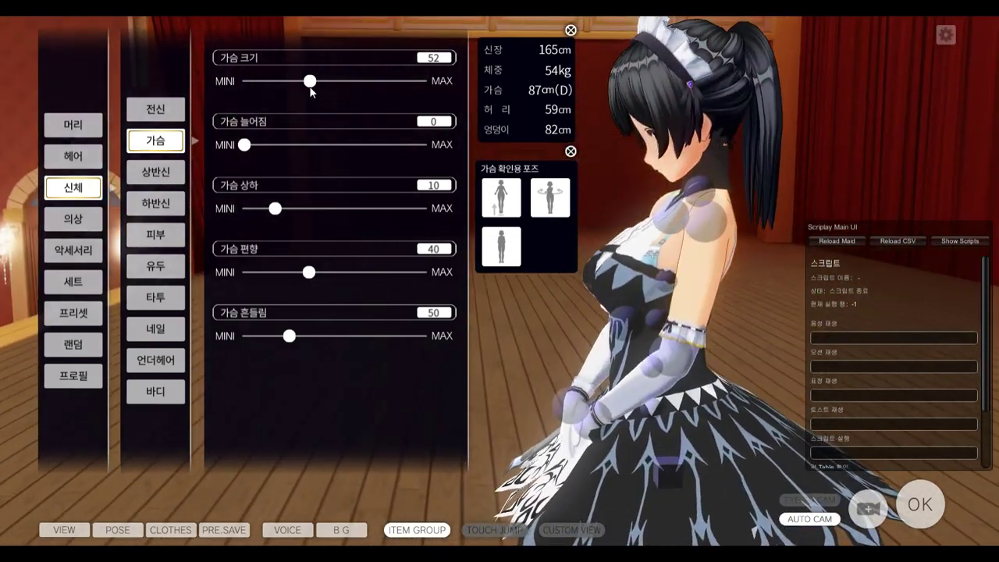
left_click_drag(375, 87, 341, 87)
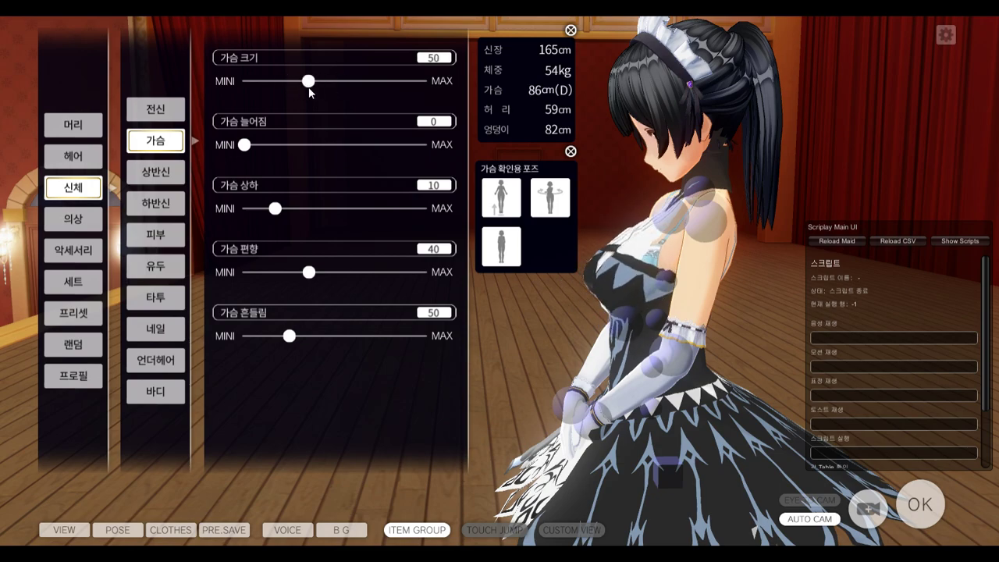
left_click_drag(607, 384, 663, 415)
- Switch to Blender and examine the separate arm mesh against the one-piece and its armature
key("alt")
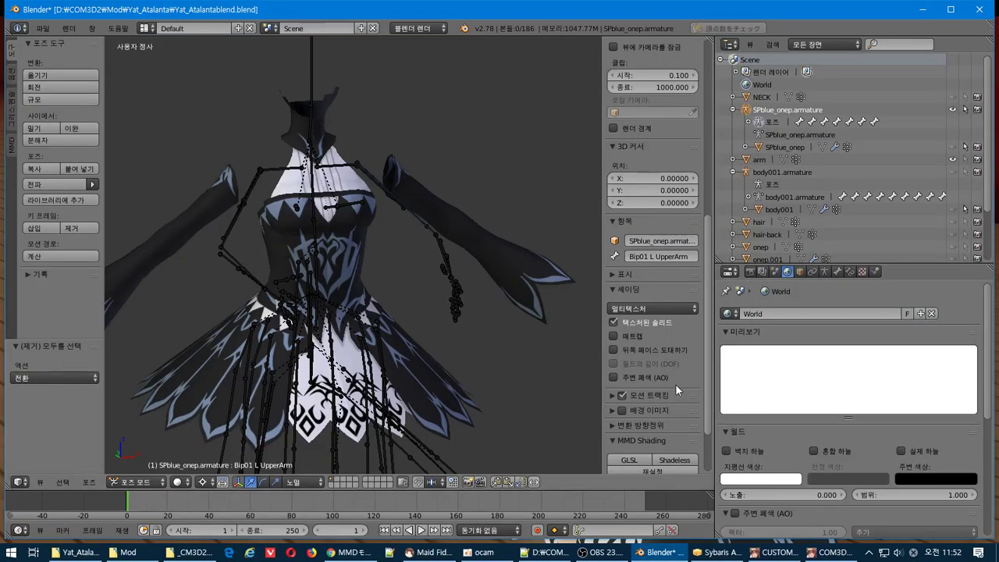
scroll(564, 334, "down", 2)
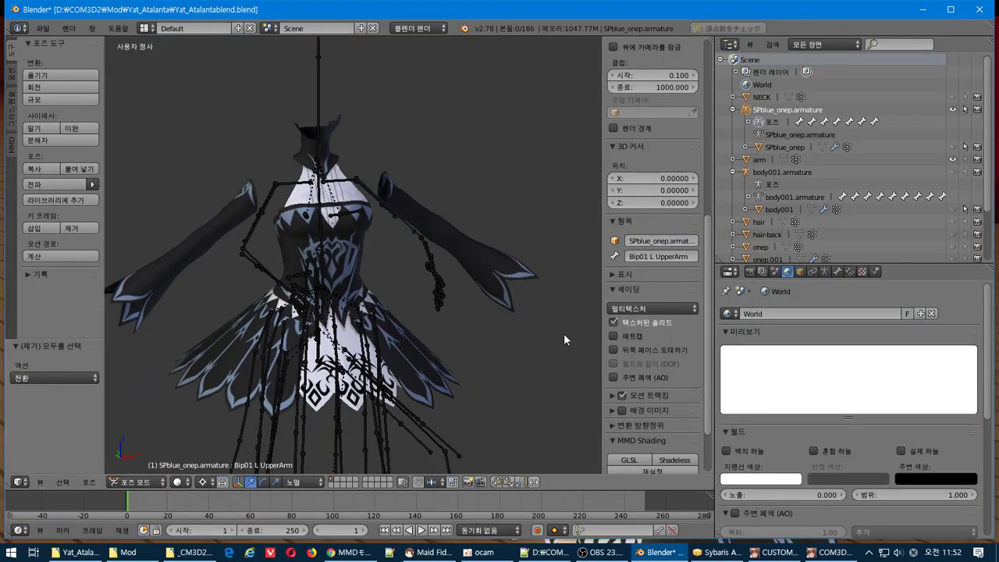
scroll(558, 324, "up", 1)
middle_click_drag(544, 312, 505, 348)
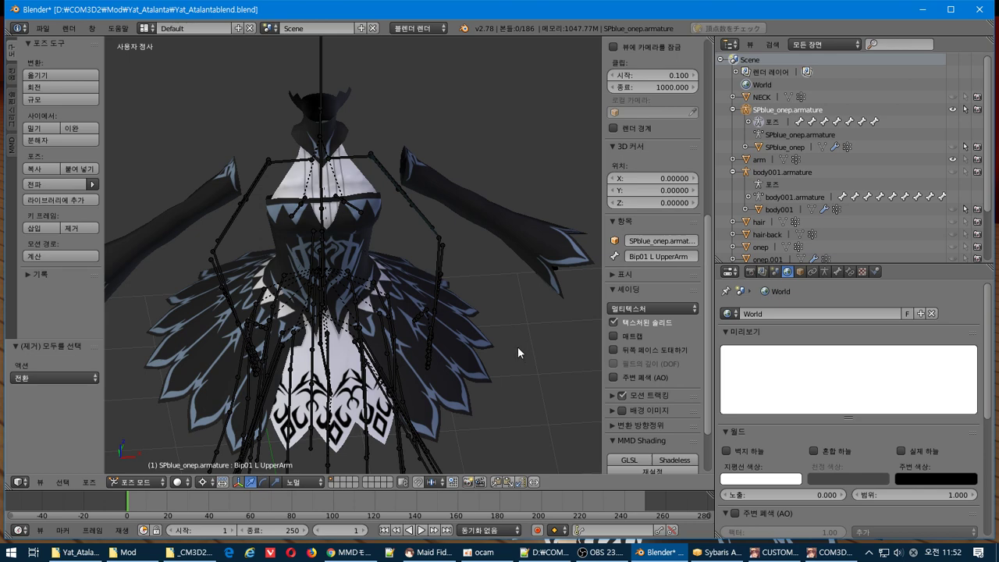
- Switch back to the game and list the arm (팔) accessories without restricting them to mod items
left_click(777, 552)
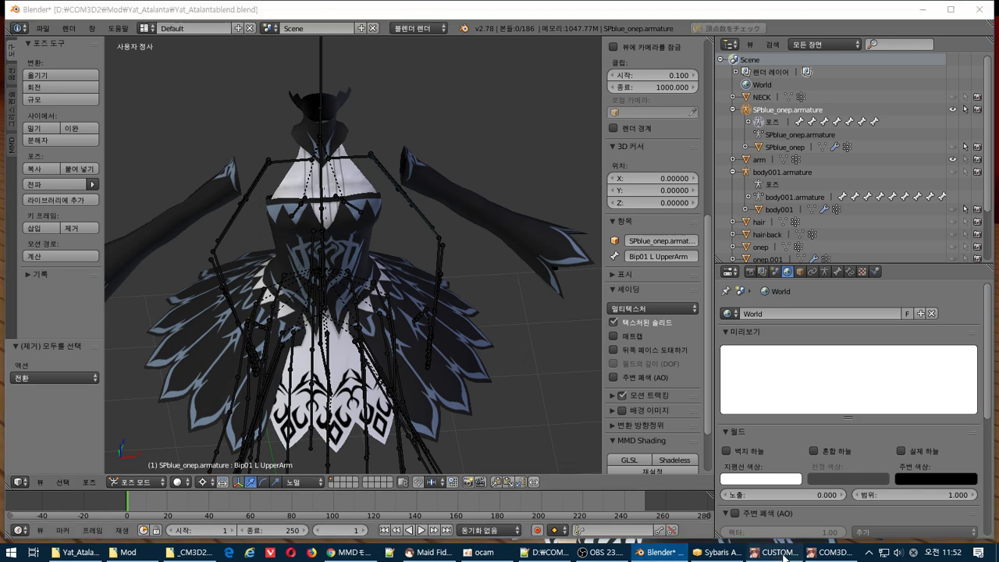
left_click(73, 219)
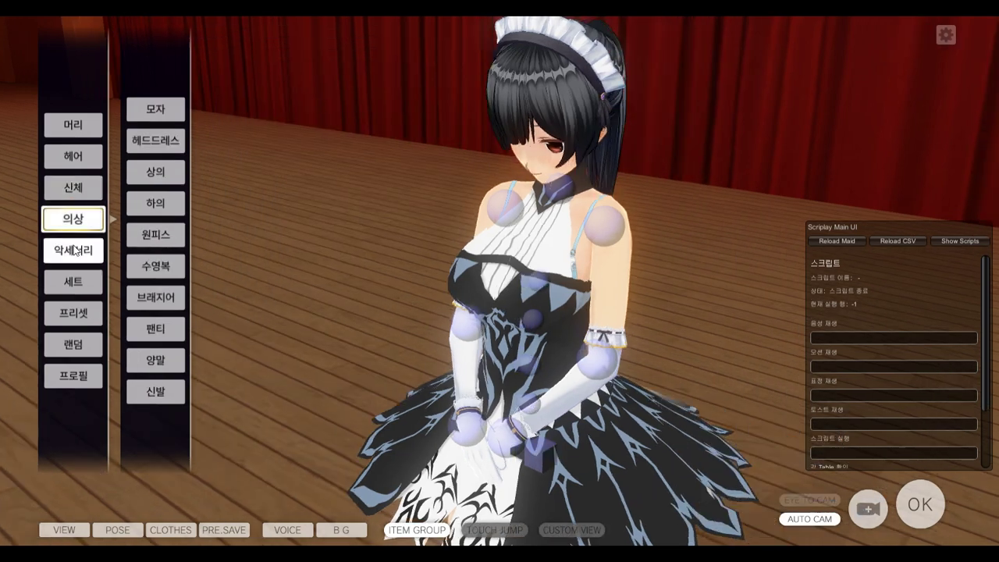
left_click(86, 248)
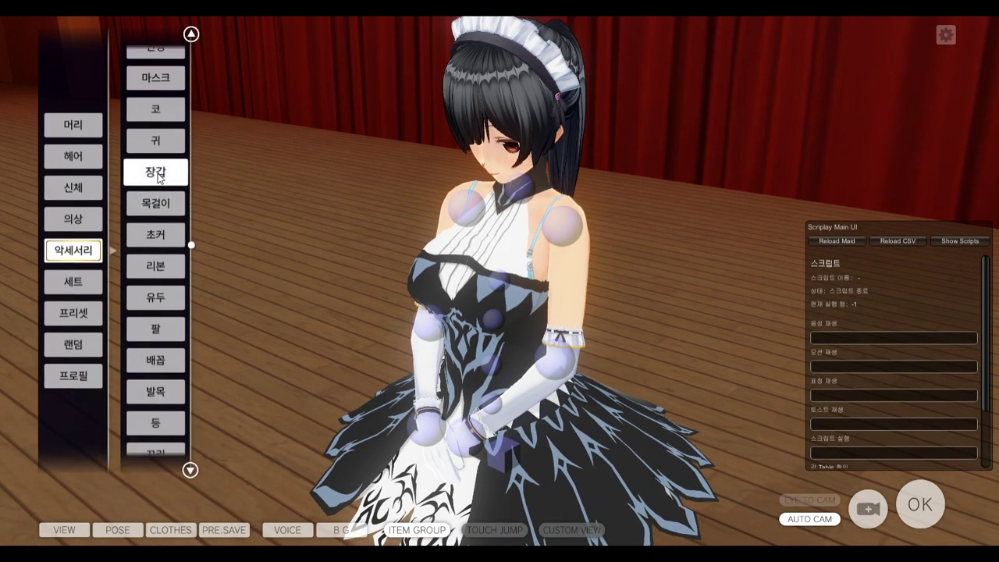
left_click(171, 329)
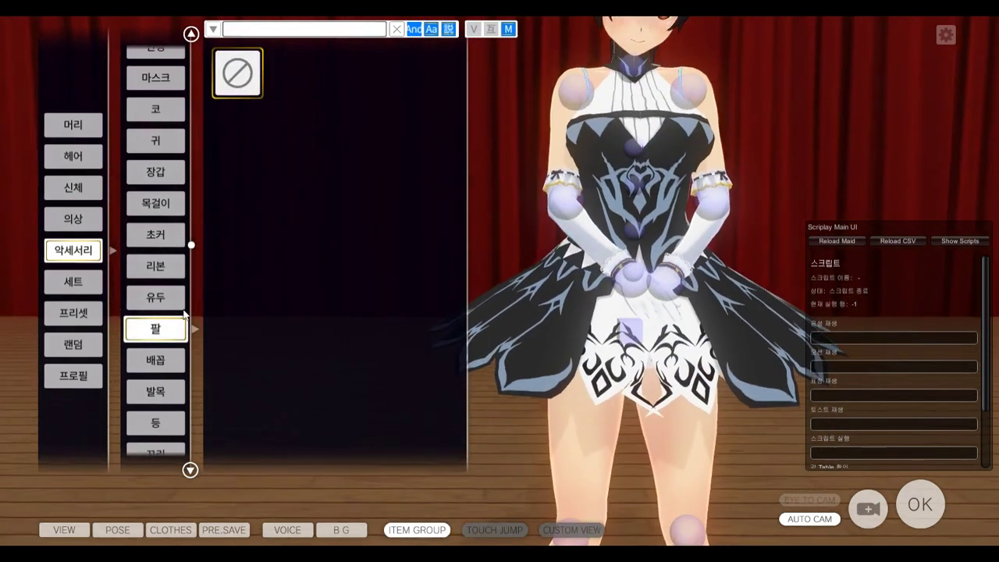
left_click(491, 30)
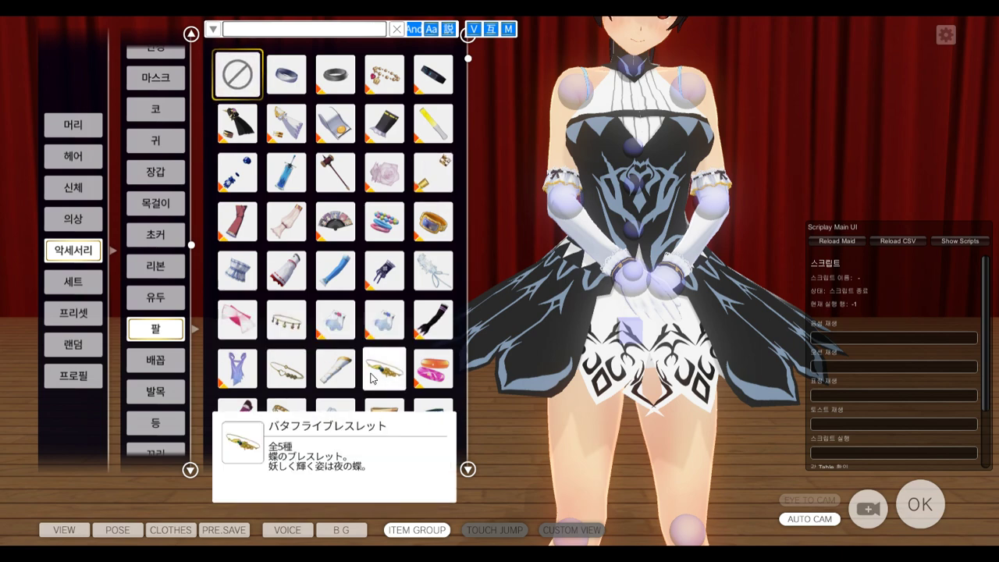
- Put the エロメイドスリーブ arm sleeves on the maid and compare their shape with the arm mesh in Blender
scroll(387, 348, "down", 3)
scroll(387, 344, "down", 5)
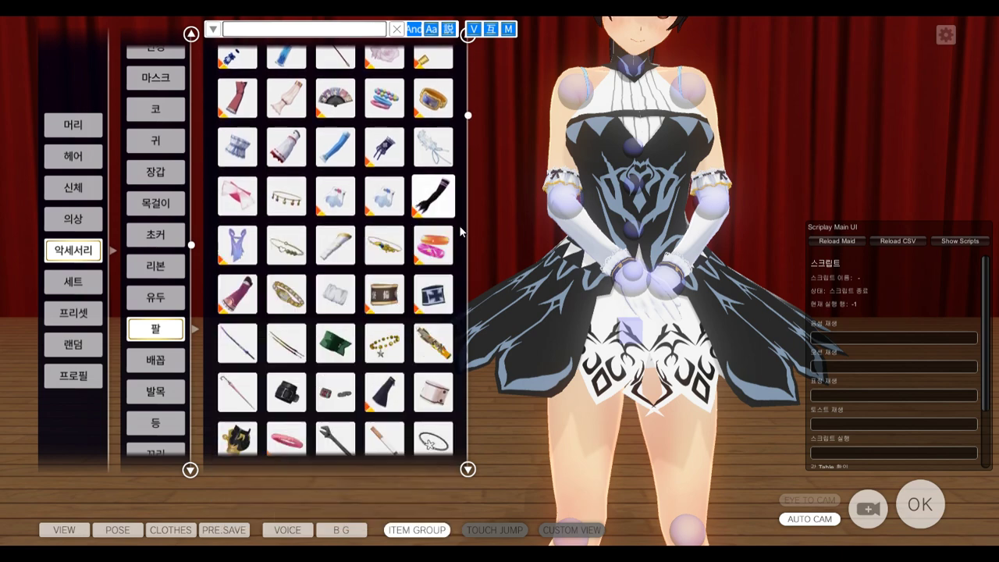
scroll(403, 332, "down", 3)
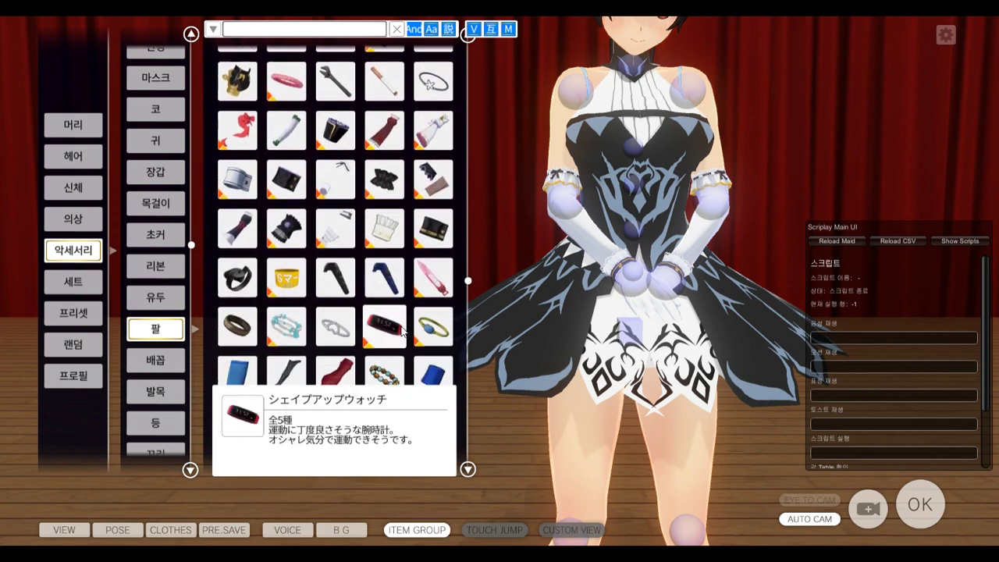
scroll(403, 328, "down", 5)
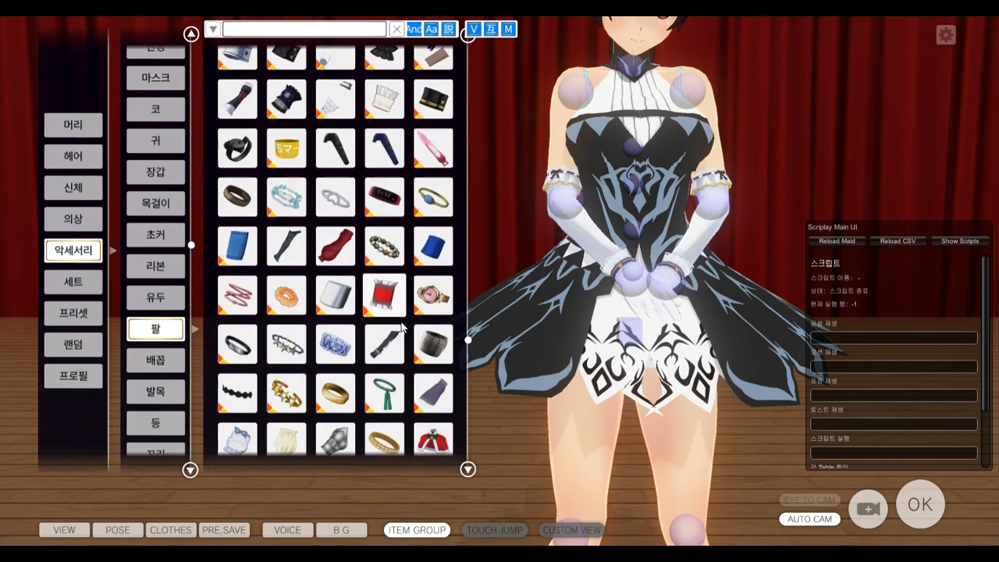
scroll(401, 323, "down", 2)
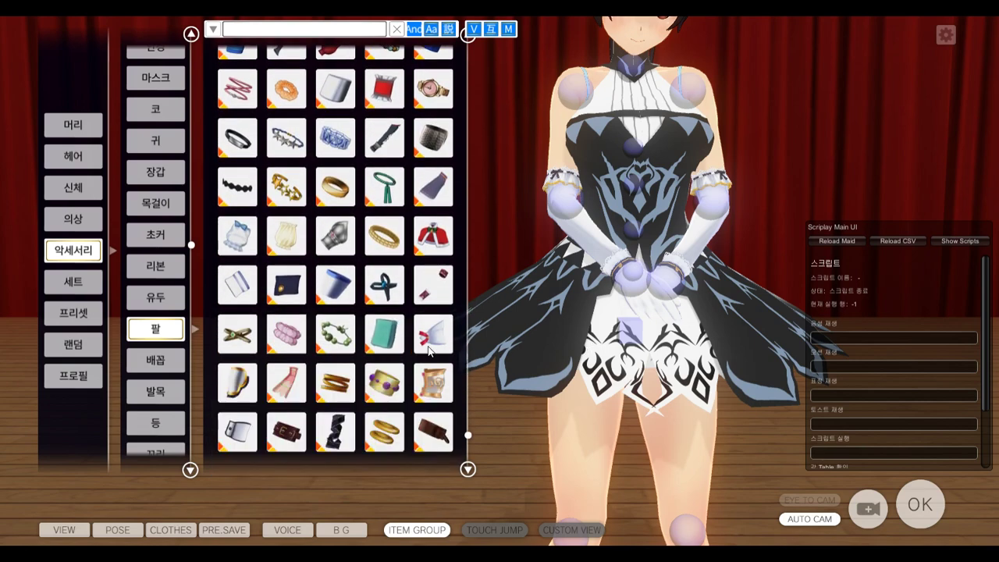
scroll(386, 340, "up", 3)
scroll(378, 343, "up", 5)
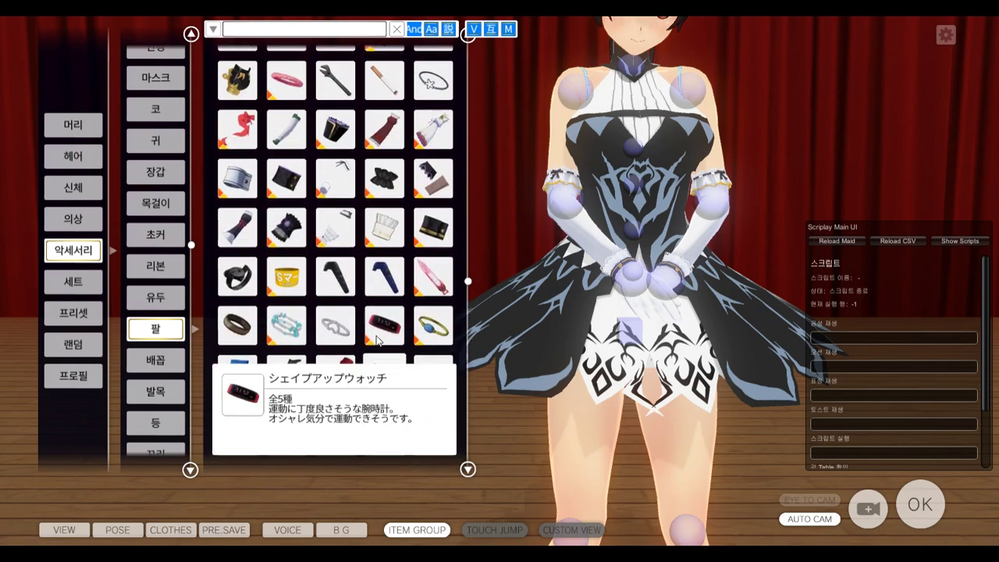
left_click(372, 162)
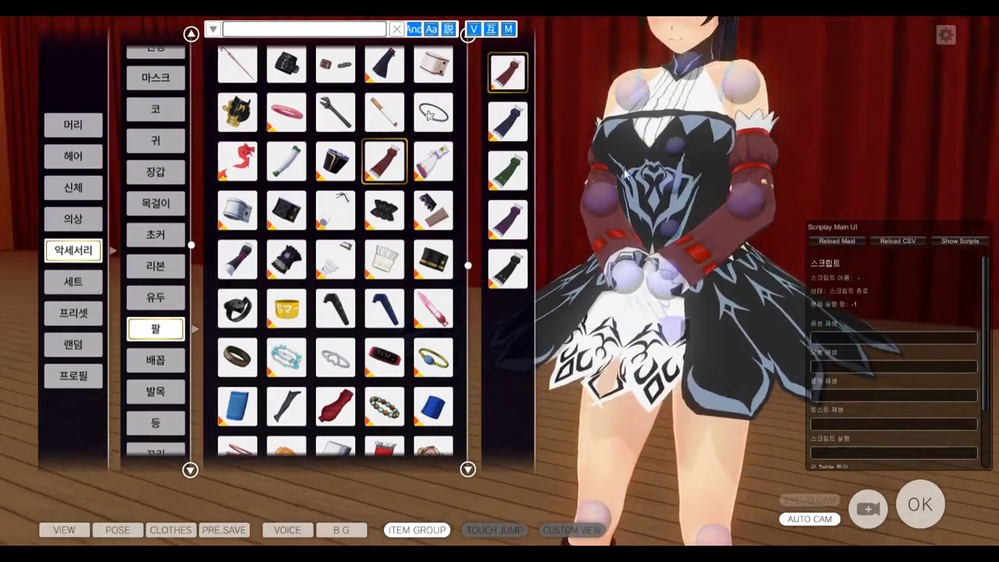
key("alt+Tab")
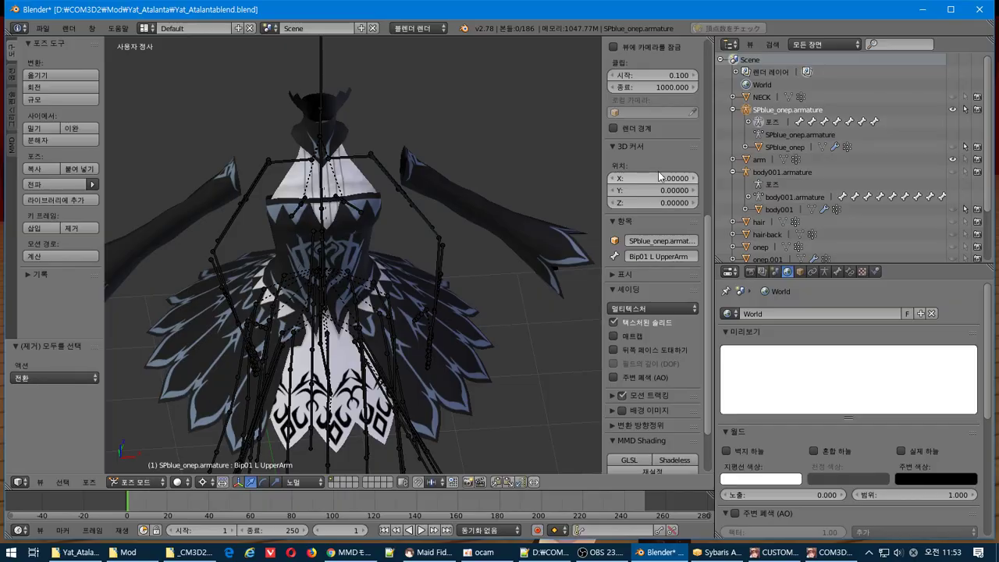
key("alt+Tab")
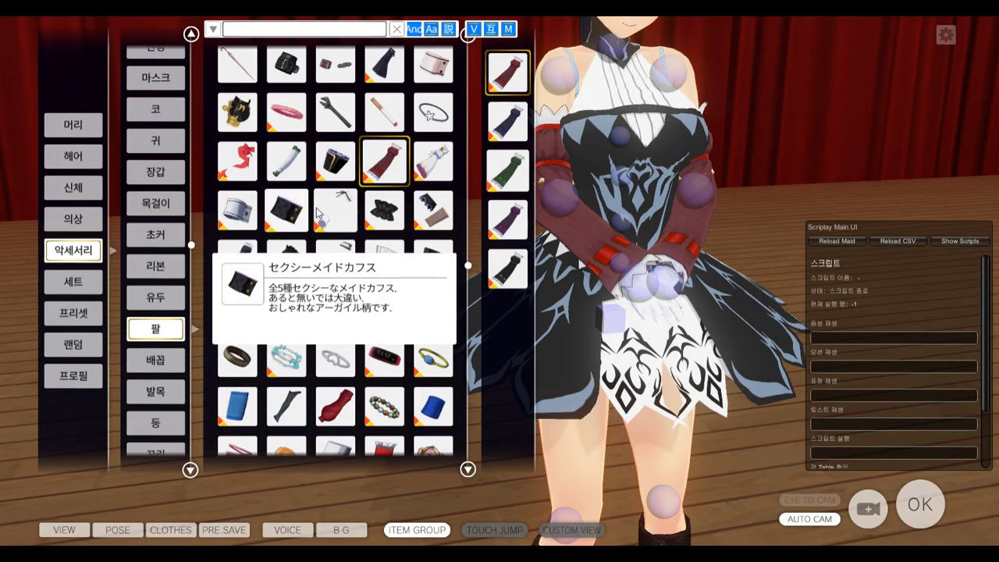
- Try the エル・スウィートスリーブ arm sleeves on the maid, and switch back to the エロメイドスリーブ sleeves
scroll(377, 212, "up", 10)
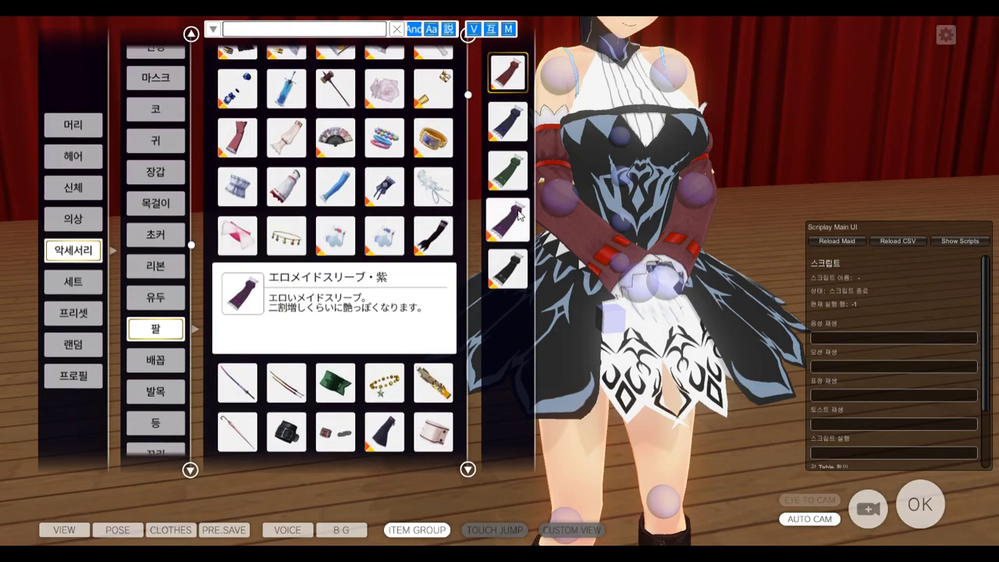
scroll(443, 261, "up", 2)
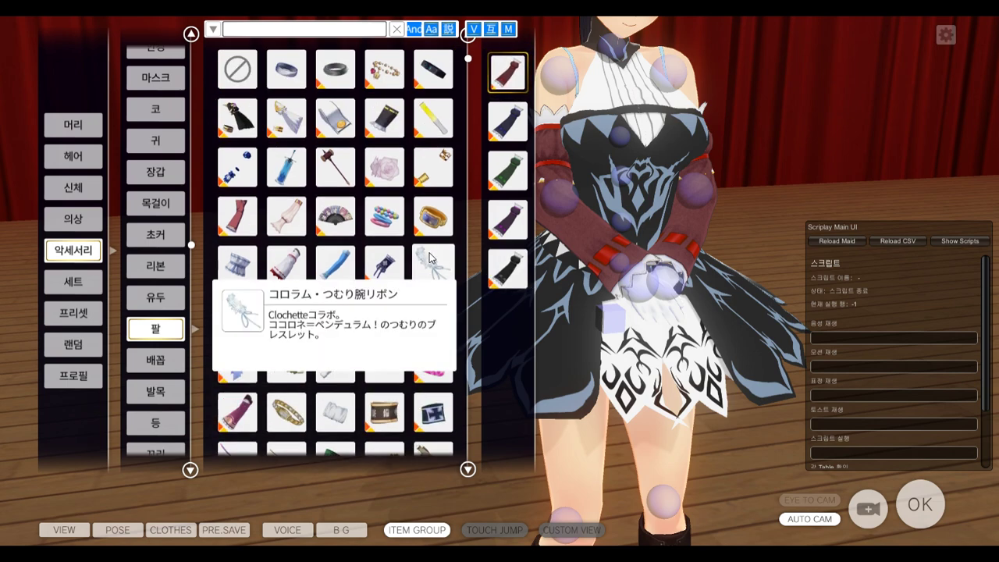
left_click(252, 216)
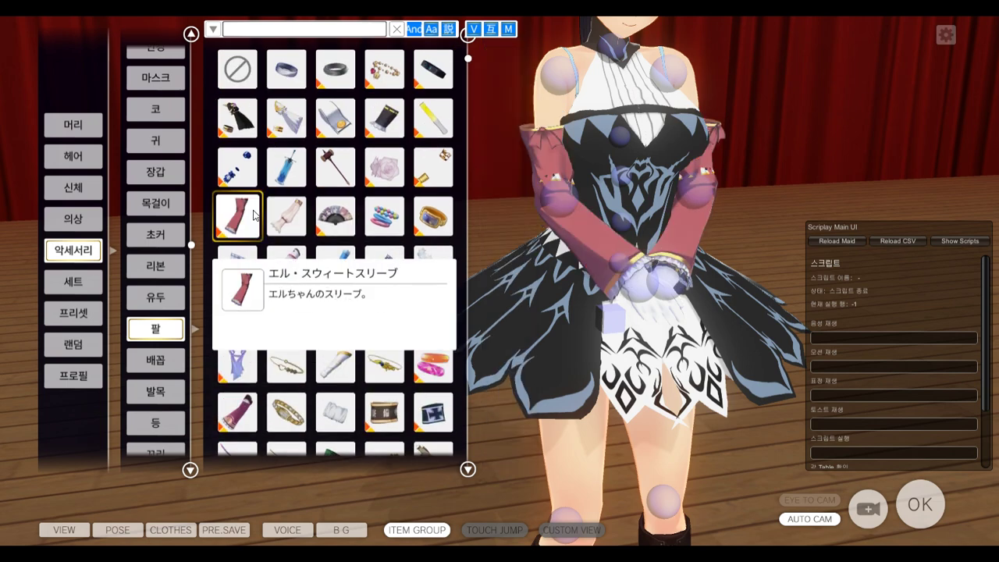
scroll(320, 221, "down", 8)
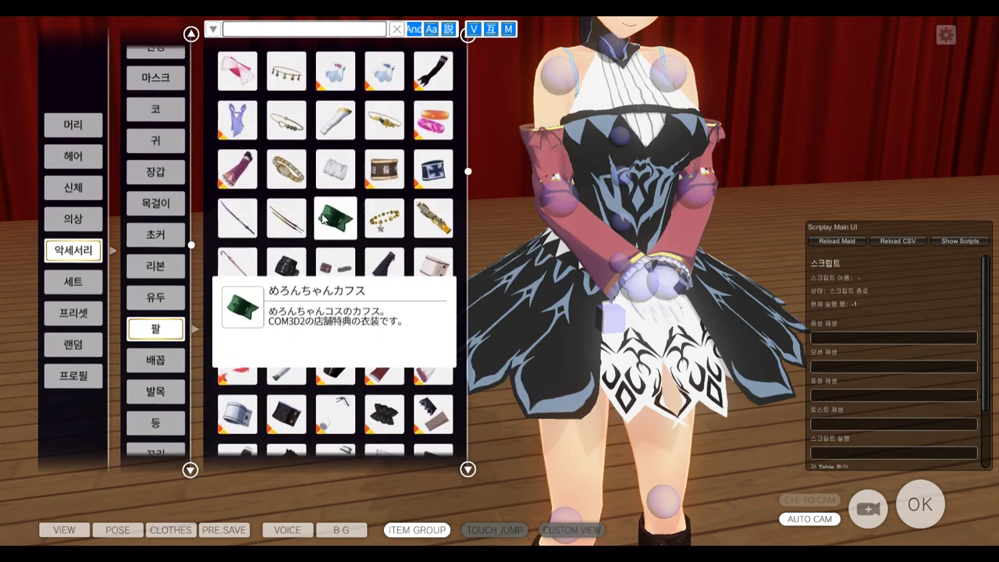
left_click(382, 247)
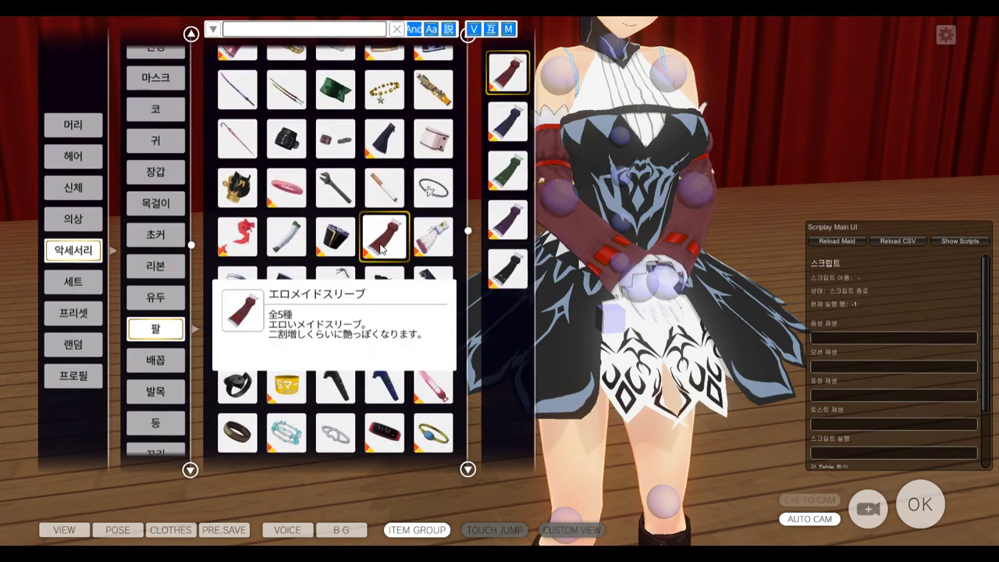
- Put the editor in view mode and open the ACCex menu export dialog for the maid's gloves (Acc: Gloves)
left_click_drag(594, 248, 642, 250)
right_click_drag(636, 255, 499, 310)
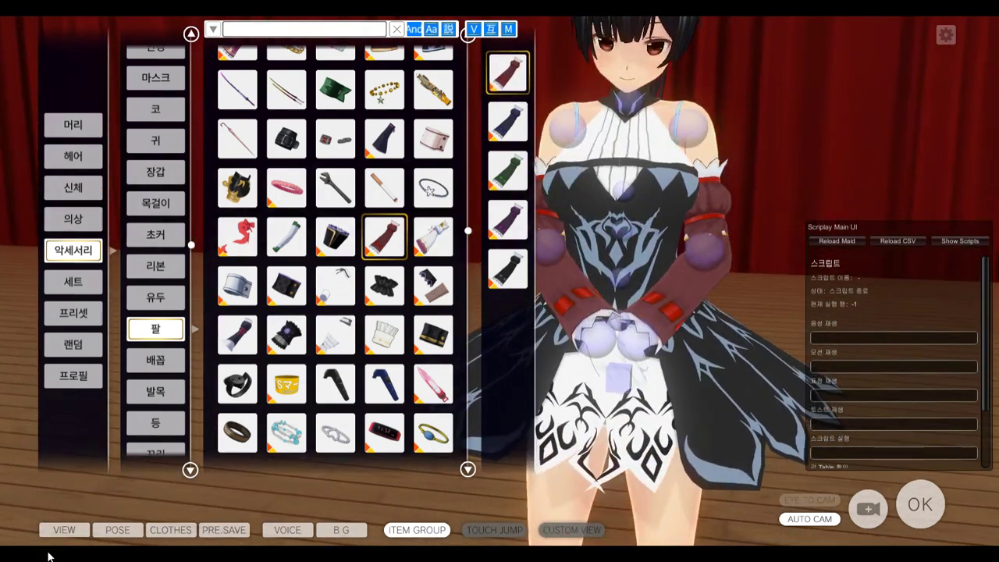
left_click(64, 535)
key("F12")
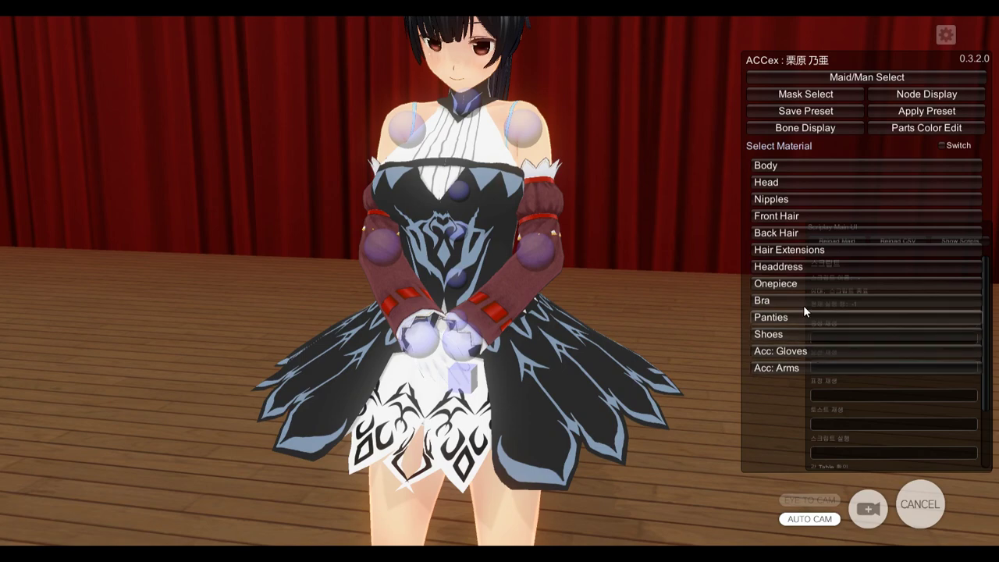
left_click(791, 353)
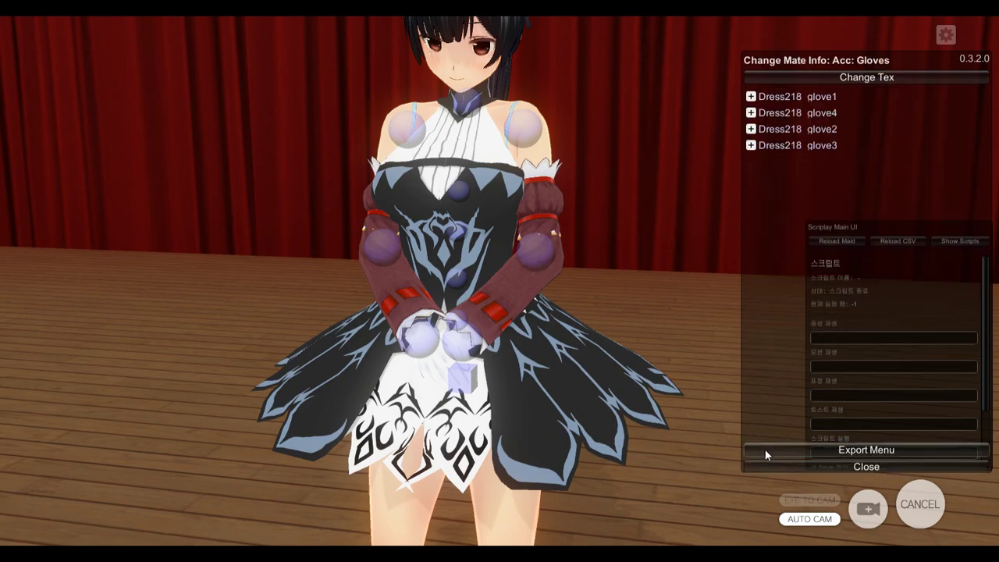
left_click(765, 448)
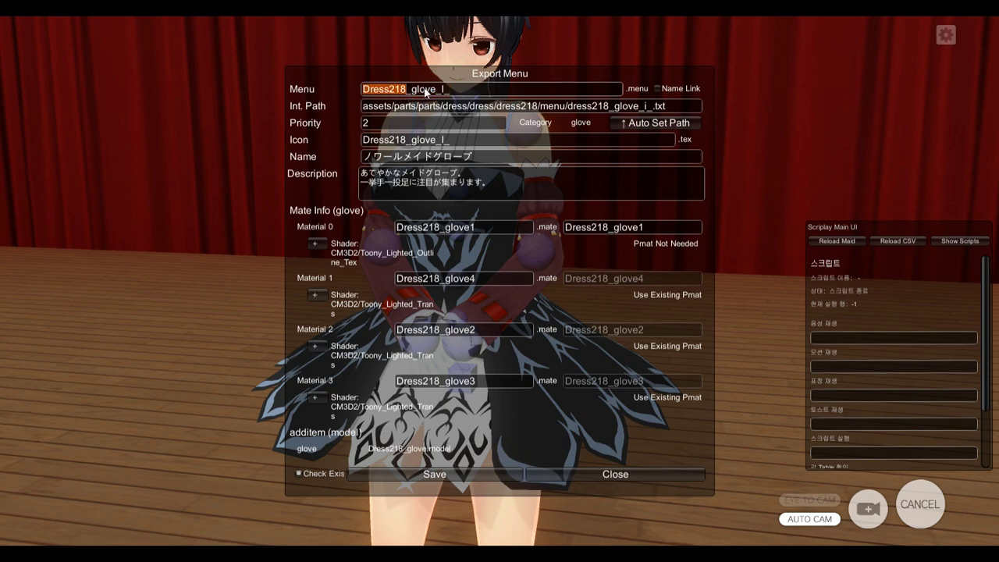
- Copy Dress218_glove from the glove's menu name and search for it by file name in Sybaris Arc Editor
left_click_drag(435, 89, 296, 86)
key("ctrl+c")
key("super")
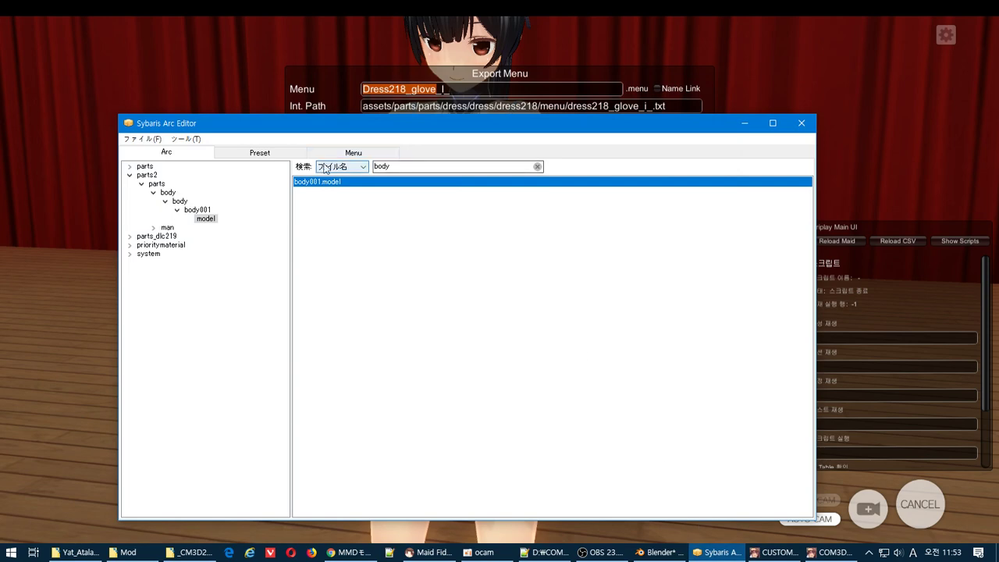
left_click_drag(417, 166, 186, 152)
key("ctrl+v")
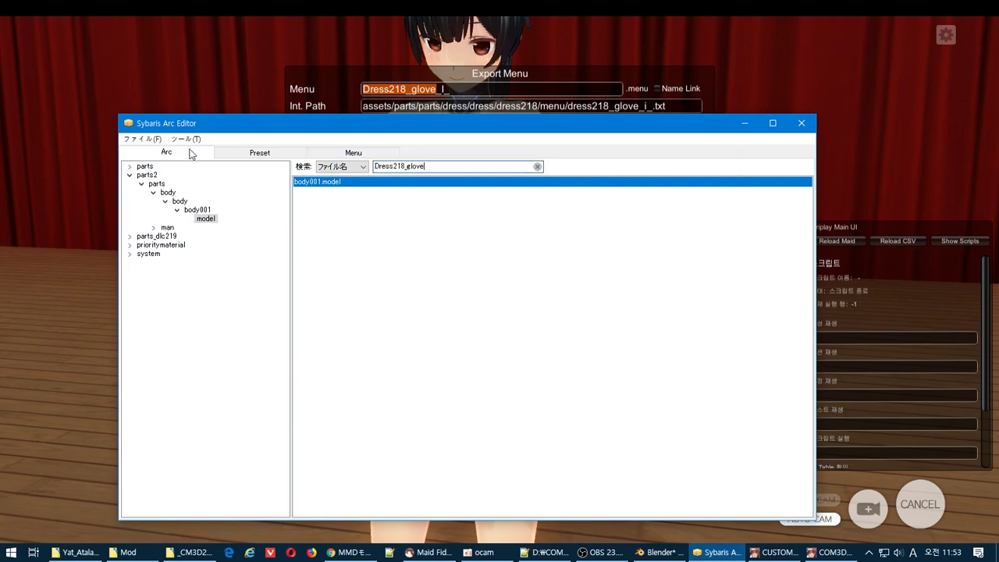
- Close the glove's export dialog in the game, return to item editing, and switch back to Sybaris Arc Editor
key("alt+Tab")
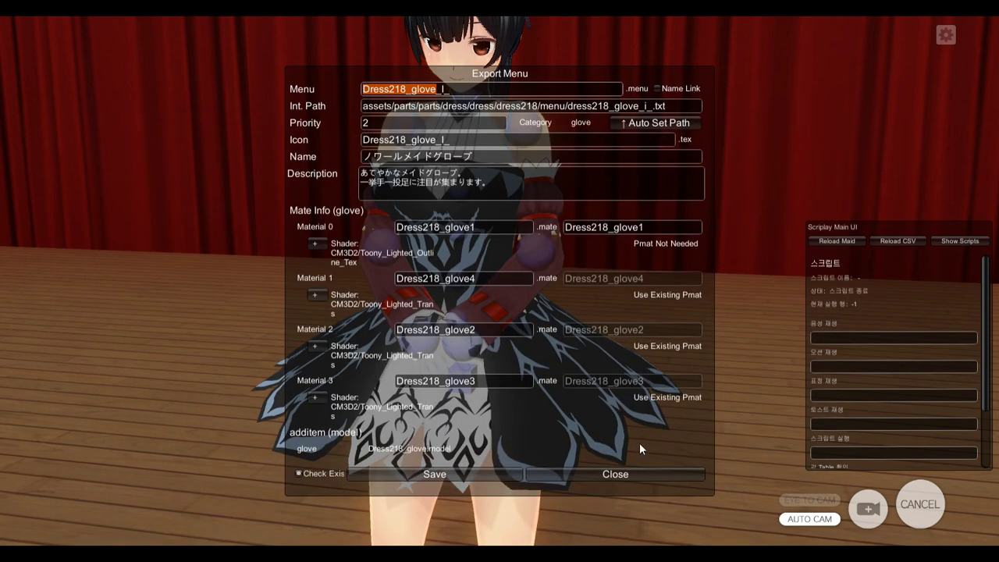
left_click(626, 475)
left_click(920, 504)
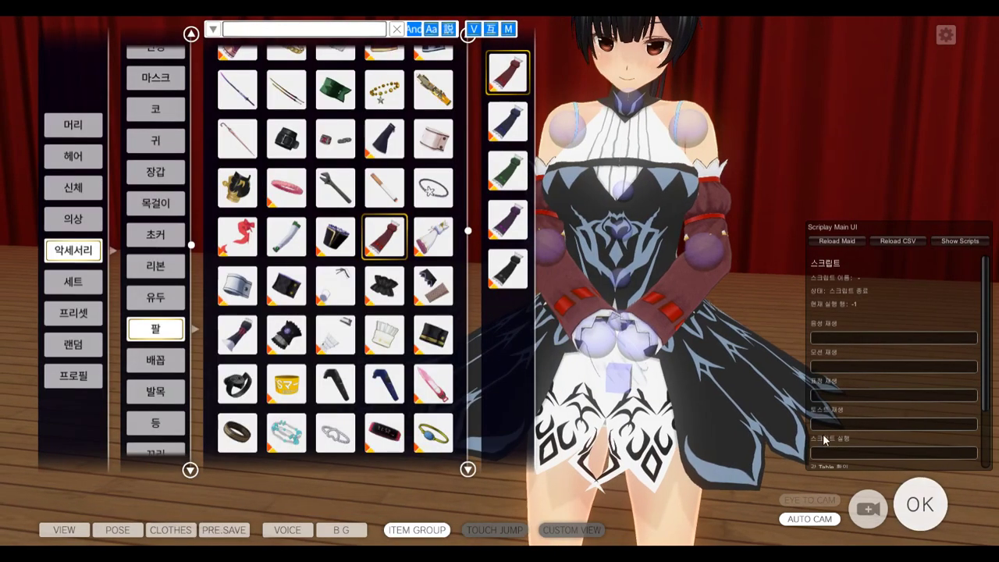
key("alt+Tab")
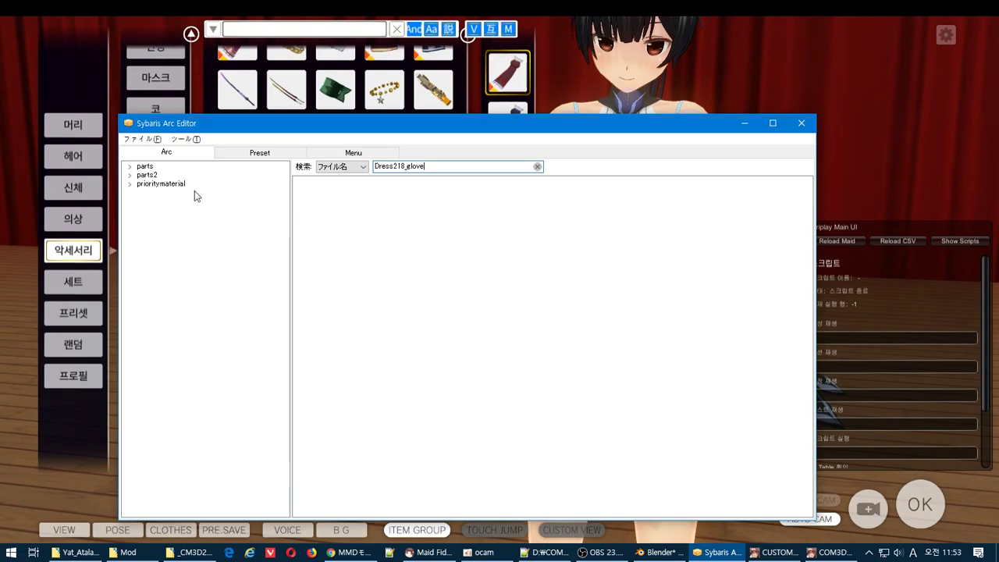
- Expand the parts archive down to the dress218 model folder in Sybaris Arc Editor and select dress218_glove.model
left_click(131, 167)
left_click(140, 175)
left_click(154, 178)
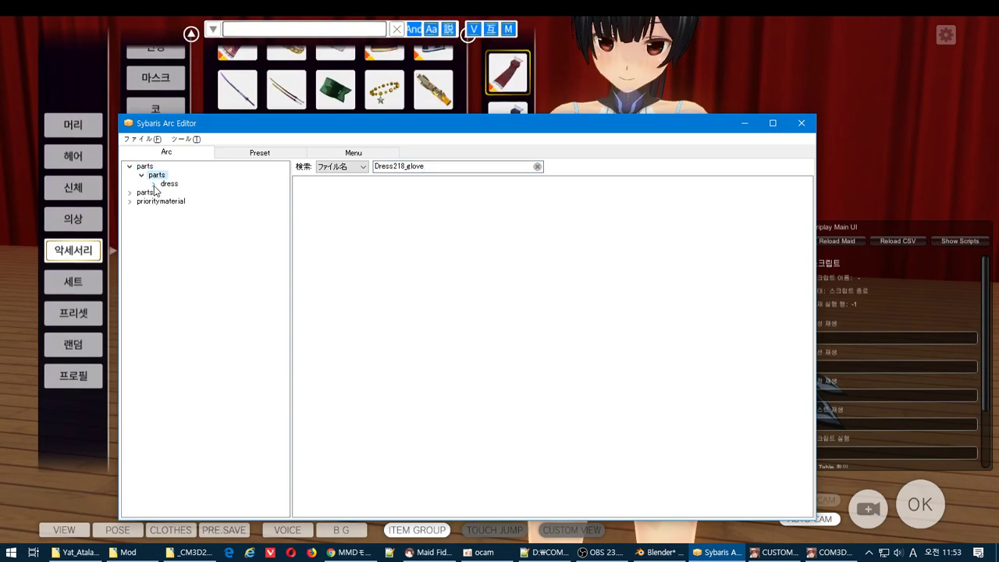
left_click(153, 184)
left_click(164, 192)
left_click(177, 201)
left_click(189, 219)
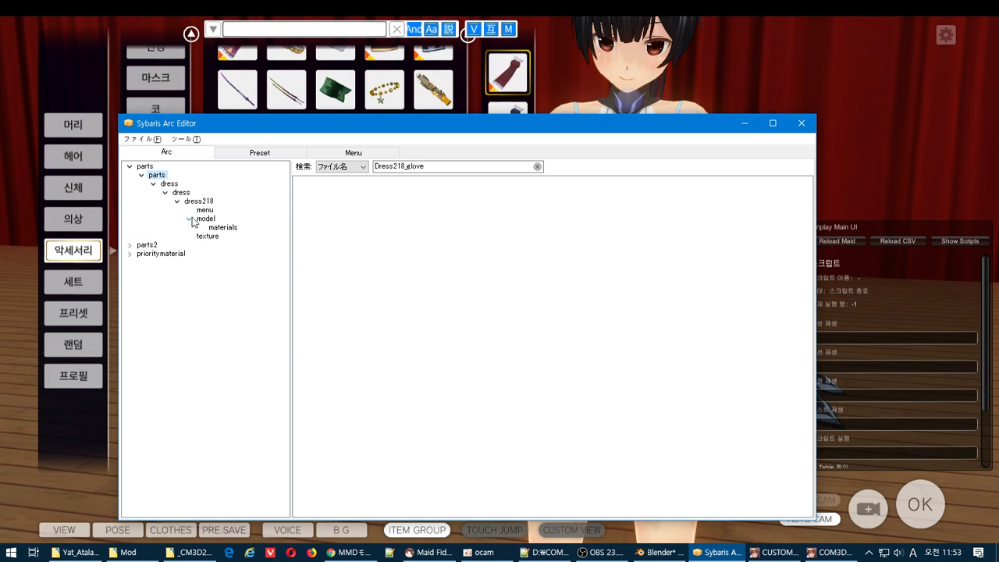
left_click(222, 227)
left_click(206, 218)
left_click(335, 185)
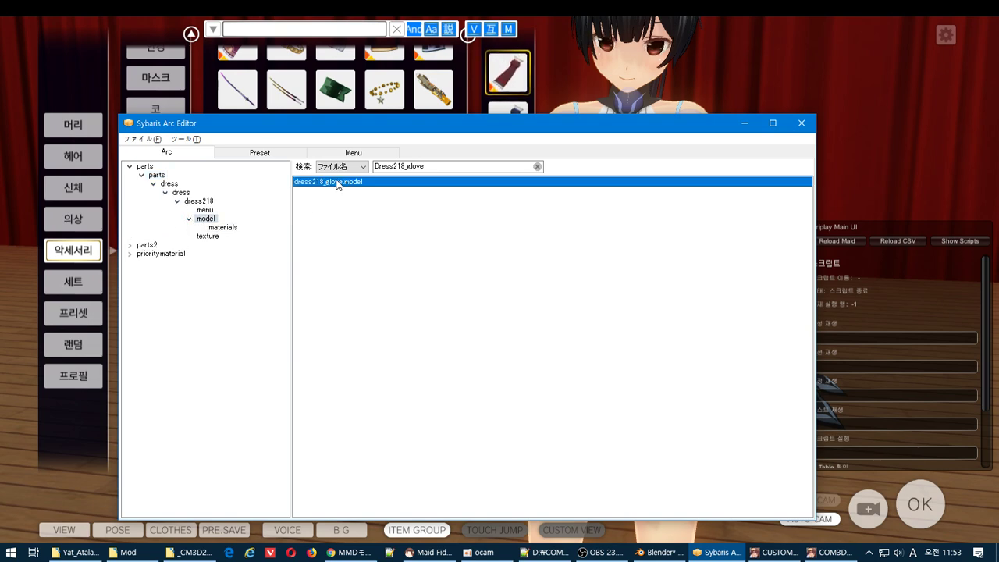
right_click(335, 182)
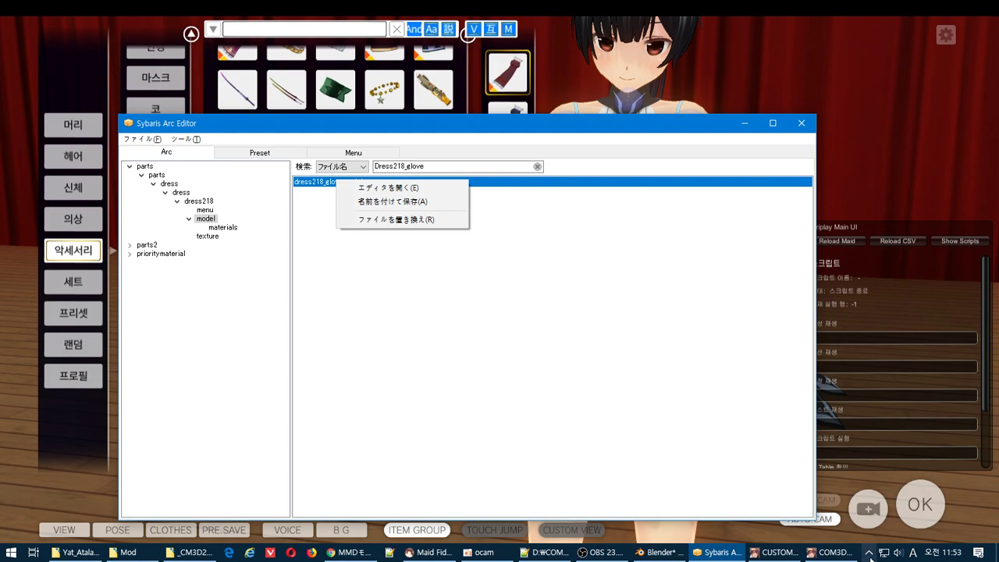
- Switch to Everything, search for Dress218_glove, and copy the full path of dress218_glove.model
left_click(869, 553)
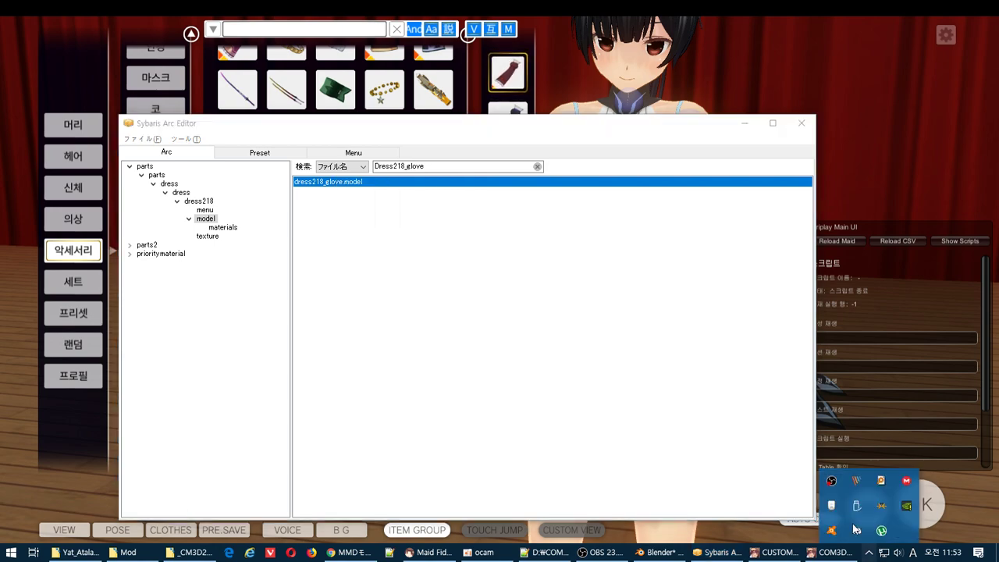
left_click(882, 481)
key("ctrl+v")
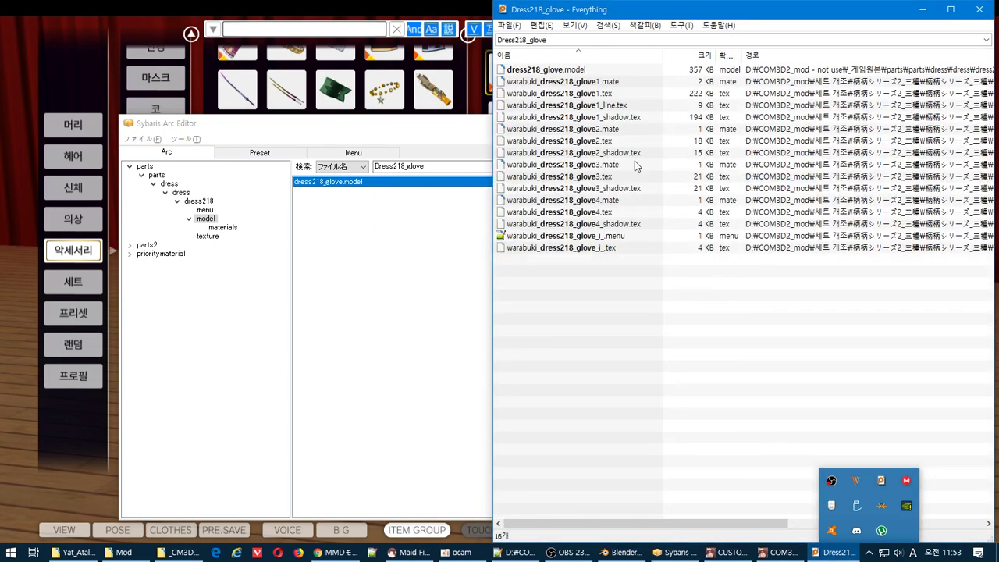
right_click(564, 74)
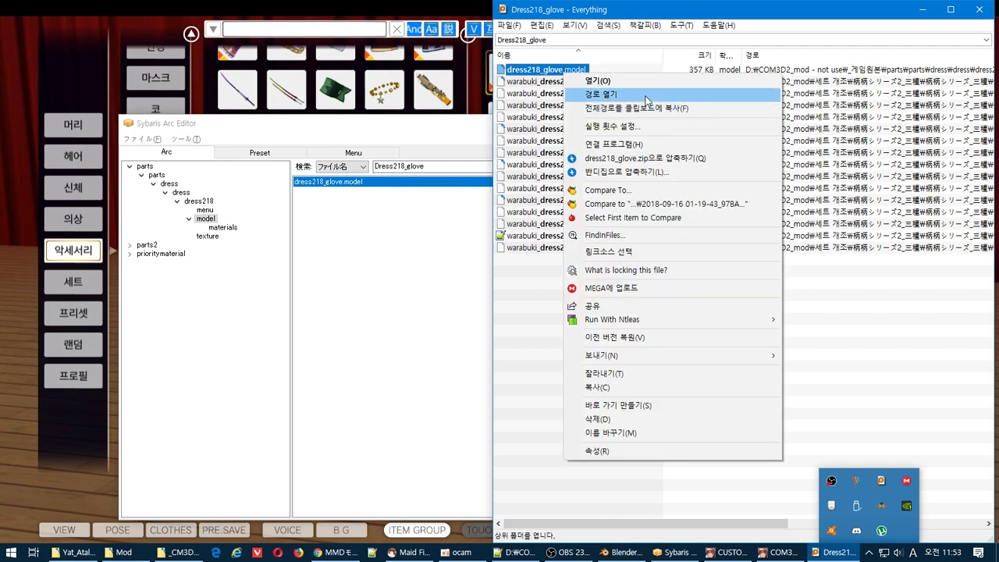
left_click(668, 110)
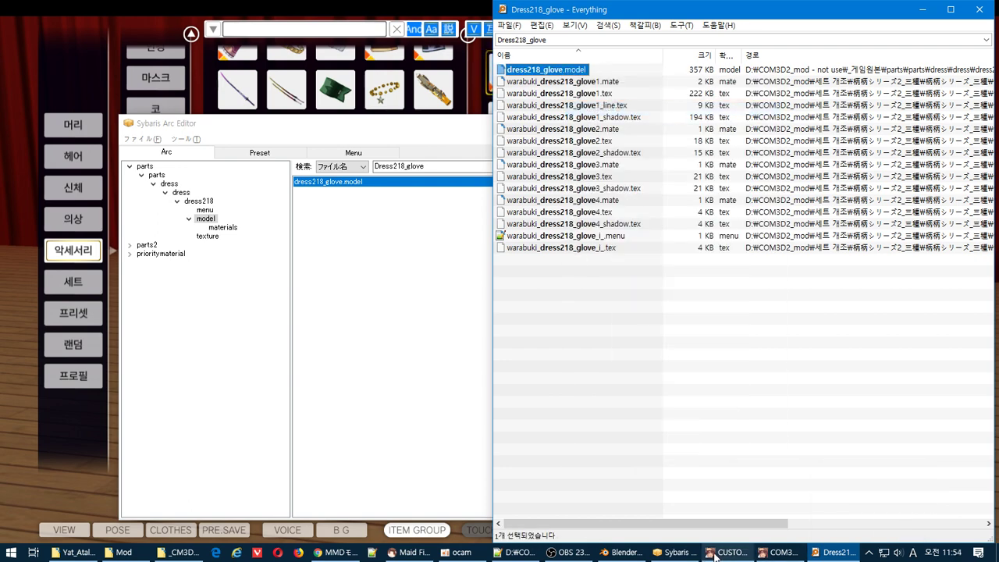
- Switch to Blender and save the Yat_Atalantablend.blend file
left_click(624, 552)
left_click(43, 28)
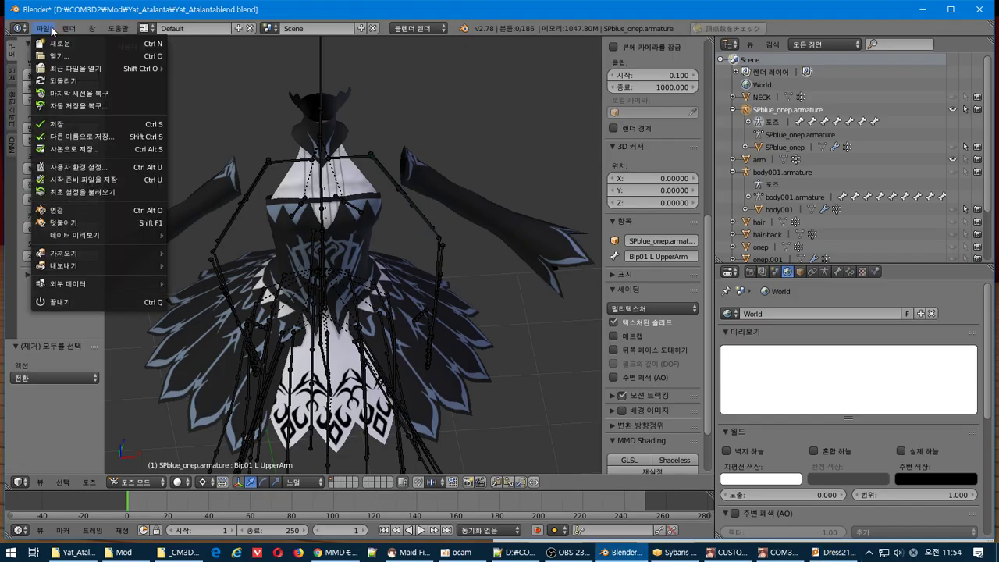
key("ctrl+s")
left_click(306, 176)
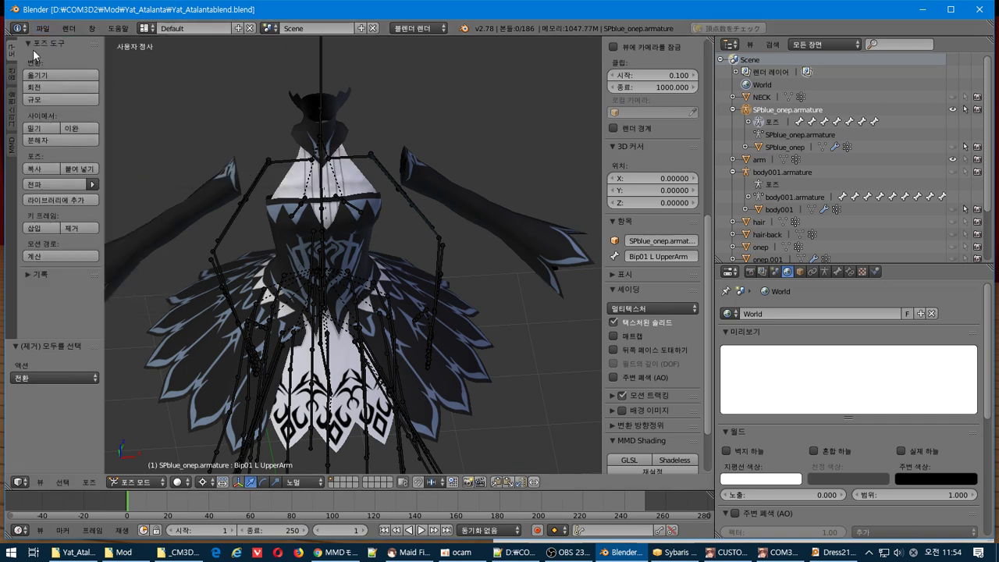
- Import dress218_glove.model as a CM3D2 model from the copied file path
left_click(43, 28)
mouse_move(97, 254)
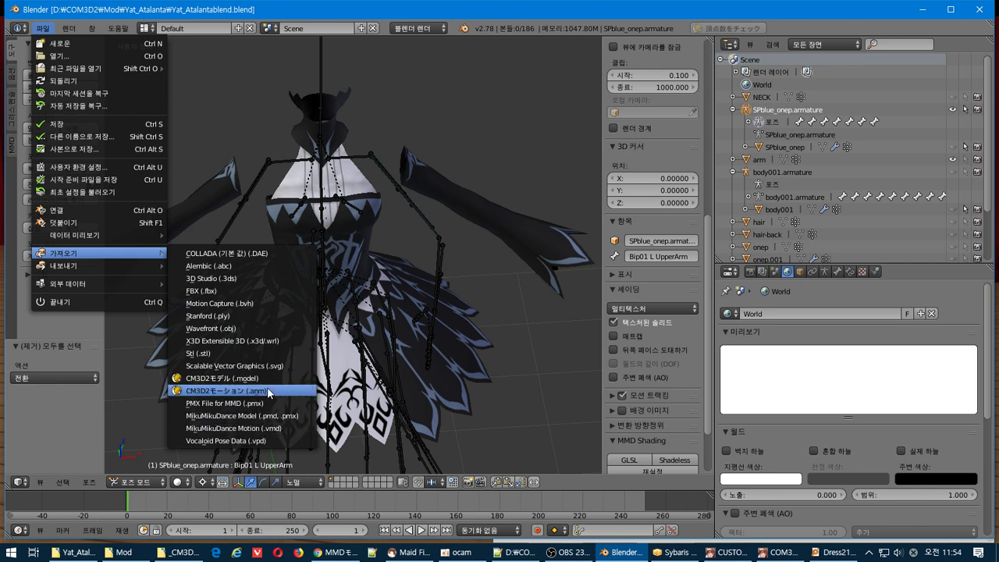
left_click(257, 378)
left_click(208, 61)
type("D:\\COM3D2_mod - not use\\_게임원본\\parts\\parts\\dress\\dress218\\model\\")
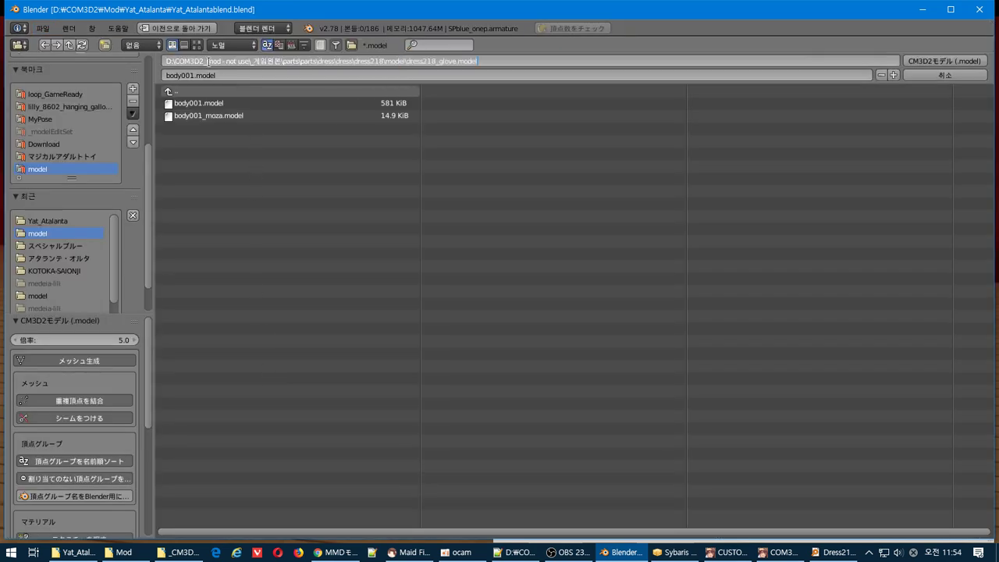
key("Return")
double_click(219, 103)
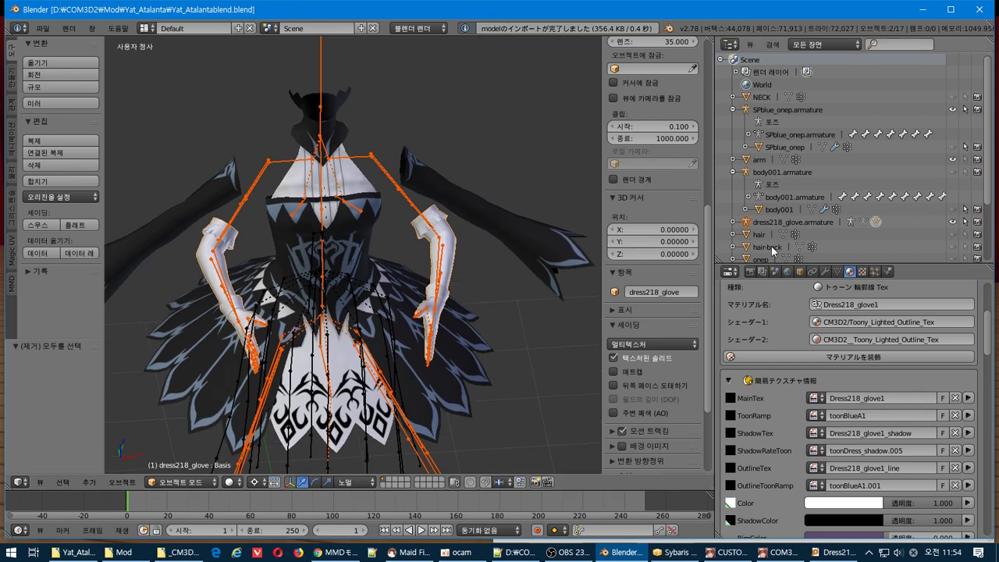
- Expand dress218_glove.armature in the outliner, copy "glove" from its mesh name, and rename the arm object as glove
left_click(732, 222)
scroll(734, 223, "down", 5)
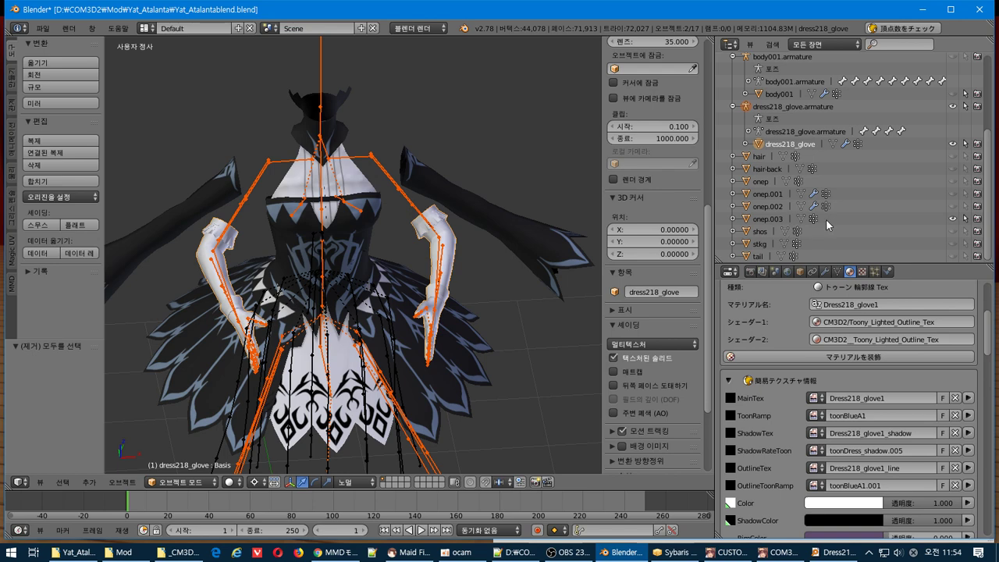
scroll(829, 225, "up", 3)
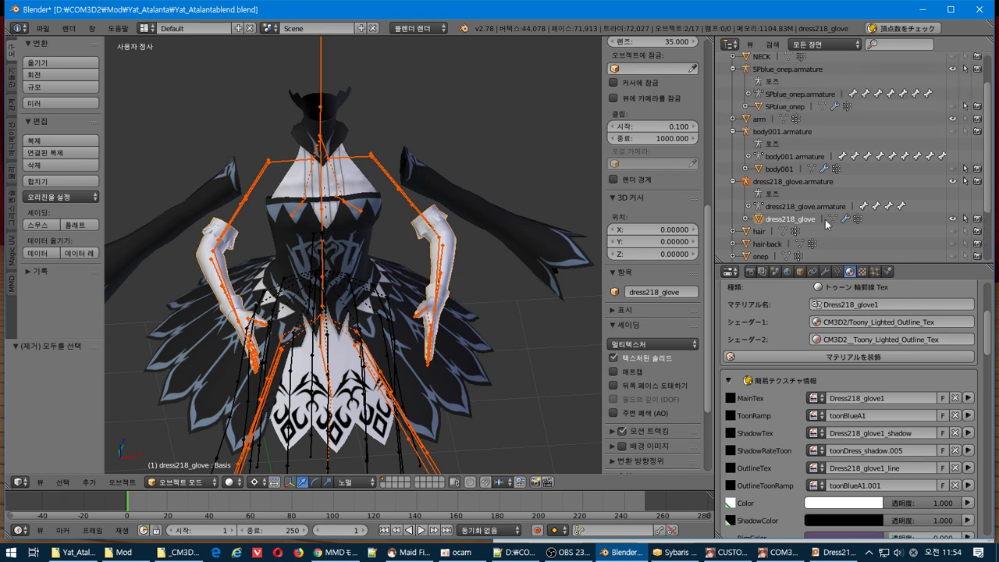
scroll(829, 224, "up", 1)
scroll(799, 200, "down", 1)
double_click(800, 221)
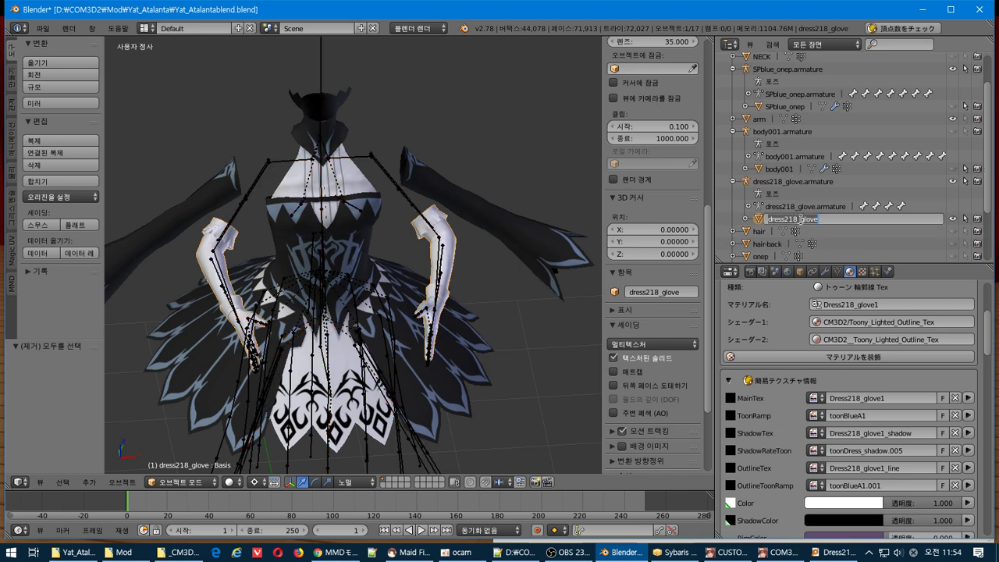
left_click_drag(803, 220, 839, 224)
double_click(763, 123)
type("glove")
left_click(849, 143)
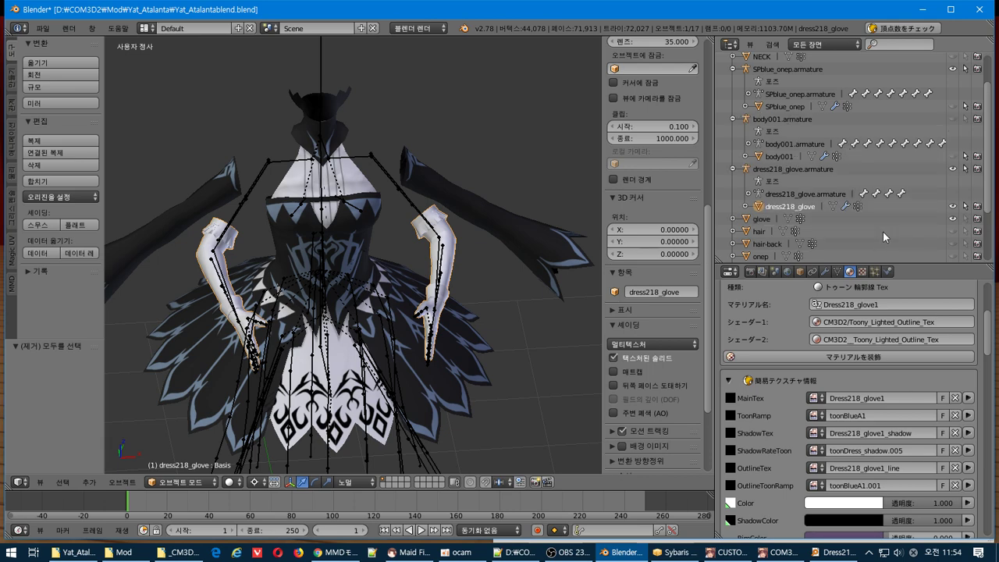
- Hide SPblue_onep.armature and toggle the body001 mesh on and off to compare it with the imported gloves
scroll(951, 167, "up", 2)
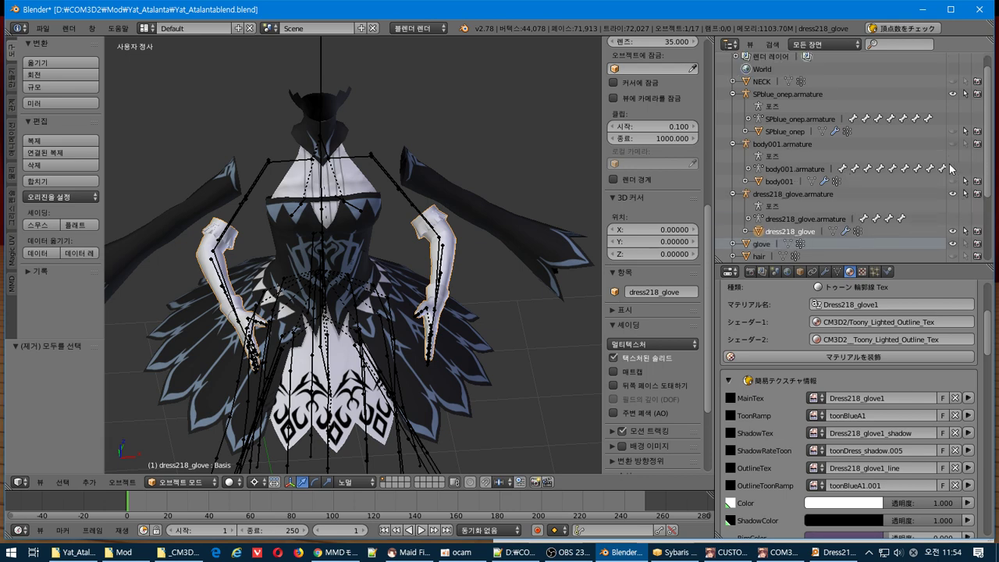
left_click(954, 94)
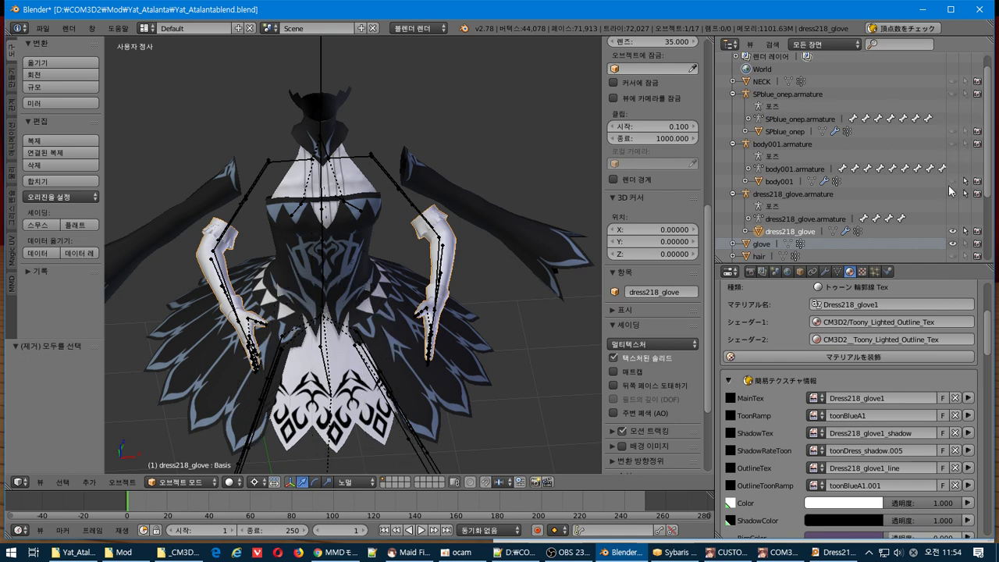
left_click(958, 181)
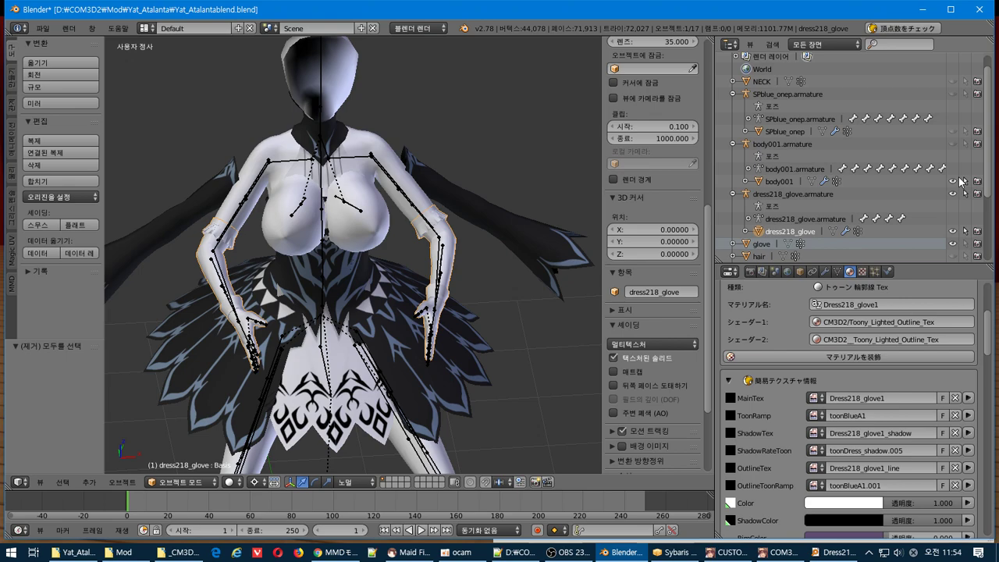
left_click(959, 180)
left_click(958, 180)
left_click(958, 180)
mouse_move(510, 175)
middle_mouse_down()
mouse_move(557, 159)
mouse_move(493, 174)
middle_mouse_up()
- Switch to CUSTOM ORDER MAID 3D 2 and open the ACCex menu export dialog for the arm accessory (Acc: Arms)
key("alt+Tab")
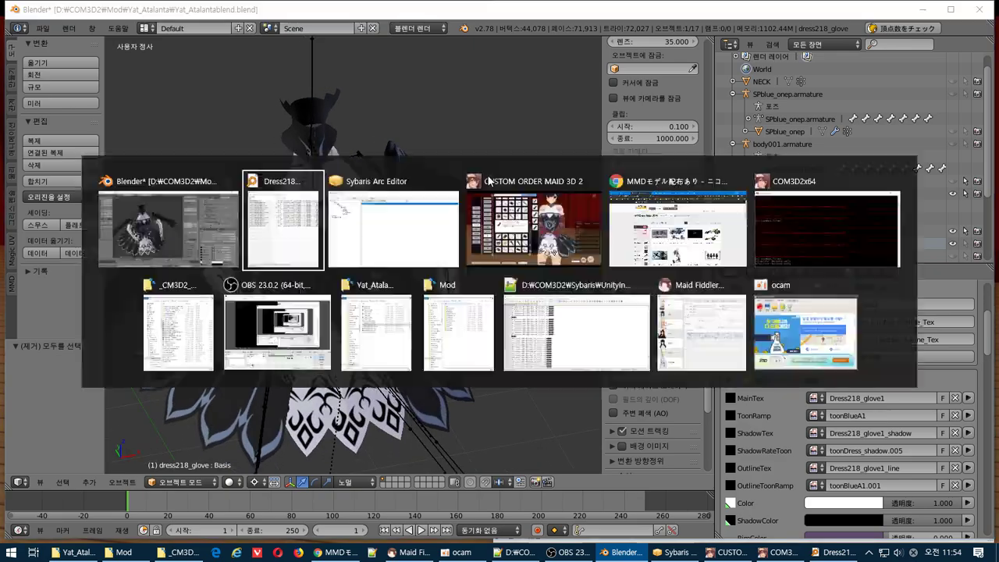
key("alt+Tab")
left_click(493, 187)
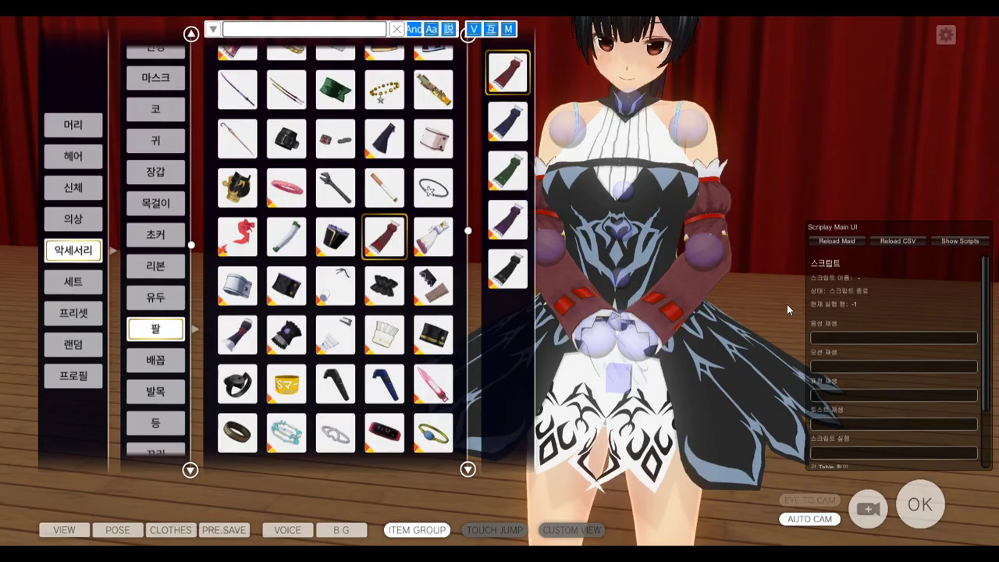
key("F12")
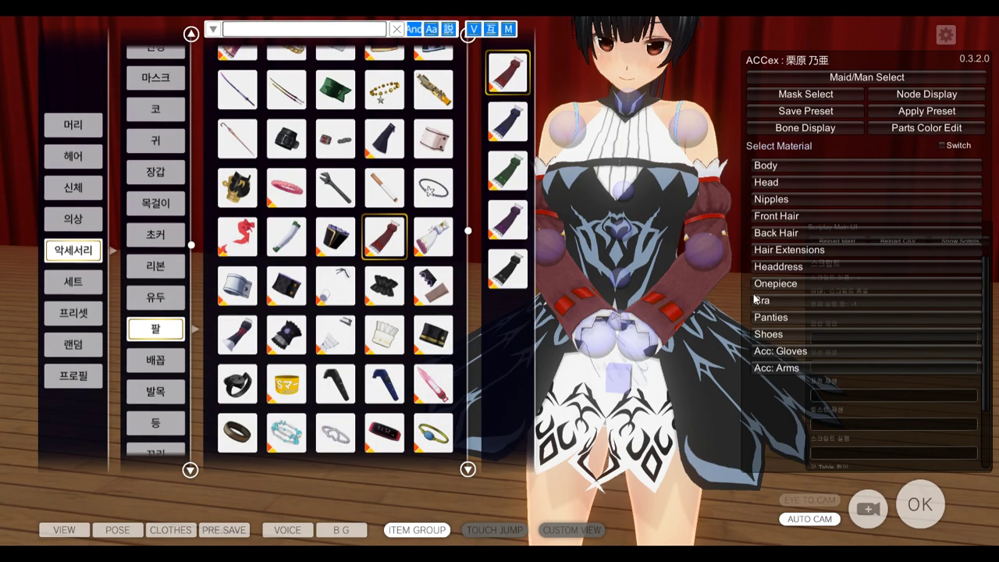
left_click(840, 364)
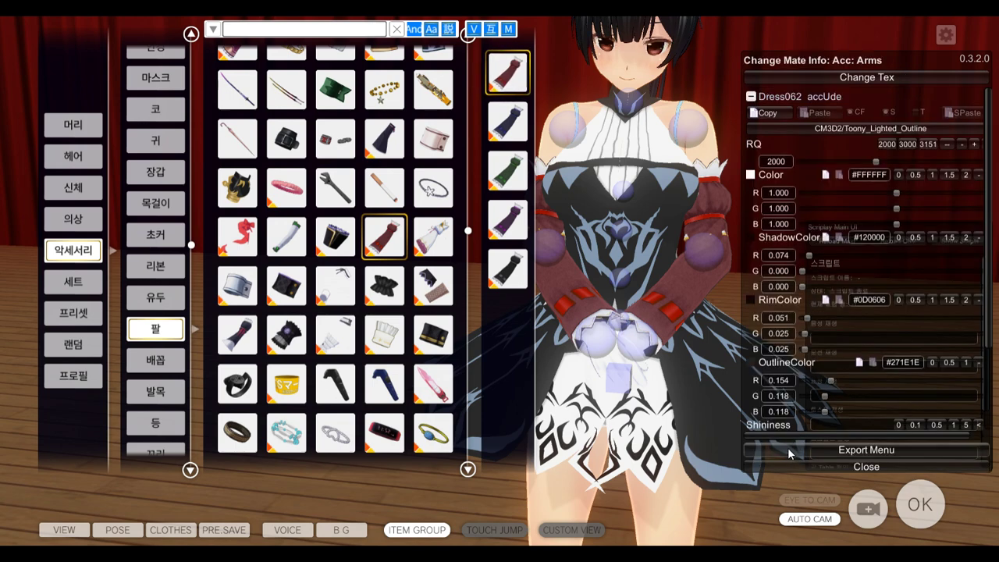
left_click(787, 448)
- Copy dress062_accude from the arm accessory's menu name and close the export dialog
left_click_drag(442, 90, 361, 90)
key("ctrl+c")
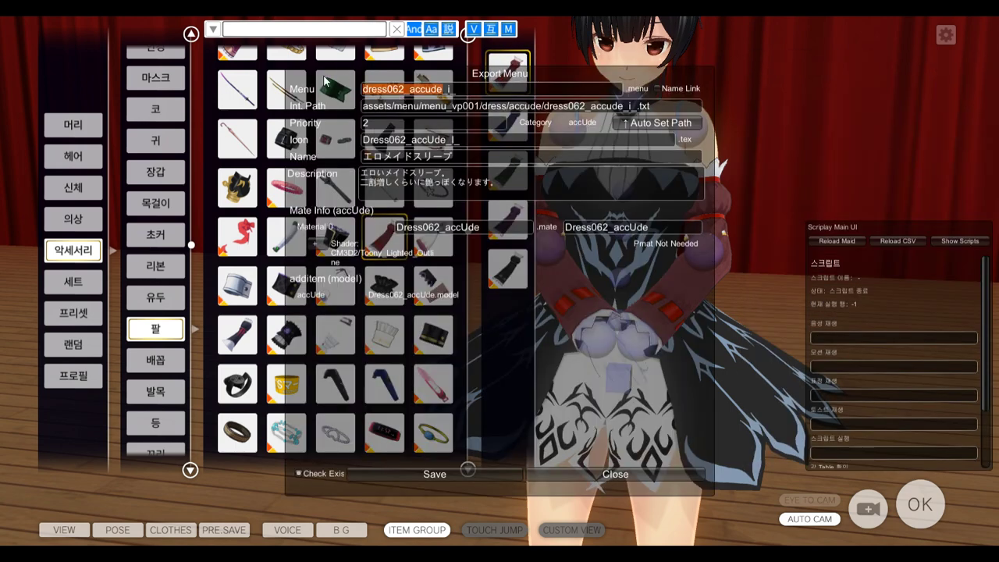
left_click(694, 478)
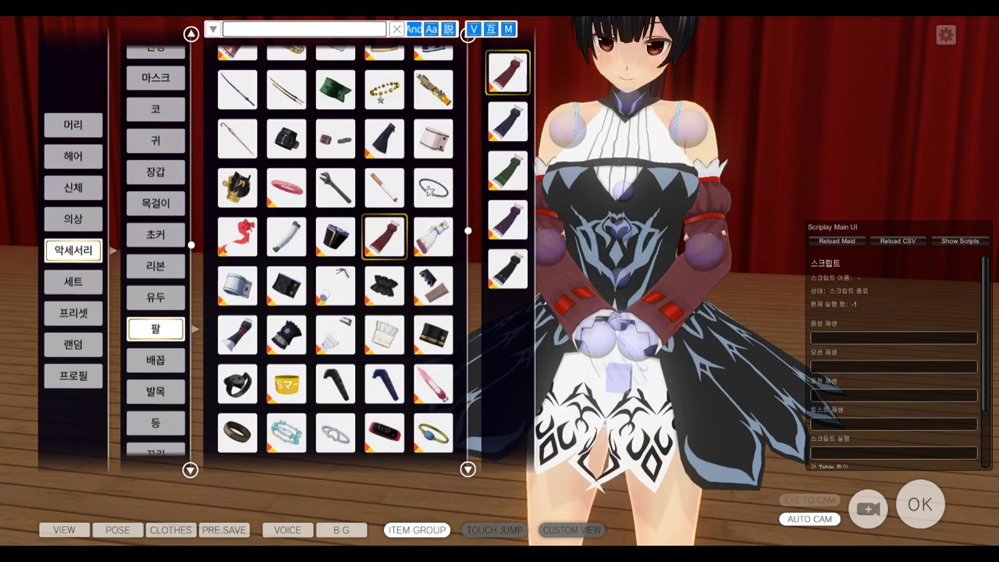
- Switch to Everything and search for dress062_accude
key("super")
left_click(834, 552)
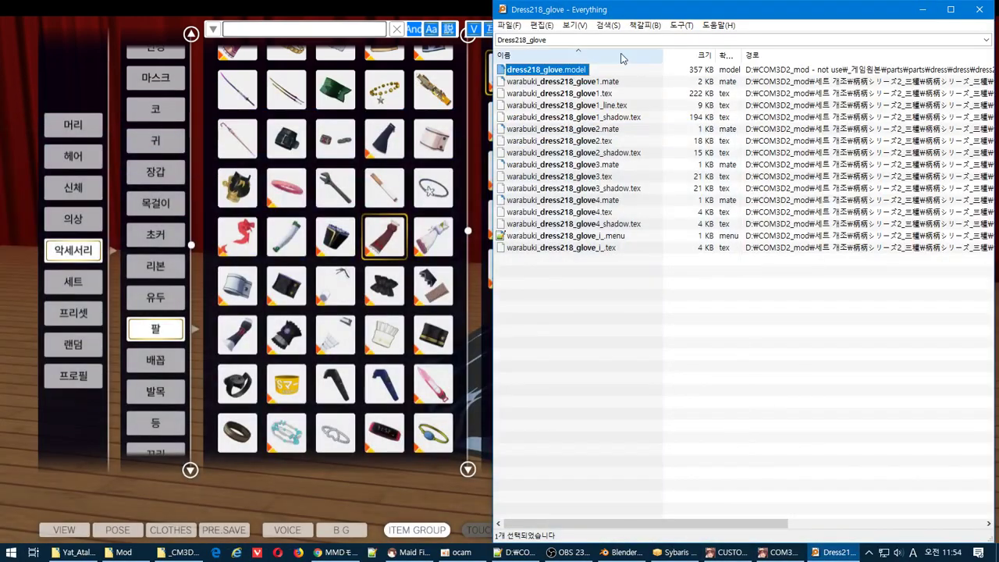
key("ctrl+a")
key("ctrl+v")
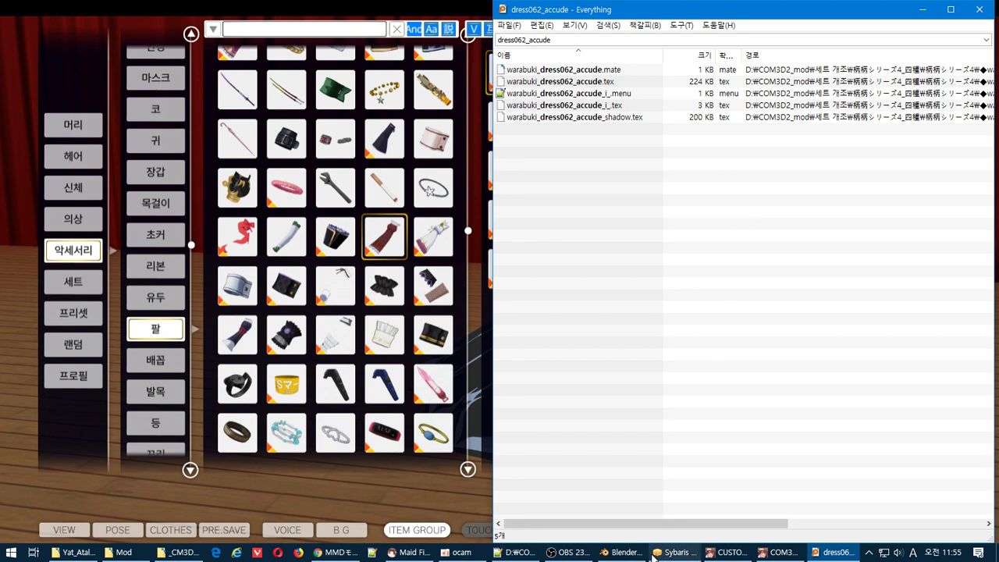
- Switch to Sybaris Arc Editor and search its archives by file name for dress062_accude
left_click(654, 552)
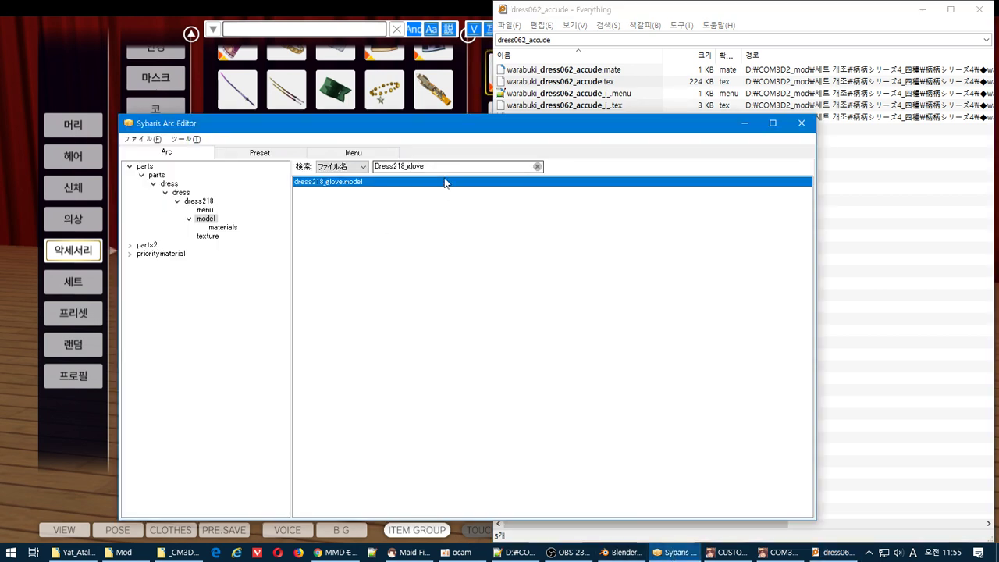
key("ctrl+a")
key("ctrl+v")
key("Return")
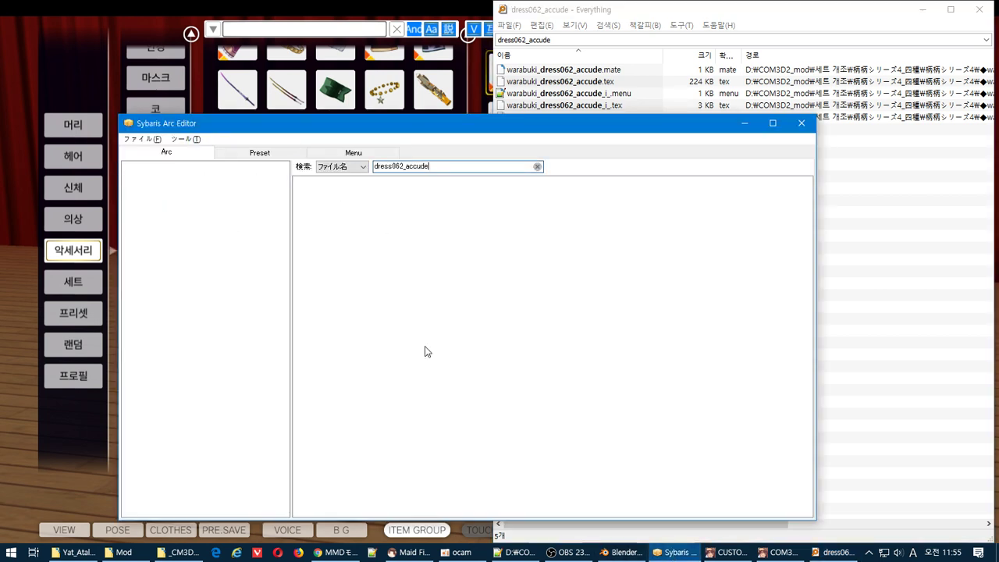
- Launch SybarisArcEditor.exe from the CM3D2 folder, move the existing editor window aside, and bring the new window to the front
left_click(179, 552)
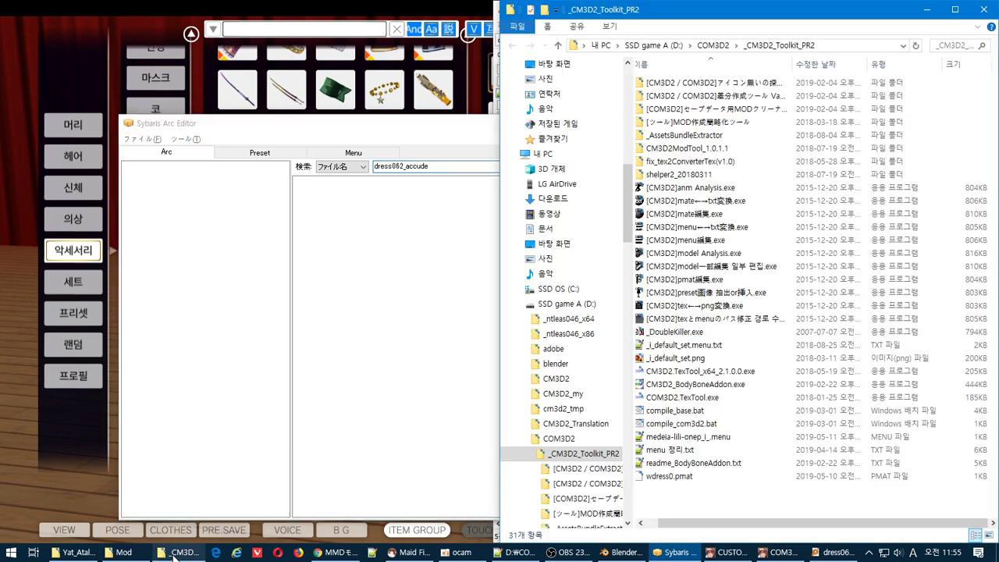
left_click(556, 378)
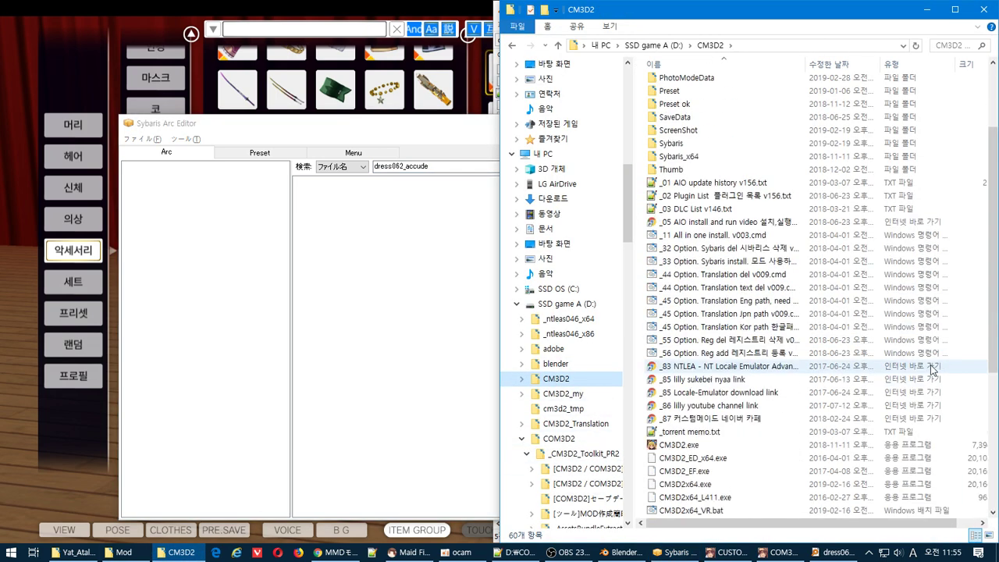
scroll(843, 378, "down", 3)
double_click(724, 510)
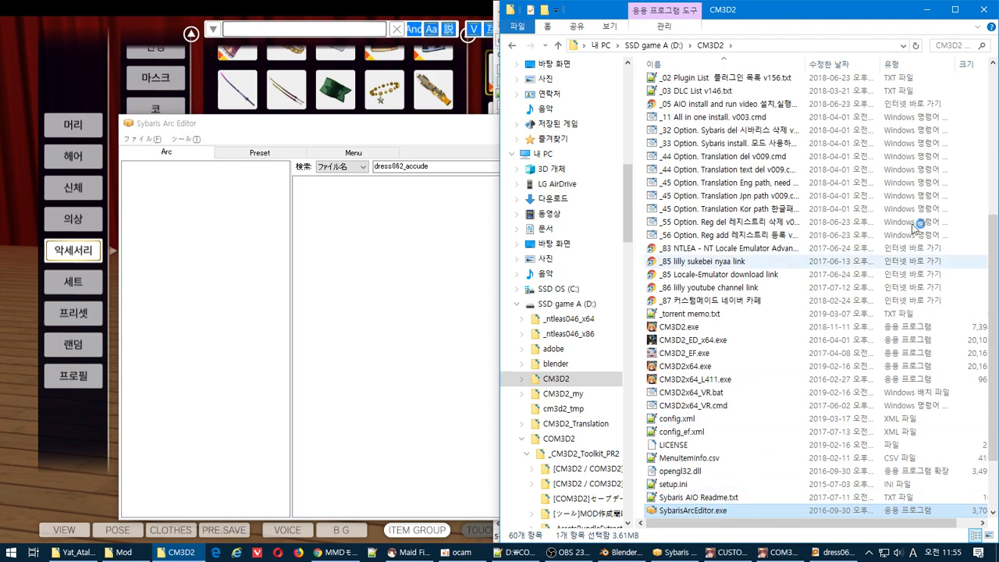
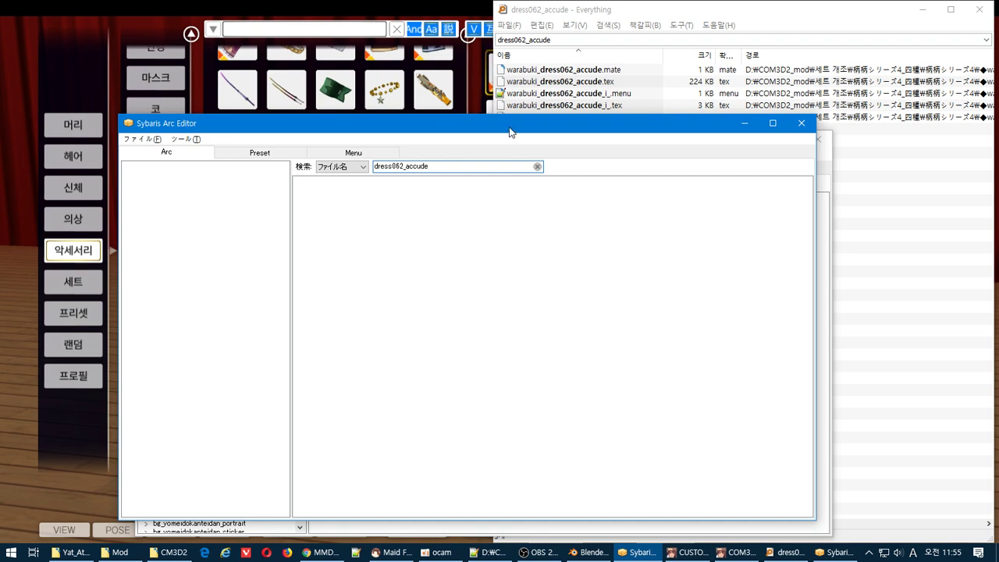
left_click_drag(509, 131, 621, 66)
left_click(831, 553)
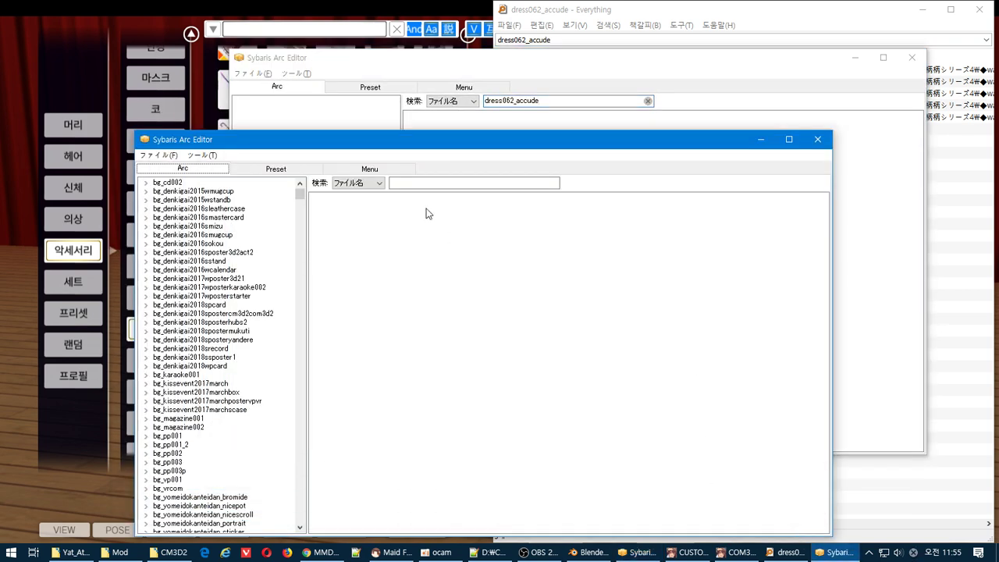
- Search the archives by file name for dress062_accude and open the model, dress and dress062 folders inside model_vp001
left_click(426, 182)
type("dress062_accude")
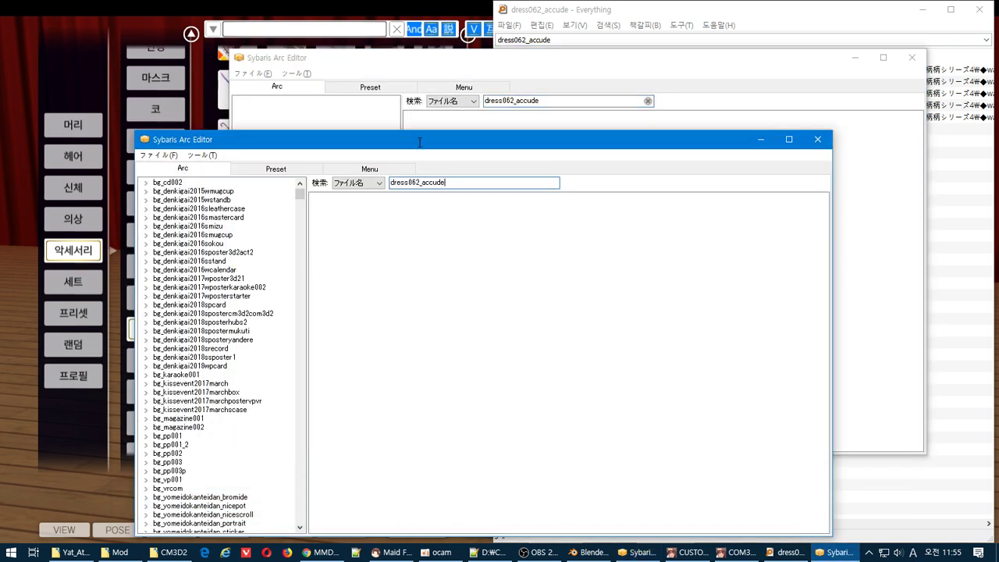
left_click_drag(419, 142, 562, 96)
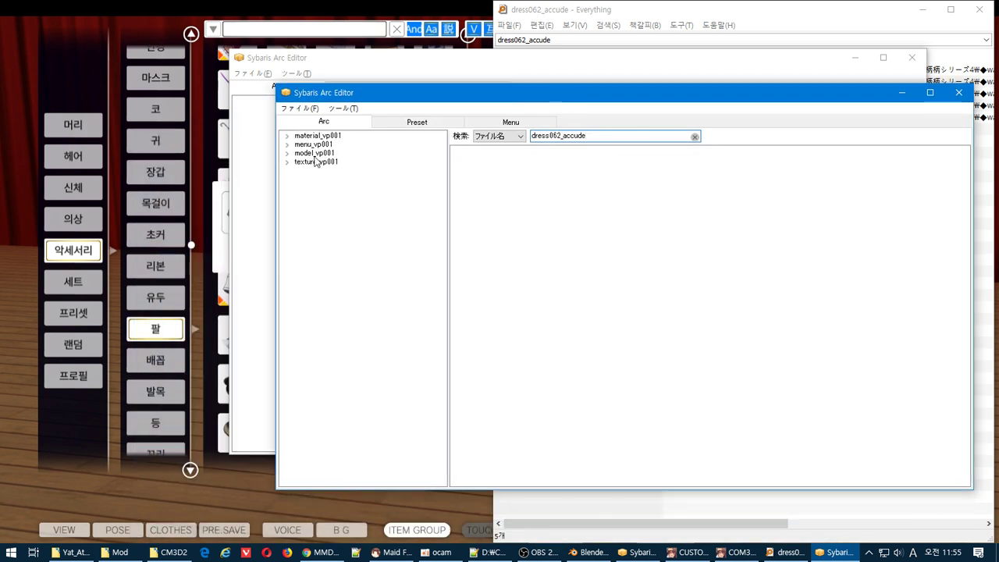
left_click(314, 154)
left_click(287, 154)
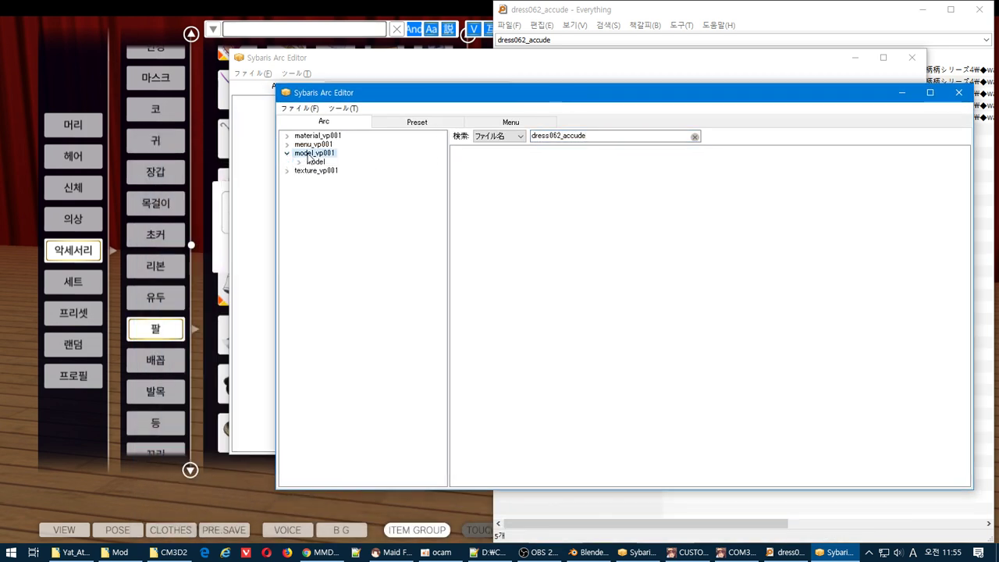
left_click(299, 162)
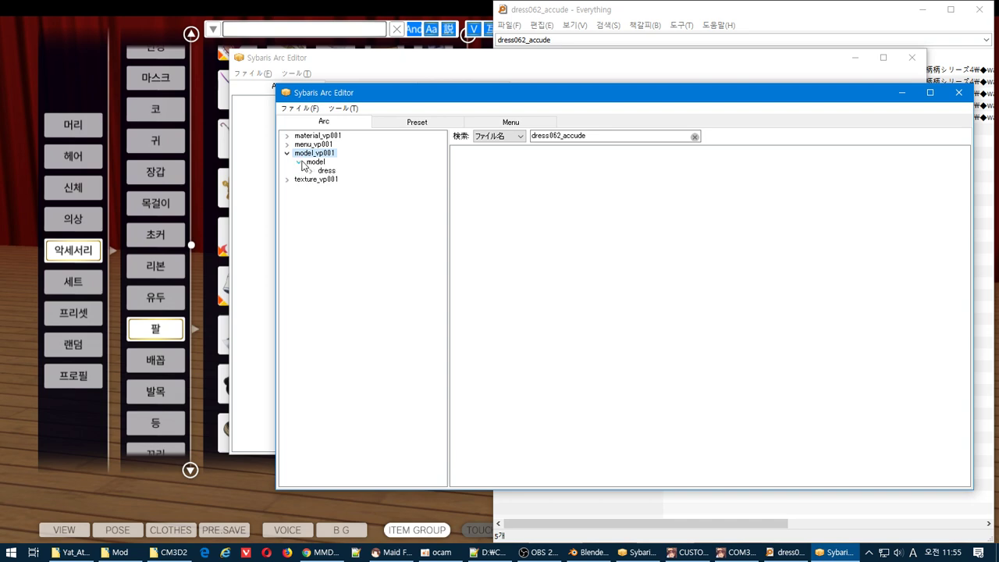
left_click(316, 162)
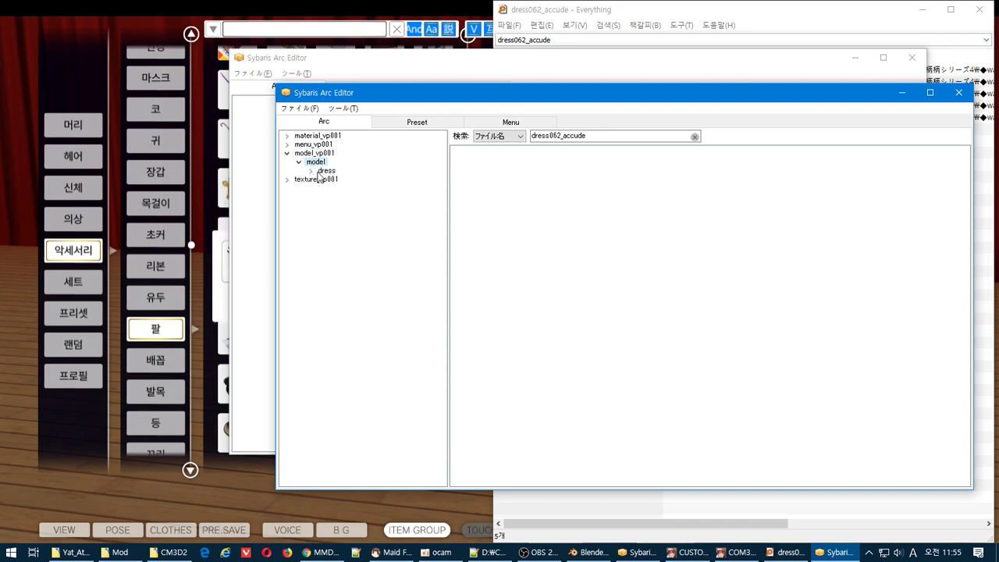
left_click(311, 170)
left_click(338, 180)
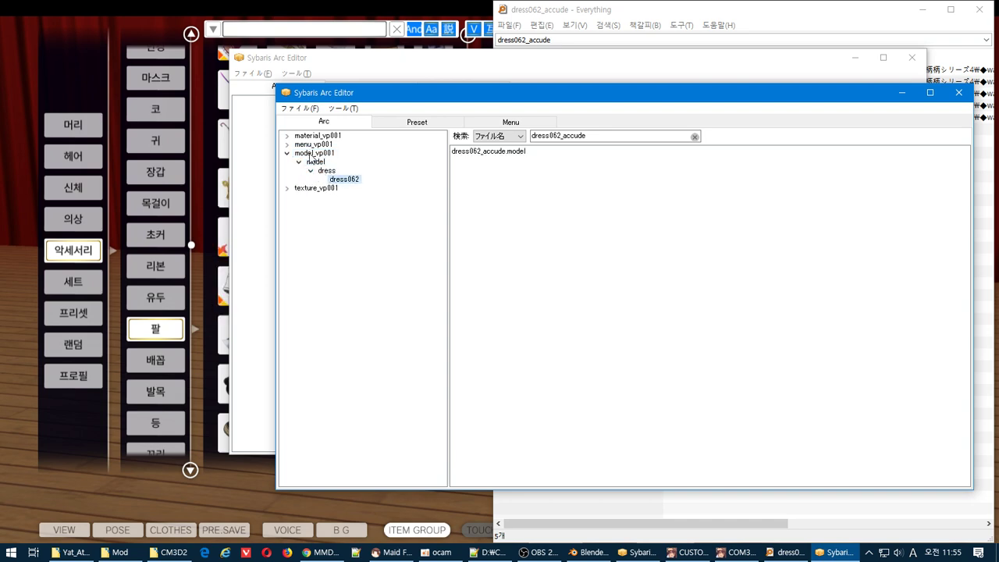
- Select the model_vp001 archive and widen the file name search to model so its whole contents can be saved
left_click(315, 153)
left_click(594, 137)
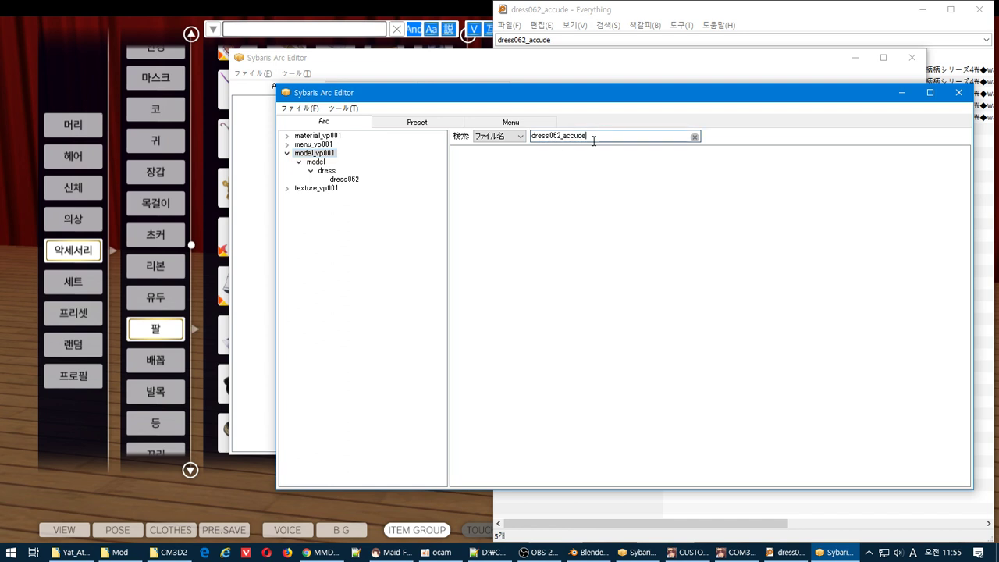
key("ctrl+a")
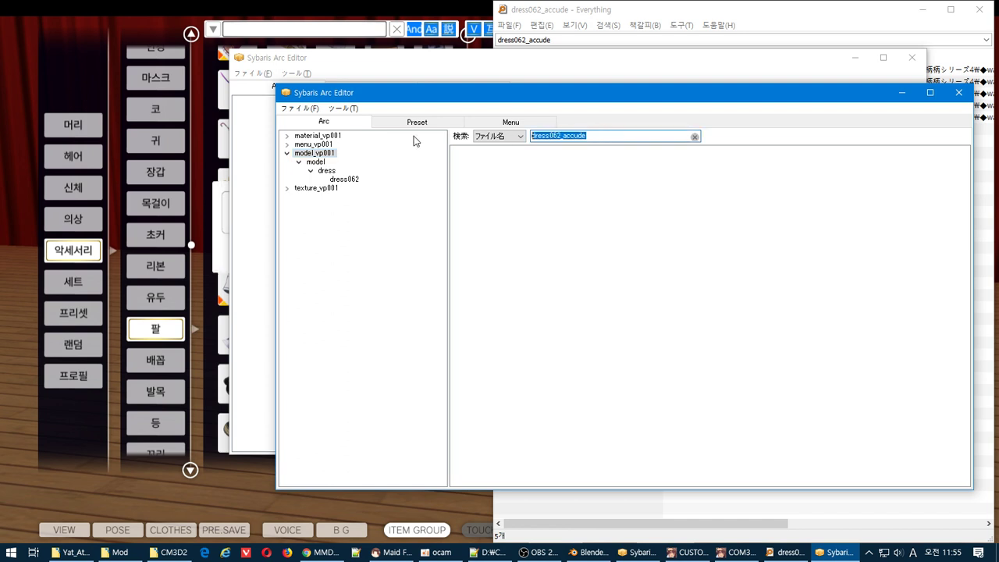
type("mo")
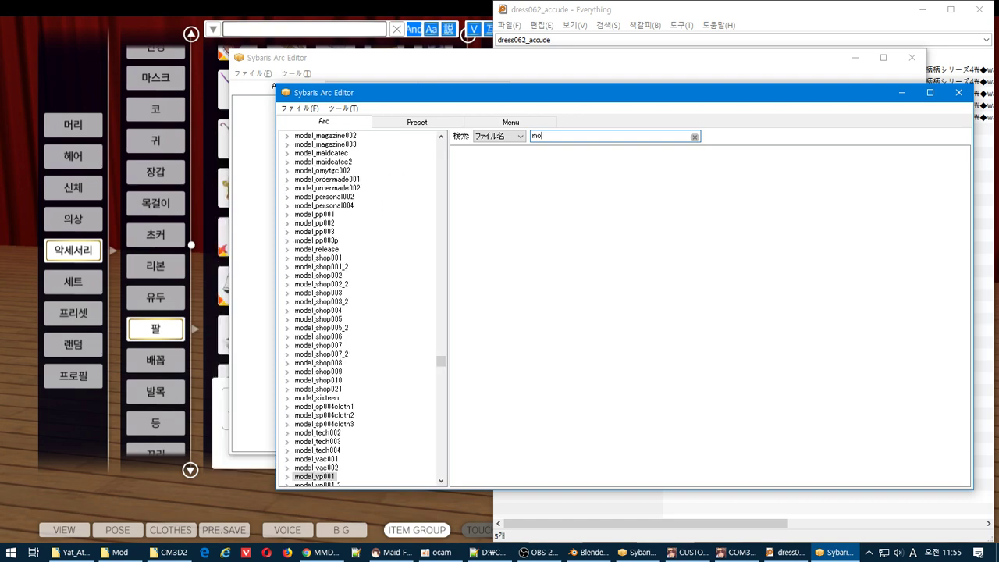
type("del")
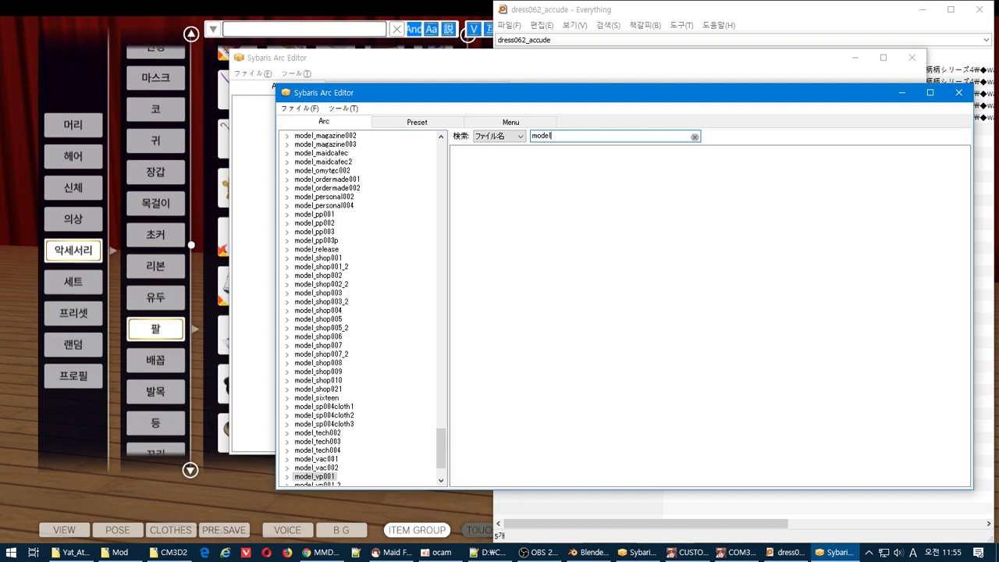
scroll(320, 461, "down", 2)
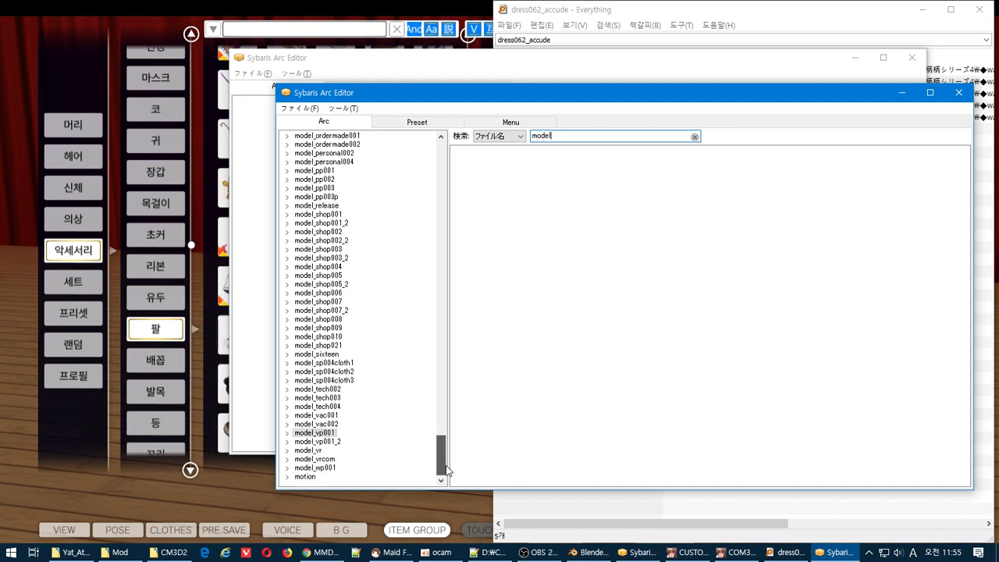
- Save all files of the model_vp001 archive into the _게임원본 folder of D:\COM3D2_mod - not use
right_click(324, 437)
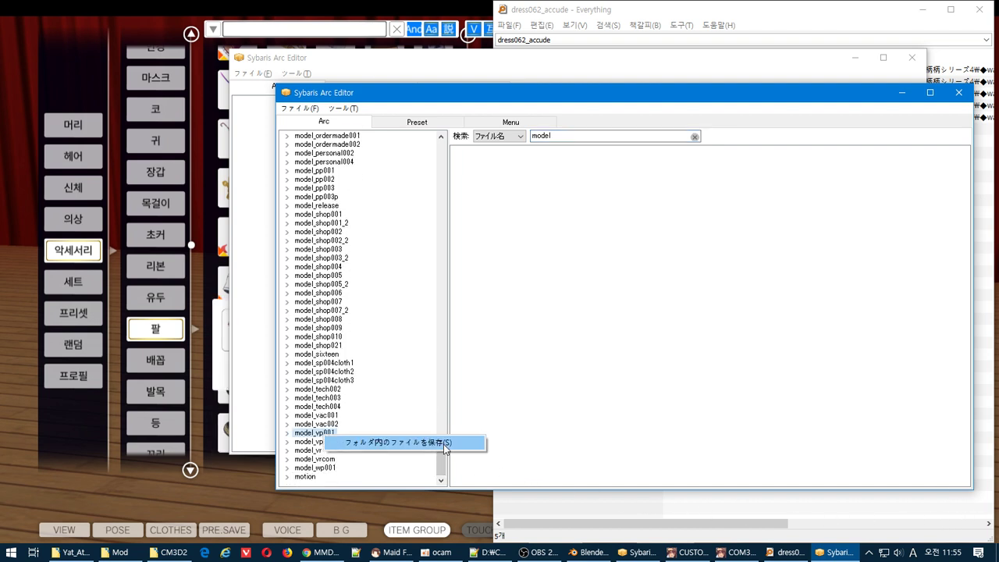
left_click(347, 443)
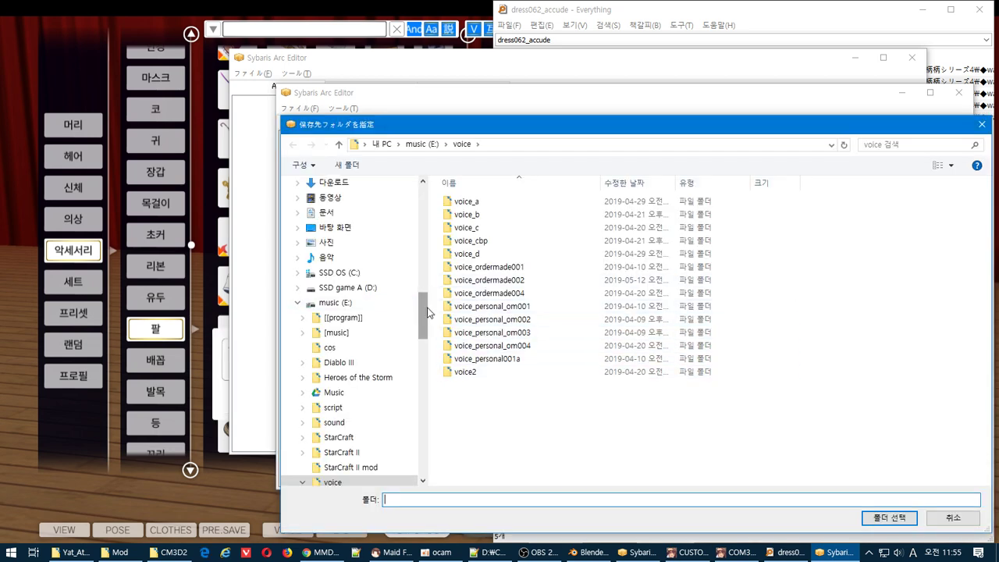
left_click_drag(425, 314, 431, 396)
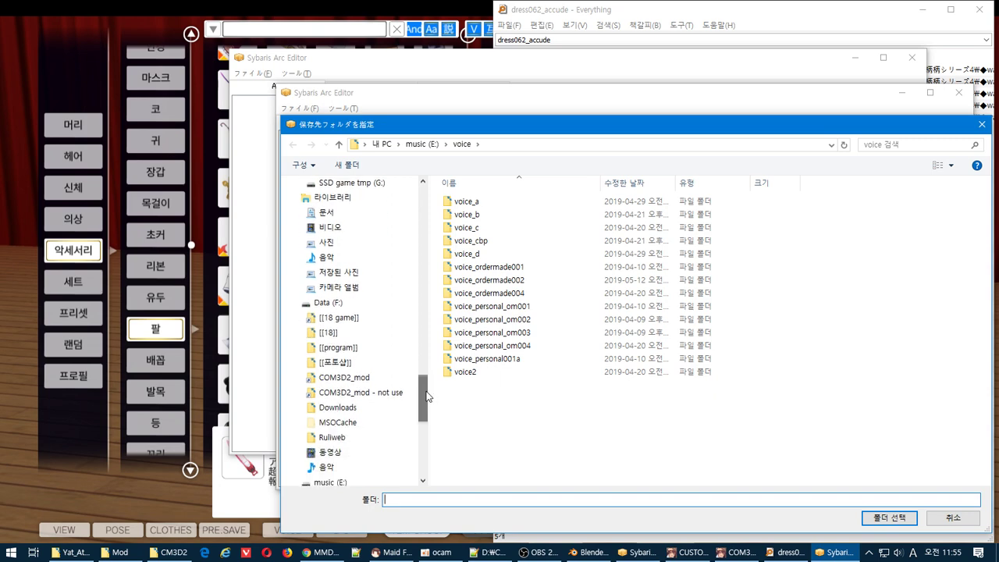
left_click(406, 392)
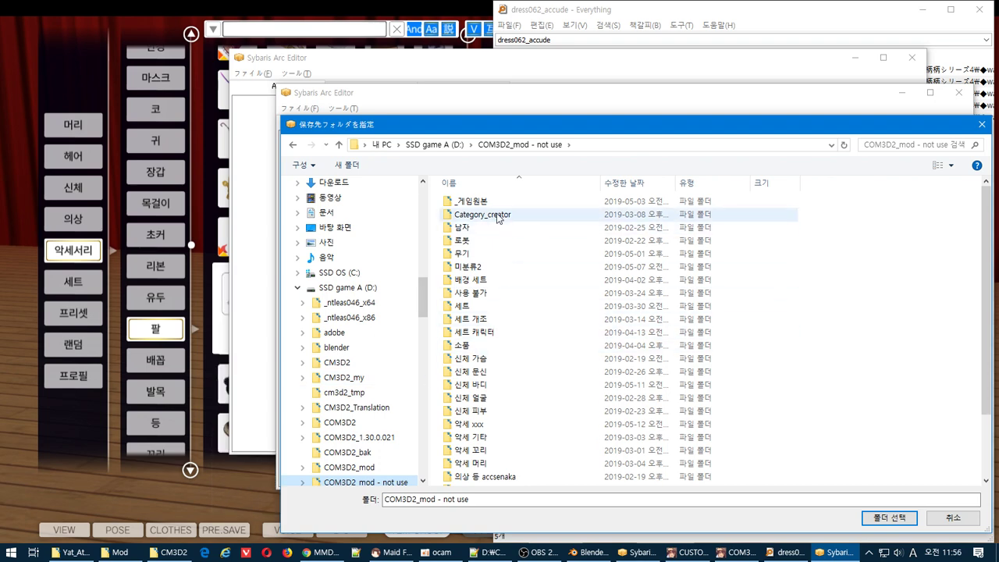
double_click(468, 201)
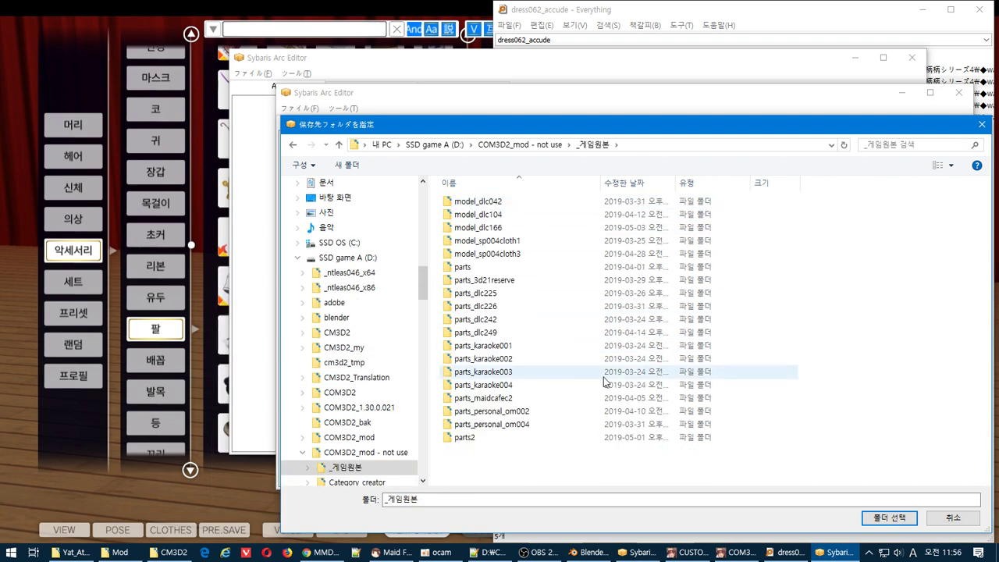
left_click(866, 518)
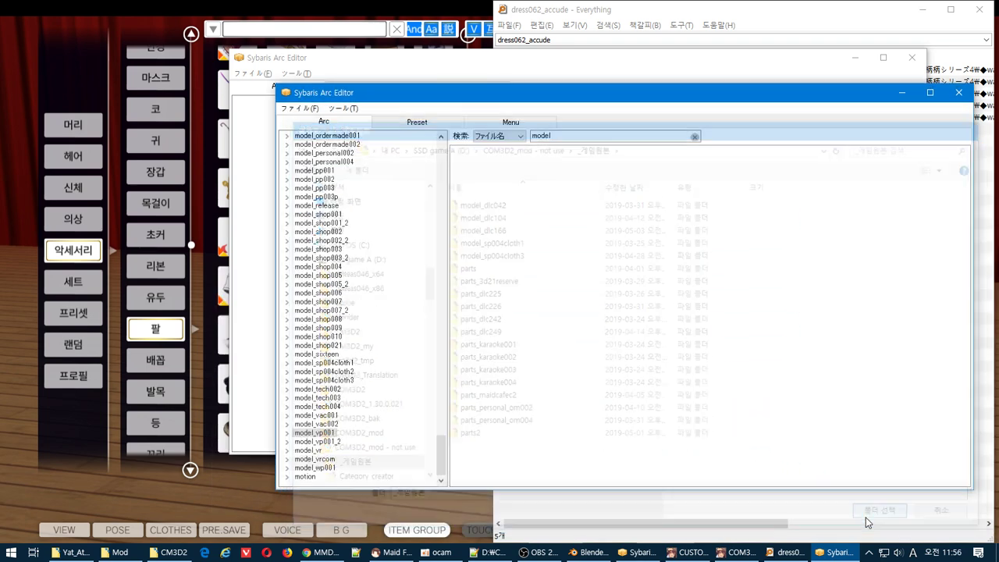
- Switch to Everything and copy the full path of dress062_accude.model
left_click(800, 555)
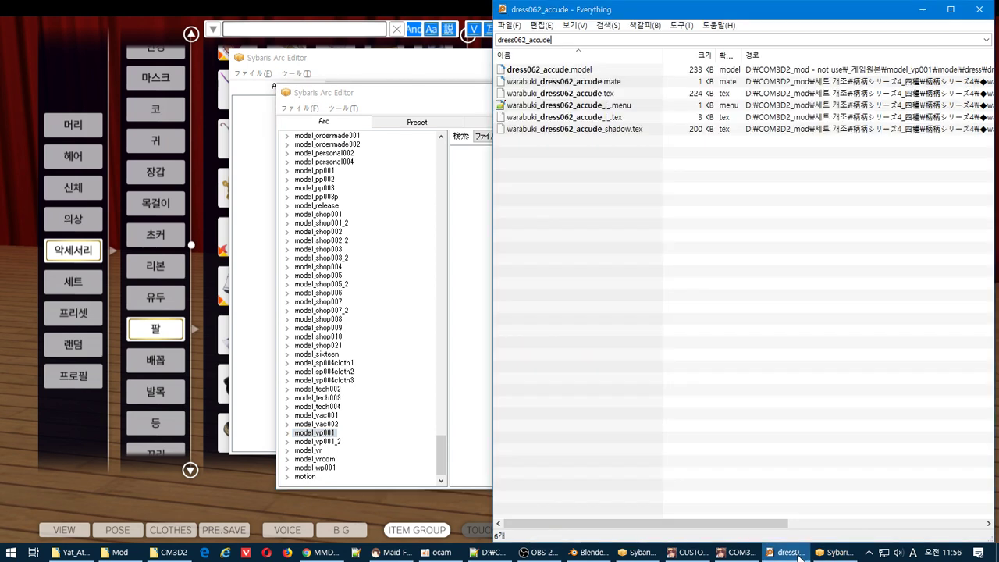
right_click(555, 68)
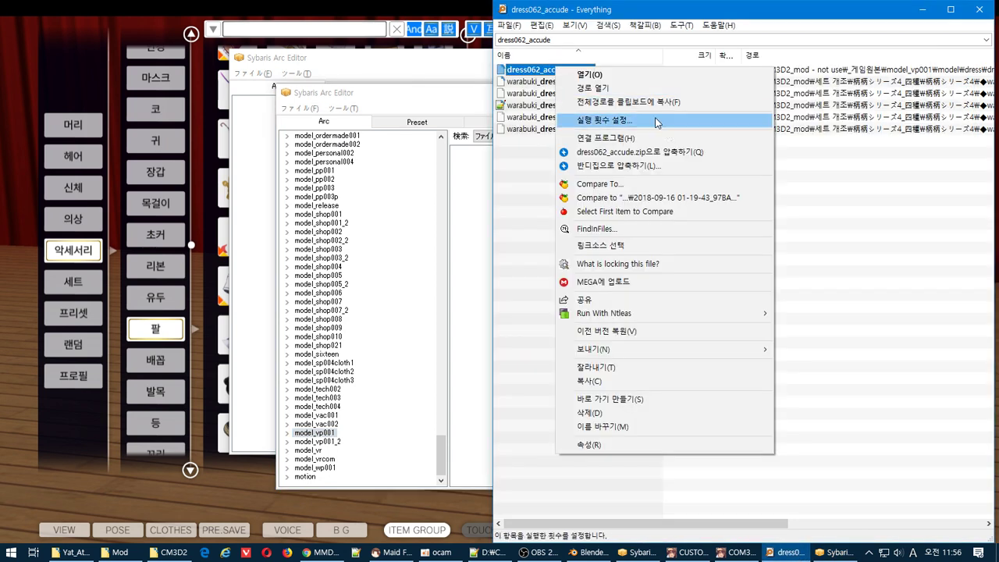
left_click(649, 102)
- Switch to Blender and delete the dress218_glove mesh object
left_click(590, 553)
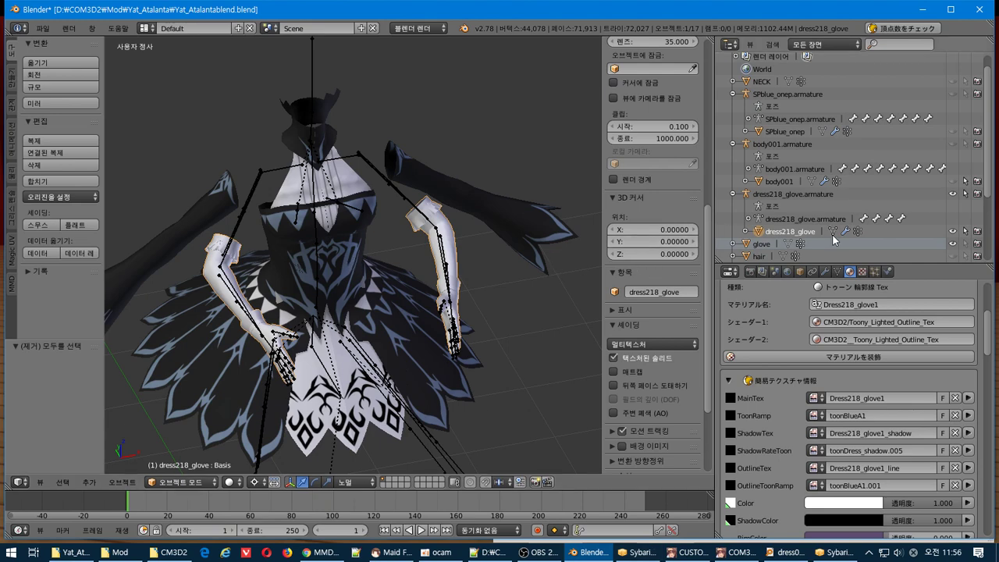
right_click(799, 233)
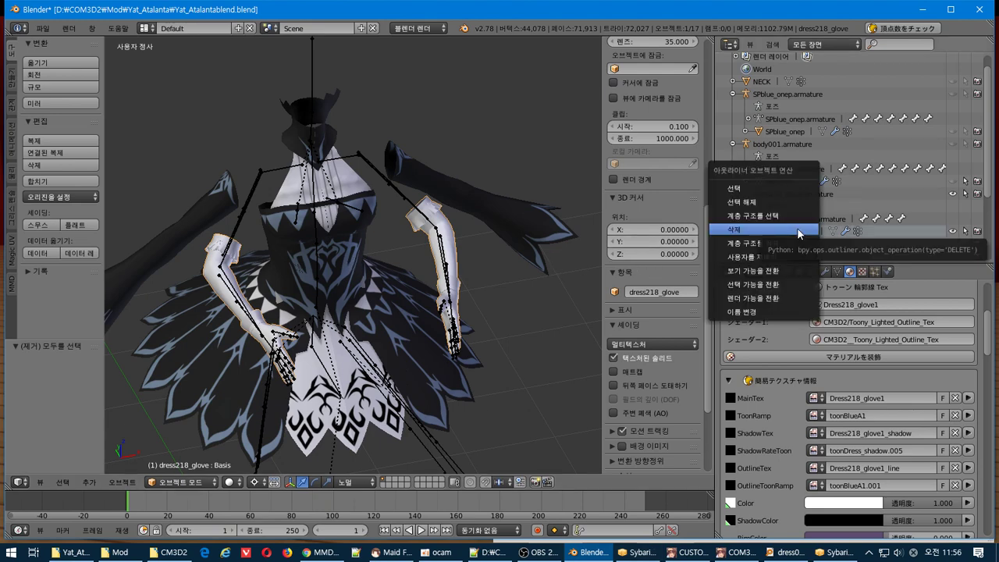
left_click(781, 243)
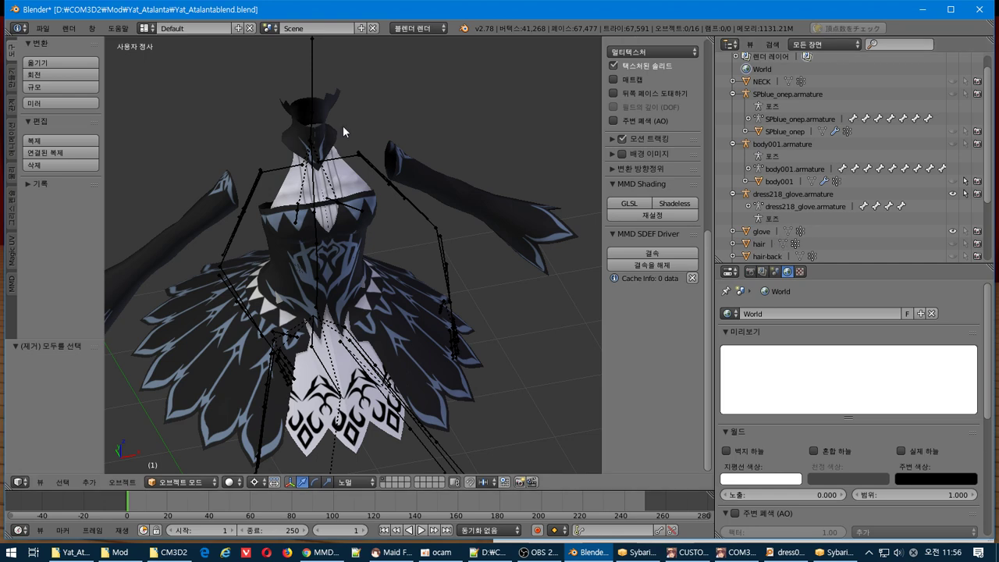
- Import dress062_accude.model as a CM3D2 model, using the copied path
left_click(43, 28)
mouse_move(117, 253)
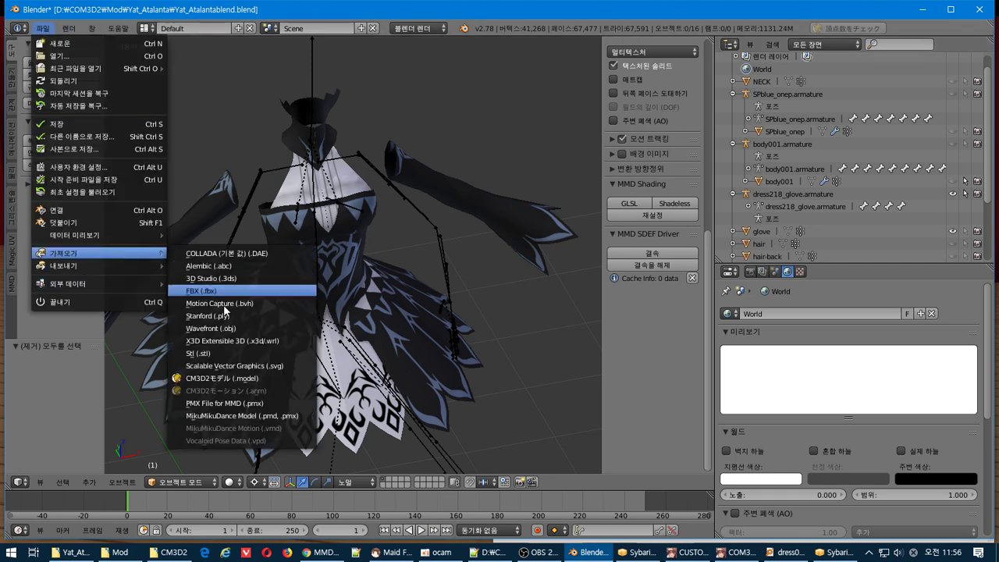
left_click(277, 382)
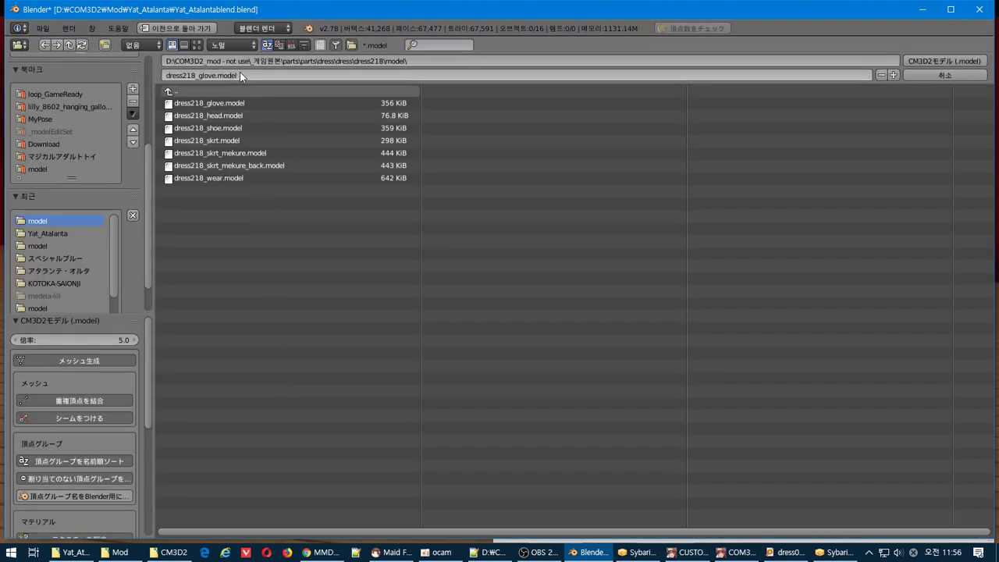
left_click(260, 61)
key("Return")
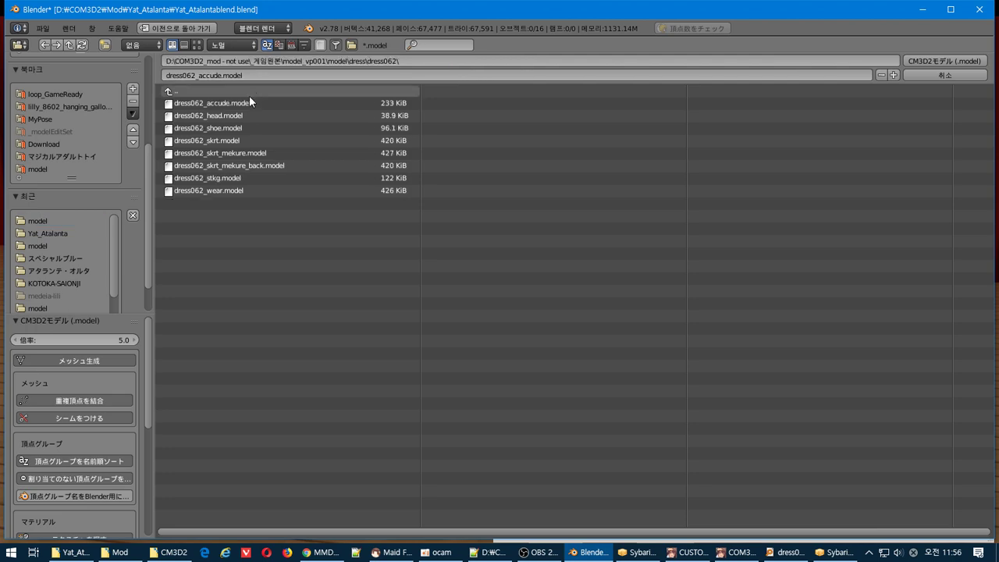
left_click(239, 103)
double_click(239, 103)
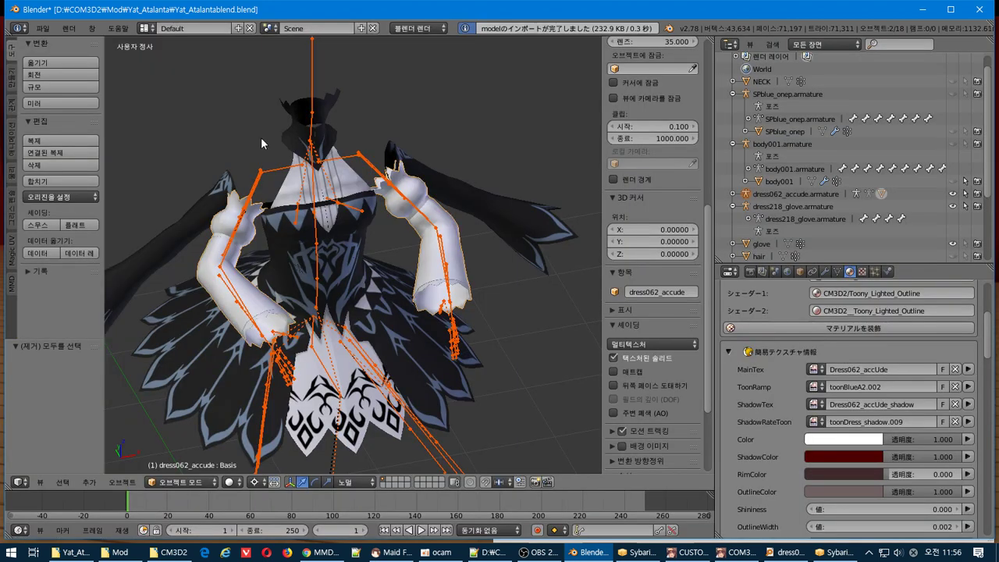
middle_click_drag(366, 260, 343, 261)
scroll(351, 254, "up", 1)
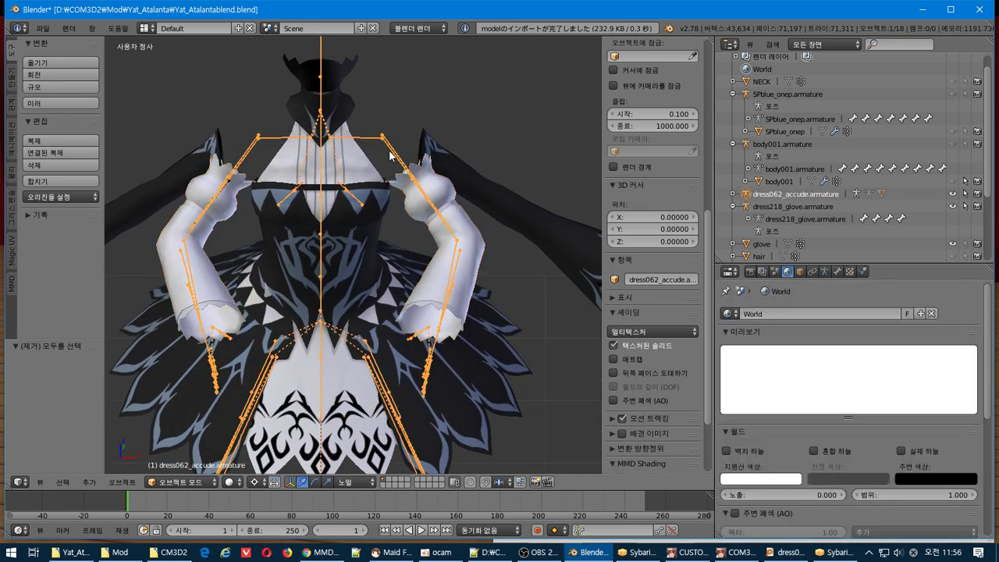
- Rename the glove mesh object as arm
right_click(408, 166)
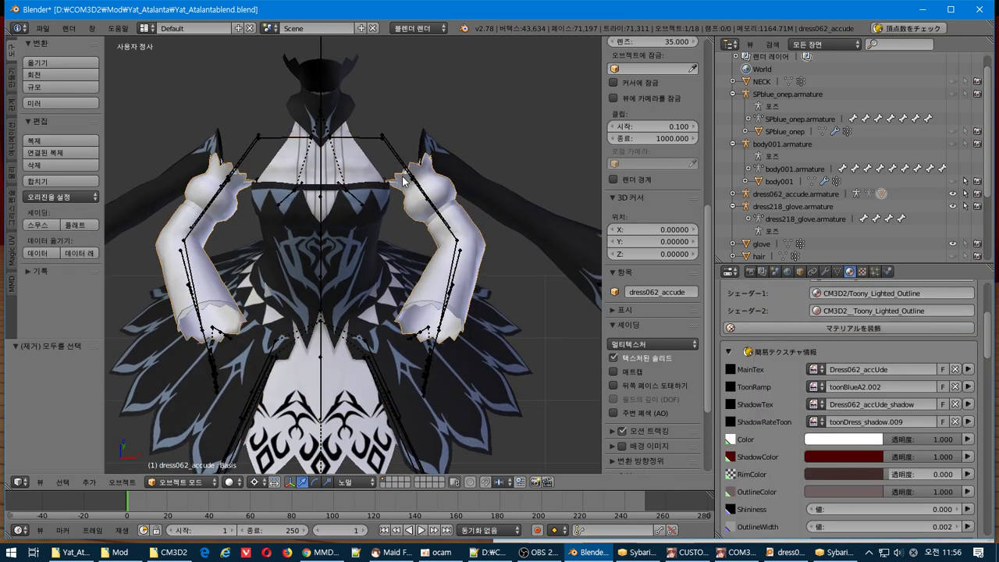
right_click(405, 173)
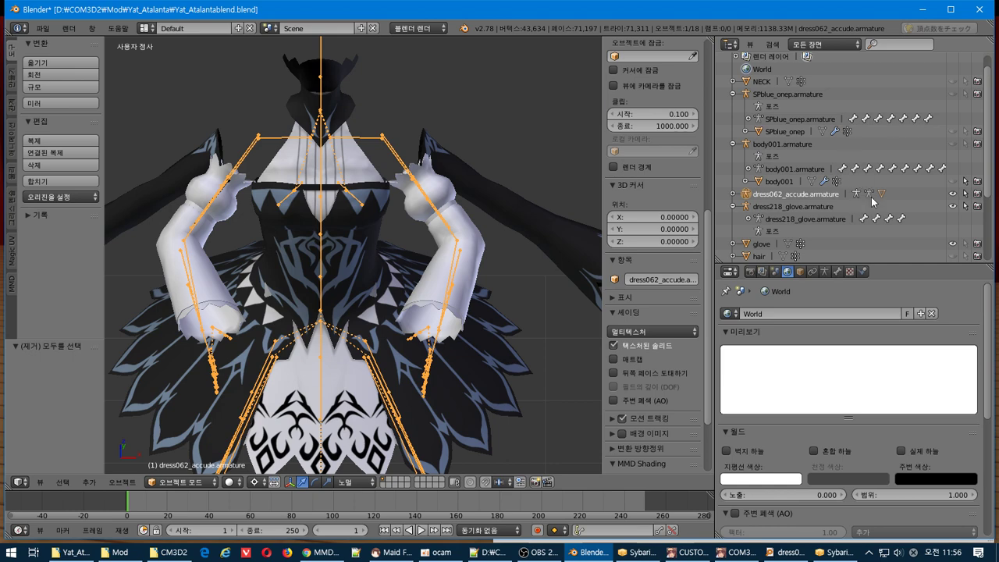
double_click(761, 243)
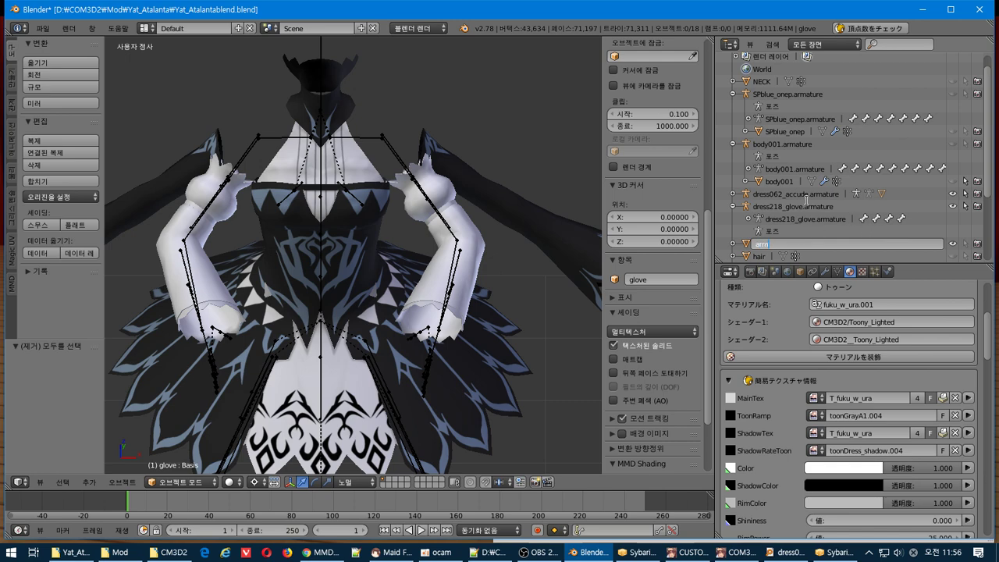
key("Return")
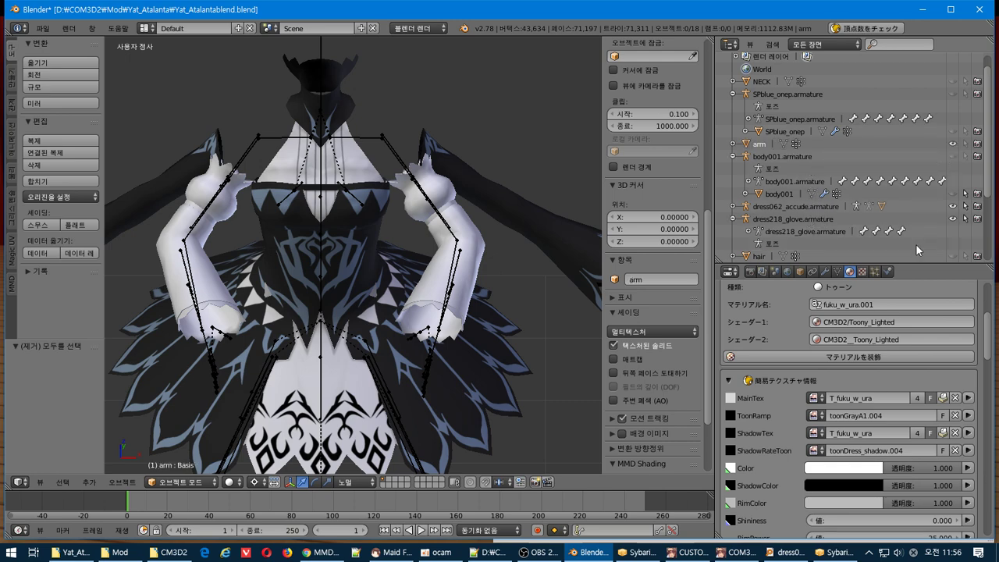
- Hide the dress object onep.003 and select the dress062_accude sleeve mesh
right_click(388, 396)
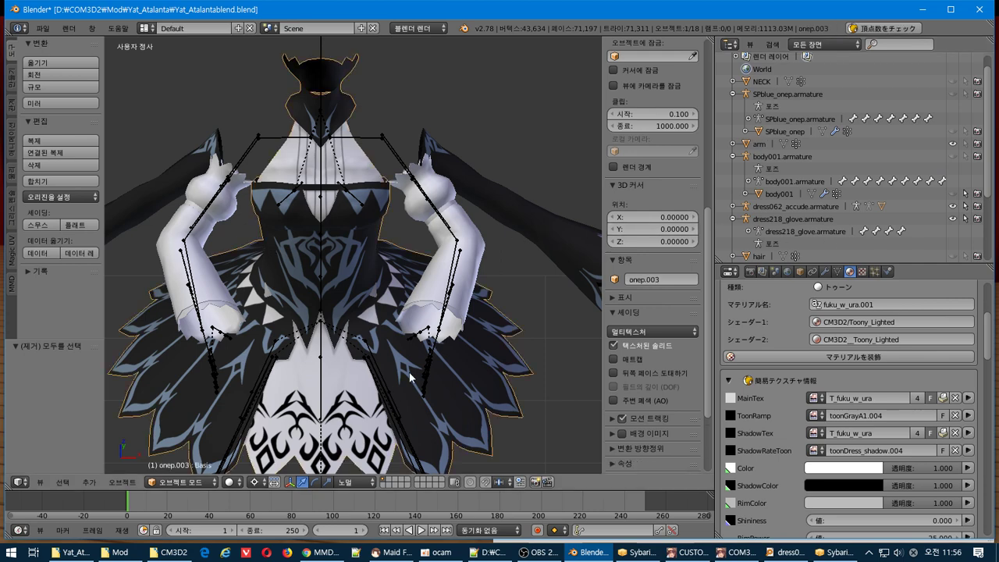
scroll(911, 202, "down", 4)
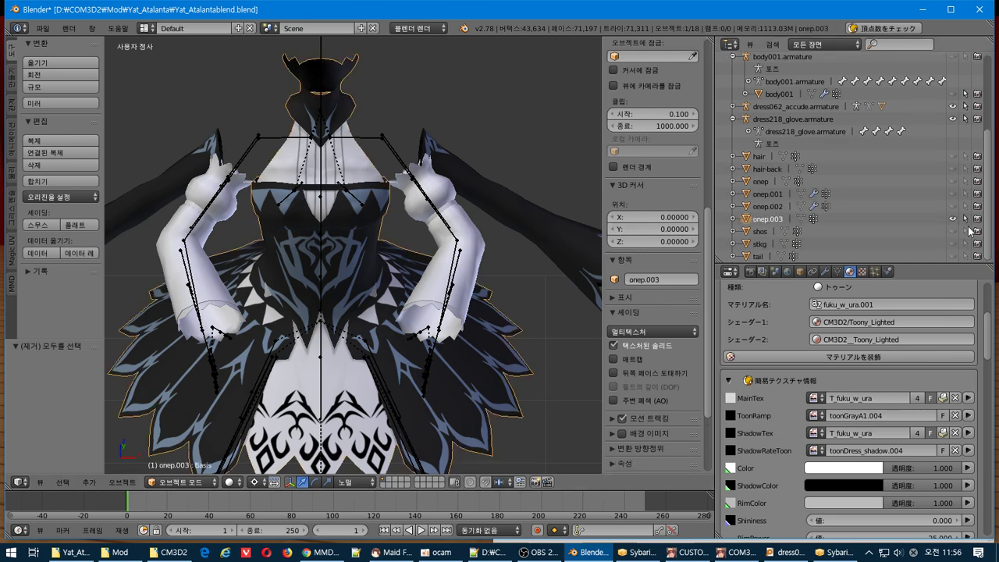
left_click(958, 219)
right_click(460, 277)
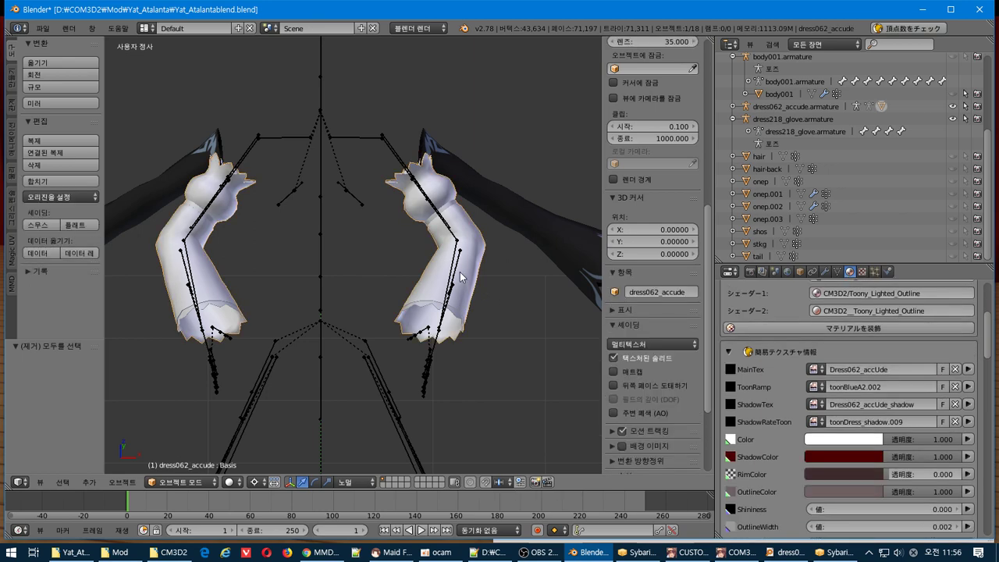
middle_click_drag(489, 267, 457, 231)
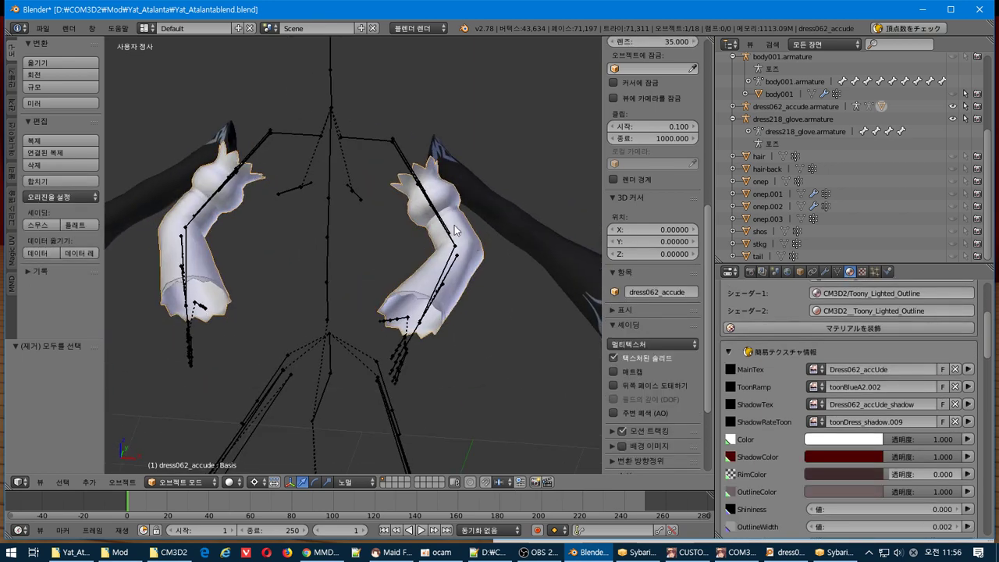
- Put dress062_accude.armature into pose mode and select the Bip01 L UpperArm bone
right_click(401, 160)
left_click(195, 483)
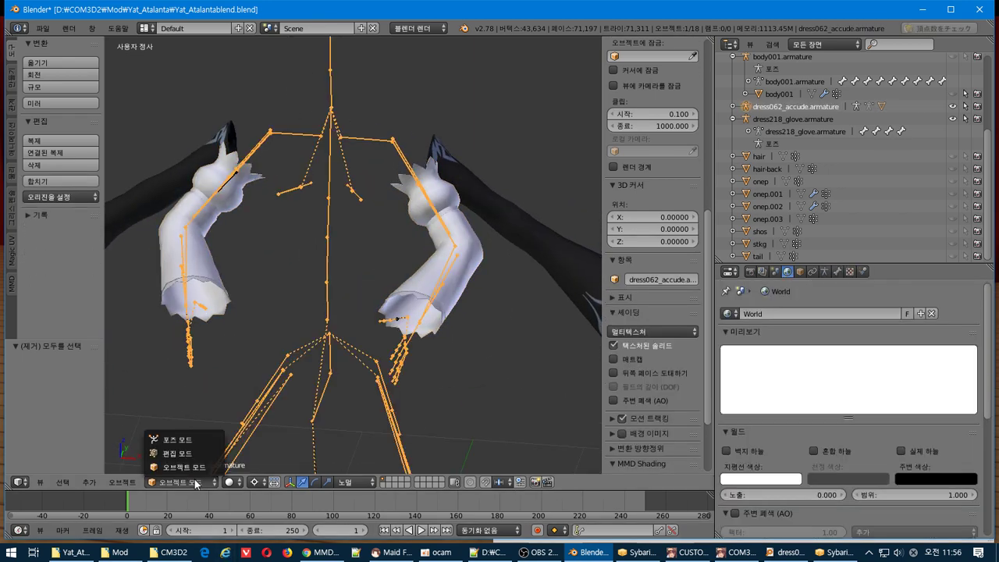
left_click(199, 441)
middle_click_drag(390, 374, 434, 355)
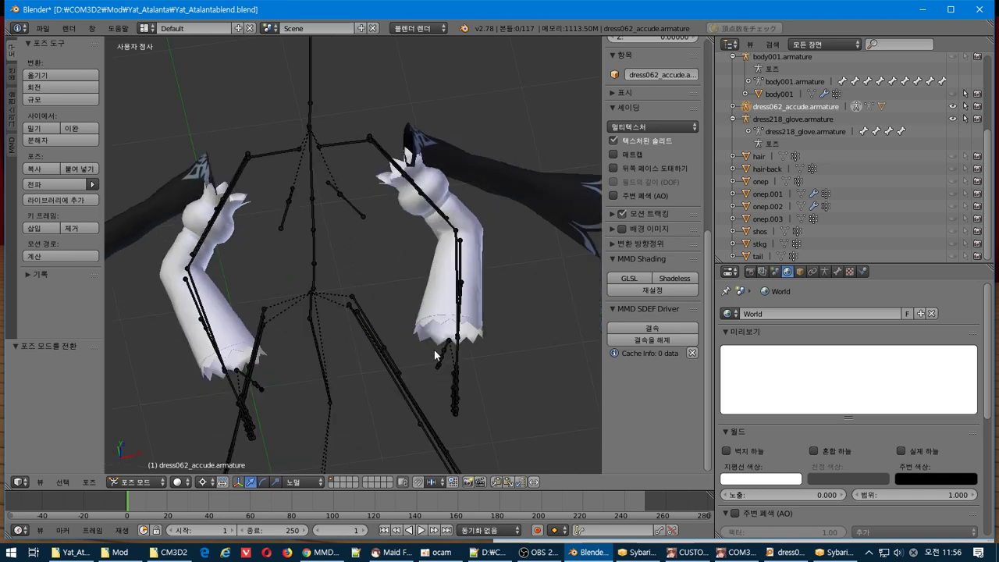
right_click(394, 175)
middle_click_drag(394, 175, 330, 166)
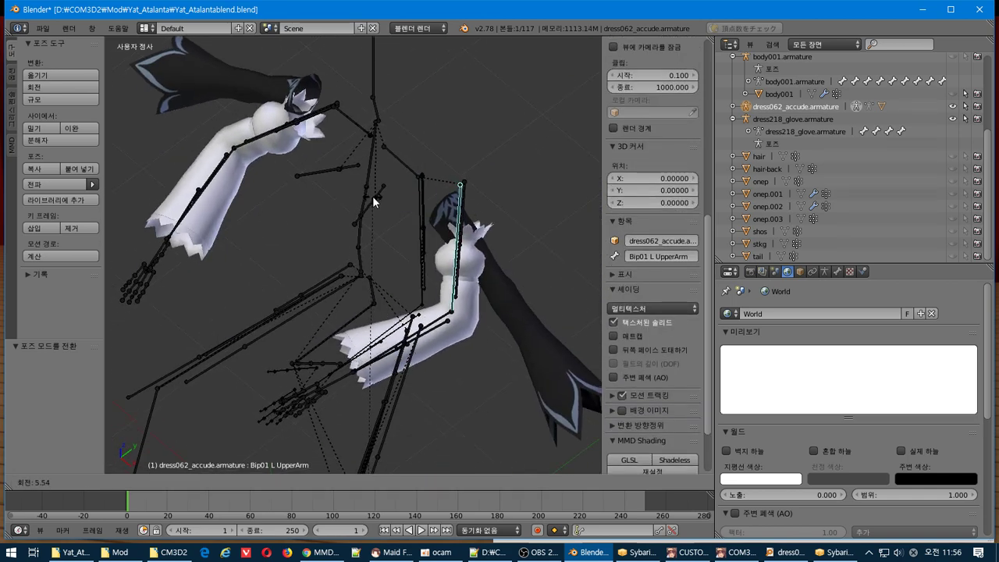
- Set the pivot point to the active element and try out a rotation of the left upper arm bone, cancelling it
left_click(208, 451)
left_click(202, 482)
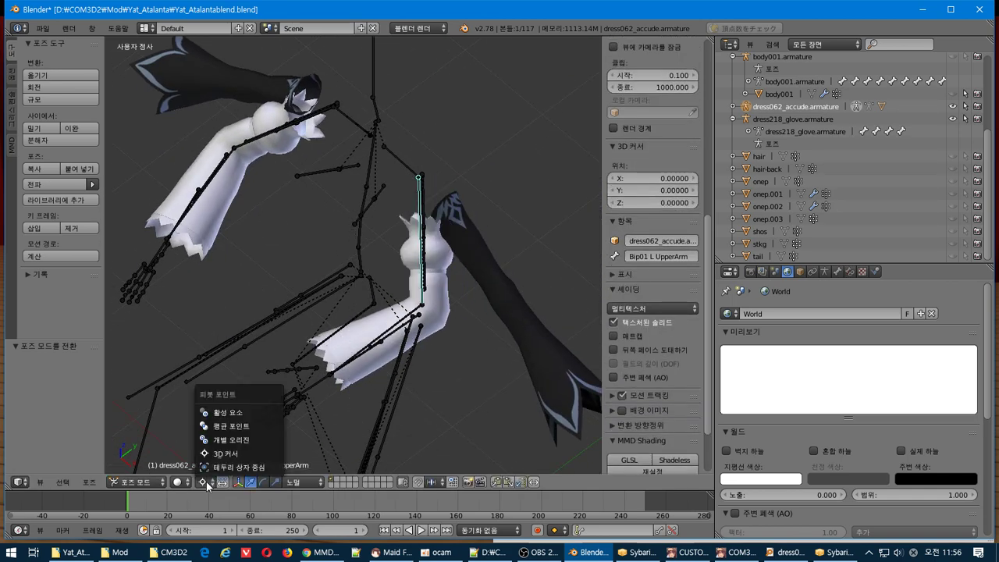
left_click(252, 402)
middle_click_drag(252, 402, 499, 344)
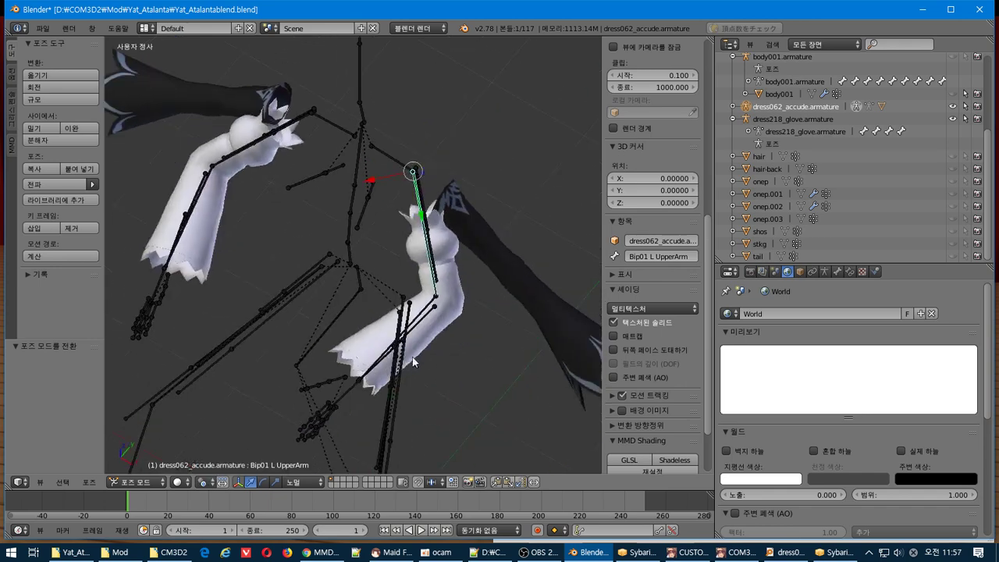
key("r")
right_click(511, 359)
- Delete the dress218_glove.armature object from the scene
scroll(931, 184, "up", 2)
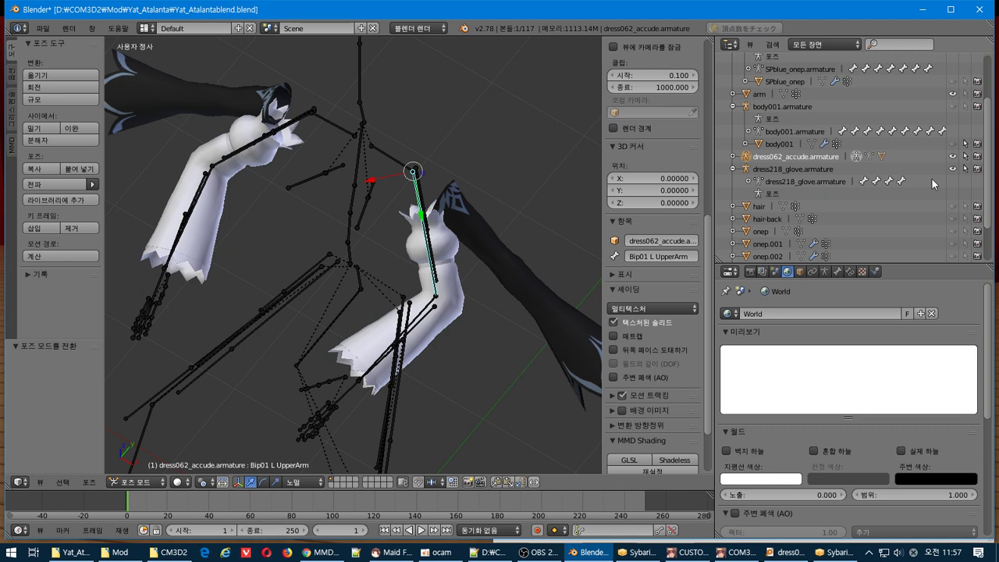
left_click(757, 170)
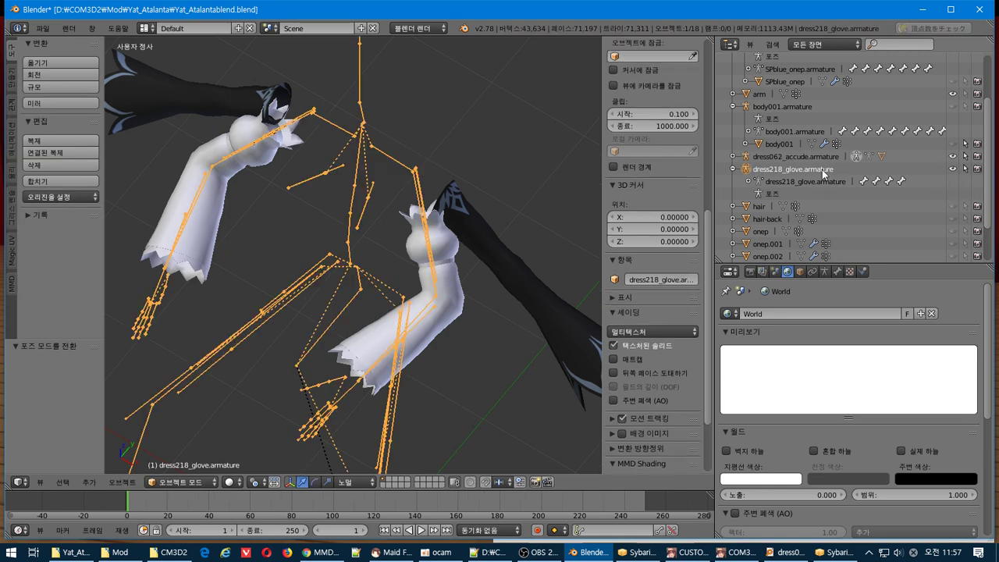
right_click(815, 172)
left_click(814, 170)
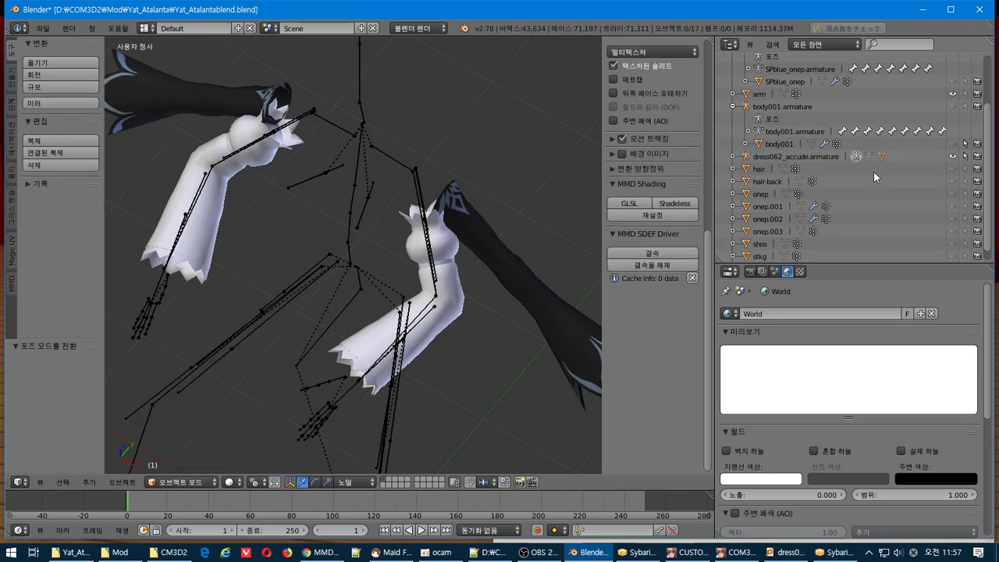
- Reselect the Bip01 L UpperArm bone of the sleeve armature and look at it in the top view
right_click(422, 203)
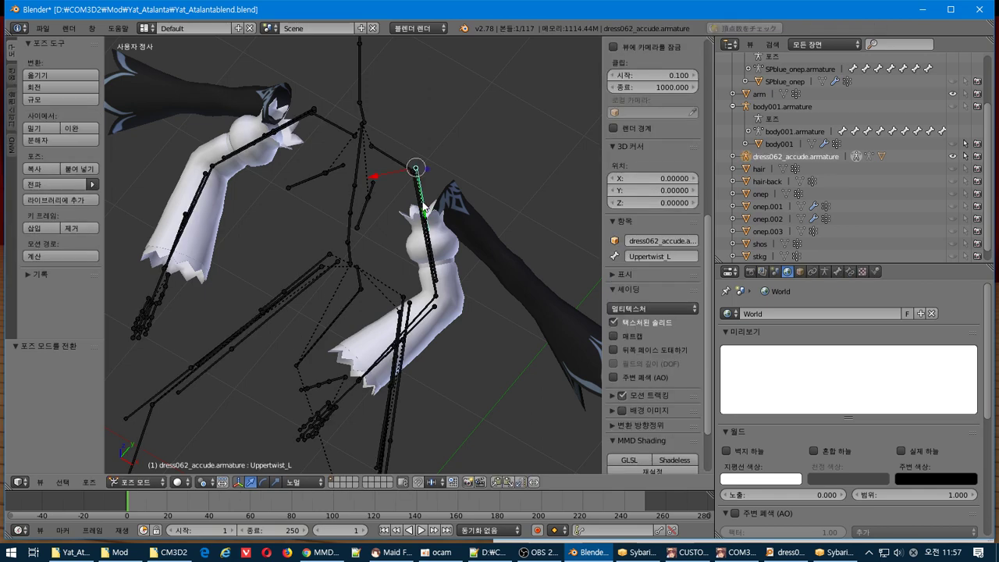
right_click(415, 193)
middle_click_drag(379, 285, 432, 281)
key("KP_7")
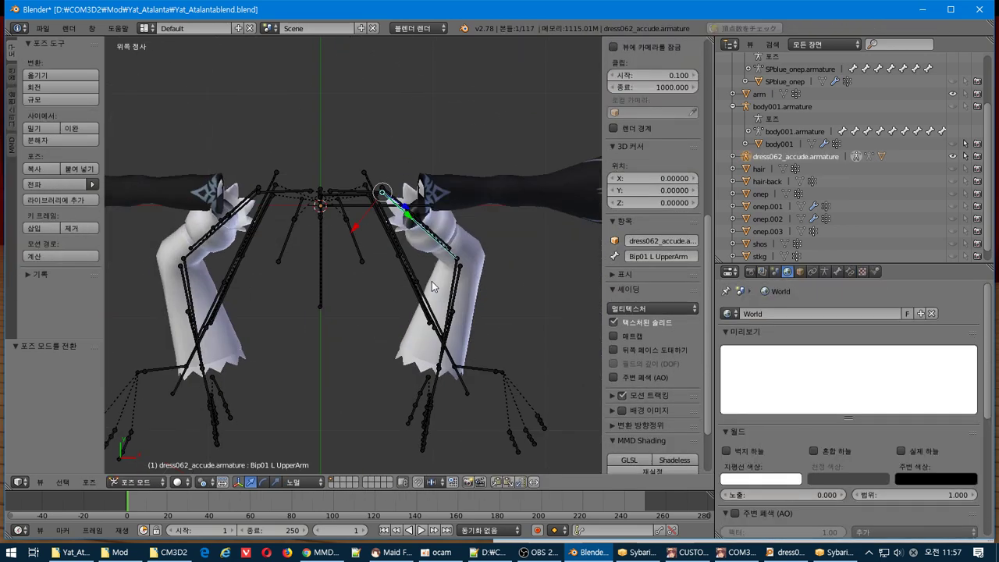
- Try rotating the left upper arm bone by about -38.1° and the left forearm bone outward, and undo the forearm rotation
key("r")
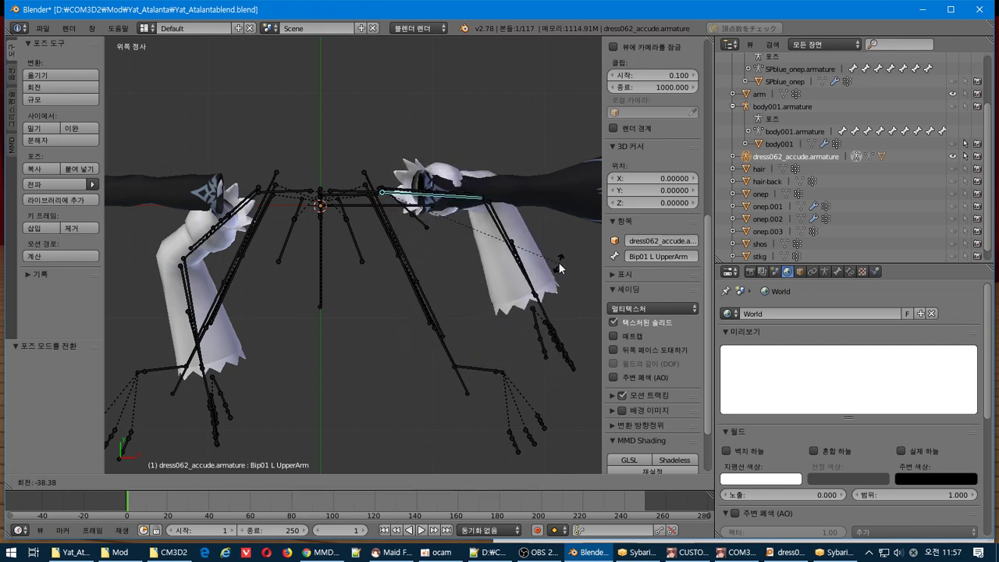
left_click(561, 270)
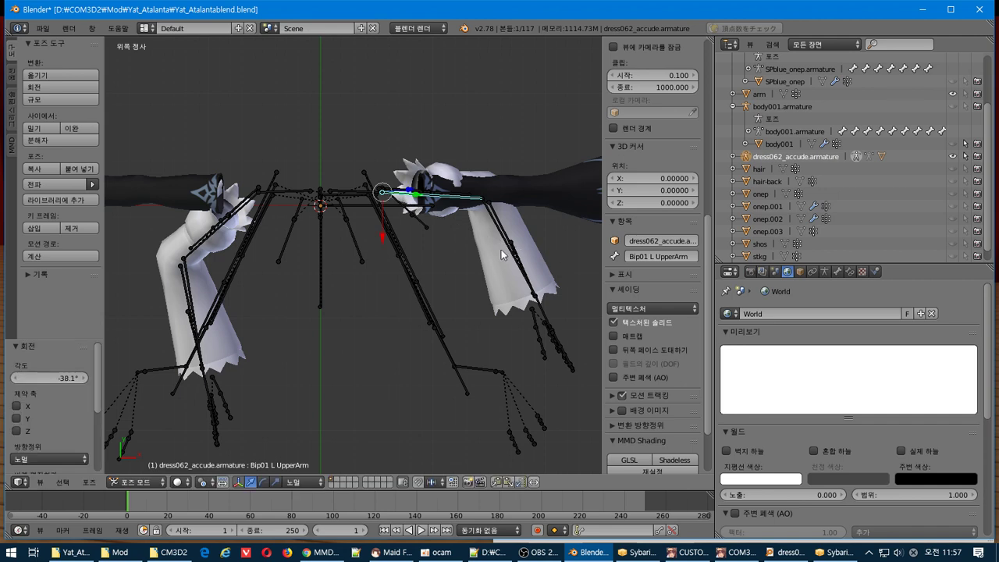
right_click(504, 235)
key("r")
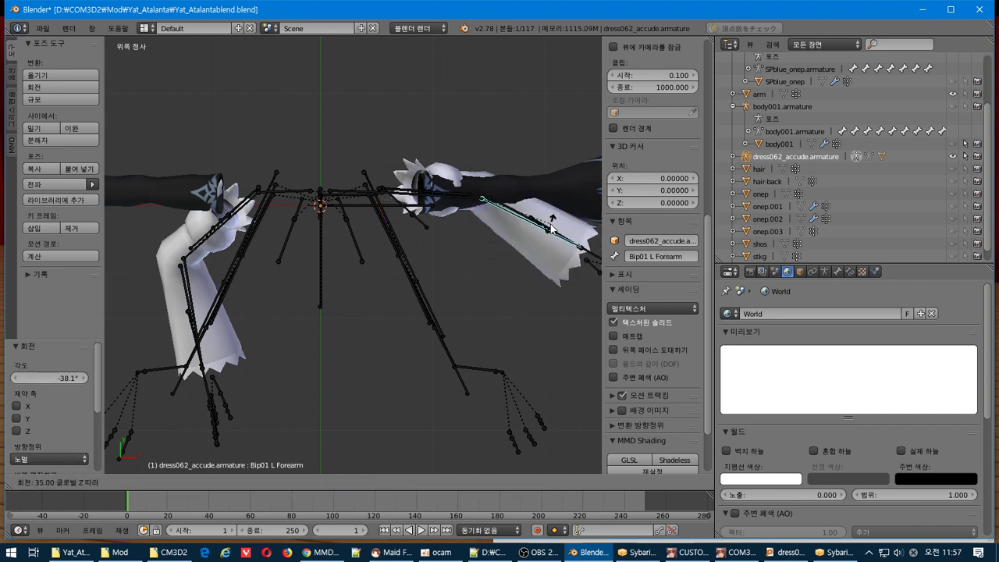
left_click(485, 273)
key("ctrl+z")
key("ctrl+z")
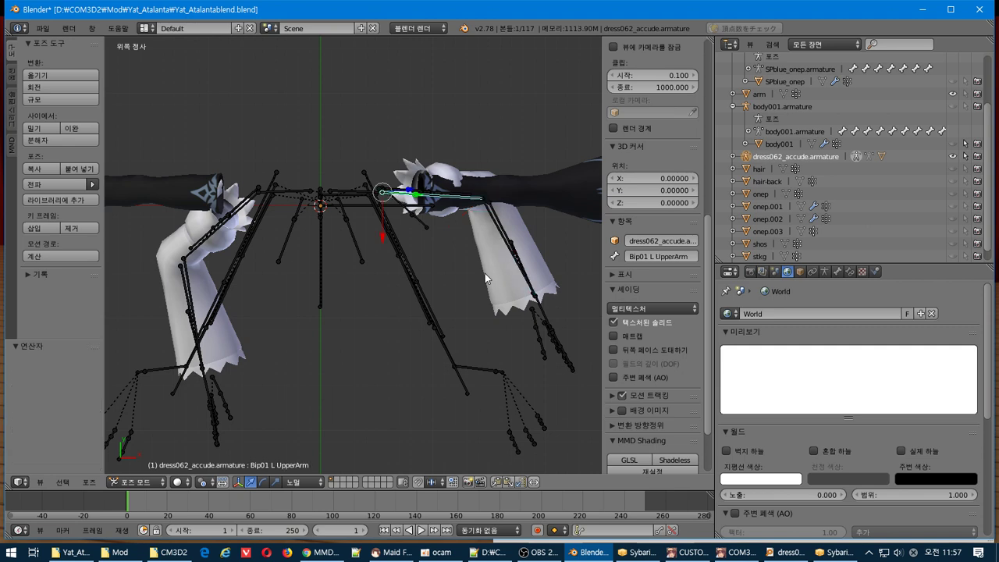
- Try rotating the left upper arm bone by about -38.7°, and by -40° about the global Z axis, cancelling the latter
key("r")
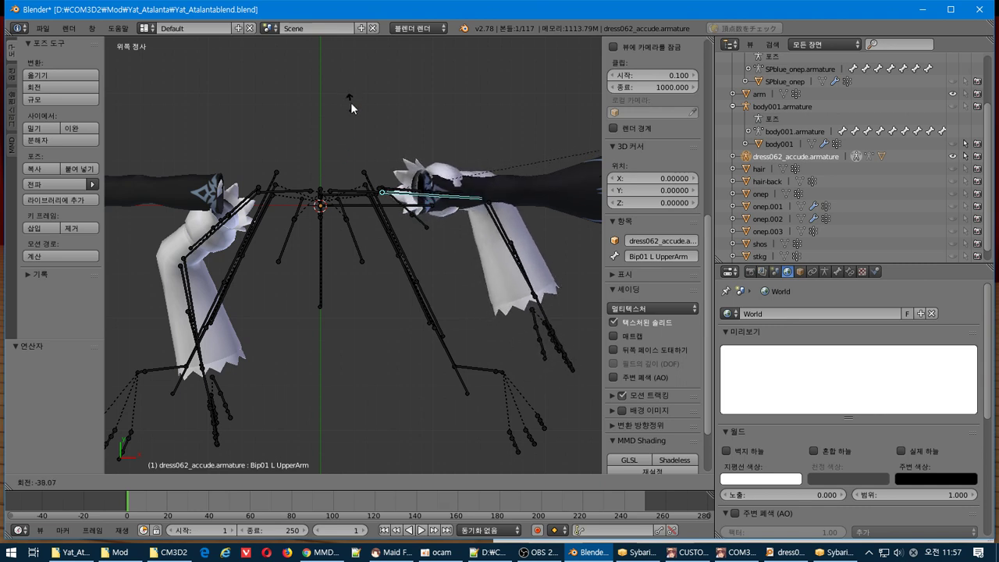
left_click(413, 79)
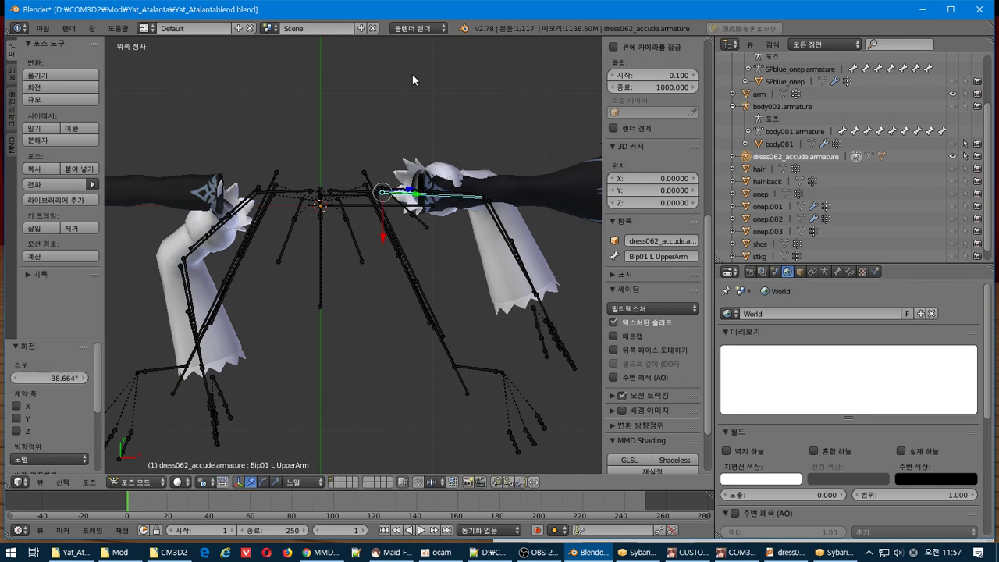
key("r")
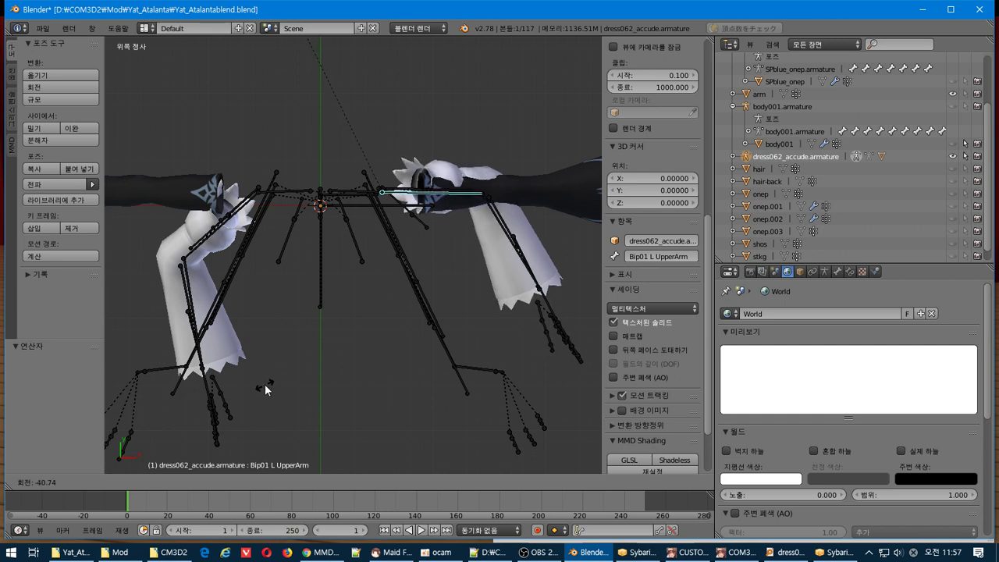
type("-40")
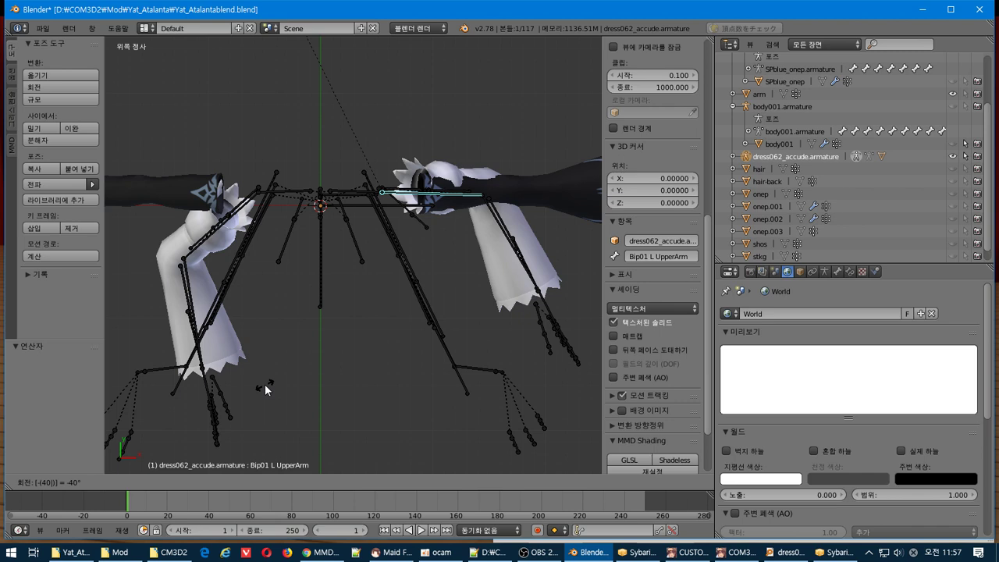
type("zr")
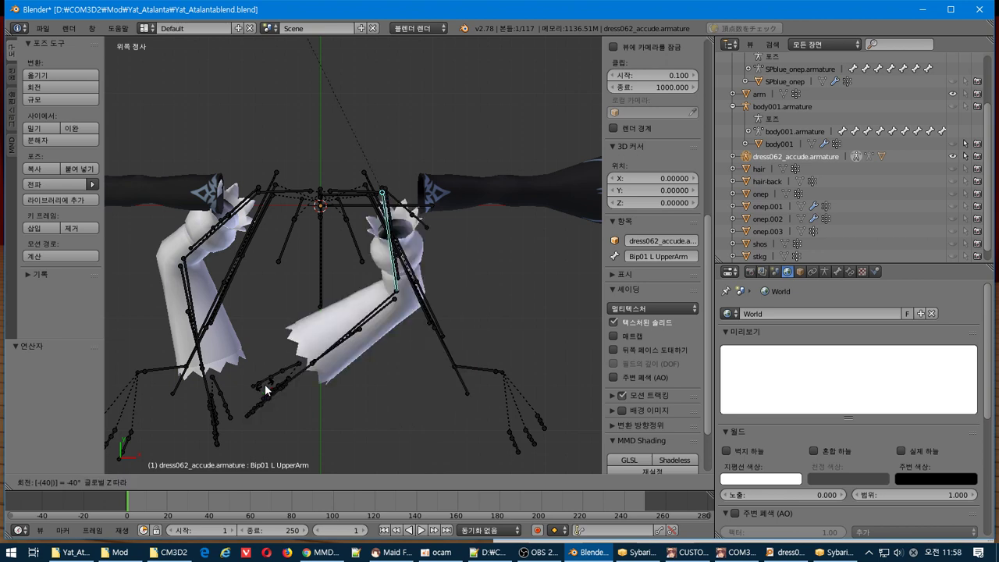
key("Escape")
- Rotate the Bip01 L UpperArm bone by -38° in the top view so the sleeve lines up with the arm mesh
key("r")
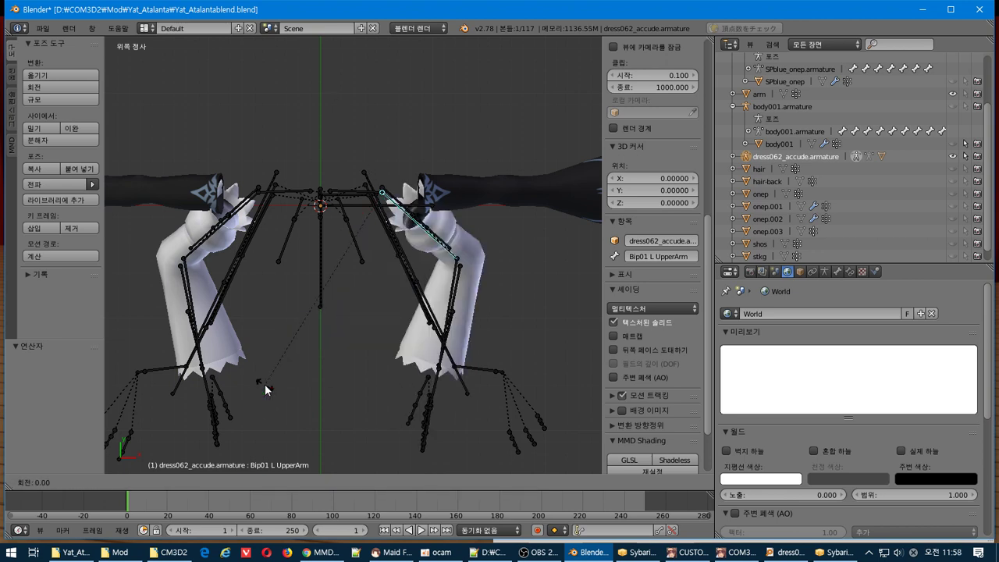
type("-3")
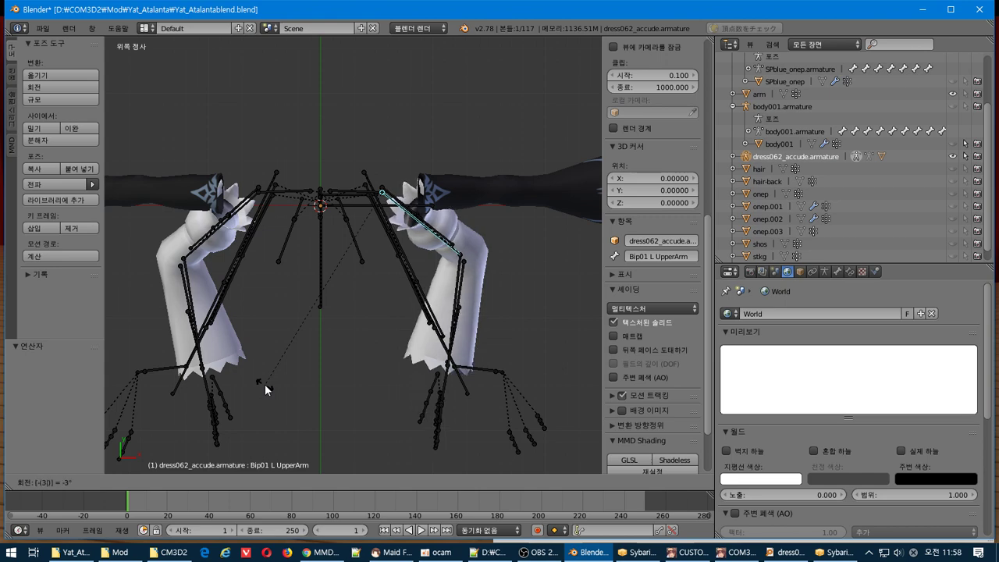
type("8")
key("Return")
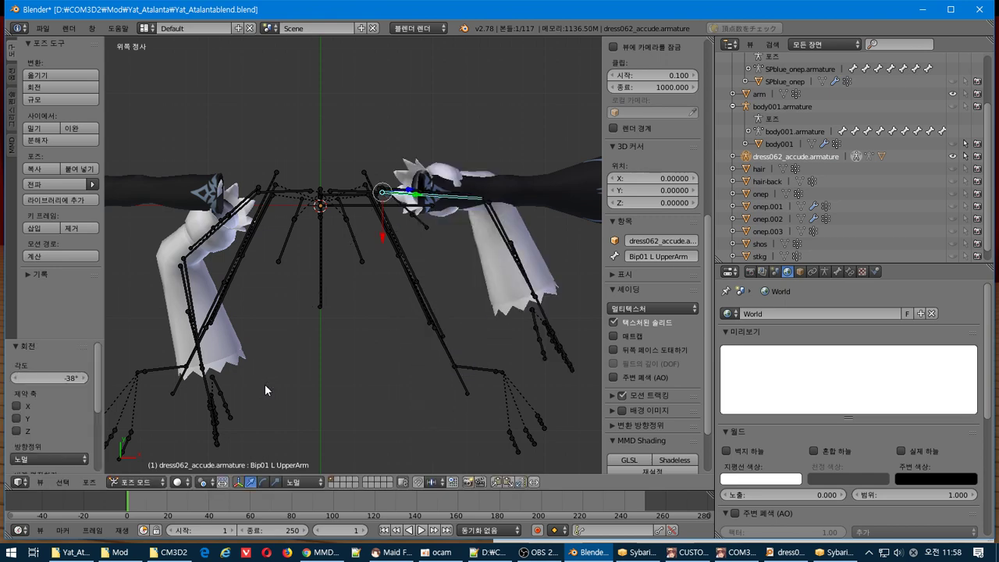
middle_click_drag(276, 385, 316, 373)
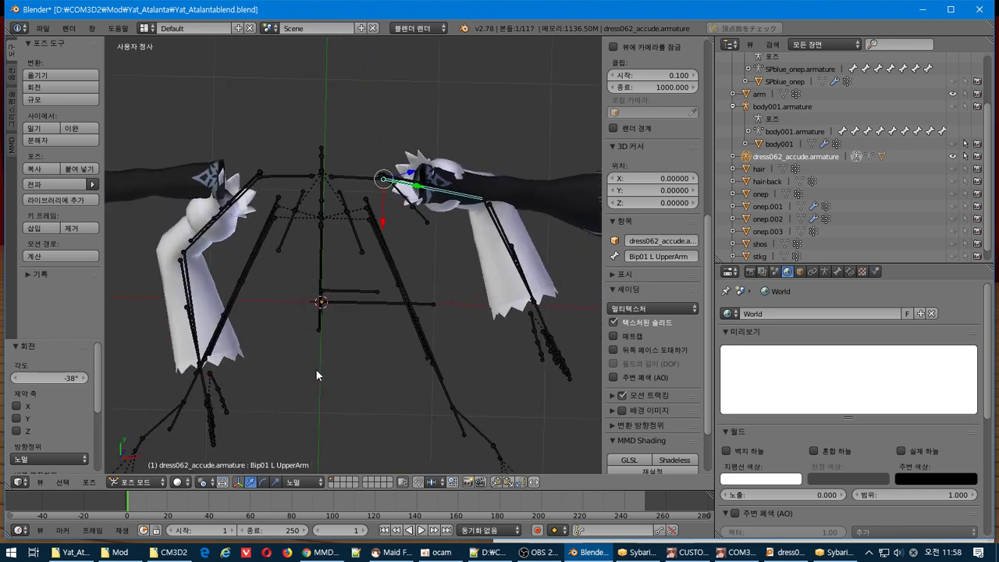
key("KP_1")
key("KP_7")
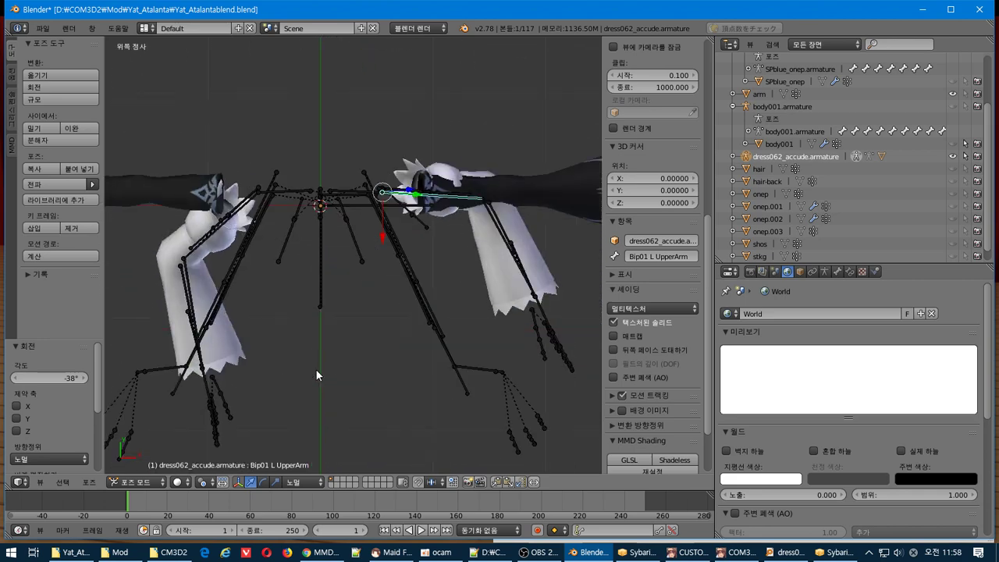
- Rotate the Bip01 R UpperArm bone by 38° in the top view
right_click(239, 200)
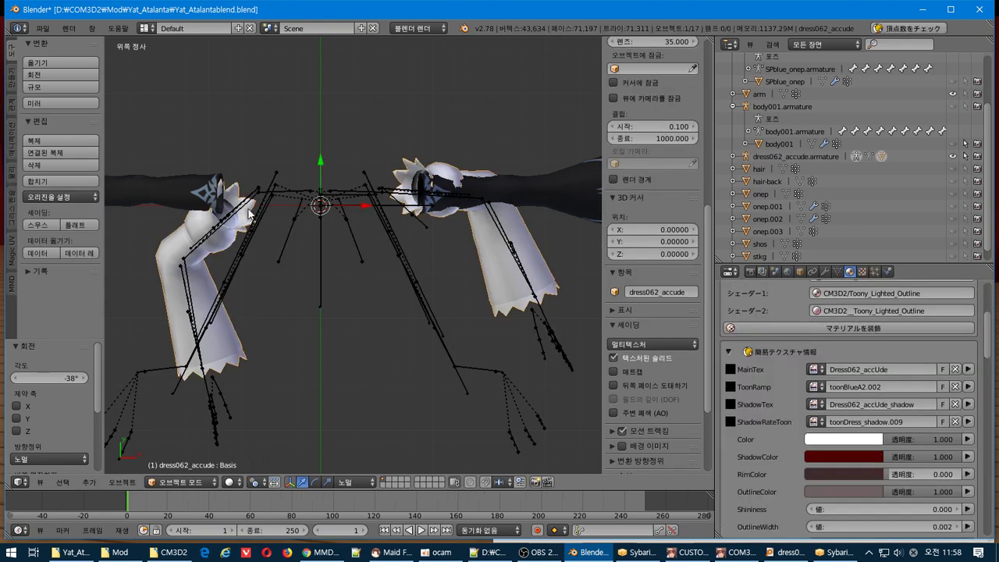
right_click(249, 210)
key("r")
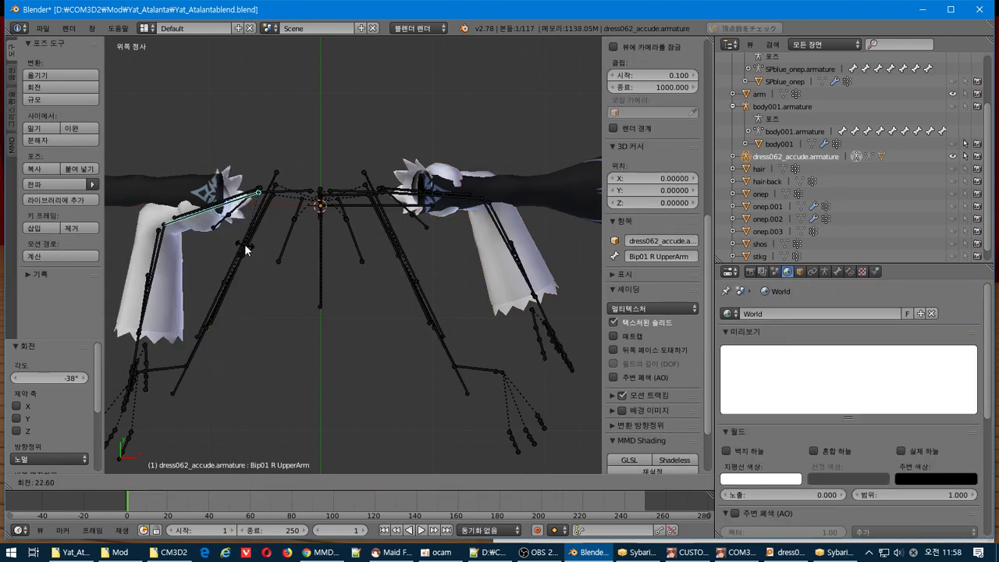
type("38")
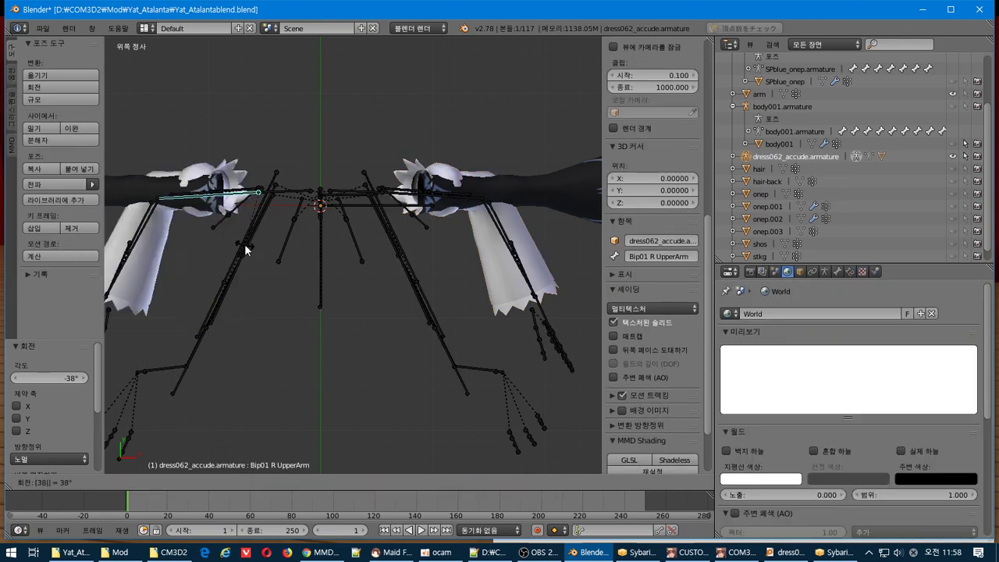
key("Return")
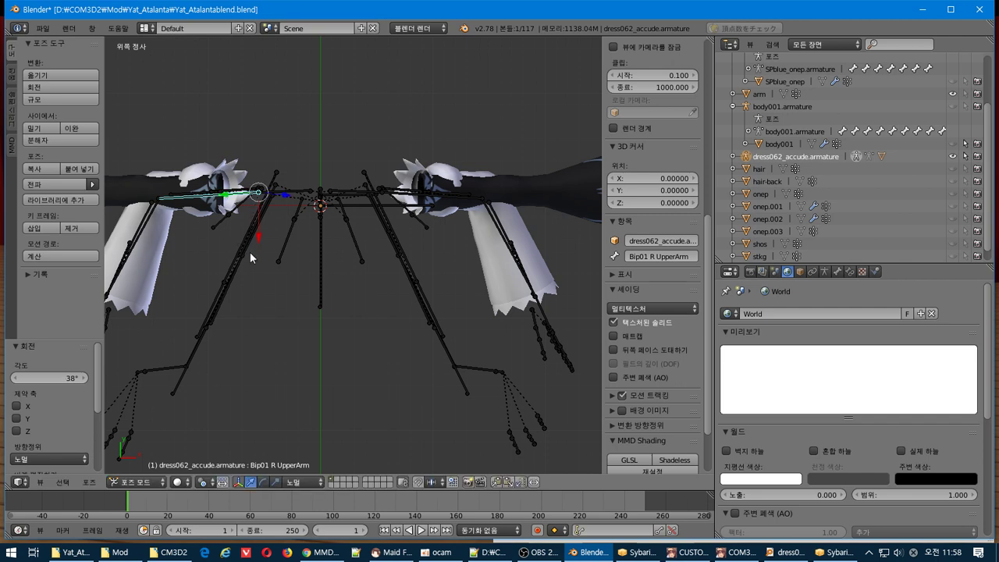
- Rotate the Bip01 L Forearm bone by -59° in the top view
middle_click_drag(250, 257, 256, 360, "shift")
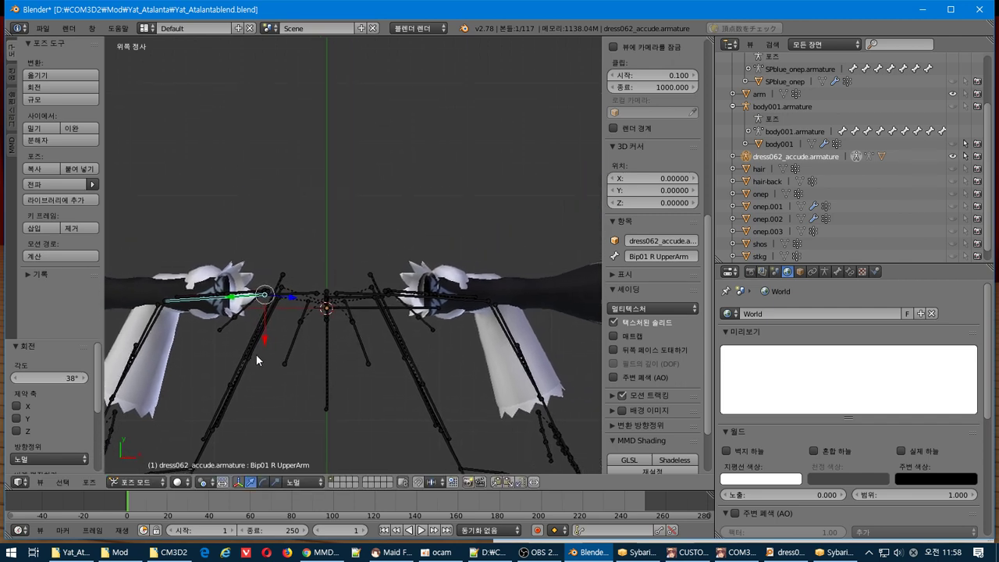
right_click(508, 337)
middle_click_drag(491, 336, 405, 333, "shift")
key("r")
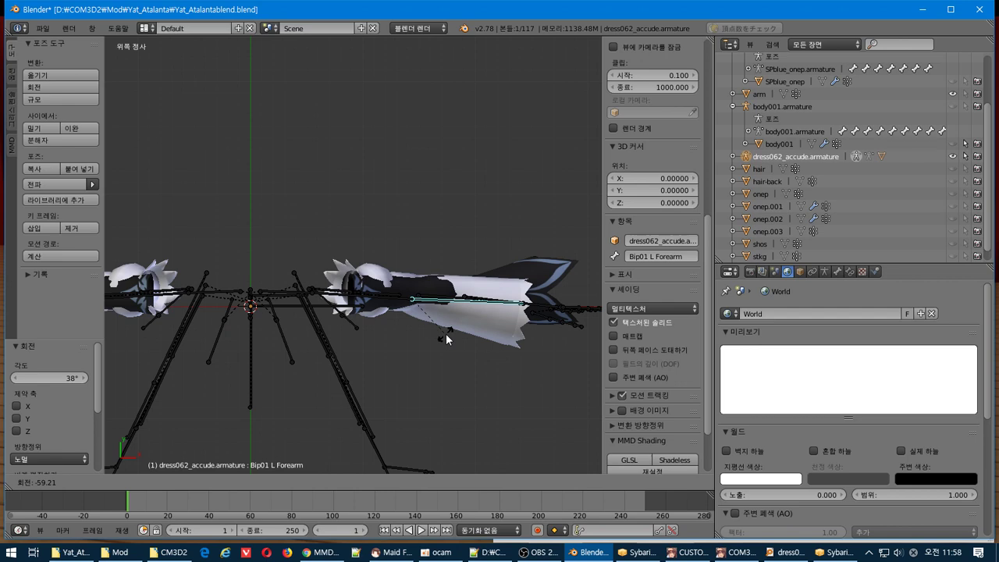
type("-59")
key("Return")
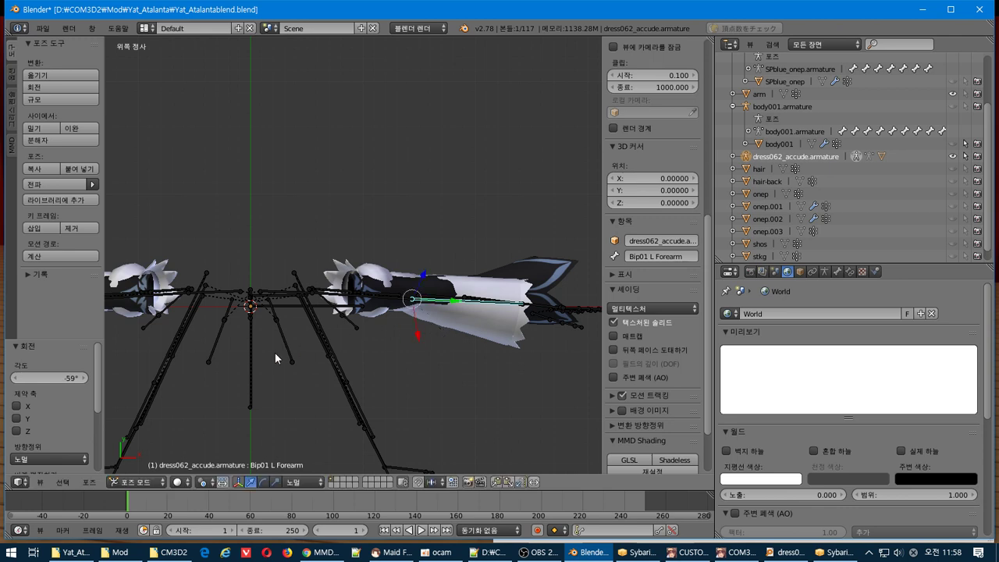
- Rotate the Bip01 R Forearm bone by 59° in the top view to line its sleeve up with the arm
middle_click_drag(263, 357, 439, 370, "shift")
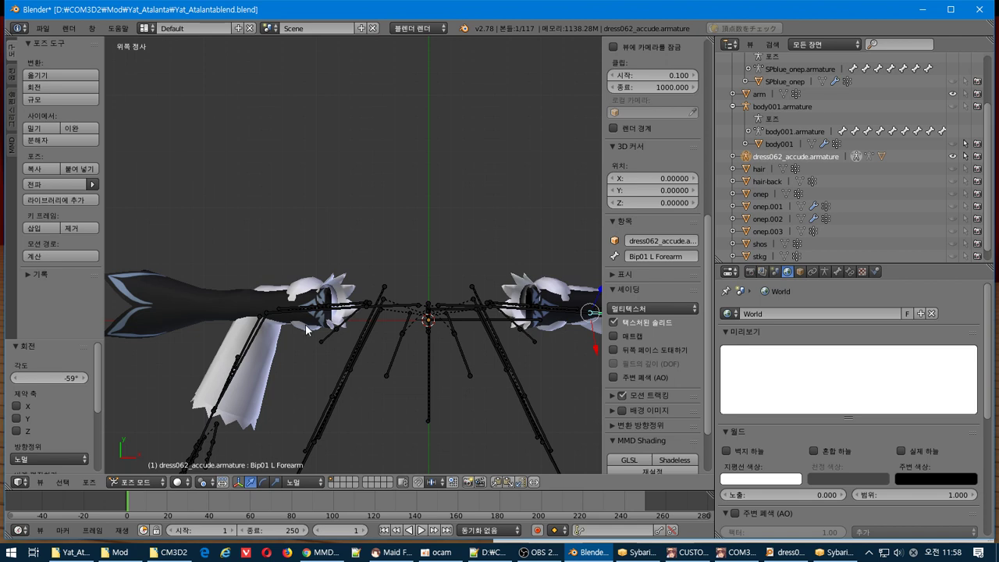
right_click(257, 348)
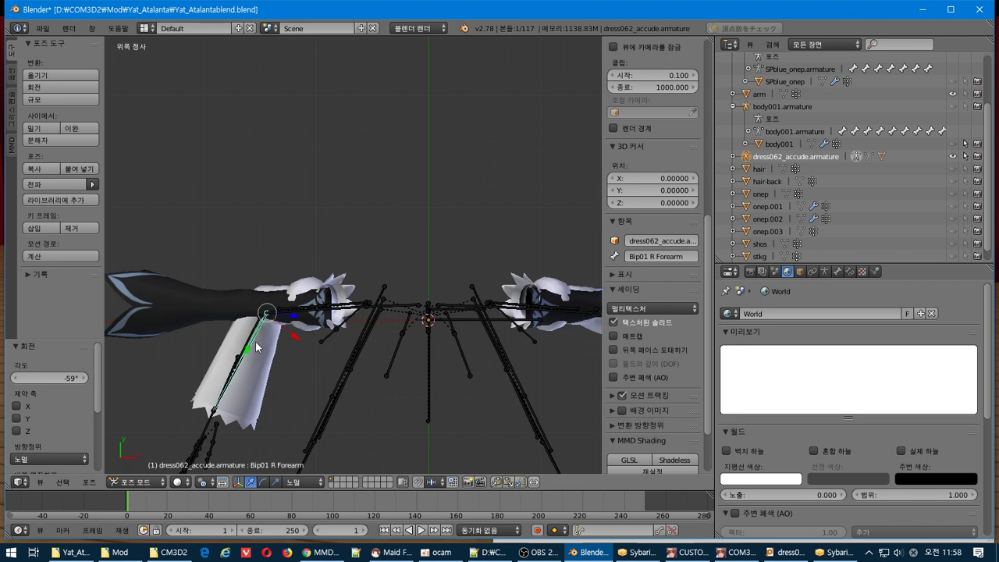
type("r-59")
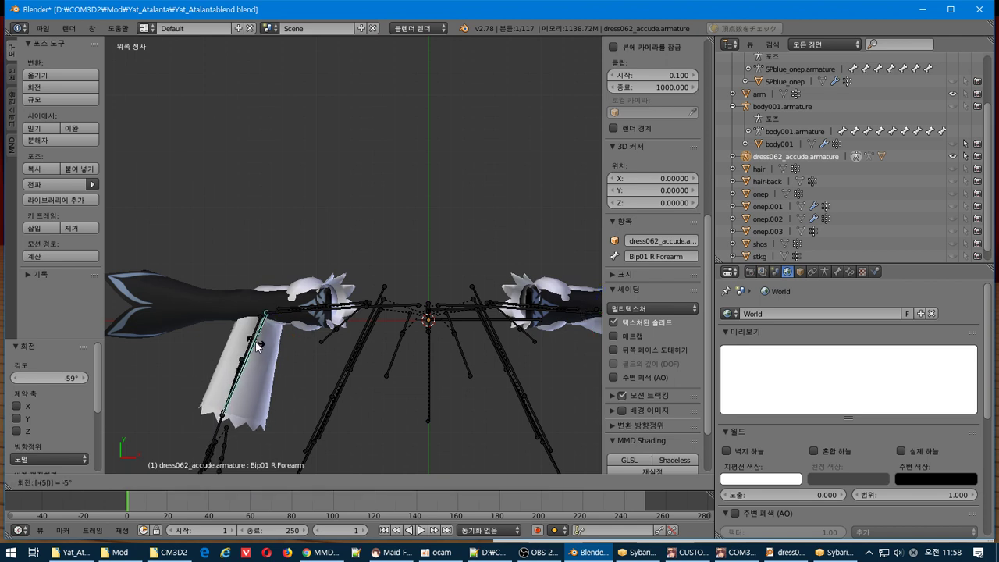
key("Return")
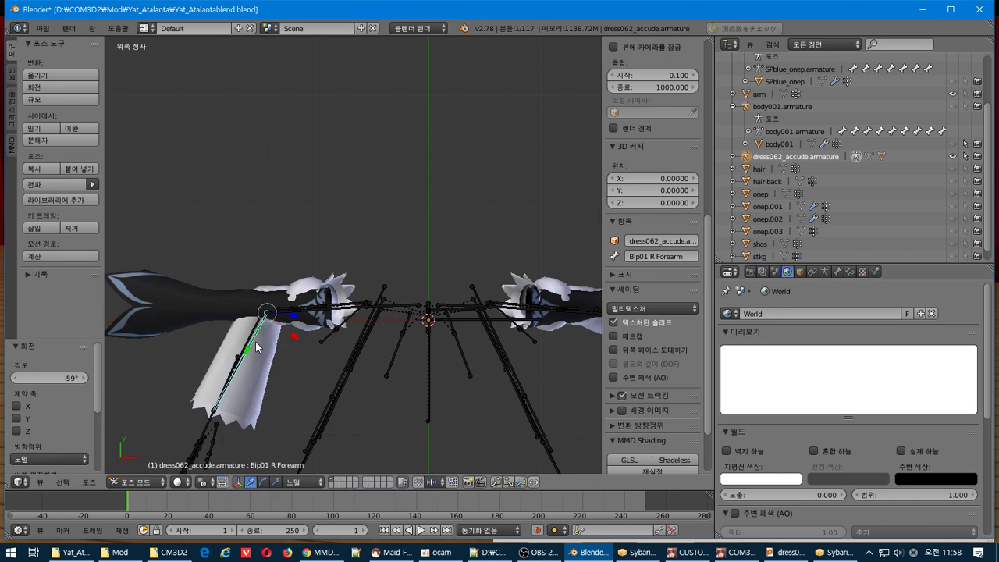
type("r59")
key("Return")
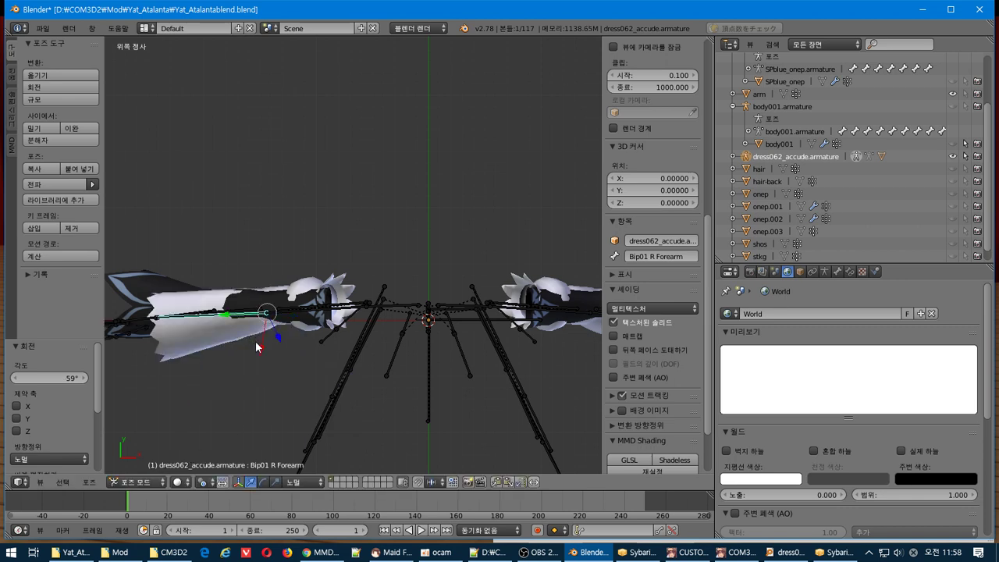
- Rotate the Bip01 R Forearm bone by -25° in the front view so the sleeve follows the arm's slope
key("KP_1")
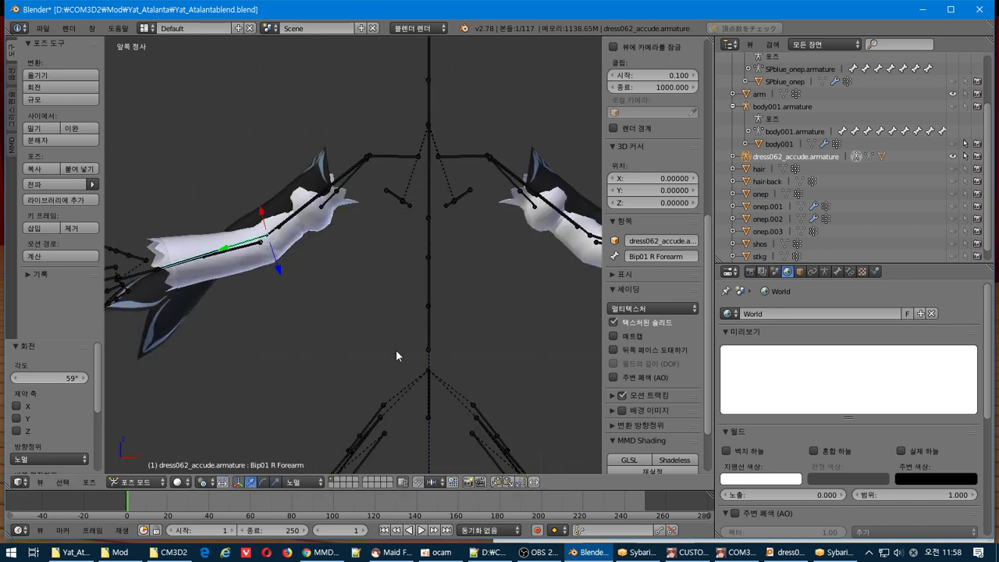
middle_click_drag(395, 350, 454, 356, "shift")
key("r")
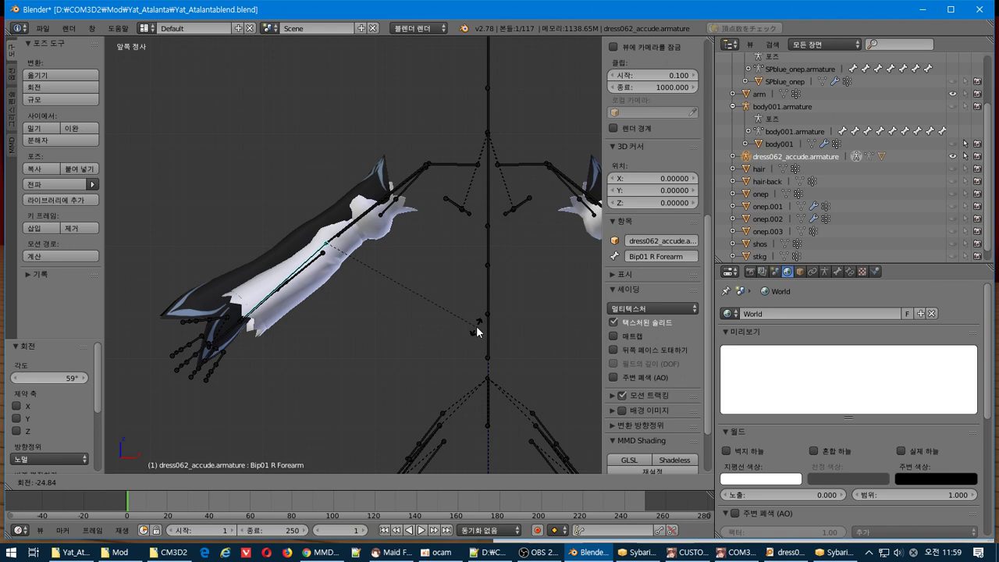
type("-25")
key("Return")
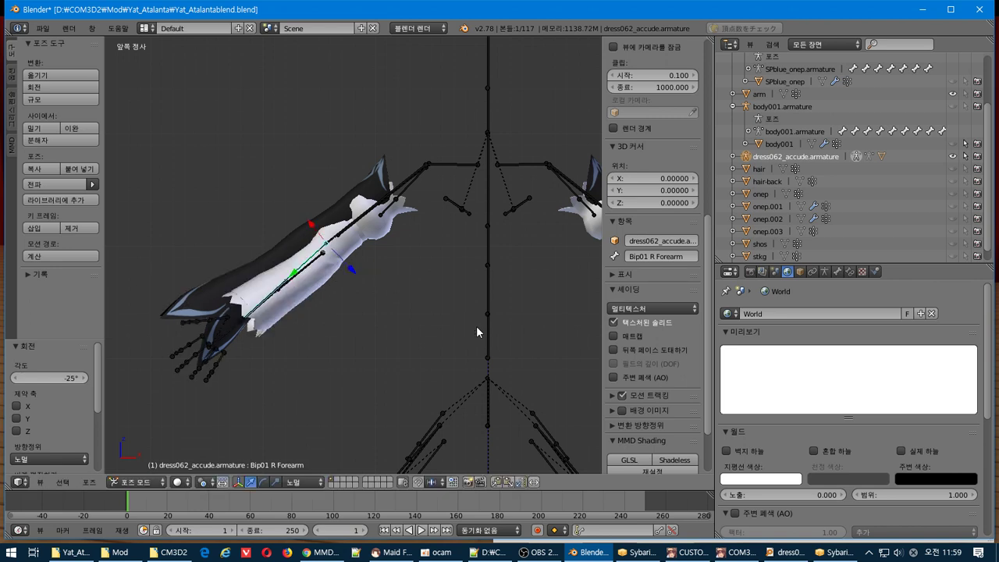
- Rotate the Bip01 L Forearm bone by 25° in the front view
middle_click_drag(477, 331, 188, 338, "shift")
right_click(380, 252)
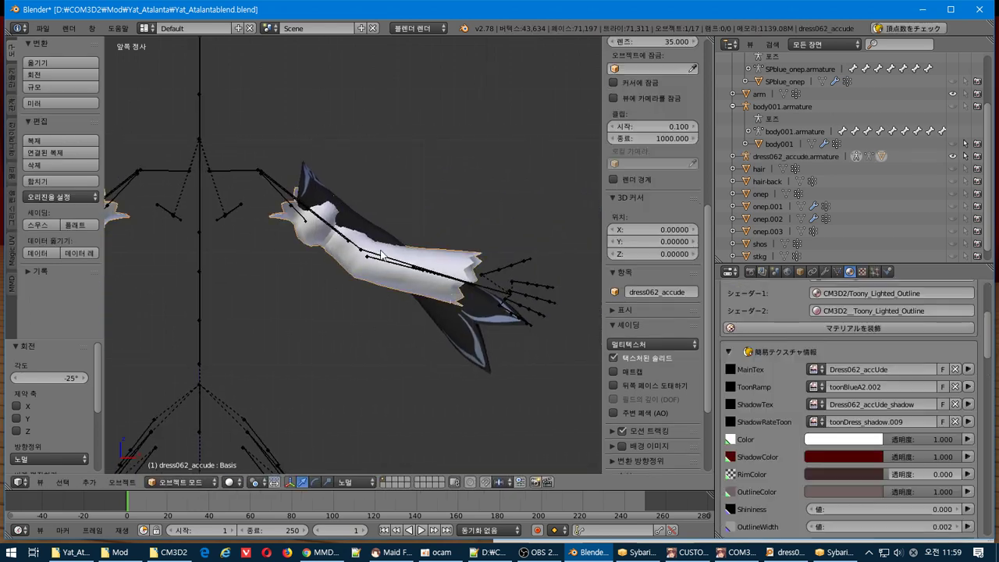
right_click(380, 254)
type("r25")
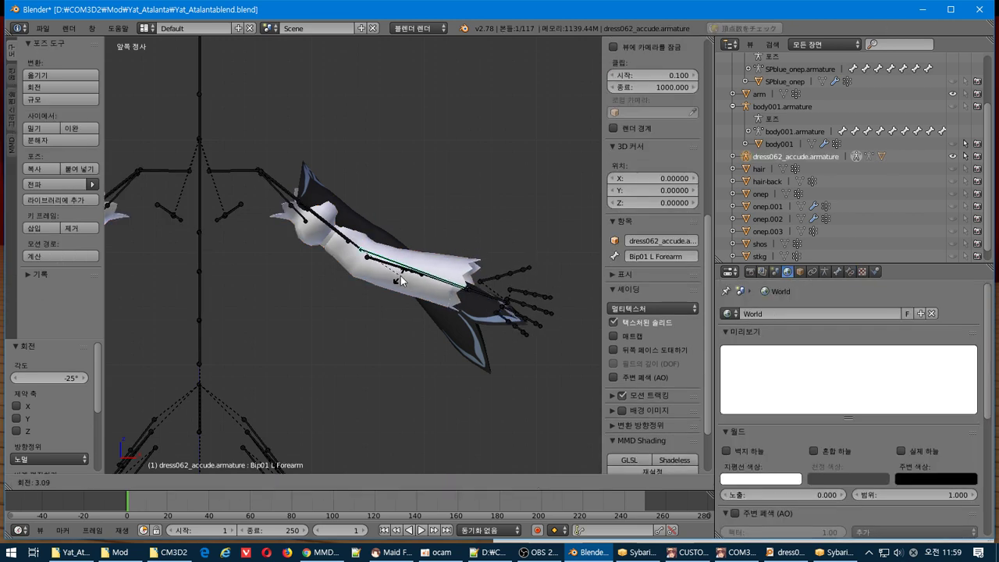
key("Return")
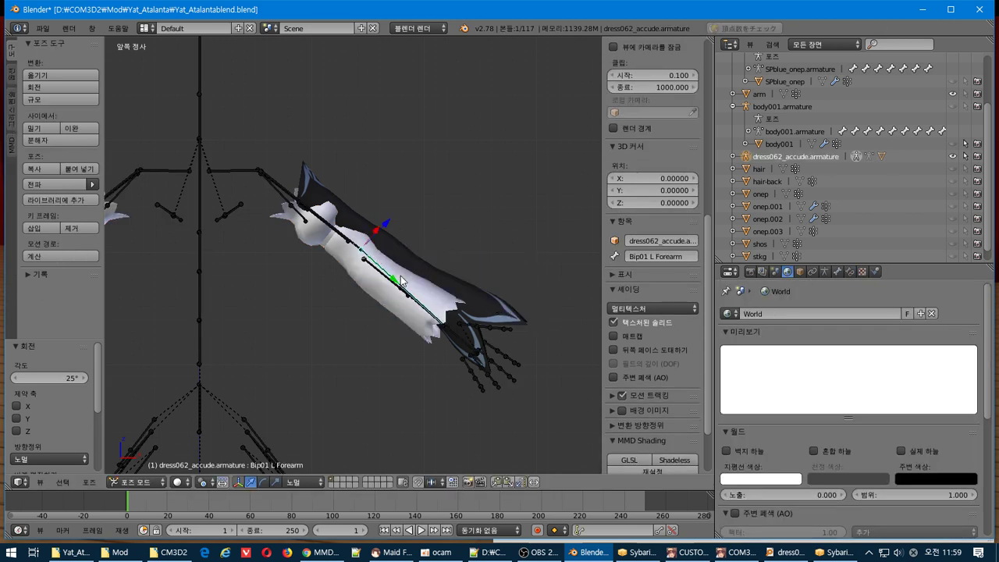
- Open the arm mesh in edit mode and select all of its vertices
middle_click_drag(225, 316, 407, 308, "shift")
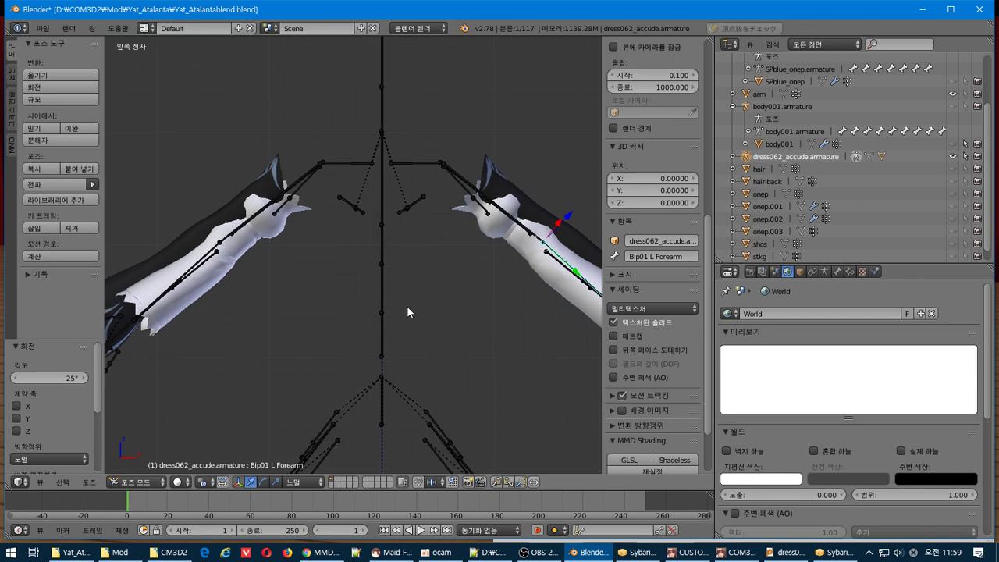
scroll(407, 311, "down", 1)
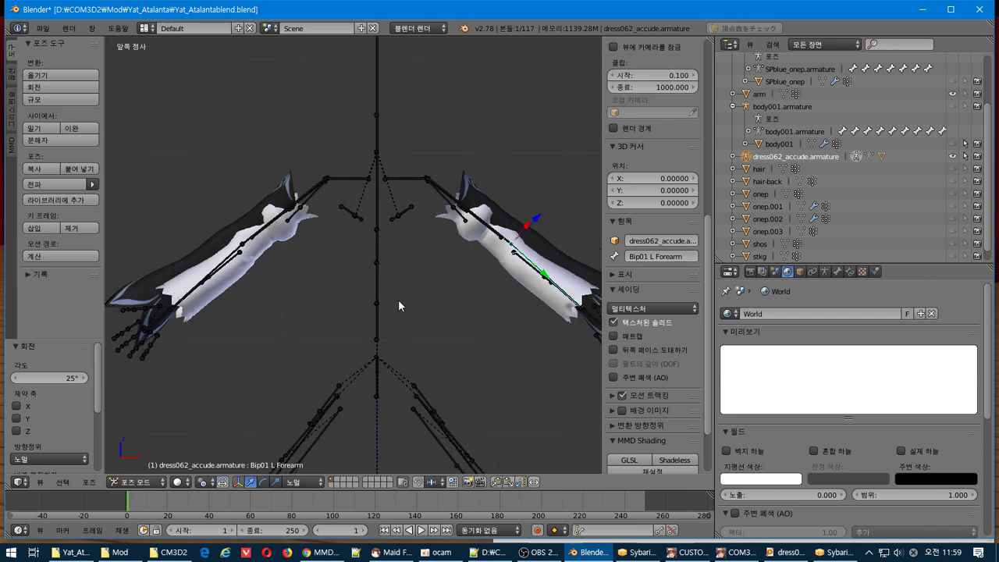
right_click(289, 195)
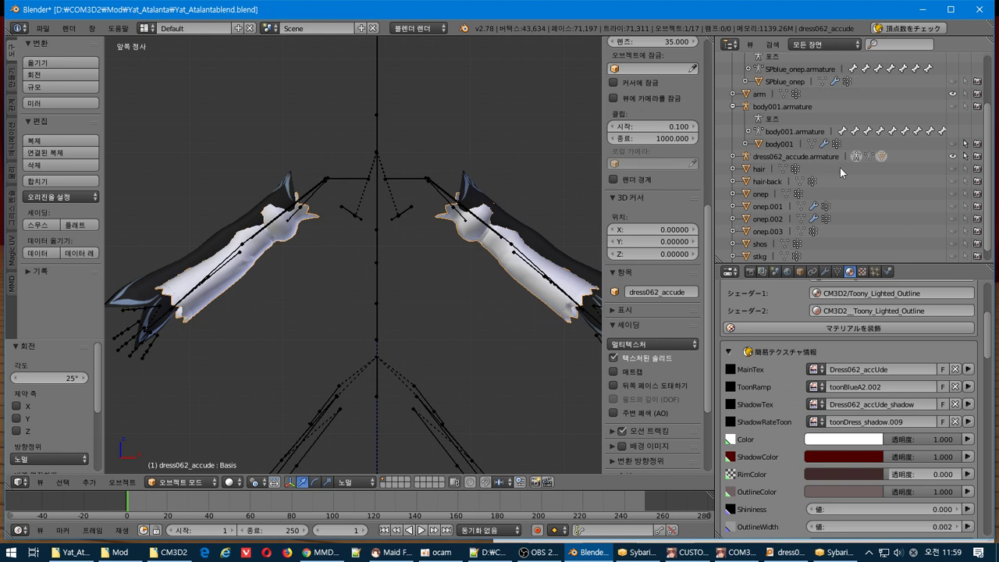
scroll(837, 172, "up", 2)
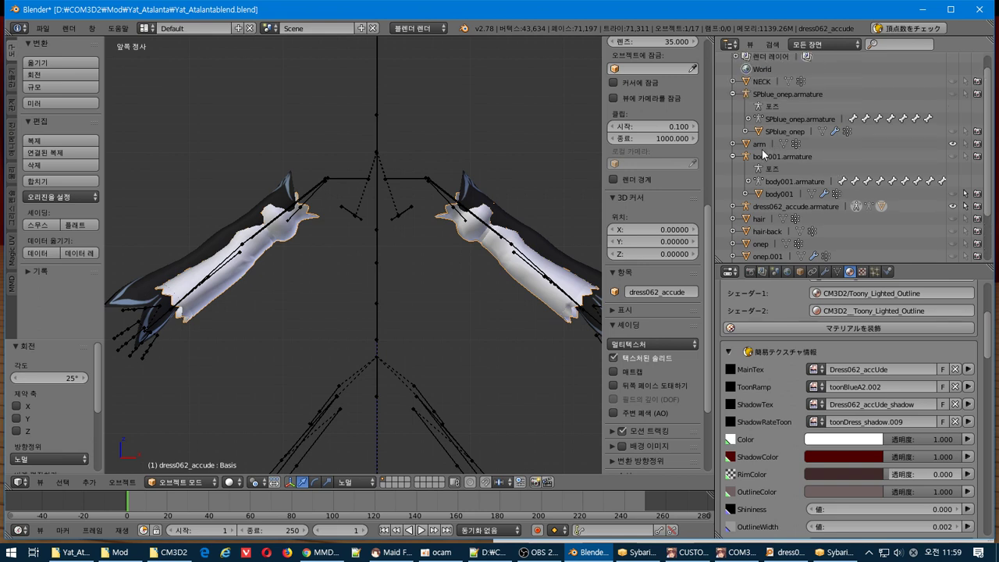
right_click(281, 196)
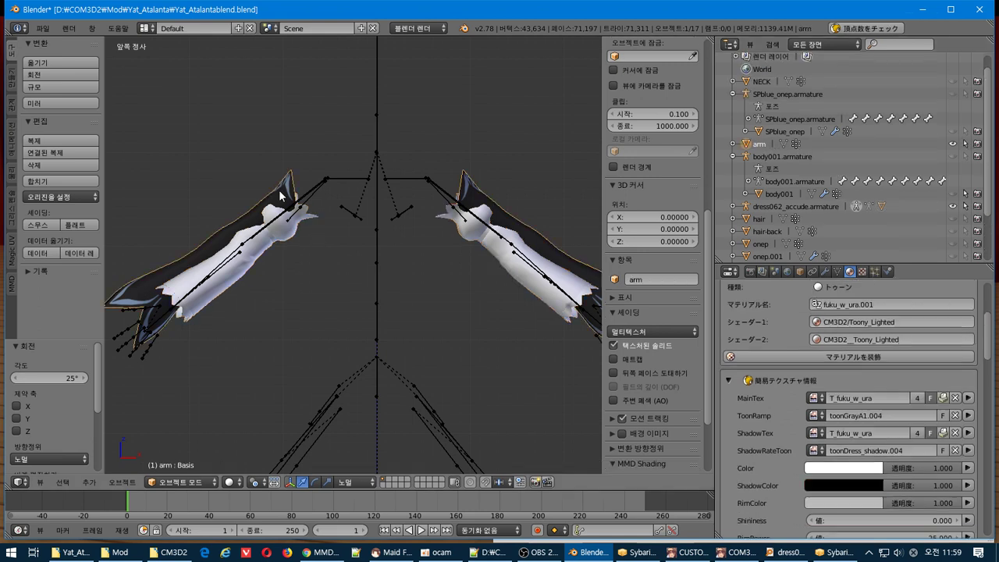
key("Tab")
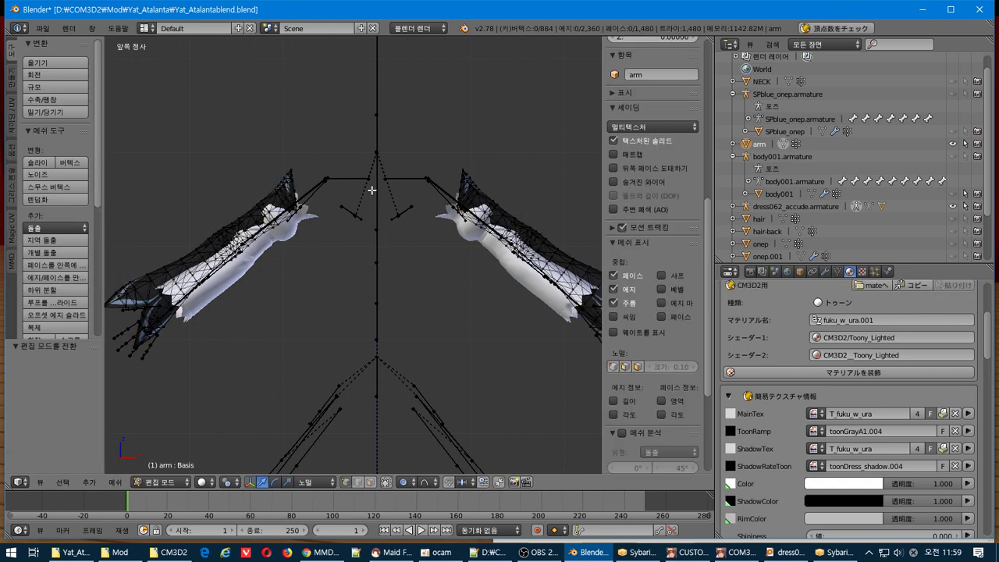
key("a")
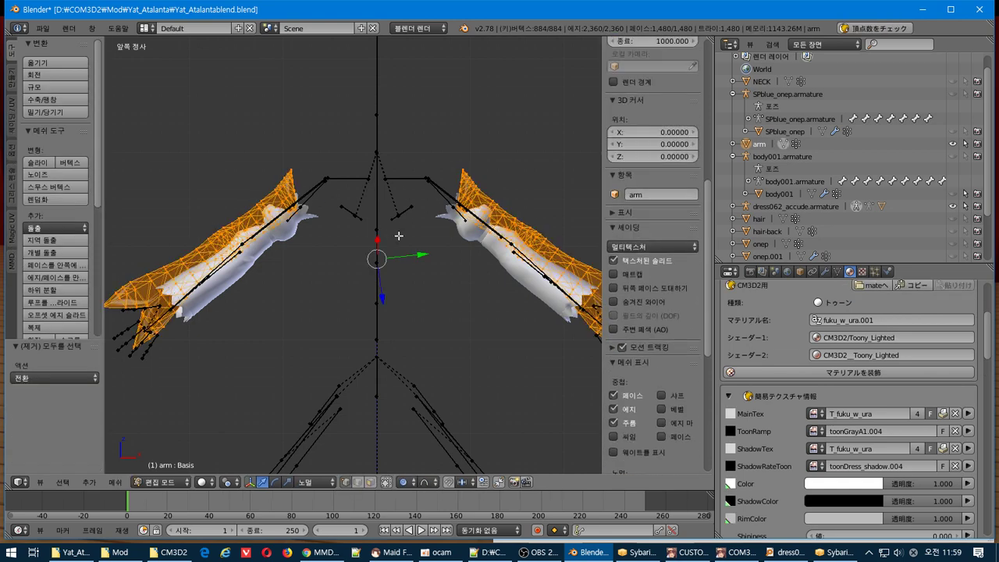
- Set the transform orientation to Global, try moving the whole arm mesh, and undo the move
scroll(389, 337, "down", 4)
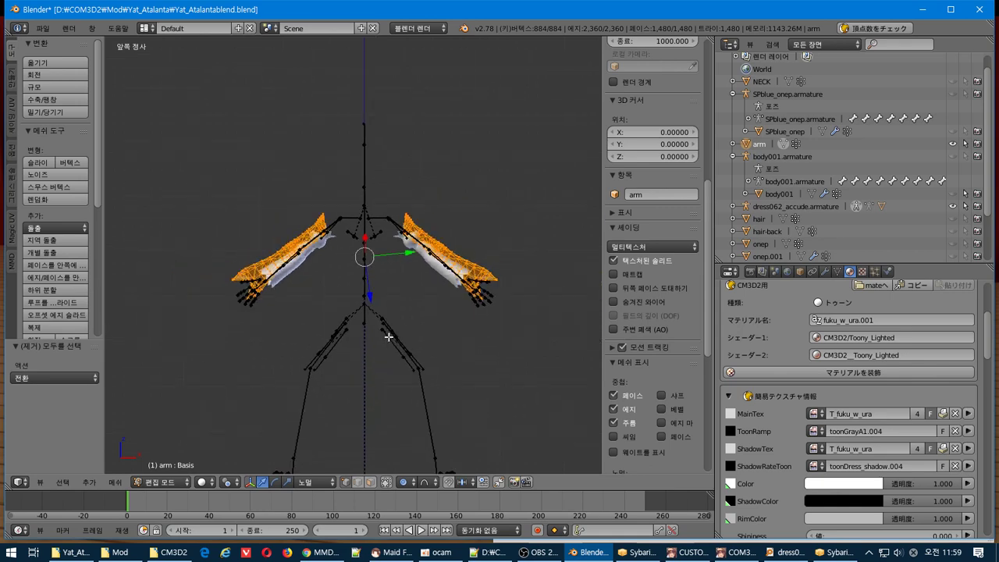
scroll(389, 338, "down", 2)
scroll(389, 337, "up", 6)
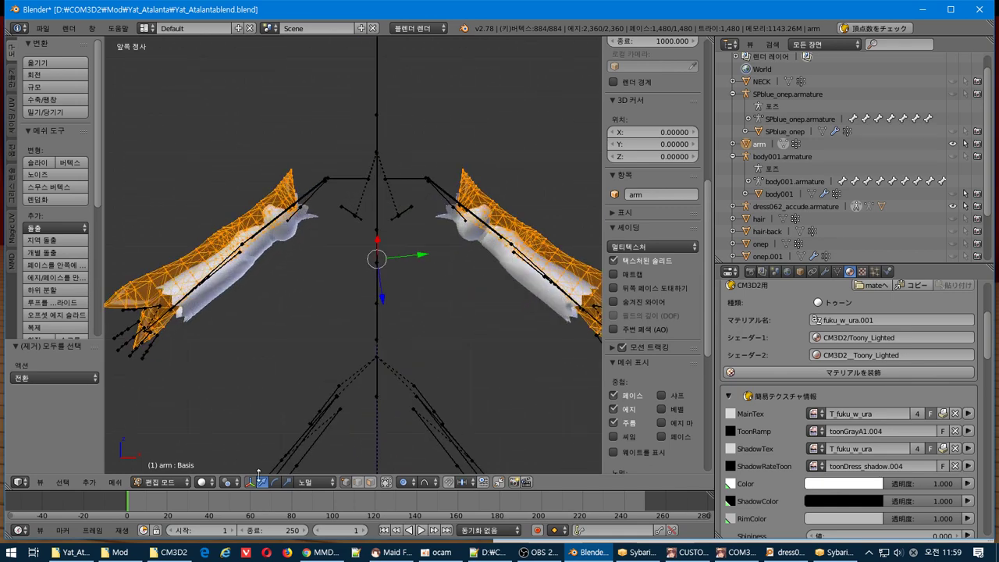
left_click(312, 481)
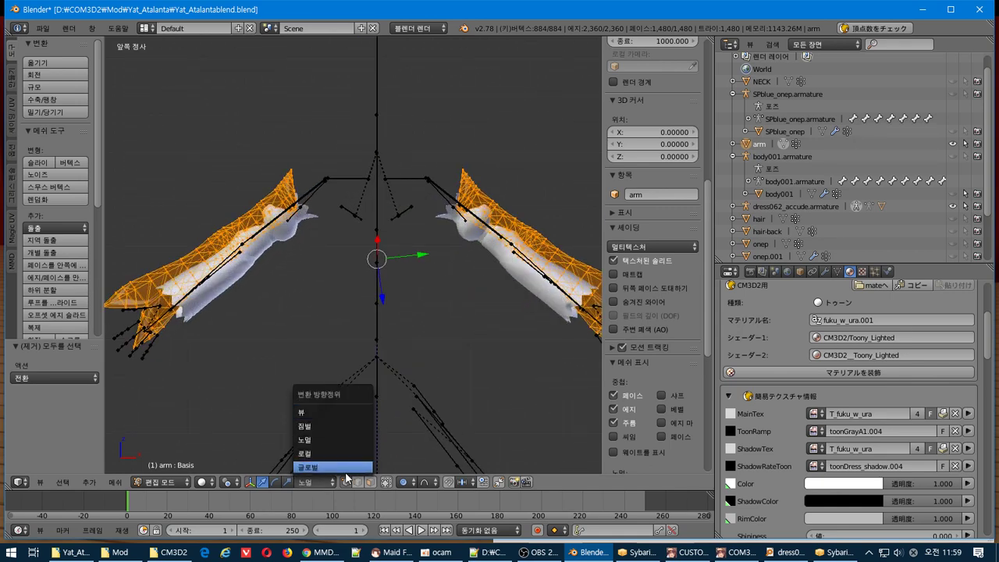
left_click(336, 467)
left_click_drag(380, 214, 419, 252)
key("ctrl+z")
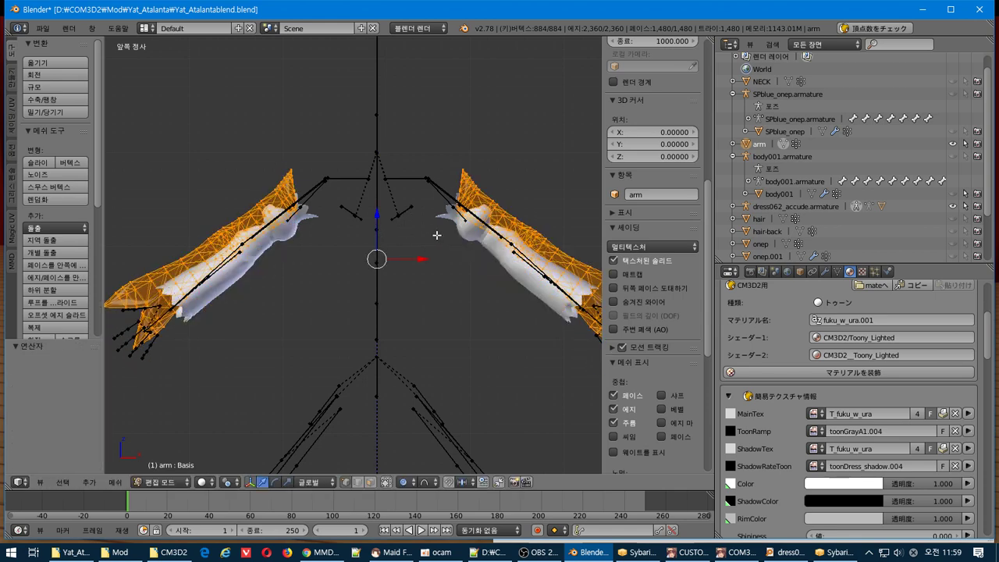
- Delete the character's right-arm half of the arm mesh, keeping only the left arm, and return to object mode
key("Tab")
key("Tab")
key("a")
key("b")
left_click_drag(377, 89, 3, 455)
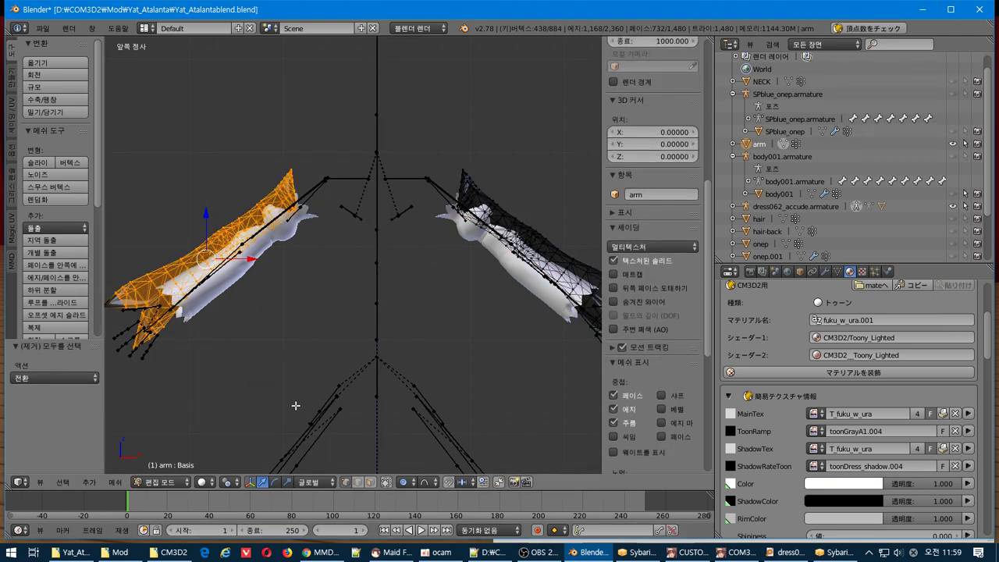
scroll(295, 405, "down", 1)
key("b")
left_click_drag(361, 125, 83, 532)
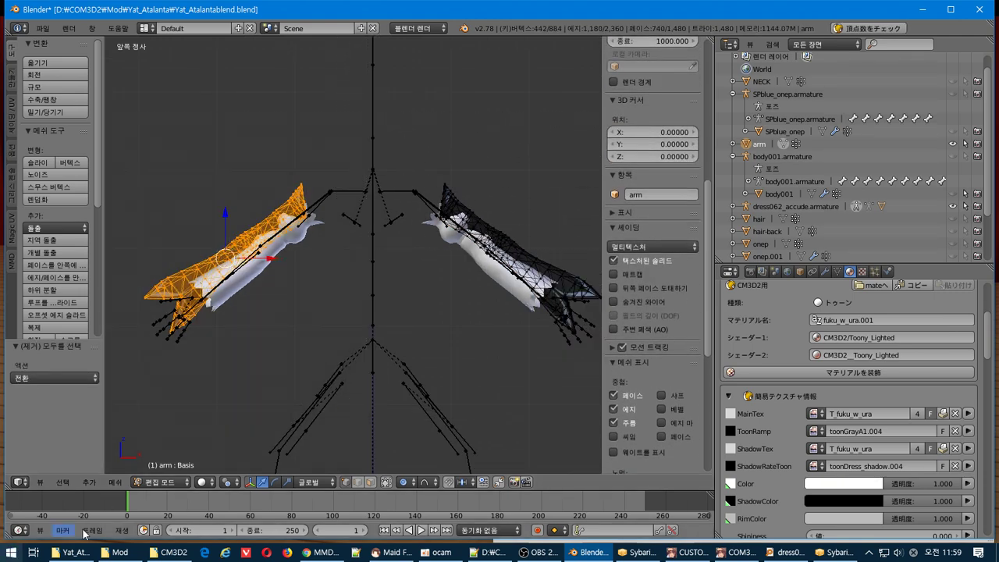
key("x")
left_click(397, 291)
key("Tab")
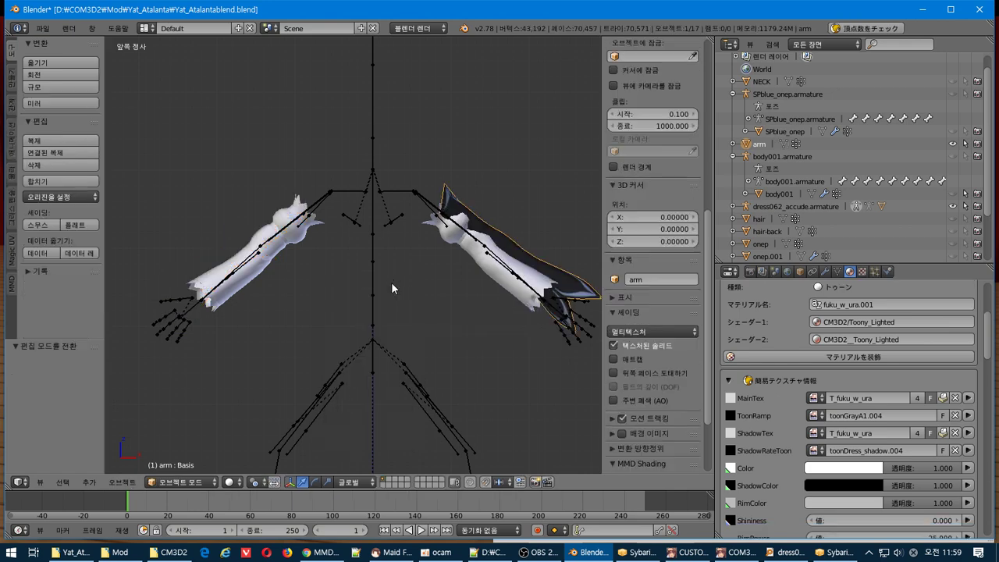
- Add a Mirror modifier across the X axis to the arm object
middle_click_drag(444, 254, 388, 251, "shift")
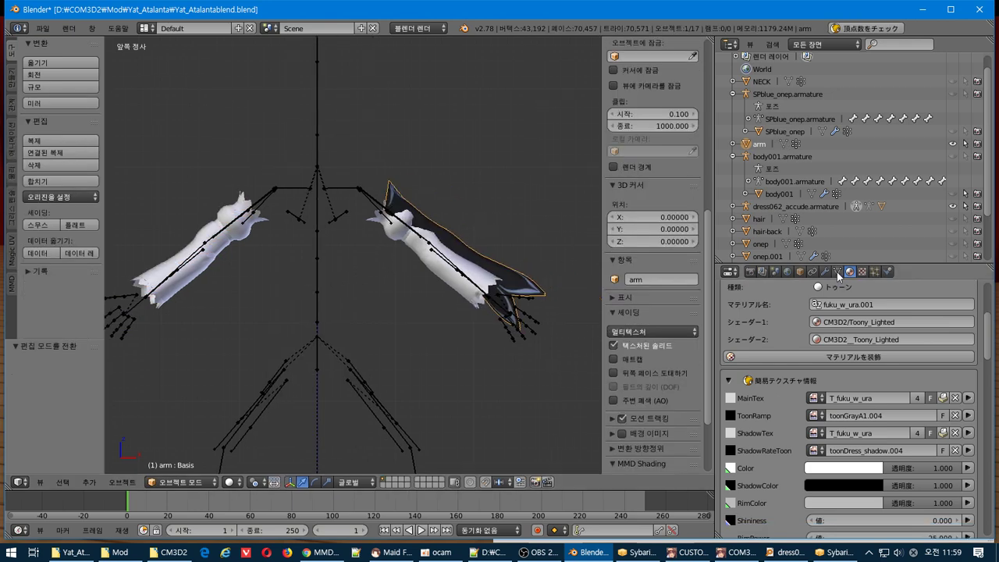
left_click(827, 271)
left_click(810, 311)
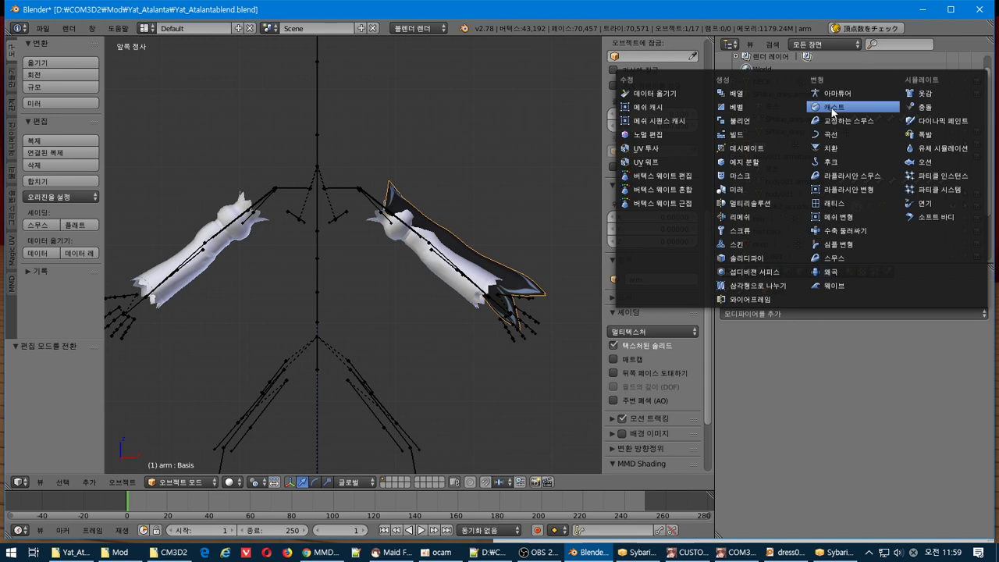
left_click(755, 191)
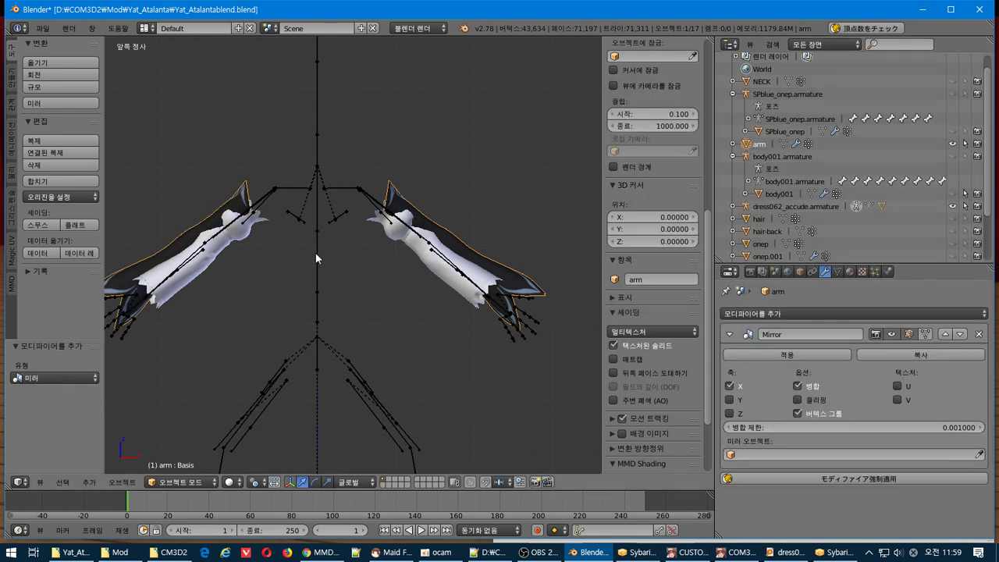
- Select the whole remaining arm half in edit mode and place the 3D cursor between the shoulders, with X and Y set to 0
key("Tab")
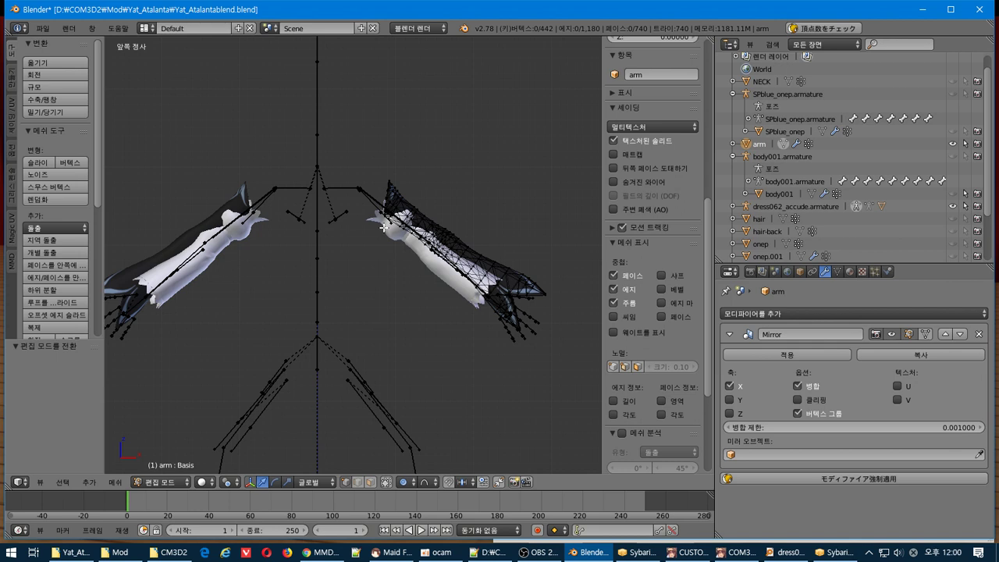
key("a")
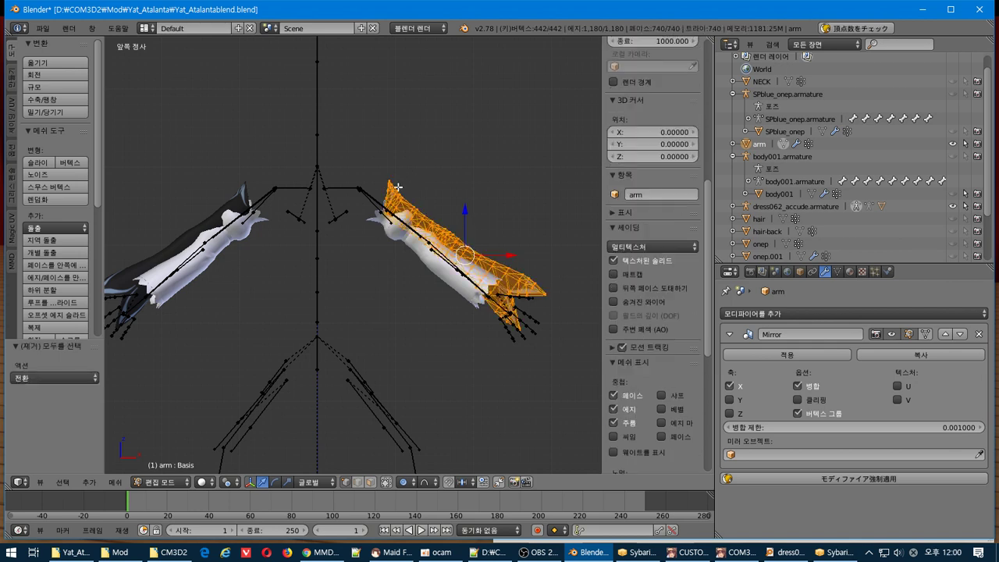
left_click(316, 180)
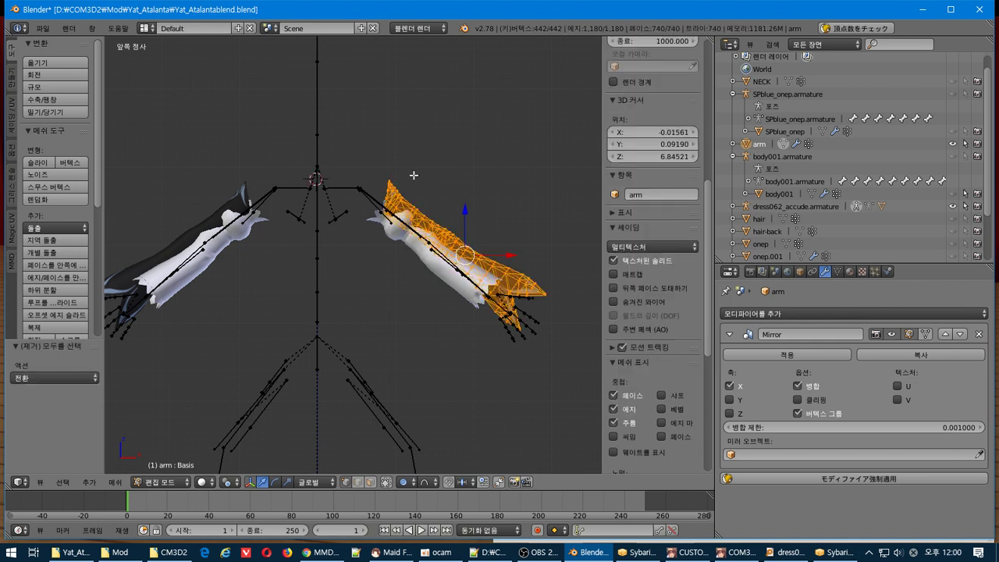
left_click(654, 133)
type("0")
key("Tab")
type("0")
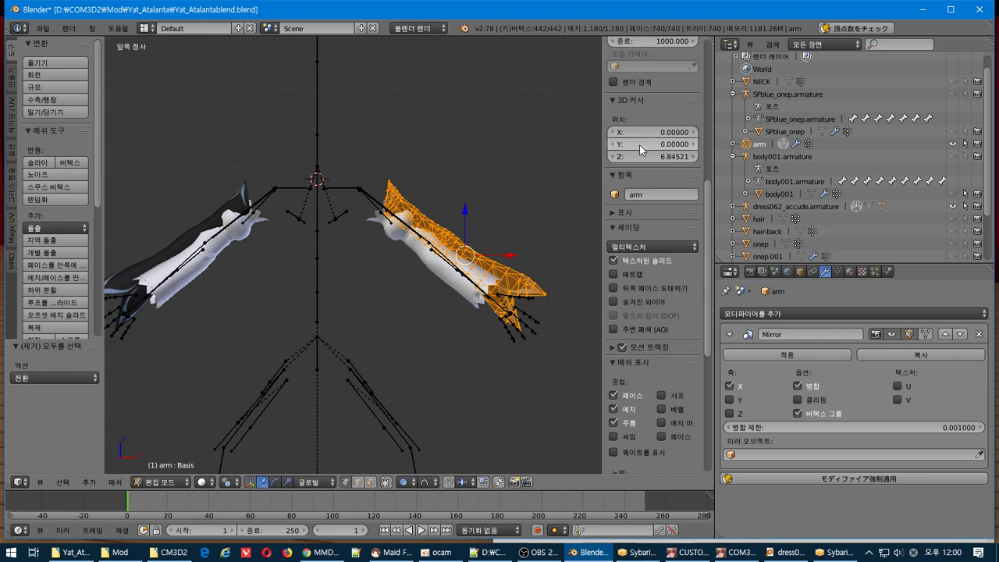
key("Return")
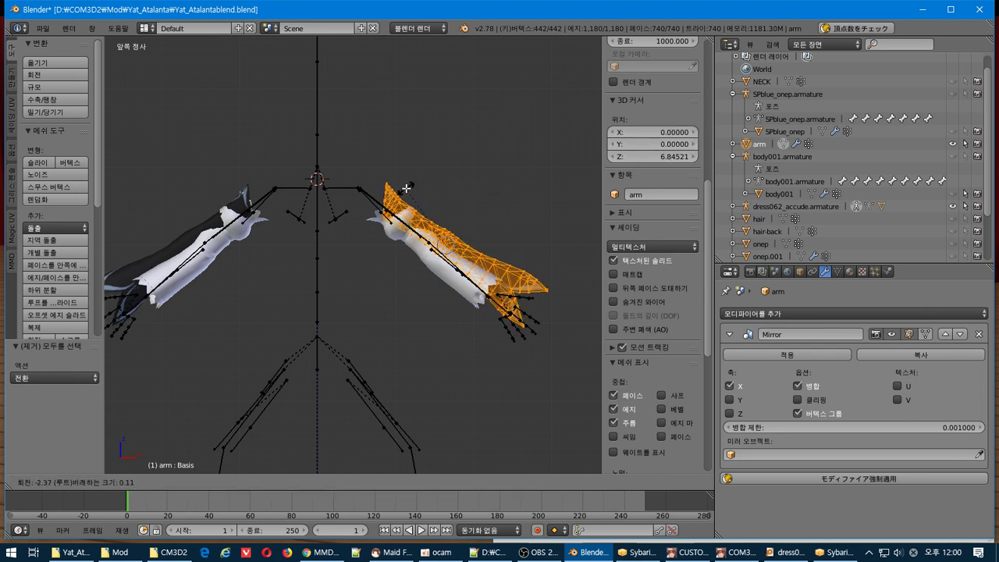
- Set the pivot point to the 3D cursor and rotate the arm mesh about 4.65° in front view
left_click(227, 482)
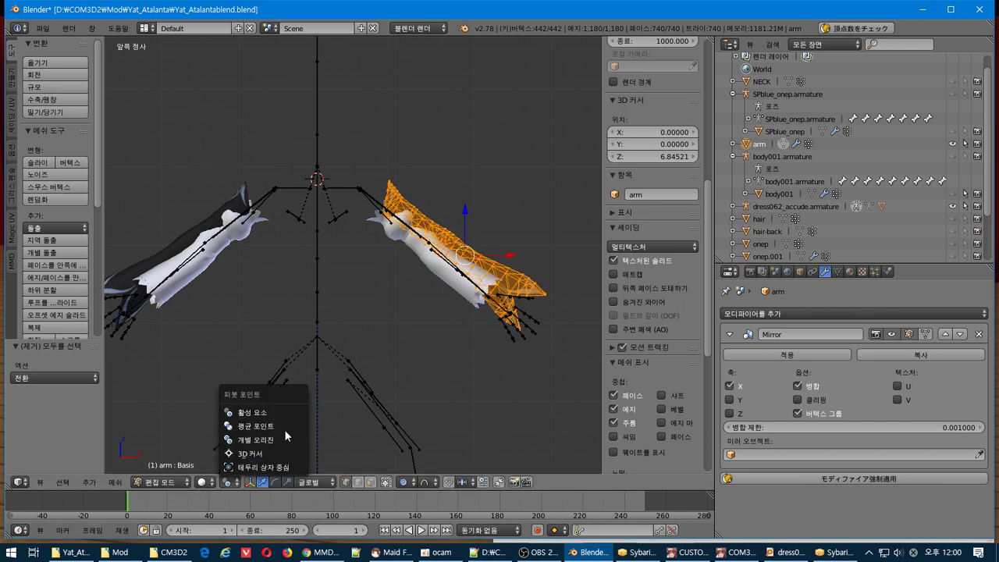
left_click(273, 456)
key("r")
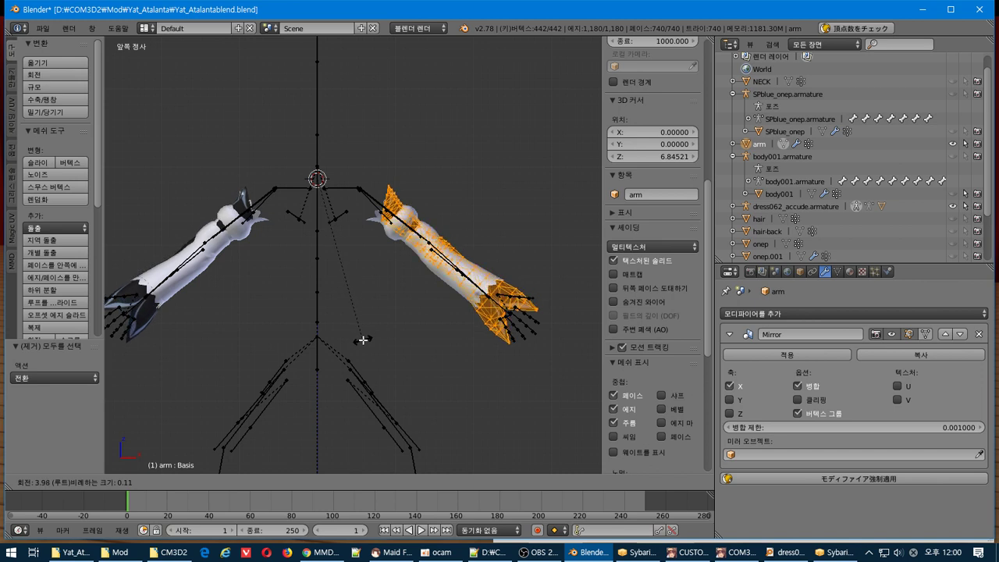
left_click(361, 340)
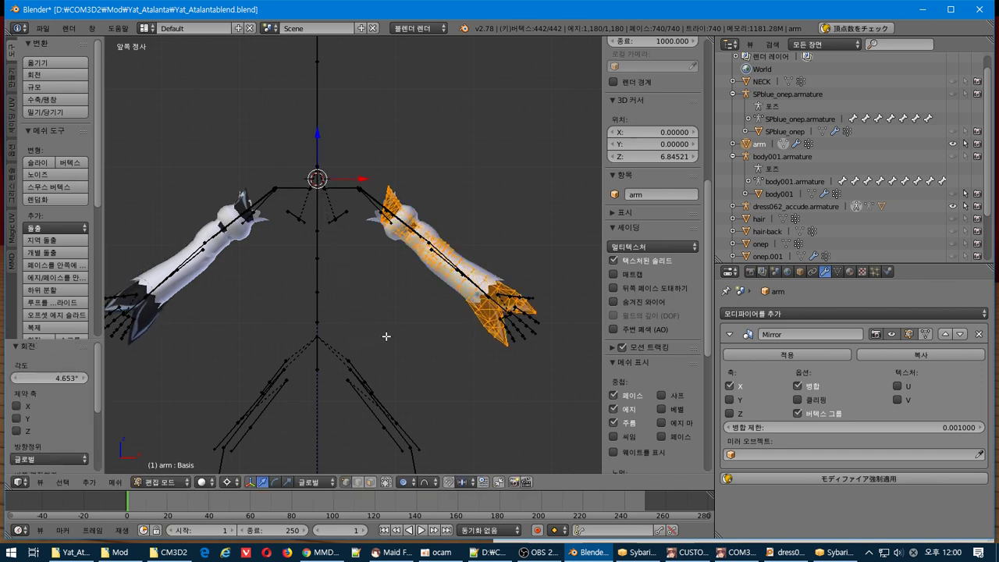
- Move the arm mesh by about -0.183 in X and 0.222 in Z to follow the sleeve
scroll(433, 294, "up", 1)
middle_click_drag(438, 291, 361, 303, "shift")
scroll(364, 304, "up", 1)
key("g")
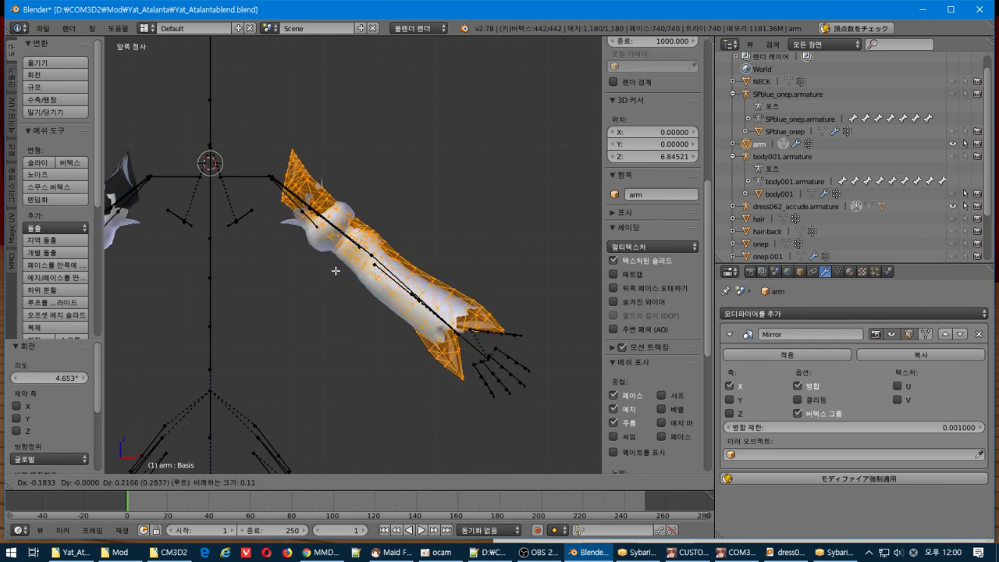
left_click(335, 270)
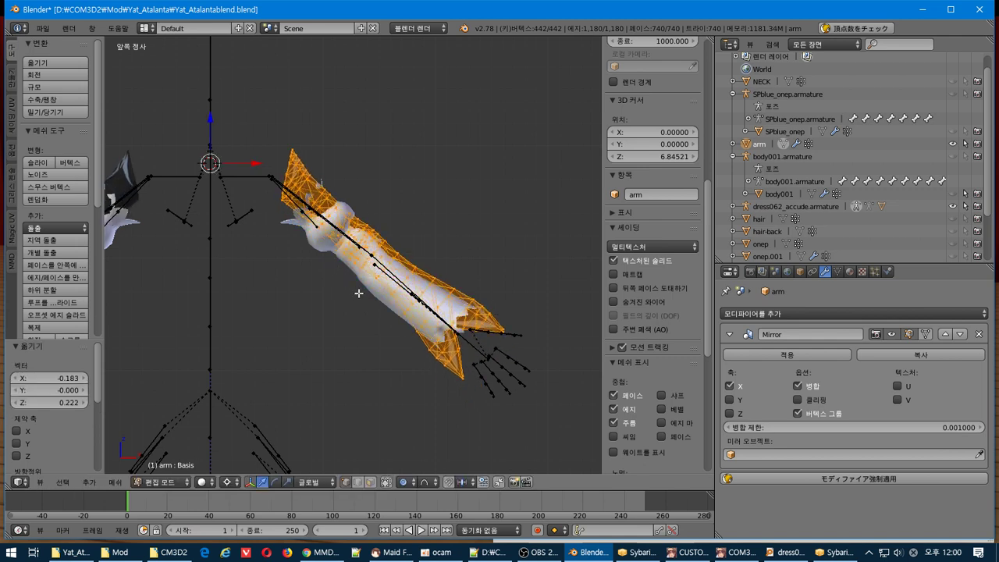
- Rotate the arm mesh about -1.4° and shift it by about -0.039 in X and -0.072 in Z
key("r")
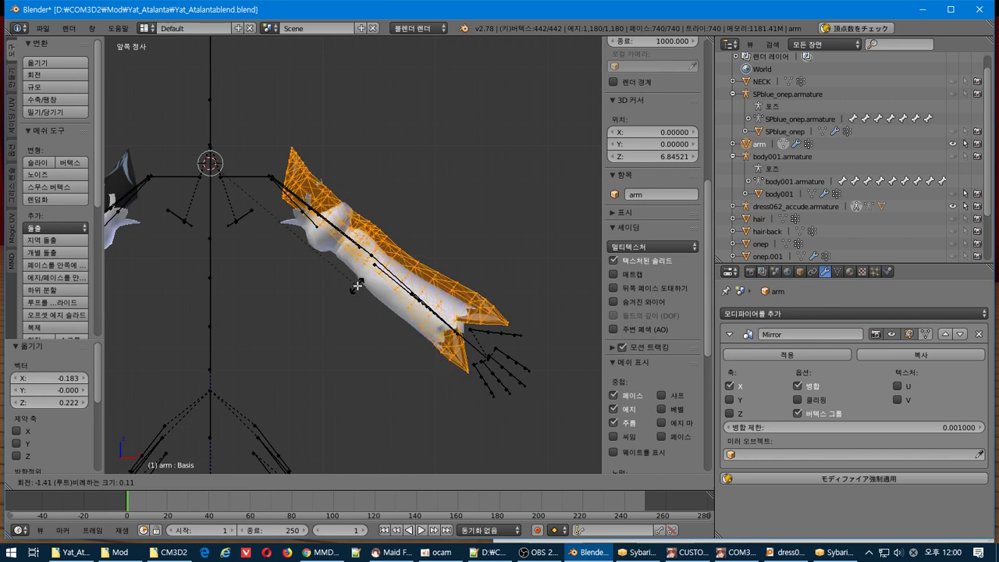
left_click(358, 287)
key("g")
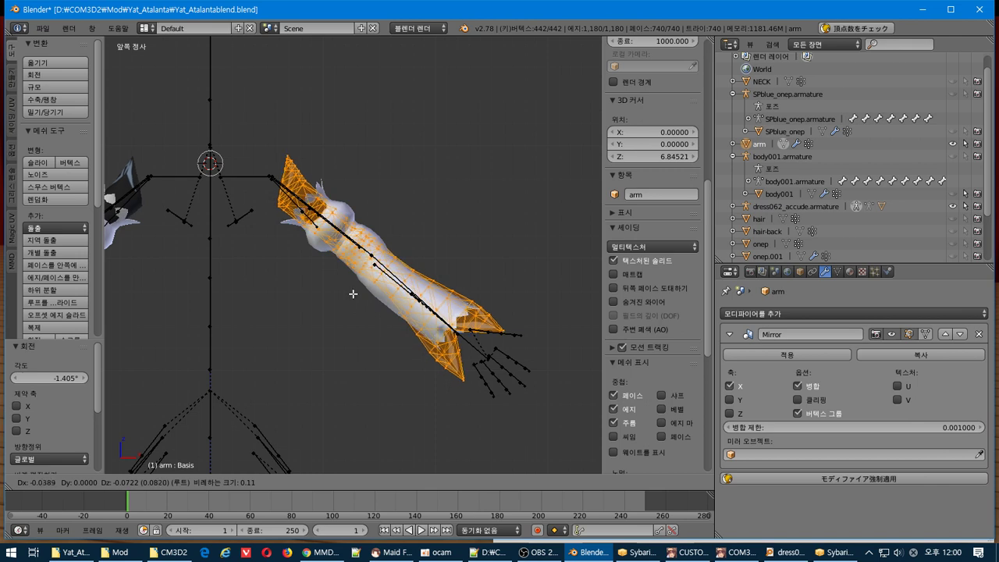
left_click(353, 293)
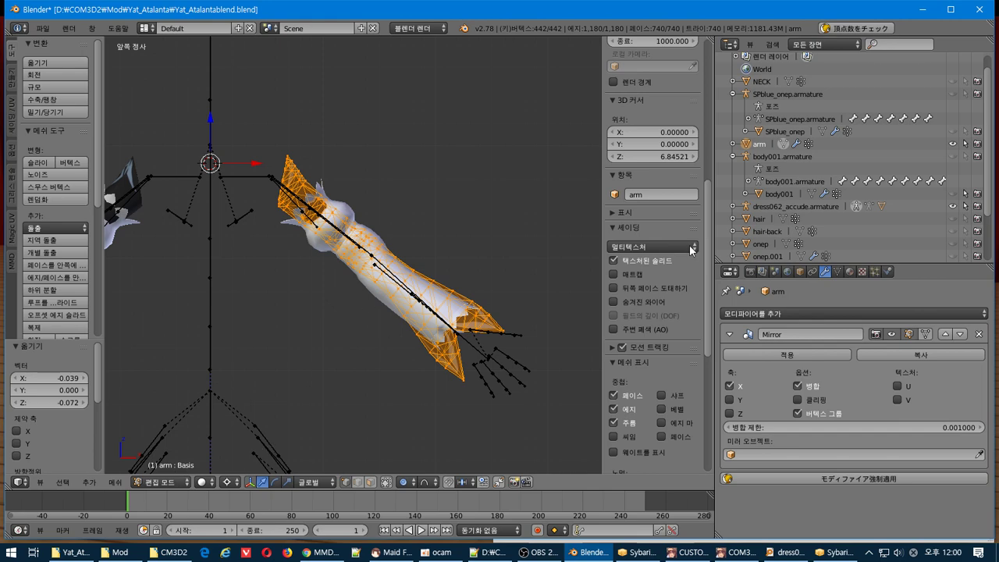
- Unhide the body001 mesh and body001.armature and inspect how the arm piece sits against the body
scroll(881, 150, "up", 1)
left_click(954, 210)
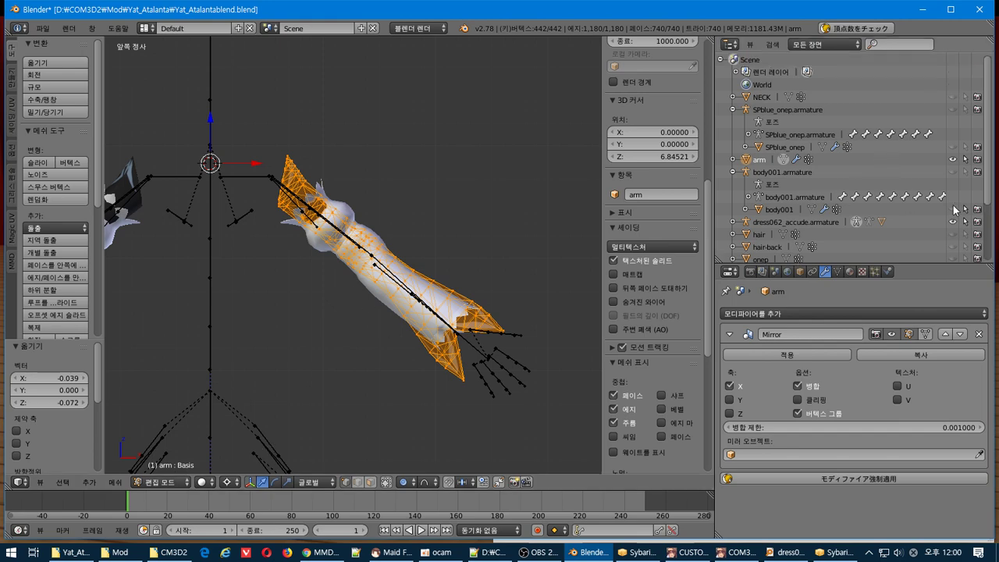
middle_click_drag(418, 246, 312, 322)
left_click(952, 172)
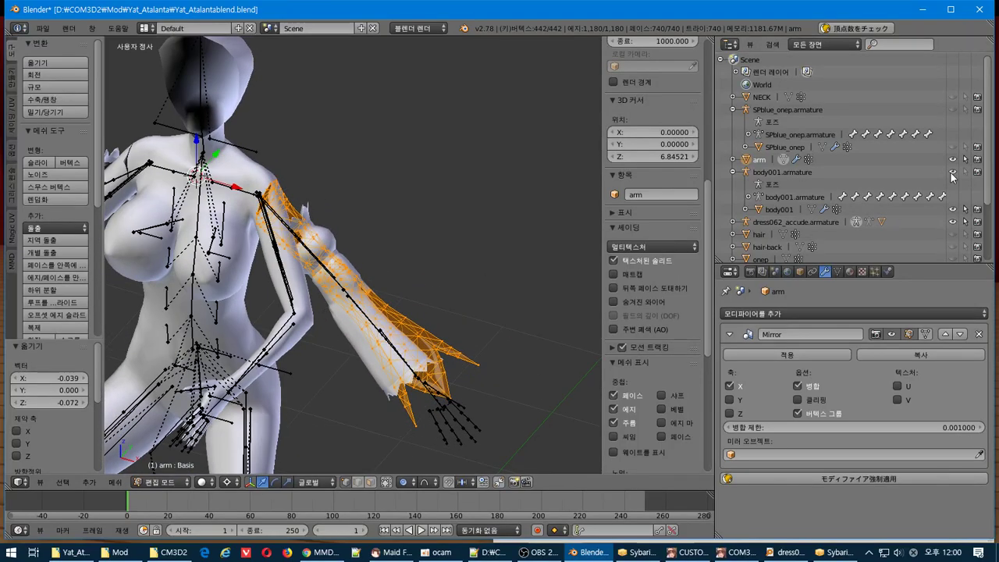
middle_click_drag(367, 297, 498, 270)
scroll(492, 270, "up", 1)
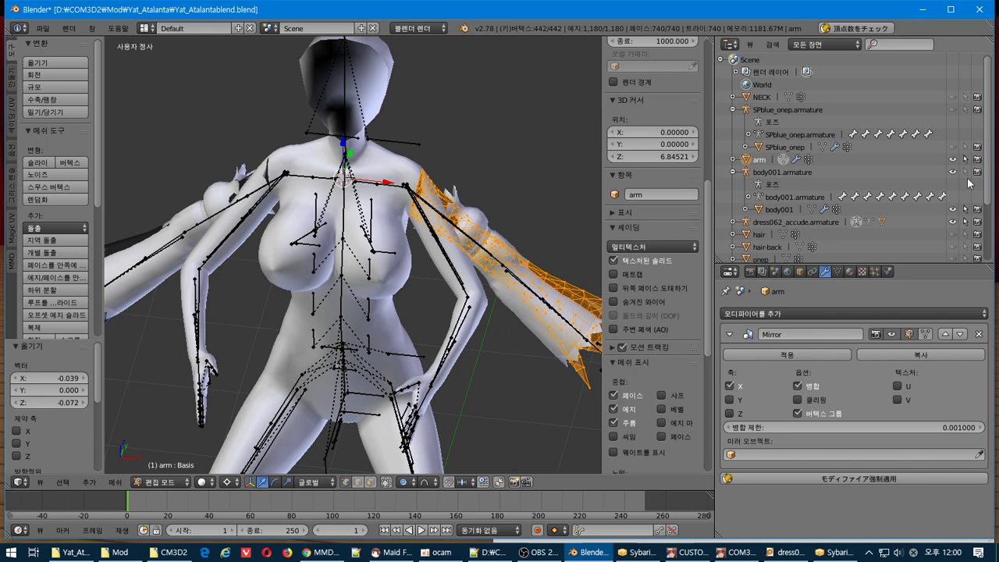
middle_click_drag(500, 290, 471, 298)
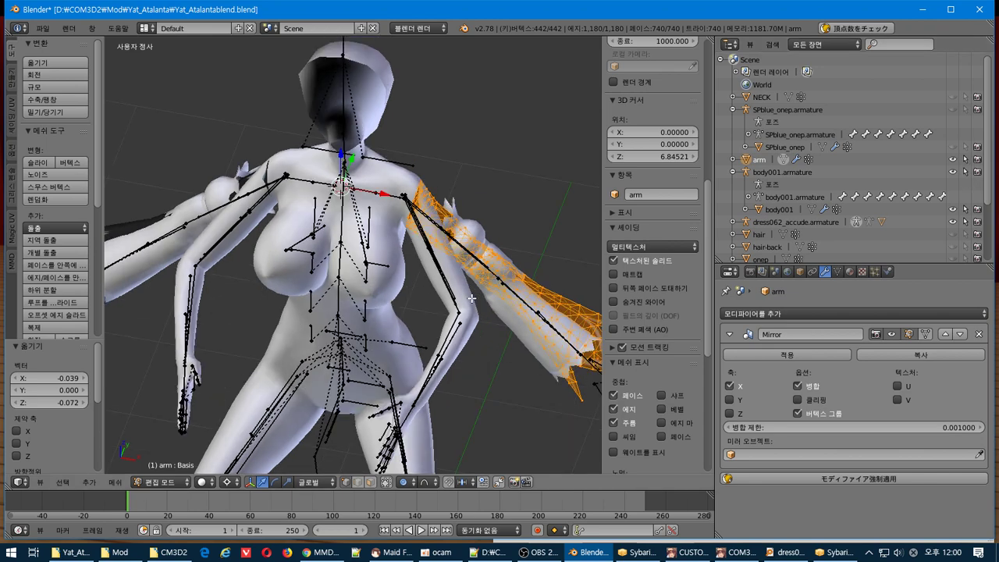
- Leave mesh editing of the arm, select body001.armature and put it in pose mode
key("Tab")
right_click(439, 275)
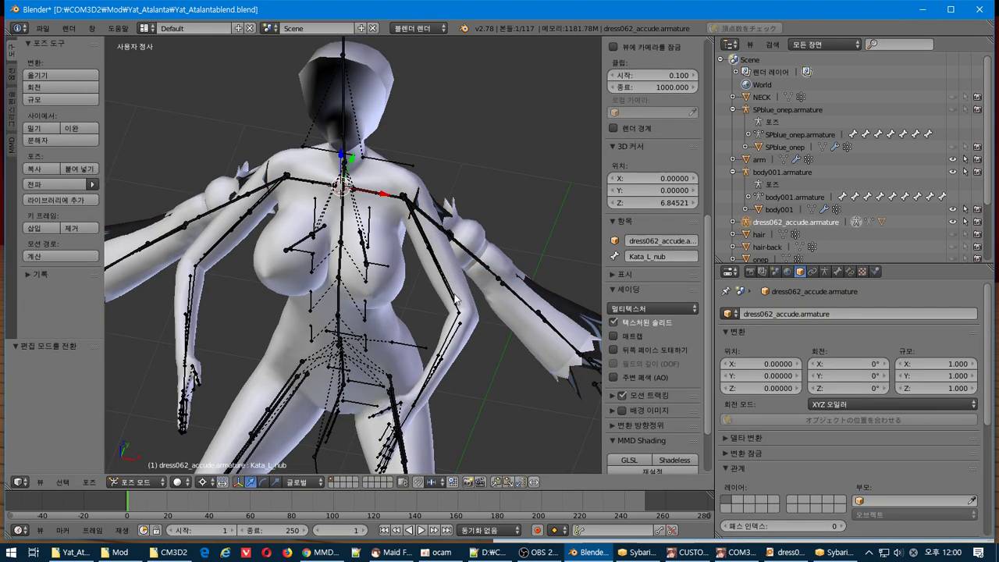
key("ctrl+Tab")
right_click(455, 304)
right_click(456, 304)
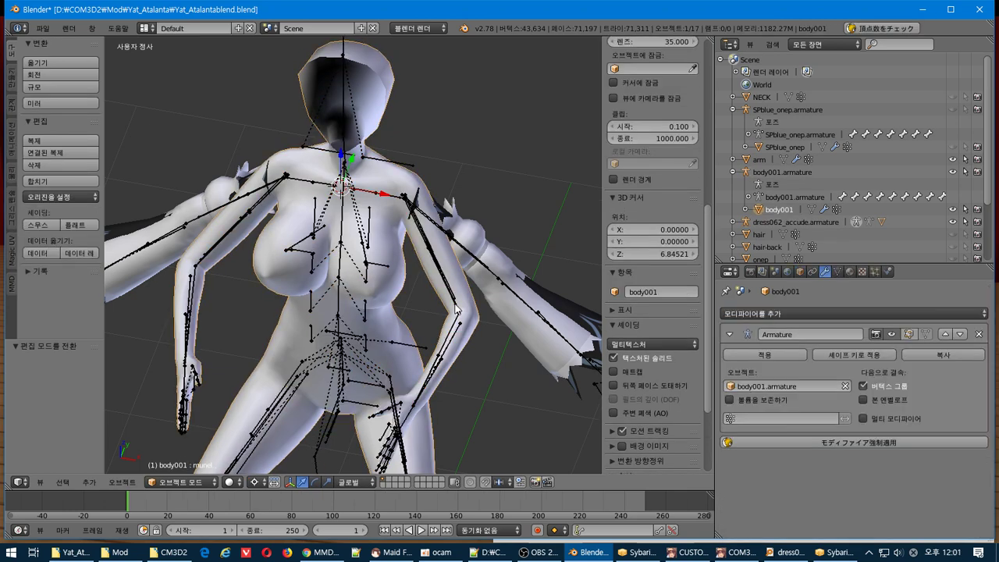
right_click(456, 305)
key("ctrl+Tab")
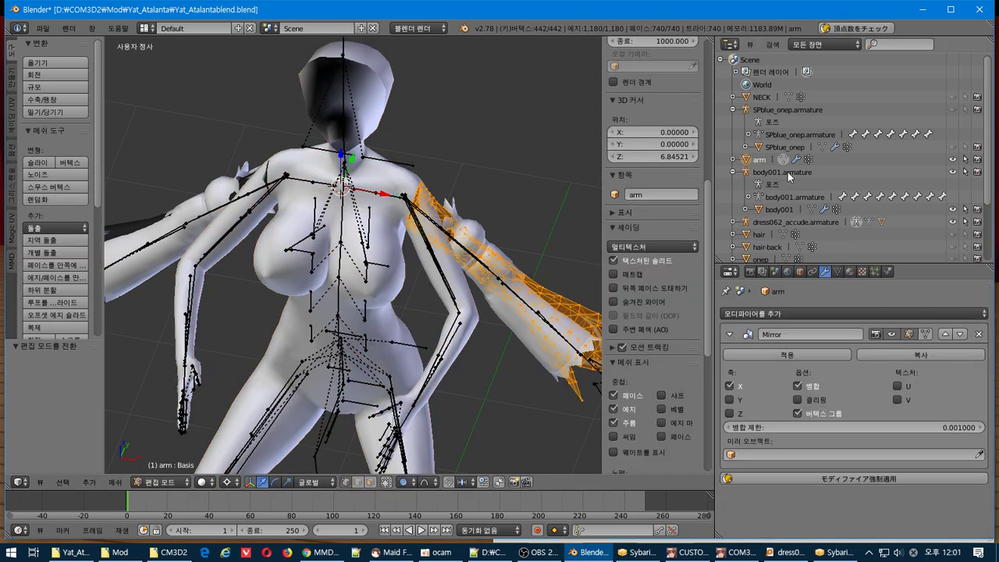
key("ctrl+Tab")
left_click(181, 481)
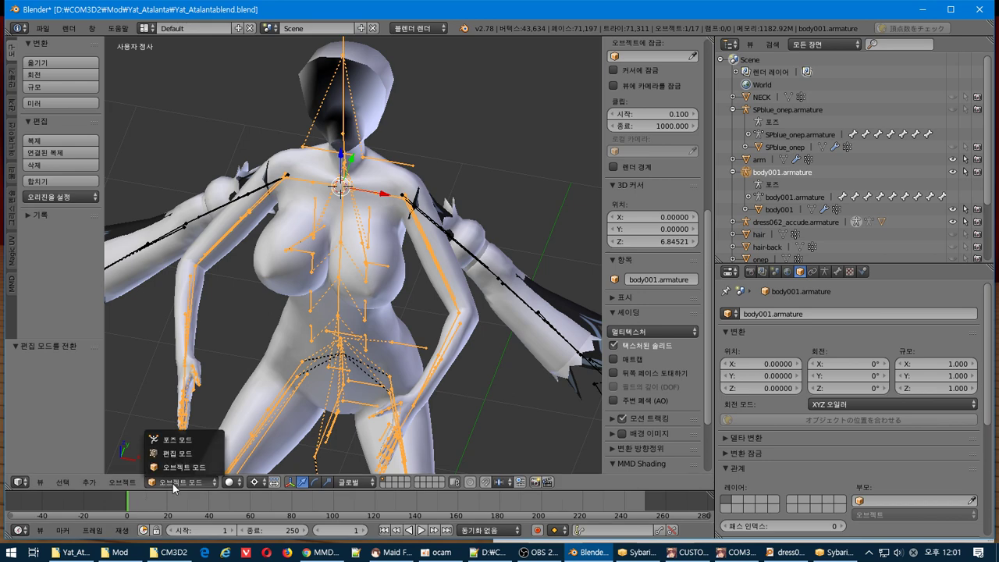
left_click(180, 436)
- Select the Bip01 L UpperArm bone in top view and set the pivot point to the active element
middle_click_drag(390, 346, 361, 360)
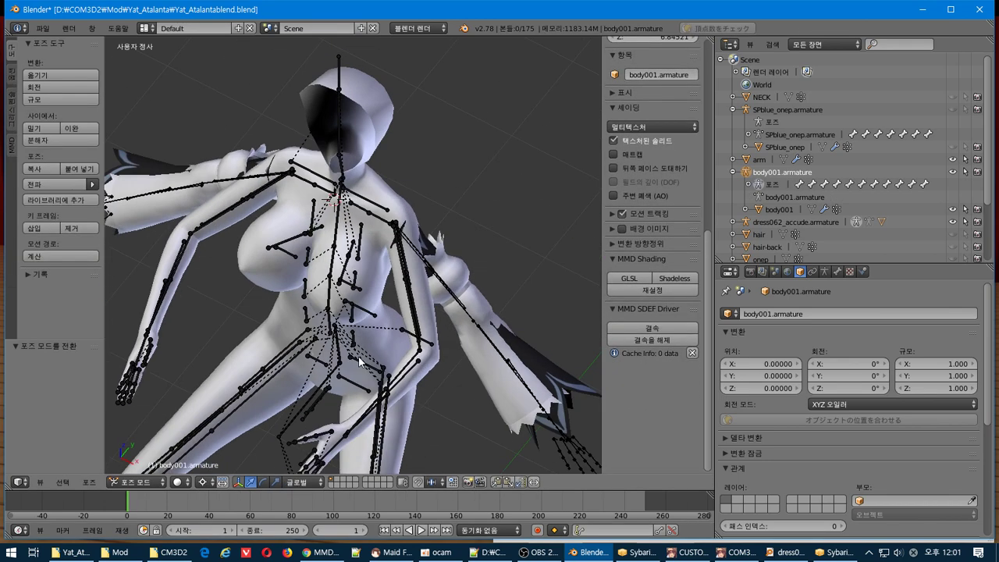
right_click(413, 328)
middle_click_drag(414, 325, 427, 336)
key("KP_1")
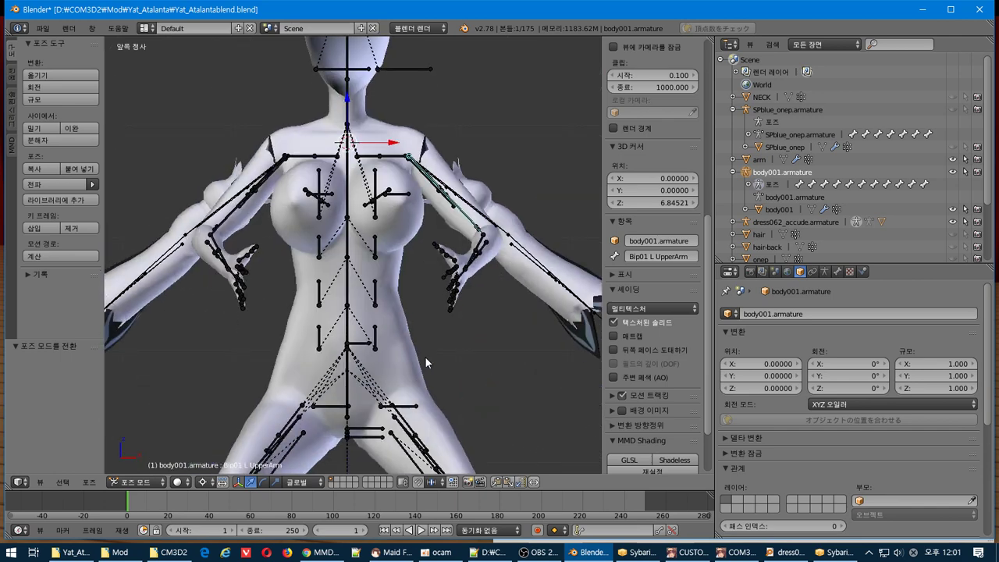
key("KP_7")
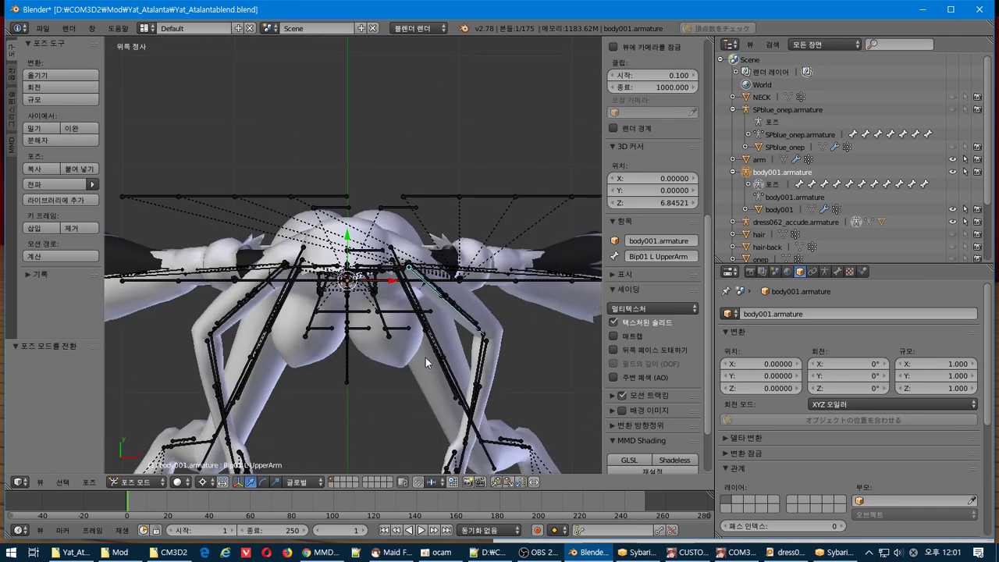
key("r")
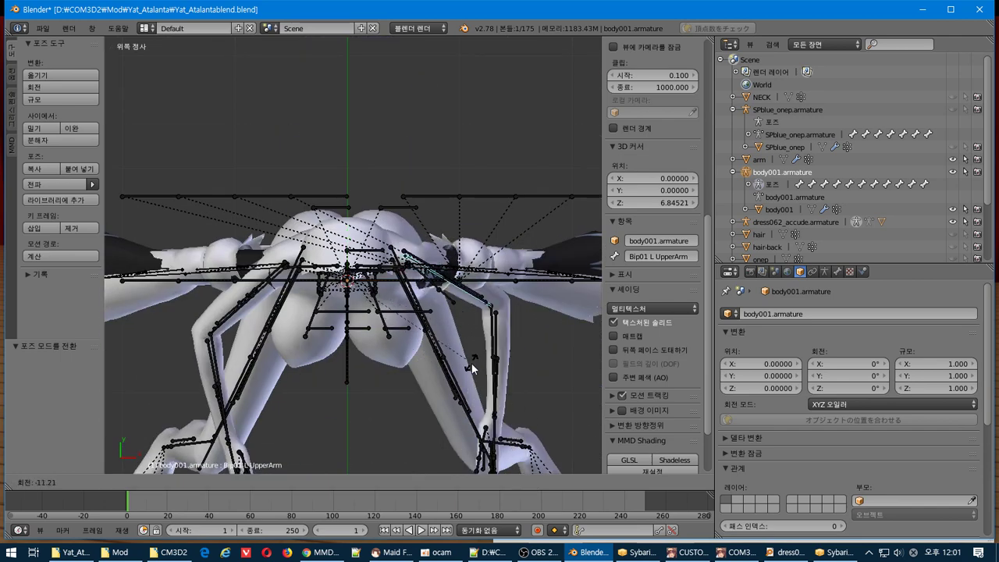
right_click(467, 371)
left_click(202, 482)
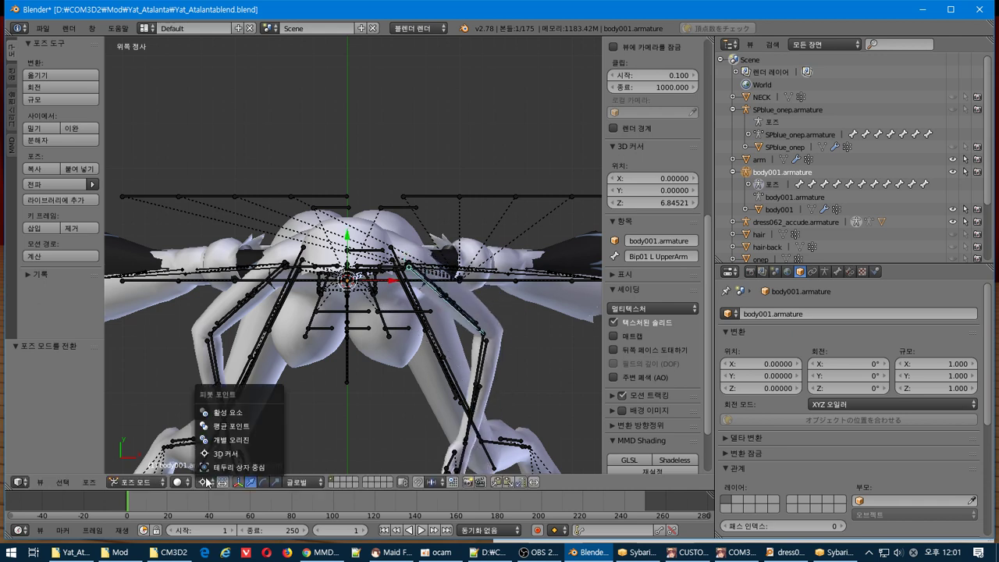
left_click(238, 412)
key("r")
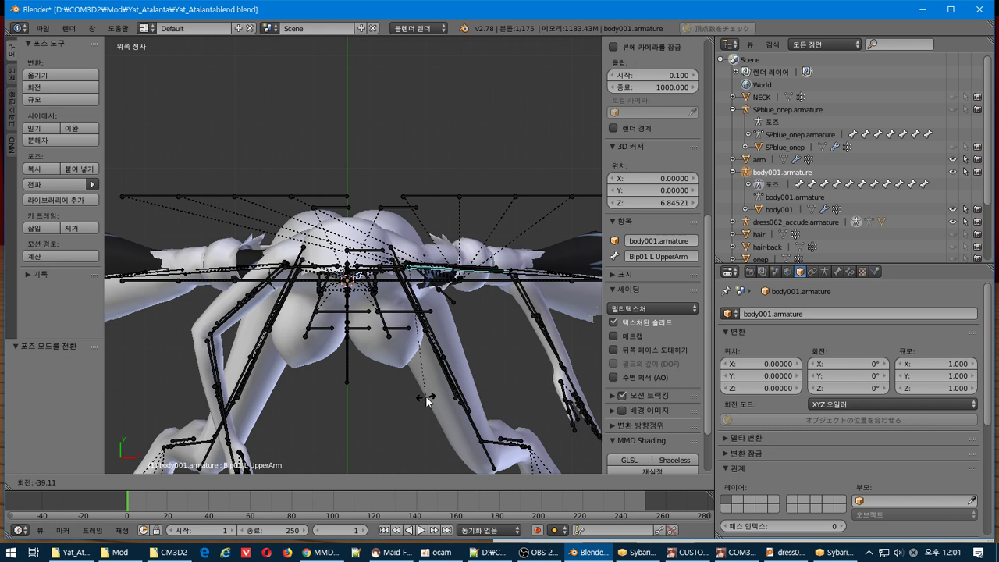
type("39")
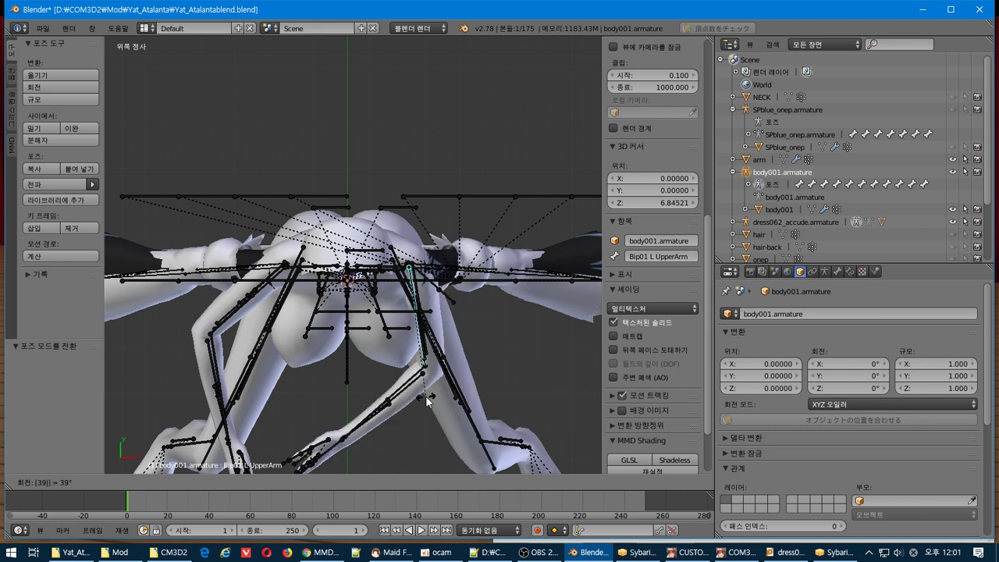
key("Escape")
- Rotate the Bip01 L UpperArm bone by -38° in top view
type("r3")
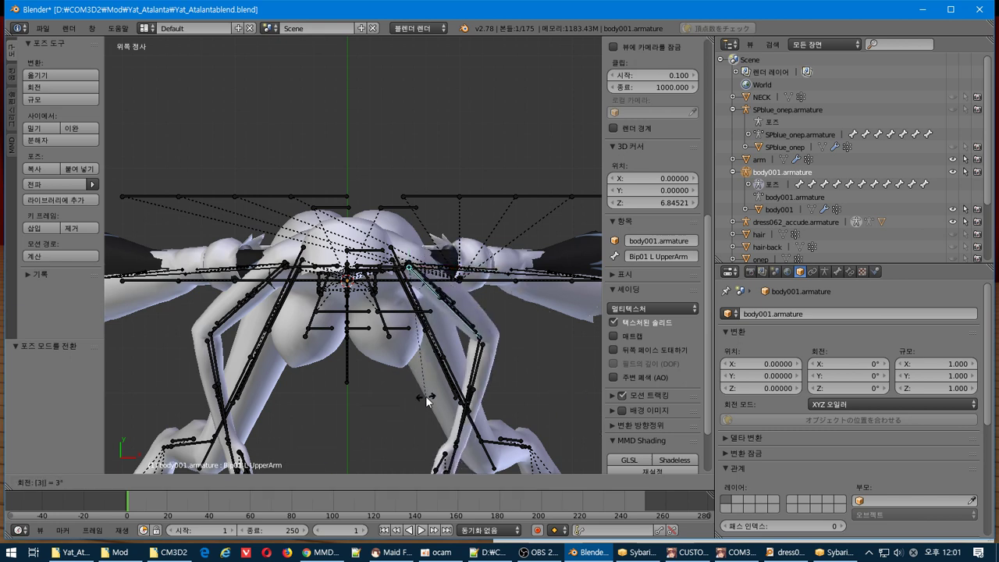
key("minus")
type("9")
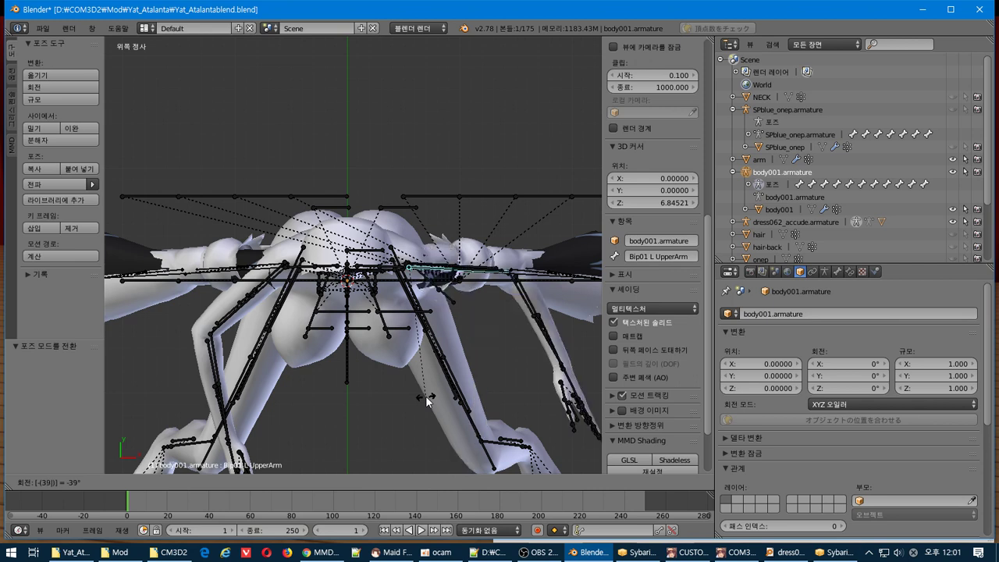
key("BackSpace")
type("8")
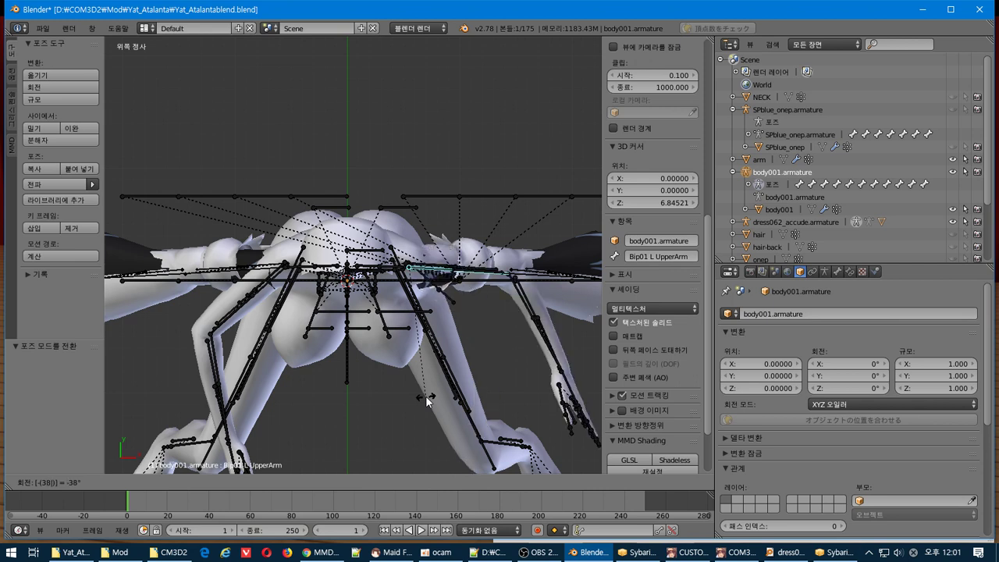
key("Return")
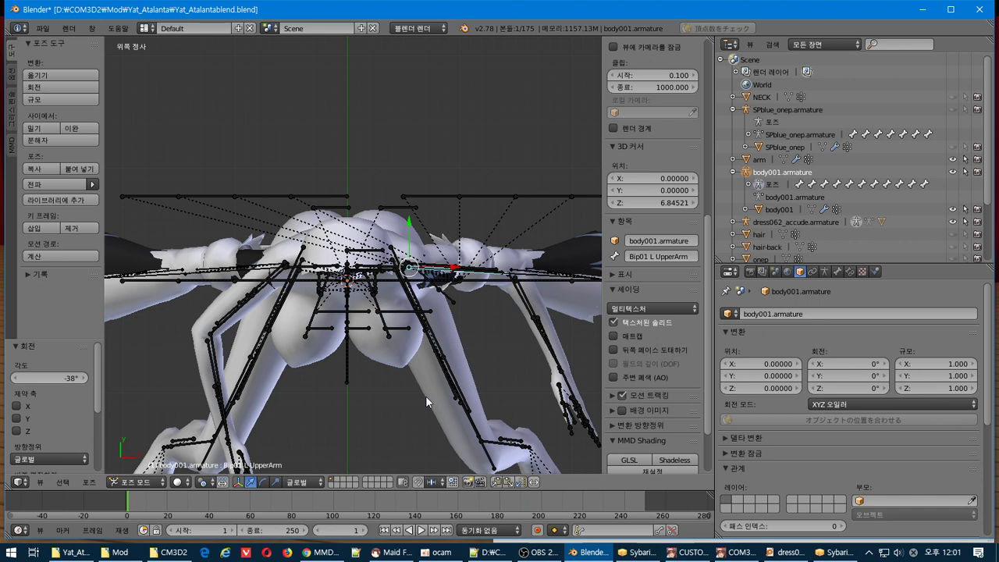
- Rotate the Bip01 R UpperArm bone by 38° in top view
right_click(233, 321)
type("r")
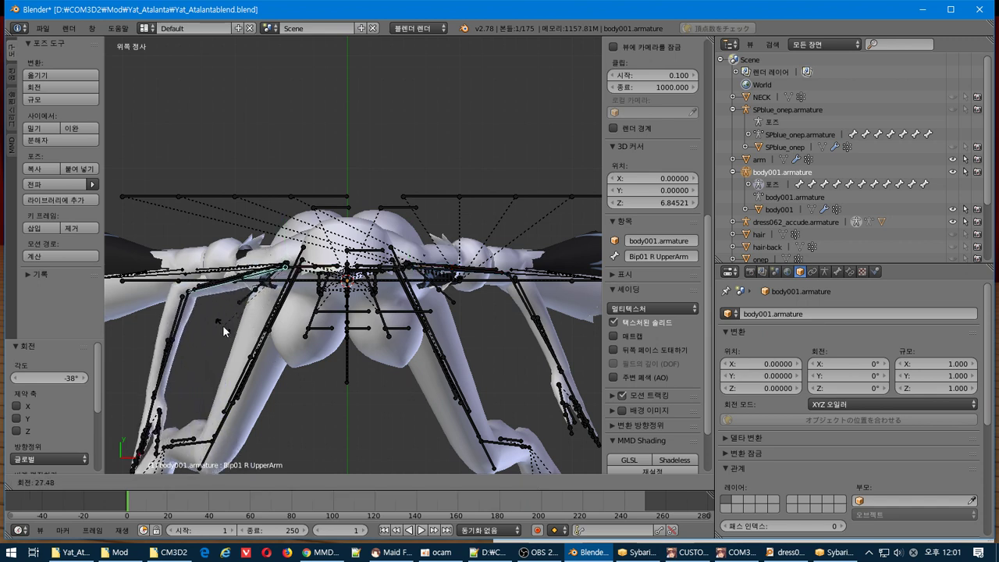
type("38")
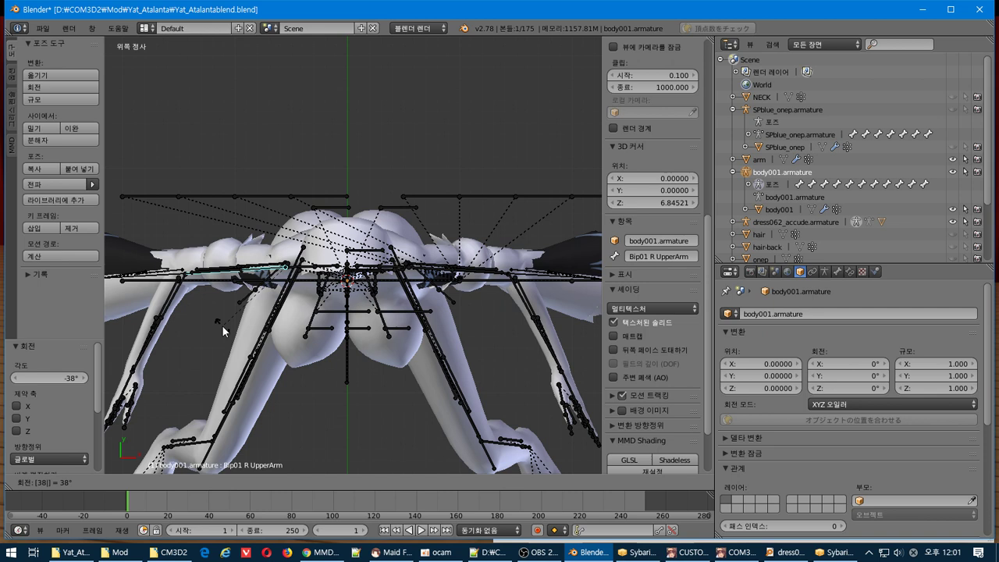
key("Return")
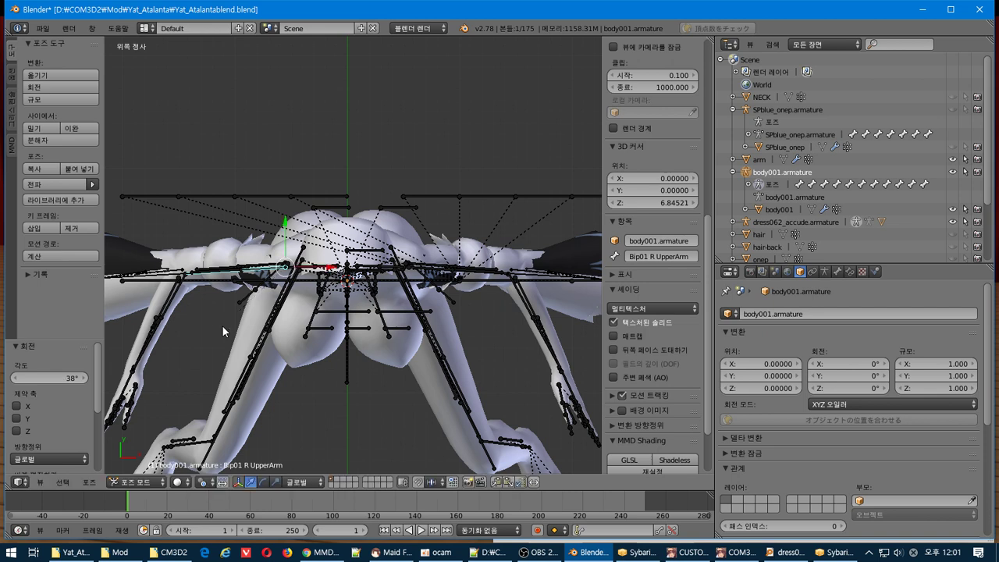
- Rotate the Bip01 L Forearm bone by -59° in top view
right_click(528, 311)
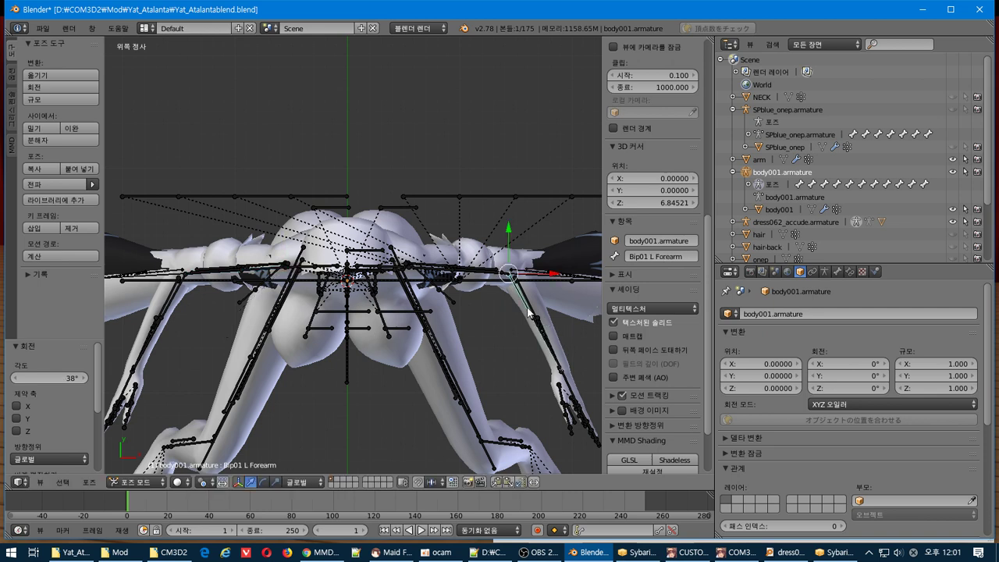
key("r")
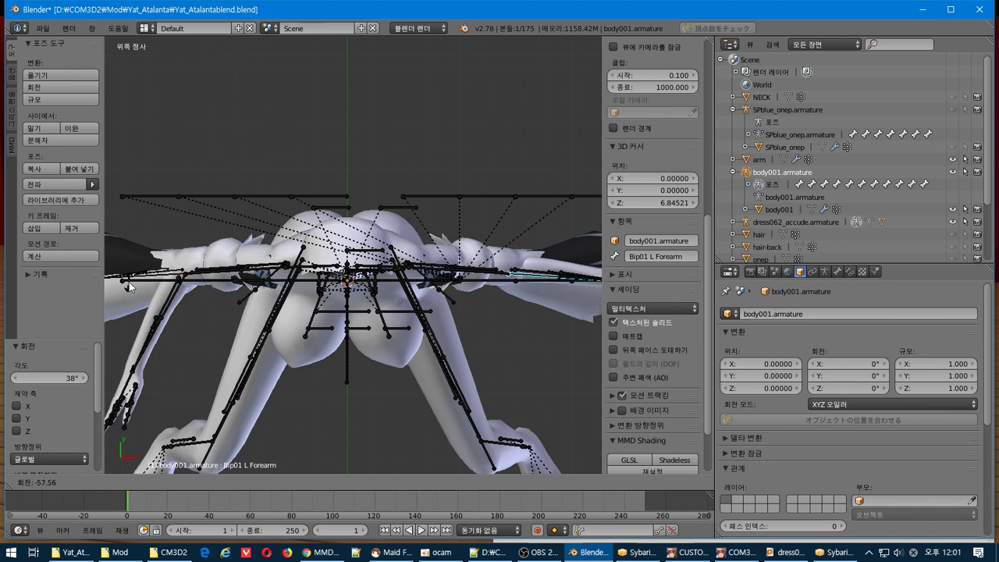
type("59")
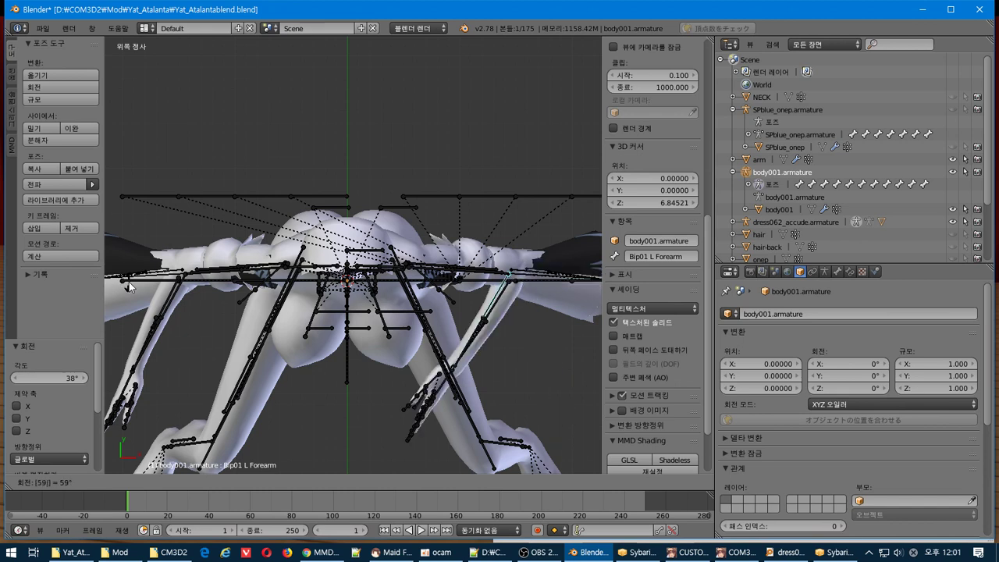
key("minus")
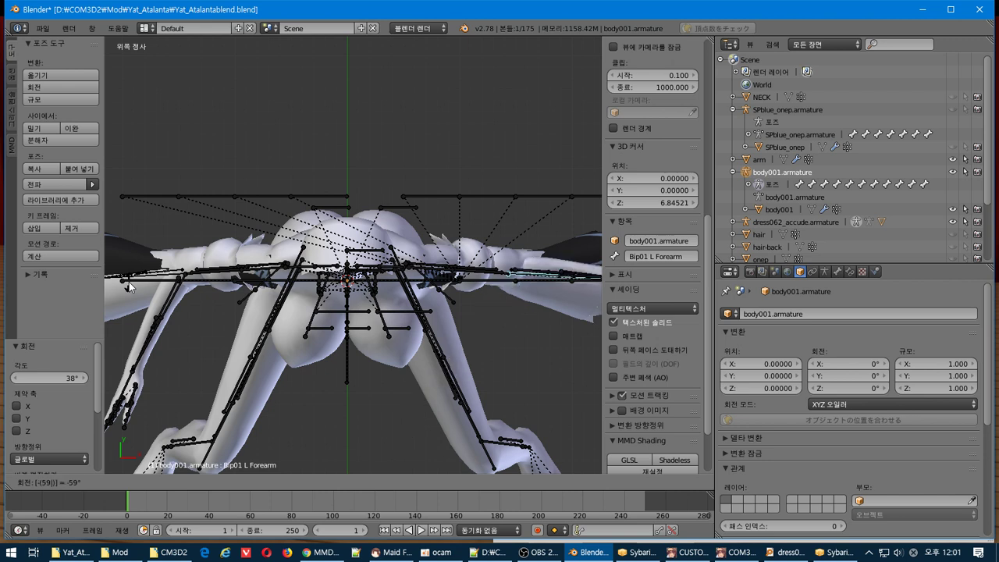
key("Return")
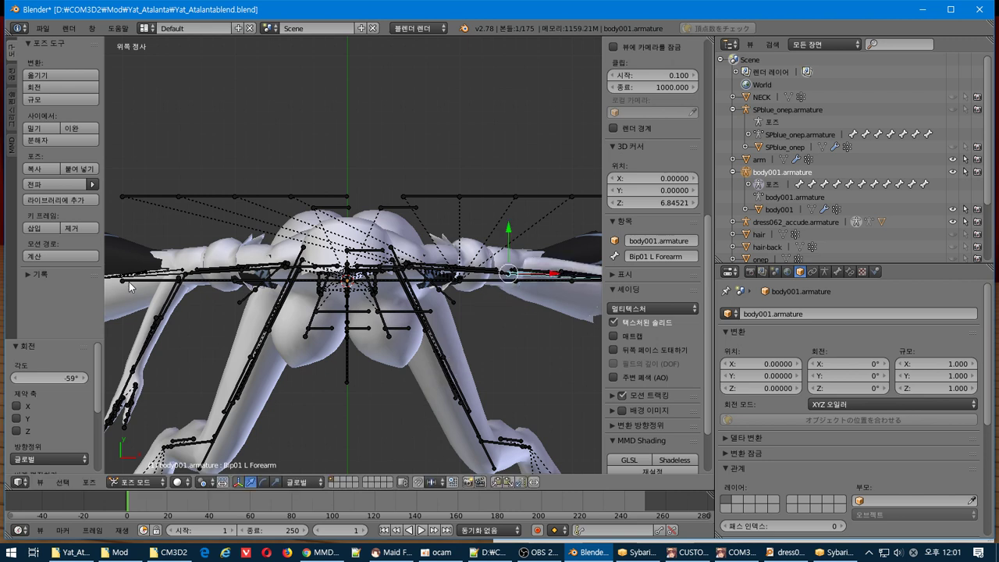
- Rotate the Bip01 R Forearm bone by 59° in top view
right_click(179, 293)
type("r5")
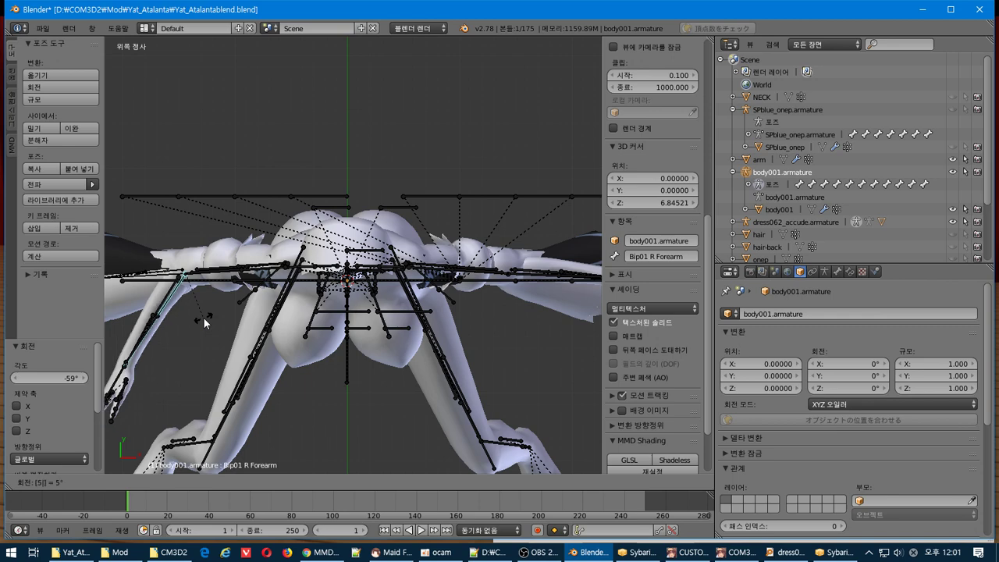
type("9")
key("Return")
- Rotate the Bip01 R Forearm bone by about -18° in front view to bring it in line with the sleeve
key("KP_1")
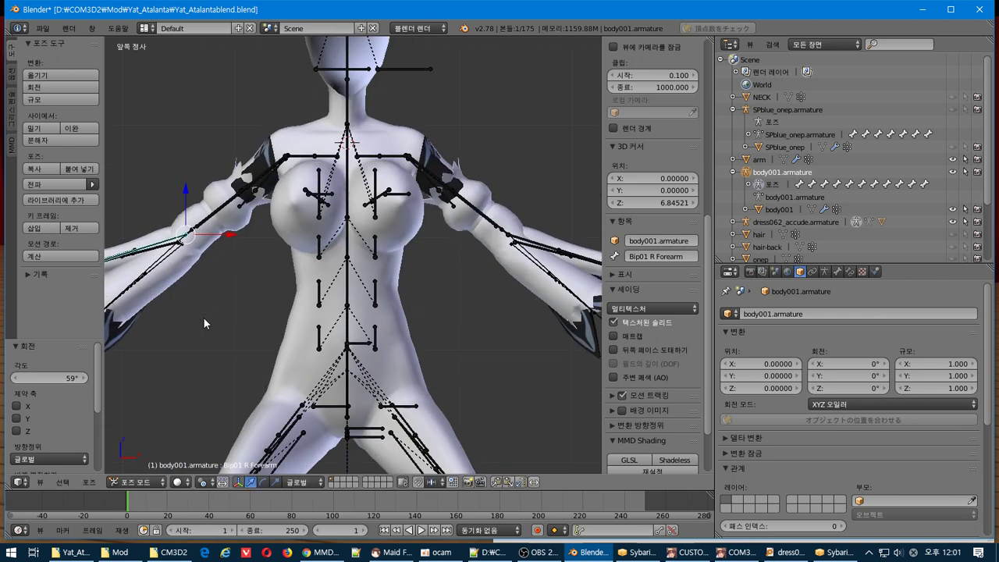
scroll(203, 317, "down", 3)
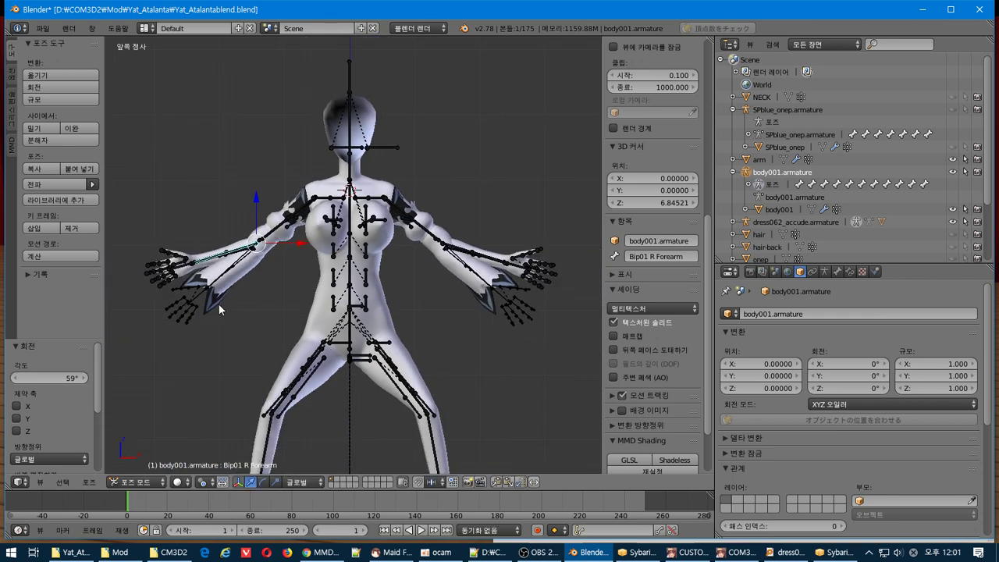
scroll(219, 304, "up", 3)
scroll(284, 281, "down", 1)
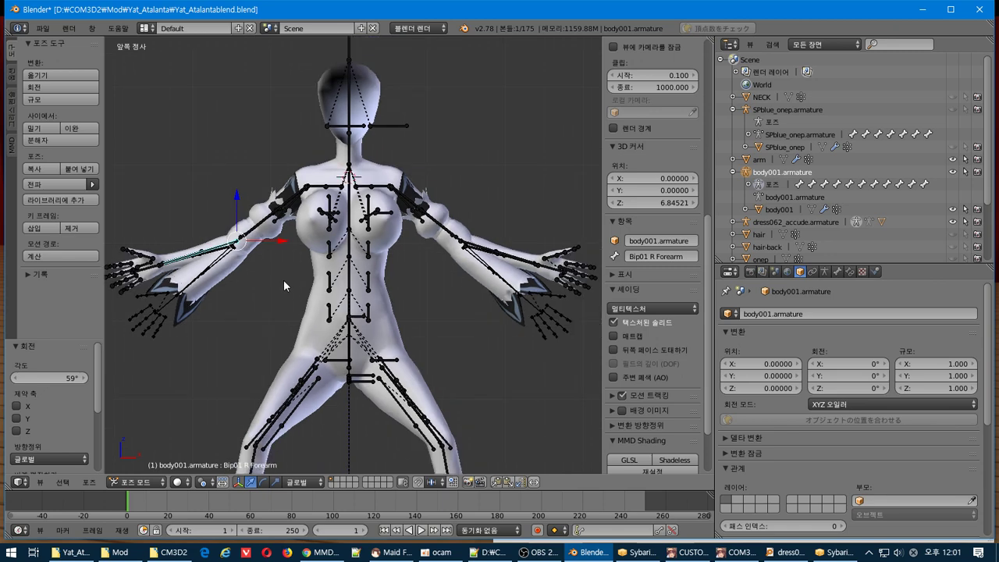
key("r")
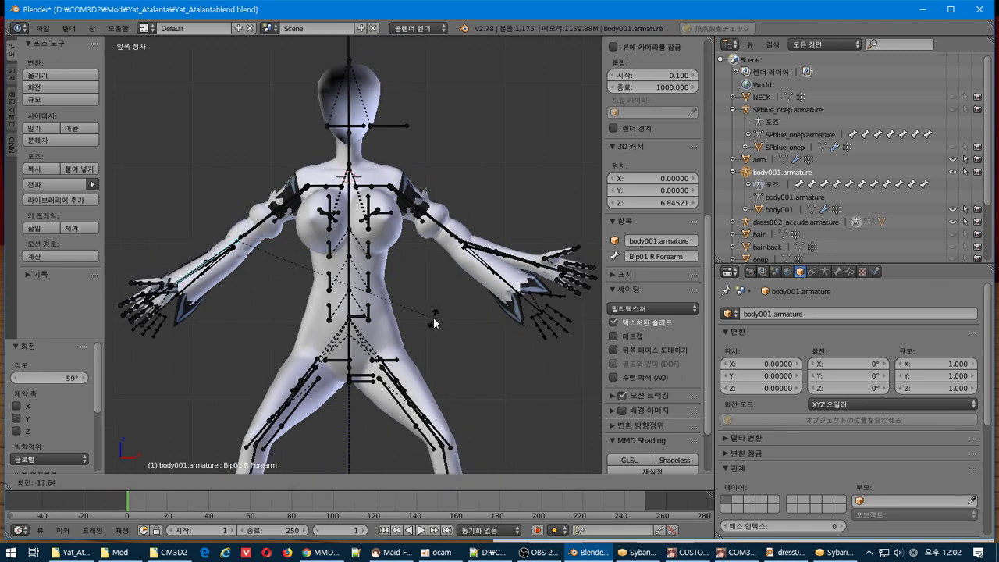
type("1")
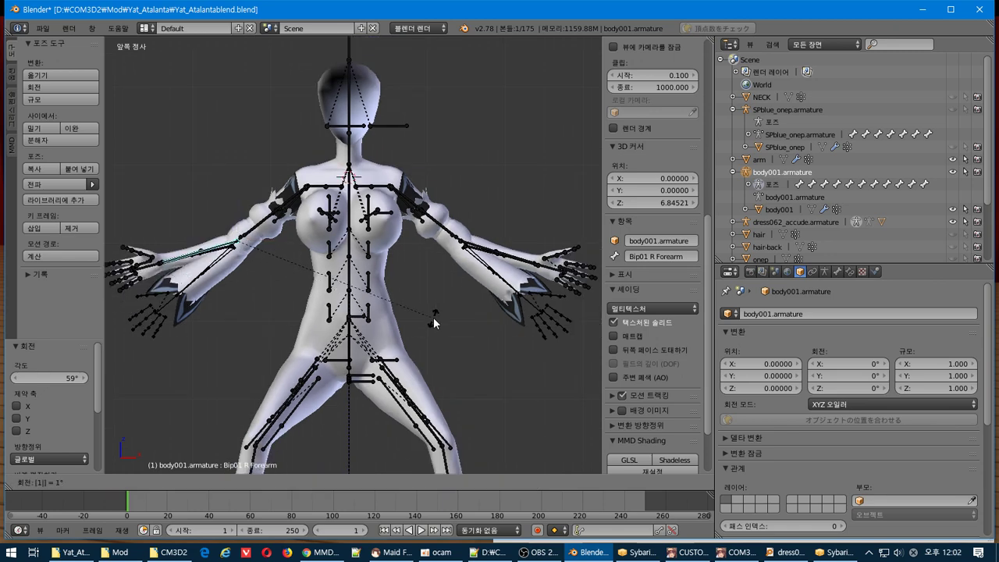
key("BackSpace")
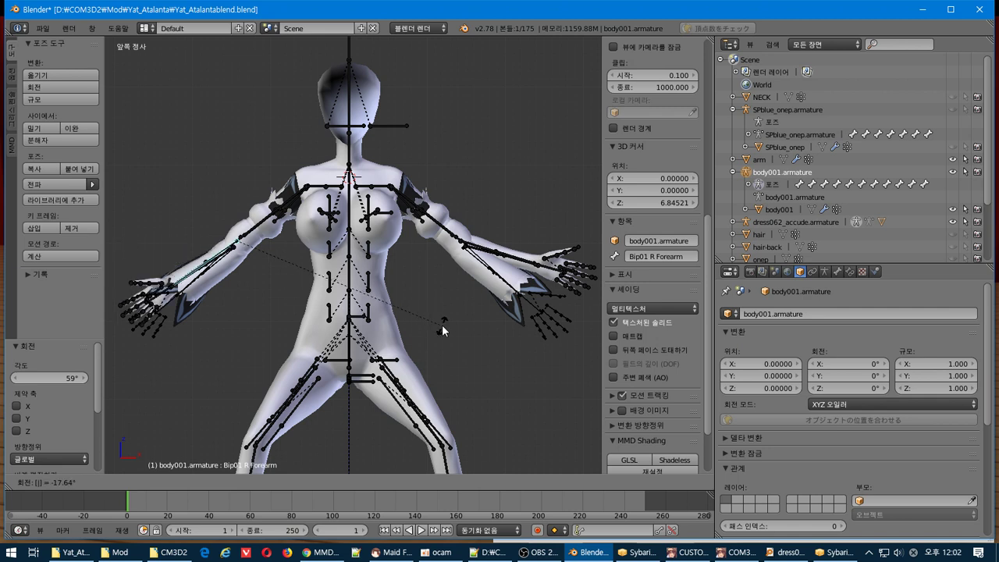
right_click(436, 325)
key("r")
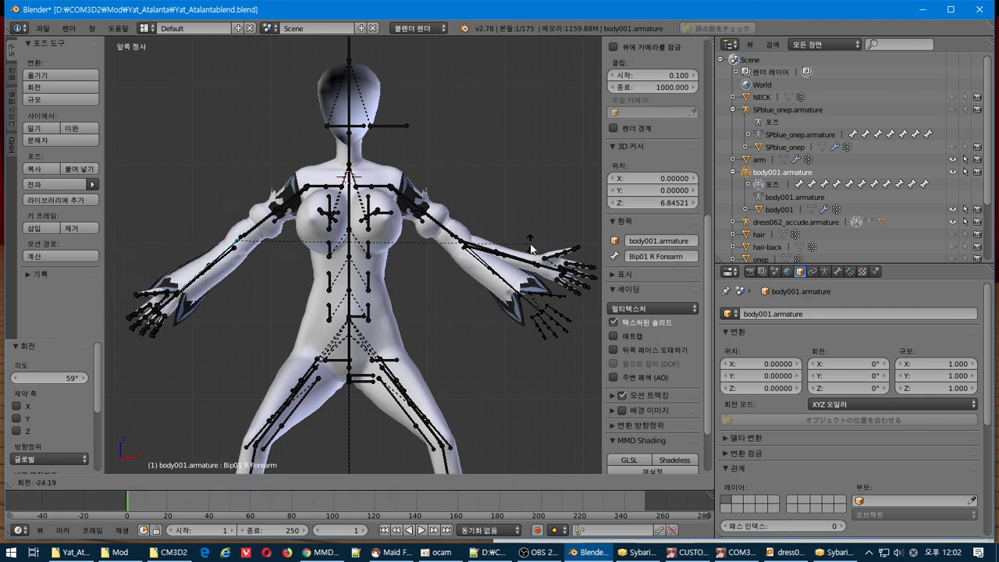
key("Escape")
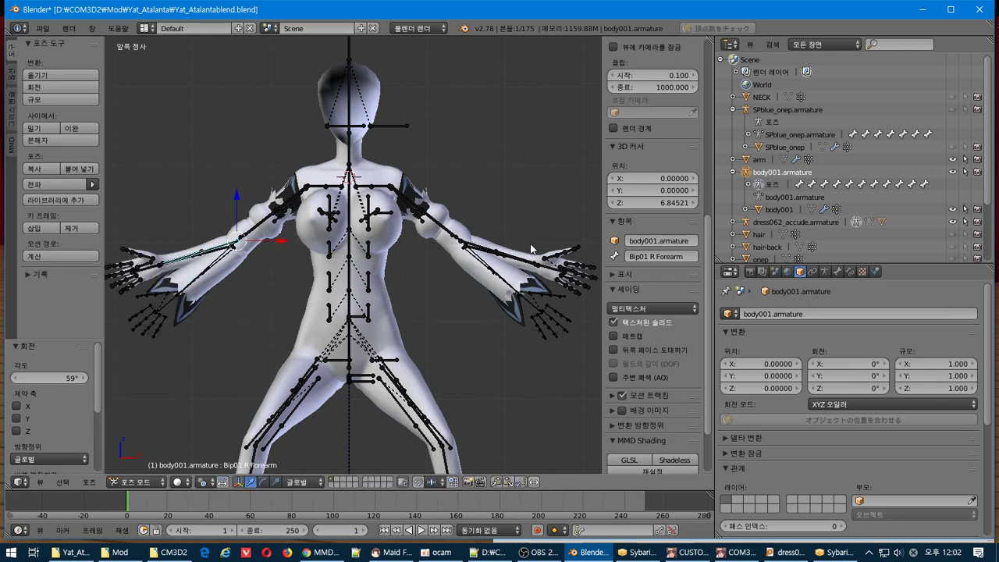
- Rotate the Bip01 R Forearm bone by -24° in the front view
type("r")
type("-24")
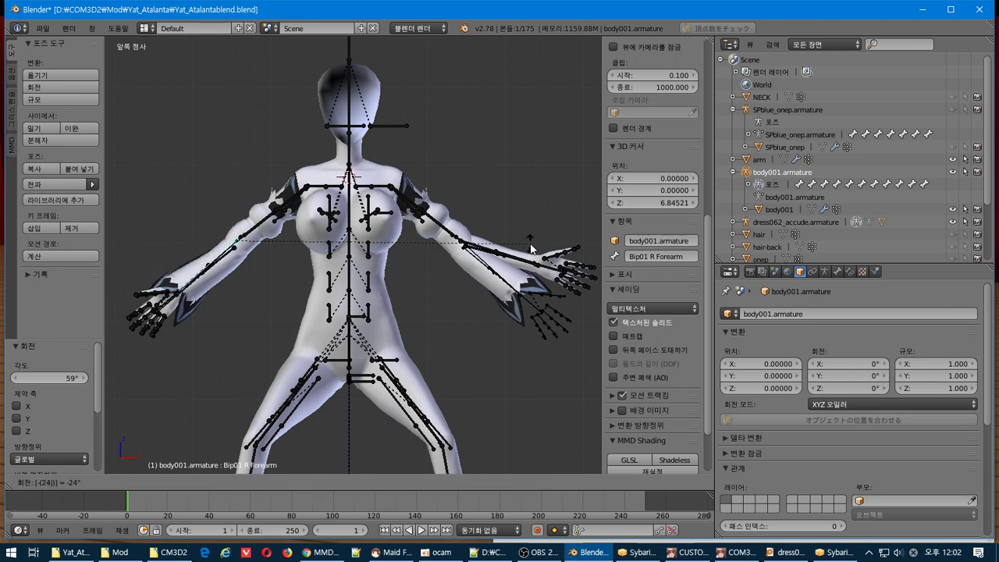
key("Return")
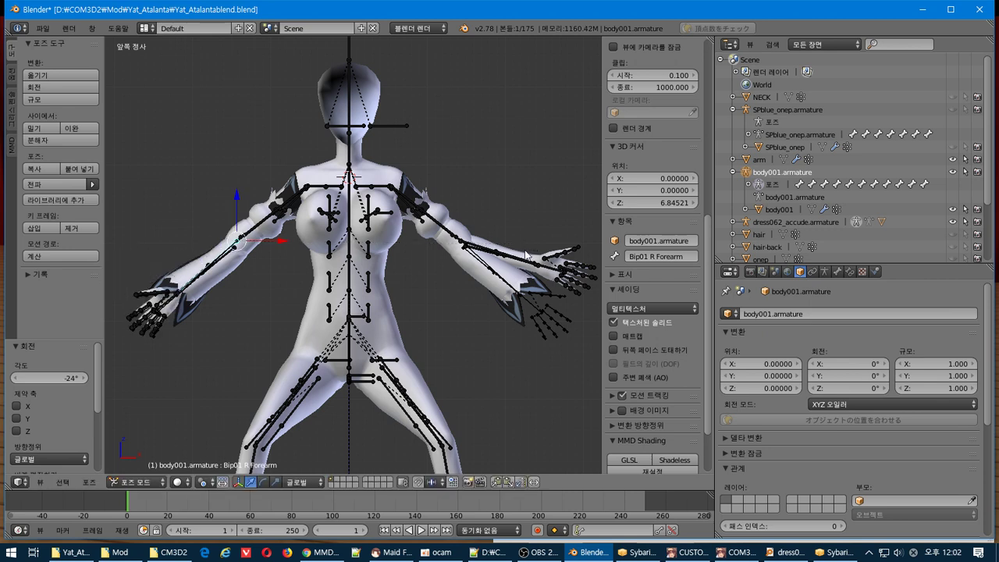
- Rotate the Bip01 L Forearm bone by 24° to mirror the right forearm's pose
right_click(486, 249)
key("r")
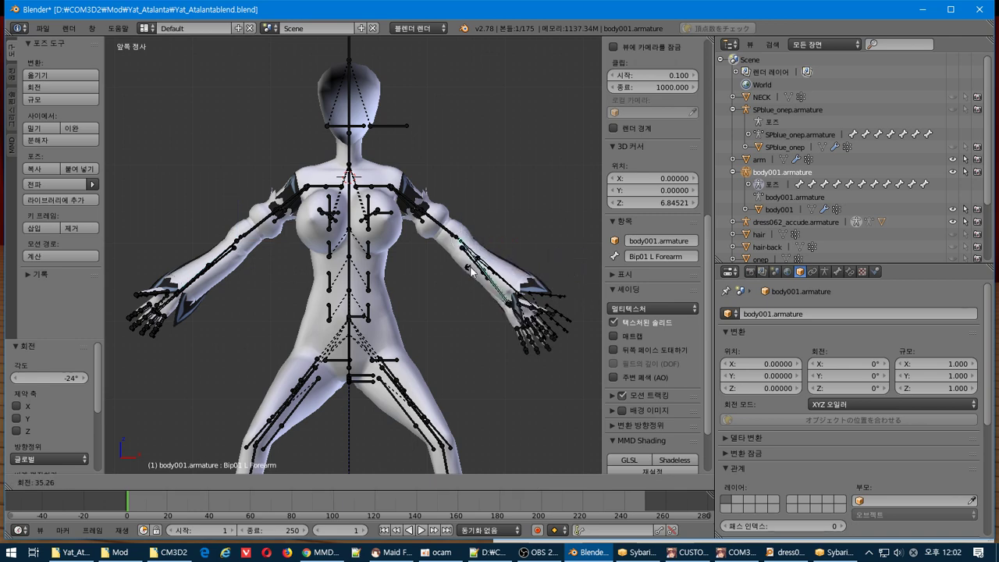
type("24")
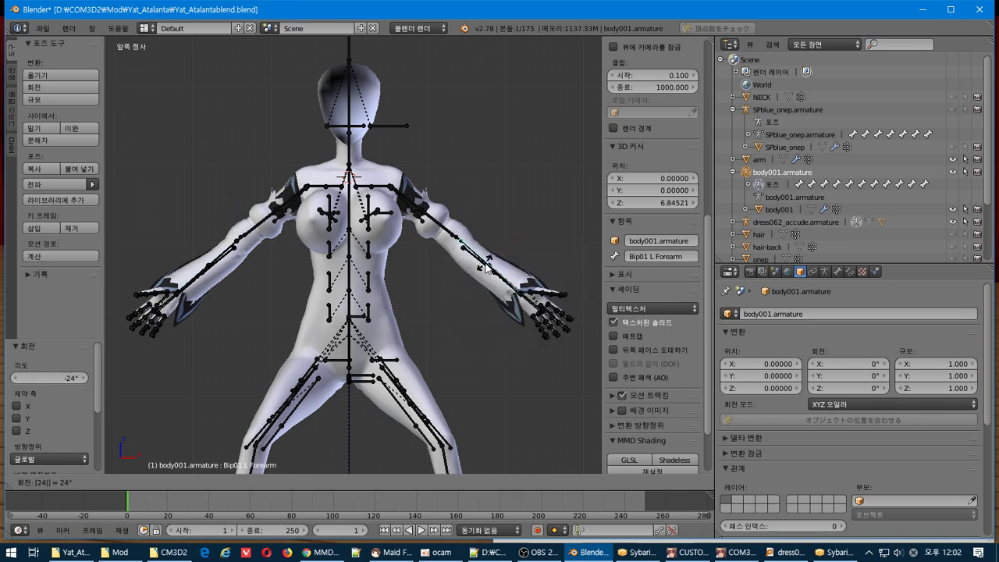
key("Return")
- Rotate the Bip01 L Forearm bone by another 1° to fine-tune its alignment with the sleeve
scroll(511, 269, "up", 2)
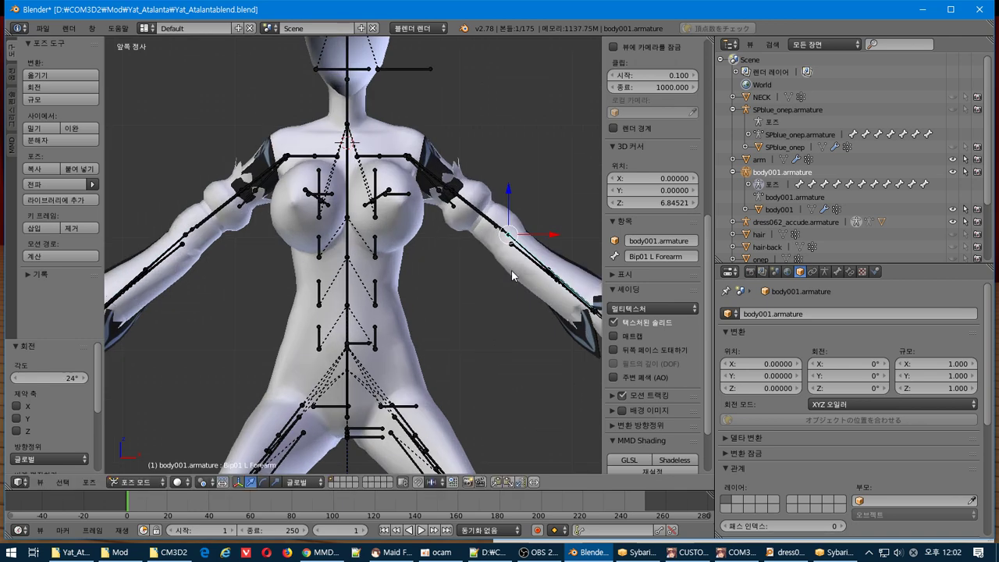
middle_click_drag(512, 269, 207, 211, "shift")
scroll(234, 214, "up", 2)
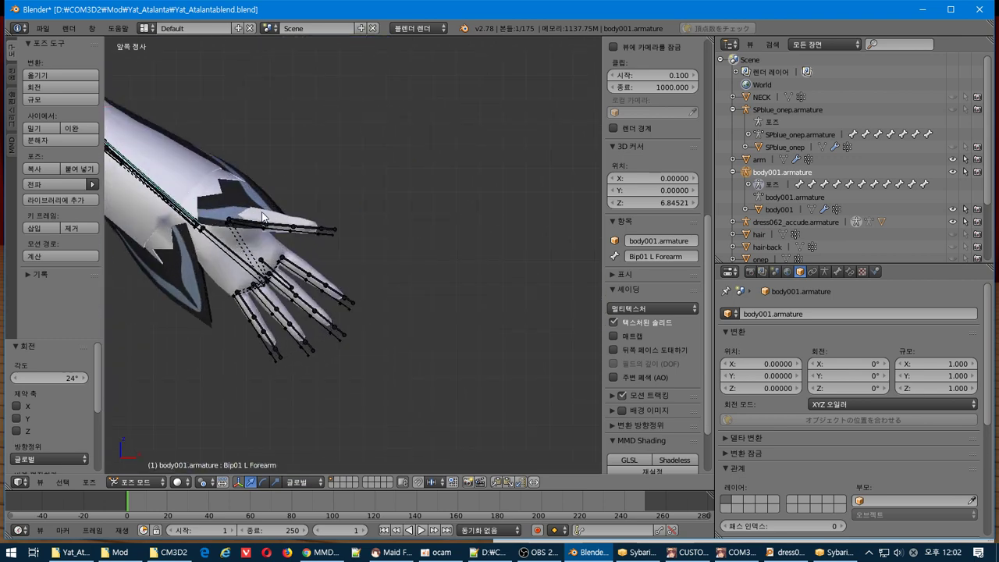
type("r")
type("1")
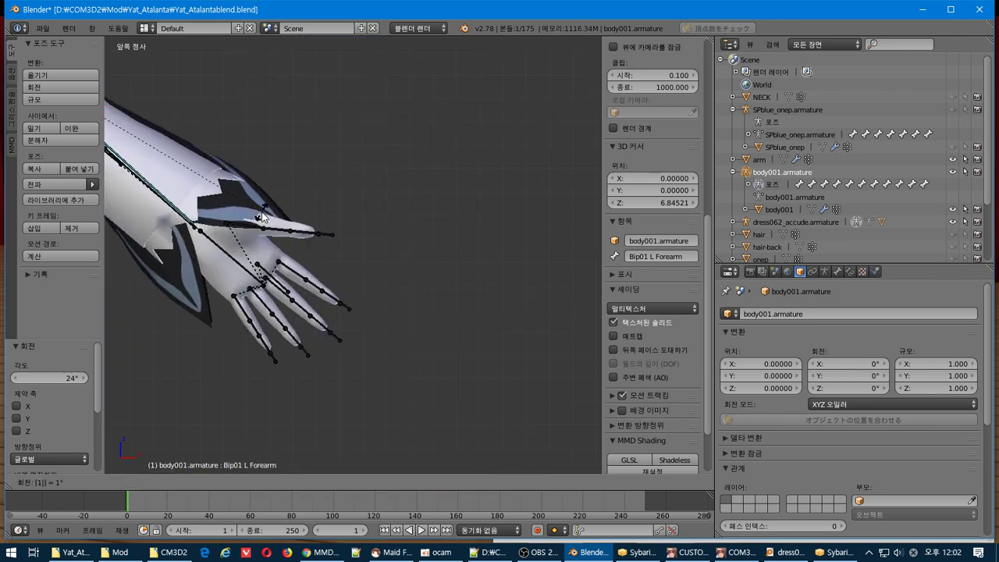
key("Return")
- Rotate the Bip01 R Forearm bone by a further -1° to match the left forearm
scroll(248, 198, "down", 4)
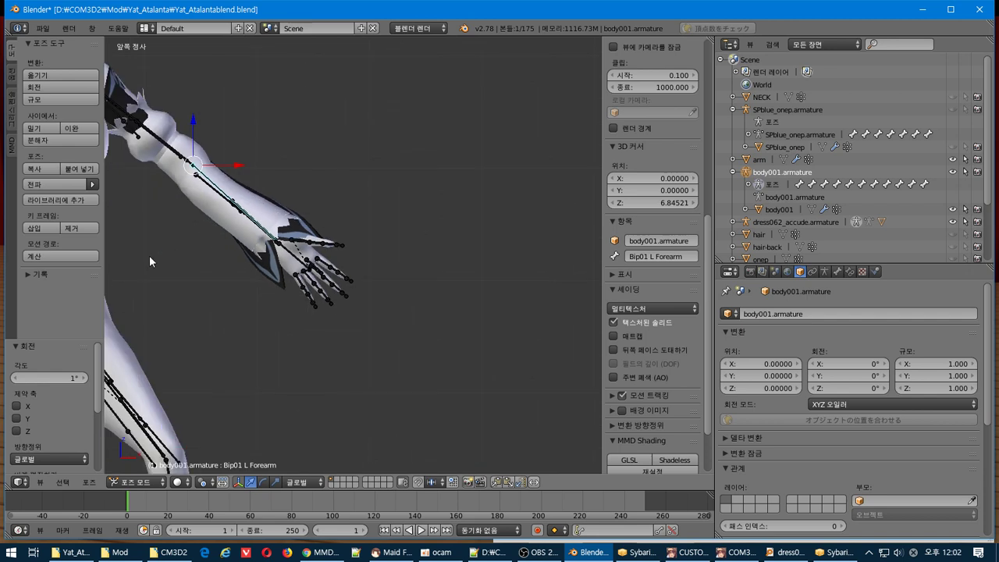
middle_click_drag(149, 255, 592, 306, "shift")
right_click(307, 233)
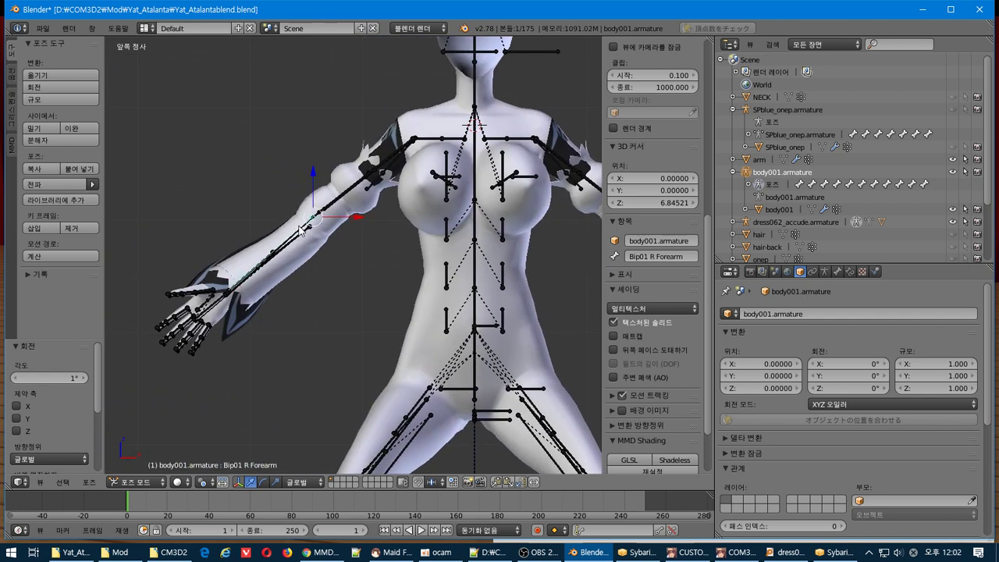
key("r")
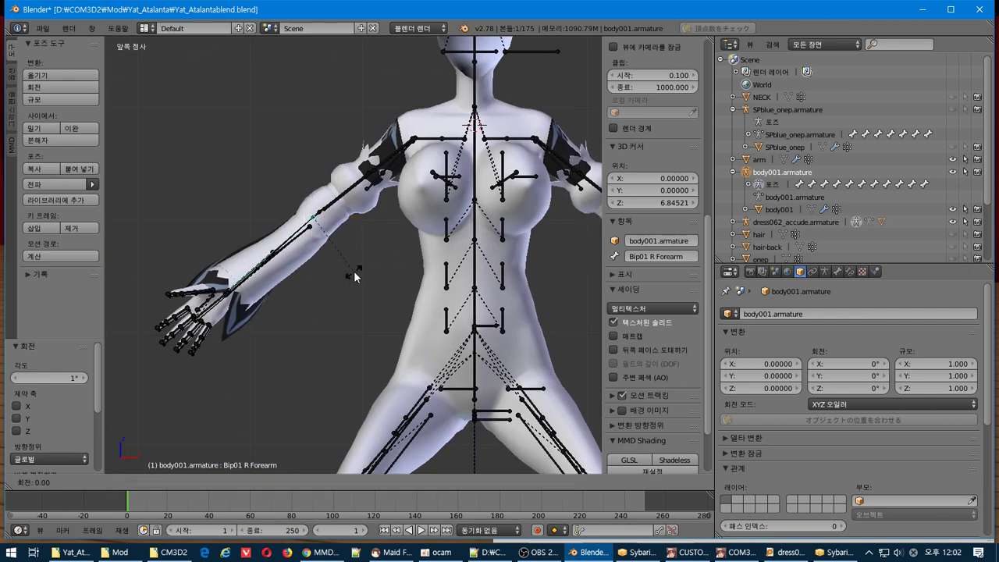
left_click(353, 271)
- Examine how both posed arms sit inside the sleeves, from the front and at an angle
scroll(308, 291, "up", 2)
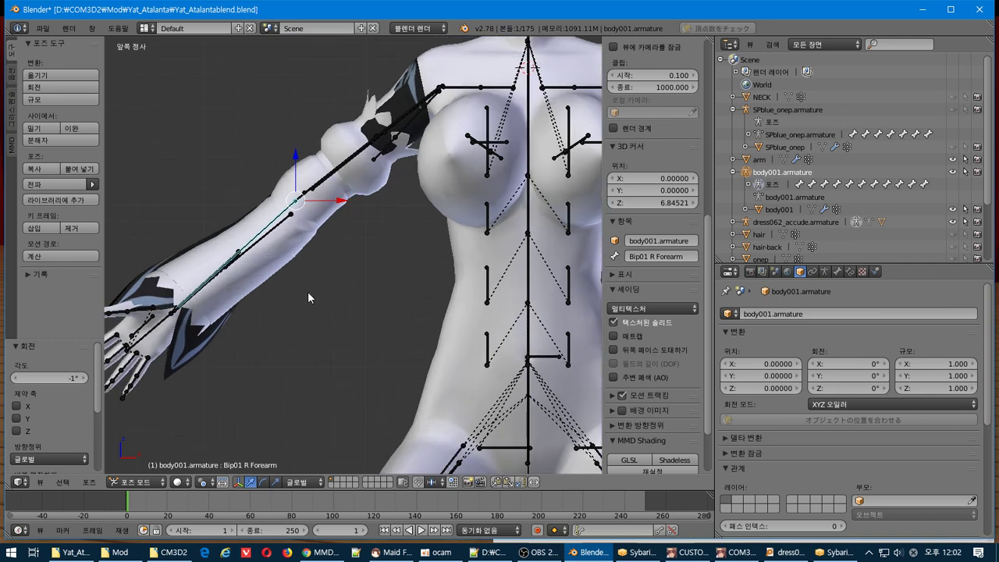
scroll(481, 291, "down", 3)
scroll(327, 367, "up", 3)
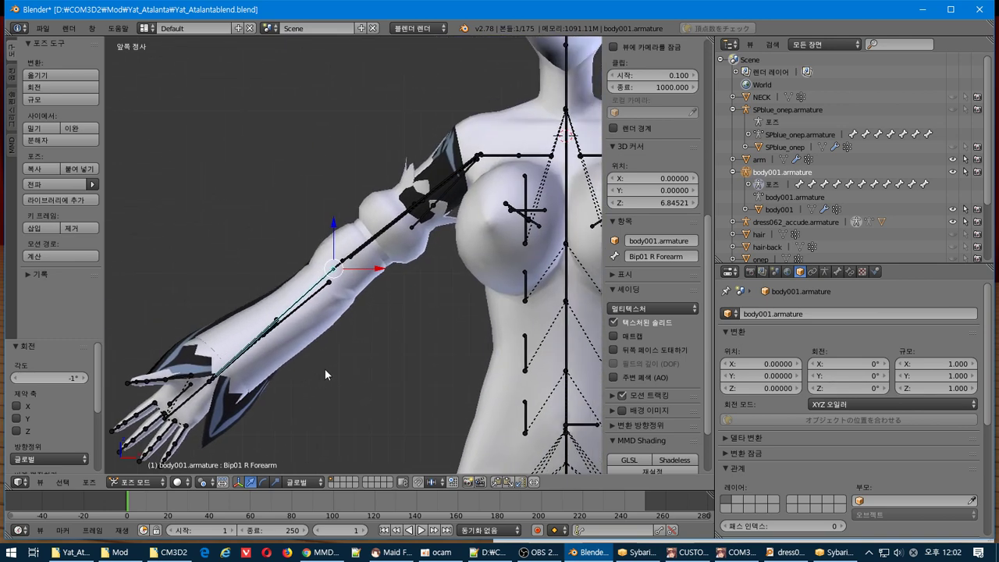
middle_click_drag(324, 368, 133, 412, "shift")
scroll(288, 369, "down", 4)
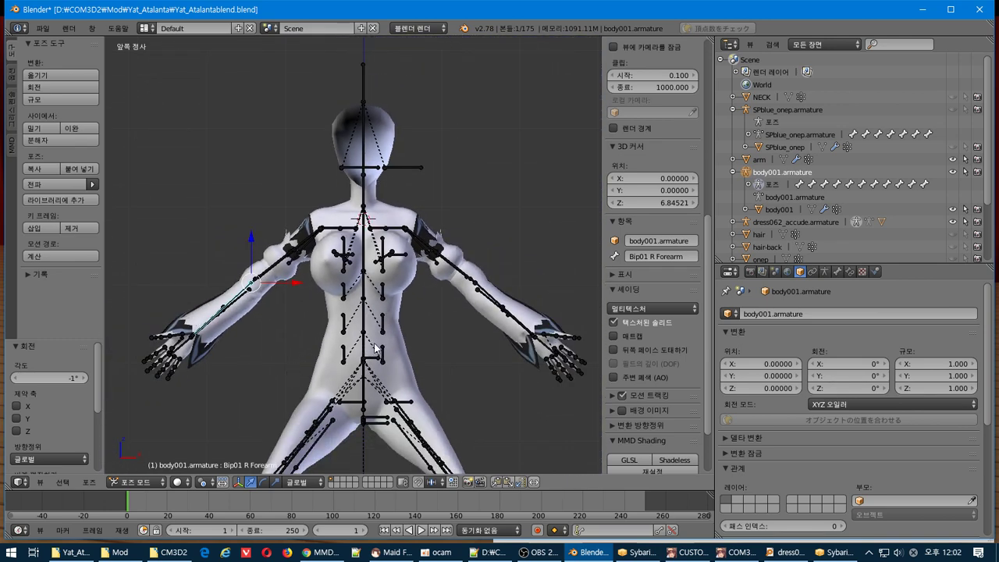
scroll(375, 348, "up", 5)
middle_click_drag(370, 335, 350, 371)
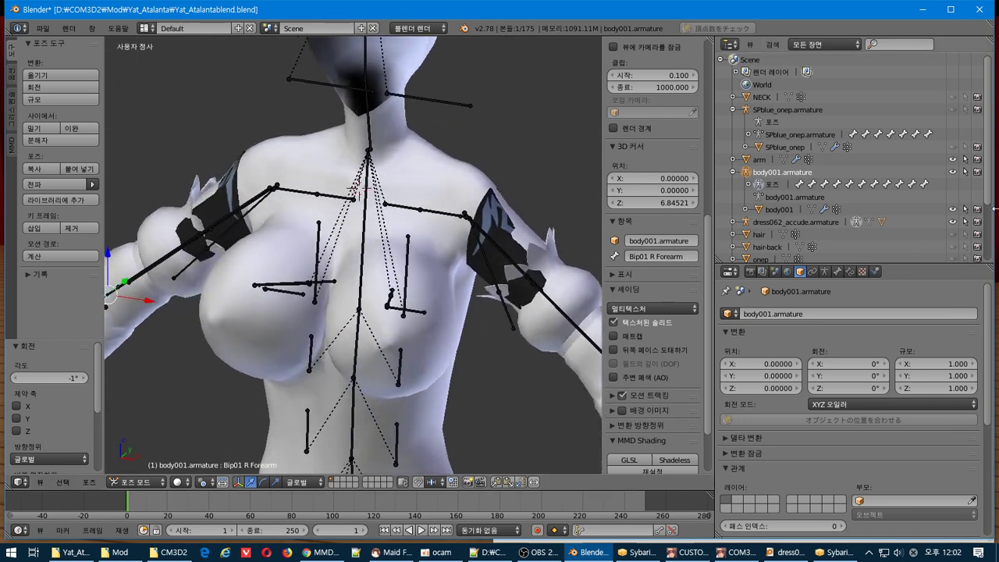
scroll(497, 251, "down", 3)
middle_click_drag(497, 251, 428, 217, "shift")
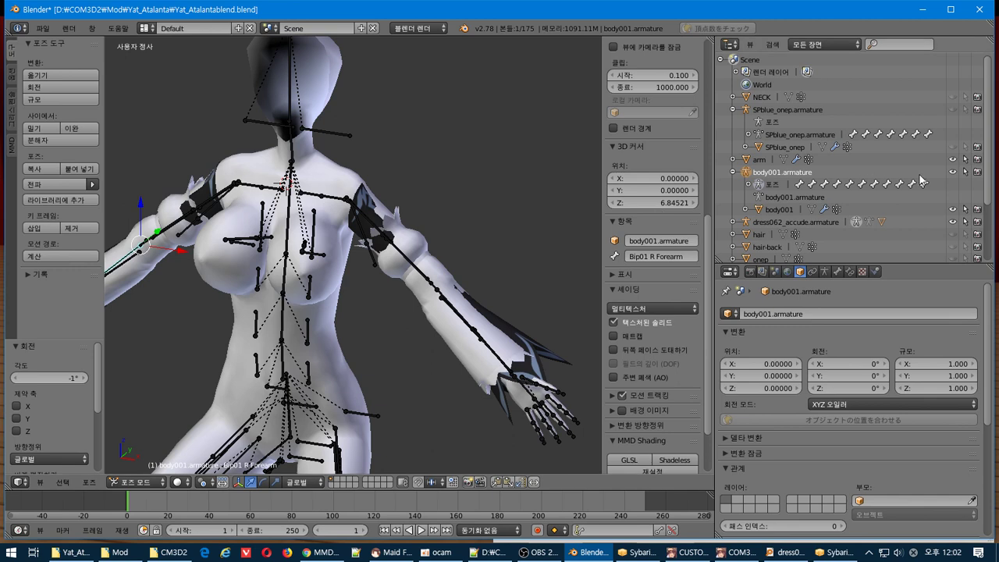
- Make body001.armature unselectable and hide the dress062_accude mesh nested under dress062_accude.armature
left_click(963, 171)
left_click(735, 222)
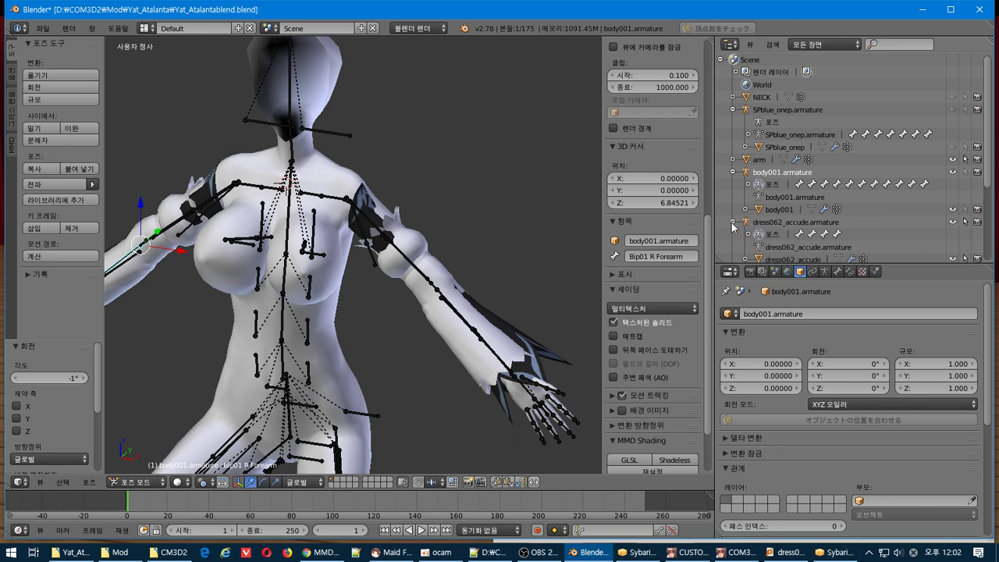
scroll(884, 202, "down", 2)
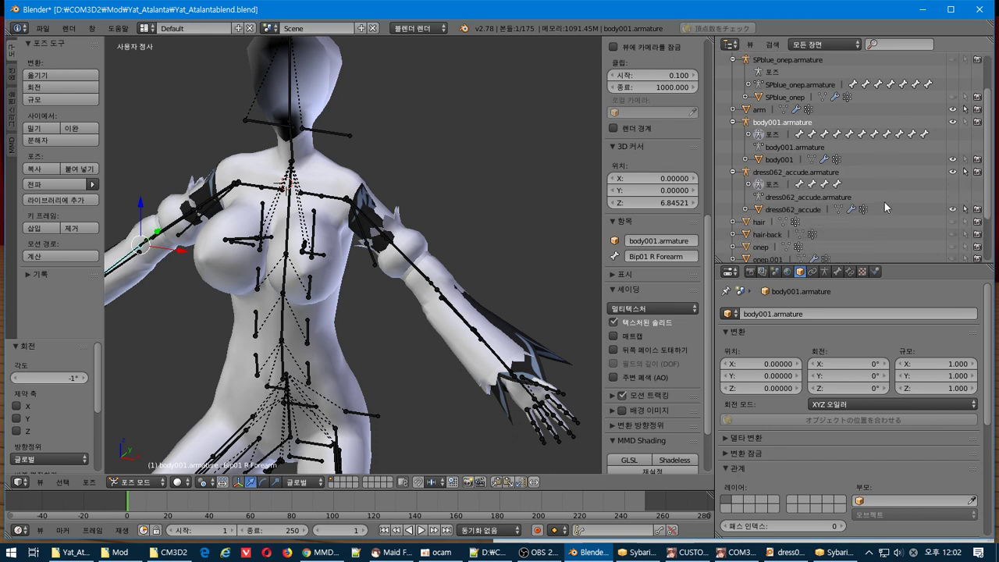
left_click(954, 210)
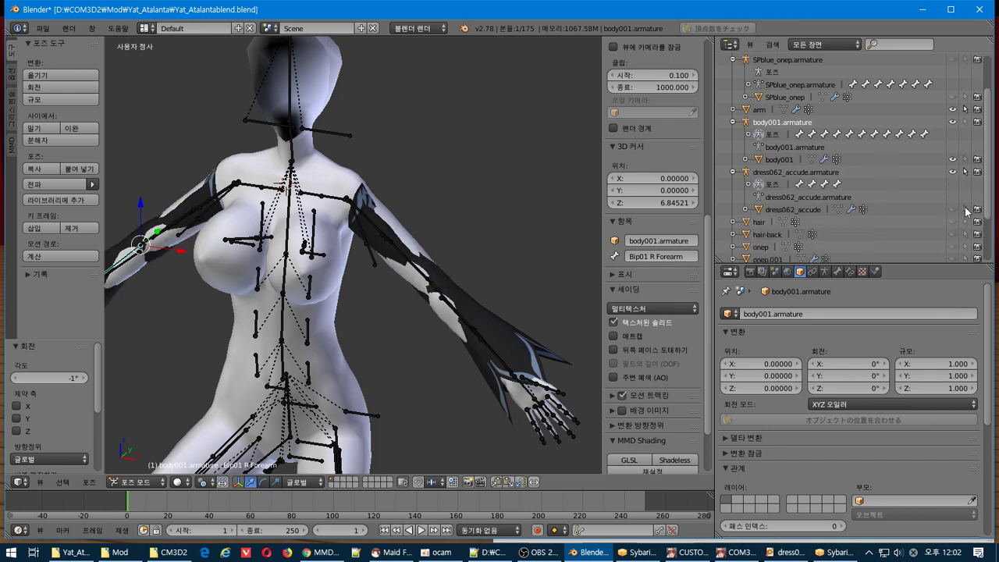
- Select the arm sleeve mesh, enter Edit Mode and rotate all its vertices by about 1.09° in the front view
right_click(437, 265)
middle_click_drag(441, 266, 410, 209)
key("Tab")
key("KP_1")
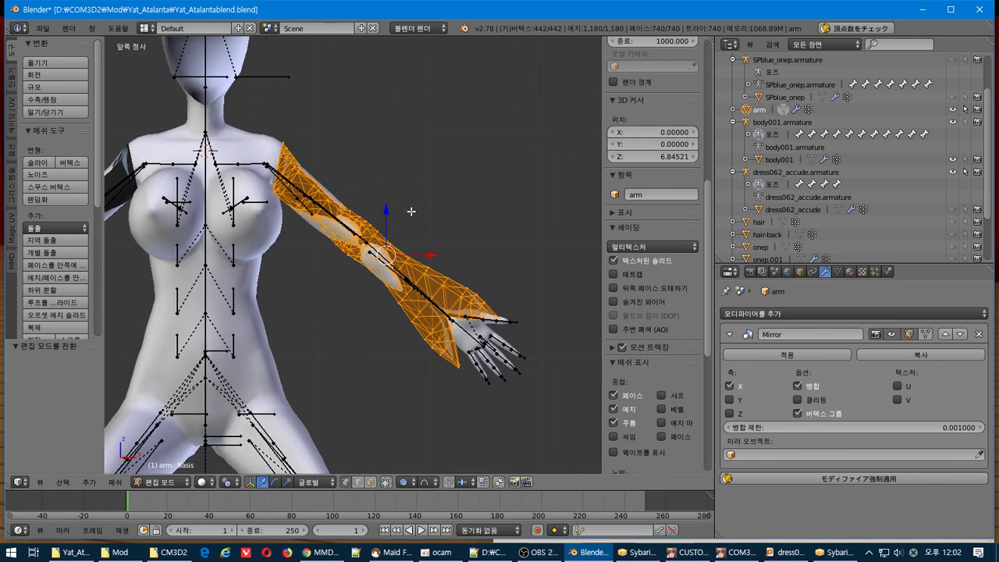
key("r")
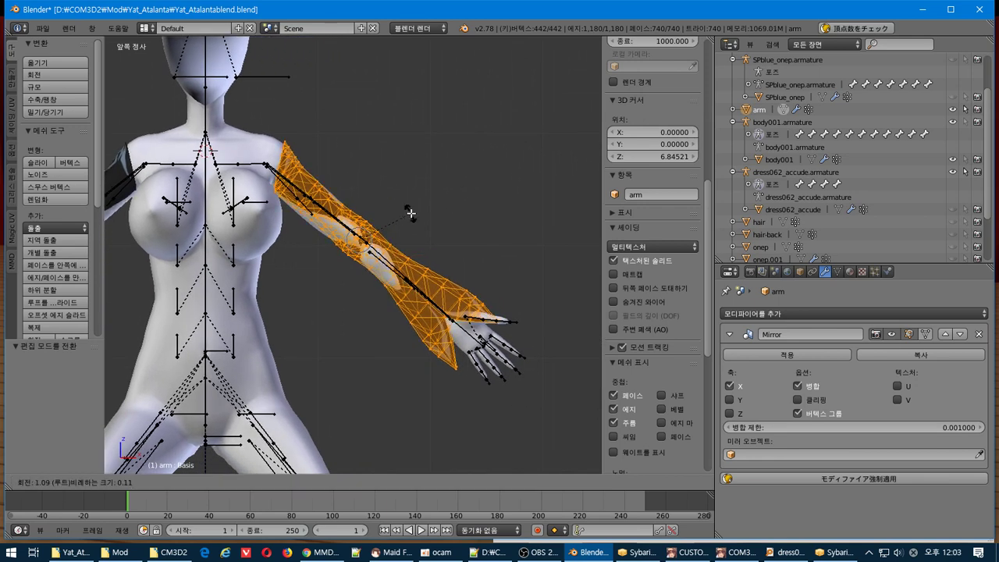
left_click(412, 214)
scroll(408, 214, "up", 5)
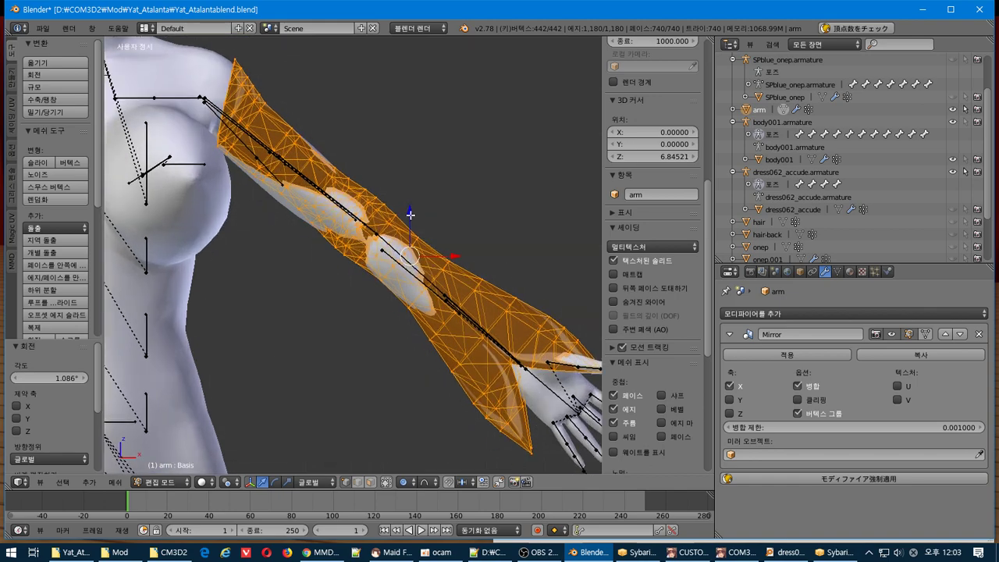
mouse_move(408, 214)
middle_mouse_down()
mouse_move(369, 240)
mouse_move(409, 220)
mouse_move(390, 214)
mouse_move(406, 221)
middle_mouse_up()
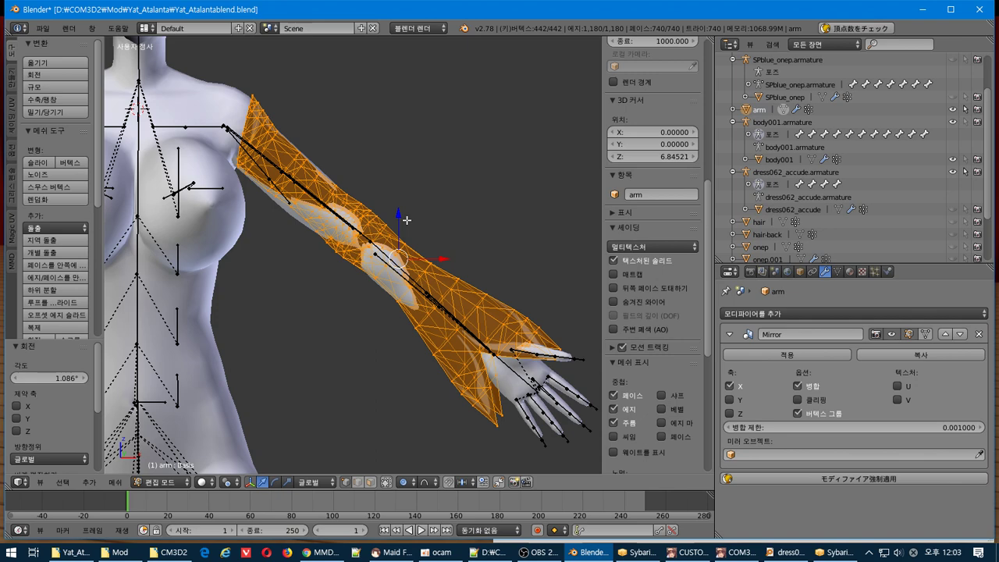
key("s")
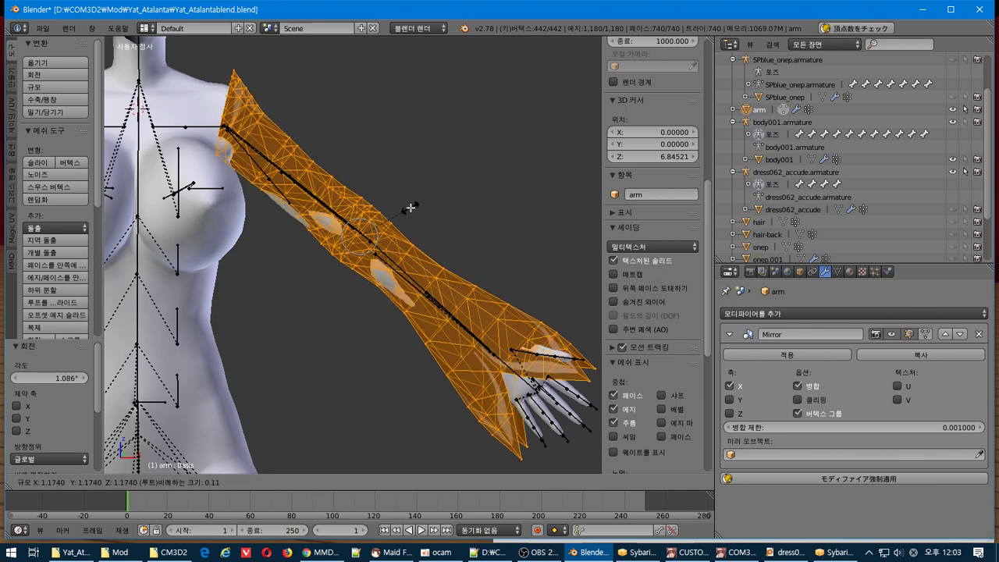
left_click(408, 210)
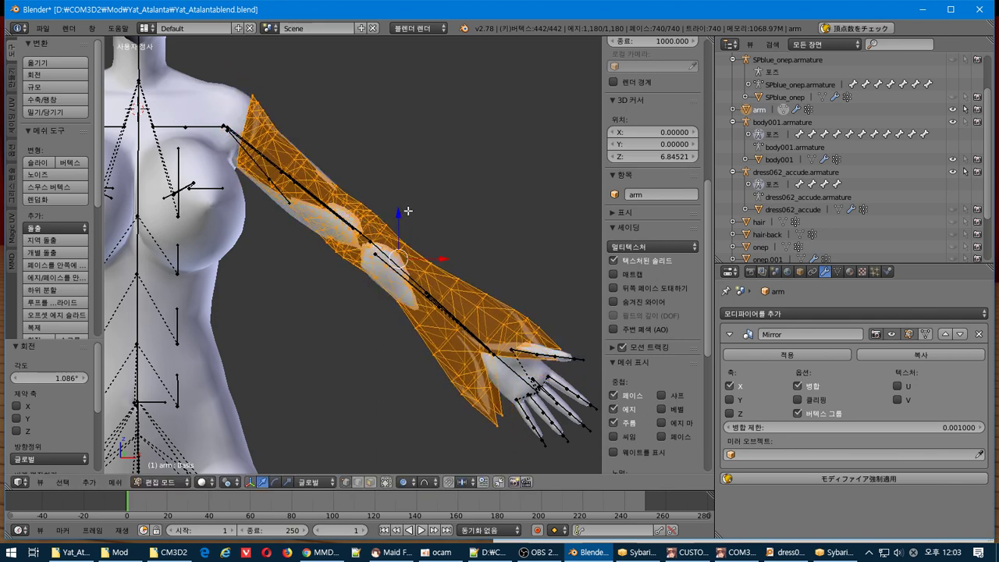
- Set the pivot point for transforming the sleeve mesh to Median Point (평균 포인트)
middle_click_drag(407, 211, 367, 234)
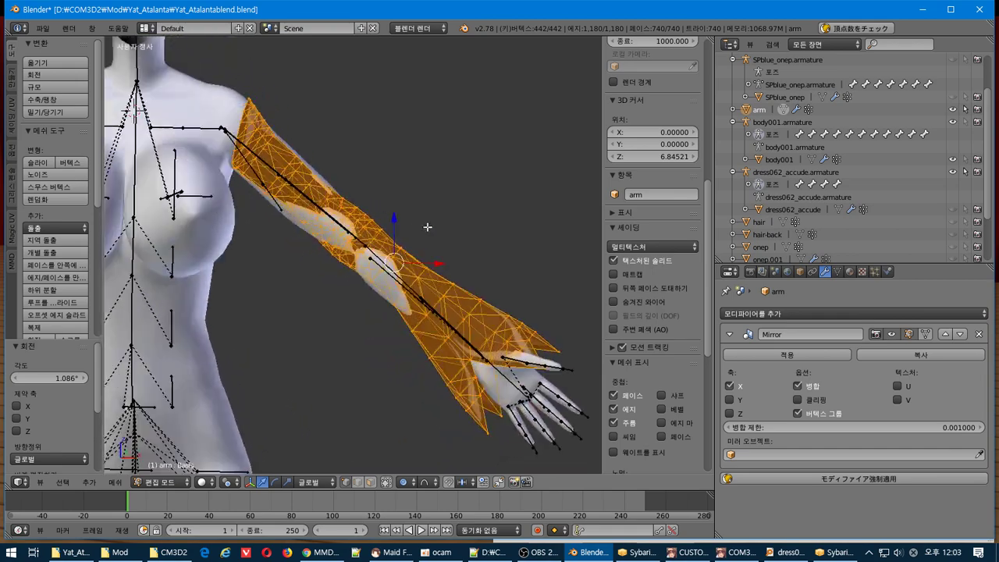
left_click(227, 481)
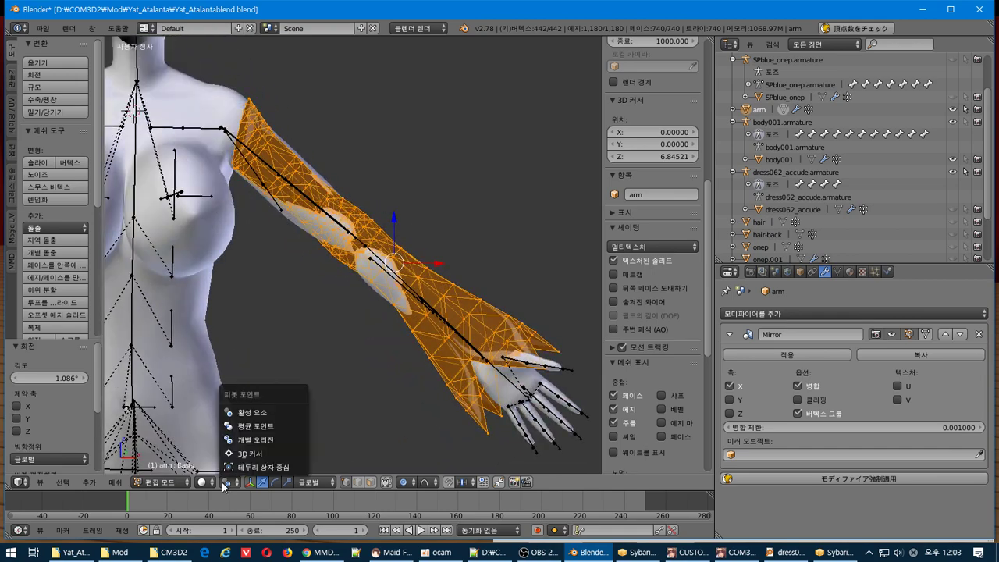
left_click(273, 414)
middle_click_drag(286, 404, 403, 345)
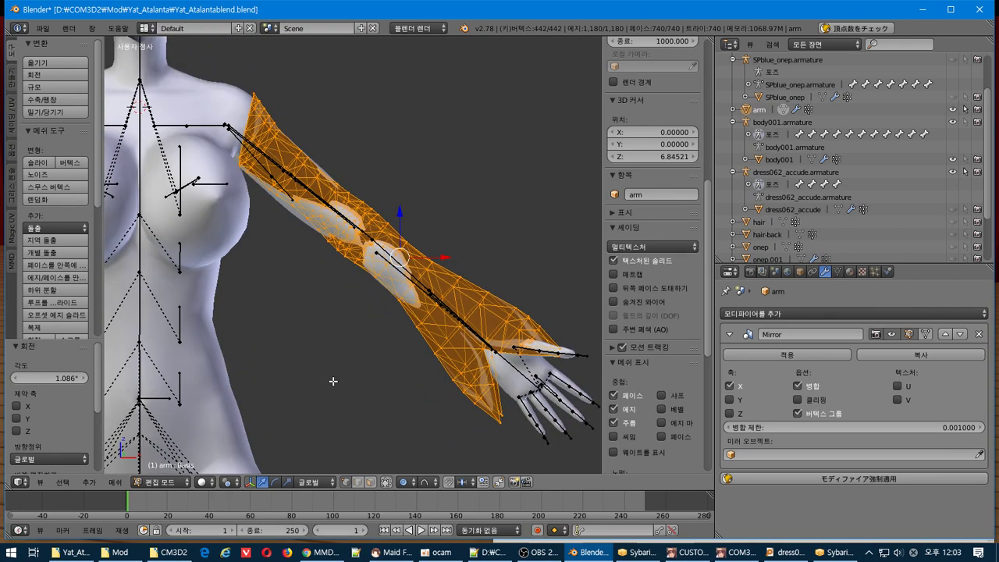
left_click(228, 481)
left_click(270, 423)
middle_click_drag(270, 422, 369, 415)
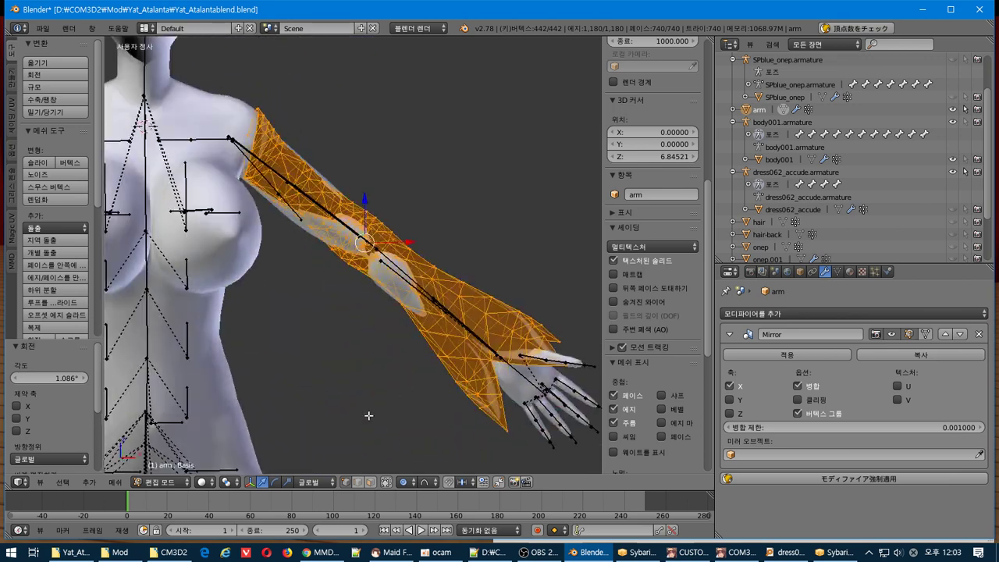
- Set the transform orientation for the sleeve mesh to Normal (노멀)
left_click(313, 482)
left_click(346, 422)
left_click(316, 482)
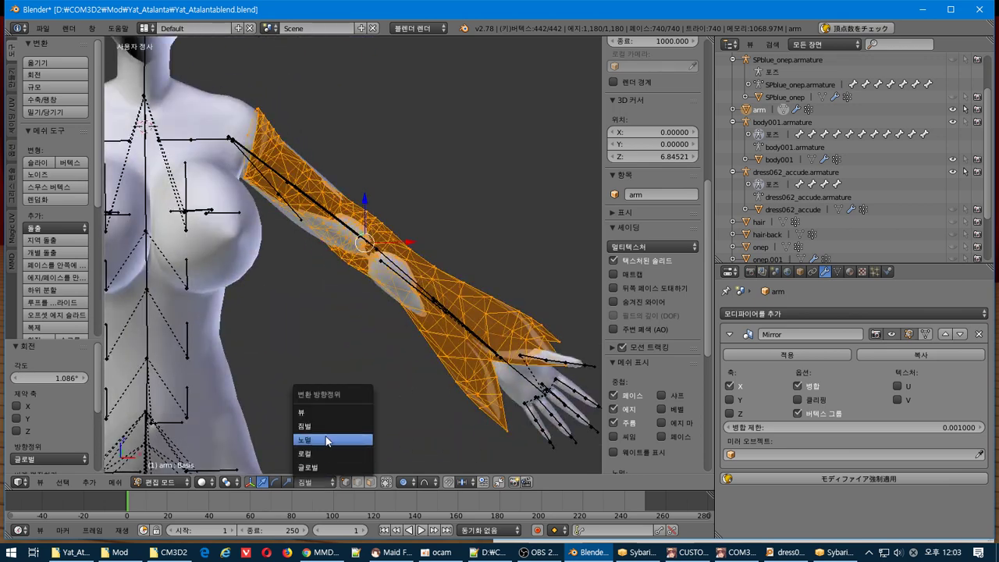
left_click(324, 440)
left_click(311, 483)
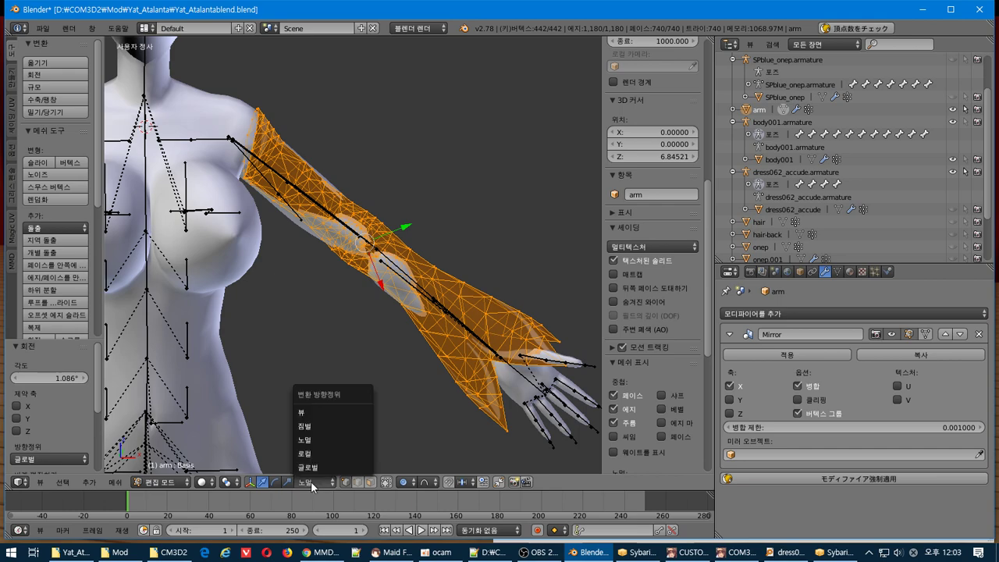
middle_click_drag(289, 344, 348, 338)
left_click(314, 485)
left_click(329, 440)
- View the sleeve from the front and roll the view until the arm lies roughly horizontal
key("KP_1")
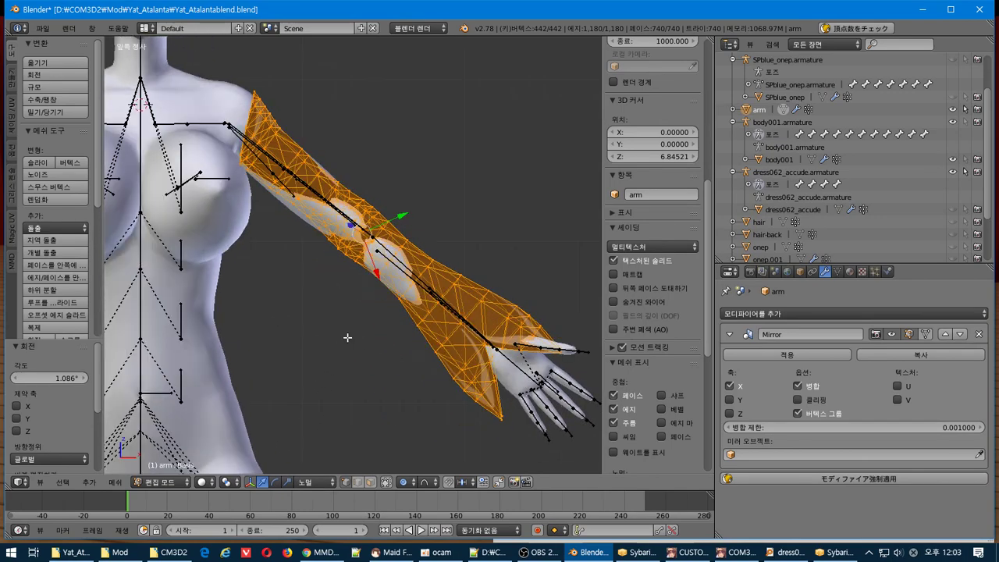
key("shift+KP_6")
key("shift+KP_6")
key("shift+KP_6")
key("shift+KP_6")
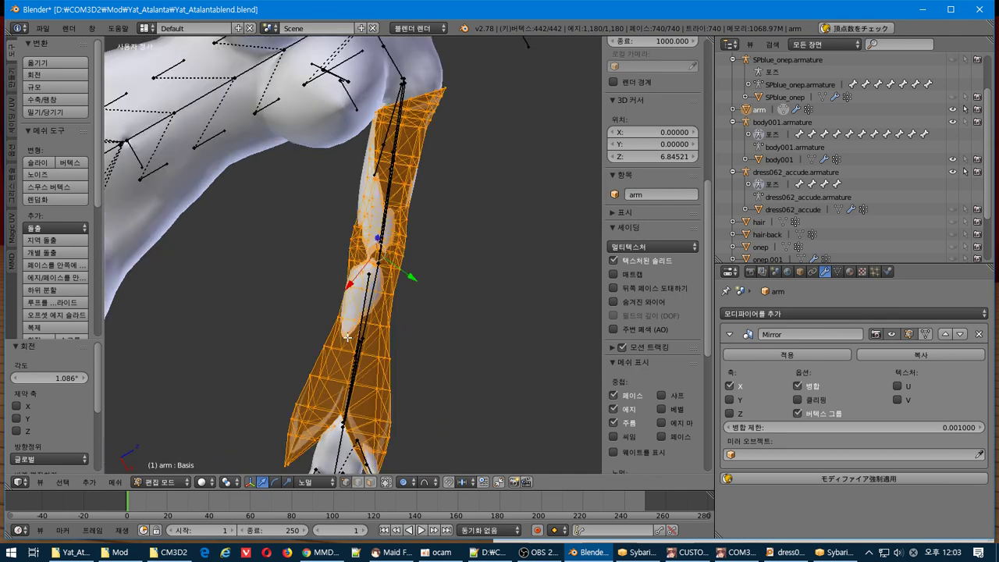
key("shift+KP_4")
key("shift+KP_4")
key("shift+KP_4")
key("shift+KP_4")
key("shift+KP_4")
key("shift+KP_4")
key("shift+KP_4")
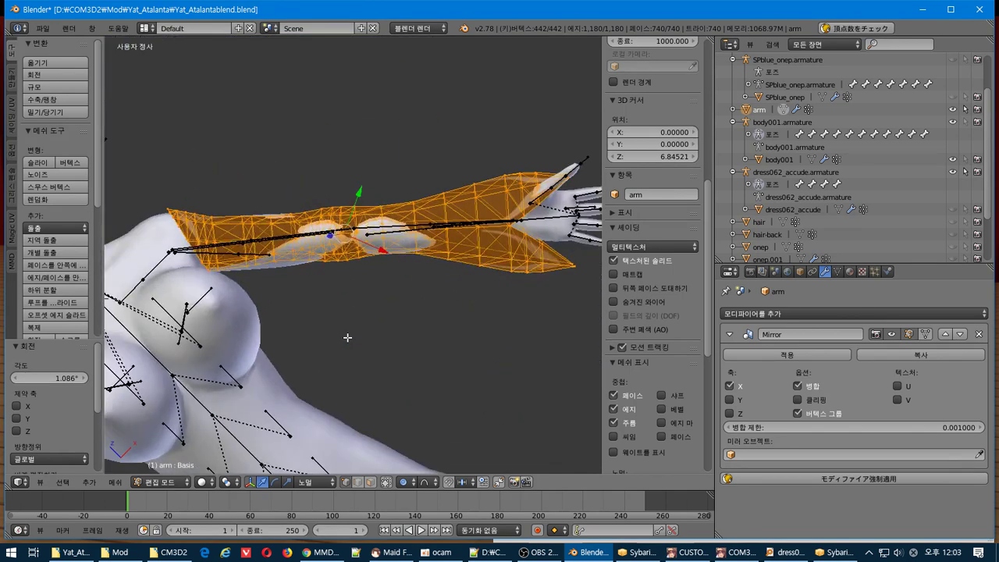
- Inspect the arm sleeve's fit around the arm from several angles and return to the front view
key("KP_2")
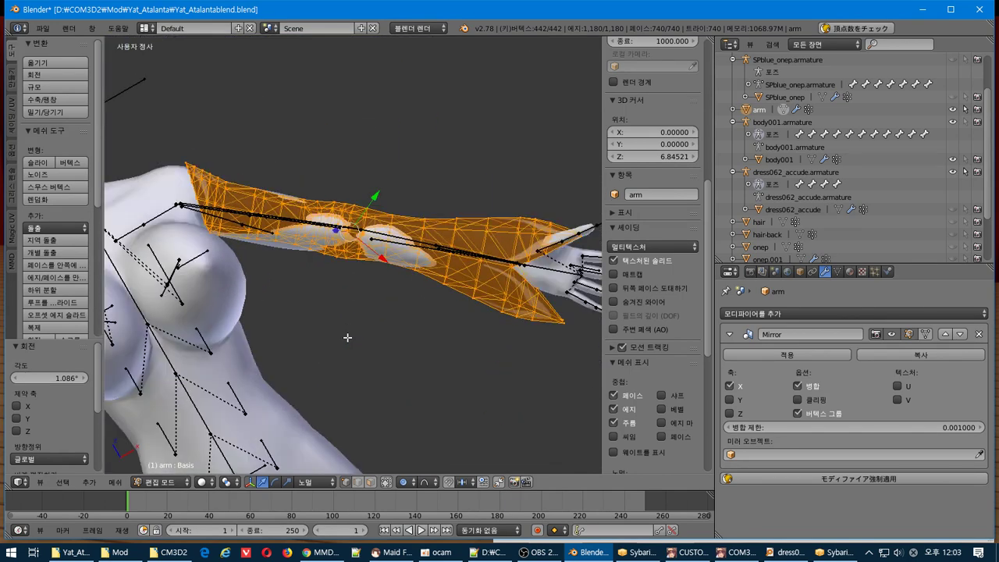
key("shift+KP_4")
key("shift+KP_6")
key("KP_2")
key("KP_2")
key("KP_2")
key("KP_2")
key("KP_2")
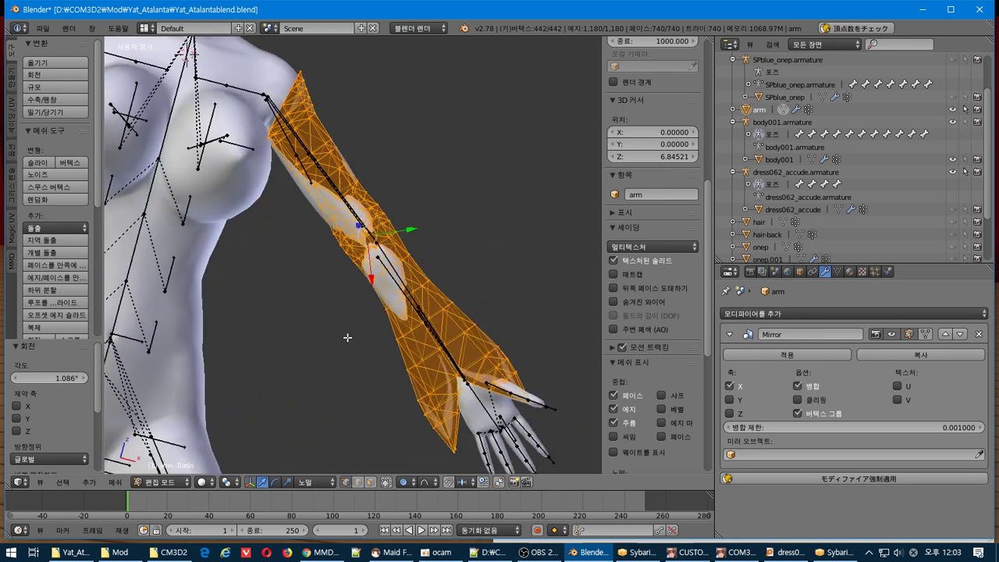
key("KP_1")
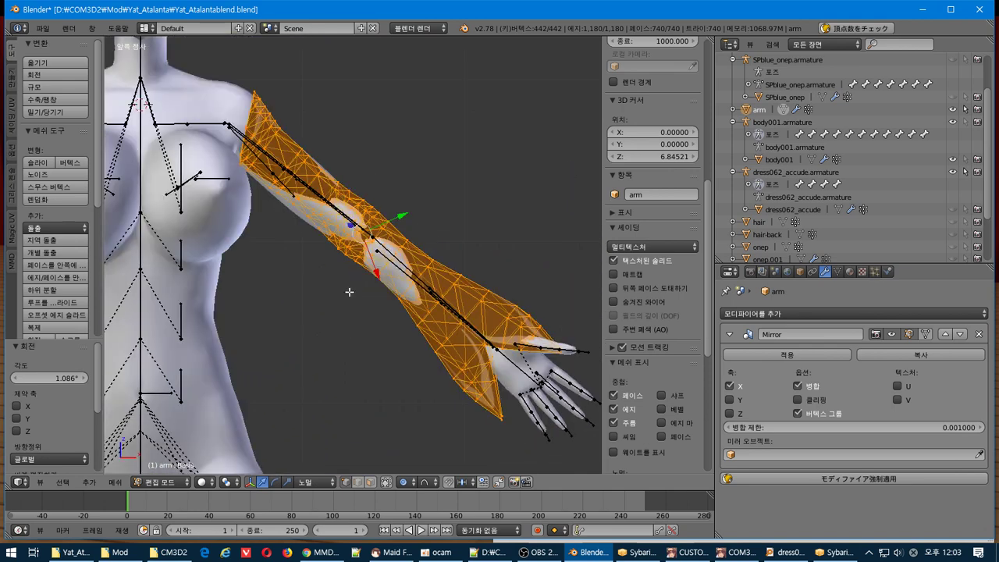
- Place the 3D cursor near the elbow and set the transform orientation for the sleeve mesh to Gimbal (짐벌)
left_click(388, 256)
left_click(320, 485)
left_click(330, 456)
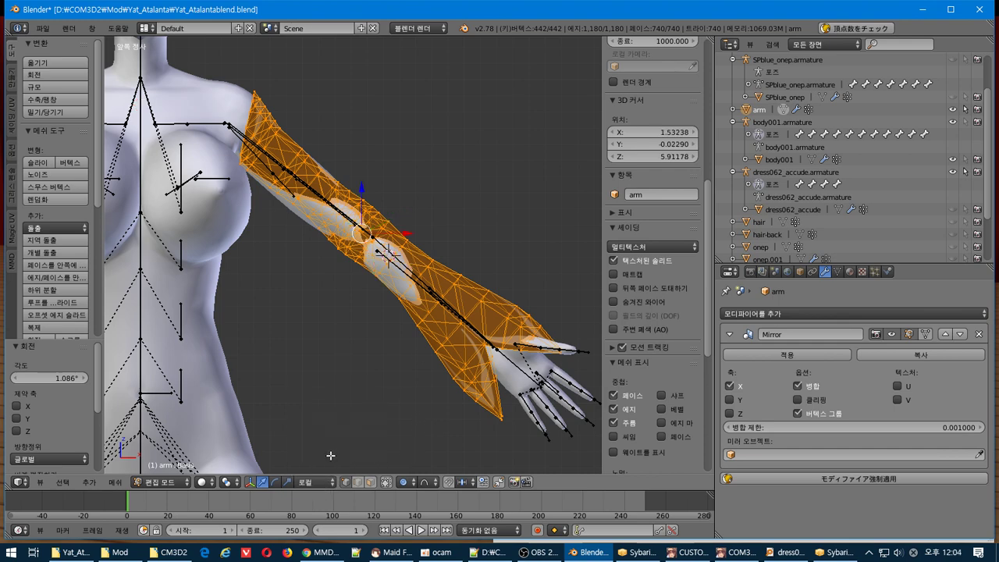
left_click(313, 481)
left_click(330, 414)
left_click(312, 481)
left_click(326, 426)
scroll(414, 343, "down", 1)
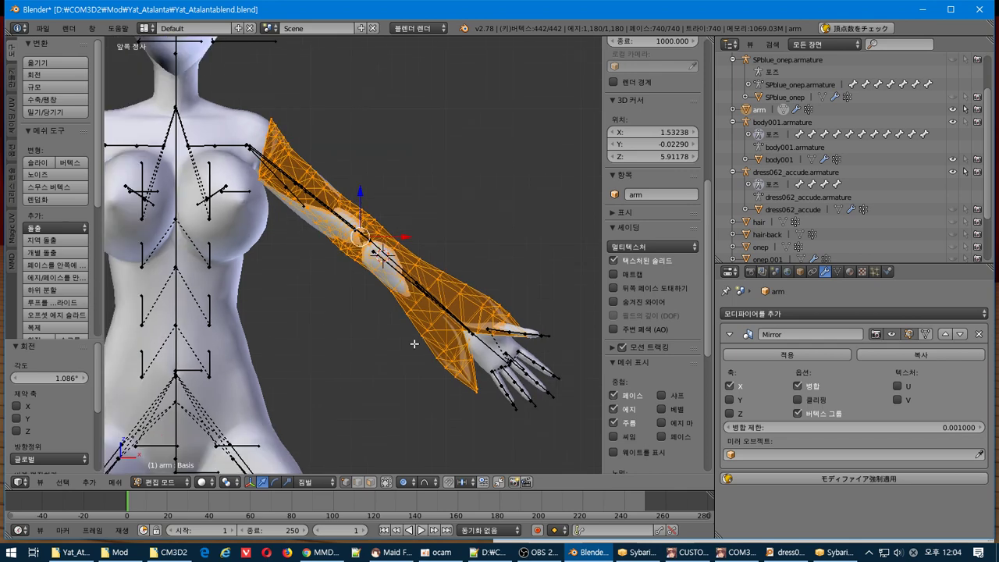
scroll(413, 344, "up", 1)
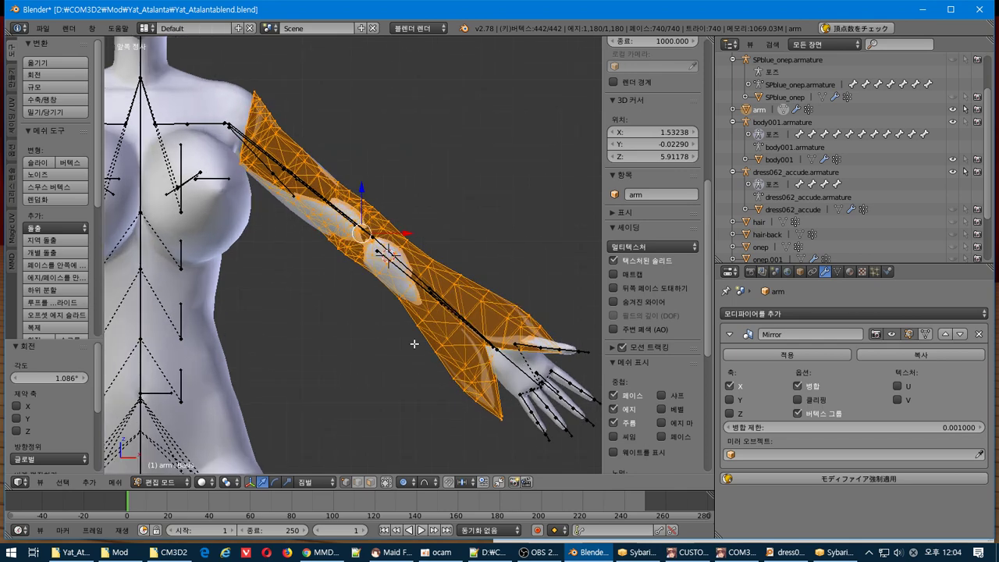
- Rotate the sleeve mesh by about 48.7° so it stands upright in the front view, and scale it by 1.2 in X and Y only
key("r")
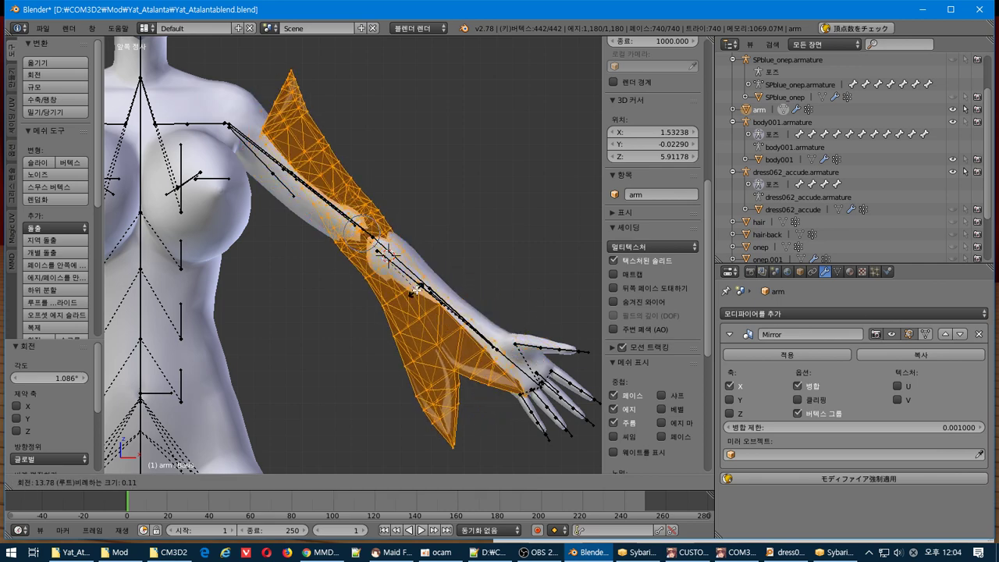
left_click(375, 315)
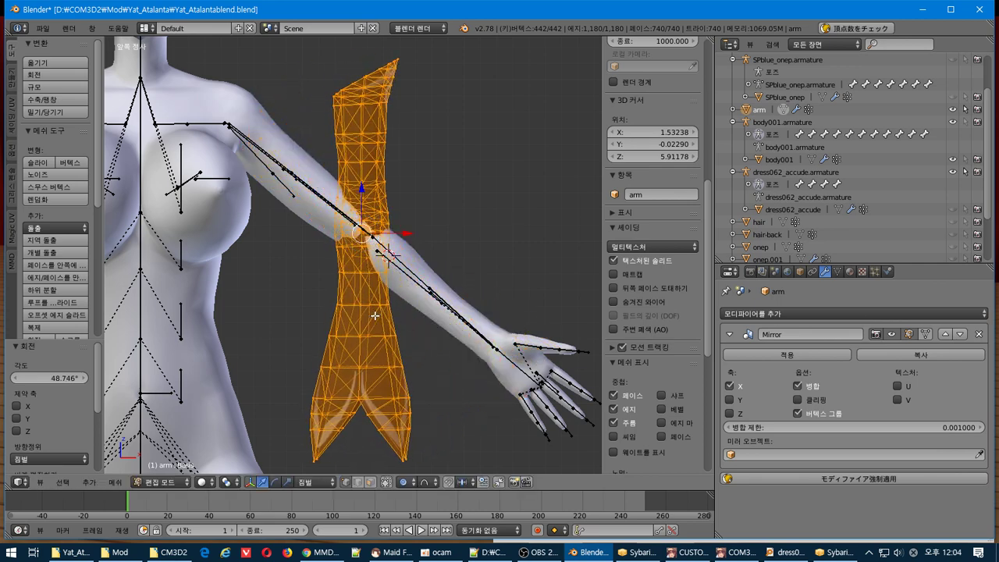
key("s")
key("shift+z")
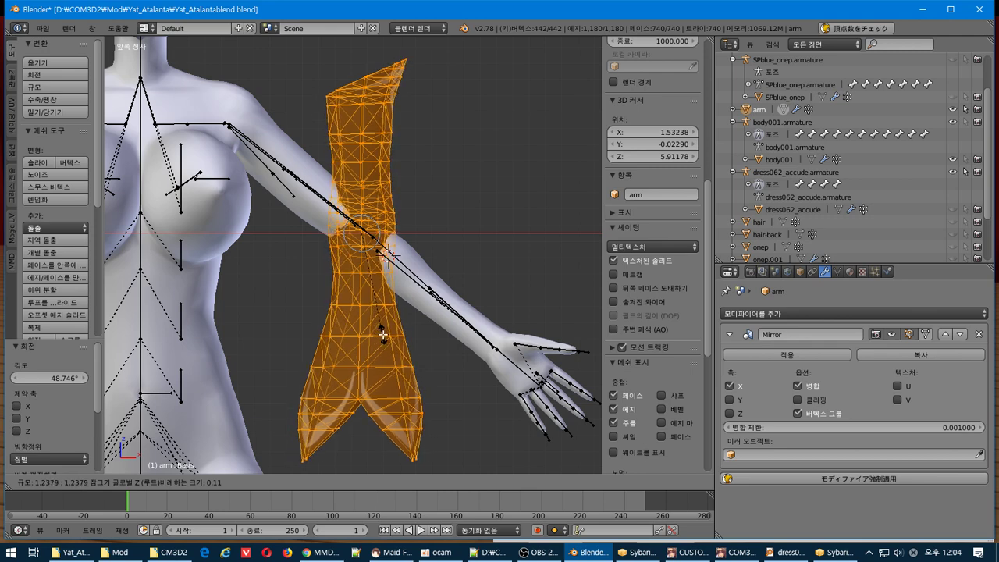
type("1.2")
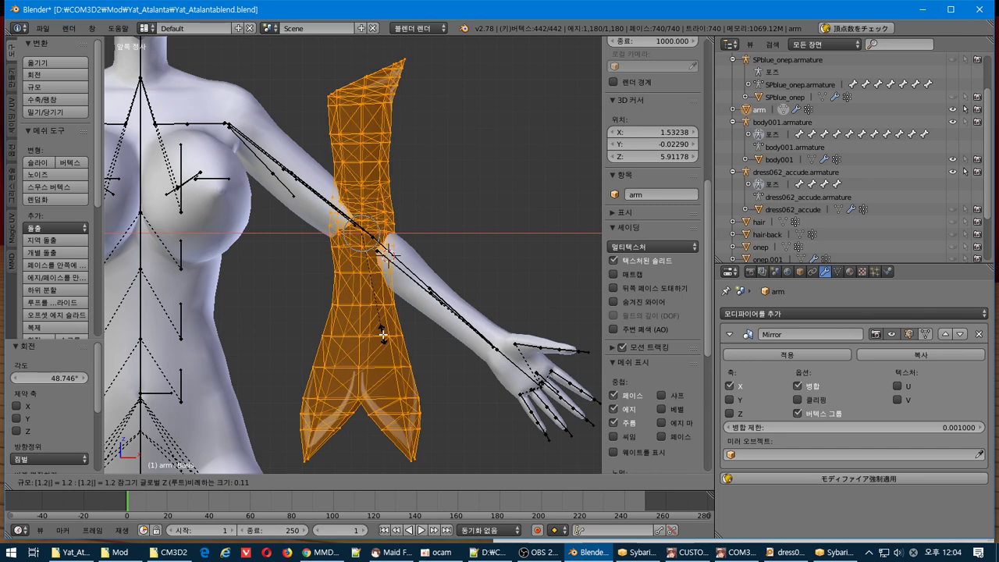
key("Return")
- Rotate the sleeve mesh back onto the arm by about -50.8° in the front view, and by about 6.8° in the right view
key("r")
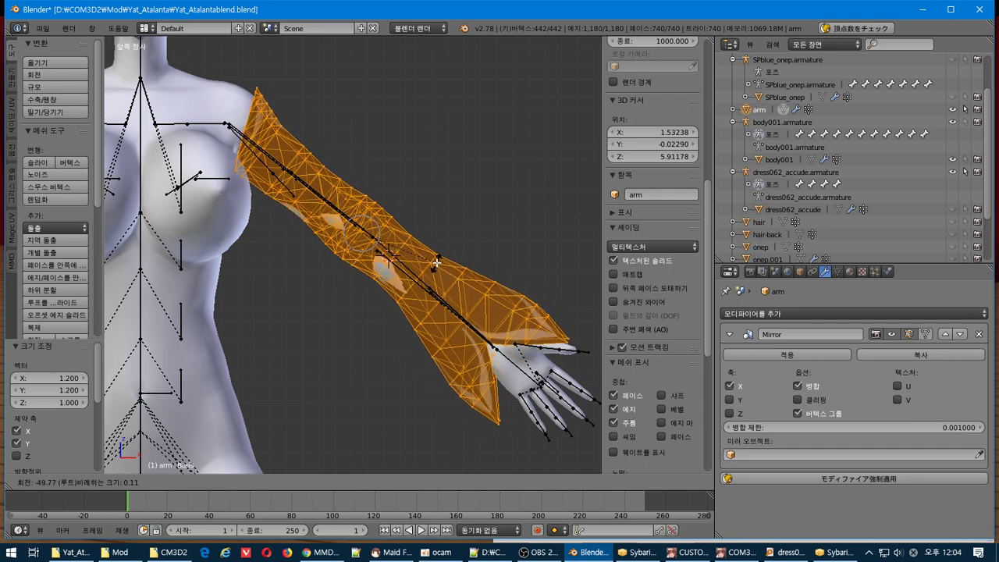
left_click(438, 263)
middle_click_drag(433, 262, 293, 299)
key("KP_3")
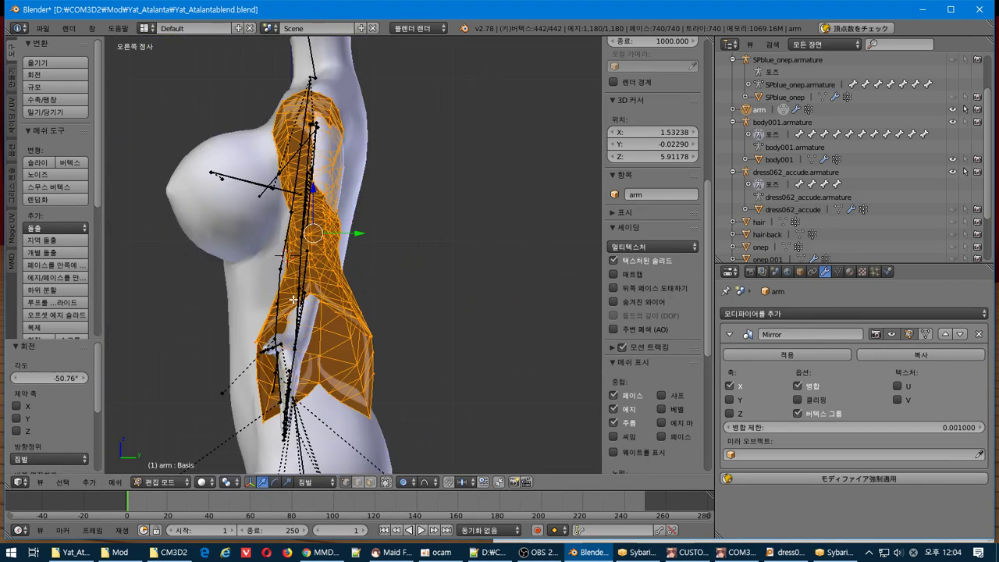
key("r")
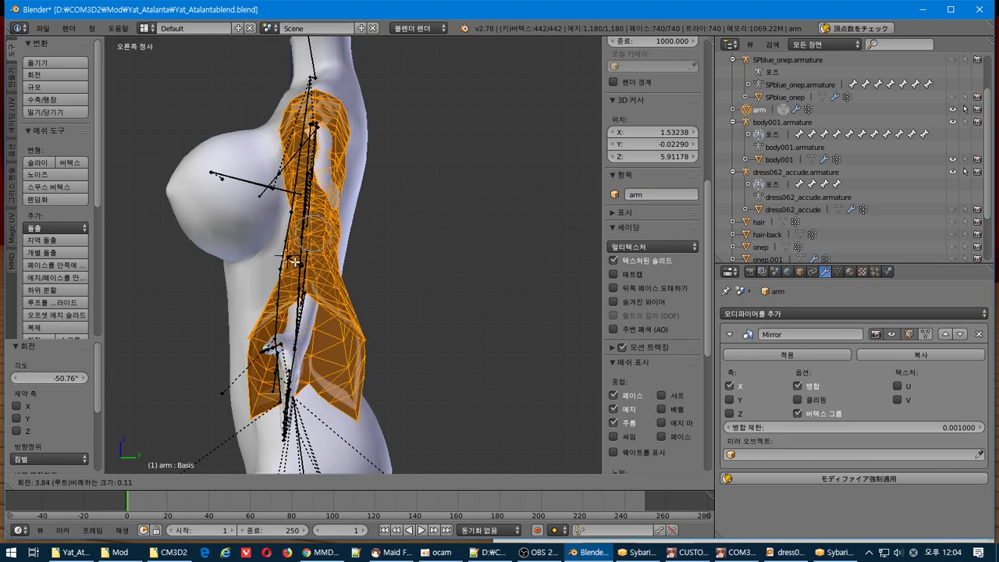
left_click(289, 267)
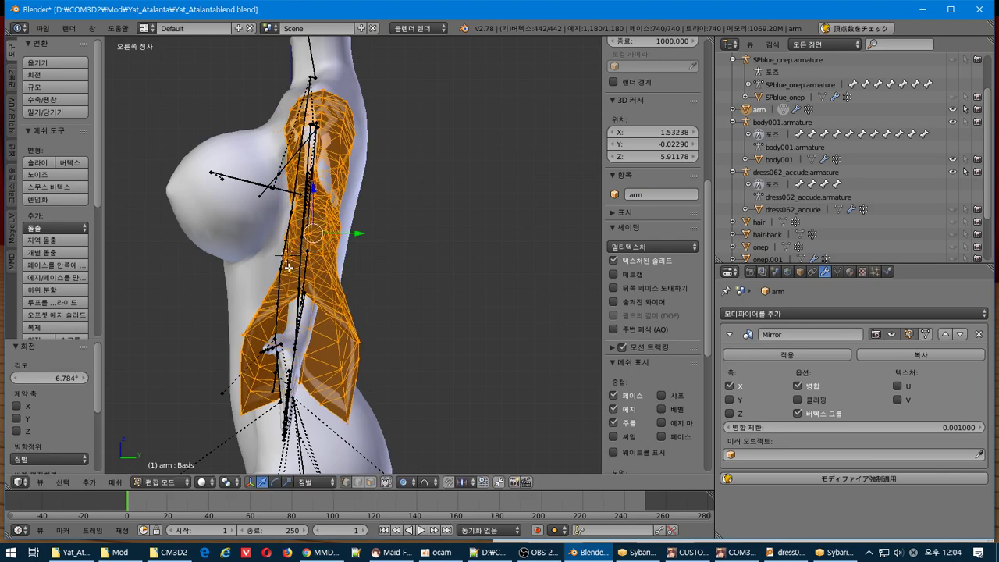
middle_click_drag(289, 267, 415, 286)
key("KP_1")
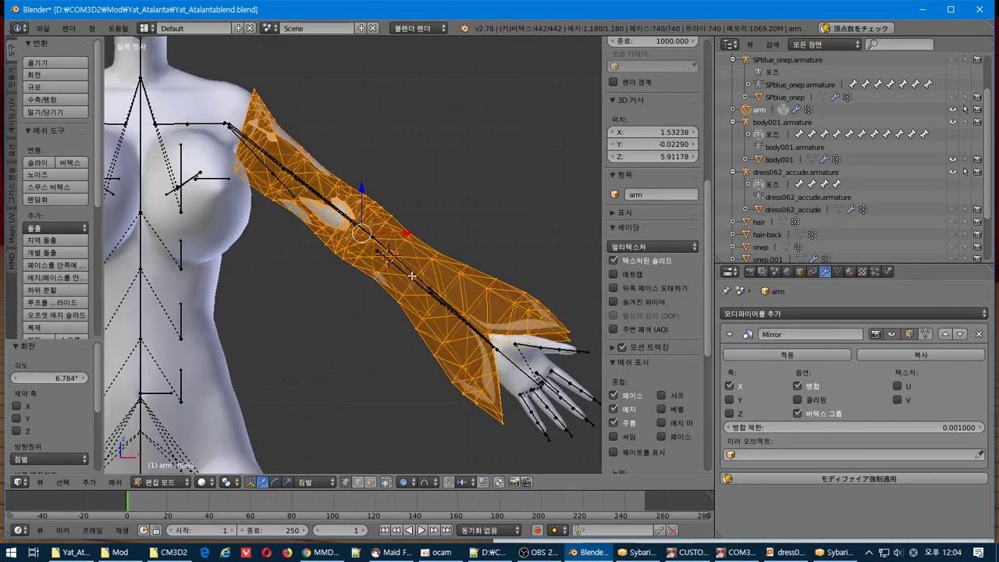
key("g")
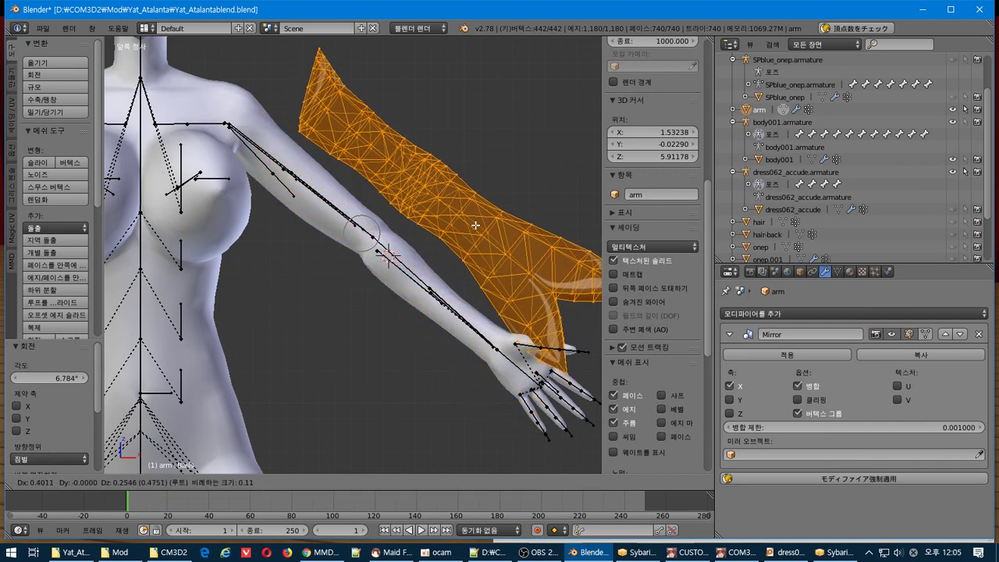
key("Escape")
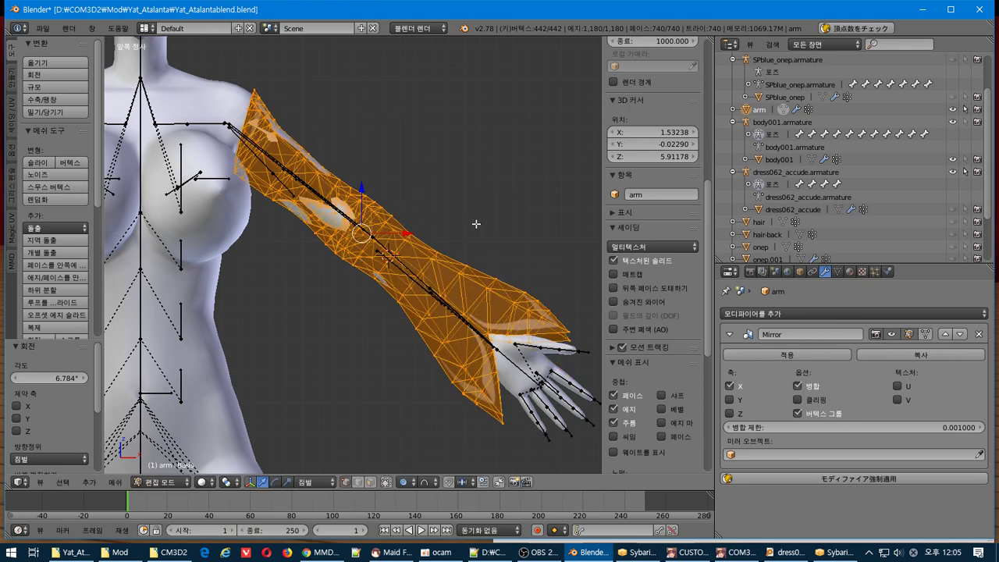
- Hide the arm sleeve in Object Mode and rotate the Bip01 L Forearm bone of dress062_accude.armature by -5° in the front view
key("Tab")
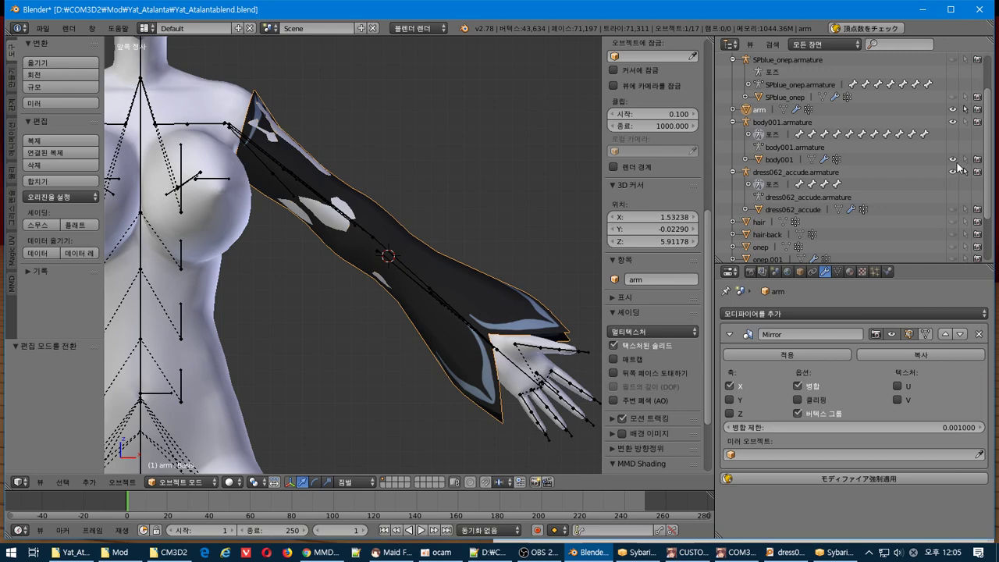
left_click(952, 109)
right_click(401, 261)
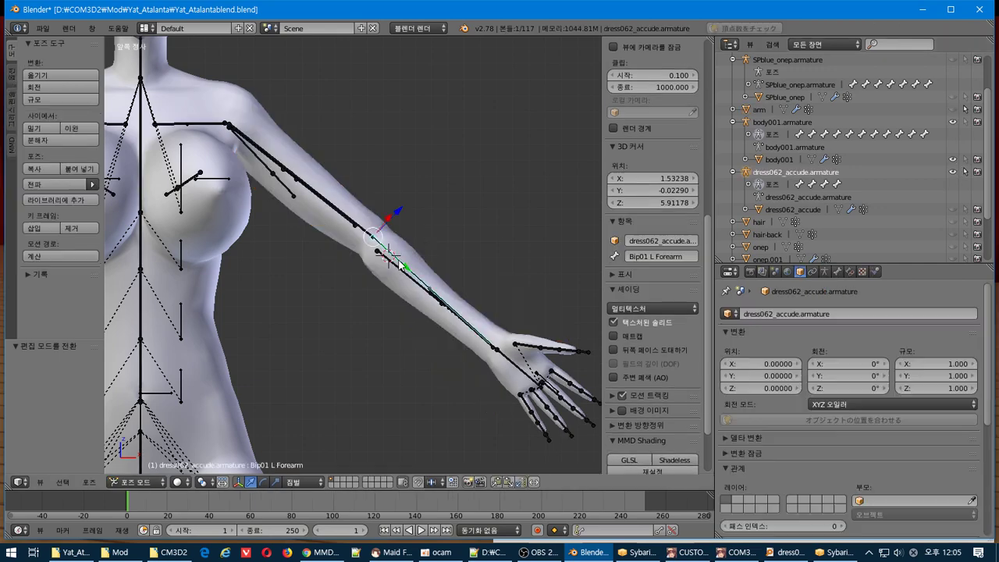
key("r")
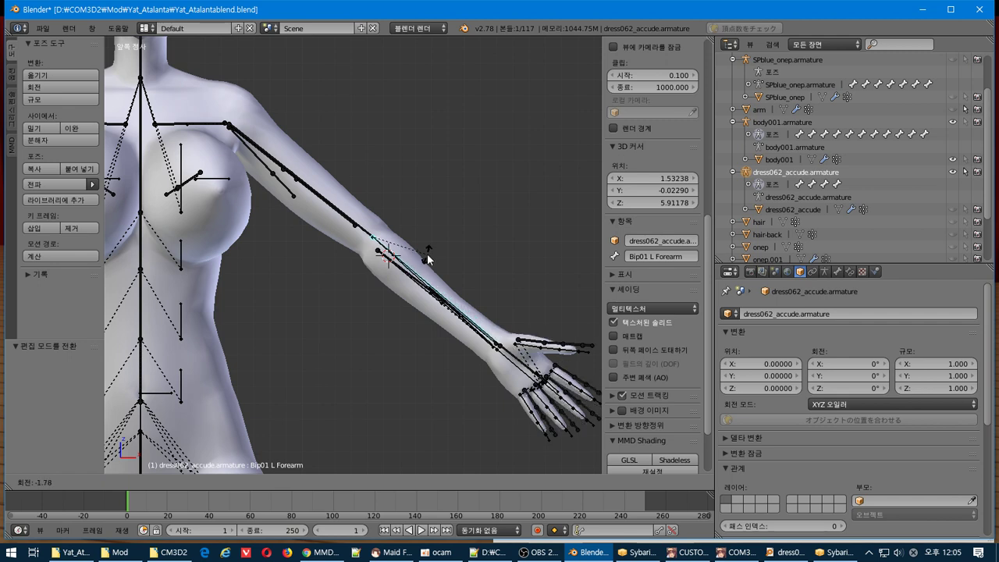
type("-2")
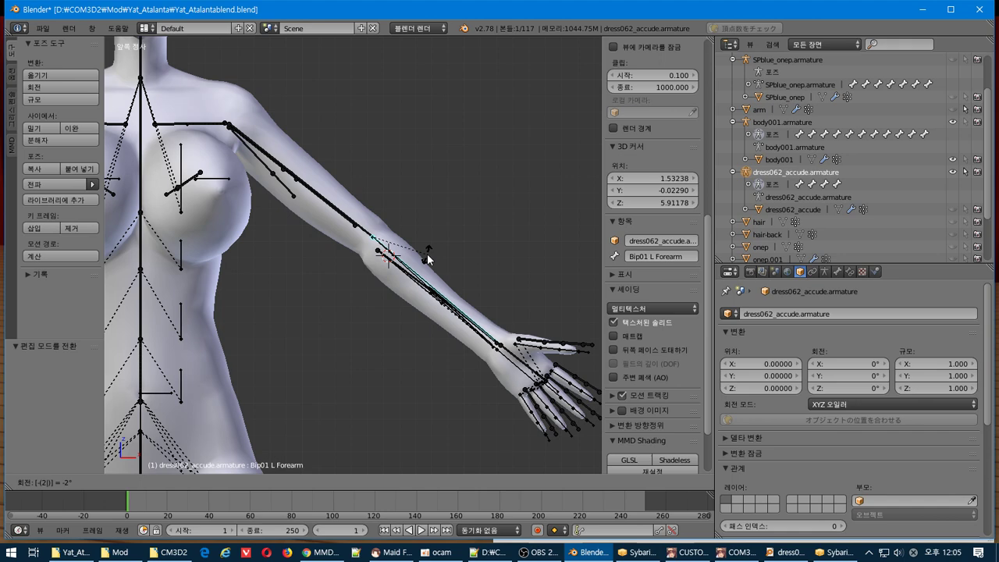
key("BackSpace")
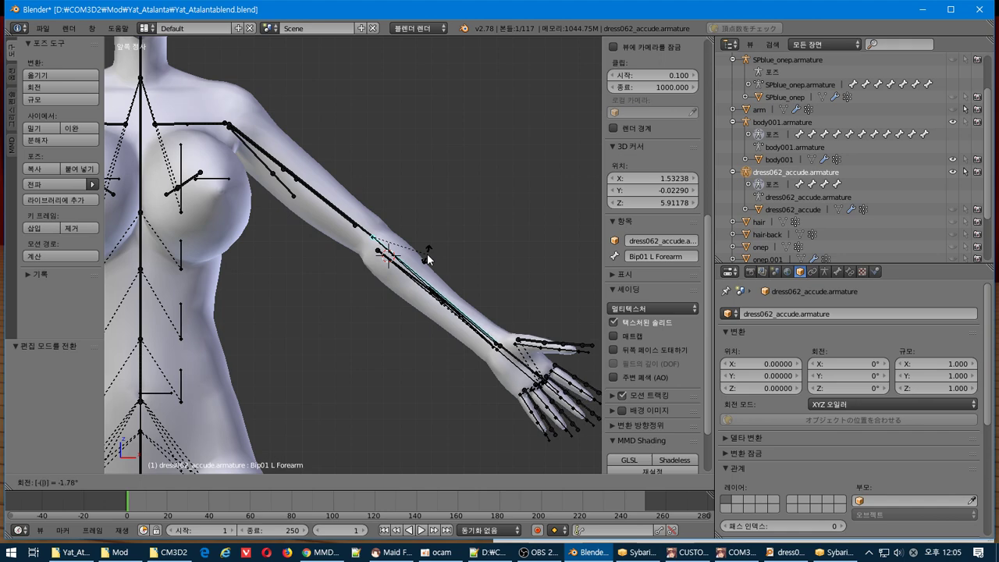
type("5")
key("Return")
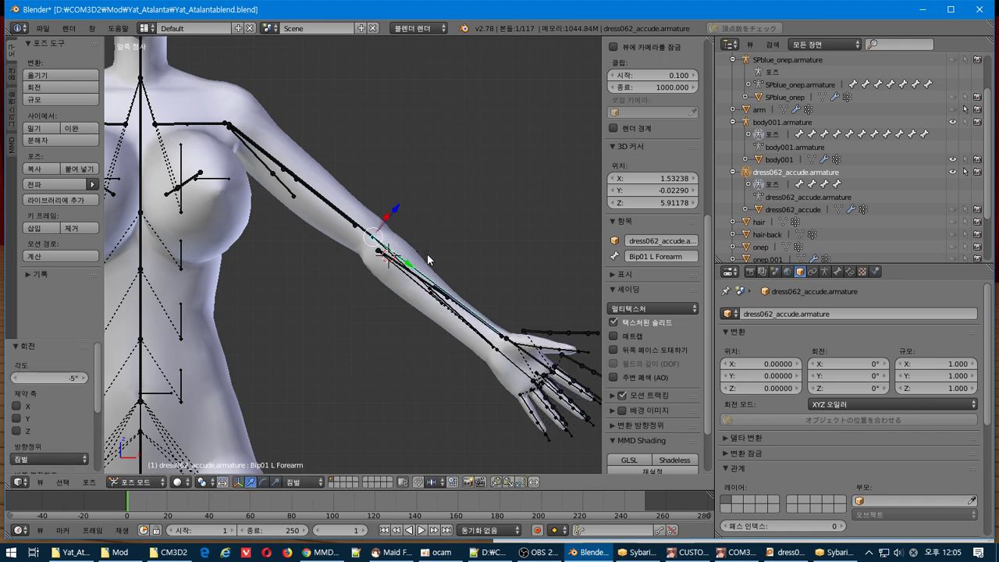
- Rotate the Bip01 R Forearm bone of dress062_accude.armature by 5° in the front view
scroll(352, 279, "down", 1)
middle_click_drag(276, 306, 543, 311, "shift")
scroll(542, 311, "up", 1)
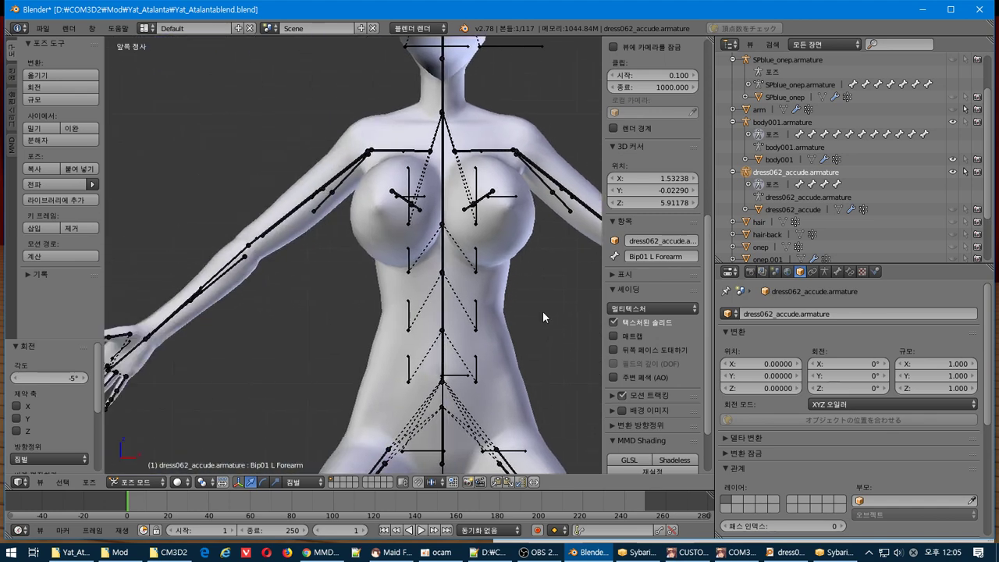
right_click(220, 268)
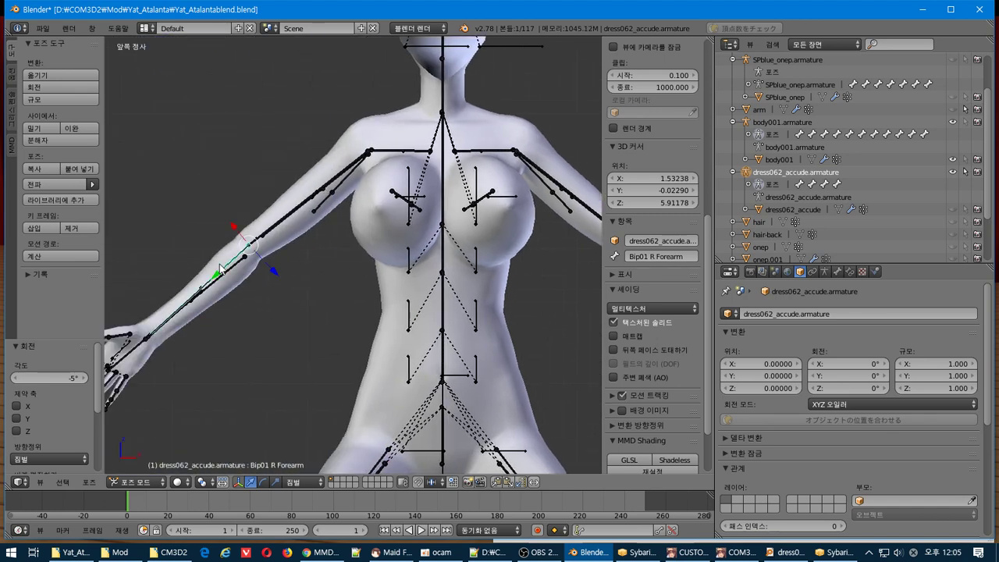
type("r5")
left_click(271, 306)
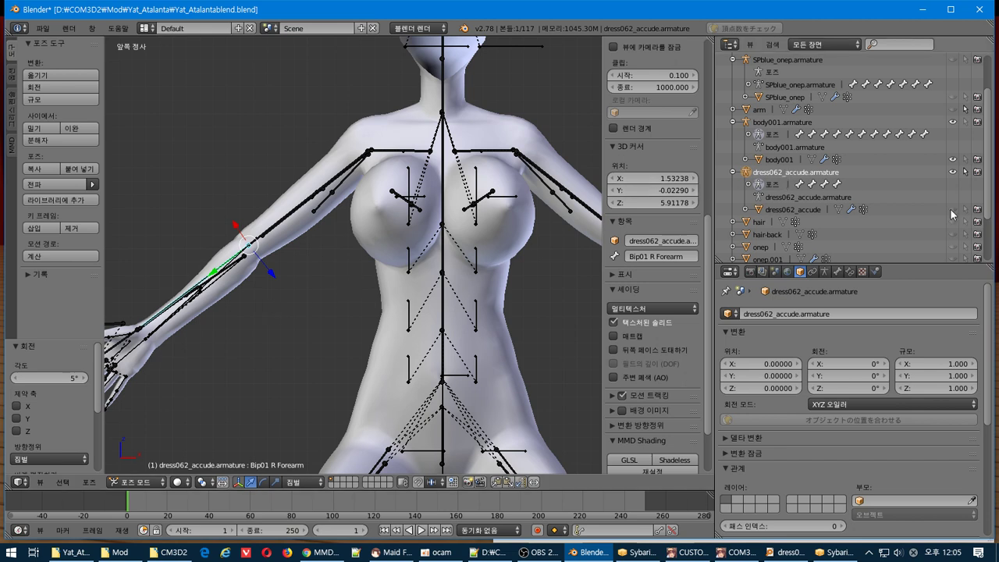
- Make body001.armature active and rotate its Bip01 R Forearm bone by 5° in the front view
scroll(918, 138, "up", 2)
scroll(918, 138, "down", 4)
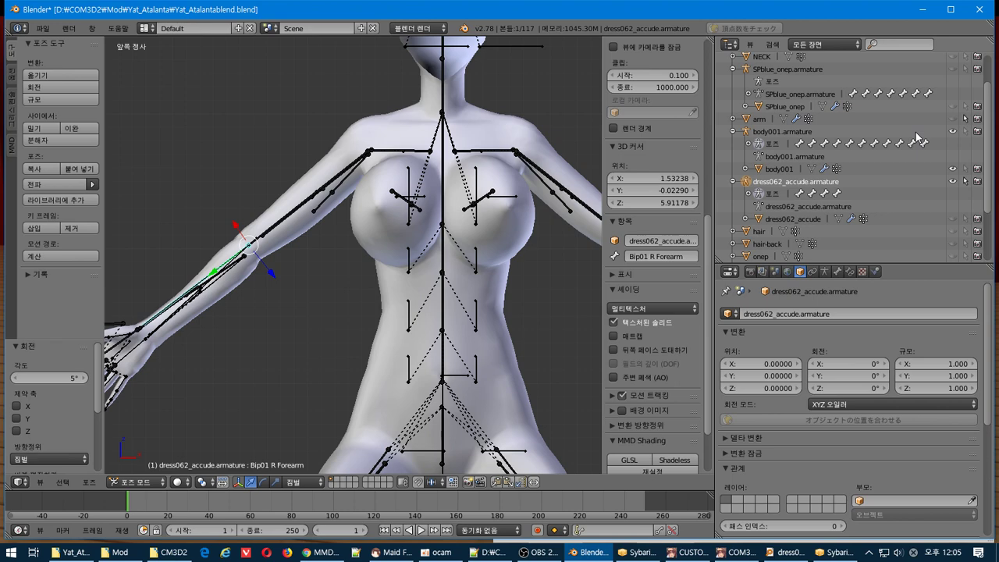
scroll(919, 134, "up", 1)
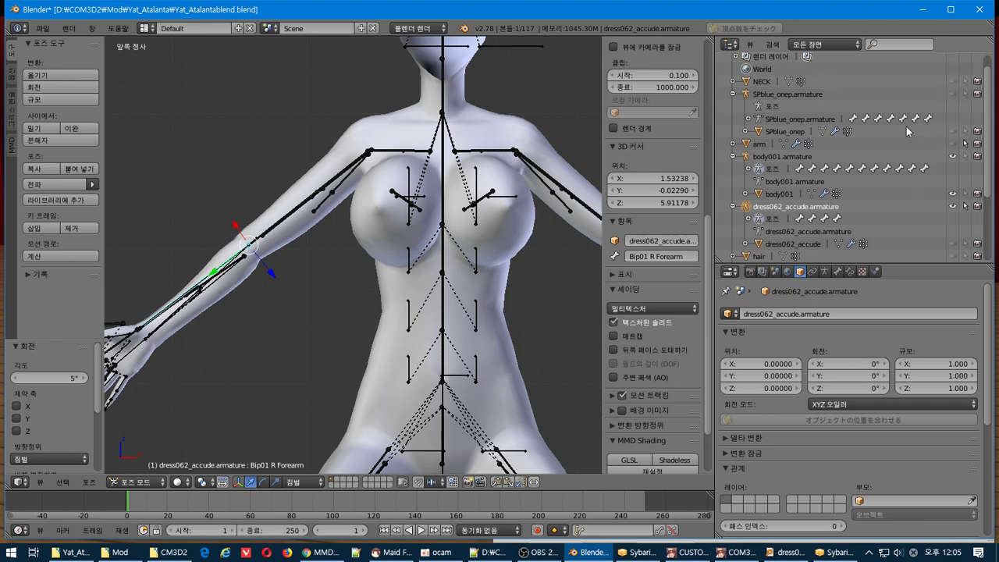
left_click(804, 96)
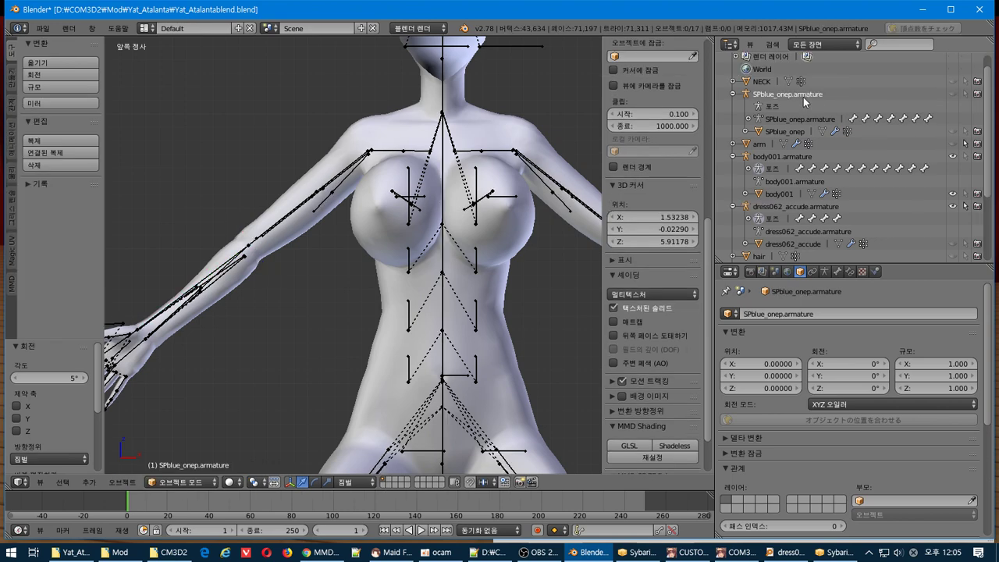
scroll(817, 100, "down", 2)
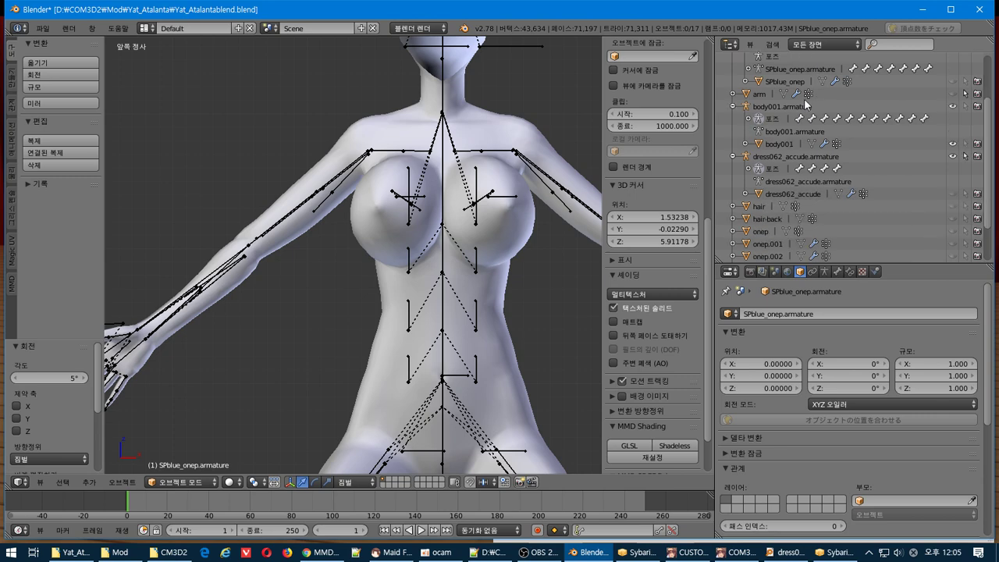
left_click(804, 106)
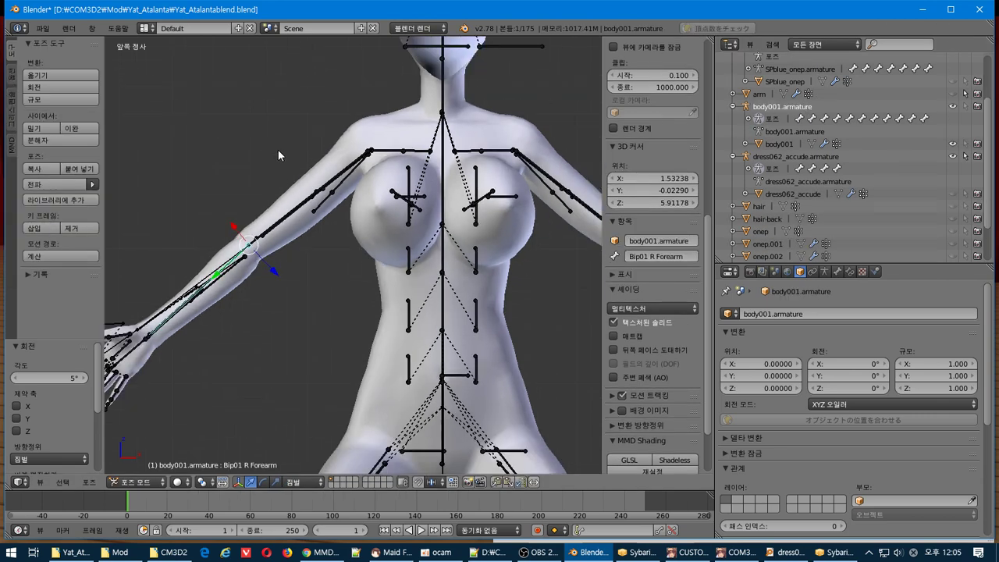
key("r")
left_click(307, 150)
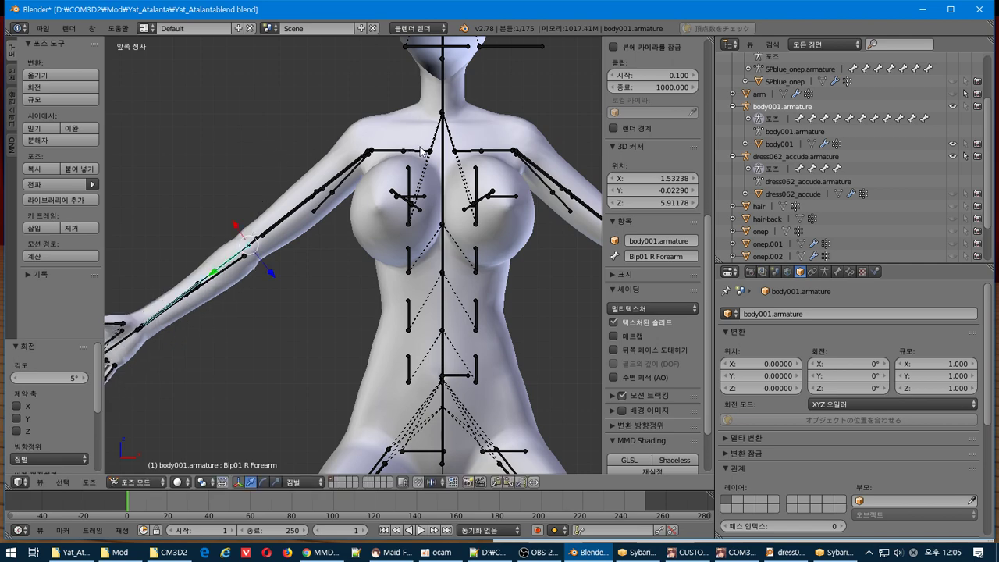
- Try to select the Bip01 L Forearm bone of body001.armature among the overlapping left forearm bones
middle_click_drag(421, 151, 193, 151, "shift")
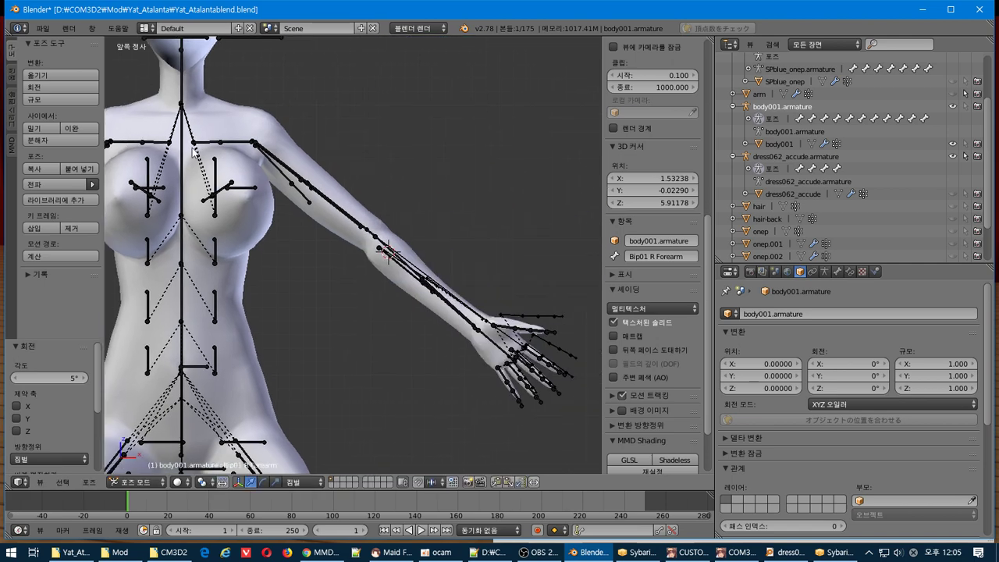
right_click(421, 277)
right_click(418, 279)
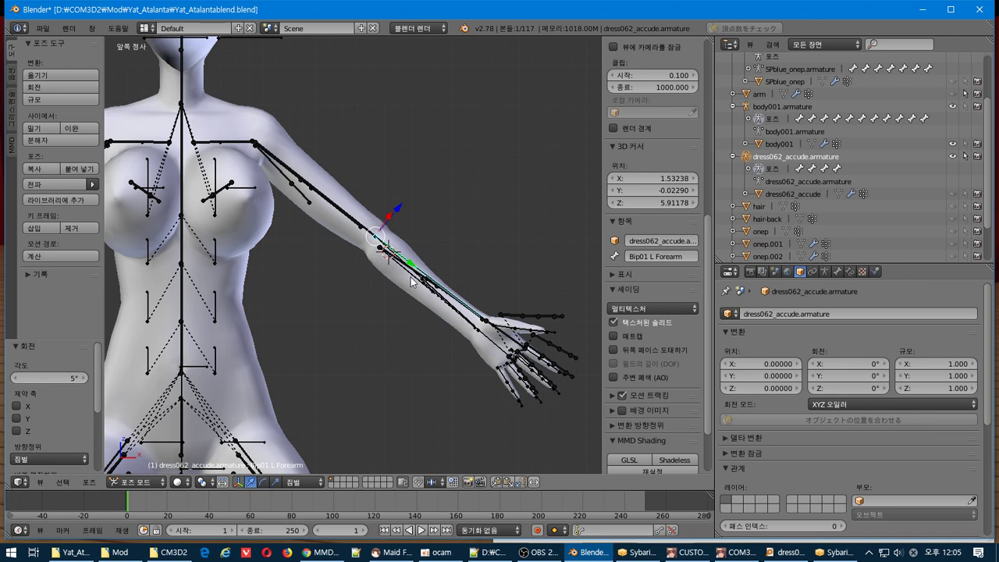
right_click(413, 282)
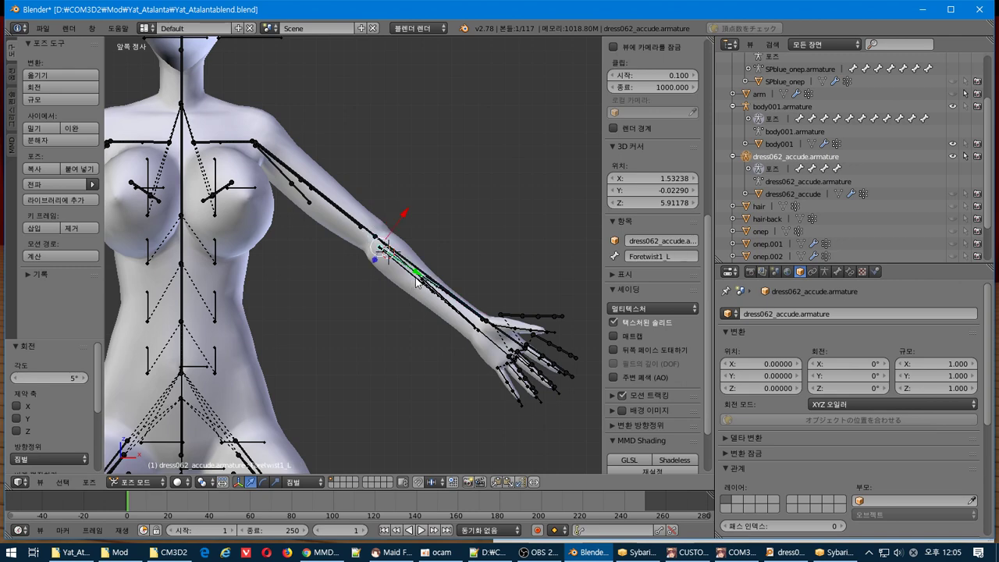
right_click(403, 264)
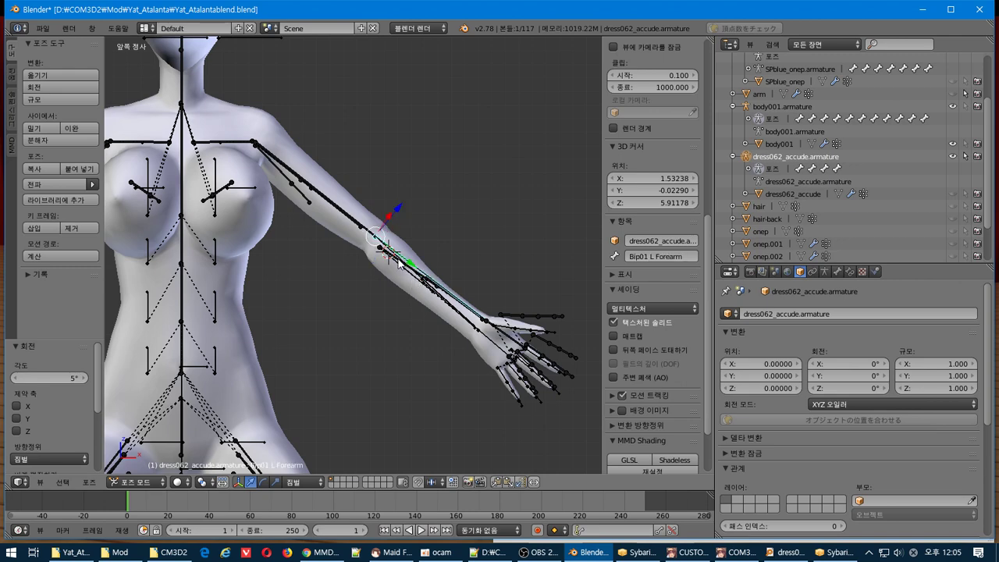
right_click(398, 259)
right_click(453, 306)
right_click(452, 305)
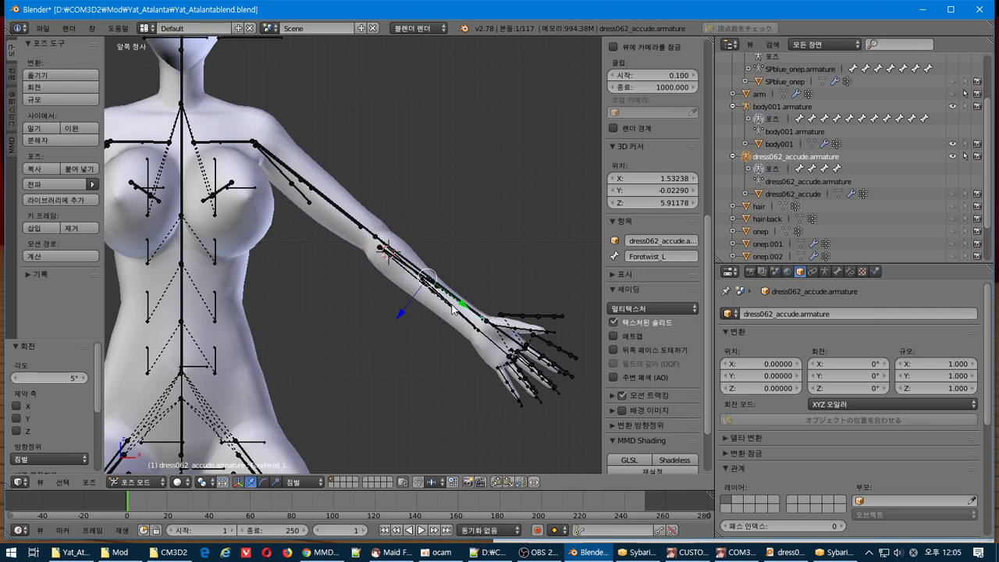
right_click(453, 309)
middle_click_drag(452, 308, 423, 310)
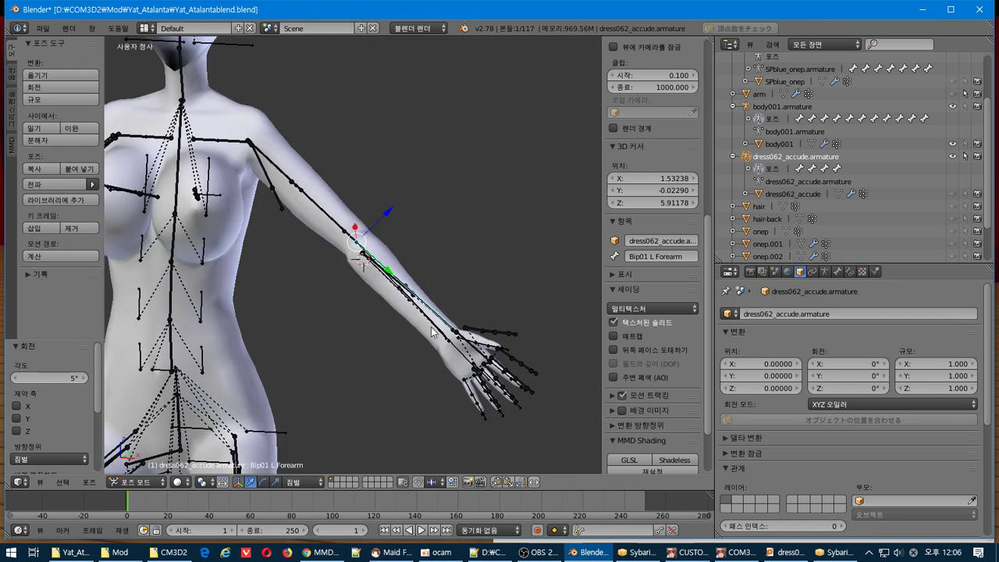
middle_click_drag(432, 332, 458, 333)
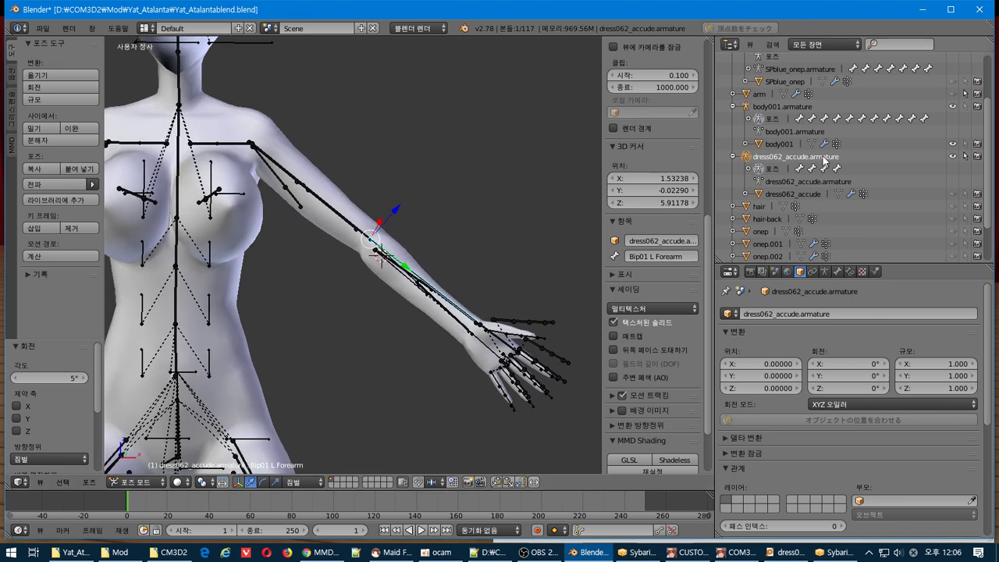
left_click(804, 107)
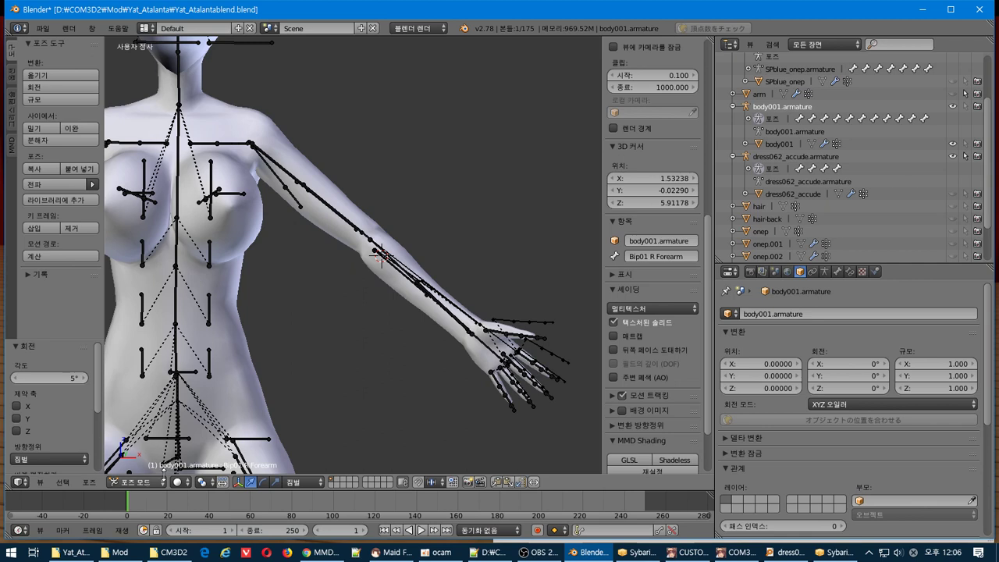
right_click(469, 328)
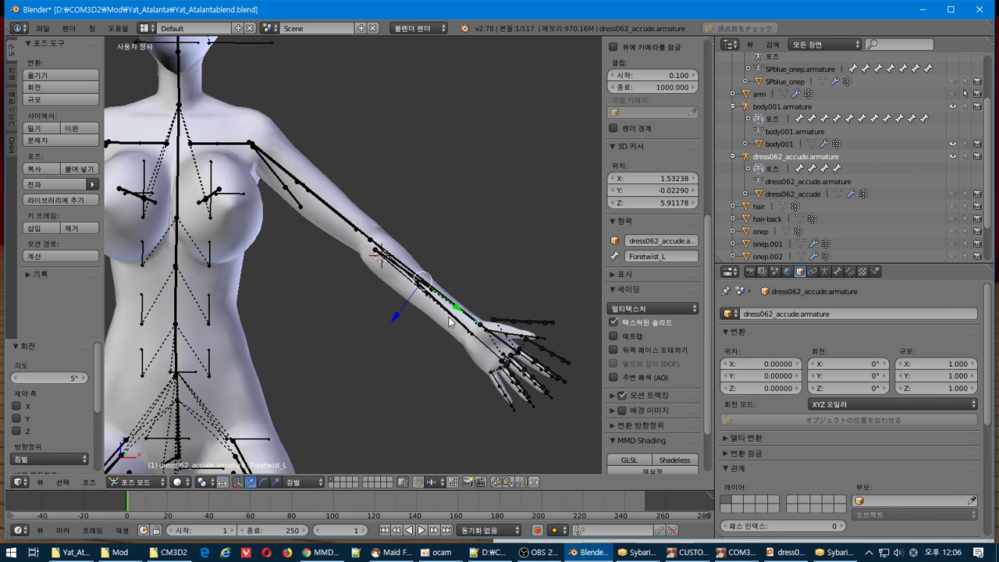
middle_click_drag(445, 317, 437, 314)
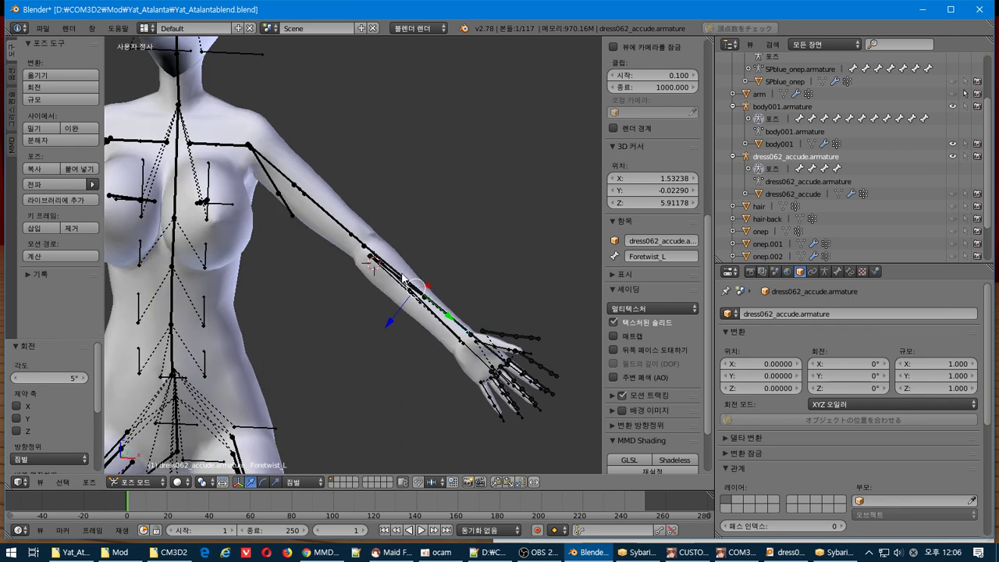
mouse_move(403, 279)
middle_mouse_down()
mouse_move(416, 228)
mouse_move(399, 267)
middle_mouse_up()
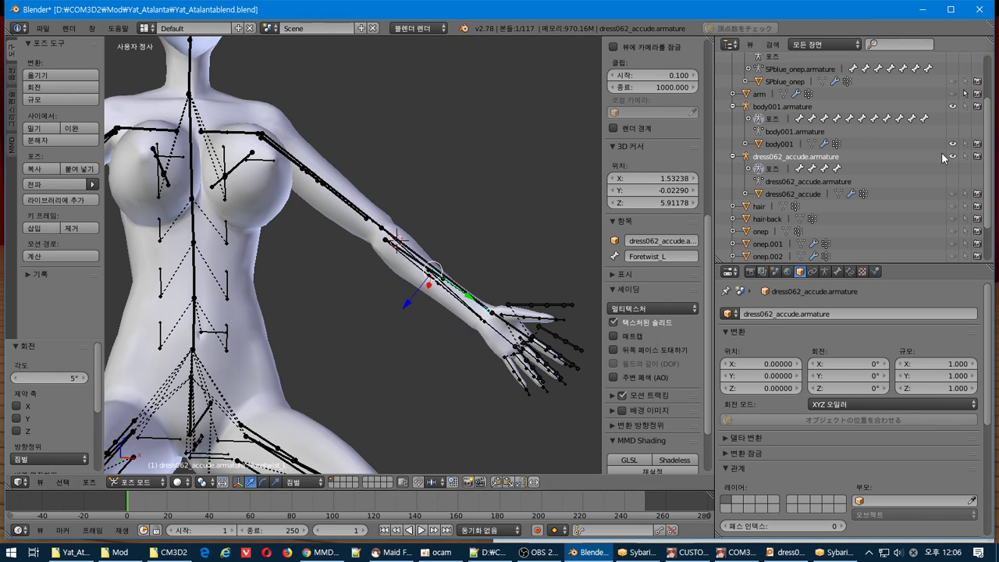
- Hide dress062_accude.armature so that only the body armature's bones can be picked
key("ctrl+Tab")
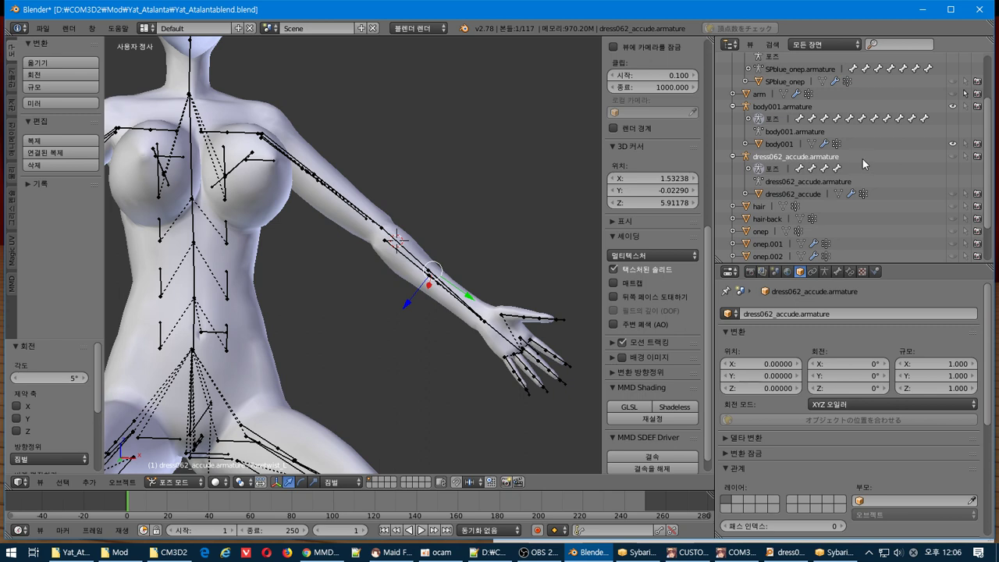
scroll(865, 162, "up", 1)
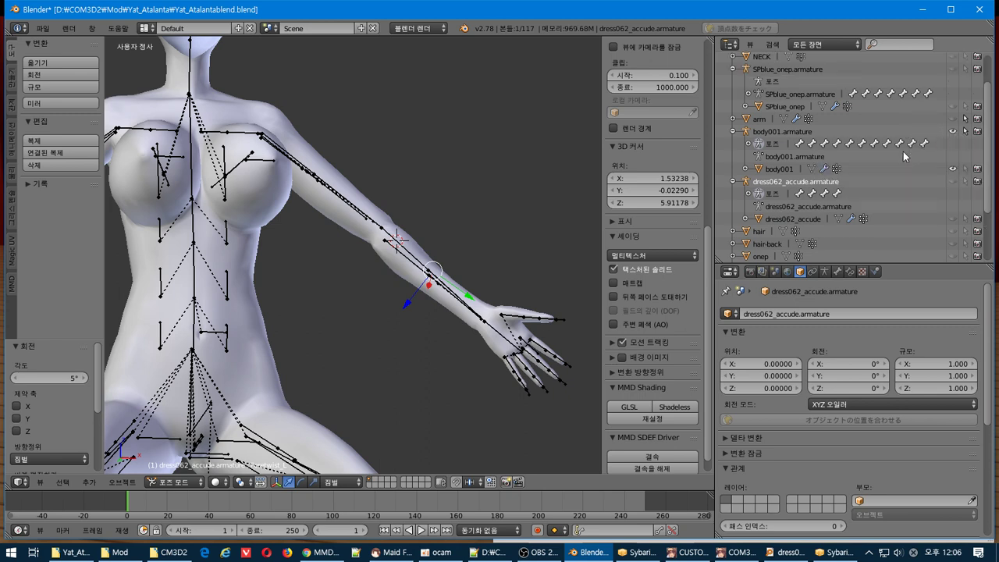
scroll(286, 325, "down", 2)
middle_click_drag(286, 325, 398, 323)
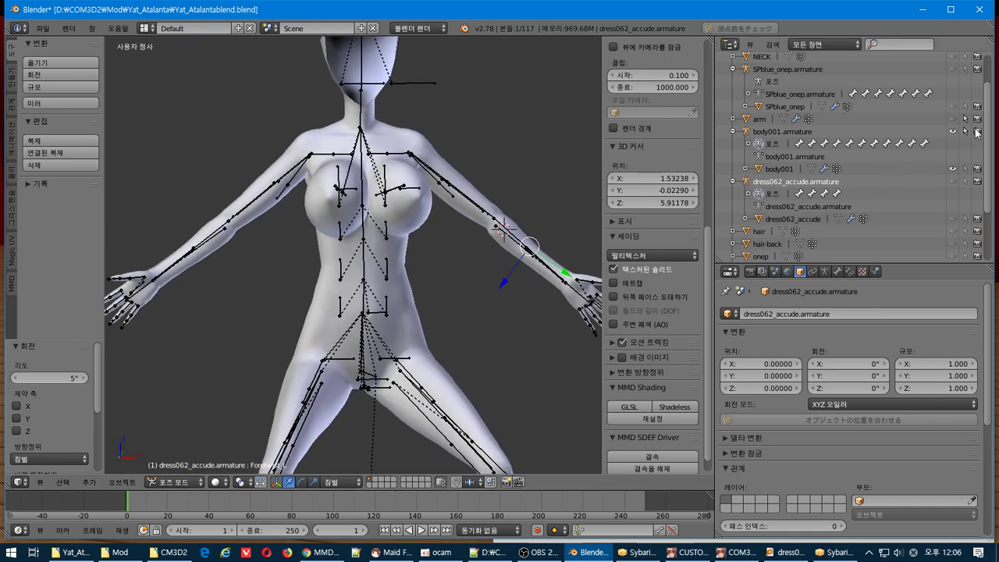
- Rotate the Bip01 L Forearm bone of body001.armature by -5° in the front view
right_click(509, 228)
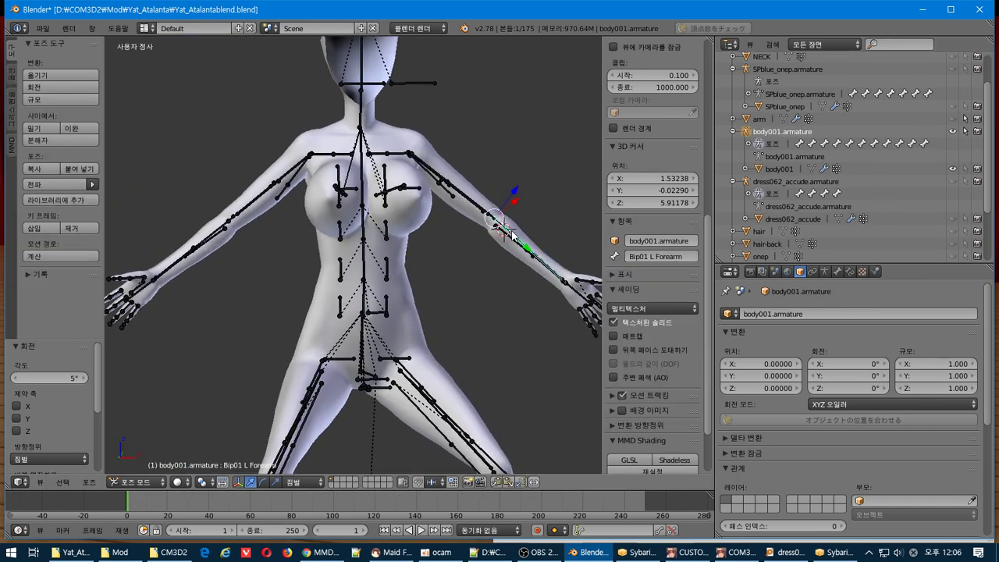
key("KP_1")
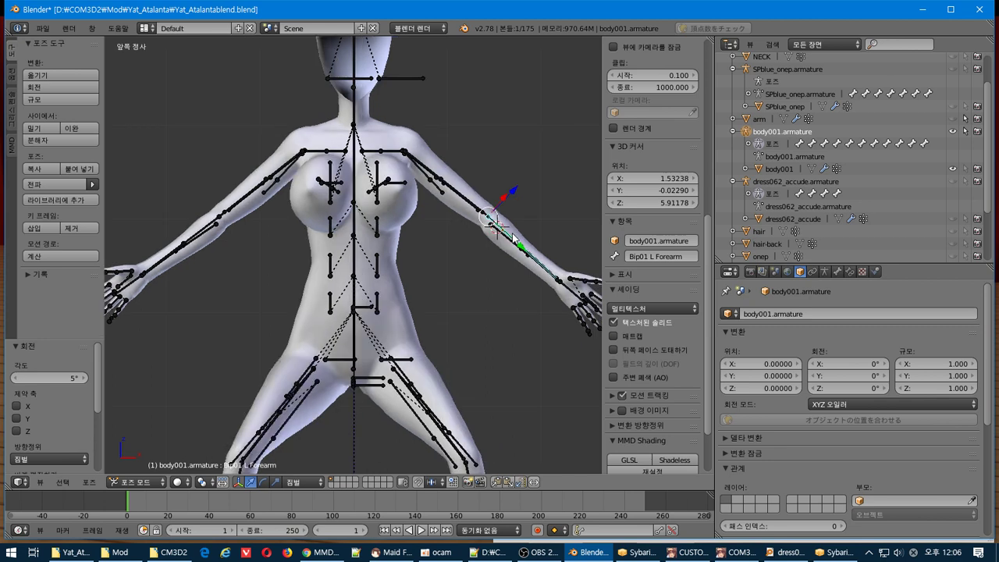
type("r")
type("-5")
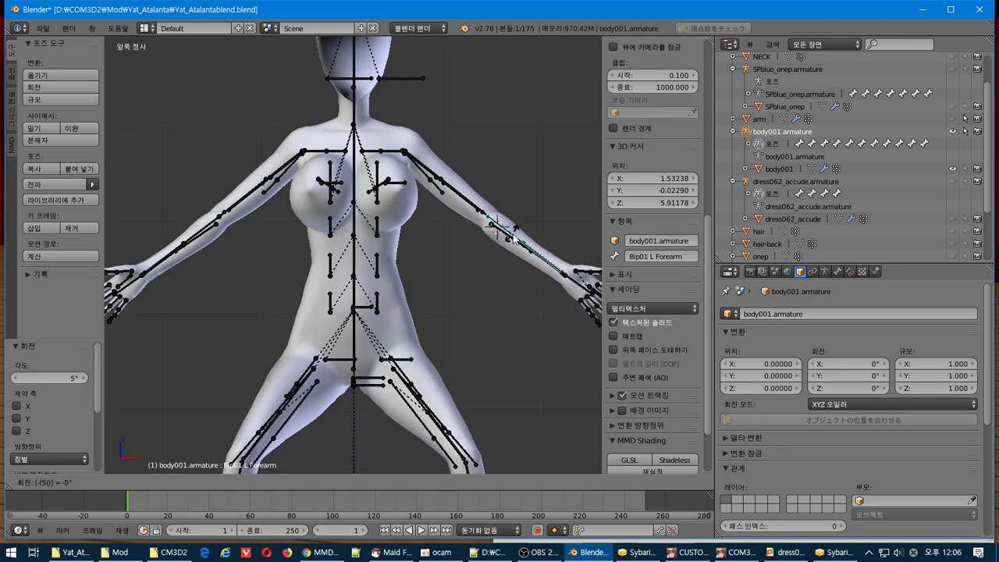
key("Return")
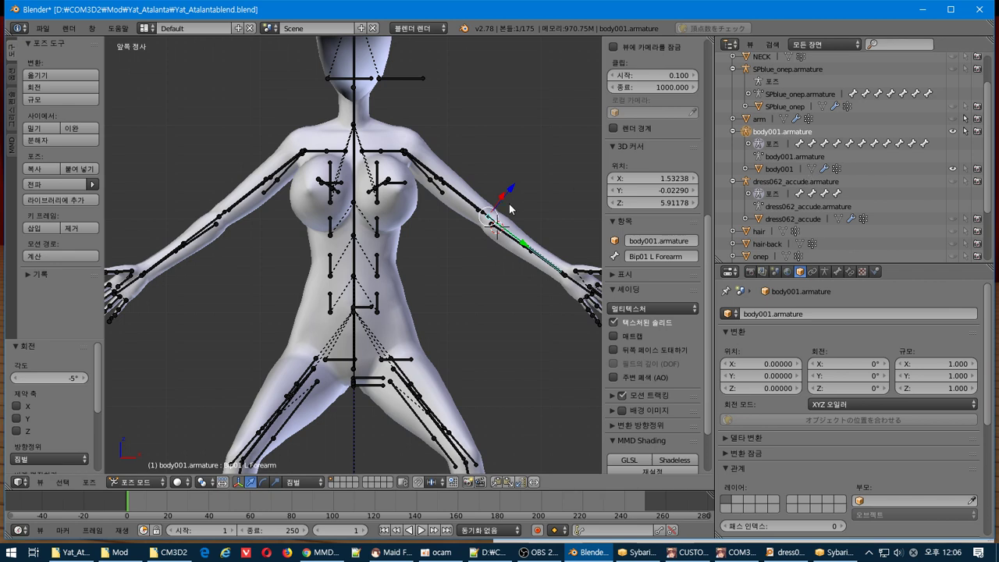
- Unhide the arm sleeve mesh
scroll(853, 155, "up", 2)
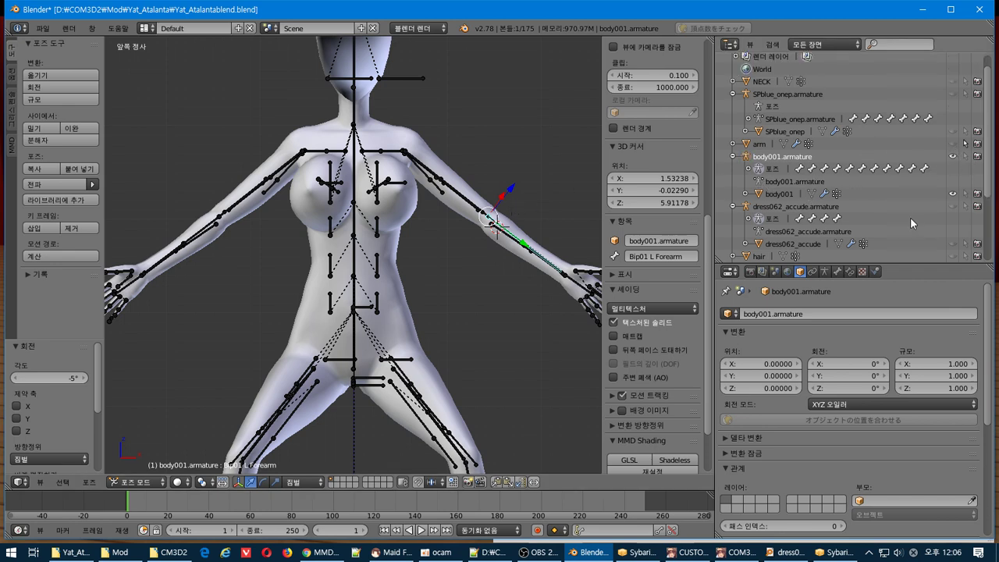
left_click(953, 131)
left_click(952, 131)
scroll(935, 157, "down", 4)
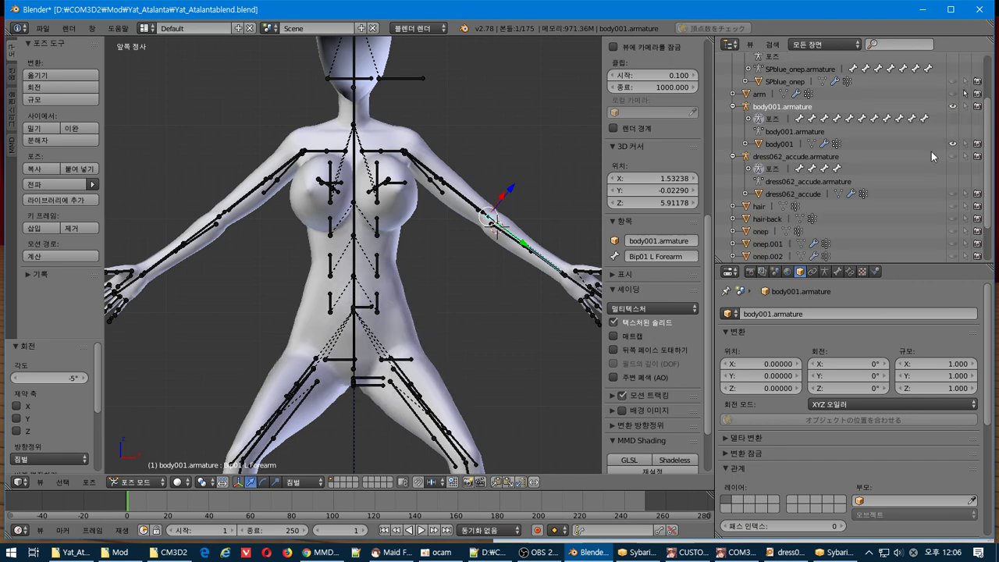
scroll(919, 196, "up", 2)
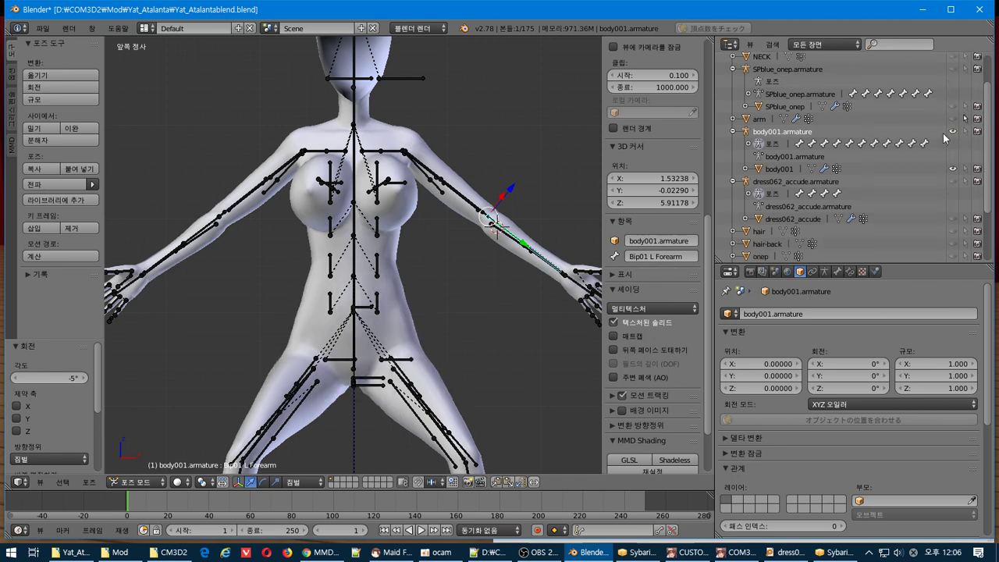
left_click(953, 119)
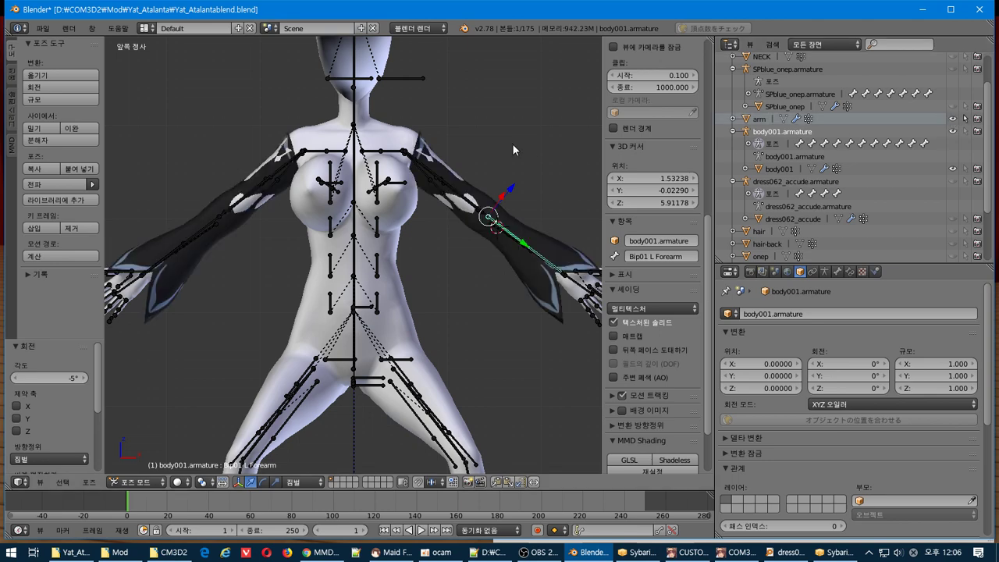
- Leave the body armature's Edit Mode and open the arm sleeve mesh in Edit Mode
middle_click_drag(512, 145, 446, 149, "shift")
scroll(521, 149, "up", 3)
middle_click_drag(522, 149, 417, 243, "shift")
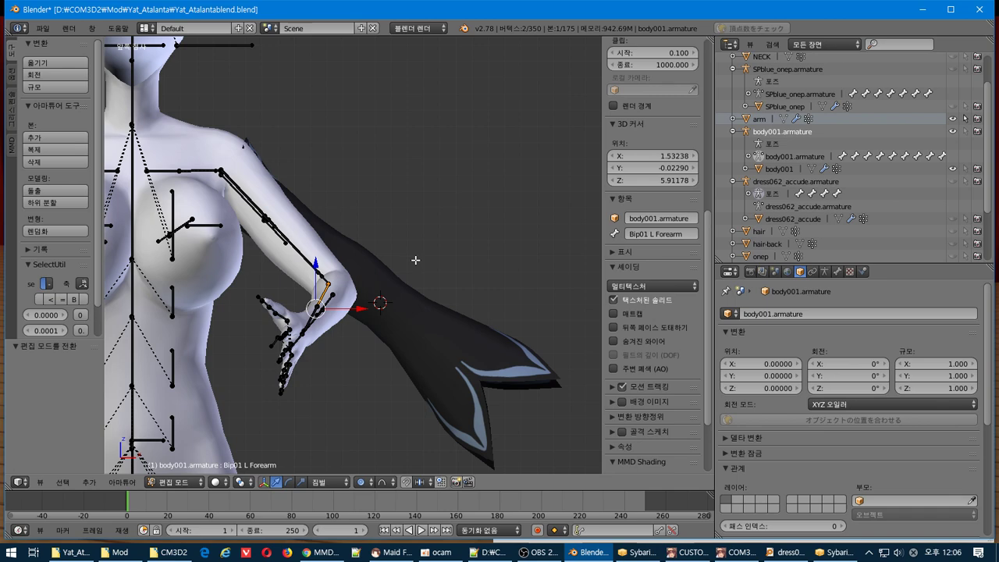
key("Tab")
right_click(406, 291)
key("Tab")
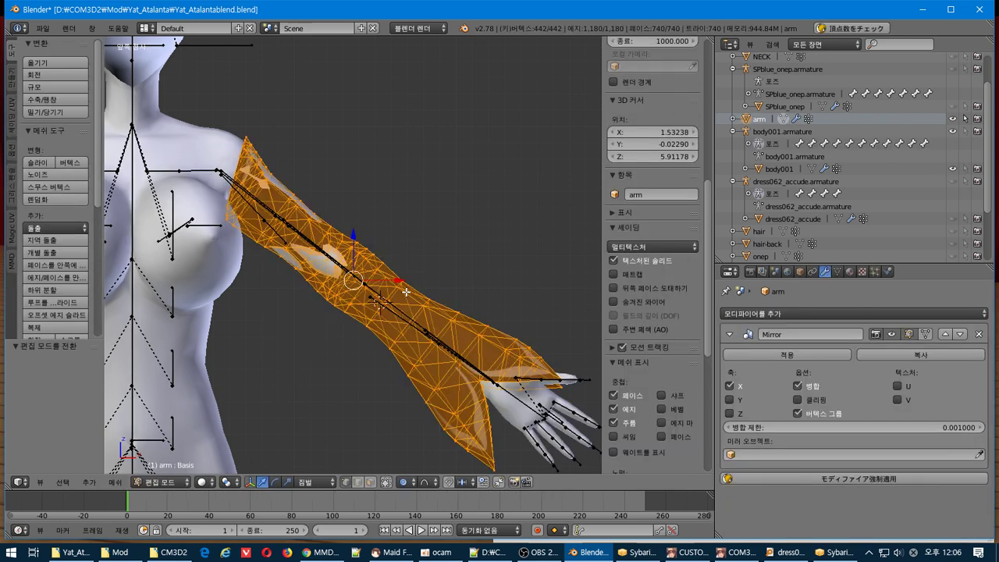
- Rotate the whole sleeve mesh by about -0.48° in the front view and move it about 0.019 in X and -0.015 in Z
key("g")
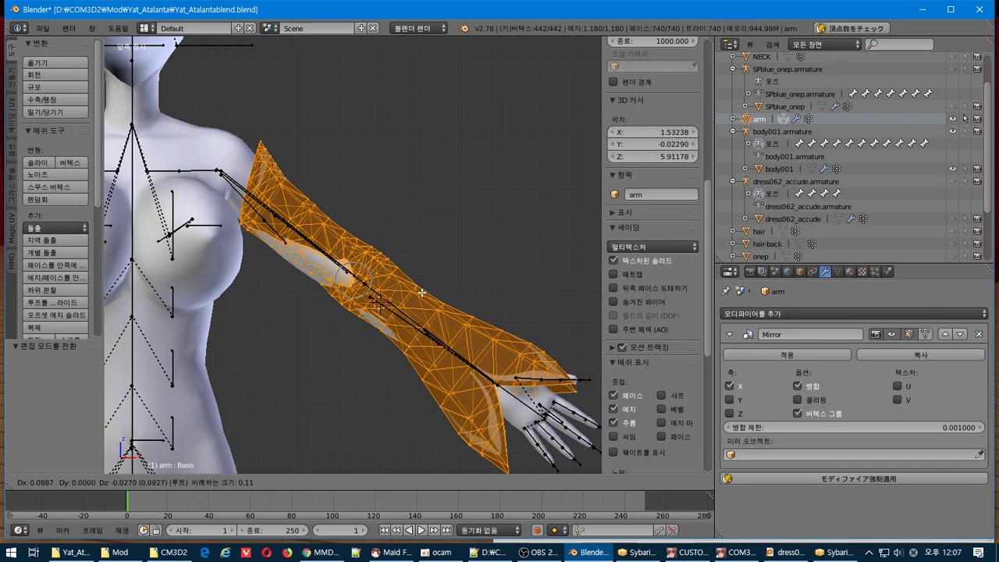
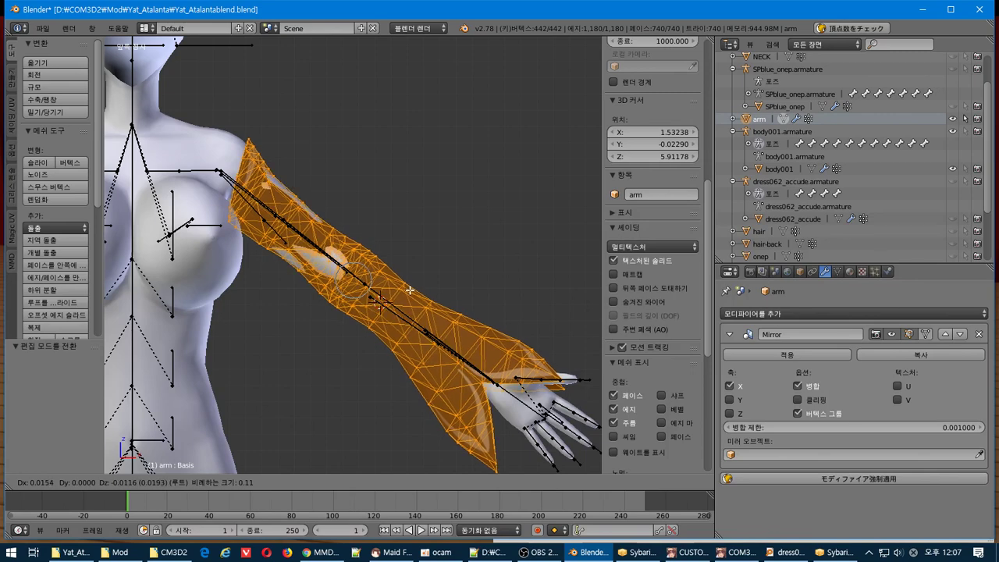
key("r")
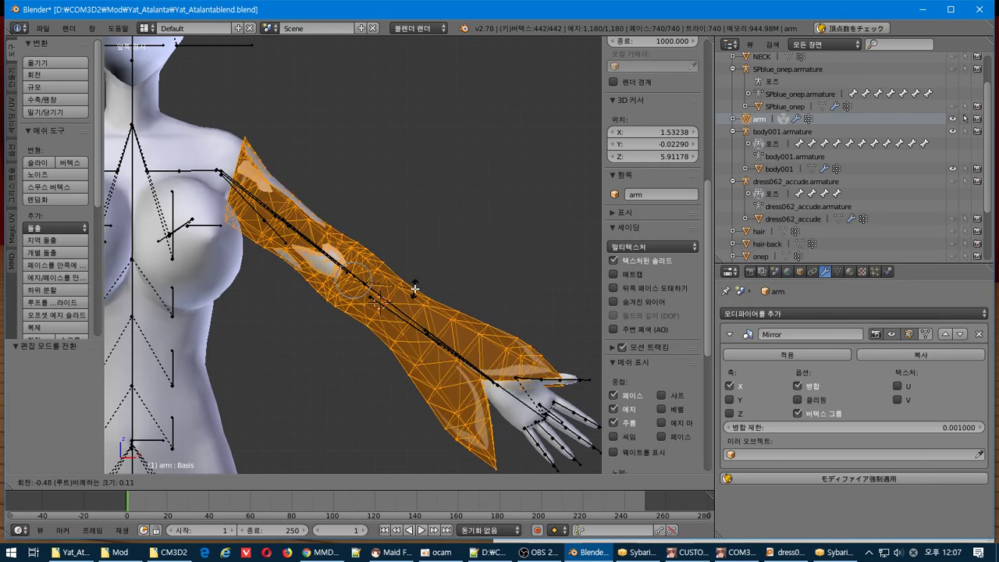
left_click(415, 289)
key("g")
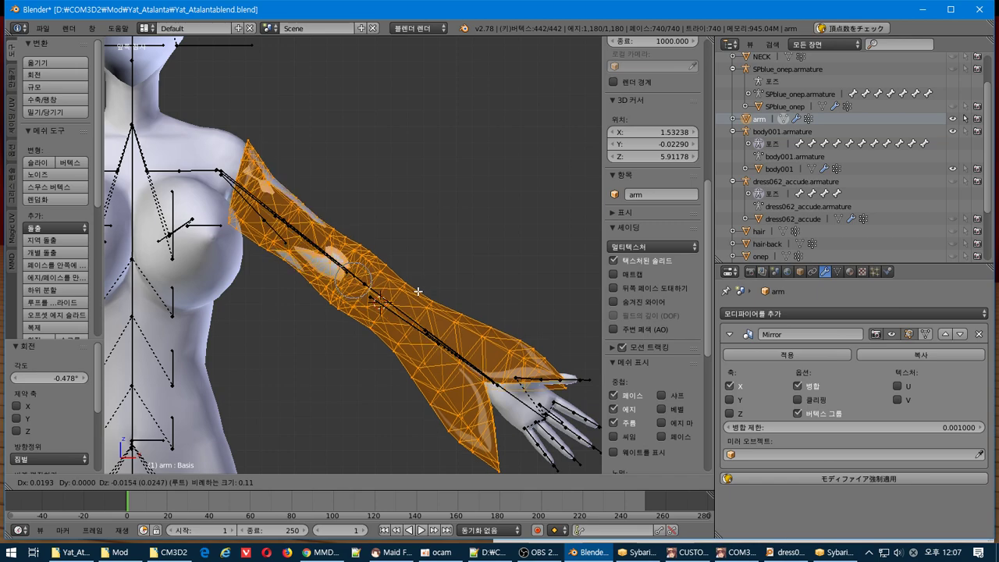
left_click(418, 291)
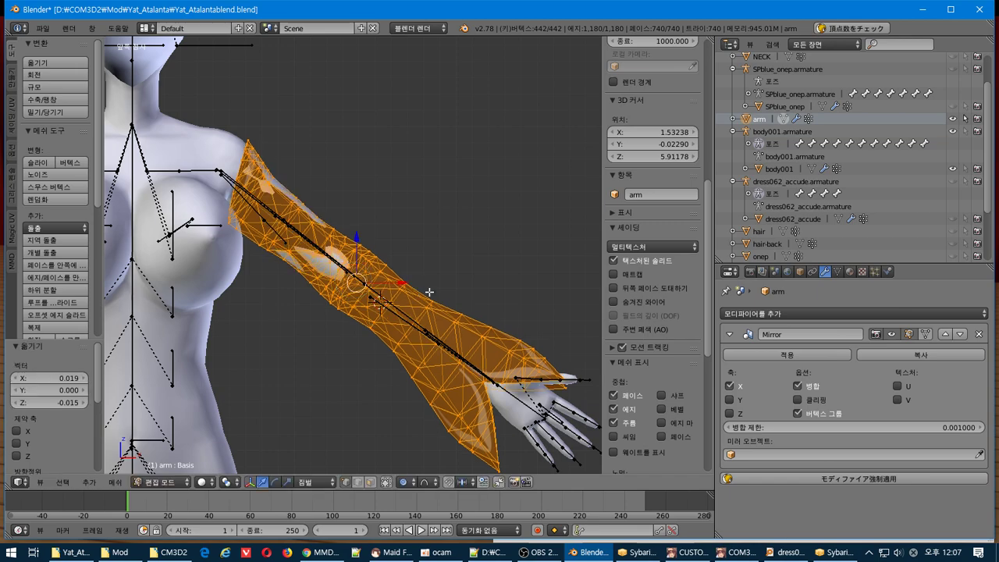
- In the right view, rotate the sleeve mesh by 0.75° and move it about -0.015 in Y and 0.004 in Z
middle_click_drag(429, 289, 342, 304)
key("KP_3")
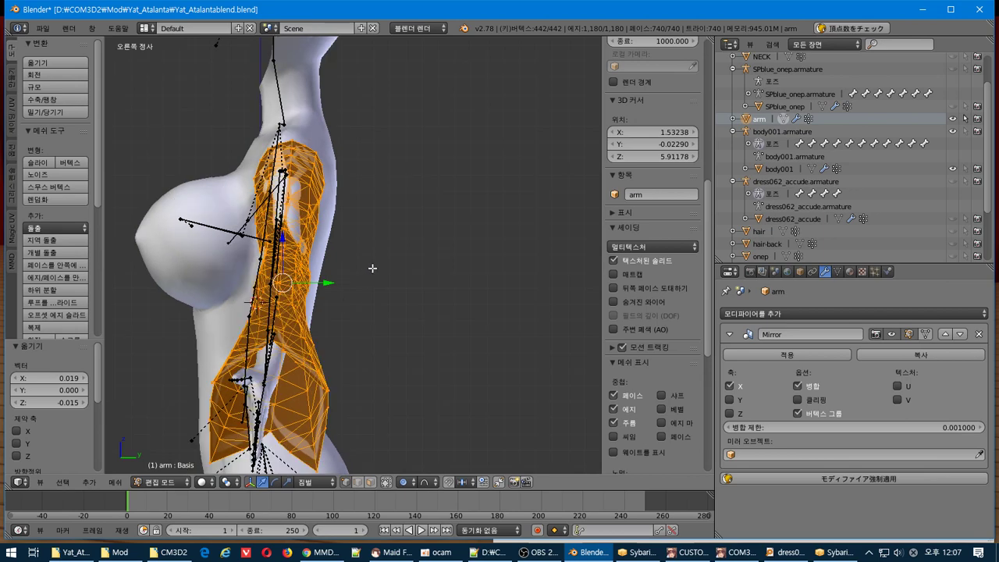
key("r")
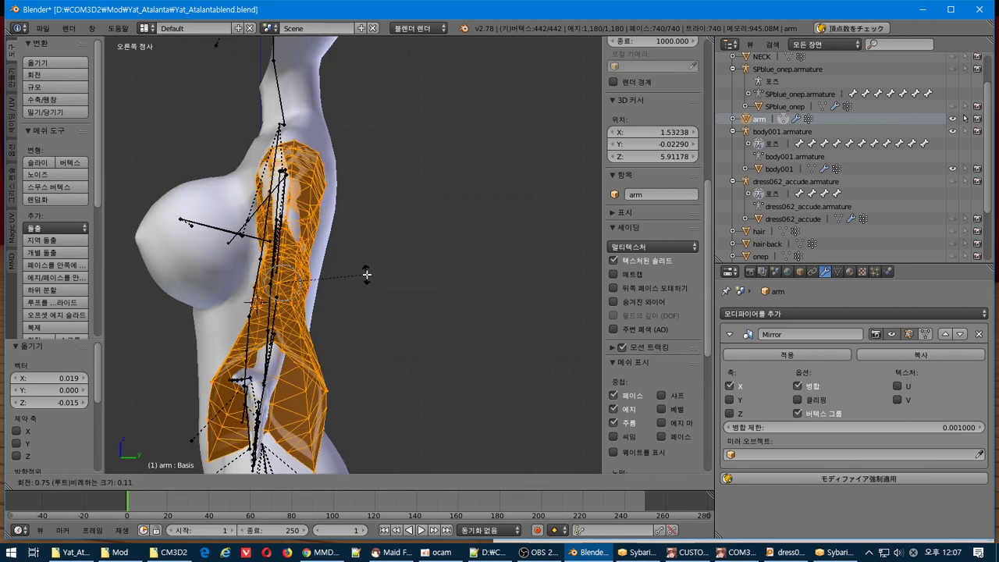
left_click(366, 274)
key("g")
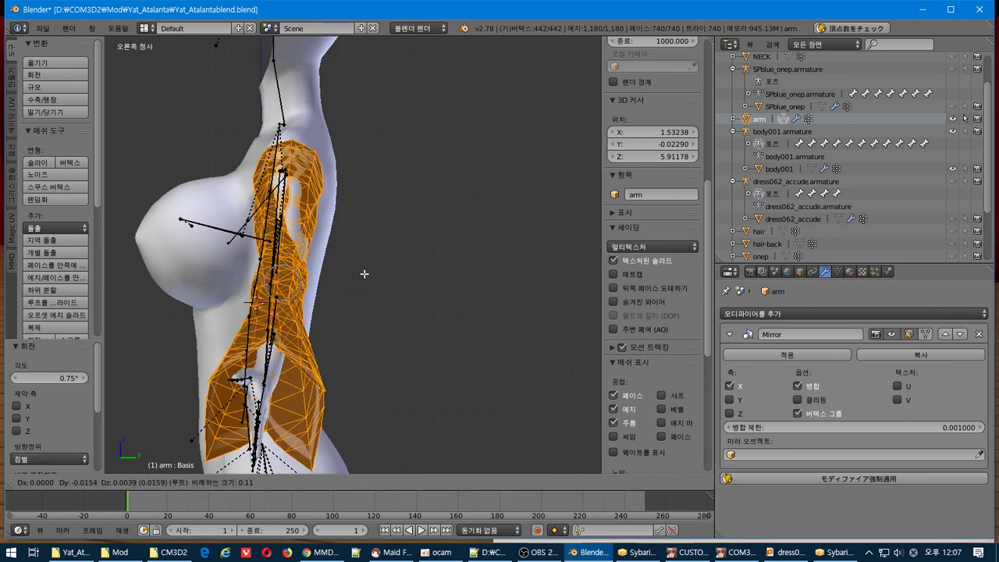
left_click(366, 274)
- Deselect all sleeve vertices and examine the fit of the sleeve around the upper arm and elbow from several angles
middle_click_drag(366, 274, 502, 302)
key("a")
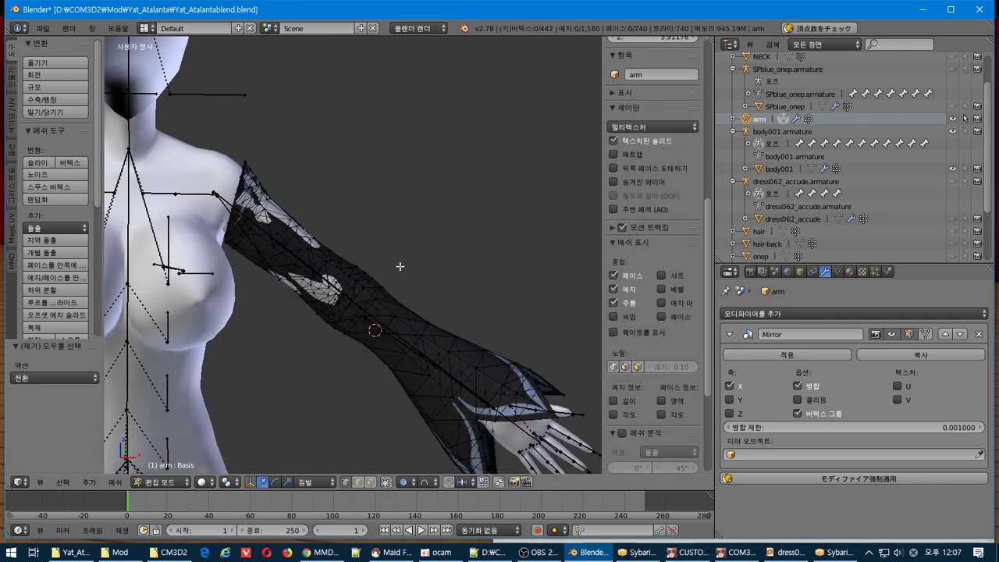
scroll(388, 264, "up", 3)
middle_click_drag(336, 250, 334, 230, "shift")
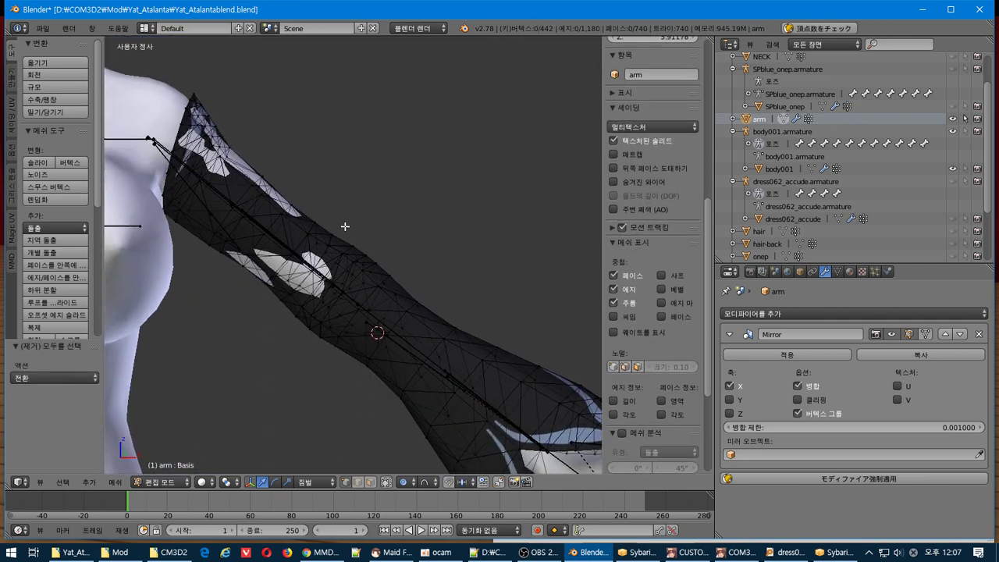
scroll(345, 226, "down", 3)
scroll(345, 227, "up", 3)
middle_click_drag(344, 226, 282, 322)
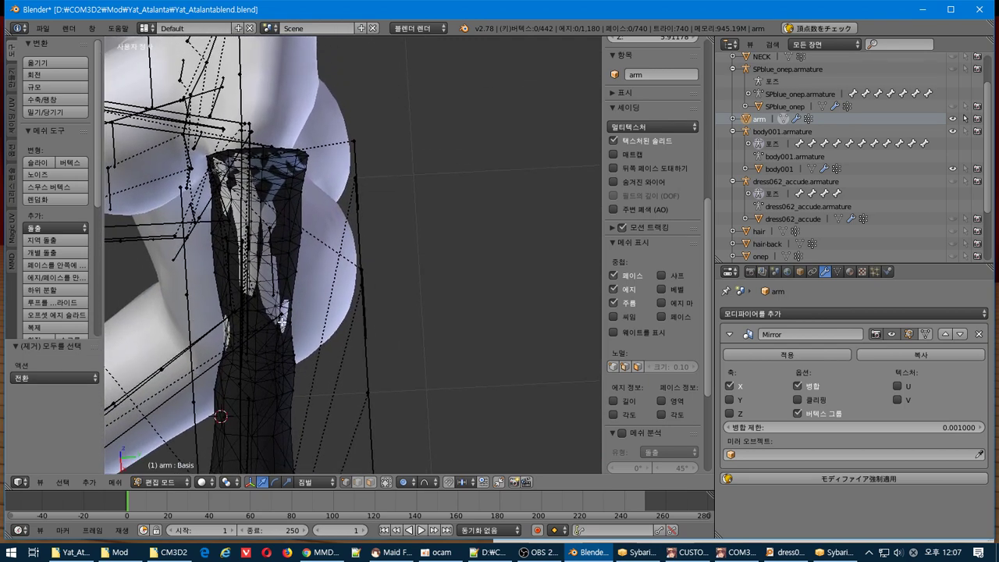
- Select all sleeve vertices, rotate them by -1.46° in the side-on view, and move them about 0.003 along Y
key("a")
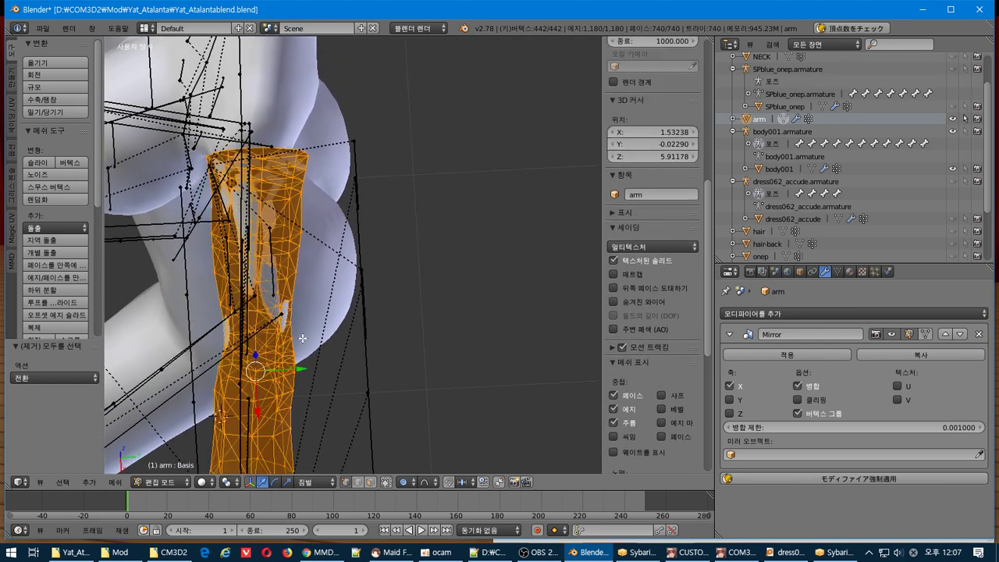
key("r")
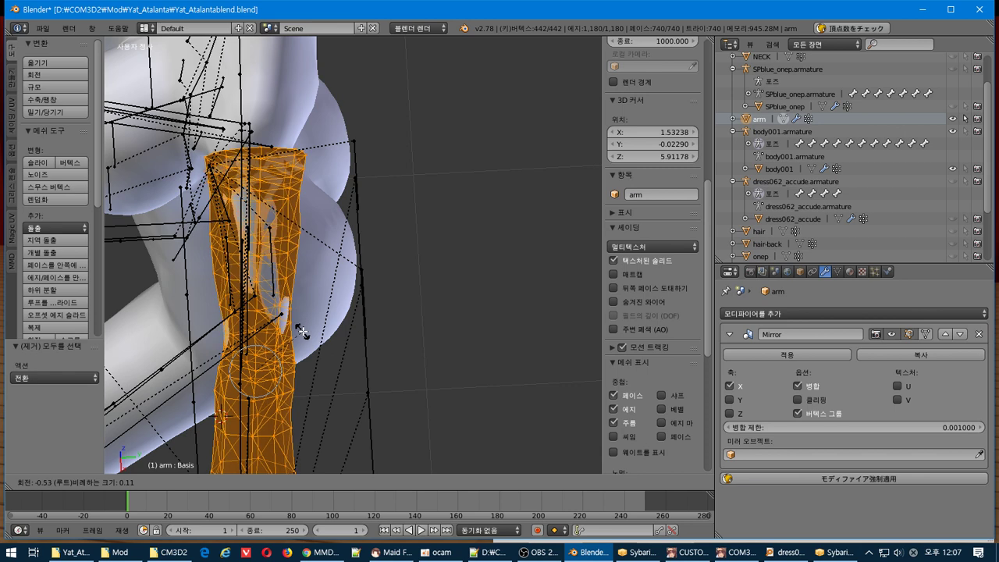
left_click(303, 330)
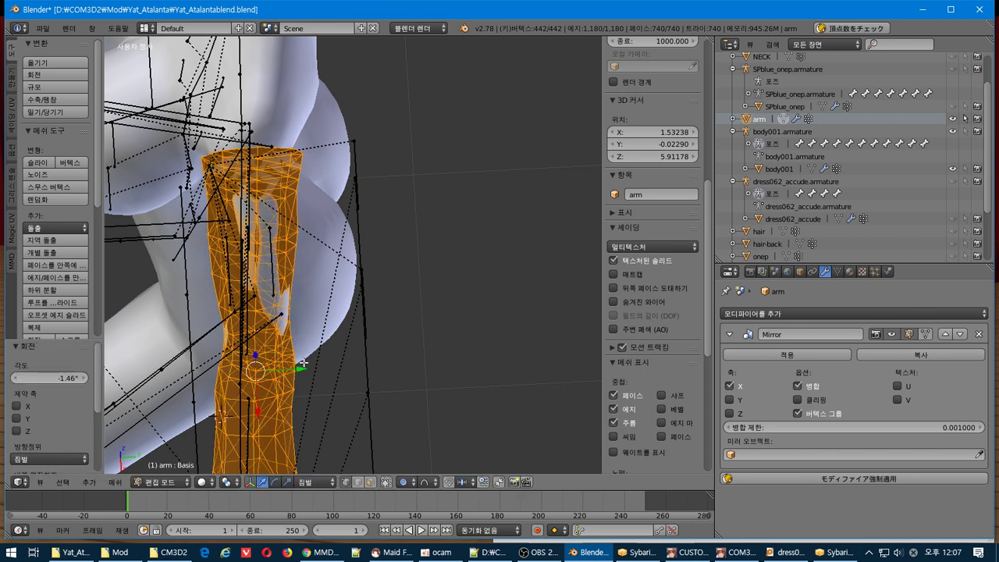
key("g")
key("y")
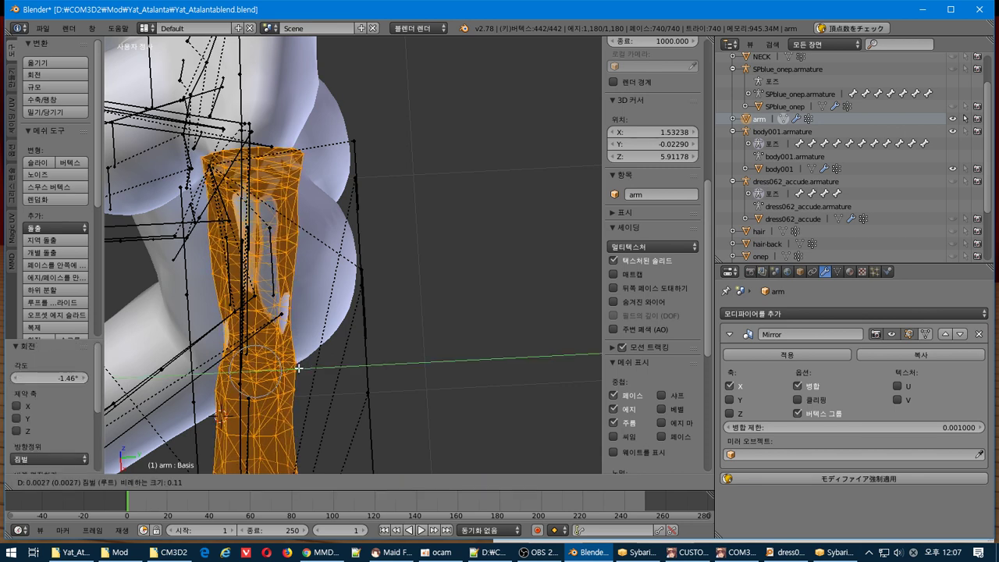
left_click(299, 369)
middle_click_drag(299, 368, 406, 307)
scroll(414, 304, "up", 1)
scroll(424, 289, "up", 1)
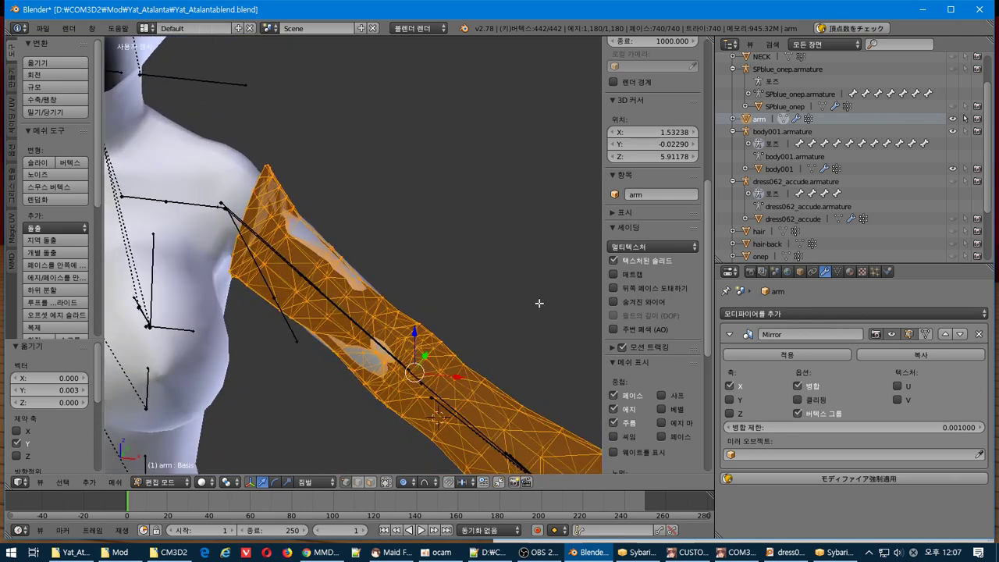
- Leave the sleeve's Edit Mode and turn on bone name display for body001.armature
key("Tab")
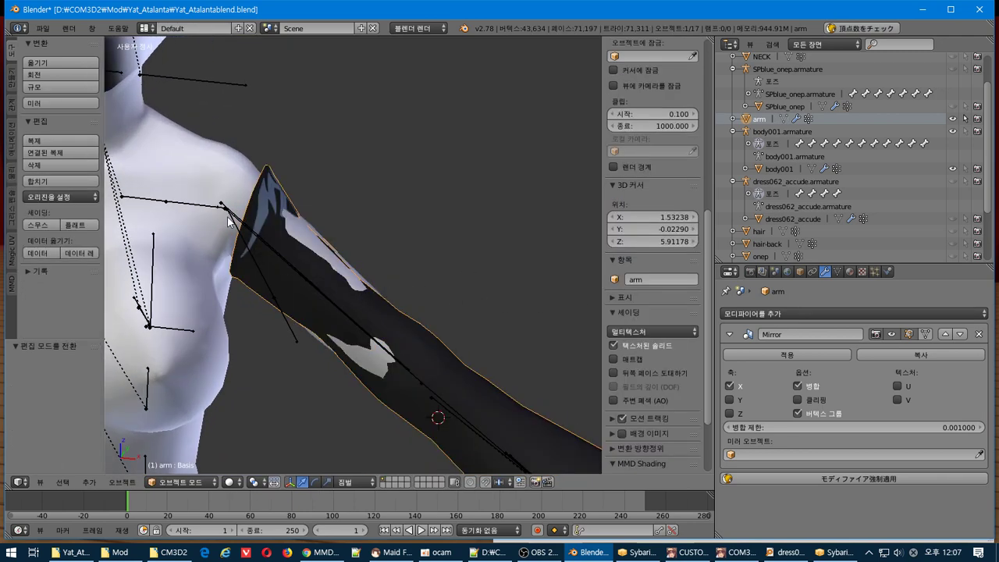
left_click(837, 193)
left_click(806, 133)
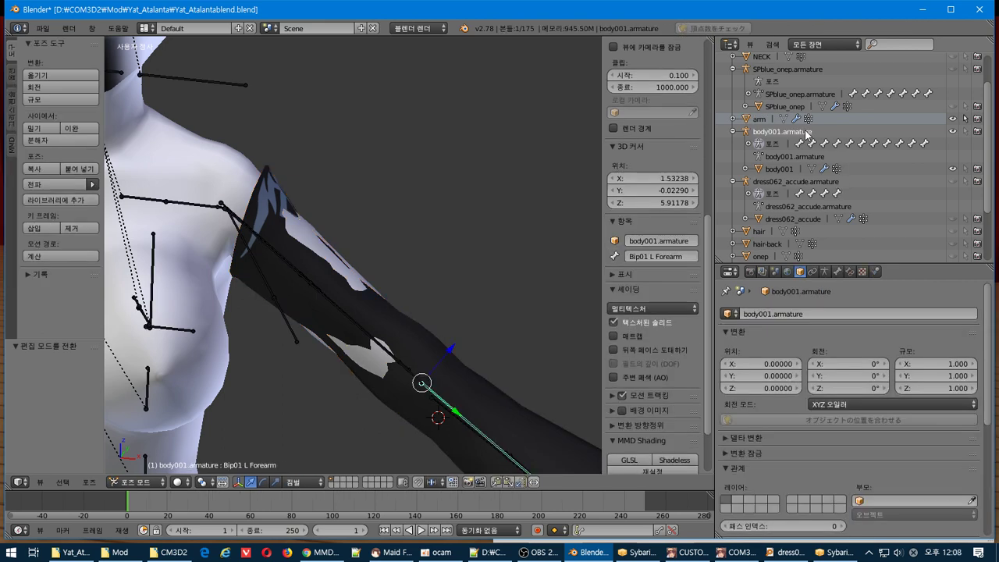
scroll(843, 366, "down", 6)
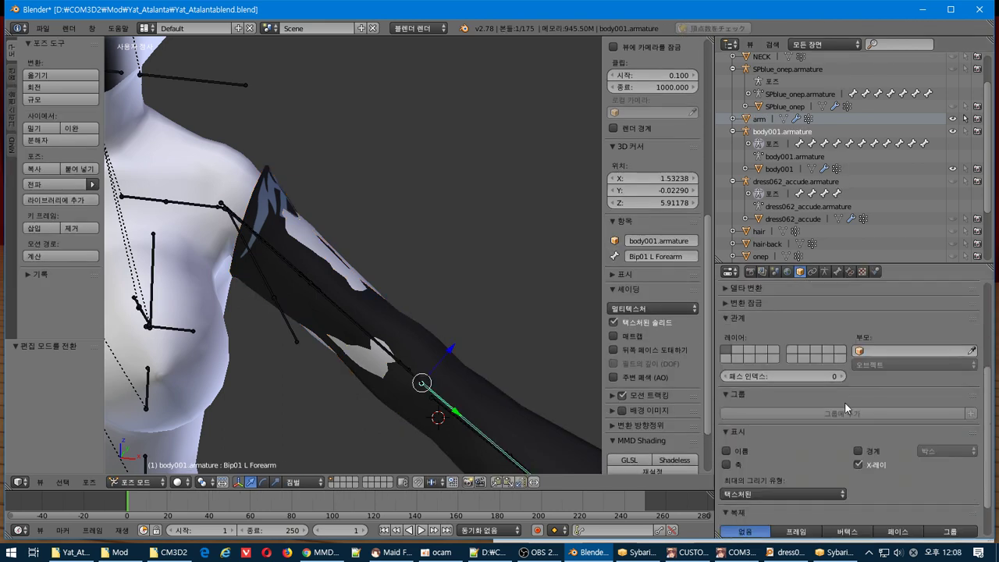
left_click(824, 272)
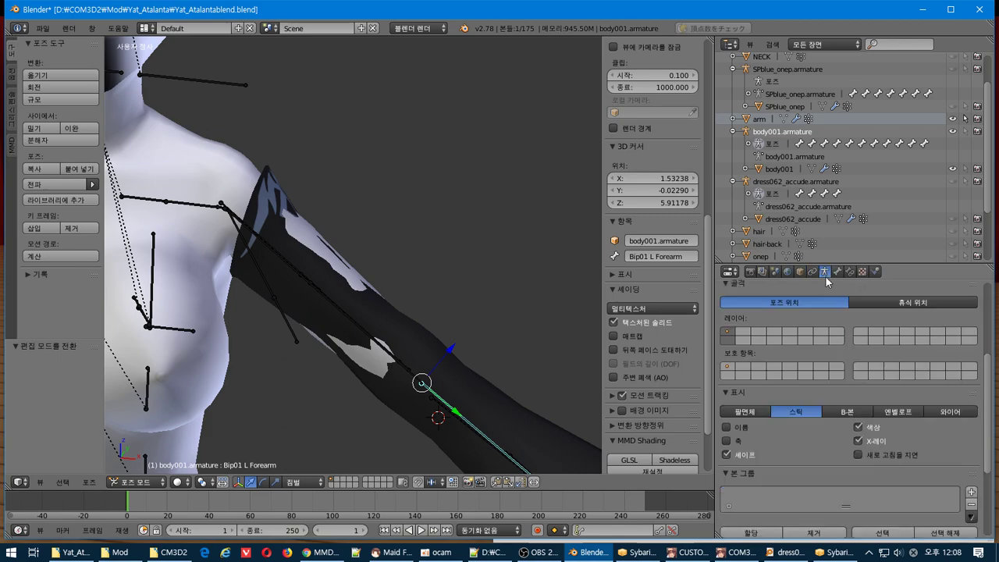
left_click(740, 426)
mouse_move(375, 274)
middle_mouse_down()
mouse_move(278, 293)
mouse_move(359, 275)
middle_mouse_up()
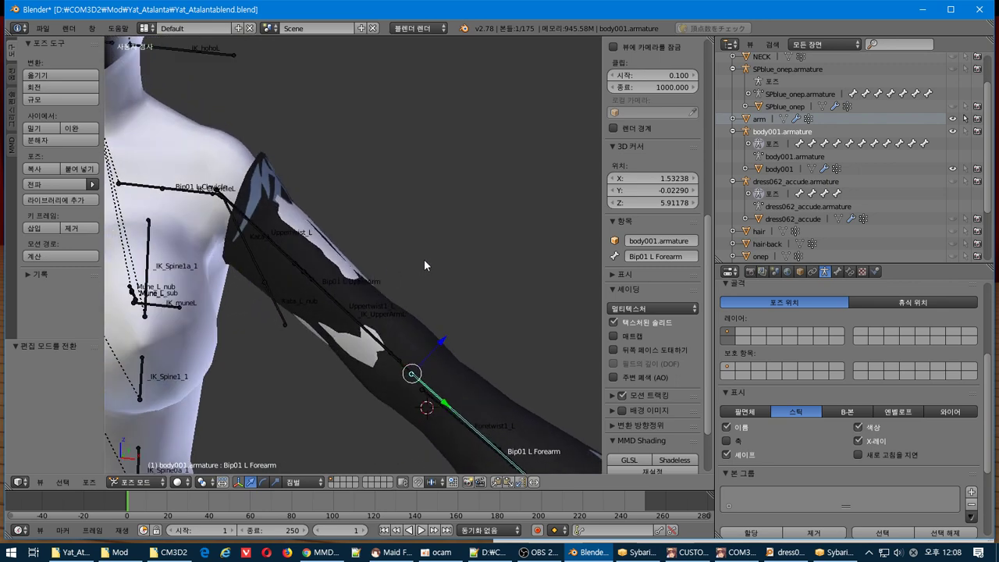
scroll(423, 258, "down", 4)
scroll(422, 253, "up", 4)
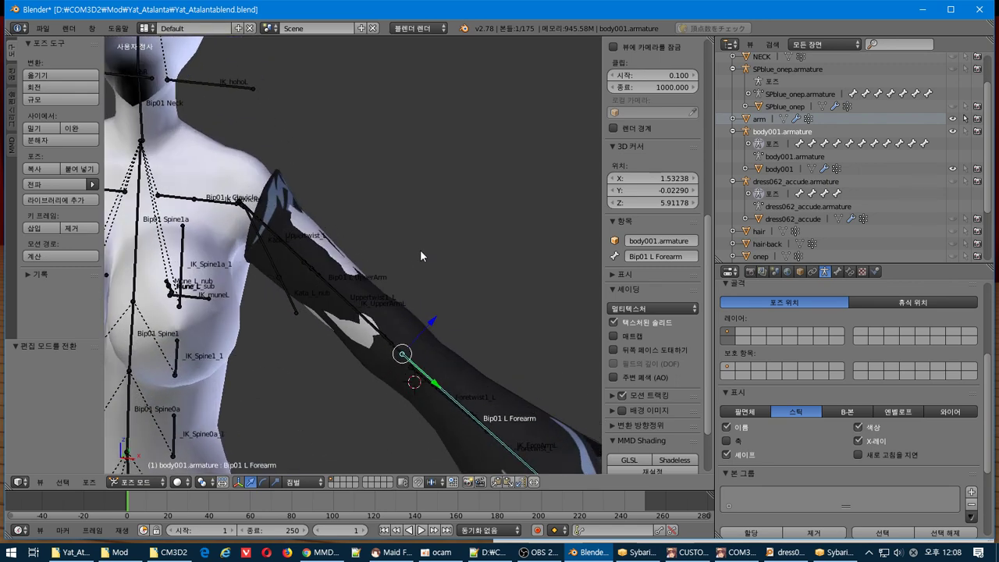
middle_click_drag(420, 250, 444, 227)
- Switch from the body armature back to the arm sleeve mesh and open it in Edit Mode
key("ctrl+Tab")
right_click(482, 339)
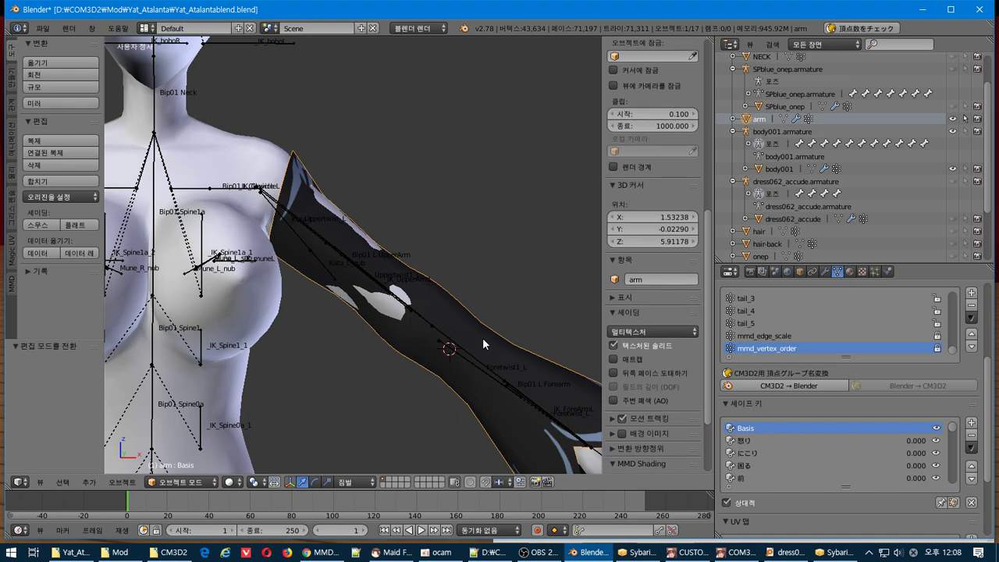
scroll(483, 337, "down", 3)
scroll(468, 312, "up", 2)
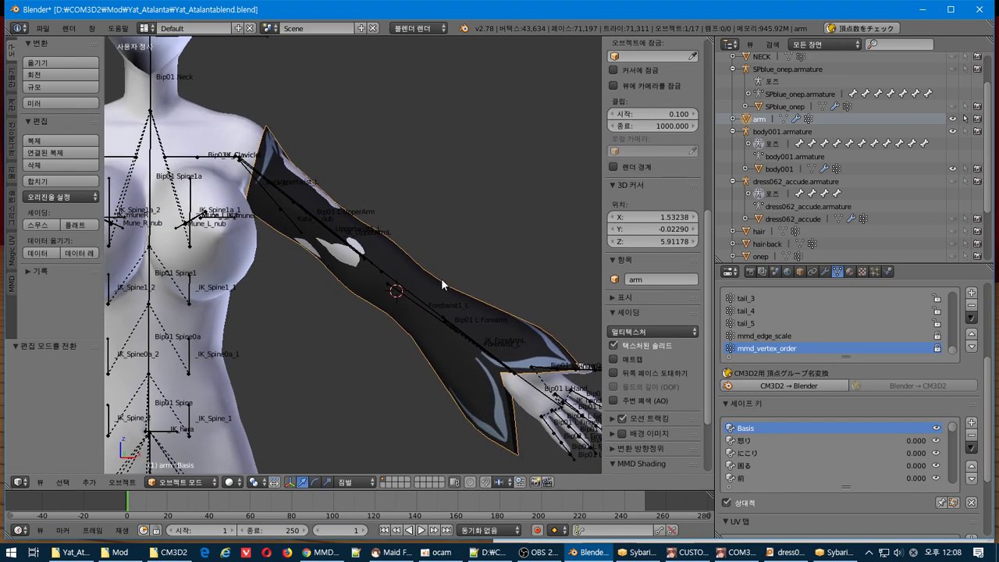
mouse_move(441, 278)
middle_mouse_down()
mouse_move(414, 245)
mouse_move(381, 249)
mouse_move(401, 276)
mouse_move(440, 282)
mouse_move(340, 244)
mouse_move(373, 241)
mouse_move(447, 293)
middle_mouse_up()
scroll(401, 240, "up", 2)
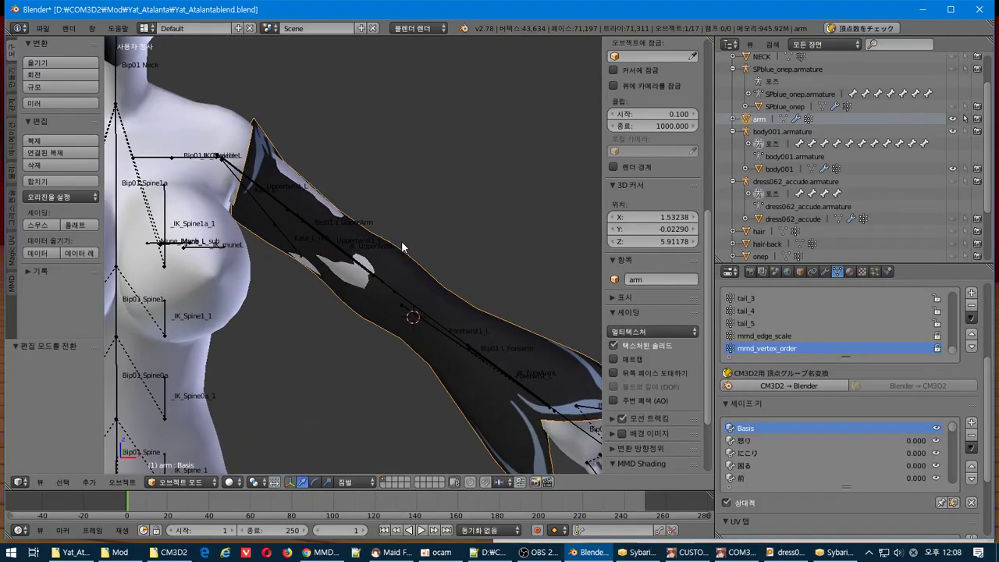
middle_click_drag(401, 241, 431, 289)
scroll(402, 243, "up", 2)
key("Tab")
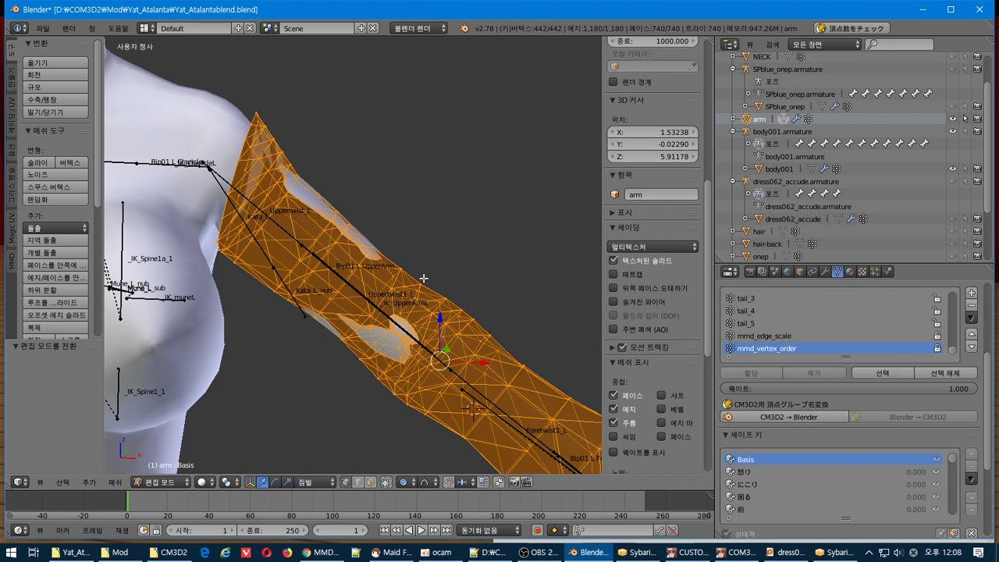
key("s")
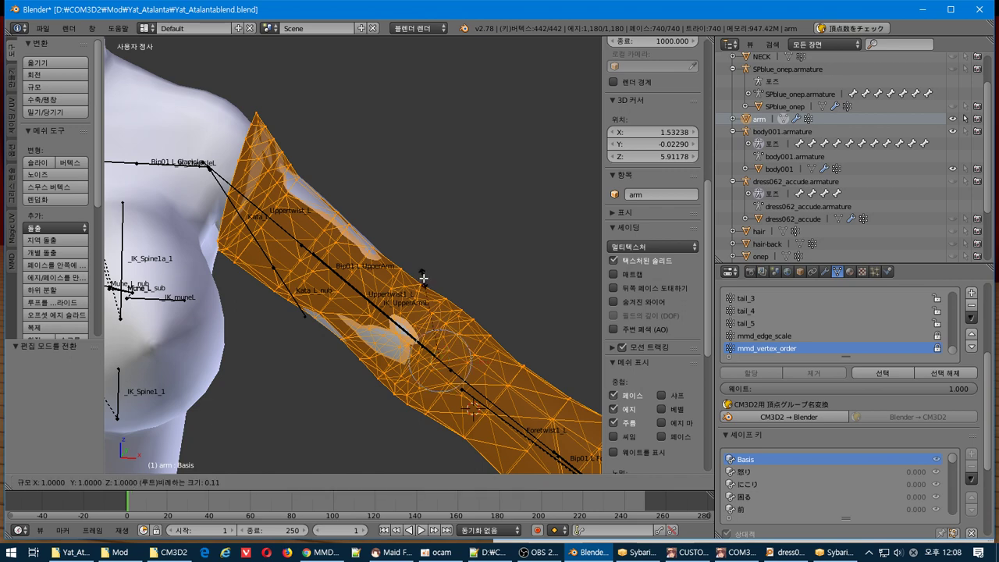
right_click(424, 277)
scroll(424, 277, "down", 6)
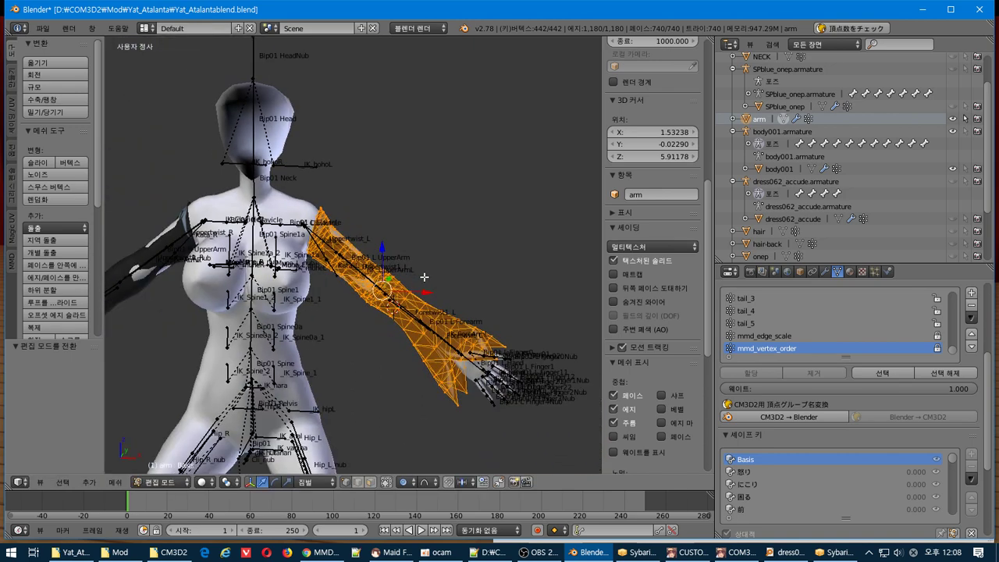
key("r")
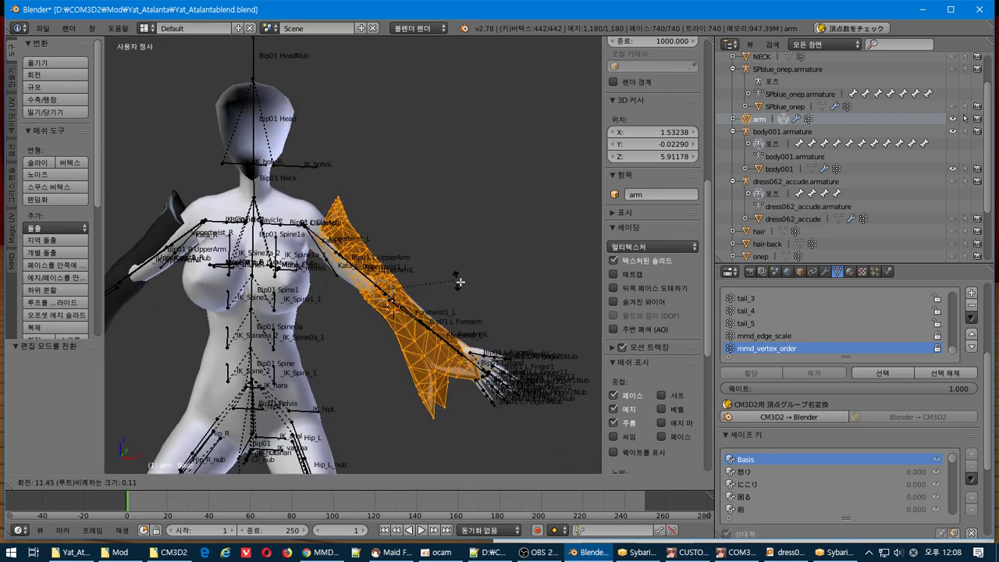
right_click(524, 338)
- In the front view, rotate the whole sleeve upright by 52.625° and scale it by 1.202 in X and Y only
key("KP_1")
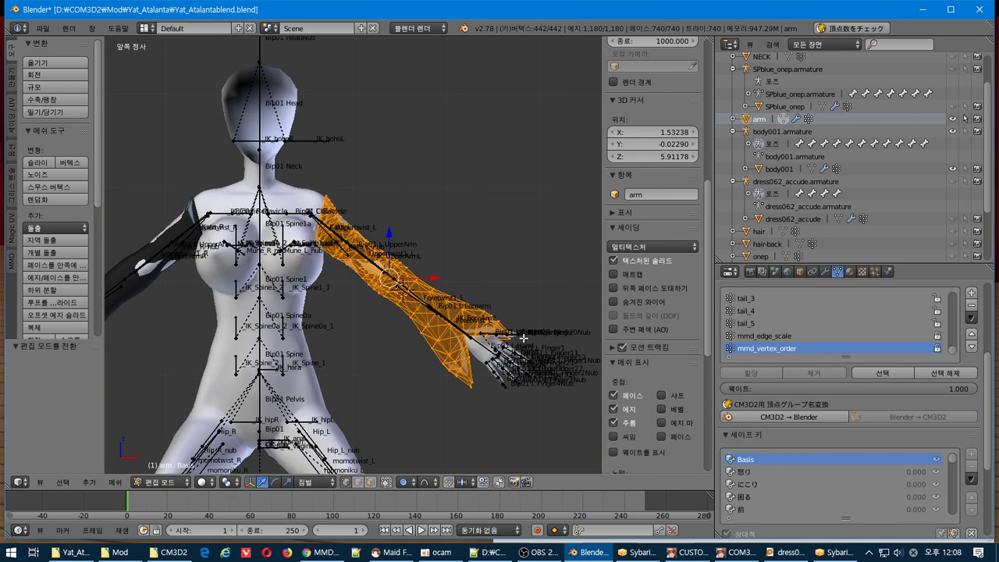
key("r")
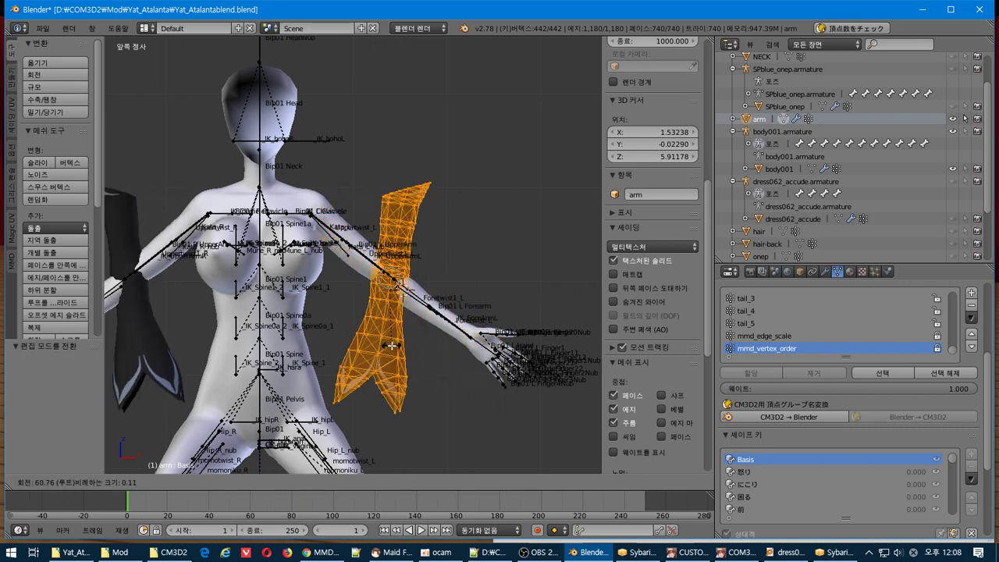
left_click(400, 346)
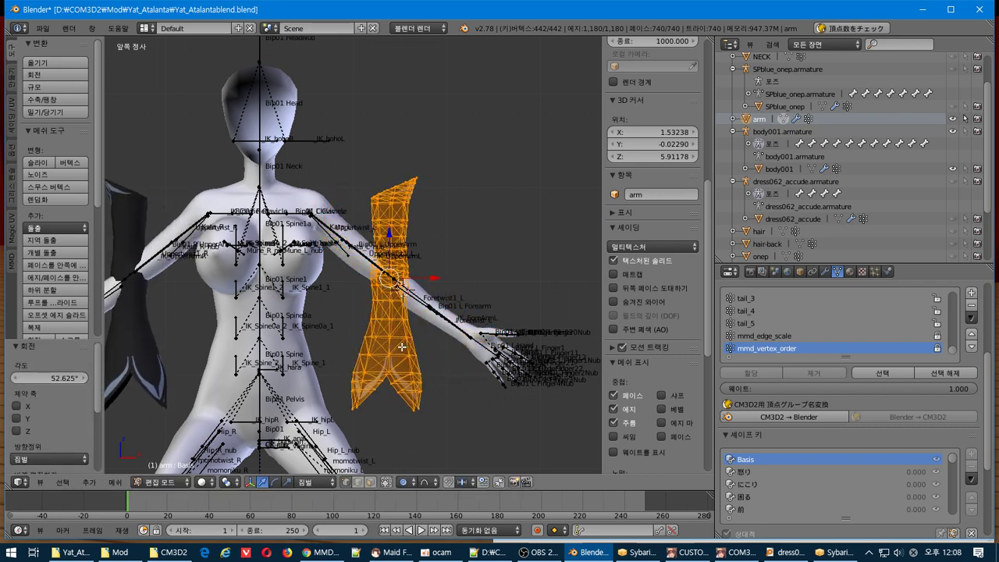
key("s")
key("shift+z")
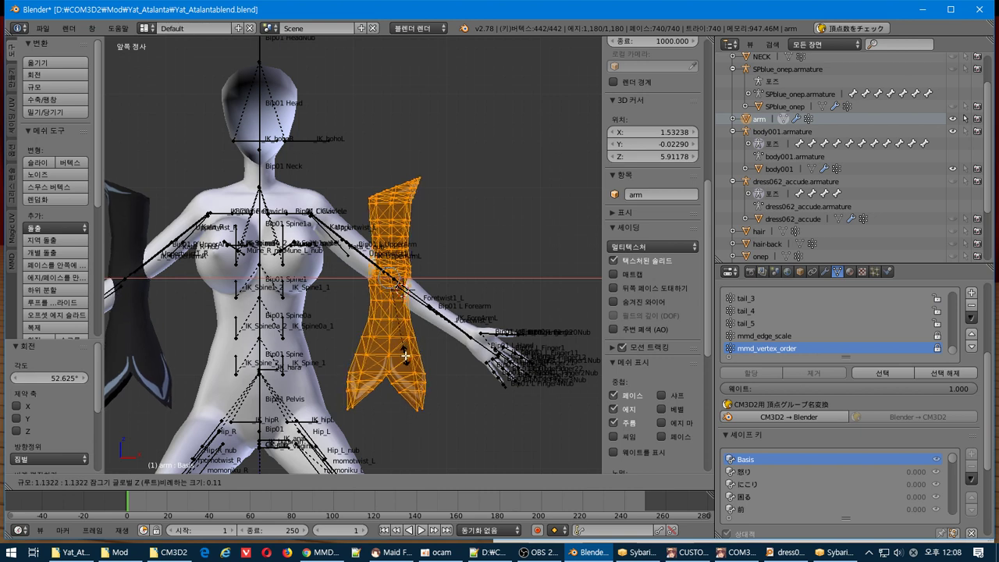
left_click(414, 352)
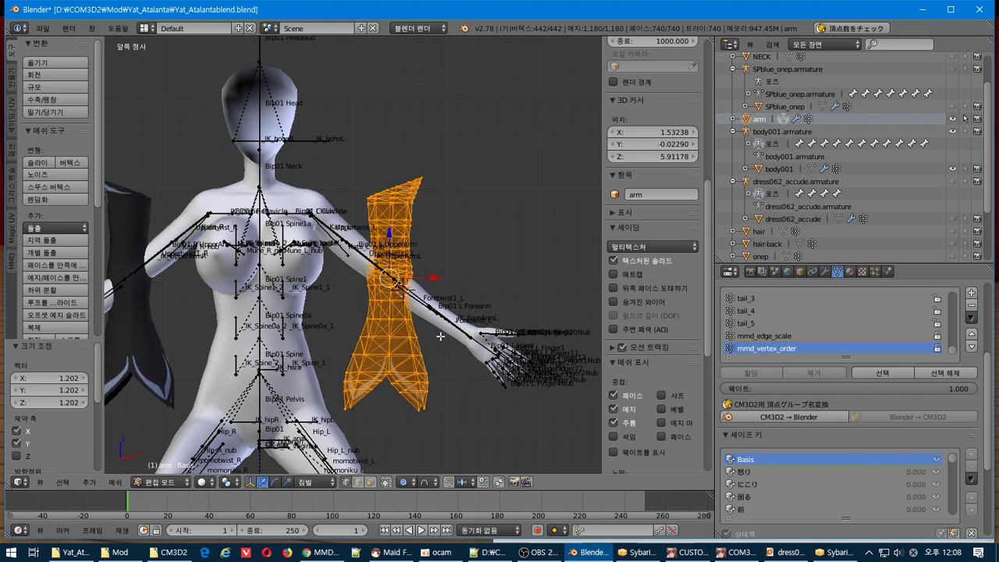
- Rotate the widened sleeve by -53.609° back along the arm and nudge it slightly along X
key("r")
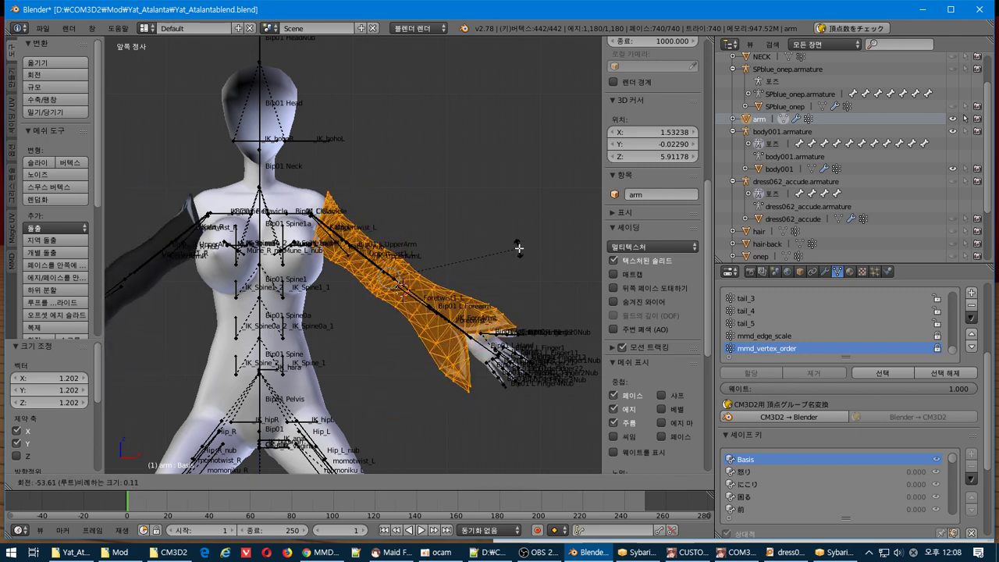
left_click(519, 249)
scroll(425, 273, "up", 2)
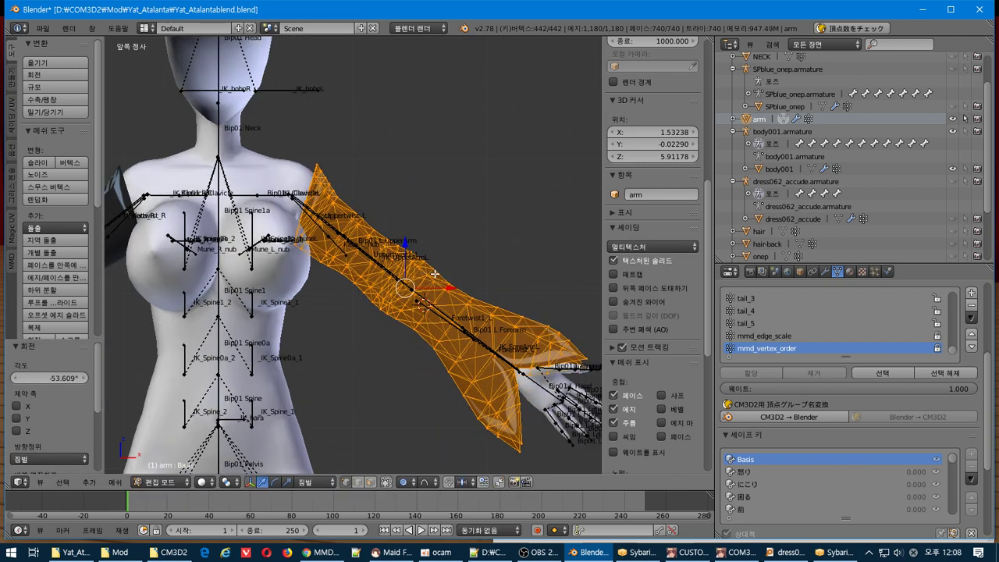
mouse_move(449, 288)
left_mouse_down()
mouse_move(473, 283)
mouse_move(455, 287)
left_mouse_up()
- Undo the sleeve's nudge, rotations and widening
key("ctrl+z")
key("ctrl+z")
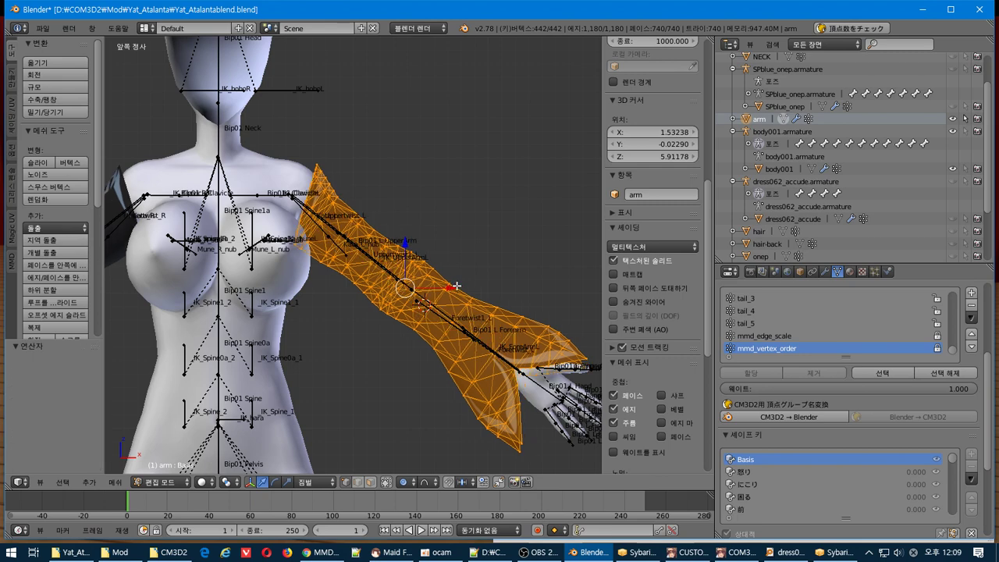
key("ctrl+shift+z")
- Deselect everything and box-select the ring of sleeve vertices around the middle of the left upper arm
scroll(455, 286, "up", 4)
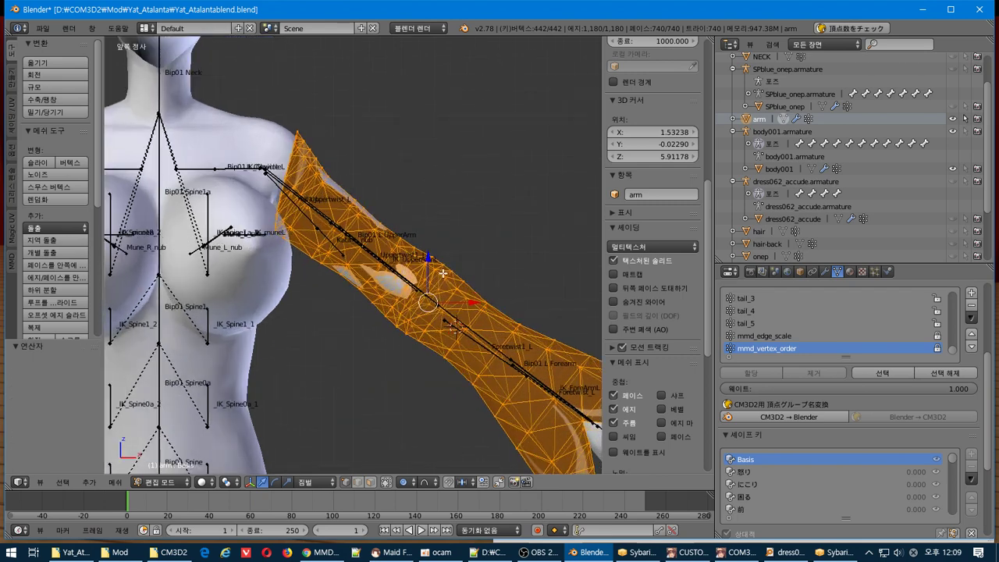
key("a")
key("b")
left_click_drag(338, 283, 411, 199)
key("b")
right_click(356, 256)
key("b")
key("b")
key("b")
middle_click_drag(434, 194, 407, 205)
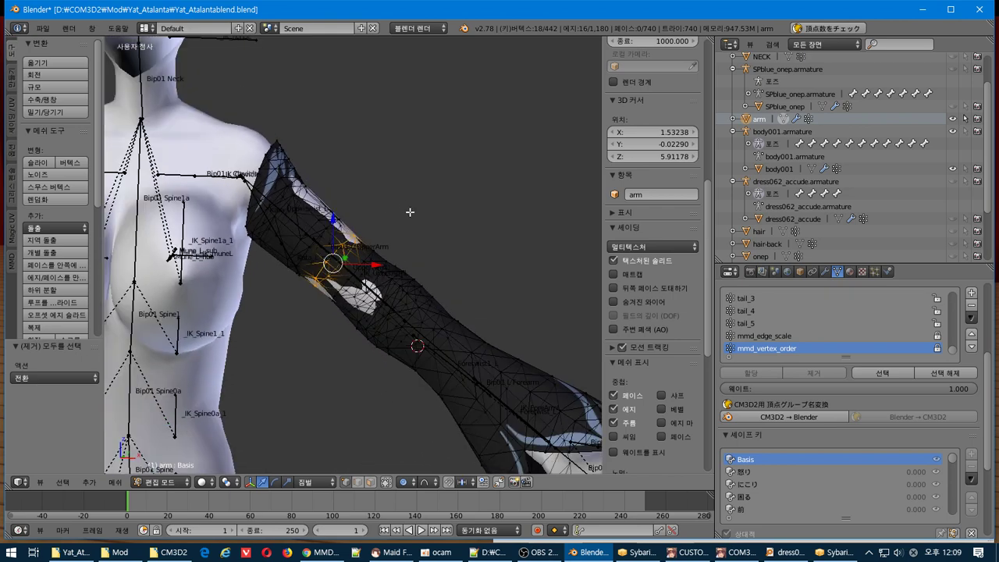
- Try growing the ring selection, undo that, and try scaling the ring by about 1.095 with Root proportional falloff
key("ctrl+KP_Add")
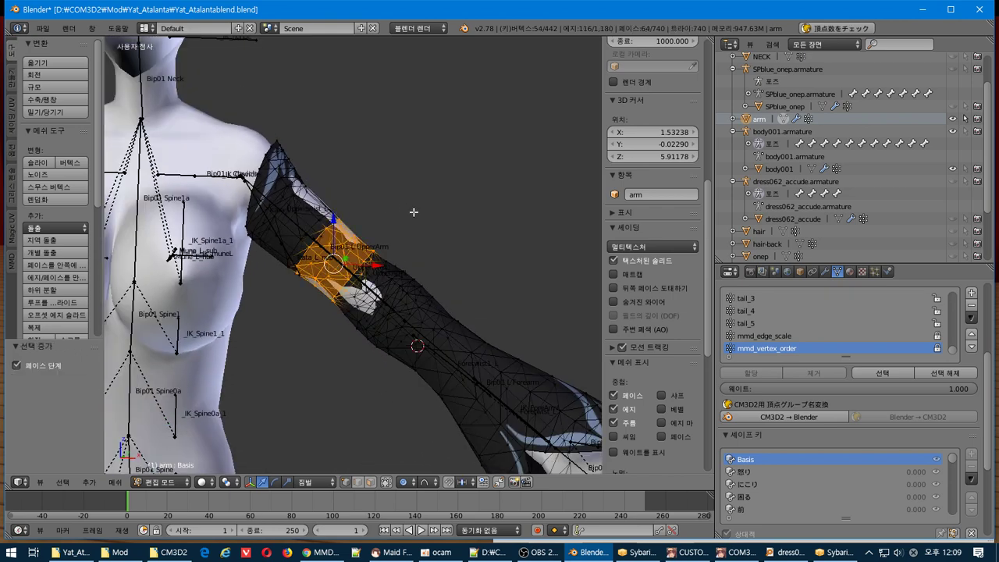
key("ctrl+z")
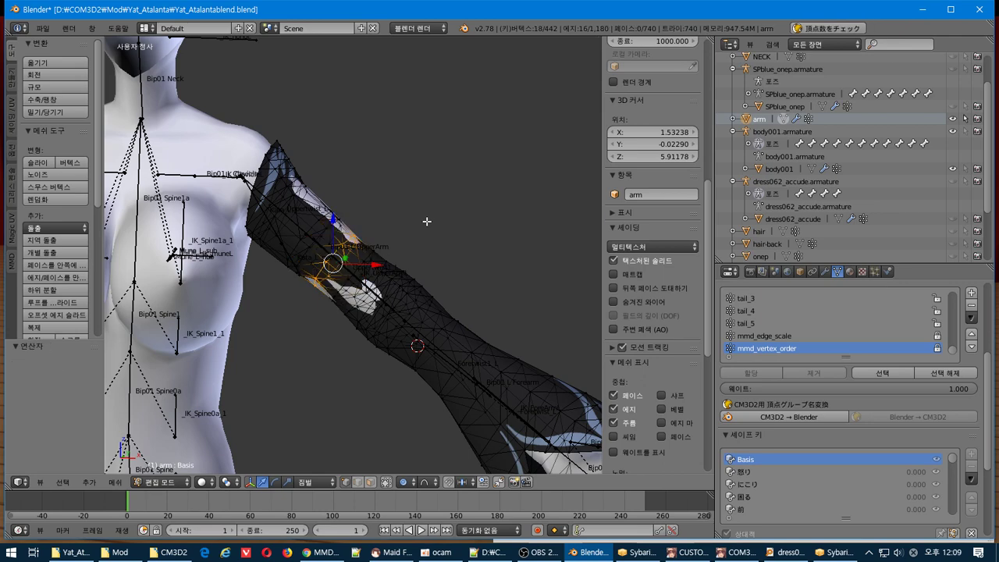
middle_click_drag(424, 221, 405, 232)
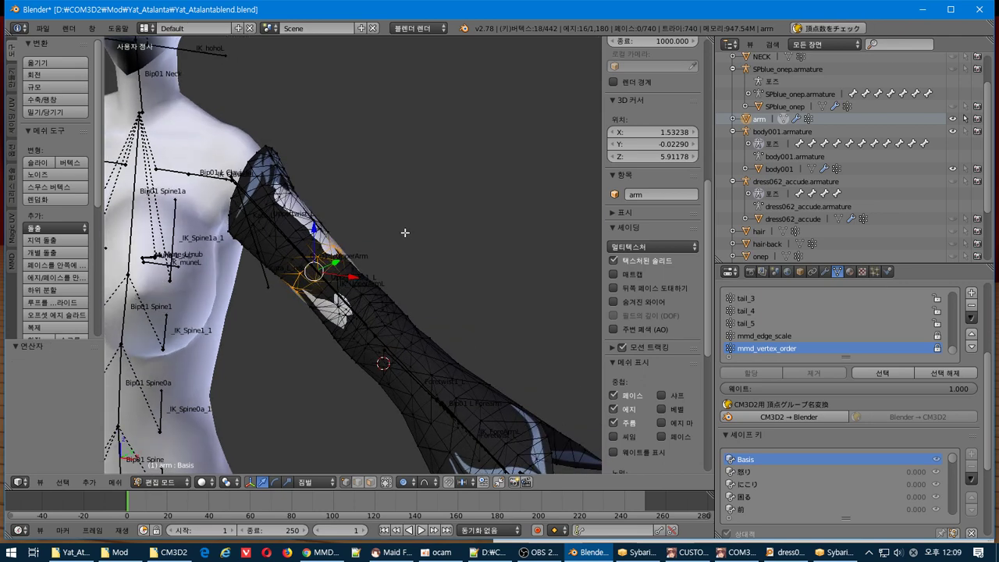
key("s")
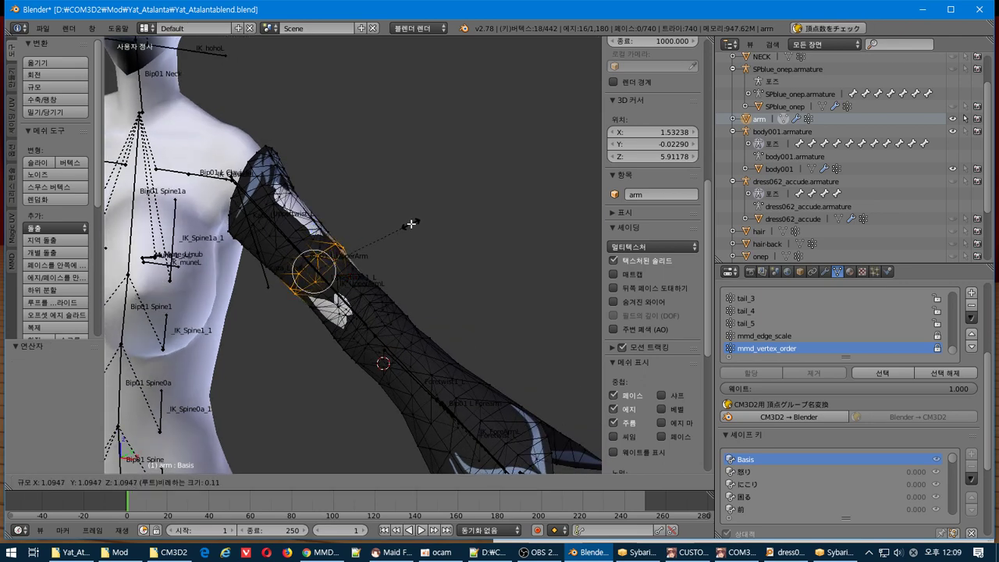
left_click(411, 224)
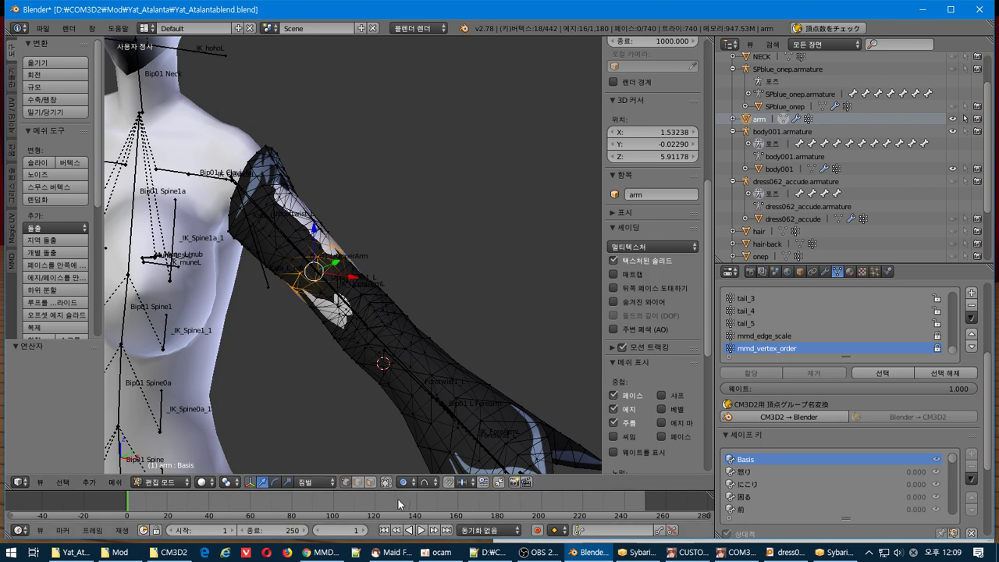
- Set the proportional falloff to Linear and try scaling the selected upper-arm ring of the sleeve by 1.074
left_click(424, 482)
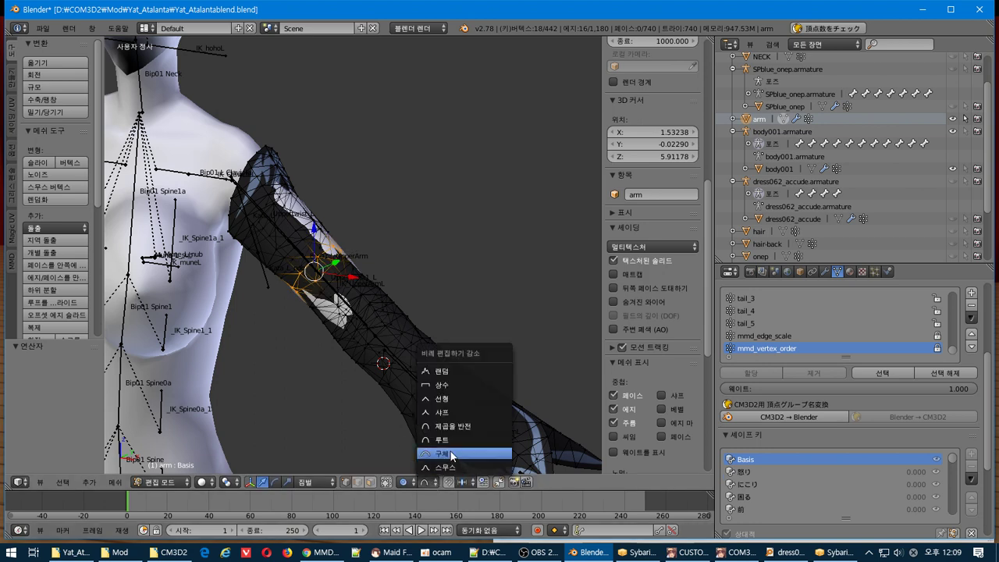
left_click(476, 399)
key("s")
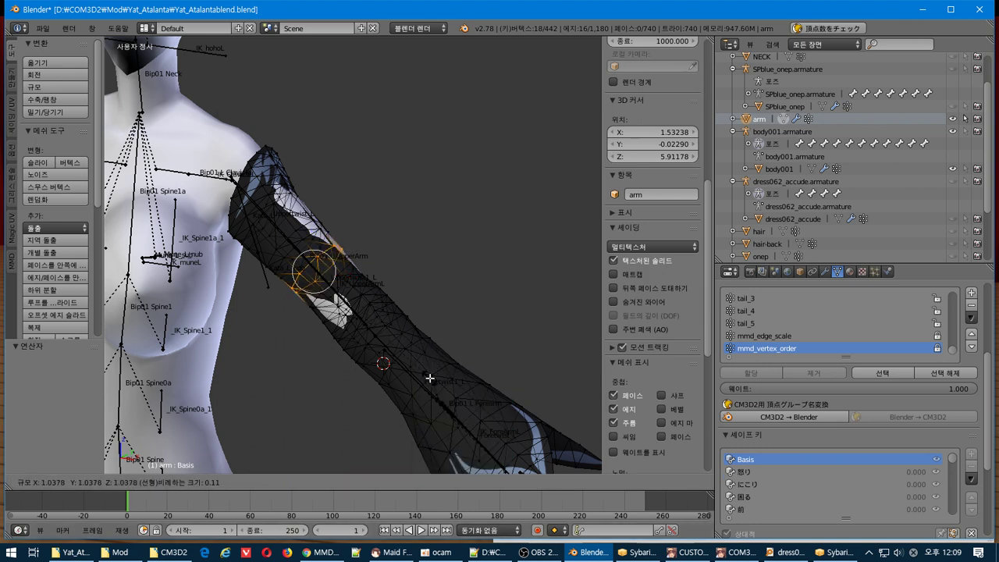
scroll(437, 386, "down", 1)
scroll(442, 382, "down", 12)
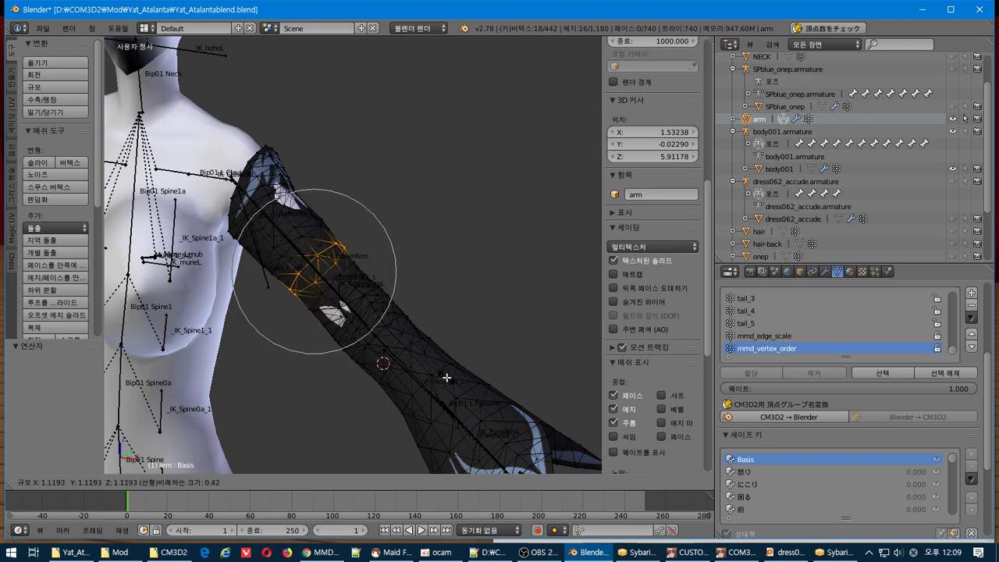
scroll(445, 378, "up", 2)
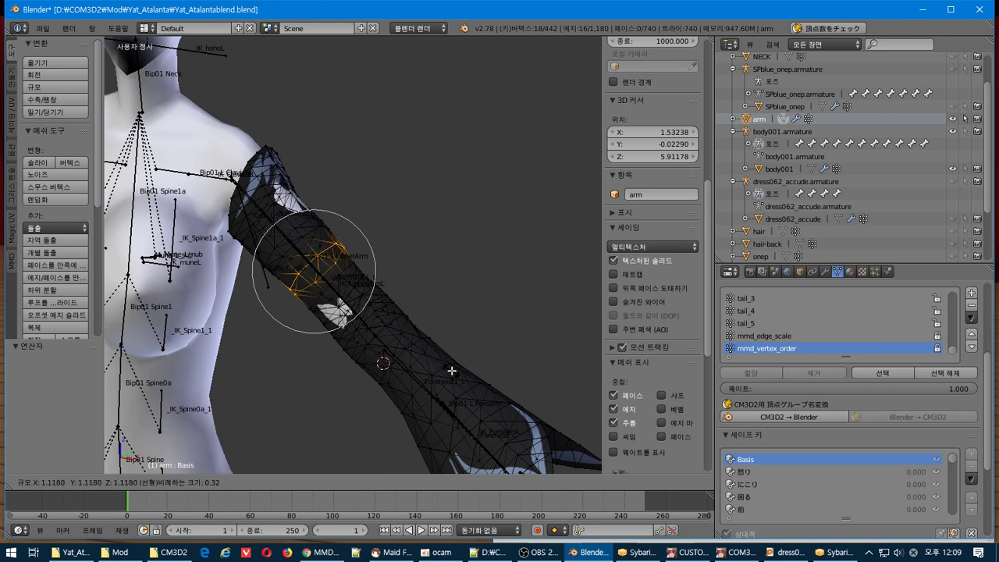
left_click(451, 359)
middle_click_drag(450, 359, 484, 353)
scroll(485, 350, "up", 2)
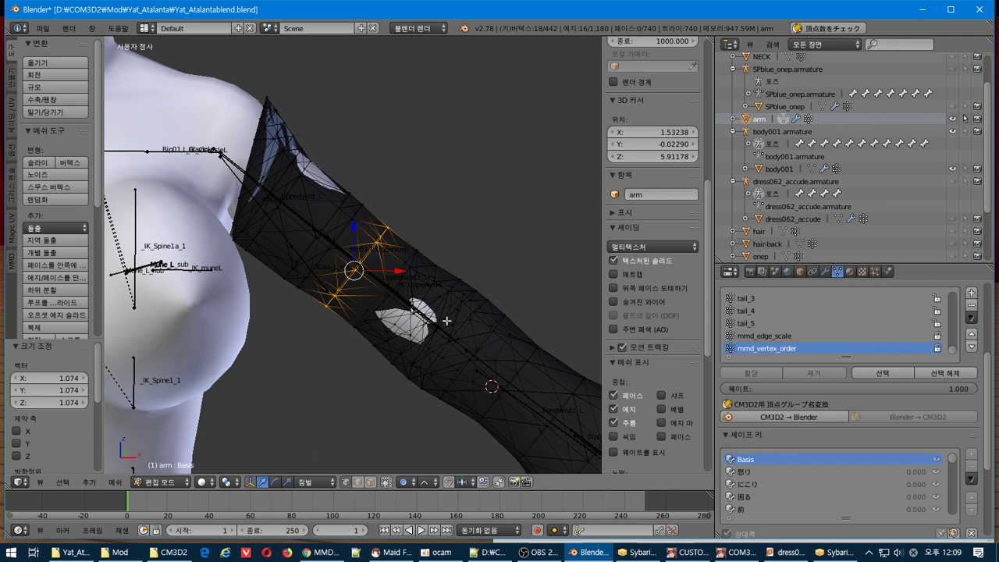
scroll(446, 320, "up", 2)
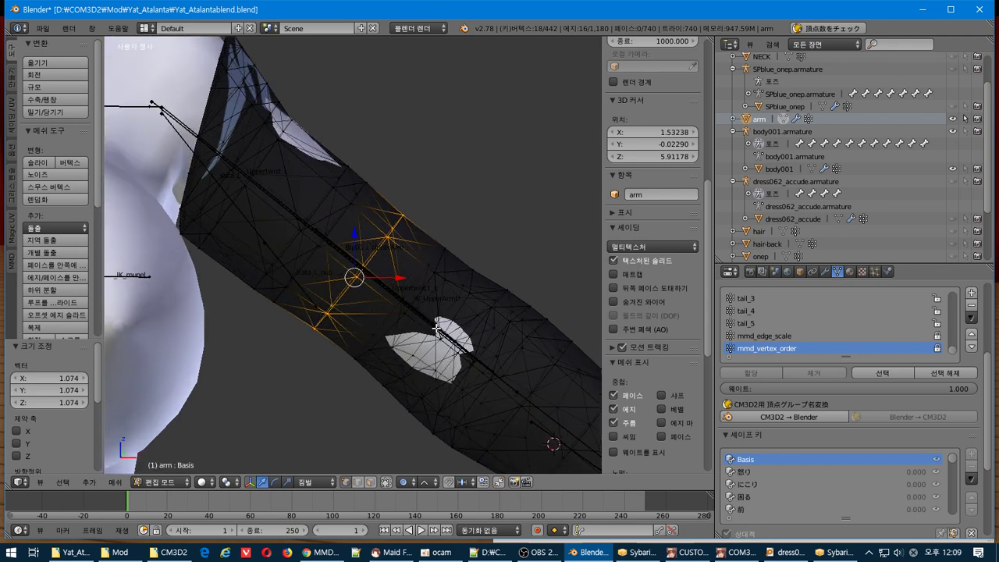
middle_click_drag(347, 251, 577, 246)
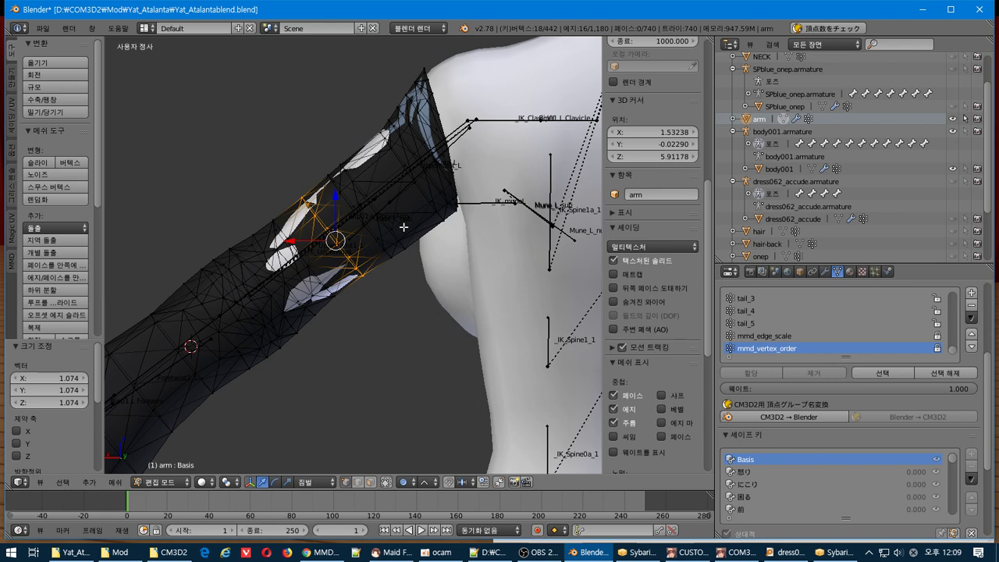
- Try growing the ring selection once, scaling it by 1.062, and growing the selection twice more
key("ctrl+KP_Add")
key("s")
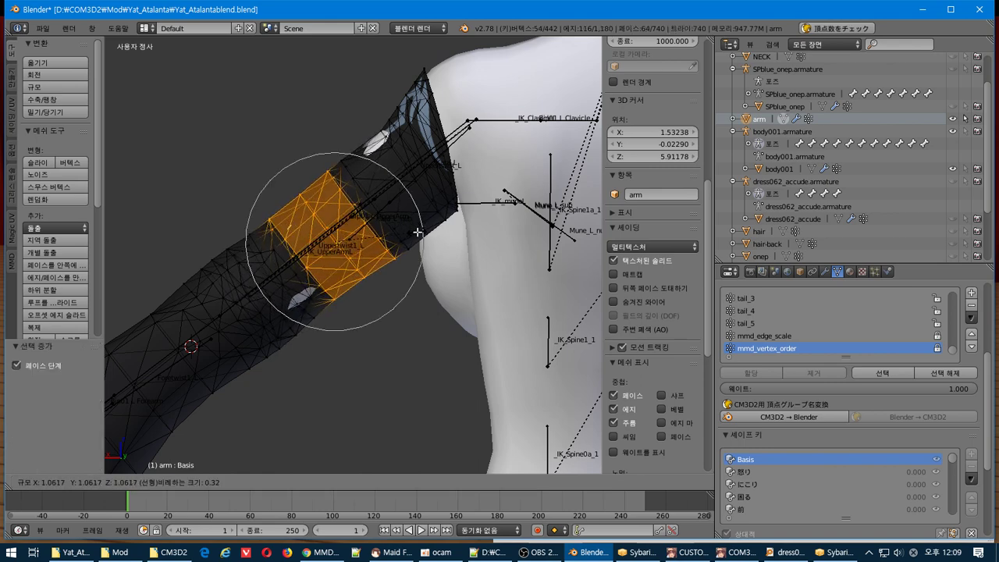
left_click(418, 232)
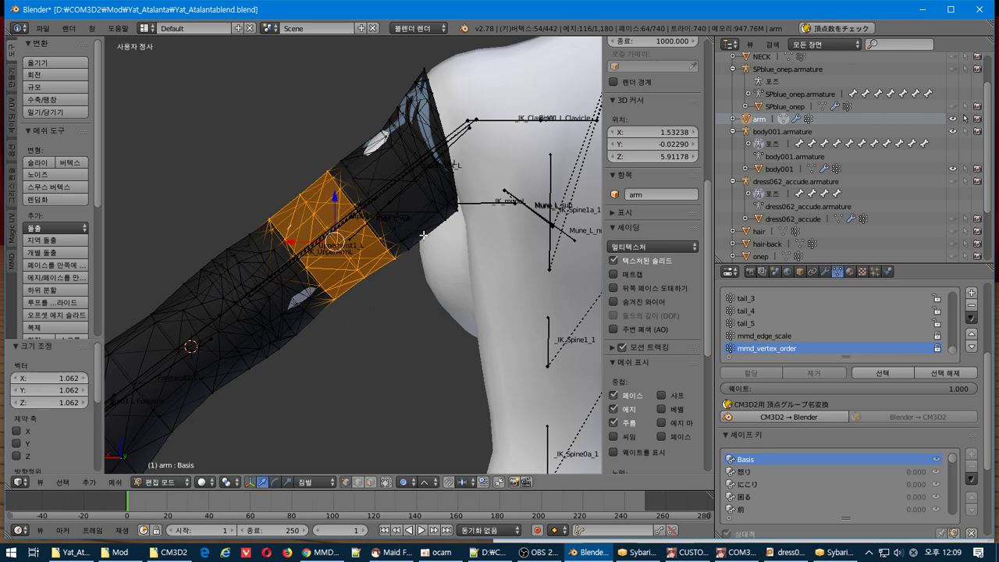
key("ctrl+KP_Add")
key("ctrl+KP_Add")
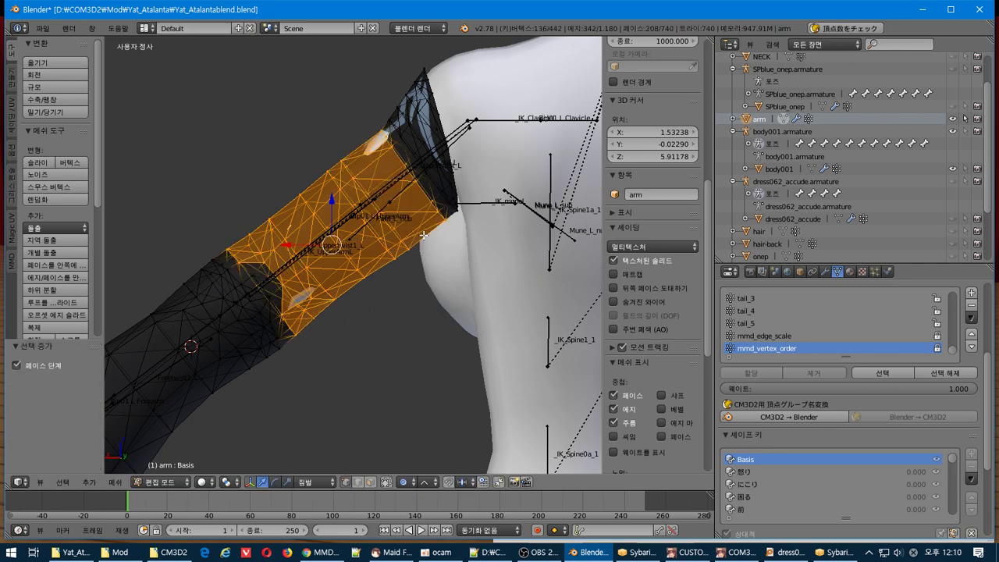
- Undo the selection growth and the trial scalings of the upper-arm ring
key("ctrl+z")
key("ctrl+z")
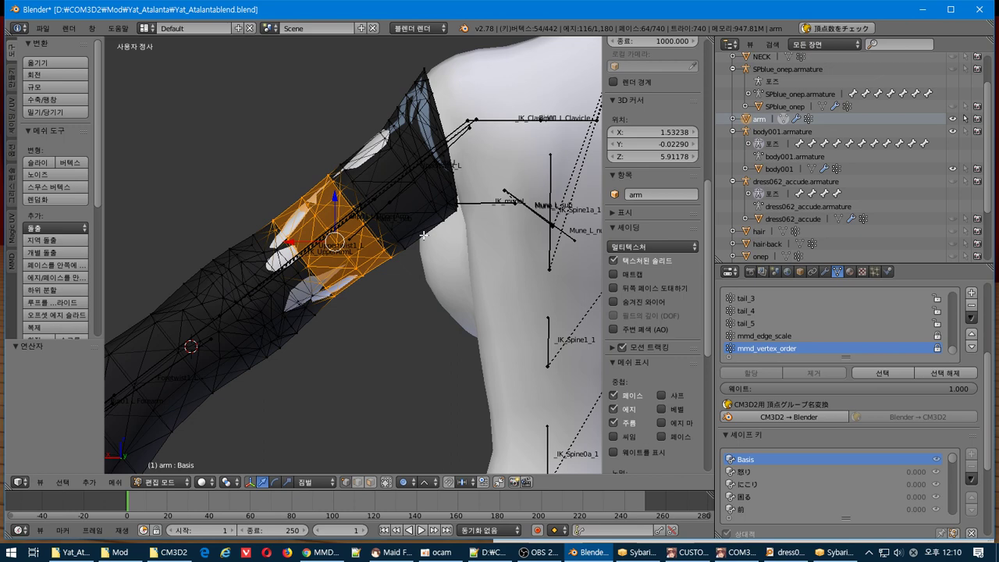
key("ctrl+z")
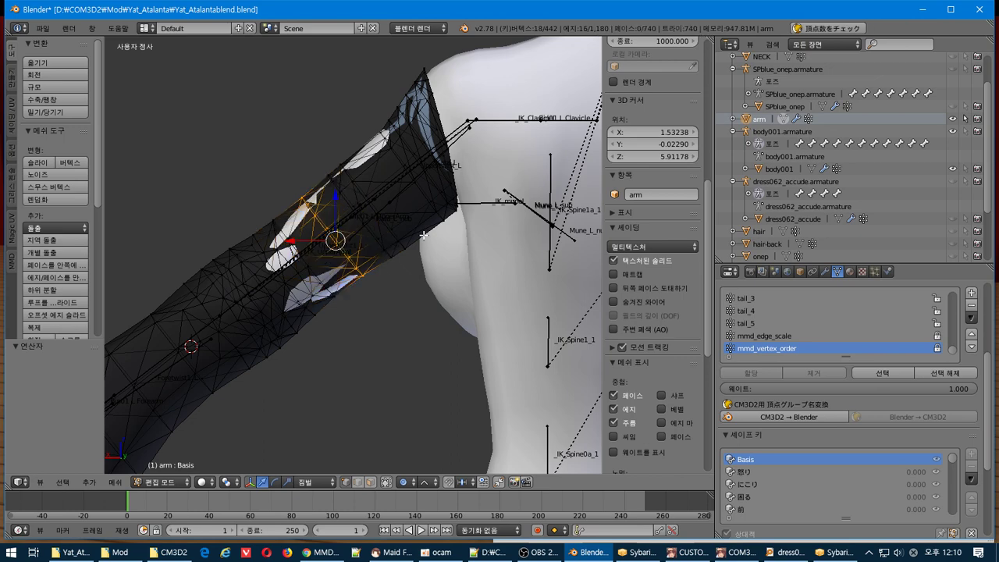
scroll(423, 234, "down", 3)
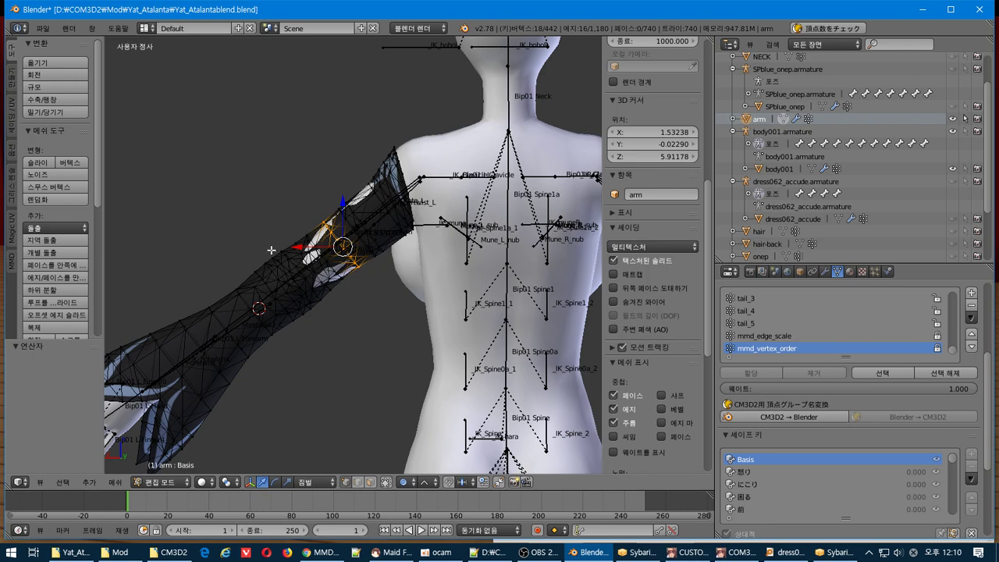
key("ctrl+z")
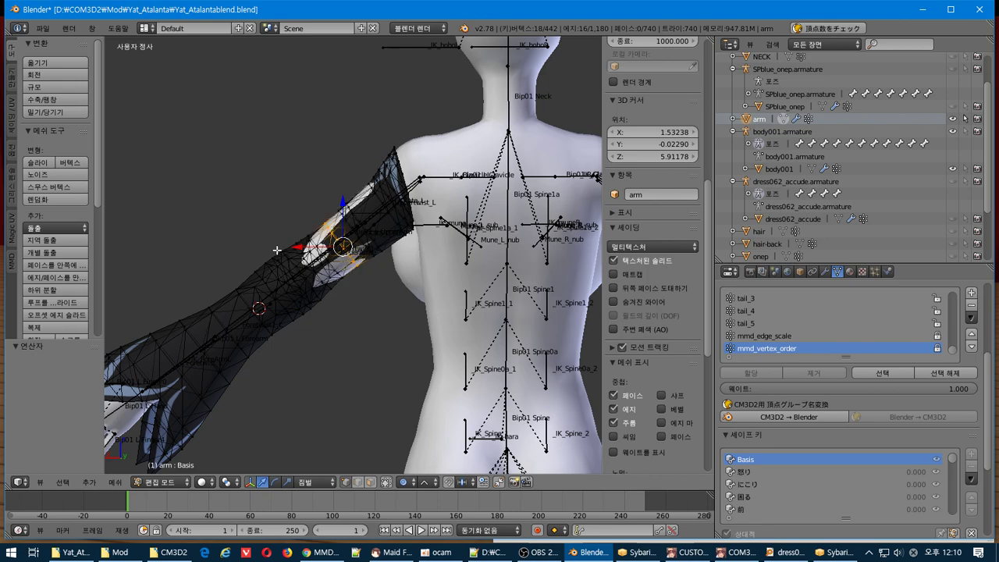
middle_click_drag(277, 249, 529, 244)
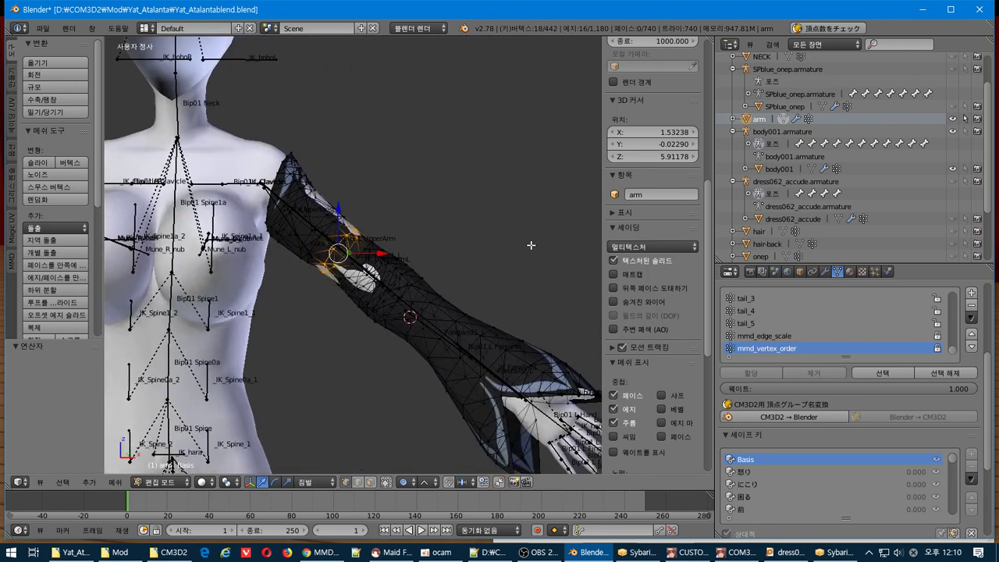
key("ctrl+z")
key("ctrl+z")
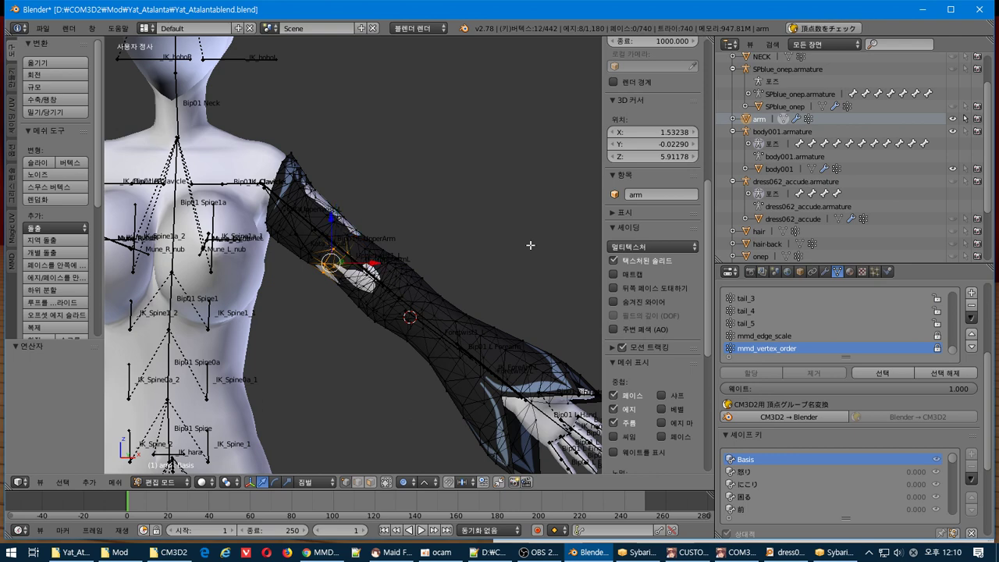
- Select the whole sleeve mesh, rotate it 53.673° in front view, and fine-tune it by about -2° to stand upright
key("a")
key("a")
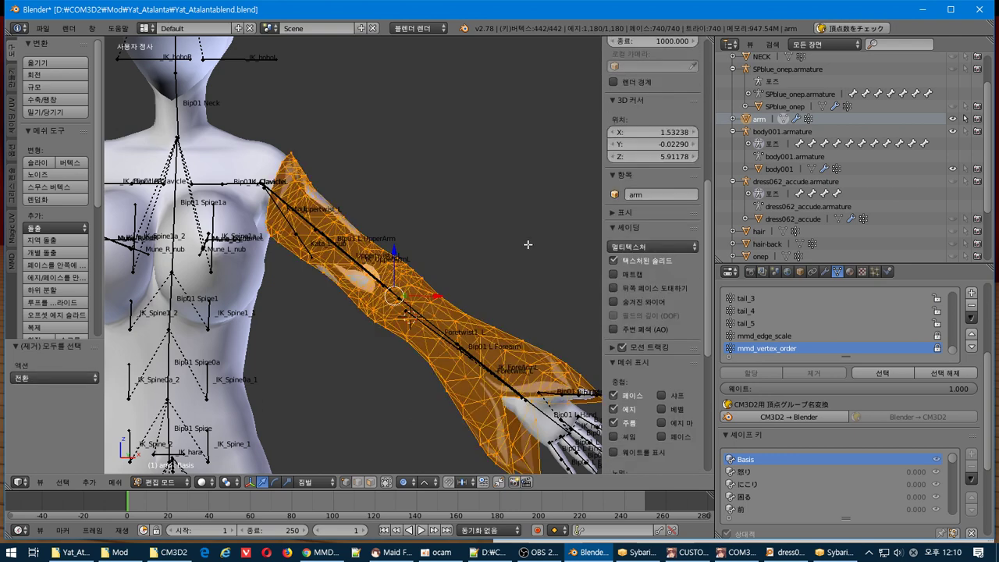
key("KP_1")
key("r")
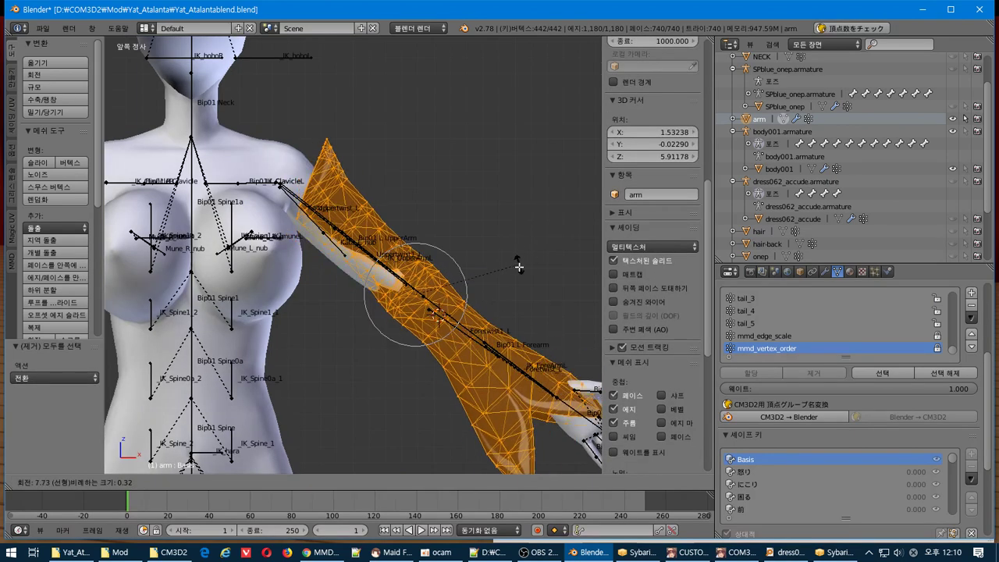
left_click(471, 320)
key("r")
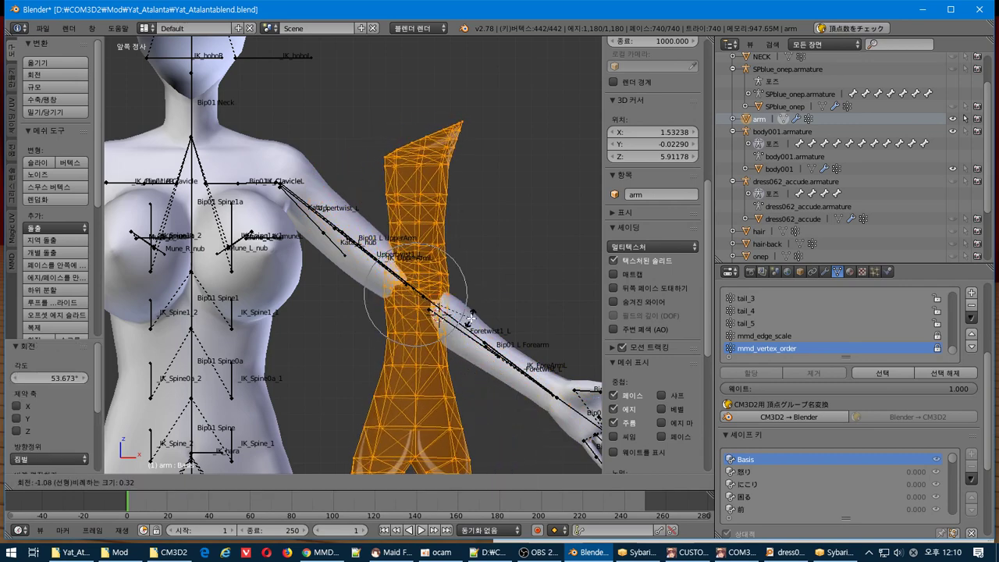
left_click(470, 316)
scroll(470, 313, "down", 2)
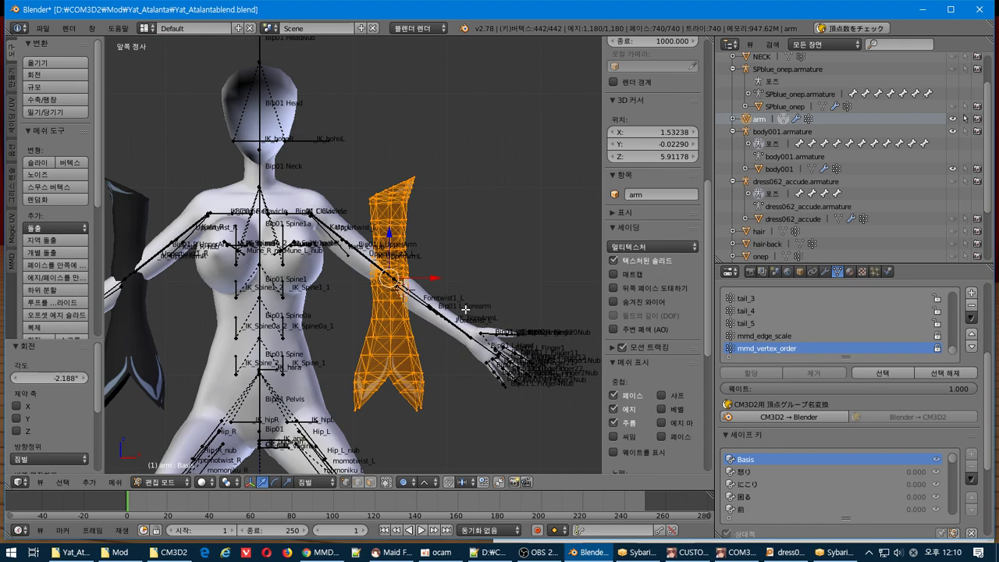
- Widen the upright sleeve by 1.183 along X and Y only, keeping its Z length
middle_click_drag(465, 310, 319, 321)
key("KP_3")
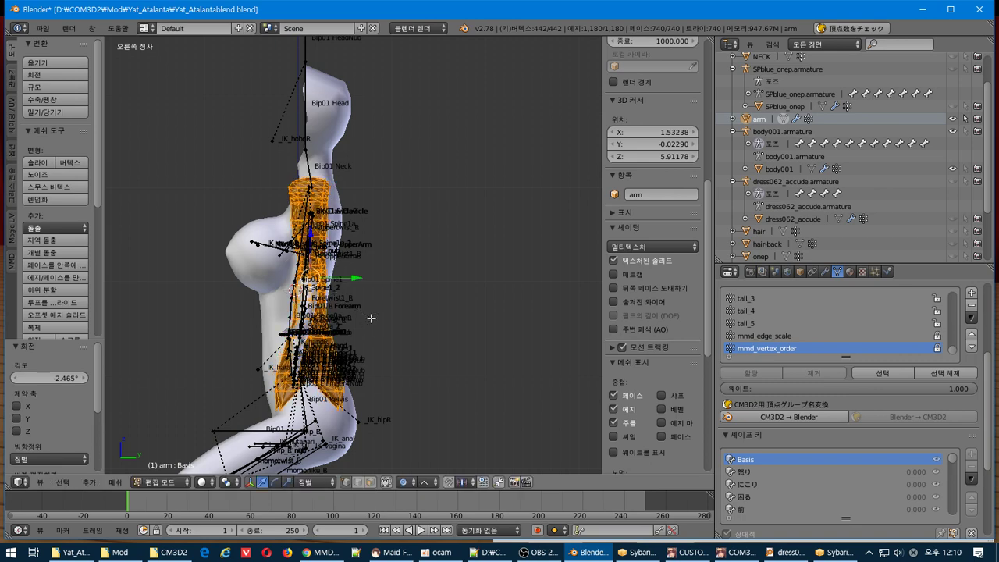
middle_click_drag(369, 317, 423, 313)
key("s")
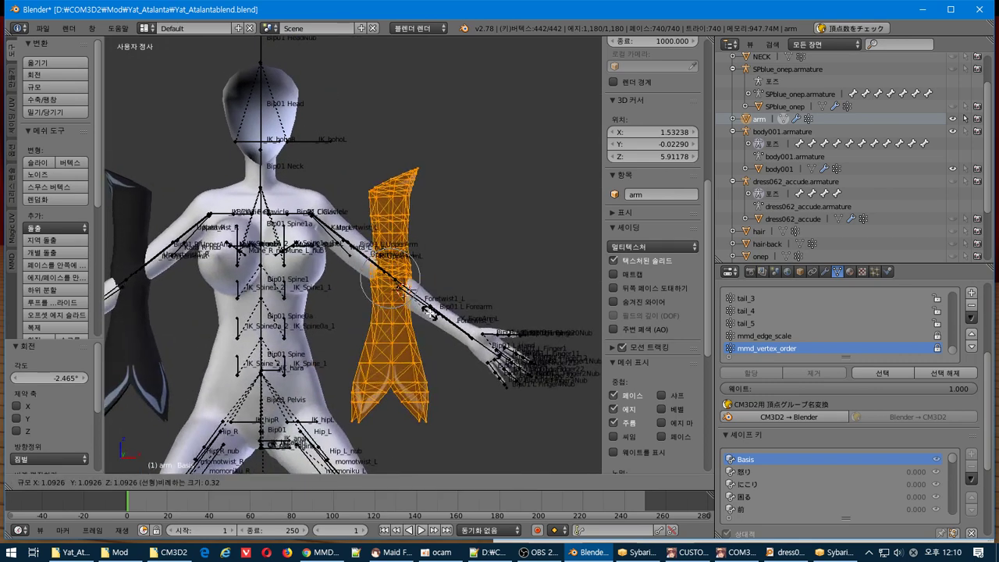
key("Escape")
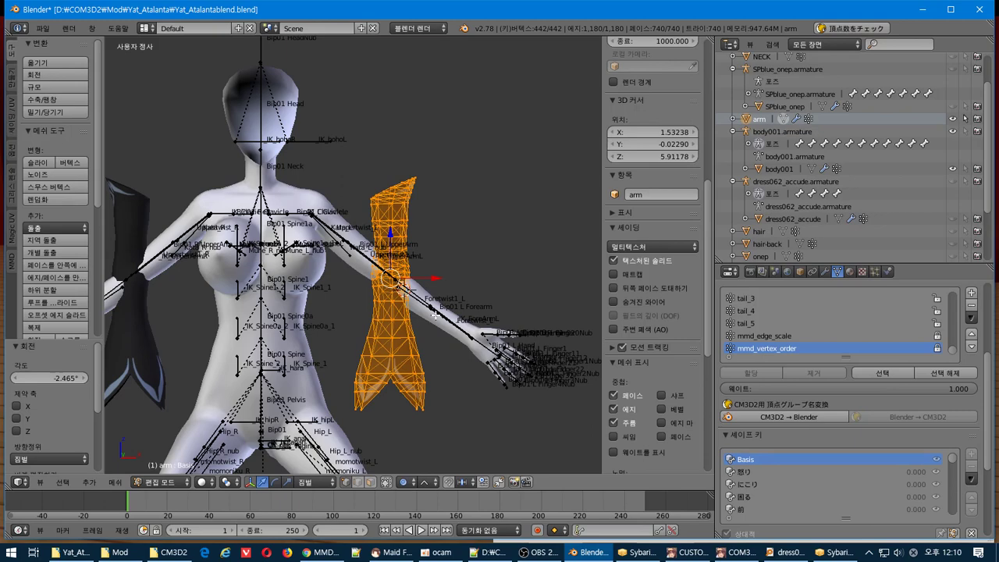
key("s")
key("shift+z")
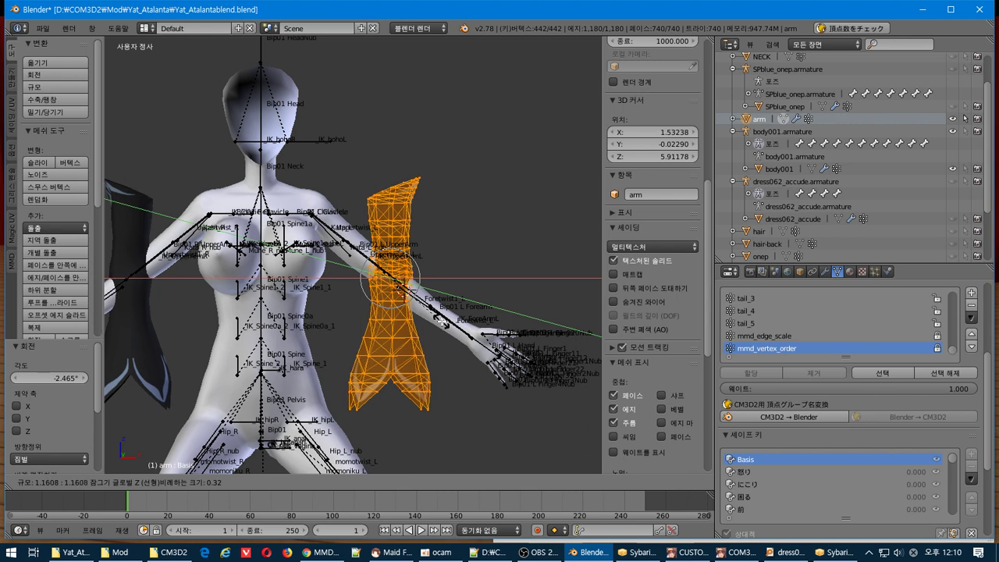
left_click(442, 321)
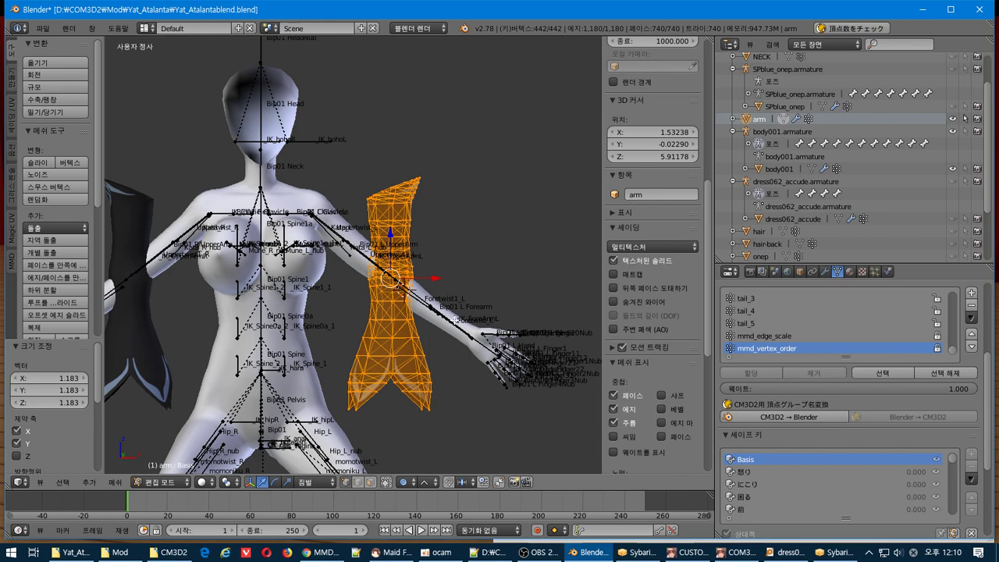
- Rotate the widened sleeve by -51.826° back along the arm, and tilt it about 4.4° in the side view
key("r")
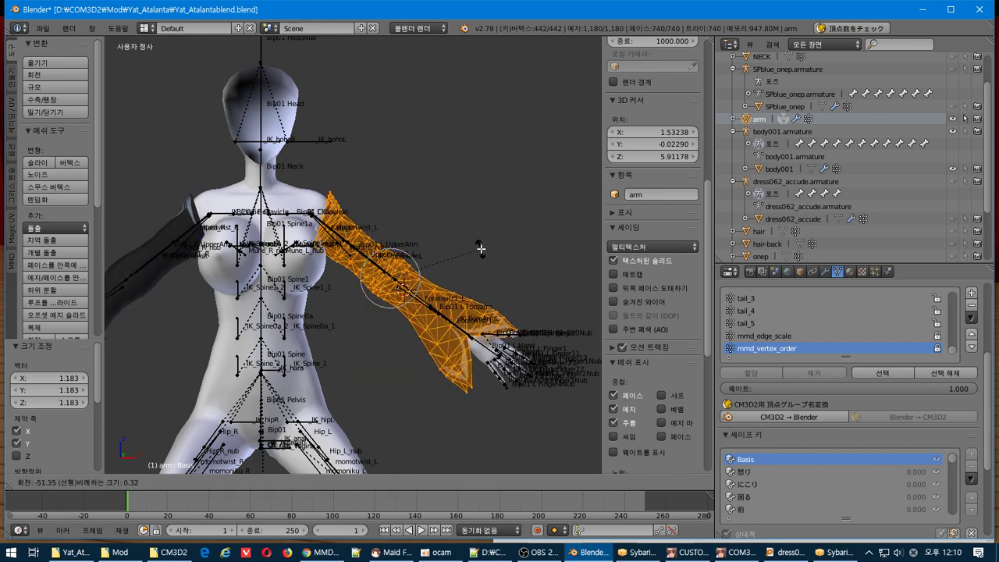
left_click(481, 248)
middle_click_drag(480, 248, 328, 267)
key("KP_3")
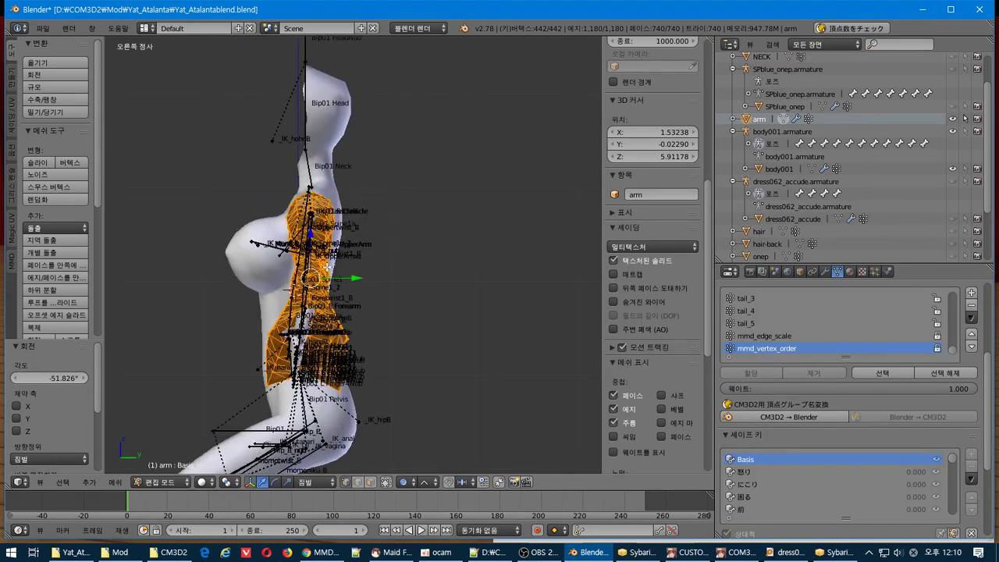
key("r")
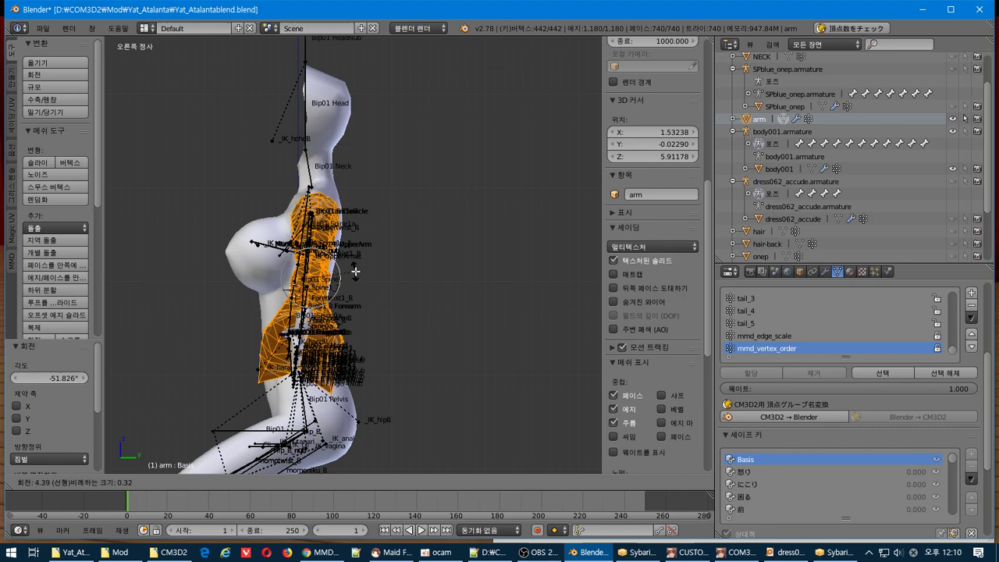
left_click(353, 270)
key("Tab")
middle_click_drag(335, 275, 357, 309)
key("Tab")
key("Tab")
key("r")
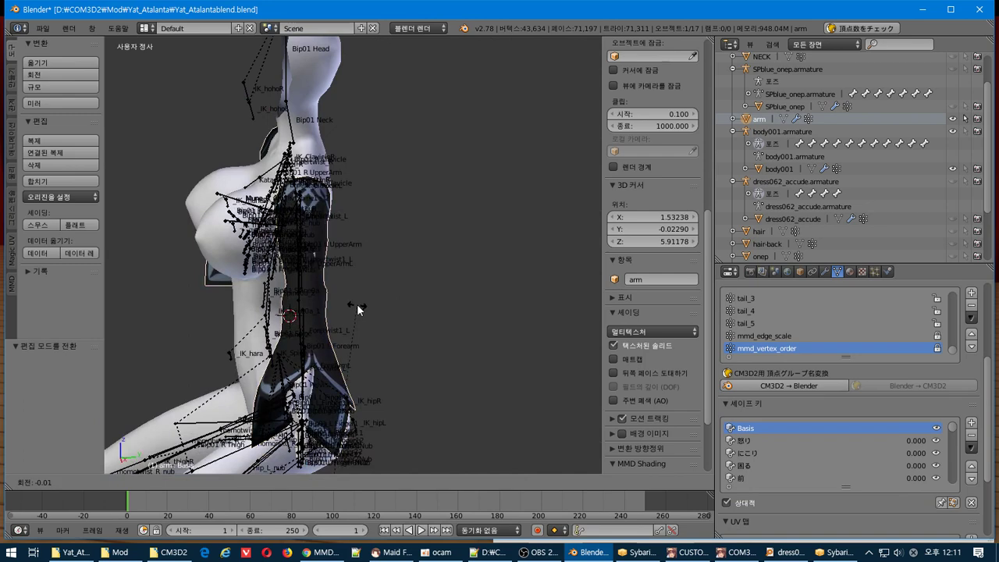
right_click(357, 306)
key("Tab")
key("r")
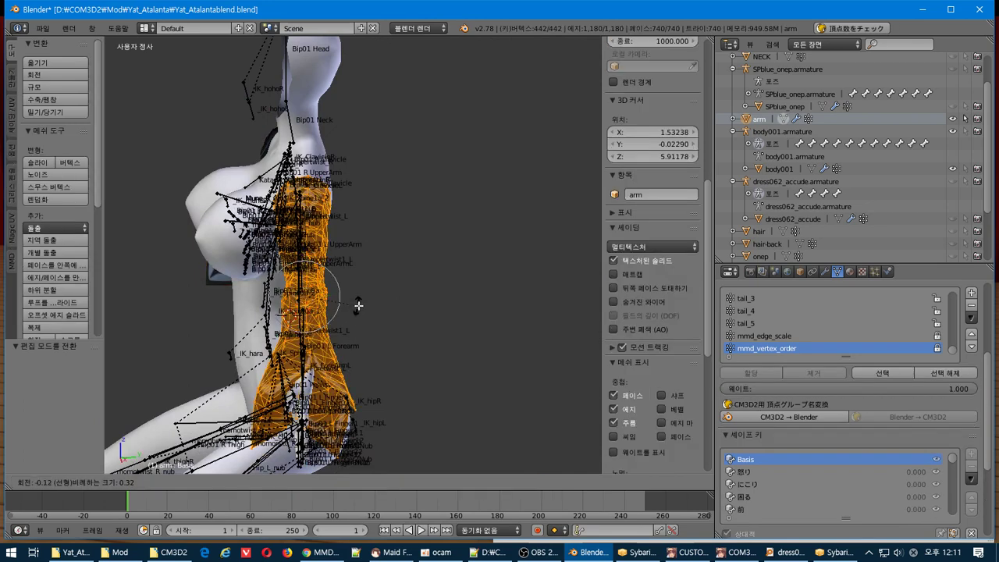
right_click(359, 306)
key("Tab")
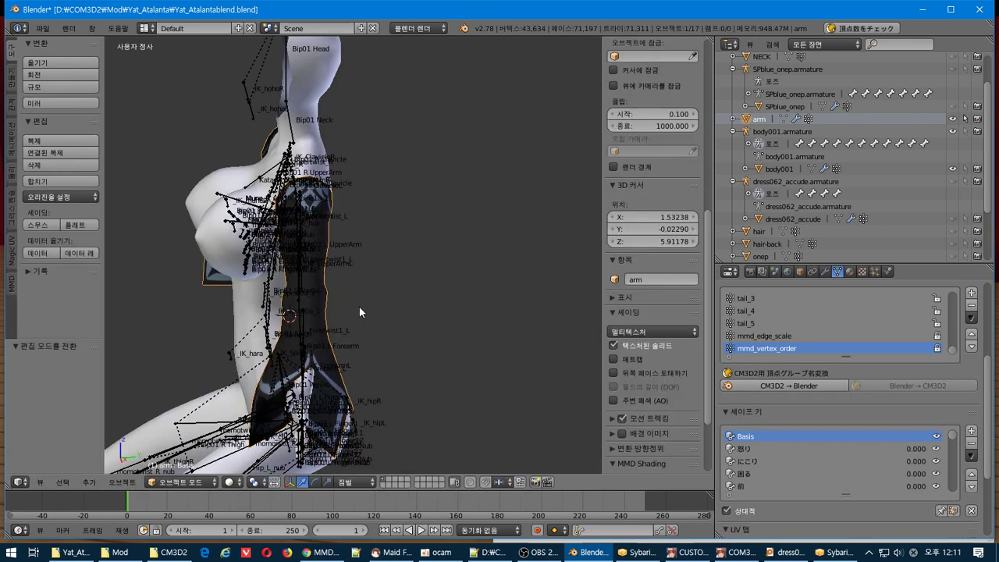
- Nudge the whole sleeve mesh slightly along X in Edit Mode and return to Object Mode
middle_click_drag(359, 306, 351, 225)
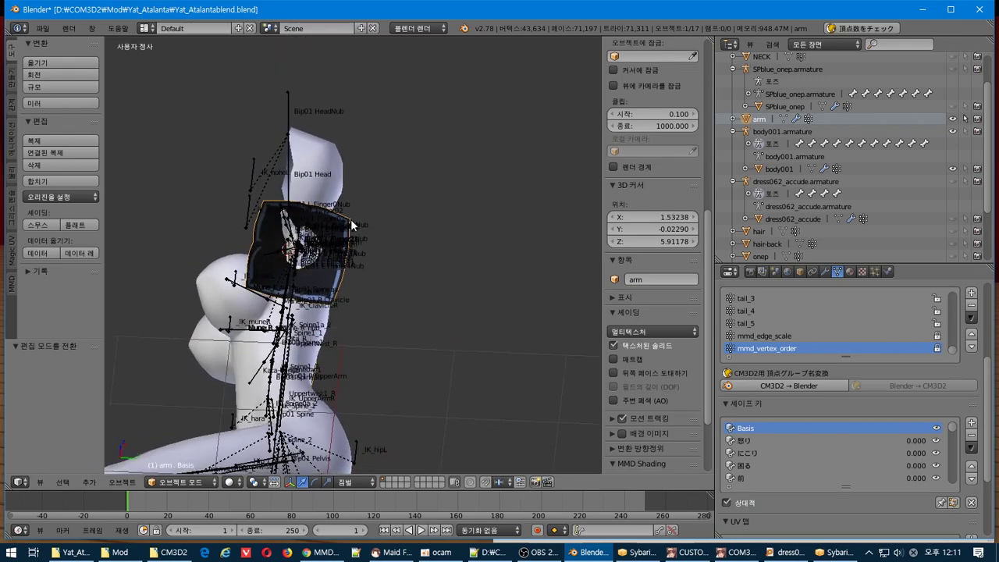
key("Tab")
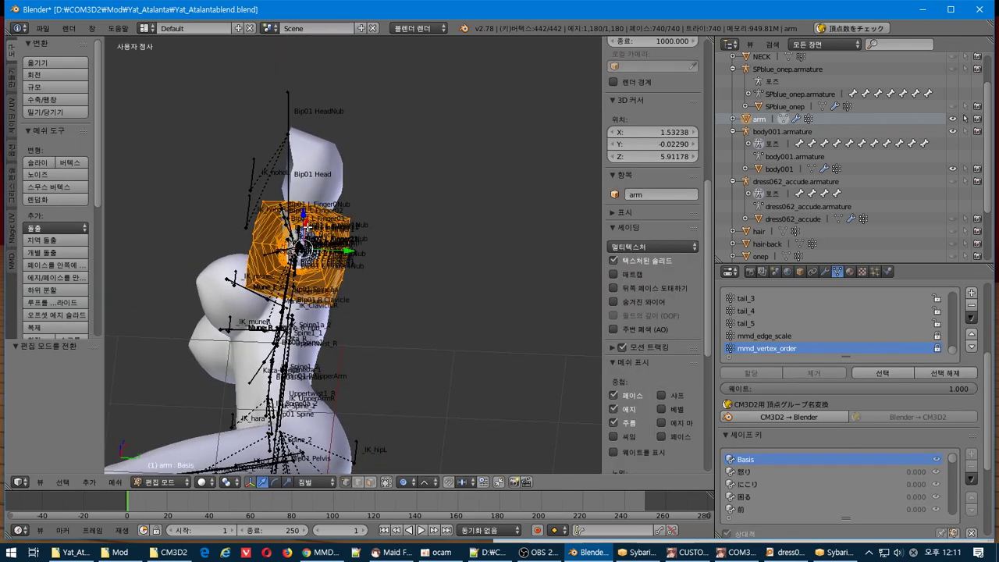
left_click_drag(307, 227, 307, 225)
middle_click_drag(314, 225, 231, 254)
key("Tab")
mouse_move(291, 247)
middle_mouse_down()
mouse_move(273, 273)
mouse_move(274, 247)
middle_mouse_up()
key("r")
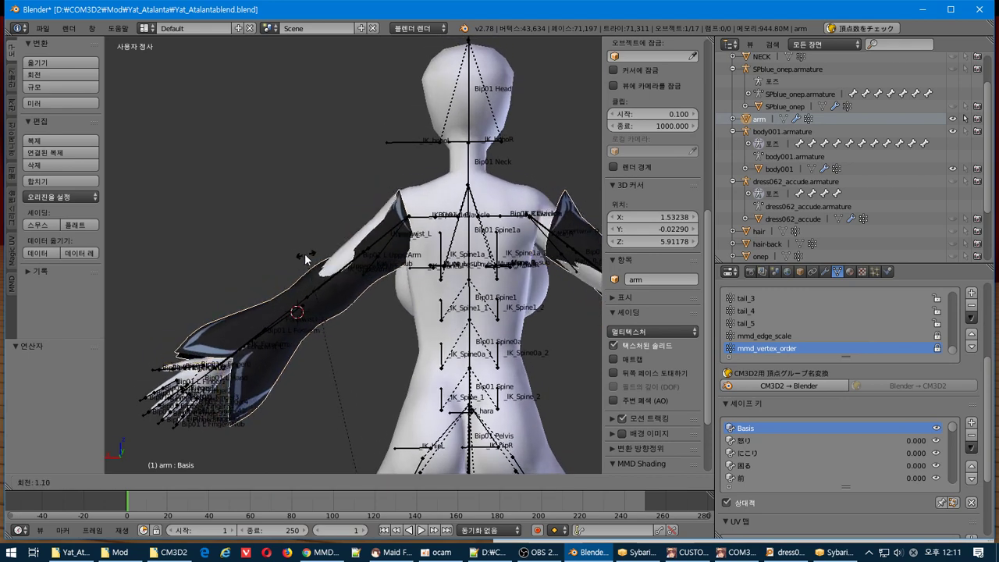
key("Escape")
key("Tab")
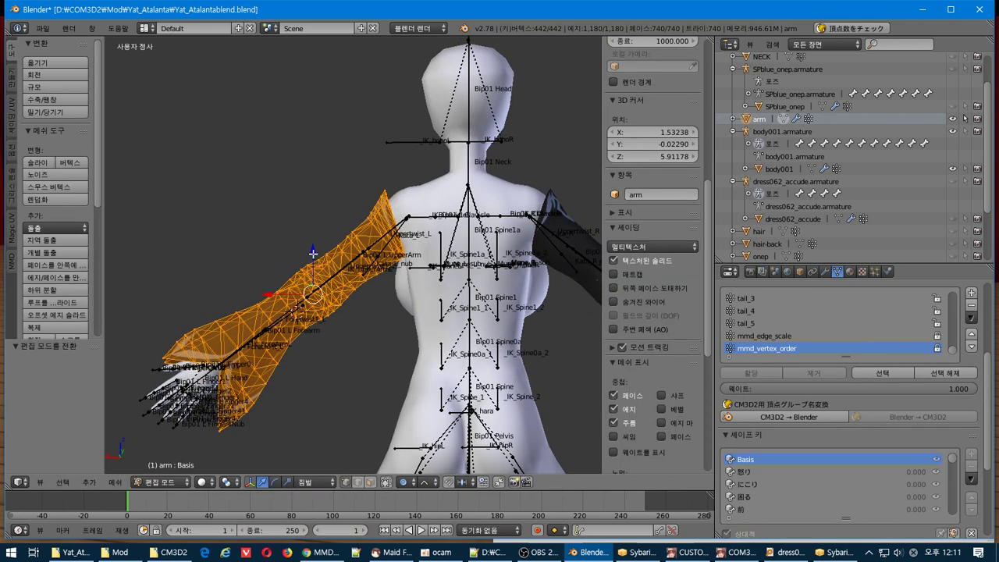
- Shift the whole sleeve mesh 0.017 along Y in Edit Mode and return to Object Mode
middle_click_drag(312, 253, 475, 291)
key("Tab")
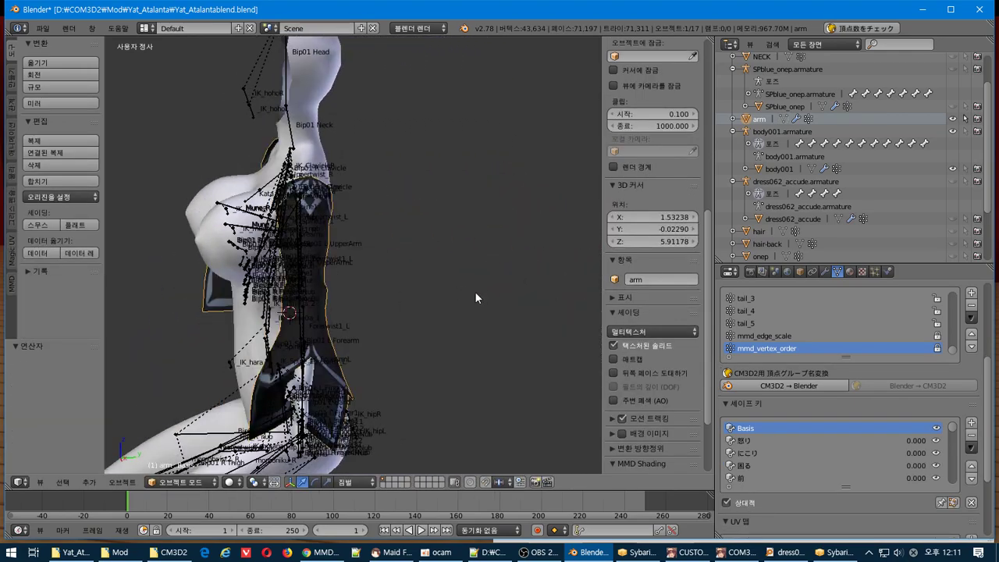
key("Tab")
left_click_drag(349, 293, 352, 293)
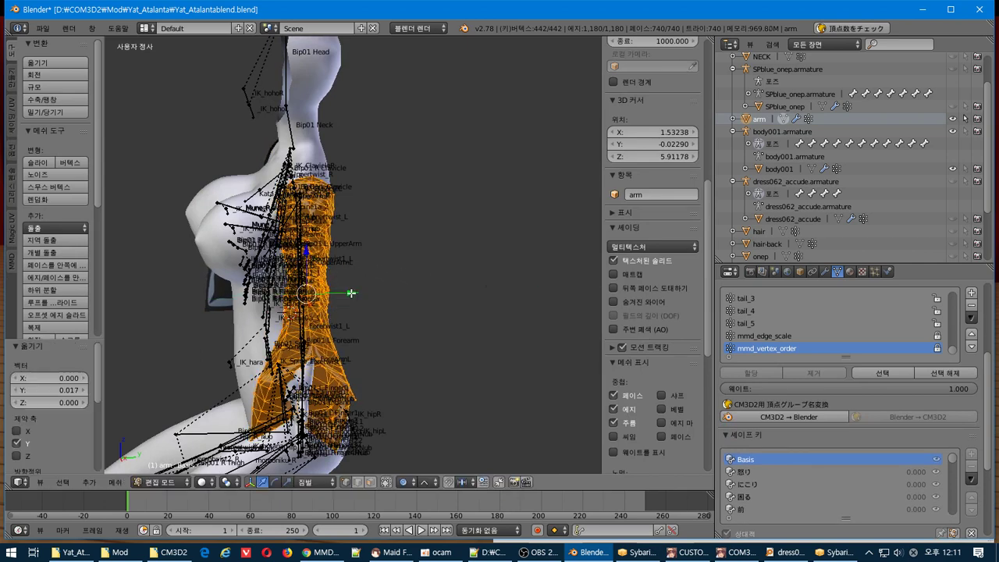
key("Tab")
- Examine how the sleeves fit around both arms from the front and from an angled view
middle_click_drag(426, 291, 555, 276)
scroll(551, 278, "down", 2)
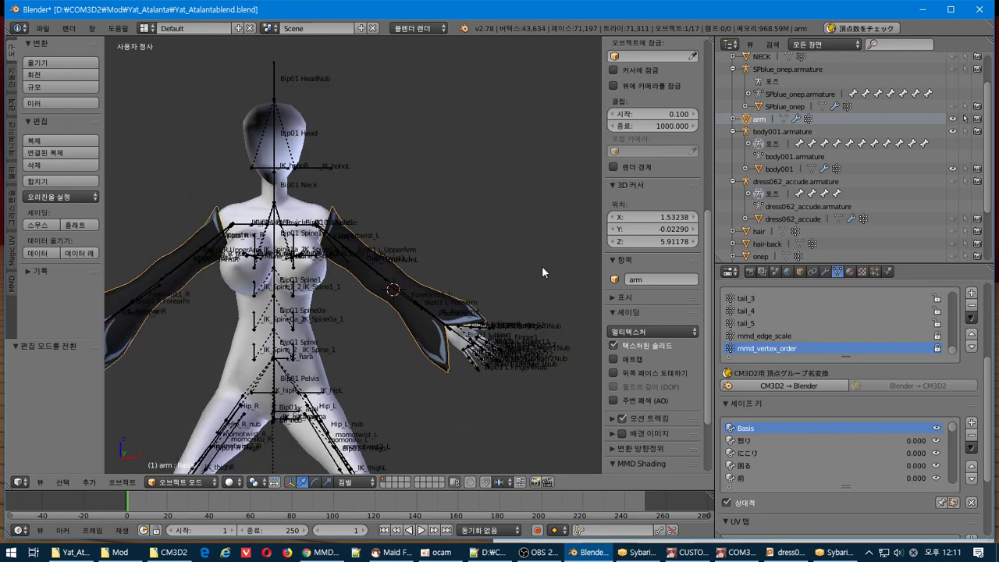
key("Tab")
key("Tab")
scroll(521, 254, "up", 1)
scroll(520, 254, "up", 2)
middle_click_drag(521, 253, 483, 284)
scroll(483, 283, "down", 2)
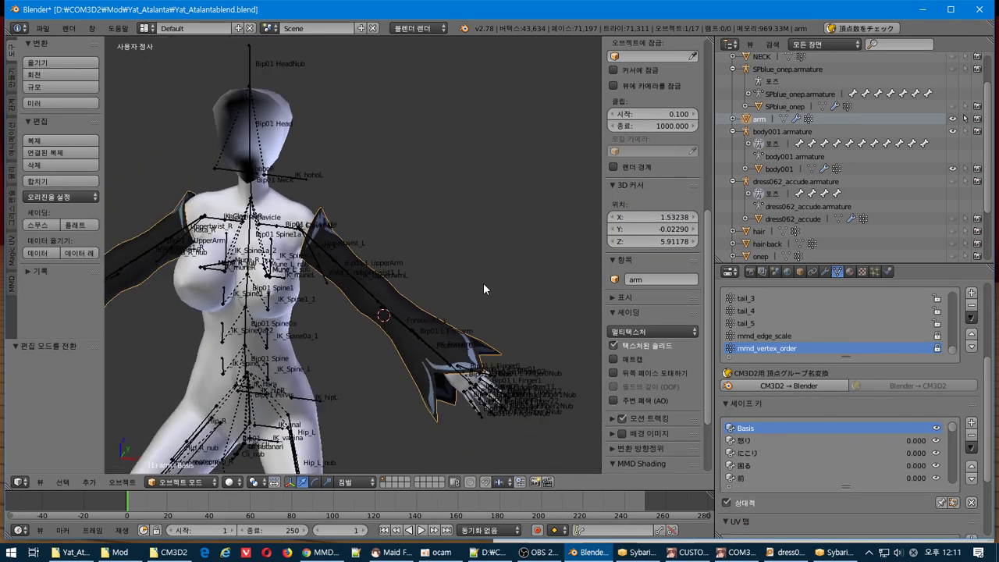
scroll(483, 283, "up", 1)
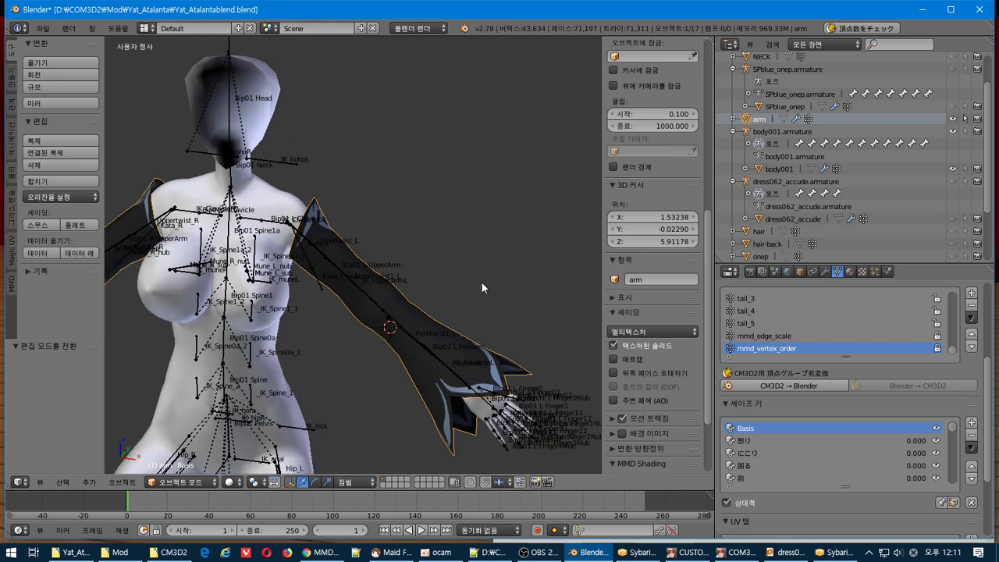
- Convert the arm mesh's vertex group names from CM3D2 to Blender format and delete all its vertex groups
left_click(785, 385)
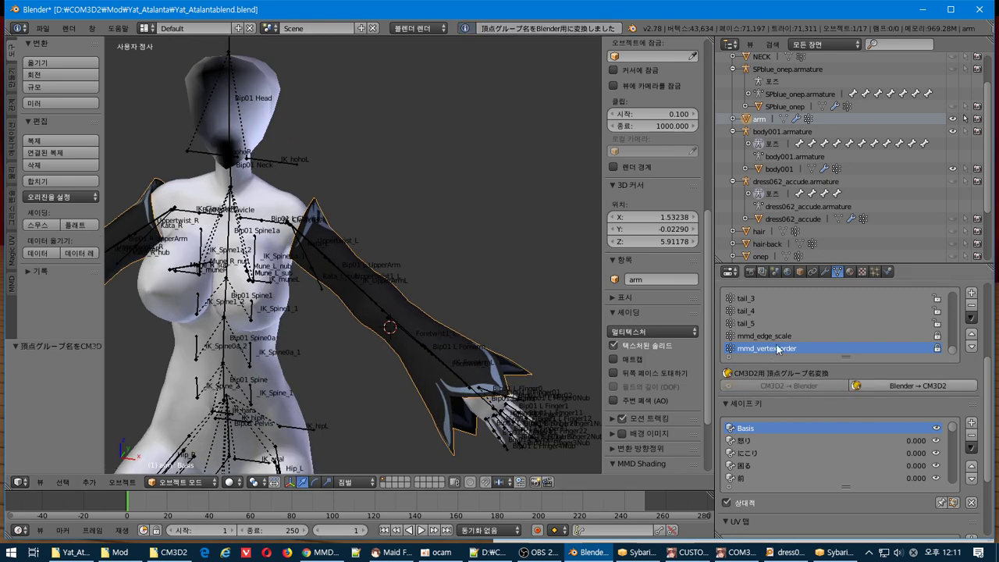
left_click(971, 318)
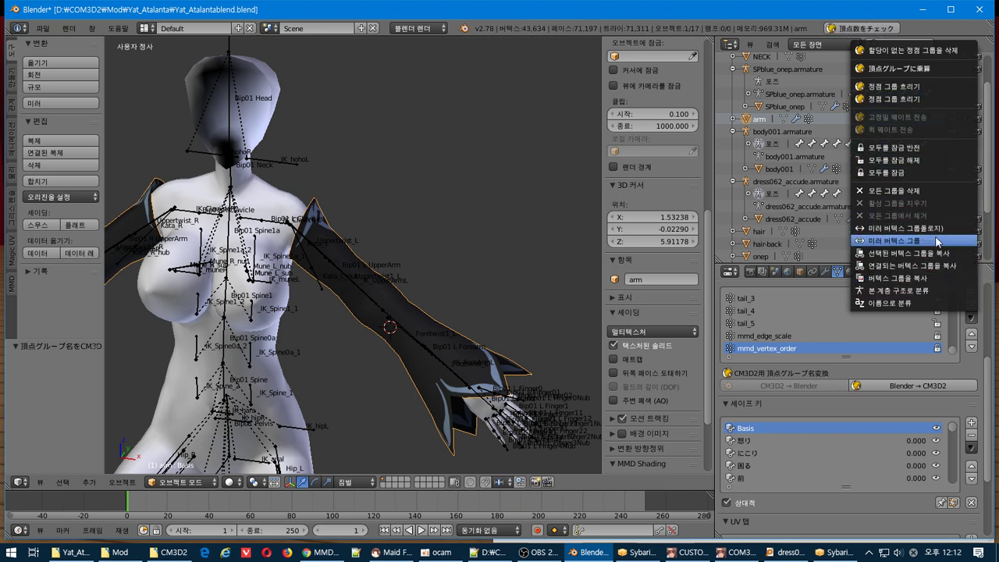
left_click(928, 191)
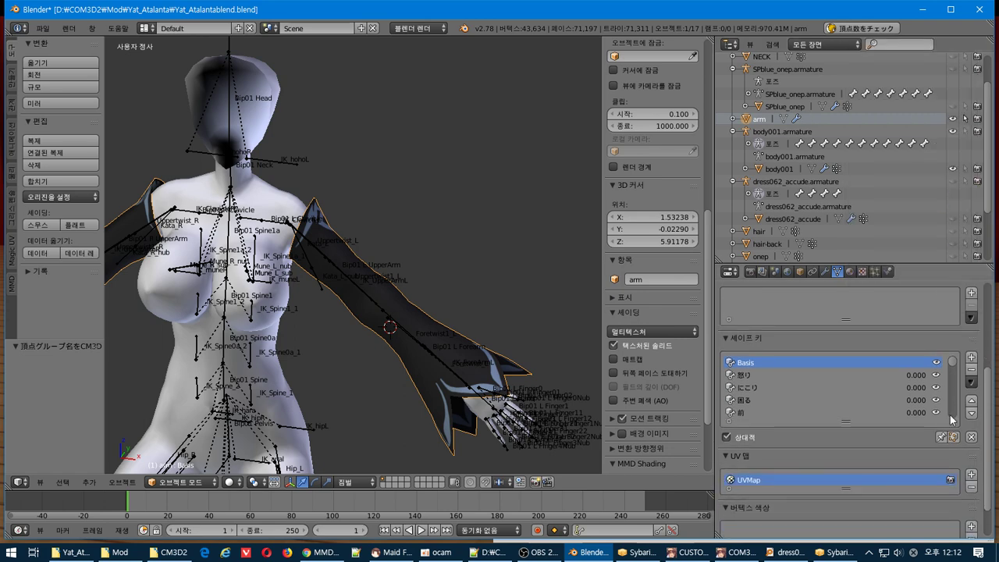
- Delete all shape keys from the arm mesh
left_click(973, 382)
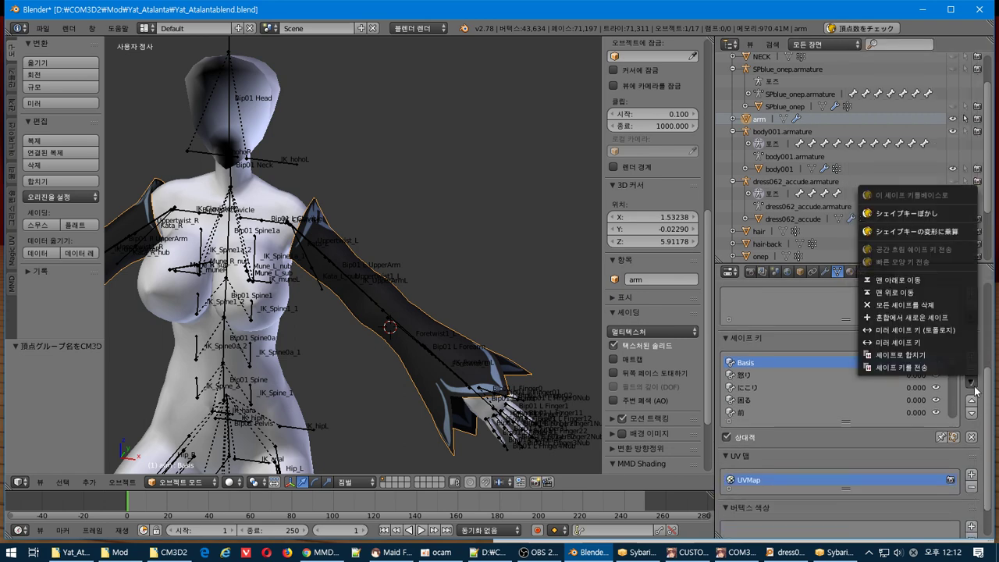
left_click(944, 308)
middle_click_drag(380, 251, 349, 231)
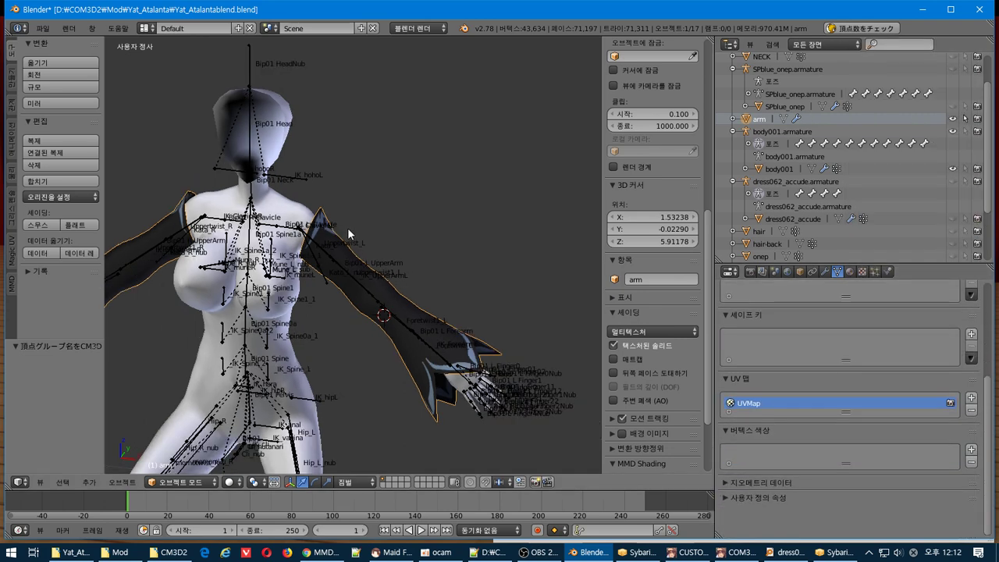
scroll(452, 189, "up", 2)
scroll(452, 187, "down", 1)
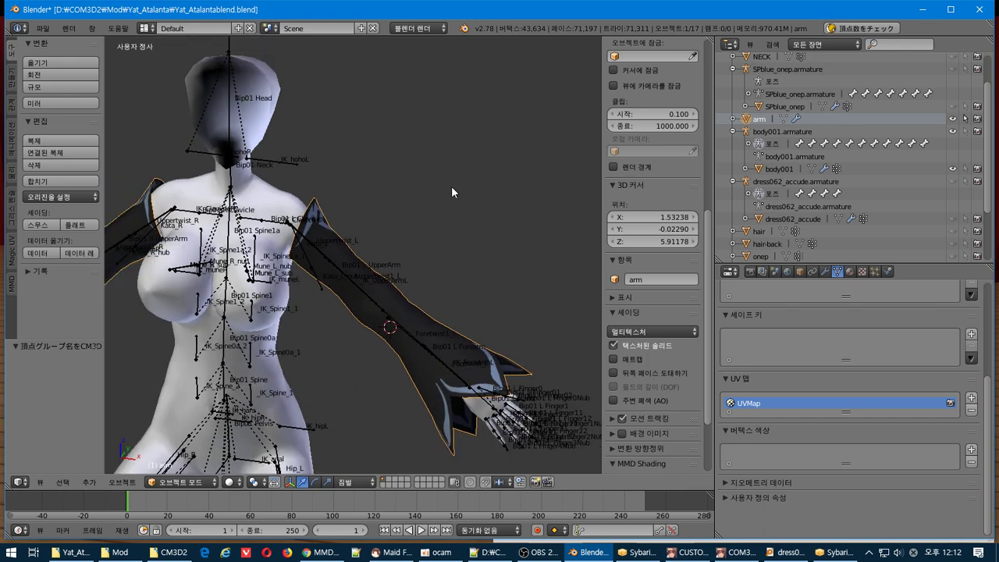
key("Tab")
key("Tab")
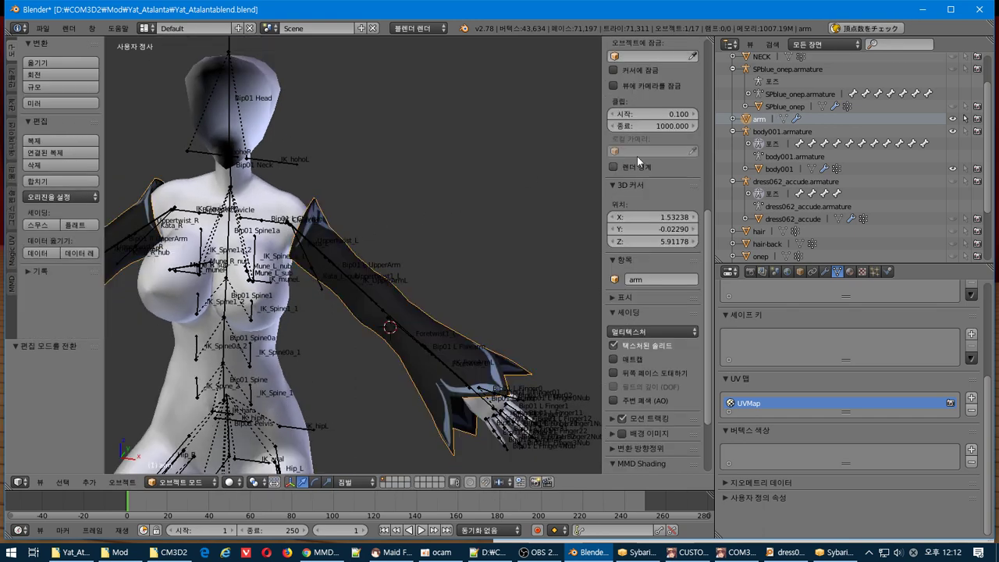
- Duplicate the arm sleeve object, leaving the copy in the same place
right_click(761, 120)
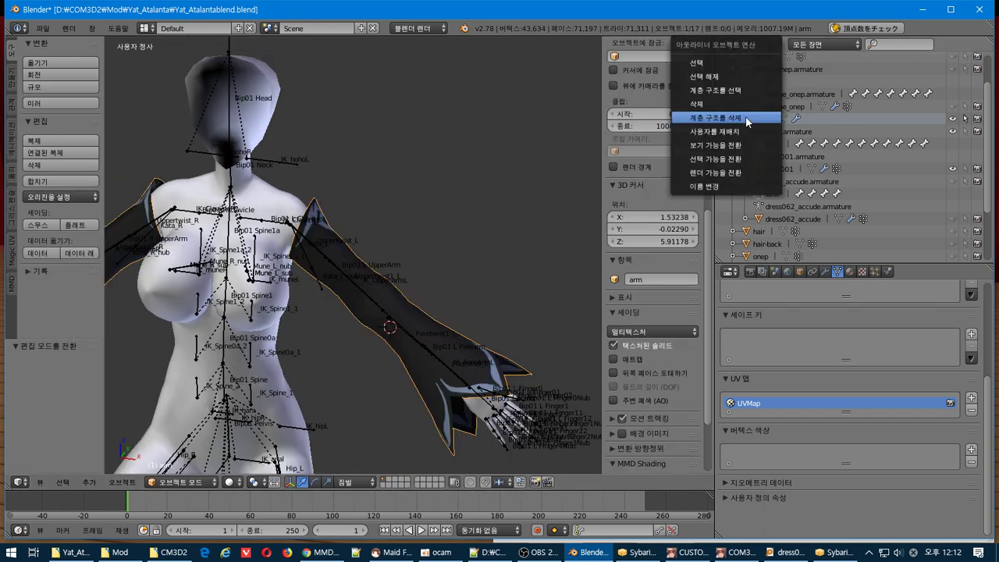
left_click(82, 142)
right_click(153, 147)
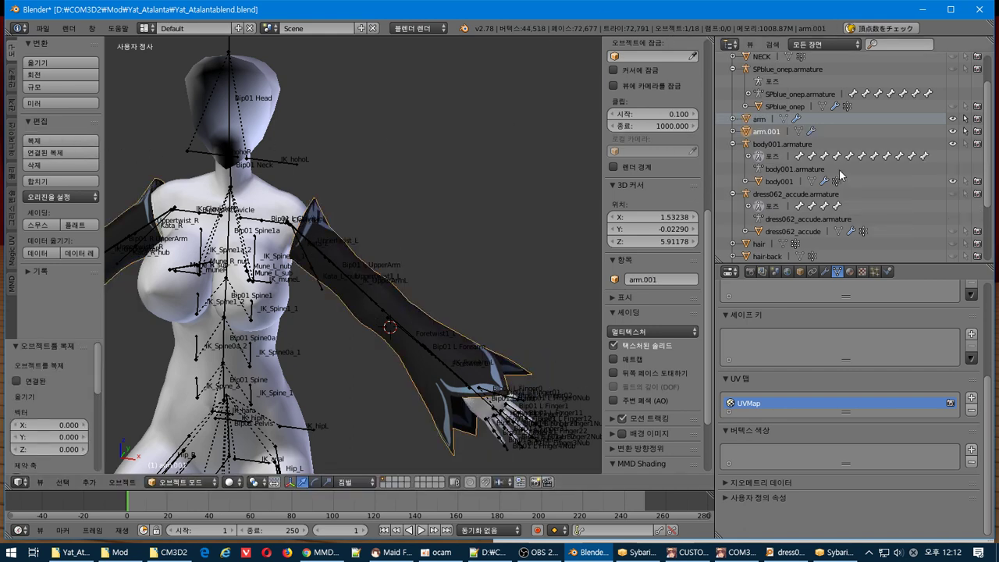
- Unhide the dress062_accude mesh and make it the selected object
left_click(790, 232)
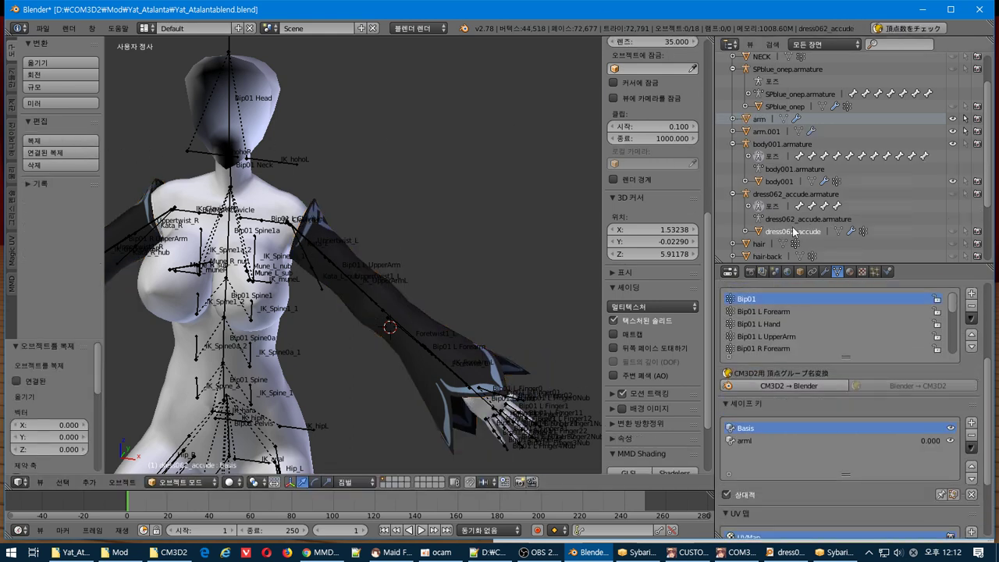
left_click(953, 231)
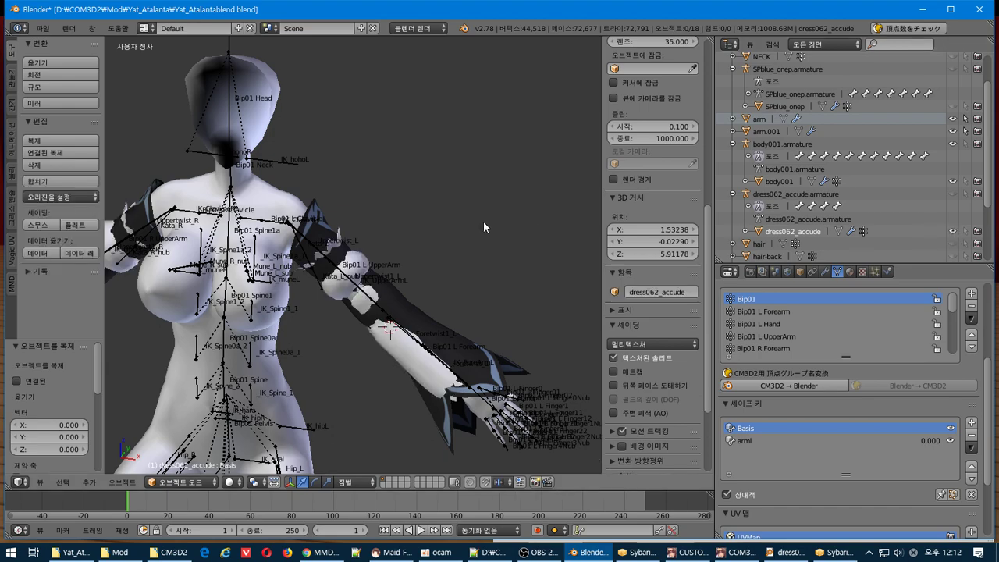
mouse_move(483, 221)
middle_mouse_down()
mouse_move(450, 209)
mouse_move(484, 228)
mouse_move(513, 219)
mouse_move(481, 205)
mouse_move(477, 216)
middle_mouse_up()
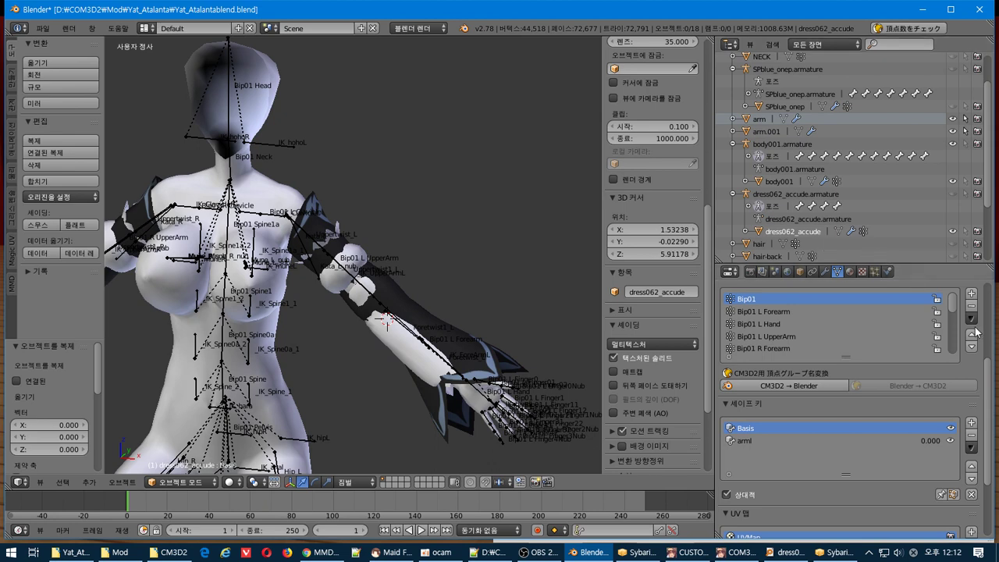
right_click(389, 294)
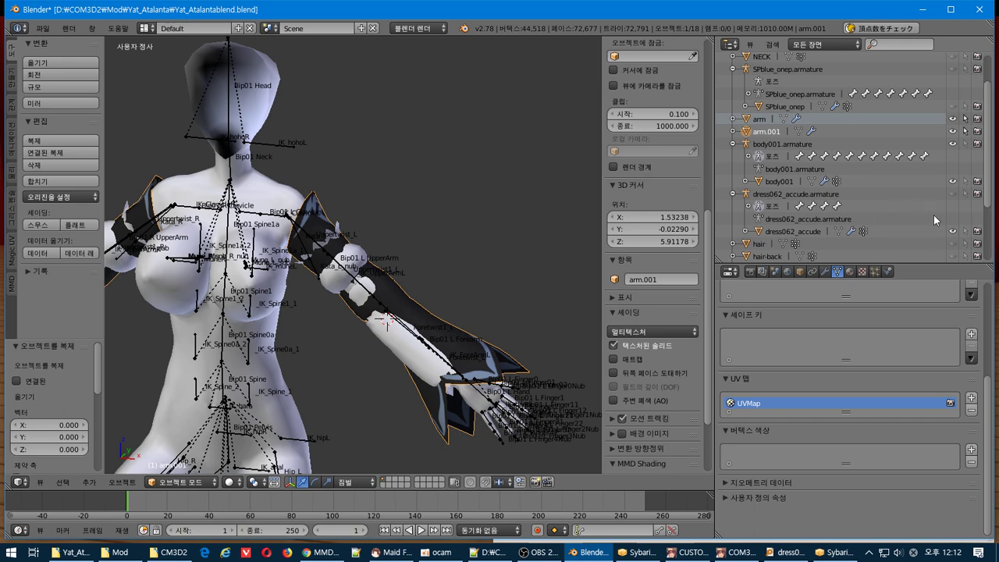
right_click(331, 294)
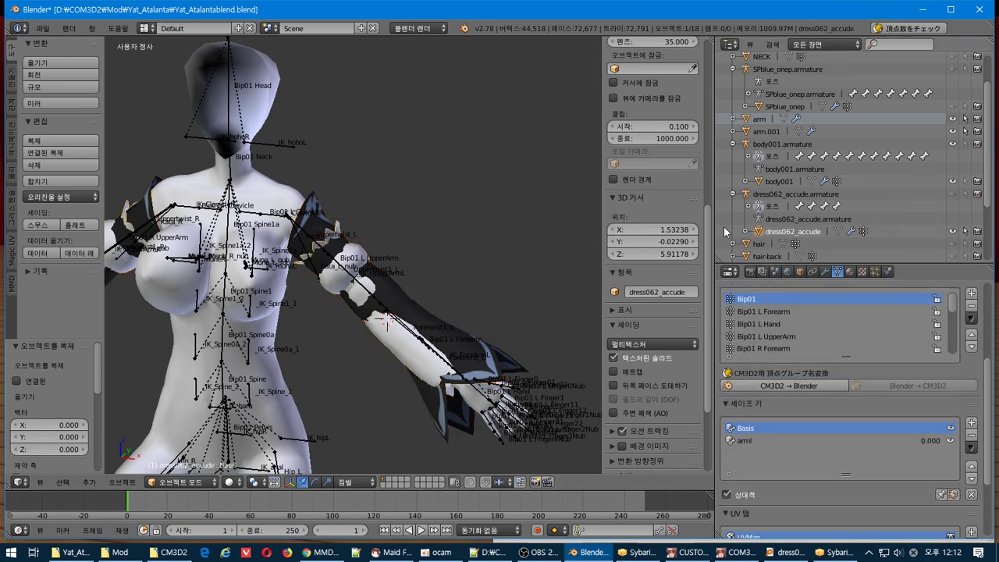
middle_click_drag(526, 202, 500, 196)
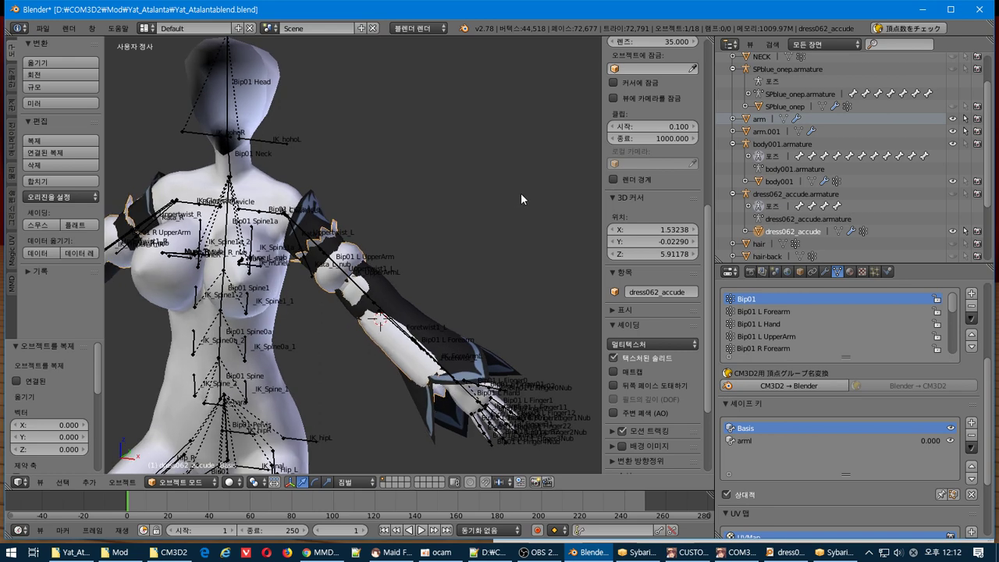
- Hide the sleeve meshes arm and arm.001
scroll(821, 156, "up", 2)
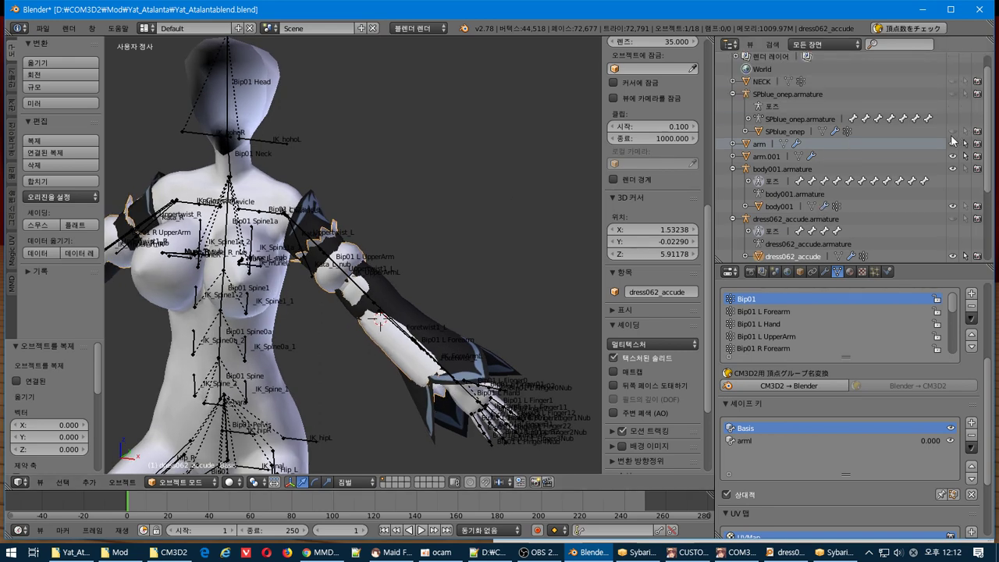
left_click(953, 156)
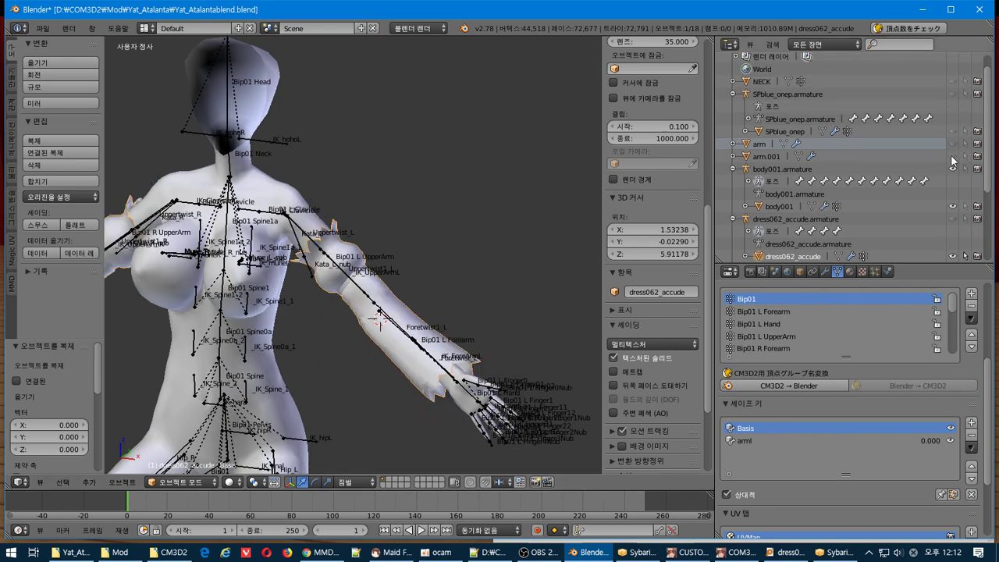
middle_click_drag(515, 204, 470, 215)
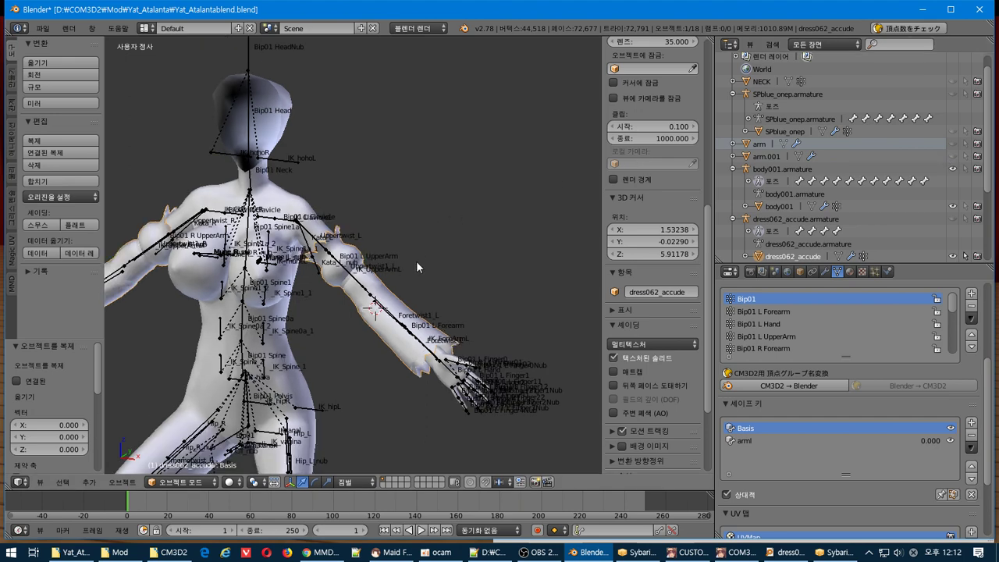
- Show dress062_accude.armature and make it active in Pose Mode
scroll(824, 223, "down", 2)
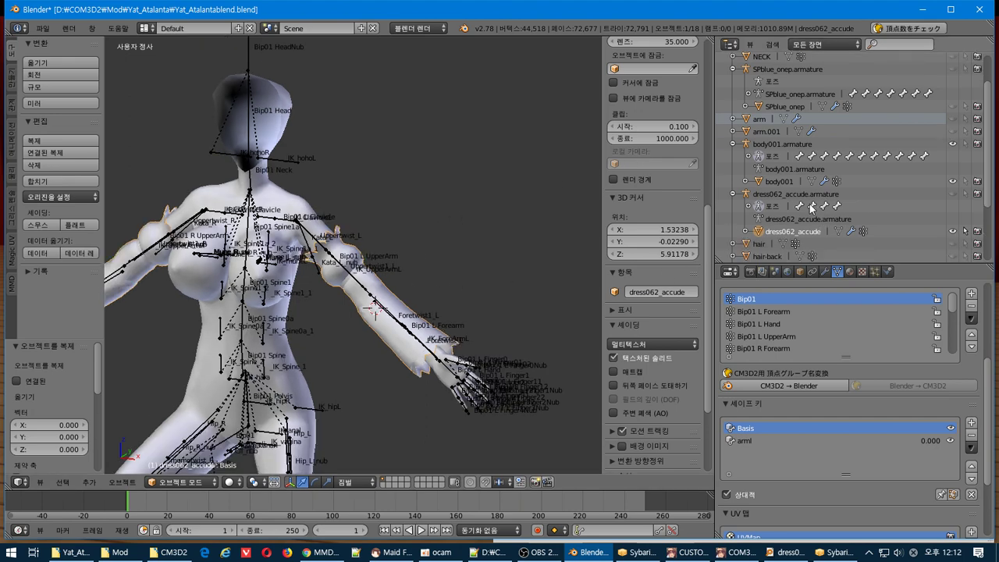
left_click(806, 203)
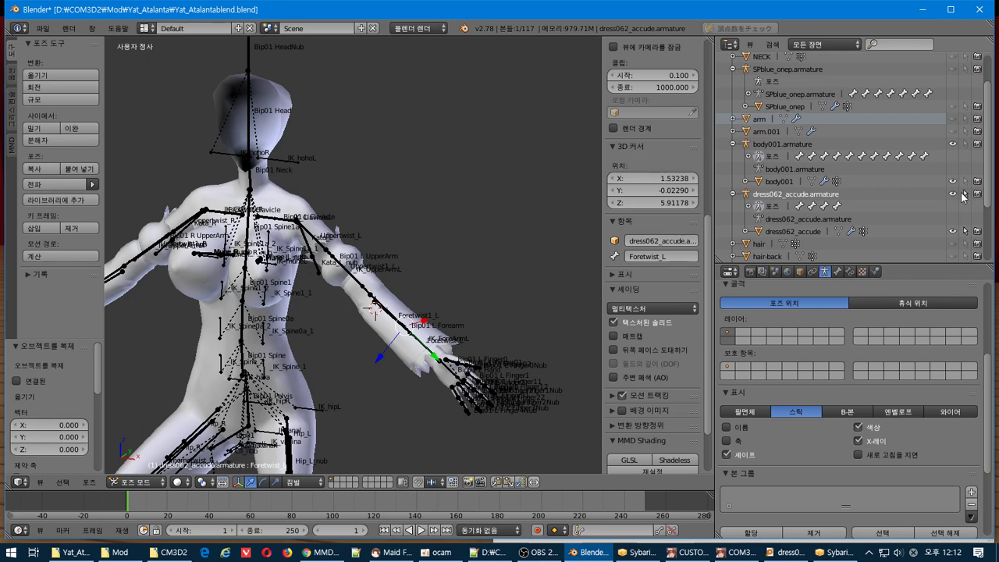
scroll(307, 291, "up", 1)
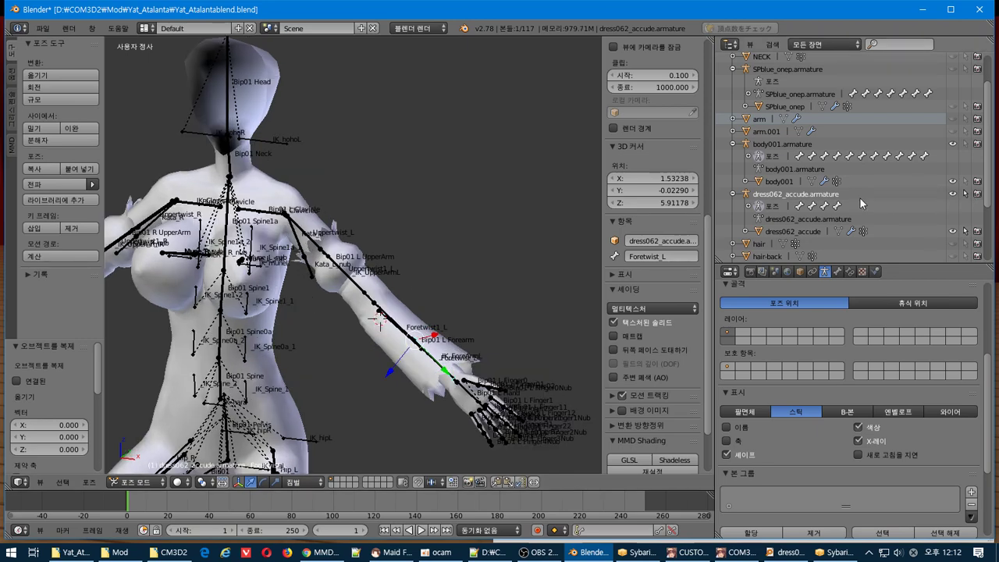
- Hide body001.armature and the body001 mesh, keeping only the dress armature and its sleeves in view
scroll(861, 204, "up", 2)
left_click(952, 170)
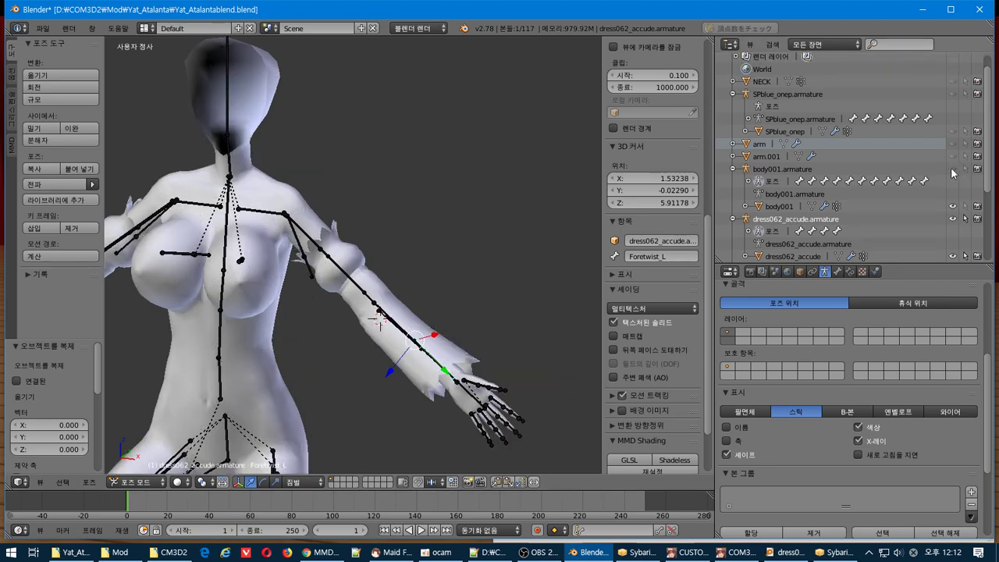
scroll(878, 163, "up", 1)
scroll(956, 118, "down", 4)
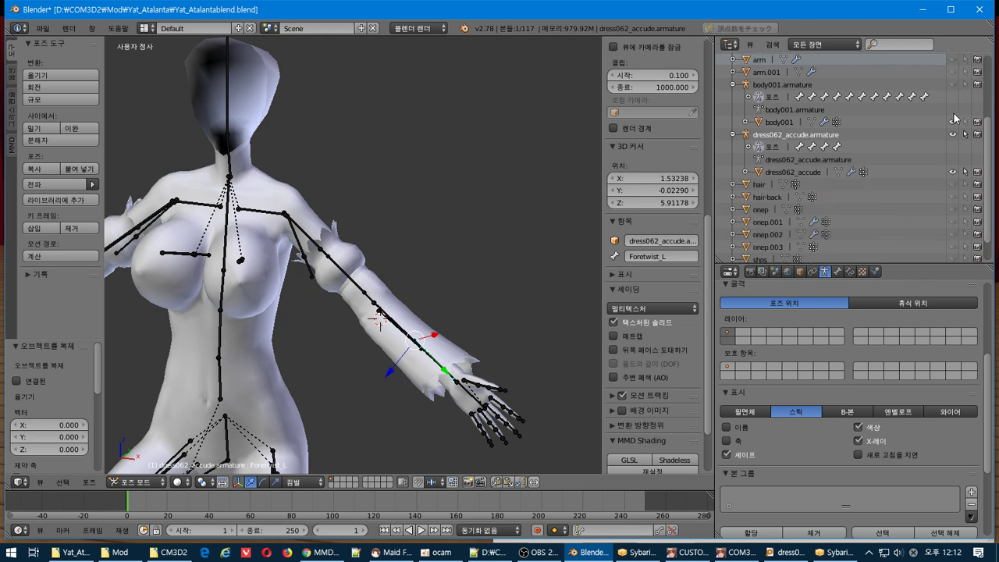
scroll(958, 181, "up", 2)
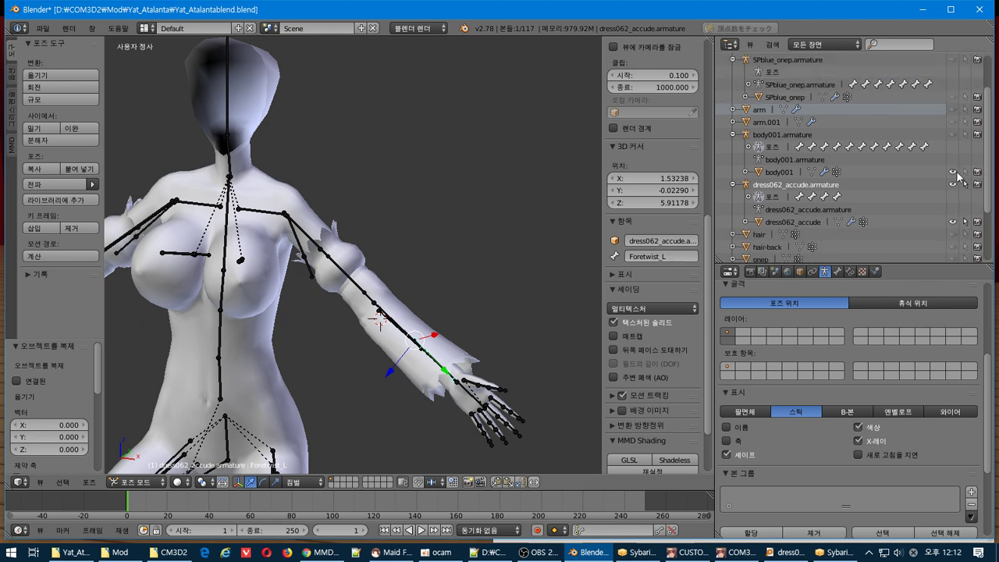
left_click(953, 172)
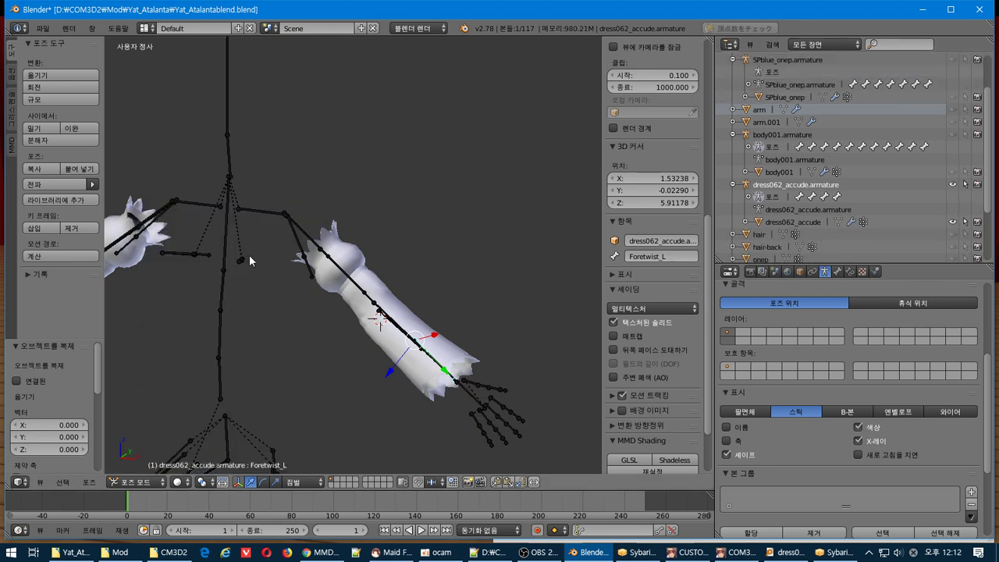
- Select the Bip01 L UpperArm bone, apply the current pose as the base body with both armature options enabled, and enter Edit Mode
right_click(302, 230)
middle_click_drag(302, 229, 301, 252)
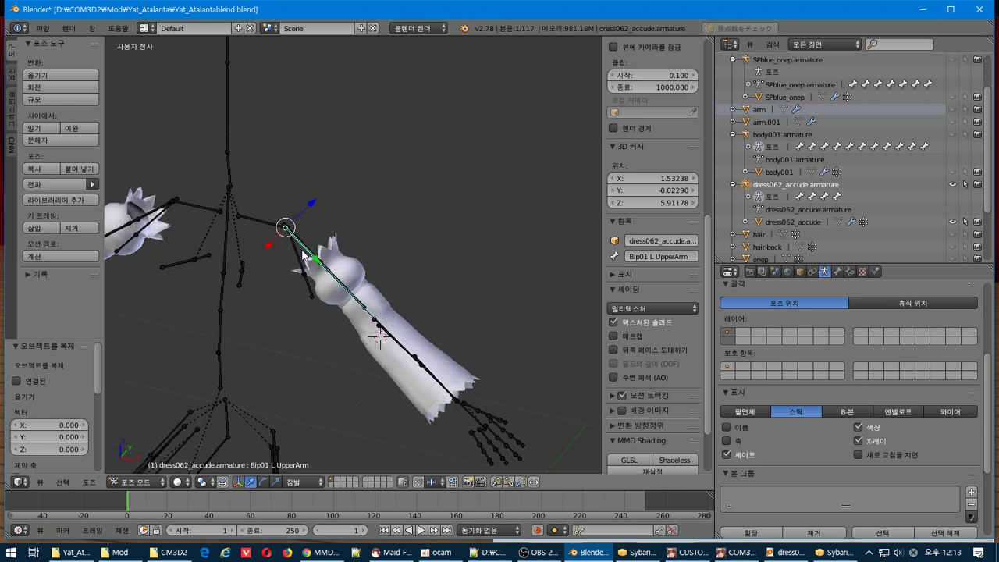
left_click(90, 484)
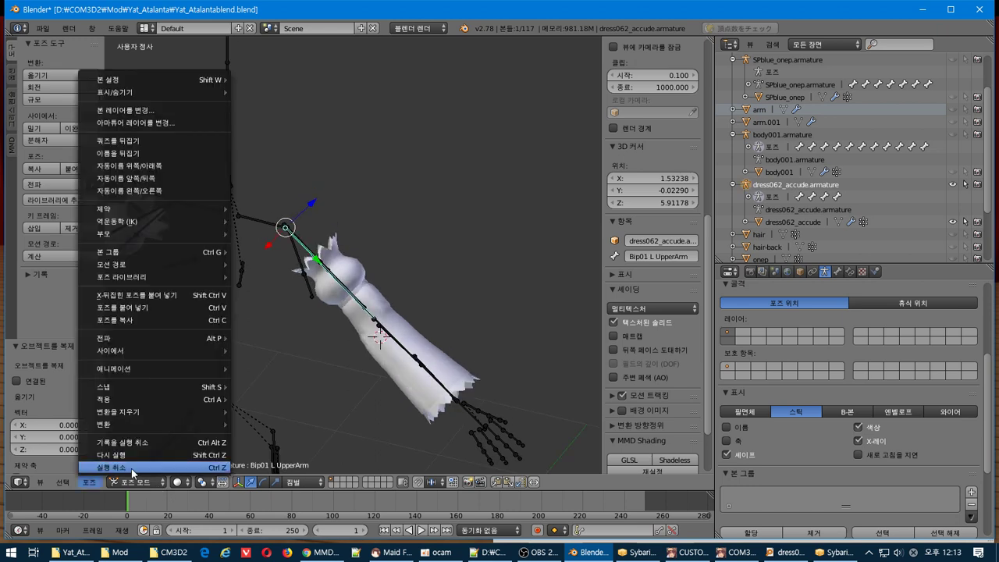
mouse_move(175, 400)
left_click(280, 430)
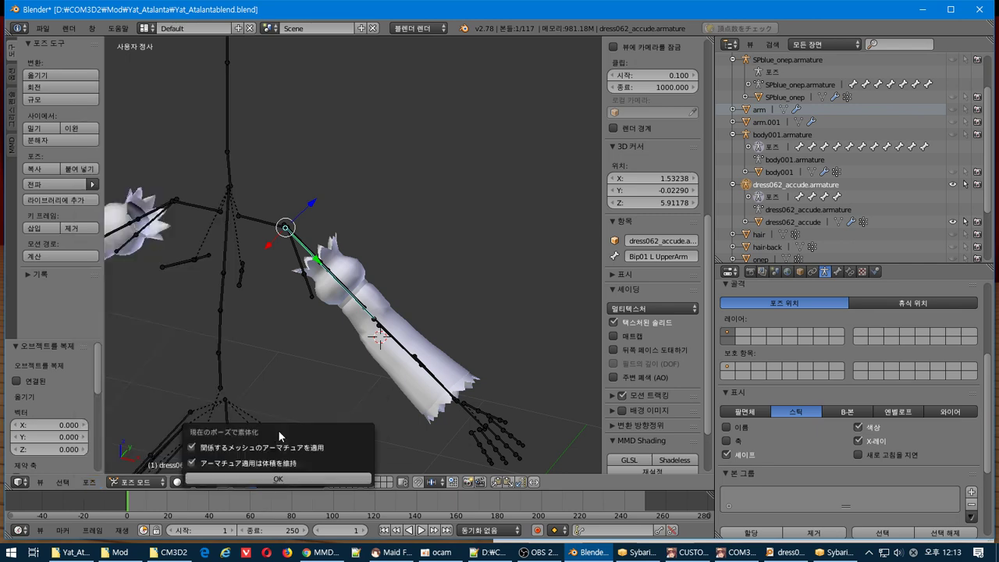
left_click(278, 476)
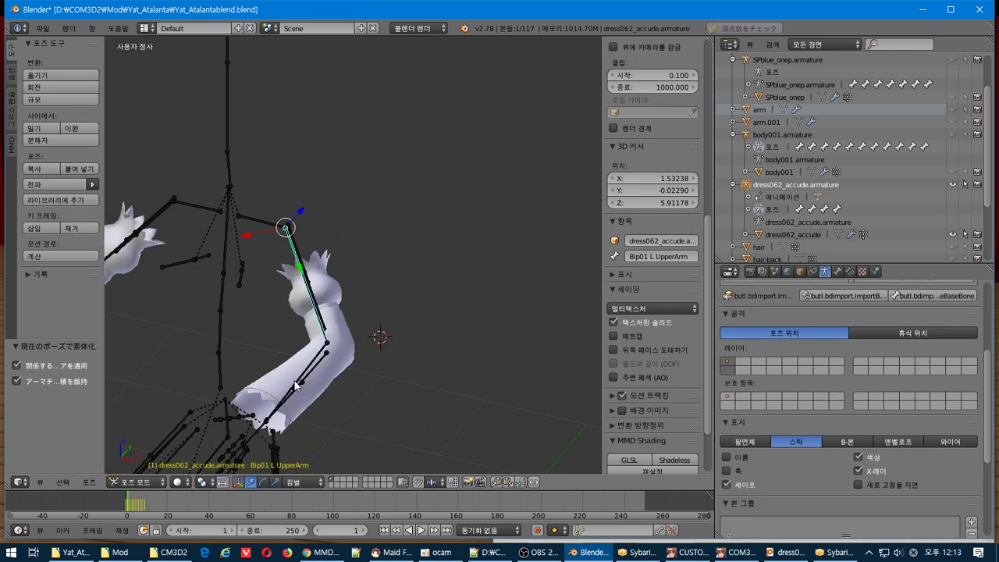
key("Tab")
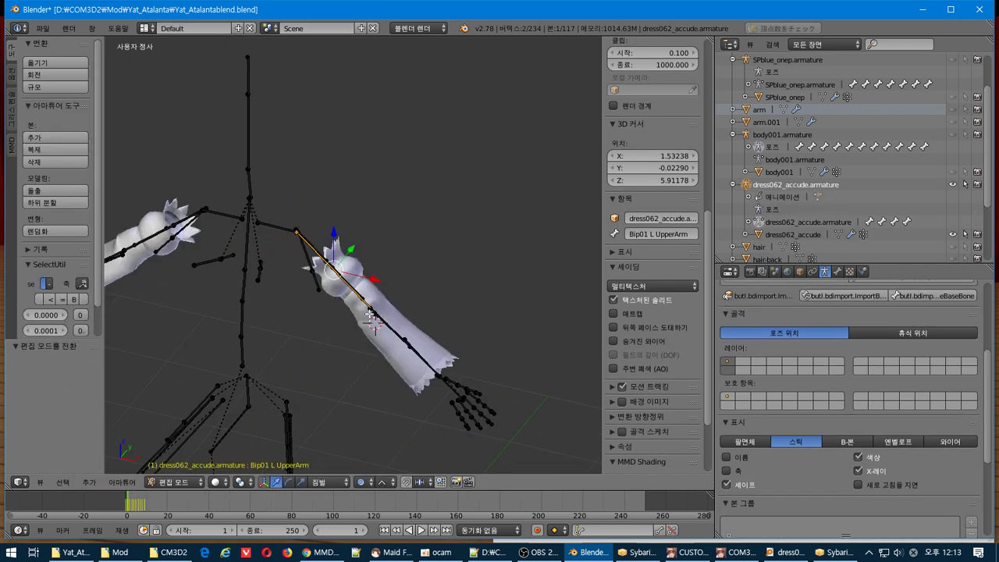
- Select all bones of dress062_accude.armature in Pose Mode, clear their pose transforms, and compare the rest pose in Edit Mode
key("Tab")
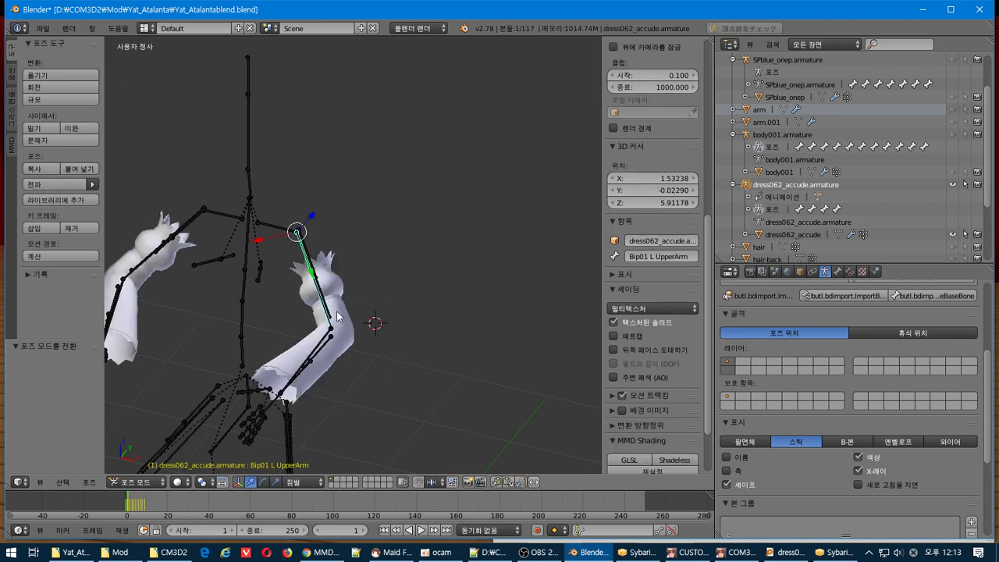
key("a")
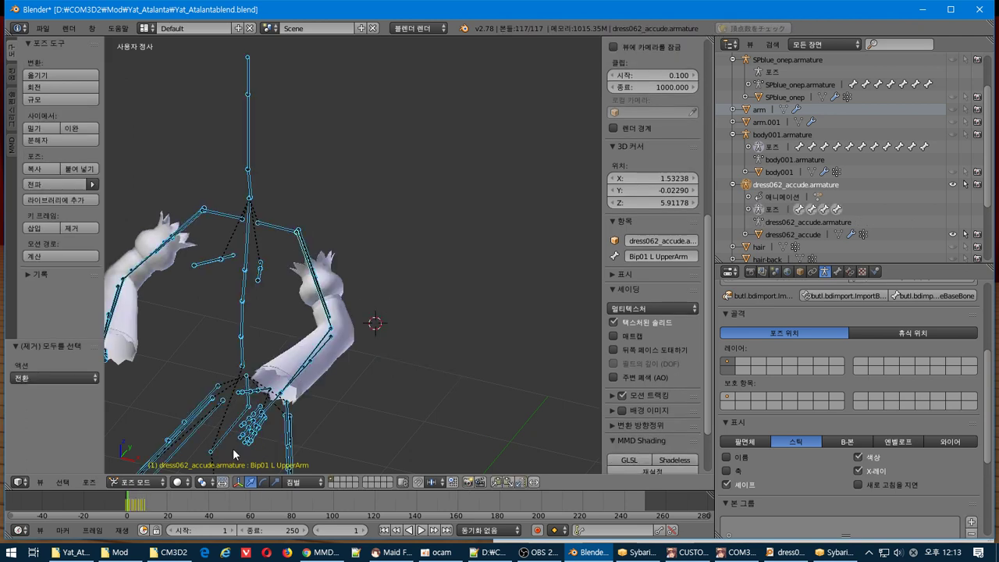
left_click(89, 482)
mouse_move(204, 419)
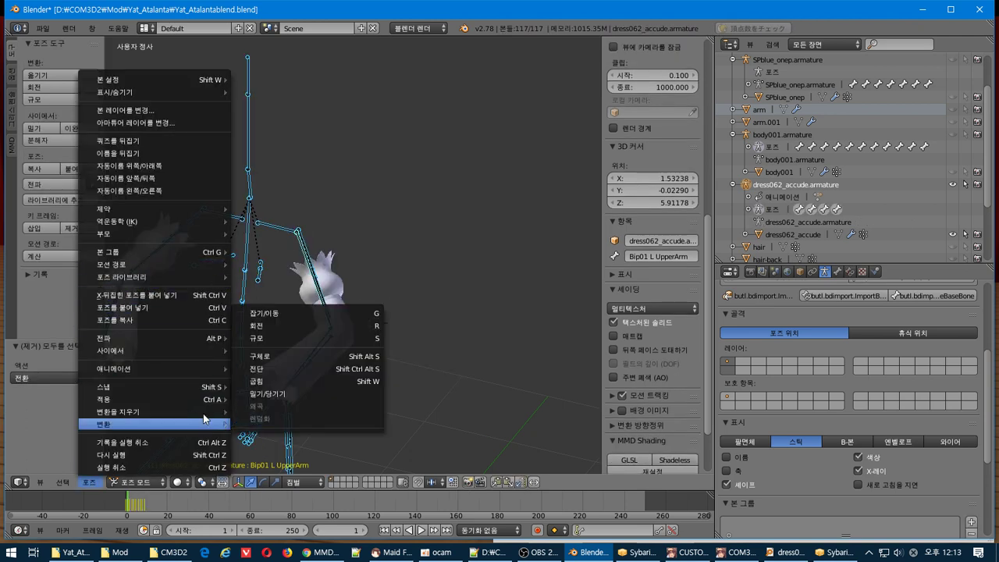
mouse_move(169, 413)
left_click(265, 413)
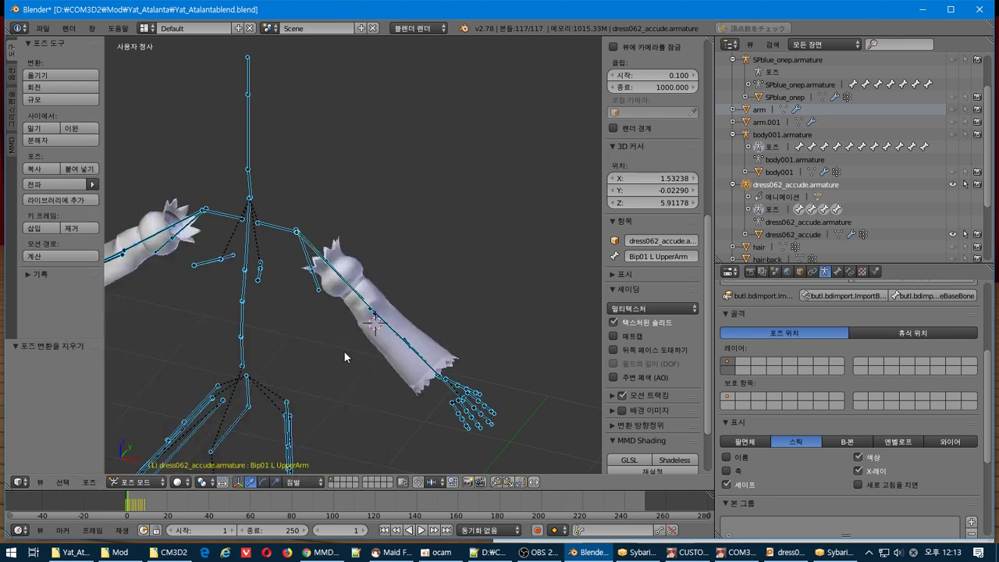
key("Tab")
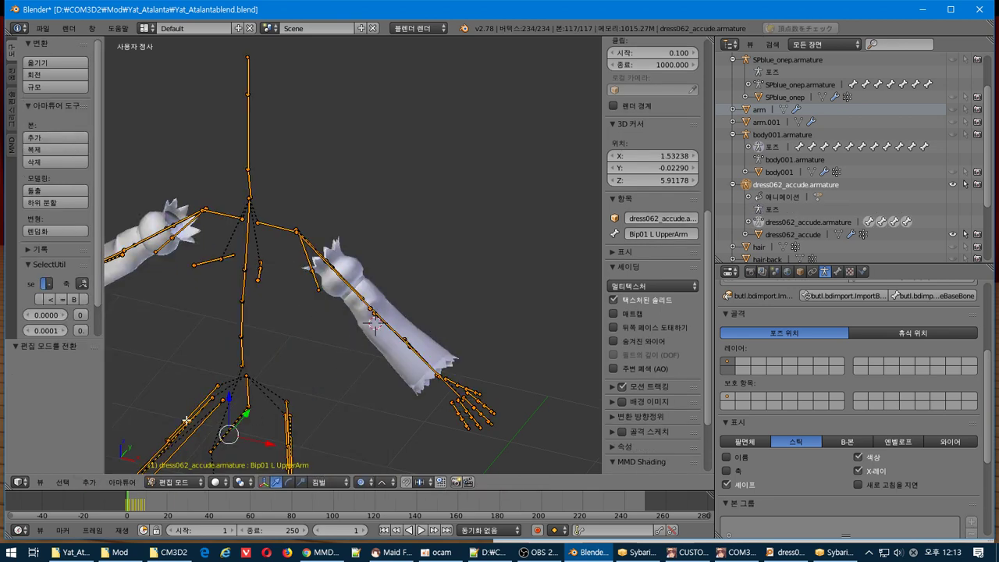
key("Tab")
- Unhide arm.001 and select it together with dress062_accude, keeping arm.001 as the active object
left_click(788, 235)
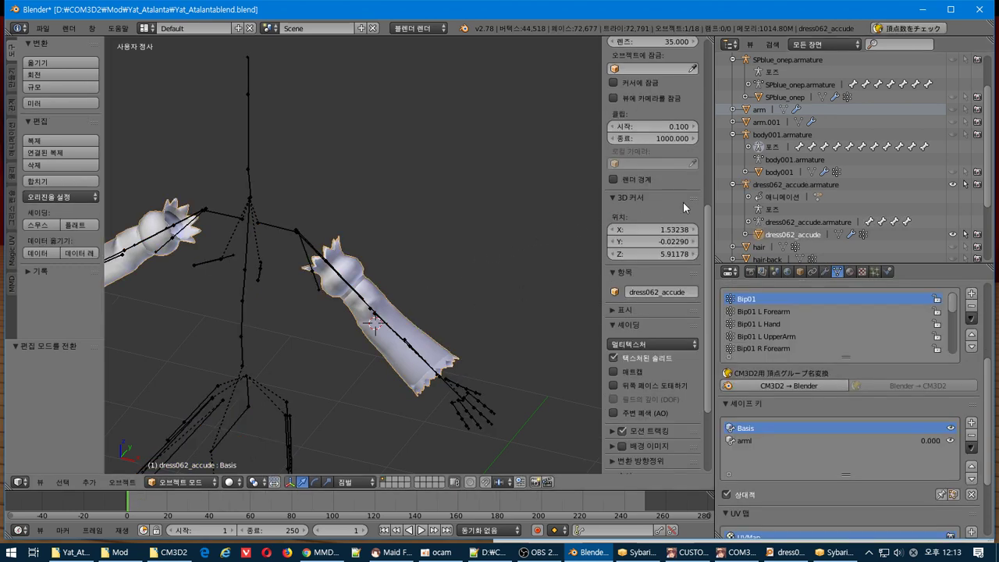
left_click(752, 122)
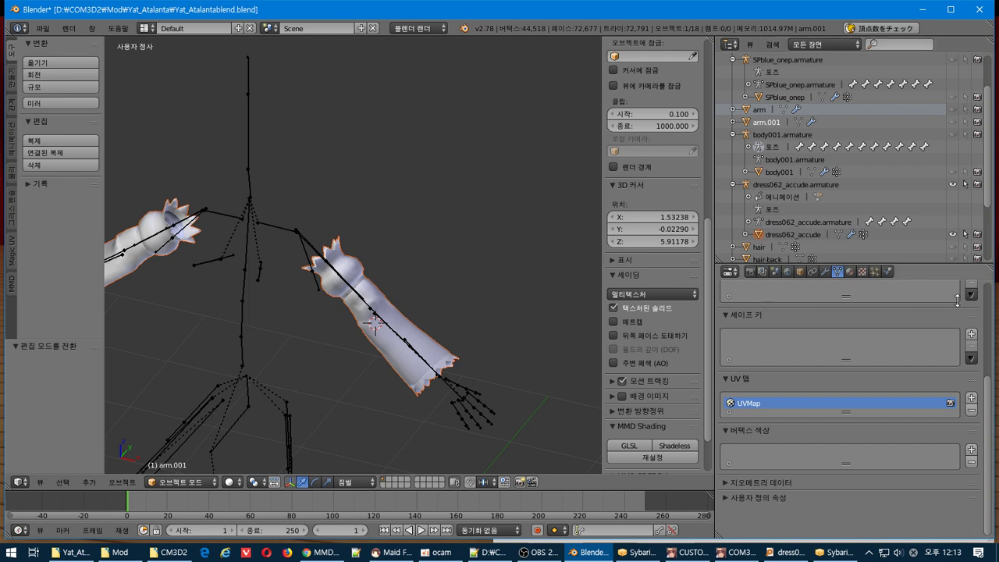
left_click(751, 234)
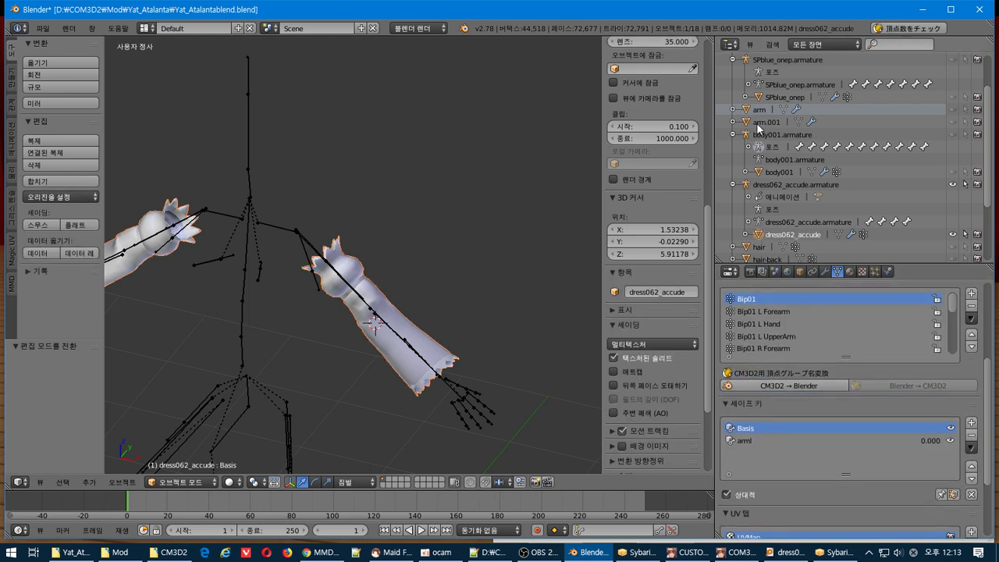
left_click(747, 124)
left_click(971, 293)
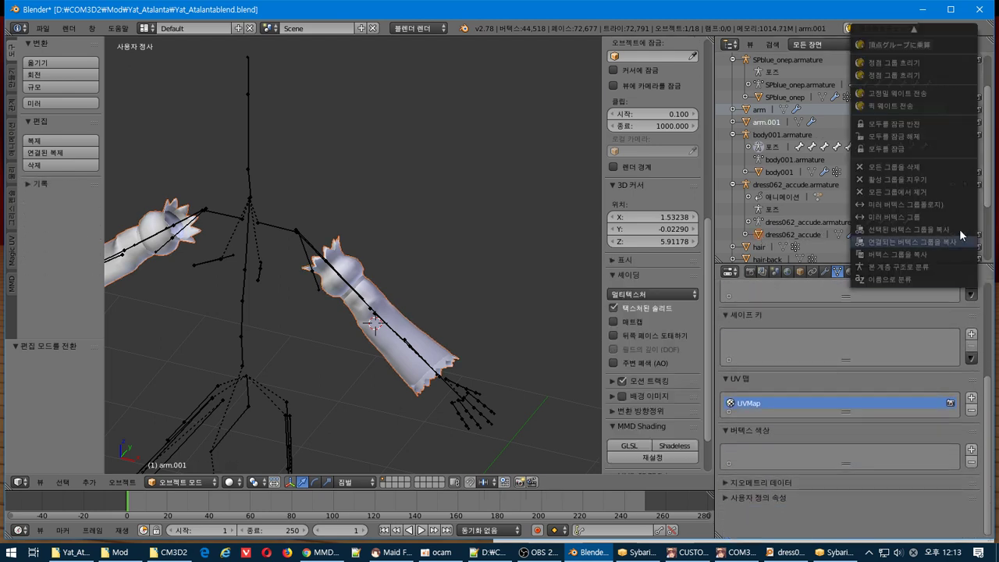
left_click(934, 123)
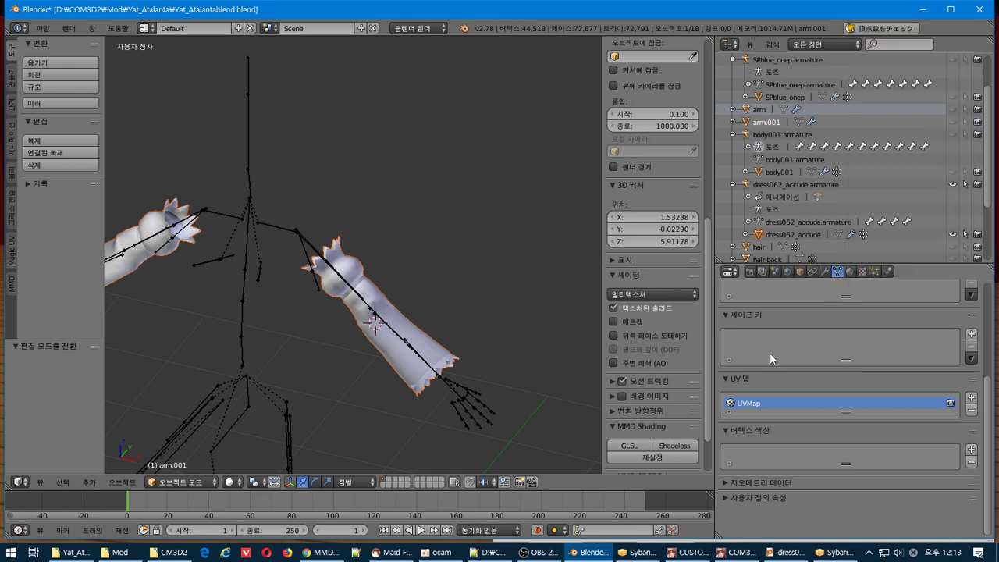
left_click(952, 122)
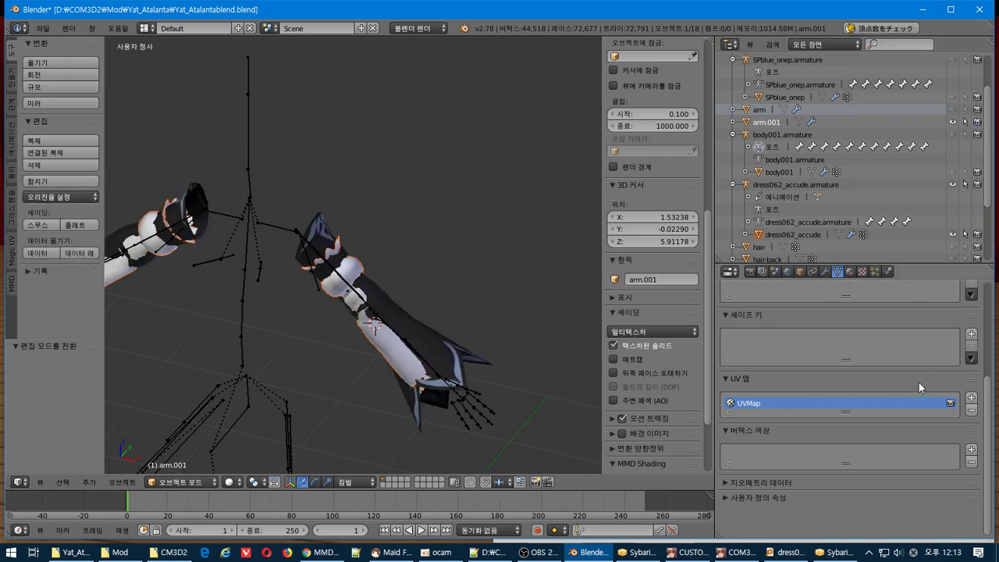
middle_click_drag(468, 312, 370, 268)
middle_click_drag(369, 247, 441, 289)
left_click(975, 292)
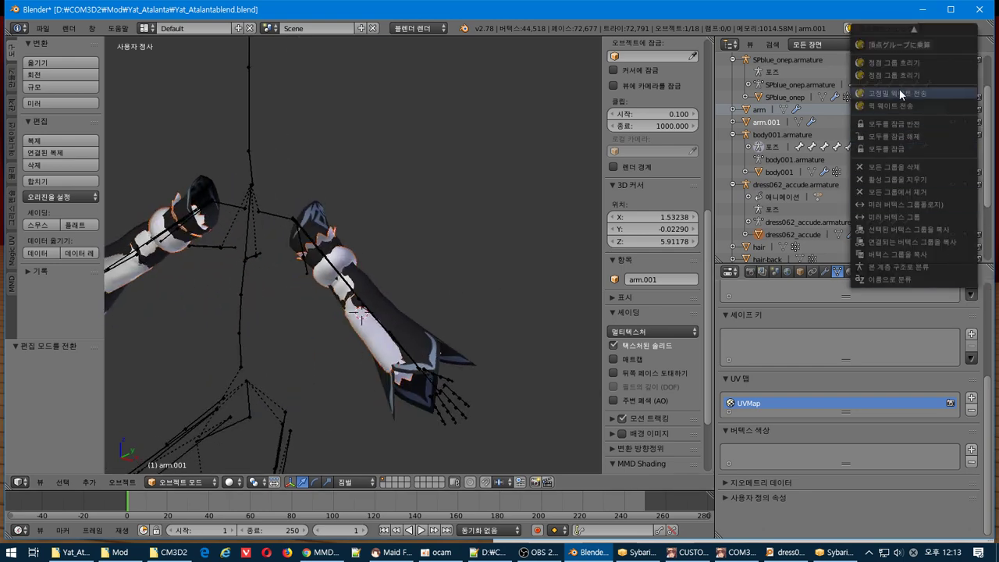
right_click(352, 308)
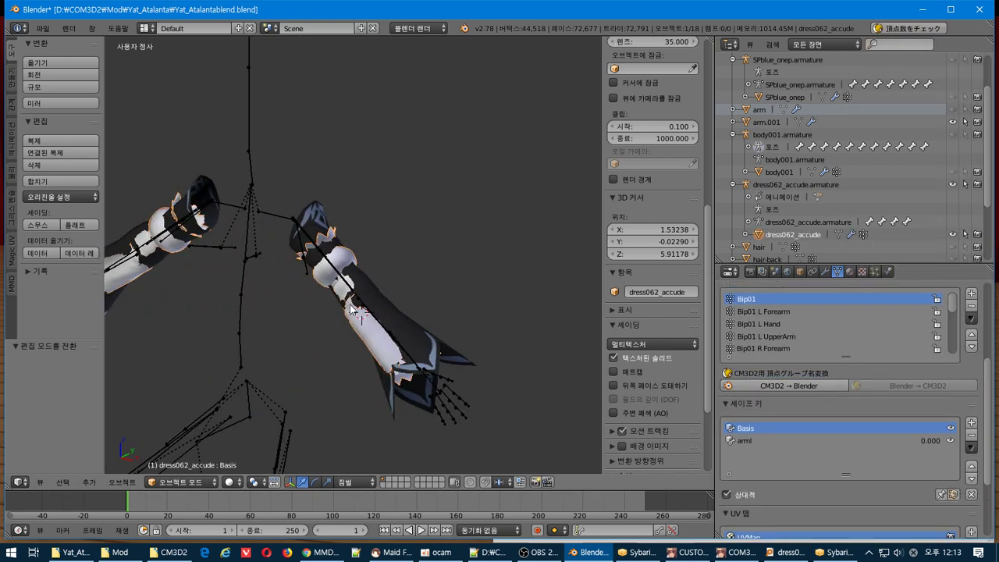
right_click(398, 309)
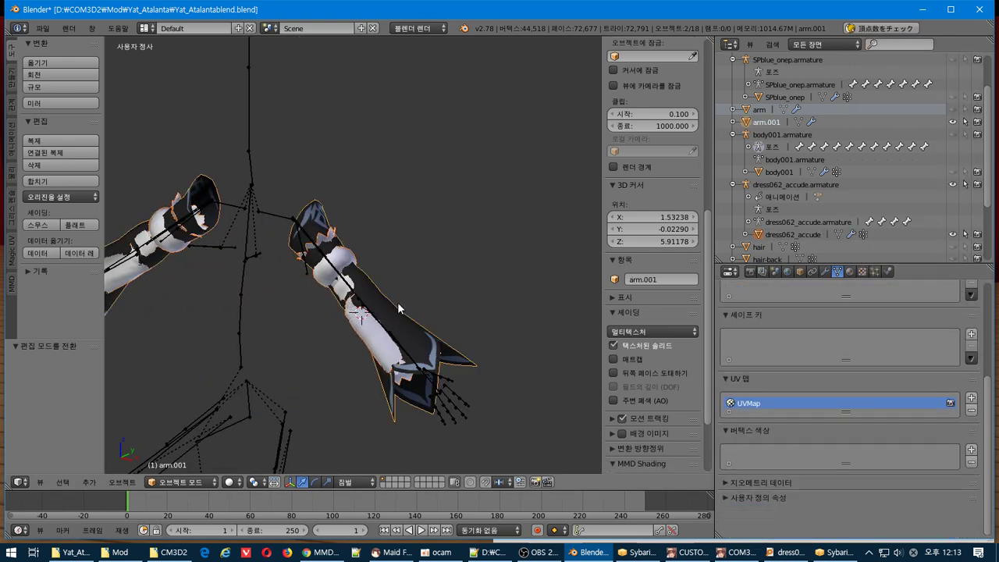
- Transfer the vertex weights from dress062_accude to arm.001 with Quick Weight Transfer, using the nearest vertex as reference
left_click(972, 295)
left_click(918, 105)
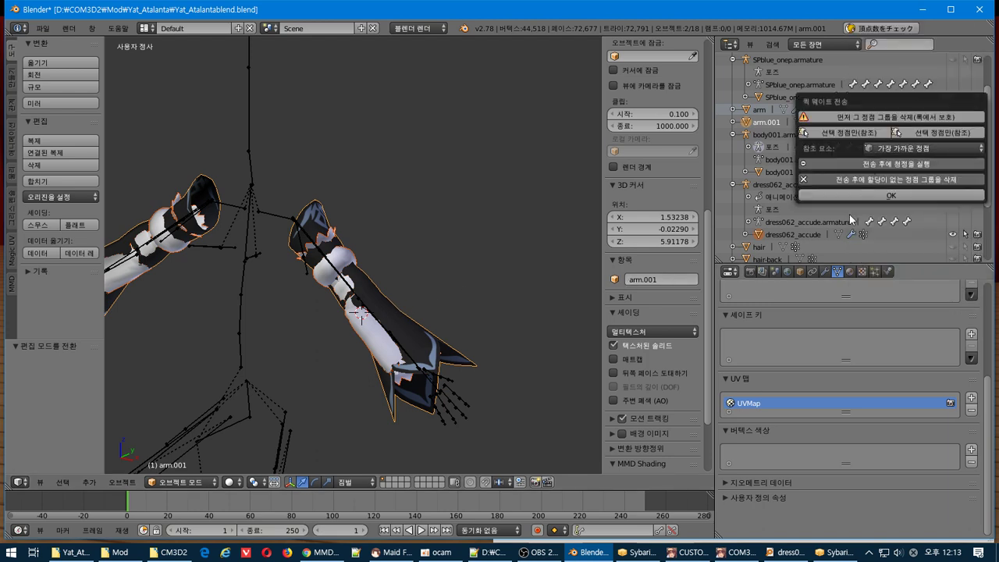
left_click(857, 196)
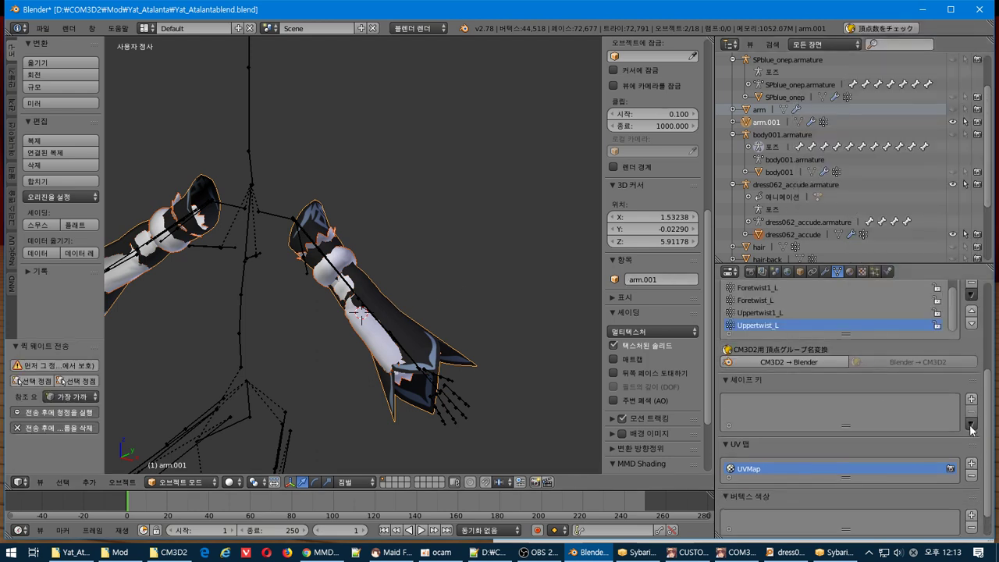
- Transfer the shape keys from dress062_accude to arm.001 with Quick Shape Key Transfer at reference subdivision 1, and select the non-Basis key
left_click(971, 426)
left_click(940, 303)
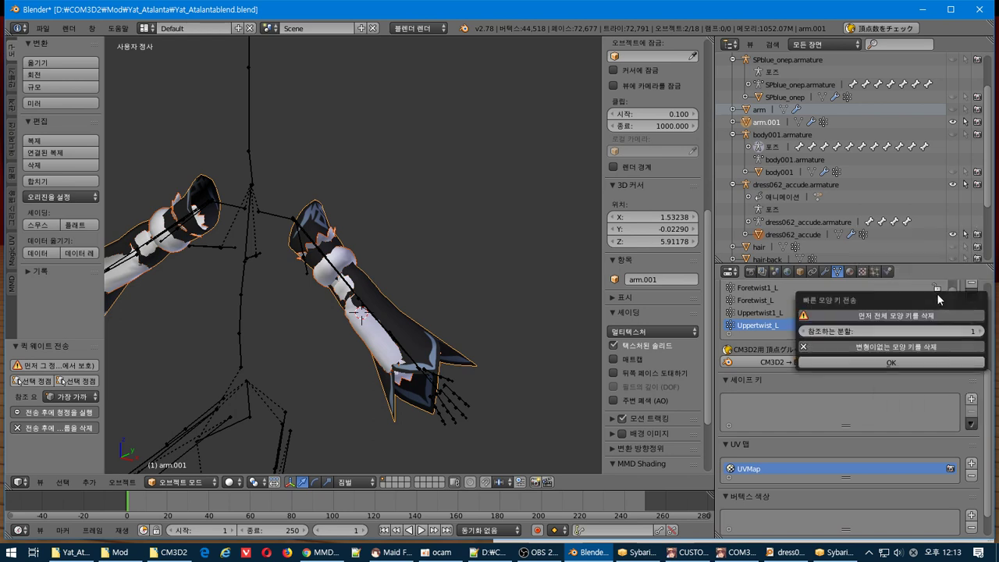
left_click(913, 370)
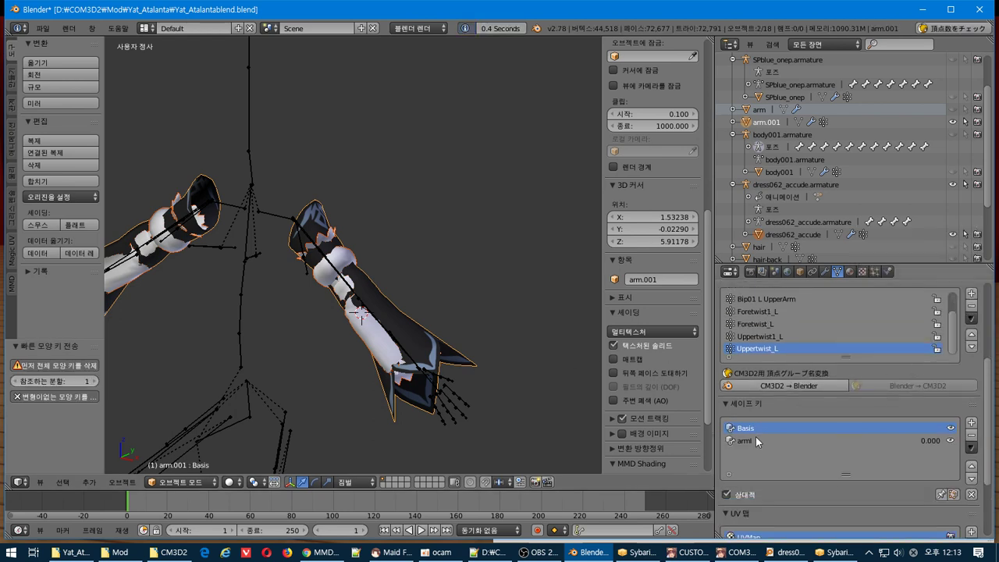
left_click(757, 442)
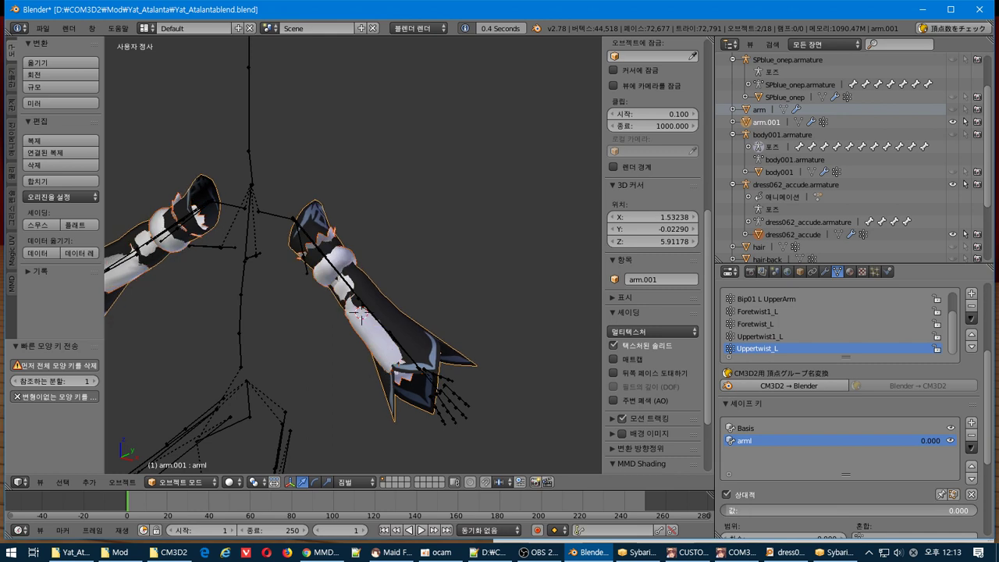
mouse_move(727, 510)
left_mouse_down()
mouse_move(937, 511)
mouse_move(727, 510)
left_mouse_up()
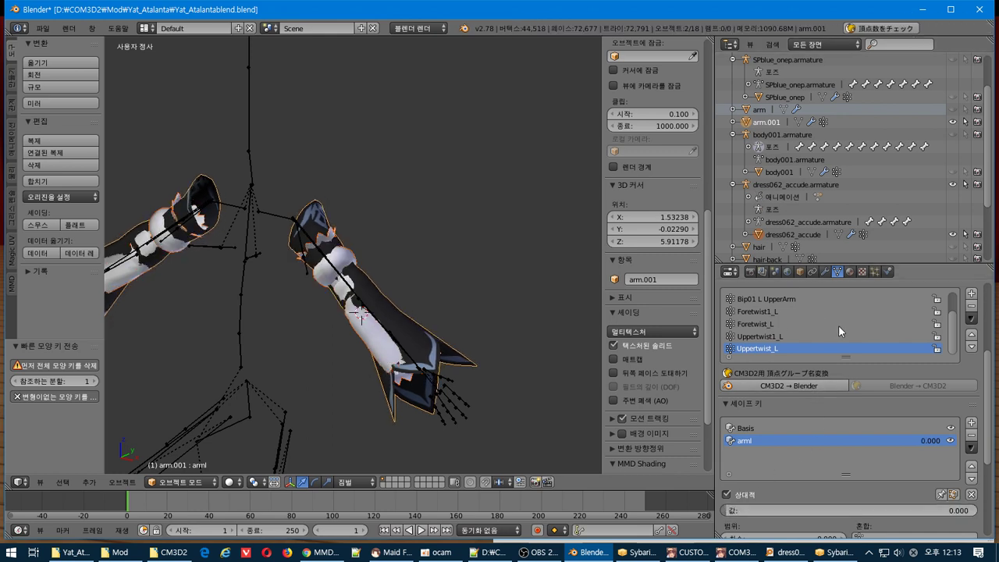
- Convert arm.001's vertex group names from CM3D2 to Blender format and back to CM3D2
scroll(839, 325, "up", 2)
scroll(852, 328, "down", 2)
scroll(862, 330, "up", 2)
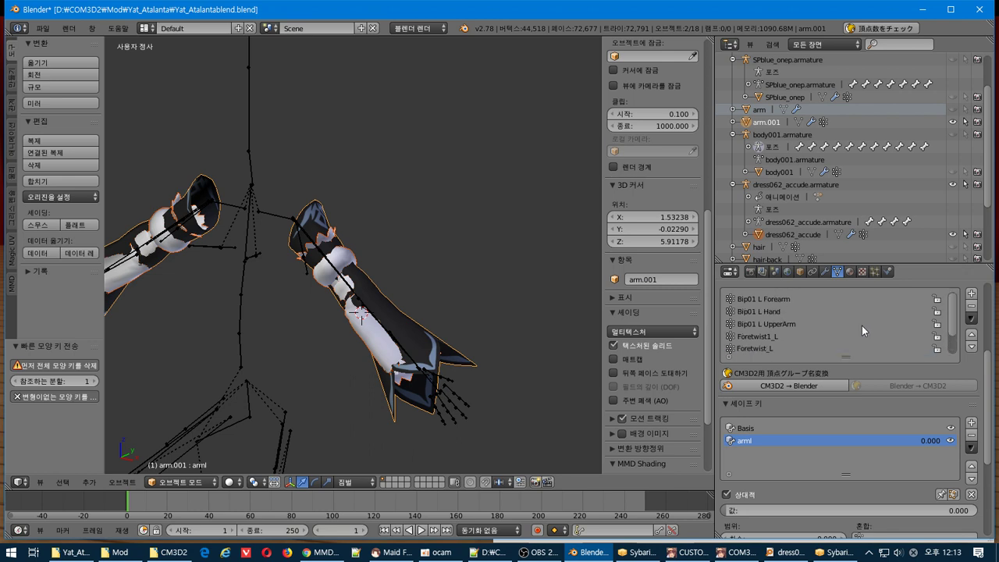
left_click(845, 383)
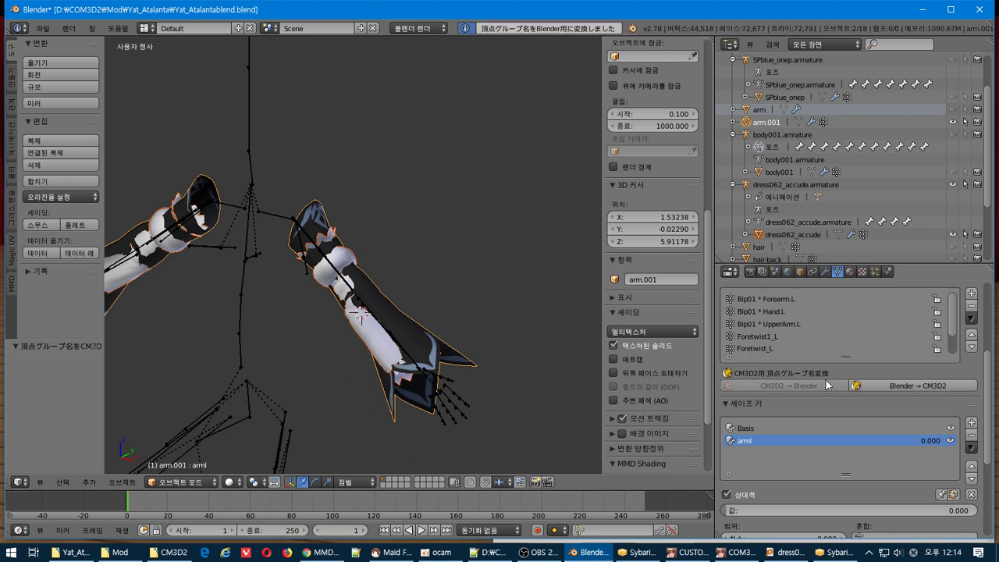
left_click(900, 386)
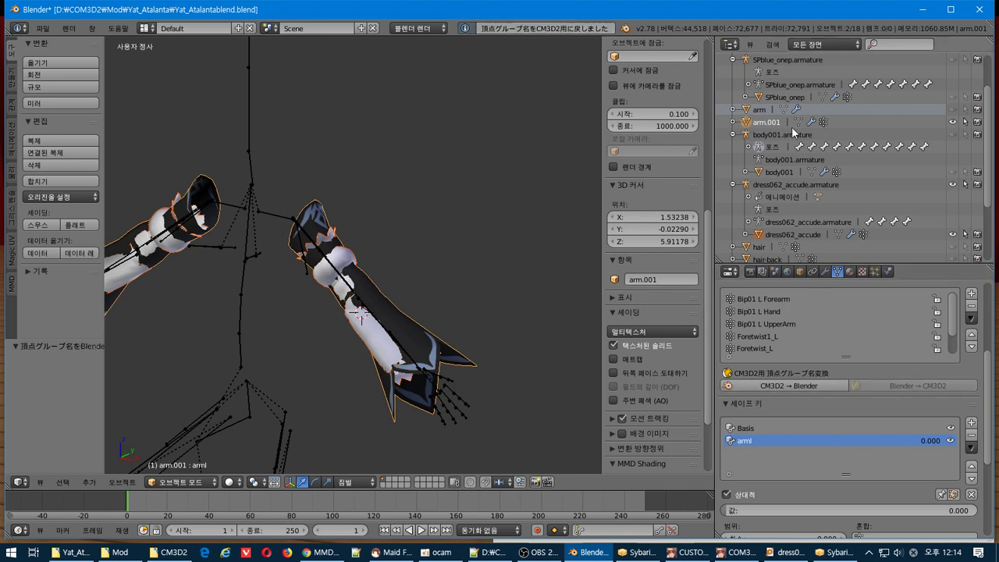
- Convert the vertex group names of dress062_accude from CM3D2 to Blender format
left_click(783, 235)
left_click(788, 386)
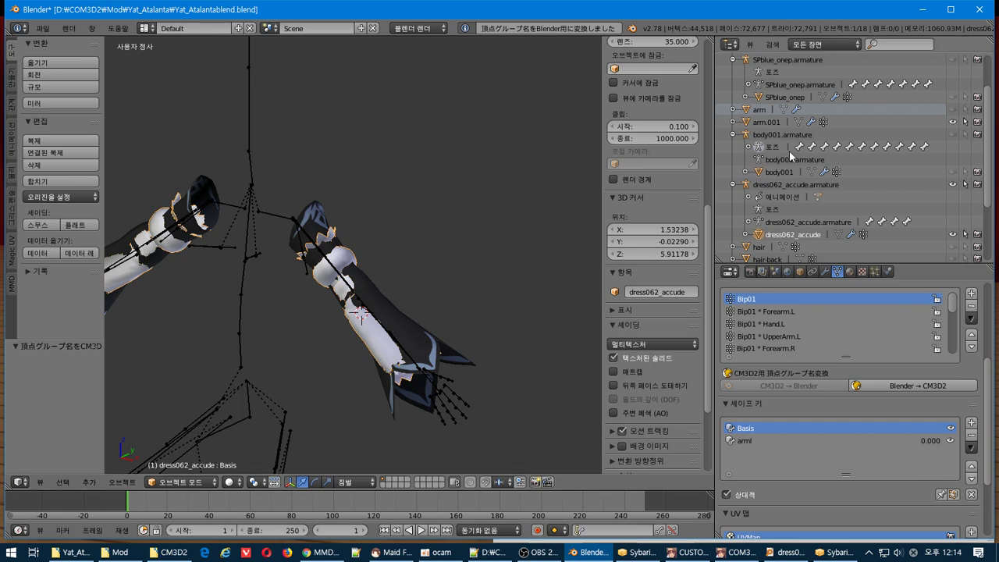
left_click(755, 110)
scroll(880, 402, "up", 3)
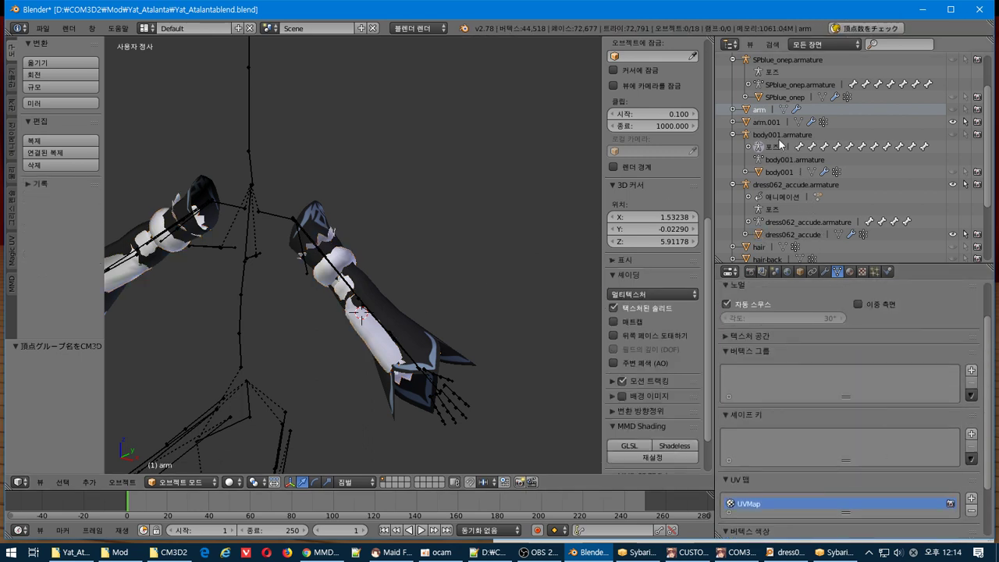
- Delete all vertex groups from arm.001
left_click(752, 125)
scroll(919, 443, "down", 2)
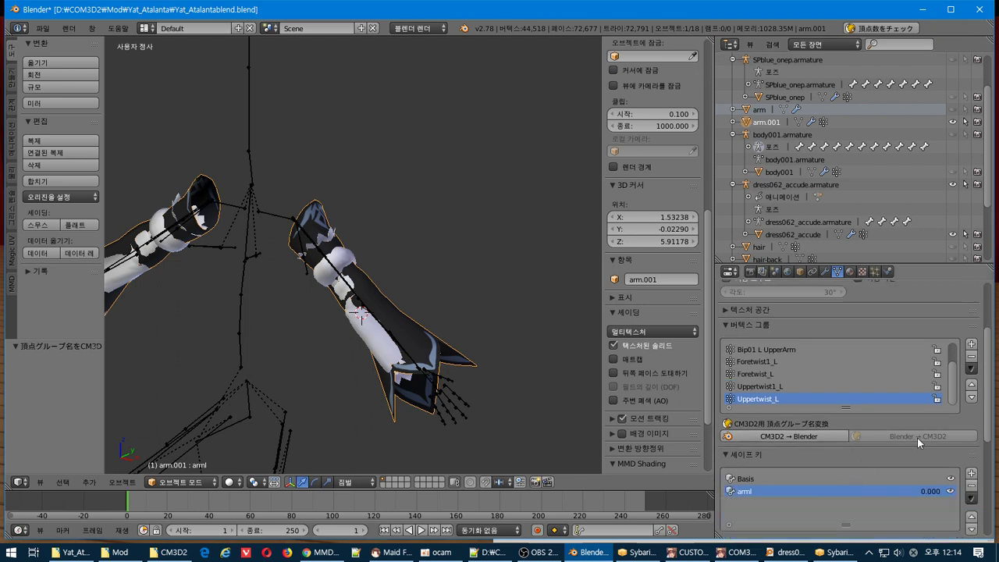
left_click(971, 368)
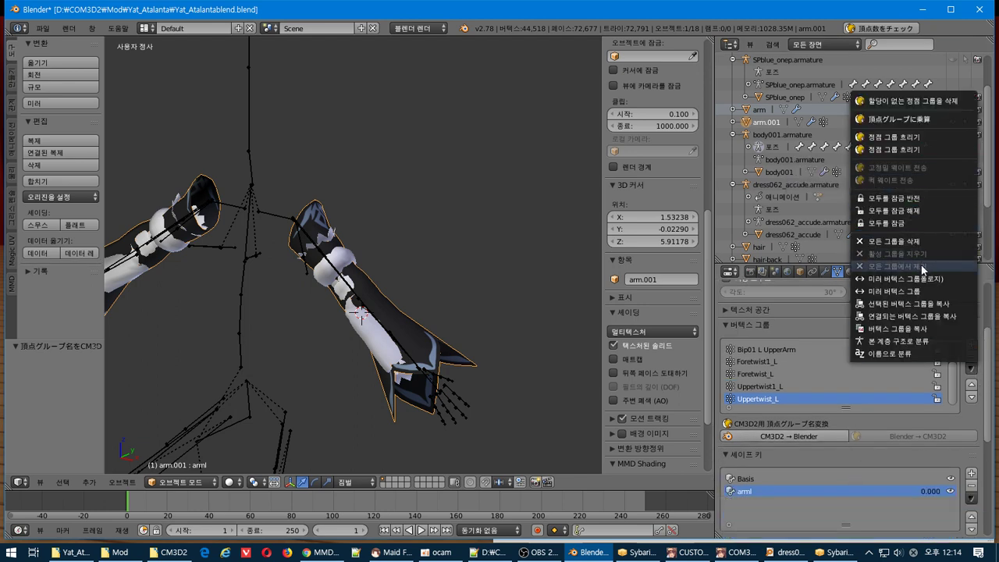
left_click(898, 241)
- Transfer the Blender-named vertex weights from dress062_accude to arm.001 with Quick Weight Transfer, using the nearest vertex, and review the group list
right_click(380, 328)
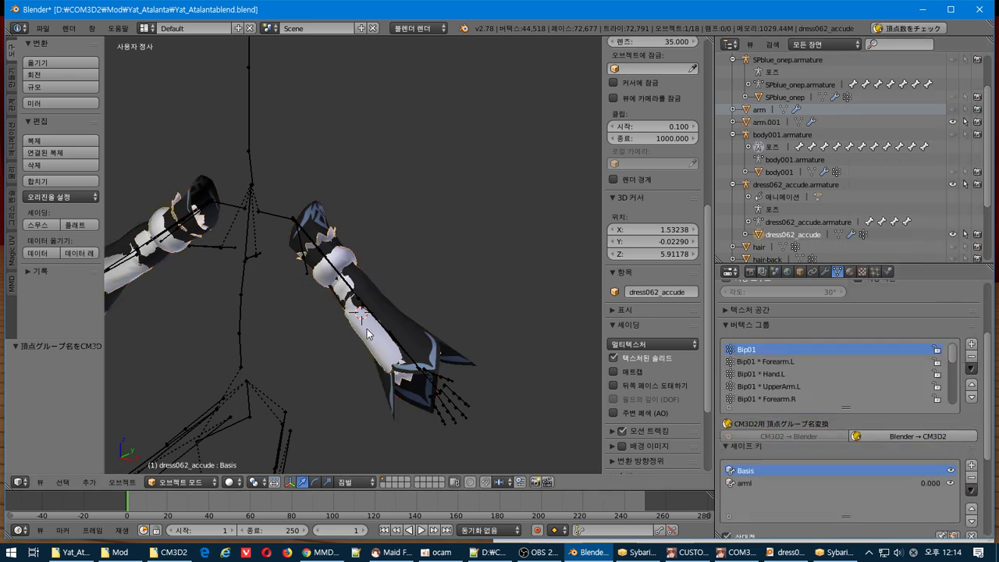
right_click(389, 312, "shift")
left_click(972, 369)
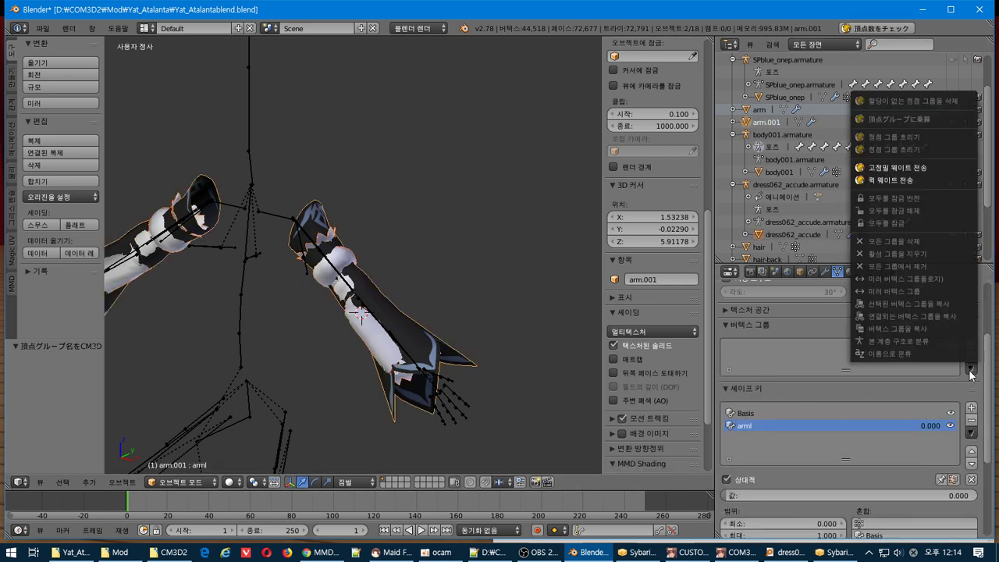
left_click(972, 369)
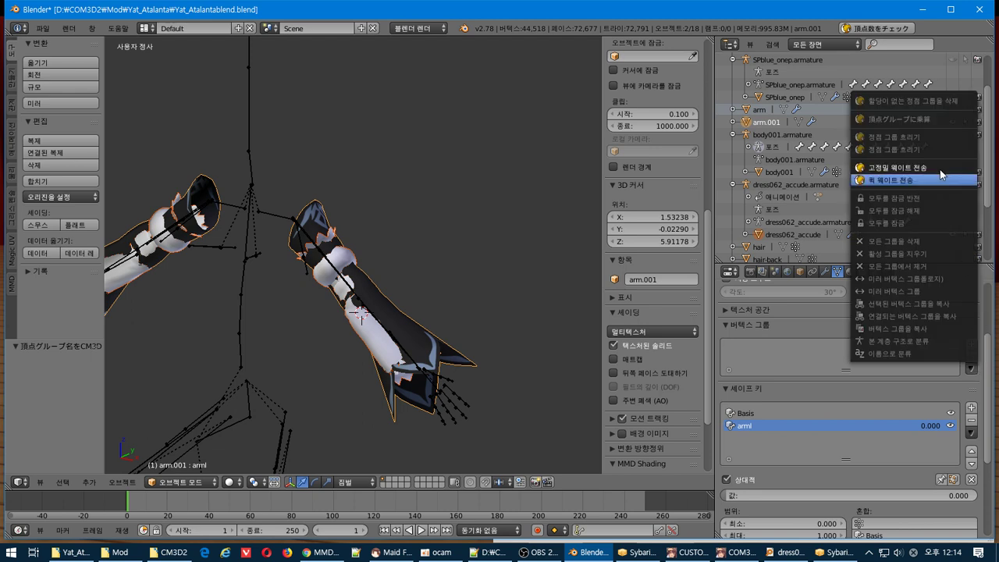
left_click(936, 181)
left_click(862, 278)
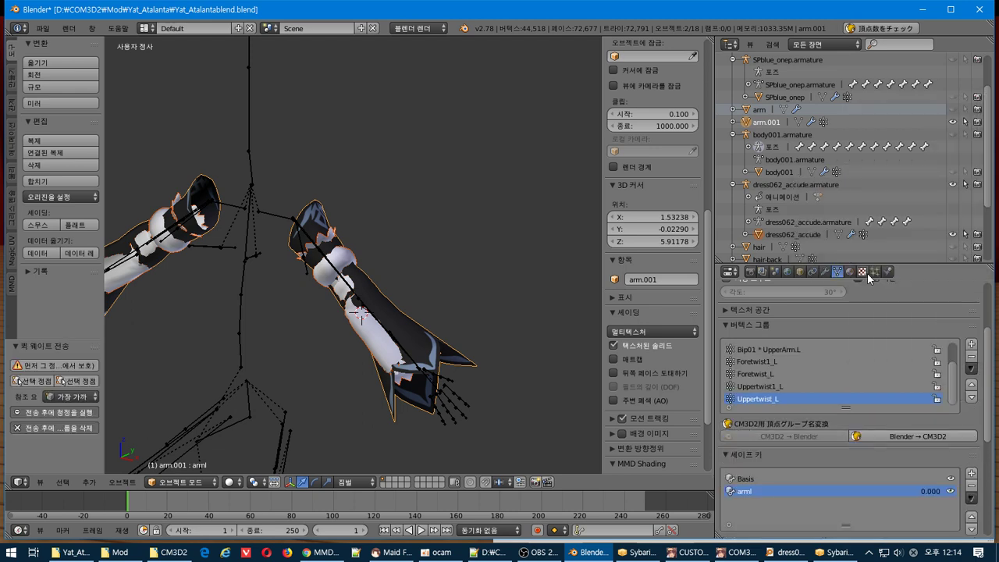
scroll(929, 378, "up", 2)
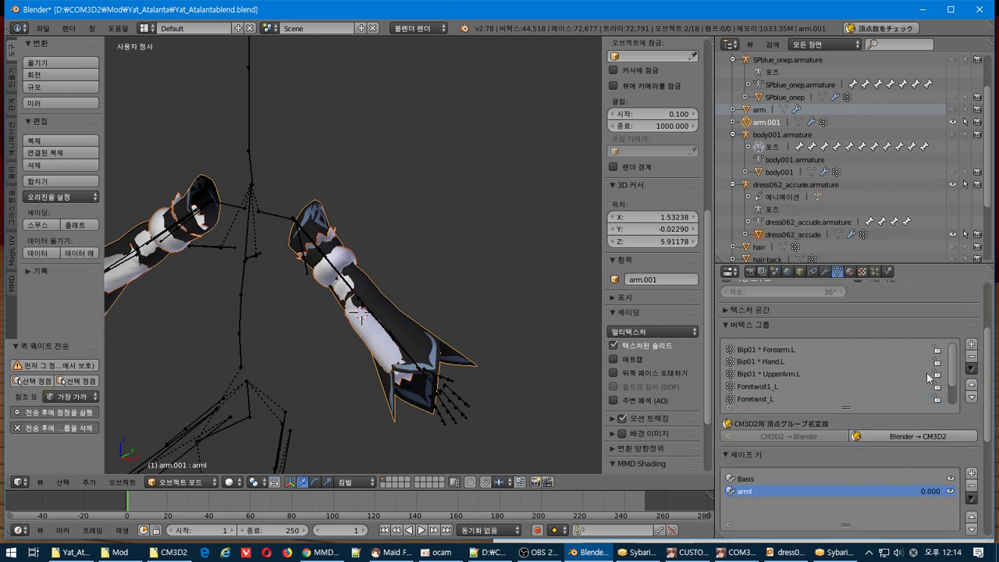
scroll(929, 377, "down", 2)
scroll(929, 377, "up", 2)
- Set the merge limit of arm.001's Mirror modifier to 0
left_click(800, 272)
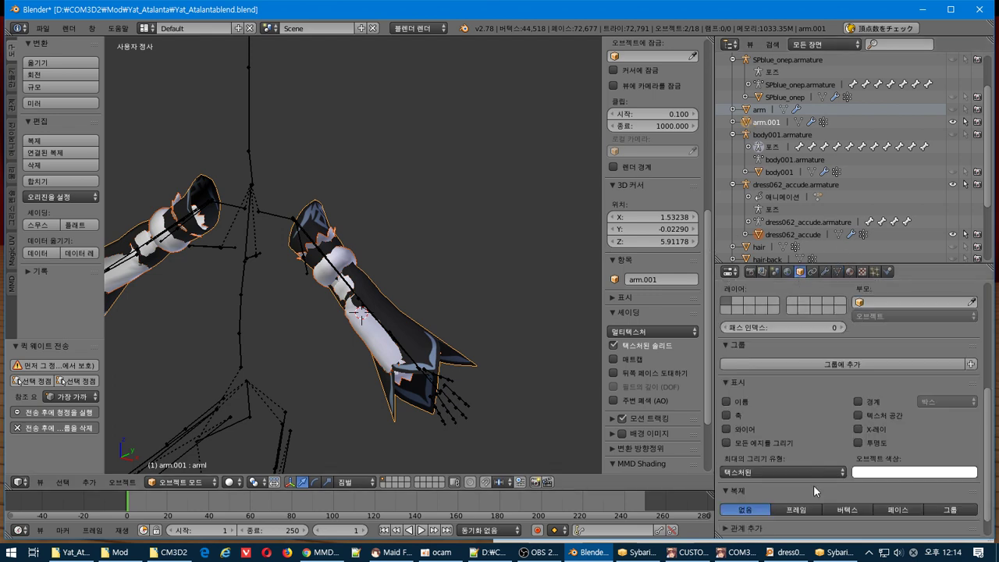
left_click(825, 271)
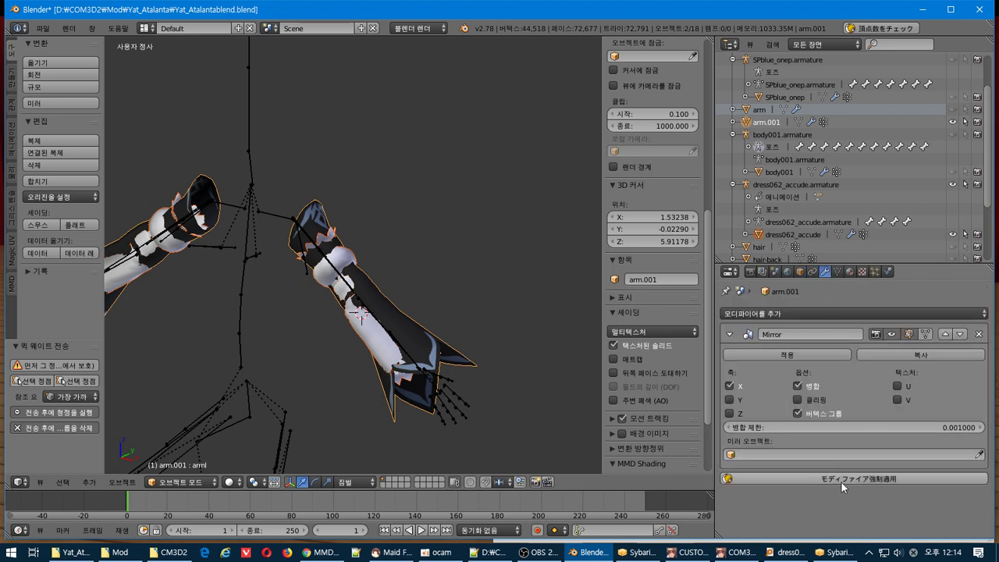
left_click(875, 428)
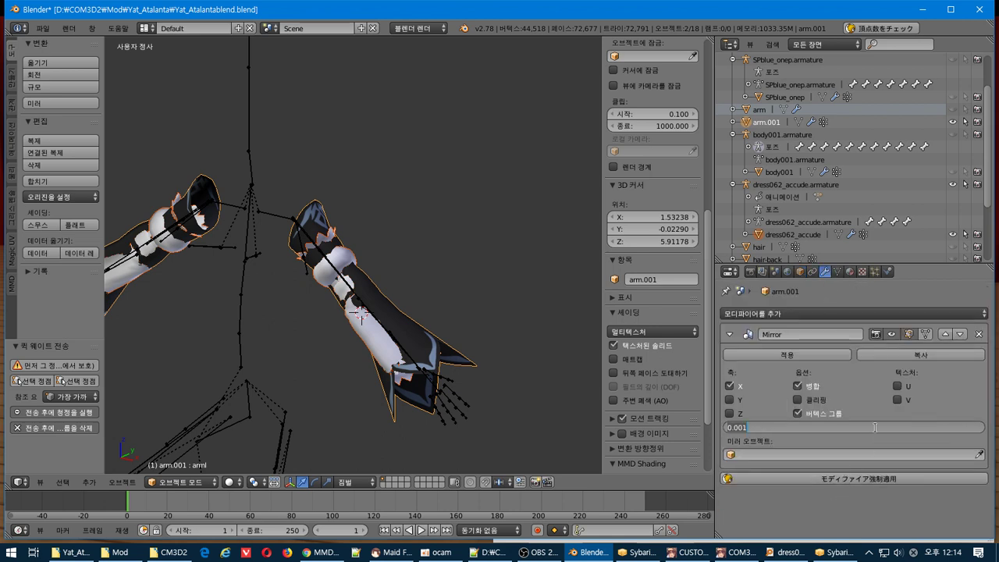
type("0")
left_click(839, 493)
- Force-apply arm.001's Mirror modifier with the CM3D2 normal blend ratio set to 0
left_click(841, 479)
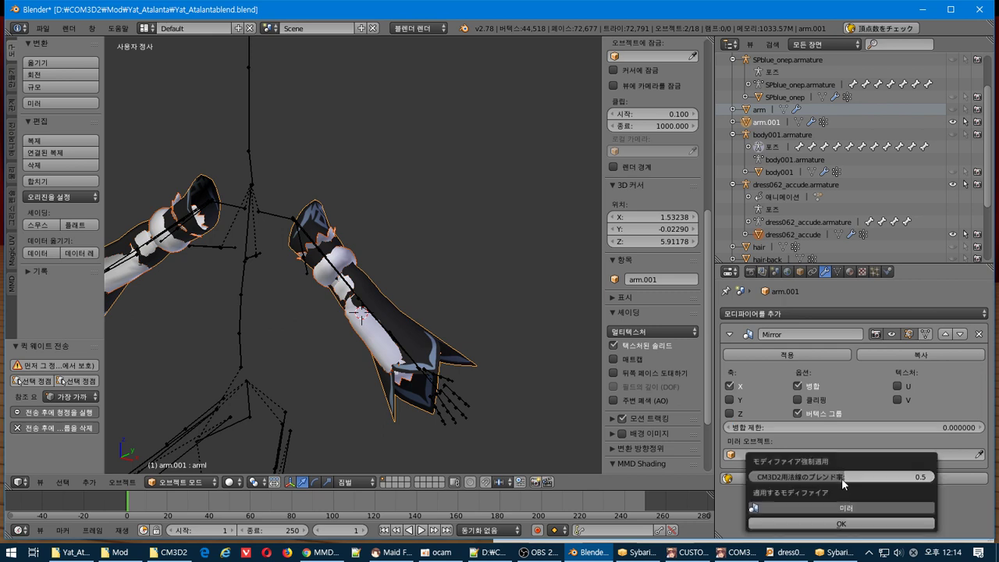
left_click(842, 477)
type("0")
key("Return")
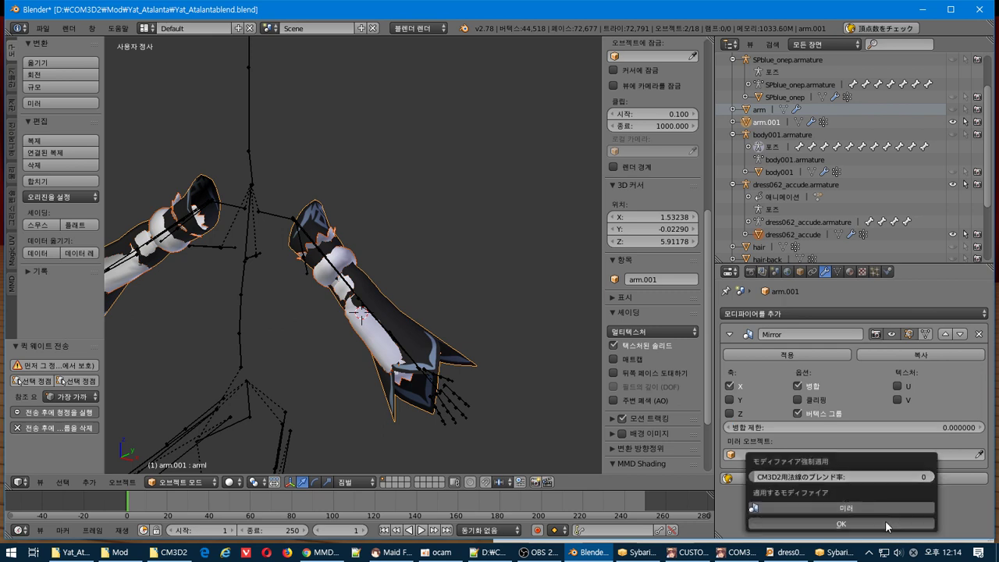
left_click(841, 523)
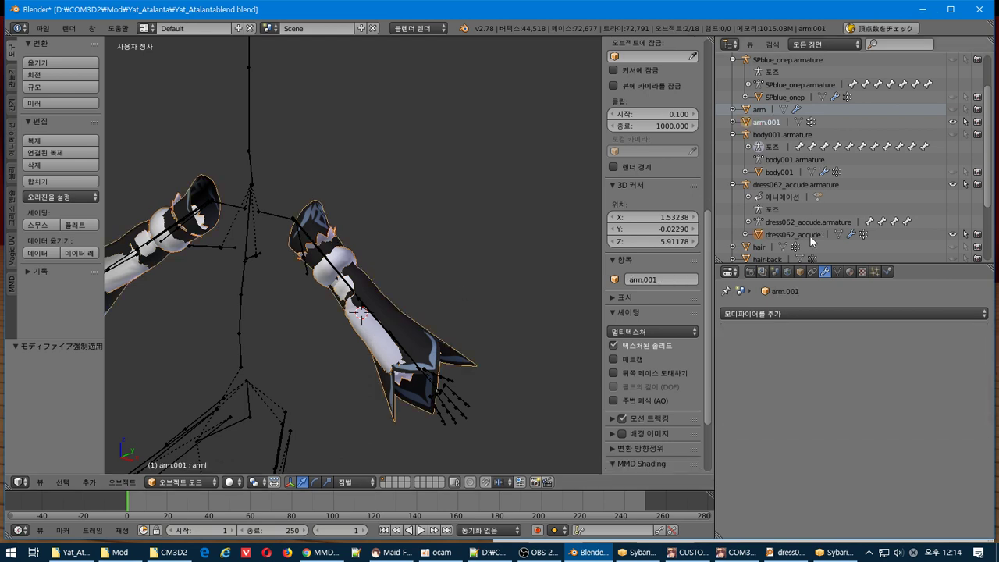
- Delete all of arm.001's vertex groups and transfer the weights from dress062_accude again with Quick Weight Transfer, using the nearest vertex
left_click(838, 272)
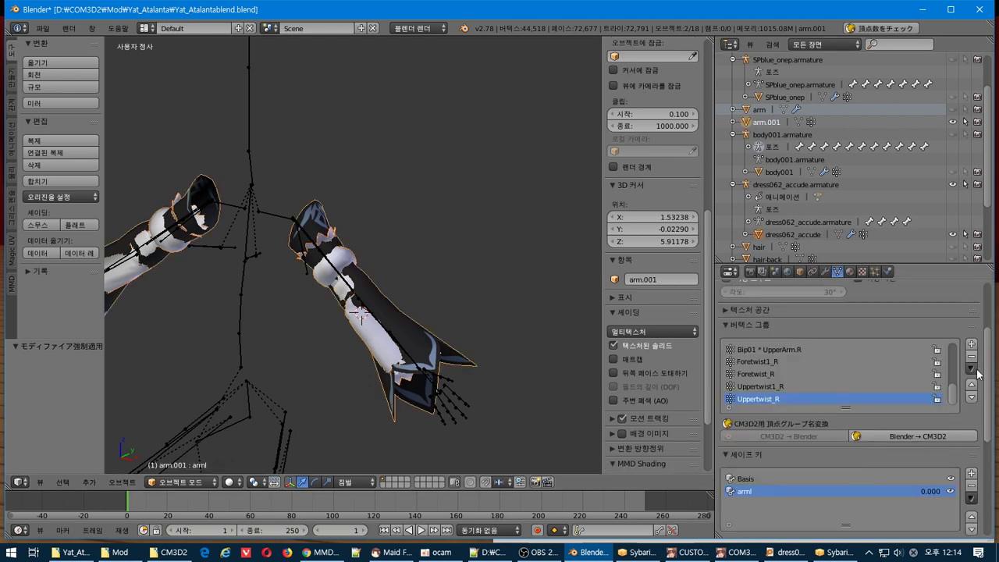
left_click(976, 370)
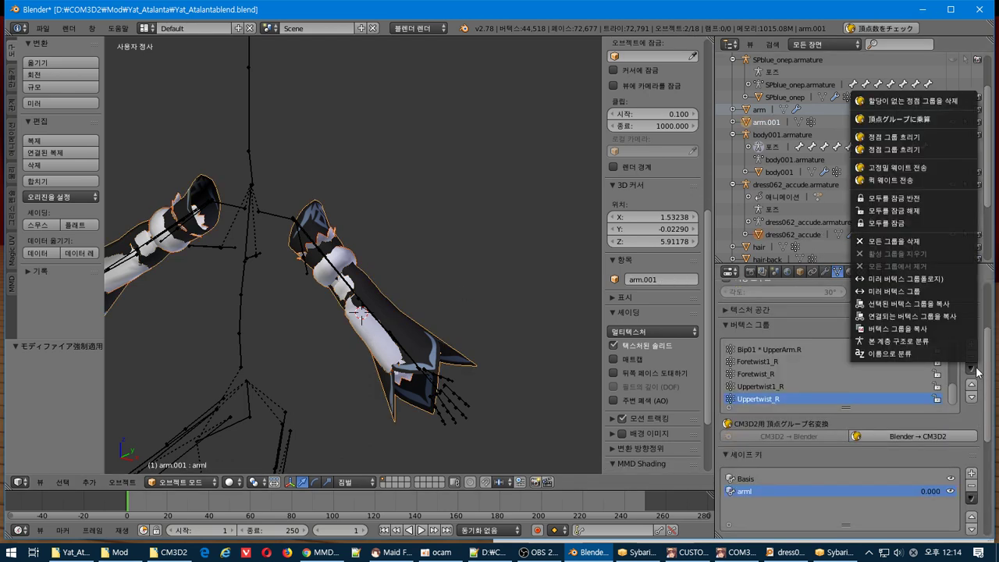
left_click(950, 180)
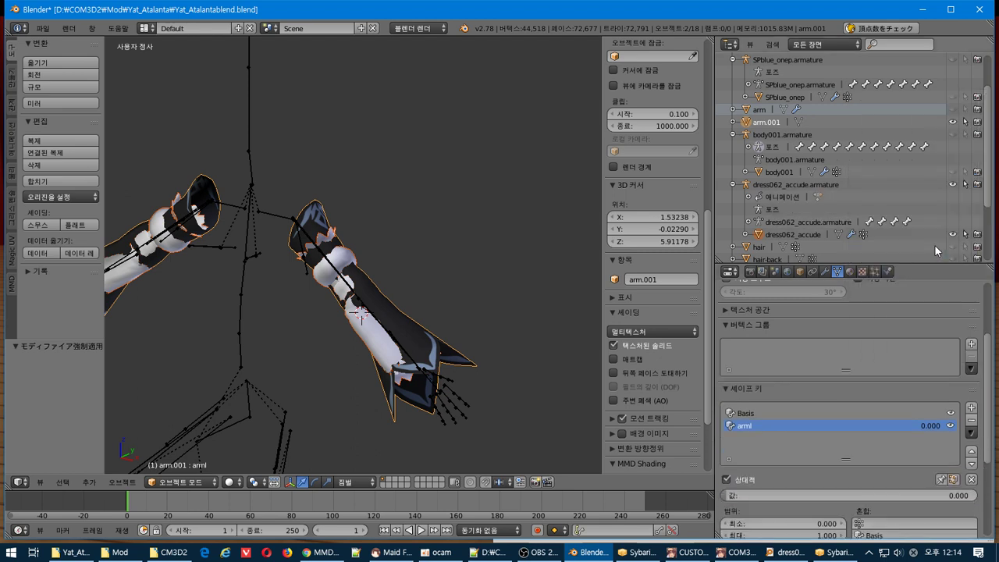
left_click(971, 369)
left_click(898, 180)
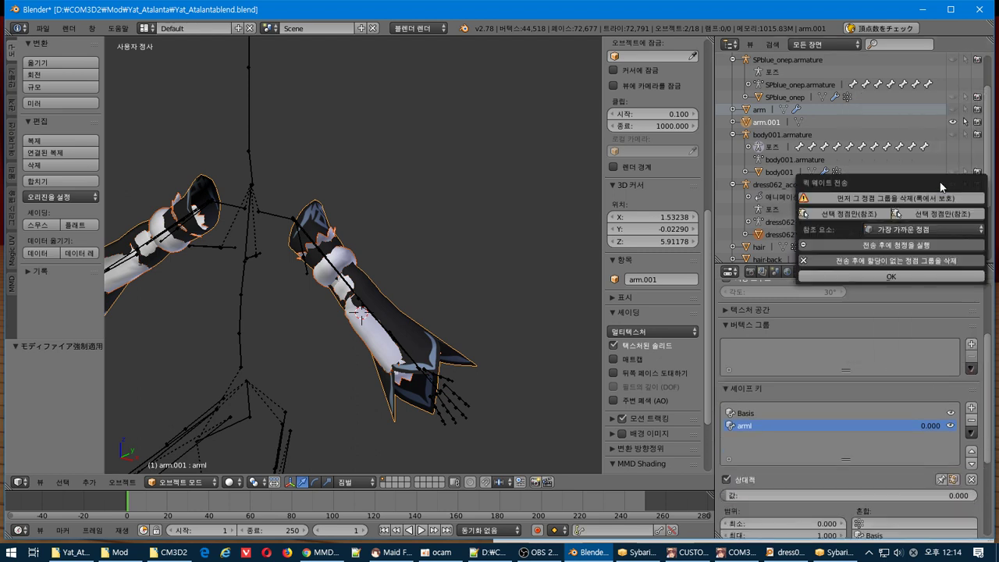
left_click(869, 275)
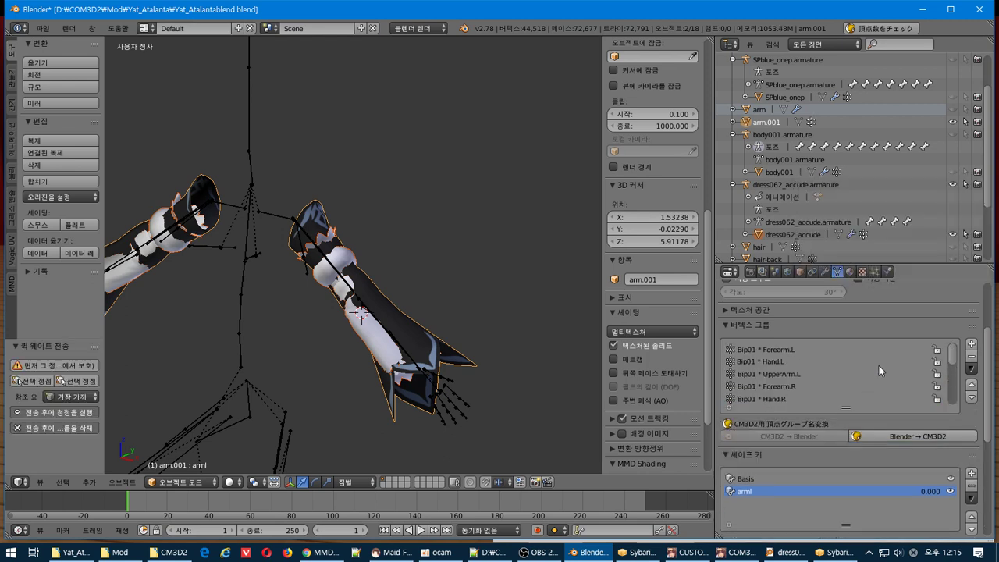
- Transfer the shape keys from dress062_accude to arm.001 with Quick Shape Key Transfer, using 1 reference subdivision
left_click(800, 479)
left_click(812, 492)
scroll(840, 495, "down", 2)
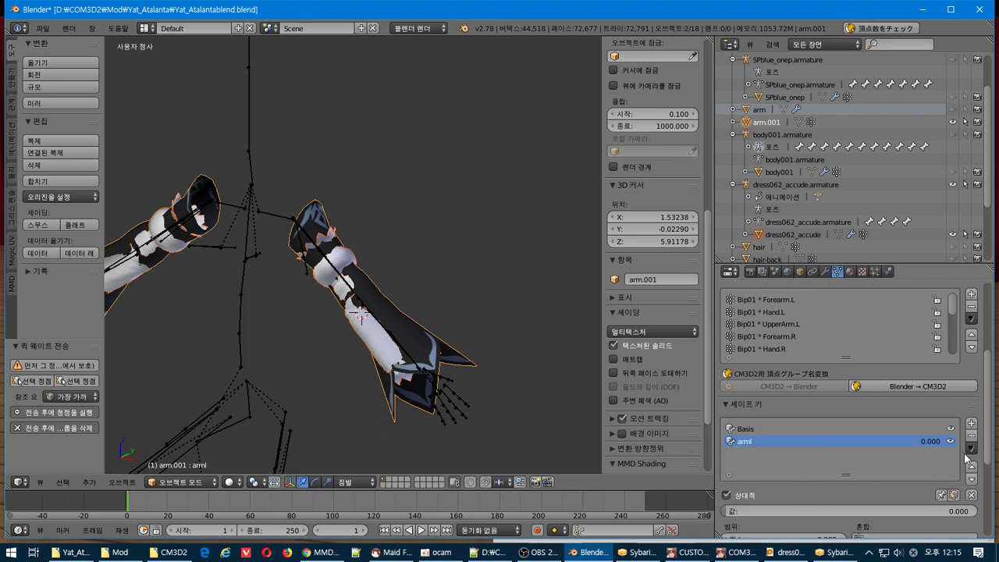
left_click(971, 448)
left_click(943, 331)
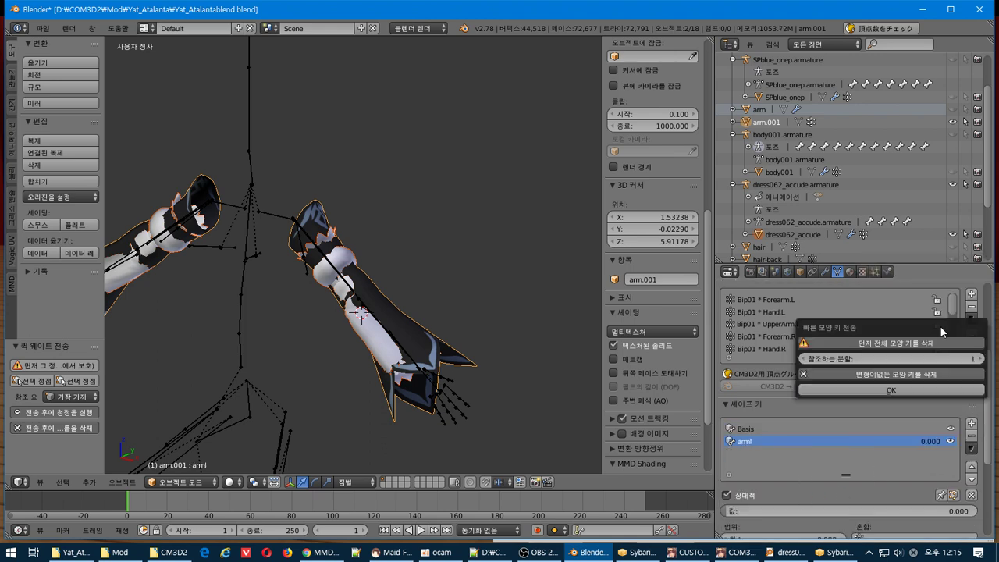
left_click(868, 393)
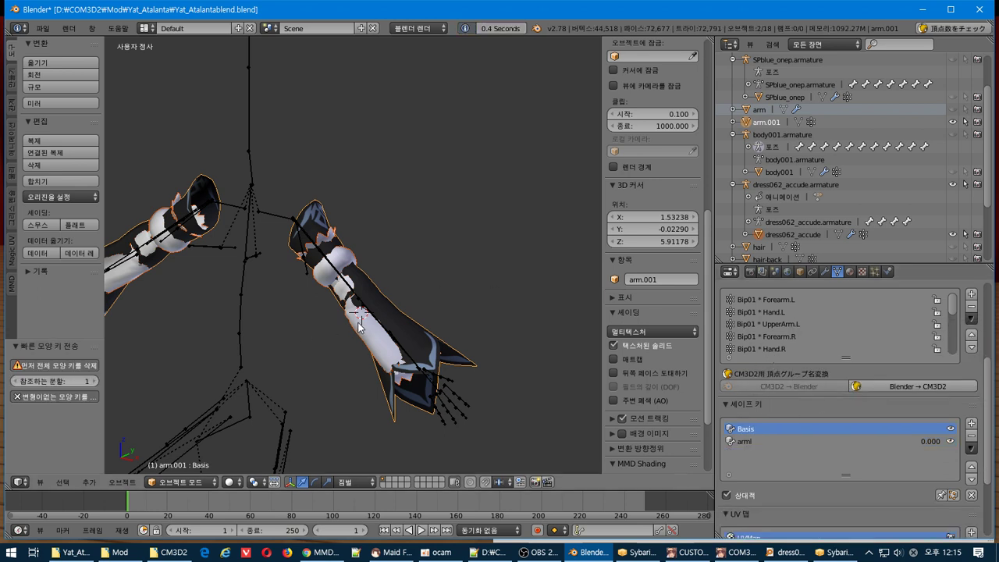
- Copy the CM3D2 bone information from dress062_accude and paste it onto arm.001
right_click(393, 323)
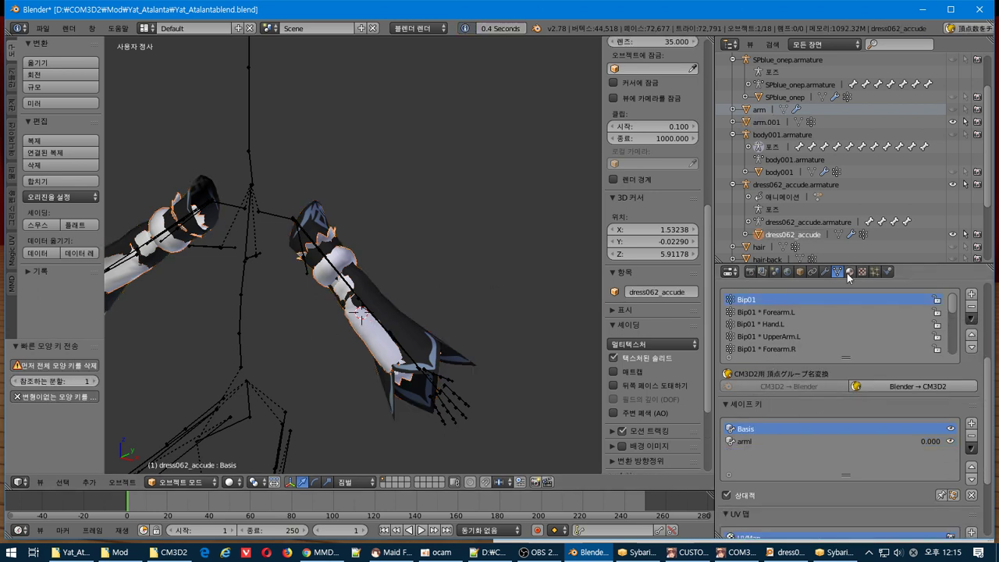
left_click(800, 271)
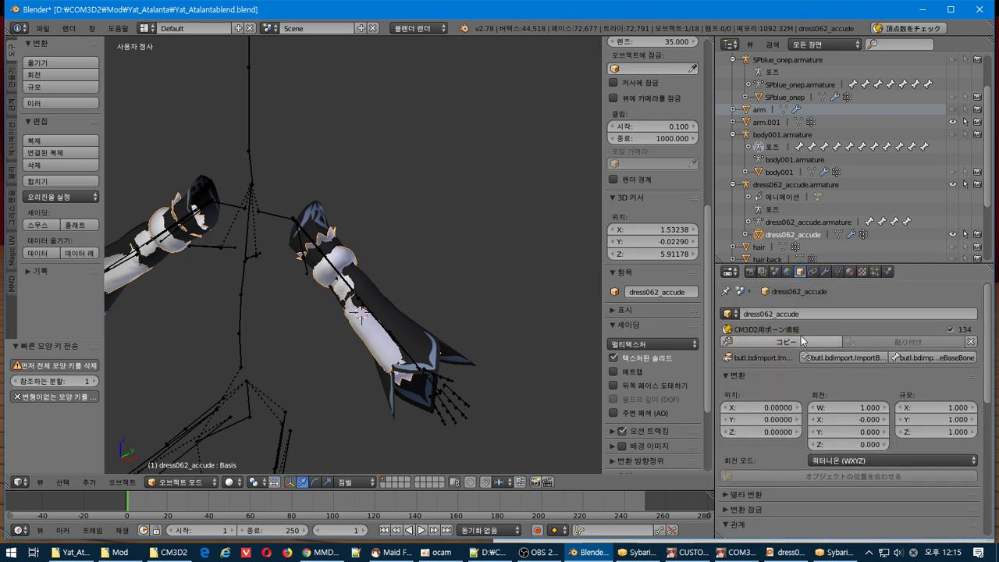
left_click(778, 341)
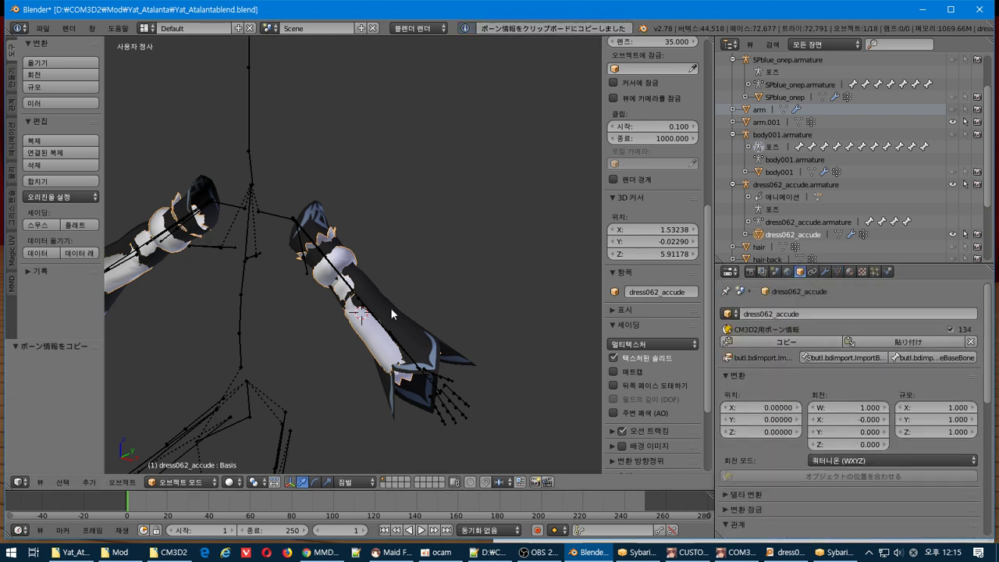
right_click(390, 308)
left_click(908, 341)
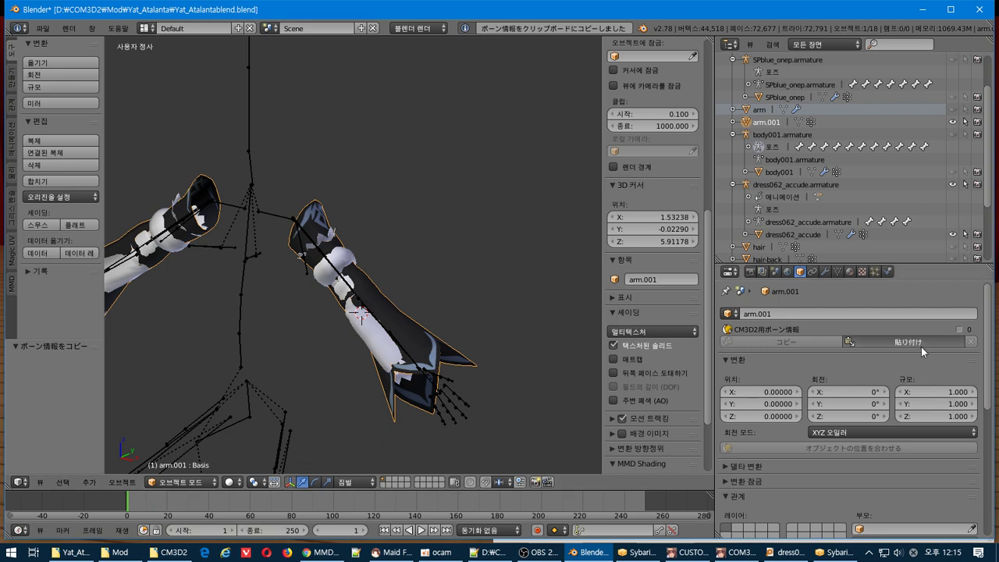
- Export arm.001 as the CM3D2 model file Yat_Atalanta-arm.model in the Yat_Atalanta mod folder
left_click(37, 35)
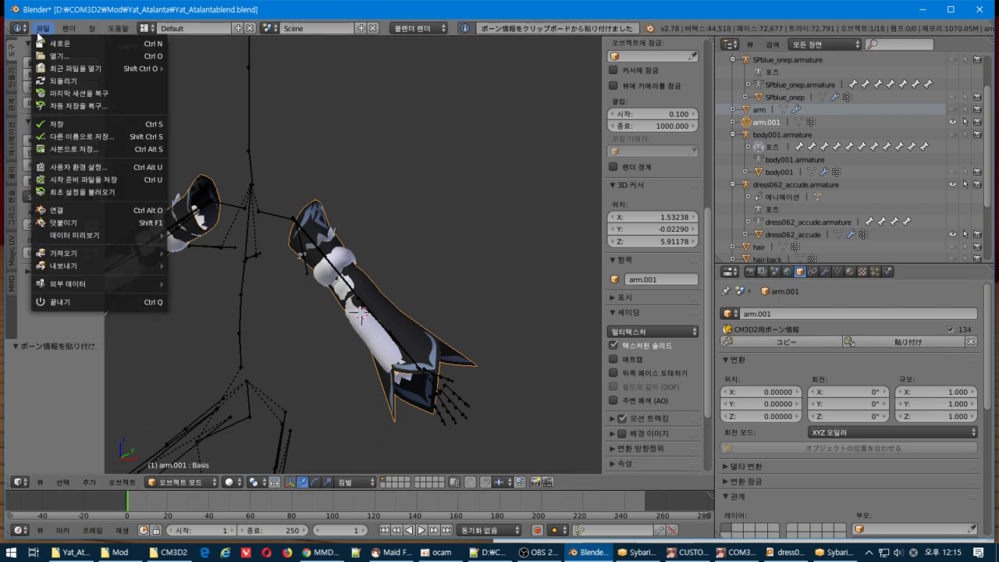
mouse_move(156, 265)
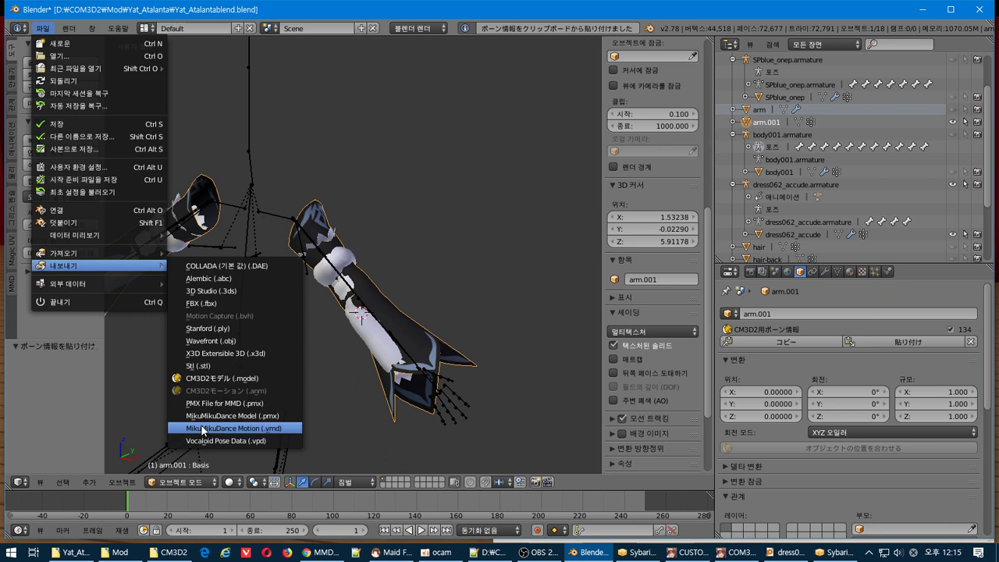
left_click(215, 378)
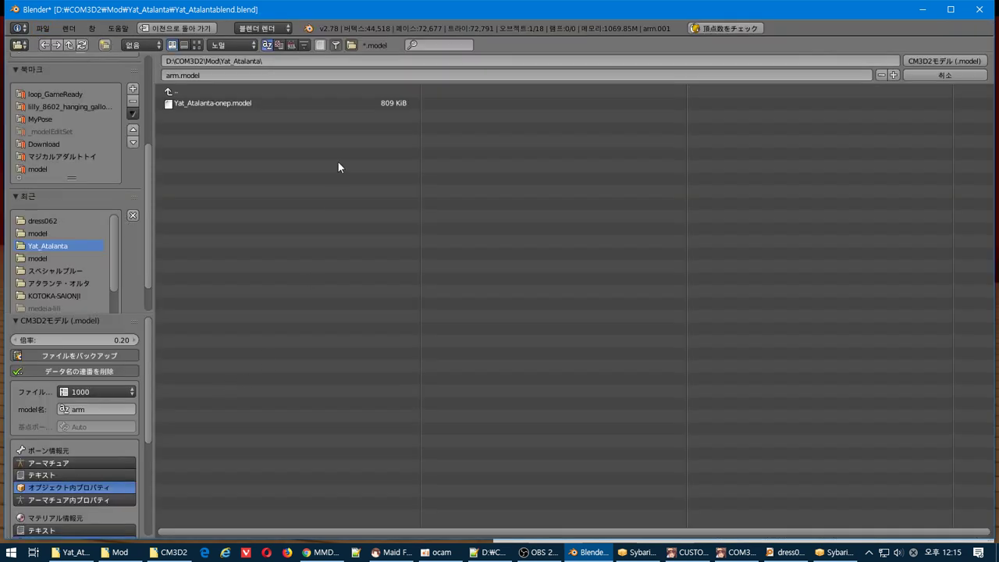
left_click(215, 103)
left_click(217, 74)
left_click(211, 75)
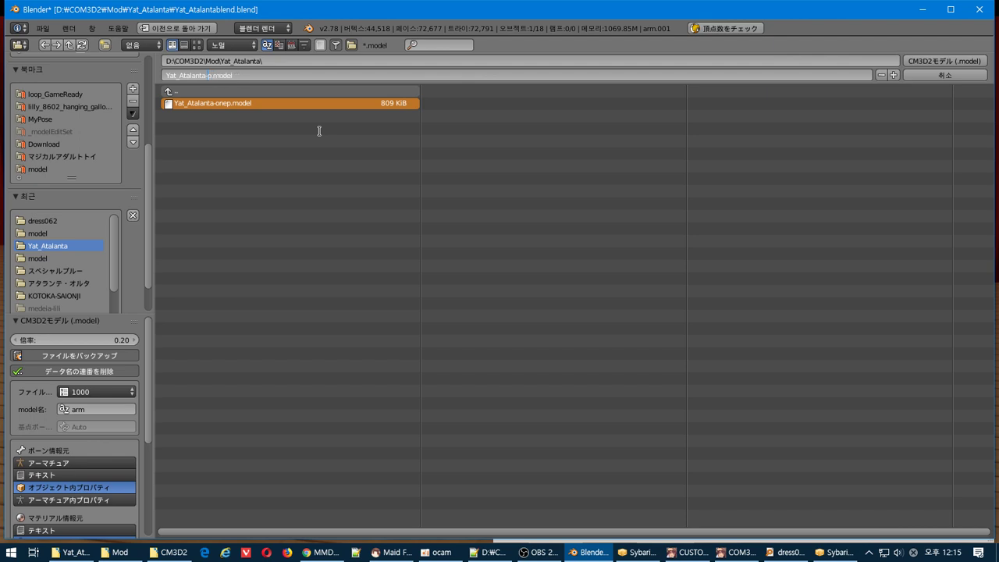
type("arm")
left_click(932, 61)
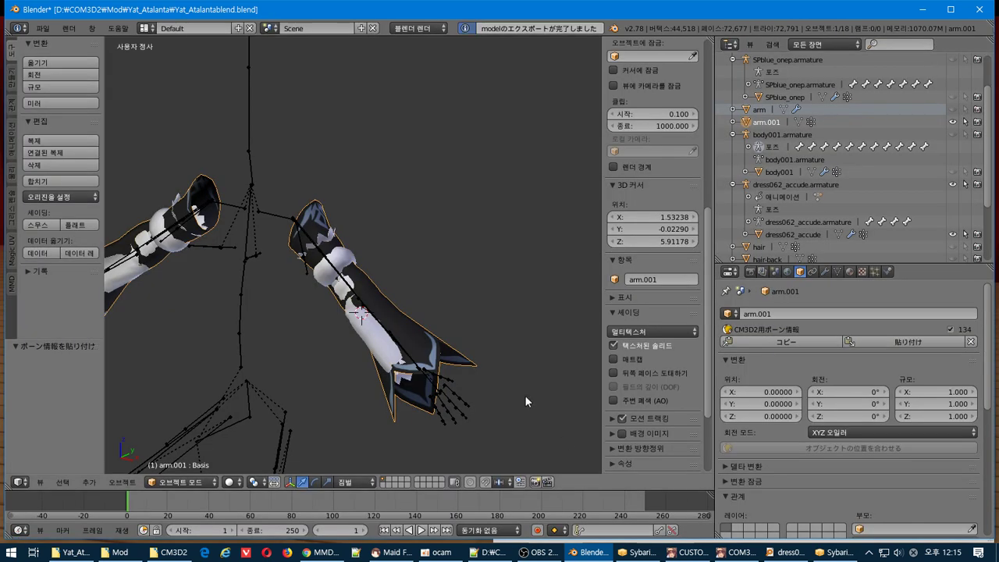
- Switch to the Yat_Atalanta folder in File Explorer and duplicate the Yat_Atalanta-onep_i_.menu file there
key("alt+Tab")
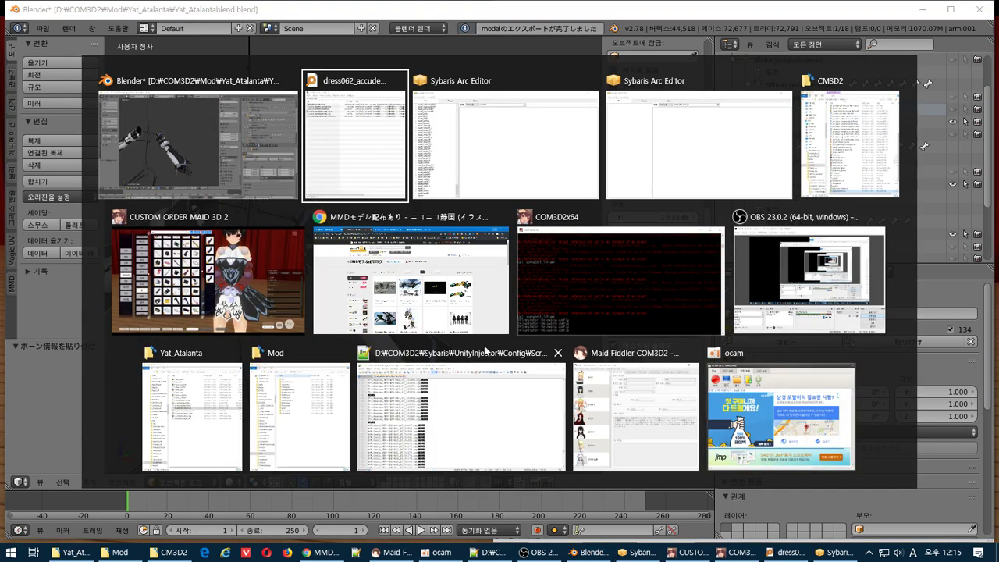
key("alt+Tab")
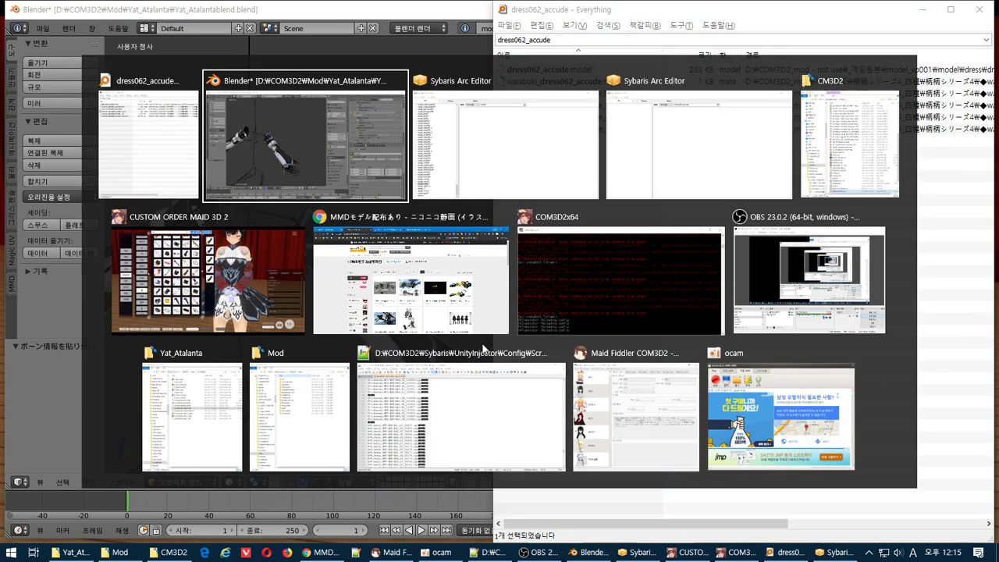
key("Tab")
key("Tab")
key("Tab")
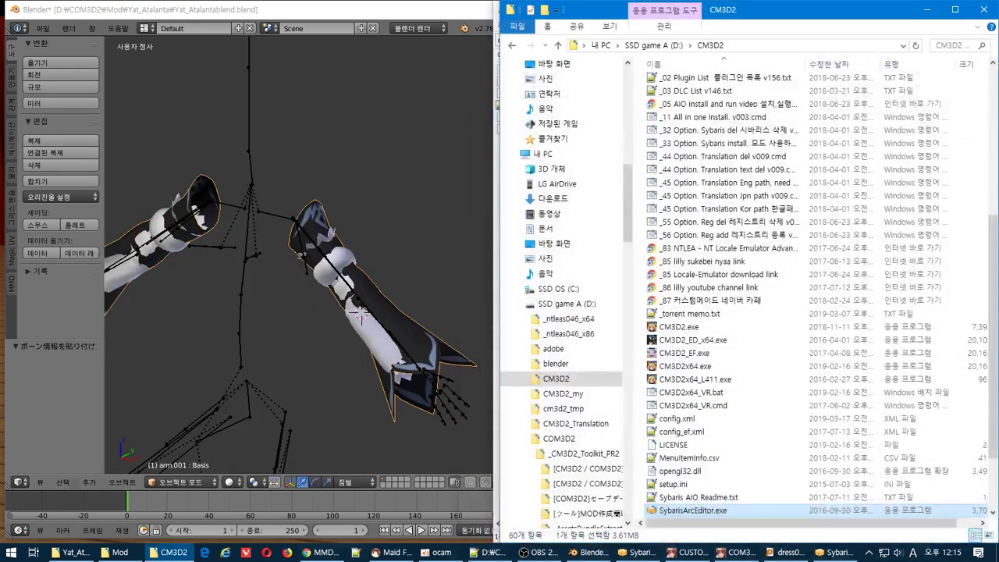
left_click(70, 552)
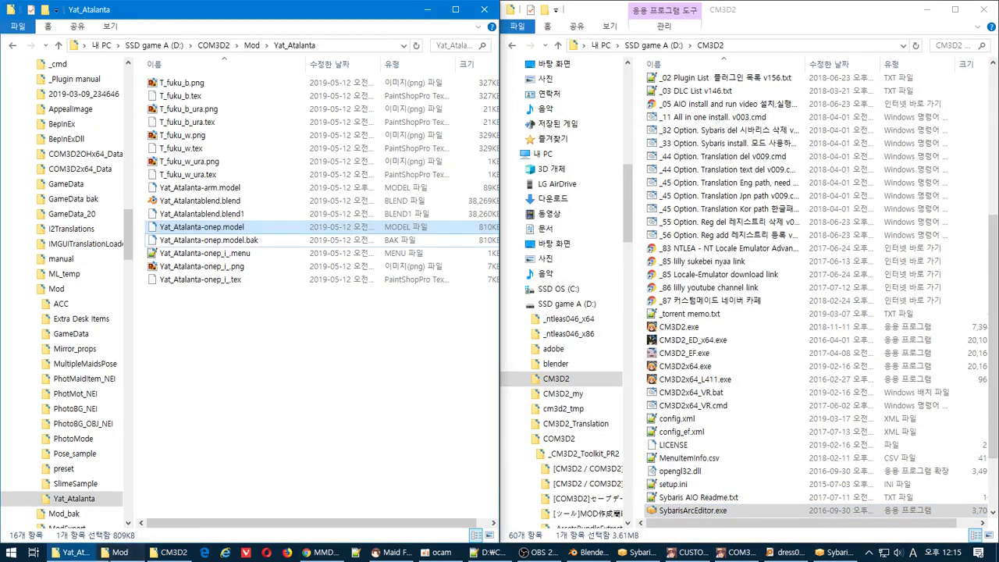
left_click(118, 552)
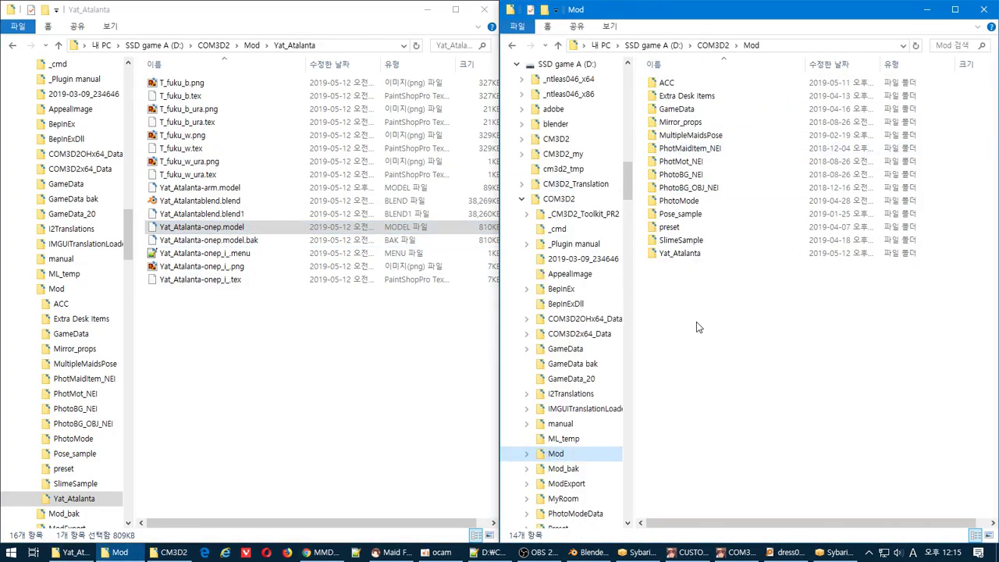
left_click(242, 254)
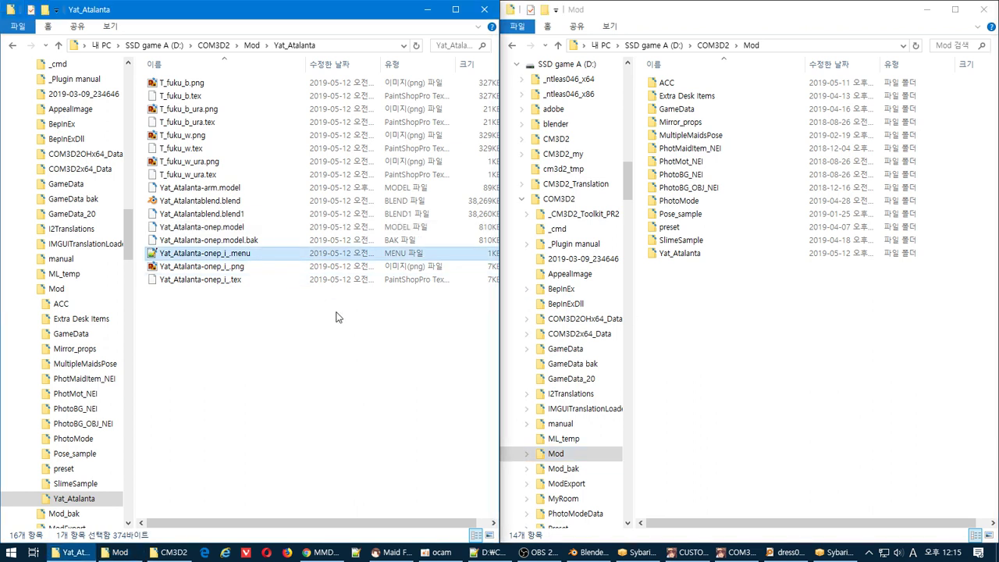
key("ctrl+v")
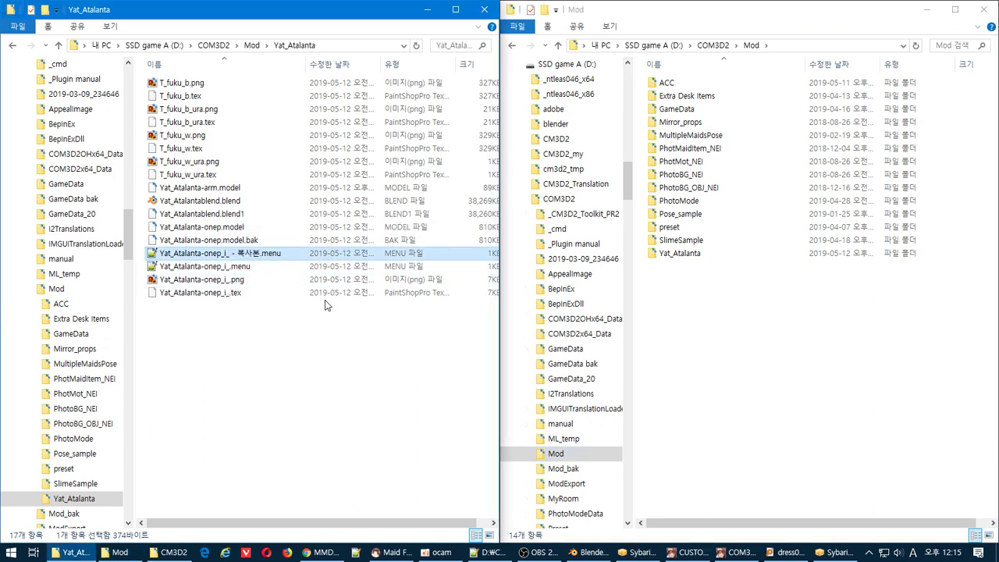
- Rename the duplicated menu file to Yat_Atalanta-arm_i_.menu
left_click(232, 258)
left_click_drag(233, 255, 260, 256)
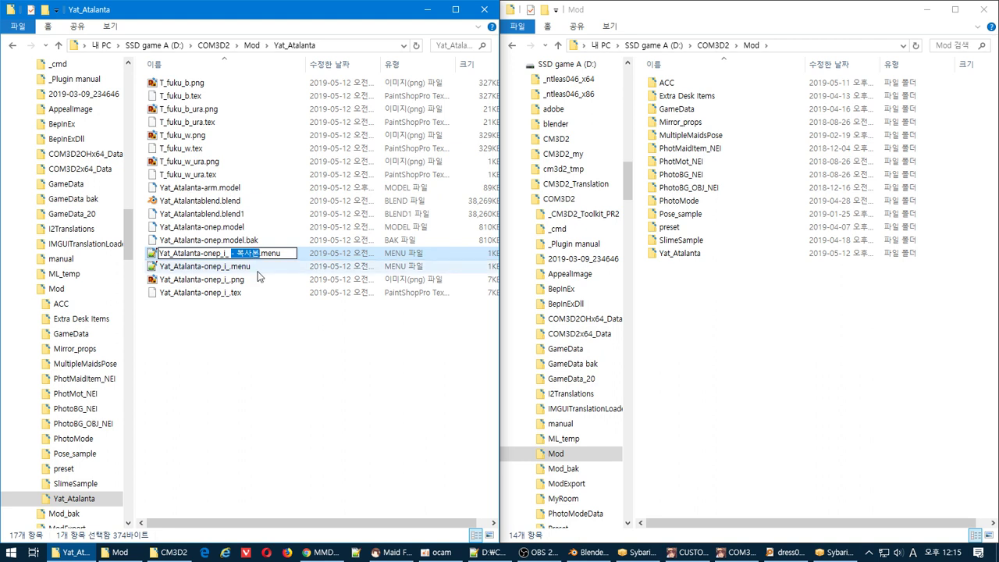
left_click(206, 255)
type("arm")
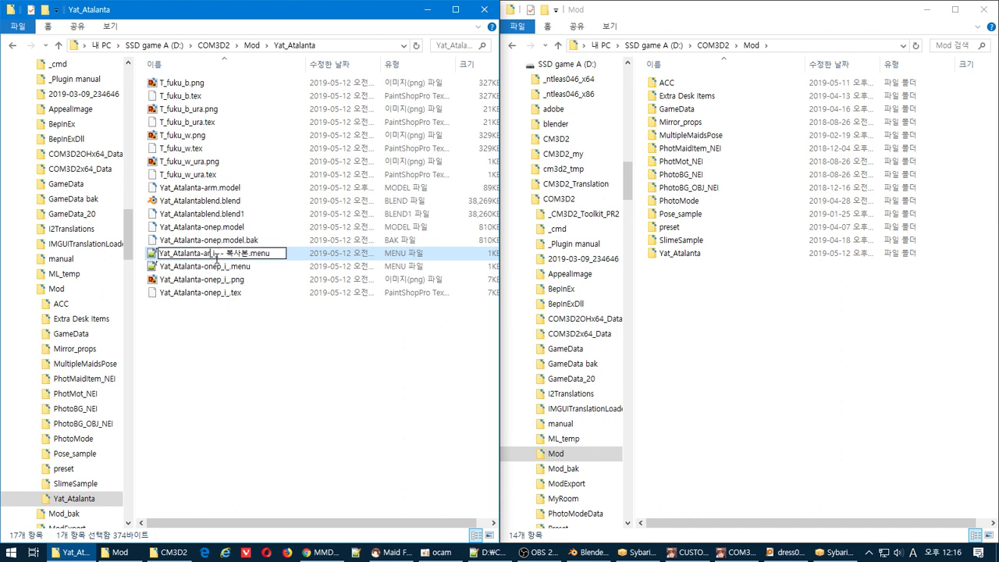
left_click_drag(228, 254, 276, 256)
key("Delete")
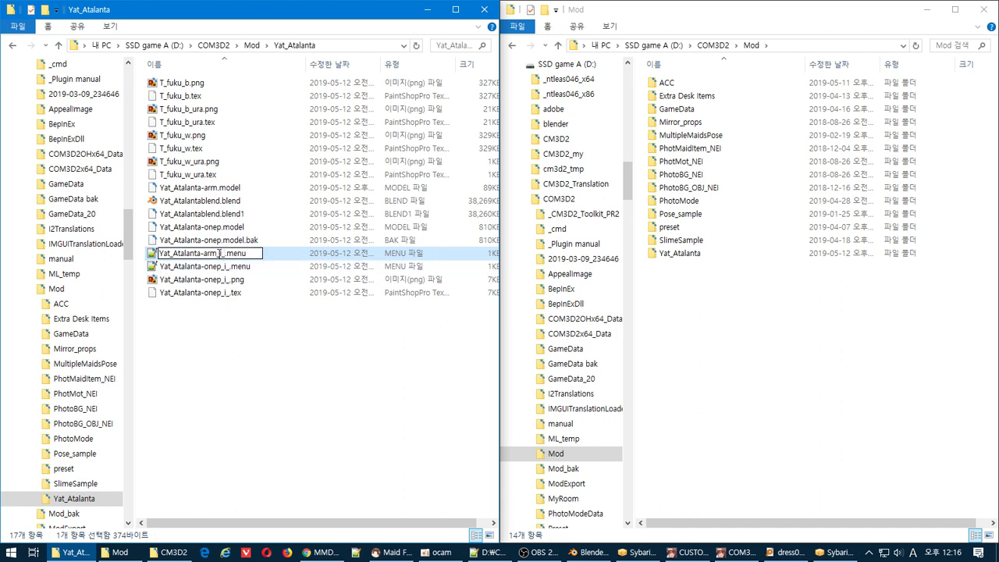
left_click(239, 307)
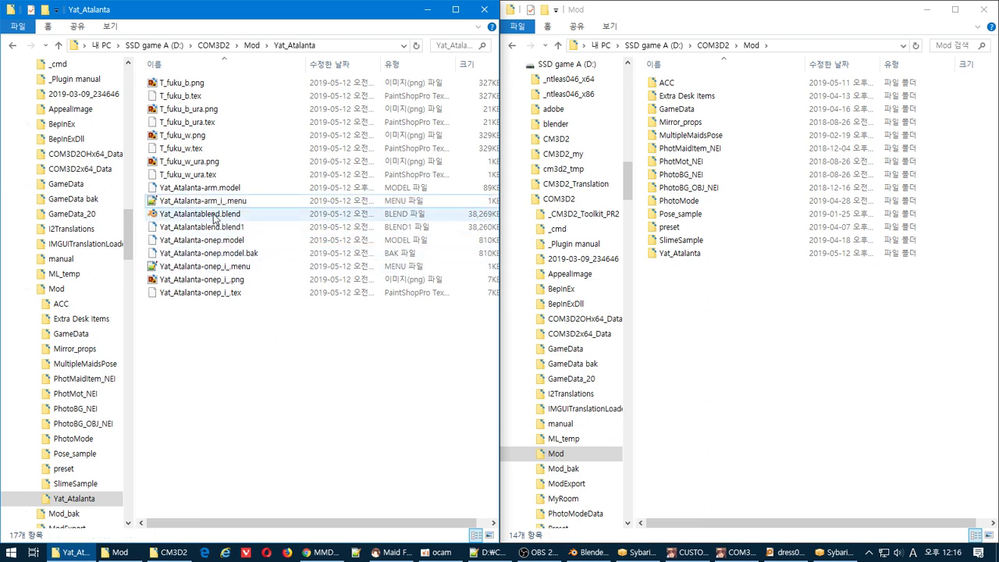
- Open Yat_Atalanta-arm_i_.menu with [CM3D2]menu編集.exe from the CM3D2 _CM3D2_Toolkit_PR2 folder
left_click_drag(205, 200, 198, 484)
left_click(117, 552)
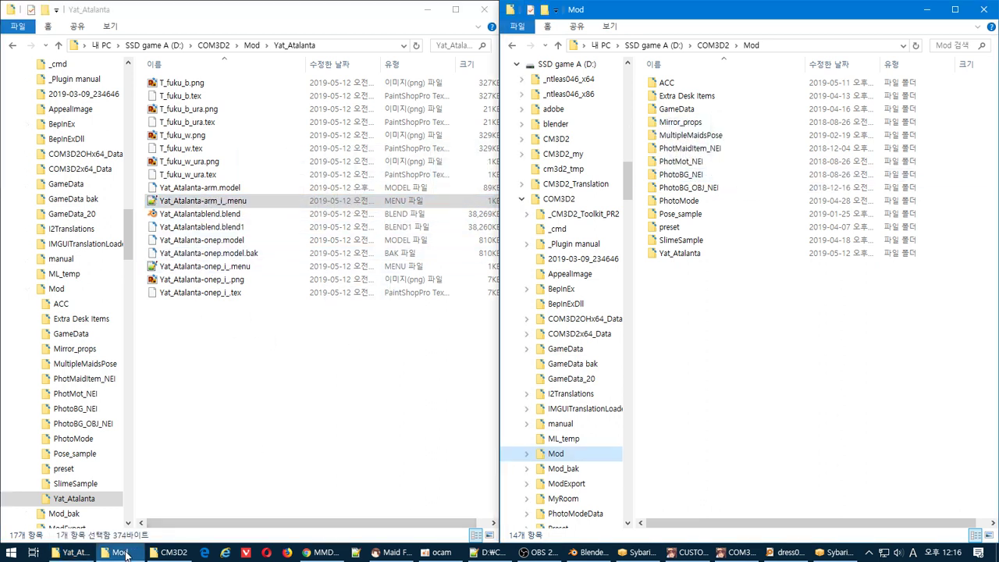
left_click(167, 552)
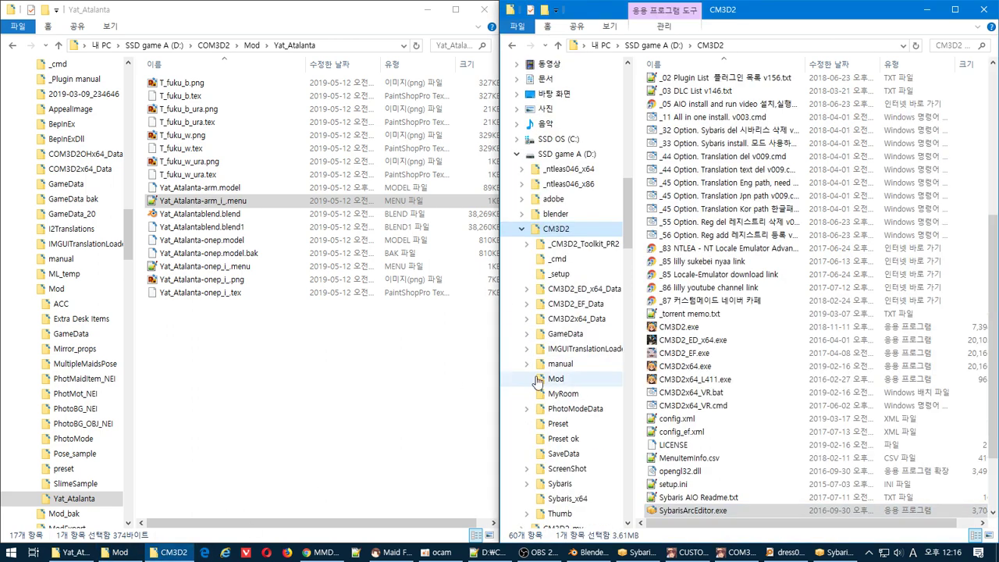
left_click(578, 243)
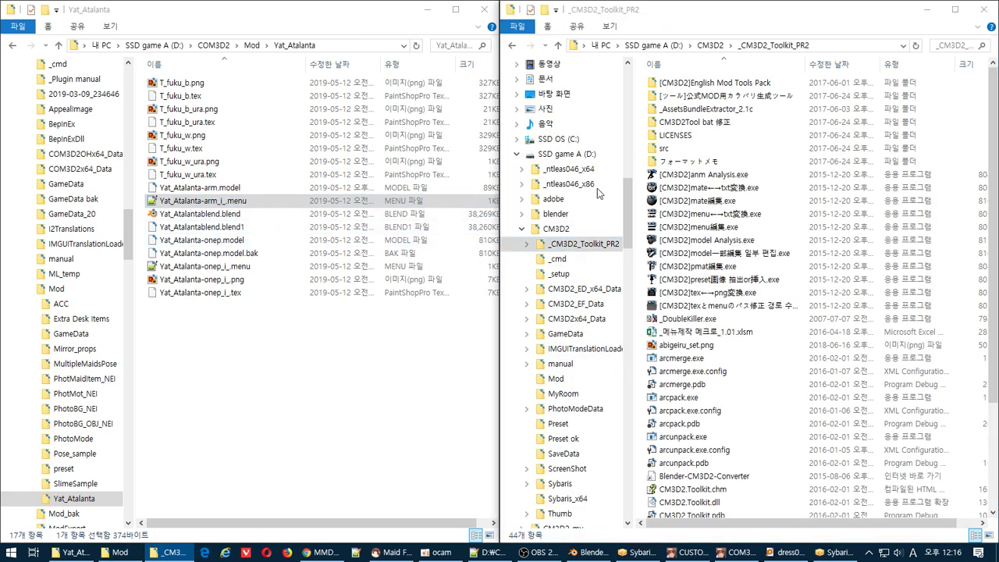
left_click_drag(597, 189, 865, 229)
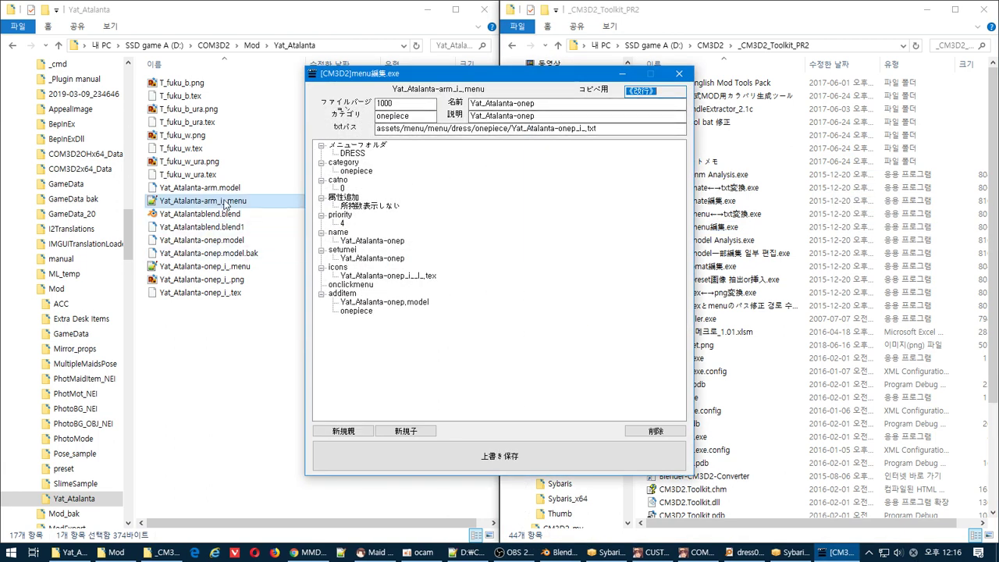
- Set the menu's name and setumei entries to Yat_Atalanta
double_click(350, 241)
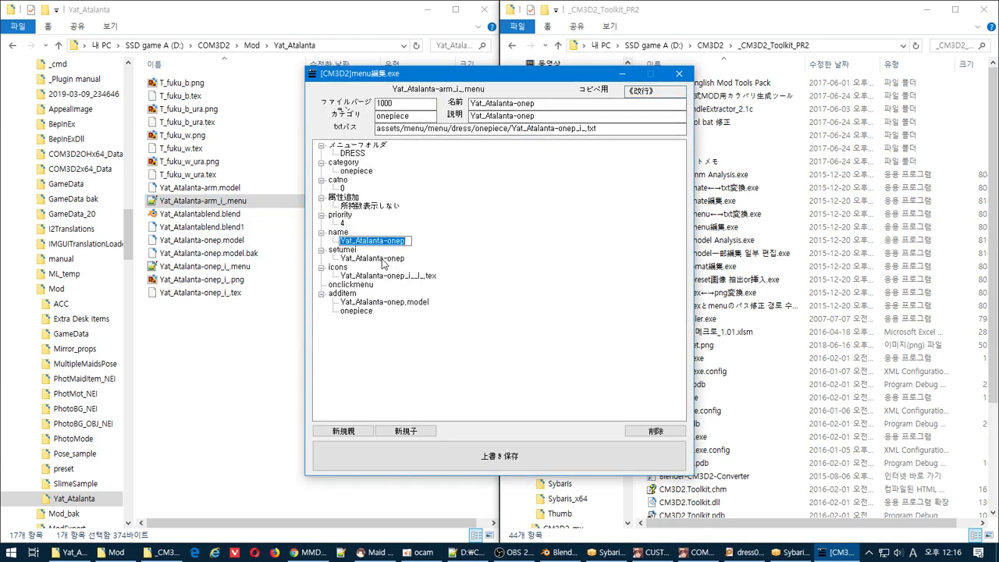
type("Yat_Atalanta-arm")
double_click(379, 258)
double_click(388, 242)
left_click_drag(387, 242, 441, 258)
key("BackSpace")
key("BackSpace")
left_click(387, 260)
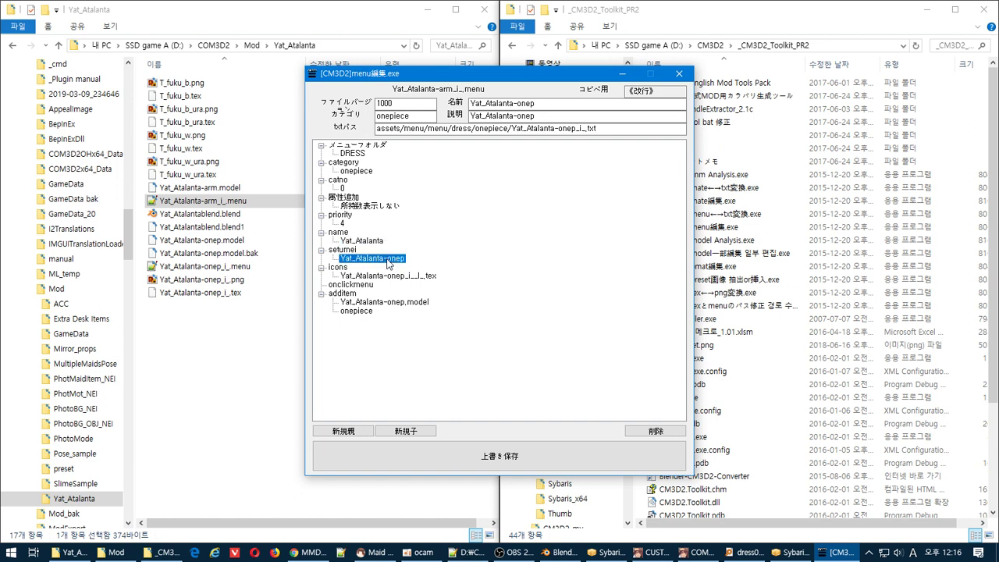
double_click(396, 258)
key("BackSpace")
key("BackSpace")
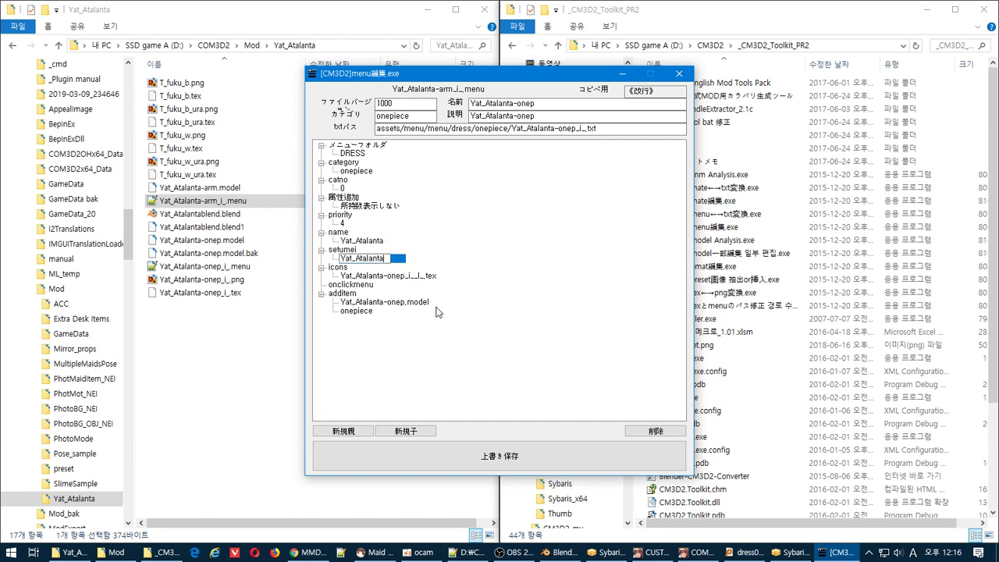
key("Return")
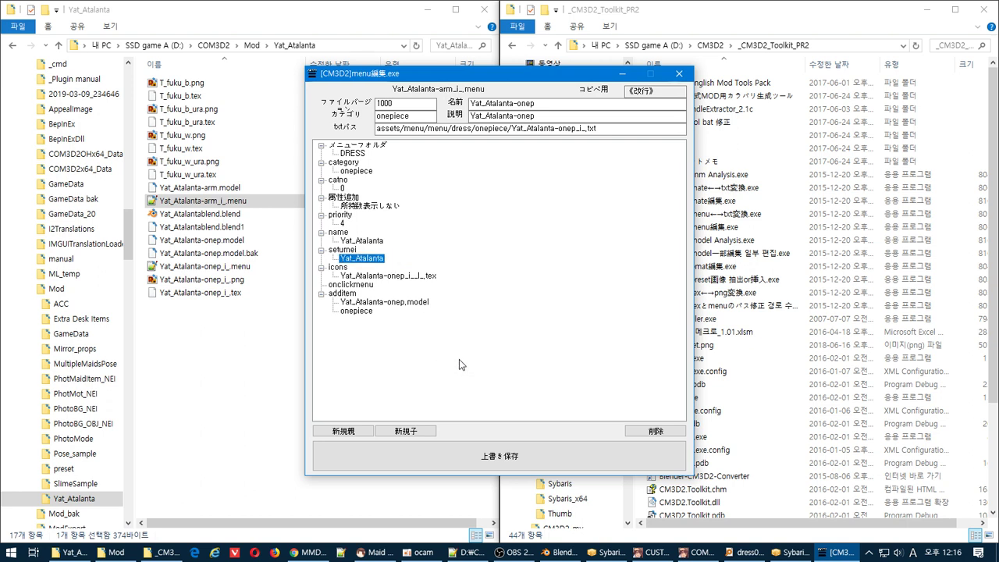
- Change the model referenced under additem to Yat_Atalanta-arm.model
left_click(408, 302)
left_click(408, 302)
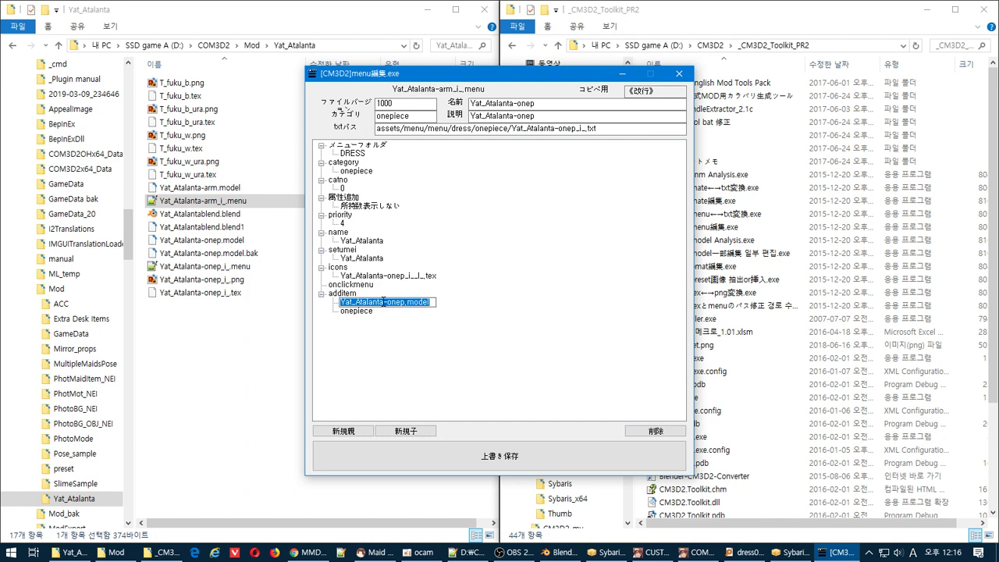
left_click_drag(405, 304, 231, 282)
type("Yat_Atalanta-arm")
key("Return")
- Shorten the header's description and name values to Yat_Atalanta
left_click(541, 116)
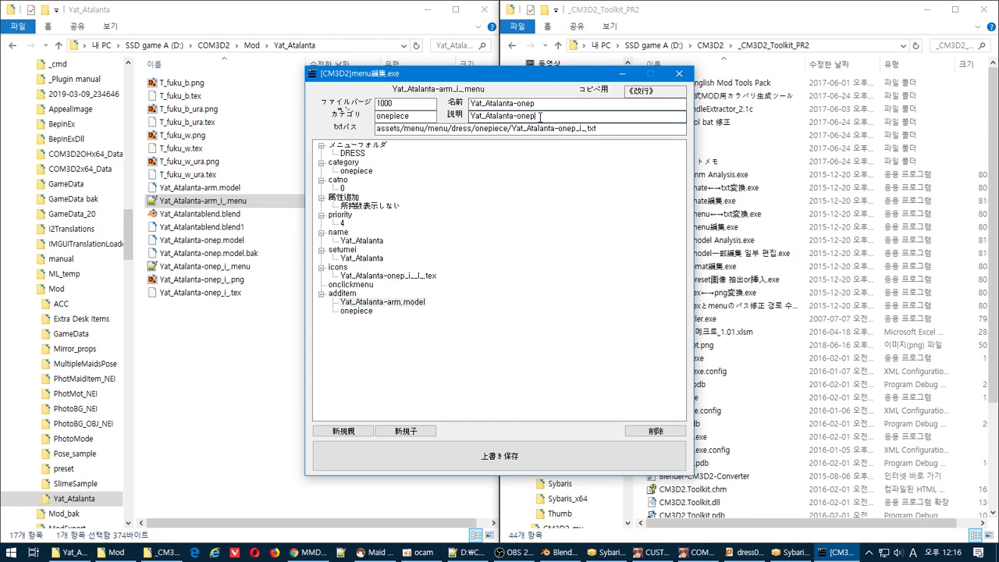
key("BackSpace")
key("BackSpace")
key("BackSpace")
left_click(542, 104)
key("BackSpace")
key("BackSpace")
key("BackSpace")
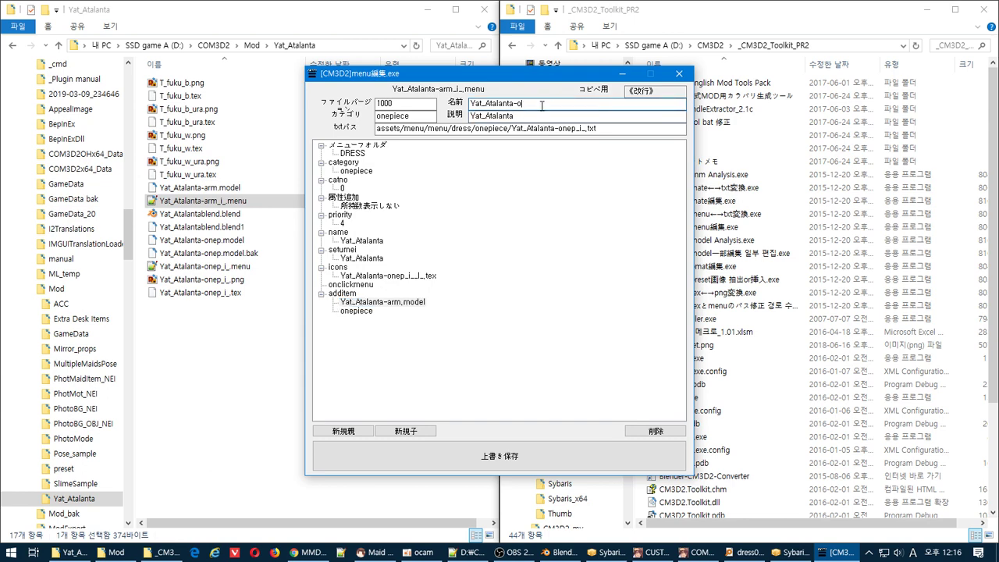
- Set the header's txt path to assets/menu/menu/dress/onepiece/Yat_Atalanta-arm_i_.txt
left_click(576, 129)
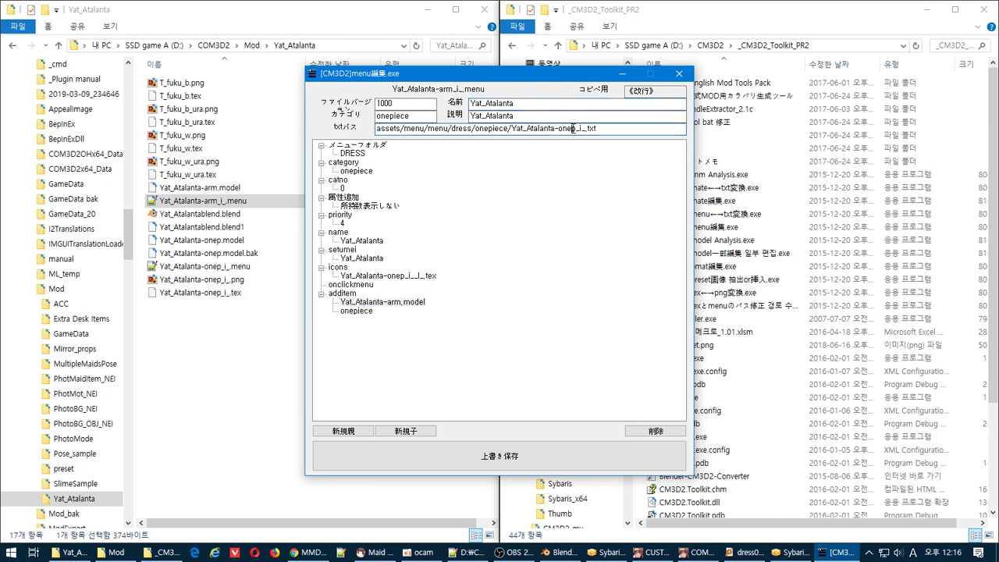
left_click_drag(576, 129, 516, 136)
type("Yat_Atalanta-arm")
left_click(496, 327)
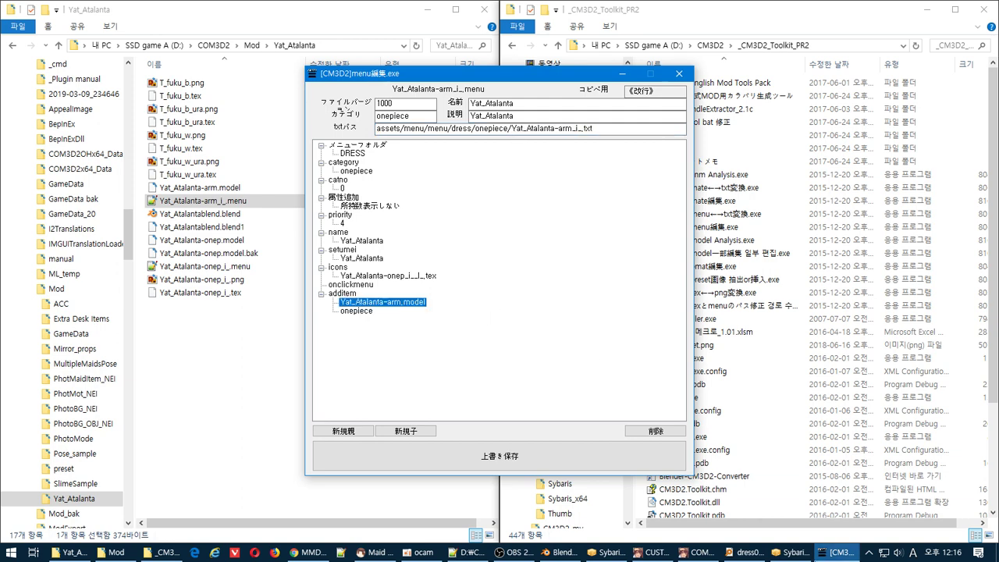
left_click(467, 553)
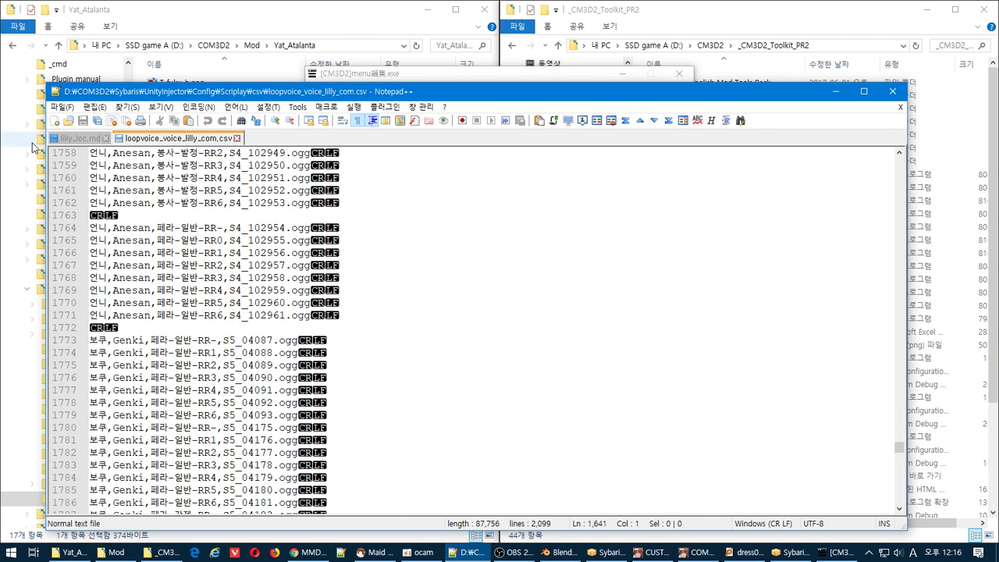
left_click(65, 142)
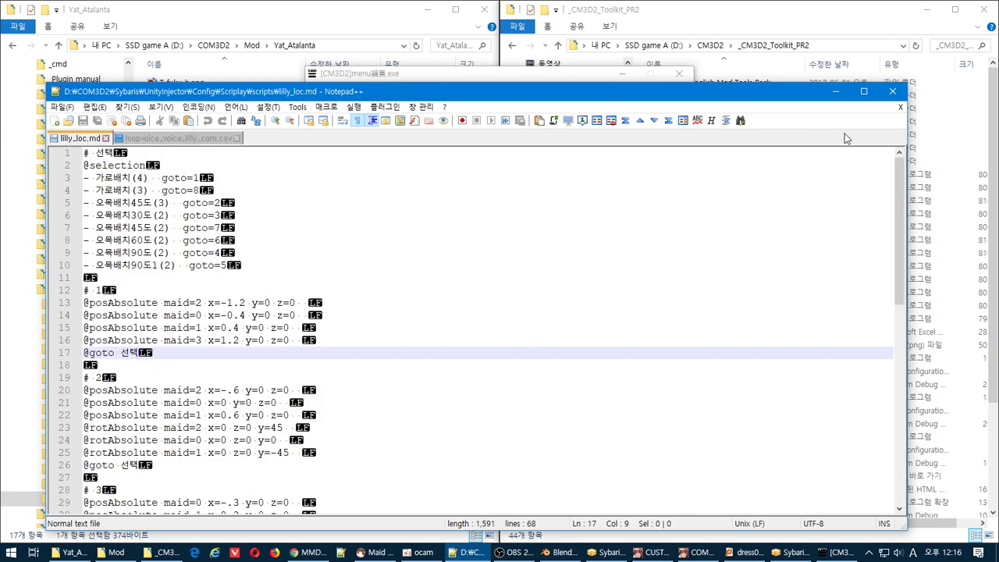
left_click(836, 91)
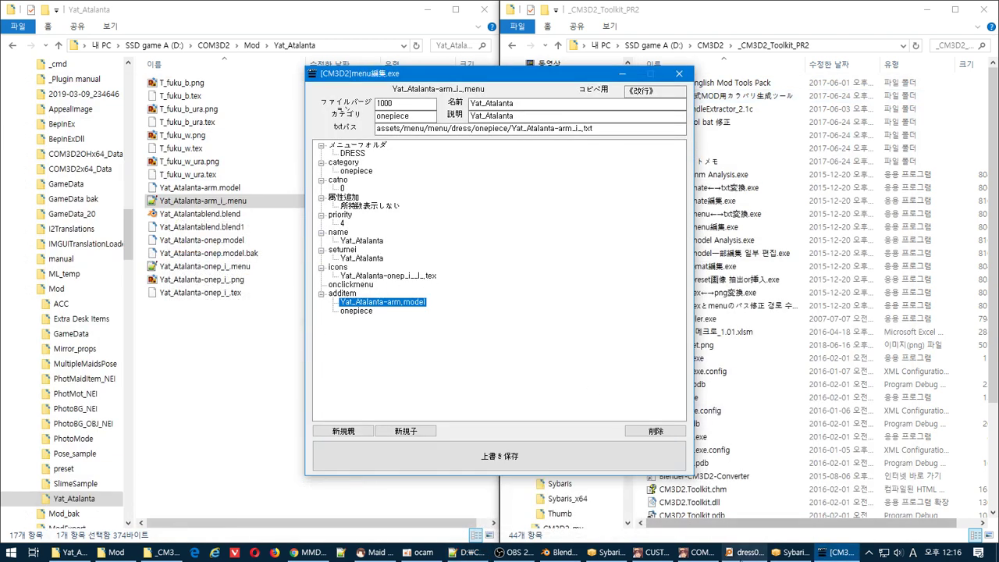
- Open warabuki_dress062_accude_i_.menu from the Everything search results in a second [CM3D2]menu編集.exe window
left_click(745, 553)
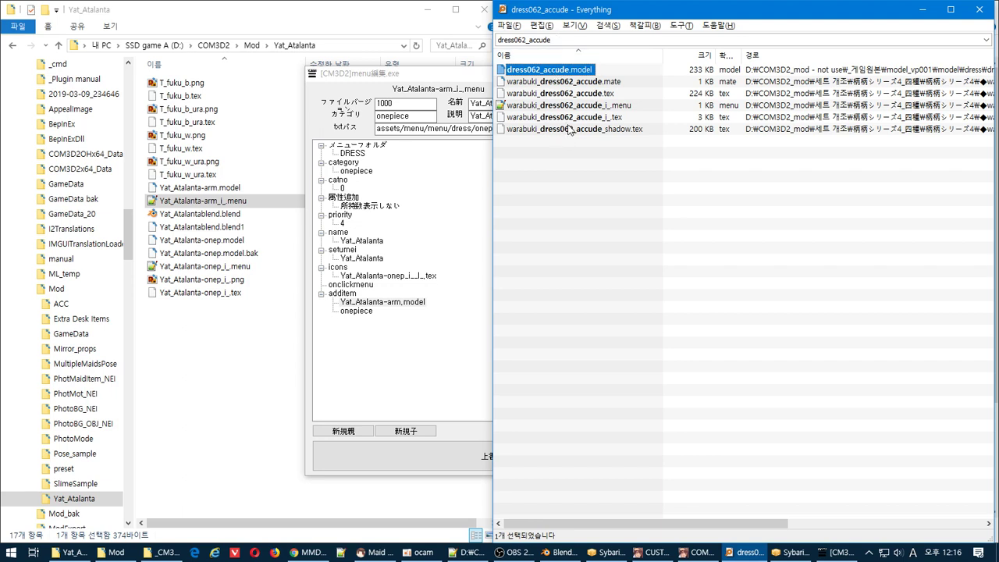
left_click_drag(582, 108, 726, 345)
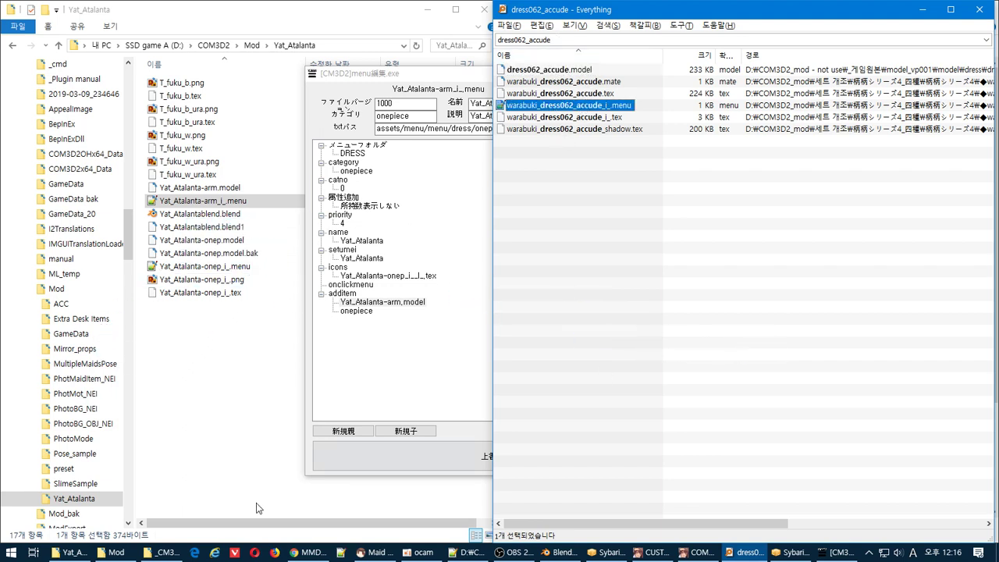
left_click(164, 552)
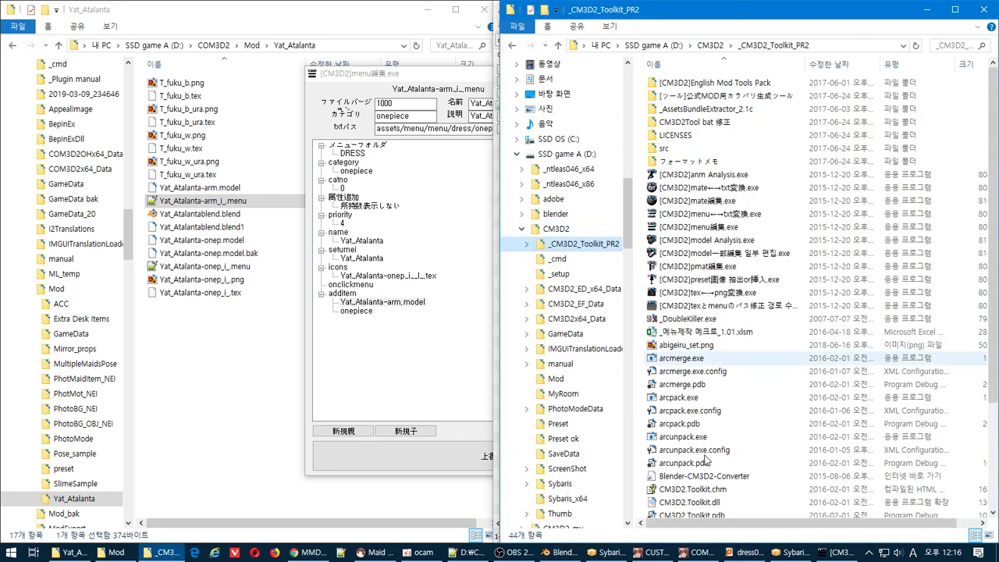
left_click(746, 552)
left_click_drag(665, 14, 185, 115)
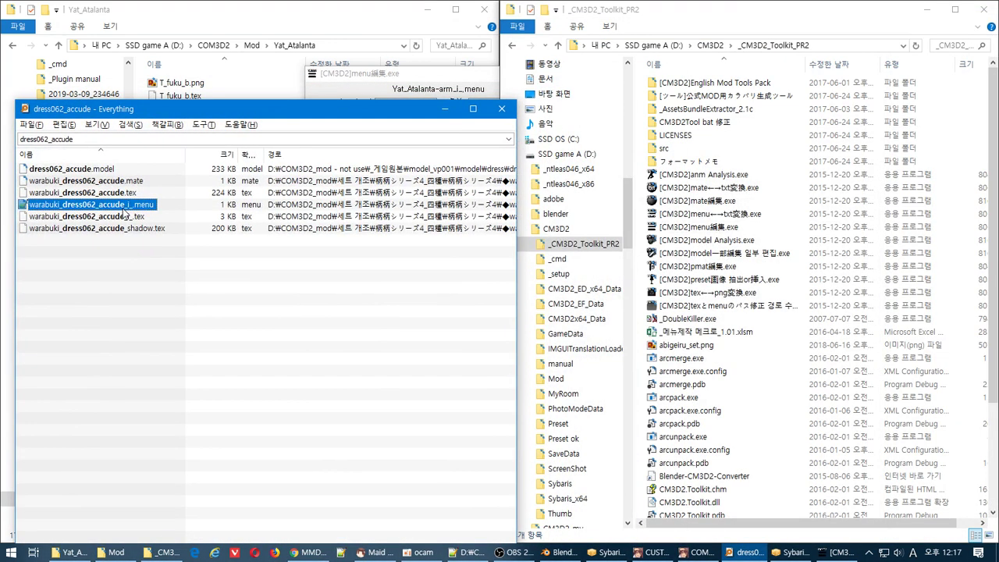
left_click_drag(123, 208, 921, 231)
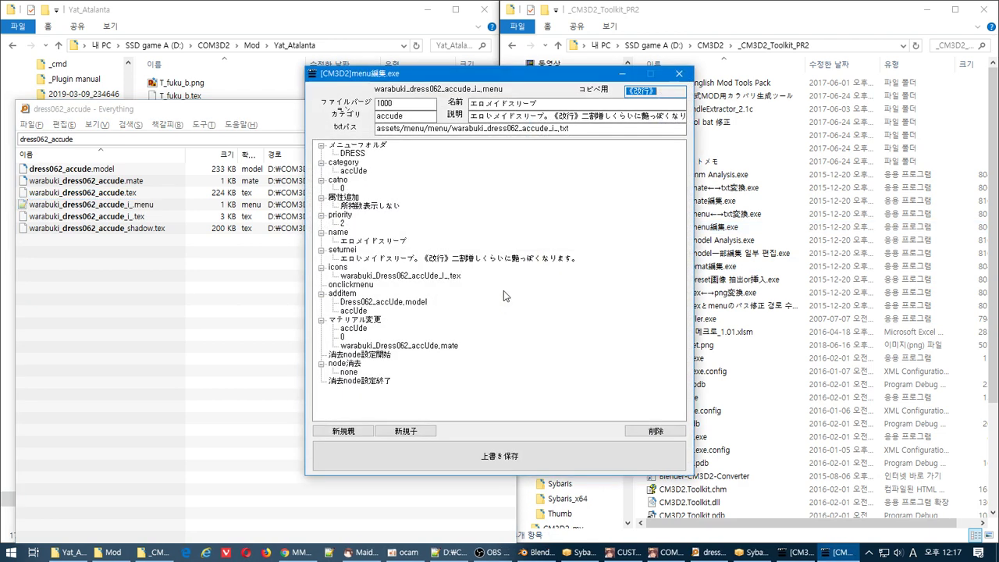
- Copy the category value accUde from the warabuki_dress062_accude menu into the category entry of the Yat_Atalanta-arm menu
double_click(355, 171)
key("ctrl+c")
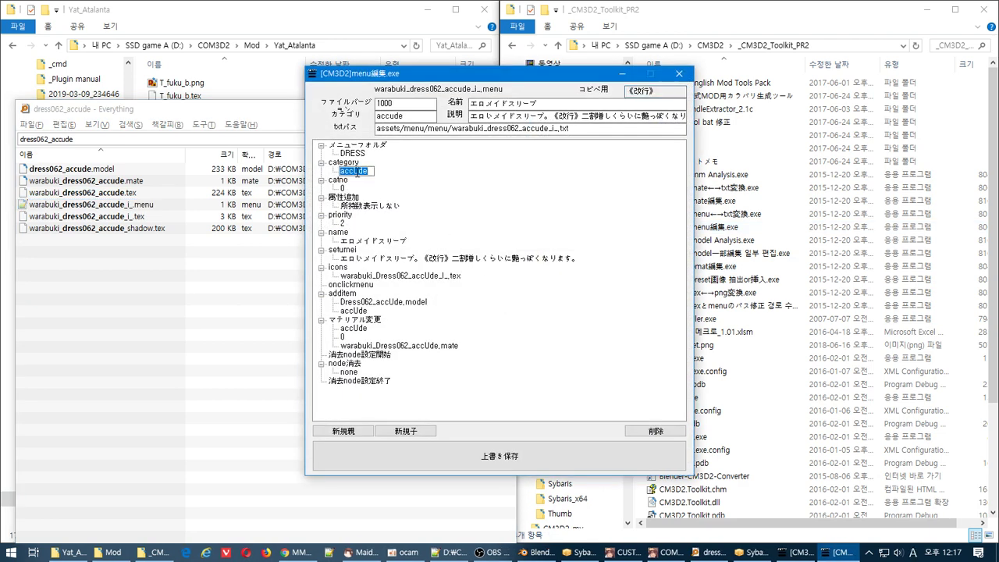
left_click_drag(515, 73, 331, 73)
left_click(753, 553)
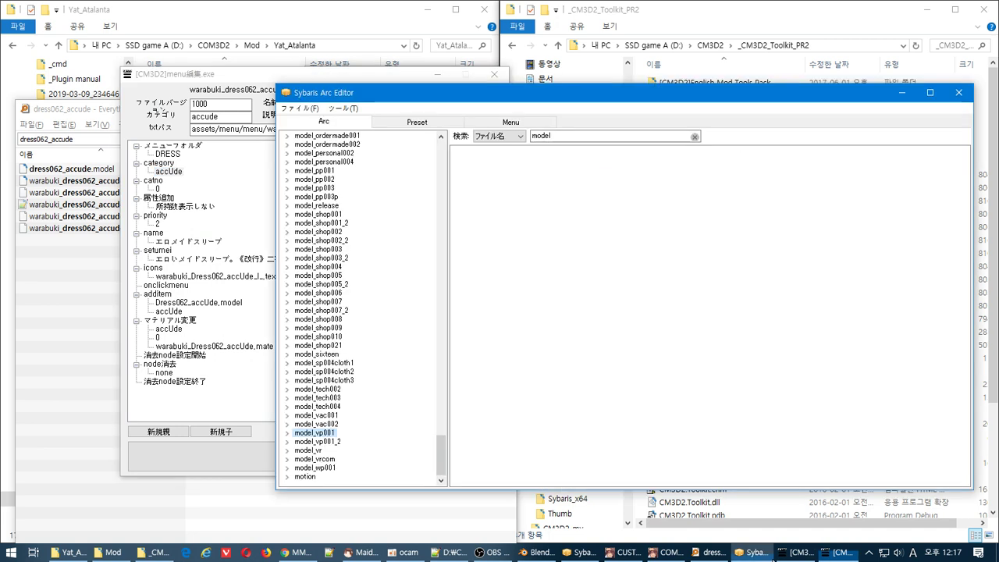
left_click(793, 553)
double_click(358, 171)
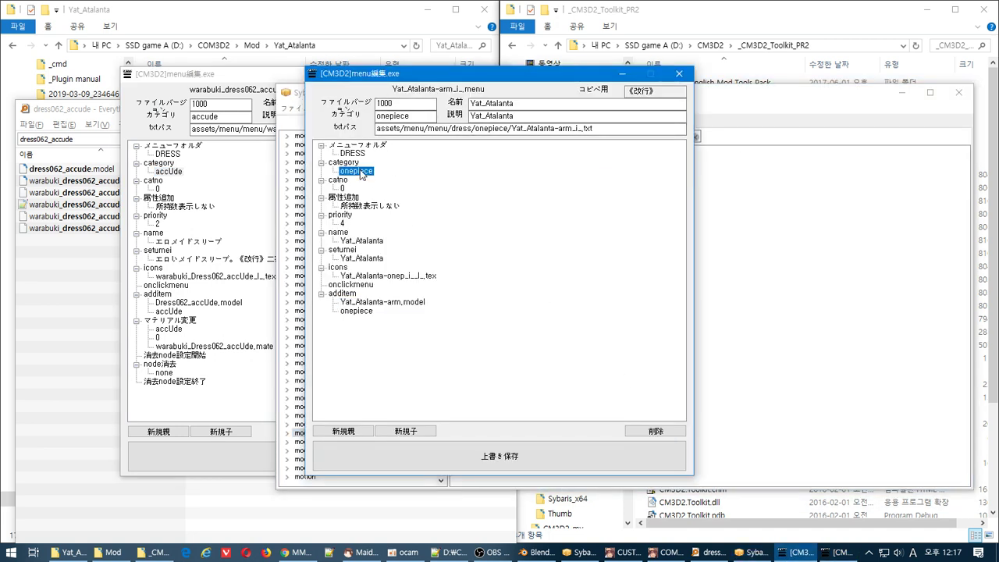
key("ctrl+v")
- Replace onepiece with accUde in the Yat_Atalanta-arm menu's header category and in its additem slot
left_click_drag(420, 116, 231, 117)
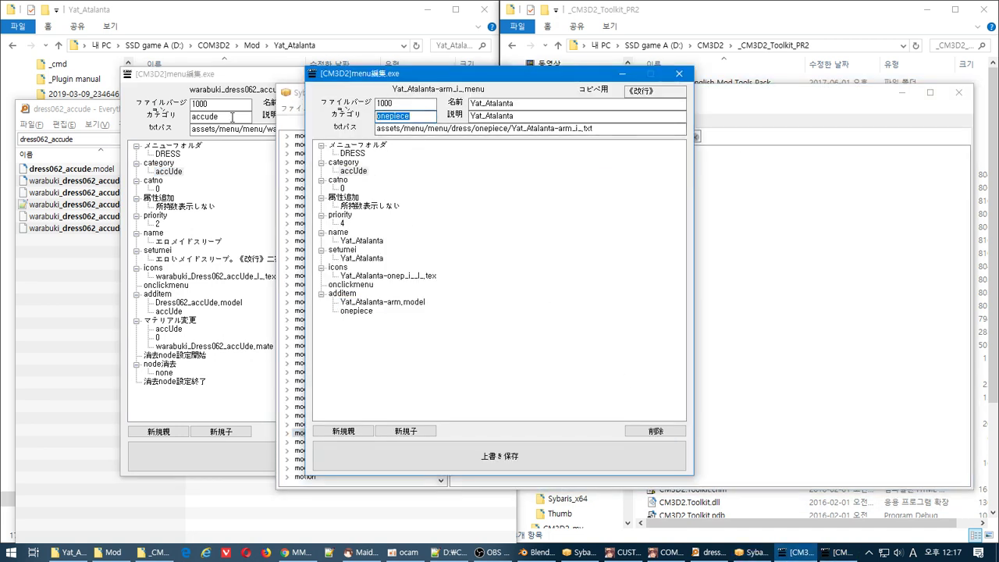
key("ctrl+v")
double_click(355, 312)
key("ctrl+v")
key("Return")
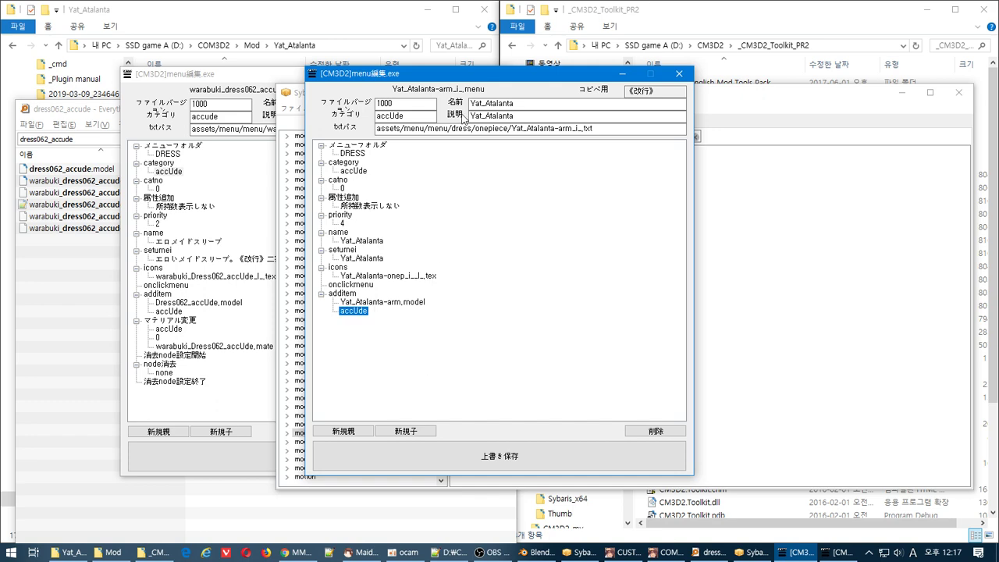
- Save the Yat_Atalanta-arm menu over its file and close both menu editors, minimizing the Sybaris Arc Editor between them
left_click_drag(451, 78, 632, 73)
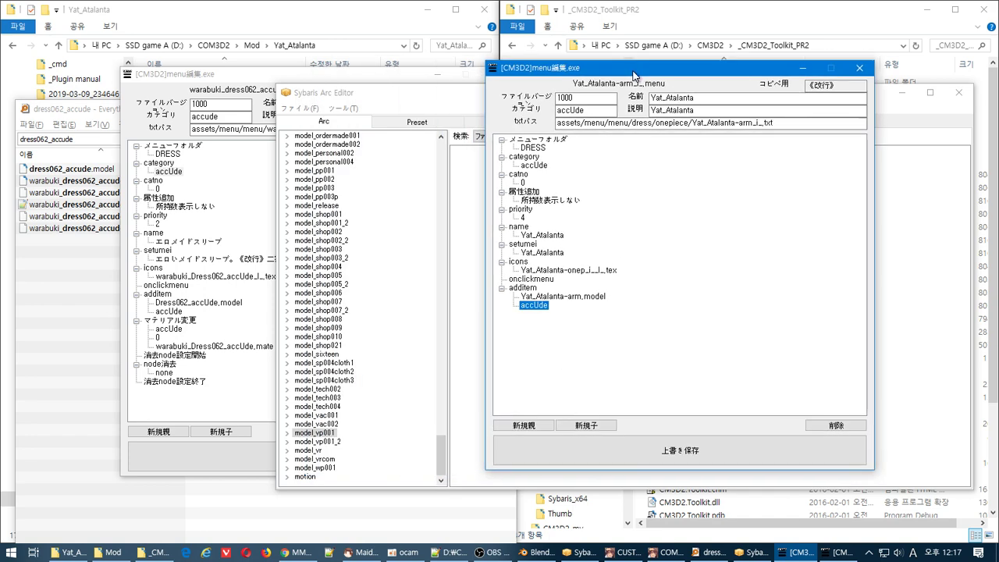
left_click(679, 451)
left_click(567, 313)
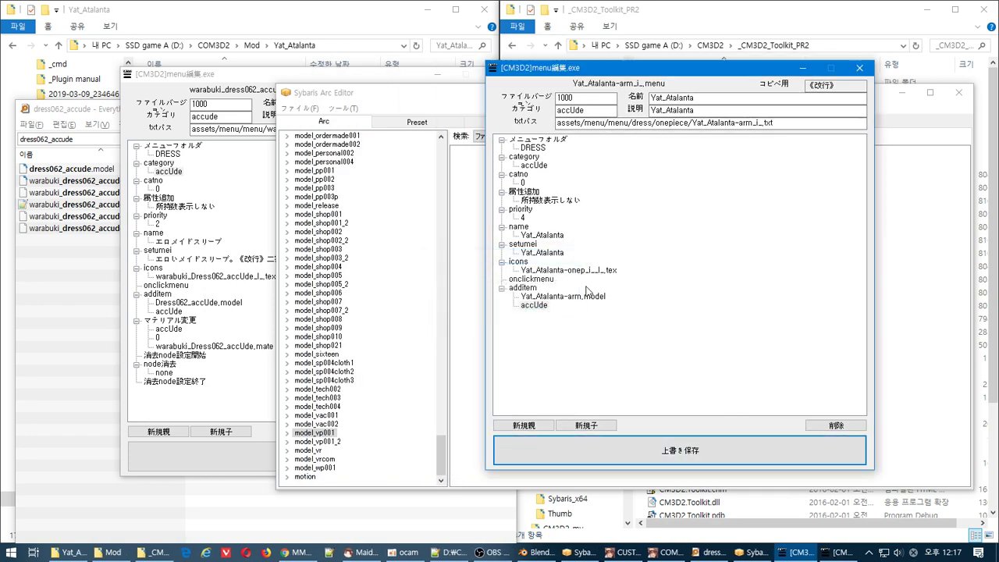
left_click(860, 65)
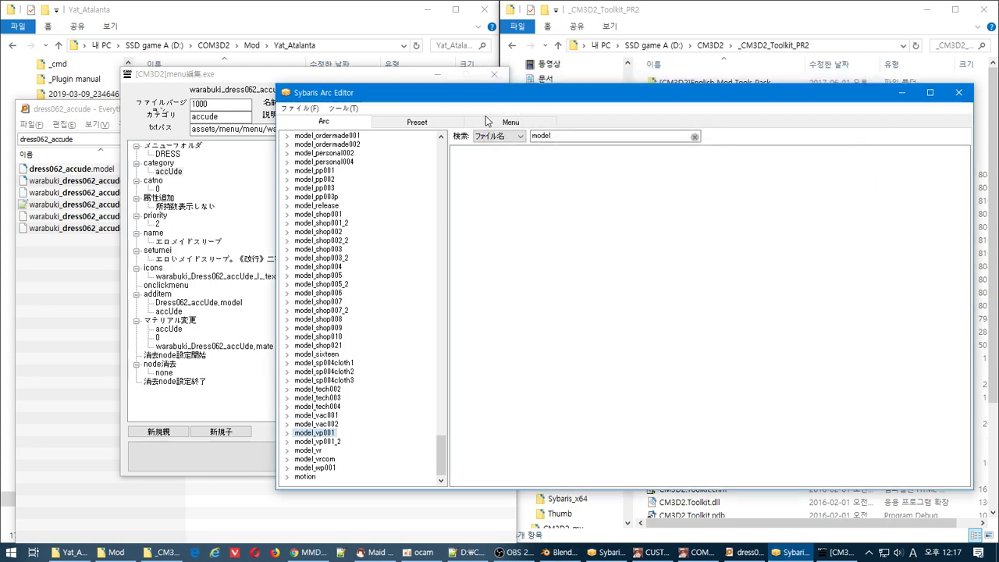
left_click(903, 95)
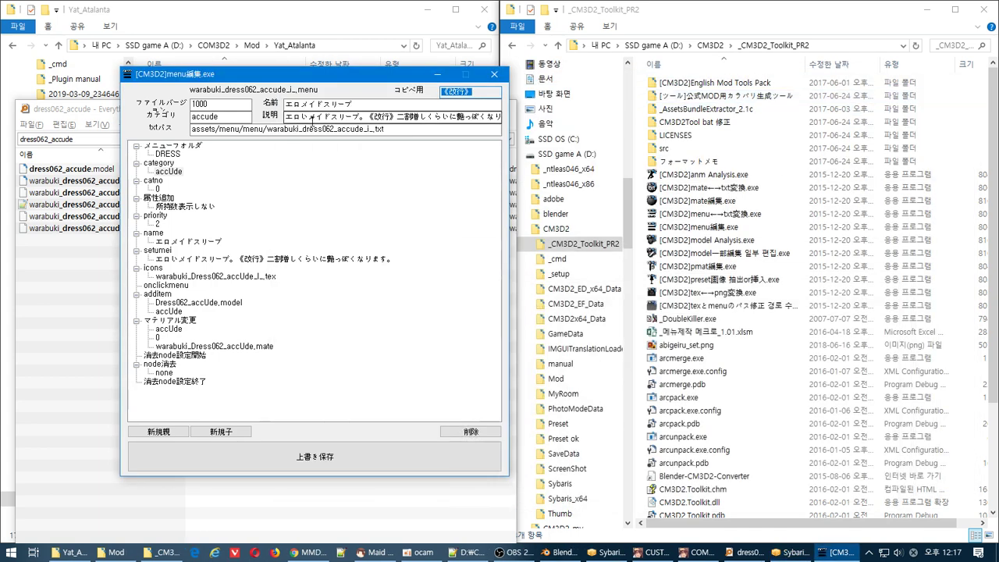
left_click(494, 74)
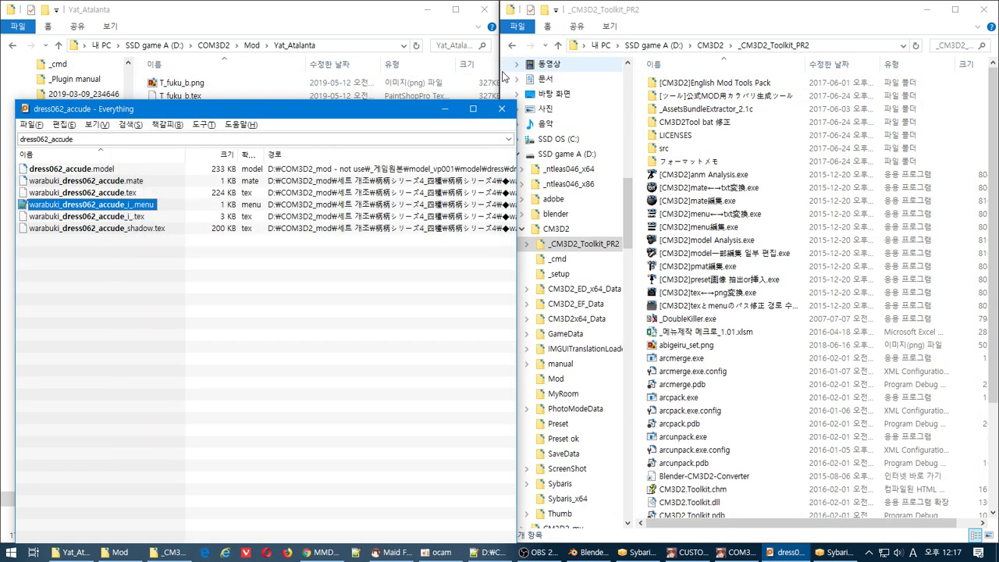
- Move the Everything search window aside and switch to Blender with the Yat_Atalantablend.blend project
left_click_drag(331, 117, 816, 75)
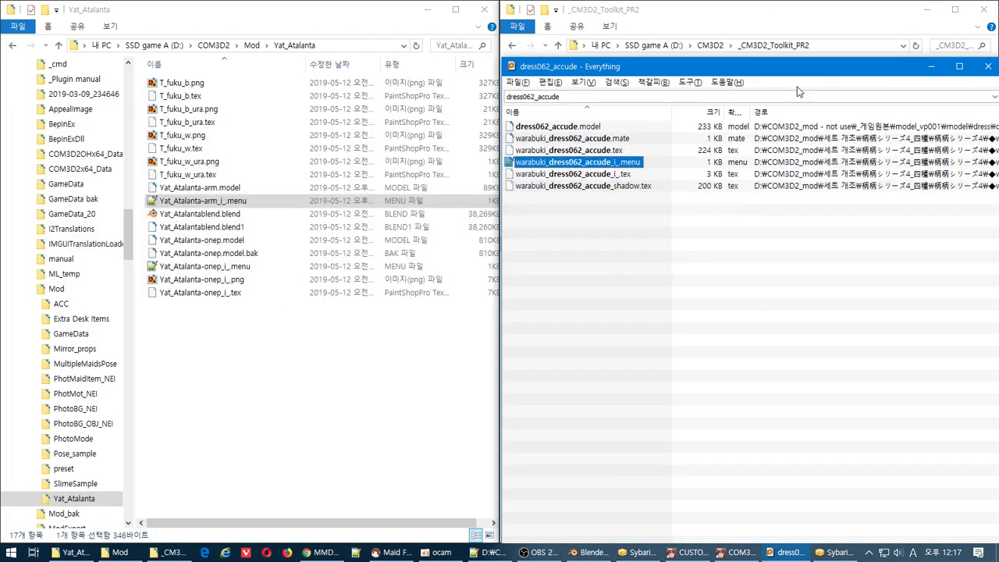
mouse_move(687, 552)
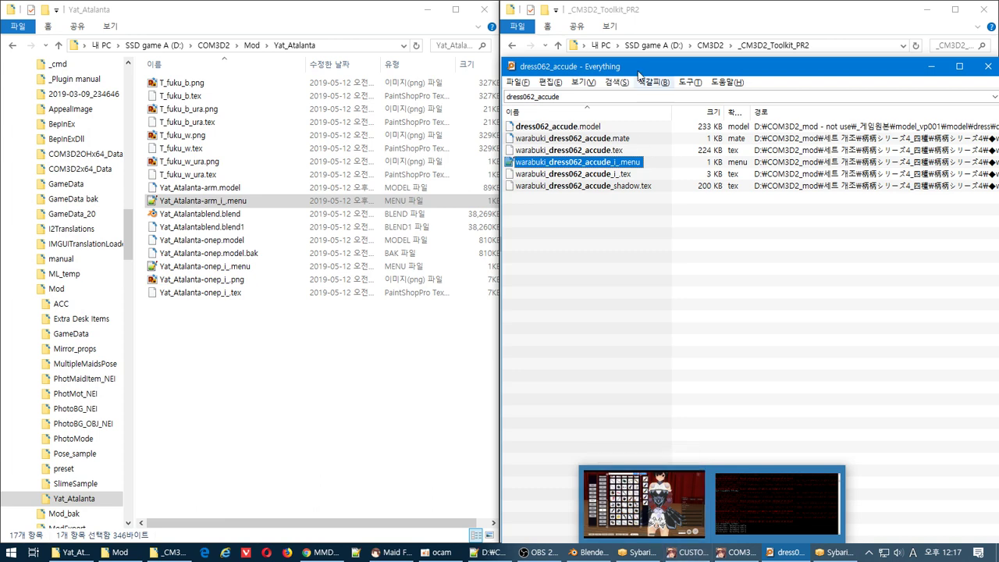
left_click(654, 25)
mouse_move(683, 555)
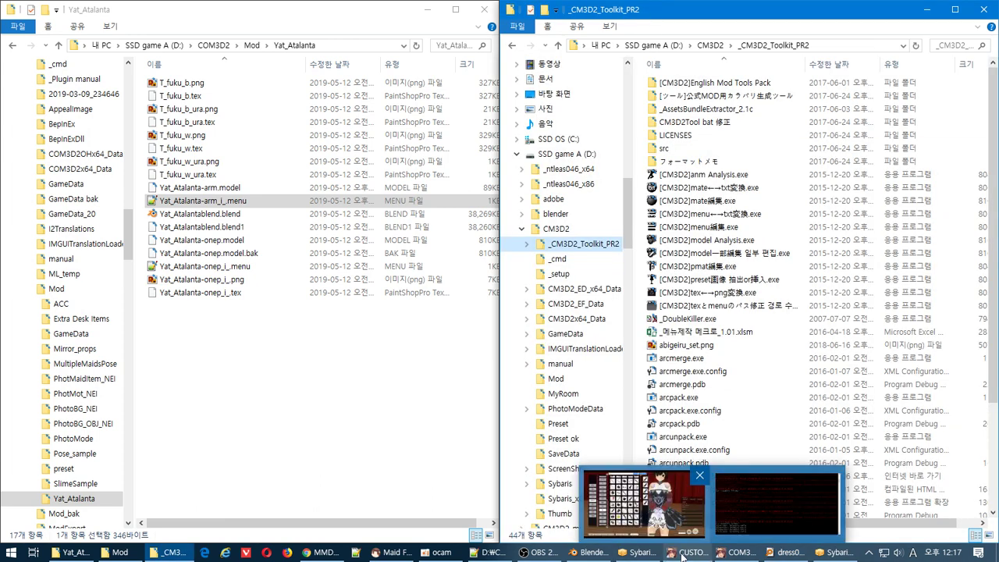
left_click(591, 553)
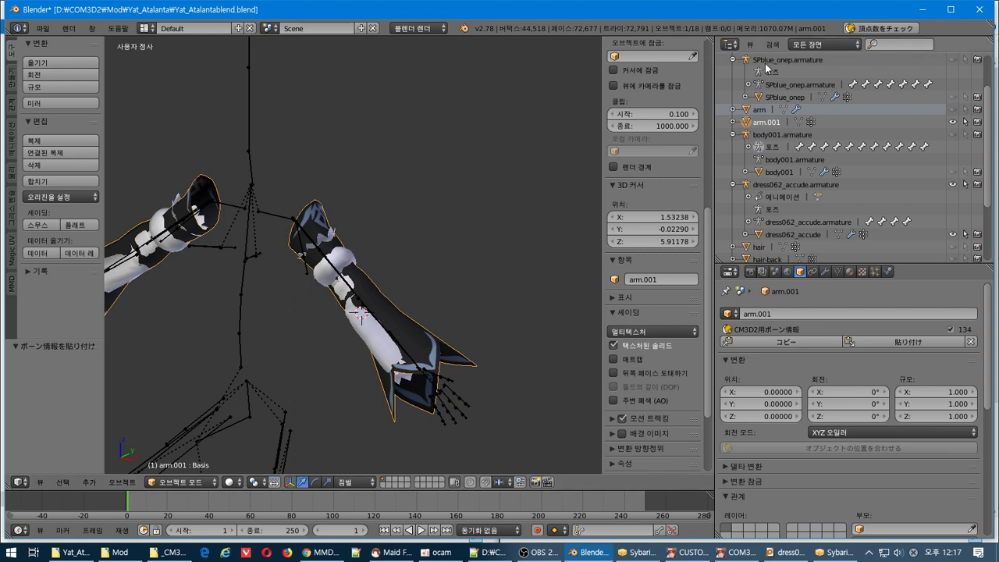
- Examine the arm.001 object's material slots, vertex groups, shape keys and modifiers, comparing its material with that of dress062_accude
left_click(851, 271)
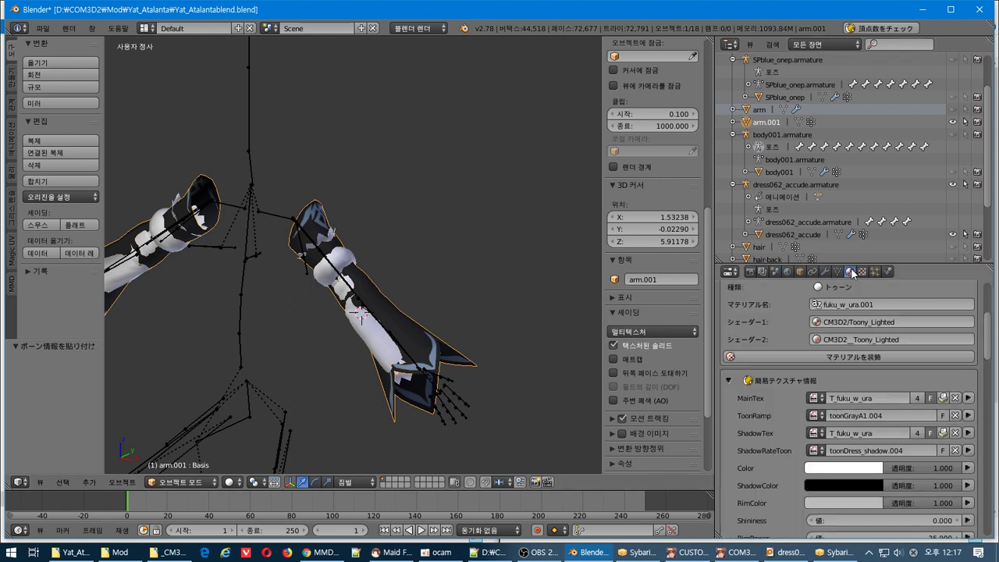
scroll(856, 320, "up", 5)
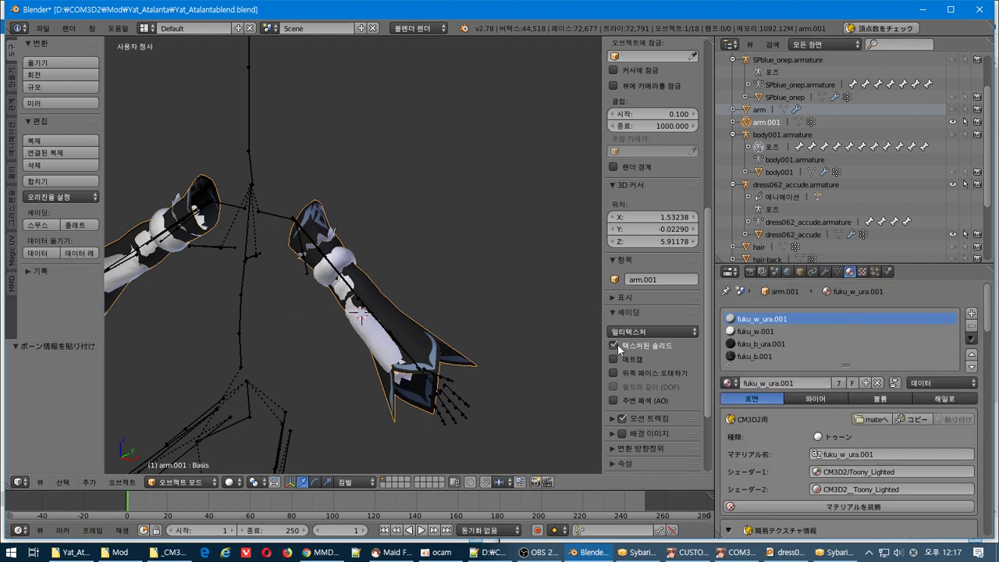
right_click(391, 346)
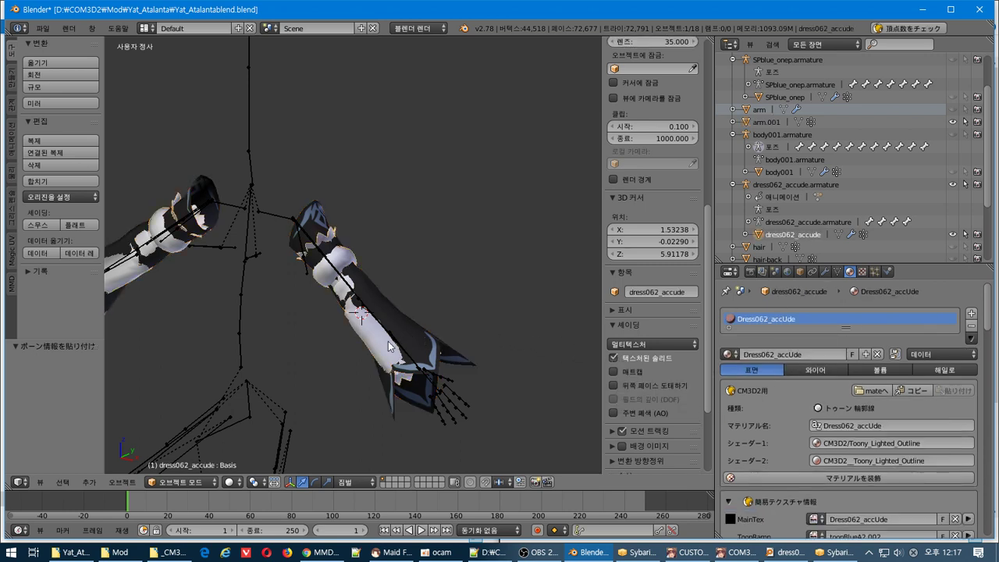
right_click(382, 289)
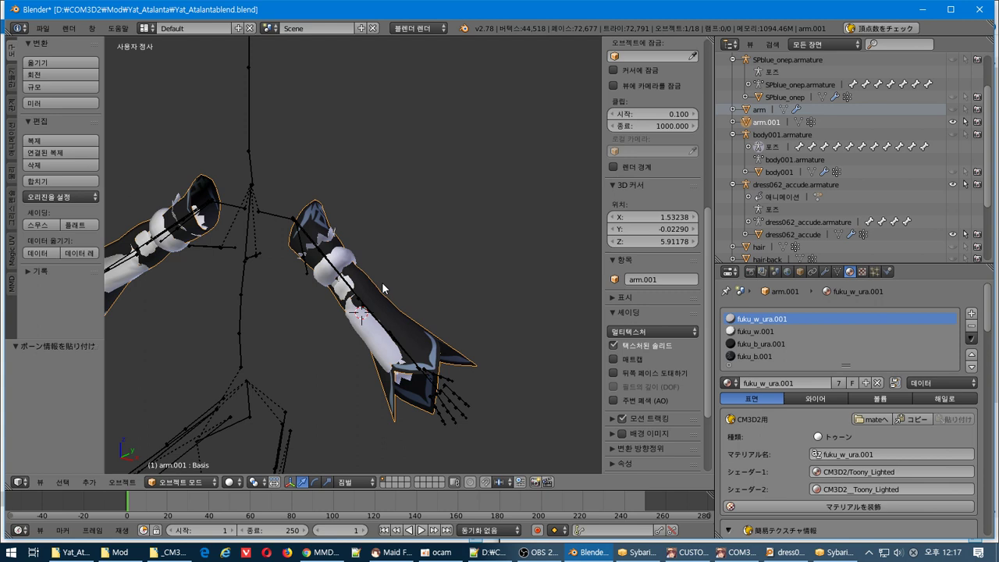
left_click(767, 331)
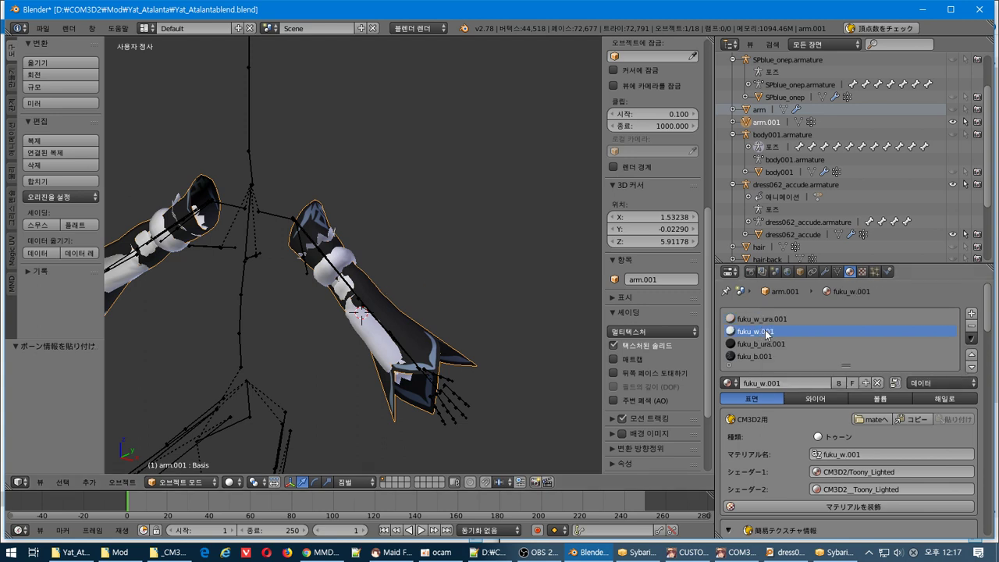
scroll(844, 412, "down", 4)
scroll(844, 412, "up", 4)
left_click(845, 271)
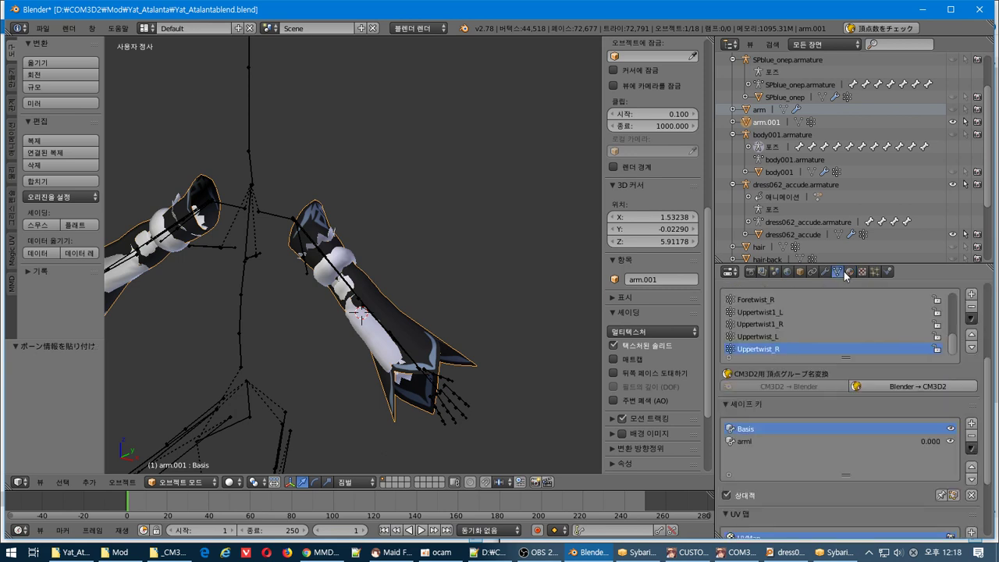
left_click(826, 272)
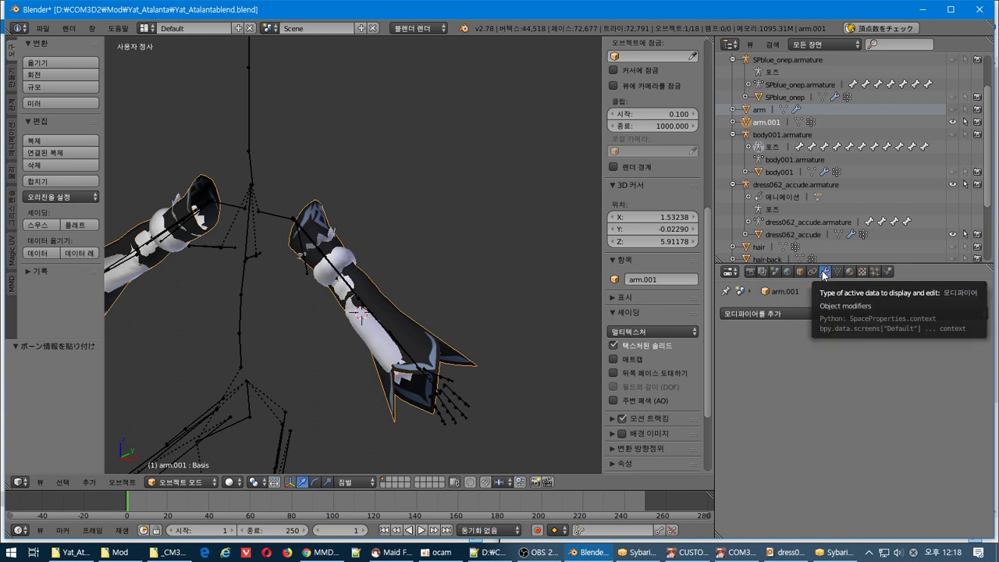
- Render a CM3D2 menu icon of arm.001 at 80 px with the face-texture option
left_click(750, 271)
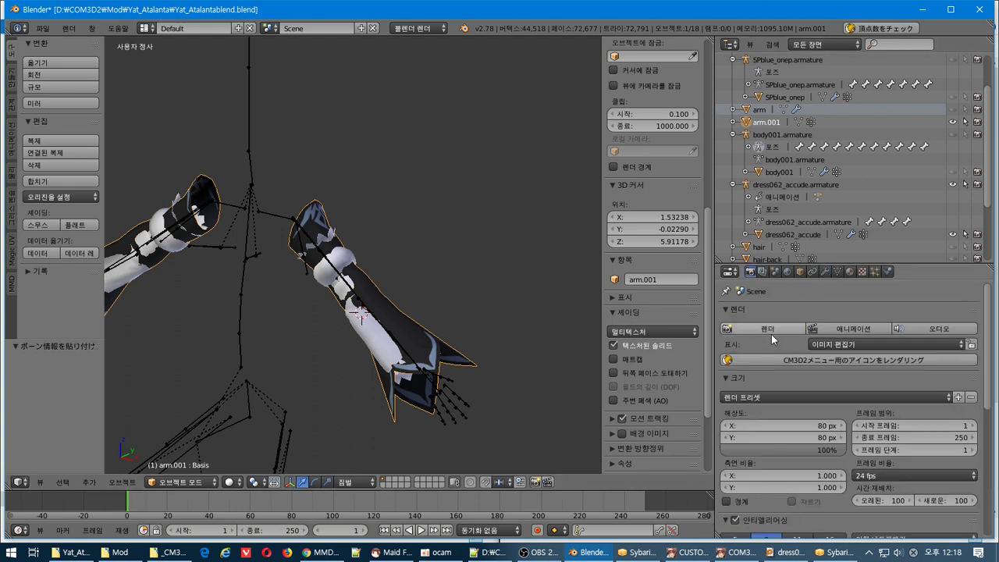
left_click(789, 361)
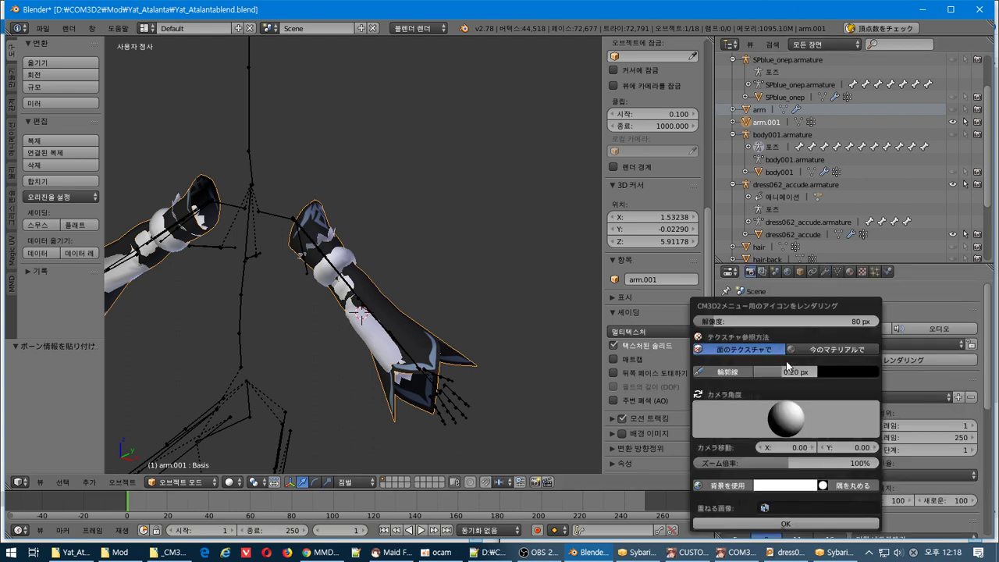
left_click(806, 525)
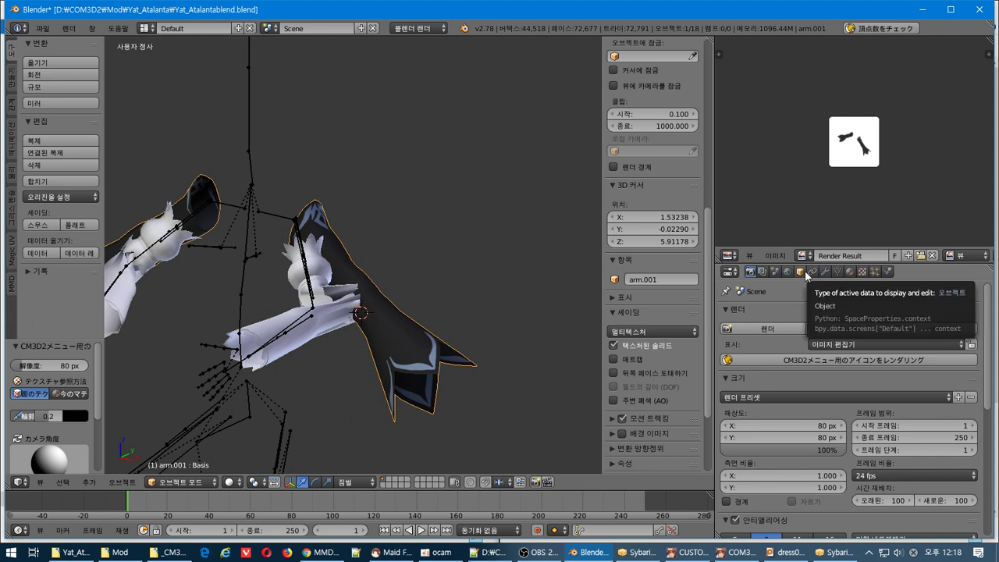
- Examine the fuku_b.001 material's shader and texture settings, including the MainTex image settings and preview
left_click(850, 272)
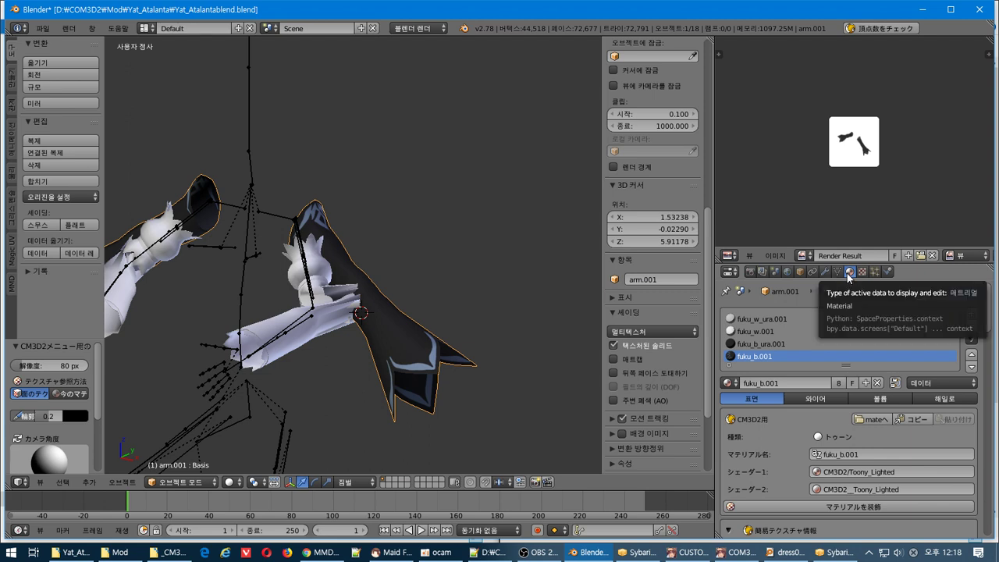
scroll(864, 385, "down", 3)
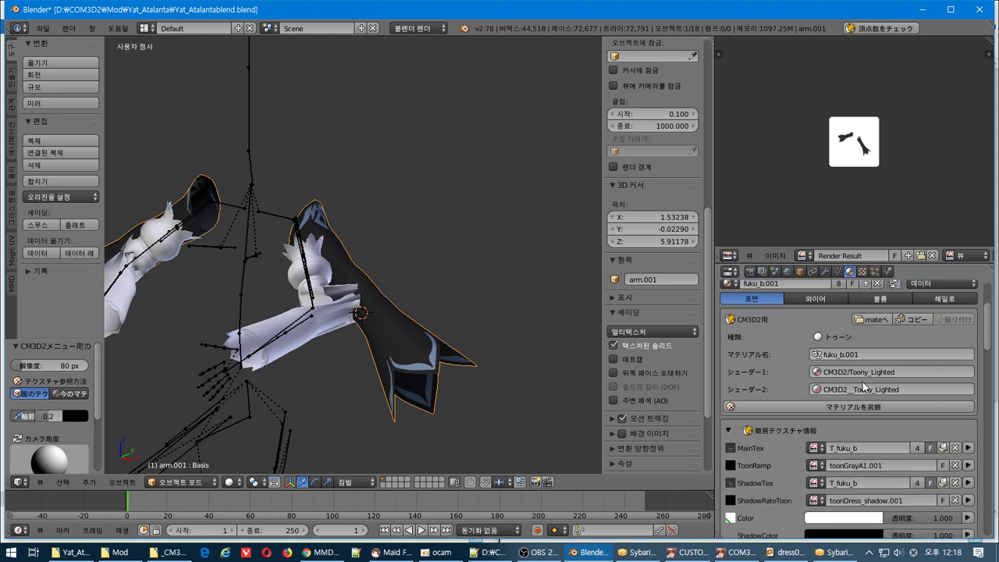
scroll(862, 386, "down", 3)
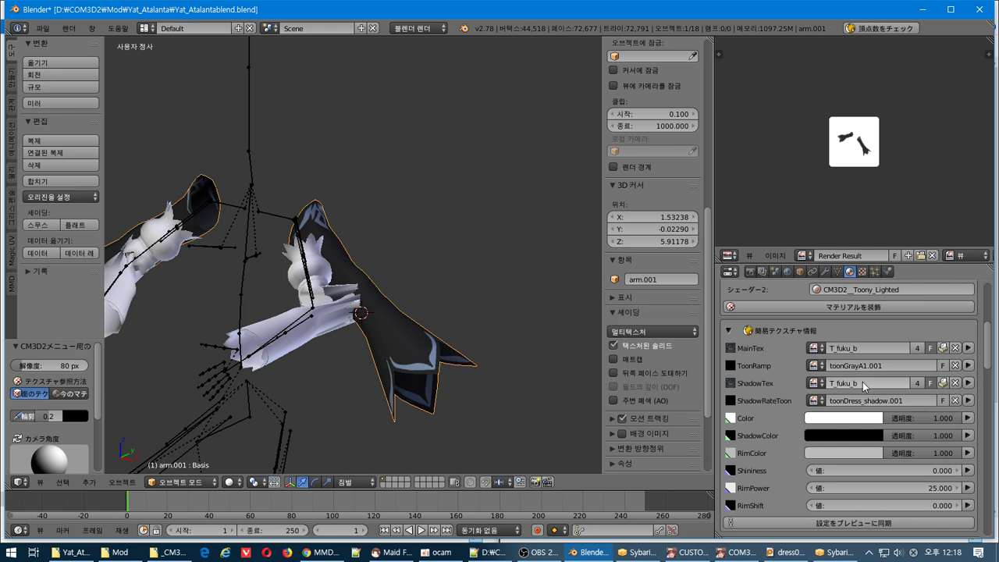
scroll(863, 381, "up", 2)
left_click(969, 398)
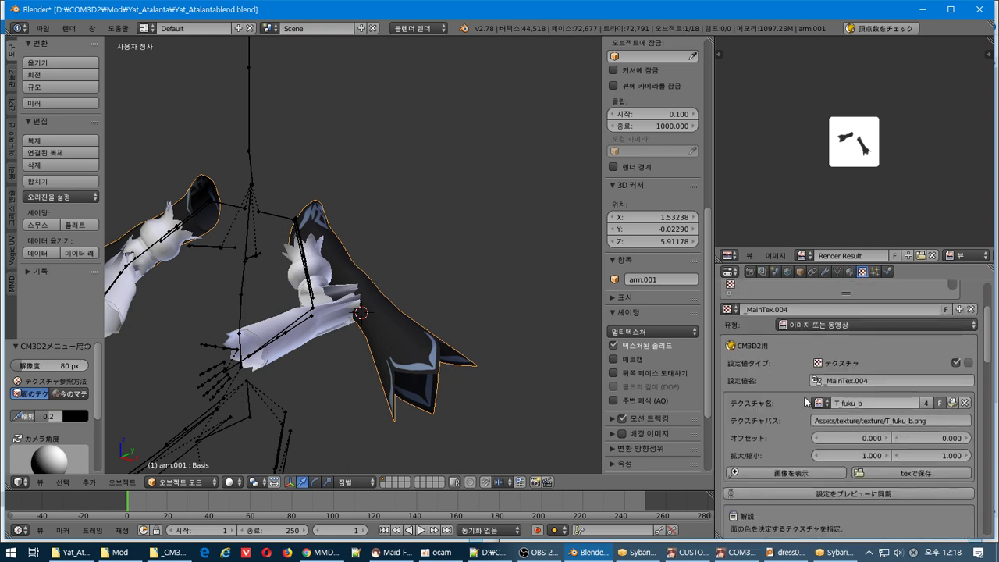
scroll(781, 395, "down", 8)
scroll(780, 396, "up", 6)
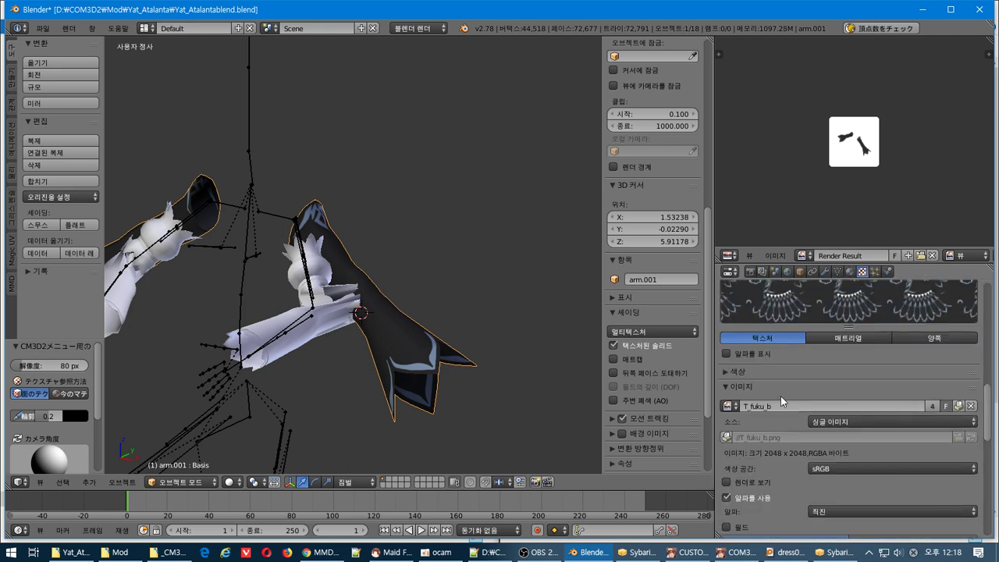
- Save the rendered icon image as Yat_Atalanta-arm_i_.png in the Yat_Atalanta mod folder, basing the name on the existing onep icon file
left_click(775, 256)
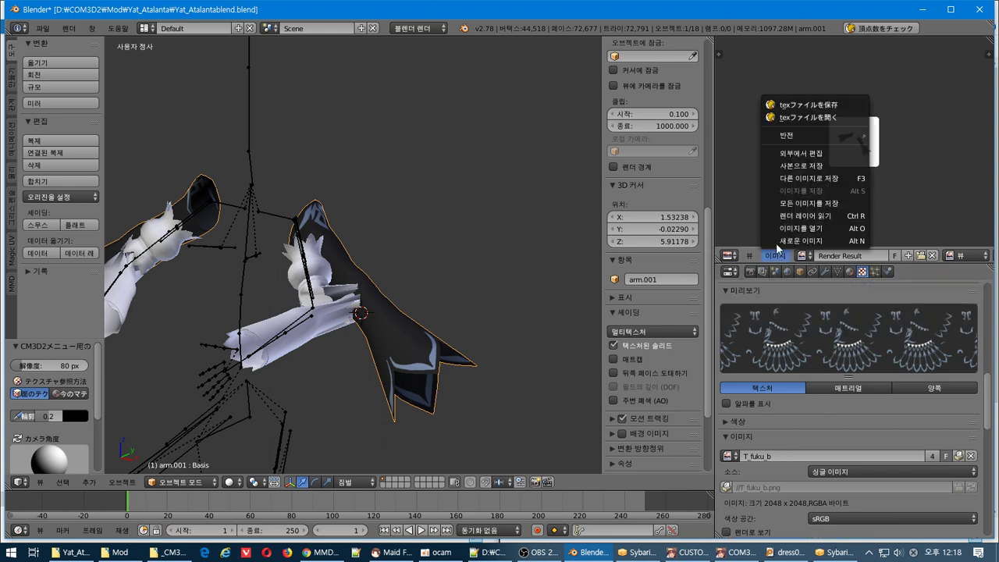
left_click(801, 177)
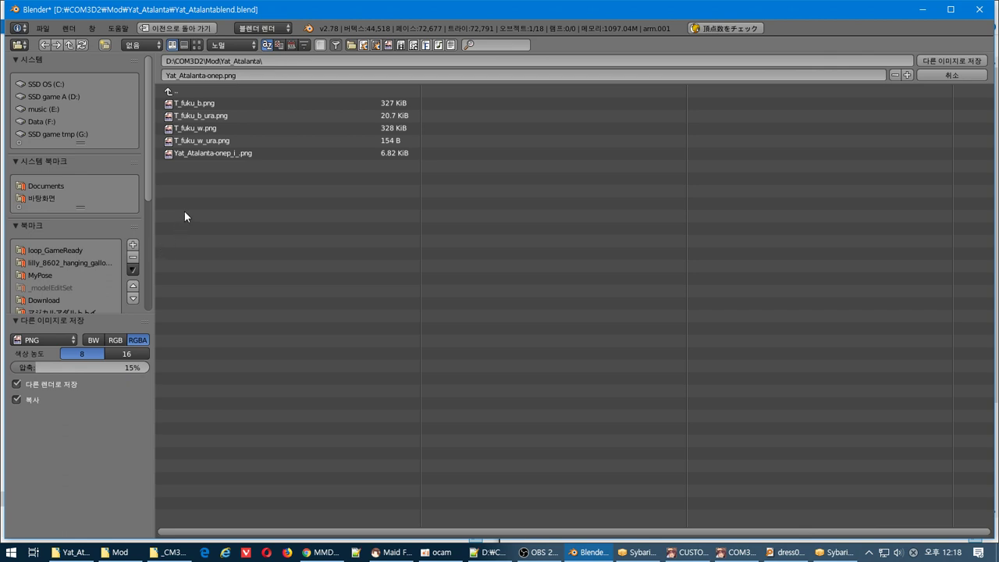
left_click(222, 75)
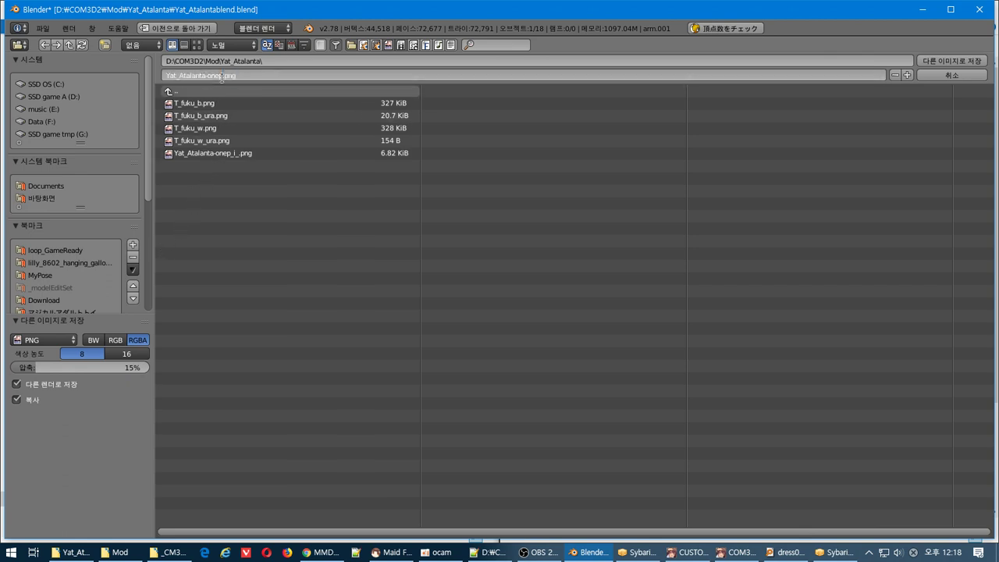
left_click_drag(222, 77, 76, 76)
type("accUde")
left_click(225, 160)
left_click(221, 157)
left_click(218, 75)
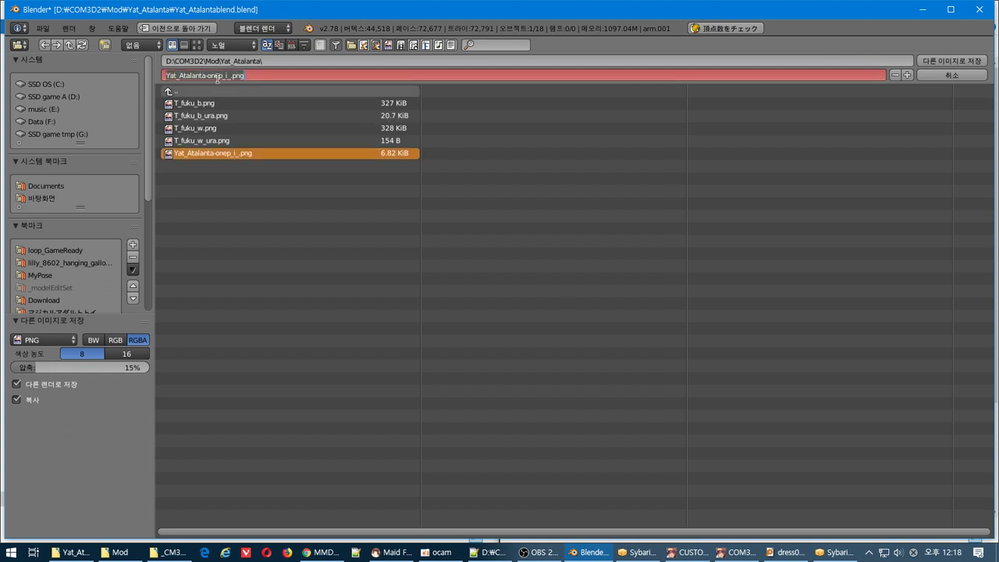
left_click(209, 78)
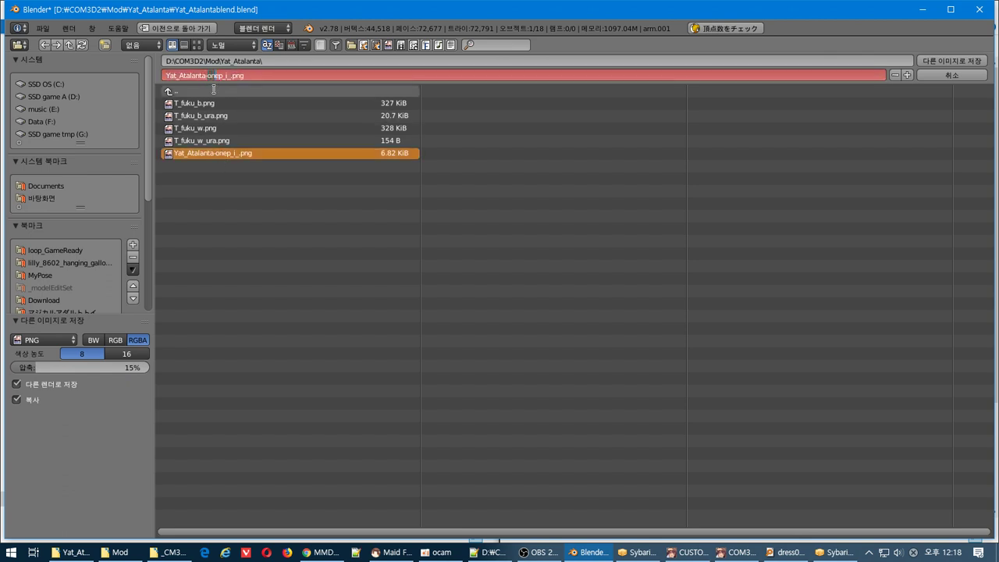
left_click_drag(213, 89, 223, 93)
type("arm")
key("Return")
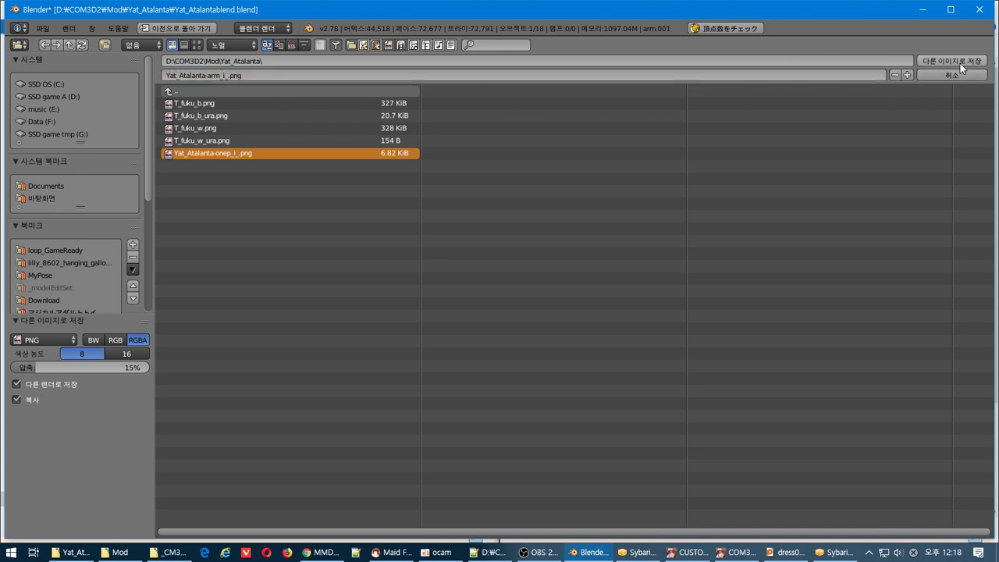
left_click(956, 61)
- Switch to the Yat_Atalanta folder in File Explorer and convert Yat_Atalanta-arm_i_.png to tex with the toolkit converter, using the texture path assets/texture/
key("alt+Tab")
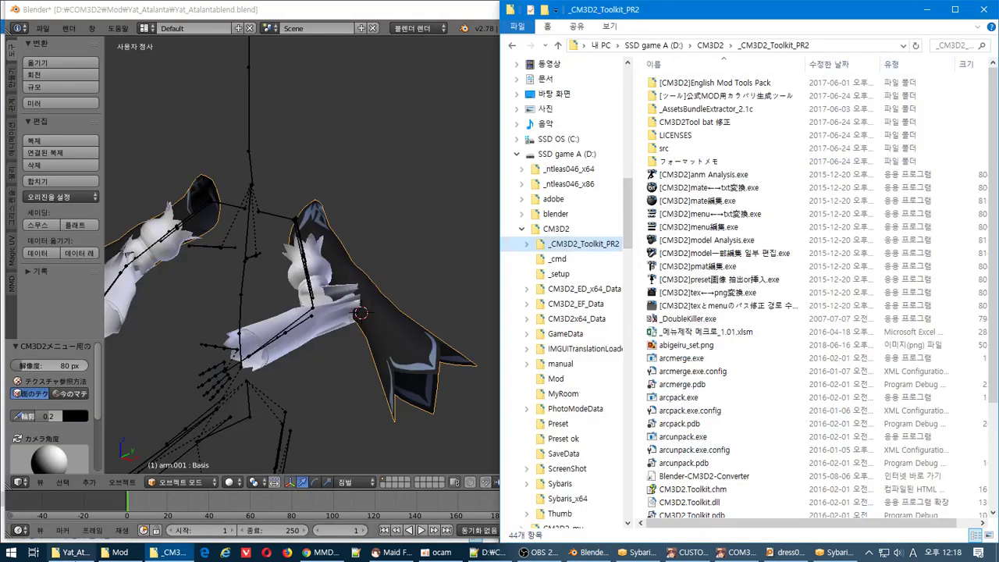
left_click(76, 552)
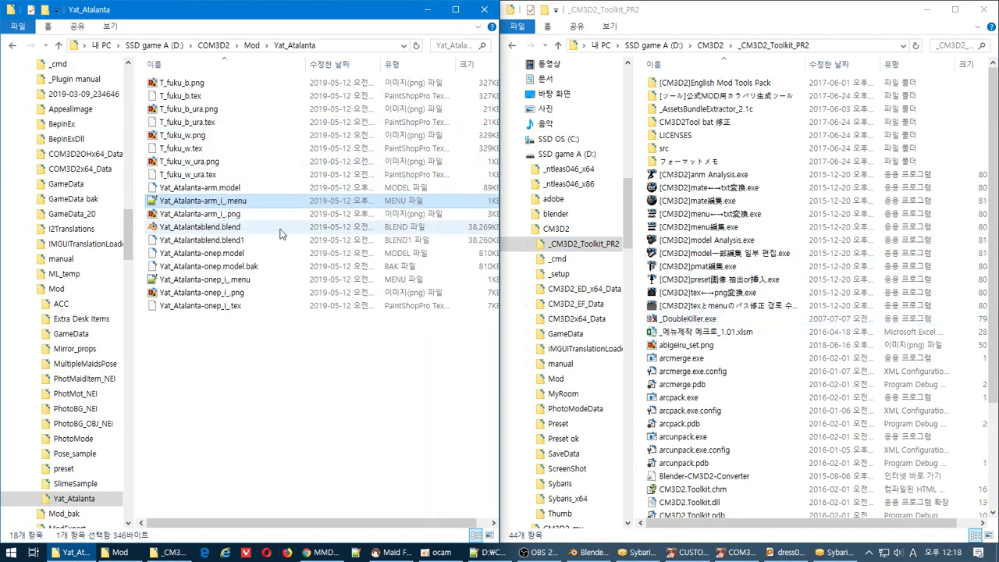
left_click(252, 215)
left_click_drag(253, 223, 764, 294)
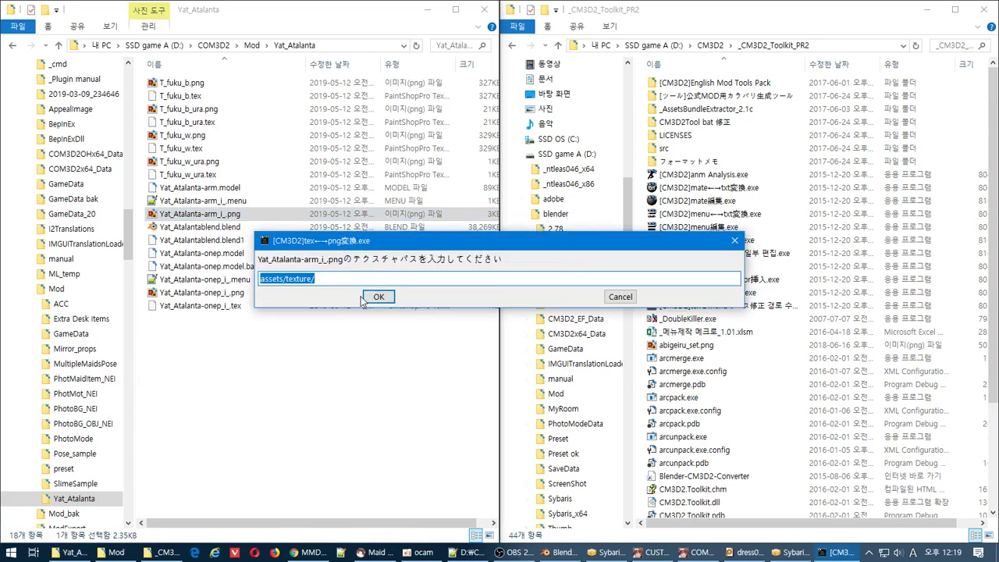
left_click(363, 300)
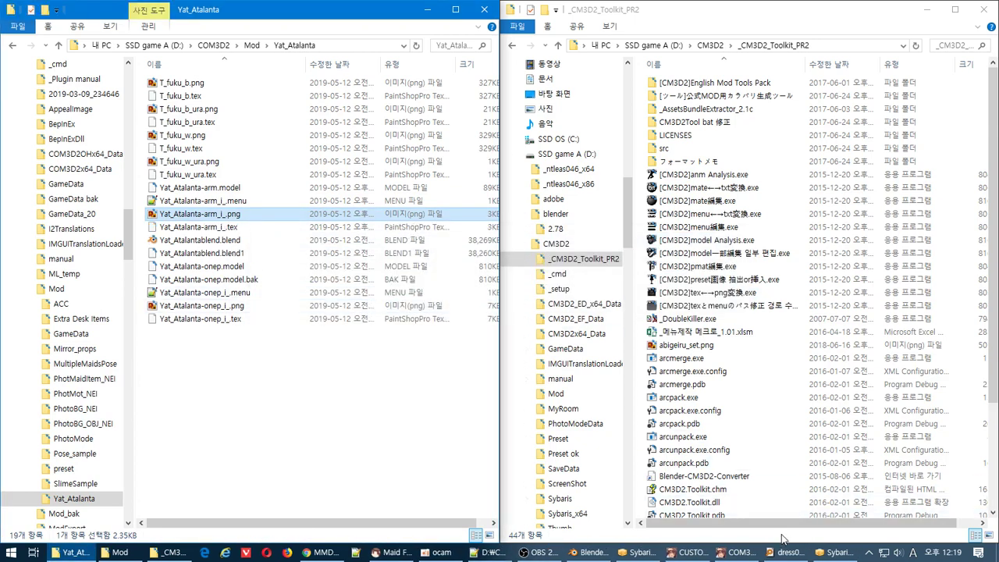
- Open Yat_Atalanta-arm_i_.menu in the CM3D2 menu editor and replace onep with arm in its icons entry
left_click_drag(209, 203, 832, 232)
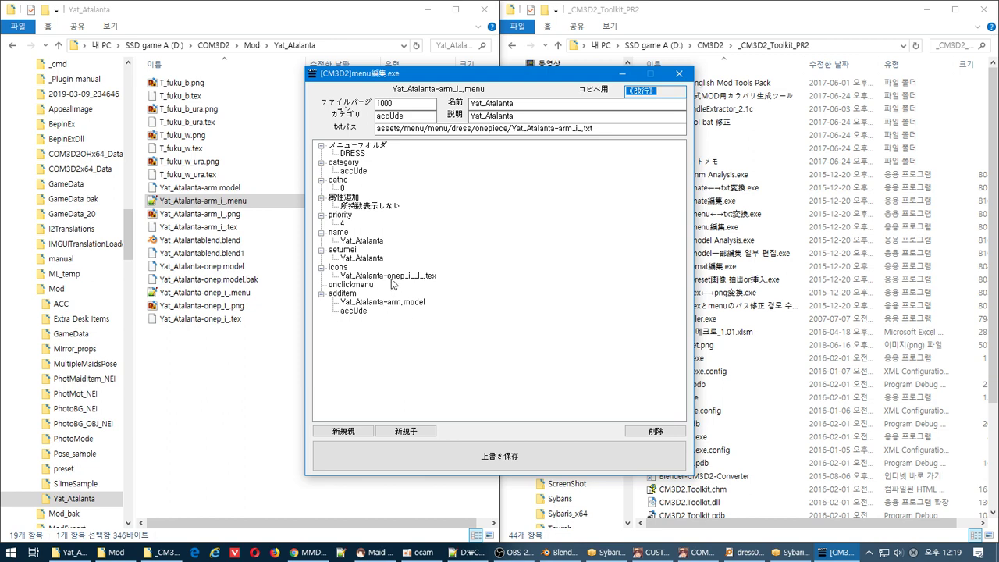
left_click(387, 277)
left_click(387, 282)
left_click_drag(388, 281, 405, 286)
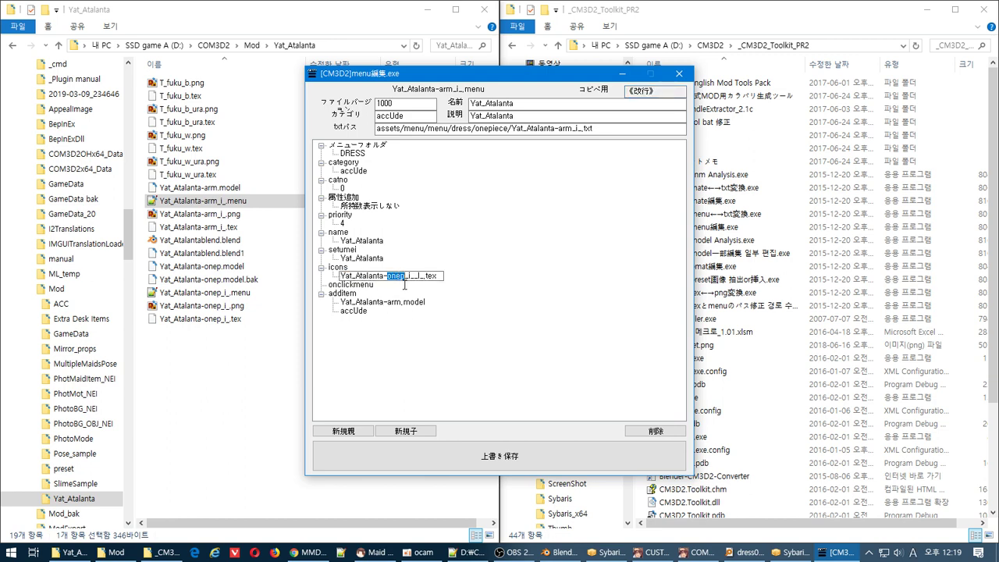
type("ar")
type("m")
key("Return")
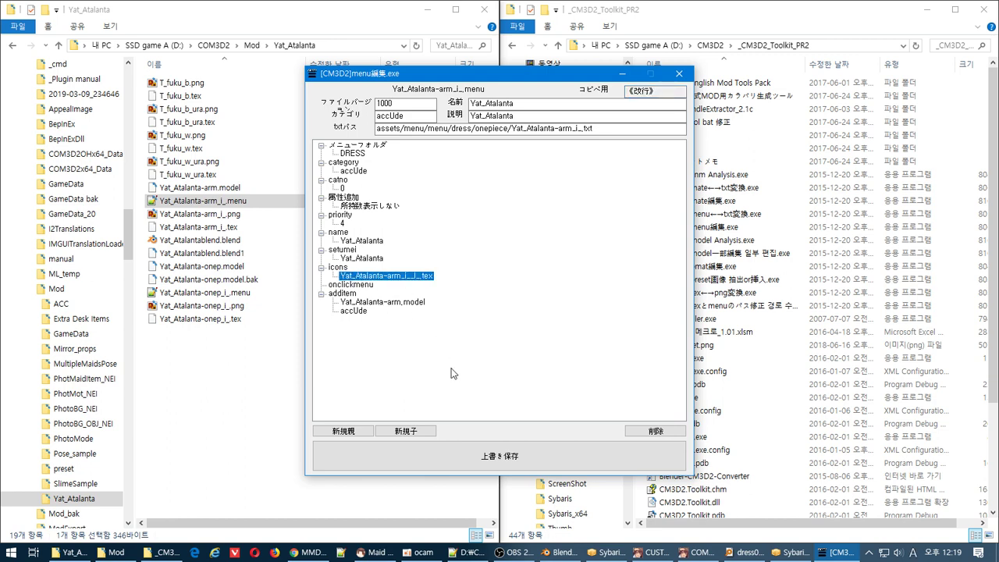
- Remove the duplicated suffix from the icons entry to make it Yat_Atalanta-arm_i_.tex, overwrite the menu file and close the editor
left_click(405, 276)
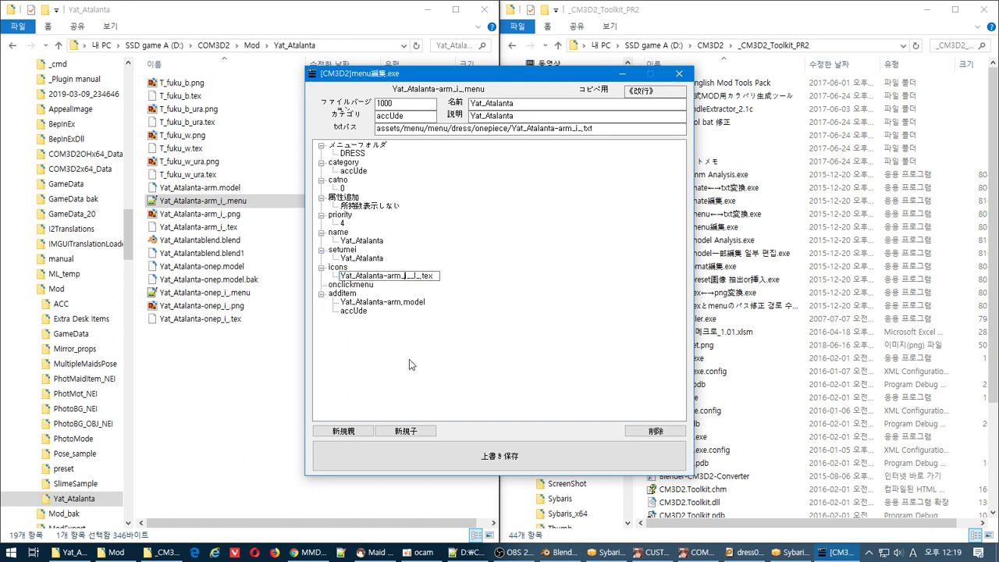
key("Delete")
key("Delete")
key("Delete")
key("Return")
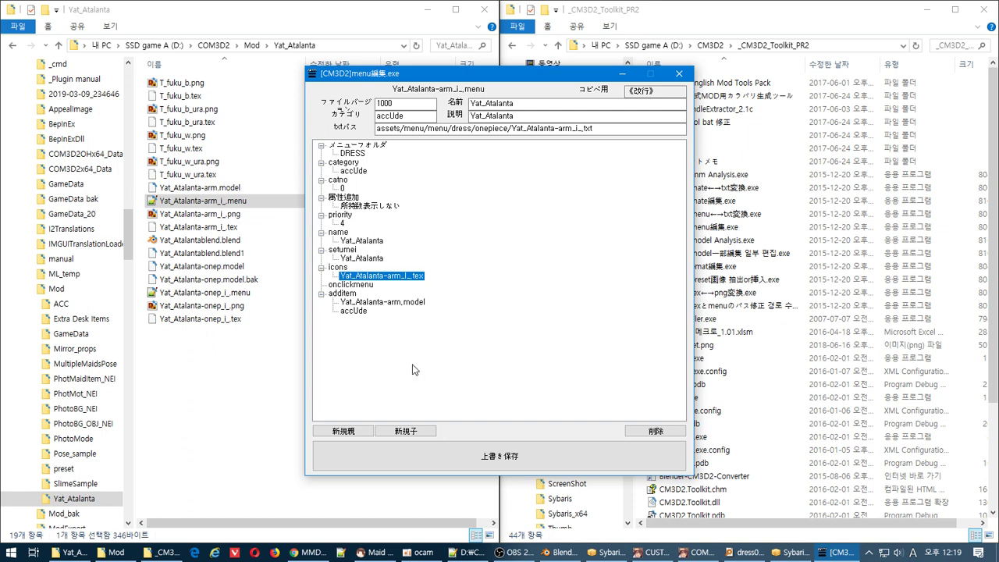
left_click(500, 458)
left_click(542, 315)
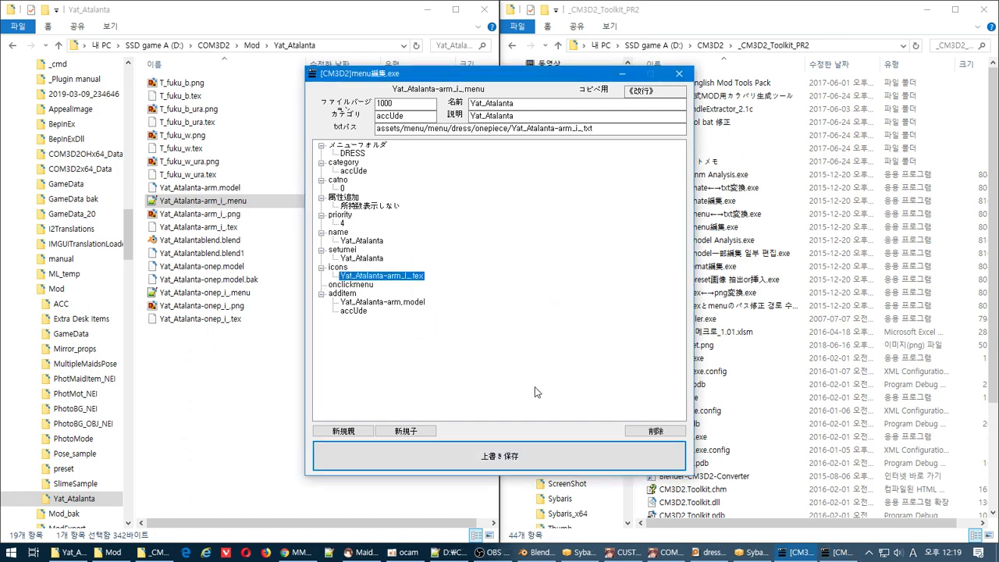
left_click(679, 73)
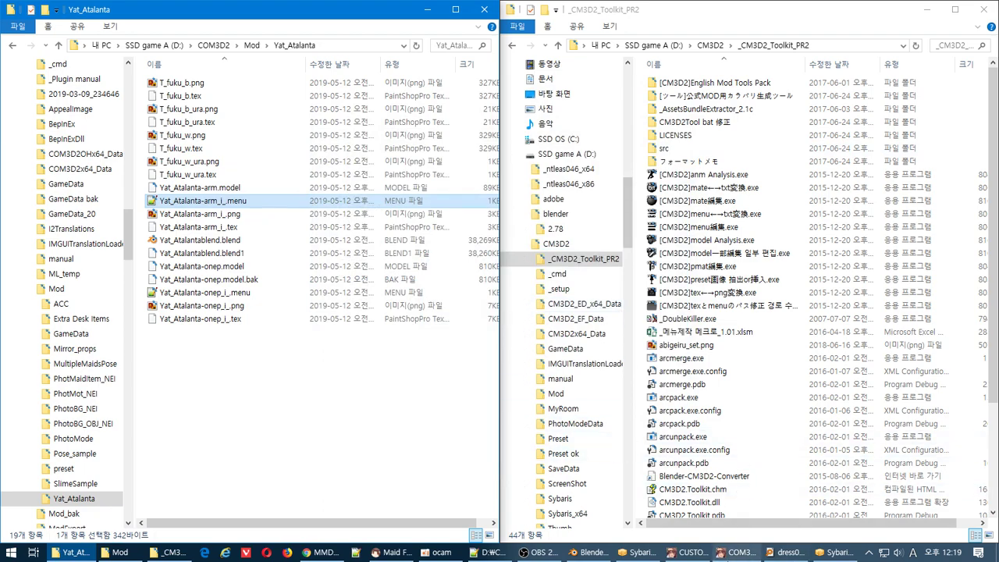
- Close the running COM3D2x64 game through its console window and relaunch COM3D2x64
mouse_move(737, 552)
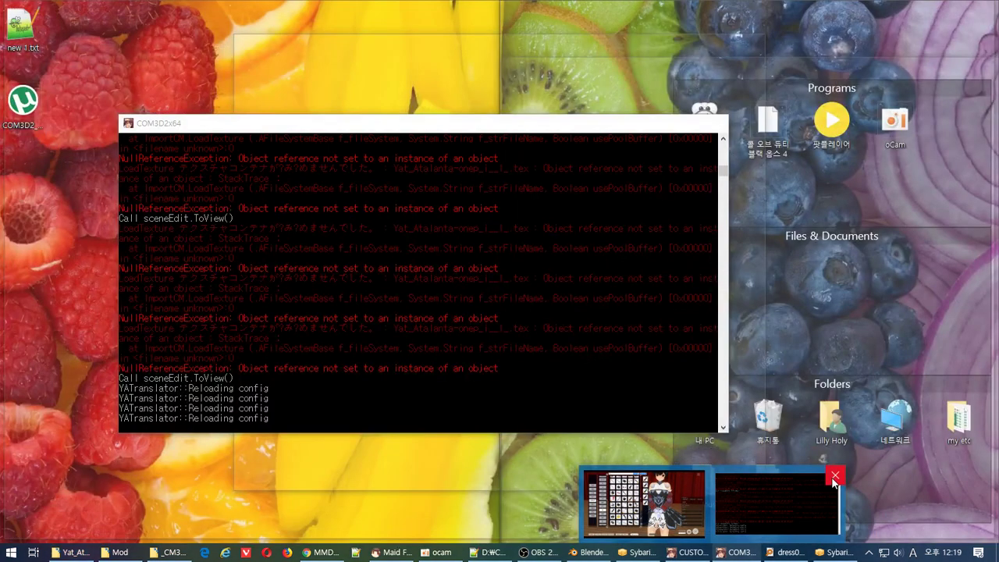
left_click(834, 475)
left_click(11, 553)
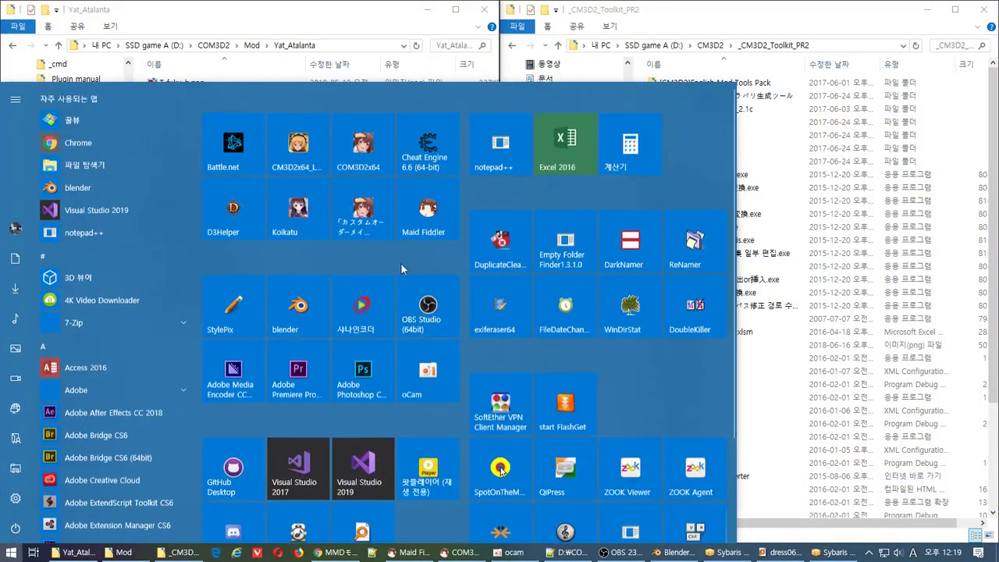
left_click(363, 147)
left_click(367, 413)
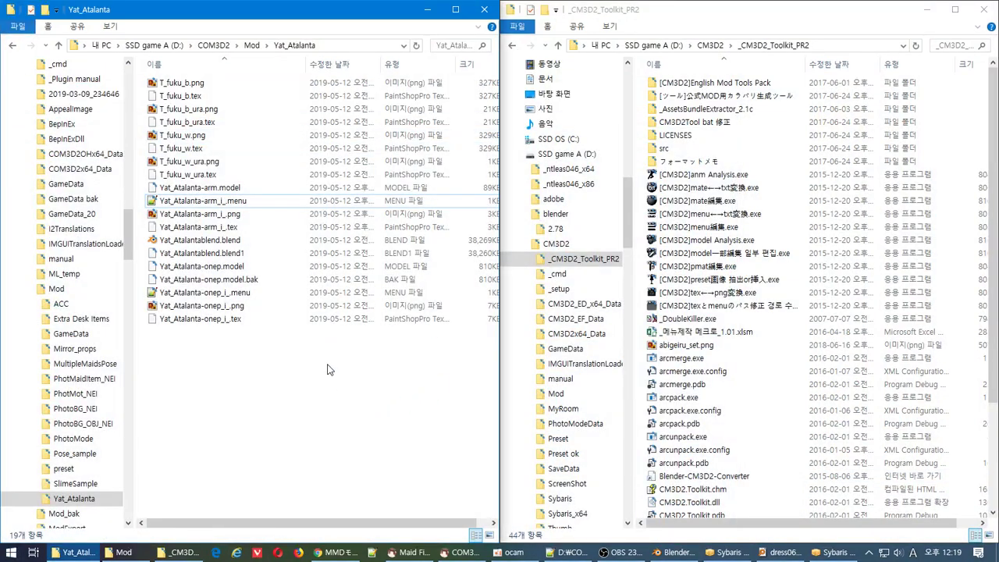
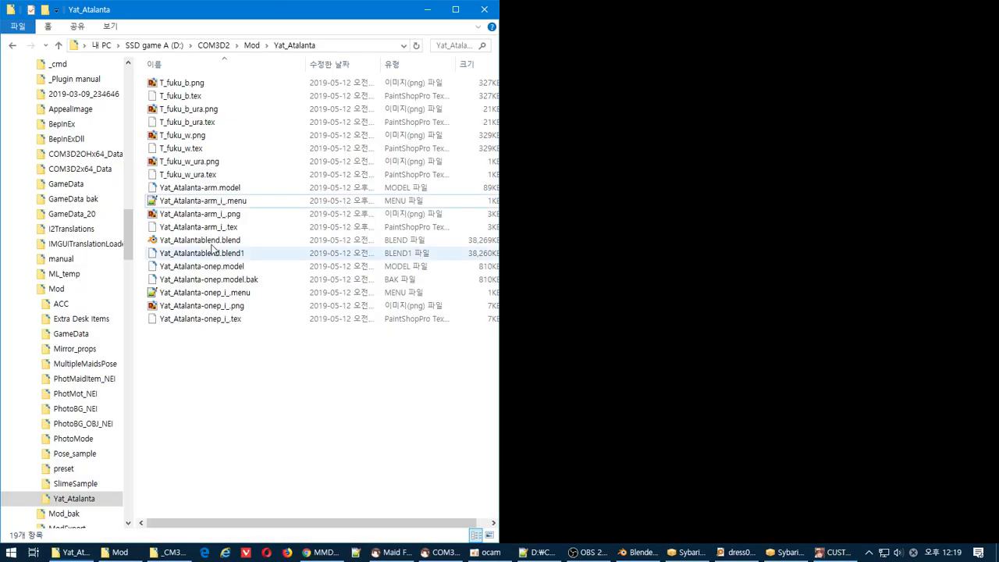
- Rename Yat_Atalantablend.blend in the Yat_Atalanta folder as Yat_Atalanta.blend
left_click(201, 241)
left_click(201, 240)
left_click(204, 240)
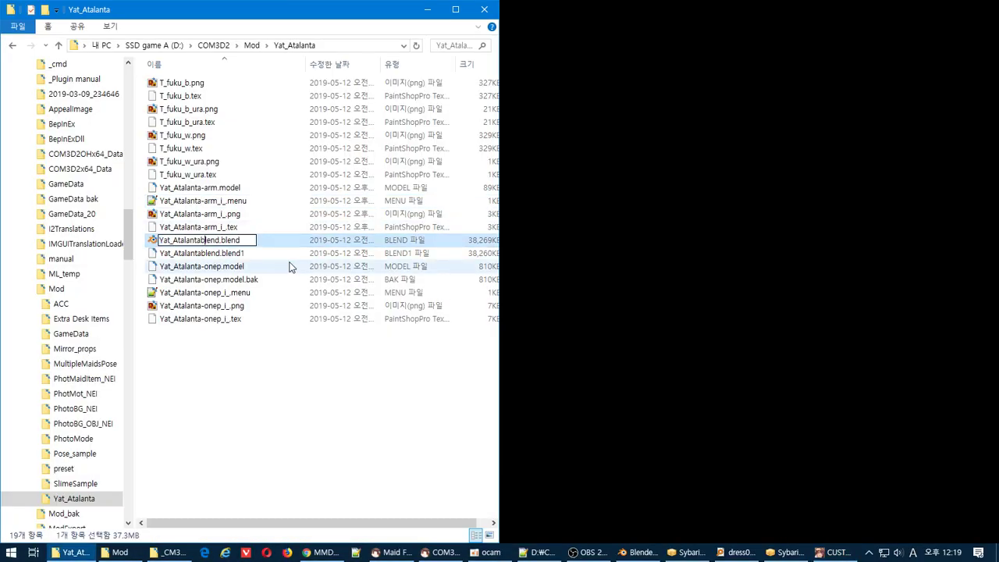
key("Delete")
key("Delete")
key("Delete")
key("Delete")
key("Delete")
key("Delete")
type(".")
- Switch to Blender and save the open scene under the name Yat_Atalanta.blend, overwriting the existing file in the Yat_Atalanta folder
key("alt+Tab")
key("alt+Tab")
key("alt+Tab")
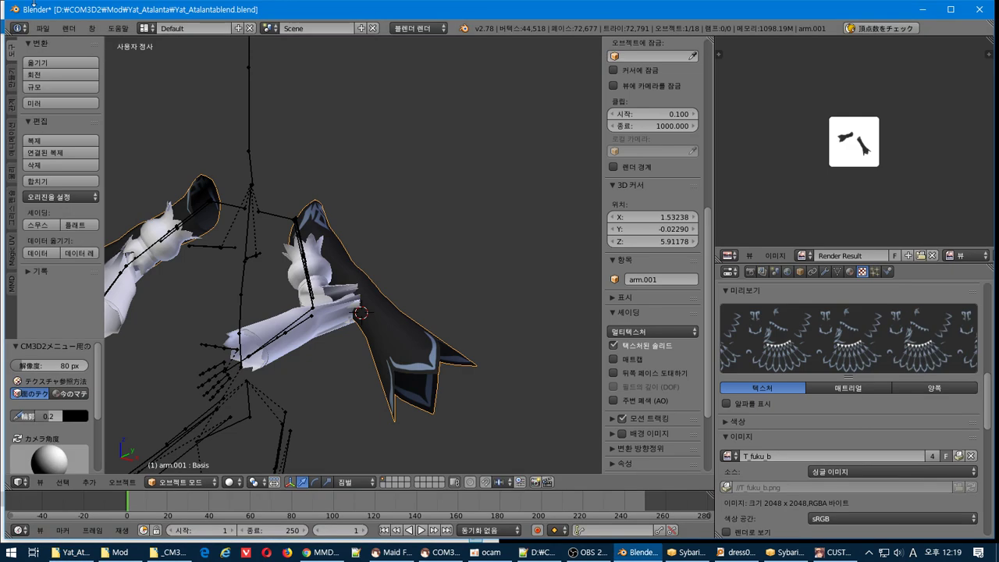
left_click(43, 34)
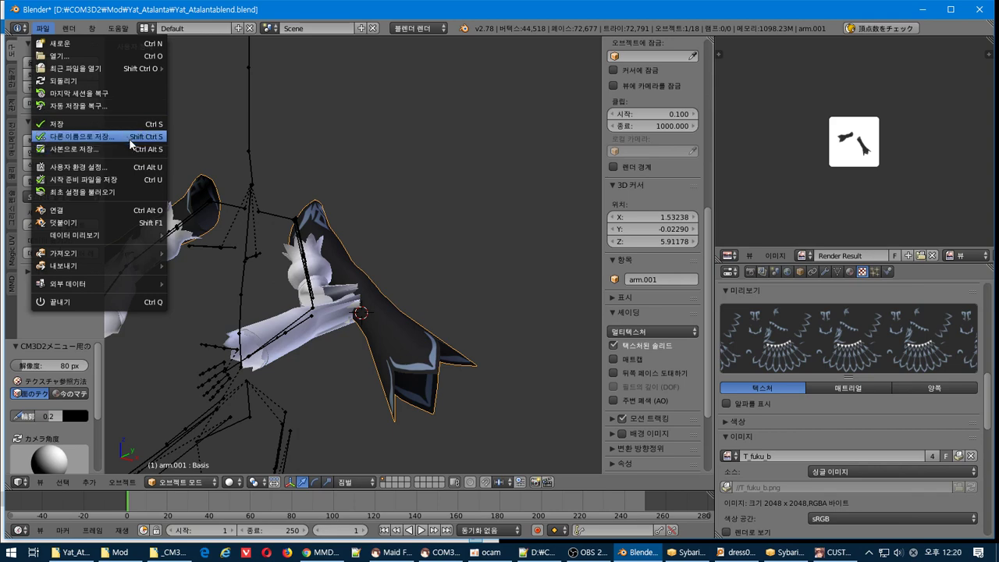
left_click(82, 136)
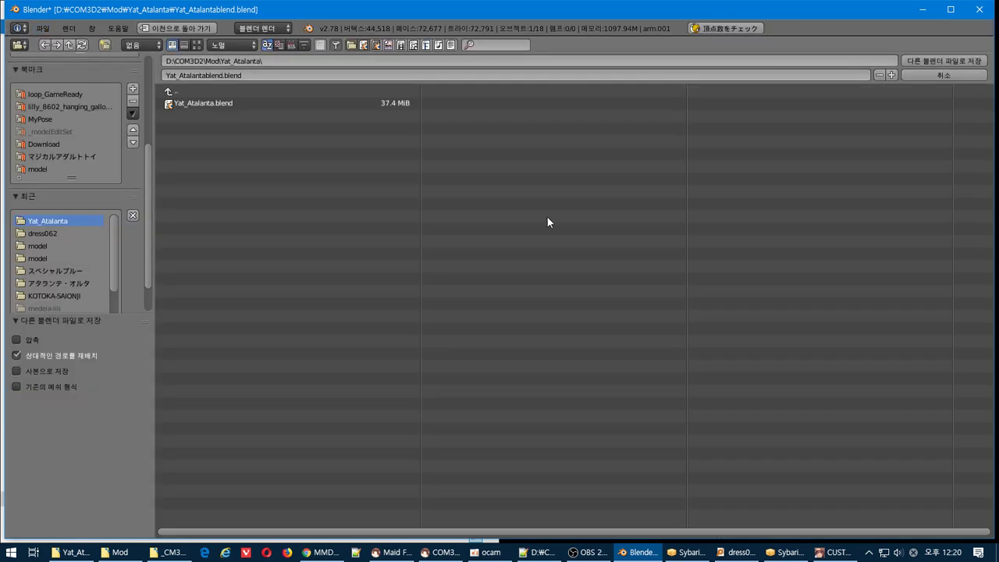
left_click(211, 102)
left_click(920, 61)
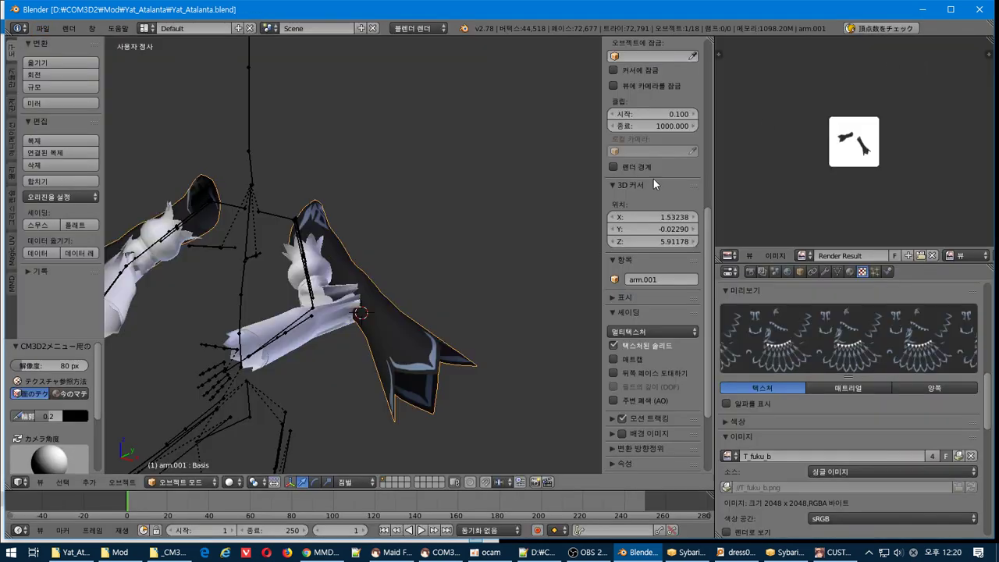
- Return to the Yat_Atalanta folder in File Explorer and delete the old backup file Yat_Atalantablend.blend1
left_click(923, 11)
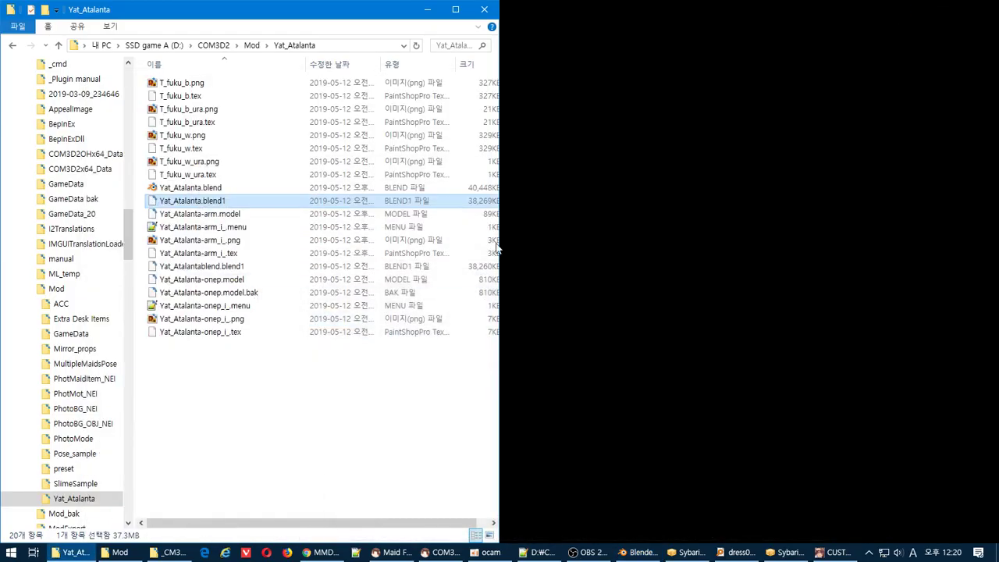
left_click(289, 267)
key("Delete")
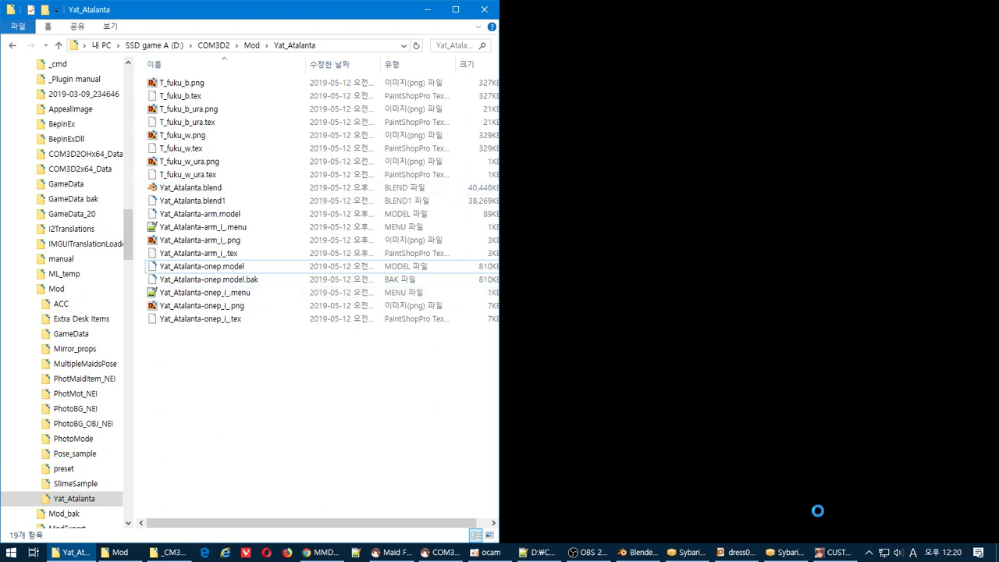
left_click(742, 553)
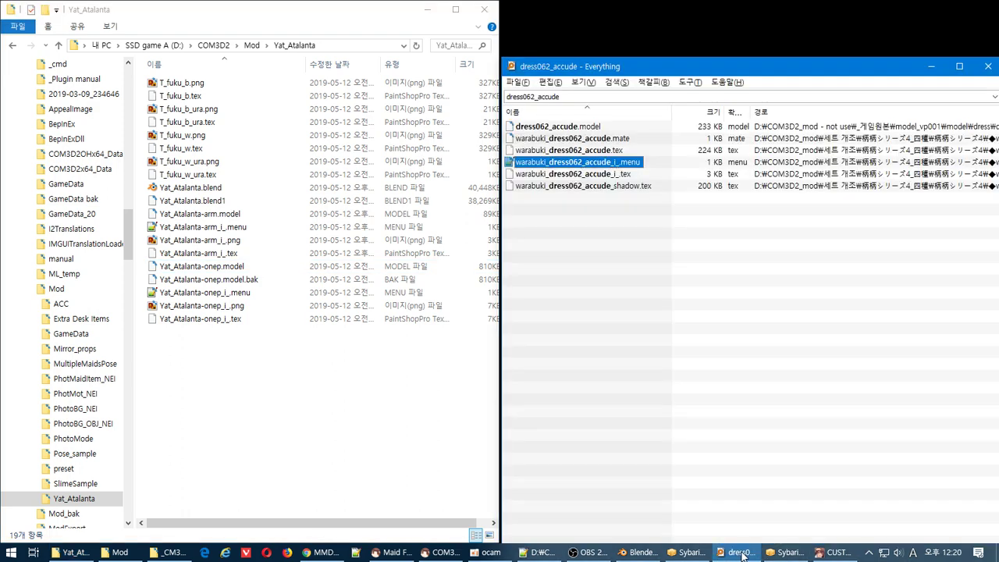
left_click(610, 554)
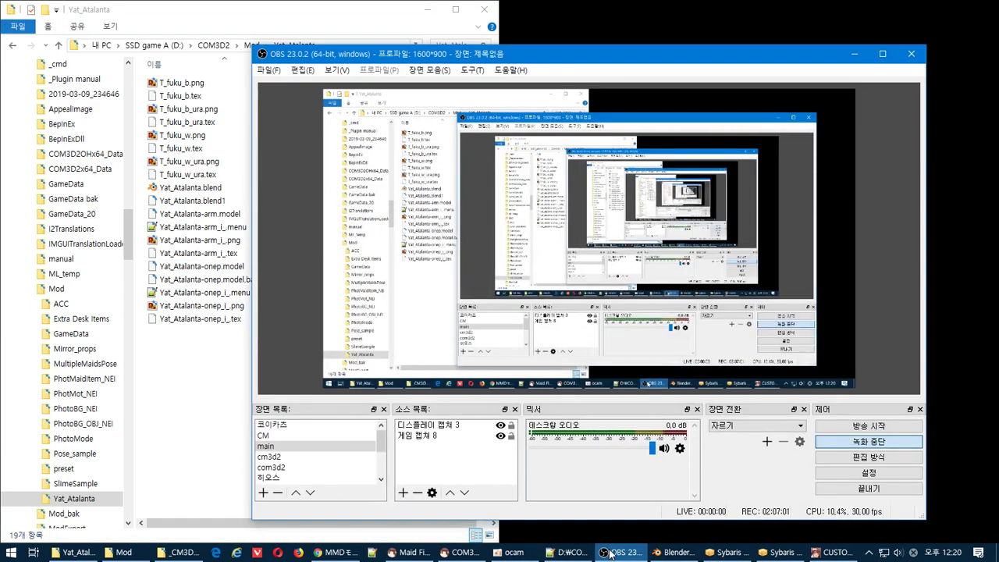
left_click(611, 553)
left_click(418, 554)
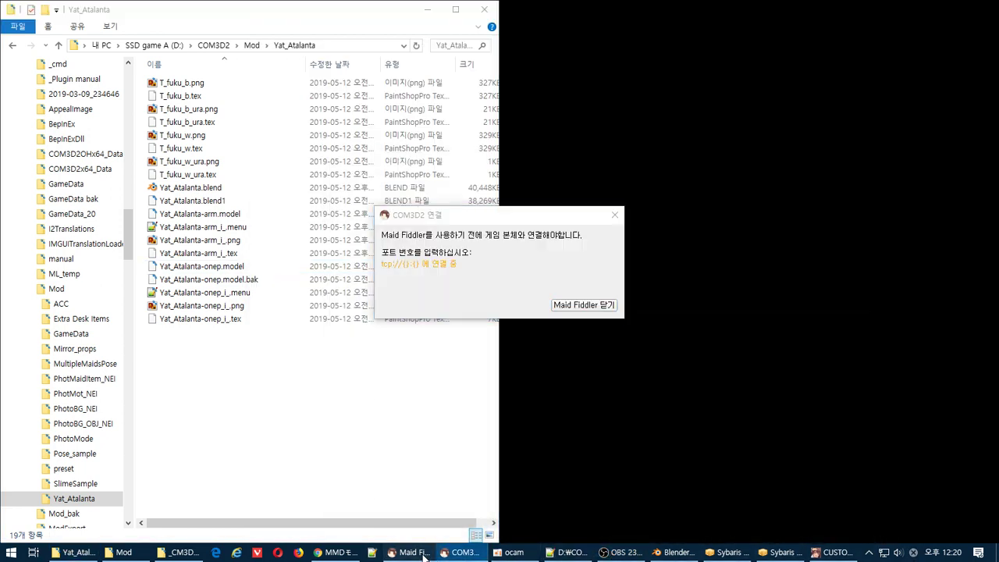
left_click(424, 556)
left_click(446, 555)
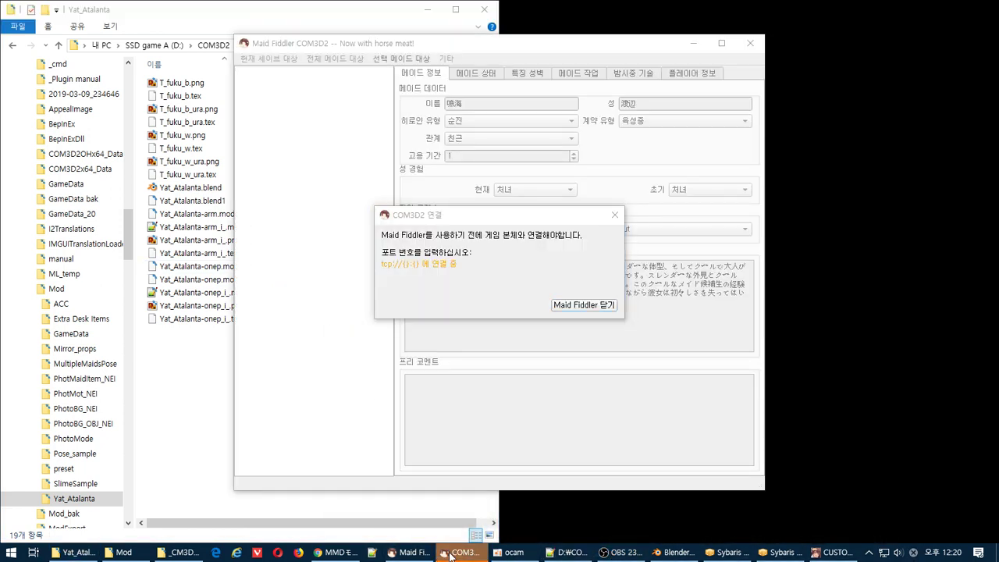
left_click(393, 554)
- Switch to Chrome, browse page 18 of the MMDモデル配布あり illustrations and open the 第五福竜丸 model in a new tab
left_click(345, 554)
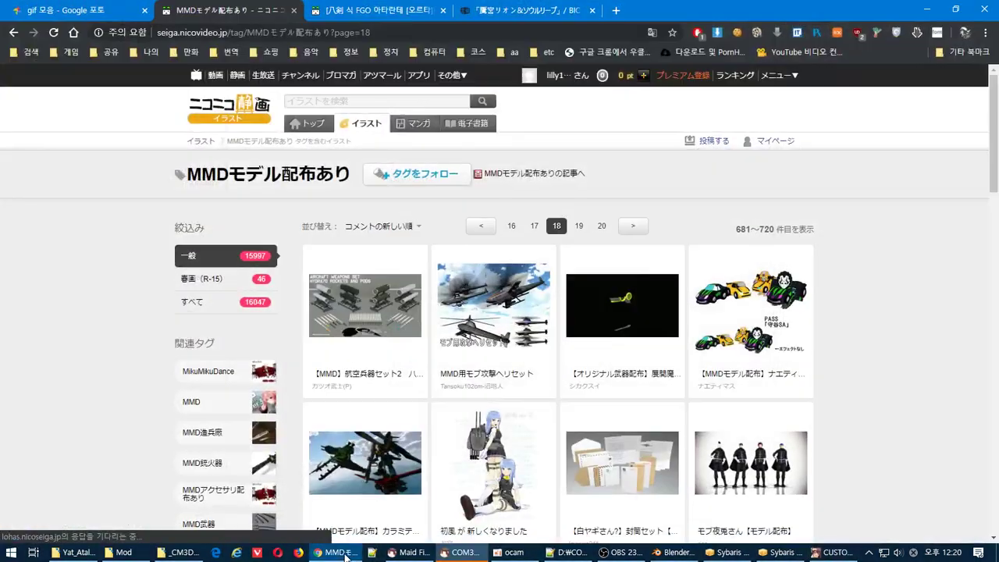
left_click(942, 399)
scroll(943, 400, "down", 5)
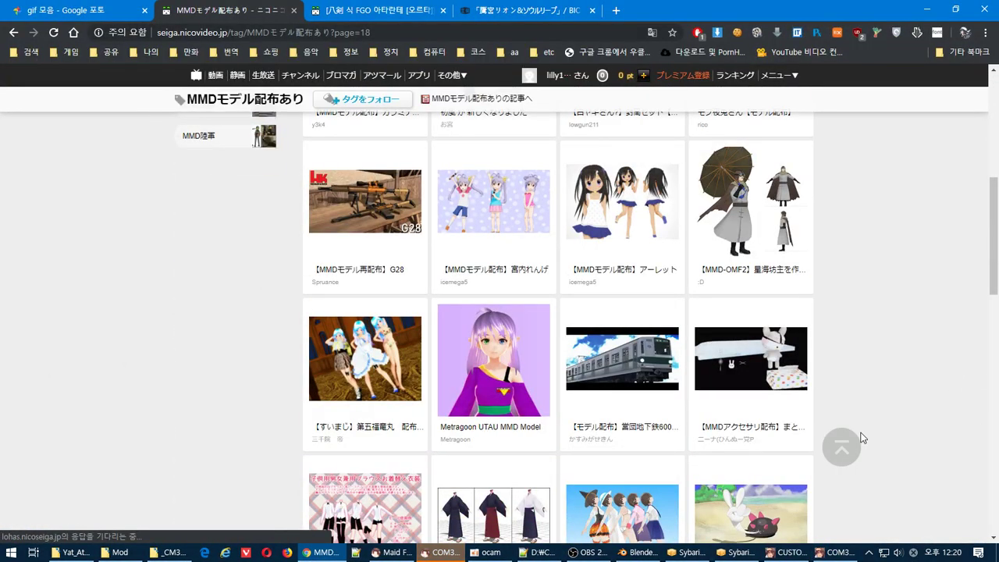
middle_click(365, 359)
scroll(998, 415, "down", 5)
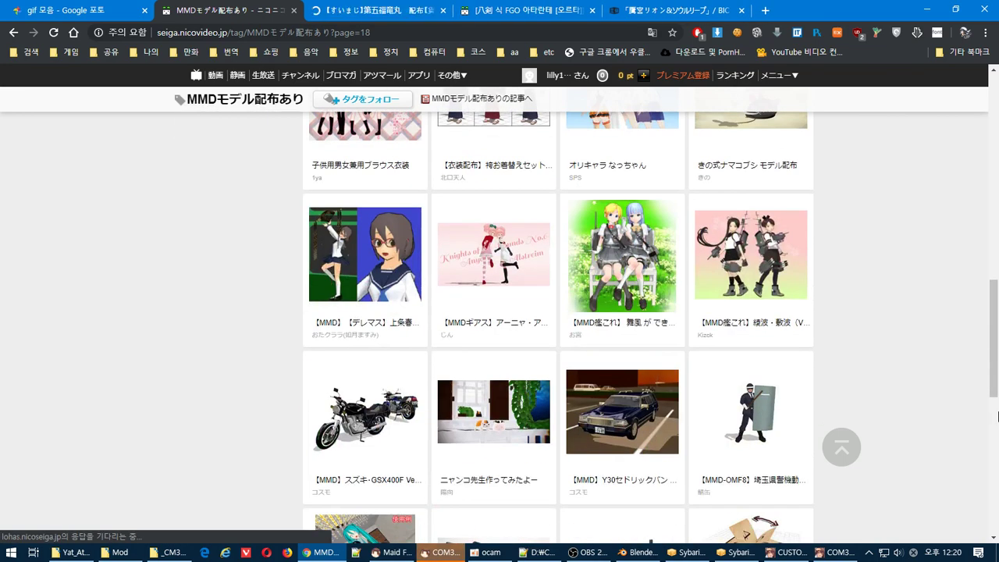
scroll(998, 416, "down", 5)
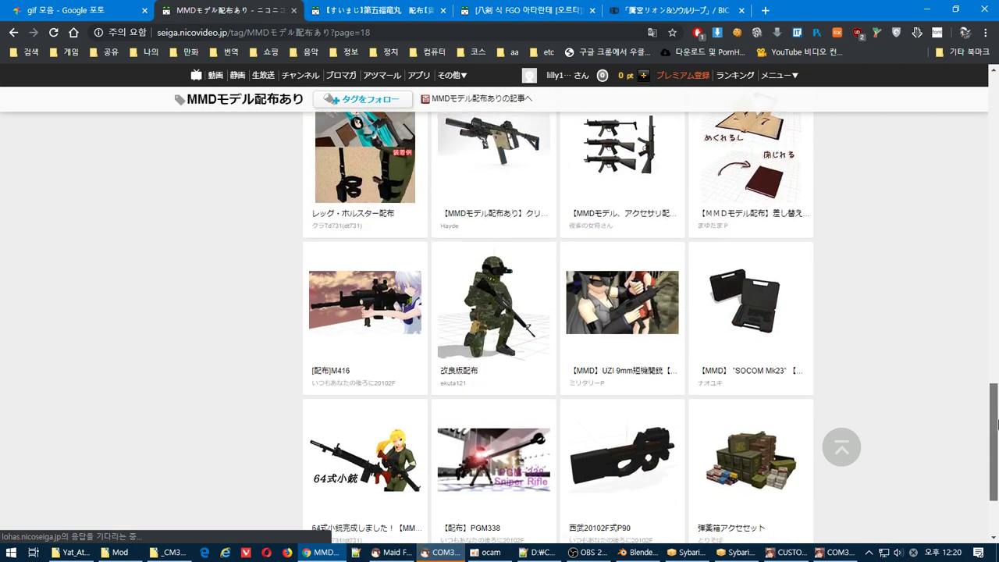
scroll(609, 414, "down", 3)
- Browse page 19 of the MMDモデル配布あり illustrations and continue to page 20
left_click(579, 445)
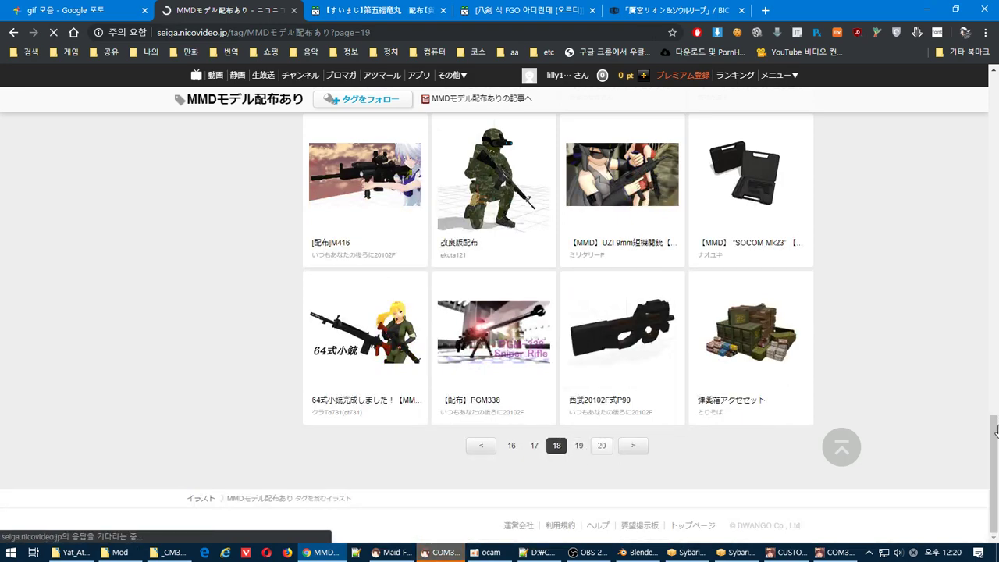
scroll(998, 429, "down", 10)
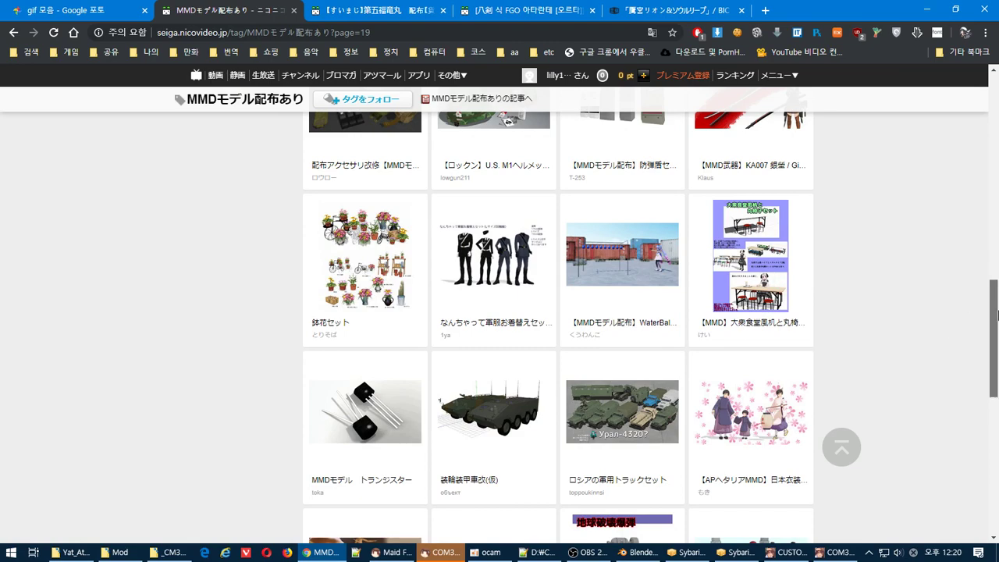
left_click_drag(995, 317, 998, 455)
left_click(578, 445)
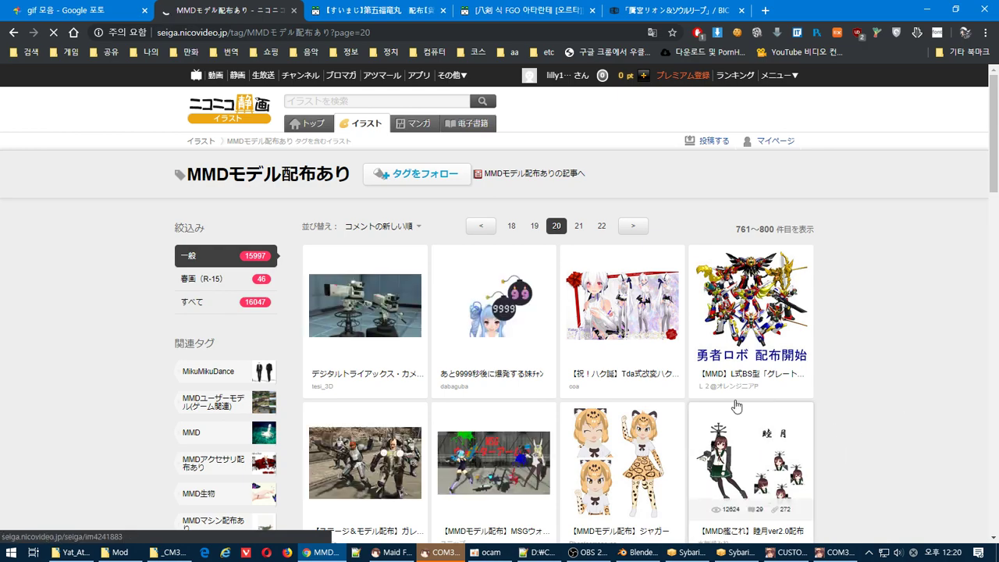
- Browse page 20 and open the Tda式改変ハク, ロリータ風衣装ver1.01, アリサ and 照れルカ・ミクコス models in new tabs
middle_click(660, 347)
left_click(998, 417)
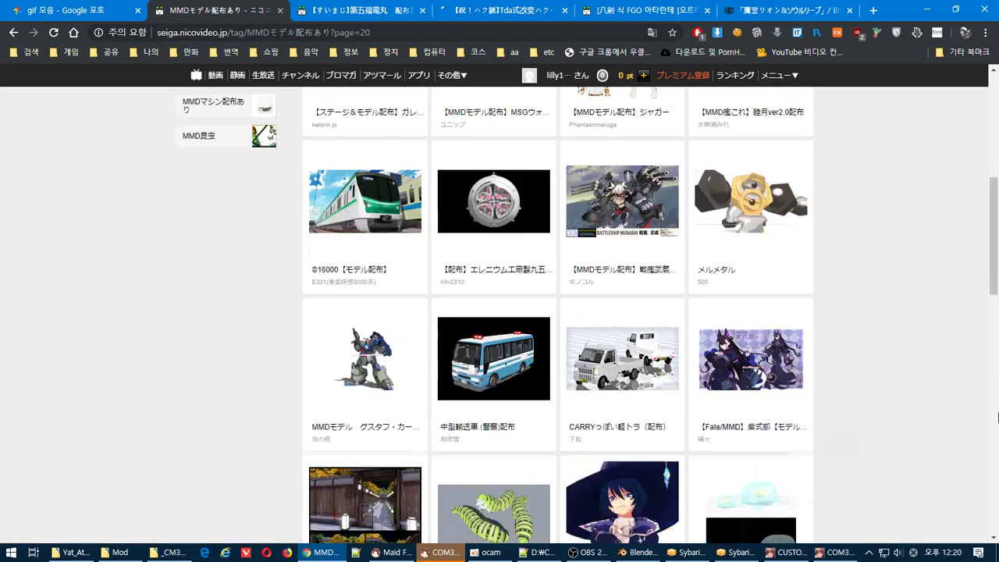
left_click(998, 418)
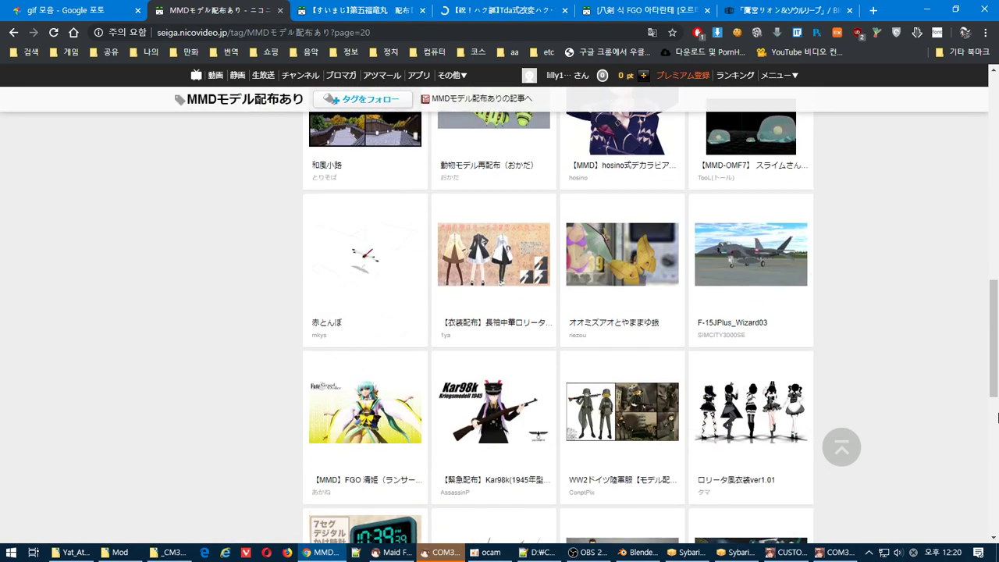
middle_click(749, 414)
left_click(998, 454)
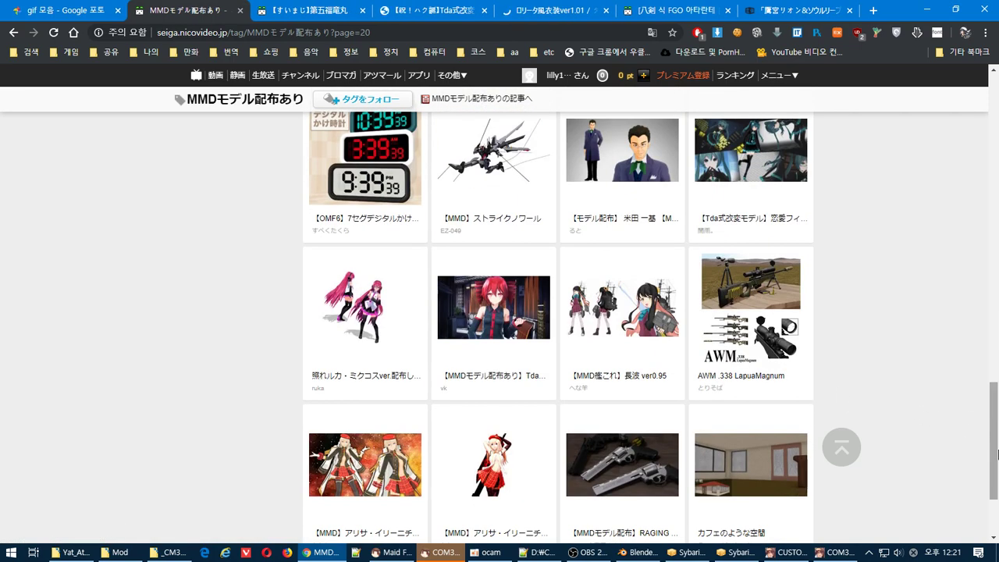
left_click_drag(998, 454, 997, 487)
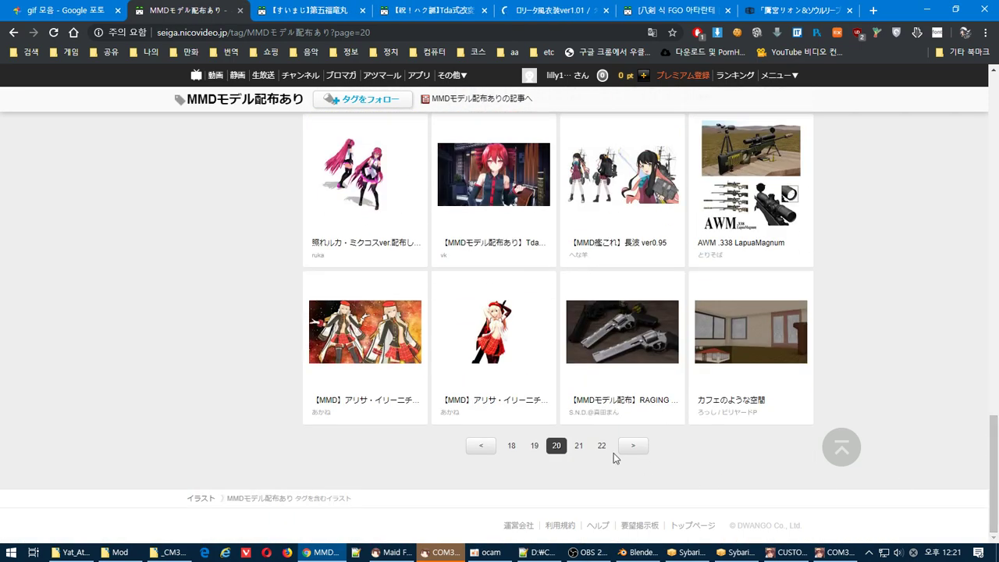
middle_click(476, 341)
middle_click(369, 186)
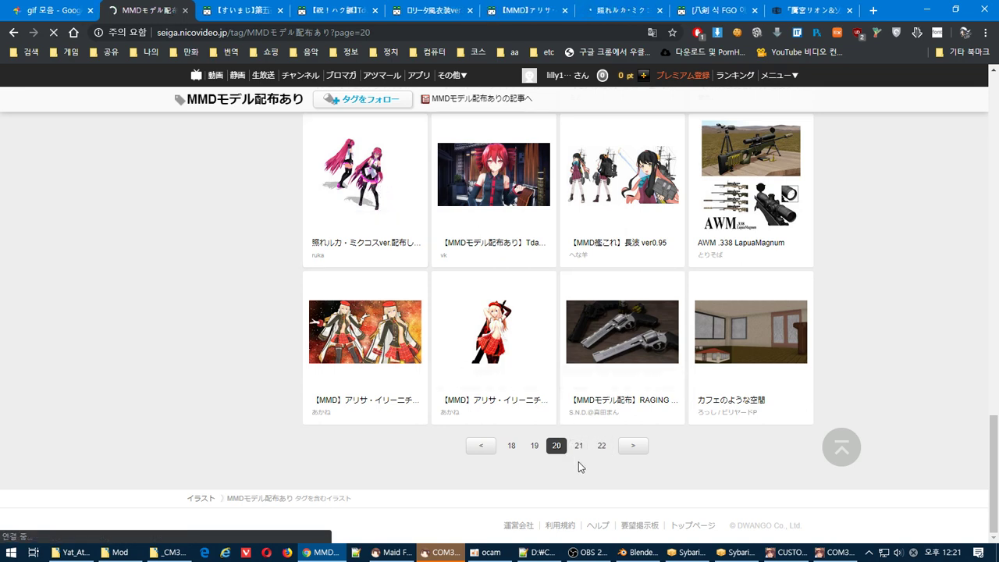
- Switch to the 第五福竜丸 model page and examine its pictures, description and comments
key("ctrl+Tab")
scroll(998, 434, "down", 3)
scroll(897, 276, "down", 5)
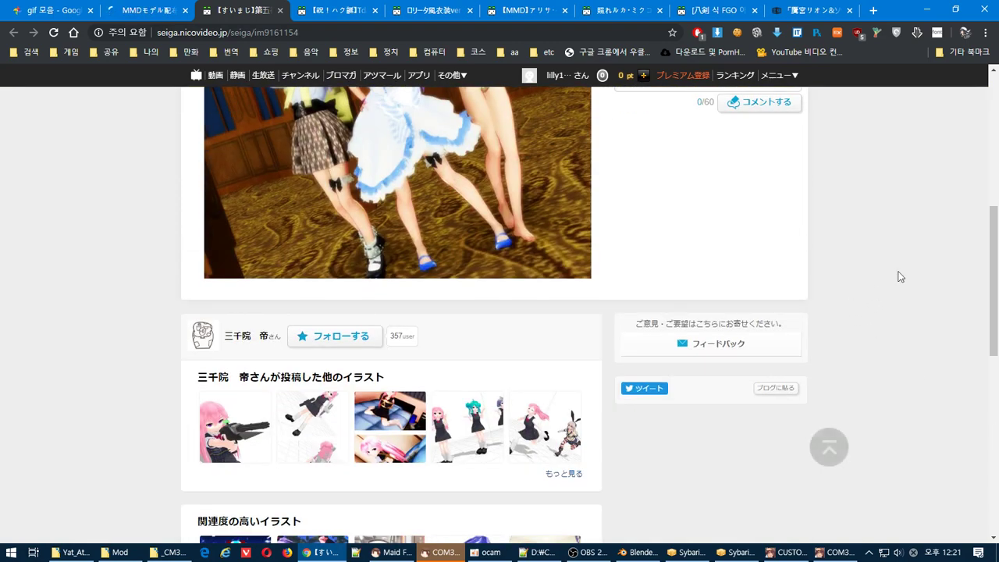
scroll(937, 265, "up", 5)
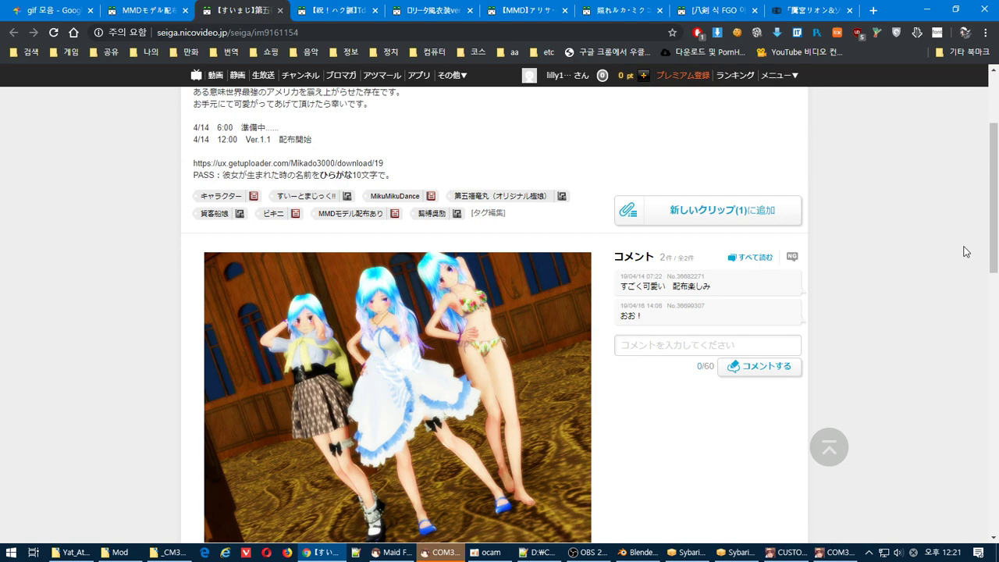
scroll(997, 219, "down", 7)
scroll(997, 206, "up", 8)
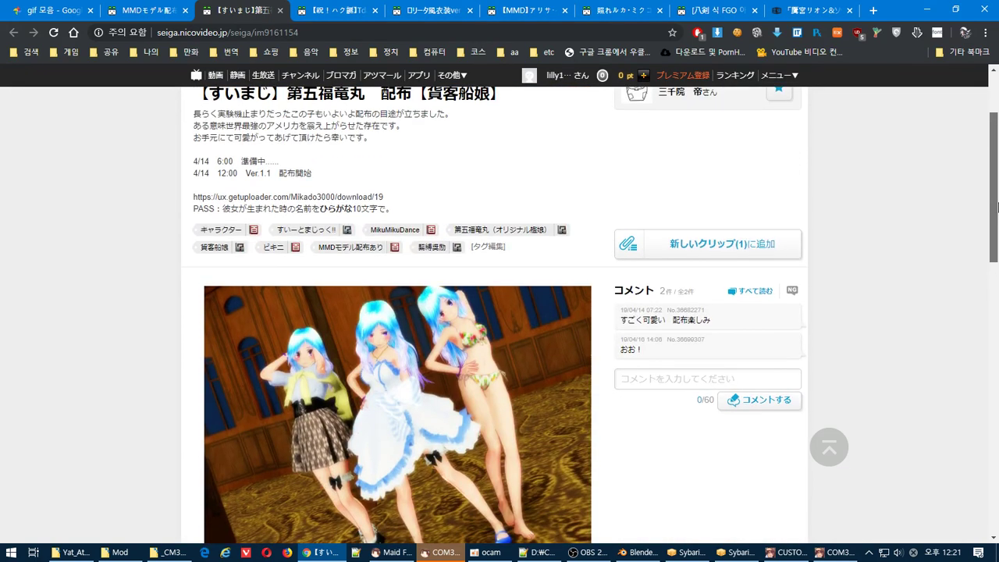
scroll(997, 203, "up", 2)
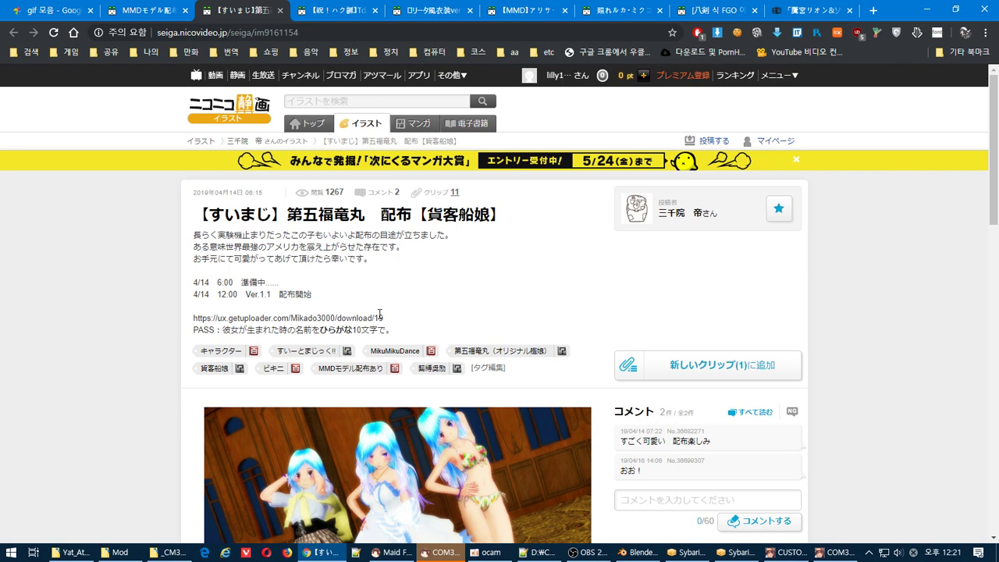
- Select the download URL on the 第五福竜丸 model page, clear the selection and translate the page into Korean
left_click_drag(382, 316, 181, 327)
right_click(209, 318)
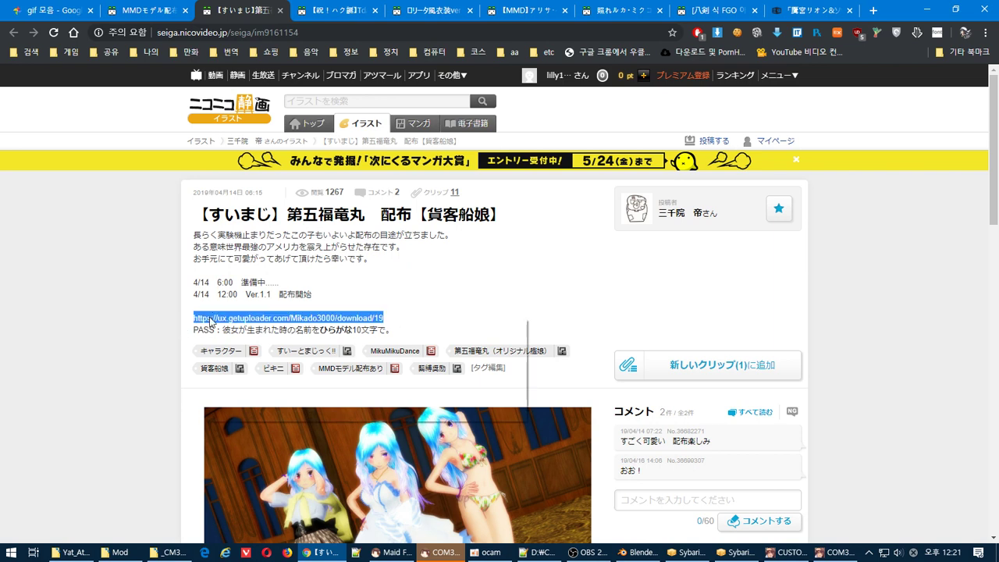
left_click(127, 310)
right_click(416, 270)
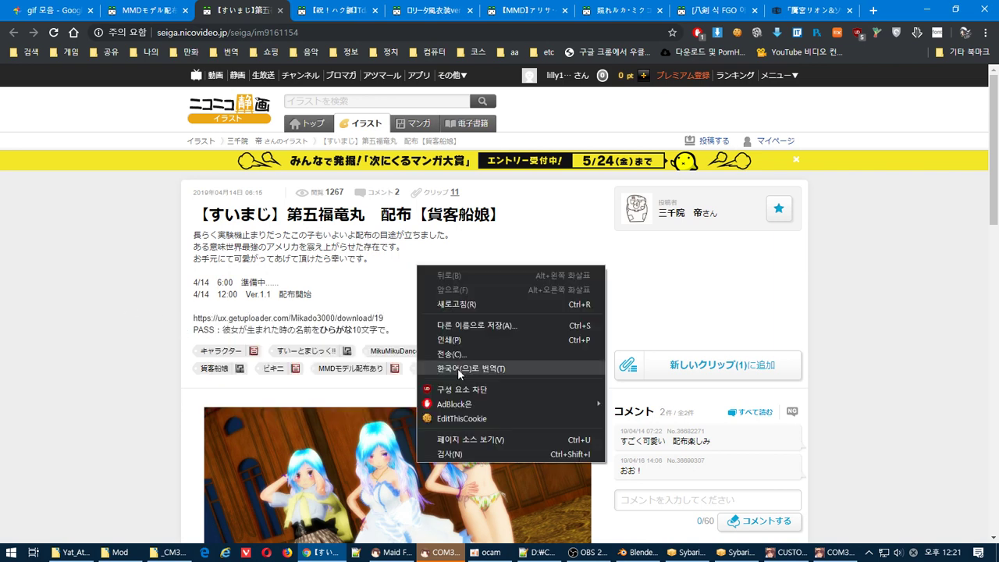
left_click(441, 367)
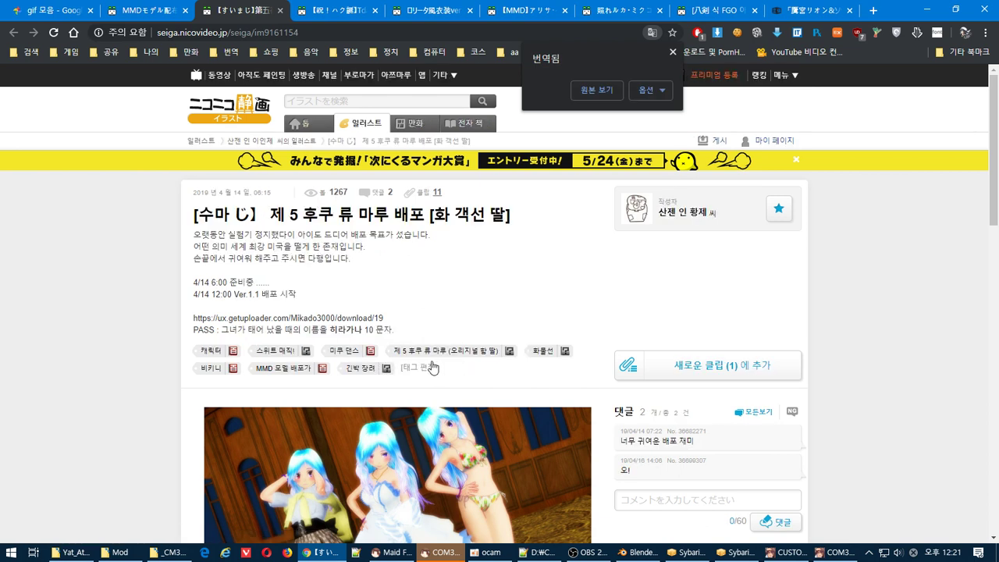
- Switch to the Tda式改変ハク・アペンド model page and examine its picture and comments
key("ctrl+Tab")
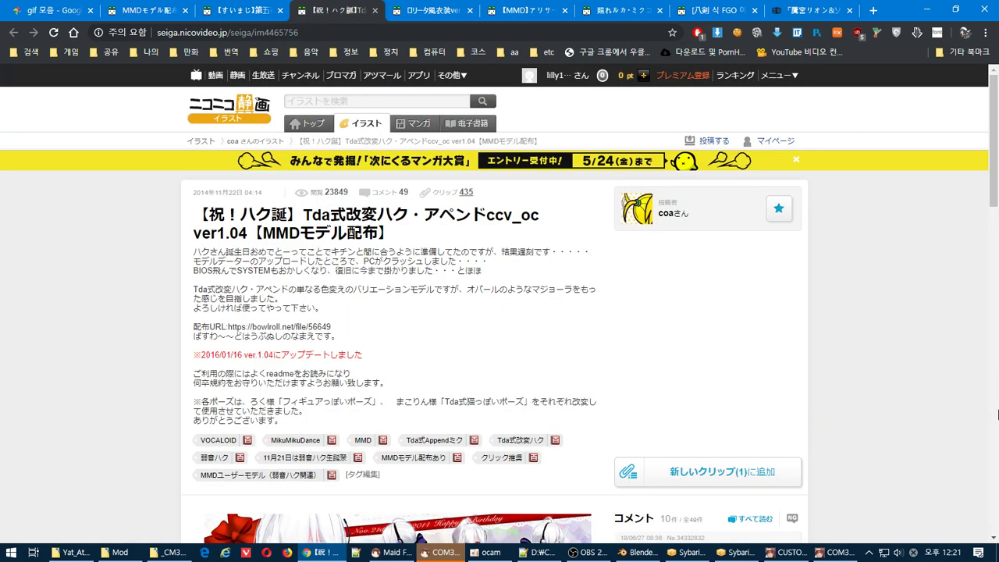
scroll(998, 414, "down", 5)
scroll(998, 238, "up", 1)
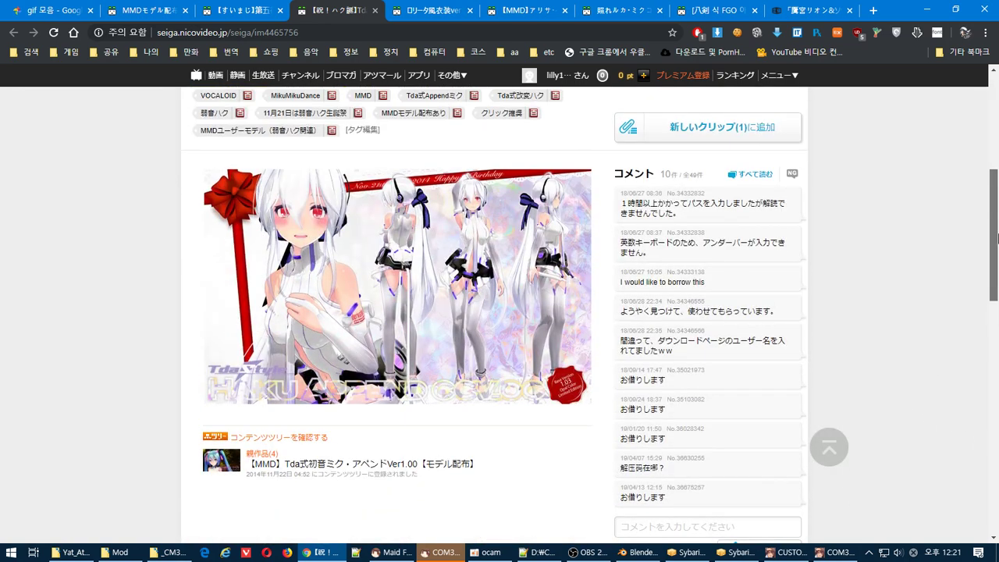
left_click_drag(998, 238, 997, 218)
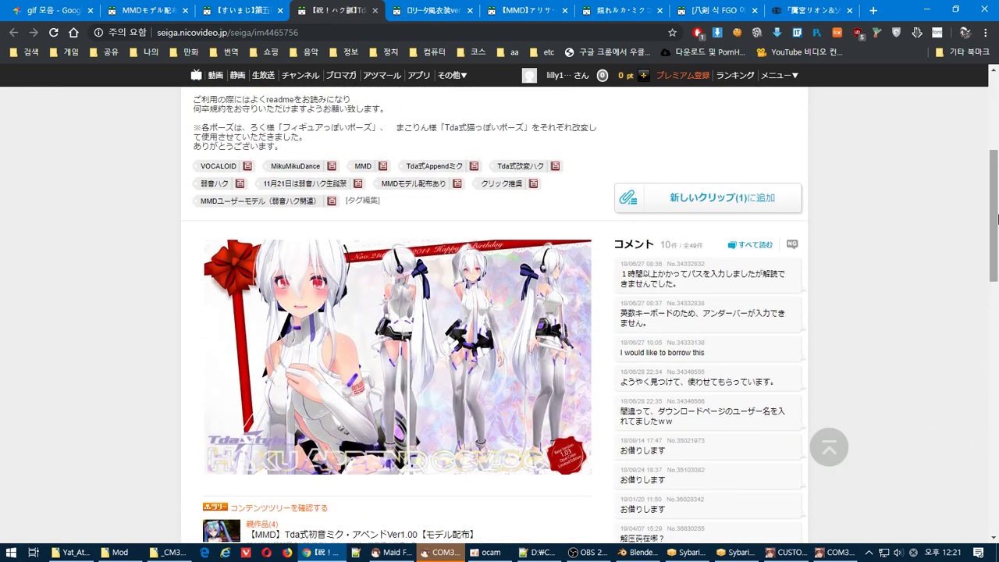
- Review the open model pages for the ロリータ風衣装ver1.01 outfit and the 【MMD】アリサ model, including their preview images
key("ctrl+Tab")
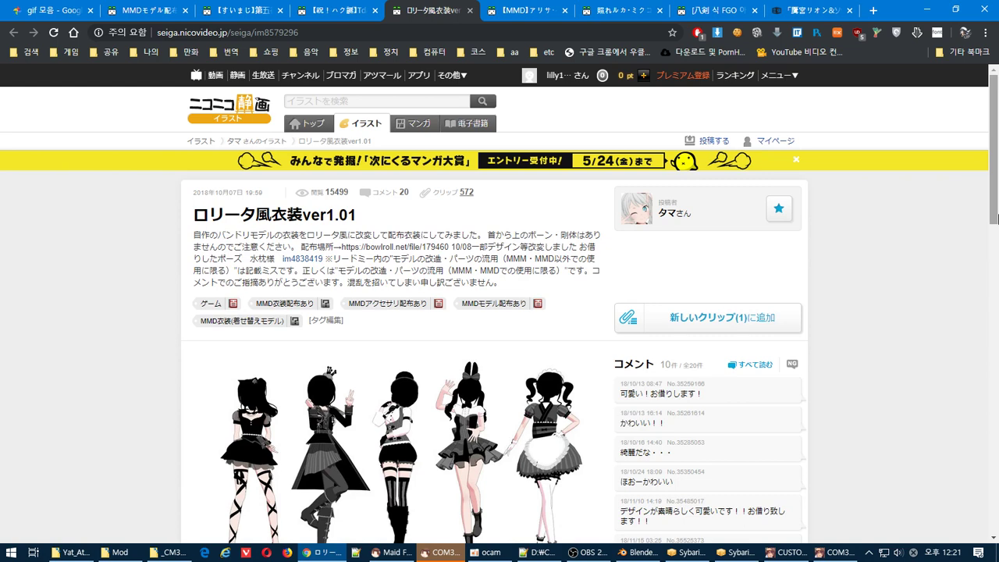
left_click_drag(998, 216, 998, 236)
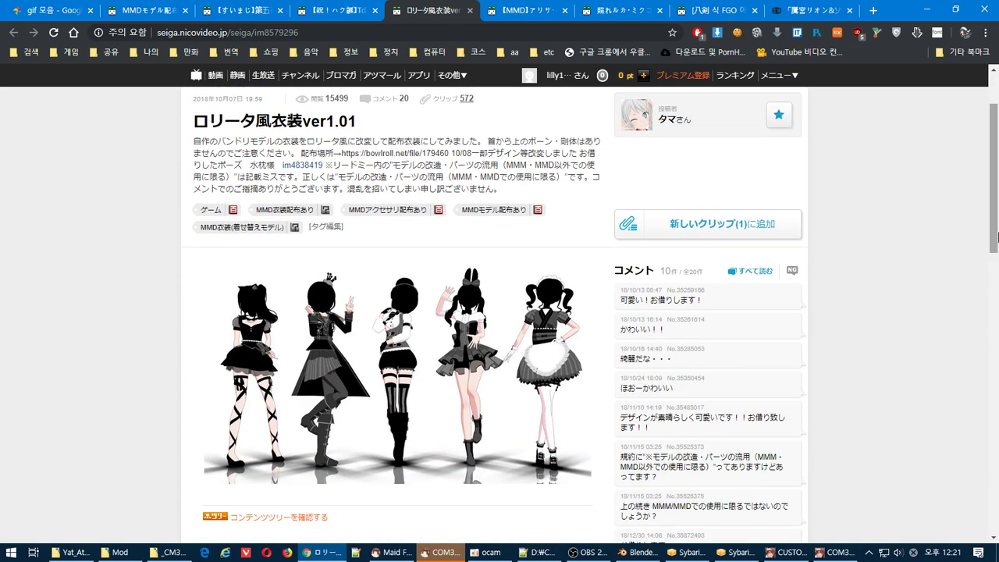
key("ctrl+Tab")
left_click(998, 239)
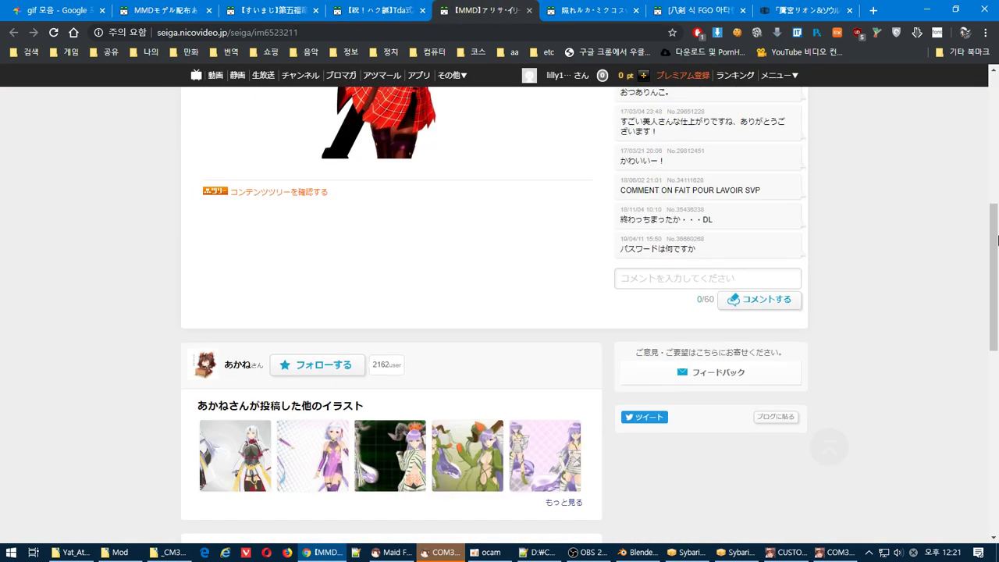
left_click_drag(998, 238, 998, 176)
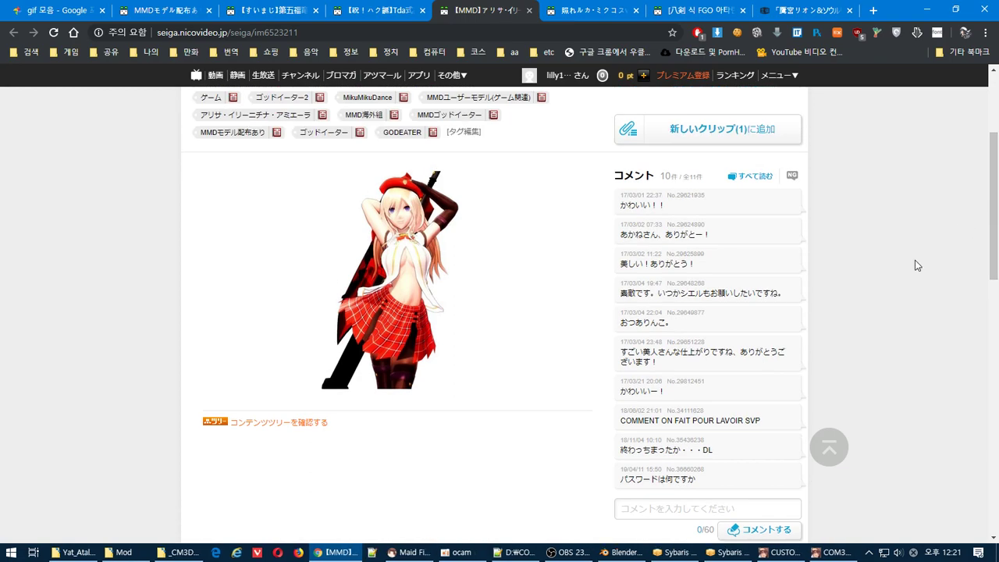
- Close the アリサ, ルカ, ハク and すいまじ model pages, keeping the MMDモデル配布あり listing open
key("ctrl+w")
left_click(996, 374)
left_click_drag(997, 281, 998, 220)
key("ctrl+w")
key("ctrl+w")
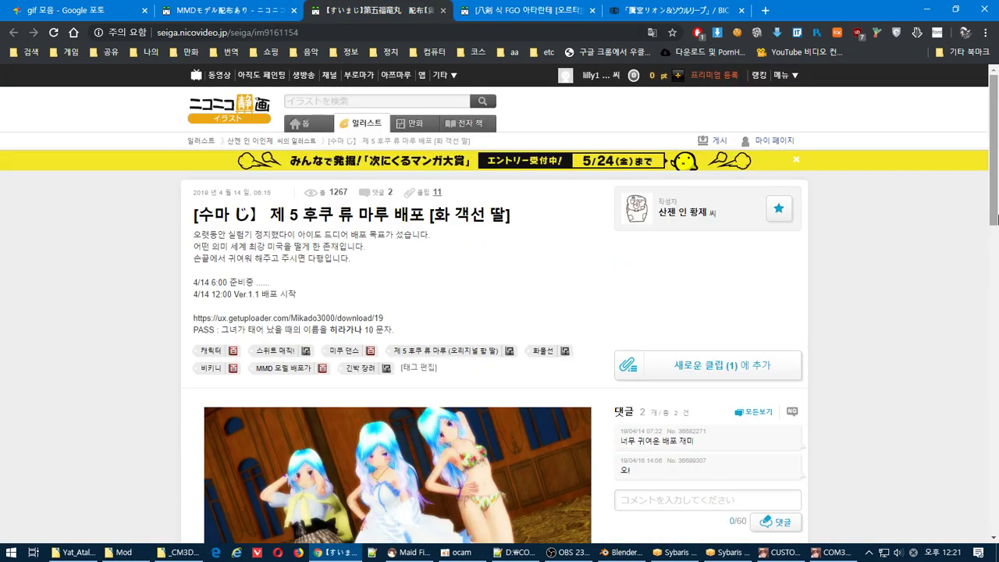
key("ctrl+w")
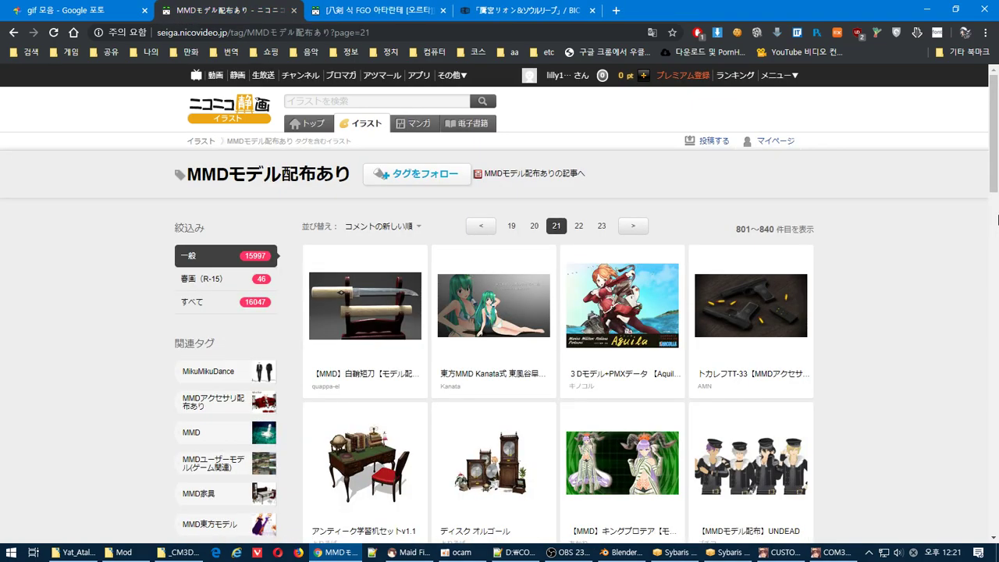
- Check the remaining 八剣式 FGO and 鷹宮リオン model pages and return to the MMDモデル配布あり listing
key("ctrl+Tab")
key("ctrl+Tab")
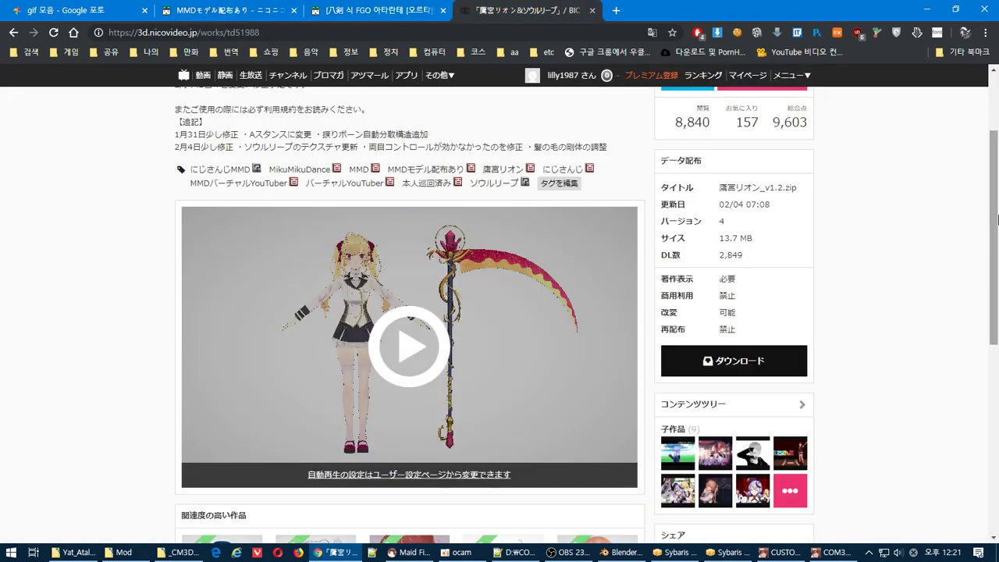
key("ctrl+Tab")
key("ctrl+Tab")
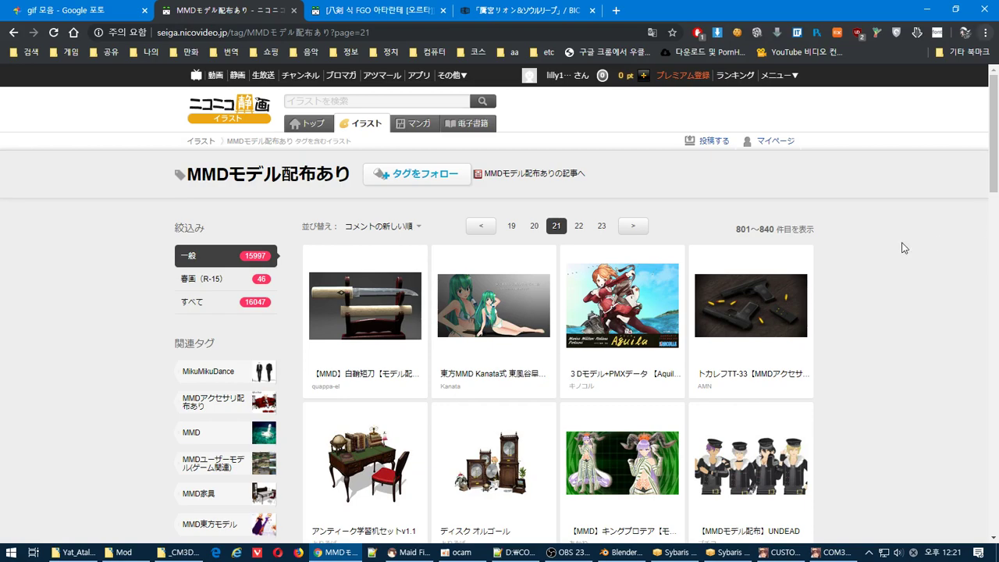
- Browse the model thumbnails on page 21 of the MMDモデル配布あり listing down to its last rows
scroll(943, 269, "down", 5)
key("alt+Tab")
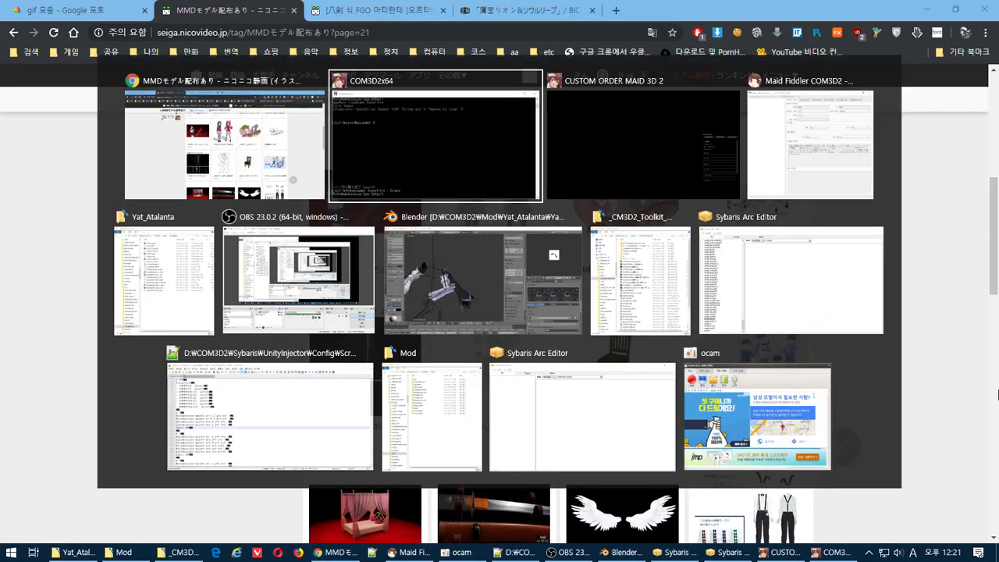
key("Escape")
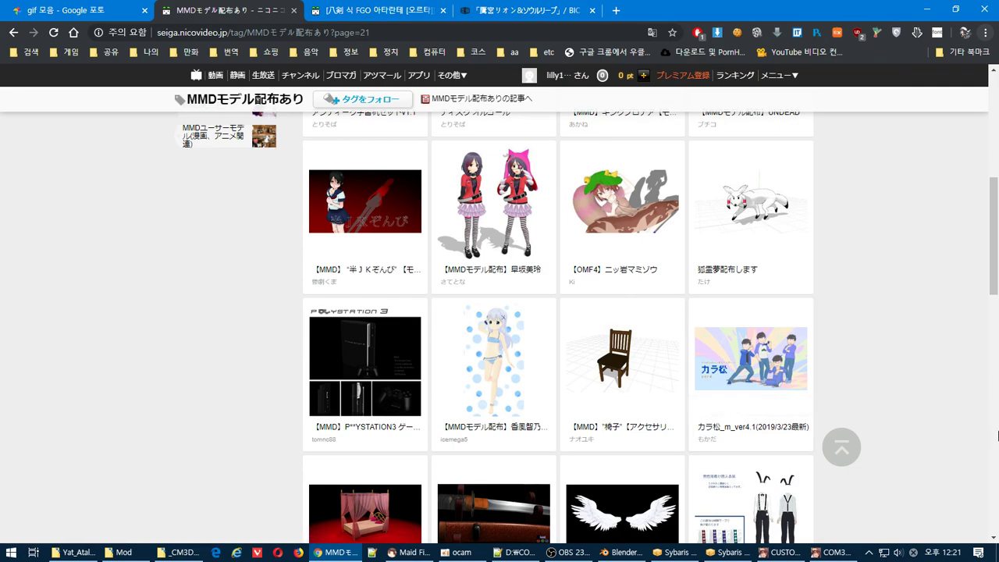
scroll(998, 435, "down", 5)
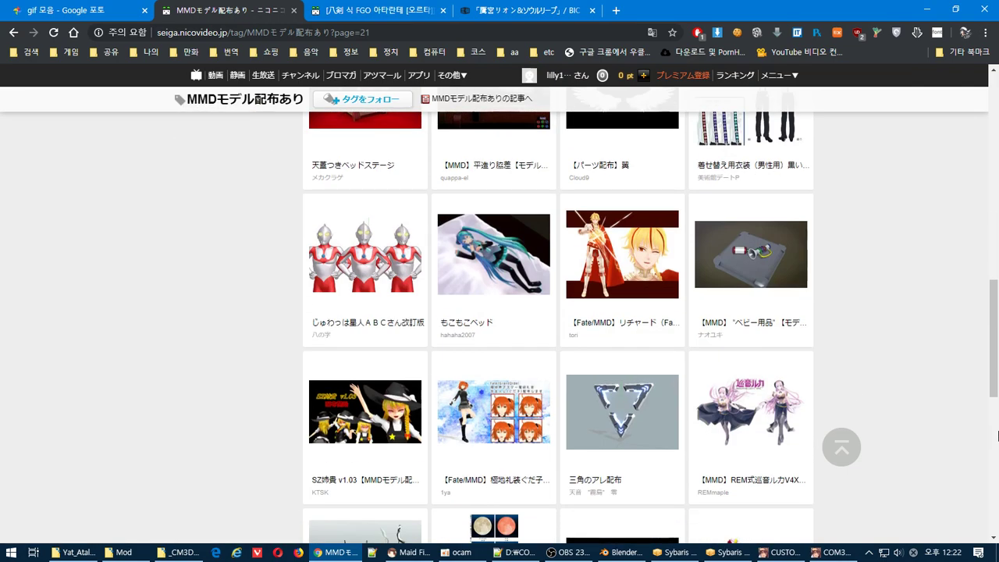
scroll(997, 436, "down", 5)
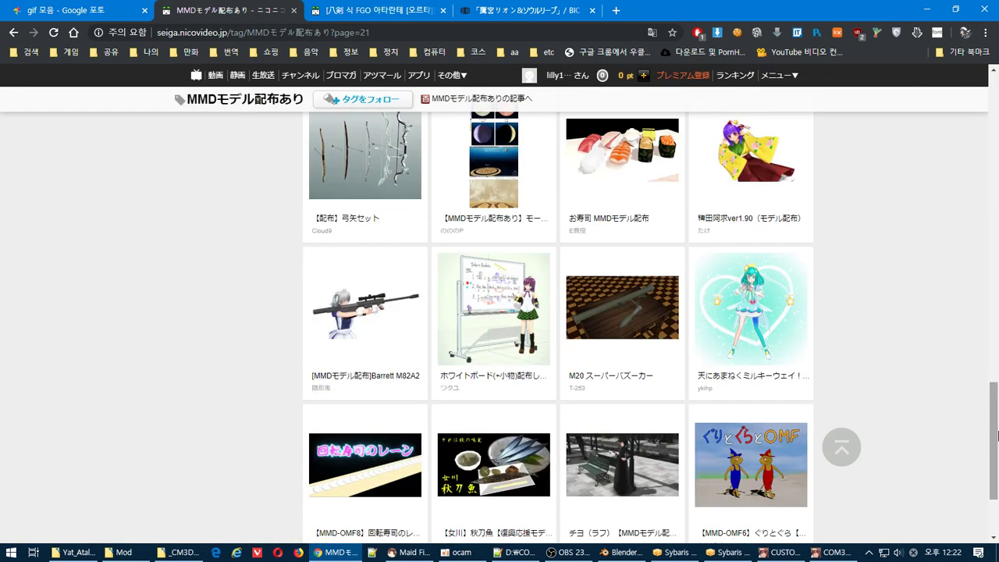
- Switch to Custom Order Maid 3D2 and continue a saved game from the title screen
key("alt+Tab")
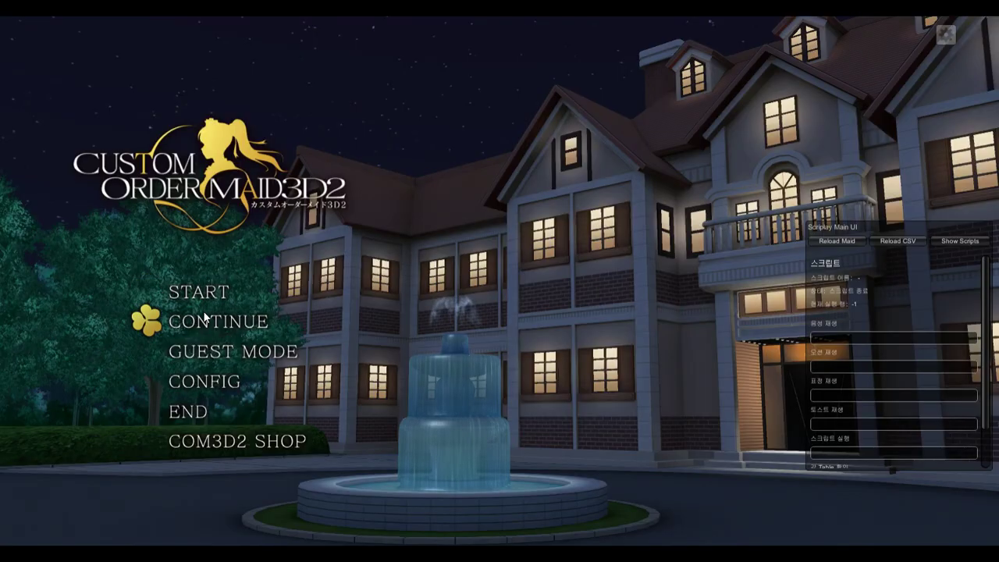
left_click(205, 318)
left_click(266, 230)
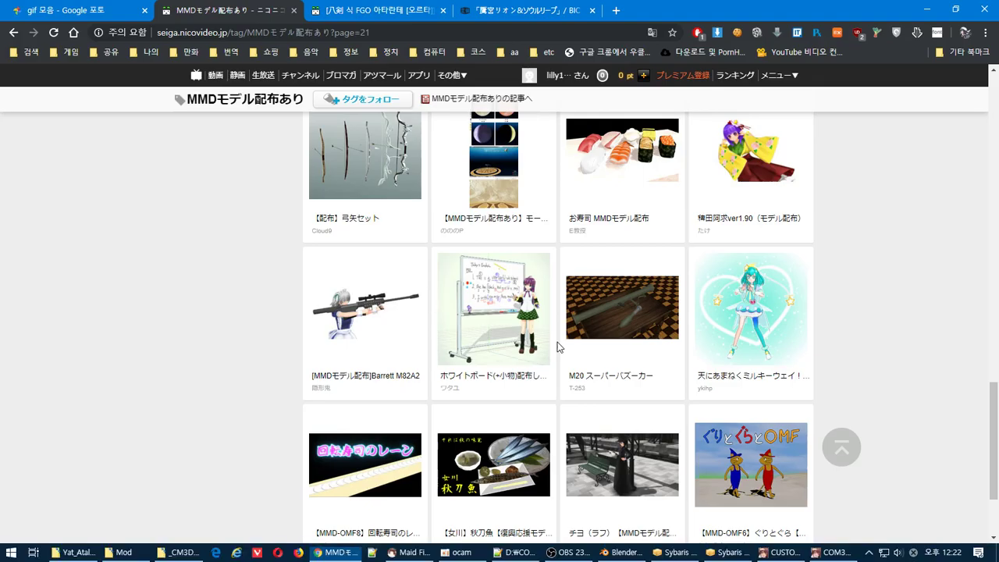
- Return to the MMDモデル配布あり listing in the browser and look through the models on page 22
scroll(669, 520, "down", 3)
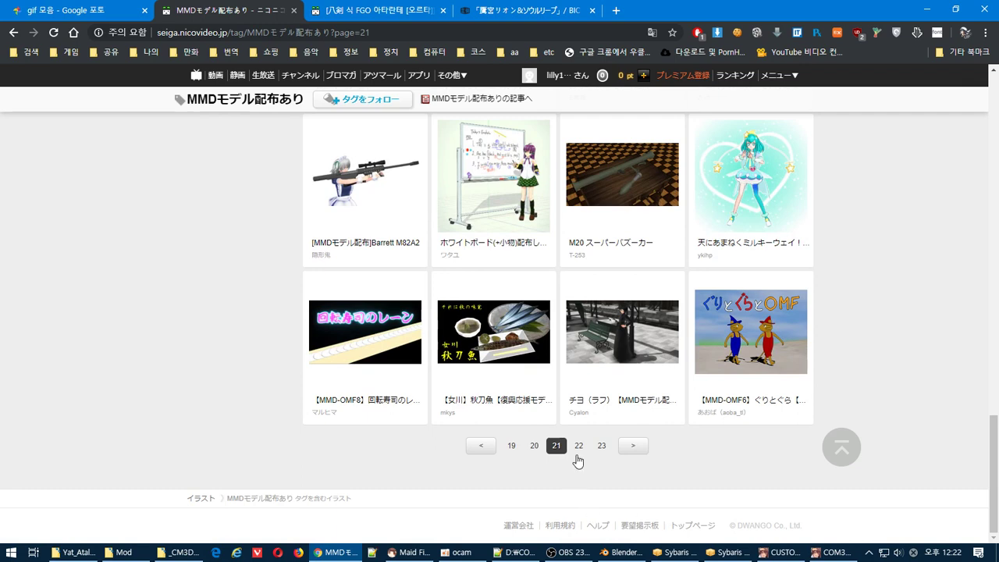
left_click(578, 451)
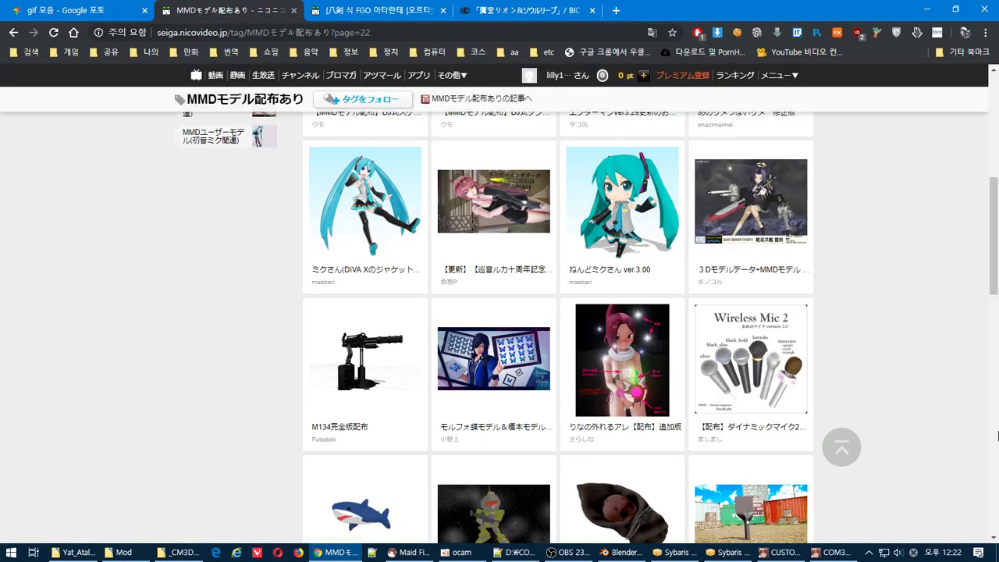
left_click(994, 436)
left_click_drag(997, 421, 997, 295)
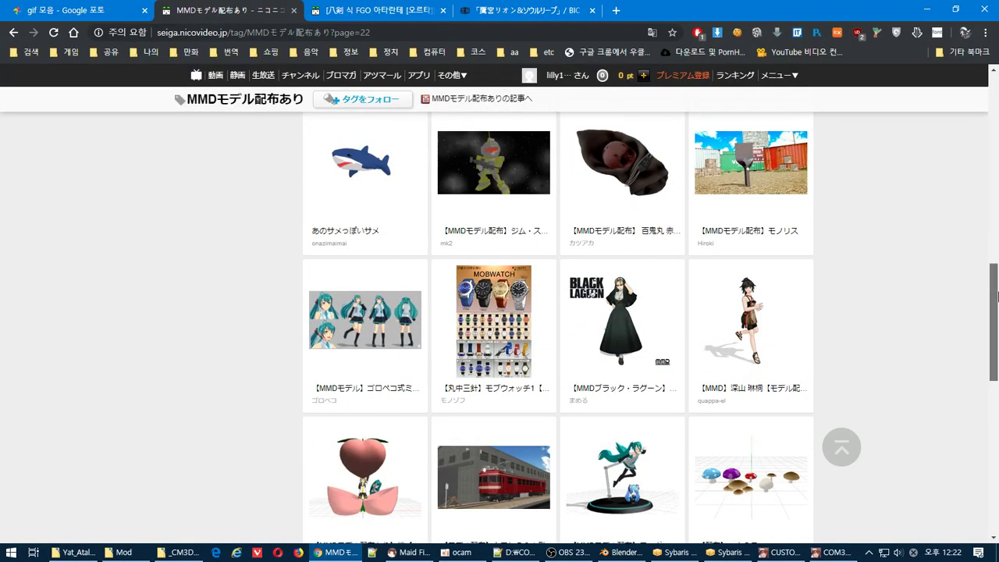
scroll(998, 295, "down", 7)
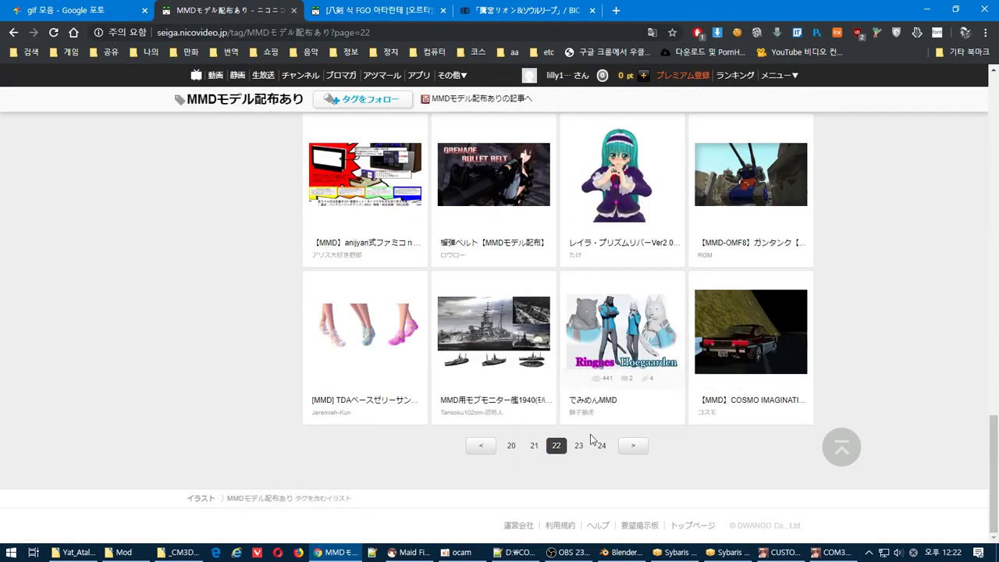
- Go to page 23 of the listing and examine all of its model thumbnails
left_click(580, 445)
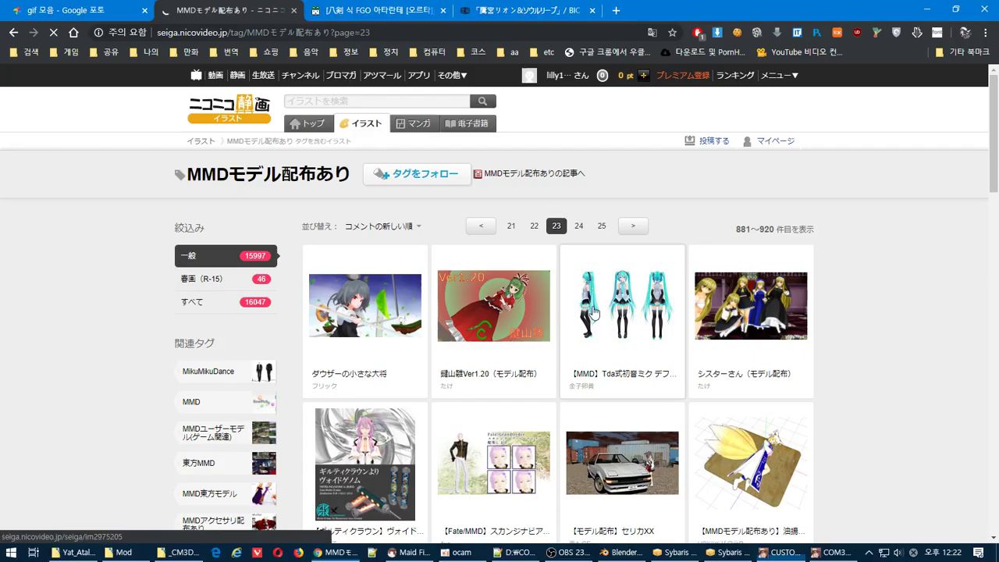
scroll(998, 468, "down", 5)
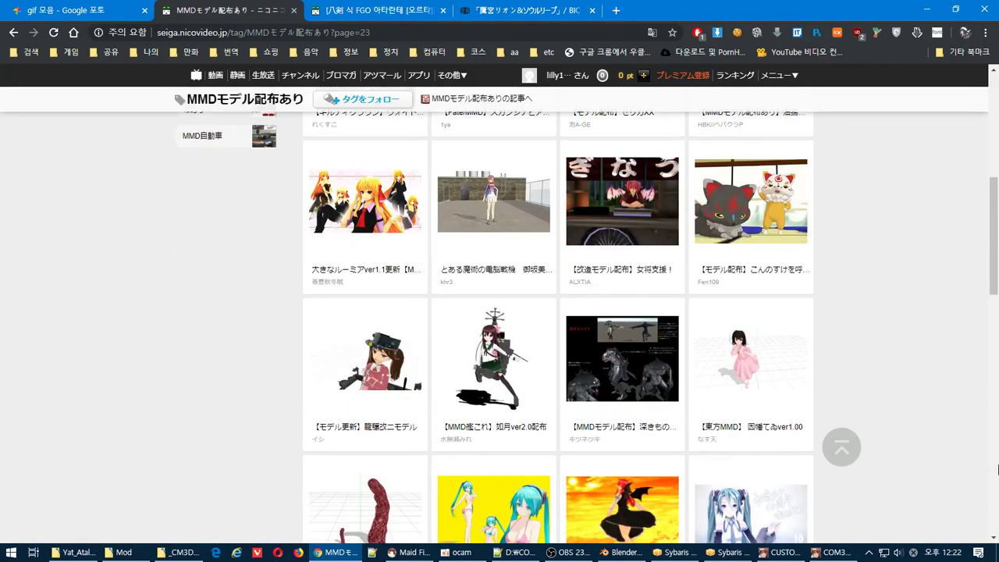
scroll(998, 469, "down", 5)
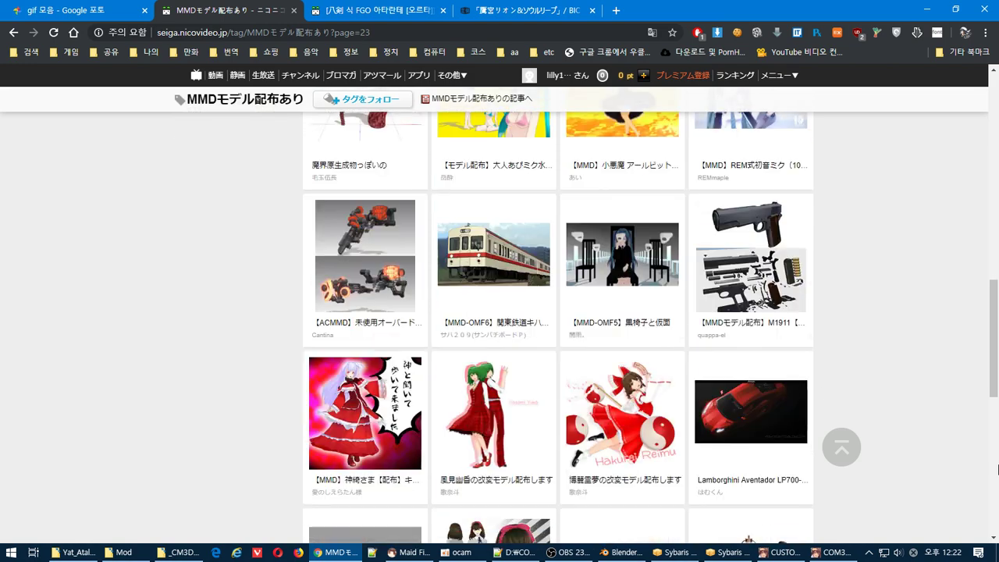
scroll(998, 468, "down", 5)
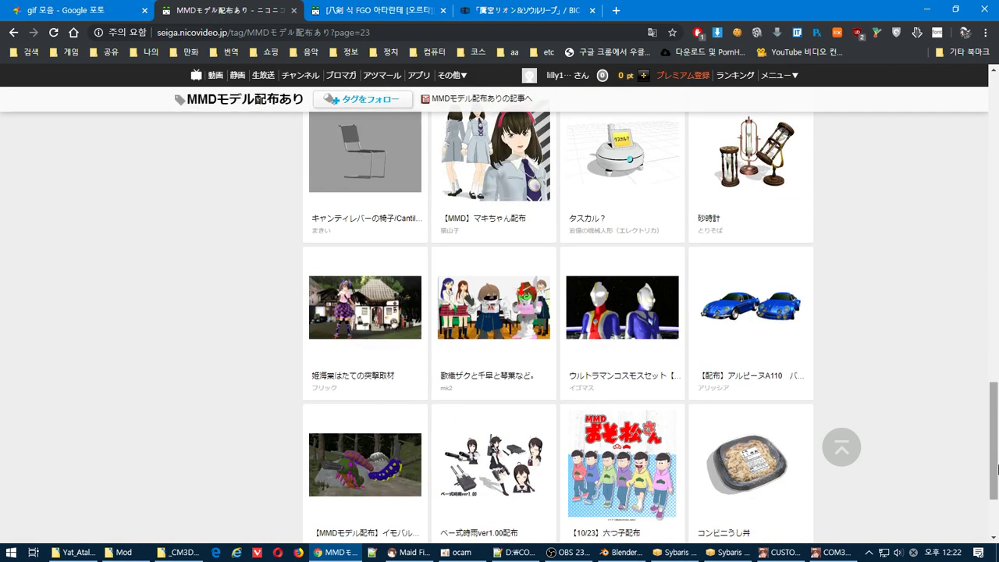
scroll(998, 469, "down", 3)
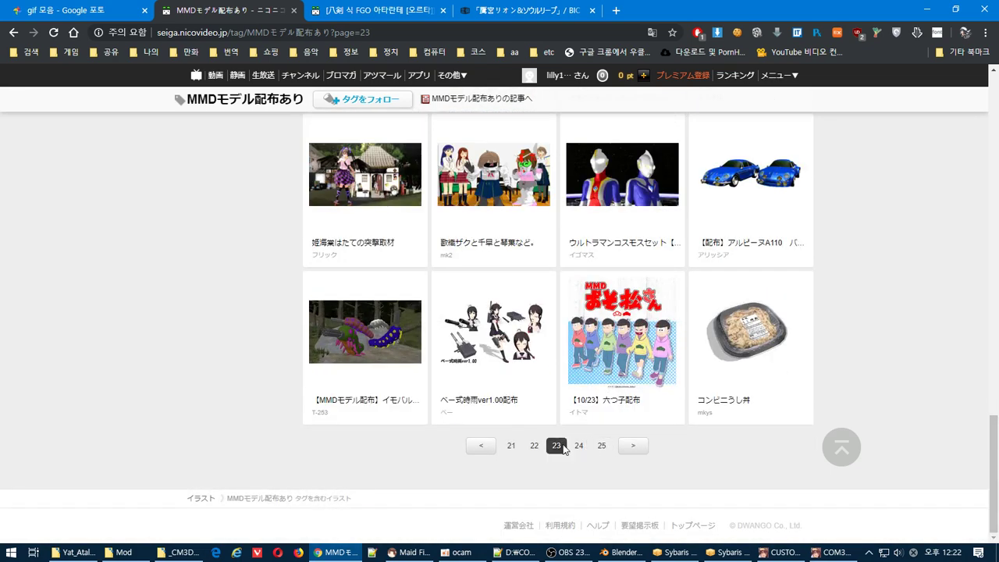
- Go to page 24 of the listing and examine all of its model thumbnails
left_click(578, 446)
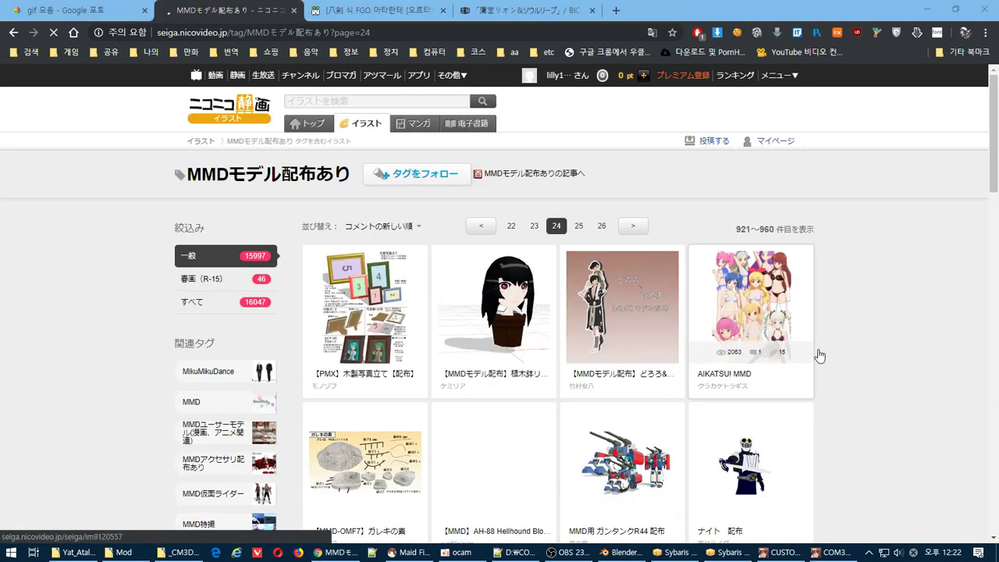
key("alt+Tab")
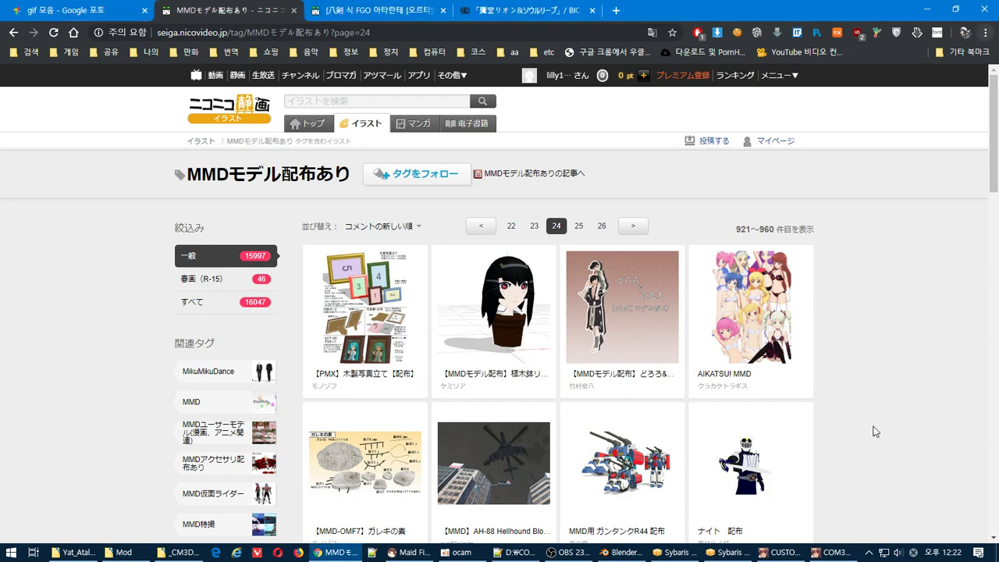
scroll(998, 446, "down", 5)
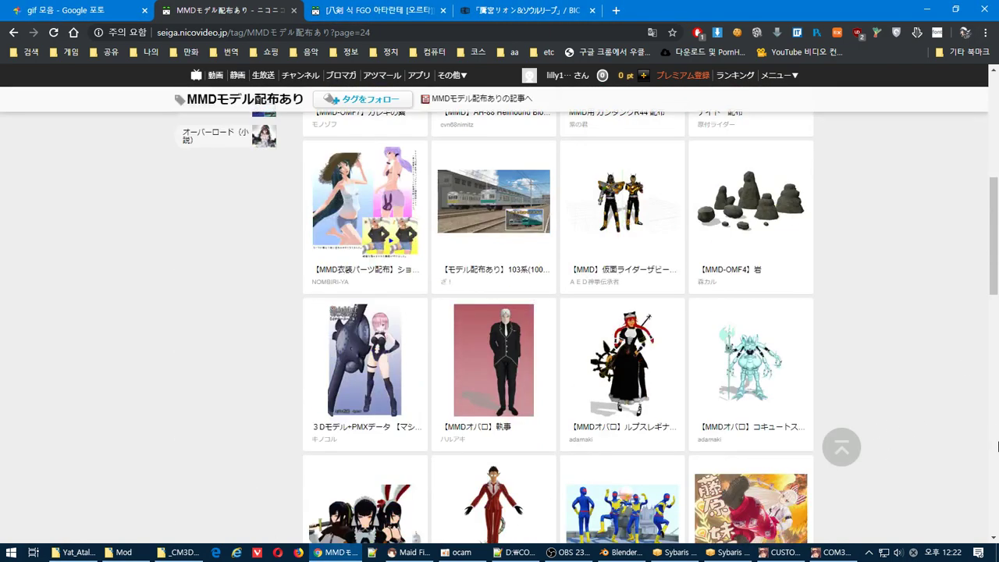
scroll(998, 446, "down", 5)
scroll(998, 445, "down", 7)
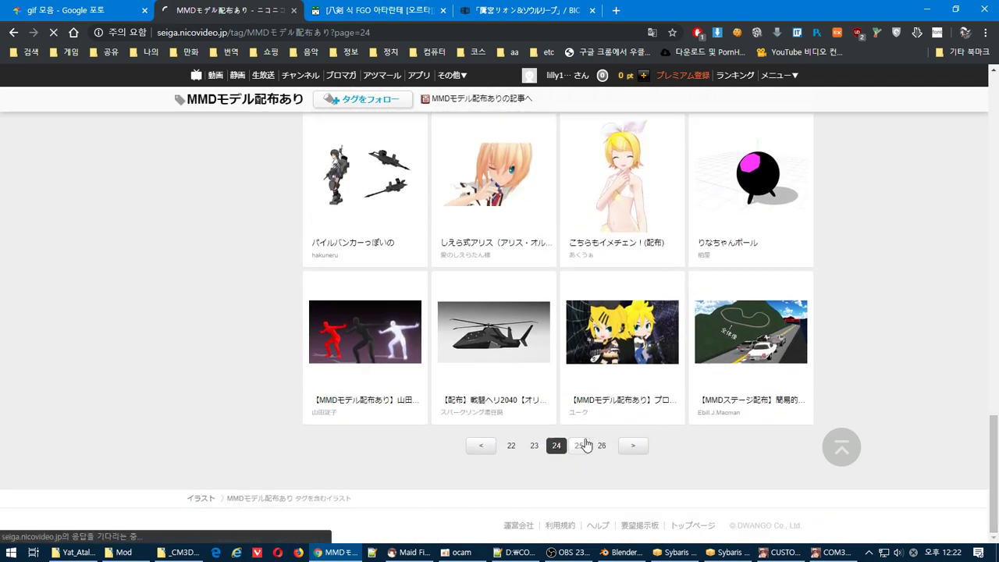
- Go to page 25 of the listing and examine all of its model thumbnails
left_click(581, 445)
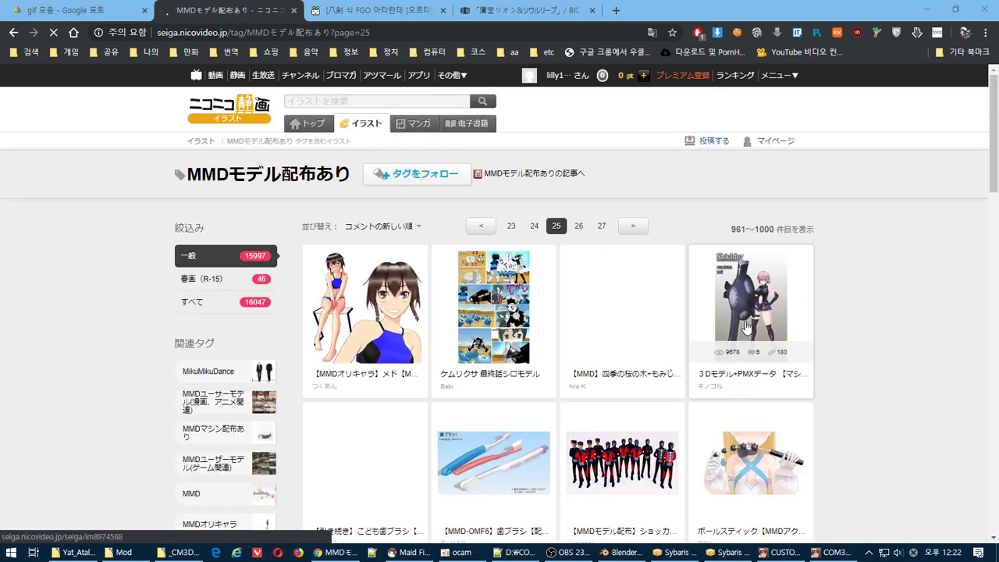
scroll(997, 380, "down", 5)
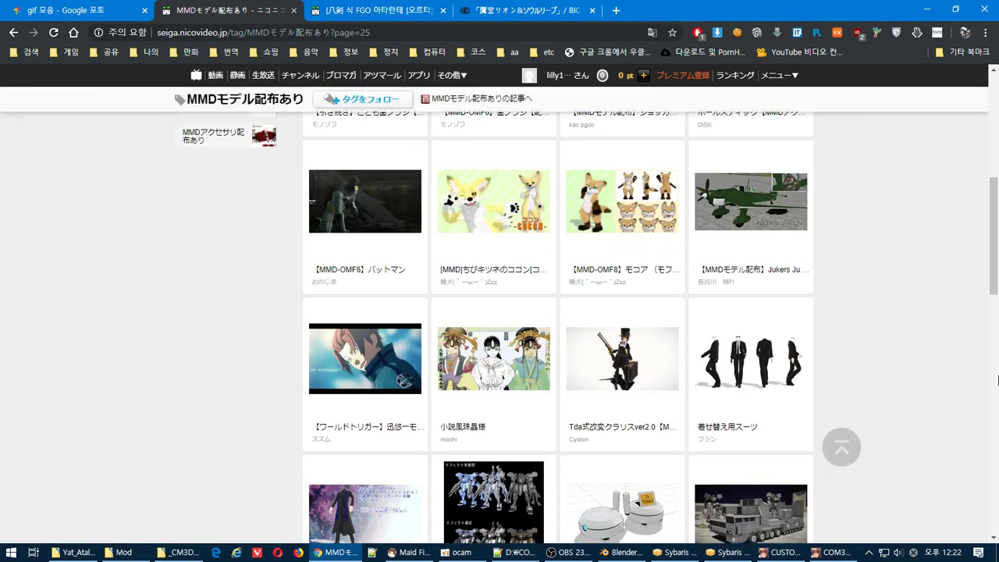
scroll(998, 380, "down", 5)
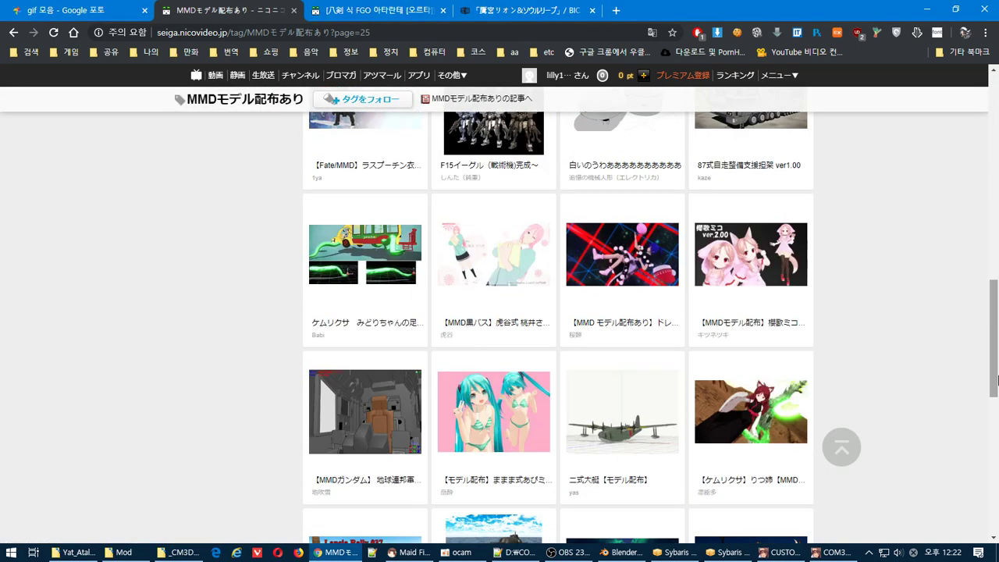
scroll(997, 380, "down", 8)
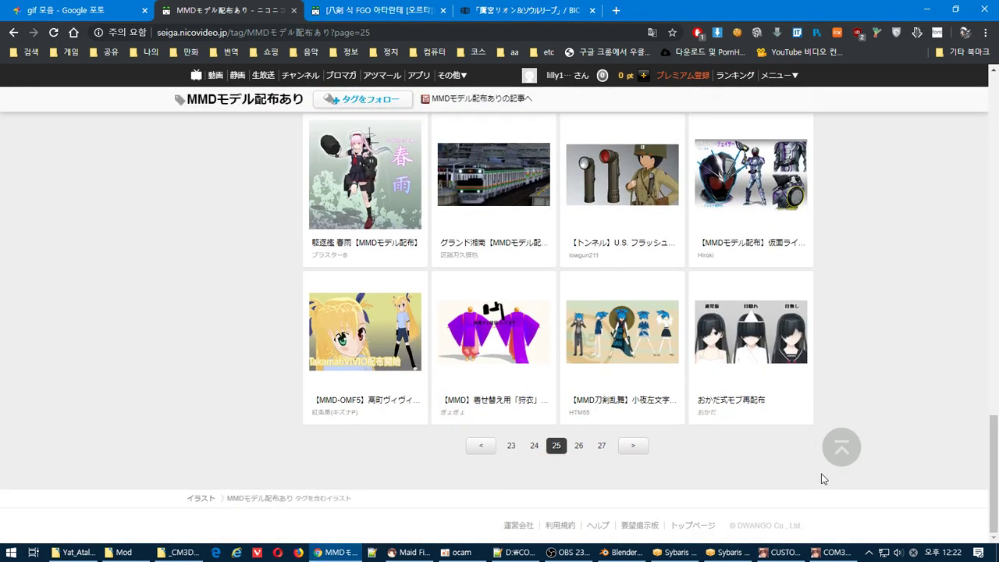
- Go to page 26 of the listing and open the MMDモデル FGO・宮本武蔵 entry in a new background tab
left_click(579, 446)
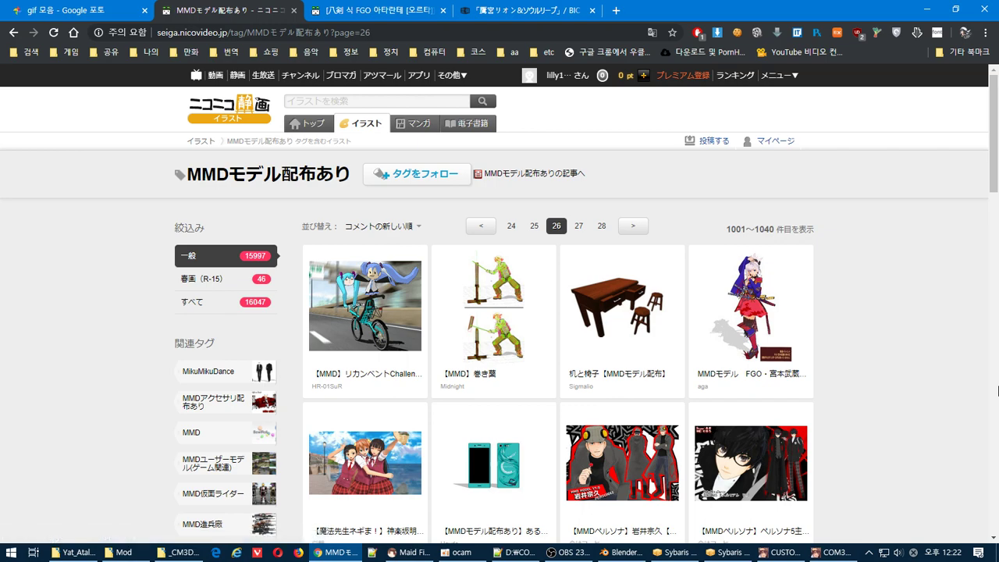
key("alt+Tab")
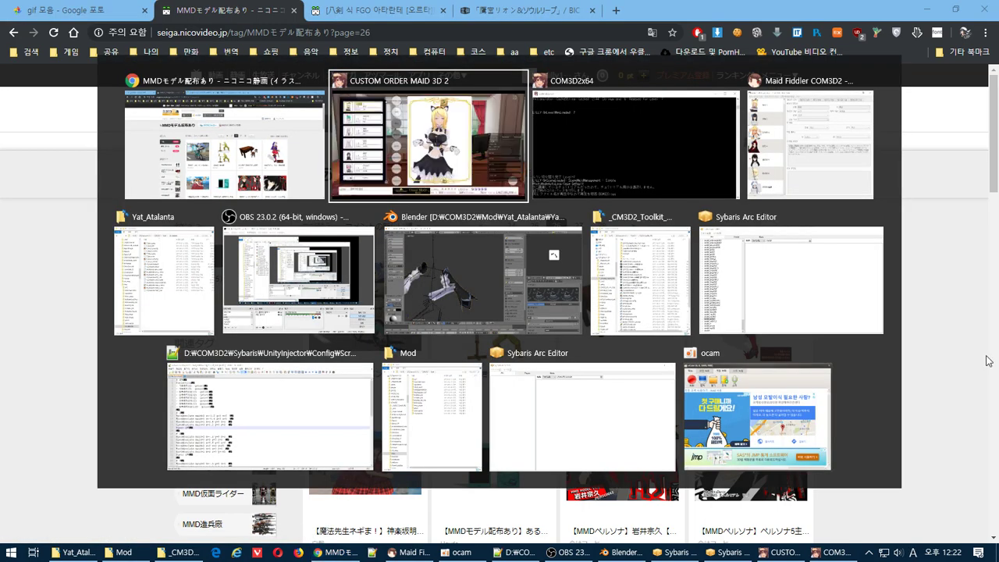
key("Escape")
middle_click(751, 308)
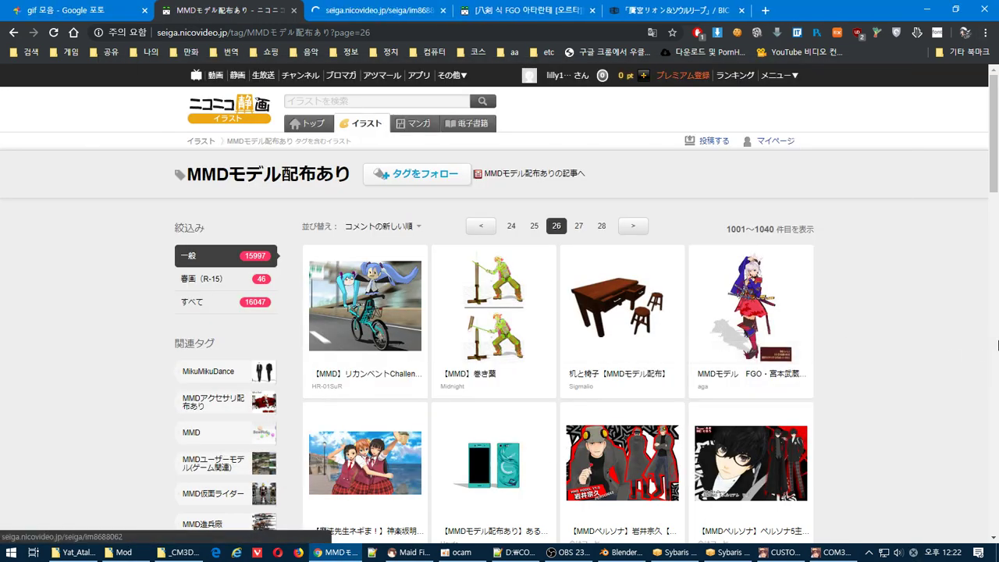
- Examine the remaining model thumbnails on page 26 and open the 【MMDモデル配布】オリキャラ entry in a background tab
scroll(998, 345, "down", 5)
scroll(998, 345, "down", 5)
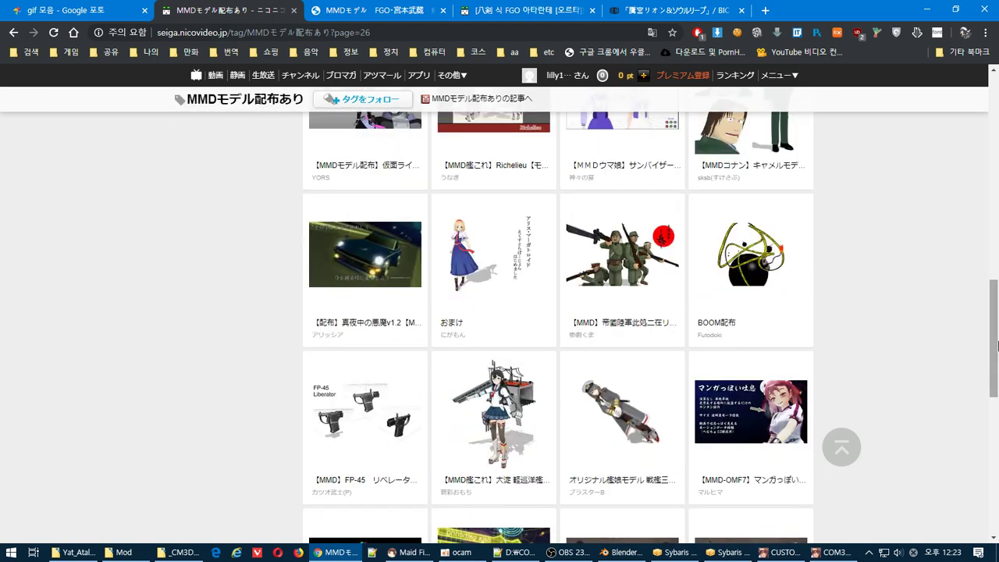
left_click_drag(998, 345, 998, 476)
key("alt+Tab")
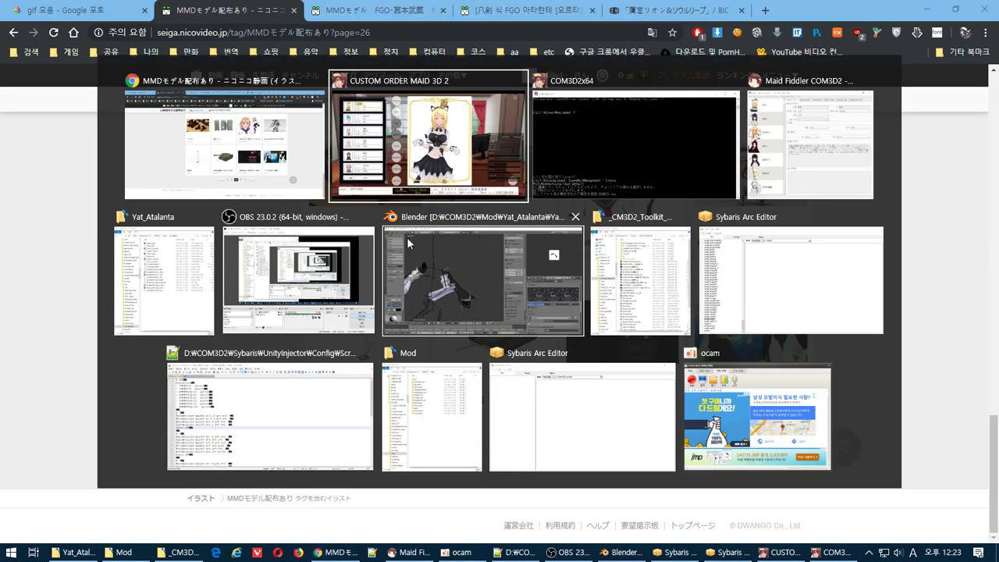
left_click(327, 39)
key("alt+Tab")
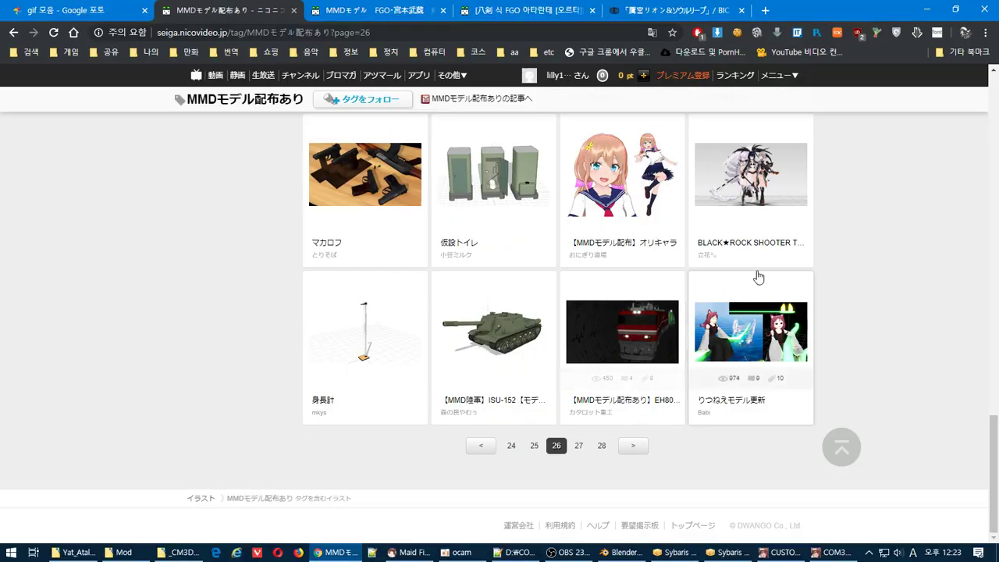
middle_click(633, 175)
- Examine the MMDモデル FGO・宮本武蔵 page, including its description, preview image, comments and related illustrations
key("ctrl+Tab")
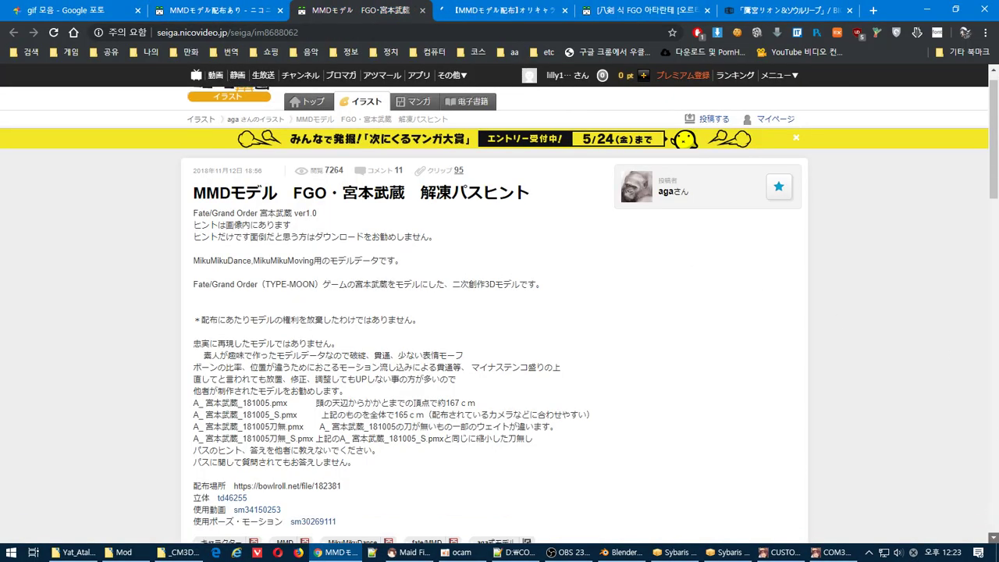
key("alt+Tab")
left_click(996, 552)
left_click(996, 553)
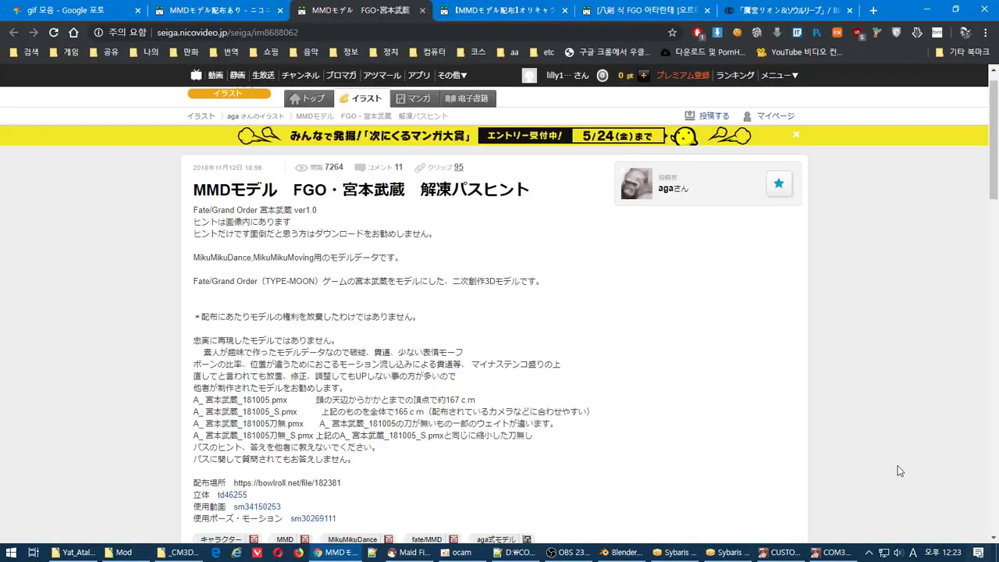
scroll(998, 442, "down", 5)
key("alt+Tab")
key("alt+Tab")
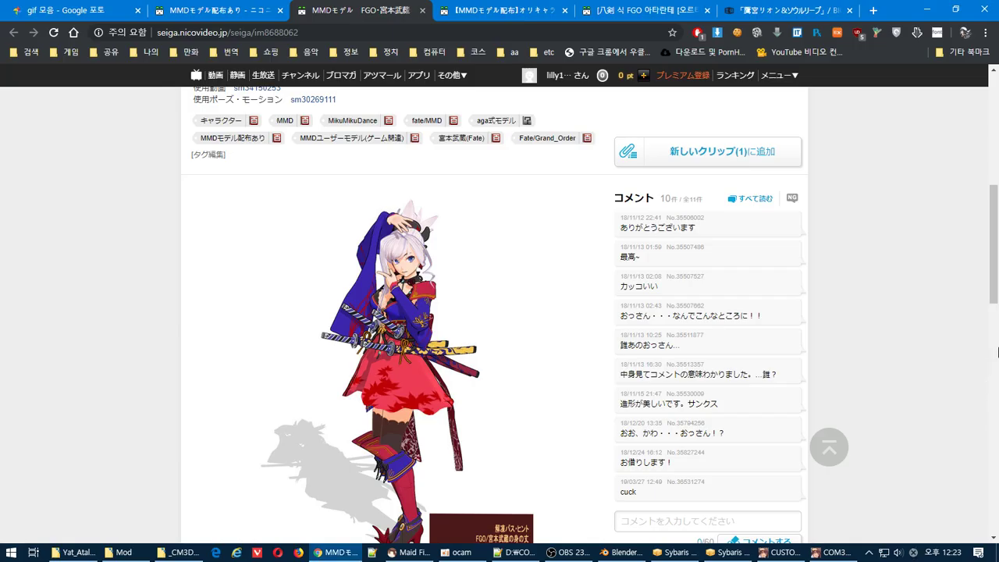
left_click(998, 352)
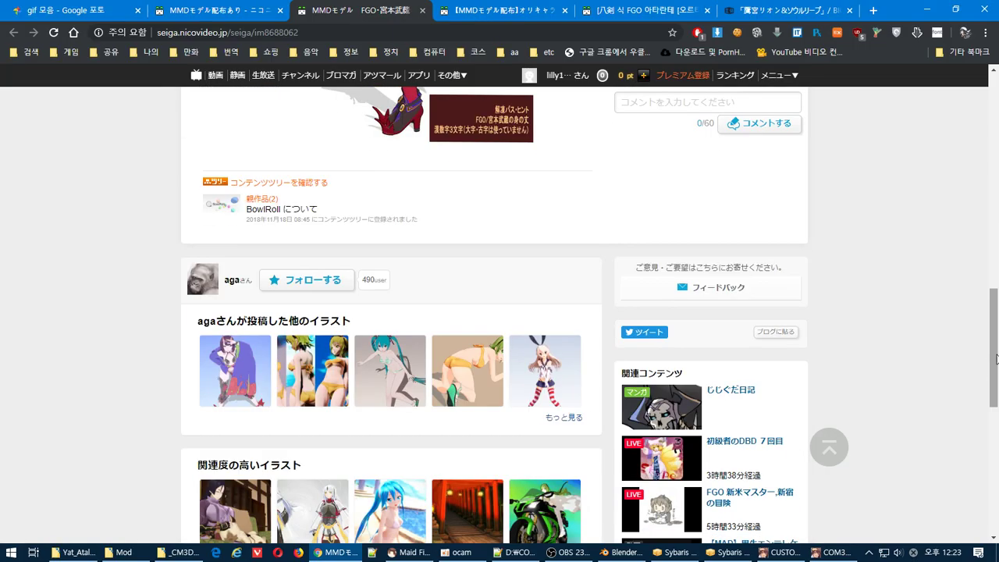
left_click_drag(998, 356, 997, 261)
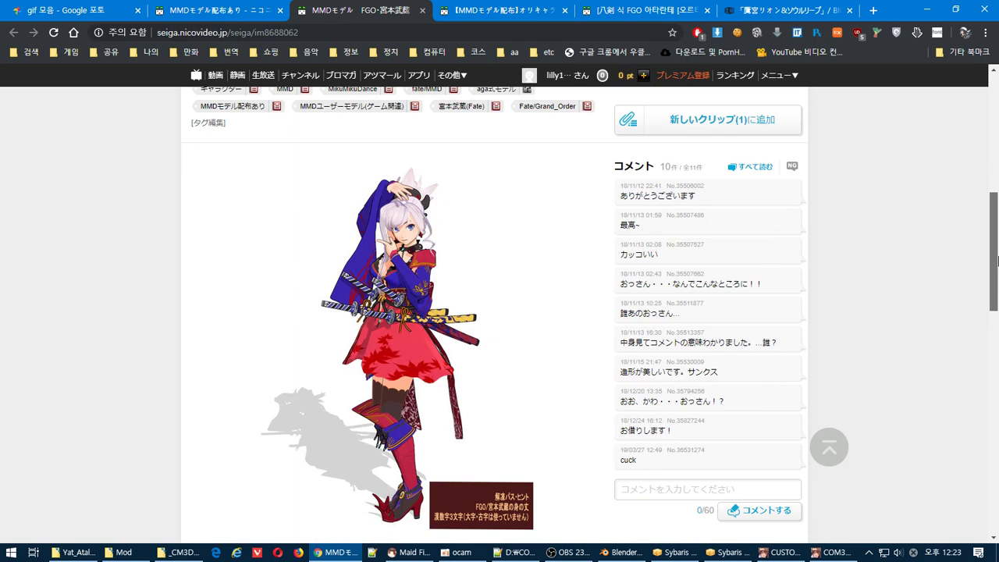
left_click_drag(998, 261, 998, 361)
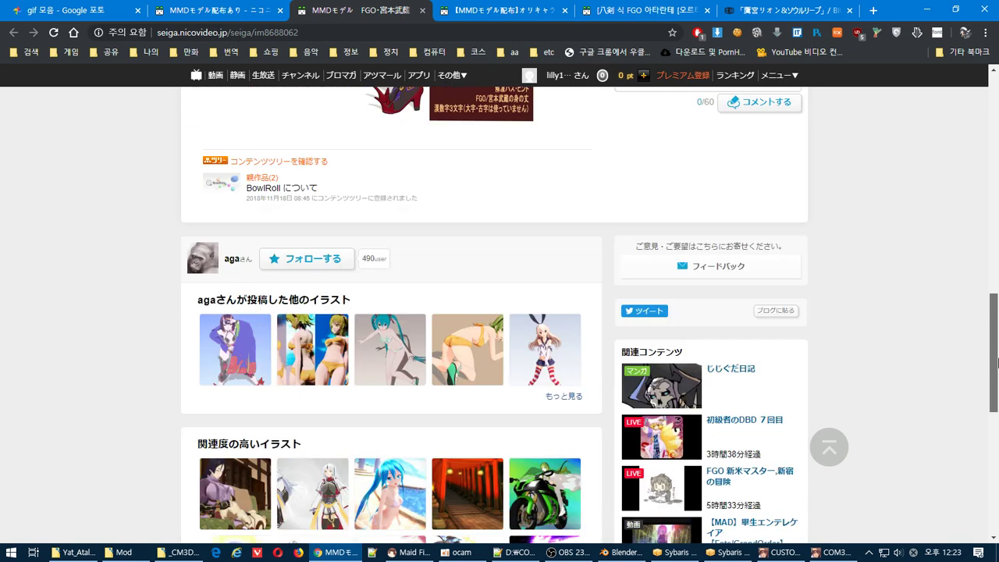
- View the 【MMDモデル配布】オリキャラ page, close its tab and return to the preview on the 宮本武蔵 page
key("ctrl+Tab")
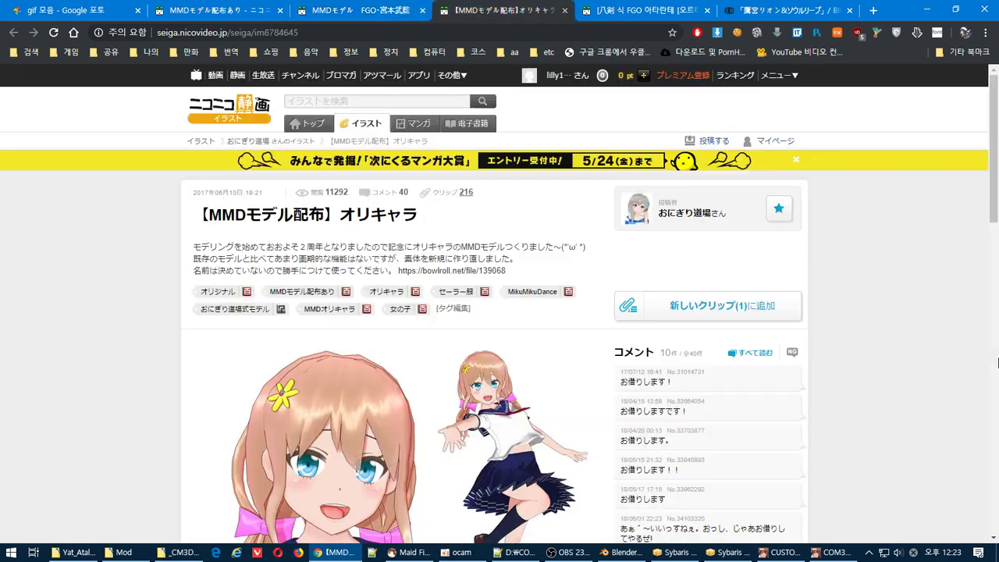
left_click(997, 363)
key("ctrl+w")
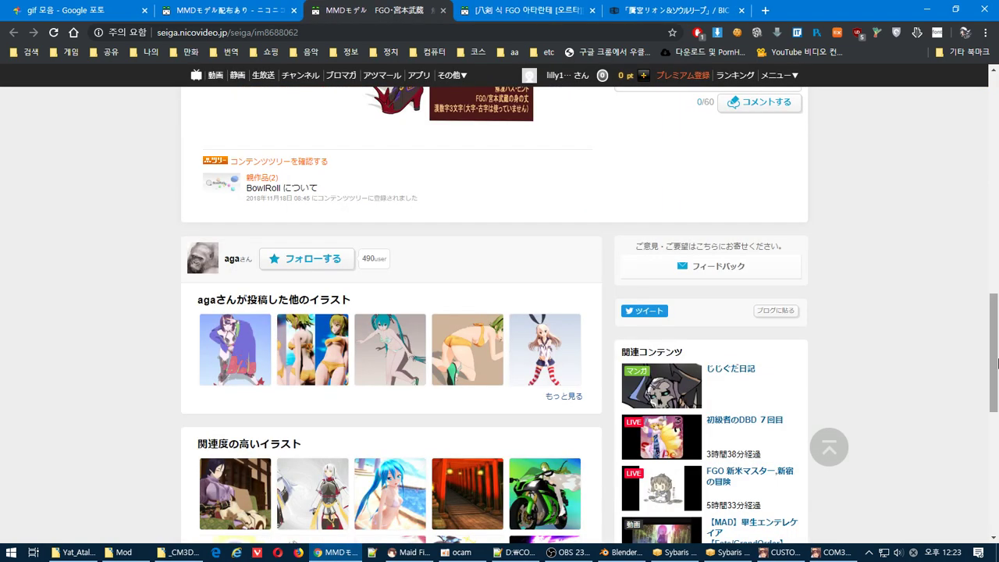
scroll(965, 328, "up", 5)
- Switch to Custom Order Maid 3D2 and list the 원피스 clothing with the V and 互 filters off, leaving only M items
key("alt+Tab")
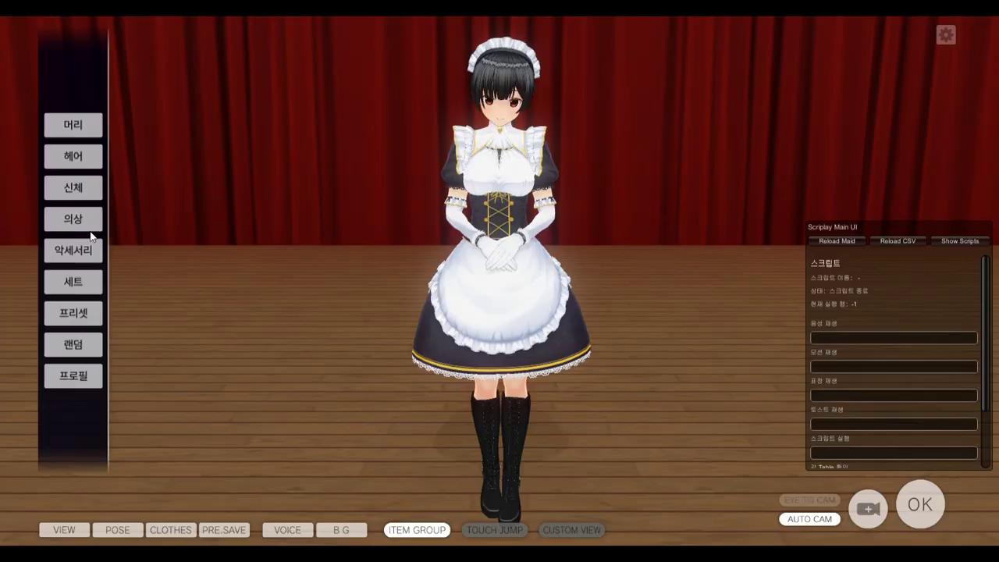
left_click(78, 220)
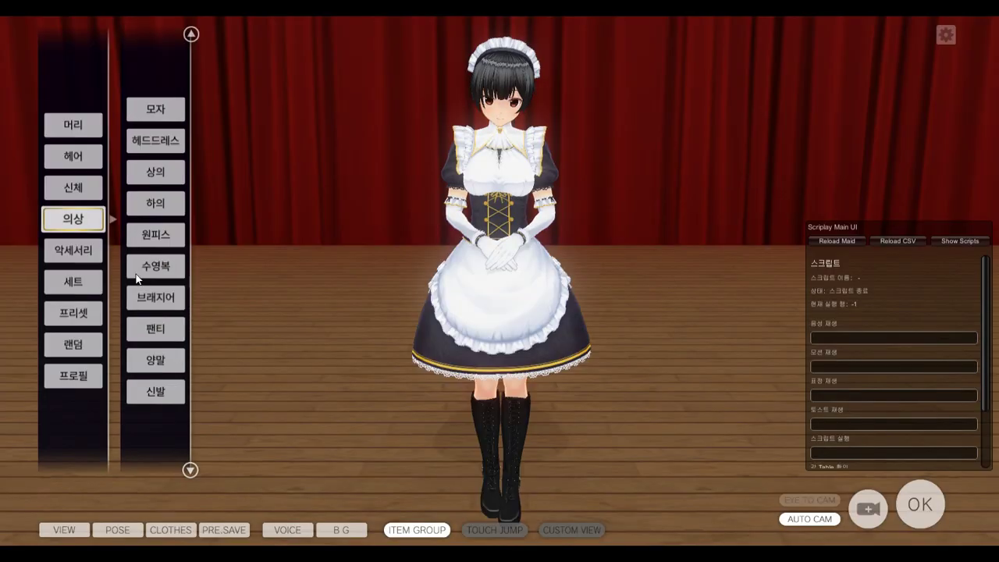
left_click(139, 231)
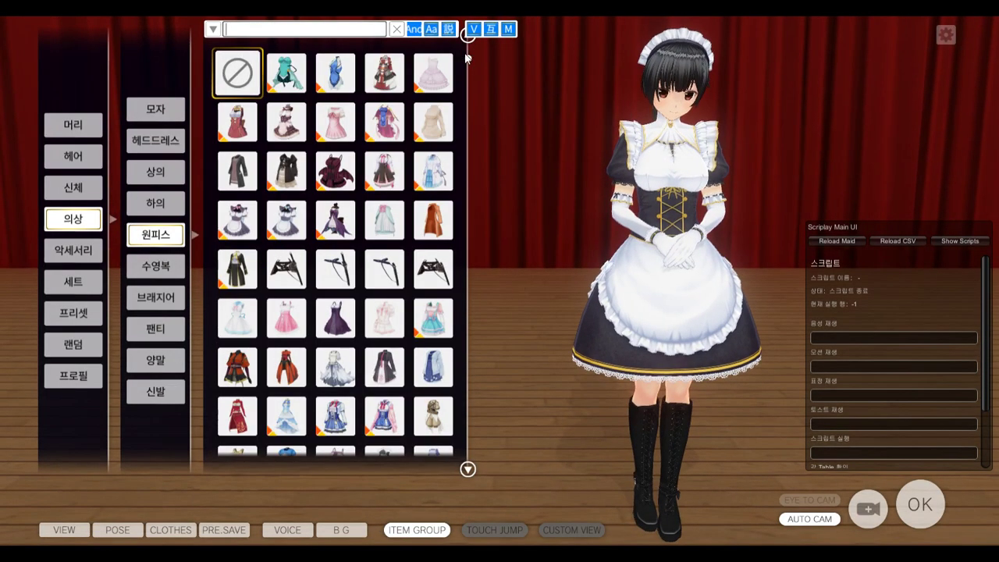
left_click(473, 30)
left_click(491, 29)
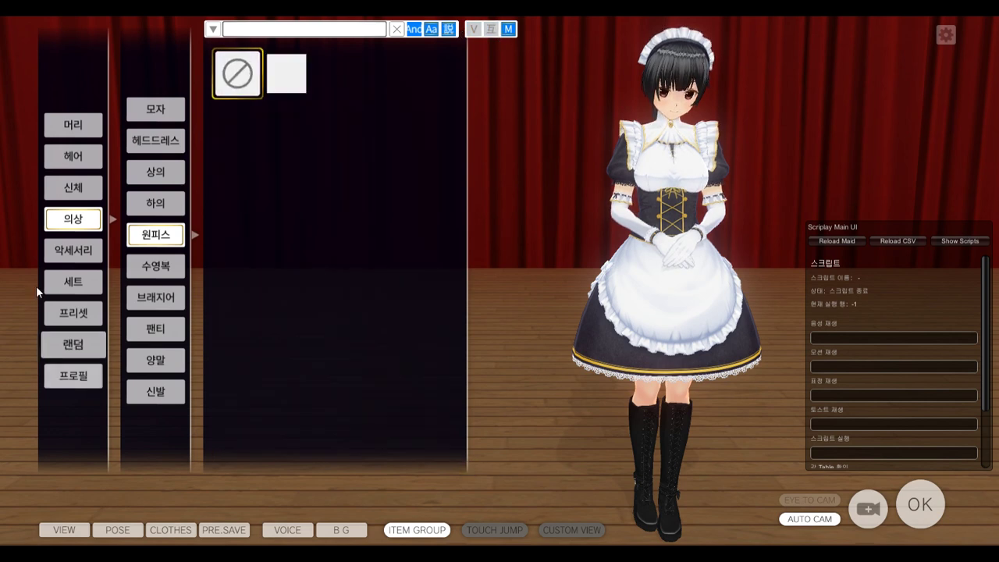
- Equip the modded black sleeve item from the 팔 accessories on the maid and inspect it from another angle
left_click(87, 250)
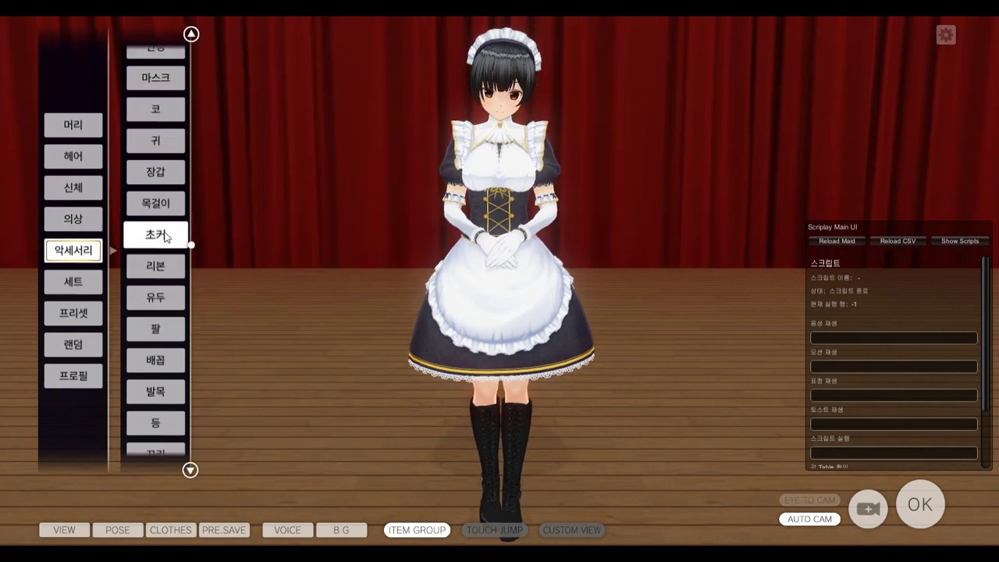
left_click(156, 329)
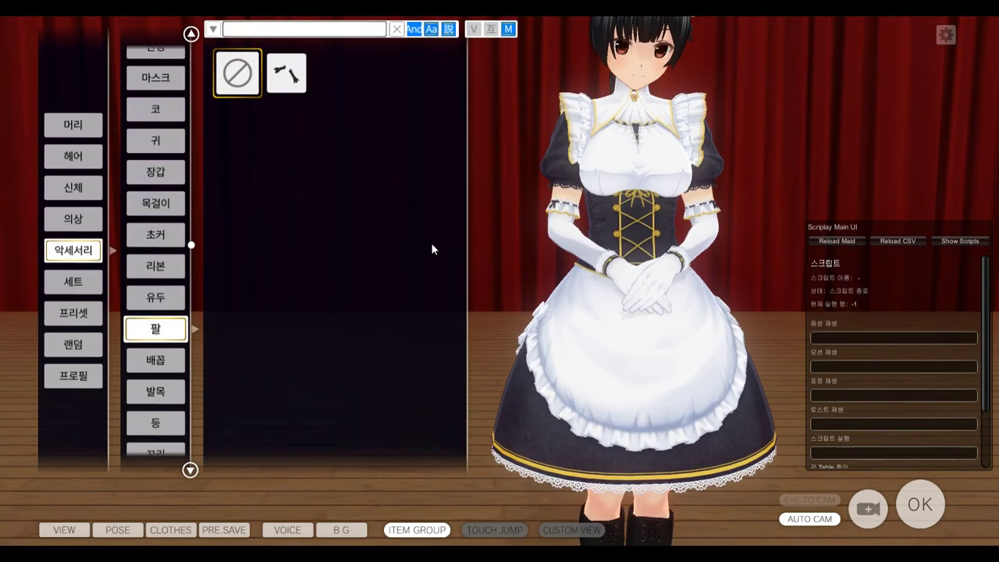
left_click(286, 73)
right_click_drag(636, 186, 494, 200)
- Switch to the Yat_Atalanta.blend project in Blender and select the dress062_accude armature around the arm meshes
key("alt+Tab")
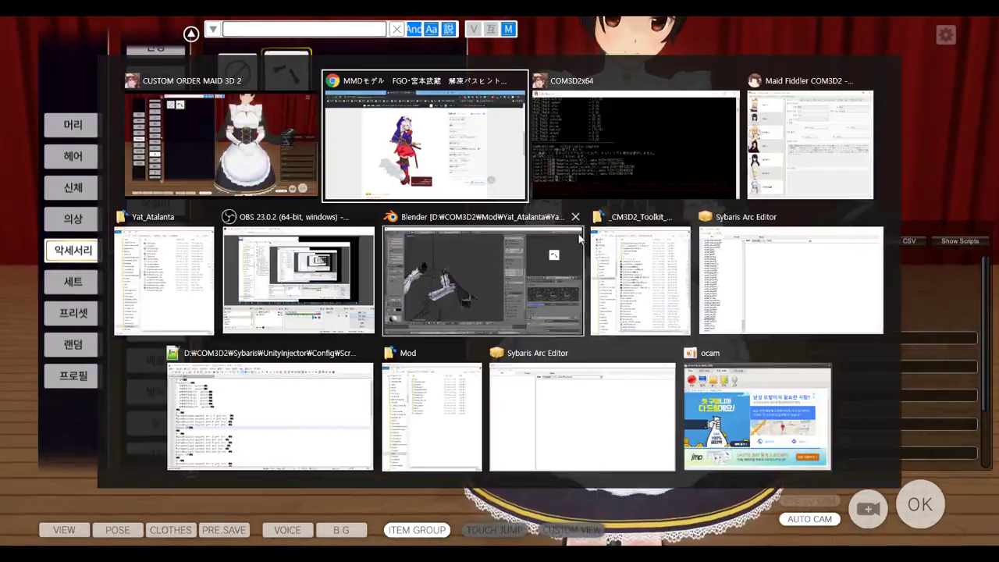
left_click(413, 284)
scroll(379, 314, "up", 2)
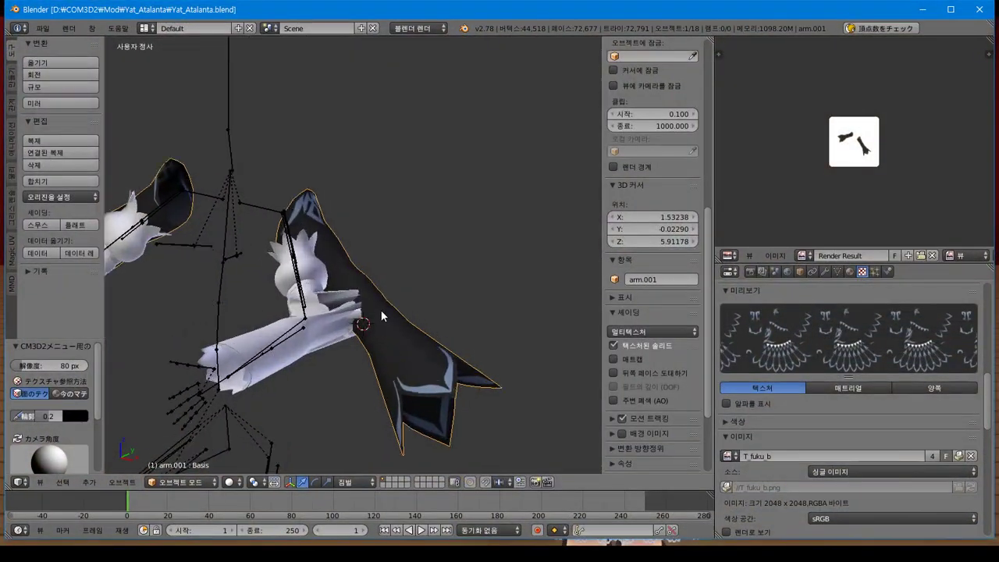
middle_click_drag(330, 313, 421, 279, "shift")
right_click(383, 255)
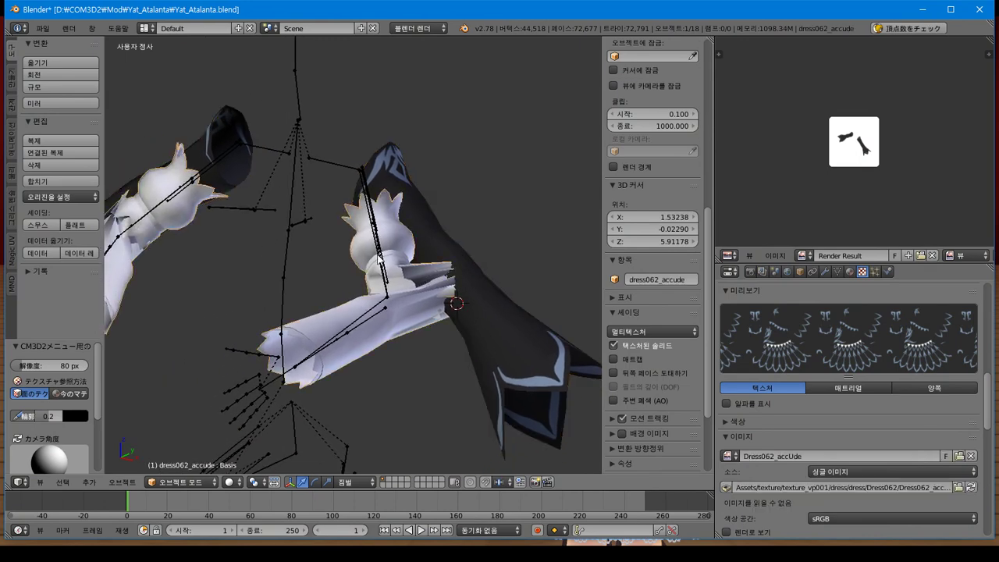
right_click(382, 256)
scroll(383, 262, "down", 2)
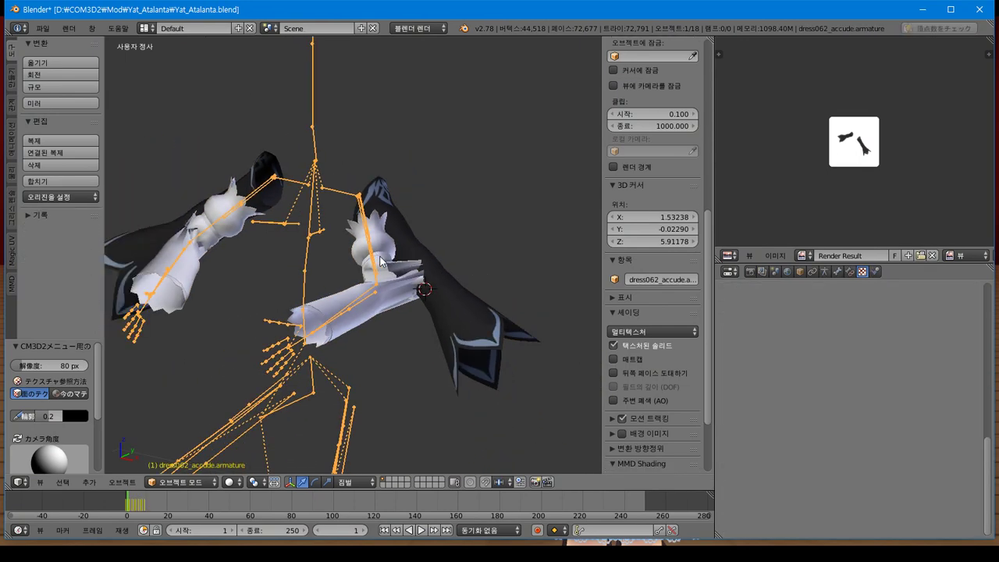
- Try to reset the single tail Y value of the Bip01 L UpperArm bone to its default in Edit Mode
left_click(185, 482)
left_click(182, 441)
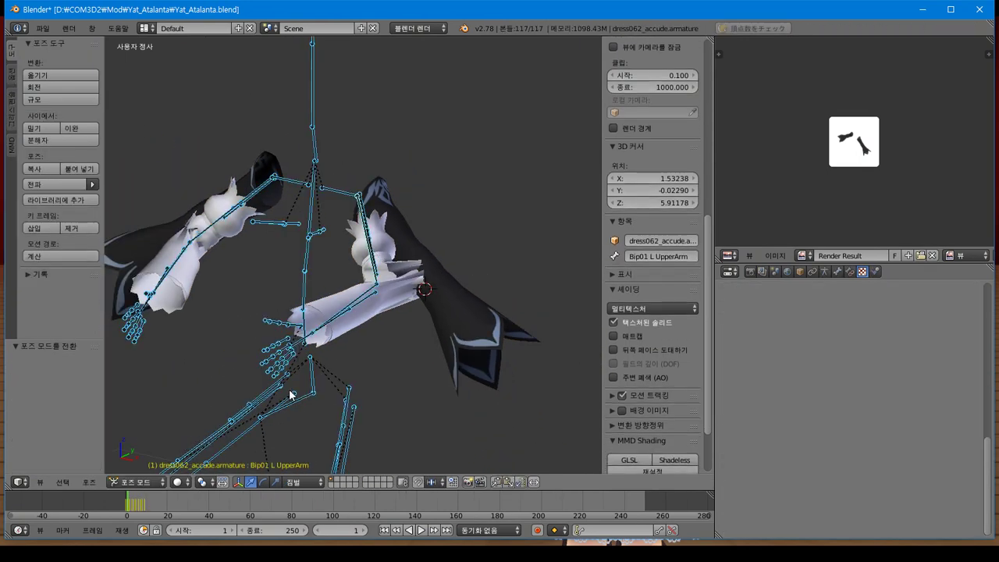
middle_click_drag(290, 393, 313, 394)
left_click(149, 484)
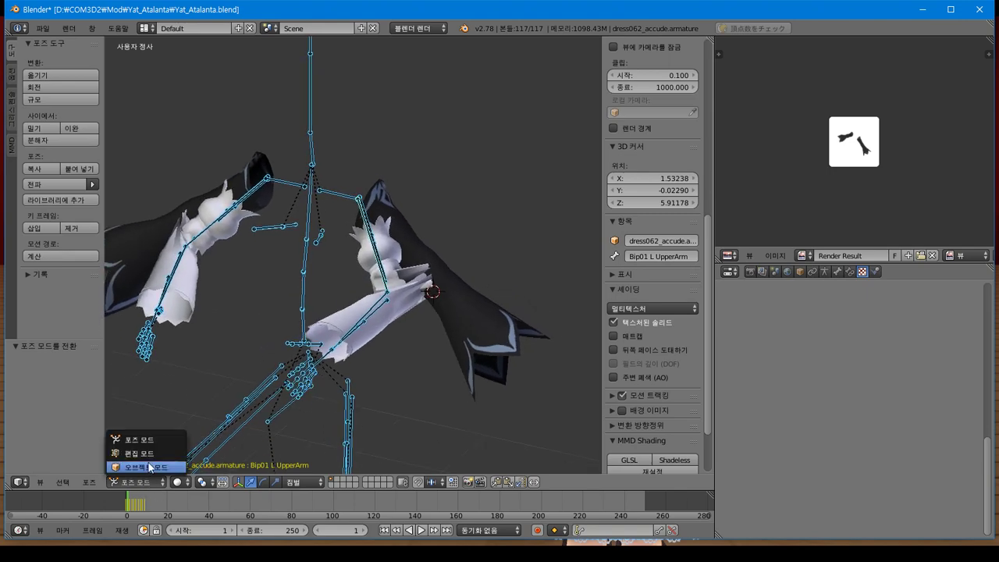
left_click(149, 457)
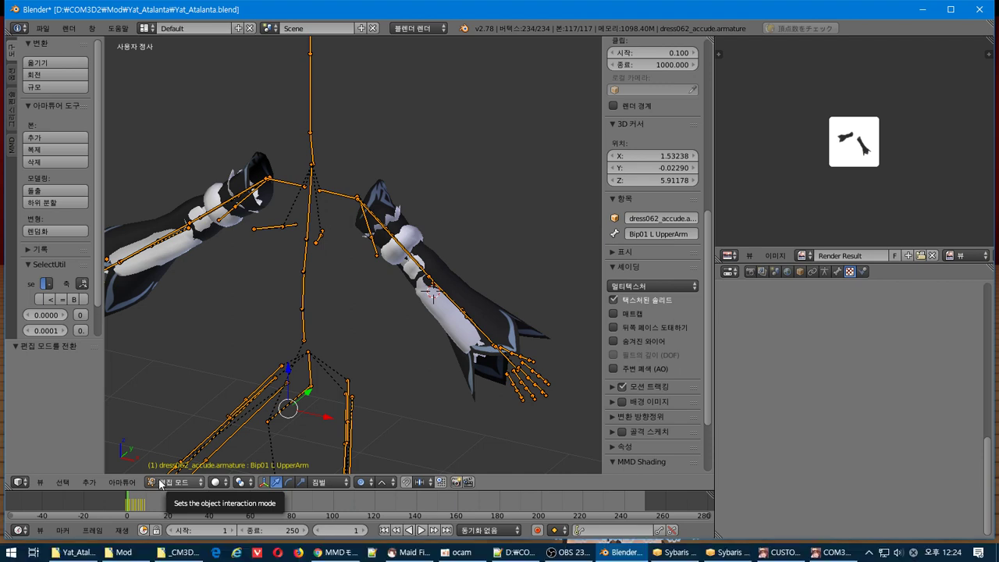
left_click(160, 483)
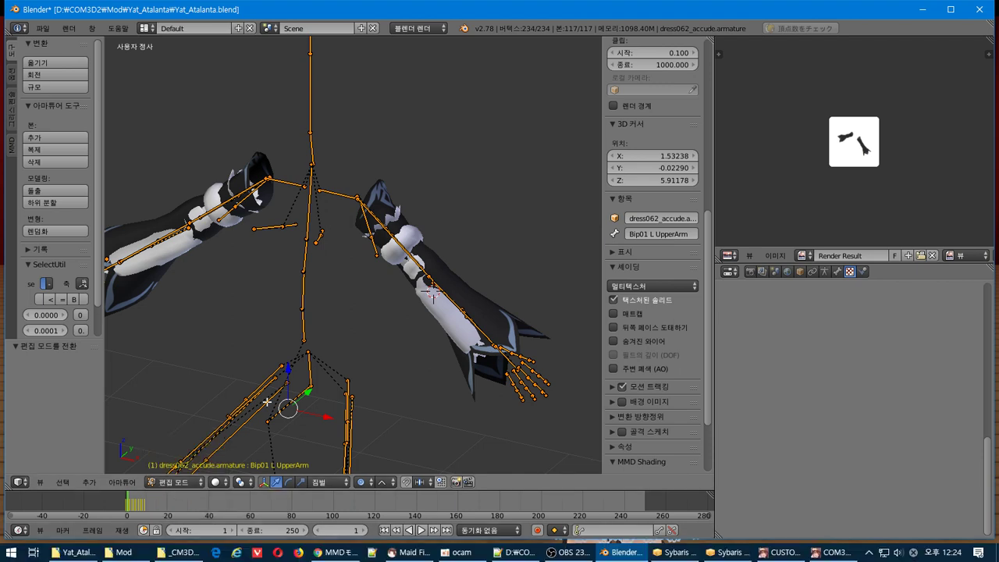
scroll(698, 321, "up", 10)
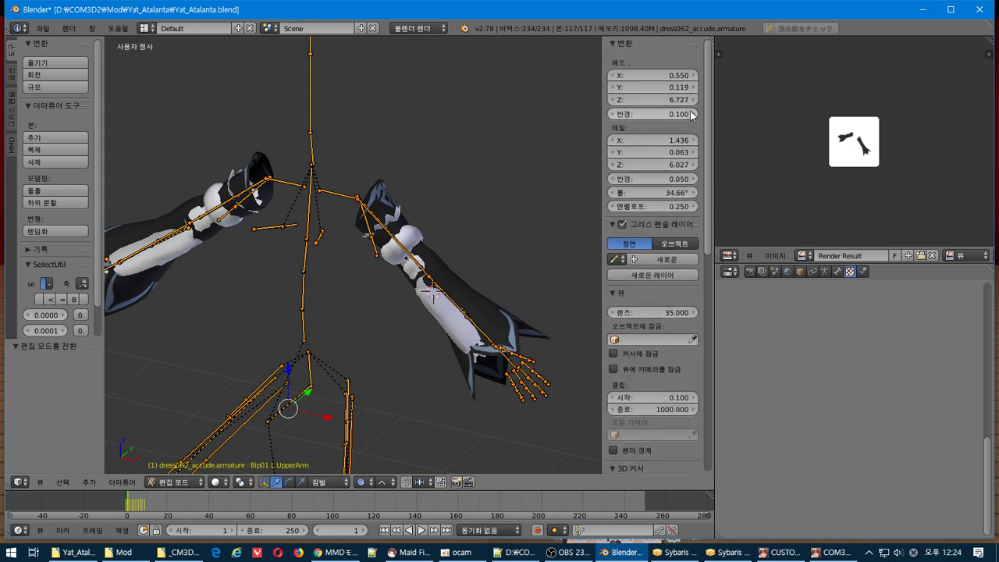
right_click(658, 161)
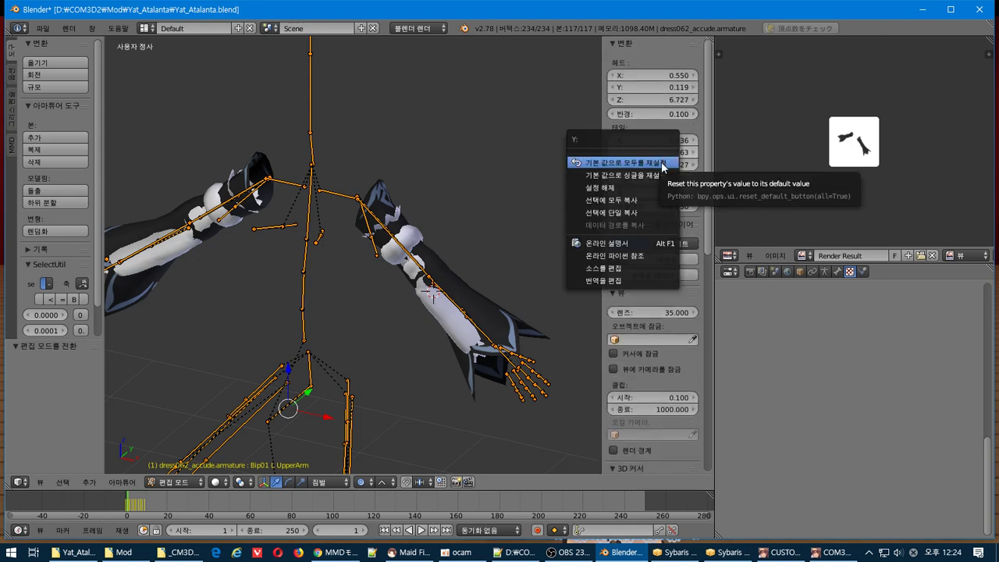
left_click(670, 176)
key("Tab")
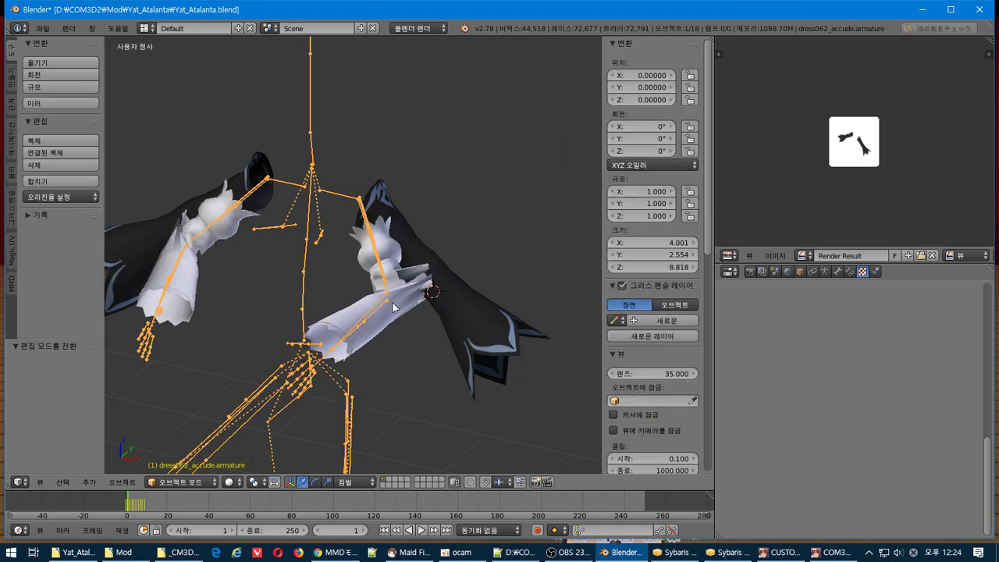
- In Pose Mode, clear the rotation, location and scale keyframes of the Bip01 L UpperArm bone
left_click(172, 481)
left_click(180, 441)
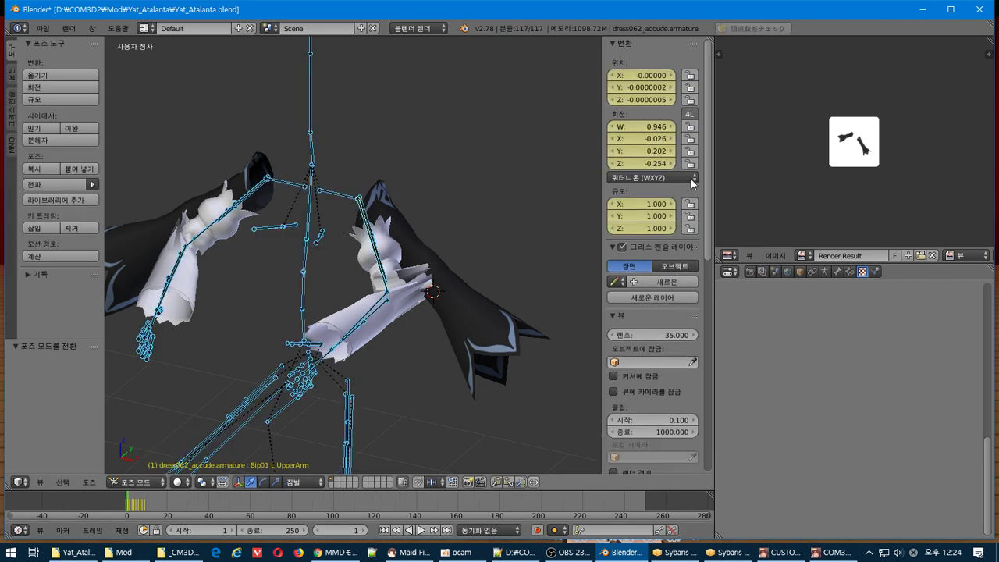
right_click(652, 140)
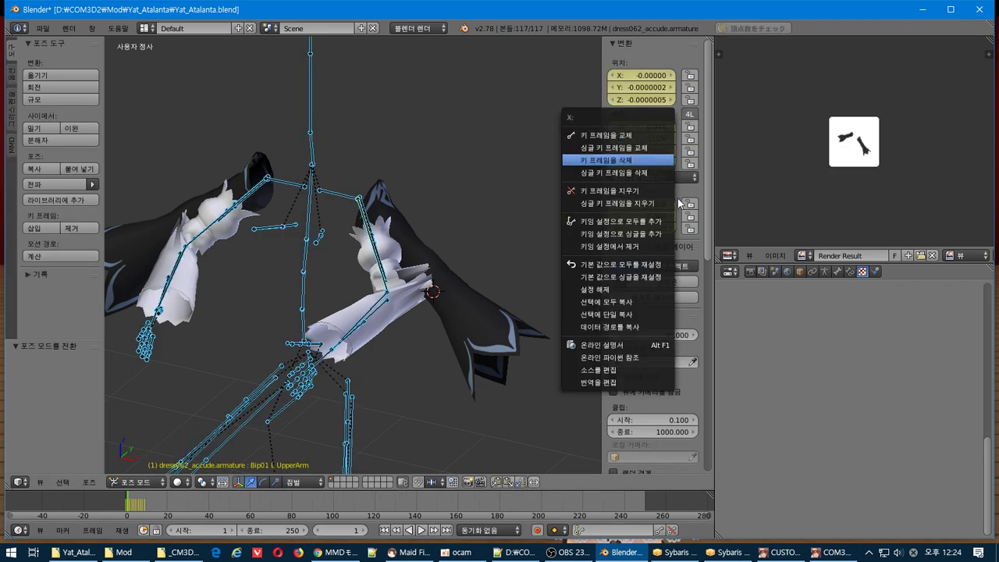
left_click(641, 190)
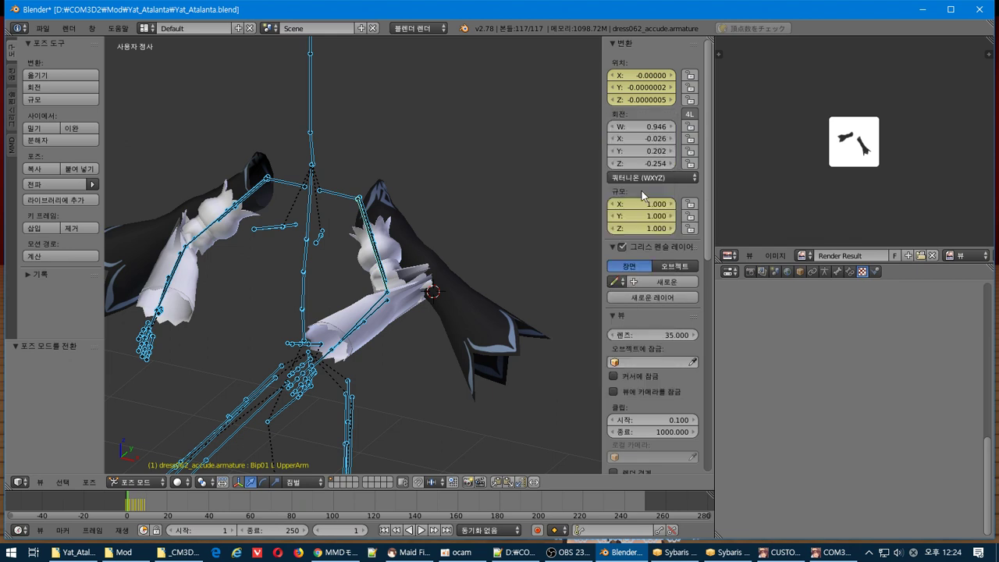
right_click(624, 100)
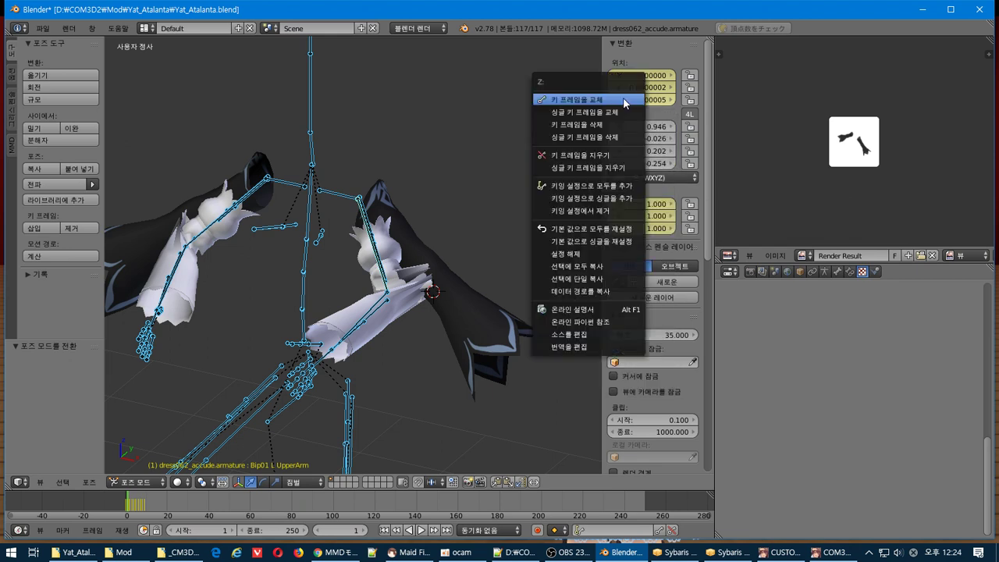
left_click(621, 156)
right_click(628, 213)
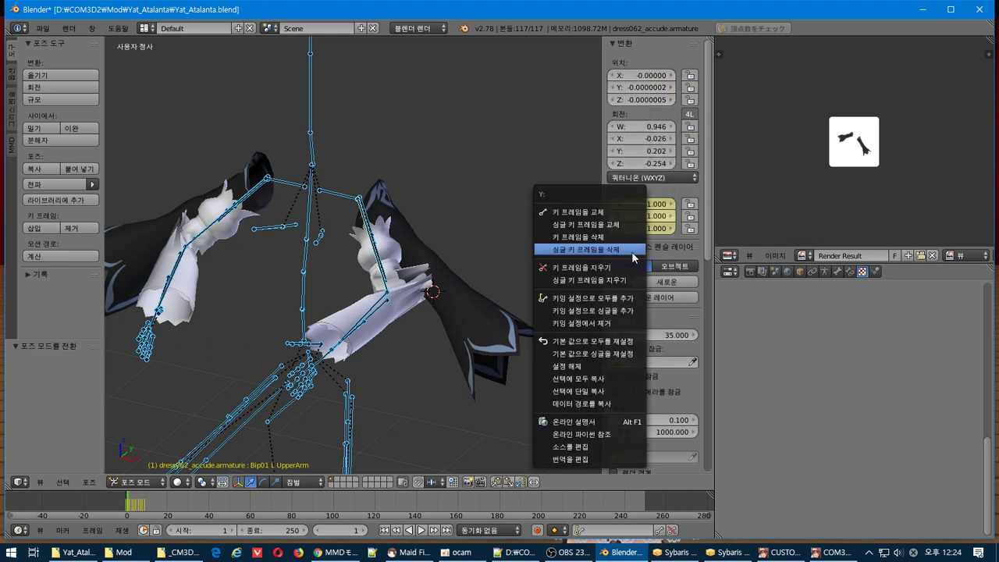
left_click(587, 268)
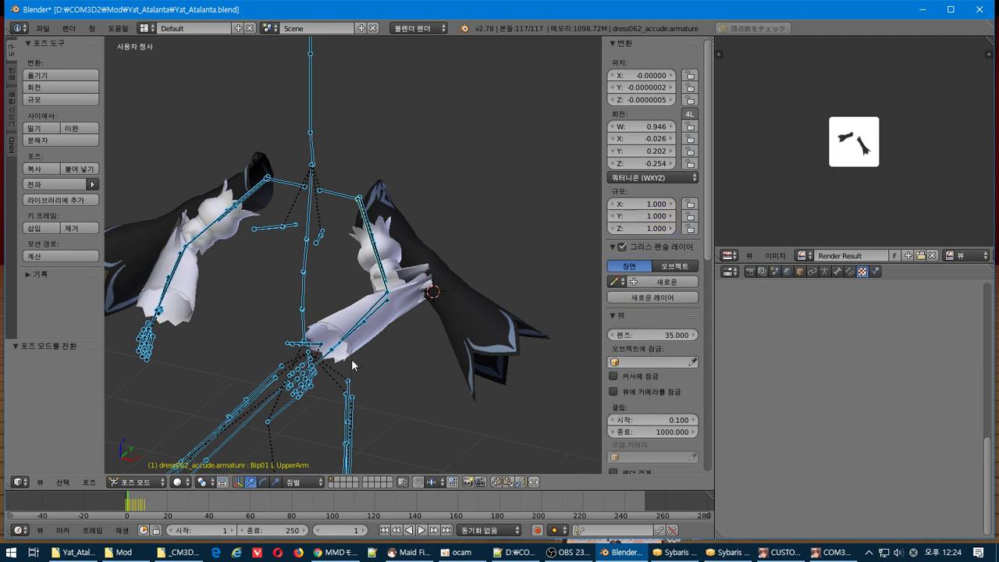
- Show the Outliner in place of the image editor and delete the animation data of dress062_accude.armature
left_click(728, 256)
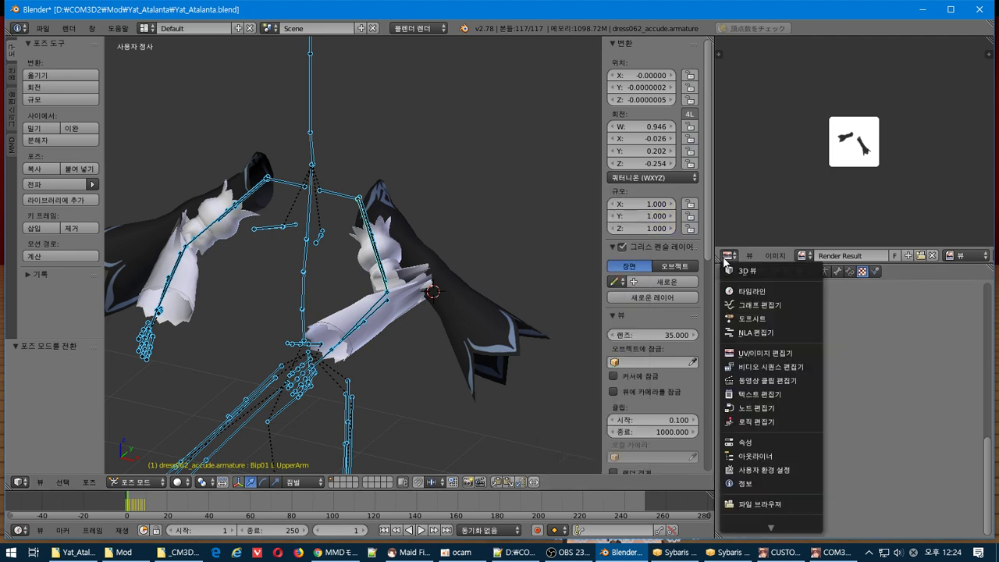
left_click(787, 457)
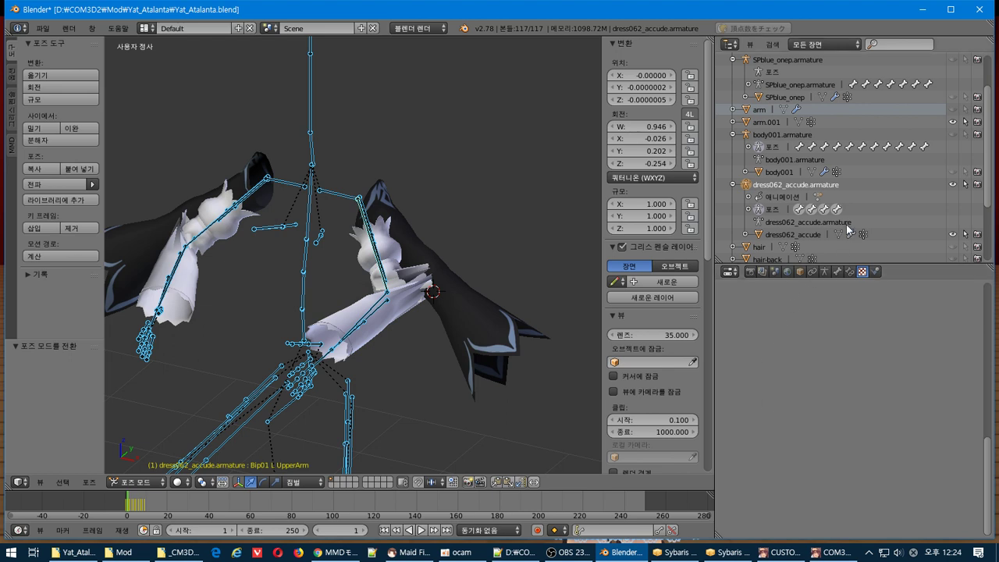
right_click(783, 195)
left_click(783, 195)
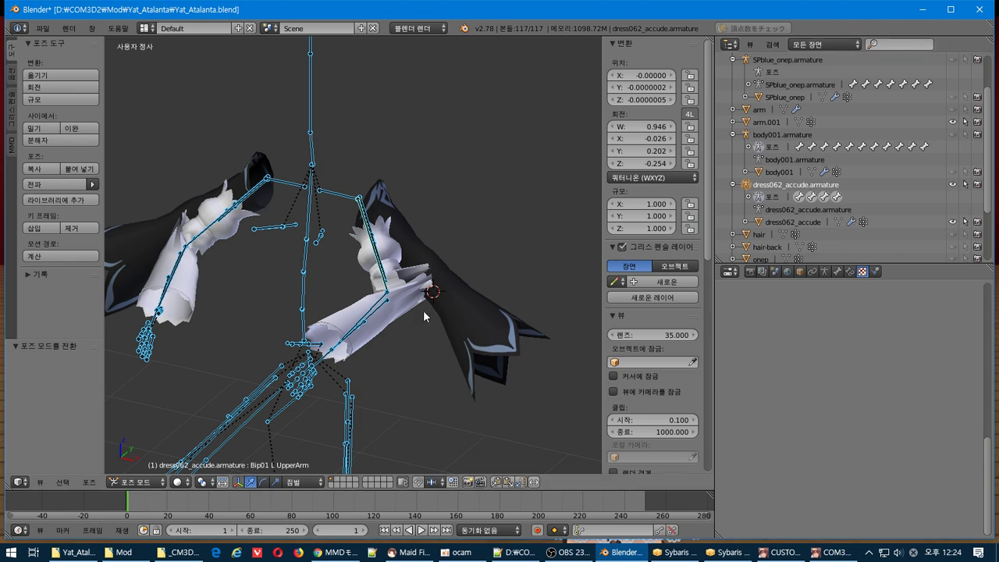
- Clear all pose transforms of the dress062_accude armature's selected bones
middle_click_drag(424, 314, 421, 316)
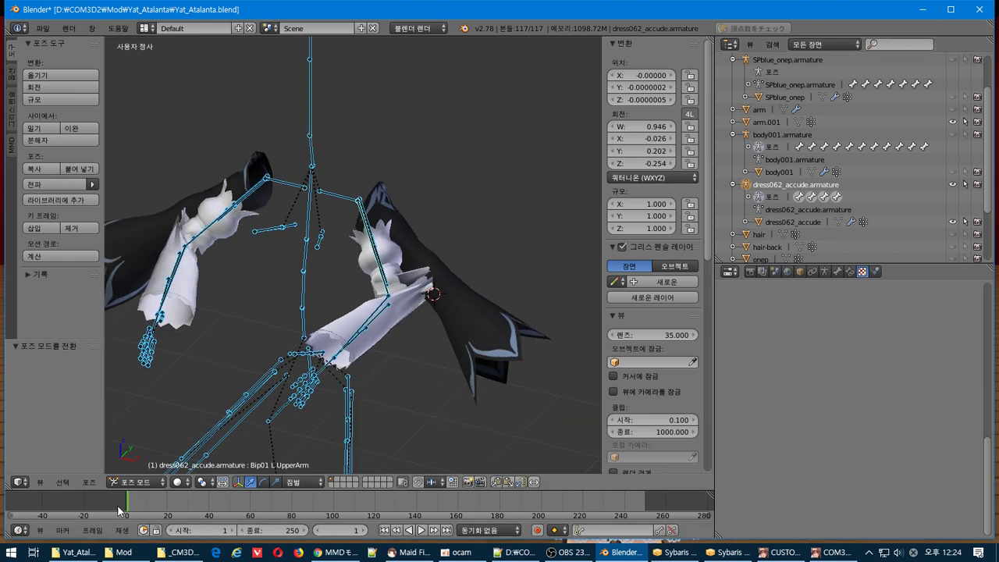
left_click(91, 483)
mouse_move(229, 420)
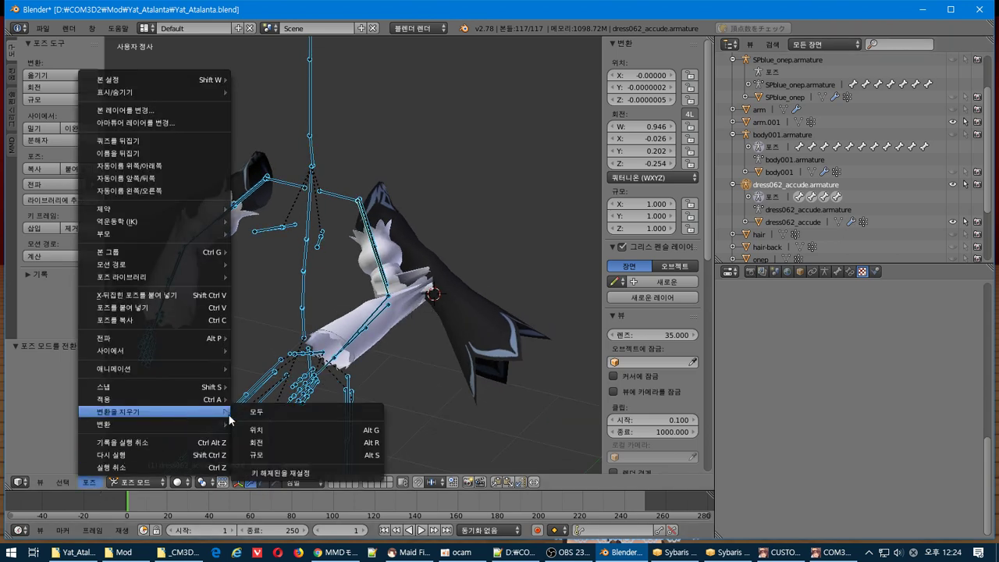
left_click(276, 412)
- Select the black sleeve mesh arm.001 and parent it to dress062_accude.armature in the Outliner
right_click(441, 314)
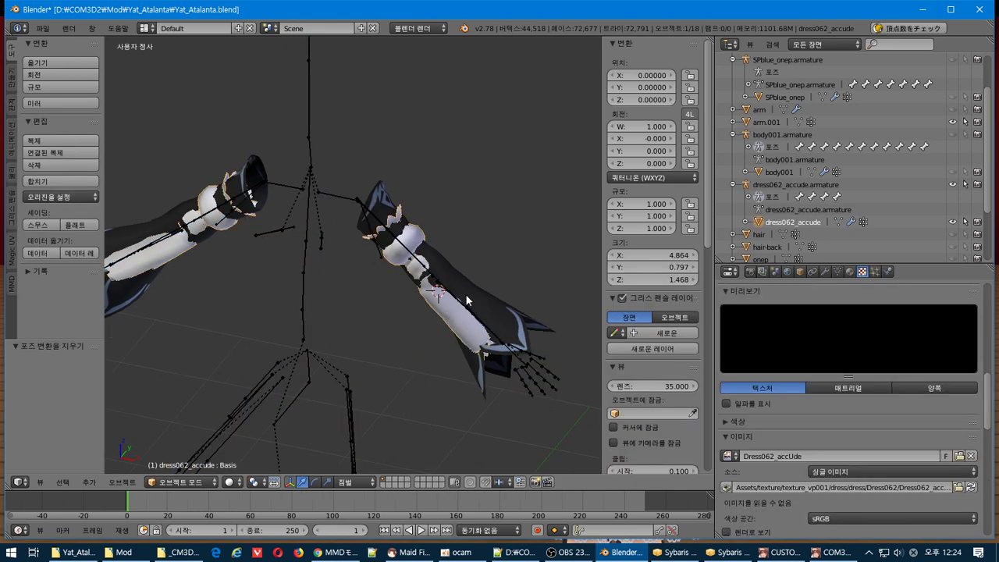
scroll(347, 216, "up", 1)
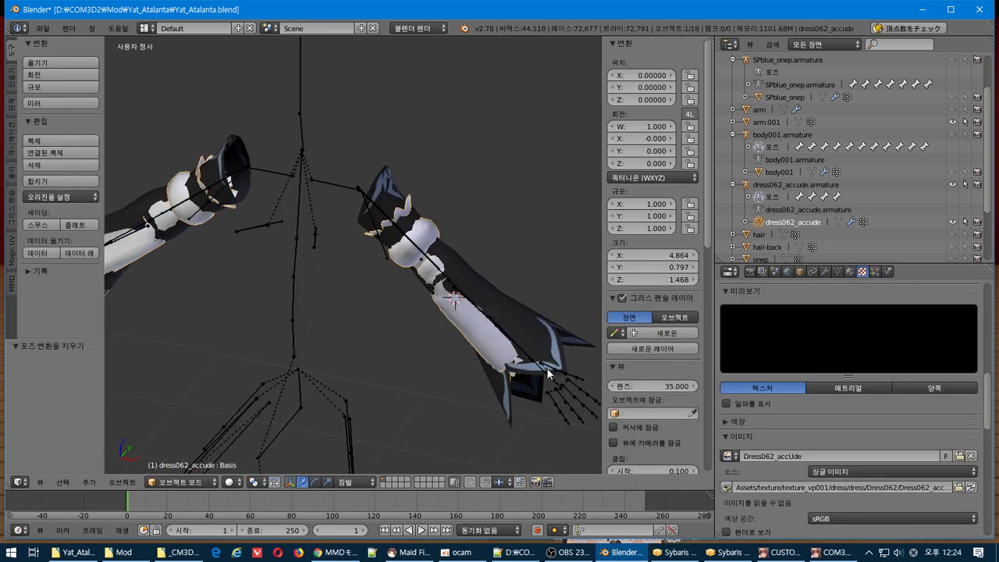
scroll(816, 352, "up", 2)
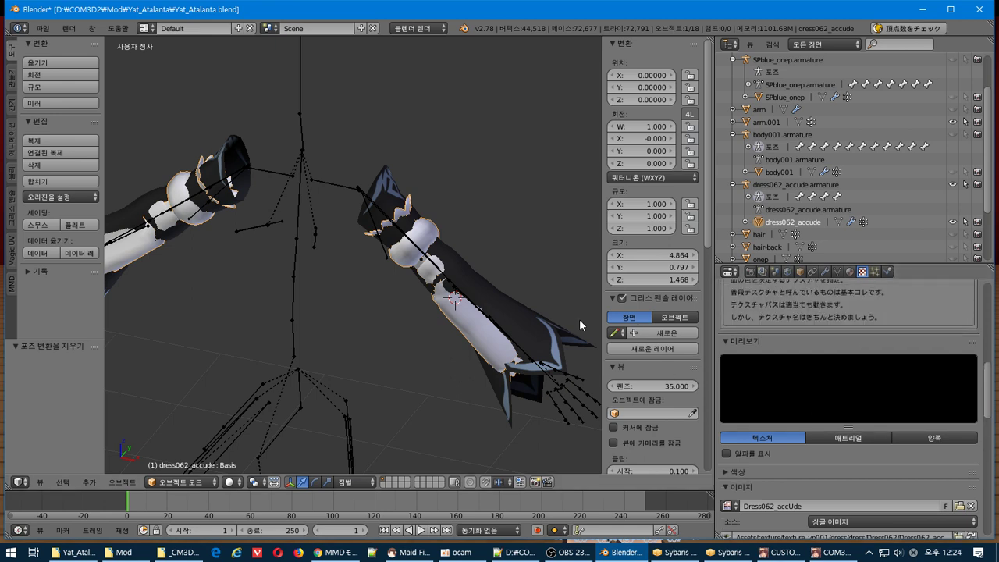
right_click(559, 324)
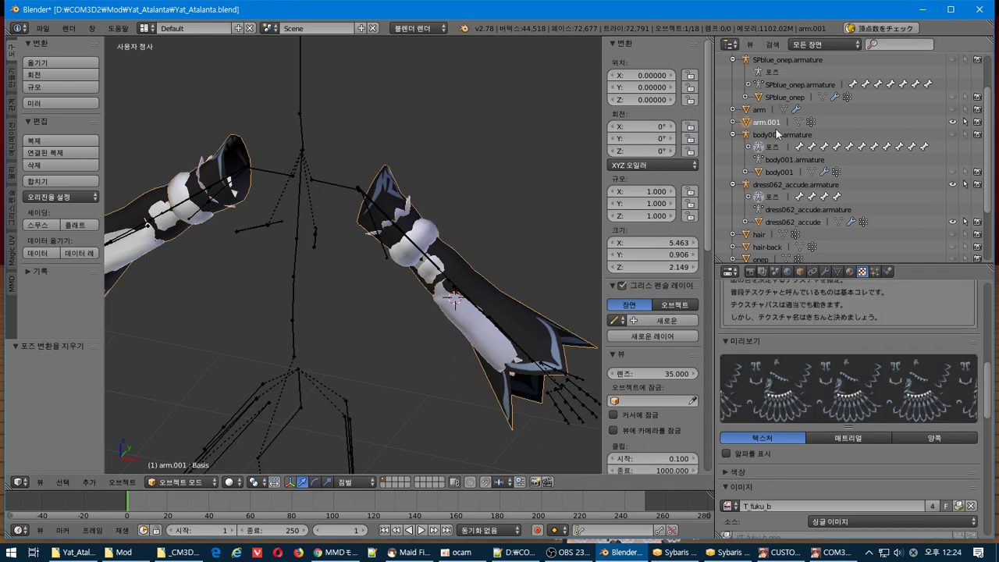
left_click_drag(785, 188, 785, 187)
left_click(783, 187)
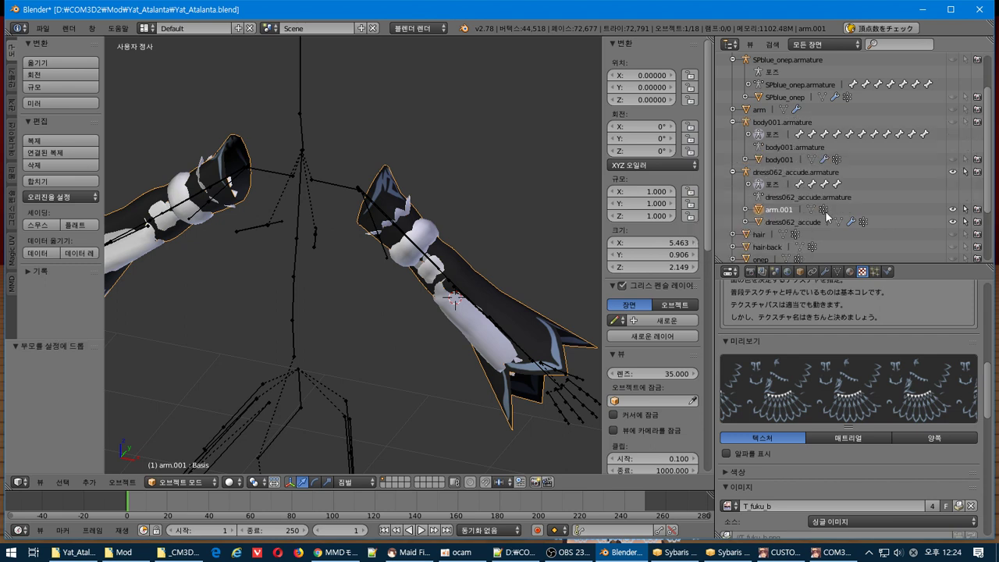
- Add an Armature modifier to arm.001 with dress062_accude.armature as its object
left_click(799, 273)
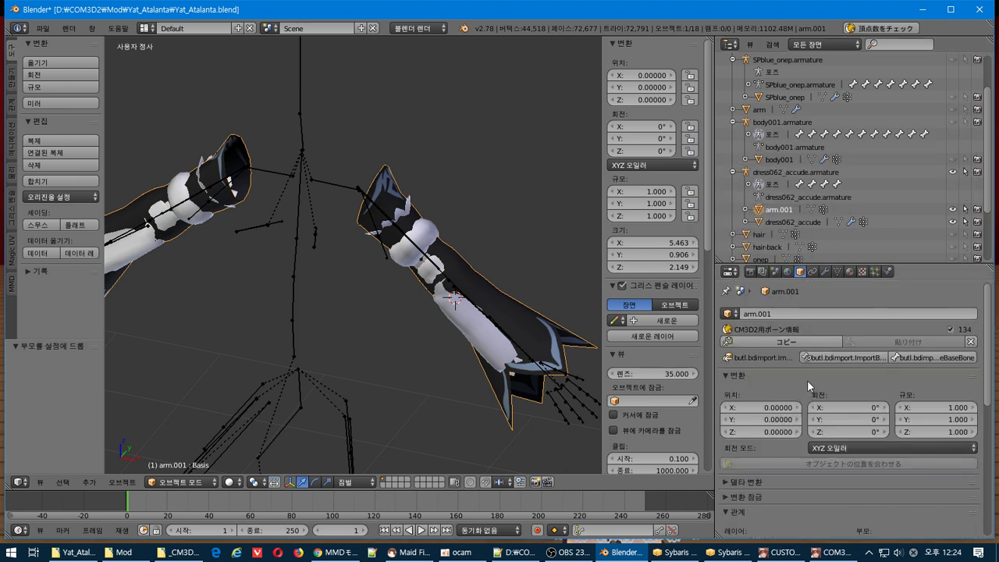
left_click(824, 272)
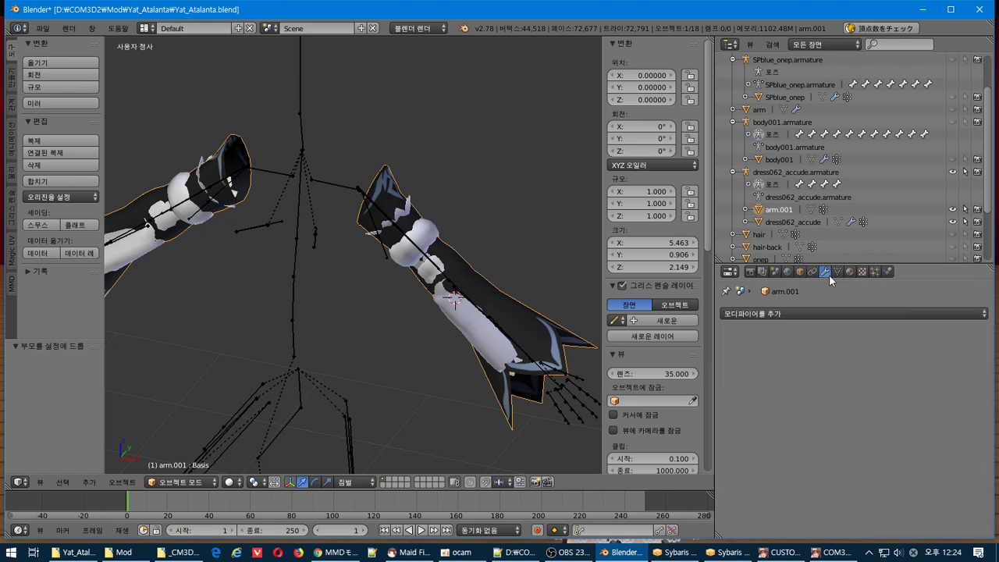
left_click(805, 316)
left_click(855, 94)
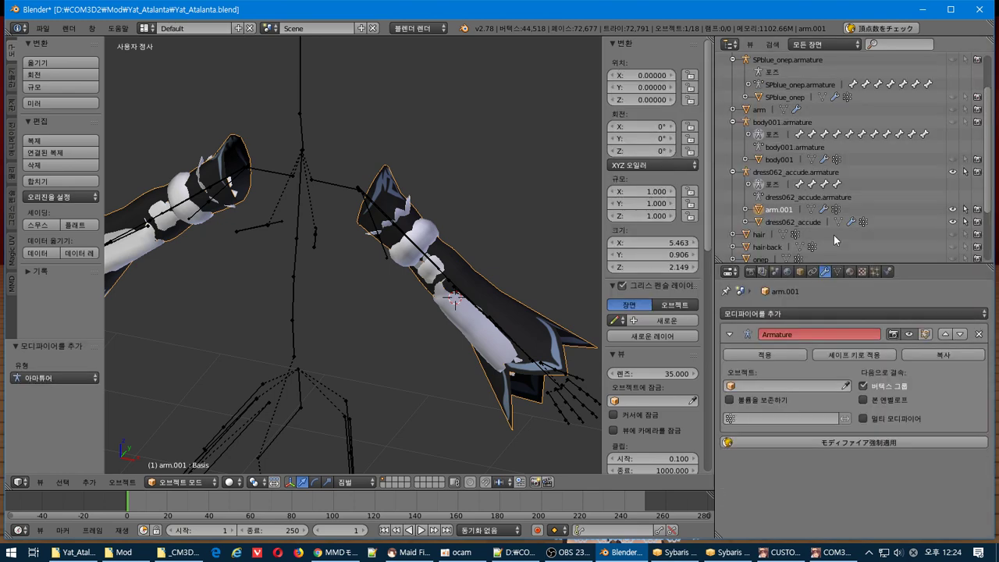
left_click(734, 385)
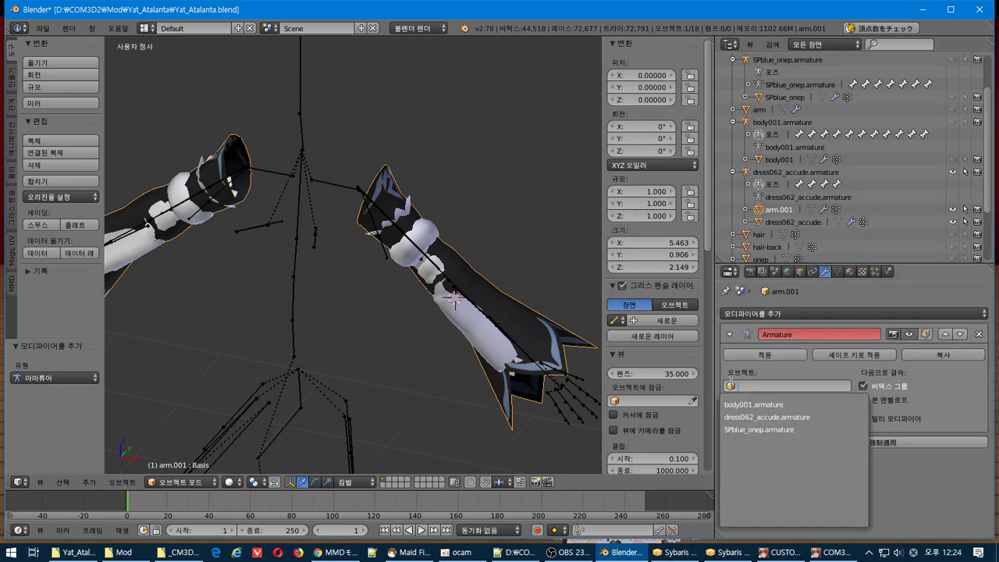
left_click(835, 416)
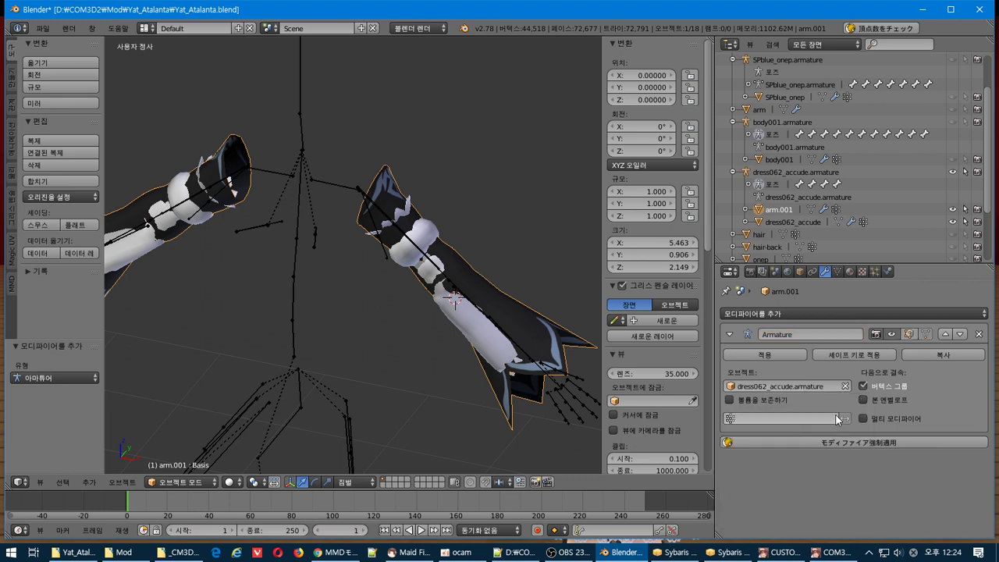
- Import bone data into the arm.001 object with BoneData and LocalBoneData included at scale 5.0
left_click(800, 272)
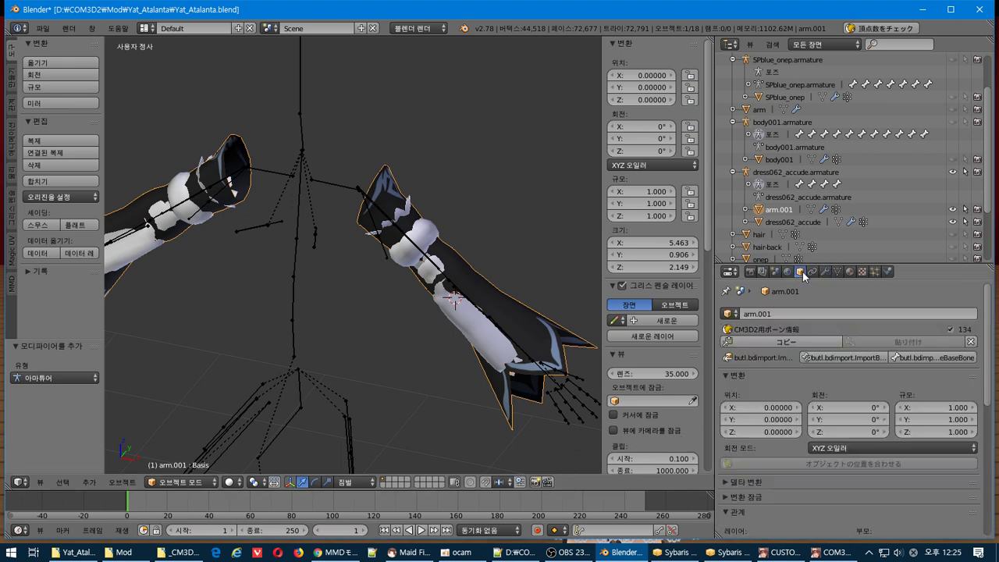
left_click(820, 358)
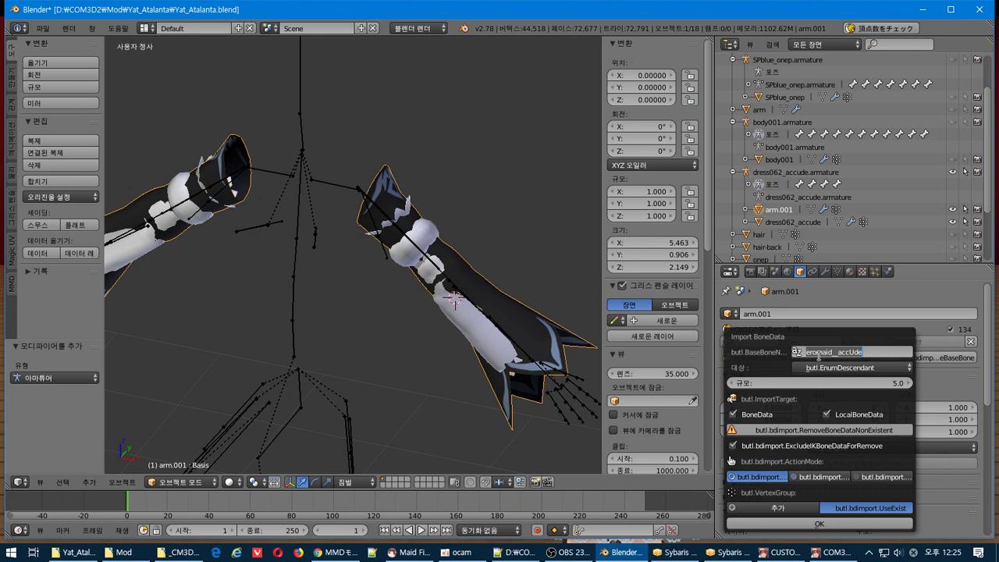
left_click(777, 524)
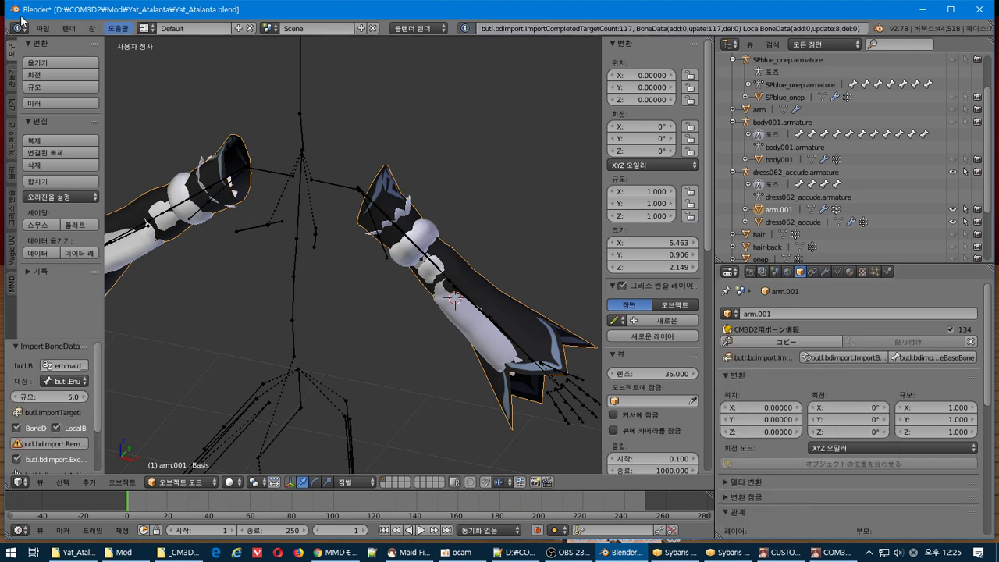
- Export arm.001 as a CM3D2 model, overwriting Yat_Atalanta-arm.model in the Yat_Atalanta folder
left_click(48, 30)
mouse_move(114, 265)
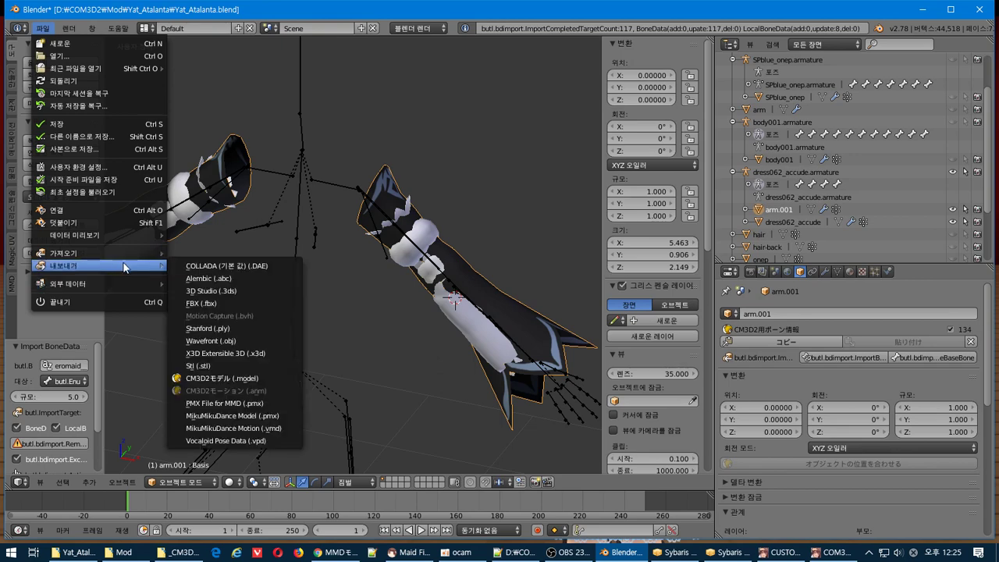
left_click(222, 381)
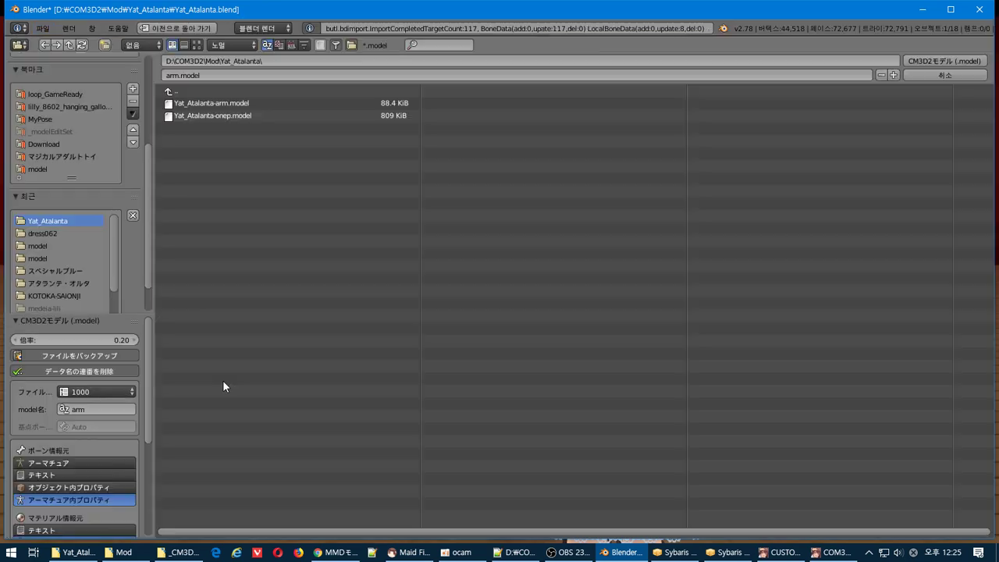
left_click(234, 103)
left_click(921, 61)
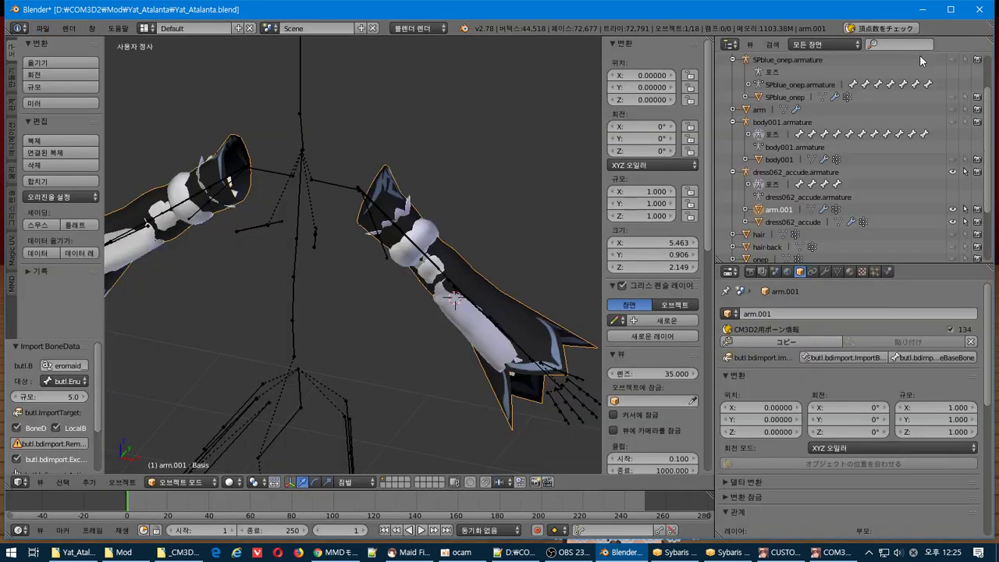
- Switch to Custom Order Maid 3D2, reapply the Yat_Atalanta arm accessory and inspect the sleeves from a higher angle
key("alt+Tab")
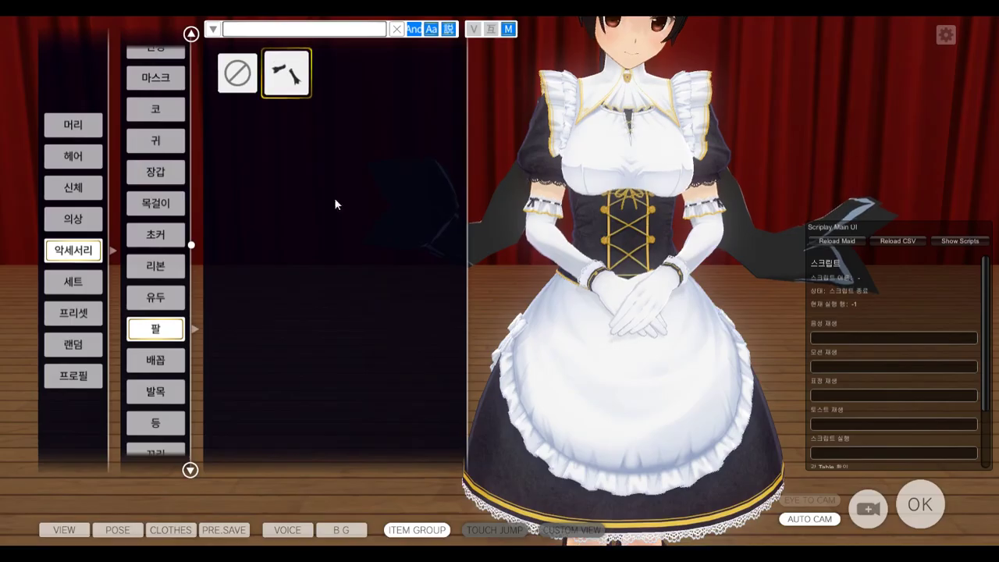
left_click(295, 85)
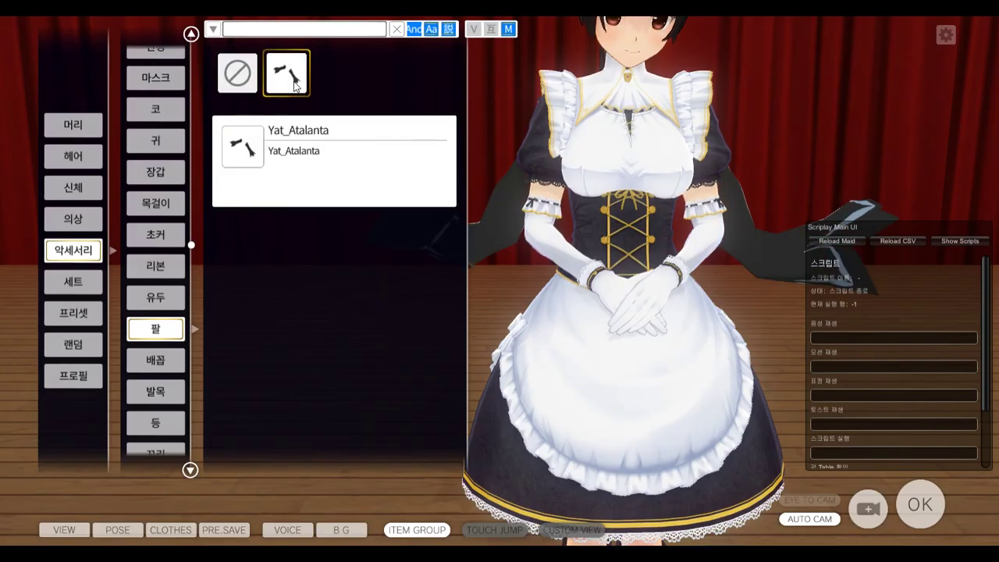
left_click_drag(767, 171, 687, 188)
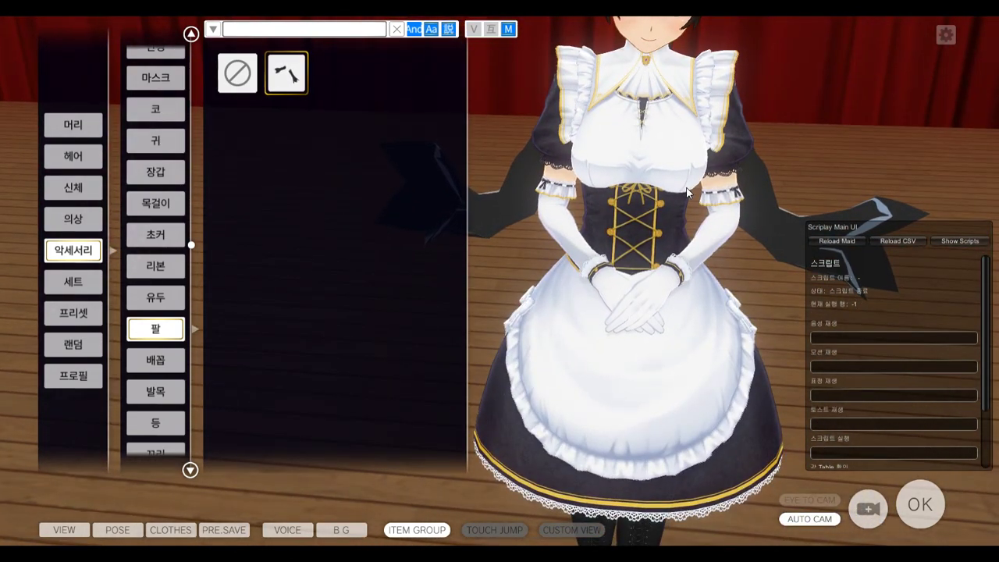
- Return to Blender and examine the modifier hierarchy and target armature of arm.001 in the Outliner
key("alt+Tab")
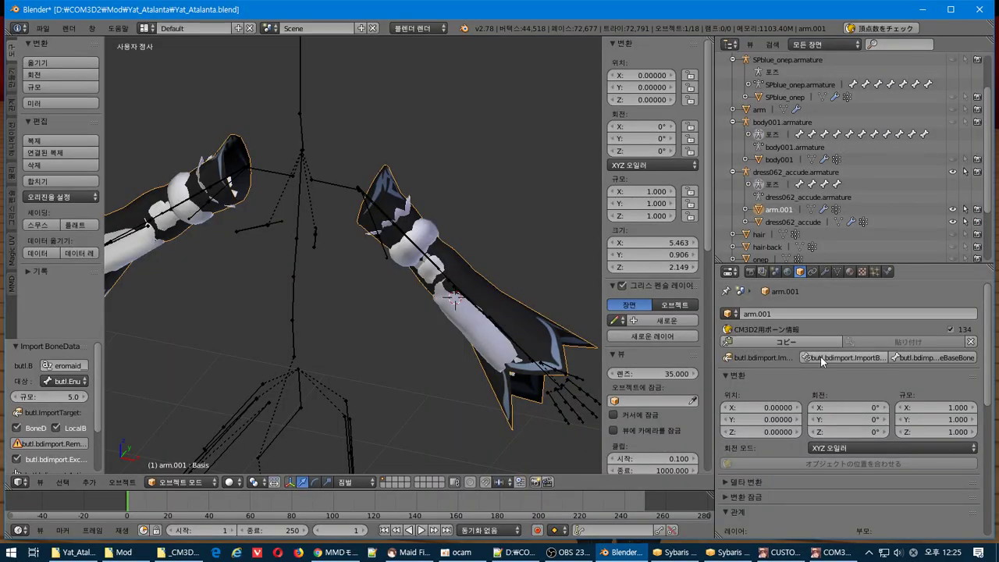
left_click(746, 209)
scroll(745, 234, "down", 1)
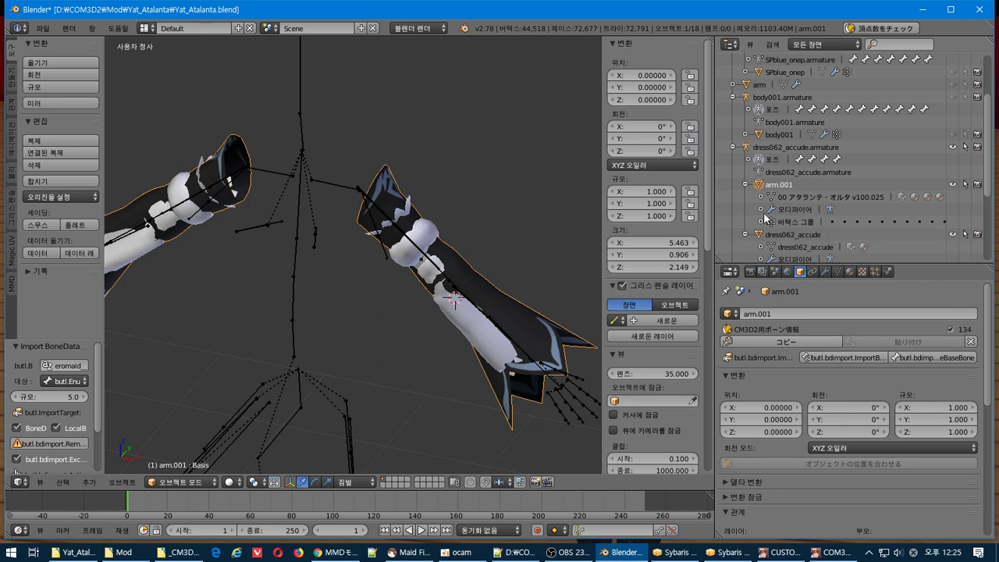
left_click(762, 212)
scroll(768, 222, "down", 2)
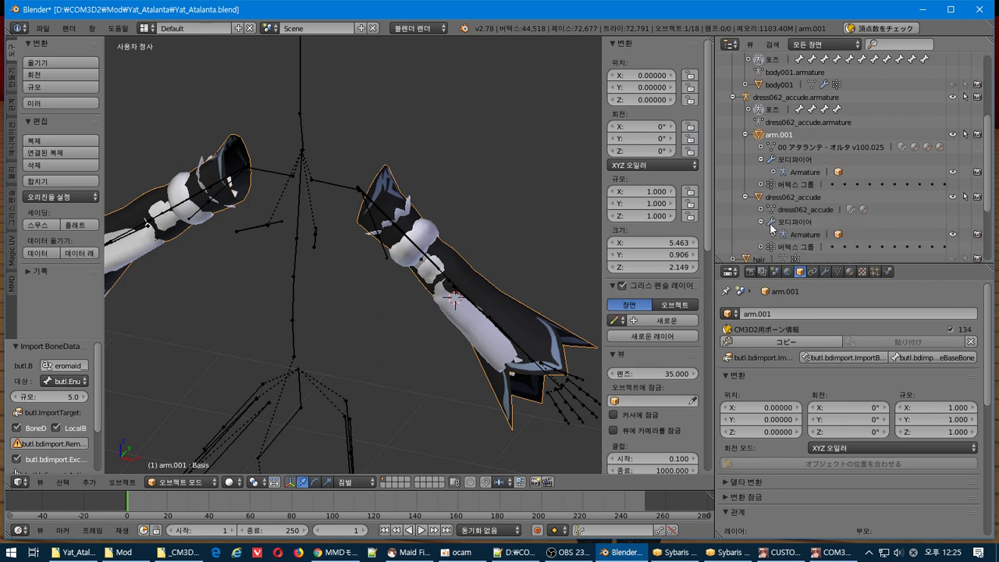
left_click(772, 173)
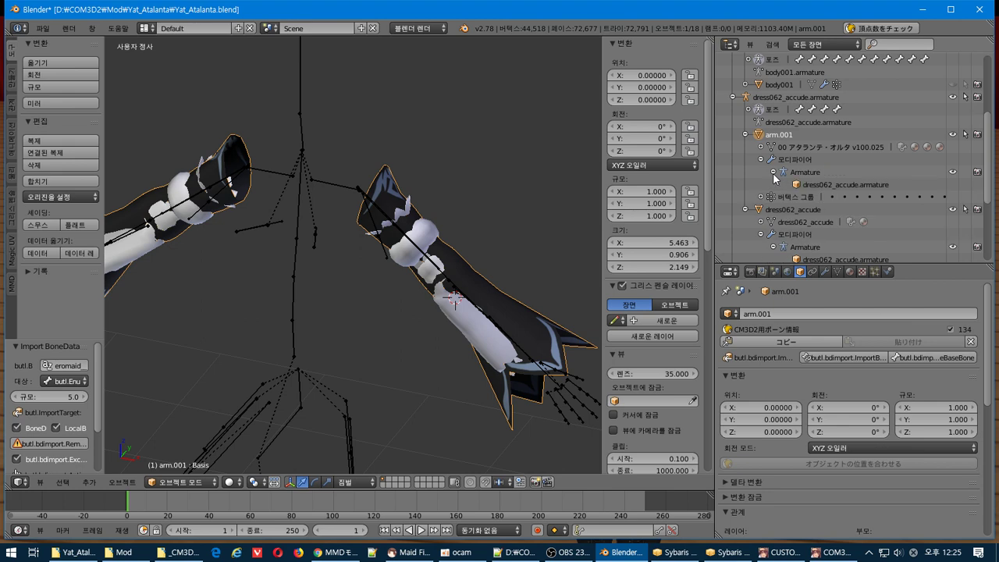
scroll(773, 178, "down", 1)
scroll(808, 178, "up", 1)
- Import bone data into the dress062_accude.armature data with BoneData and LocalBoneData included at scale 5.0
left_click(785, 112)
left_click(824, 272)
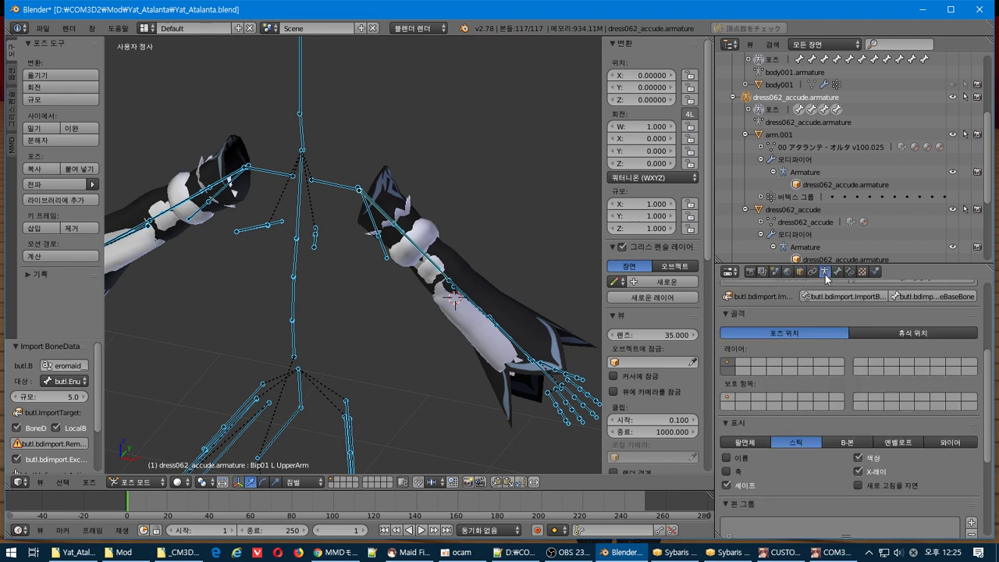
scroll(835, 319, "up", 2)
scroll(827, 353, "up", 2)
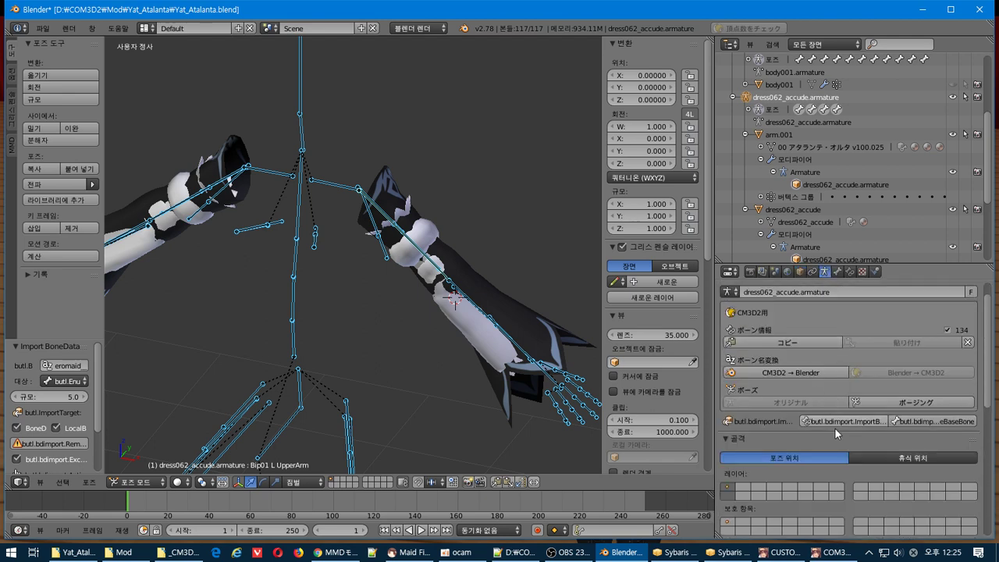
left_click(841, 420)
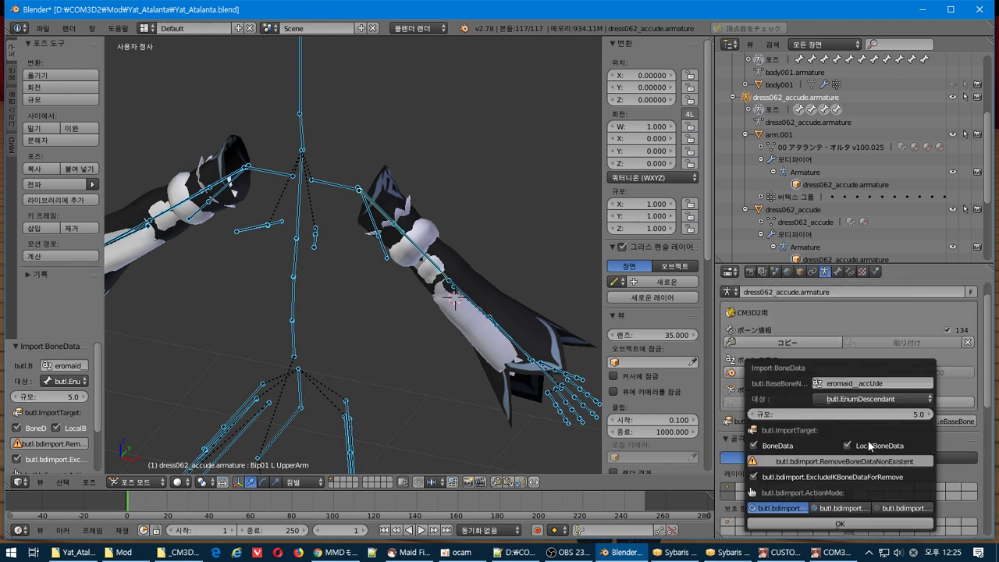
left_click(882, 522)
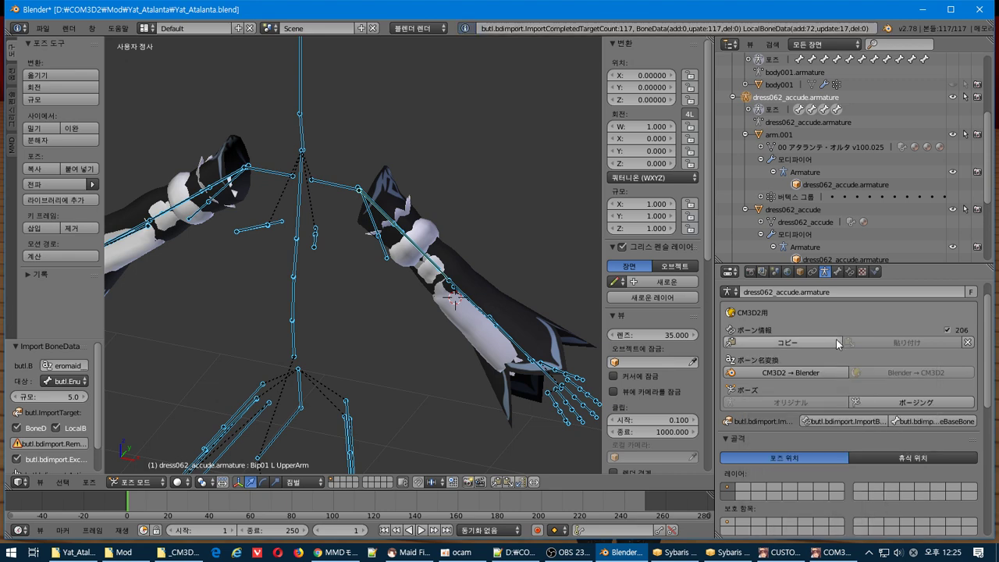
- Copy the CM3D2 bone information from dress062_accude.armature and paste it into the arm.001 object
left_click(836, 340)
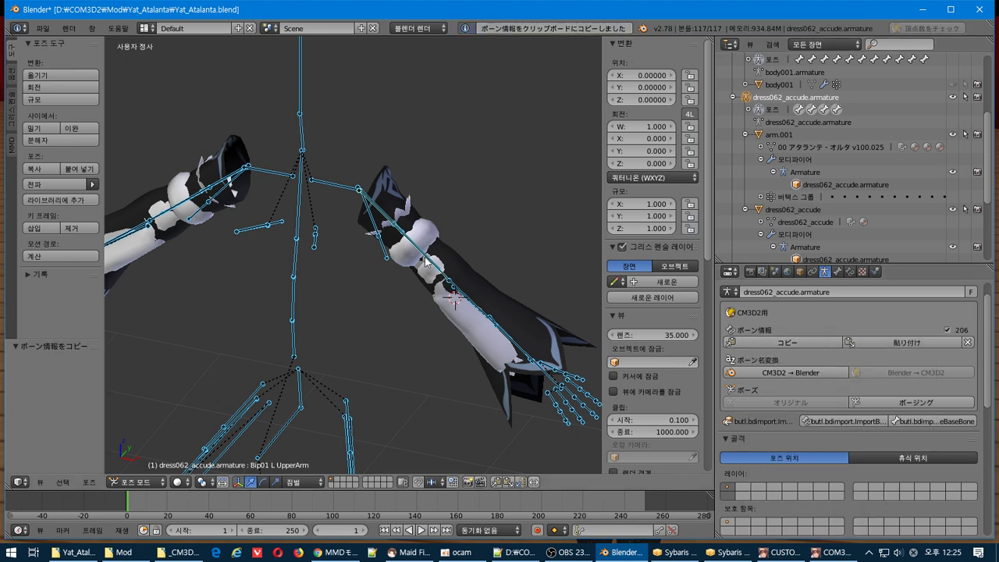
left_click(804, 195)
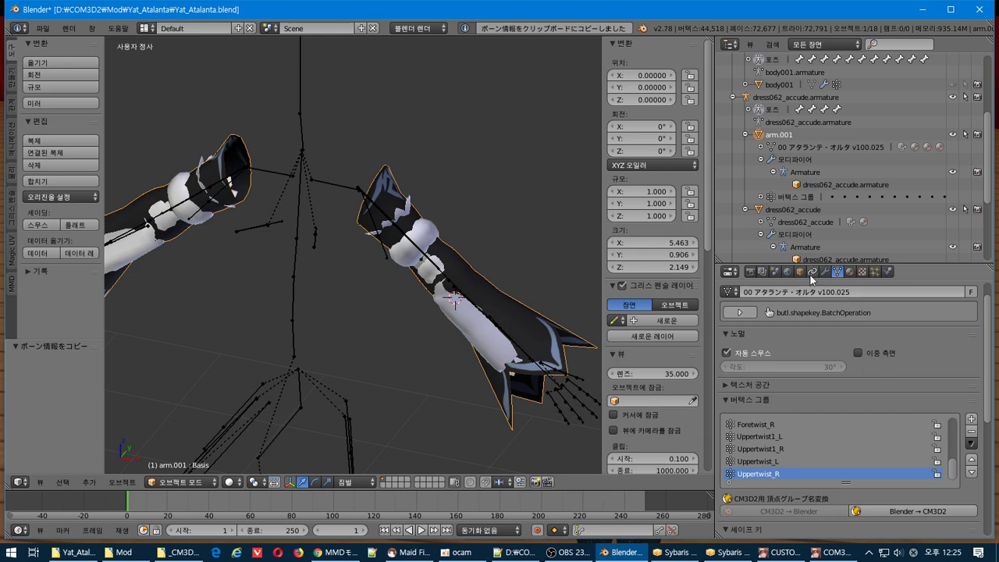
left_click(801, 272)
left_click(888, 342)
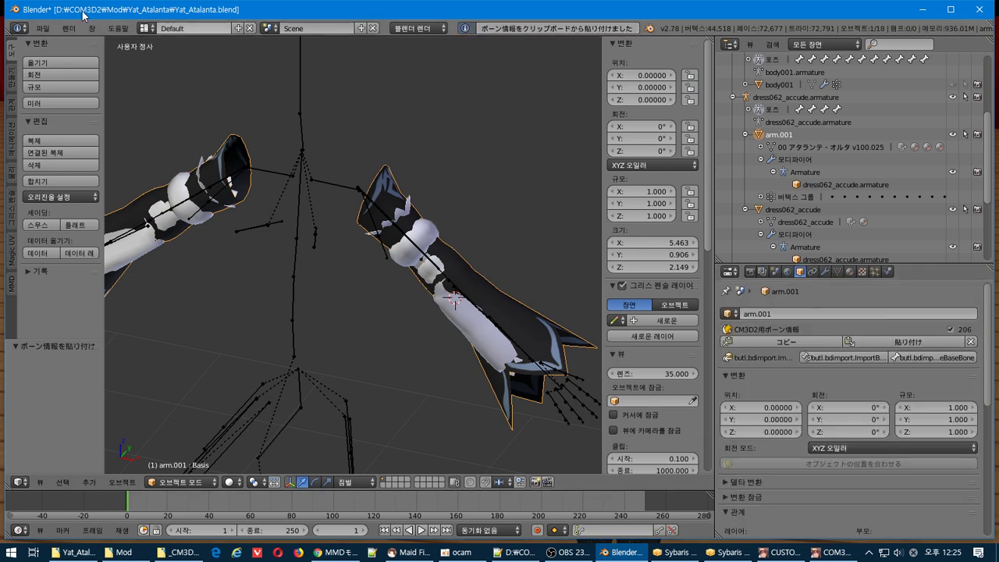
- Export arm.001 as a CM3D2 model, overwriting Yat_Atalanta-arm.model in the Yat_Atalanta mod folder
left_click(42, 30)
mouse_move(124, 266)
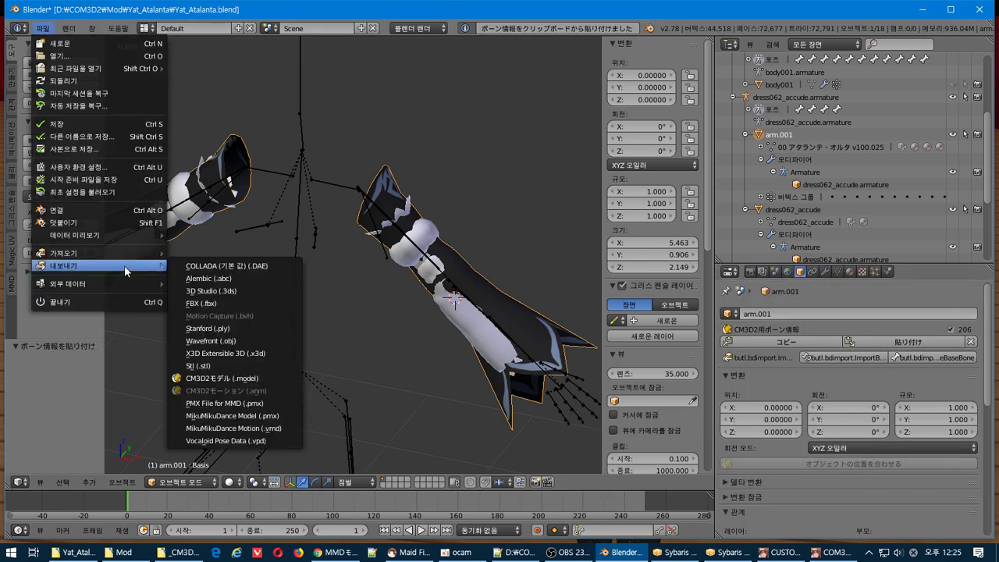
left_click(241, 379)
left_click(223, 104)
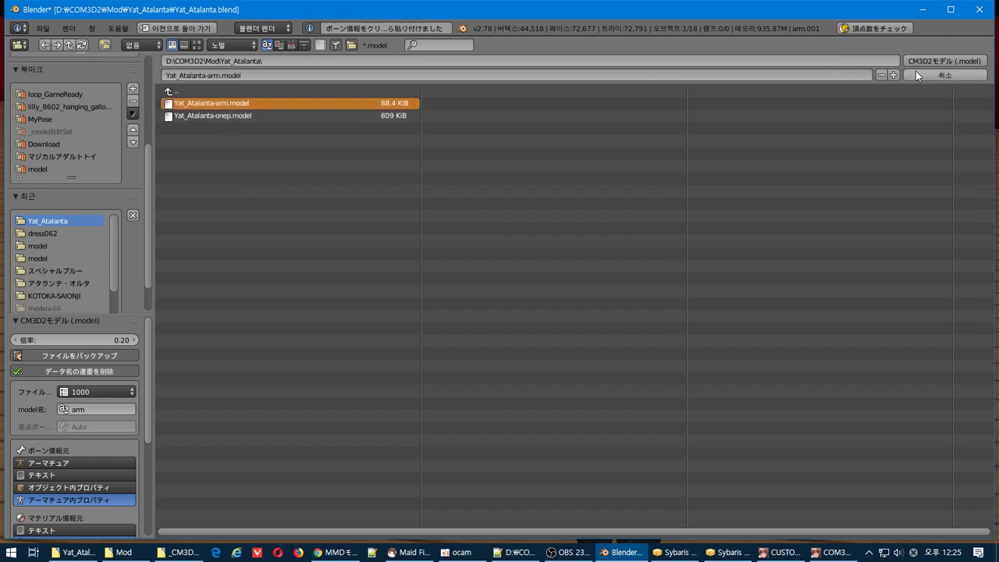
key("Return")
- Switch to Custom Order Maid 3D2, reapply the Atalanta arm accessory and check the sleeves on the maid
key("alt+Tab")
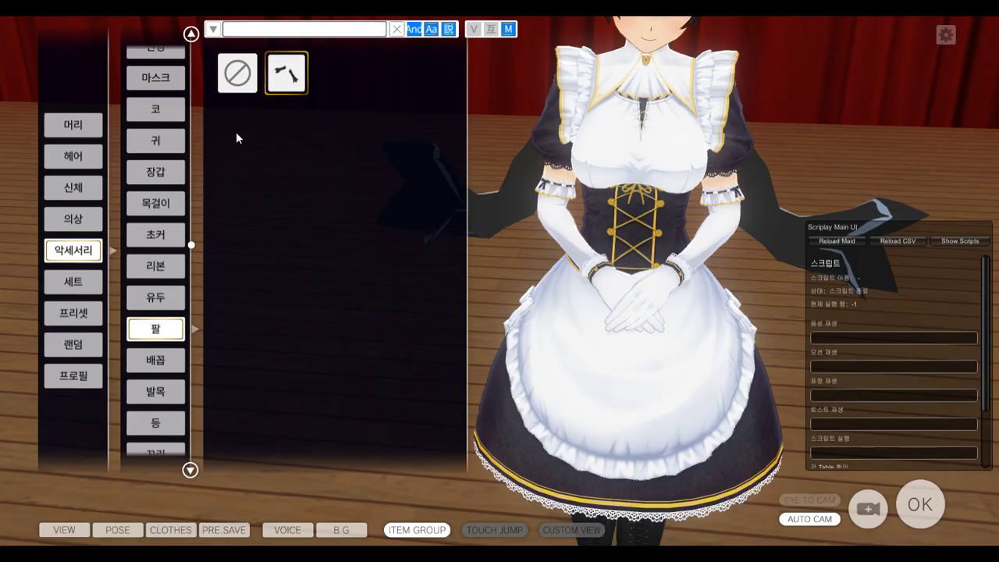
left_click(288, 75)
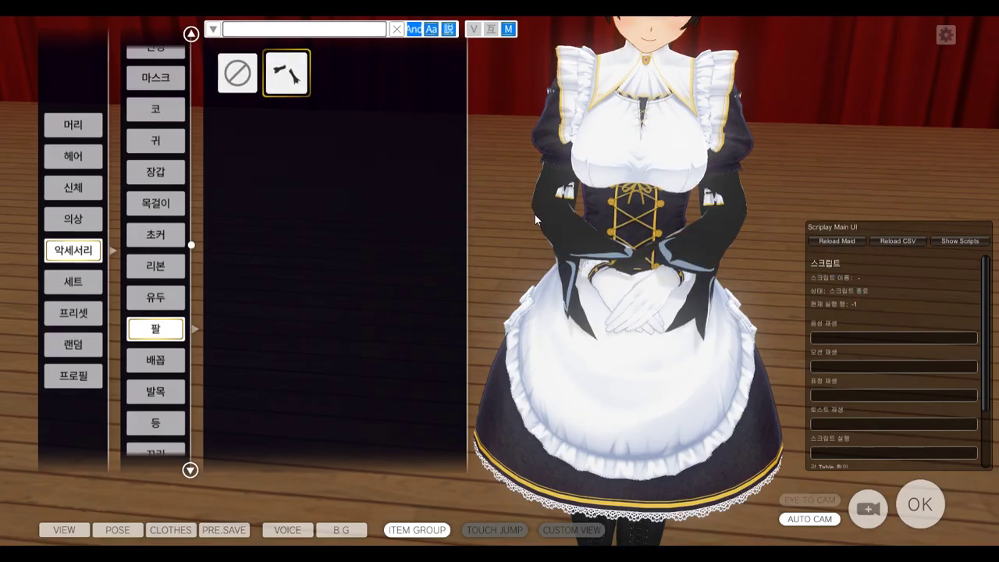
left_click_drag(605, 214, 548, 209)
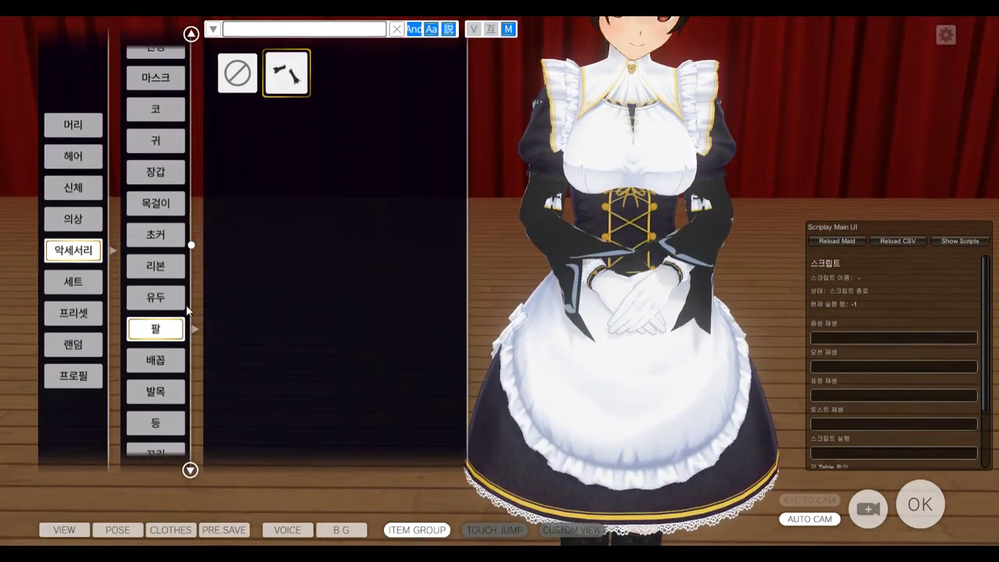
- Remove the maid's top and gloves so the sleeves can be inspected from the side
left_click(72, 220)
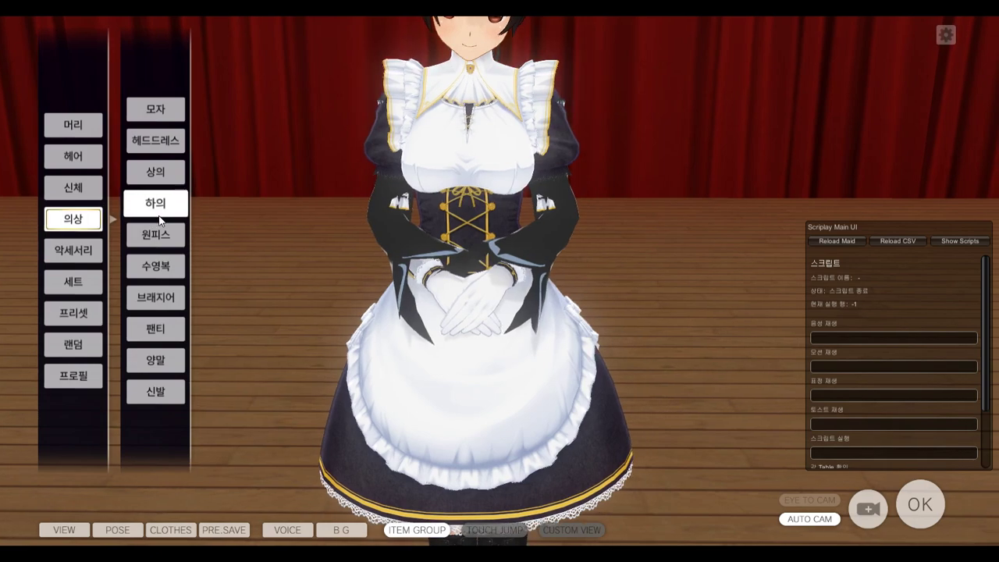
left_click(157, 171)
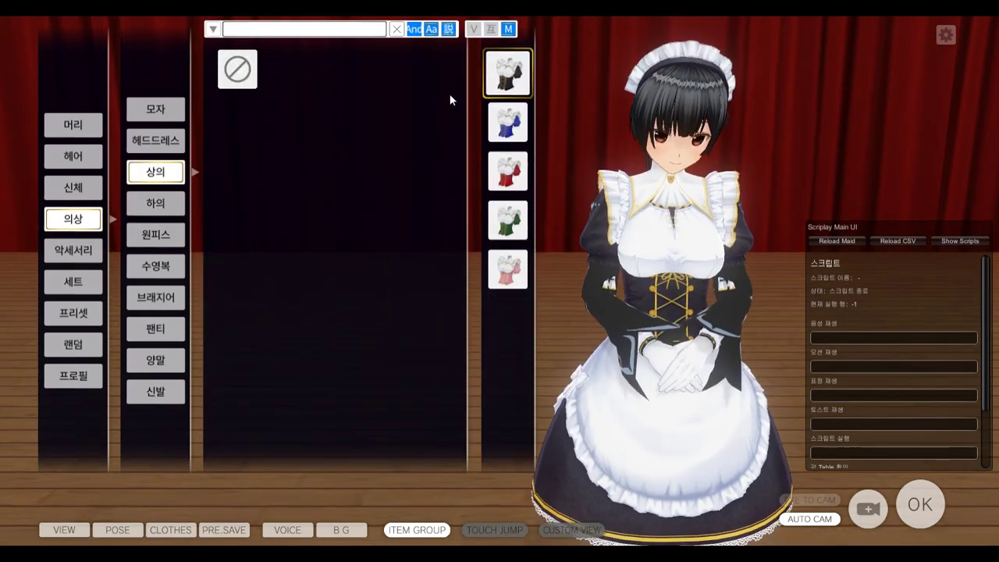
left_click(237, 69)
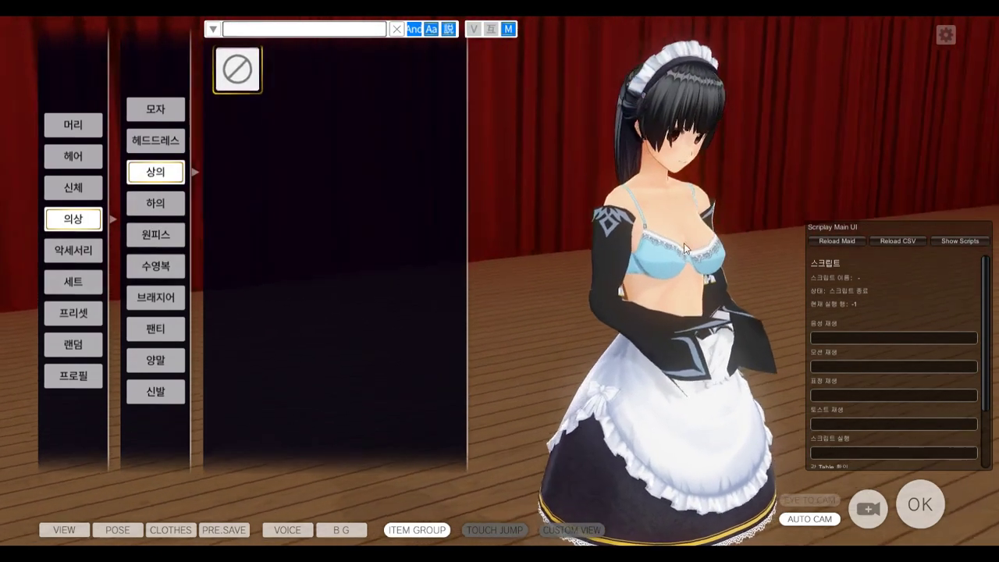
left_click(72, 250)
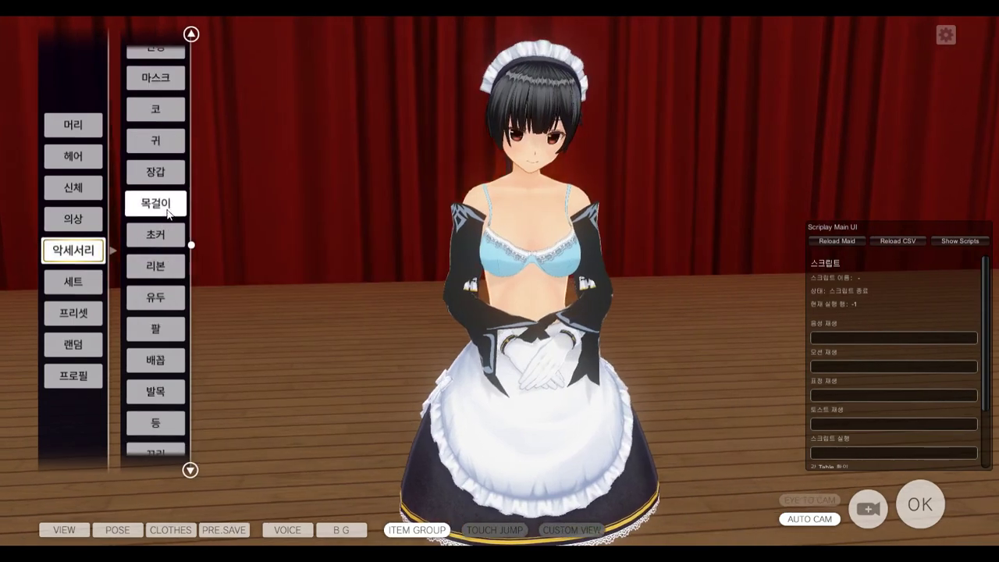
left_click(156, 171)
left_click(237, 69)
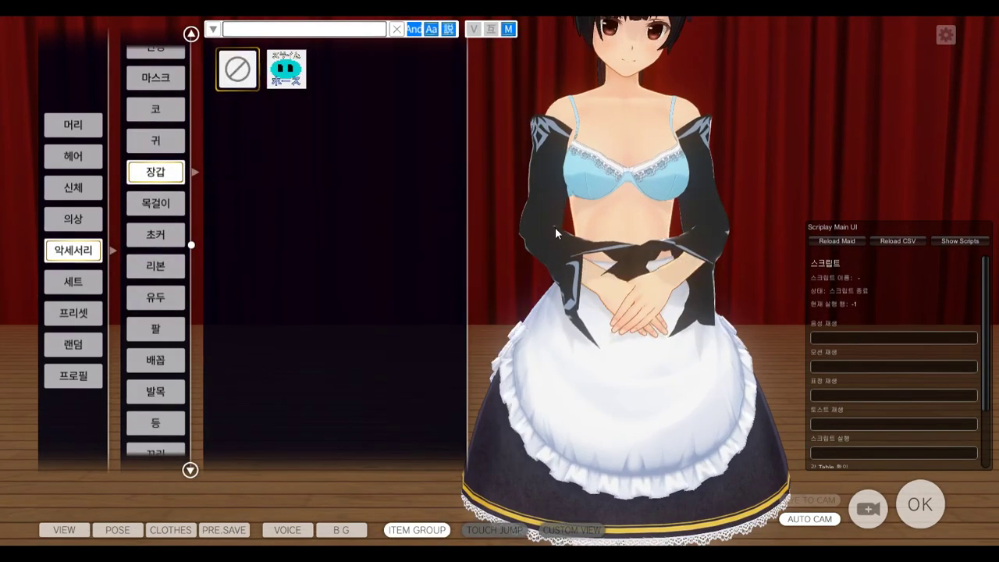
left_click_drag(556, 232, 473, 270)
- Hide the edit interface, bring up the maid pose controls and enable the Bone handles
left_click(64, 530)
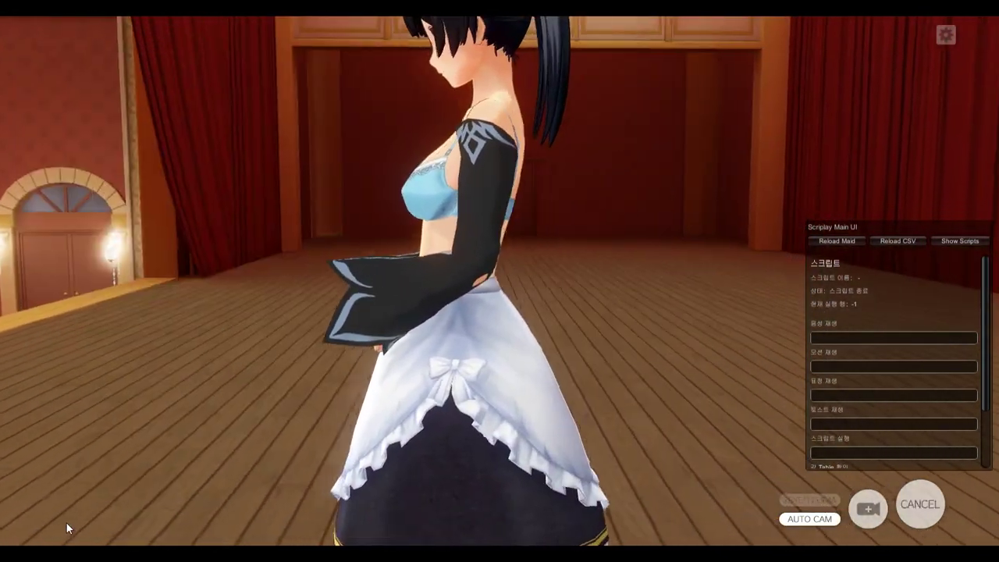
key("F7")
left_click_drag(313, 375, 69, 27)
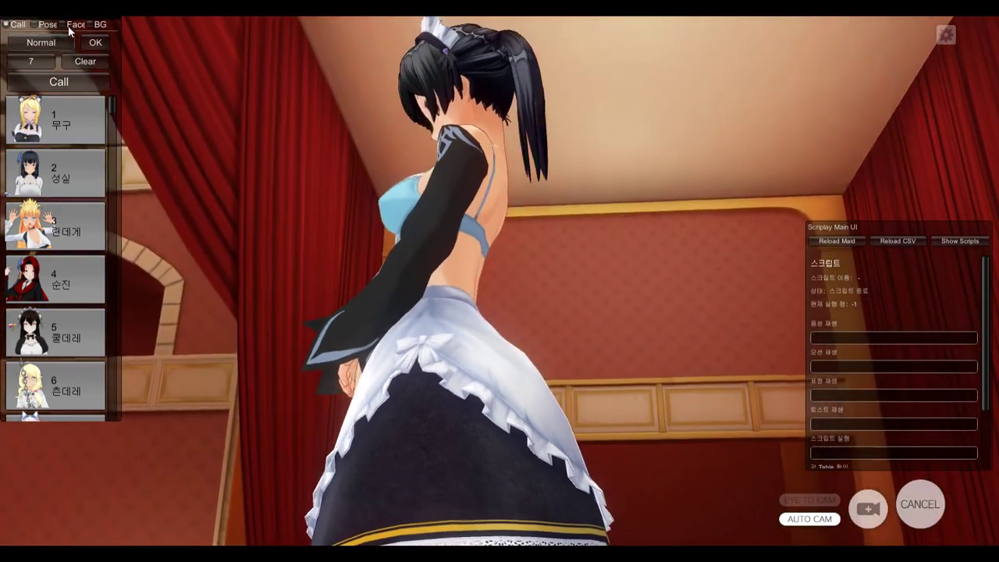
left_click(43, 27)
left_click_drag(367, 125, 148, 315)
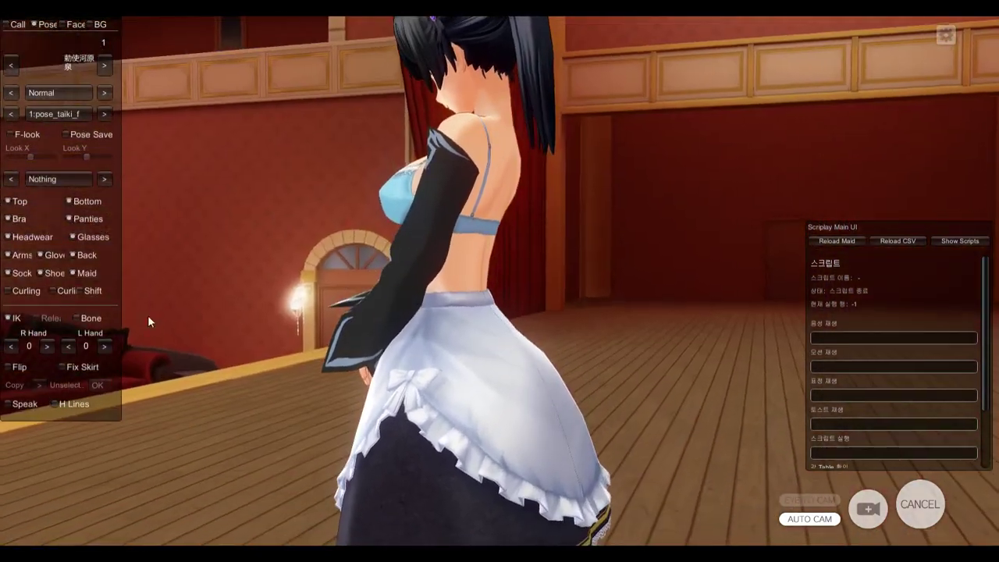
left_click(90, 318)
- Pose the maid's left arm with the bone handles and inspect the sleeve around the elbow up close
left_click_drag(396, 316, 374, 215)
right_click_drag(374, 216, 469, 242)
scroll(470, 237, "up", 5)
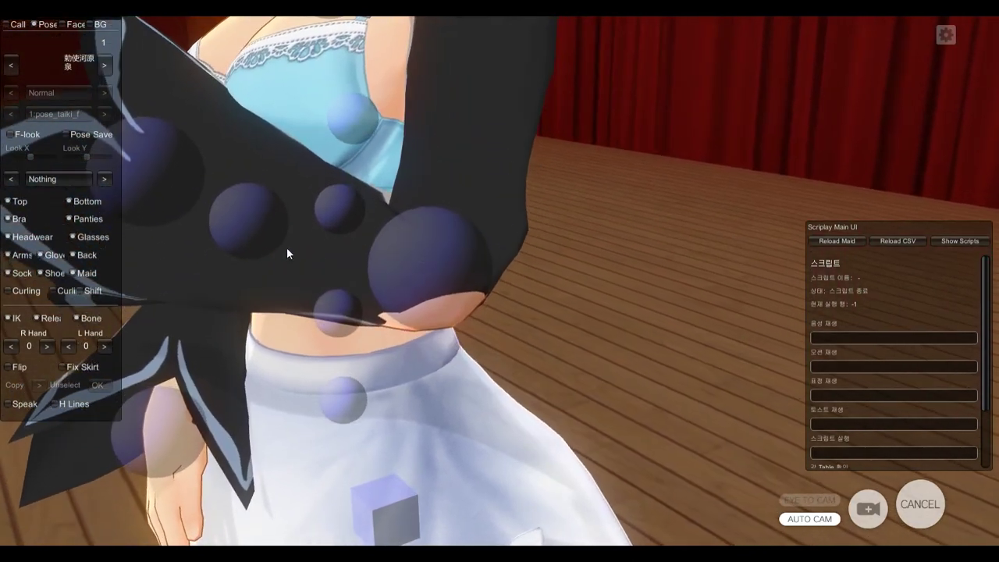
left_click_drag(192, 196, 351, 202)
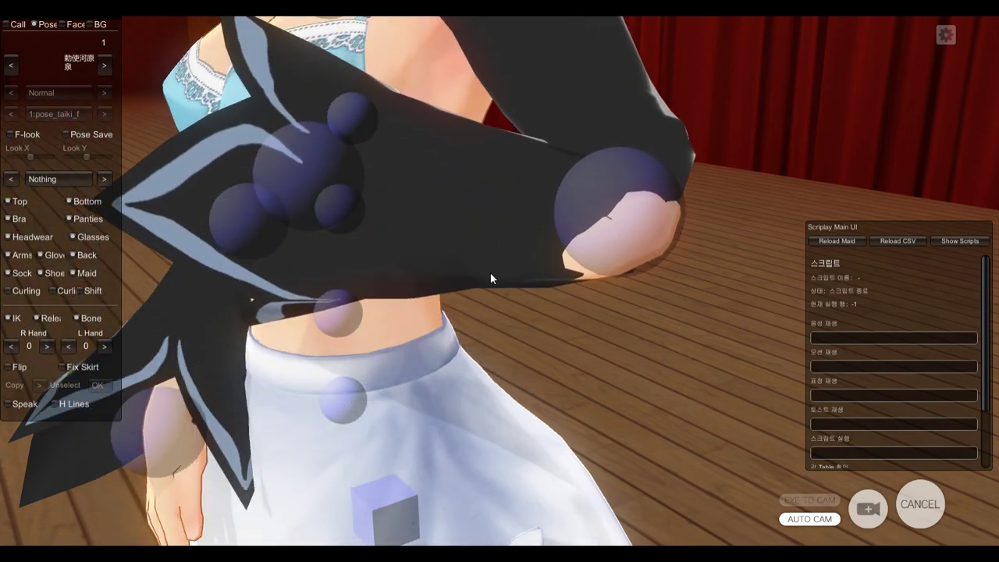
scroll(490, 272, "down", 2)
right_click_drag(490, 273, 466, 296)
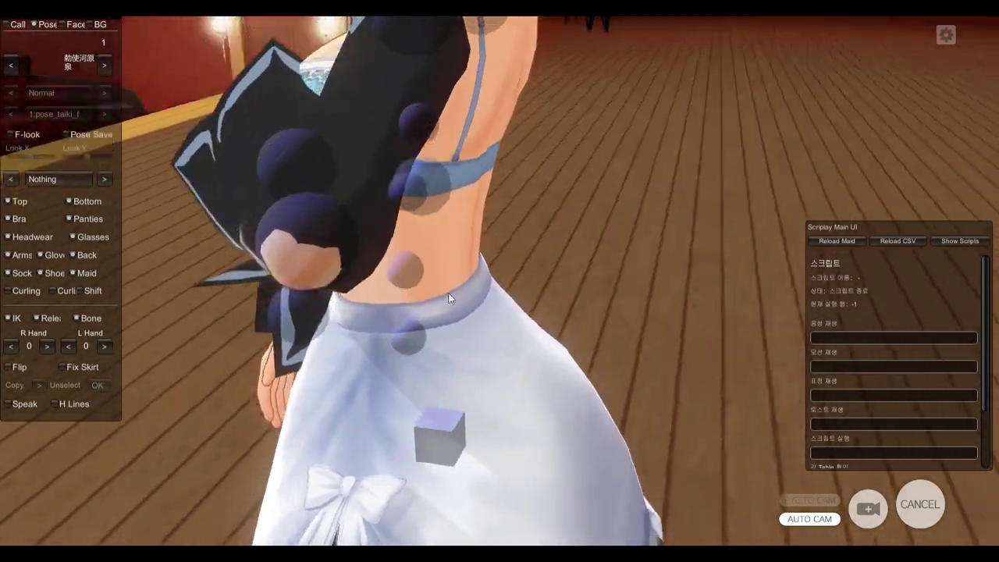
- Switch to Blender, put arm.001 into Weight Paint mode and hide the dress062_accude mesh
key("alt+Tab")
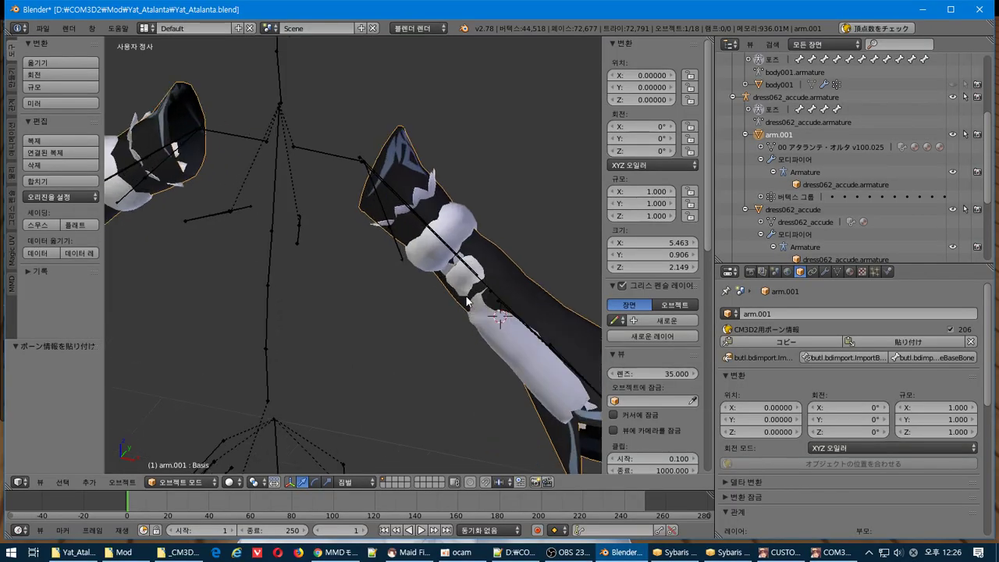
middle_click_drag(466, 301, 484, 290)
left_click(201, 481)
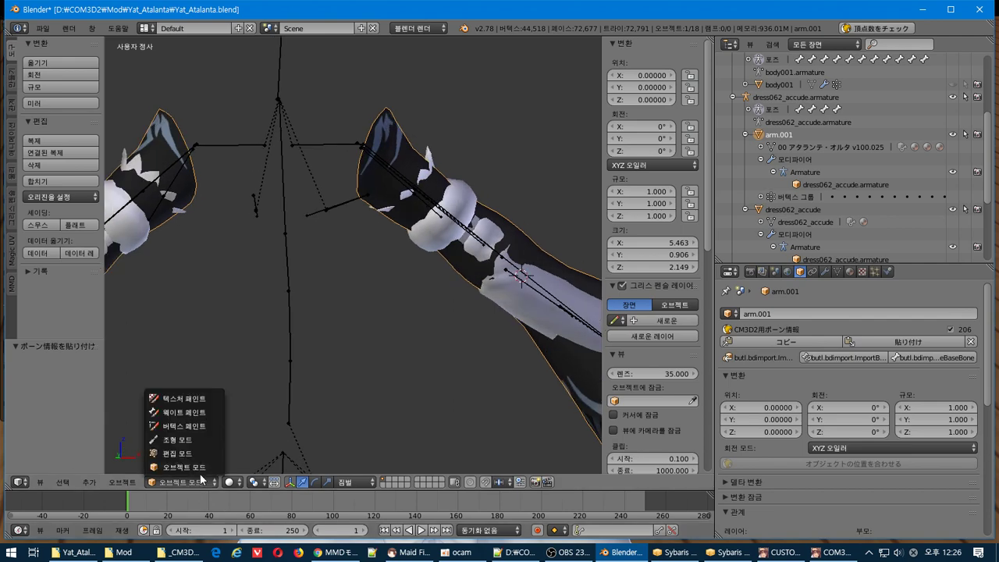
left_click(191, 415)
mouse_move(395, 377)
middle_mouse_down()
mouse_move(362, 362)
mouse_move(473, 323)
middle_mouse_up()
key("ctrl+Tab")
right_click(504, 257)
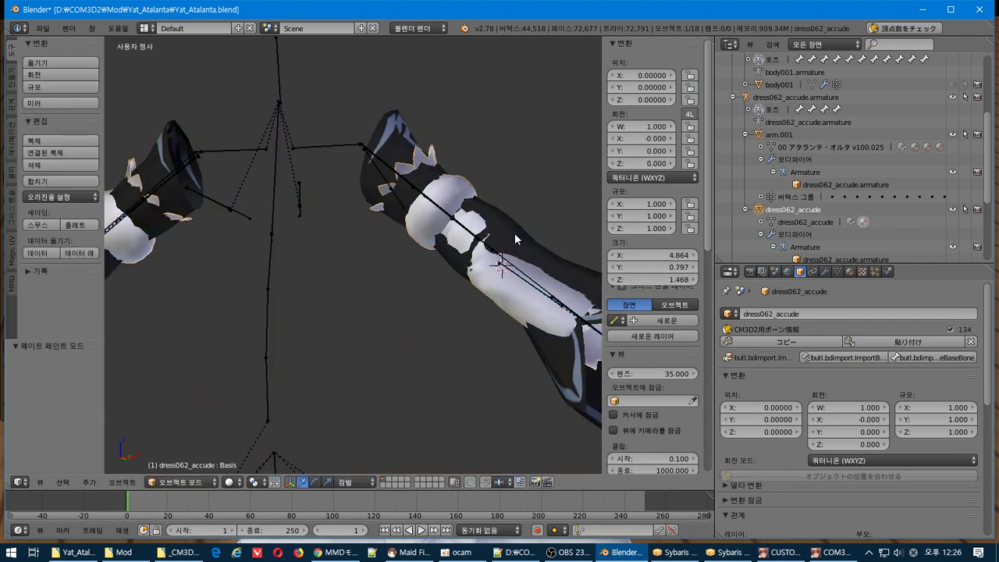
middle_click_drag(482, 285, 527, 292)
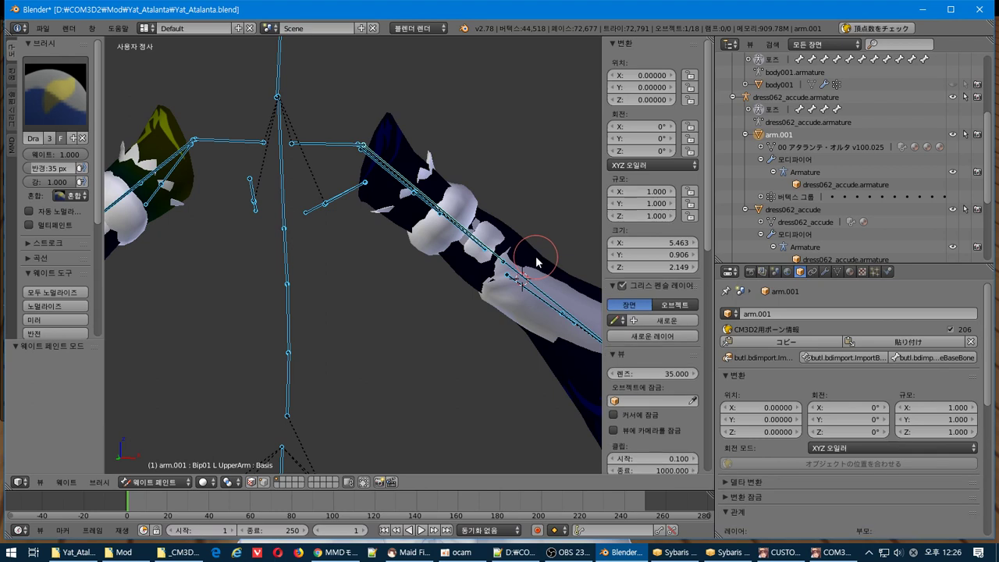
middle_click_drag(536, 256, 432, 266, "shift")
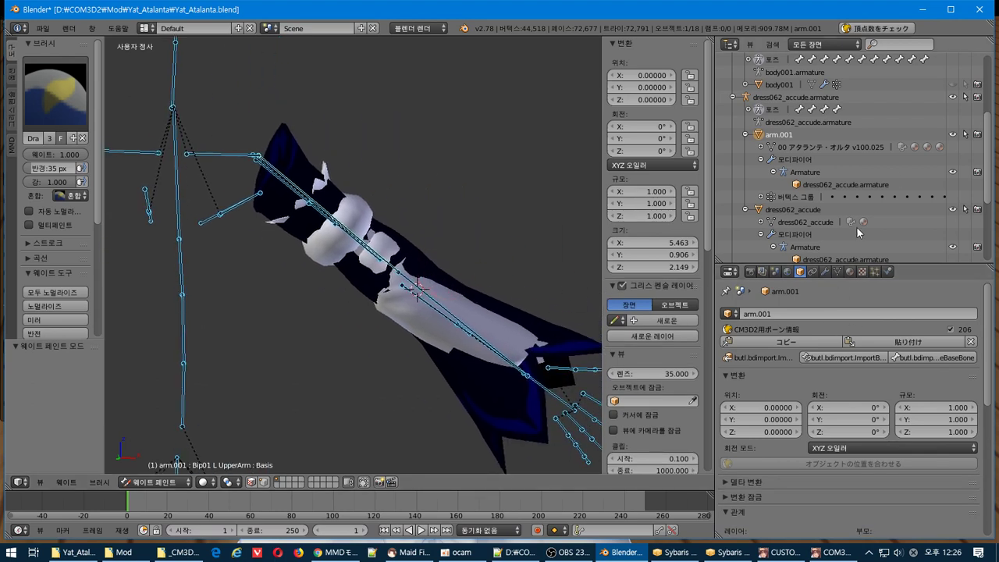
left_click(951, 209)
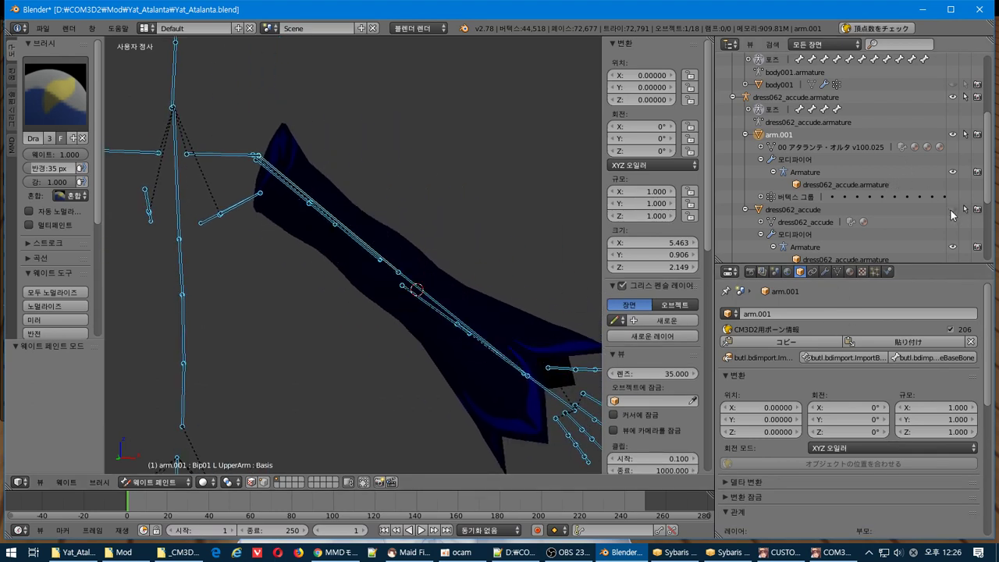
middle_click_drag(567, 201, 410, 218)
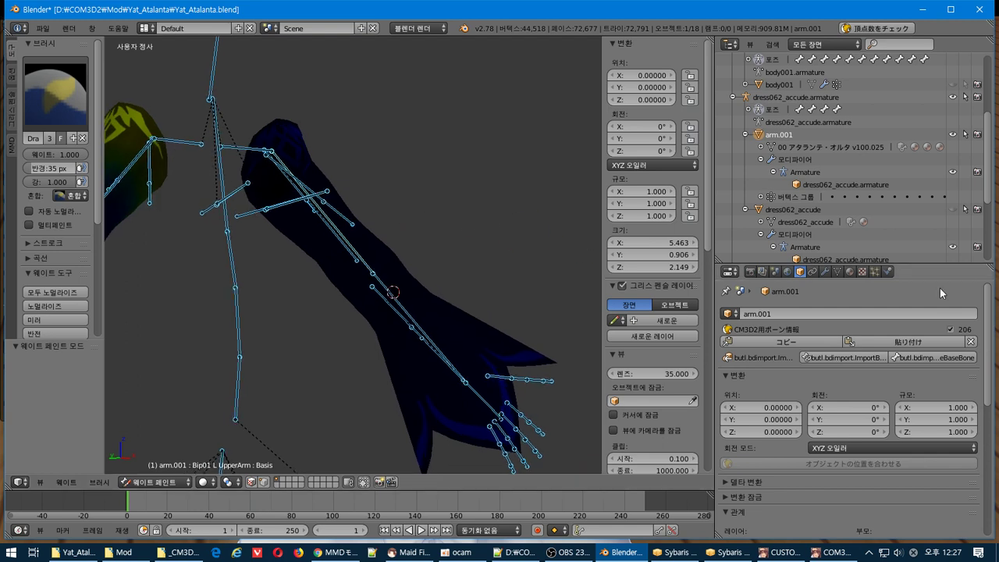
- Look through the vertex groups of arm.001 and convert their names from Blender to CM3D2 format
left_click(841, 271)
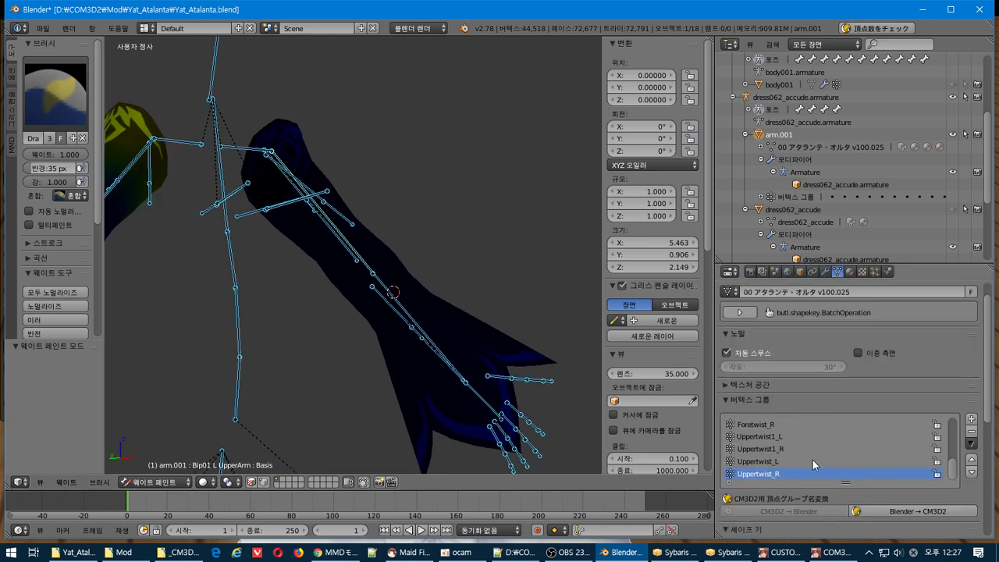
scroll(813, 460, "up", 6, "ctrl")
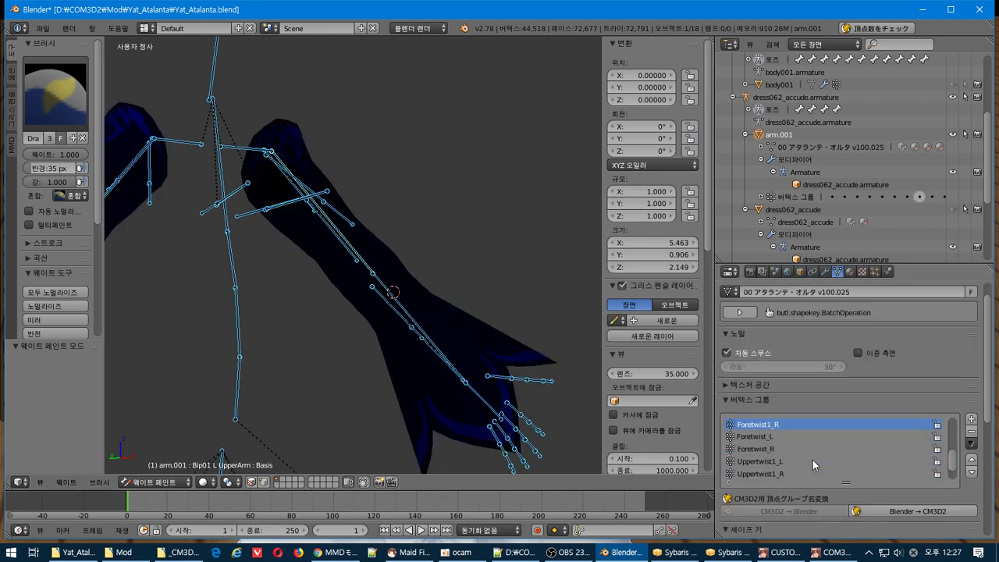
scroll(812, 460, "up", 5, "ctrl")
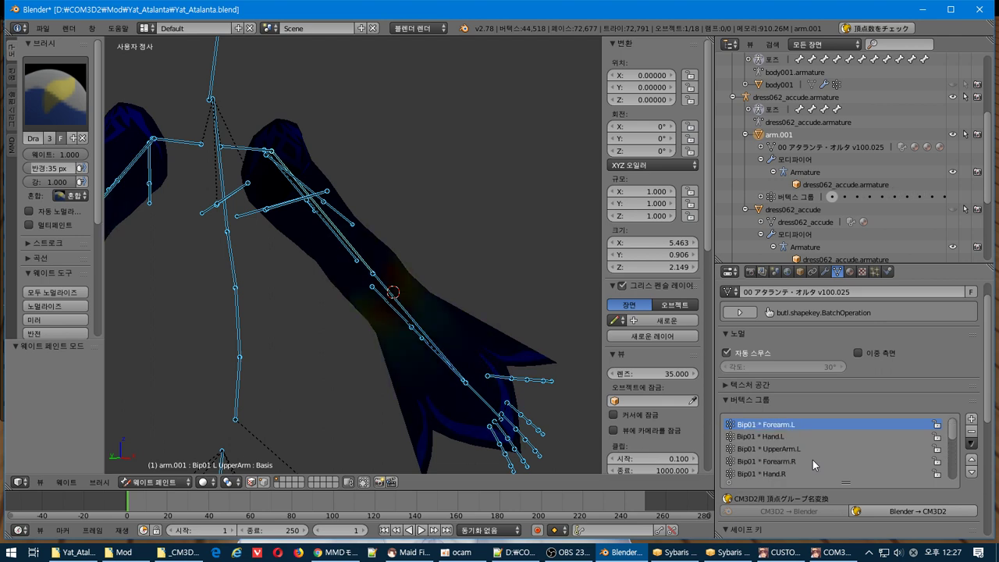
left_click(872, 512)
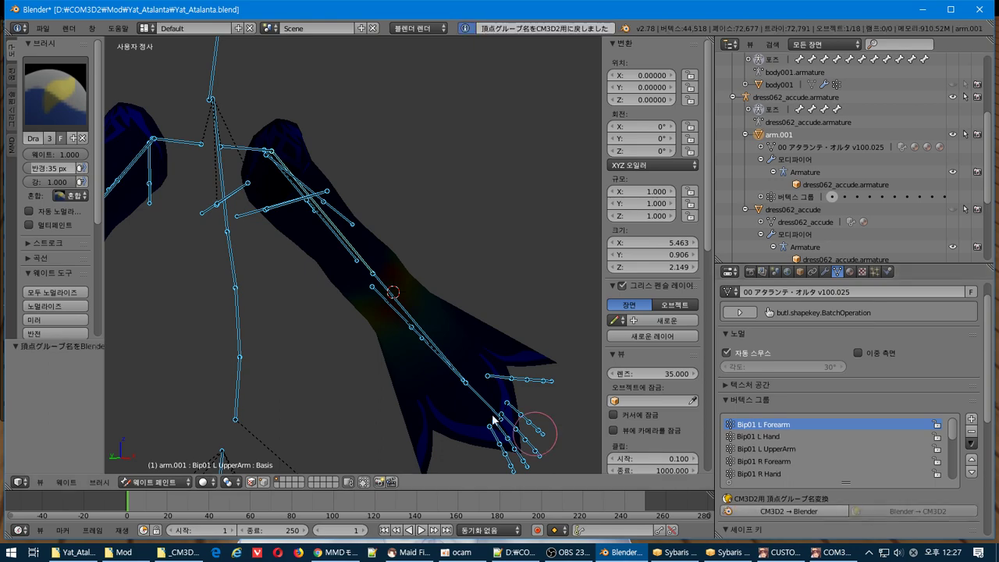
- Enable the face selection mask on arm.001 and try a weight 1.000 stroke through the elbow for Bip01 L Forearm
middle_click_drag(468, 307, 297, 315)
scroll(313, 290, "up", 1)
scroll(313, 289, "up", 2)
key("a")
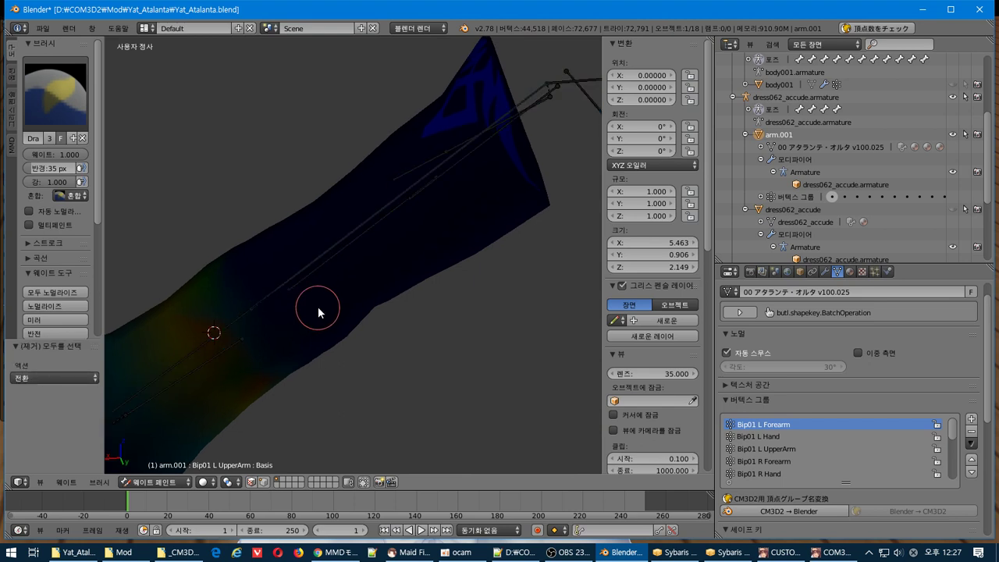
key("a")
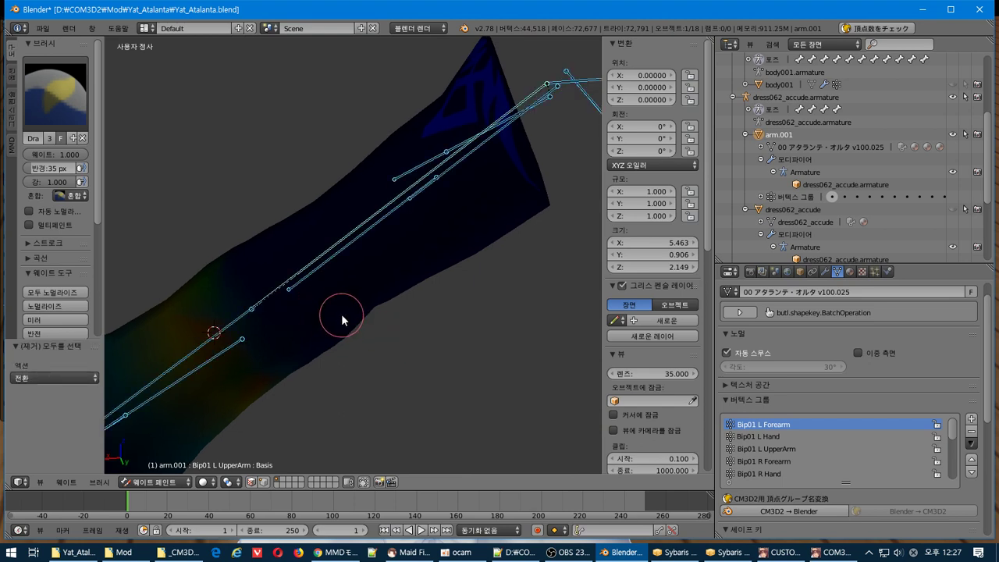
scroll(341, 315, "down", 2)
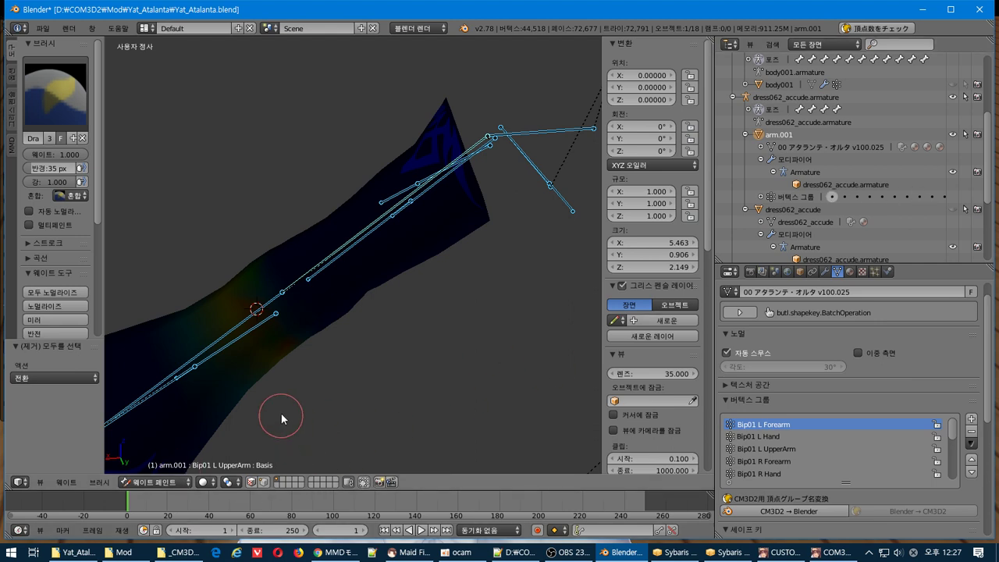
left_click(172, 482)
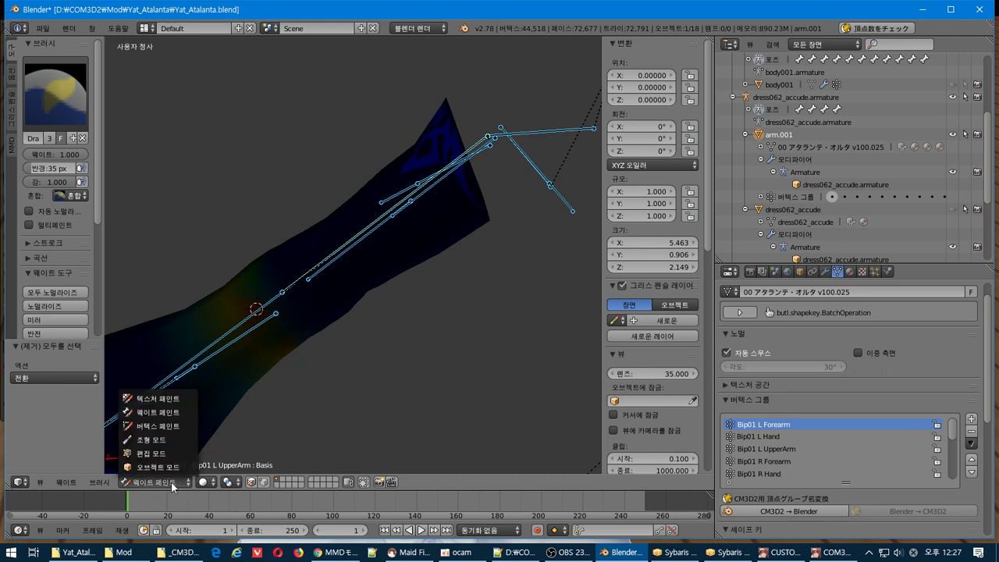
left_click(252, 486)
middle_click_drag(329, 365, 373, 339)
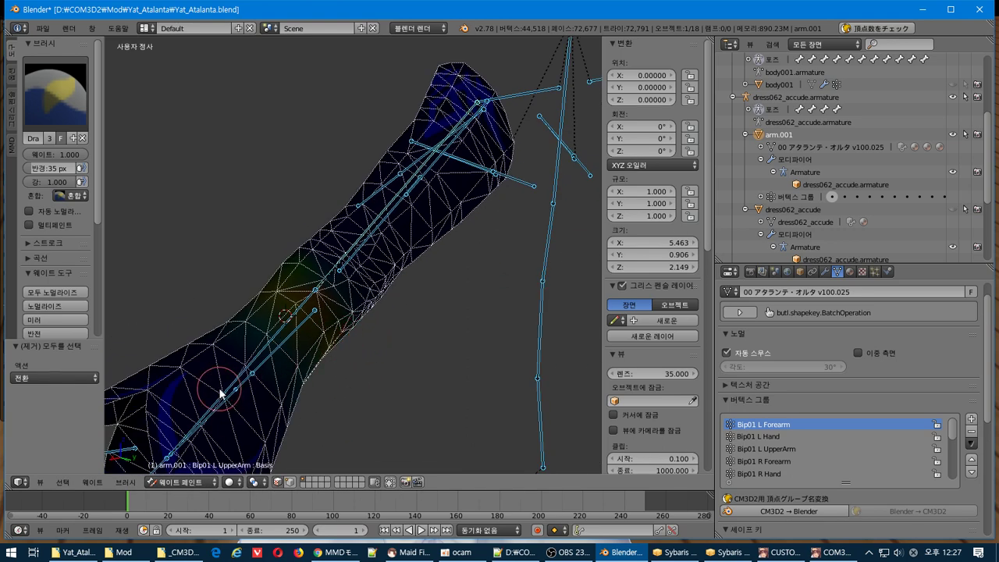
mouse_move(220, 394)
left_mouse_down()
mouse_move(379, 230)
mouse_move(323, 268)
mouse_move(381, 347)
left_mouse_up()
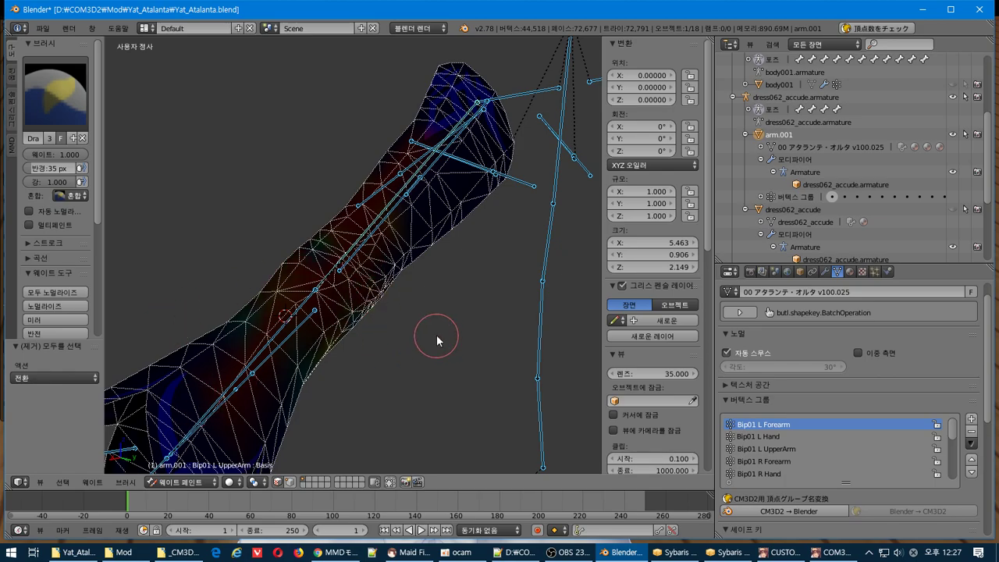
middle_click_drag(434, 337, 555, 361)
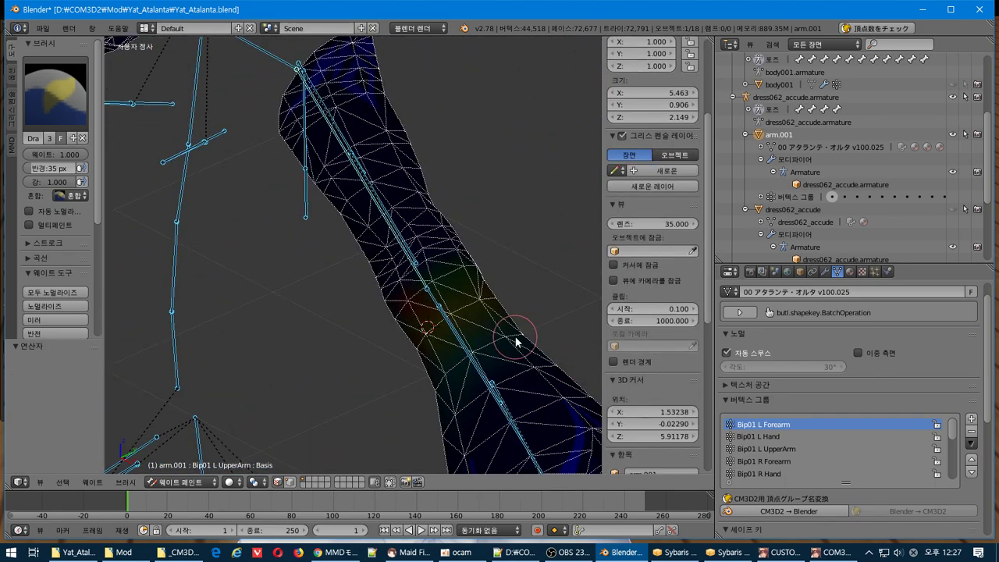
- Make Bip01 L UpperArm the active vertex group of arm.001 and clear the face selection
key("Tab")
key("Tab")
key("a")
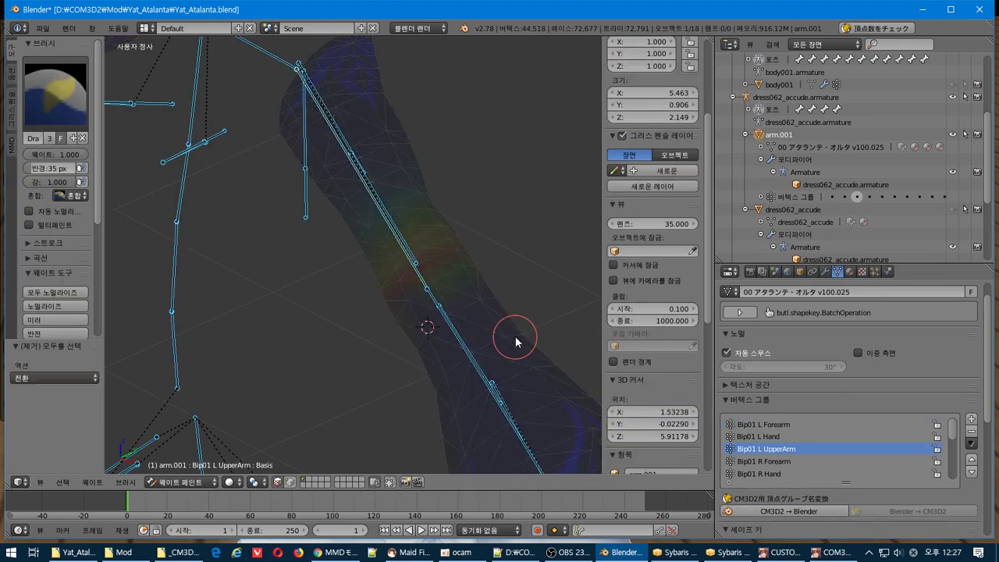
- Turn off textured solid shading in the 3D view so the elbow weights of arm.001 display as plain colours
scroll(515, 337, "down", 1)
scroll(604, 312, "down", 1)
middle_click_drag(482, 307, 517, 311)
scroll(654, 273, "down", 1)
middle_click_drag(305, 221, 348, 228)
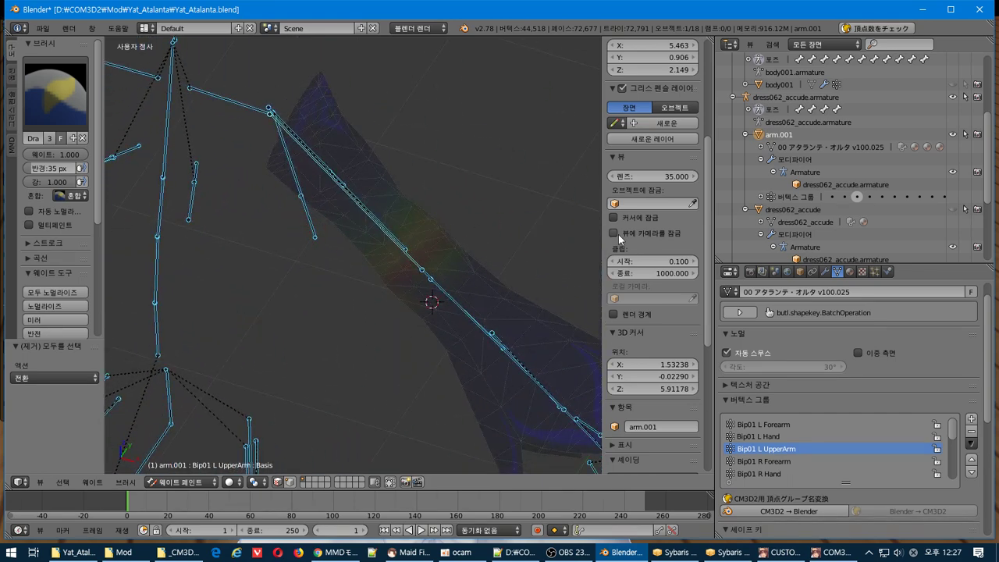
scroll(656, 281, "down", 8)
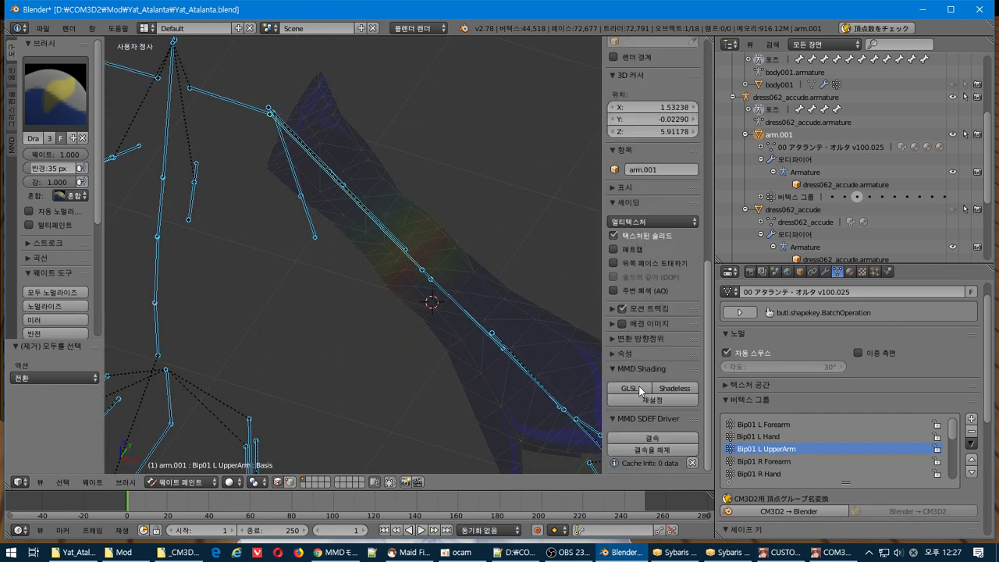
left_click(640, 284)
middle_click_drag(441, 300, 422, 249)
scroll(443, 239, "up", 5)
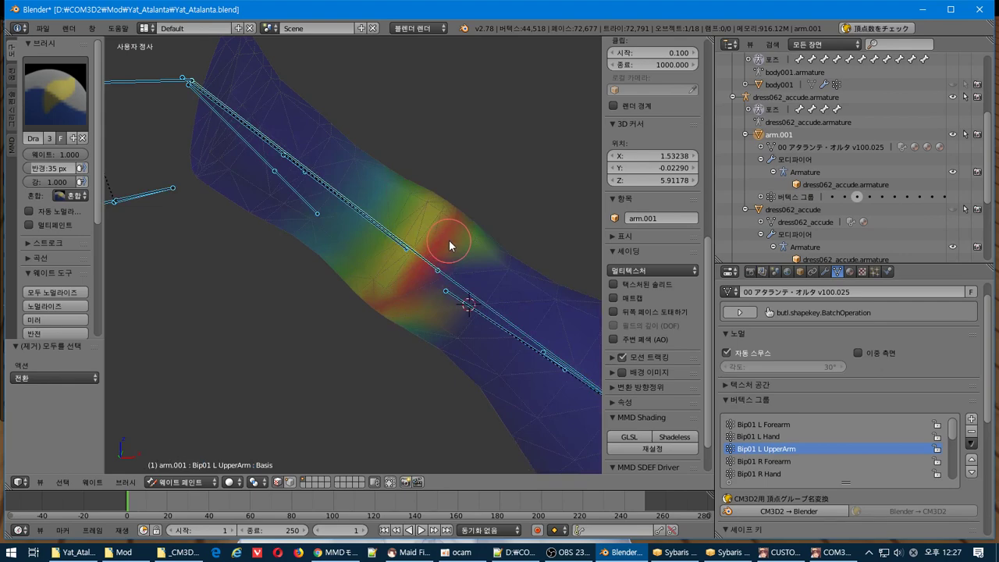
left_click_drag(449, 245, 504, 230)
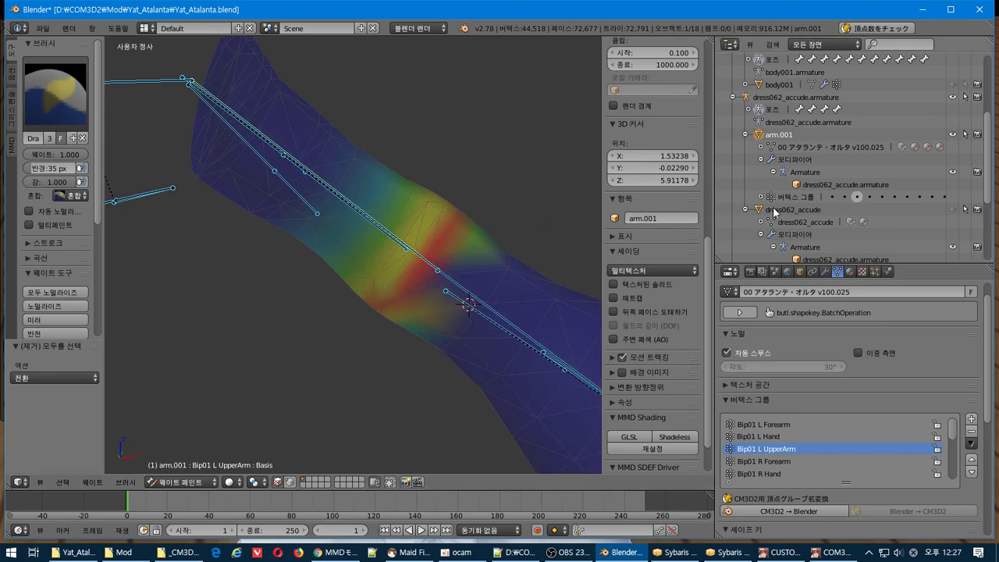
- Unhide the dress062_accude mesh and select it together with arm.001, keeping arm.001 as the active object
left_click(767, 209)
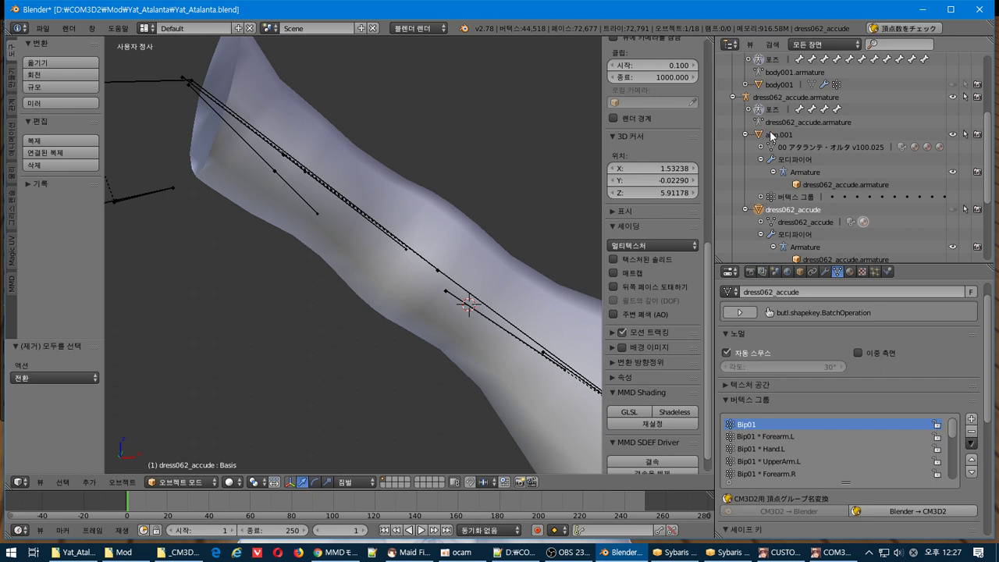
left_click(953, 211)
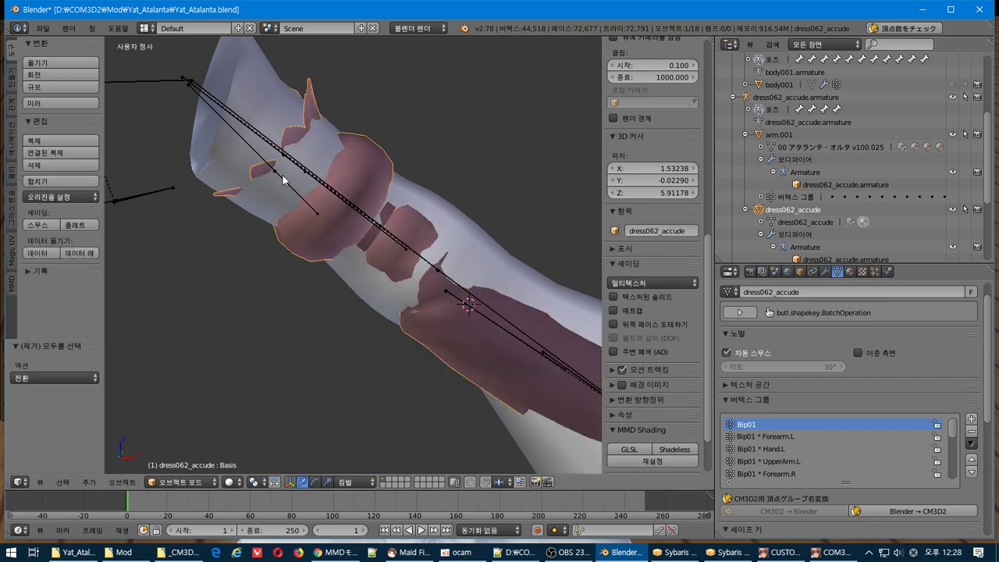
mouse_move(283, 180)
middle_mouse_down()
mouse_move(261, 166)
mouse_move(294, 171)
middle_mouse_up()
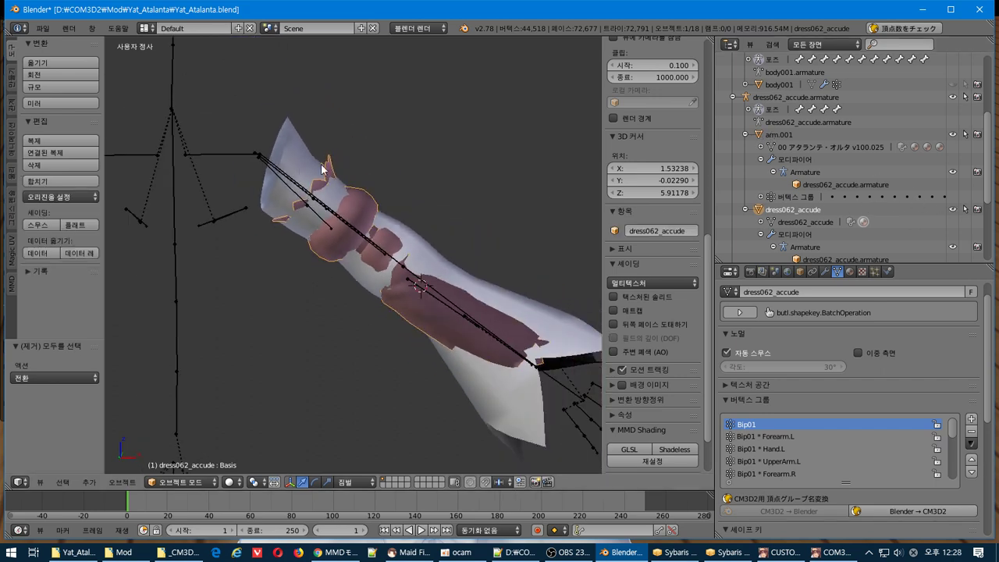
left_click(765, 135)
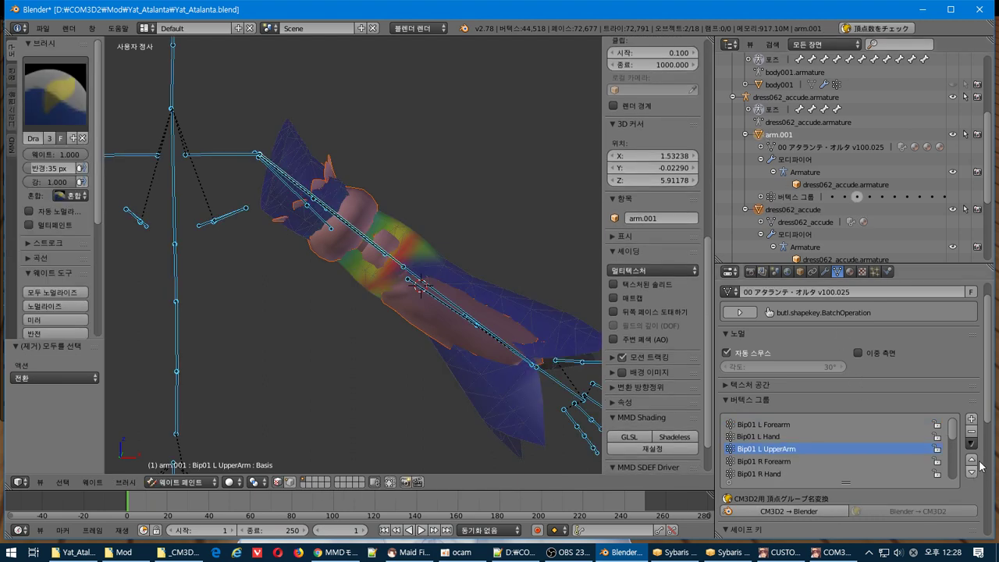
- Try a quick weight transfer from dress062_accude to arm.001 with the nearest vertex as reference element
left_click(972, 443)
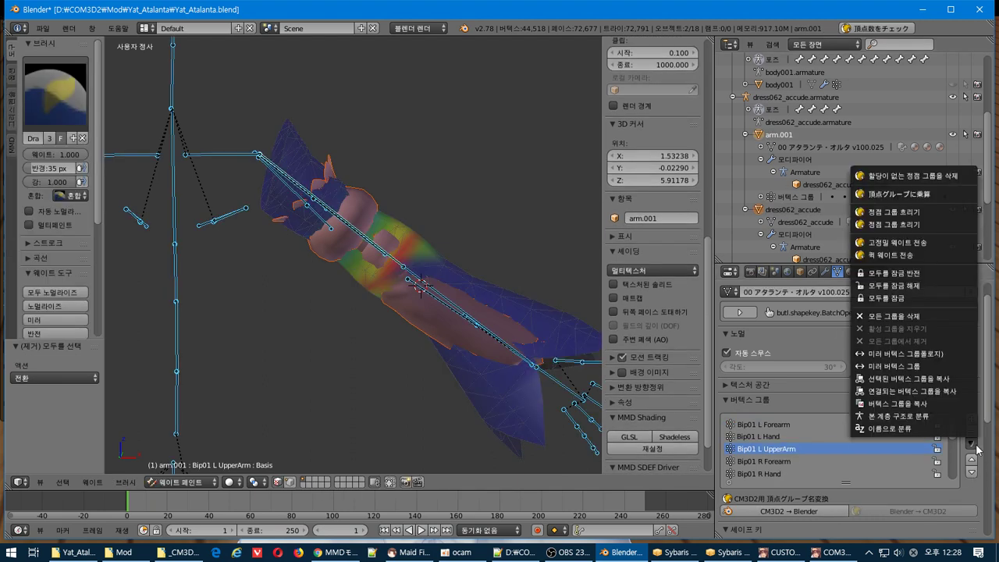
left_click(935, 251)
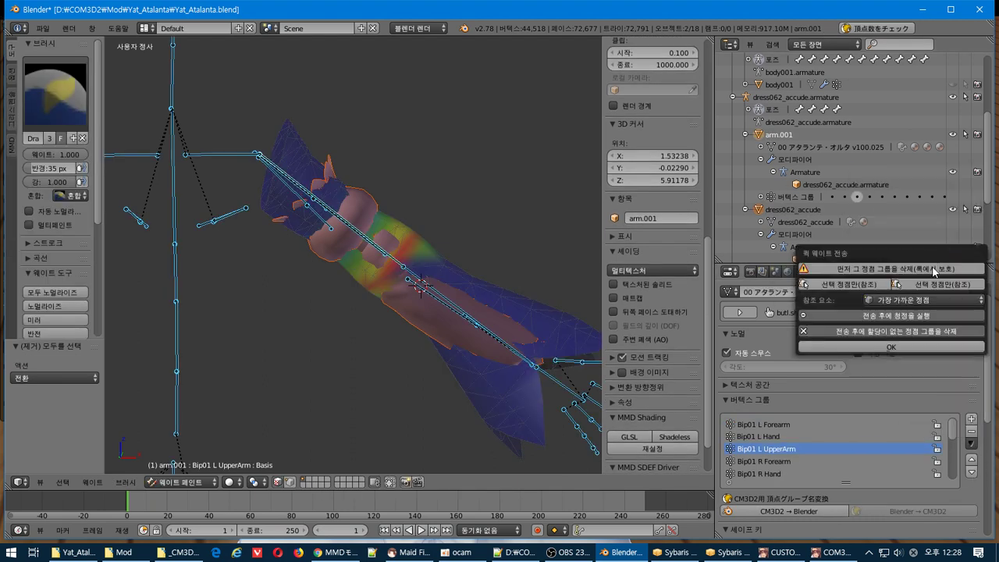
left_click(922, 348)
- Run the high-precision weight transfer from dress062_accude to arm.001 with a range expansion of 2.00
left_click(972, 444)
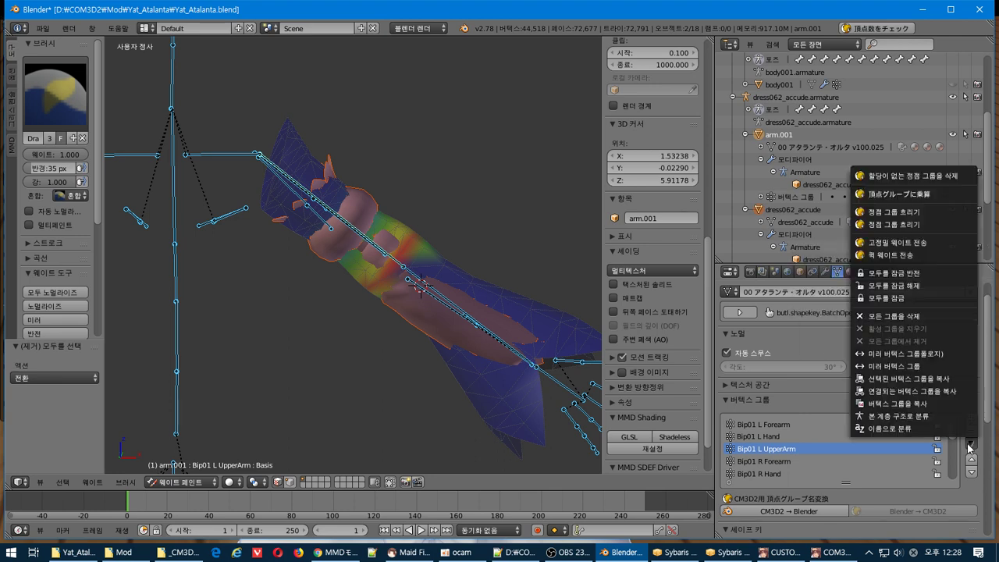
left_click(935, 243)
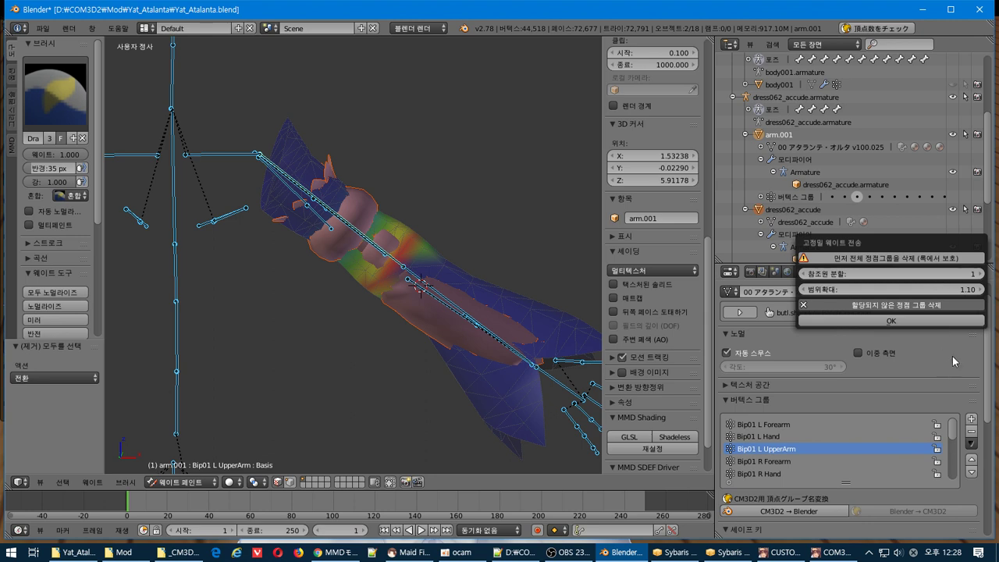
left_click(947, 289)
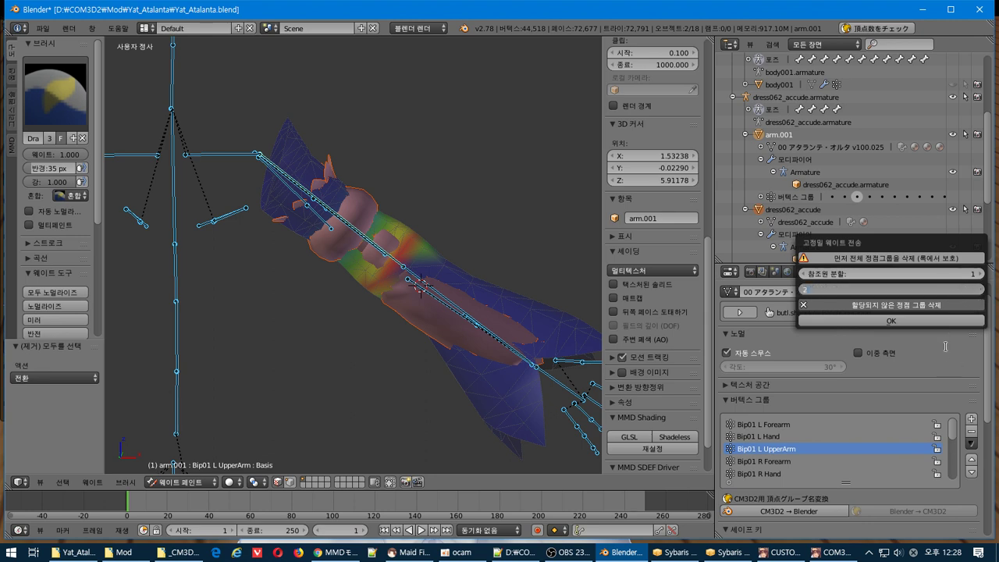
type("2")
key("Return")
left_click(945, 319)
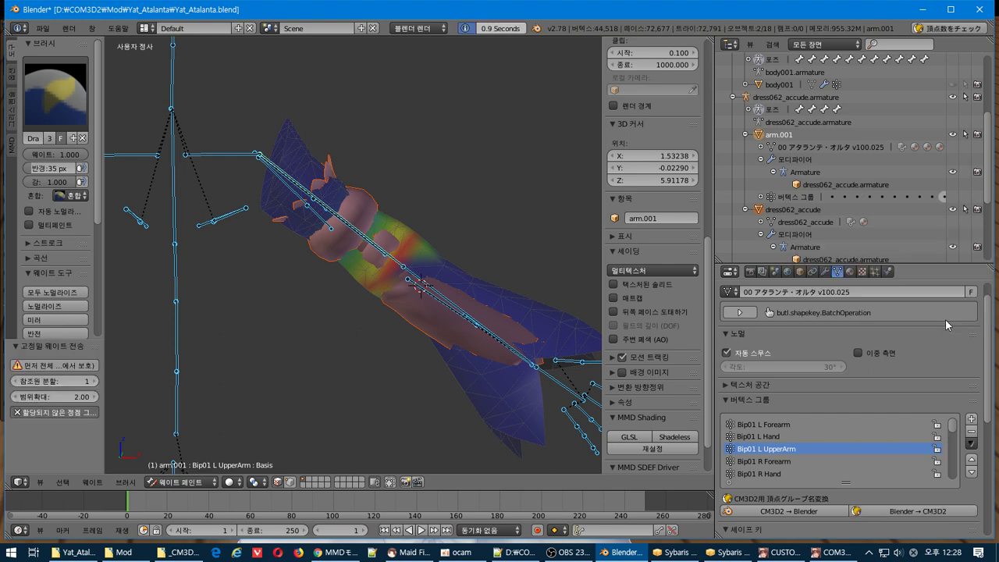
- Check the left and right forearm, hand and upper arm vertex groups of arm.001, ending on the elbow weights of Bip01 L UpperArm
mouse_move(368, 250)
middle_mouse_down()
mouse_move(319, 252)
mouse_move(348, 256)
middle_mouse_up()
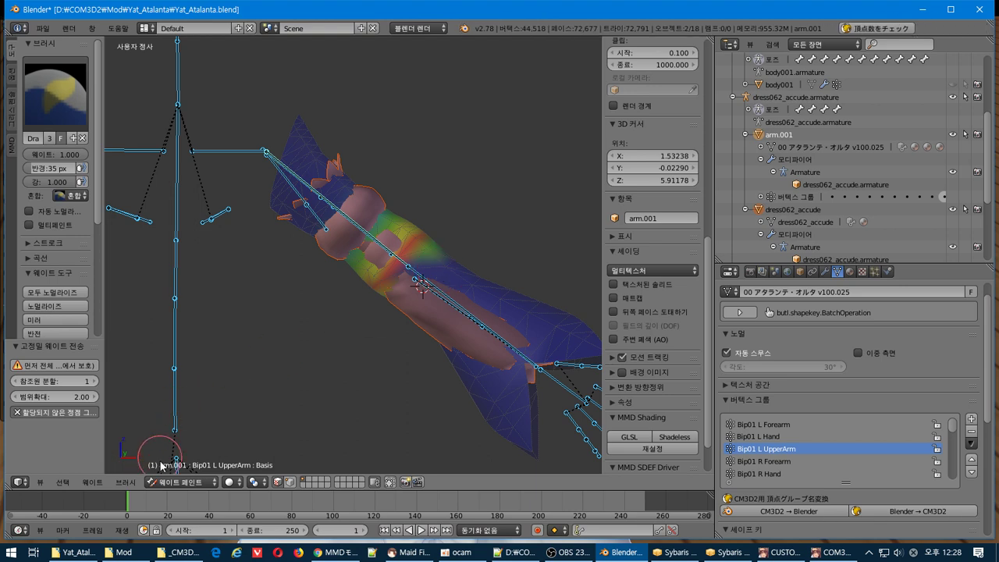
left_click(838, 425)
left_click(826, 448)
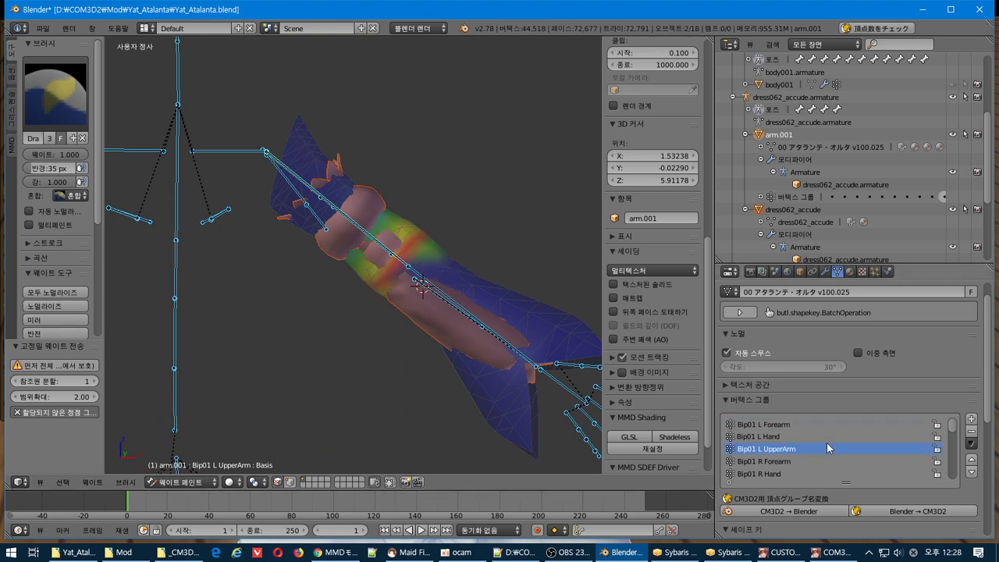
left_click(828, 437)
left_click(820, 448)
left_click(809, 461)
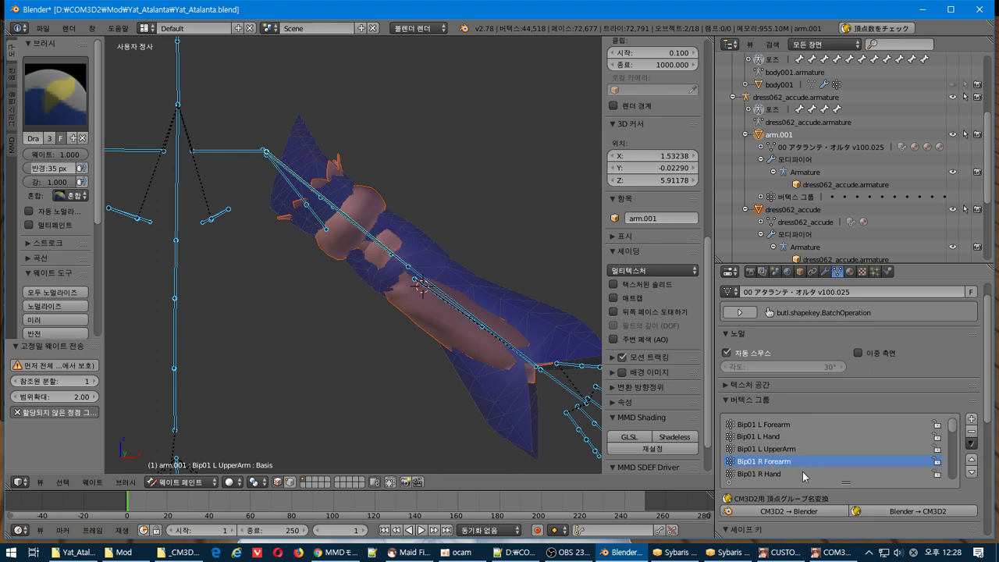
left_click(802, 472)
left_click(795, 445)
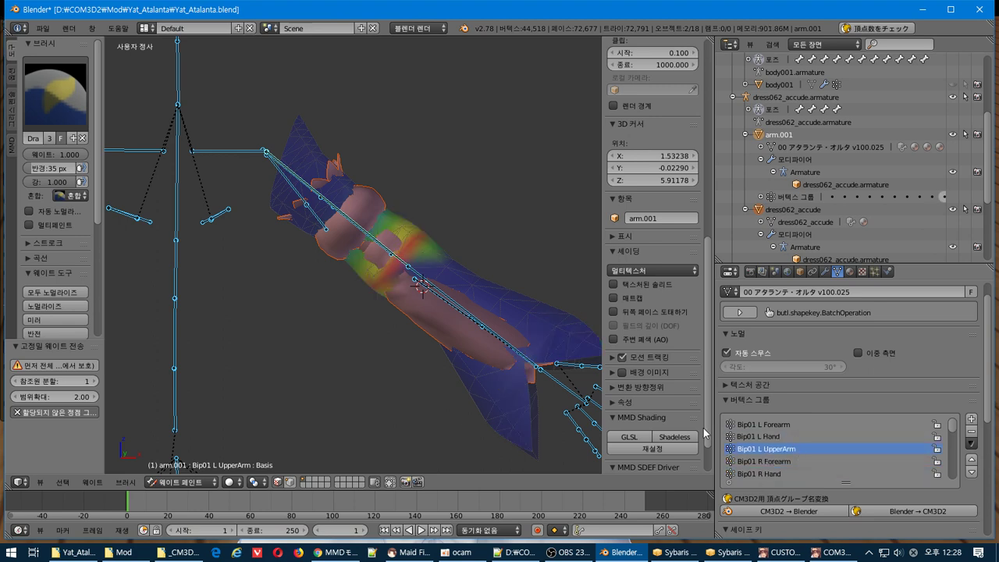
scroll(420, 256, "up", 5)
mouse_move(420, 256)
middle_mouse_down("shift")
mouse_move(341, 248)
mouse_move(292, 259)
middle_mouse_up("shift")
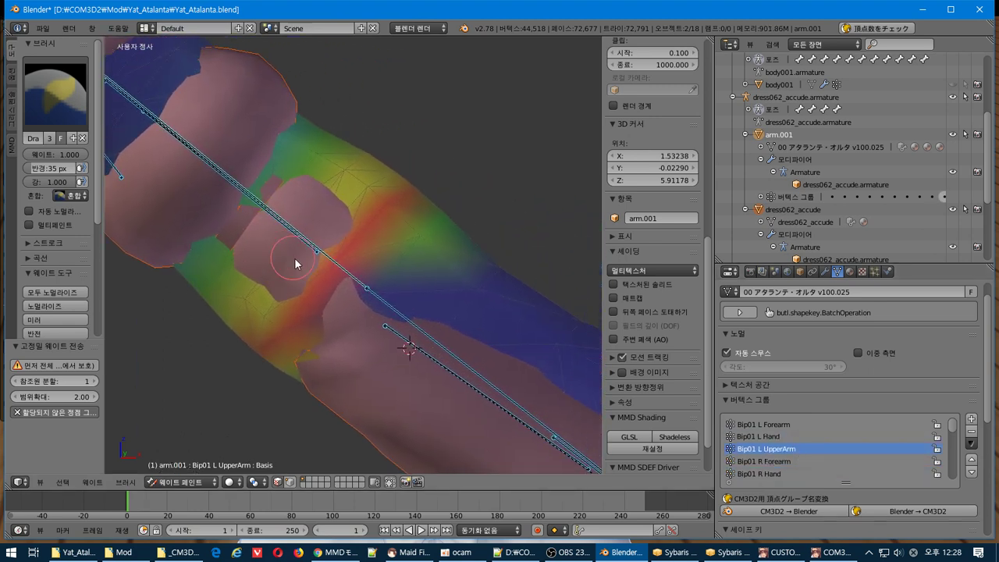
middle_click_drag(351, 287, 355, 291)
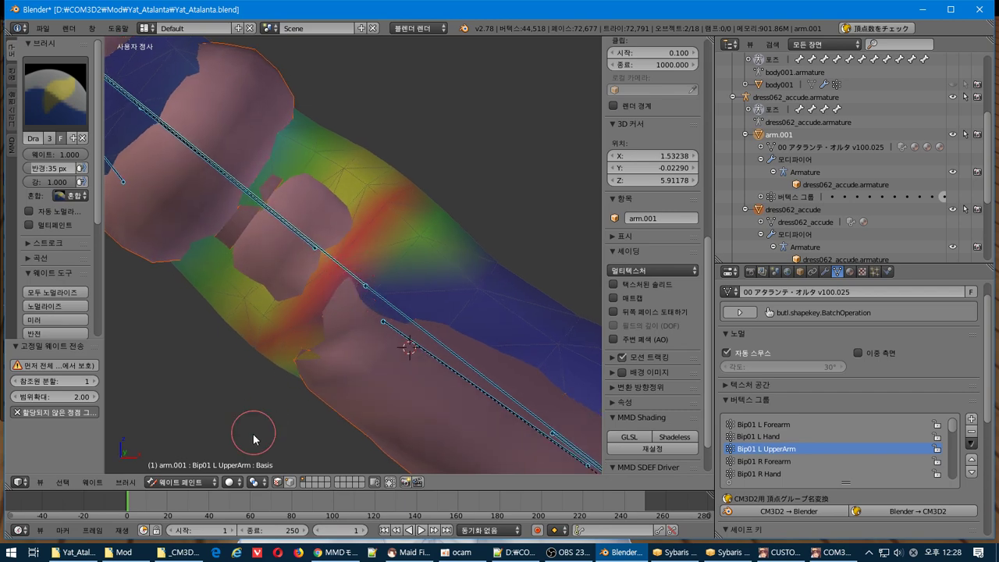
- Hide the dress062_accude mesh, keep arm.001 shown, and set the weight paint brush's weight to 0.500
left_click(953, 135)
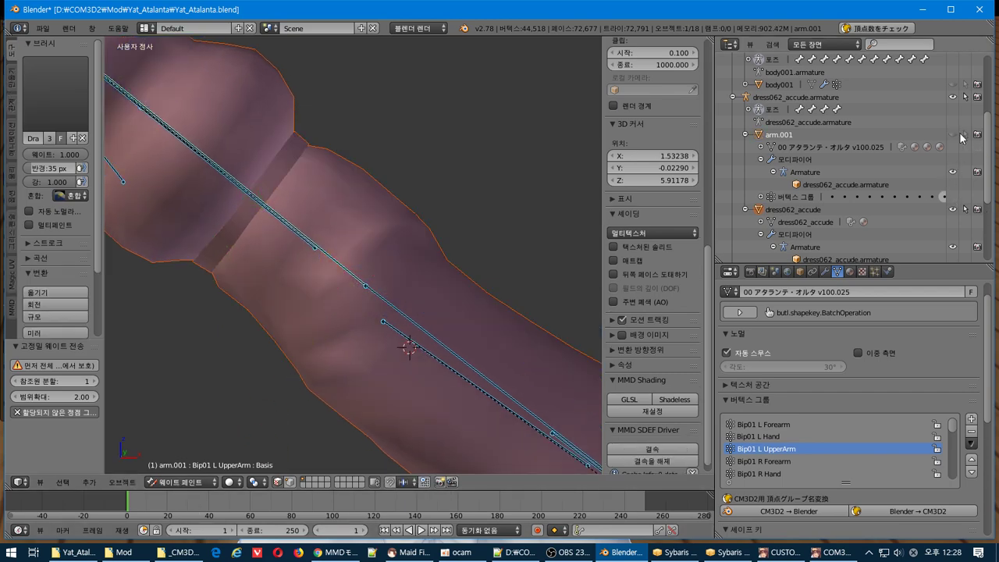
left_click(954, 134)
left_click(952, 209)
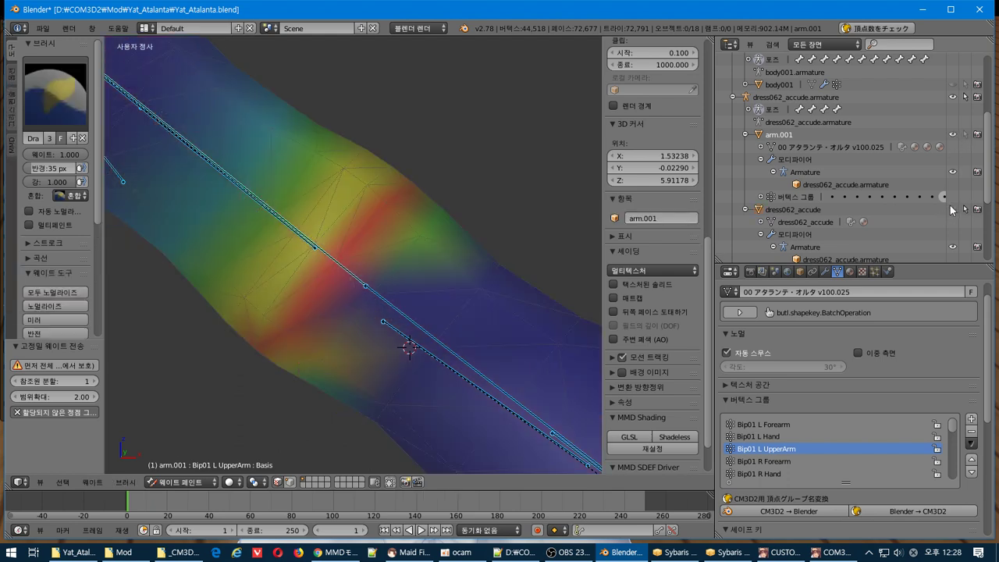
left_click(52, 158)
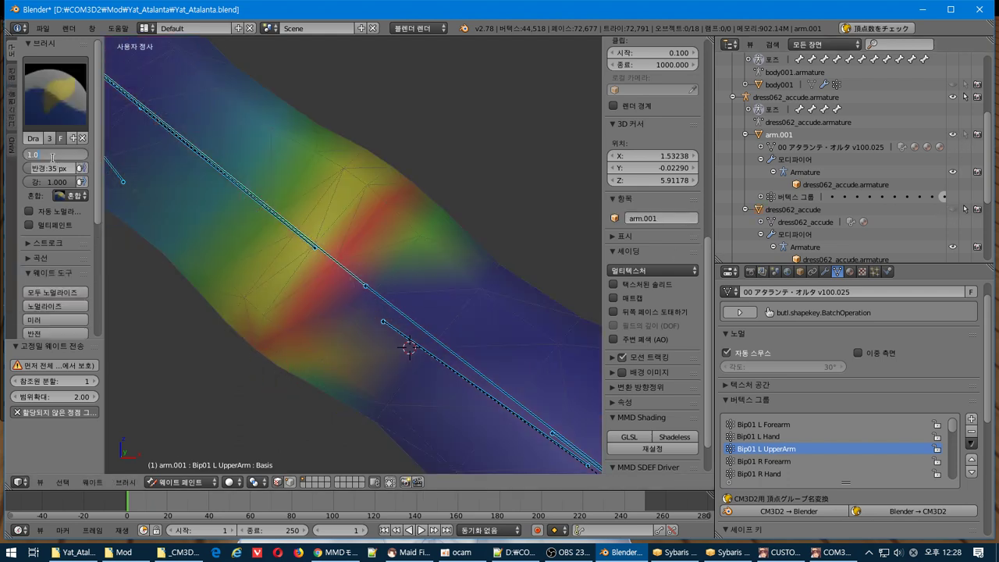
key("Return")
- Make Bip01 L Forearm the active vertex group of arm.001 and select all of its faces
middle_click_drag(365, 319, 393, 294)
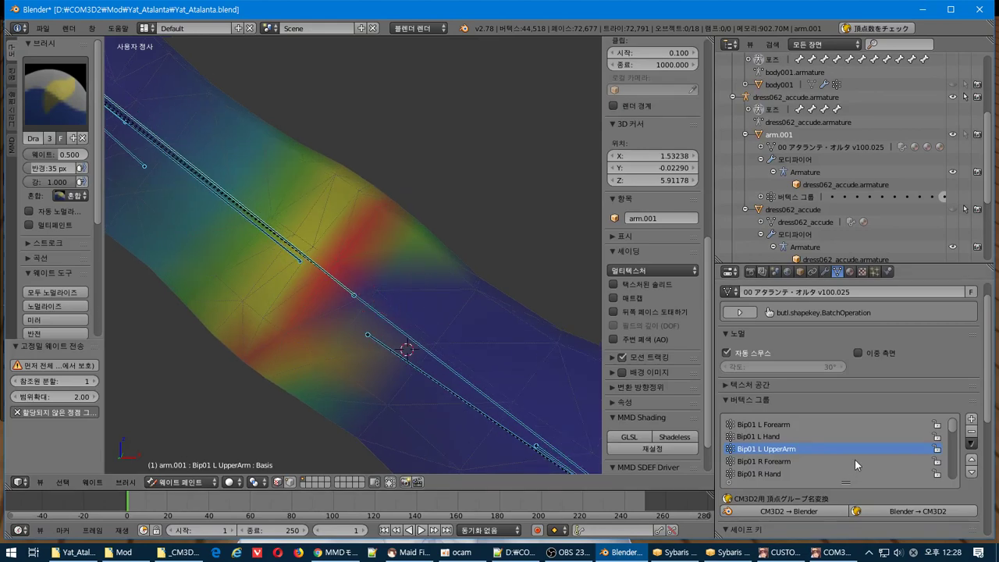
left_click(780, 424)
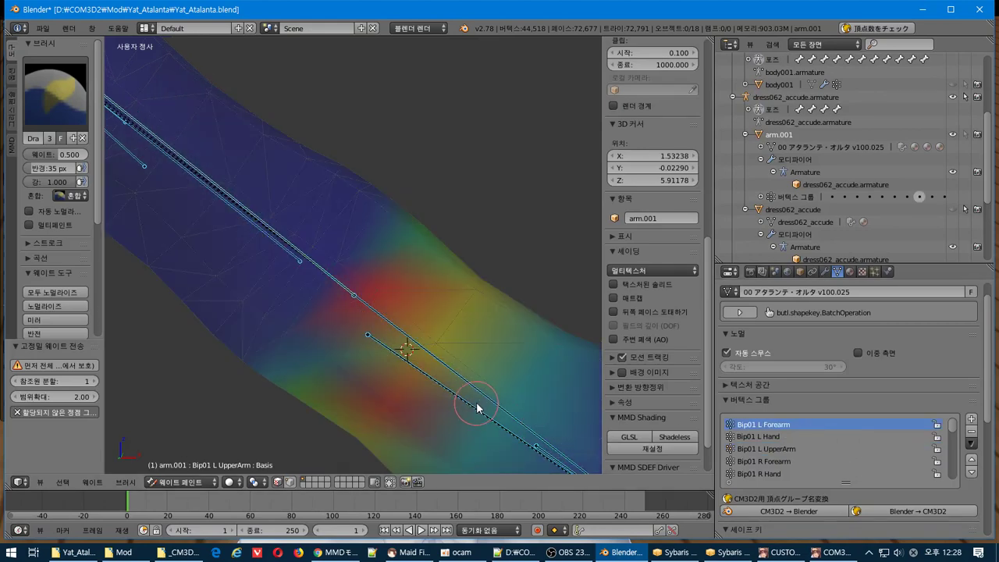
scroll(521, 358, "down", 2)
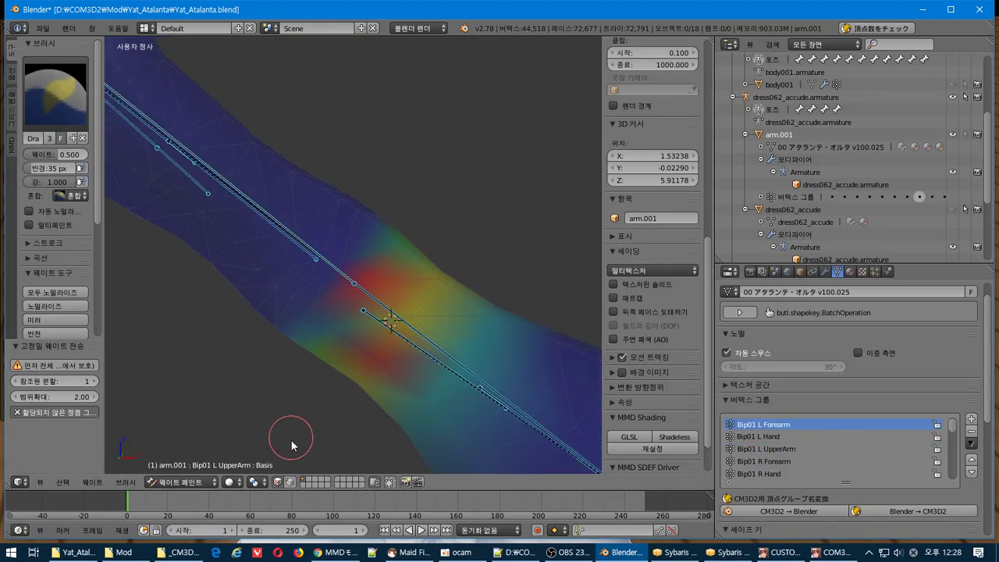
left_click(277, 483)
key("a")
scroll(341, 298, "up", 2)
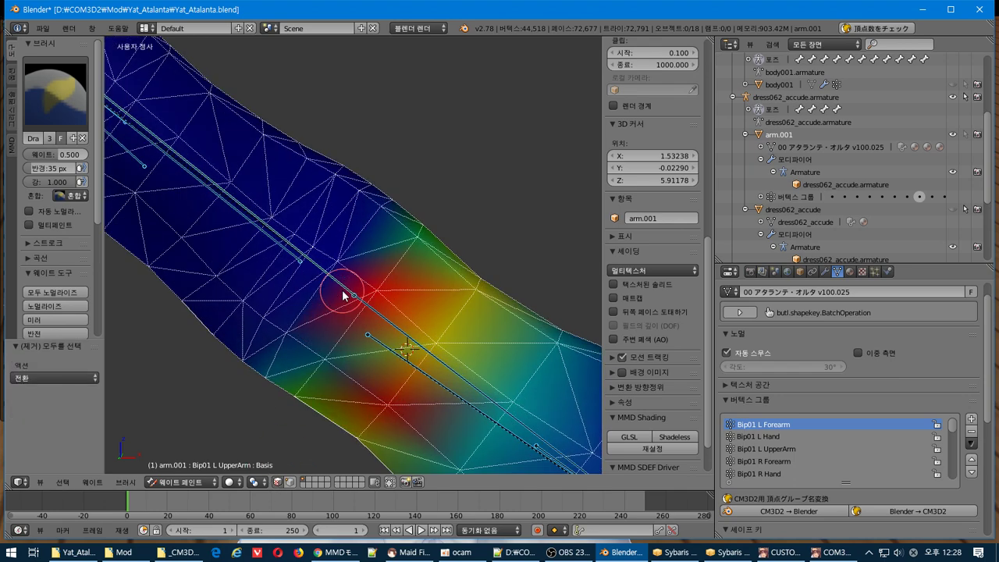
- Make Bip01 L Hand the active vertex group of arm.001 and look over the whole sleeve and the remaining groups
left_click(796, 436)
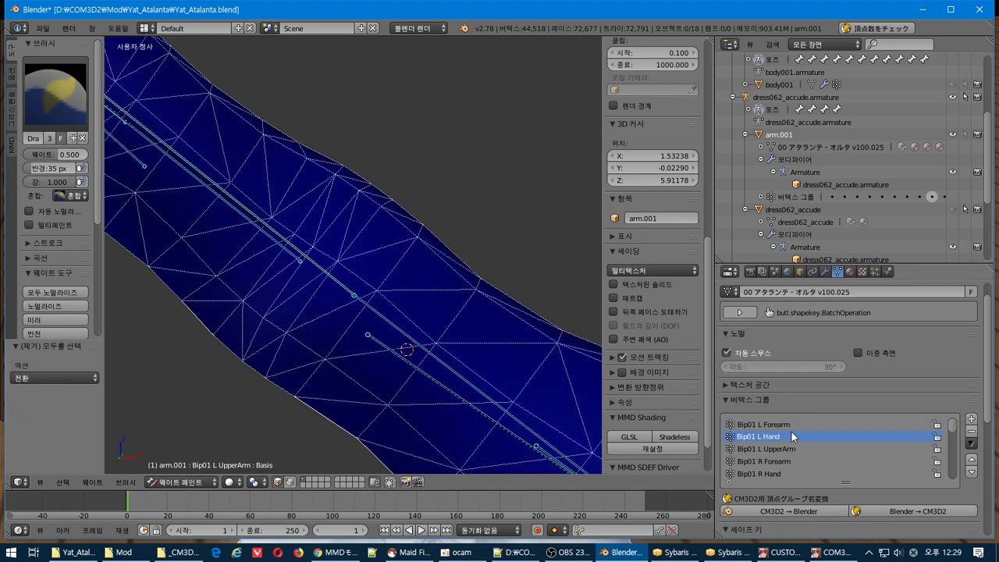
scroll(761, 417, "down", 4)
scroll(455, 311, "down", 1)
scroll(456, 310, "down", 4)
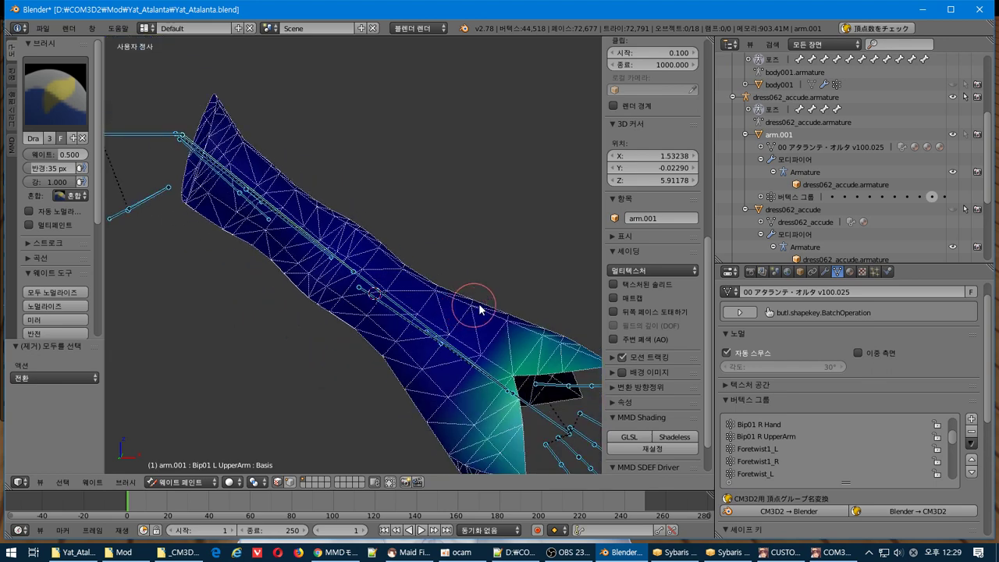
scroll(825, 121, "up", 1)
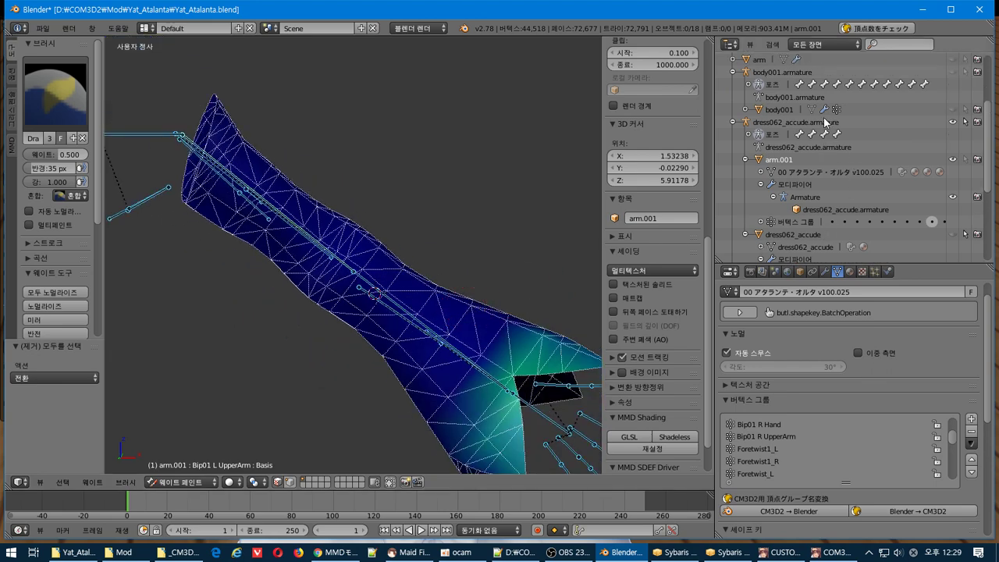
- Show the body001 mesh and body001.armature in place of dress062_accude.armature, and select a single face on the forearm of arm.001
left_click(952, 109)
scroll(442, 285, "down", 1)
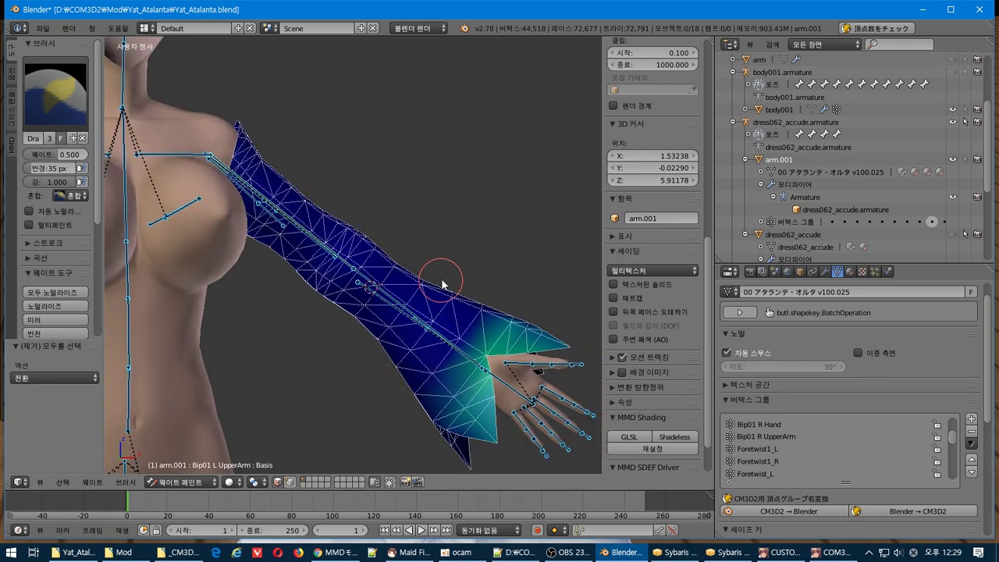
left_click(953, 72)
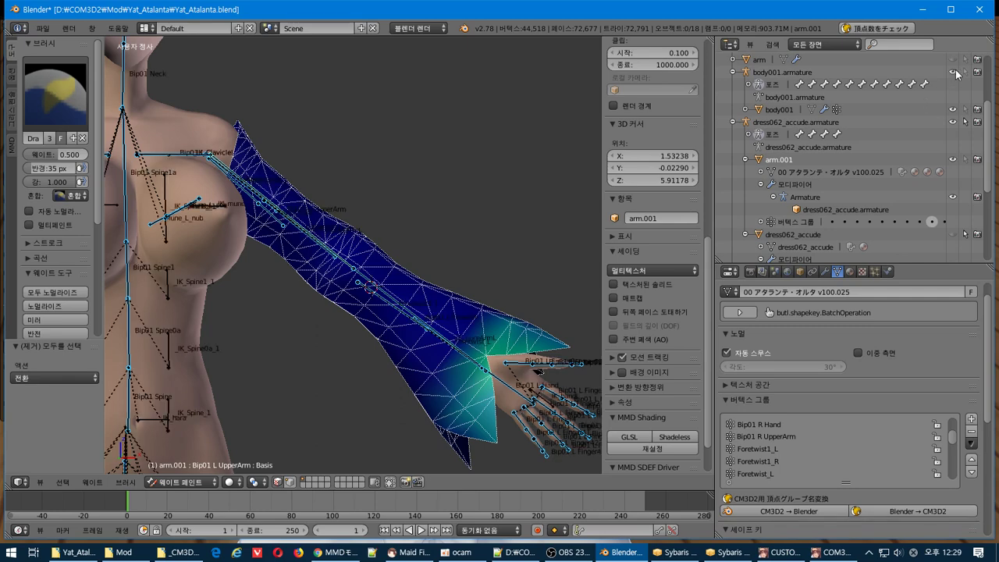
mouse_move(425, 256)
middle_mouse_down()
mouse_move(391, 271)
mouse_move(652, 219)
middle_mouse_up()
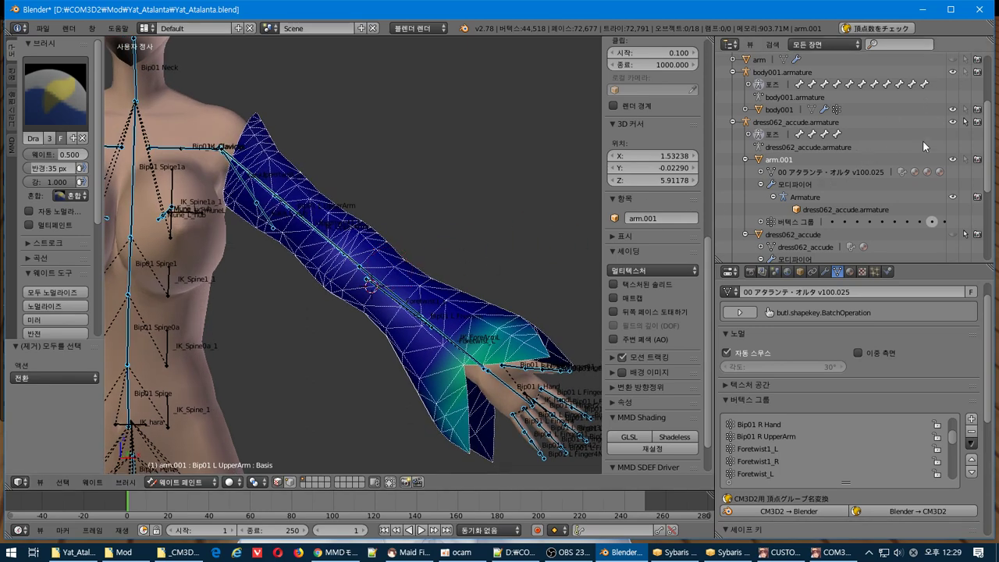
left_click(952, 122)
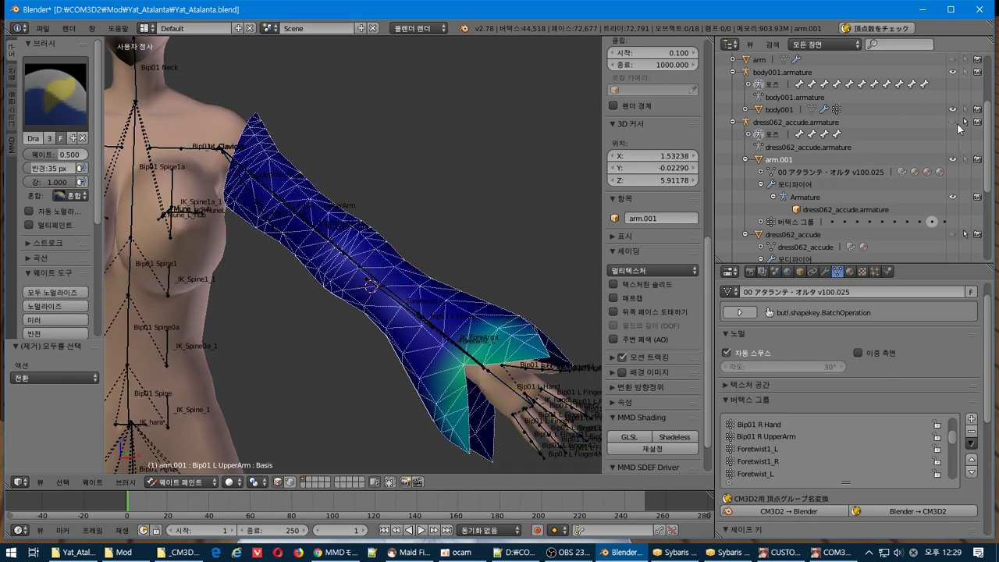
right_click(417, 310)
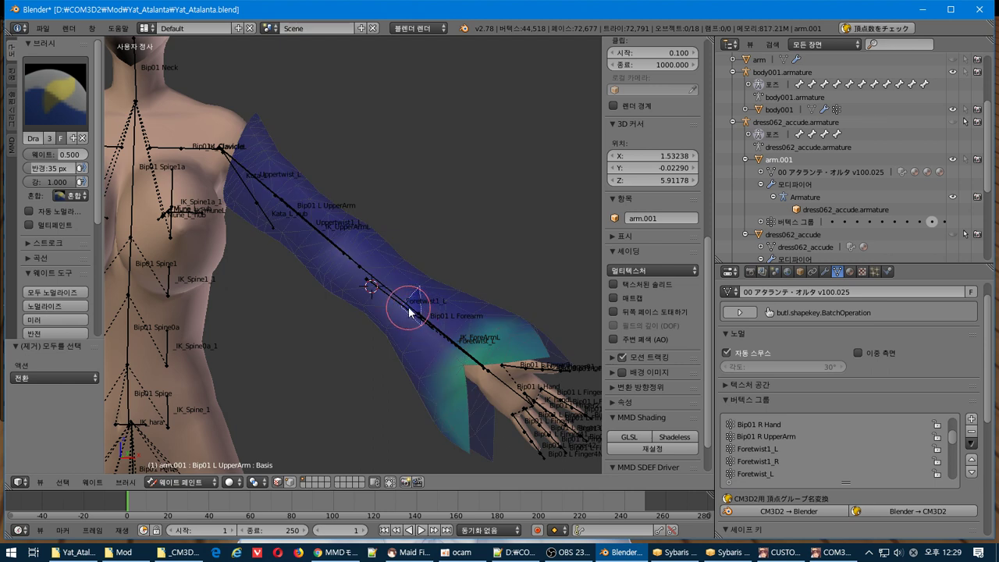
- Turn off face selection masking, return arm.001 to Object Mode, and select body001.armature's Bip01 L Forearm bone
left_click(277, 483)
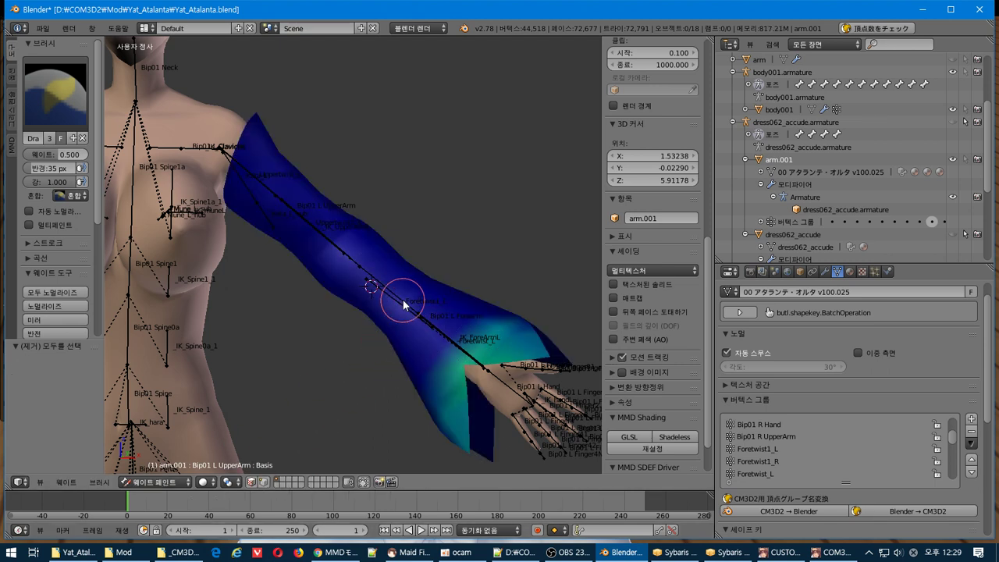
left_click(156, 482)
left_click(135, 467)
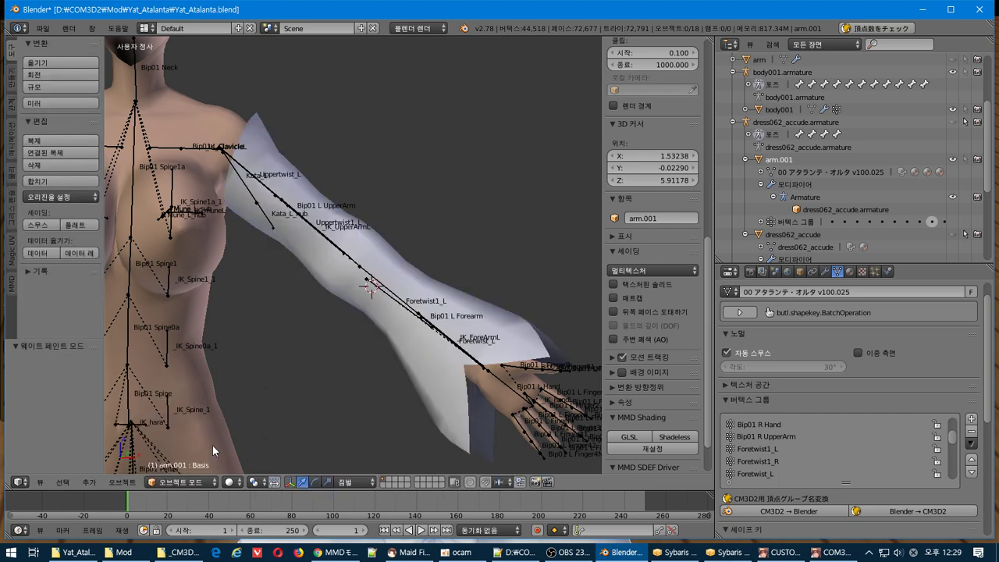
middle_click_drag(402, 298, 414, 306)
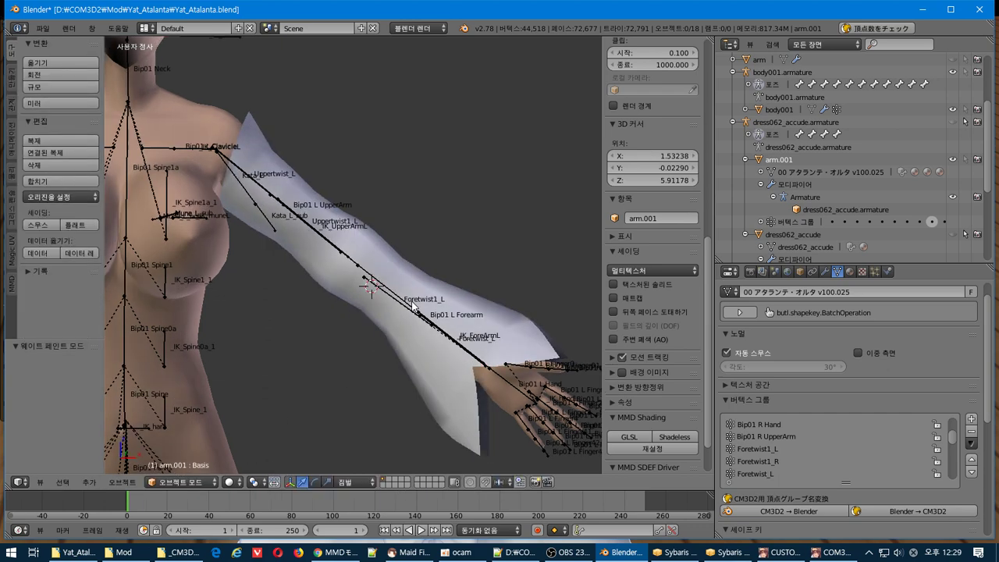
scroll(923, 98, "up", 2)
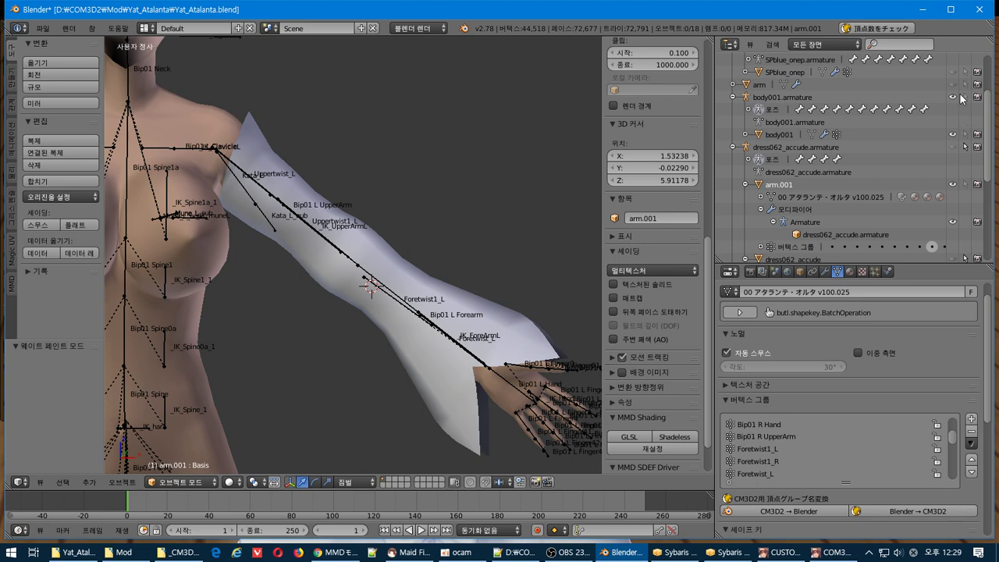
right_click(400, 290)
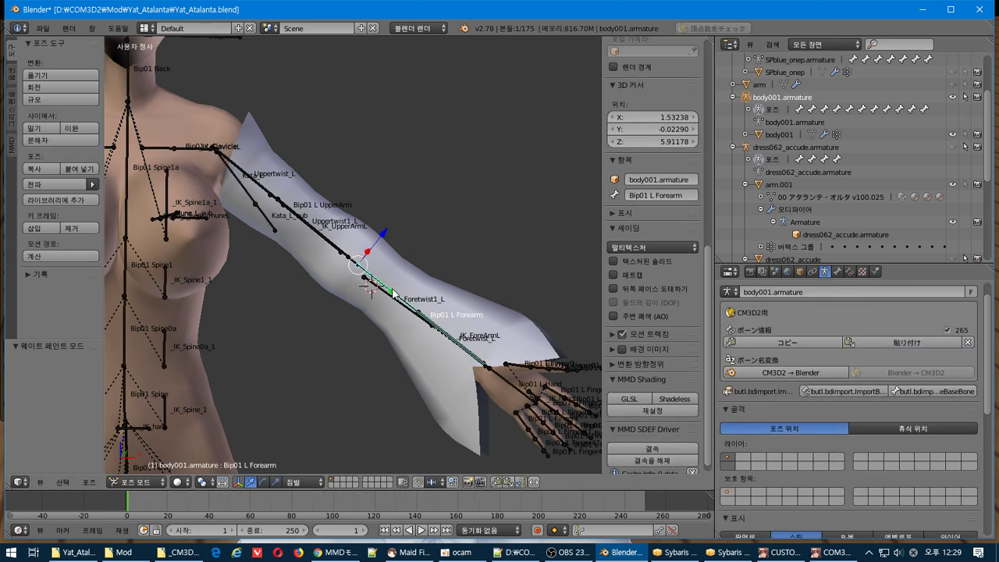
key("r")
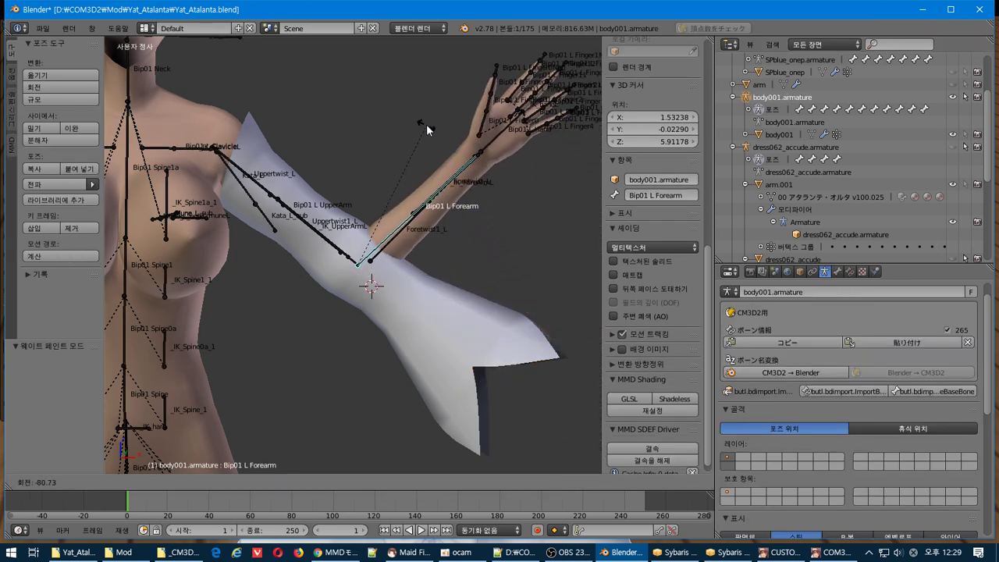
right_click(451, 169)
key("KP_1")
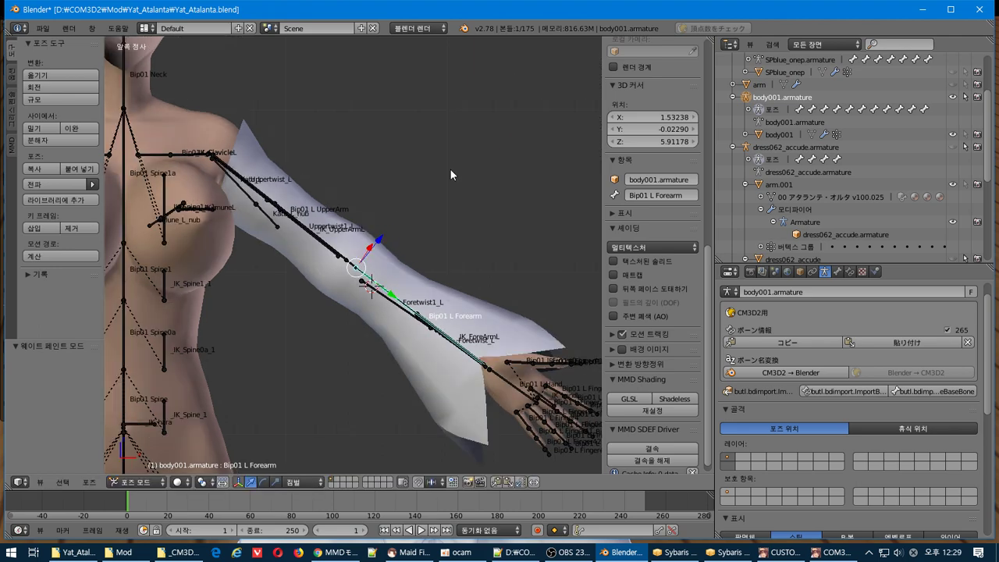
key("r")
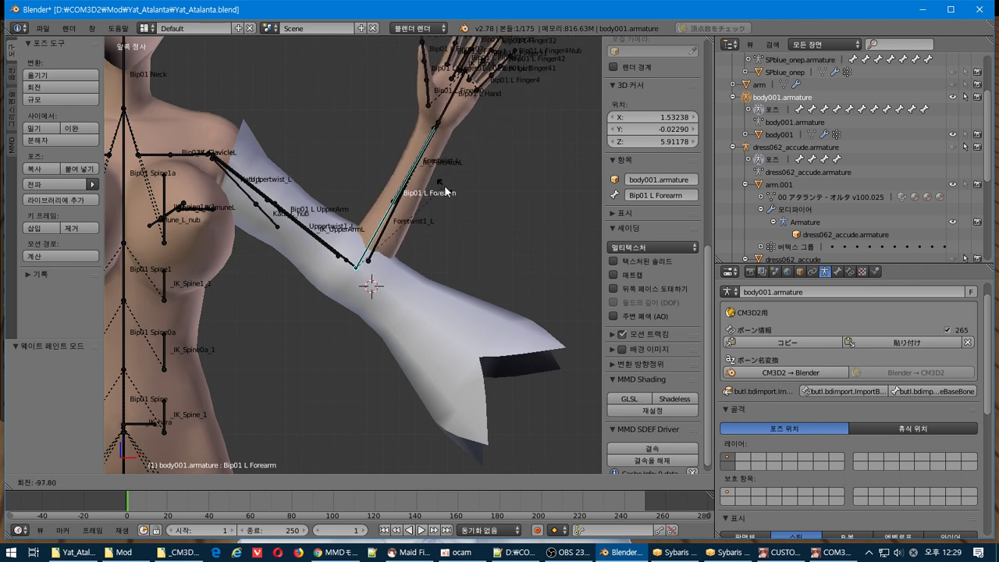
type("90")
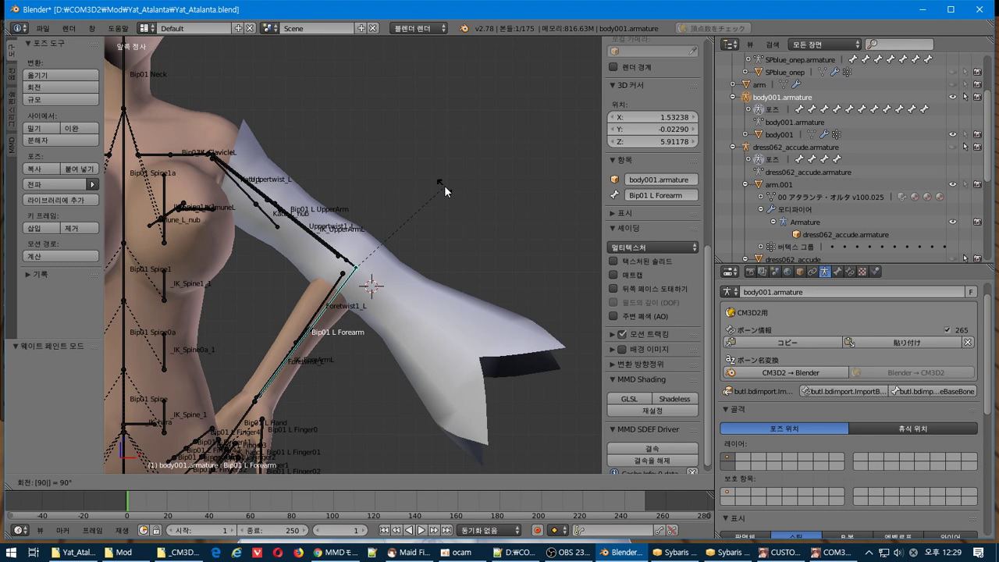
key("Escape")
scroll(444, 185, "down", 1)
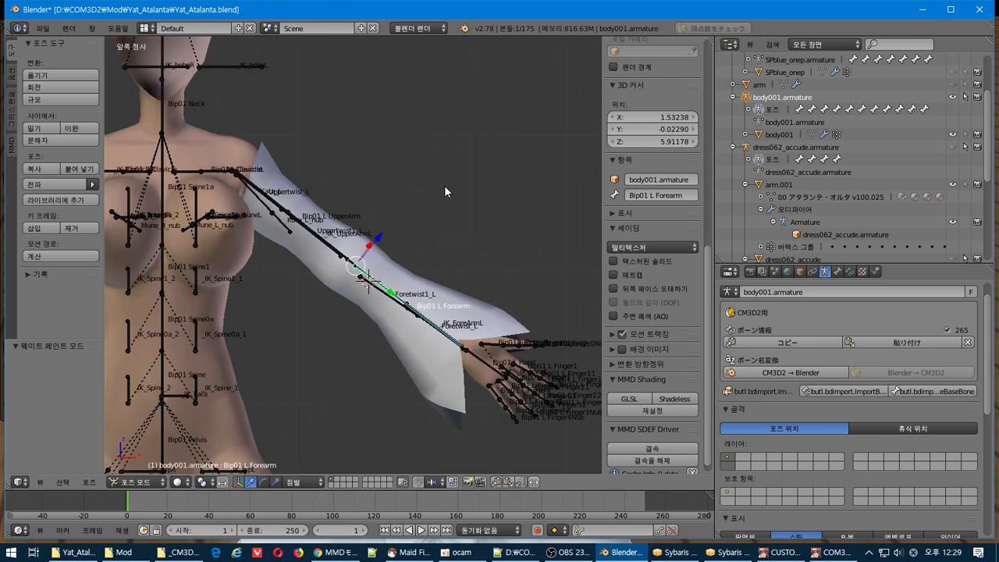
scroll(444, 185, "down", 1)
scroll(444, 185, "up", 2)
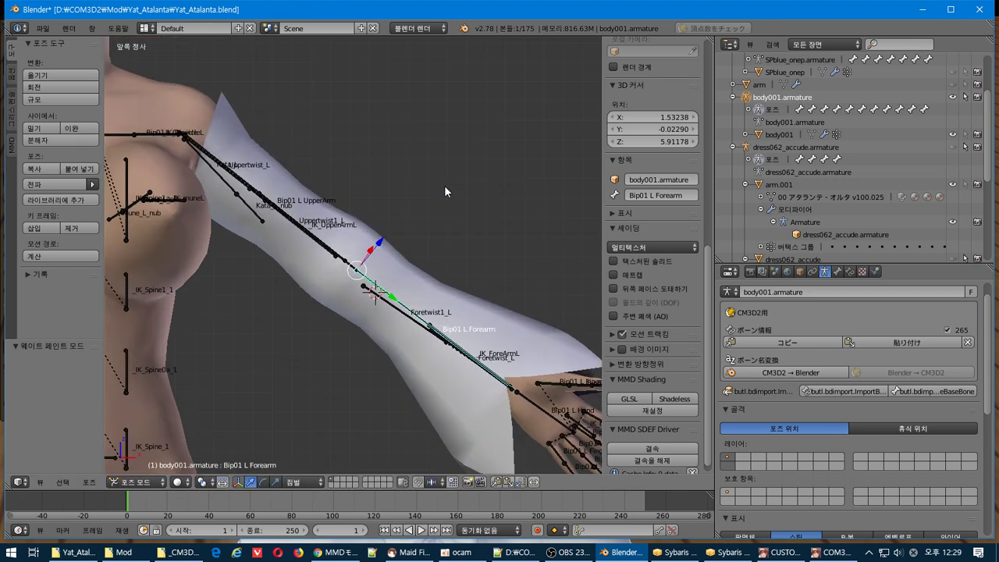
- Rotate body001.armature's Bip01 L Forearm bone by -90° in the front view to bend the elbow
key("Tab")
key("Tab")
middle_click_drag(444, 185, 435, 233)
key("KP_1")
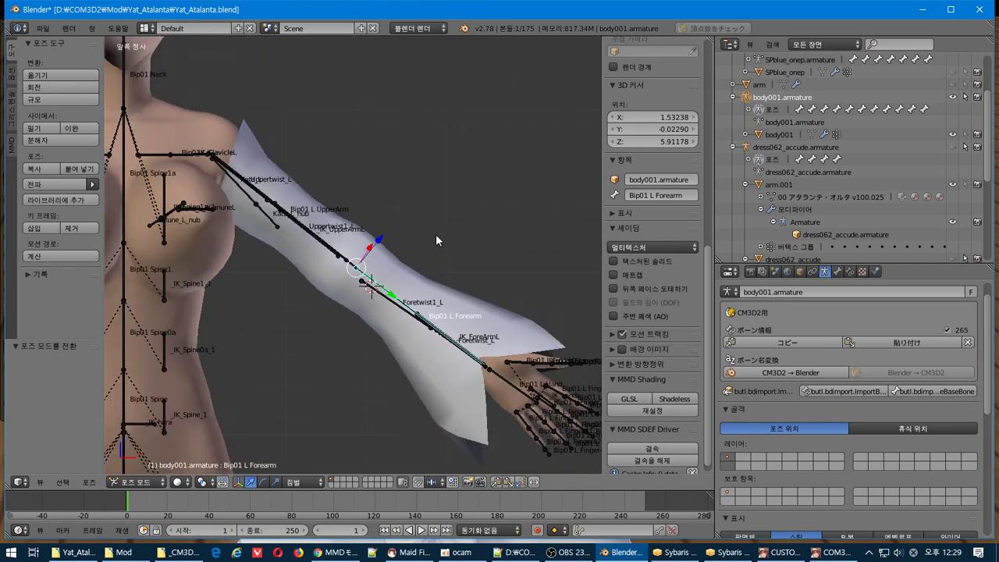
type("r-90")
key("Return")
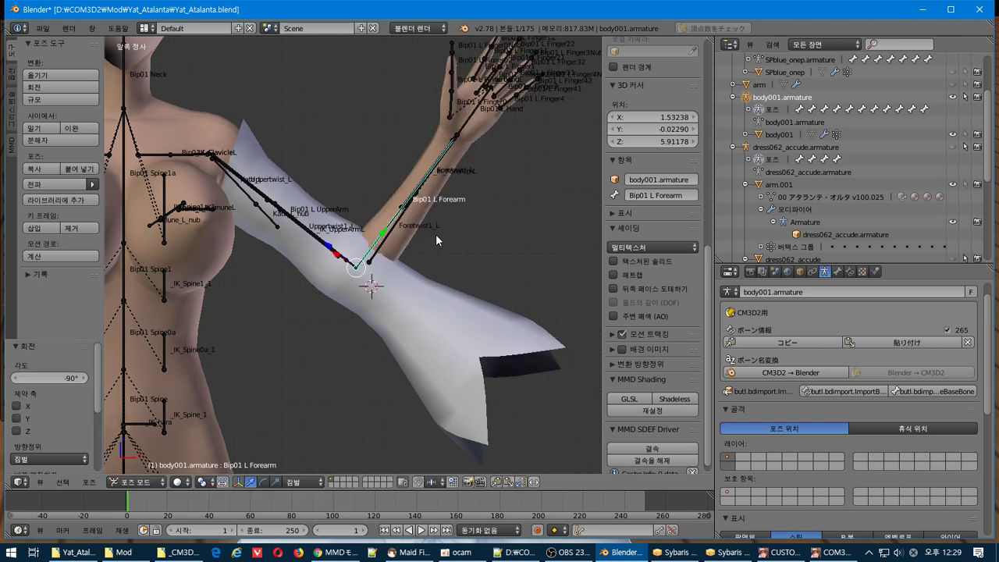
- Select body001.armature's Bip01 R Forearm bone and rotate it by 90°
scroll(291, 275, "down", 2)
middle_click_drag(291, 275, 485, 292, "shift")
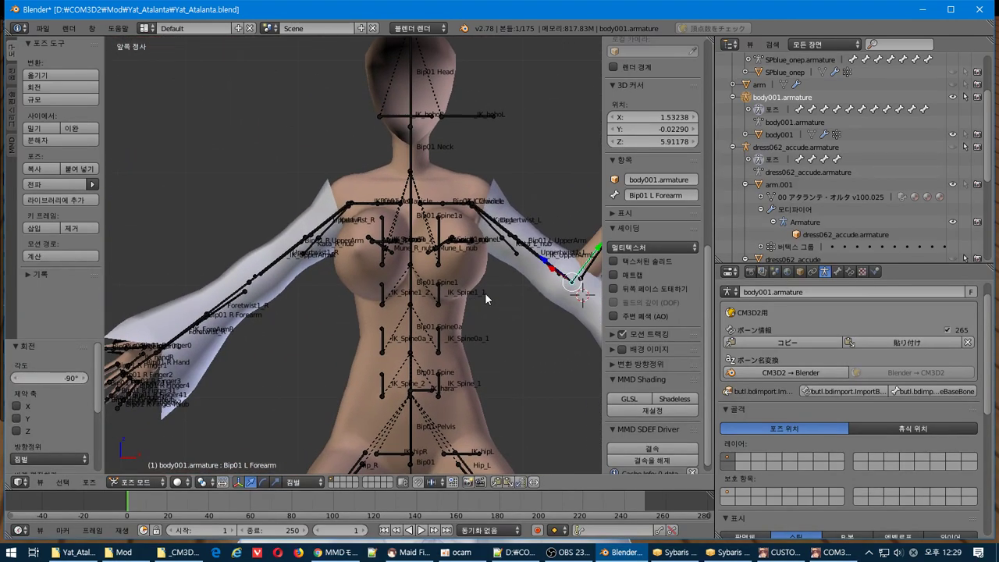
right_click(236, 300)
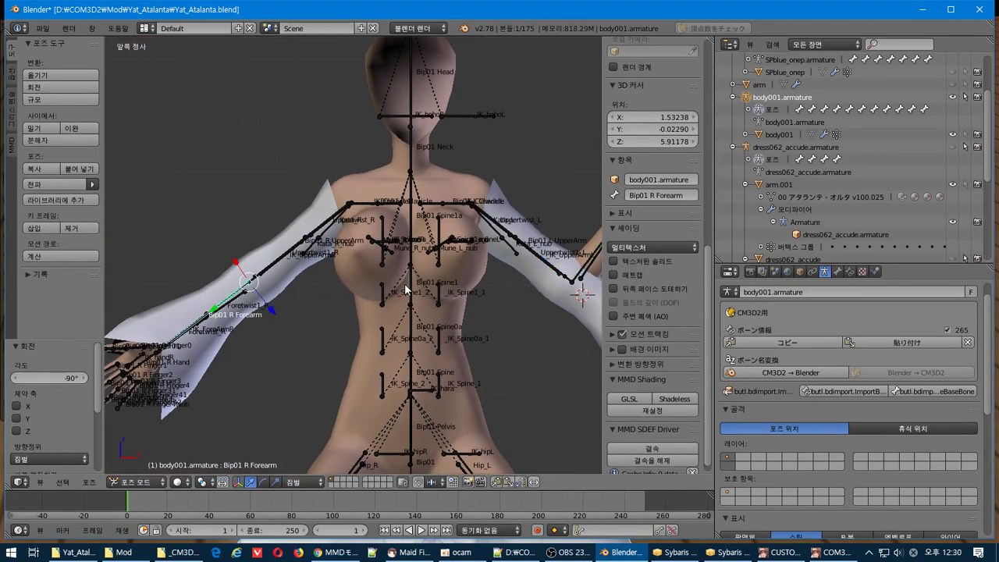
type("r")
type("90")
key("Return")
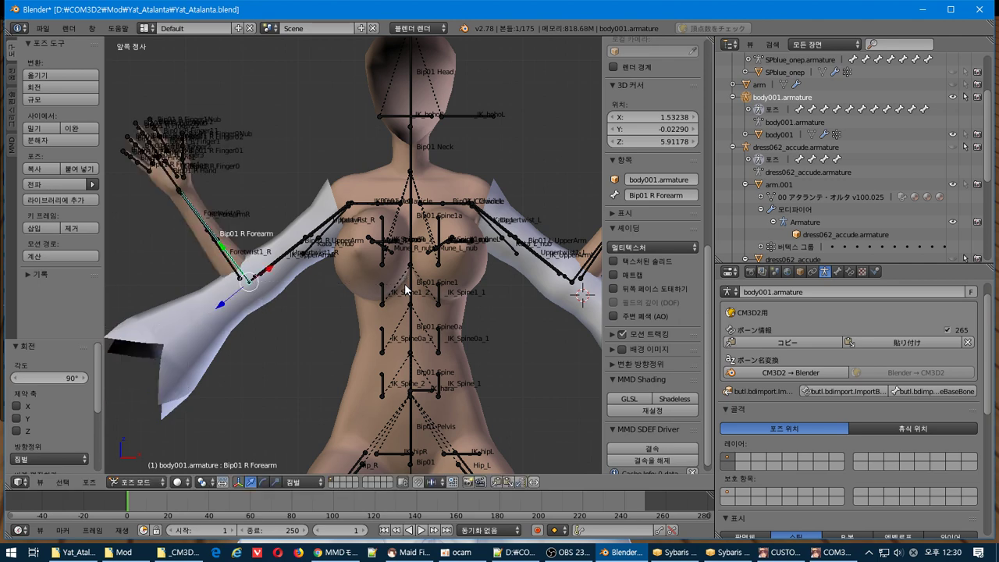
- Hide body001.armature and make arm.001 selectable in the viewport
middle_click_drag(508, 260, 291, 252, "shift")
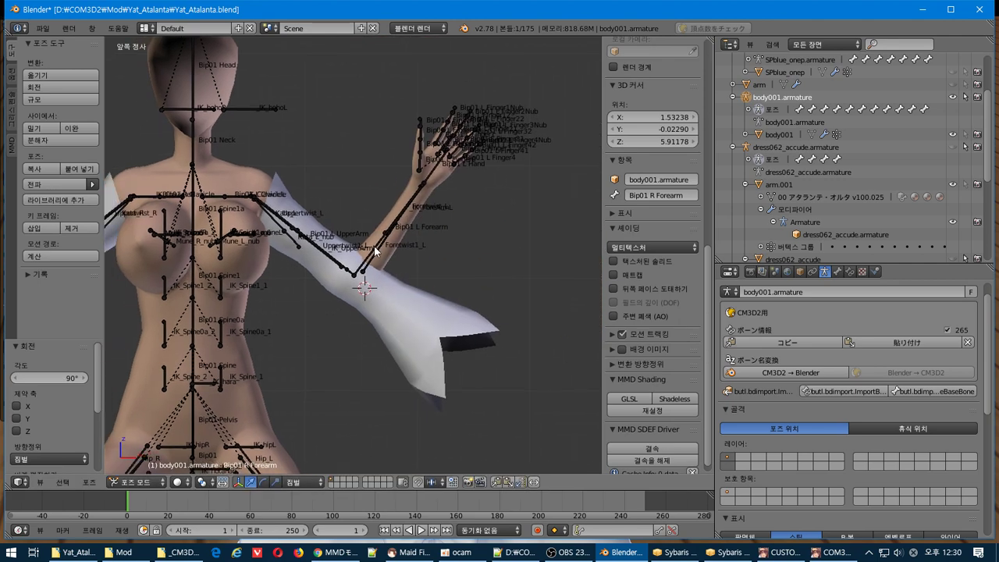
scroll(375, 252, "up", 2)
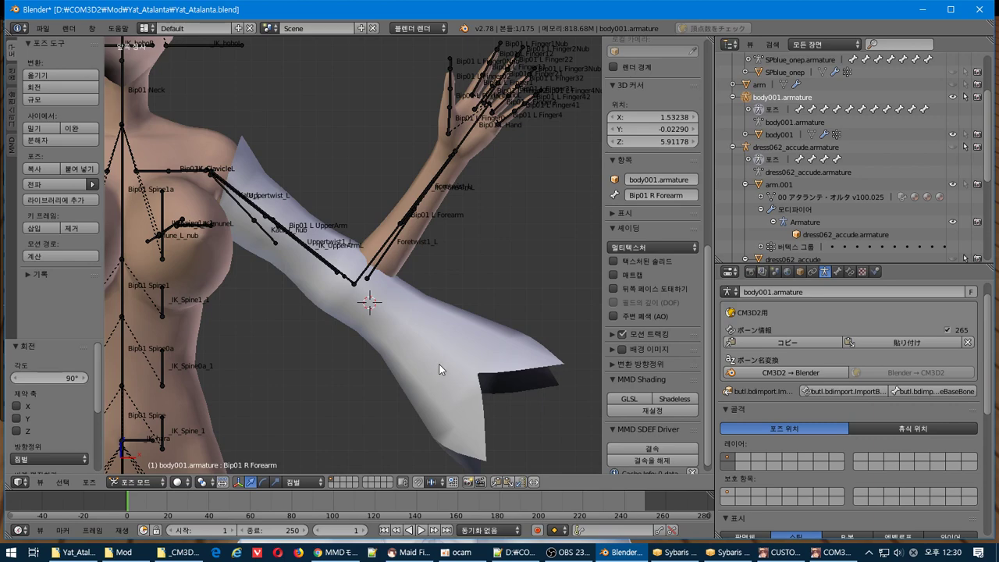
left_click(953, 97)
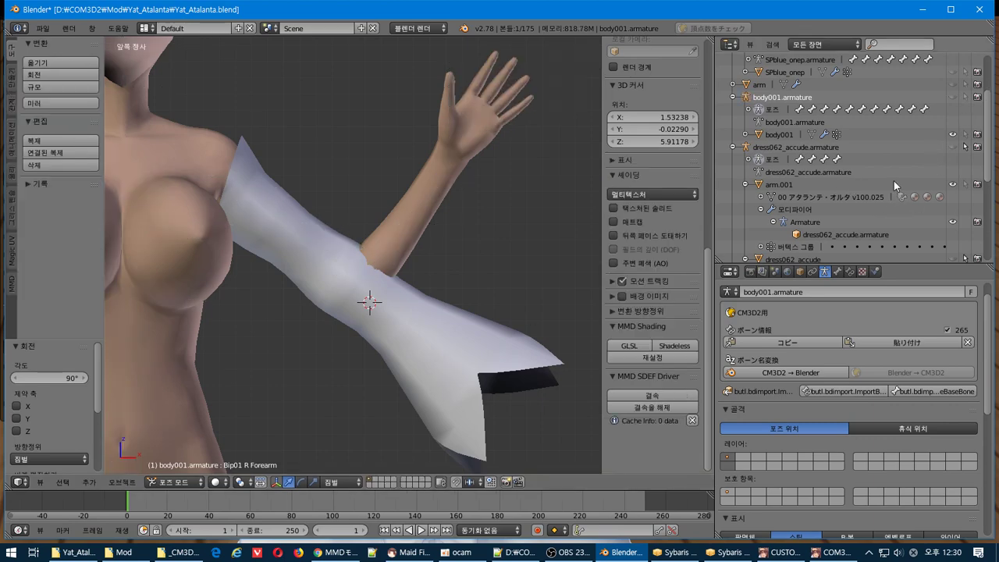
left_click(794, 260)
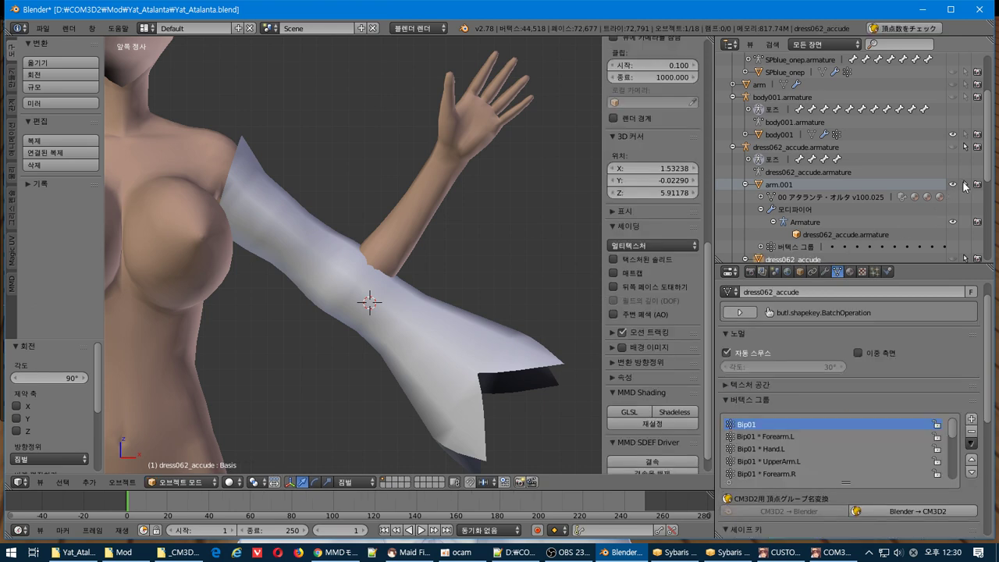
left_click(956, 184)
left_click(956, 184)
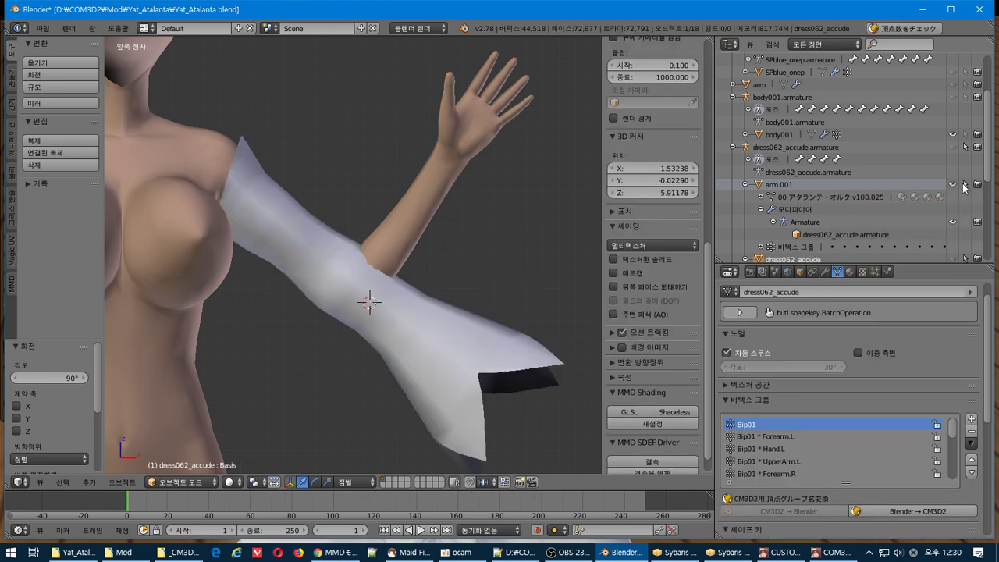
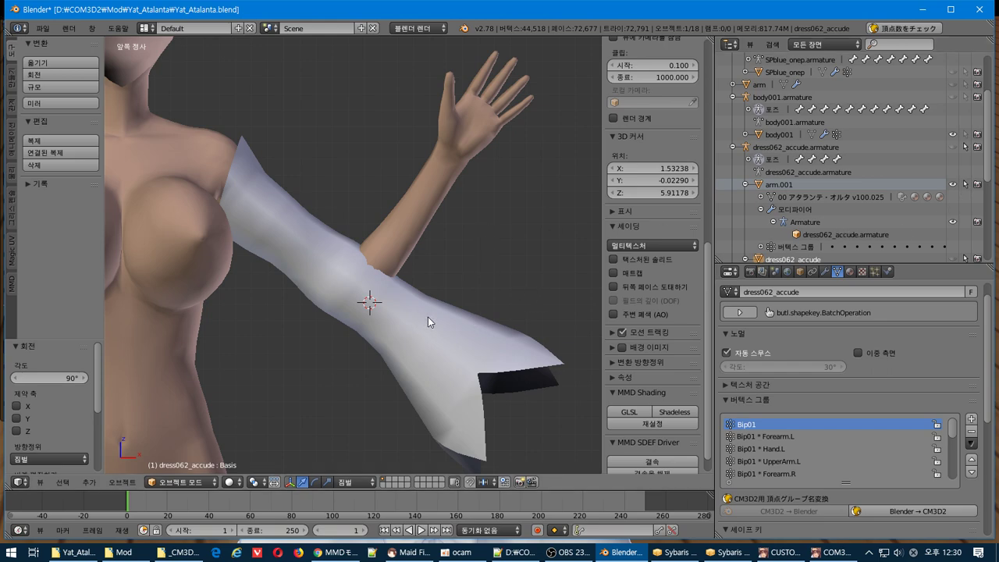
- Show dress062_accude.armature and rotate its Bip01 L Forearm bone by -90° so the sleeve follows the bent arm
left_click(819, 147)
left_click(951, 147)
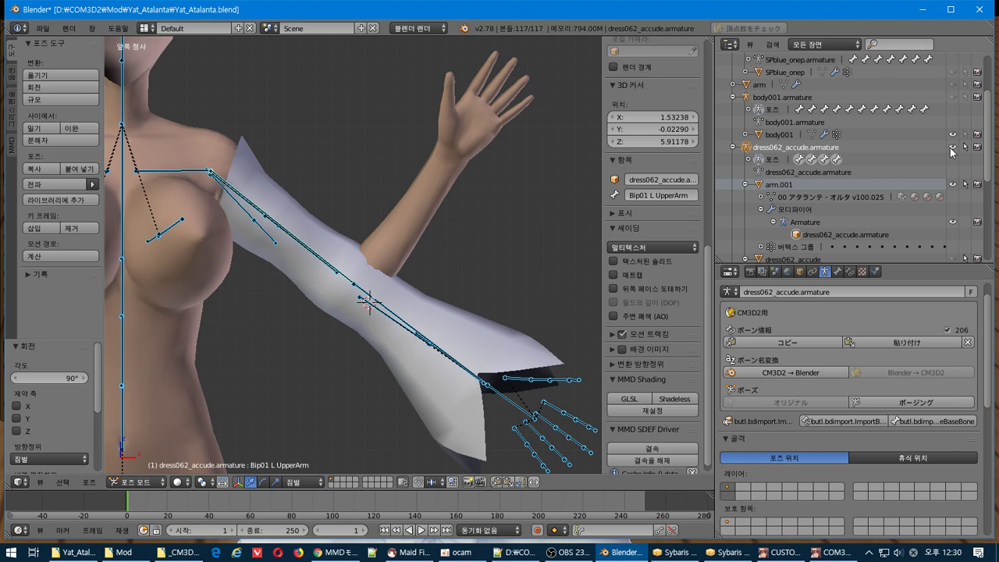
right_click(395, 314)
key("r")
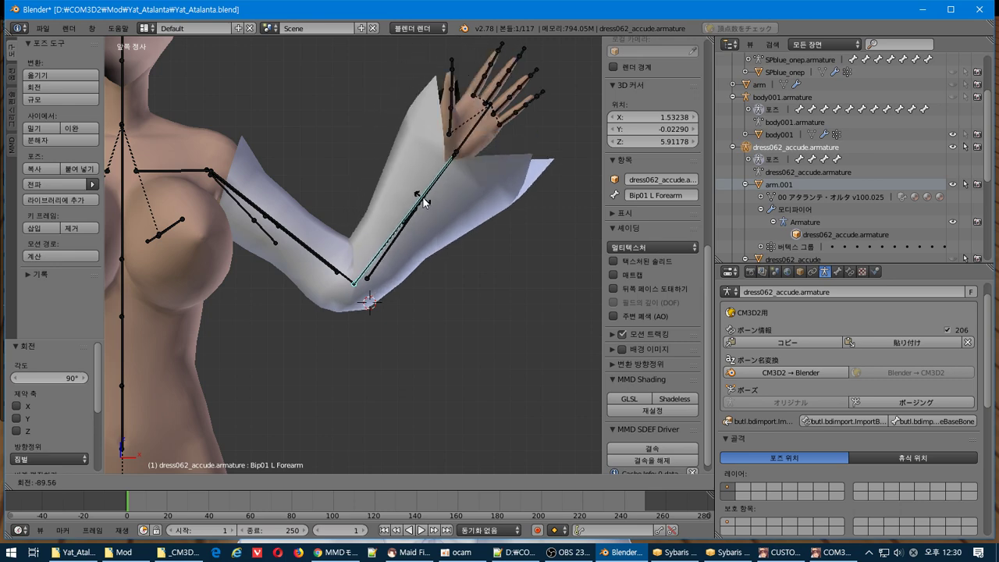
type("-90")
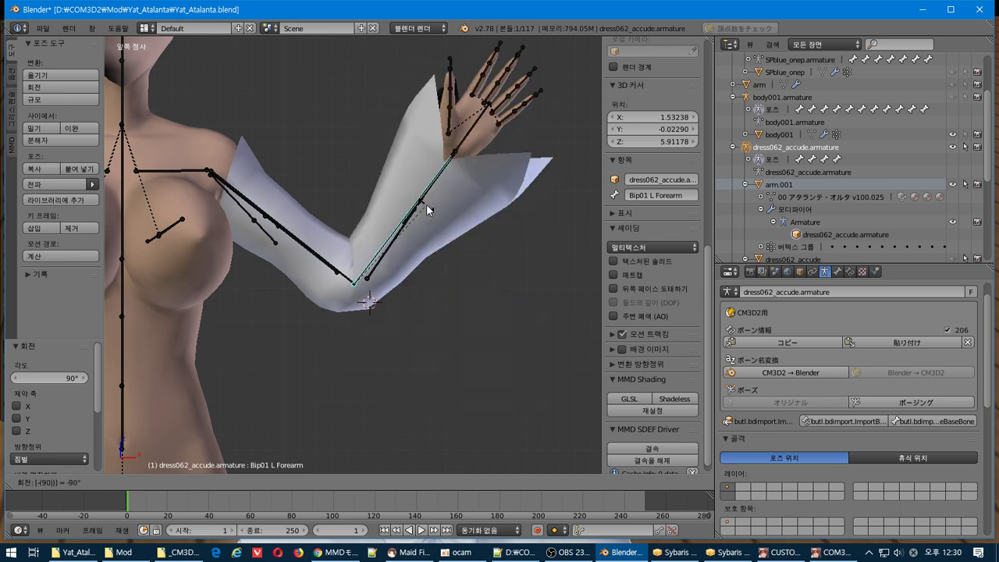
key("Return")
- Select the arm.001 sleeve and switch it to Weight Paint mode, viewing the bent elbow from behind
middle_click_drag(427, 209, 345, 228)
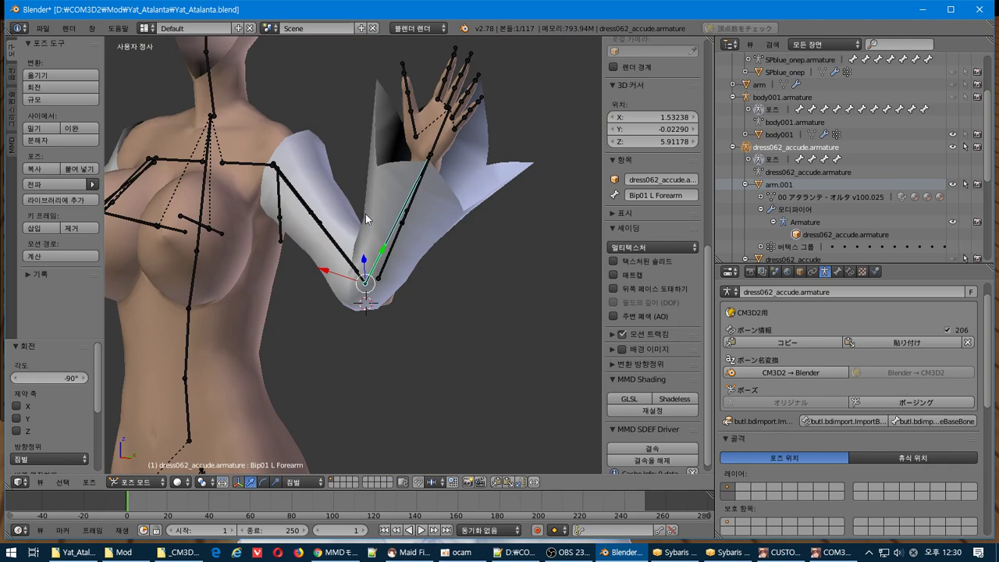
right_click(367, 219)
key("Tab")
middle_click_drag(365, 213, 192, 201)
key("Tab")
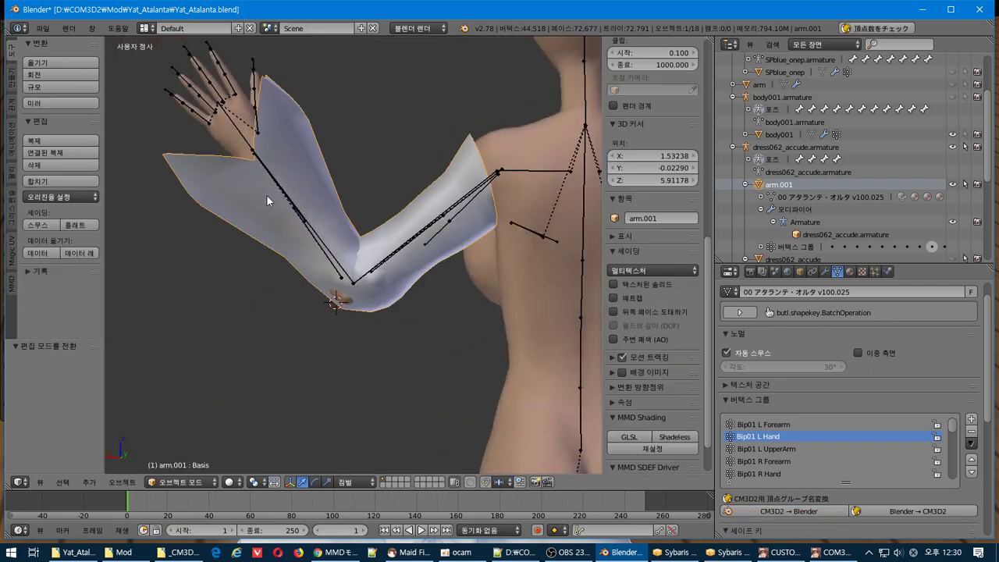
middle_click_drag(267, 195, 238, 364)
middle_click_drag(291, 342, 364, 312)
left_click(205, 478)
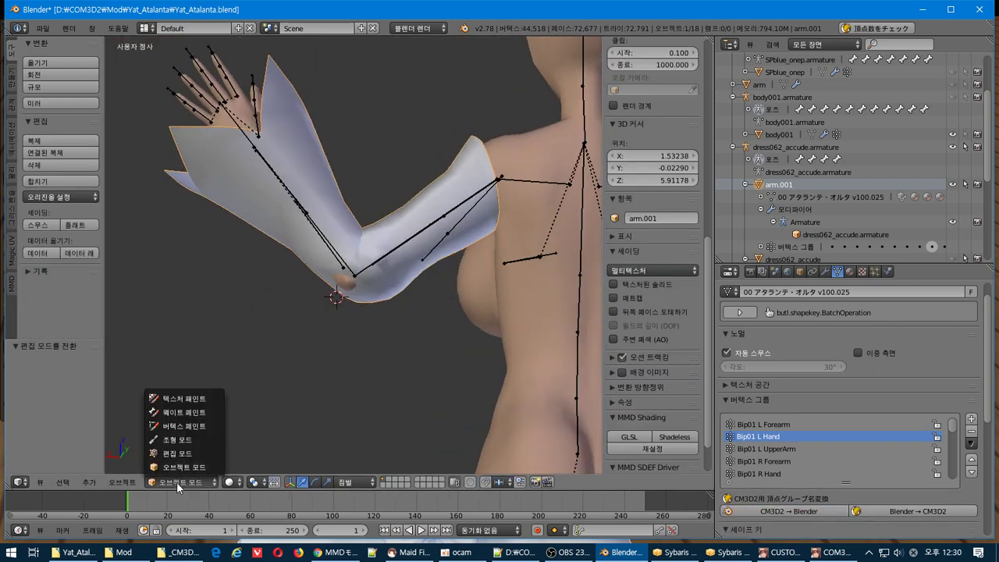
left_click(211, 415)
- Turn on face selection masking for arm.001 and select all of its faces, with the protruding elbow in close view
mouse_move(424, 337)
middle_mouse_down()
mouse_move(457, 313)
mouse_move(379, 279)
middle_mouse_up()
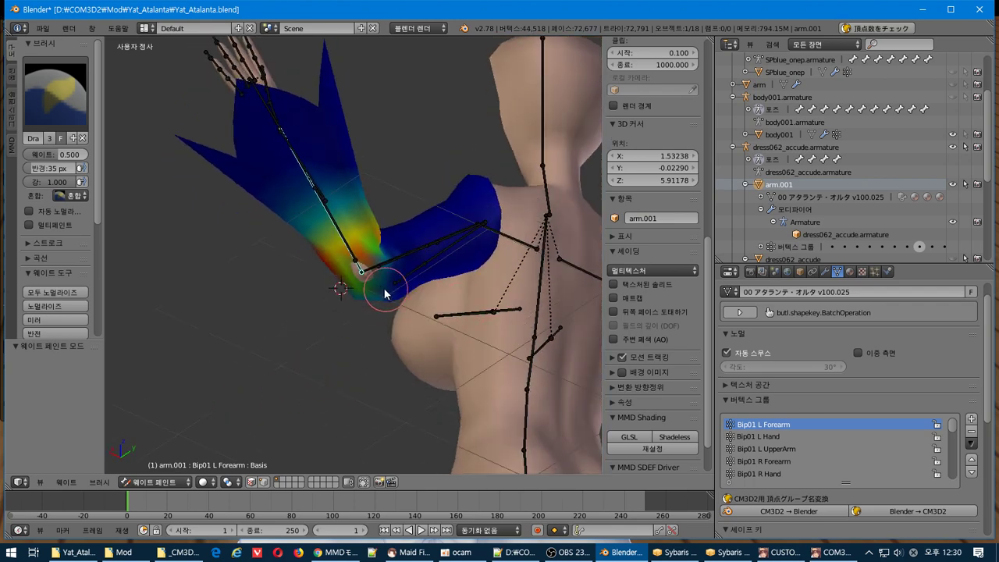
scroll(416, 275, "up", 5)
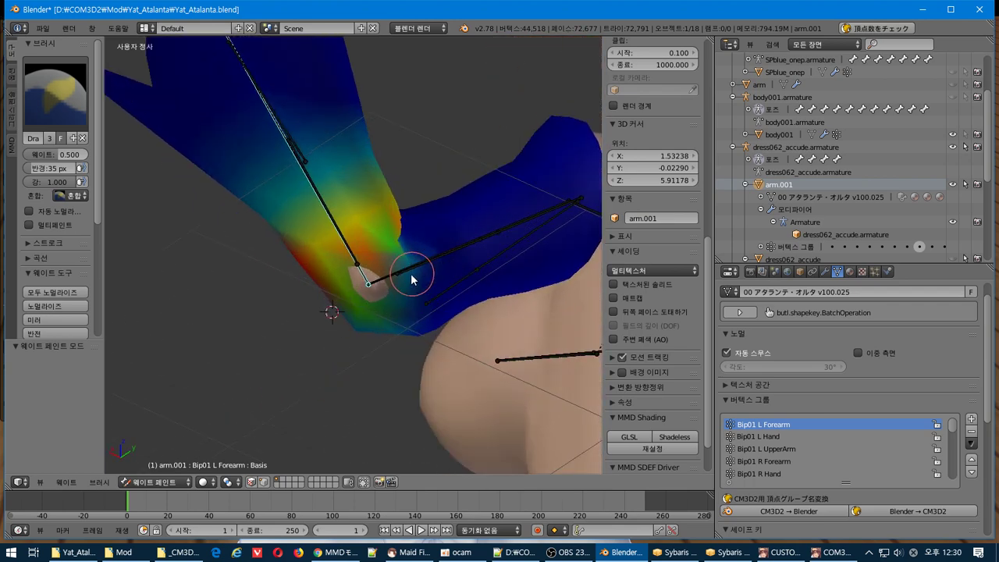
mouse_move(374, 321)
middle_mouse_down()
mouse_move(392, 318)
mouse_move(373, 316)
middle_mouse_up()
left_click(253, 484)
middle_click_drag(348, 428, 359, 343)
key("a")
key("a")
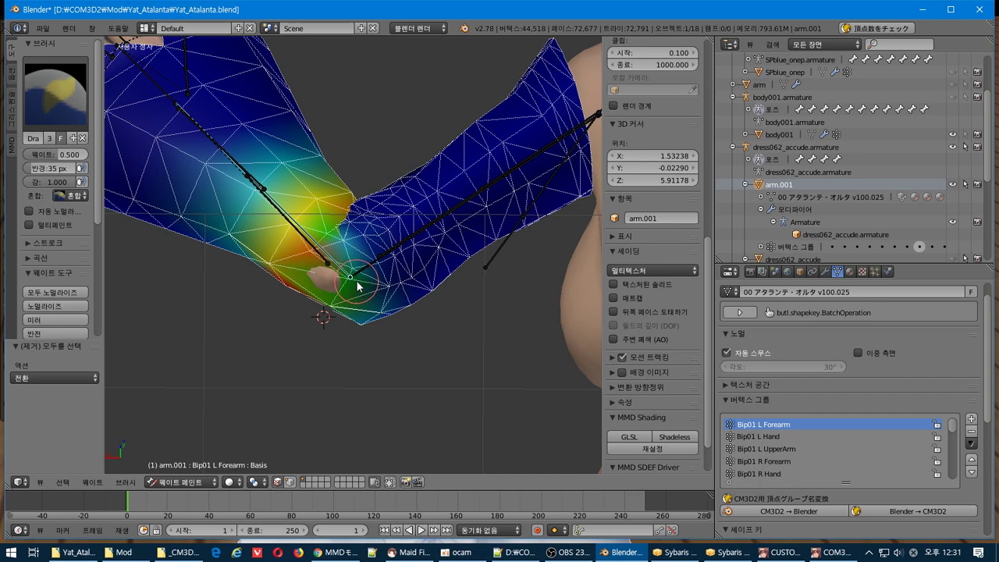
mouse_move(364, 286)
middle_mouse_down()
mouse_move(415, 286)
mouse_move(384, 329)
mouse_move(397, 297)
middle_mouse_up()
mouse_move(474, 297)
middle_mouse_down()
mouse_move(422, 339)
mouse_move(440, 297)
mouse_move(368, 286)
middle_mouse_up()
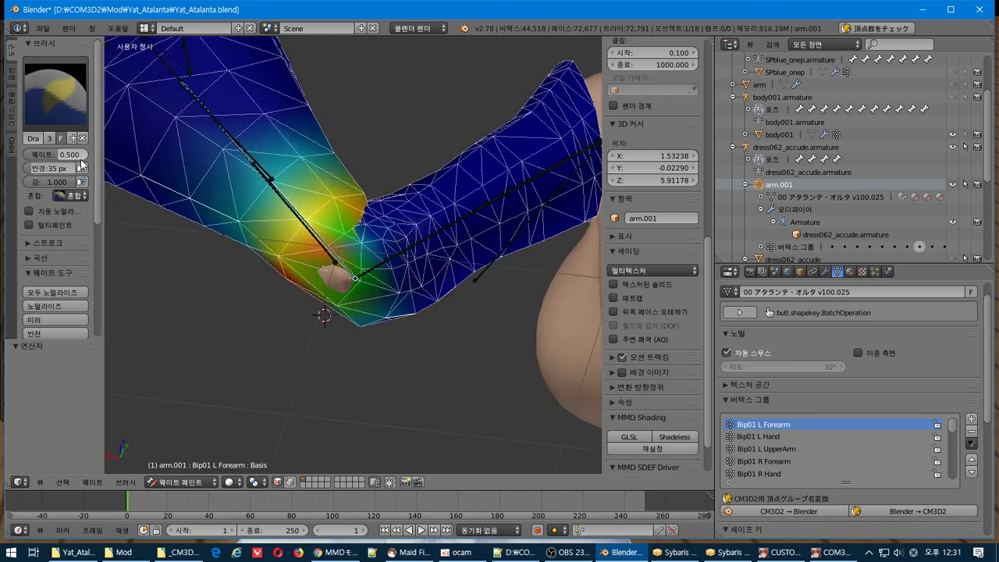
- Try to paint Bip01 L Forearm weight of 1.000 onto the sleeve where the elbow pokes through
left_click_drag(77, 156, 109, 155)
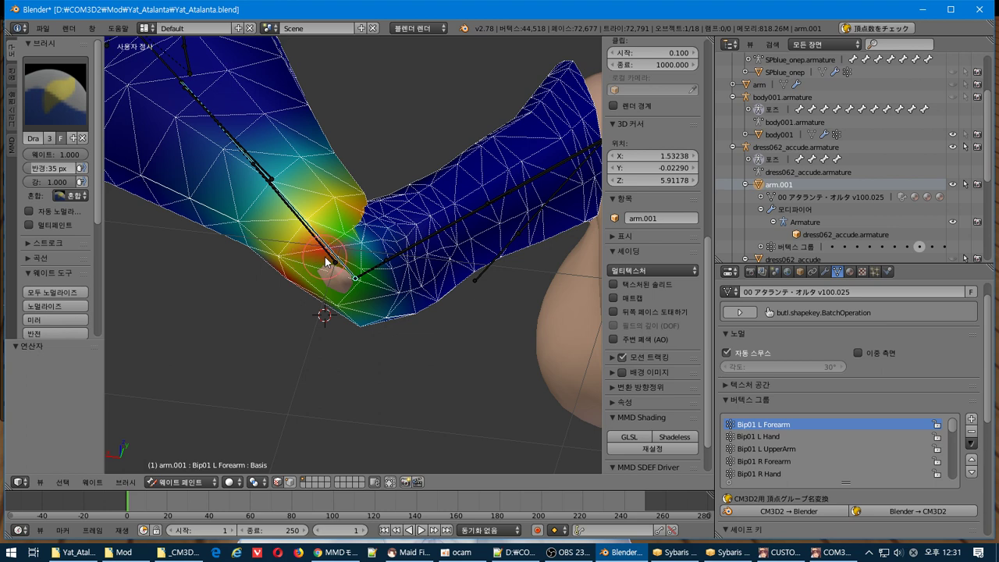
mouse_move(326, 262)
left_mouse_down()
mouse_move(346, 279)
mouse_move(354, 274)
mouse_move(340, 301)
mouse_move(305, 267)
left_mouse_up()
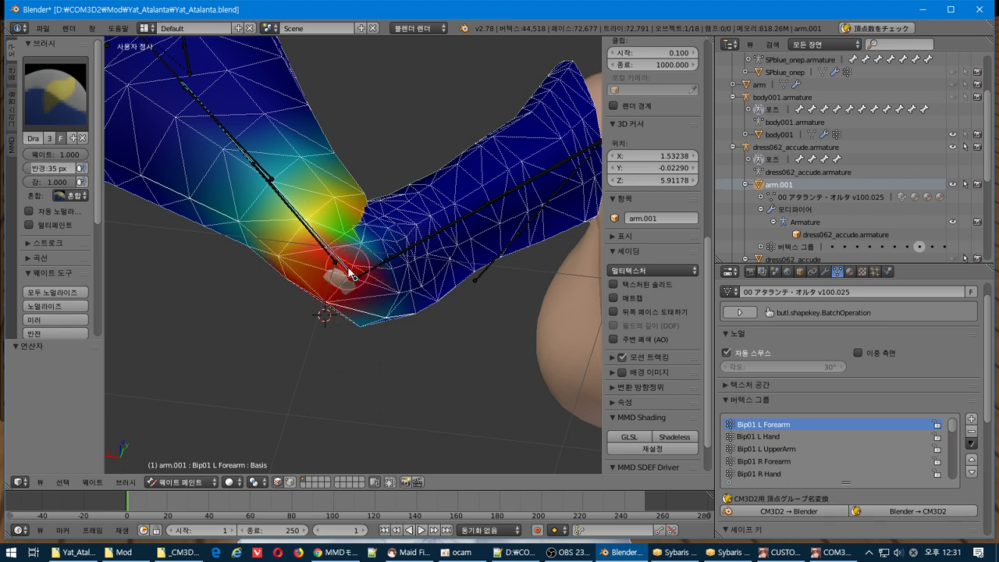
key("ctrl+z")
key("ctrl+z")
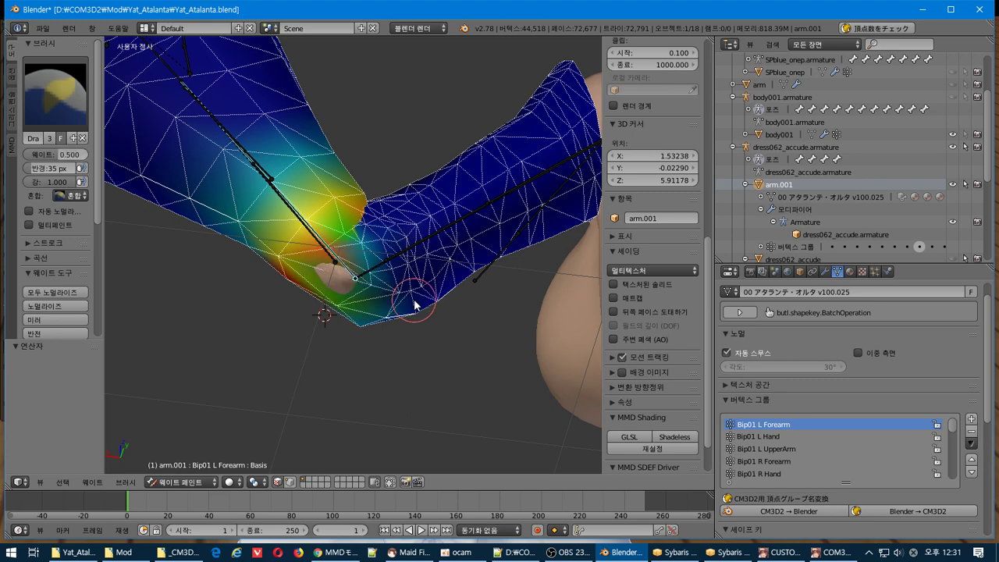
- Compare the arm.001 sleeve's unposed mesh in Edit Mode with its bent, weight-painted shape around the protruding elbow
middle_click_drag(412, 298, 157, 377)
key("Tab")
middle_click_drag(419, 352, 182, 315)
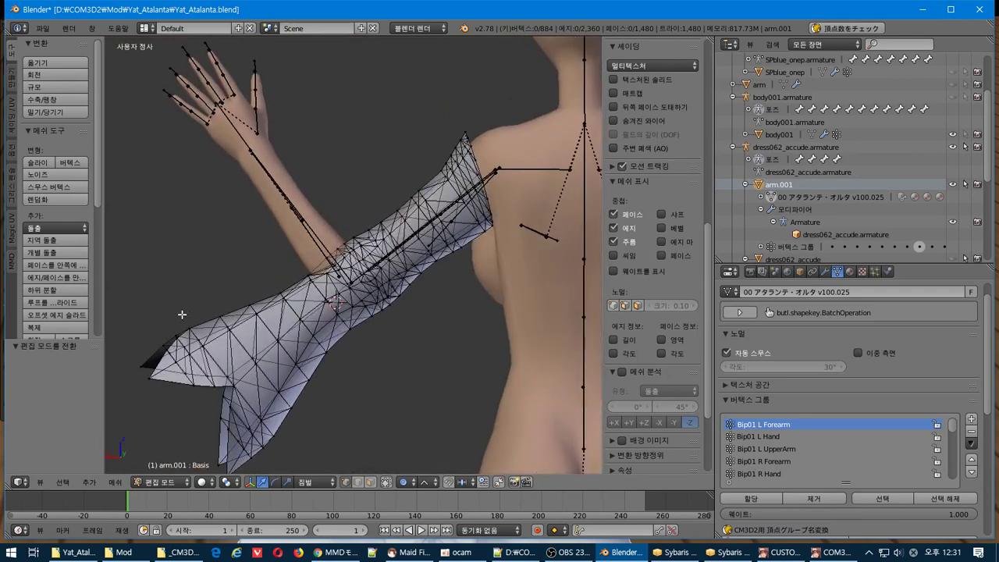
scroll(305, 315, "up", 4)
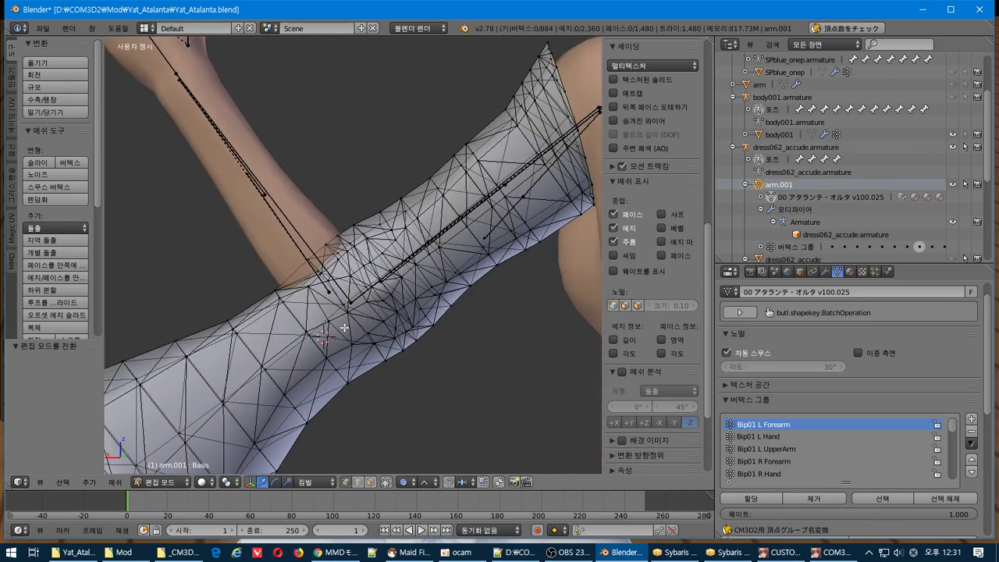
key("Tab")
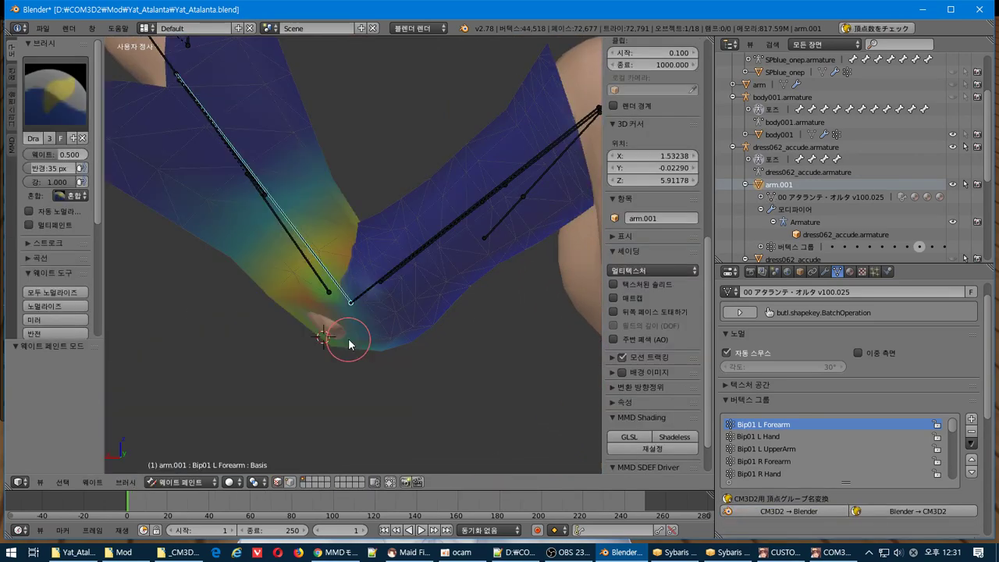
key("Tab")
key("Tab")
key("Tab")
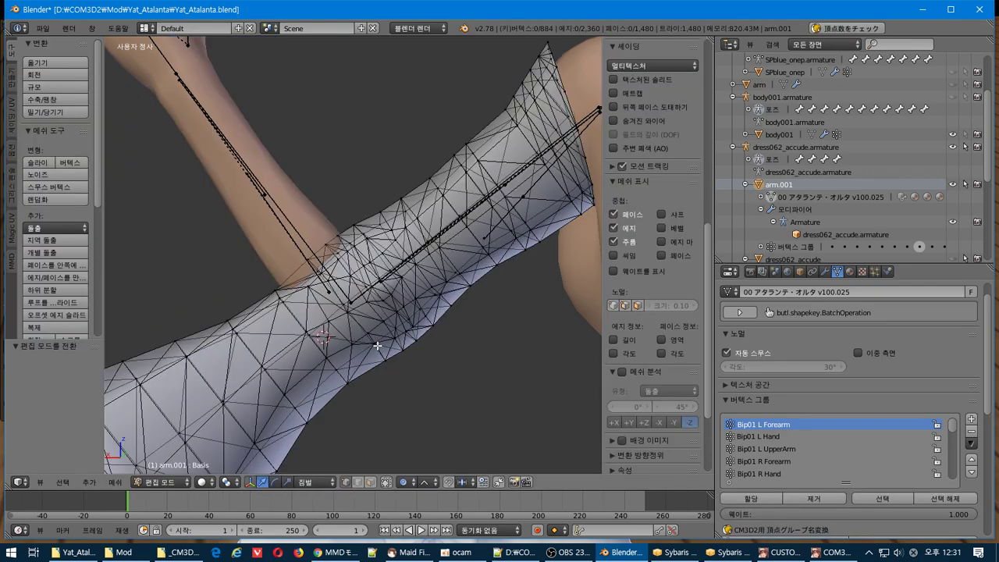
- Box-select the two neighbouring vertex rings just below the elbow on the arm.001 sleeve, forming a band of faces
scroll(356, 357, "down", 8)
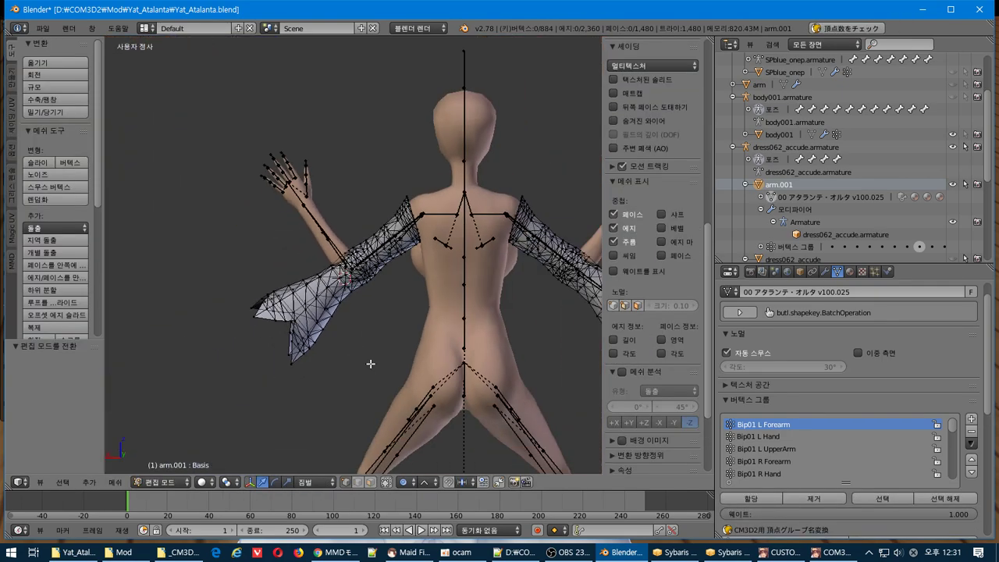
scroll(373, 363, "up", 2)
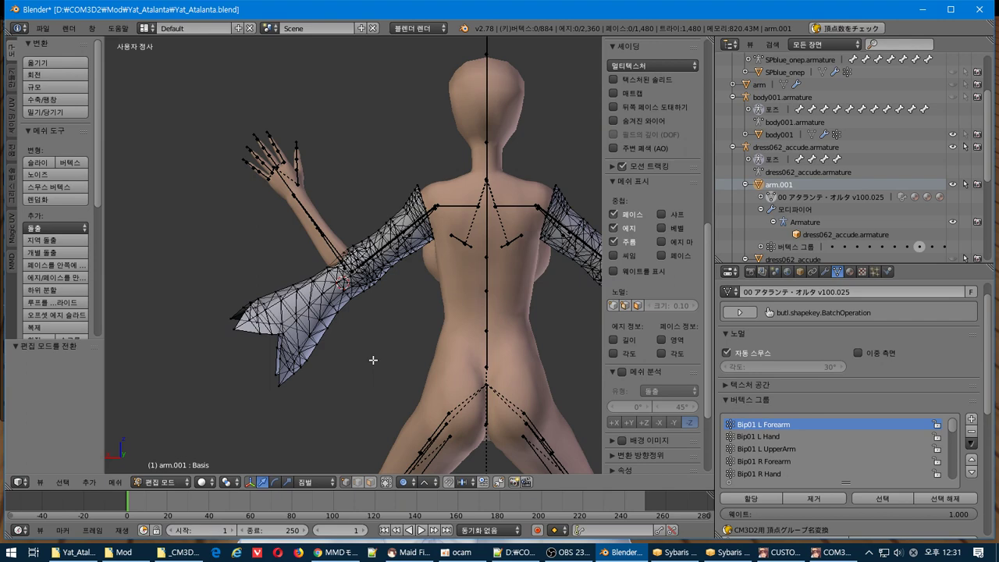
scroll(373, 360, "up", 1)
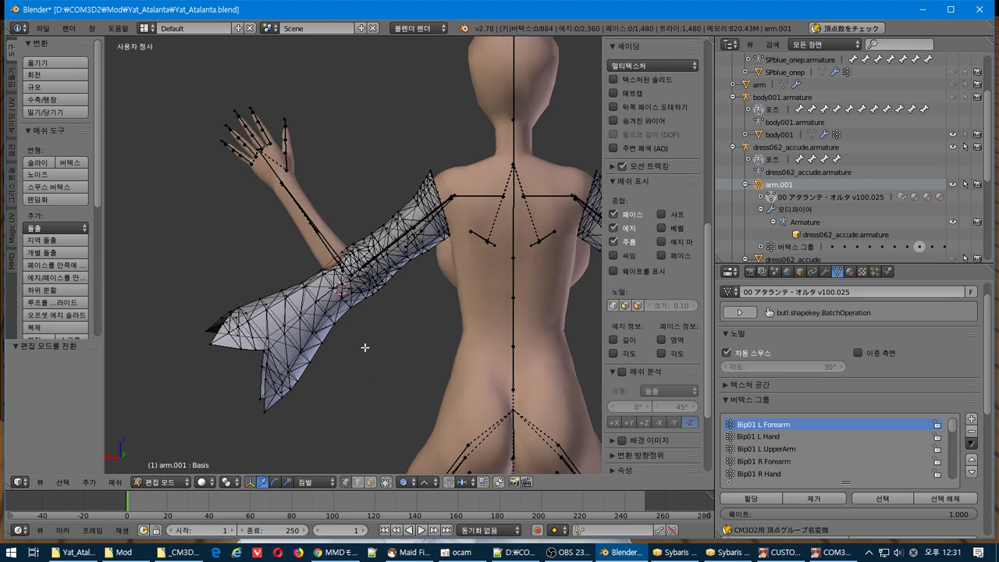
scroll(365, 348, "up", 3)
key("b")
left_click_drag(285, 274, 367, 362)
key("b")
scroll(364, 352, "up", 3)
mouse_move(364, 350)
middle_mouse_down()
mouse_move(370, 357)
mouse_move(359, 334)
mouse_move(349, 351)
middle_mouse_up()
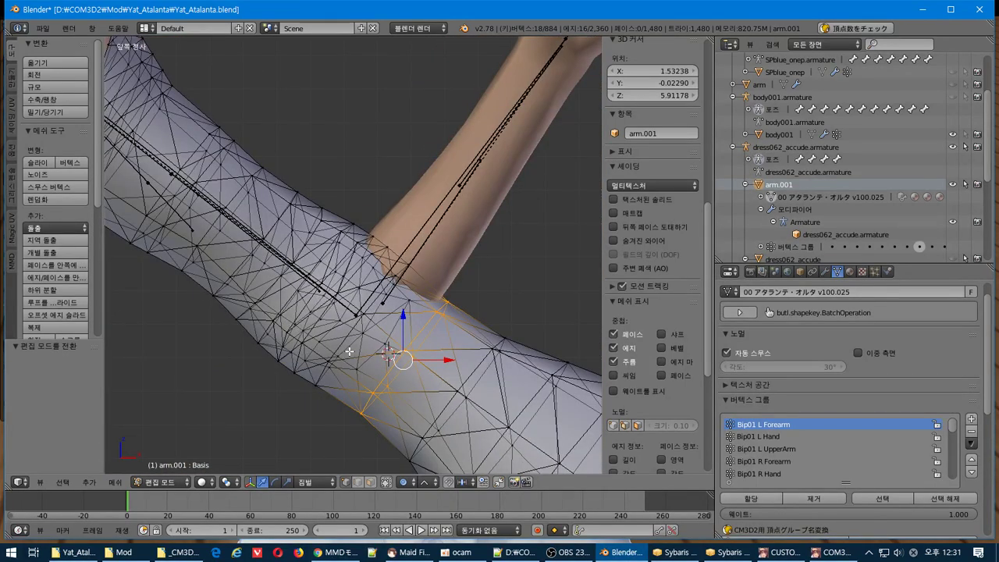
middle_click_drag(349, 351, 350, 343)
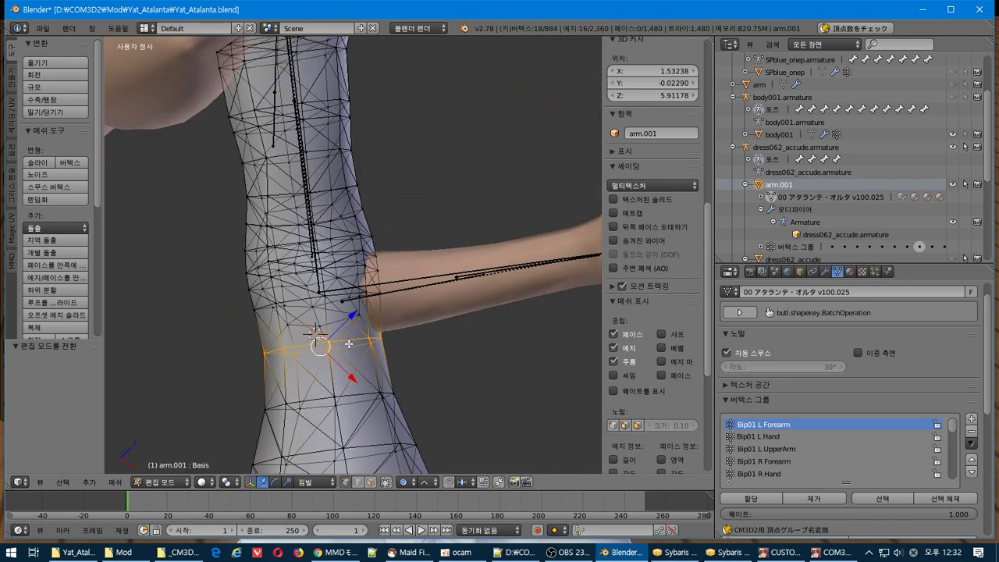
key("b")
left_click_drag(248, 428, 441, 366)
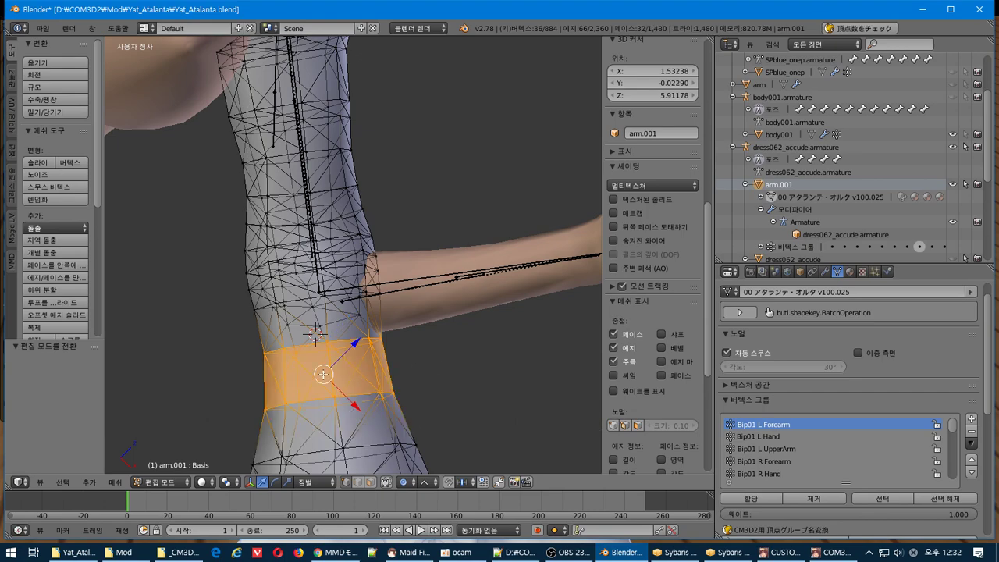
- Try subdividing the selected face band, inspect the bent sleeve in Weight Paint mode and the deselected mesh, and undo the subdivision
middle_click_drag(322, 374, 558, 372)
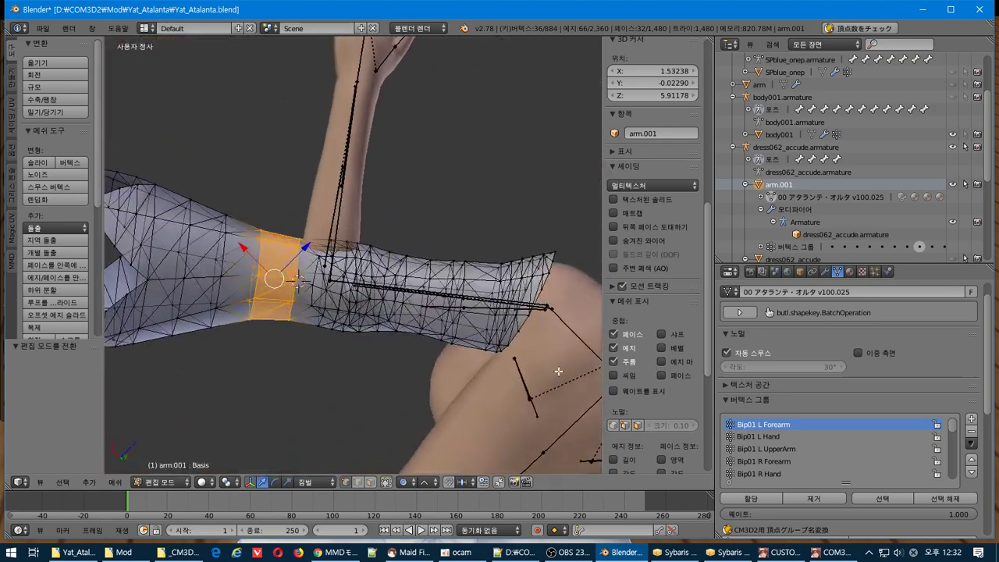
left_click(44, 290)
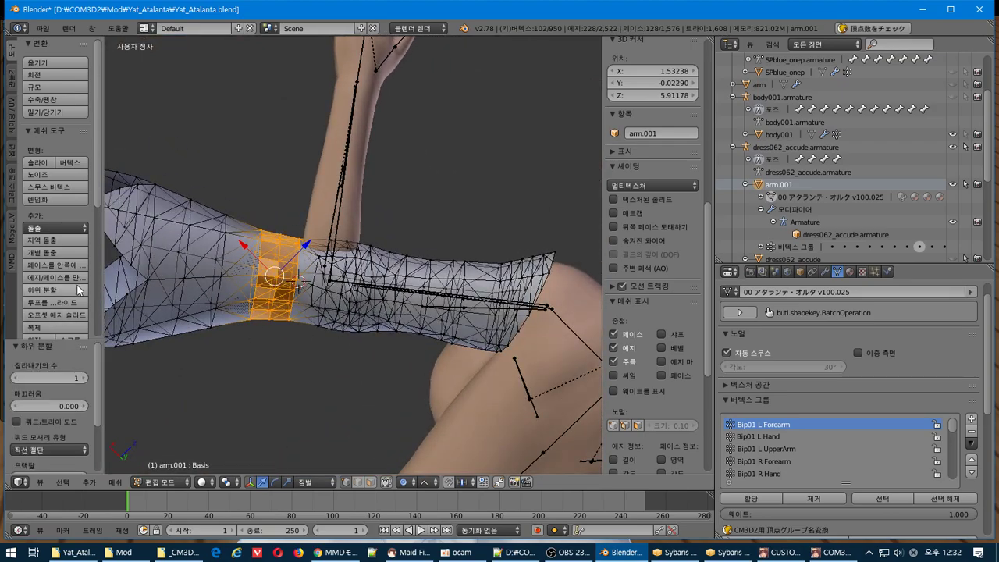
key("ctrl+Tab")
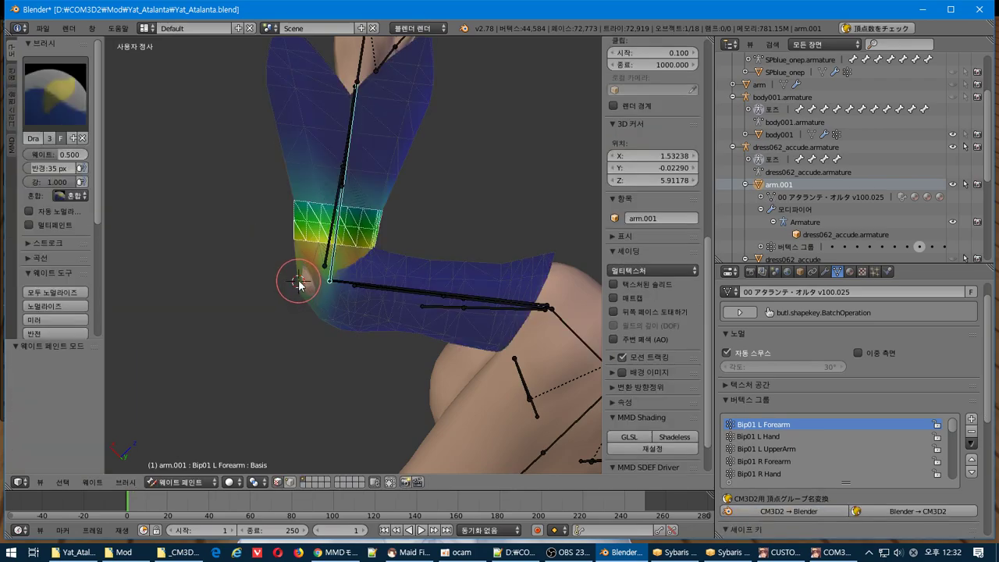
key("Tab")
scroll(297, 279, "up", 3)
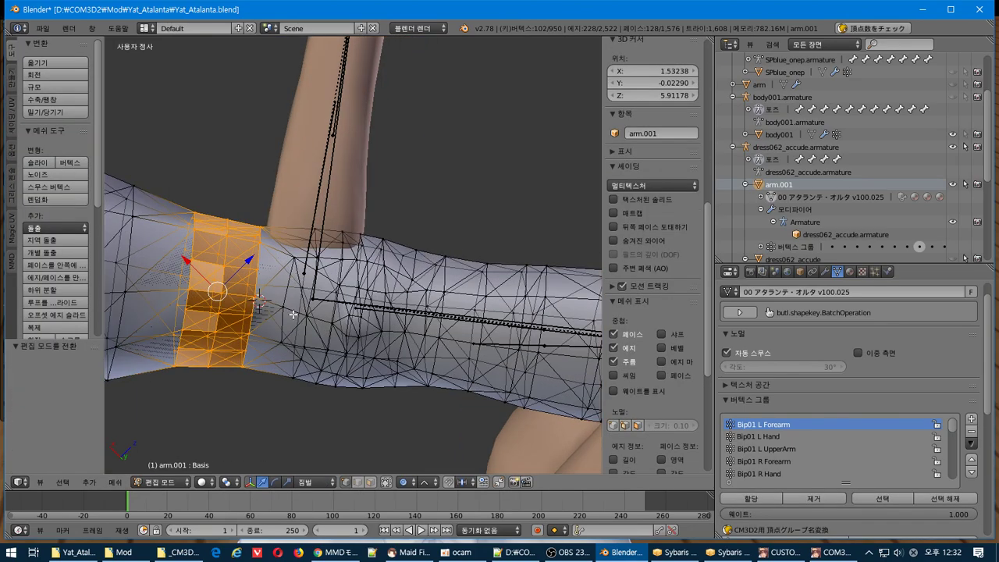
key("a")
mouse_move(293, 314)
middle_mouse_down()
mouse_move(315, 384)
mouse_move(293, 306)
middle_mouse_up()
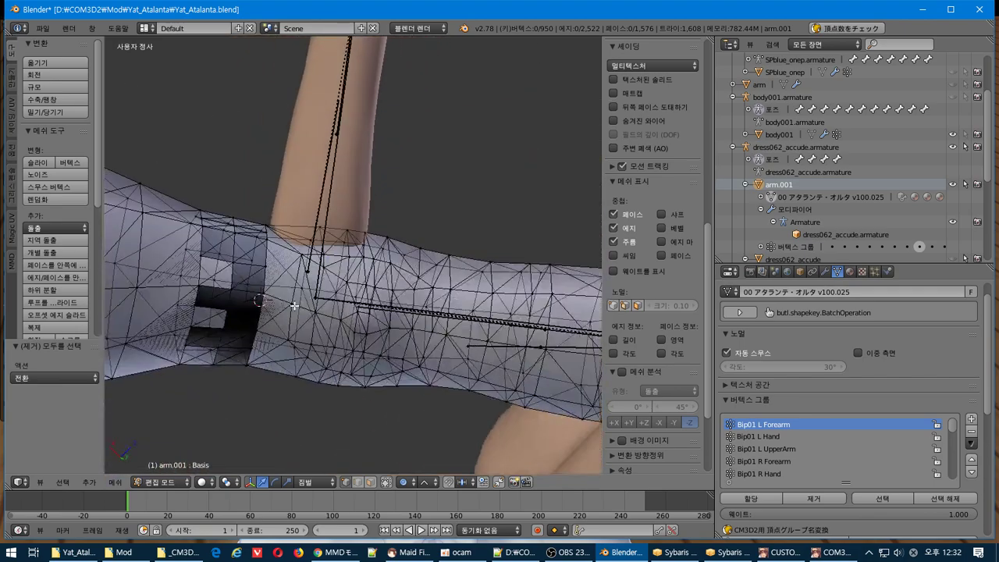
key("ctrl+z")
key("ctrl+z")
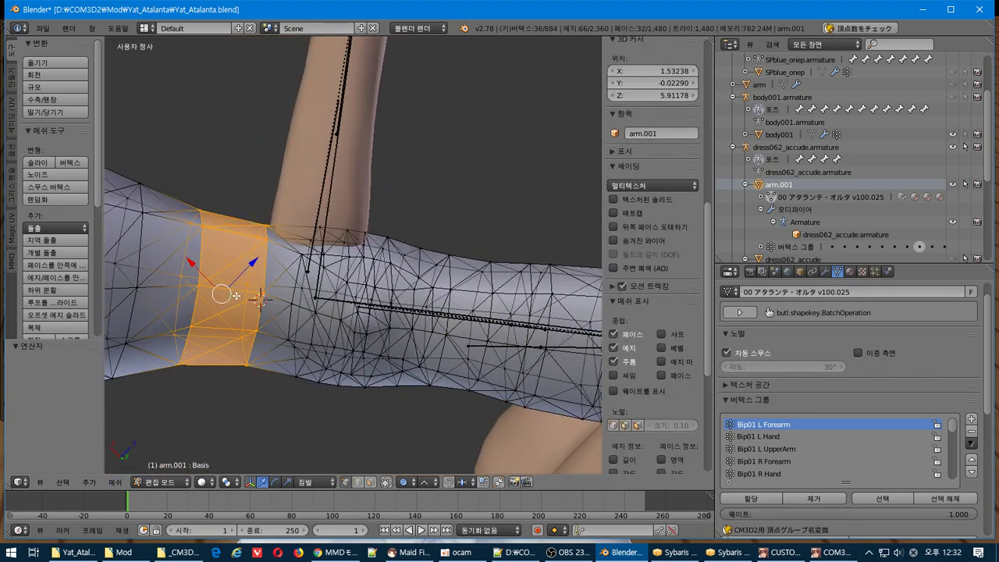
- Retry the subdivision of the face band with one straight cut, toggle Edit Mode to check it, and undo it
scroll(69, 262, "down", 1)
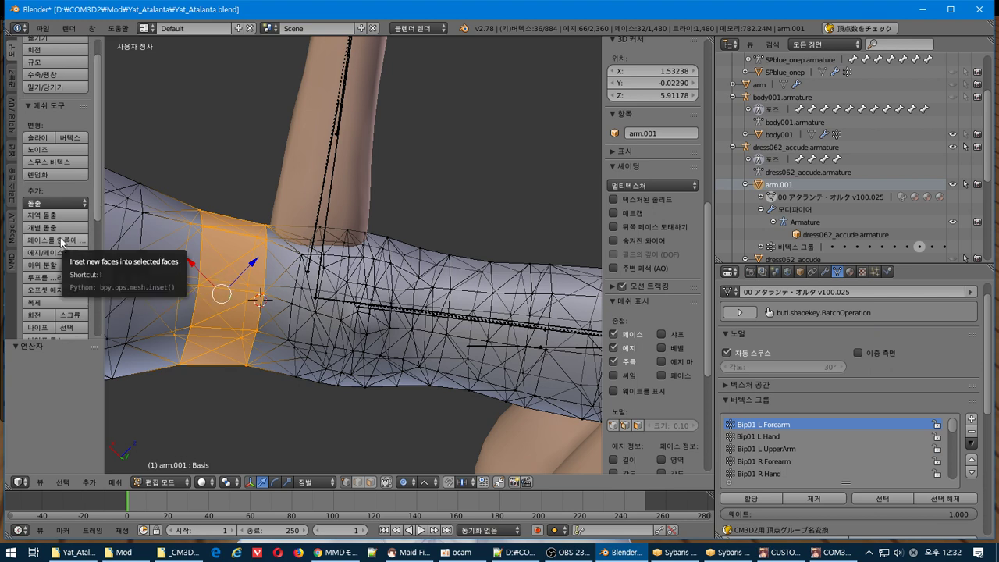
scroll(71, 237, "down", 1)
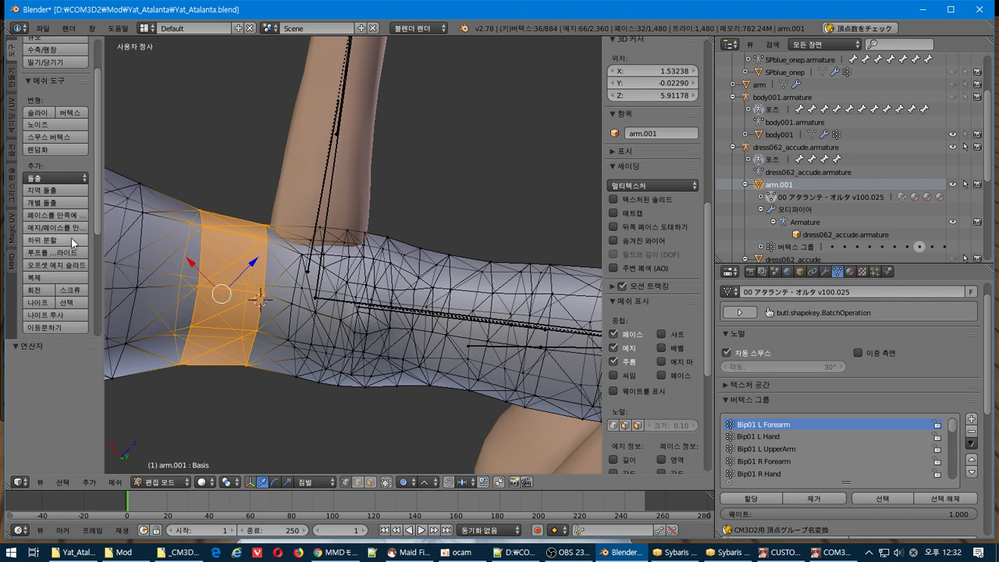
left_click(71, 239)
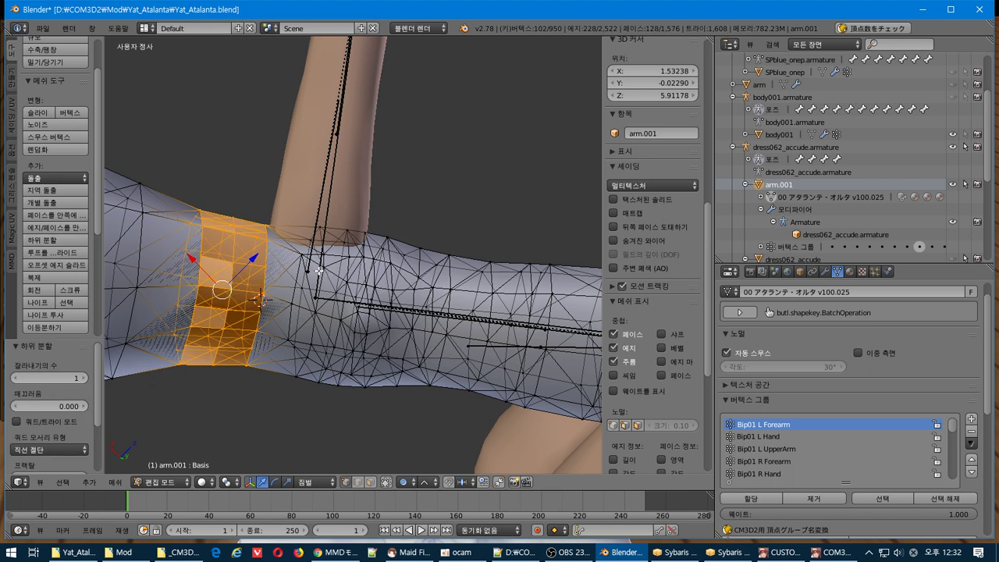
middle_click_drag(317, 269, 299, 294)
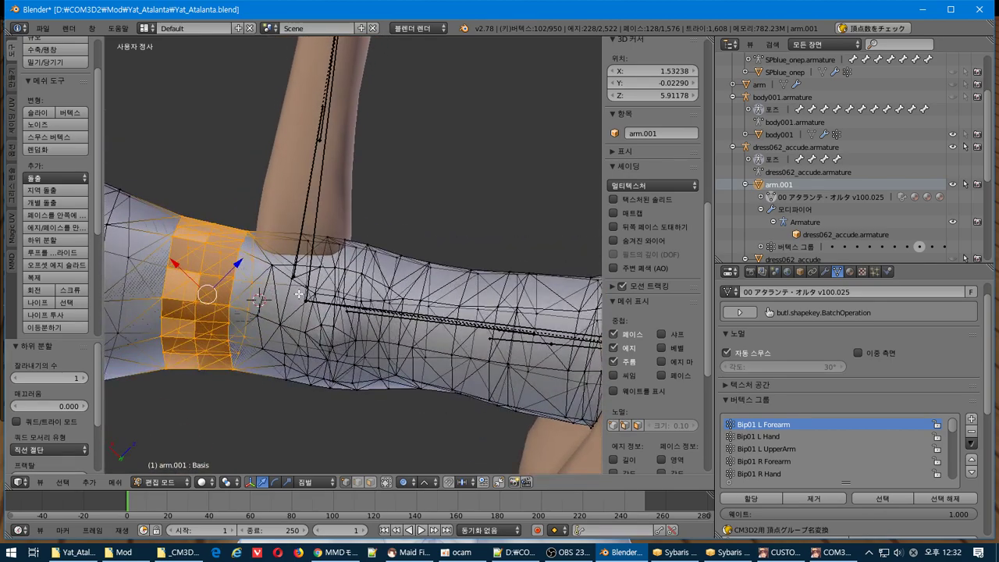
key("Tab")
key("Tab")
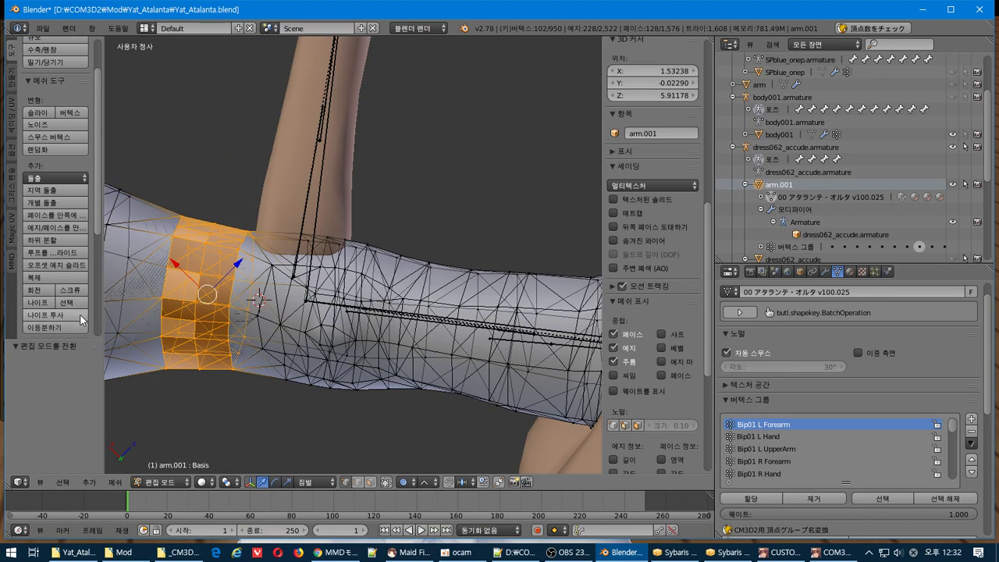
key("ctrl+z")
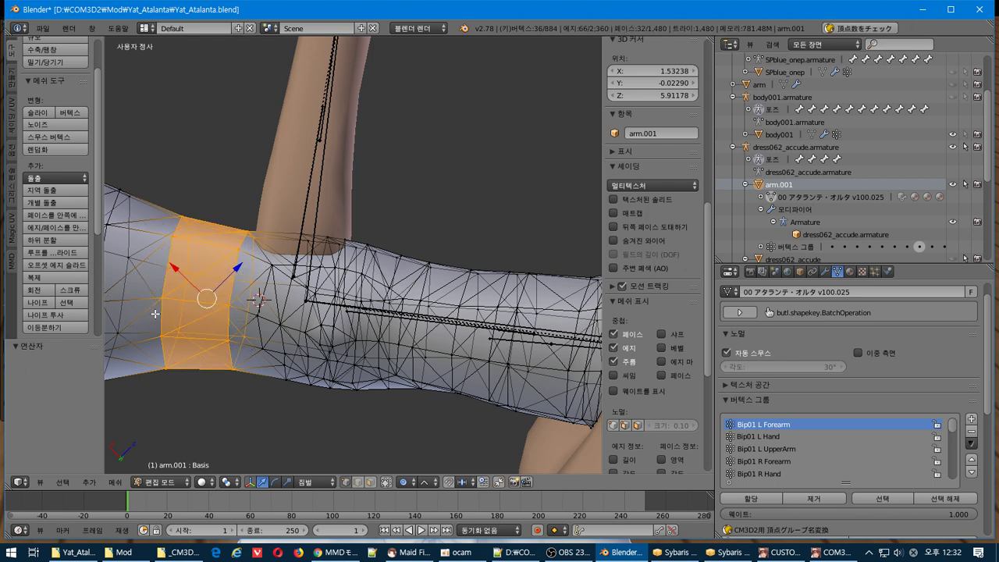
- Try to bisect the selected band with a cutting line drawn around the sleeve, and undo the cut
left_click(73, 327)
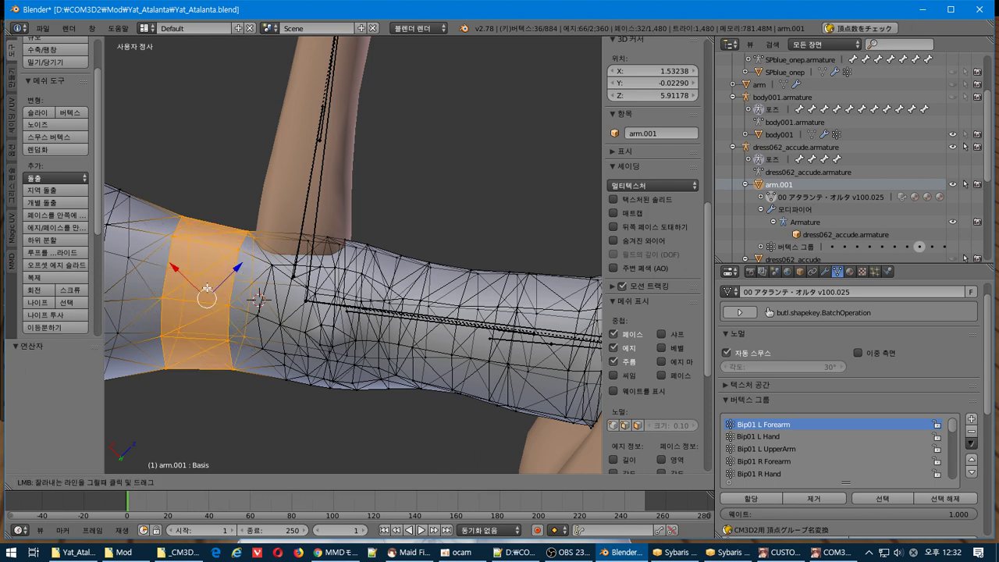
left_click_drag(229, 199, 190, 409)
middle_click_drag(192, 372, 153, 358)
key("ctrl+z")
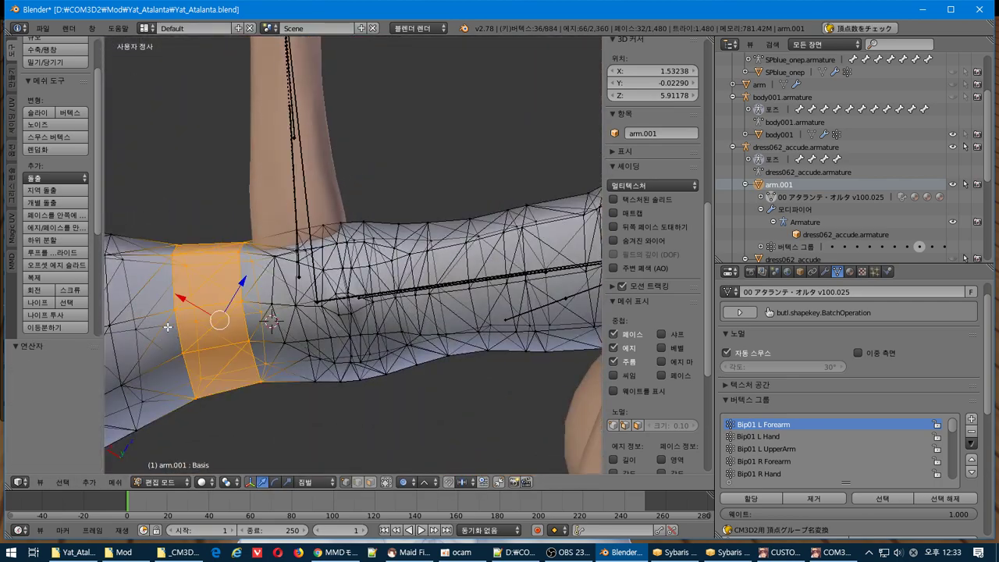
- Subdivide the band and try the quad corner types Fan, Path and Inner Vert before returning to Straight Cut
left_click(45, 240)
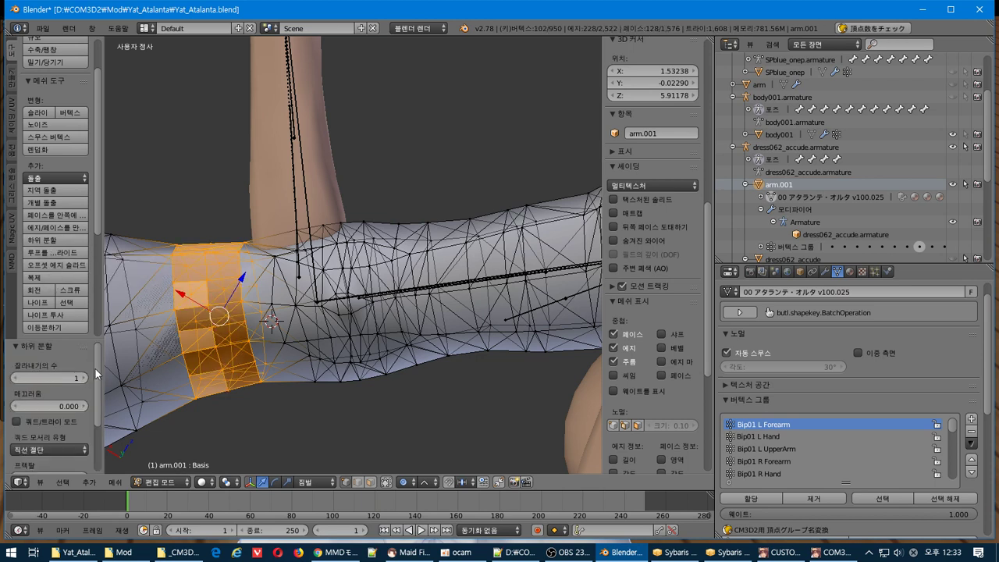
scroll(54, 390, "down", 4)
left_click(47, 378)
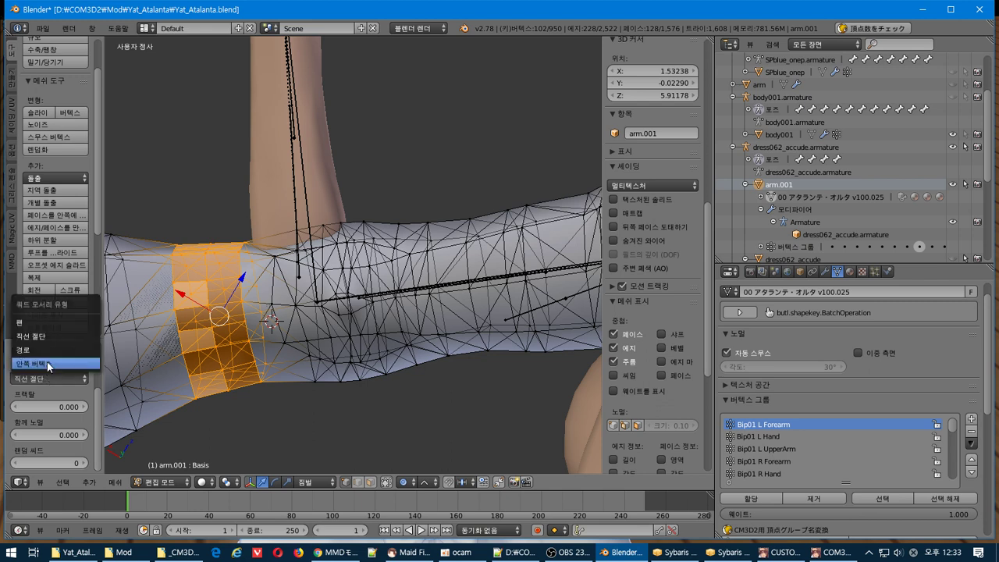
left_click(41, 321)
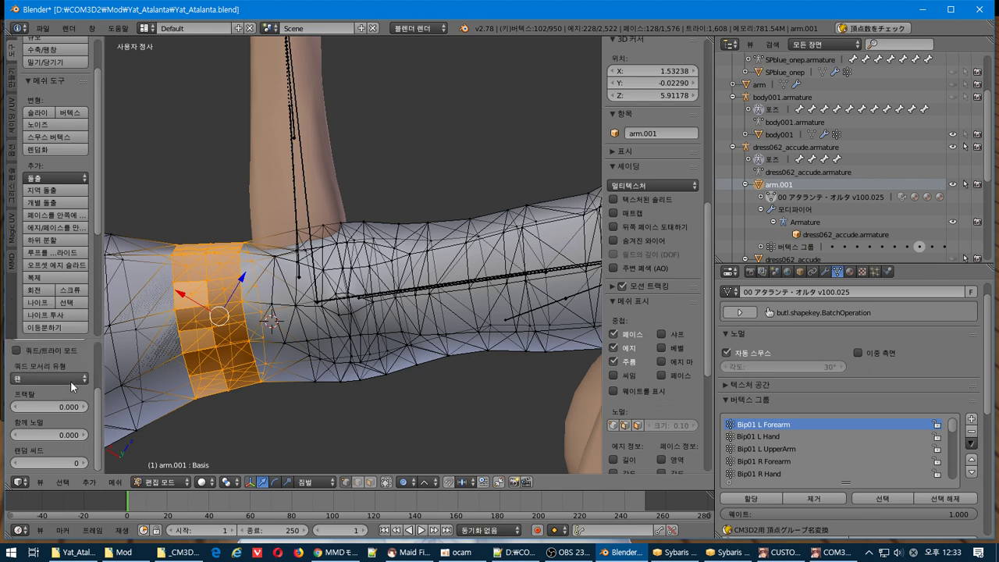
left_click(70, 381)
left_click(56, 350)
left_click(59, 377)
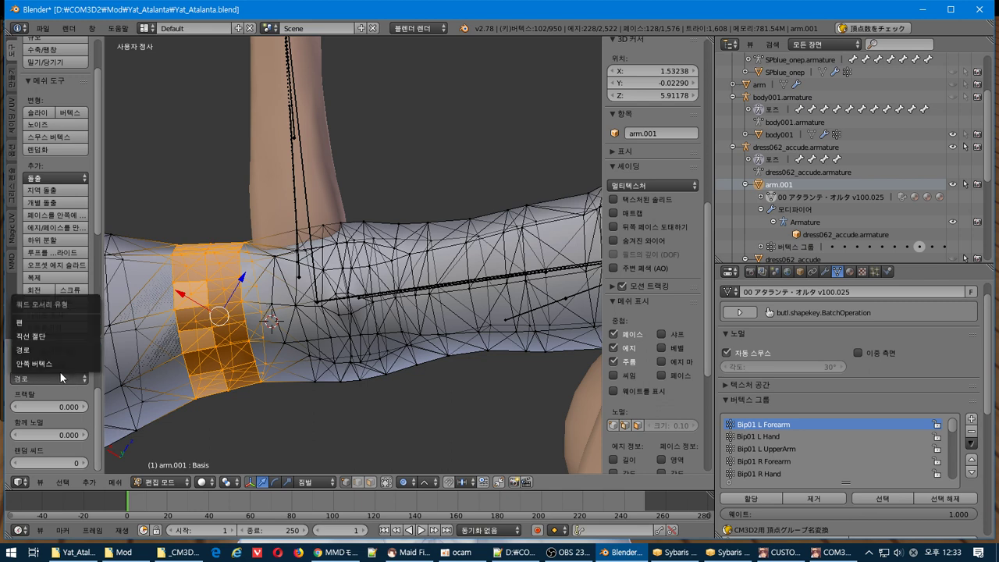
left_click(56, 363)
left_click(74, 380)
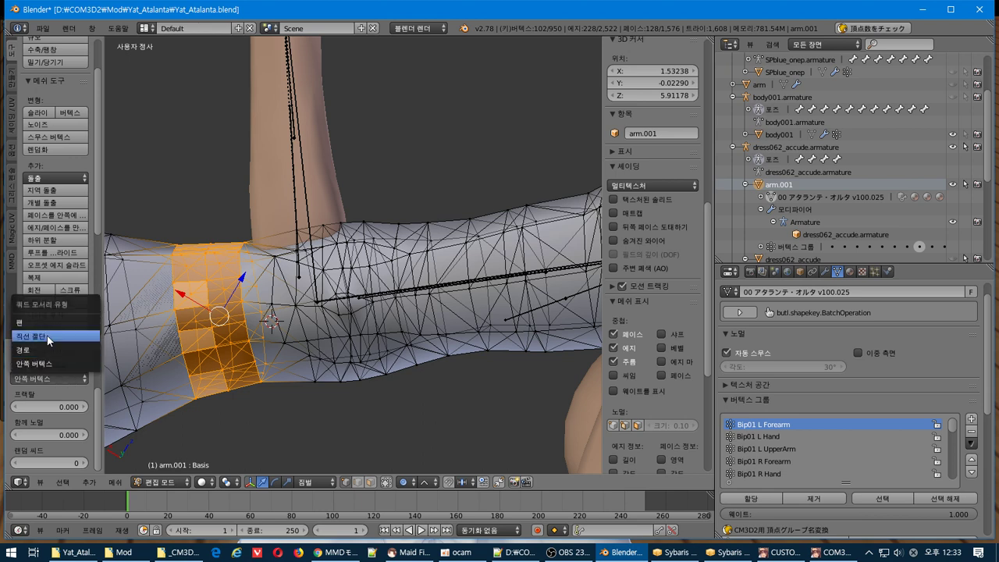
left_click(51, 336)
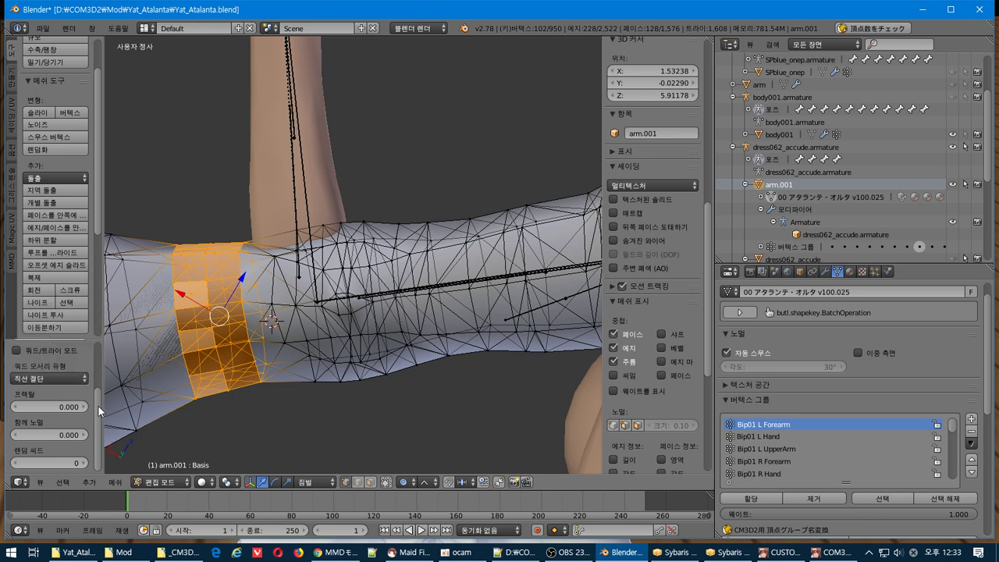
- Try one additional cut in the band's subdivision, inspect the denser mesh, and undo the whole subdivision
scroll(97, 404, "up", 3)
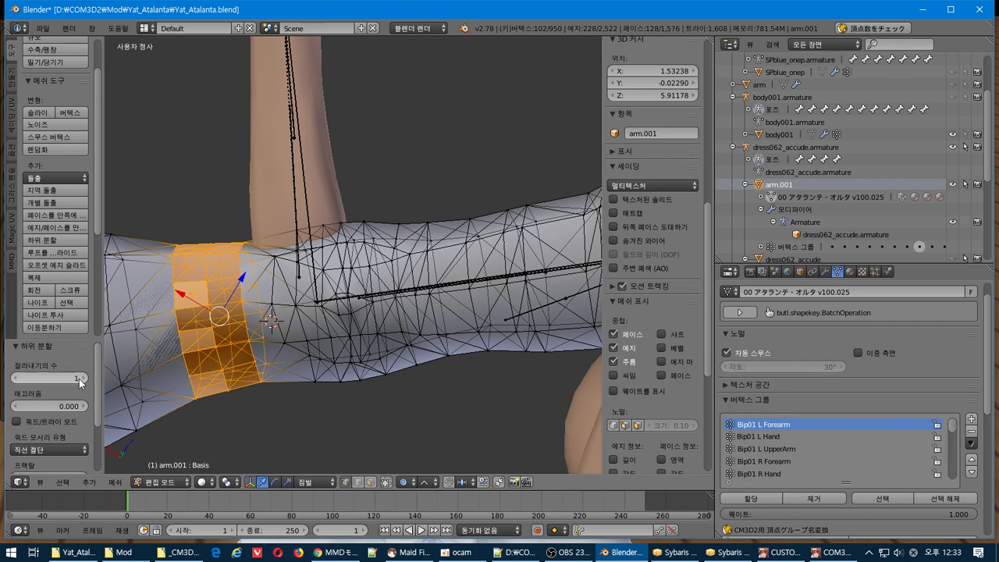
left_click(81, 378)
left_click_drag(52, 407, 51, 460)
scroll(76, 409, "down", 3)
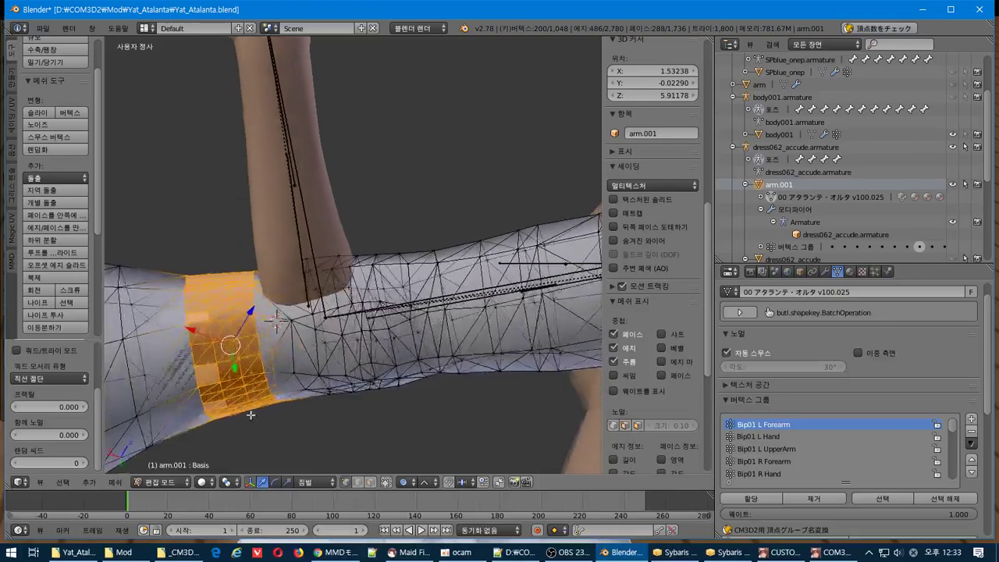
middle_click_drag(250, 414, 203, 322)
key("ctrl+z")
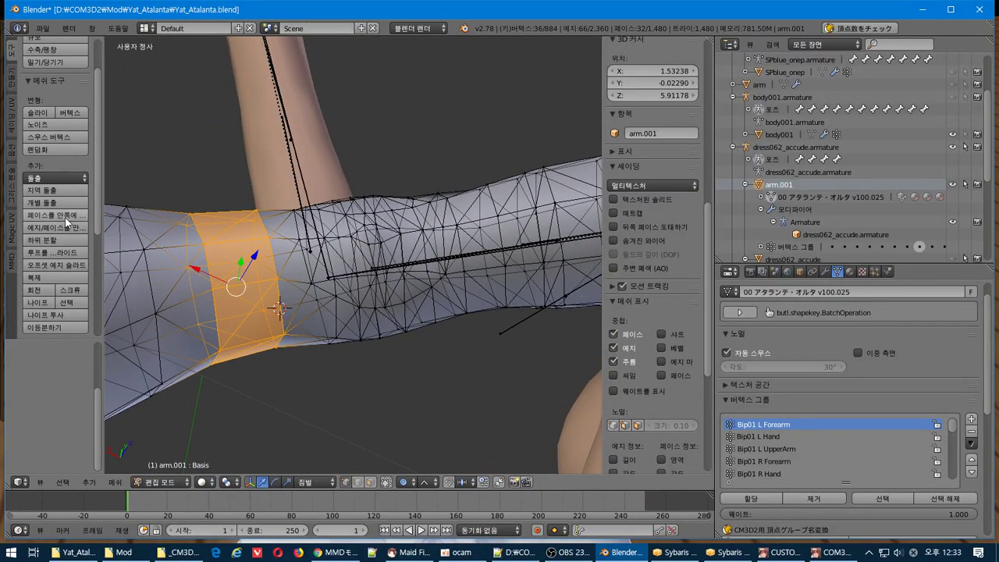
scroll(66, 195, "down", 3)
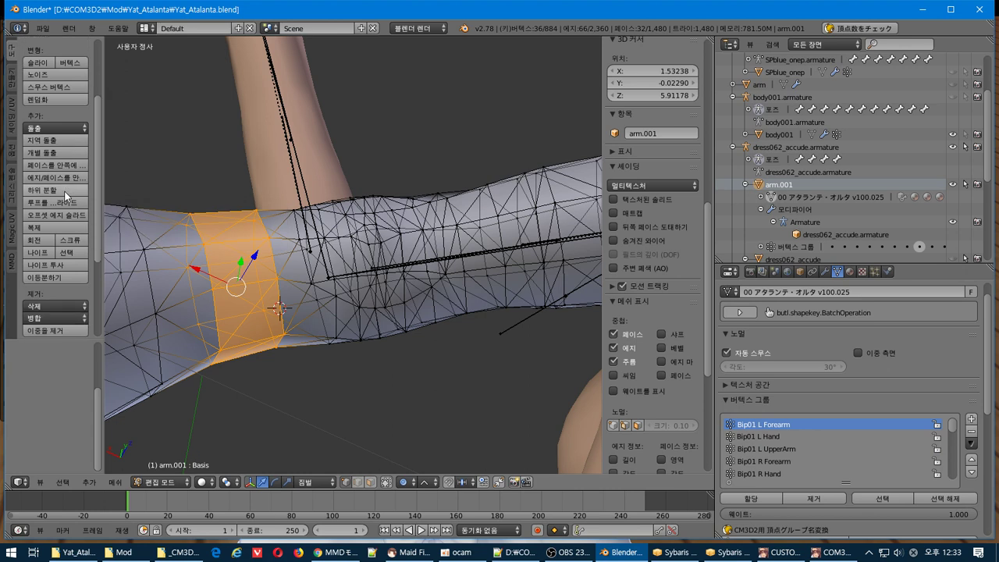
scroll(64, 191, "down", 4)
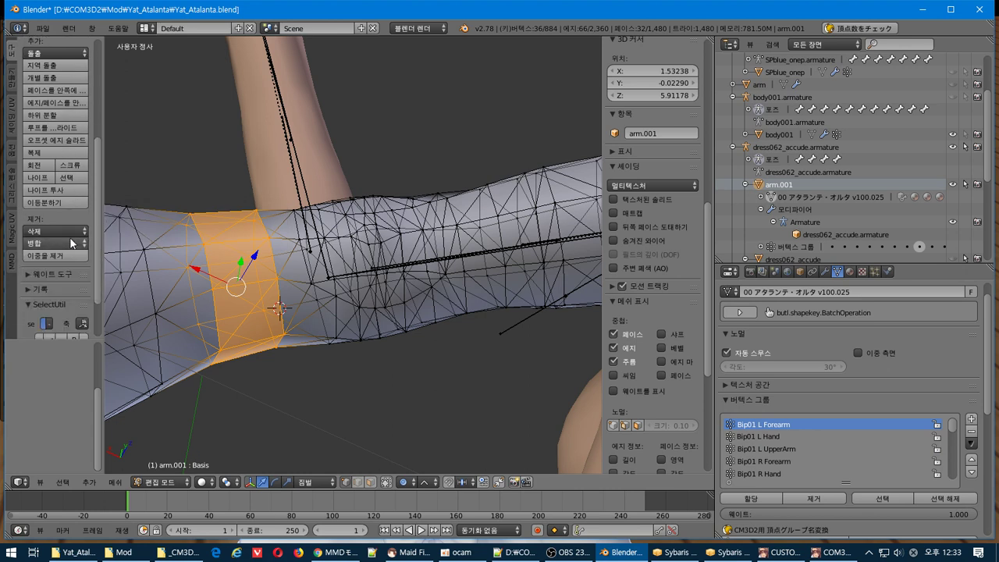
- Try Vertex Slide and vertex smoothing on the selected face band, cancelling the slide and undoing the smoothing
scroll(72, 243, "up", 7)
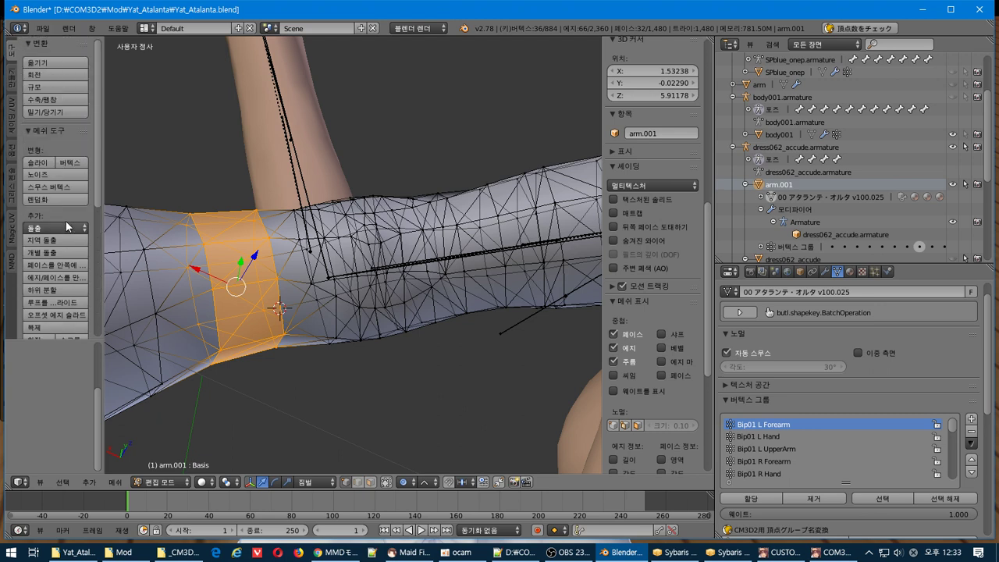
left_click(71, 163)
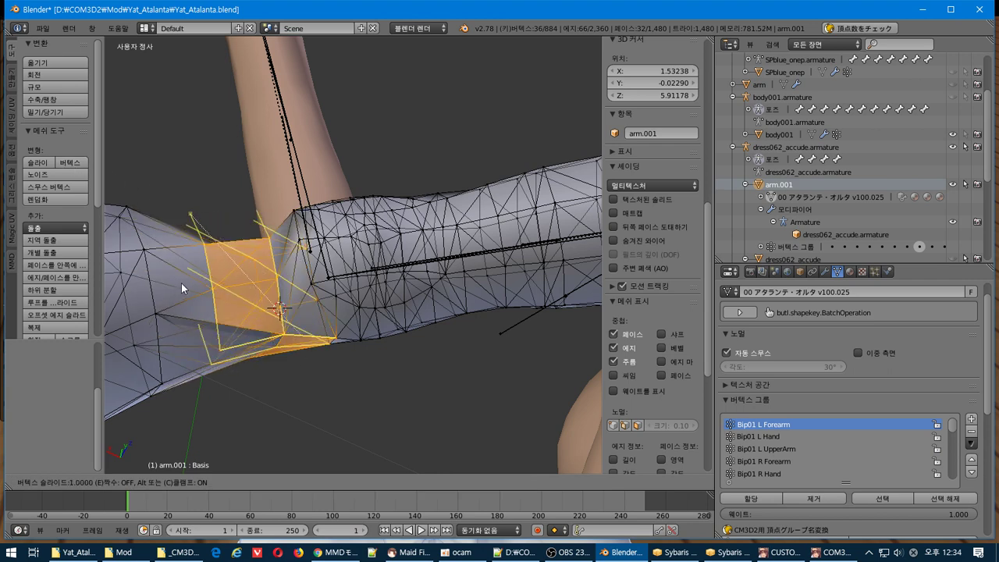
key("Escape")
left_click(36, 178)
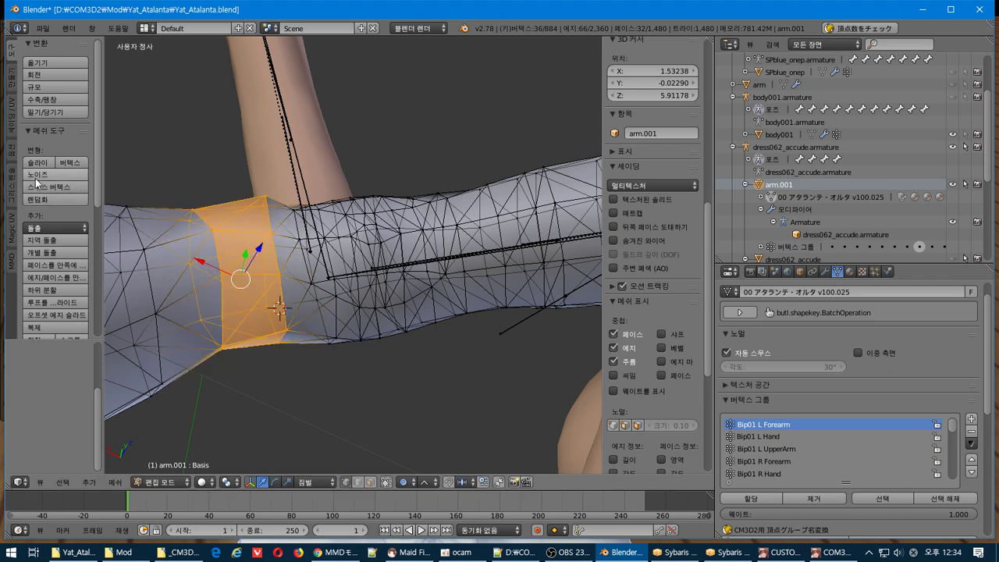
key("ctrl+z")
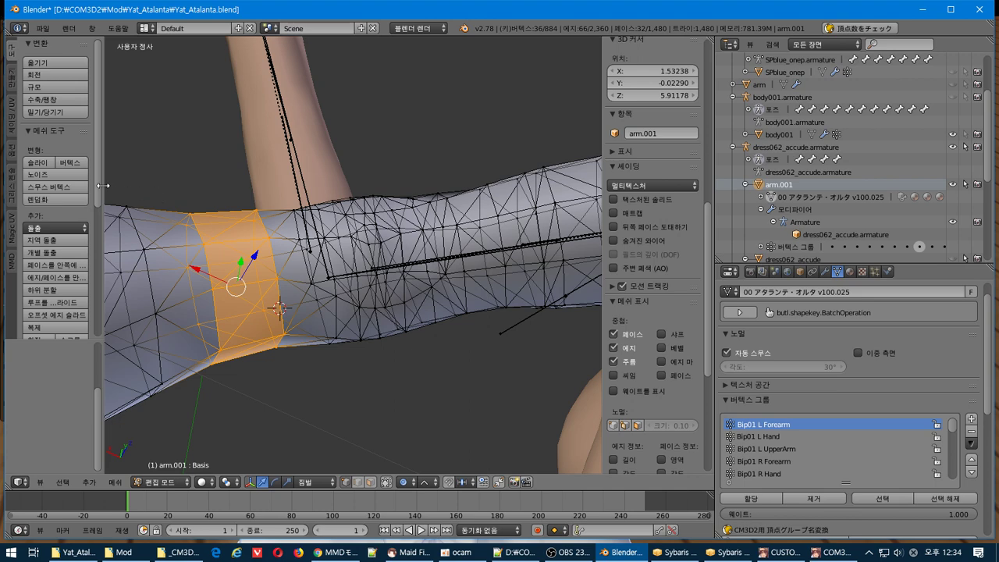
- Try subdividing the selected face band around the sleeve again and undo it
scroll(101, 186, "down", 7)
scroll(106, 186, "down", 1)
scroll(69, 150, "up", 5)
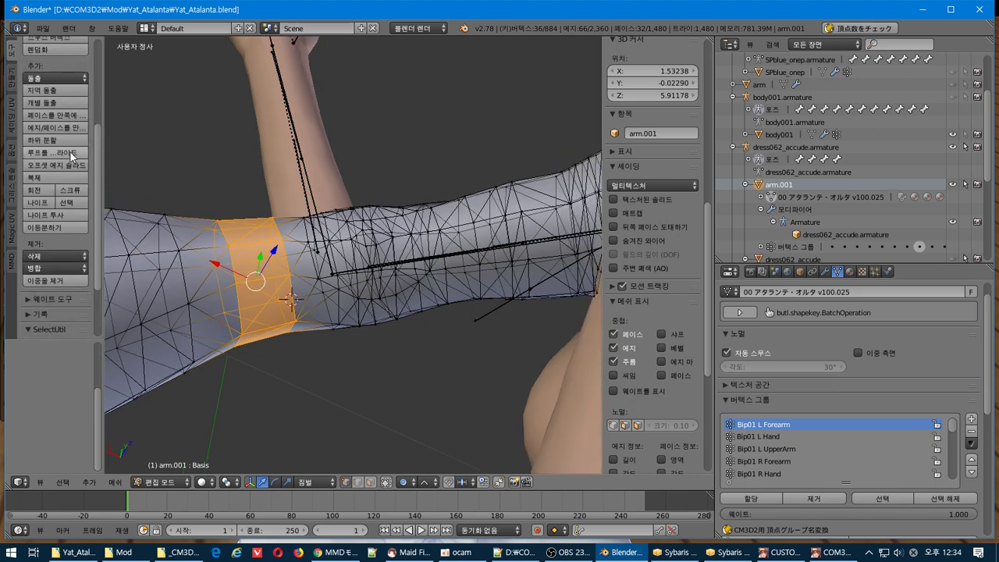
left_click(50, 240)
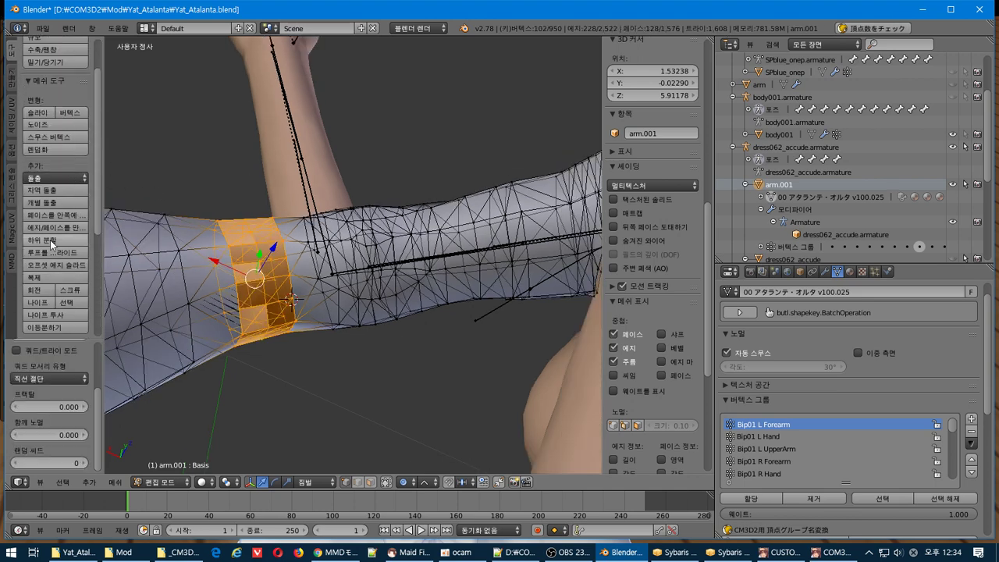
key("ctrl+z")
- Clear the mesh selection, switch to the dress062_accude armature in Pose Mode, and display its bone names
middle_click_drag(300, 240, 319, 297)
right_click(329, 233)
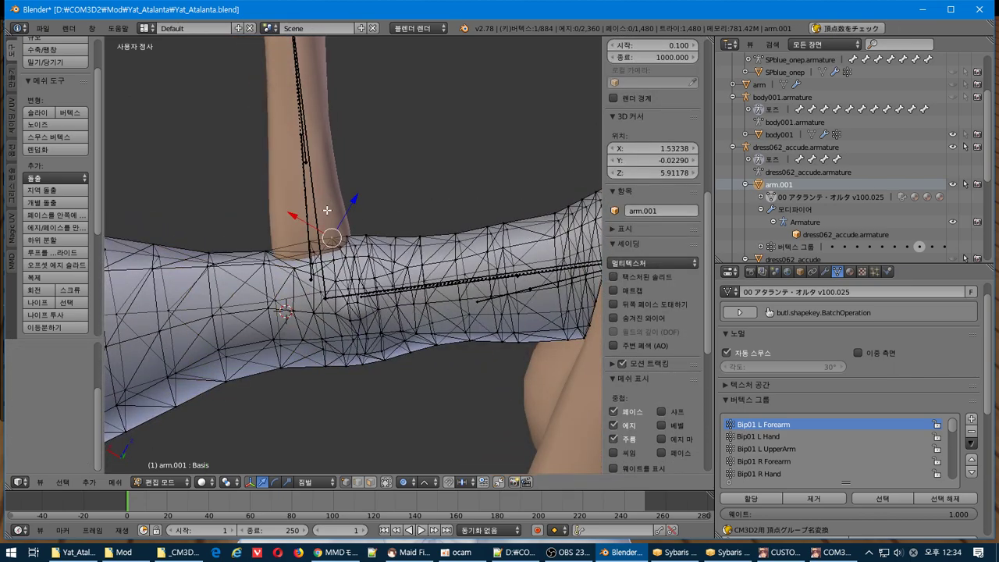
key("ctrl+Tab")
key("ctrl+Tab")
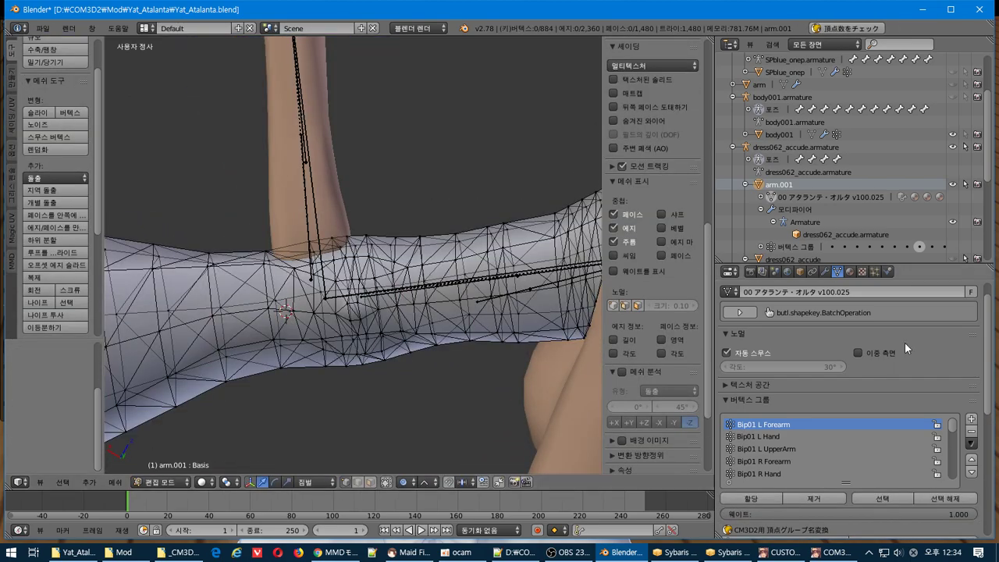
left_click(783, 148)
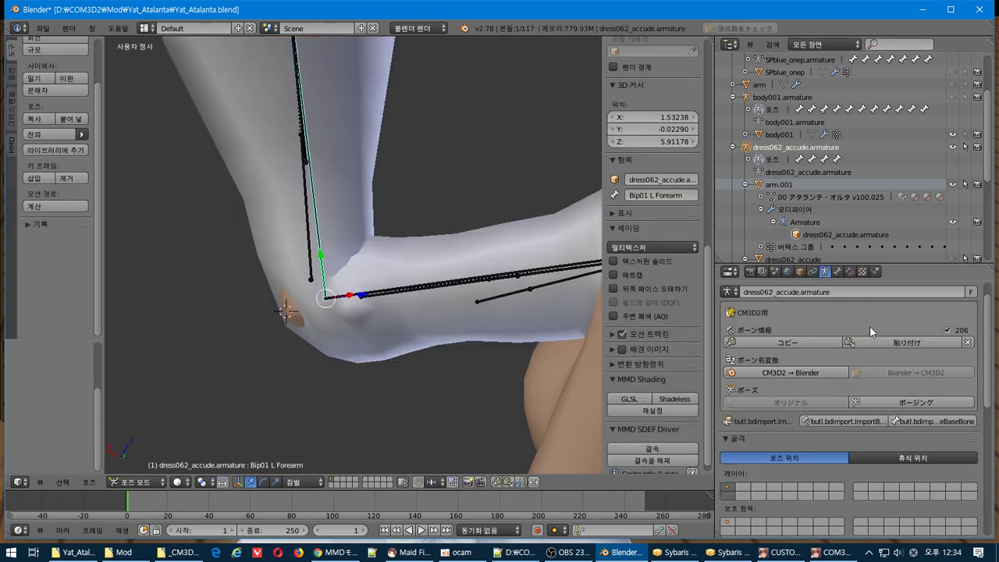
scroll(823, 428, "down", 5)
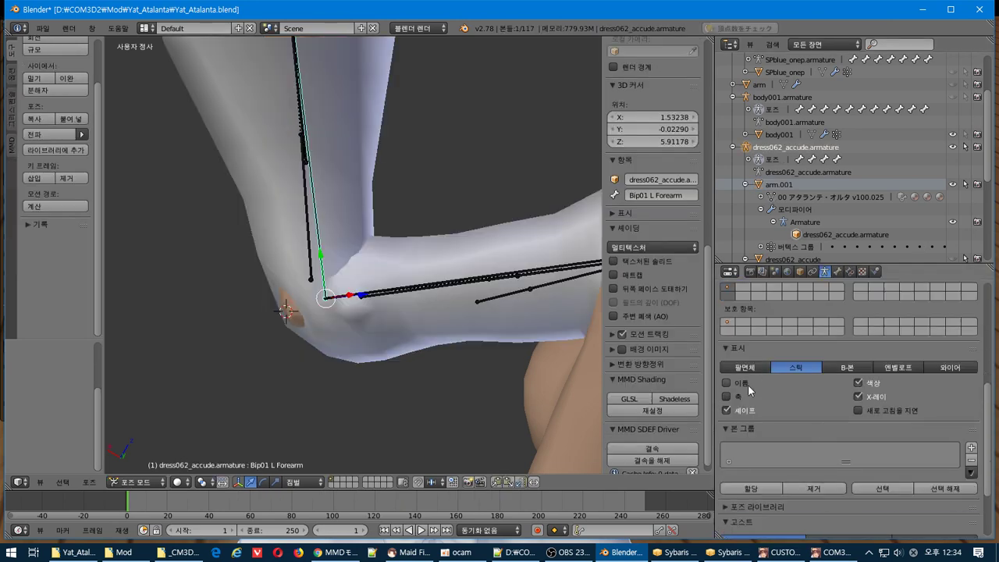
left_click(747, 385)
middle_click_drag(369, 264, 334, 264)
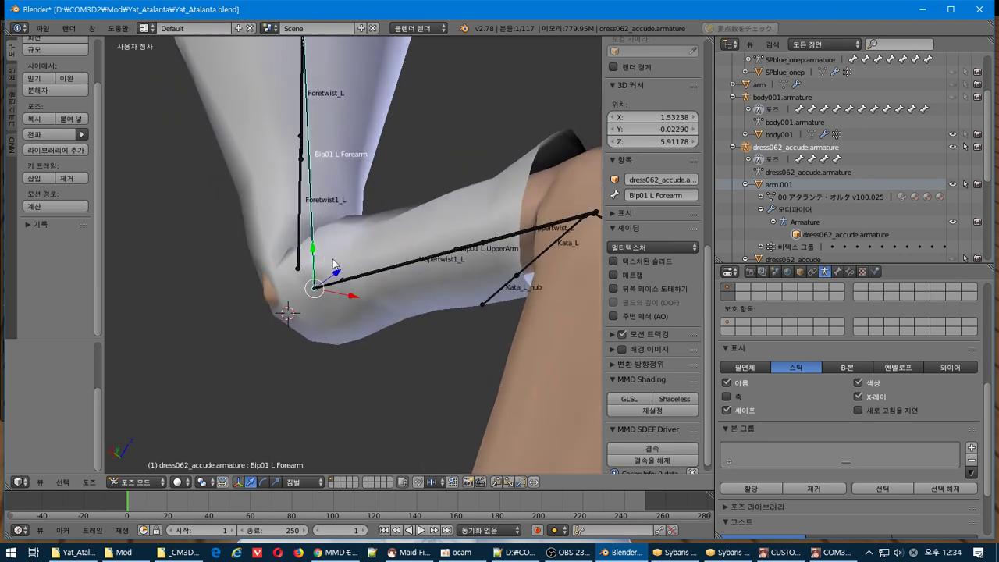
- Try rotating the Uppertwist1_L and Bip01 L UpperArm bones to test the sleeve's deformation, cancelling each rotation
right_click(395, 263)
right_click(403, 266)
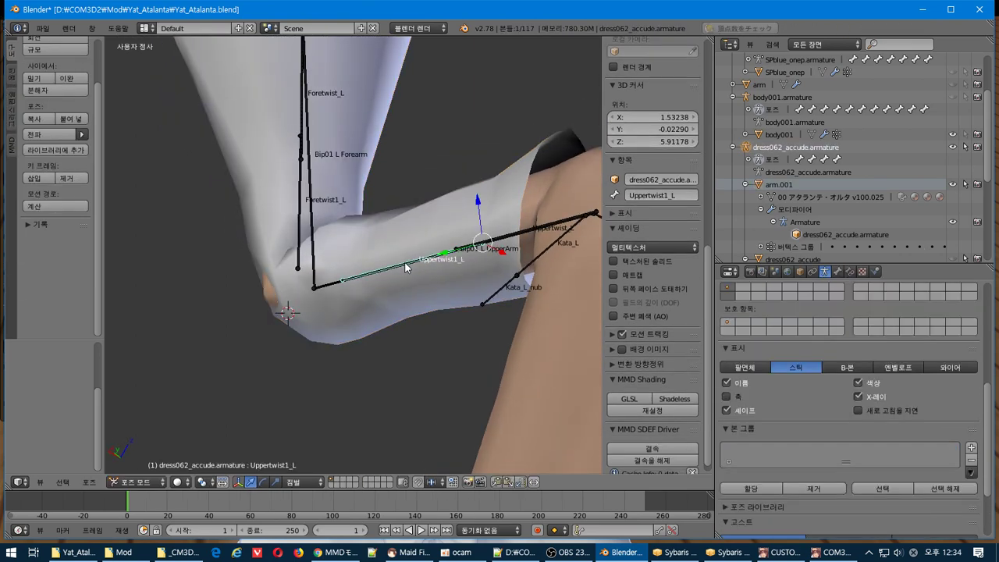
key("r")
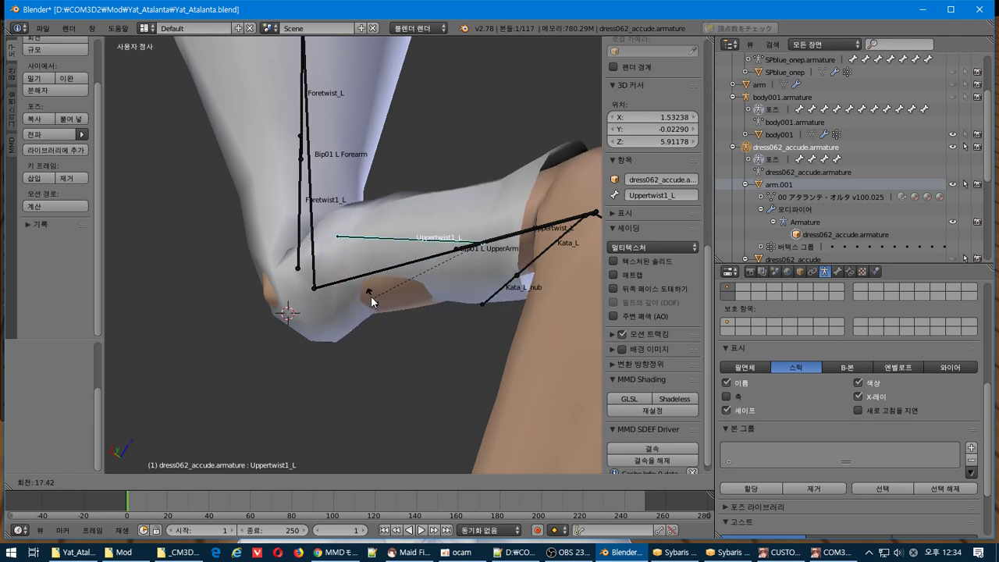
right_click(350, 293)
key("r")
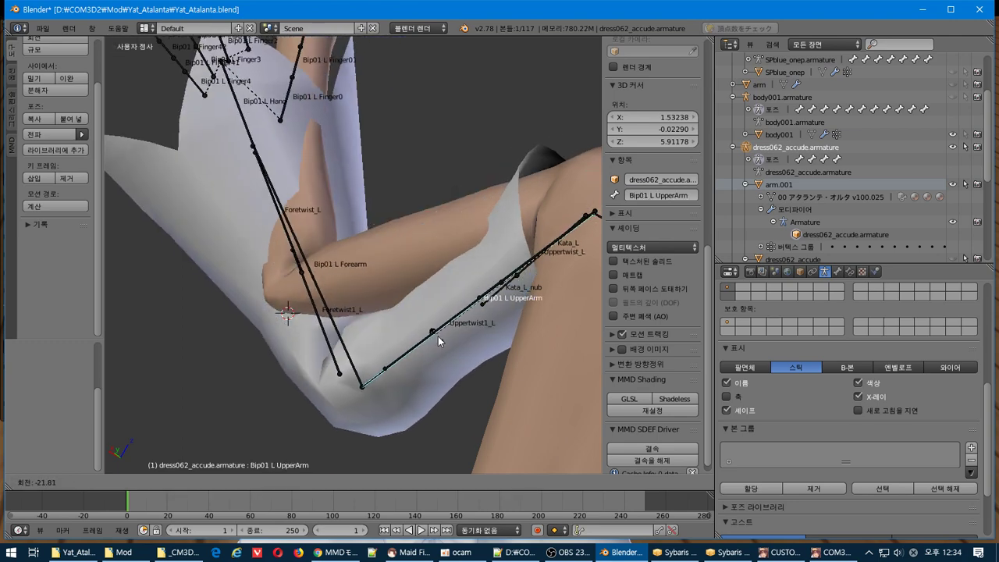
right_click(351, 275)
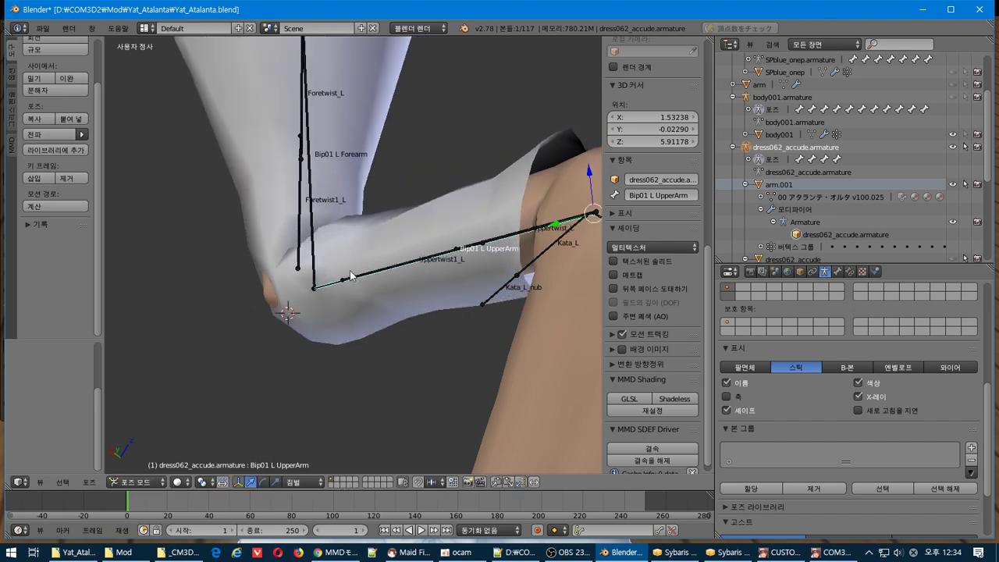
- Switch the arm.001 mesh to Weight Paint mode and select all its faces in the paint mask
scroll(345, 267, "up", 2)
middle_click_drag(343, 265, 393, 240)
scroll(386, 254, "down", 3)
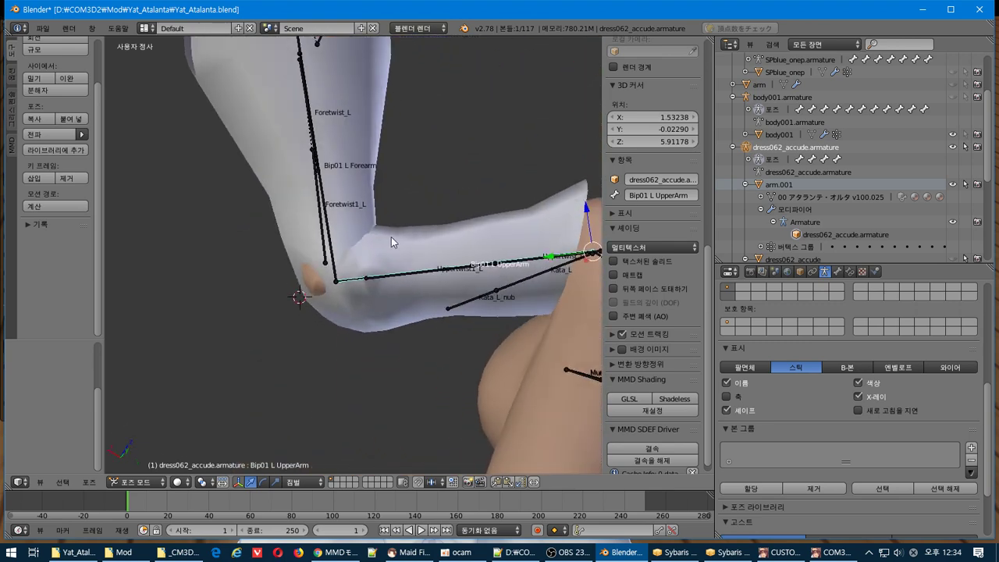
scroll(392, 237, "up", 2)
right_click(374, 345)
key("Tab")
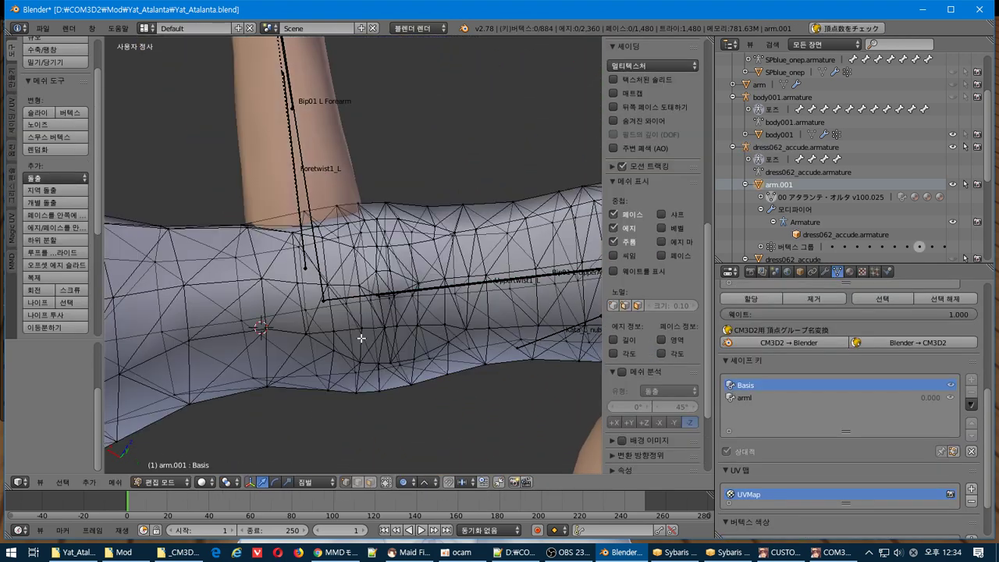
key("Tab")
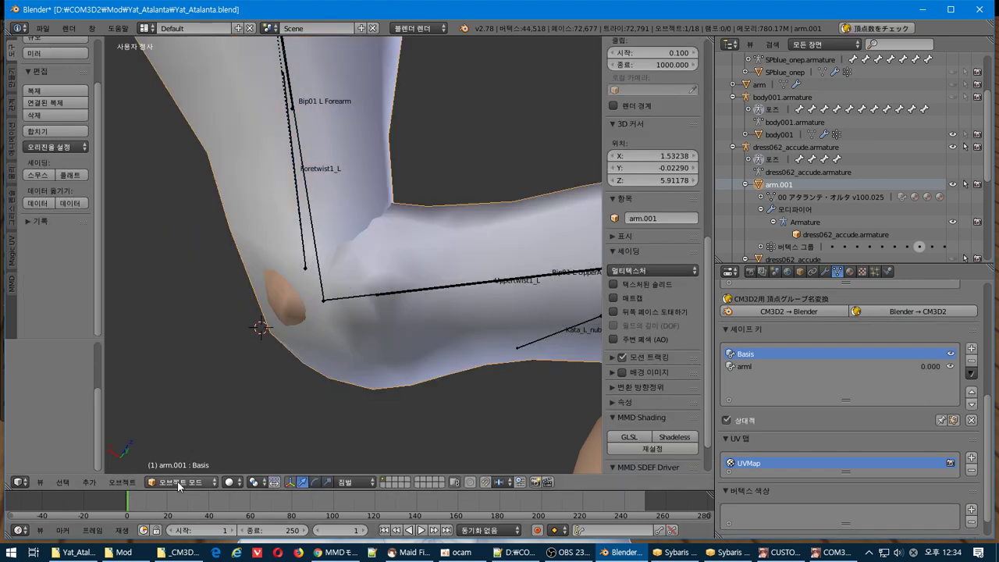
left_click(179, 482)
left_click(182, 413)
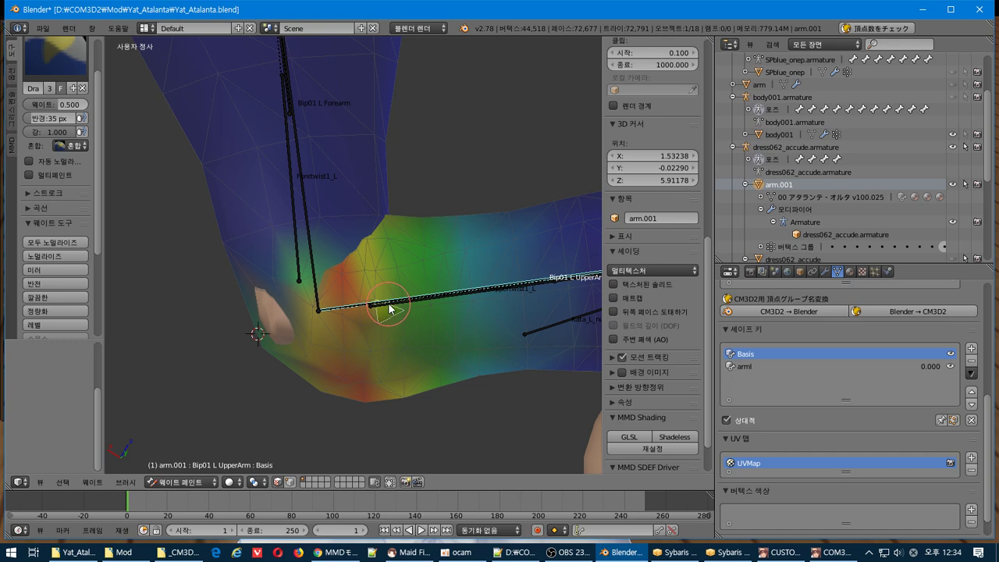
key("a")
key("a")
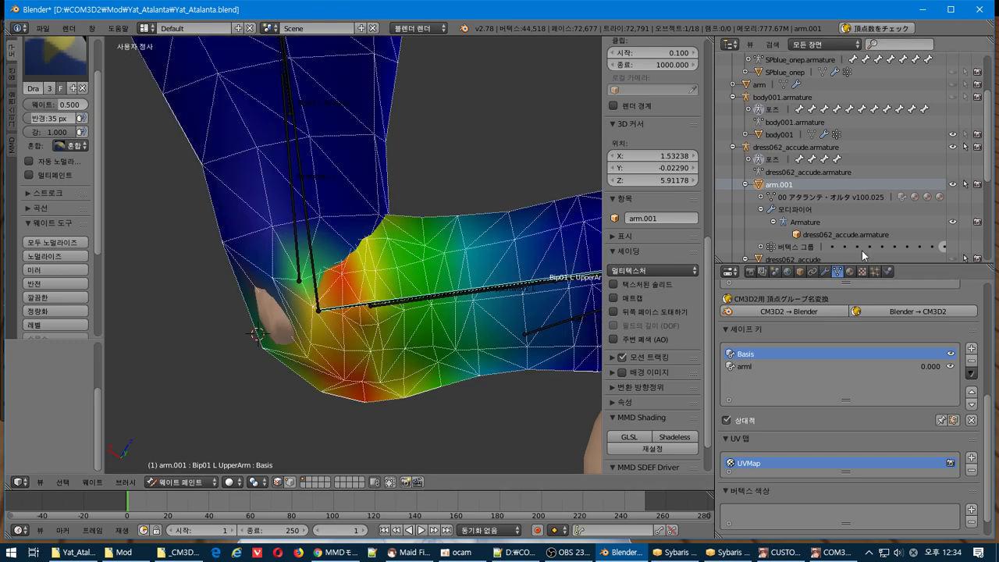
- Expand the armature's pose bones in the Outliner down to Bip01 Spine, and return to arm.001 in Weight Paint mode
left_click(748, 159)
left_click(761, 185)
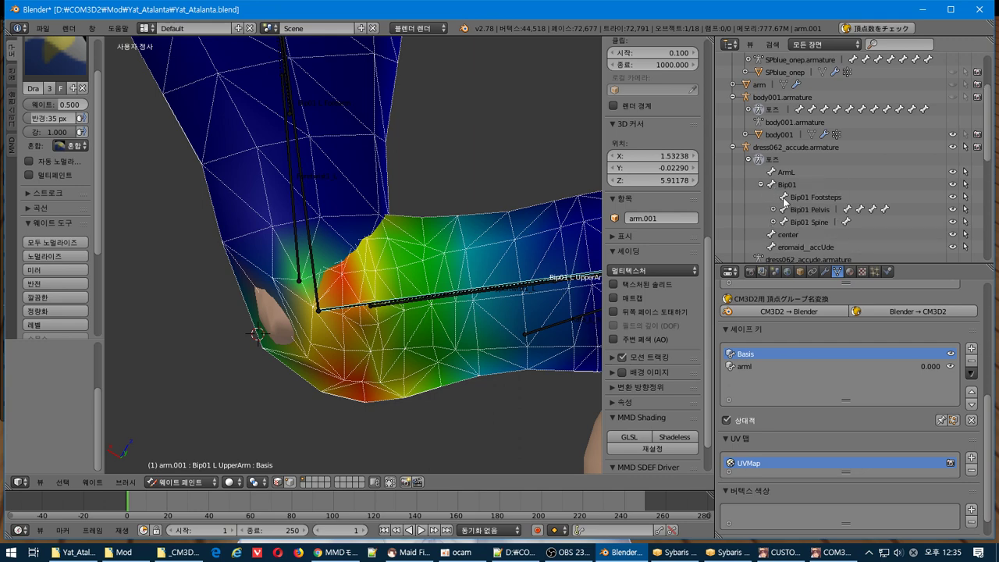
left_click(780, 210)
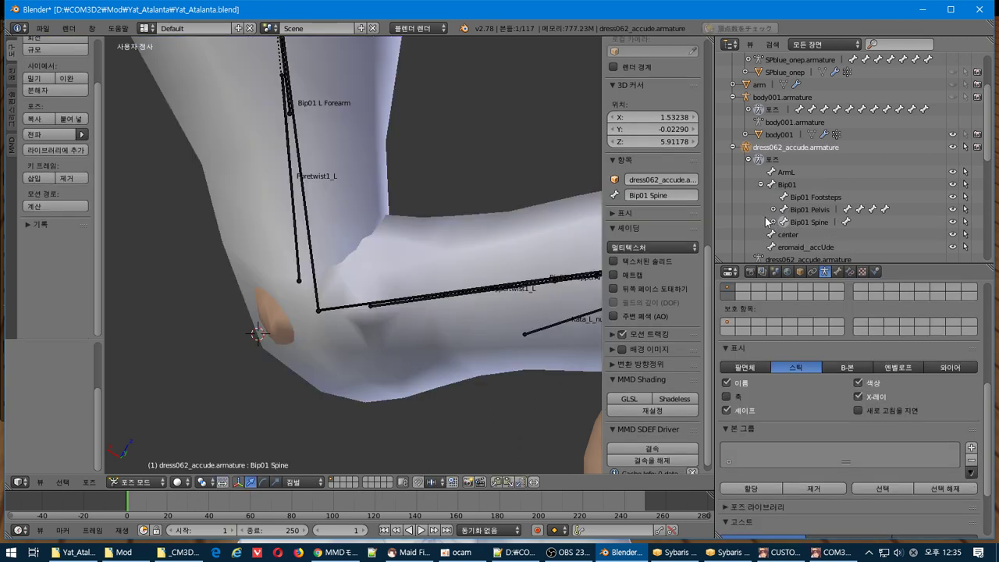
key("Tab")
key("Tab")
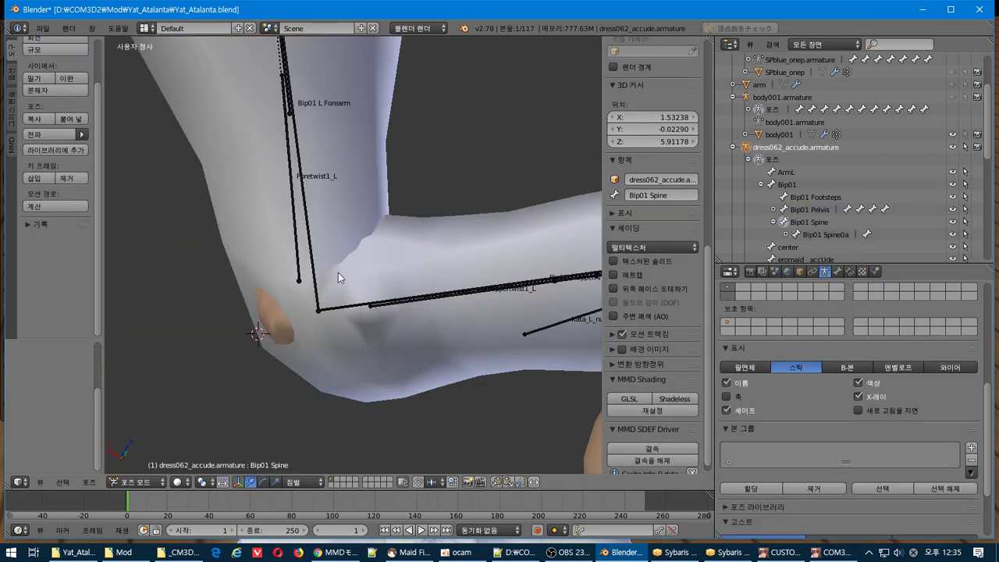
right_click(338, 276)
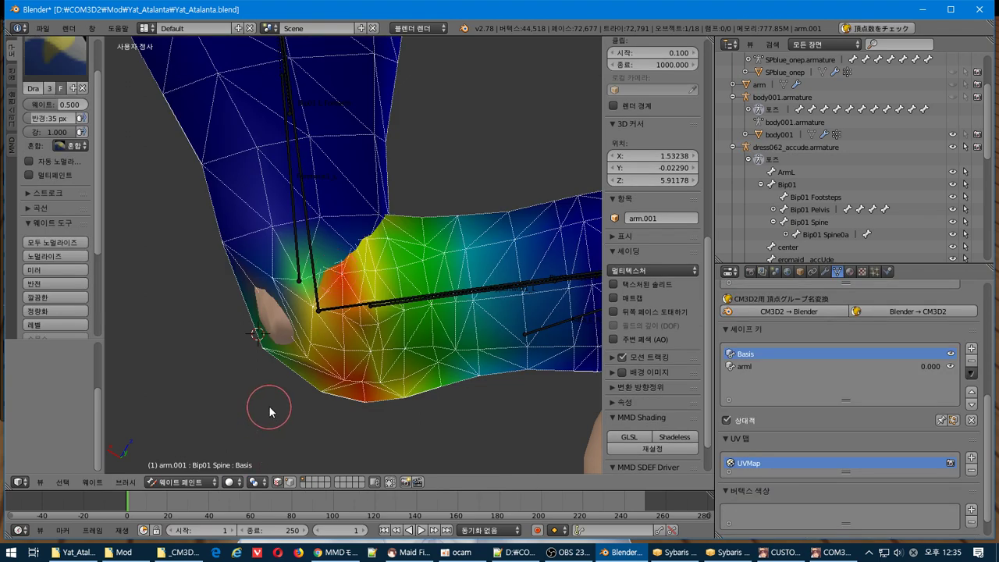
right_click(339, 310)
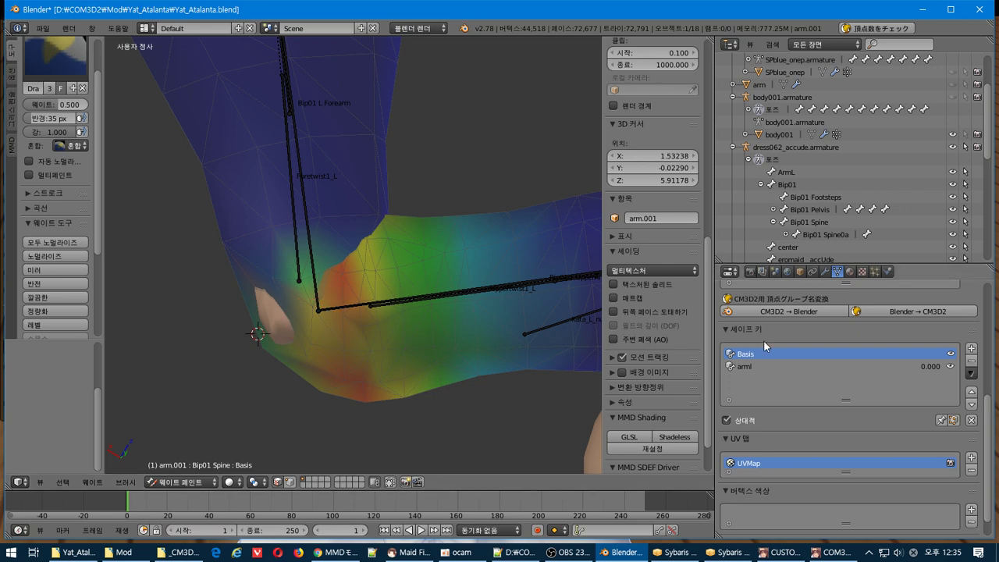
- Compare the elbow weights of the Bip01 L Hand, Bip01 L UpperArm and Bip01 L Forearm vertex groups
scroll(753, 370, "up", 4)
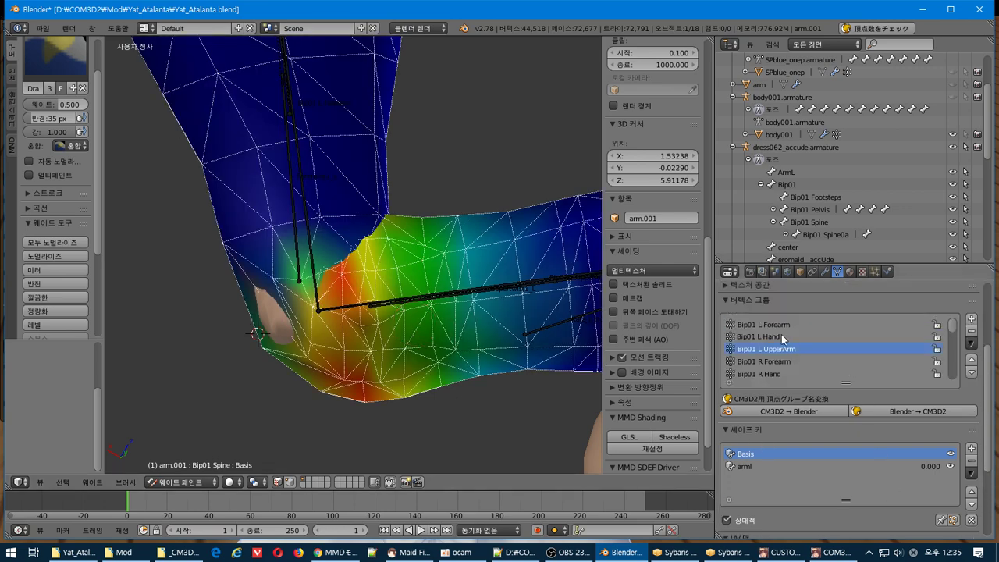
left_click(778, 336)
left_click(788, 348)
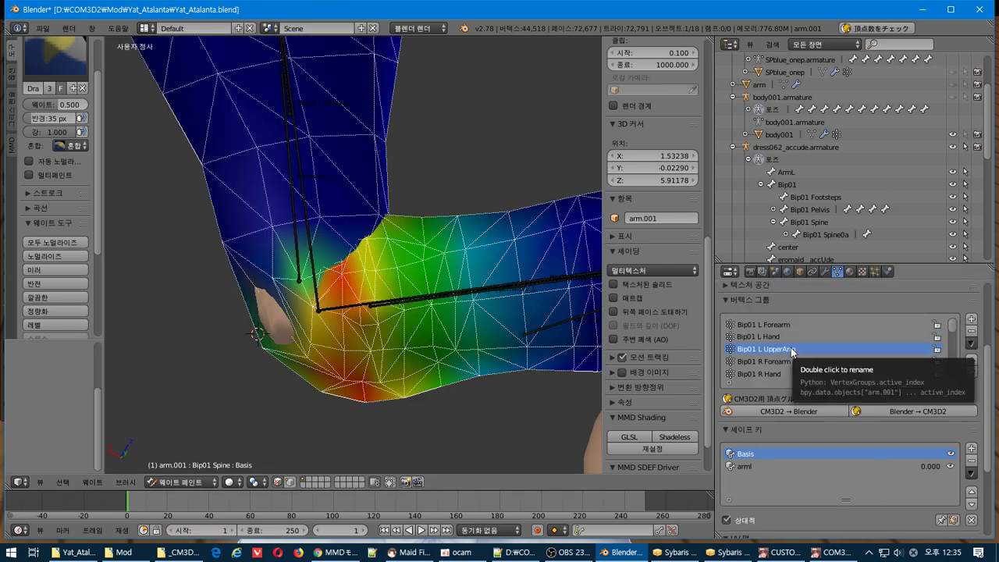
scroll(790, 347, "up", 1, "ctrl")
scroll(791, 347, "up", 1, "ctrl")
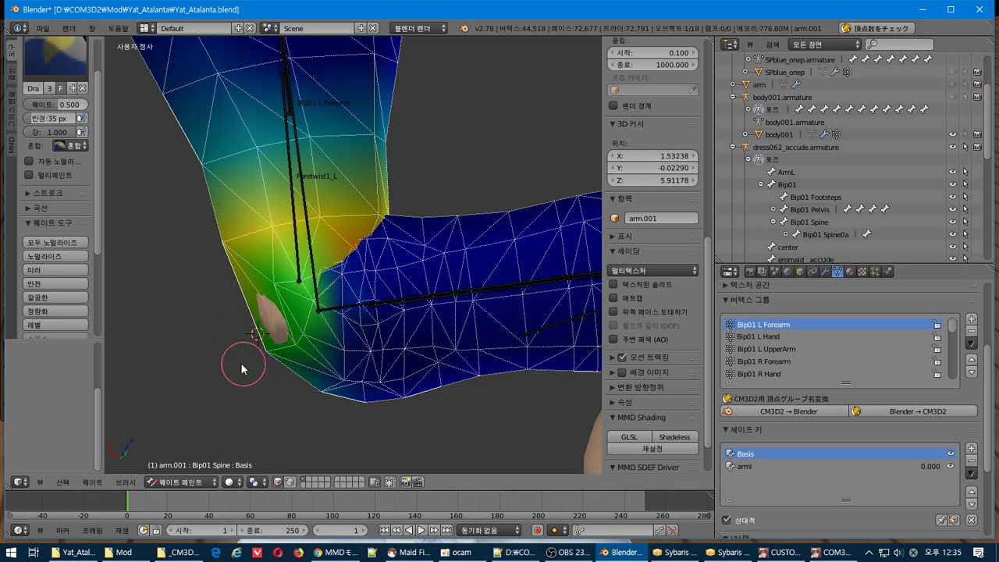
mouse_move(260, 343)
middle_mouse_down()
mouse_move(346, 323)
mouse_move(402, 286)
mouse_move(406, 263)
mouse_move(360, 367)
mouse_move(382, 455)
mouse_move(304, 406)
mouse_move(268, 356)
mouse_move(390, 442)
mouse_move(352, 290)
mouse_move(374, 261)
mouse_move(392, 301)
mouse_move(323, 337)
mouse_move(269, 388)
mouse_move(289, 410)
middle_mouse_up()
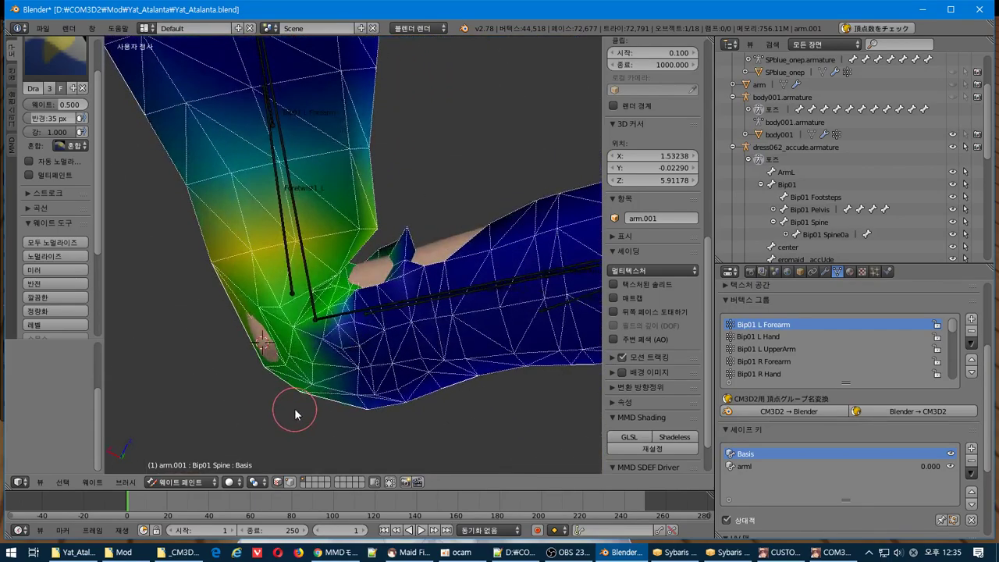
- Undo the trial weight changes around the left elbow and the mode switches before them
key("ctrl+z")
key("ctrl+z")
key("ctrl+z")
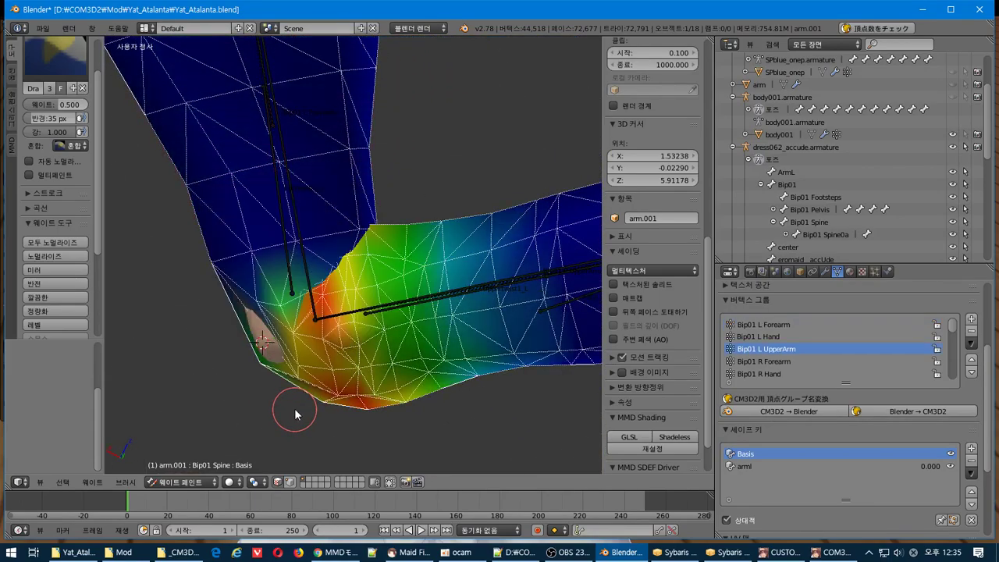
key("ctrl+z")
key("ctrl+z")
key("ctrl+z")
key("ctrl+z")
key("ctrl+z")
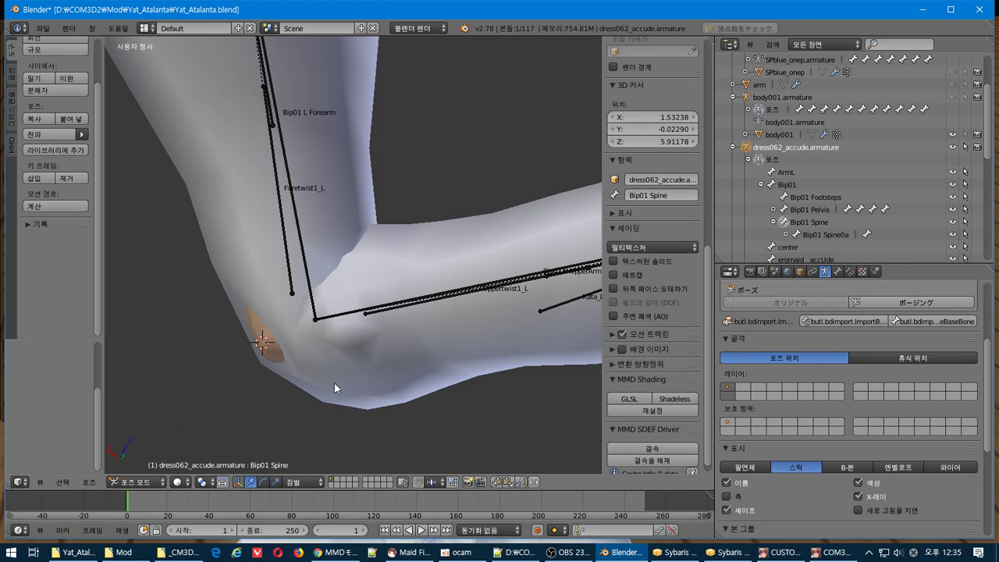
- Step back and forth through the undo history to arm.001 in Weight Paint mode with the Bip01 L Forearm group active
scroll(334, 383, "down", 8)
key("ctrl+shift+z")
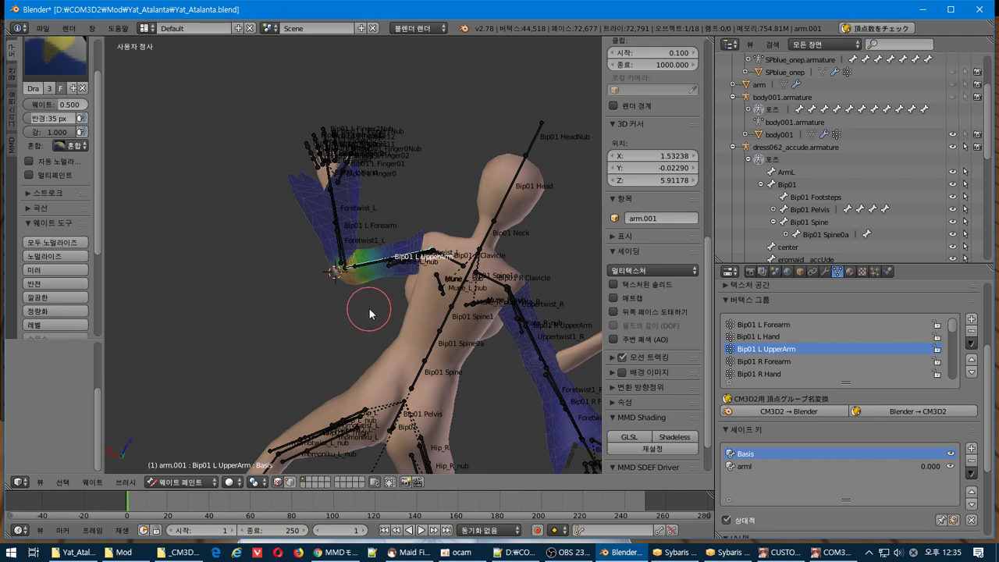
key("ctrl+z")
key("ctrl+z")
key("ctrl+shift+z")
key("ctrl+z")
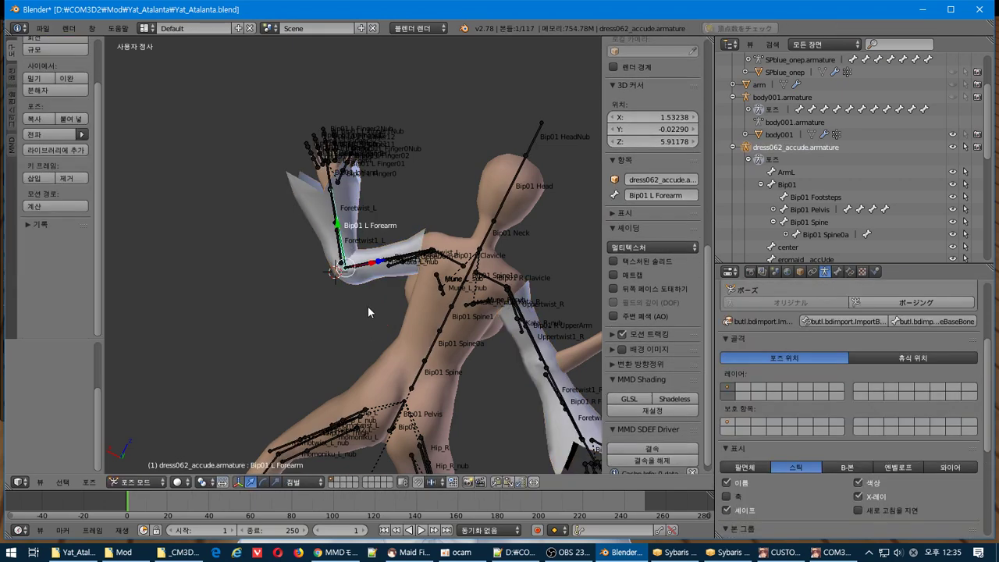
key("ctrl+shift+z")
key("ctrl+z")
key("ctrl+z")
key("ctrl+z")
key("ctrl+z")
key("ctrl+z")
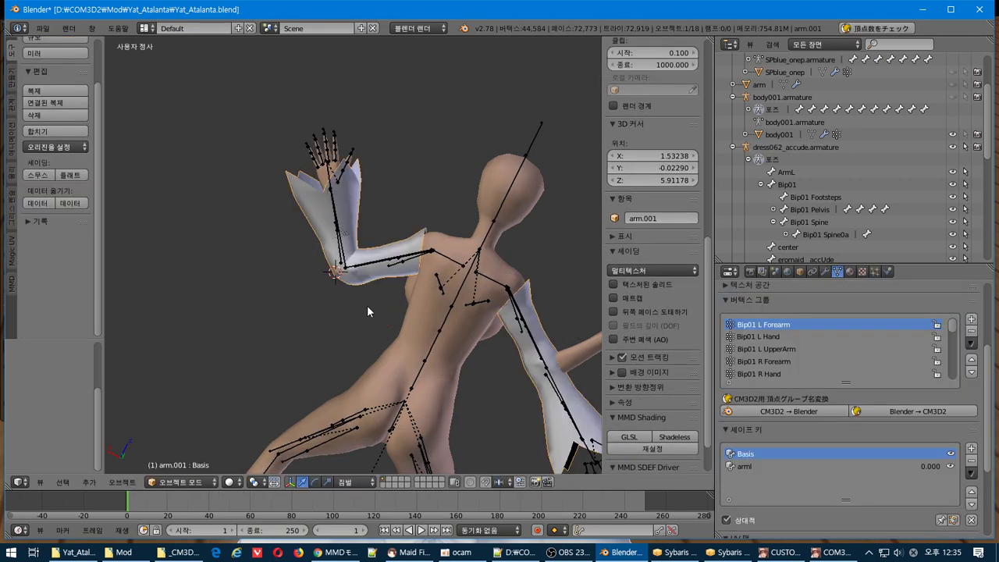
key("ctrl+shift+z")
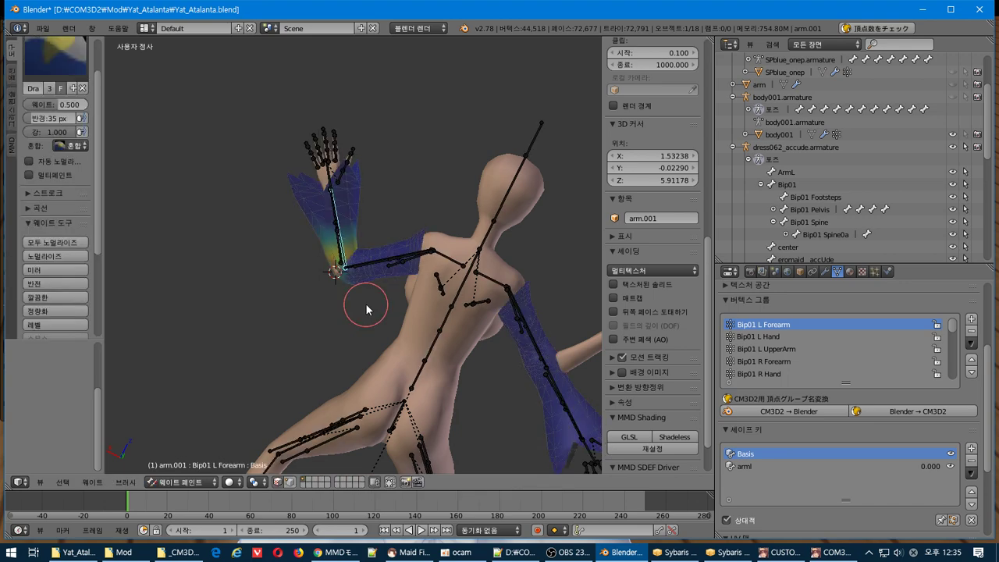
- Step back through the undo history to the armature's Pose Mode with the left forearm bent and Bip01 L Forearm active
key("ctrl+z")
key("ctrl+shift+z")
key("ctrl+z")
key("ctrl+shift+z")
key("ctrl+z")
key("ctrl+z")
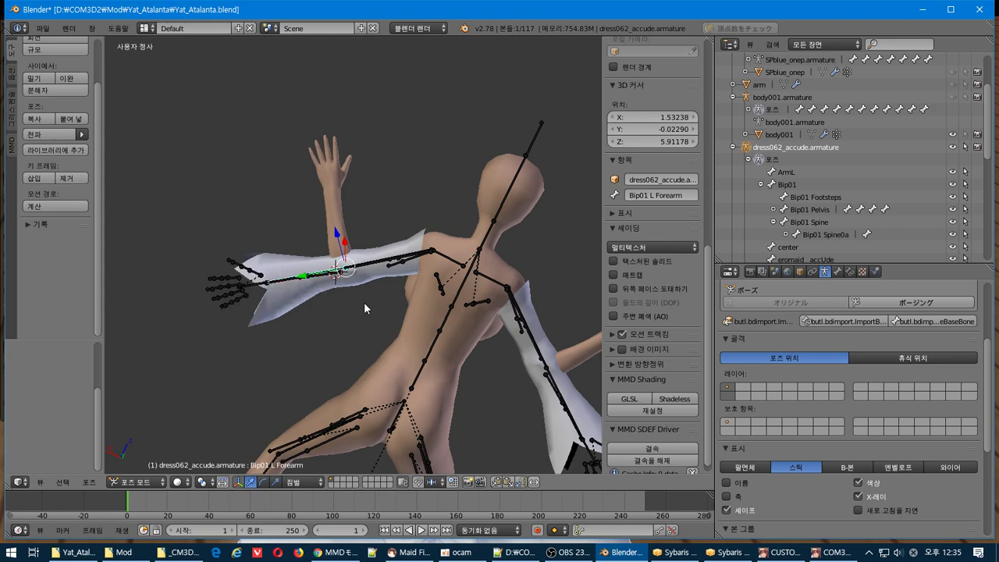
key("ctrl+z")
scroll(364, 302, "up", 5)
mouse_move(355, 300)
middle_mouse_down()
mouse_move(398, 293)
mouse_move(448, 320)
mouse_move(489, 372)
mouse_move(503, 341)
mouse_move(487, 308)
mouse_move(449, 290)
mouse_move(274, 320)
mouse_move(347, 318)
middle_mouse_up()
- Switch to COM3D2 and examine how the sleeve covers the character's bent left elbow
key("alt+Tab")
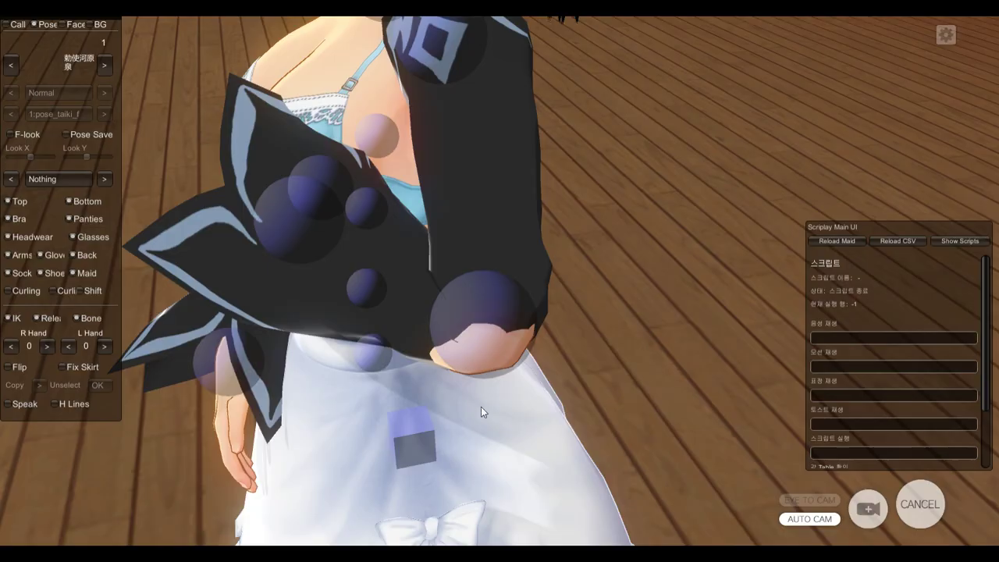
right_click_drag(413, 394, 438, 395)
scroll(438, 396, "down", 3)
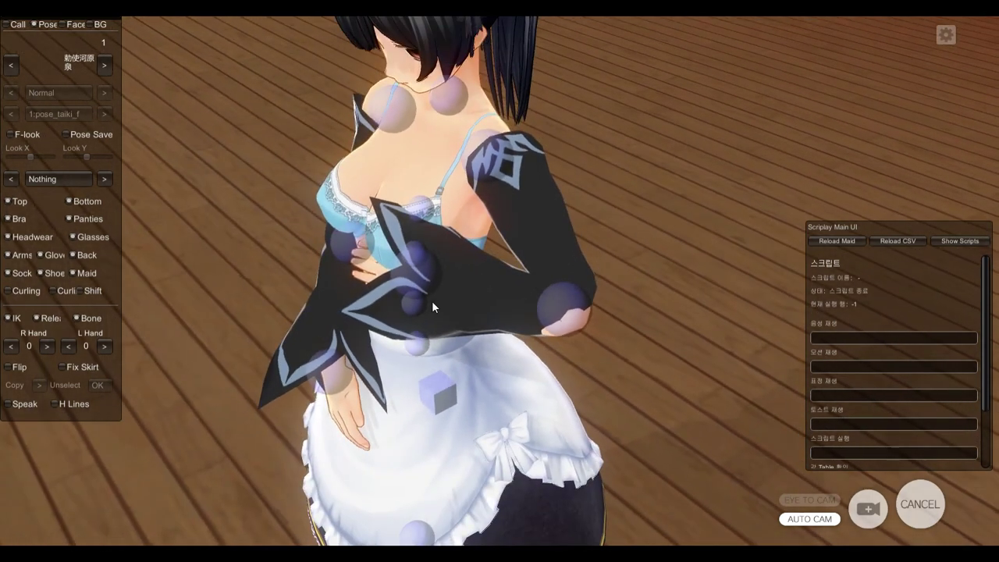
left_click_drag(432, 301, 425, 379)
right_click_drag(424, 379, 437, 363)
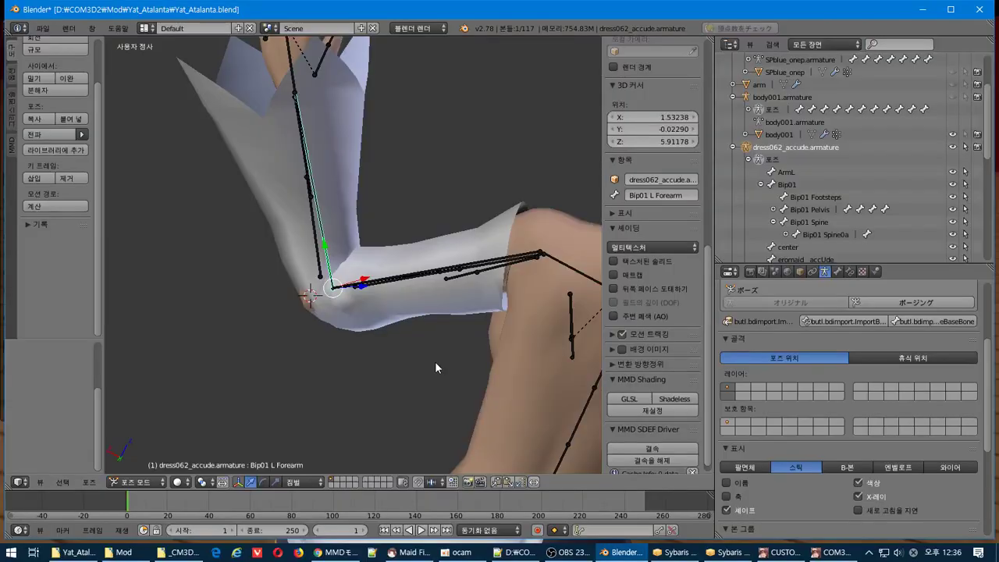
- Return to Blender, open arm.001 in Edit Mode and inspect the mesh topology around the left elbow
scroll(435, 361, "down", 3)
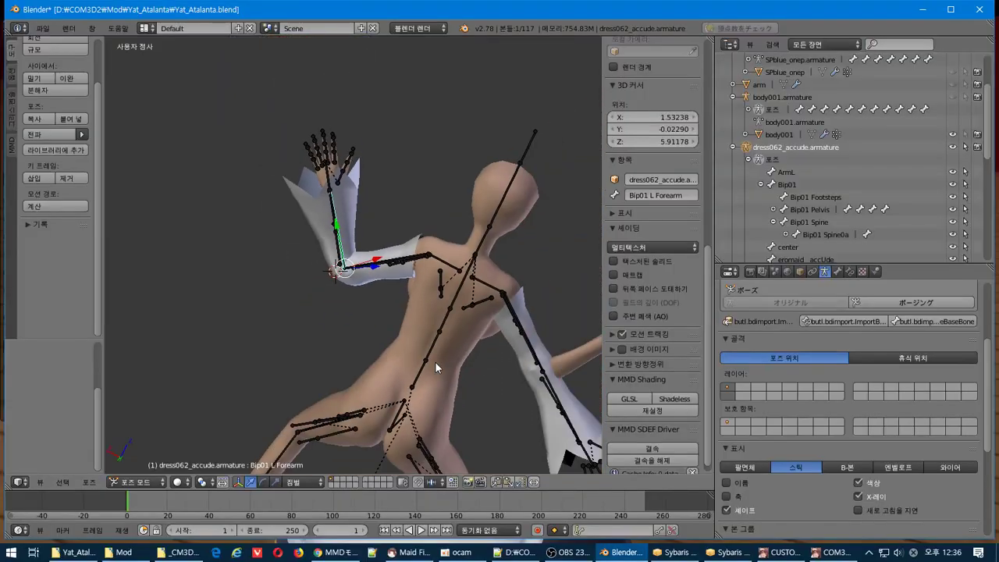
right_click(527, 380)
key("Tab")
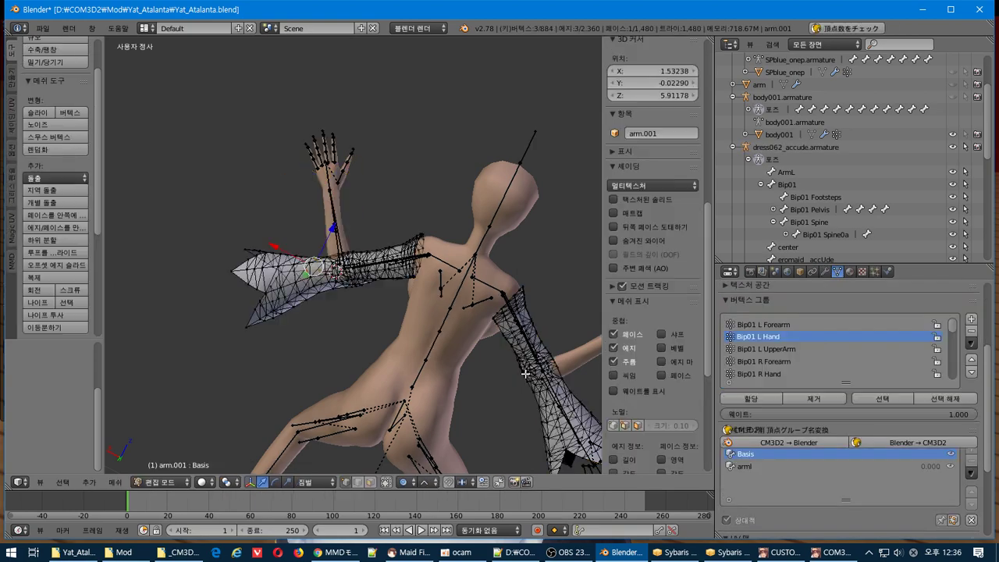
middle_click_drag(464, 349, 449, 336)
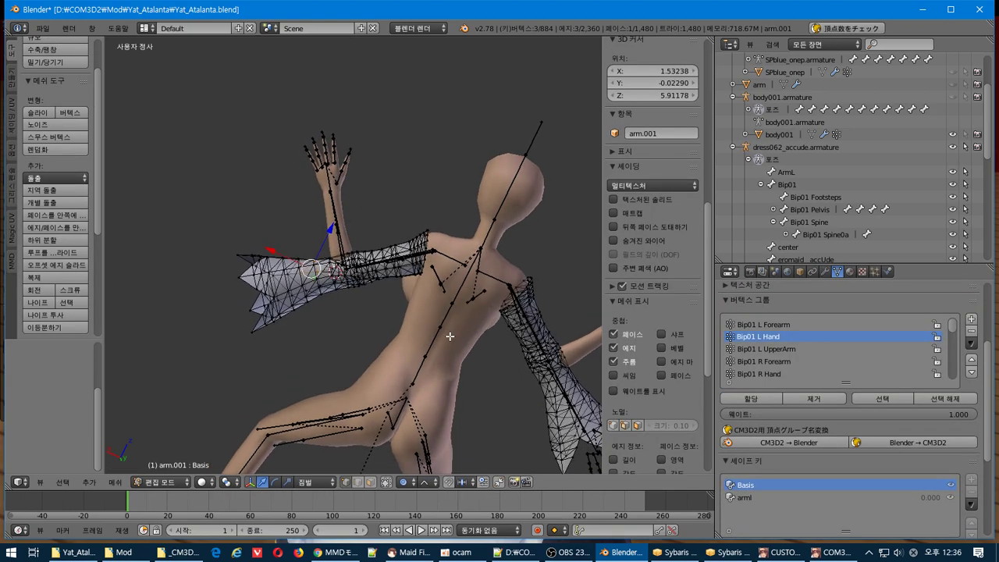
scroll(449, 336, "up", 6)
scroll(344, 304, "up", 1)
middle_click_drag(345, 304, 422, 289)
scroll(349, 312, "down", 4)
scroll(411, 312, "up", 3)
right_click(375, 315)
scroll(383, 292, "down", 5)
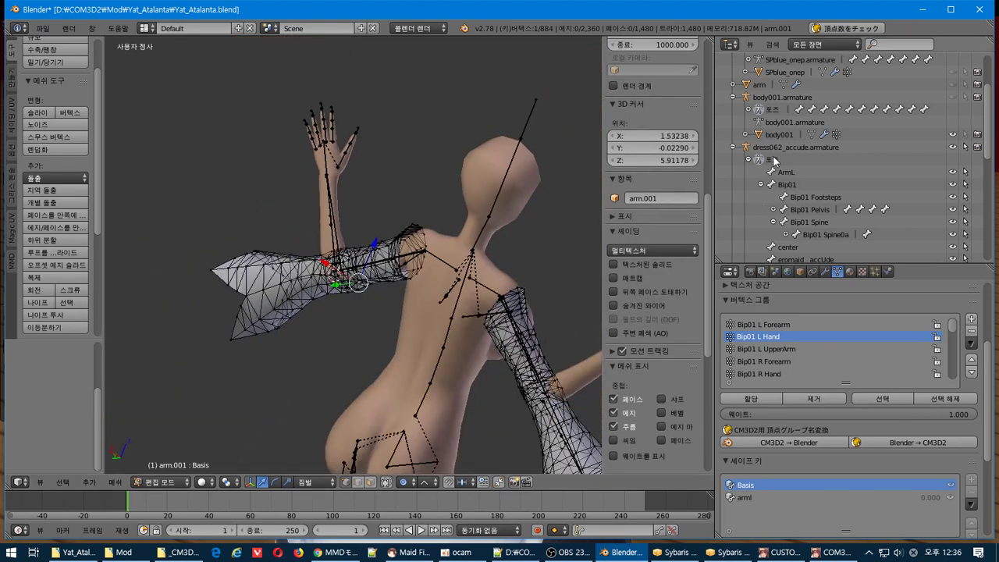
- Delete the arm.001 object and collapse the pose bone list of dress062_accude.armature in the Outliner
scroll(775, 161, "down", 3)
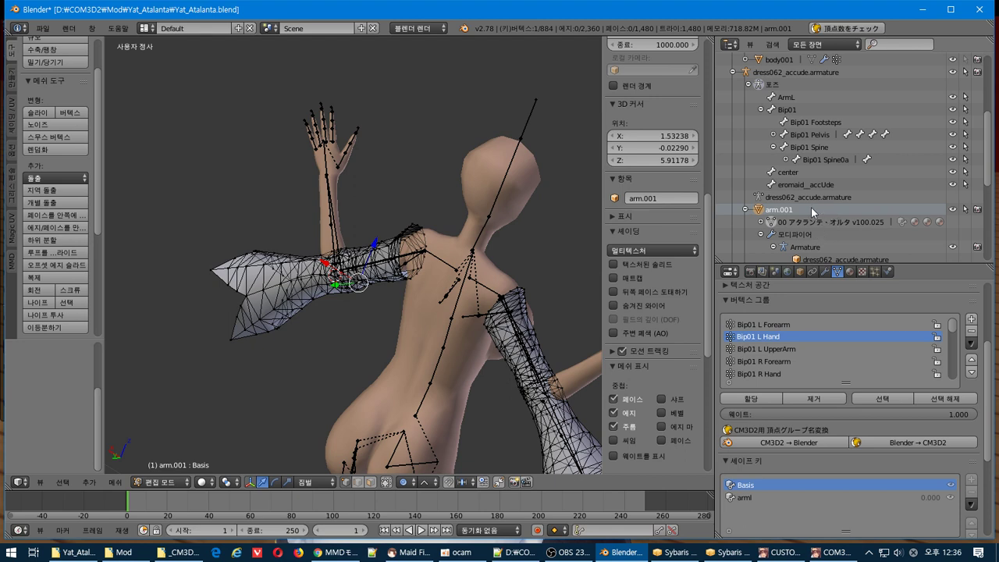
right_click(811, 212)
left_click(798, 202)
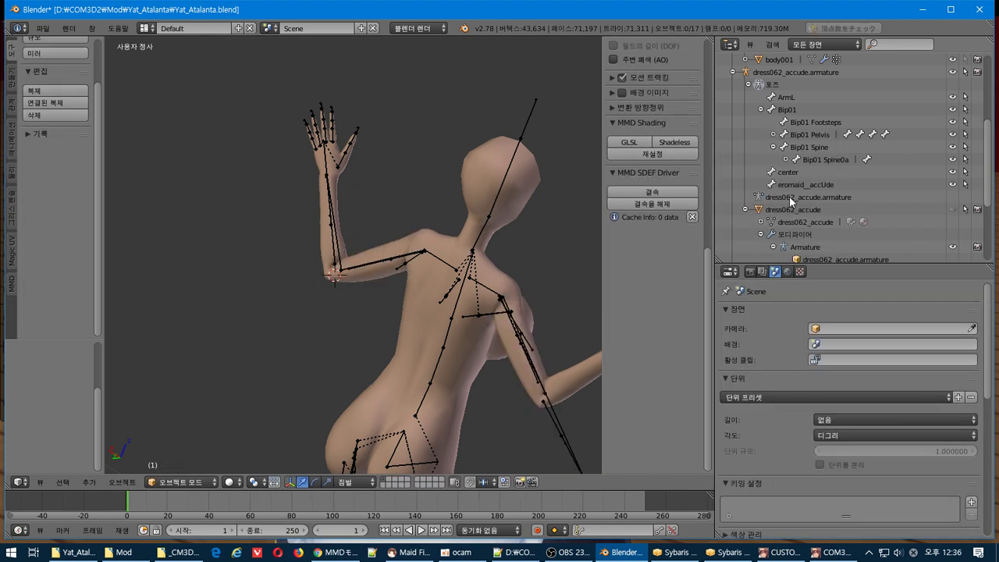
left_click(733, 148)
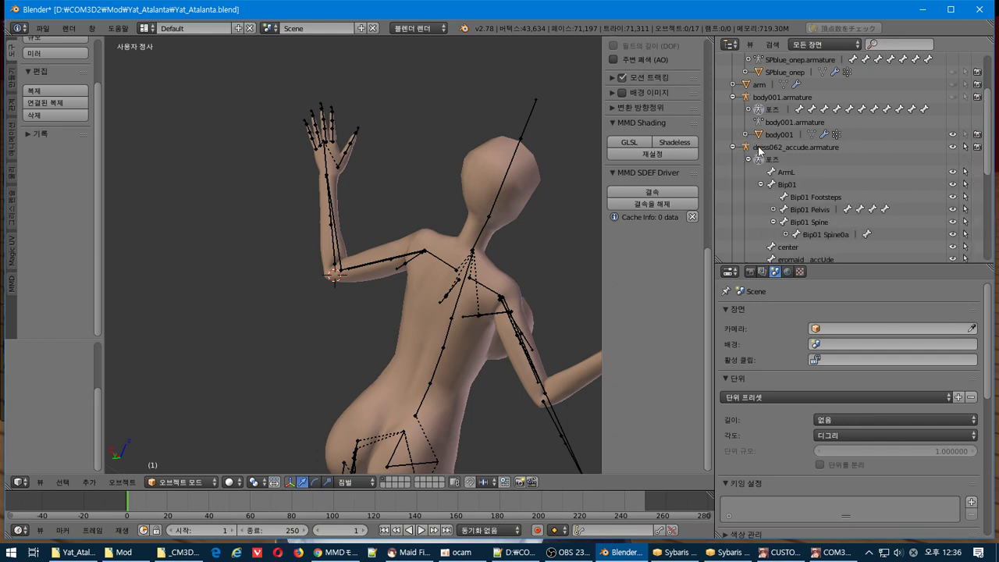
left_click(749, 160)
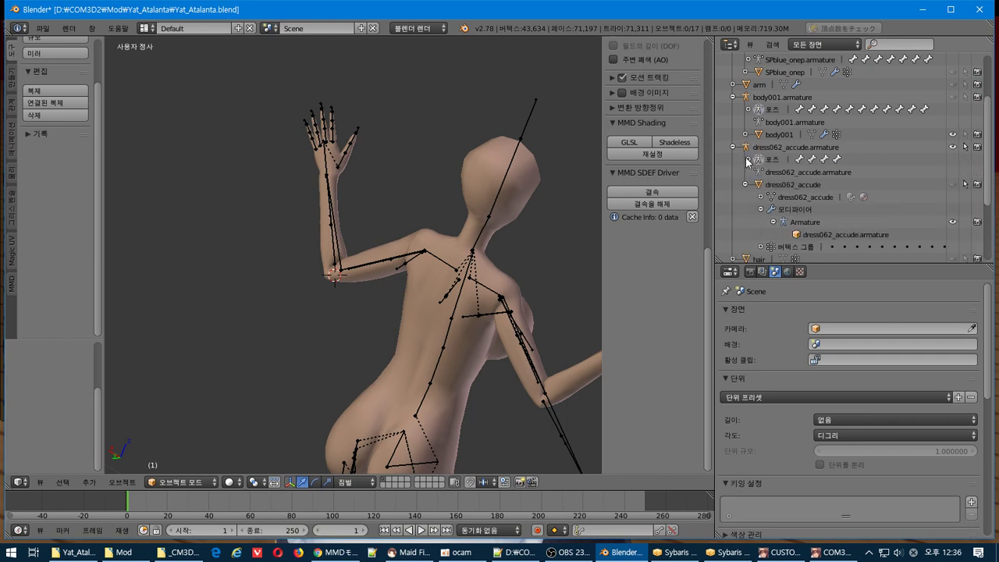
- Activate and unhide the original arm object, and display its modifiers
left_click(758, 84)
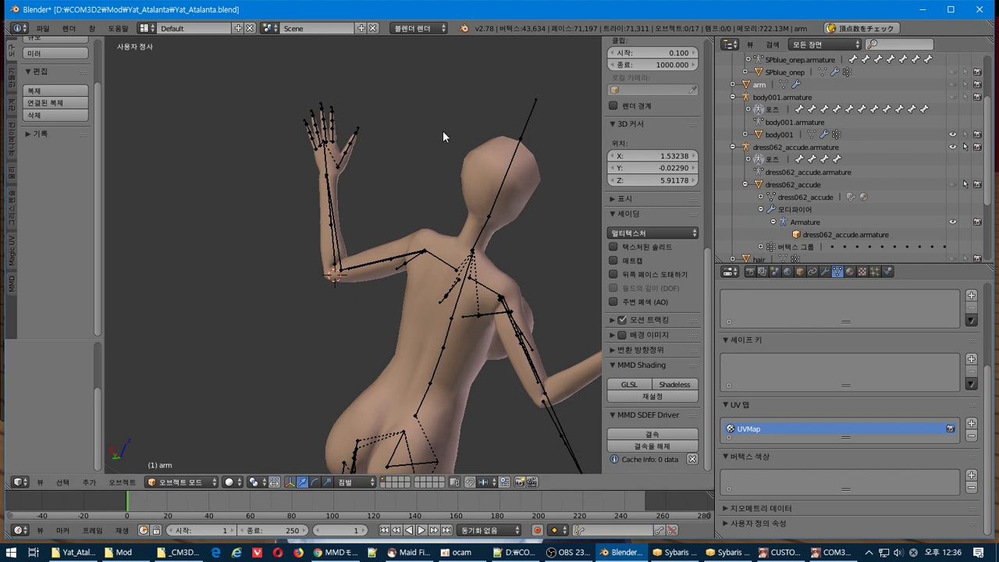
left_click(952, 85)
middle_click_drag(303, 171, 352, 167)
left_click(825, 273)
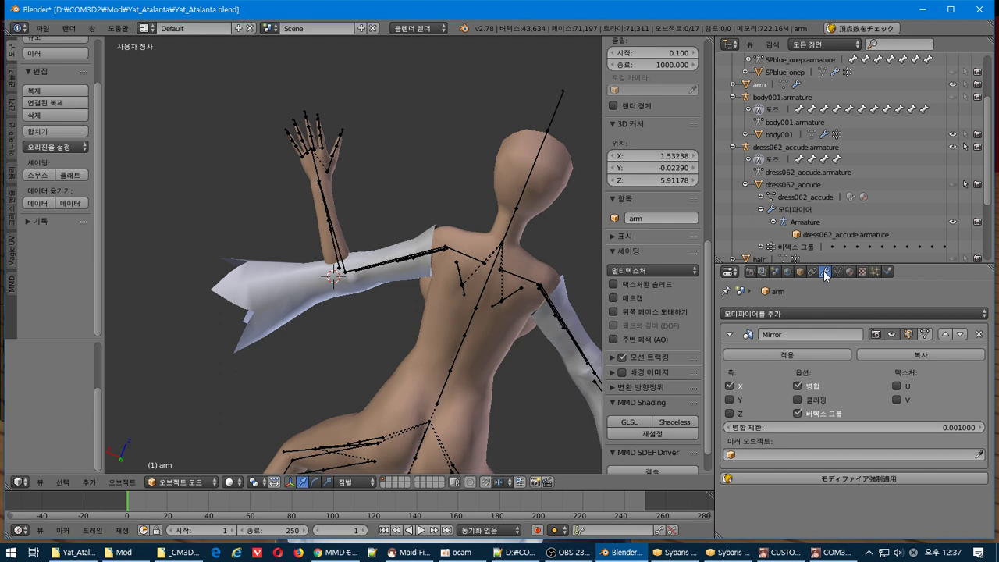
- Duplicate the arm object in place, parent the copy to dress062_accude.armature and hide the original
left_click(68, 93)
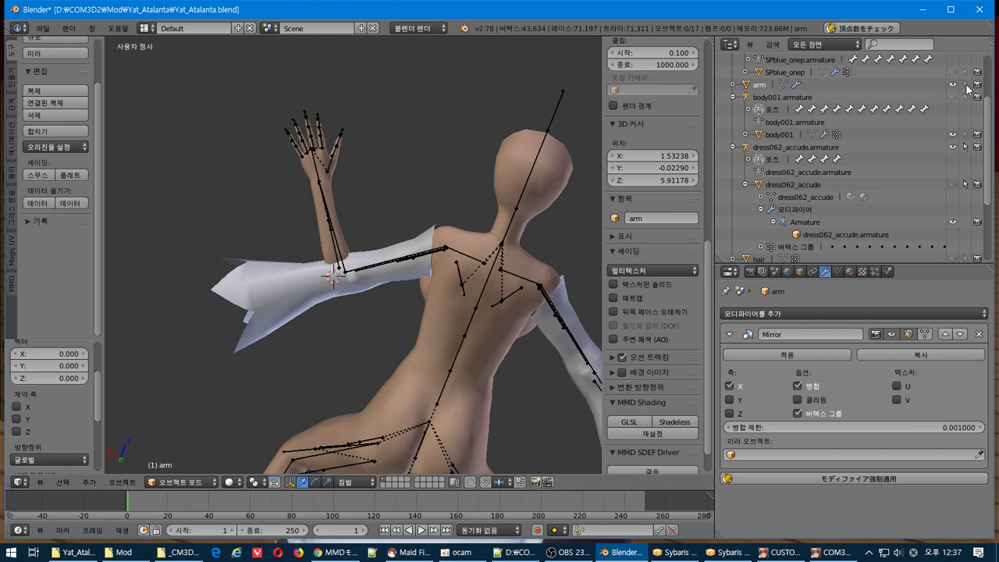
right_click(302, 294)
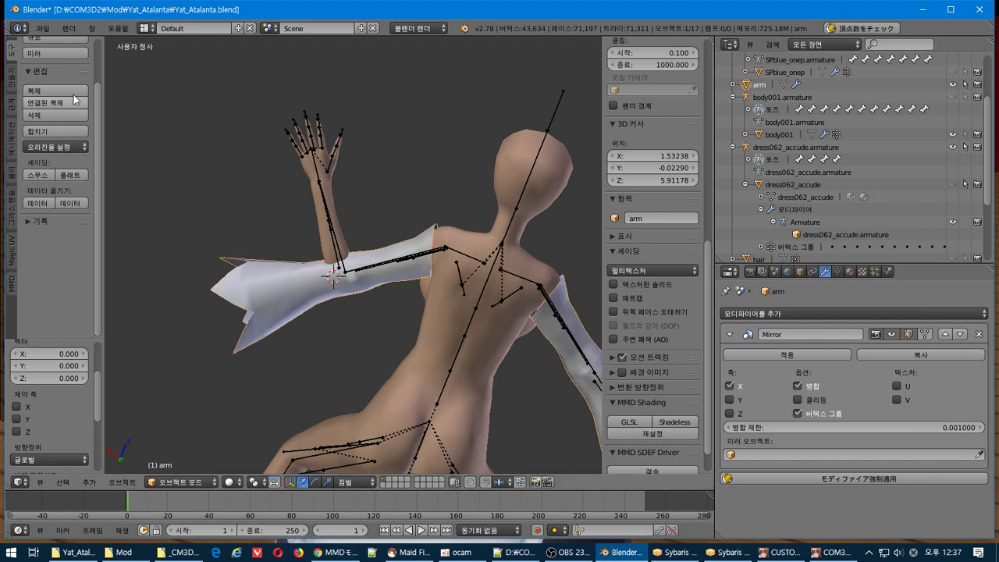
left_click(71, 94)
right_click(163, 126)
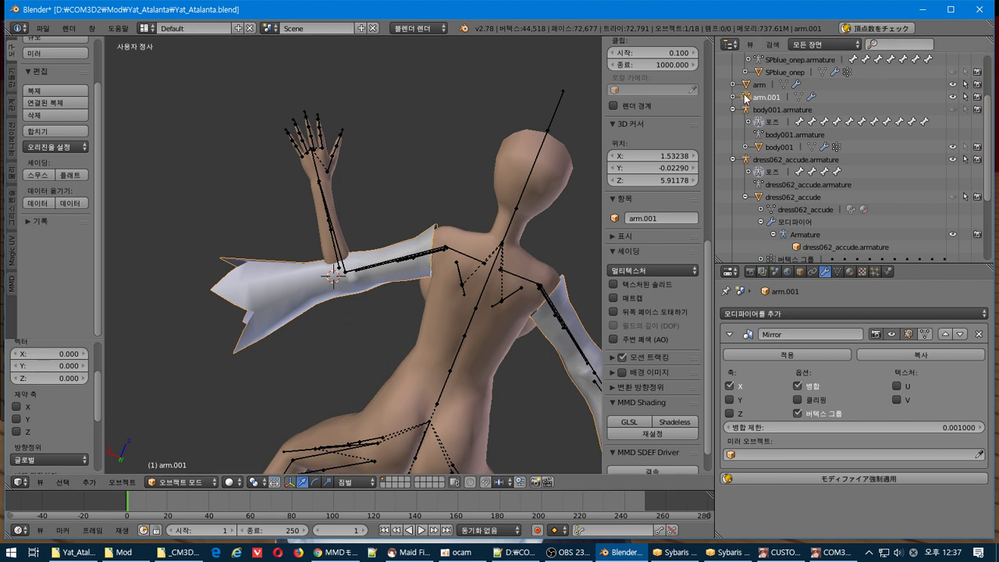
left_click_drag(754, 106, 768, 158)
left_click(761, 160)
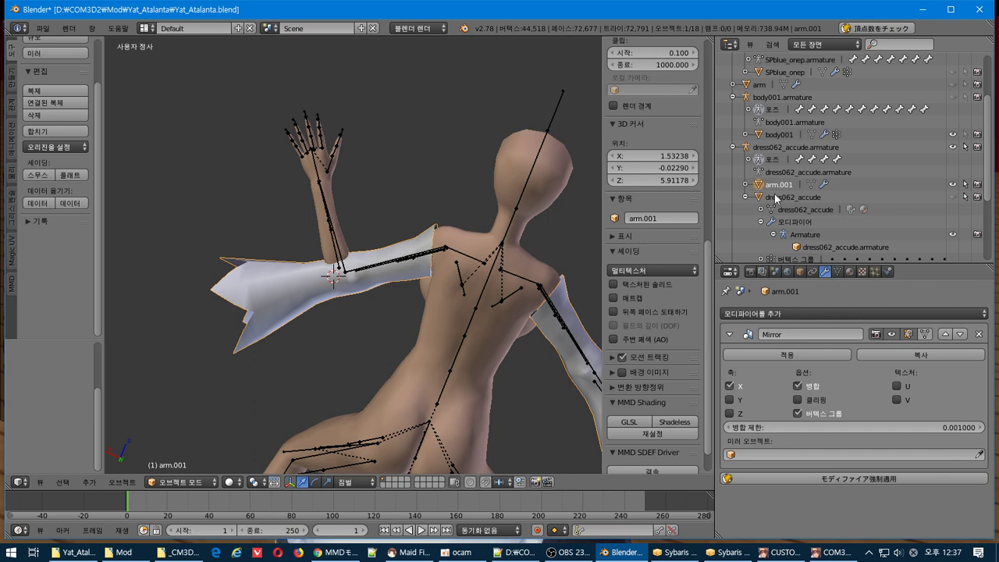
- Put arm.001 in Edit Mode and set the transform orientation to View
key("Tab")
middle_click_drag(429, 265, 328, 259)
scroll(359, 257, "up", 4)
key("r")
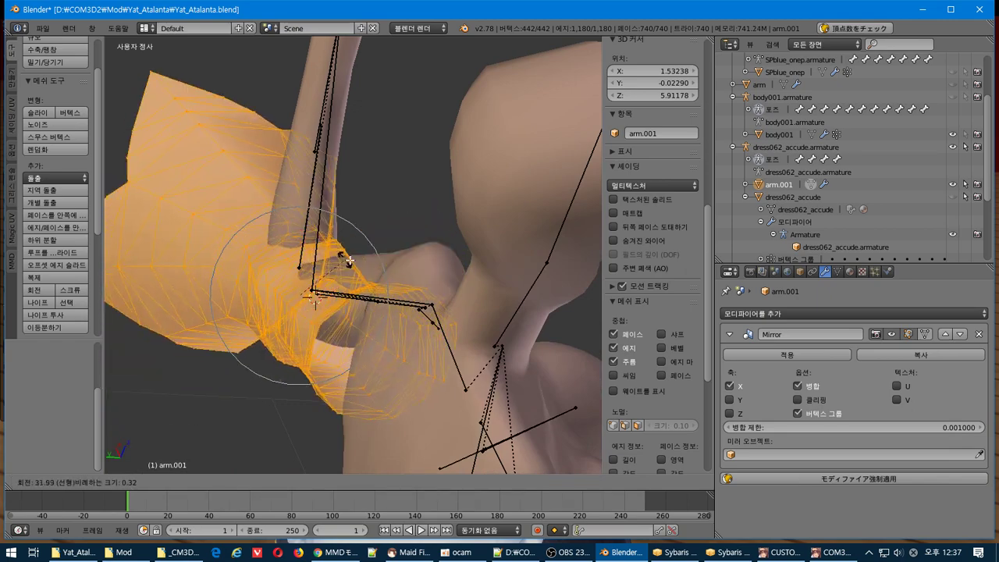
right_click(348, 245)
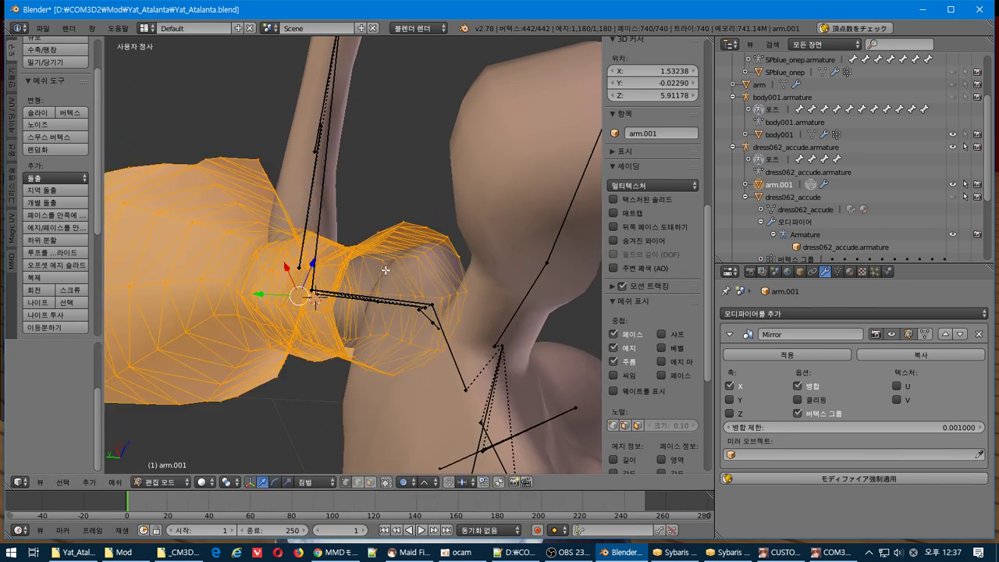
middle_click_drag(386, 270, 452, 242)
left_click(308, 481)
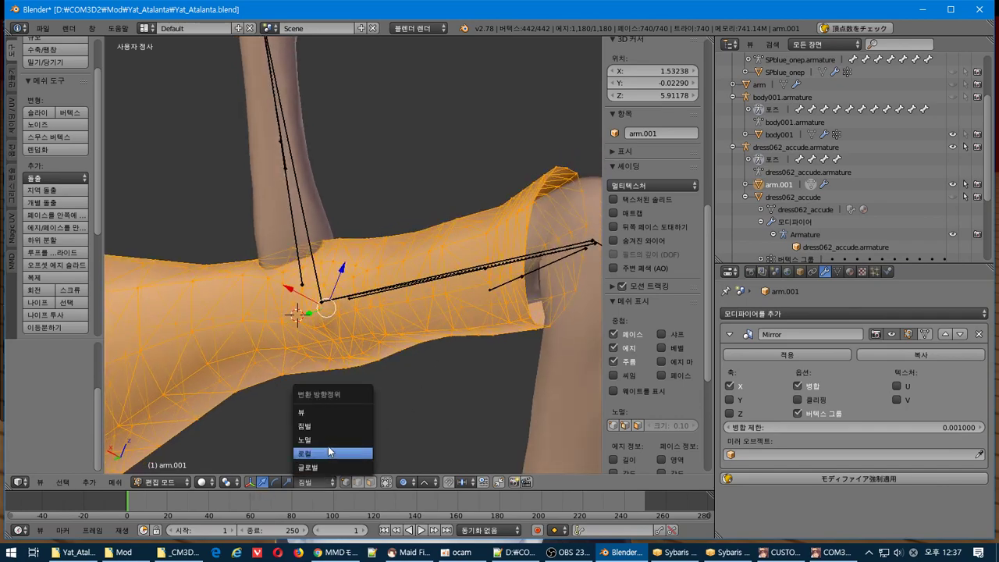
left_click(331, 435)
middle_click_drag(386, 395, 282, 432)
left_click(316, 482)
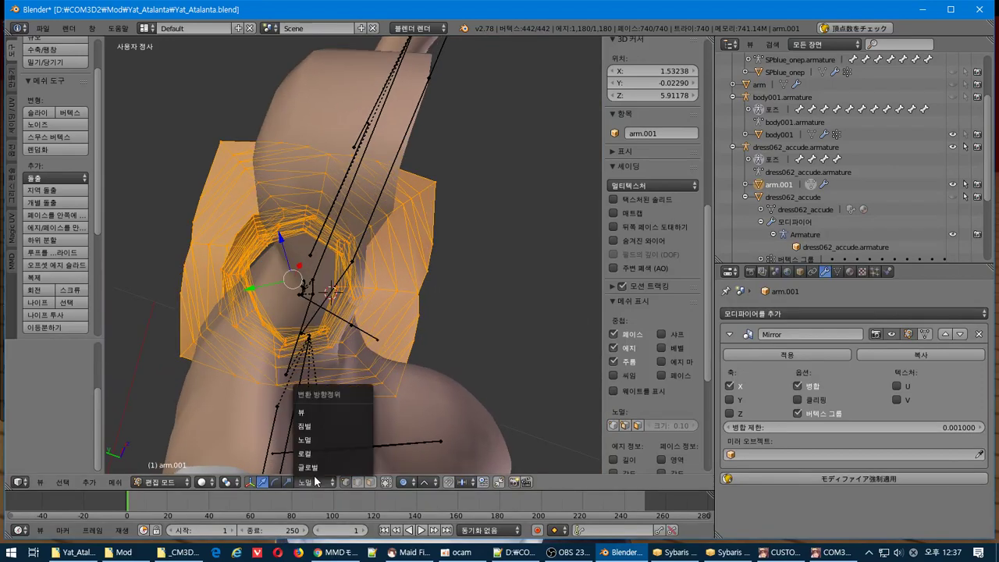
left_click(315, 411)
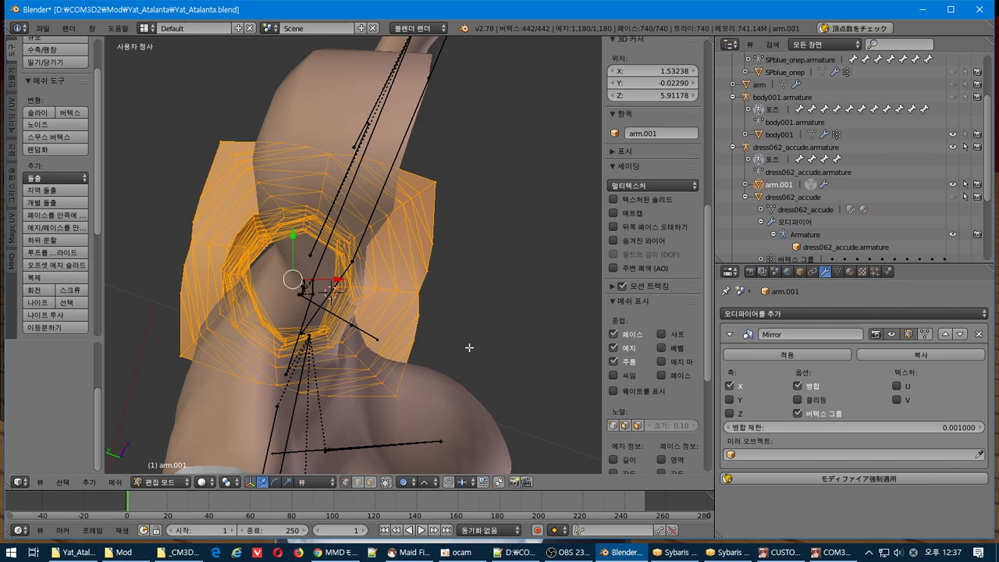
- Rotate the entire arm.001 mesh by -90 degrees about the view axis, looking along the upper arm
middle_click_drag(469, 347, 504, 340)
key("r")
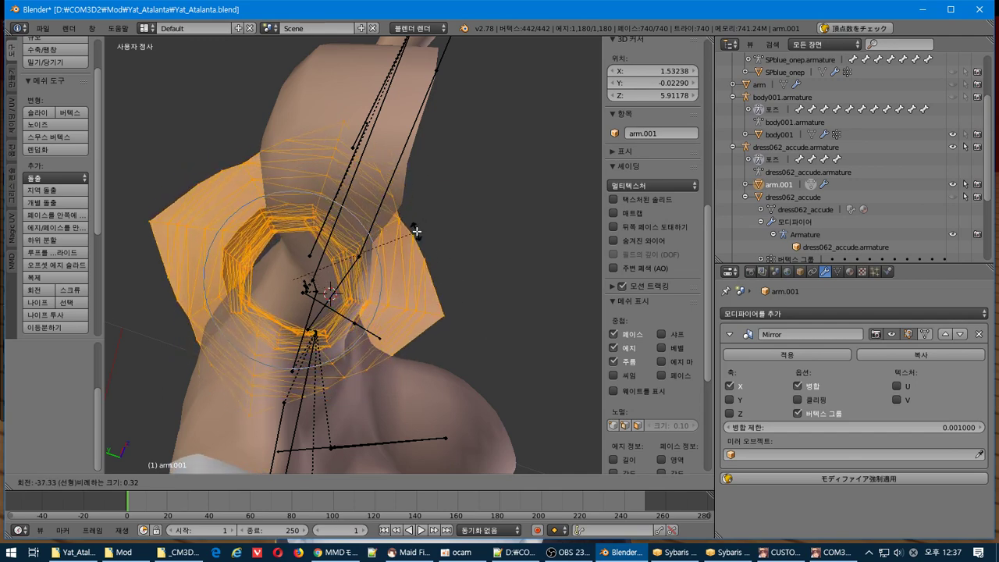
type("-90")
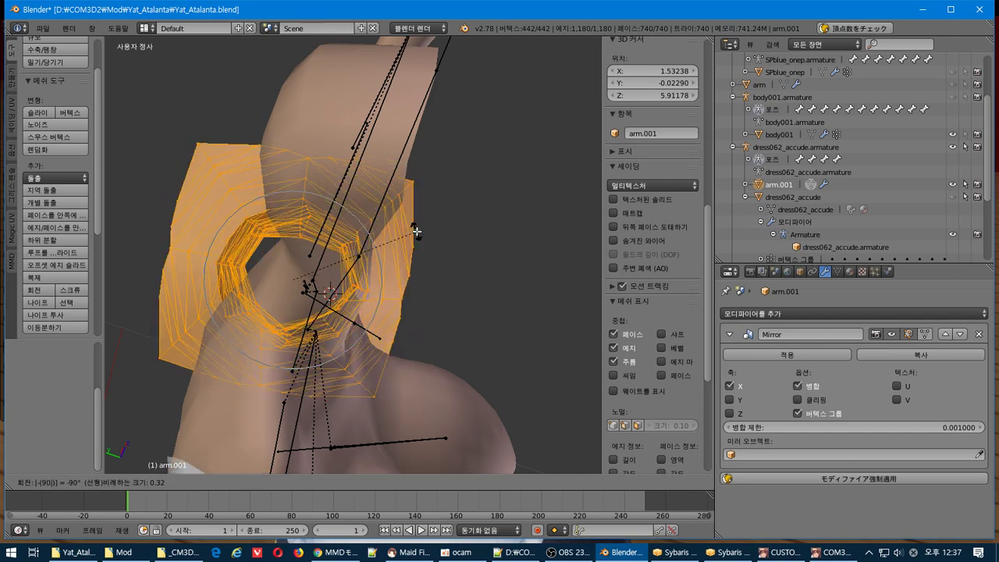
key("Return")
- Shift the rotated arm.001 mesh slightly along the view's X and Y axes to align its elbow with the left elbow joint
middle_click_drag(331, 238, 322, 158)
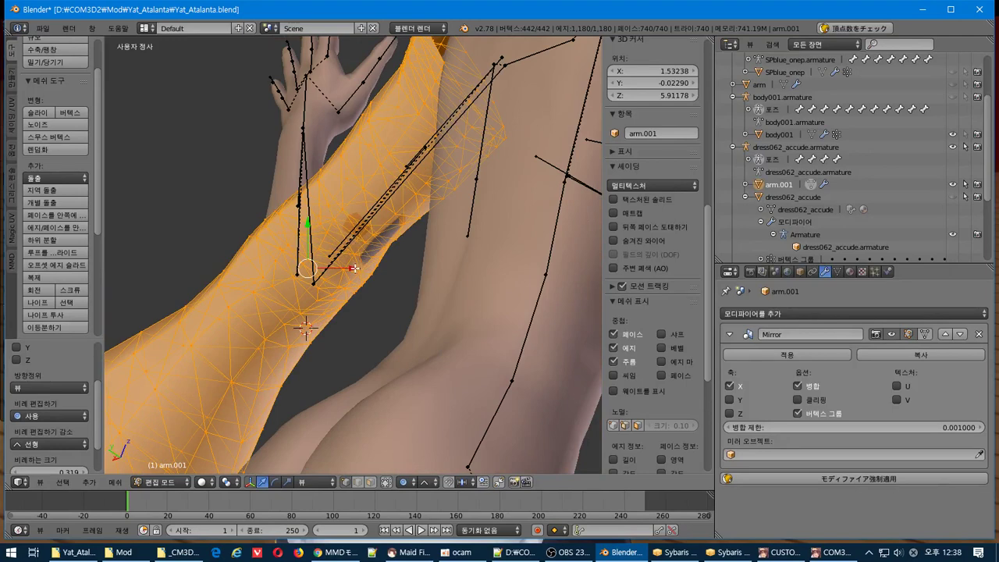
left_click_drag(355, 269, 361, 268)
middle_click_drag(360, 268, 419, 303)
left_click_drag(336, 260, 338, 266)
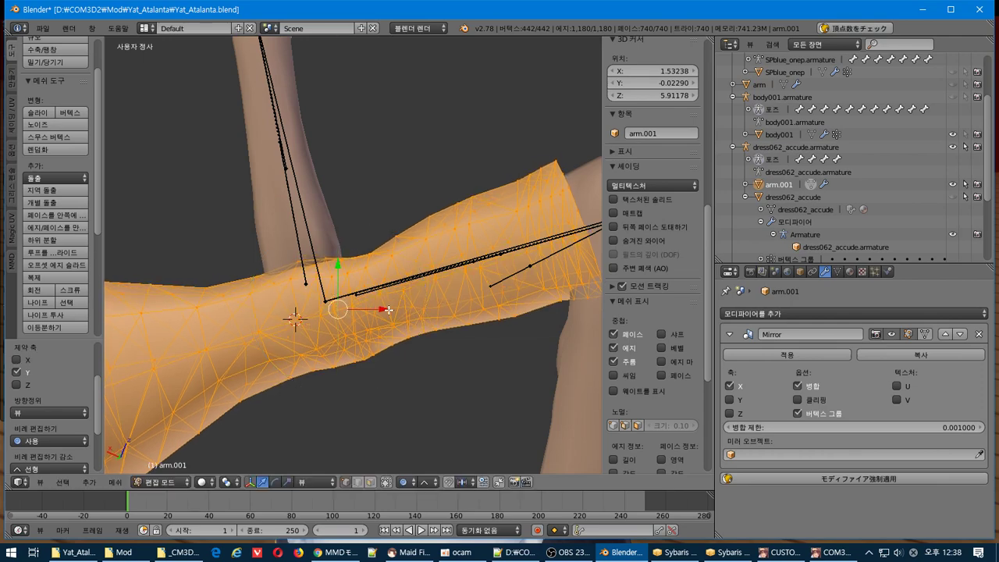
left_click_drag(388, 310, 370, 297)
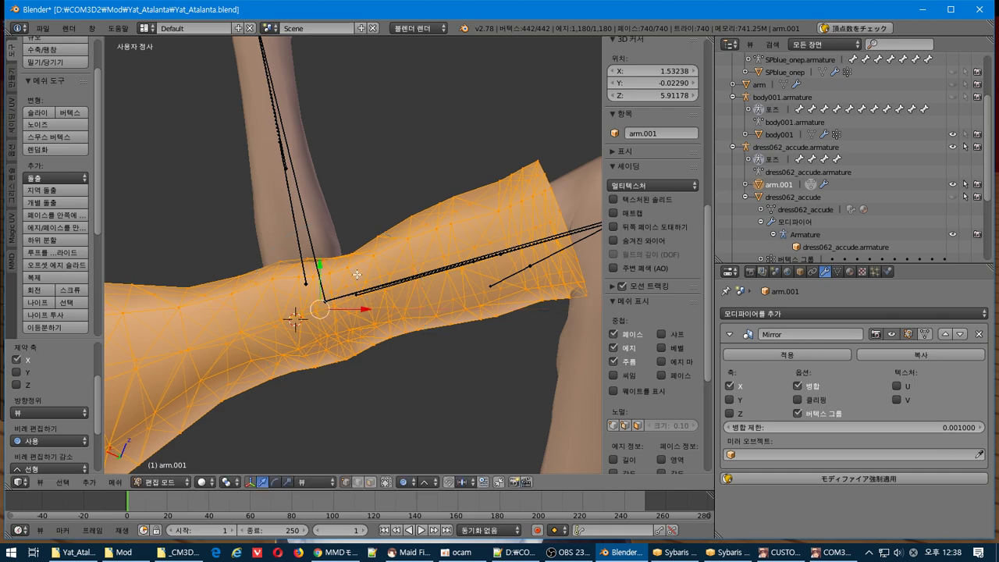
left_click_drag(322, 260, 323, 264)
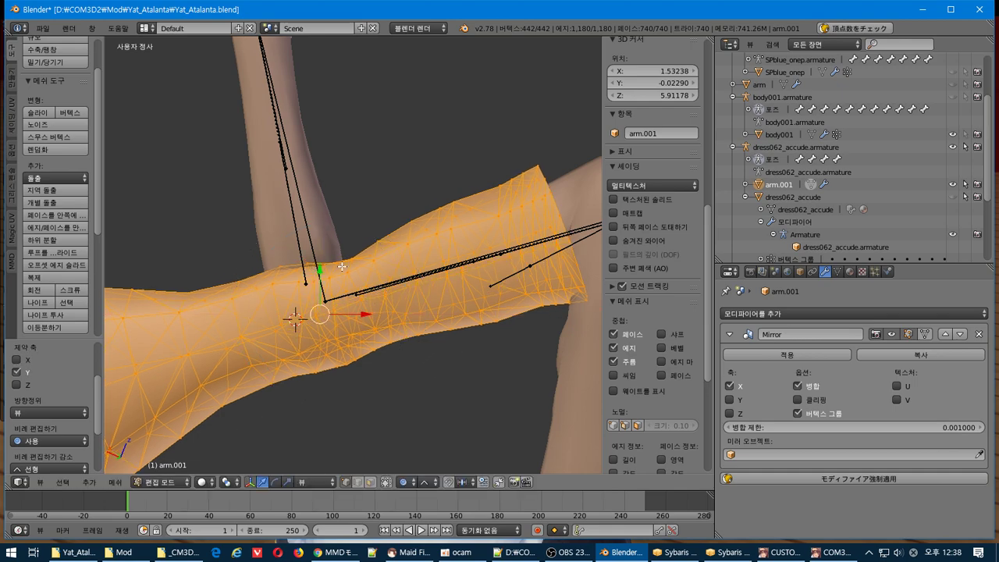
- Leave arm.001's Edit Mode and examine from several angles how the sleeve fits around the body's left elbow
middle_click_drag(323, 264, 544, 253)
scroll(453, 239, "down", 6)
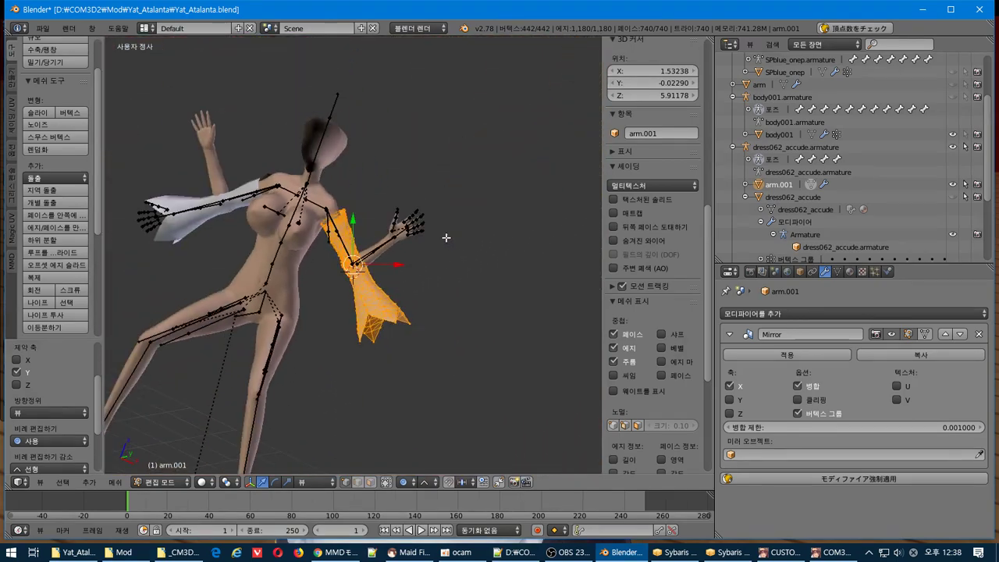
scroll(465, 237, "up", 5)
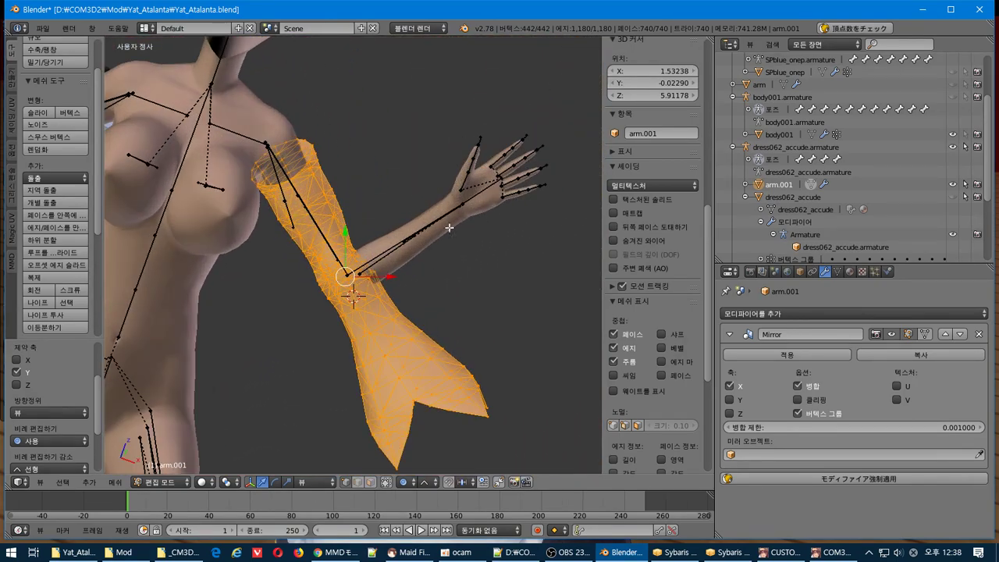
left_click(754, 197)
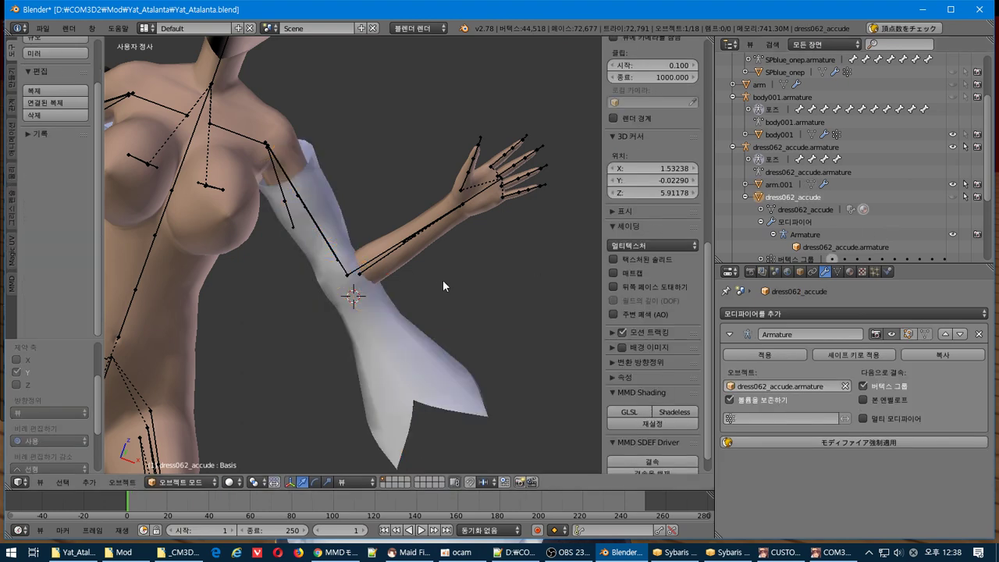
left_click(792, 134)
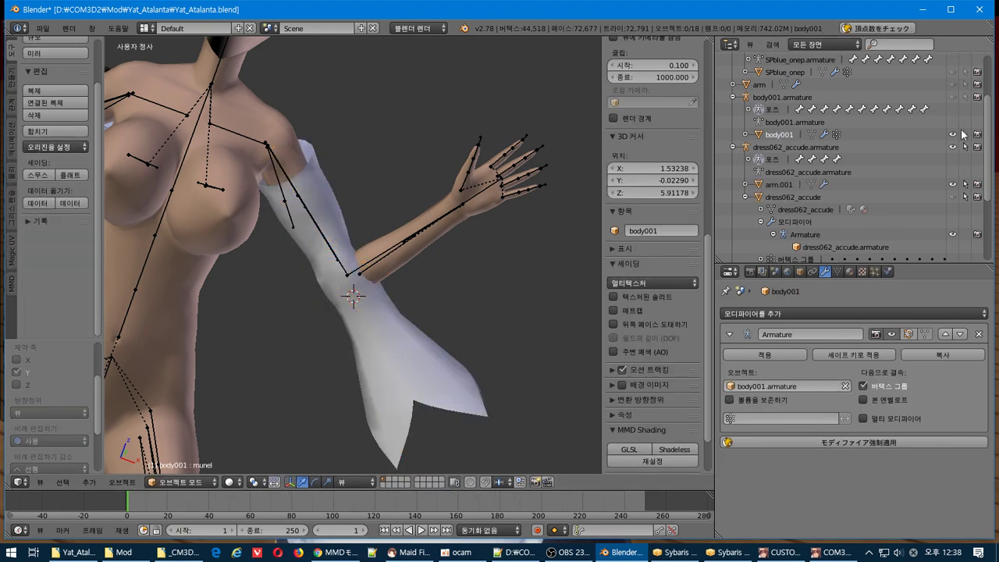
key("Tab")
middle_click_drag(418, 247, 349, 164)
key("Tab")
right_click(398, 288)
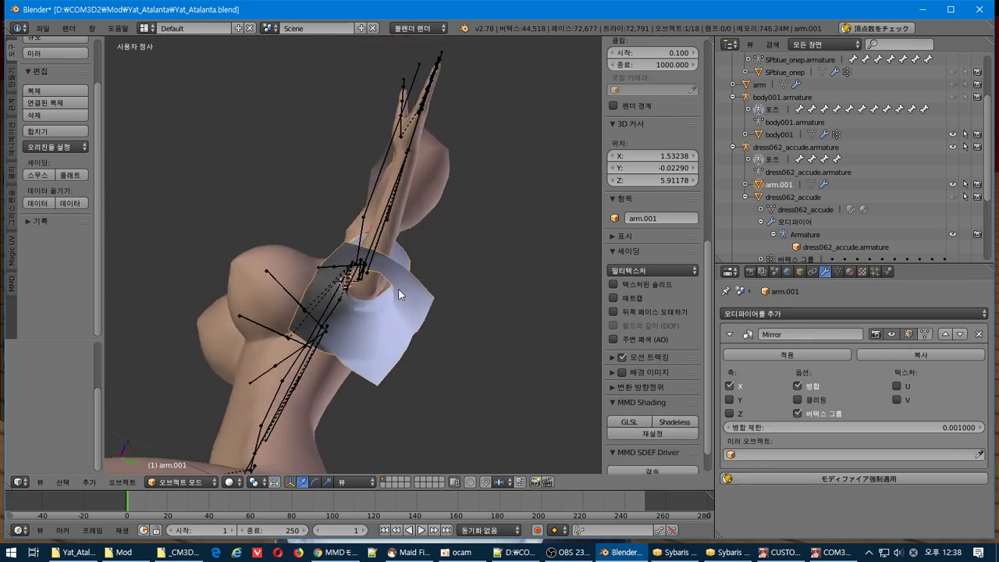
middle_click_drag(398, 288, 383, 393)
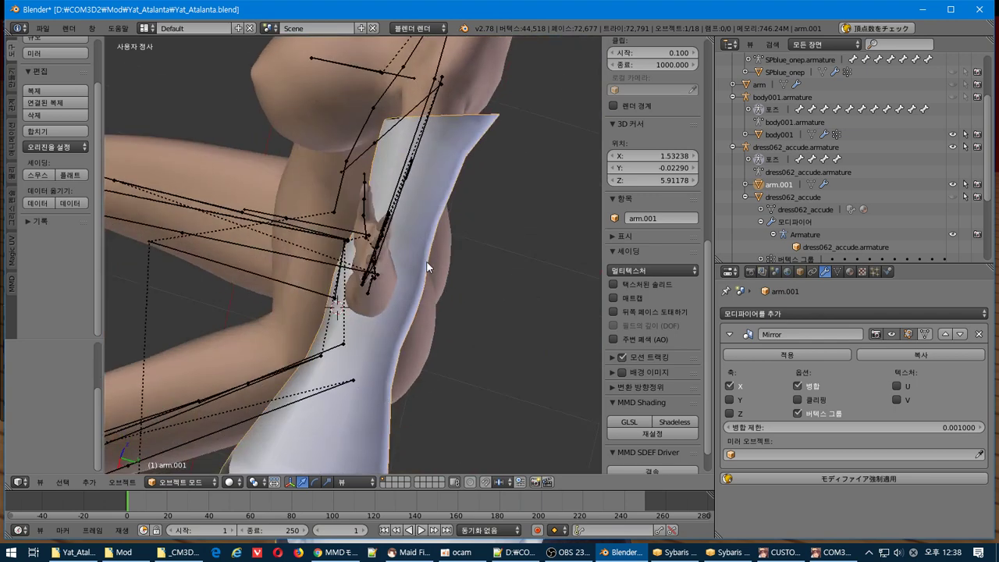
- Rotate arm.001's mesh slightly in the view plane and nudge it along the view's X axis around the left elbow
key("Tab")
key("r")
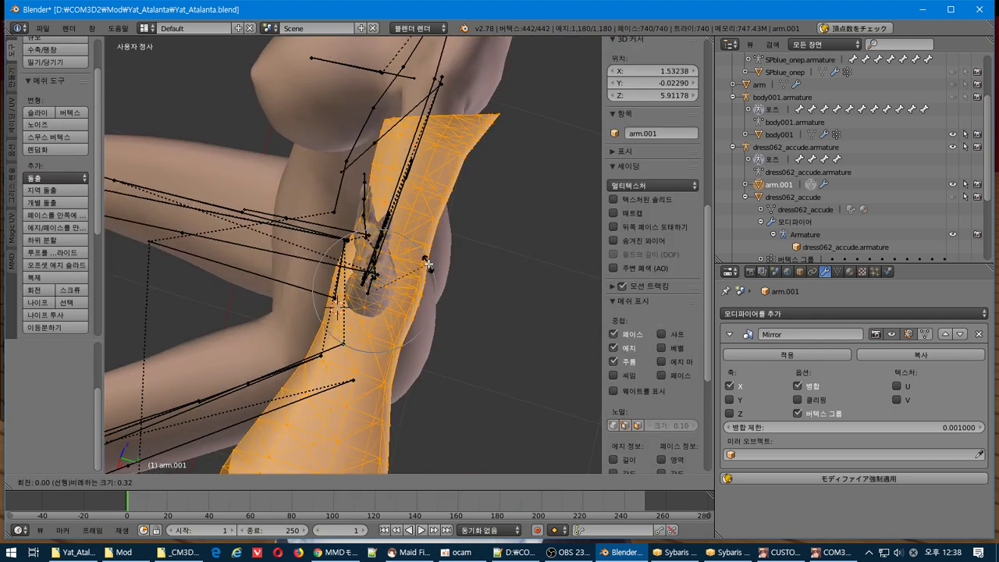
left_click(431, 267)
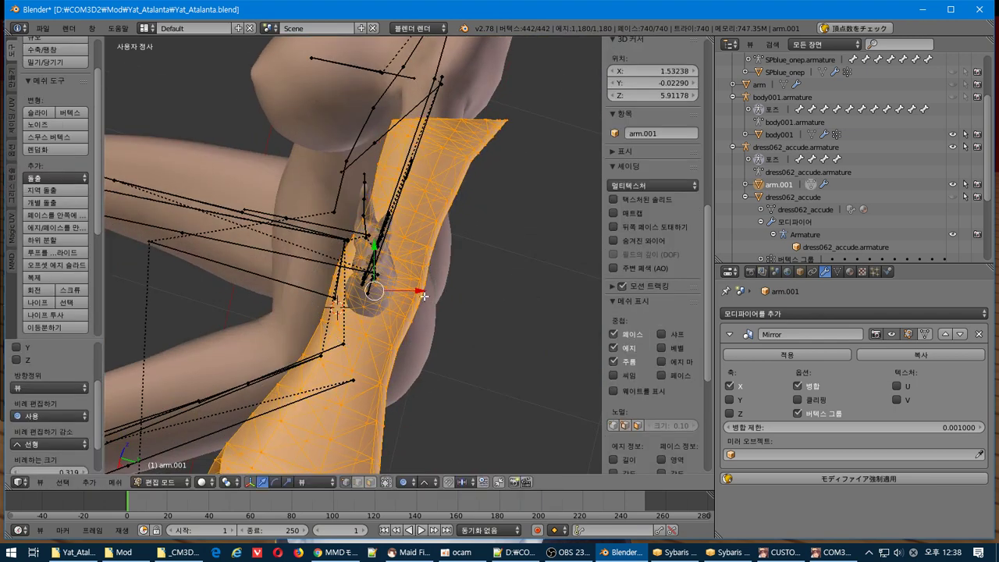
left_click_drag(420, 292, 417, 292)
middle_click_drag(418, 292, 390, 263)
key("Tab")
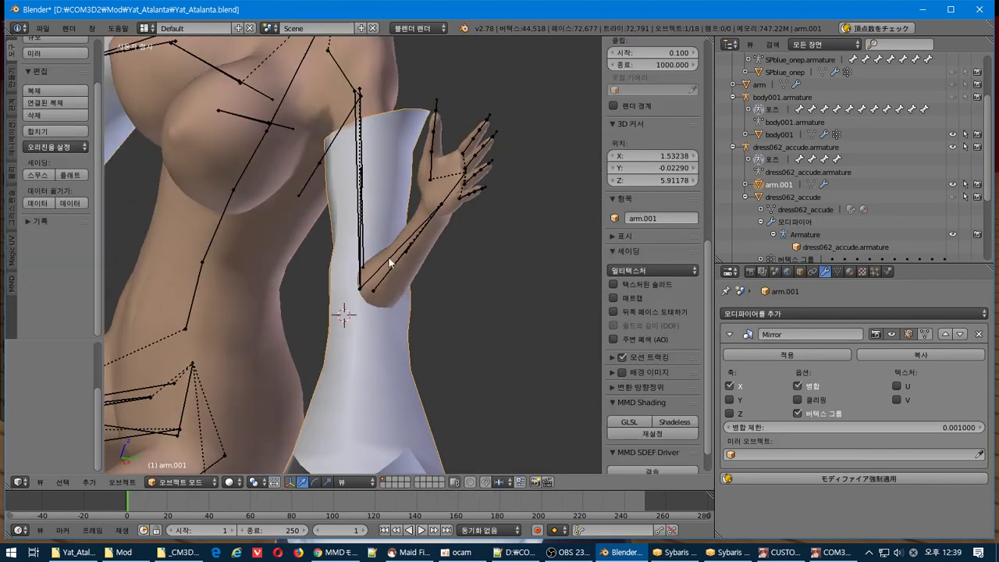
- Show dress062_accude and toggle it and arm.001 on and off to compare their fit, leaving both visible
scroll(862, 182, "down", 2)
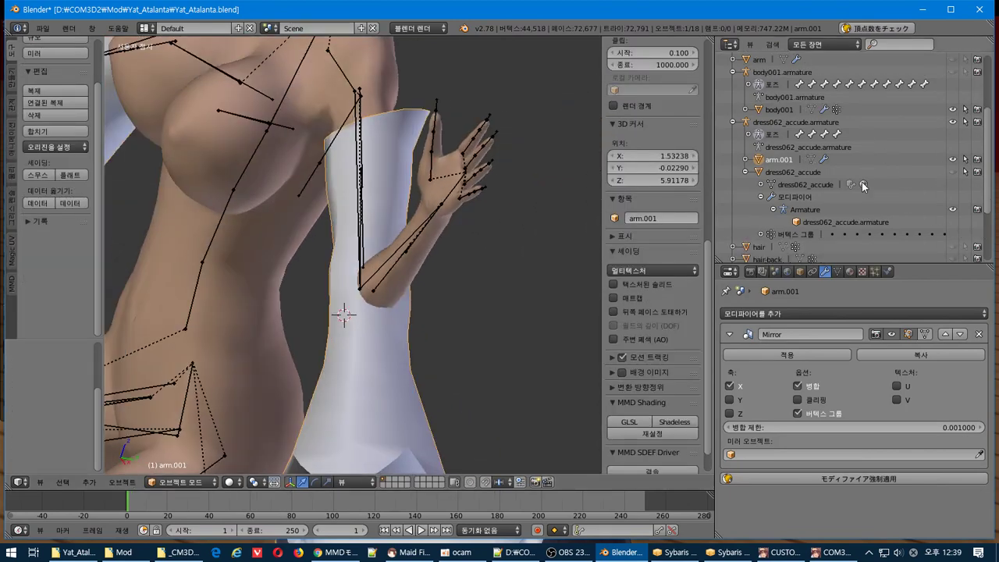
left_click(953, 172)
middle_click_drag(473, 176, 557, 135)
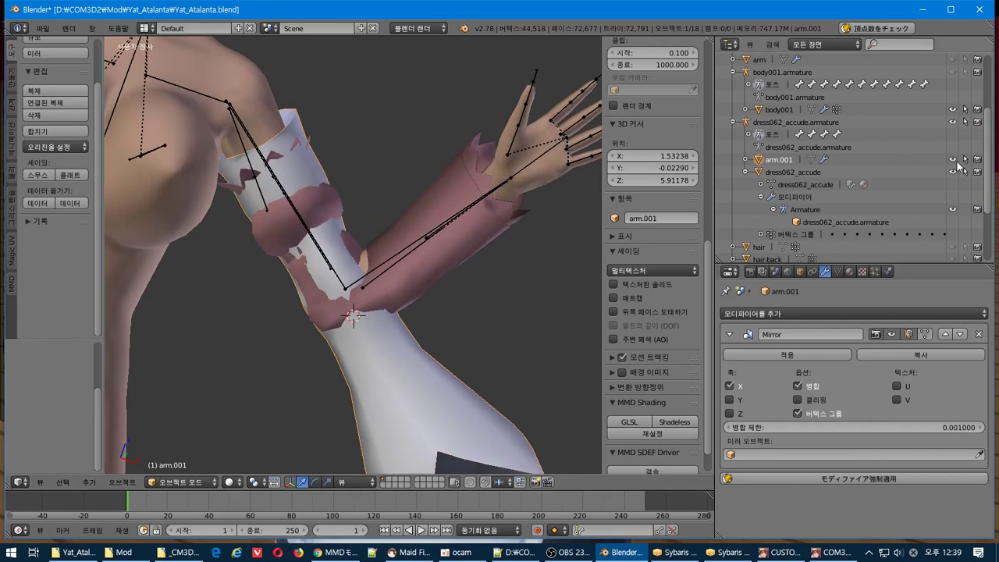
left_click(954, 160)
left_click(954, 160)
left_click(954, 171)
left_click(955, 171)
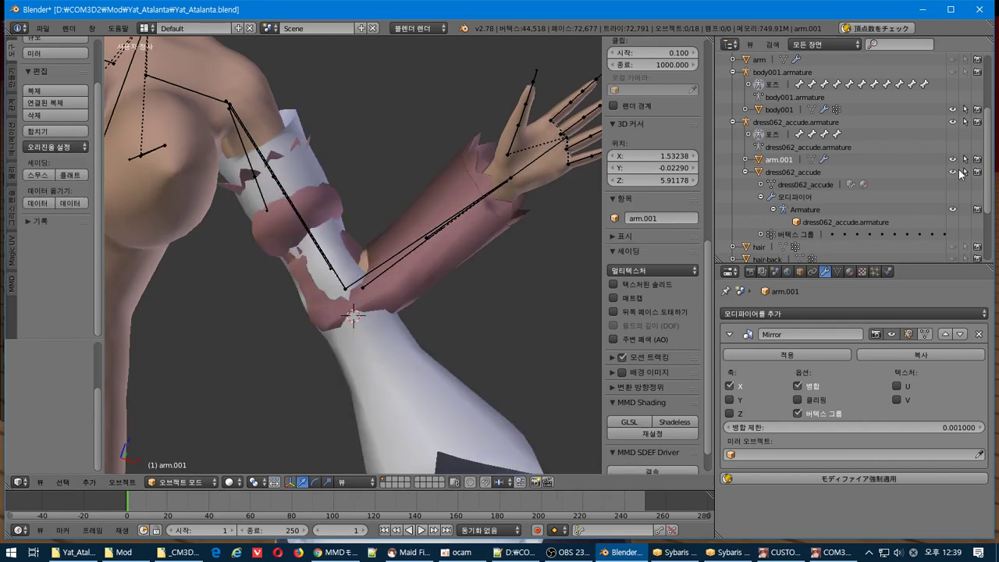
left_click(956, 171)
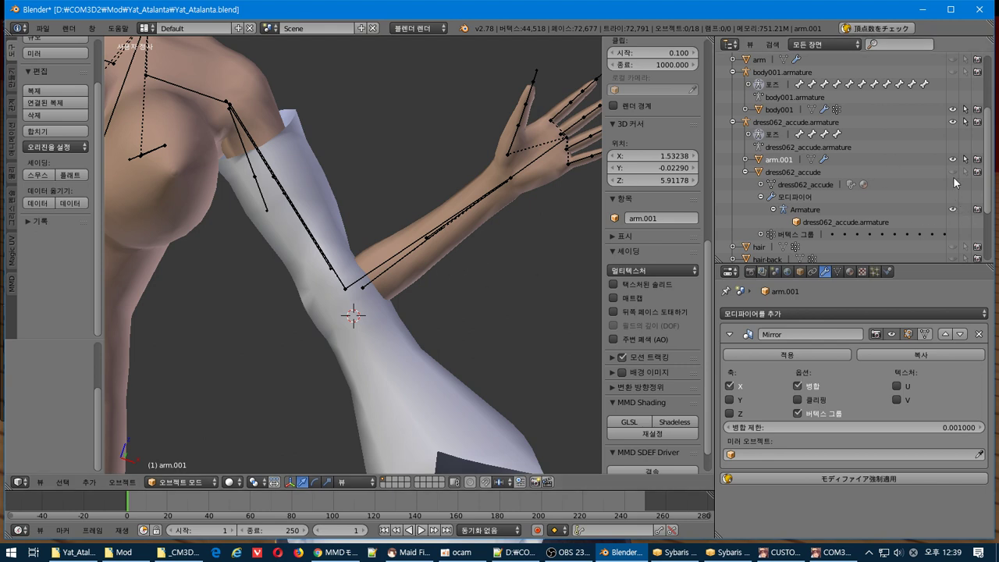
left_click(953, 172)
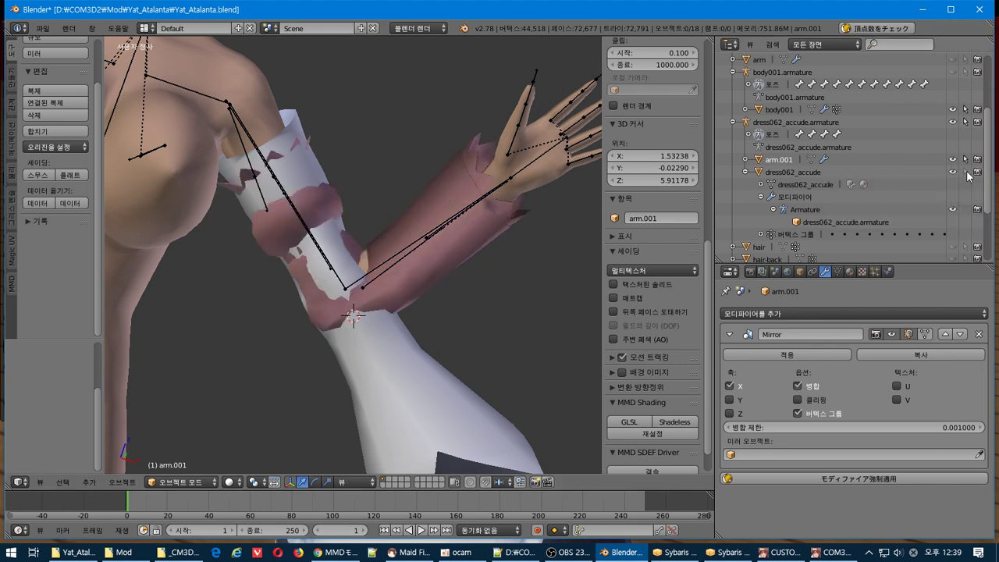
- Turn off vertex group binding in dress062_accude's Armature modifier to put the accessory in its unposed shape
left_click(797, 174)
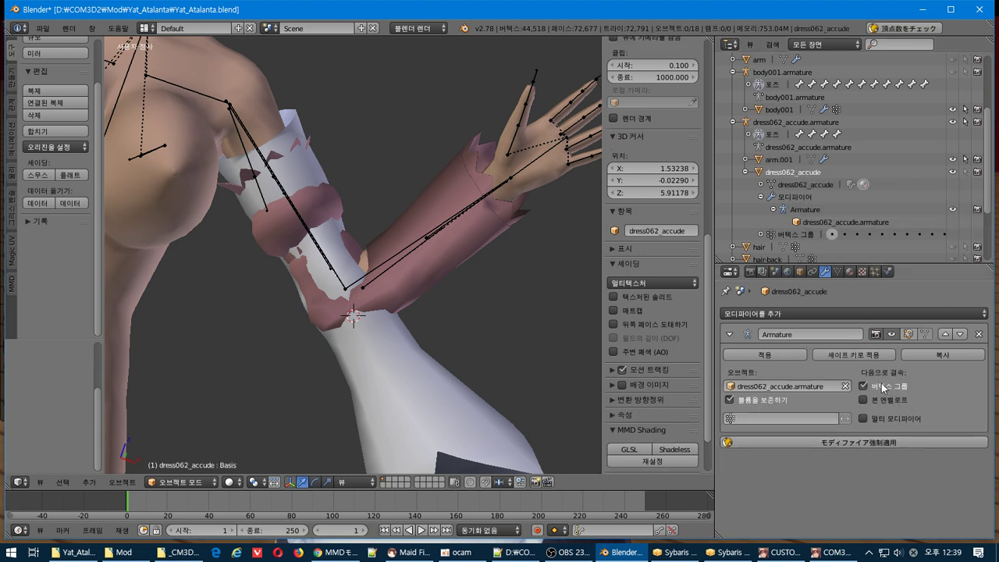
left_click(881, 382)
left_click(880, 383)
left_click(881, 383)
scroll(417, 351, "down", 3)
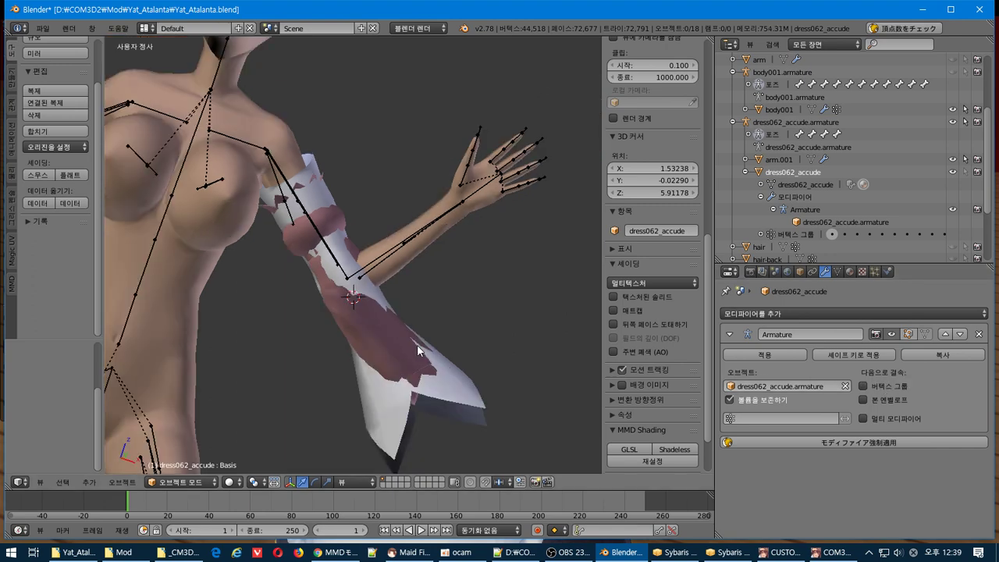
mouse_move(418, 346)
middle_mouse_down()
mouse_move(443, 338)
mouse_move(400, 345)
middle_mouse_up()
- Turn off vertex group binding in body001's Armature modifier to put the body in its unposed shape
right_click(399, 261)
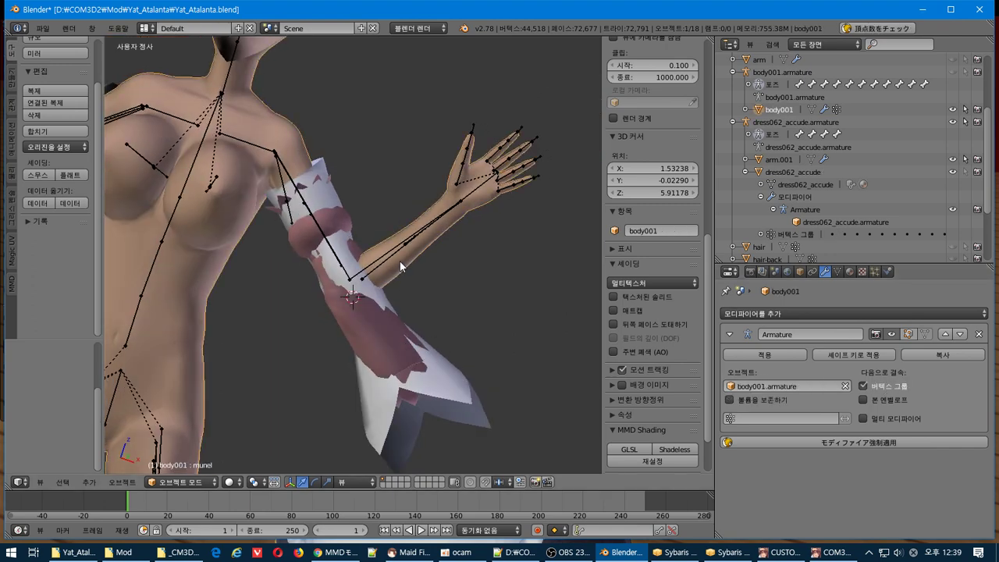
left_click(882, 389)
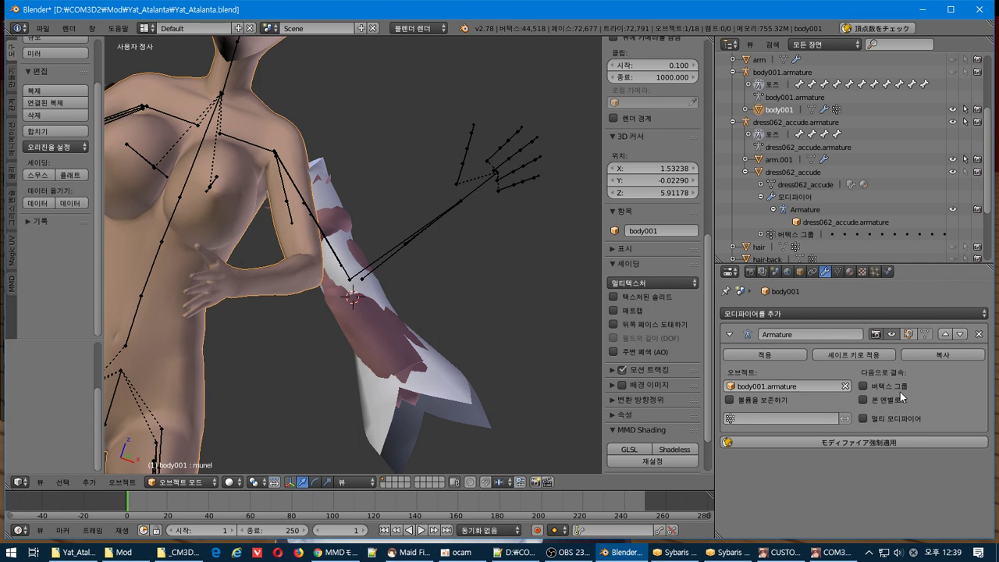
left_click(891, 387)
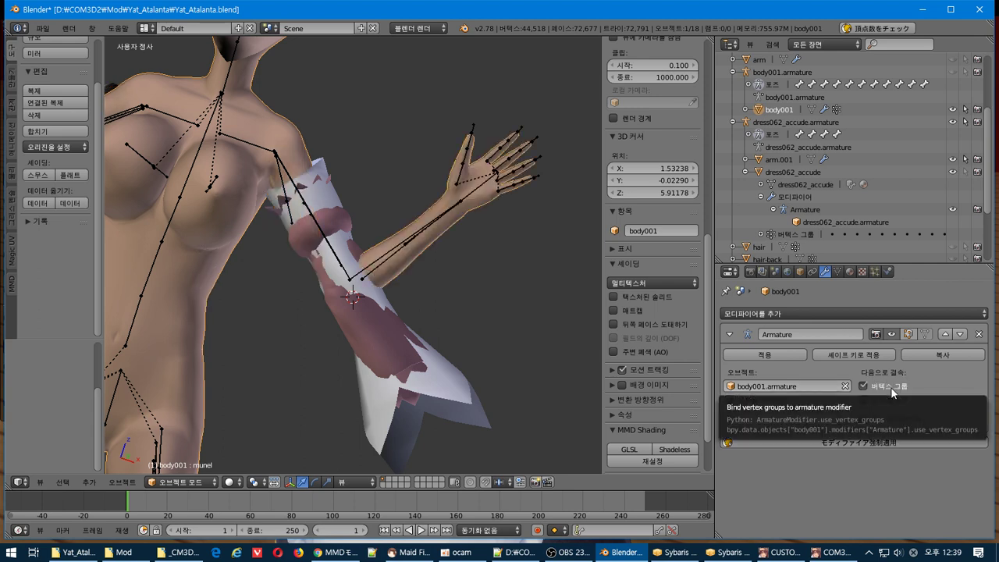
left_click(892, 388)
scroll(851, 163, "up", 3)
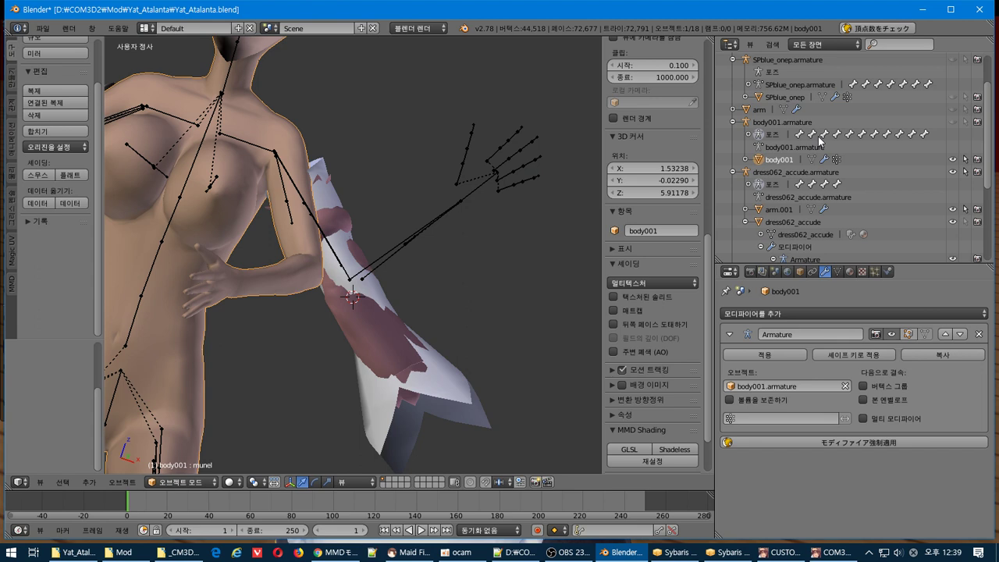
scroll(820, 141, "down", 2)
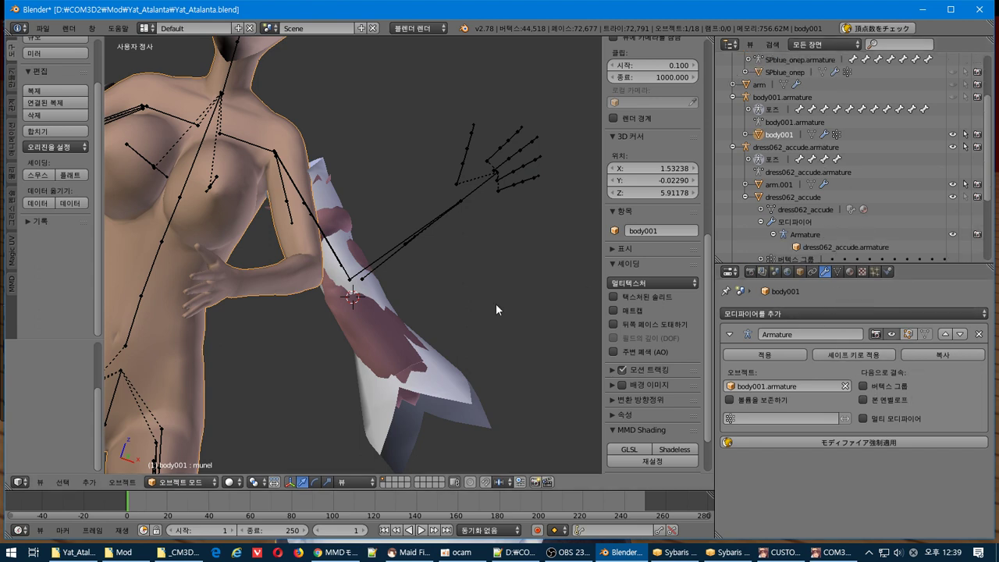
- Select only arm.001 and duplicate it in place
right_click(362, 333)
middle_click_drag(362, 333, 348, 331)
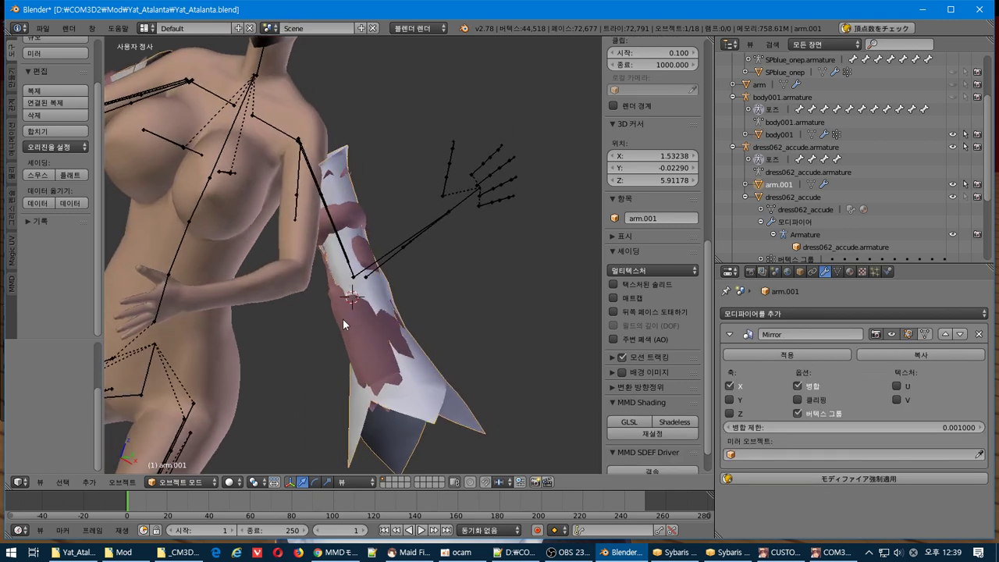
scroll(876, 156, "down", 4)
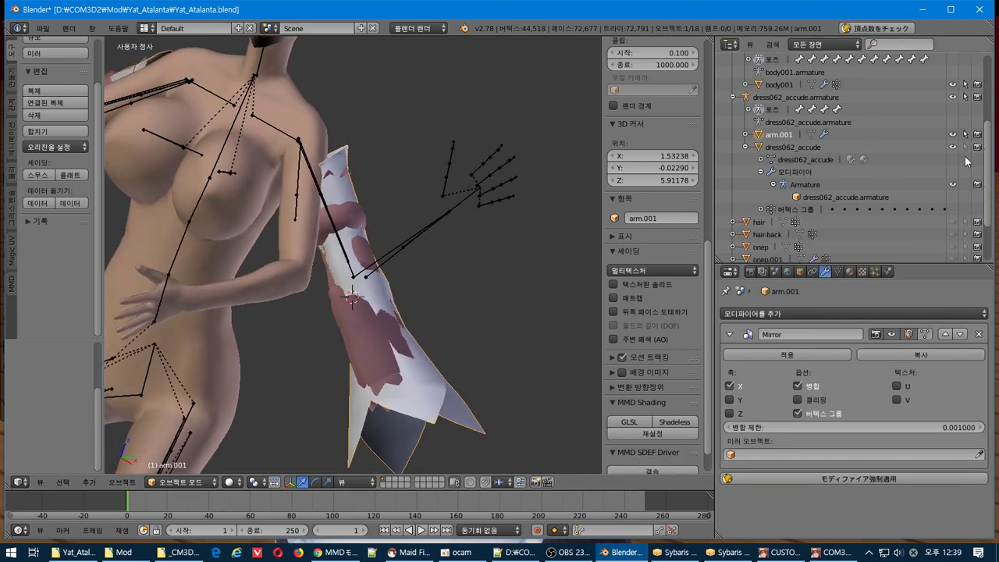
right_click(350, 341)
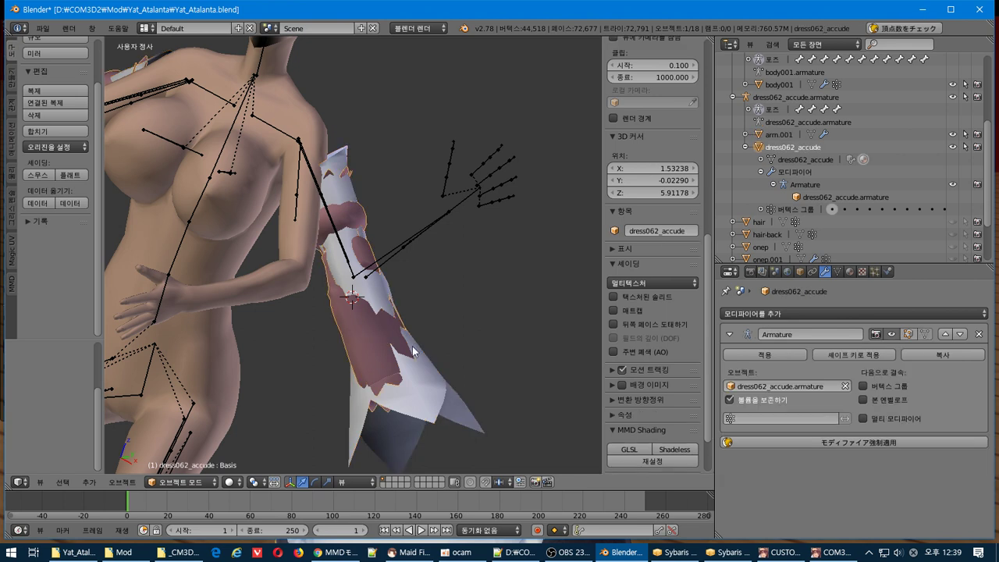
right_click(430, 387, "shift")
scroll(431, 278, "down", 3)
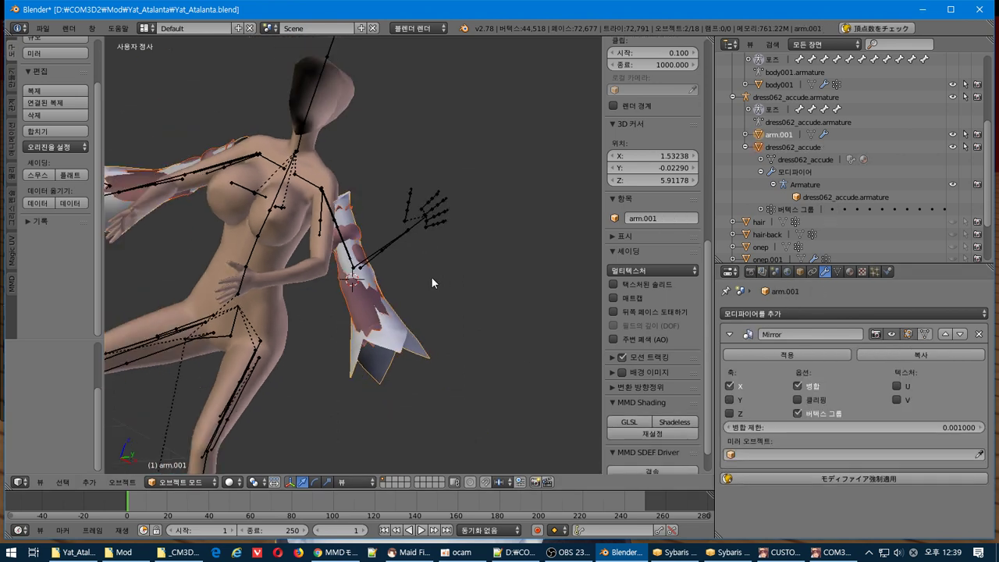
left_click(771, 136)
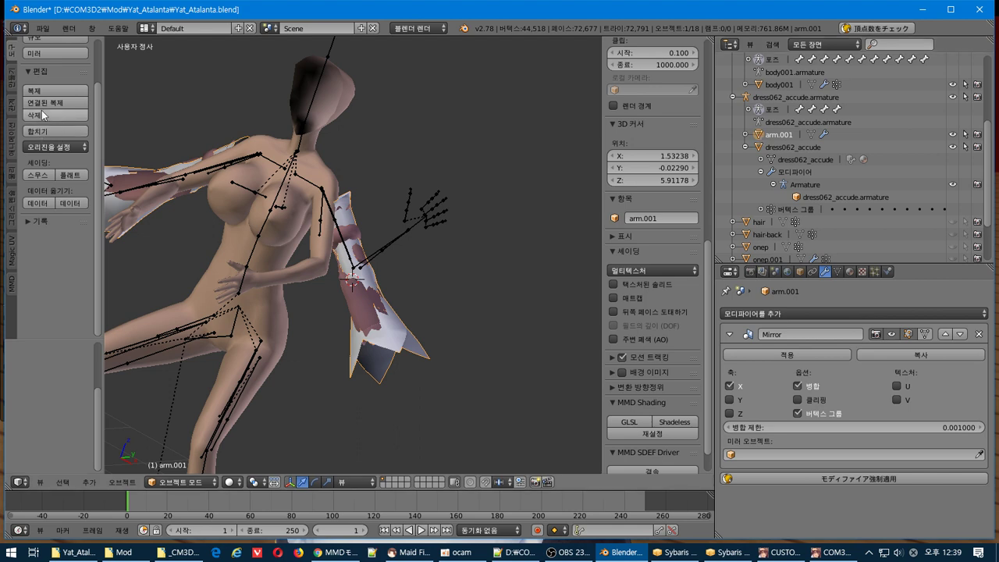
left_click(54, 87)
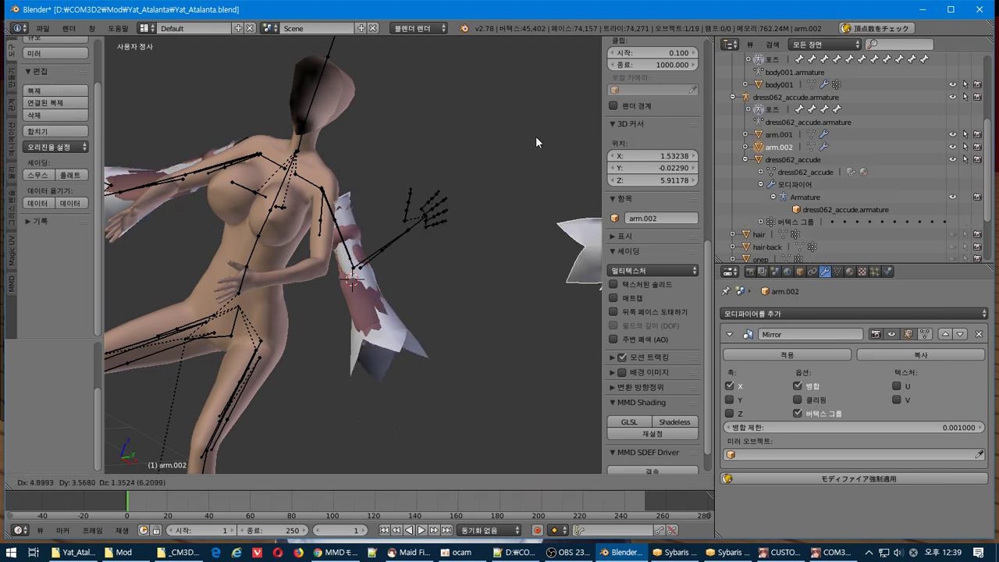
right_click(473, 154)
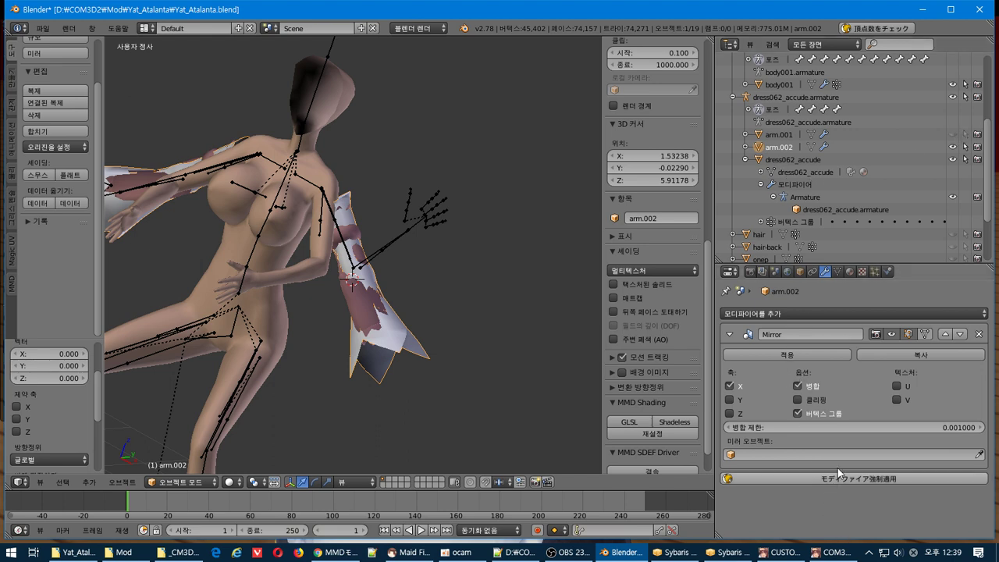
- Set the merge limit of the Mirror modifiers on arm.002, arm.001 and arm to 0
left_click(883, 427)
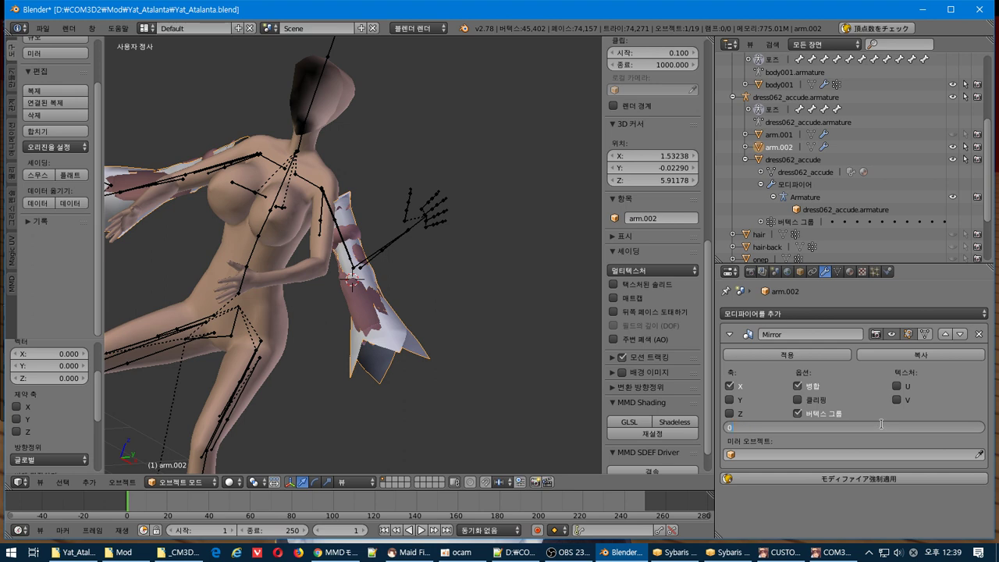
type("0")
key("Return")
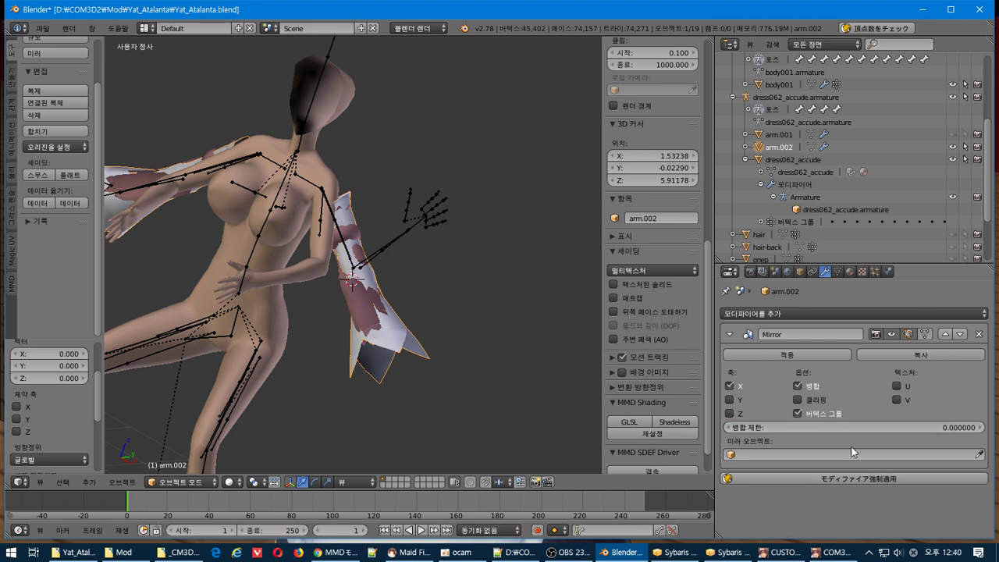
scroll(888, 165, "up", 2)
left_click(793, 162)
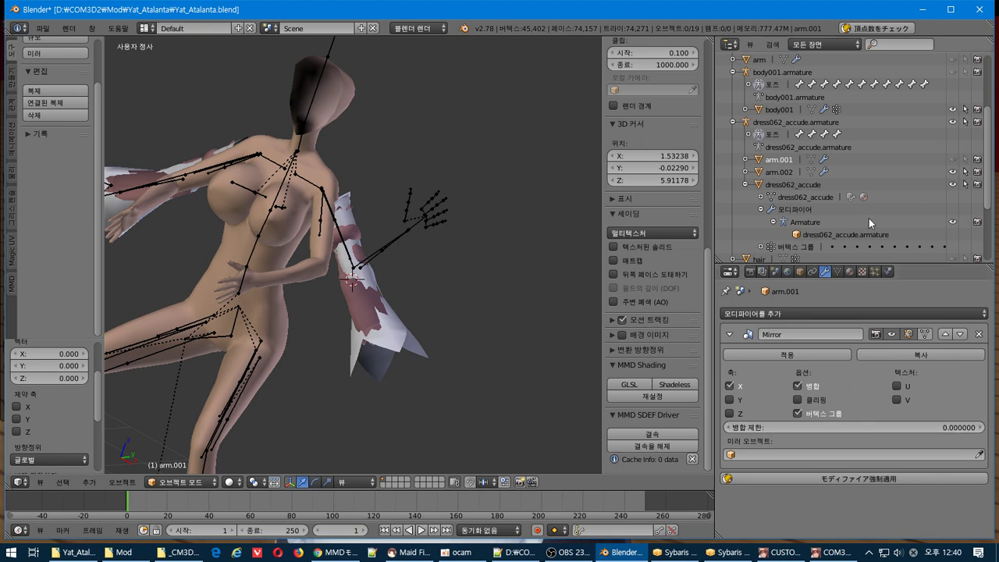
scroll(872, 193, "up", 6)
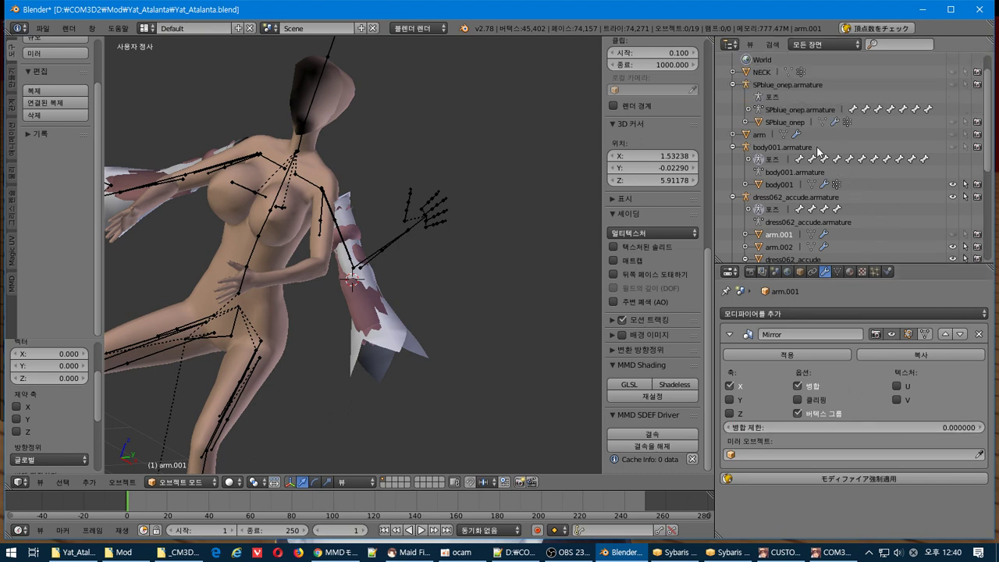
left_click(764, 136)
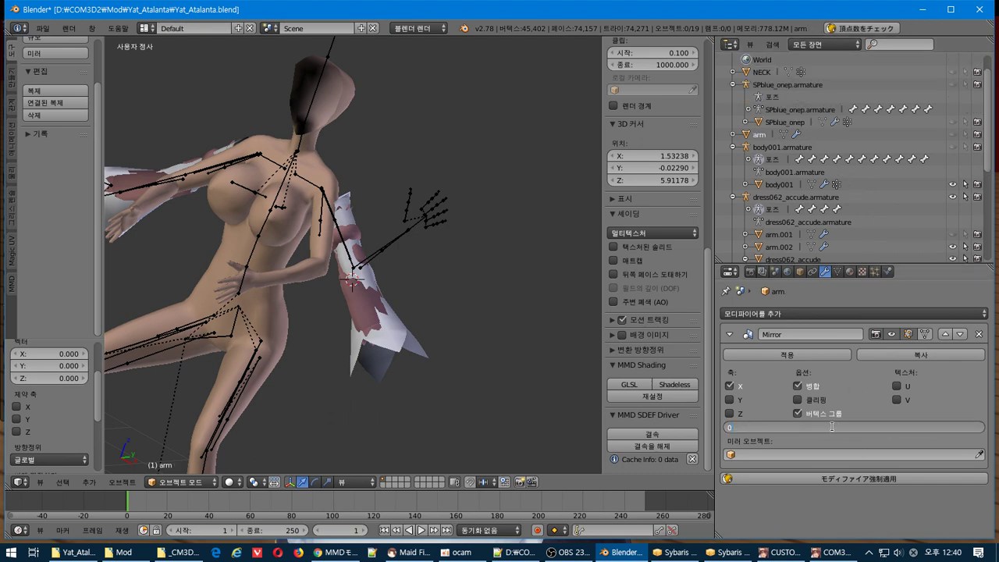
scroll(798, 214, "down", 4)
- Transfer the vertex group weights from dress062_accude to arm.002, with arm.002 as the active object
left_click(796, 213)
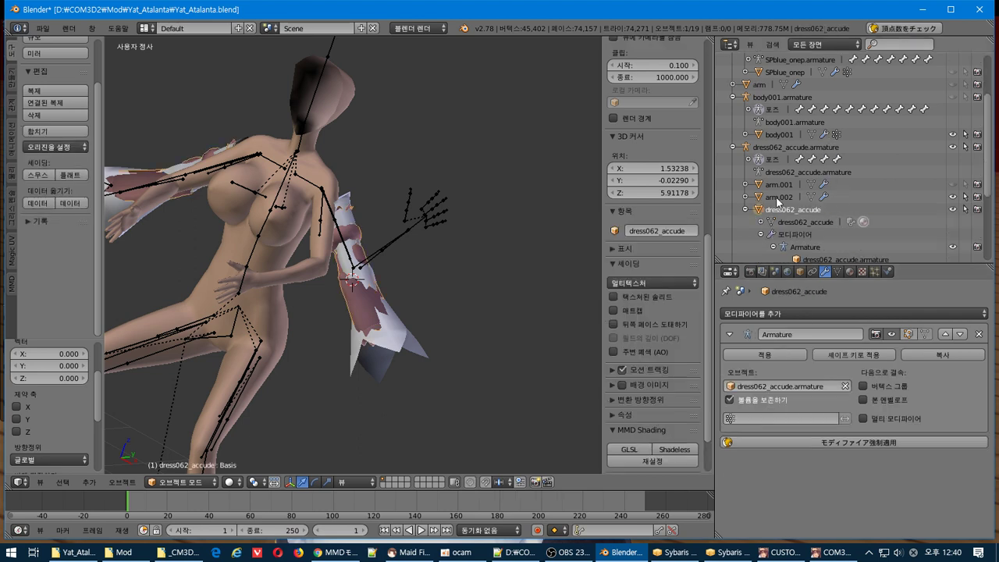
left_click(778, 199)
scroll(782, 201, "down", 4)
left_click(777, 160)
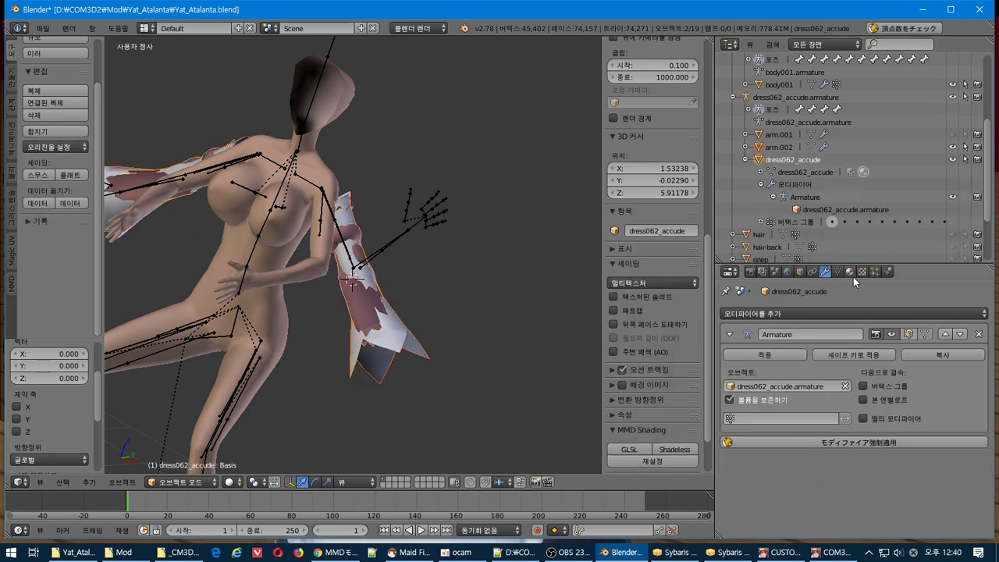
left_click(765, 148)
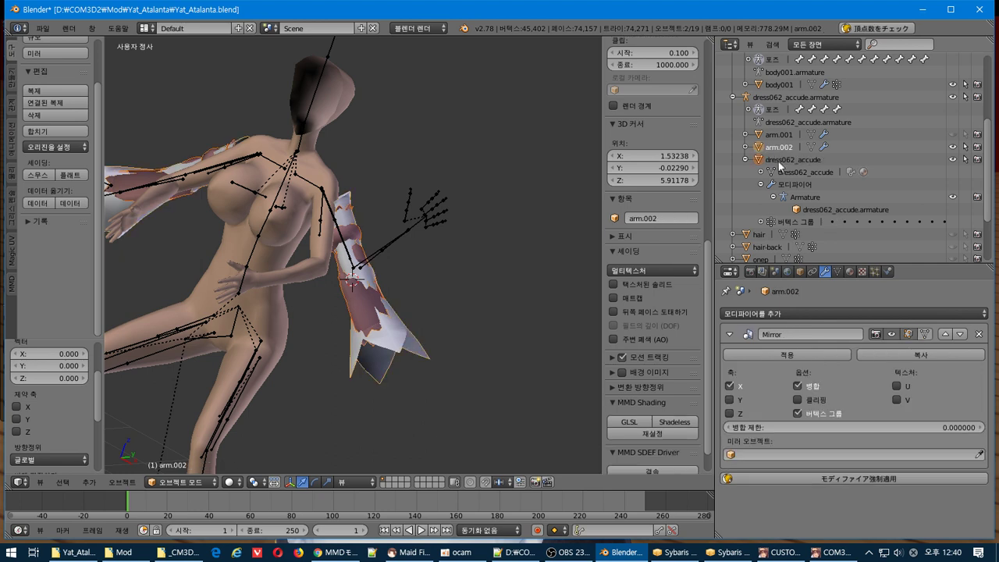
left_click(837, 271)
scroll(944, 347, "up", 2)
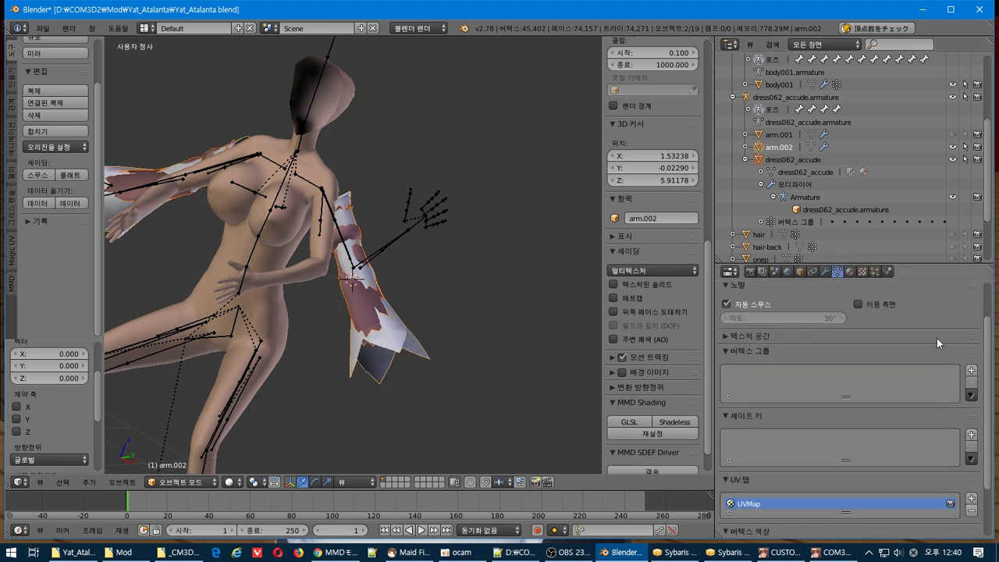
left_click(970, 396)
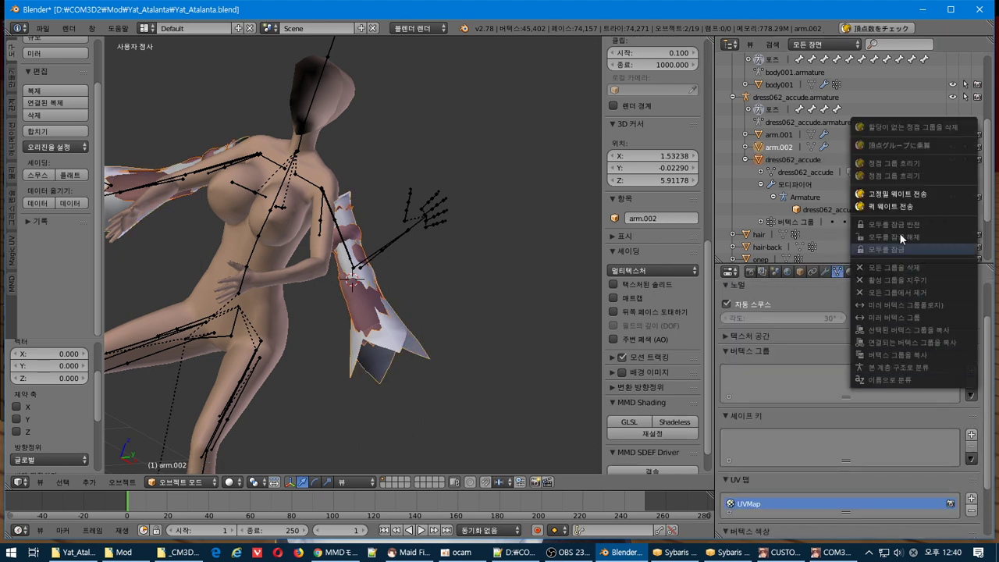
left_click(899, 233)
left_click(892, 295)
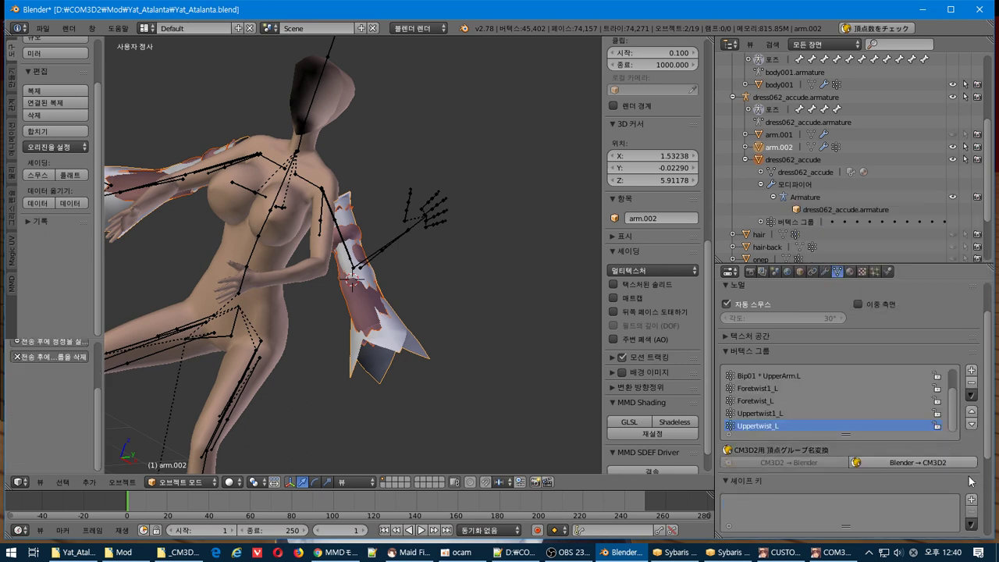
- Run the quick shape key transfer from dress062_accude to arm.002 with a reference subdivision of 1
left_click(971, 523)
left_click(963, 405)
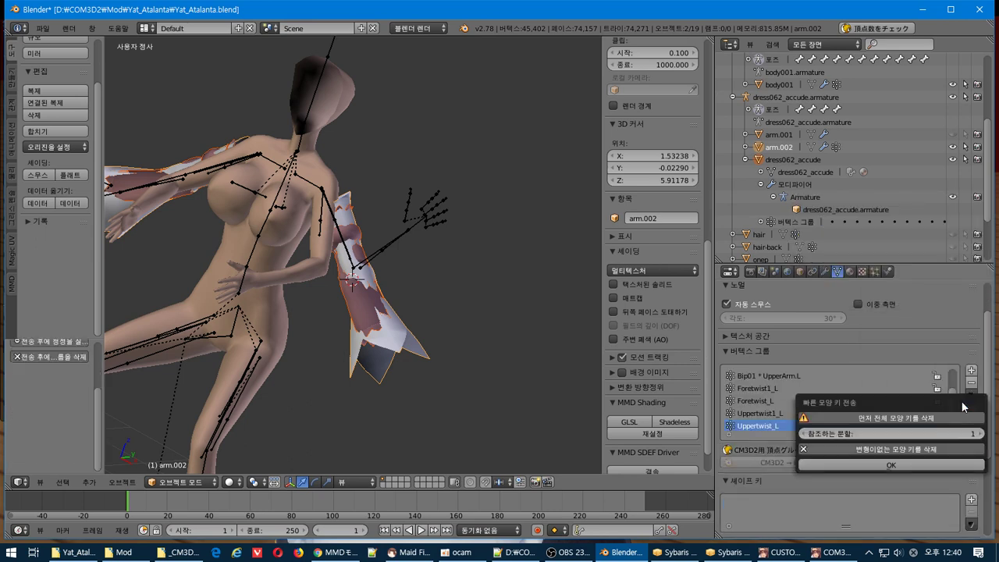
left_click(902, 463)
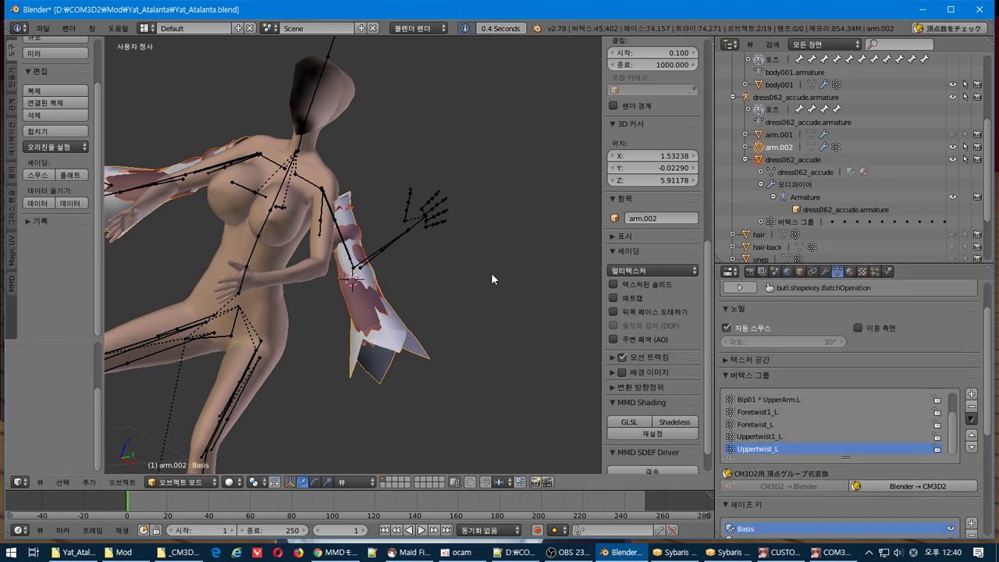
scroll(491, 273, "up", 2)
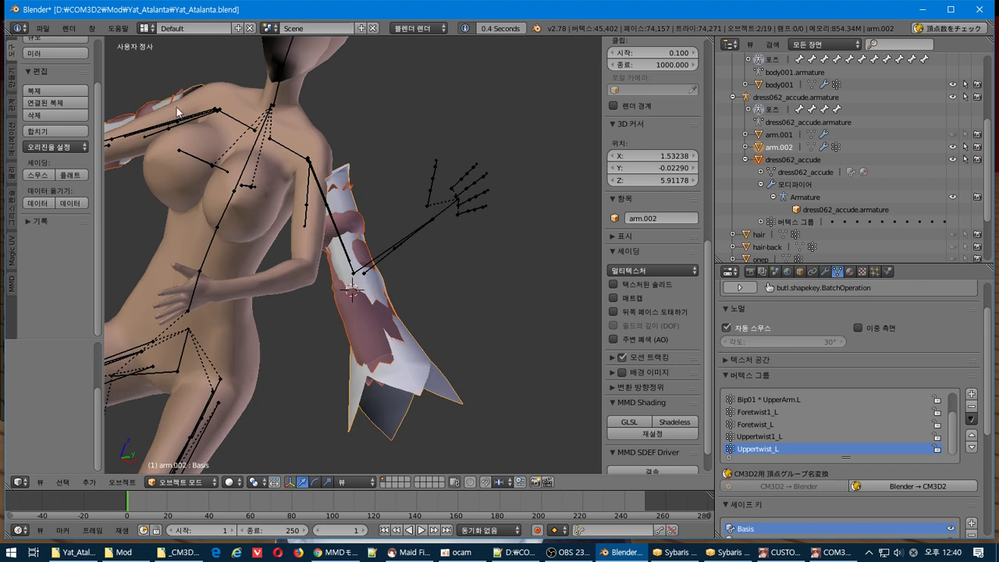
left_click(43, 28)
mouse_move(92, 29)
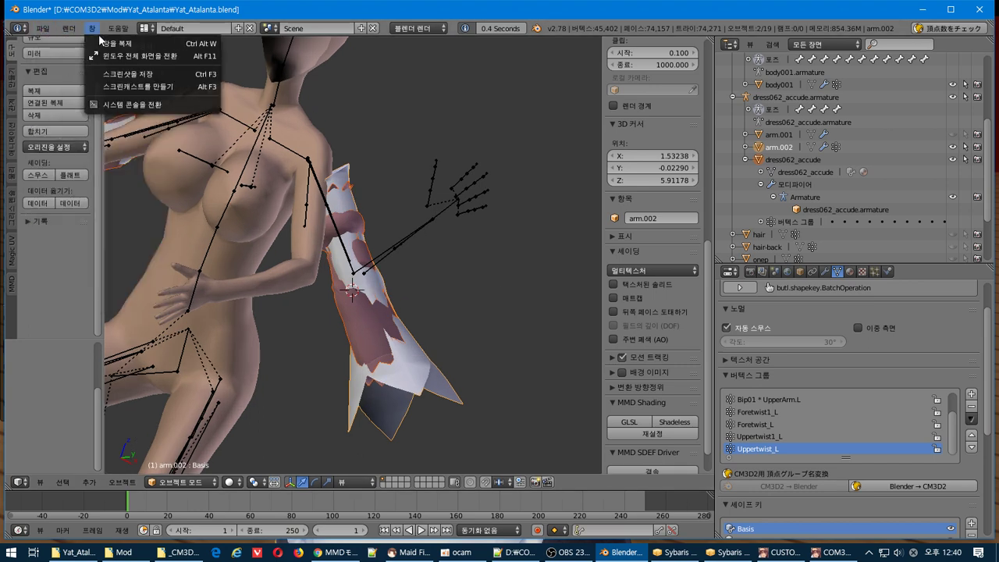
- Select only arm.002 and force-apply its Mirror modifier with the CM3D2 normal blend rate at 0
left_click(762, 161)
left_click(761, 148)
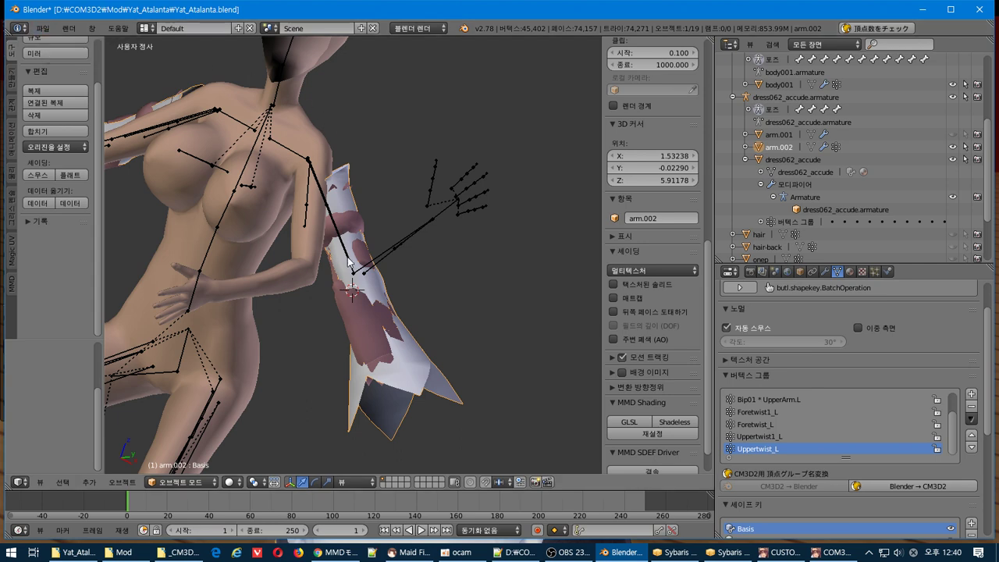
scroll(333, 252, "down", 1)
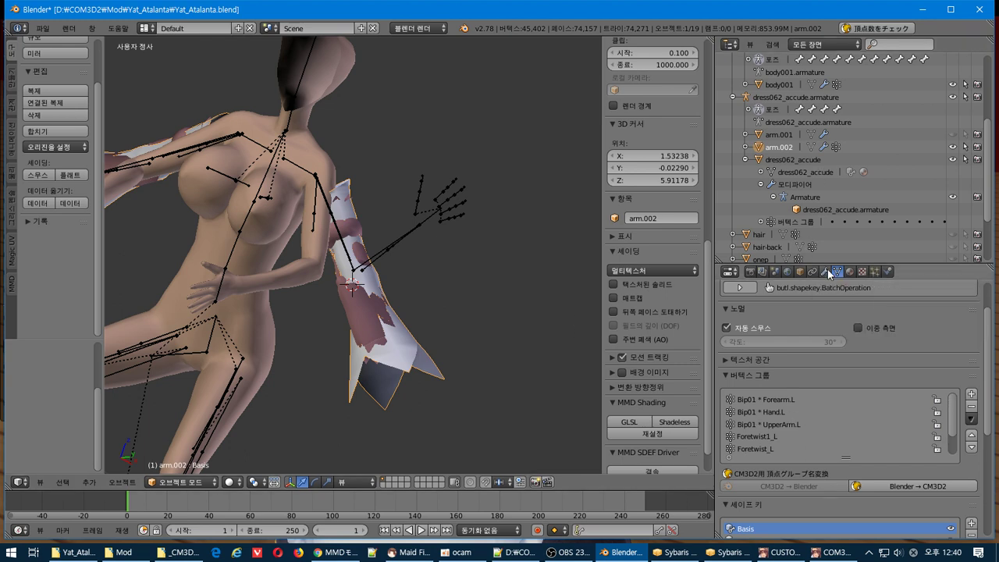
left_click(826, 272)
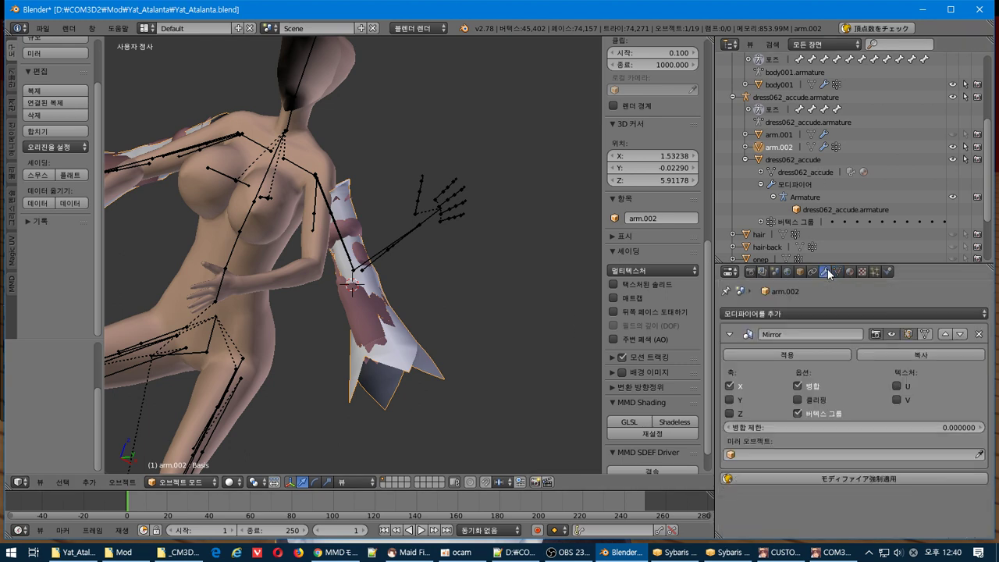
key("Tab")
key("Tab")
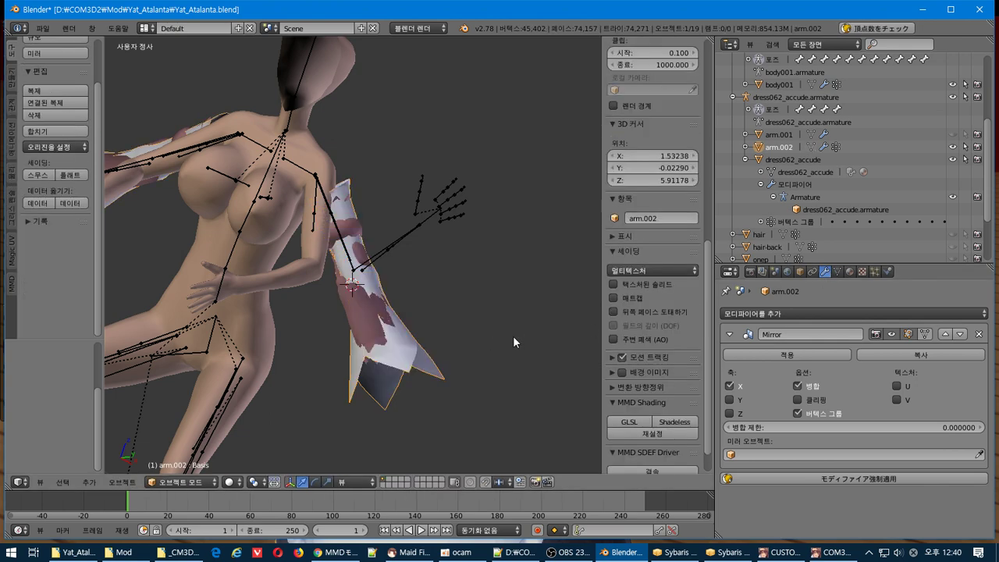
left_click(851, 478)
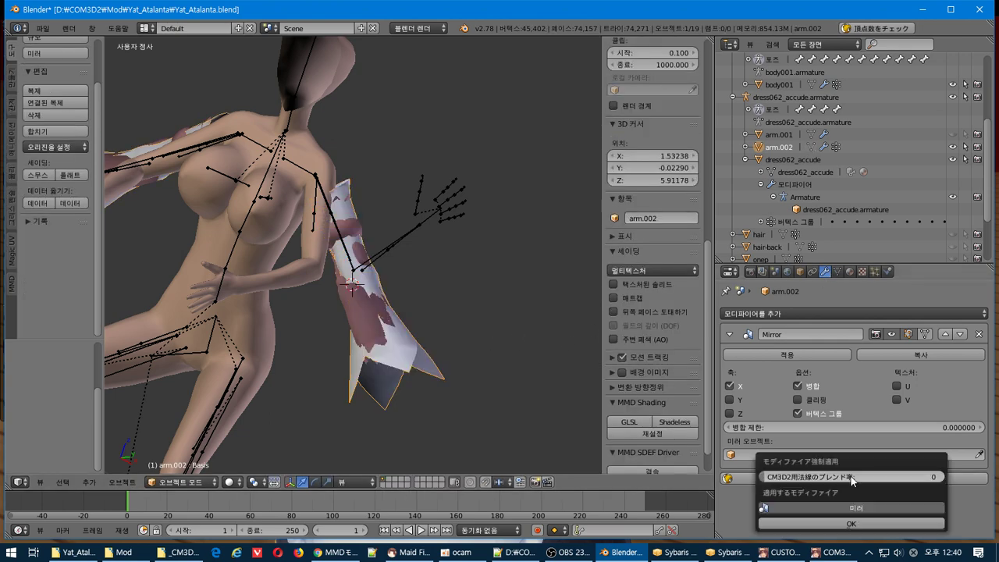
left_click(844, 524)
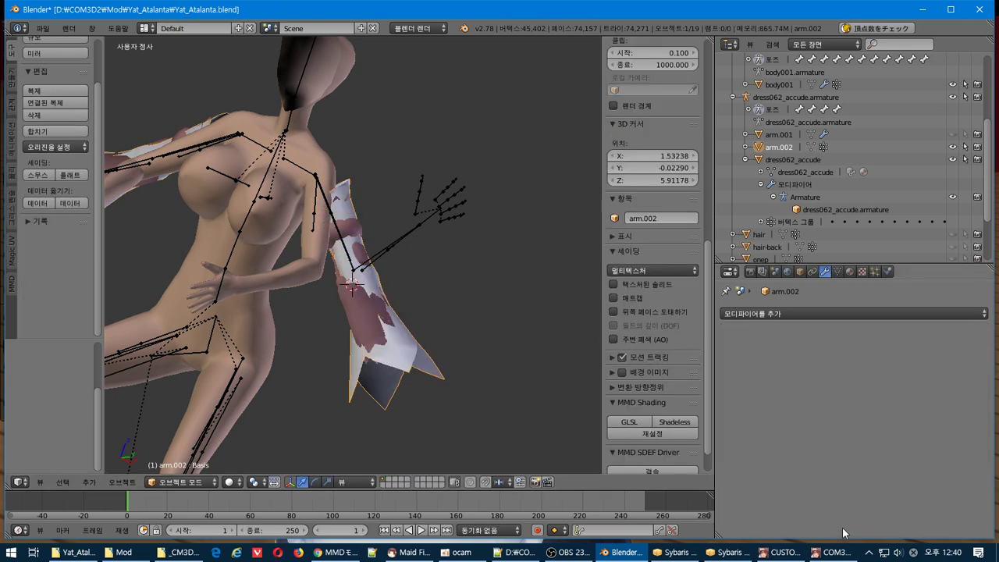
- Run the quick weight transfer from dress062_accude to arm.002 using the nearest vertex as the reference element
left_click(777, 134)
left_click(777, 146)
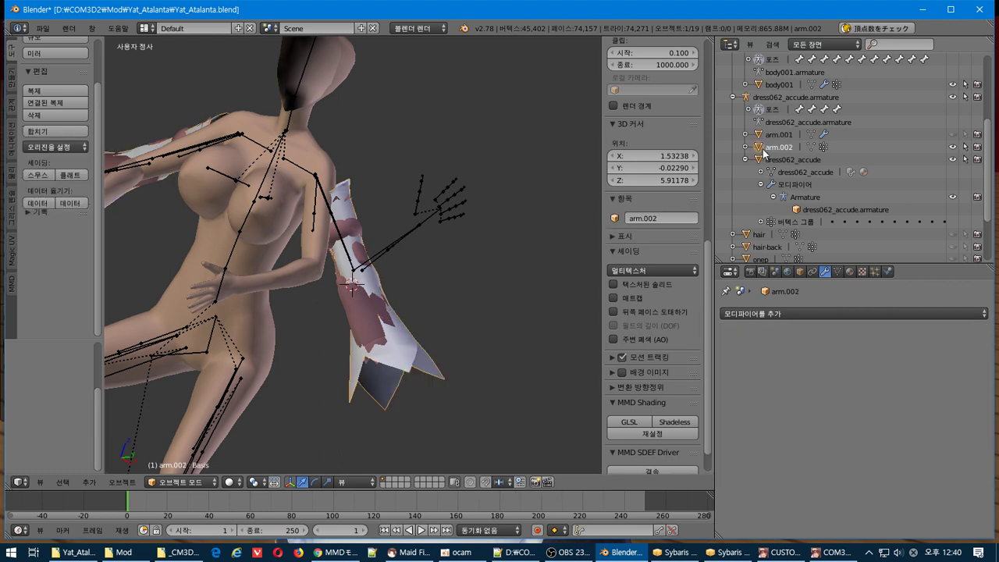
left_click(838, 272)
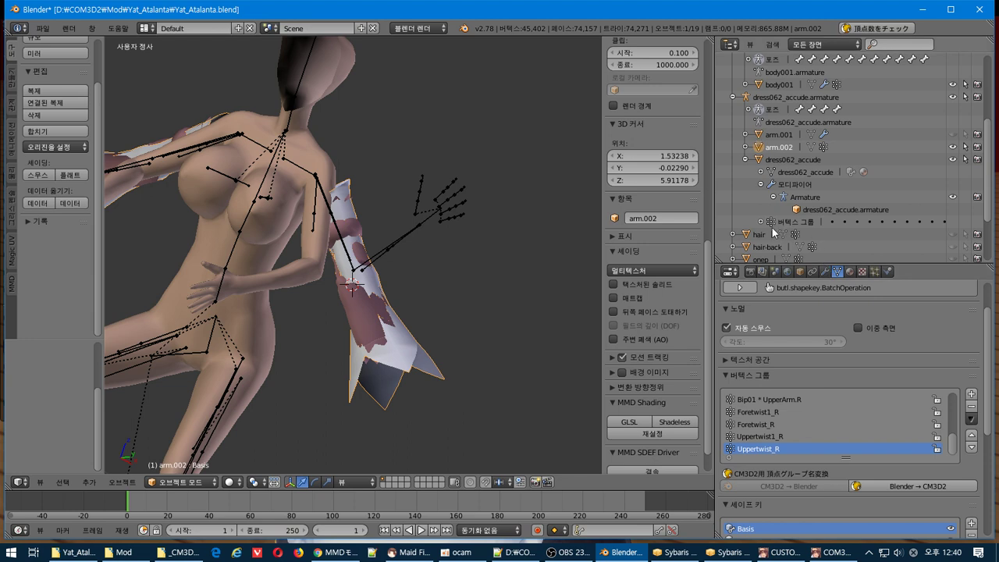
left_click(762, 161)
left_click(763, 149, "shift")
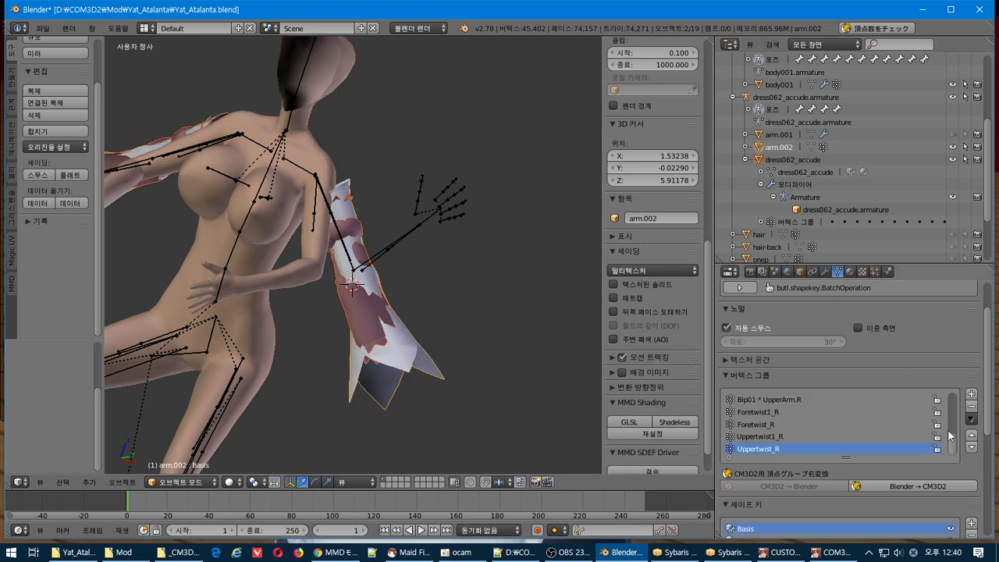
left_click(974, 419)
left_click(910, 235)
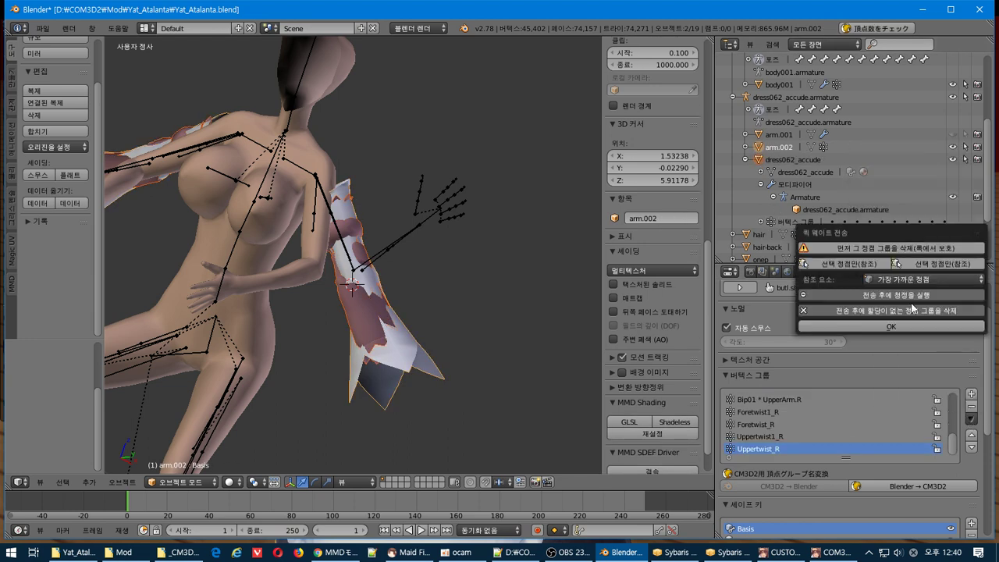
left_click(909, 331)
- Select only arm.002 and export it as a CM3D2 model, overwriting Yat_Atalanta-arm.model
left_click(766, 160)
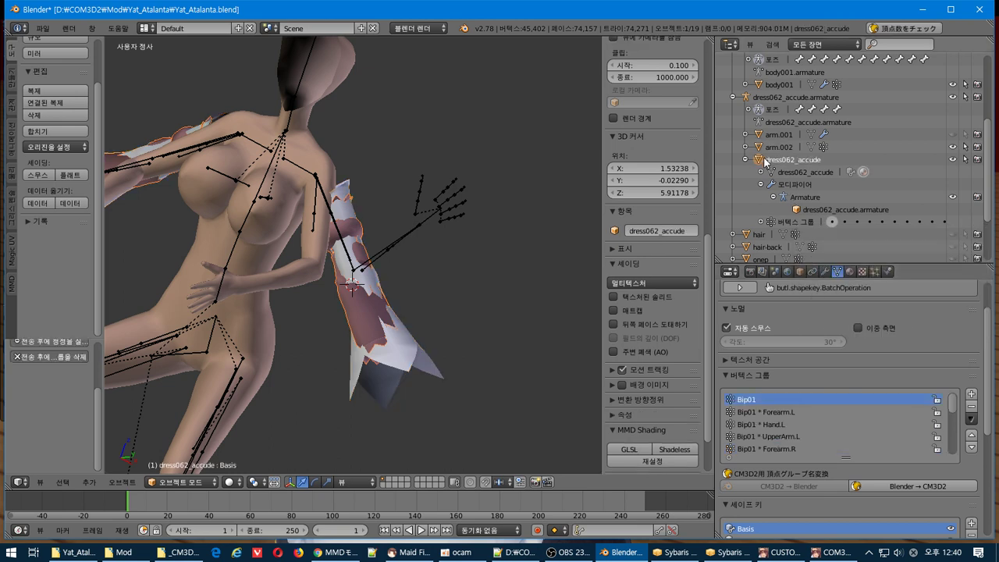
right_click(372, 328)
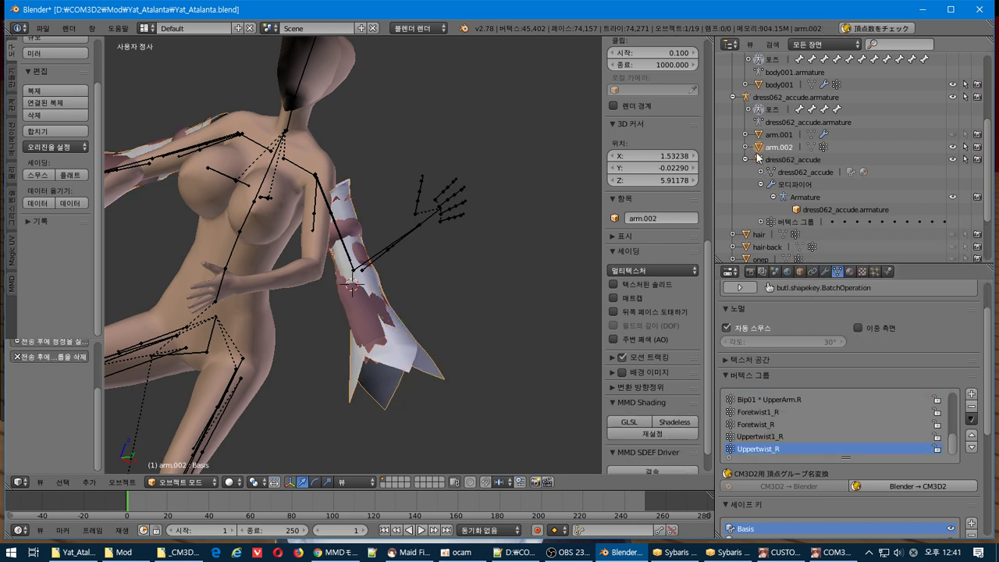
left_click(40, 29)
mouse_move(98, 265)
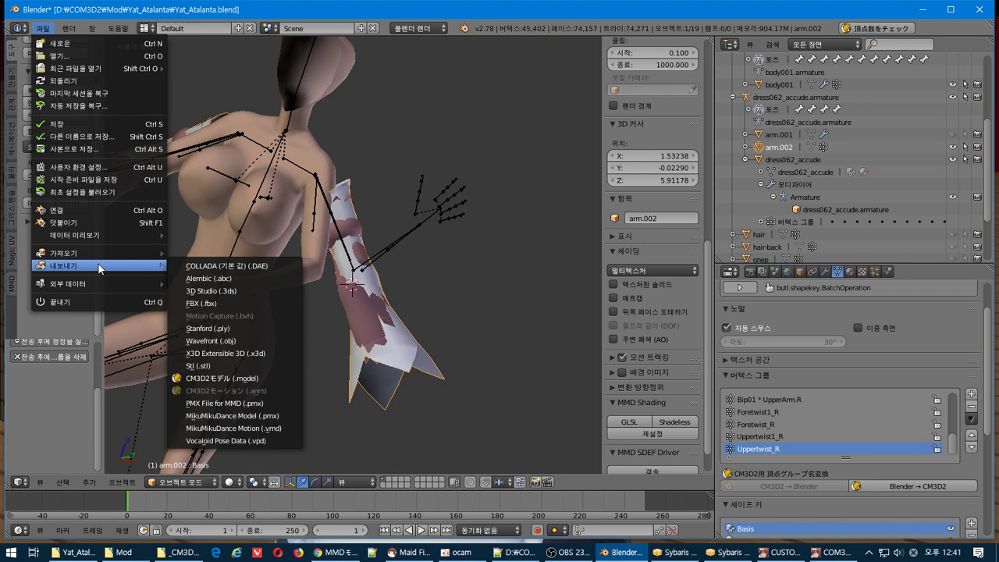
left_click(223, 378)
left_click(241, 103)
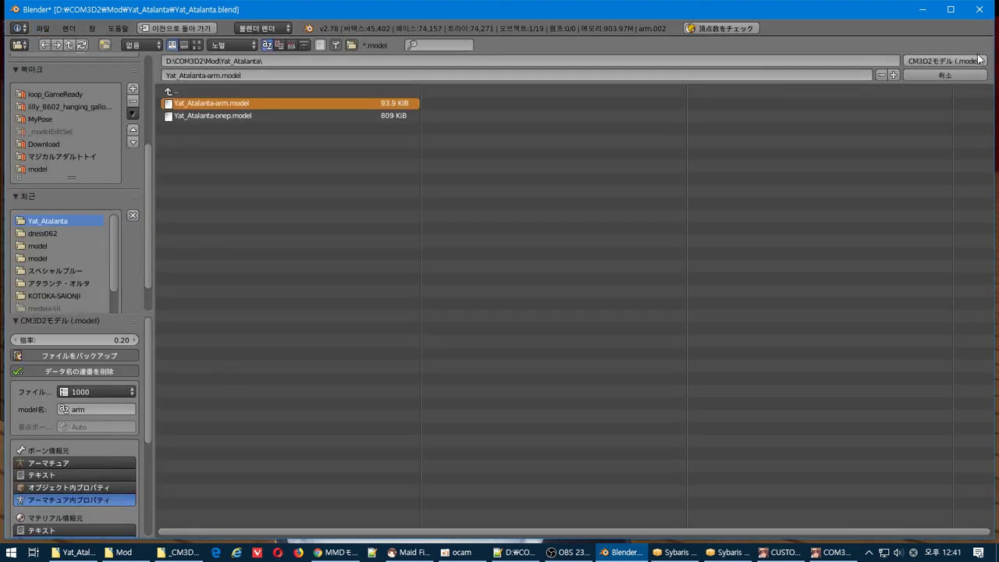
key("Return")
- Switch to COM3D2, leave the glove slot empty and reapply the custom arm accessory to the maid
key("alt+Tab")
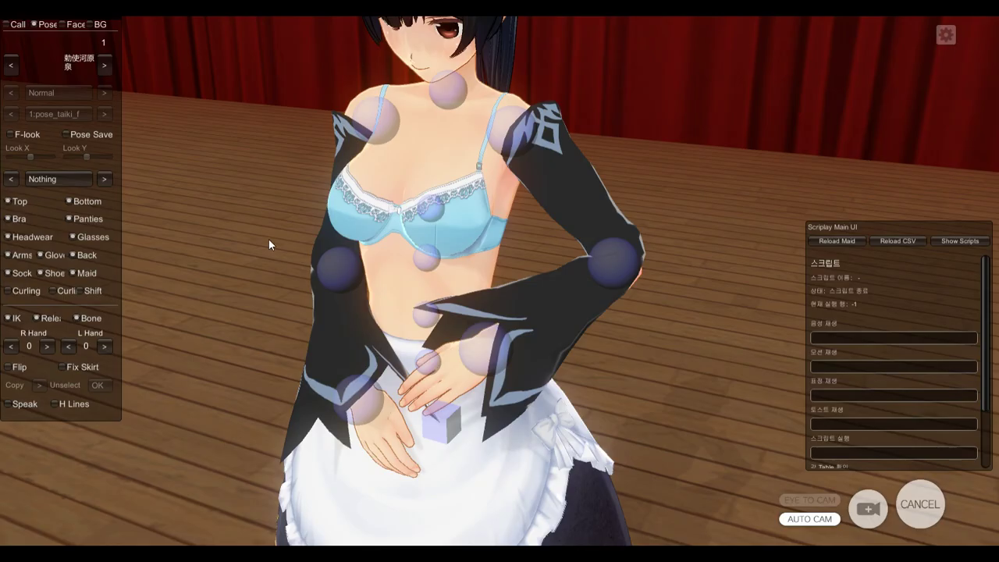
left_click(920, 504)
left_click(286, 68)
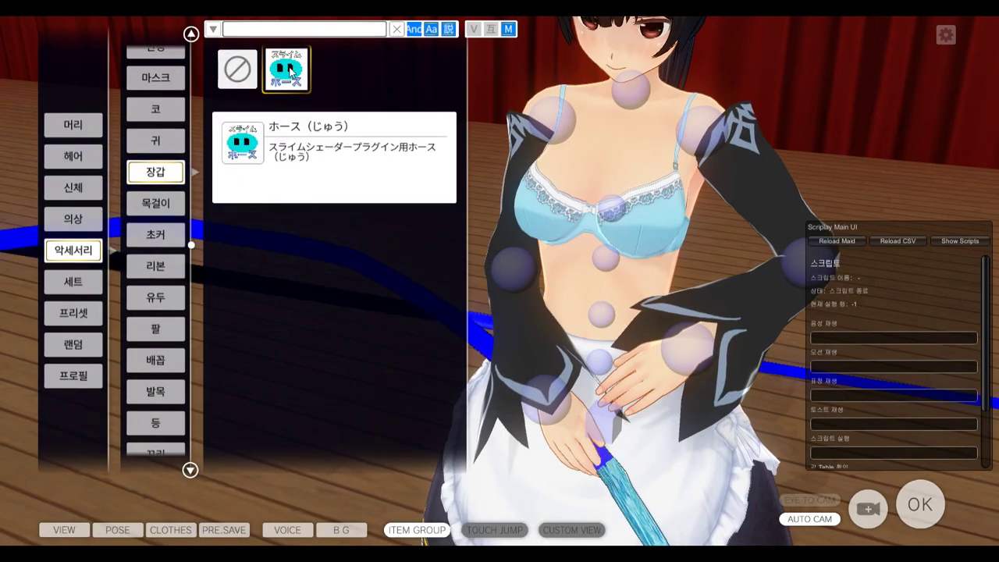
left_click(237, 69)
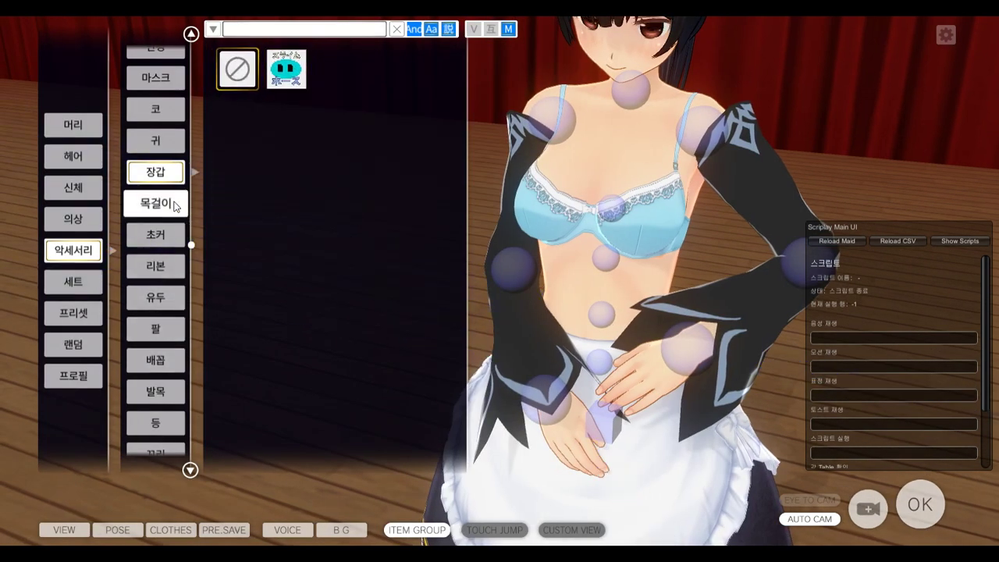
left_click(155, 329)
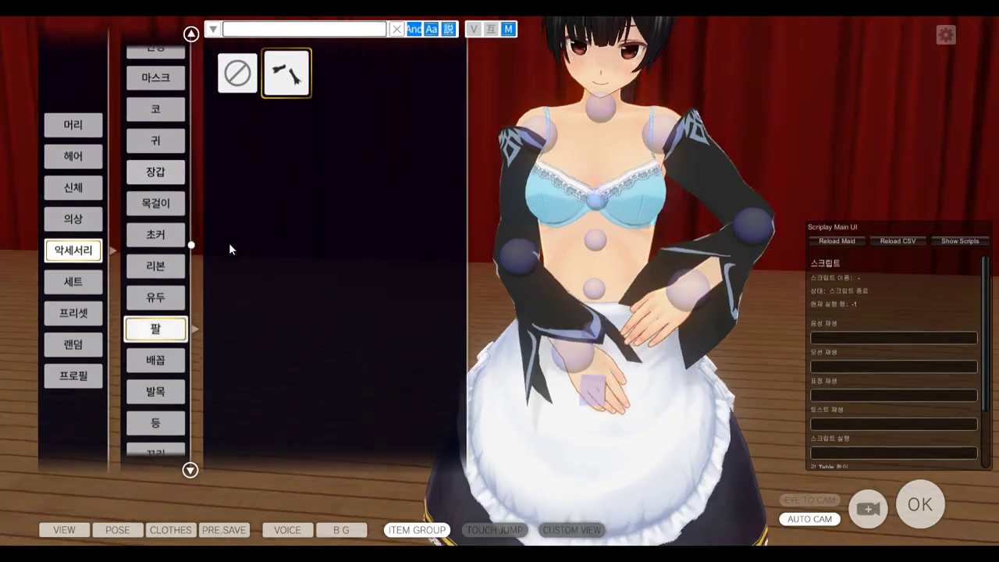
left_click(262, 76)
left_click(286, 73)
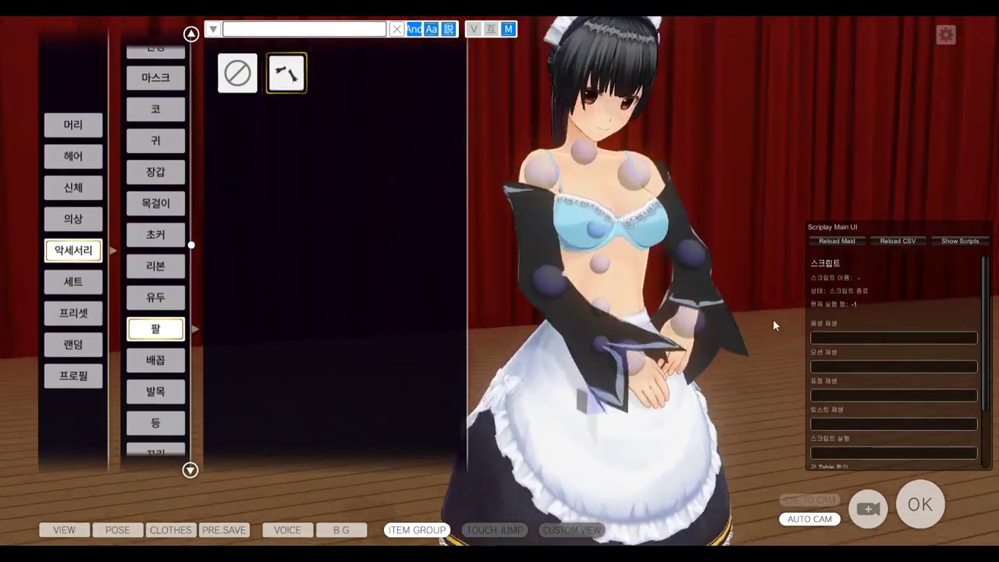
- Look at the FGO Atalanta model's reference image in Chrome and return to COM3D2 to examine the sleeves
key("alt+Tab")
key("alt+Tab")
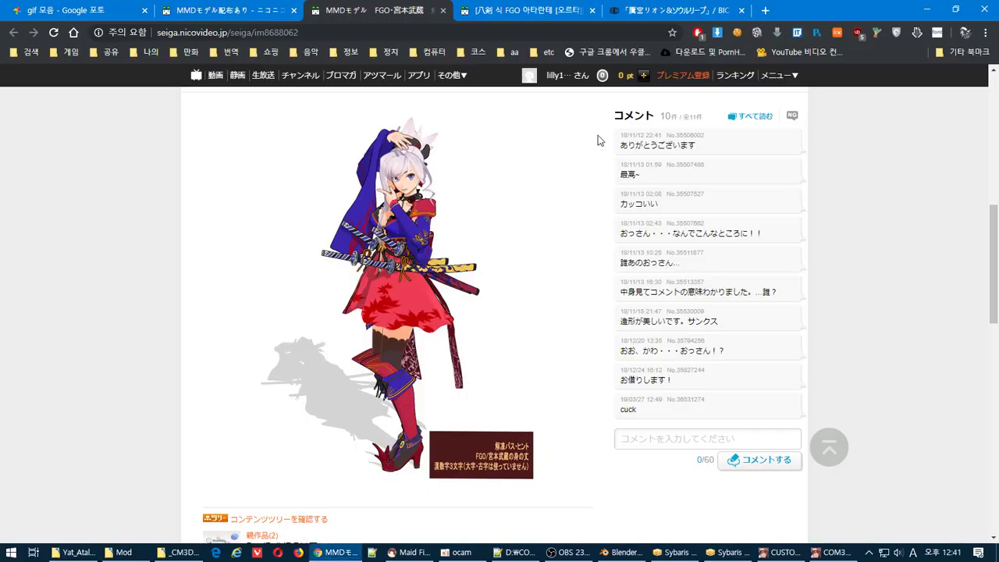
left_click(175, 9)
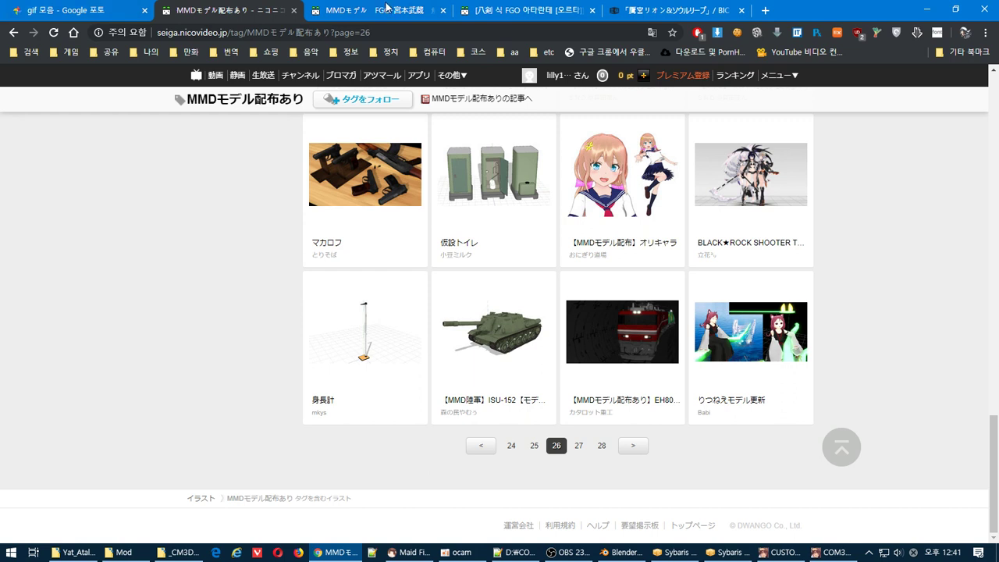
left_click(493, 9)
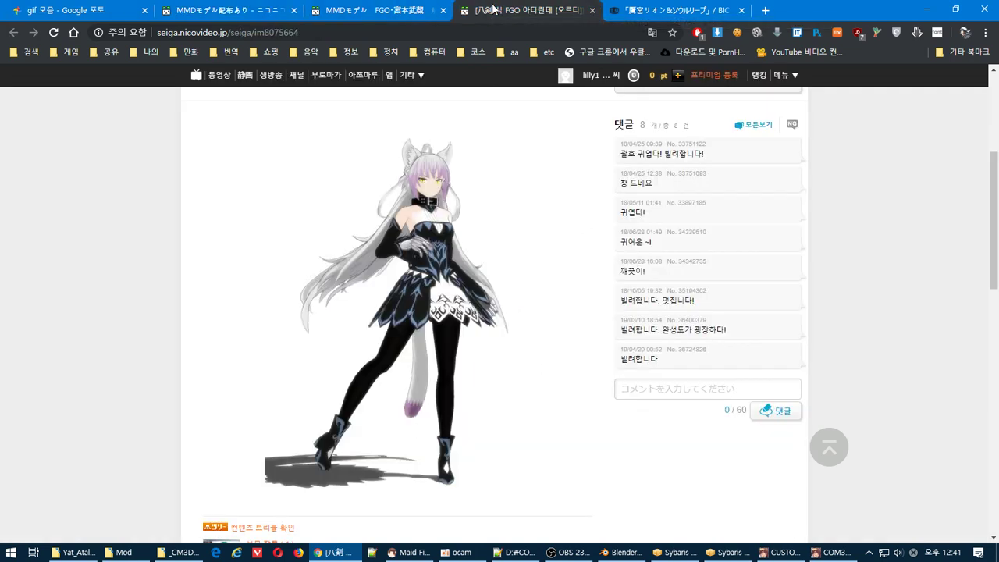
key("alt+Tab")
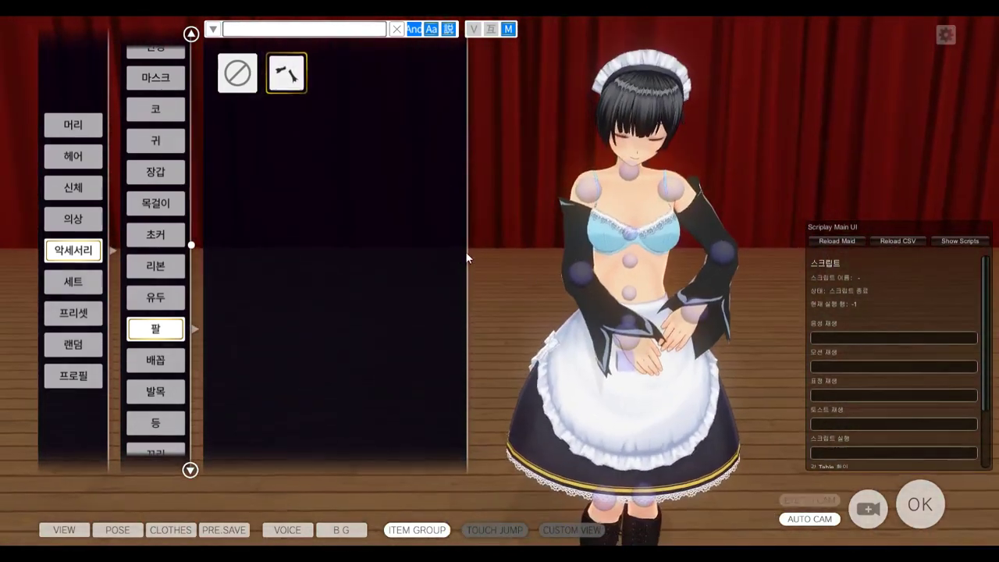
key("alt+Tab")
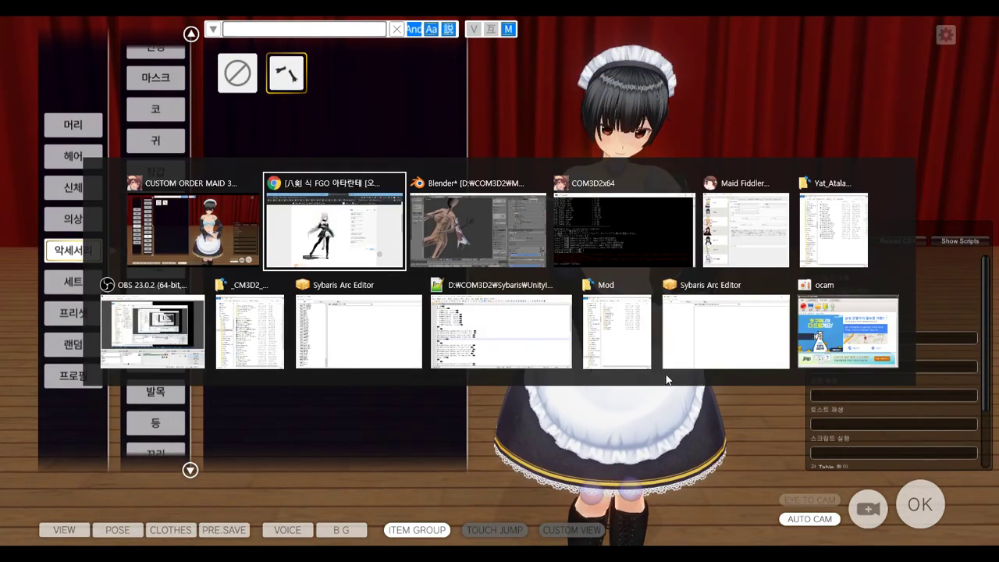
left_click(153, 328)
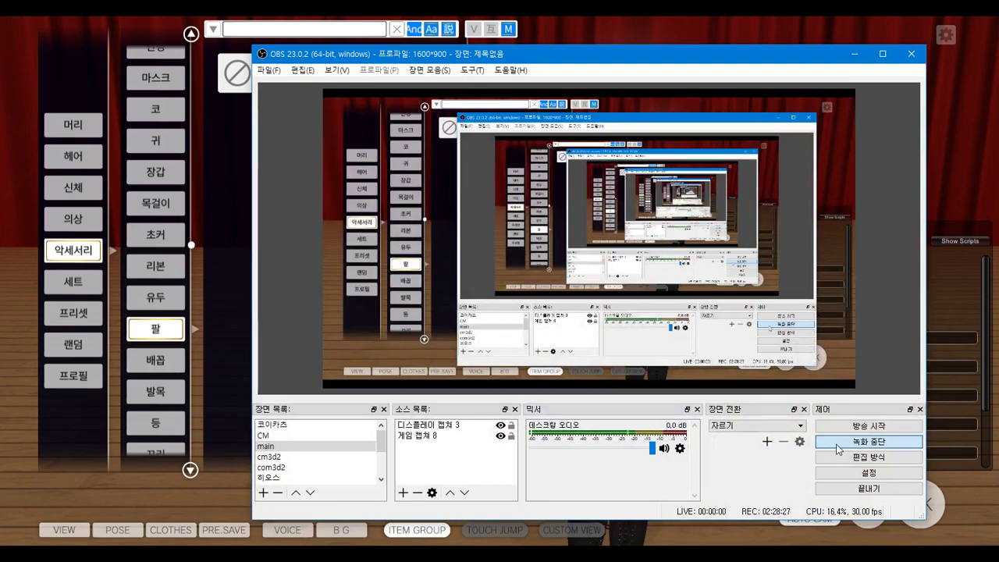